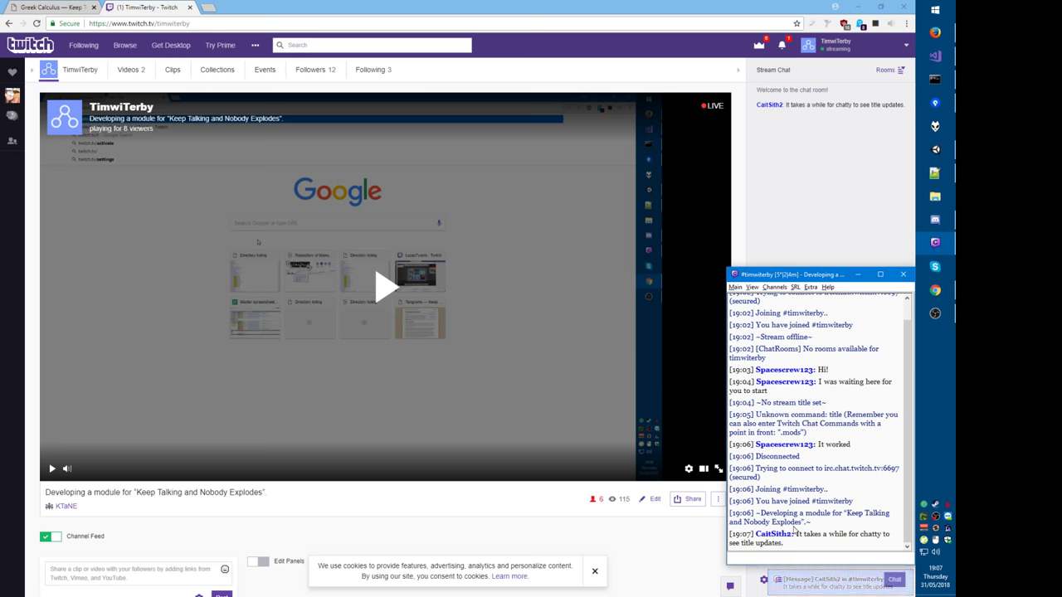
Step: Close the Greek Calculus tab in the Chrome browser and return to the chat window
key(alt+Tab)
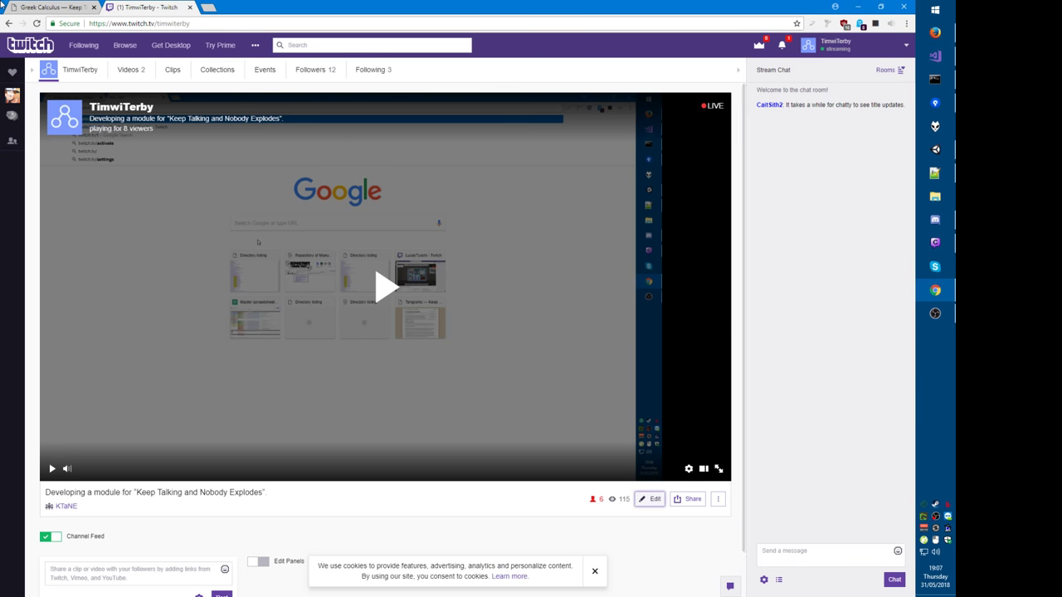
middle_click(67, 6)
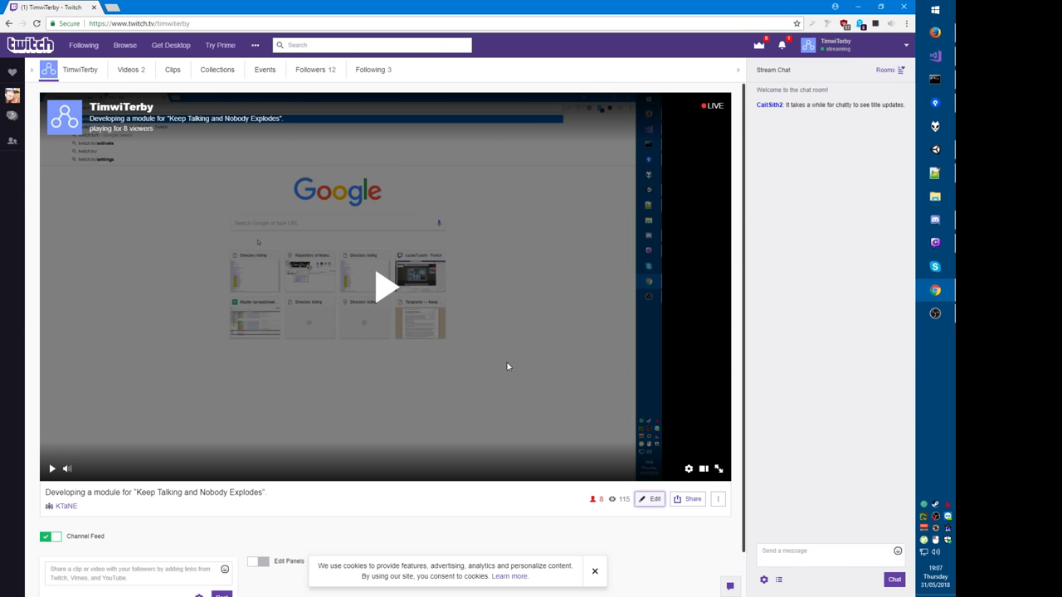
key(alt+Tab)
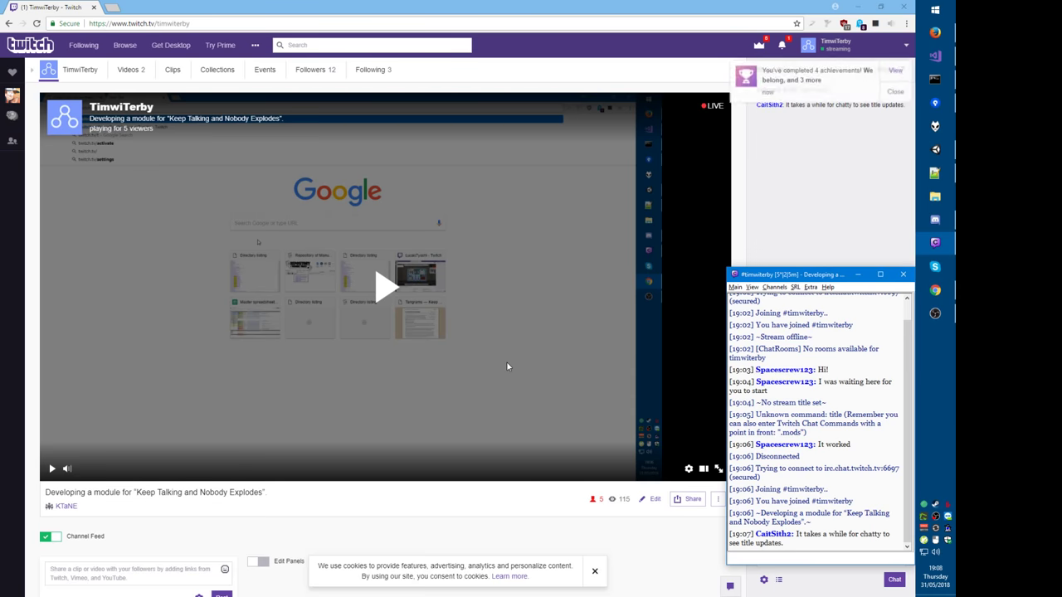
Step: Launch paint.net with a blank image and undo a trial brush stroke on the canvas
key(super+r)
key(Return)
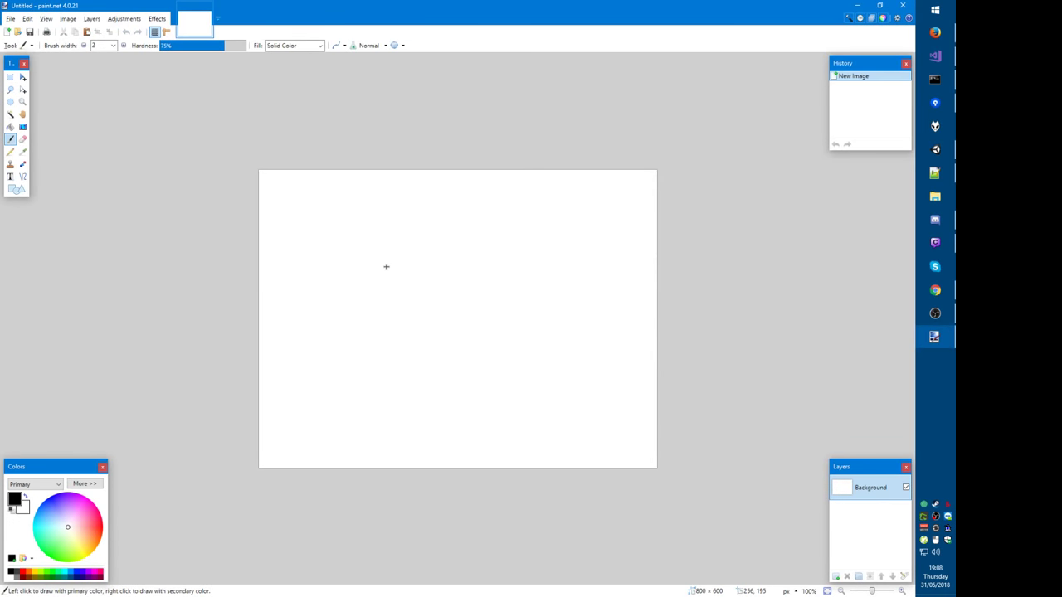
mouse_move(378, 256)
mouse_down()
mouse_move(379, 387)
mouse_move(393, 386)
mouse_up()
key(ctrl+z)
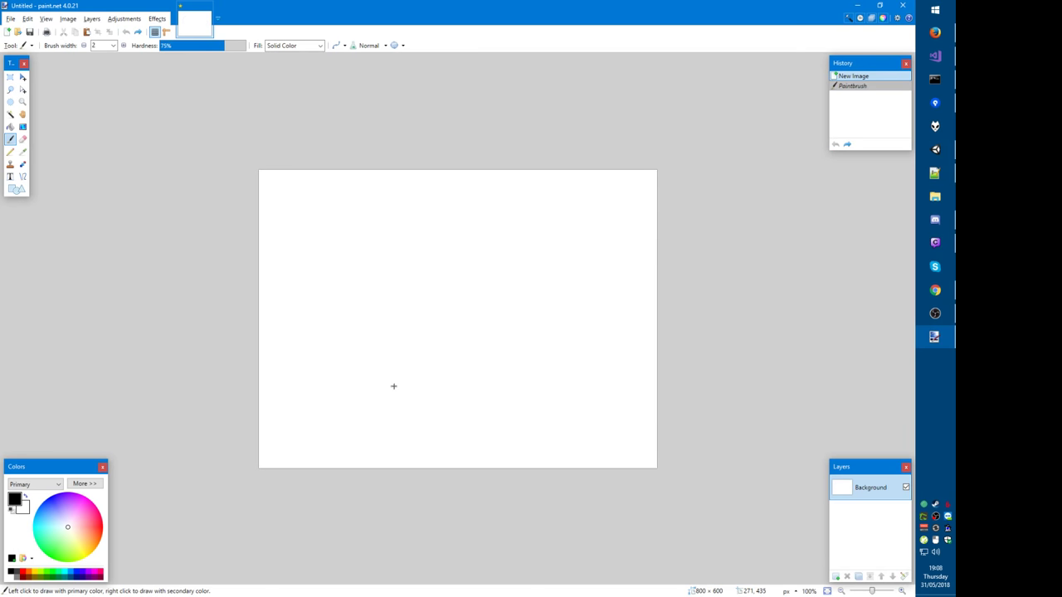
Step: Bring Visual Studio forward, switch to the Command Prompt and clear its output with cls
key(alt+Tab)
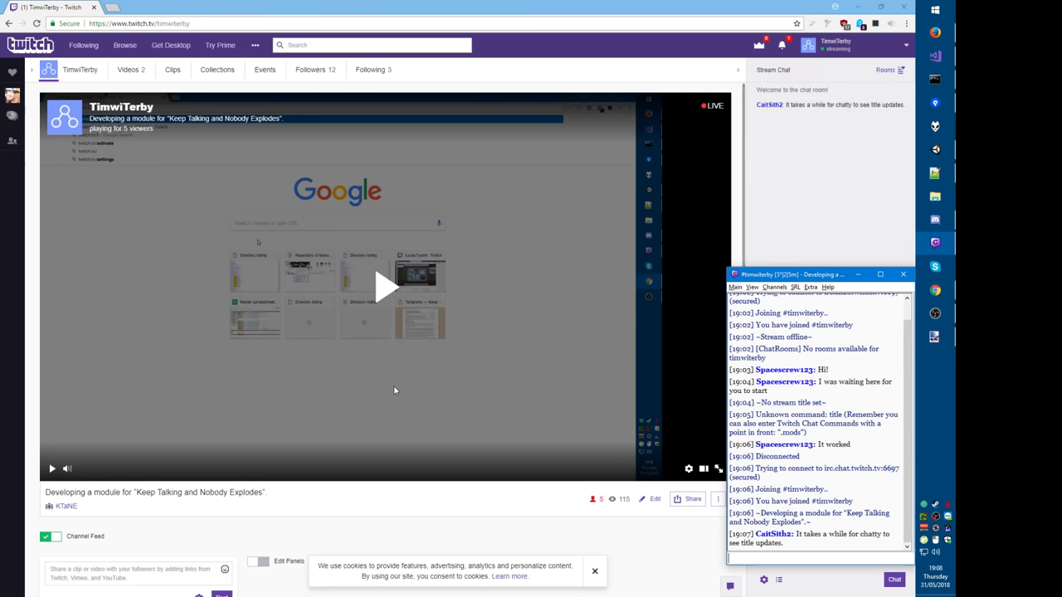
key(super+2)
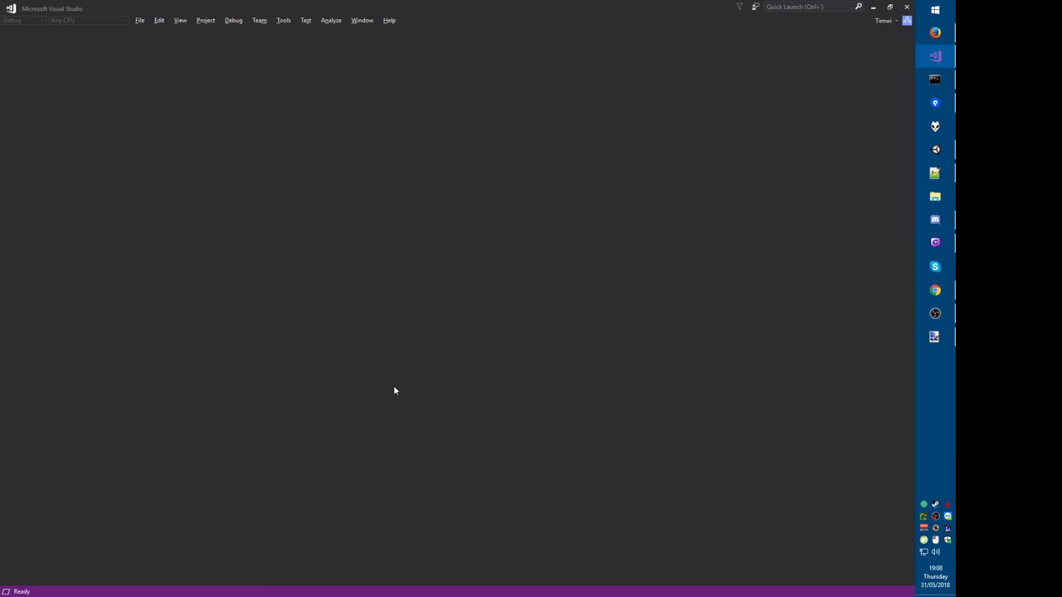
key(alt+Tab)
text(cls)
key(Return)
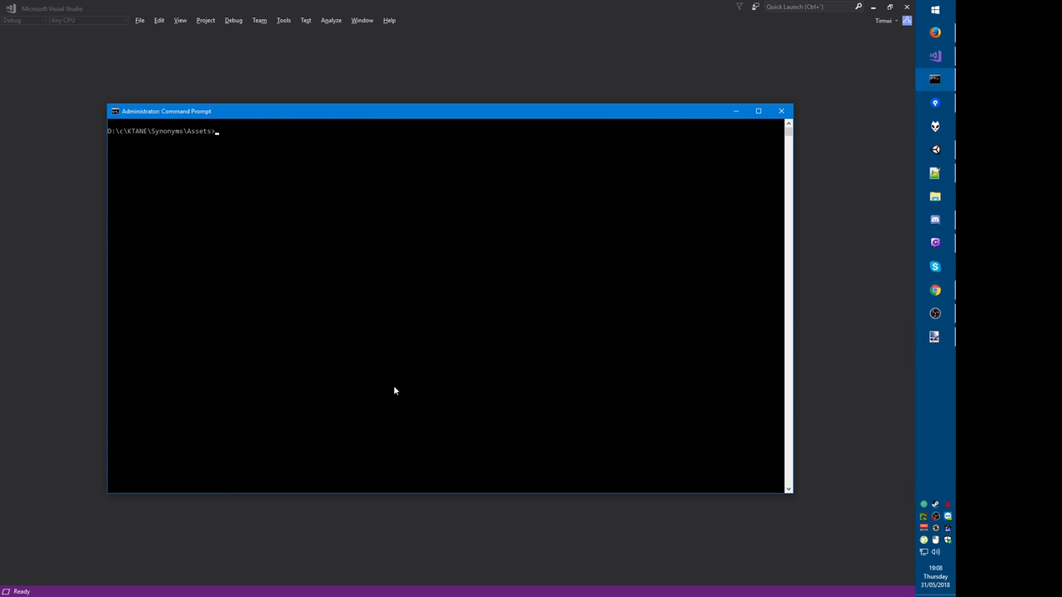
Step: Move up two folder levels to D:\c\KTANE in the Command Prompt and open that folder in File Explorer
text(cd ..)
key(Return)
key(Up)
key(Return)
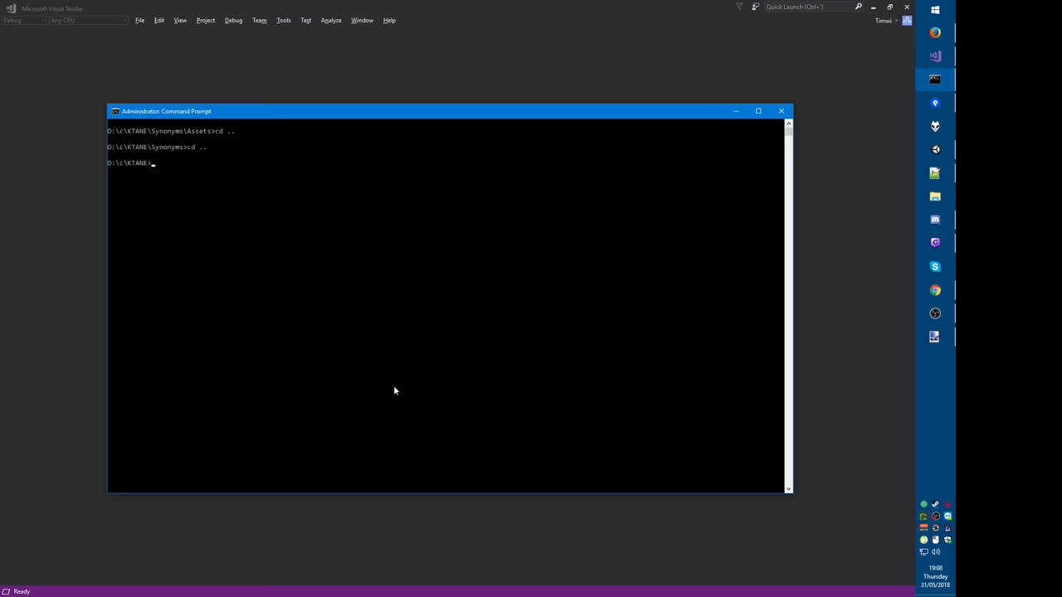
text(start .)
key(Return)
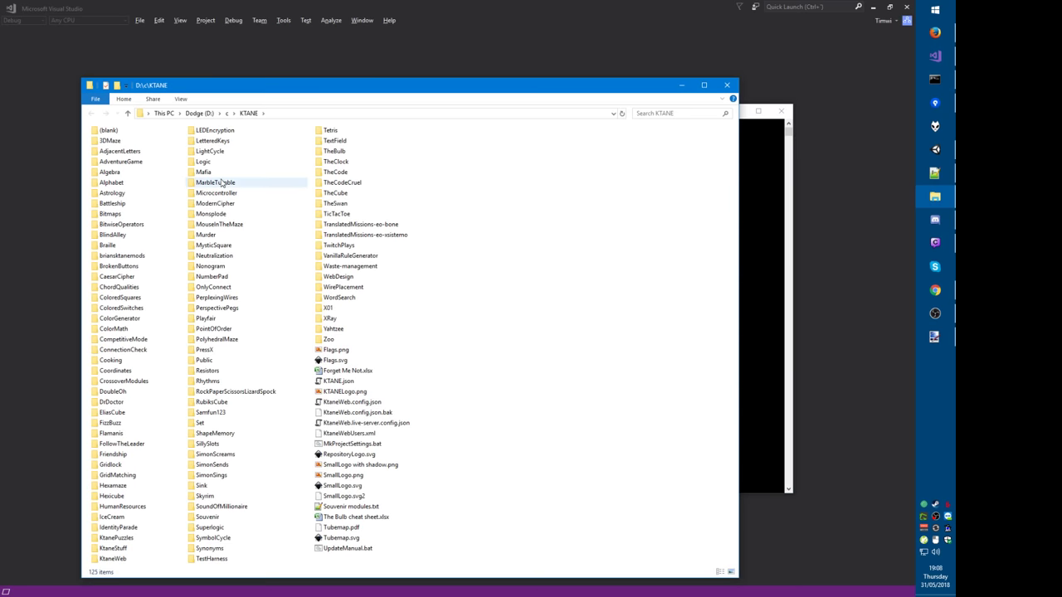
Step: Duplicate the (blank) template folder in D:\c\KTANE and rename the copy to SimonShrieks
click(120, 132)
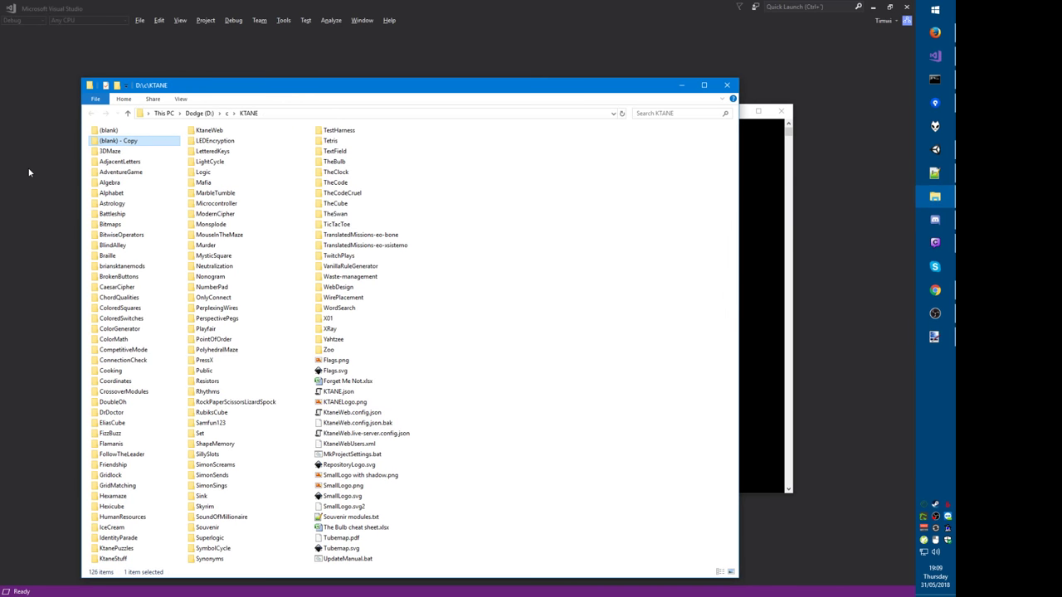
key(F2)
text(SimonShrieks)
key(Return)
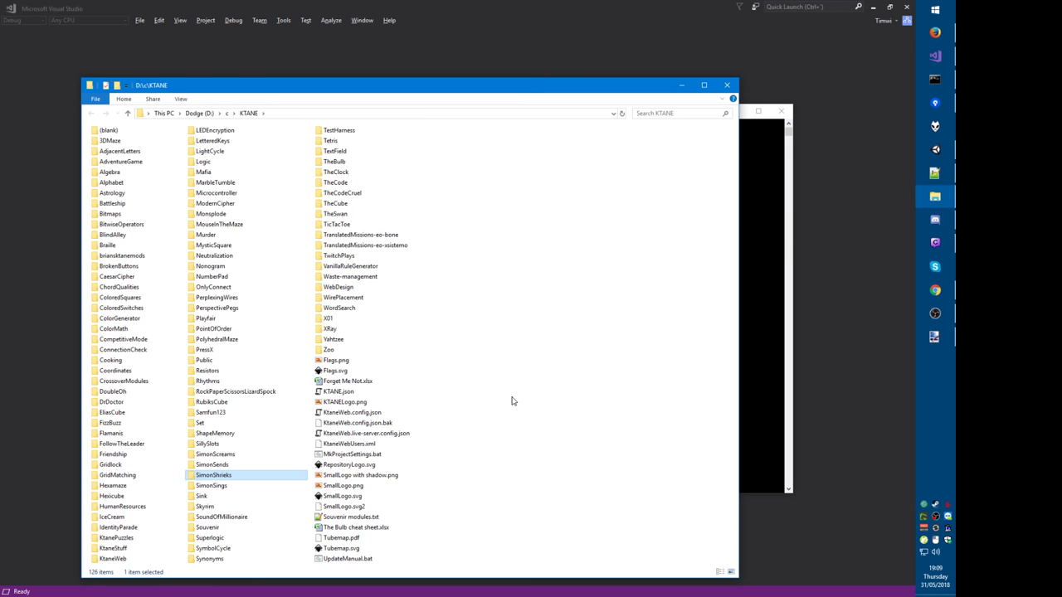
Step: Switch to the Command Prompt and change its working directory to SimonShrieks
key(alt+Tab)
text(cd SimonScreams)
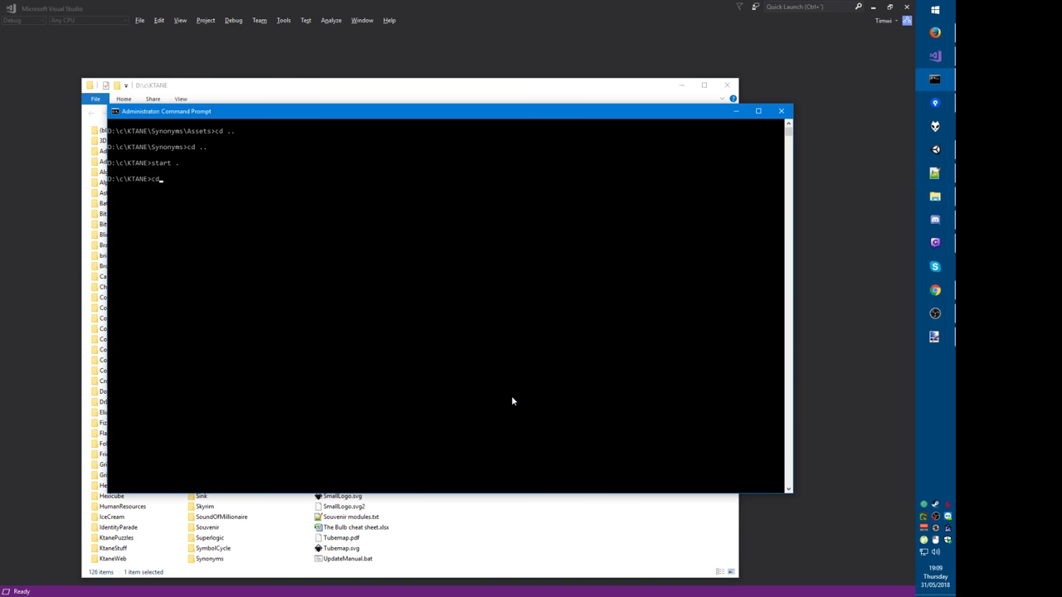
key(Tab)
key(Tab)
key(Tab)
key(shift+Tab)
key(Return)
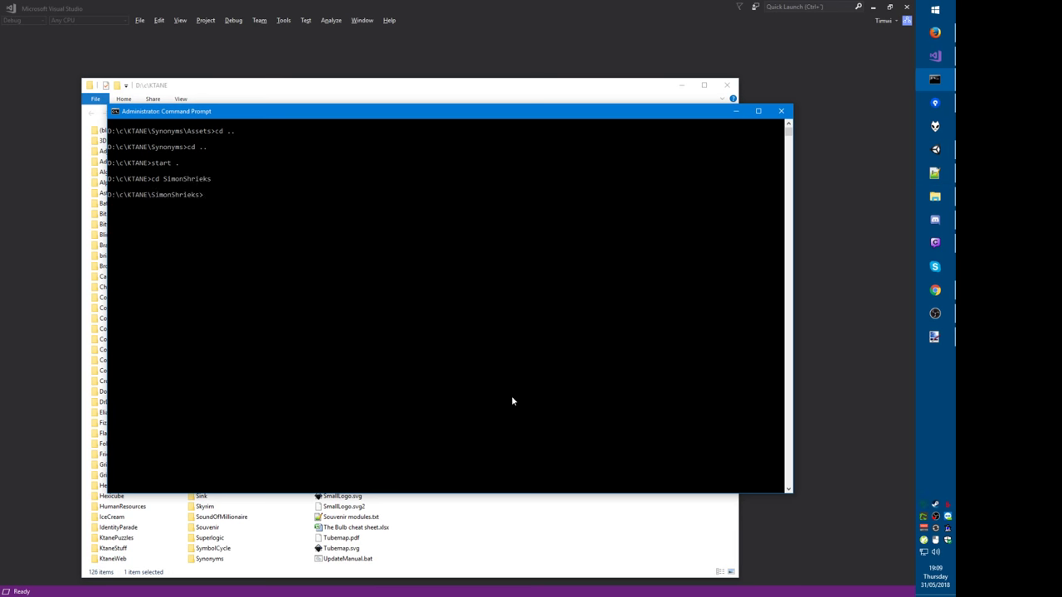
Step: In a new Notepad++ document, set up a find-in-files replacement of "<module name>" with "Simon Shrieks" using the filter *.*
key(alt+Tab)
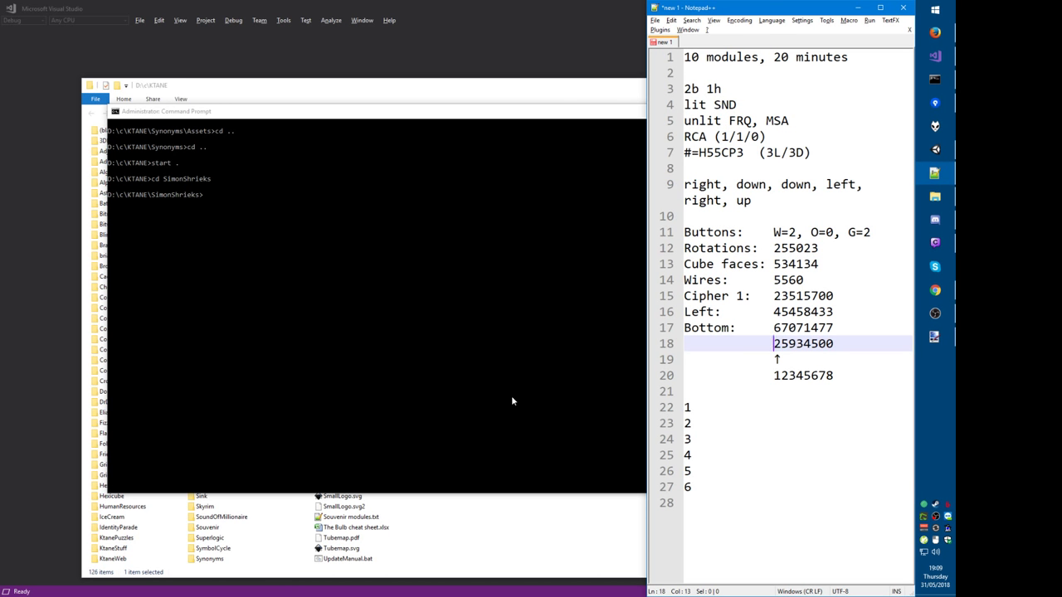
key(ctrl+n)
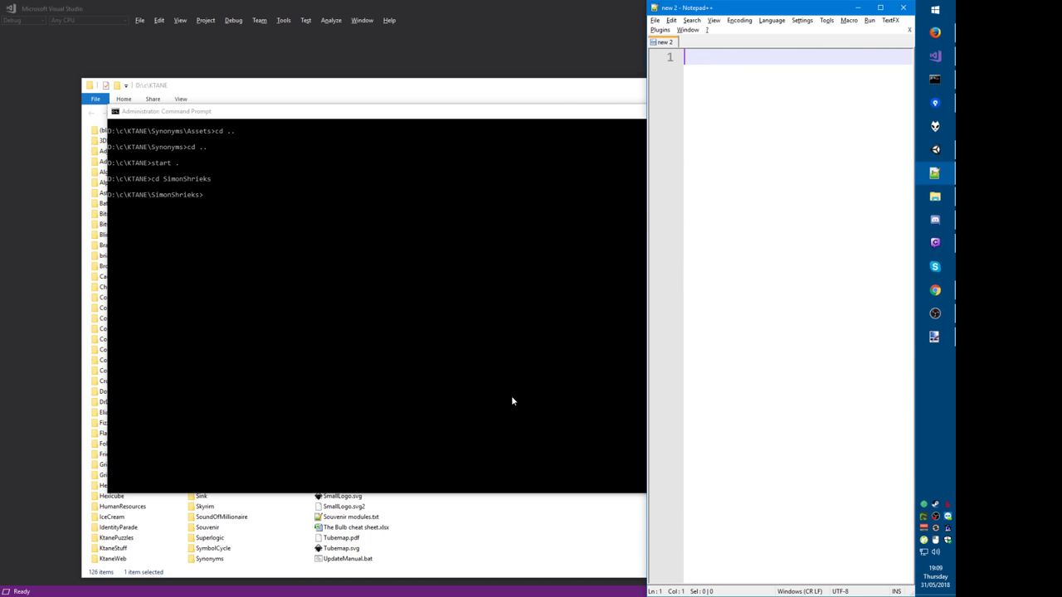
key(ctrl+shift+f)
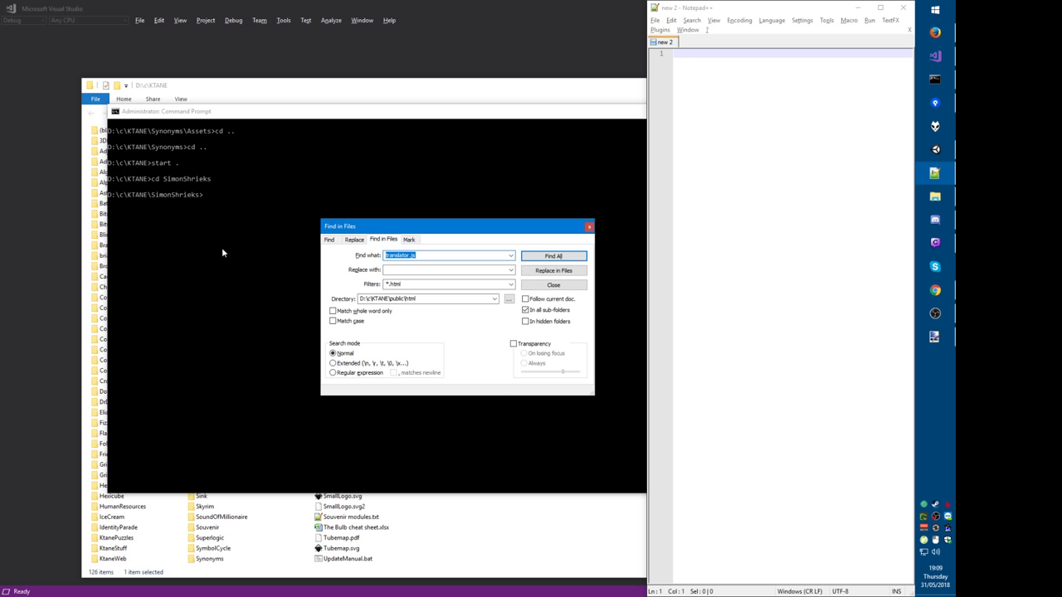
text(<module name>)
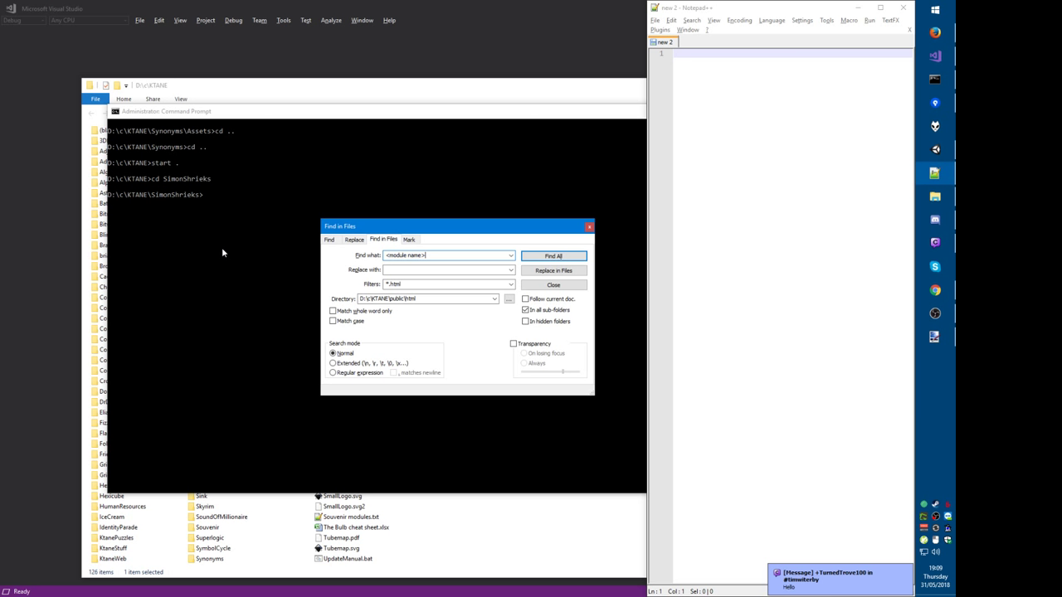
key(Tab)
text(Simon Shrieks)
key(Tab)
text(*.*)
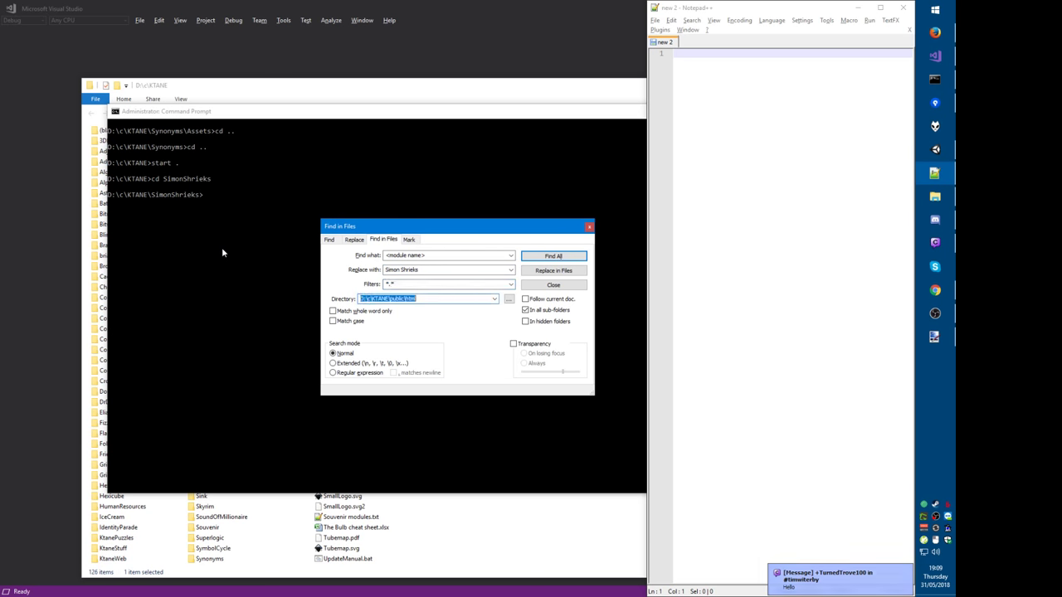
Step: Set the search directory to D:\c\KTANE\SimonShrieks and replace all occurrences of the module name placeholder in its files
key(Tab)
key(BackSpace)
key(BackSpace)
key(BackSpace)
key(BackSpace)
key(BackSpace)
key(BackSpace)
key(BackSpace)
key(BackSpace)
key(BackSpace)
key(BackSpace)
key(BackSpace)
text(Sim)
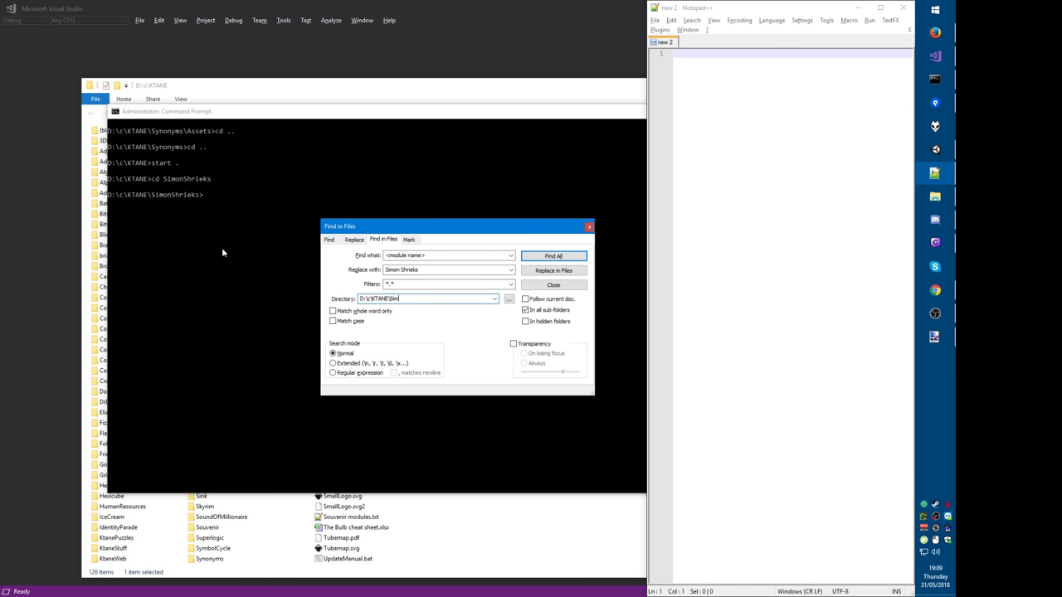
text(onShrieks)
click(548, 271)
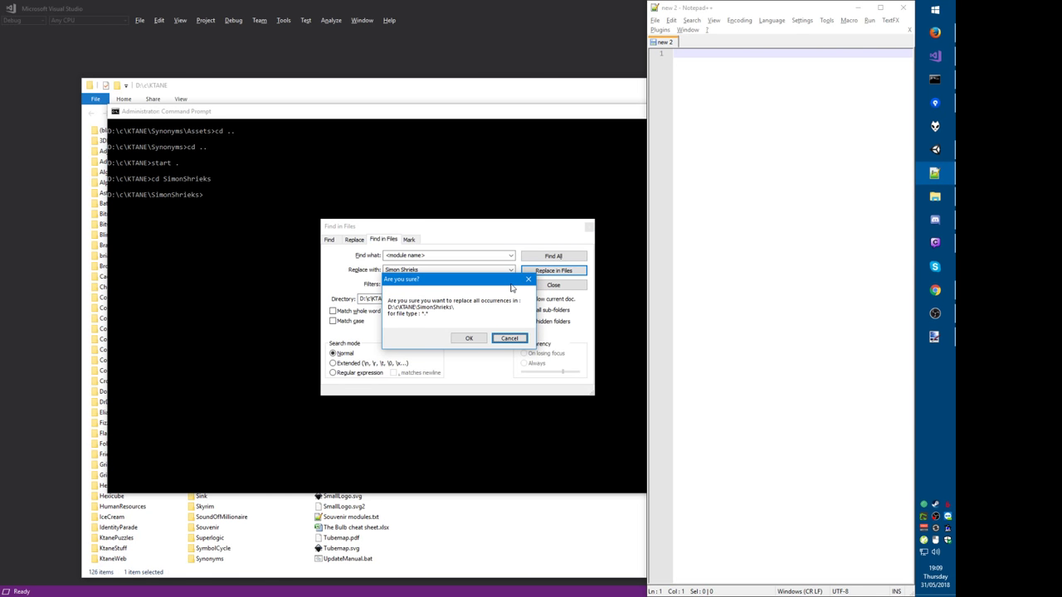
key(Return)
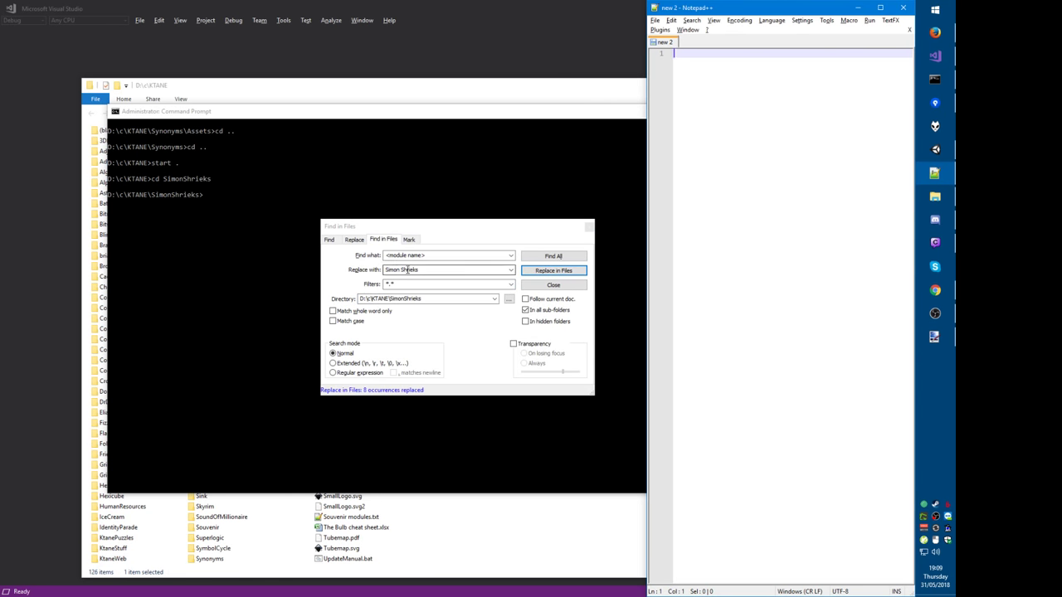
Step: Replace "<moduleid>" with "SimonShrieks" in all files of the SimonShrieks folder
click(411, 256)
key(End)
key(Left)
key(ctrl+shift+Left)
key(shift+Left)
text(id)
key(Tab)
key(End)
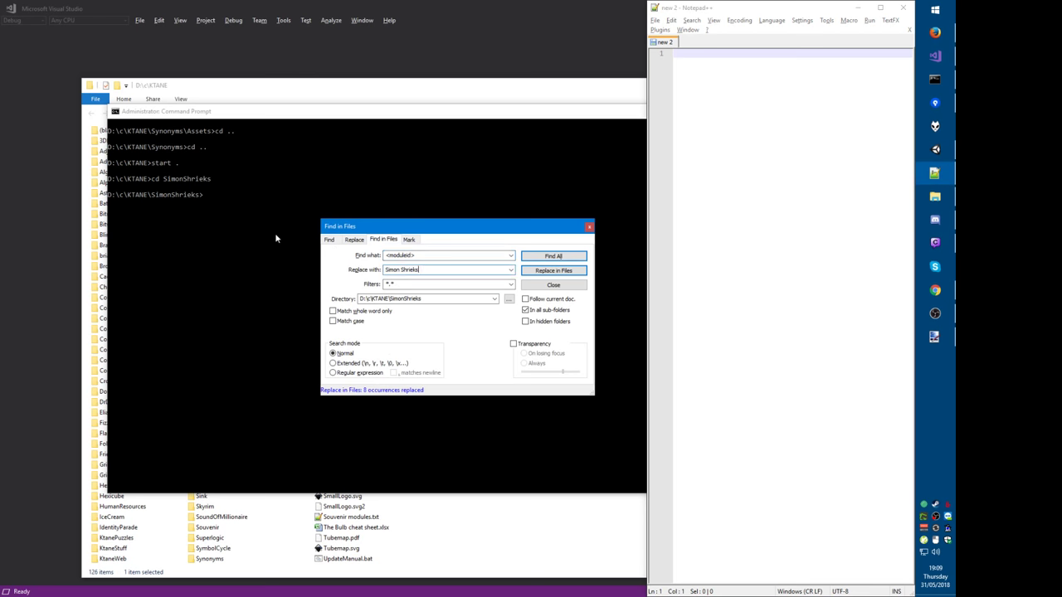
key(ctrl+Left)
key(Delete)
key(BackSpace)
text(S)
click(529, 270)
key(Left)
key(Return)
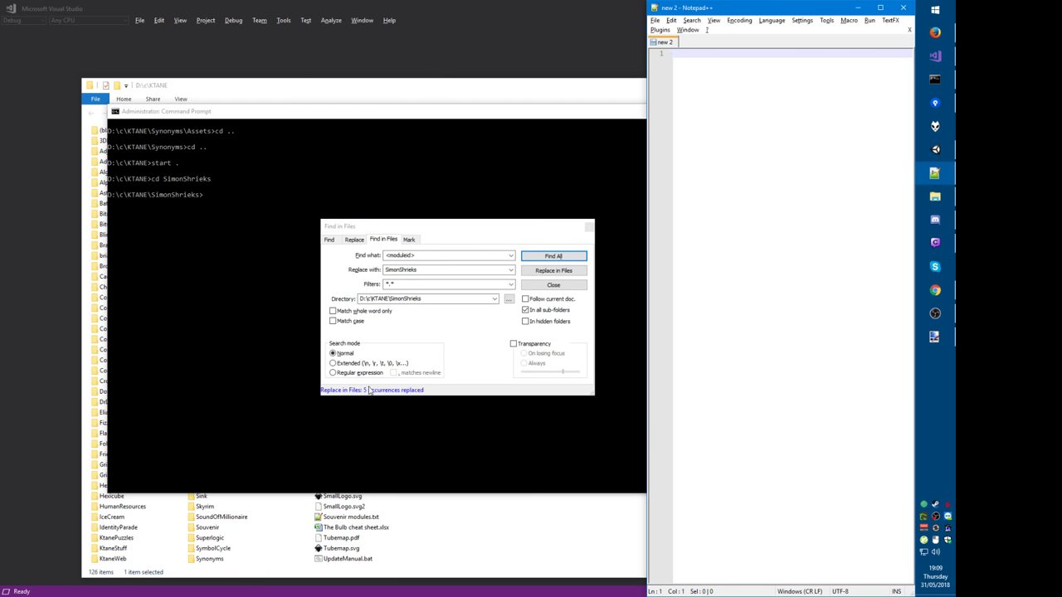
Step: Replace "<moduleurl>" with "Simon%20Shrieks" in all files of the SimonShrieks folder and close the Find in Files dialog
key(BackSpace)
key(BackSpace)
key(BackSpace)
text(url>)
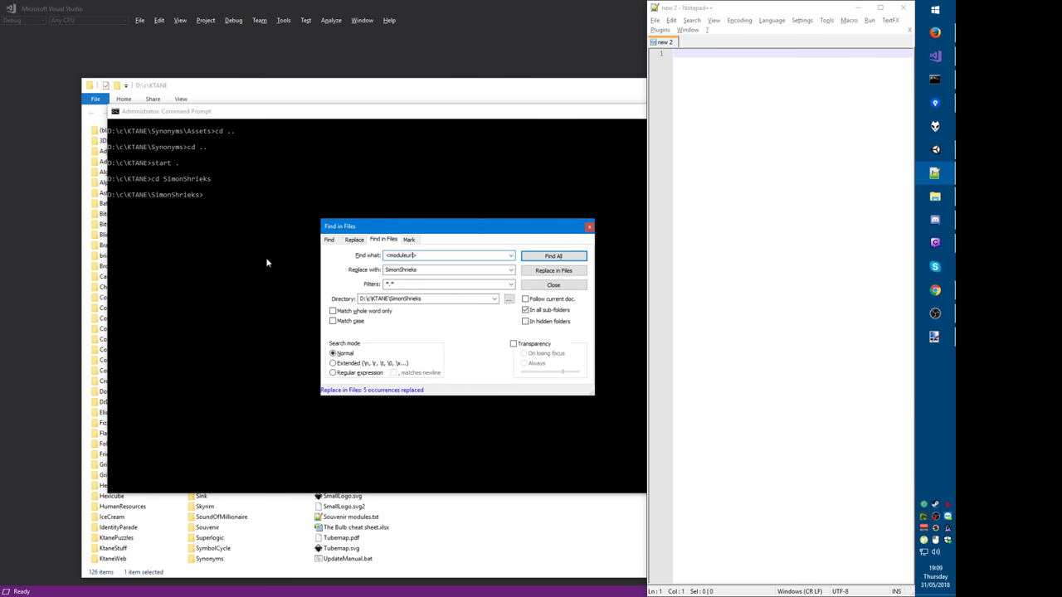
key(Tab)
key(Left)
text(%20)
click(538, 271)
click(468, 337)
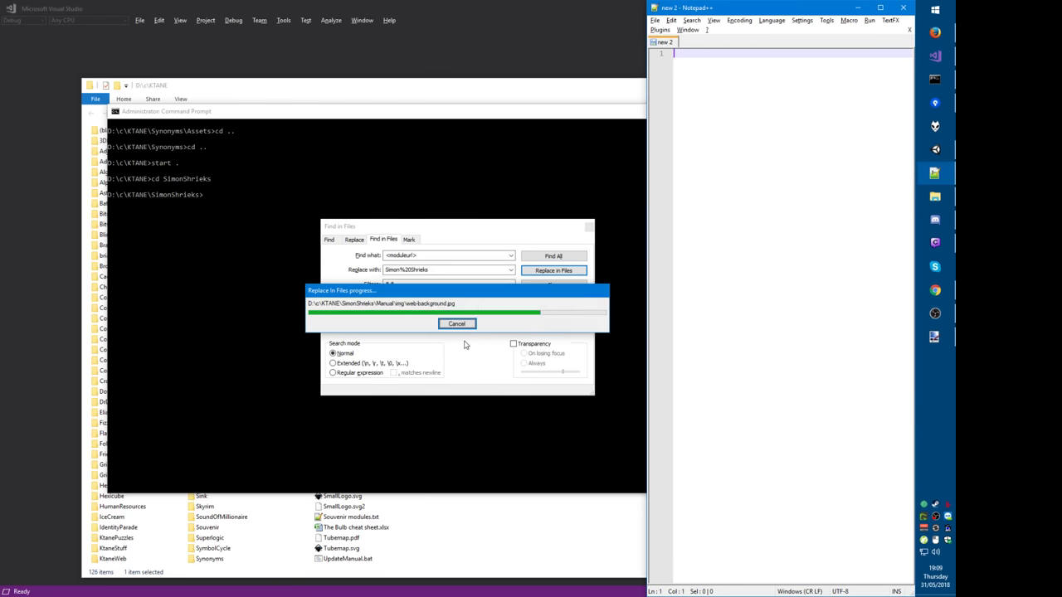
click(589, 226)
Step: Return to the Command Prompt and list the contents of the SimonShrieks folder
click(343, 302)
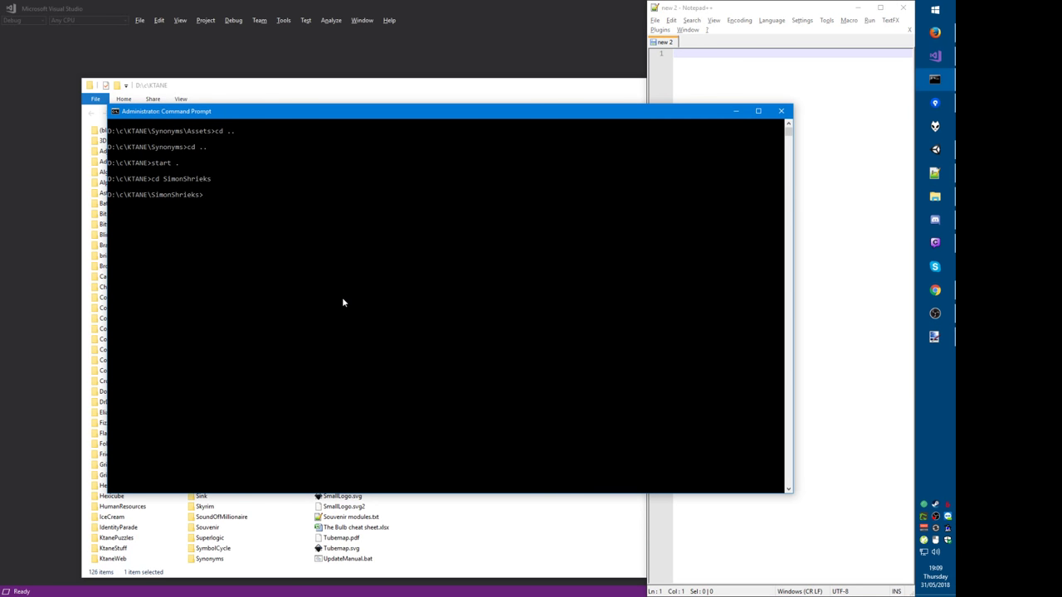
text(dir)
key(Return)
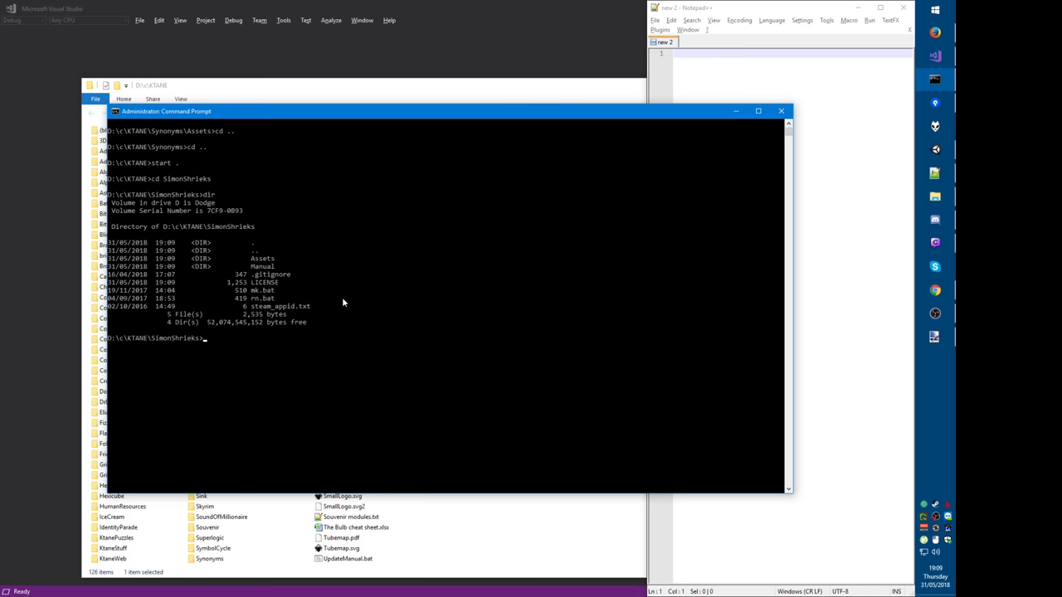
Step: Point out mk.bat and rn.bat in the listing and display the contents of rn.bat in the Command Prompt
double_click(258, 292)
double_click(260, 299)
double_click(262, 291)
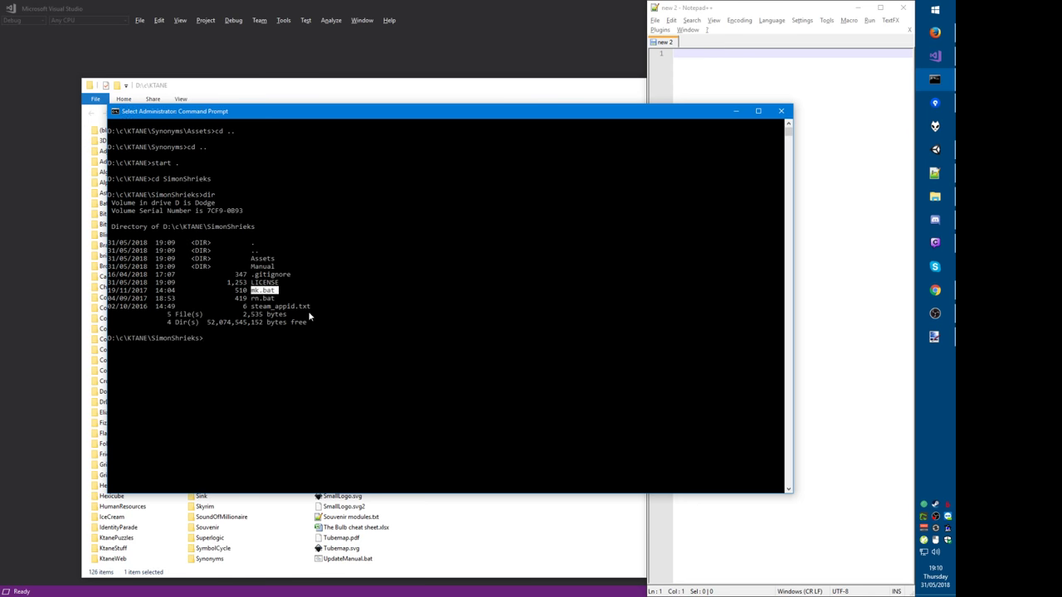
double_click(262, 298)
key(Escape)
text(type rn.bat)
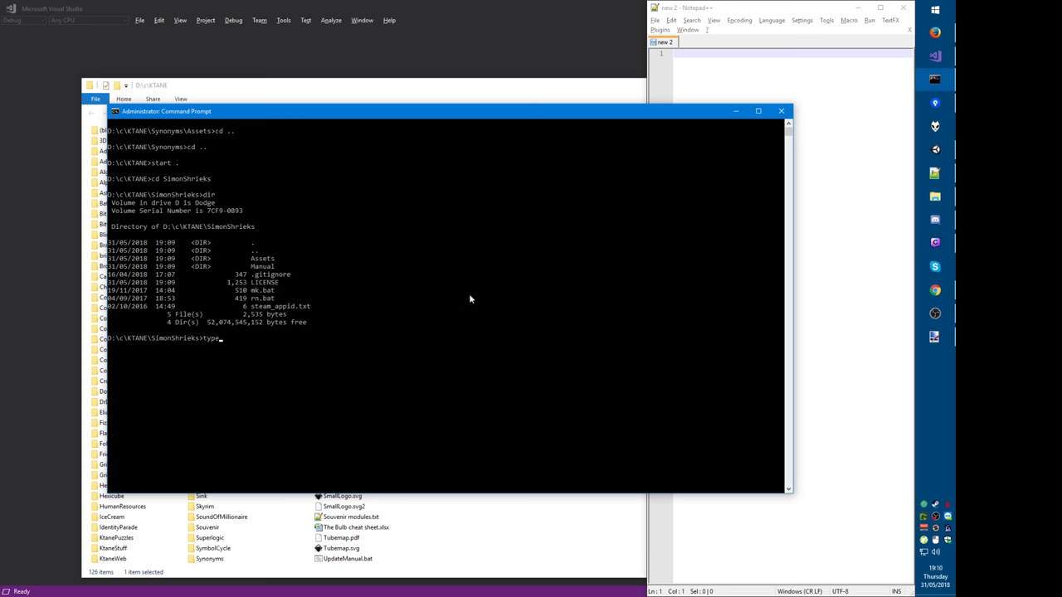
key(Return)
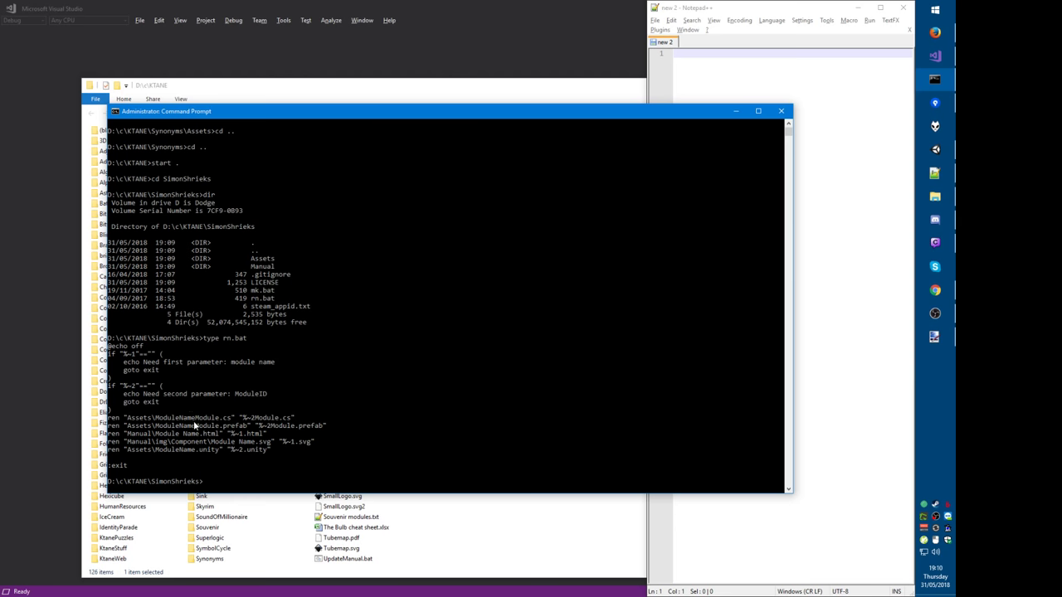
Step: Run the rn batch script with the module name "Simon Shrieks" and the module ID SimonShrieks to rename the template files
drag(196, 417, 156, 420)
key(ctrl+c)
text(rn)
key(Return)
text(rn "Sim)
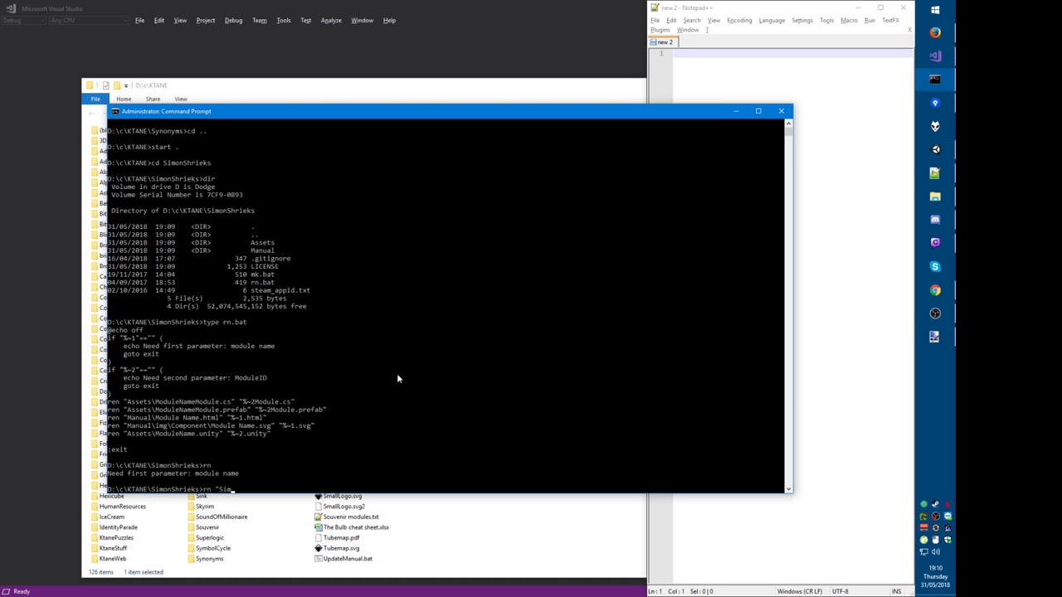
text(on Shrieks" SimonShrieks)
key(Return)
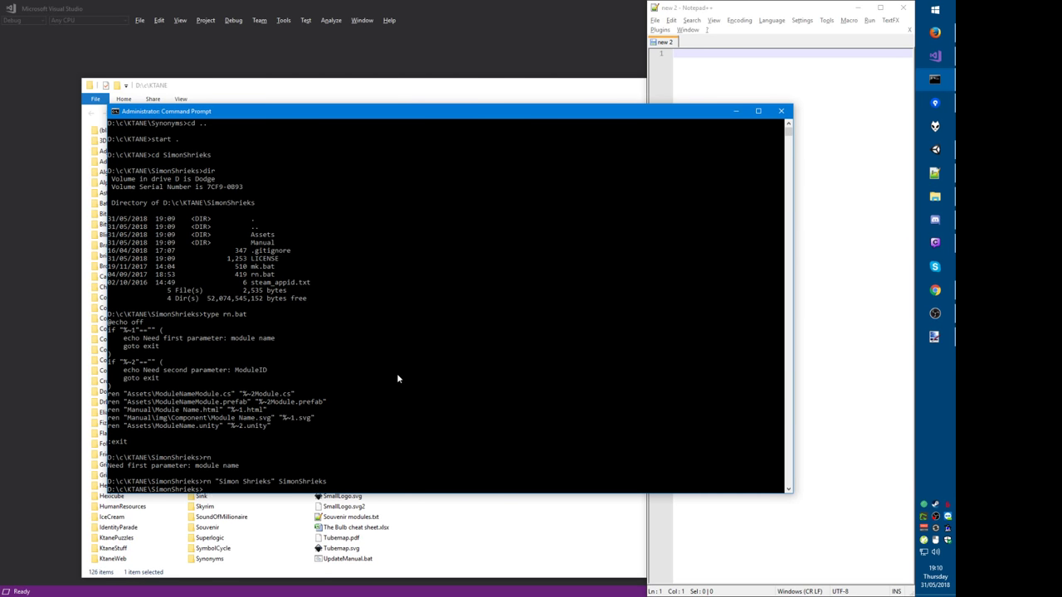
Step: Delete rn.bat from the SimonShrieks folder and list the folder's contents again
text(del rn.bat)
key(Return)
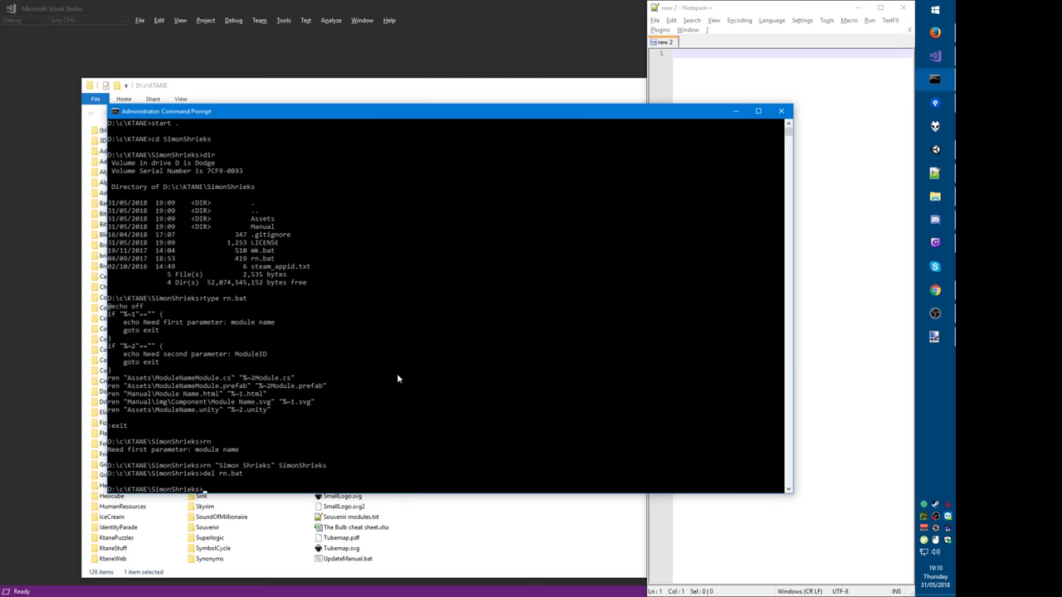
text(dir)
key(Return)
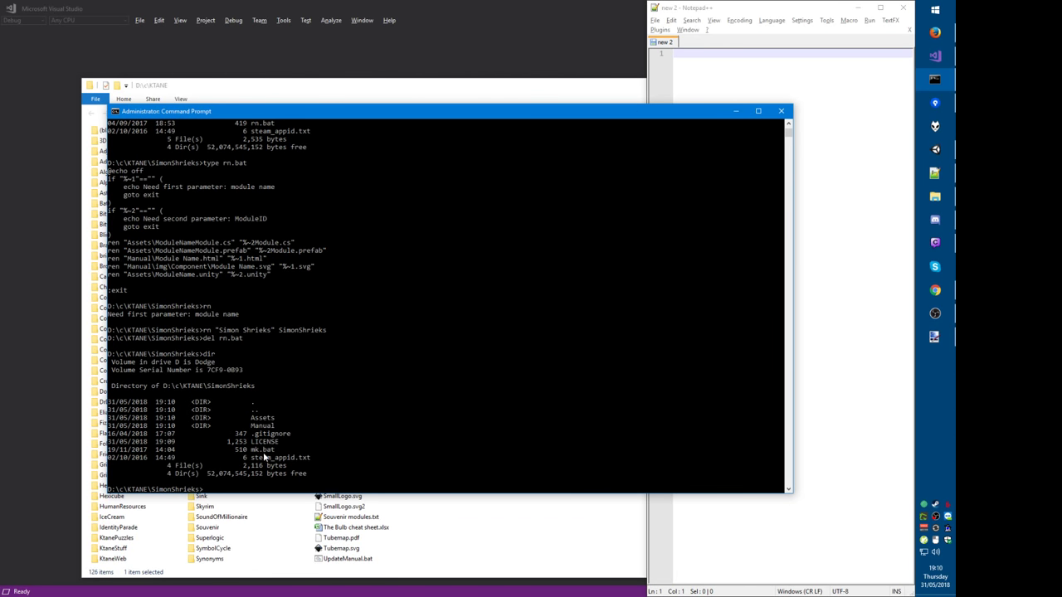
Step: Display the contents of mk.bat from the SimonShrieks folder in the Command Prompt
double_click(264, 451)
right_click(452, 413)
text(type)
right_click(452, 413)
key(Return)
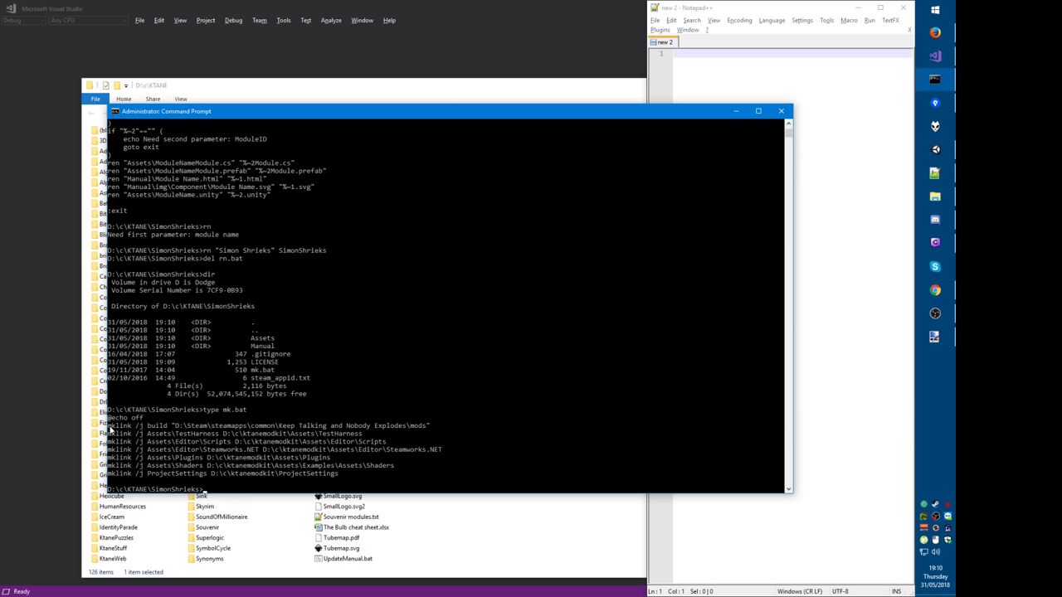
Step: Examine the mklink /j command and the junction names in the mk.bat output, including build, TestHarness, Editor, and Plugins
drag(108, 426, 142, 432)
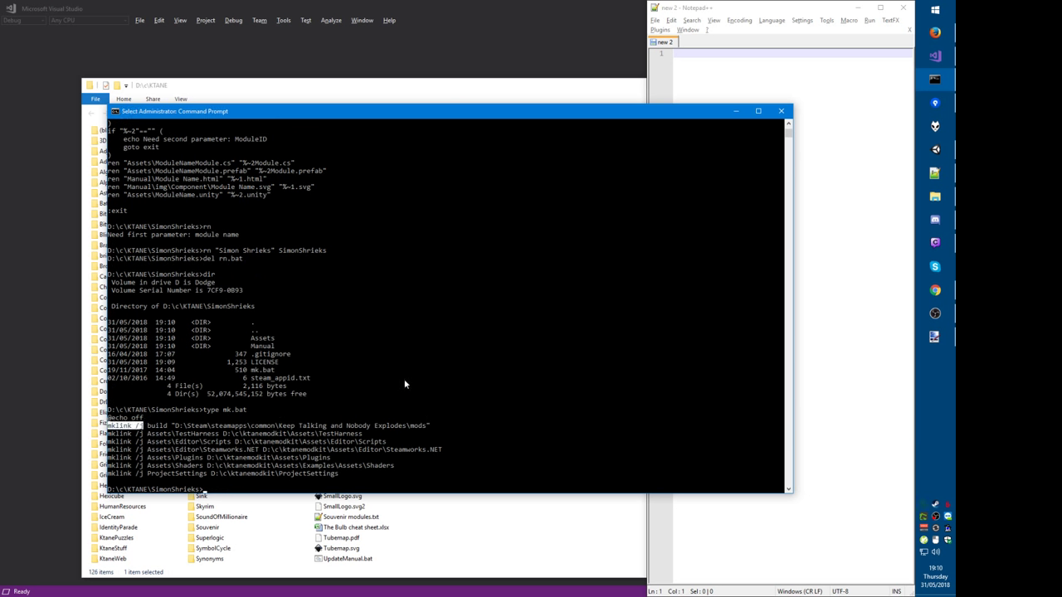
right_click(487, 428)
double_click(157, 427)
double_click(161, 434)
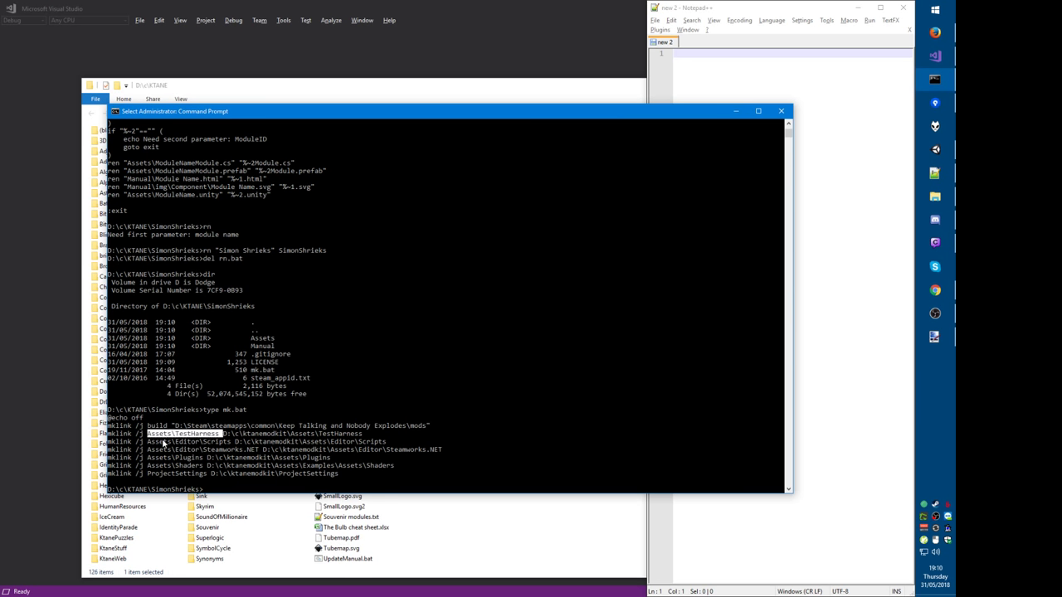
double_click(162, 443)
double_click(164, 450)
double_click(165, 457)
right_click(165, 460)
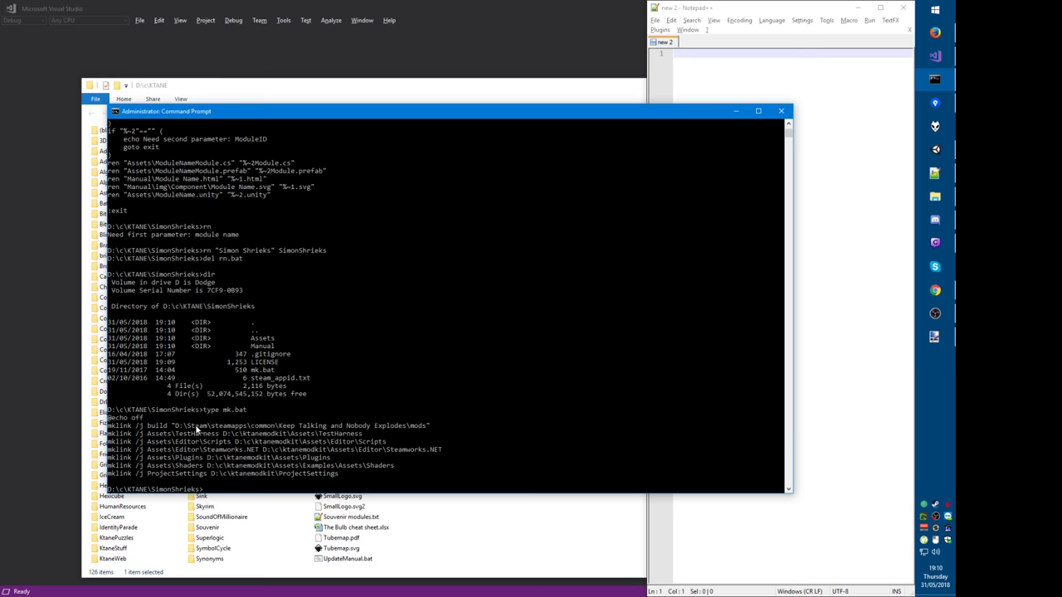
Step: Examine the junction targets in the mk.bat output: the game's mods folder for build and the ktanemodkit folder for Assets
drag(172, 426, 433, 427)
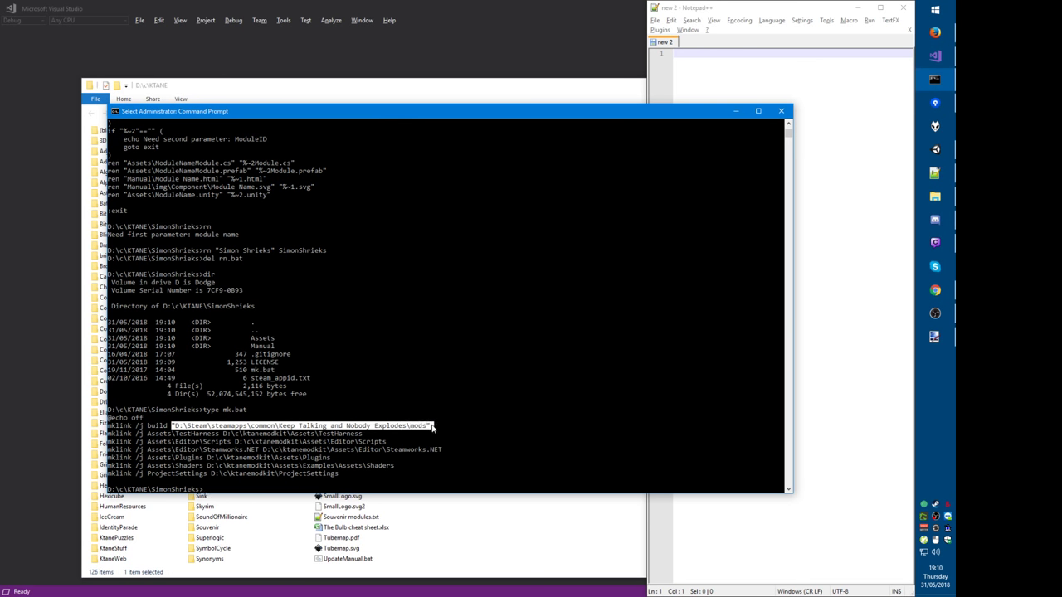
double_click(154, 427)
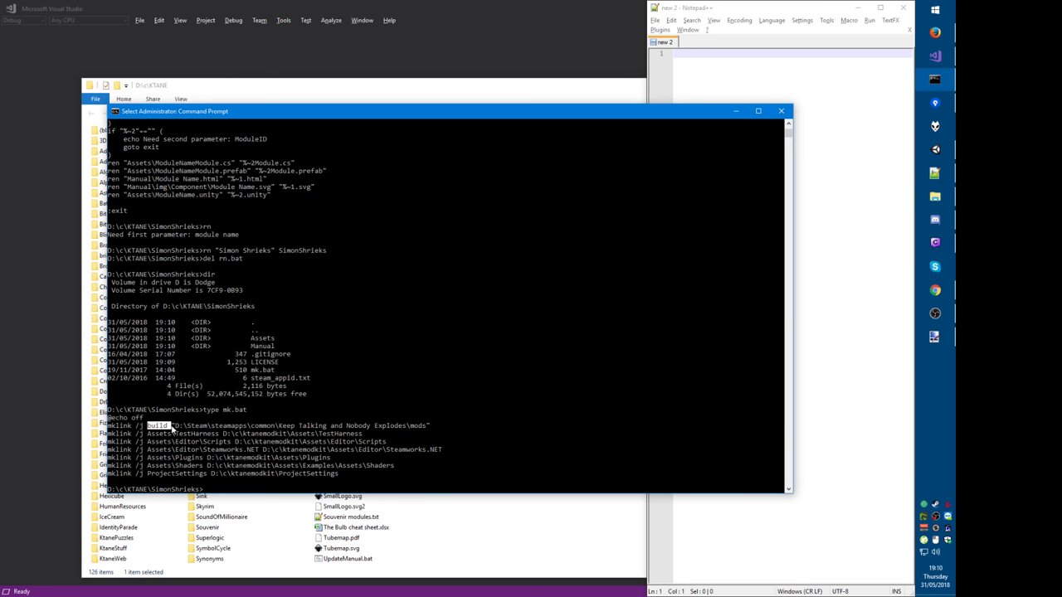
click(172, 426)
drag(174, 425, 441, 427)
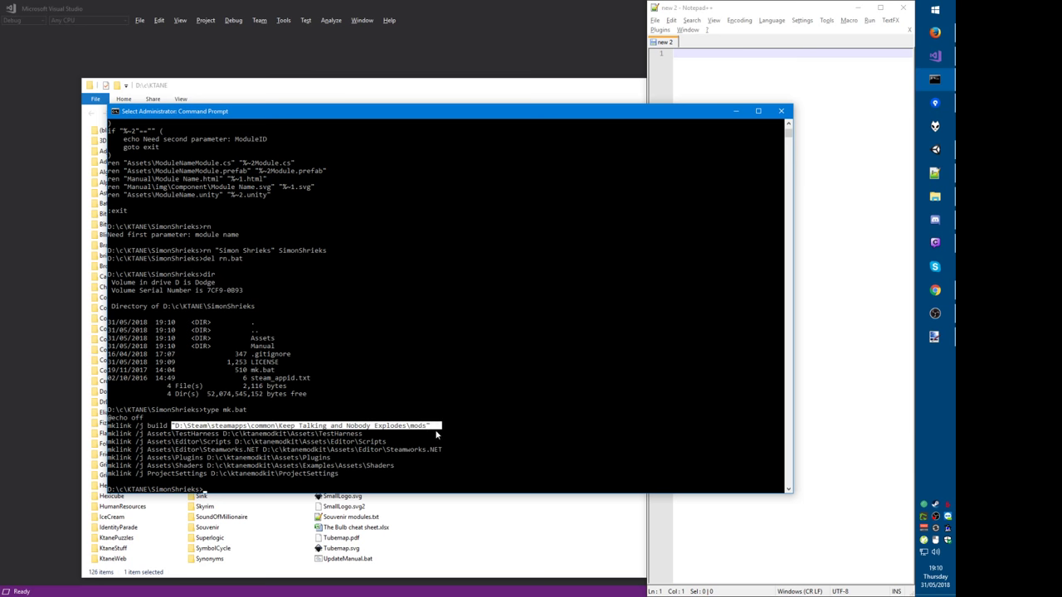
key(Escape)
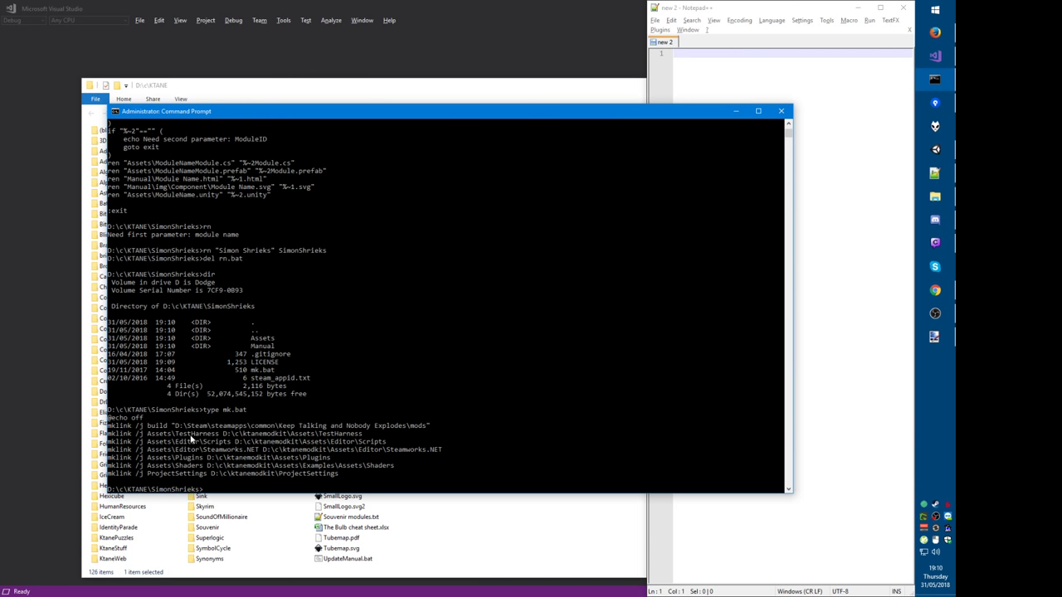
double_click(190, 435)
double_click(195, 442)
double_click(202, 450)
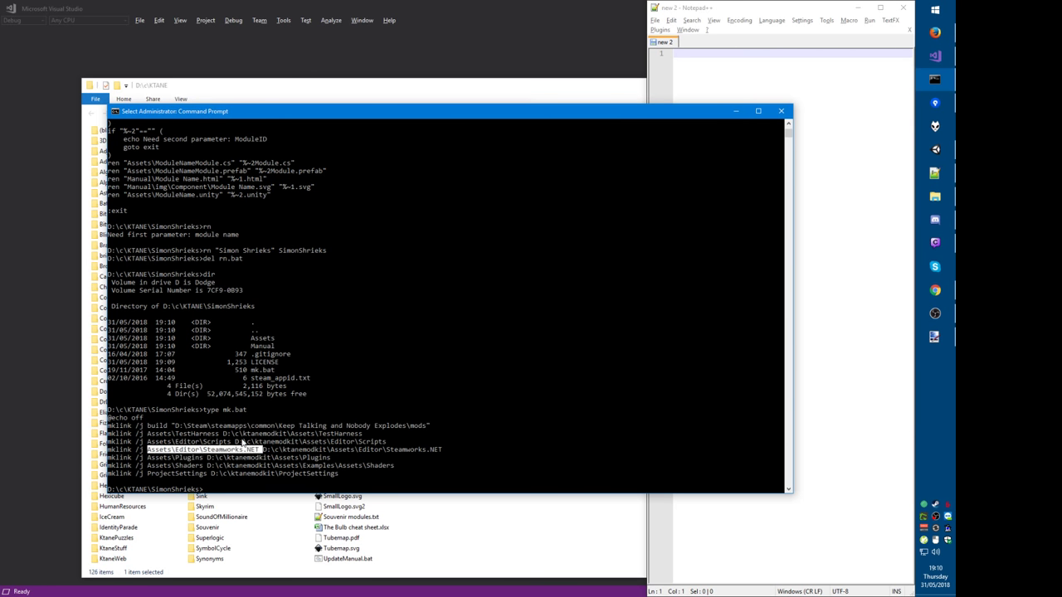
double_click(249, 434)
drag(244, 435, 286, 434)
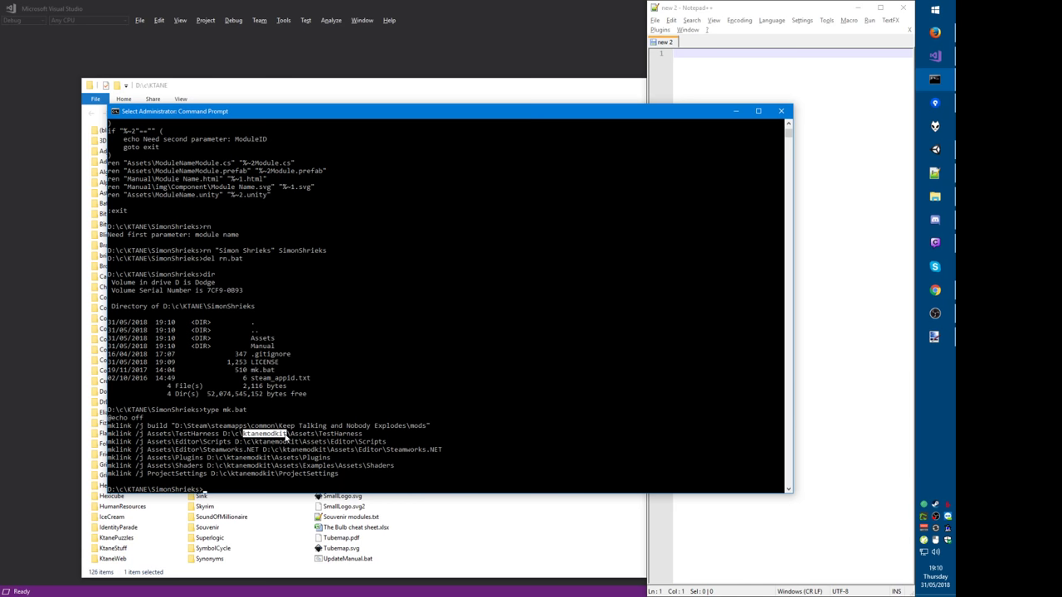
key(Escape)
Step: Run the mk batch script to create the folder junctions, and delete mk.bat from the SimonShrieks folder
text(mk)
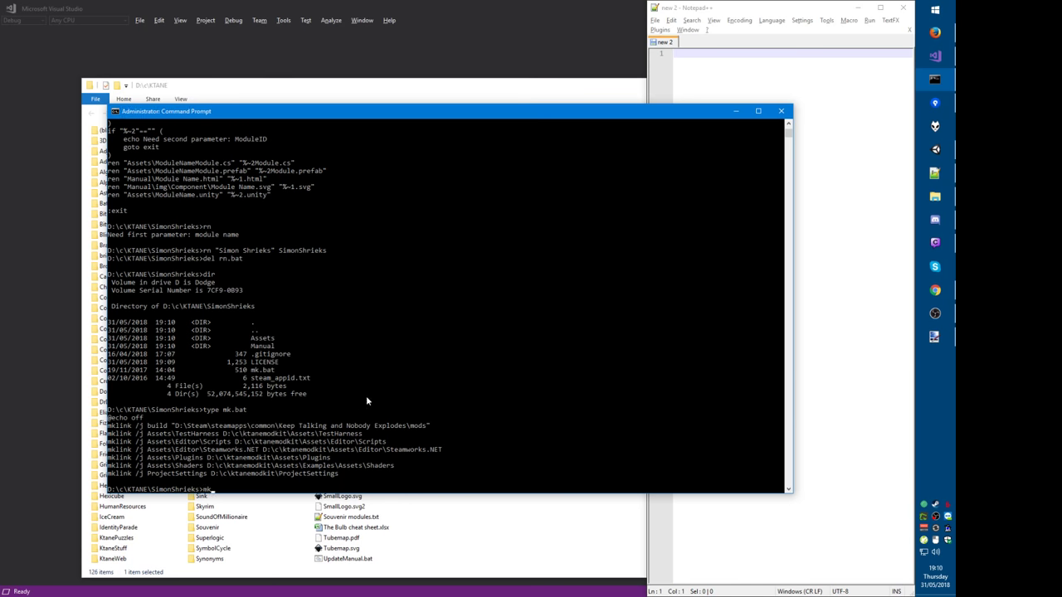
key(Return)
text(del mk.bat)
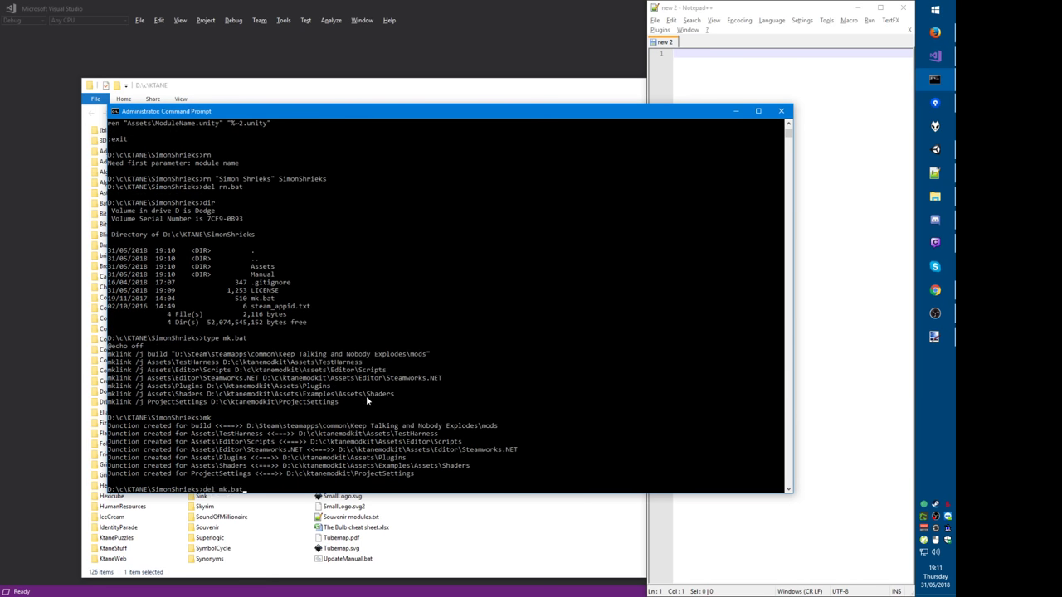
key(Return)
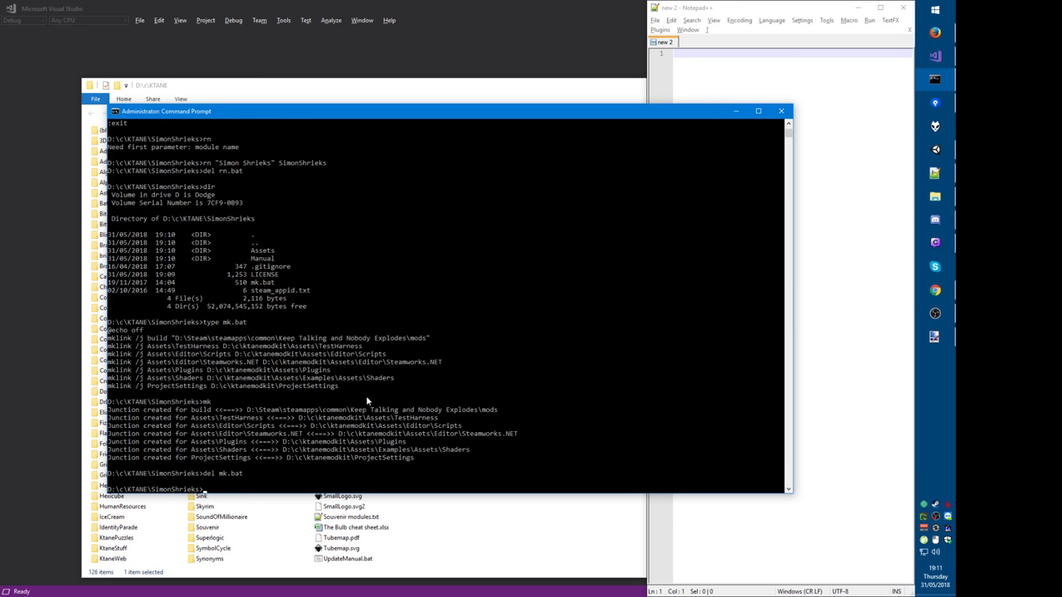
Step: Switch to Firefox, load github.com, and start a new repository named KtaneSimonShrieks
text(github.com)
key(Return)
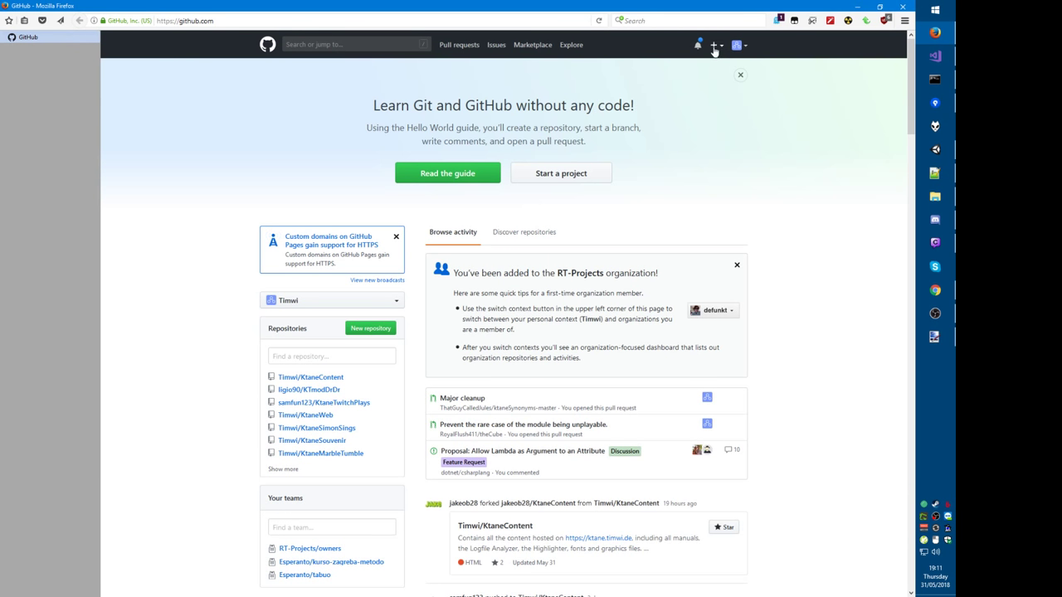
click(713, 45)
click(689, 65)
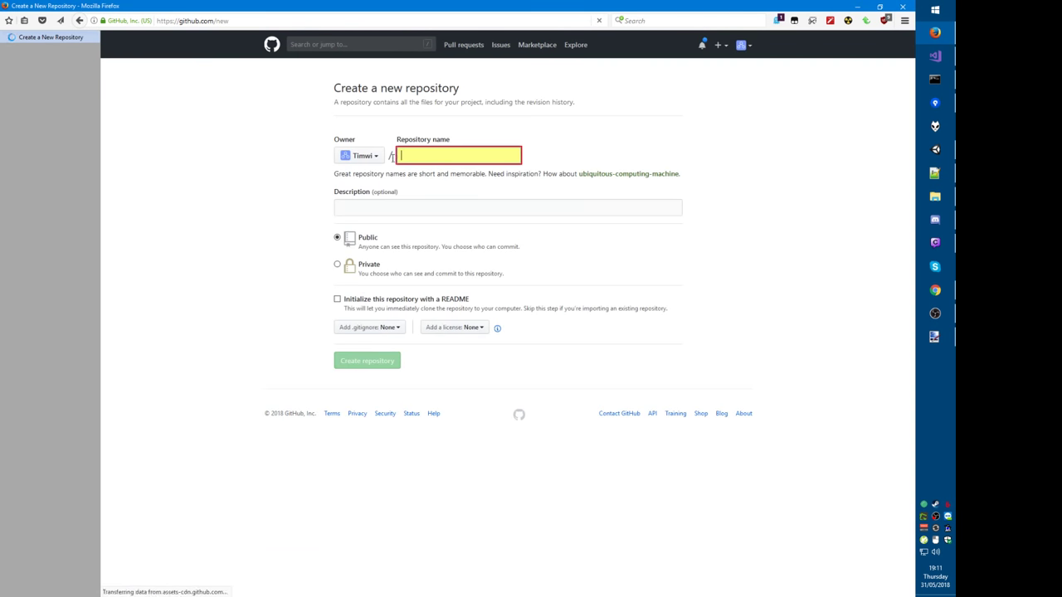
text(KtaneSimonS)
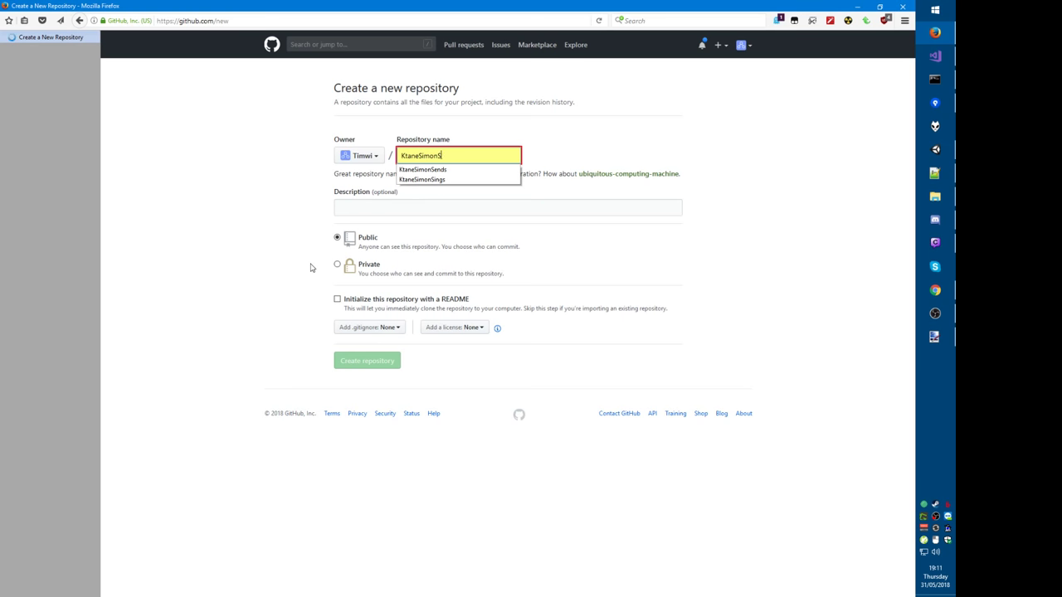
text(hrieks)
Step: Fill the repository description with the suggested "A module for Keep Talking and Nobody Explodes" text that credits only the account owner
key(Tab)
key(Down)
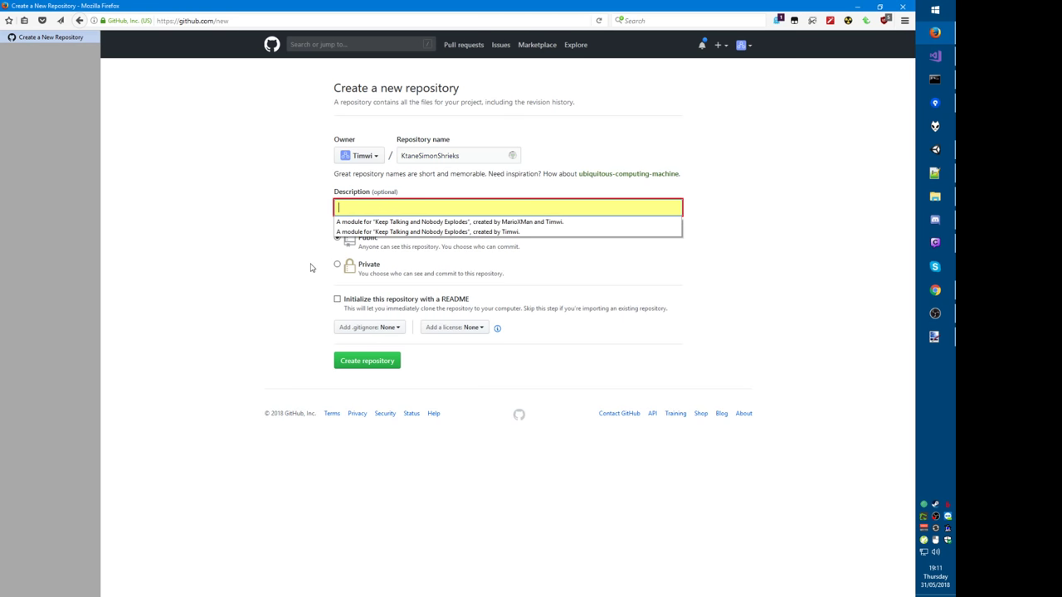
key(Down)
key(Down)
key(Tab)
key(shift+Tab)
key(End)
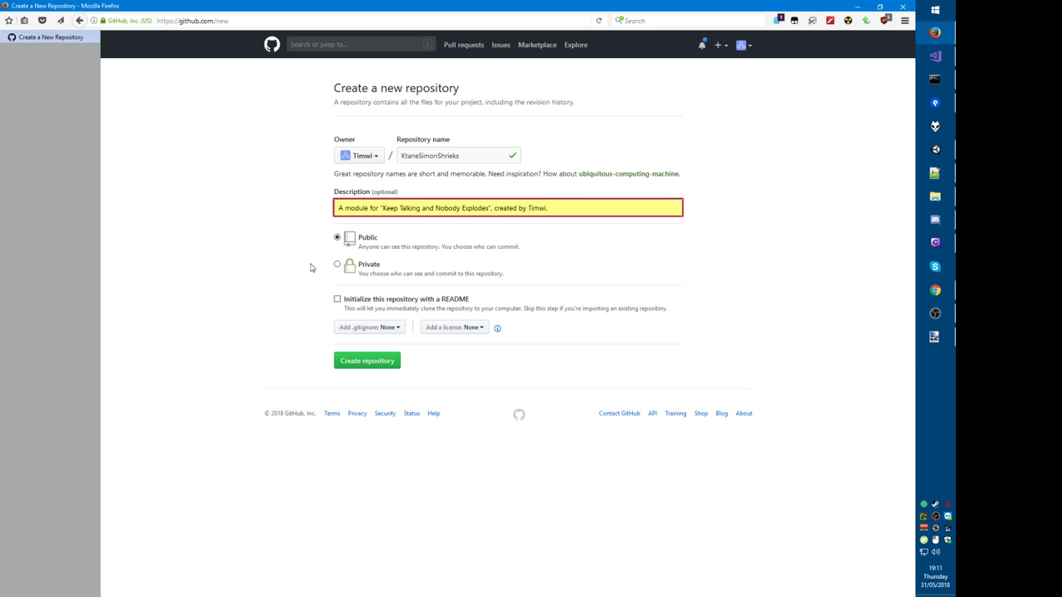
Step: Switch to Discord, open the mod-ideas channel, and look through the messages for the name of the module idea's author
key(alt+Tab)
key(ctrl+k)
text(mod-i)
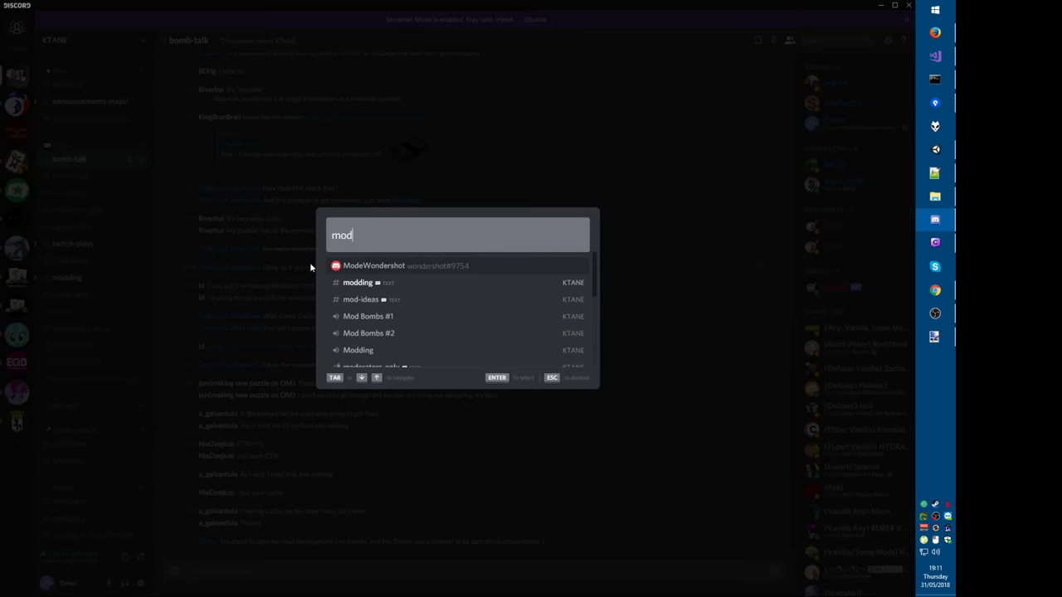
key(Return)
scroll(473, 448, up, 15)
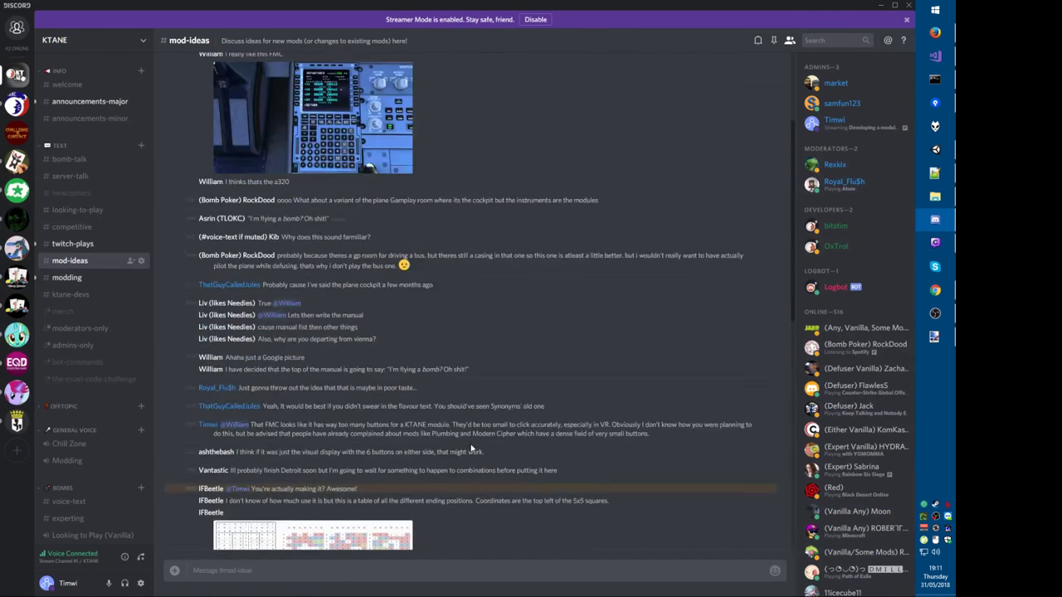
scroll(421, 359, up, 3)
scroll(313, 413, down, 8)
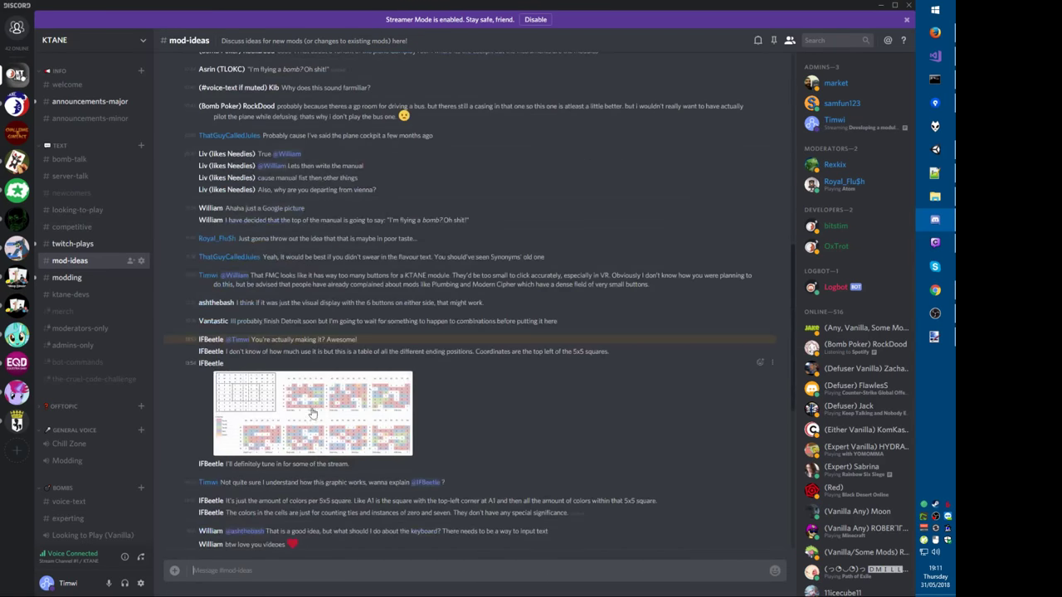
Step: Return to Firefox, reword the description to credit the idea's author as creator and the account owner as implementer, and create the public repository
key(alt+Tab)
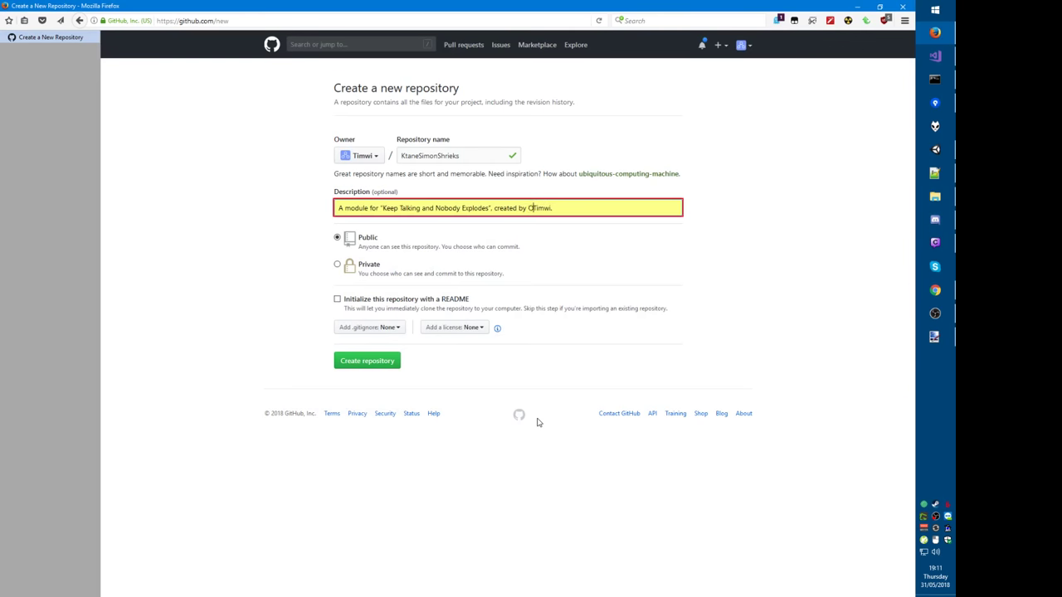
key(BackSpace)
text(IFNE)
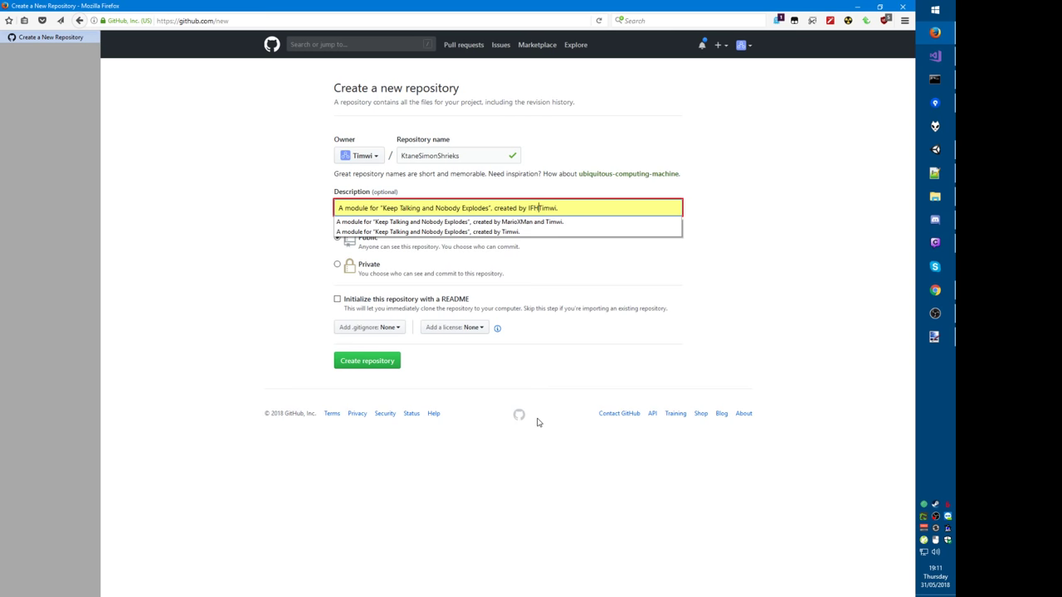
key(BackSpace)
text(Beetle )
text( implemented by)
key(Tab)
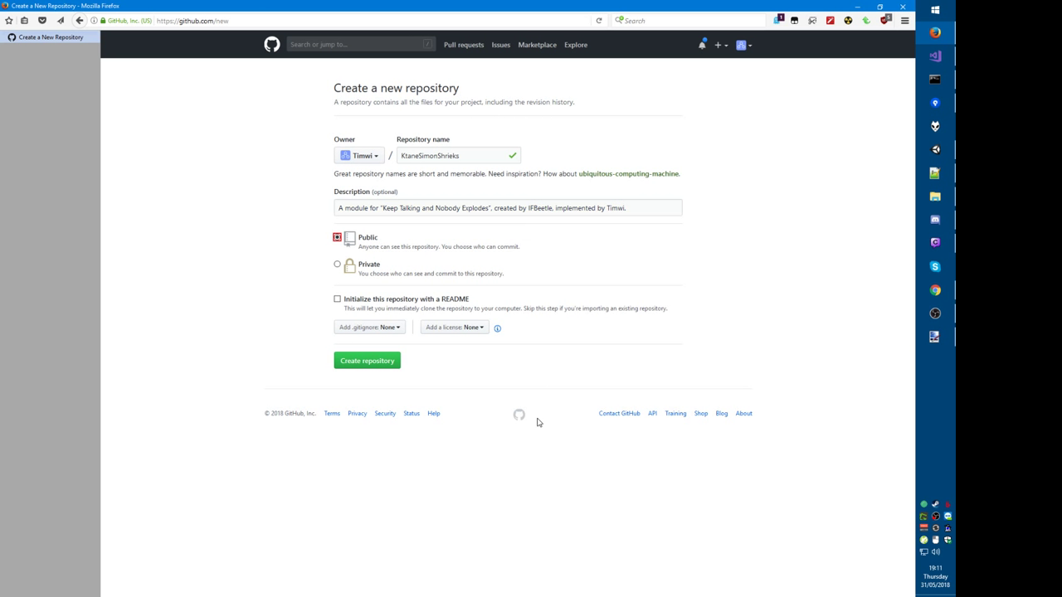
key(shift+Tab)
click(361, 363)
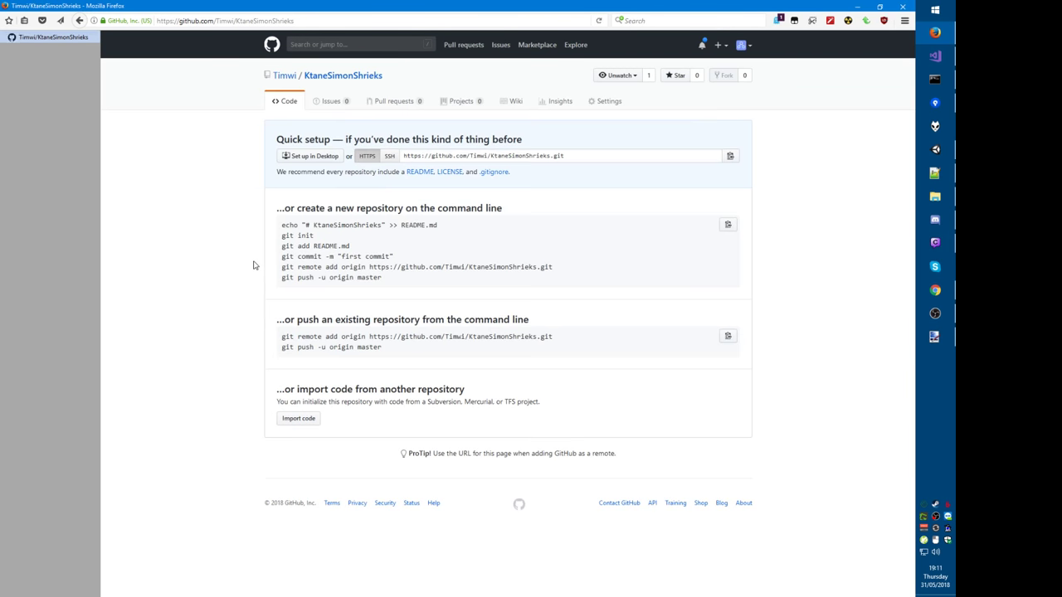
Step: Copy the new repository's HTTPS URL, then switch to Sourcetree and open the form for creating a repository in a new tab
click(730, 157)
click(730, 157)
key(alt+Tab)
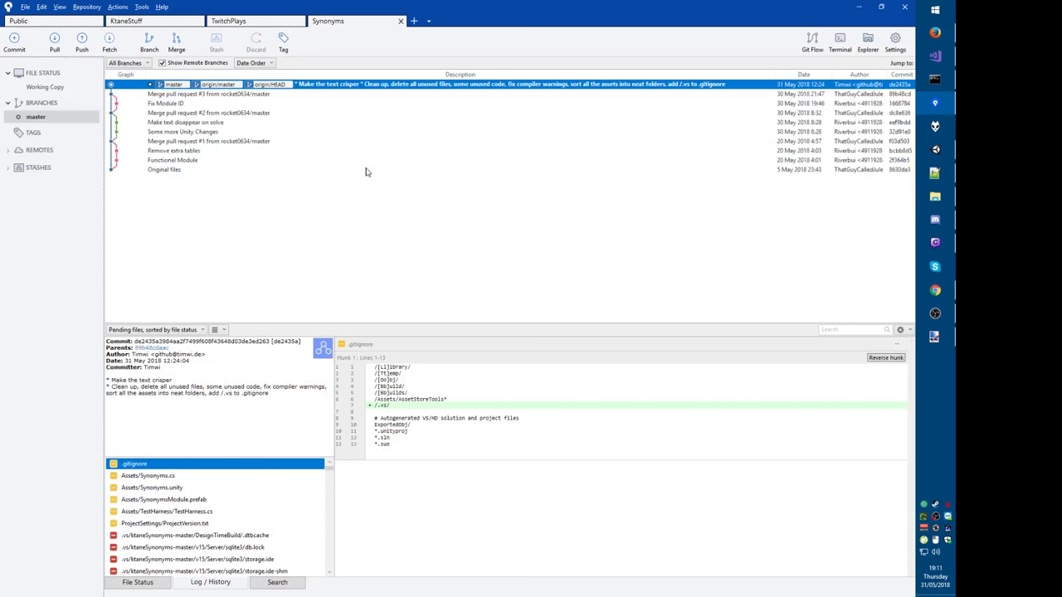
click(414, 22)
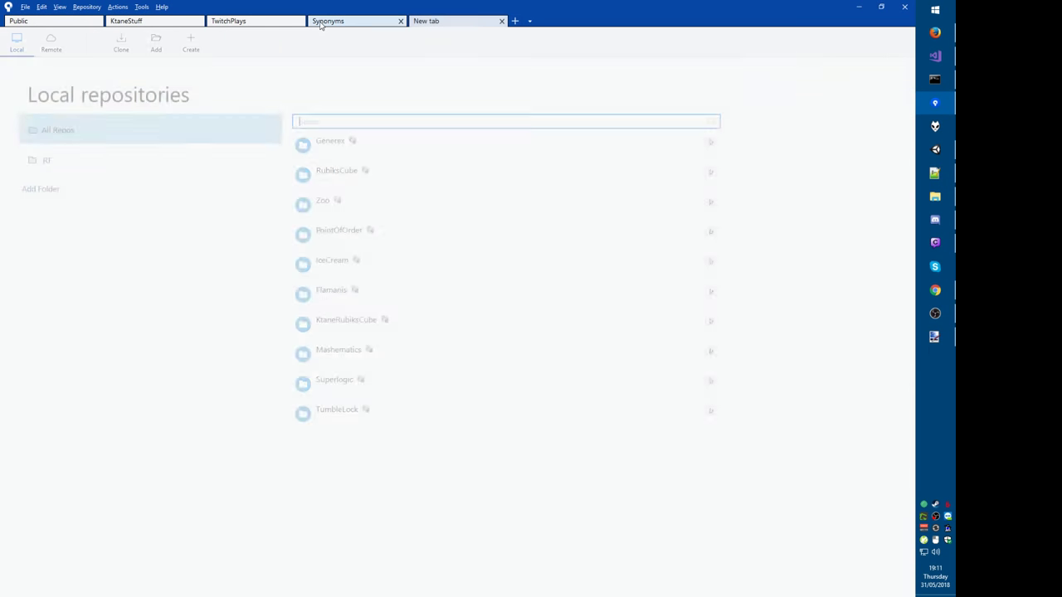
click(190, 41)
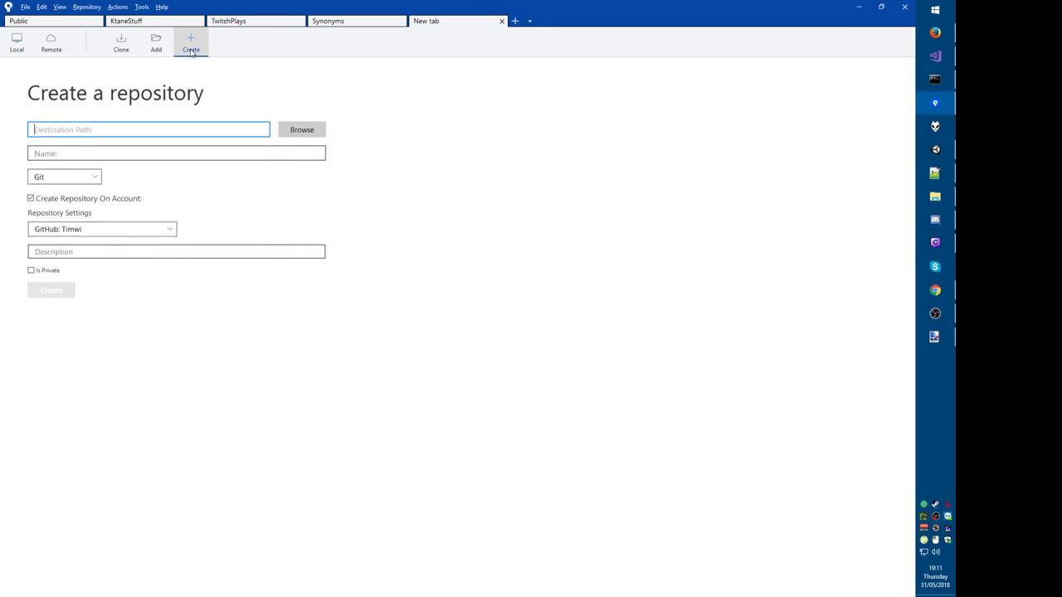
Step: Set the new repository's destination path to the existing folder D:\c\KTANE\SimonShrieks
click(299, 133)
text(D:\c\KTANE\sim)
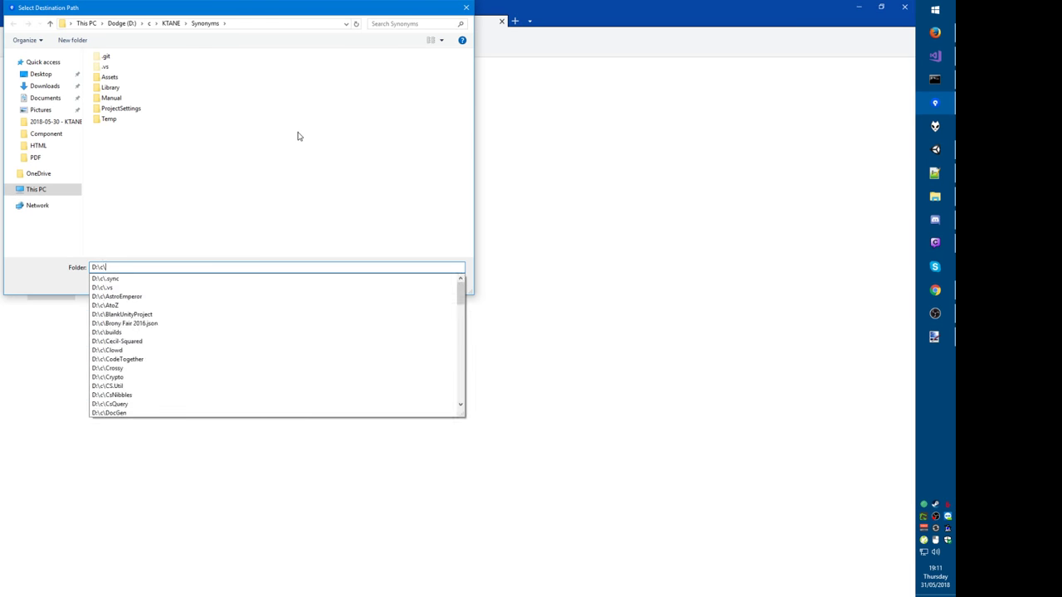
key(Down)
key(Down)
key(Down)
key(Return)
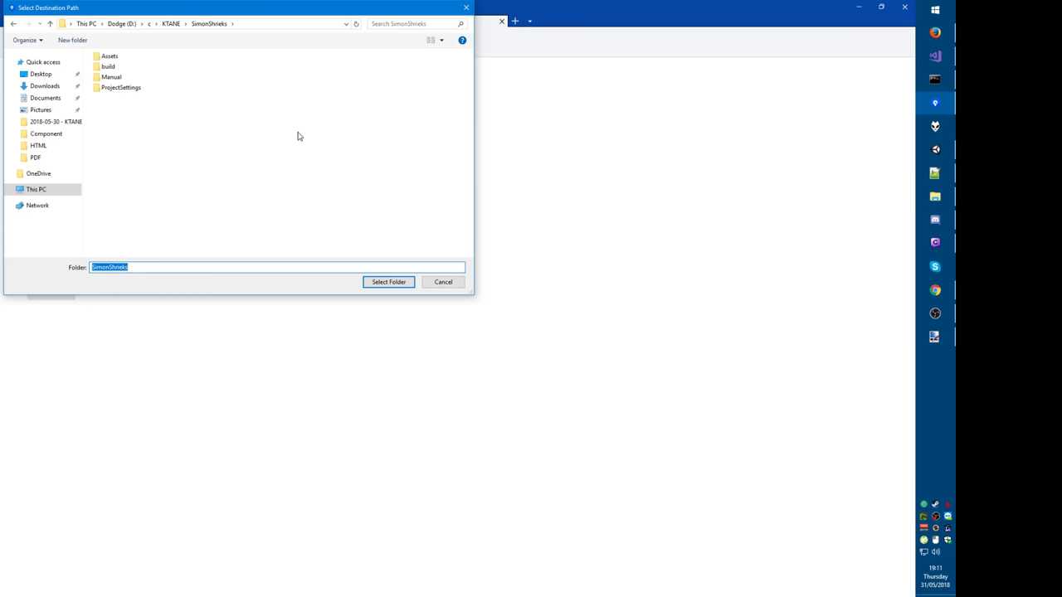
key(Return)
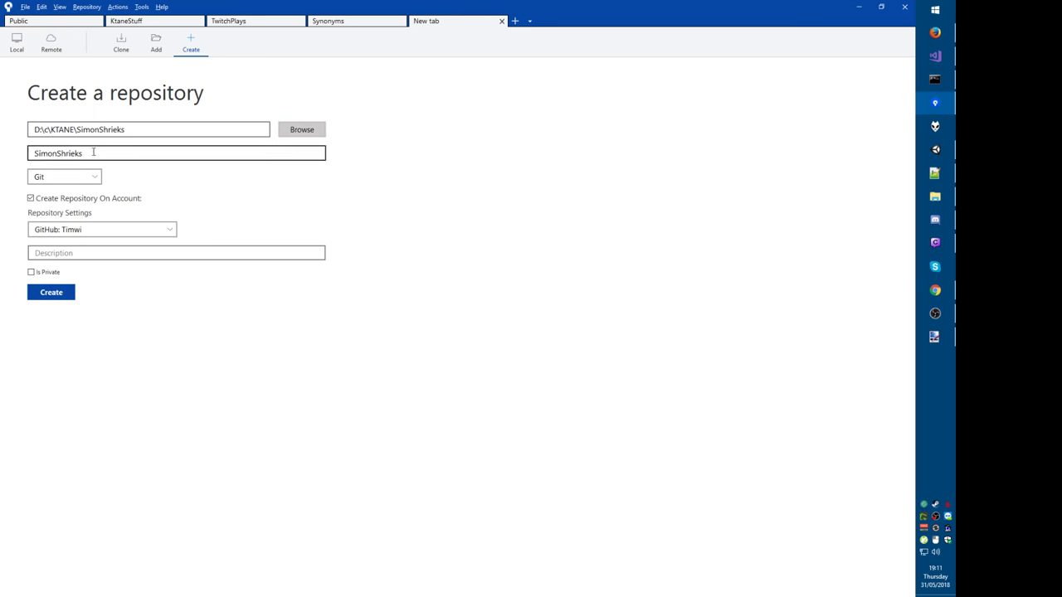
Step: Turn off creating the repository on the account, and create the local Git repository in the existing SimonShrieks folder
click(55, 199)
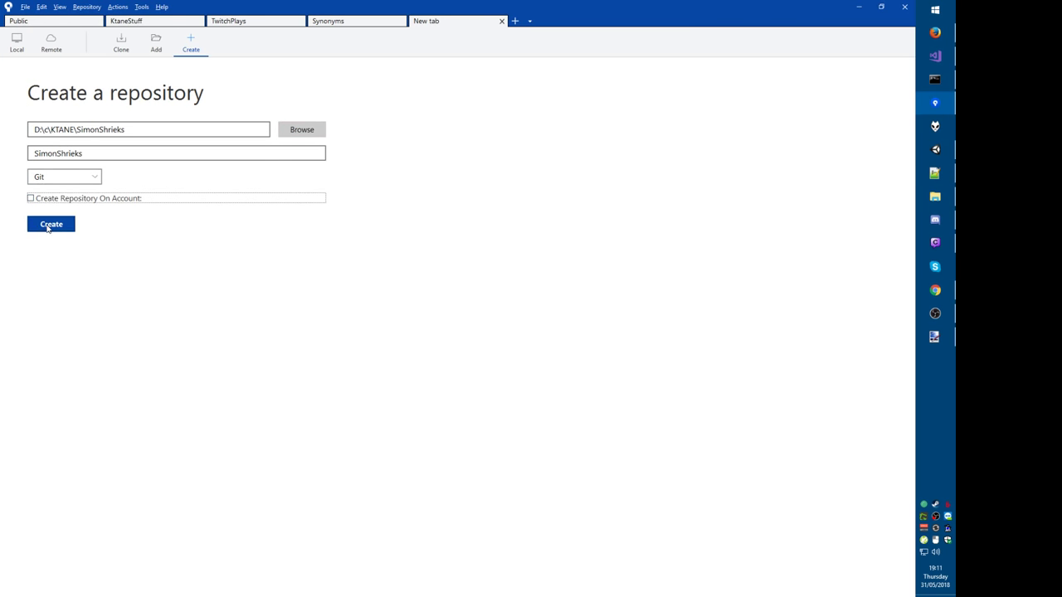
click(50, 224)
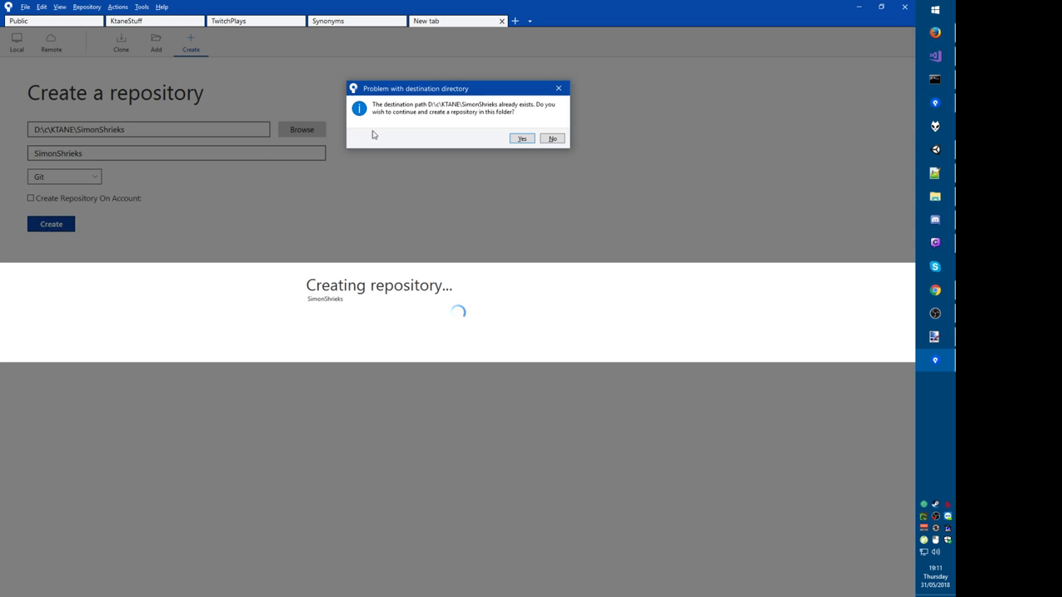
click(520, 138)
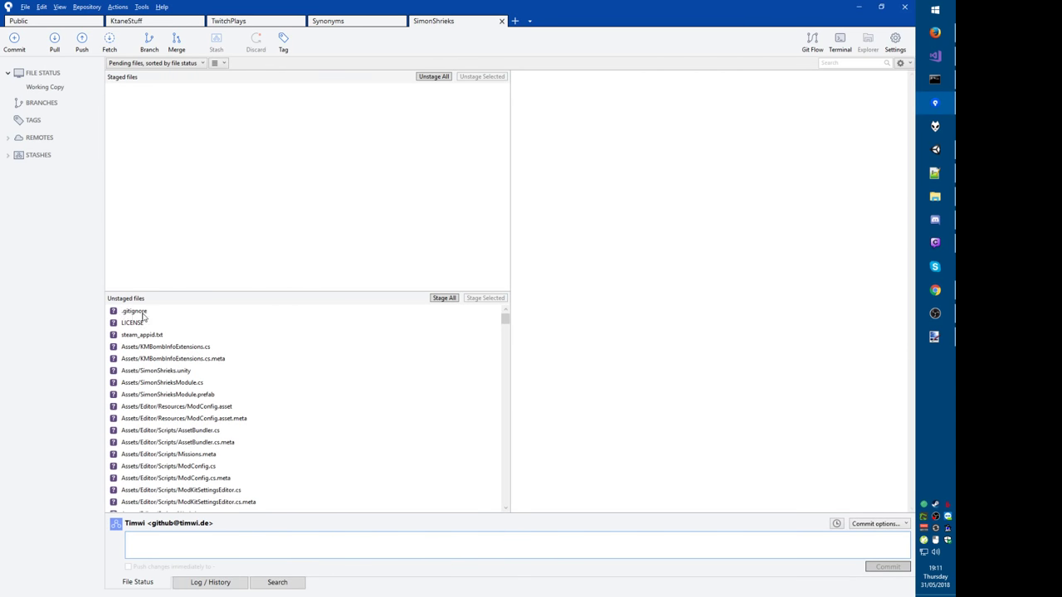
Step: Review the unstaged files of the SimonShrieks repository and stage all of them
mouse_move(504, 316)
mouse_down()
mouse_move(505, 490)
mouse_move(500, 315)
mouse_up()
click(443, 299)
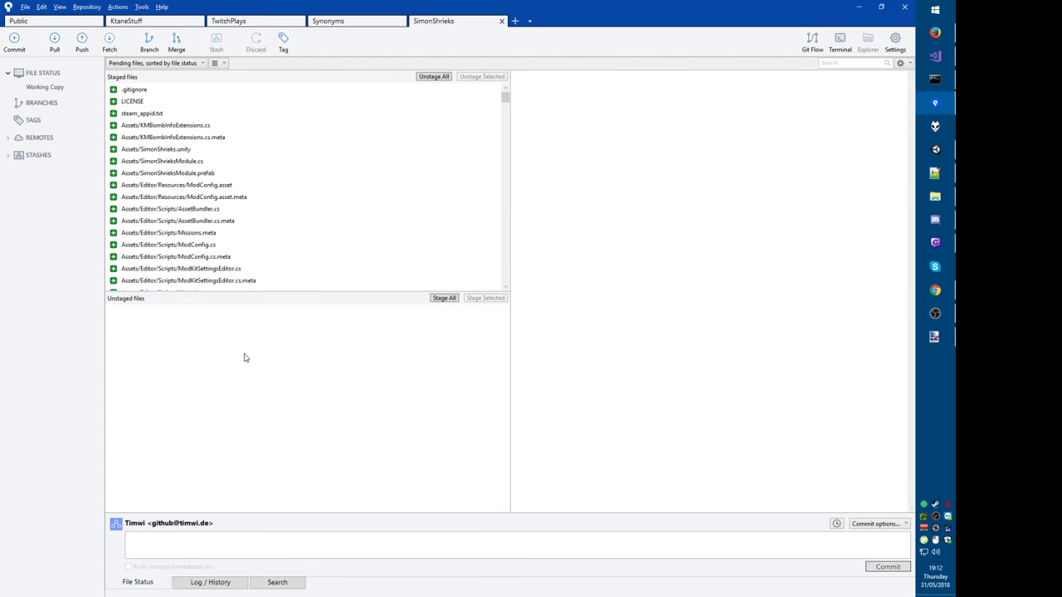
Step: Switch to Notepad++ and open the LICENSE file from the neighbouring SimonShrieks folder
key(alt+Tab)
key(ctrl+o)
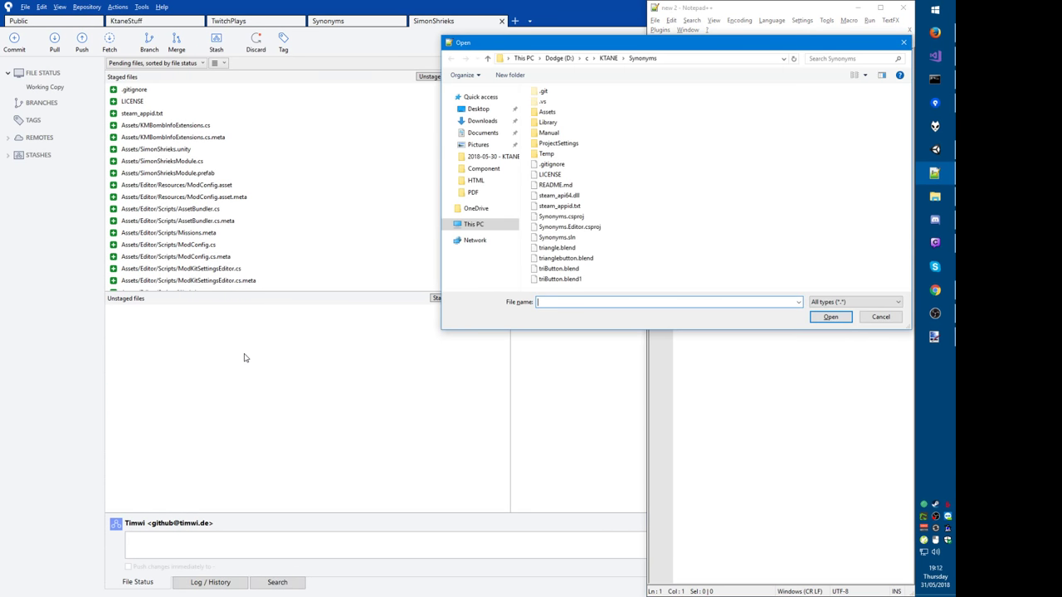
text(..\SimonShrieks\lic)
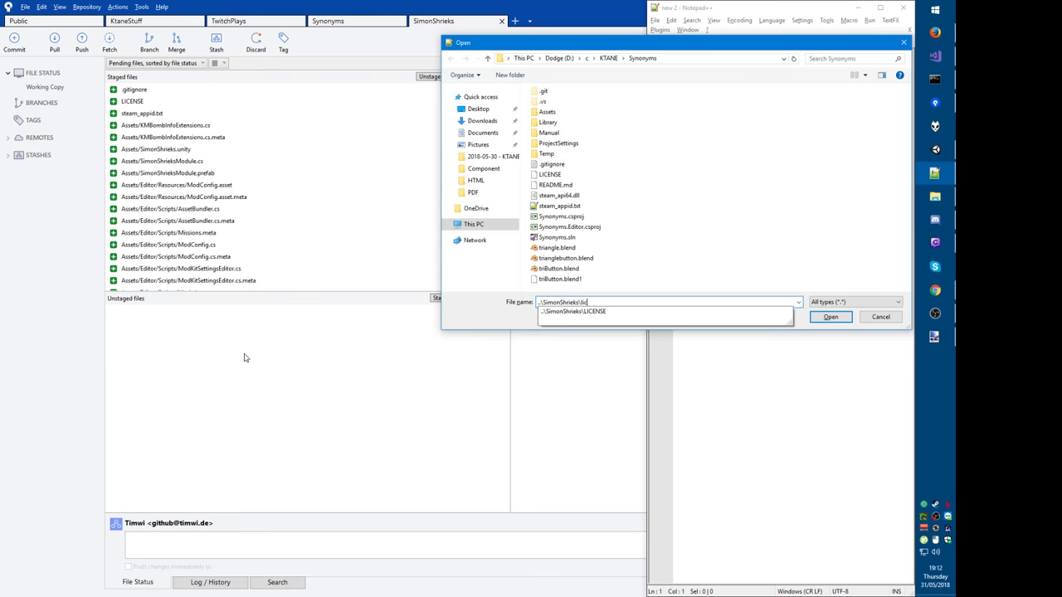
key(Down)
key(Return)
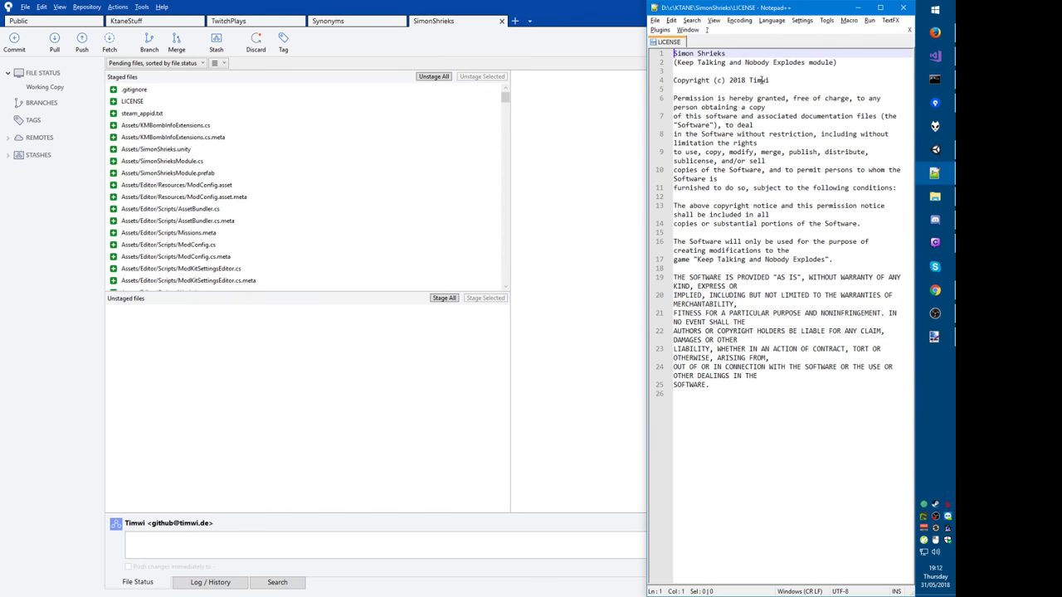
Step: Add the module creator's handle and "&" before the existing copyright holder in the LICENSE file, and save it
double_click(762, 80)
key(Left)
text(IFBe)
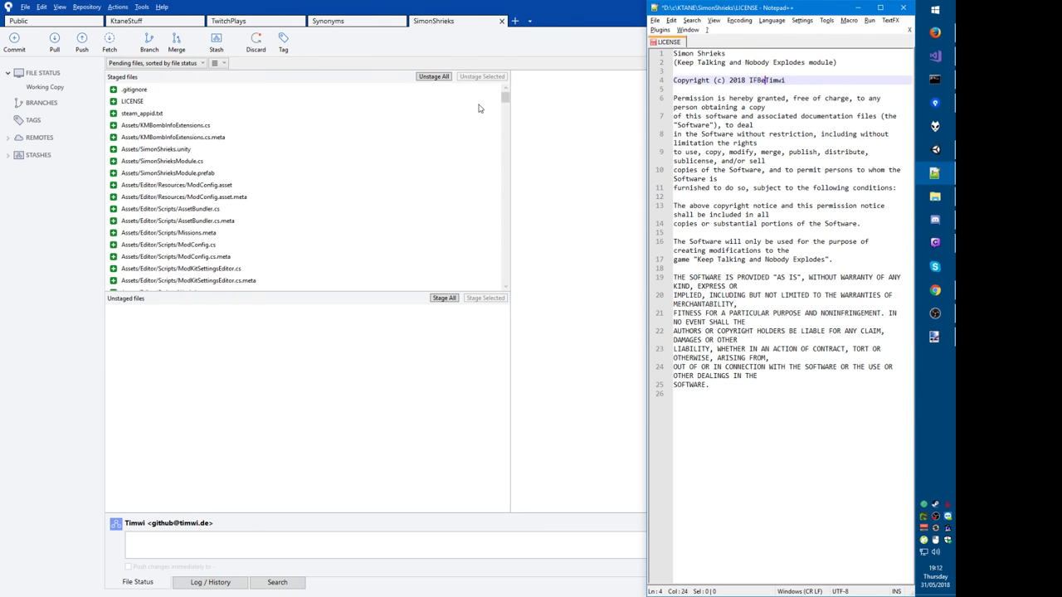
text(etle &)
key(alt+Tab)
key(alt+Tab)
key(ctrl+s)
Step: Return to Sourcetree, stage the modified LICENSE file, and commit all staged files with the message "First commit"
click(374, 425)
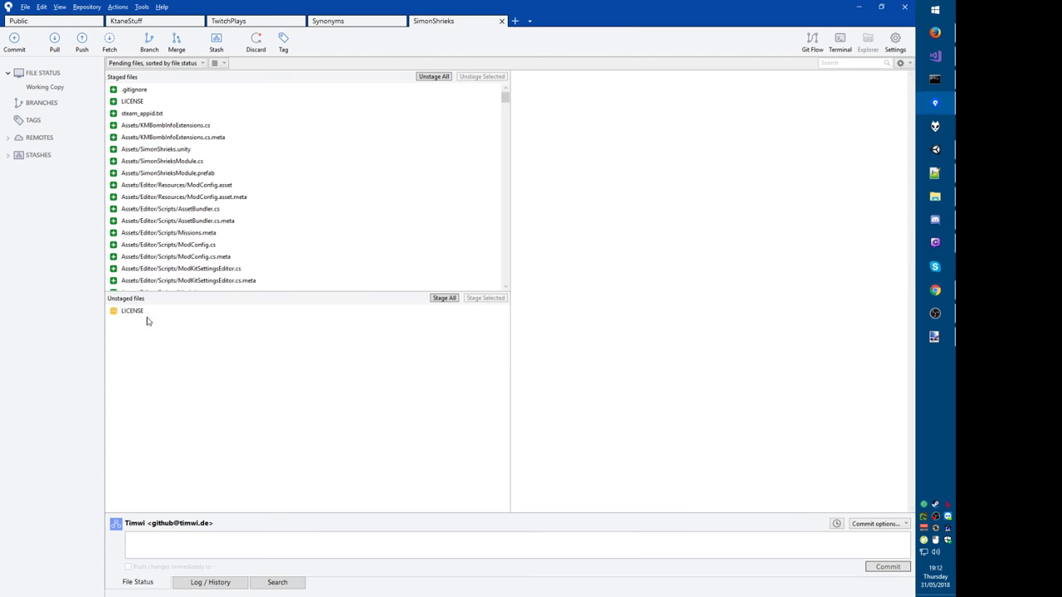
click(136, 311)
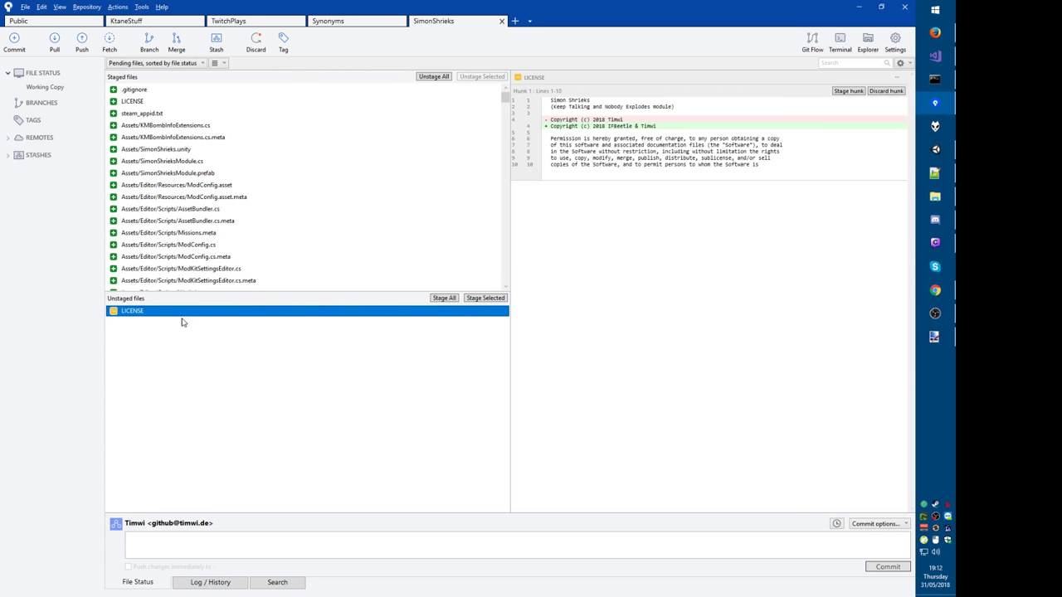
click(437, 299)
click(346, 551)
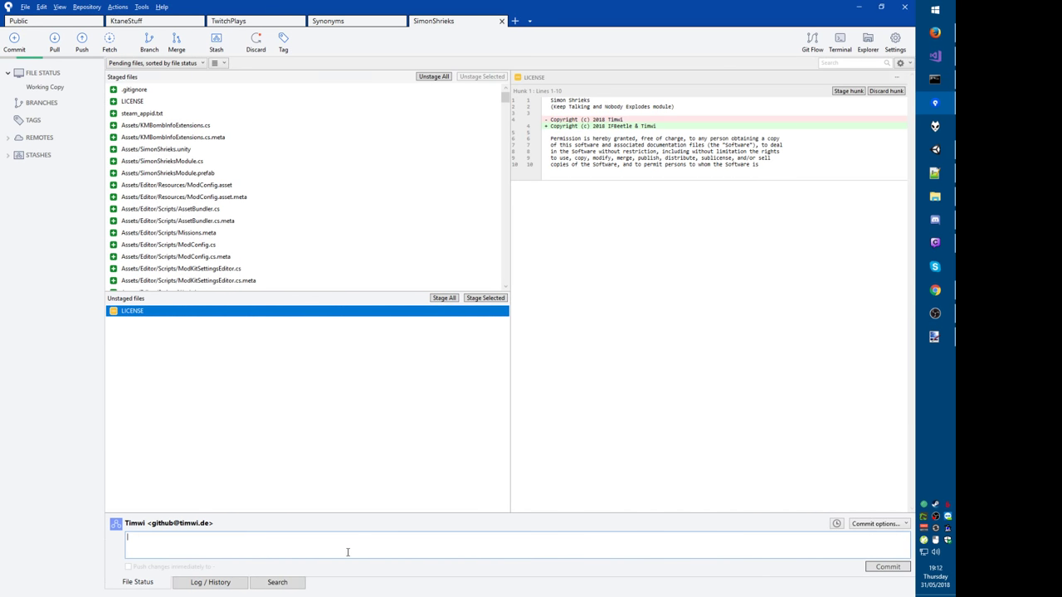
text(First commit)
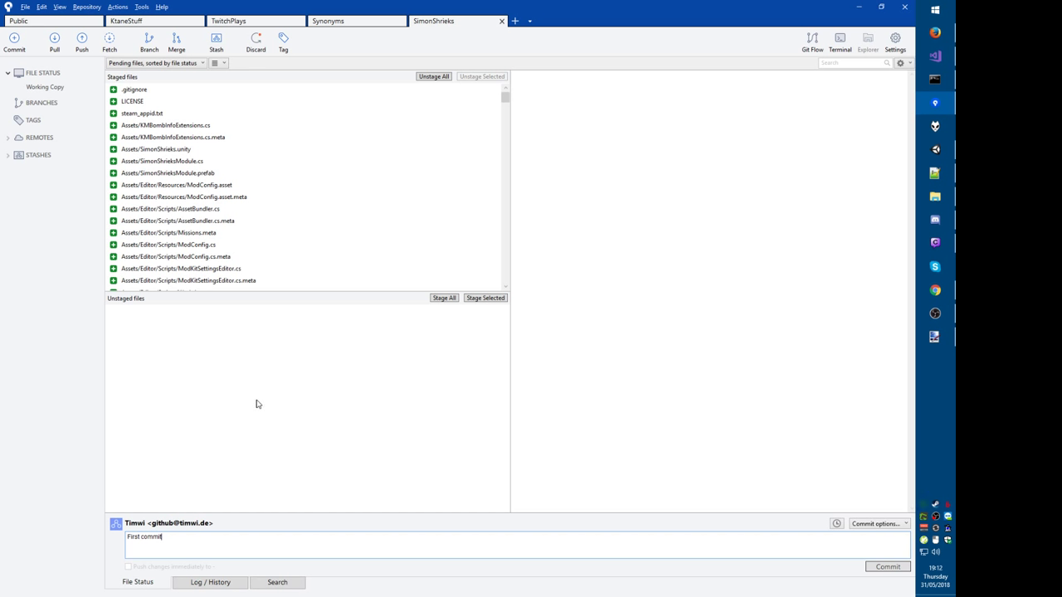
key(ctrl+Return)
Step: Add the KtaneSimonShrieks GitHub repository's HTTPS URL as the default remote of the SimonShrieks repository
click(86, 6)
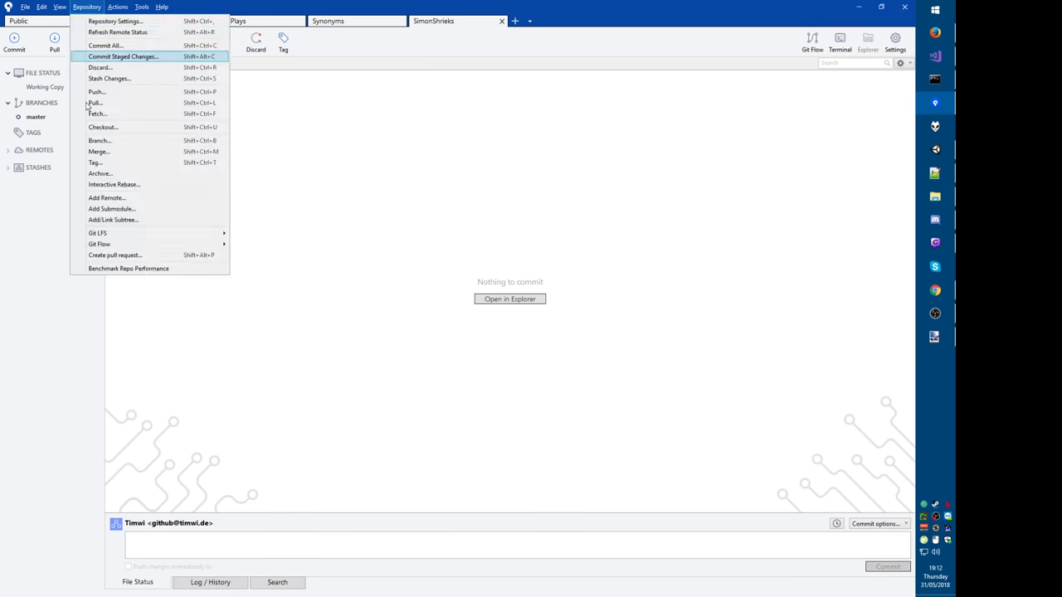
click(87, 7)
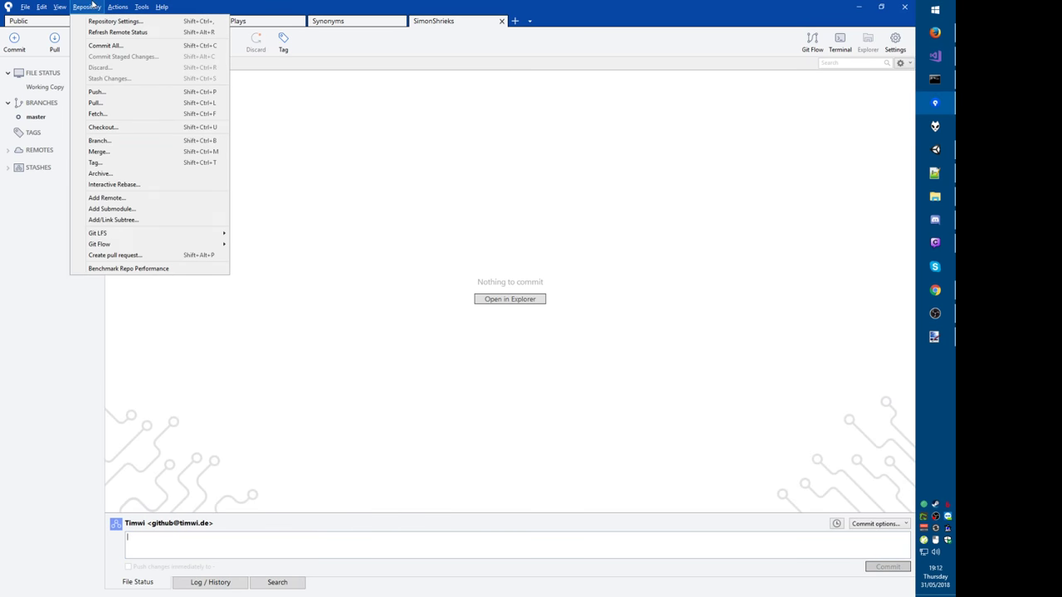
click(107, 198)
click(334, 204)
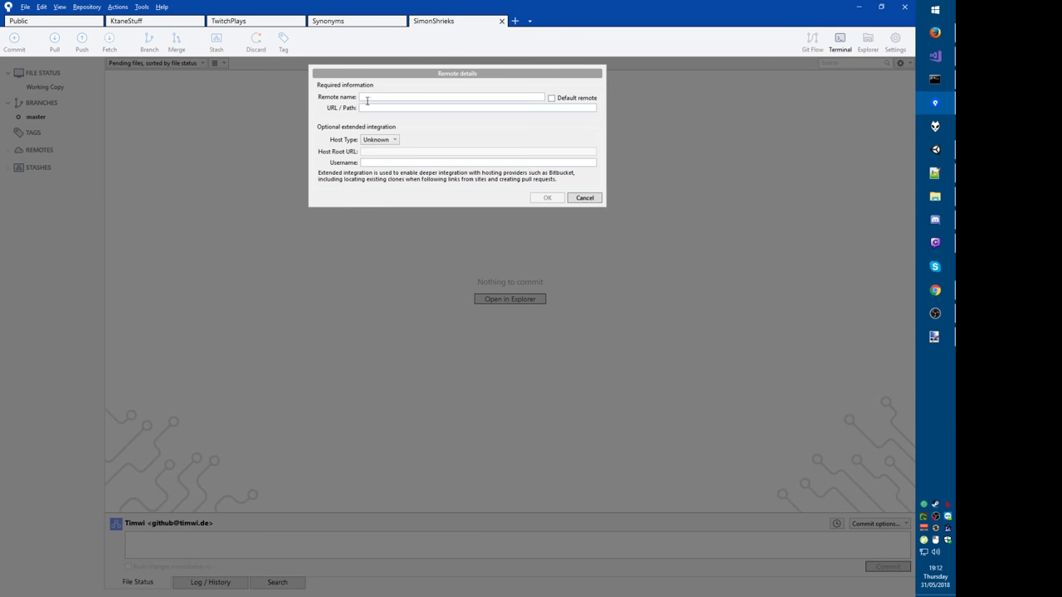
text(https://github.com/Timwi/KtaneSimonShrieks.git)
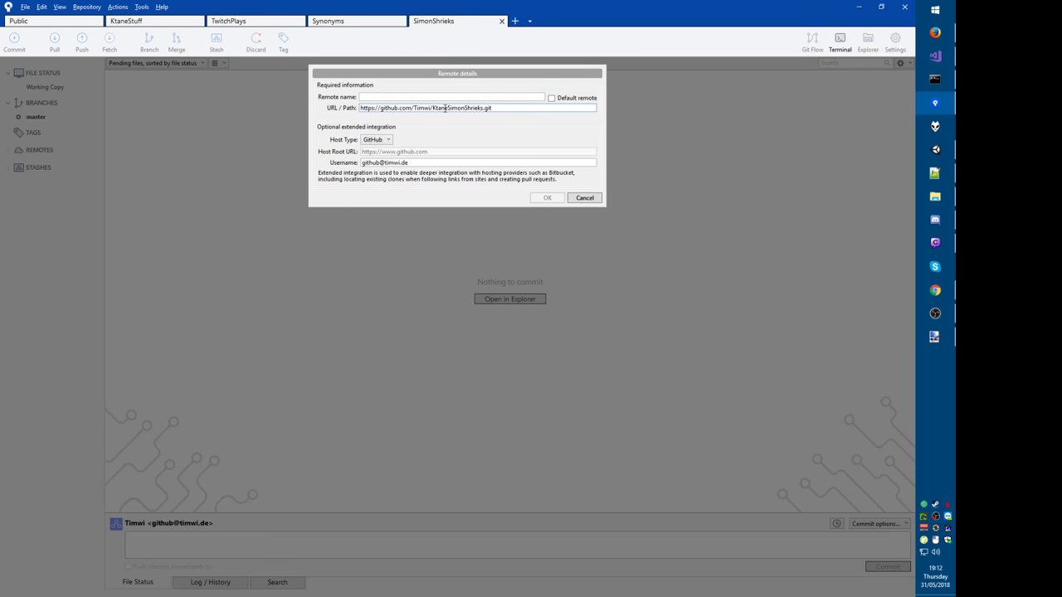
click(574, 100)
click(549, 198)
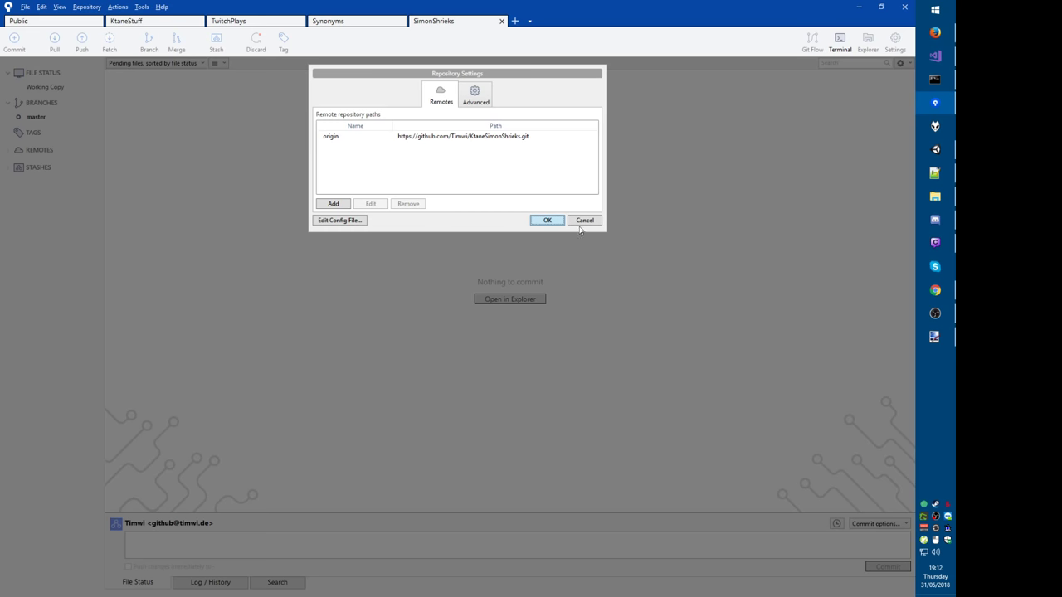
click(548, 221)
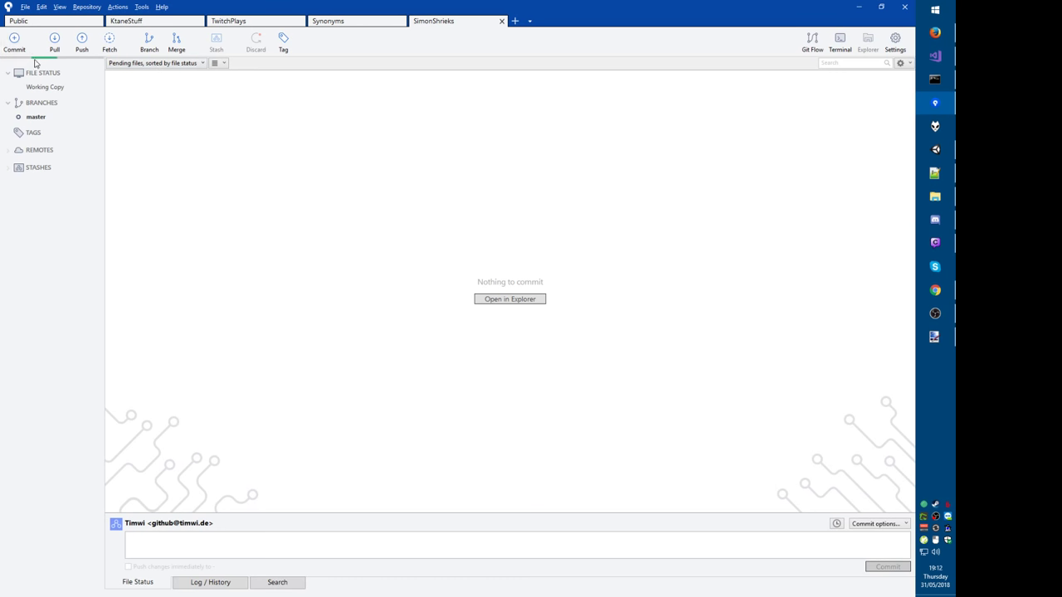
Step: Push the master branch to origin with full output shown, and close the push report when it finishes
click(80, 46)
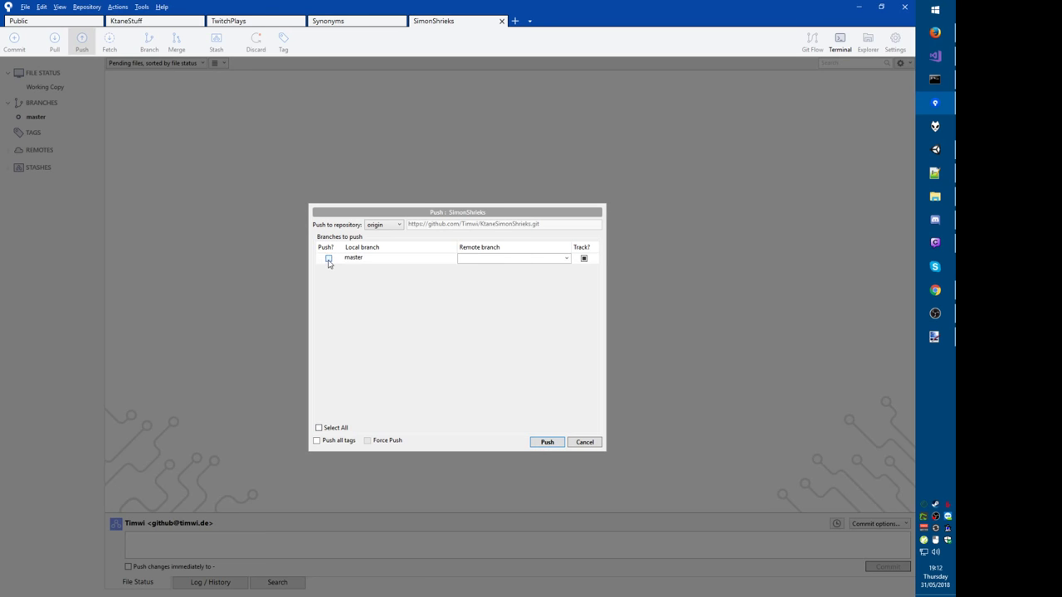
click(329, 259)
click(547, 441)
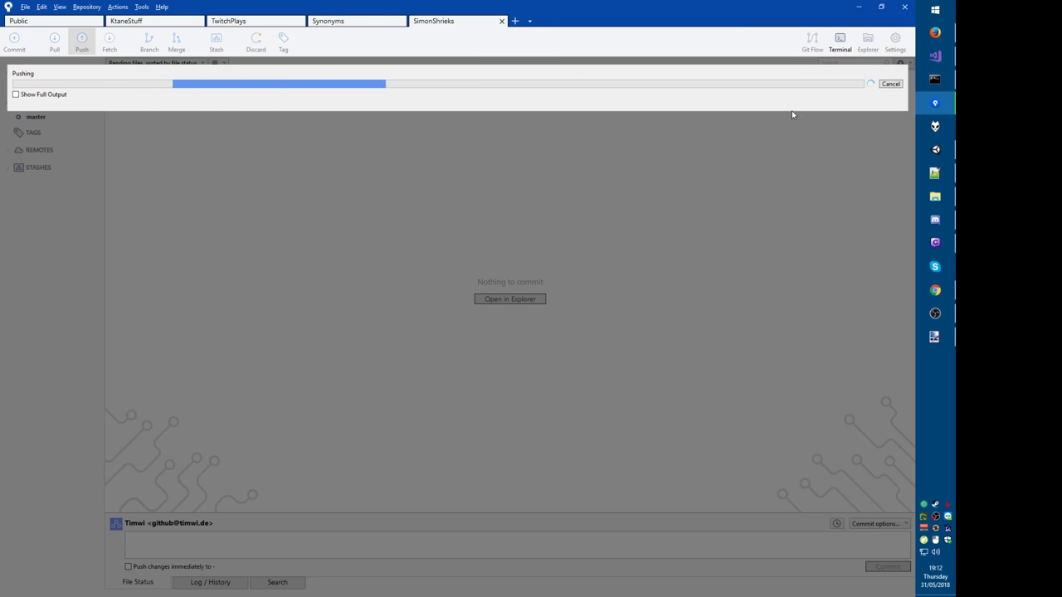
click(47, 95)
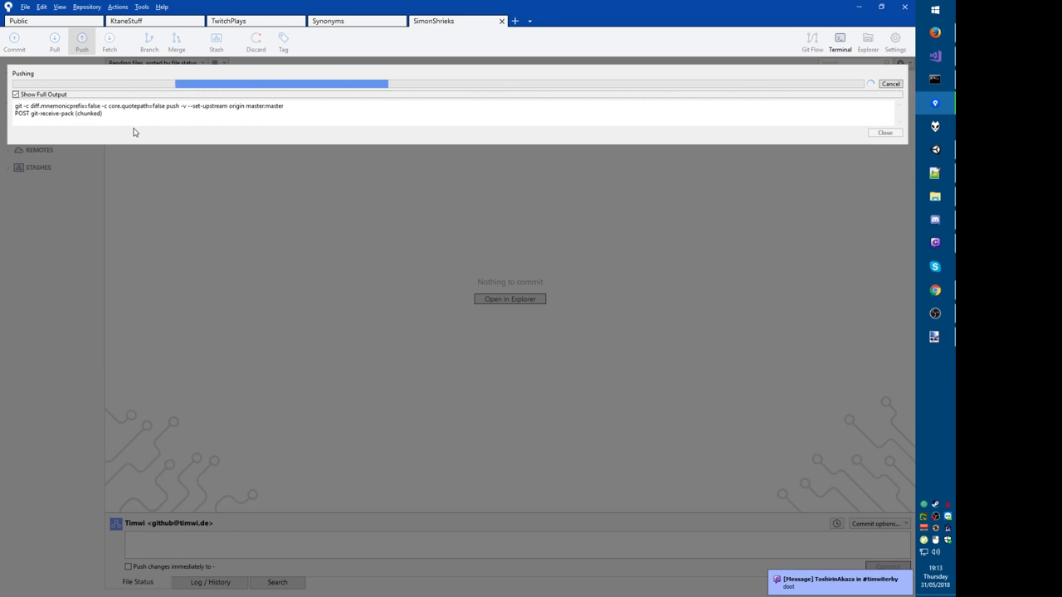
key(alt+Tab)
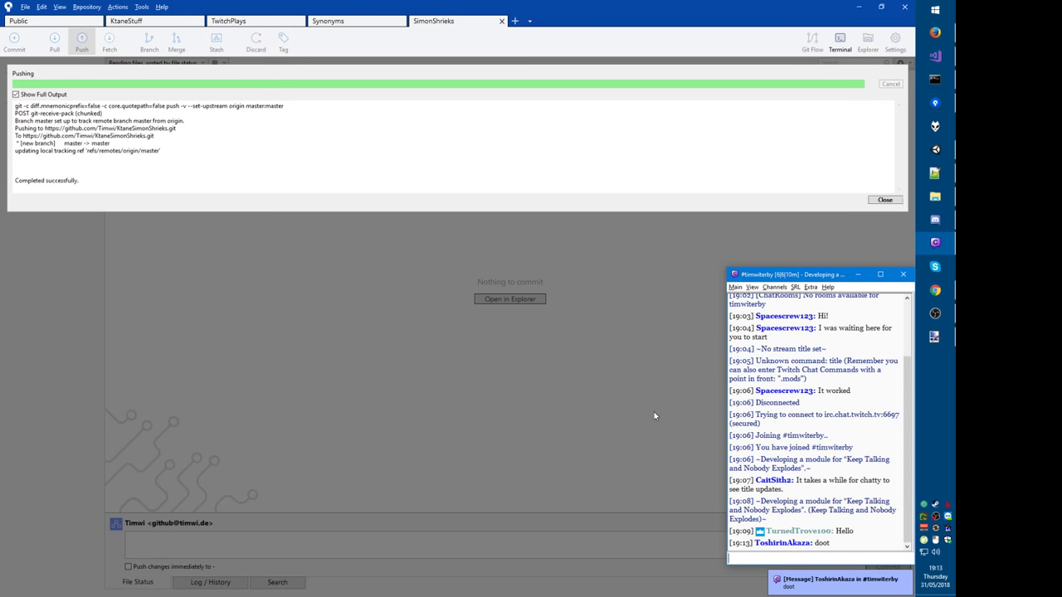
click(677, 159)
click(884, 200)
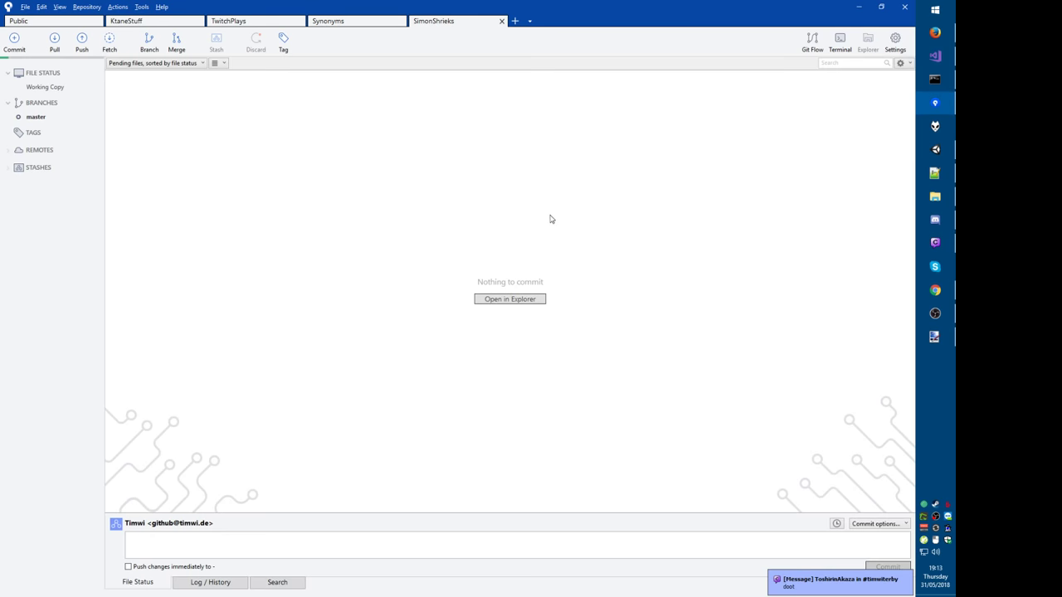
Step: Switch to Firefox, refresh the KtaneSimonShrieks GitHub page, and check its commit history before returning to the code overview
key(alt+Tab)
key(F5)
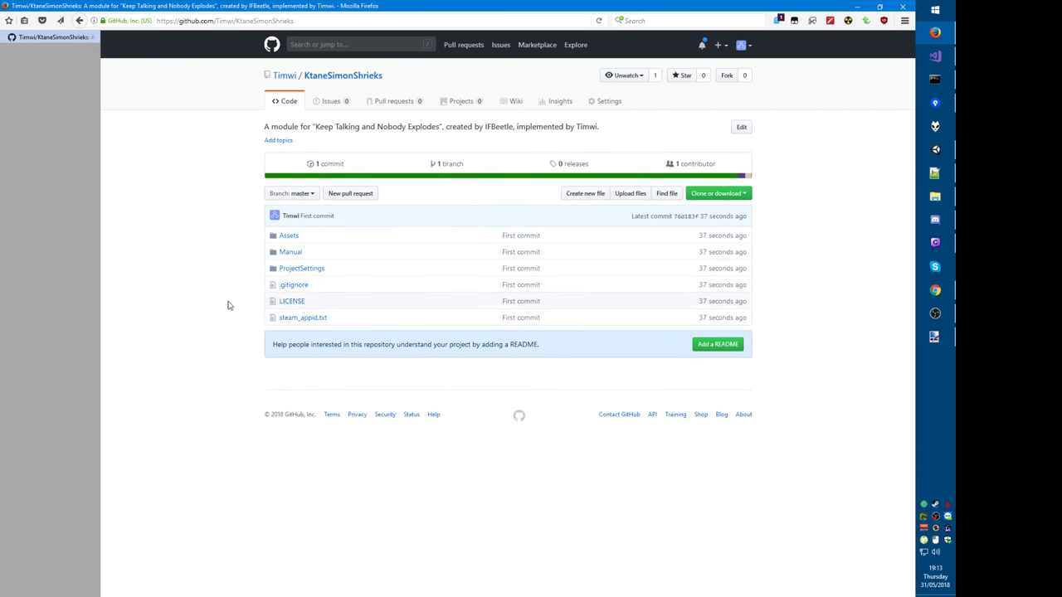
click(327, 163)
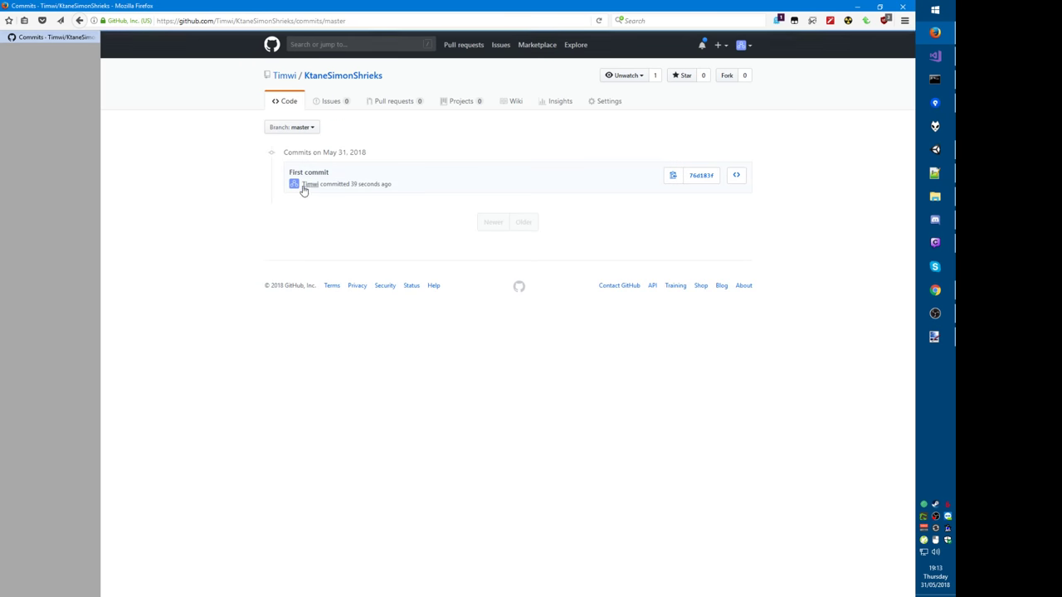
drag(328, 174, 284, 174)
click(214, 146)
click(285, 101)
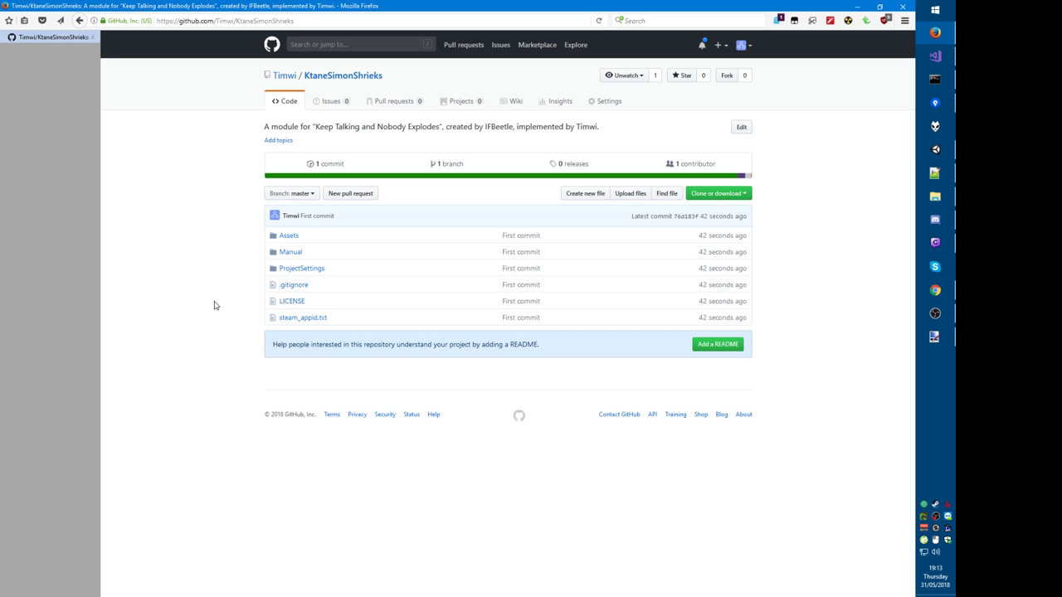
Step: Switch to Unity and open the existing project in the KTANE\SimonShrieks folder
key(alt+Tab)
key(alt+f)
key(o)
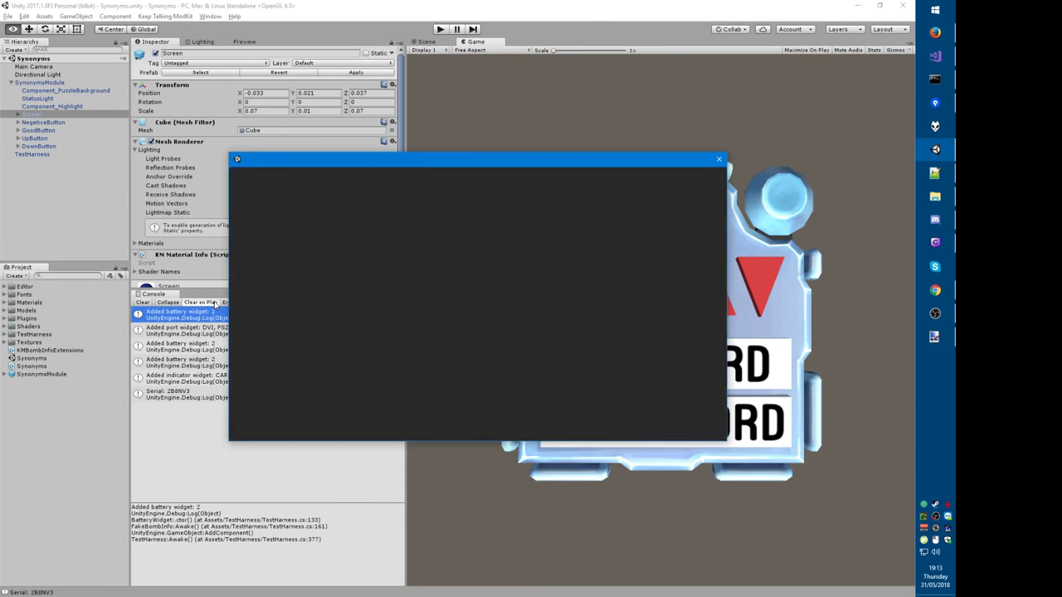
click(632, 201)
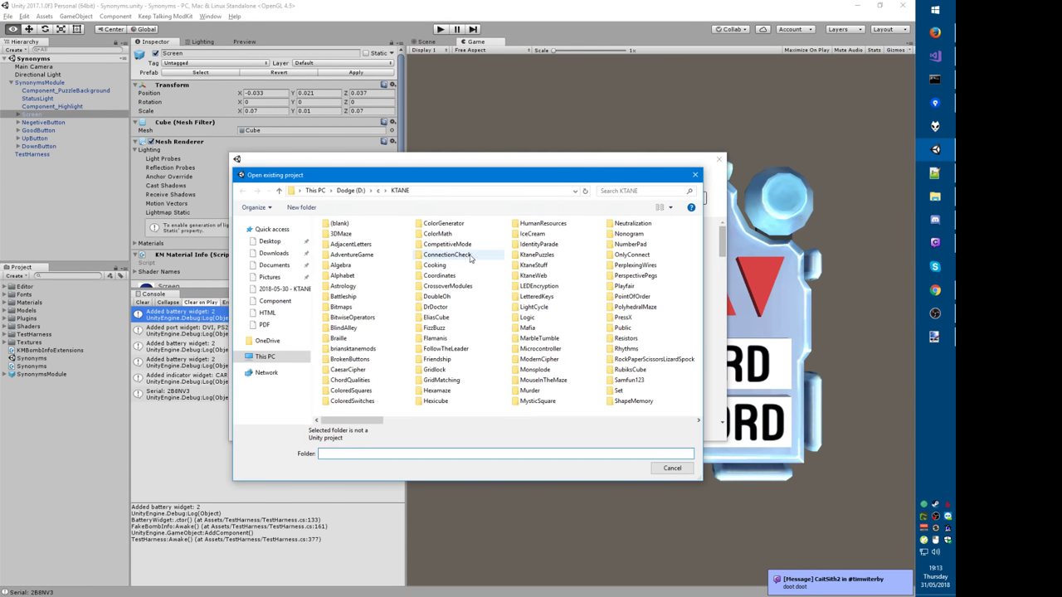
text(simonsk)
key(BackSpace)
text(h)
key(Down)
key(Return)
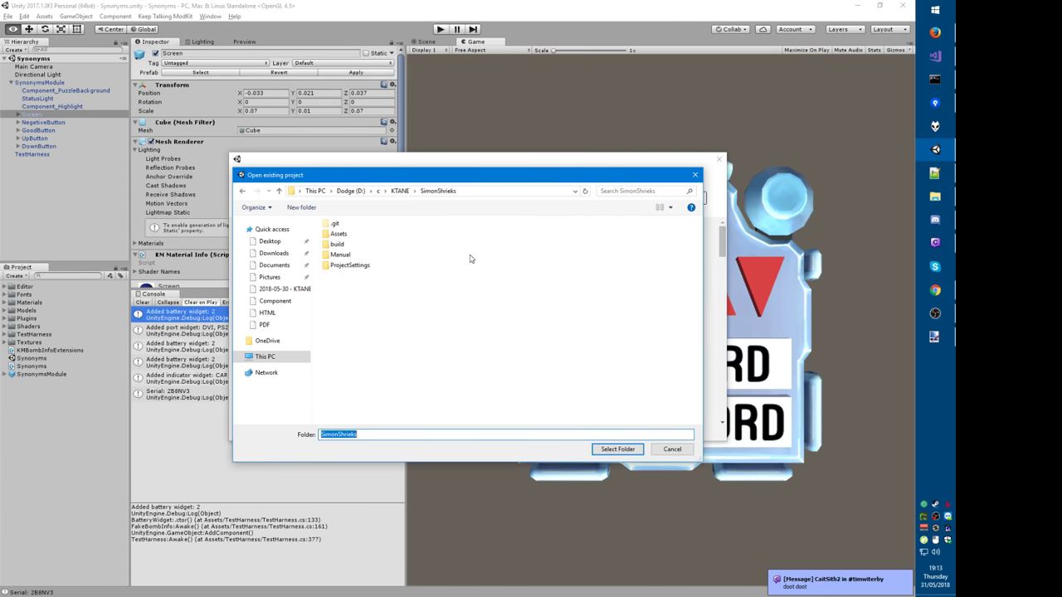
key(Return)
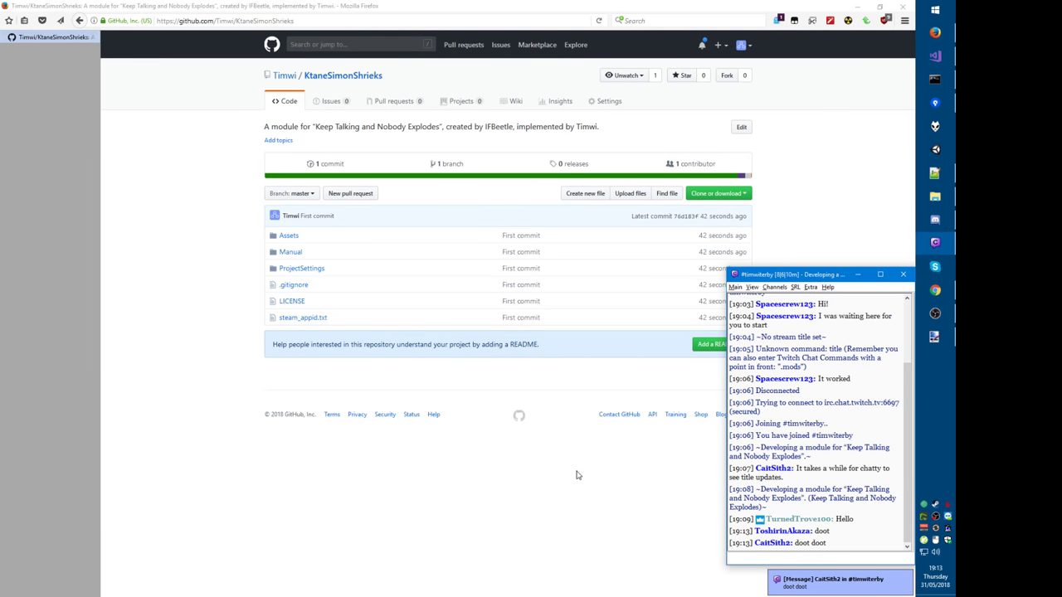
click(443, 524)
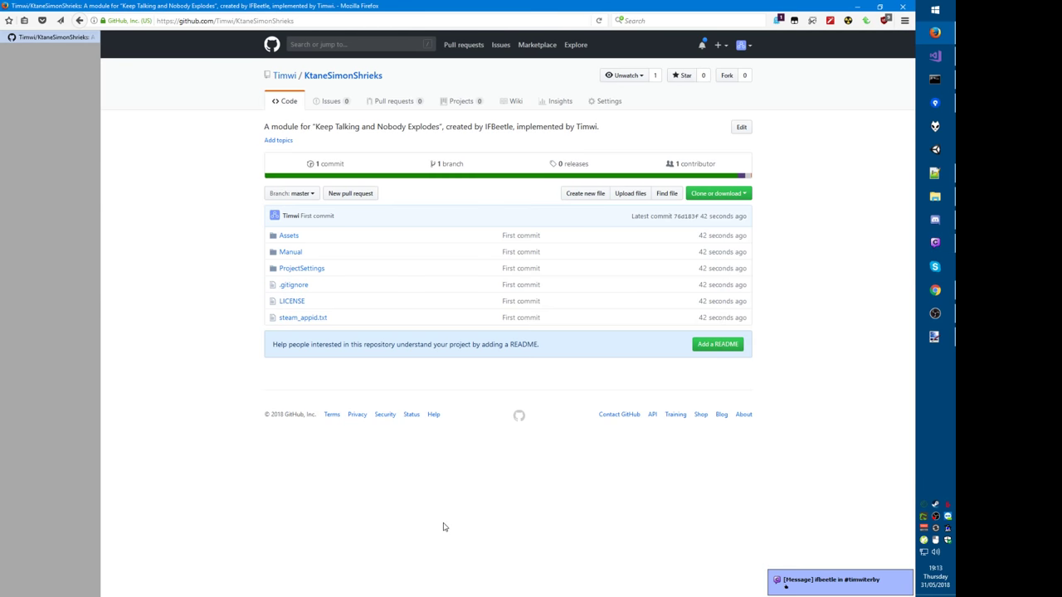
click(814, 583)
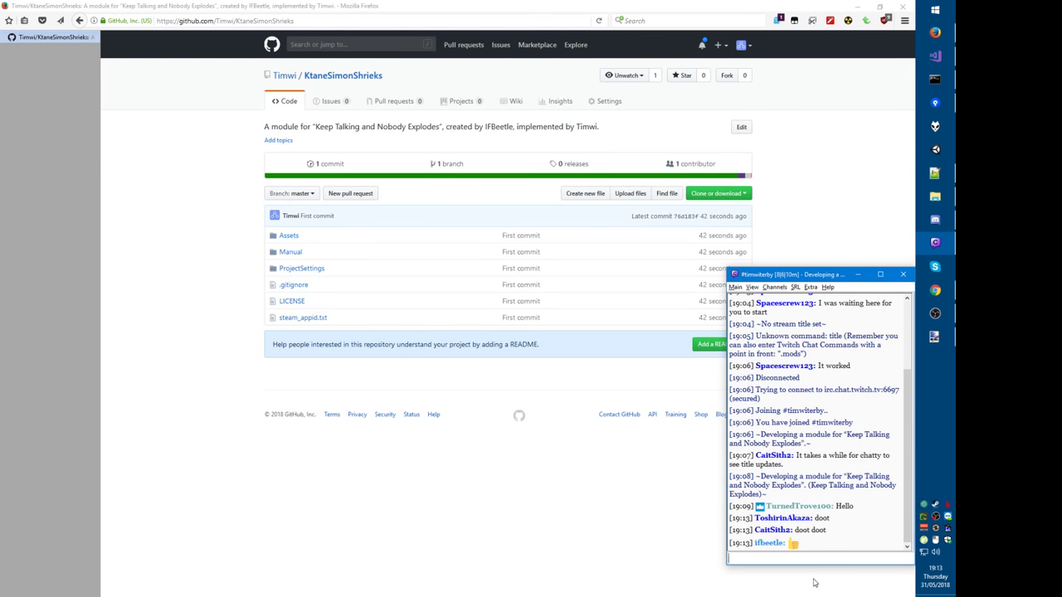
key(super)
key(u)
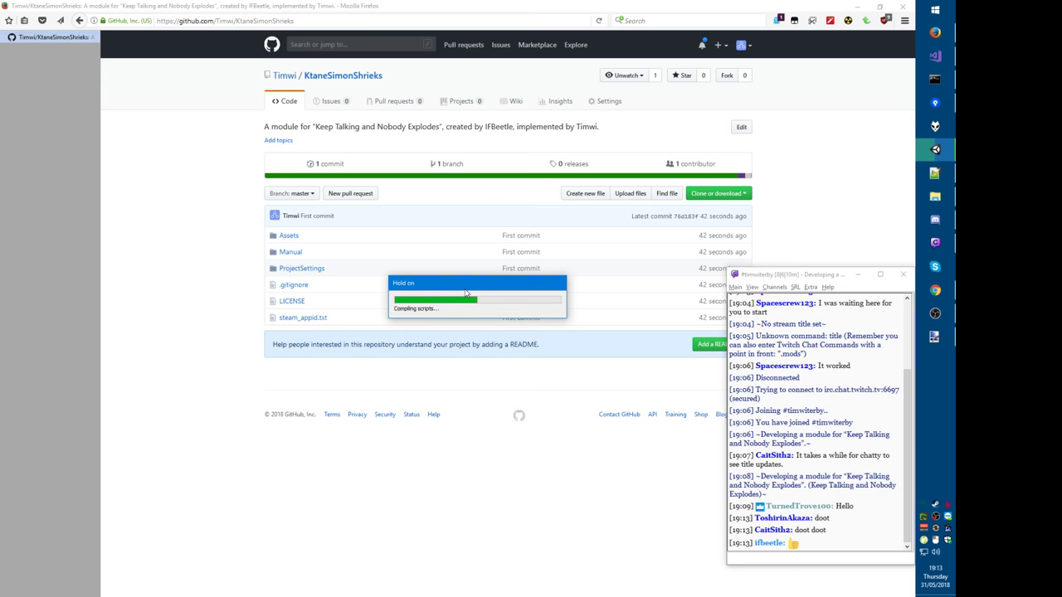
click(780, 558)
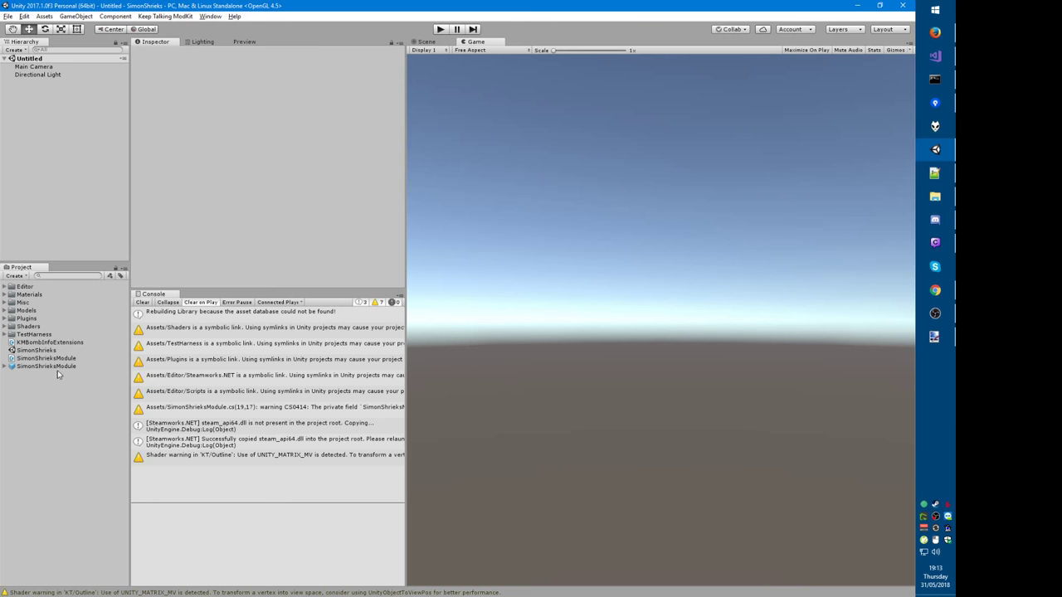
Step: Open the SimonShrieks scene and add the SimonShrieksModule prefab and the TestHarness prefab from the TestHarness folder to it
double_click(33, 351)
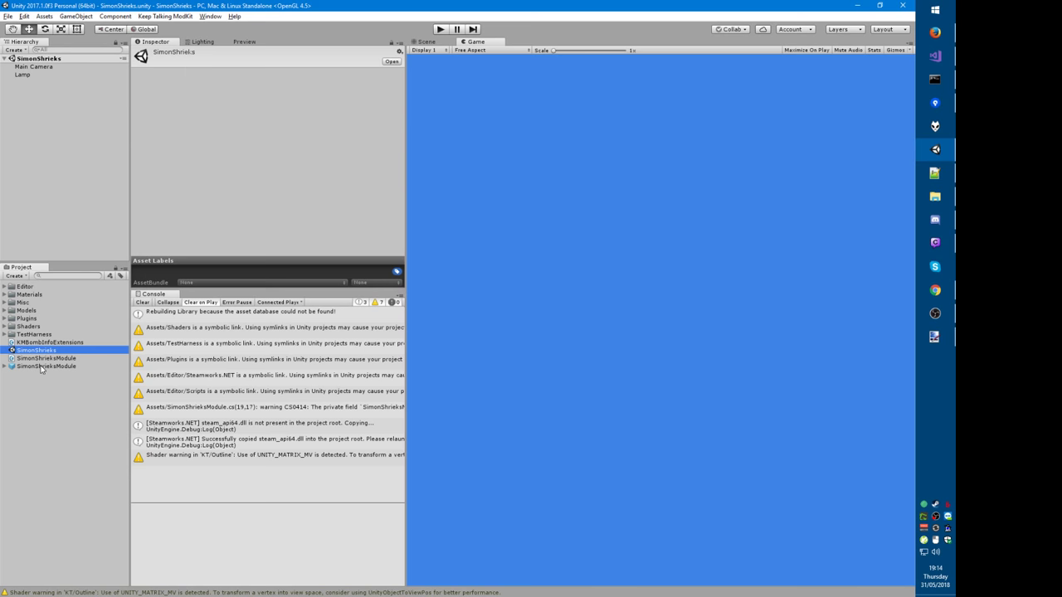
drag(40, 368, 34, 102)
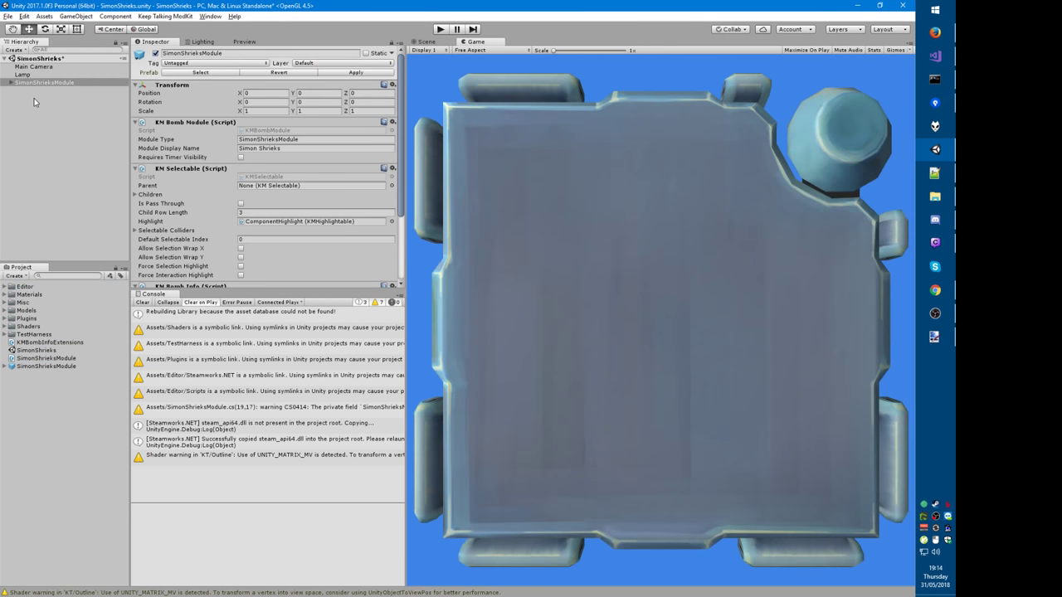
double_click(29, 334)
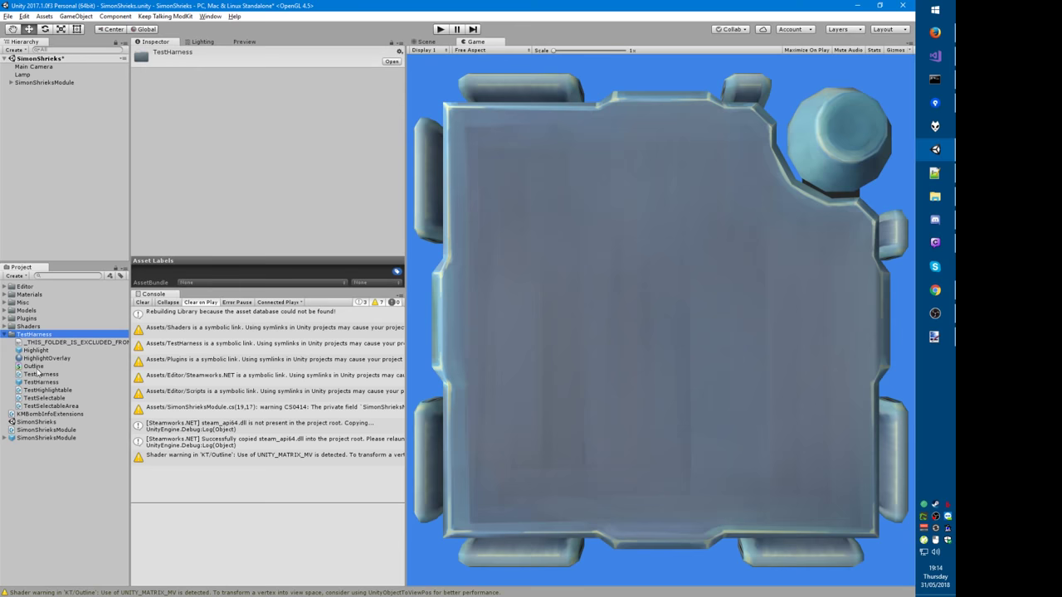
drag(39, 382, 25, 128)
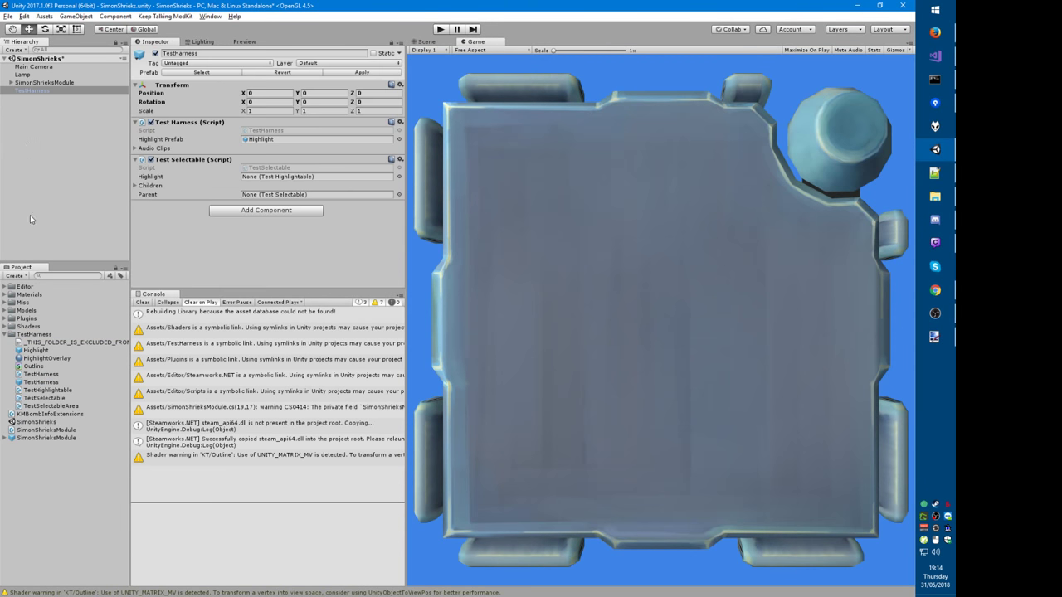
double_click(22, 335)
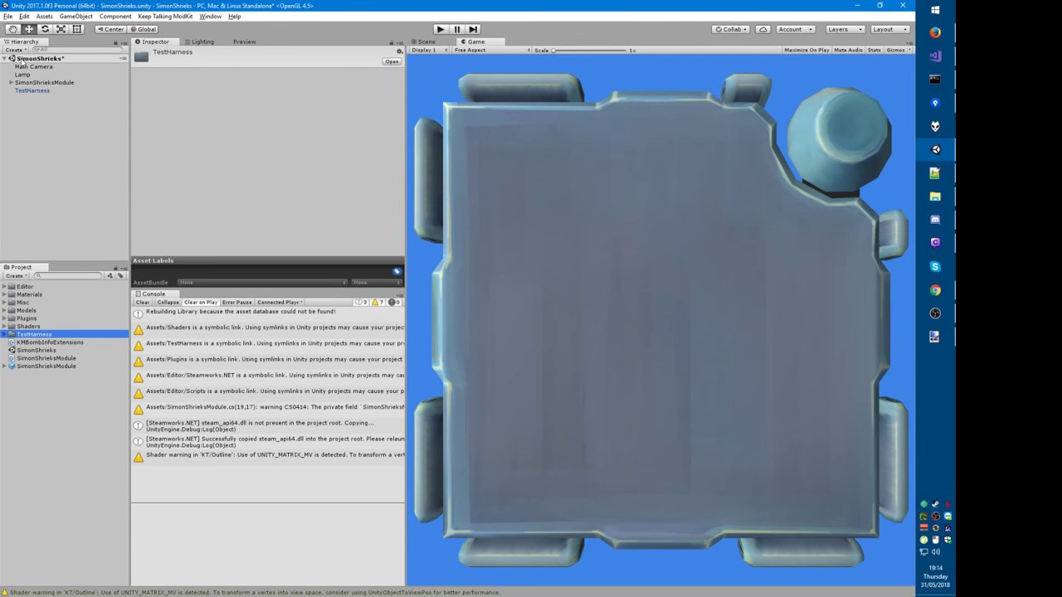
Step: Assign the SimonShrieksModule script to the missing script component of the SimonShrieksModule object in the scene
click(11, 83)
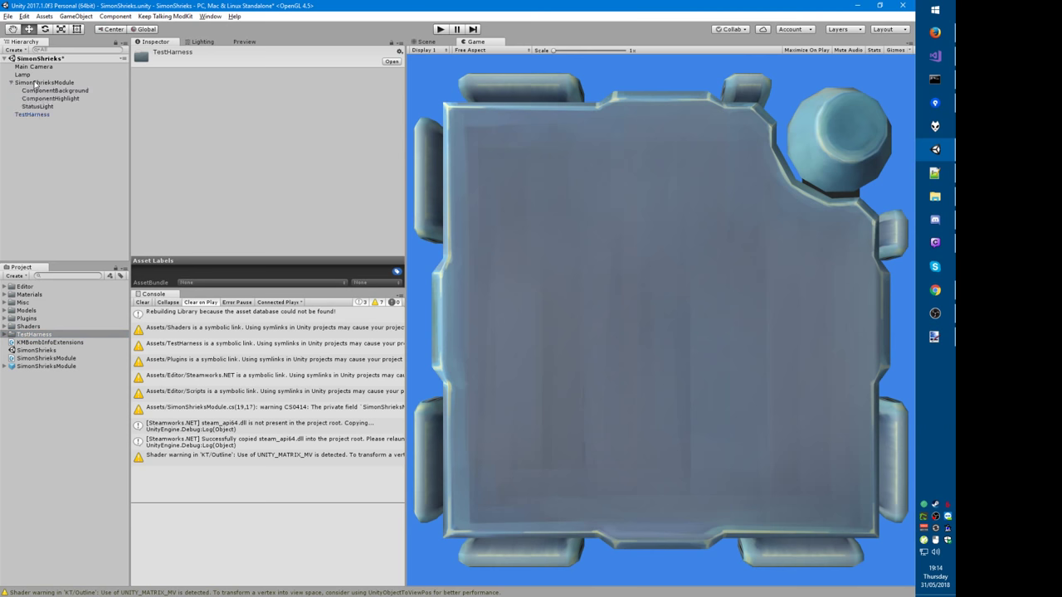
click(36, 82)
scroll(348, 231, down, 3)
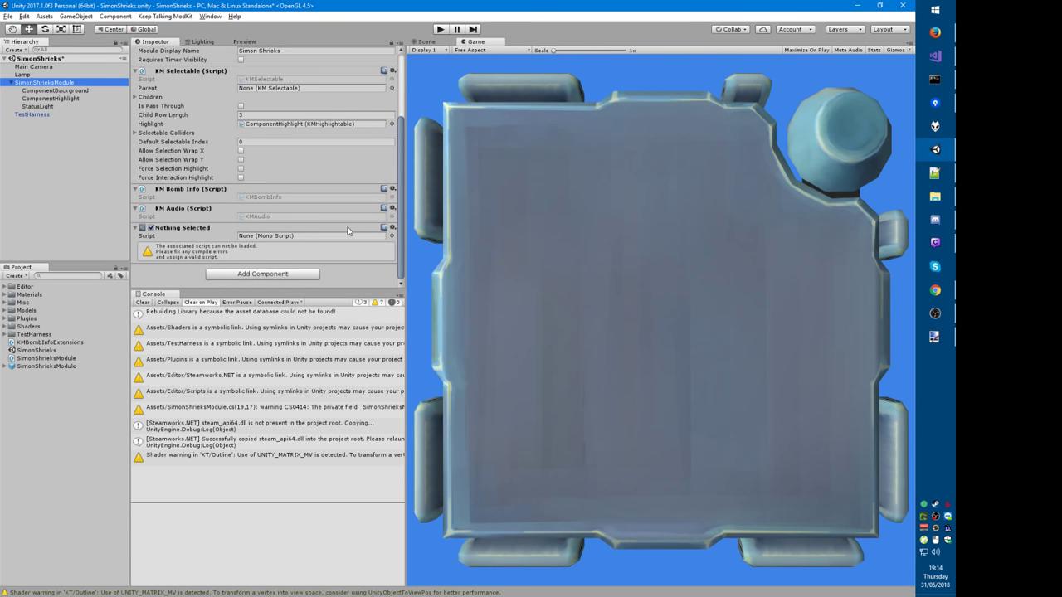
click(293, 240)
text(shriek)
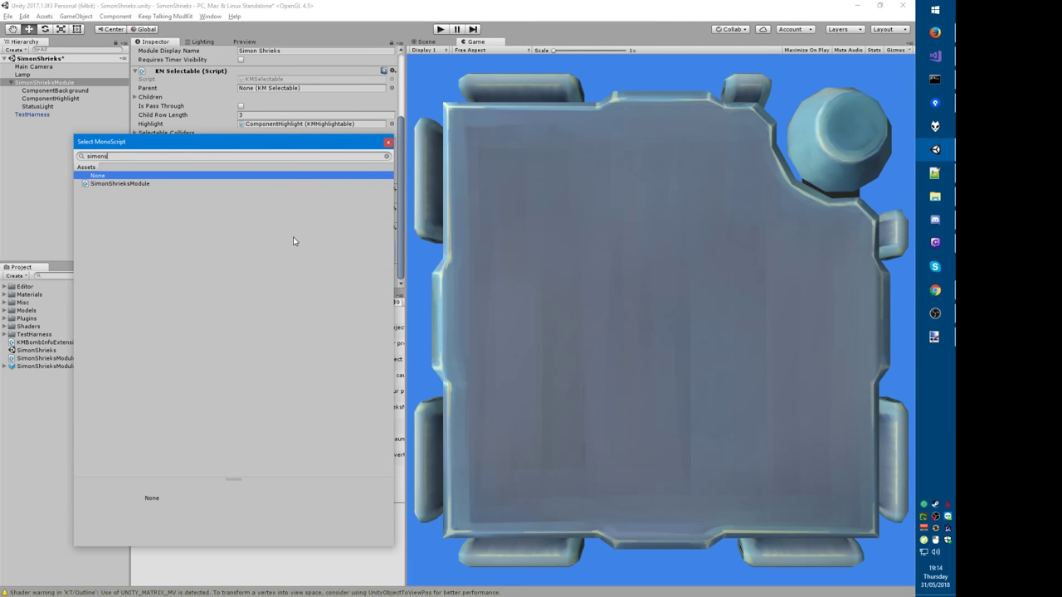
key(Down)
key(Return)
Step: Fill in the script component's reference fields and apply the SimonShrieksModule object's changes to its prefab
click(293, 247)
key(Return)
key(Down)
key(Return)
key(Tab)
key(Return)
key(Down)
key(Return)
key(Tab)
key(Return)
key(Return)
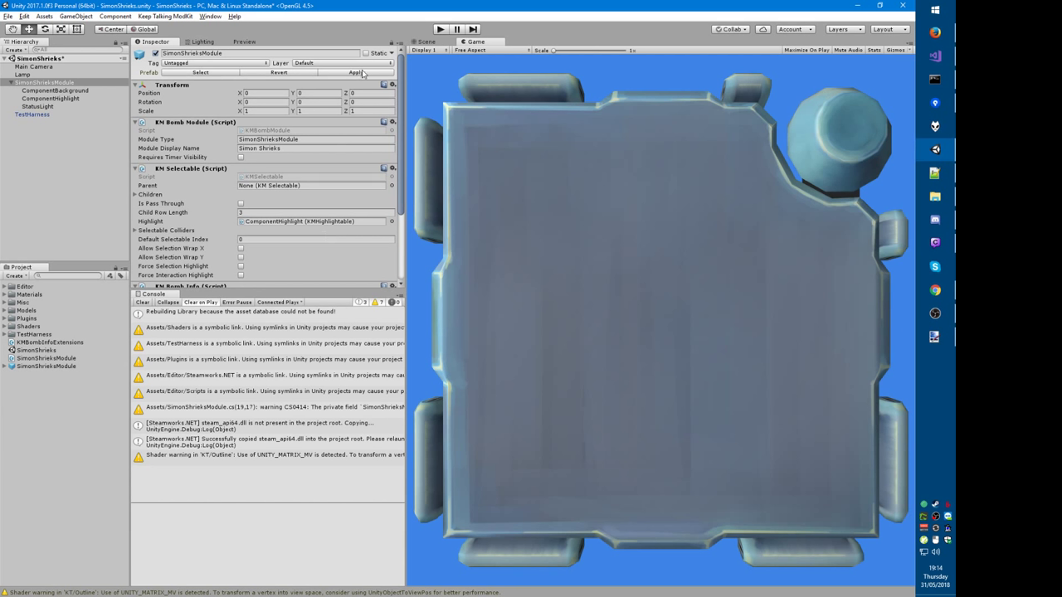
click(358, 73)
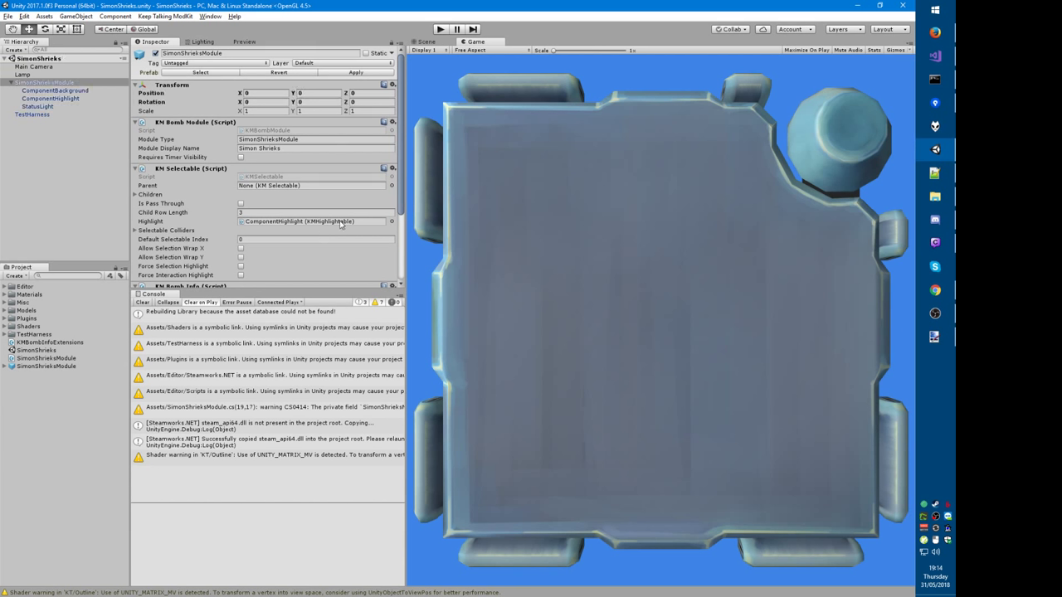
Step: Examine the console's symbolic link warnings for the Shaders, TestHarness, Plugins and Editor folders, reading the full Editor/Scripts warning
click(297, 332)
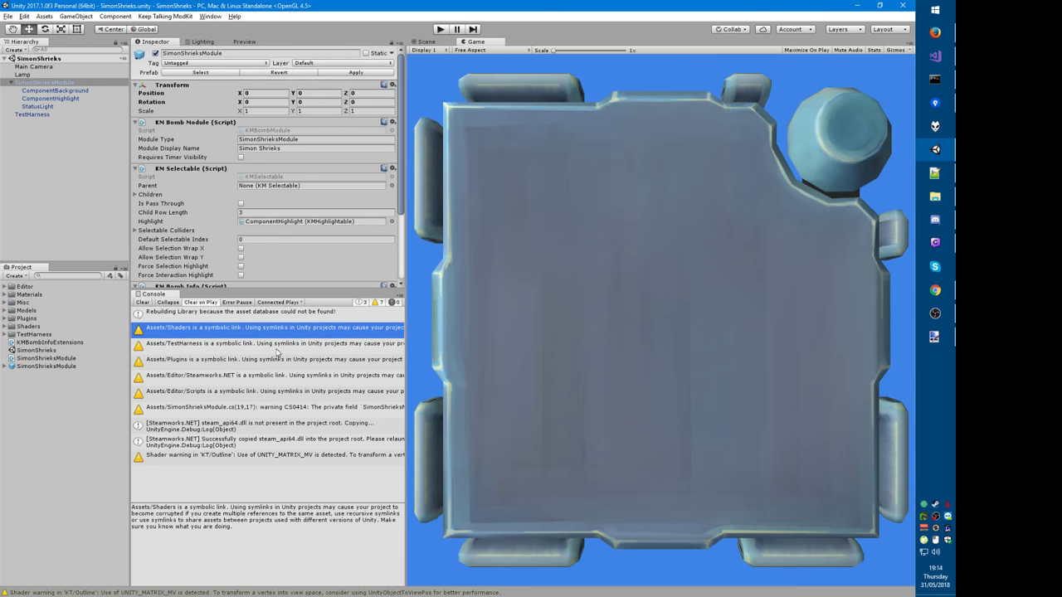
click(276, 348)
click(274, 365)
click(259, 373)
click(204, 394)
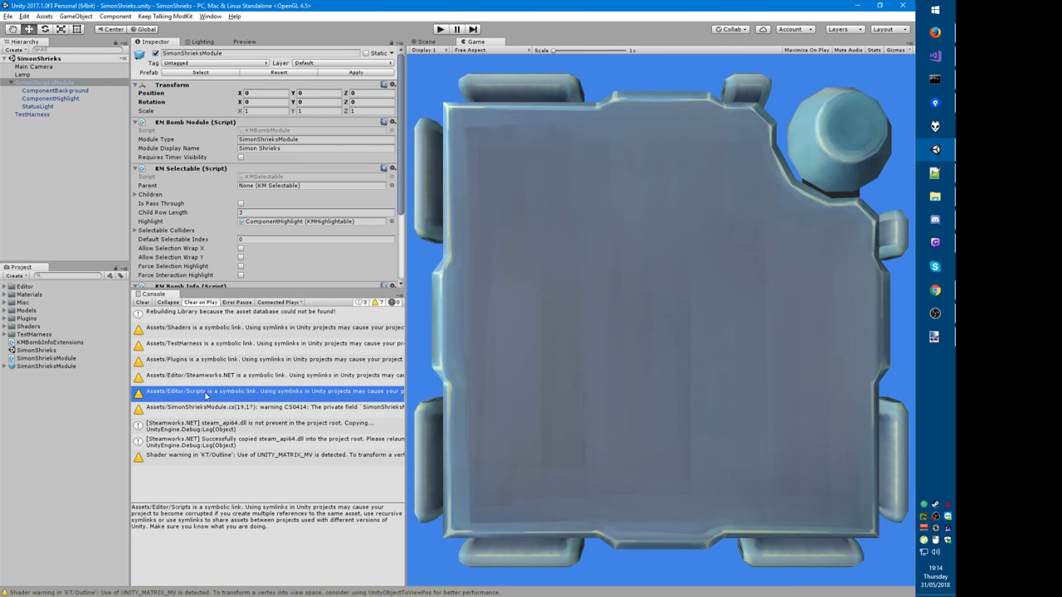
click(227, 374)
click(226, 358)
click(222, 329)
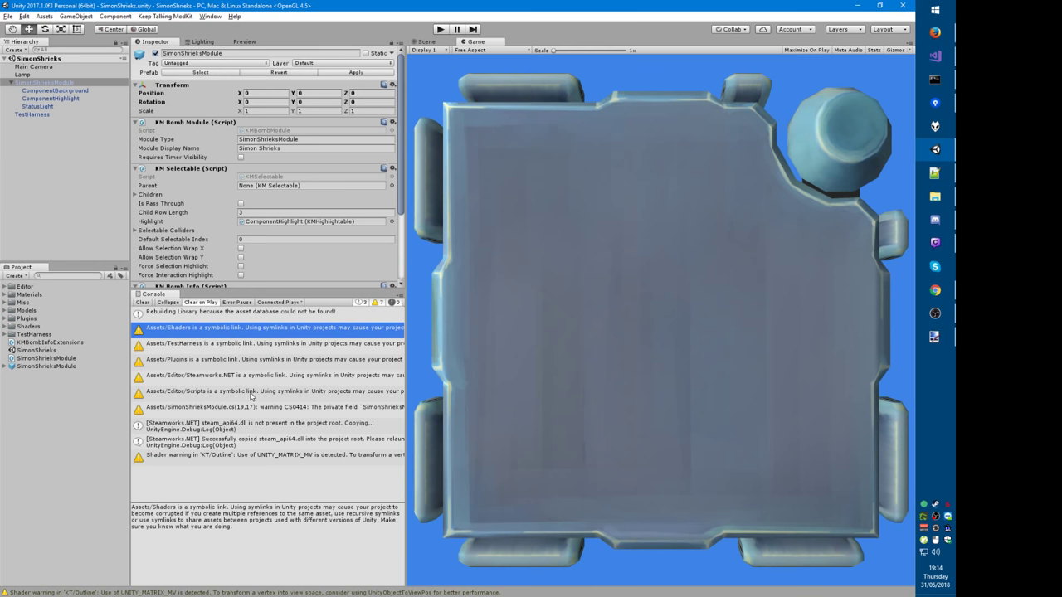
click(251, 394)
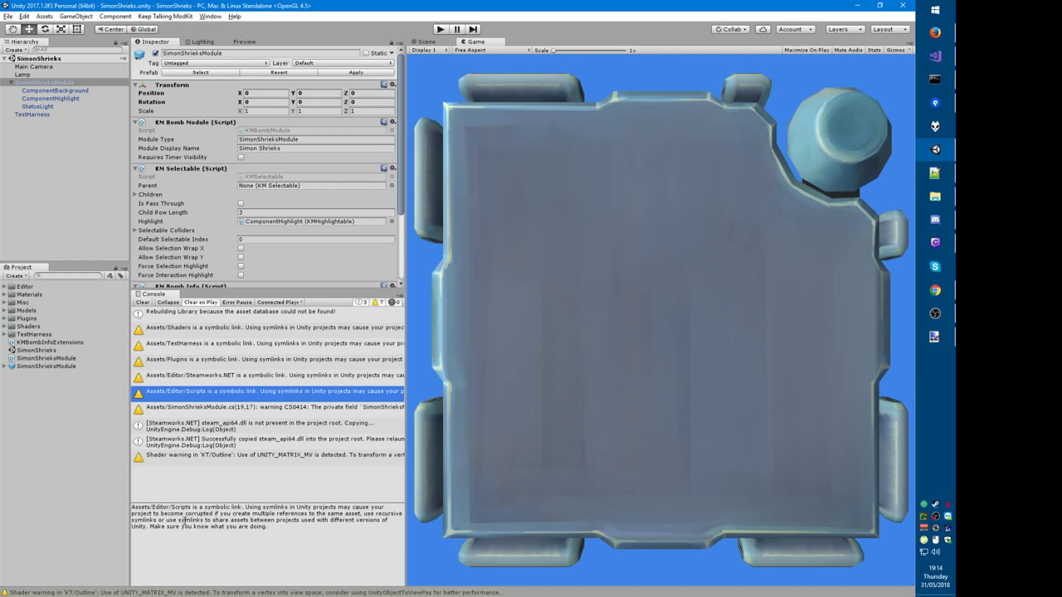
drag(318, 529, 79, 493)
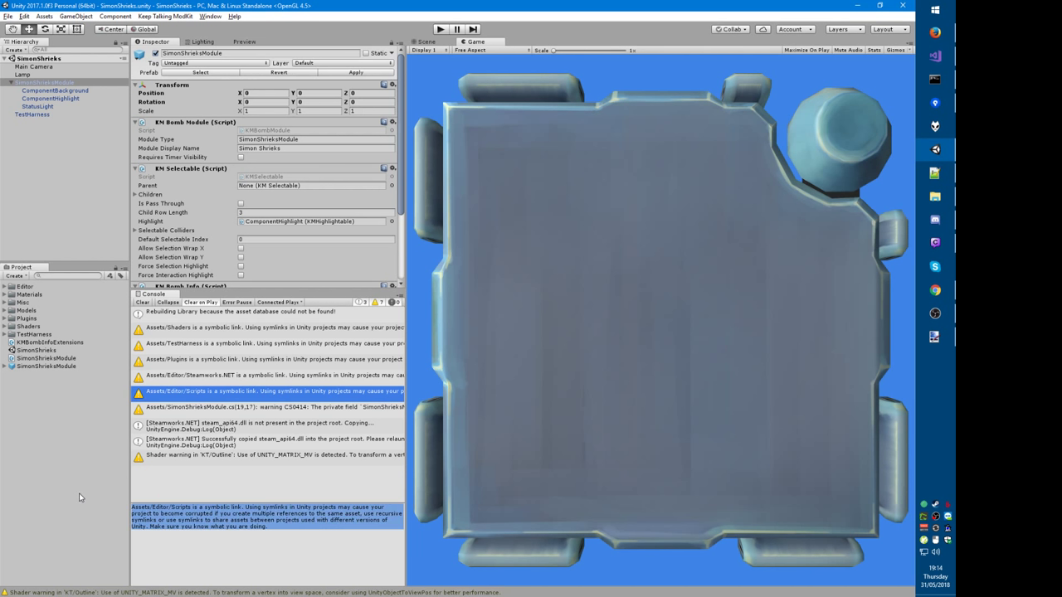
click(276, 539)
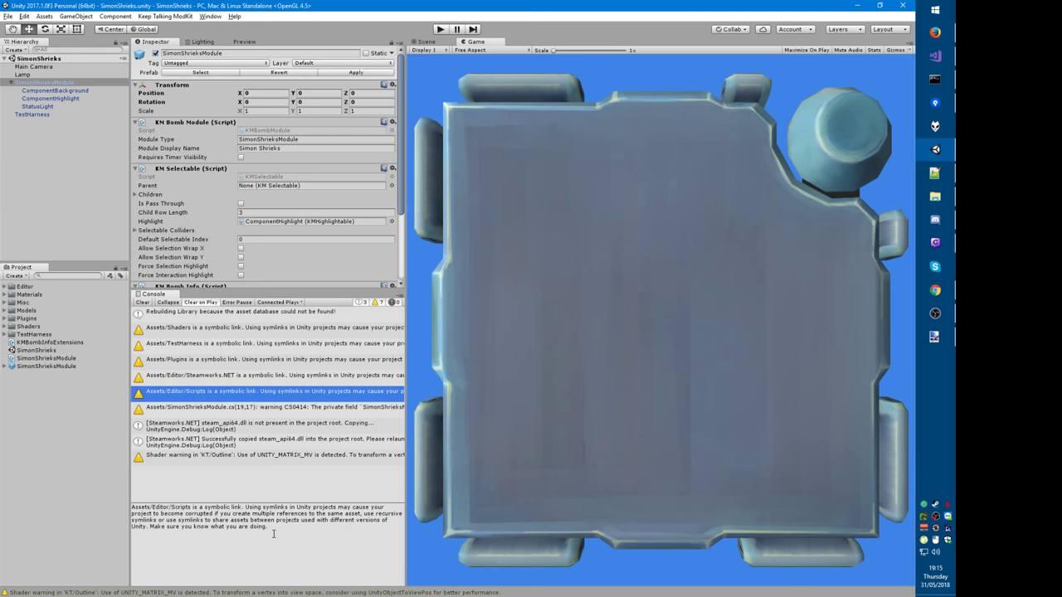
Step: Switch to Discord and try to search the mod-ideas channel for messages from a particular member
key(alt+Tab)
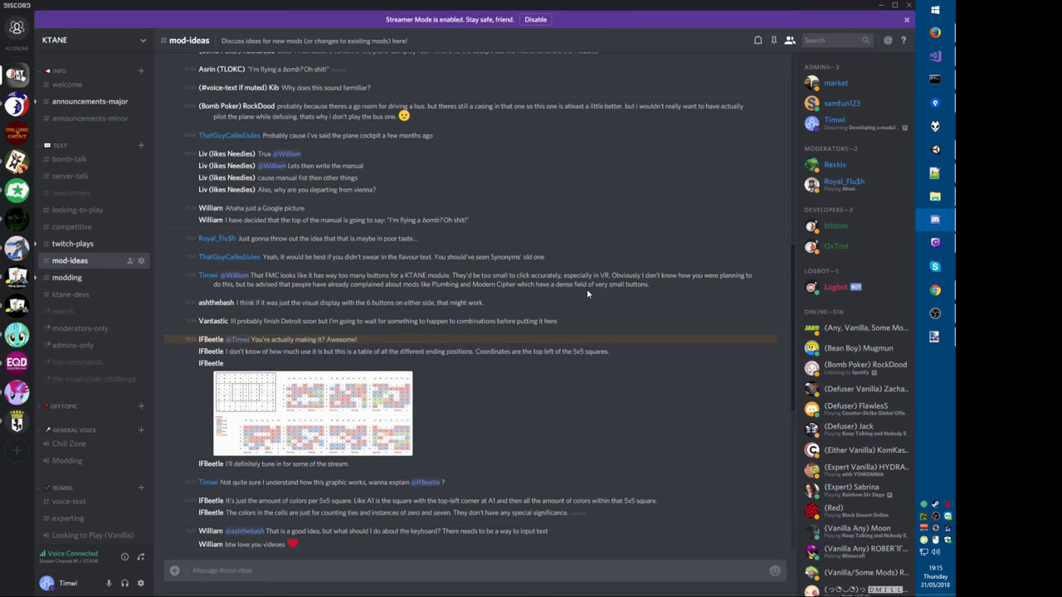
key(ctrl+f)
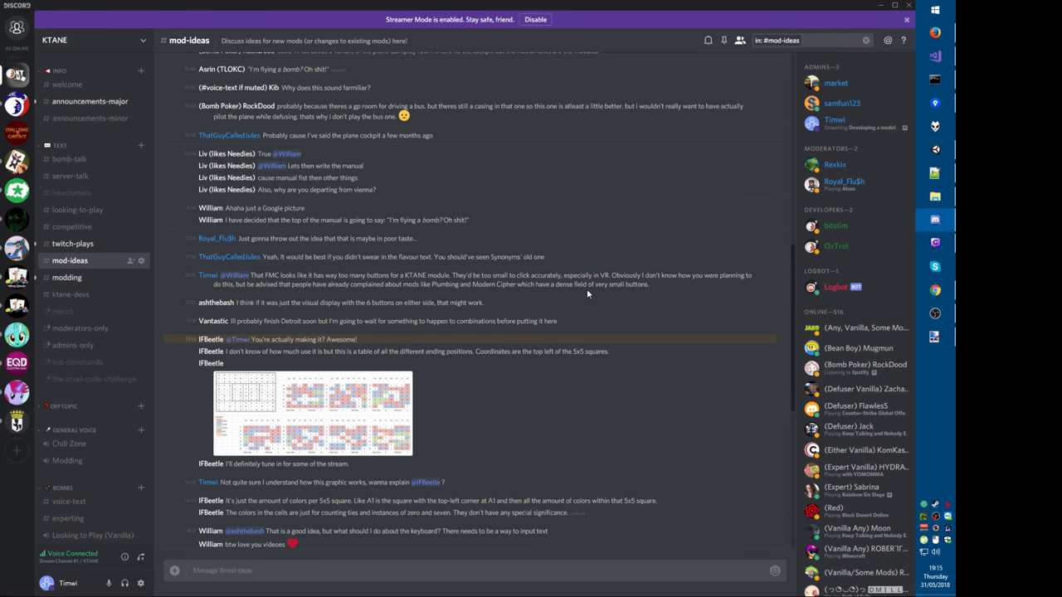
text(from:ifbeet)
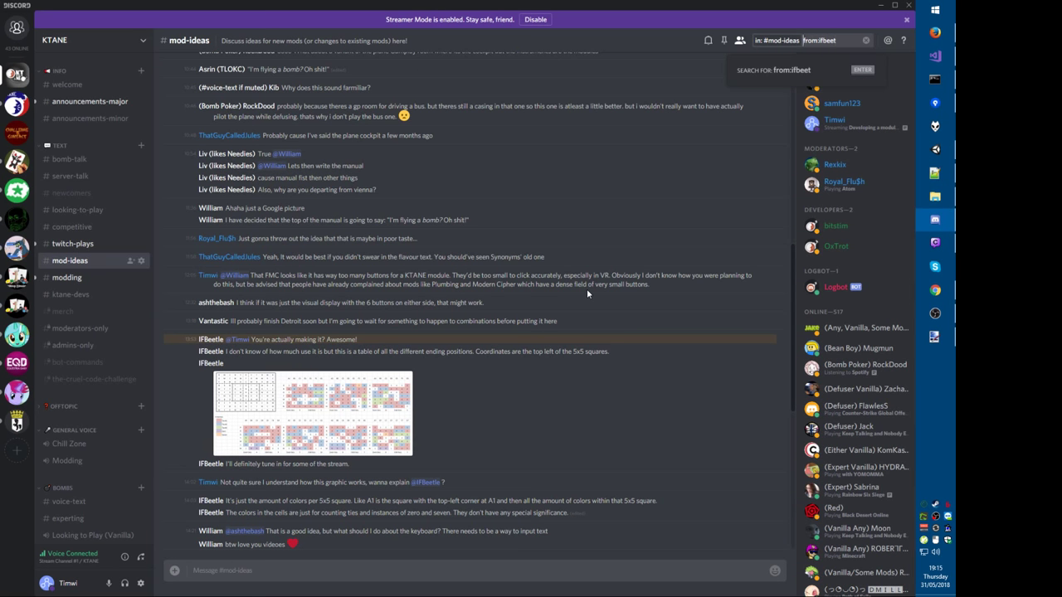
key(BackSpace)
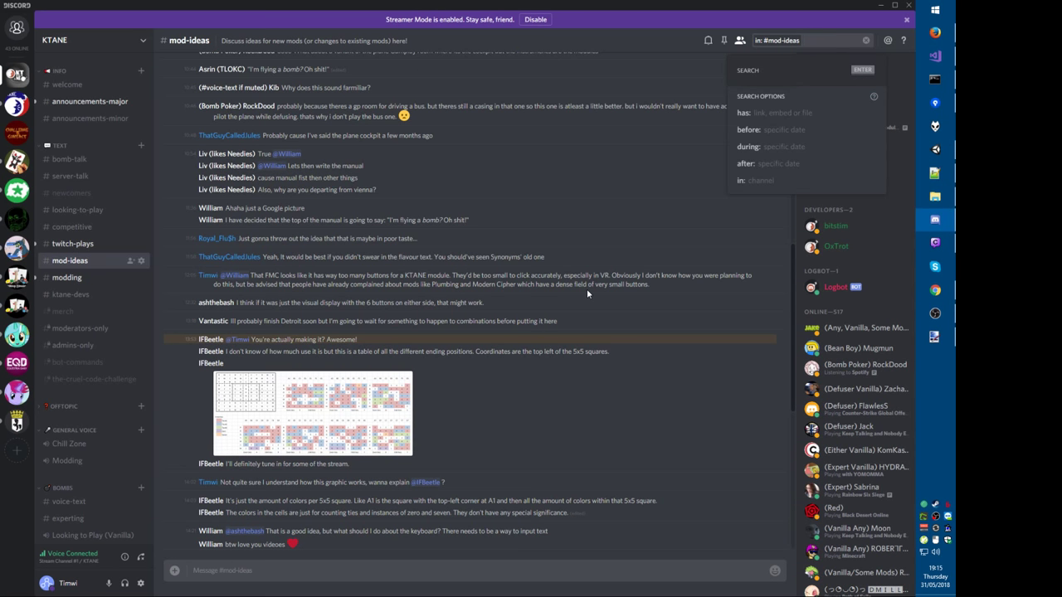
key(Down)
key(Down)
key(Down)
key(Down)
key(Down)
key(Down)
key(ctrl+a)
text(from)
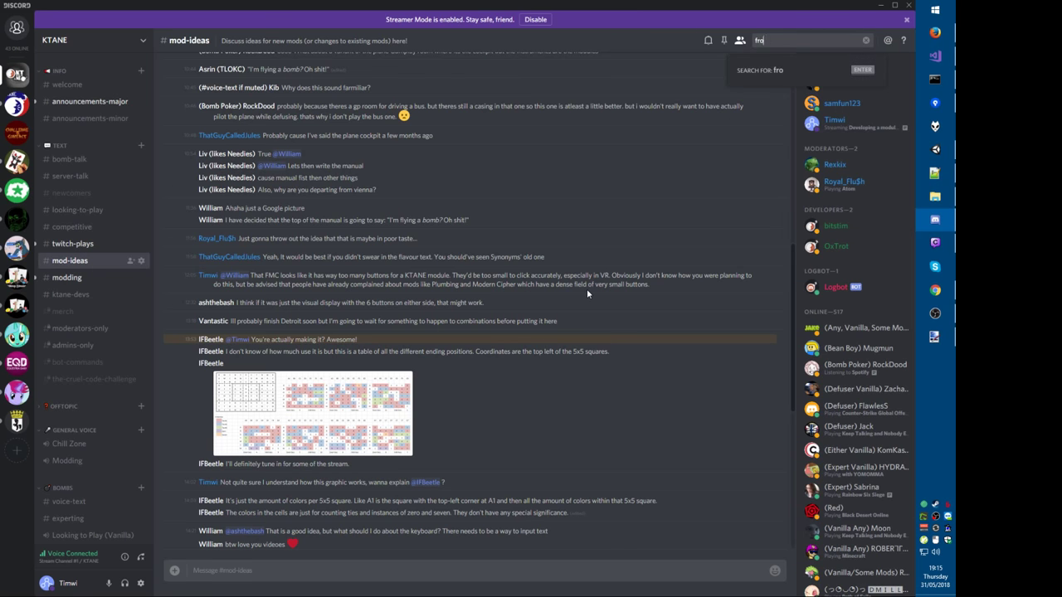
key(BackSpace)
key(BackSpace)
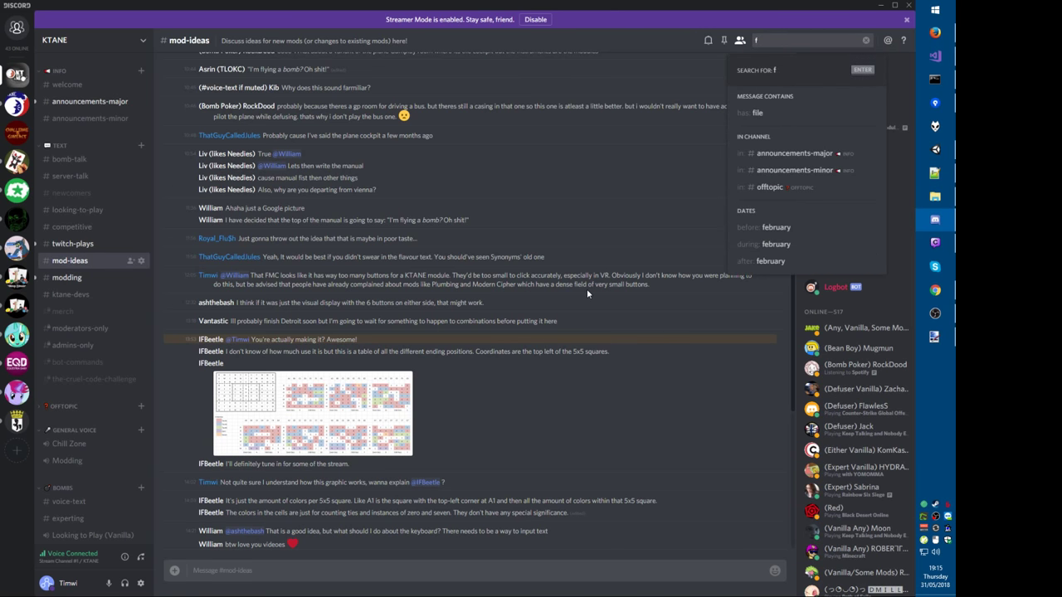
key(BackSpace)
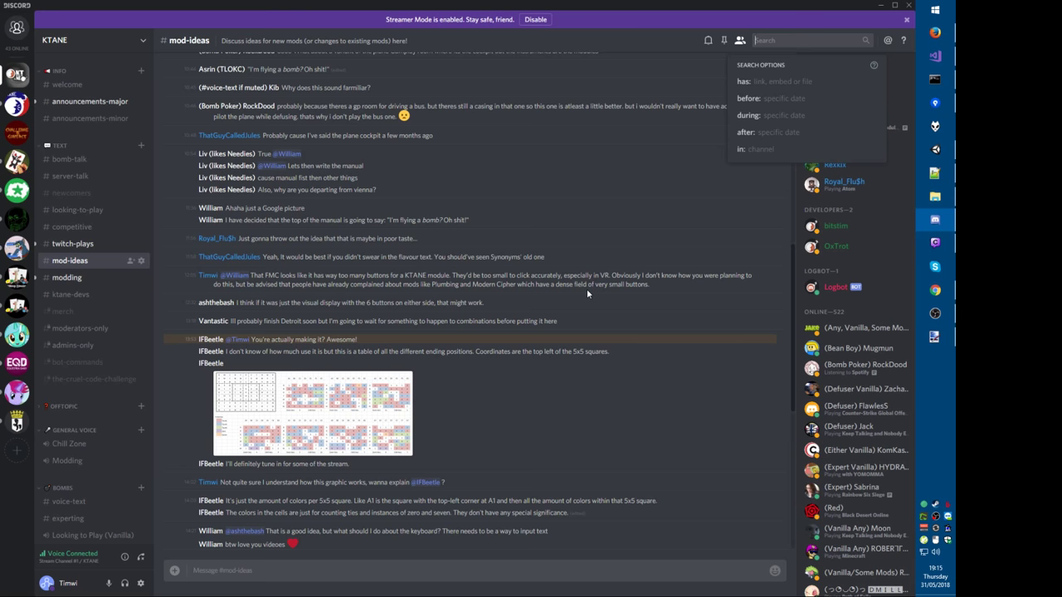
click(586, 288)
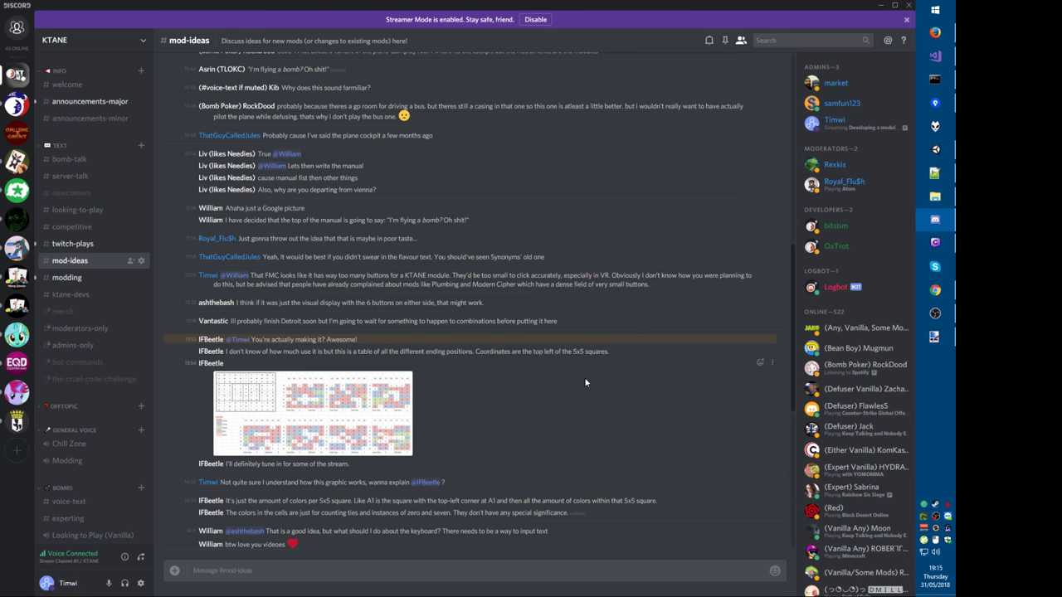
Step: Find the Simon_Shrieks.pdf manual among the older mod-ideas messages and open it in the browser
scroll(548, 332, up, 10)
scroll(517, 373, up, 20)
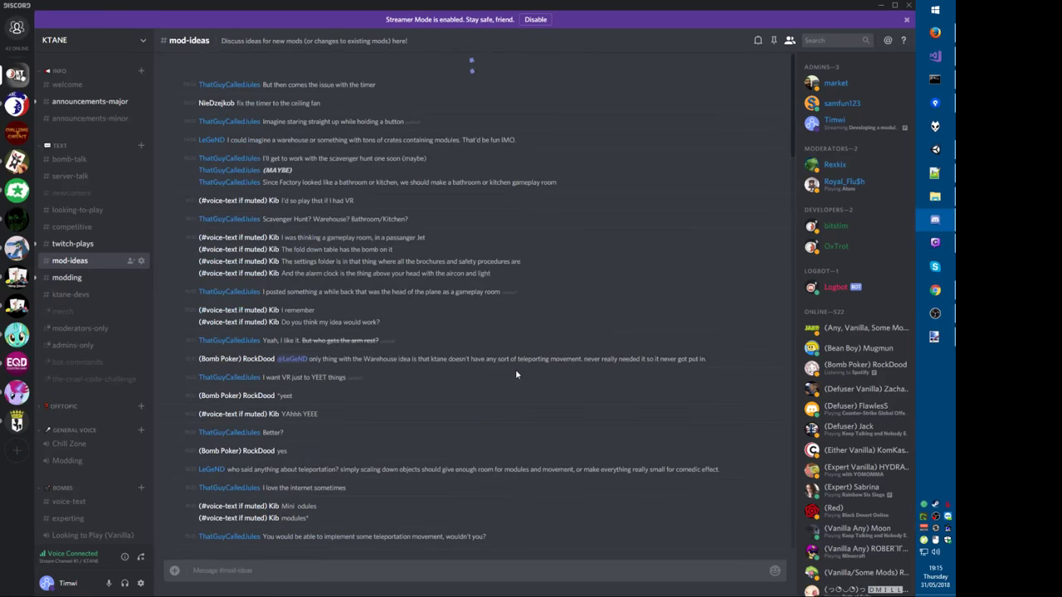
scroll(515, 369, up, 20)
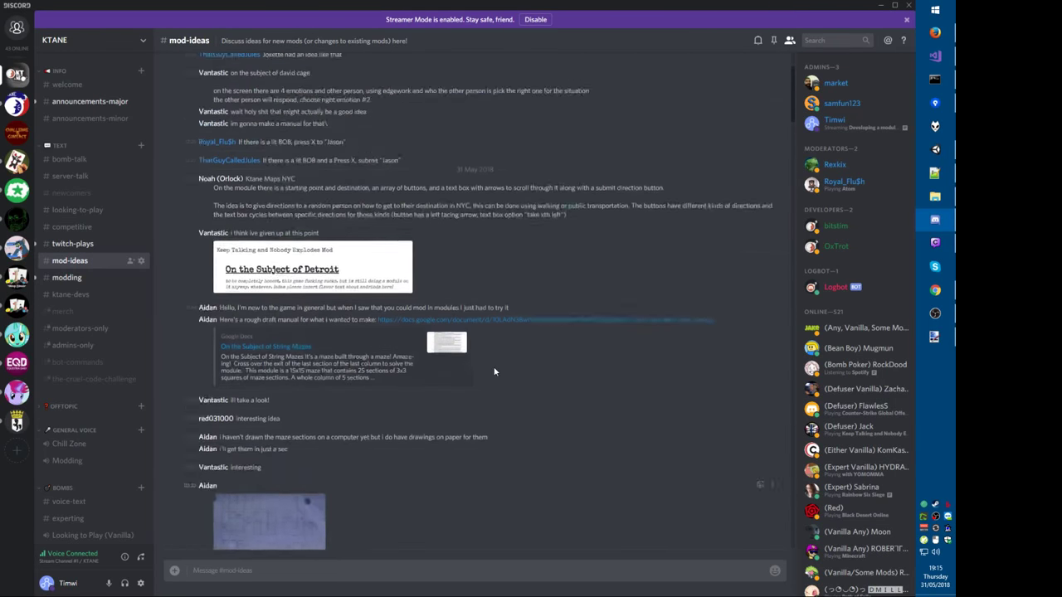
scroll(485, 361, up, 20)
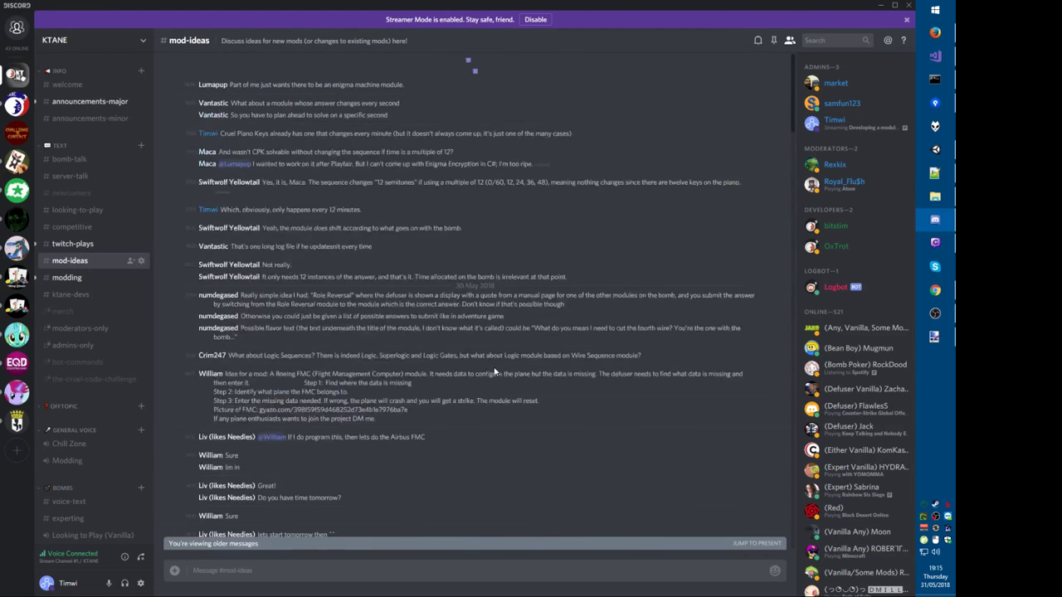
scroll(486, 361, up, 10)
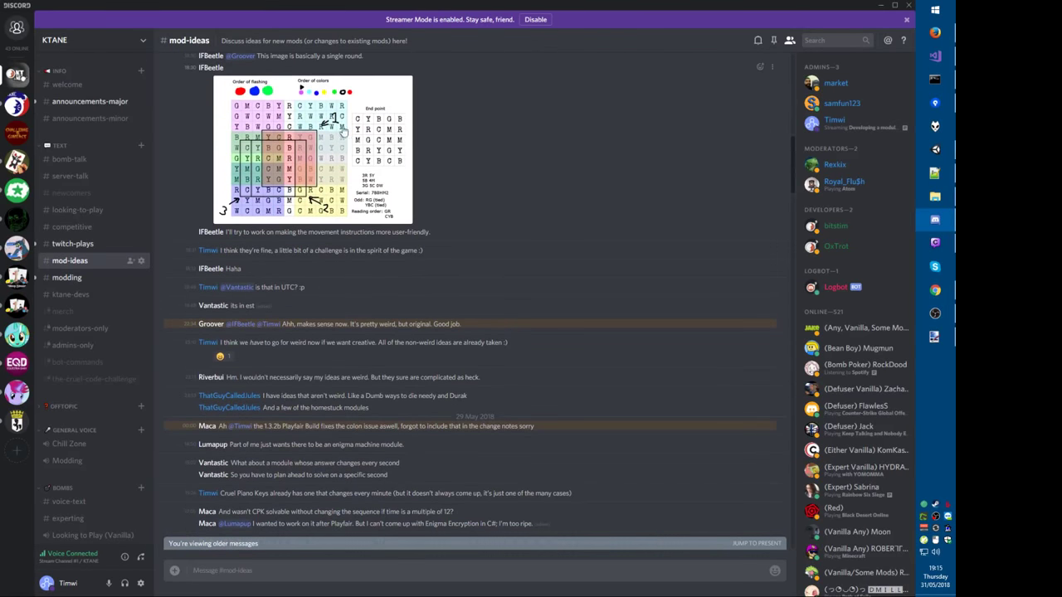
scroll(415, 294, up, 7)
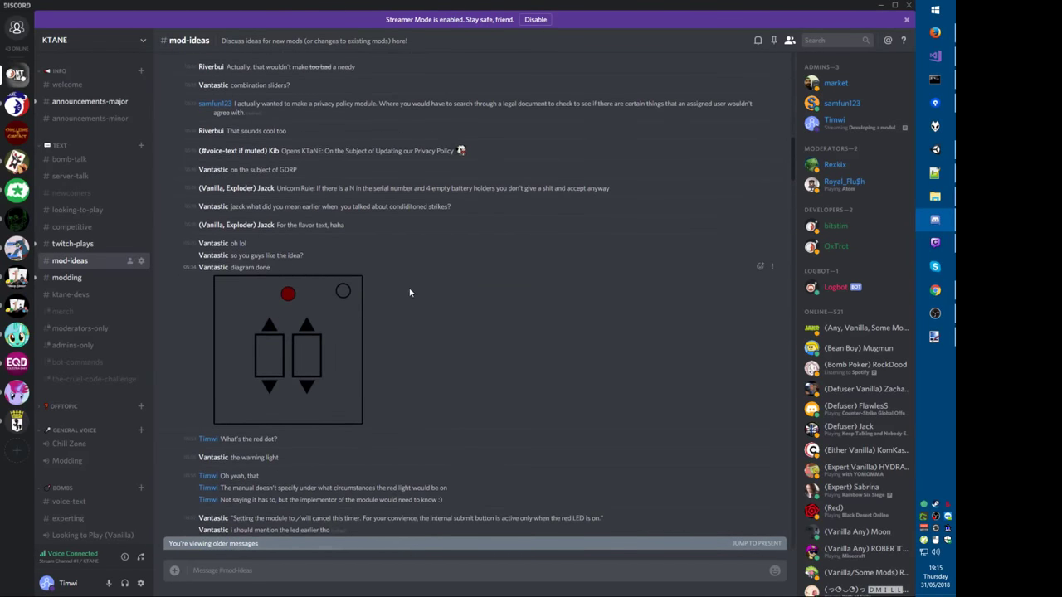
scroll(410, 291, down, 7)
click(270, 277)
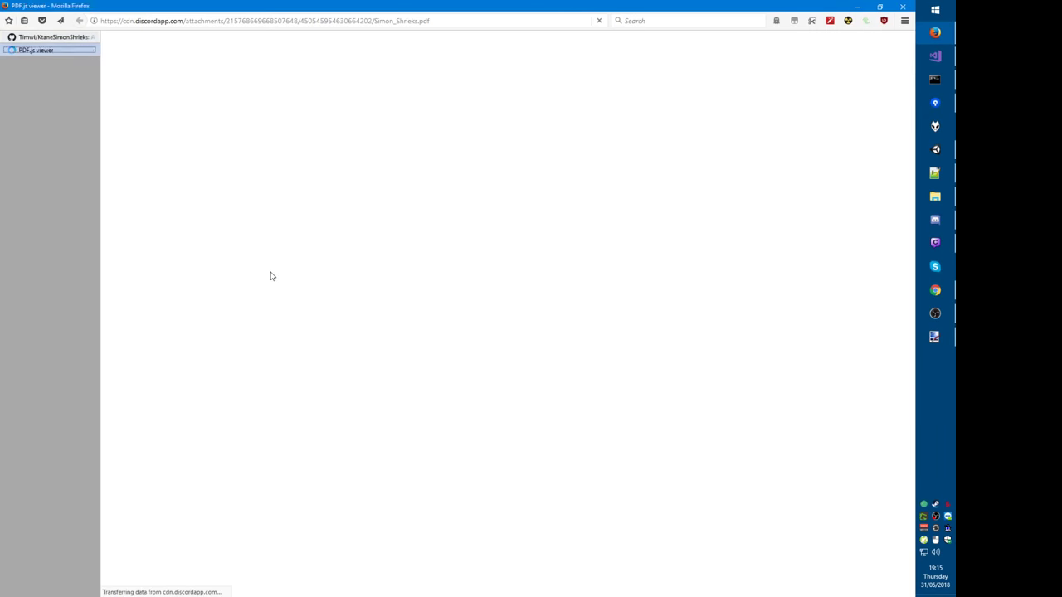
Step: Return to Discord and look through still older mod-ideas messages for the original Simon Shrieks manual post and discussion
scroll(470, 280, up, 5)
scroll(470, 280, up, 10)
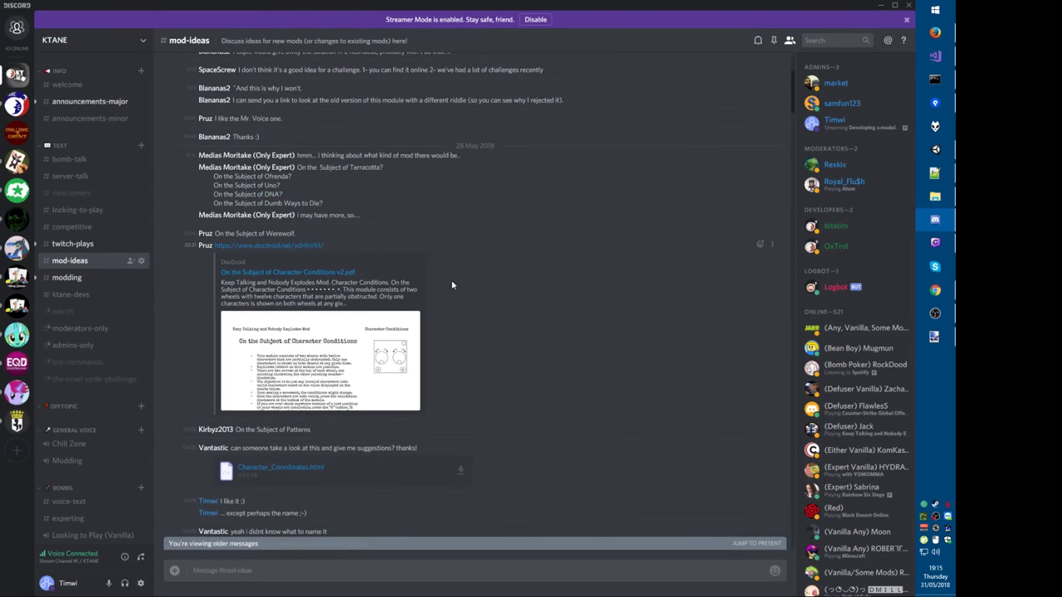
scroll(451, 297, up, 15)
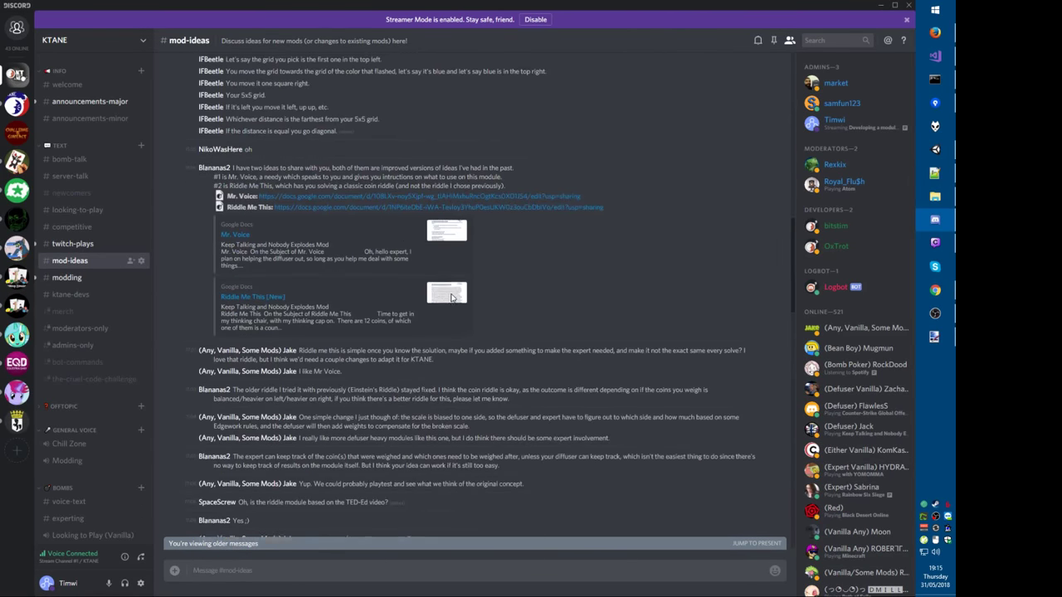
scroll(496, 311, up, 10)
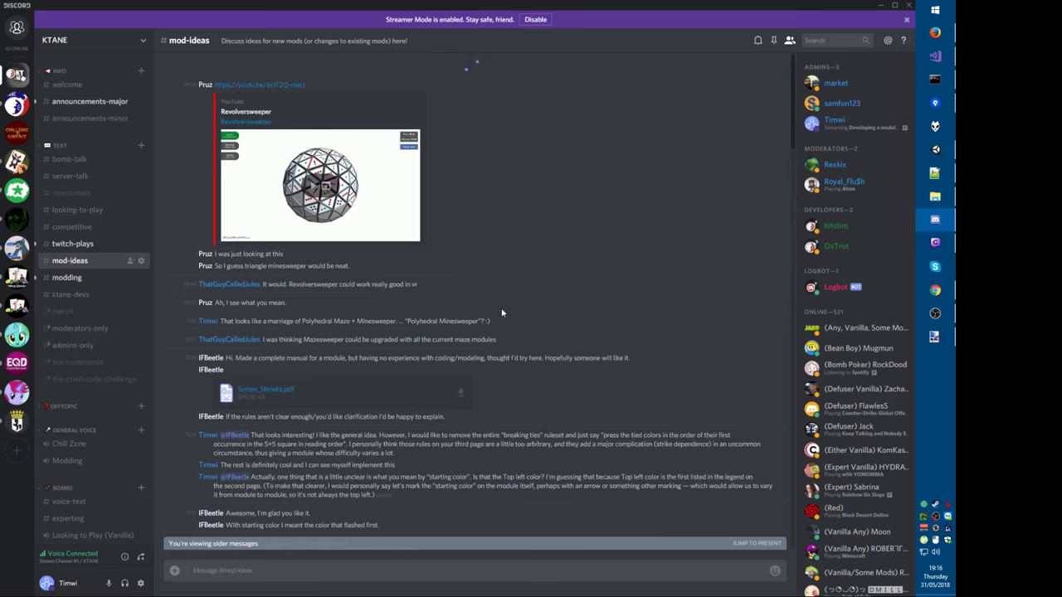
scroll(506, 314, up, 15)
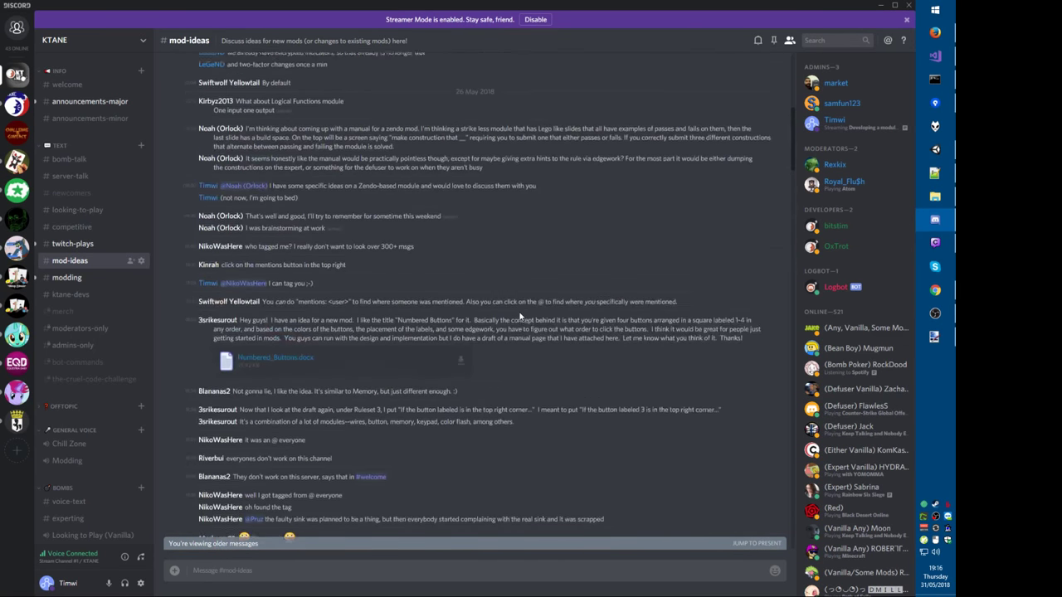
scroll(520, 316, up, 15)
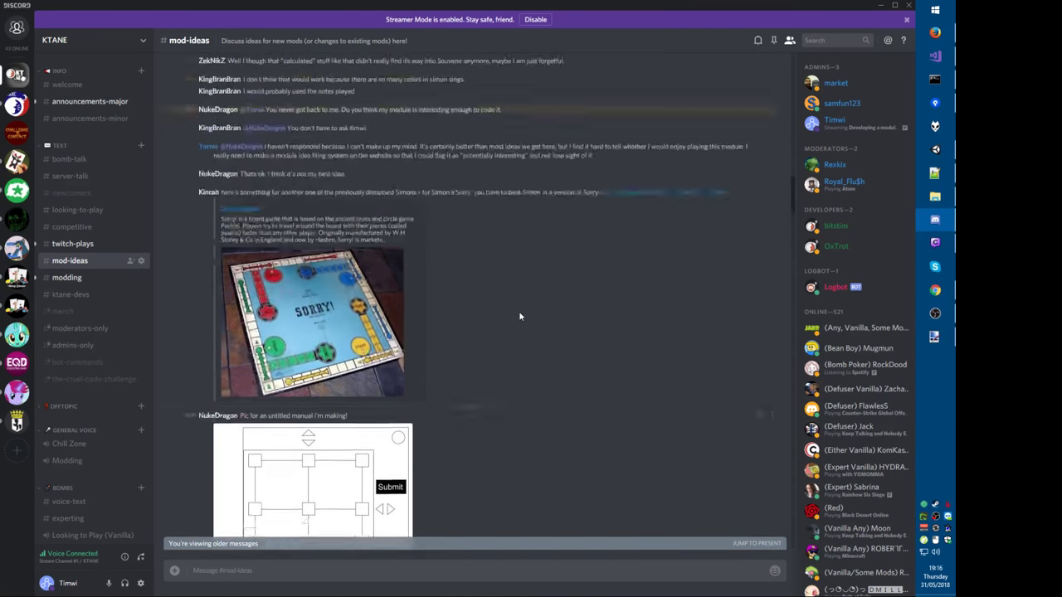
scroll(520, 316, up, 15)
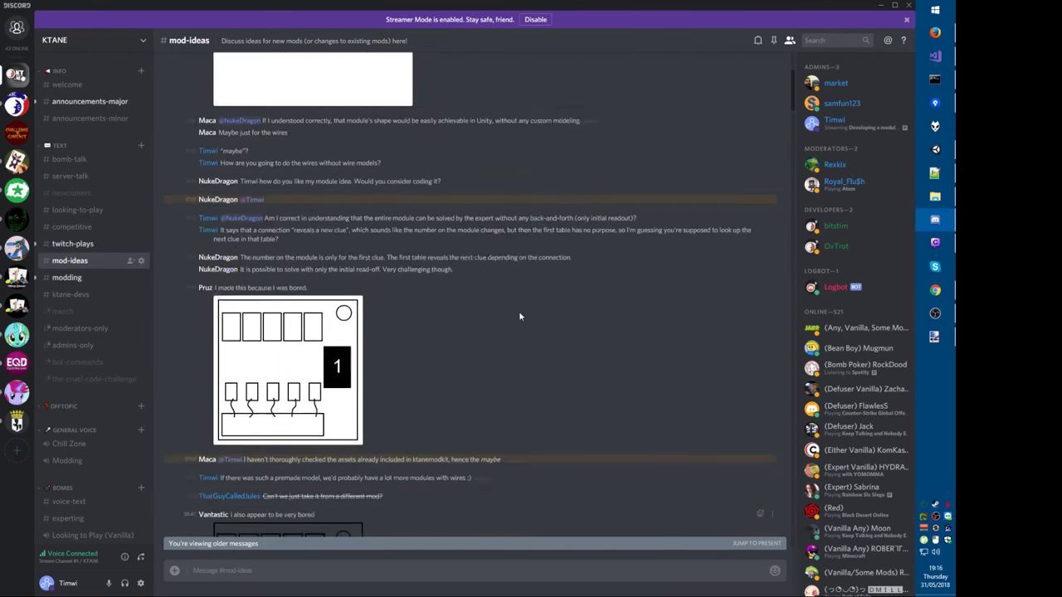
scroll(520, 316, up, 15)
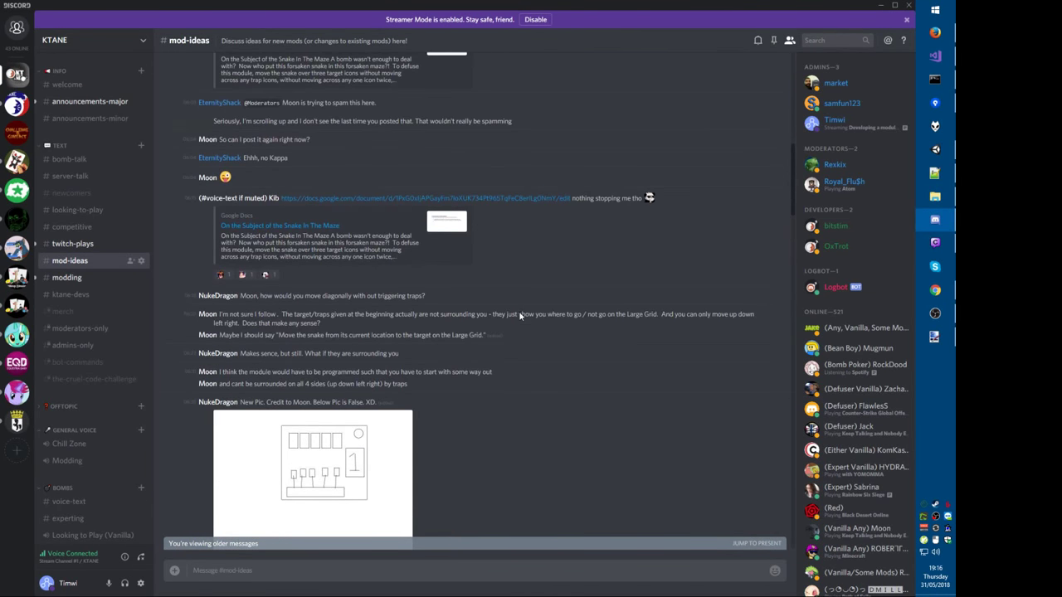
scroll(520, 316, up, 10)
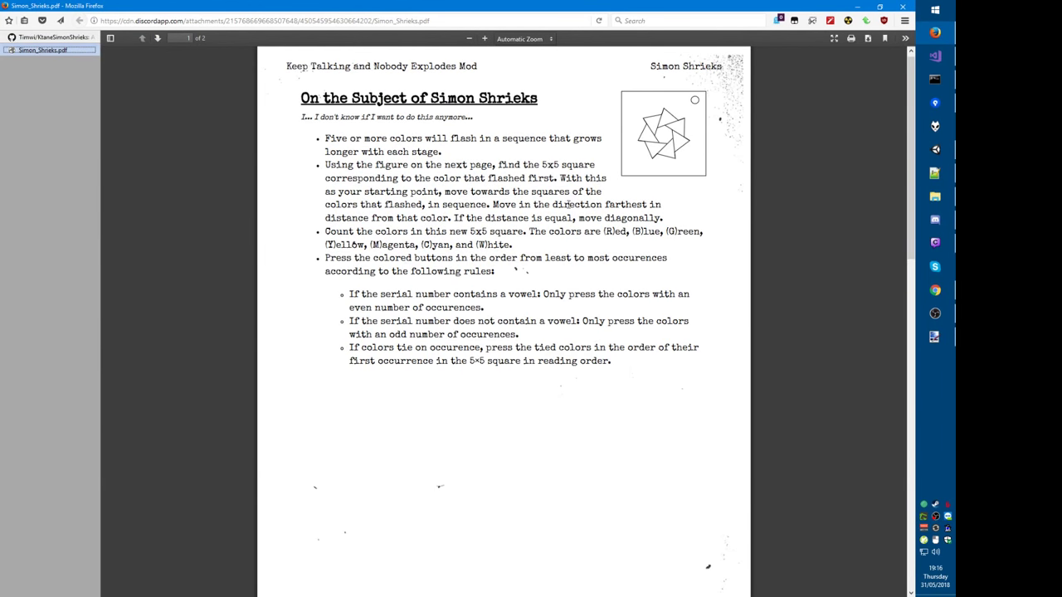
Step: Switch from the opened manual back to Discord and return to the newest messages in the mod-ideas channel
key(alt+Tab)
scroll(562, 344, up, 15)
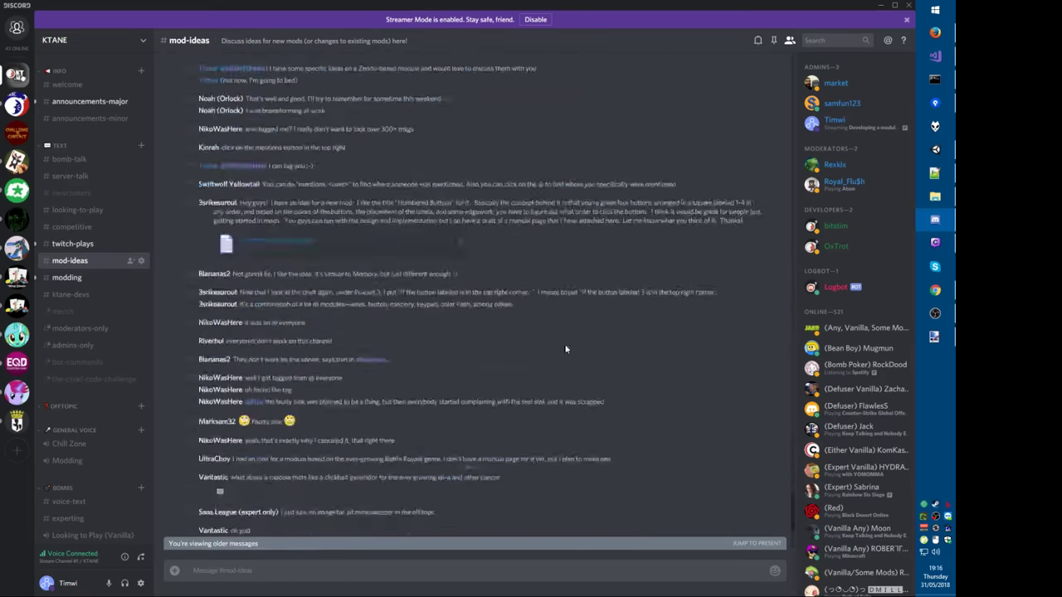
scroll(565, 349, down, 15)
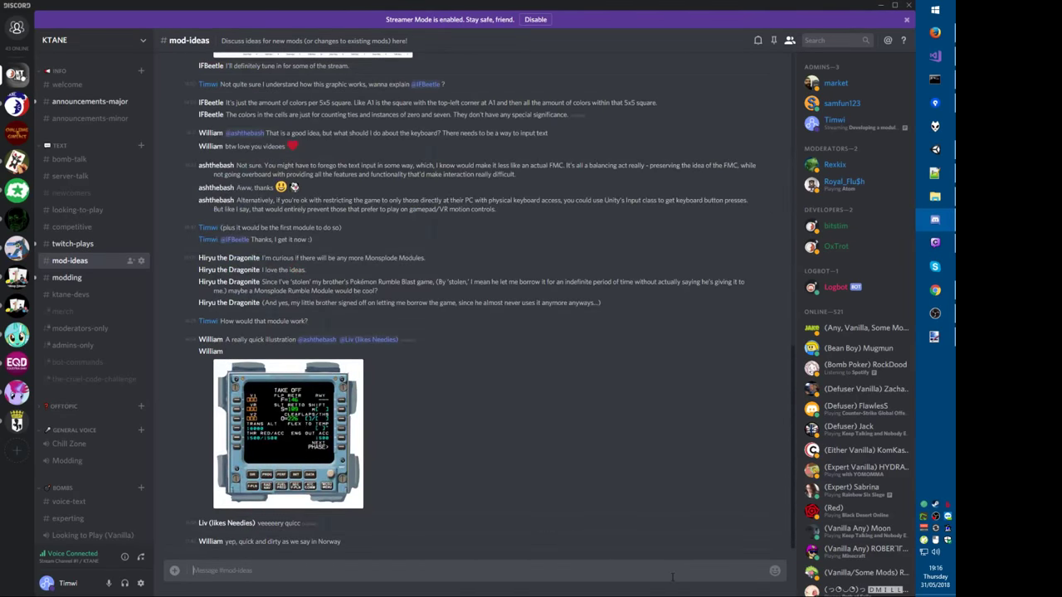
Step: Switch from Discord to Unity, then to the Simon_Shrieks.pdf manual in Firefox and examine the star-shaped module figure
key(alt+Tab)
click(654, 391)
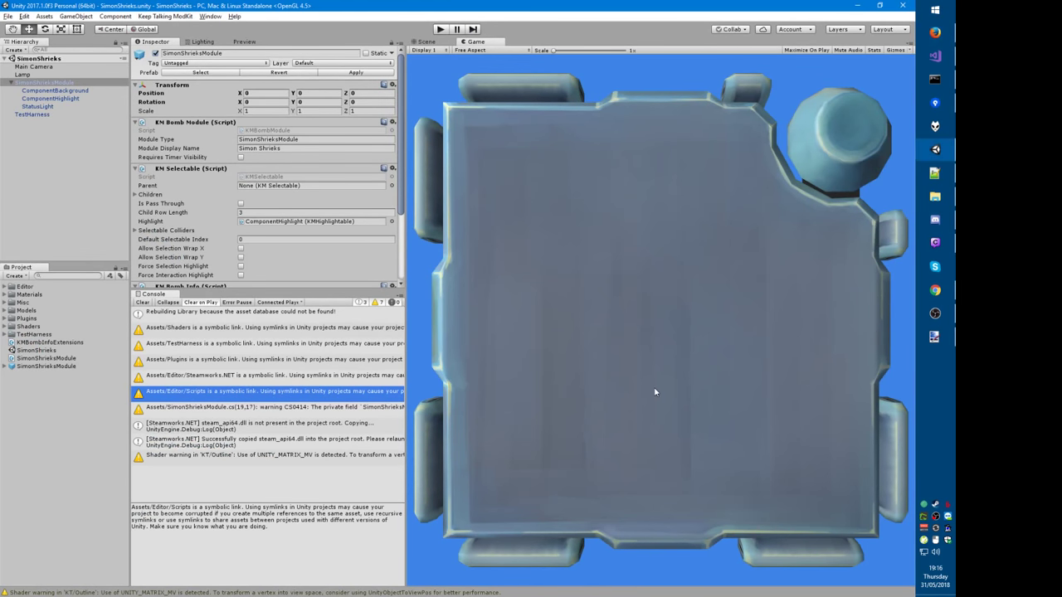
key(alt+Tab)
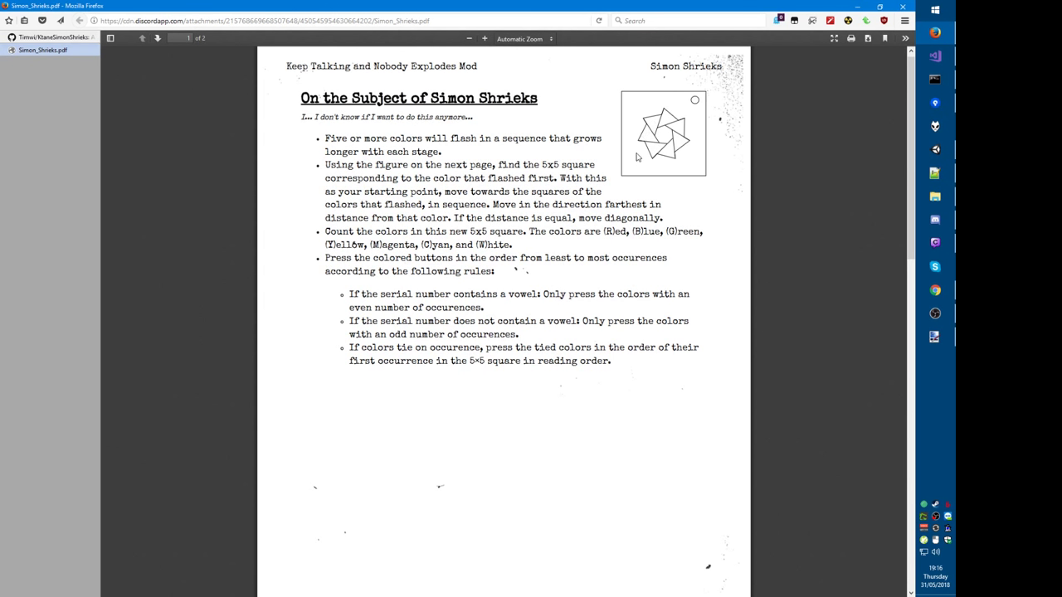
Step: Switch to paint.net and draw a tall, downward-pointing triangle from three straight lines, checking it against the star figure in the manual
click(933, 340)
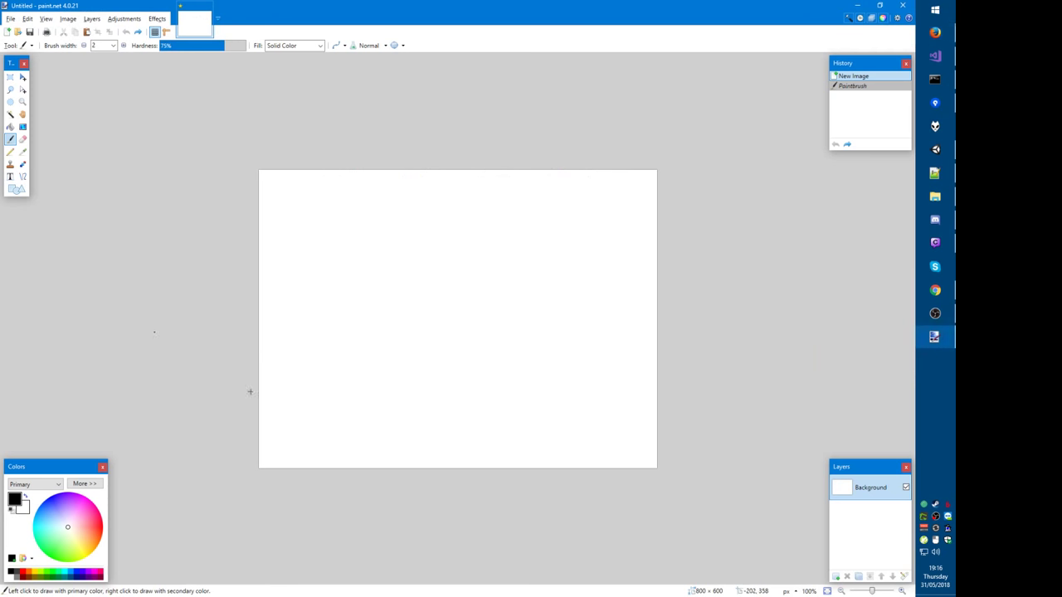
click(22, 177)
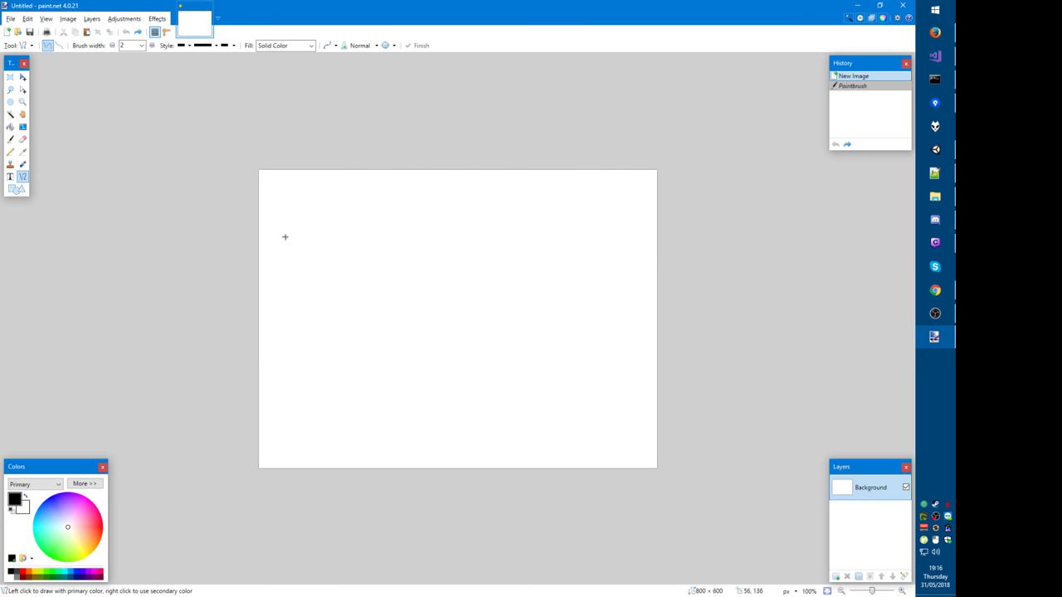
key(alt+Tab)
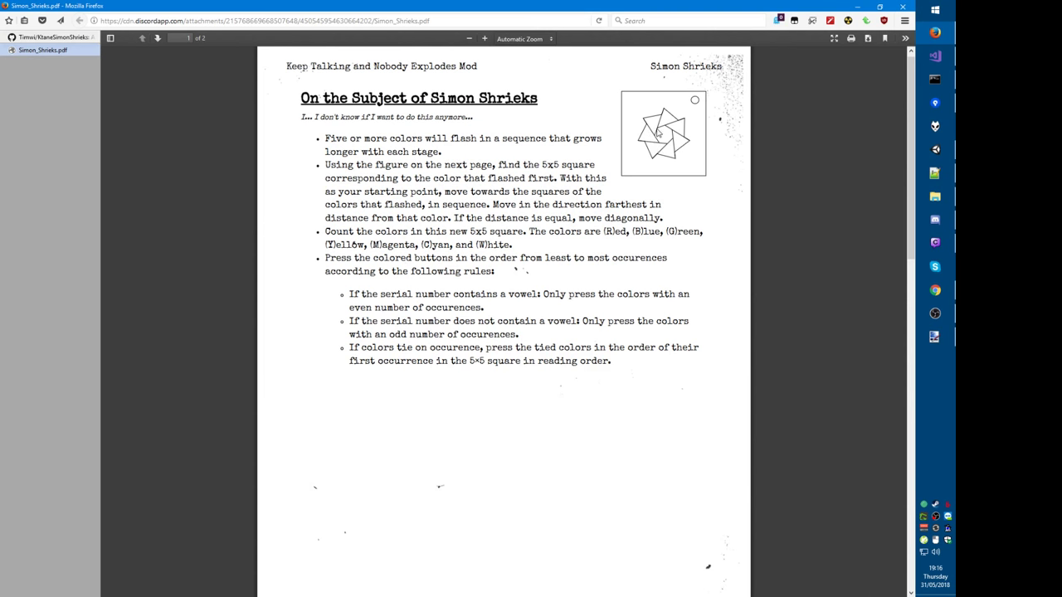
key(alt+Tab)
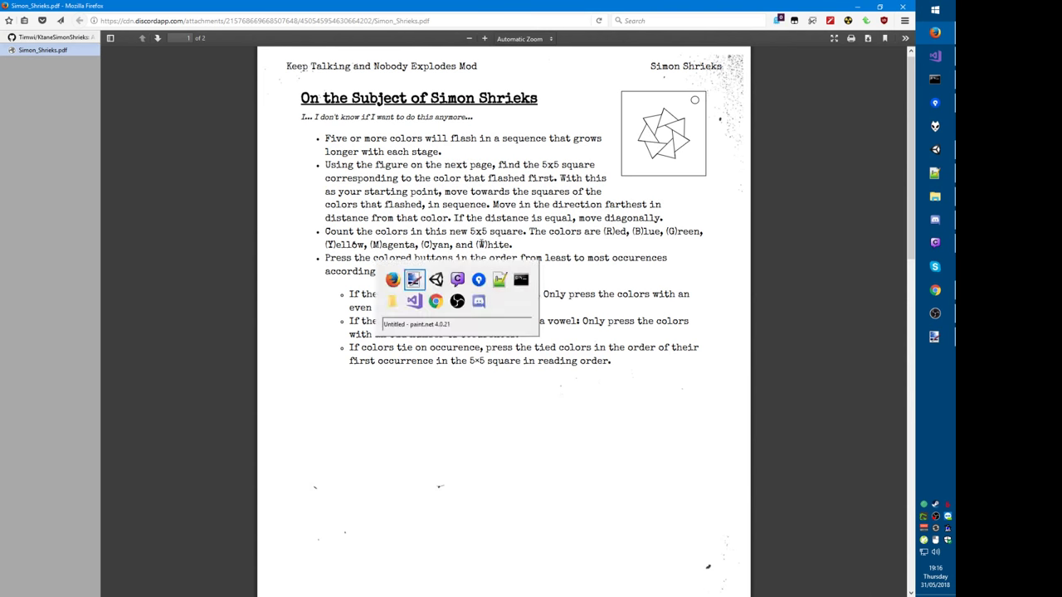
mouse_move(448, 235)
mouse_down()
mouse_move(386, 407)
mouse_move(328, 265)
mouse_up()
key(Return)
key(Return)
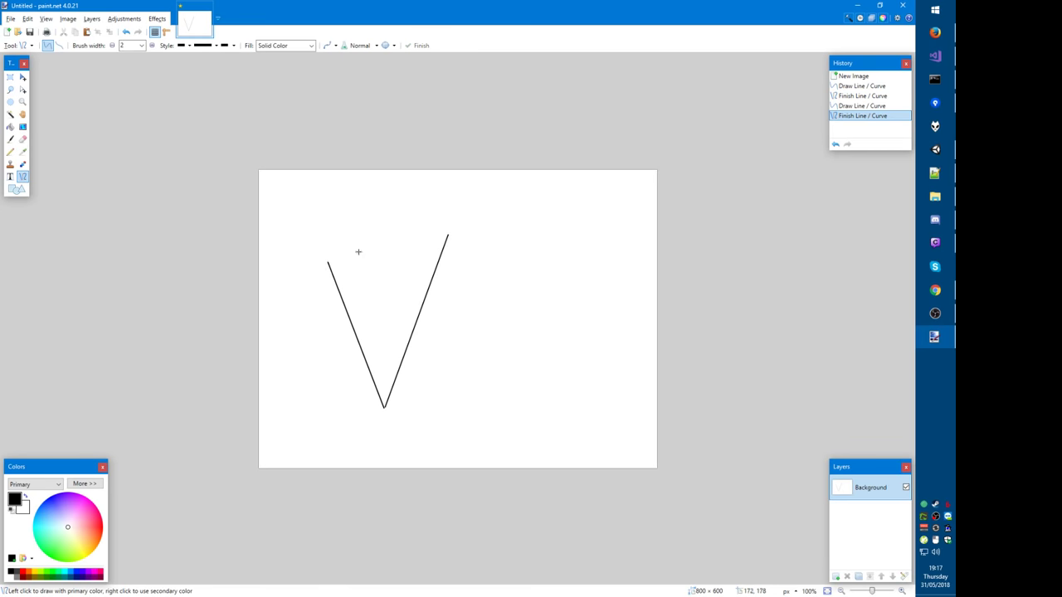
mouse_move(448, 235)
mouse_down()
mouse_move(320, 249)
mouse_move(326, 262)
mouse_up()
key(Return)
key(alt+Tab)
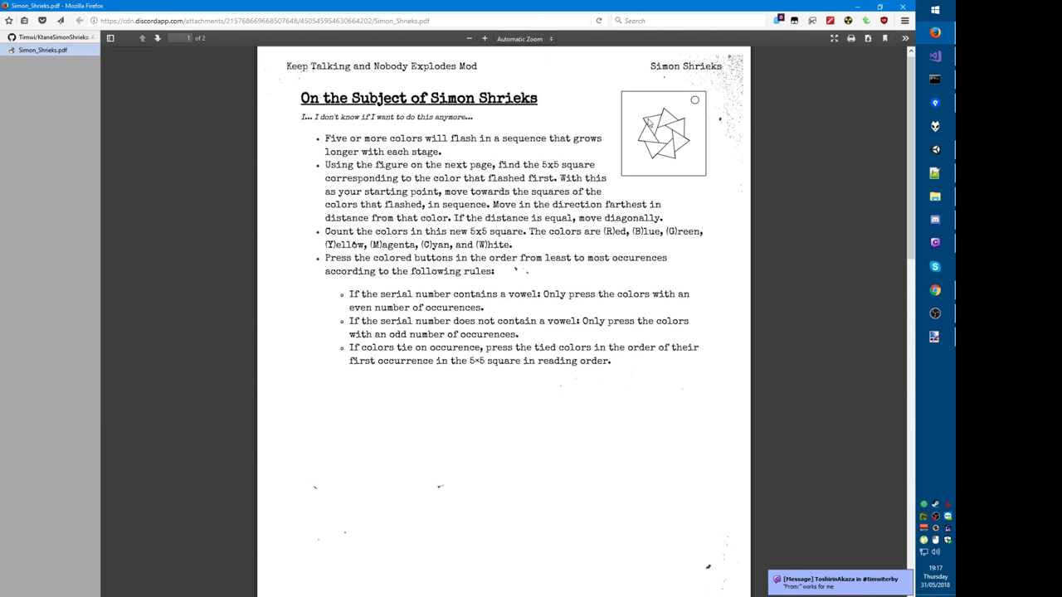
key(alt+Tab)
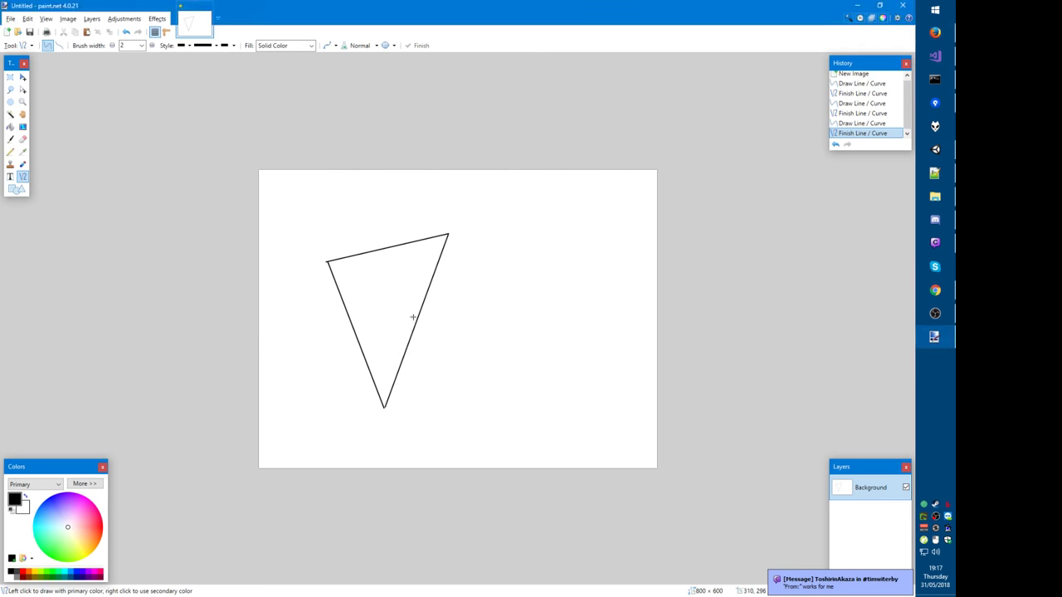
Step: Label the triangle's lower angle with the text θ at font size 42, positioned just inside the vertex
click(10, 177)
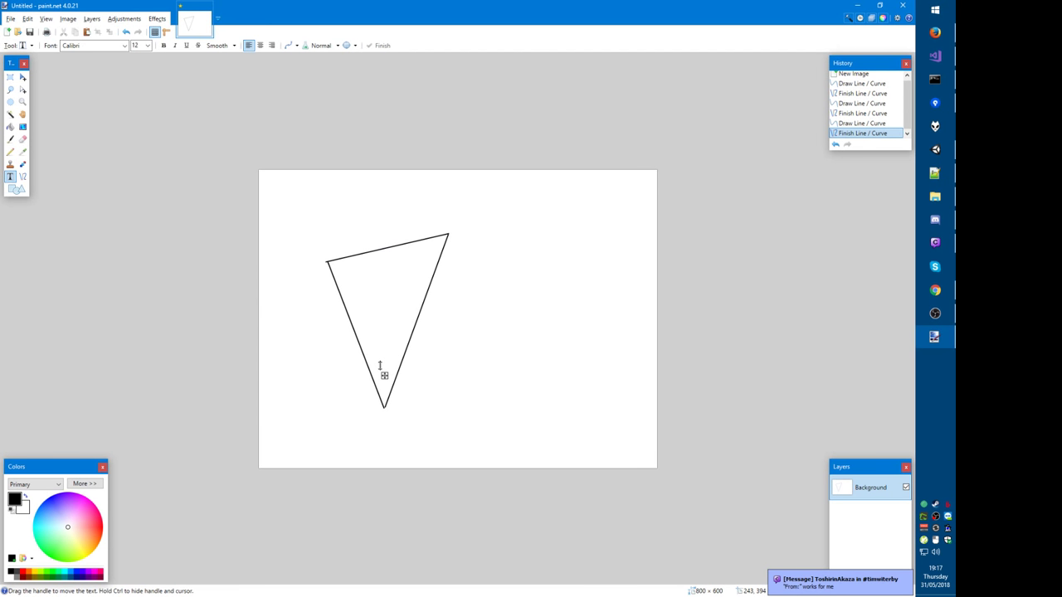
click(380, 366)
text((g)
key(BackSpace)
key(BackSpace)
key(BackSpace)
text(θ)
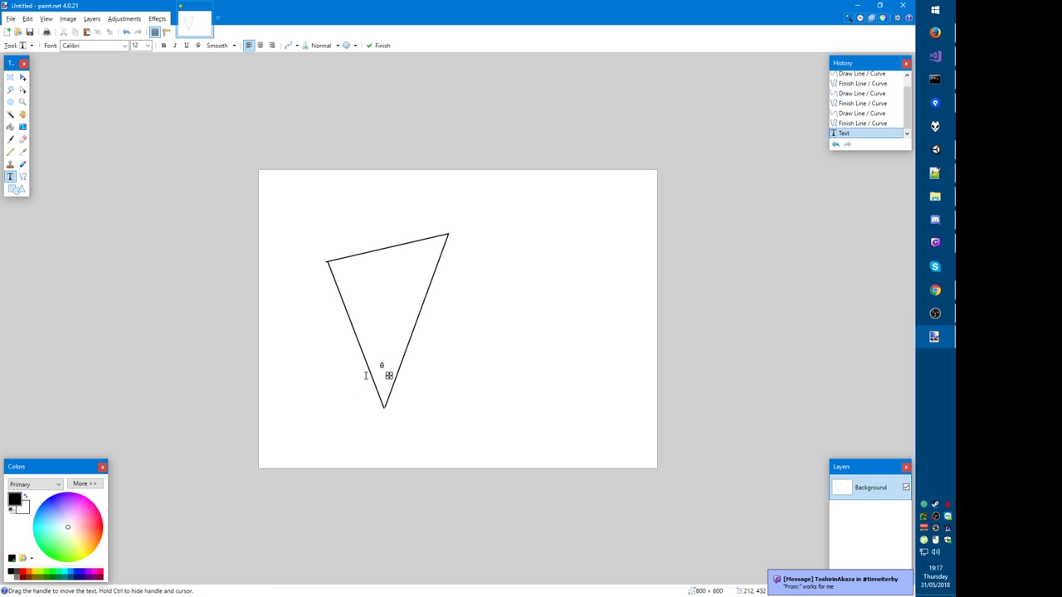
double_click(142, 45)
text(24)
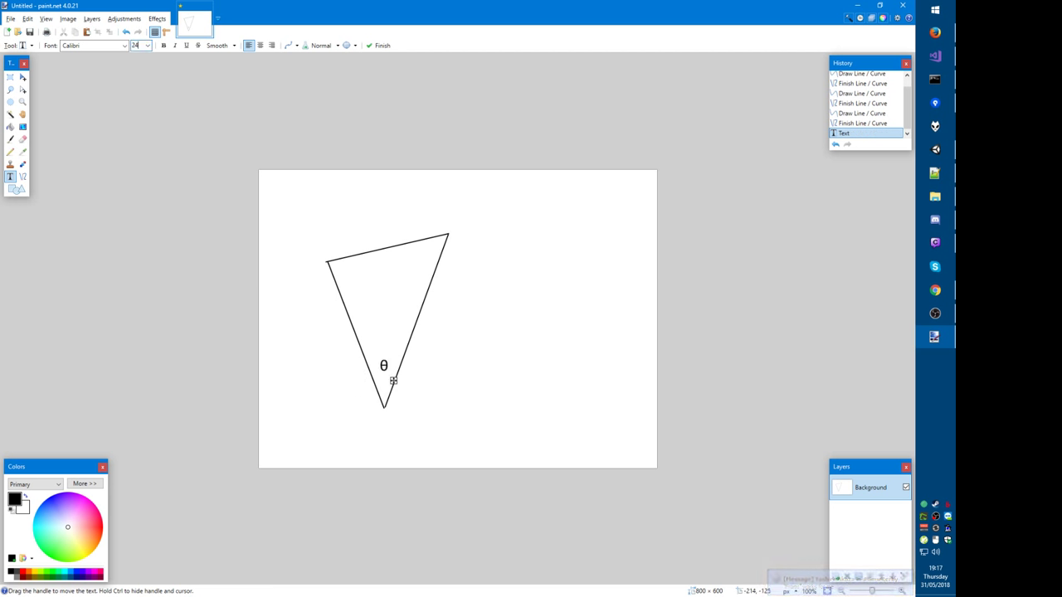
text(42)
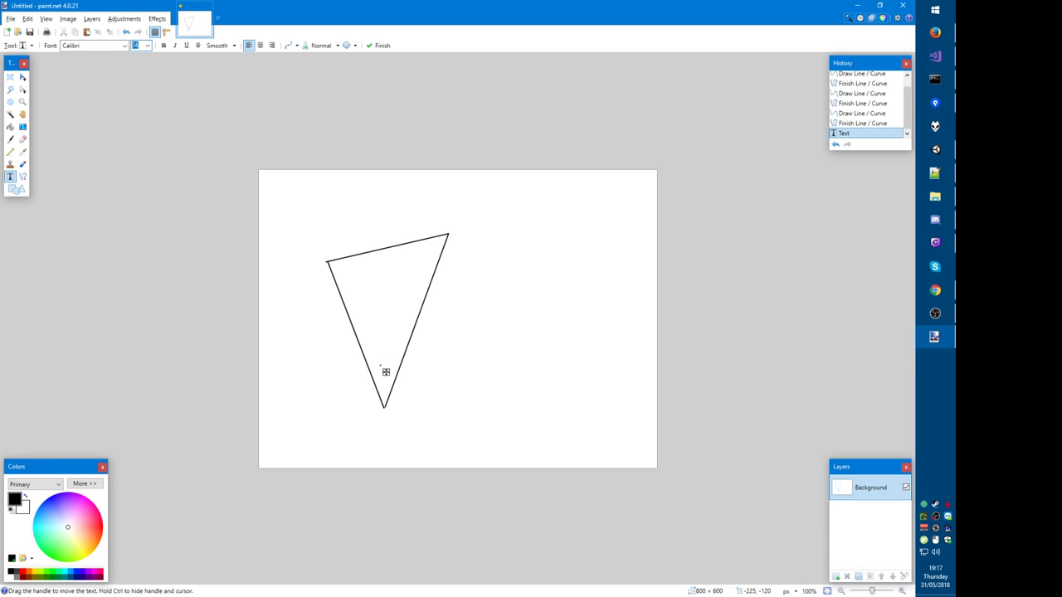
key(Return)
drag(400, 387, 398, 394)
key(Escape)
Step: Add the text "θ = 360°/7" and place it beside the triangle's lower vertex
click(477, 414)
text(θ)
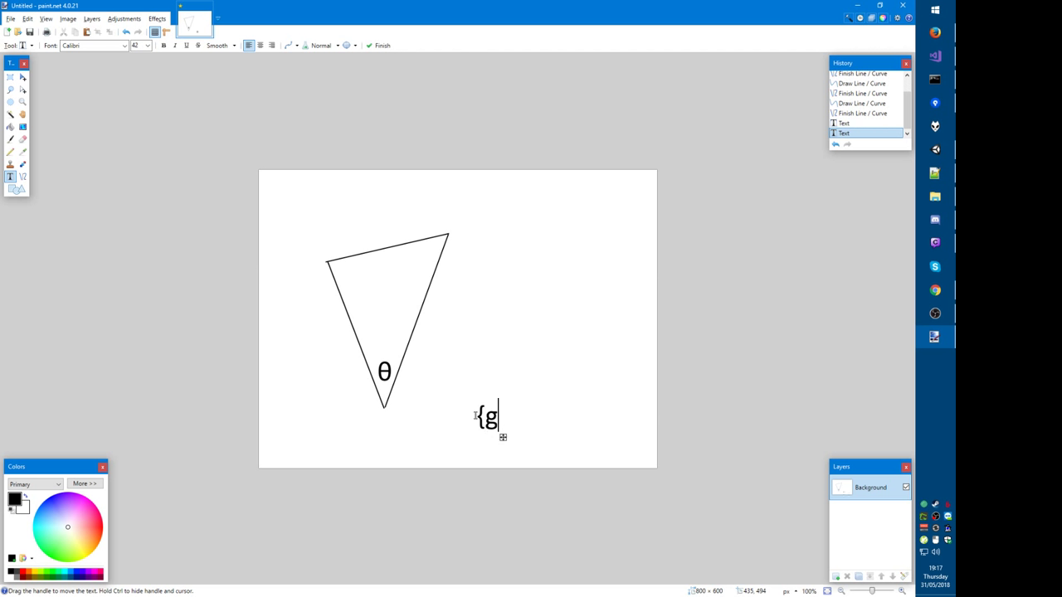
text(= 360°)
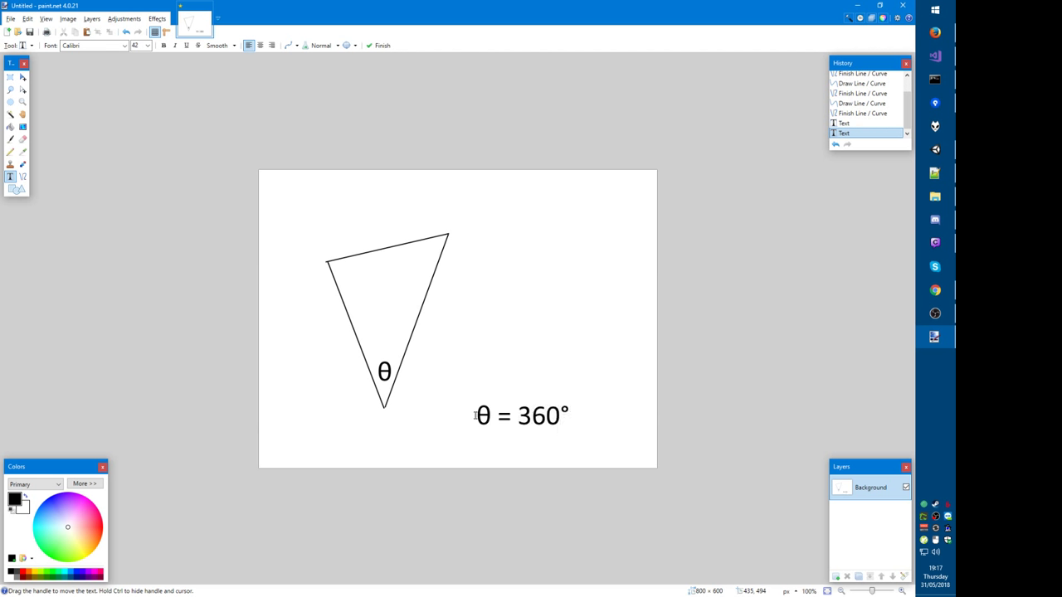
text(/)
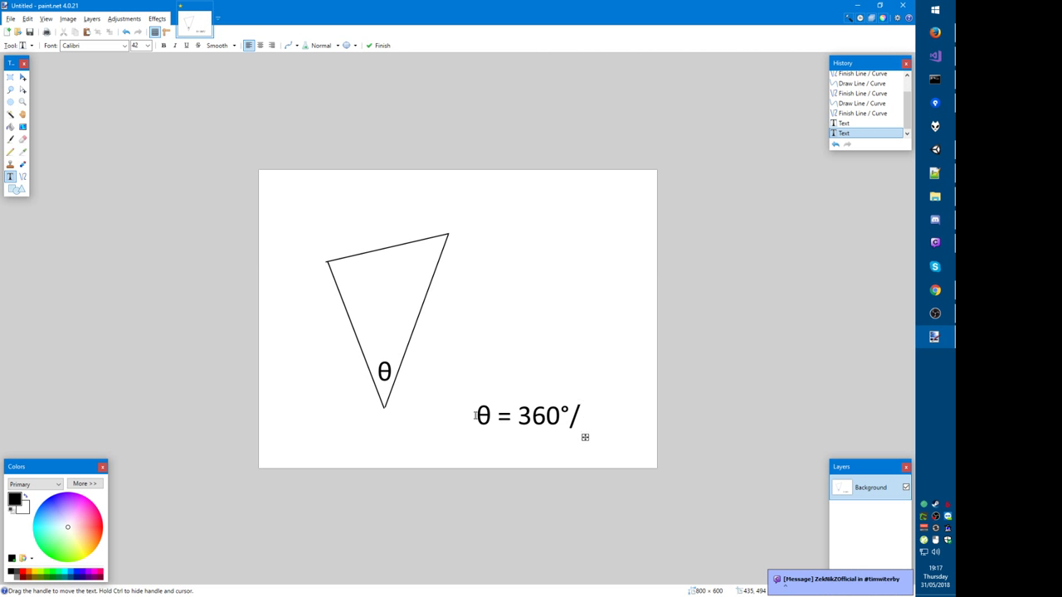
text(7)
drag(606, 436, 531, 427)
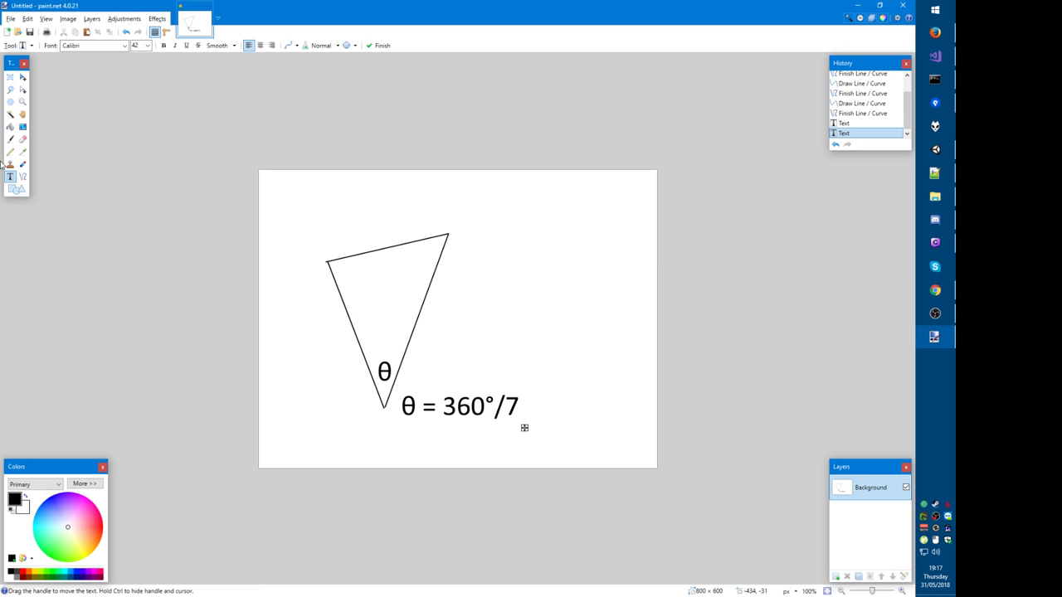
Step: Set the primary color to dark green (239616) and draw a line parallel to the triangle's right side, just outside it
click(21, 177)
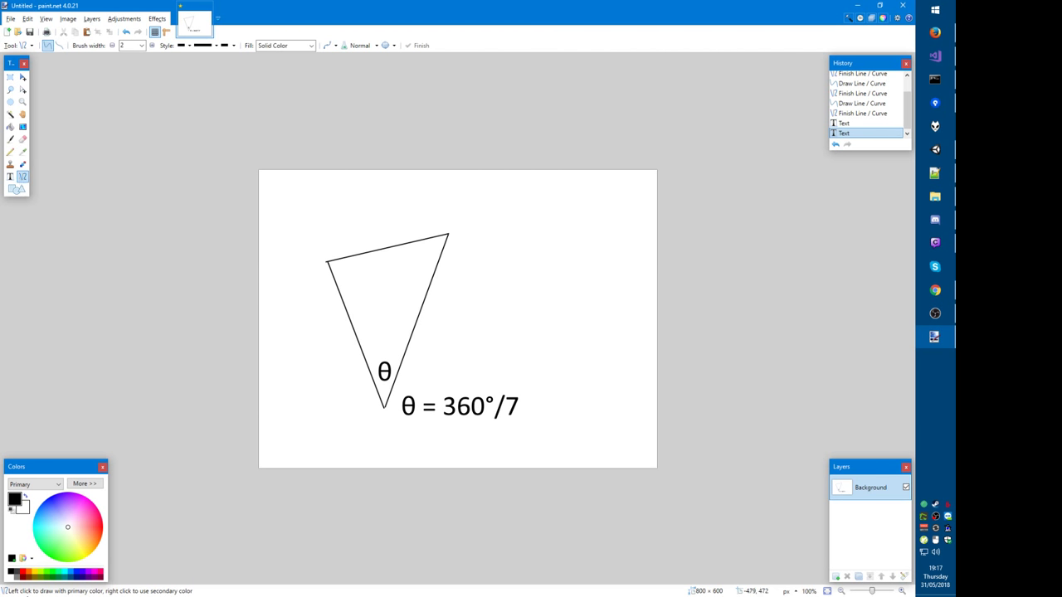
click(56, 555)
click(84, 483)
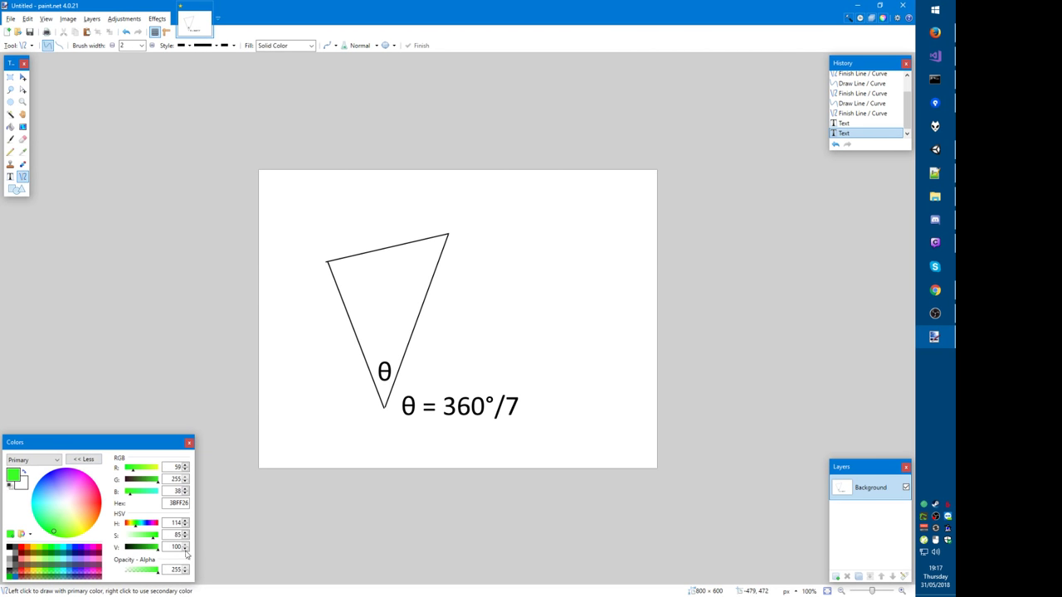
click(144, 546)
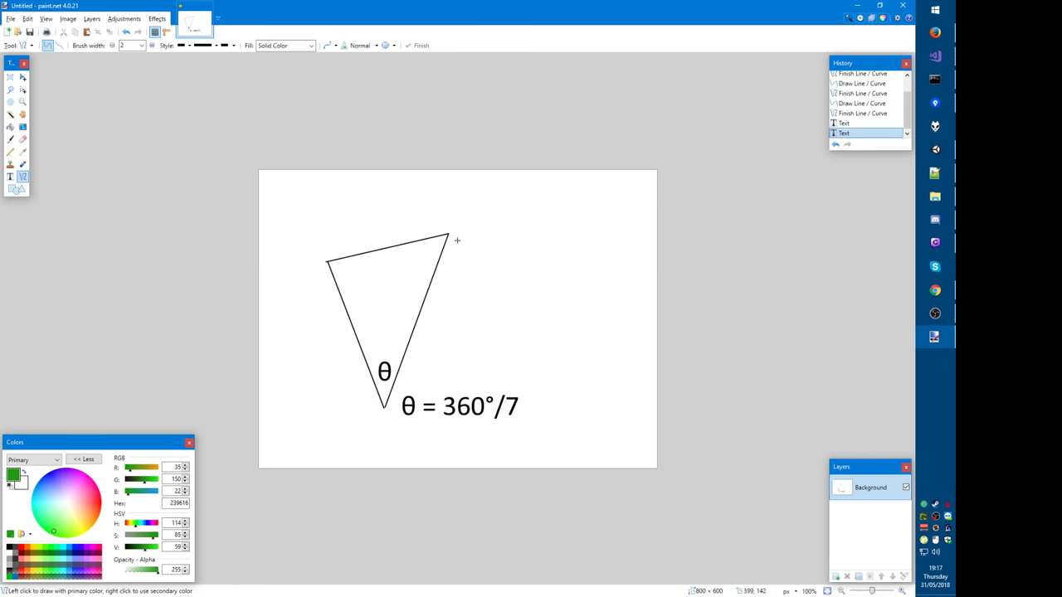
drag(454, 241, 393, 410)
drag(392, 408, 394, 409)
Step: Add the green text label 1 beside the line along the triangle's right side
click(6, 181)
click(9, 177)
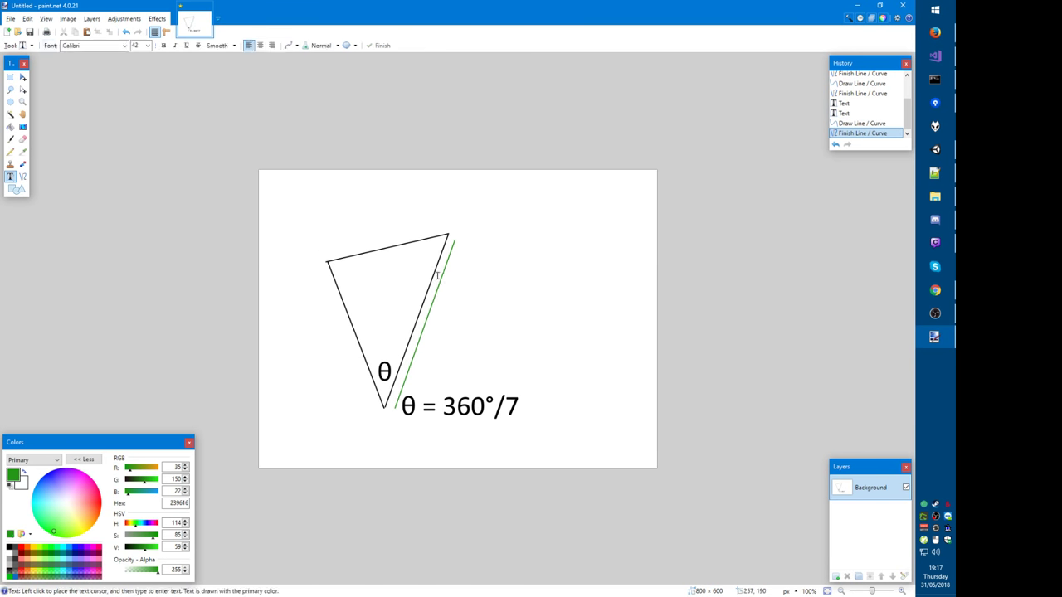
click(437, 317)
text(1)
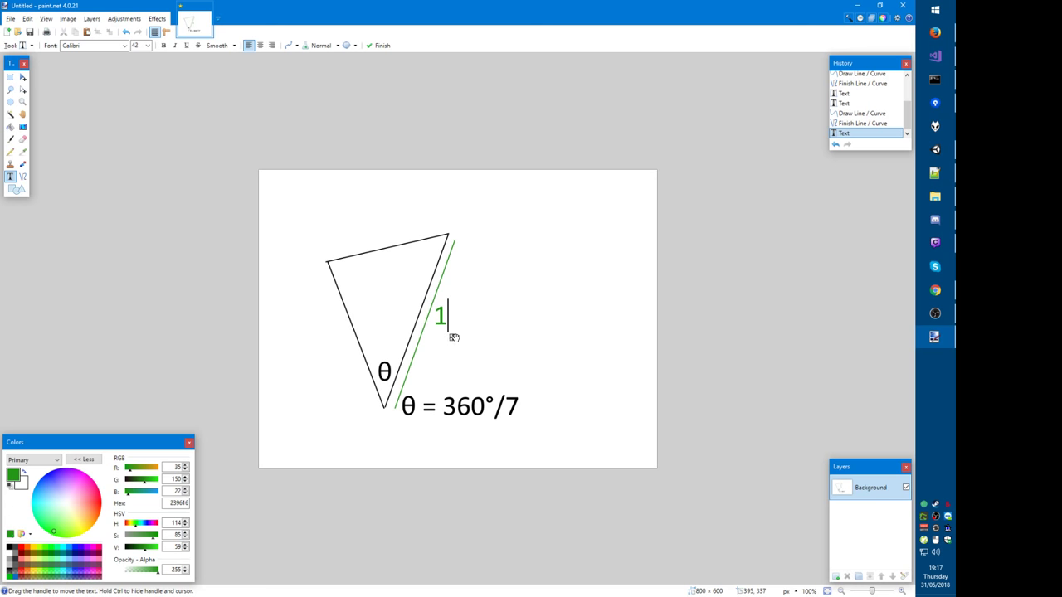
Step: Set the primary color to light blue (5191FF), draw a line about 316 px long outside the triangle's left side, and recheck the manual's figure
click(23, 179)
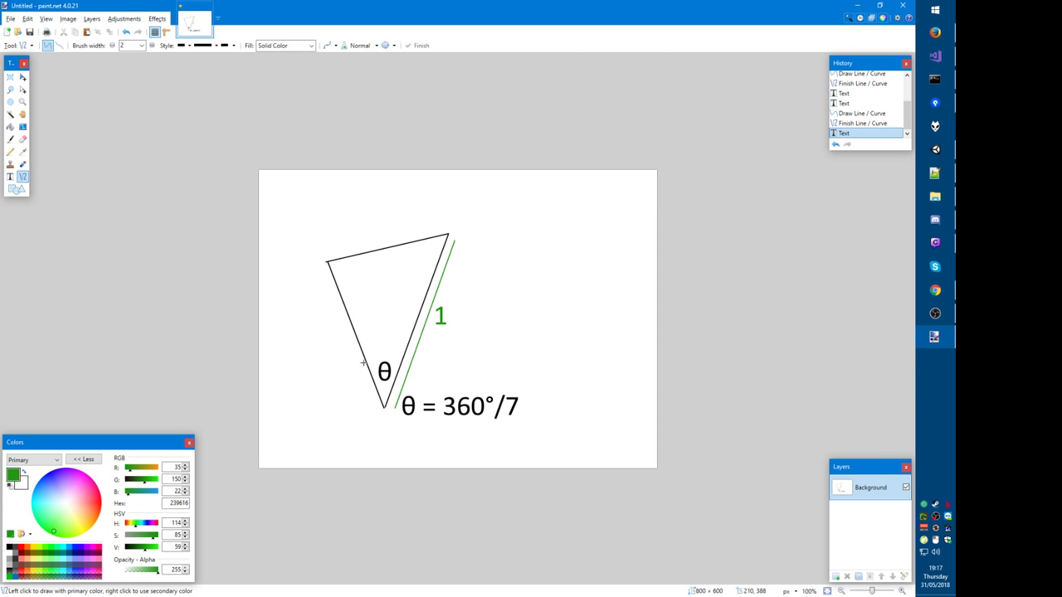
click(38, 498)
drag(38, 497, 46, 487)
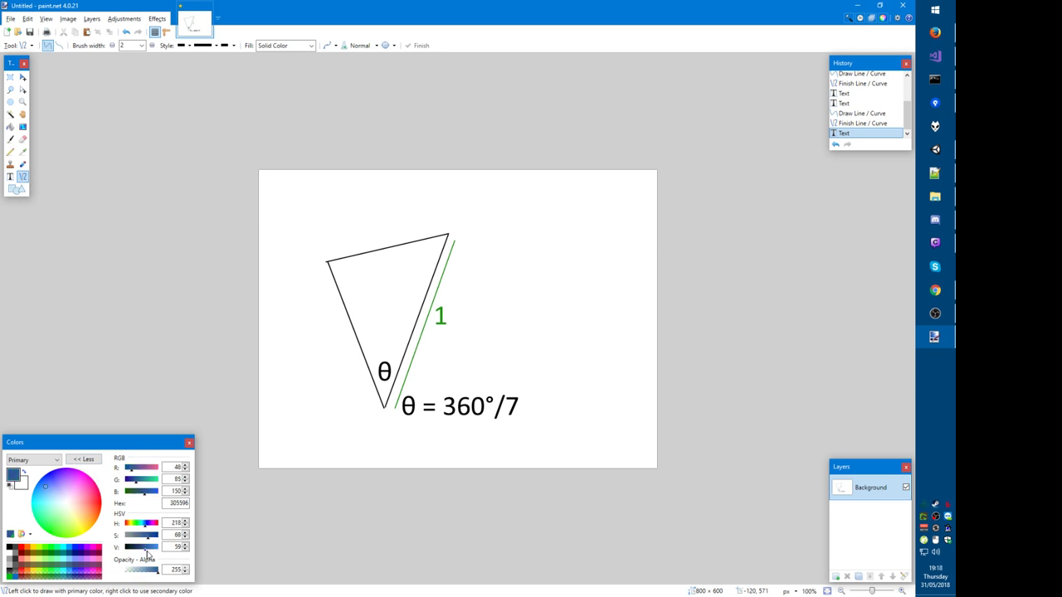
drag(147, 548, 158, 548)
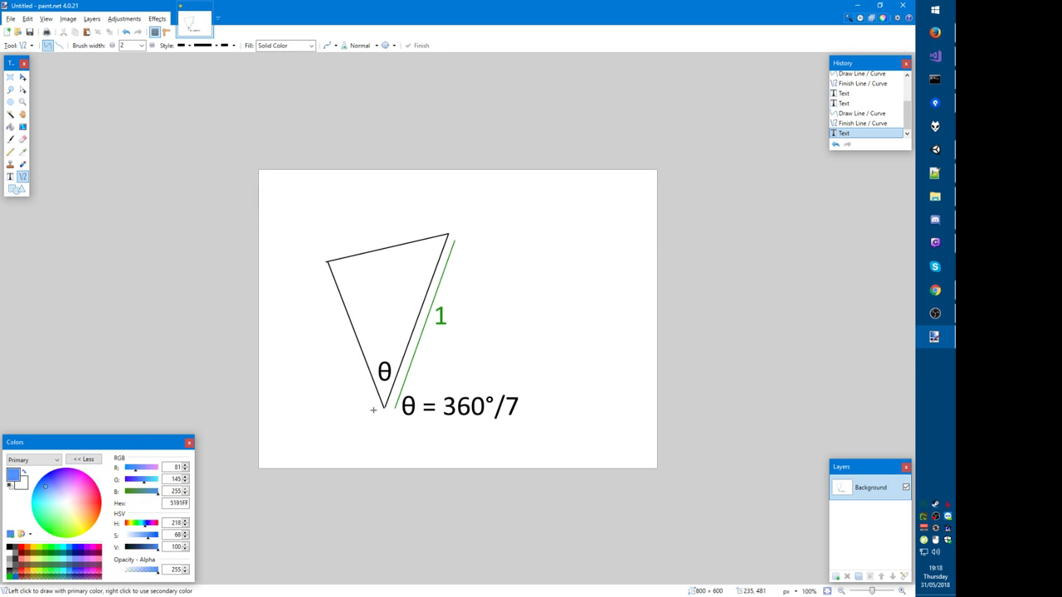
mouse_move(371, 410)
mouse_down()
mouse_move(314, 232)
mouse_move(314, 264)
mouse_up()
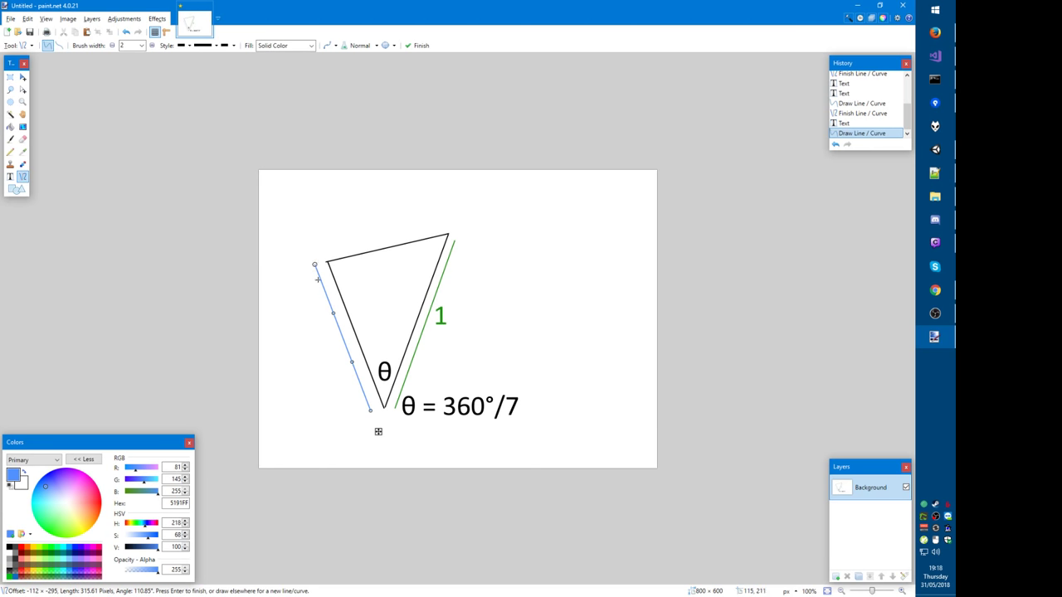
key(alt+Tab)
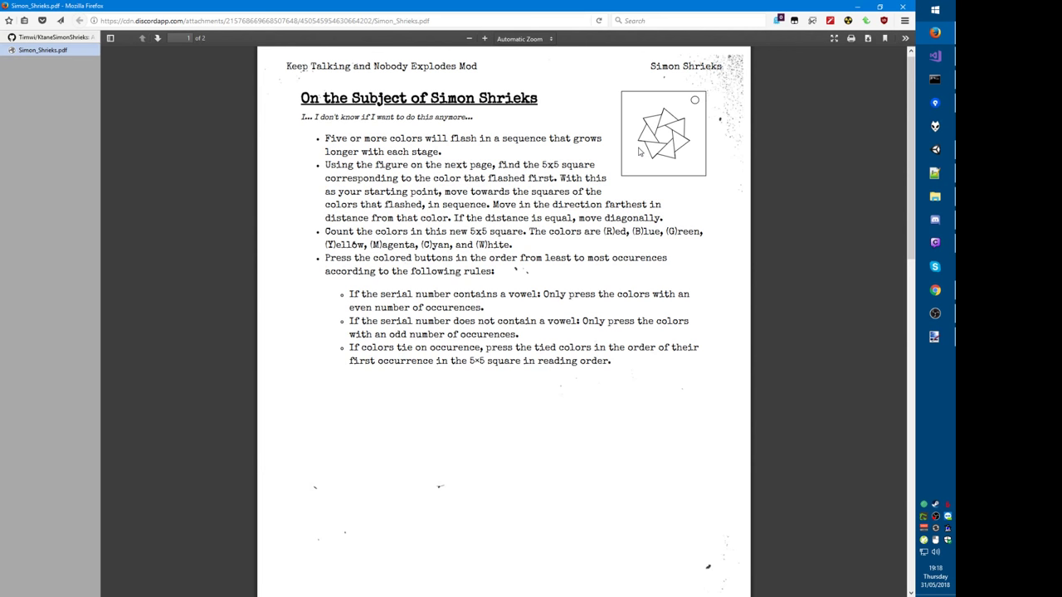
key(alt+Tab)
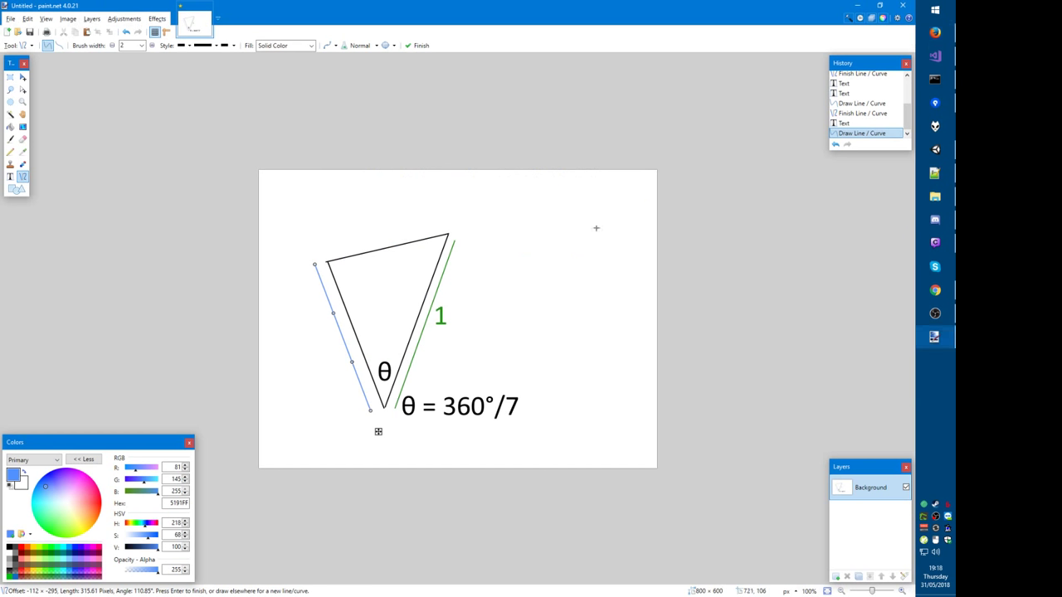
Step: Label the line along the triangle's left side with the letter h in blue (0065FF)
click(10, 177)
click(331, 355)
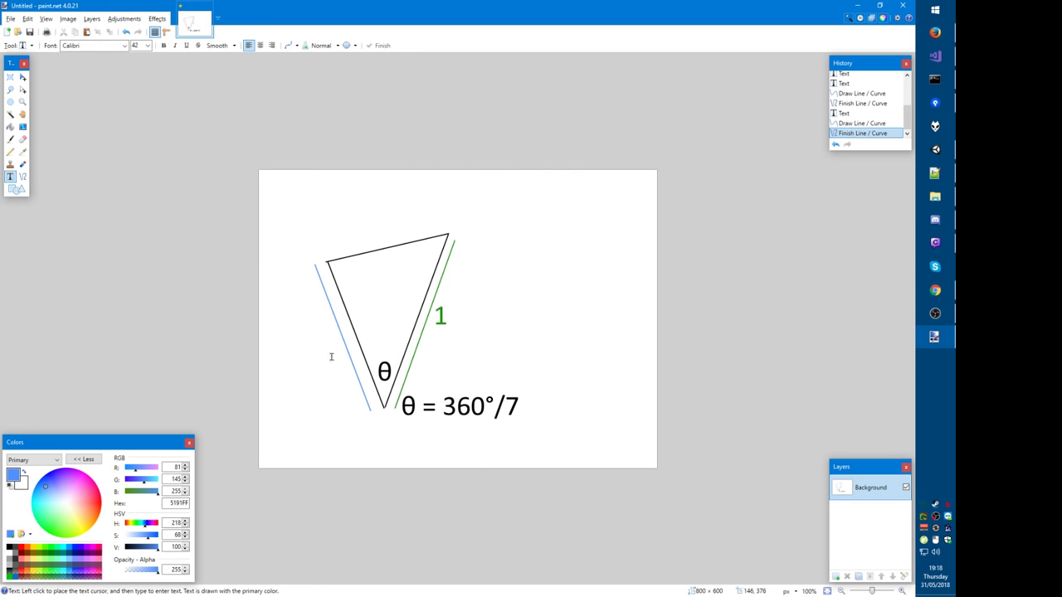
text(1)
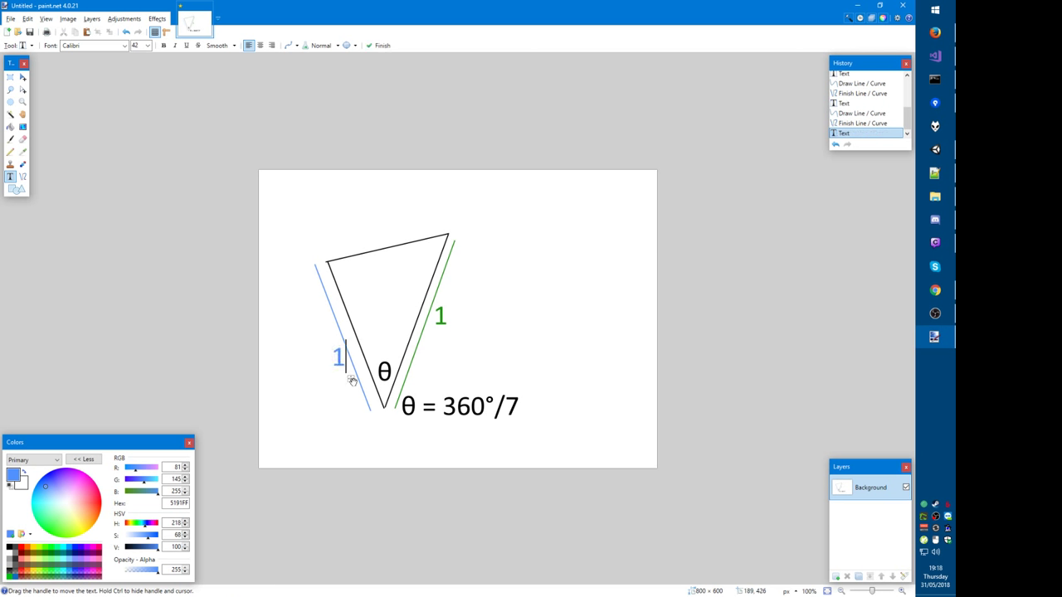
drag(351, 379, 349, 379)
key(BackSpace)
text(h)
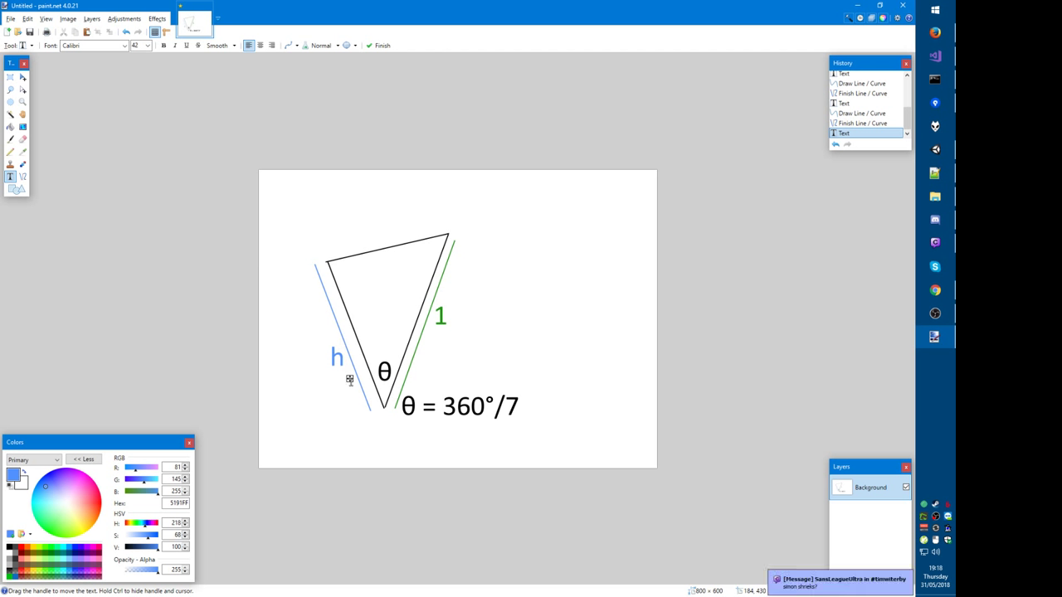
drag(349, 379, 347, 374)
click(103, 502)
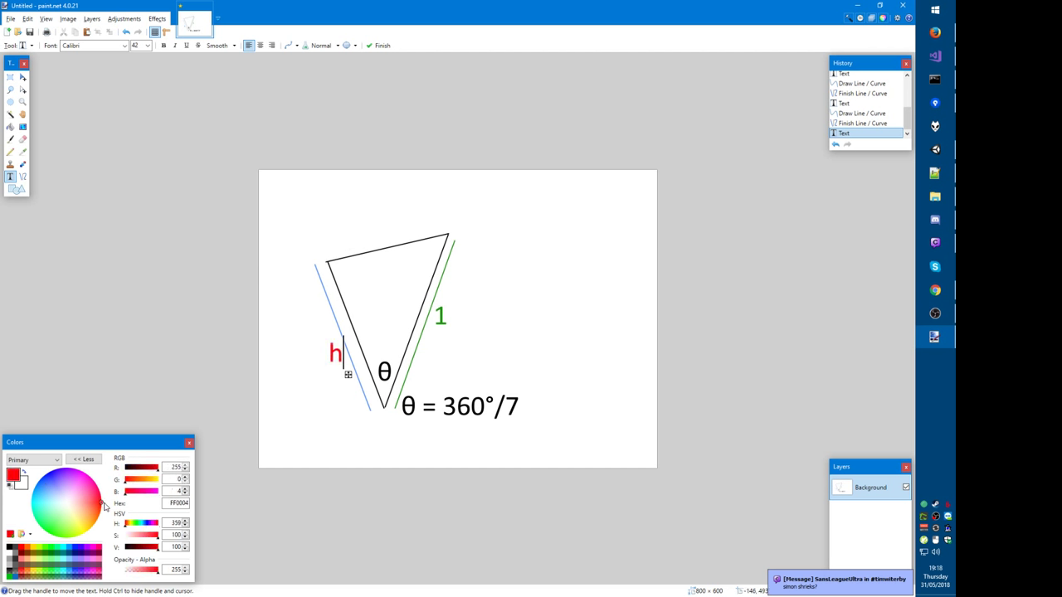
click(35, 485)
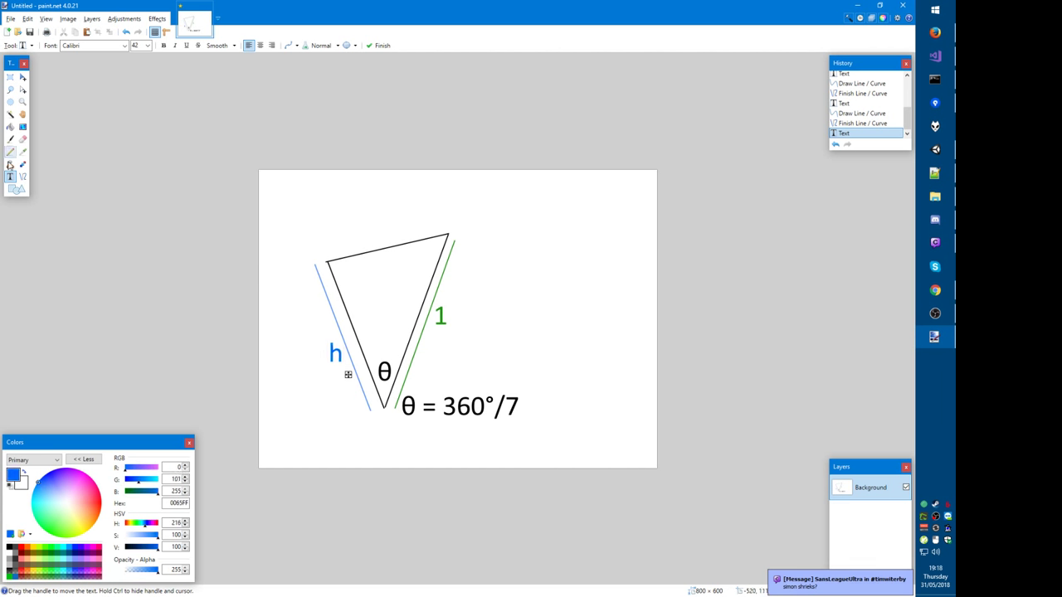
Step: Draw a blue line about 257 px long parallel to the triangle's upper side, just outside it
click(22, 177)
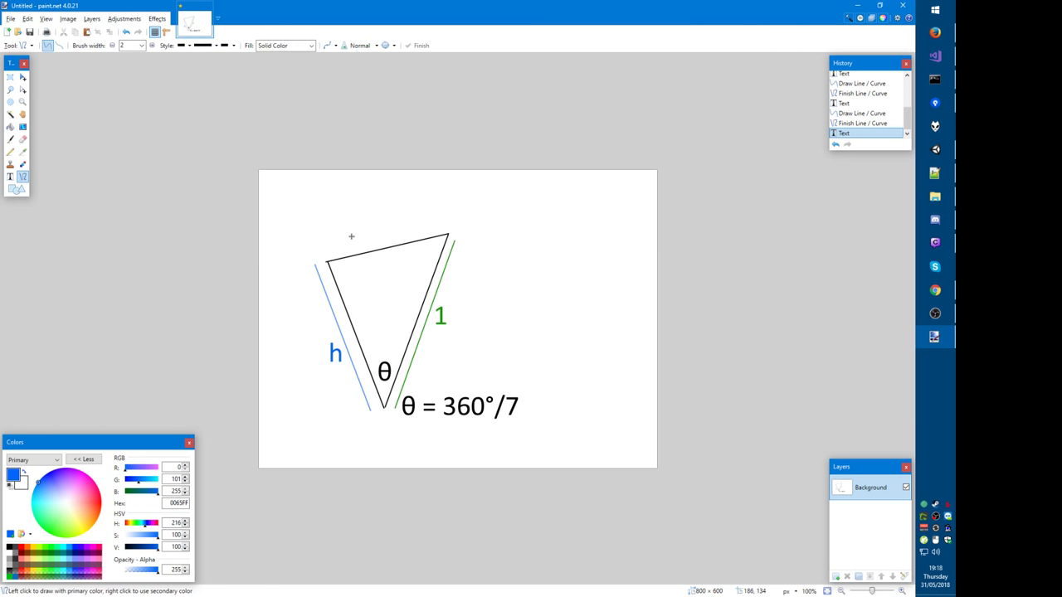
drag(324, 251, 448, 221)
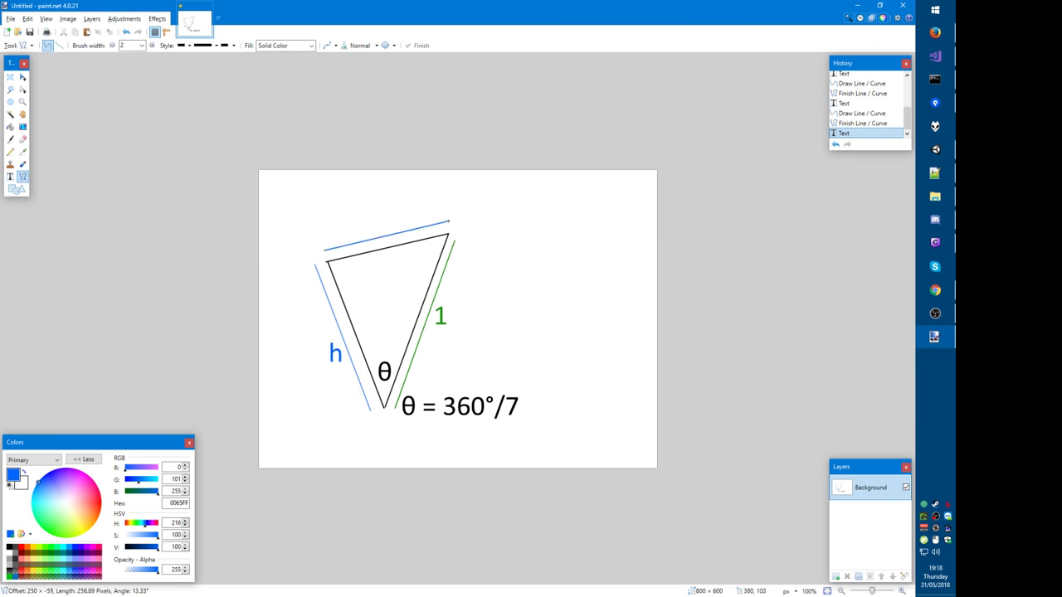
Step: Recolor the line along the triangle's upper side red (FF120A) and add the red text "w =" just above it
click(100, 504)
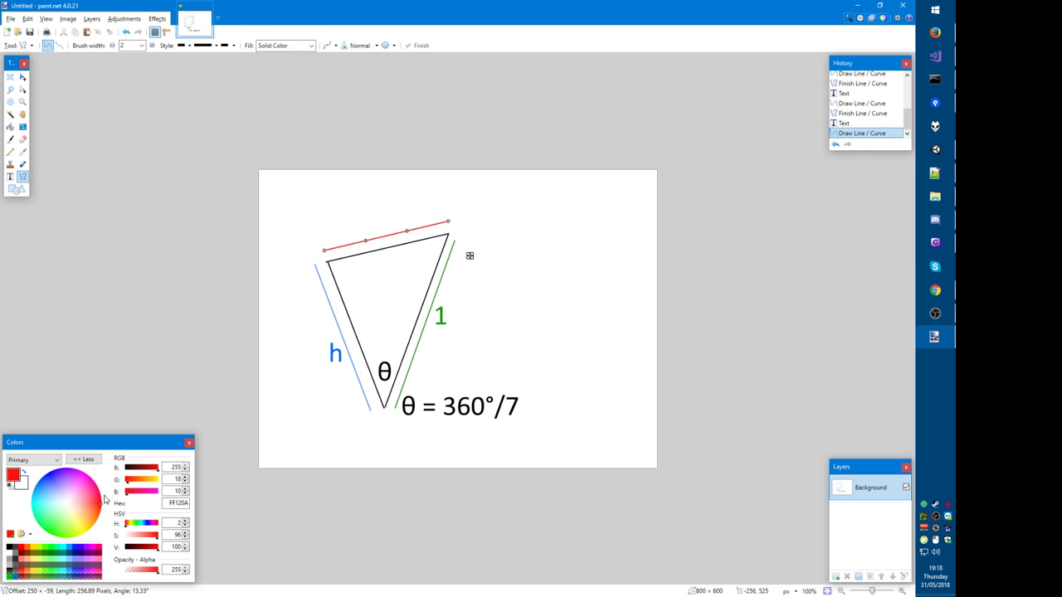
click(10, 177)
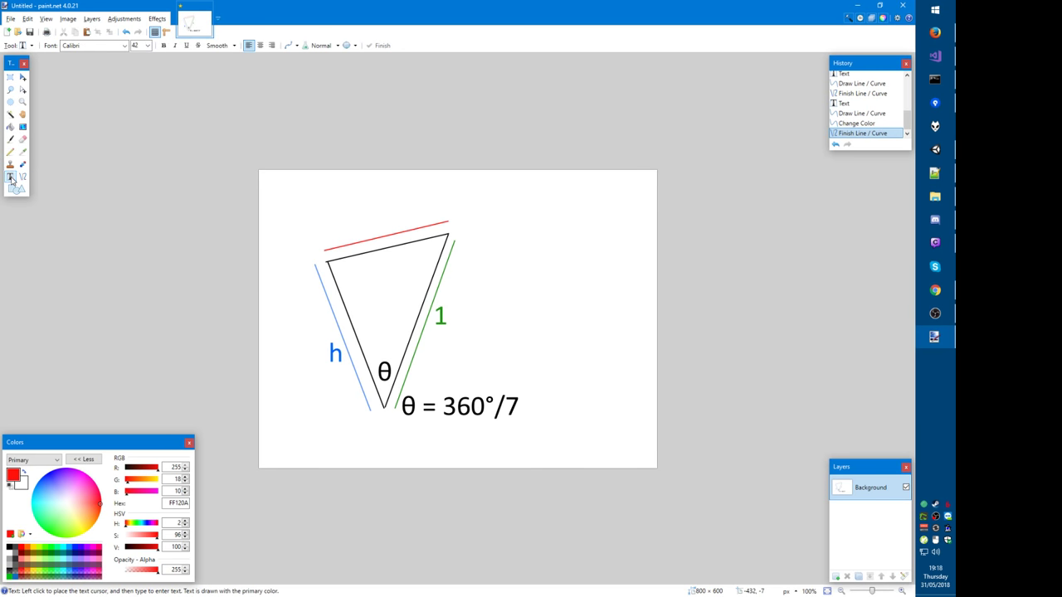
click(333, 207)
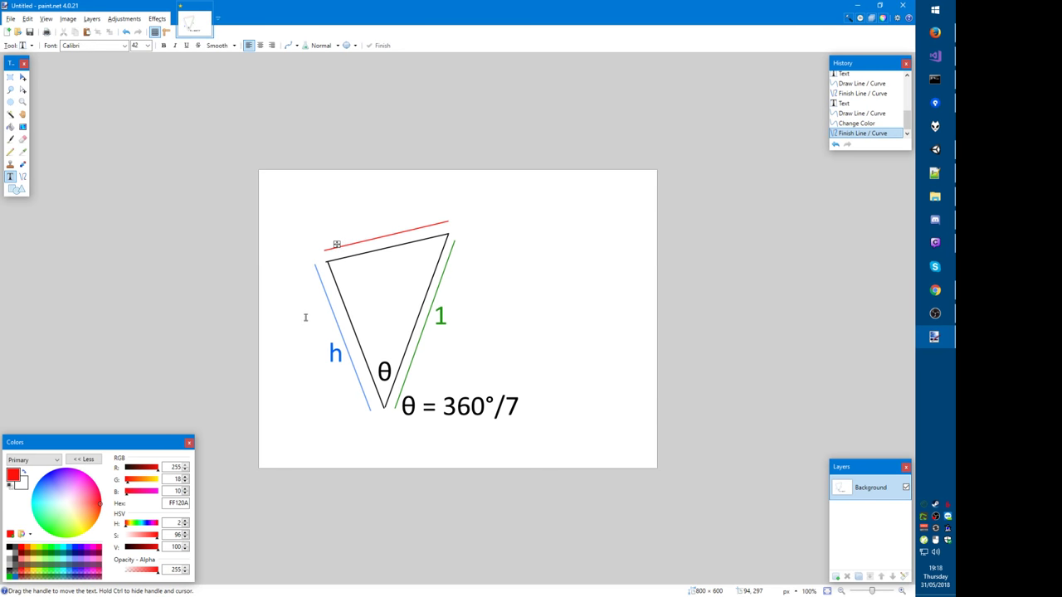
text(w)
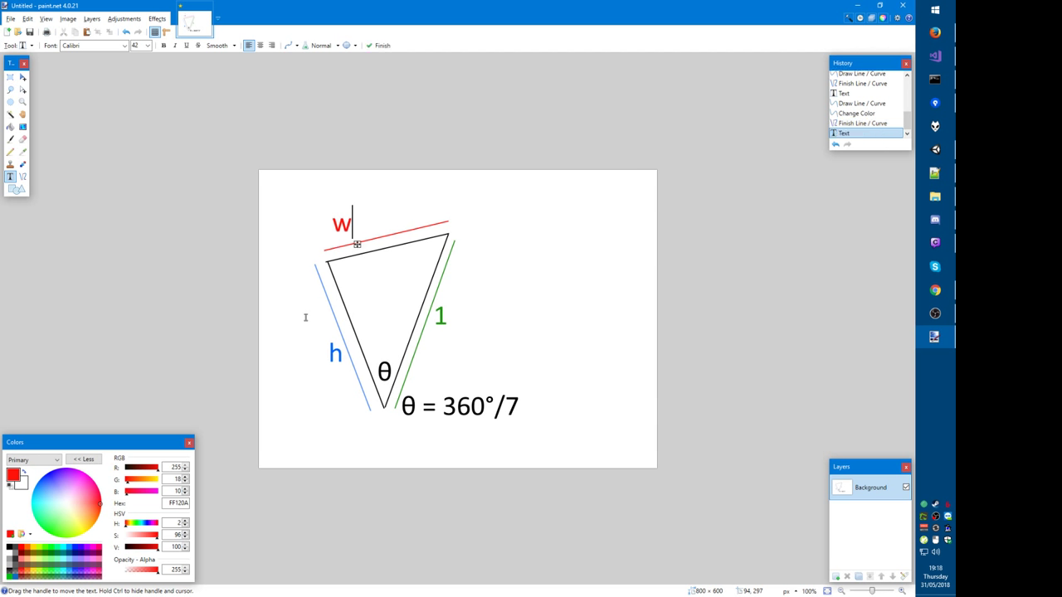
text( =)
drag(383, 243, 371, 233)
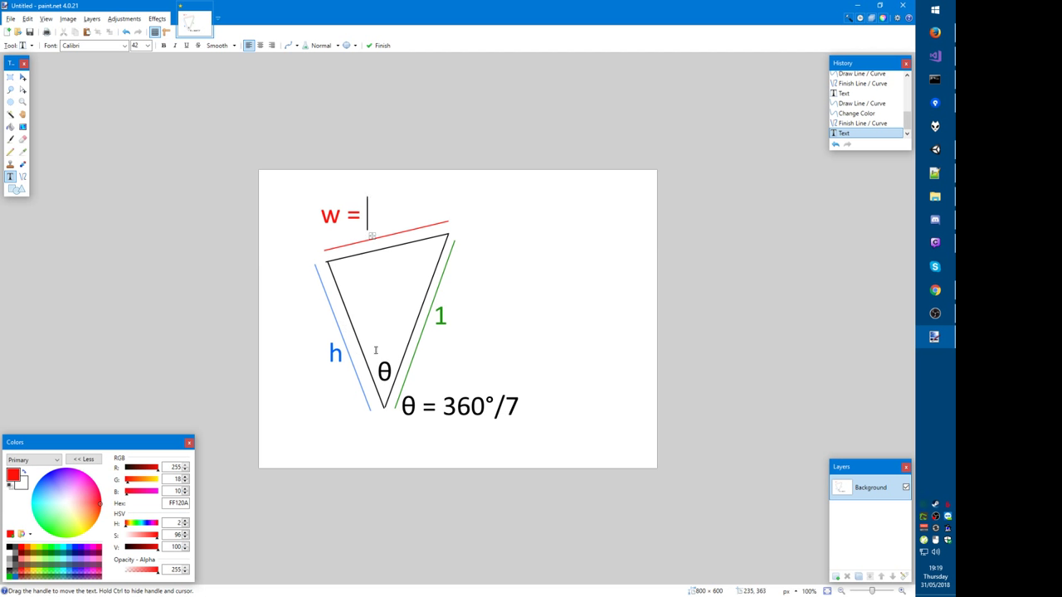
Step: Rewrite the red text above the triangle as the law of cosines, c² = a² + b² - 2ab cos θ
key(Delete)
key(Delete)
key(Delete)
text(c°)
key(BackSpace)
text(² = )
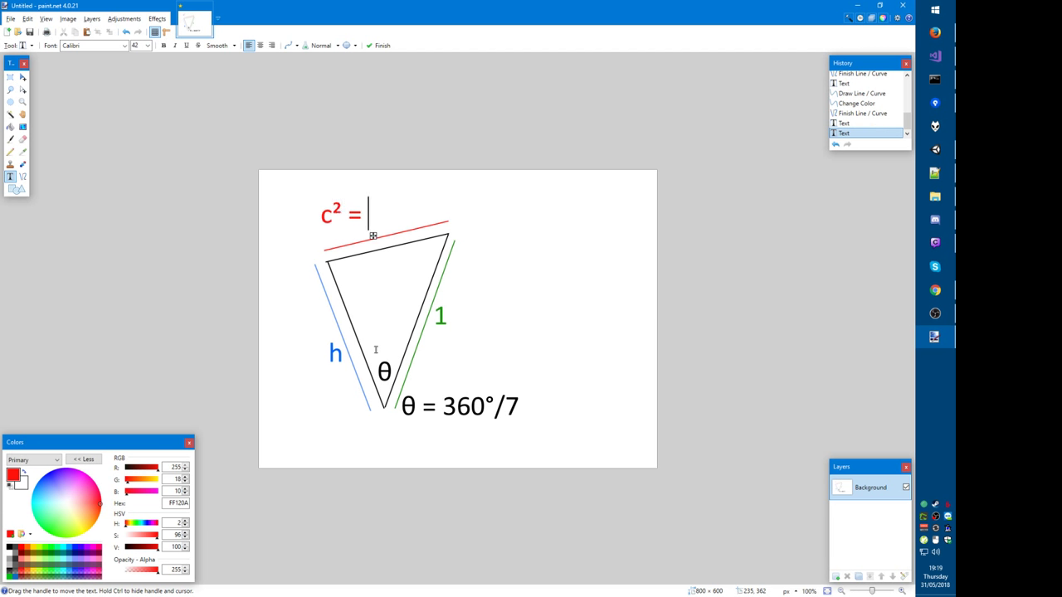
text(a² + b² - ab)
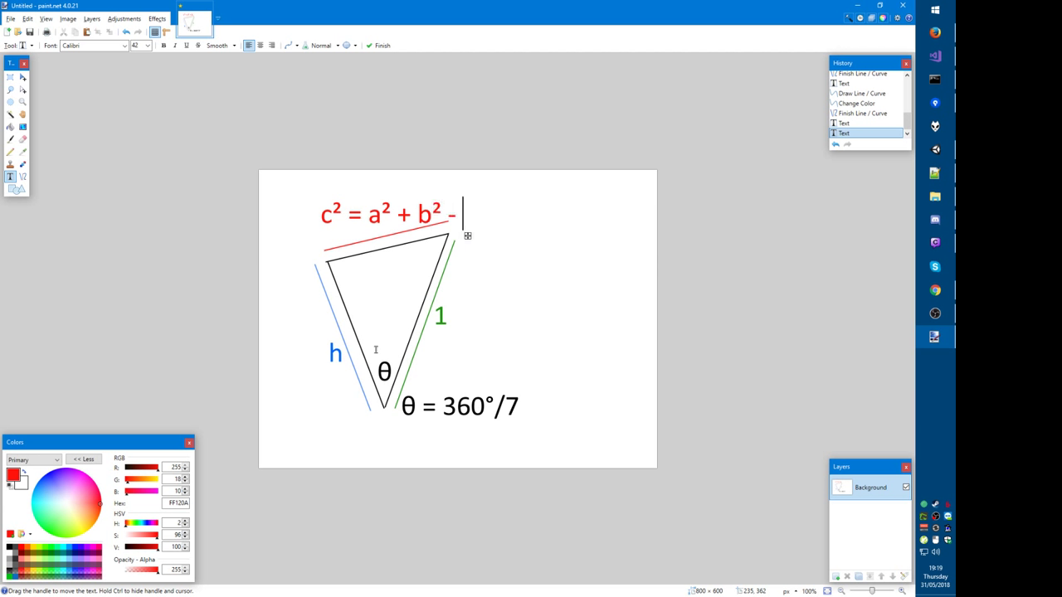
key(BackSpace)
key(BackSpace)
text(2ab co)
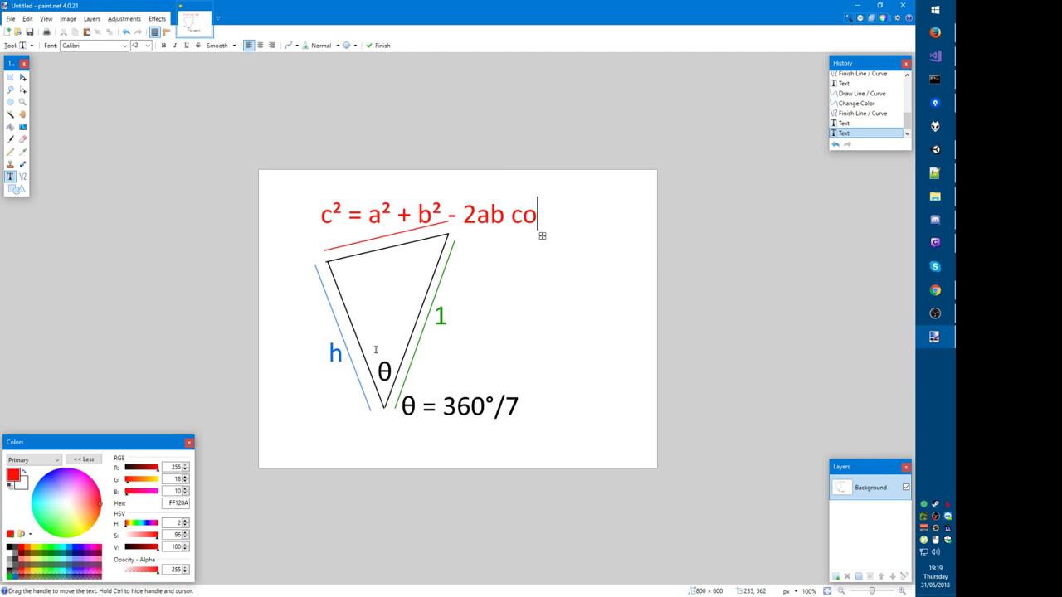
text(s {gth)
key(BackSpace)
key(BackSpace)
text(th})
Step: In the red formula, replace c with w and the term a² with 1
key(Home)
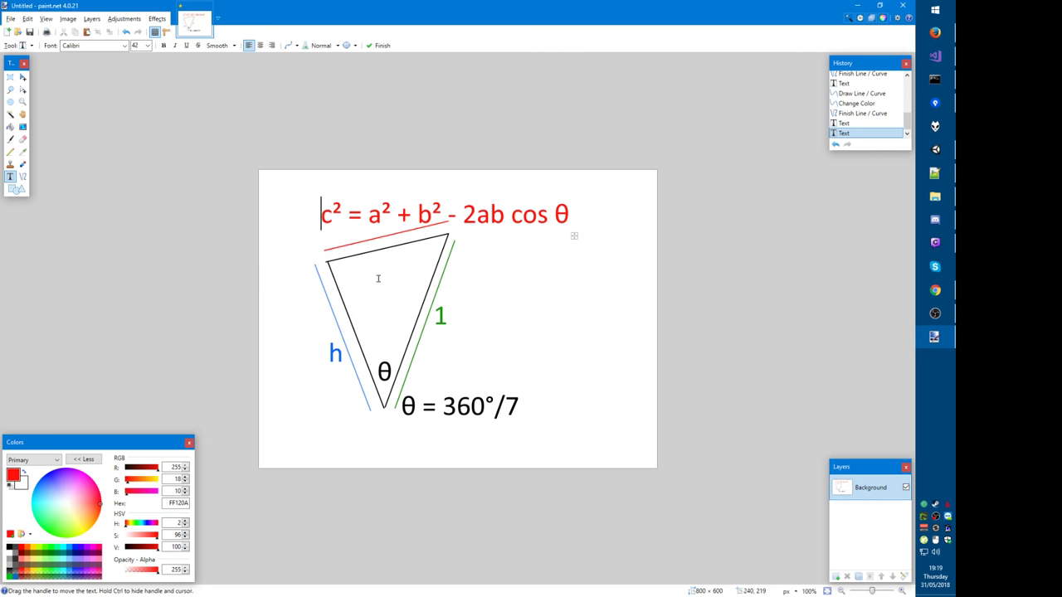
key(Delete)
text(w)
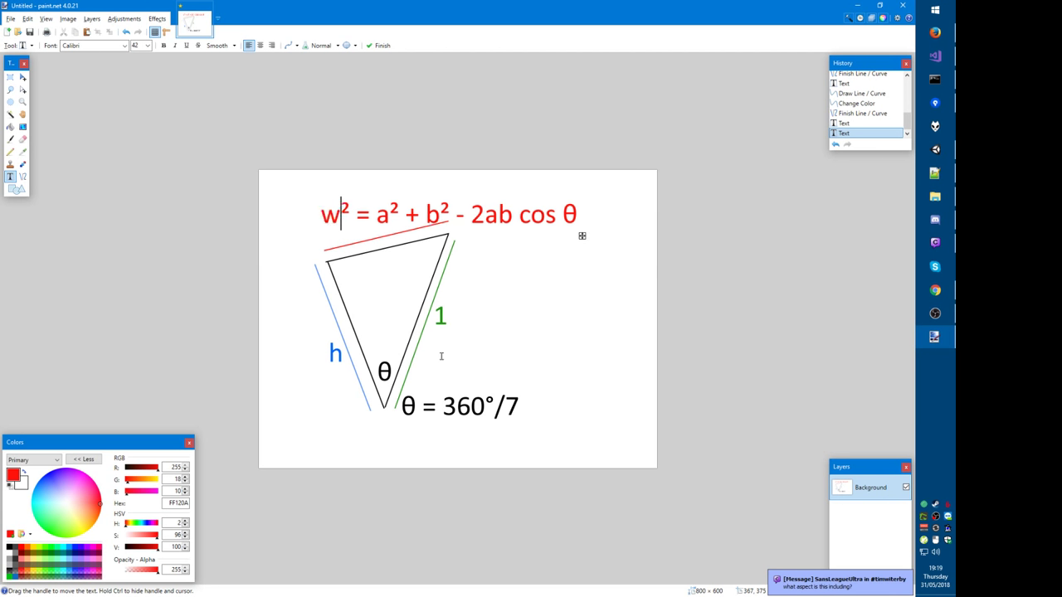
key(Right)
key(Right)
key(Right)
key(Right)
key(Delete)
key(Delete)
text(1)
Step: Delete the factor a from the red formula's 2ab cos θ term
key(Right)
key(Right)
key(Right)
key(Right)
key(Right)
key(Right)
key(Right)
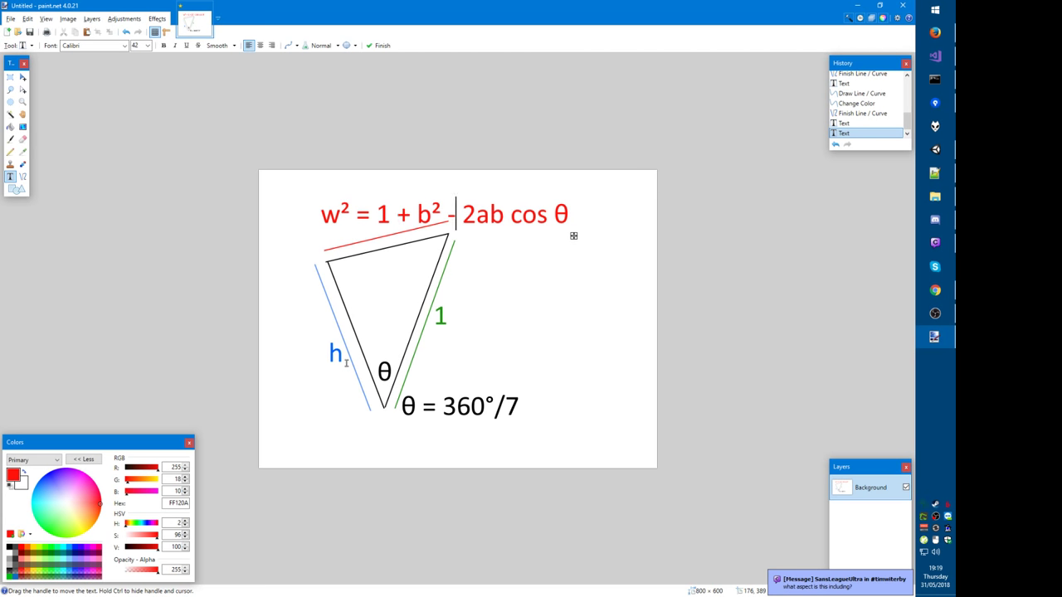
key(Right)
key(Right)
key(Delete)
Step: Replace both occurrences of b with h so the formula reads w² = 1 + h² - 2h cos θ
key(Left)
key(Left)
key(Left)
key(Left)
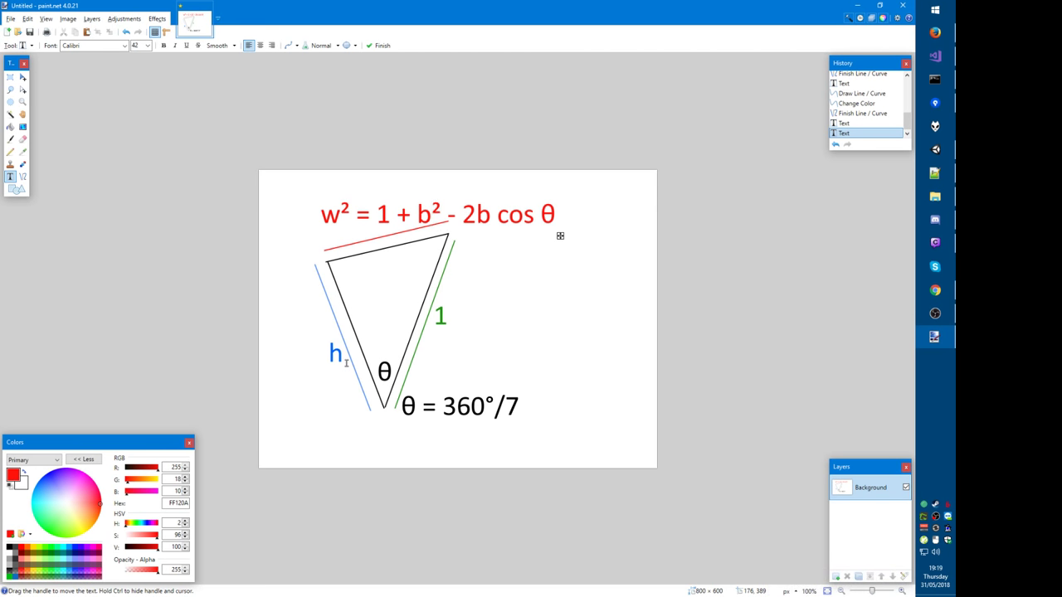
key(Right)
key(Right)
key(Right)
key(Right)
key(Right)
key(Right)
key(BackSpace)
text(h)
Step: Solve the formula for w by rooting its other side and dropping w's exponent: w = √(1 + h² - 2h cos θ)
click(390, 215)
text({sqrt}()
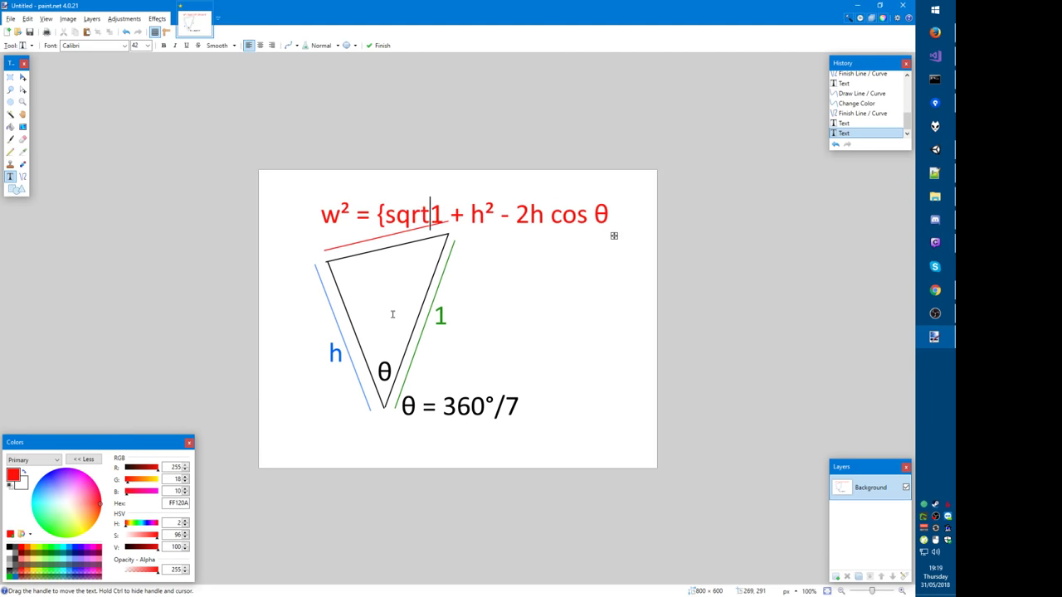
key(End)
text())
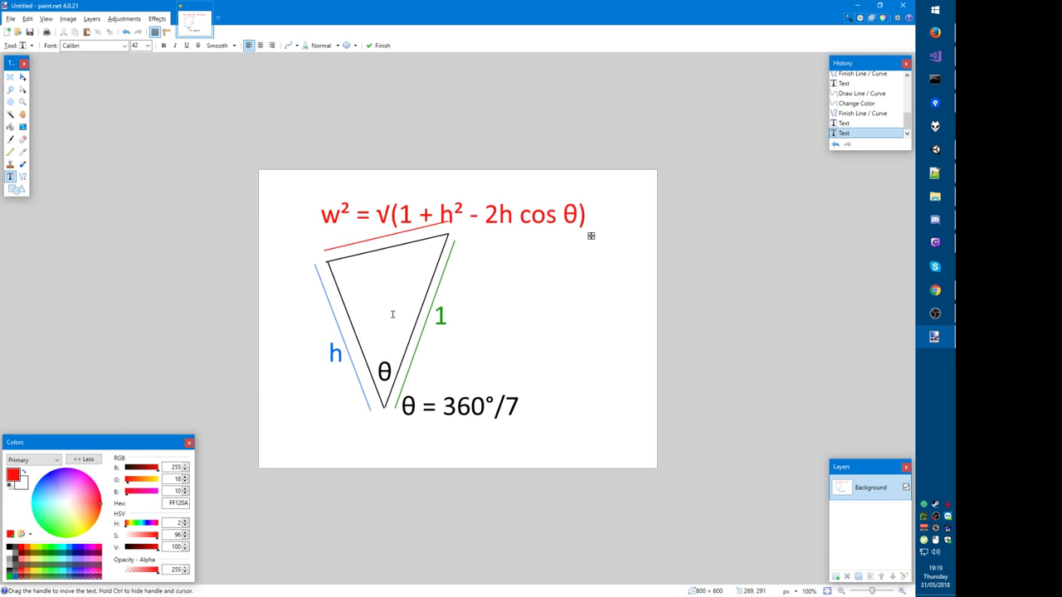
key(Home)
key(Right)
key(Delete)
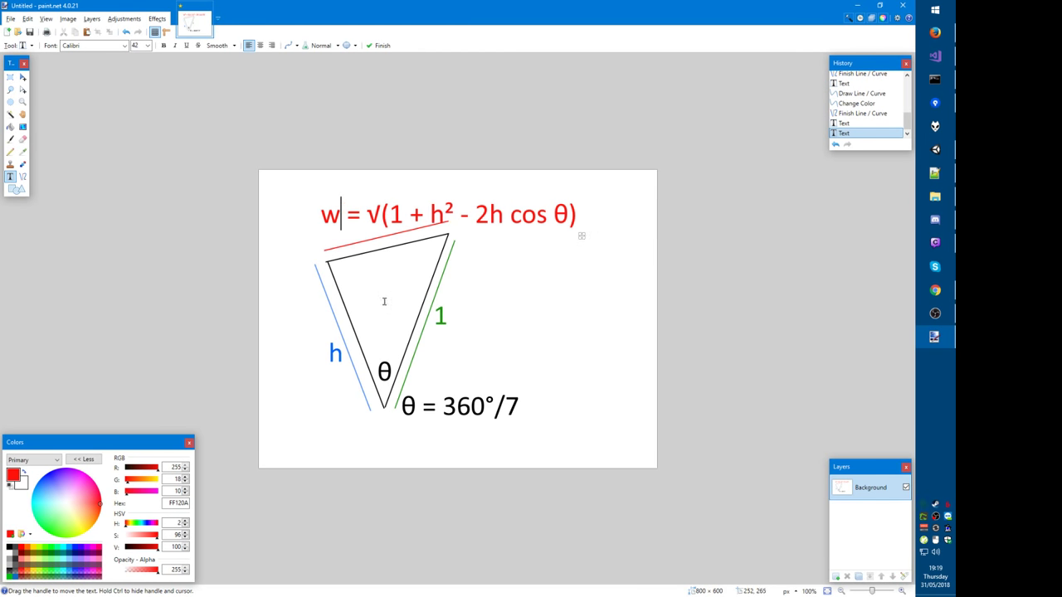
key(F1)
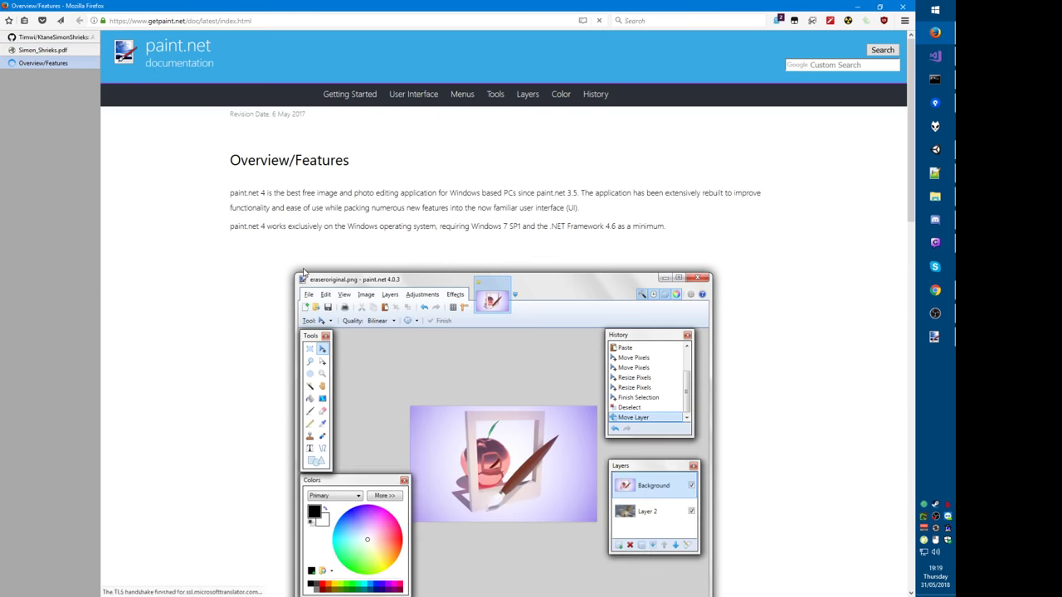
key(ctrl+w)
key(alt+Tab)
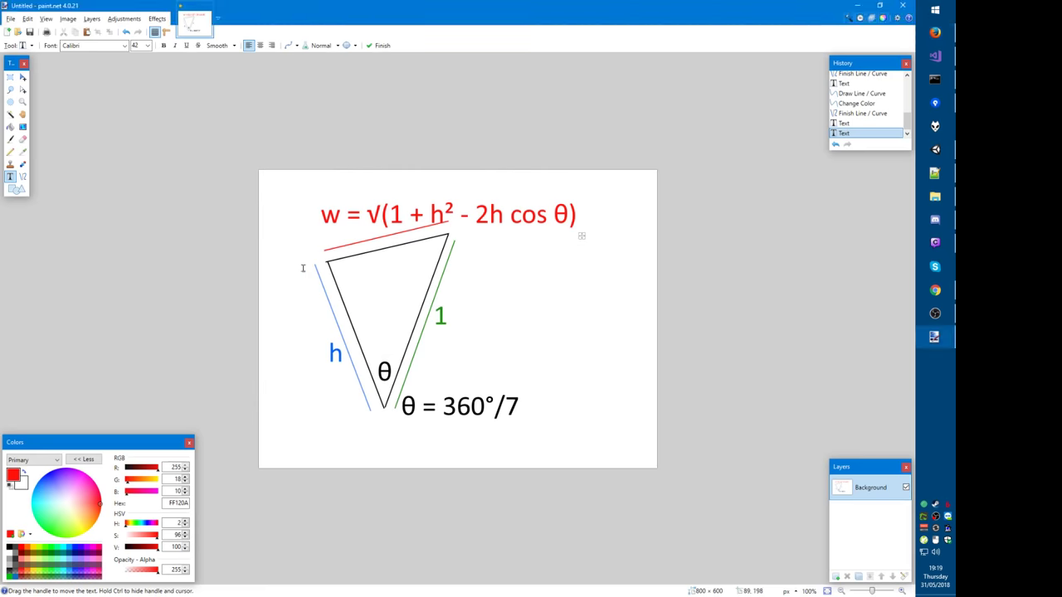
Step: Switch to Visual Studio and open the KtaneStuff solution from the KTANE folder
key(alt+Tab)
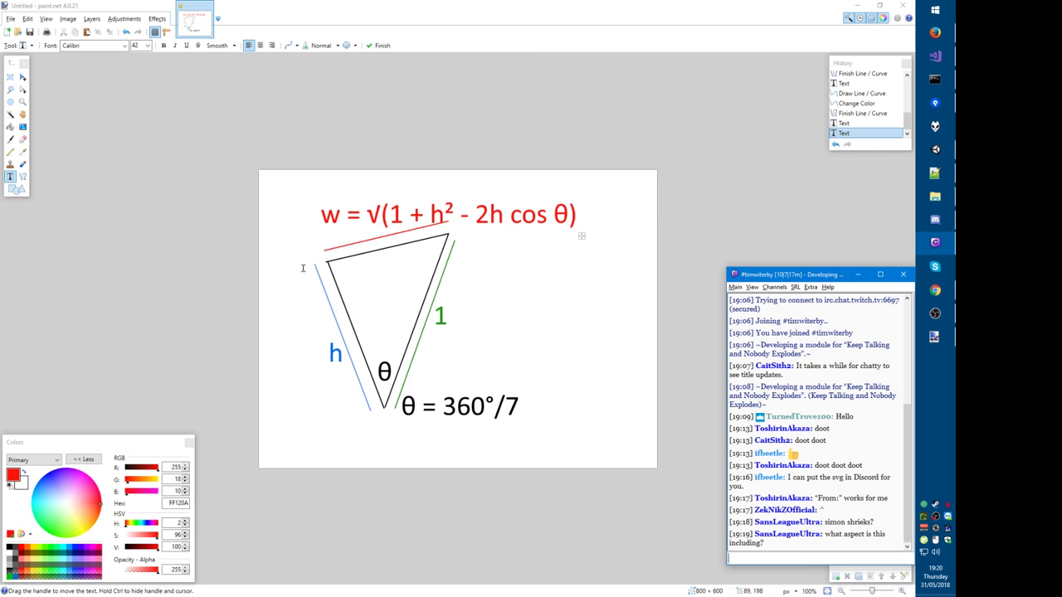
key(alt+Tab)
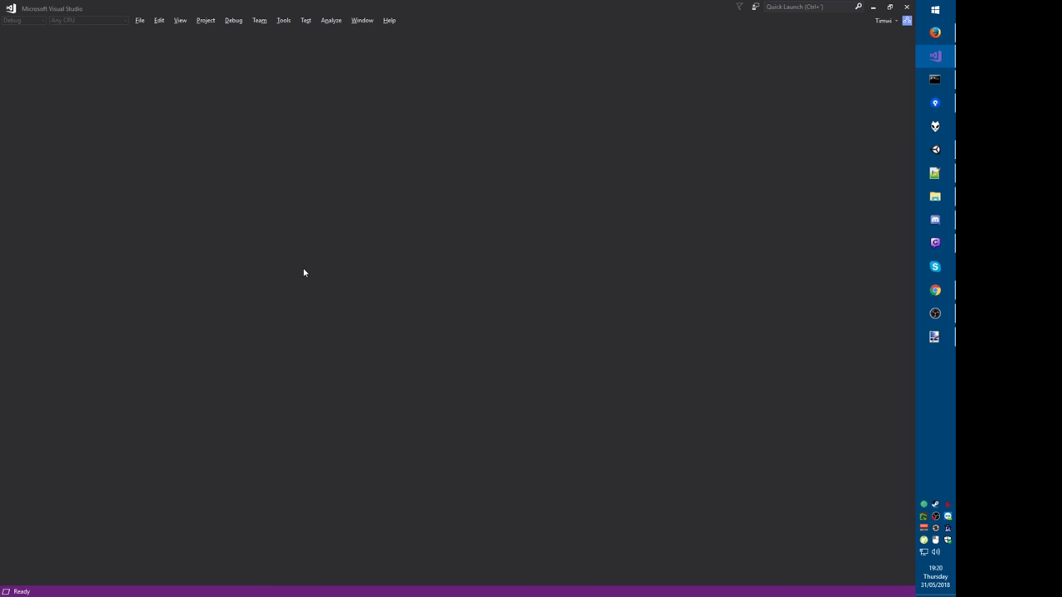
key(ctrl+shift+o)
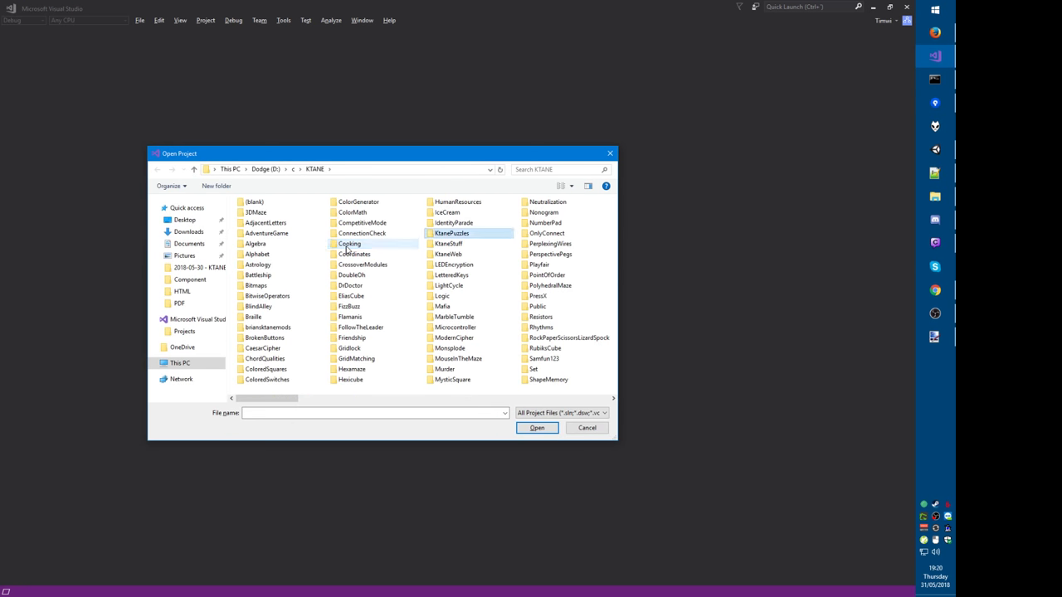
key(Down)
key(Return)
key(End)
key(Return)
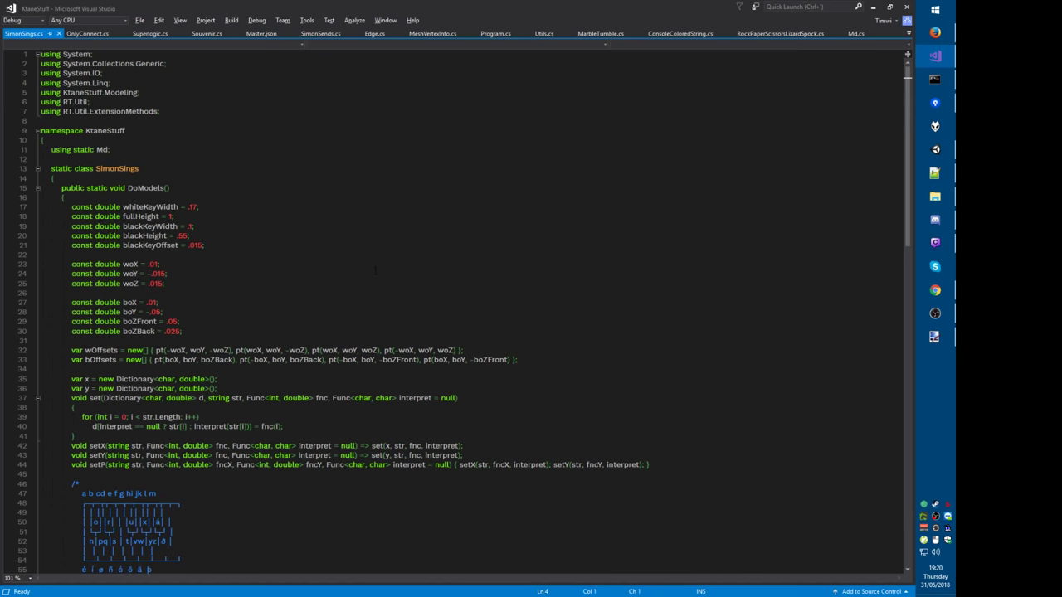
Step: Collapse the Modeling folder in the solution's file list and open Program.cs
key(ctrl+alt+l)
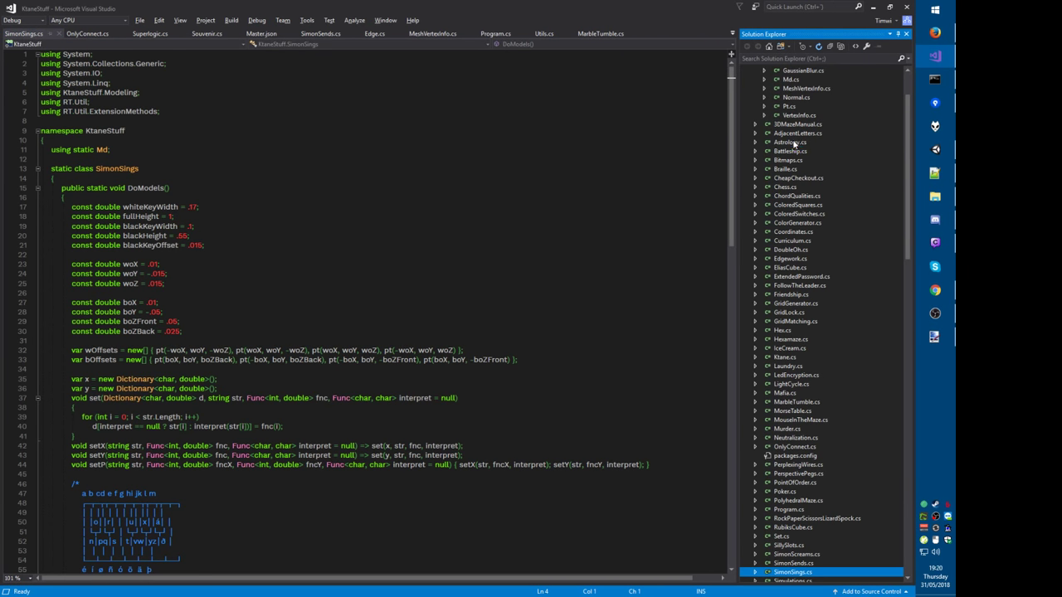
click(790, 197)
click(792, 240)
click(793, 303)
click(792, 349)
click(794, 428)
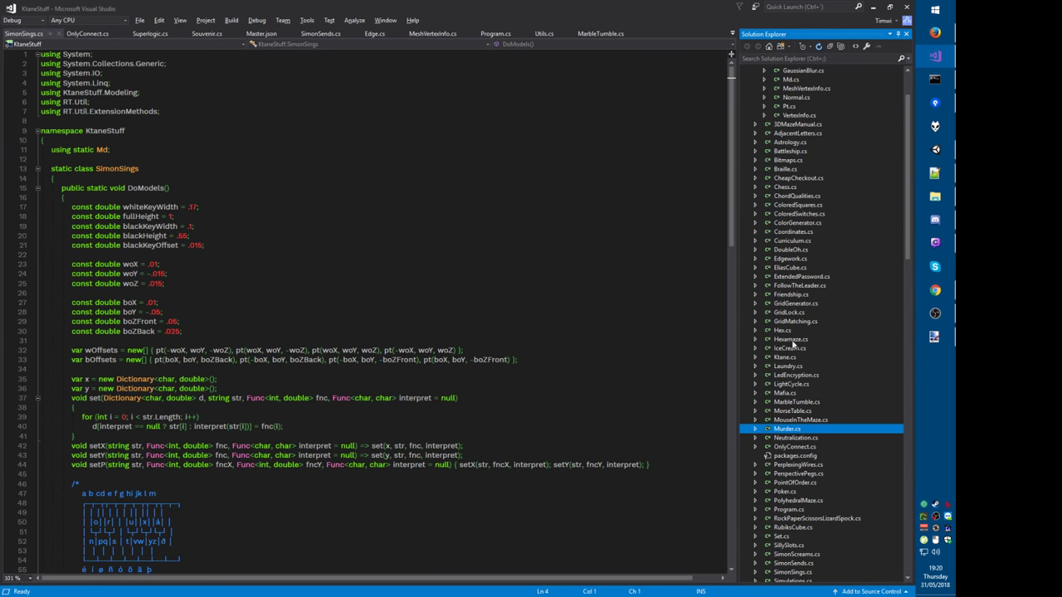
click(799, 187)
click(800, 108)
key(Left)
key(Left)
text(pr)
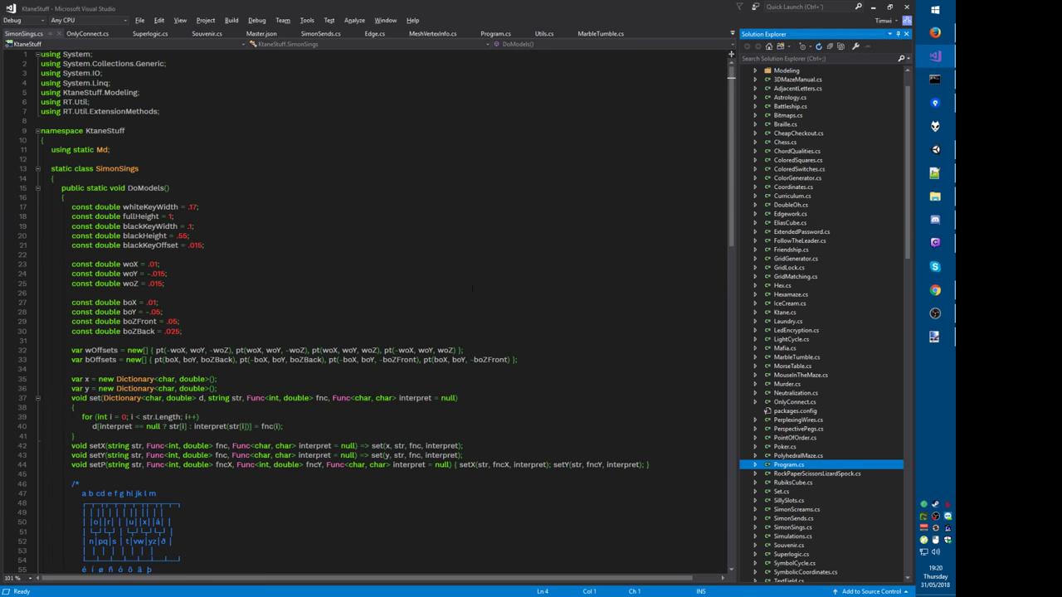
key(Return)
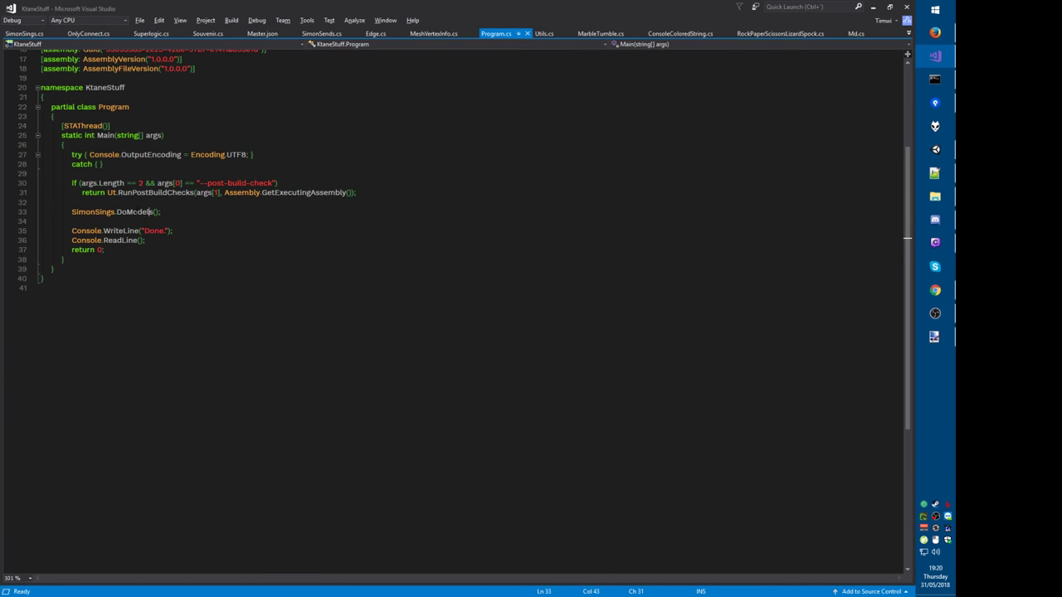
Step: Change the DoModels call in Main from the SimonSings class to SimonShrieks
double_click(95, 212)
click(100, 214)
key(ctrl+Delete)
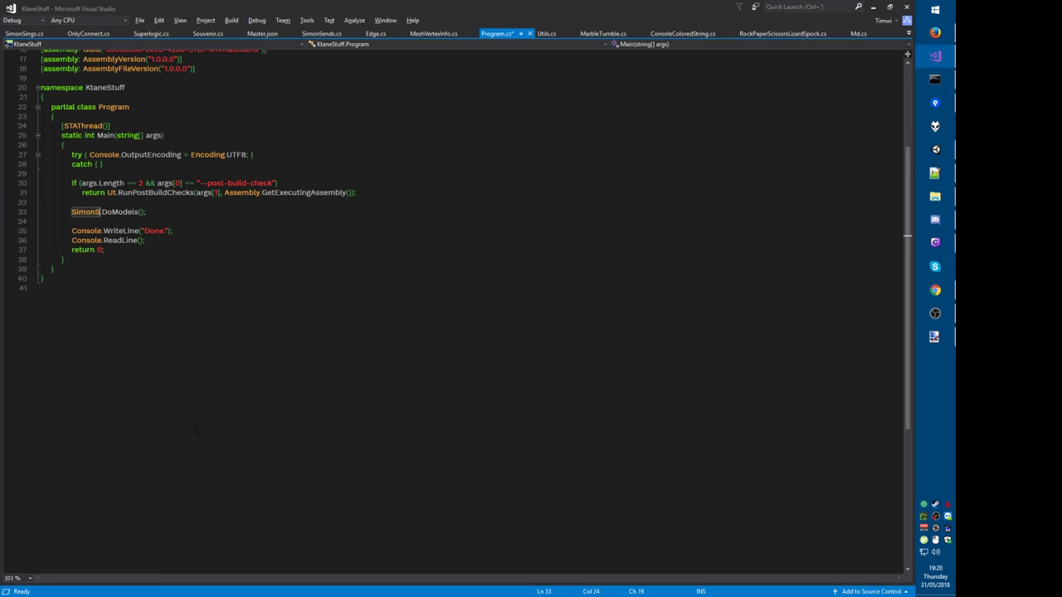
text(hrieks)
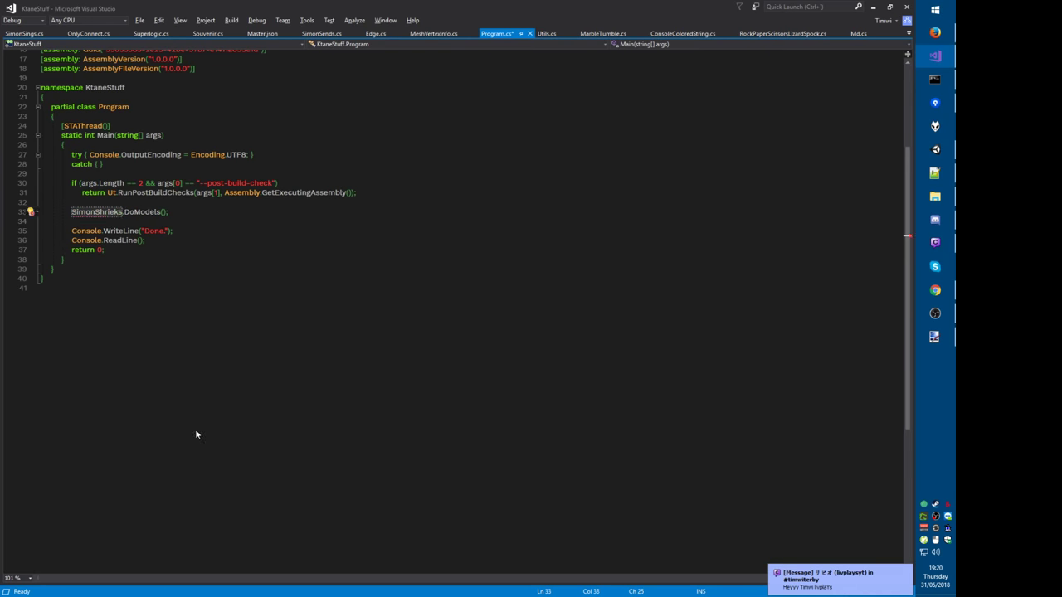
Step: Generate the missing SimonShrieks class in a new file using the suggested code fix
key(ctrl+period)
key(Down)
key(Down)
key(Down)
key(Down)
key(Down)
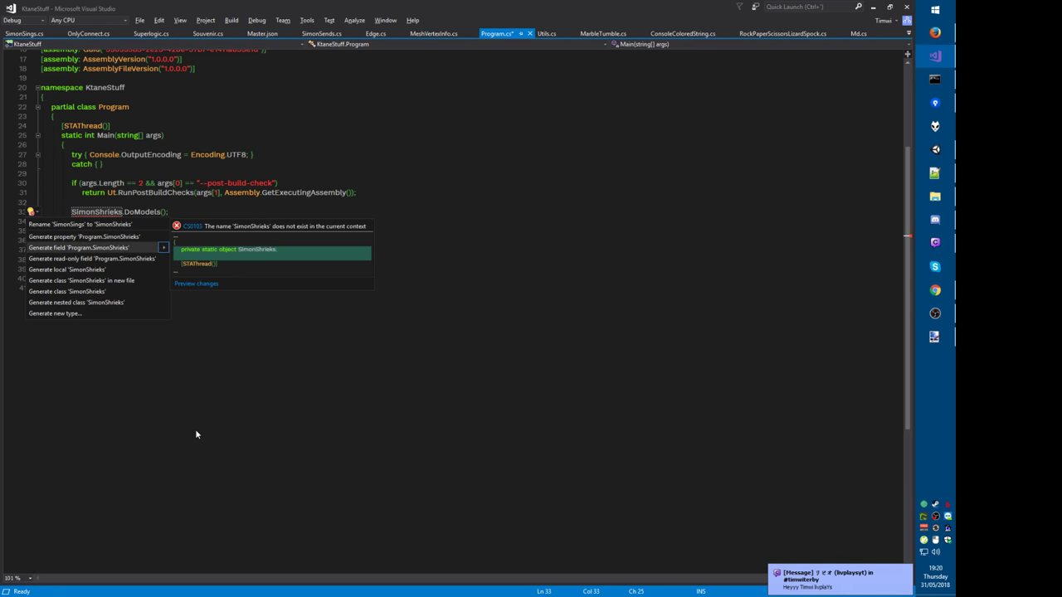
key(Return)
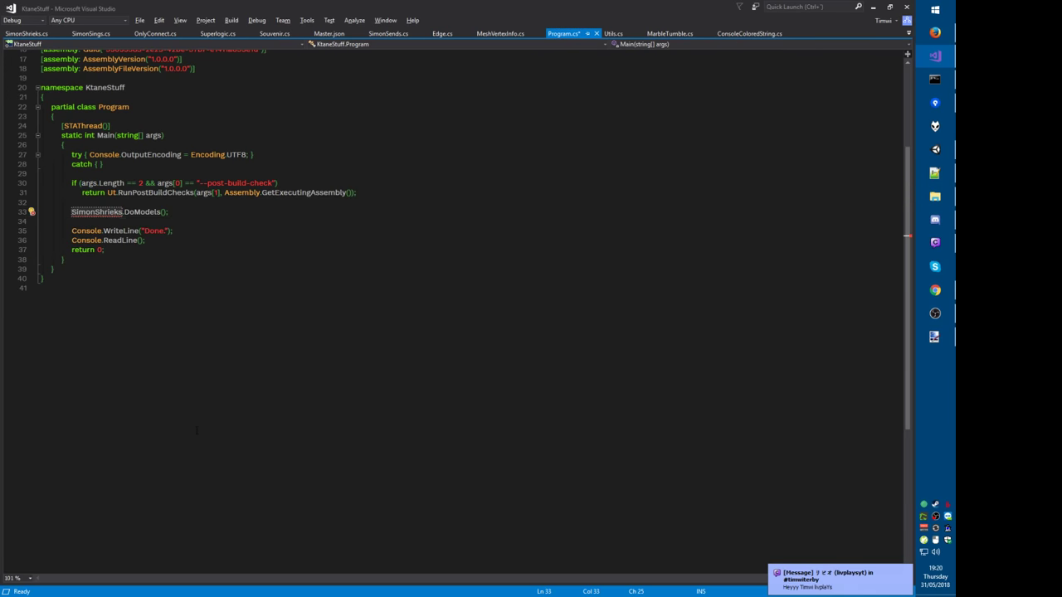
Step: Generate the missing DoModels method in the SimonShrieks class and go to its definition
key(ctrl+period)
key(Escape)
key(Right)
key(Right)
key(ctrl+period)
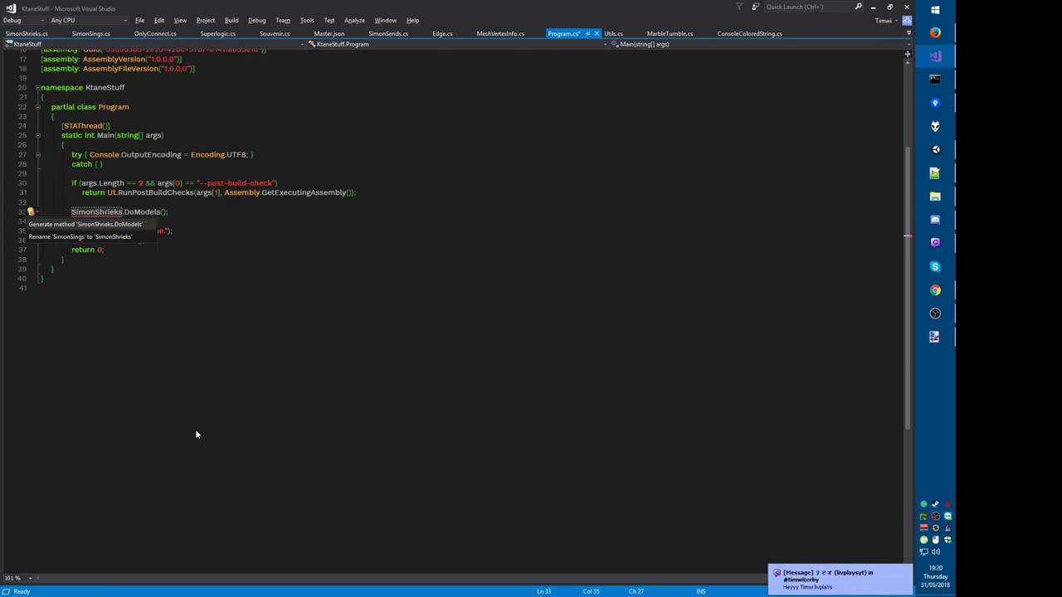
key(Return)
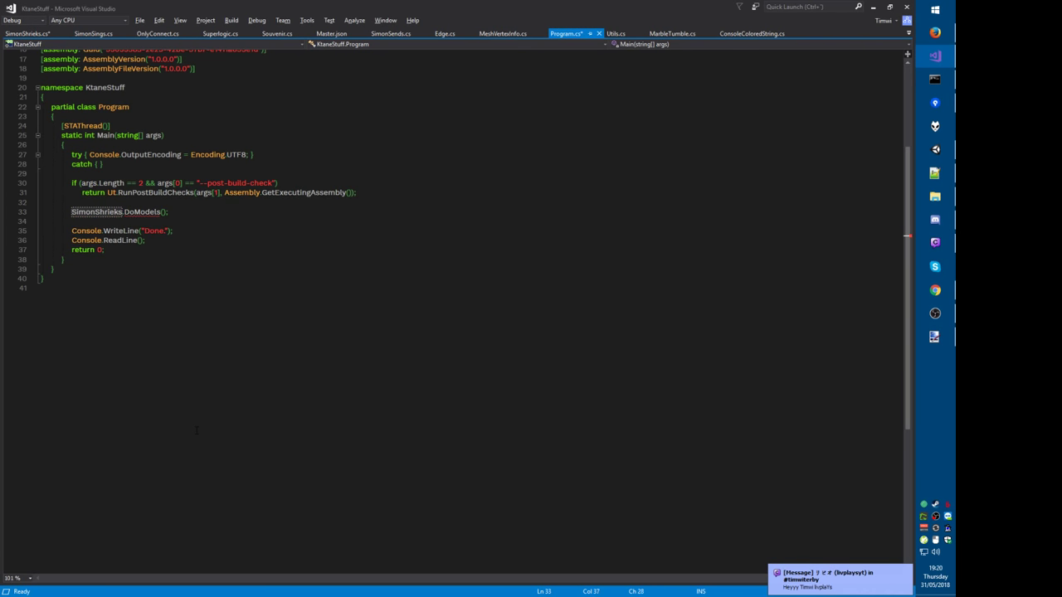
key(F12)
key(Right)
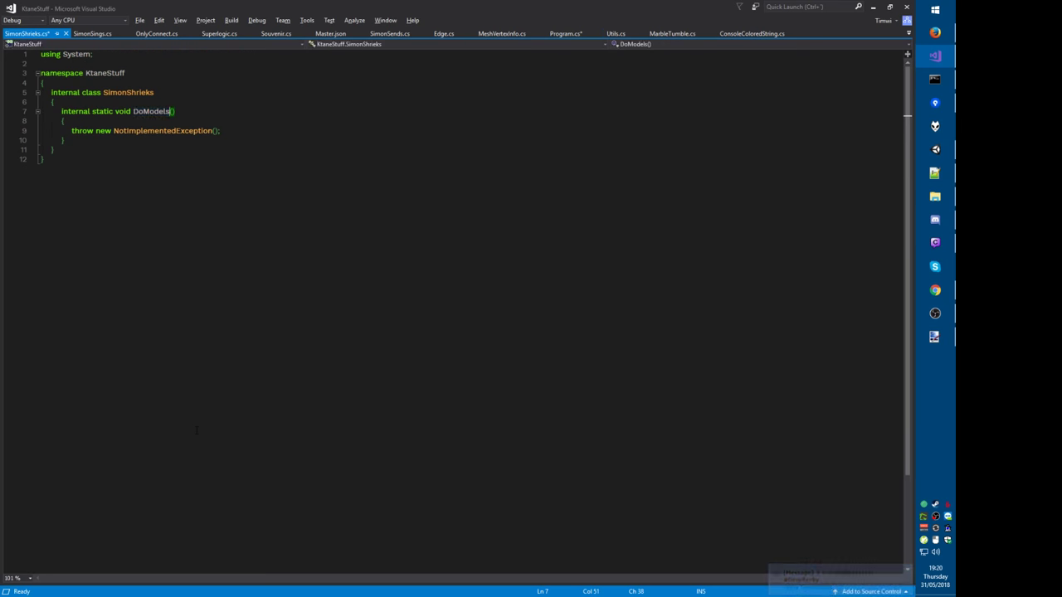
Step: Copy the seven using directives at the top of SimonSings.cs into SimonShrieks.cs, replacing its single using line
key(ctrl+alt+Page_Down)
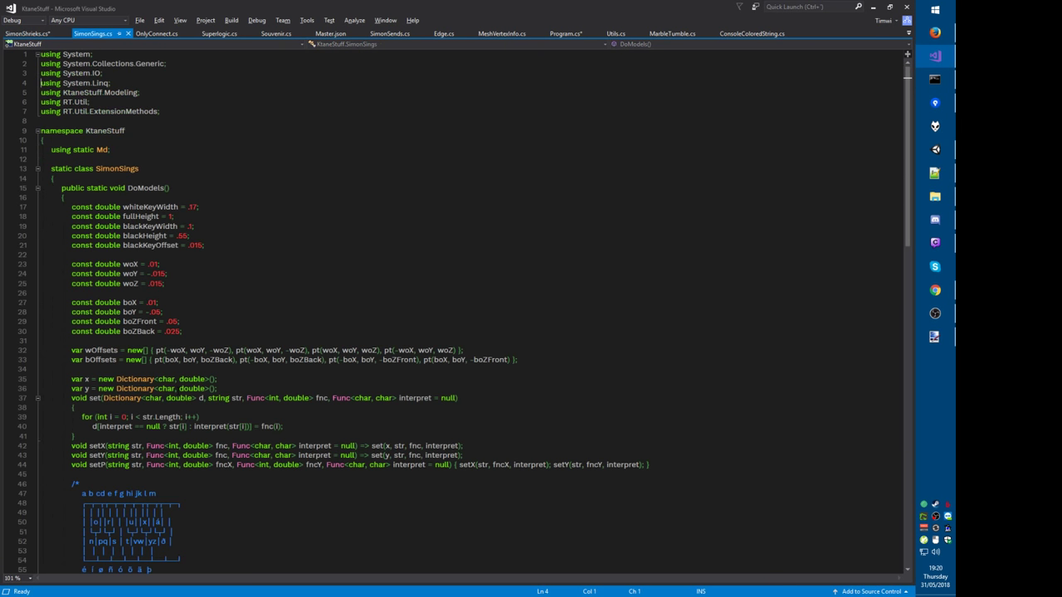
key(shift+Down)
key(shift+Down)
key(shift+Down)
key(shift+Down)
key(shift+Down)
key(shift+Down)
key(shift+Down)
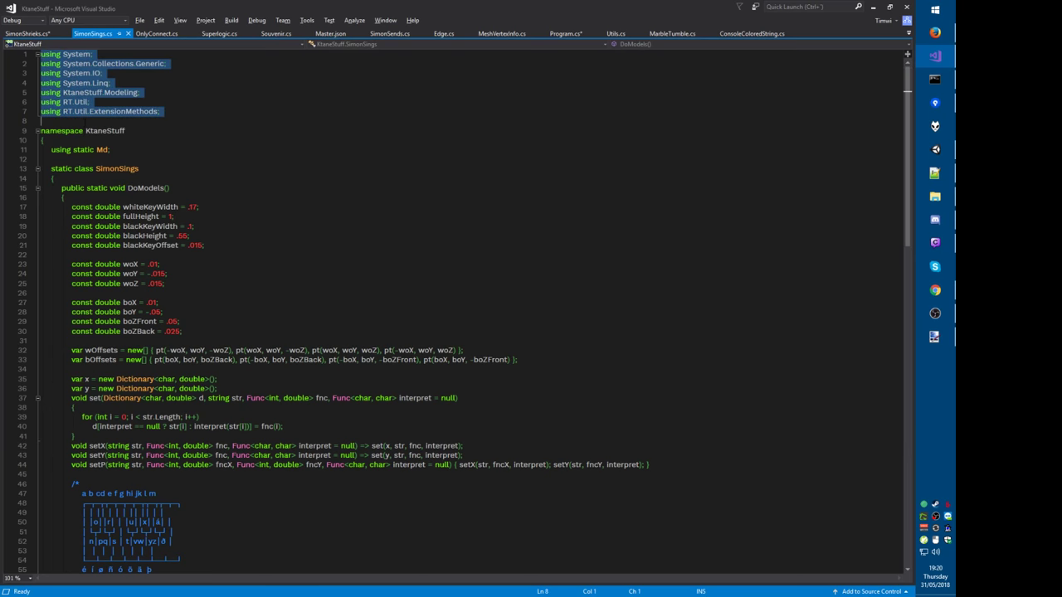
key(ctrl+Tab)
Step: Copy the "using static Md;" line from SimonSings.cs to the start of the KtaneStuff namespace in SimonShrieks.cs
key(ctrl+Tab)
key(Down)
key(Down)
key(Down)
key(shift+Down)
key(ctrl+c)
key(ctrl+Tab)
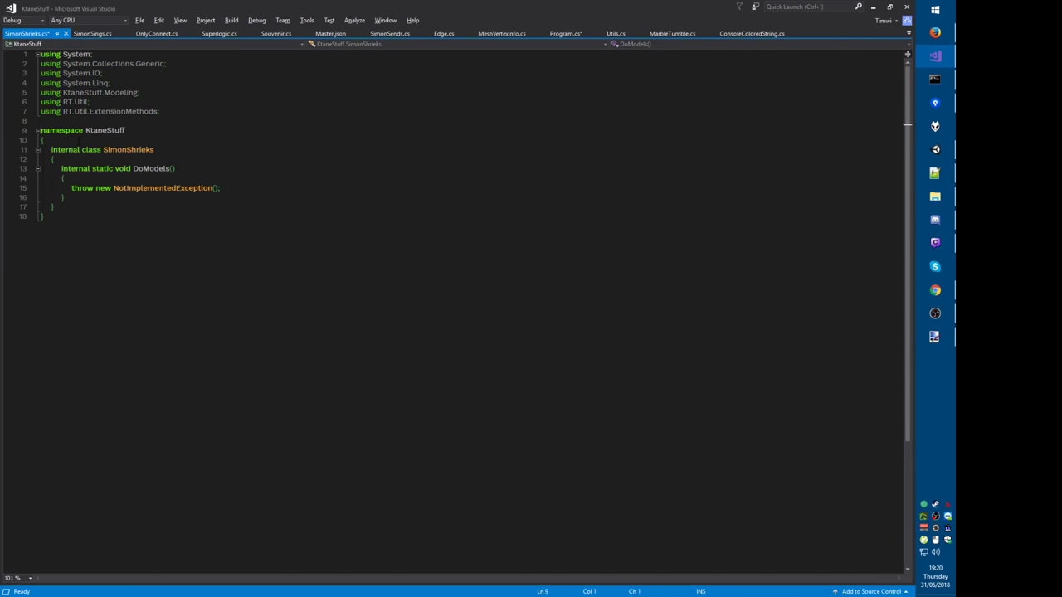
key(ctrl+v)
key(Return)
Step: Change the SimonShrieks class modifier to static and make its DoModels method public
key(Insert)
text(static)
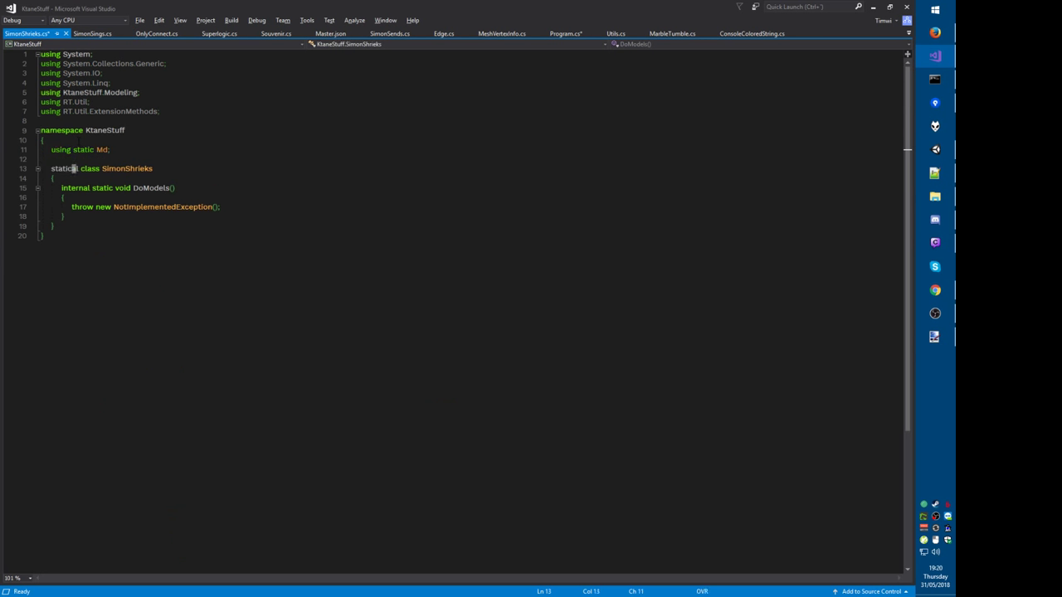
key(Delete)
key(Delete)
key(Down)
key(Down)
key(ctrl+Delete)
text(public)
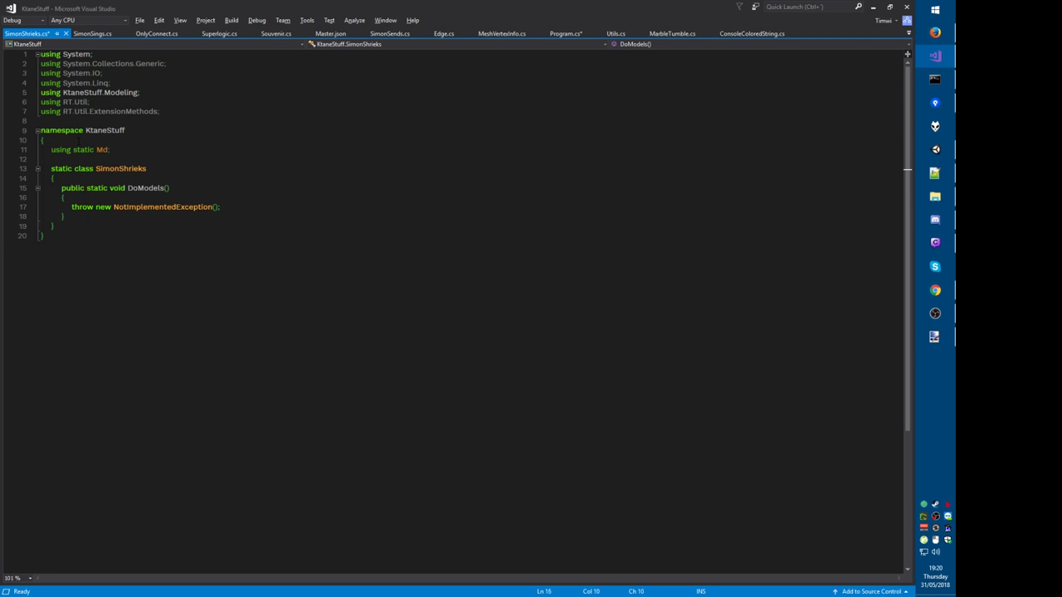
Step: Copy the TorusInner File.WriteAllText line from SimonSings.cs into SimonShrieks.DoModels, replacing the thrown exception
click(93, 34)
click(114, 206)
scroll(177, 244, down, 5)
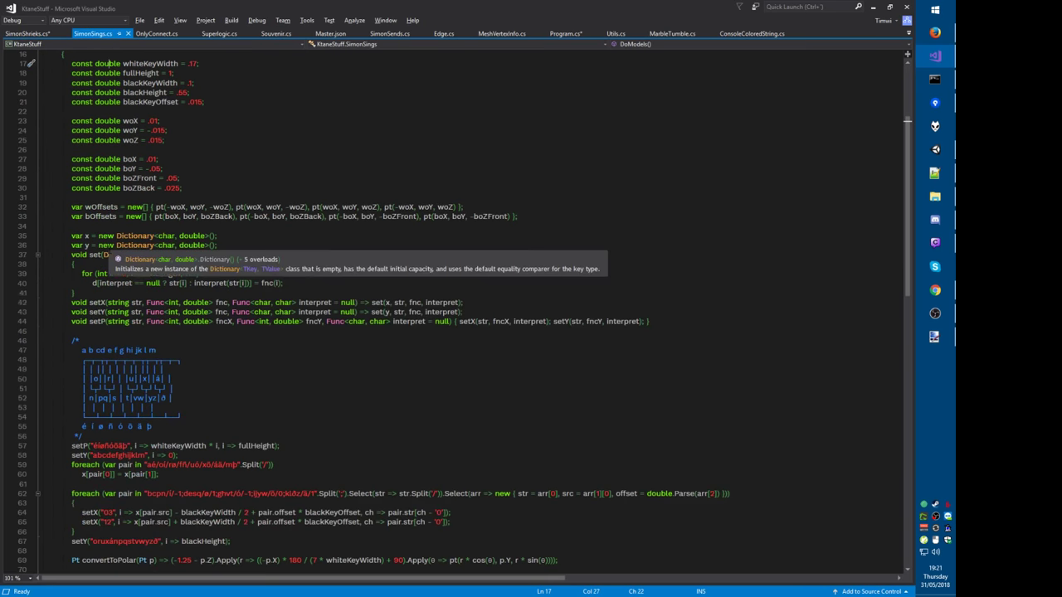
scroll(178, 244, up, 4)
click(662, 48)
click(638, 55)
scroll(465, 307, down, 17)
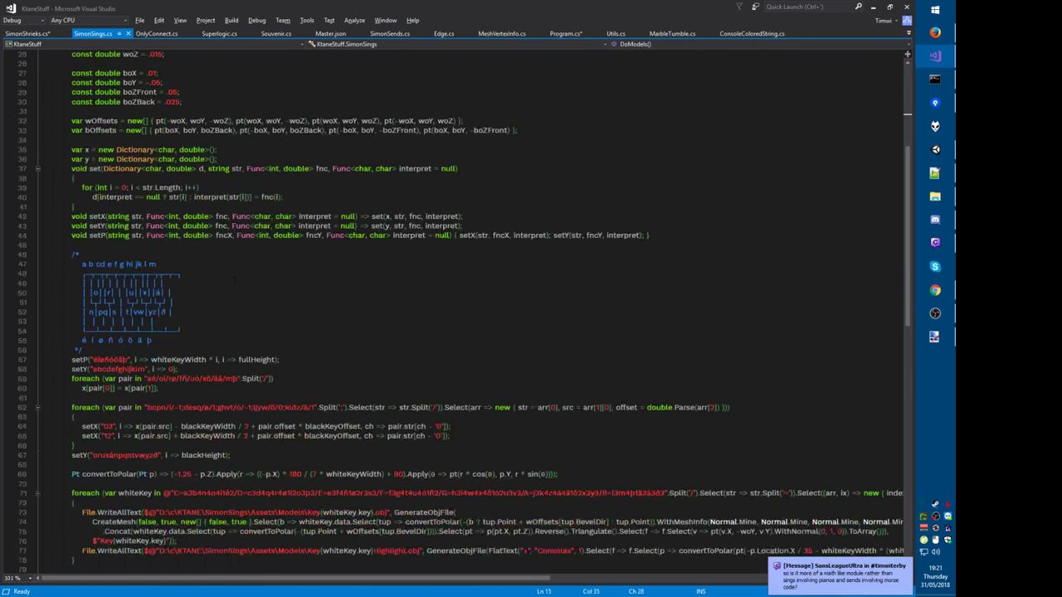
scroll(465, 265, down, 1)
key(Home)
key(shift+End)
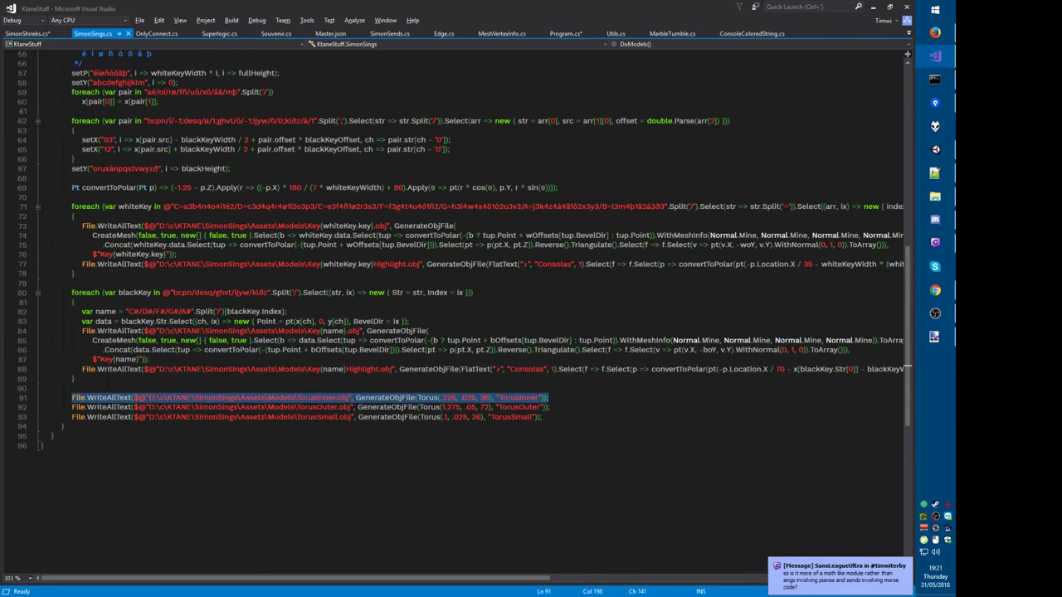
key(ctrl+Tab)
key(shift+End)
key(ctrl+v)
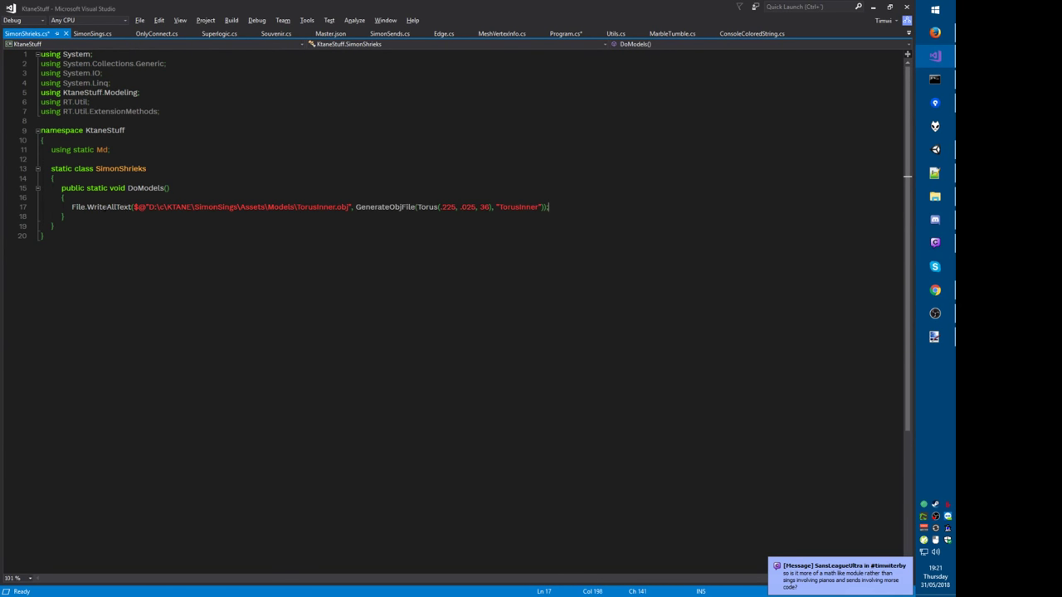
Step: Change the output path in the File.WriteAllText line to D:\c\KTANE\SimonShrieks\Assets\Models\Button.obj
click(118, 208)
click(219, 208)
key(Delete)
key(Delete)
key(Delete)
key(Delete)
key(Delete)
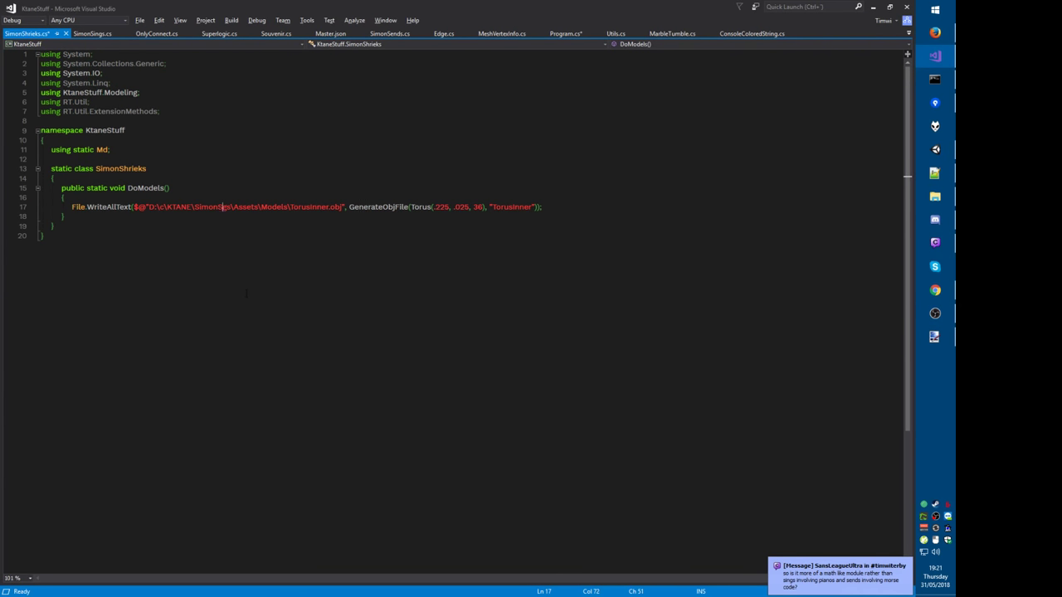
text(Shrieks)
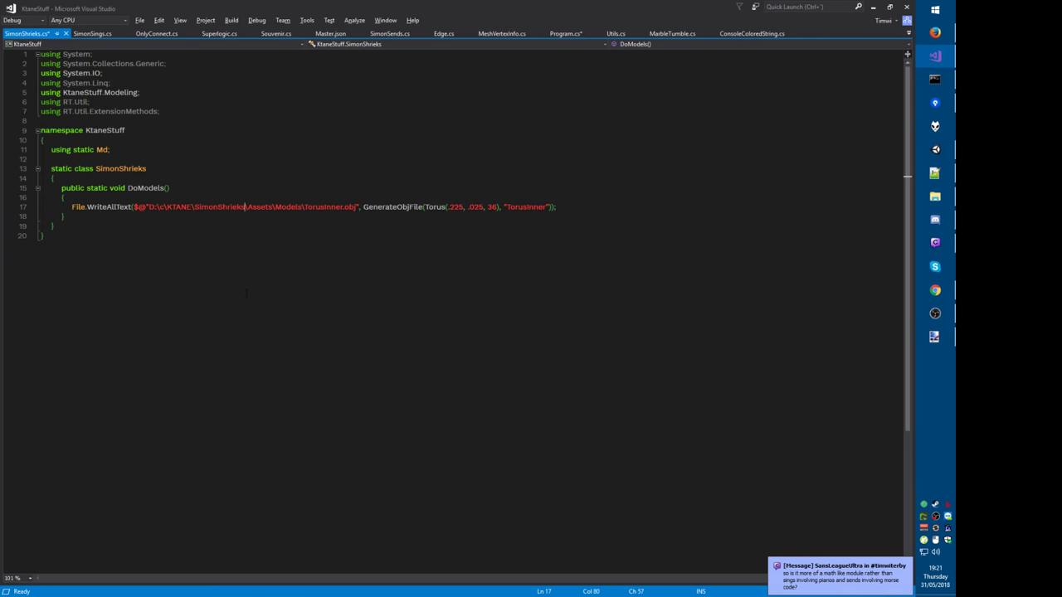
key(Right)
key(ctrl+Delete)
text(Button)
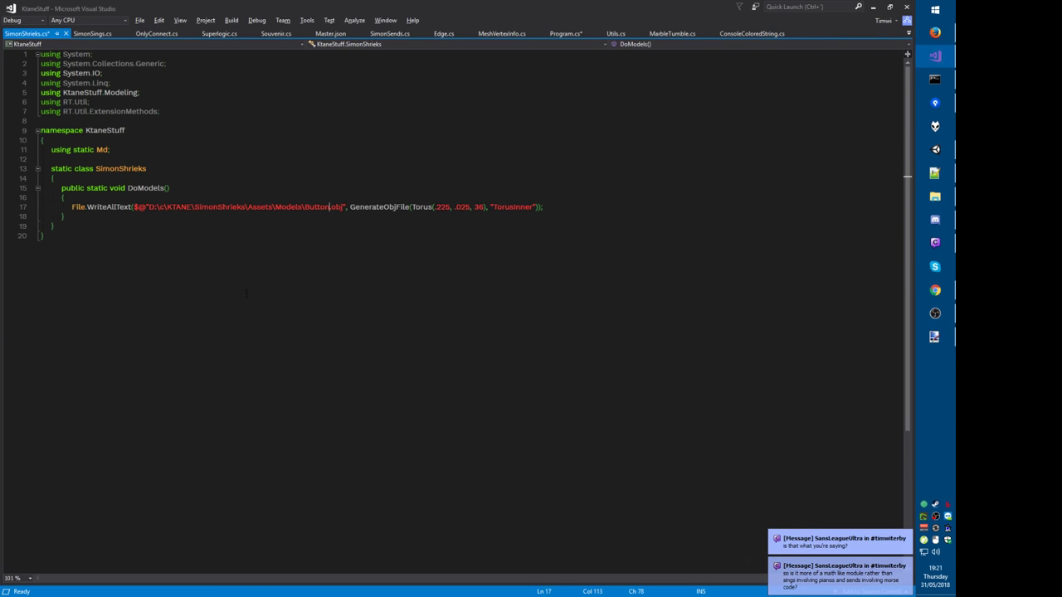
Step: Replace the Torus call inside GenerateObjFile with Button() and set the object name to "Button"
key(ctrl+shift+Left)
drag(412, 206, 485, 207)
key(ctrl+v)
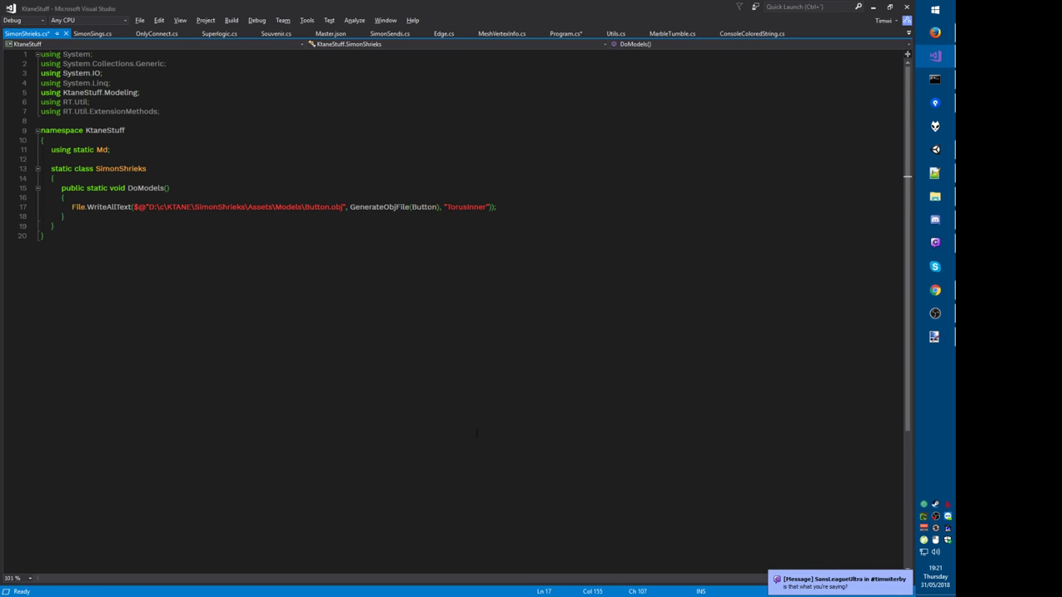
text(())
double_click(465, 207)
key(ctrl+v)
Step: Generate the missing Button method in SimonShrieks, go to its definition and save the file
key(ctrl+period)
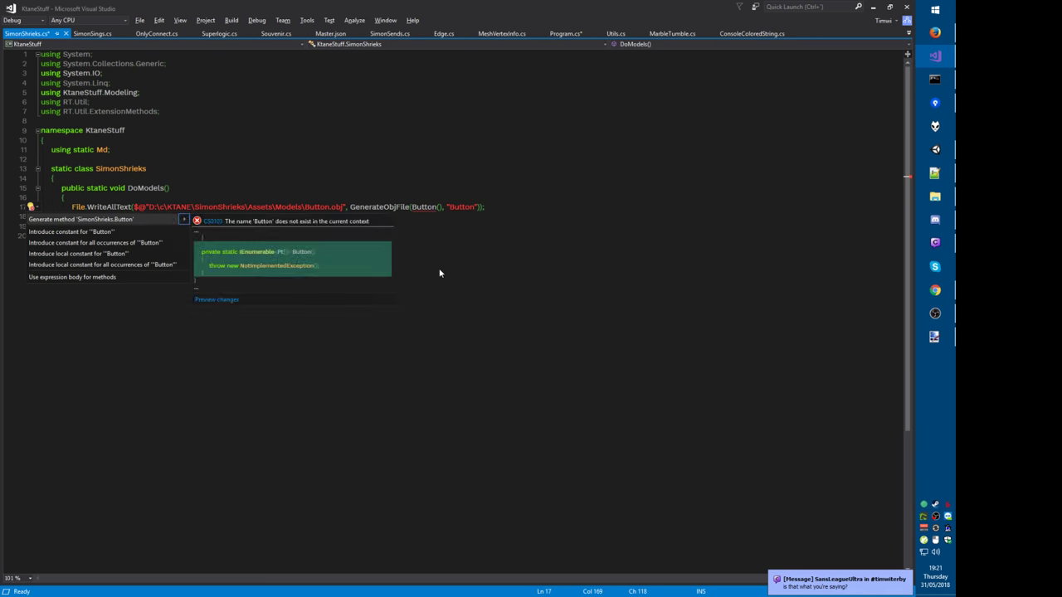
key(Return)
key(F12)
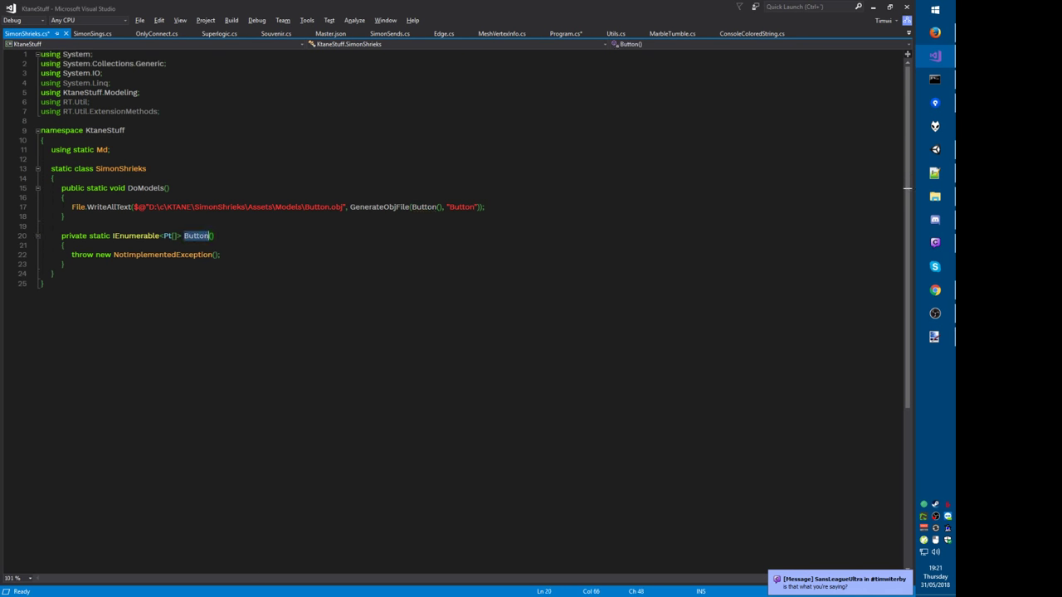
key(Down)
key(ctrl+s)
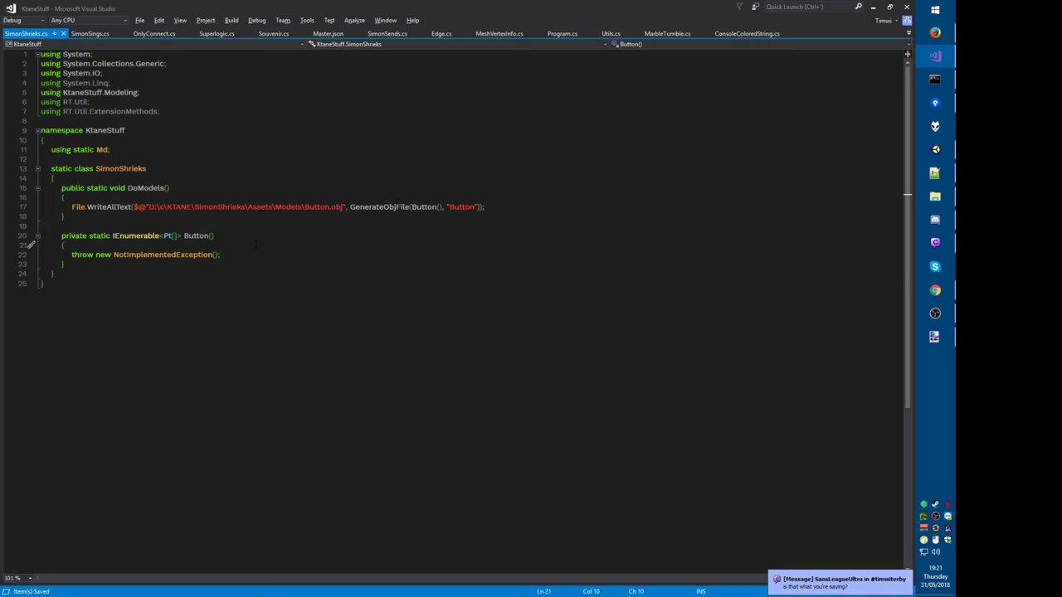
Step: Switch to the Command Prompt and change the working directory to Assets\Models in the SimonShrieks folder
key(alt+Tab)
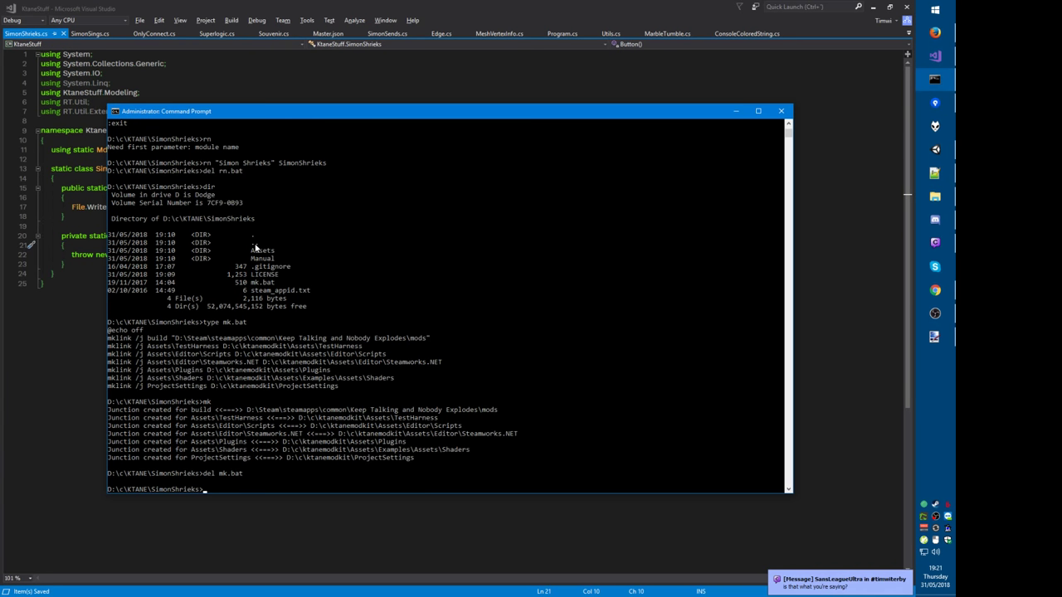
key(alt+Tab)
key(alt+Tab)
text(cd Assets)
key(Return)
text(cd)
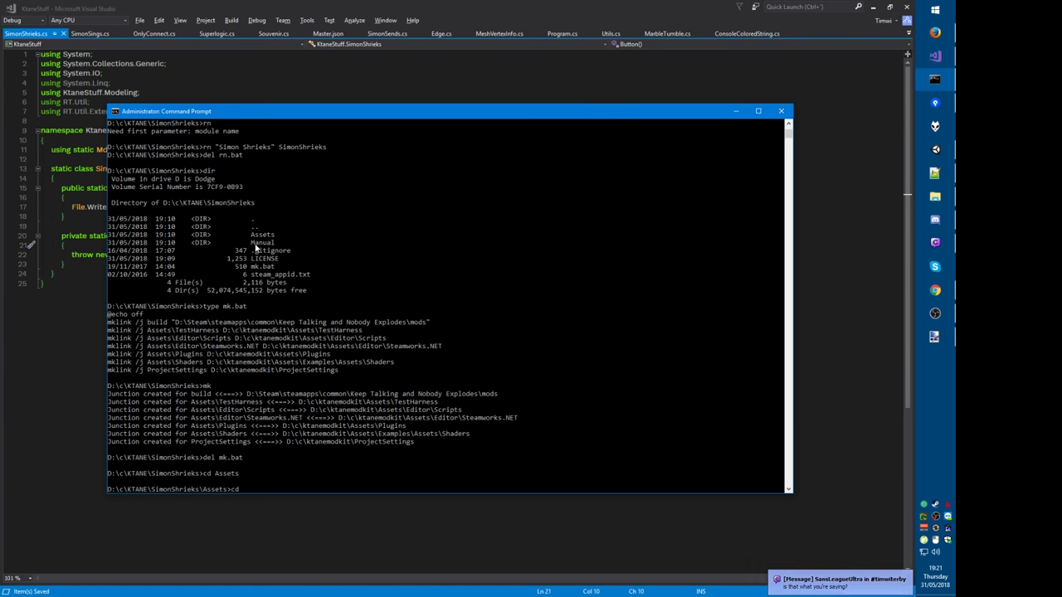
text( Models)
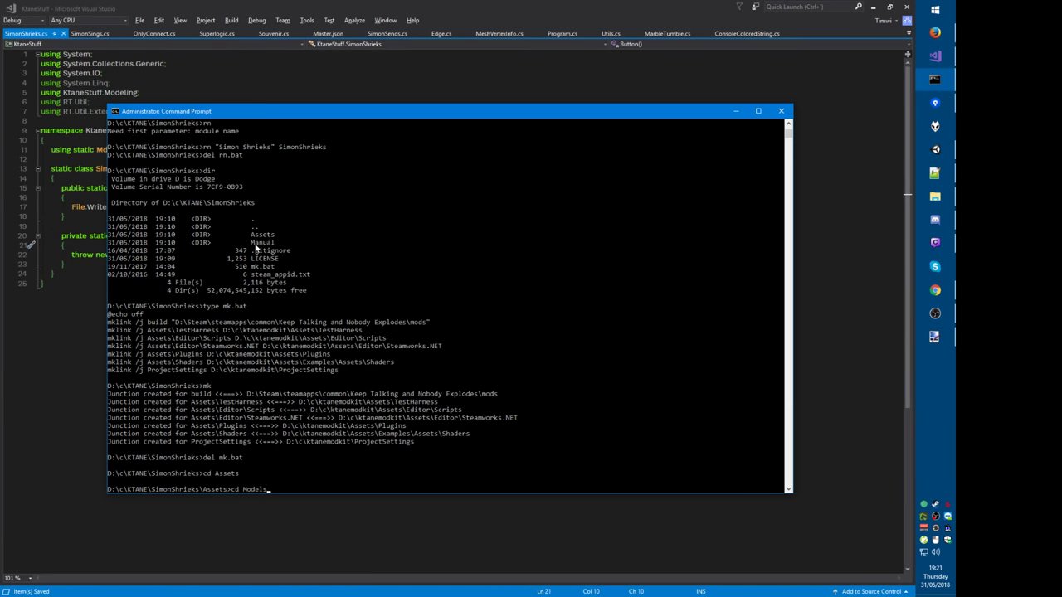
key(Return)
Step: List the contents of the Models directory and of its Materials subfolder
text(dir)
key(Return)
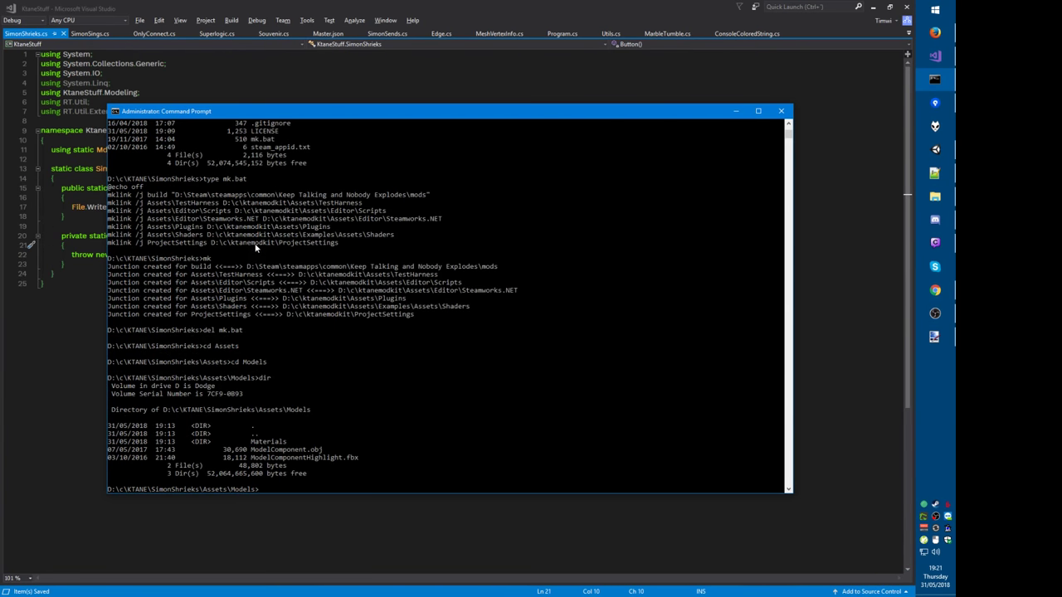
text(dir Materials)
key(Return)
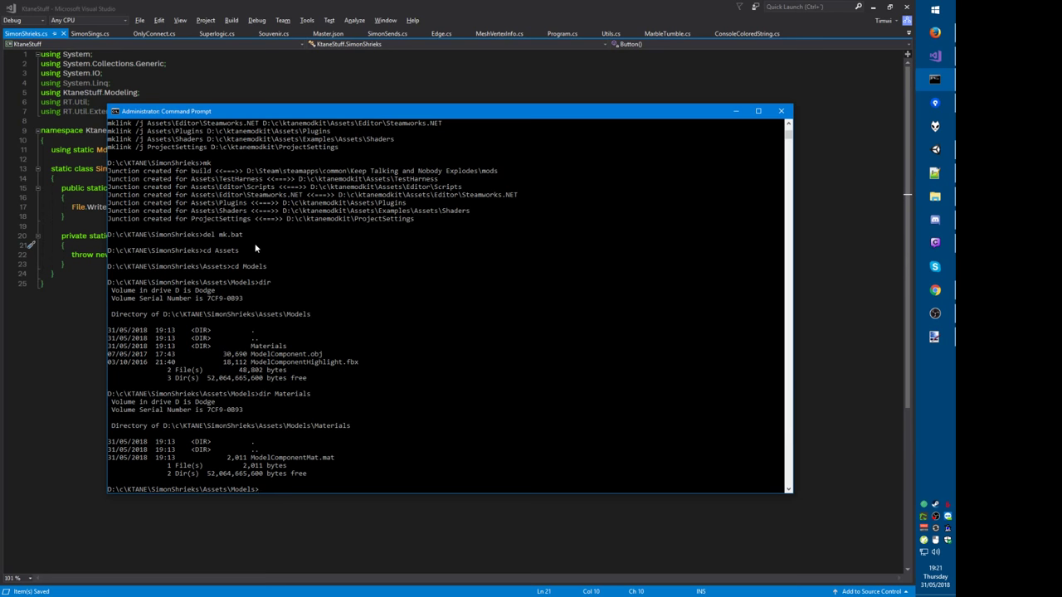
Step: Check the latest messages in the chat window and return to SimonShrieks.cs in Visual Studio
key(alt+Tab)
key(super+0)
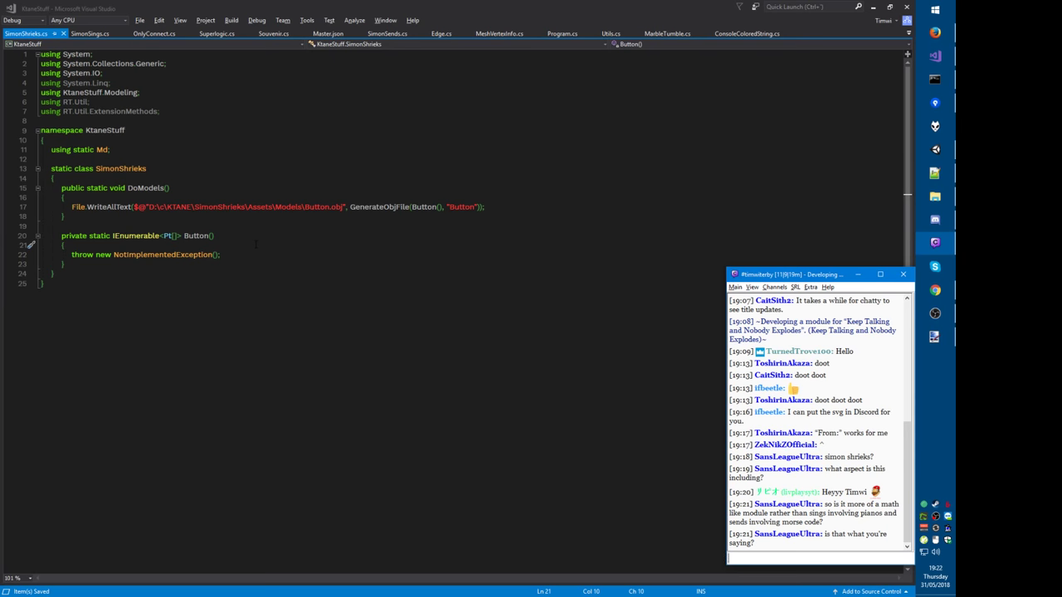
click(257, 244)
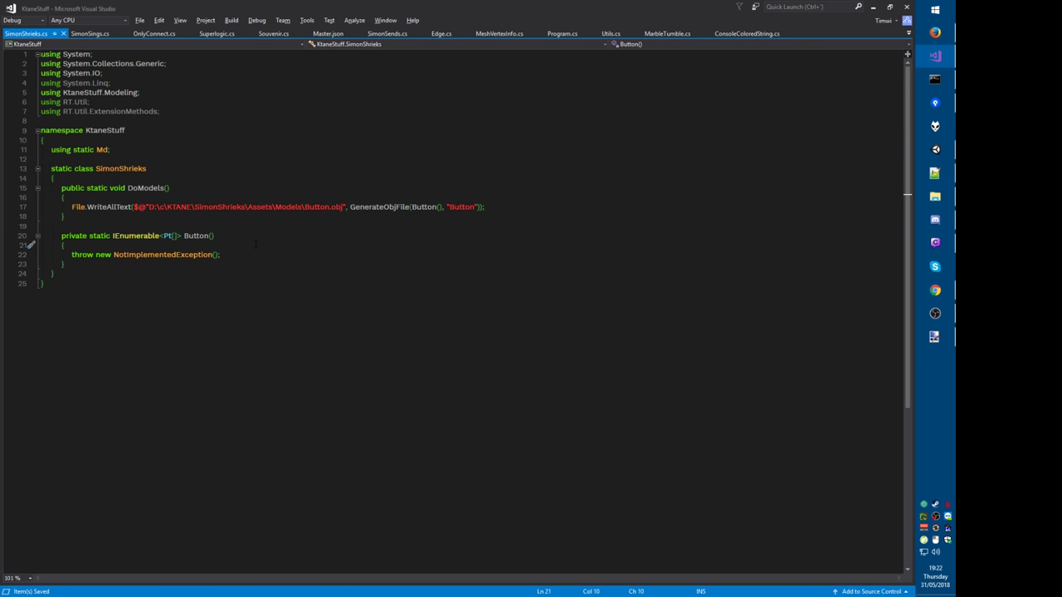
Step: Replace the exception in the Button method with the declaration "var v1 = pt(0, 0, 0);"
click(259, 255)
key(shift+End)
text(var v1)
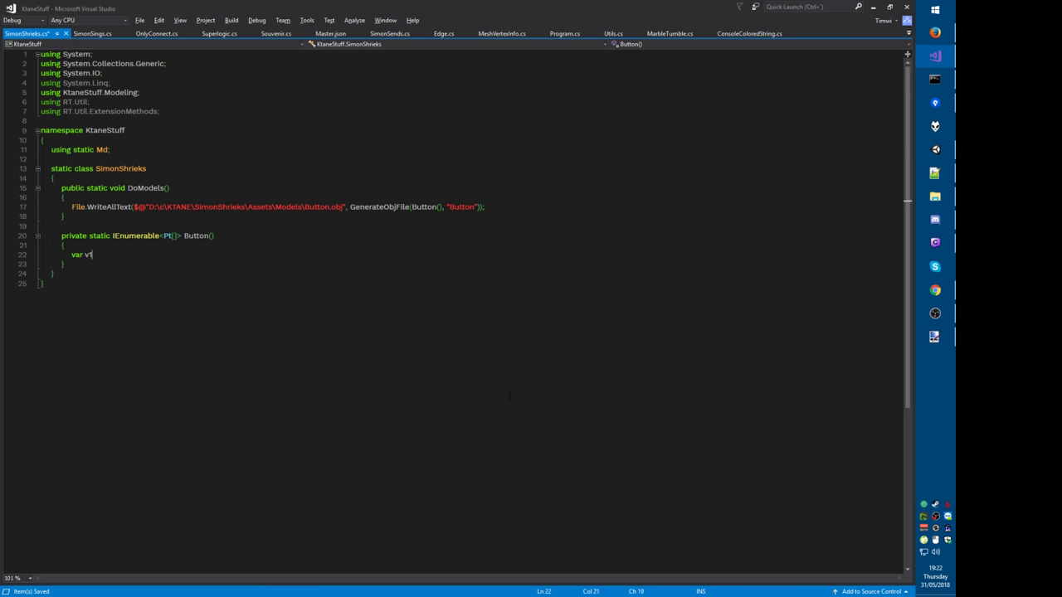
text( = new)
key(BackSpace)
key(BackSpace)
key(BackSpace)
key(BackSpace)
text(pt()
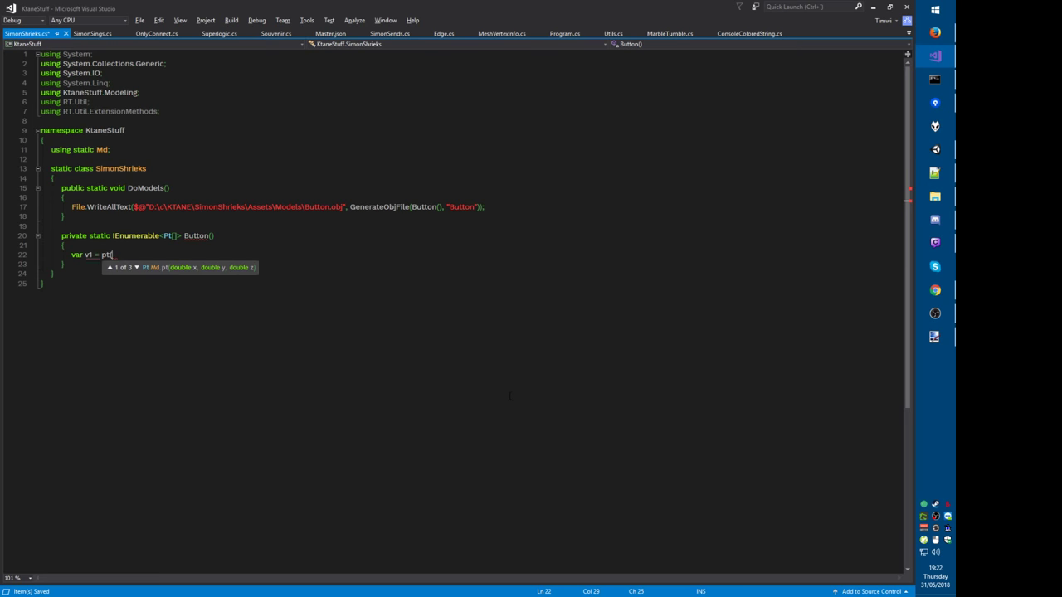
text();)
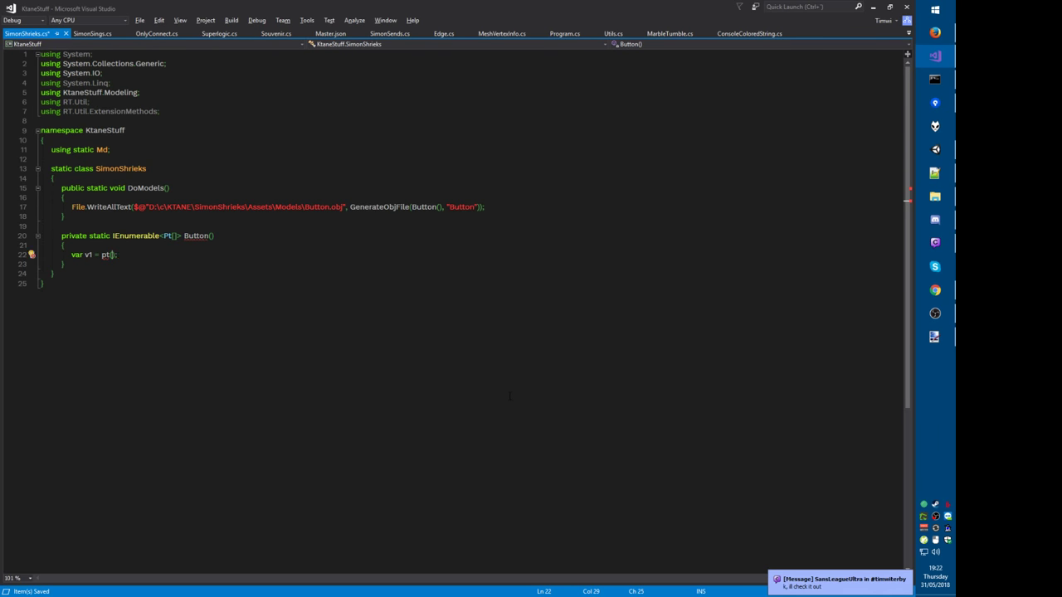
text(0, 0, 0)
key(End)
Step: Consult the triangle diagram in paint.net and add "var v2 = pt(0, 0, 1);" below v1
key(Return)
text(var v2 = pt()
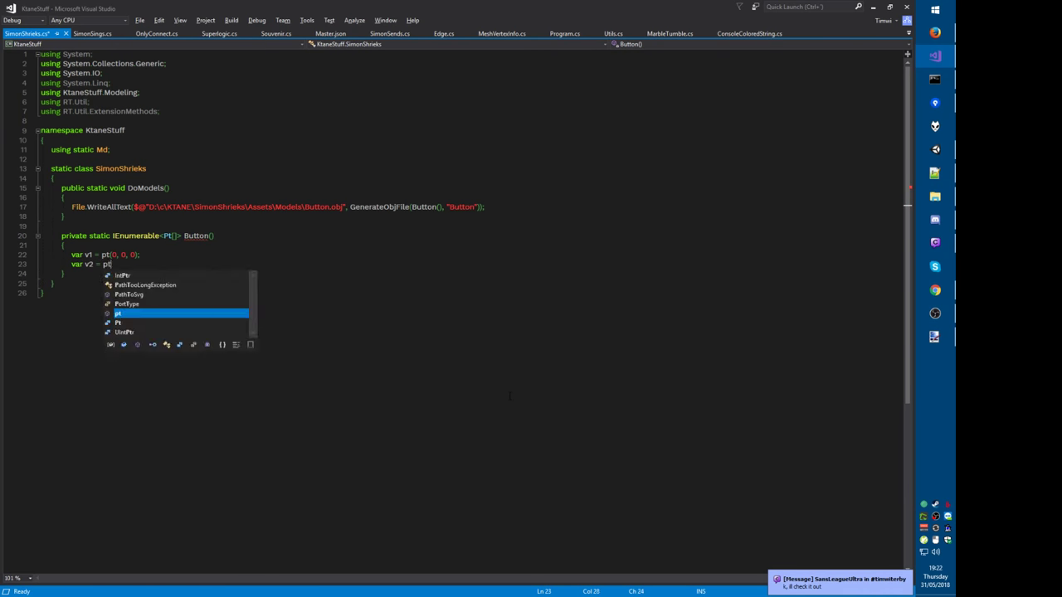
key(alt+Tab)
key(alt+Tab)
key(alt+Tab)
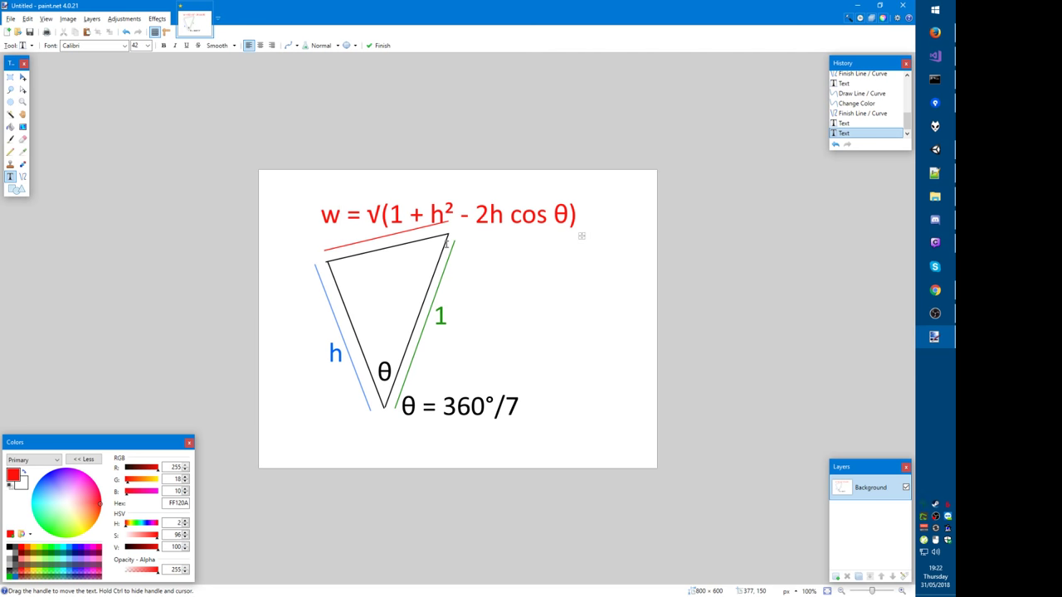
key(alt+Tab)
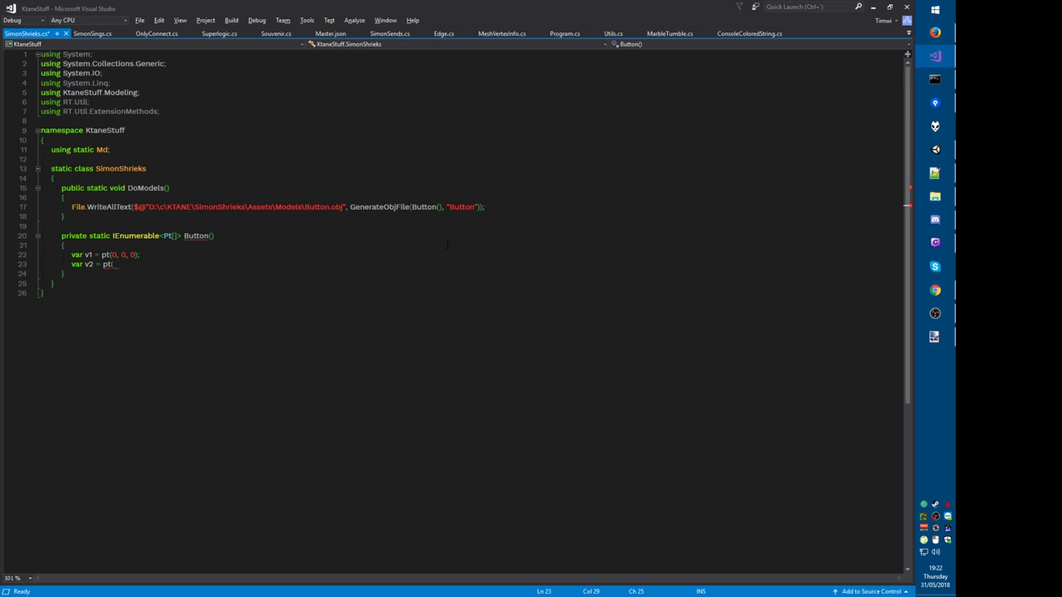
text(0, 0, 1);)
Step: Check the x, y and z arguments of v2 and start a "var v3 =" declaration on the following line
click(118, 264)
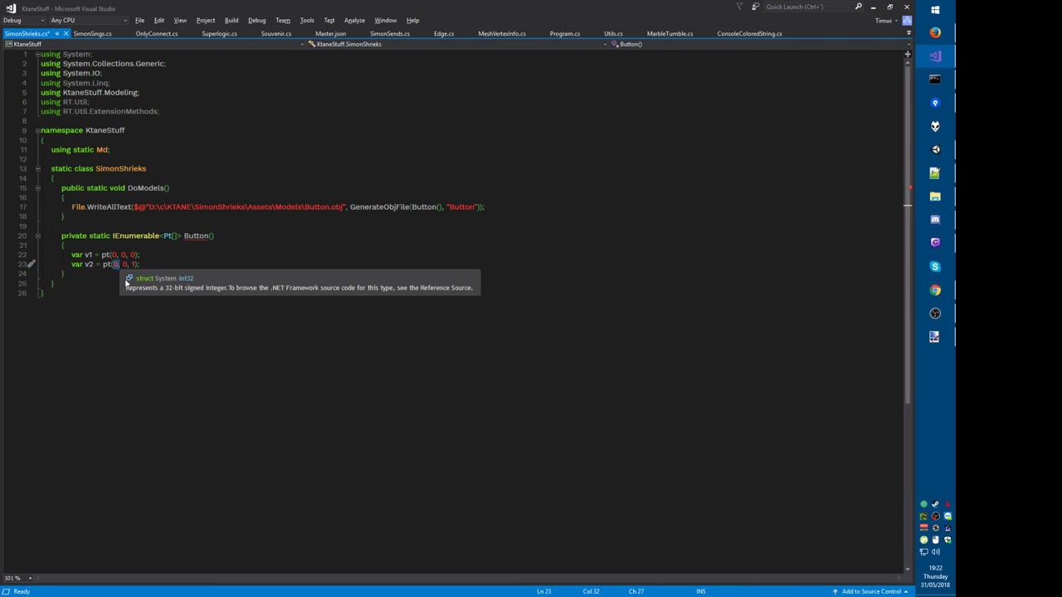
key(Right)
key(Right)
key(Right)
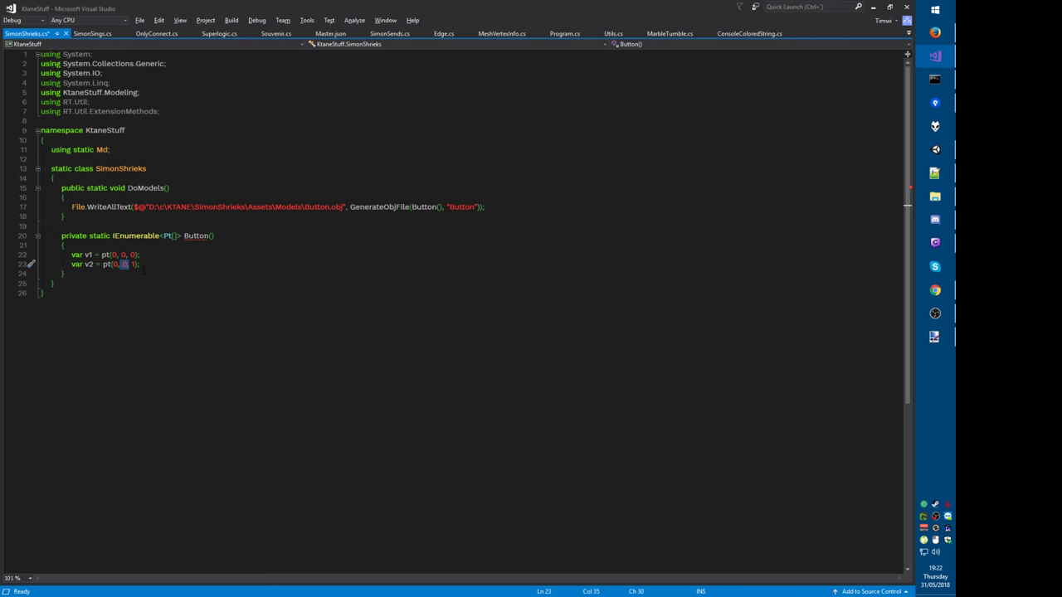
click(132, 265)
key(ctrl+k)
key(ctrl+i)
key(shift+End)
text(1);)
key(Return)
text(var v3 =)
Step: Switch to paint.net and rotate the whole diagram so that the triangle side labelled 1 stands vertical
key(alt+Tab)
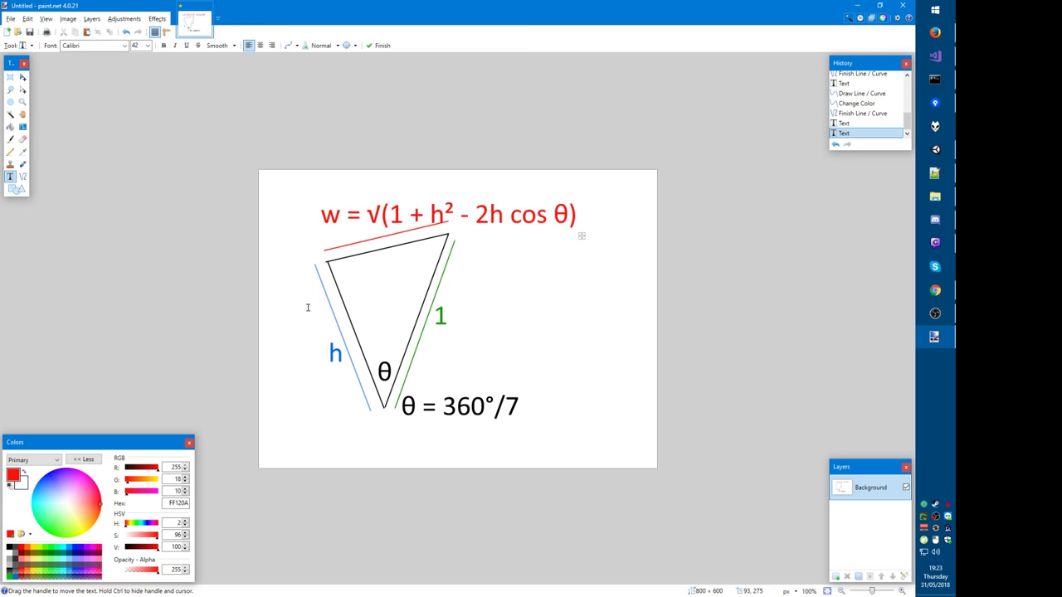
key(Escape)
key(ctrl+a)
key(m)
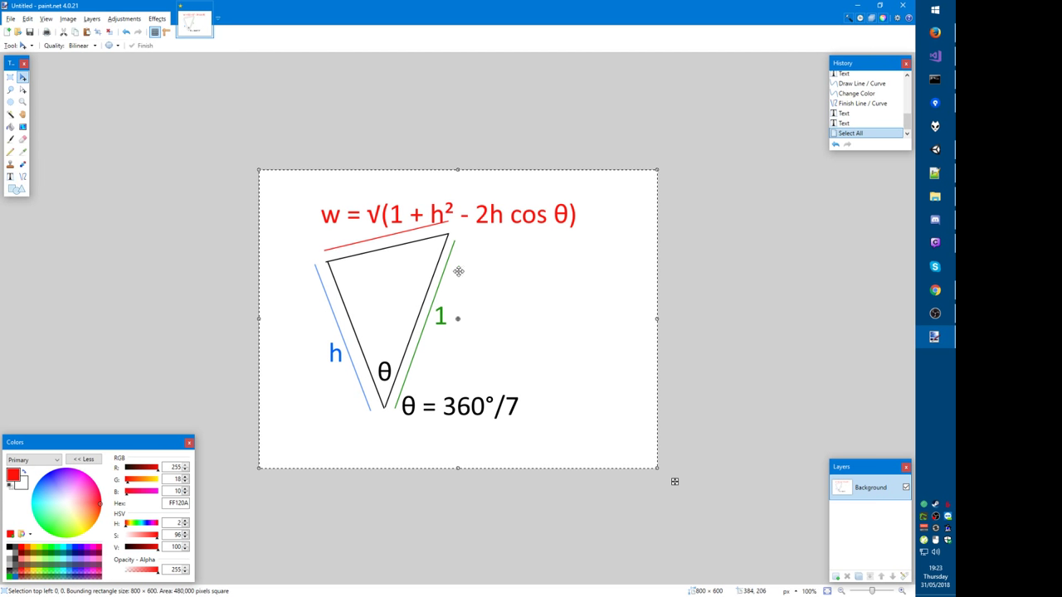
drag(664, 161, 585, 133)
Step: Deselect the image and draw two orange (FFAE0C) lines forming a right triangle under side h, with a right-angle mark at their corner
click(22, 175)
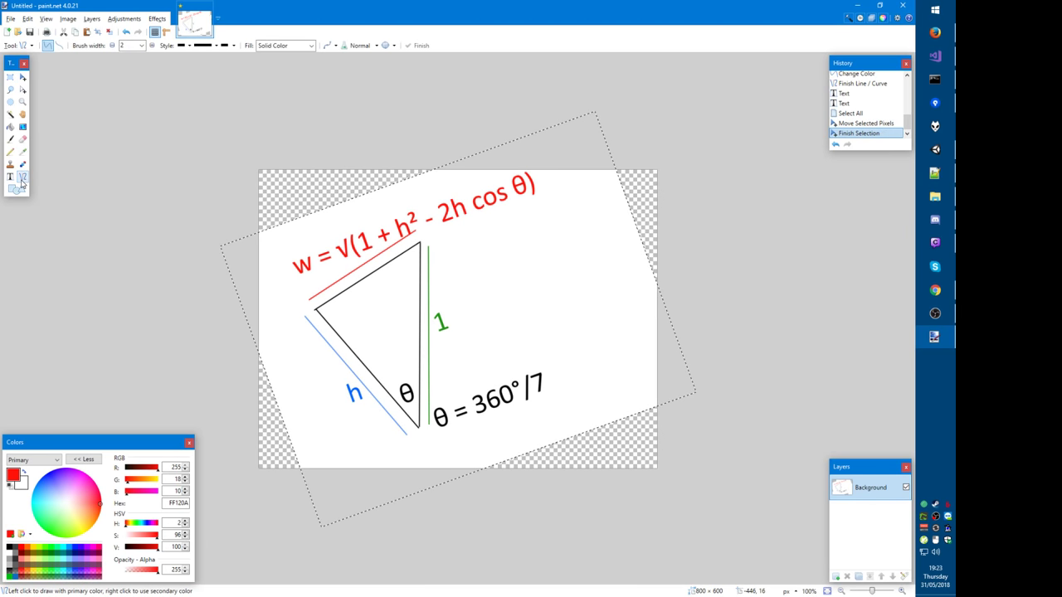
drag(90, 513, 92, 528)
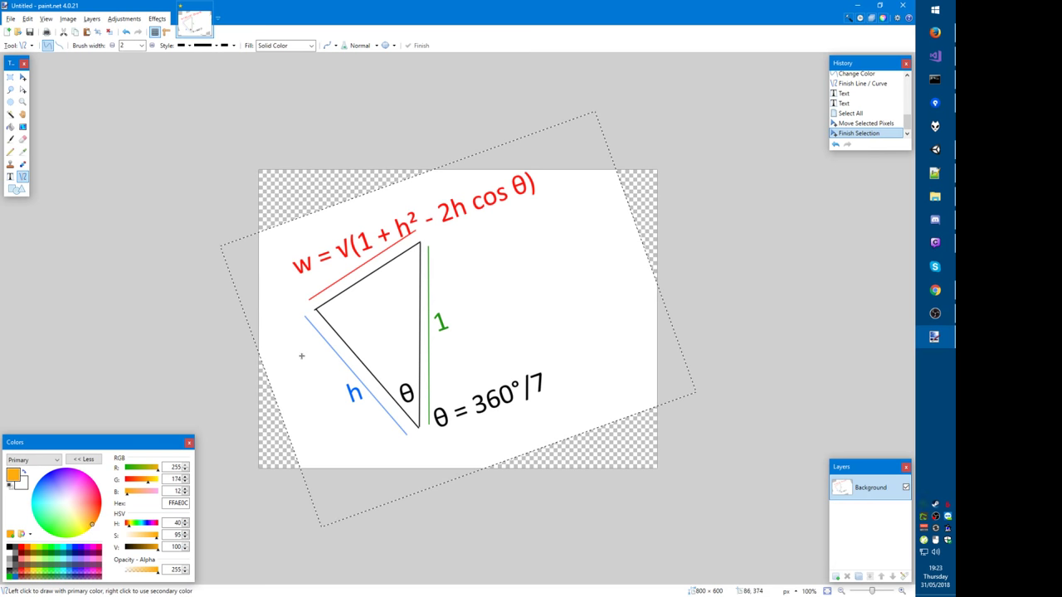
key(ctrl+d)
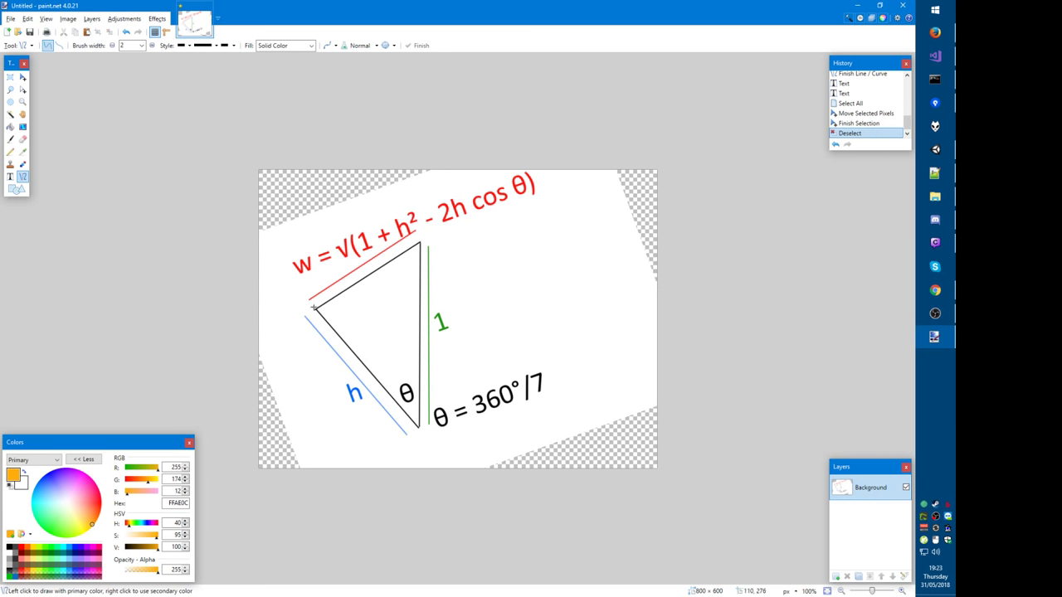
drag(314, 308, 316, 428)
mouse_move(420, 426)
mouse_down()
mouse_move(317, 425)
mouse_move(318, 412)
mouse_up()
click(329, 423)
click(341, 429)
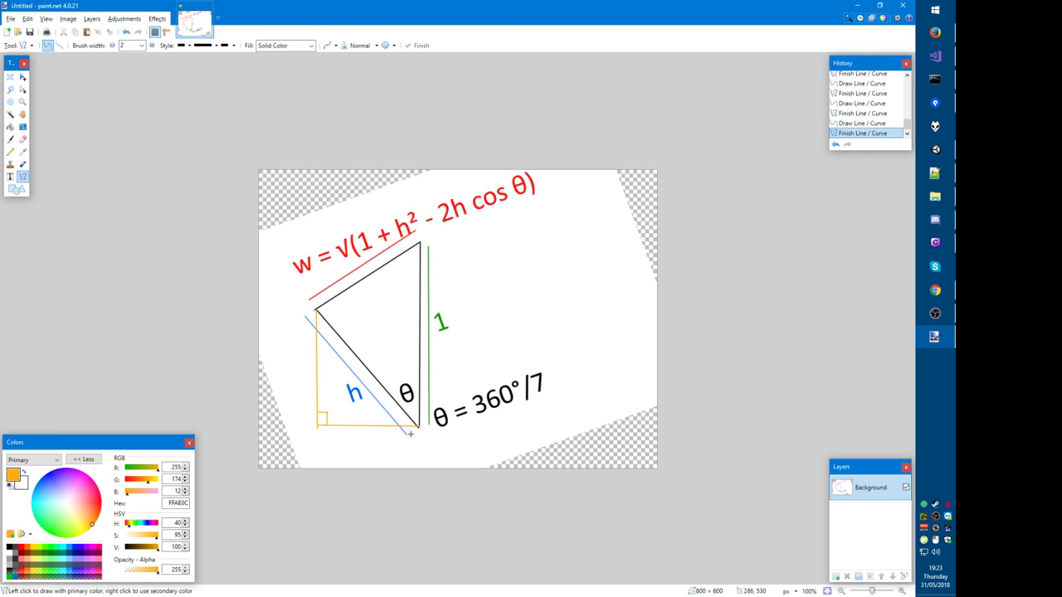
Step: Add an orange "90°-θ" text label at size 24 inside the right triangle's acute angle next to θ
click(11, 176)
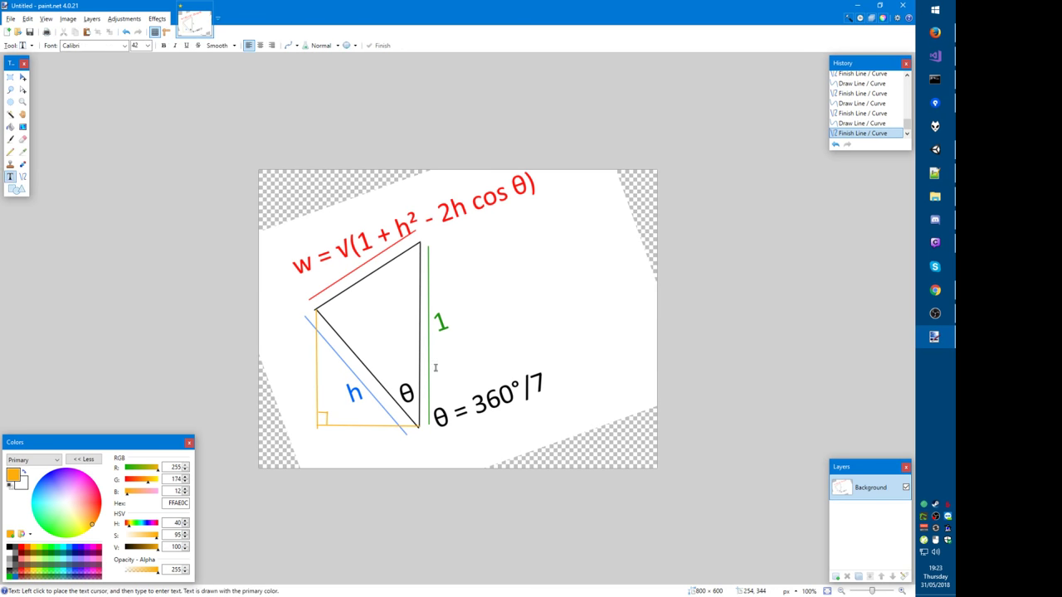
click(375, 413)
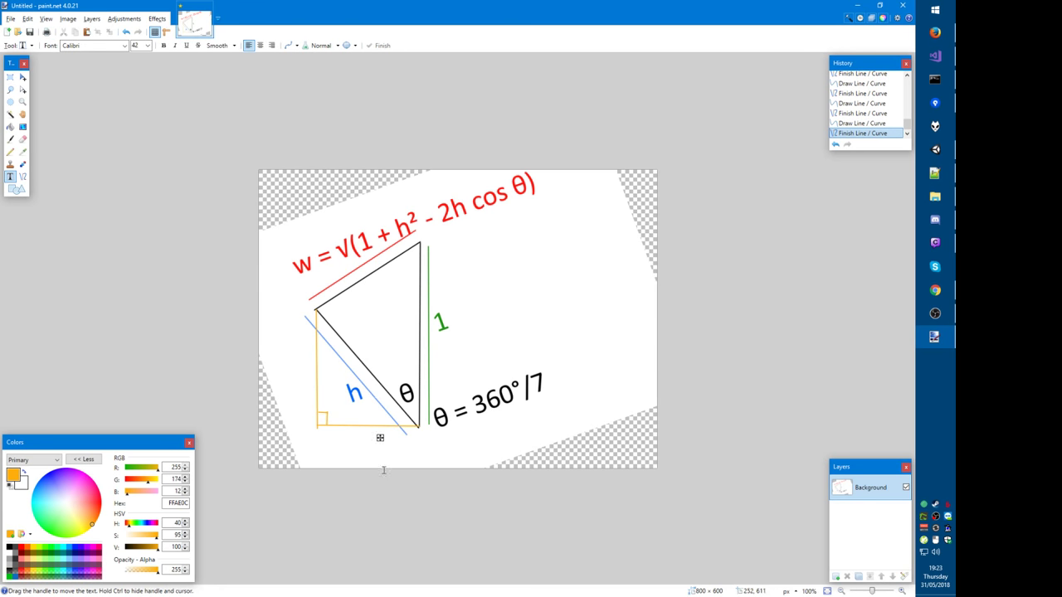
text(90-θ)
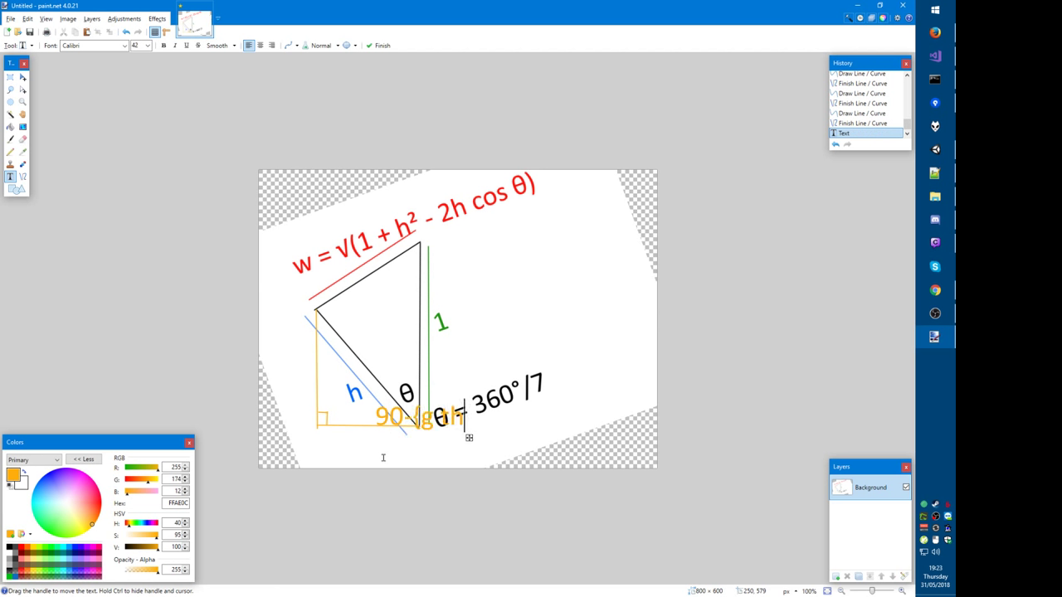
double_click(139, 45)
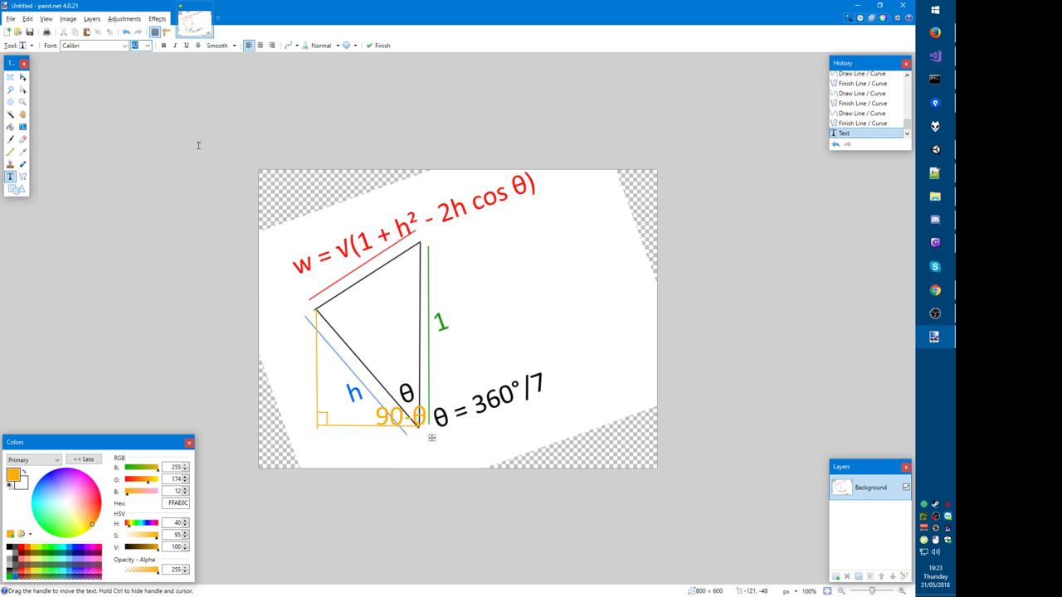
text(24)
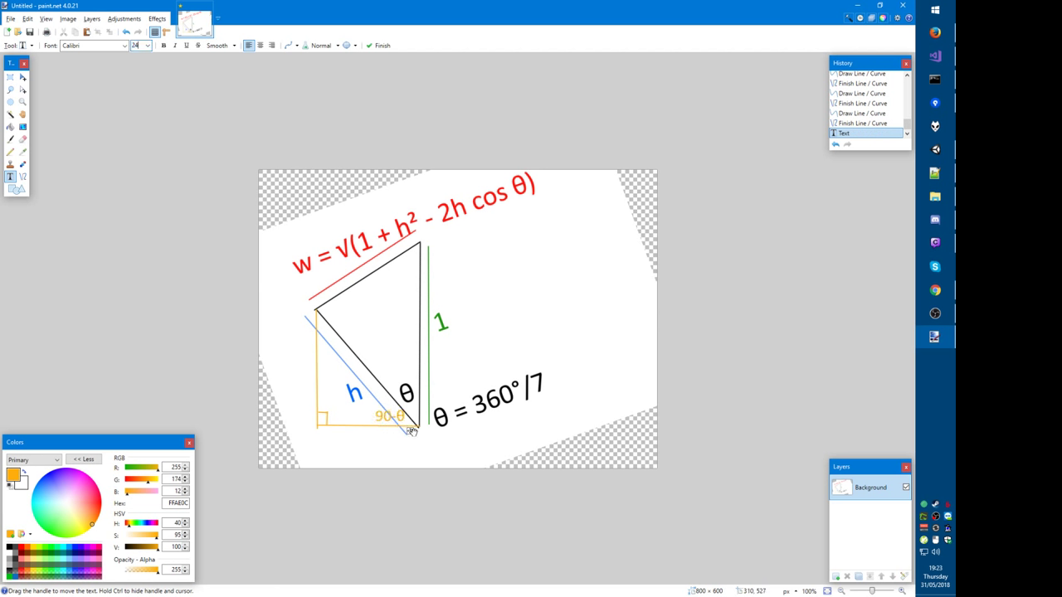
drag(411, 432, 412, 433)
key(Left)
key(Left)
text(°)
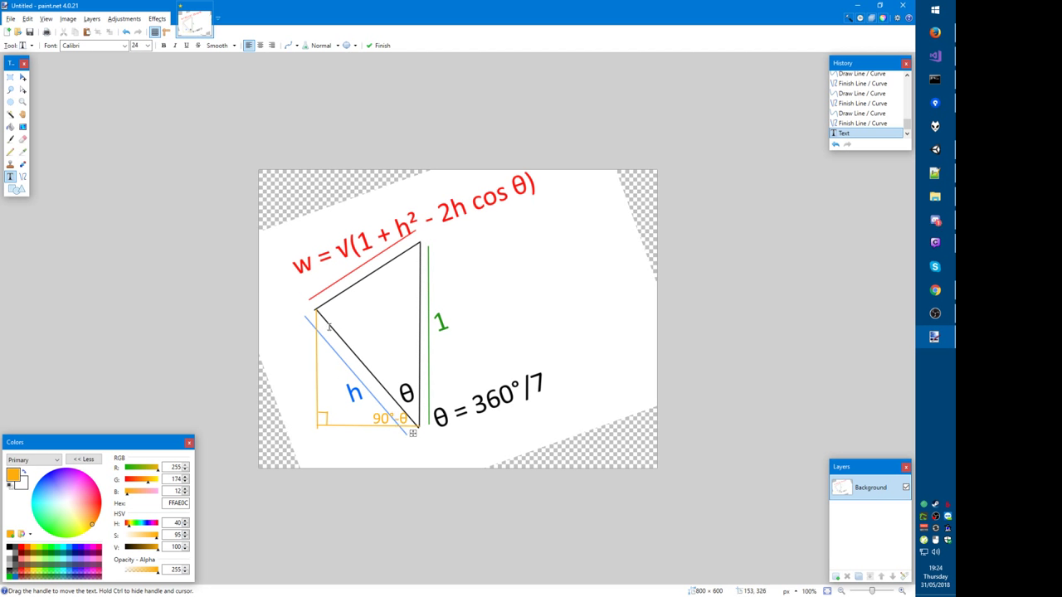
key(Escape)
Step: Add the orange text "hsin(90°-θ)=z" beside the right triangle's vertical leg
click(331, 441)
click(272, 368)
text(sin()=)
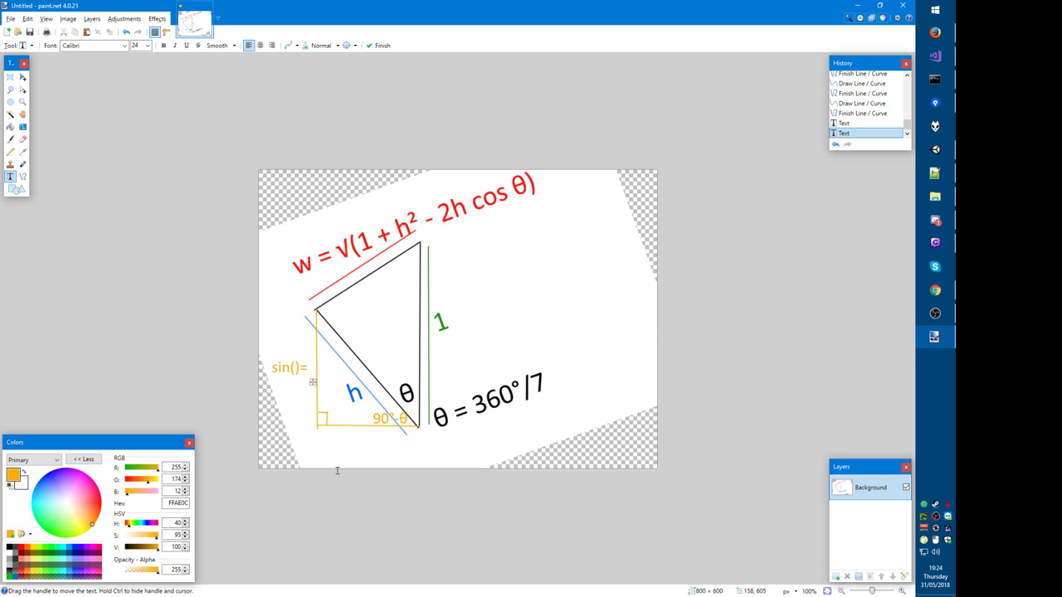
text(z/h)
key(Home)
text(h)
key(Right)
key(Right)
key(Right)
text(90°-{g th)
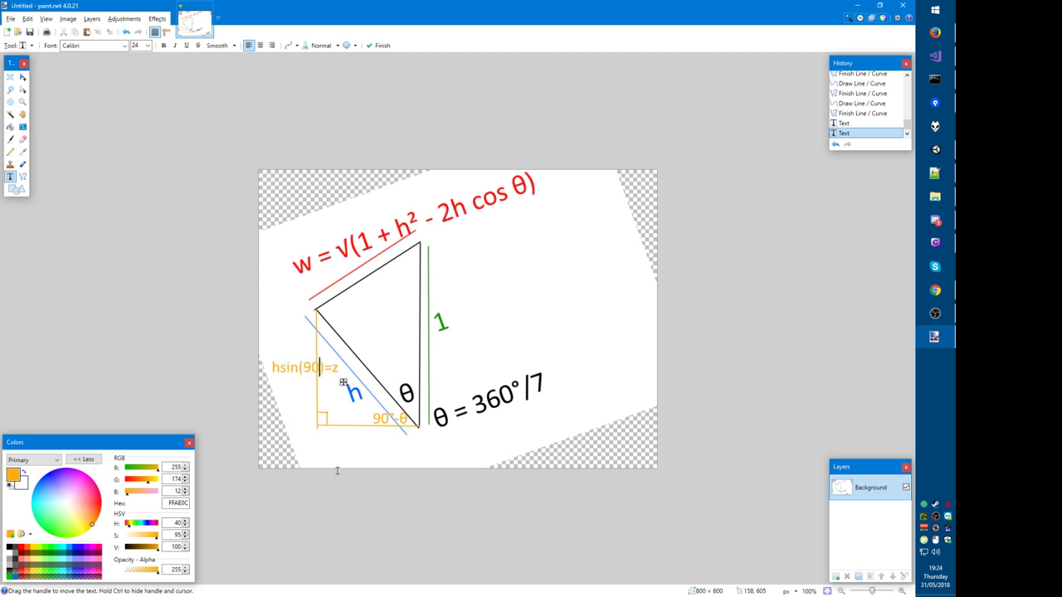
text(})
key(Home)
key(End)
Step: Switch to Visual Studio and insert "var angle = 360.0 / 7.0;" above the v3 declaration
key(alt+Tab)
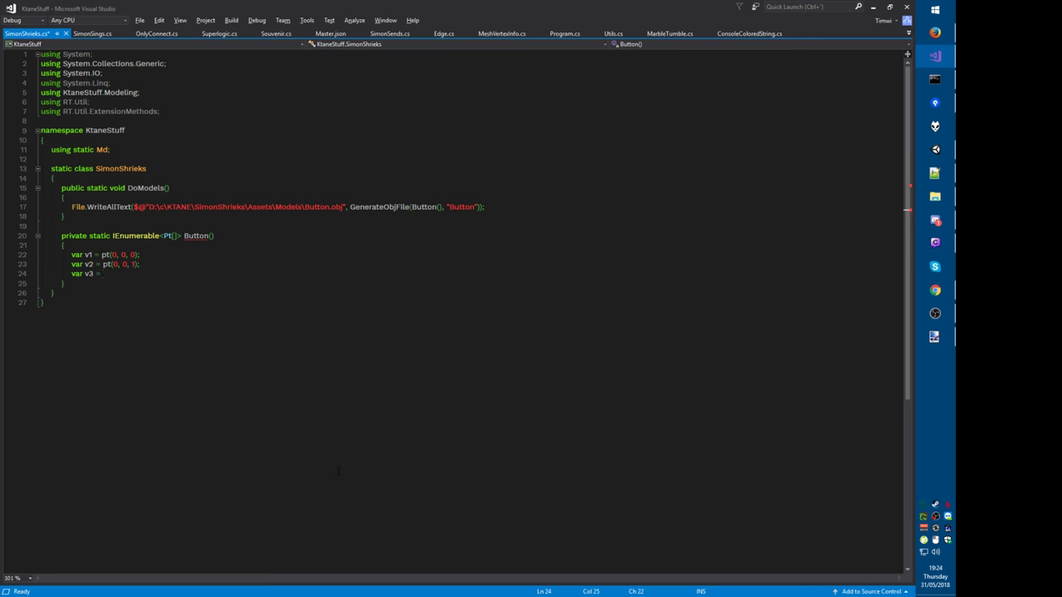
key(ctrl+Return)
text(var angle = 360.0 / 7.0;)
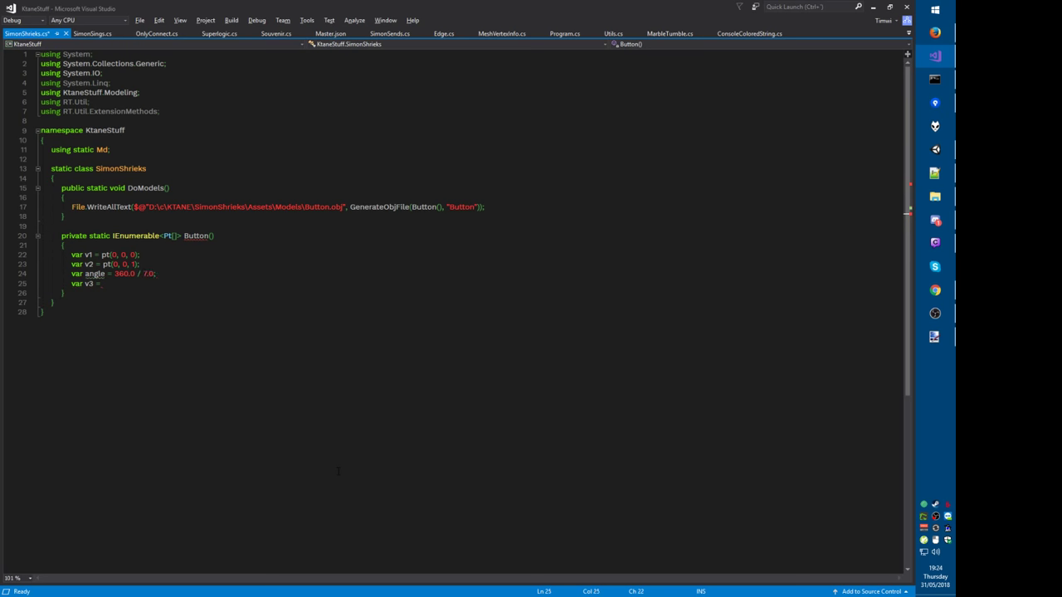
Step: Start v3's value with "pt(-h", consulting the triangle diagram in paint.net
key(alt+Tab)
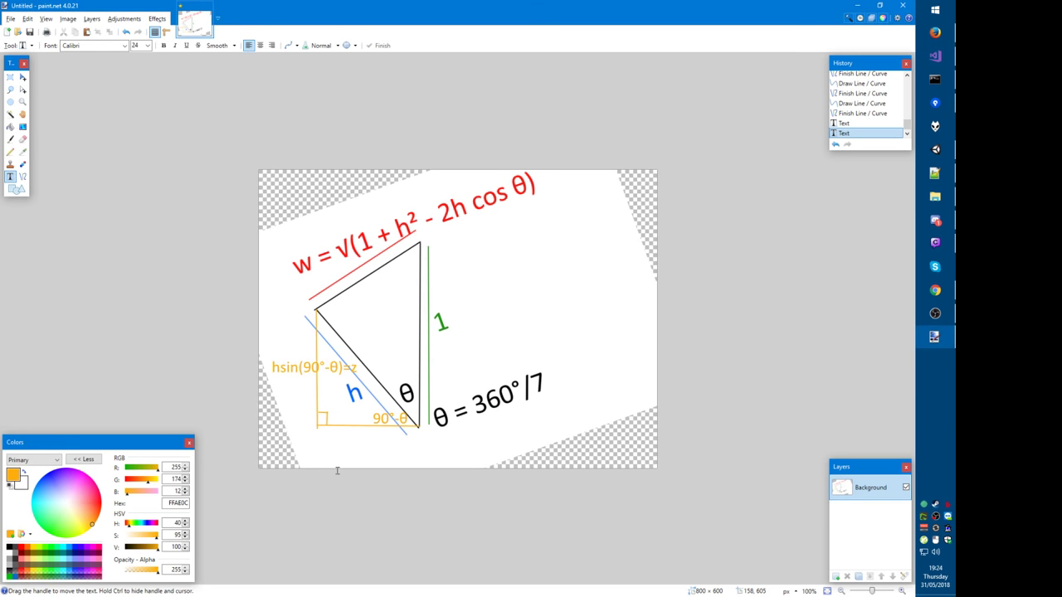
key(alt+Tab)
text(pt()
key(alt+Tab)
key(alt+Tab)
key(alt+Tab)
key(alt+Tab)
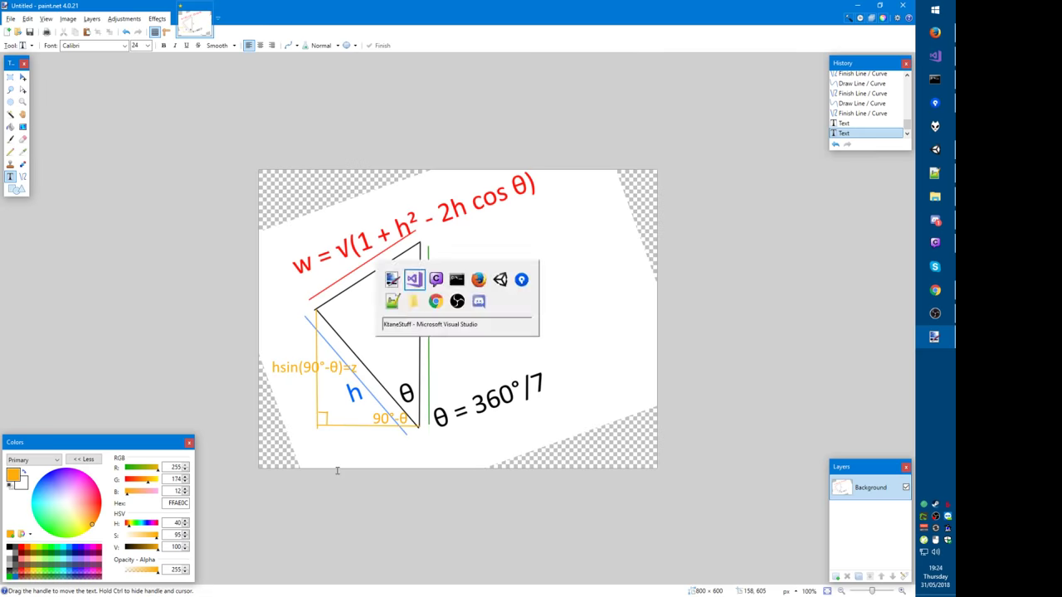
text(-h)
key(alt+Tab)
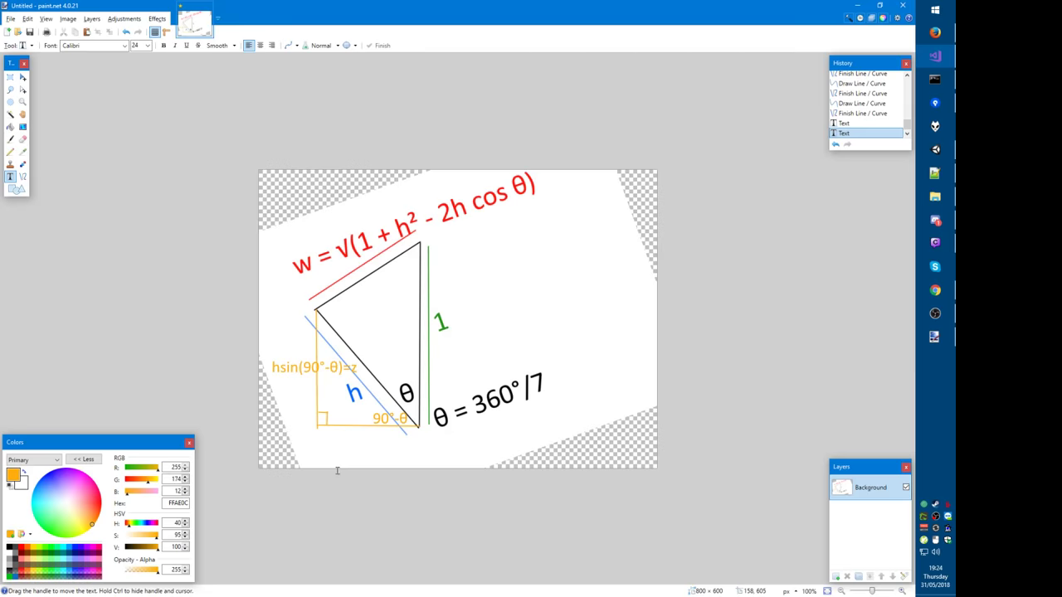
Step: Return to Visual Studio and declare "var h = 1.0;" above v3
key(alt+Tab)
key(Up)
key(Return)
text(var h = 1.0)
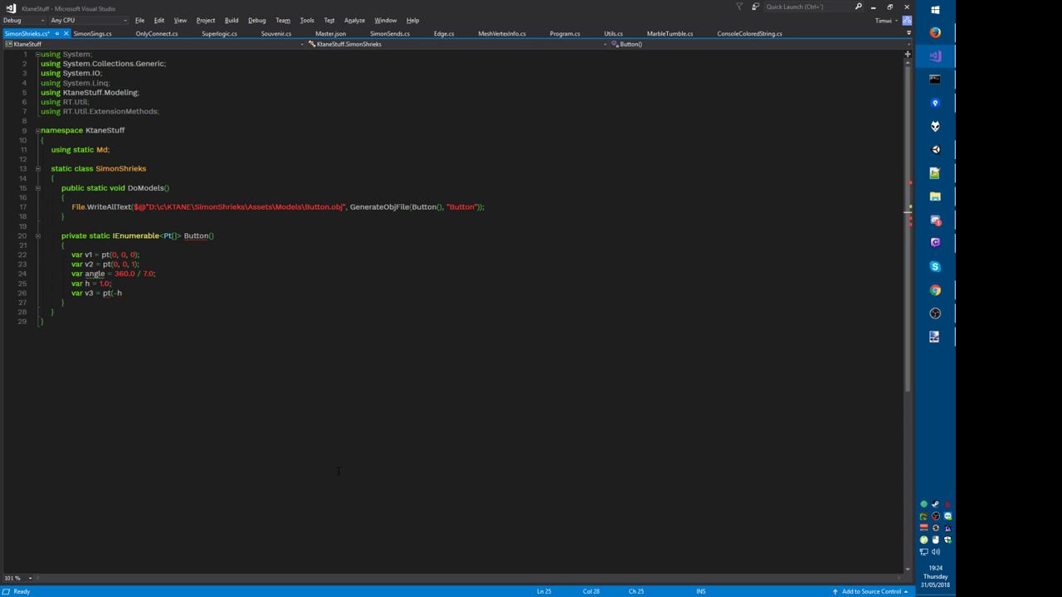
text(;)
key(Down)
Step: Recheck the diagram and extend v3's x argument to "-h*sin(90-angle)"
key(alt+Tab)
key(alt+Tab)
text(*sin*(90-angle)
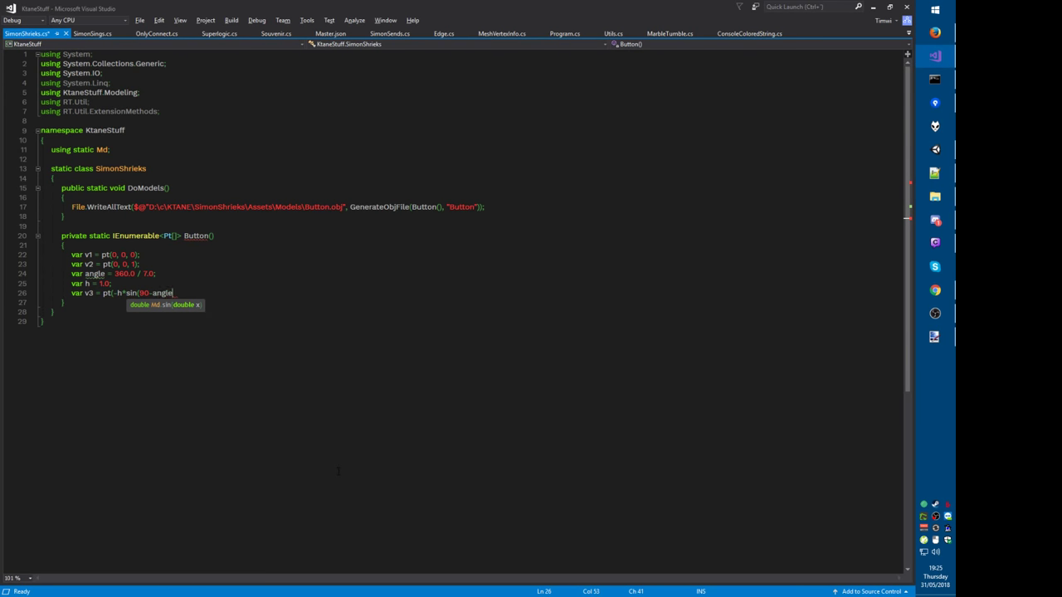
text())
Step: Look up the definition of the sin helper in Md.cs, check its angle conversion, and return to SimonShrieks.cs
key(ctrl+Left)
key(ctrl+Left)
key(ctrl+Left)
key(ctrl+Left)
key(ctrl+Left)
key(ctrl+shift+Left)
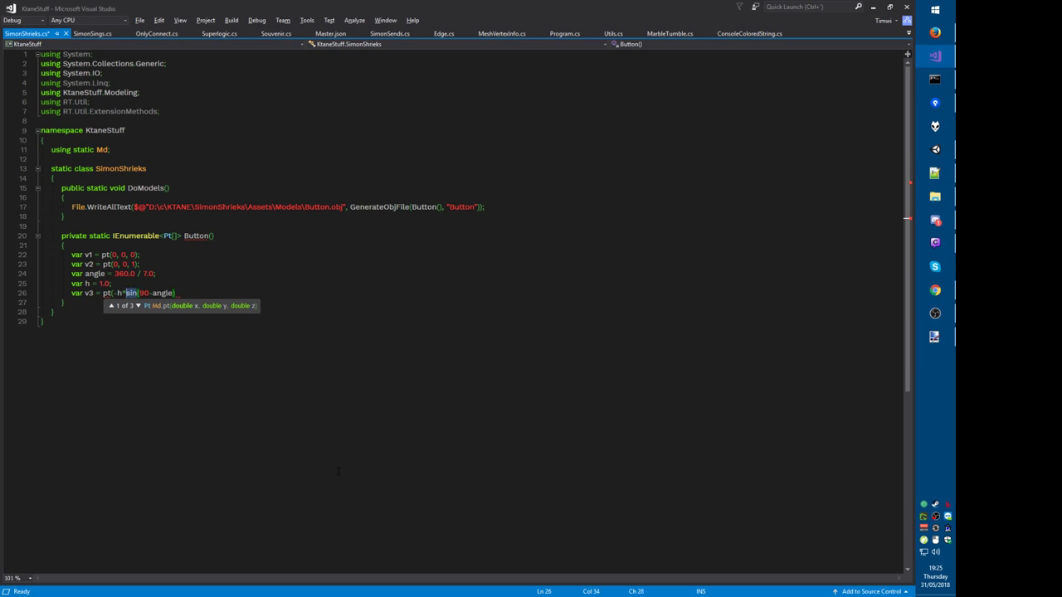
key(F12)
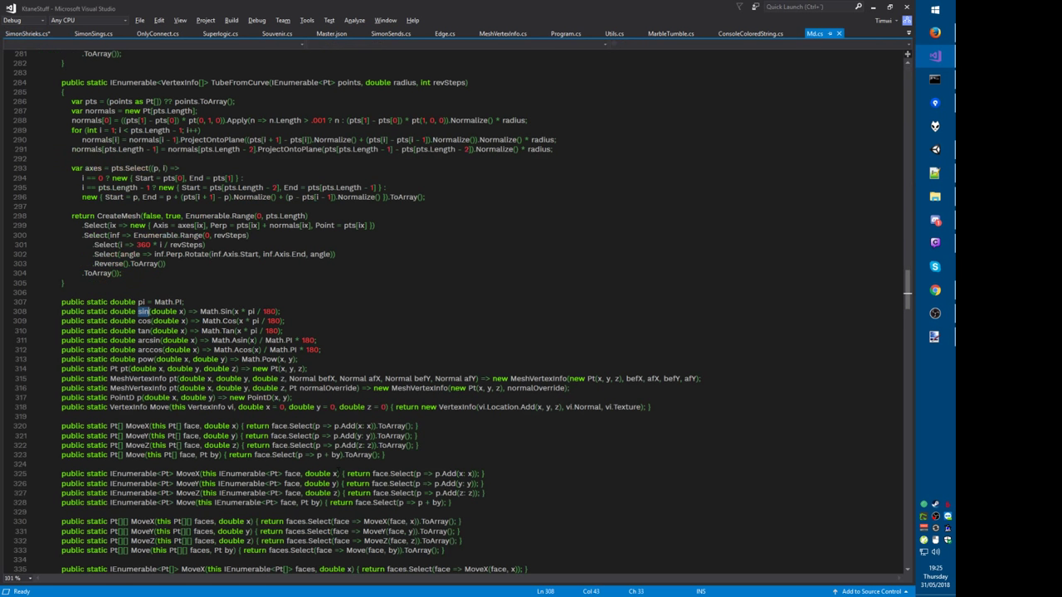
drag(200, 311, 278, 312)
click(234, 312)
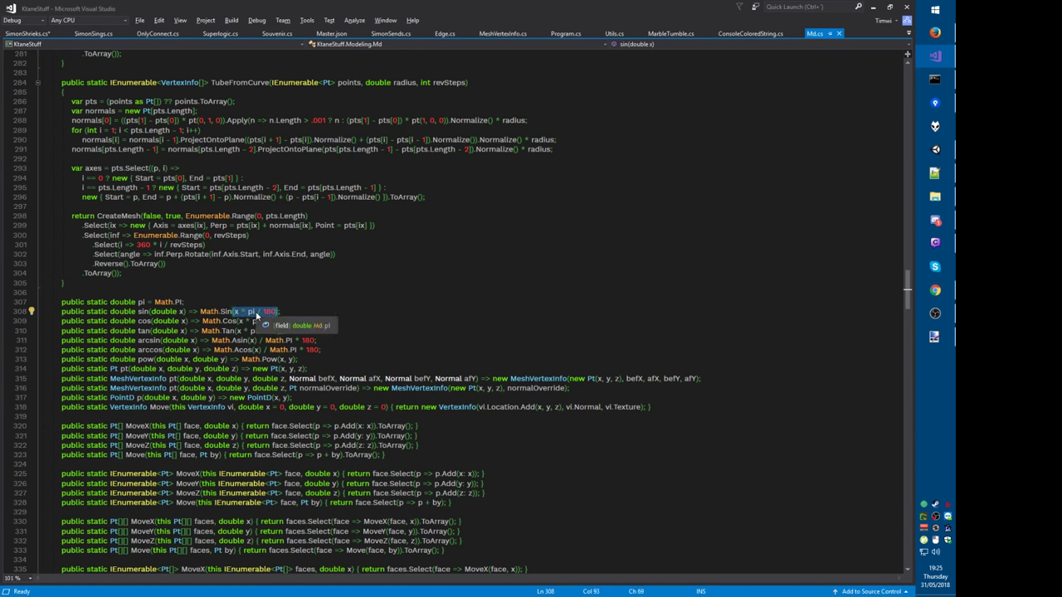
key(ctrl+Tab)
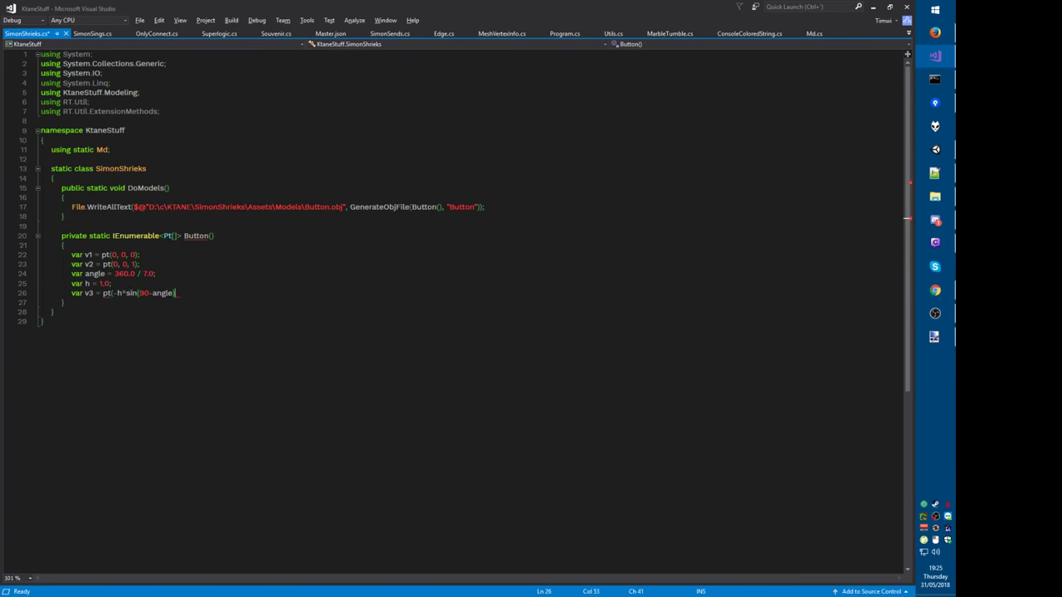
Step: Give v3 a y argument of 0, consult the diagram, and change the x argument's function to cos
text(,0,)
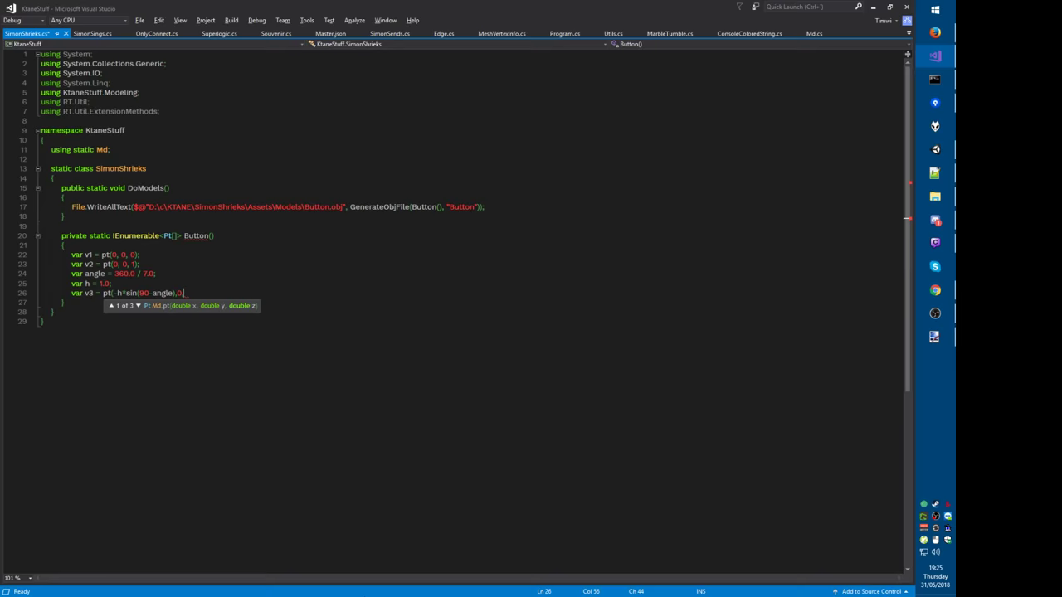
key(alt+Tab)
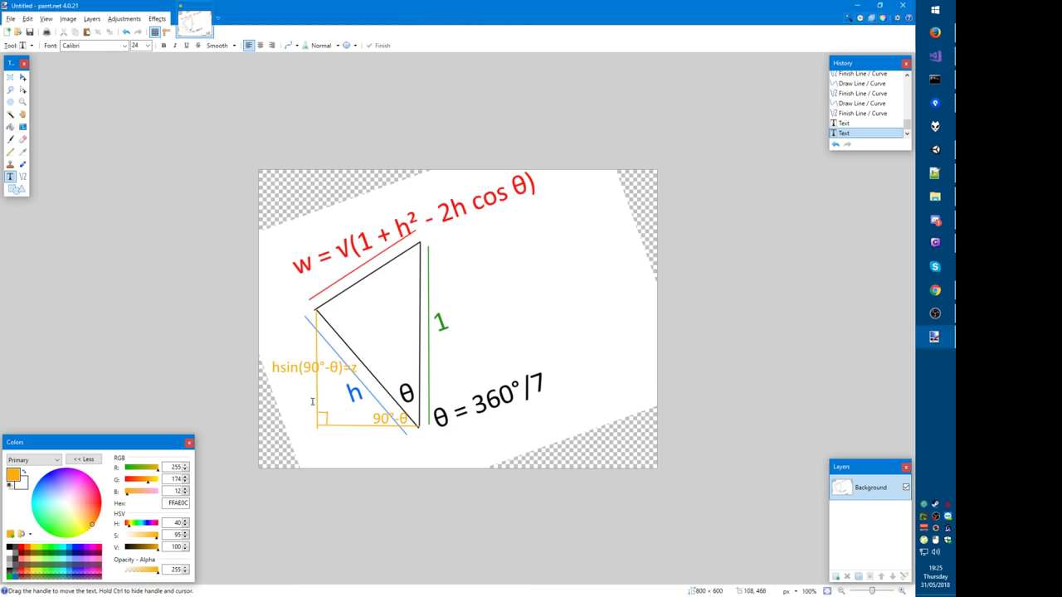
key(alt+Tab)
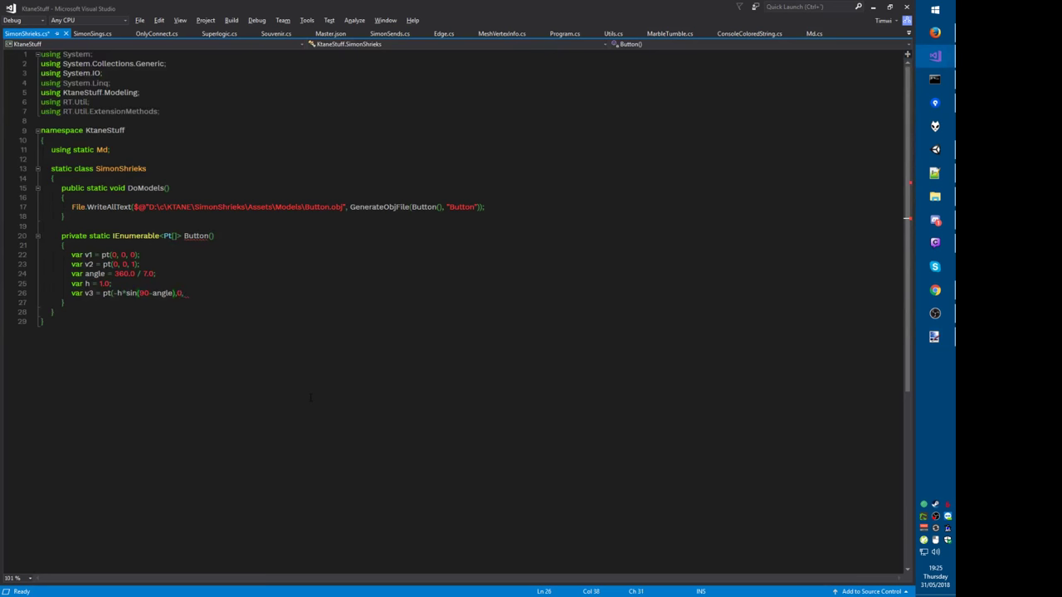
key(ctrl+BackSpace)
text(cos)
Step: Complete v3 with z argument "-h * sin(90 - angle)", remove the minus sign from the x argument, and save the file
key(End)
text(-h)
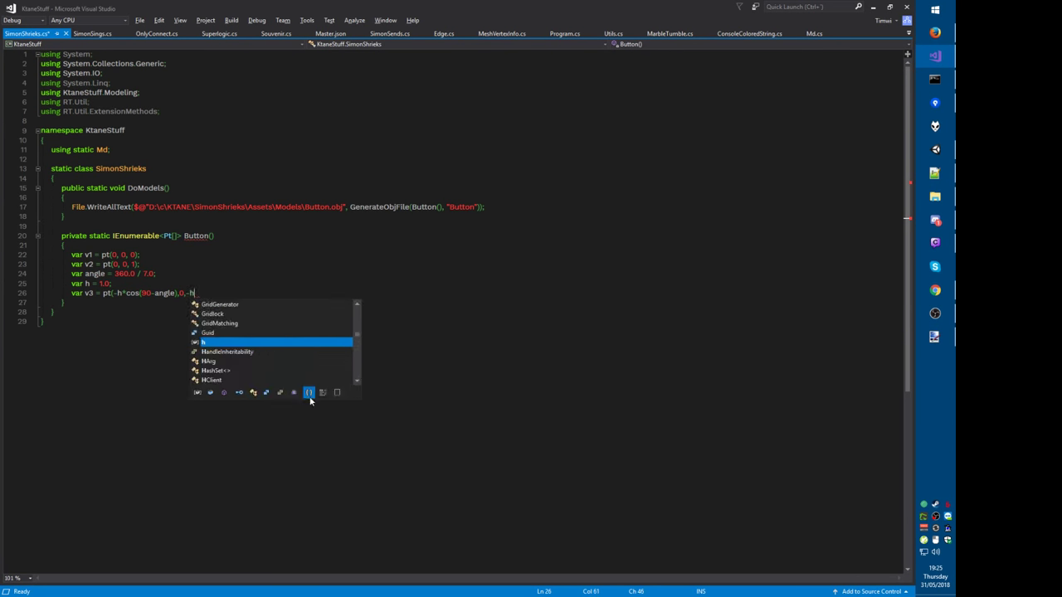
text( * sin(90 - angle)))
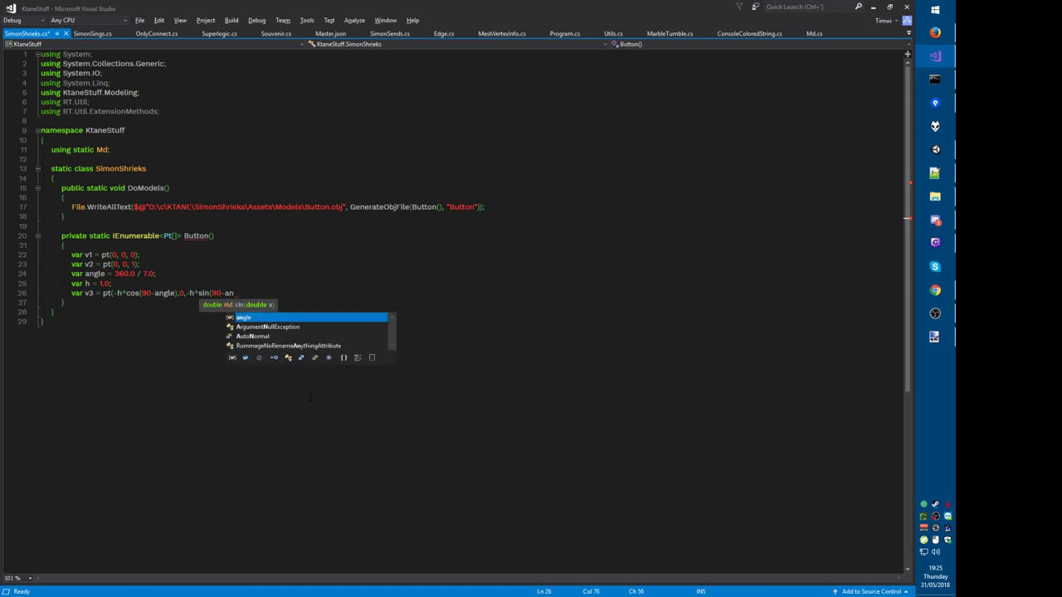
text(;)
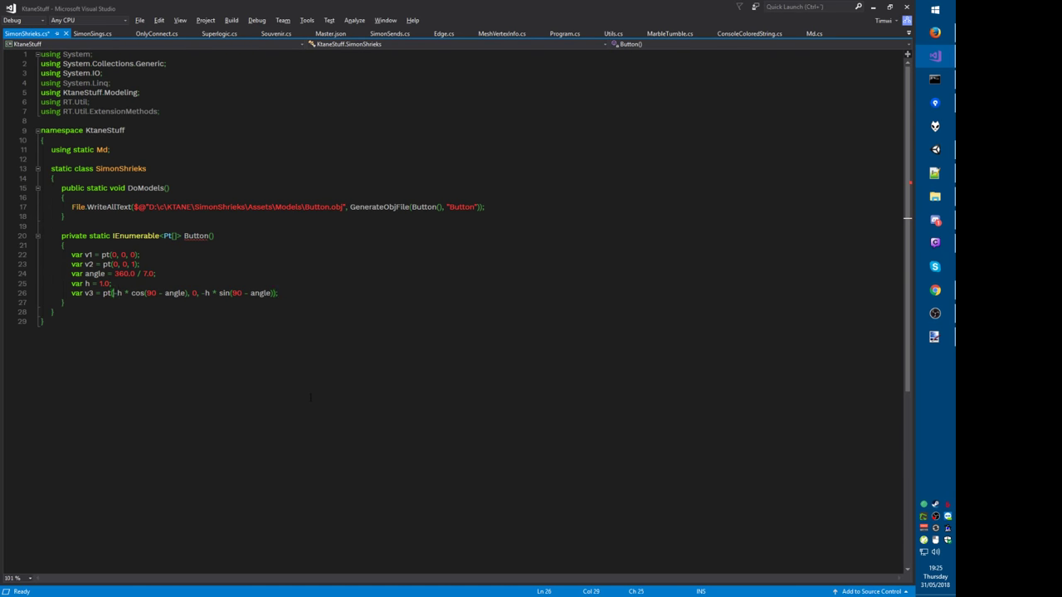
key(Delete)
key(ctrl+s)
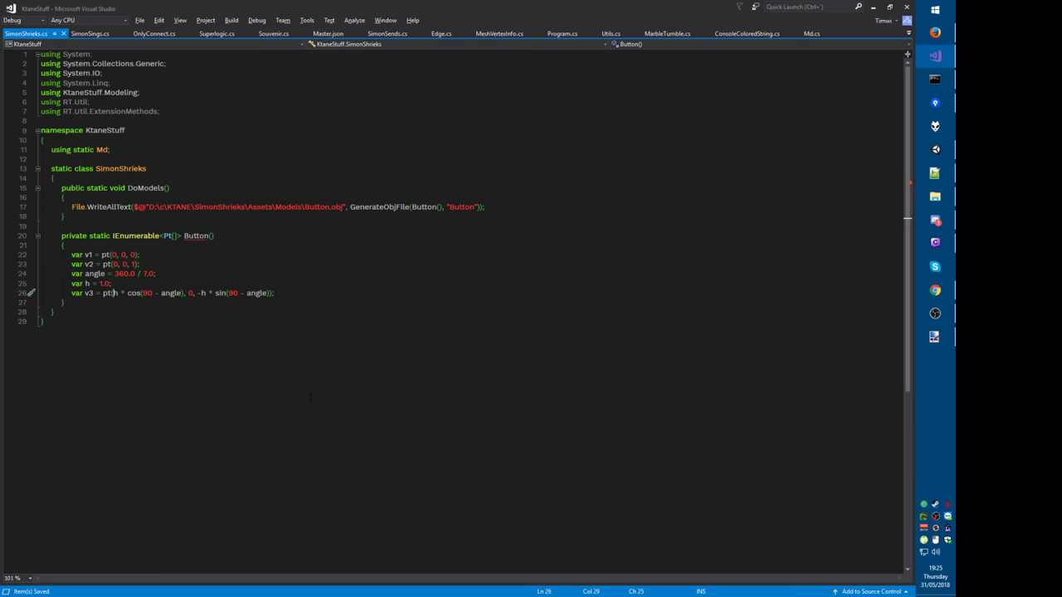
Step: Add "yield return new[] { v1, v2, v3 };" after a blank line below v3 and save the file
key(Return)
key(Return)
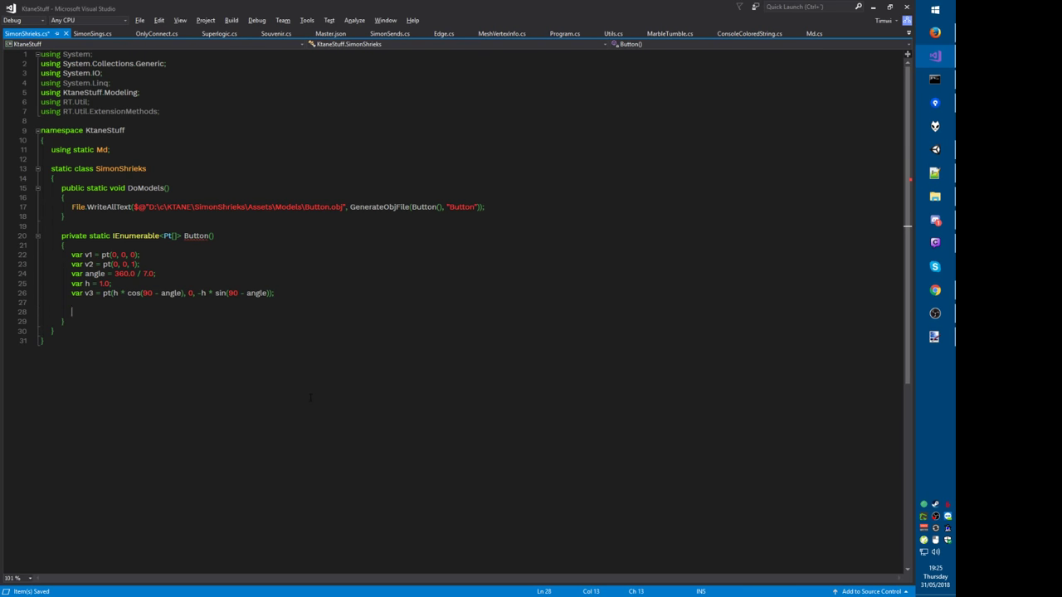
text(return new[] { }; v1, v2, v3 };)
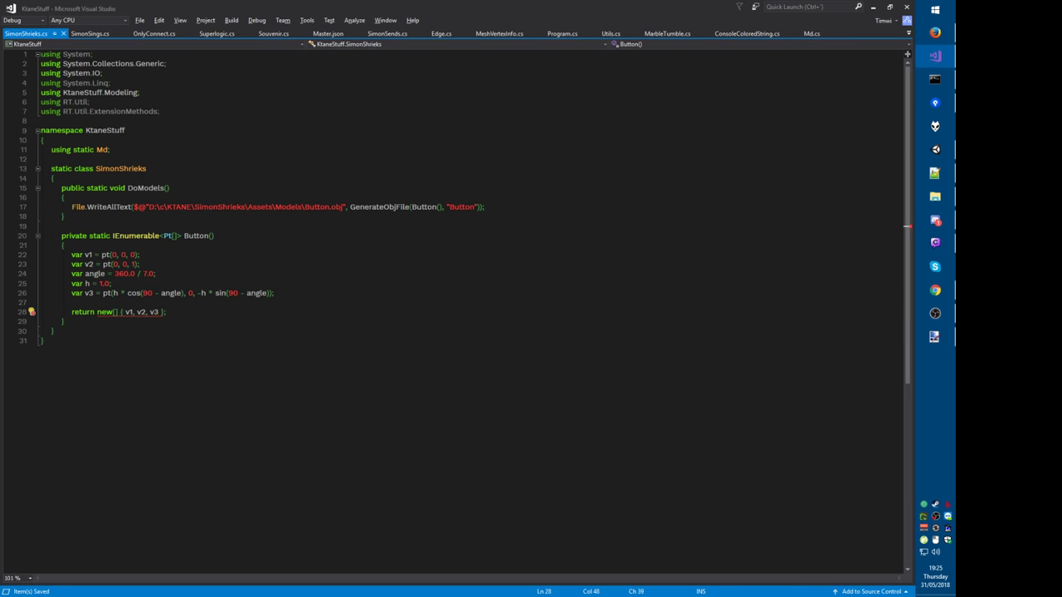
key(Home)
text(yield)
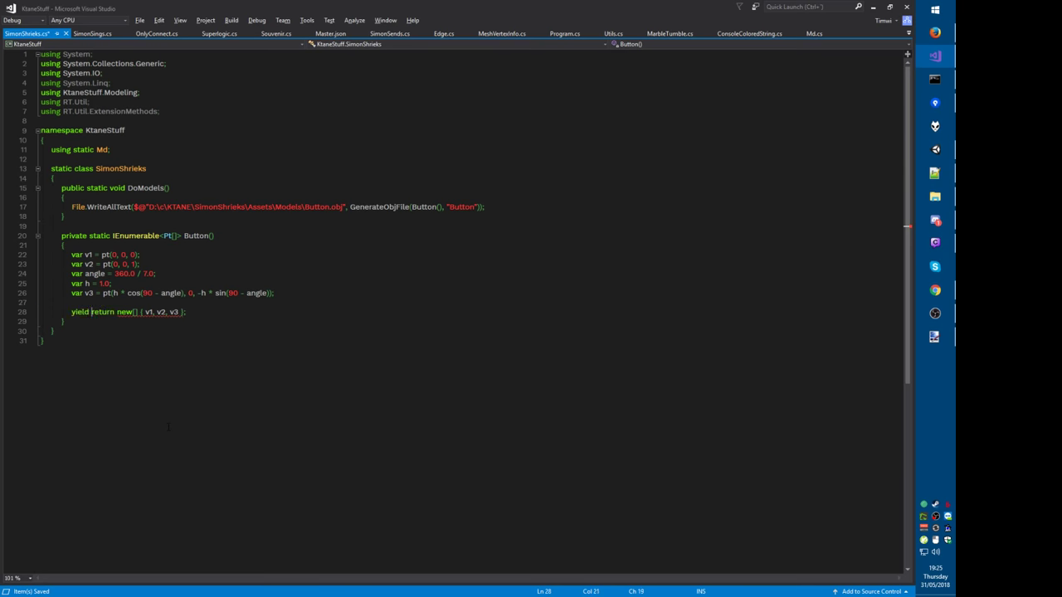
key(ctrl+s)
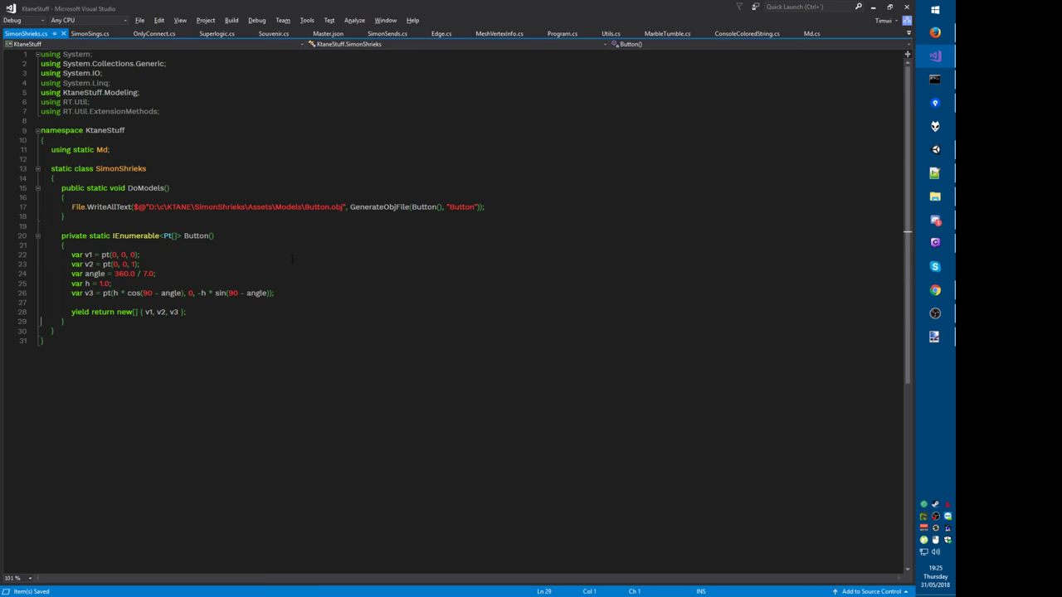
Step: Run the program to generate the model, switch to Unity, and open Button from the Models folder
key(F5)
click(935, 150)
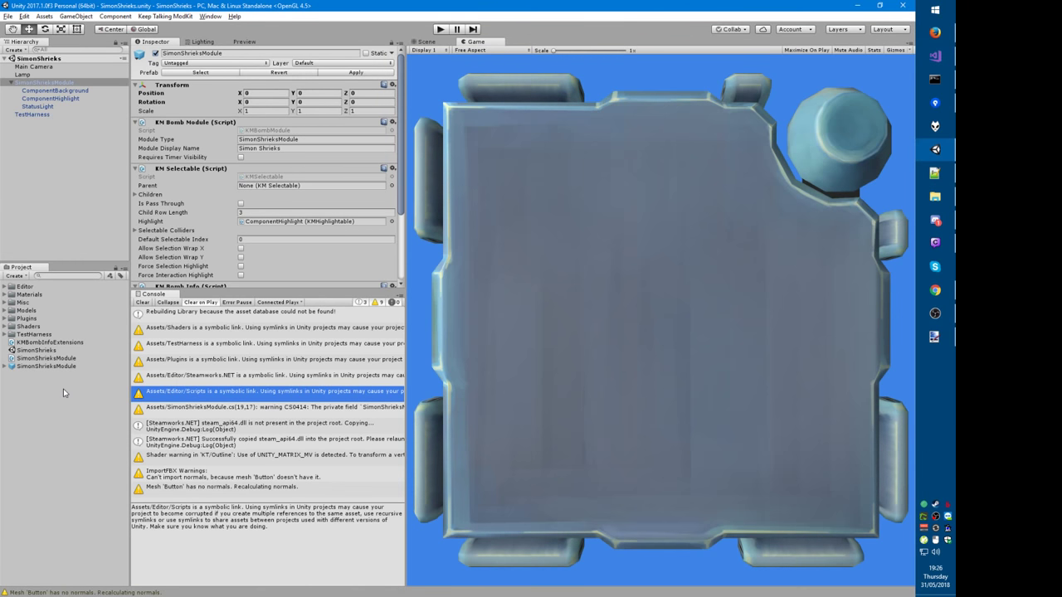
double_click(30, 310)
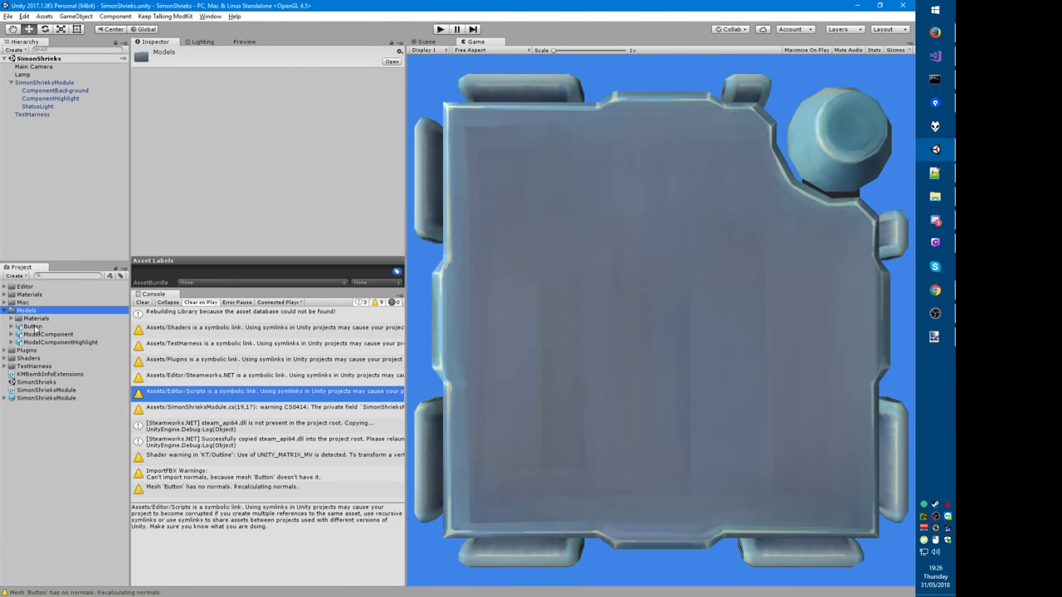
click(30, 327)
double_click(27, 327)
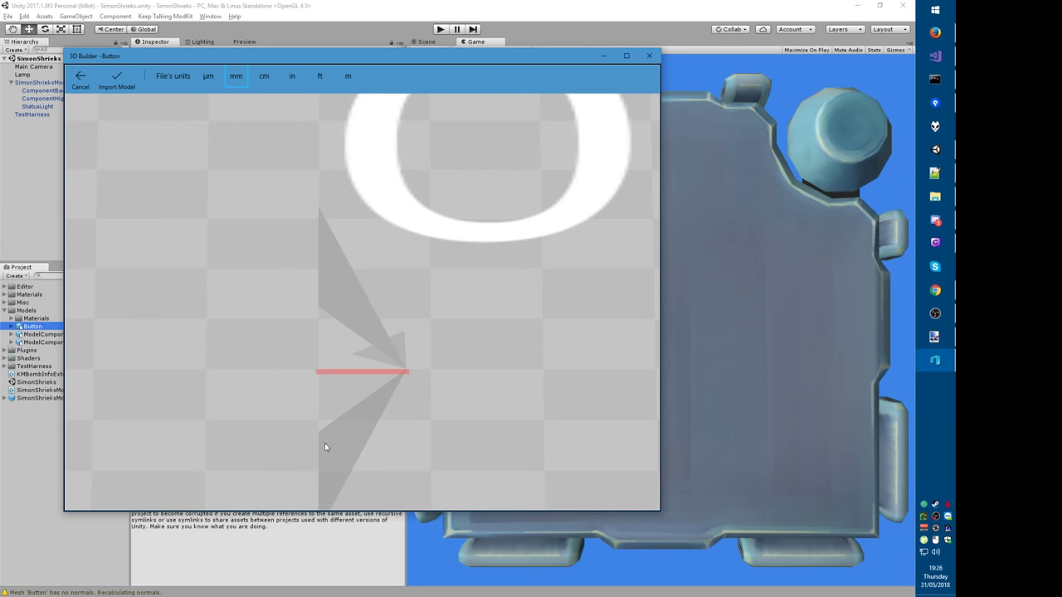
Step: Examine the generated button triangle from different angles in 3D Builder and close the viewer
drag(324, 443, 388, 420)
drag(338, 371, 477, 380)
key(alt+F4)
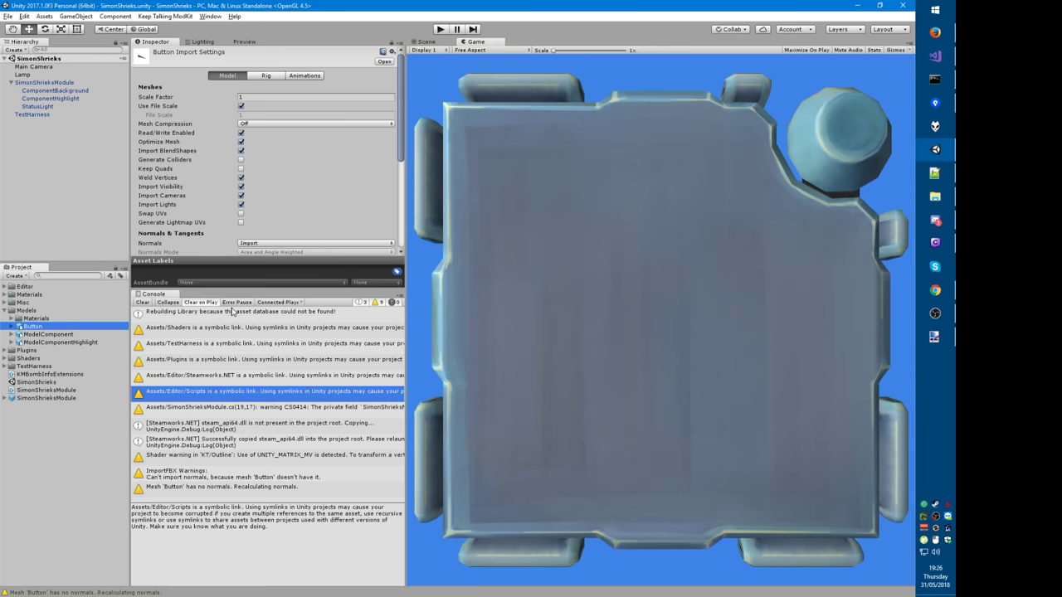
Step: Add the Button model to SimonShrieksModule, keep only its inner mesh object as a direct child, and apply the prefab changes
drag(33, 328, 36, 111)
key(Right)
click(38, 121)
key(Return)
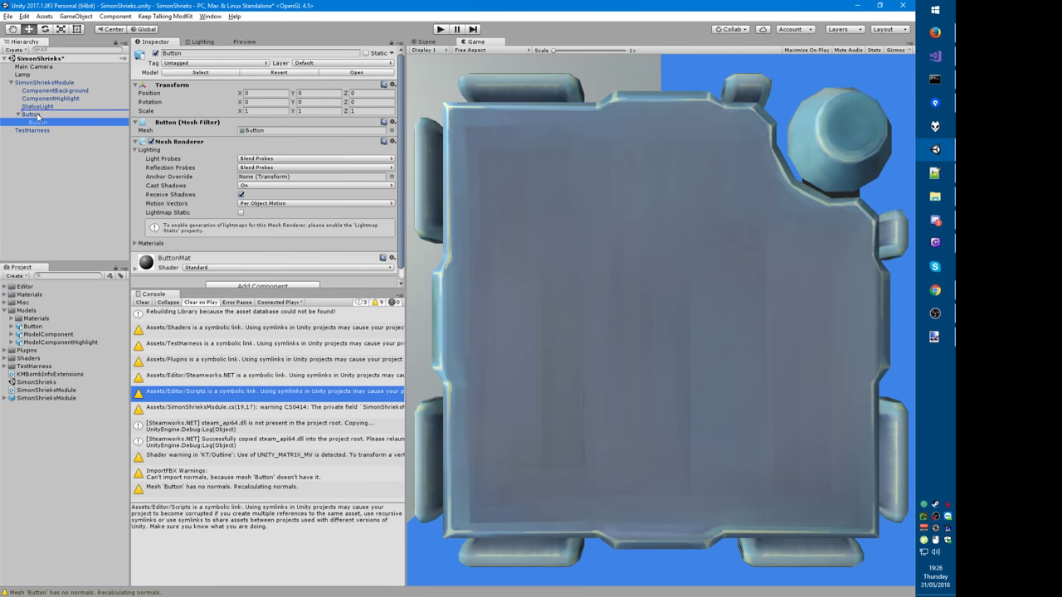
click(38, 122)
key(Delete)
click(37, 107)
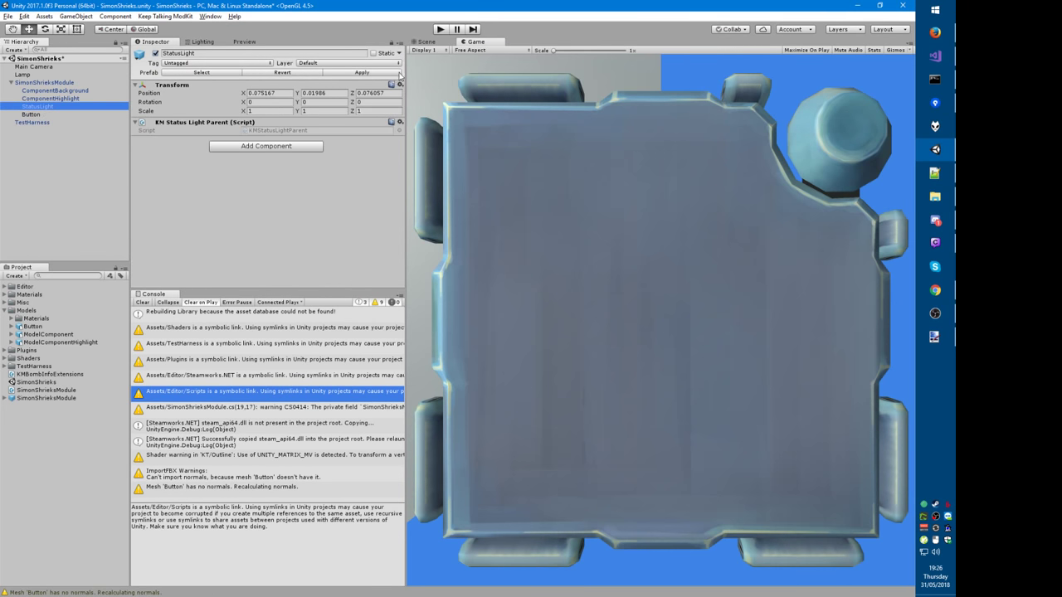
click(362, 72)
Step: Set the scale of the Button object in SimonShrieksModule to 0.1 on X, Y and Z
click(40, 114)
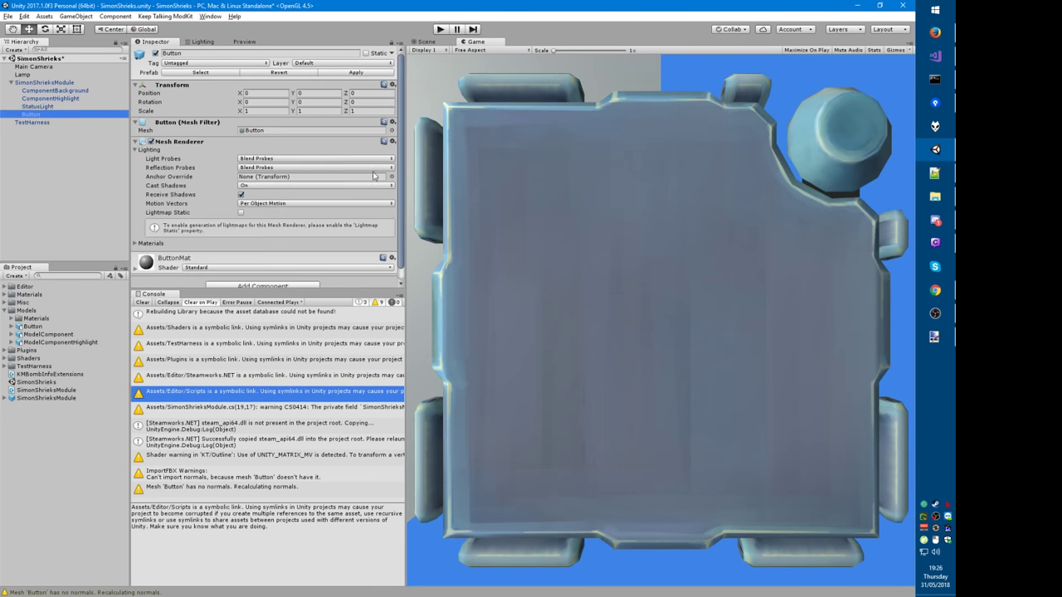
click(277, 111)
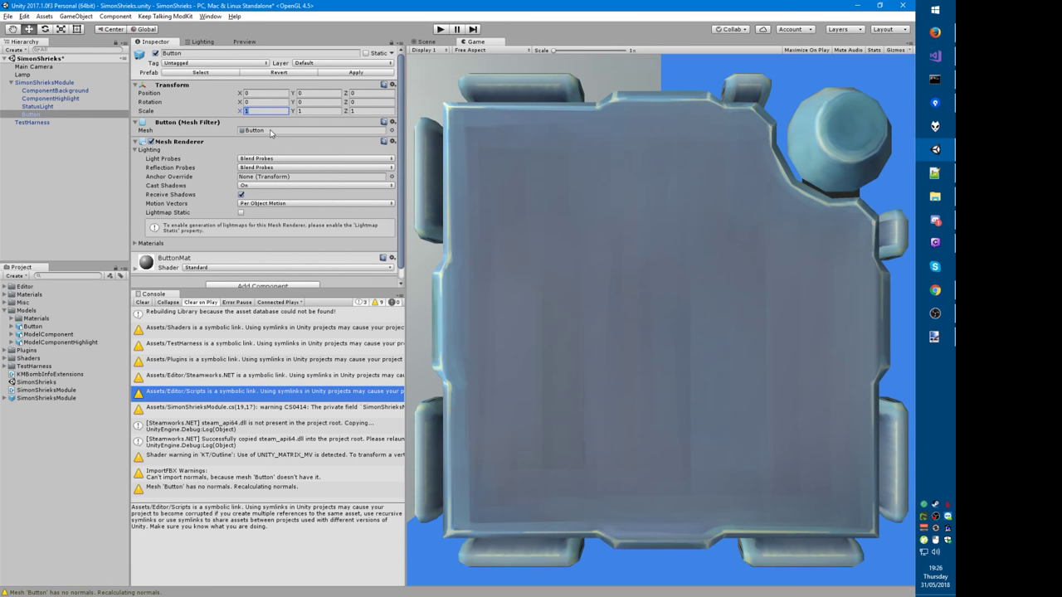
text(0.1)
key(Tab)
text(0.1)
key(Tab)
text(.1)
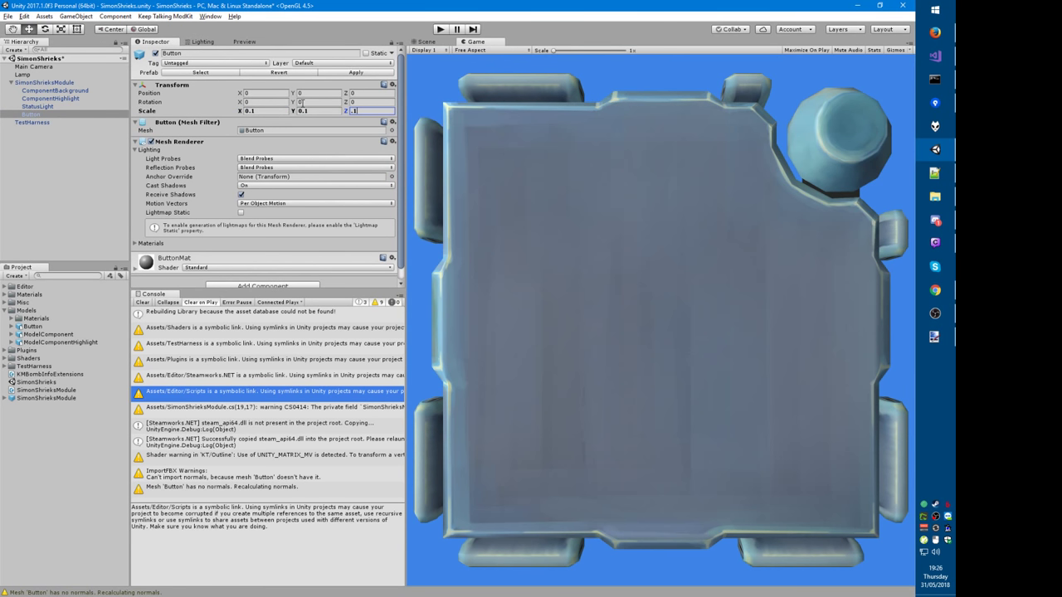
Step: Set the Button object's Y position to 0.01501 and apply the change to the prefab
click(305, 93)
text(.051)
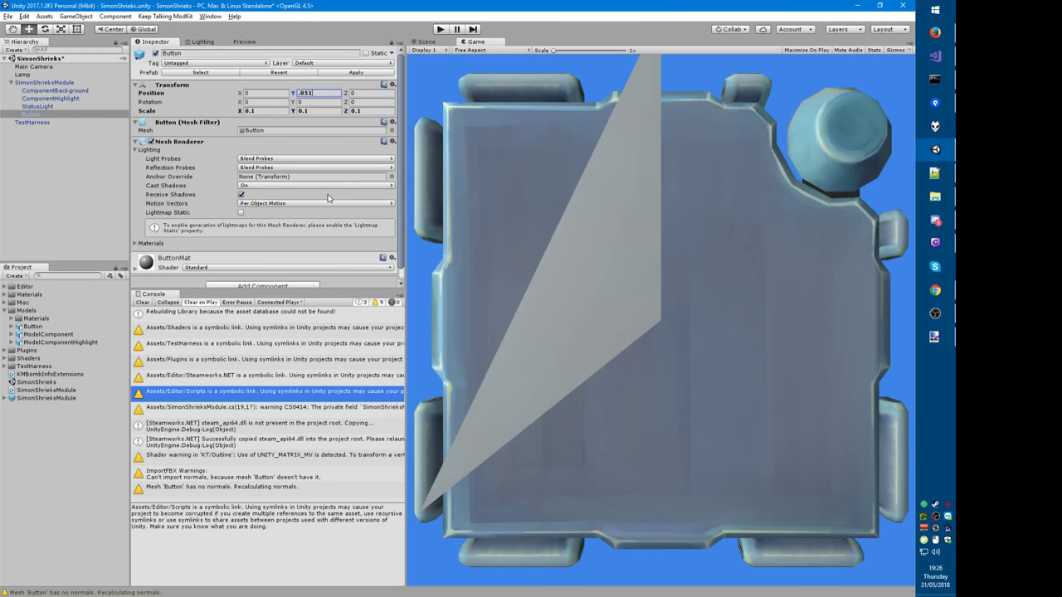
key(BackSpace)
key(BackSpace)
text(15)
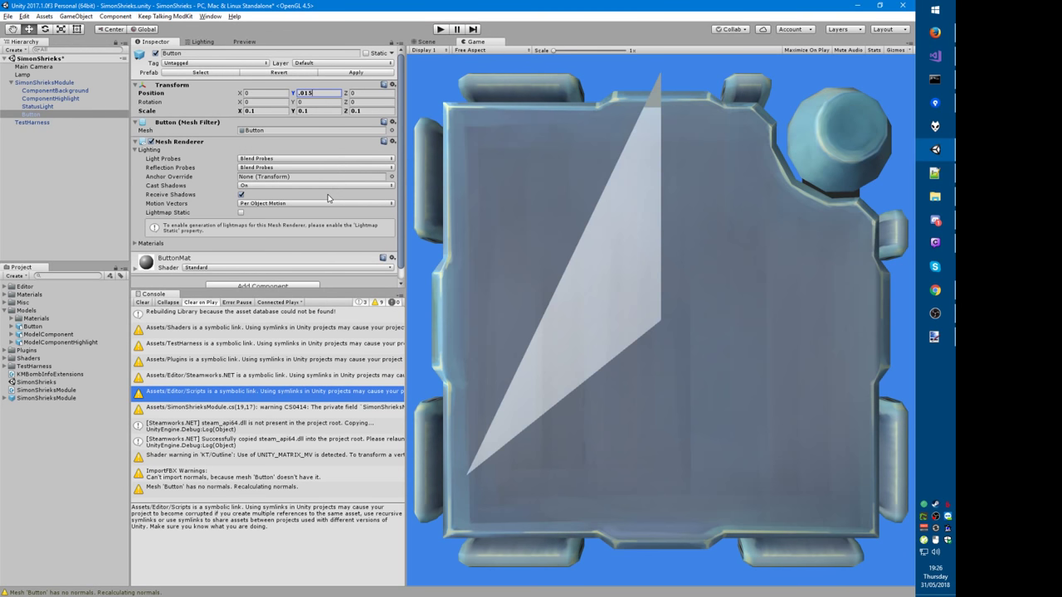
text(01)
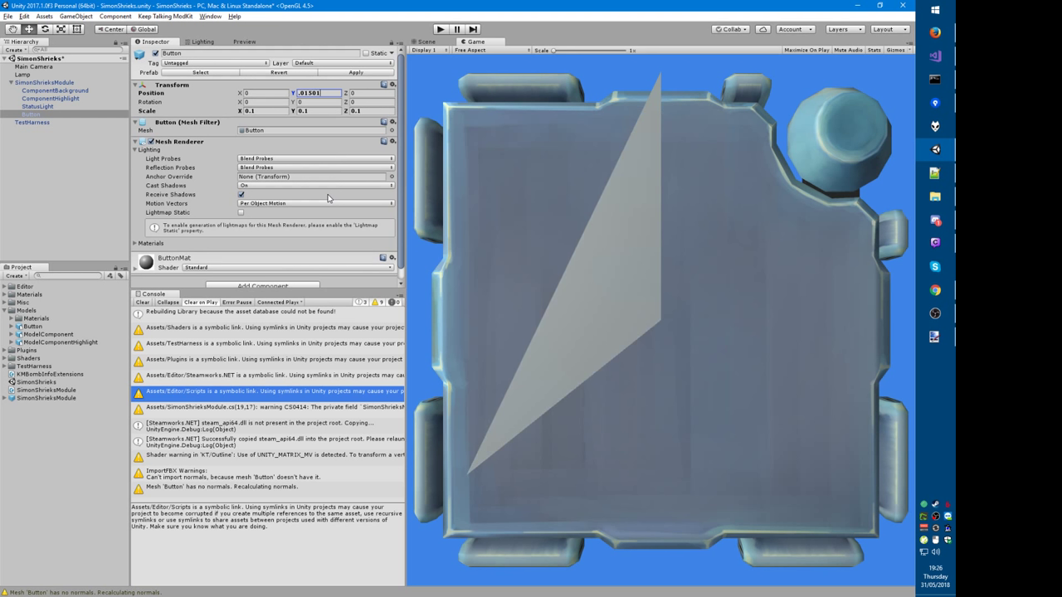
click(340, 73)
Step: In Visual Studio, remove the minus sign before h in v3's z argument, run the program, and return to Unity
key(alt+Tab)
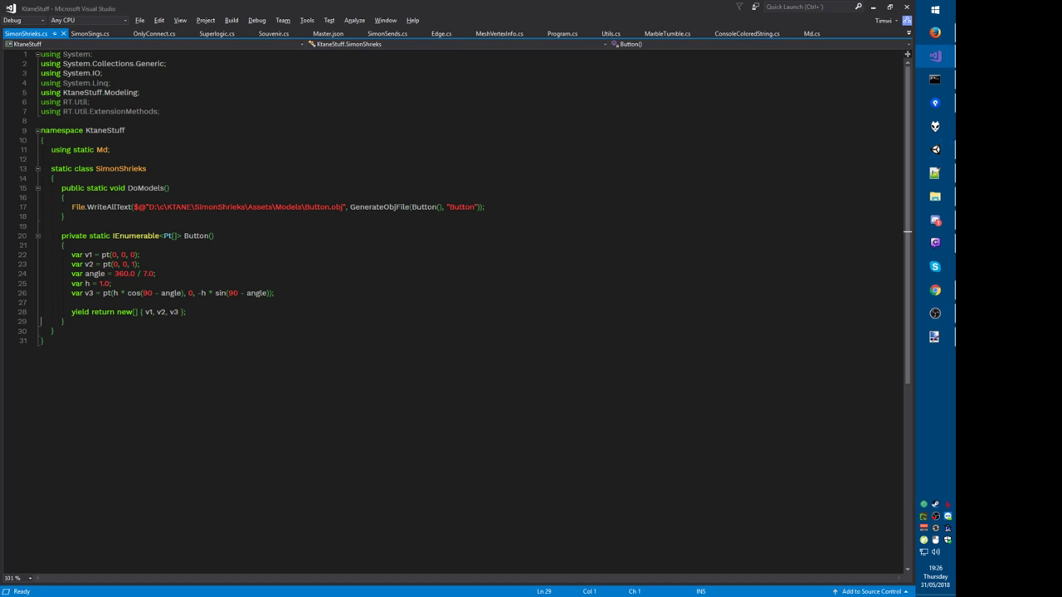
drag(206, 293, 198, 293)
double_click(114, 292)
key(alt+Tab)
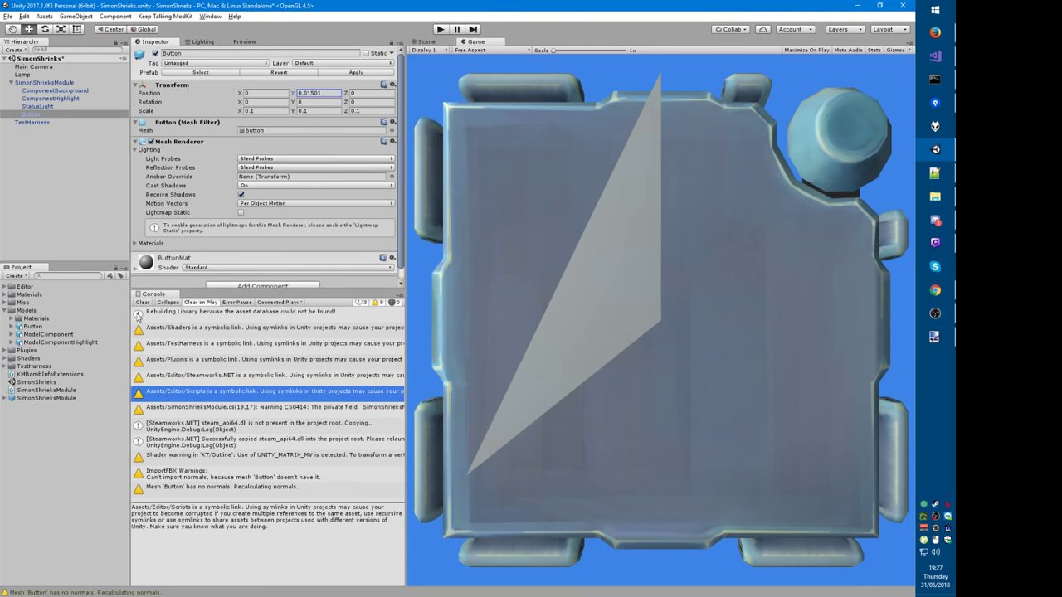
key(alt+Tab)
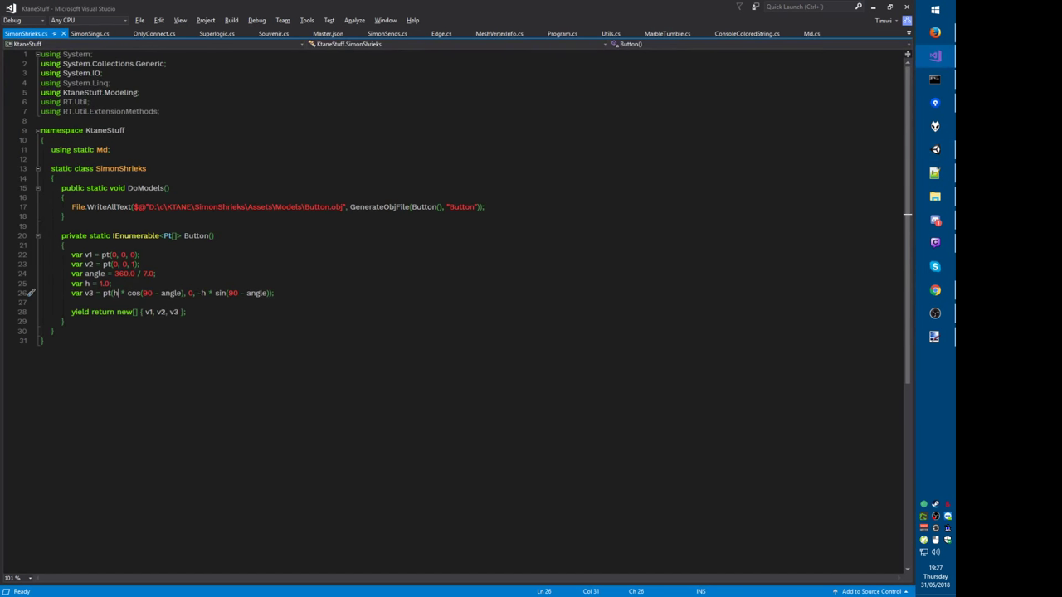
click(197, 293)
key(Delete)
key(F5)
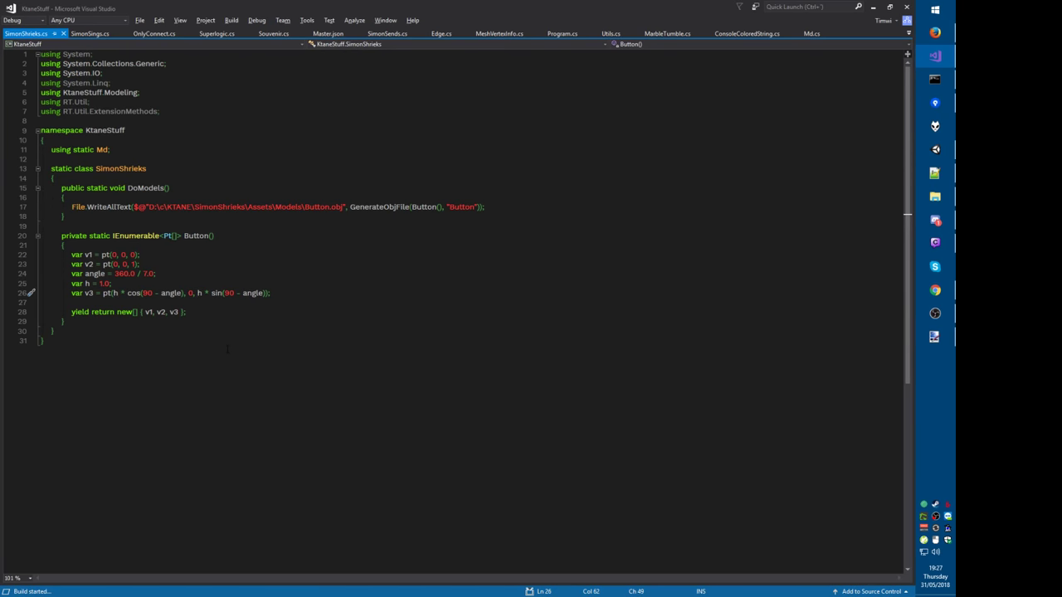
key(alt+Tab)
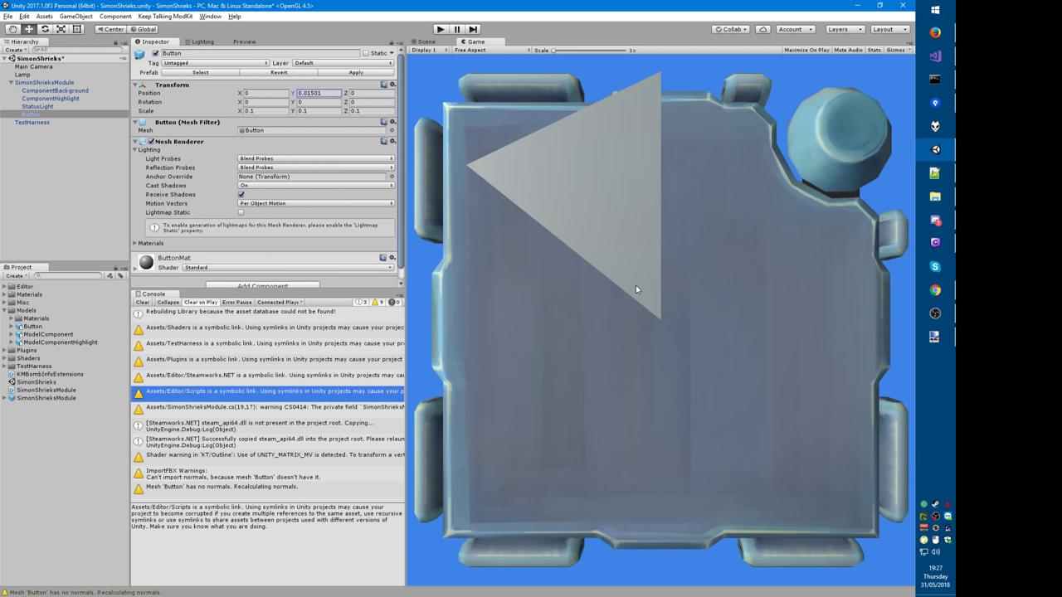
click(431, 84)
key(alt+Tab)
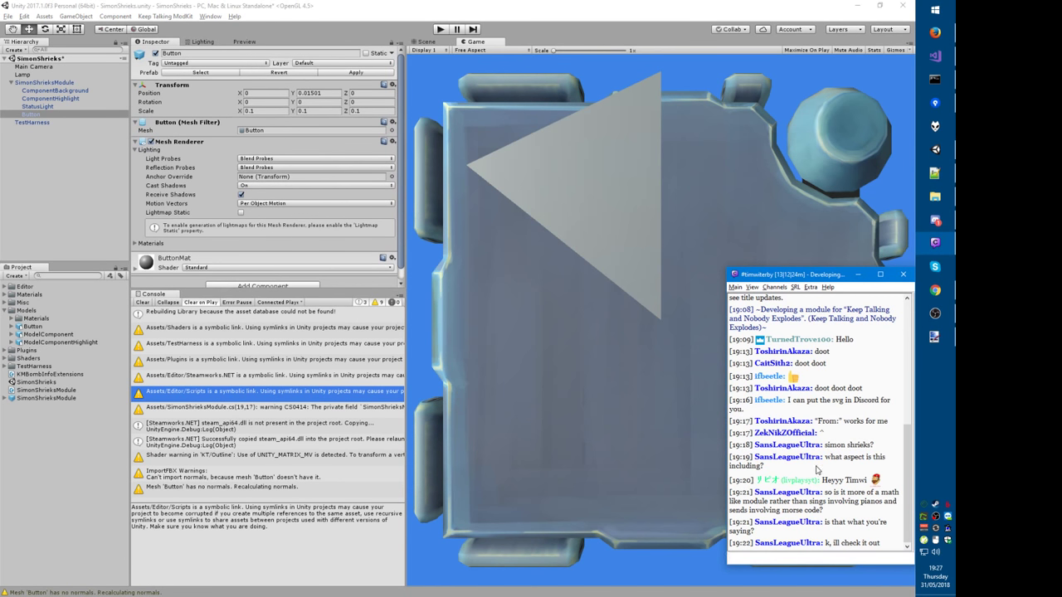
click(628, 440)
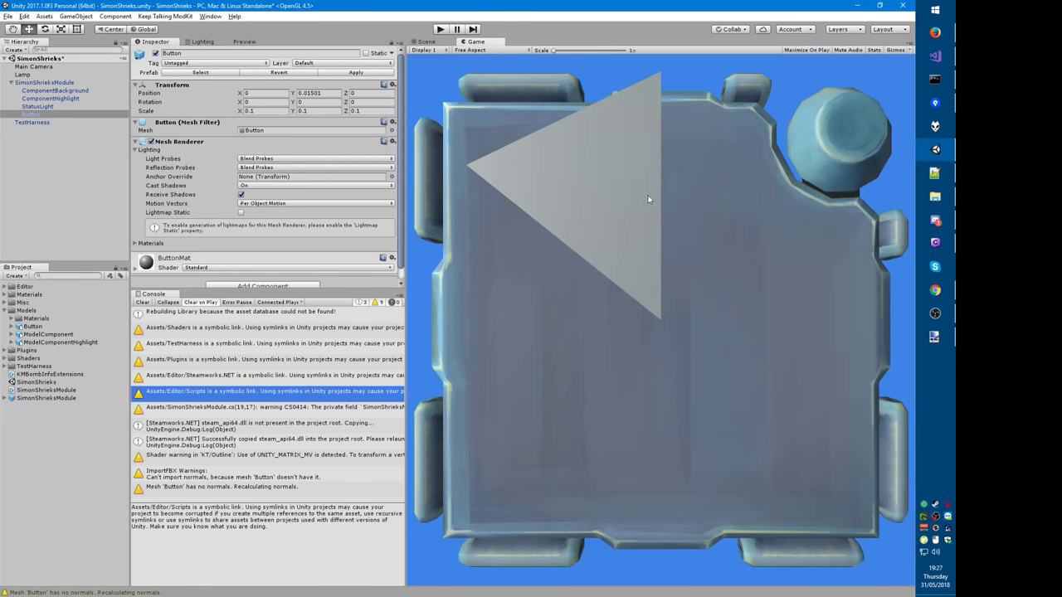
Step: Create an empty child object under SimonShrieksModule and name it Buttons
right_click(25, 82)
click(55, 165)
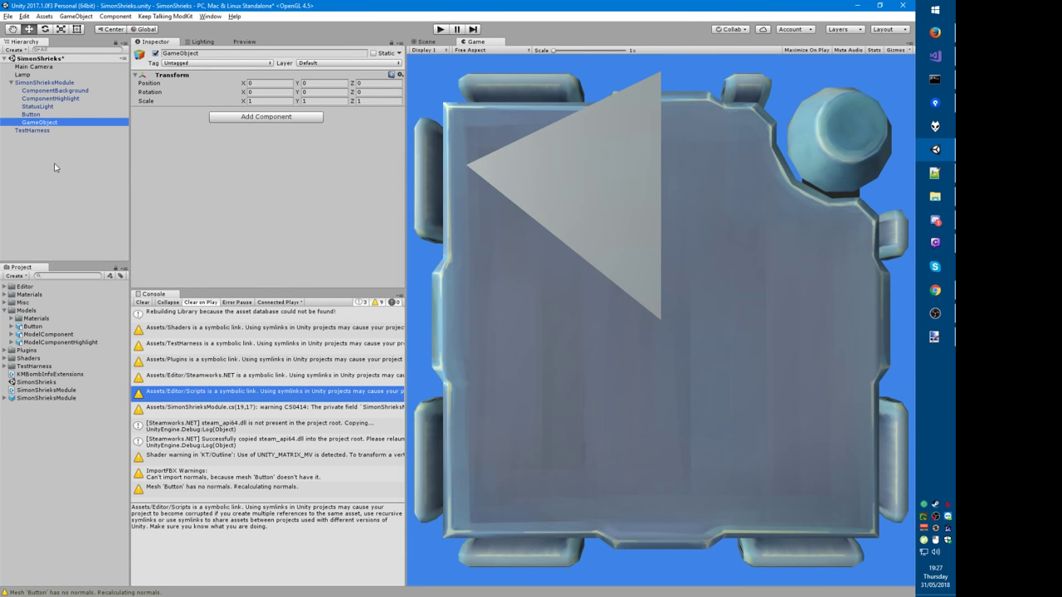
key(F2)
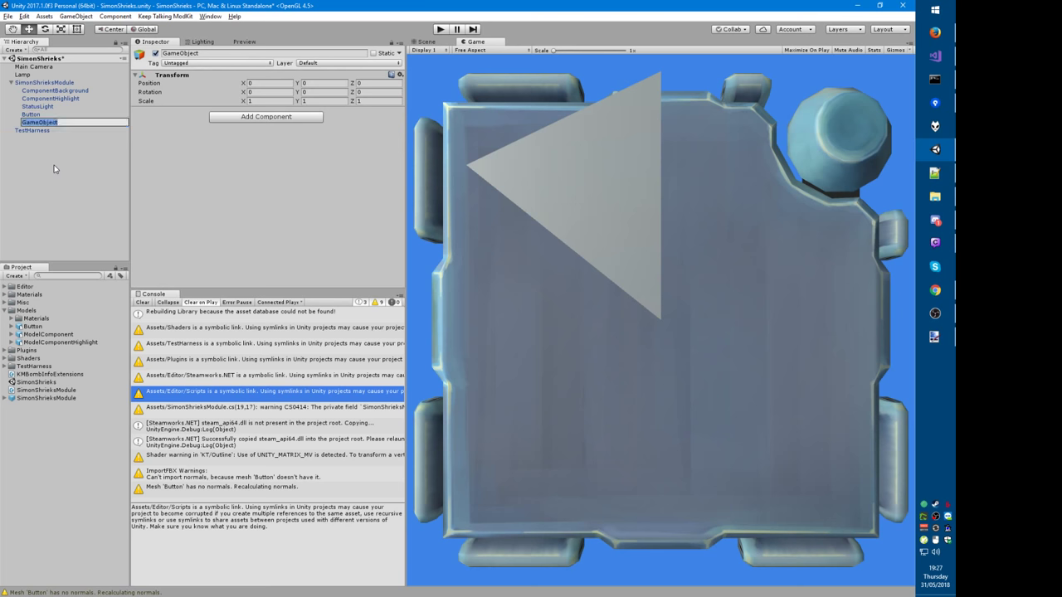
text(Buttons)
key(Return)
Step: Make the Button object a child of Buttons and apply the module's prefab changes
drag(24, 114, 40, 122)
key(Return)
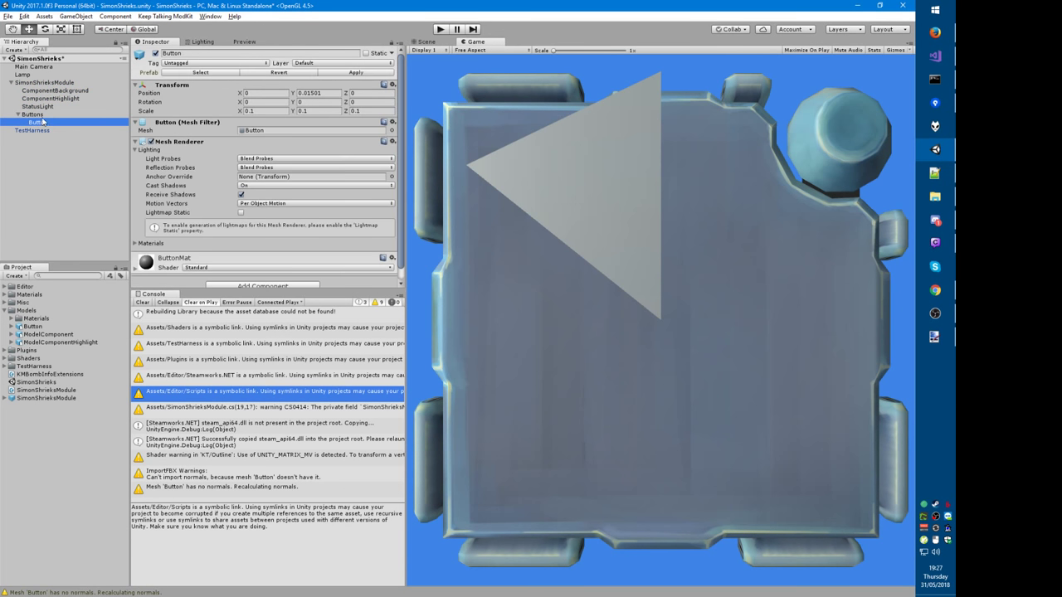
key(Up)
key(Up)
click(363, 73)
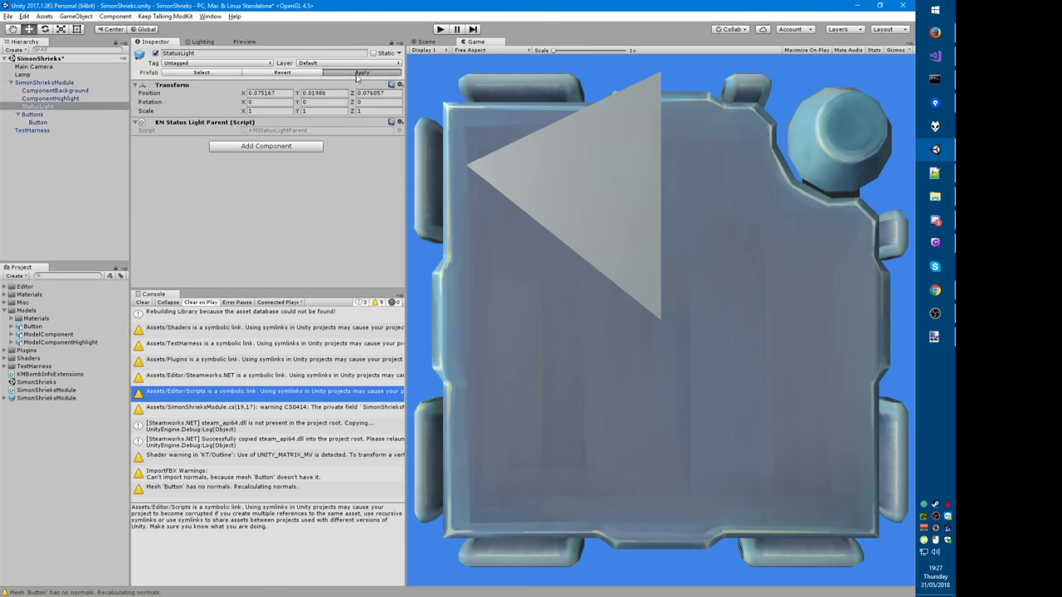
Step: Transfer the Y position 0.01501 from Button to its parent Buttons, clearing Button's own Y position to 0
click(37, 122)
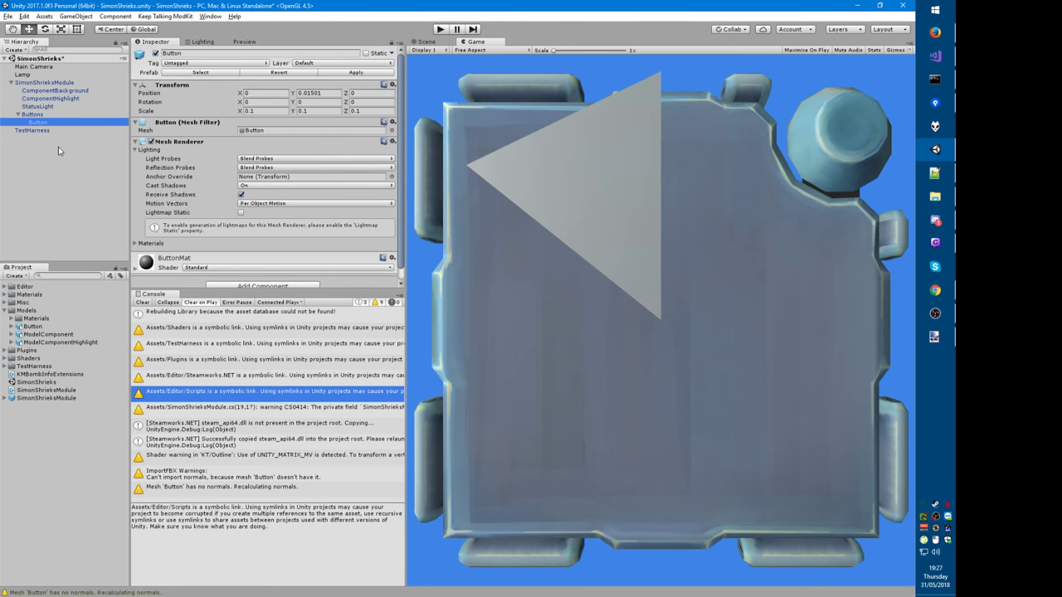
click(322, 93)
key(ctrl+c)
key(BackSpace)
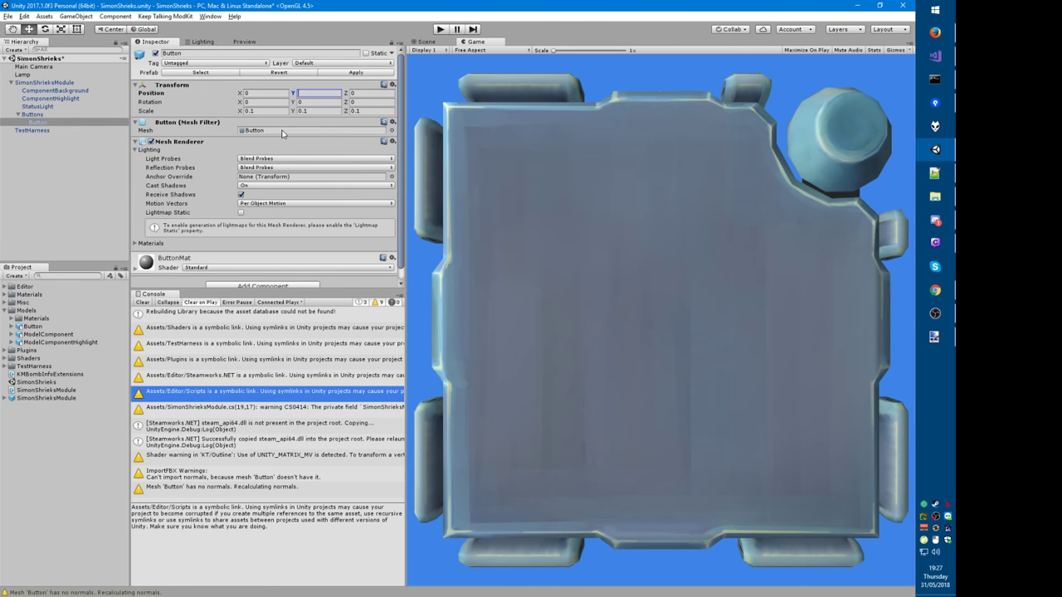
click(36, 115)
click(316, 97)
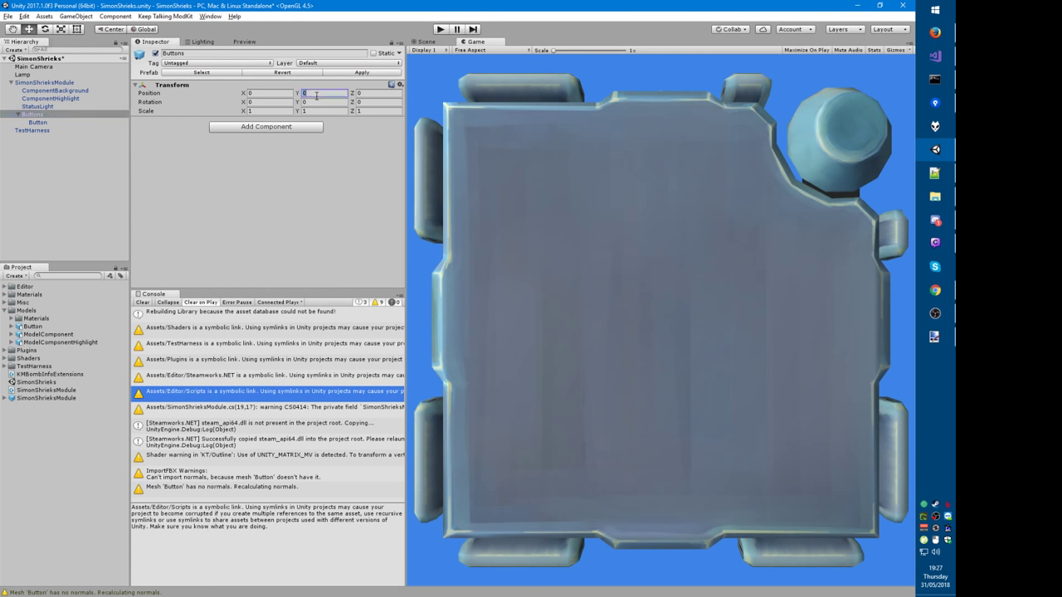
key(ctrl+v)
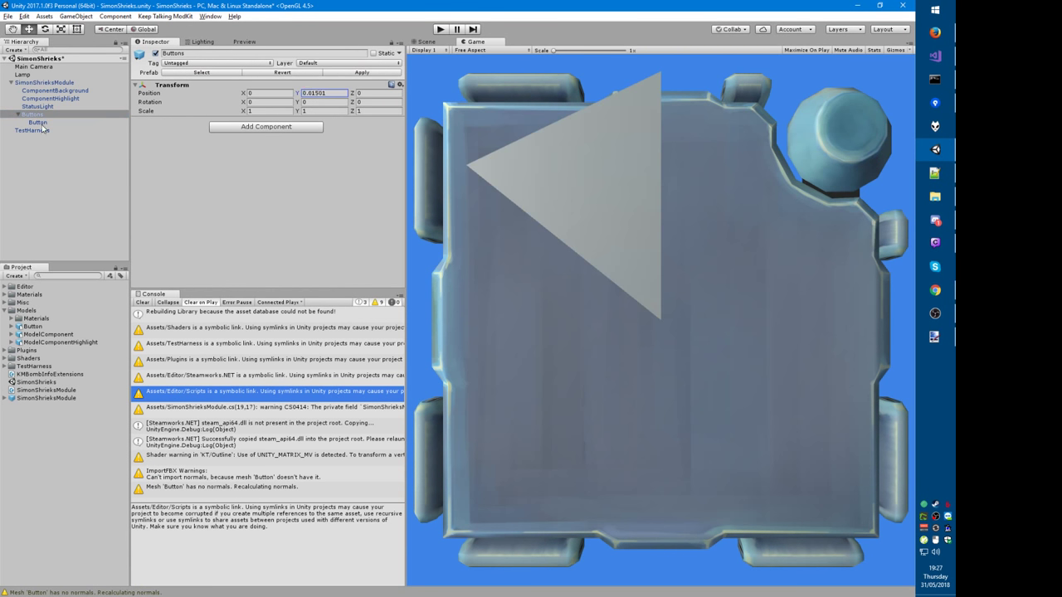
Step: Duplicate the Button object six times under Buttons
click(39, 123)
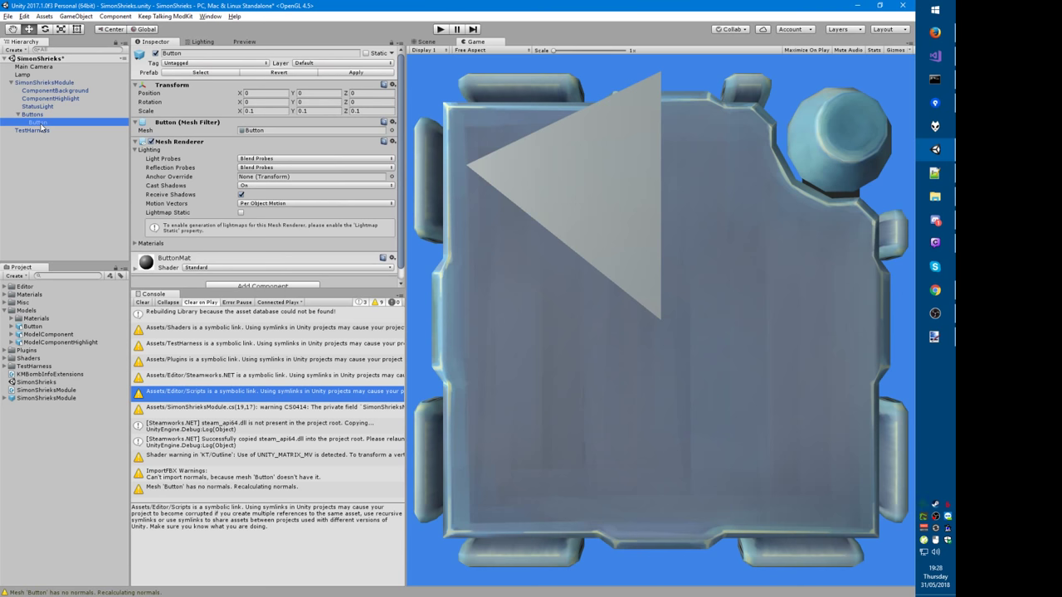
key(ctrl+d)
key(ctrl+d)
key(ctrl+d)
key(ctrl+d)
key(ctrl+d)
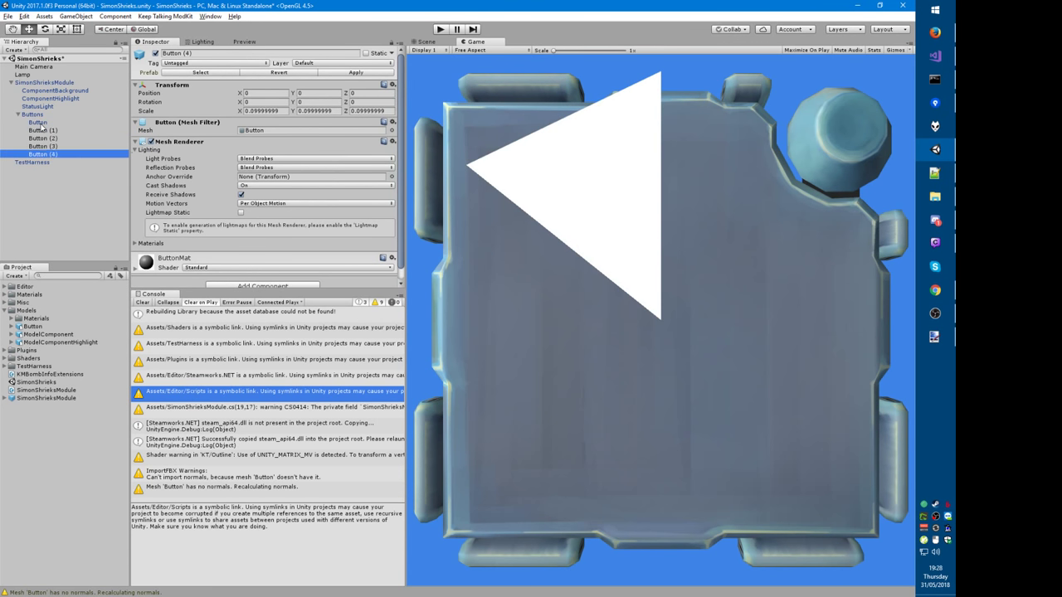
key(ctrl+d)
click(38, 122)
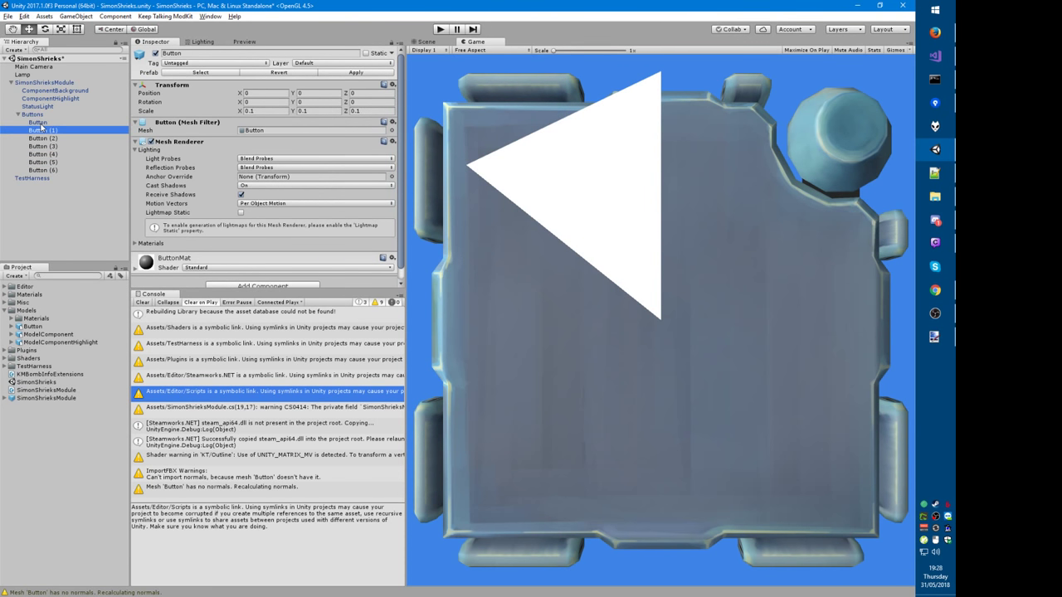
key(End)
key(Up)
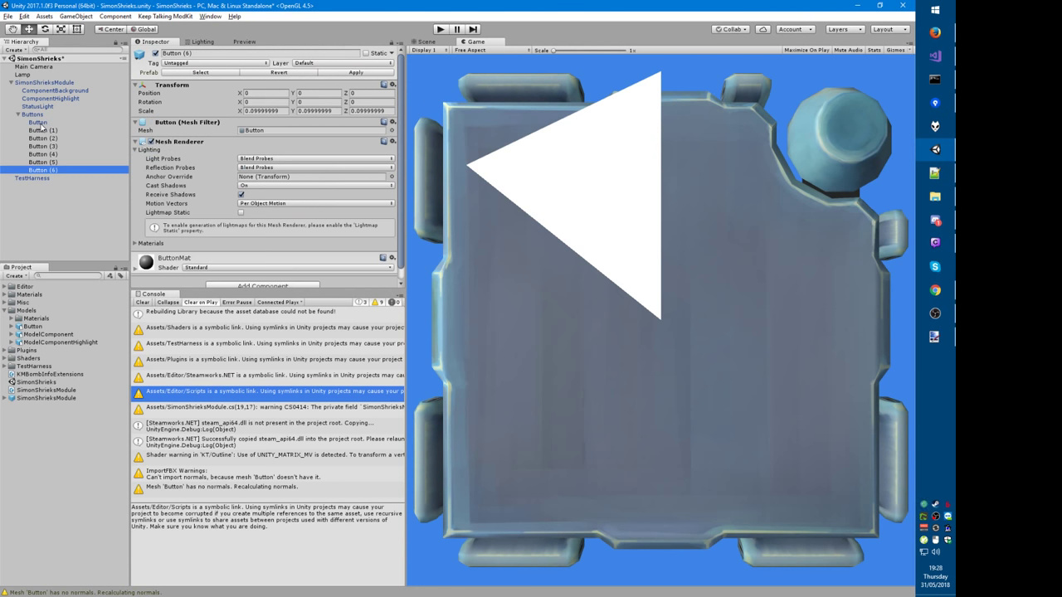
Step: Rename the original Button as Button1 and Button (1) as Button2
click(41, 126)
key(F2)
key(End)
text(1)
key(Return)
key(Down)
key(F2)
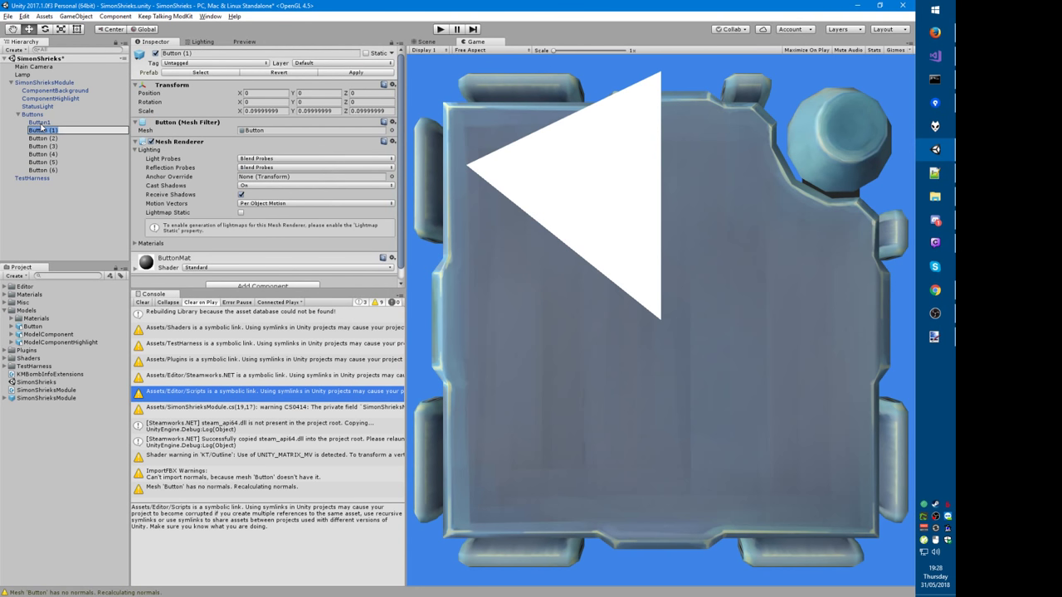
text(Button2)
key(Return)
Step: Rename Button (2) as Button3 and Button (3) as Button4
key(Down)
key(F2)
text(Button3)
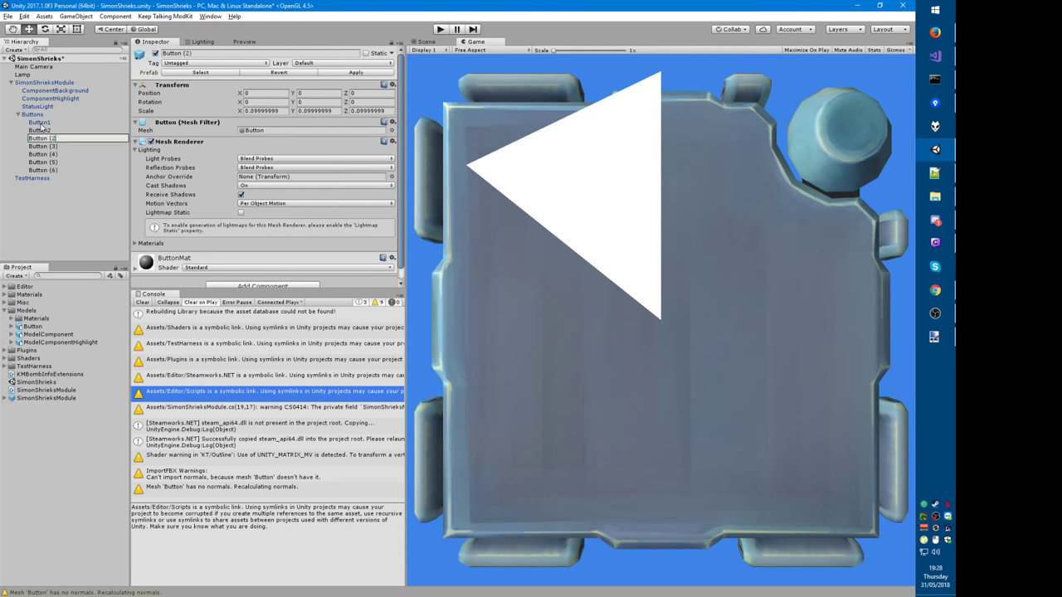
key(Return)
key(Down)
key(F2)
text(Button)
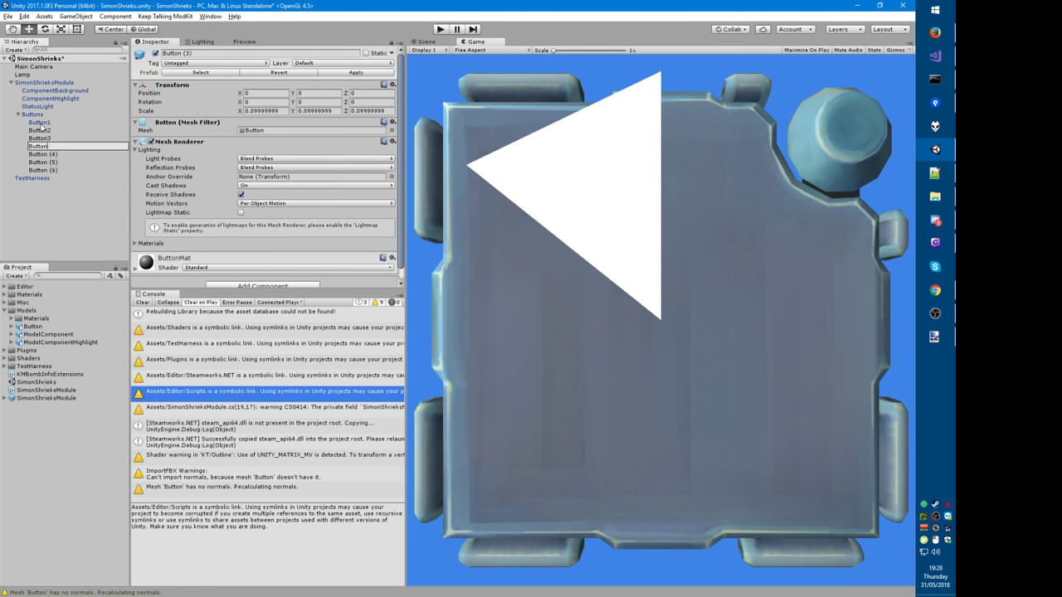
text(4)
key(Return)
key(Down)
key(Down)
key(Down)
key(Down)
key(Up)
key(Up)
key(Up)
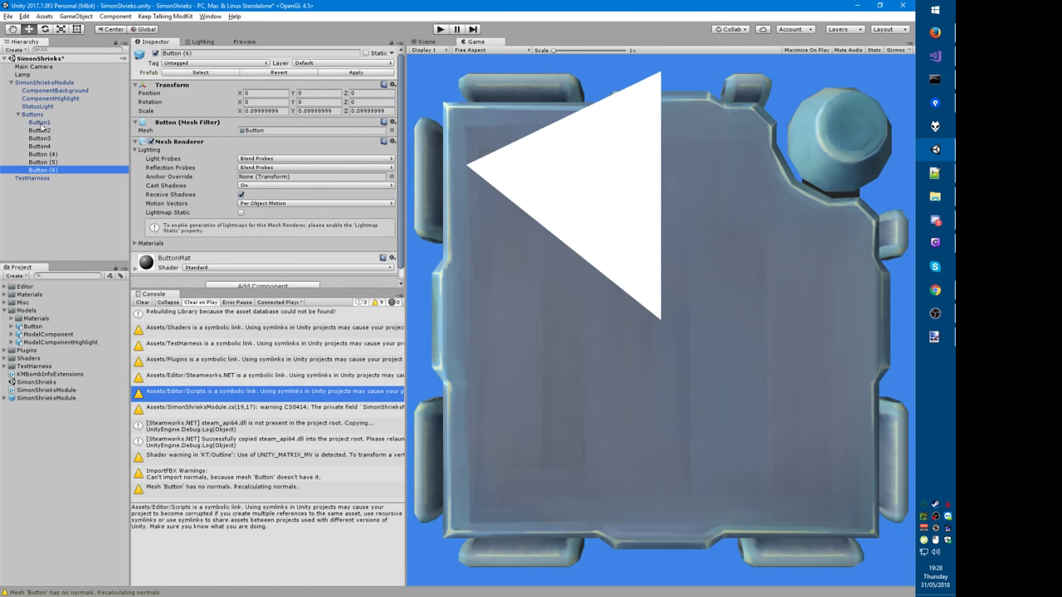
key(Down)
key(Down)
key(Down)
key(Up)
key(Up)
Step: Rename Button (4) as Button5 and Button (5) as Button6
key(Up)
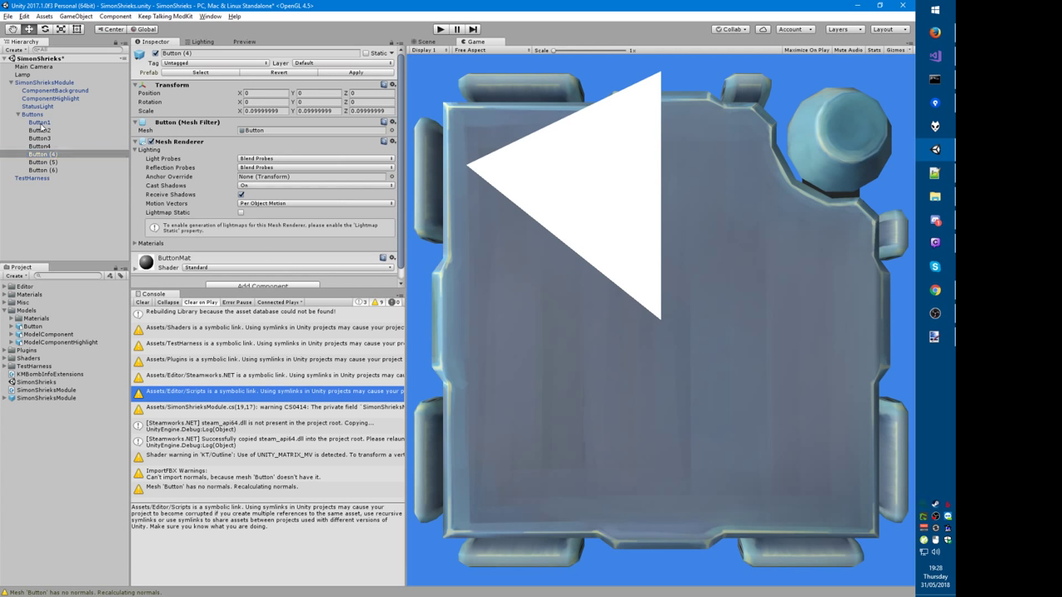
click(52, 153)
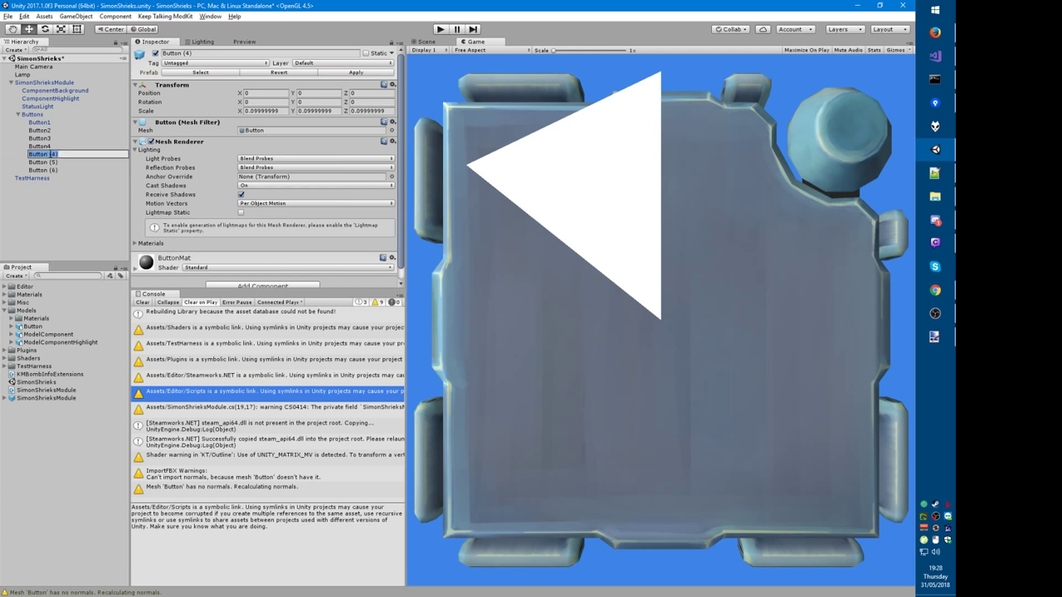
key(BackSpace)
key(BackSpace)
key(BackSpace)
text(5)
key(Return)
key(Down)
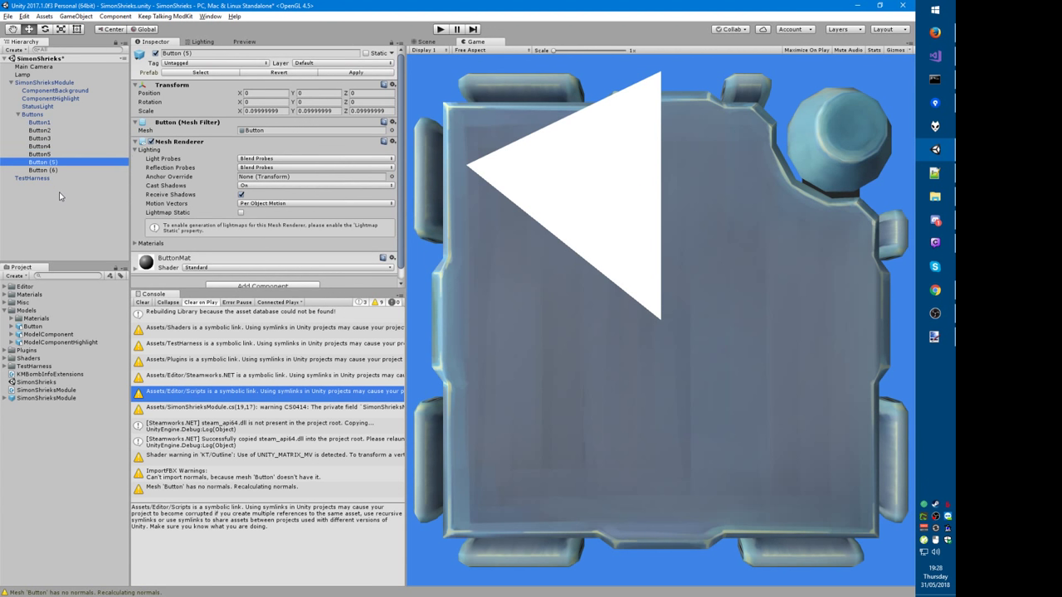
text(6)
key(Return)
key(Down)
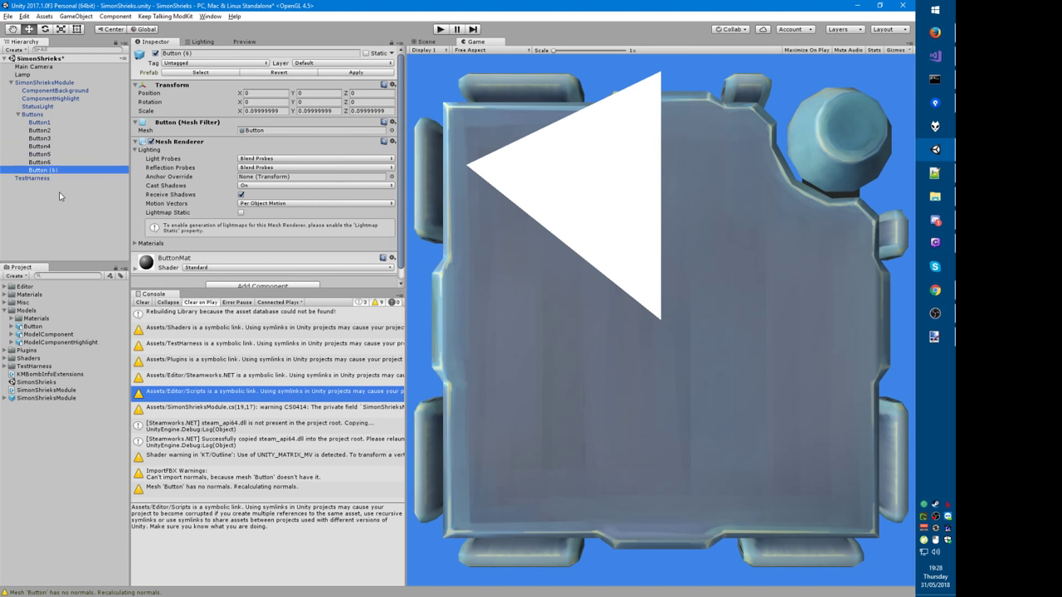
Step: Rename Button (6) as Button7
key(F2)
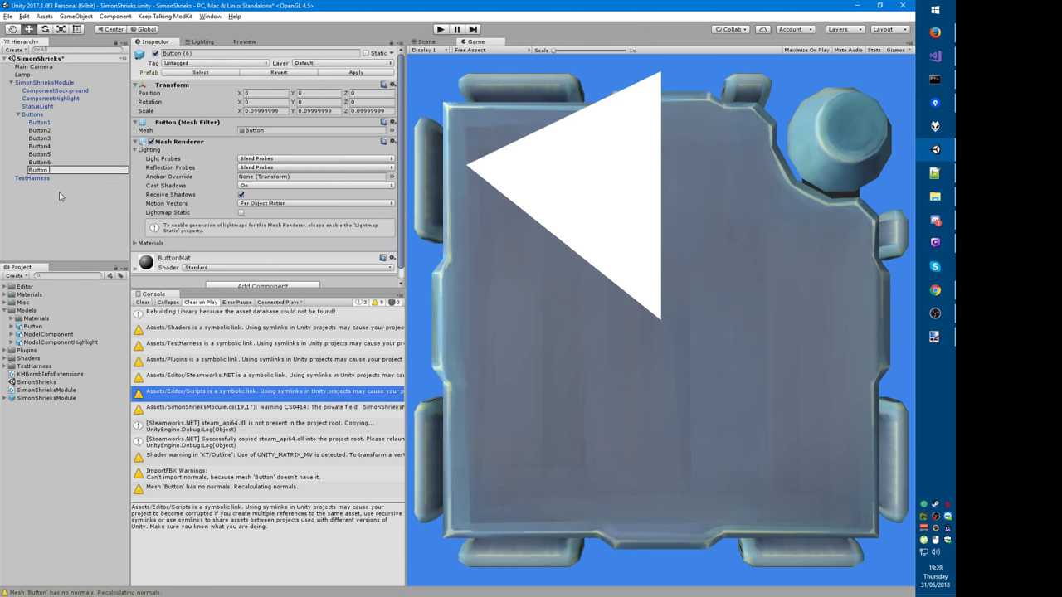
text(7)
key(Return)
key(Up)
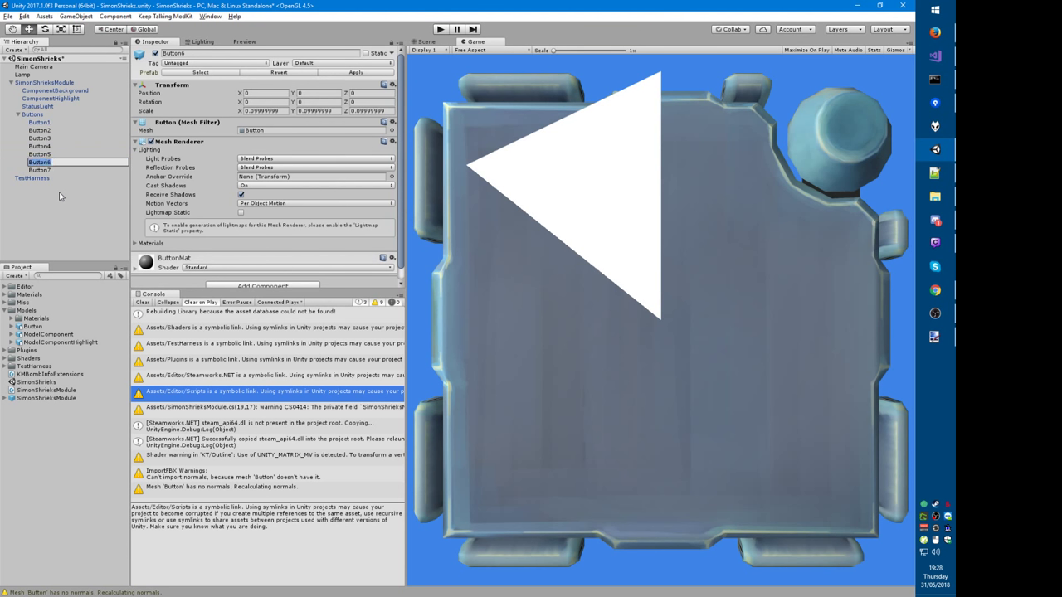
key(Return)
key(Up)
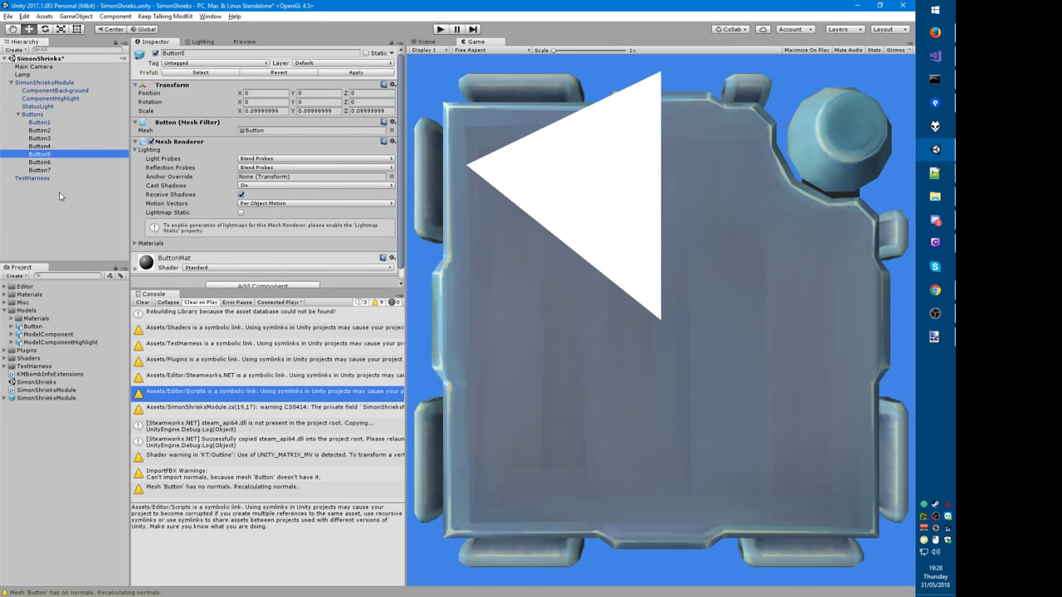
key(Up)
key(Down)
key(Down)
key(Up)
key(alt+Tab)
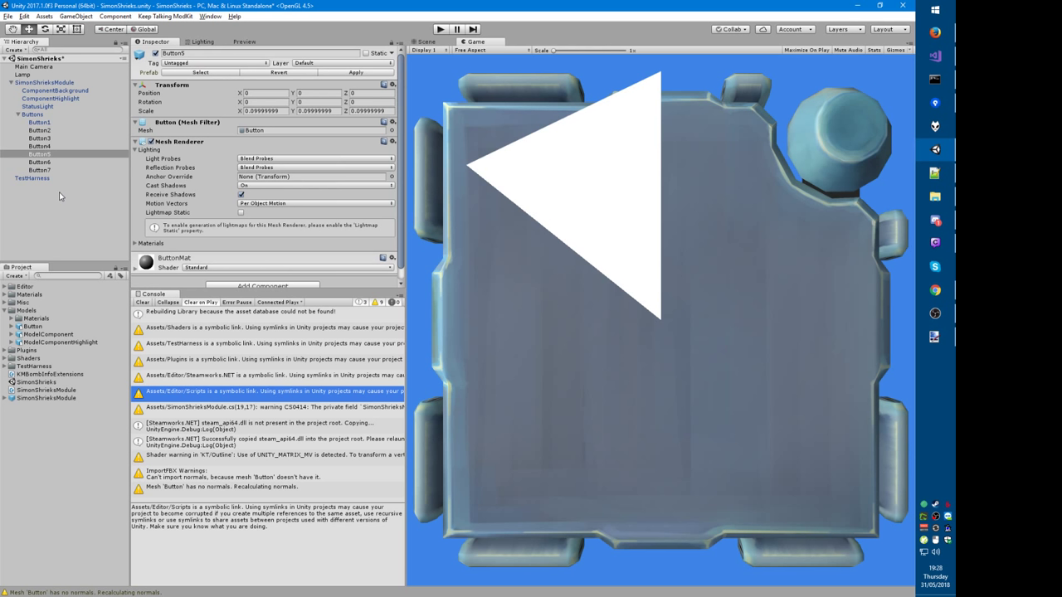
Step: Select Button1 through Button7 and set their scale to 0.1 on all three axes
click(48, 123)
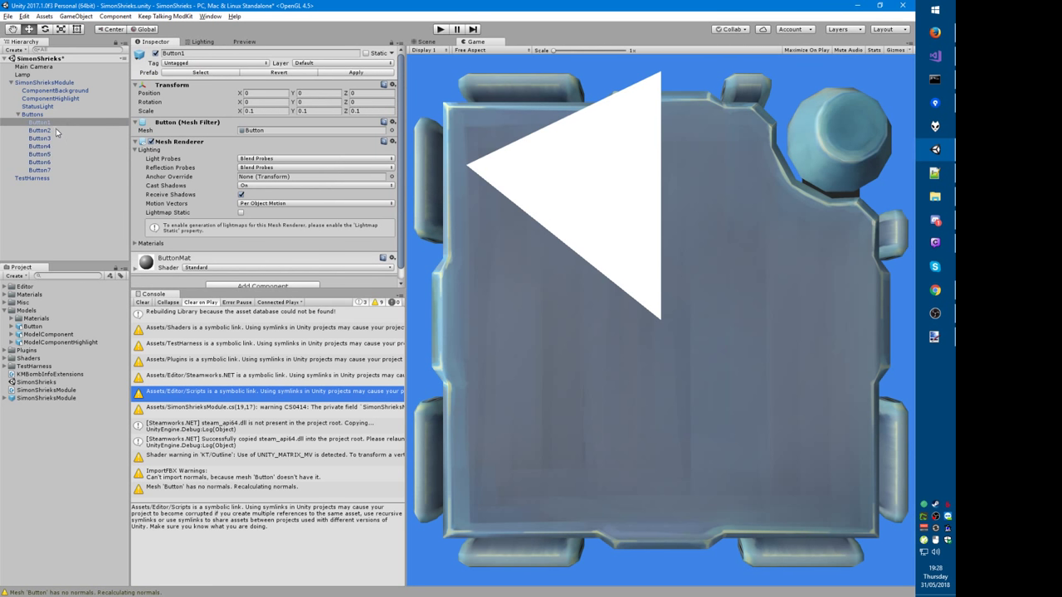
shift+click(62, 171)
click(261, 112)
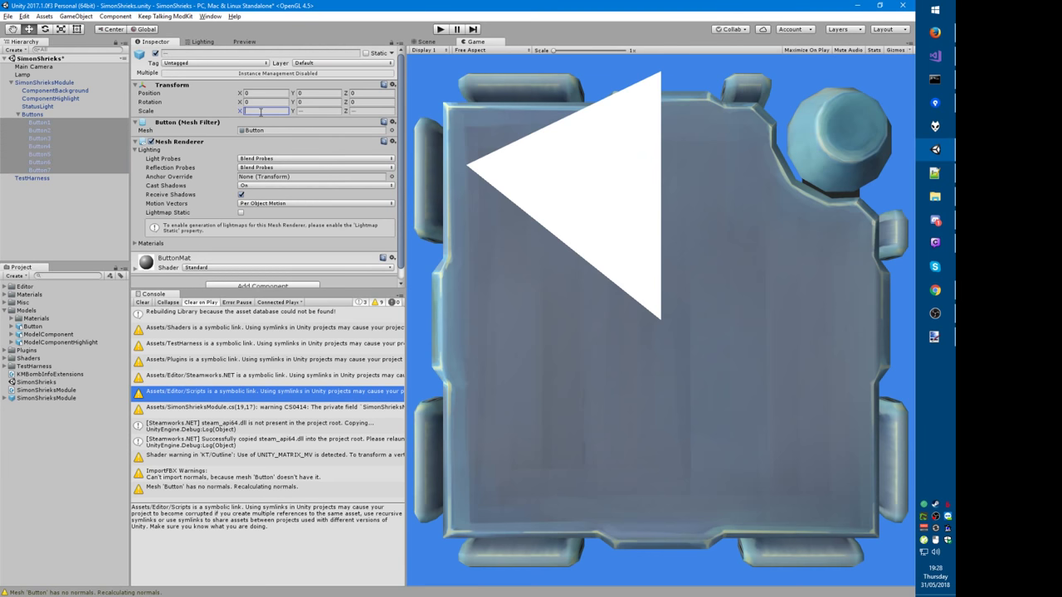
text(.1)
key(Tab)
text(.1)
key(Tab)
text(.1)
click(45, 124)
Step: Set Button2's Y rotation to 360/7
click(43, 130)
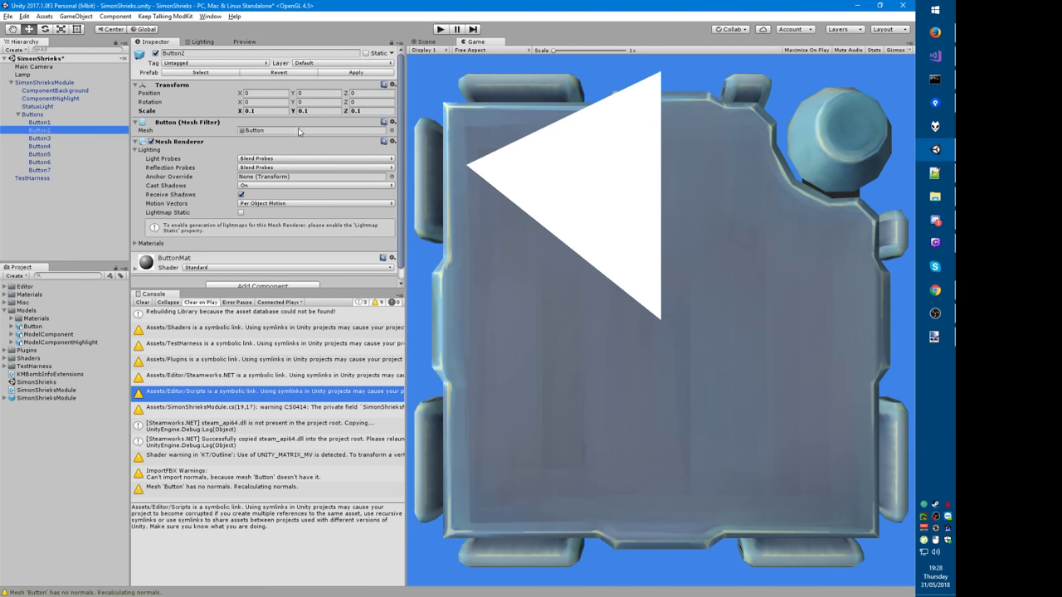
click(254, 100)
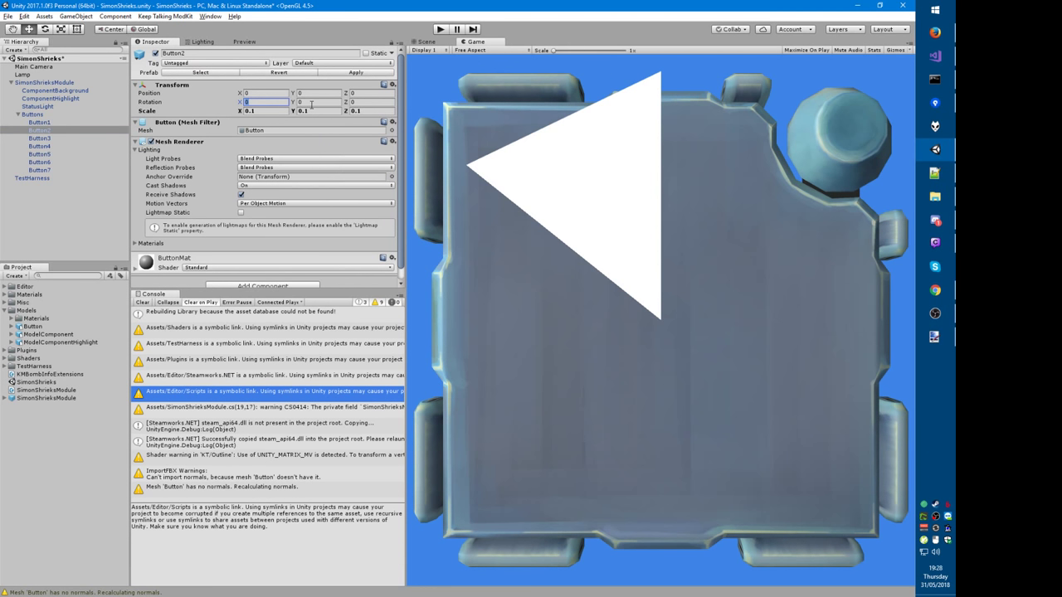
click(311, 102)
text(360/7)
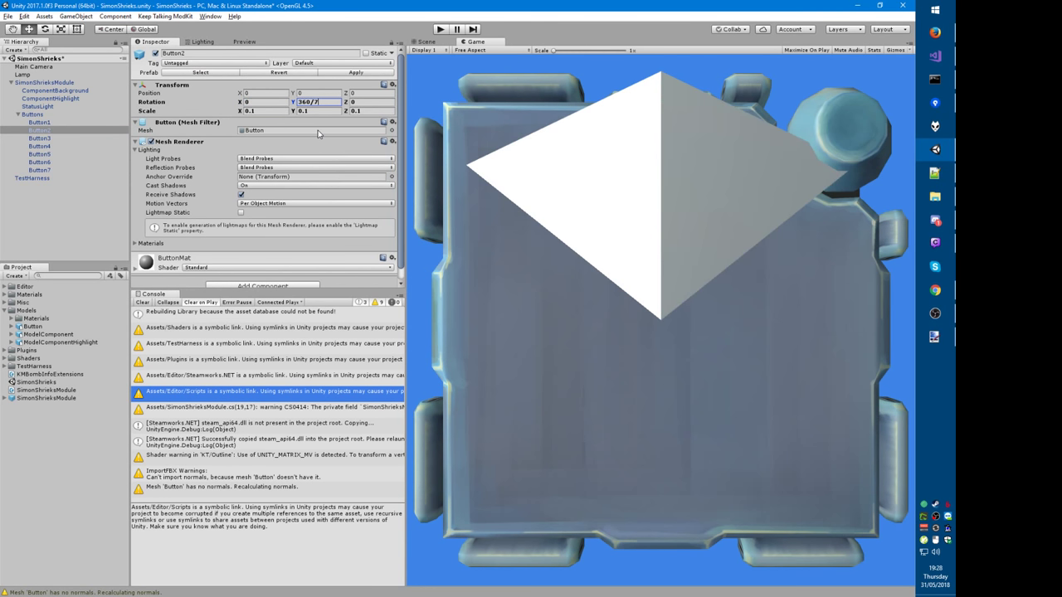
key(Return)
Step: Set Button3's Y rotation to 360/7*2
click(69, 138)
click(312, 102)
text(360/7)
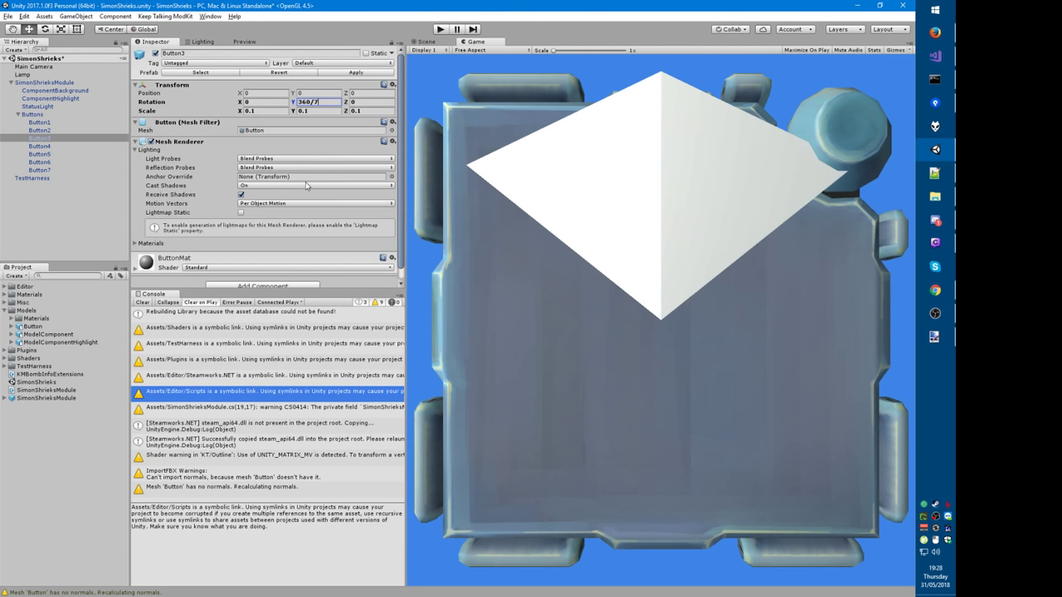
key(Left)
text(*2)
key(BackSpace)
key(BackSpace)
key(End)
text(*2)
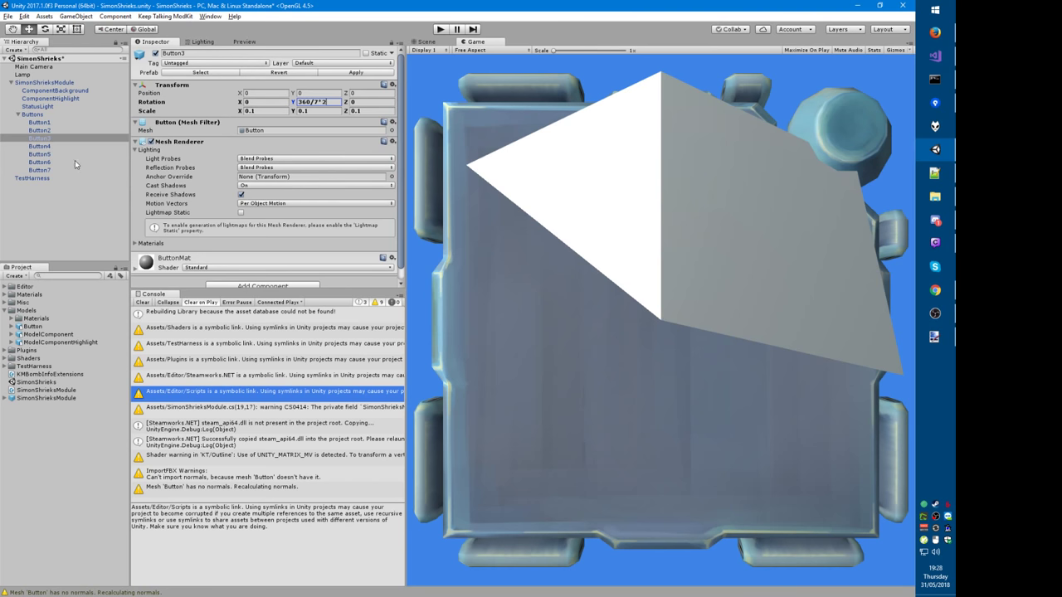
key(Return)
Step: Set Button4's Y rotation to 360/7*3
click(57, 147)
click(302, 102)
text(360/7)
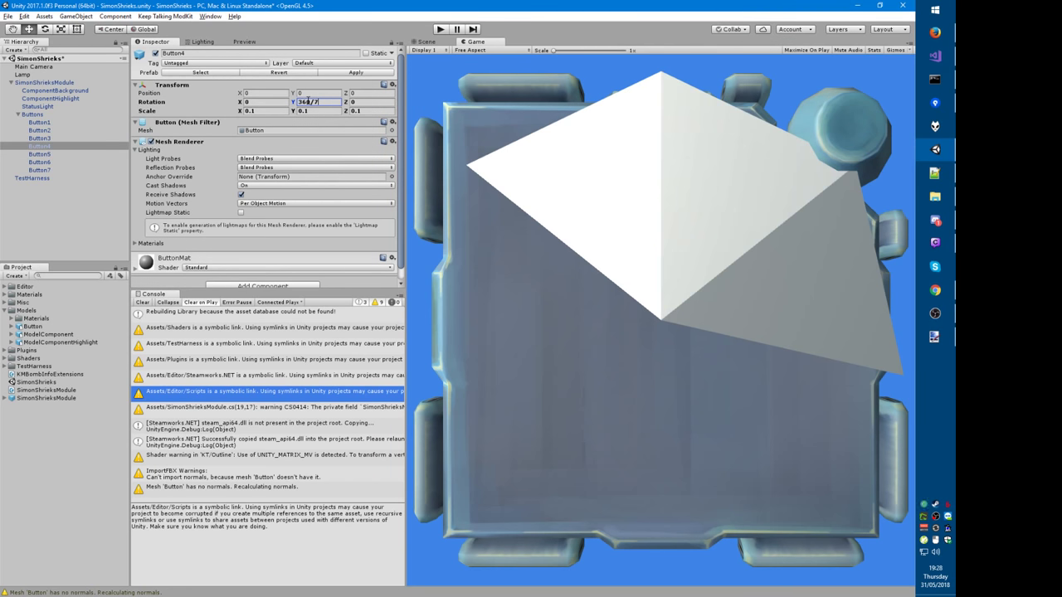
text(*3)
key(Return)
Step: Set the Y rotation of Button5 to 360/7*4 and of Button6 to 360/7*5
click(85, 152)
click(311, 101)
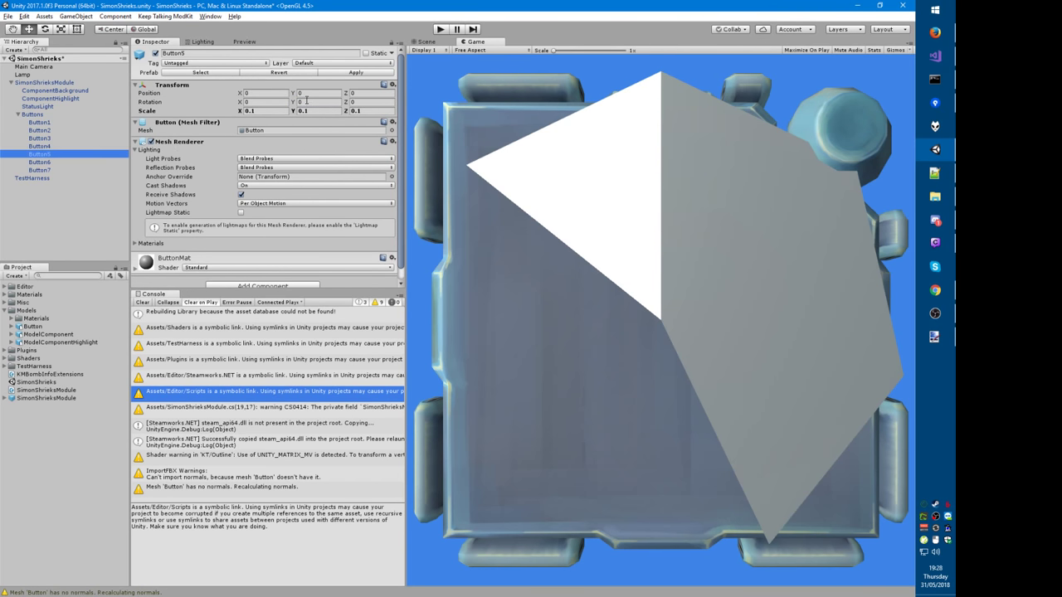
text(360/7*4)
click(41, 162)
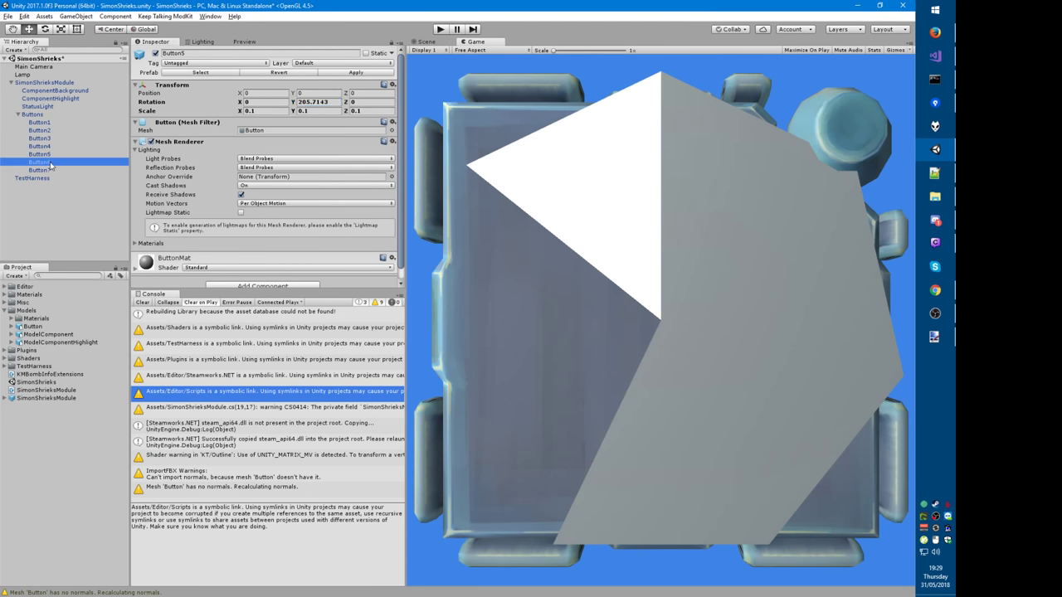
click(315, 101)
text(360/7*5)
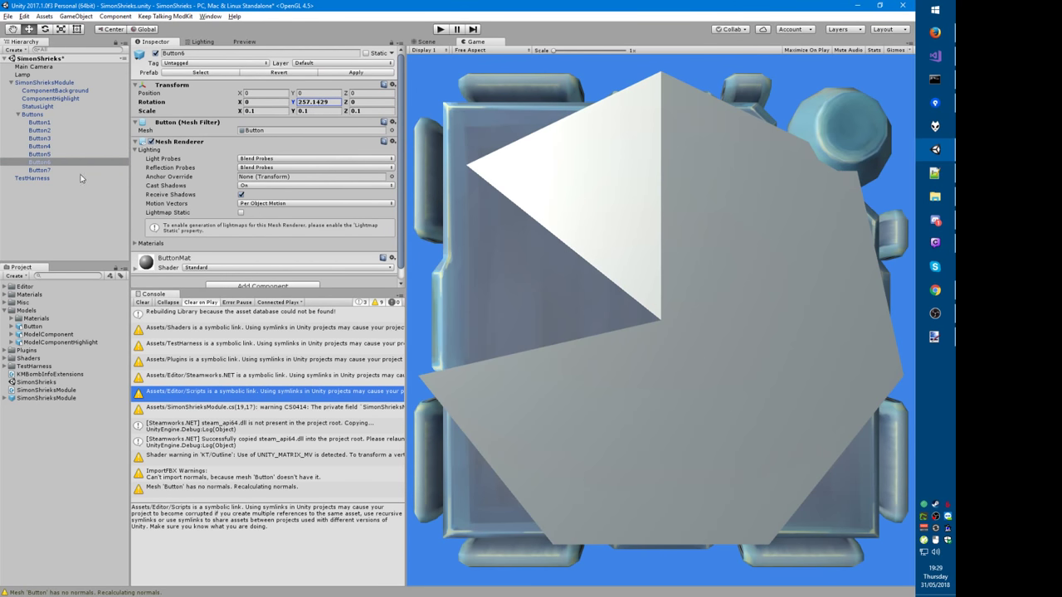
Step: Set Button7's Y rotation to 360/7*6
click(56, 170)
click(326, 101)
text(360/7*6)
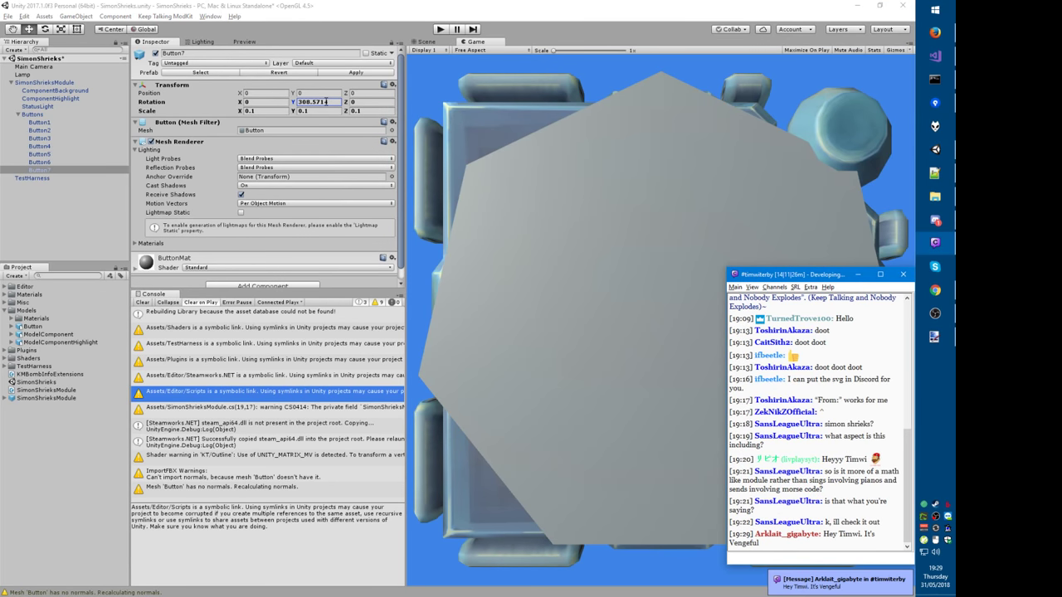
key(alt+Tab)
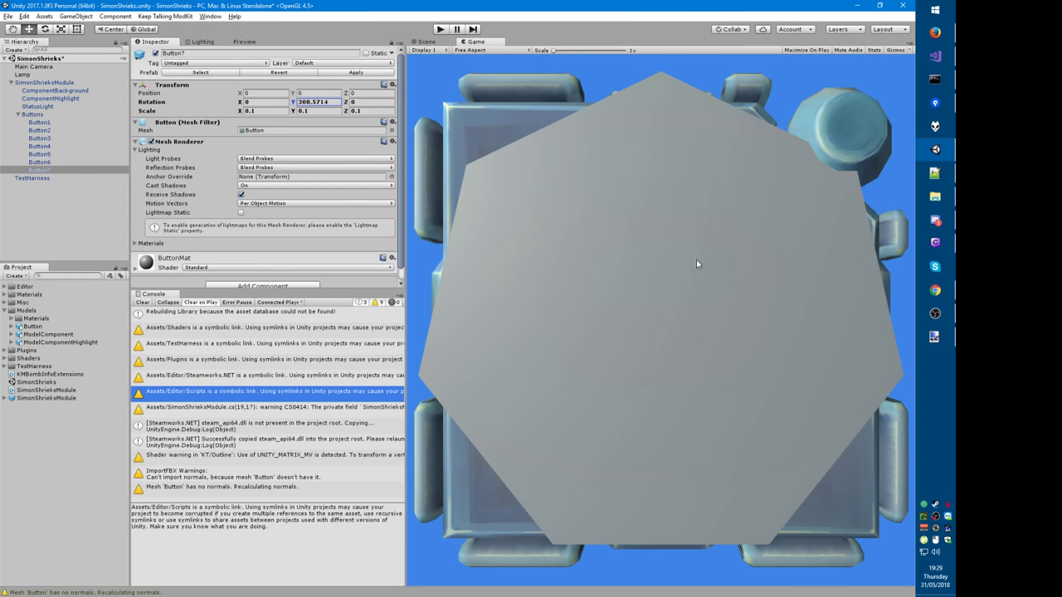
Step: Select all seven buttons and set their scale to 1 on all three axes
shift+click(49, 123)
click(259, 111)
text(1)
key(Tab)
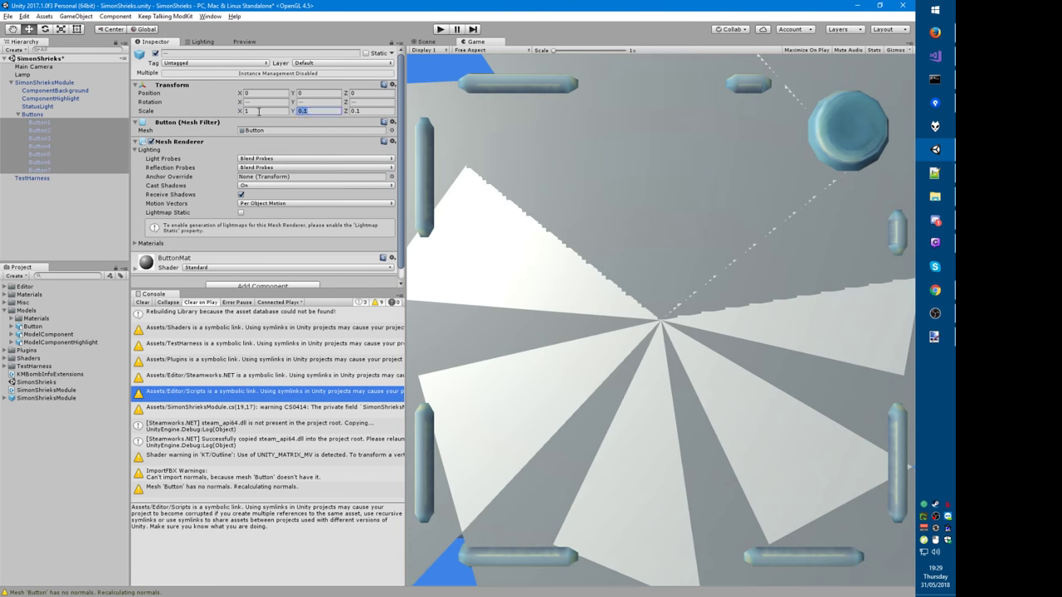
text(1)
key(Tab)
Step: Set the scale of the parent Buttons object to 0.05 on all three axes
click(33, 114)
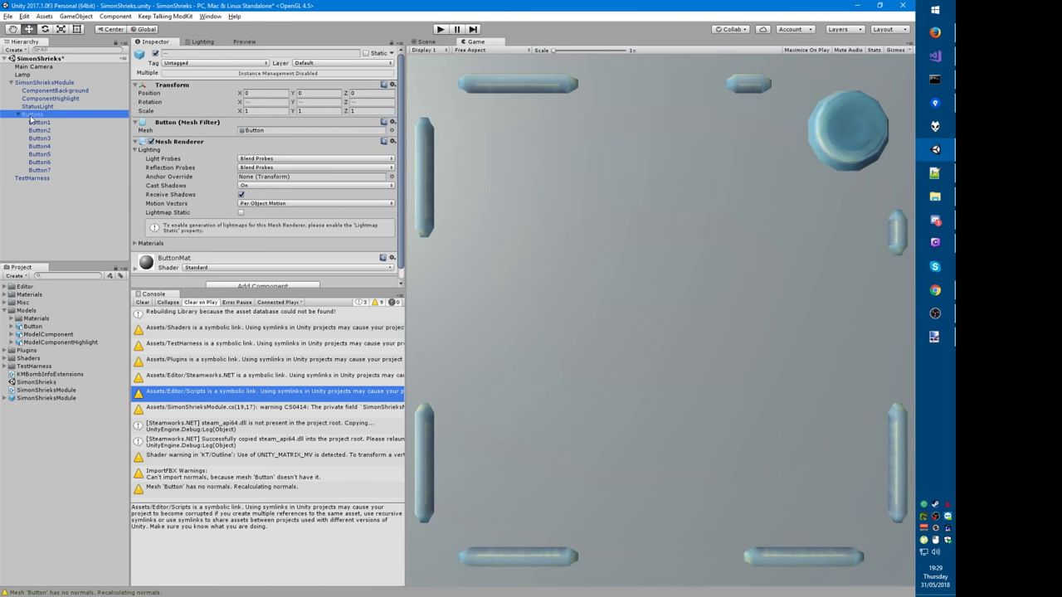
click(267, 110)
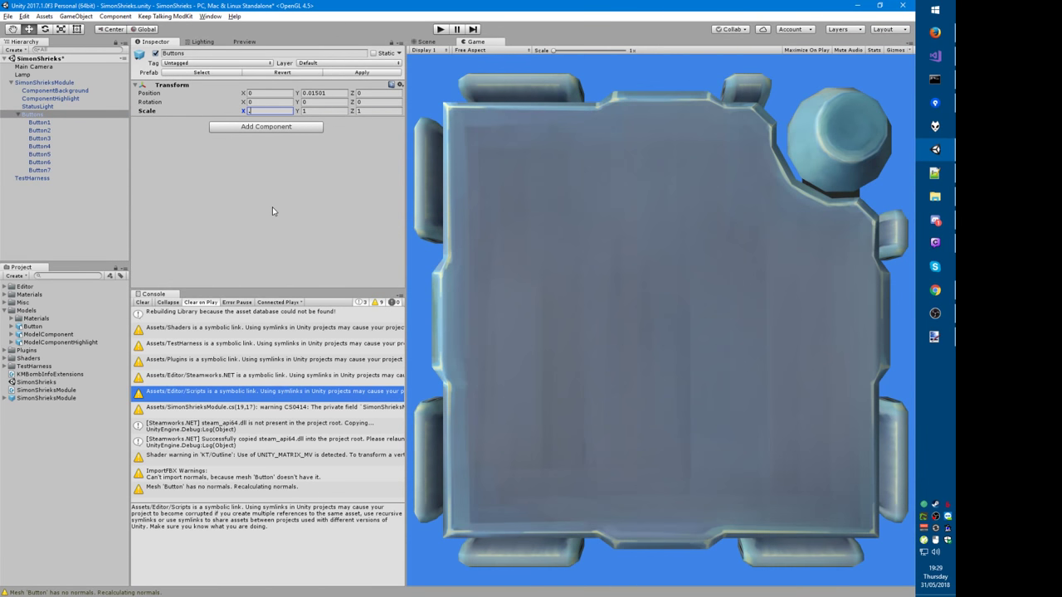
text(.05)
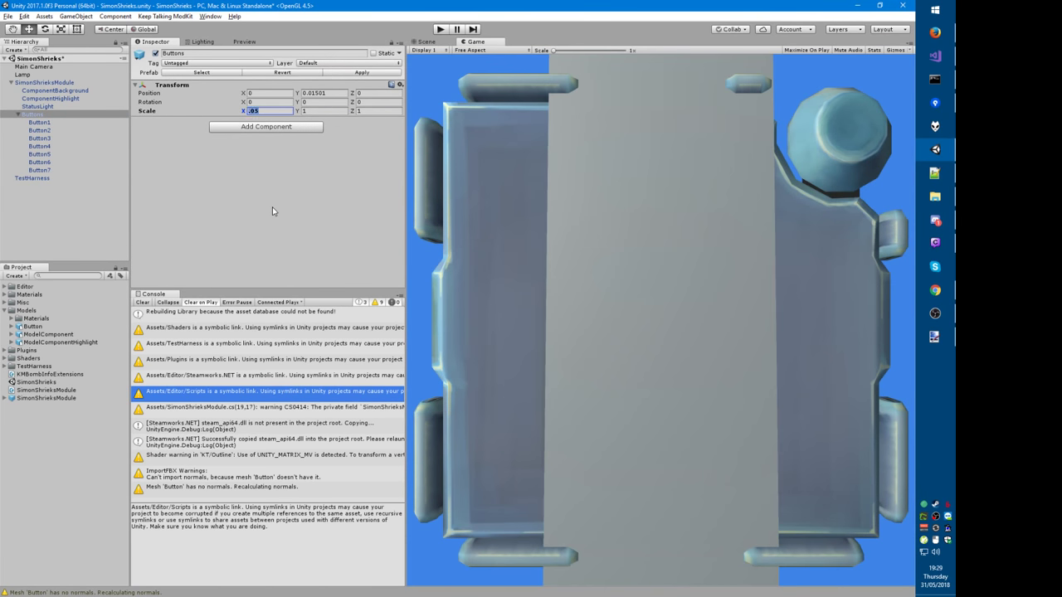
key(Tab)
text(.05)
key(Tab)
text(.05)
key(shift+Tab)
key(shift+Tab)
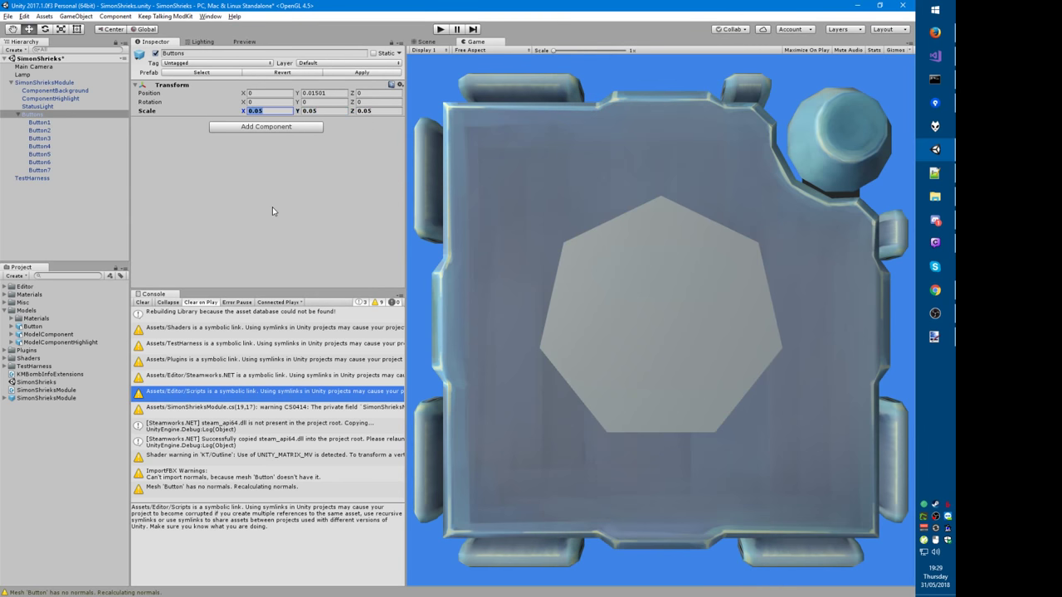
Step: Set the parent Buttons object's scale to 0.08 on all three axes and apply the changes to the prefab
key(End)
key(shift+Left)
text(7)
key(shift+Left)
text(6)
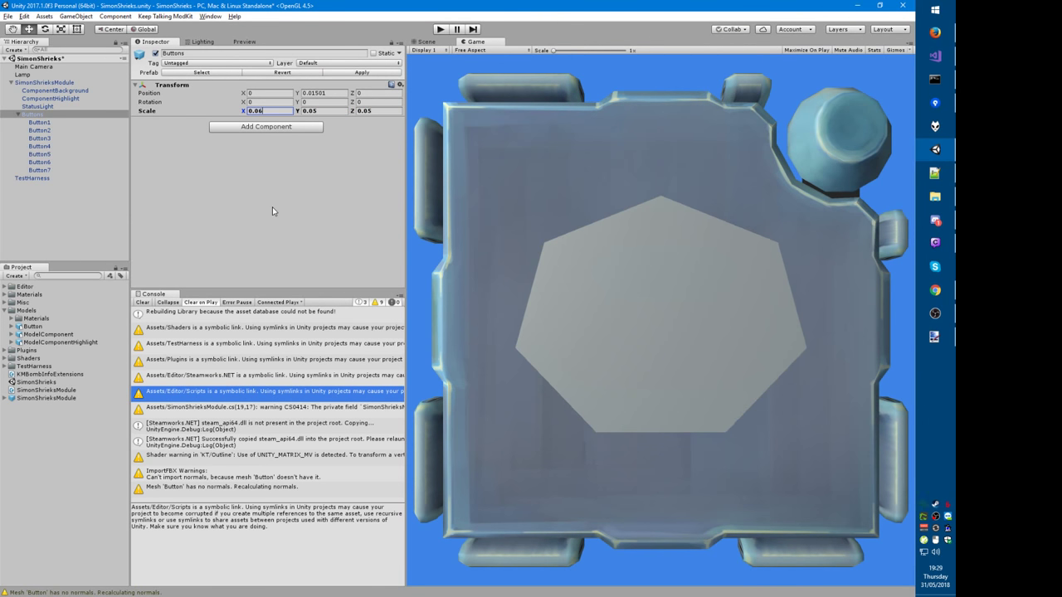
key(shift+Left)
text(7)
key(shift+Left)
text(8)
key(ctrl+a)
key(ctrl+c)
key(Tab)
key(ctrl+v)
key(Tab)
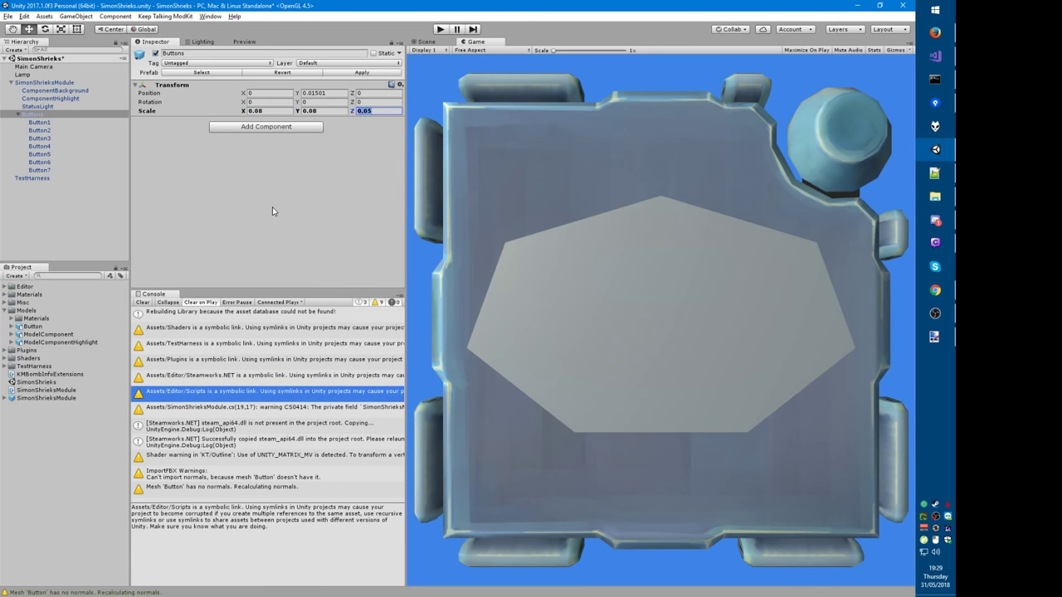
key(ctrl+v)
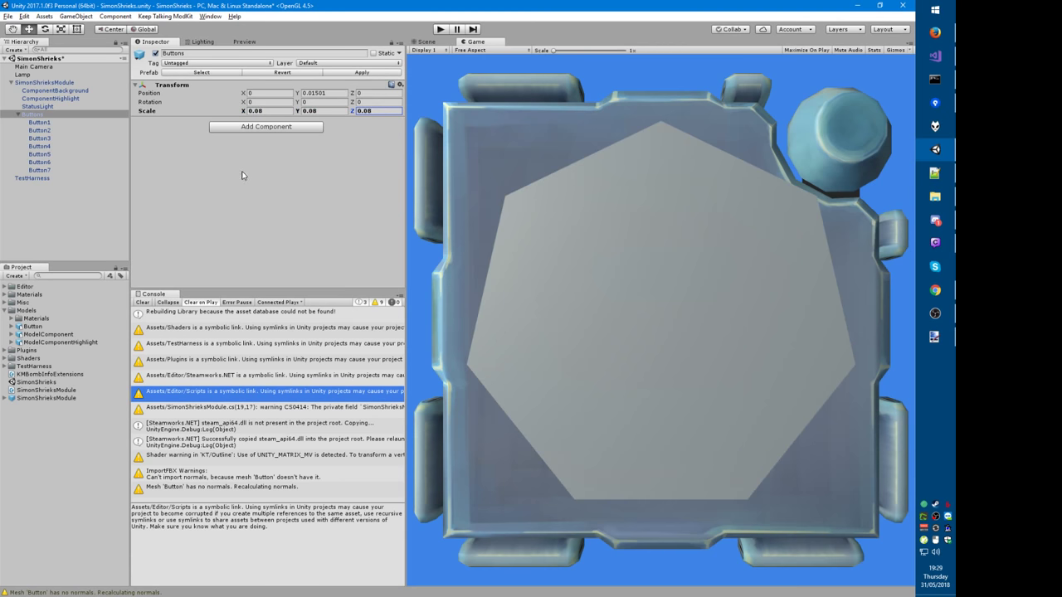
click(362, 72)
Step: Switch to Visual Studio, set h to 1.5 in the Button() method, rebuild the model generator and return to Unity
key(alt+Tab)
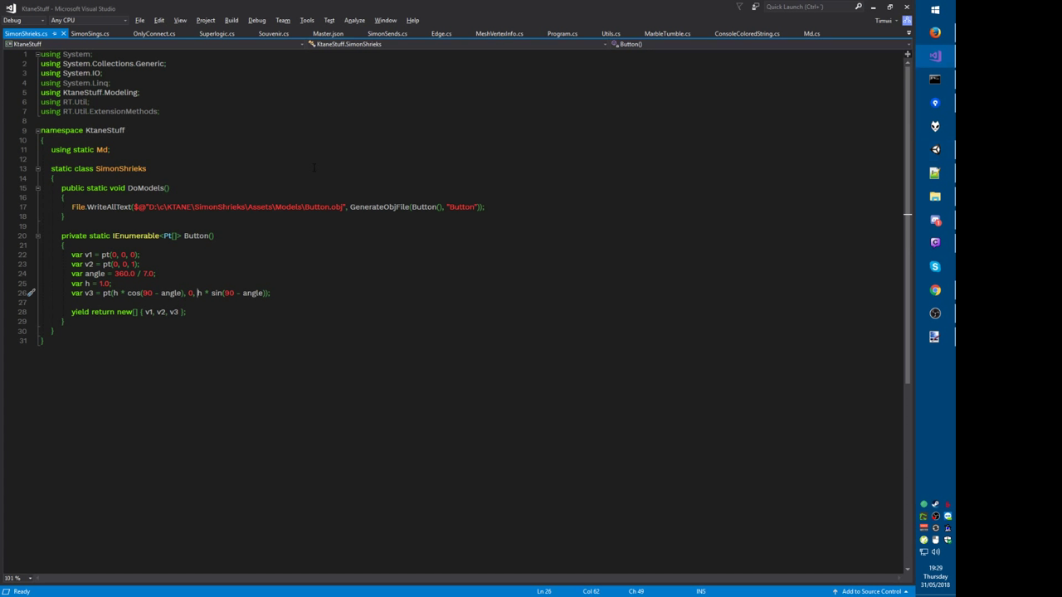
click(101, 283)
text(5)
key(ctrl+shift+b)
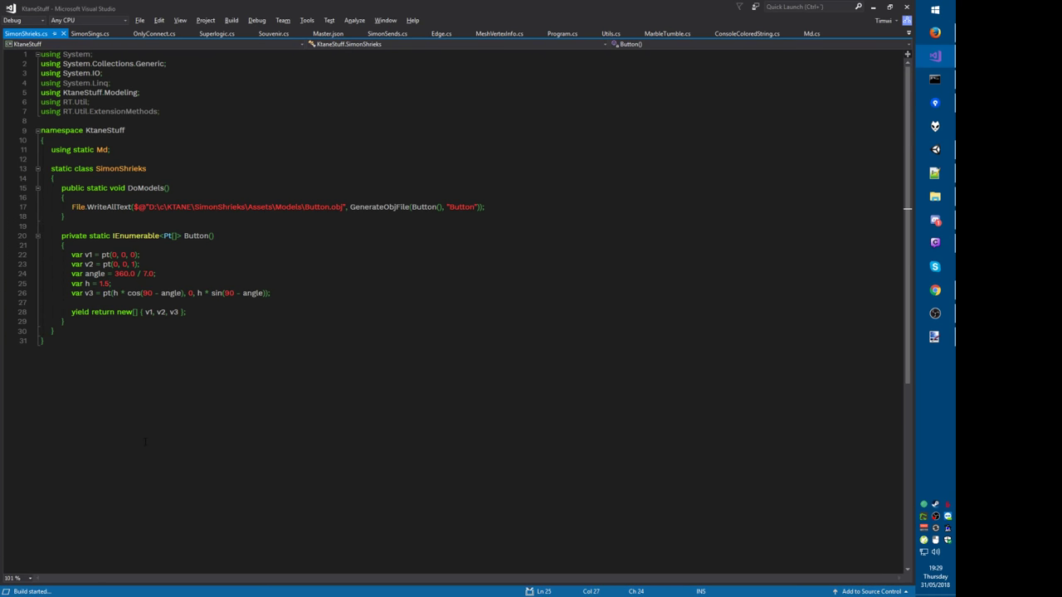
key(alt+Tab)
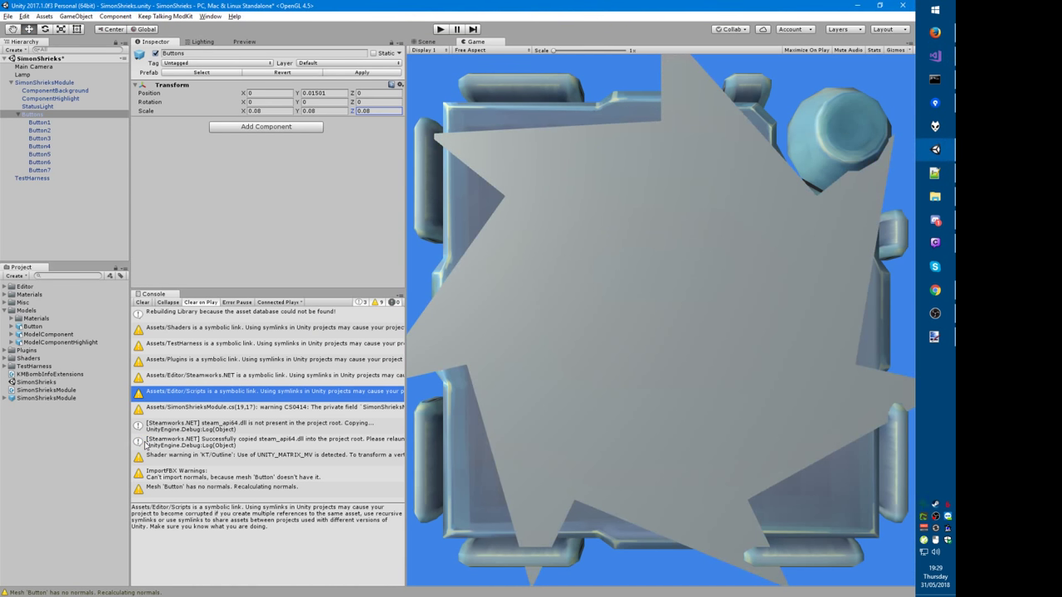
Step: Compare the button arrangement in Unity with the star figure in the Simon_Shrieks.pdf manual in Firefox
key(alt+Tab)
key(alt+Tab)
key(alt+Tab)
key(alt+Tab)
key(alt+Tab)
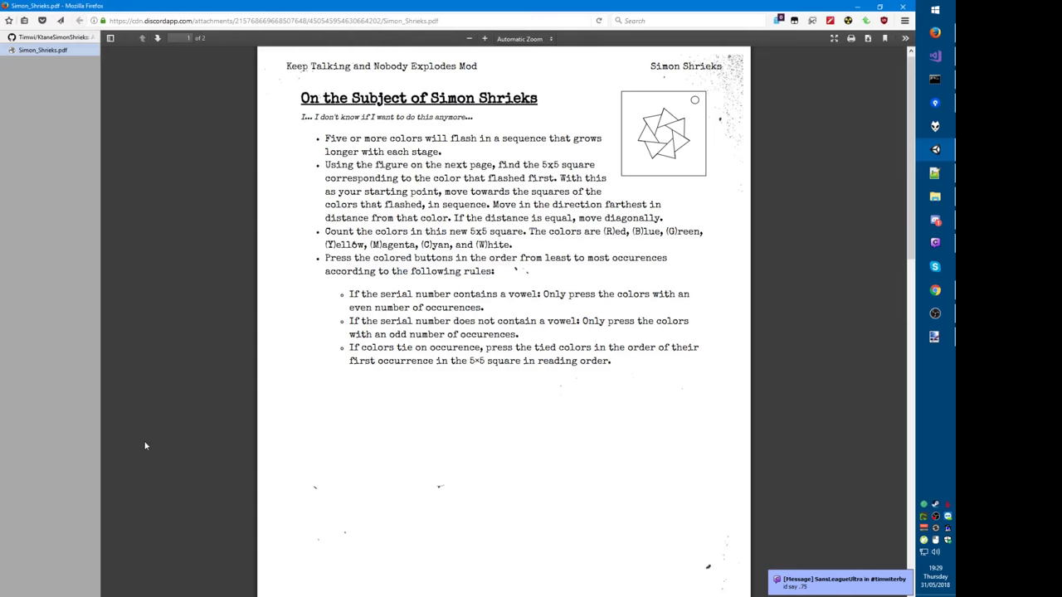
key(alt+Tab)
key(alt+Tab)
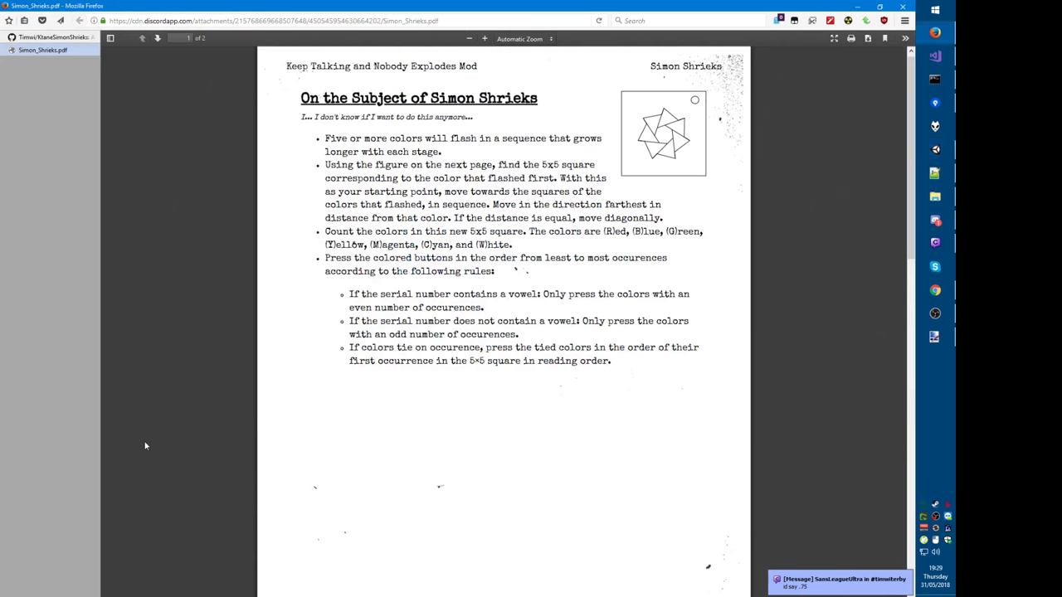
key(alt+Tab)
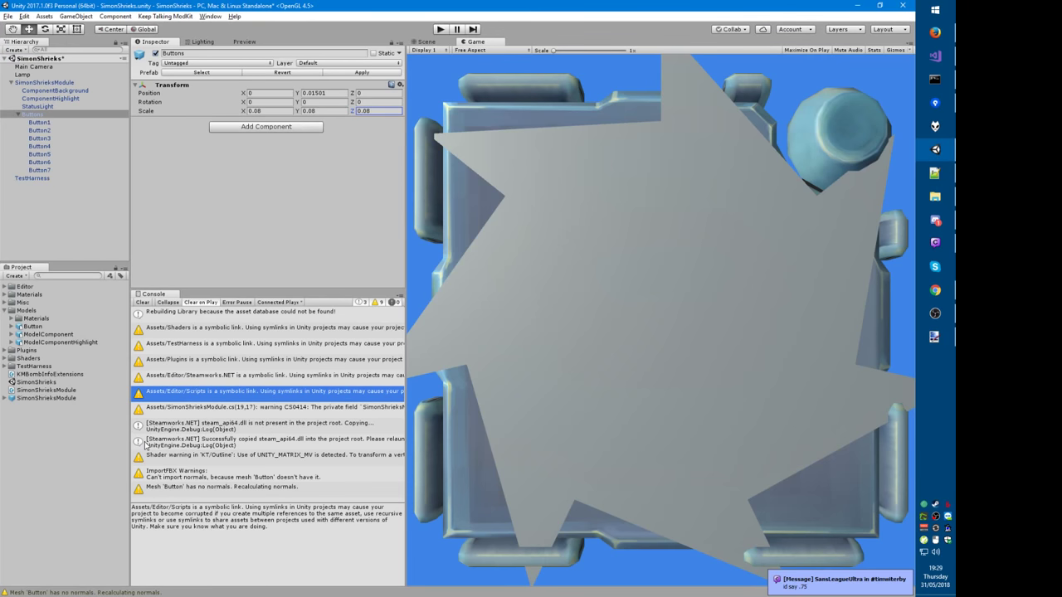
Step: Switch to Visual Studio, set h to 1.2 in the Button() method, run the model generator and return to Unity
key(alt+Tab)
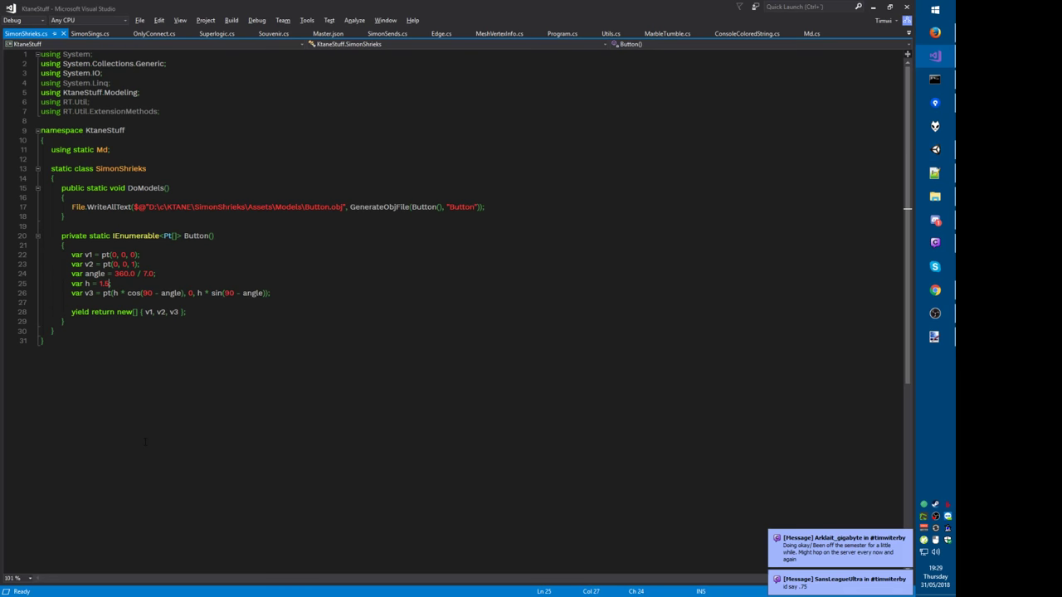
key(F5)
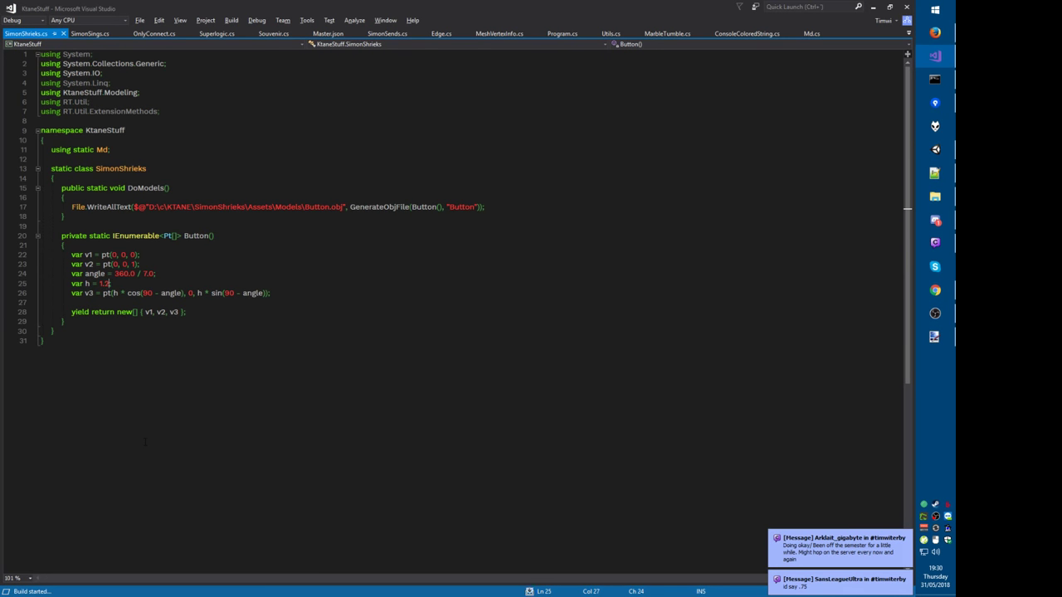
key(alt+Tab)
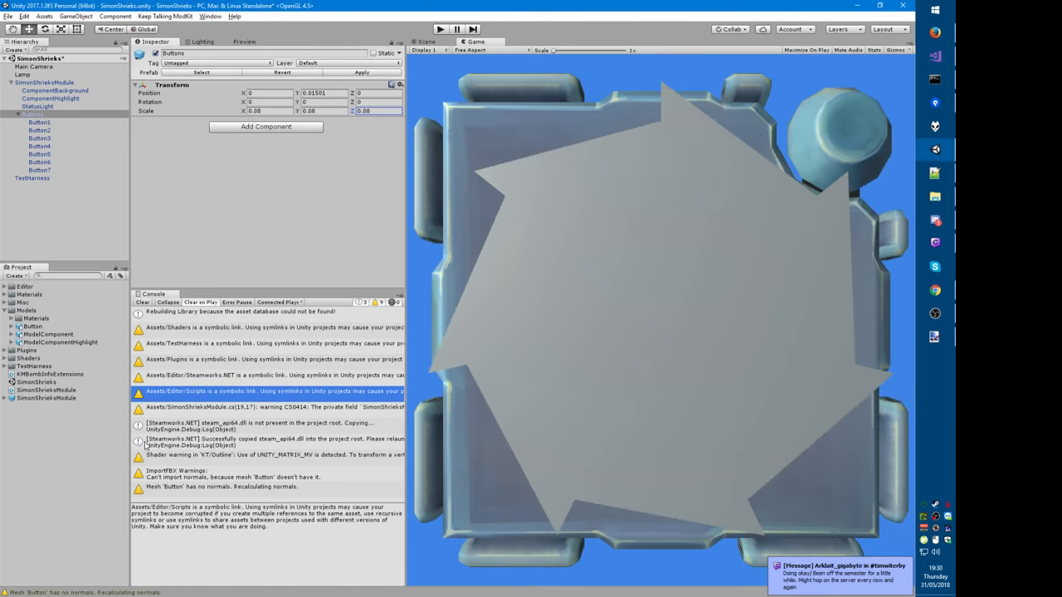
Step: Check the #timwiterby chat, then view the star figure in the Simon_Shrieks.pdf manual in Firefox
key(alt+Tab)
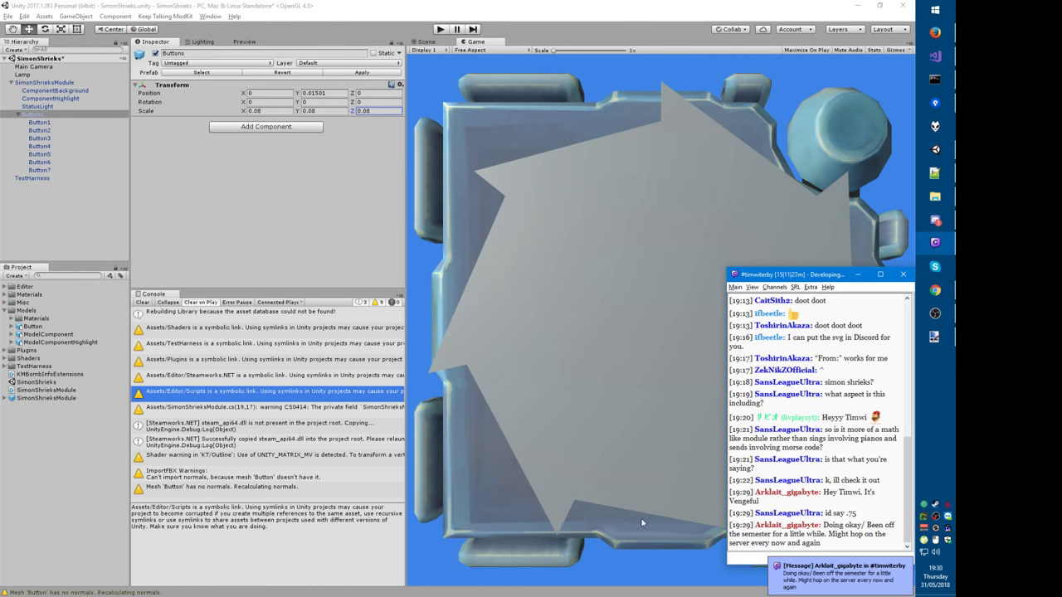
click(617, 441)
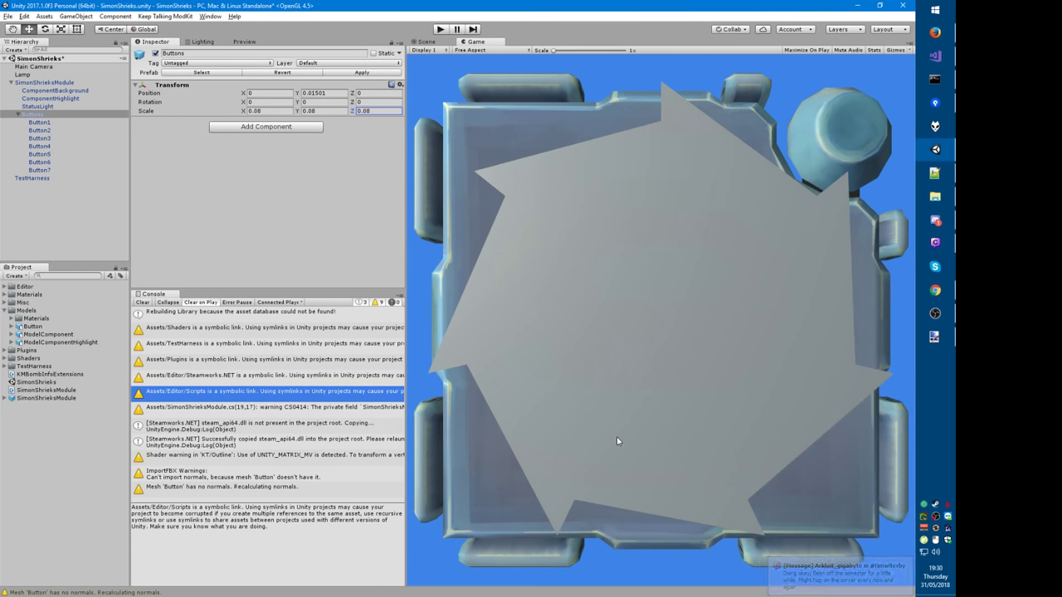
key(alt+Tab)
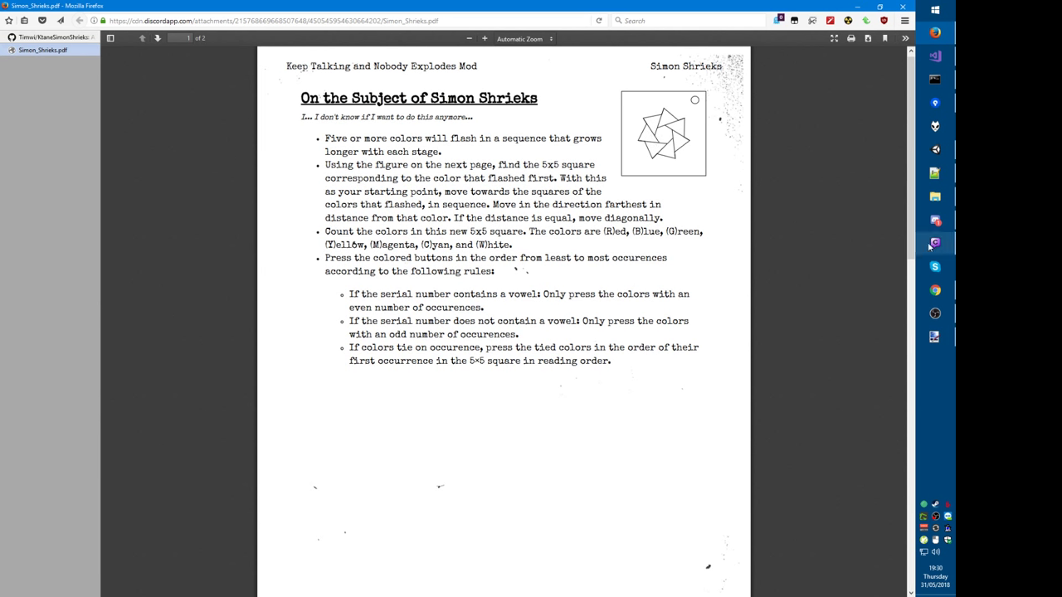
Step: Switch to paint.net and mark the triangle's lower vertex with a filled purple (AF0FFF) ellipse about 22 × 24 pixels
click(934, 336)
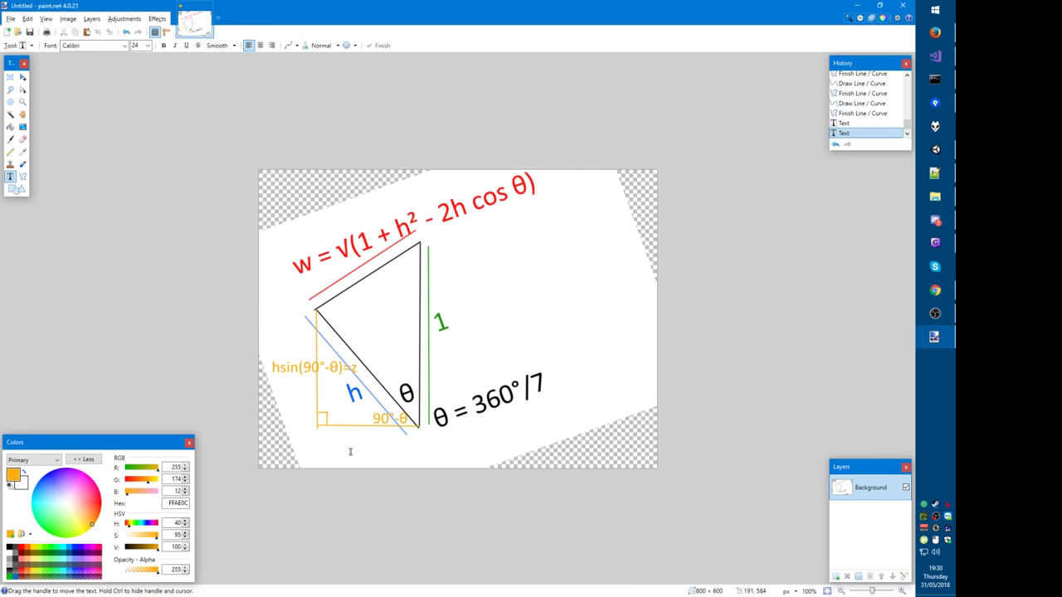
click(16, 189)
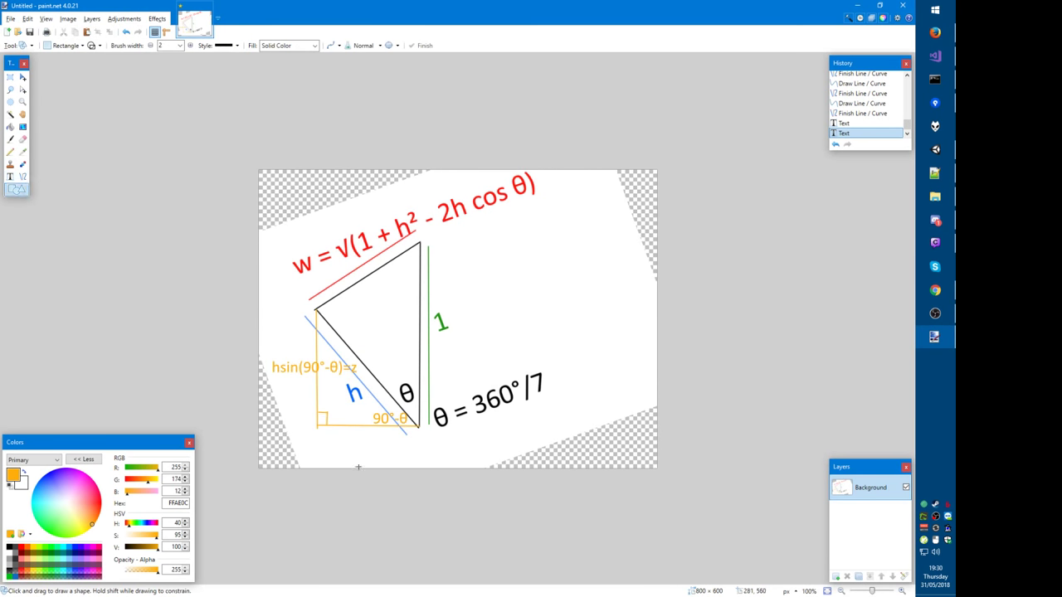
drag(52, 500, 72, 470)
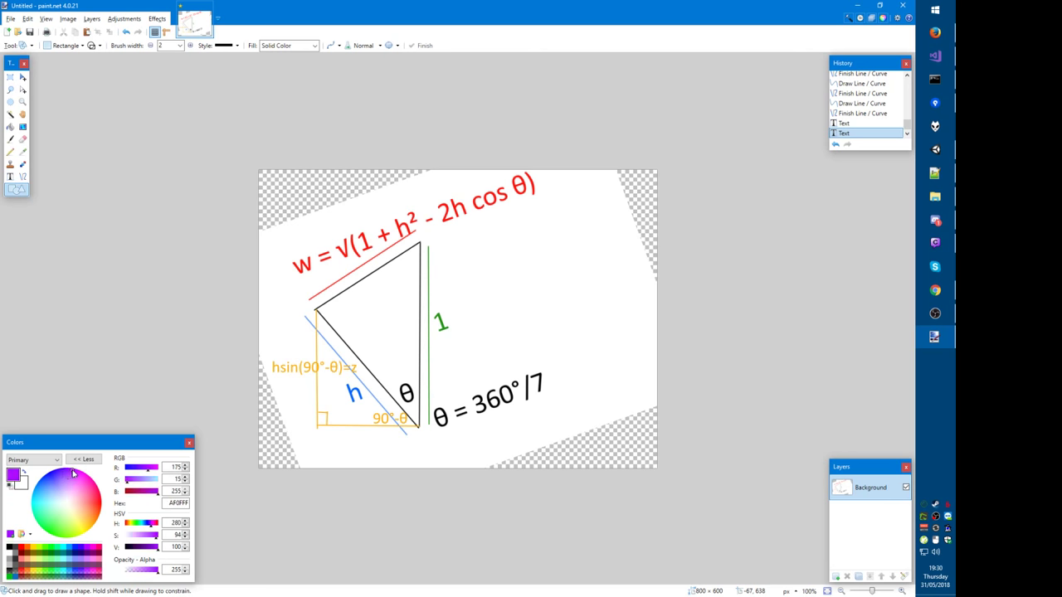
drag(424, 422, 414, 433)
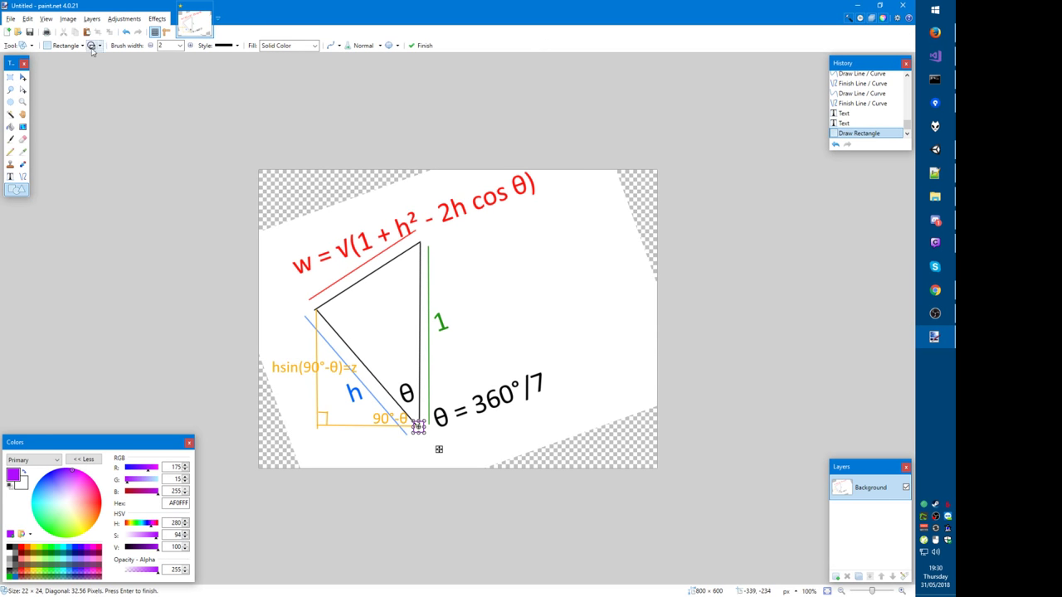
click(65, 46)
click(68, 70)
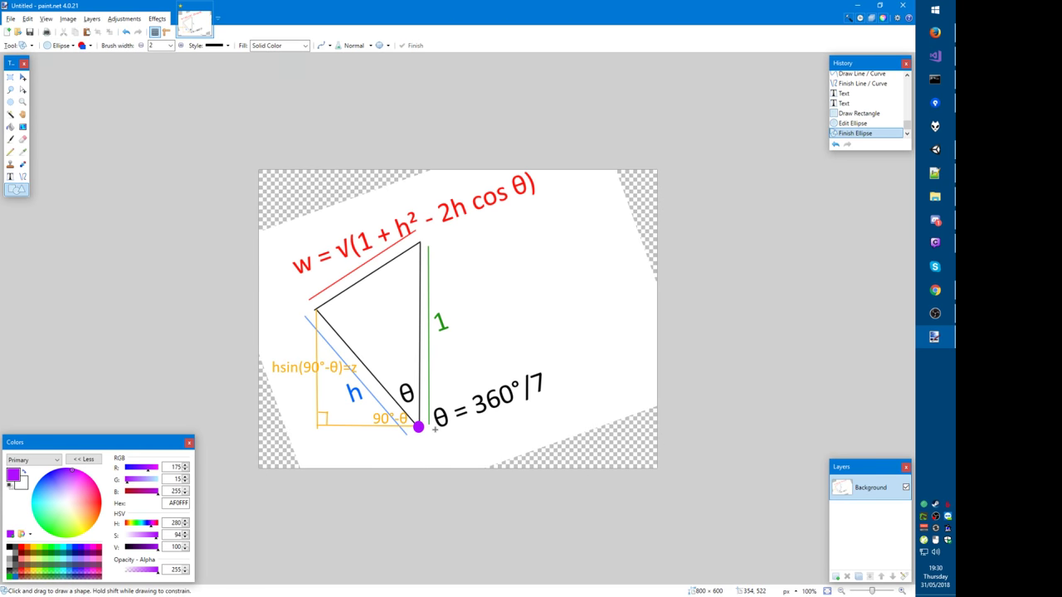
Step: Switch to Visual Studio and append .Select(p => p.Add(x: -.2)).ToArray() to the yield return array in Button()
key(alt+Tab)
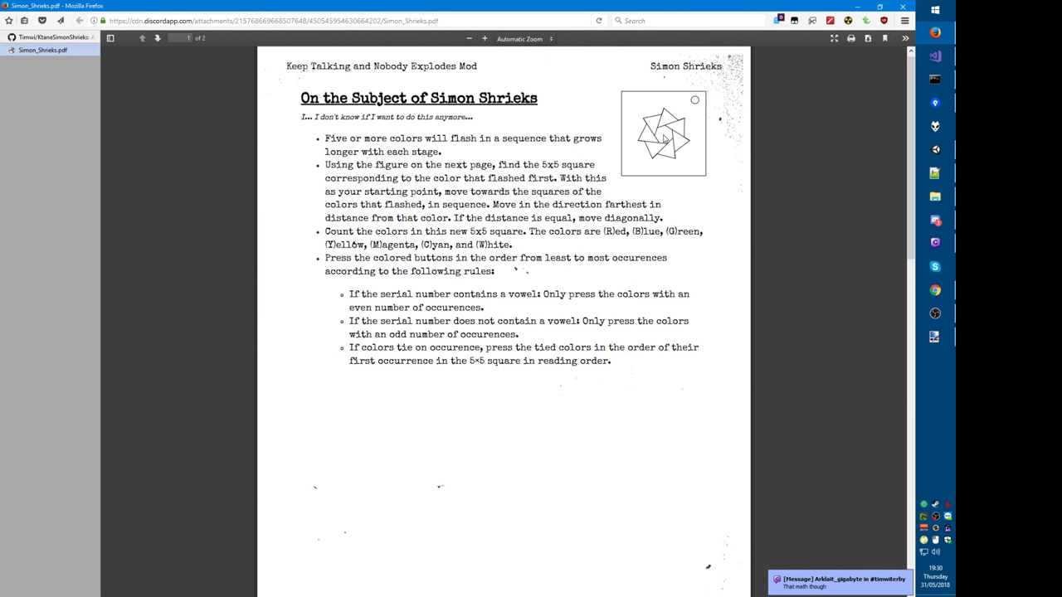
key(alt+Tab)
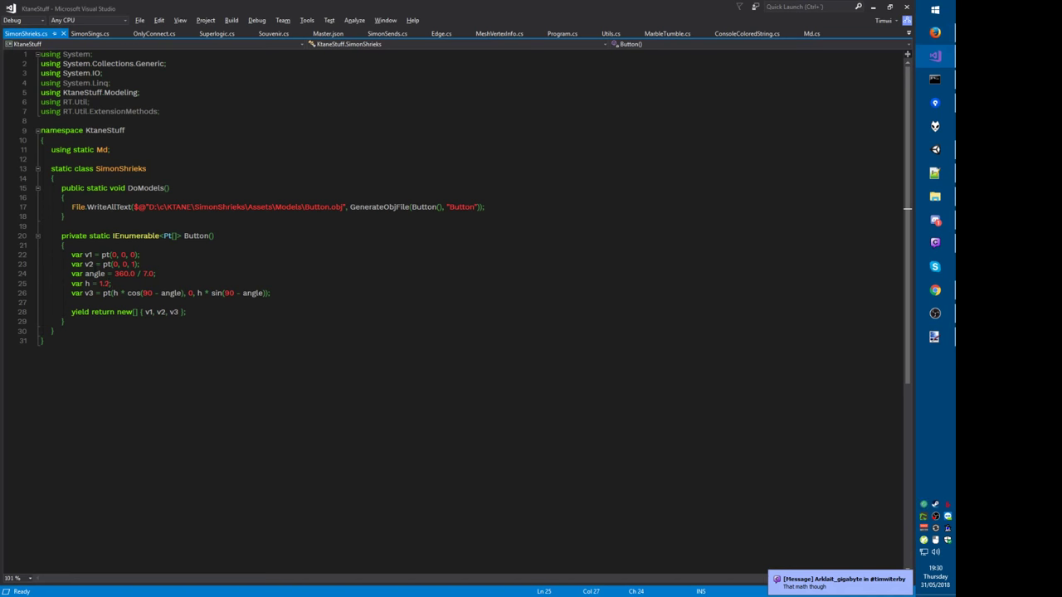
key(Down)
key(Down)
key(Down)
key(End)
key(Left)
text(.Select(p=>p)
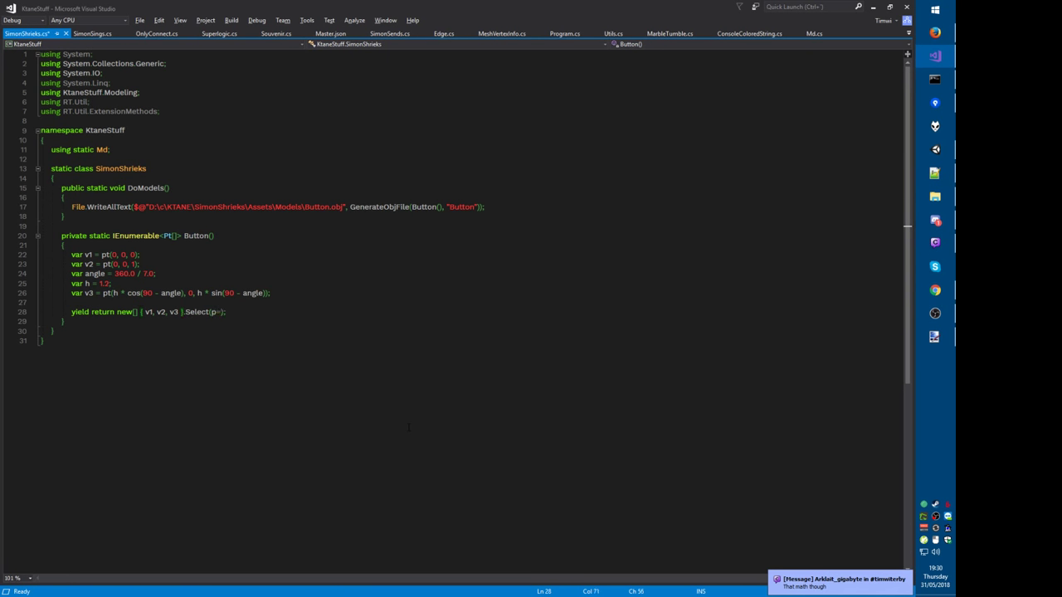
text(.Add(x)
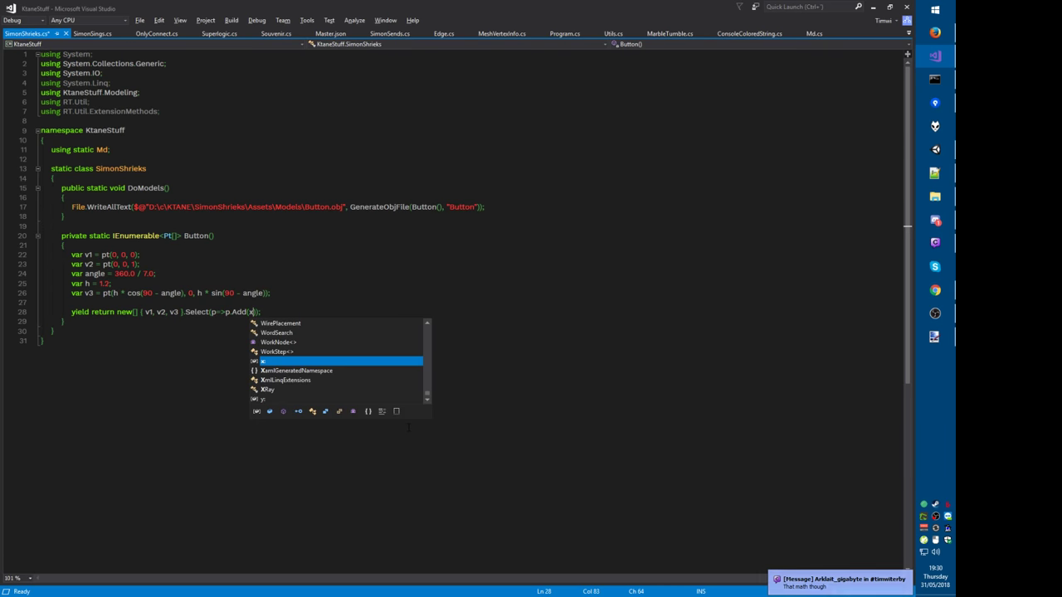
text(: )
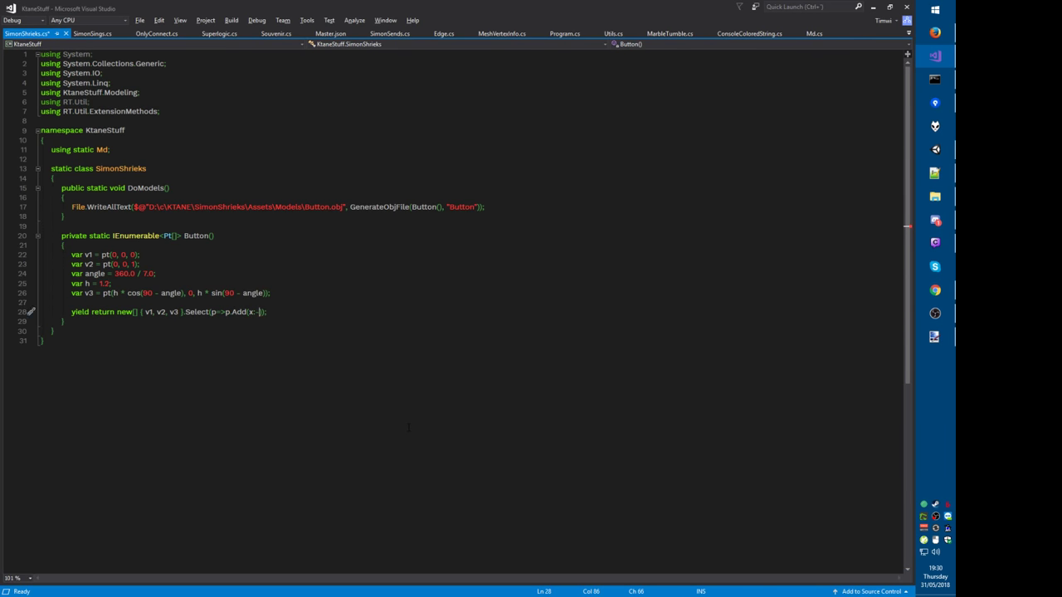
text(-2)).ToArray())
key(ctrl+k)
key(ctrl+d)
key(Right)
key(Right)
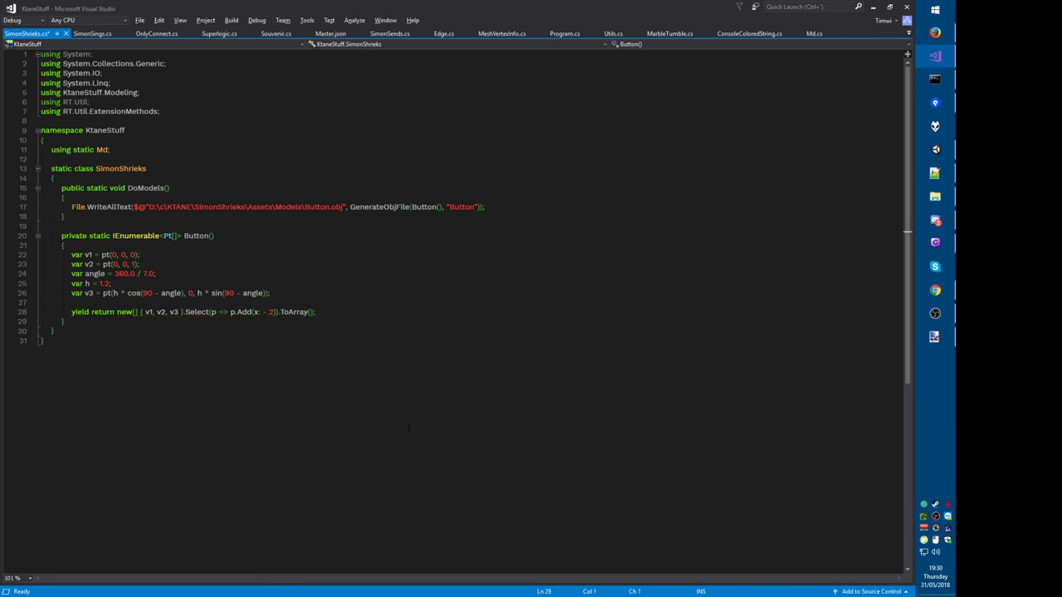
Step: Run the model generator and return to Unity to check the button arrangement
key(F5)
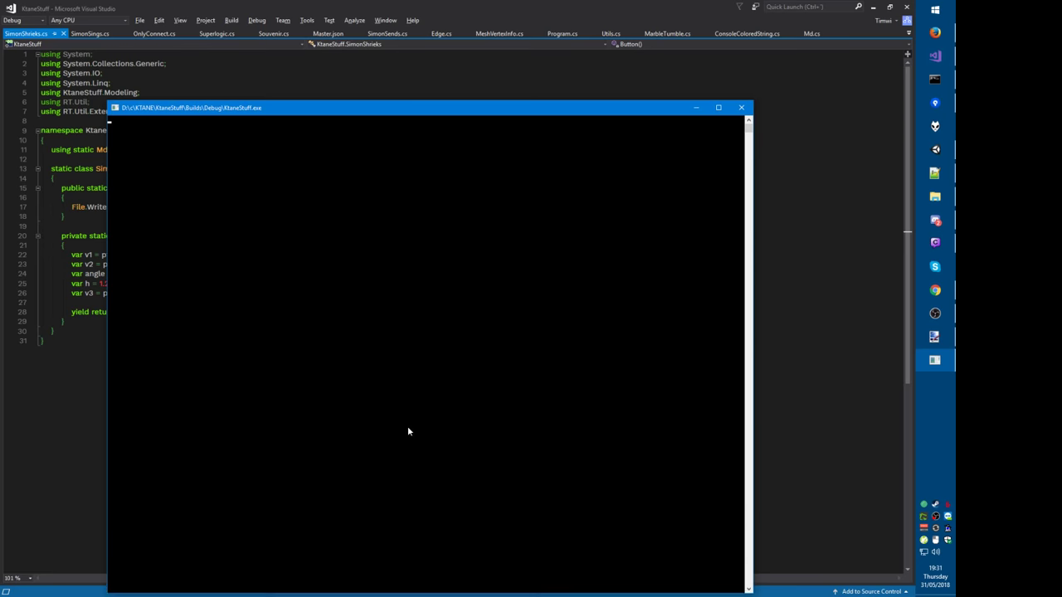
key(alt+Tab)
key(alt+Tab)
key(alt+Tab)
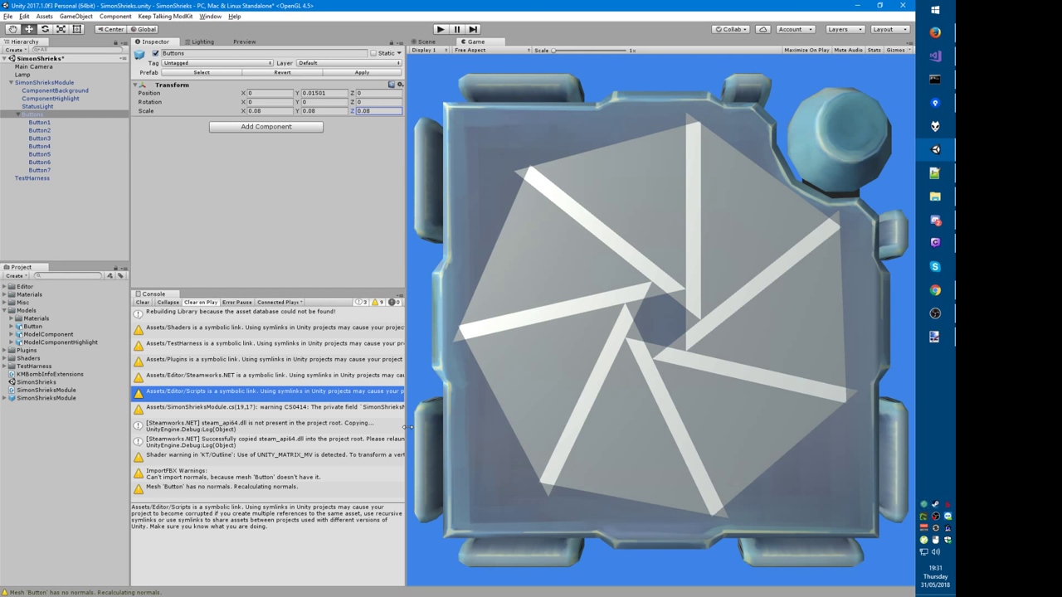
Step: Switch to Visual Studio, change the x offset in Button() to .2, rerun the model generator and return to Unity
key(alt+Tab)
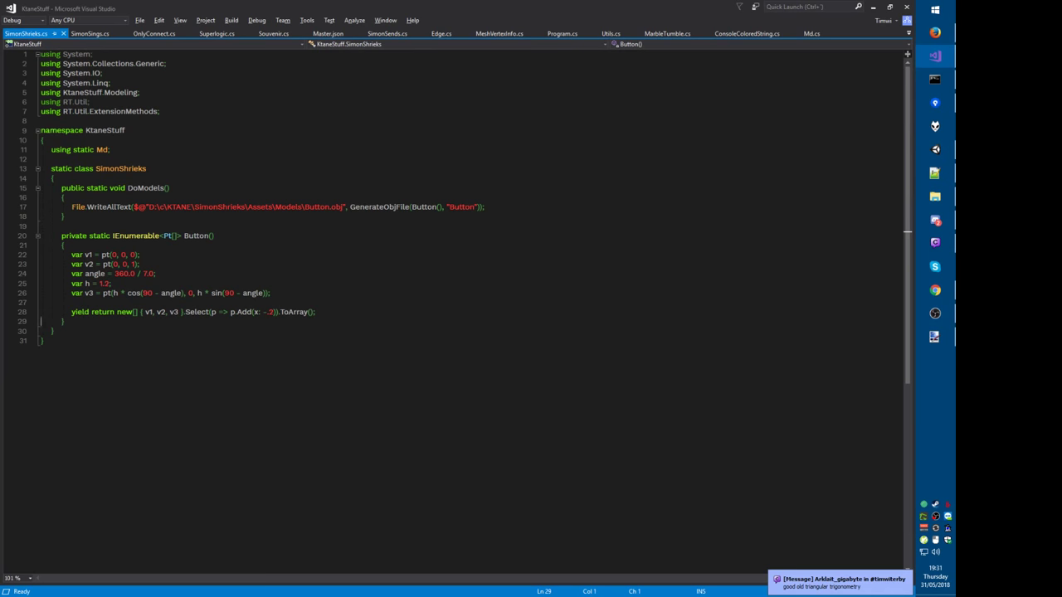
click(255, 313)
key(BackSpace)
key(F5)
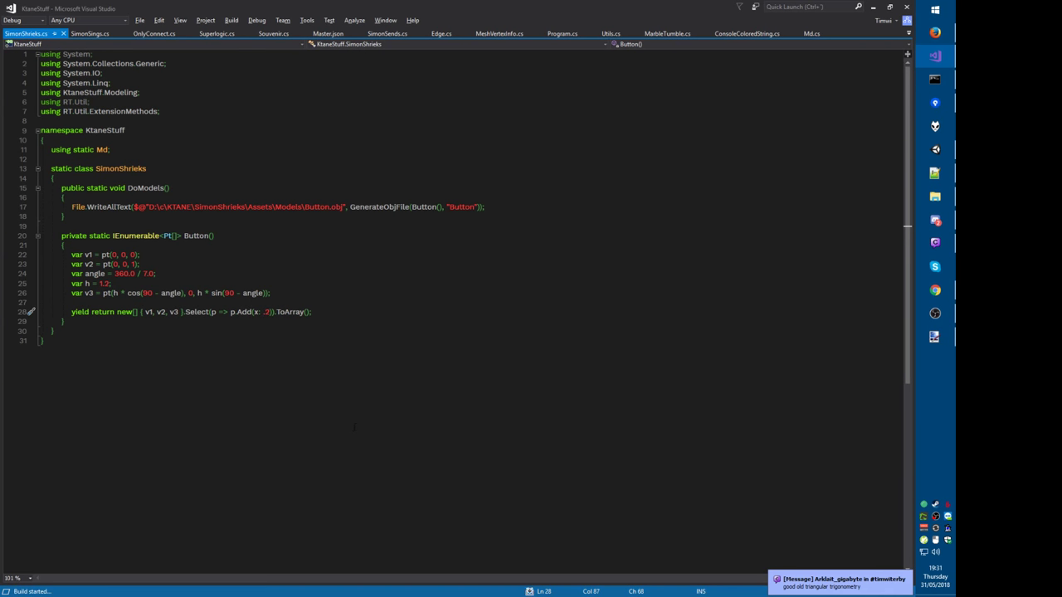
key(alt+Tab)
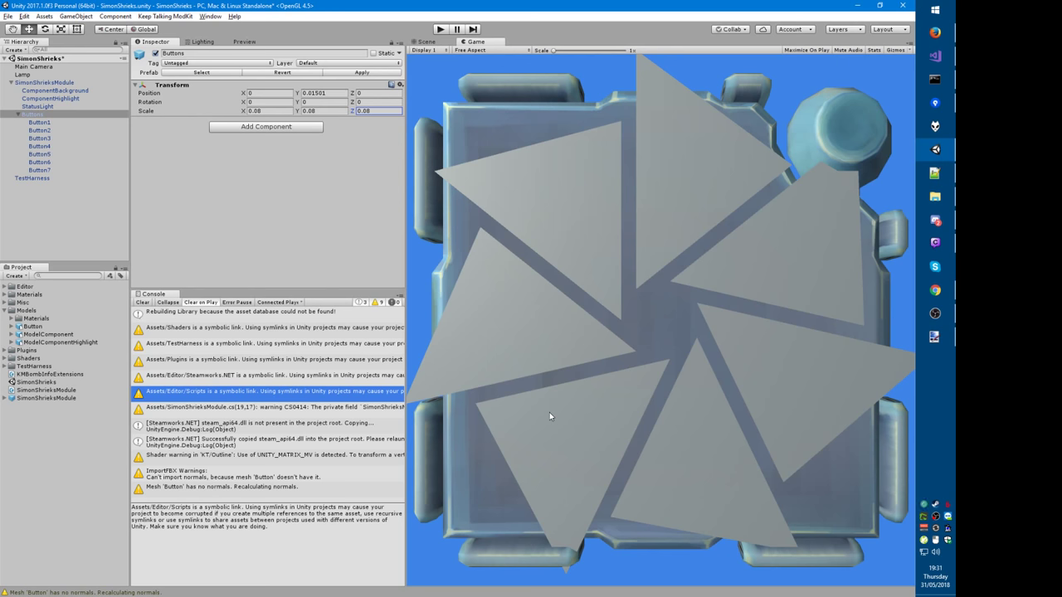
Step: Check the chat window and compare the spaced-out buttons in Unity with the manual's star figure in Firefox
key(alt+Tab)
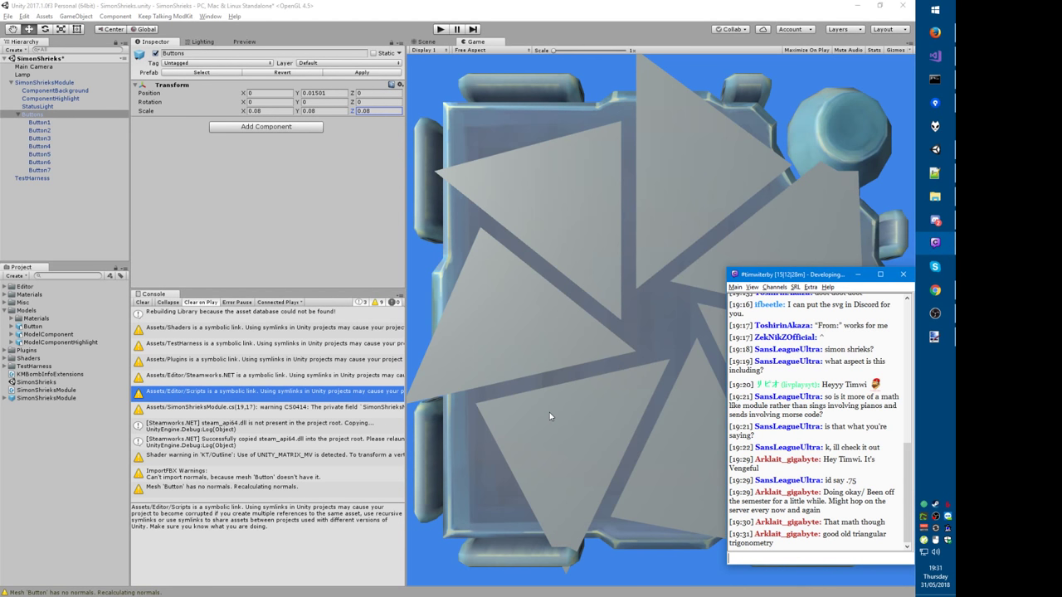
key(alt+Tab)
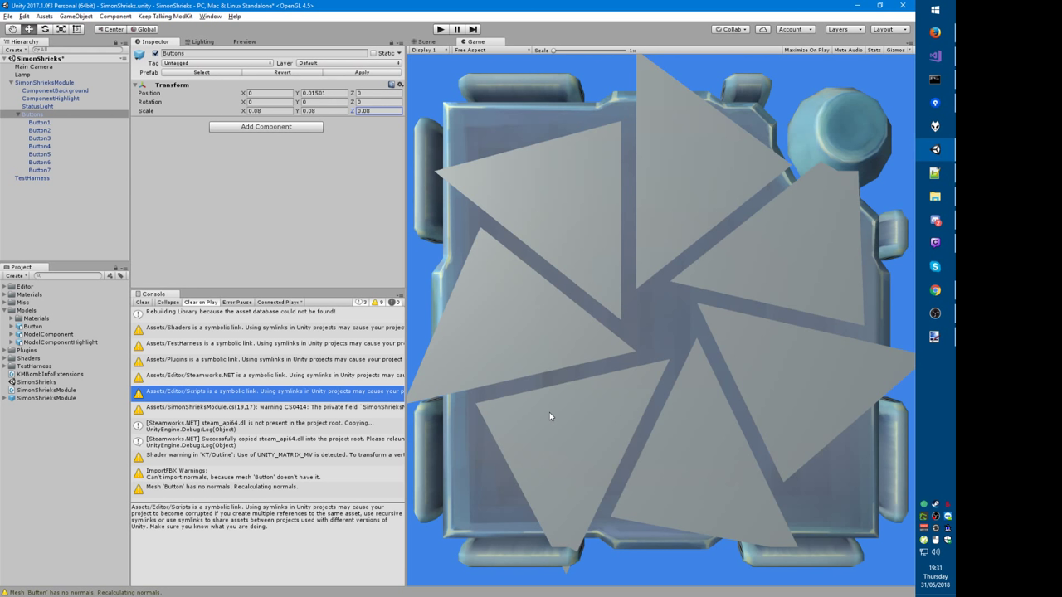
key(alt+Tab)
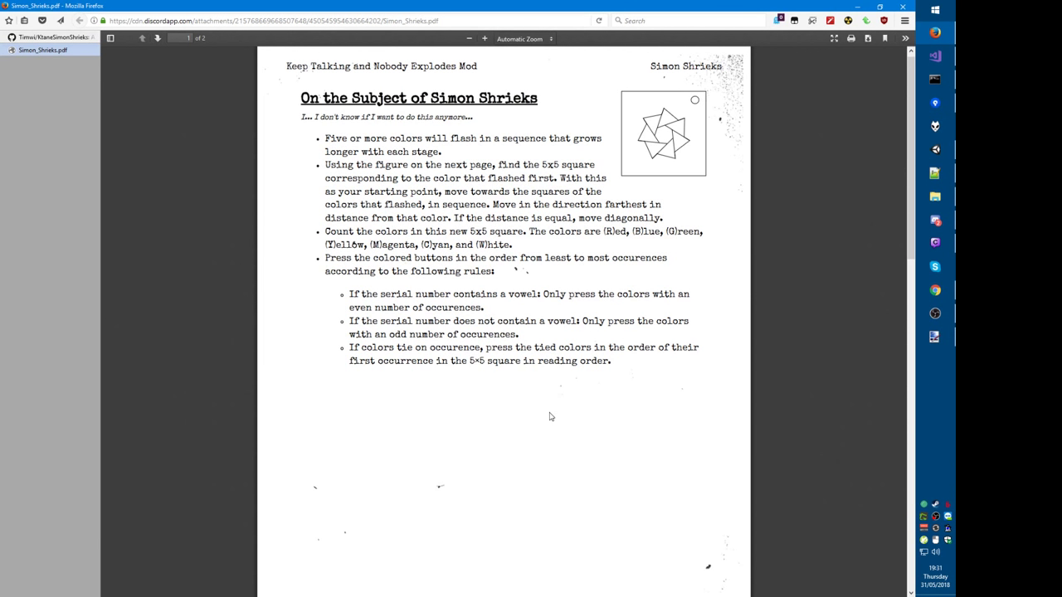
key(alt+Tab)
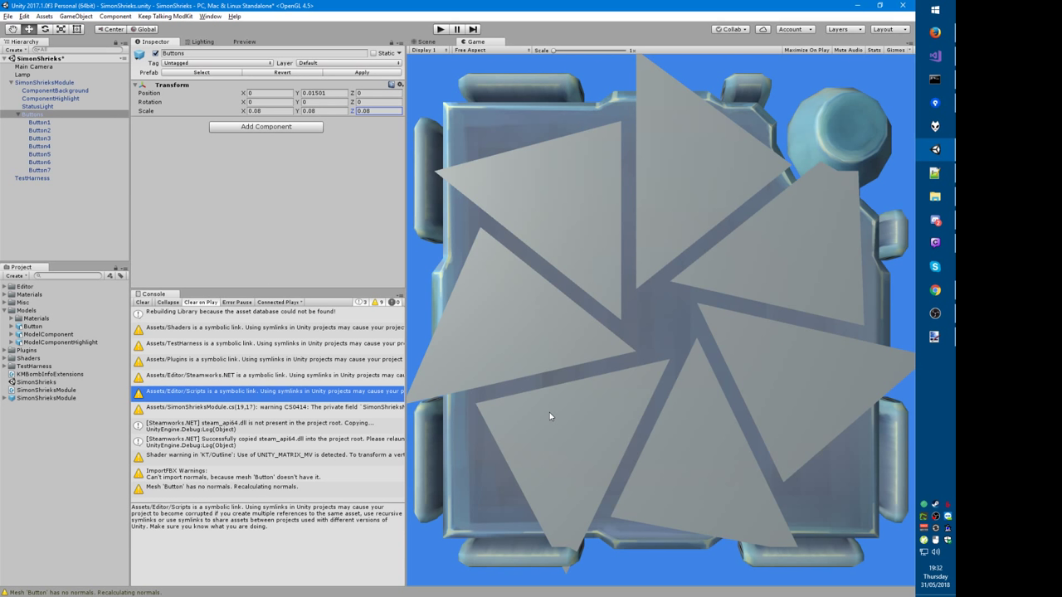
Step: Switch to Visual Studio, change the offset argument in Button() to z: .2, rerun the model generator and return to Unity
key(alt+Tab)
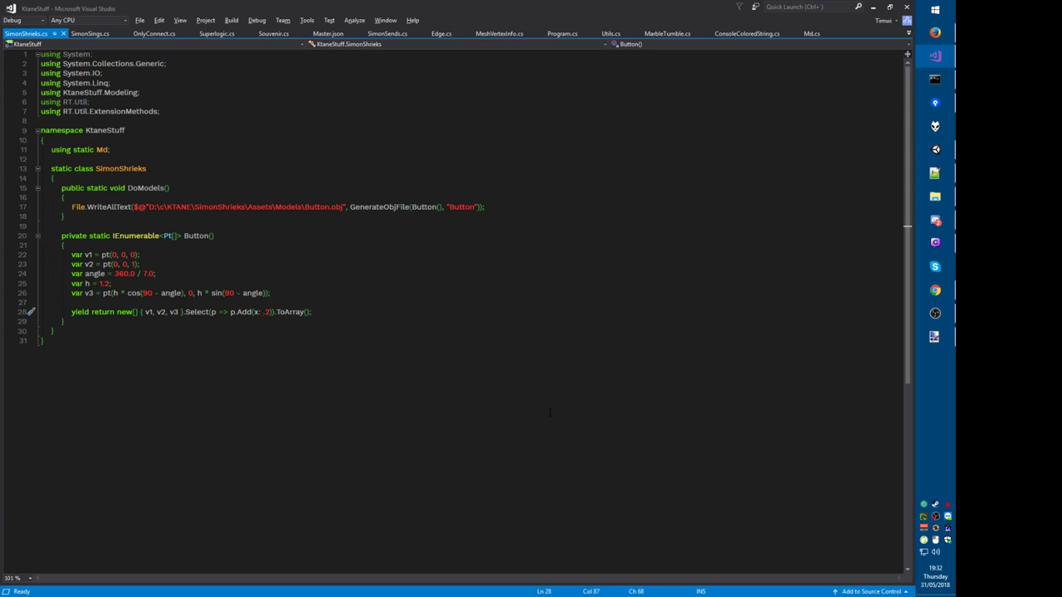
key(Left)
key(BackSpace)
text(z)
key(F5)
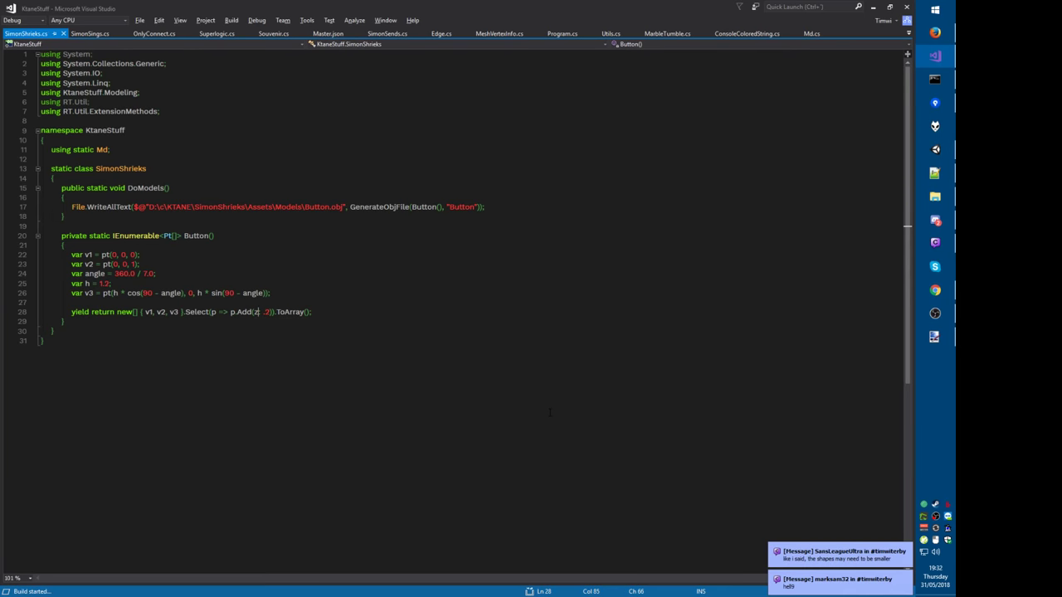
key(alt+Tab)
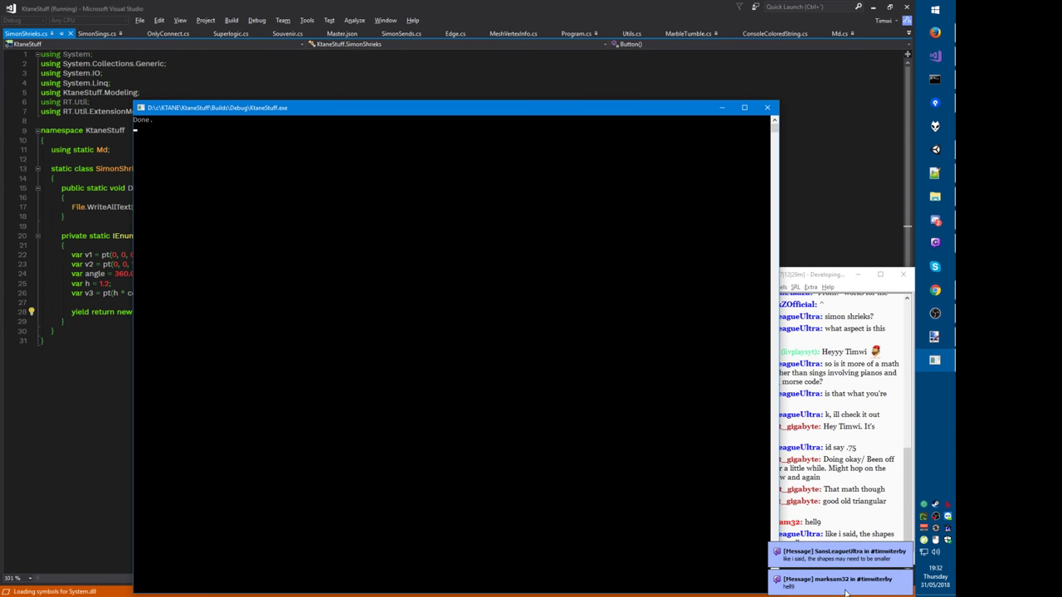
click(822, 557)
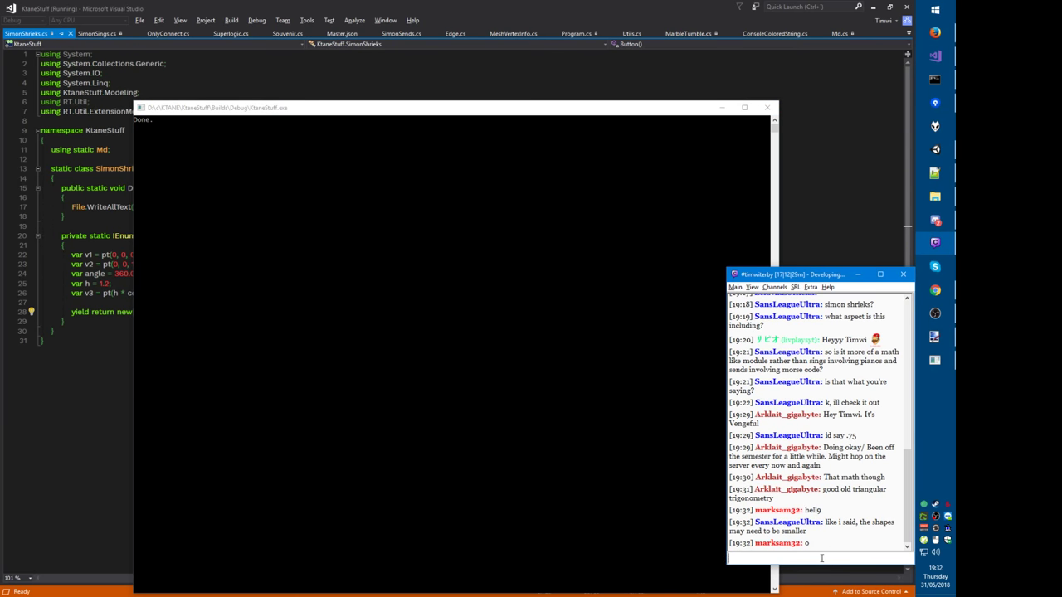
click(633, 473)
key(Return)
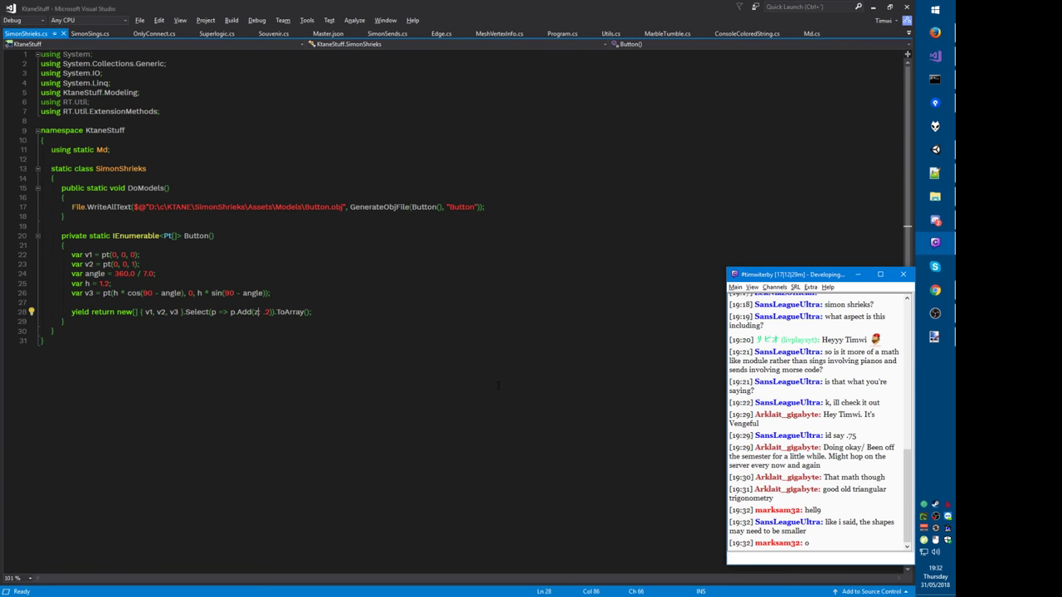
key(alt+Tab)
key(alt+Tab)
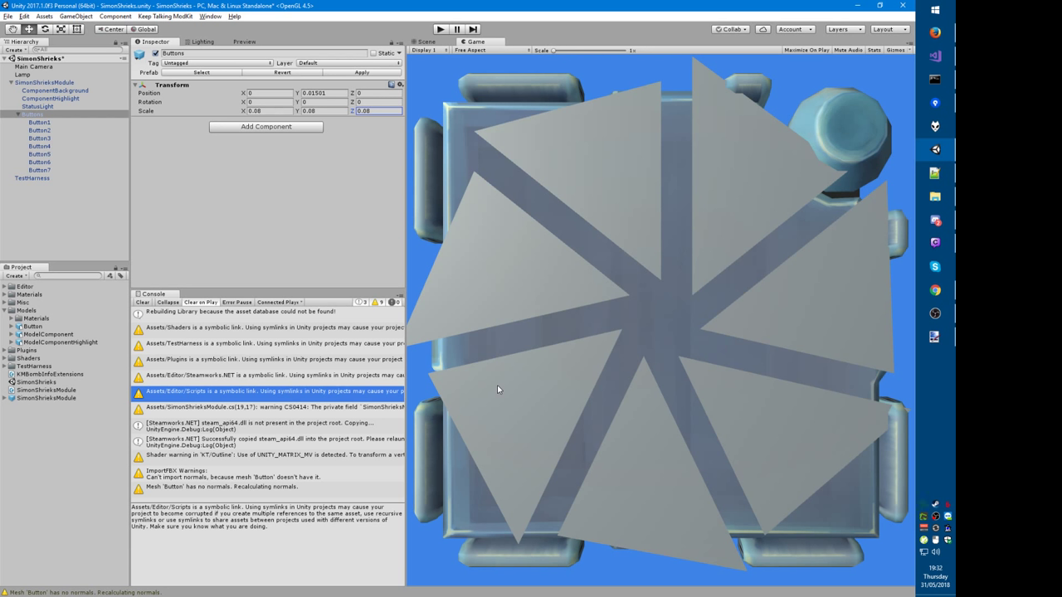
Step: Review the manual's star figure in Firefox, then create a new blank 800 × 600 image in paint.net
key(alt+Tab)
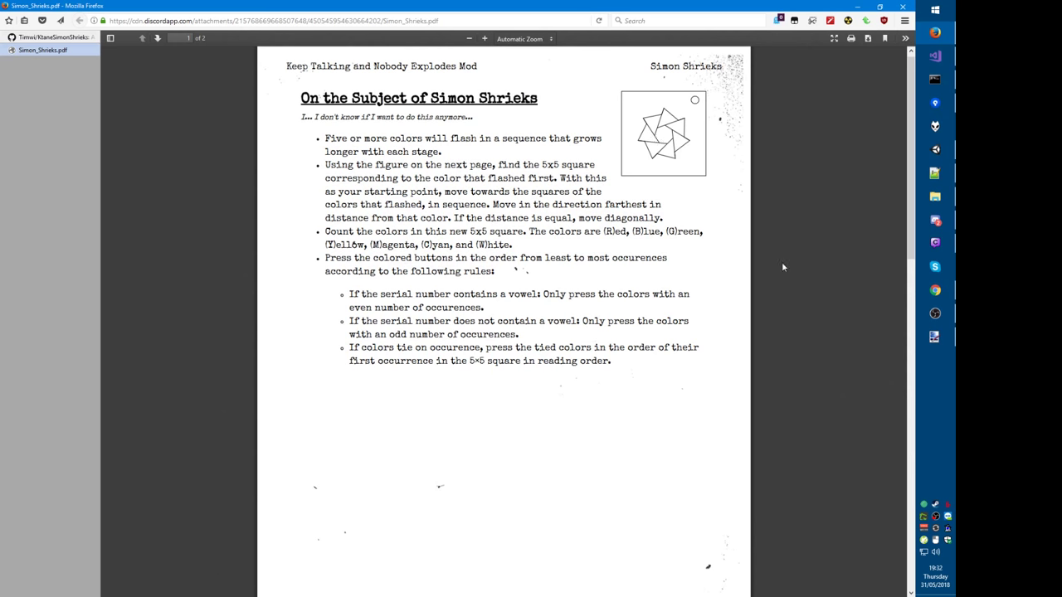
click(934, 336)
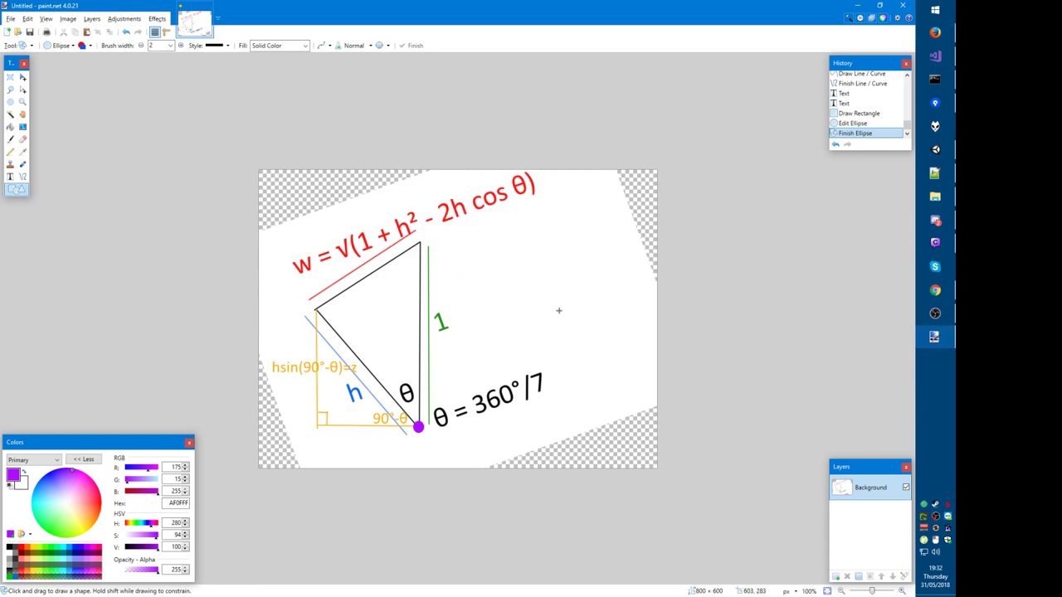
key(ctrl+n)
key(Return)
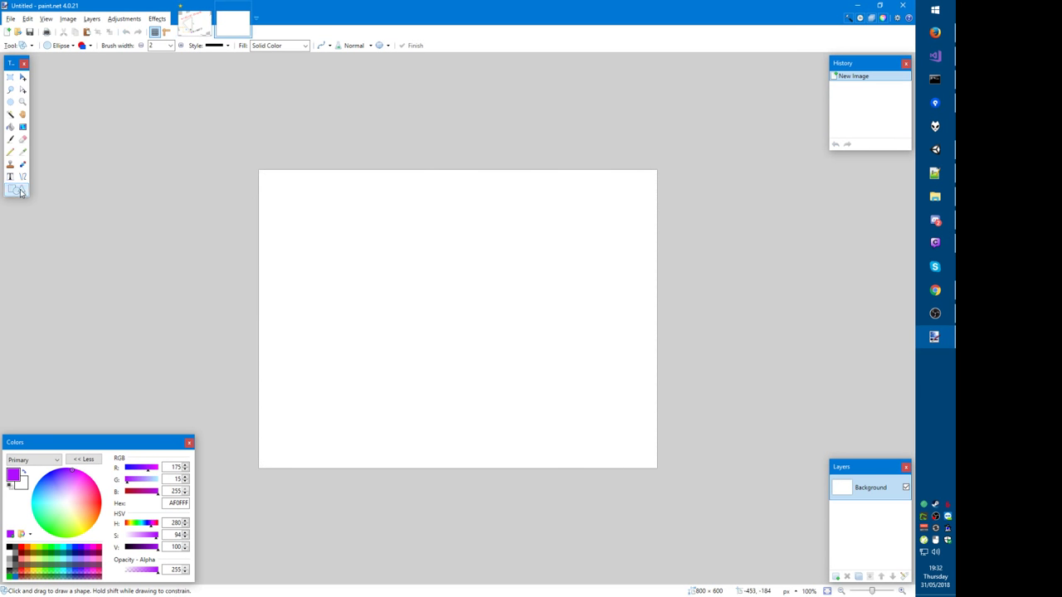
click(72, 46)
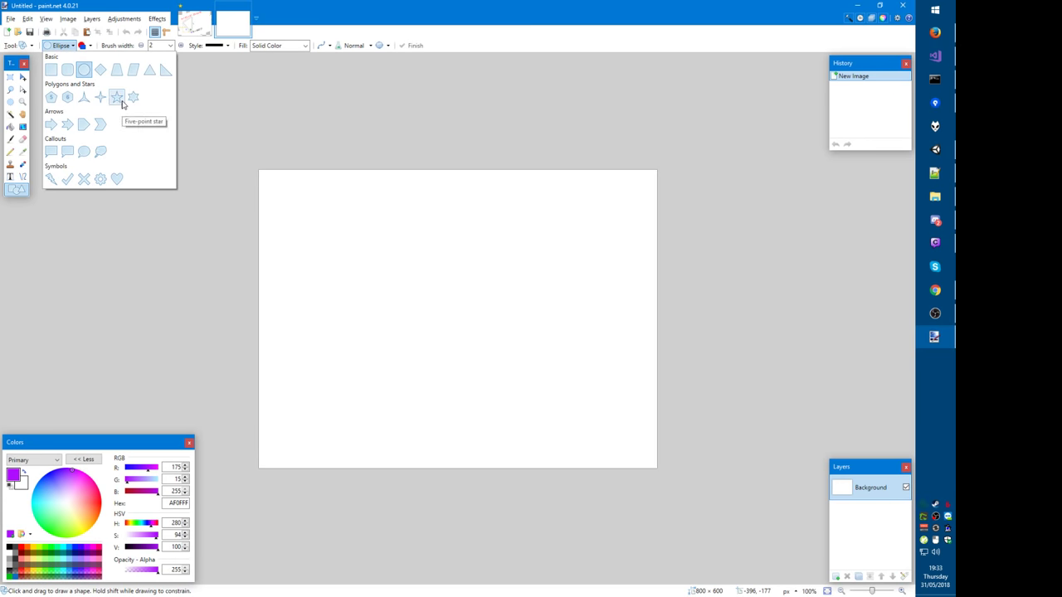
click(104, 312)
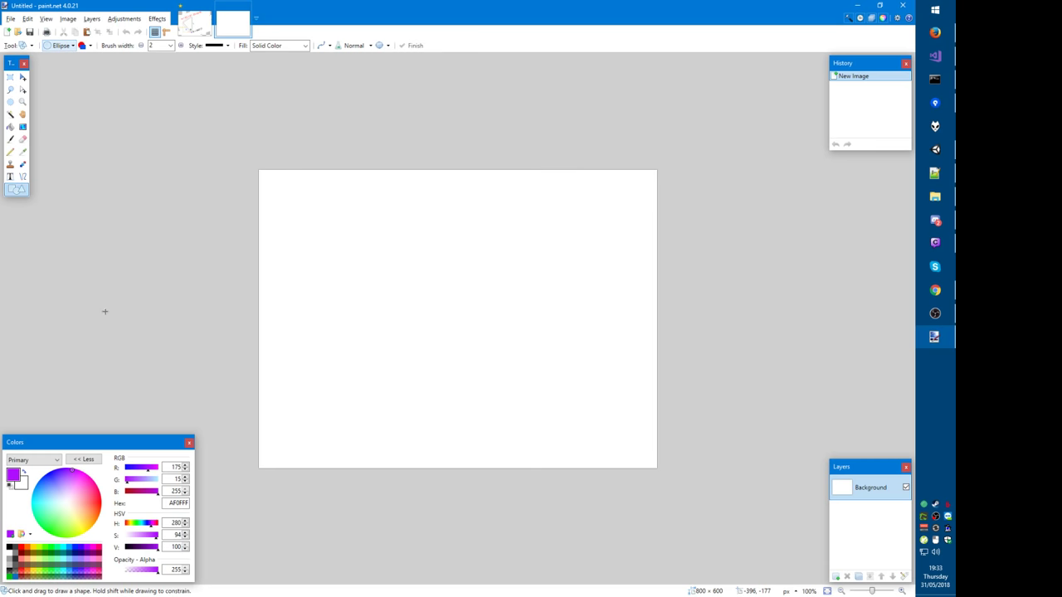
Step: Launch Inkscape Portable and switch to its new document window
key(super+r)
key(Return)
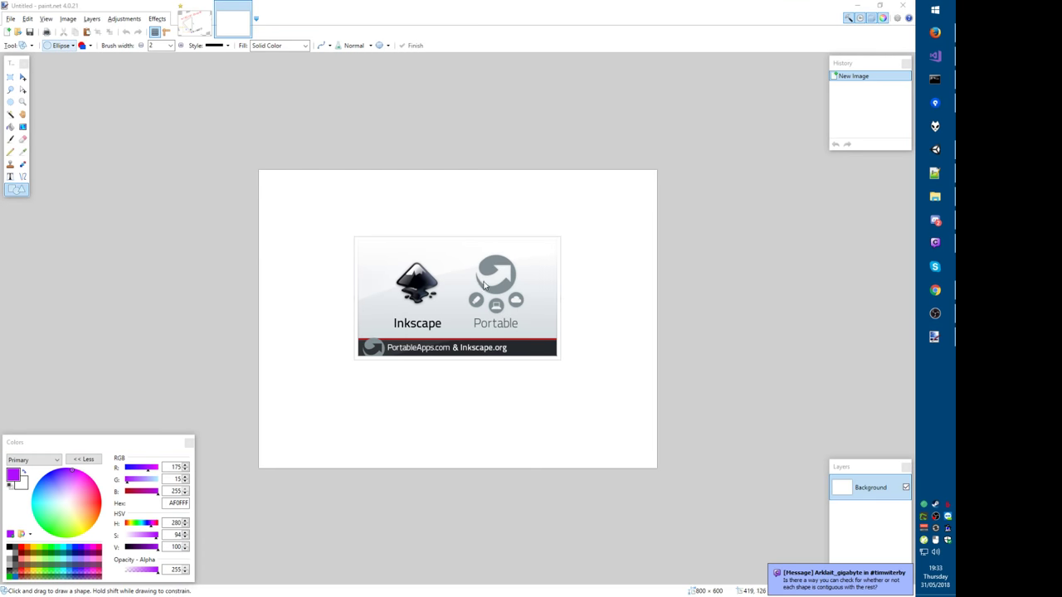
click(826, 579)
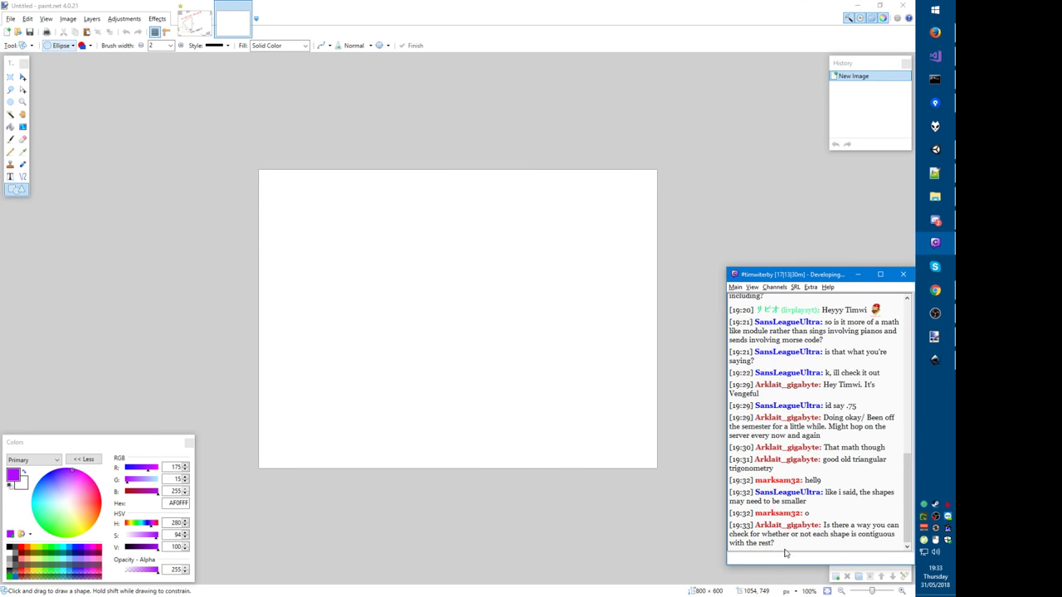
click(801, 558)
click(935, 360)
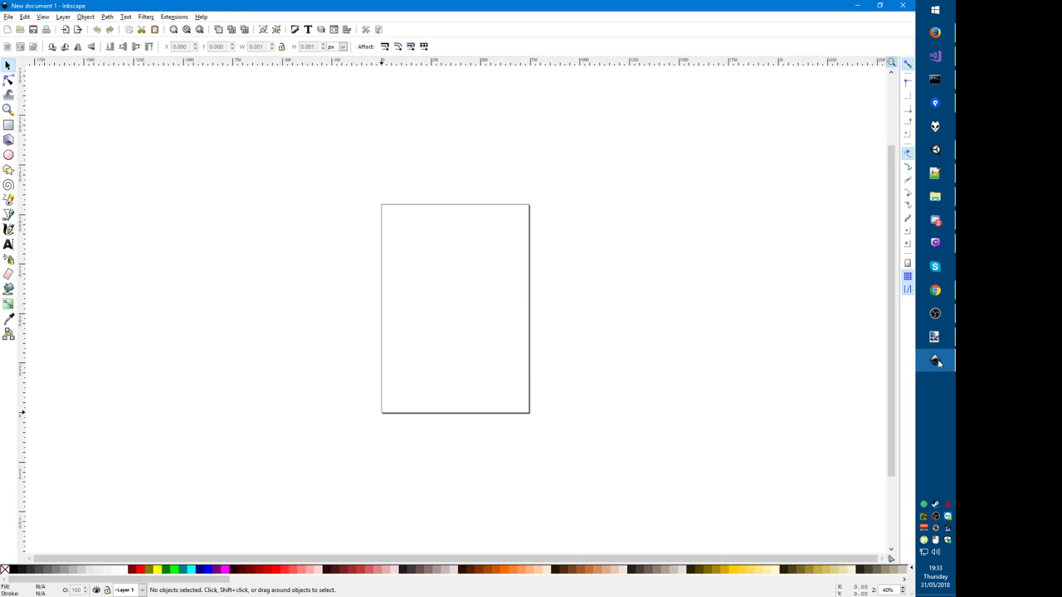
Step: Draw a regular polygon with 7 corners around the middle of the page
ctrl+scroll(425, 263, up, 2)
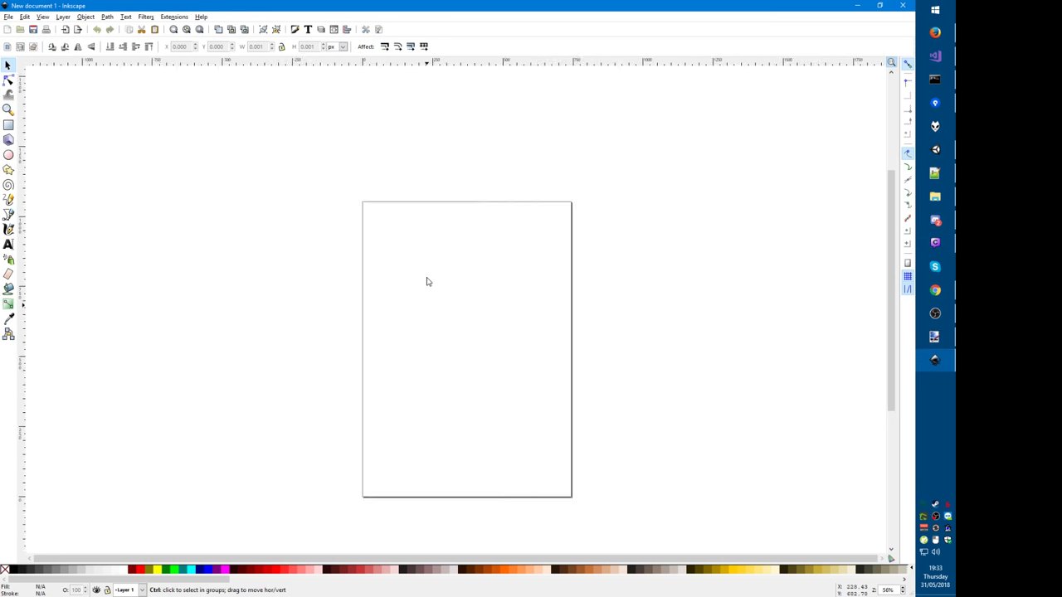
scroll(427, 282, down, 3)
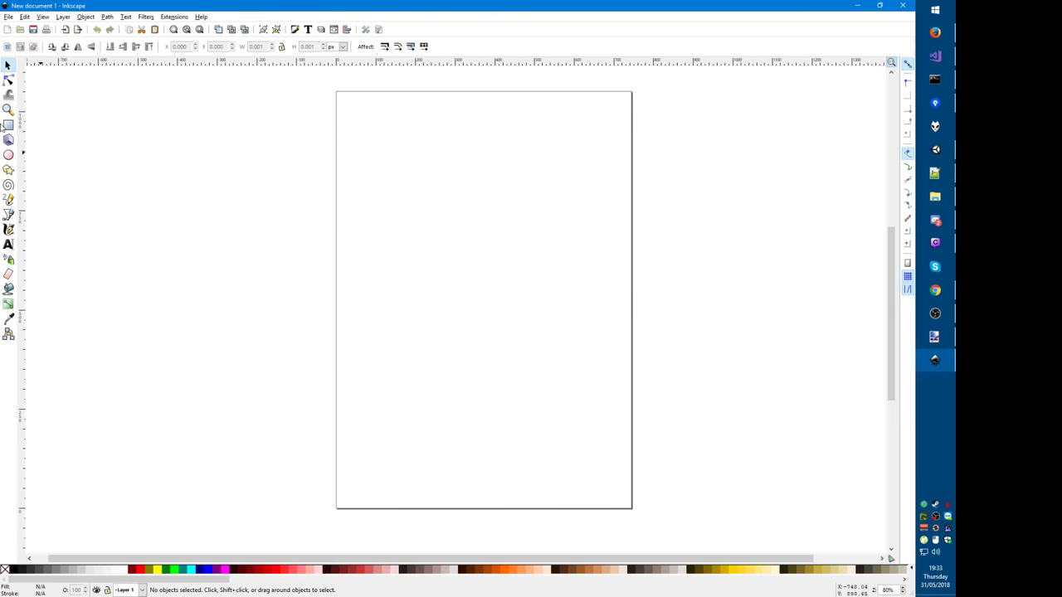
click(8, 170)
double_click(97, 46)
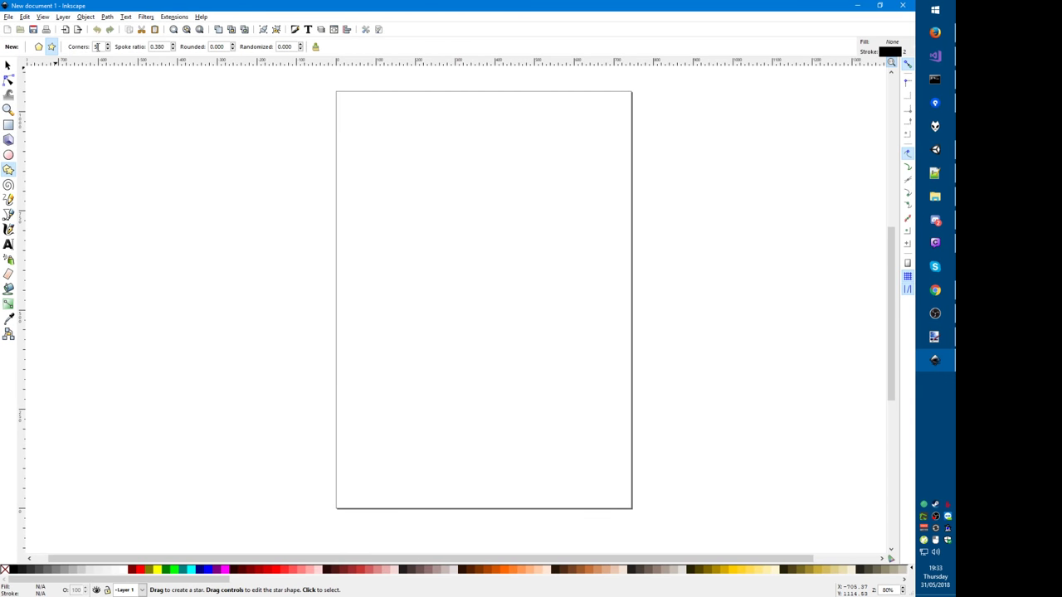
text(7)
click(37, 46)
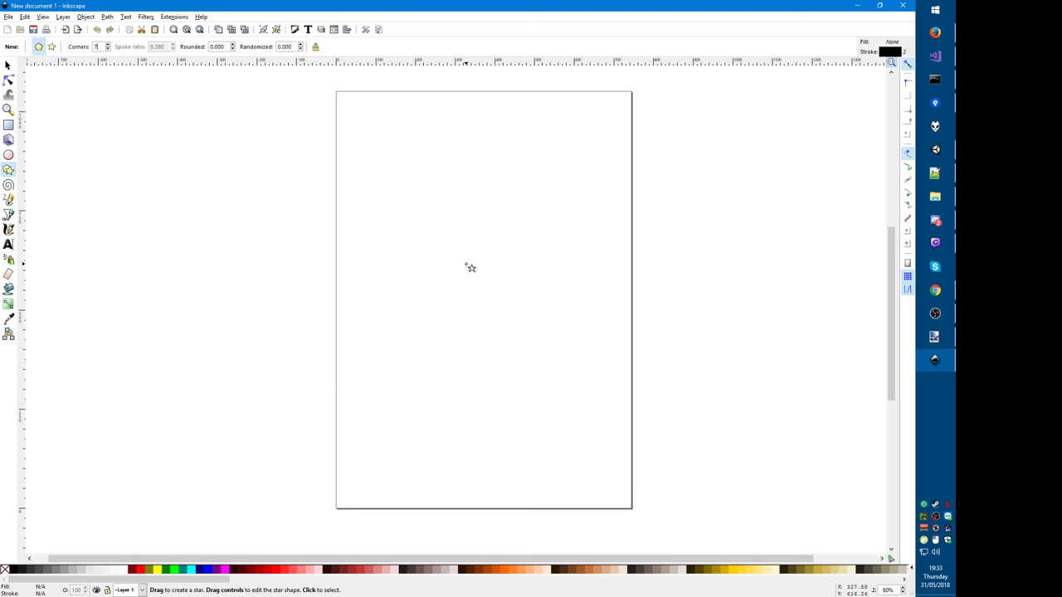
drag(474, 285, 552, 341)
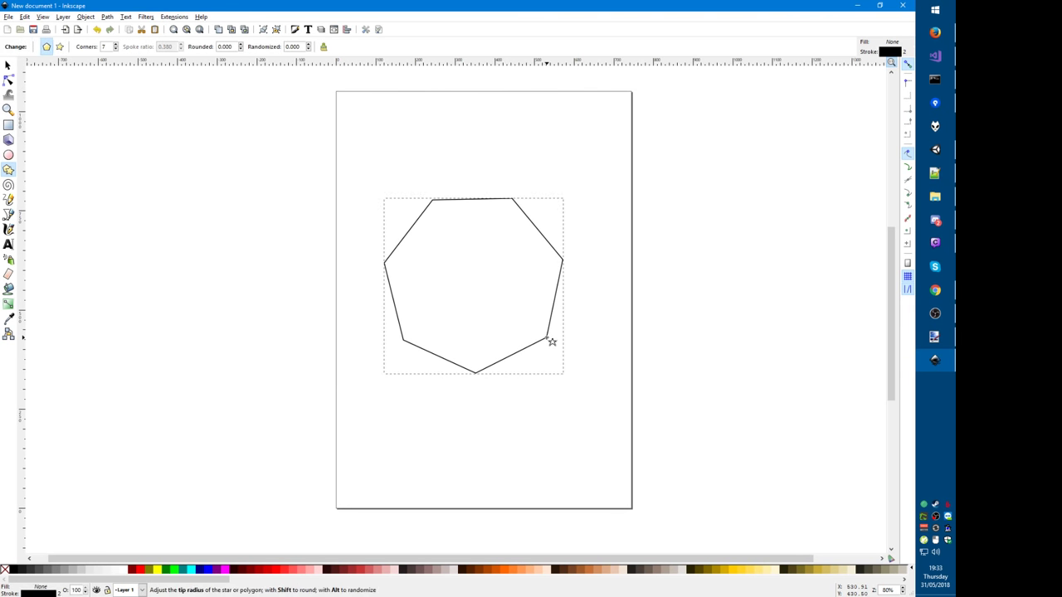
Step: Check the star figure in the Simon Shrieks manual and draw a straight line from the heptagon's centre to its upper-right corner
key(alt+Tab)
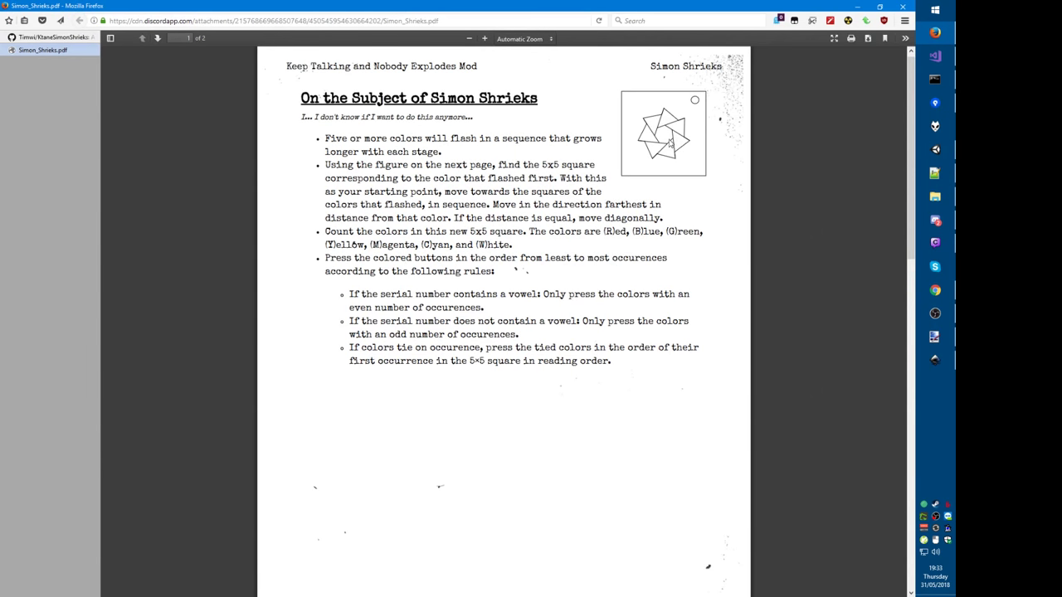
key(alt+Tab)
key(Escape)
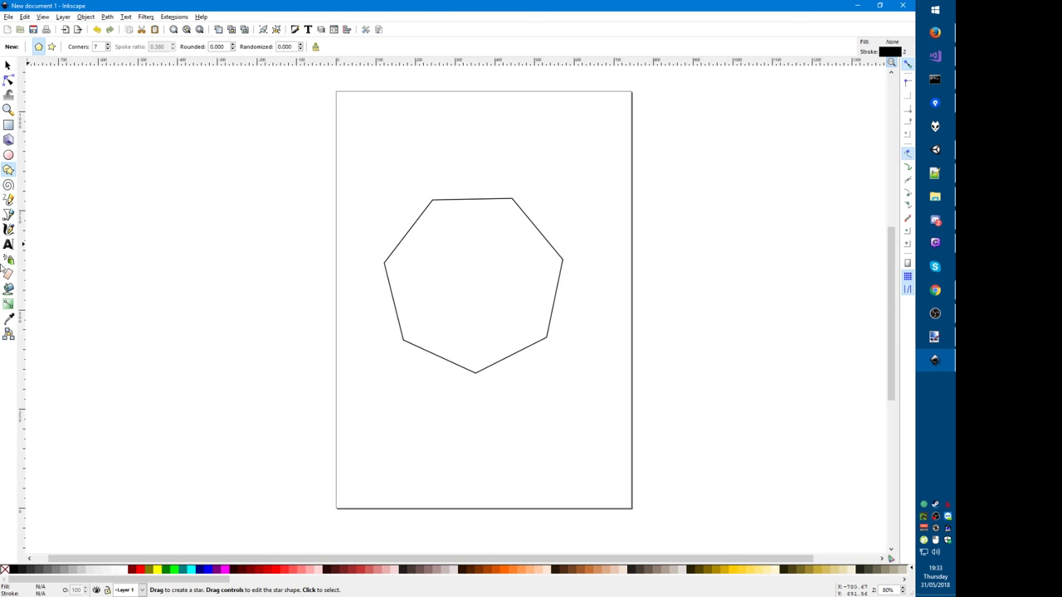
key(b)
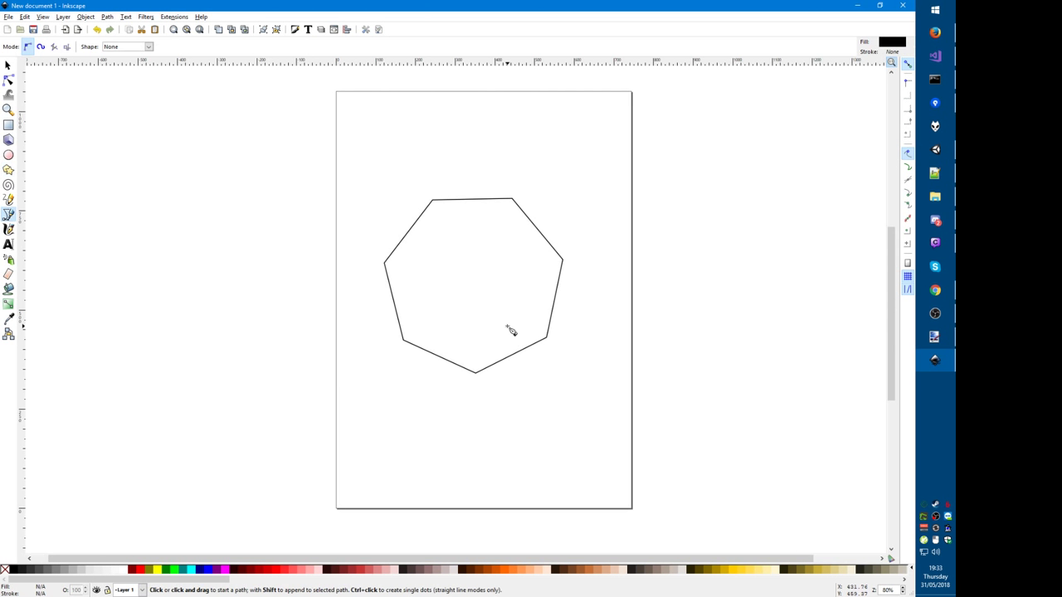
click(476, 284)
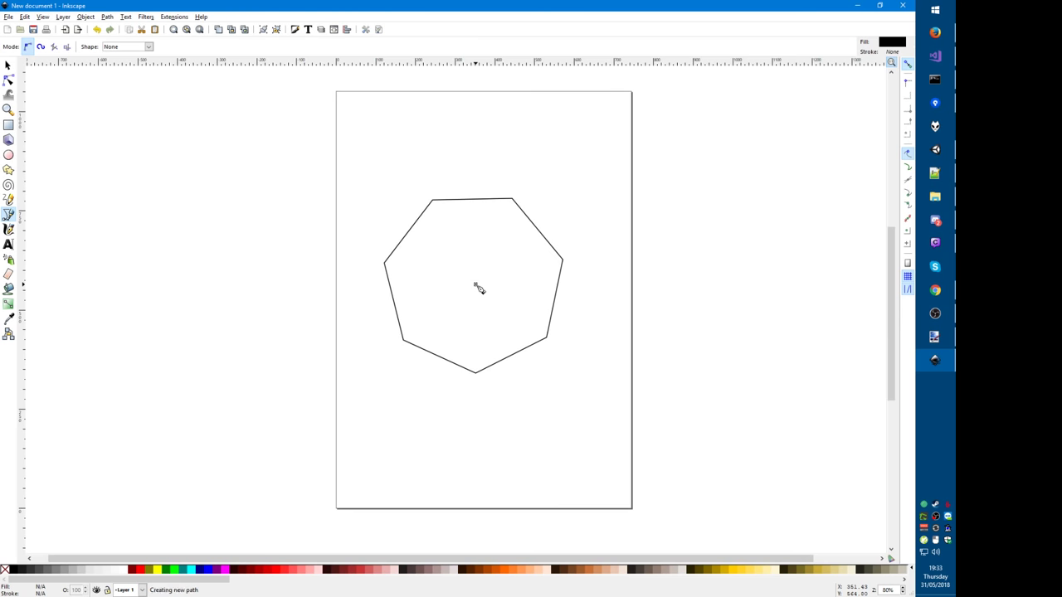
double_click(512, 199)
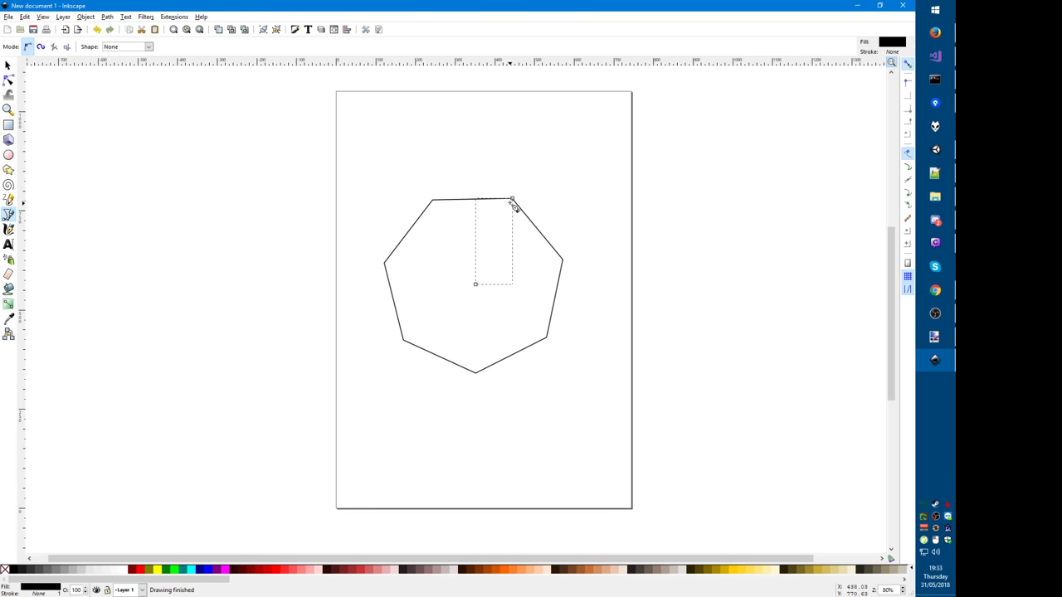
Step: Remove the line's fill and give it a flat black stroke
key(ctrl+shift+f)
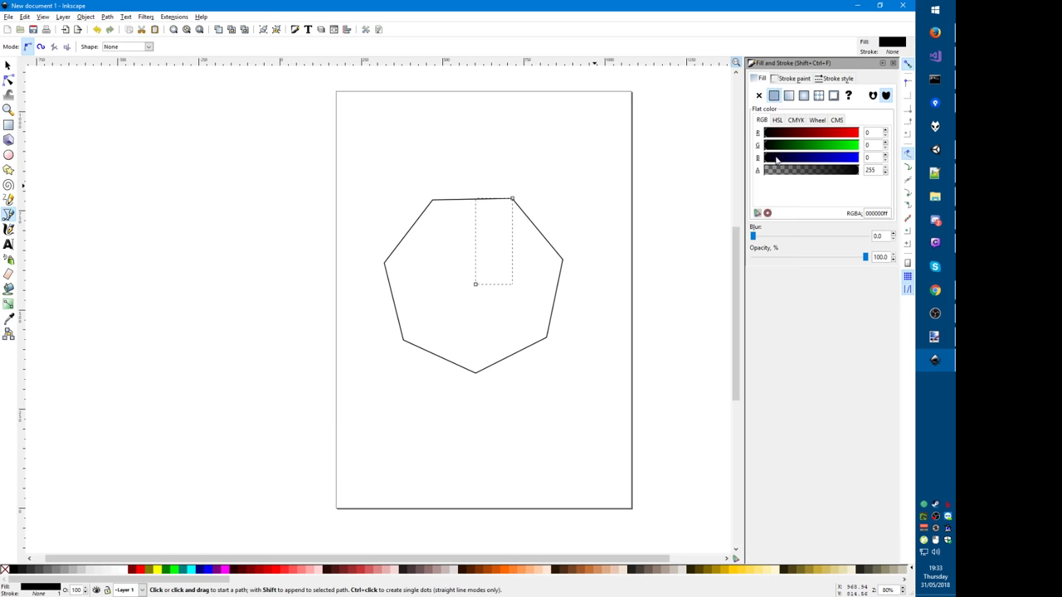
click(780, 79)
click(773, 95)
key(Escape)
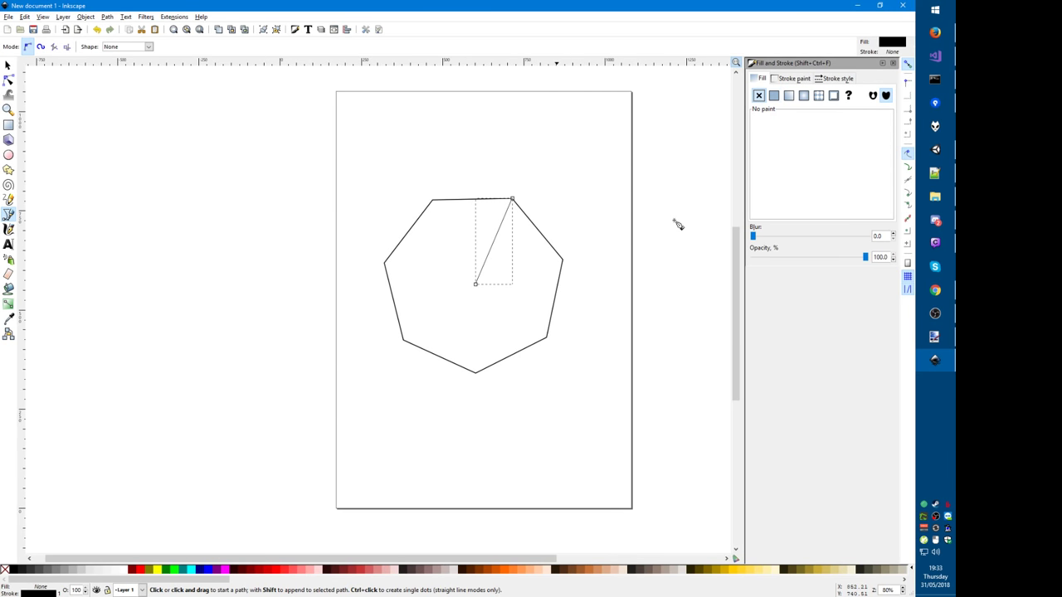
key(Escape)
key(s)
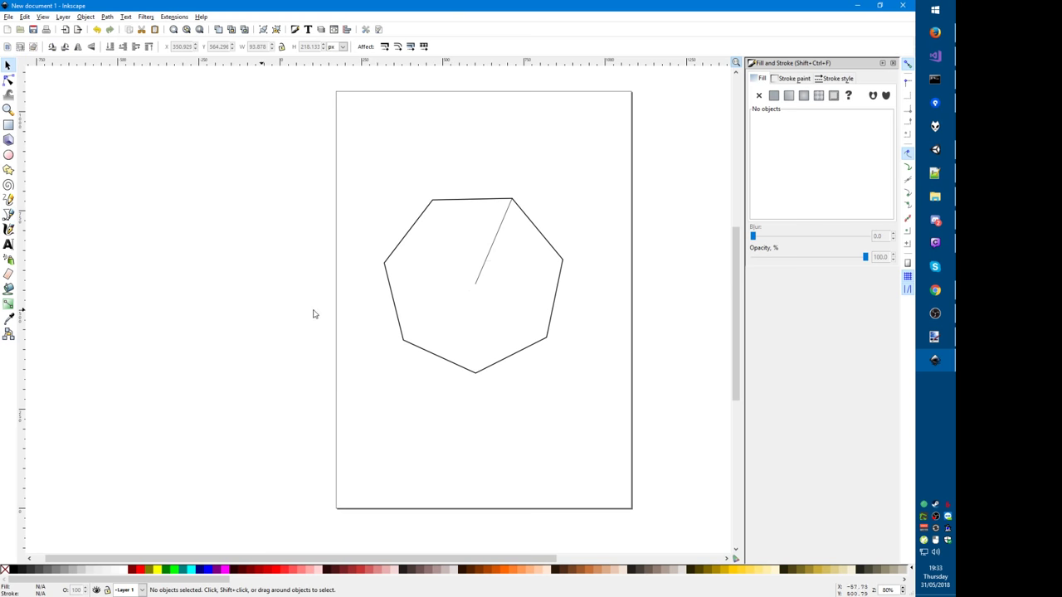
Step: Capture the star figure from the Simon Shrieks PDF in Firefox to the clipboard and return to Inkscape
ctrl+scroll(503, 287, up, 2)
ctrl+scroll(503, 289, down, 2)
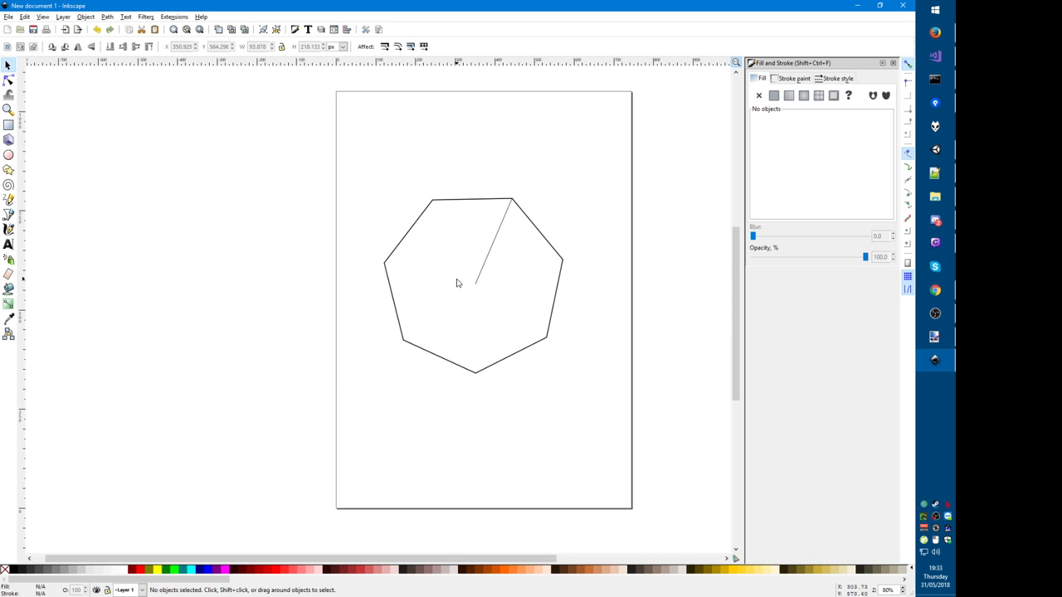
key(alt+Tab)
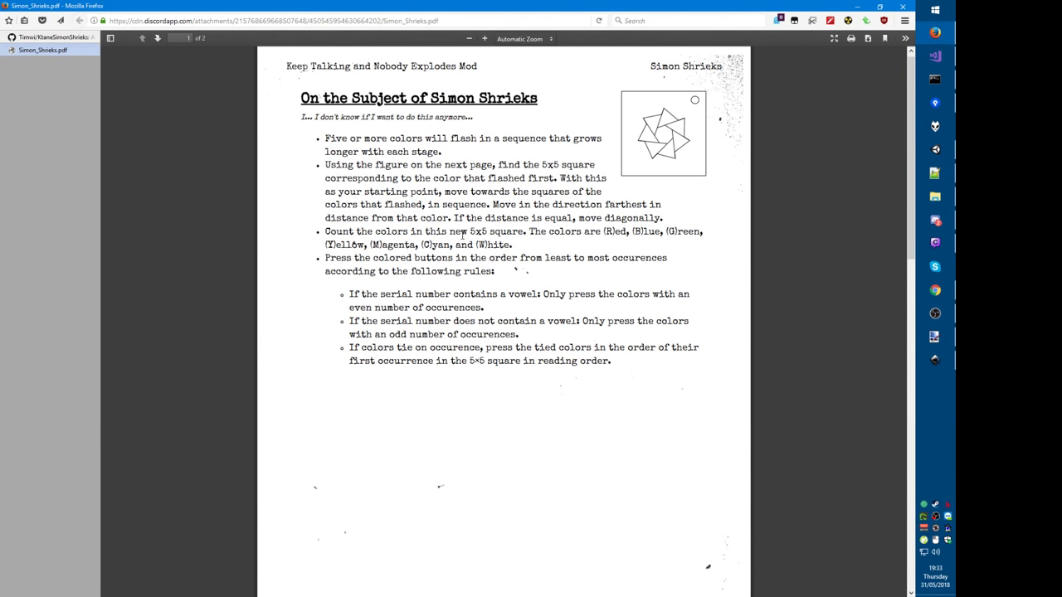
key(Print)
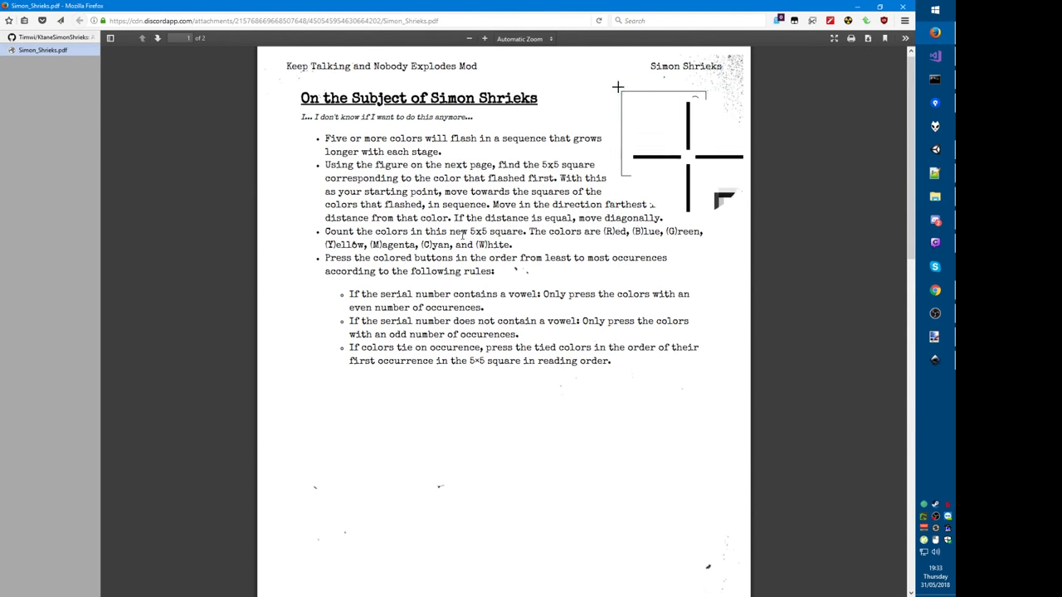
drag(618, 87, 697, 170)
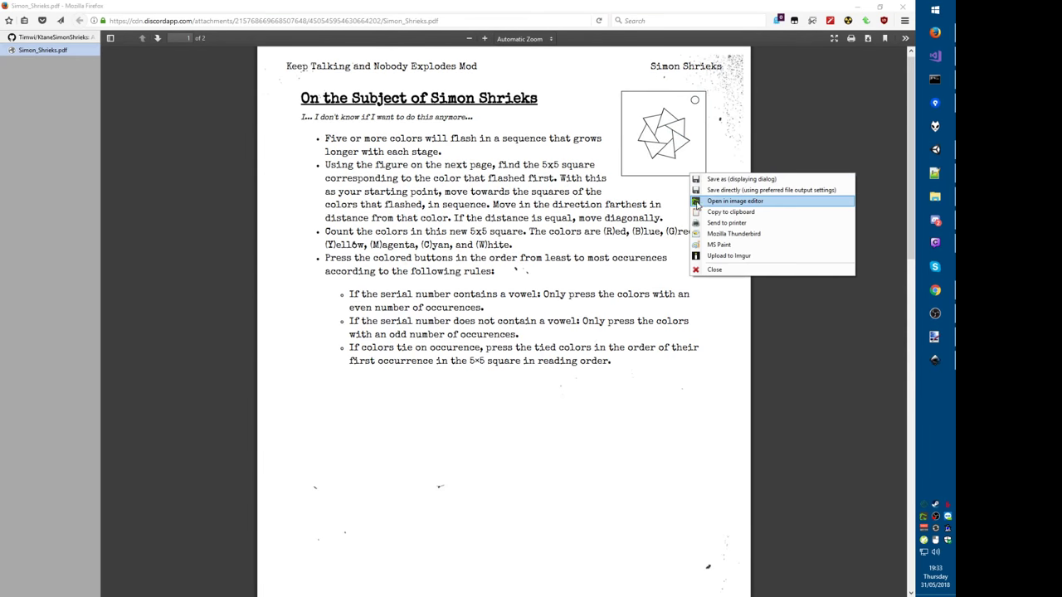
click(716, 213)
key(alt+Tab)
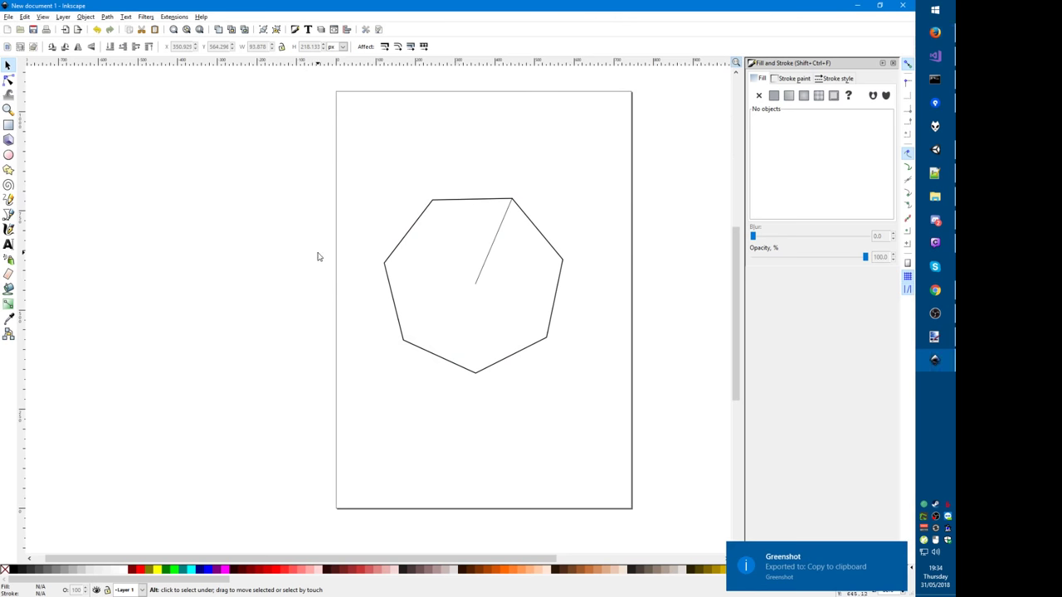
Step: Replace the heptagon and line with the pasted star figure, enlarged to about 917 × 912 px over the page
key(Delete)
drag(313, 185, 581, 471)
key(ctrl+v)
drag(547, 423, 233, 136)
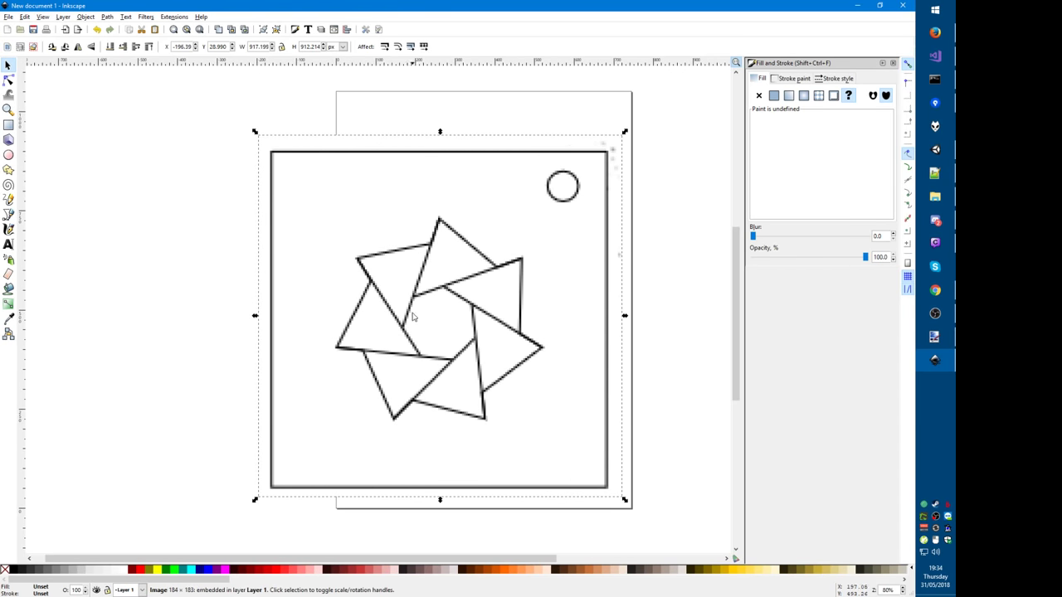
key(Escape)
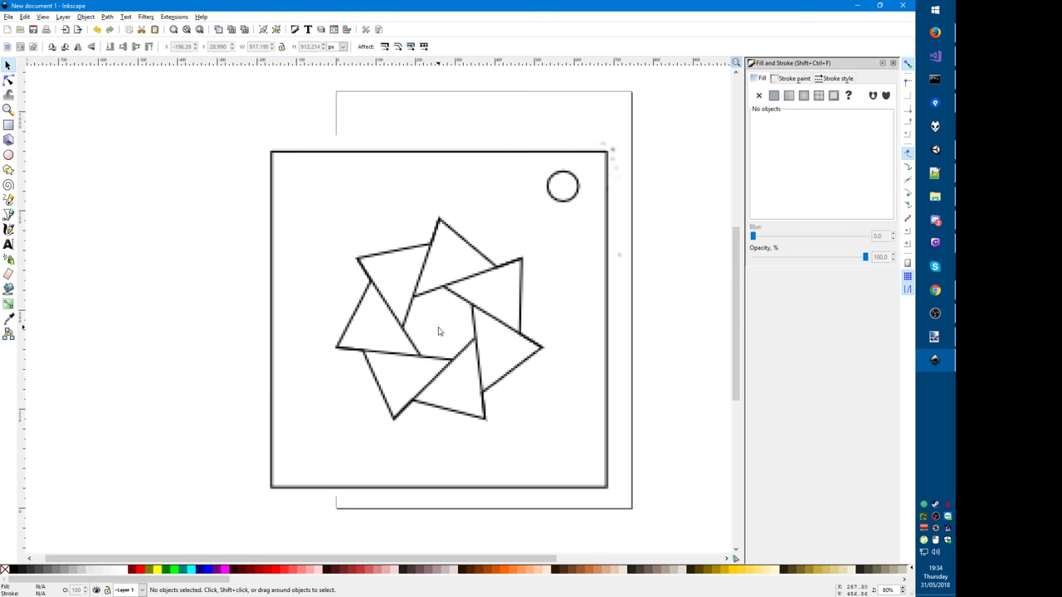
Step: Draw a line about 98 px long from the star's centre to the left inner corner, with a flat black stroke
key(n)
key(b)
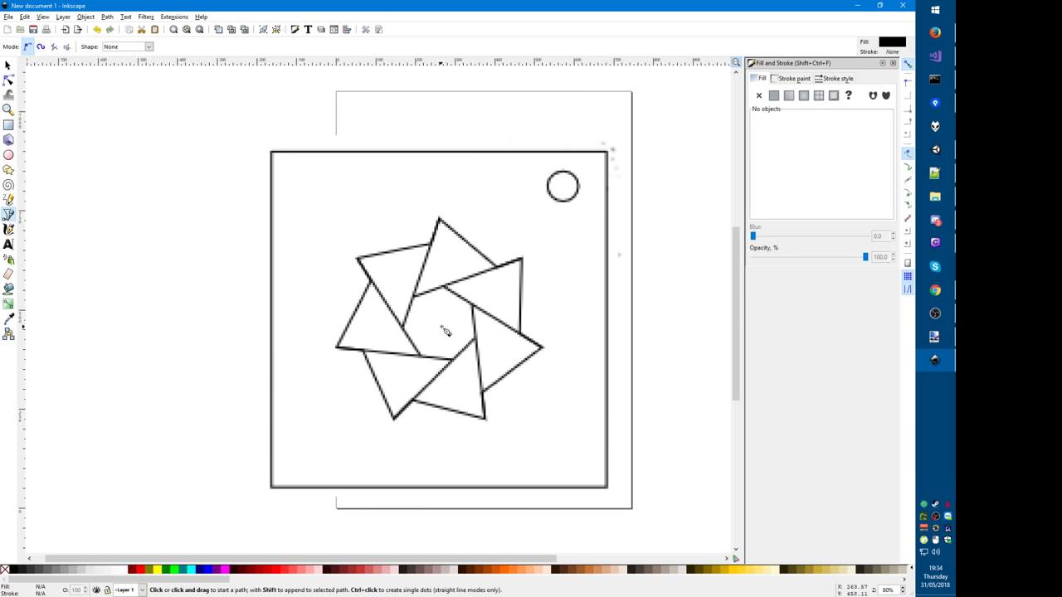
click(442, 326)
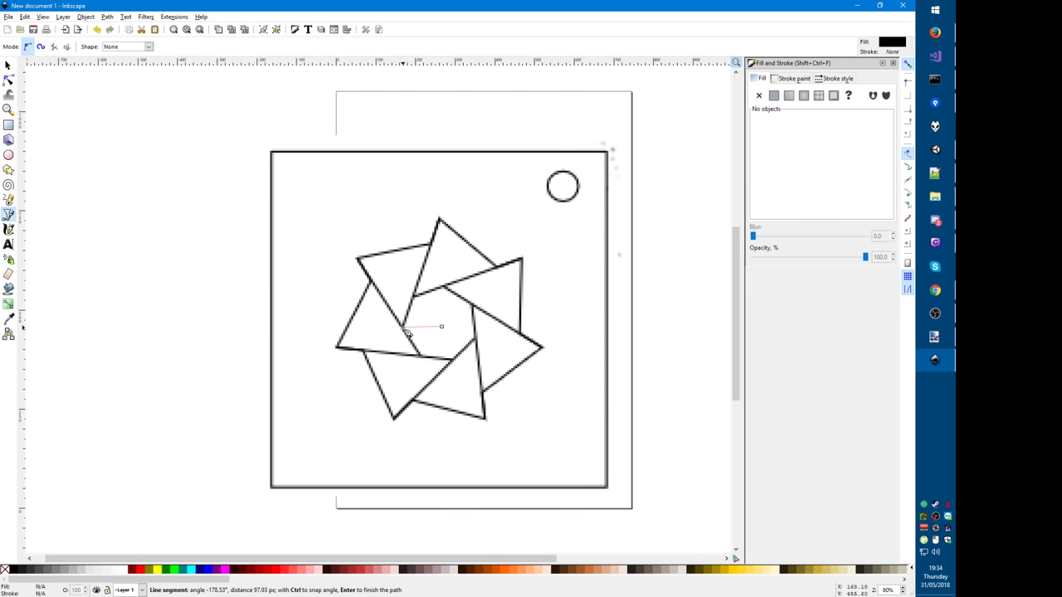
double_click(405, 328)
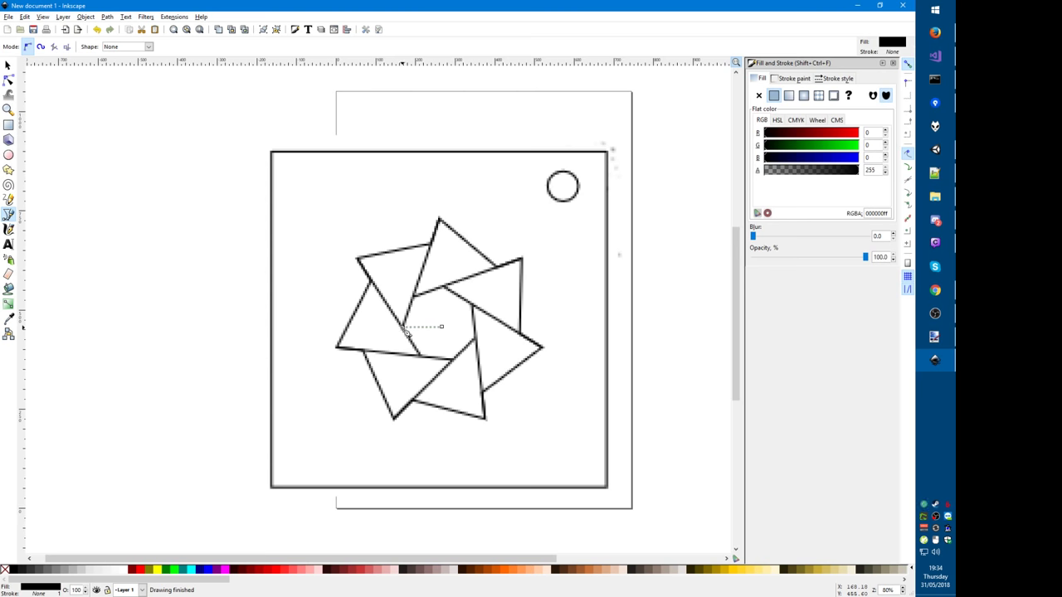
click(793, 78)
click(774, 95)
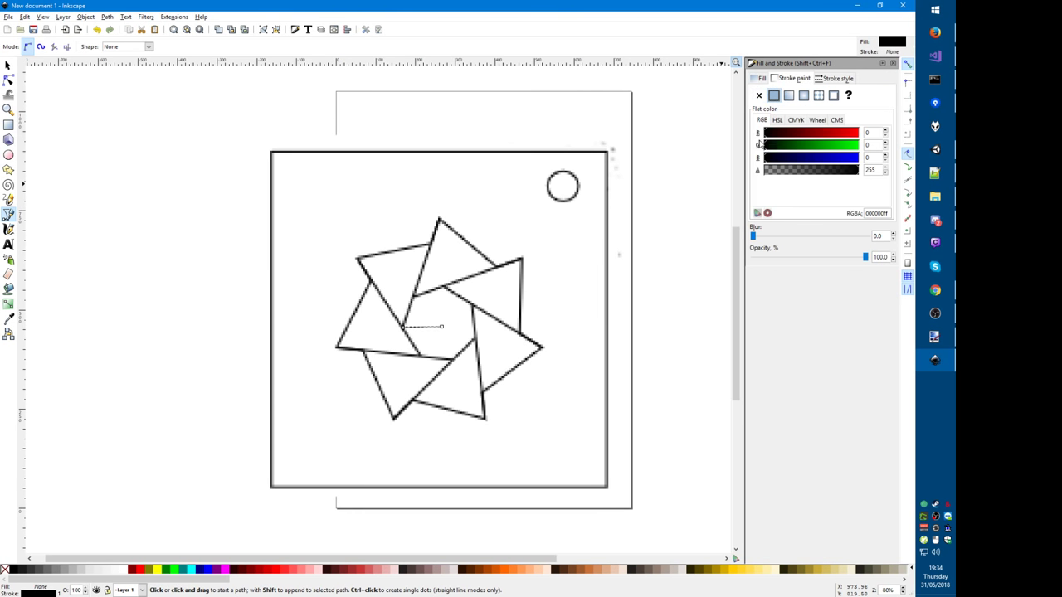
key(s)
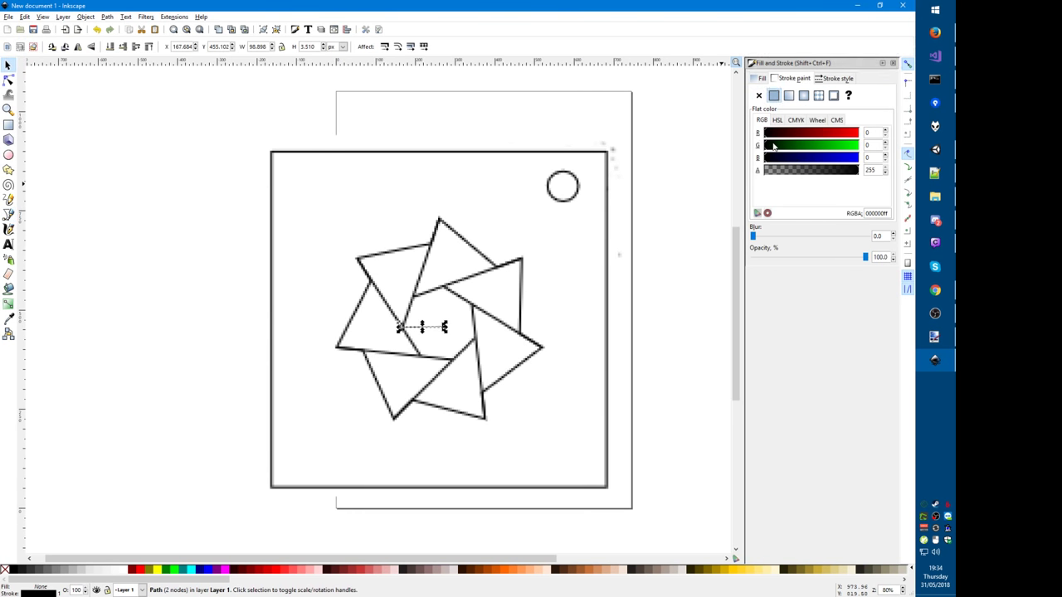
click(137, 328)
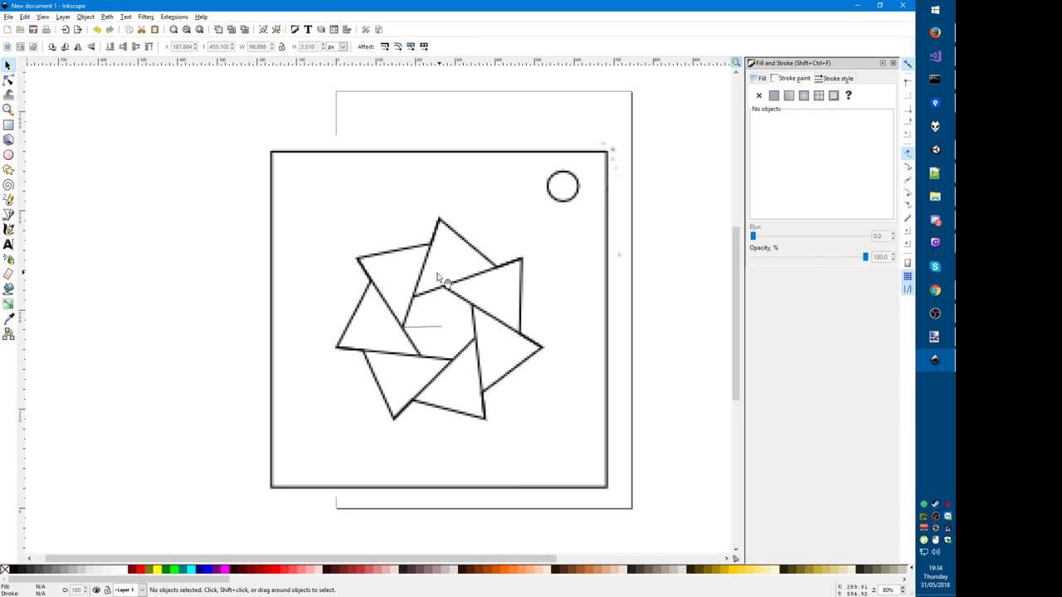
Step: Trace the upper-left triangle's inner edge with a line about 216 px long and set its stroke to green 00ff00
click(7, 214)
click(432, 247)
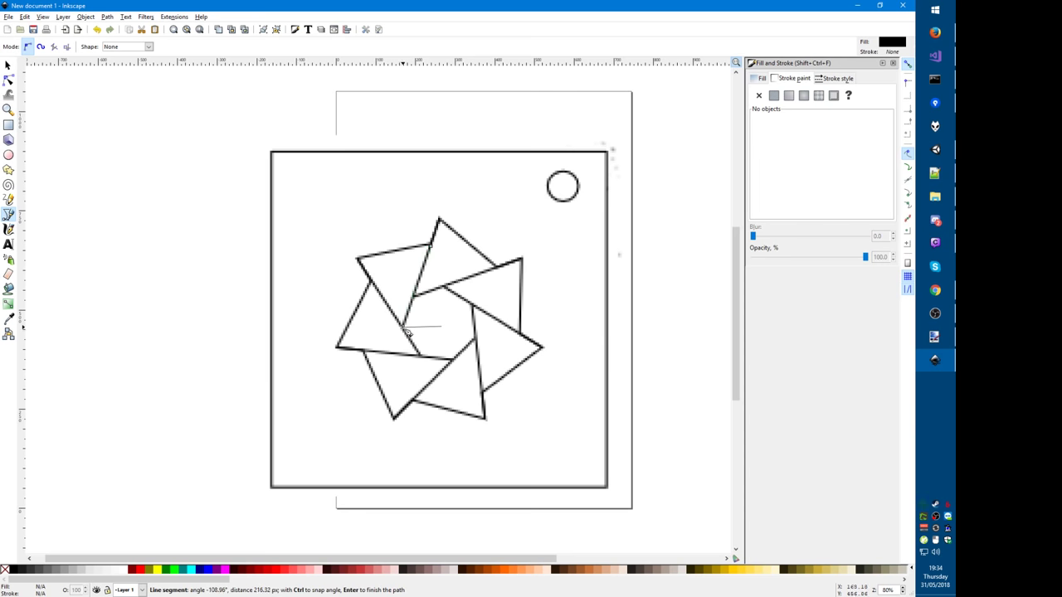
double_click(405, 329)
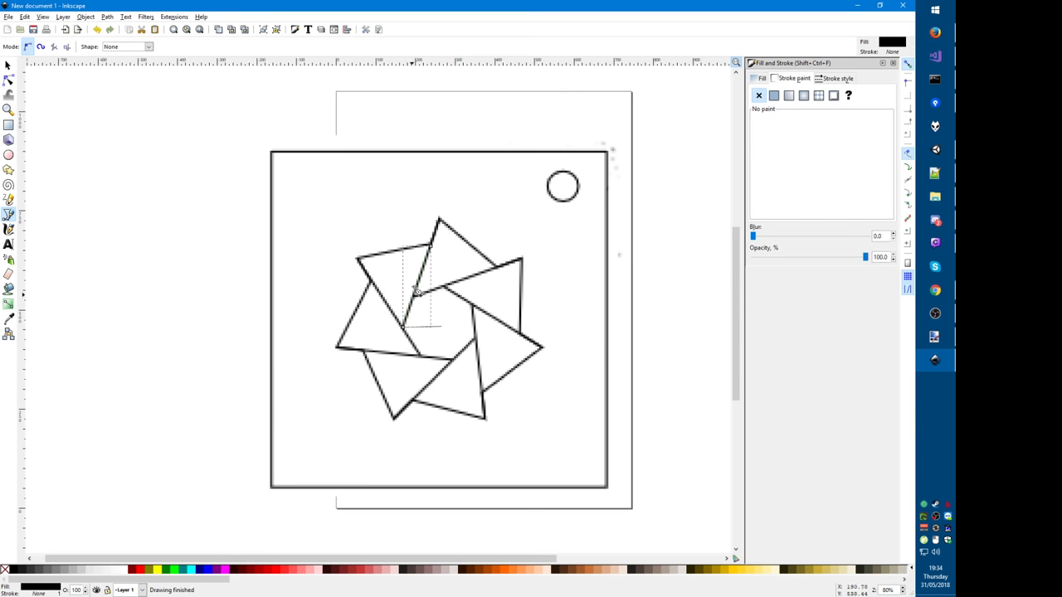
click(774, 96)
drag(844, 146, 862, 146)
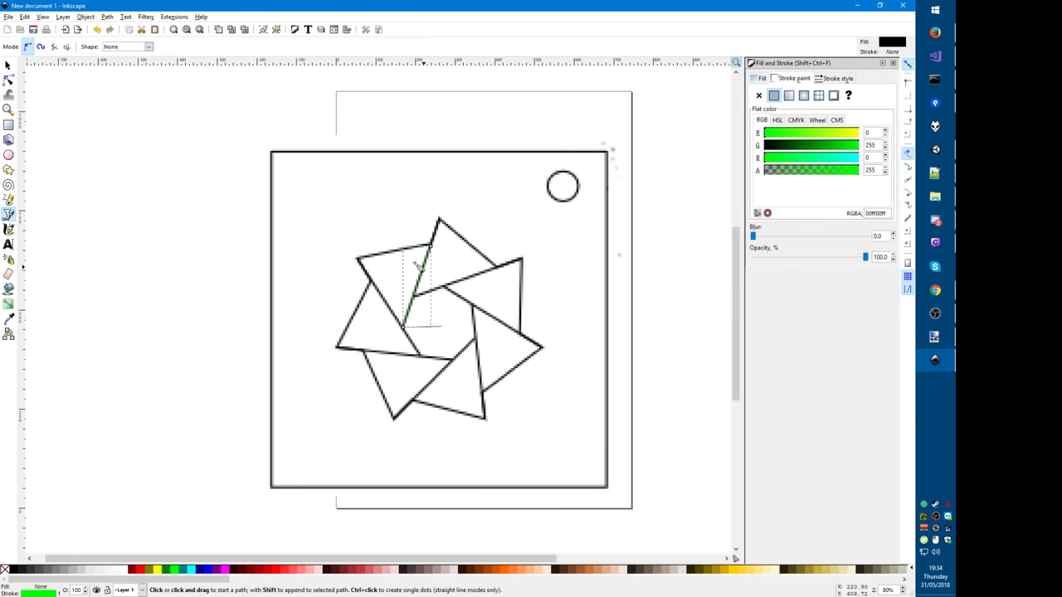
key(s)
click(251, 276)
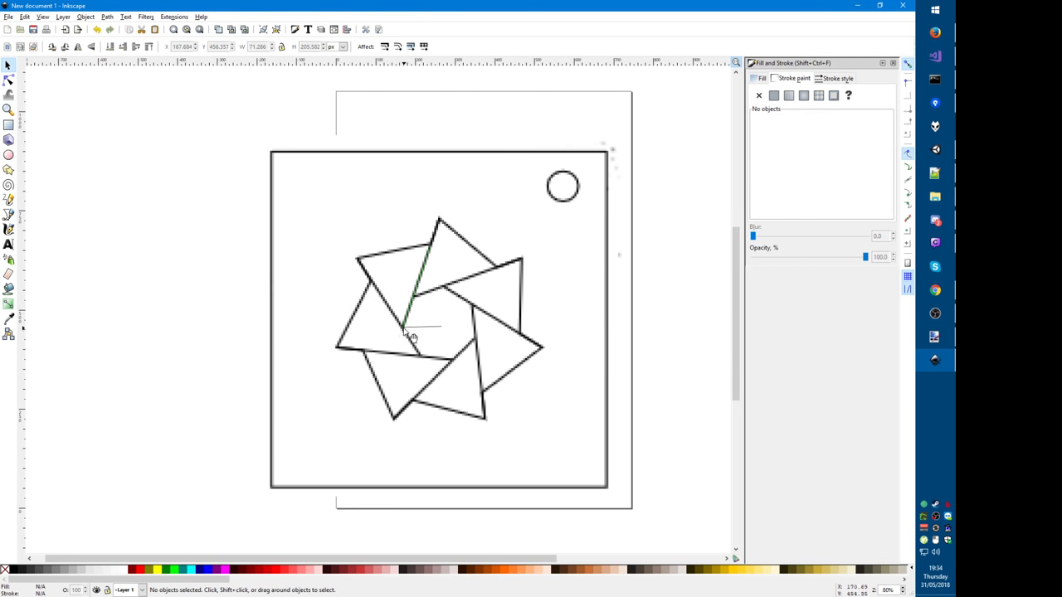
Step: Reposition the short black line so its outer end meets the lower end of the green line
click(437, 328)
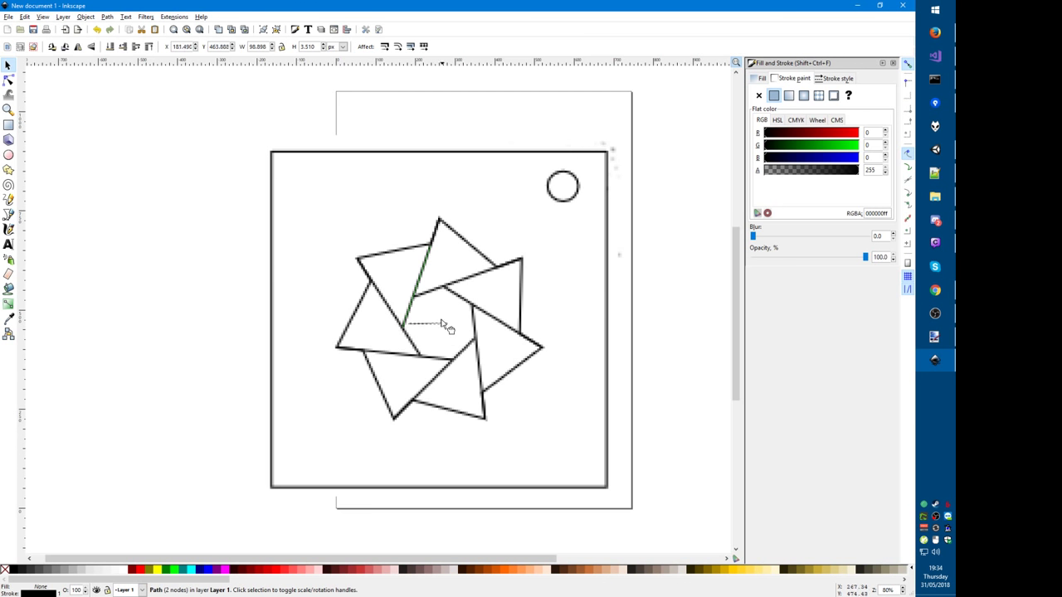
click(374, 311)
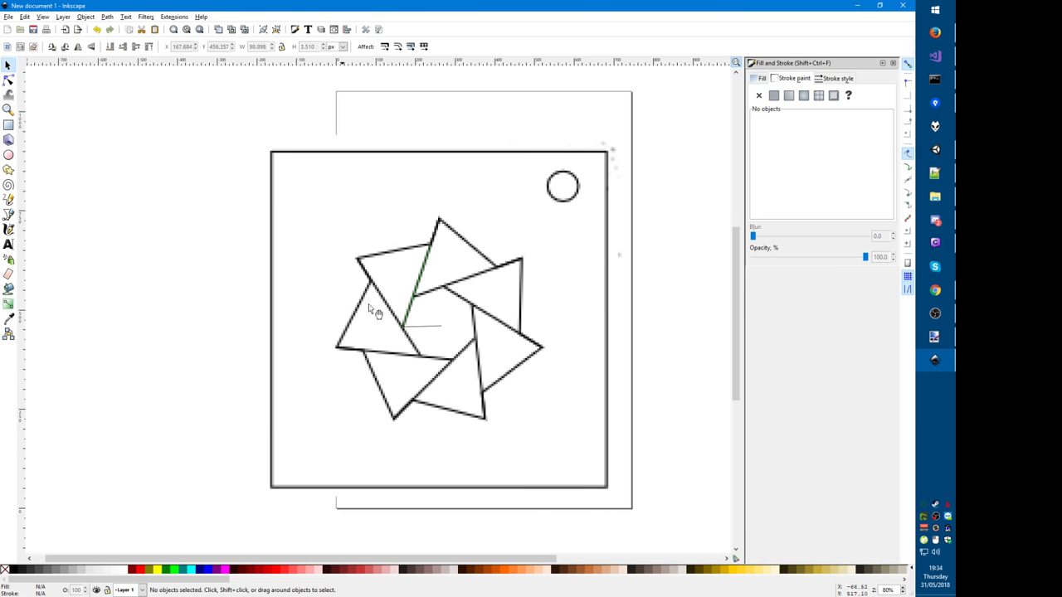
Step: Nudge the short black line slightly to refine its fit against the lower end of the green line
click(438, 333)
drag(439, 332, 438, 331)
click(417, 304)
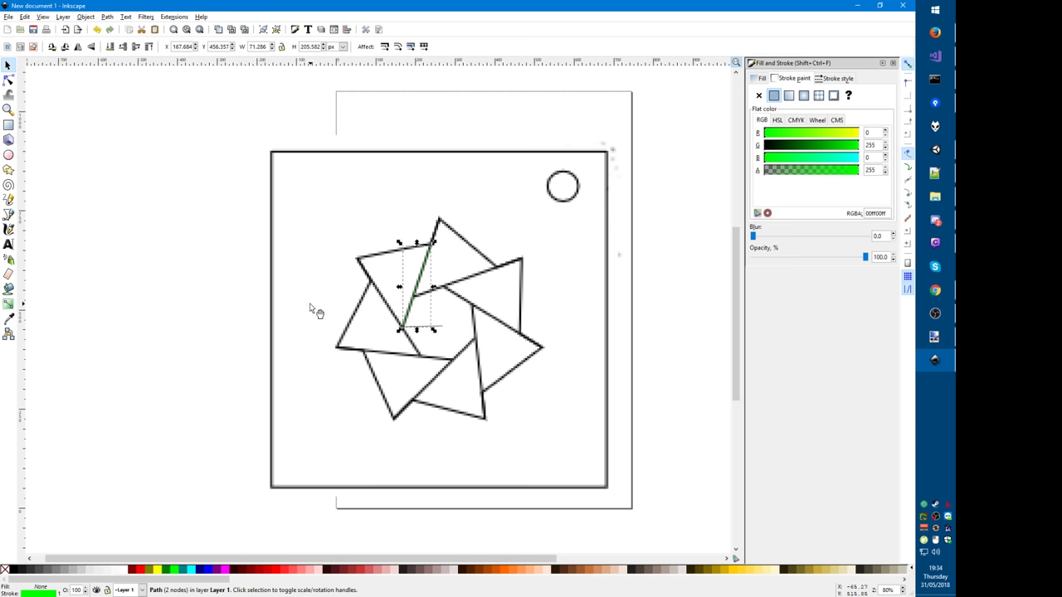
click(222, 340)
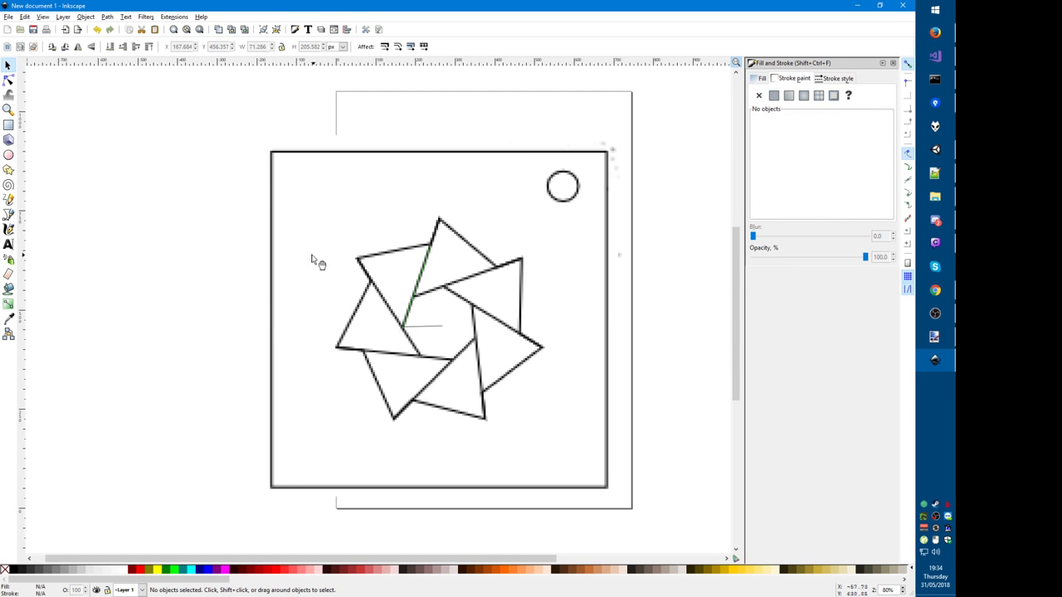
Step: Group the star figure with both reference lines and rotate the group counterclockwise about 19.7° so the green line stands vertical
key(ctrl+a)
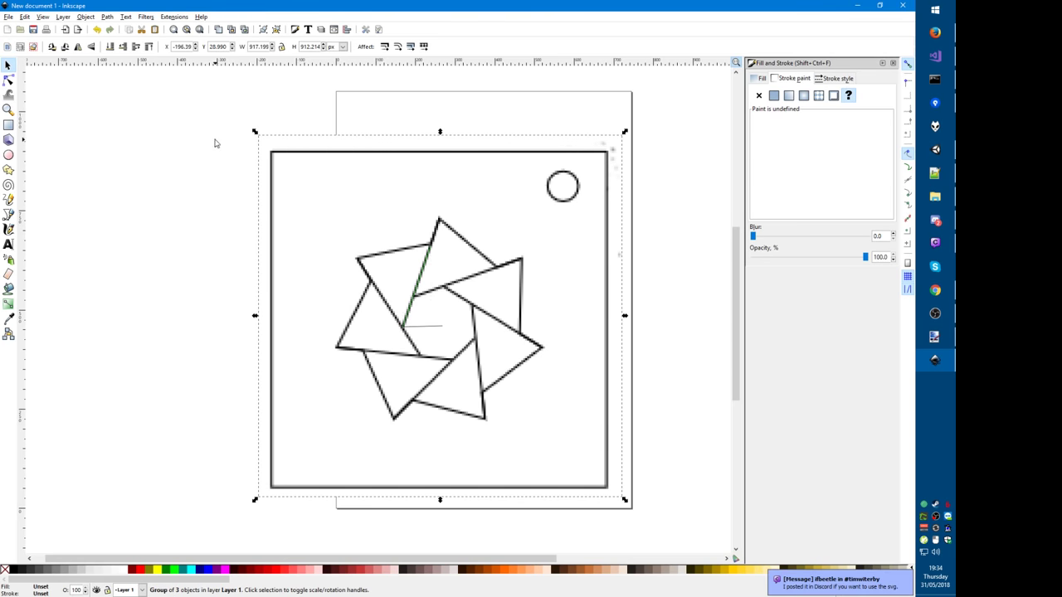
click(381, 216)
drag(625, 133, 541, 108)
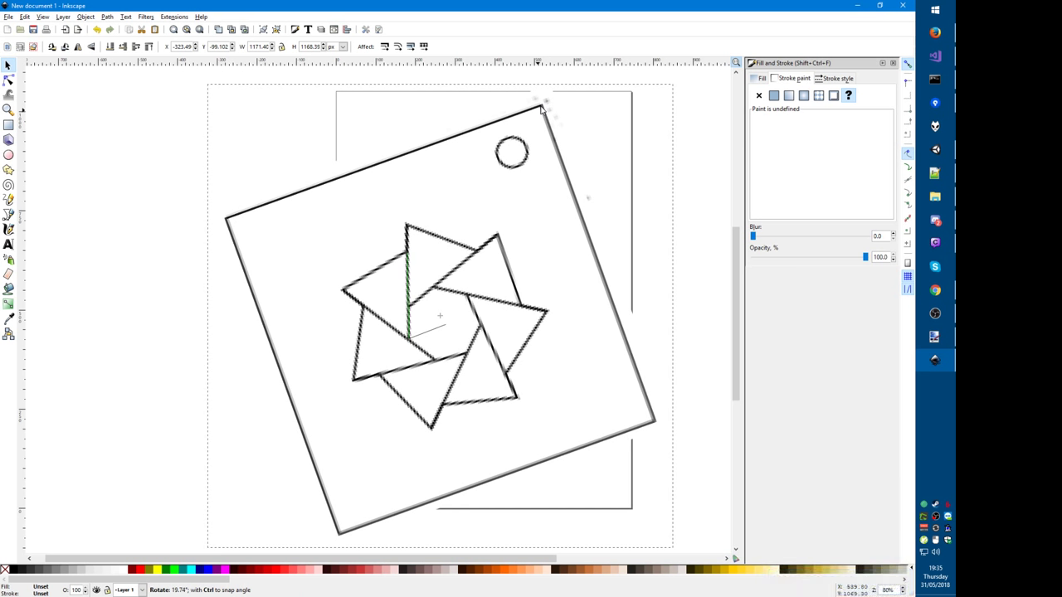
drag(541, 109, 541, 108)
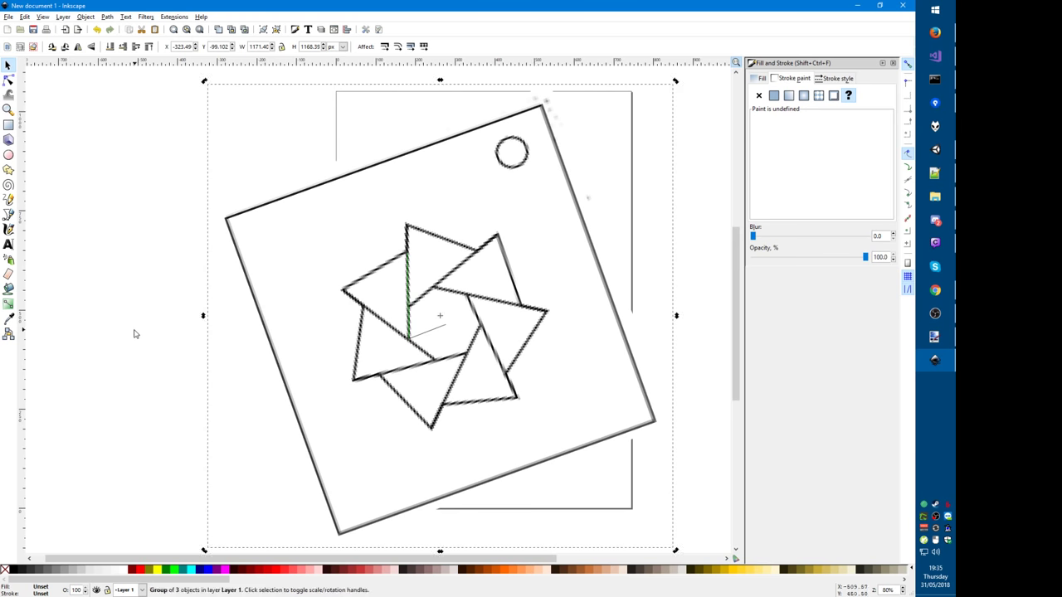
click(134, 330)
Step: Switch to Visual Studio and replace the .Add(z: .2) offset in Button()'s Select call with an added pt() vector
key(alt+Tab)
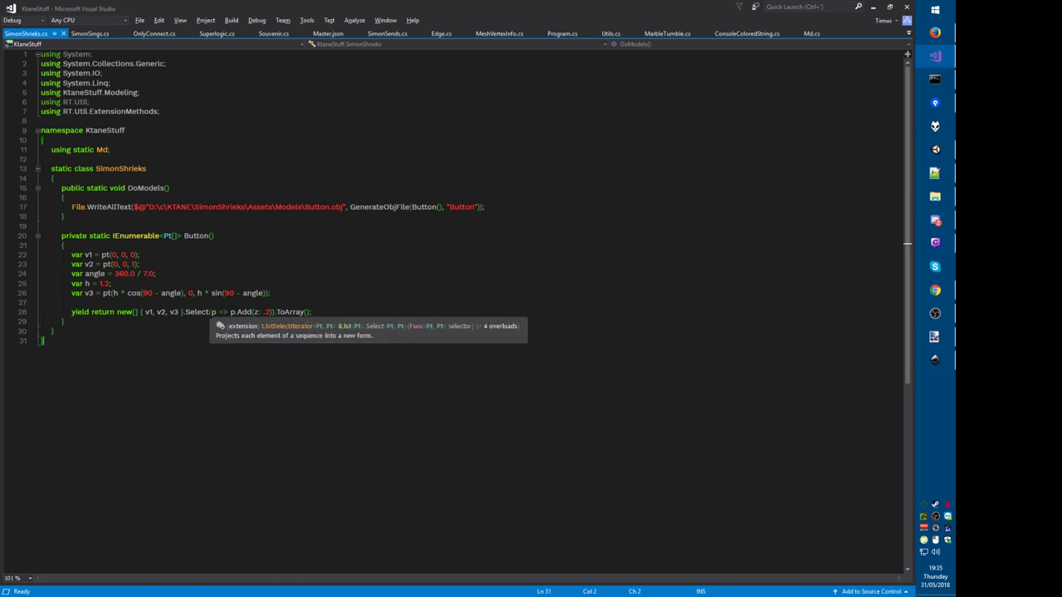
click(211, 312)
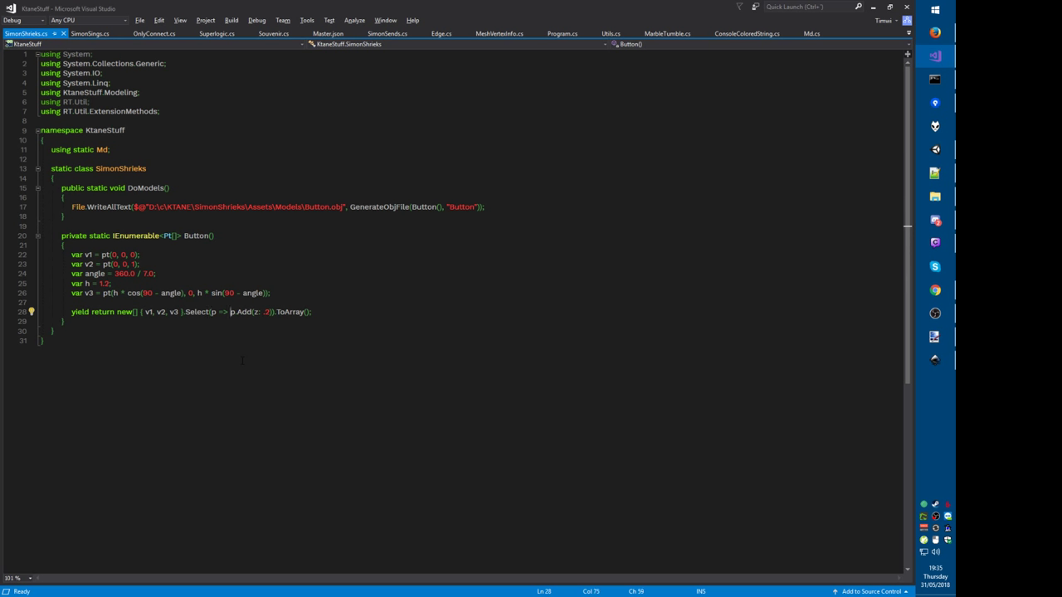
key(ctrl+shift+Right)
key(ctrl+shift+Right)
key(ctrl+shift+Right)
key(ctrl+Left)
key(ctrl+shift+bracketright)
key(Delete)
key(ctrl+BackSpace)
key(BackSpace)
text(+pt()
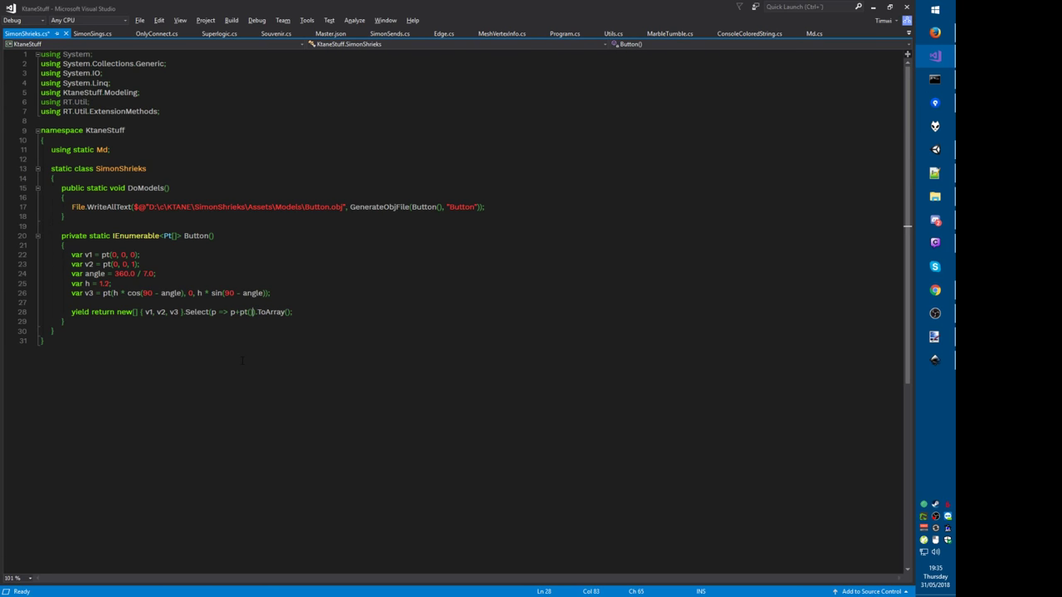
Step: Enter cos(360.0/7/2) as the first argument of the added pt() vector
key(Left)
text(cos()
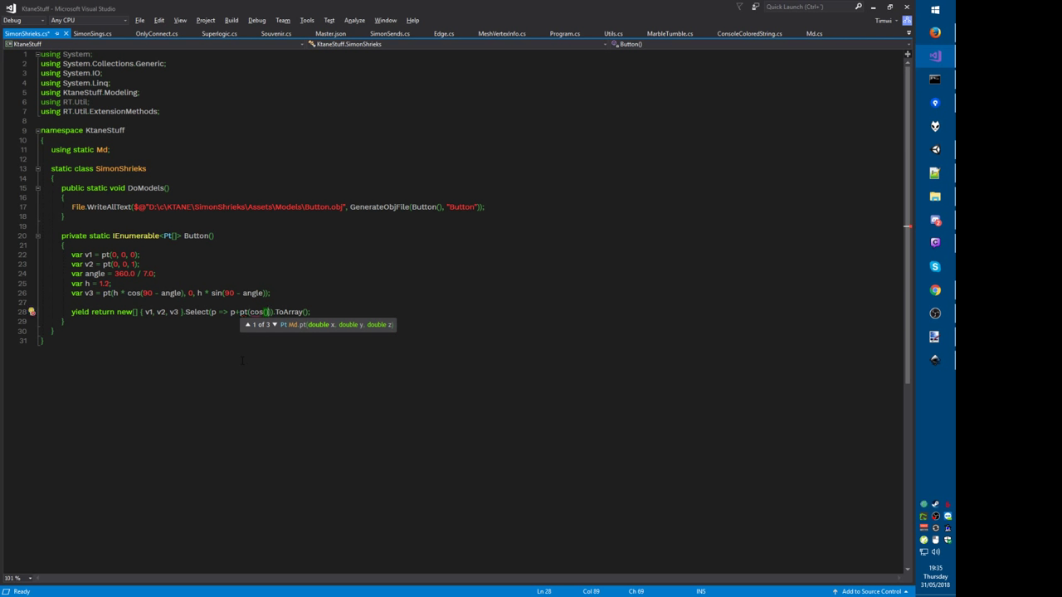
text(360/7)
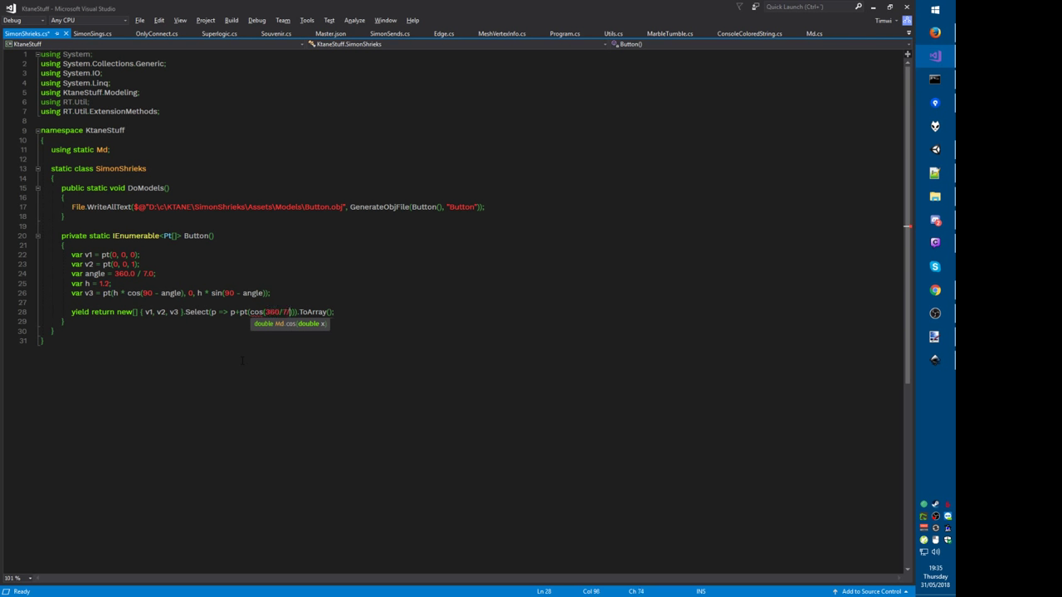
text(/2)
key(Left)
key(Left)
key(Left)
key(Left)
text(.0)
Step: Complete the pt() vector with 0 and sin(360.0/7/2) as its remaining arguments and auto-format the code
key(Right)
key(Right)
key(Right)
key(Right)
key(Right)
text(,0,sin(360)
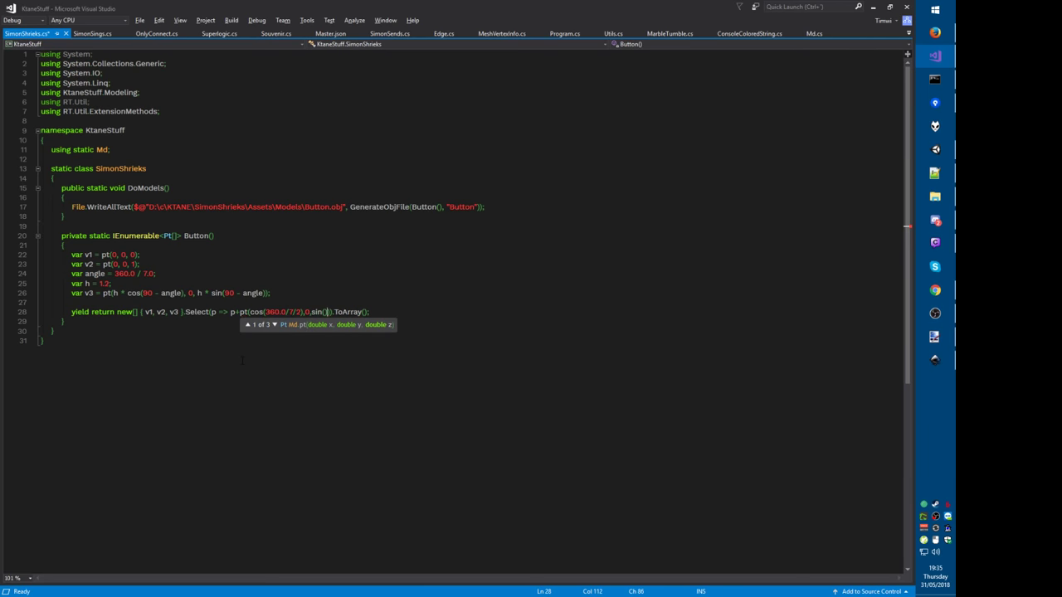
text(.0/7/2)
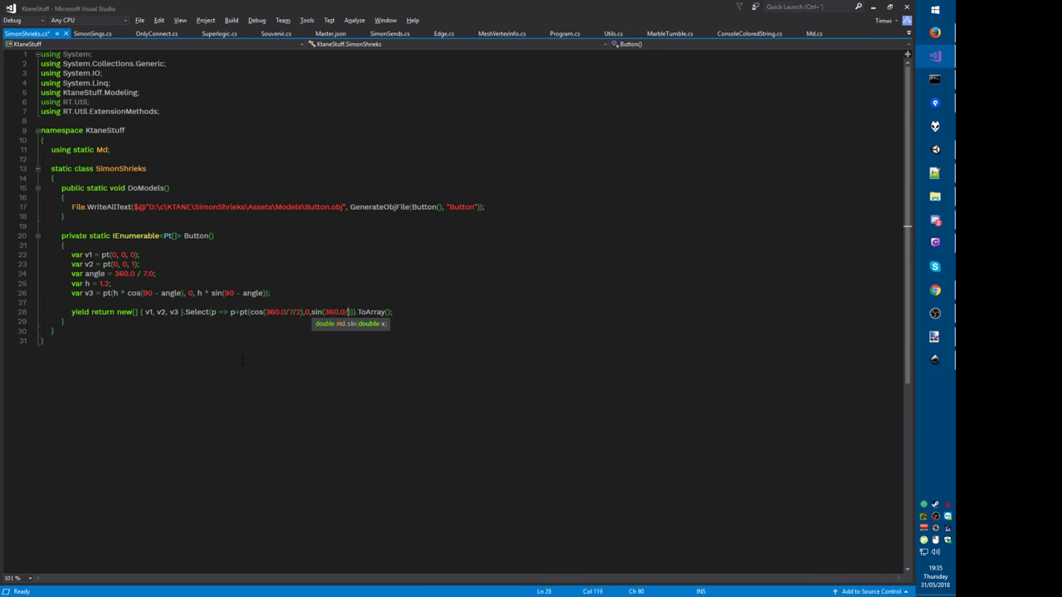
key(ctrl+k)
key(ctrl+d)
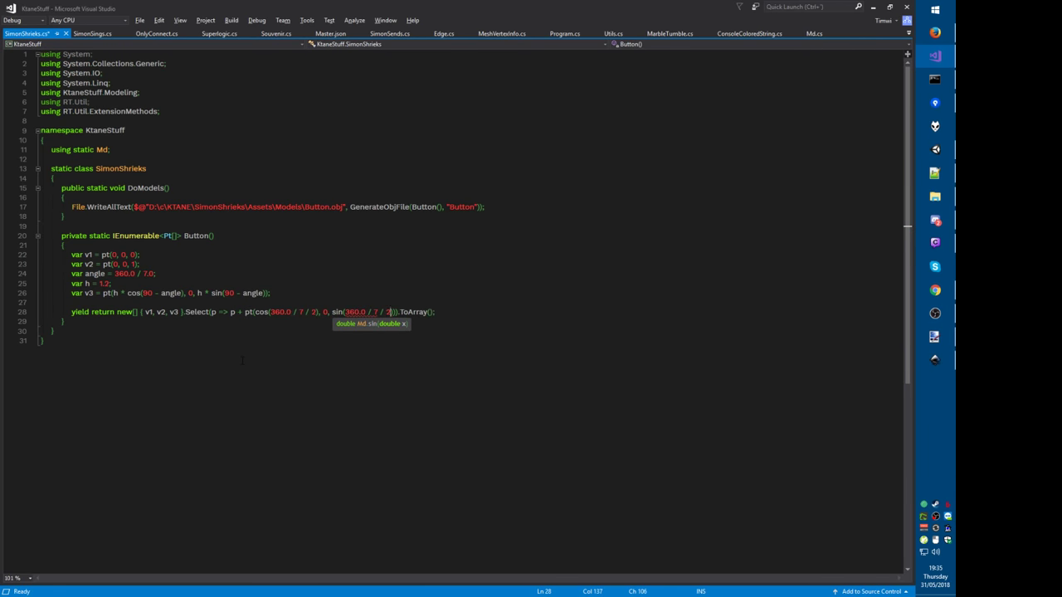
Step: Run the program to regenerate the button model and inspect the triangles in Unity
key(ctrl+shift+b)
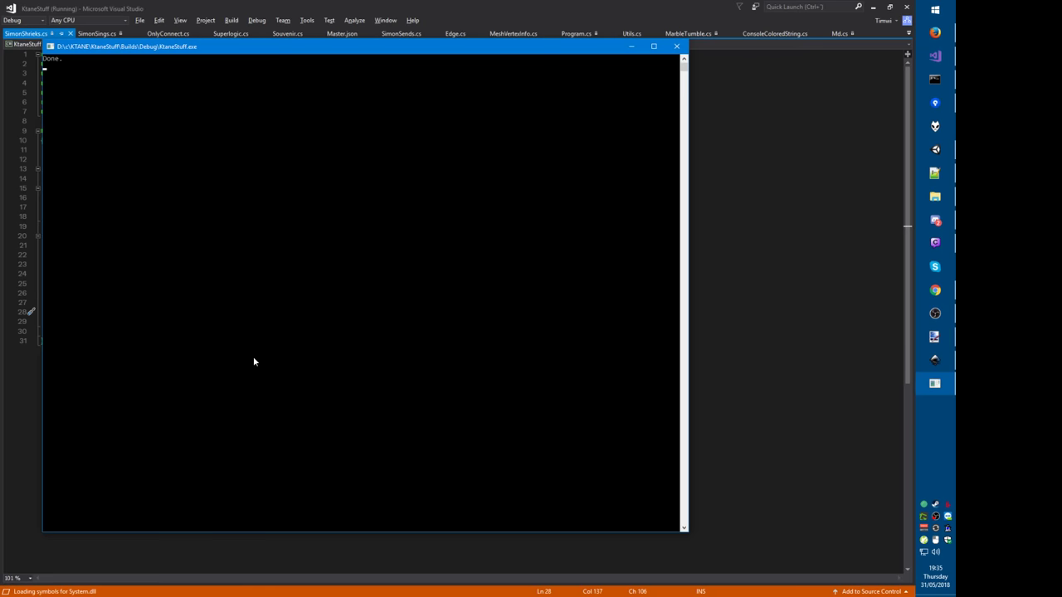
key(alt+Tab)
key(alt+Tab)
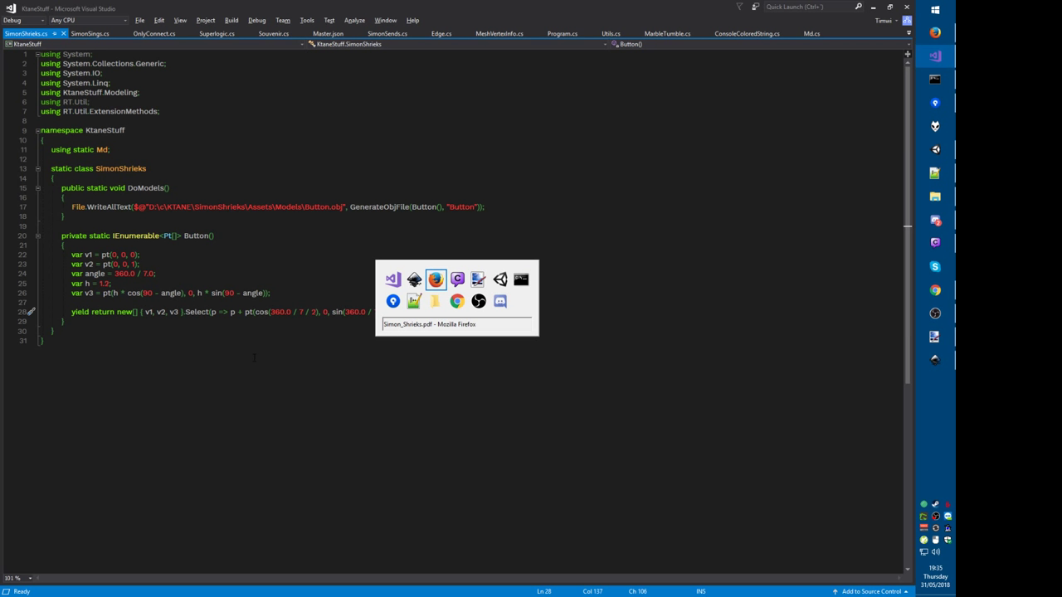
key(alt+Tab)
key(alt+Tab)
key(alt+Tab)
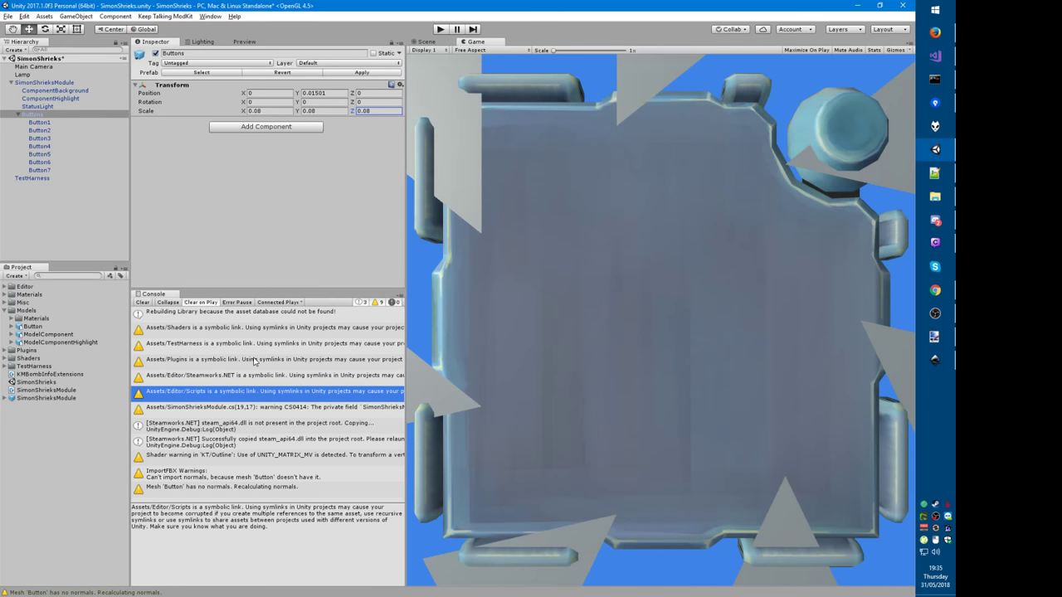
Step: Scale the pt() offset in the Visual Studio code by .1, rerun the program and return to Unity
key(alt+Tab)
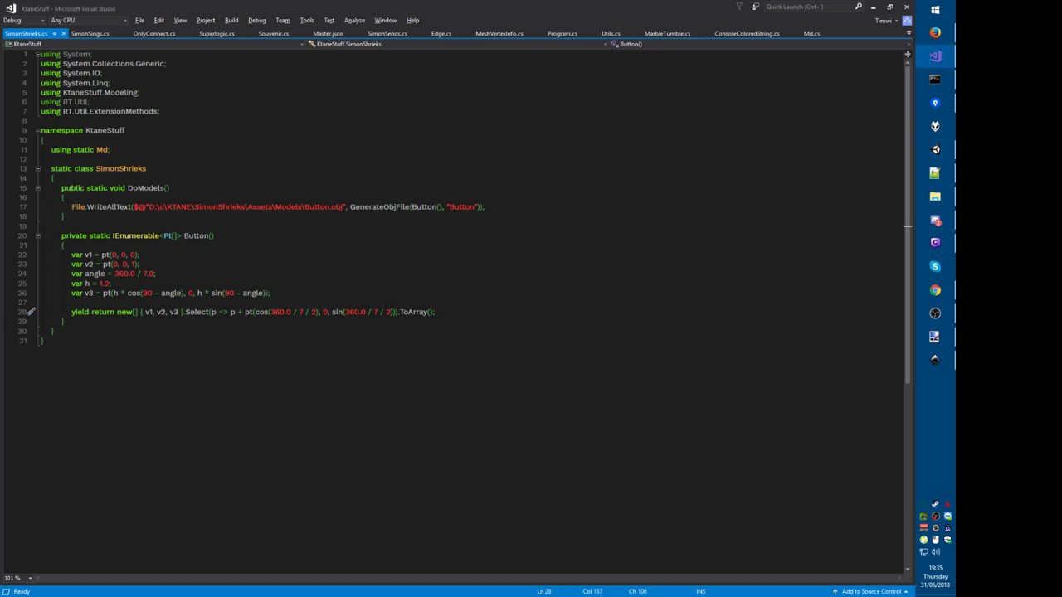
text(.1*)
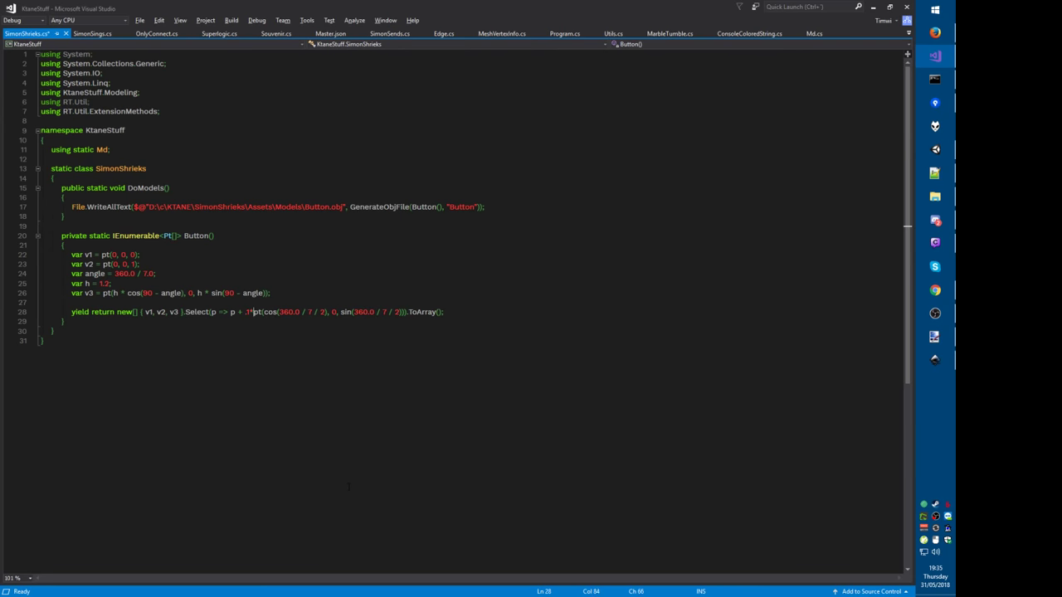
key(F5)
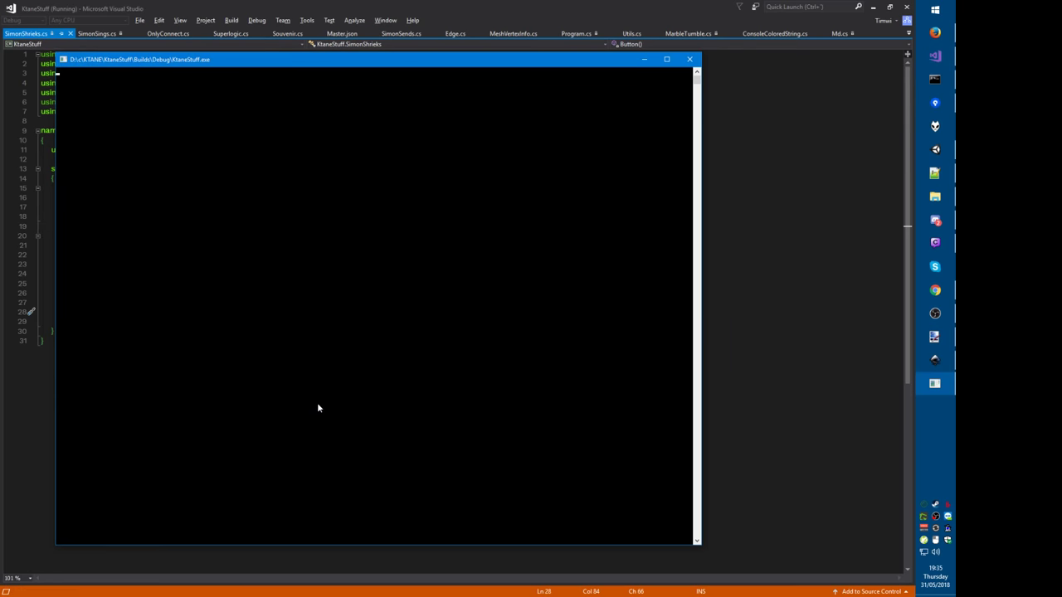
key(alt+Tab)
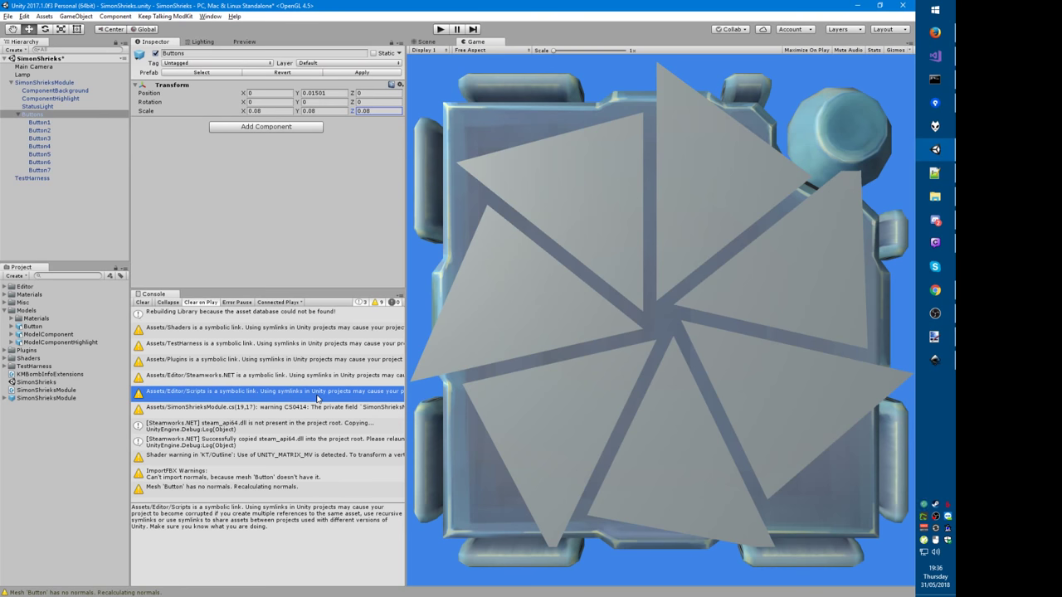
Step: Read the viewers' recent messages in the chat channel and compare them with the triangles in Unity
key(alt+Tab)
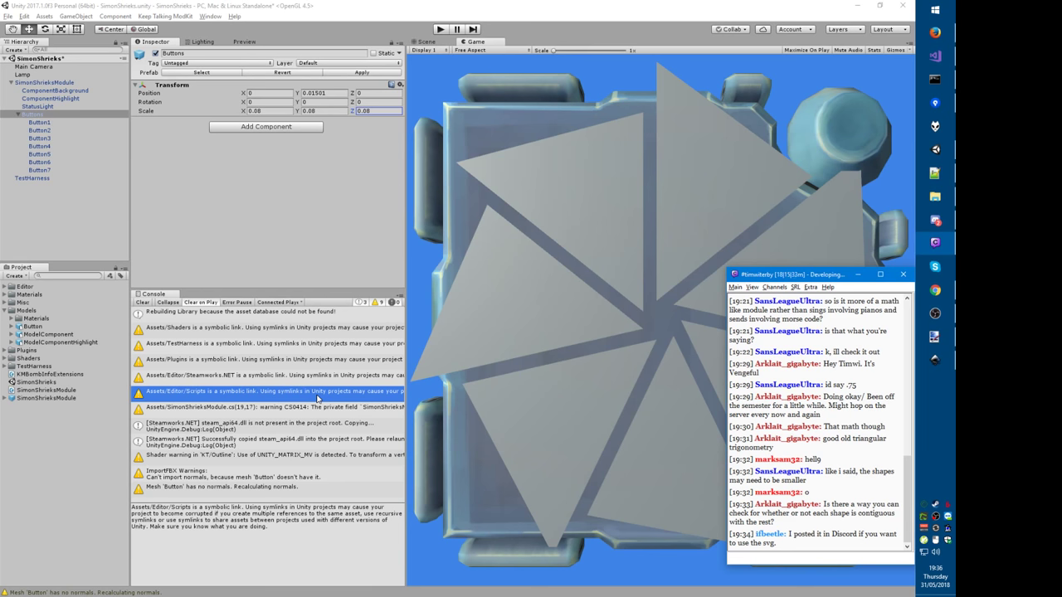
key(alt+Tab)
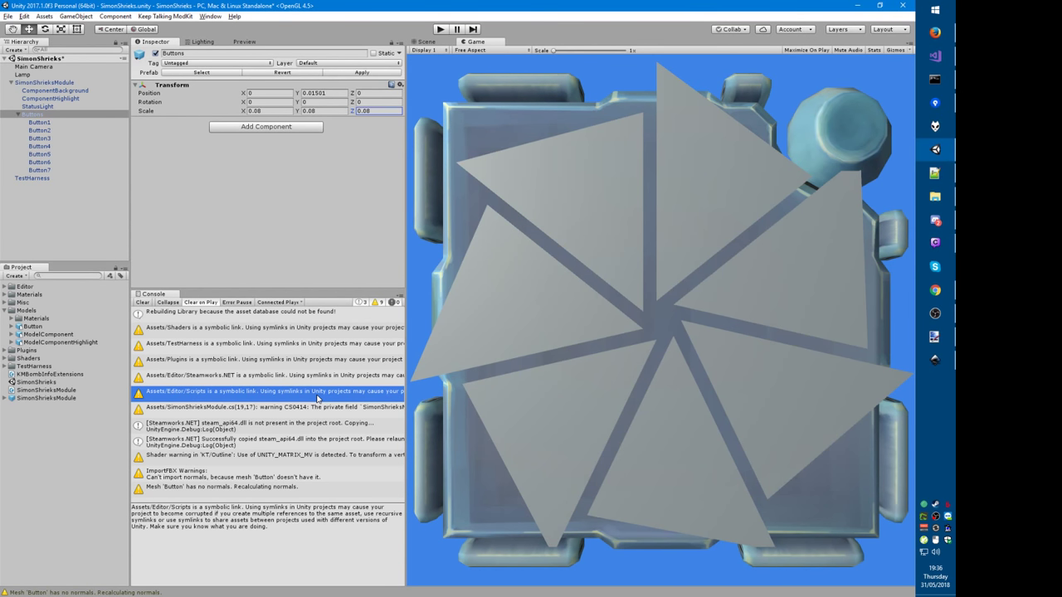
key(alt+Tab)
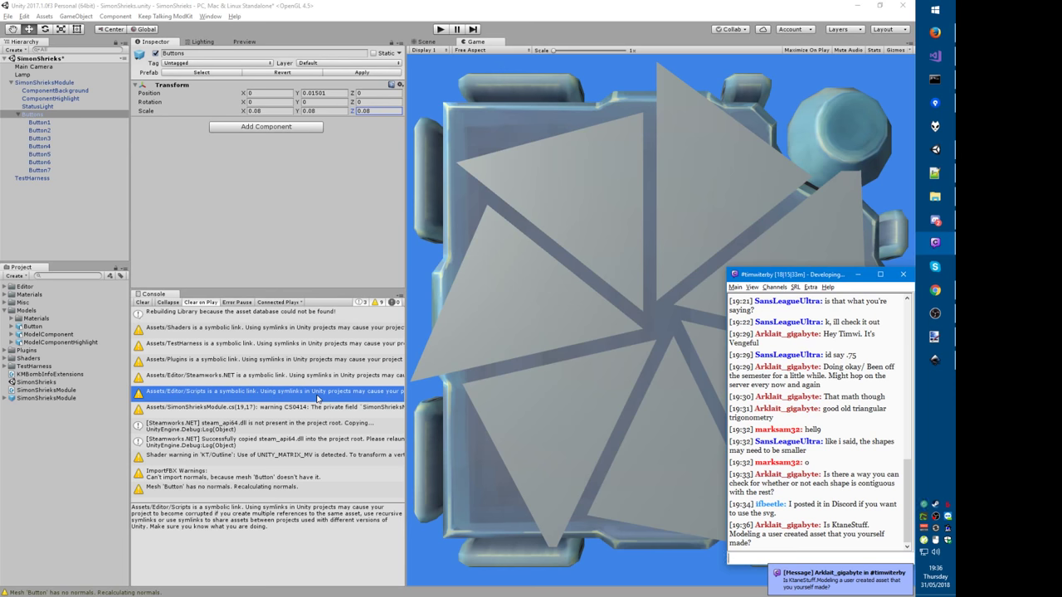
Step: Open the KtaneStuff repository page on GitHub in Firefox to show the modeling code's source, and close the tab
key(alt+Tab)
key(ctrl+l)
text(github.com/timw)
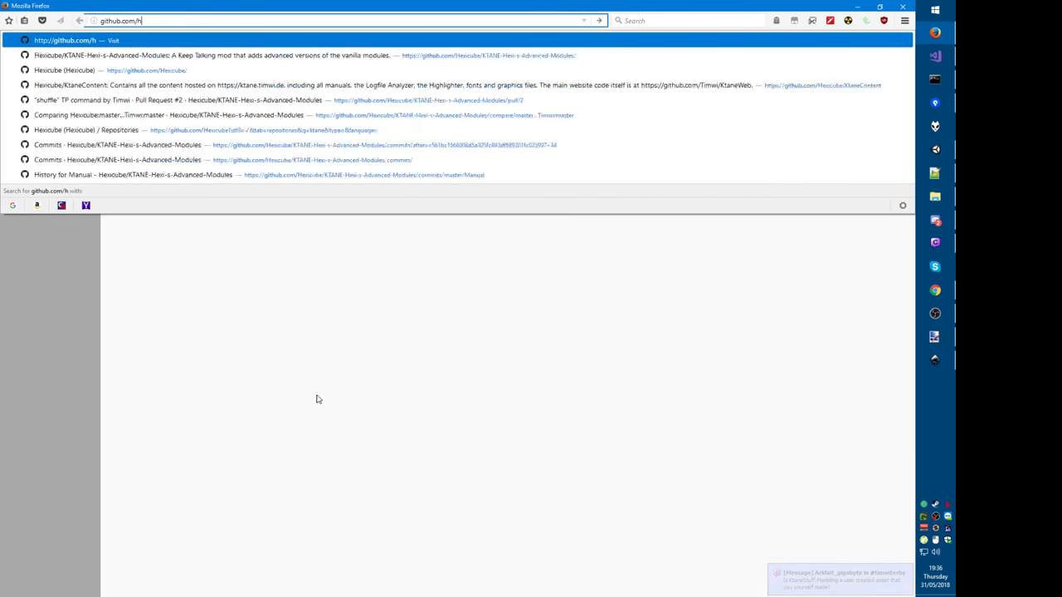
text(i/ktanestuff)
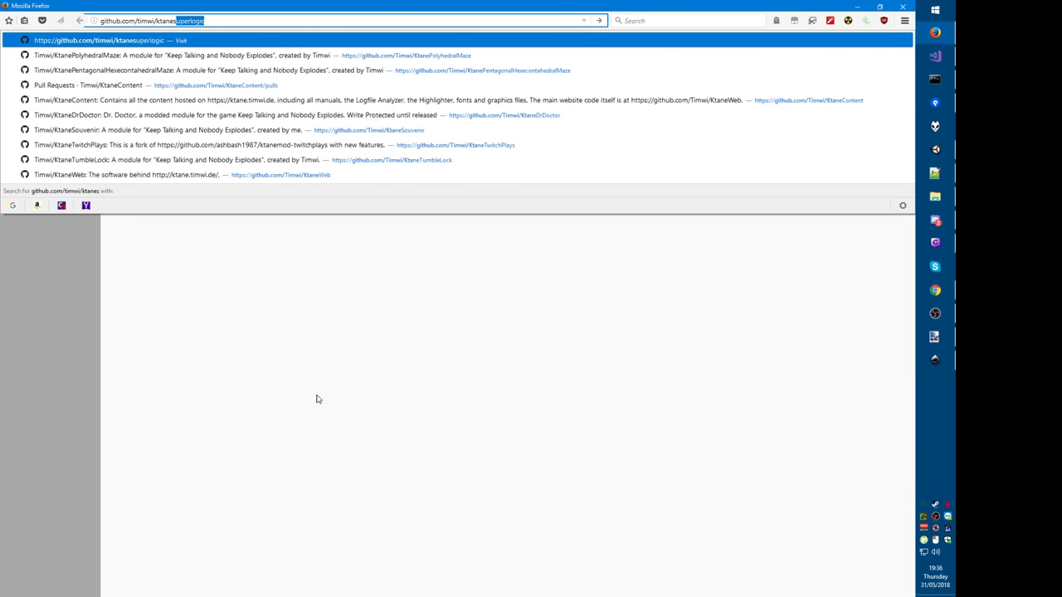
key(Return)
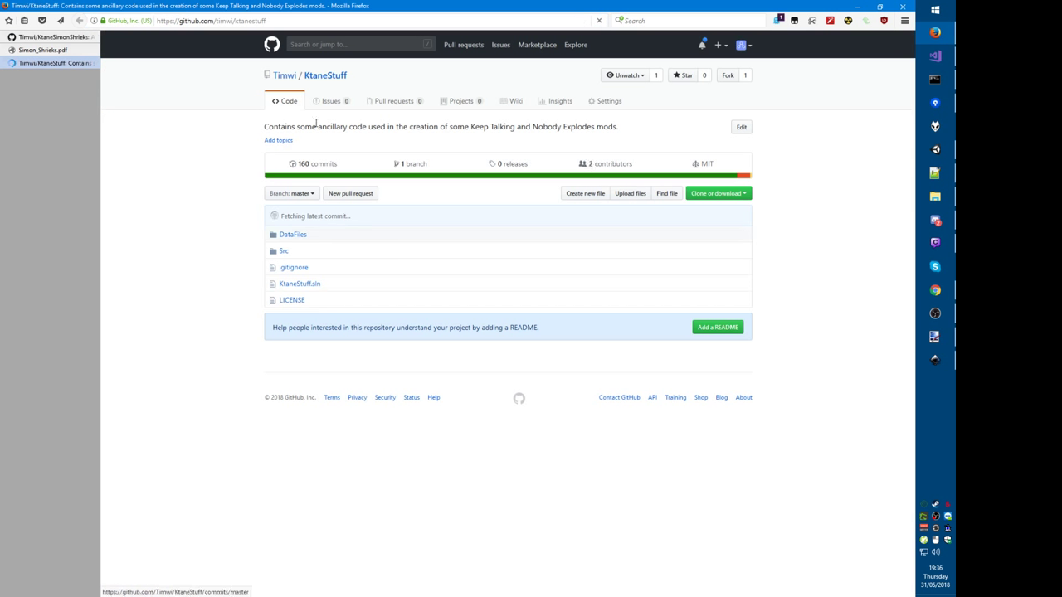
click(324, 77)
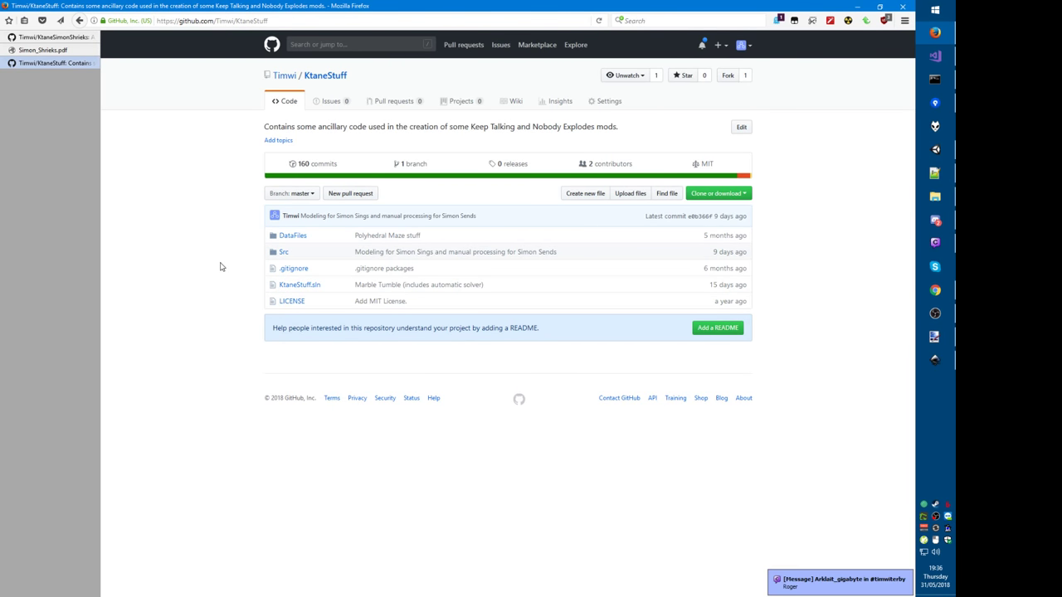
key(ctrl+w)
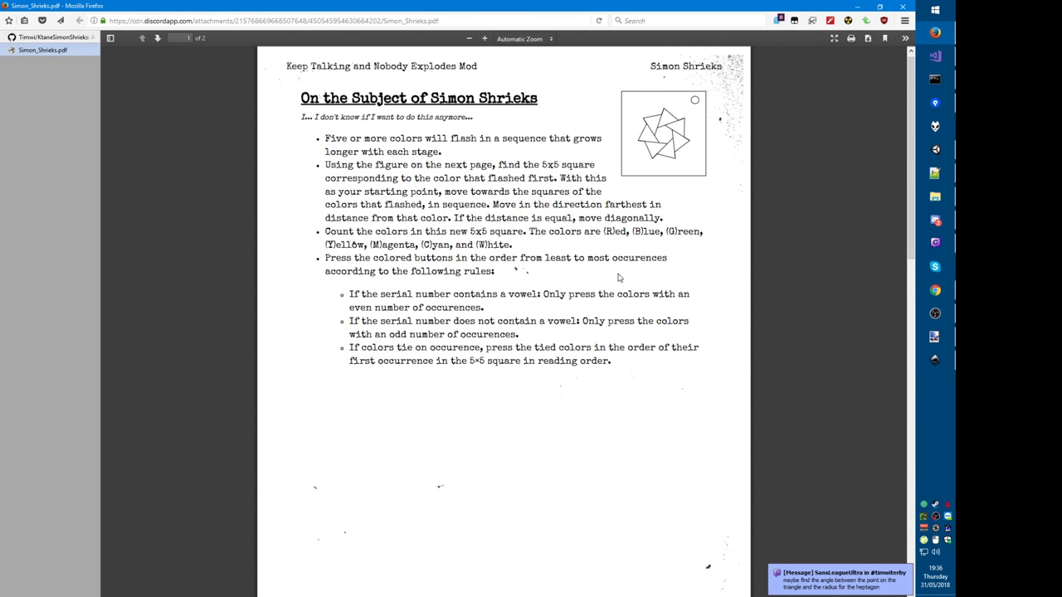
Step: Read the new chat suggestion about the triangle's angle and check it against the rotated star figure in Inkscape
click(830, 587)
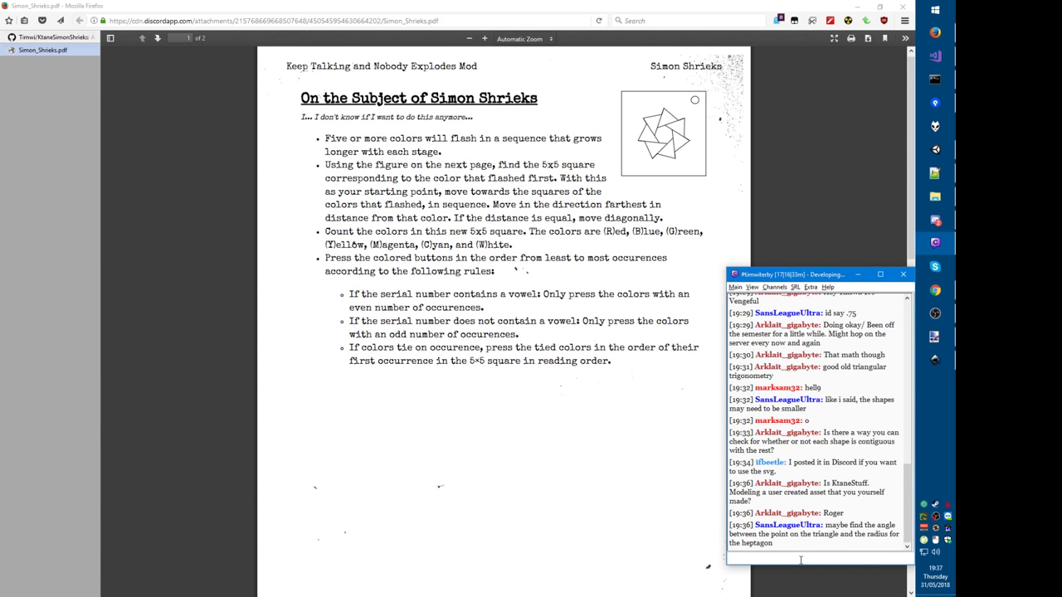
click(934, 360)
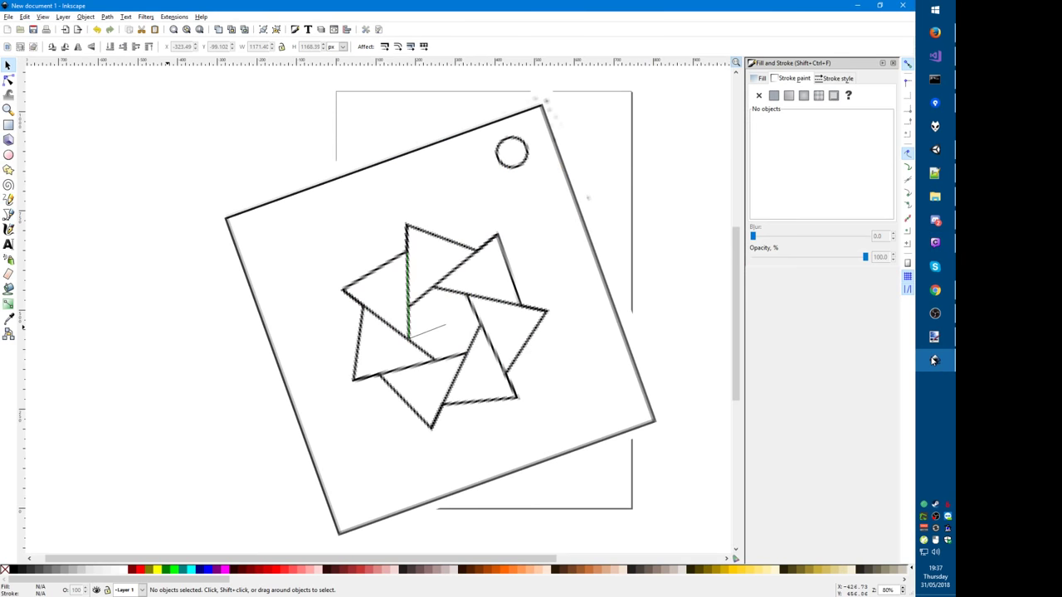
key(alt+Tab)
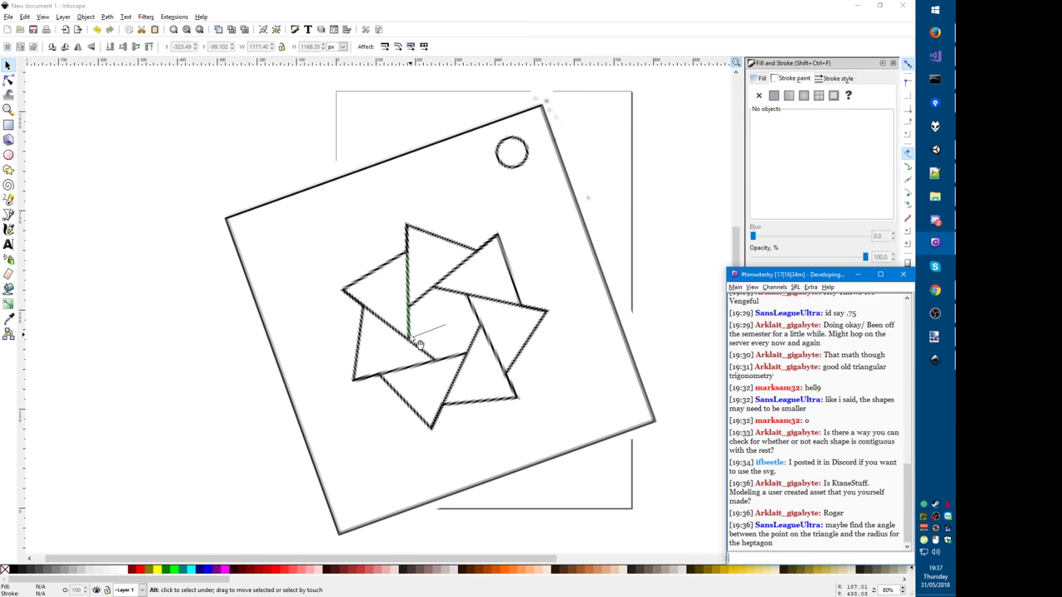
Step: In Visual Studio, change both the cos and sin offset angles to 360.0 / 7, then regenerate the model for viewing in Unity
key(alt+Tab)
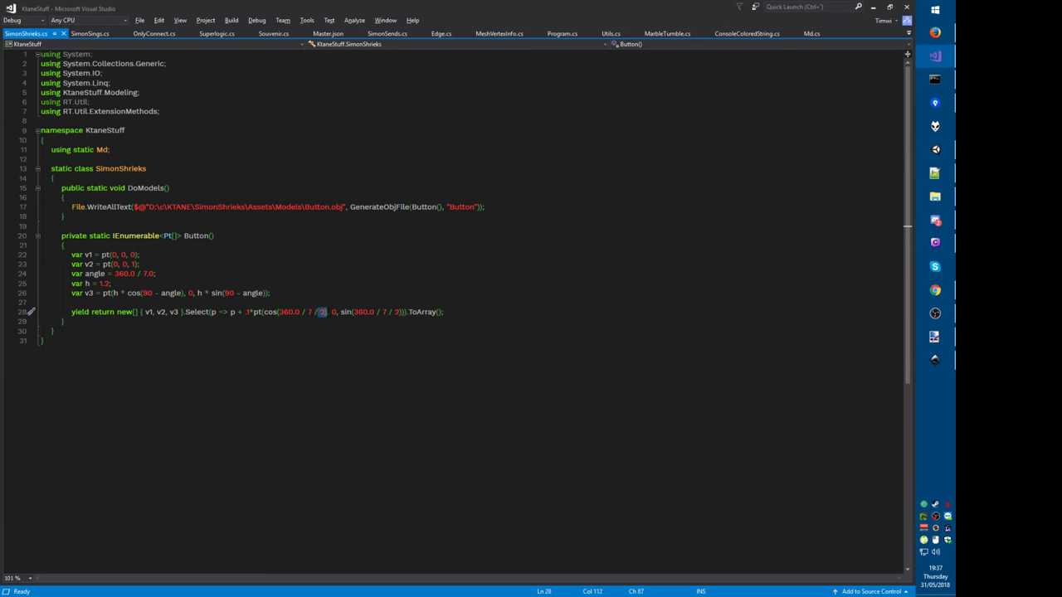
click(318, 311)
key(BackSpace)
key(BackSpace)
key(BackSpace)
key(Delete)
key(BackSpace)
key(BackSpace)
key(BackSpace)
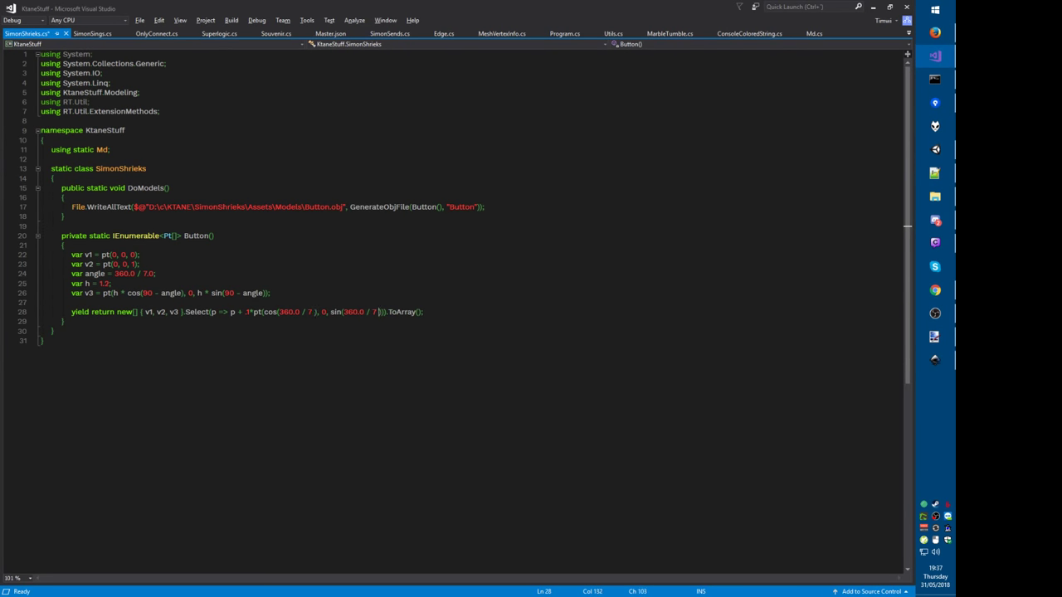
key(ctrl+shift+b)
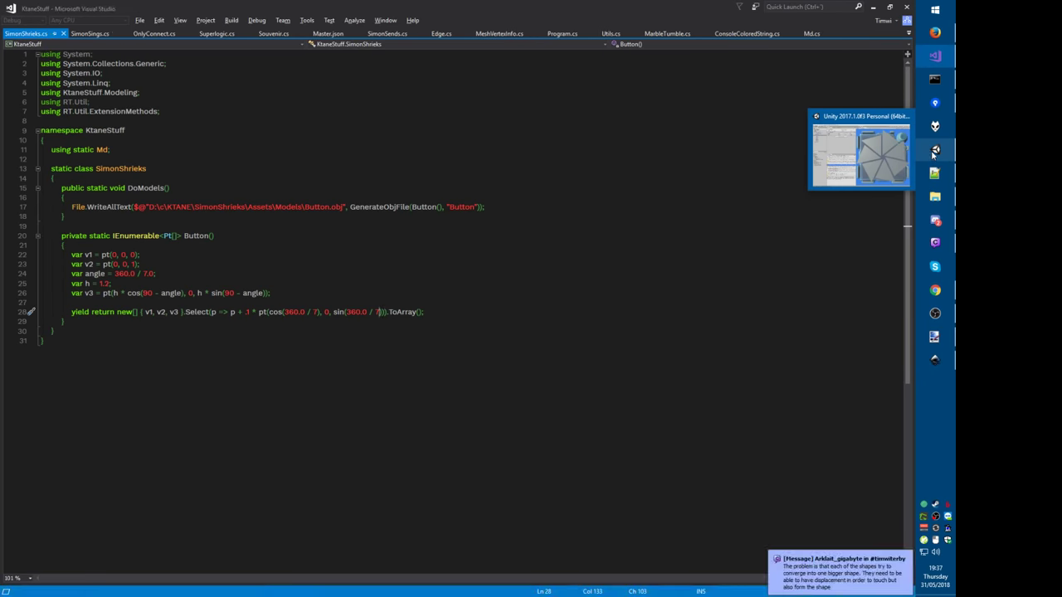
click(935, 150)
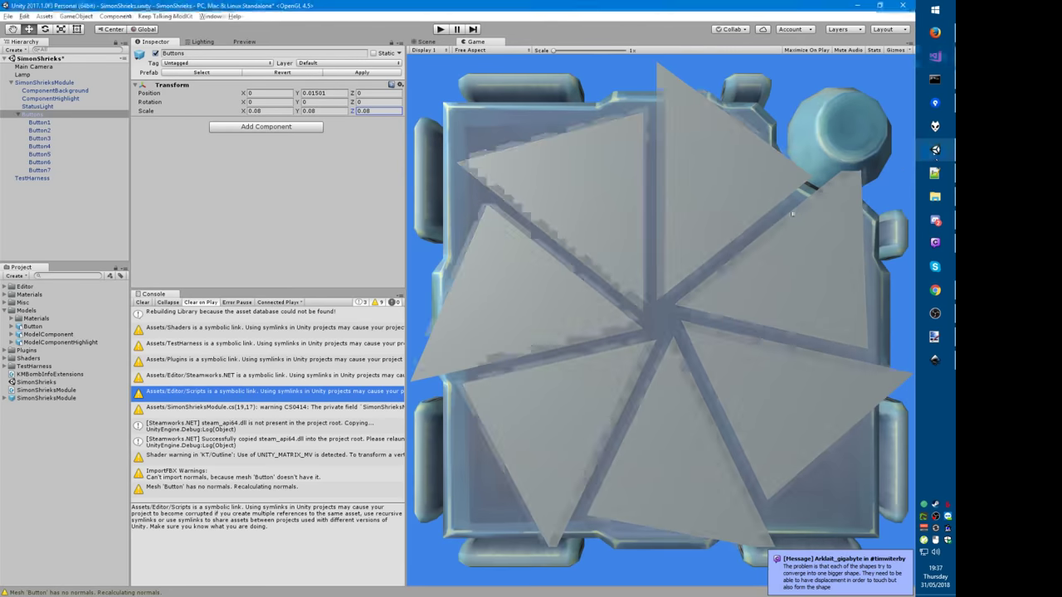
Step: Read the new chat message about displacing the shapes, and check it against the triangles in Unity and the Simon Shrieks manual in Firefox
click(821, 590)
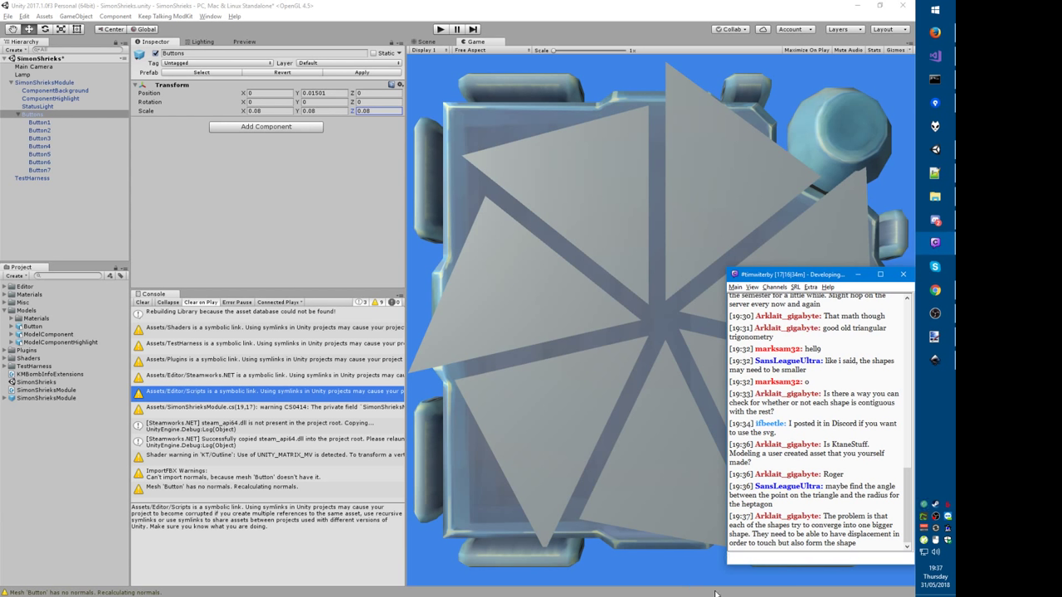
key(alt+Tab)
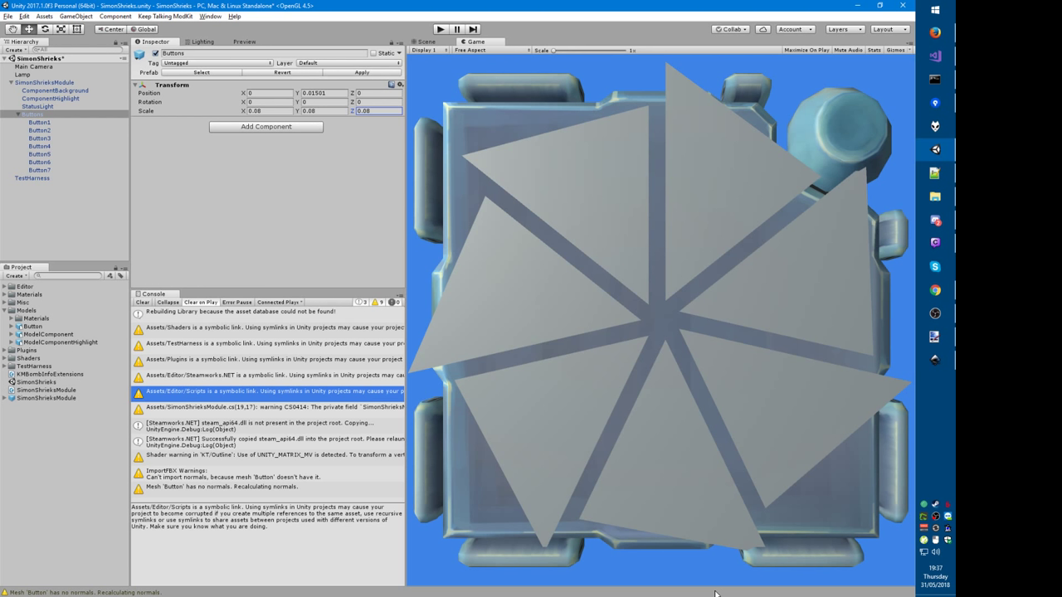
key(alt+Tab)
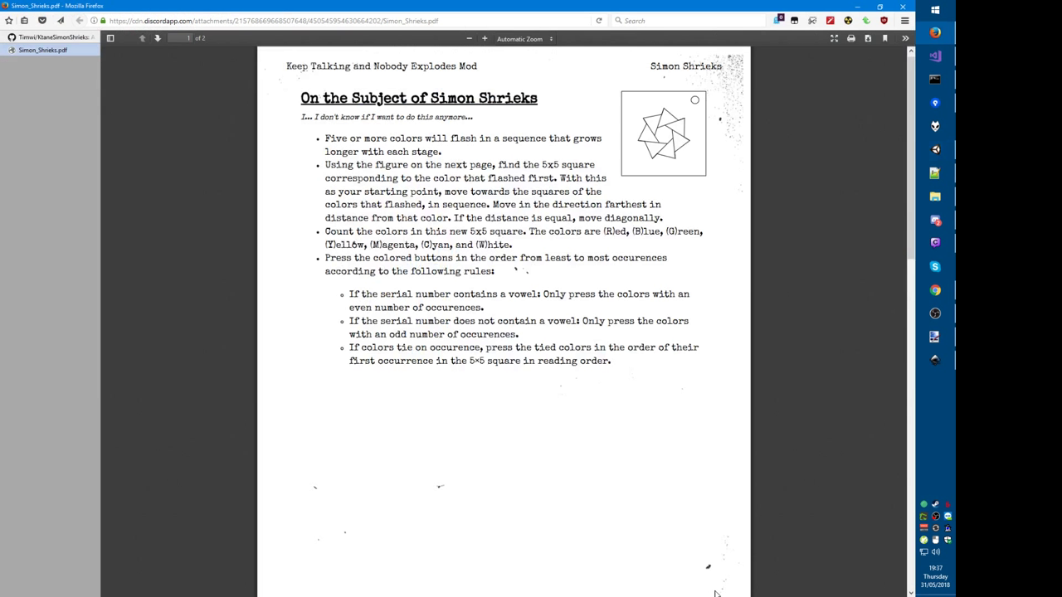
key(alt+Tab)
key(alt+Tab)
key(alt+Tab)
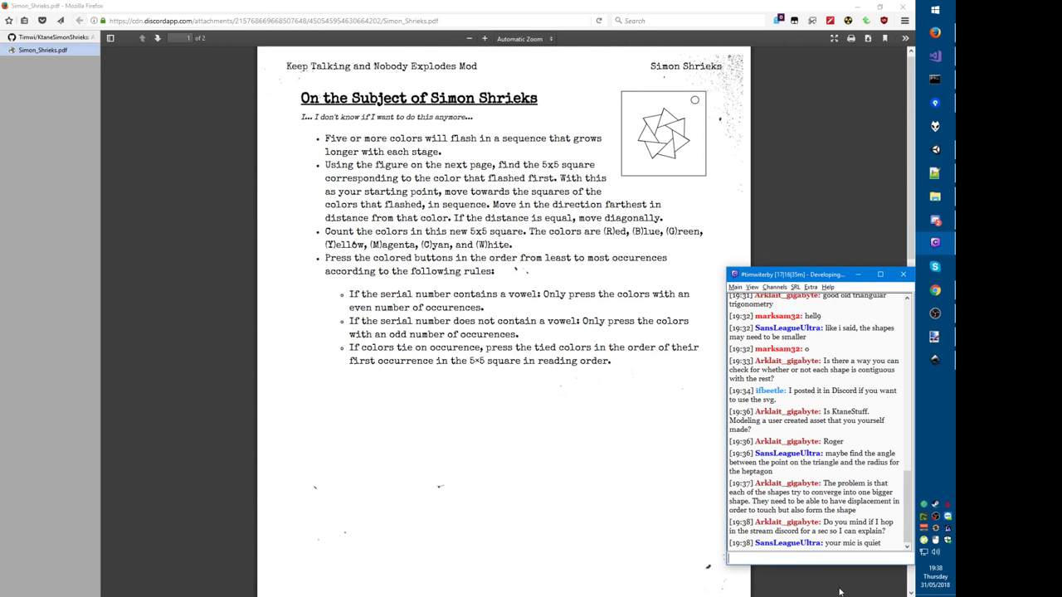
Step: Open OBS to check the audio levels of the Discord and VoiceMeeter sources, and minimise it
click(935, 519)
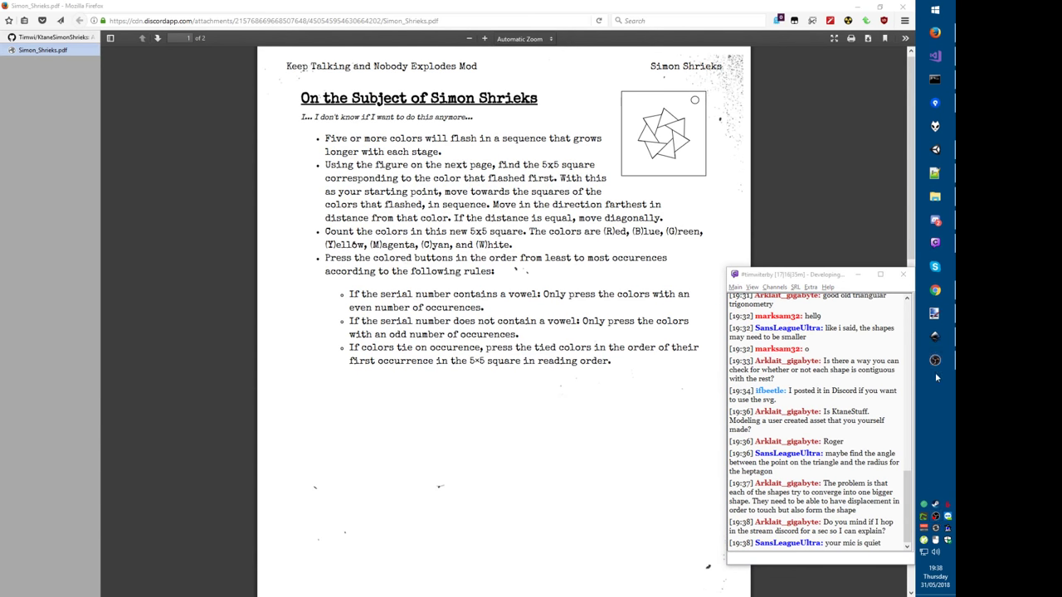
click(935, 363)
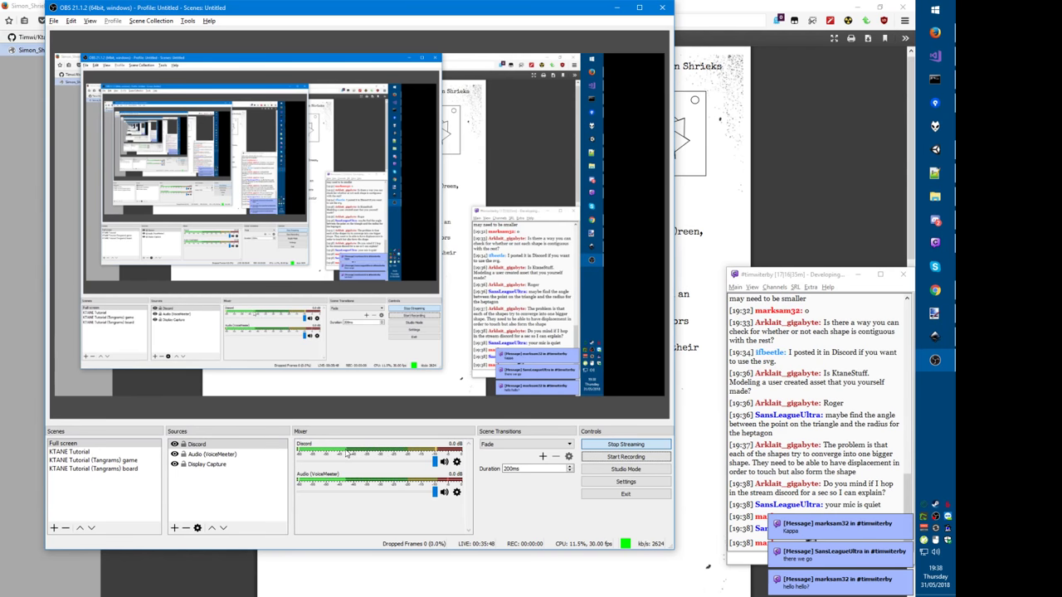
click(197, 445)
click(198, 444)
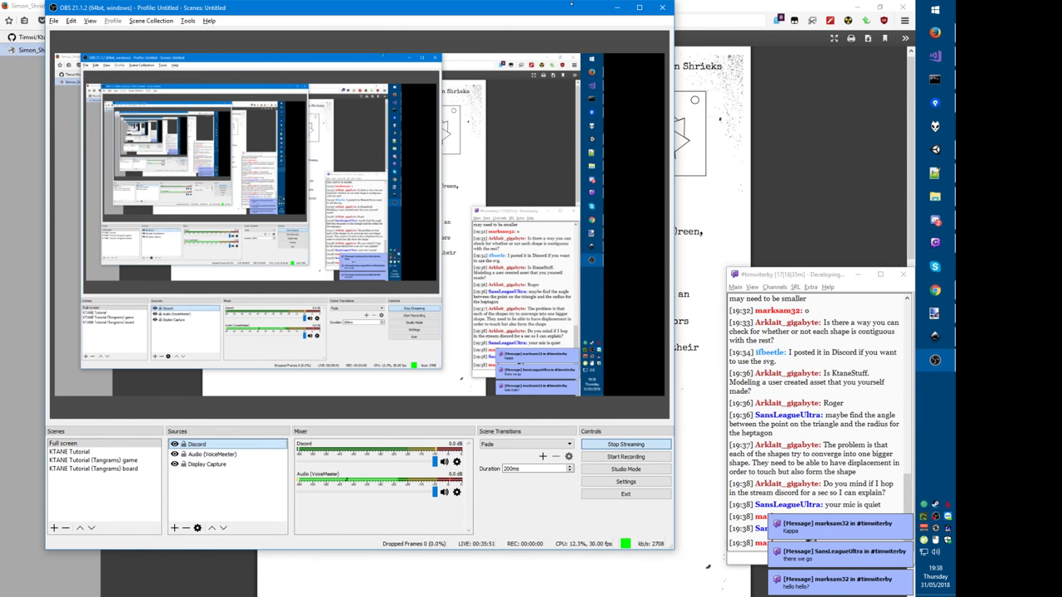
click(616, 7)
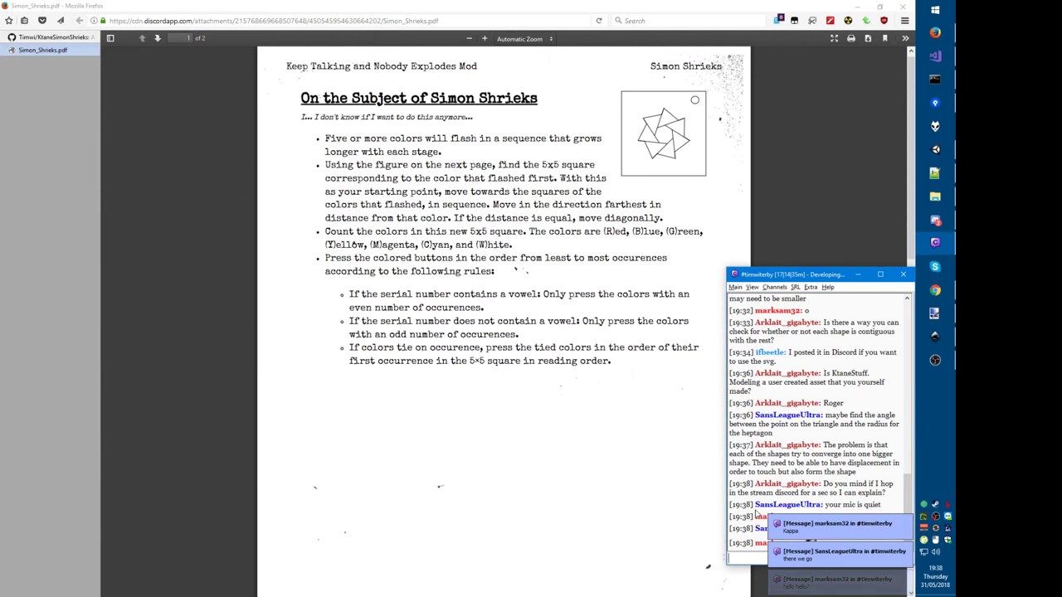
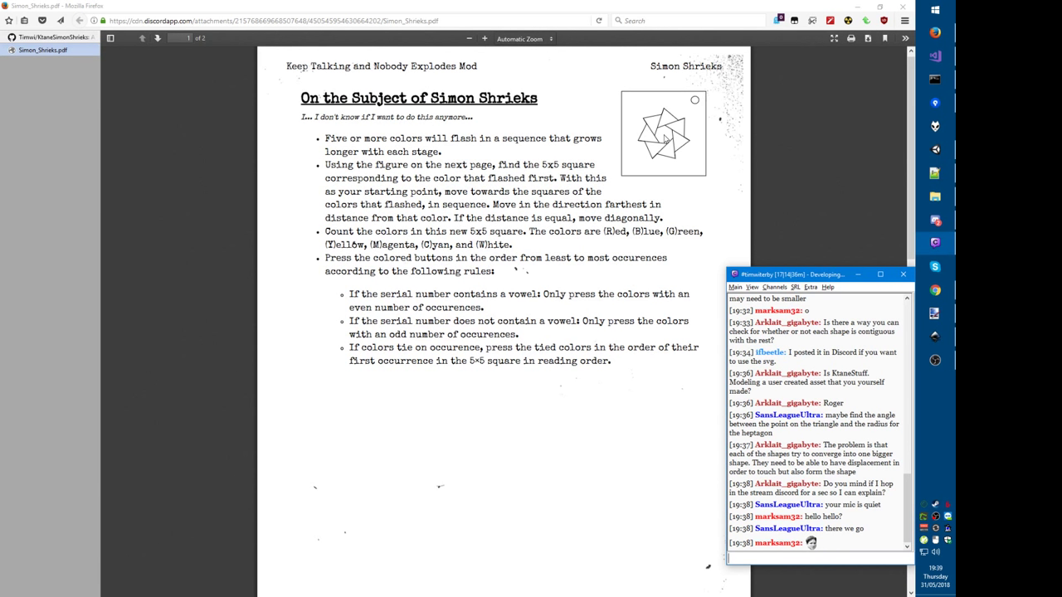
Step: Check the cos and sin offset expression in Visual Studio against the rotated star figure in Inkscape
key(alt+Tab)
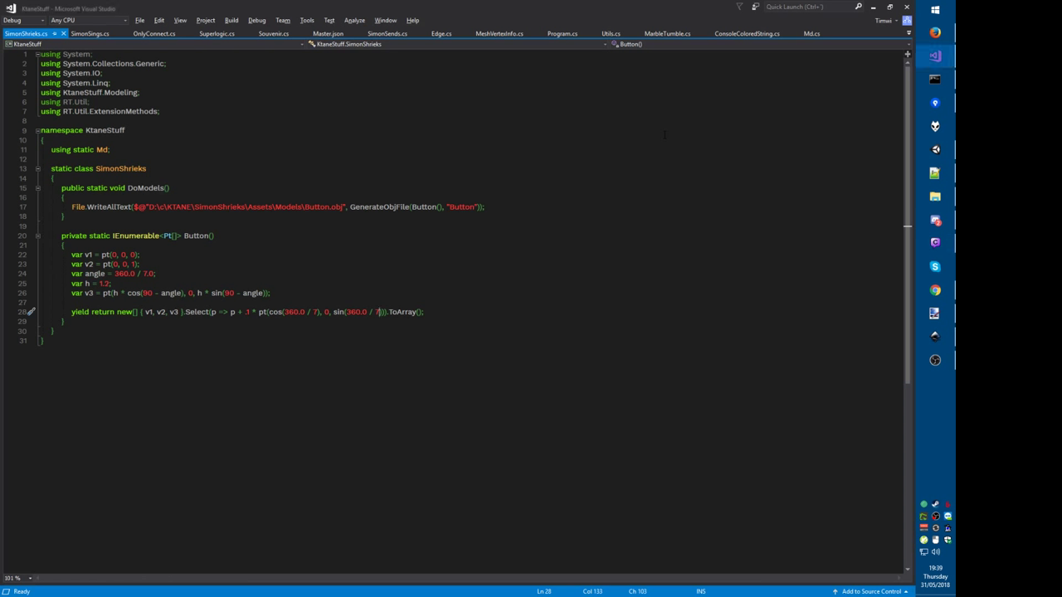
drag(243, 312, 386, 312)
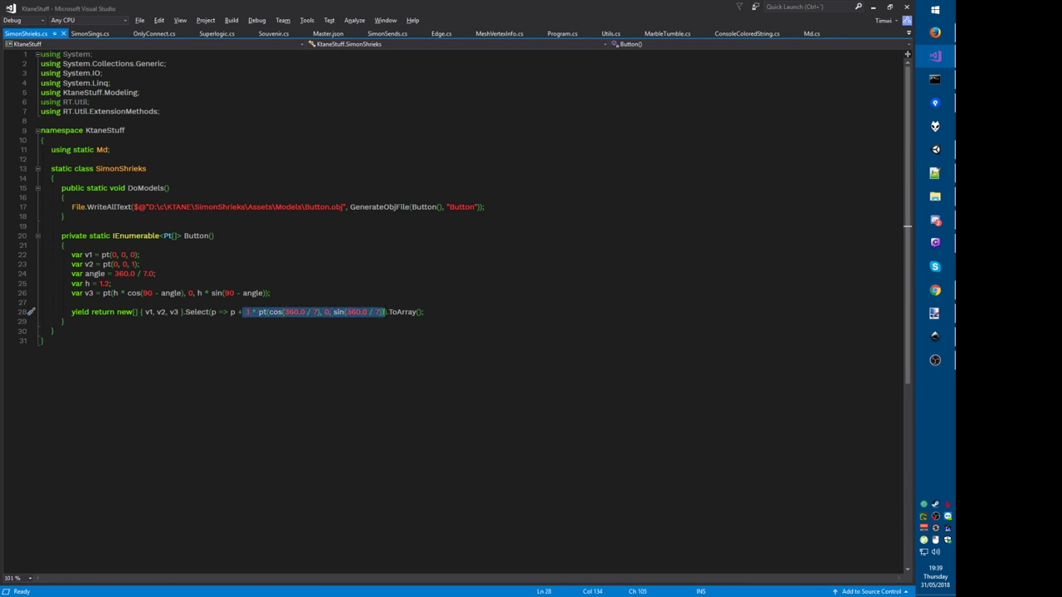
click(384, 313)
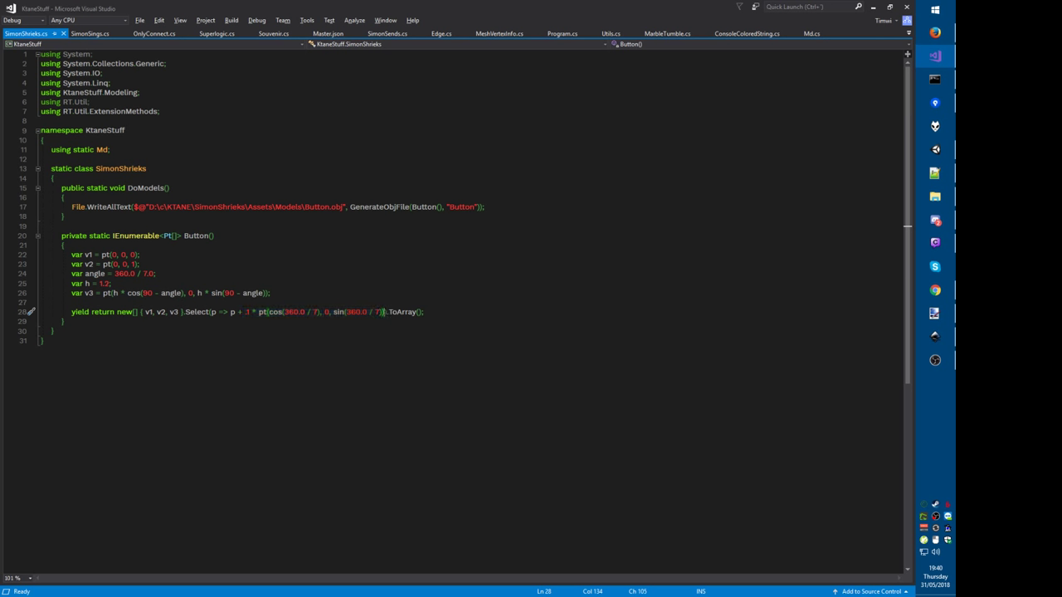
click(937, 337)
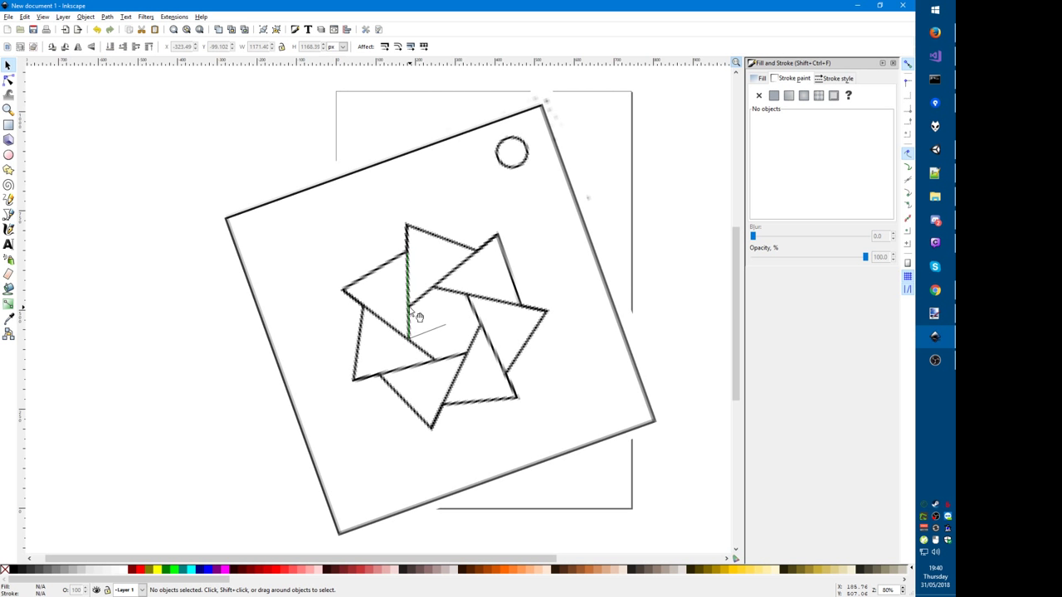
key(alt+Tab)
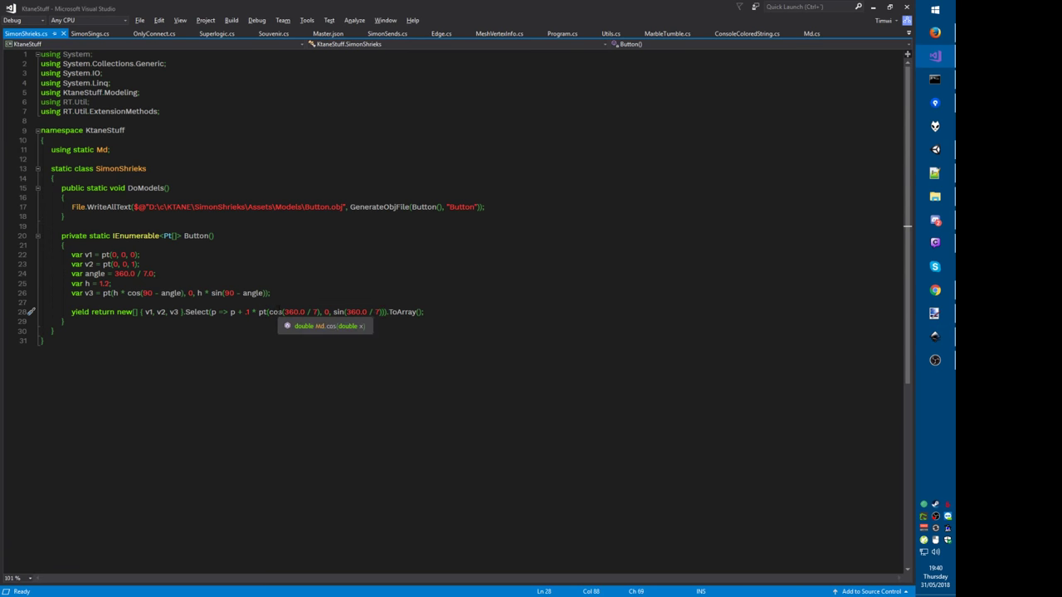
key(alt+Tab)
click(442, 332)
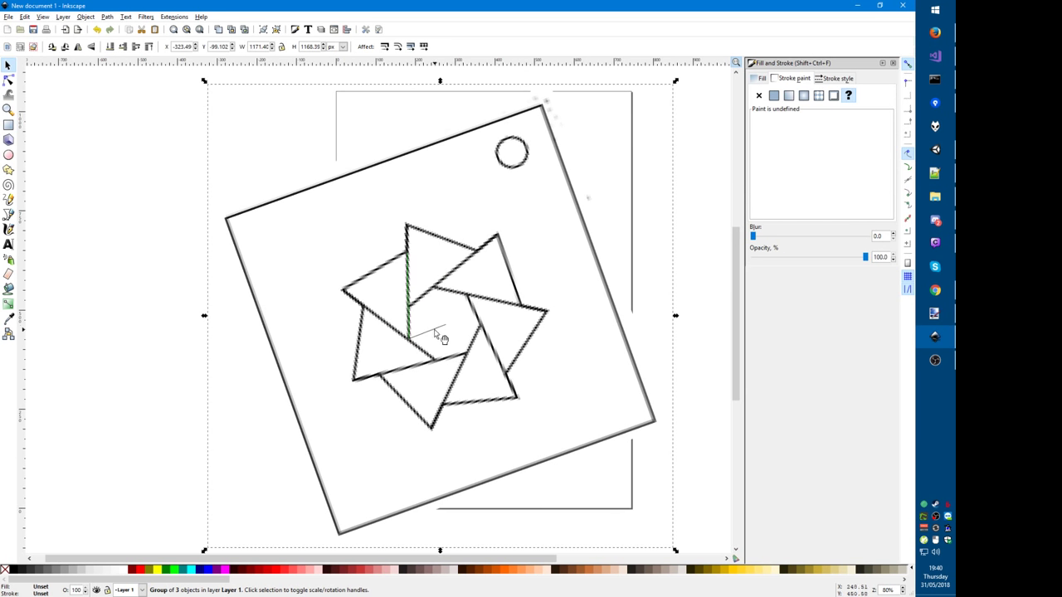
key(alt+Tab)
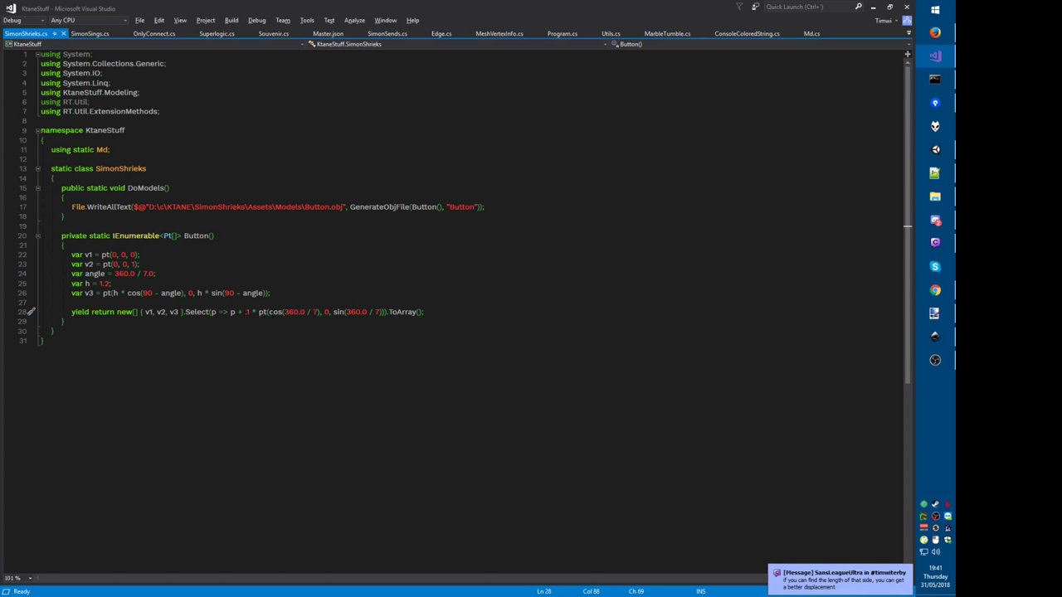
Step: Negate the cos term of the point offset, then regenerate the button model and view it in Unity
click(334, 312)
click(269, 312)
text(-)
key(F5)
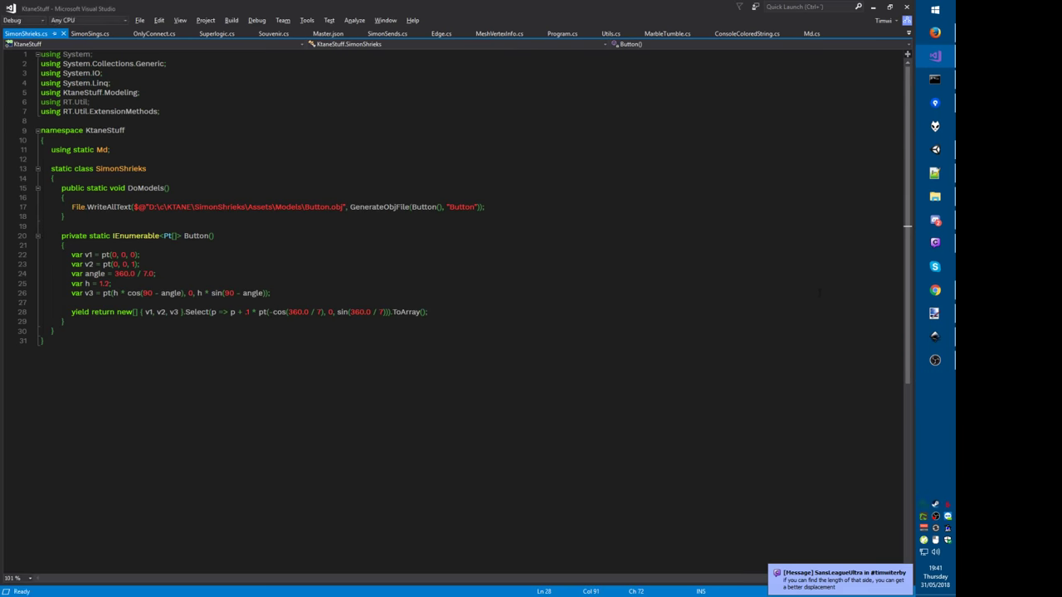
key(alt+Tab)
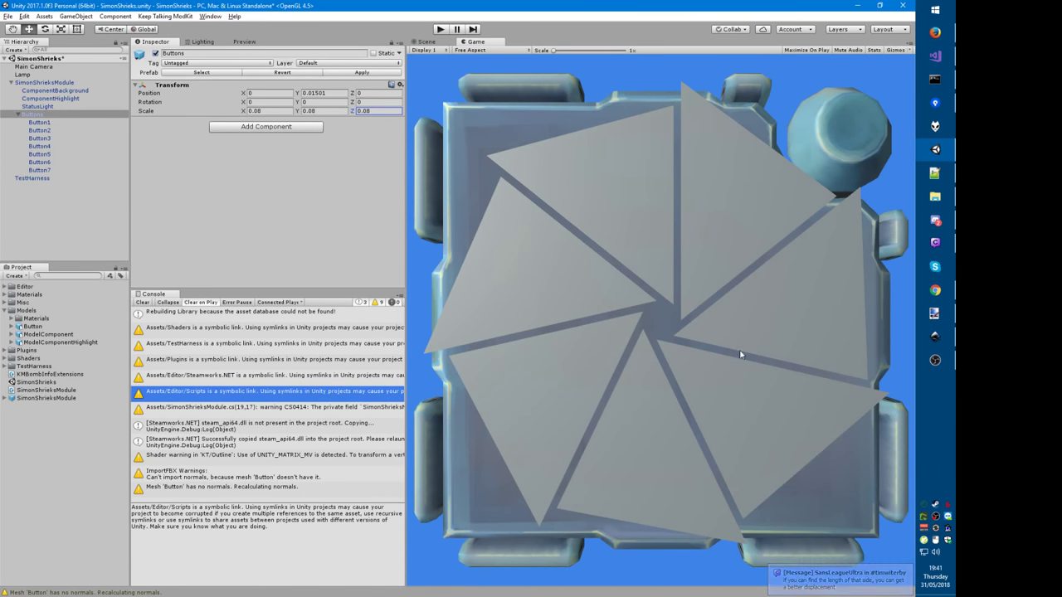
Step: Try negating the sin term of the point offset as well, and regenerate the model for viewing in Unity
key(alt+Tab)
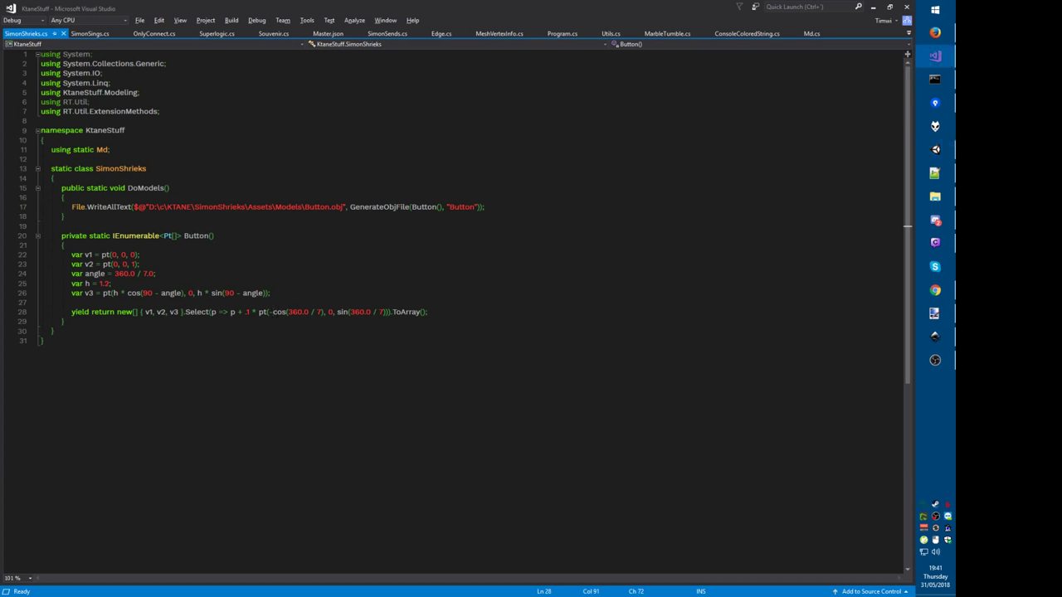
key(ctrl+shift+b)
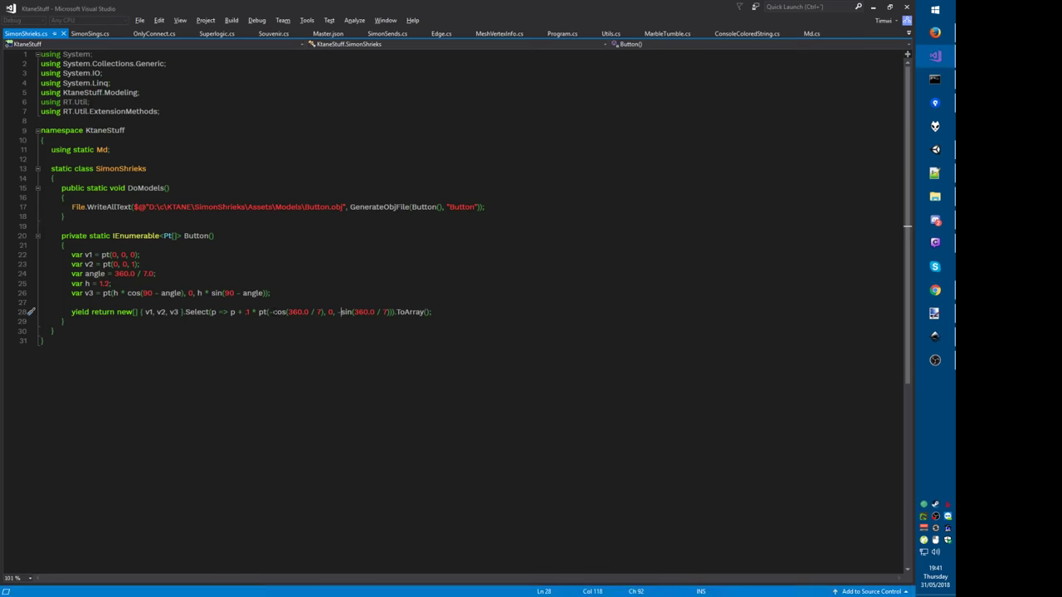
key(alt+Tab)
key(alt+Tab)
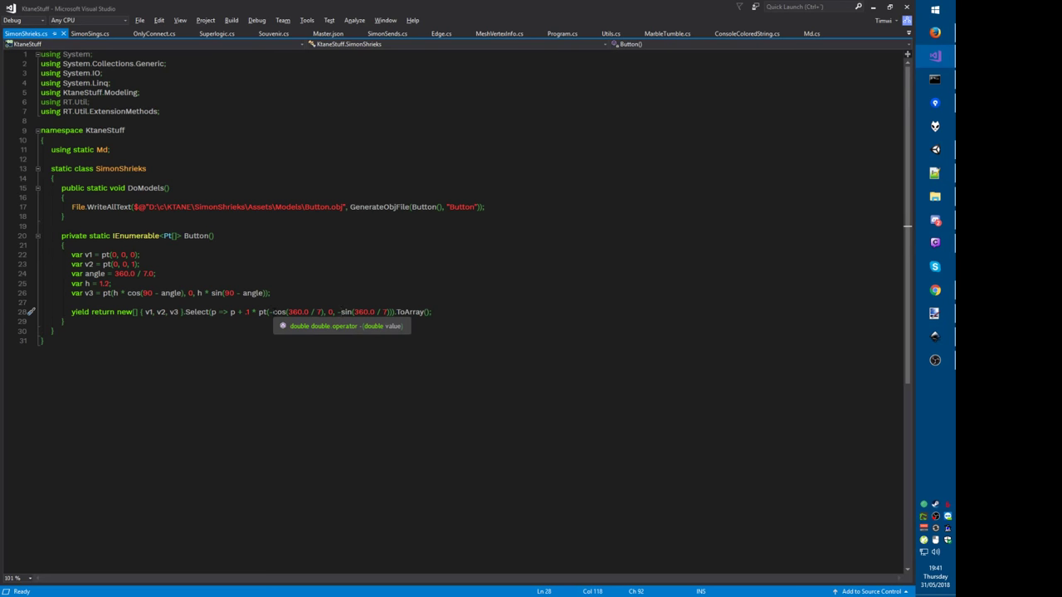
key(BackSpace)
click(317, 312)
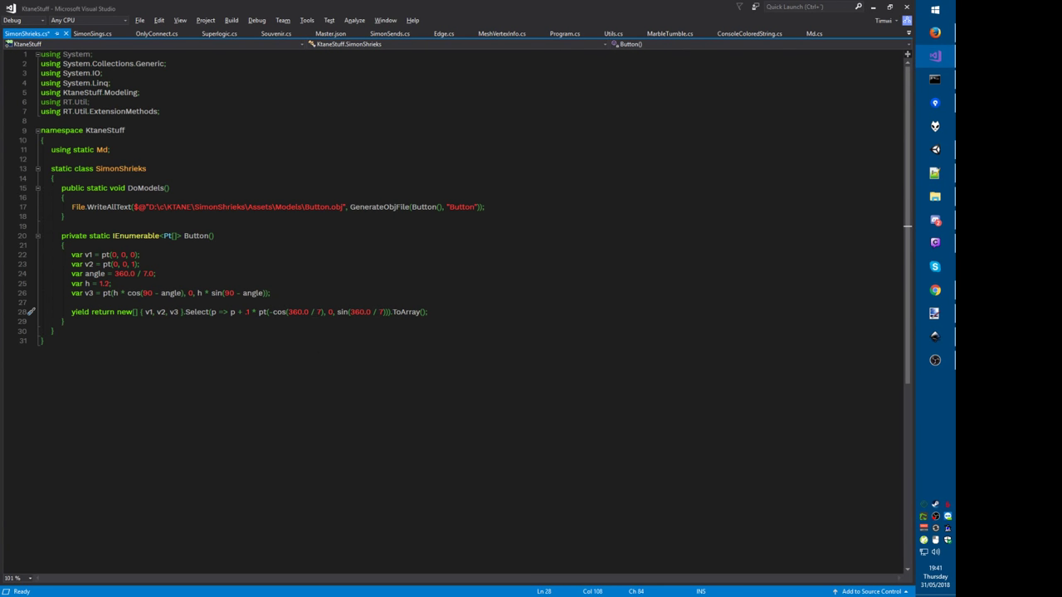
key(ctrl+z)
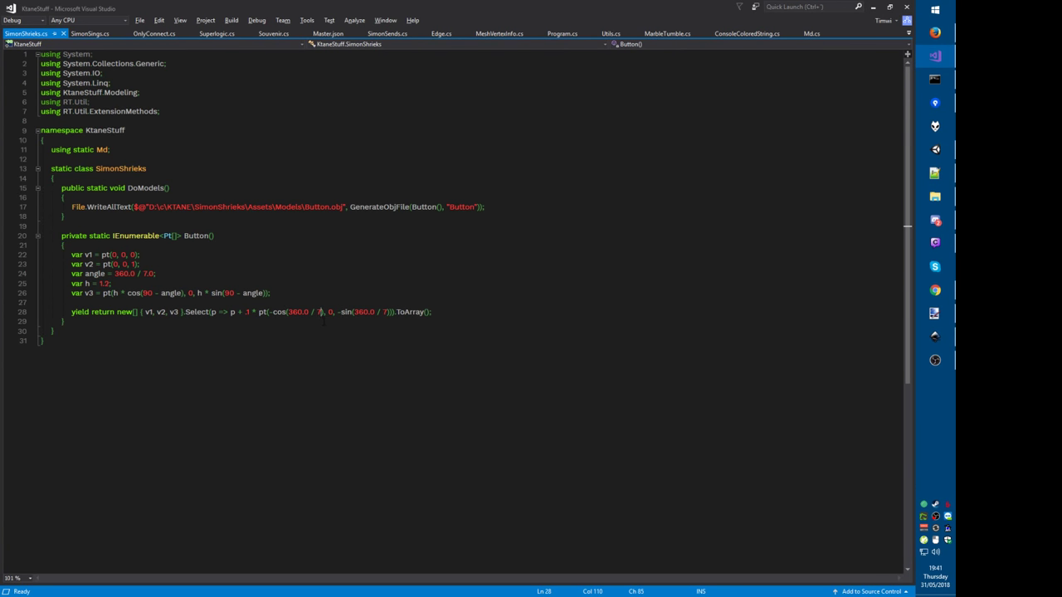
Step: Divide both the cos and sin offset angles by 2, reformat the code, and regenerate the model for viewing in Unity
text(/2)
key(Right)
key(ctrl+Right)
key(ctrl+Right)
key(ctrl+Right)
text(/2)
key(ctrl+k)
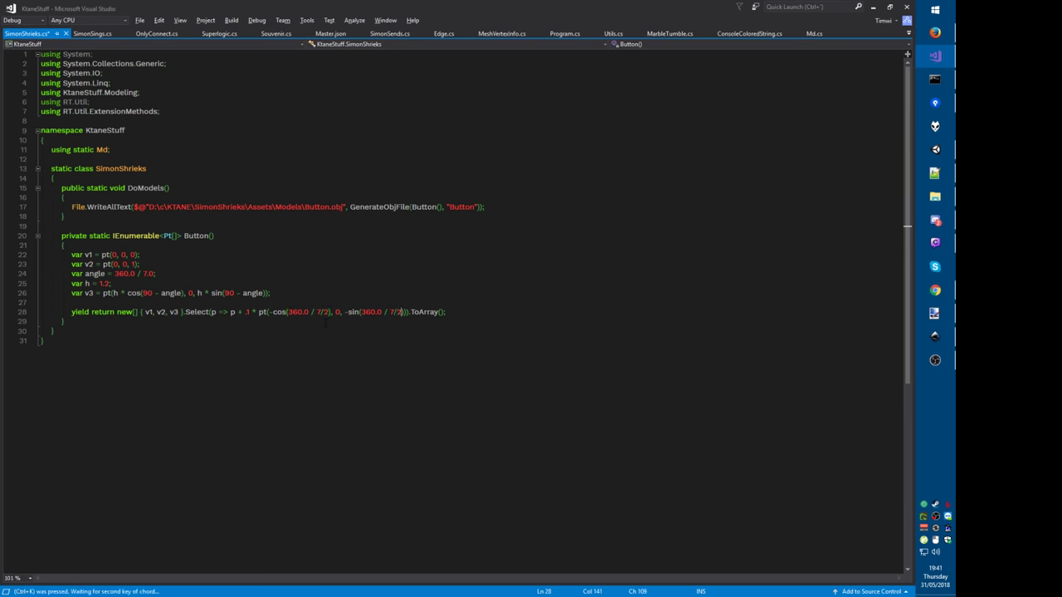
key(ctrl+d)
key(F5)
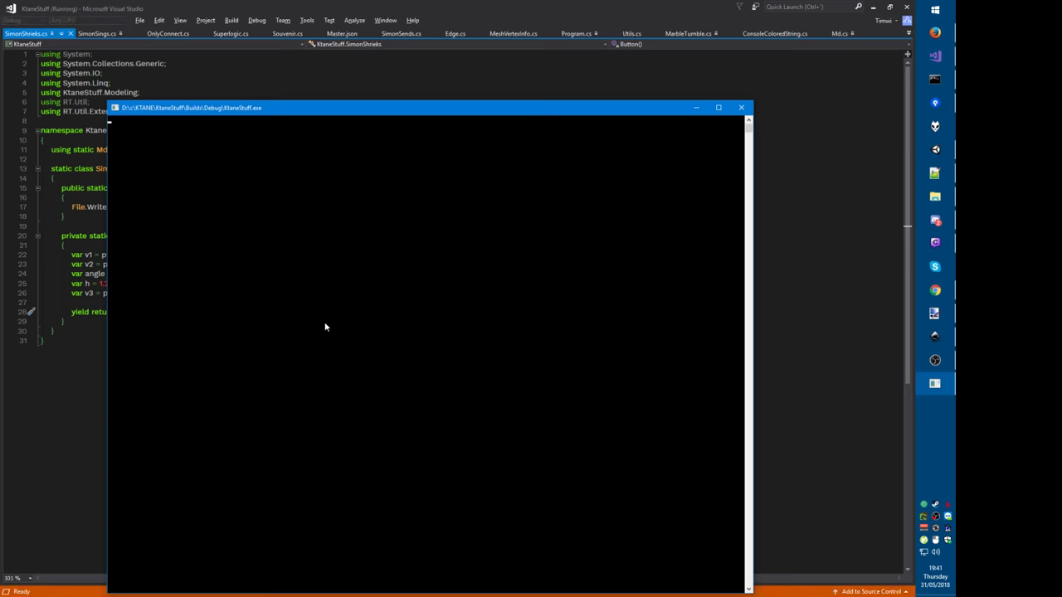
key(alt+Tab)
key(alt+Tab)
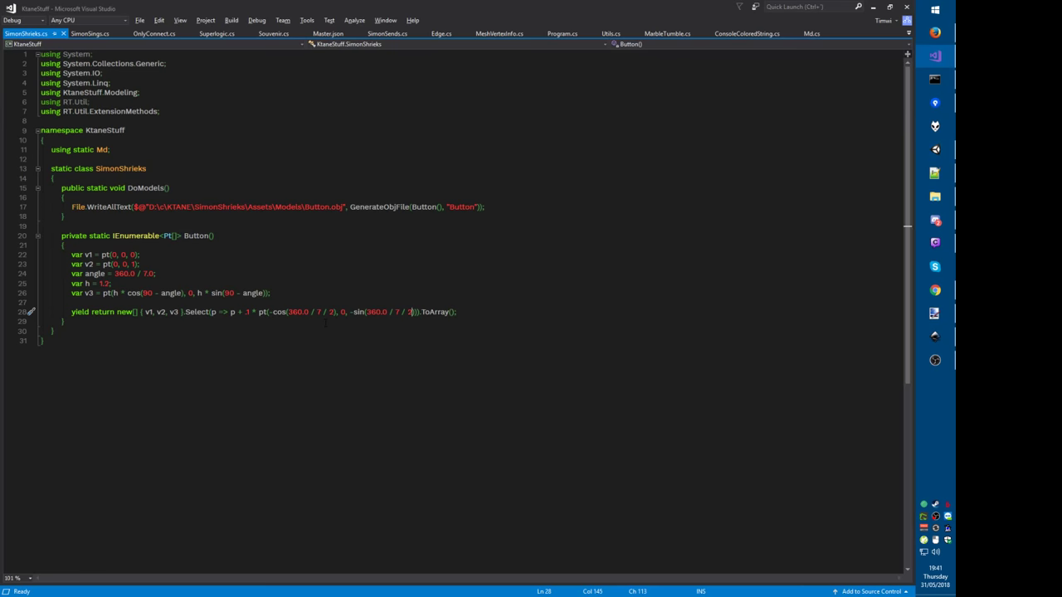
Step: Remove the minus sign before the sin term of the offset and regenerate the model for viewing in Unity
click(351, 312)
key(BackSpace)
key(F5)
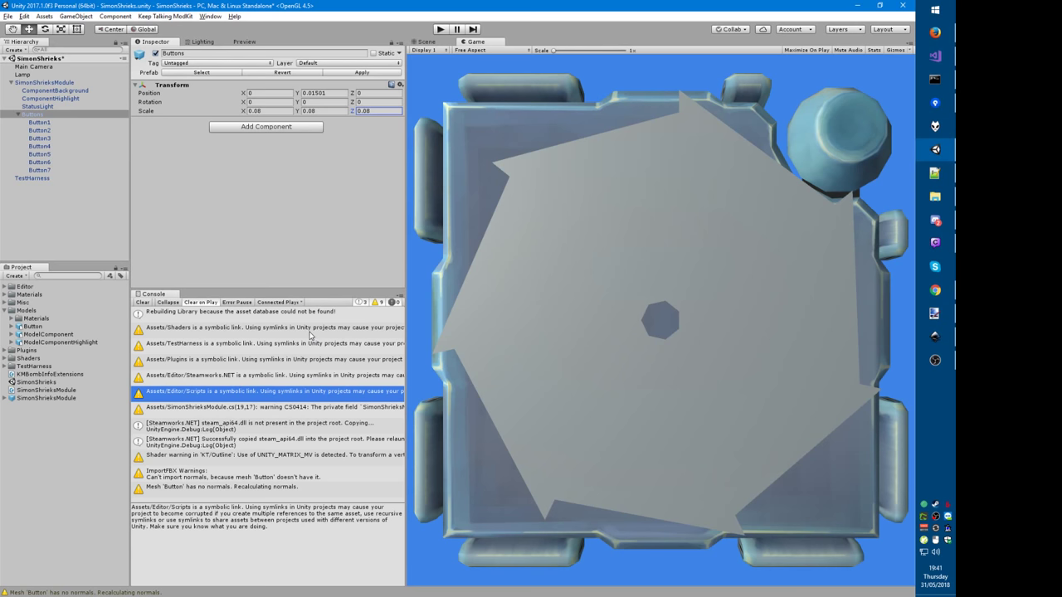
Step: In Visual Studio, set the offset multiplier to .5, then regenerate the model and view it in Unity
key(alt+Tab)
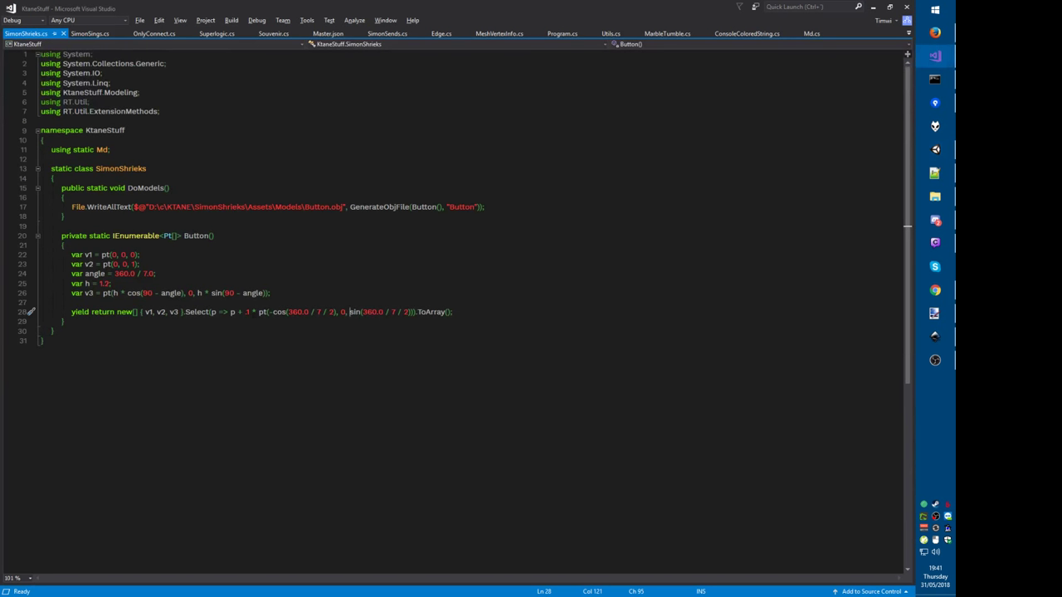
key(shift+Right)
text(.1)
key(F5)
key(alt+Tab)
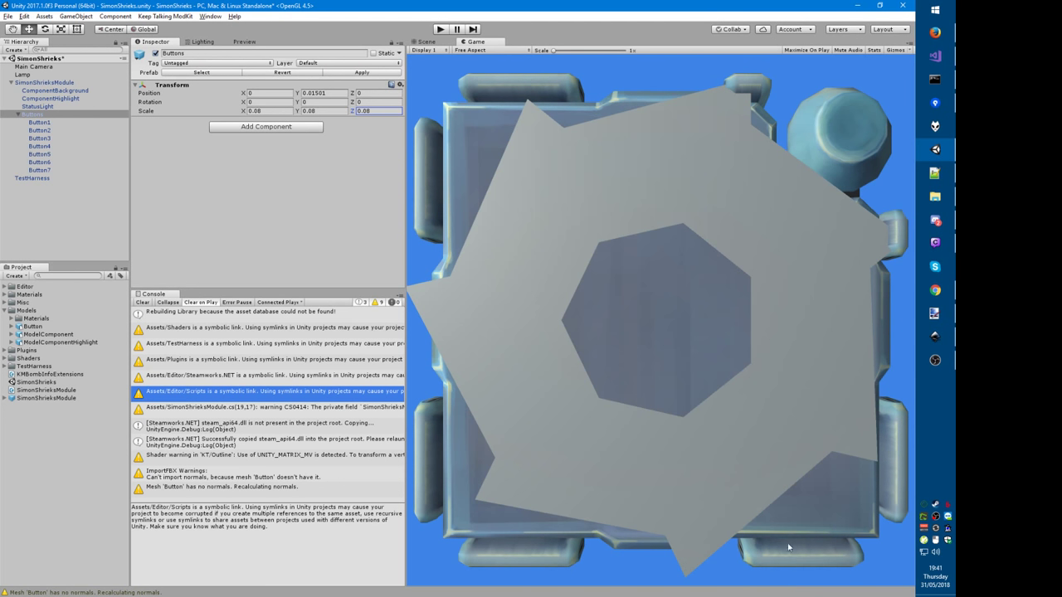
Step: Compare the star figure in Inkscape with the cos and sin terms of the offset expression in Visual Studio
click(934, 338)
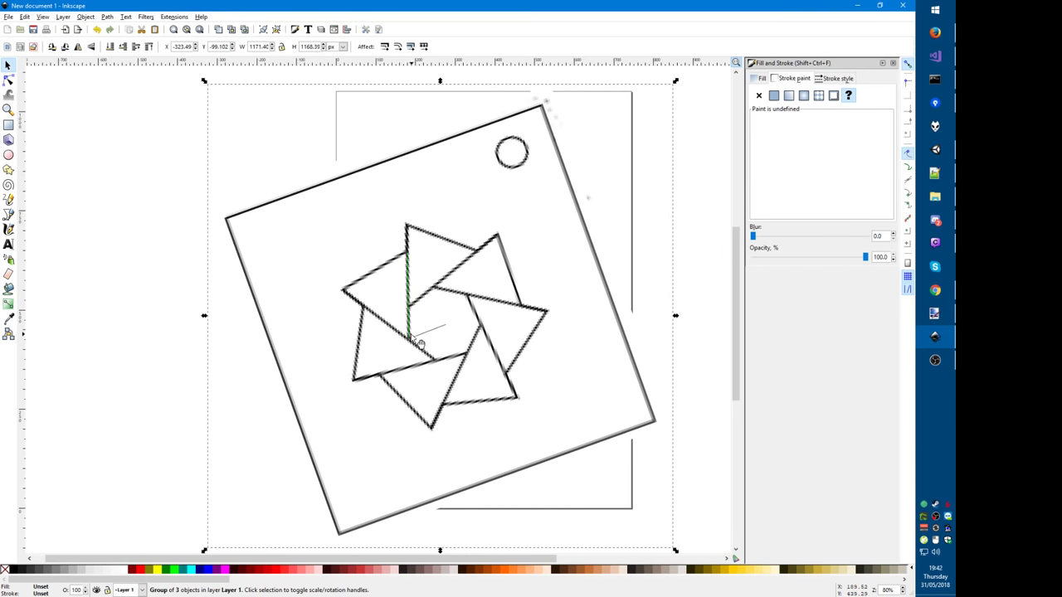
key(alt+Tab)
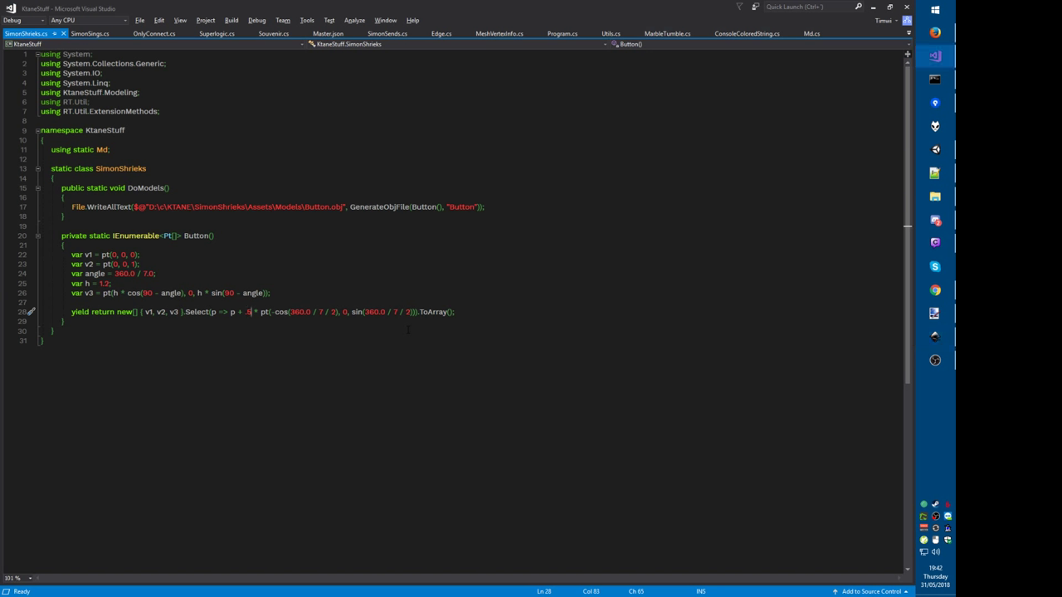
drag(414, 312, 276, 312)
click(302, 314)
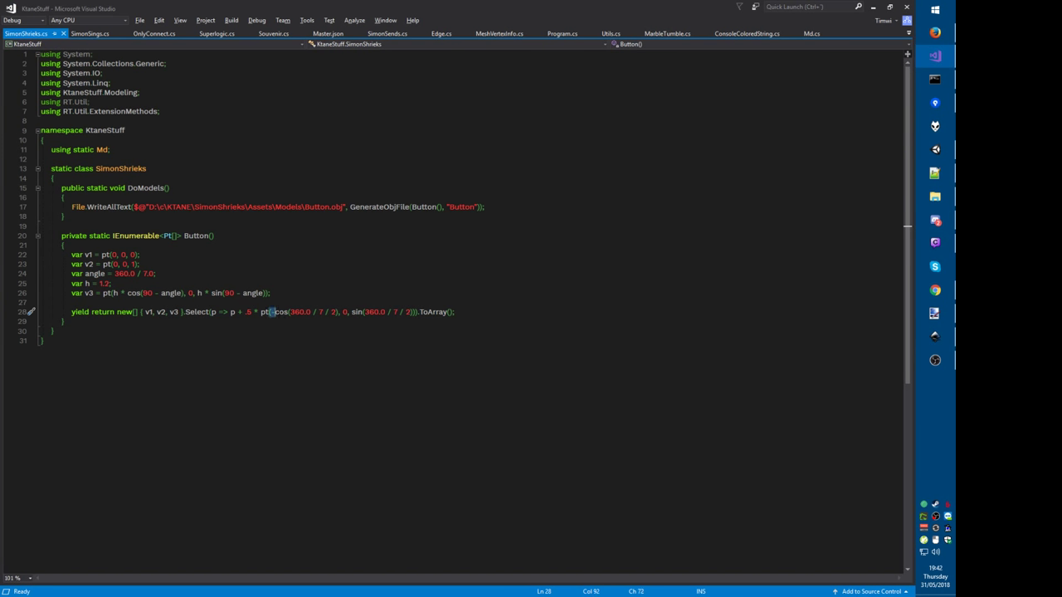
double_click(281, 313)
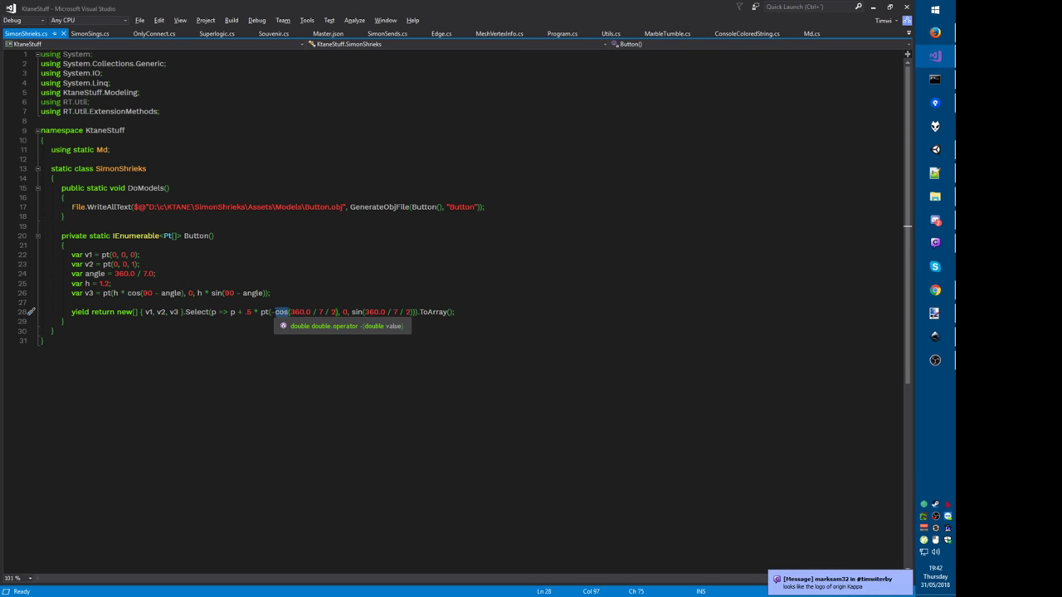
key(Left)
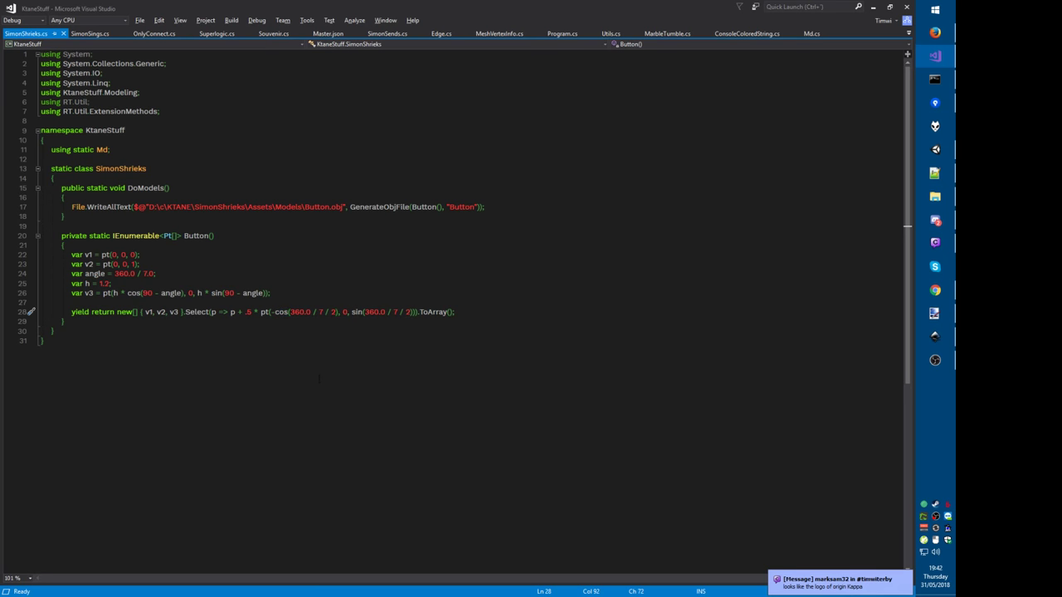
Step: Set the offset multiplier to .4 in the Visual Studio code, then regenerate the model and view it in Unity
key(ctrl+s)
key(ctrl+Left)
key(ctrl+Left)
key(ctrl+Left)
key(ctrl+Left)
click(926, 157)
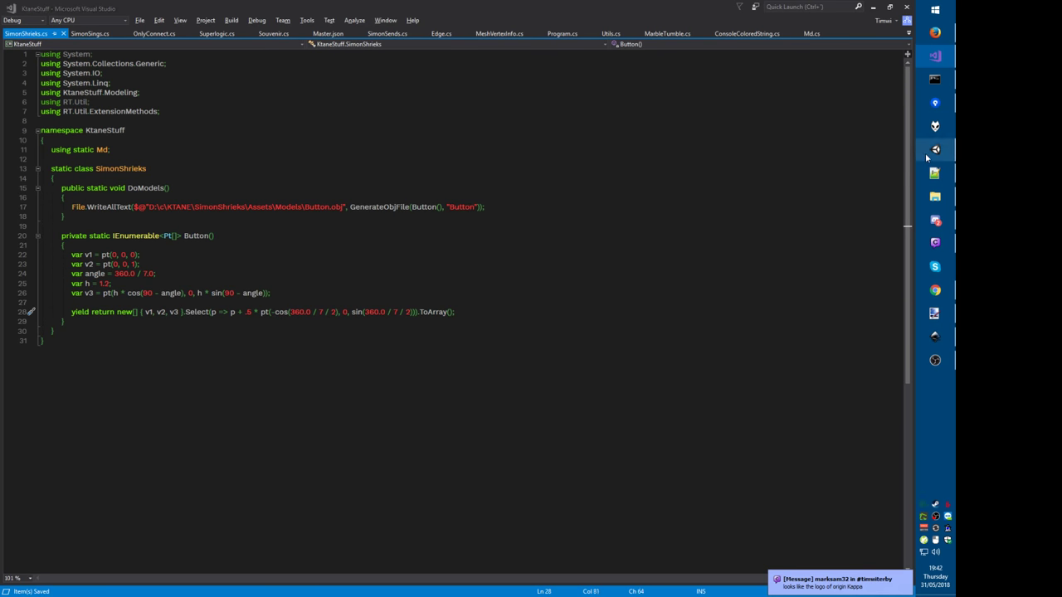
click(926, 156)
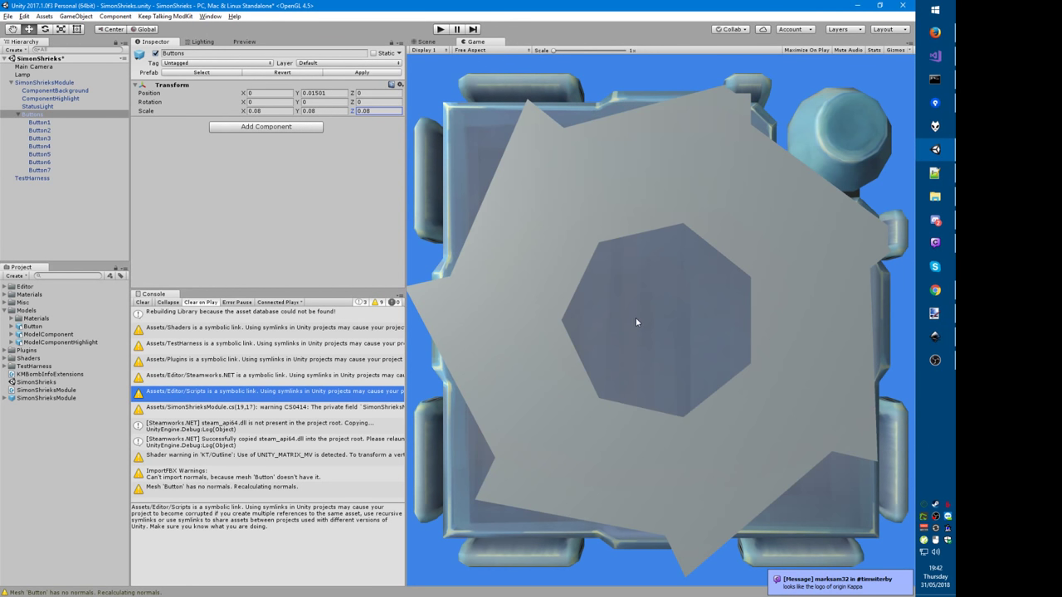
key(alt+Tab)
key(alt+Tab)
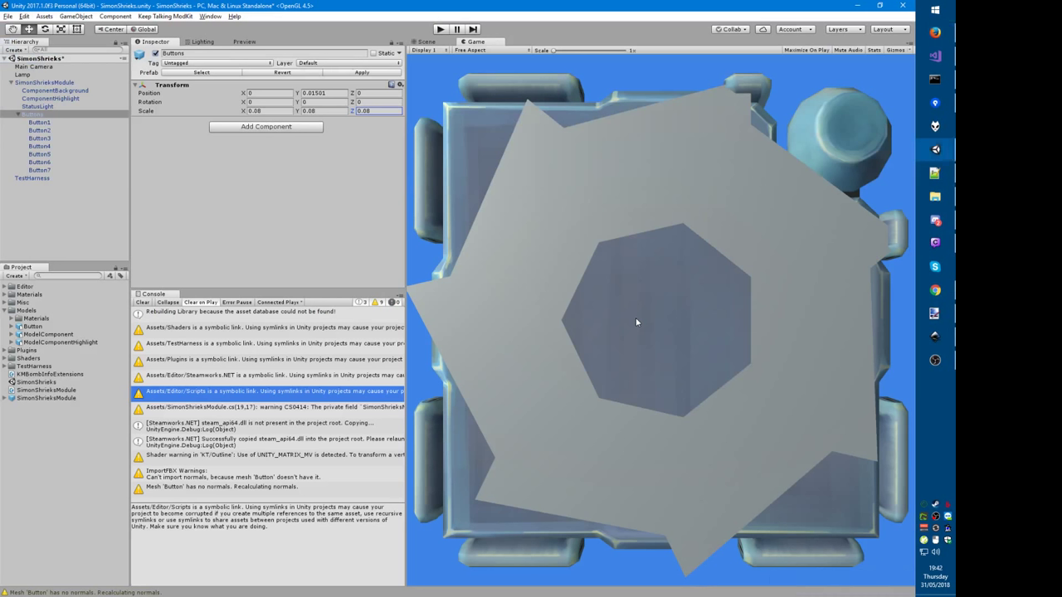
key(alt+Tab)
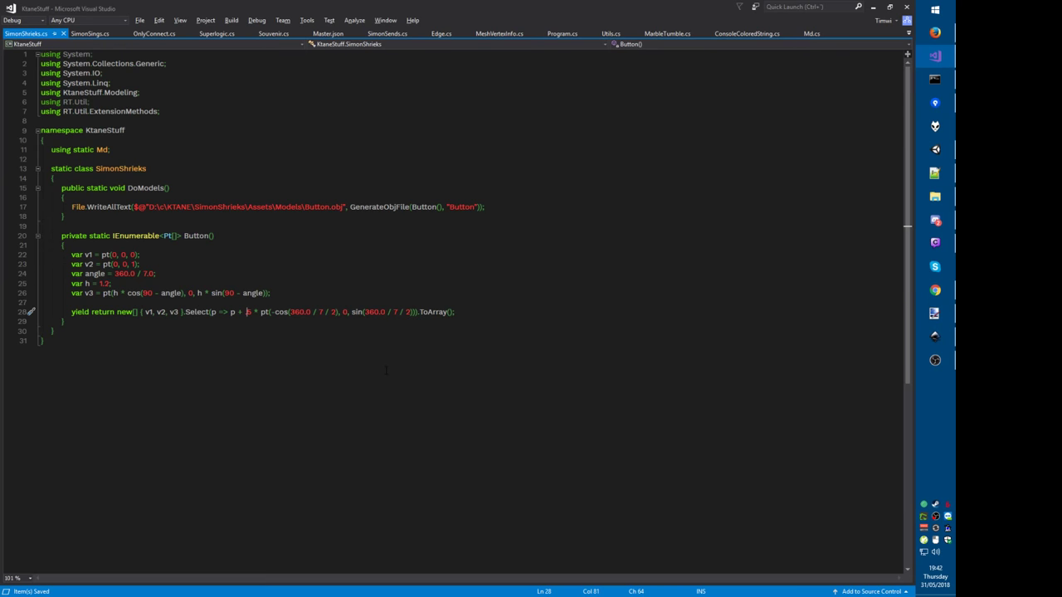
text(.4)
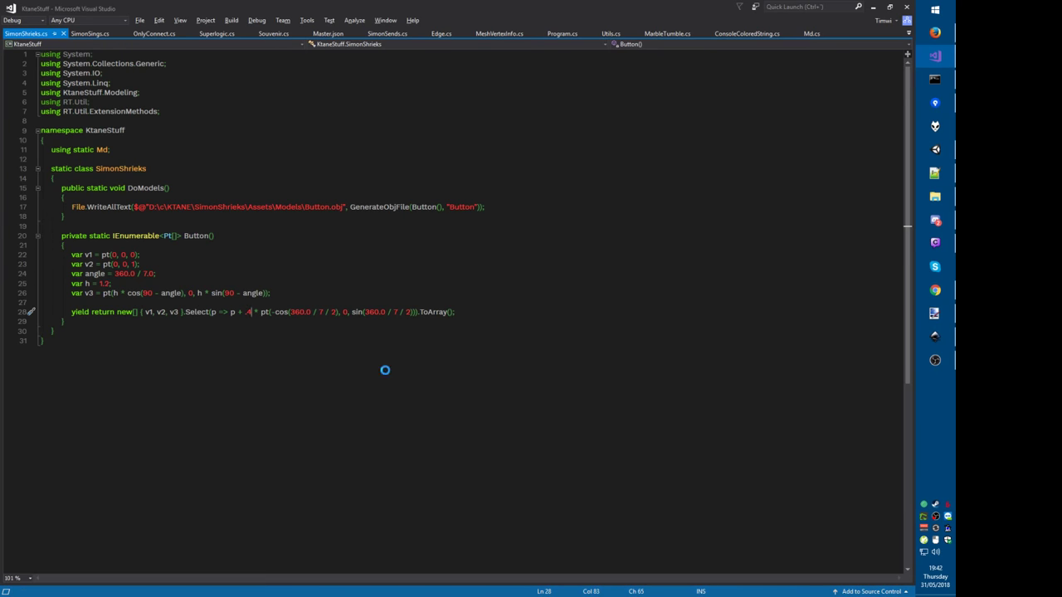
key(alt+Tab)
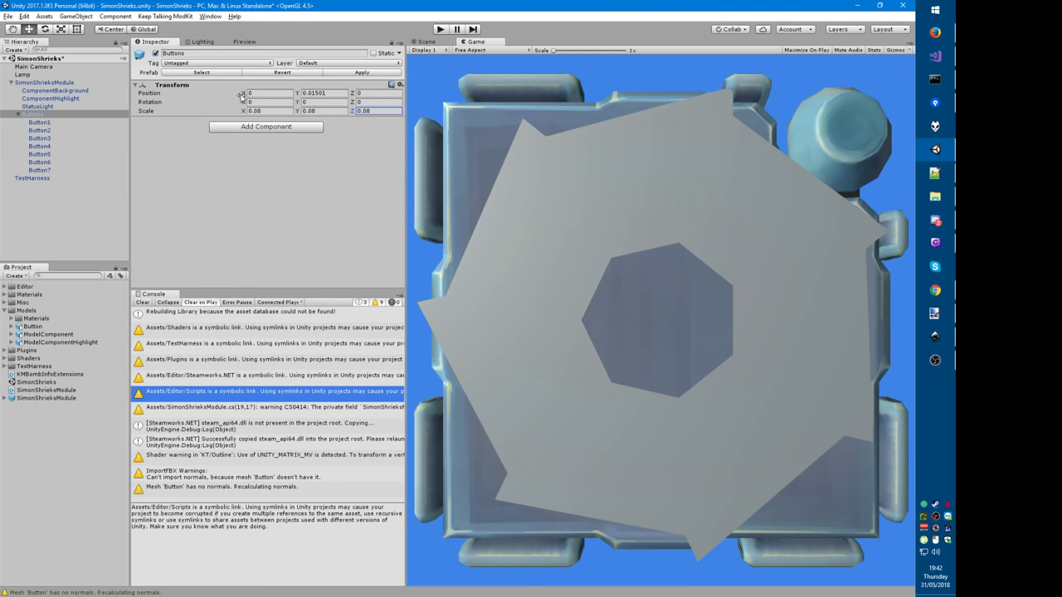
Step: Set the X, Y and Z scale of the Buttons object to 0.06
click(267, 111)
key(End)
key(BackSpace)
text(6)
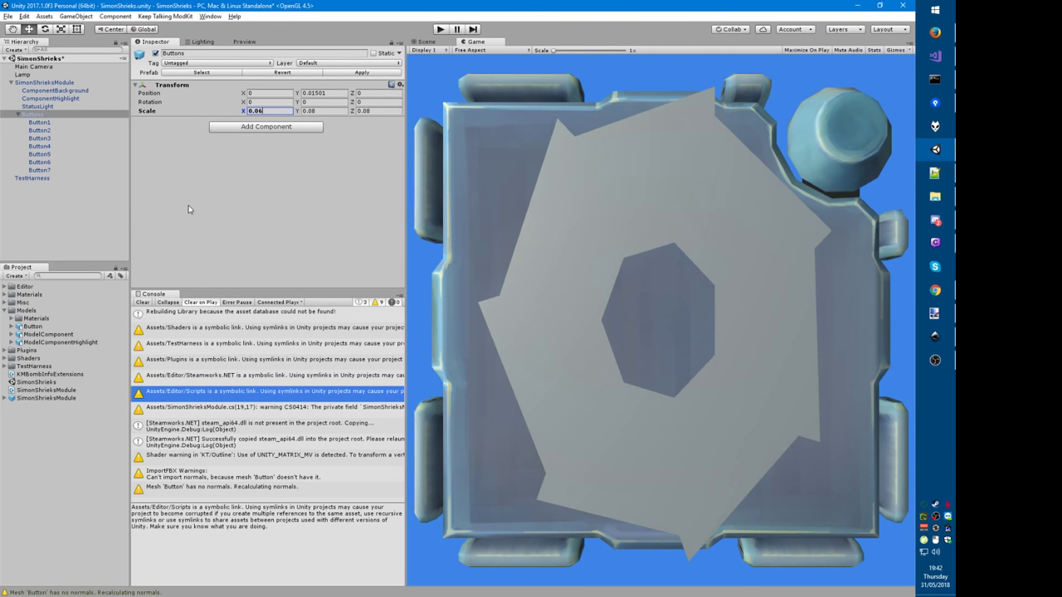
key(BackSpace)
text(6)
key(Tab)
text(0.06)
key(Tab)
text(0.06)
Step: Compare the ring of buttons in Unity with the star figure in the Simon_Shrieks.pdf manual in Firefox
key(alt+Tab)
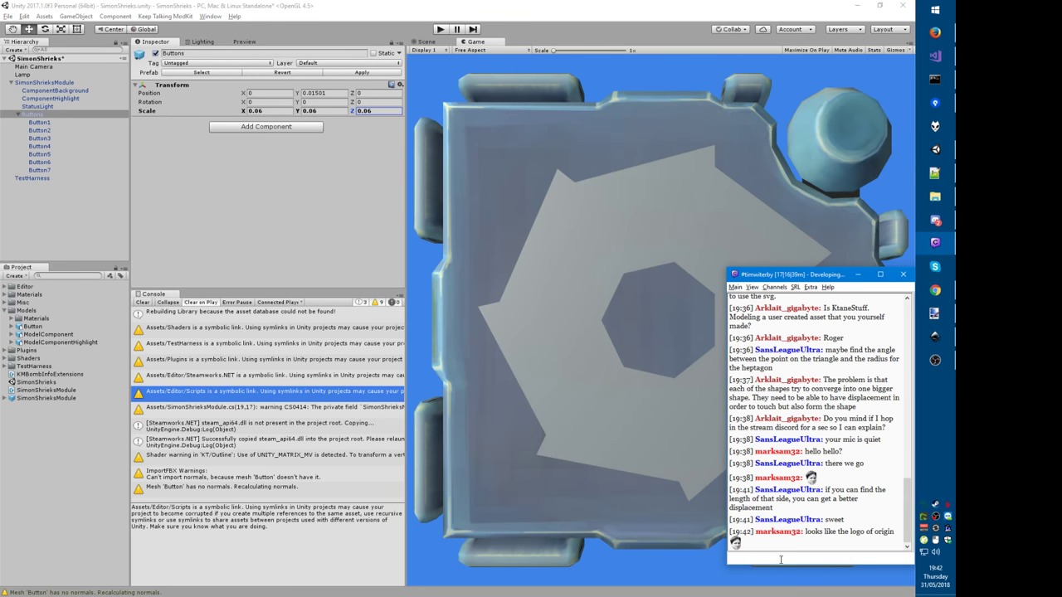
click(645, 539)
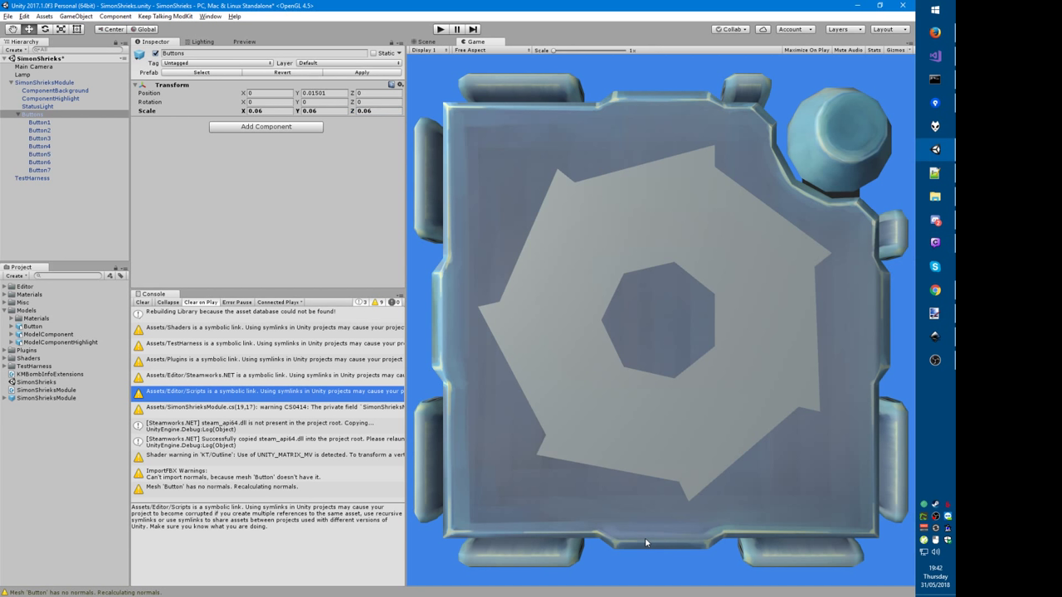
key(alt+Tab)
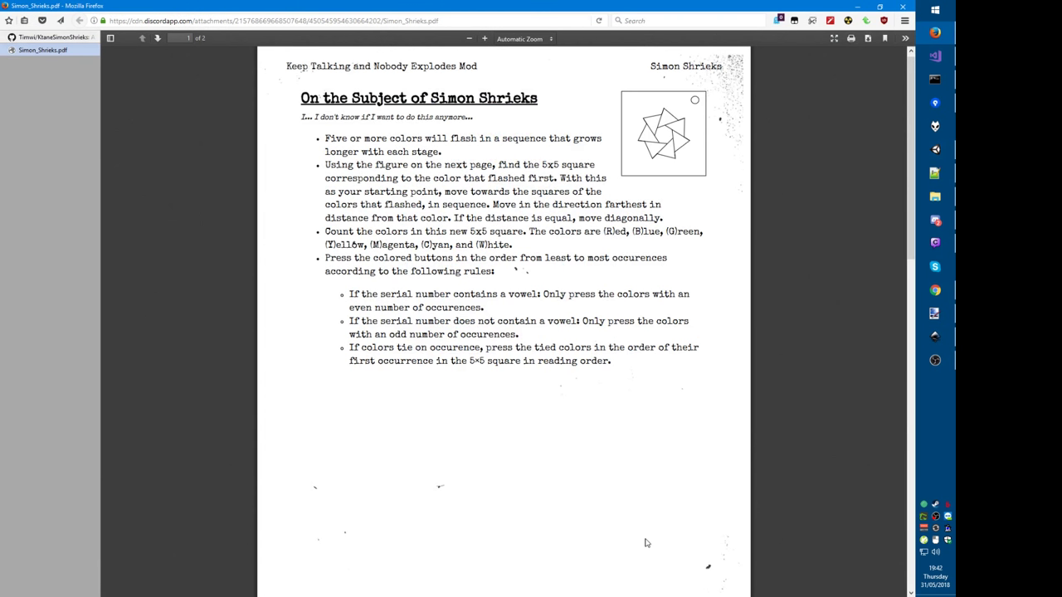
key(alt+Tab)
key(alt)
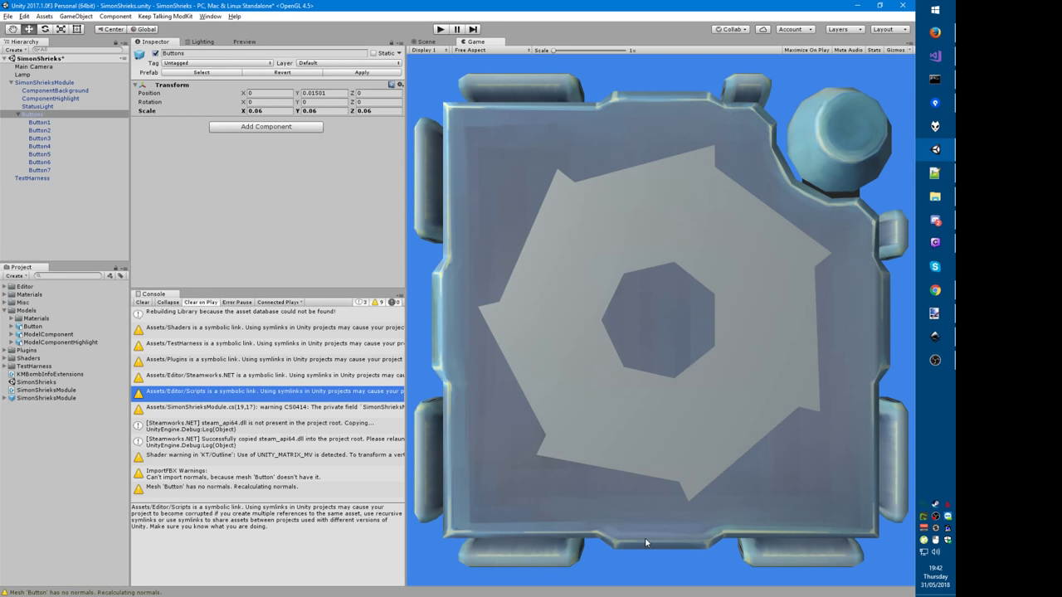
Step: Try another value for h in the button code, view the regenerated model in Unity, and set h back to 1.2
key(alt+Tab)
click(111, 283)
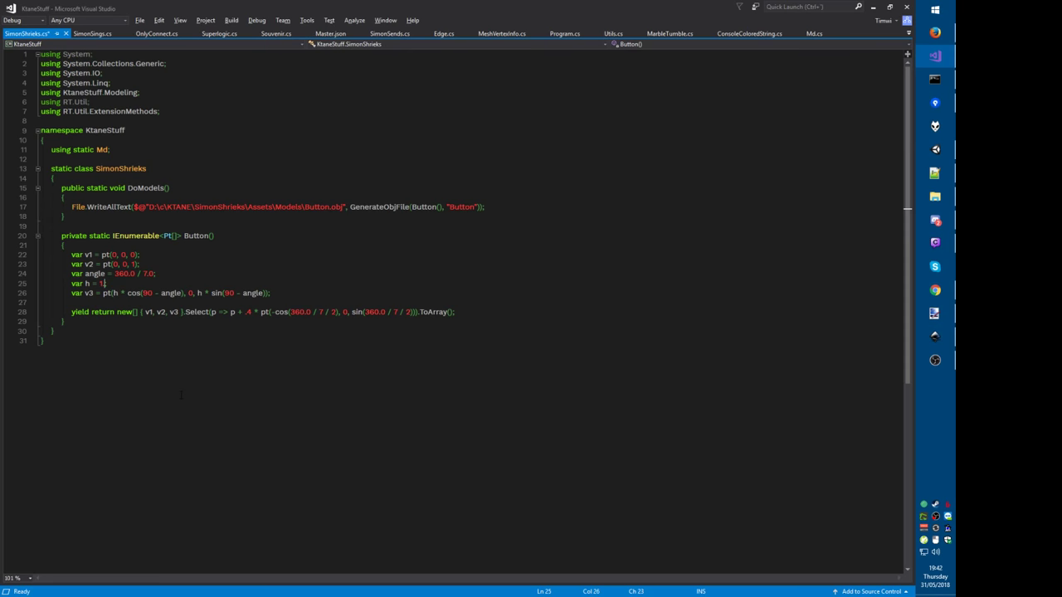
key(alt+Tab)
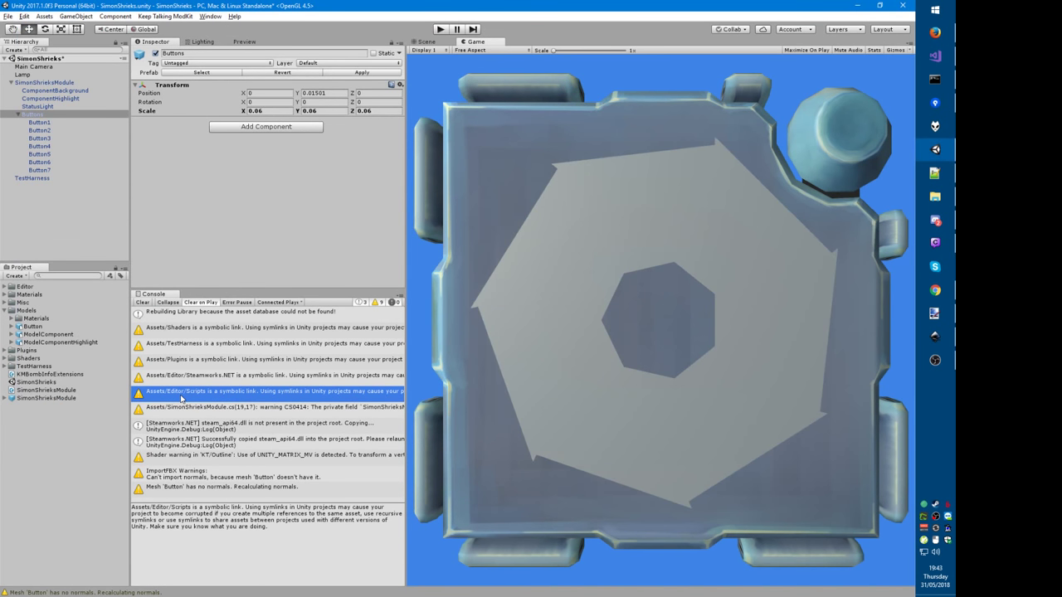
key(alt+Tab)
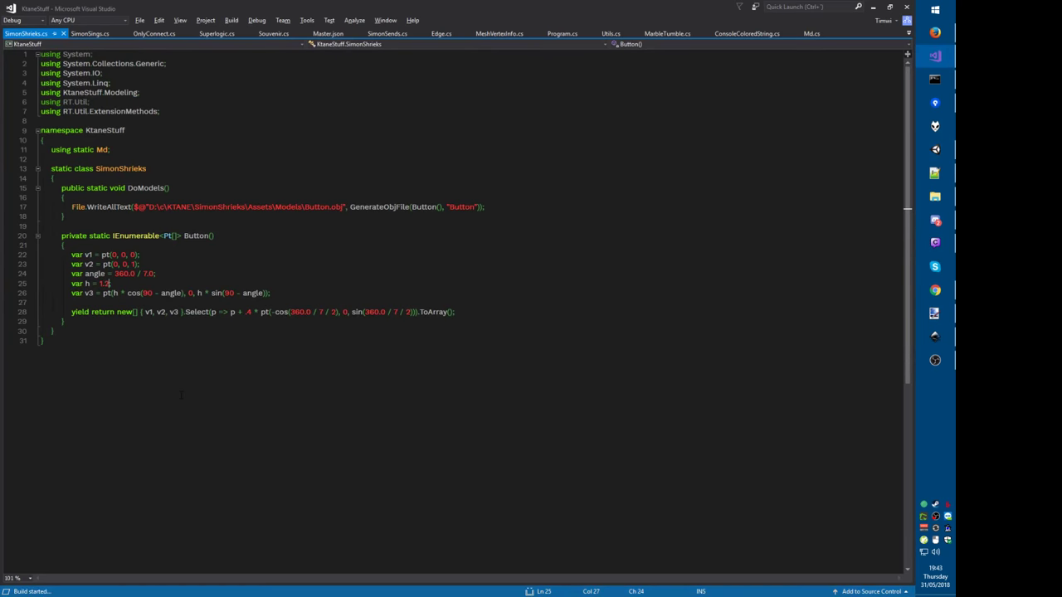
key(alt+Tab)
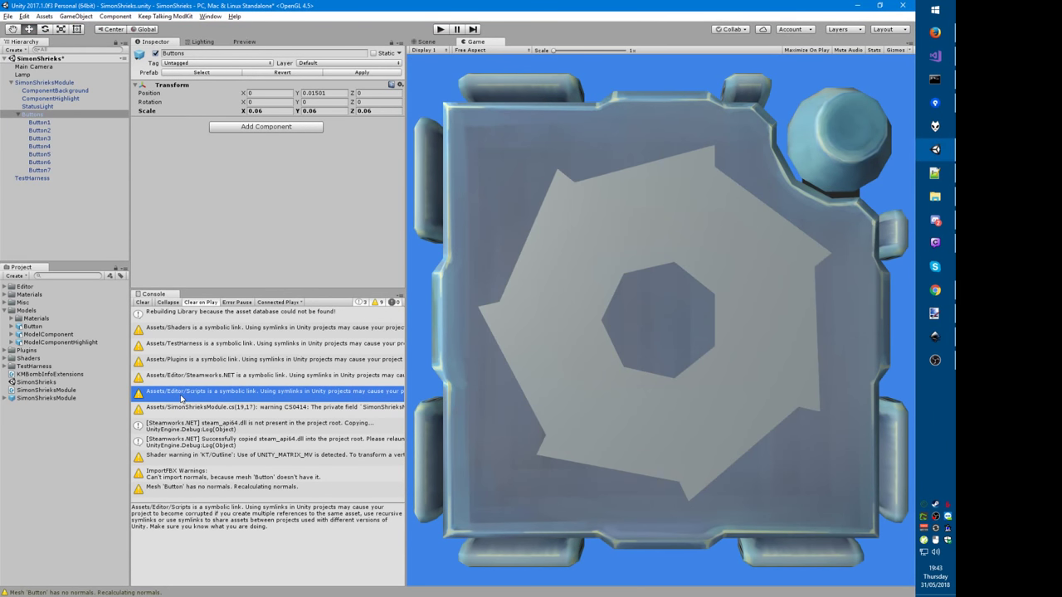
Step: Check the star figure in the manual PDF again, then turn Button1 off and back on in Unity
key(alt+Tab)
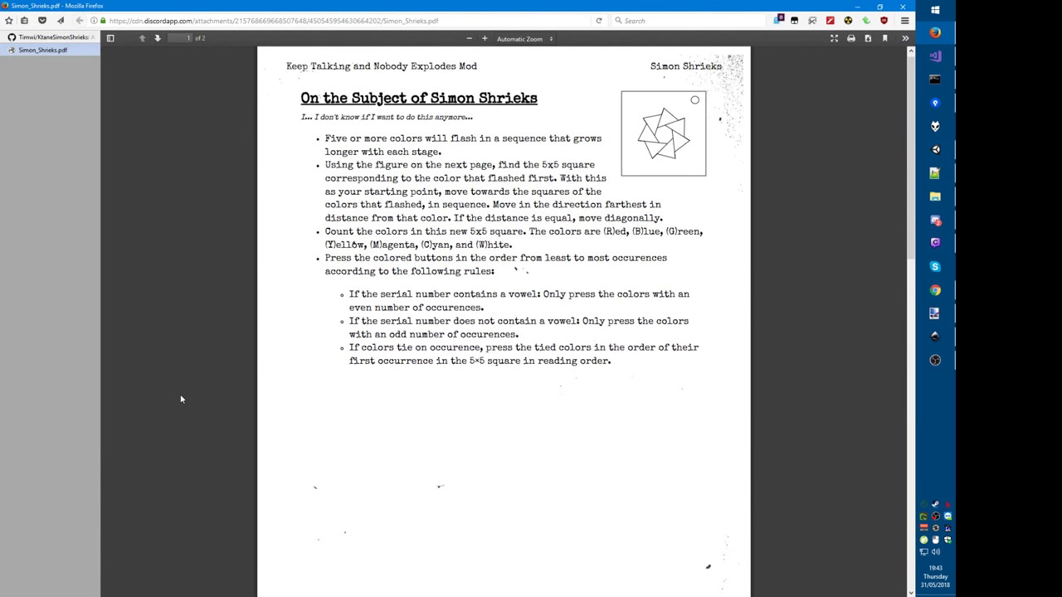
key(alt+Tab)
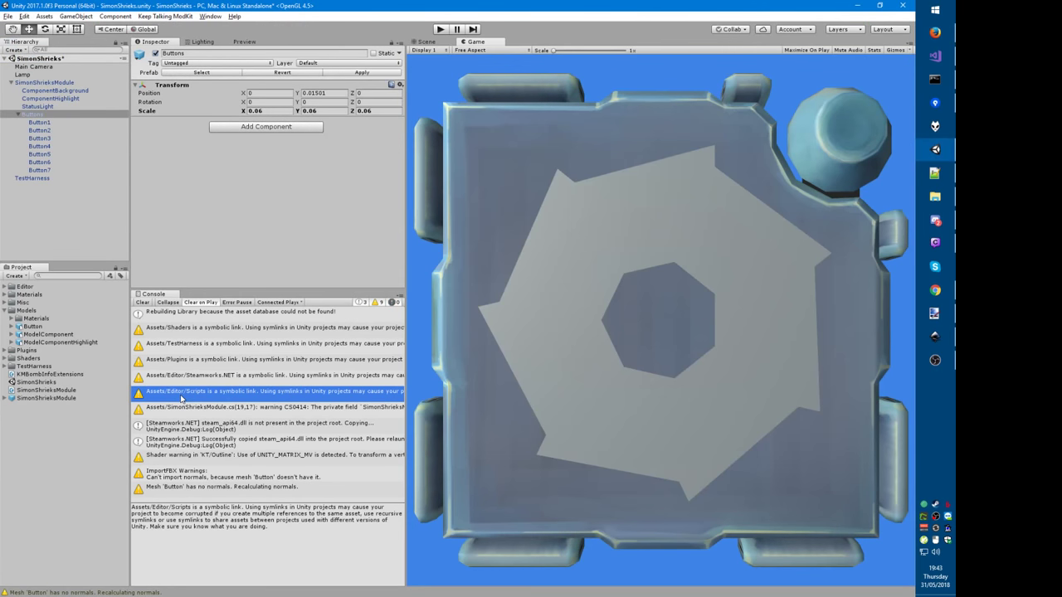
click(57, 123)
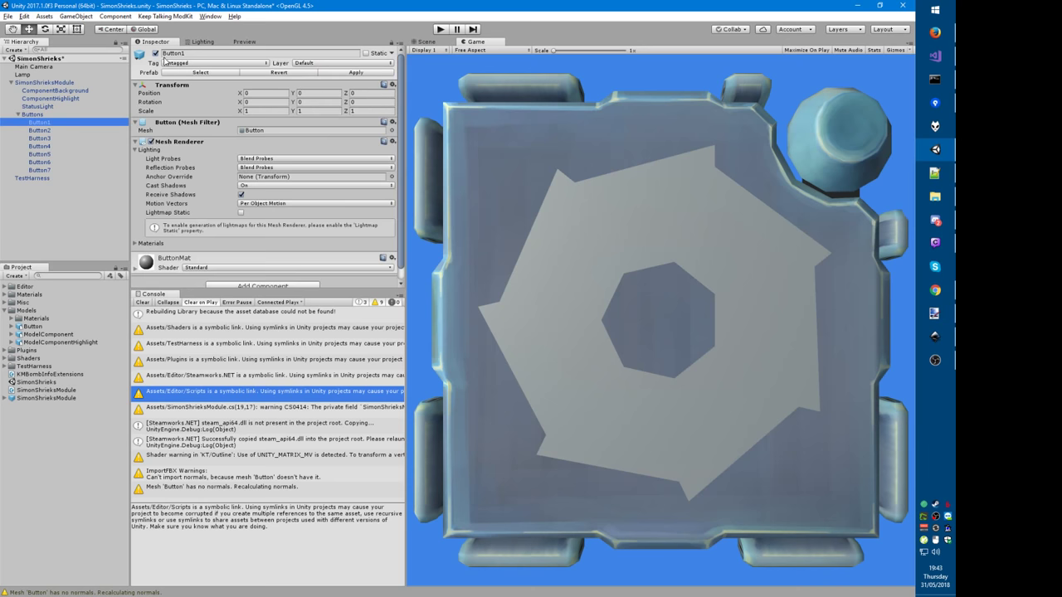
click(155, 54)
click(155, 54)
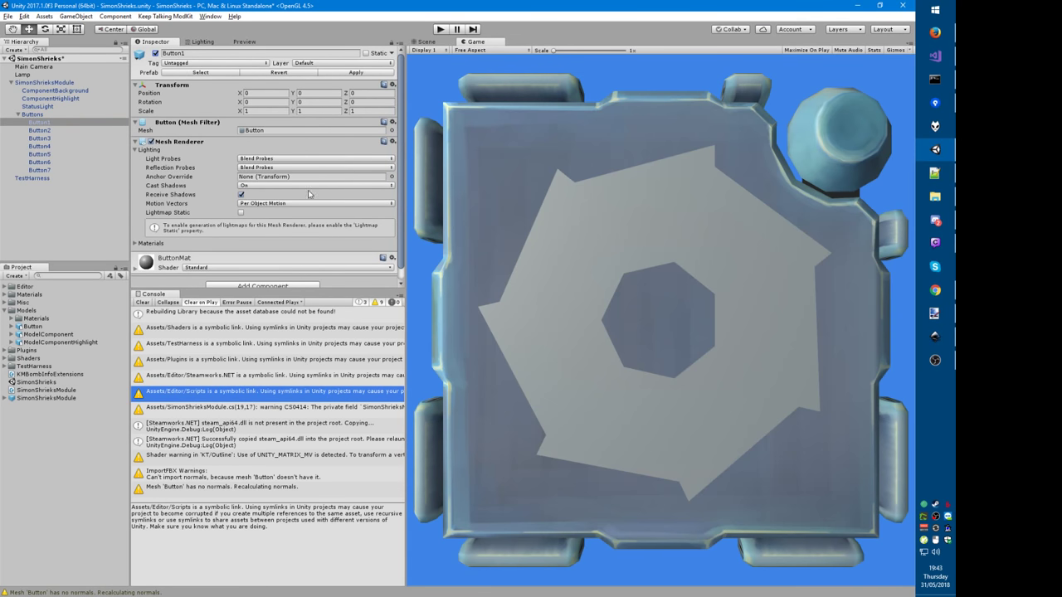
scroll(300, 211, down, 1)
click(166, 247)
scroll(349, 240, down, 3)
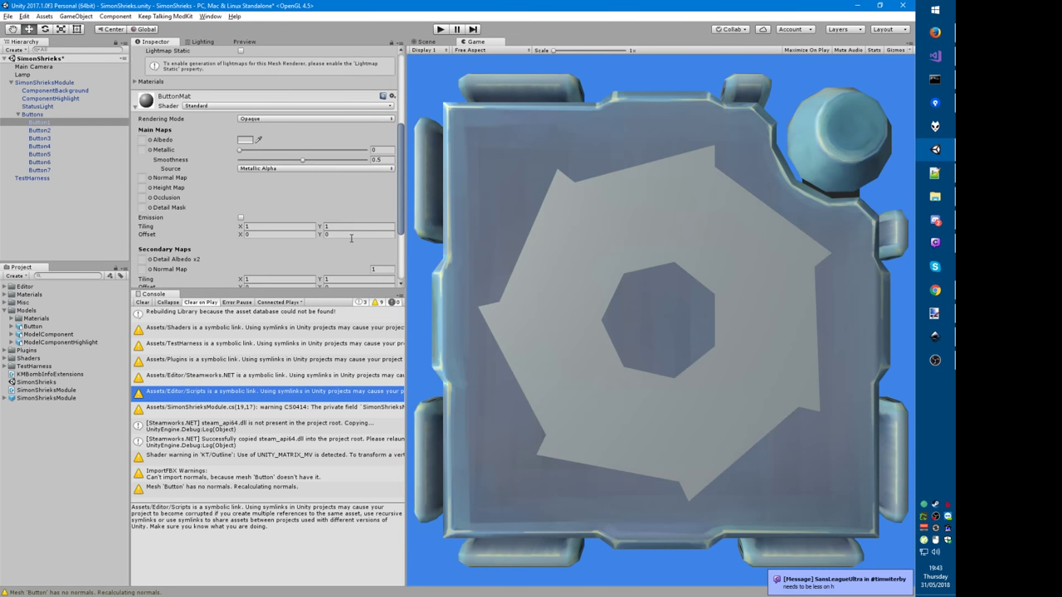
click(246, 141)
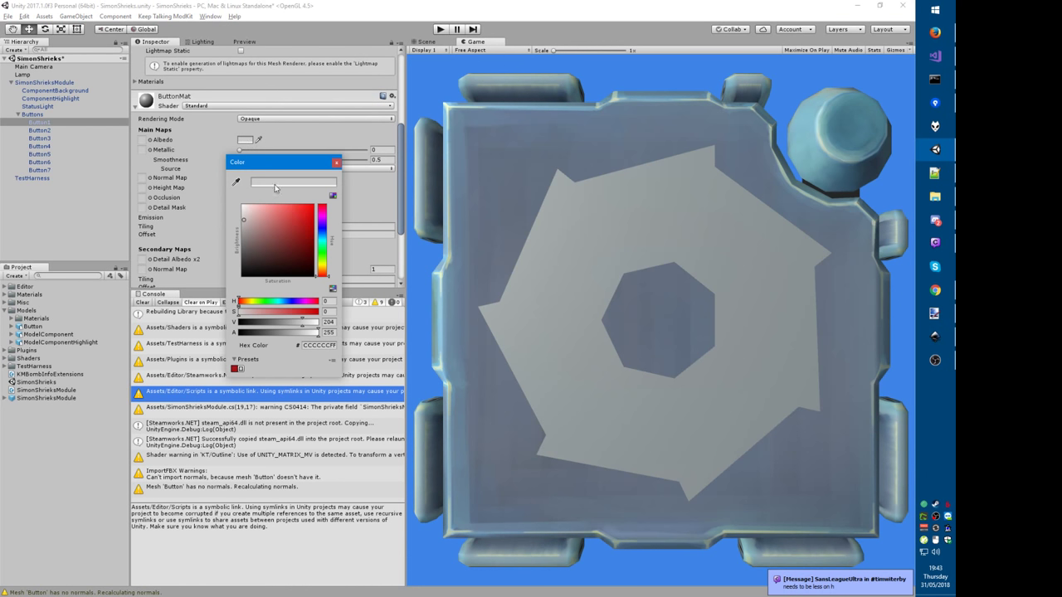
mouse_move(291, 226)
mouse_down()
mouse_move(310, 227)
mouse_move(309, 216)
mouse_up()
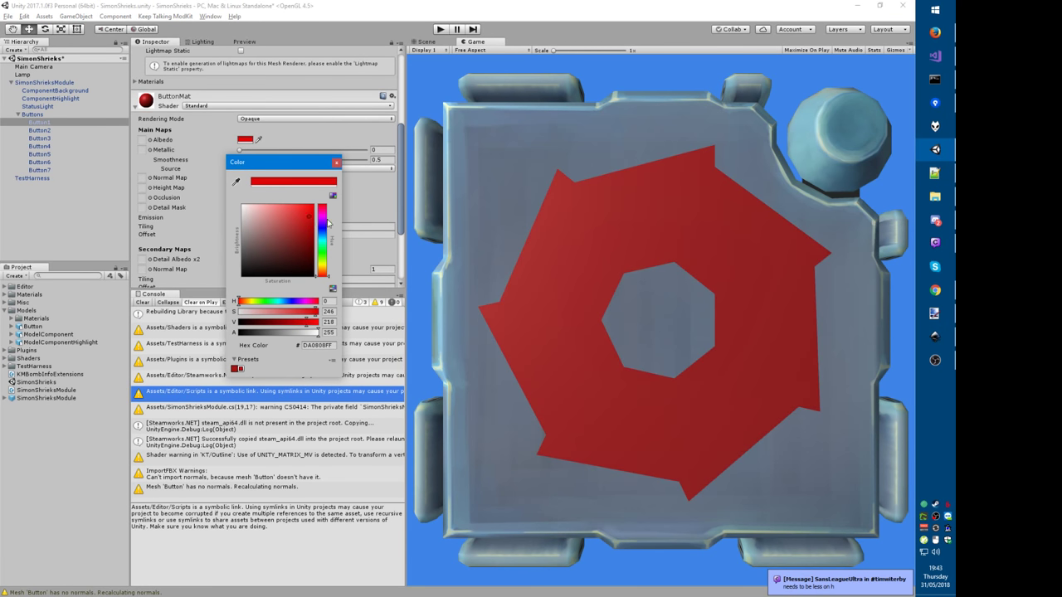
key(Escape)
Step: Create a new material named Temporary in the Materials folder
double_click(31, 295)
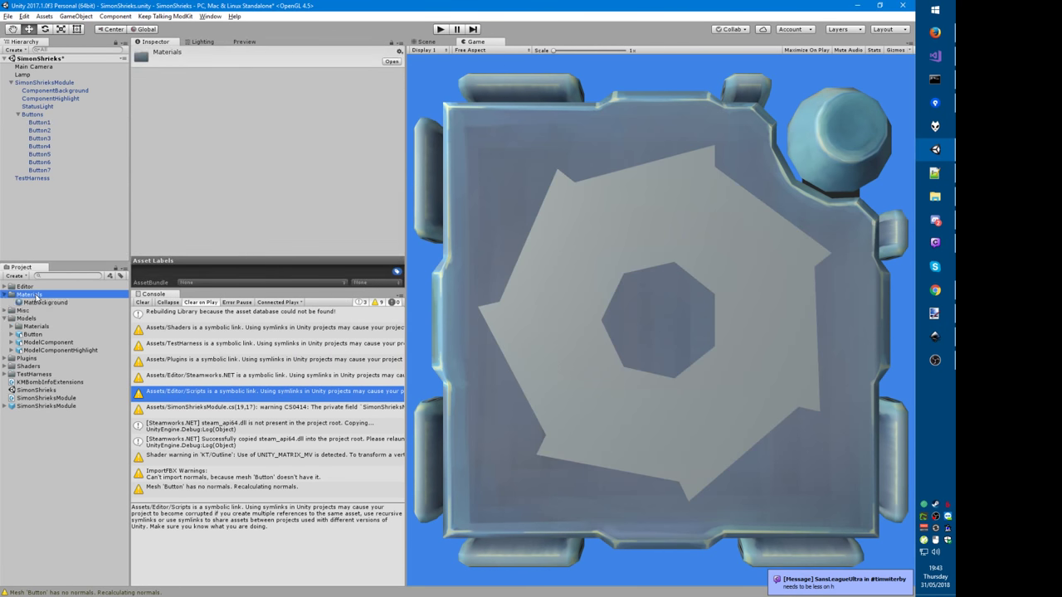
right_click(37, 297)
mouse_move(70, 302)
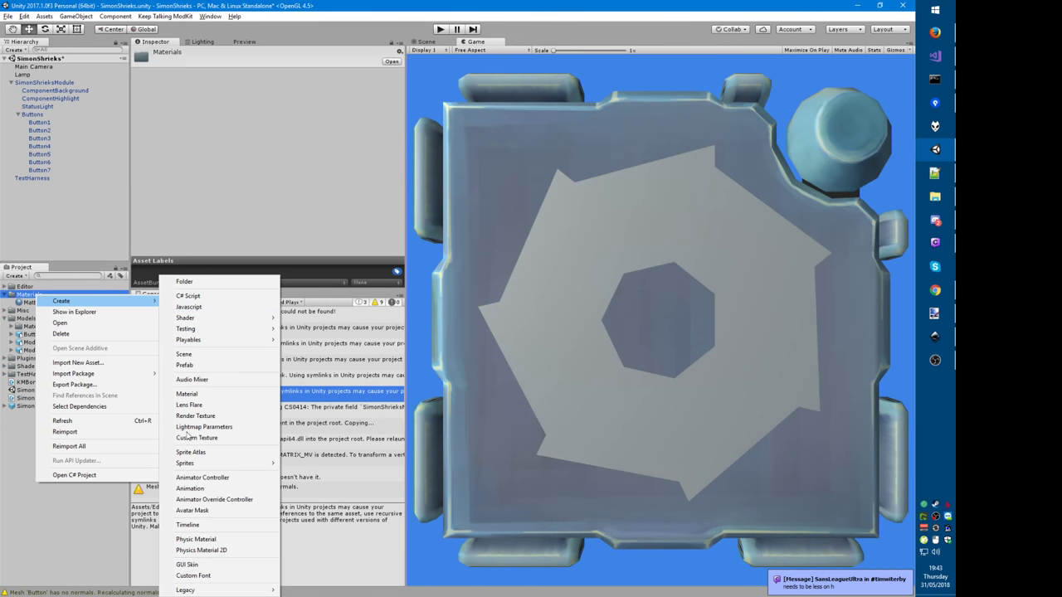
click(187, 393)
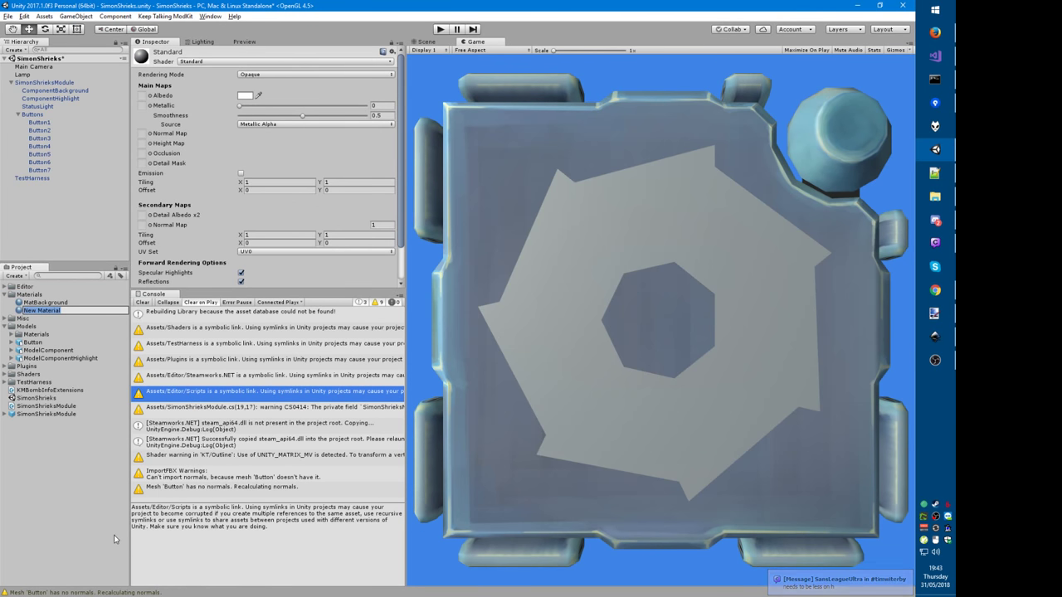
text(Temporary)
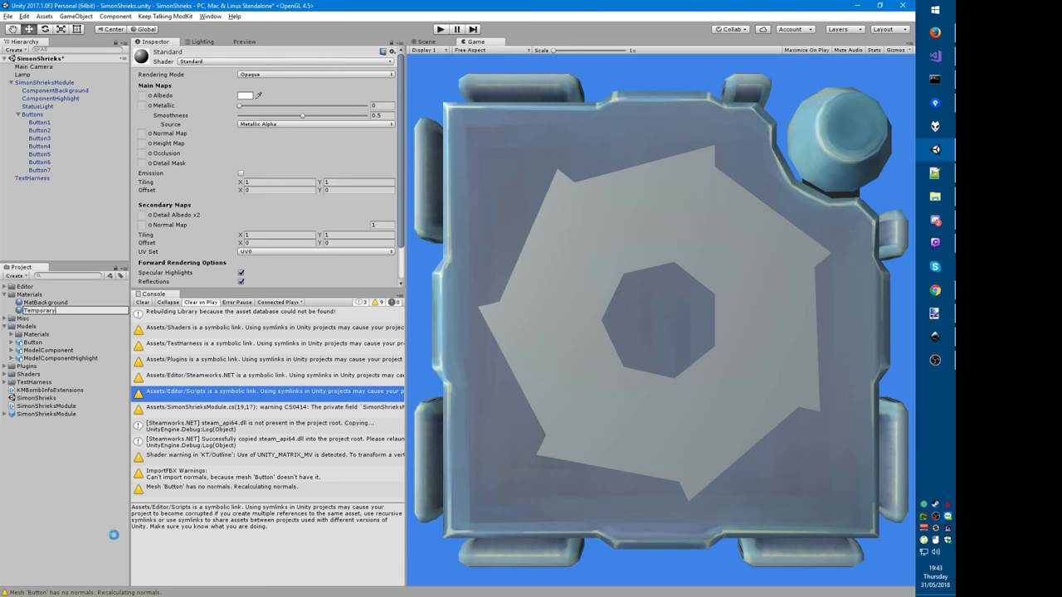
key(Return)
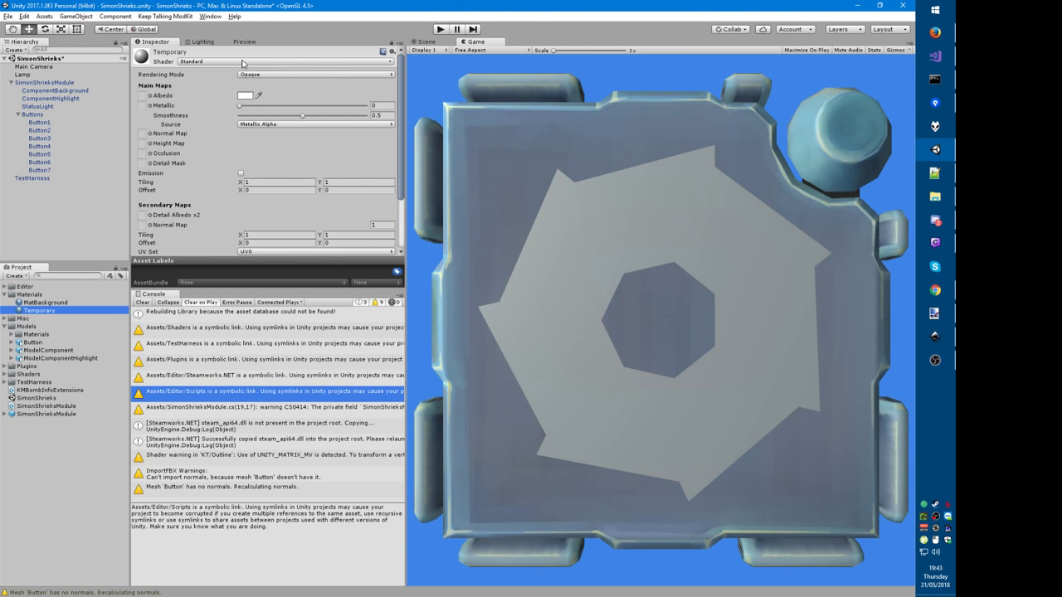
Step: Give the Temporary material the KT/Mobile/DiffuseTint shader with a blue tint, hex 2079D0FF
click(282, 62)
click(439, 161)
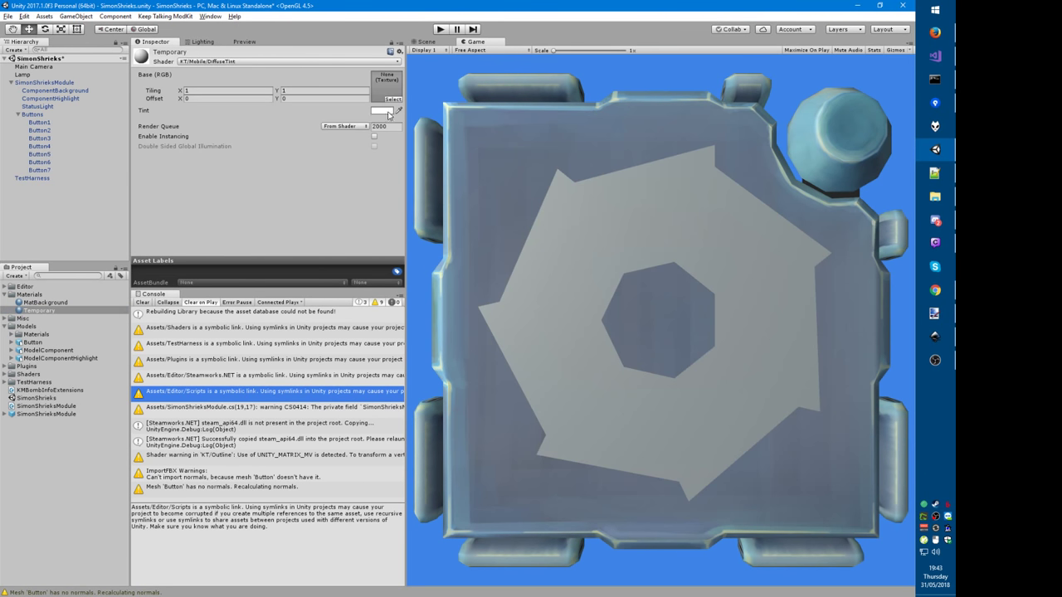
click(382, 110)
drag(274, 220, 302, 222)
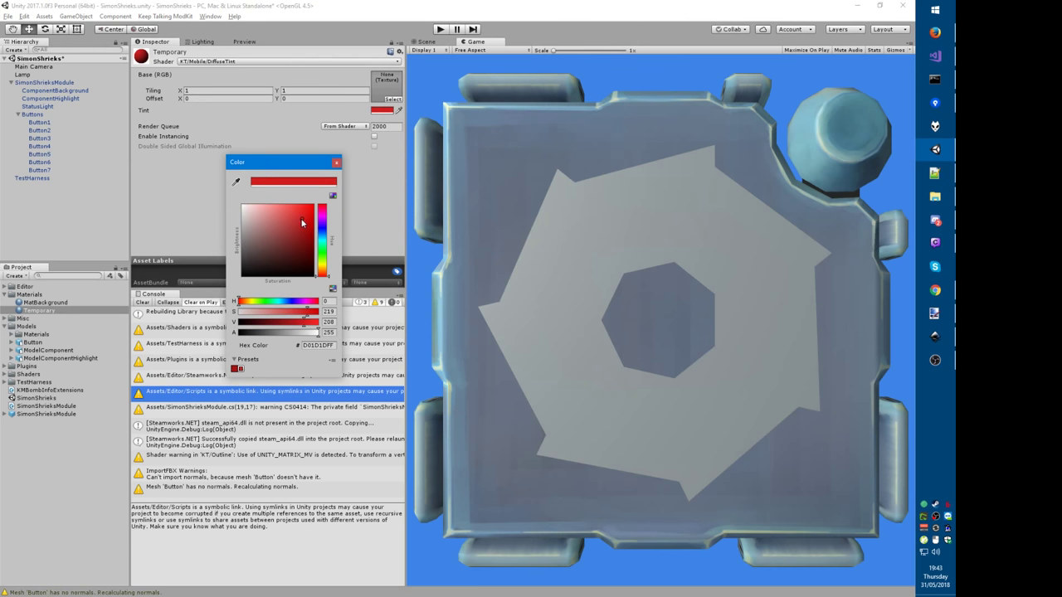
click(322, 239)
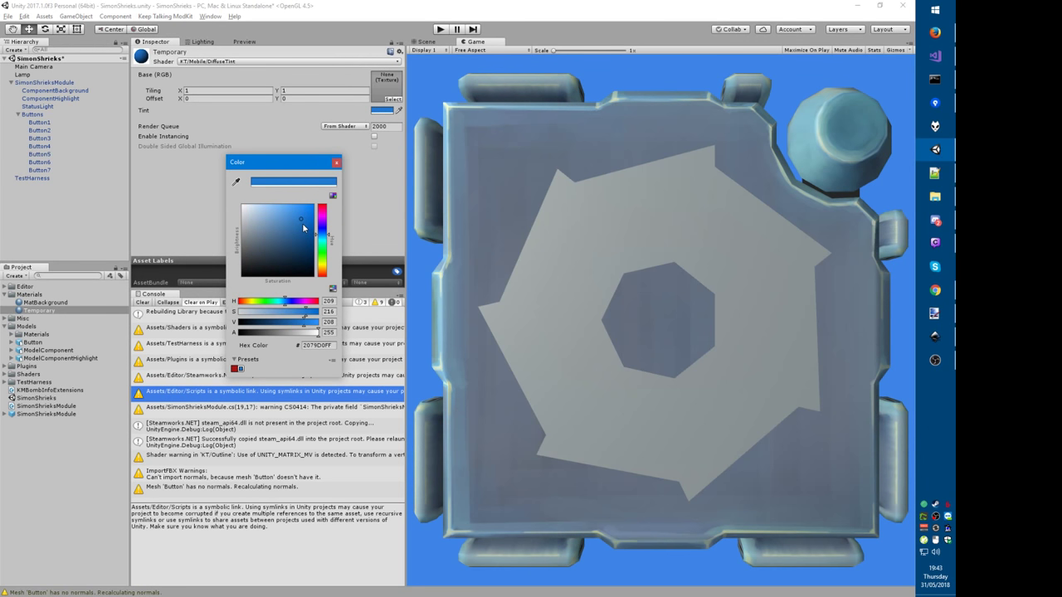
key(Return)
Step: Assign the Temporary material to Element 0 of Button1's Mesh Renderer materials
click(49, 123)
scroll(173, 201, down, 3)
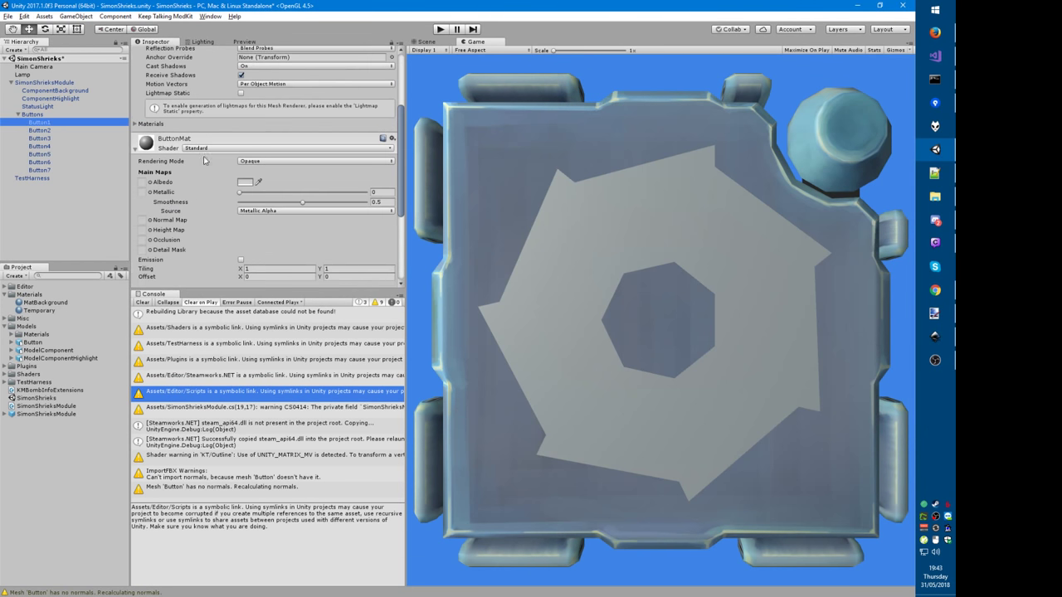
click(199, 141)
scroll(200, 141, up, 3)
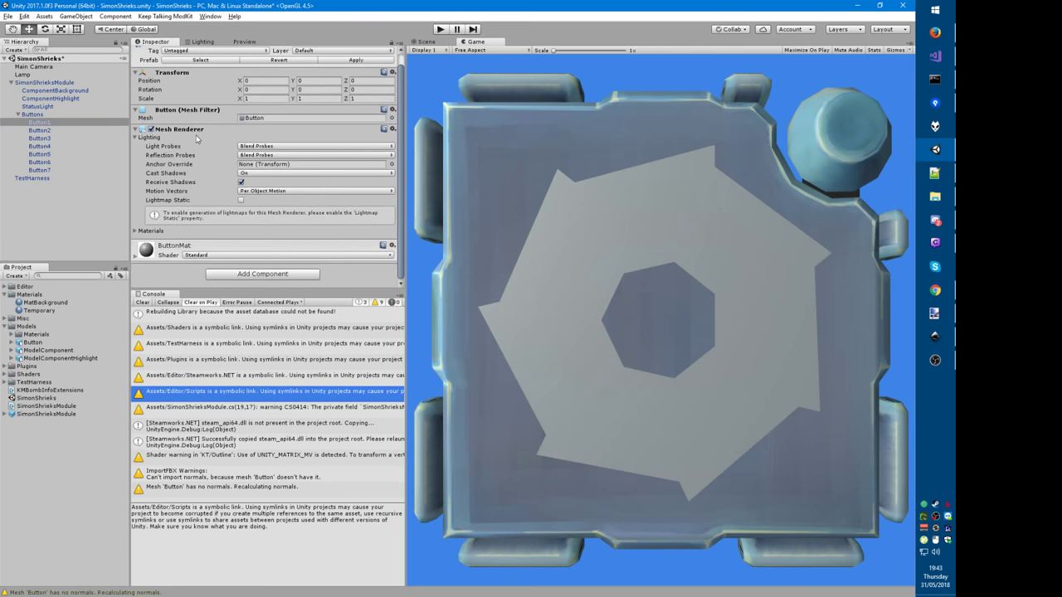
click(136, 231)
click(265, 247)
key(Return)
text(temp)
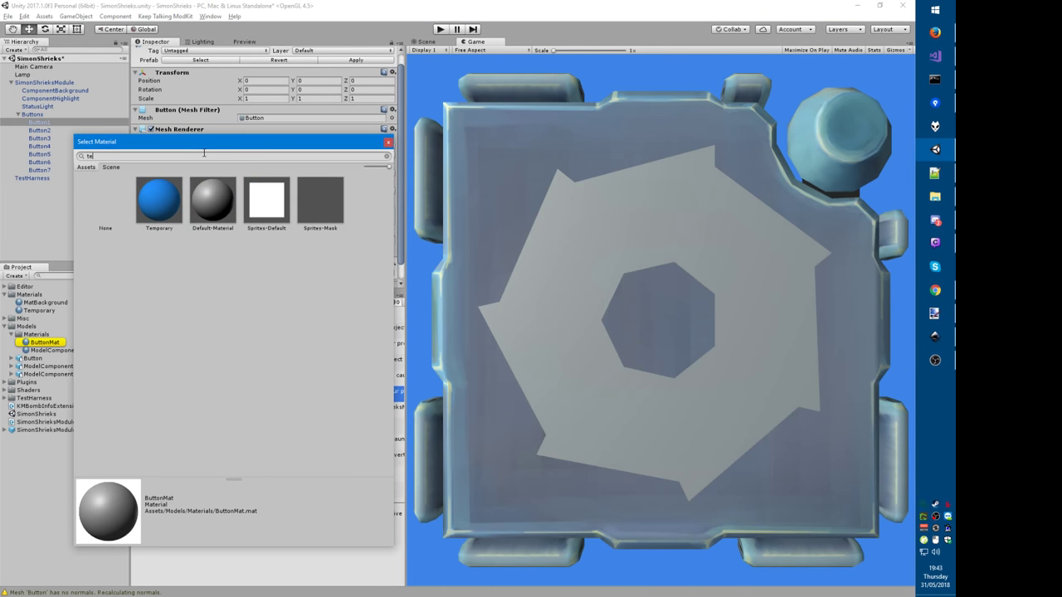
key(Down)
key(Return)
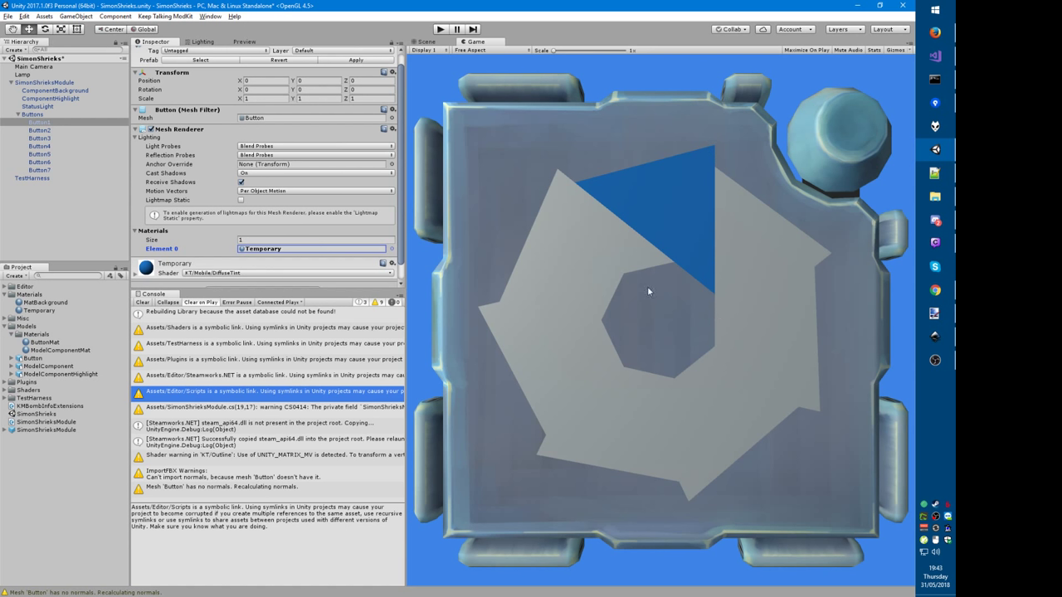
click(457, 272)
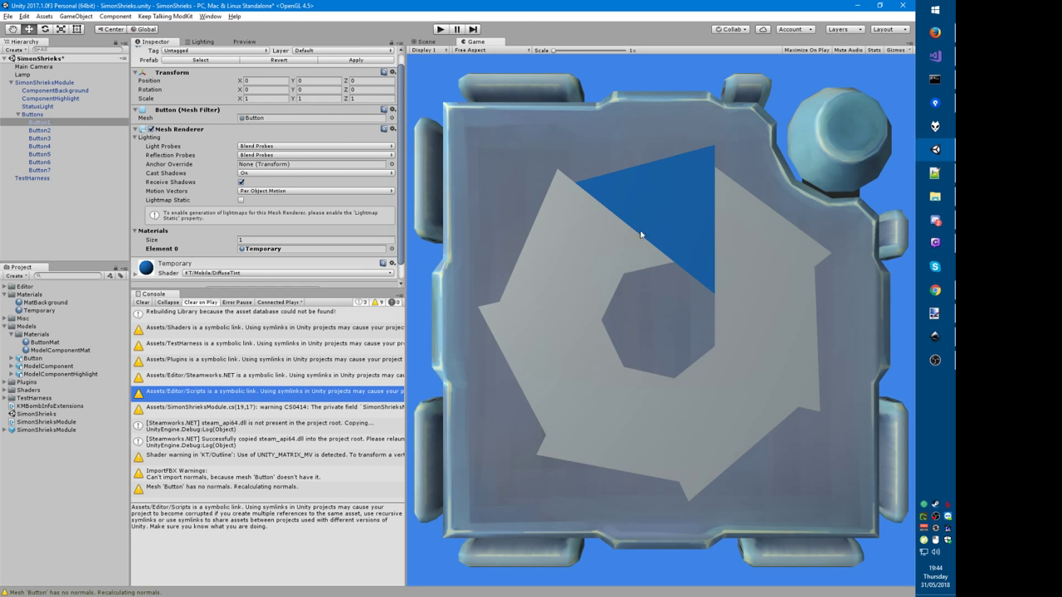
Step: Compare the star figure in the manual PDF with the blue Button1 triangle in Unity's Game view
key(alt+Tab)
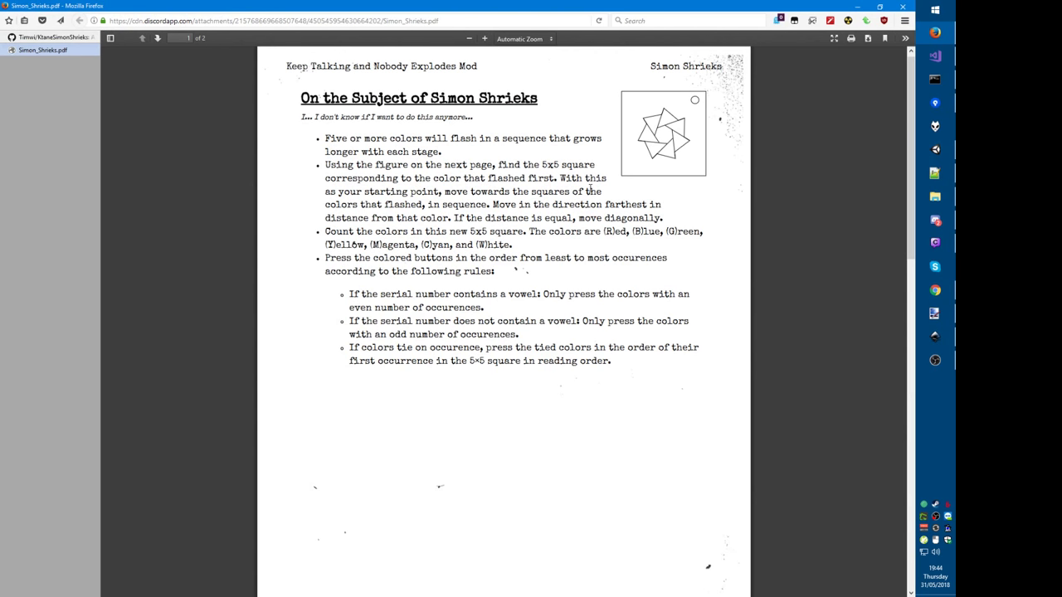
key(alt+Tab)
key(alt+Tab)
key(alt+Tab)
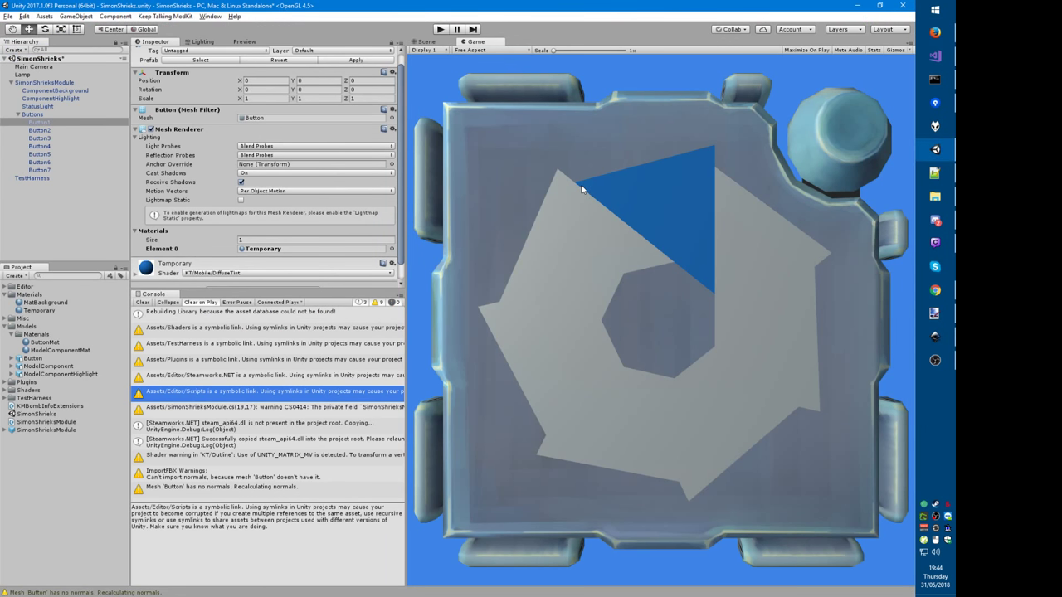
Step: In Visual Studio, set h to 1.7 in the Button method, run KtaneStuff, and check the regenerated model in Unity
key(alt+Tab)
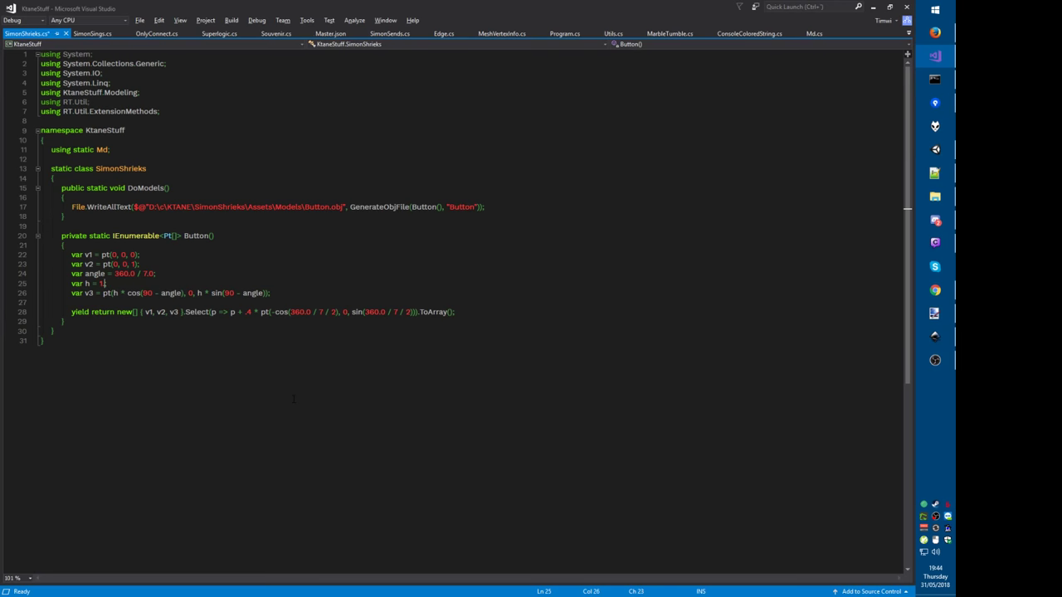
key(alt+Tab)
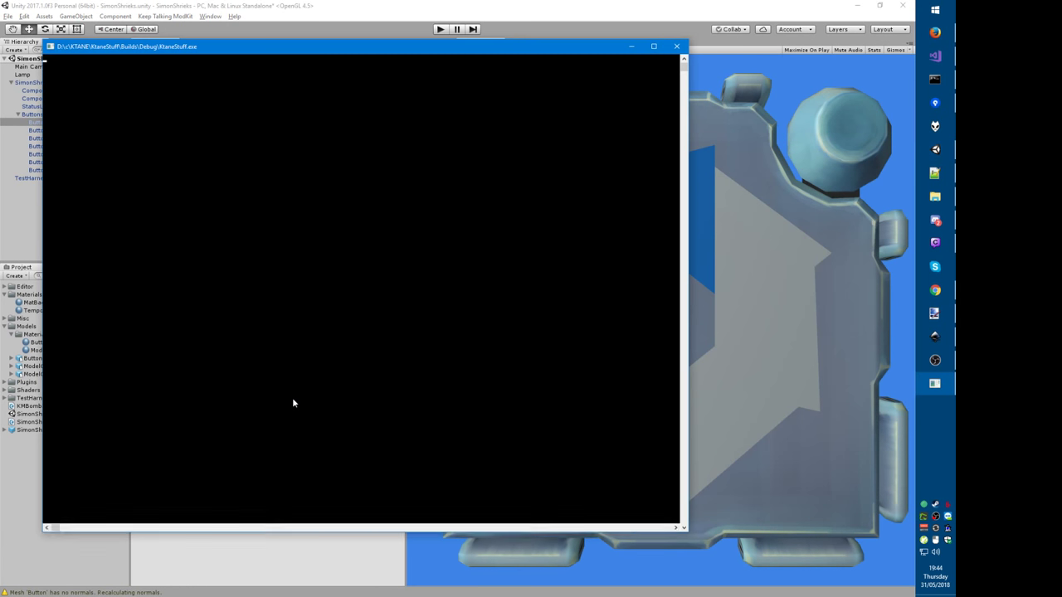
key(alt+Tab)
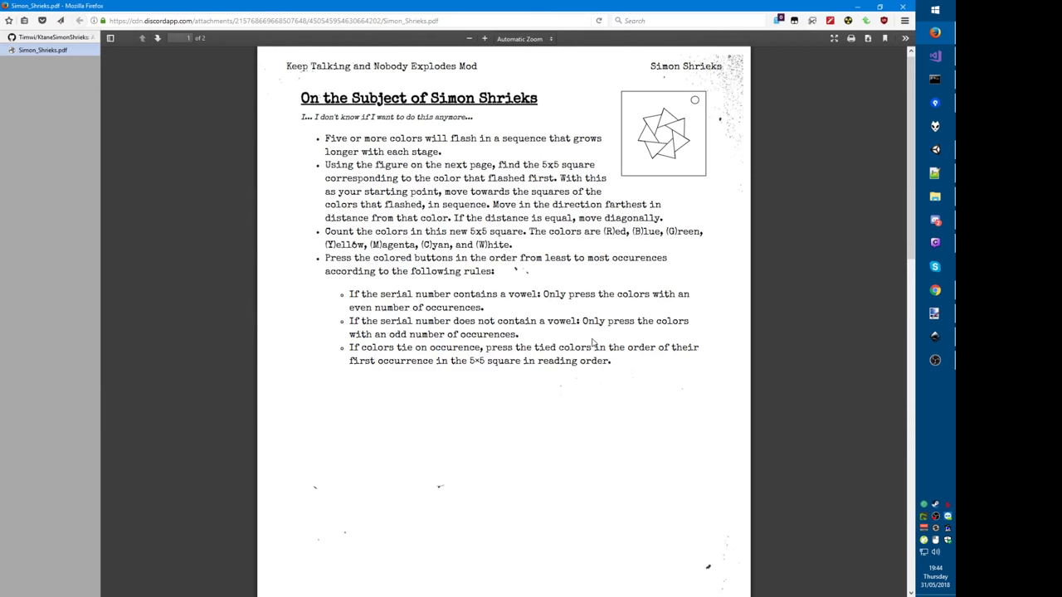
key(alt+Tab)
key(alt+Tab)
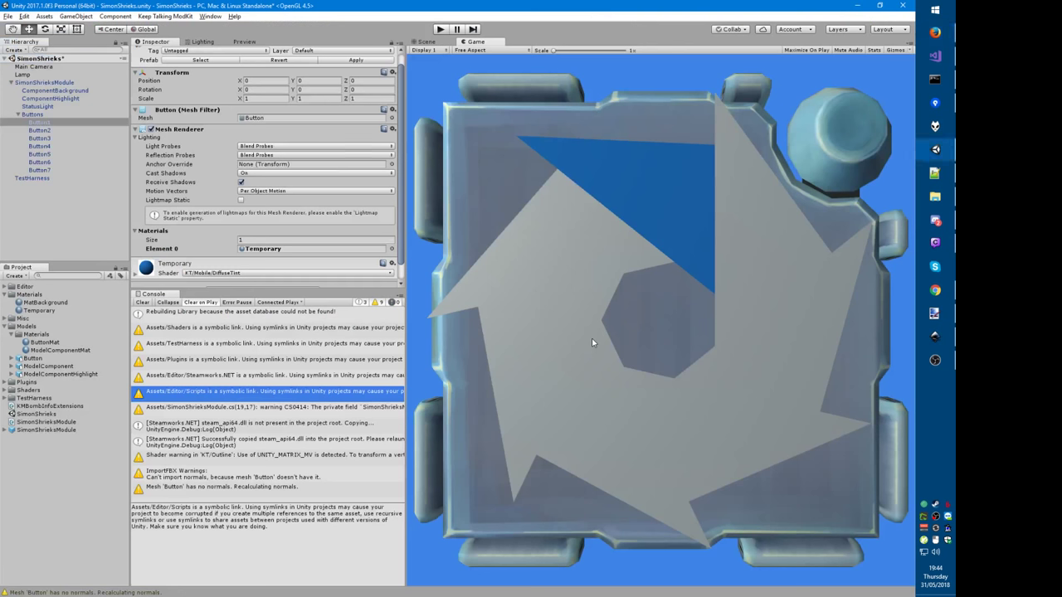
Step: Set h to 1.2 in the Button method, save the code, and check Unity and the manual's star figure
key(alt+Tab)
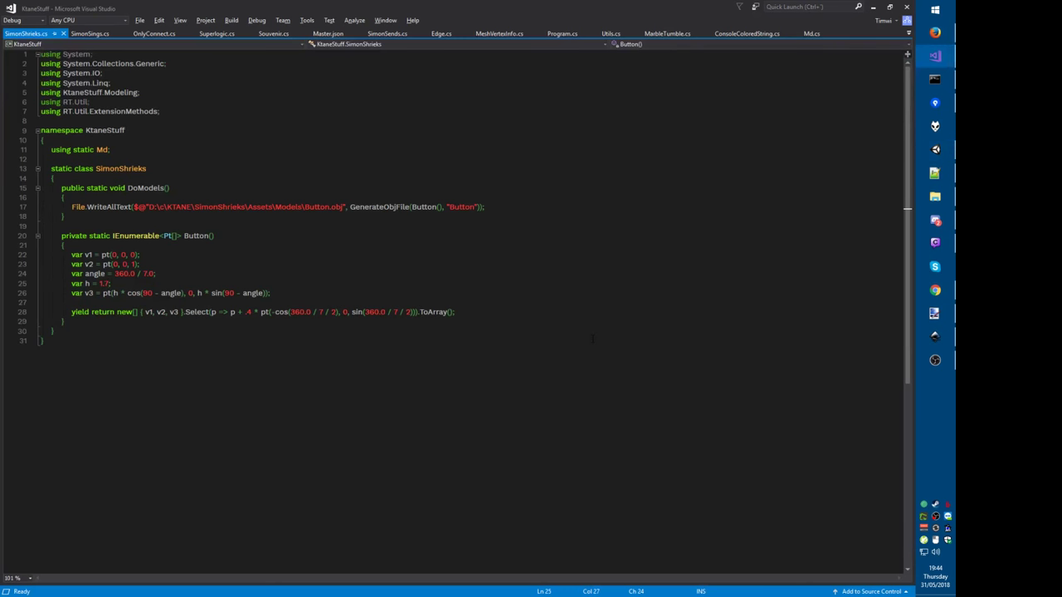
key(BackSpace)
text(2)
key(ctrl+s)
key(alt+Tab)
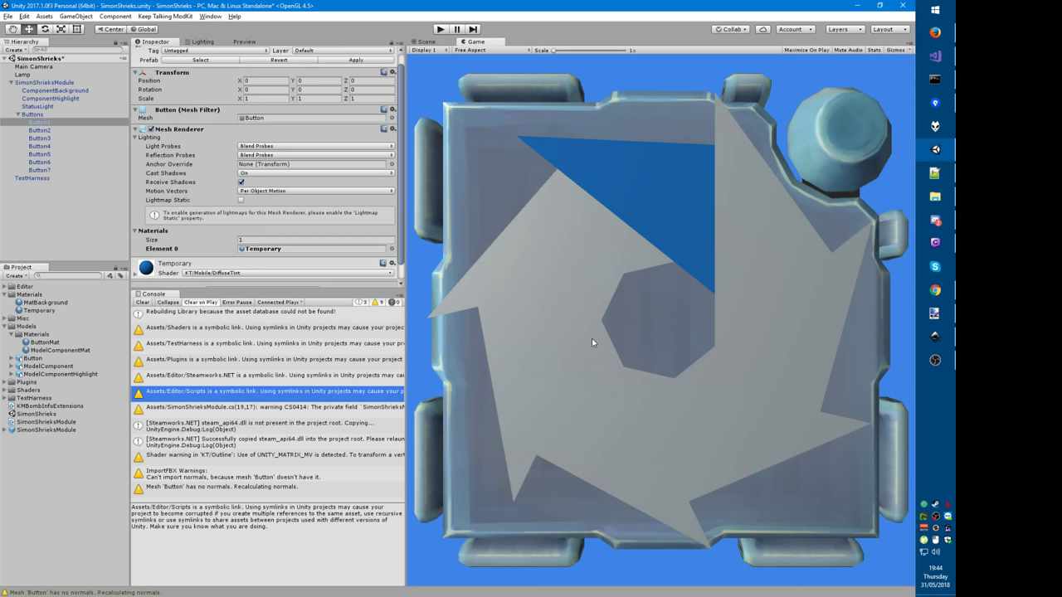
key(alt+Tab)
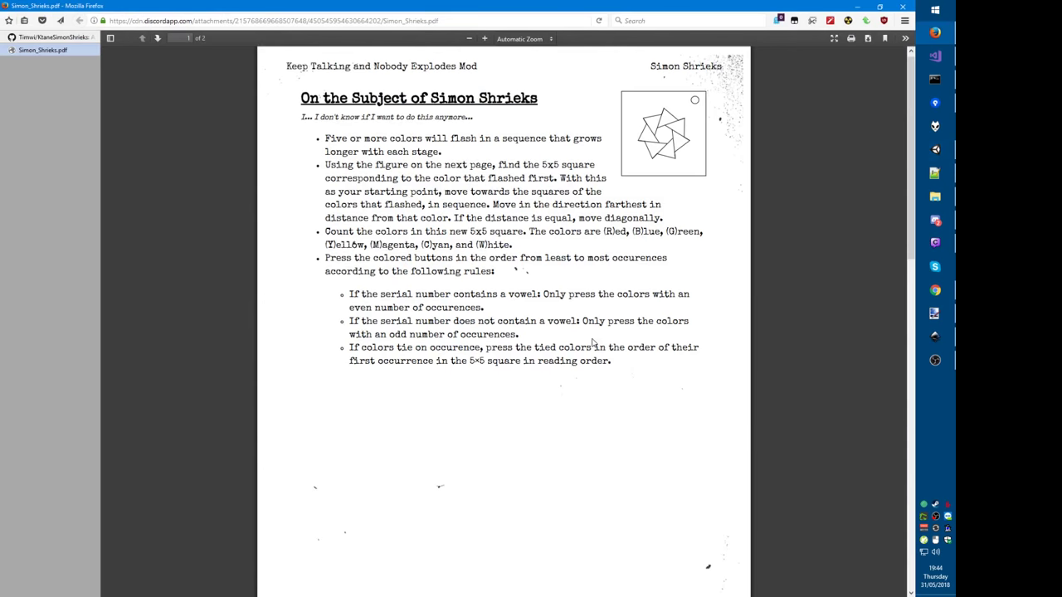
key(alt+Tab)
key(alt+Tab)
key(alt+Tab)
key(alt+Tab)
key(alt+Tab)
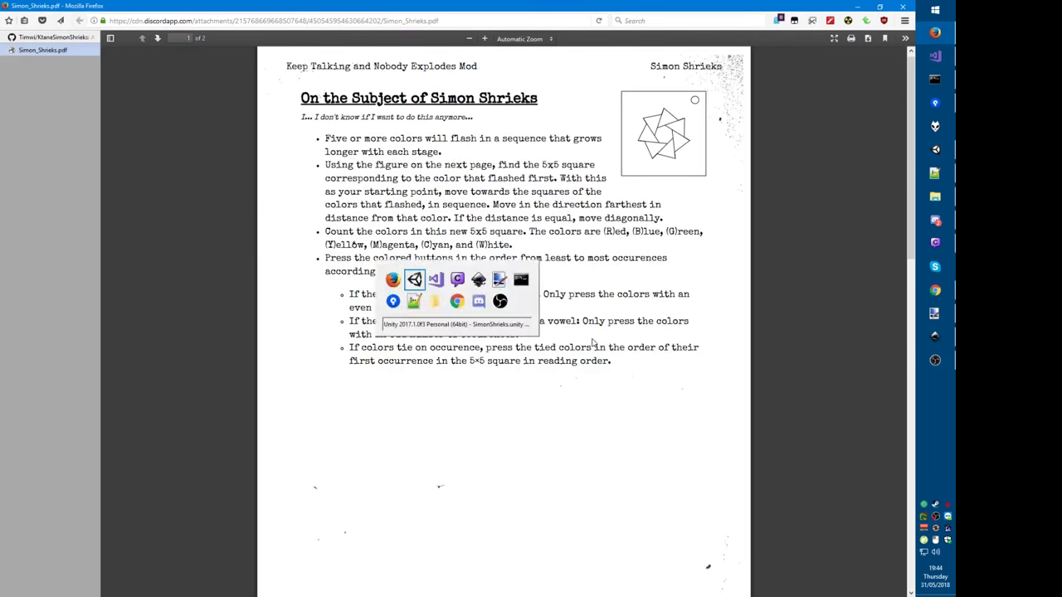
Step: Set h to 1.15 in the Button method, run KtaneStuff to regenerate the model, and return to Unity
key(alt+Tab)
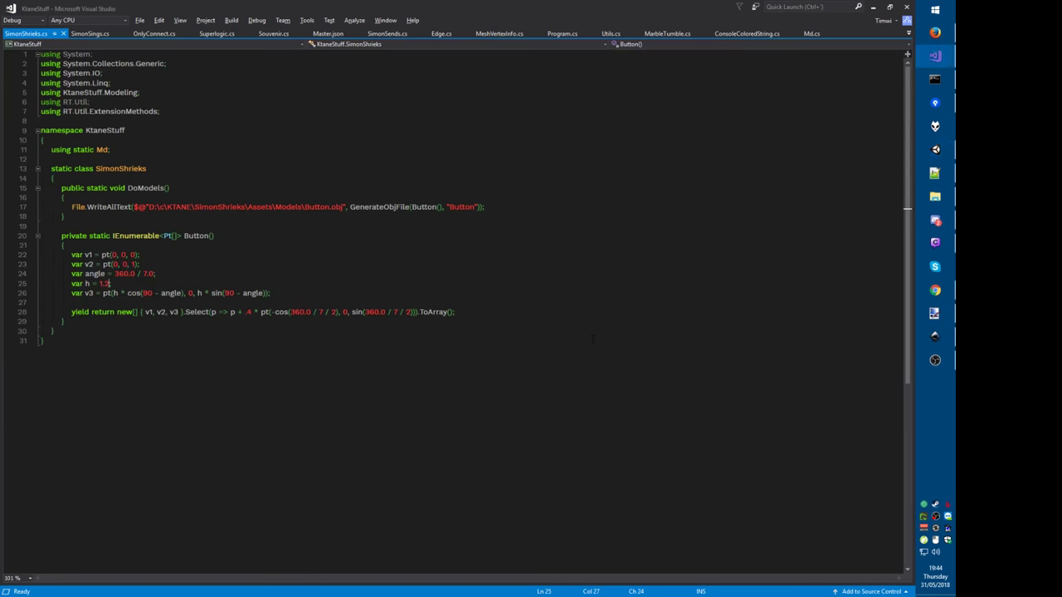
text(;)
key(F5)
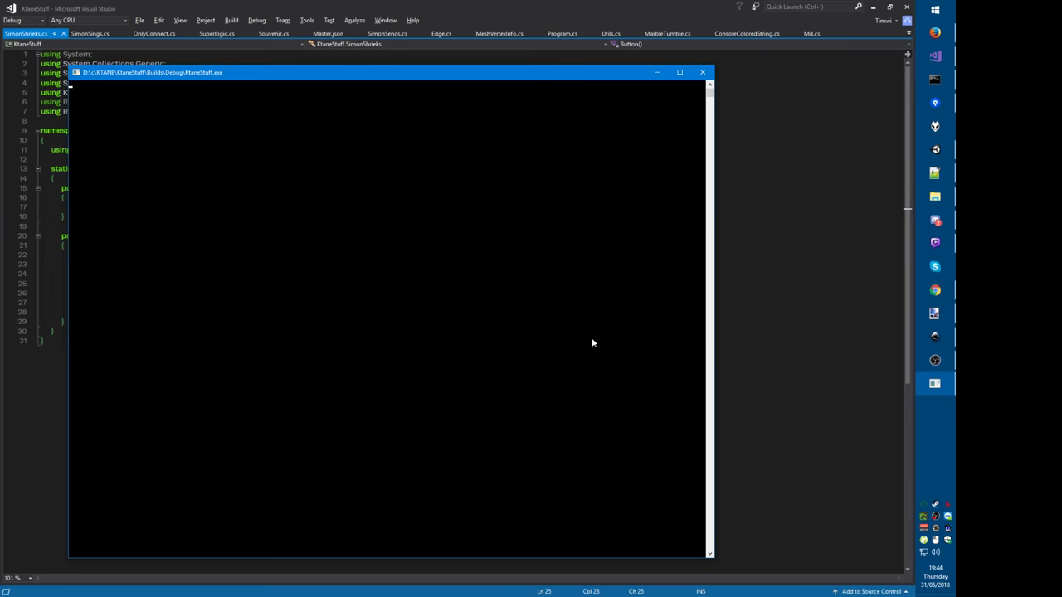
key(alt+Tab)
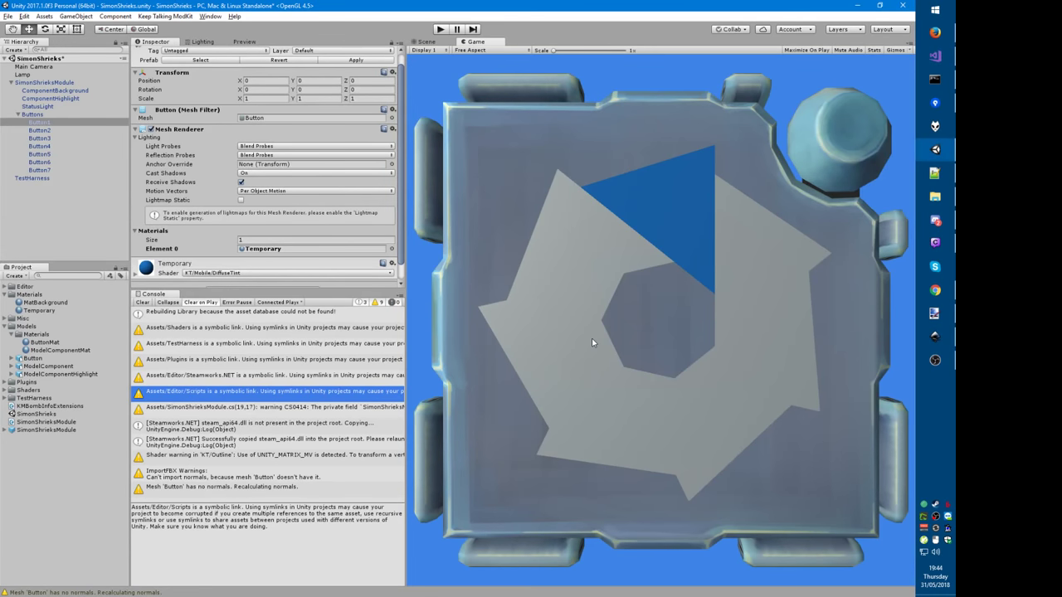
Step: Compare the regenerated seven-button shape in Unity with the star figure in the manual PDF
key(alt+Tab)
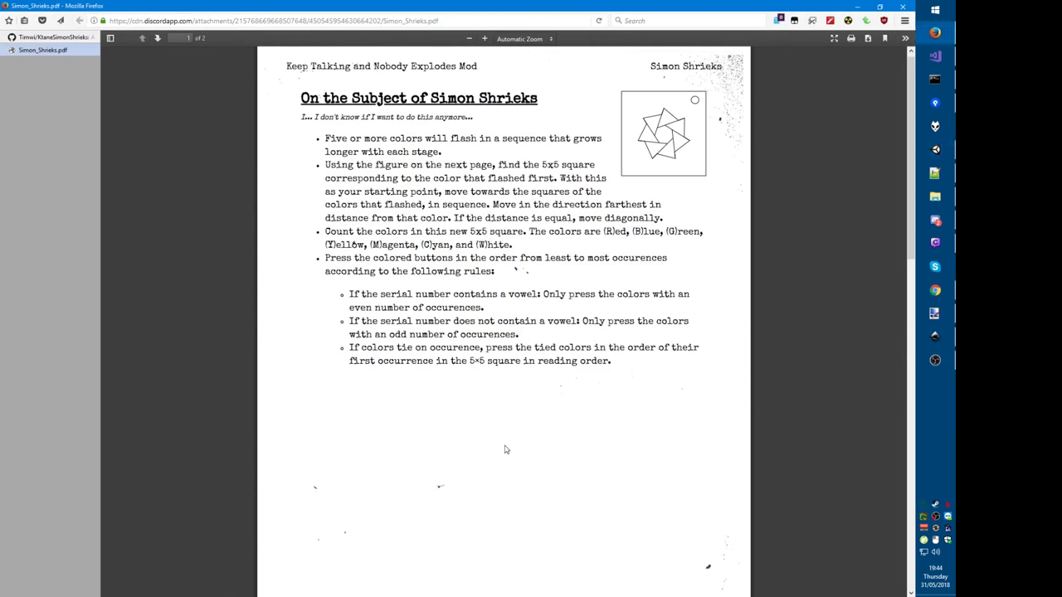
key(alt+Tab)
key(alt+Tab)
key(alt+Tab)
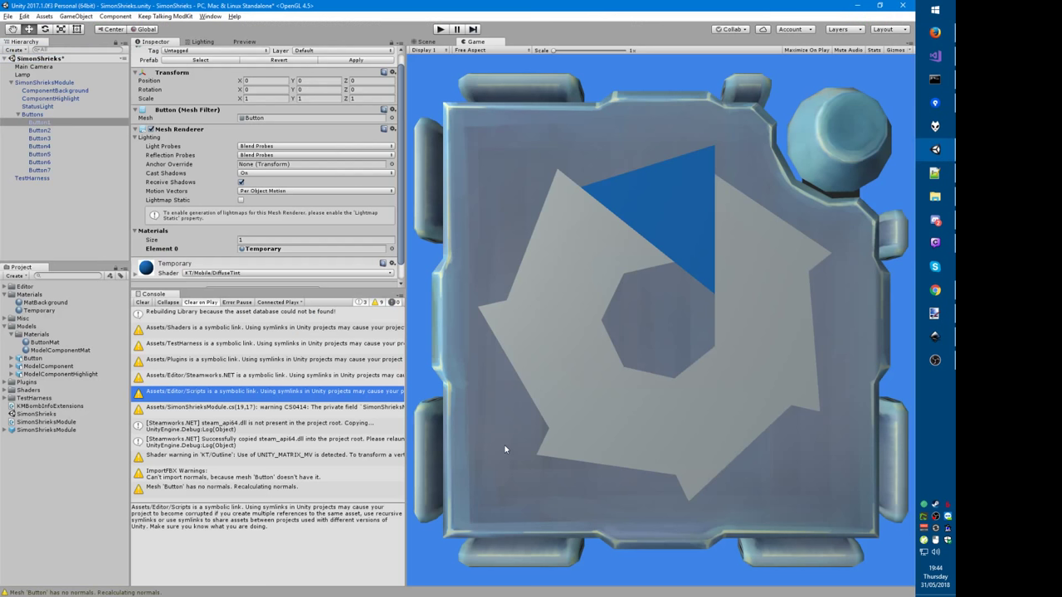
key(alt+Tab)
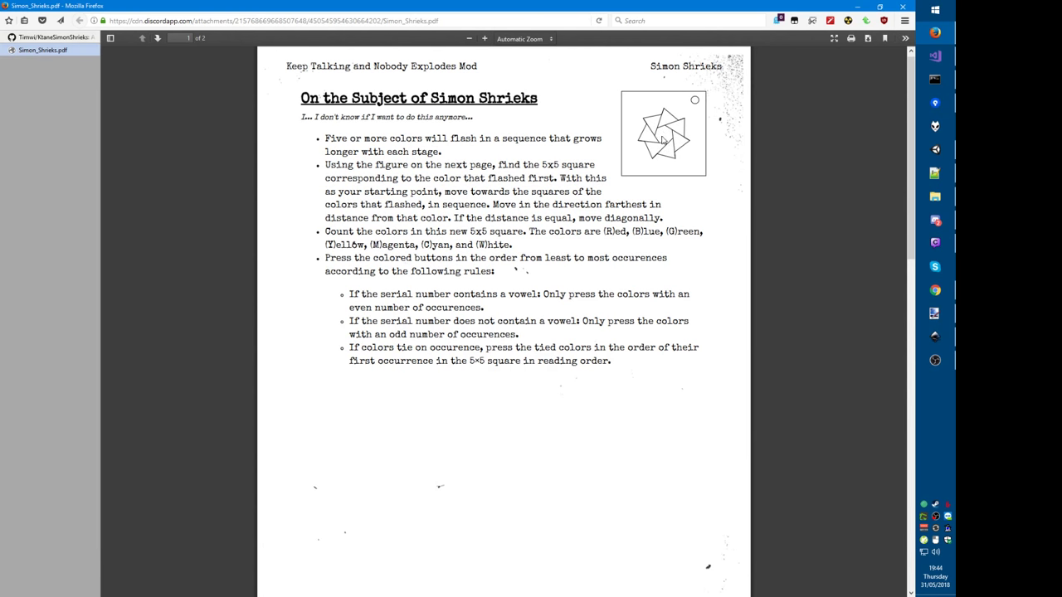
key(alt+Tab)
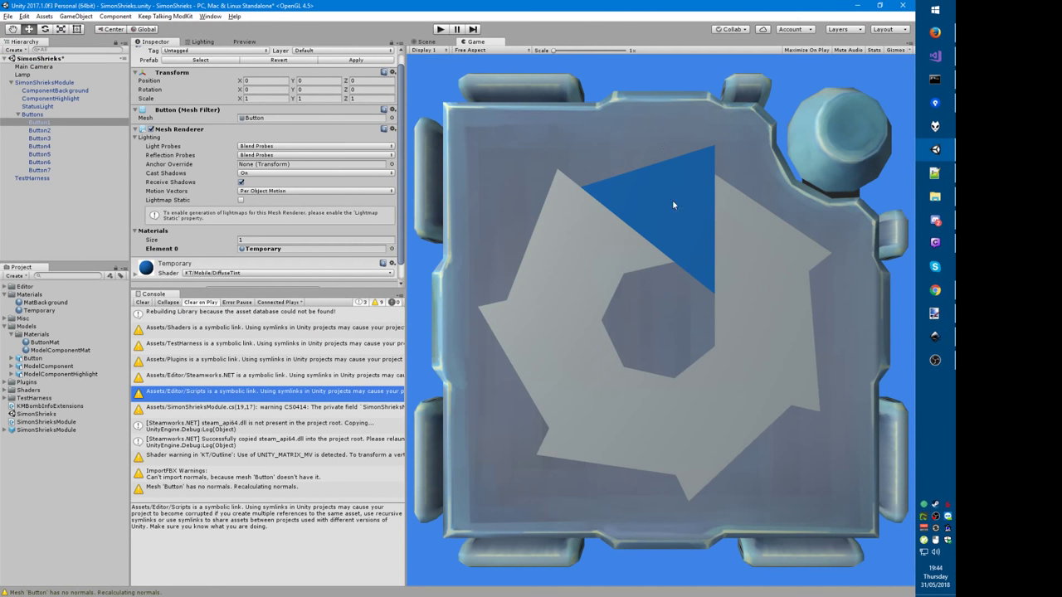
Step: Set the Y rotation of the Buttons object to 10
click(33, 114)
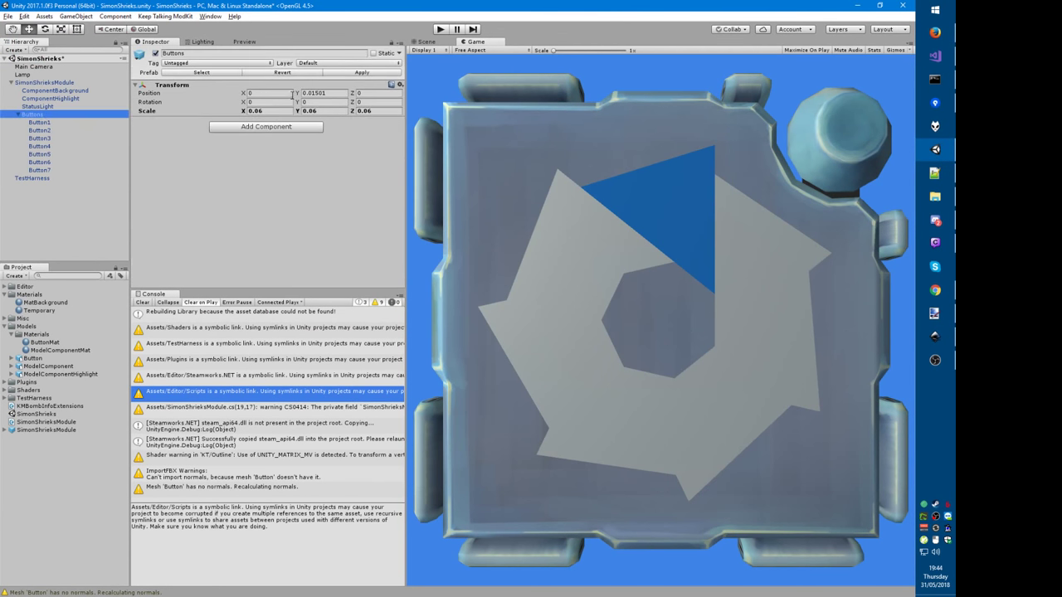
click(310, 101)
text(10)
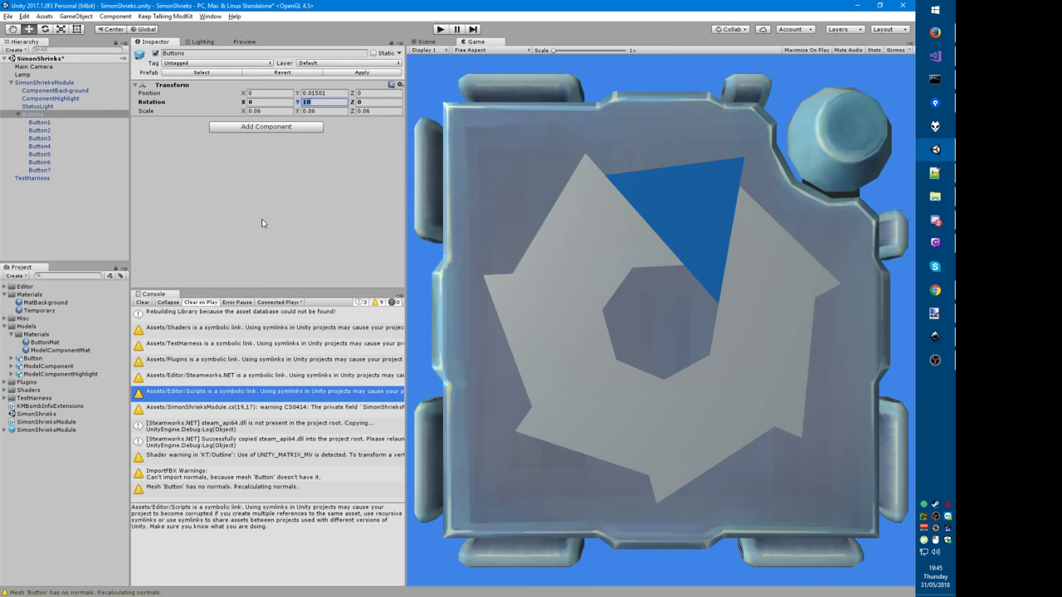
Step: Try a Y rotation of 360/7/2 on the Buttons object and compare the result with the manual's star figure
text(360/7/2)
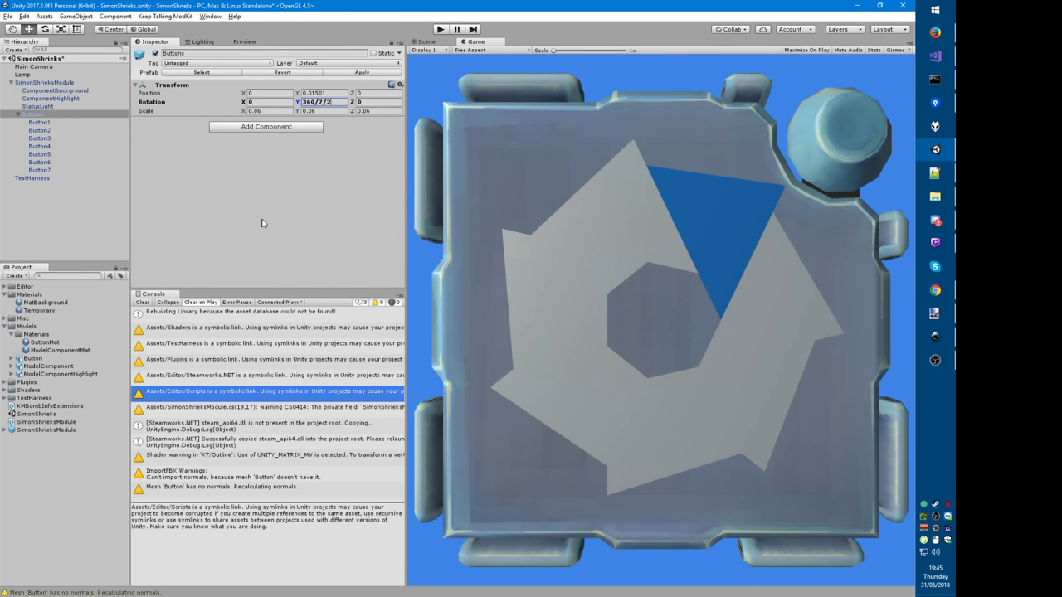
key(Return)
key(alt+Tab)
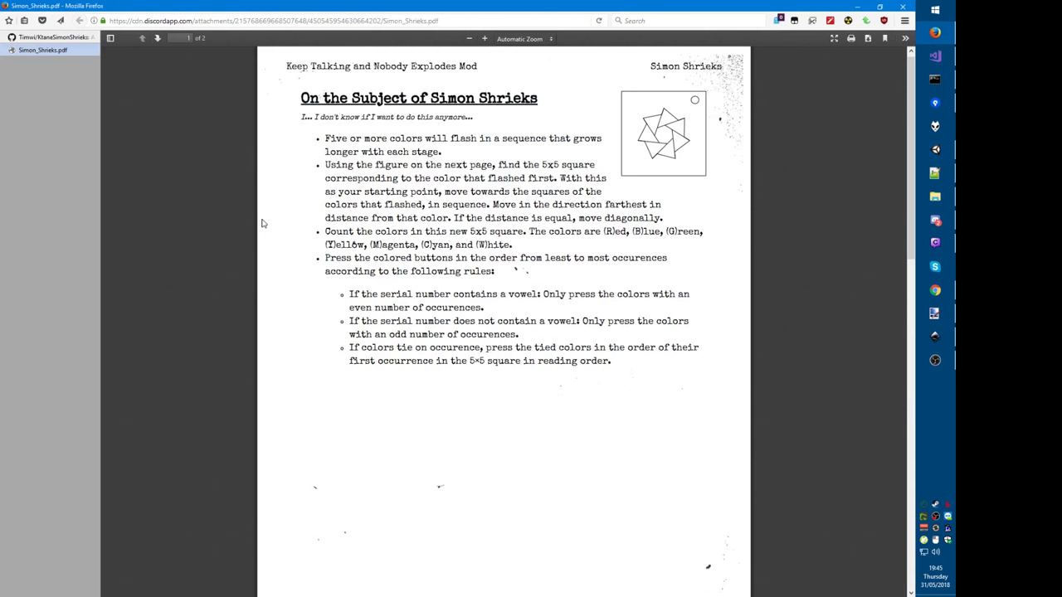
key(alt+Tab)
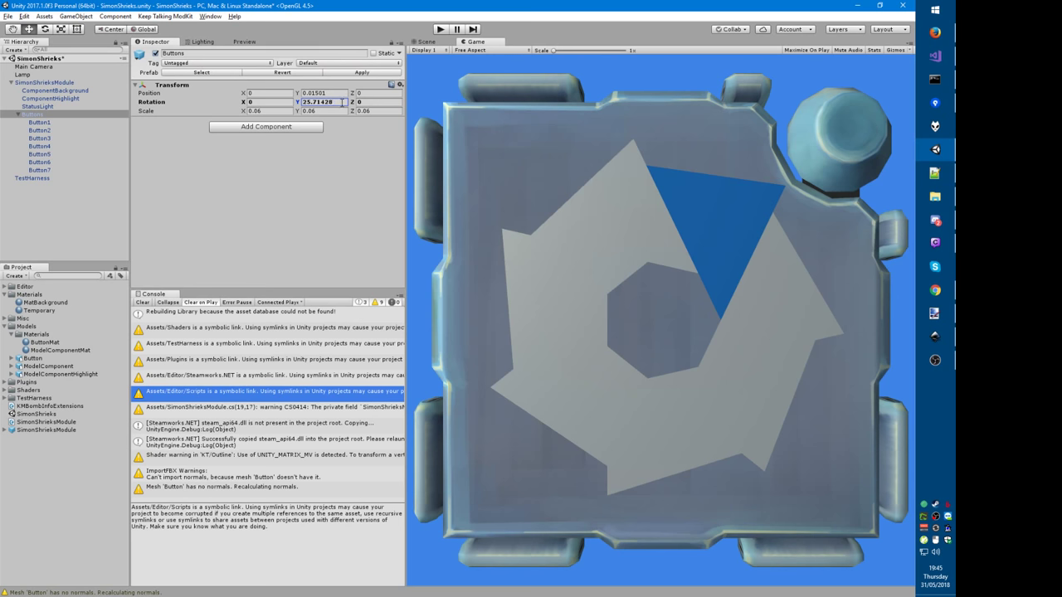
Step: Set the Y rotation of the Buttons object back to 10 and apply the change to the prefab
text(10)
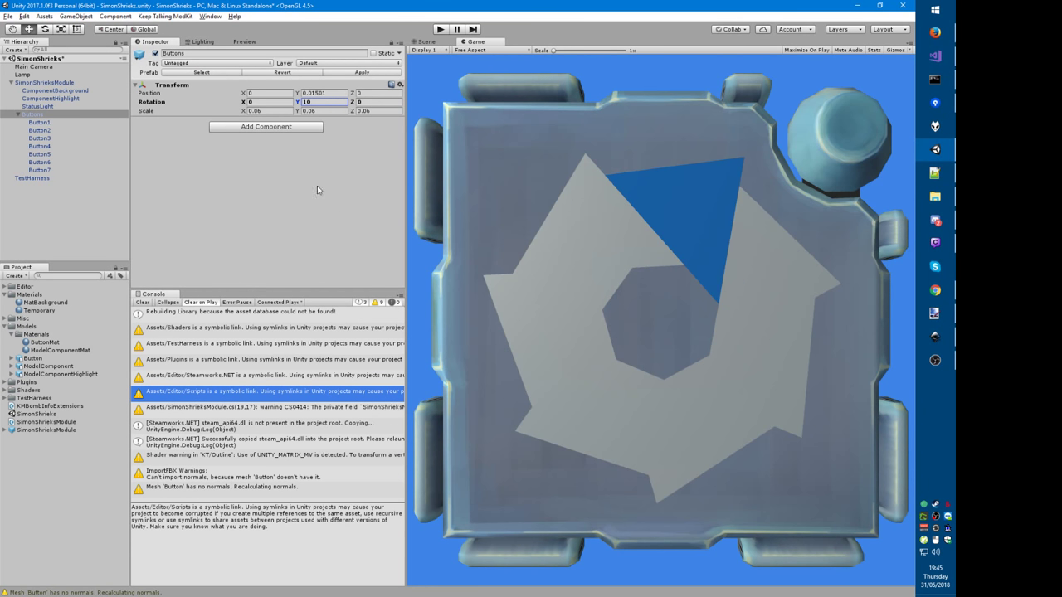
click(355, 72)
click(466, 185)
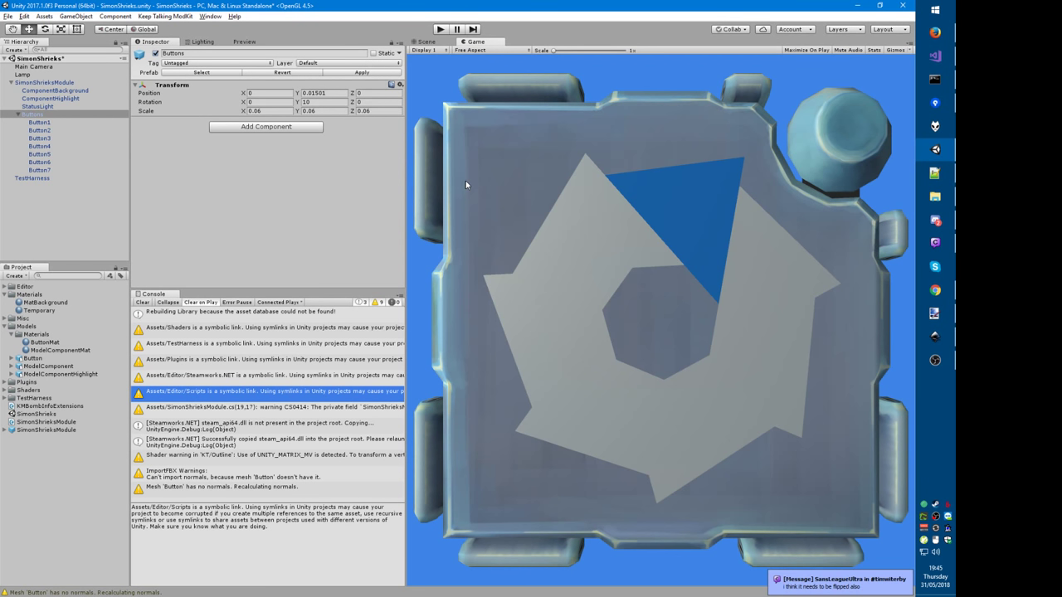
Step: Read the newest chat message about the button shape, check the star figure in the manual PDF again, and return to Unity
key(alt+Tab)
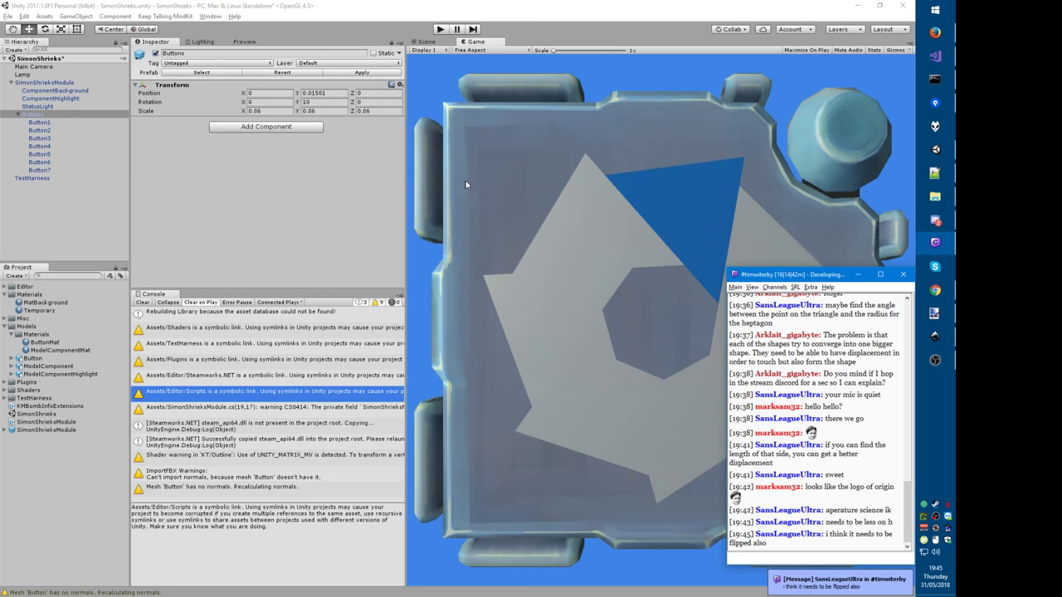
key(alt+Tab)
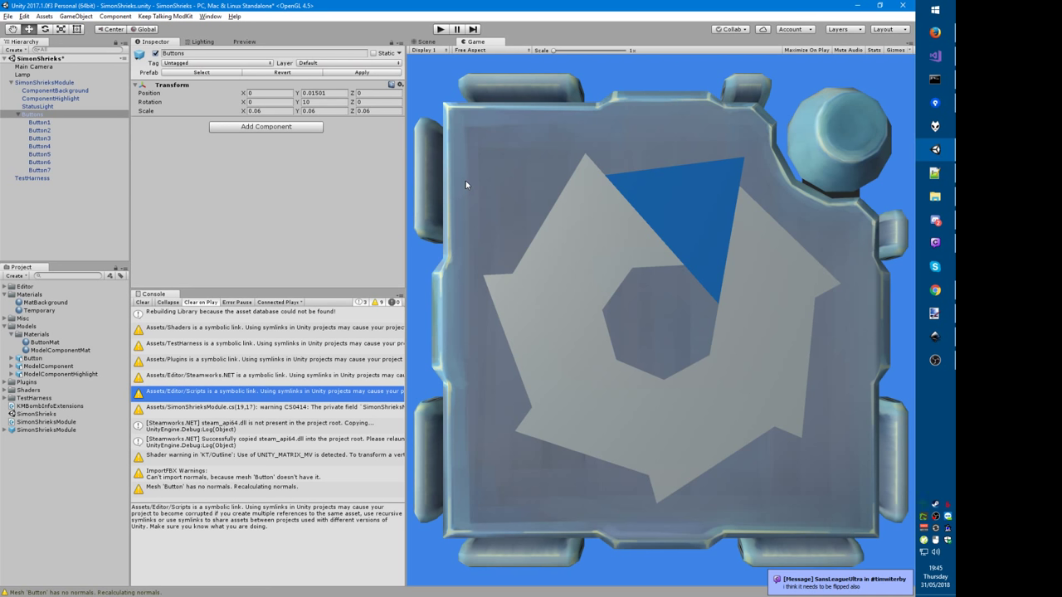
key(alt+Tab)
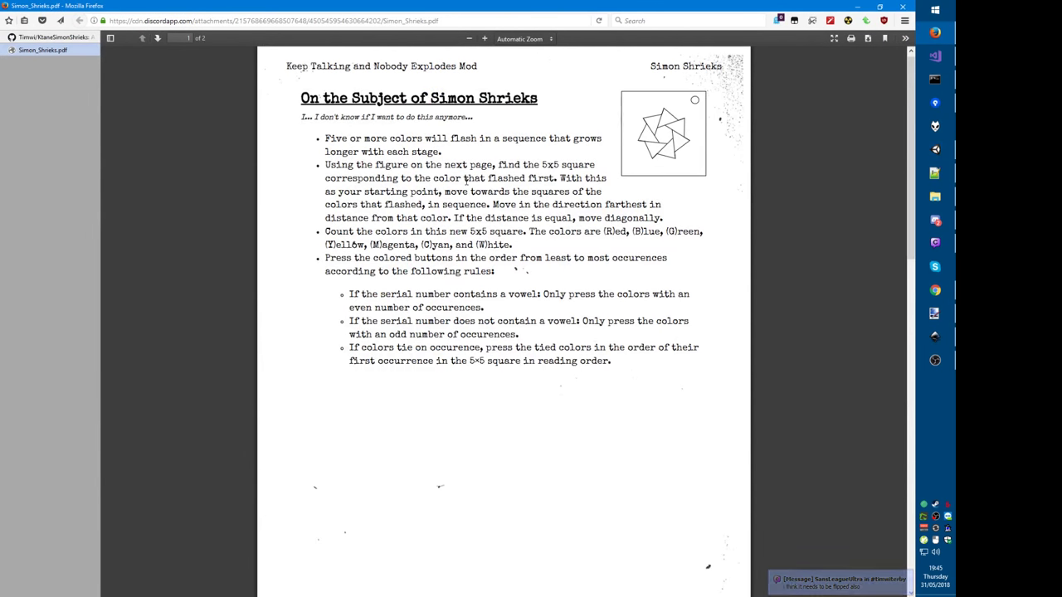
key(alt+Tab)
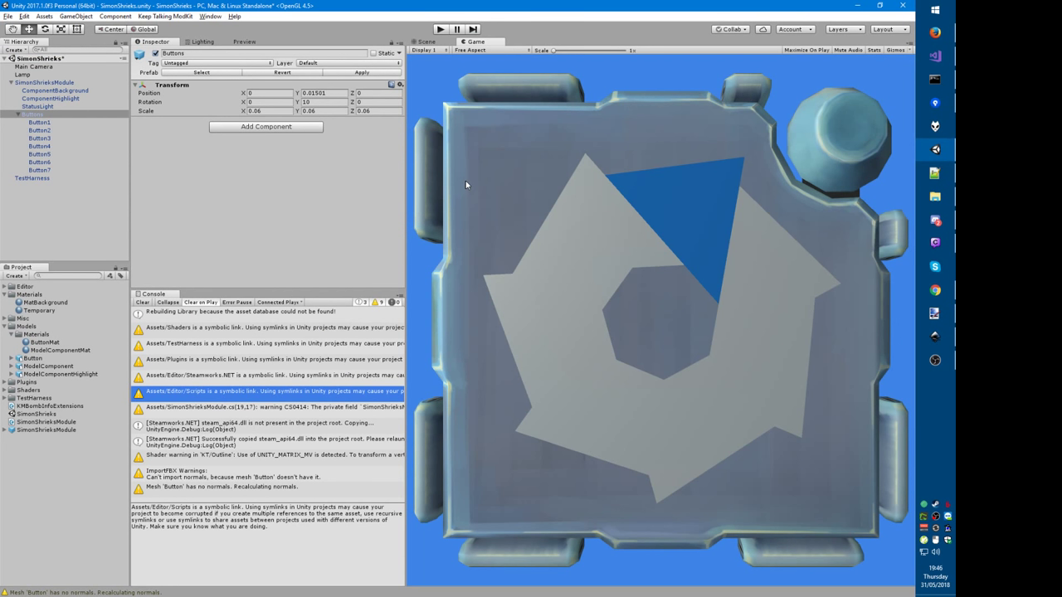
Step: Turn Button2 off and back on to see which part of the star it forms
click(44, 131)
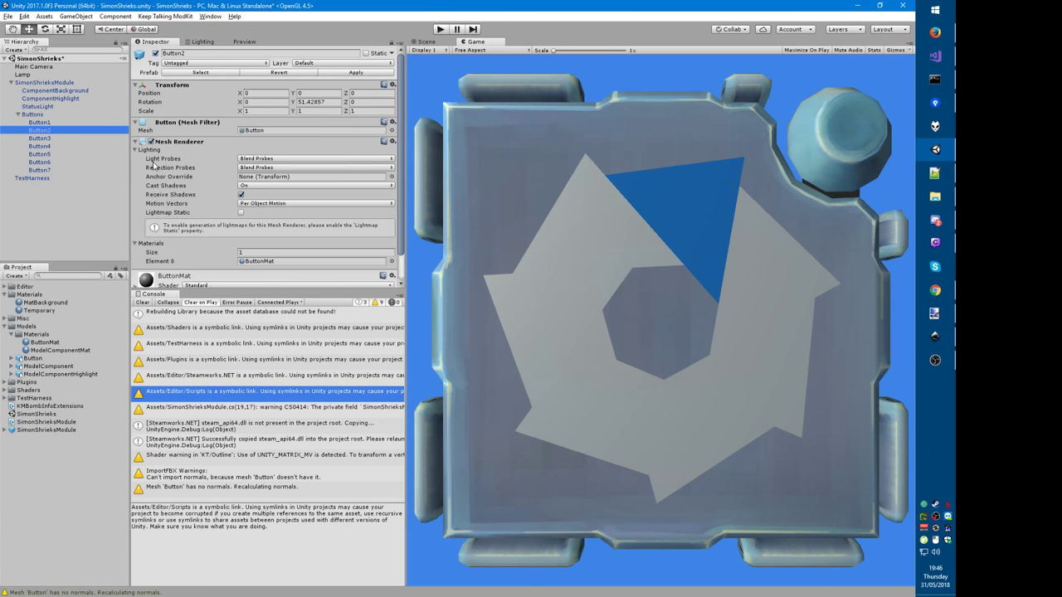
click(155, 54)
click(156, 54)
click(155, 54)
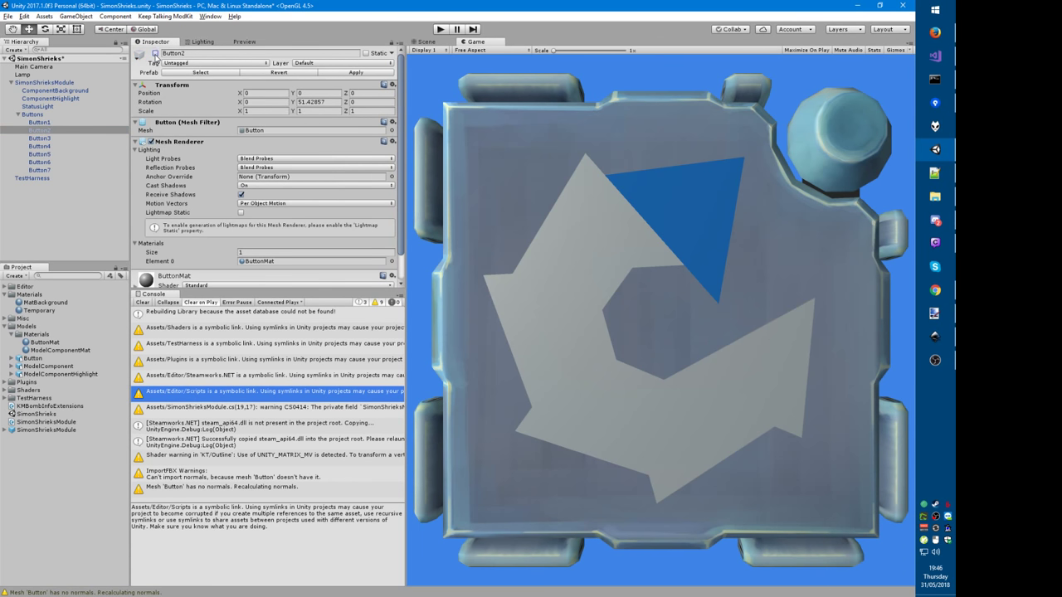
click(155, 54)
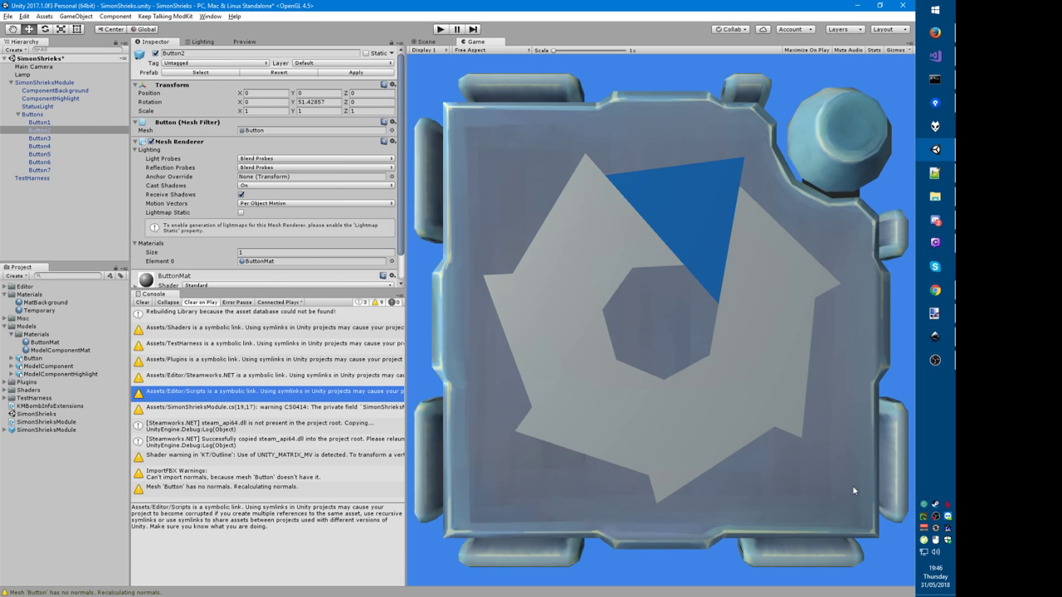
Step: Switch to Visual Studio and place the cursor at the start of the v1 line in the Button method
key(alt+Tab)
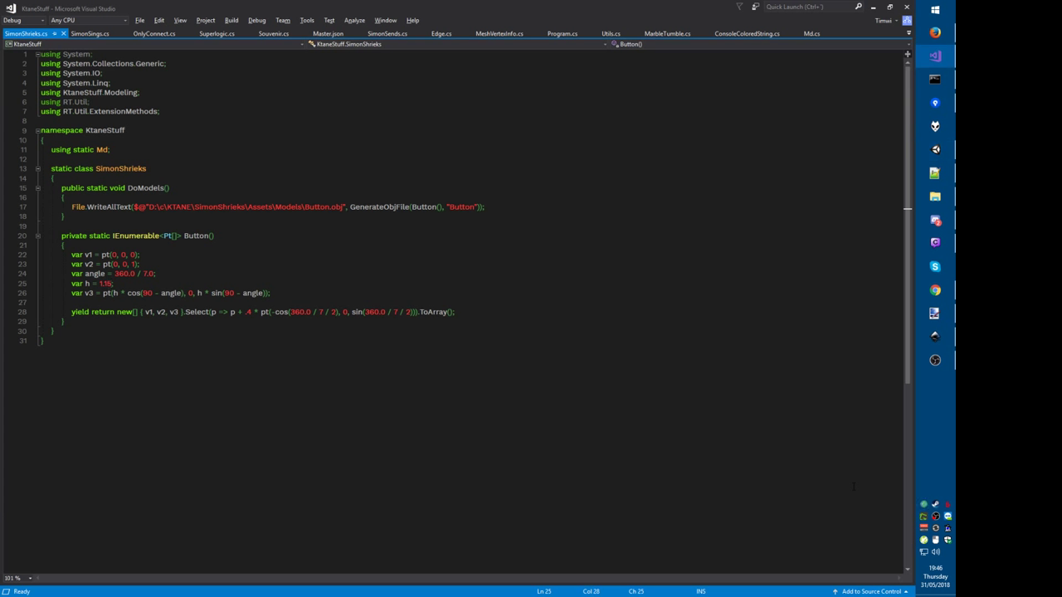
key(Home)
key(Up)
key(Up)
key(Up)
key(ctrl+shift+o)
text(simo)
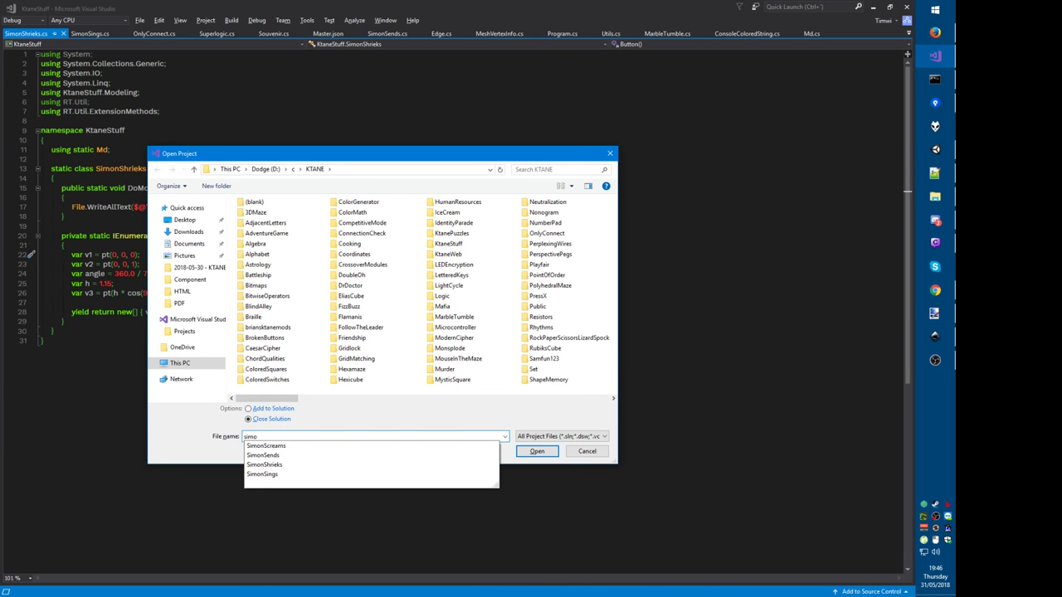
key(Escape)
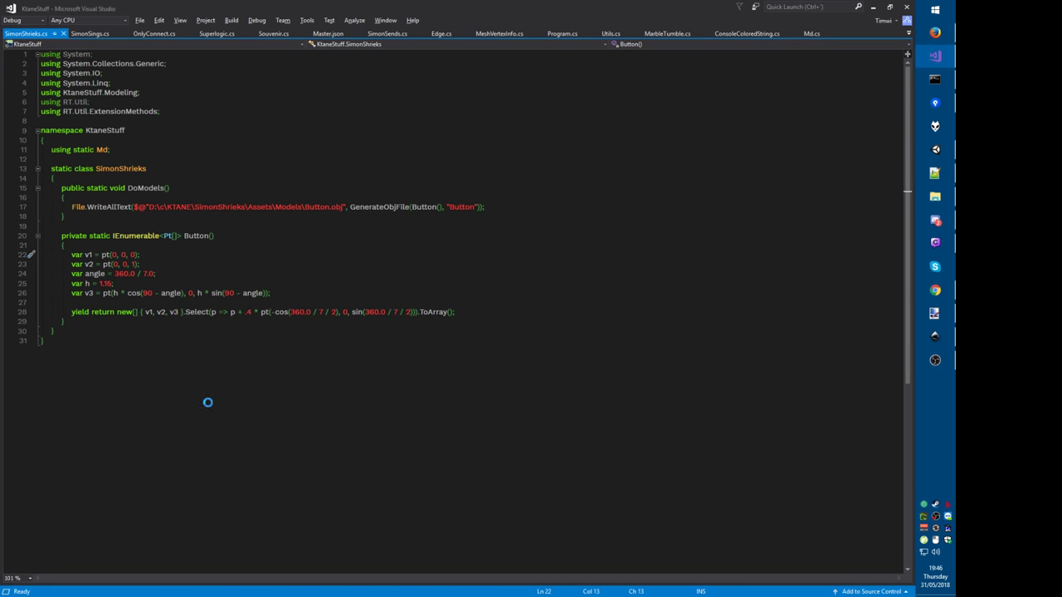
Step: Open the SimonScreams.cs source file and go to the definition of its Button method
key(ctrl+t)
text(simonscream)
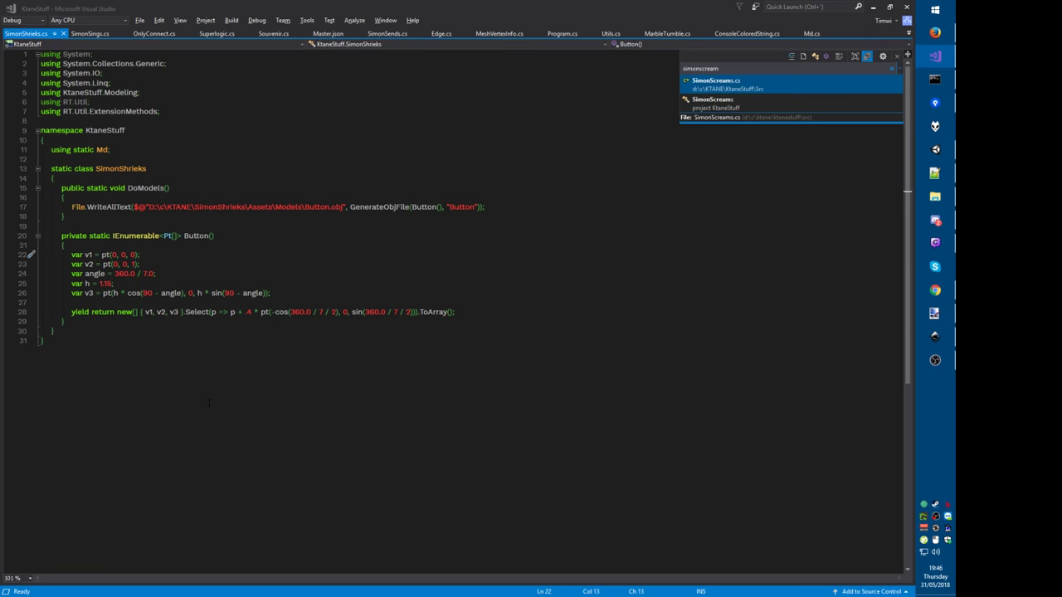
key(Return)
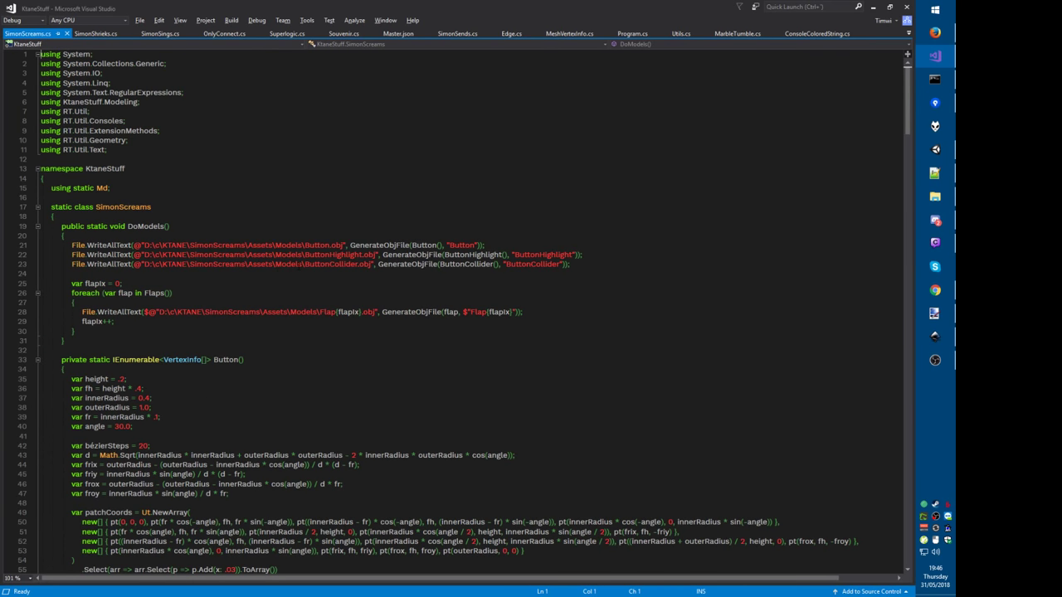
click(422, 245)
key(F12)
scroll(421, 246, down, 8)
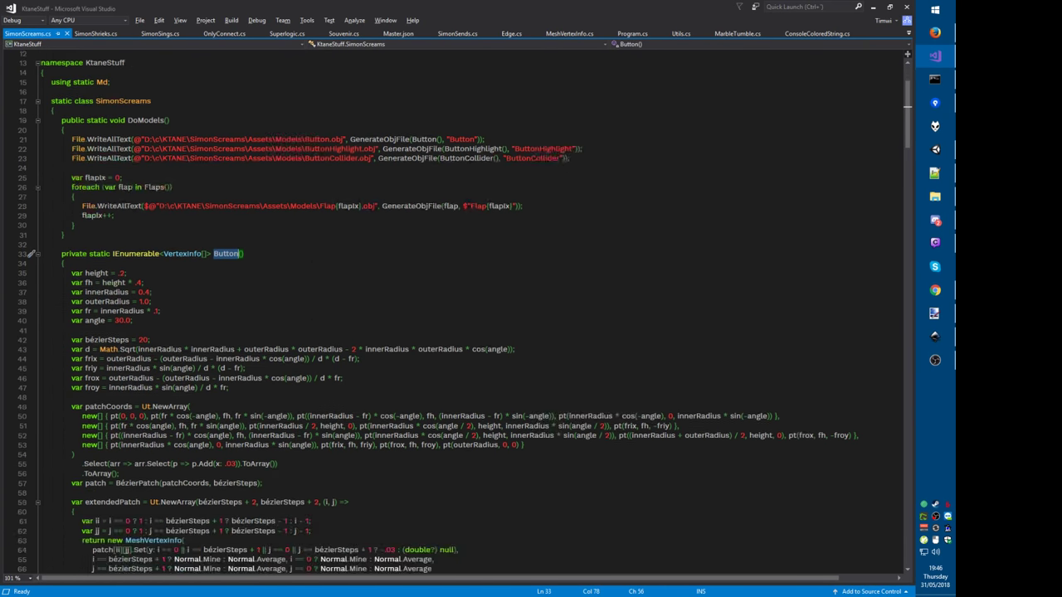
scroll(465, 322, down, 1)
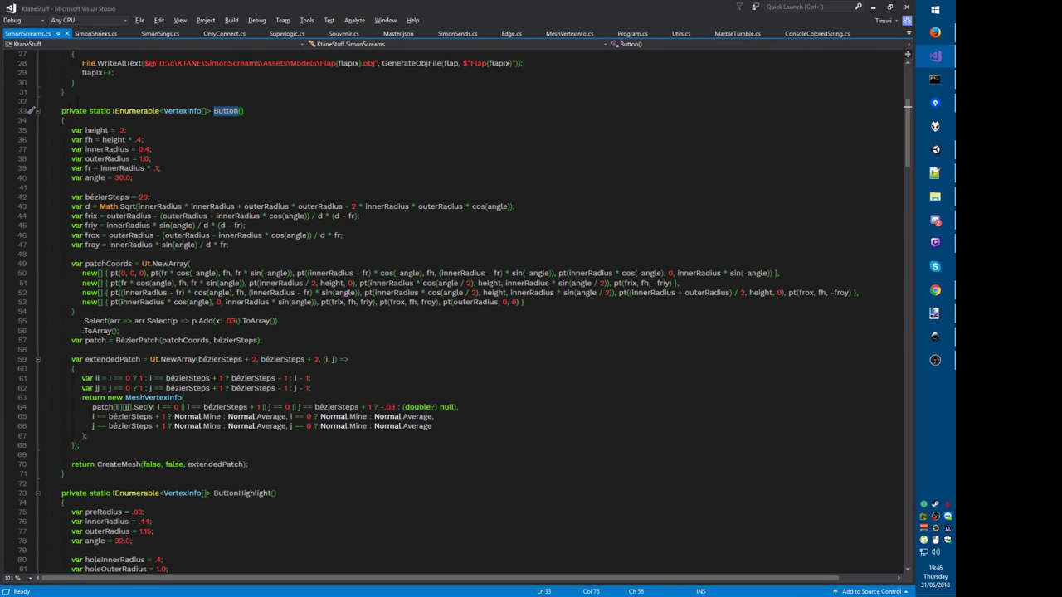
Step: Examine the SimonScreams Button method, in particular the bézierSteps variable and the BézierPatch call
drag(77, 102, 91, 483)
click(374, 487)
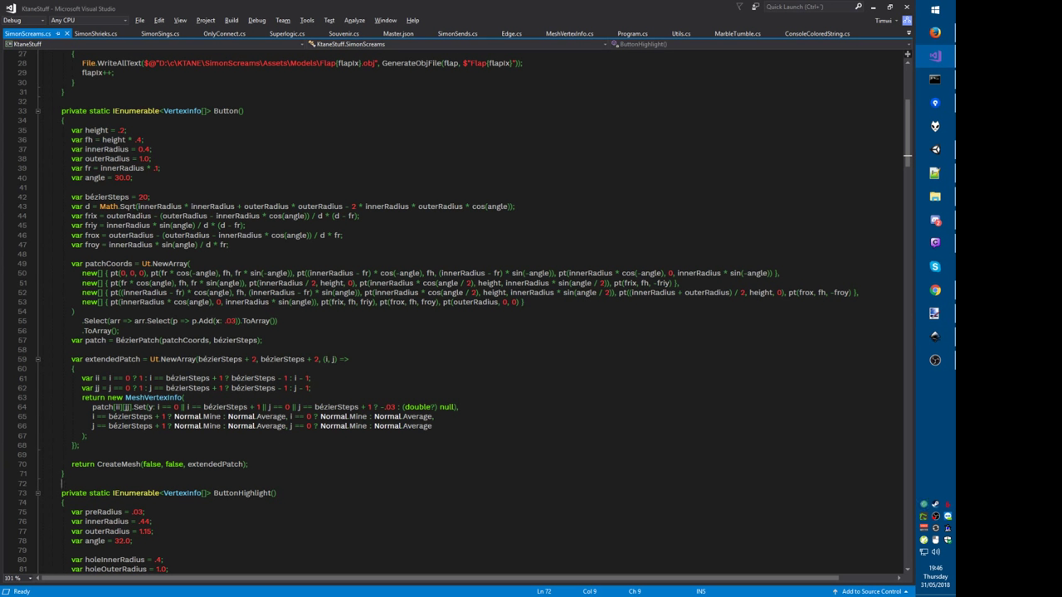
double_click(88, 198)
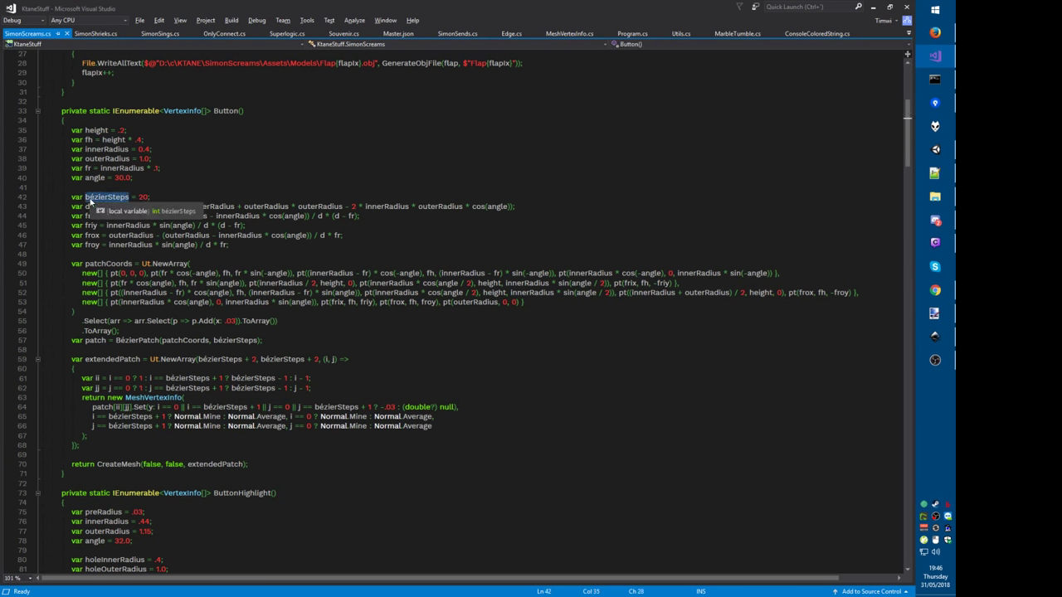
drag(107, 198, 85, 197)
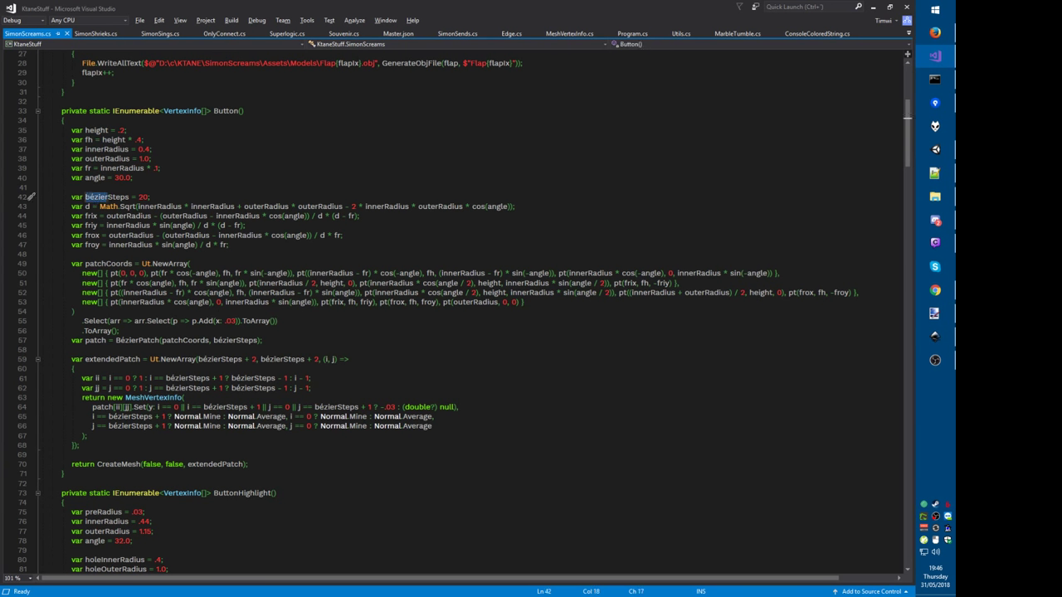
click(147, 340)
double_click(137, 340)
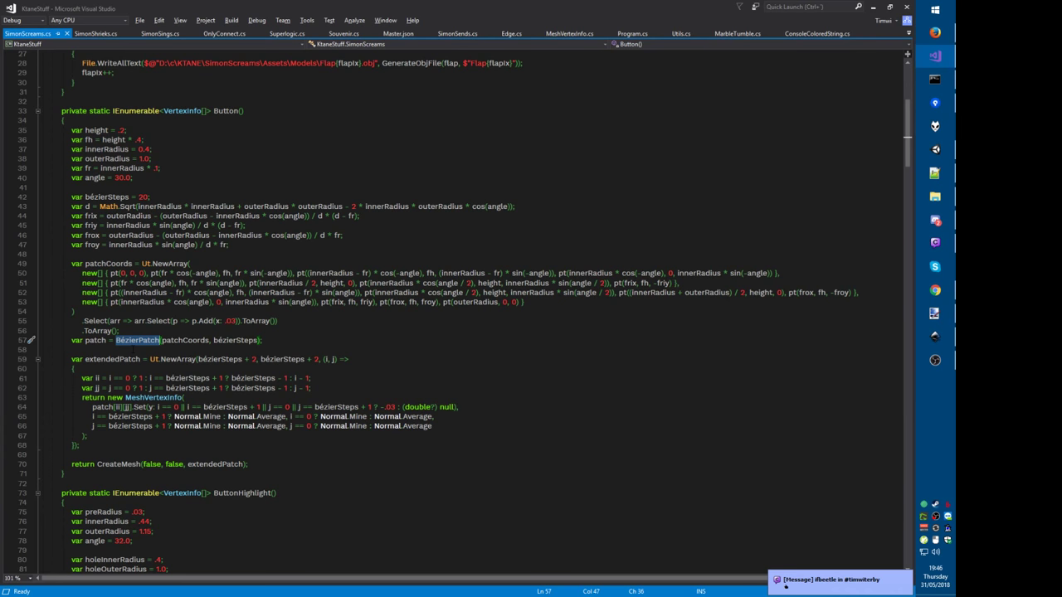
Step: Read the newest chat message, return to Visual Studio and bring up SimonShrieks.cs
click(784, 585)
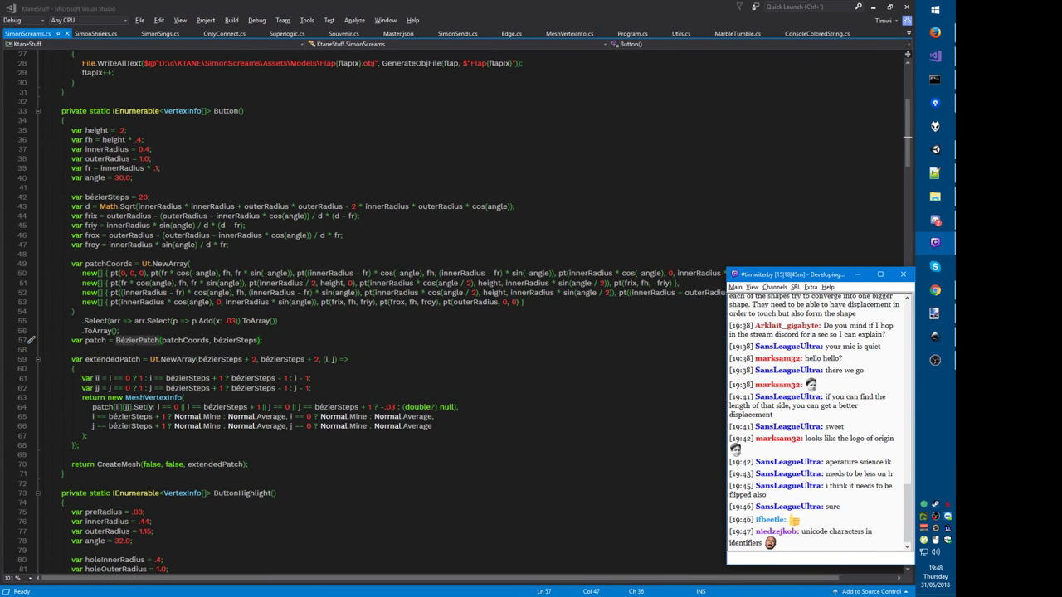
key(alt+Tab)
key(ctrl+Tab)
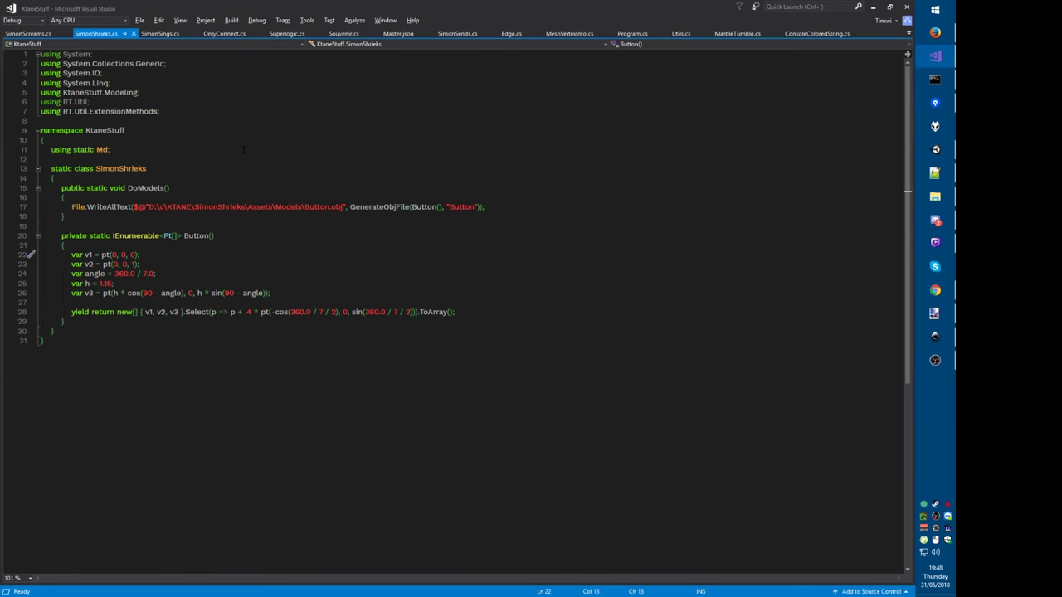
Step: Switch to Inkscape and delete the star drawing group, and switch to paint.net with the Line / Curve tool active
click(934, 336)
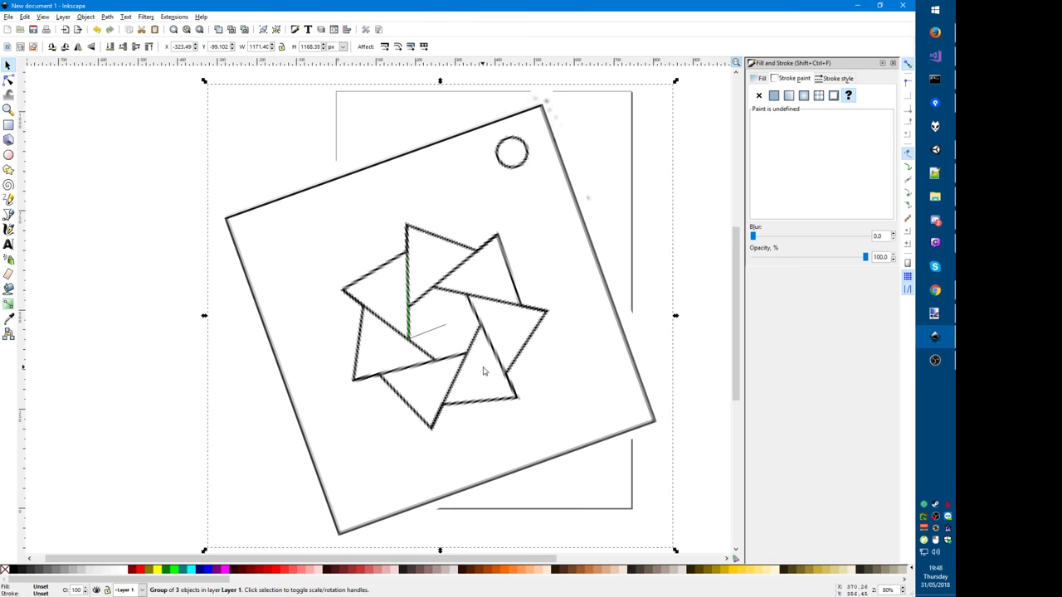
key(Delete)
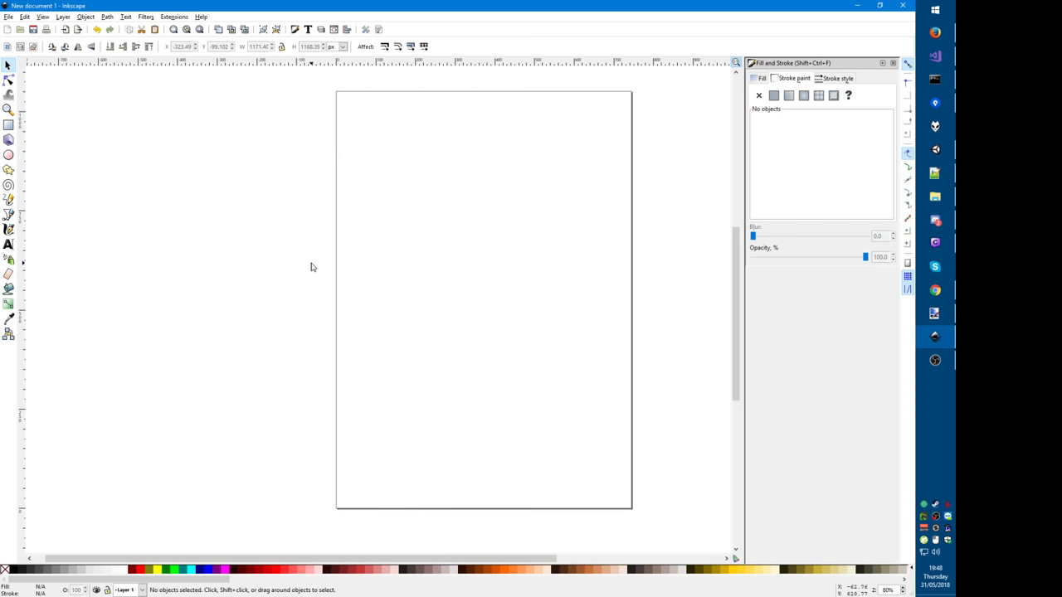
click(935, 313)
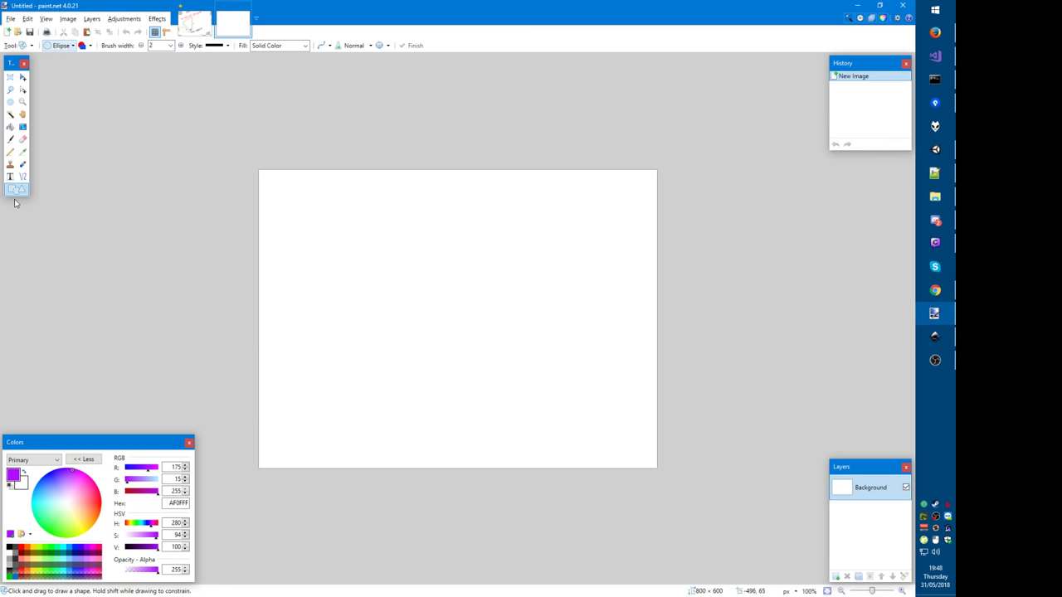
click(26, 177)
mouse_move(335, 236)
mouse_down()
mouse_move(490, 357)
mouse_move(575, 399)
mouse_up()
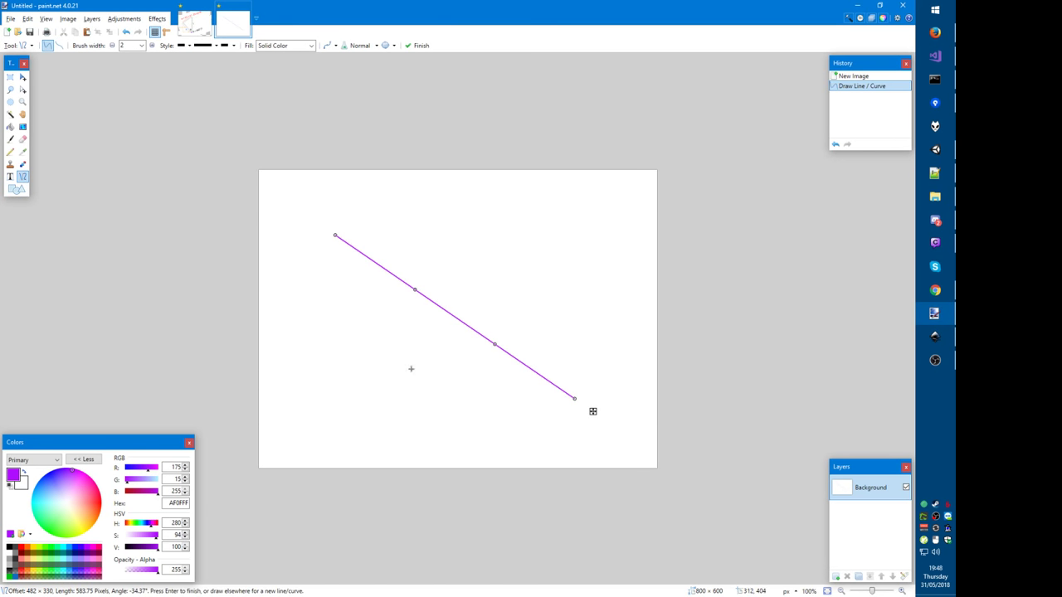
drag(415, 289, 440, 249)
drag(496, 346, 524, 312)
drag(442, 252, 440, 247)
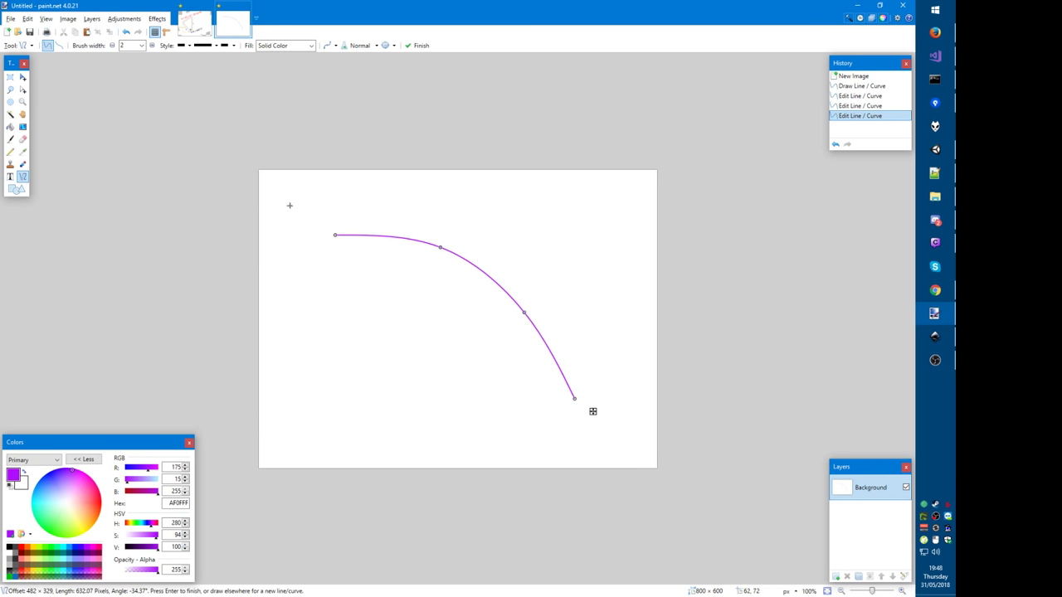
key(F1)
key(ctrl+w)
key(alt+Tab)
mouse_move(289, 205)
mouse_down()
mouse_move(458, 288)
mouse_move(652, 407)
mouse_up()
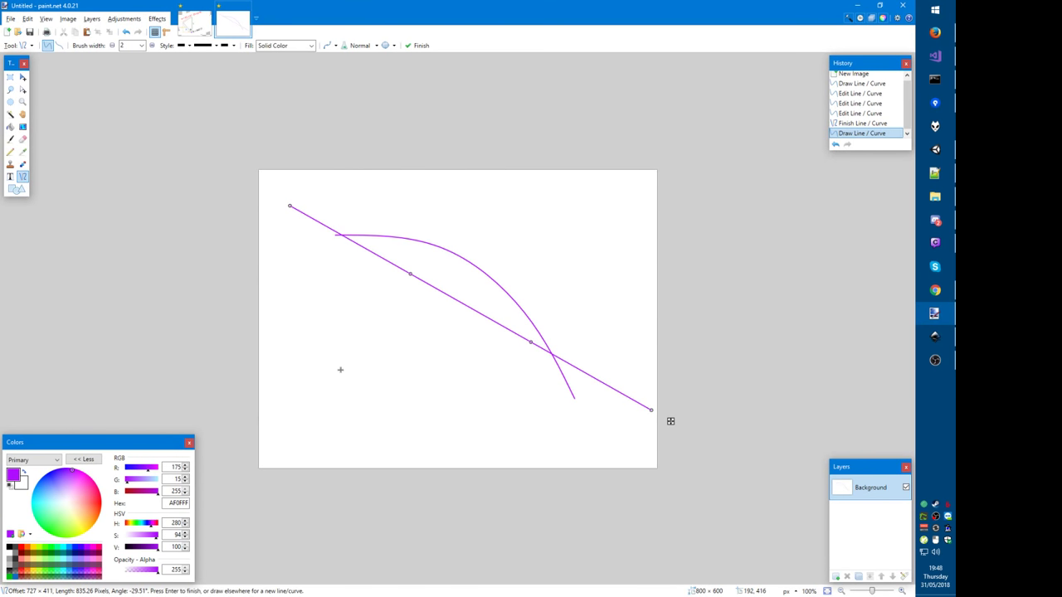
key(ctrl+z)
key(ctrl+z)
key(ctrl+z)
key(ctrl+z)
key(ctrl+z)
key(ctrl+z)
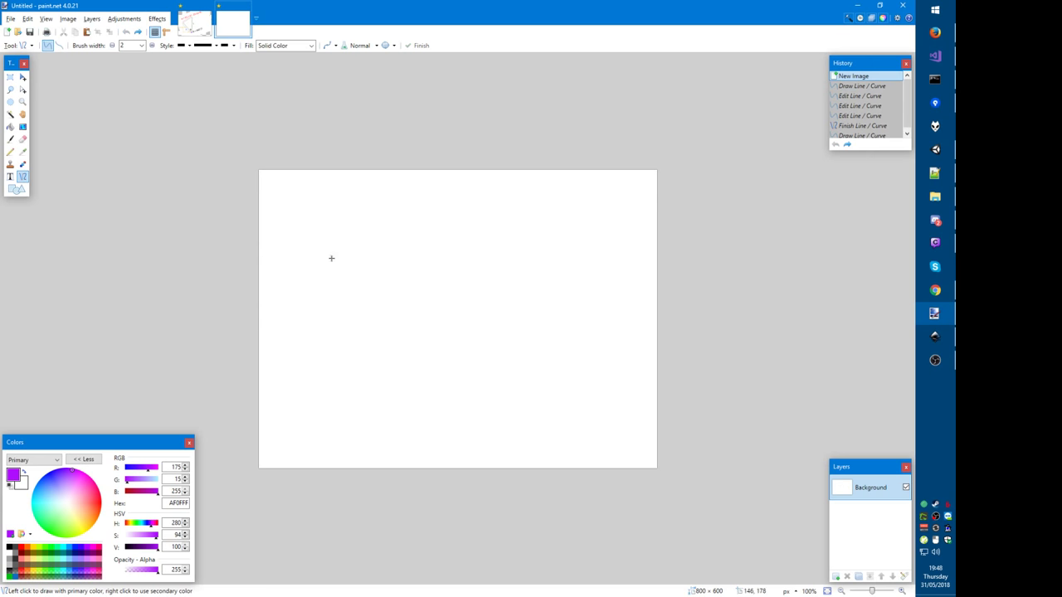
Step: Draw a purple curve spanning about 527 × 339 px diagonally down across the canvas, bent upward into a smooth arc
drag(322, 240, 584, 409)
drag(412, 296, 443, 268)
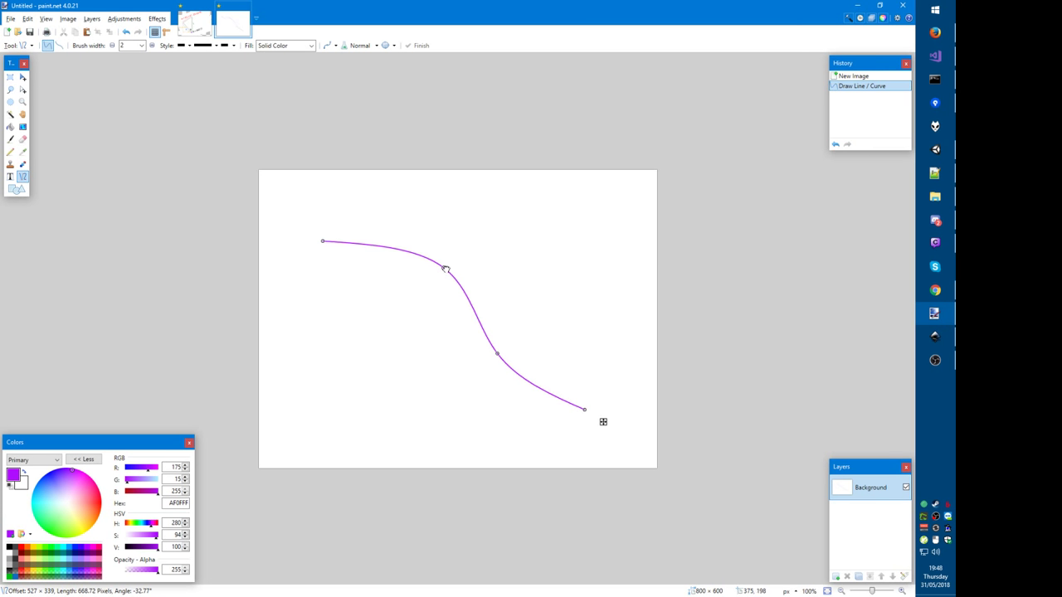
drag(498, 354, 539, 306)
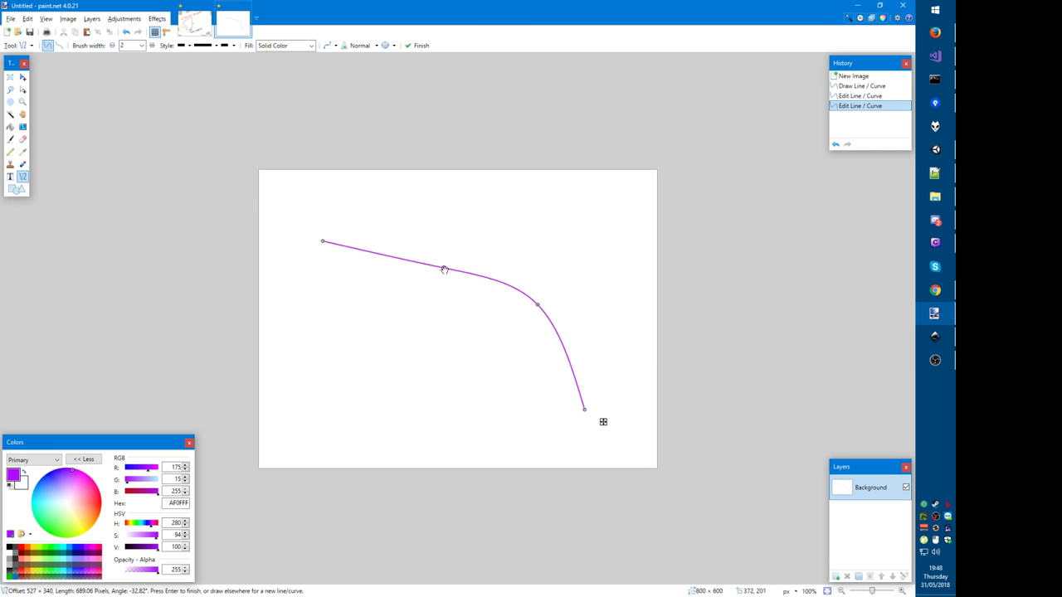
drag(443, 268, 442, 257)
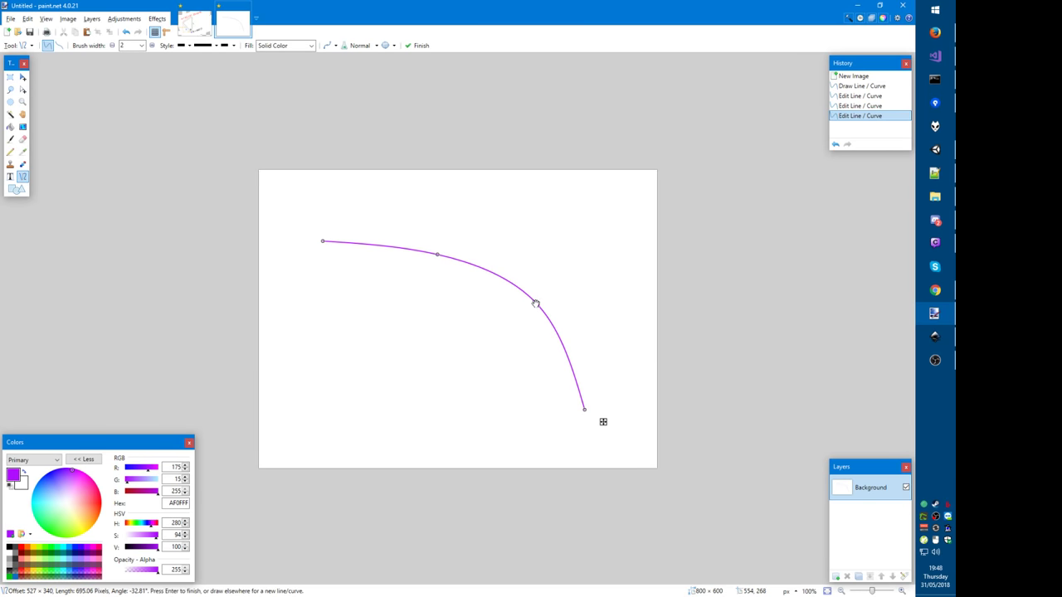
mouse_move(537, 305)
mouse_down()
mouse_move(545, 327)
mouse_move(538, 319)
mouse_up()
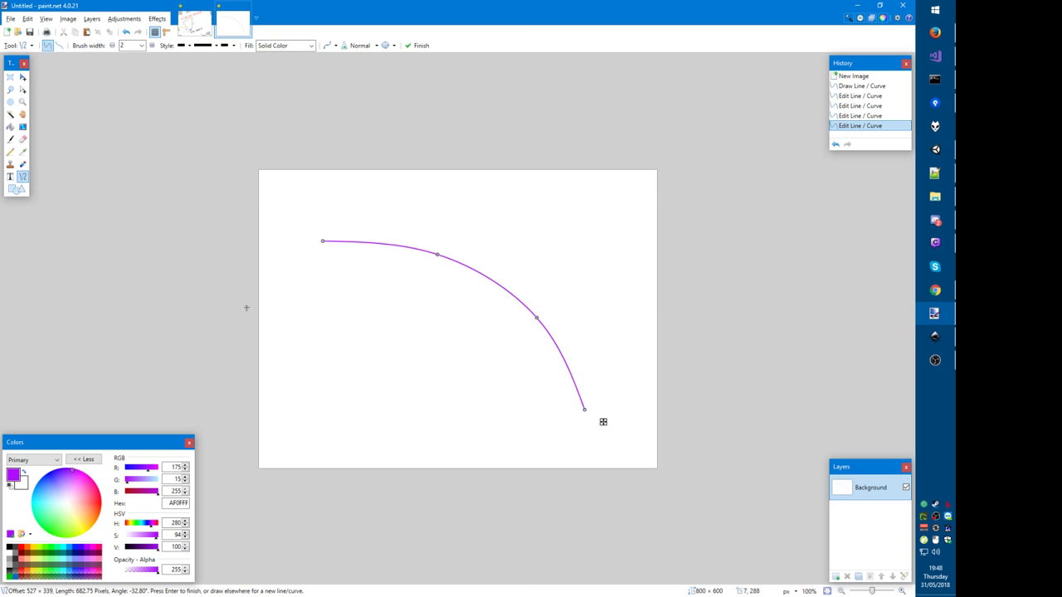
key(Return)
Step: Mark both ends of the purple curve with small filled blue (0015FF) dots and hide the History window
click(46, 476)
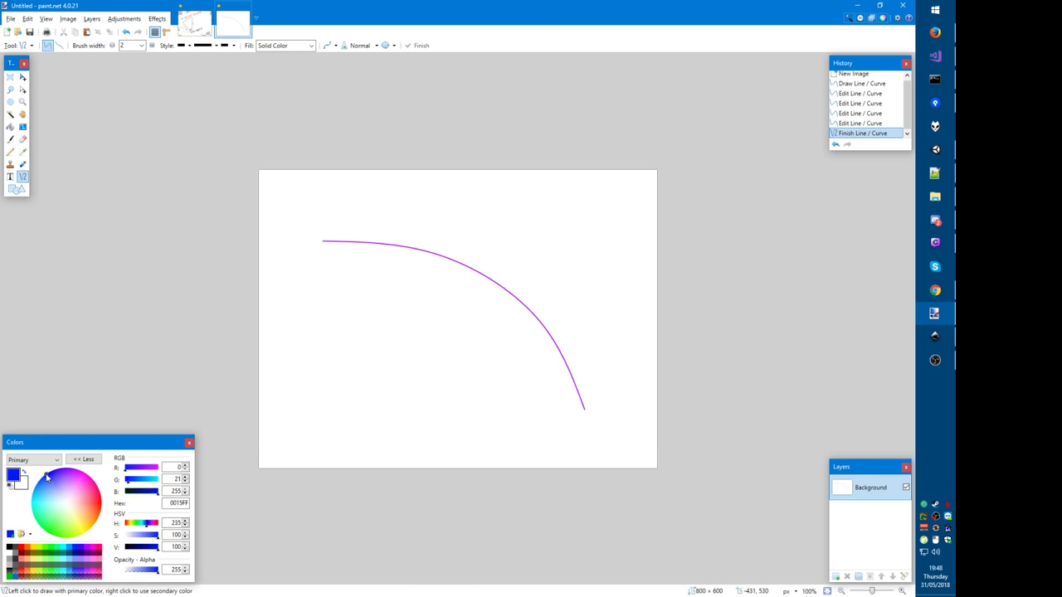
click(16, 189)
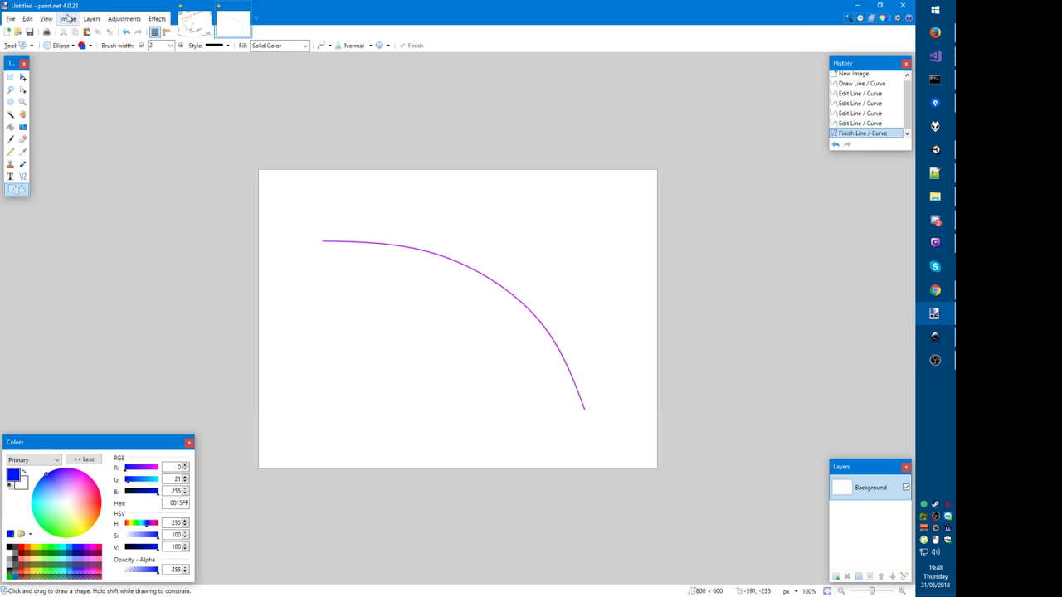
drag(318, 238, 326, 245)
key(Return)
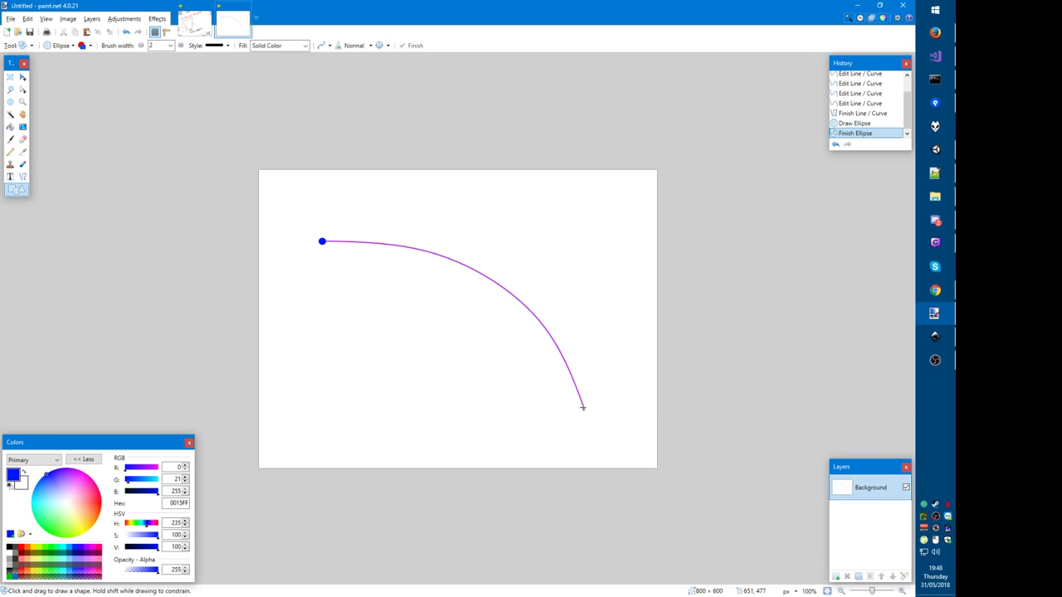
drag(583, 407, 588, 414)
key(Return)
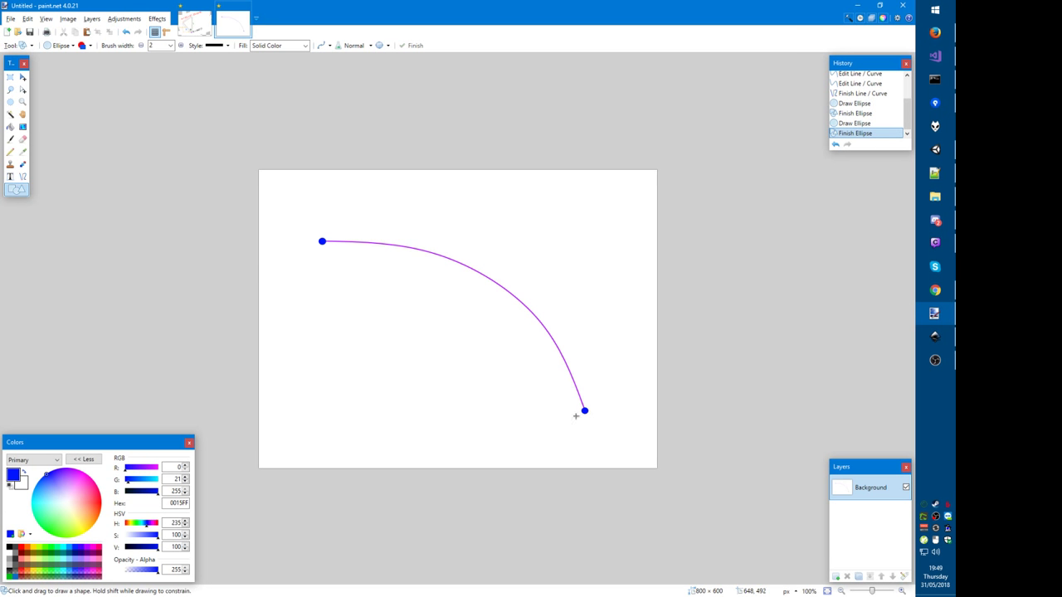
key(F6)
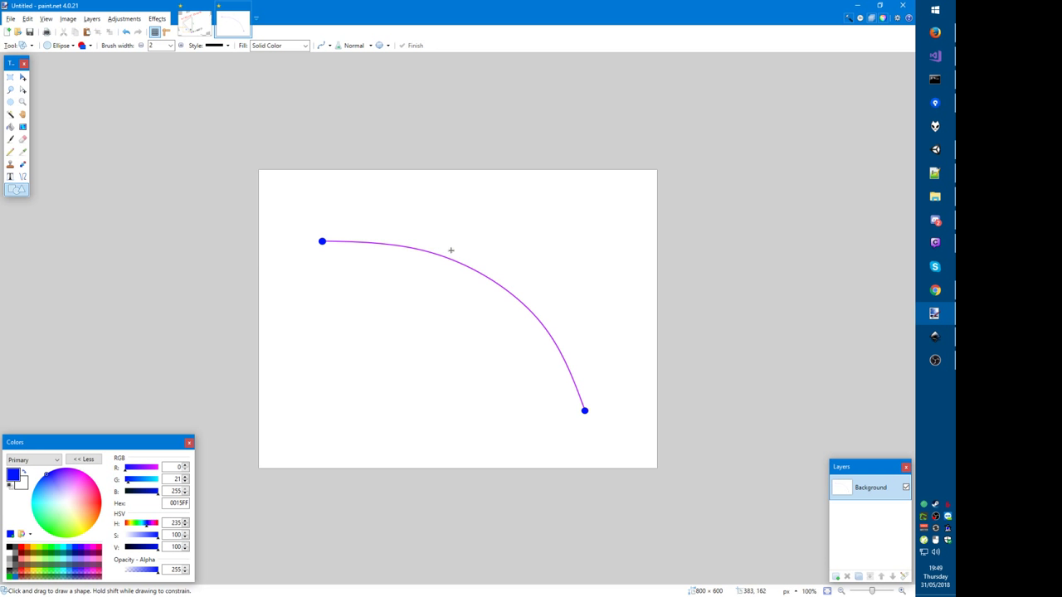
Step: Set the primary colour to green 20C400 and draw a straight tangent line from each blue end point of the curve
drag(63, 520, 53, 535)
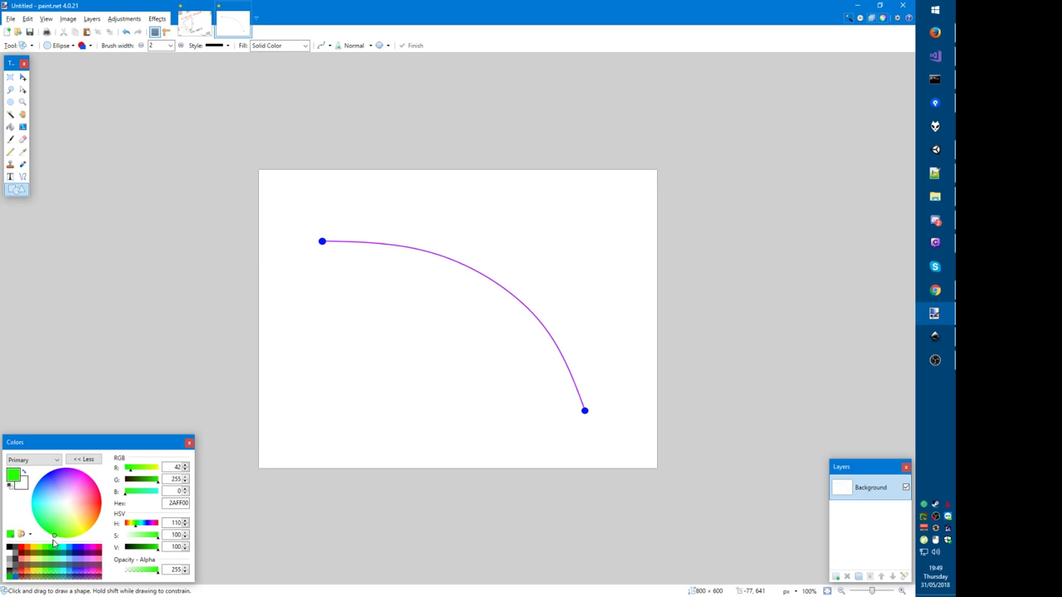
drag(144, 546, 151, 546)
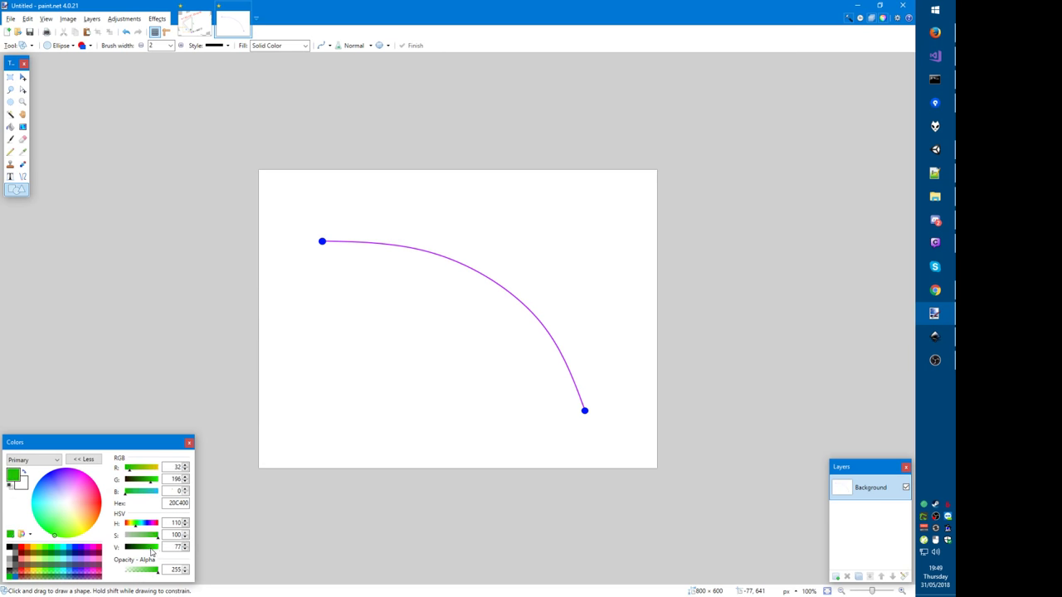
click(23, 178)
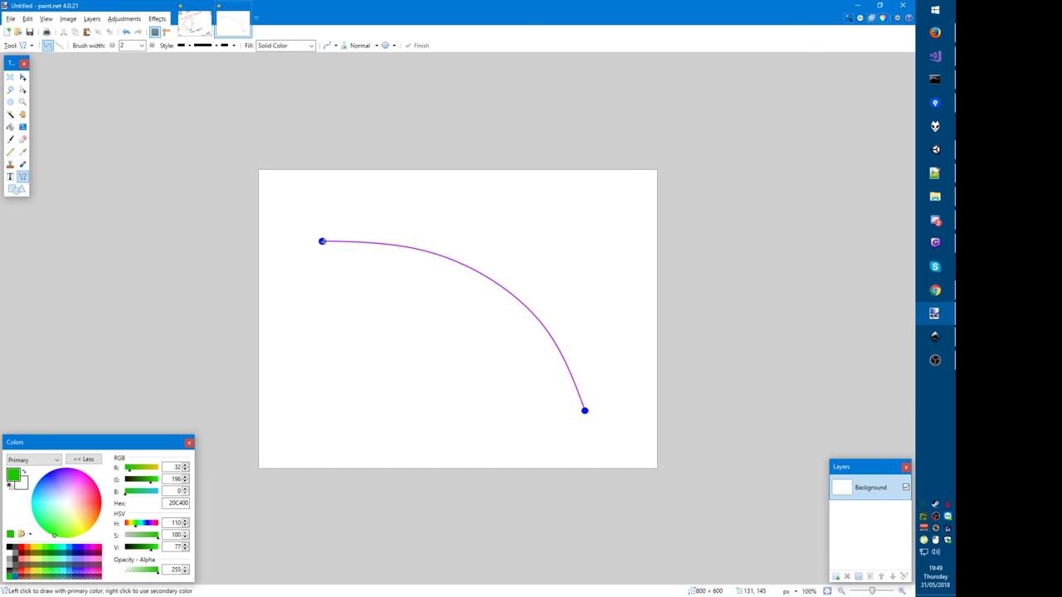
drag(322, 241, 483, 240)
drag(585, 410, 541, 301)
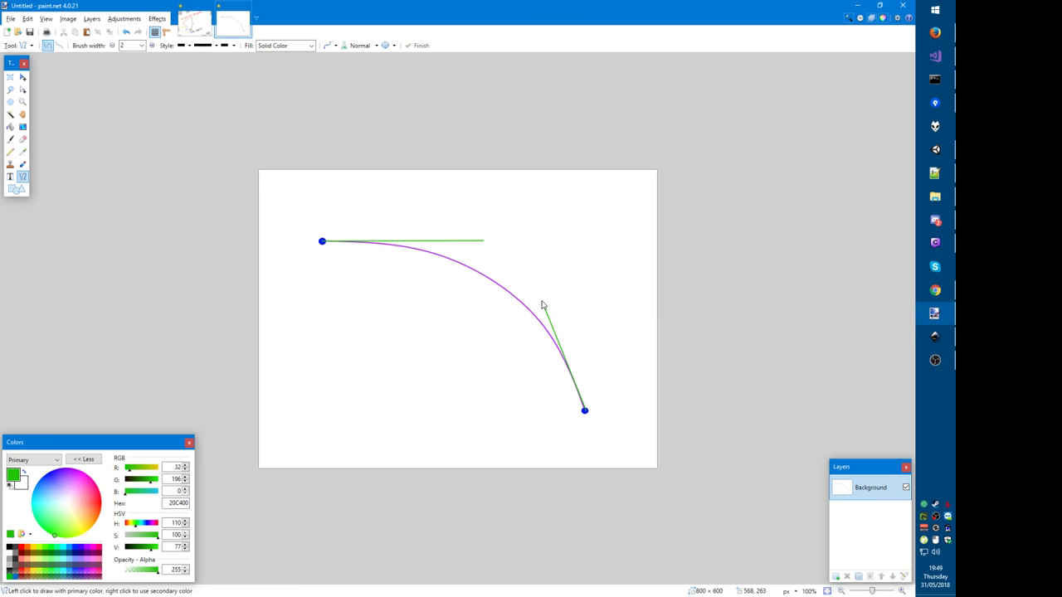
Step: Place a small filled green dot on the free end of each tangent line
click(15, 190)
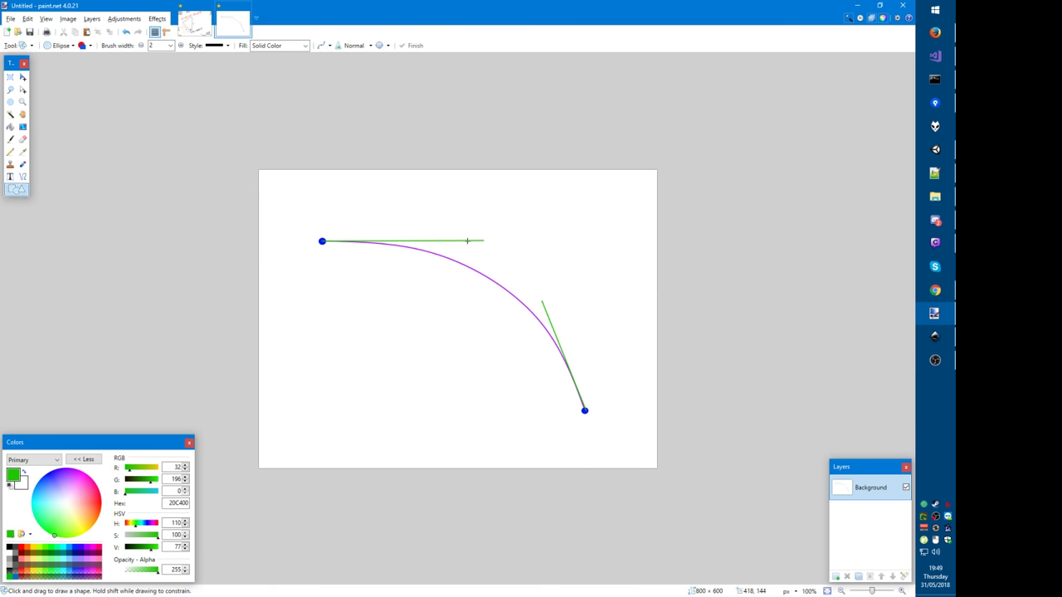
drag(478, 236, 489, 248)
key(Return)
drag(539, 297, 544, 305)
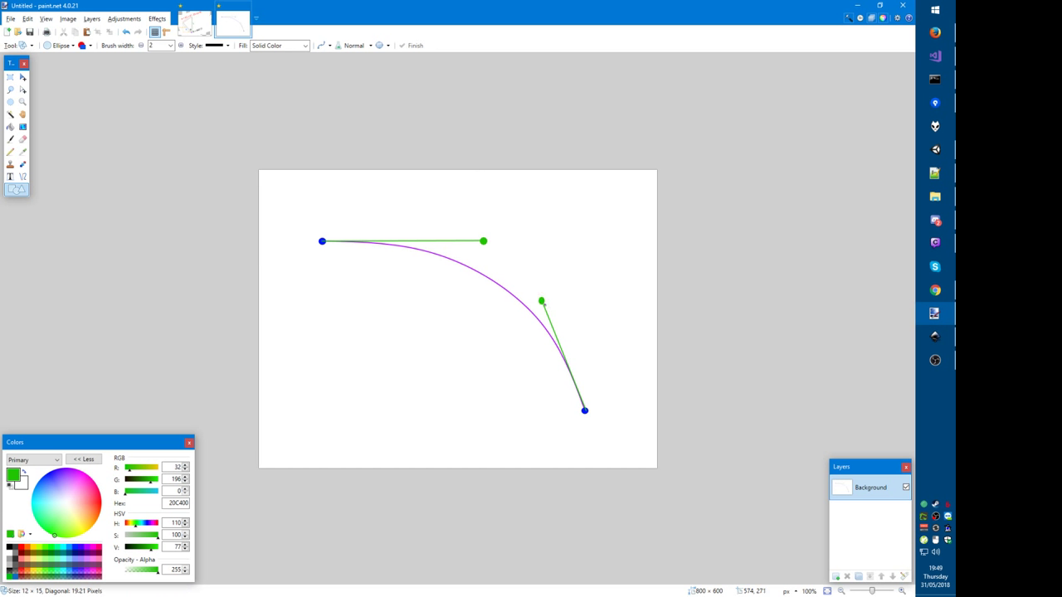
key(Return)
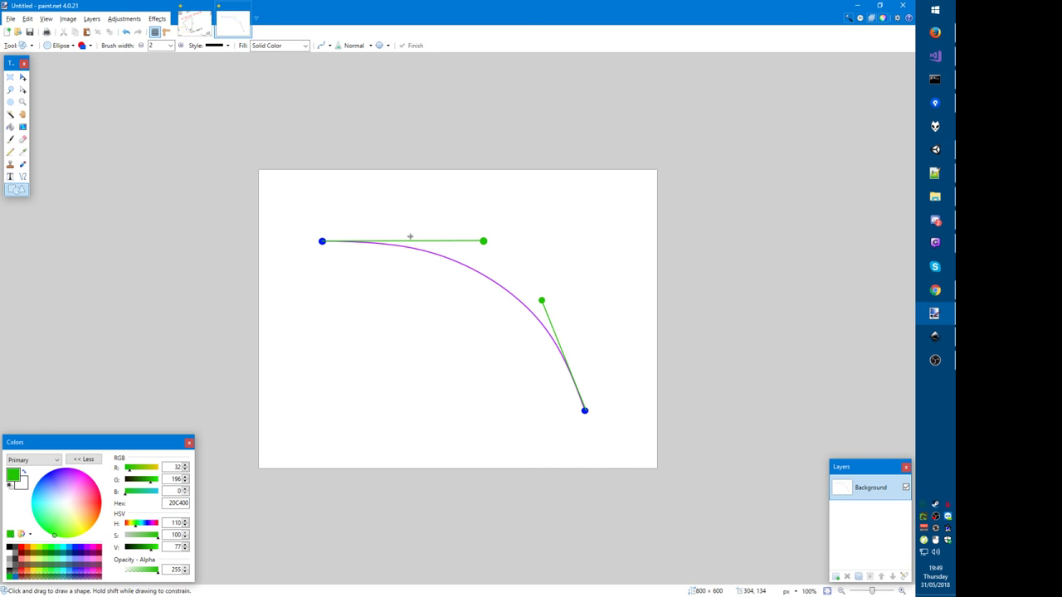
Step: Switch to Inkscape and draw a straight path spanning about 540 × 540 px diagonally down across the page
click(938, 337)
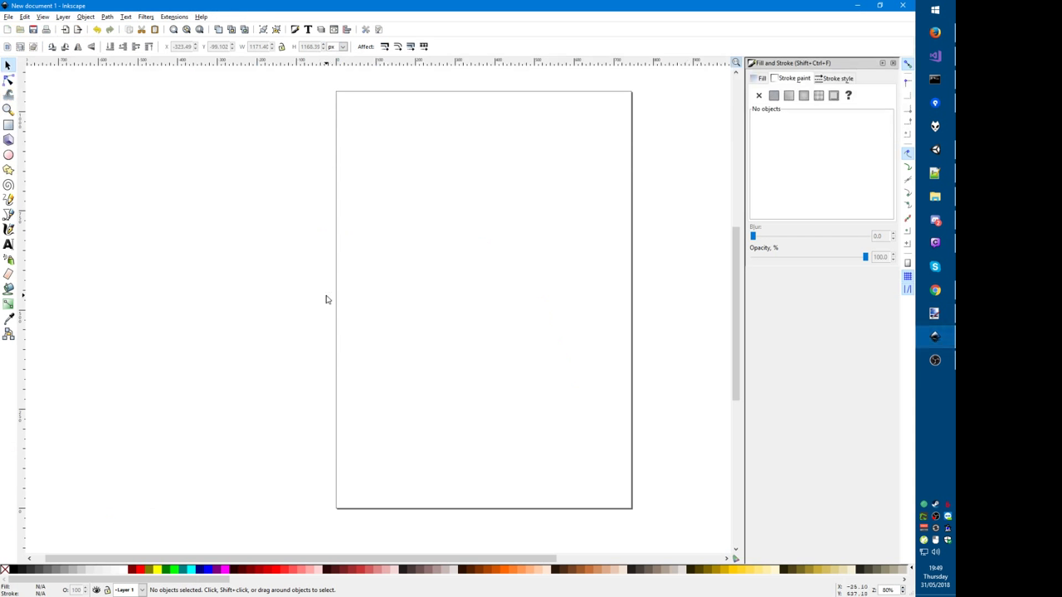
key(b)
click(376, 189)
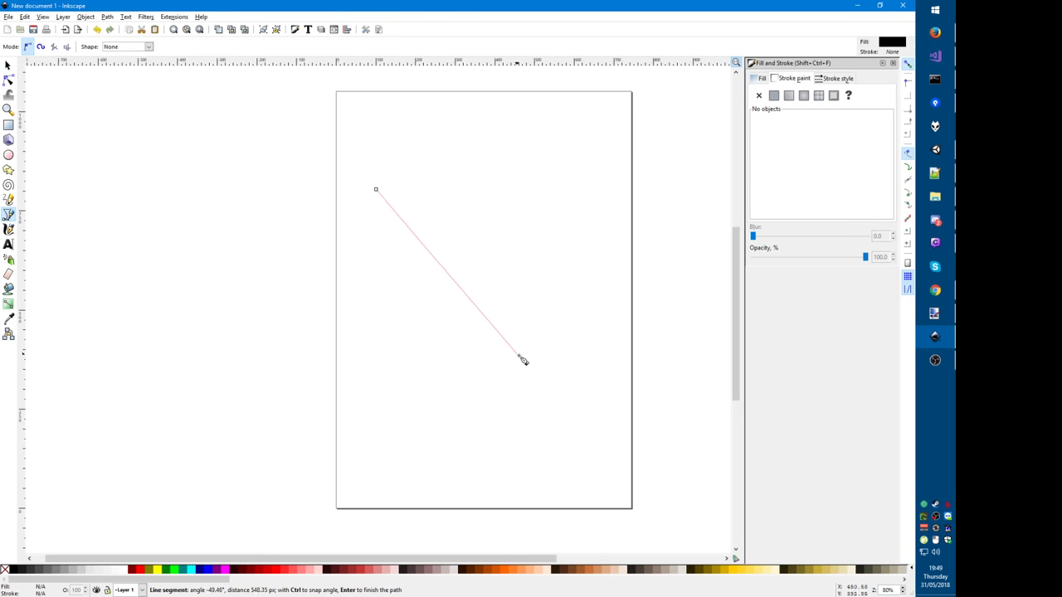
click(589, 403)
key(Return)
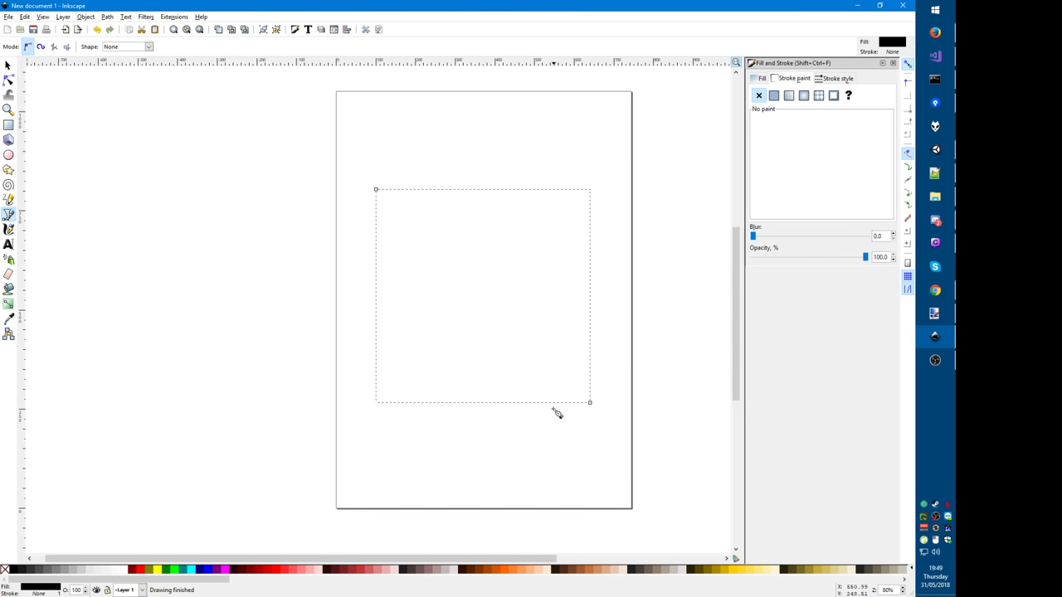
Step: Give the diagonal line a flat-colour stroke without fill and set its stroke width to 10 px
click(773, 96)
click(759, 78)
click(758, 96)
click(837, 81)
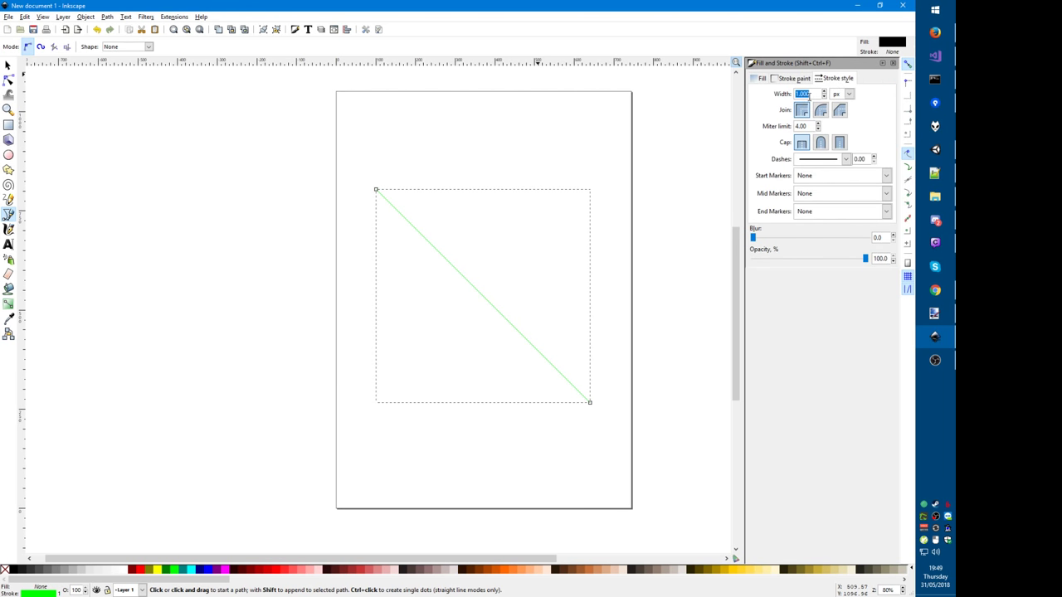
text(5)
key(Return)
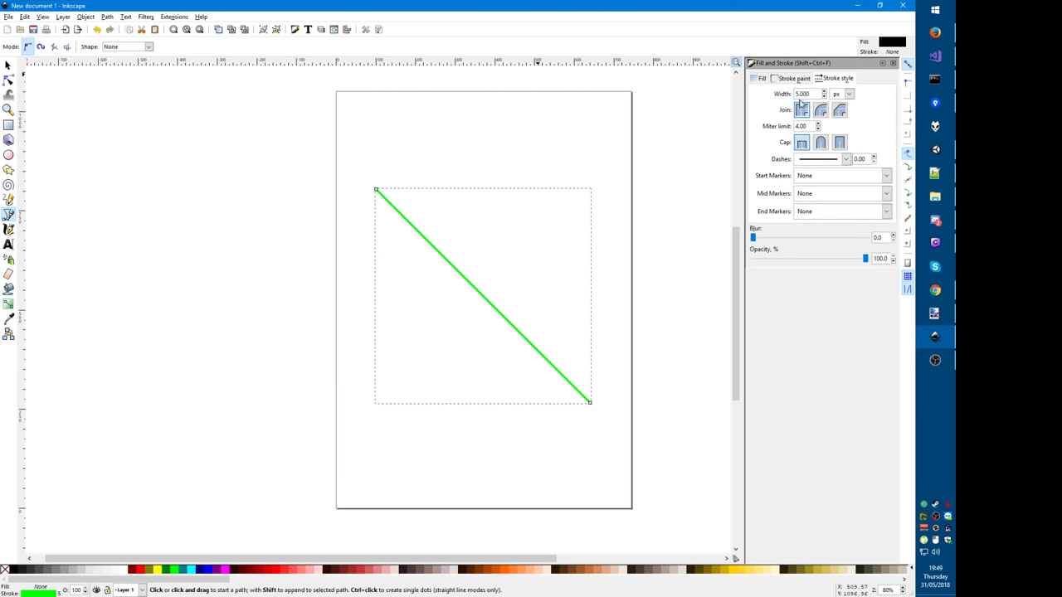
text(10)
key(Return)
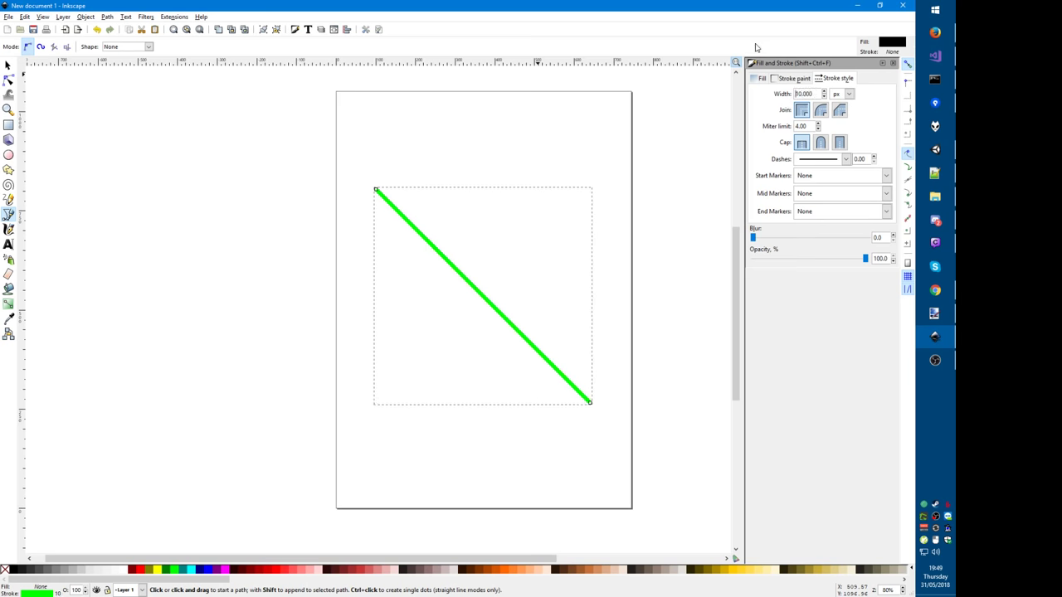
Step: Recolour the line's stroke to blue 1EA2FF, using HSL hue 145 and lightness 143
click(789, 79)
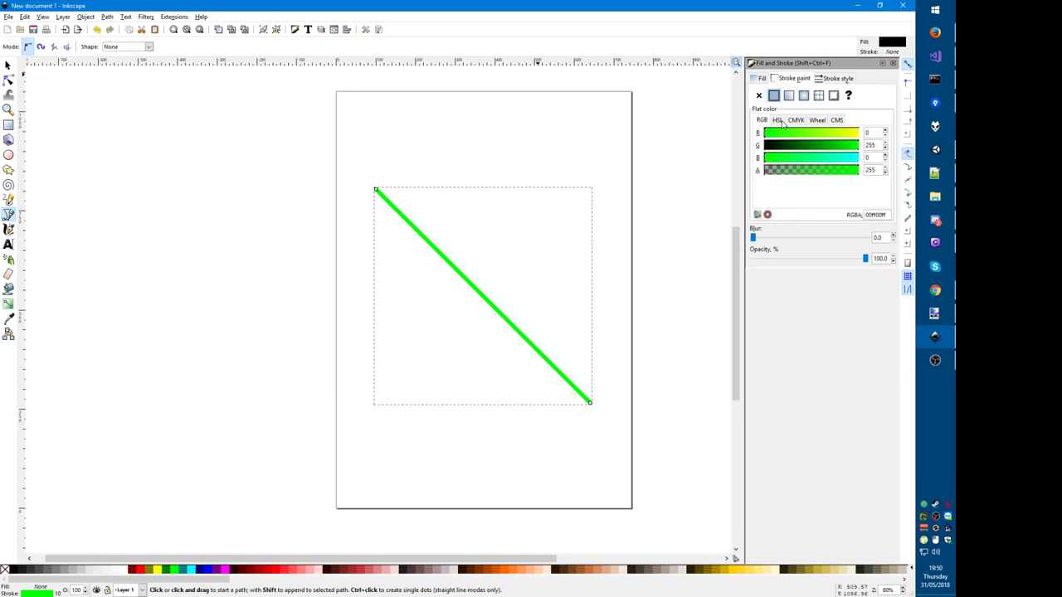
drag(841, 158, 901, 159)
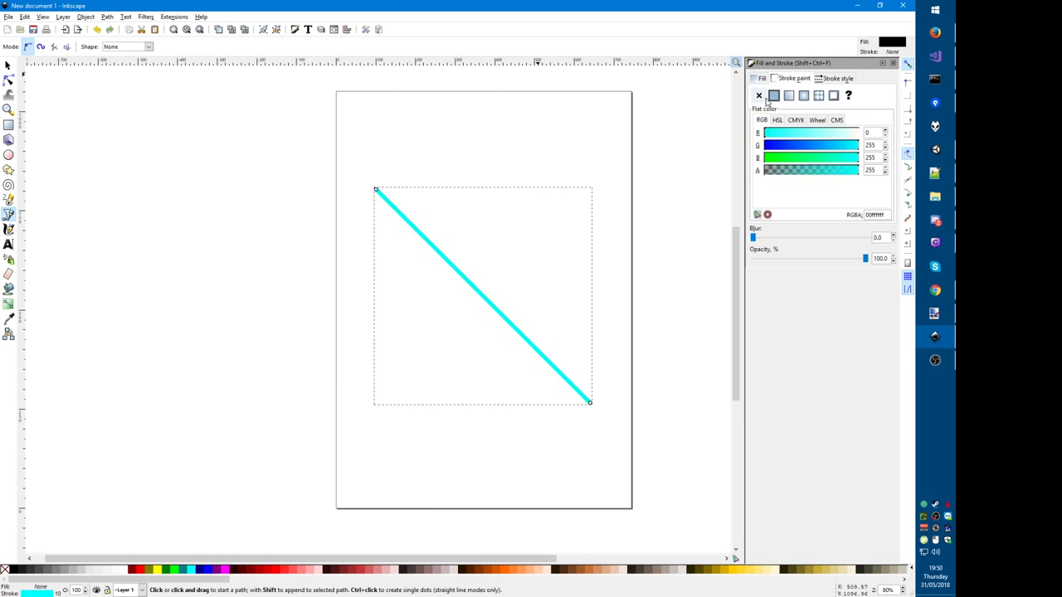
click(779, 121)
click(818, 133)
drag(820, 135, 817, 135)
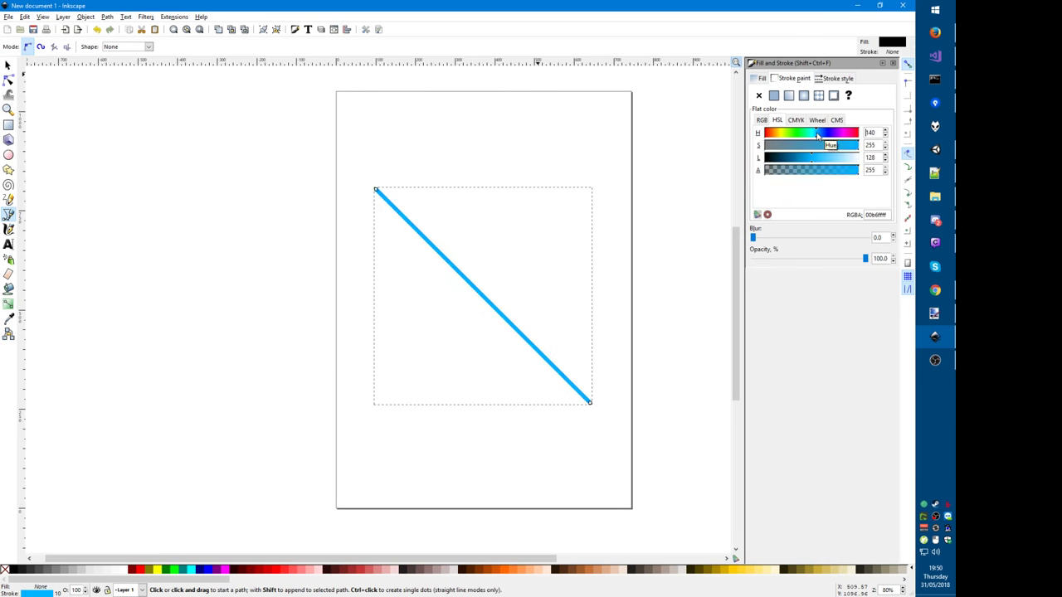
click(817, 158)
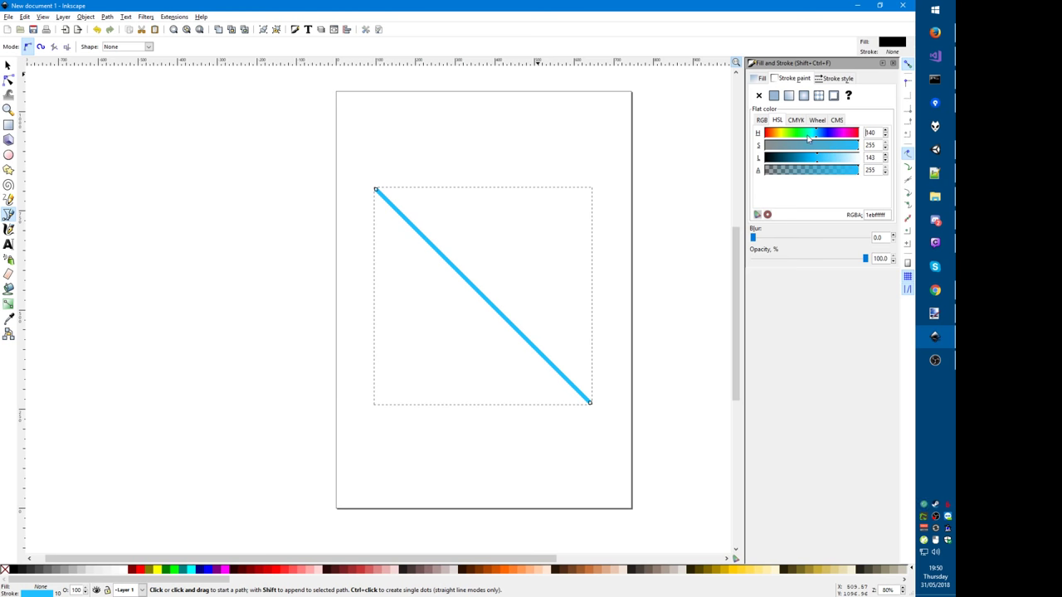
click(818, 134)
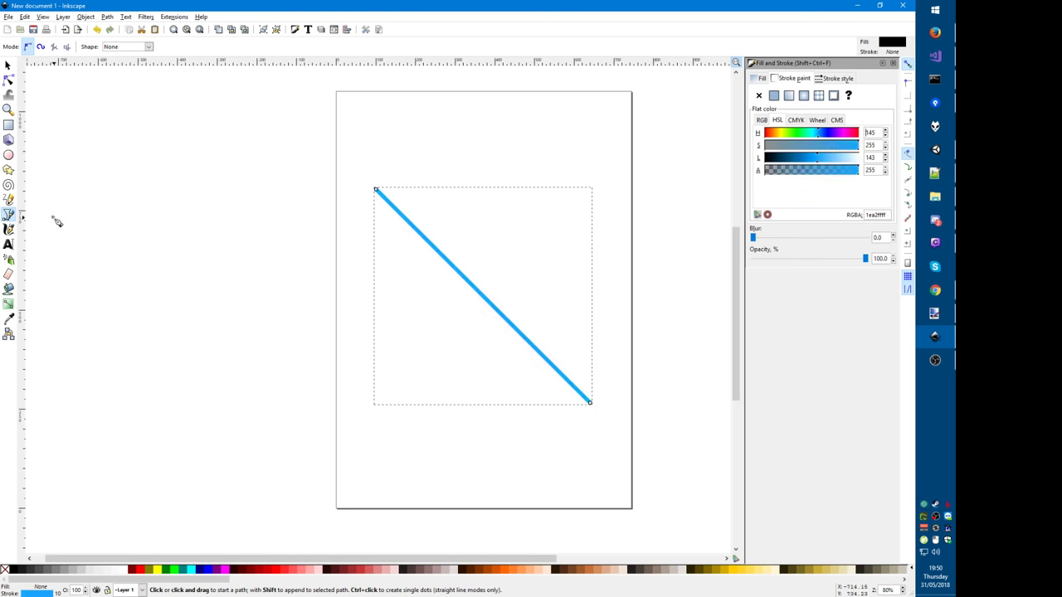
Step: Convert the line segment into a curve and pull both handles outward so it arcs toward the page's upper right
key(n)
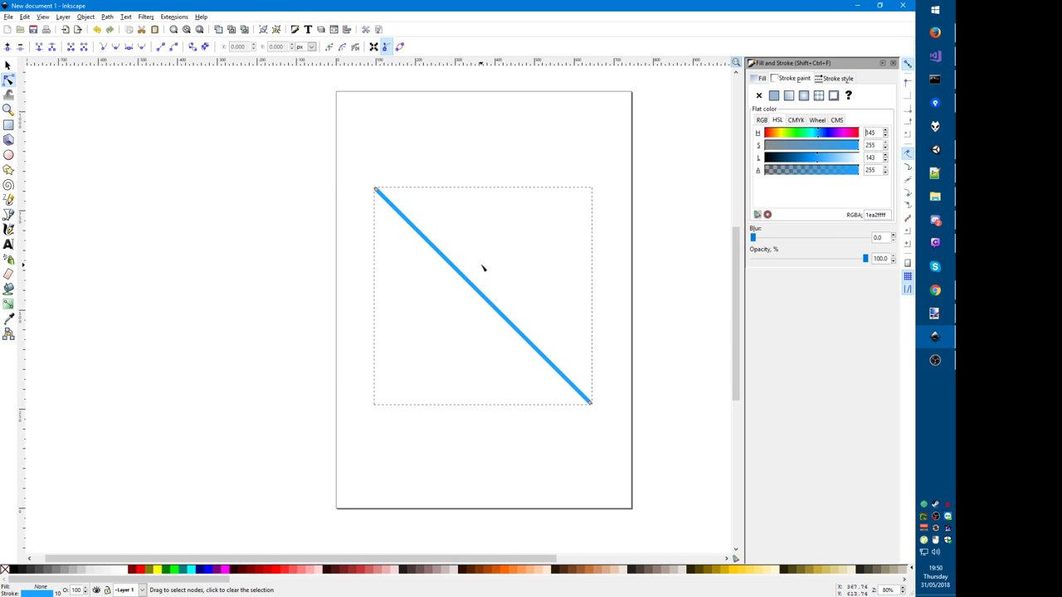
click(464, 280)
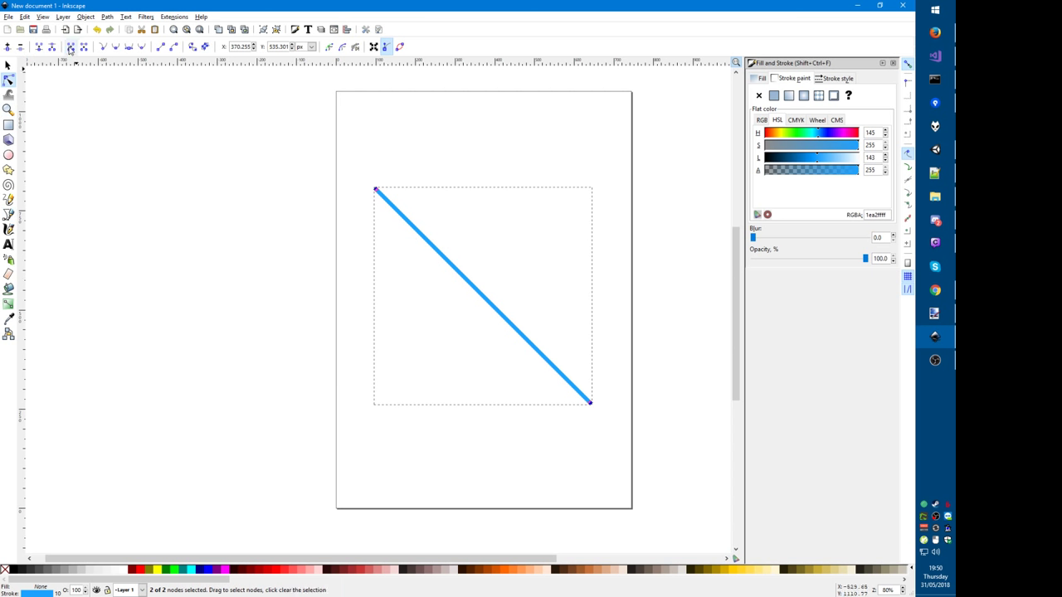
click(175, 49)
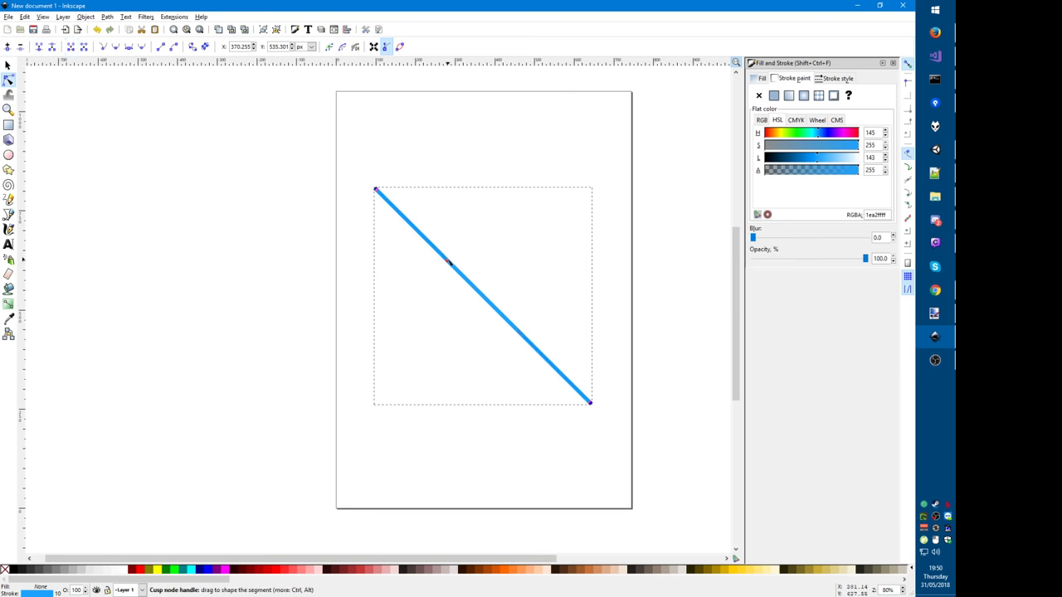
drag(448, 263, 493, 242)
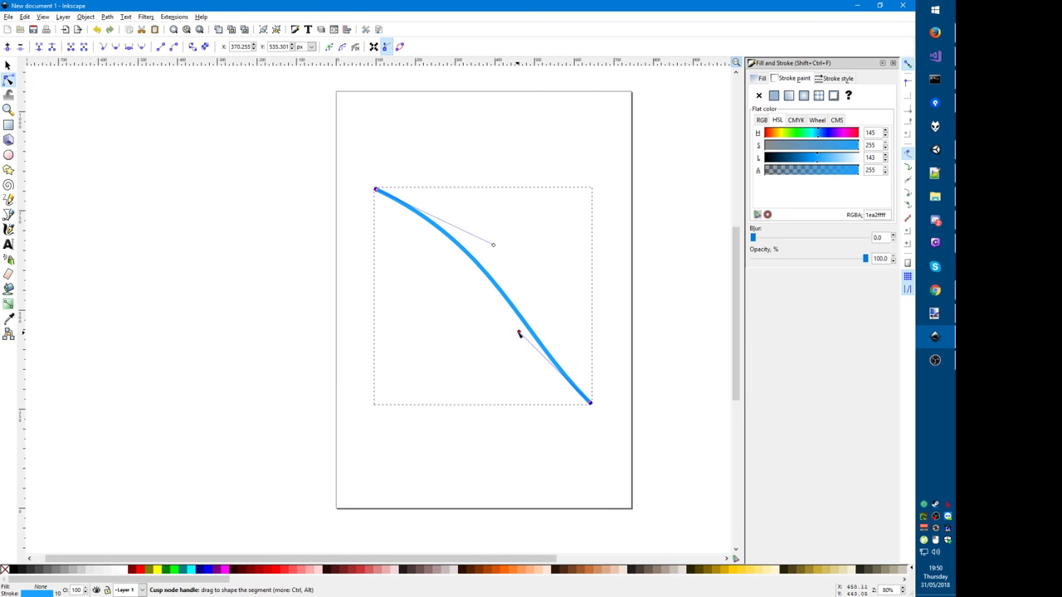
drag(519, 333, 484, 201)
drag(546, 255, 569, 281)
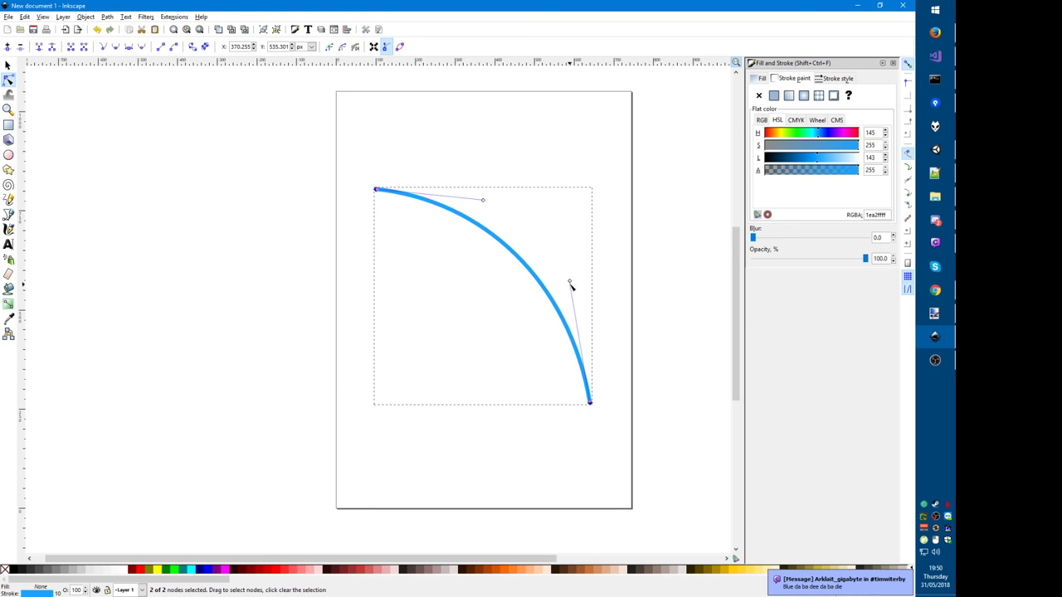
Step: Reshape the arc into an S-curve by moving its handles in opposite directions, exaggerating the bend and then easing it
drag(570, 283, 445, 393)
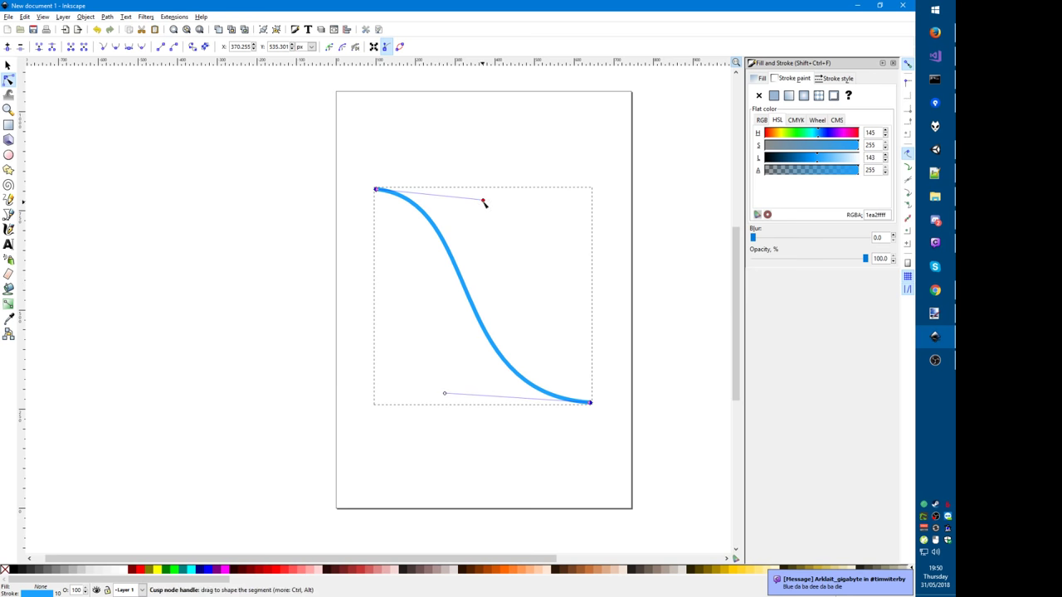
drag(482, 202, 609, 229)
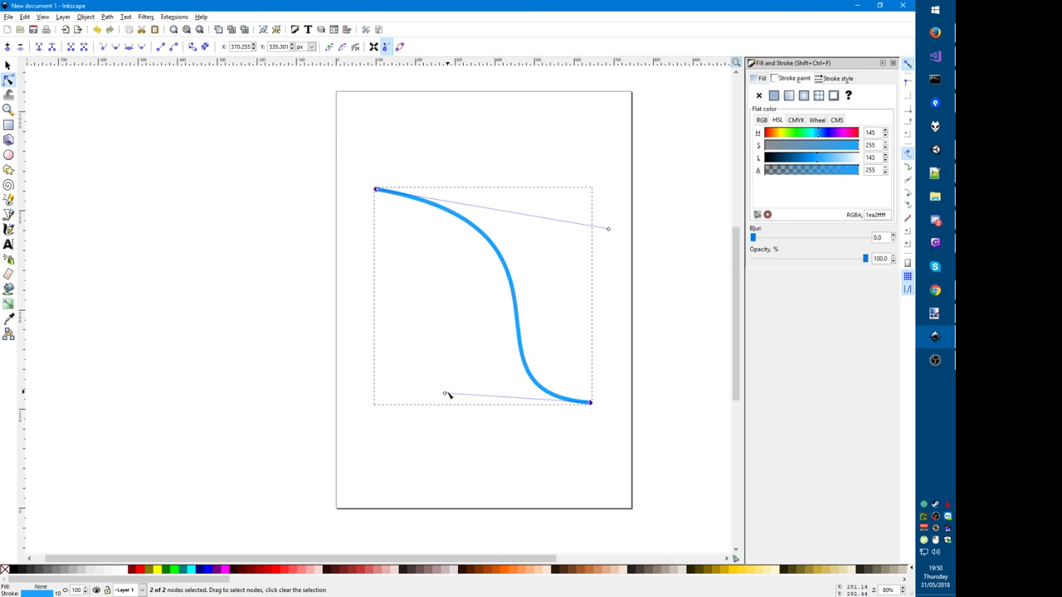
drag(444, 395, 344, 381)
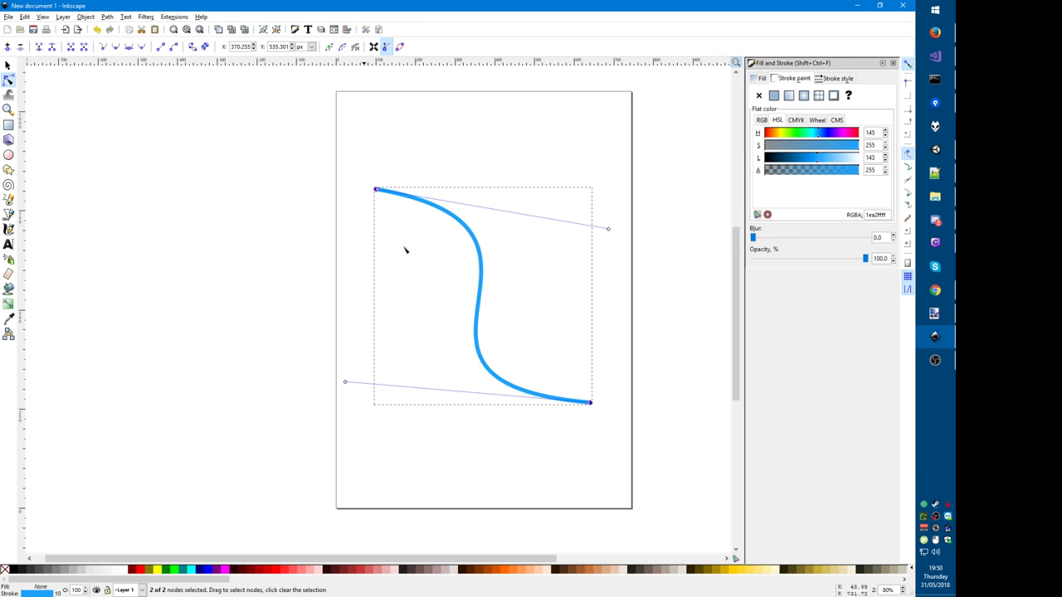
drag(609, 230, 524, 206)
drag(345, 383, 469, 389)
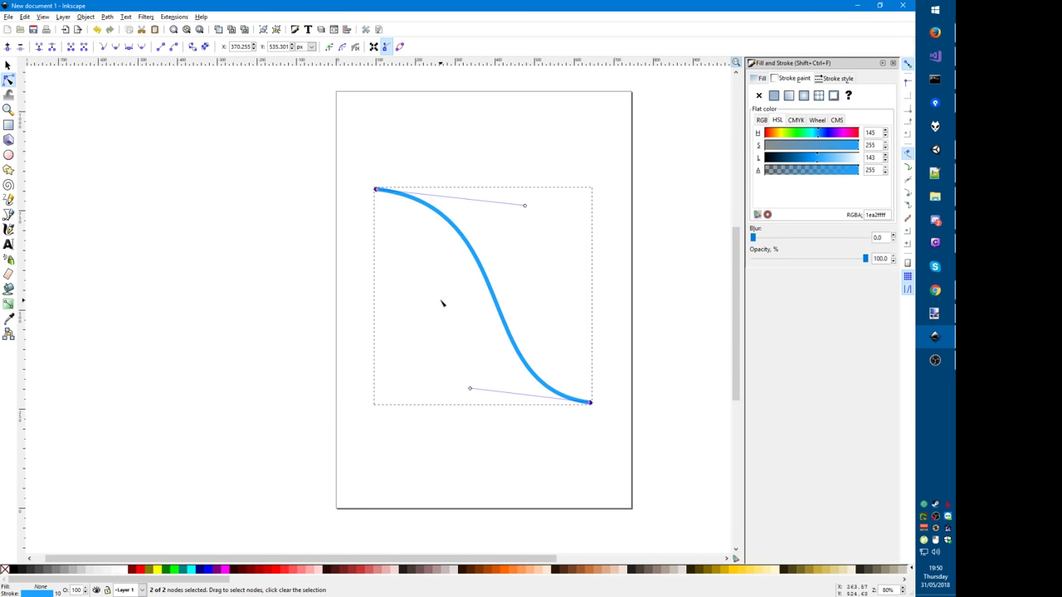
Step: Cross the curve's handles, one past the page's lower edge and the other far outside its left edge, to form a loop
key(s)
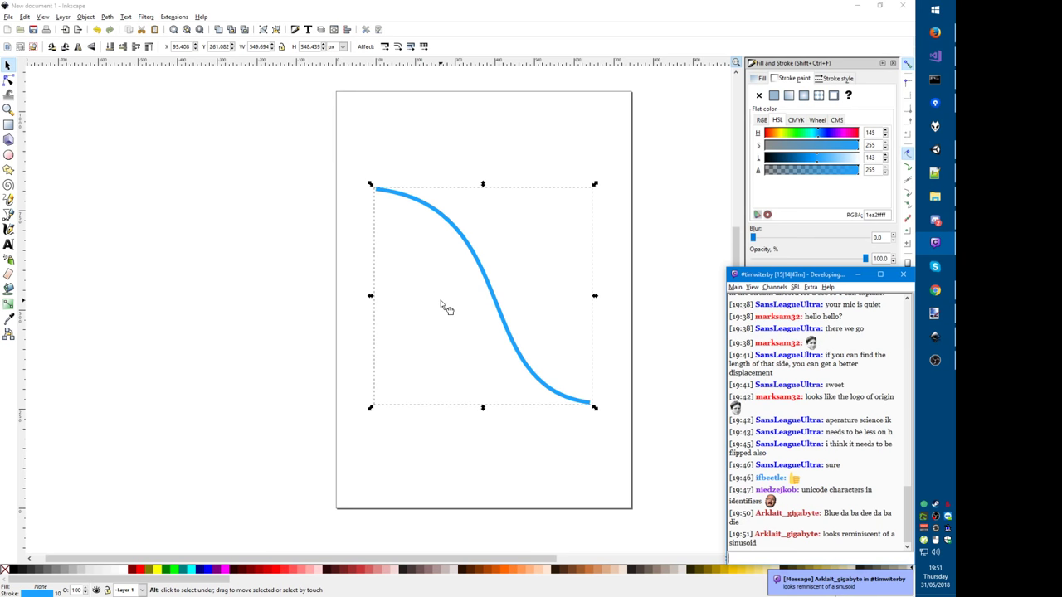
click(372, 5)
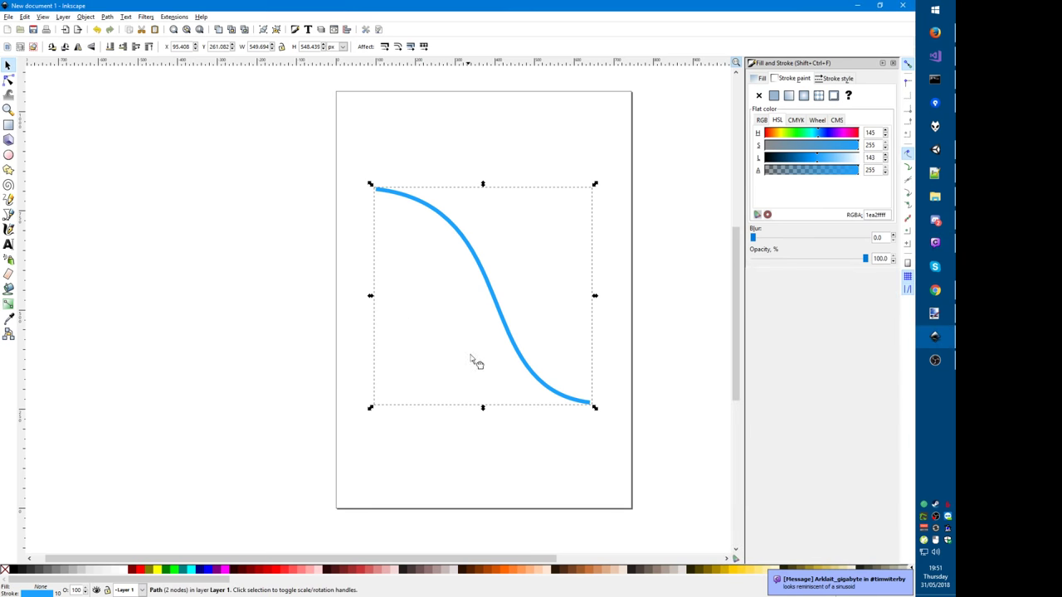
key(n)
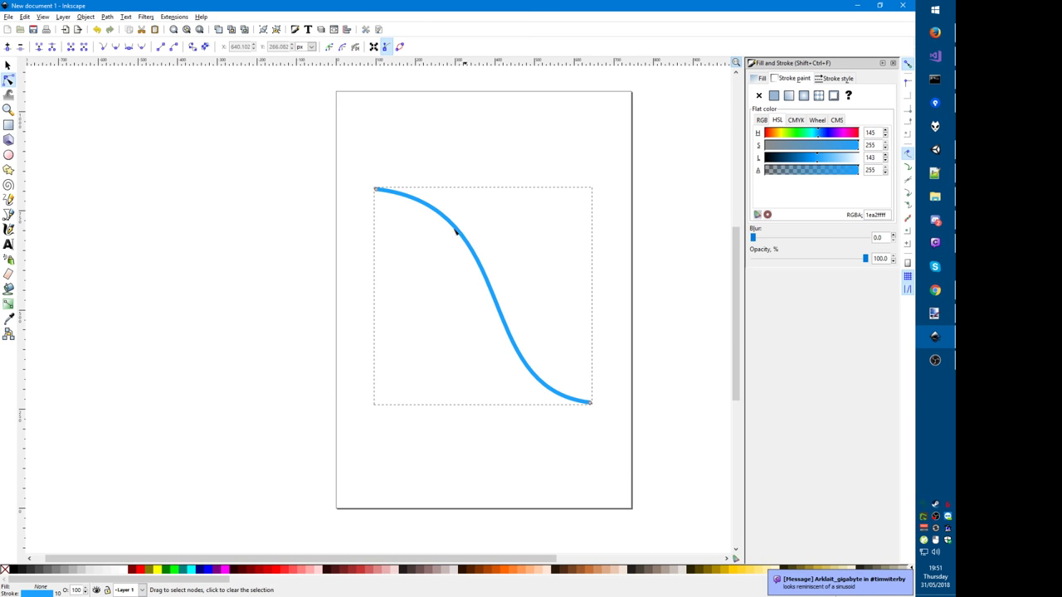
click(376, 189)
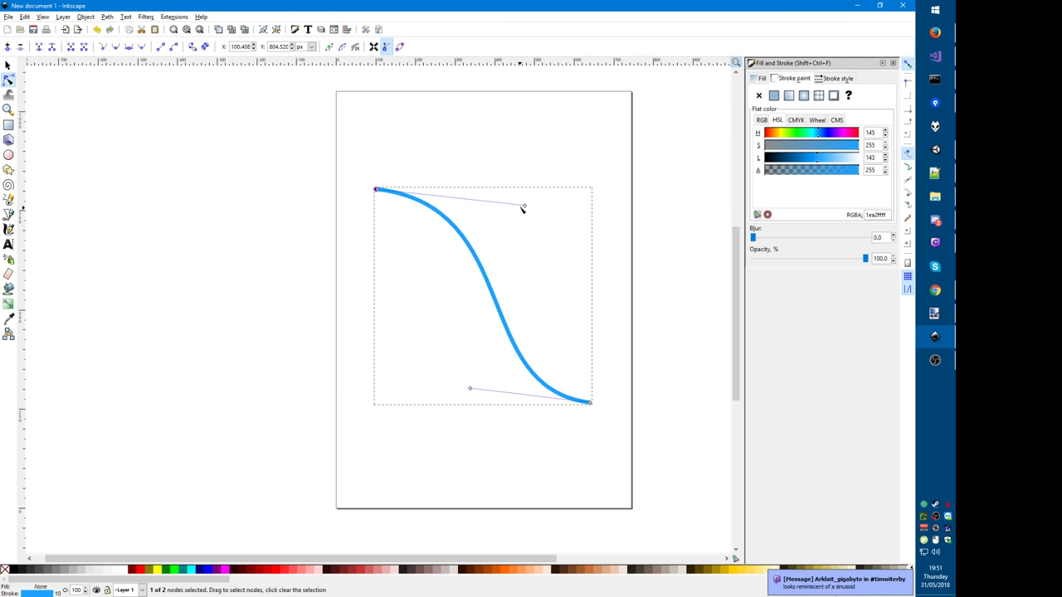
drag(524, 206, 460, 475)
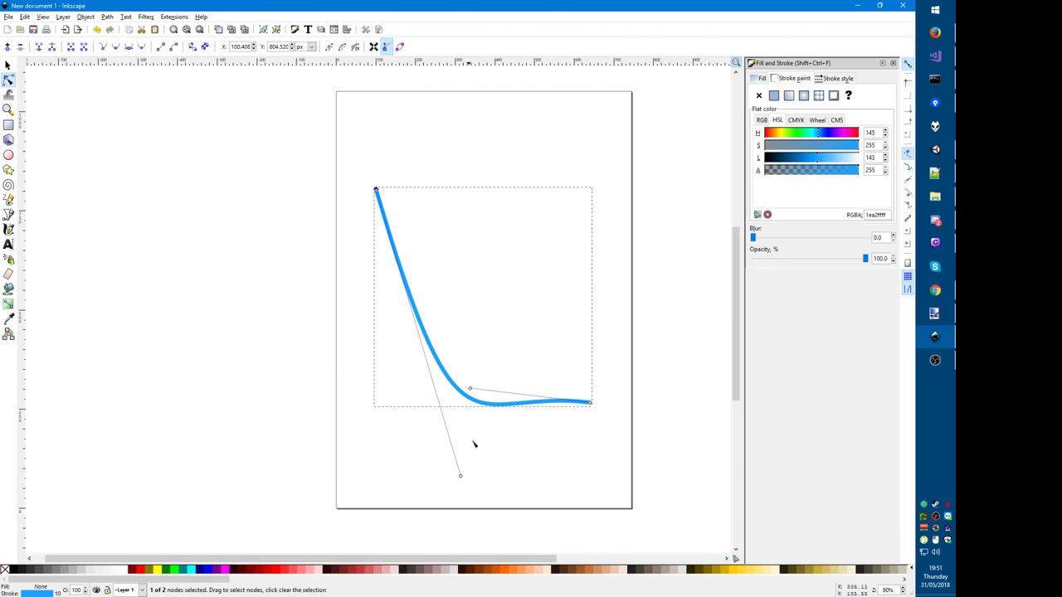
drag(470, 388, 157, 213)
drag(462, 478, 477, 521)
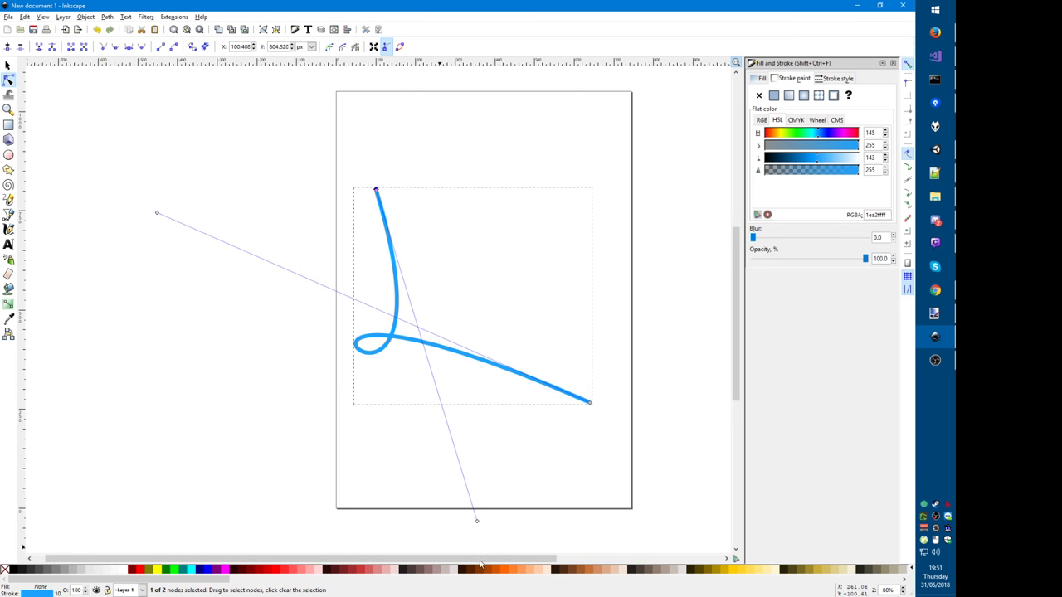
Step: Move both handles back near the page's lower left so the curve becomes a smooth arc bowed toward that corner
drag(478, 521, 370, 359)
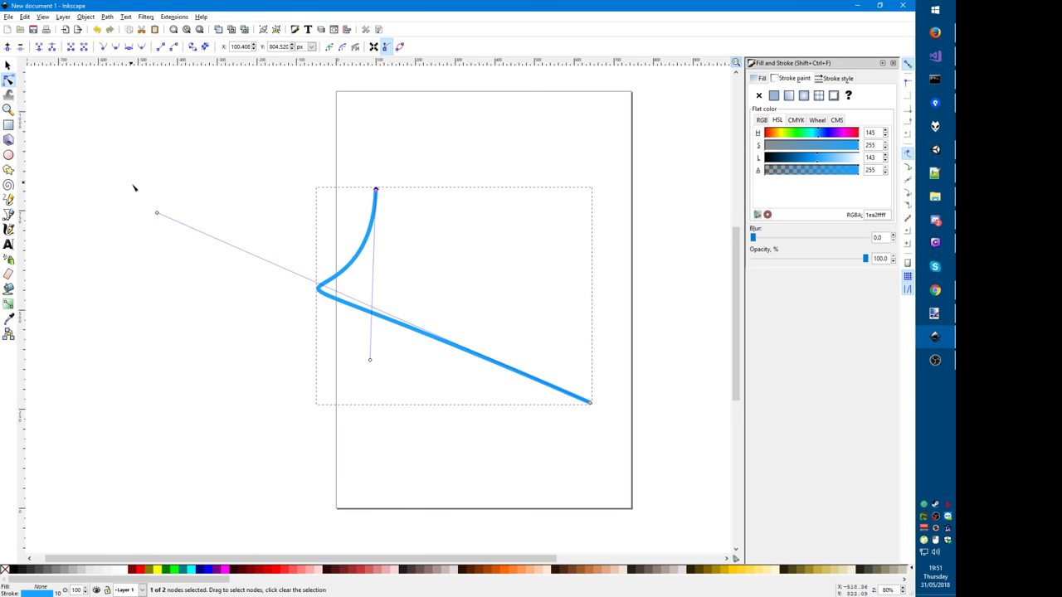
drag(158, 215, 408, 414)
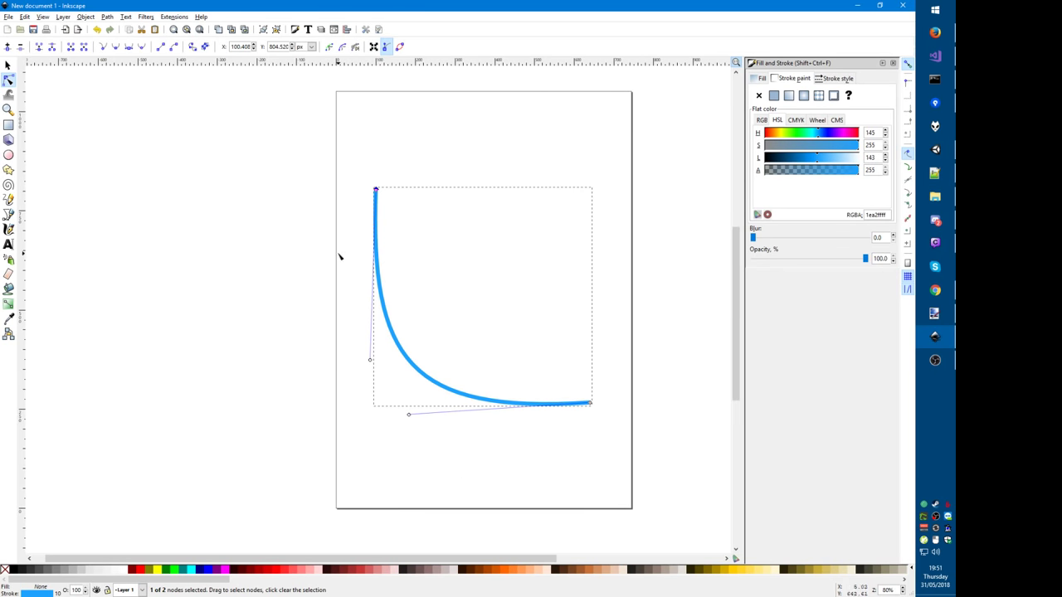
key(s)
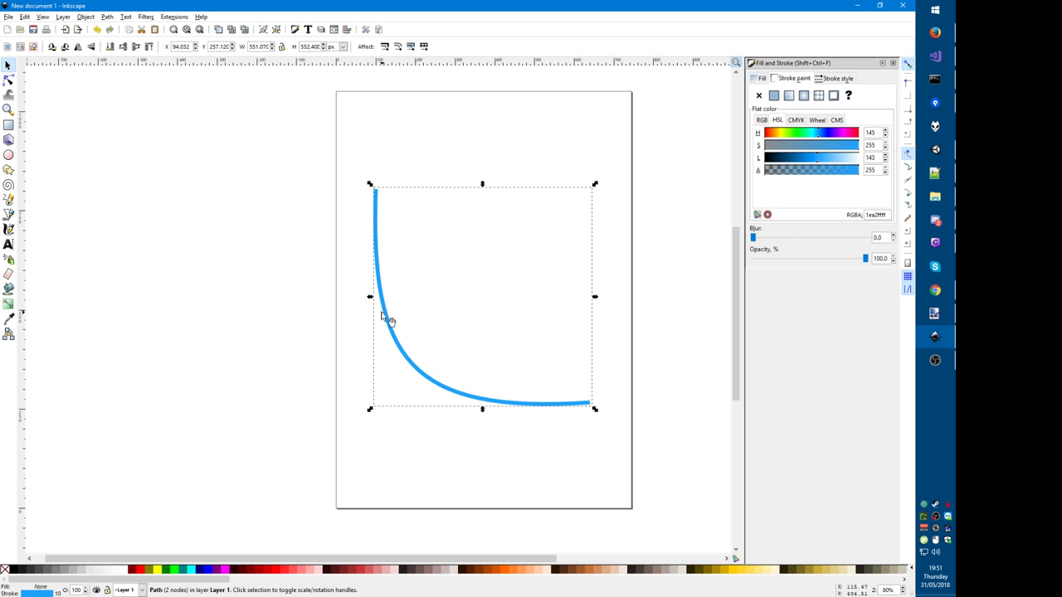
Step: Try to draw a second curve from the upper end of the blue arc
click(9, 214)
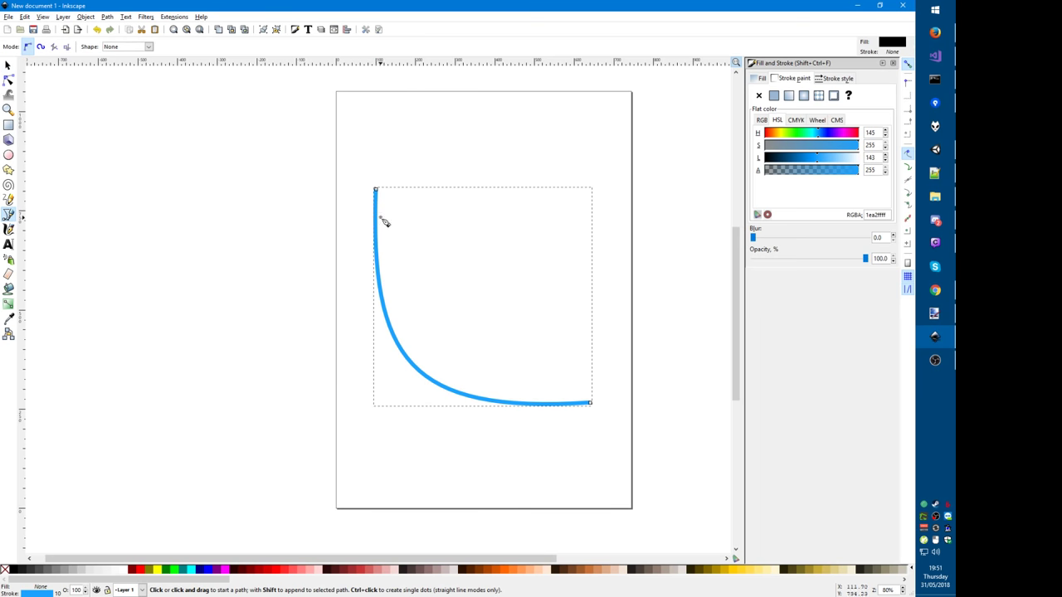
key(Escape)
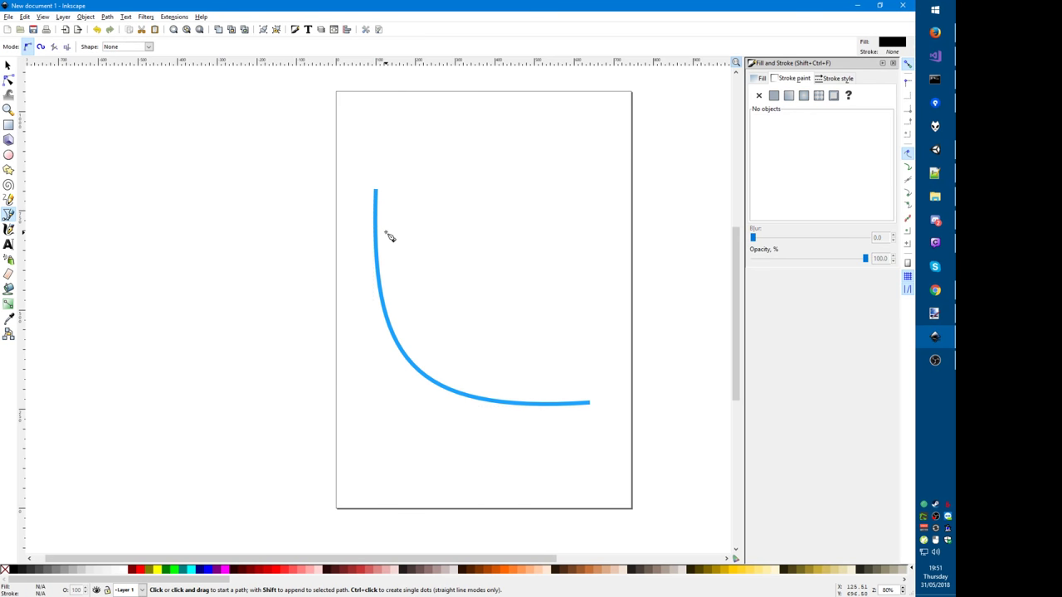
drag(376, 191, 571, 198)
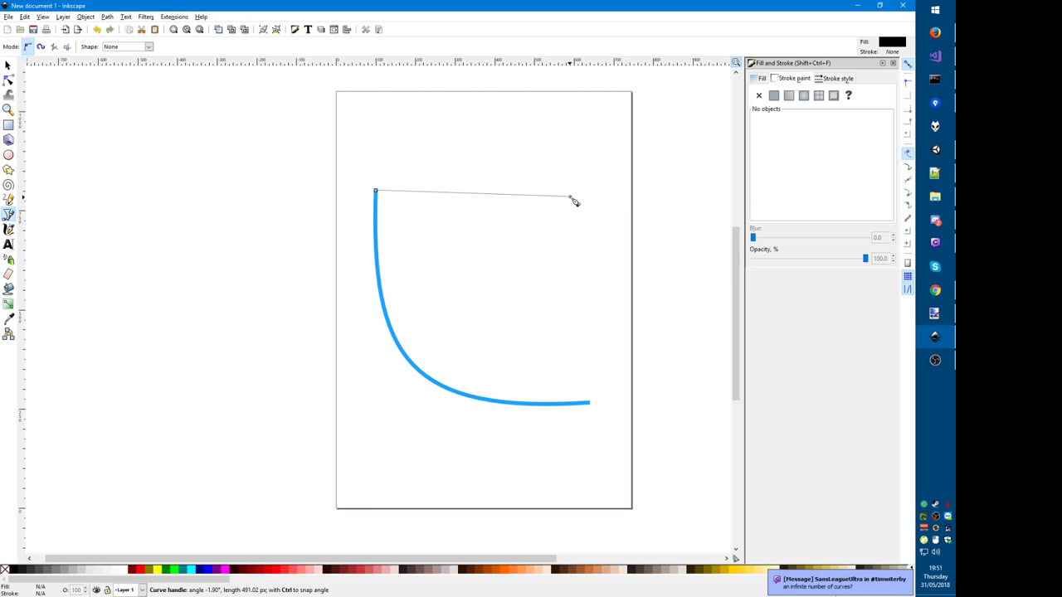
drag(570, 197, 557, 155)
key(Return)
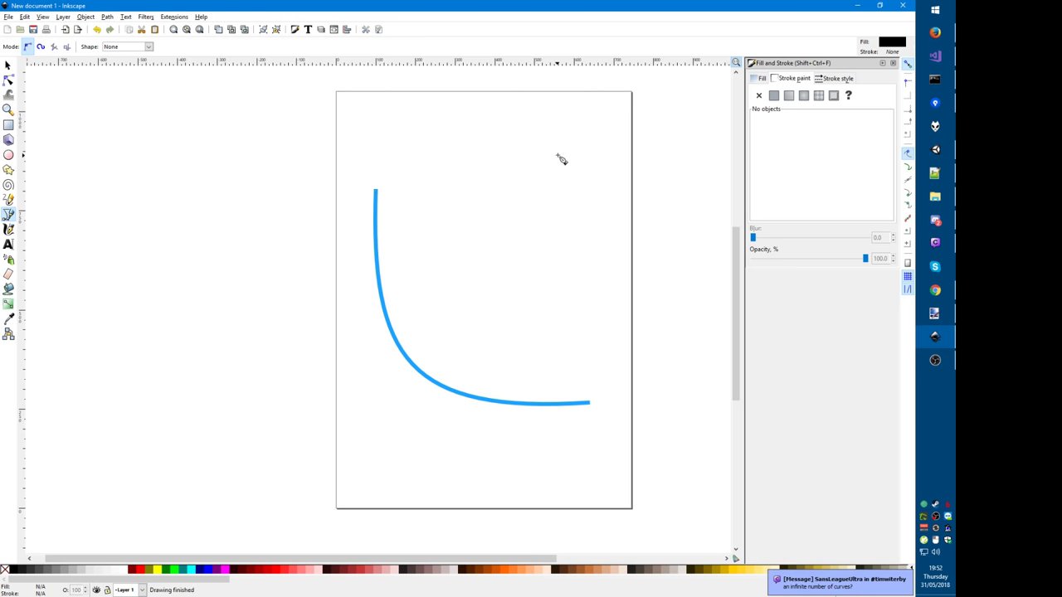
key(s)
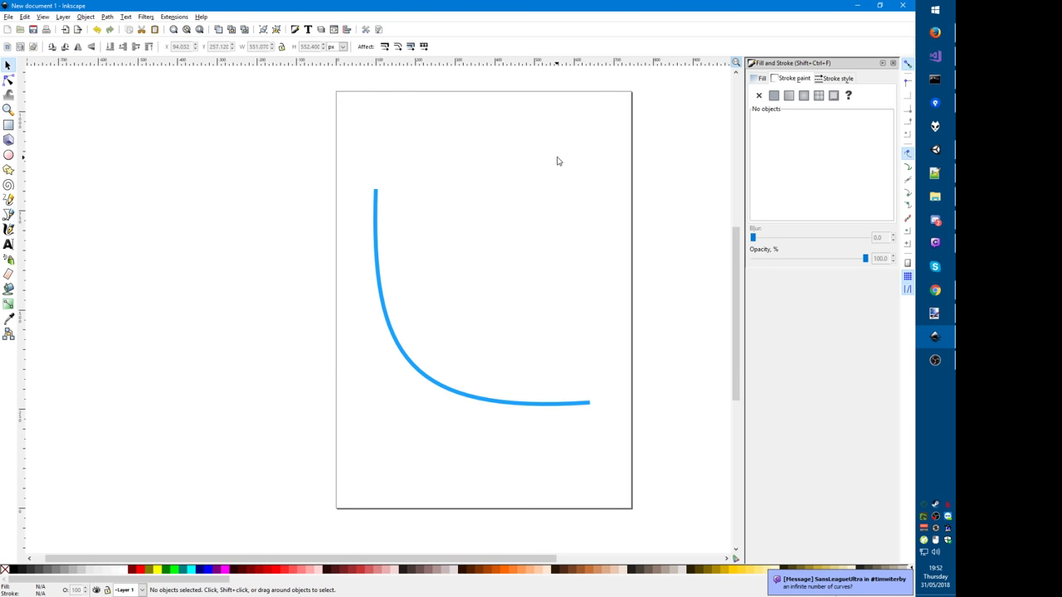
drag(296, 92, 688, 259)
Step: Draw a straight line from the blue arc's upper end toward the page's upper right, with a flat blue stroke 10 px wide
key(p)
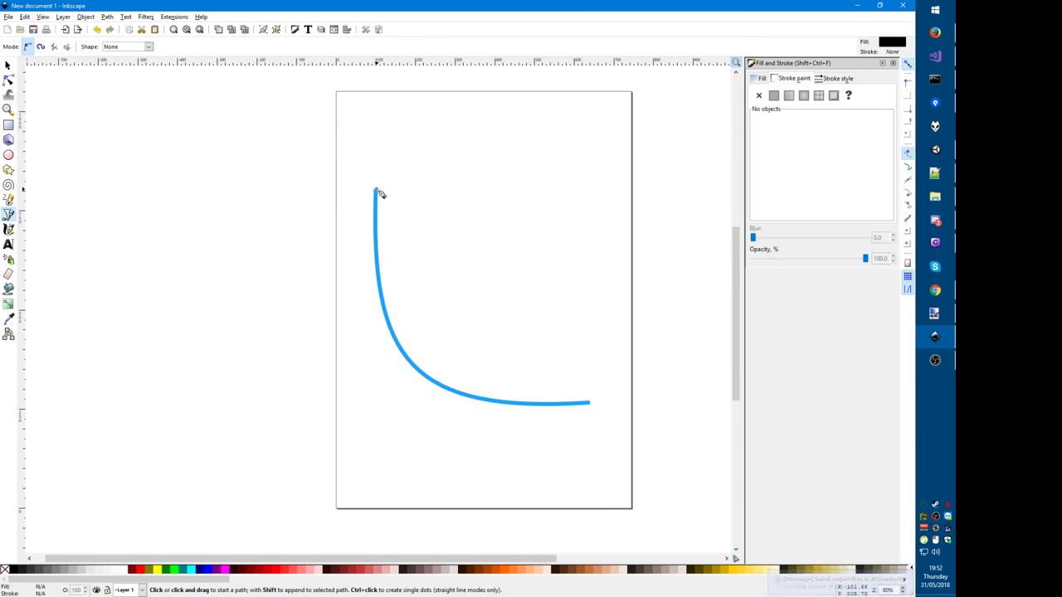
click(376, 193)
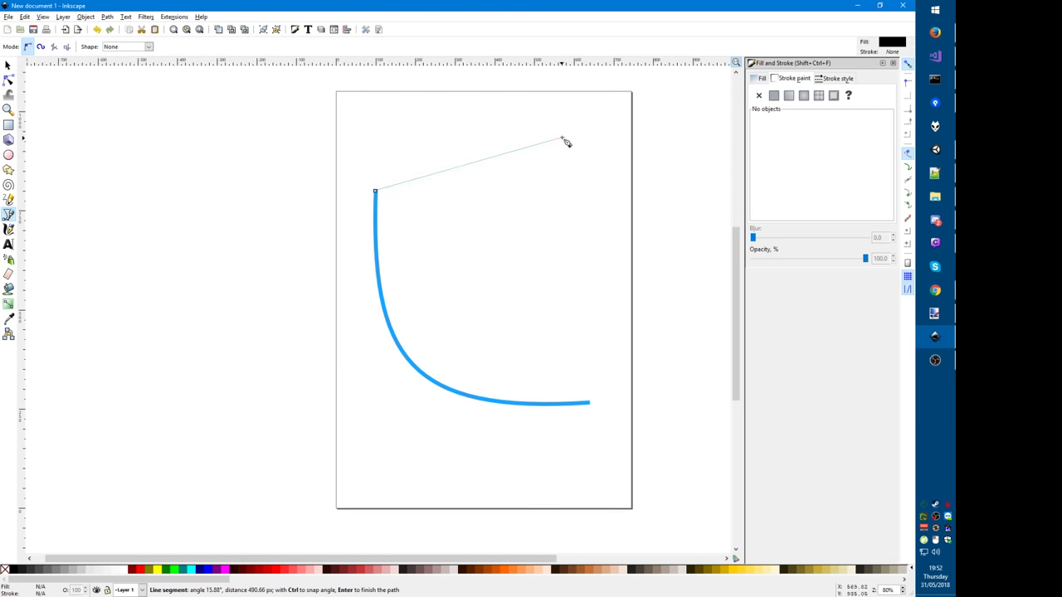
click(561, 138)
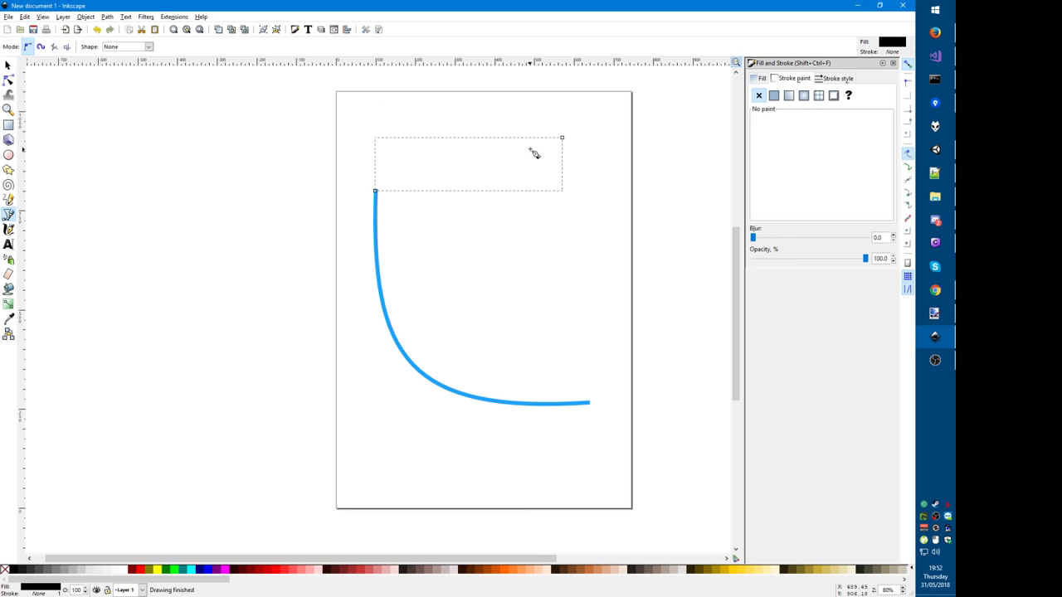
click(773, 95)
click(838, 79)
text(20)
key(Return)
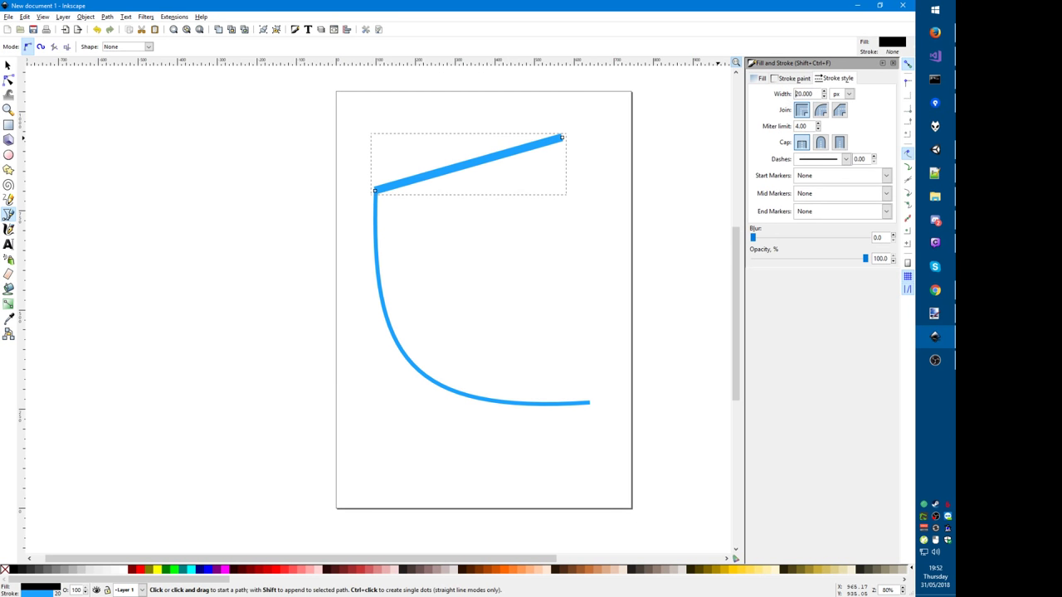
click(755, 78)
click(824, 77)
text(10)
key(Return)
Step: Recolour the new line's stroke green with hue 84, saturation 255 and lightness 109
click(793, 78)
click(797, 135)
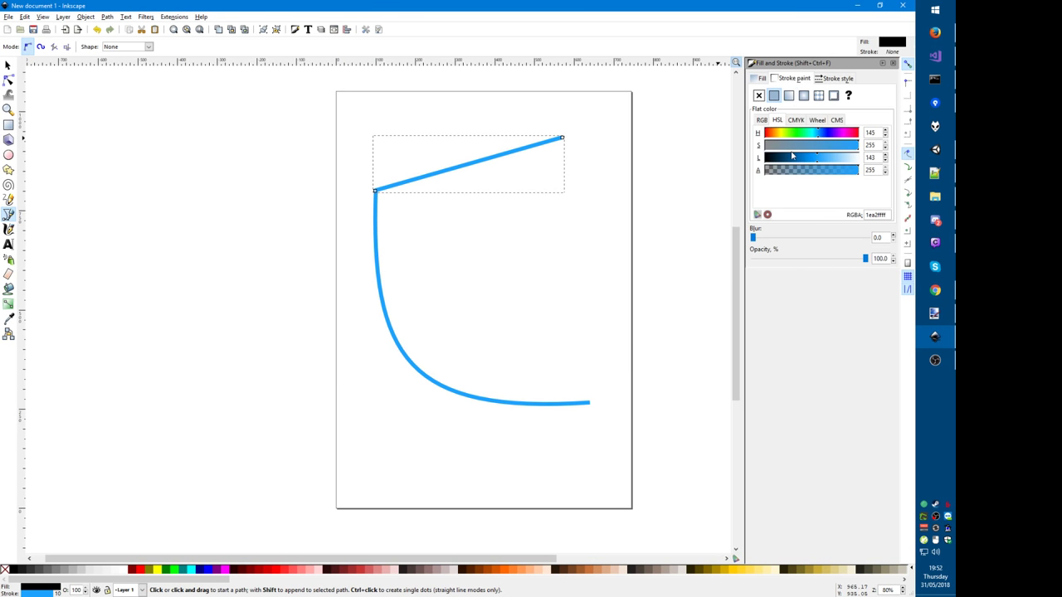
drag(809, 161, 803, 163)
click(758, 96)
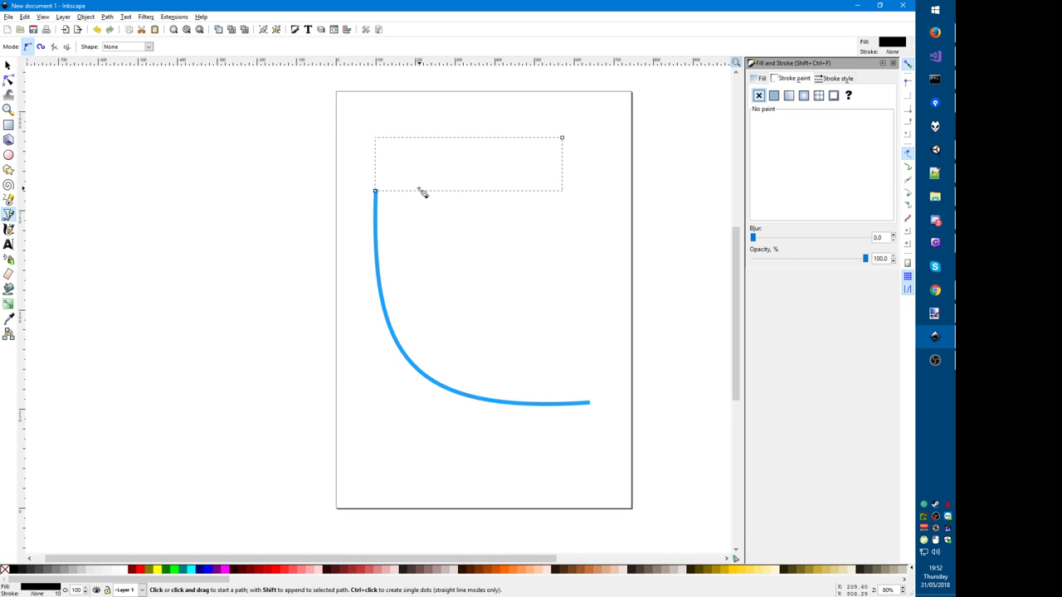
click(773, 95)
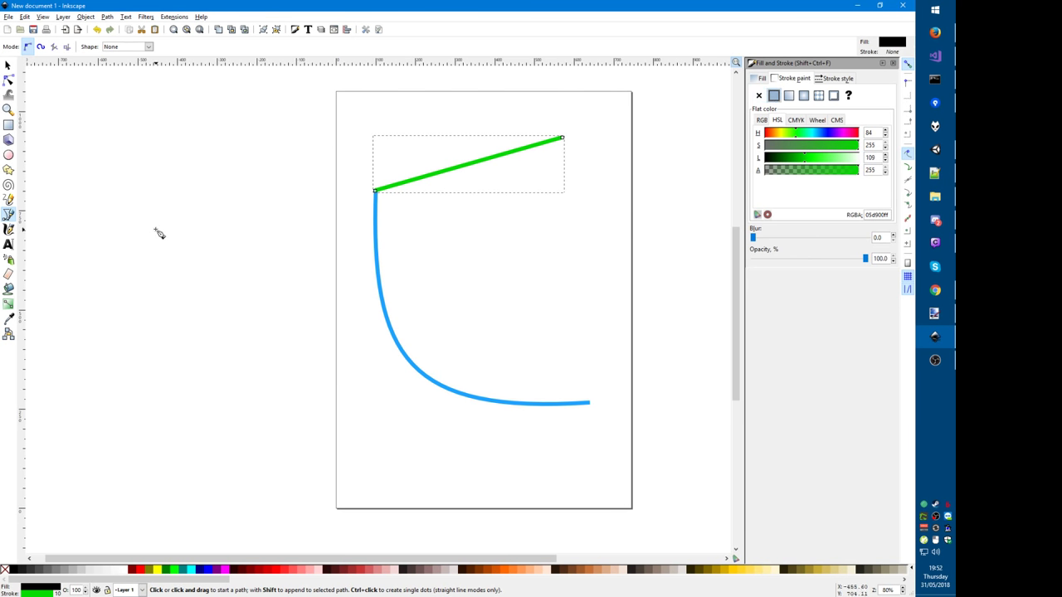
Step: Bend the green line into a downward-sagging curve by pulling out a handle at each end, and remove its black fill
key(n)
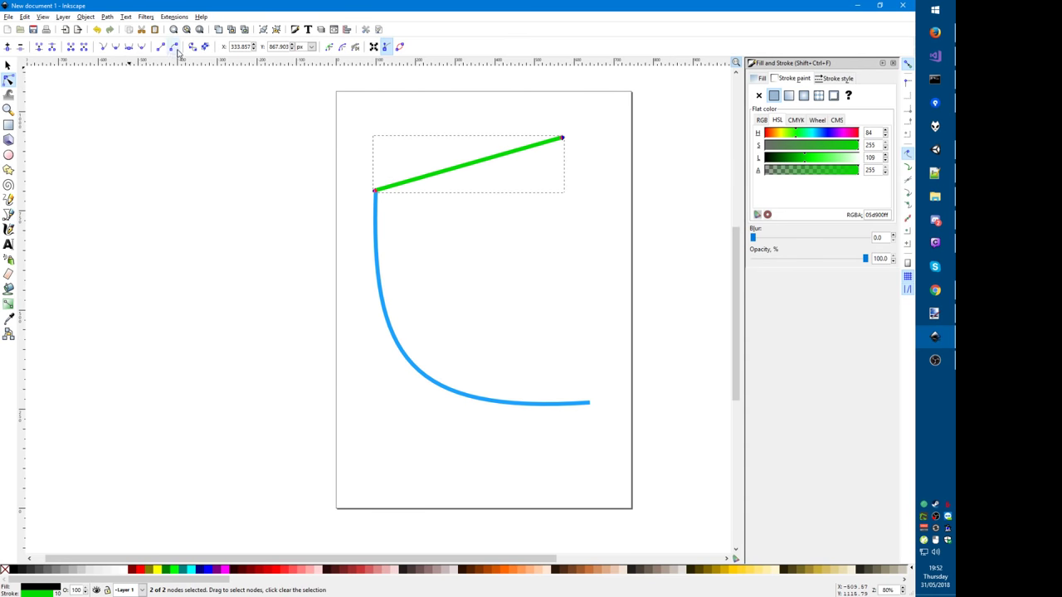
drag(441, 177, 460, 193)
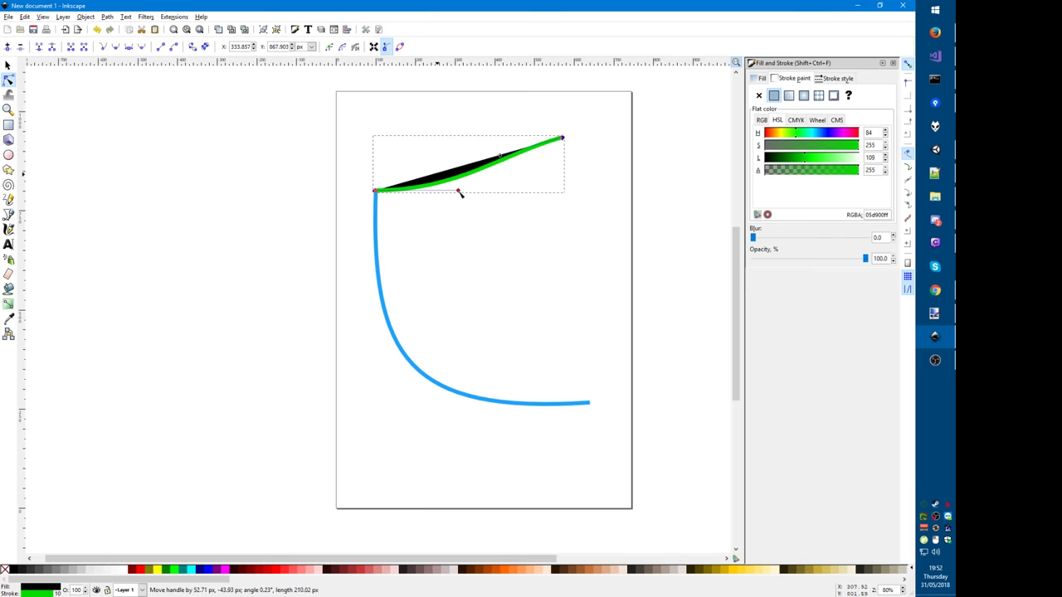
drag(500, 156, 532, 184)
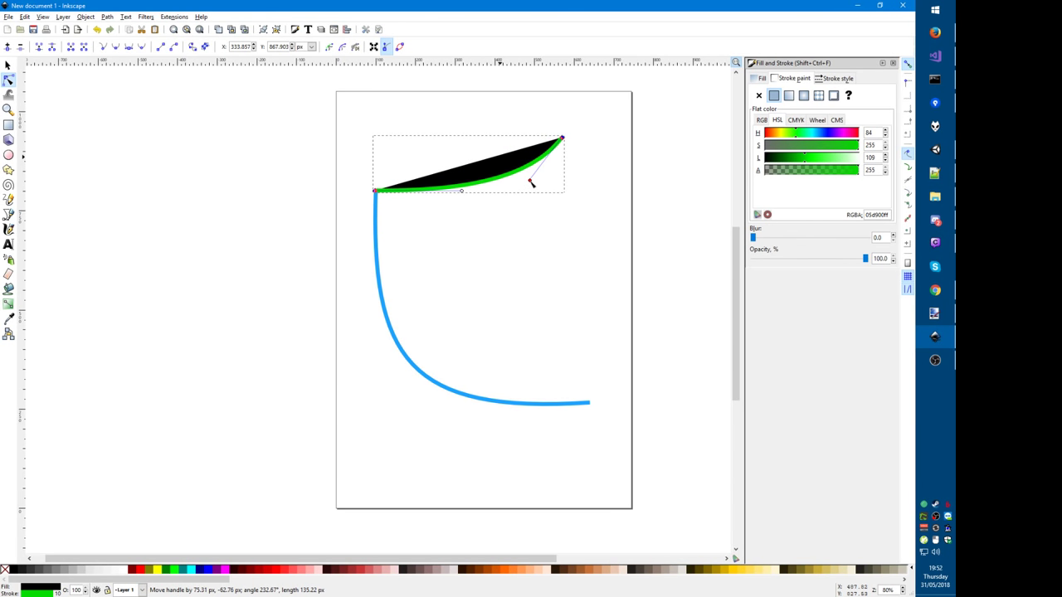
click(757, 78)
click(758, 95)
click(784, 78)
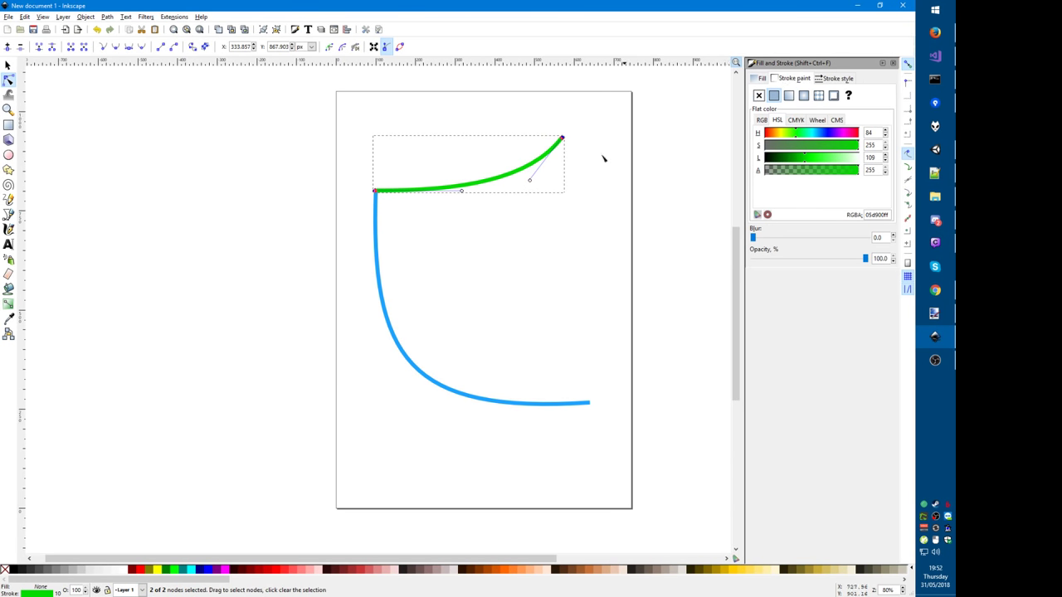
Step: Duplicate the green curve and place the copy so that it starts at the blue arc's lower right end
key(s)
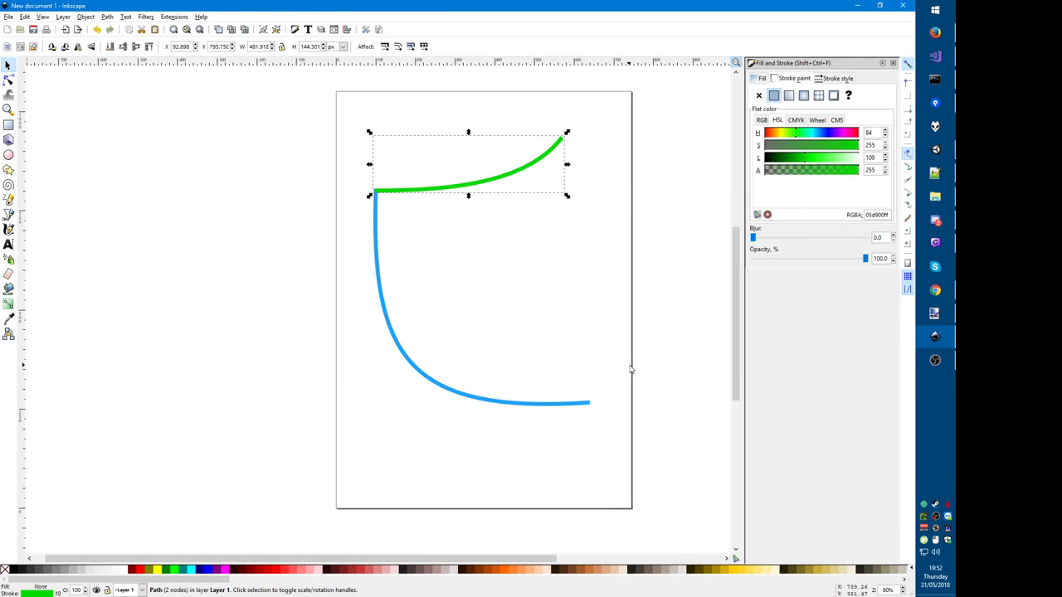
key(ctrl+v)
shift+scroll(486, 467, right, 5)
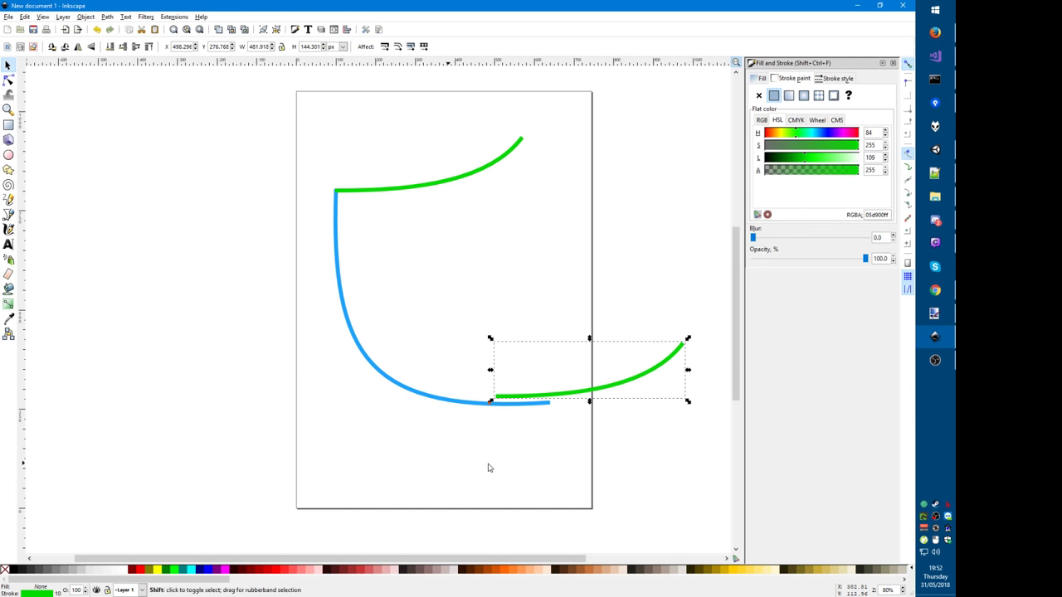
drag(503, 393, 560, 399)
Step: Duplicate the blue arc and place the copy between the free ends of both green curves to close the four-sided patch
click(350, 407)
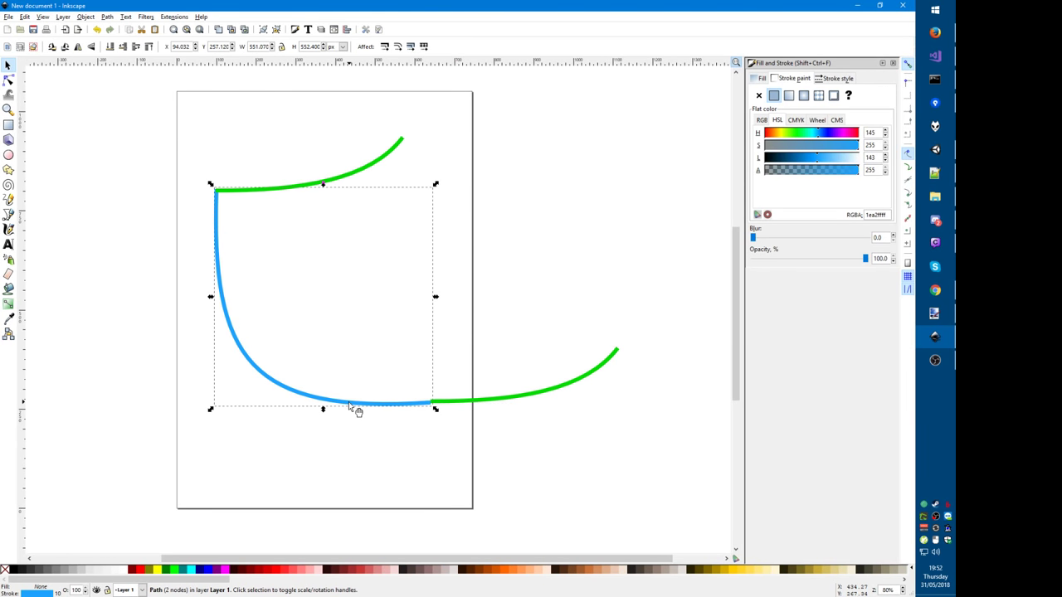
key(ctrl+c)
key(ctrl+v)
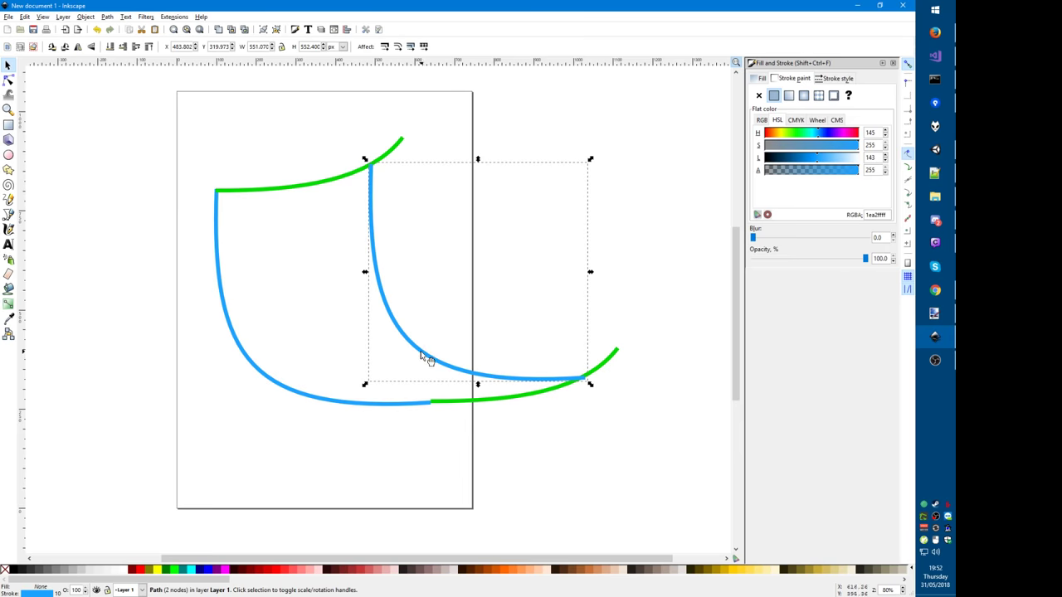
drag(421, 355, 457, 324)
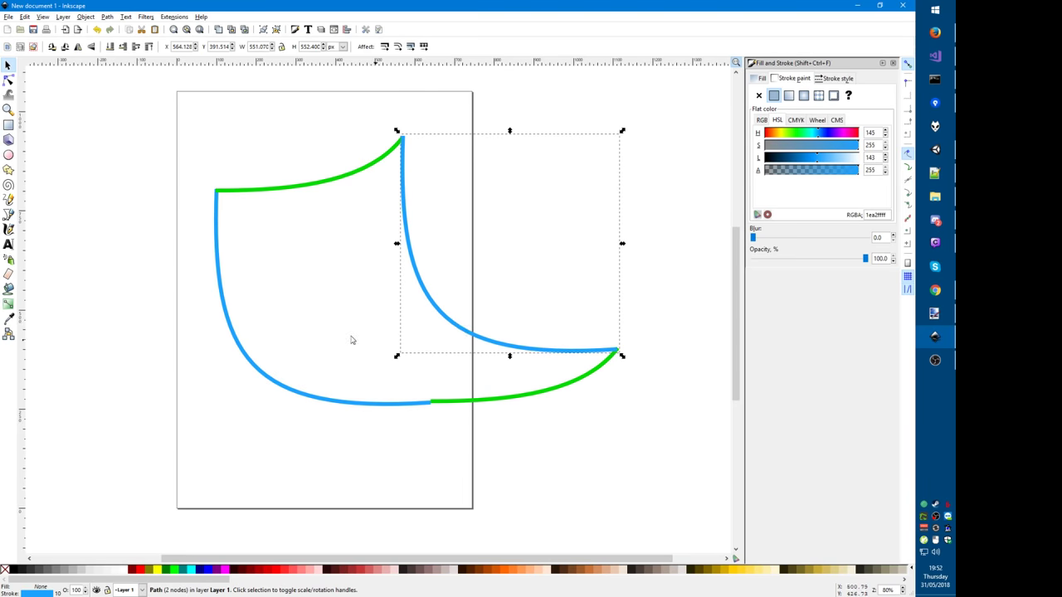
click(111, 297)
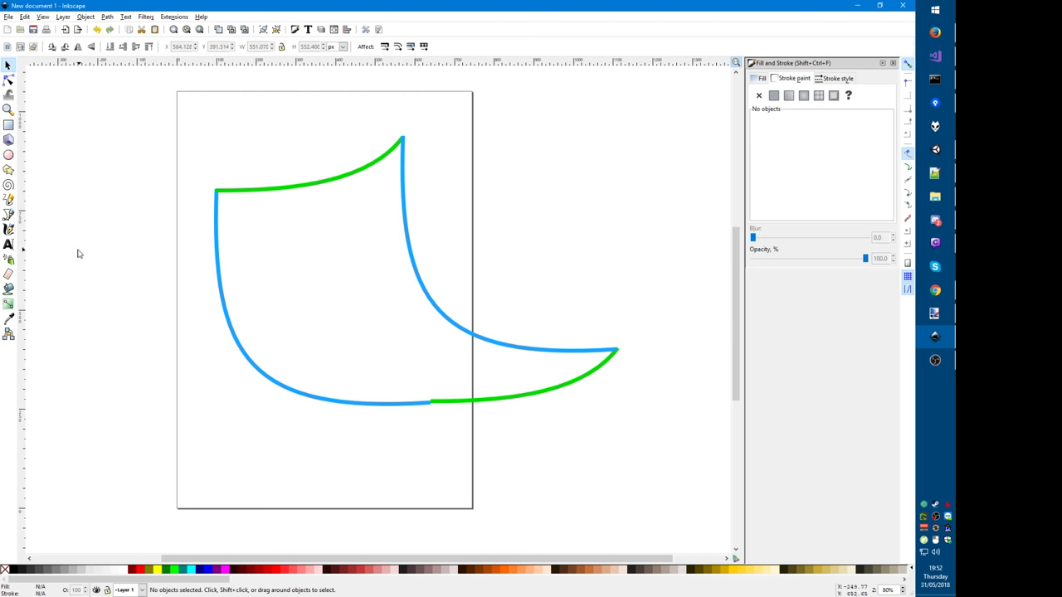
Step: Draw a small ellipse above the patch's upper left corner with no stroke and a flat black fill
click(8, 155)
drag(204, 145, 218, 159)
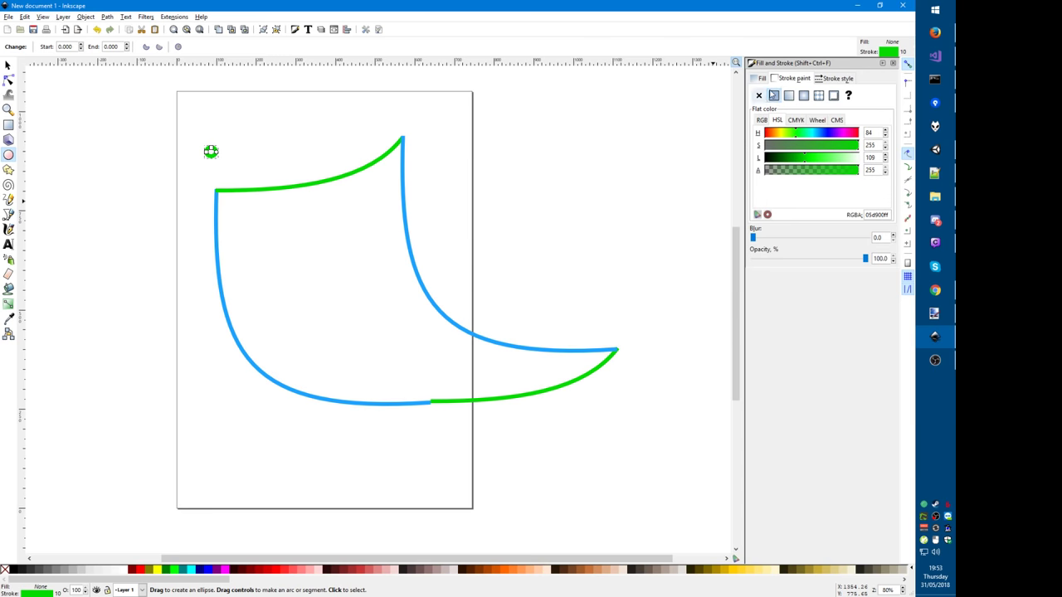
click(759, 95)
click(760, 78)
click(773, 96)
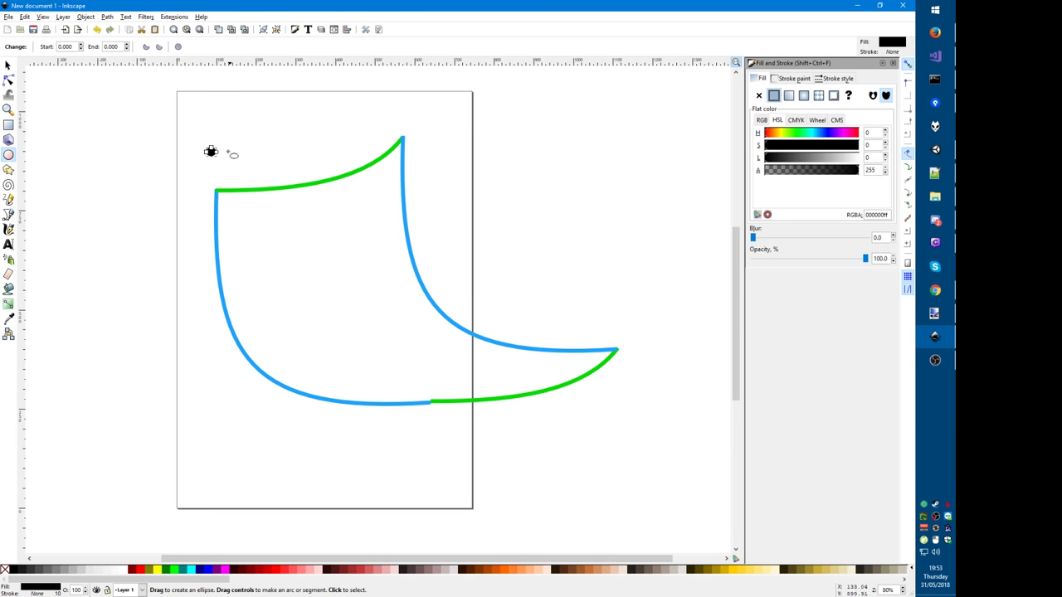
Step: Move the black dot onto the patch's upper left corner and paste three copies as the upper green curve's remaining control points
key(s)
drag(213, 160, 219, 200)
key(ctrl+v)
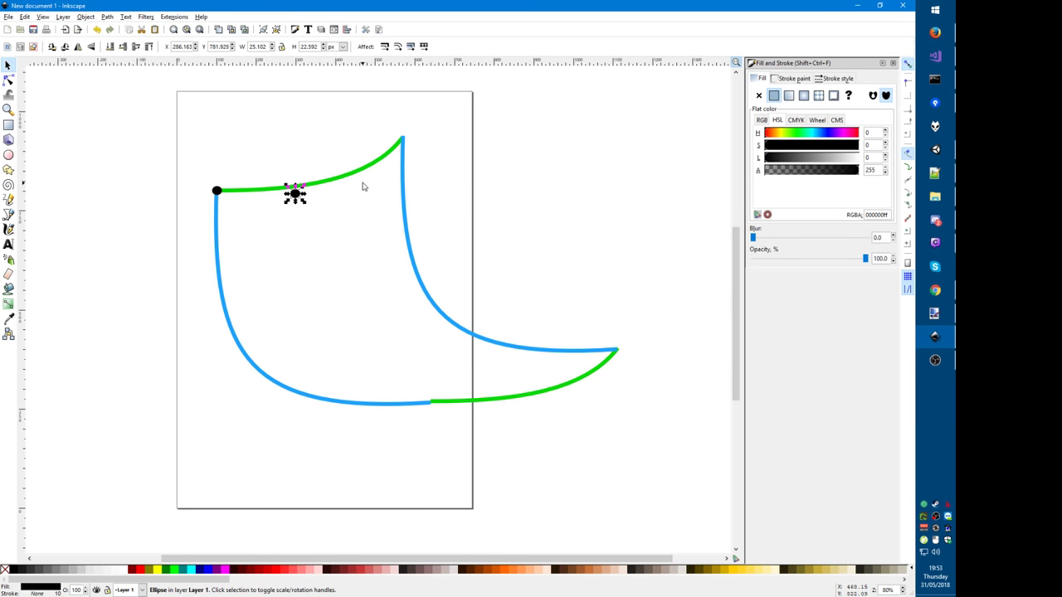
key(ctrl+v)
key(ctrl+v)
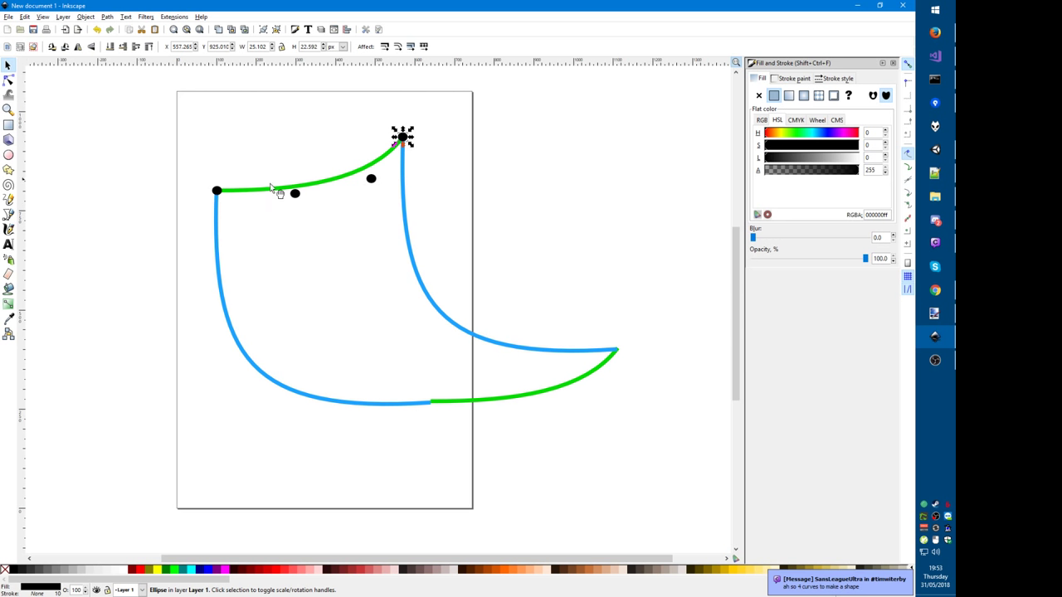
Step: Paste three more dots along the lower left blue curve, two at its handle positions and one at its lower end
key(ctrl+v)
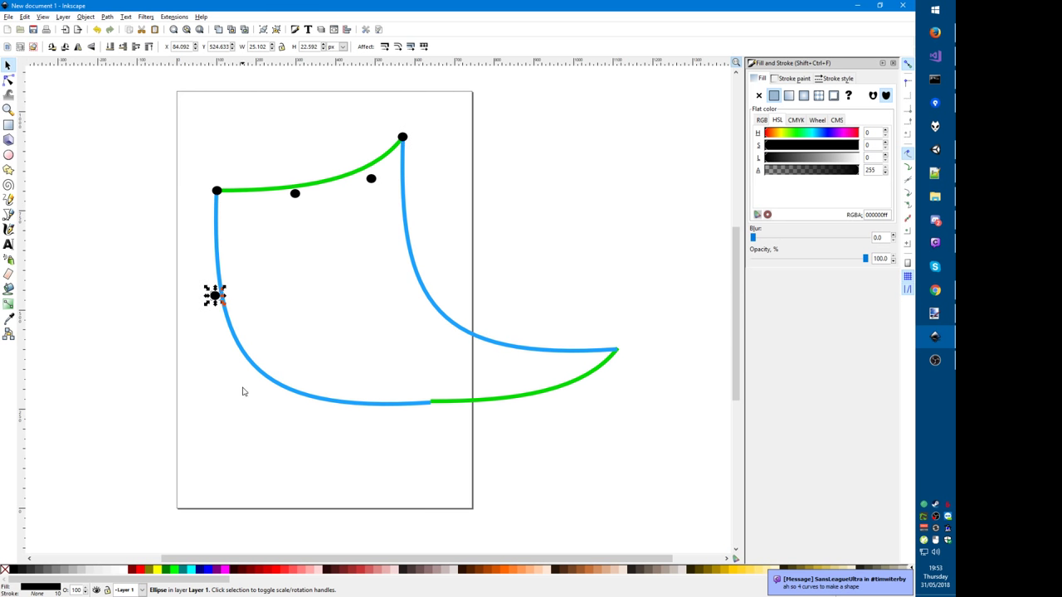
key(ctrl+v)
key(ctrl+v)
Step: Paste five dots for the lower green and inner blue curves, one at their shared corner and four at their handle positions
key(ctrl+v)
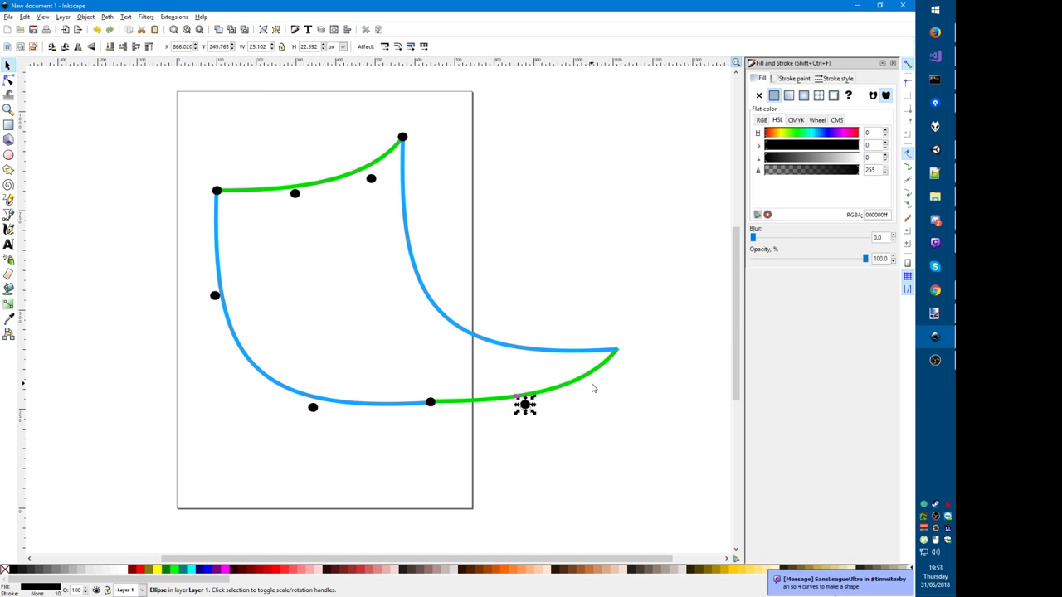
key(ctrl+v)
key(ctrl+v)
key(ctrl+v)
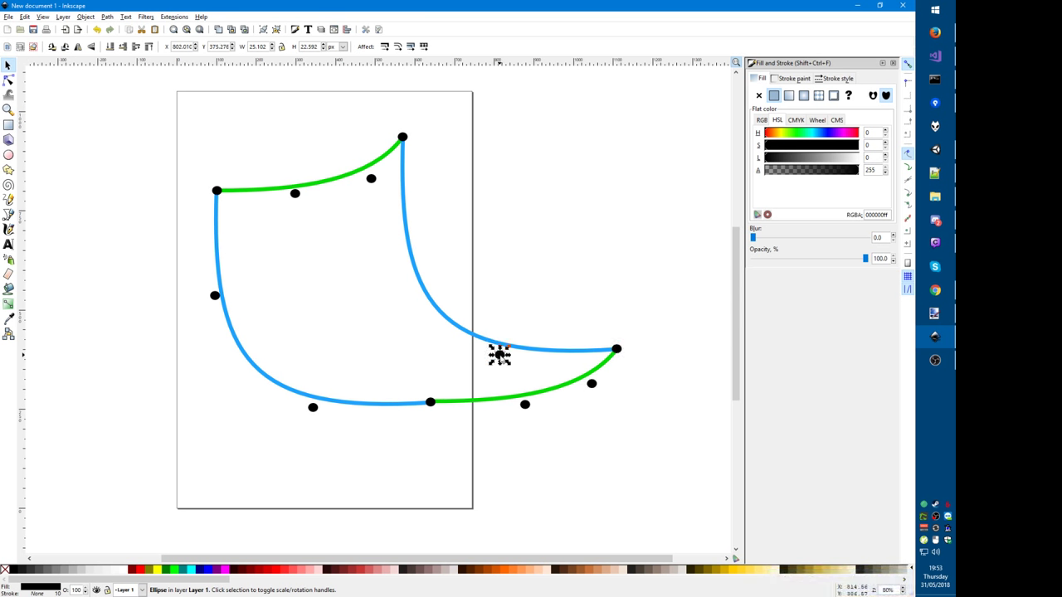
key(ctrl+v)
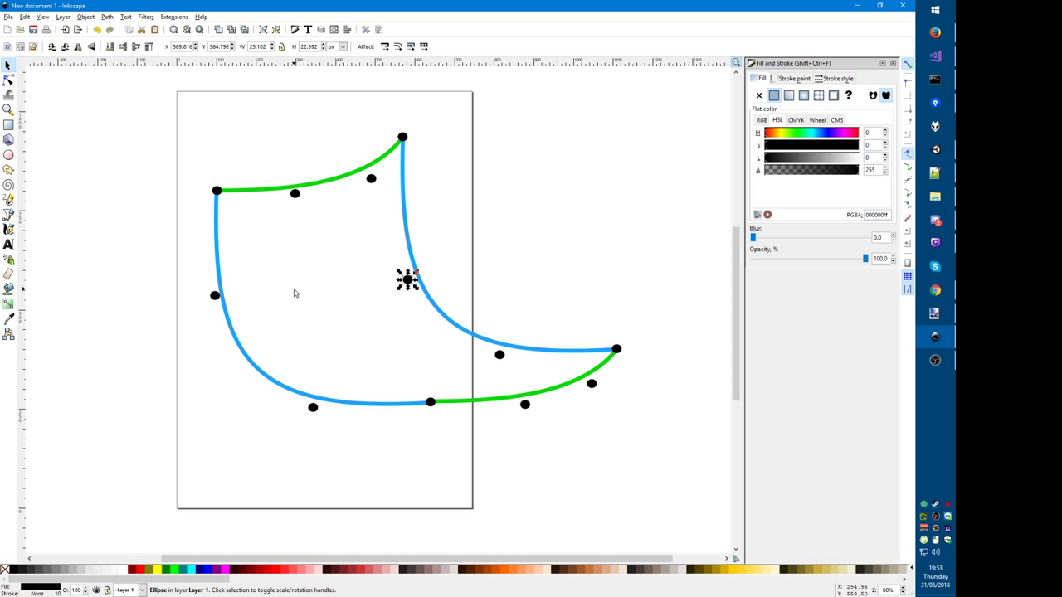
Step: Paste four dots inside the patch to complete the four-by-four grid of control points
key(ctrl+v)
key(ctrl+v)
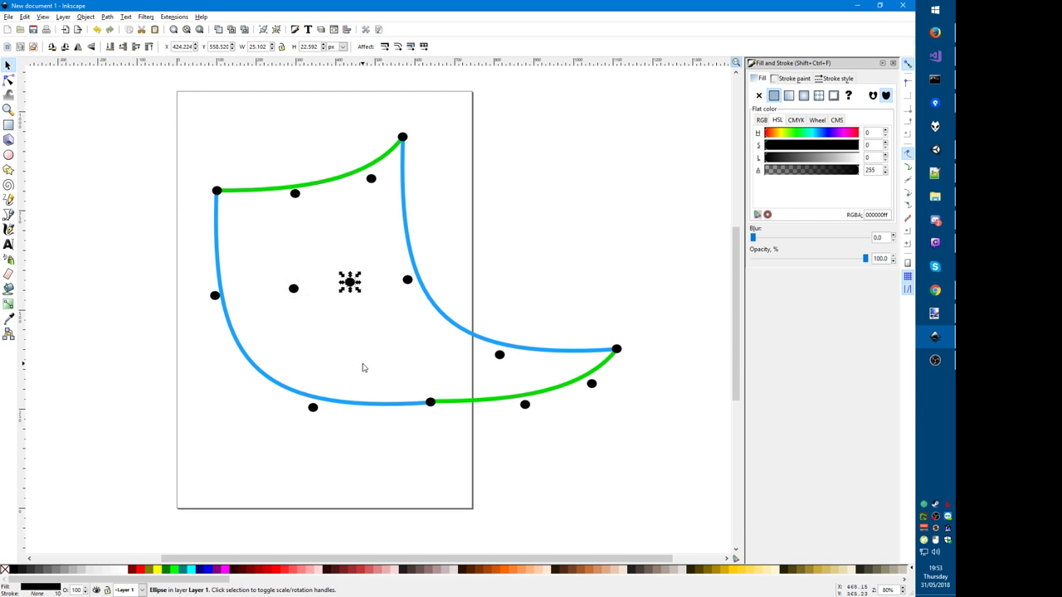
key(ctrl+v)
key(ctrl+v)
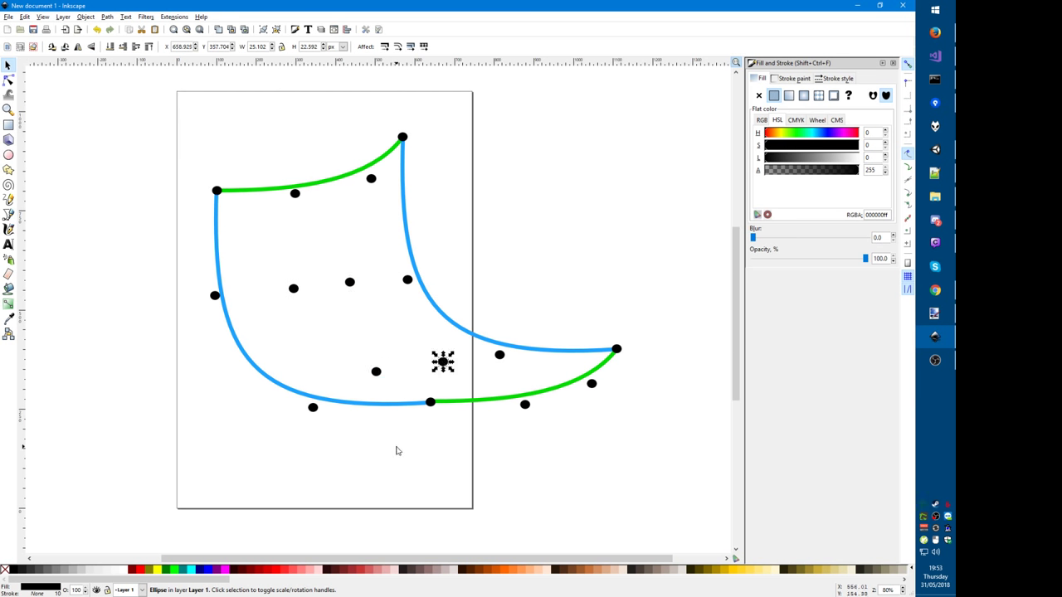
Step: Activate the Calligraphy tool for freehand drawing
click(7, 214)
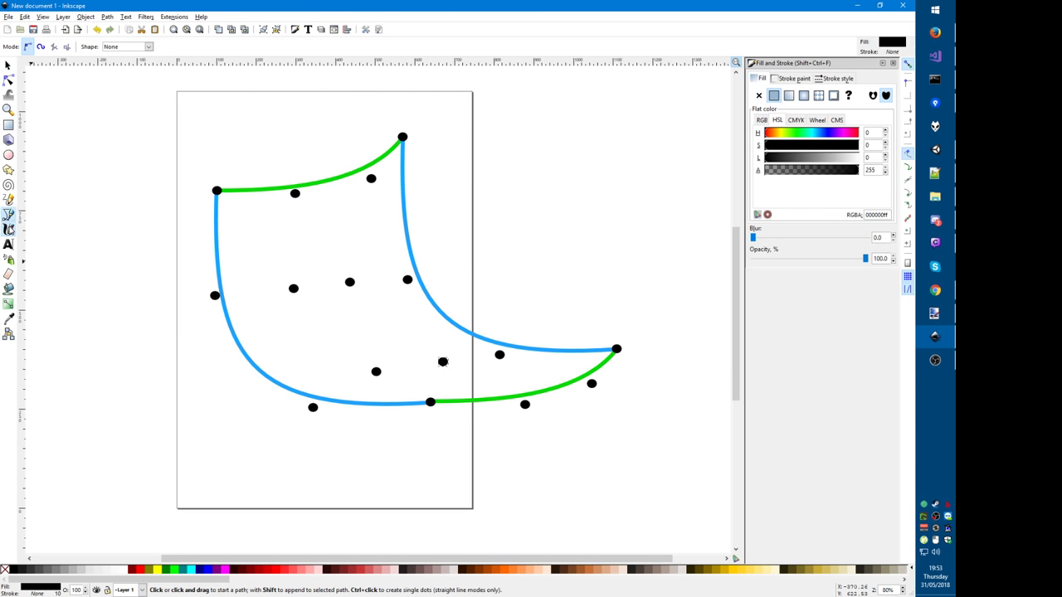
click(8, 229)
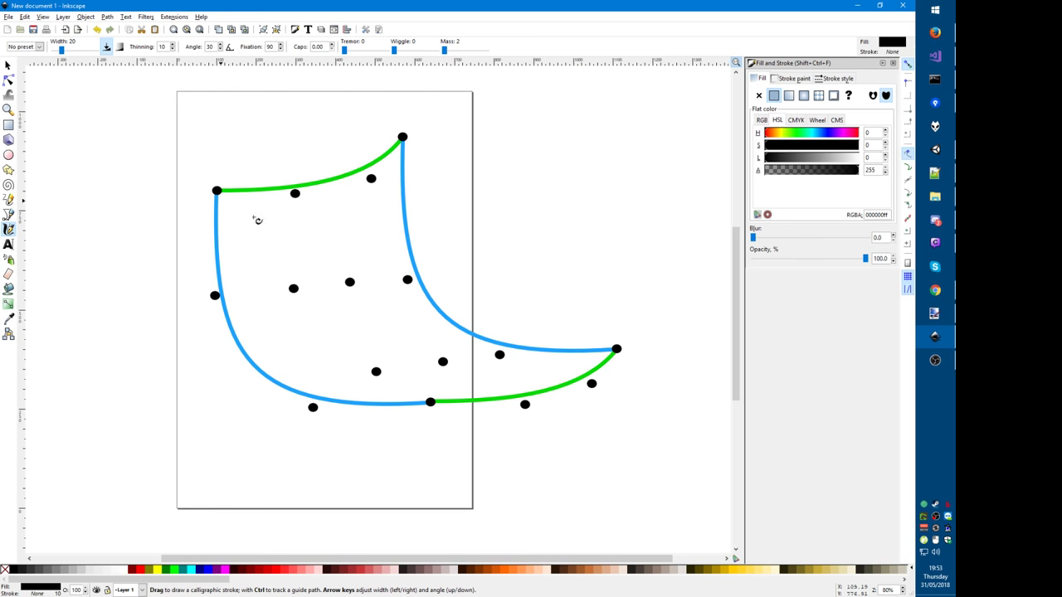
click(758, 95)
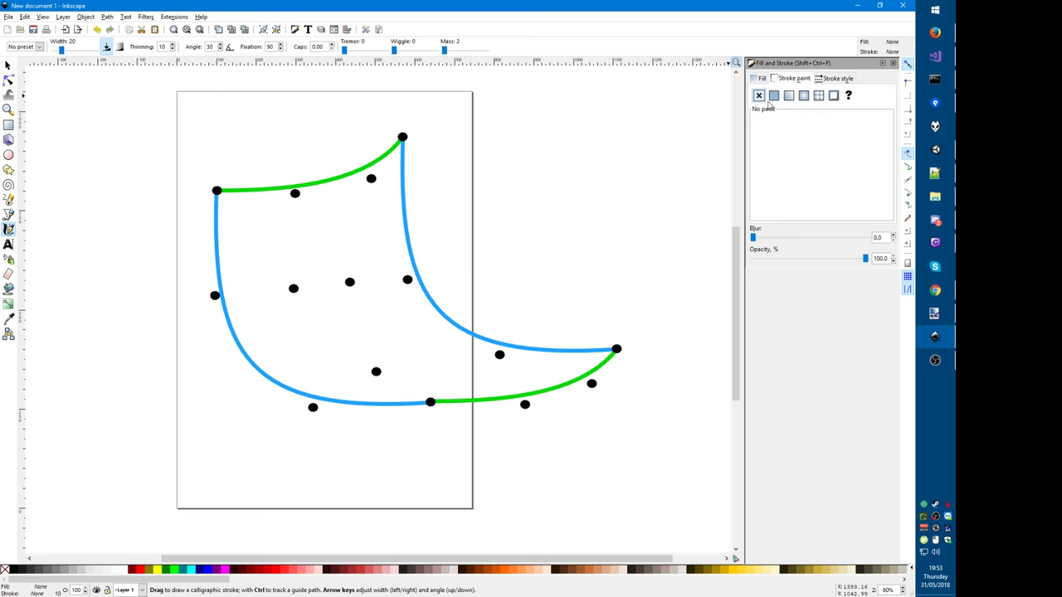
click(773, 96)
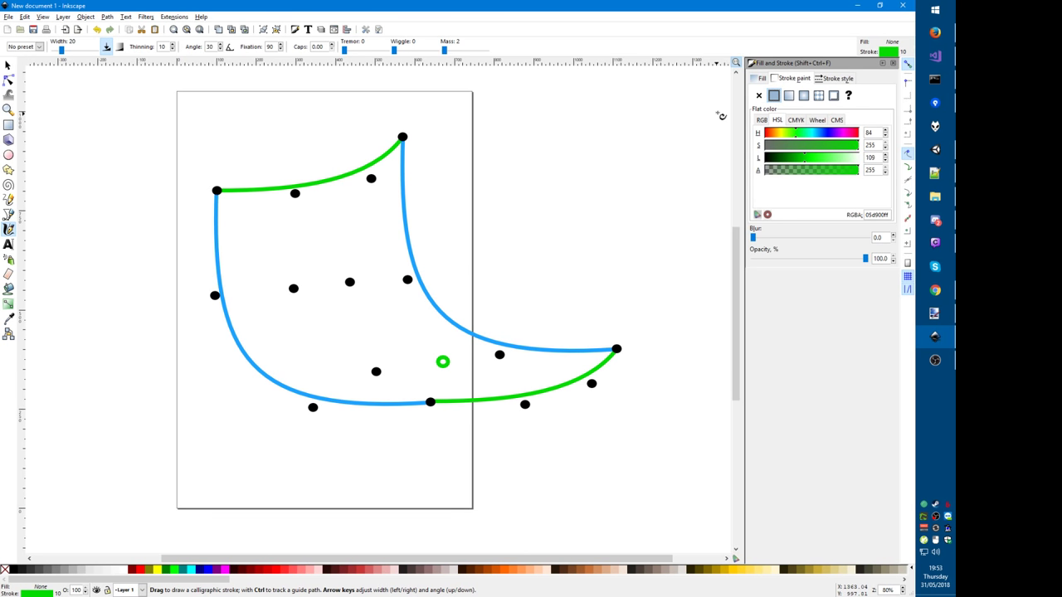
key(ctrl+z)
key(ctrl+z)
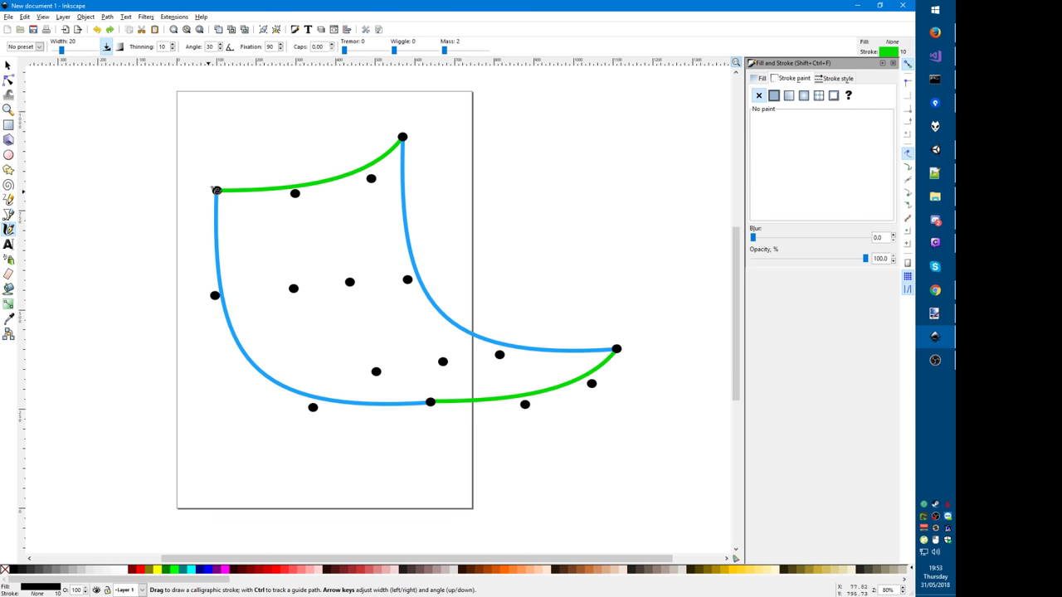
Step: Draw a calligraphic loop around the top row of four dots and give it a red ff0505ff fill with no stroke
mouse_move(254, 171)
mouse_down()
mouse_move(199, 202)
mouse_move(377, 207)
mouse_move(435, 109)
mouse_move(237, 171)
mouse_up()
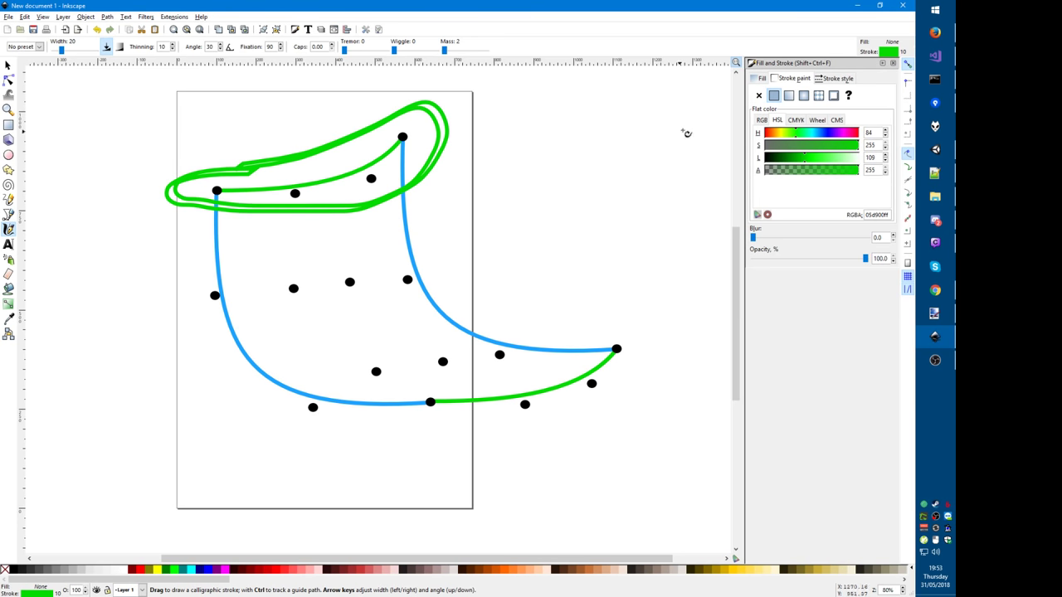
drag(770, 136, 757, 137)
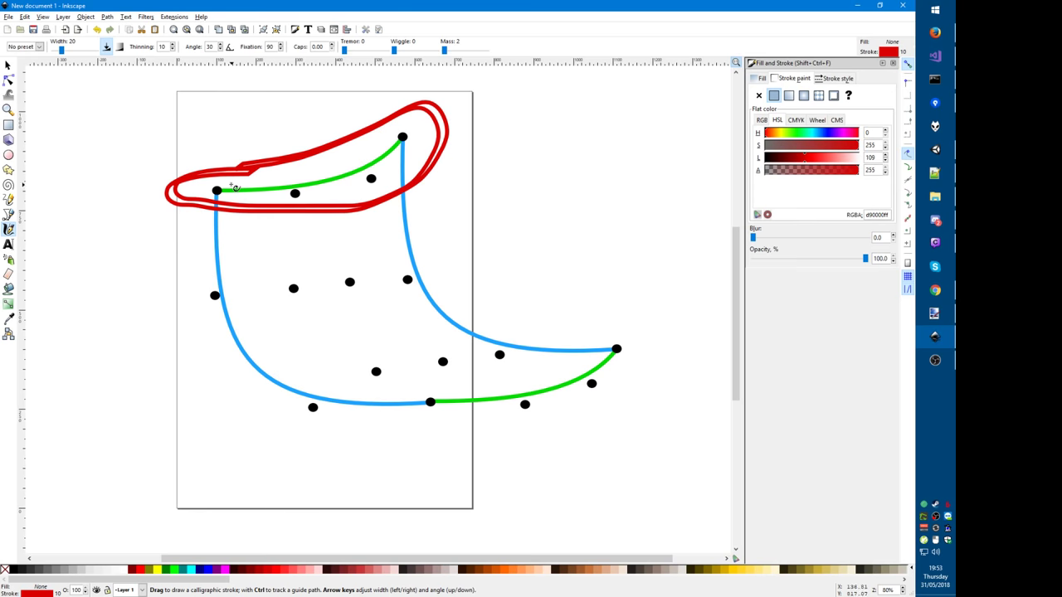
key(s)
click(760, 81)
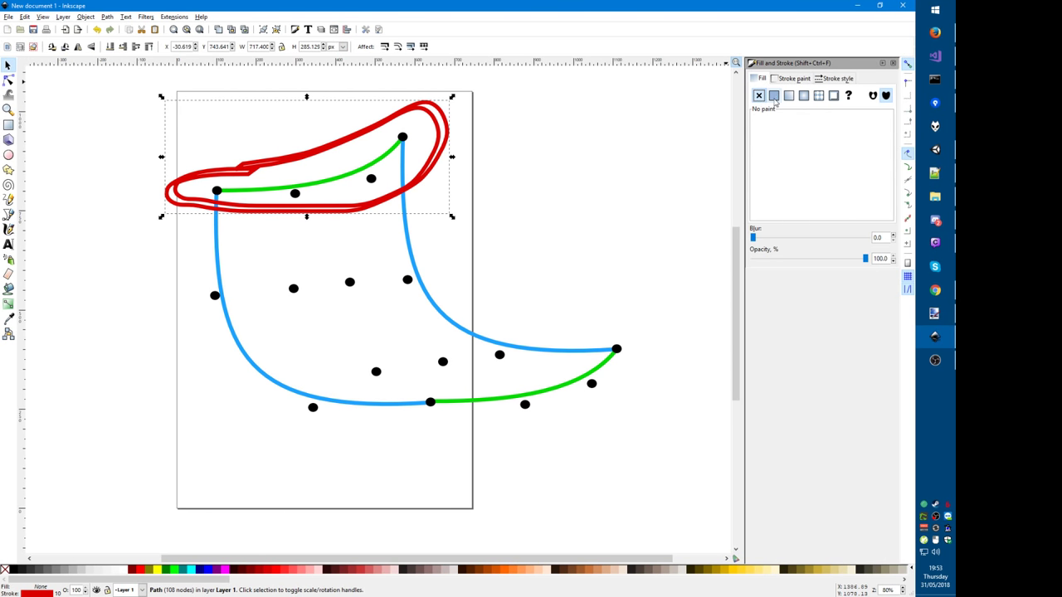
click(773, 95)
click(791, 79)
click(758, 96)
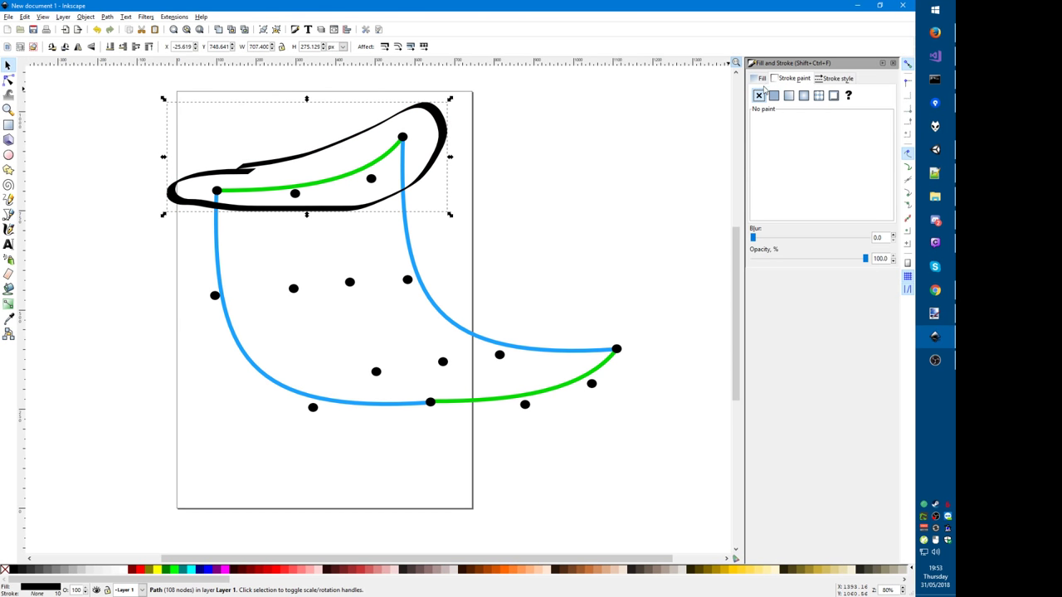
click(773, 96)
mouse_move(855, 136)
mouse_down()
mouse_move(770, 140)
mouse_move(861, 145)
mouse_up()
click(814, 161)
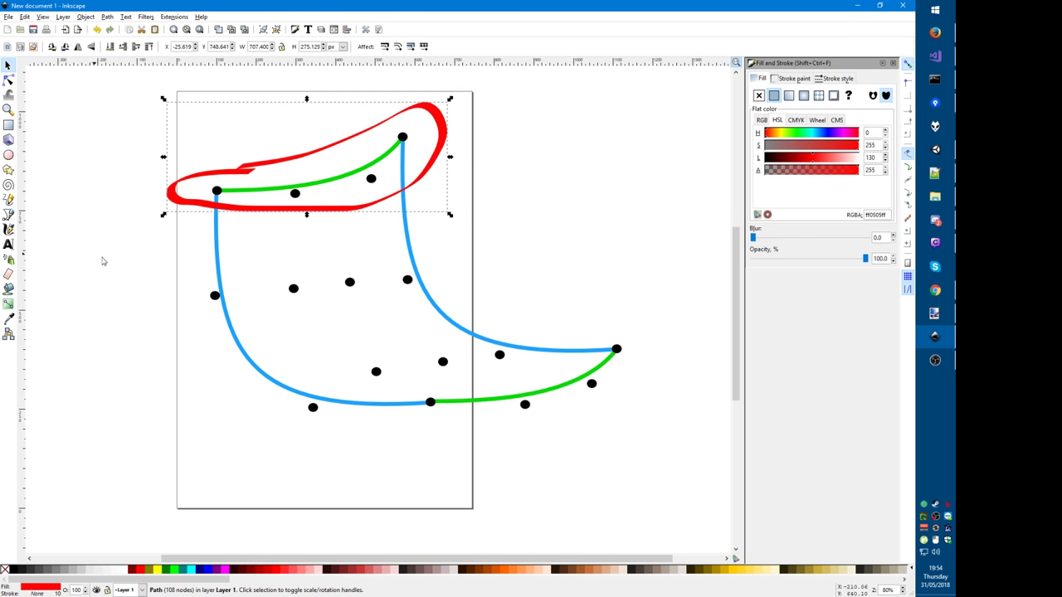
Step: Draw red calligraphic loops around each of the three remaining rows of four dots
click(10, 230)
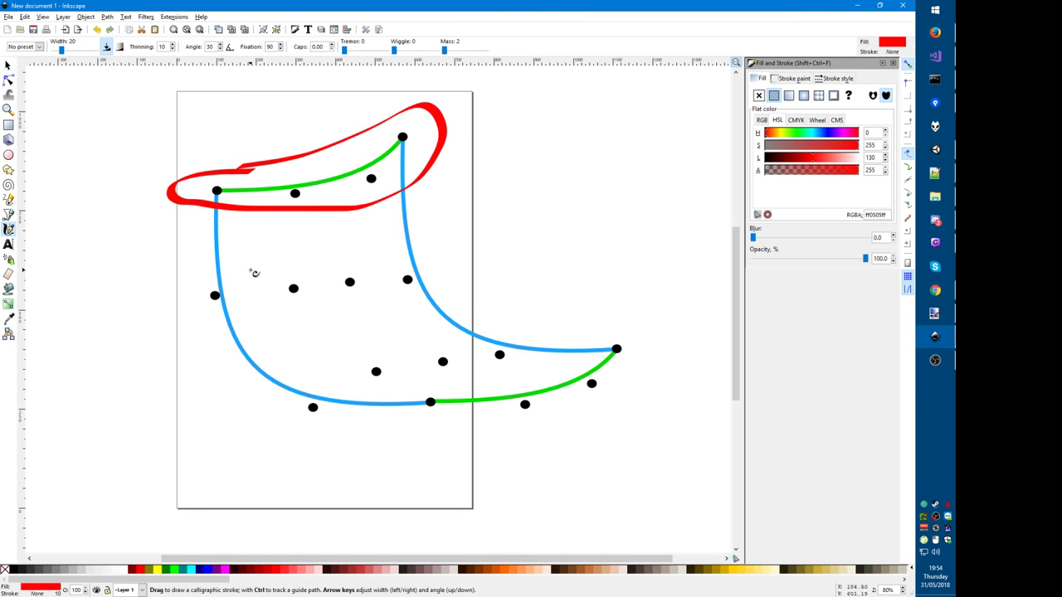
mouse_move(254, 273)
mouse_down()
mouse_move(199, 290)
mouse_move(365, 308)
mouse_move(257, 277)
mouse_up()
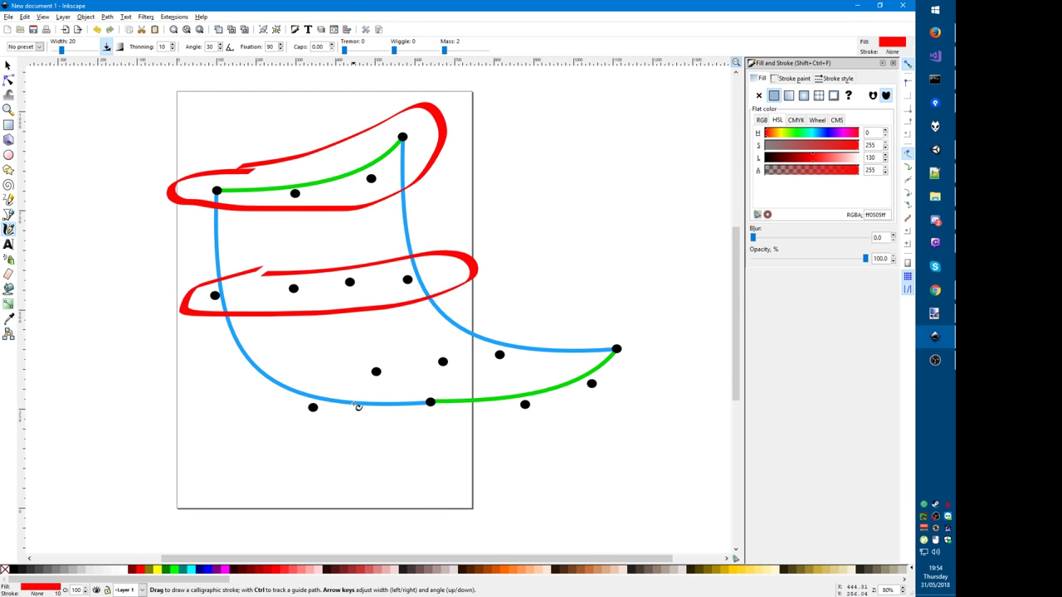
mouse_move(348, 358)
mouse_down()
mouse_move(399, 403)
mouse_move(556, 354)
mouse_move(341, 362)
mouse_up()
mouse_move(398, 415)
mouse_down()
mouse_move(569, 415)
mouse_move(639, 325)
mouse_move(474, 388)
mouse_move(428, 392)
mouse_up()
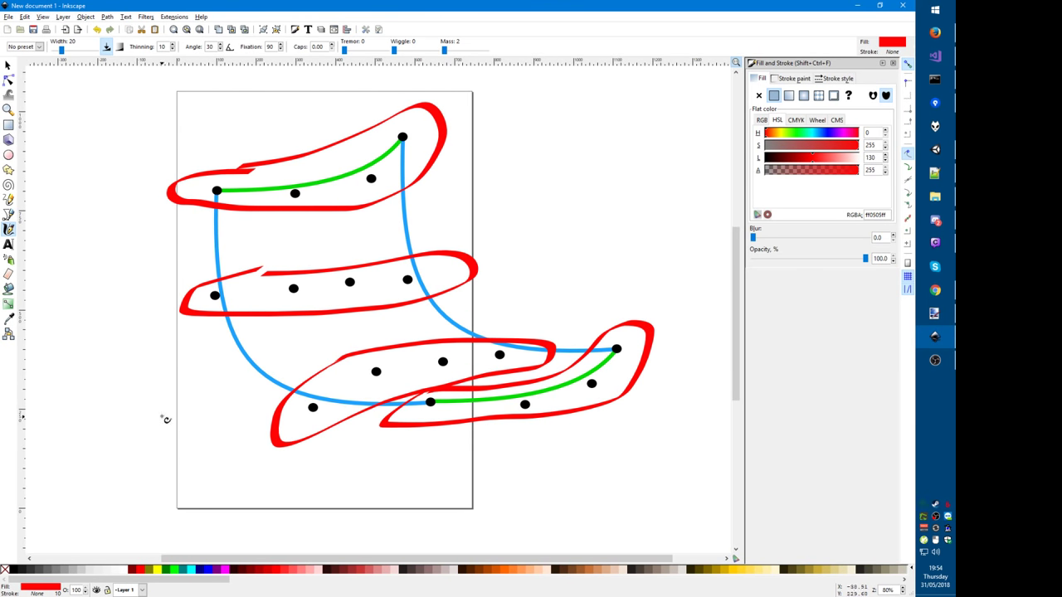
mouse_move(188, 148)
mouse_down()
mouse_move(199, 394)
mouse_move(511, 408)
mouse_move(419, 375)
mouse_move(295, 375)
mouse_move(187, 123)
mouse_move(184, 143)
mouse_up()
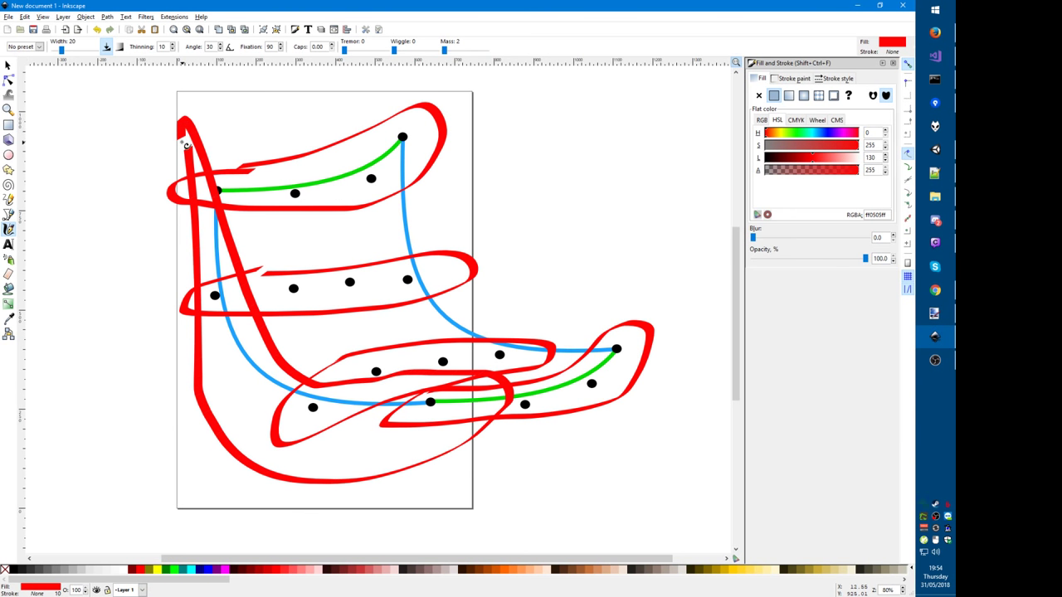
key(ctrl+z)
key(ctrl+z)
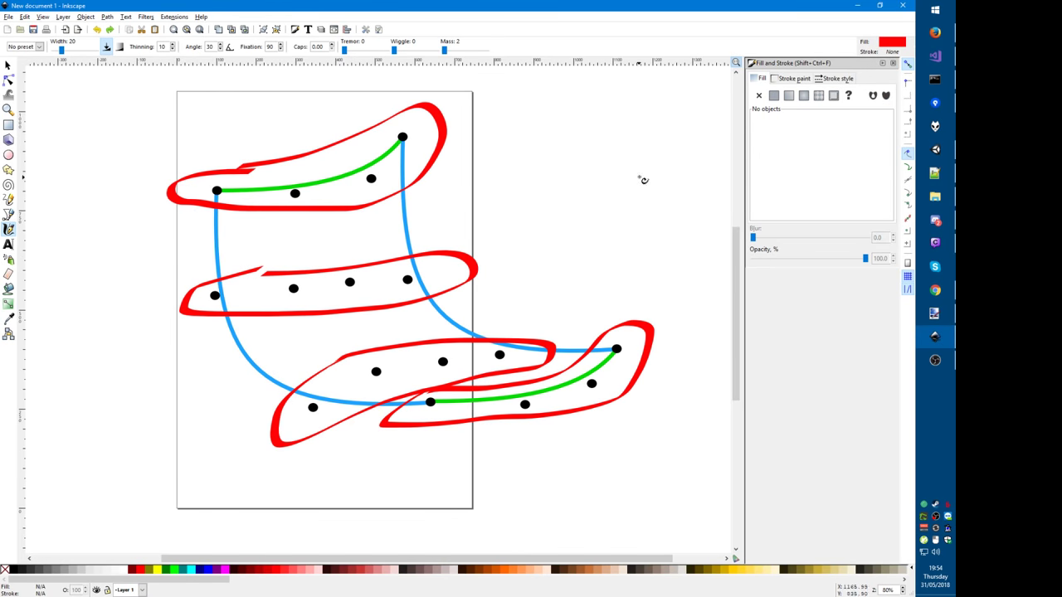
Step: Draw a calligraphic loop around the column of dots along the outer left blue curve and colour it amber, ffcc05ff
mouse_move(199, 139)
mouse_down()
mouse_move(196, 286)
mouse_move(239, 422)
mouse_move(454, 424)
mouse_move(436, 387)
mouse_up()
drag(313, 372, 196, 132)
click(779, 135)
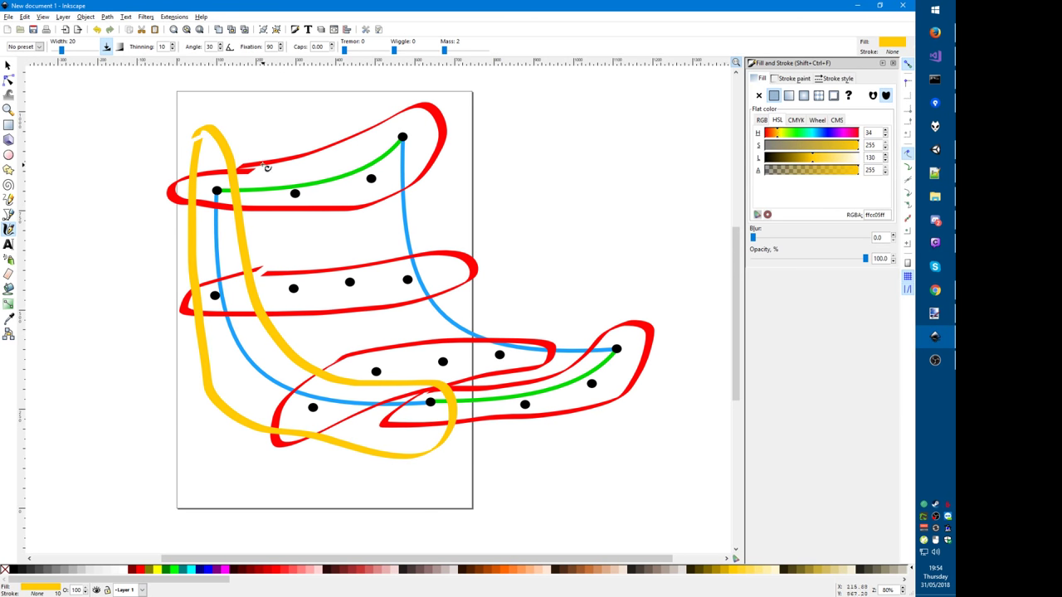
Step: Draw amber calligraphic loops around the second and third columns of control-point dots
mouse_move(267, 142)
mouse_down()
mouse_move(274, 296)
mouse_move(338, 359)
mouse_move(462, 407)
mouse_move(555, 410)
mouse_move(400, 355)
mouse_move(324, 251)
mouse_move(266, 136)
mouse_up()
mouse_move(340, 133)
mouse_down()
mouse_move(375, 280)
mouse_move(510, 378)
mouse_up()
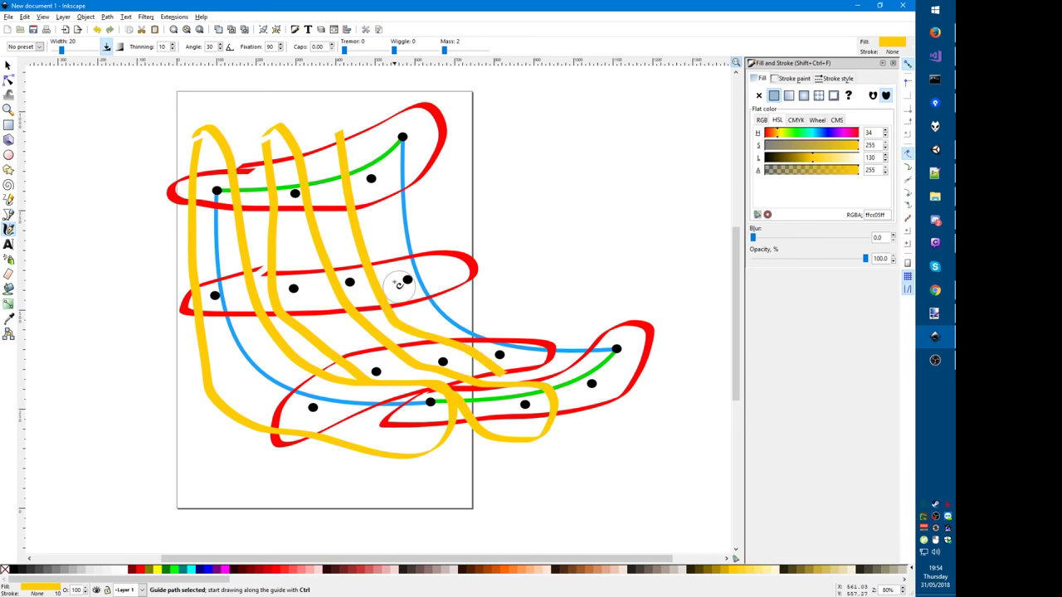
key(ctrl+z)
mouse_move(358, 149)
mouse_down()
mouse_move(340, 283)
mouse_move(386, 338)
mouse_move(448, 378)
mouse_move(640, 391)
mouse_move(472, 358)
mouse_move(390, 290)
mouse_move(362, 149)
mouse_move(387, 204)
mouse_move(390, 290)
mouse_move(501, 381)
mouse_move(688, 346)
mouse_move(431, 204)
mouse_move(383, 121)
mouse_up()
Step: Undo all the red and amber loops so only the four curves and sixteen dots remain
key(ctrl+z)
key(ctrl+z)
key(ctrl+z)
key(ctrl+z)
key(ctrl+z)
key(ctrl+z)
key(ctrl+z)
key(ctrl+z)
key(ctrl+z)
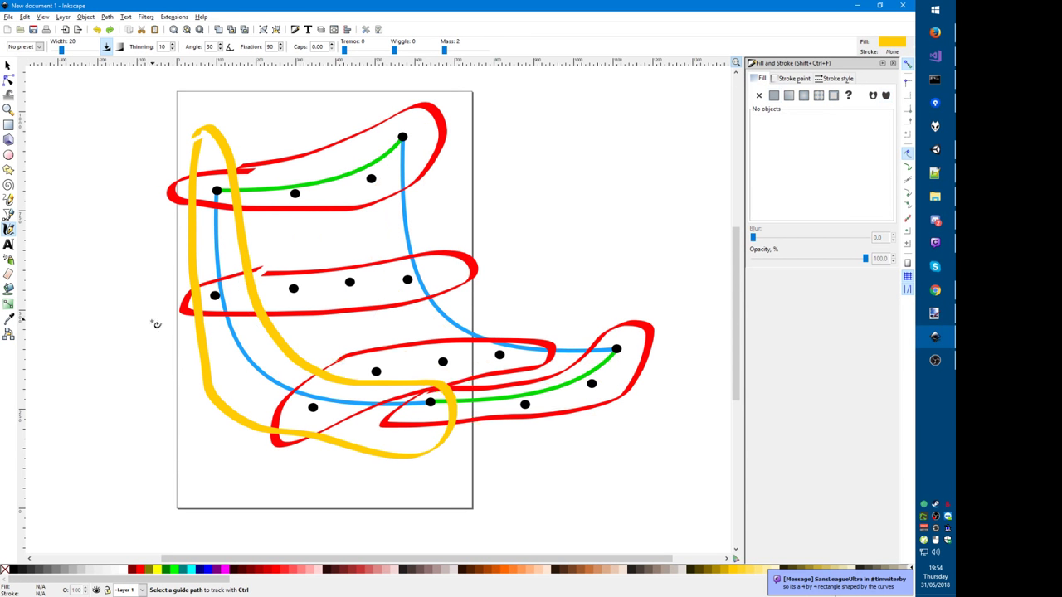
key(ctrl+shift+z)
key(ctrl+z)
key(ctrl+z)
key(ctrl+z)
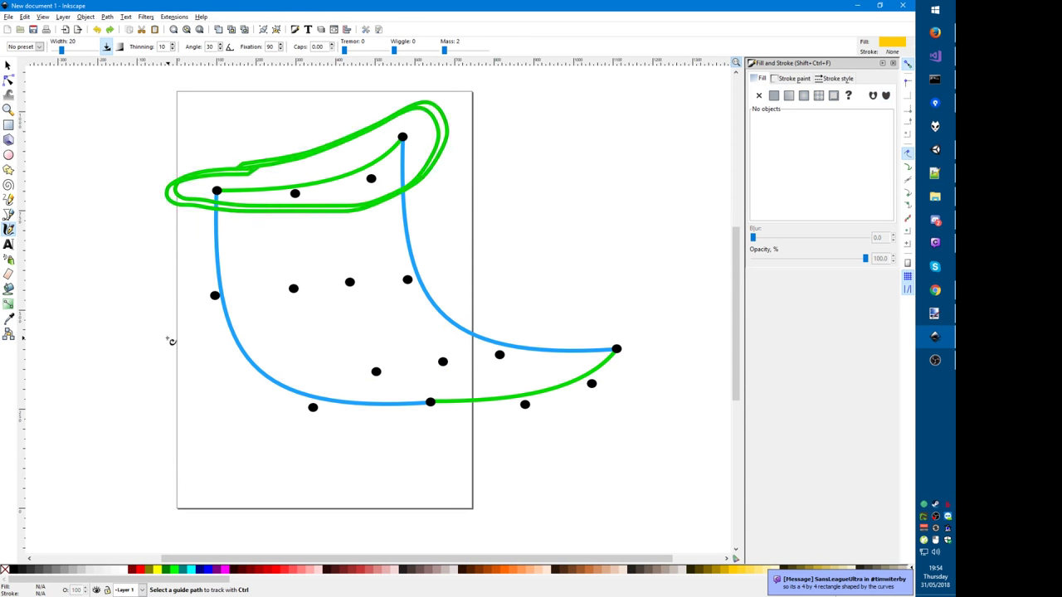
key(ctrl+shift+z)
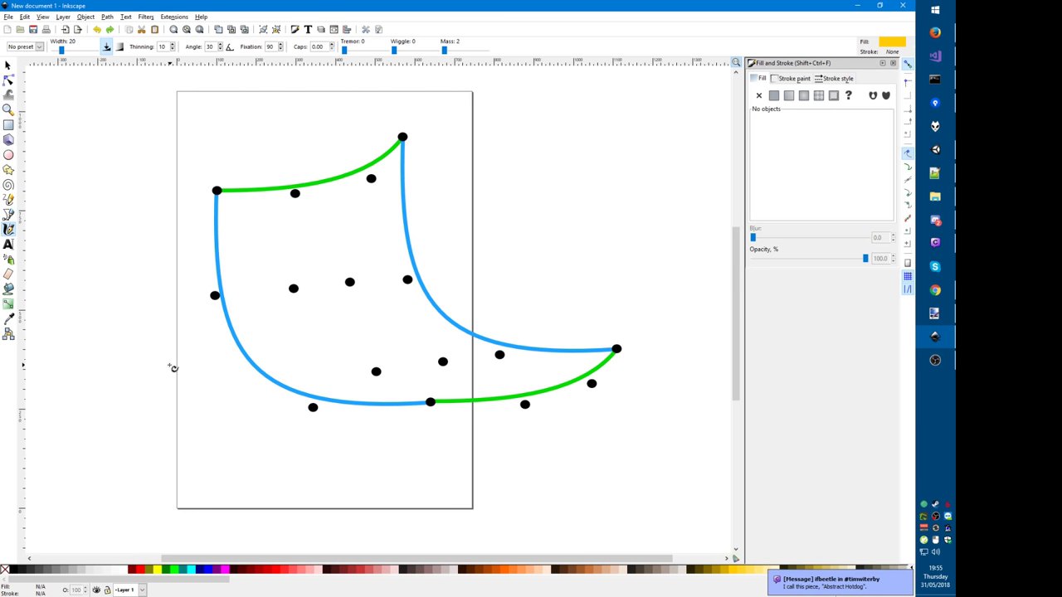
Step: Switch to the chat window to read the viewers' latest messages
key(alt+Tab)
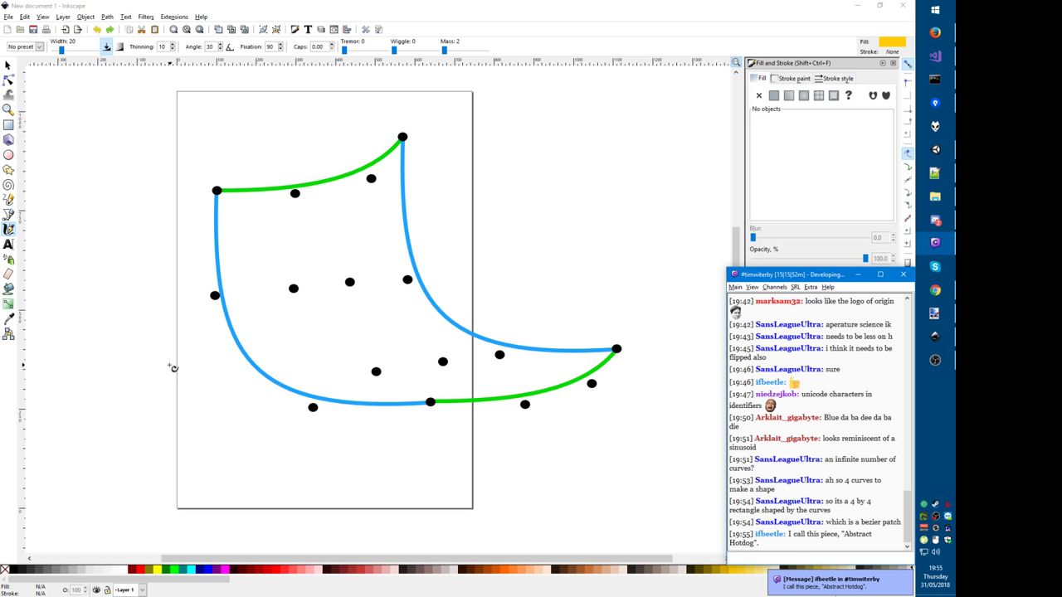
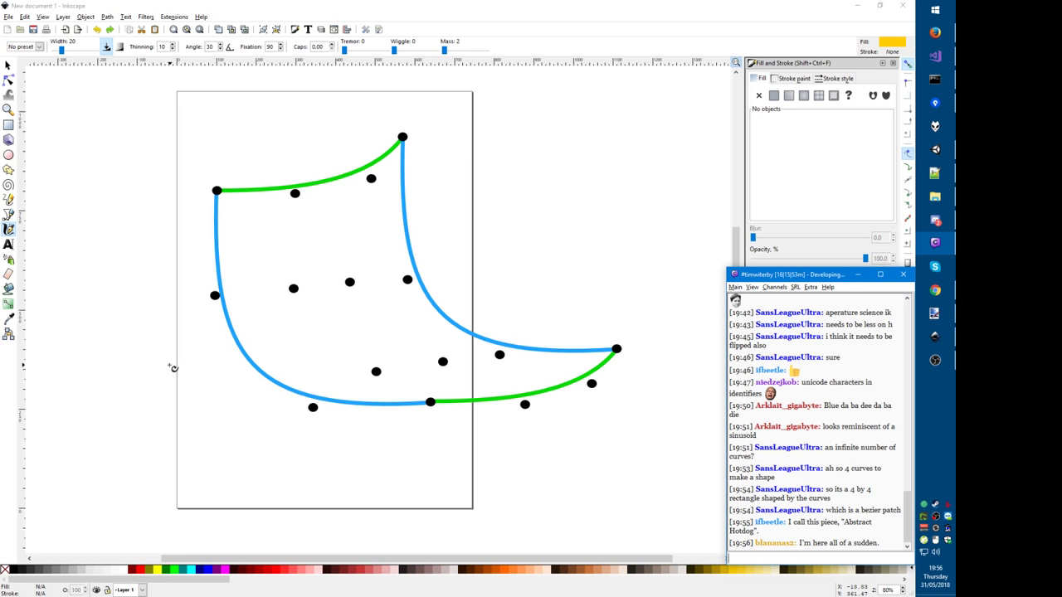
Step: Return to Inkscape and delete all the curves and dots of the patch illustration
click(169, 5)
key(s)
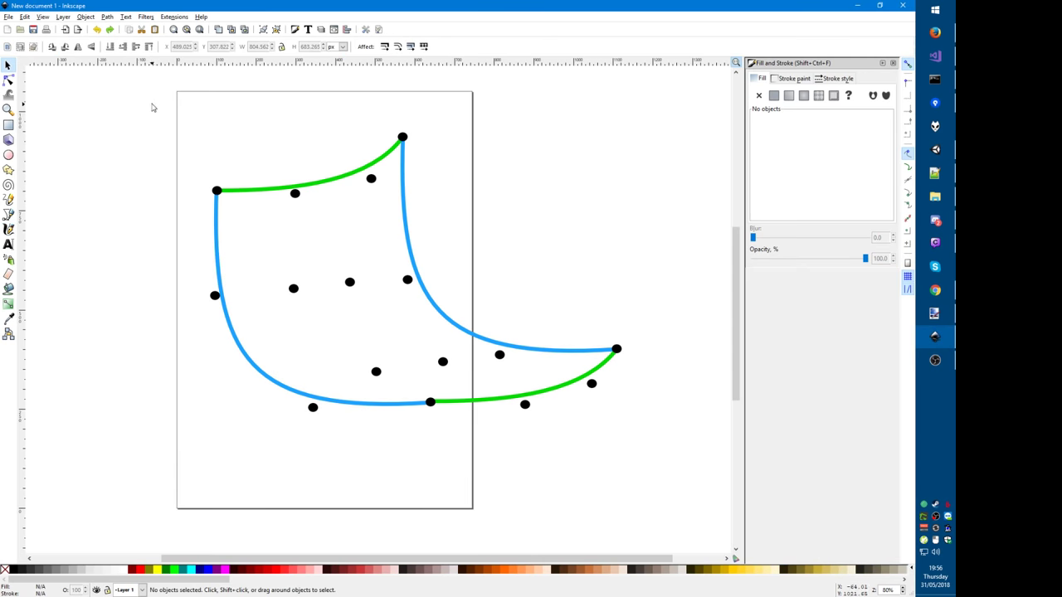
mouse_move(152, 91)
mouse_down()
mouse_move(722, 486)
mouse_move(654, 498)
mouse_up()
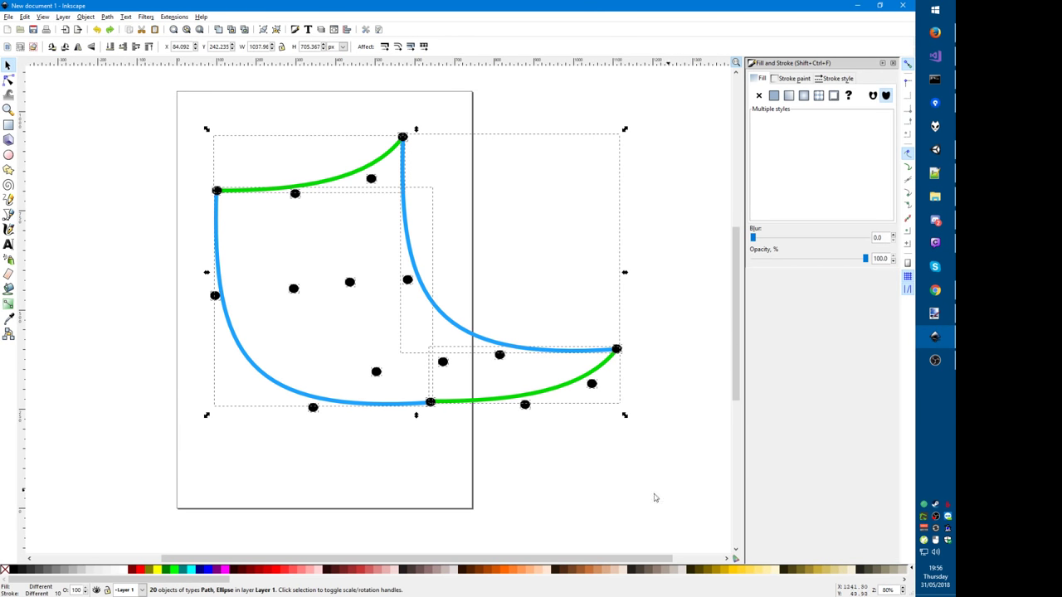
key(Delete)
Step: Draw a closed downward-pointing triangle with the Bézier tool, its corners at the page's upper right, upper left and lower middle
key(p)
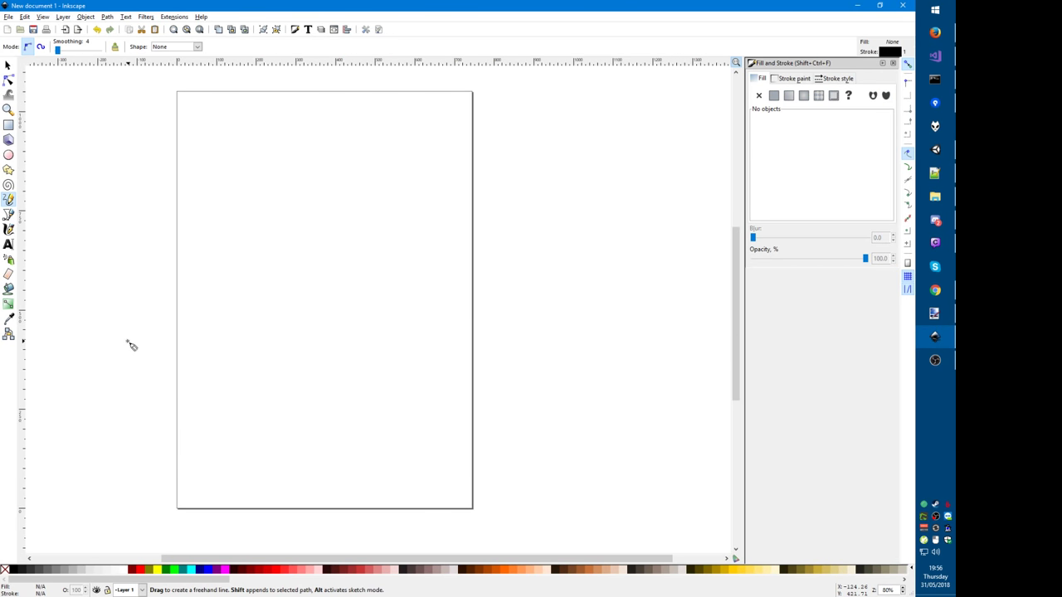
key(b)
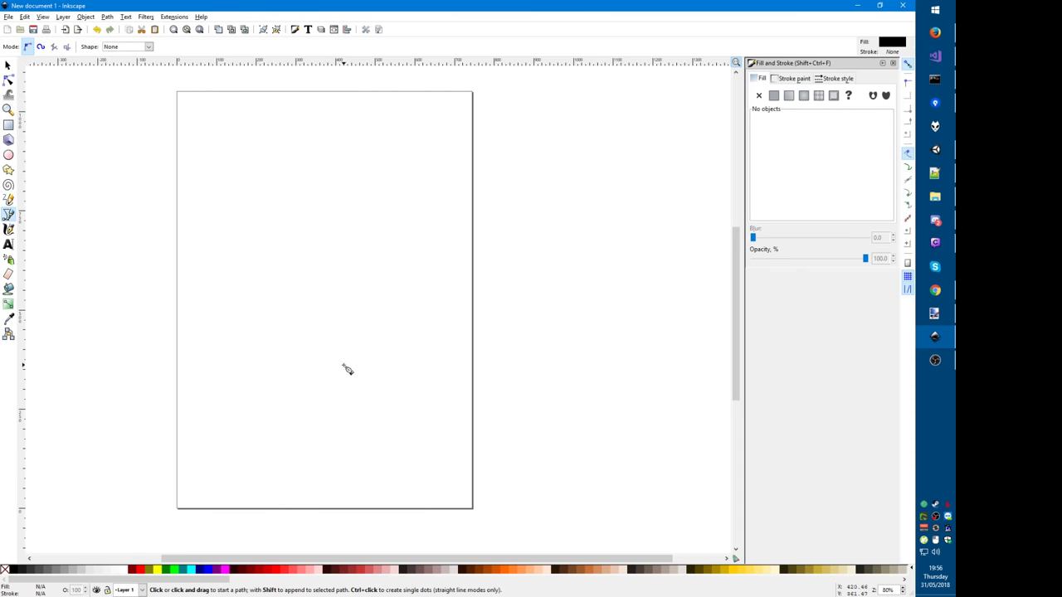
click(336, 405)
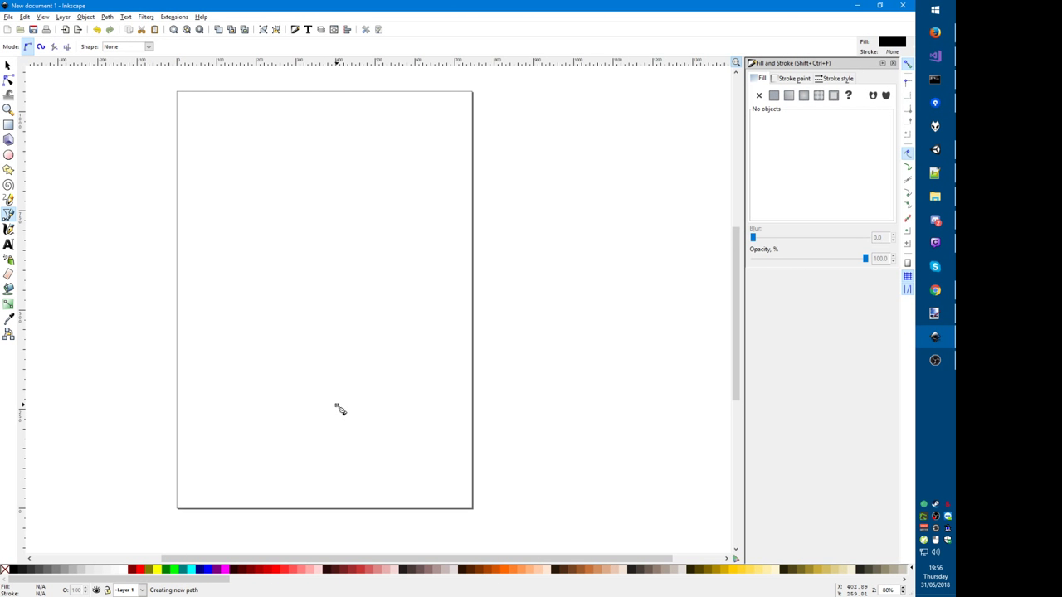
click(455, 172)
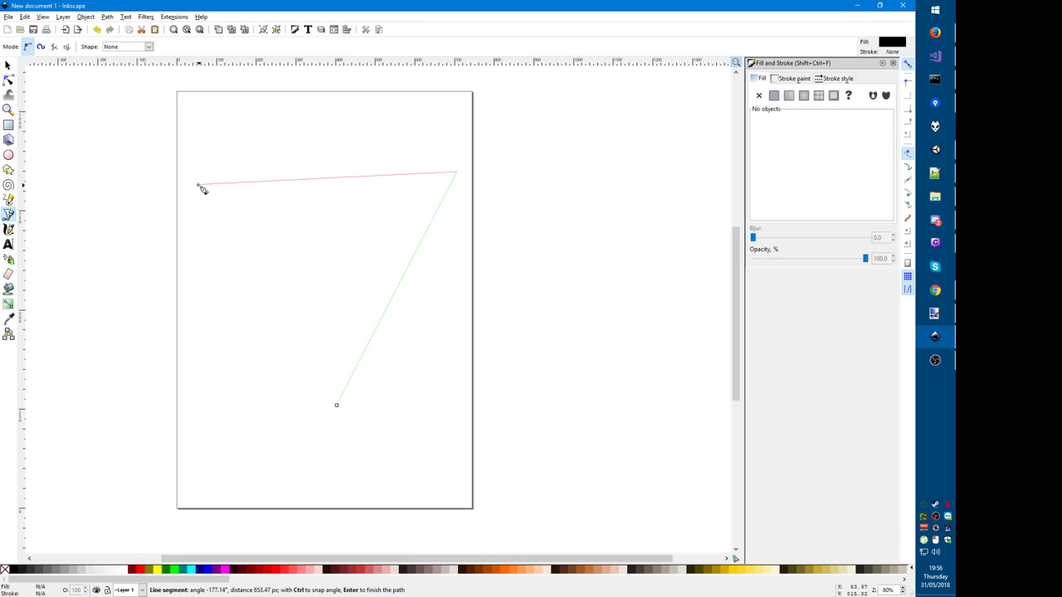
click(207, 223)
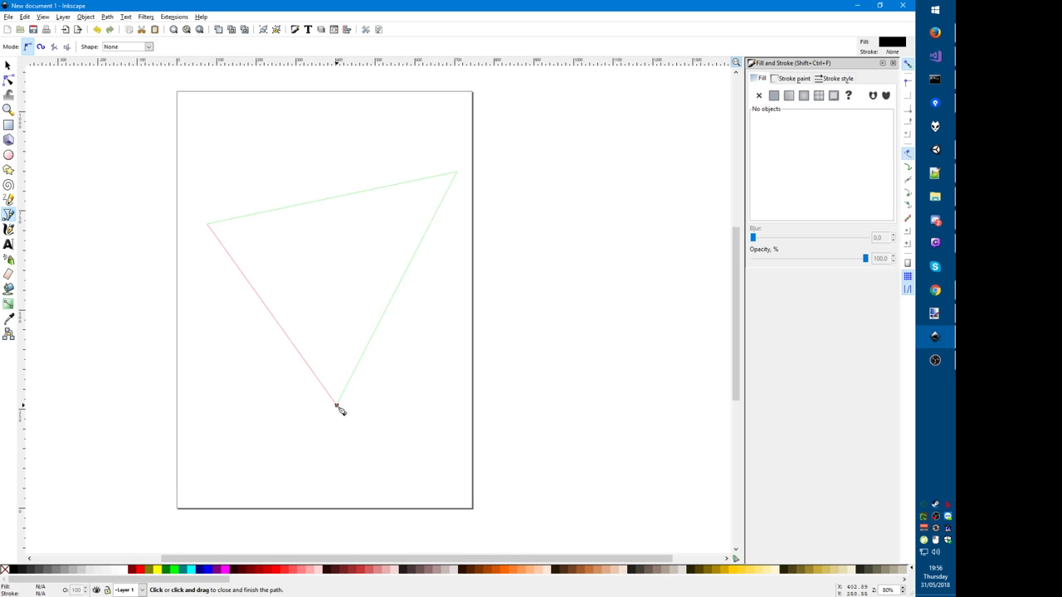
click(336, 405)
Step: Remove the triangle's fill and give it a 20 px wide blue stroke, 0063d9ff
click(759, 95)
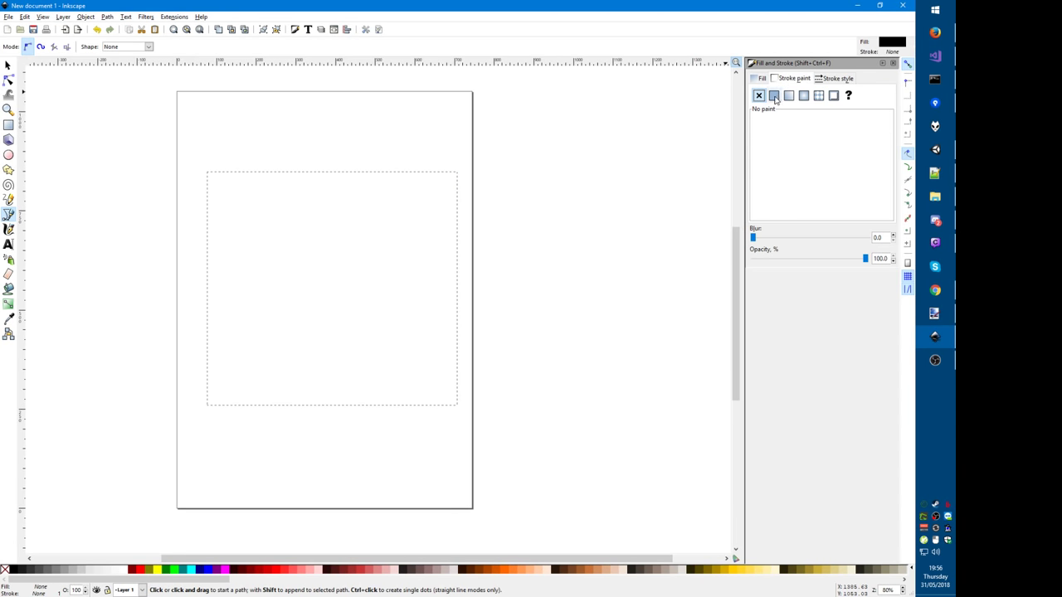
click(773, 95)
click(836, 78)
click(811, 94)
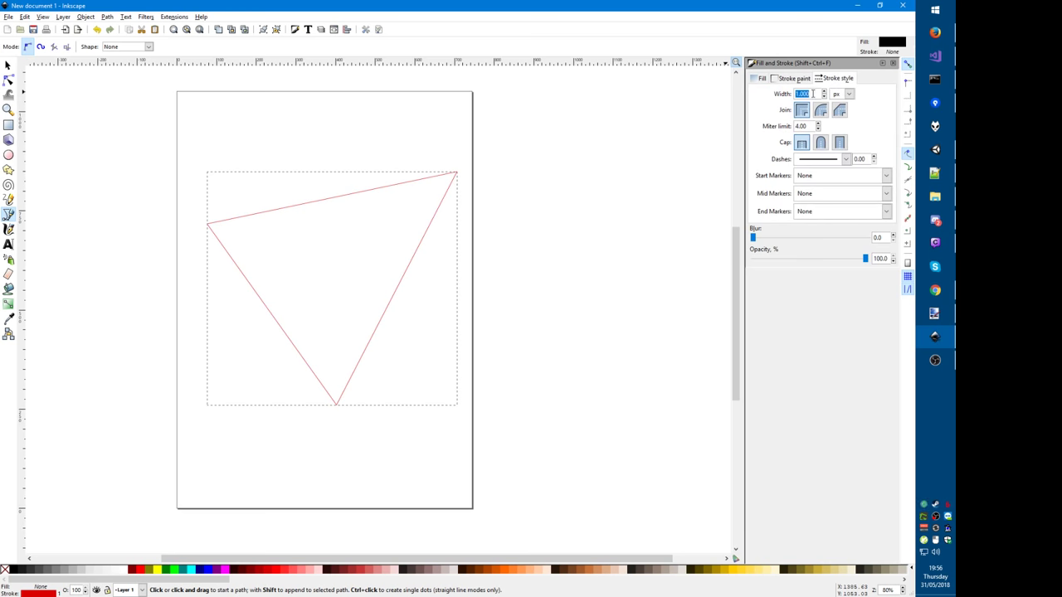
text(20)
key(Return)
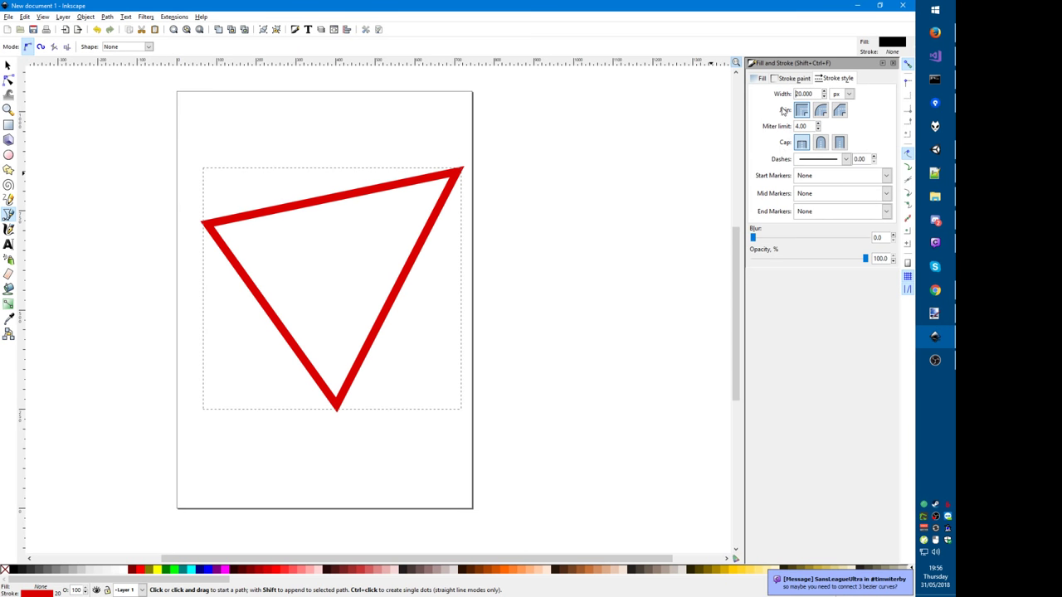
click(782, 80)
drag(829, 137, 819, 137)
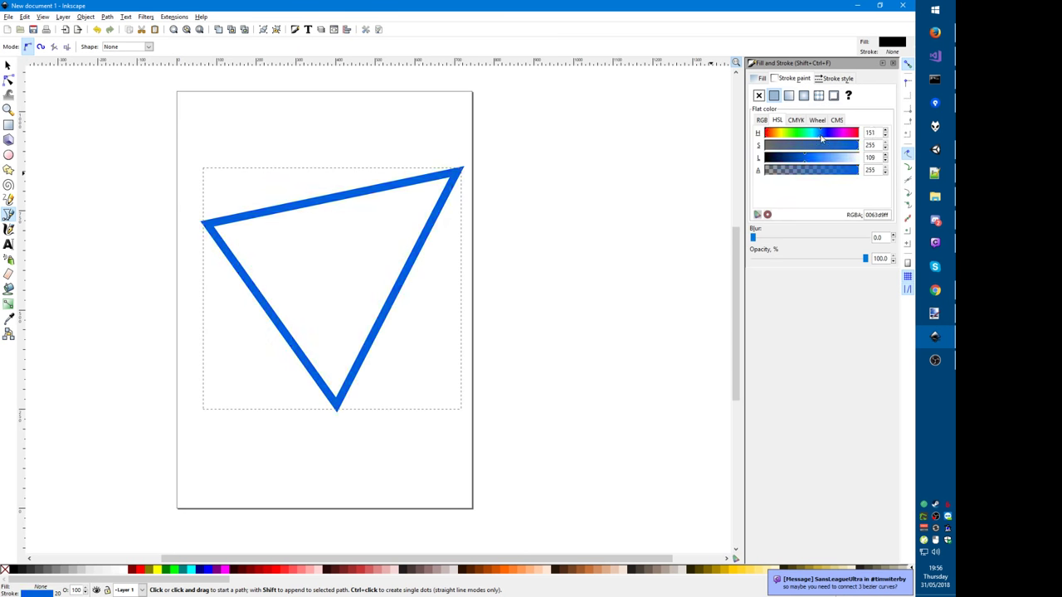
Step: Deselect the triangle and activate the Ellipse tool
key(s)
ctrl+scroll(146, 321, up, 2)
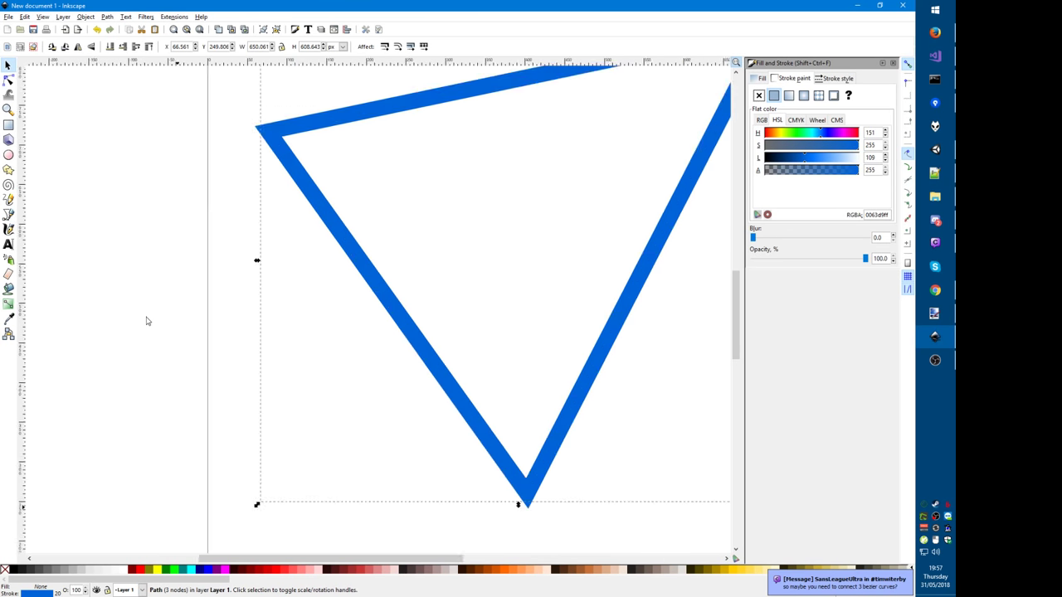
ctrl+scroll(162, 314, down, 2)
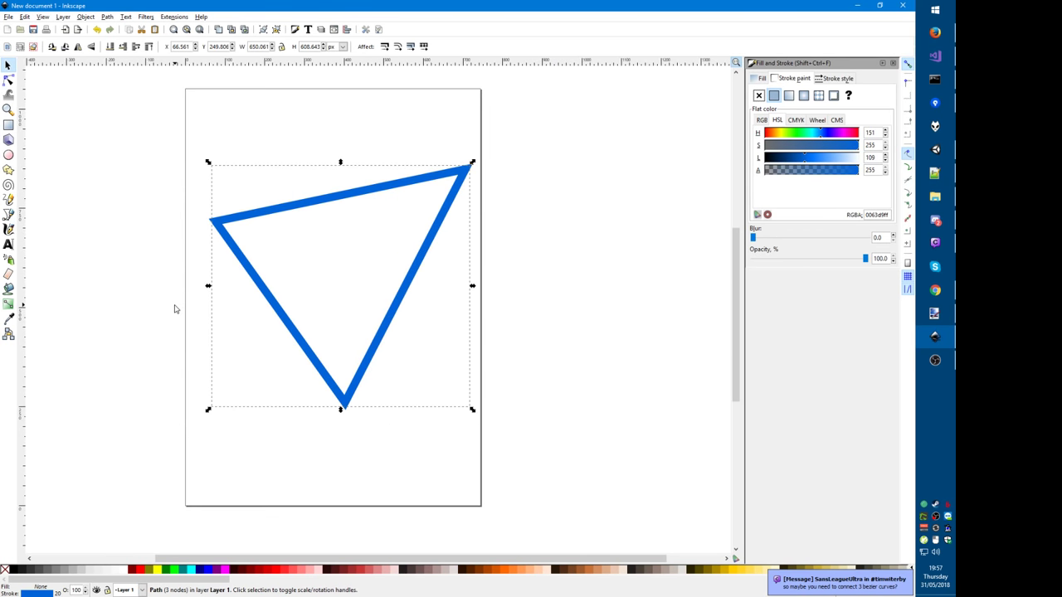
shift+scroll(174, 308, up, 5)
click(183, 273)
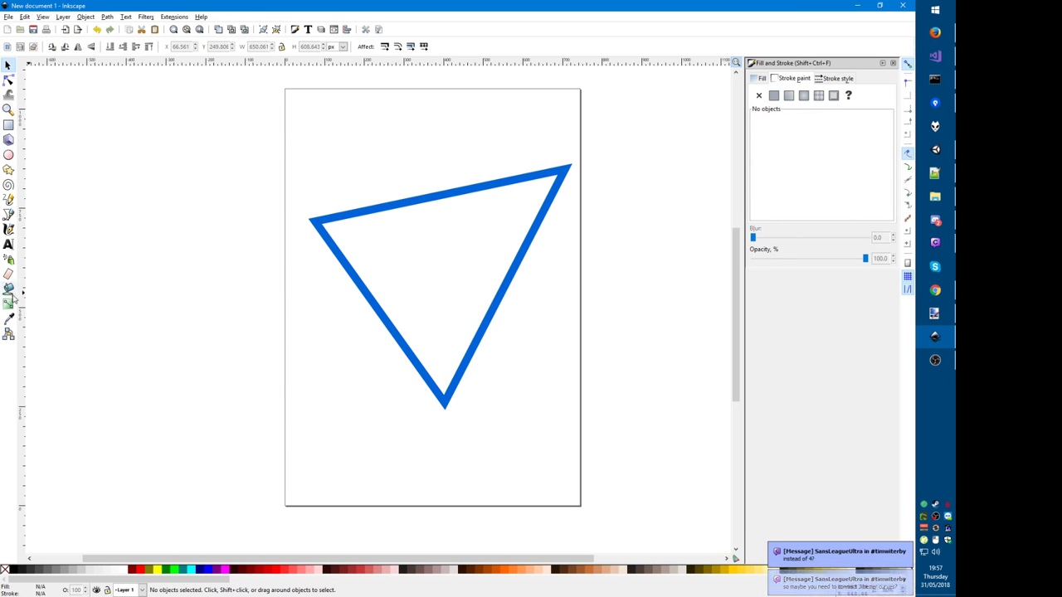
key(p)
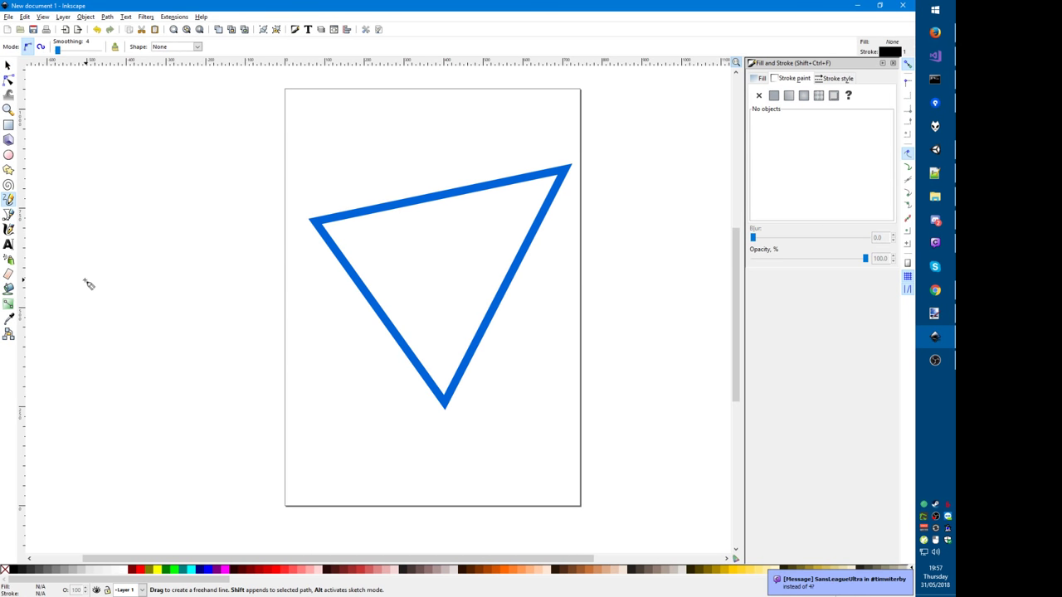
key(e)
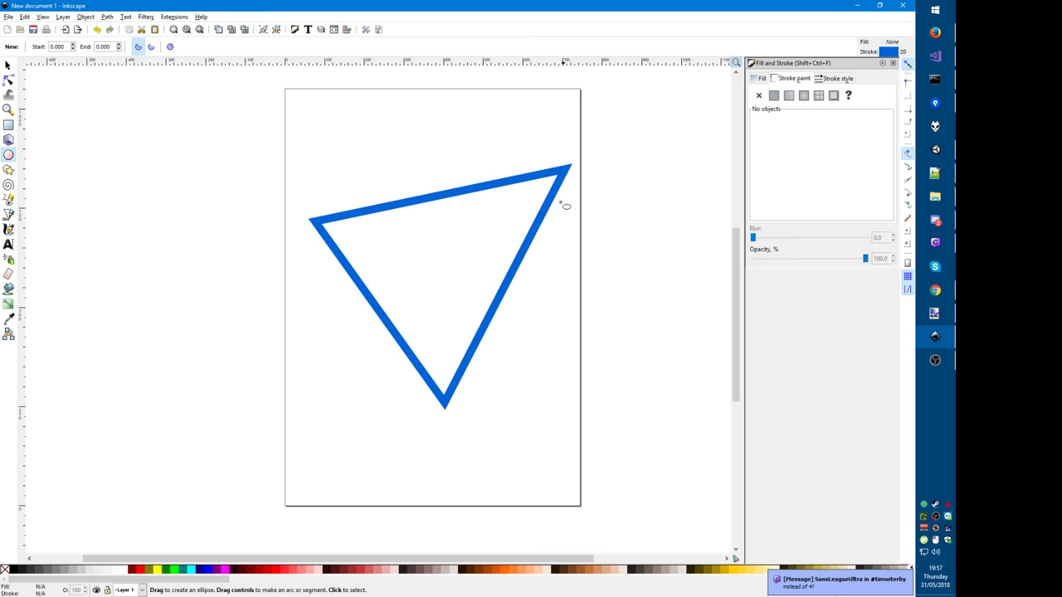
Step: Switch to Unity to view the ring of triangular buttons, and on to SimonShrieks.cs in Visual Studio
key(alt+Tab)
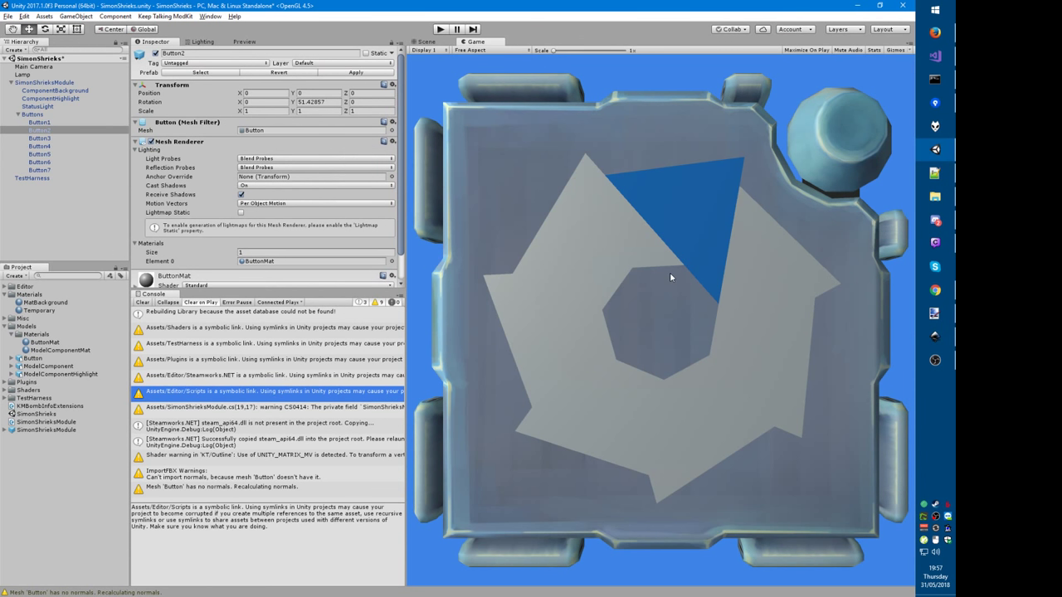
key(alt+Tab)
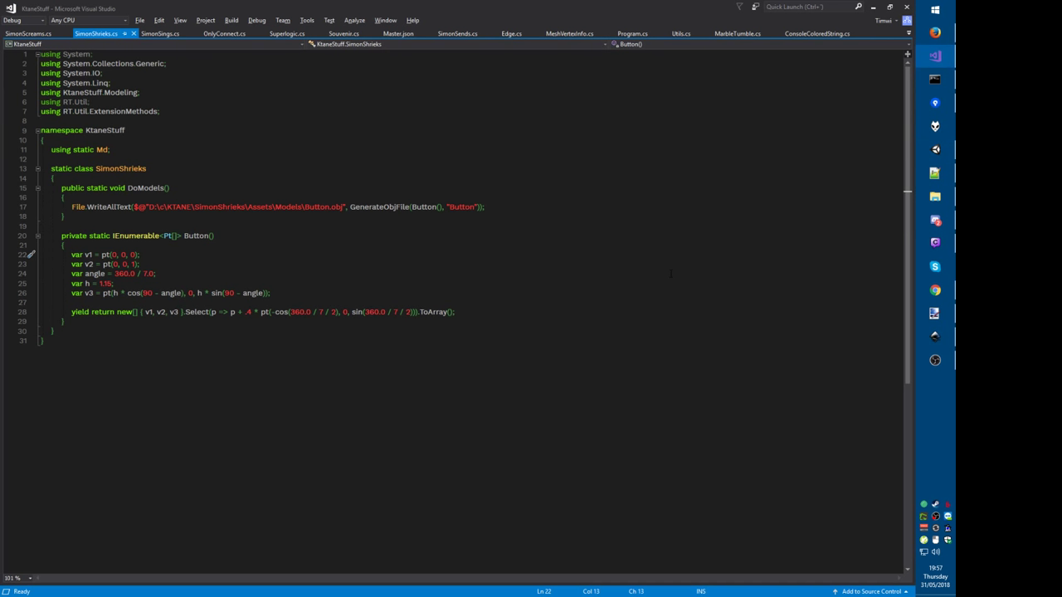
Step: Look over the ring of triangular buttons in Unity and return to the triangle drawing in Inkscape
key(alt+Tab)
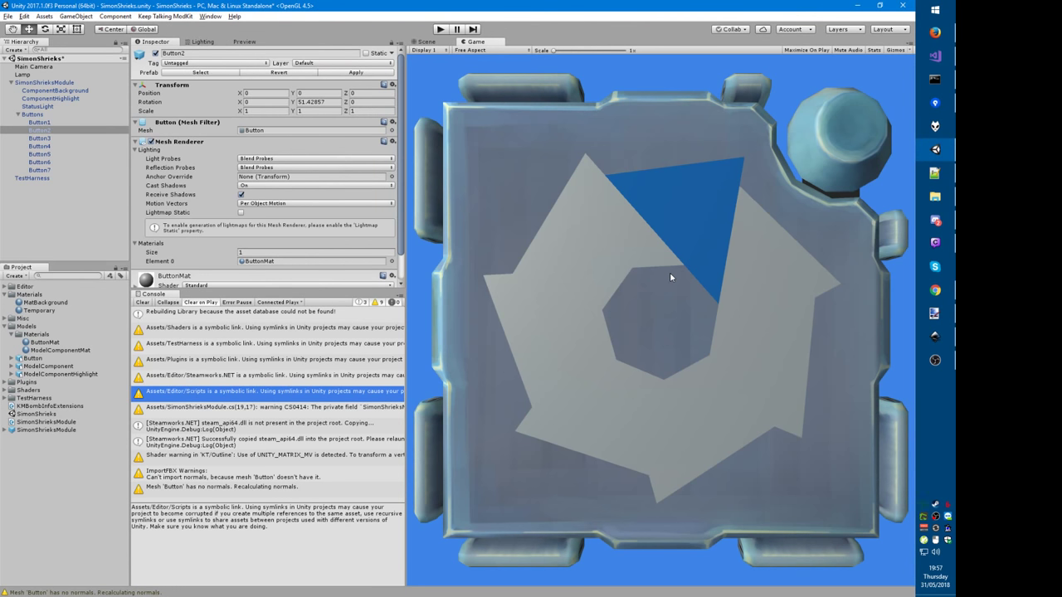
key(alt+Tab)
key(alt+Tab)
key(alt+Tab)
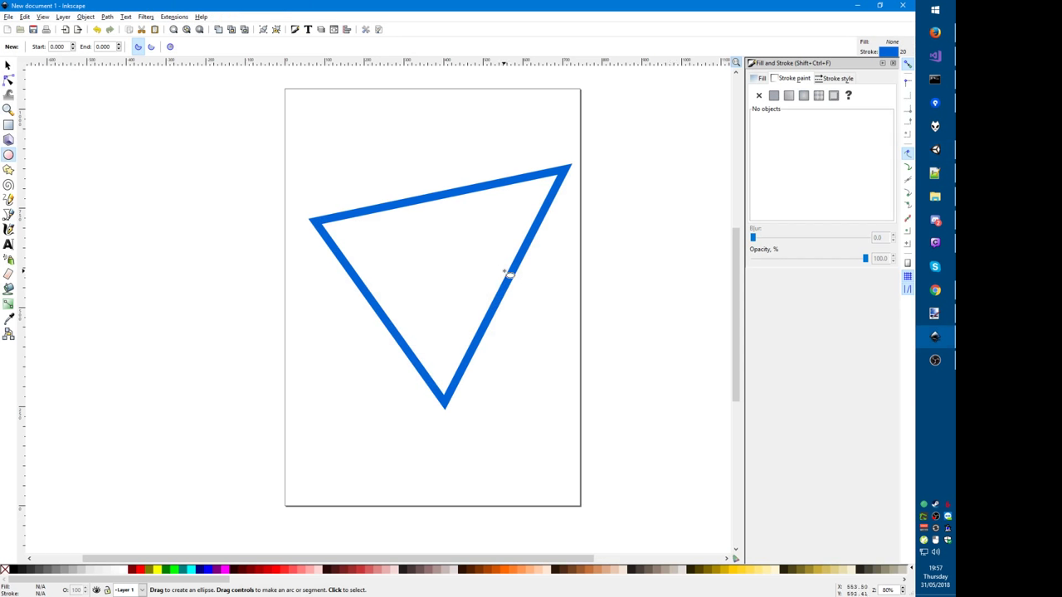
Step: Draw a small circle midway along the triangle's right edge and give it a solid black fill, 000000ff, with no stroke
drag(501, 267, 520, 287)
click(761, 78)
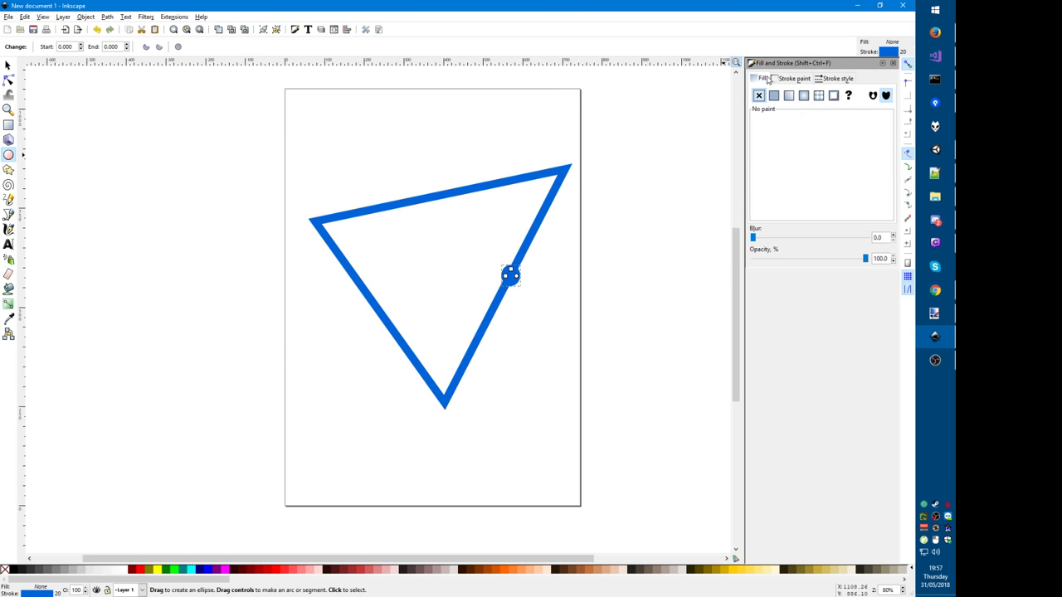
click(771, 95)
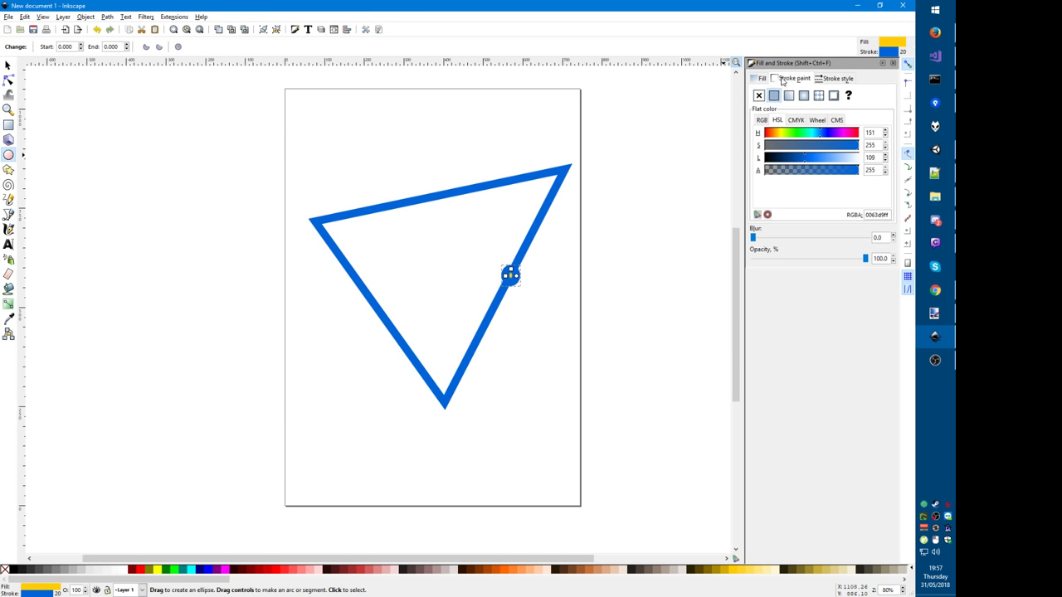
click(765, 133)
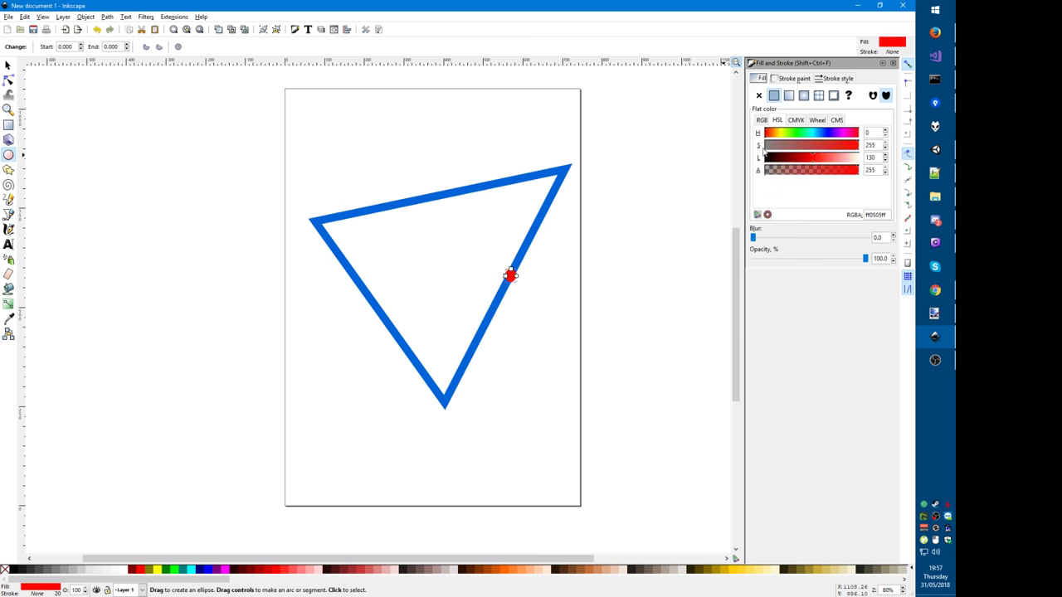
click(766, 145)
click(765, 158)
Step: Delete the small circle from the triangle's right edge and reactivate the Ellipse tool
key(s)
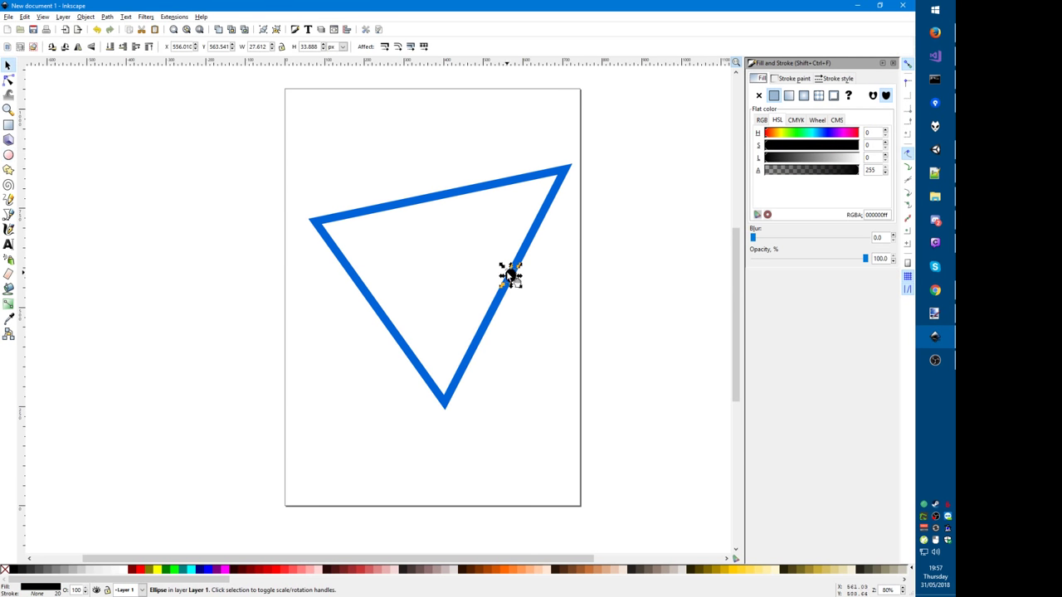
key(Delete)
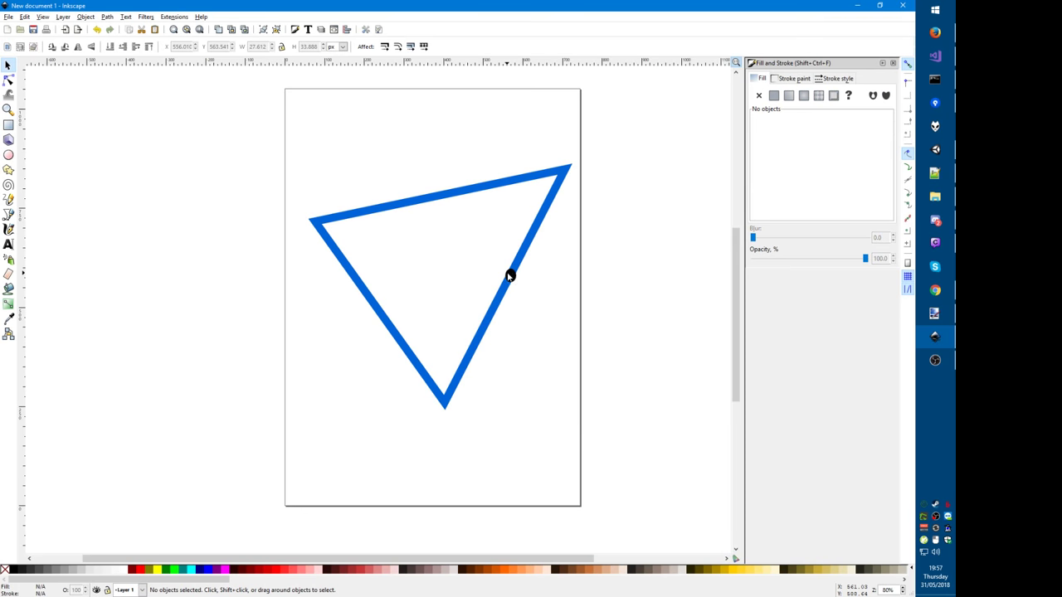
click(511, 276)
key(Delete)
key(e)
key(r)
key(e)
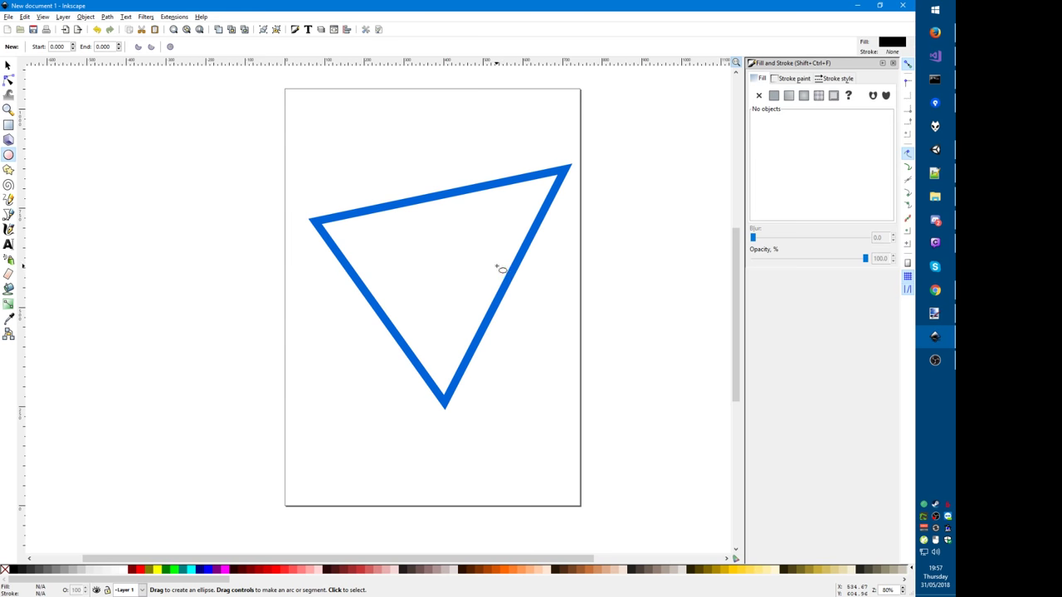
Step: Draw four large black dots, one midway along the triangle's right edge and one on each of its corners
drag(497, 266, 519, 290)
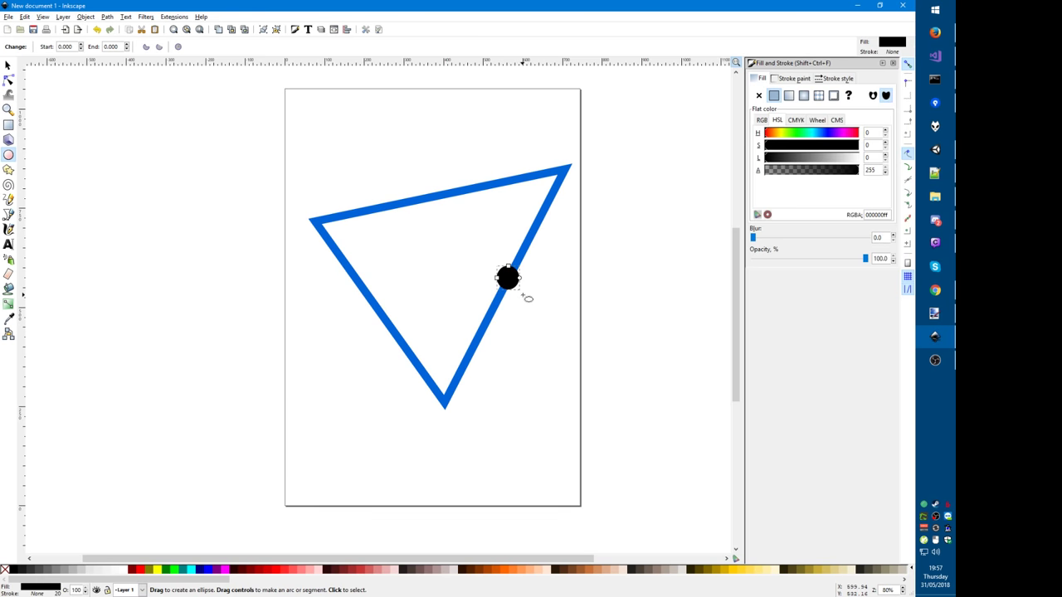
drag(556, 155, 587, 184)
mouse_move(302, 214)
mouse_down()
mouse_move(329, 236)
mouse_move(316, 210)
mouse_up()
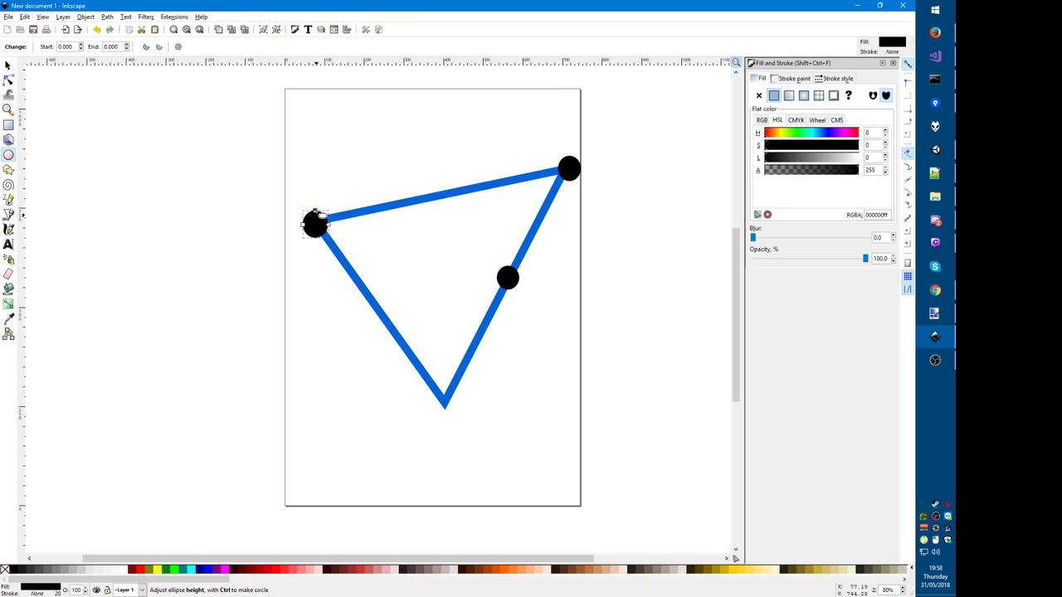
drag(432, 390, 455, 416)
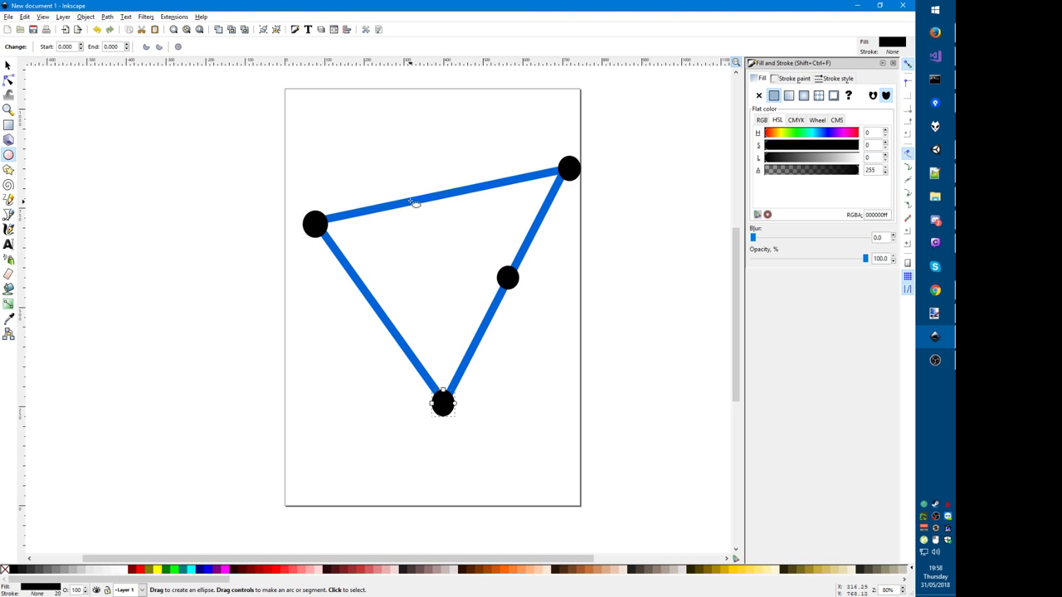
Step: Draw pairs of smaller black dots on the triangle's upper edge, both halves of its right edge, and its left edge
drag(399, 197, 413, 210)
drag(475, 181, 535, 241)
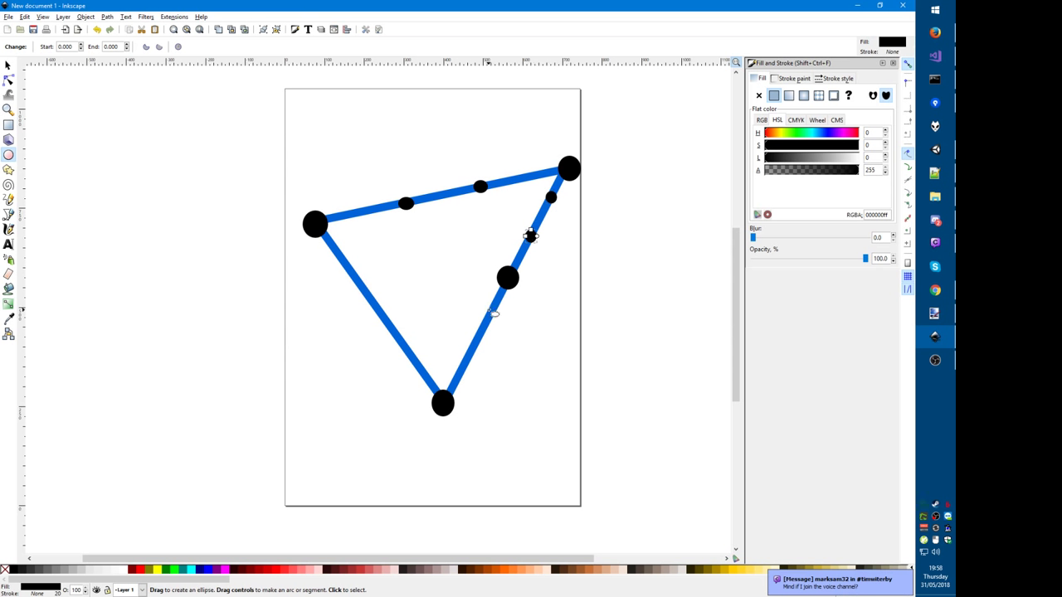
drag(486, 308, 495, 319)
drag(462, 351, 473, 358)
drag(390, 337, 408, 350)
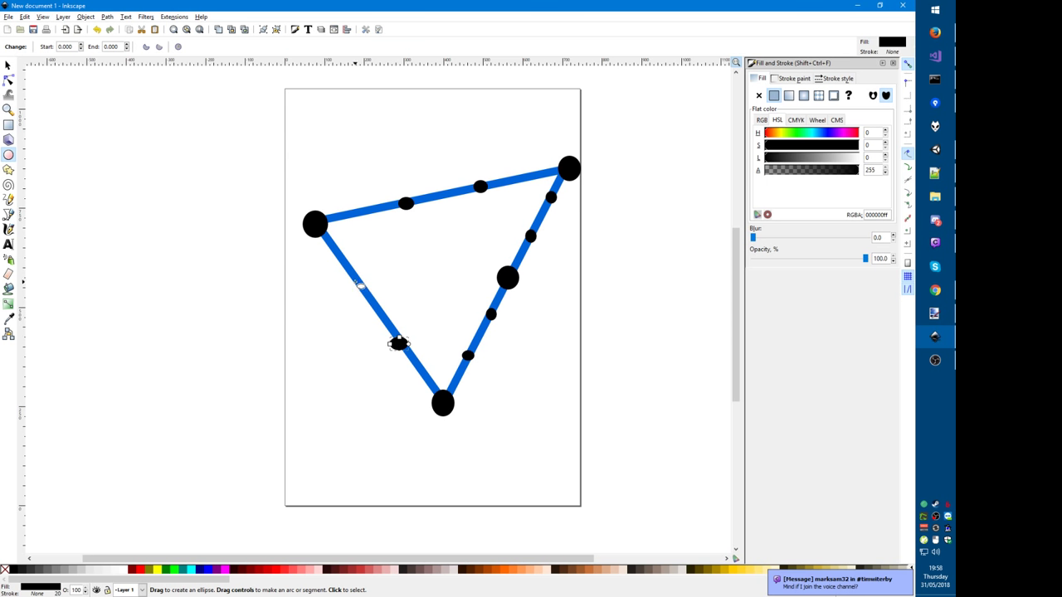
drag(352, 281, 367, 293)
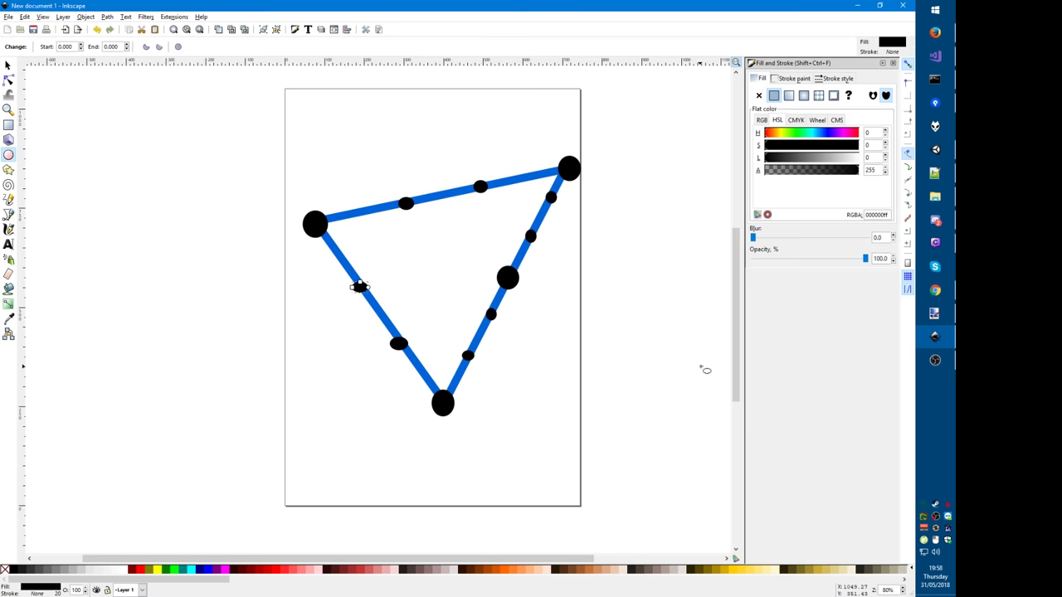
Step: Check the chat window for new messages and return to the triangle drawing
key(alt+Tab)
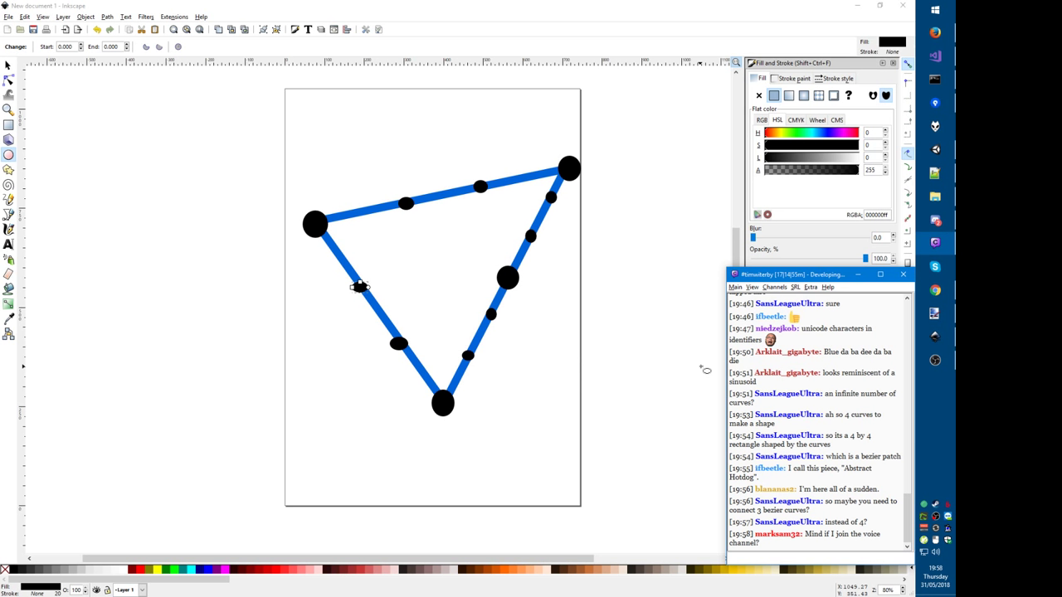
click(518, 3)
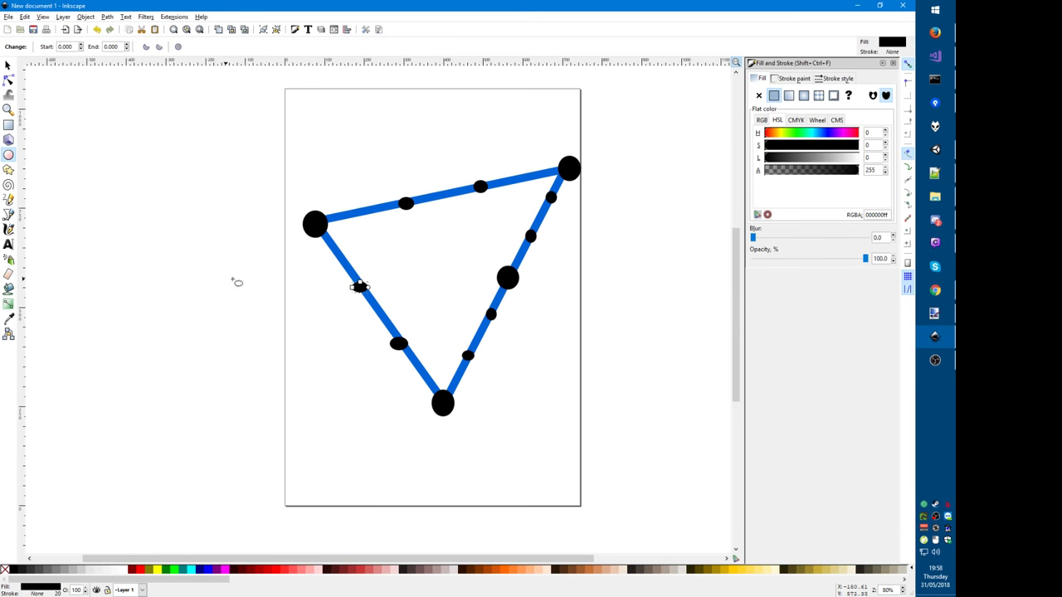
Step: Paste four copies of the upper edge's right-hand small dot inside the triangle as the patch's inner control points
key(s)
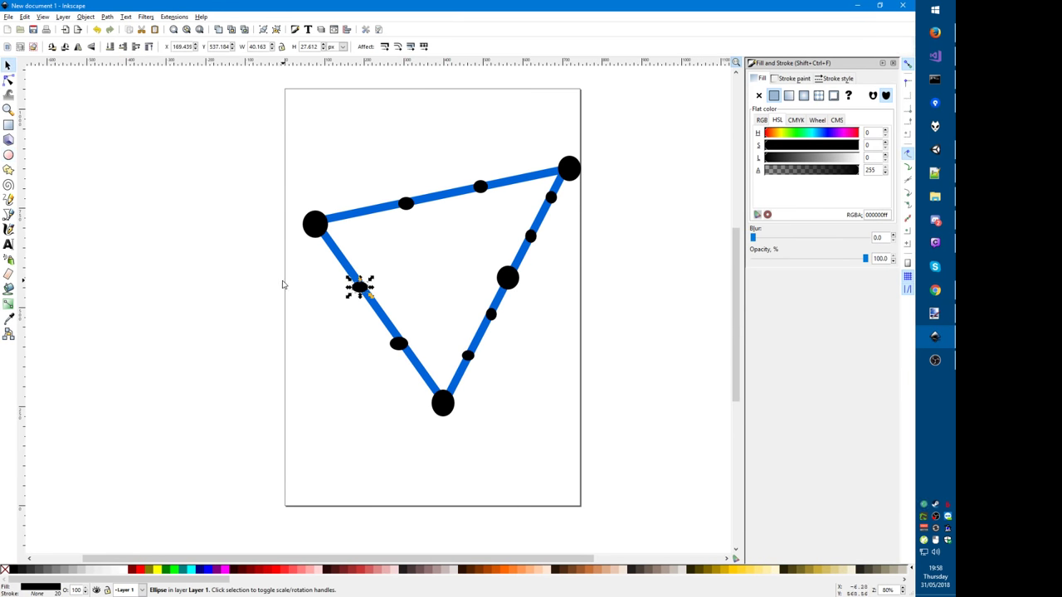
click(481, 189)
key(ctrl+v)
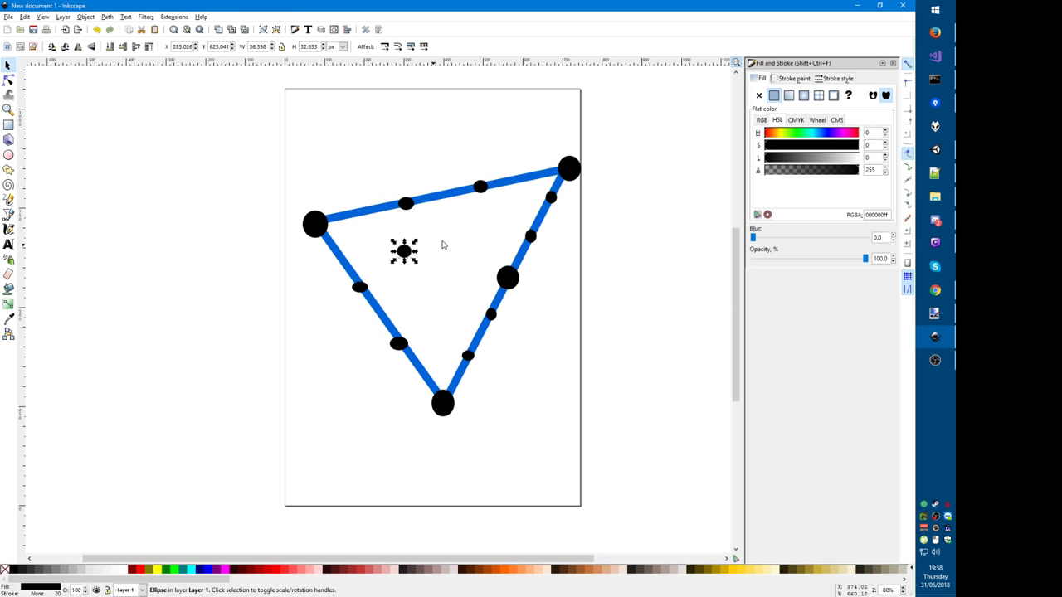
key(ctrl+v)
key(ctrl+v)
key(ctrl+v)
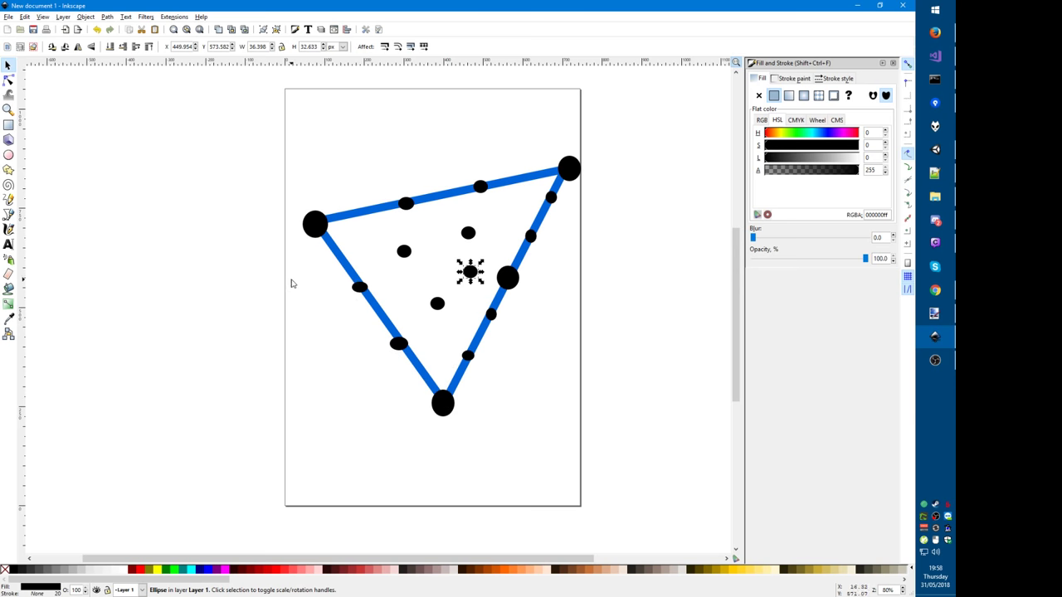
Step: Examine the v1, v2 and v3 point definitions in SimonShrieks.cs, and return to the Inkscape drawing with nothing selected
key(alt+Tab)
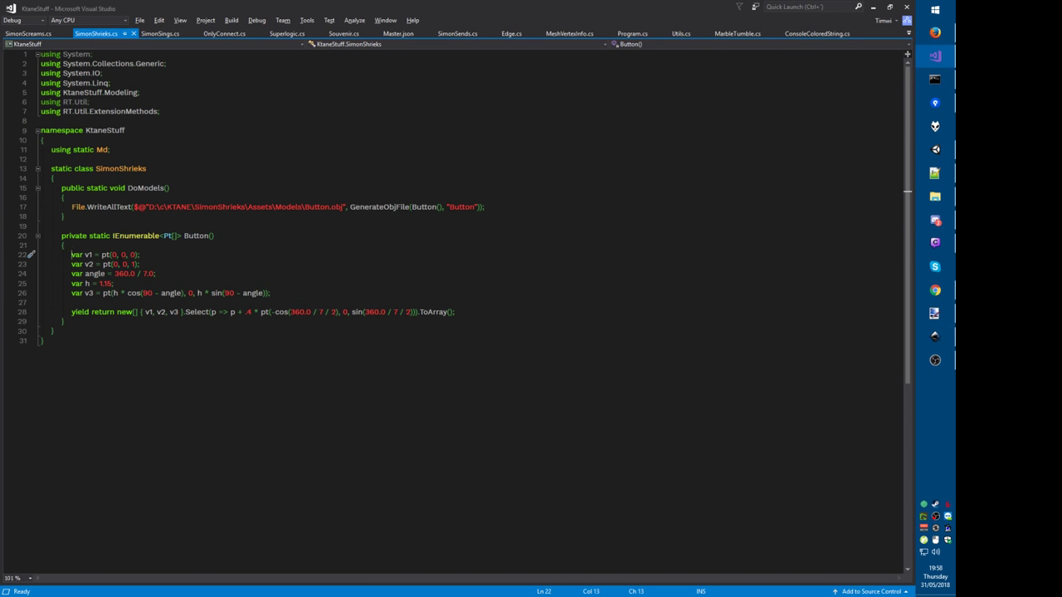
drag(118, 255, 129, 264)
drag(339, 312, 350, 311)
drag(186, 293, 198, 293)
click(200, 303)
key(alt+Tab)
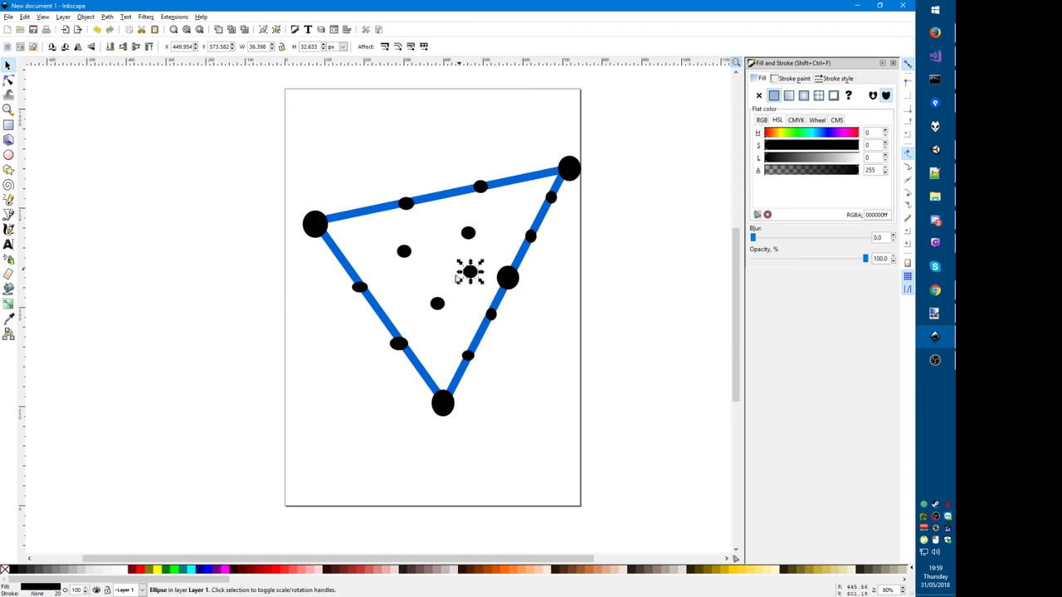
click(322, 370)
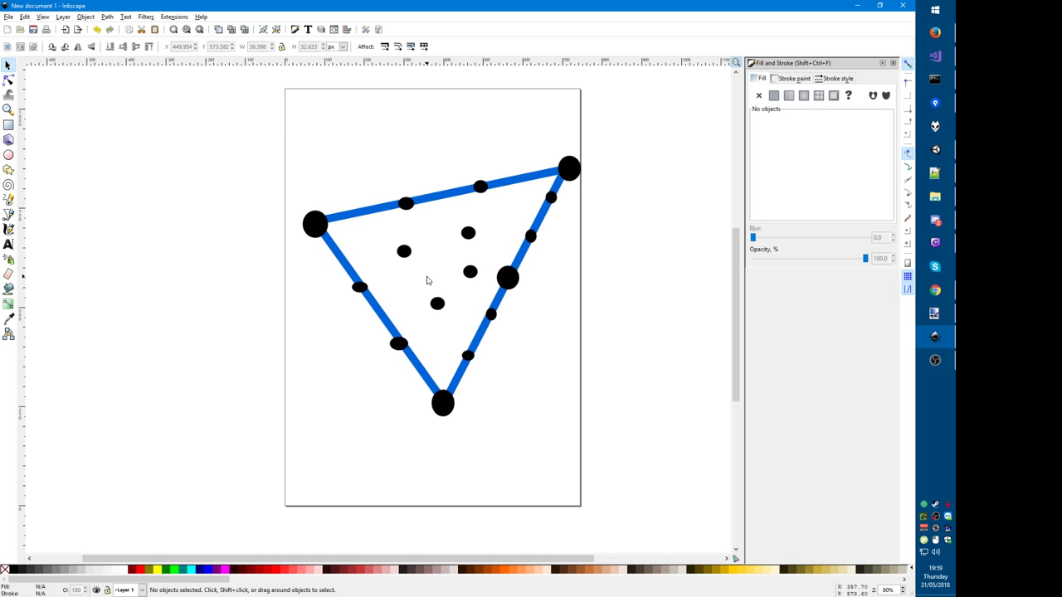
Step: In Unity, open the existing SimonScreams project from the KTANE folder, saving the modified SimonShrieks scene
key(alt+Tab)
key(alt+f)
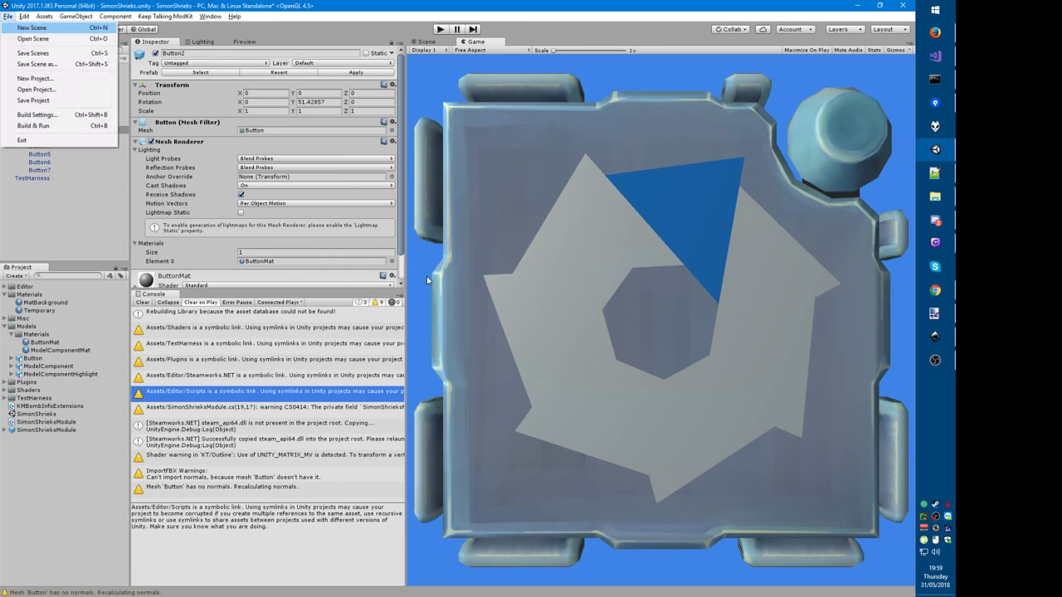
key(o)
click(630, 197)
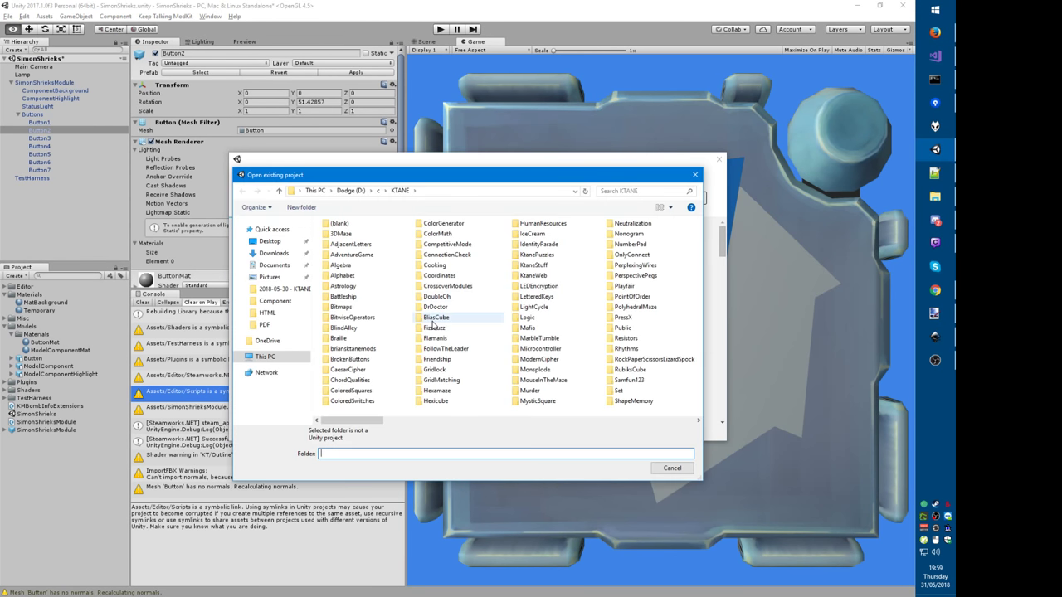
text(simonshrieks)
key(Return)
key(Return)
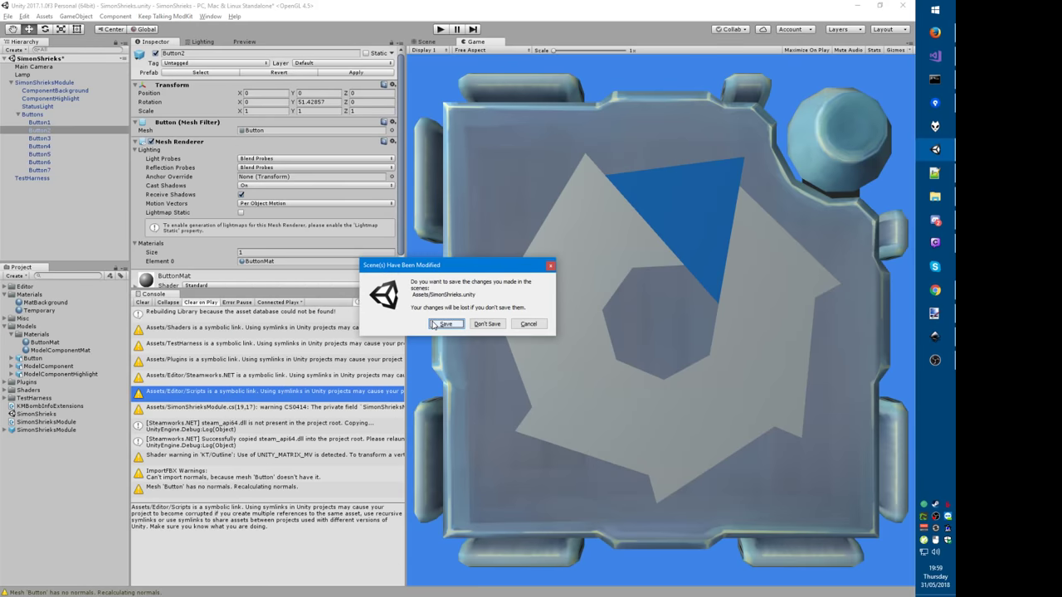
click(446, 323)
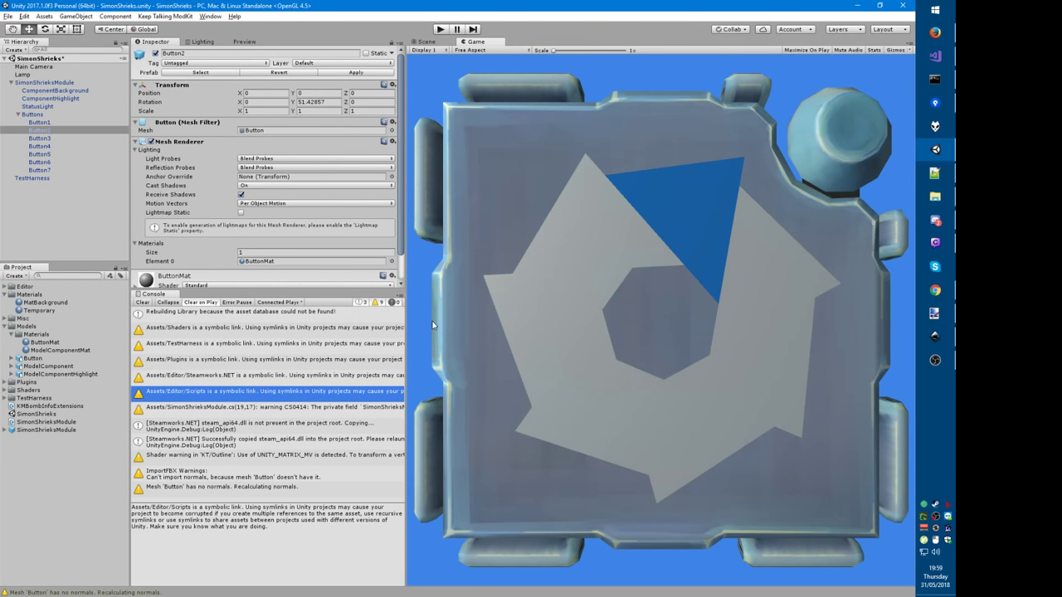
Step: Switch to OBS, hide the Discord source, and return to the SimonScreams project in Unity
key(alt+Tab)
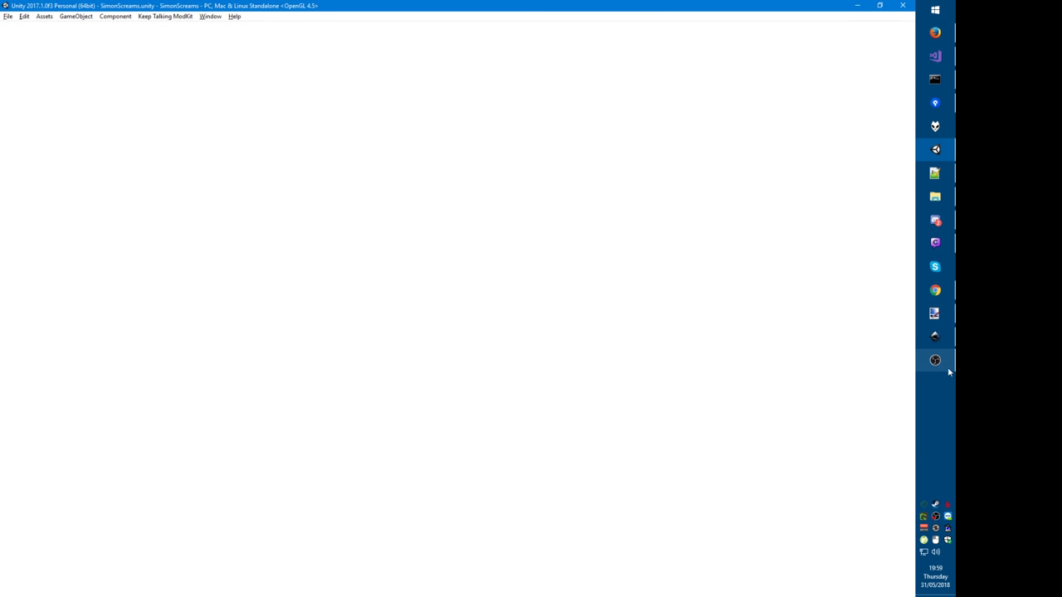
mouse_move(947, 368)
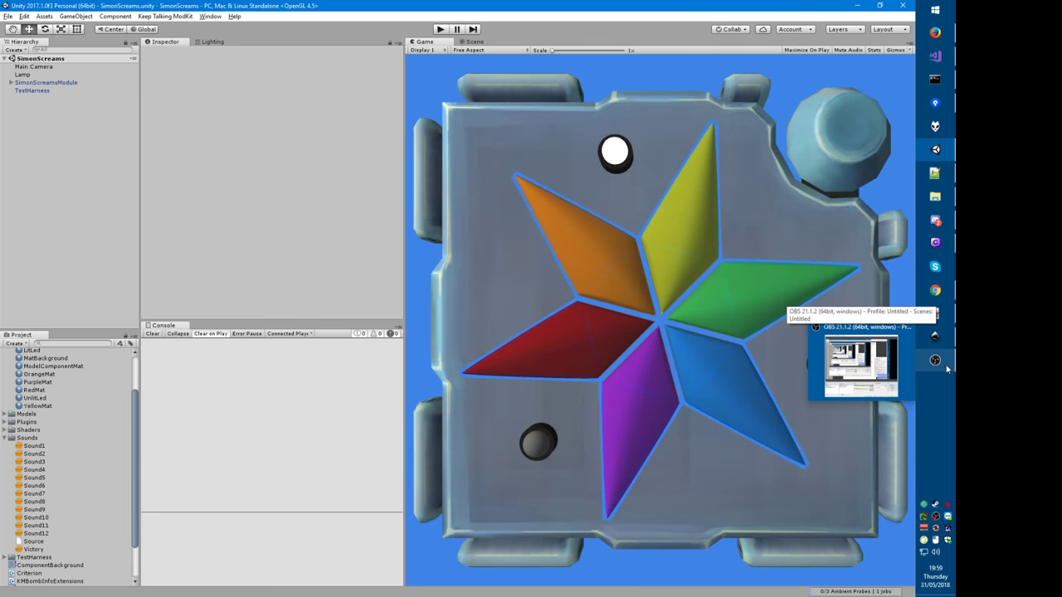
click(860, 365)
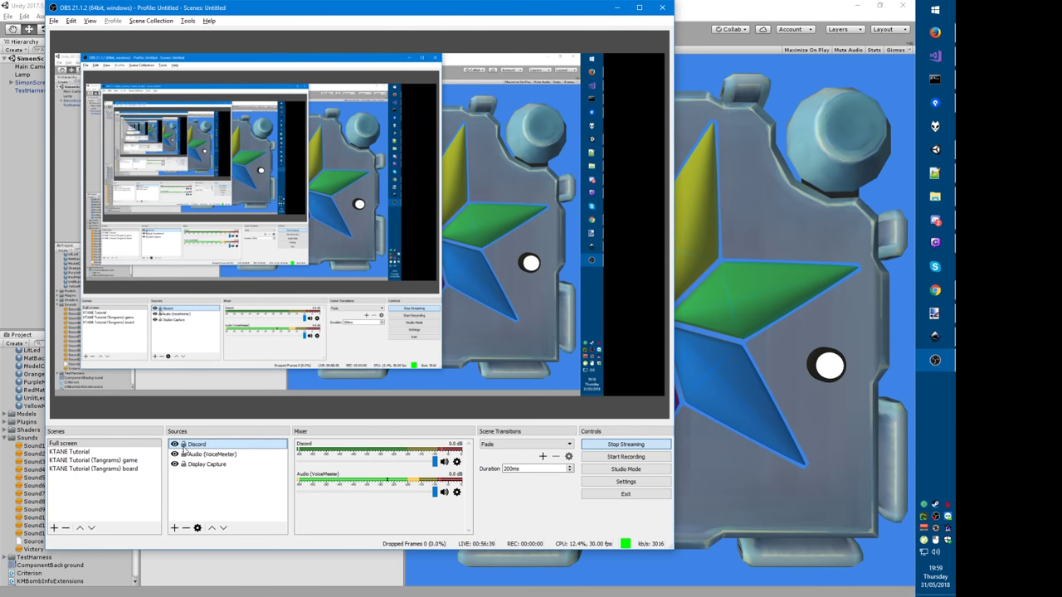
click(174, 445)
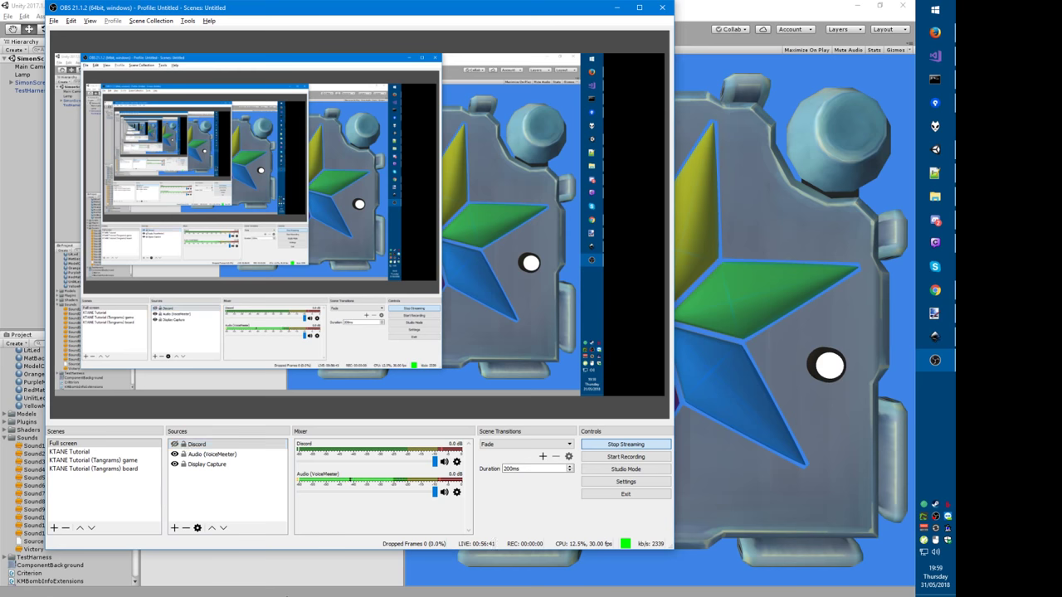
click(287, 592)
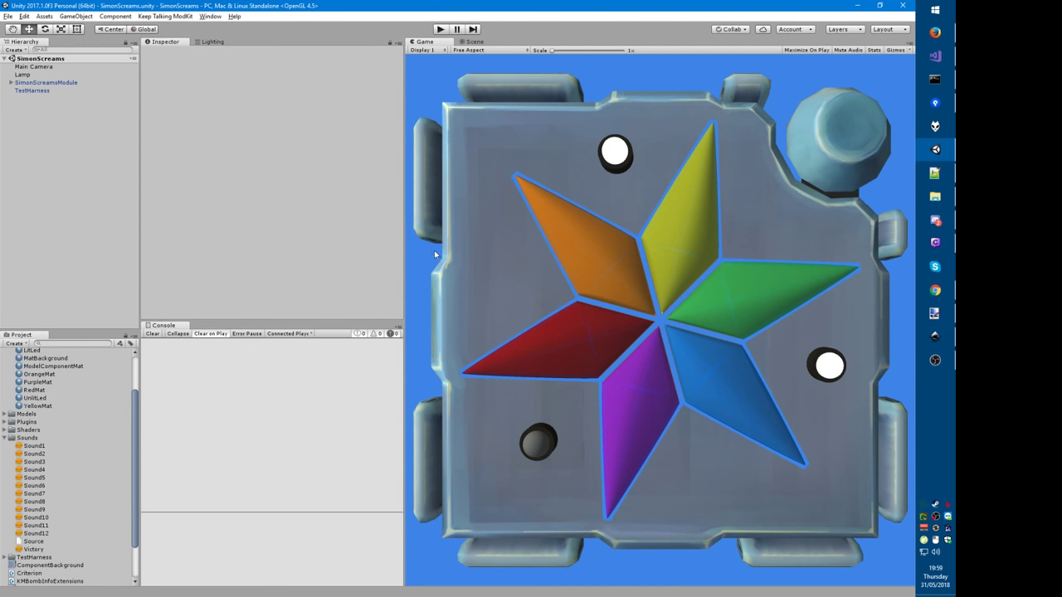
Step: Show the star's buttons in the Scene view and deactivate the ComponentBackground object inside SimonScreamsModule
click(470, 42)
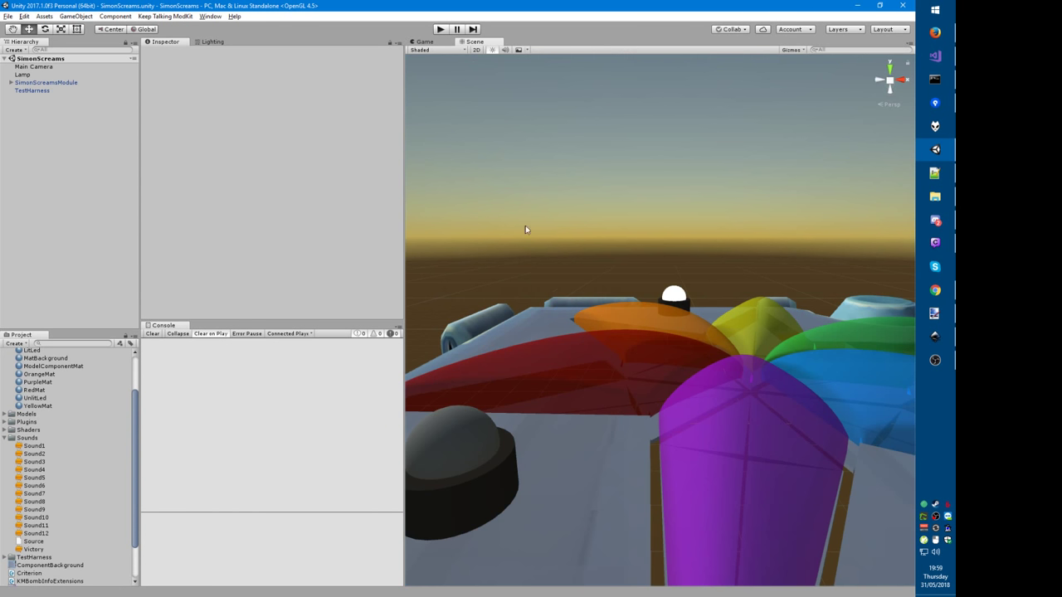
alt+drag(608, 417, 557, 413)
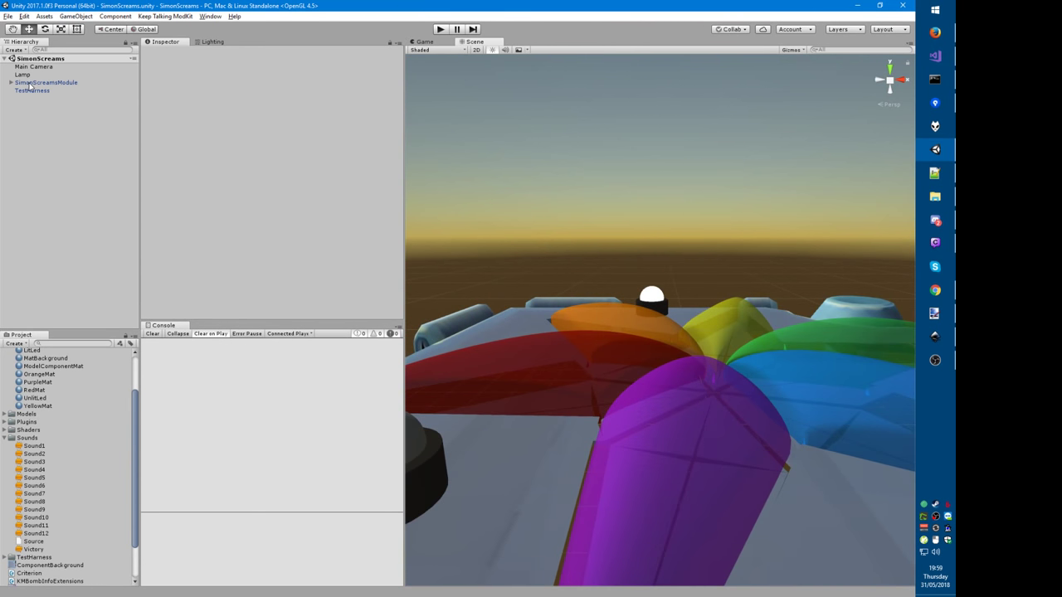
click(33, 83)
key(Right)
click(43, 98)
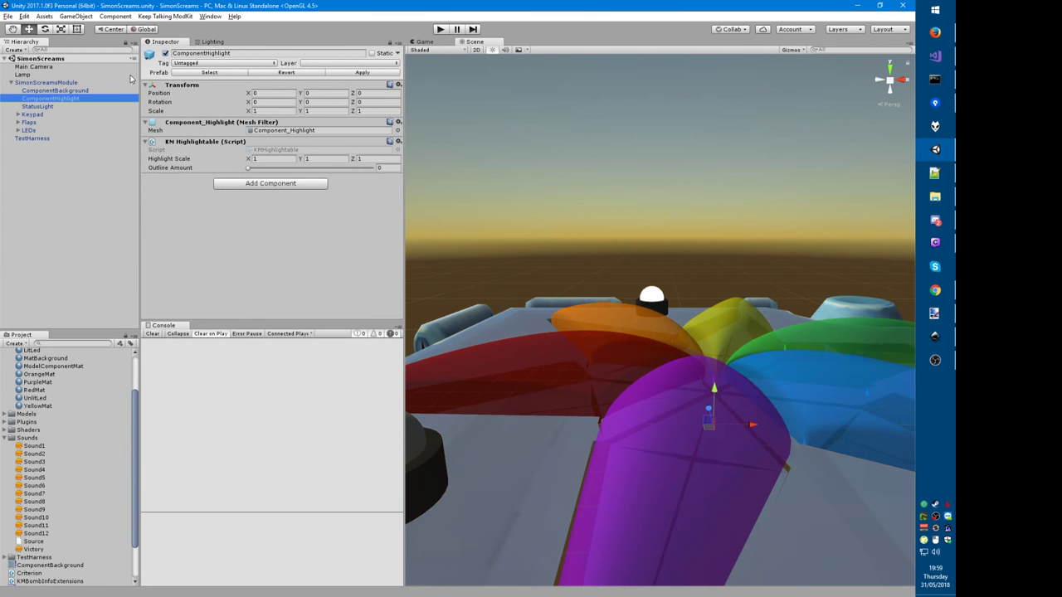
click(49, 89)
click(165, 52)
click(625, 388)
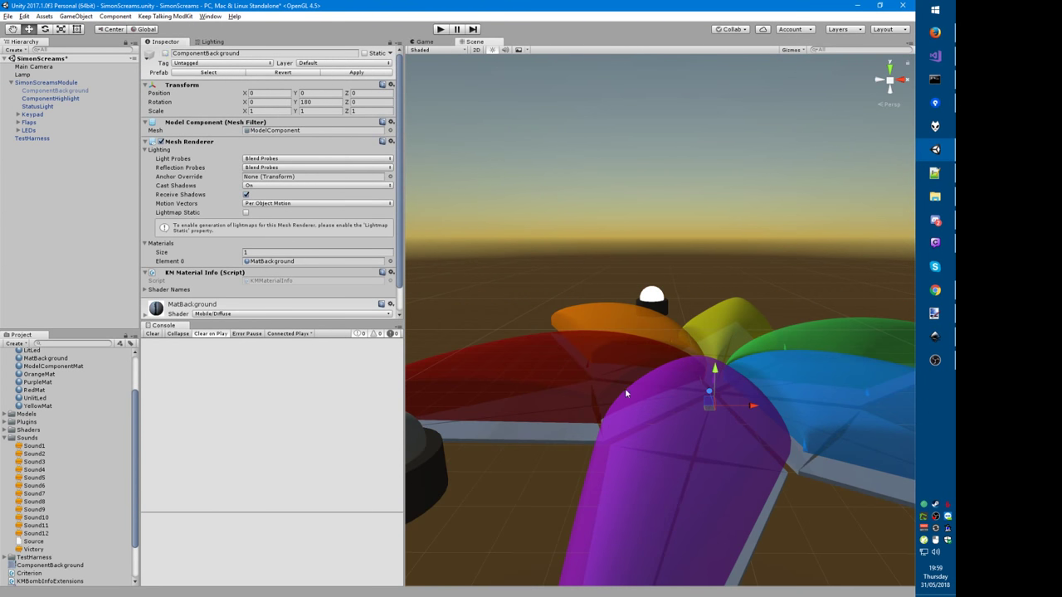
Step: Examine the SimonScreams buttons in the Scene view, looking at the purple button's profile from the side and the whole star from above
middle_drag(624, 389, 548, 271)
alt+drag(548, 271, 755, 255)
middle_drag(755, 255, 760, 254)
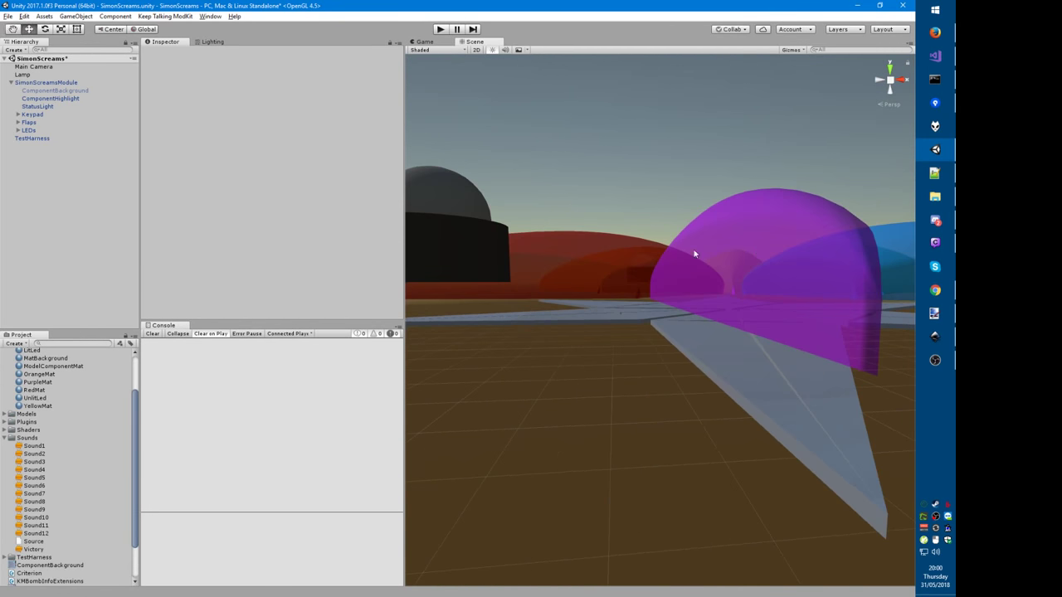
right_drag(612, 280, 718, 277)
middle_drag(626, 275, 712, 268)
alt+drag(711, 267, 649, 343)
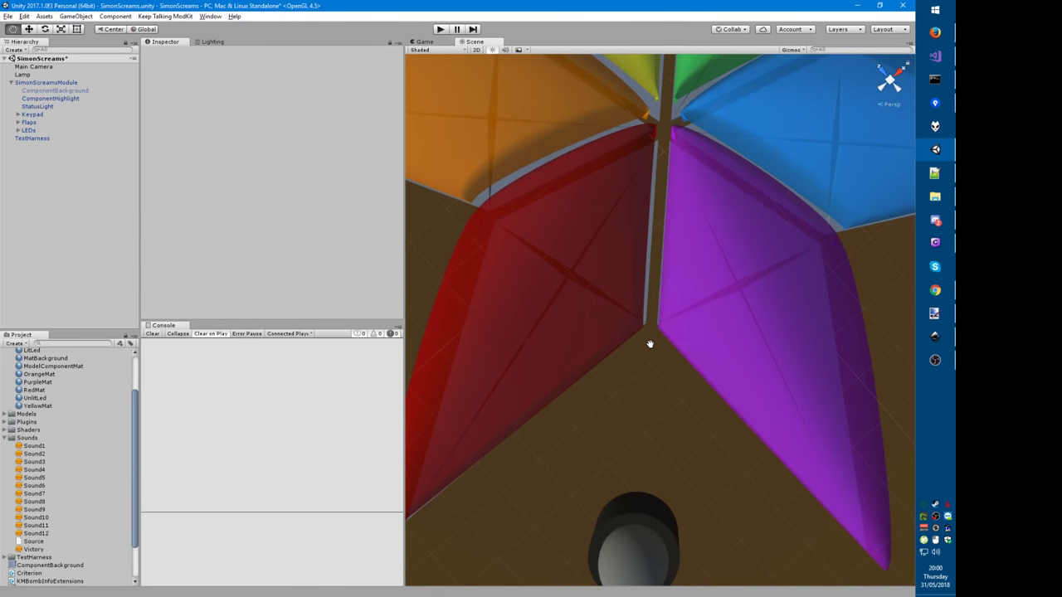
middle_drag(649, 343, 677, 475)
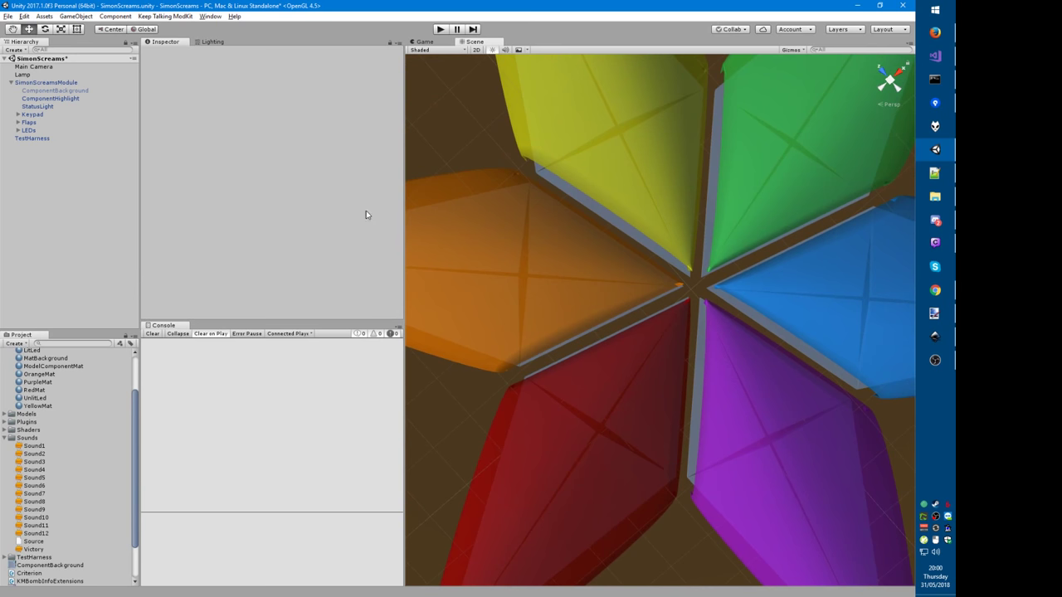
Step: Leave the SimonScreams project and open the existing SimonShrieks project in Unity
key(alt+f)
key(o)
key(o)
key(Return)
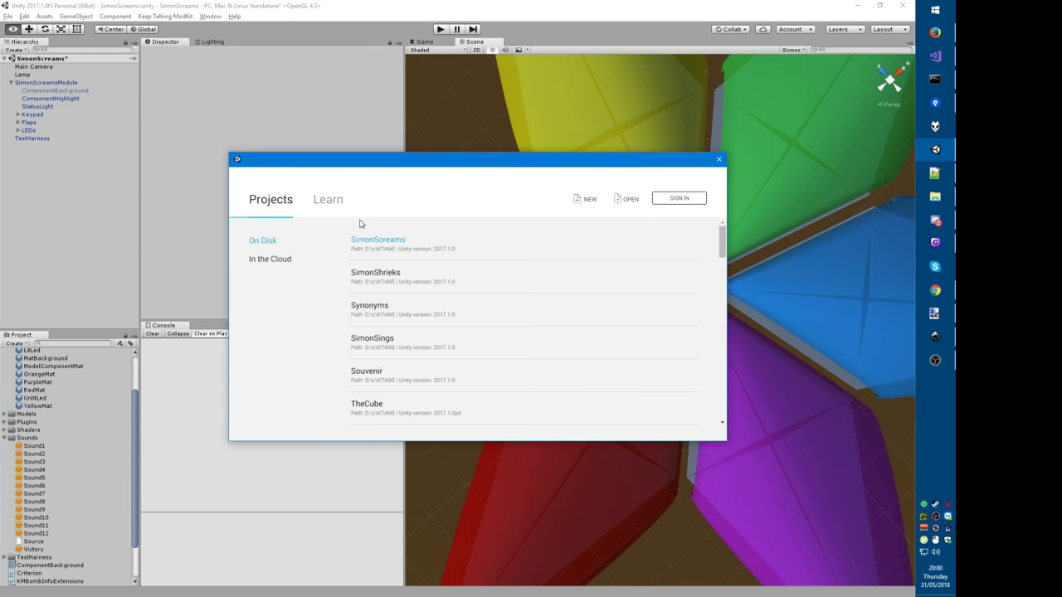
click(368, 273)
click(488, 322)
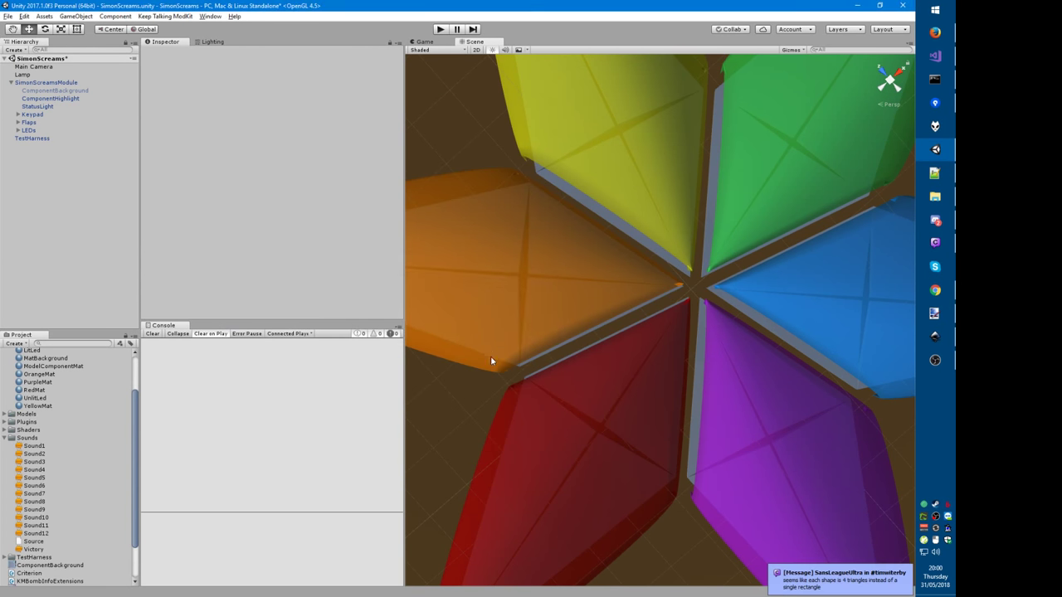
Step: Check the stream chat, look at SimonShrieks in Unity and Visual Studio, and return to the Inkscape drawing
click(837, 588)
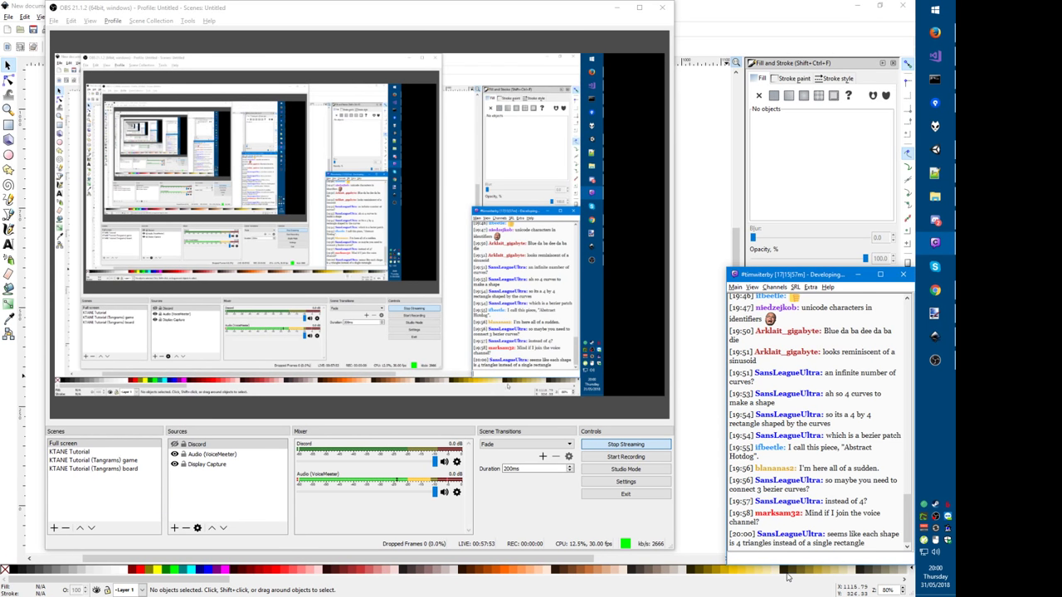
click(737, 26)
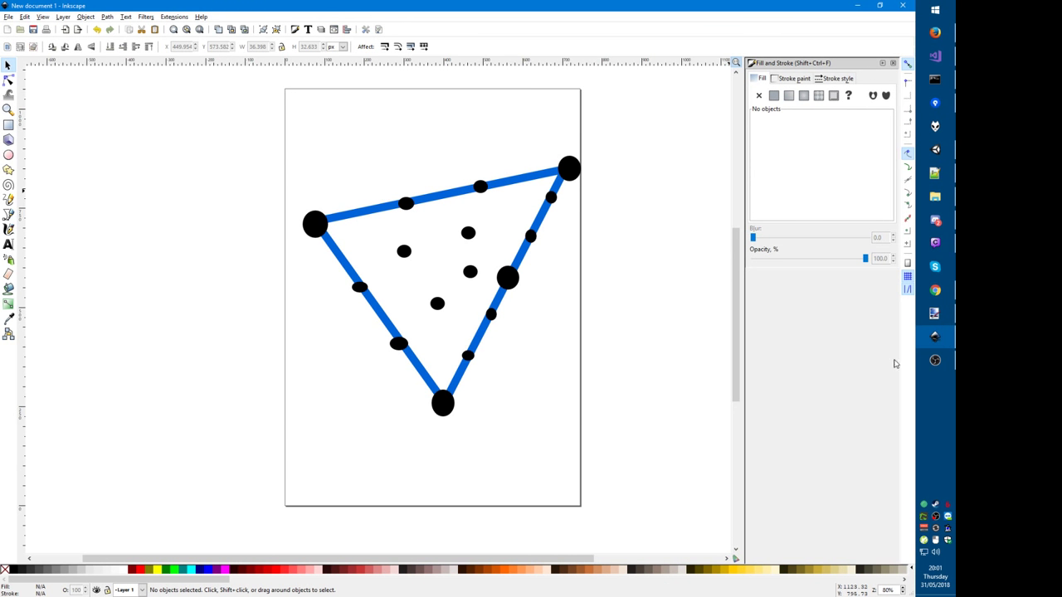
click(935, 149)
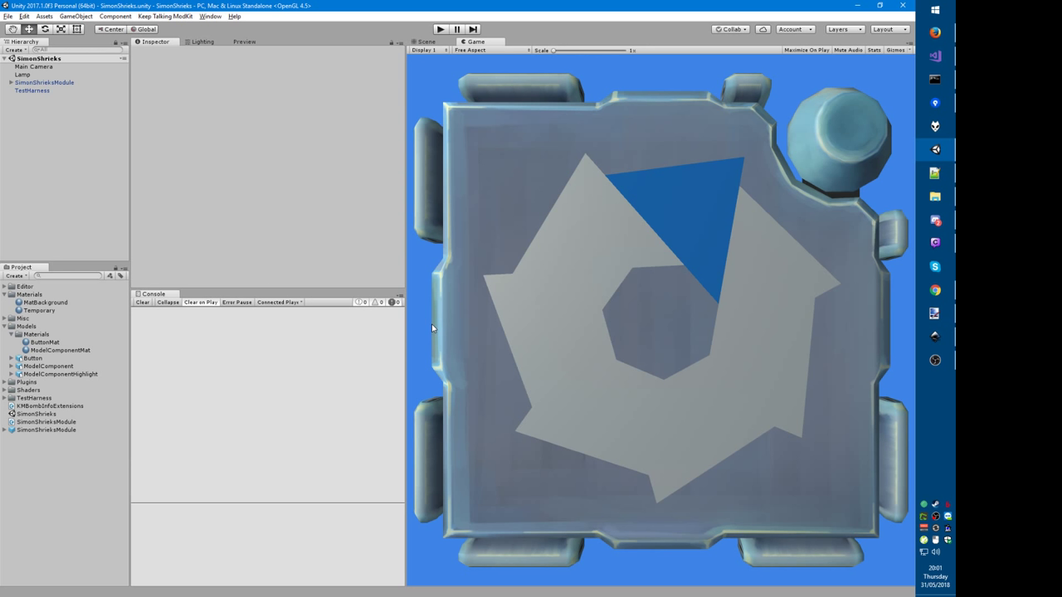
key(alt+Tab)
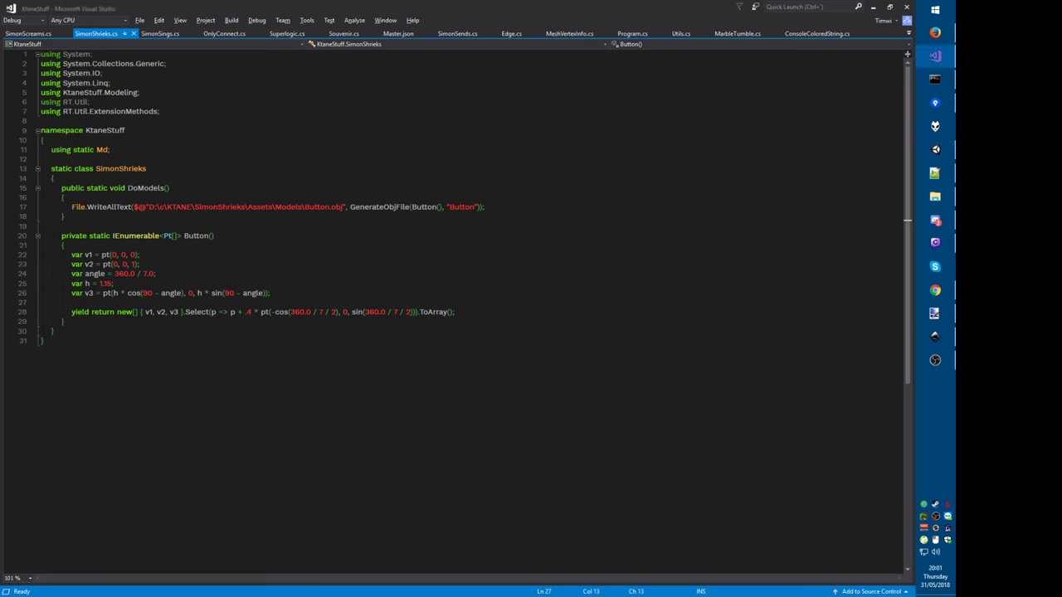
key(Up)
key(alt+Tab)
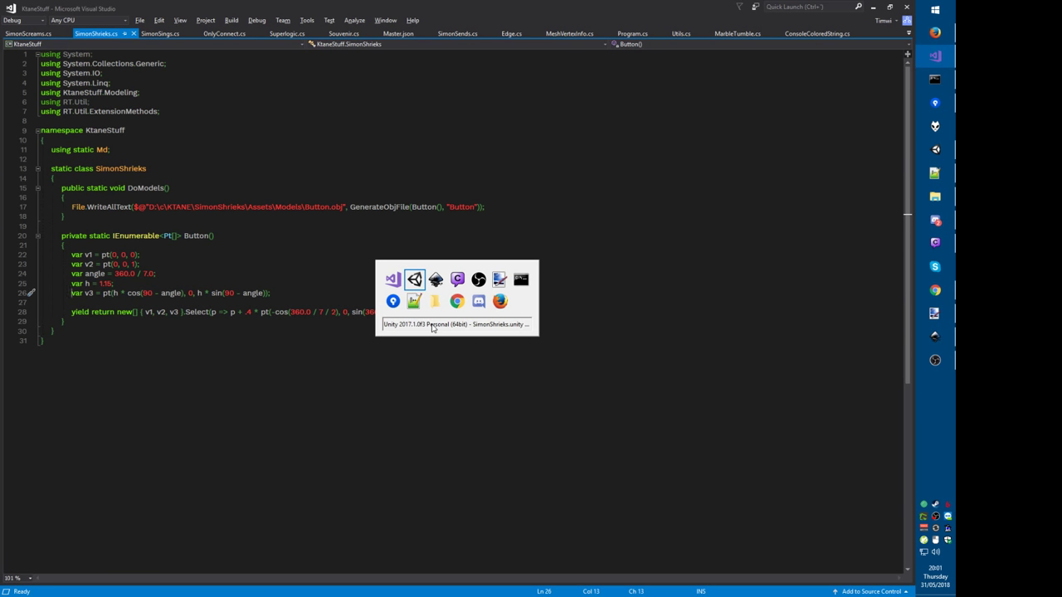
key(alt+Tab)
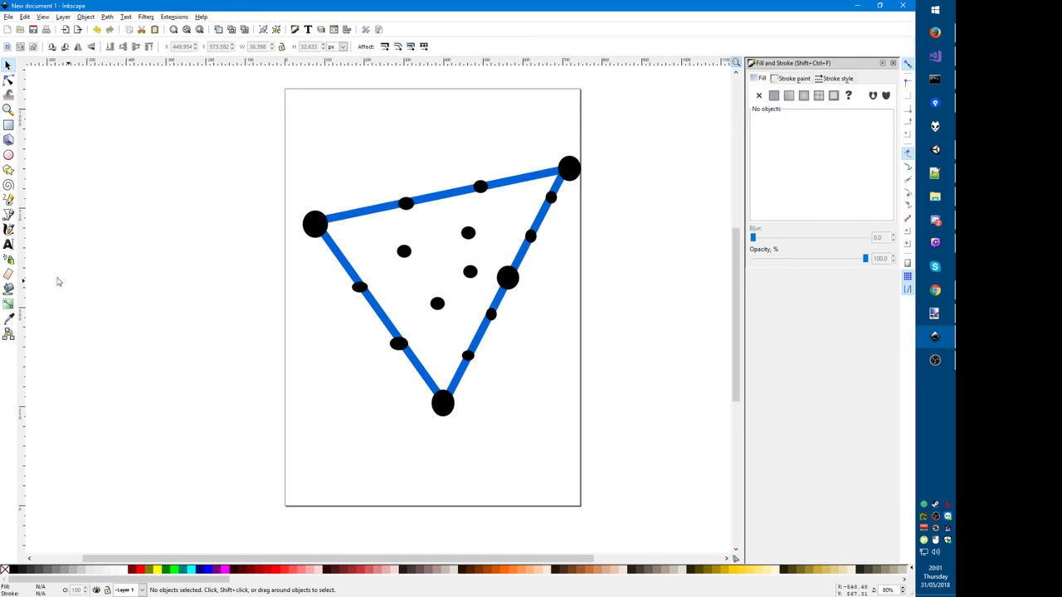
Step: Rotate the whole triangle drawing by about 27° so the edge with the large middle point stands vertical, leaving its objects ungrouped and deselected
click(9, 244)
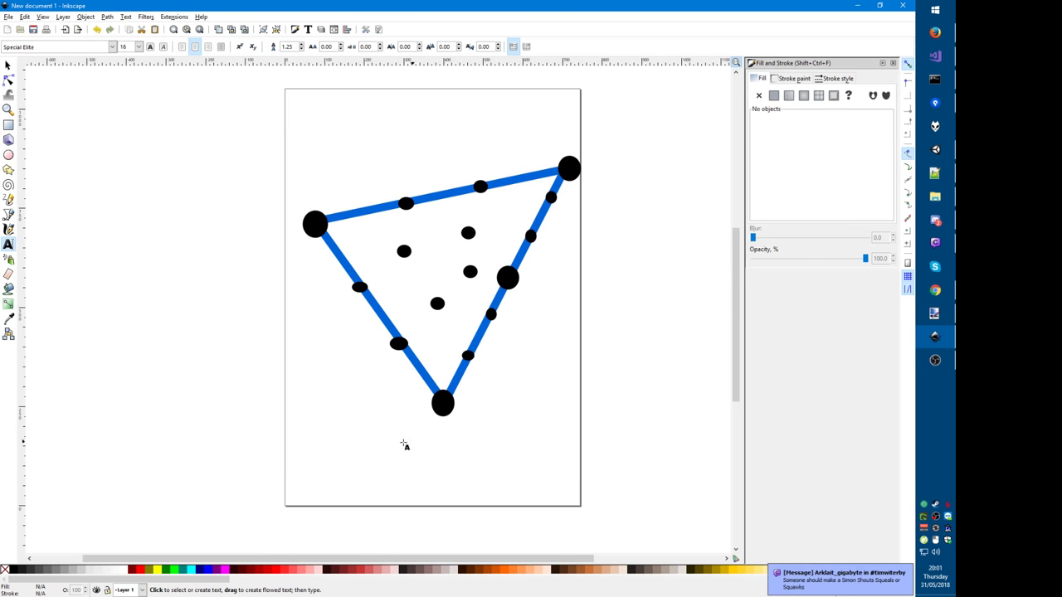
key(ctrl+a)
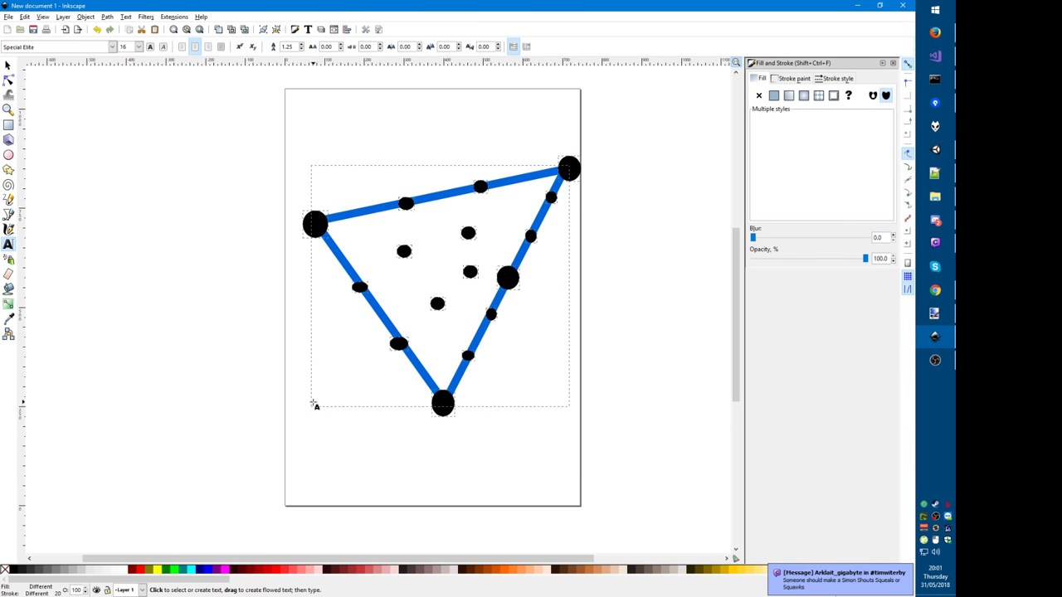
key(s)
click(572, 170)
drag(584, 154, 504, 123)
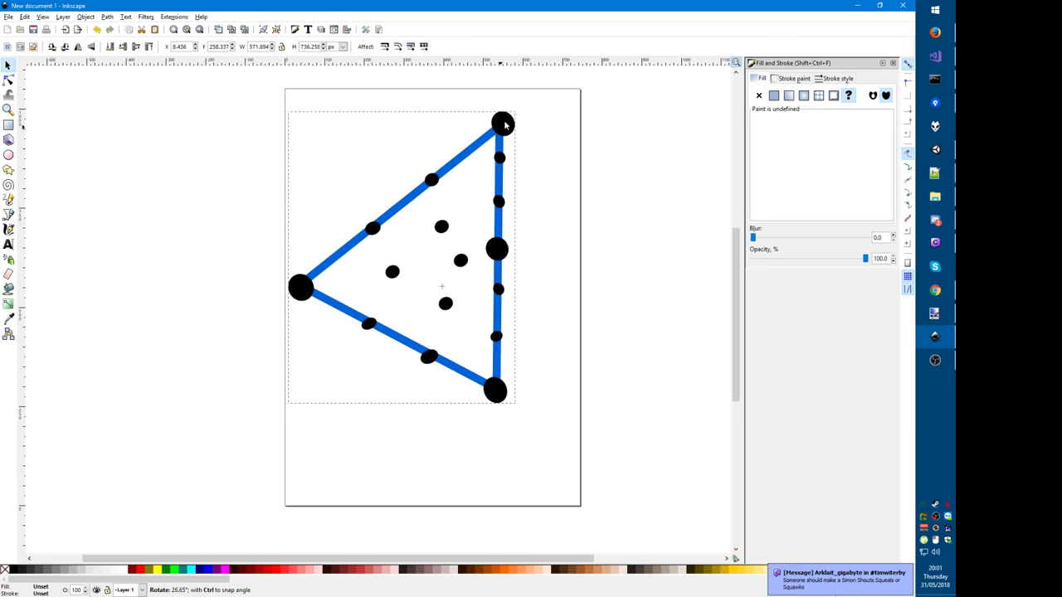
key(ctrl+shift+g)
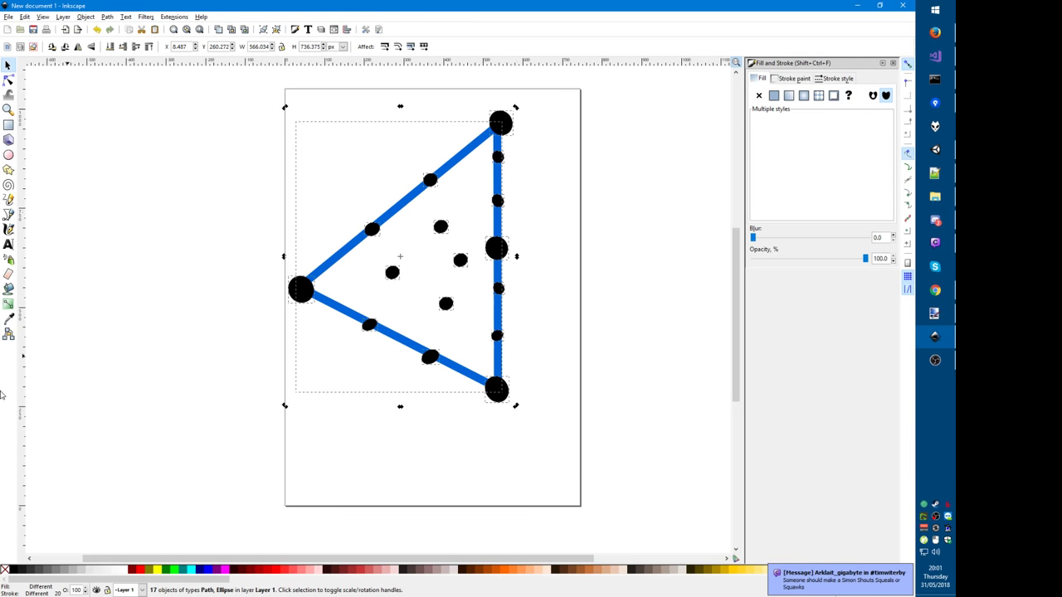
click(128, 257)
Step: Label the triangle's lower corner V1 in bold Trebuchet MS at size 128, placing the text just below the corner point
click(8, 243)
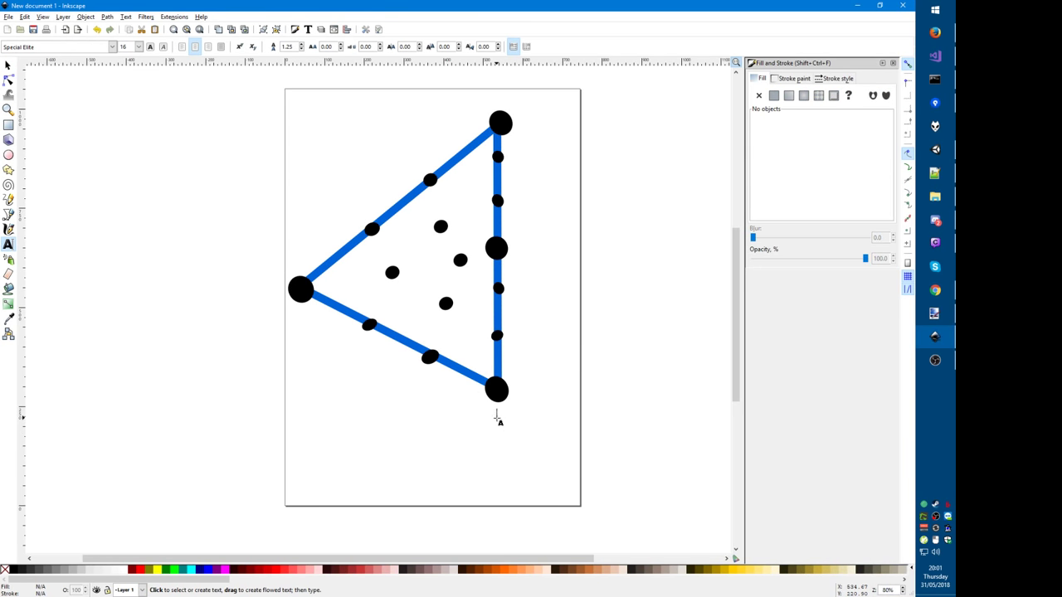
click(498, 418)
text(y)
key(BackSpace)
key(BackSpace)
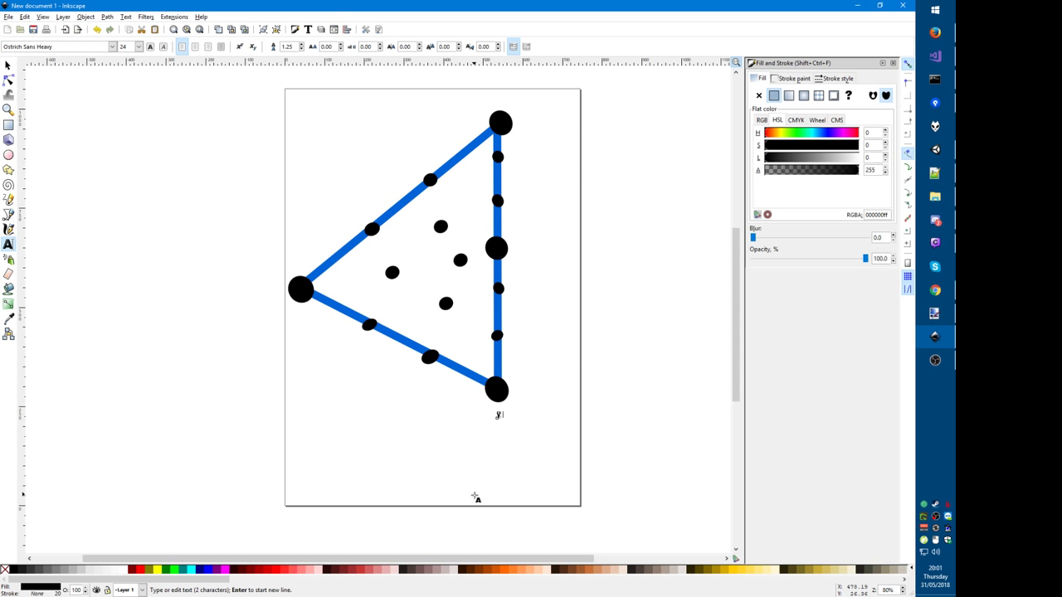
triple_click(75, 46)
text(Trebuchet MS)
click(76, 58)
text(128)
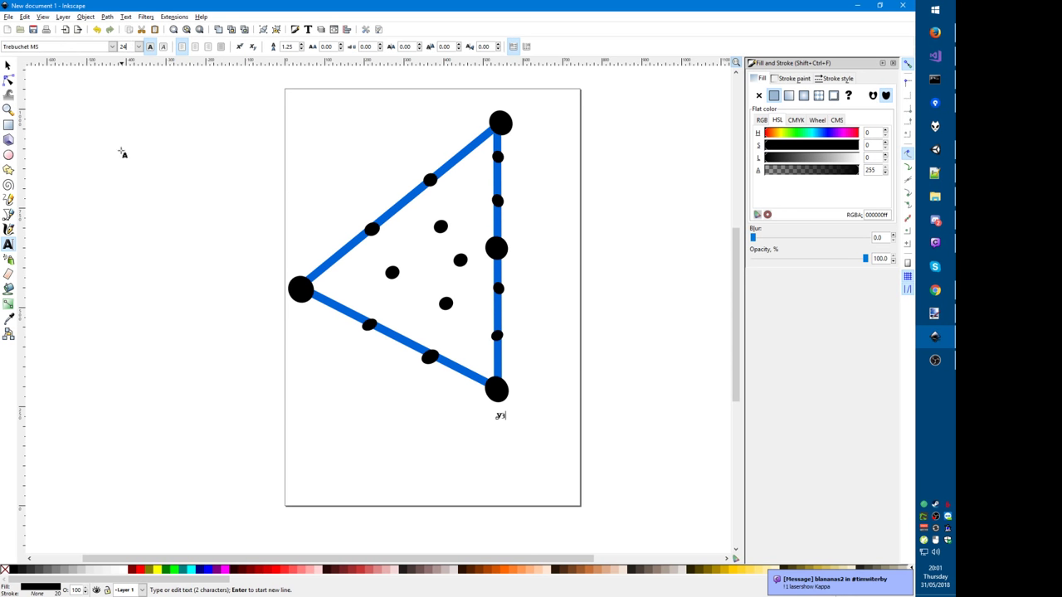
key(Return)
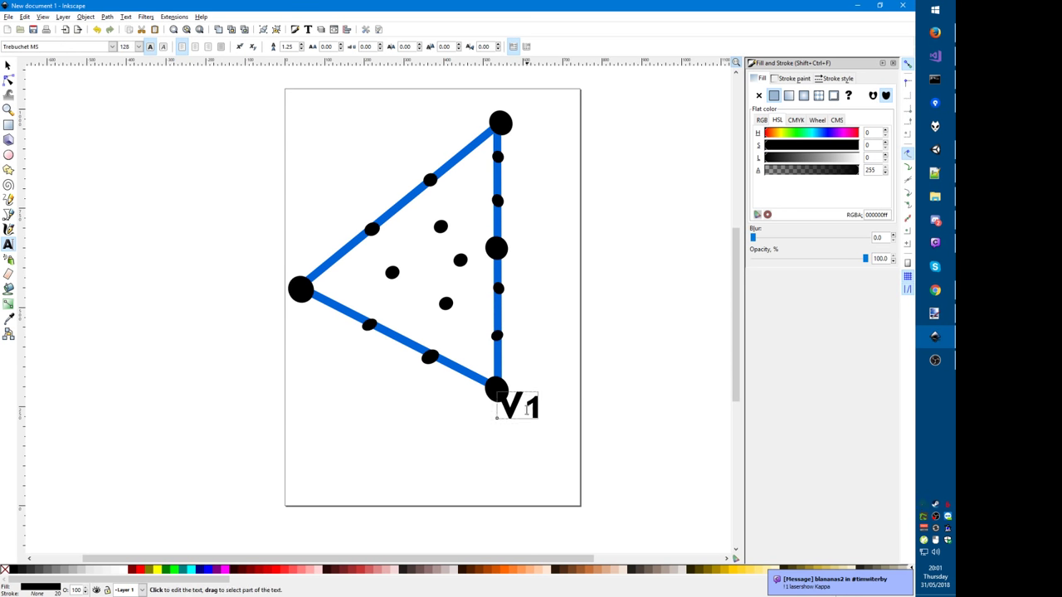
key(F1)
drag(524, 417, 510, 438)
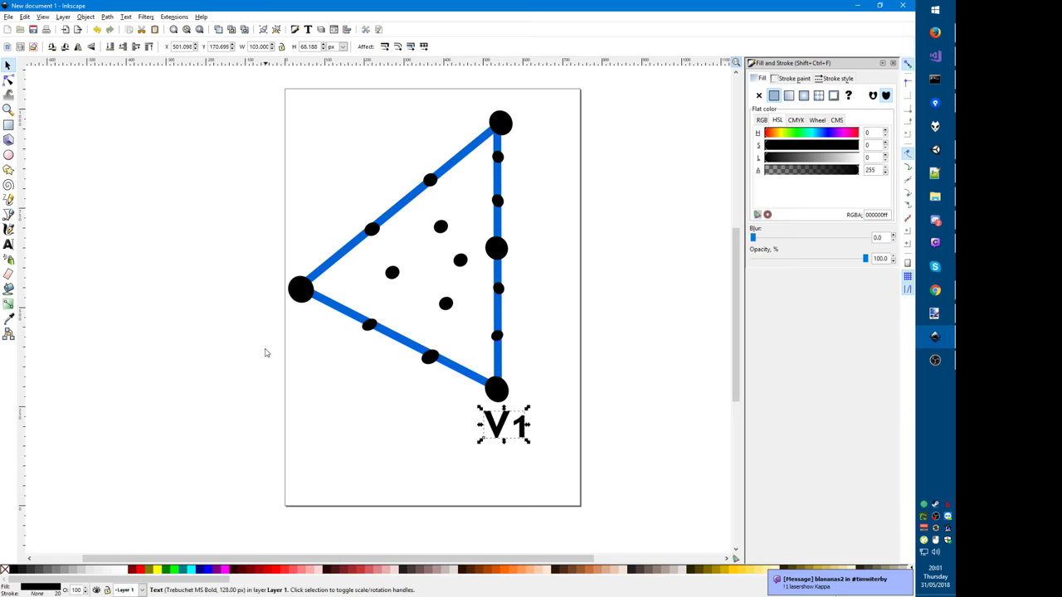
Step: Add a V2 text label in the same style and place it beside the triangle's upper corner
key(F8)
click(279, 326)
text(v2)
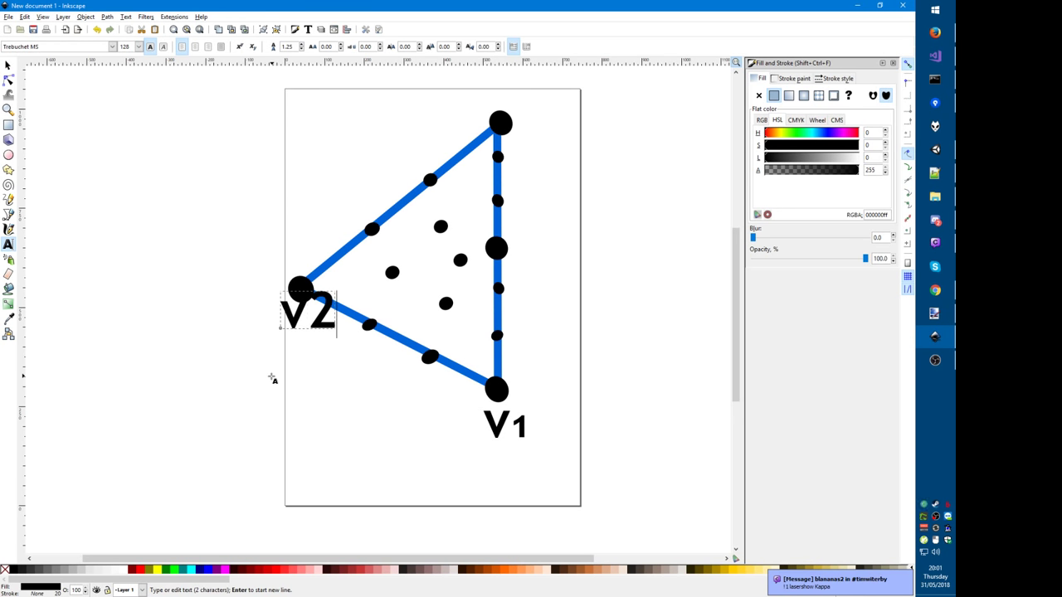
key(BackSpace)
text(____)
key(BackSpace)
key(BackSpace)
key(BackSpace)
key(BackSpace)
text(2)
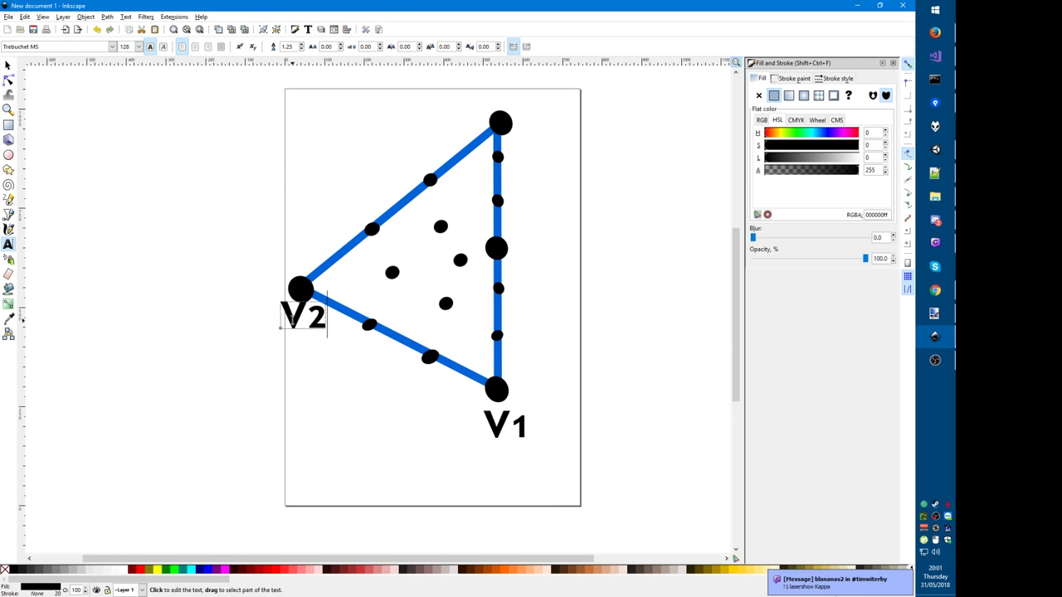
key(F1)
drag(301, 316, 545, 143)
Step: Add a V3 text label just below the triangle's left corner and deselect it
key(F8)
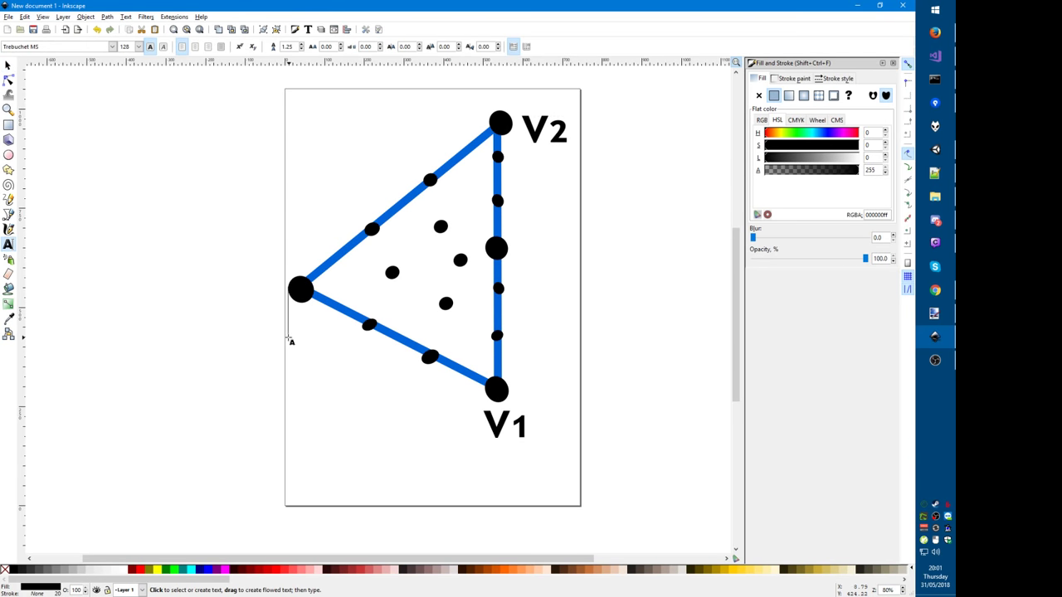
click(290, 339)
text(V_)
key(BackSpace)
text(3)
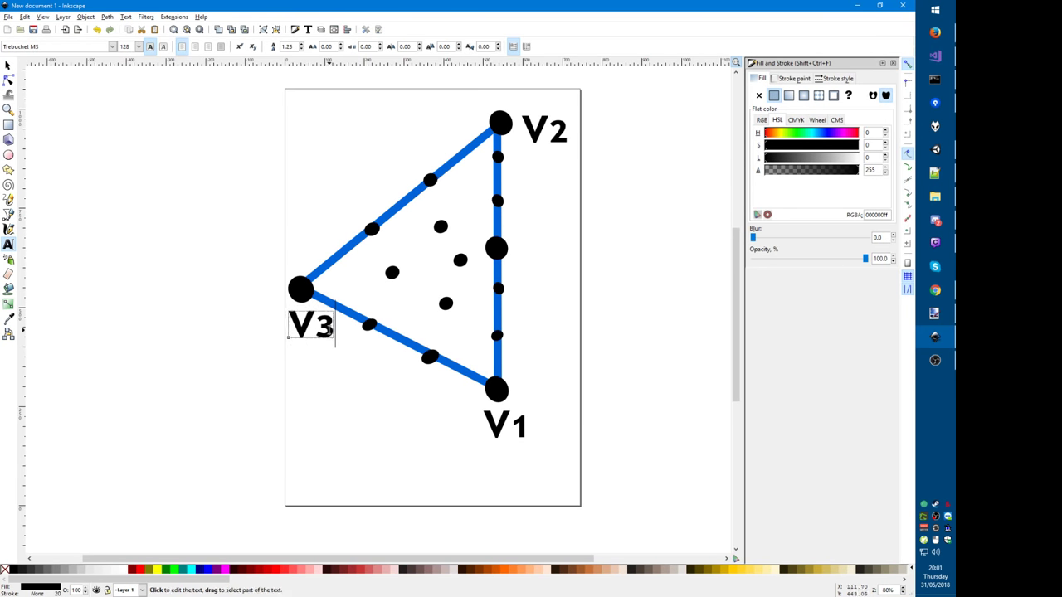
key(F1)
drag(310, 343, 291, 341)
click(440, 376)
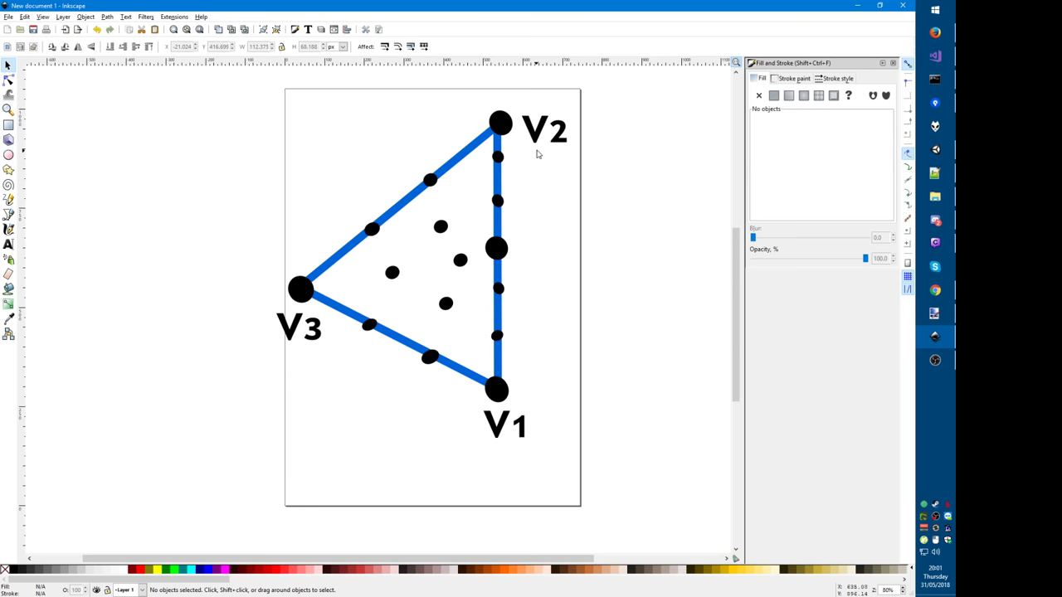
Step: Add a V2 text label beside the large middle point on the triangle's vertical edge
key(t)
click(531, 258)
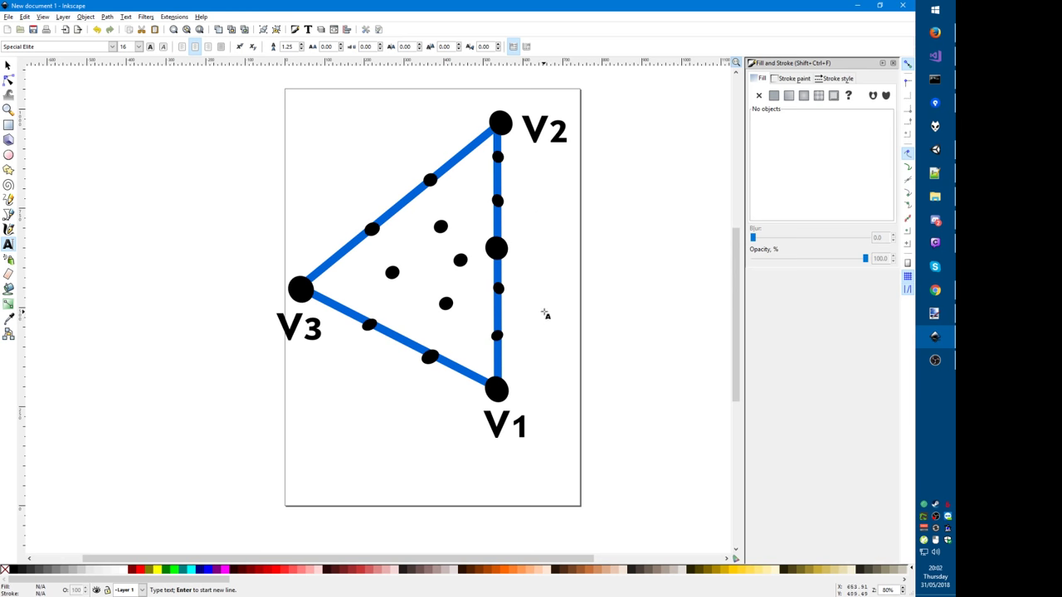
text(V___2)
key(Escape)
Step: Renumber the upper corner's label as V3 and the left corner's label as V4, leaving nothing selected
click(523, 143)
text(V_)
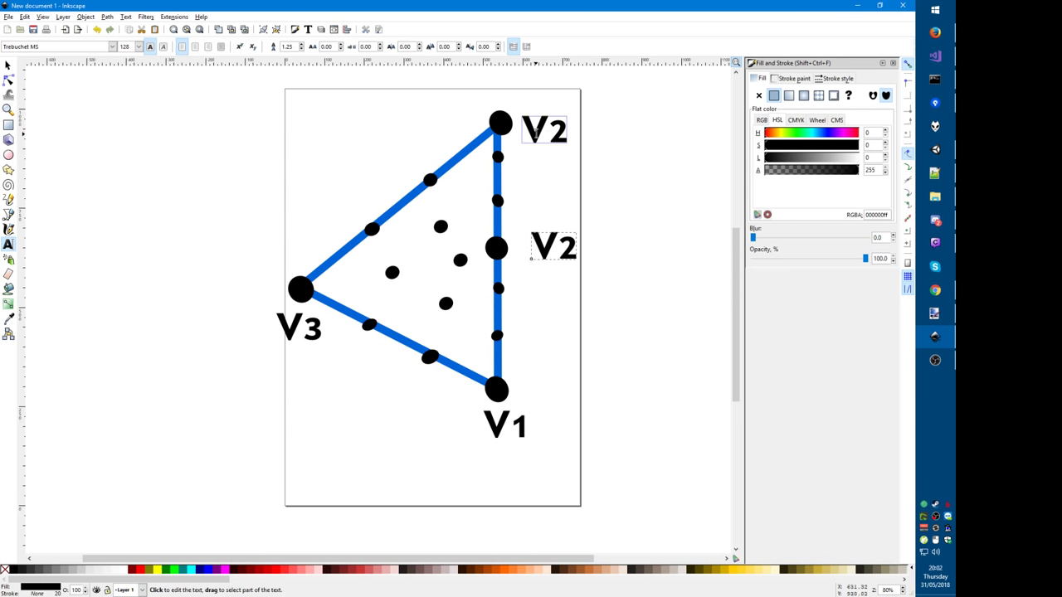
text(__3)
key(Escape)
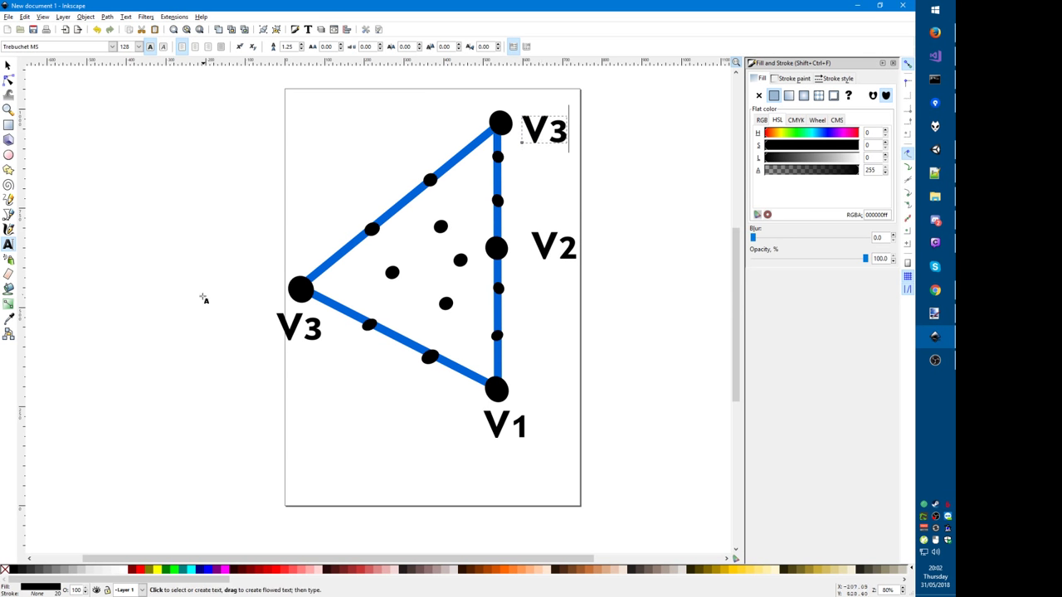
click(319, 330)
key(BackSpace)
text(___4)
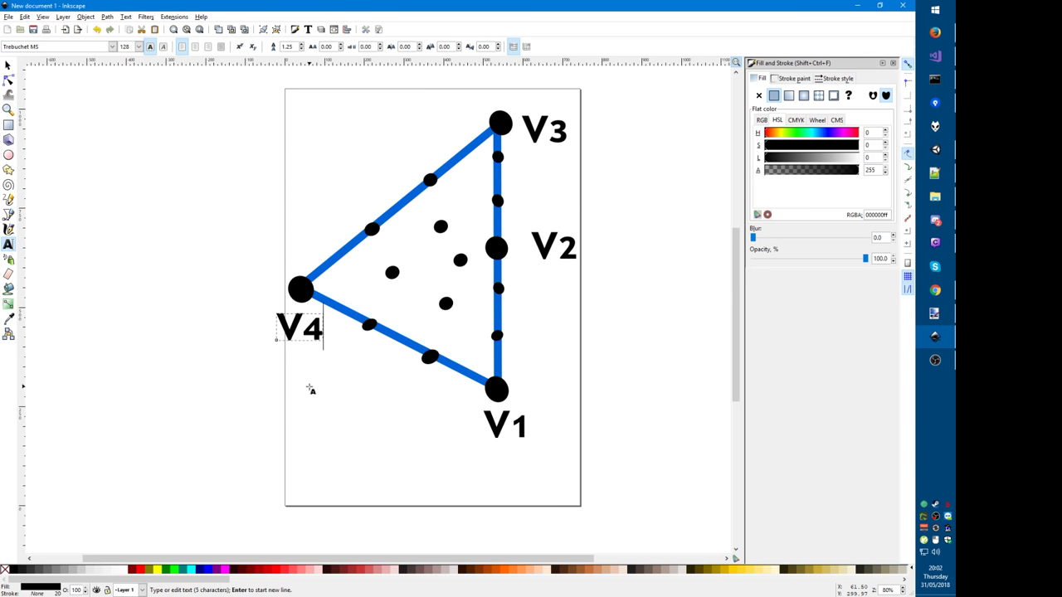
key(F1)
click(346, 421)
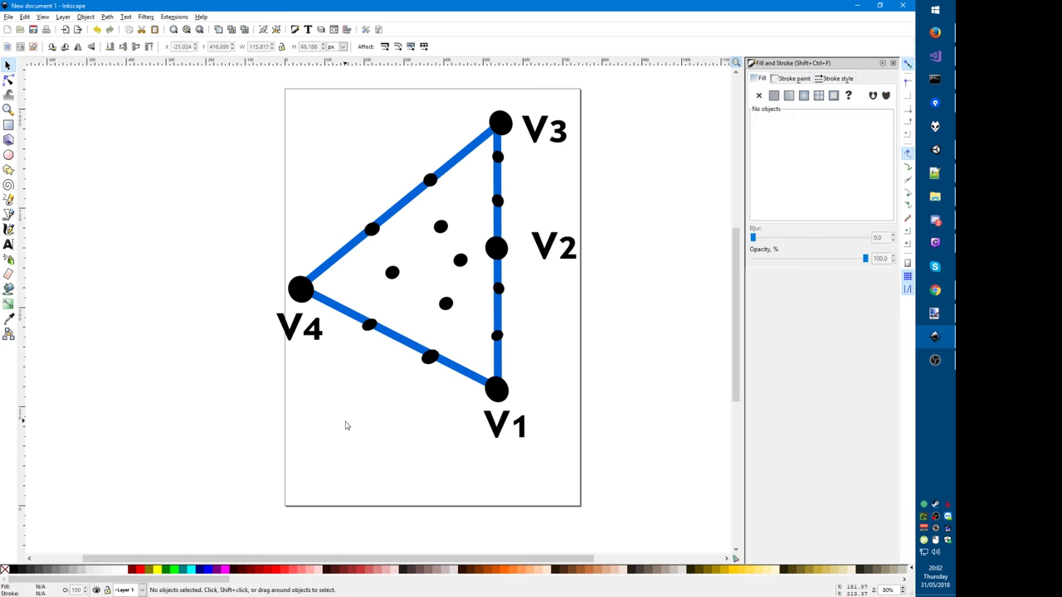
Step: Switch to the stream chat window and look back through the earlier messages down to the latest ones
key(alt+Tab)
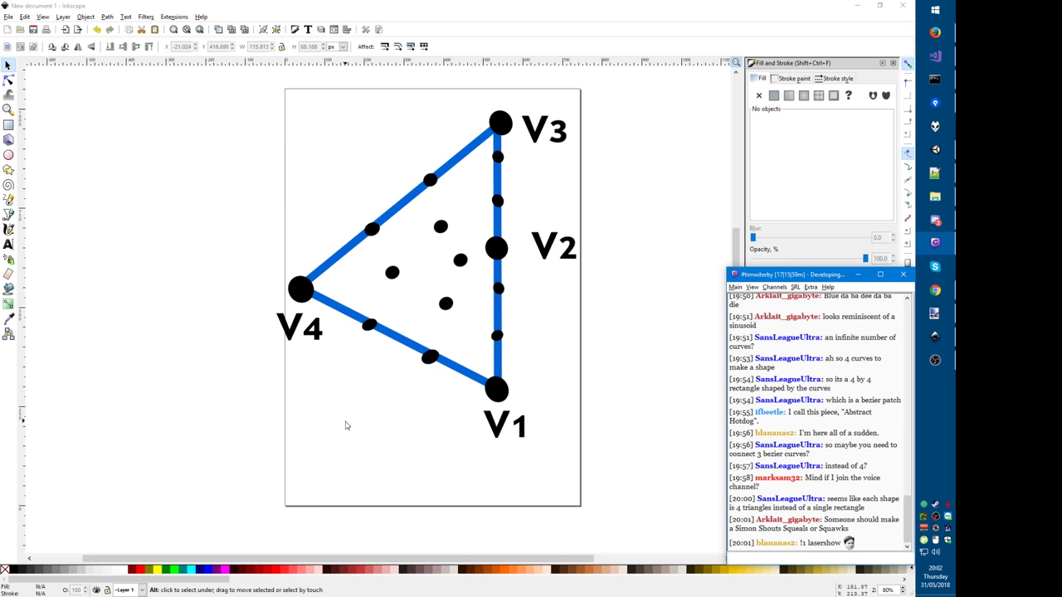
scroll(798, 406, up, 15)
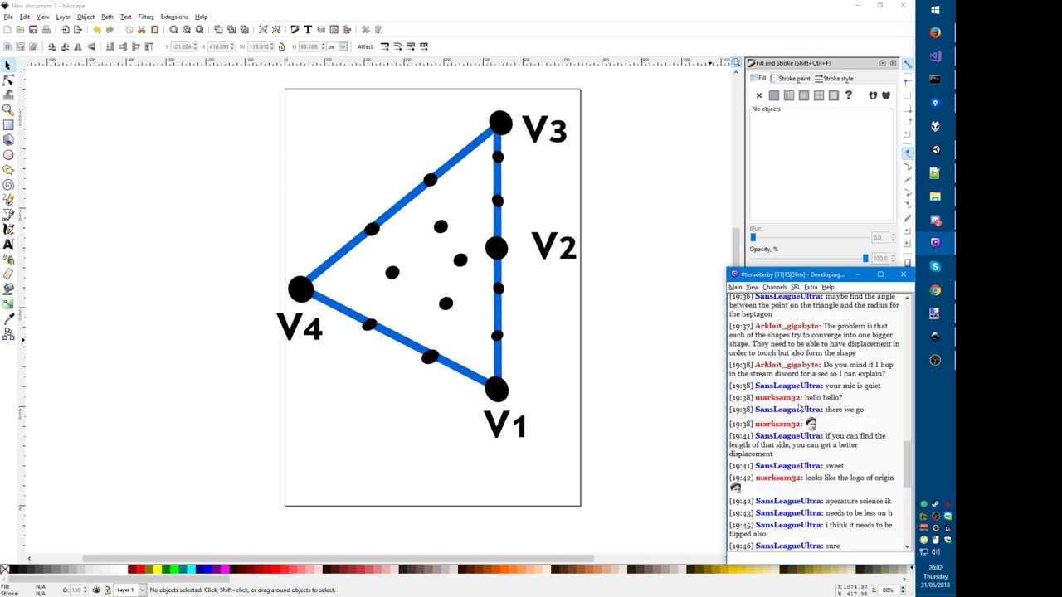
scroll(798, 407, up, 3)
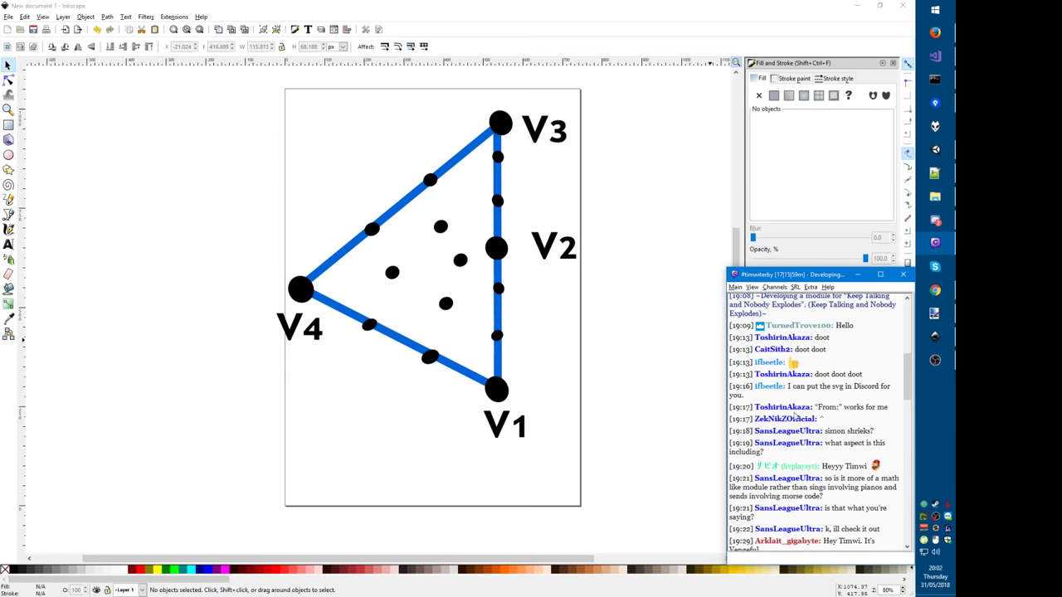
scroll(795, 403, down, 18)
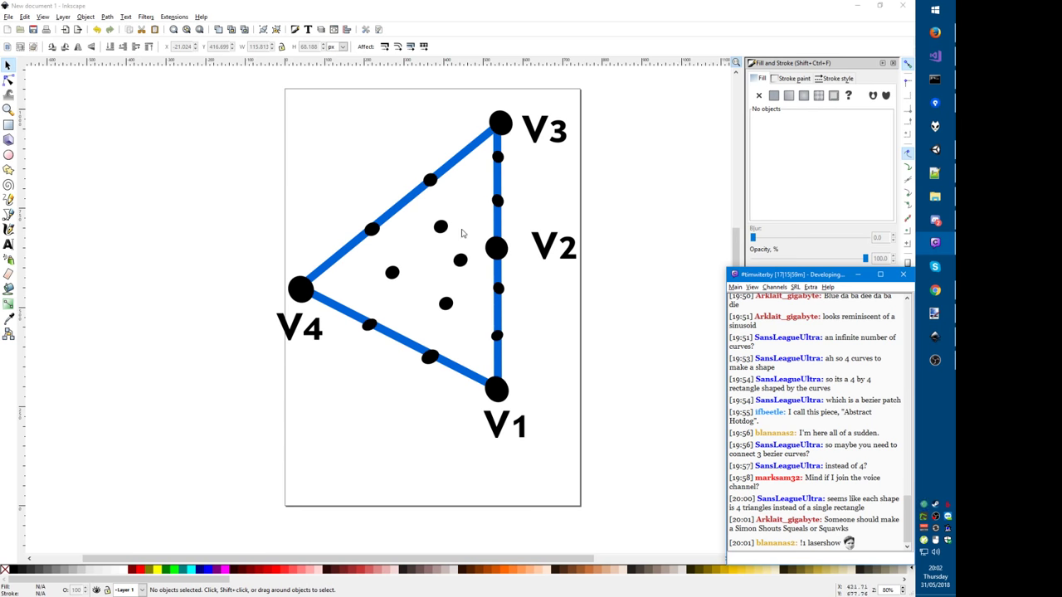
Step: Select the whole labelled triangle in Inkscape, move it about 14 px right and 26 px down, and deselect it
mouse_move(672, 85)
mouse_down()
mouse_move(302, 382)
mouse_move(204, 499)
mouse_up()
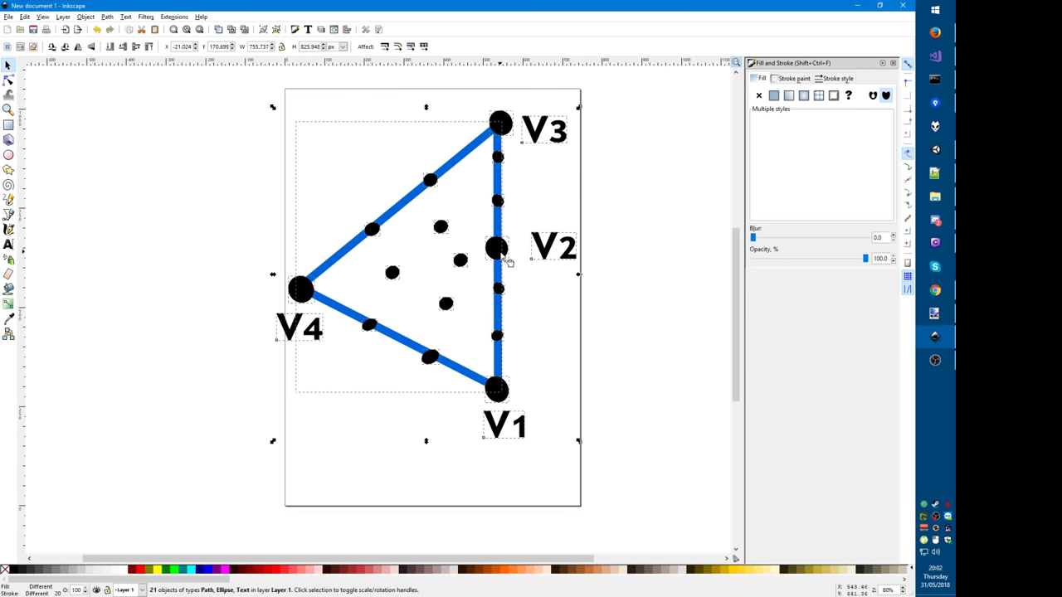
drag(514, 262, 515, 272)
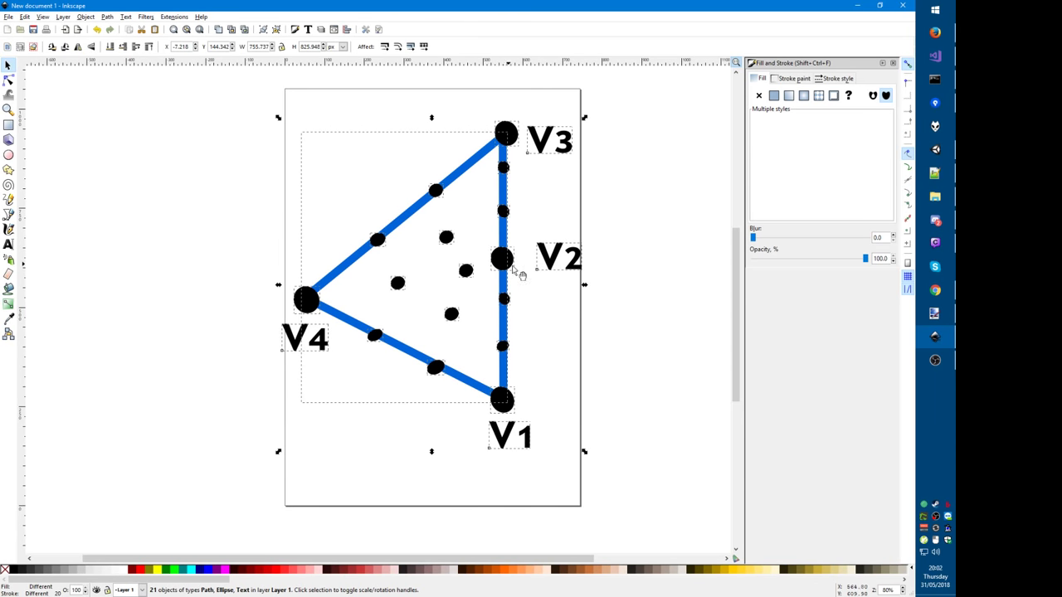
click(671, 344)
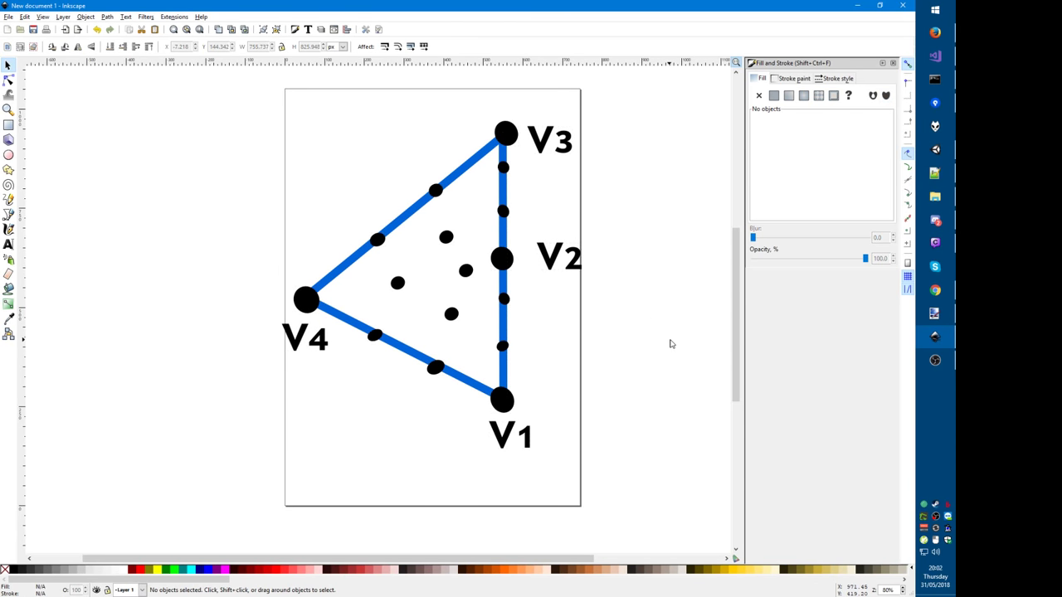
Step: Switch to SimonShrieks.cs in Visual Studio and place the text cursor in the v1 variable's definition
key(alt+Tab)
click(88, 255)
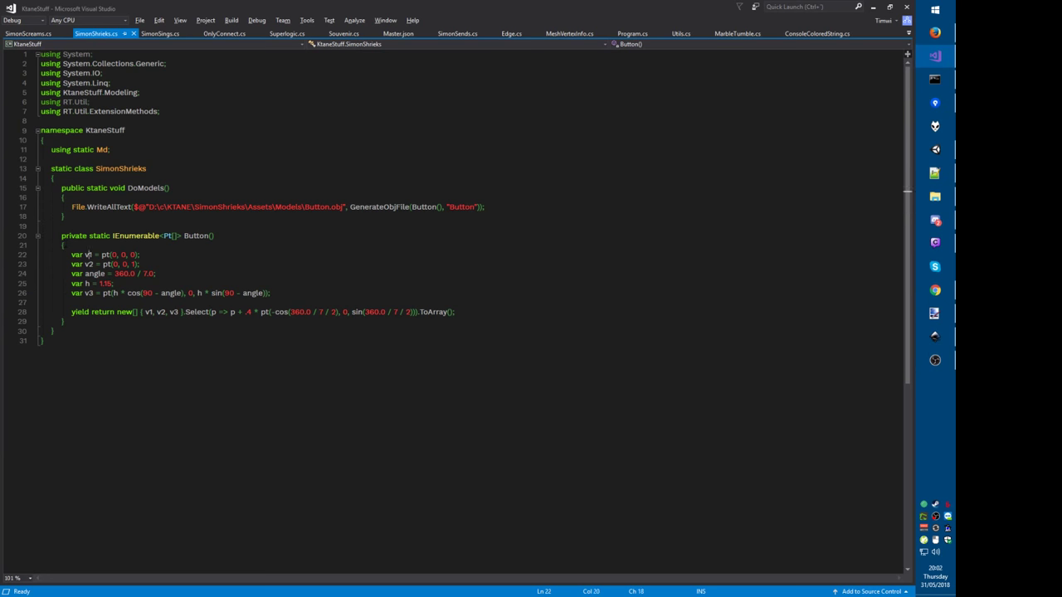
Step: Change v2 to pt(0, 0, .5) in the Button method and add var v3 = pt(0, 0, 1); on the line below it
key(ctrl+Right)
key(ctrl+Right)
key(ctrl+Right)
key(ctrl+Right)
key(ctrl+Right)
key(ctrl+Right)
key(Delete)
text(.5)
key(End)
key(Return)
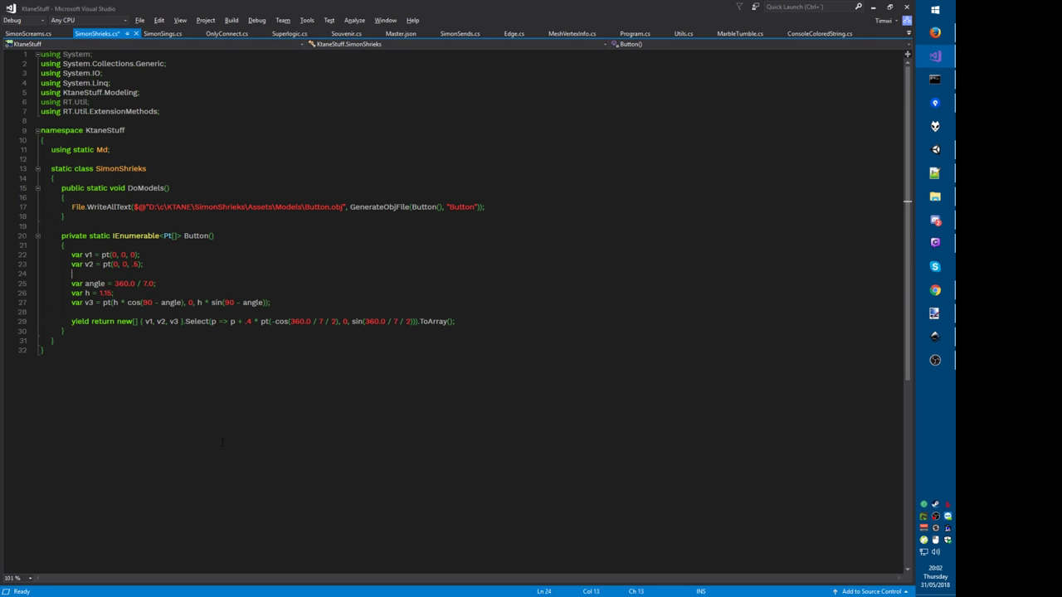
text(var v3 = pt(0, 0, 1);)
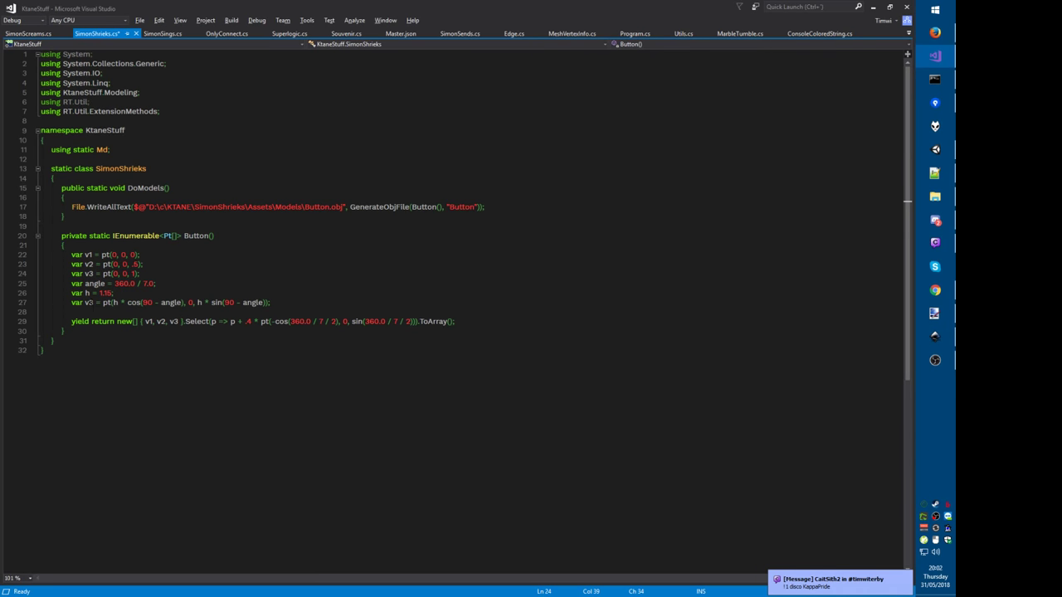
Step: Rename the trigonometric point variable to v4 and append v4 to the array in the yield return statement
click(90, 302)
key(Delete)
text(4)
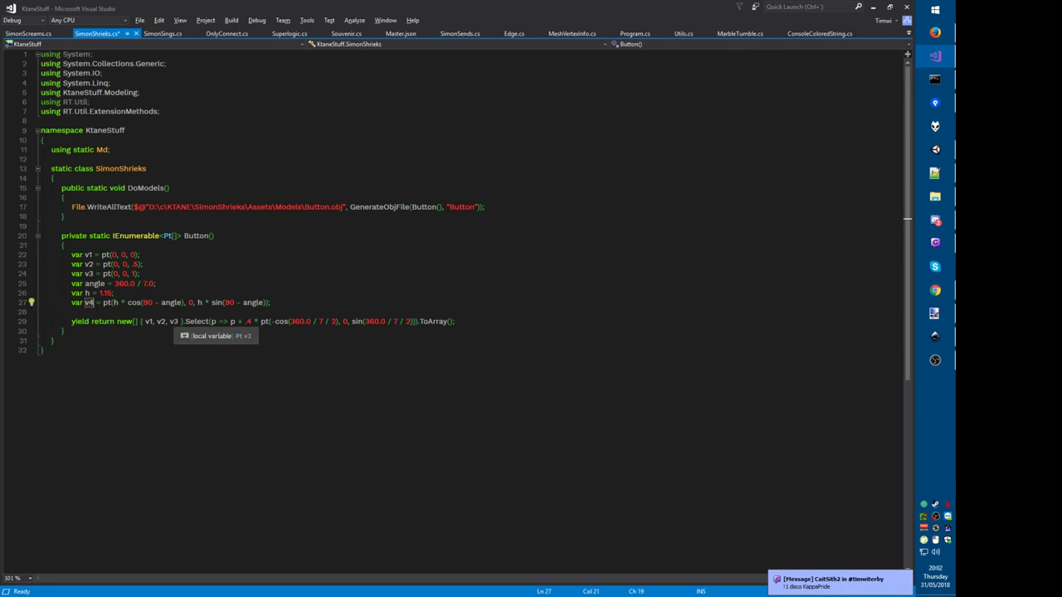
click(177, 321)
text(,v4)
Step: Build the solution, then inspect the button mesh in Unity's Game view and return to the code in Visual Studio
key(ctrl+shift+b)
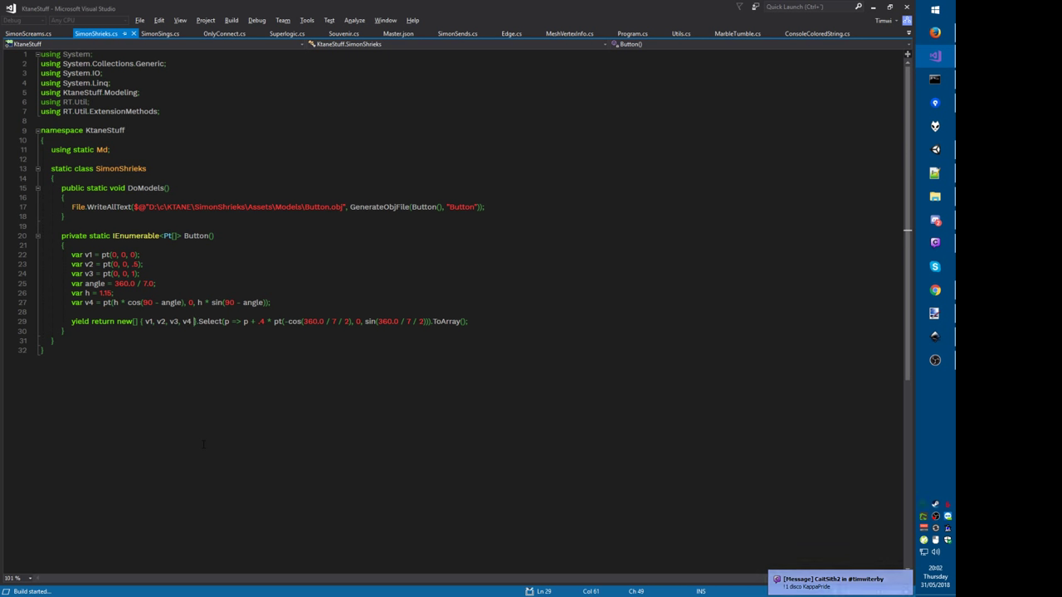
key(alt+Tab)
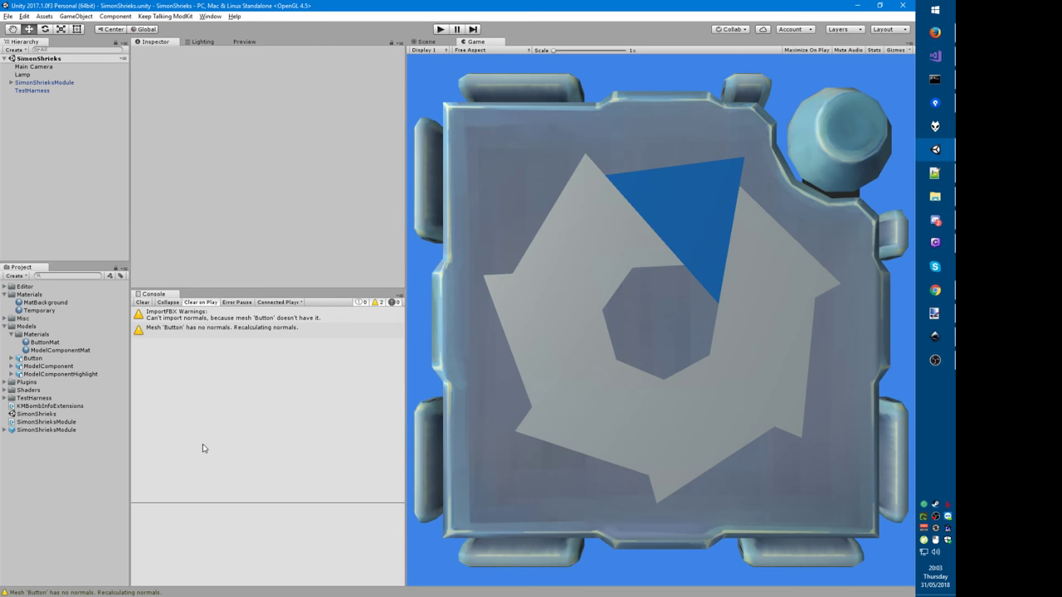
key(alt+Tab)
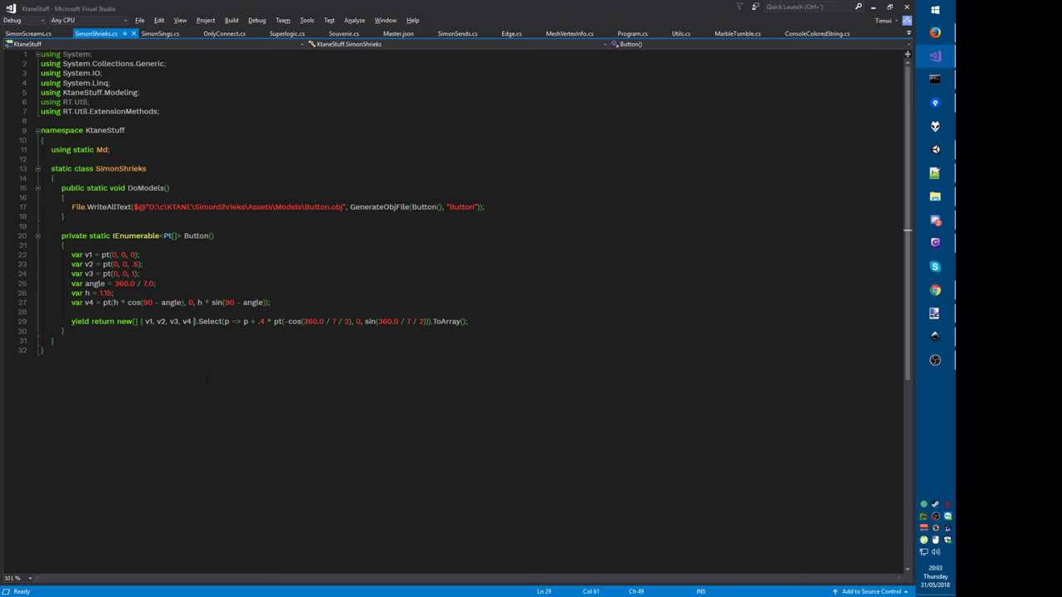
Step: Insert blank lines between the v4 declaration and the yield return statement
key(Up)
key(Up)
key(Return)
key(Return)
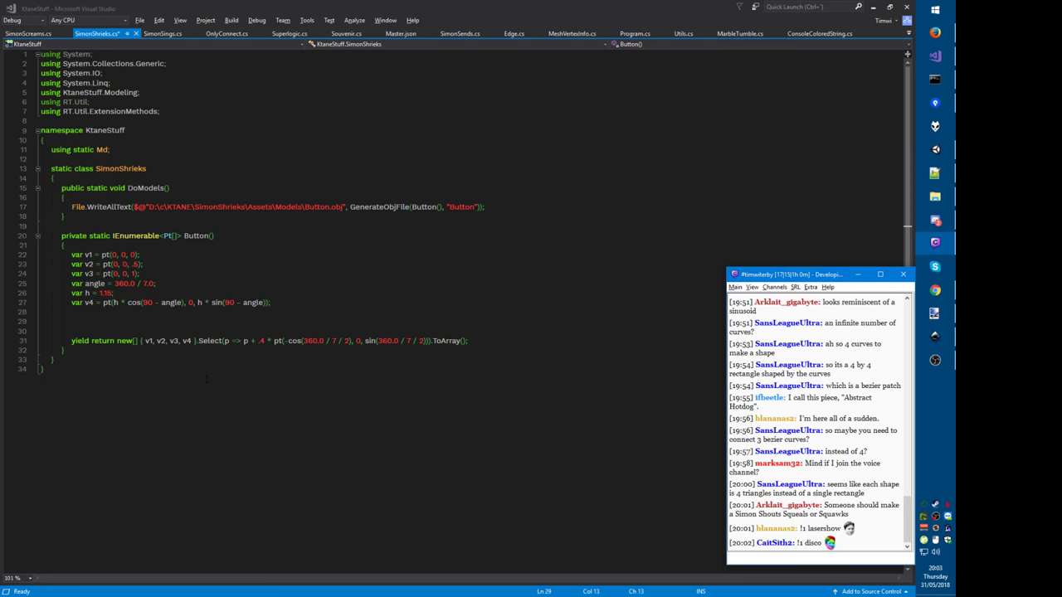
Step: Switch to the chat window, send the message "!1 spinme" and return to Visual Studio
key(alt+Tab)
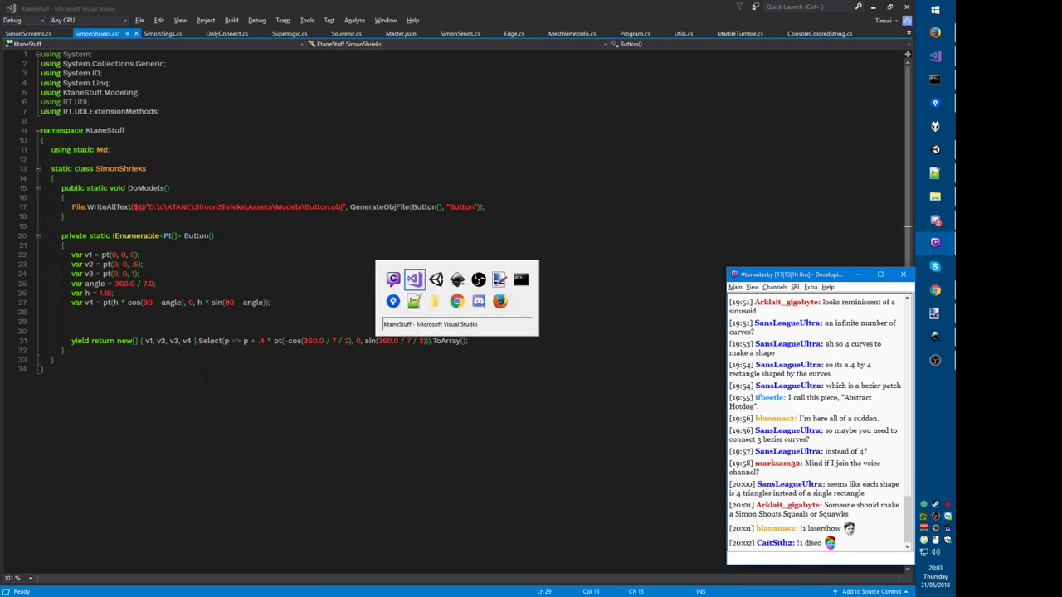
key(alt+Tab)
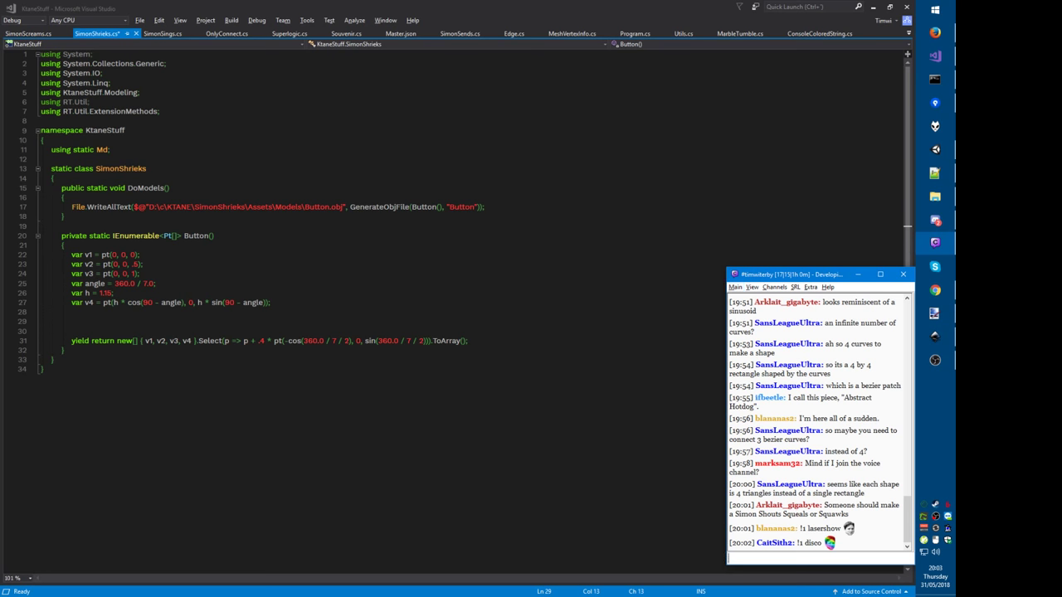
text(!1 spinme)
key(Return)
key(alt+Tab)
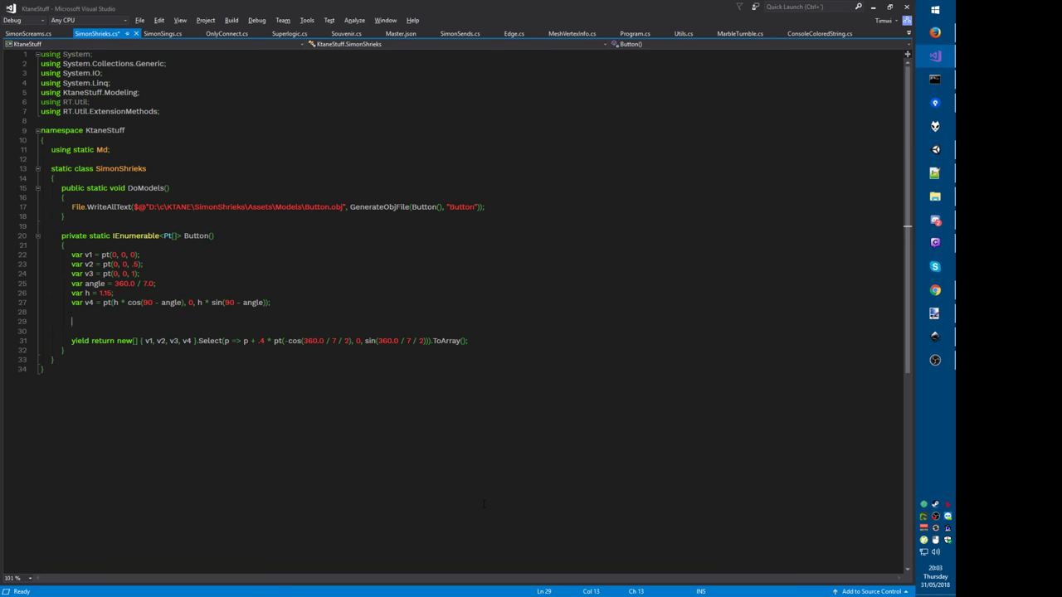
Step: Begin the statement var patch = BézierPatch( above the yield return and view the overload that takes individual points
text(var patch = b)
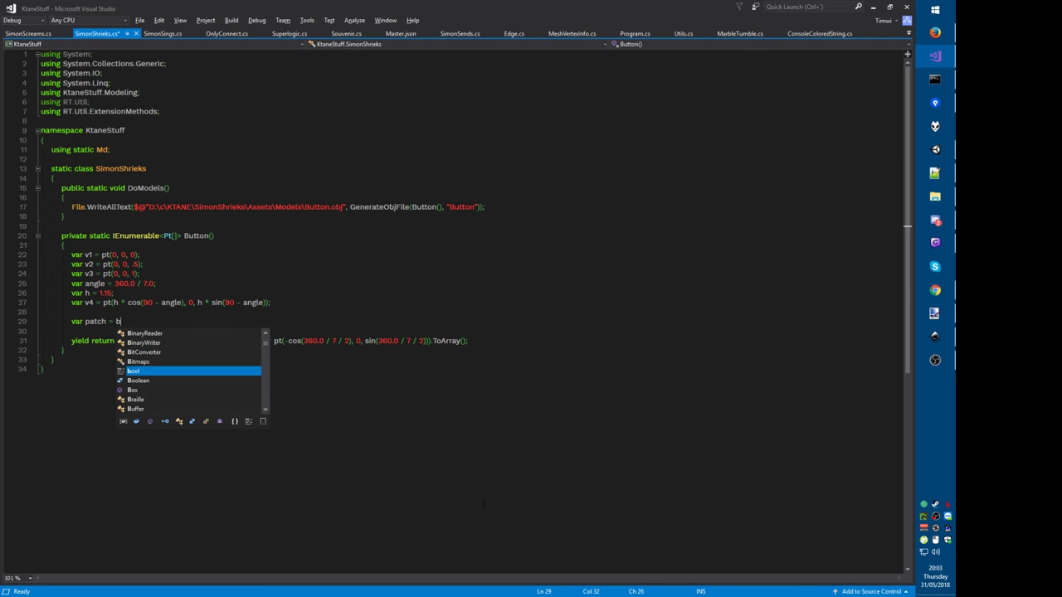
text(éziop()
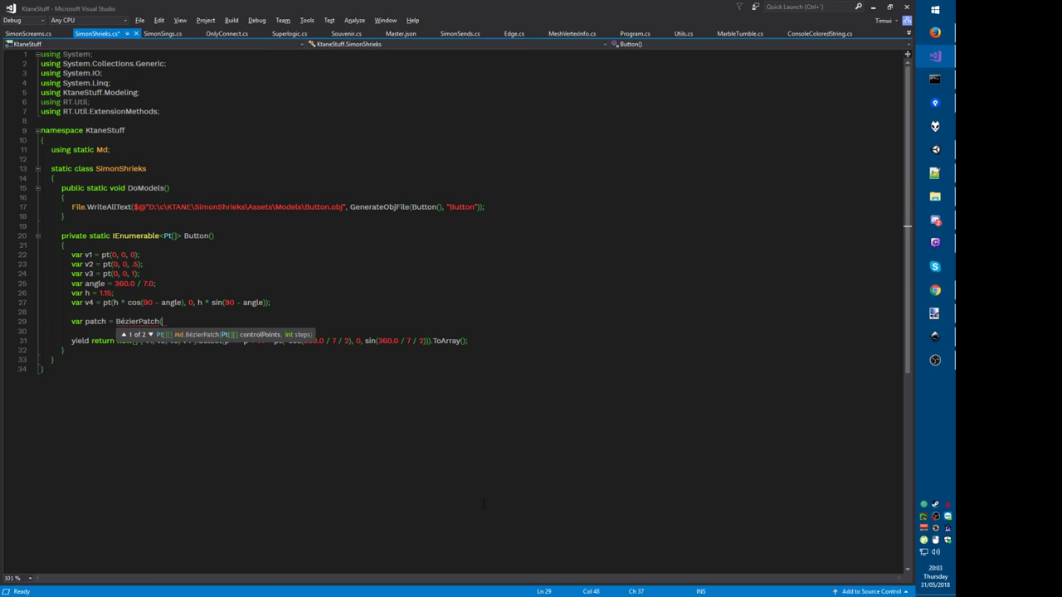
key(Down)
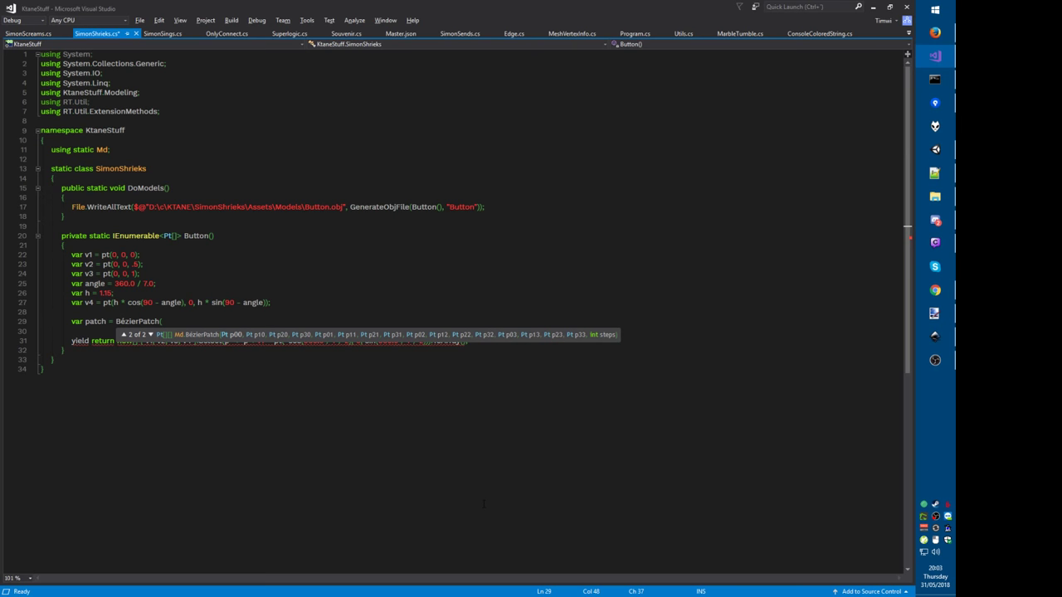
Step: Declare const int steps = 8; above the patch statement
key(Escape)
key(Up)
key(Up)
key(End)
key(Return)
key(Return)
text(co)
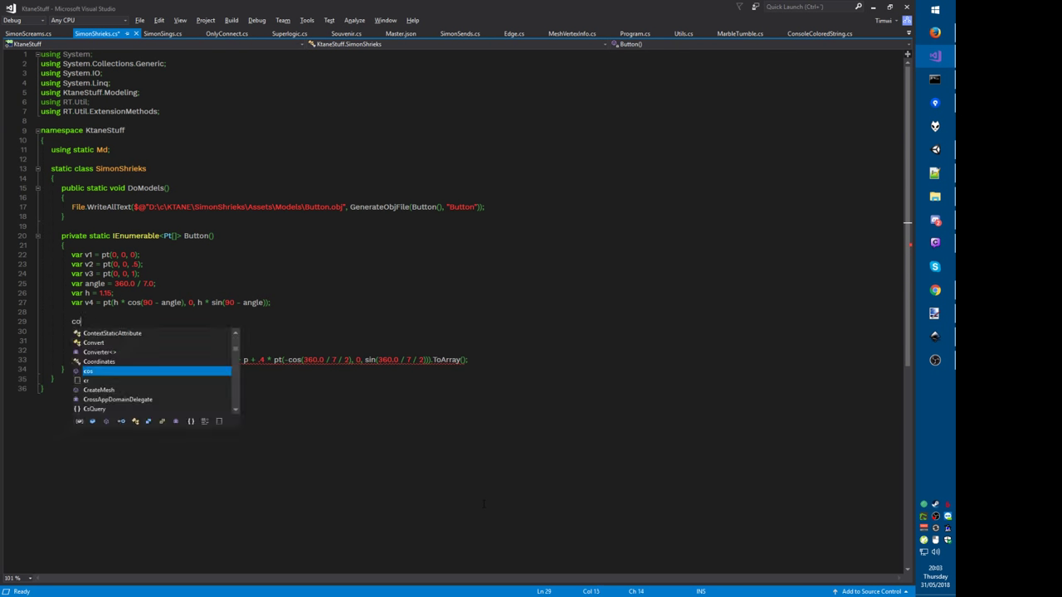
text(nst int steps)
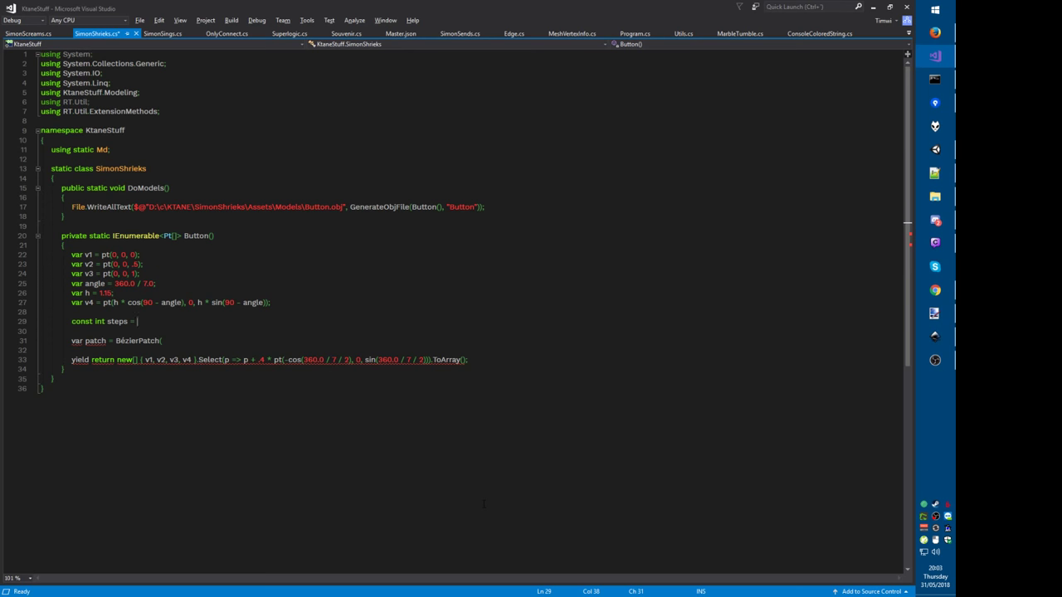
text(= 1)
key(BackSpace)
text(8)
Step: Move the steps declaration to the beginning of the Button method and add a blank line below it
key(alt+Up)
key(alt+Up)
key(alt+Up)
key(alt+Up)
key(alt+Up)
key(alt+Up)
key(alt+Up)
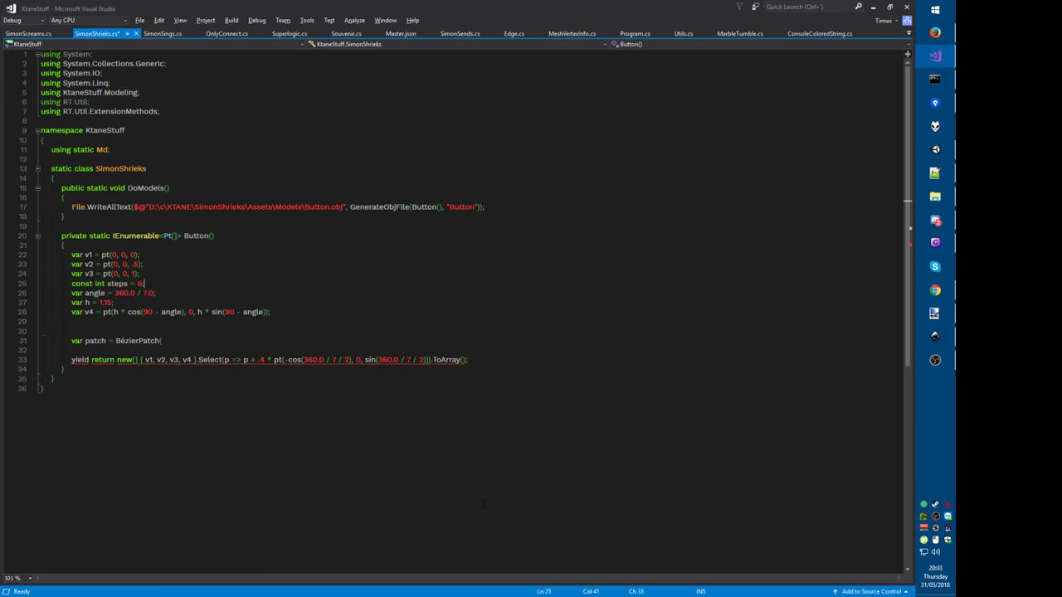
key(Return)
Step: Remove the extra blank line above the patch statement
key(Down)
key(Down)
key(Down)
key(Down)
key(Down)
key(Down)
key(Down)
key(Down)
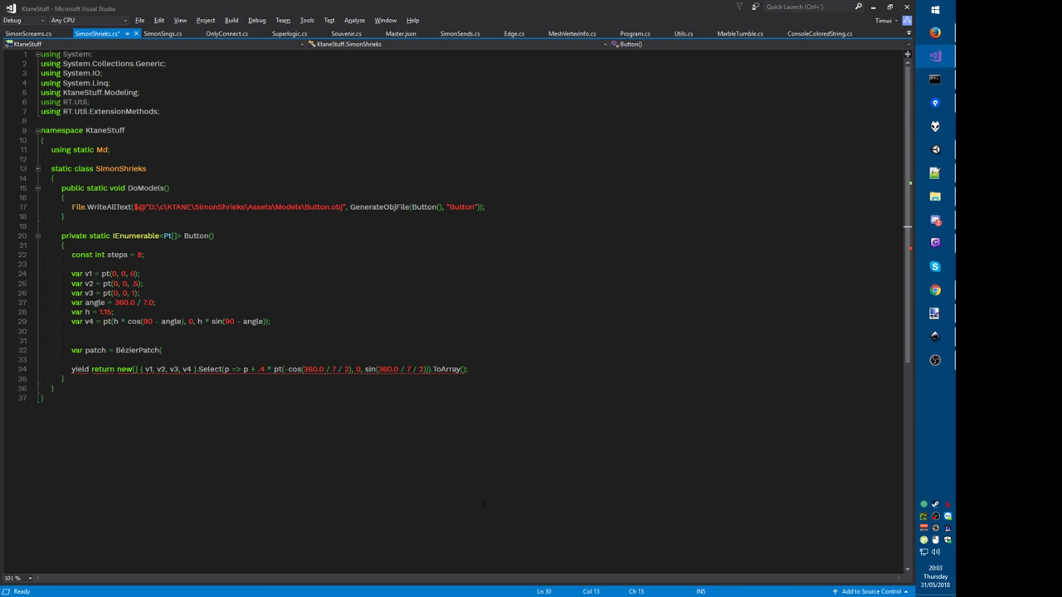
key(Delete)
Step: Close the BézierPatch call on its own line, with steps as the last argument and an empty line before it for the points
key(Down)
key(End)
key(Return)
text())
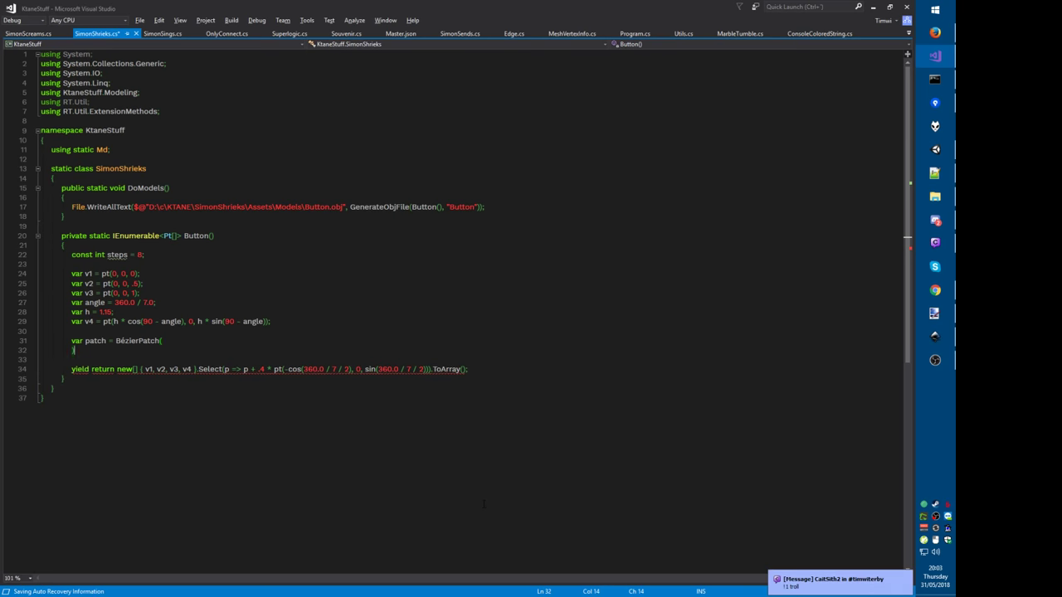
key(Return)
text(steps)
key(Up)
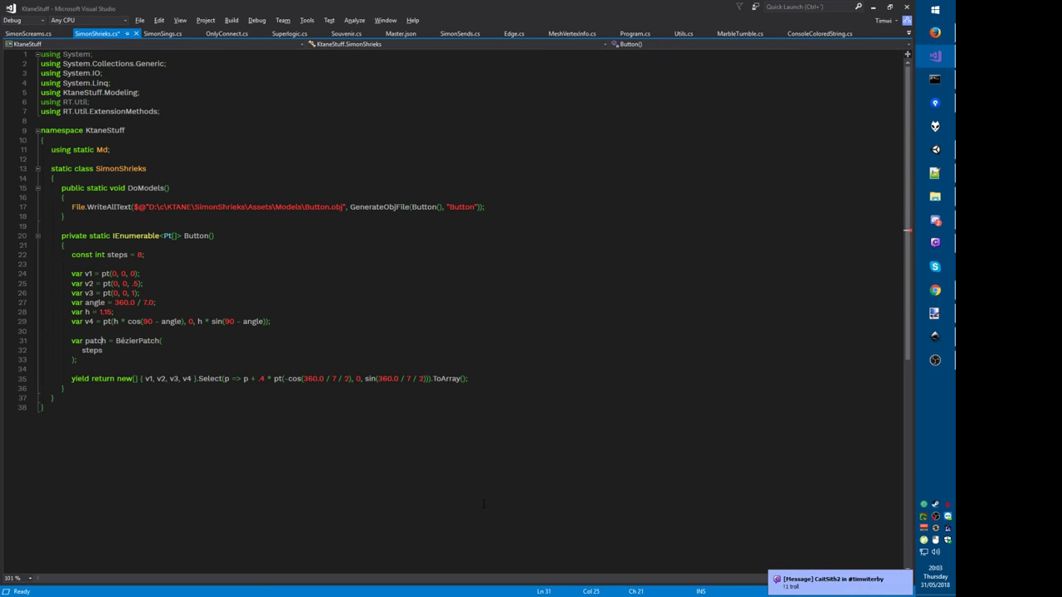
key(End)
key(Return)
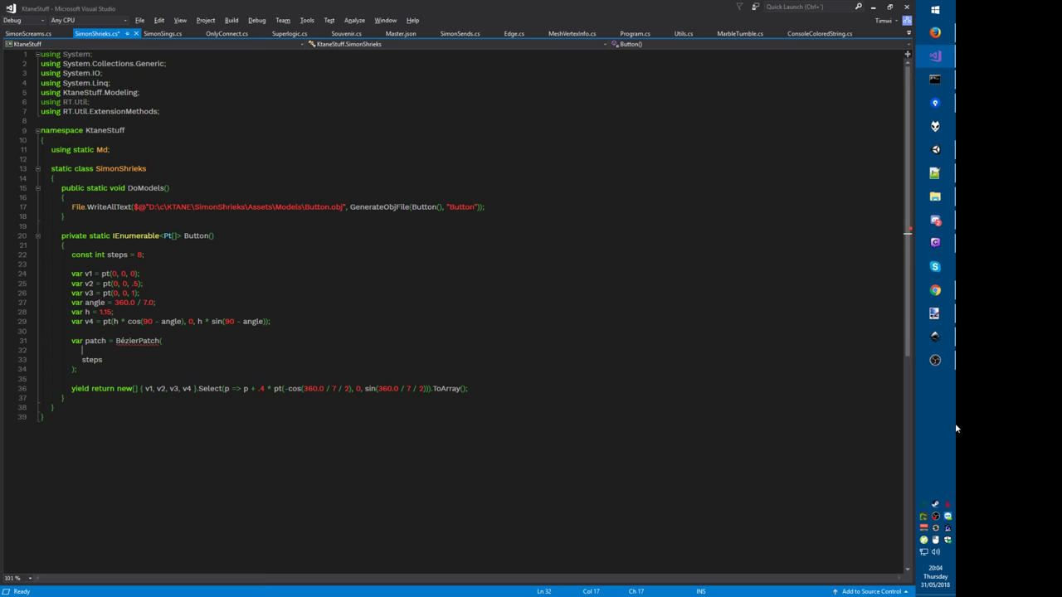
Step: Switch to Inkscape to examine the layout of control points between V1, V2, V3 and V4, then return to Visual Studio
key(alt+Tab)
key(alt+Tab)
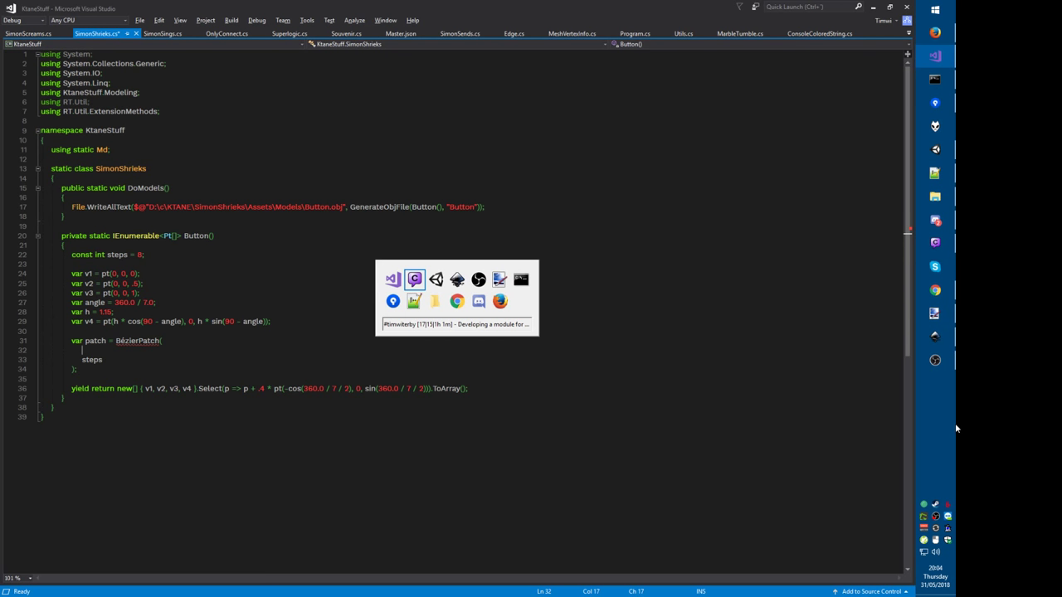
key(alt+Tab)
key(alt+Tab)
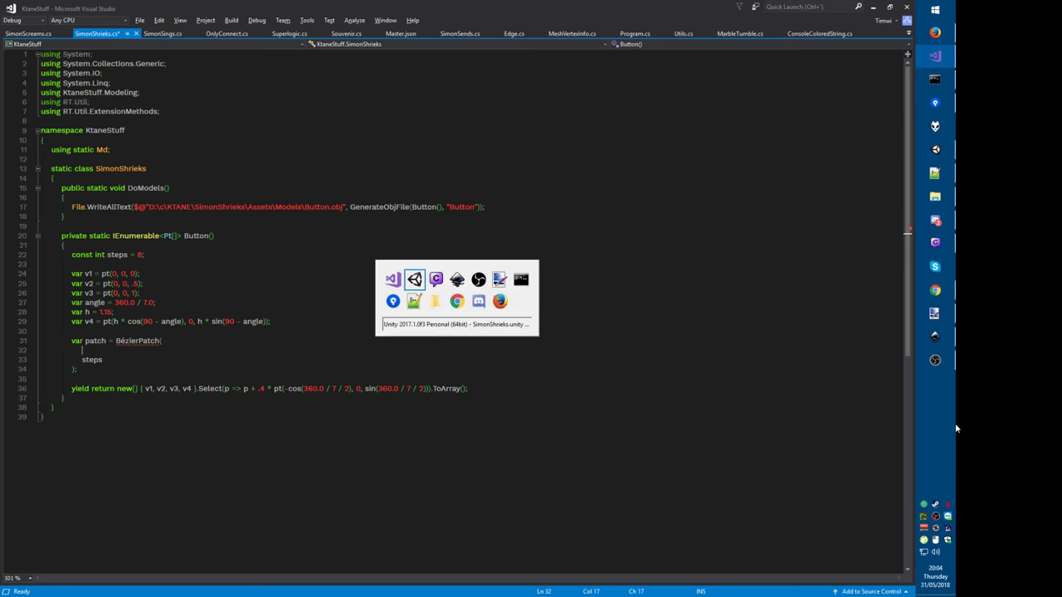
key(alt+Tab)
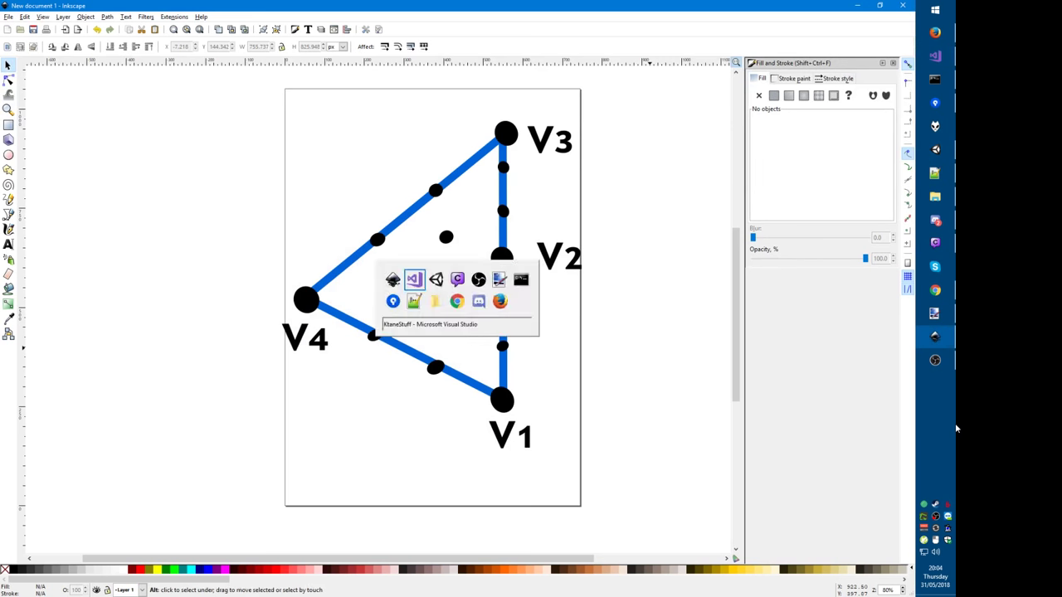
key(alt+Tab)
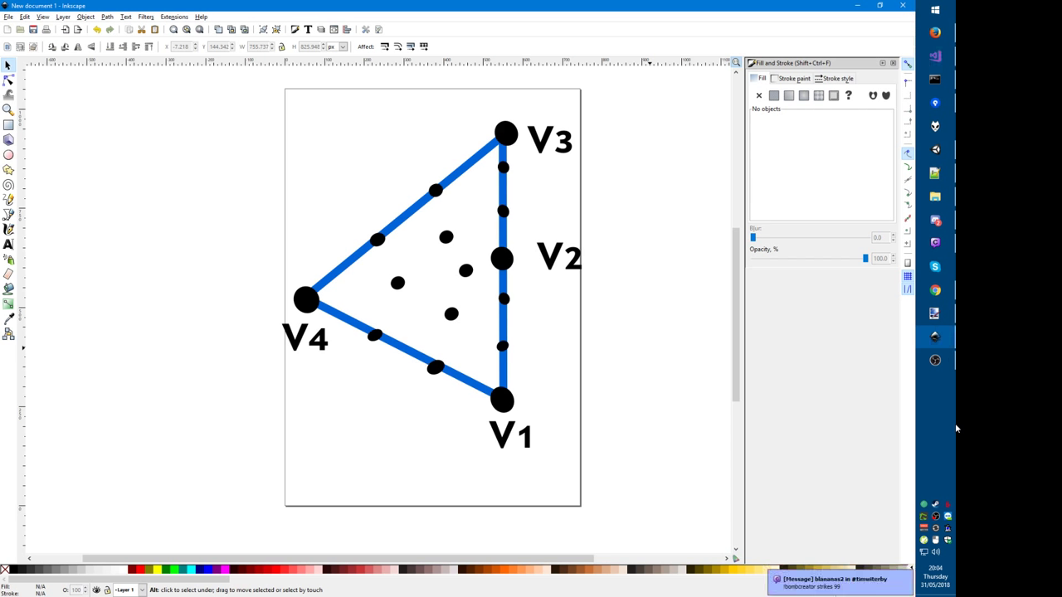
key(alt+Tab)
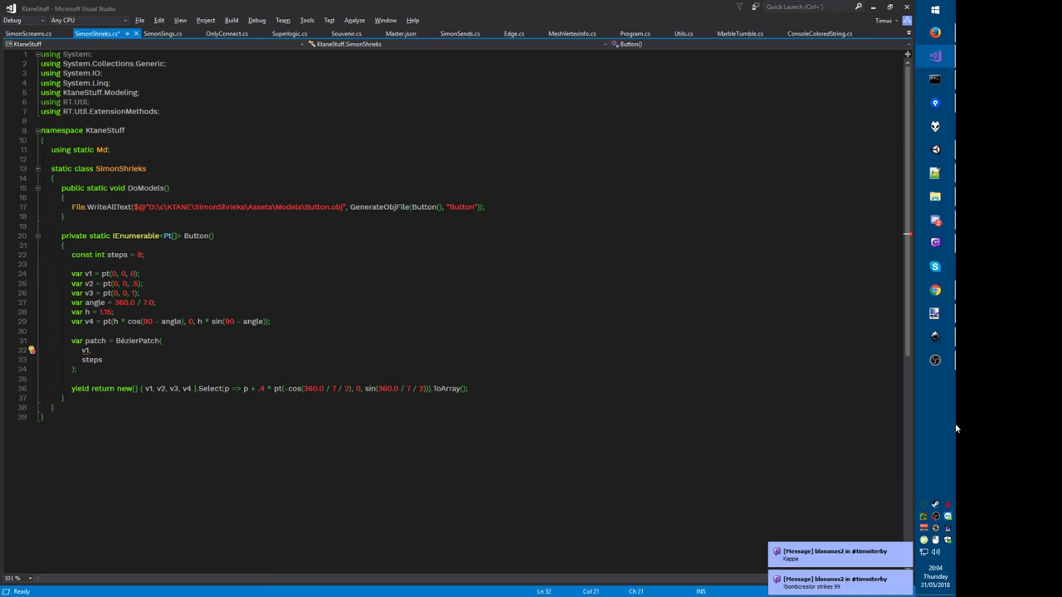
Step: Enter the first row of BézierPatch control points as v1, (v1+v2)/3, (v1+v2)*2/3, v2, consulting the Inkscape diagram
text((v1+v2)/3,)
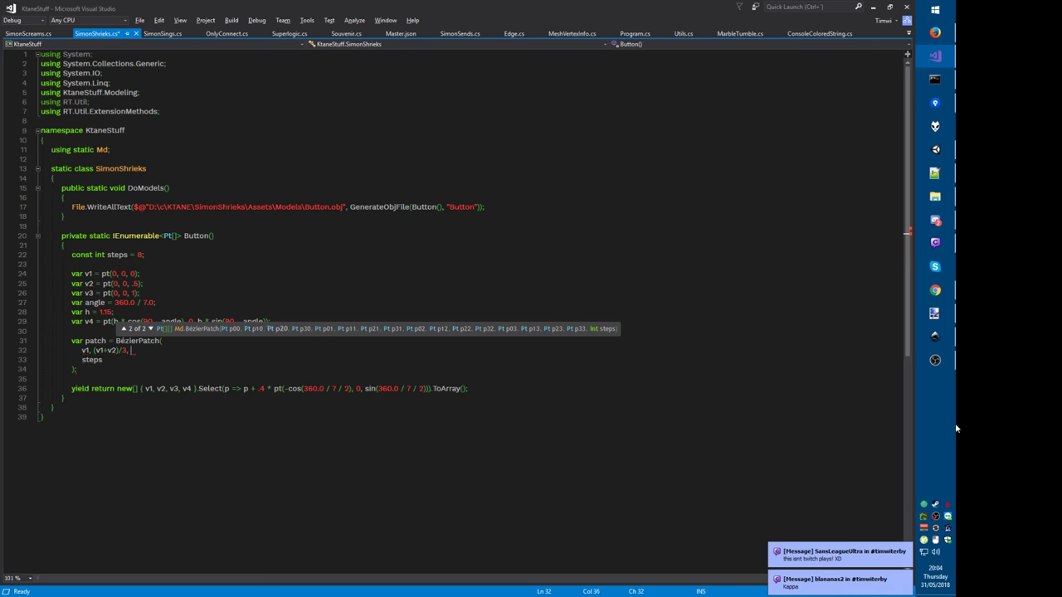
key(alt+Tab)
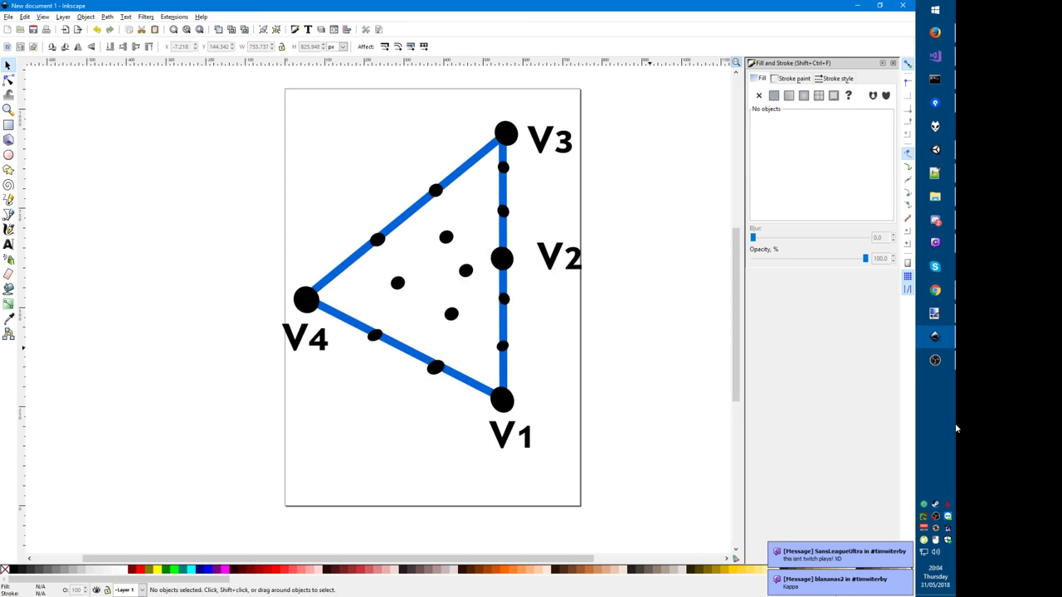
key(alt+Tab)
text(3, ()
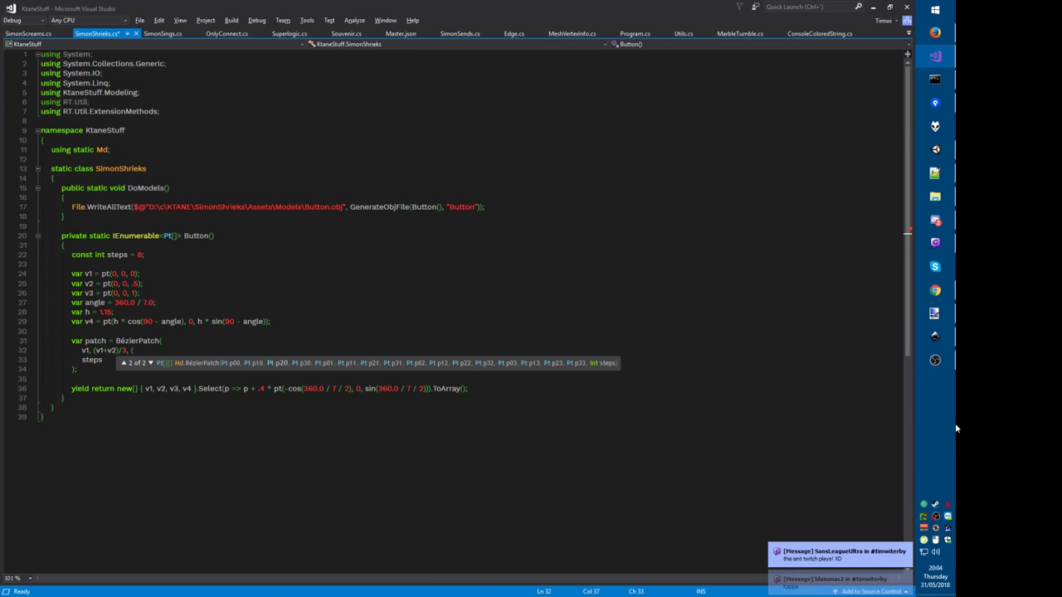
text(v1+v2))
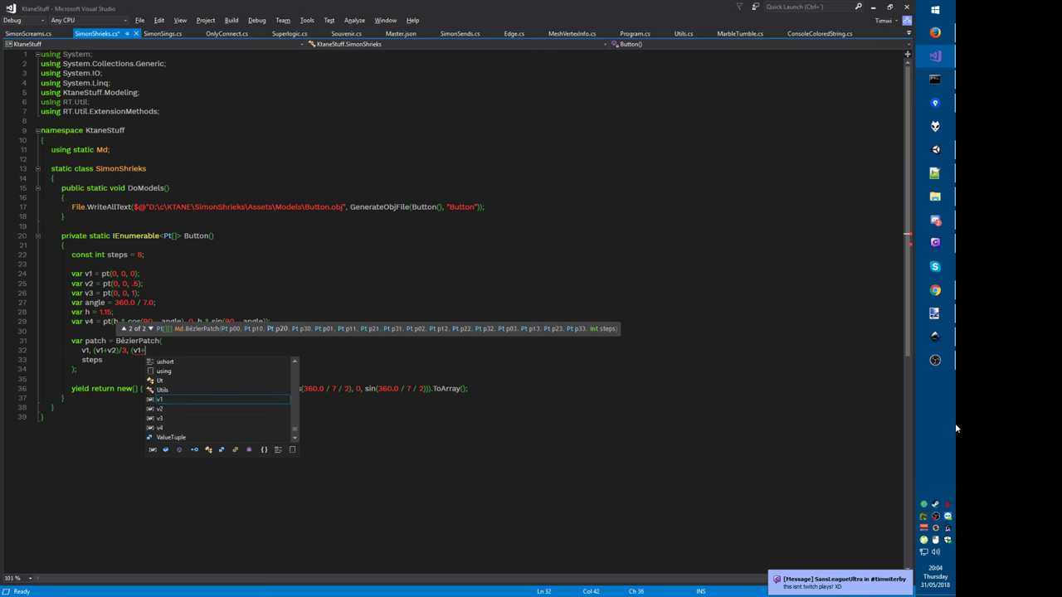
text(*2/3)
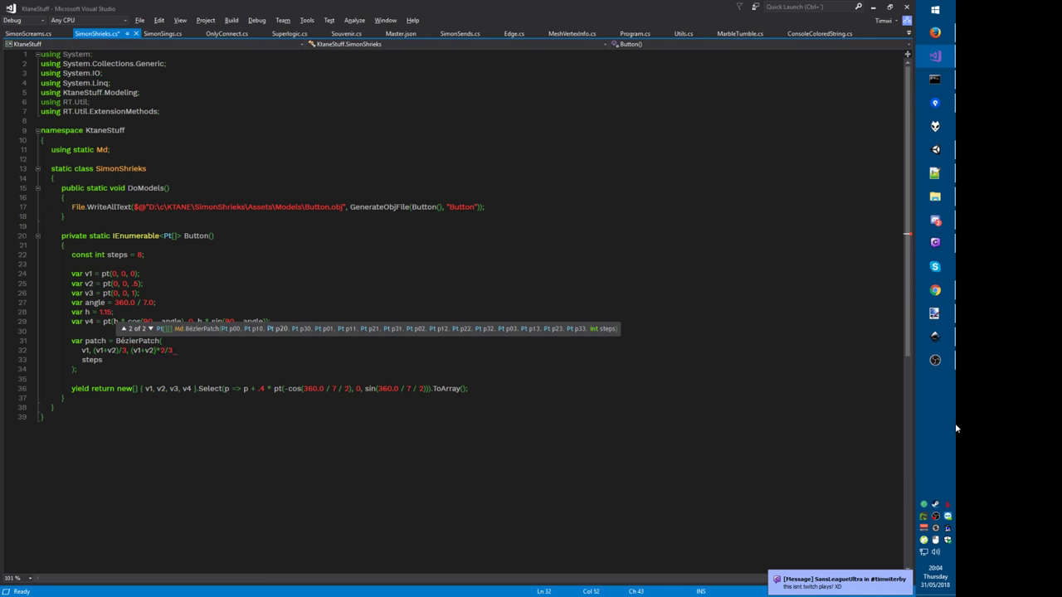
text(,)
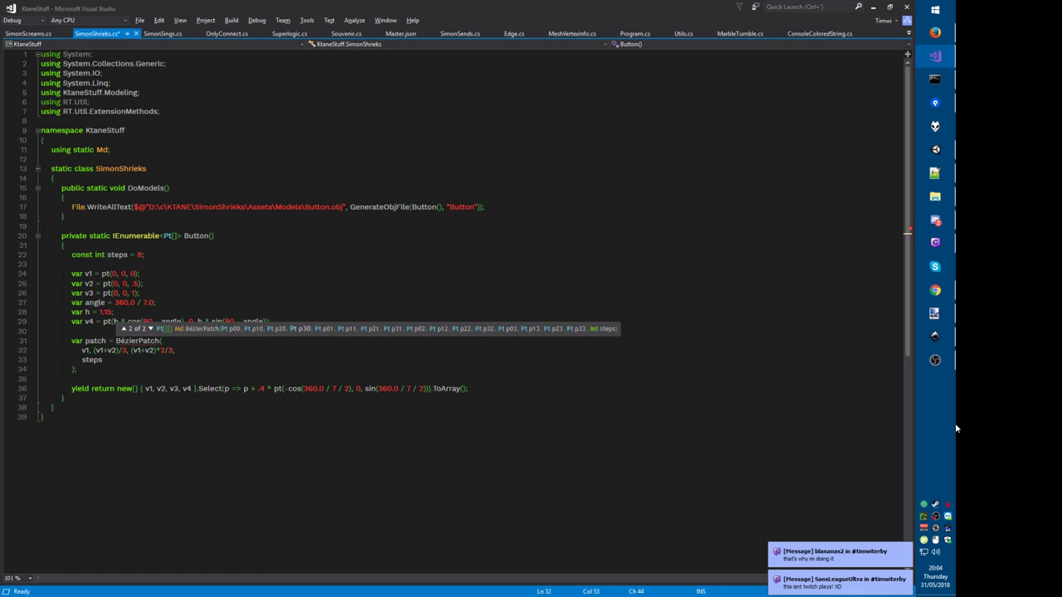
text( v2)
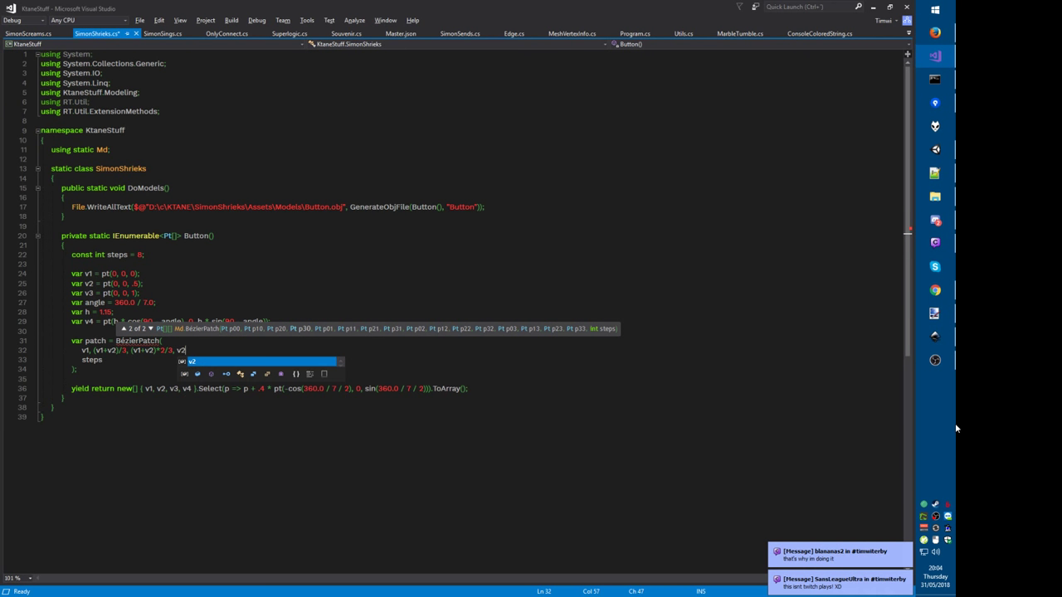
Step: Auto-format the SimonShrieks.cs document and save it
key(ctrl+k)
key(ctrl+d)
key(alt+f)
key(s)
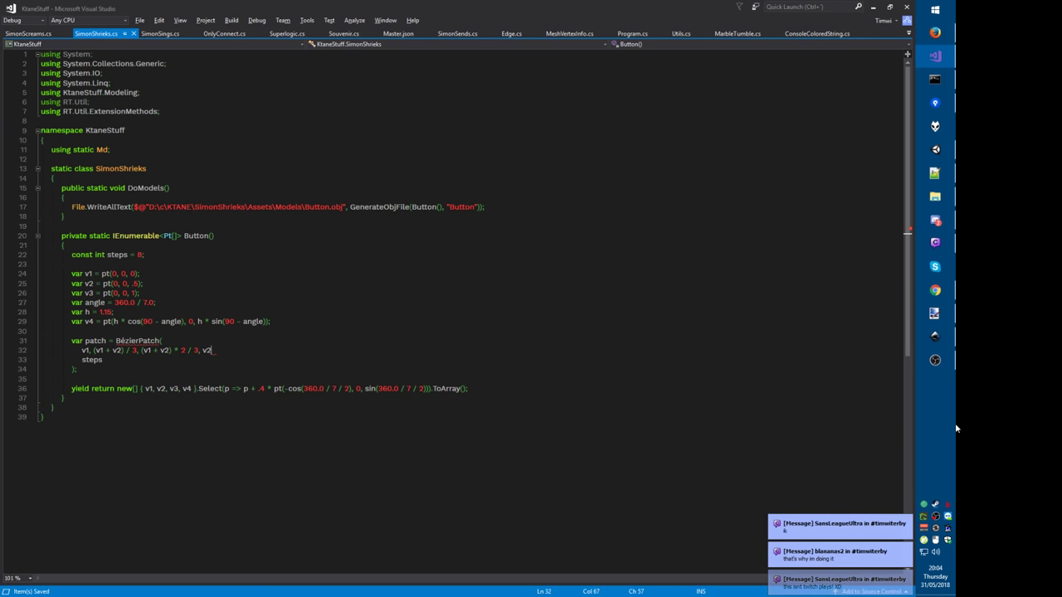
Step: Switch to the chat window and move it slightly higher on the screen
key(alt+Tab)
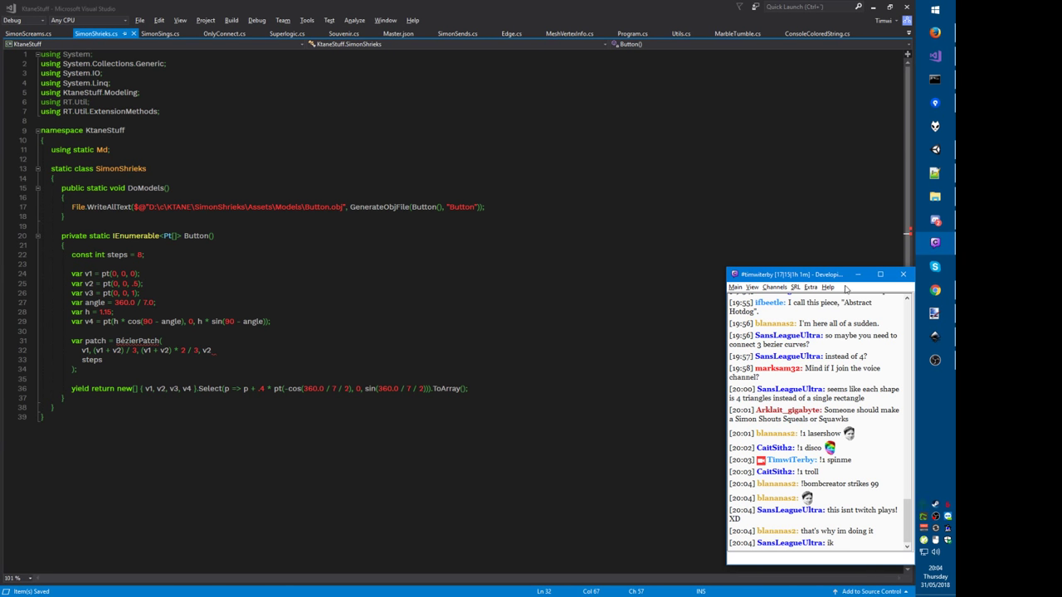
drag(837, 277, 836, 268)
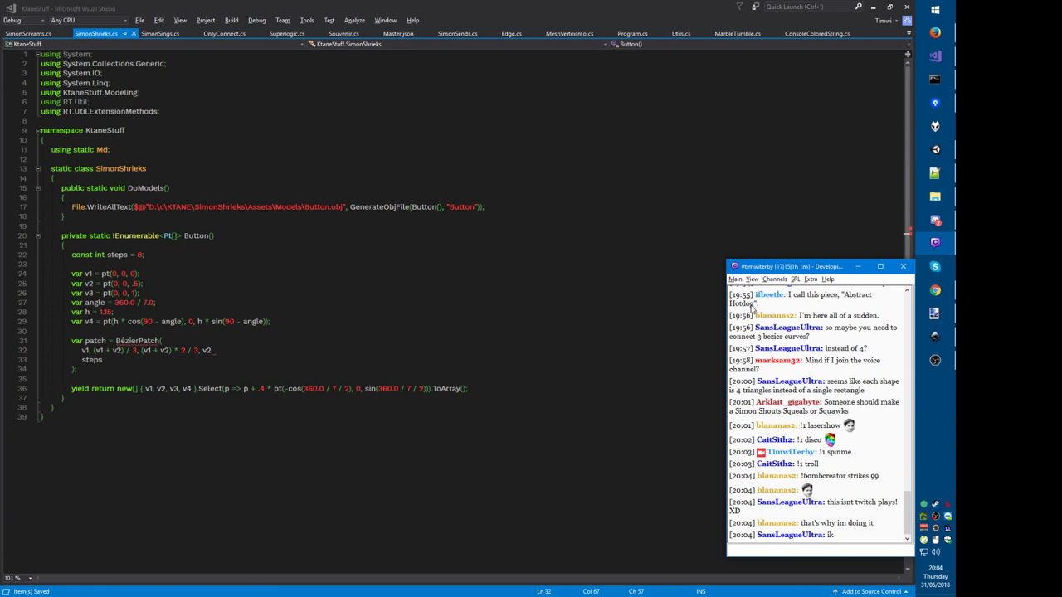
Step: Open the chat client's notification settings and open the Chat Message event for editing
click(752, 280)
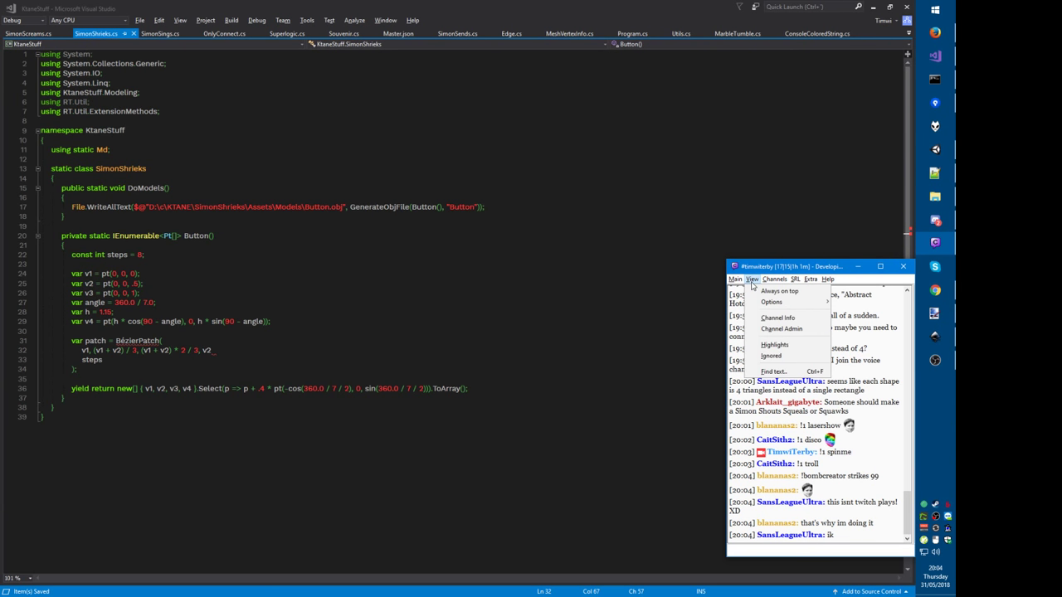
mouse_move(775, 284)
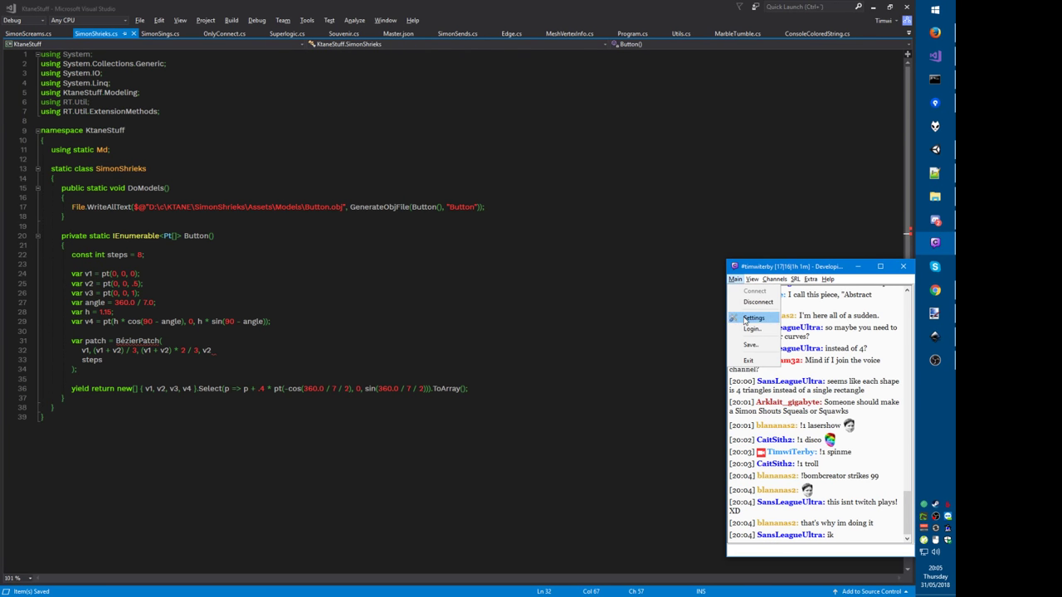
click(751, 320)
click(678, 395)
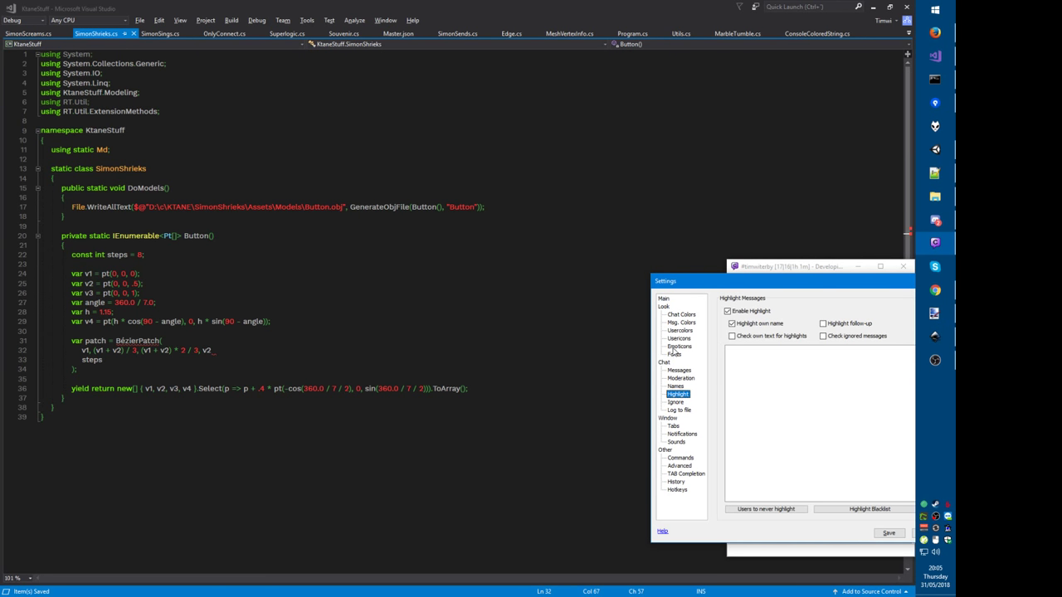
click(680, 434)
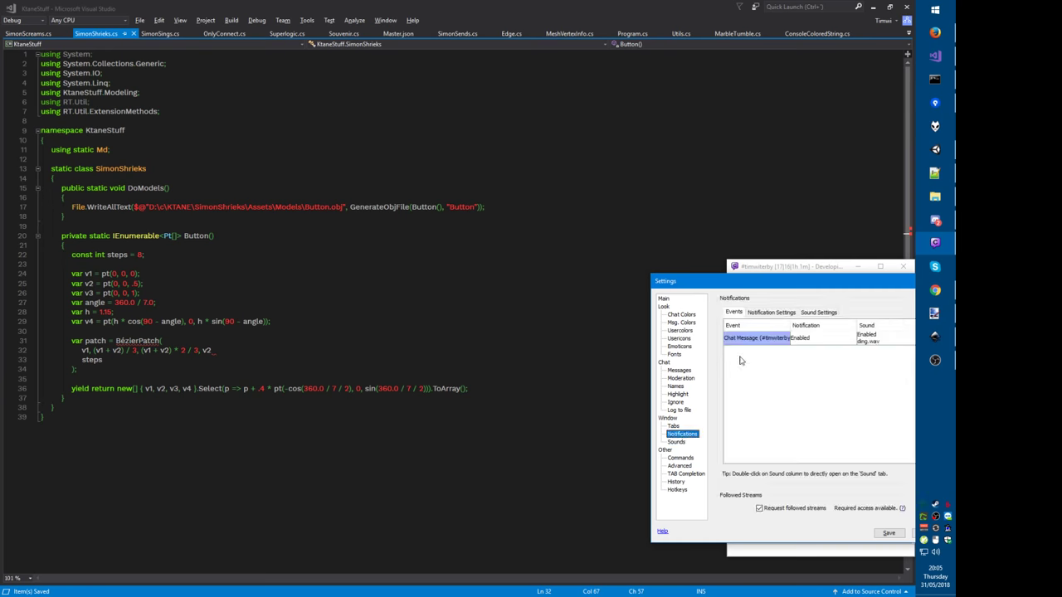
click(757, 312)
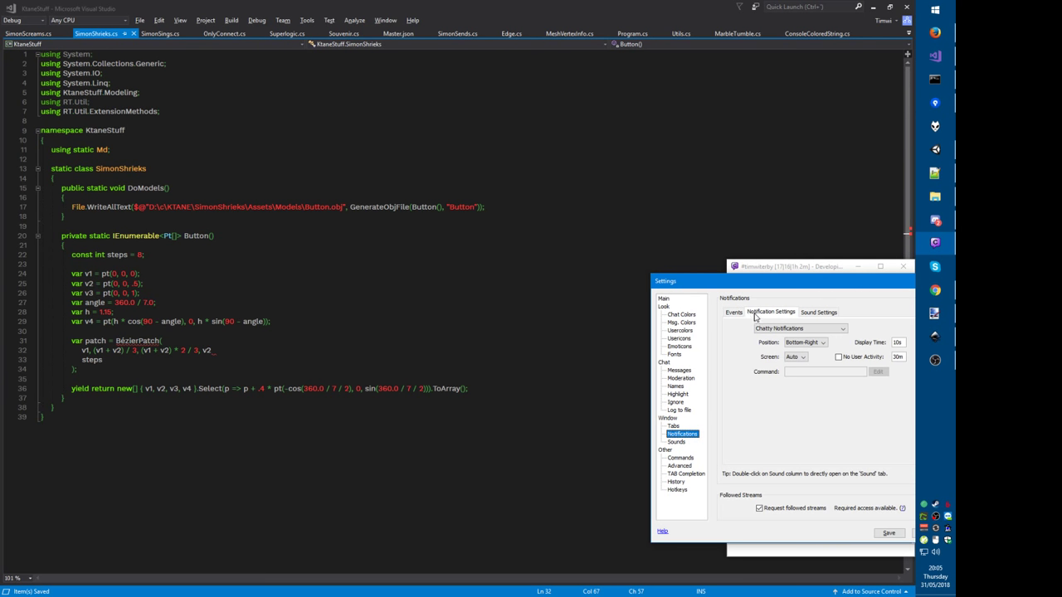
click(735, 313)
click(768, 340)
double_click(800, 343)
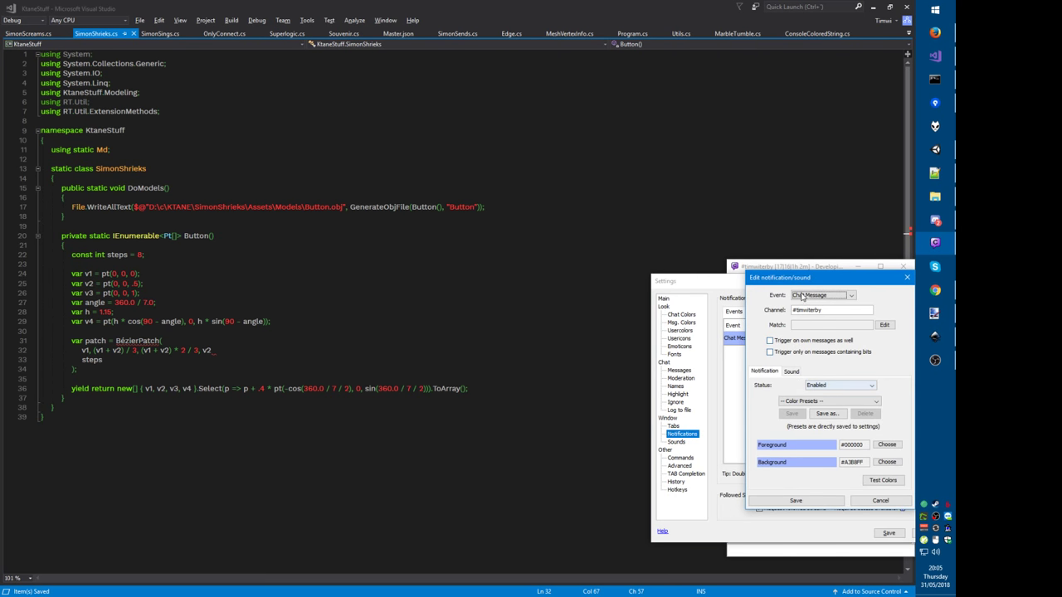
Step: Set the Chat Message event's sound file to <None>, test the sound and save the event
drag(799, 290, 705, 253)
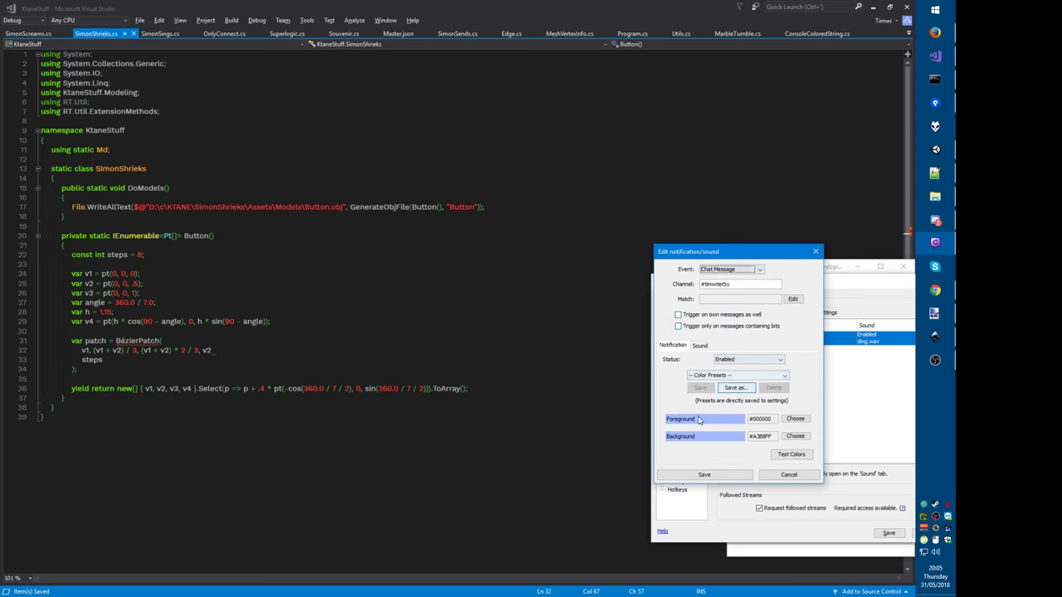
click(698, 346)
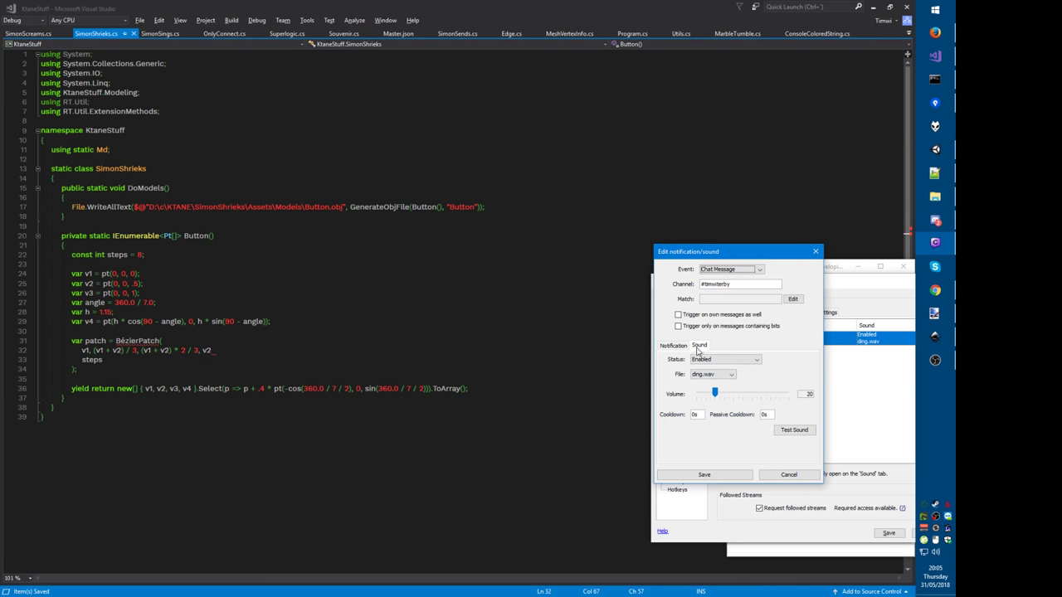
click(803, 432)
click(711, 374)
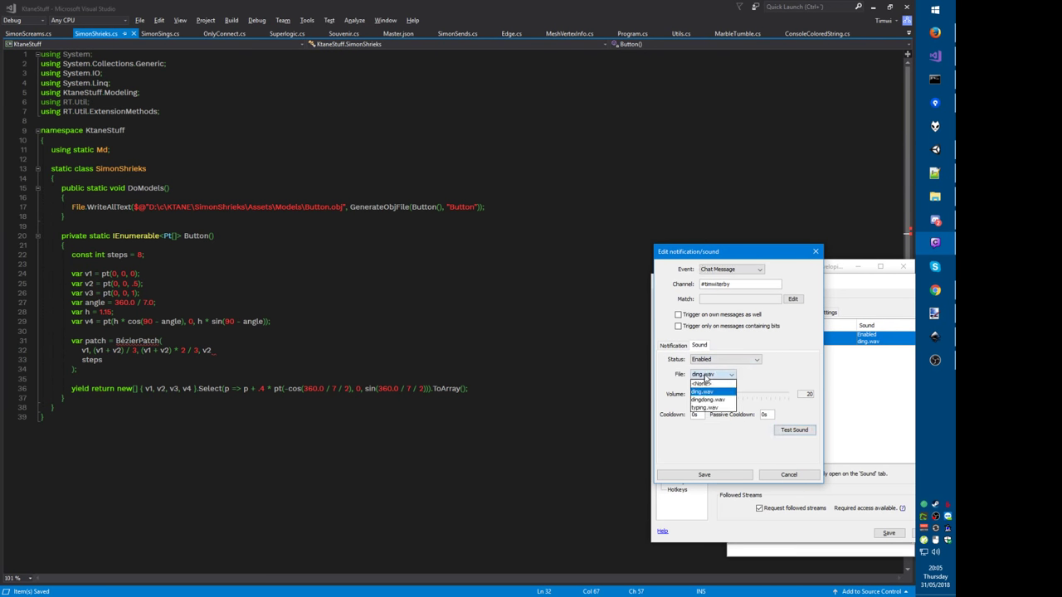
click(701, 383)
click(793, 431)
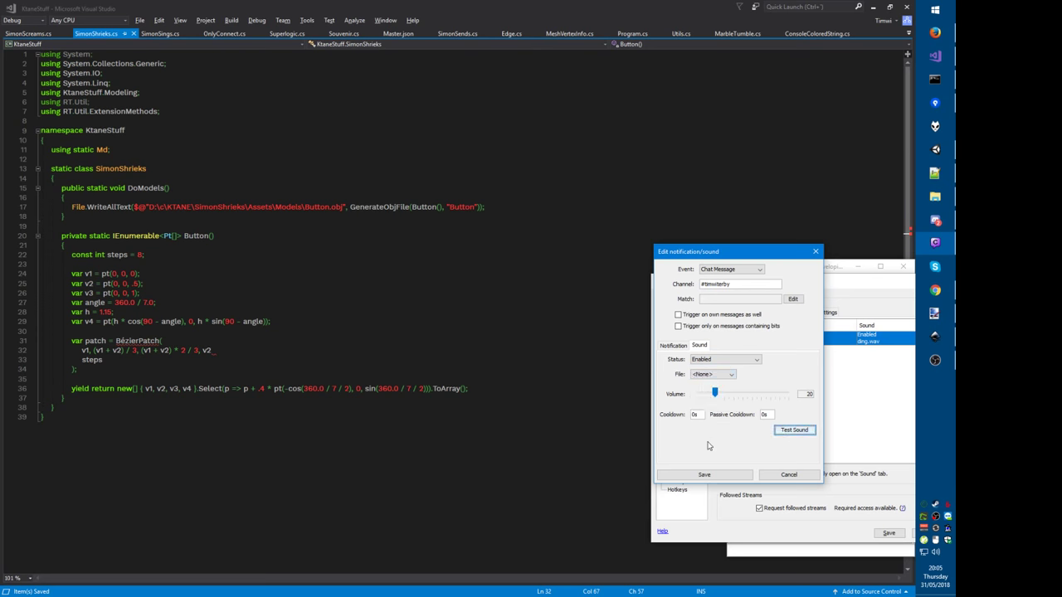
click(719, 478)
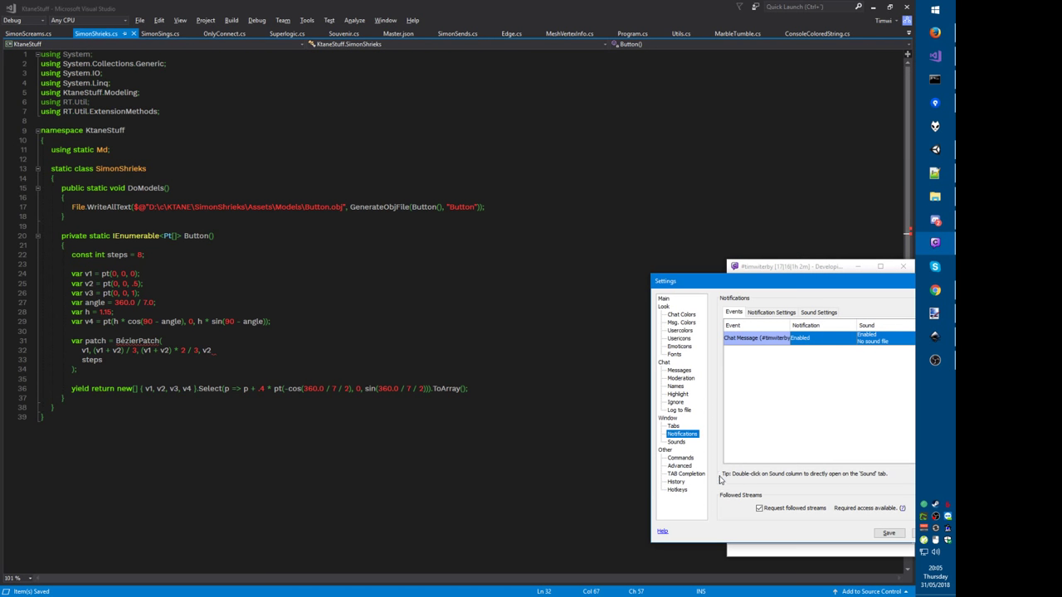
Step: Recheck the Chat Message event's sound options, close them and save the chat client's settings
double_click(775, 339)
drag(780, 274, 655, 242)
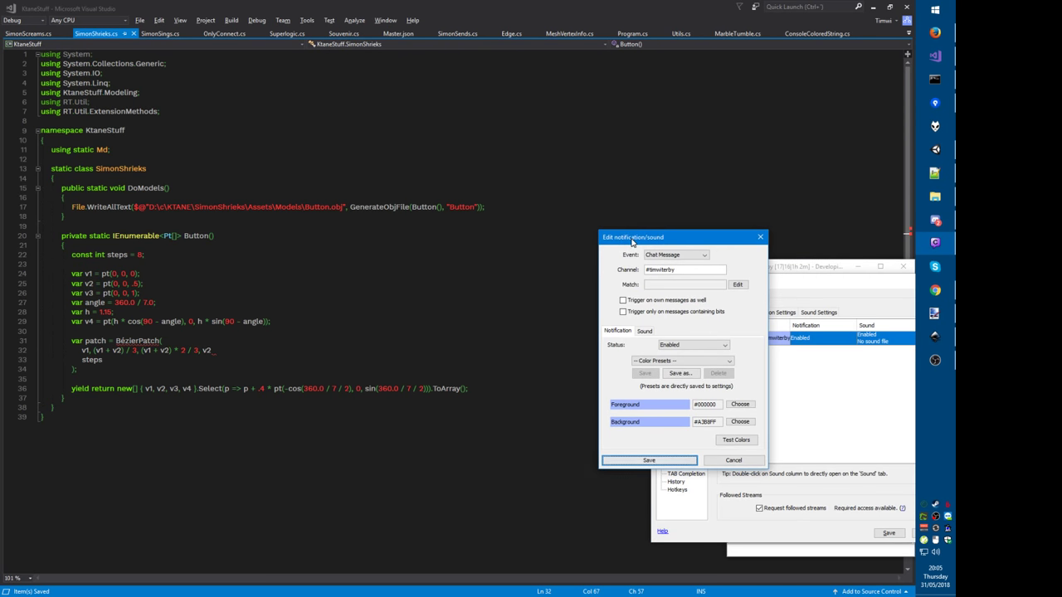
click(645, 331)
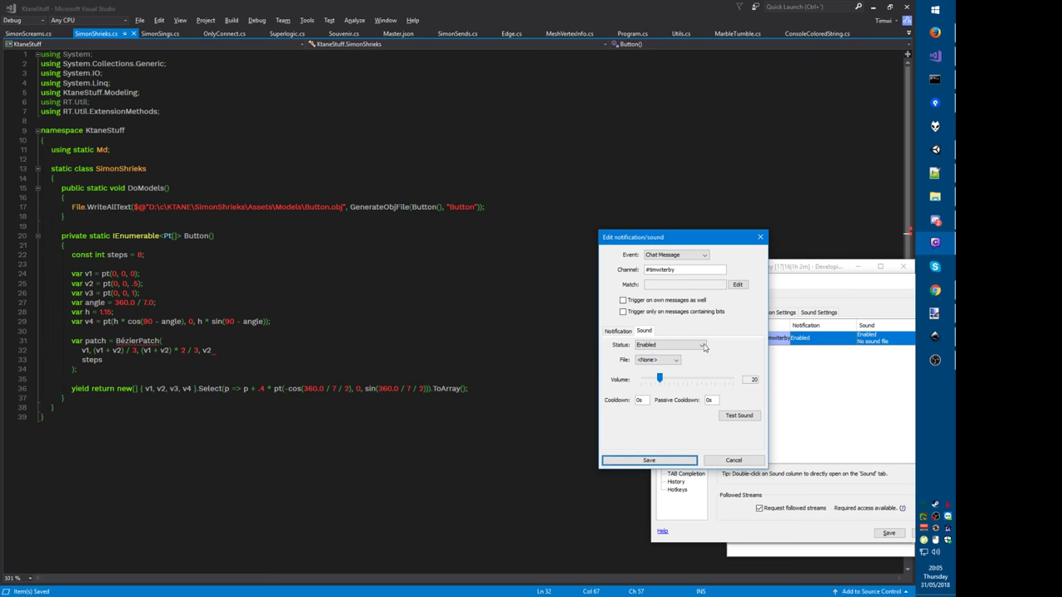
click(759, 237)
drag(859, 285, 672, 285)
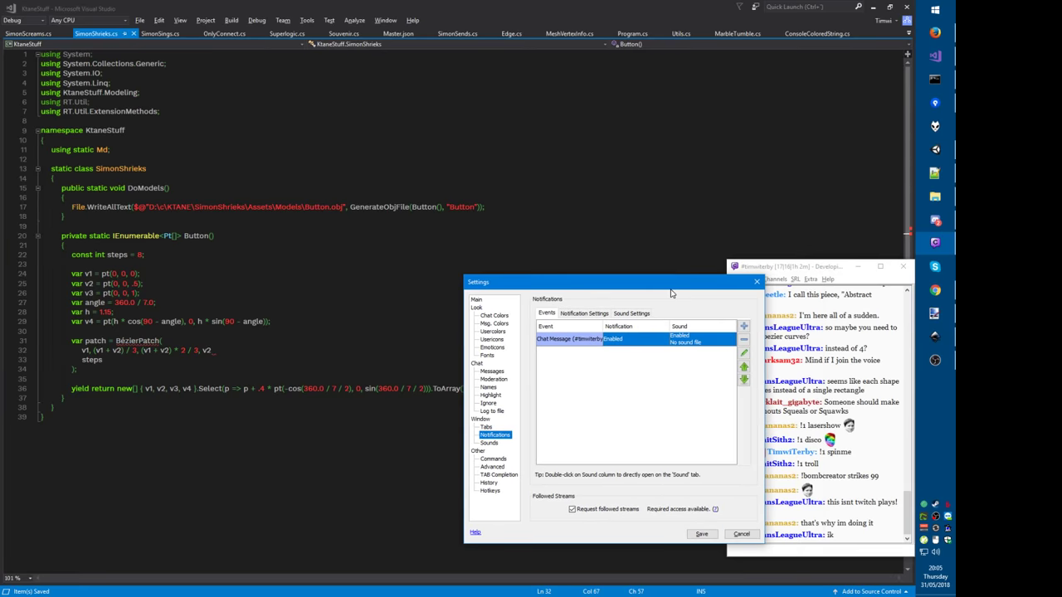
click(709, 535)
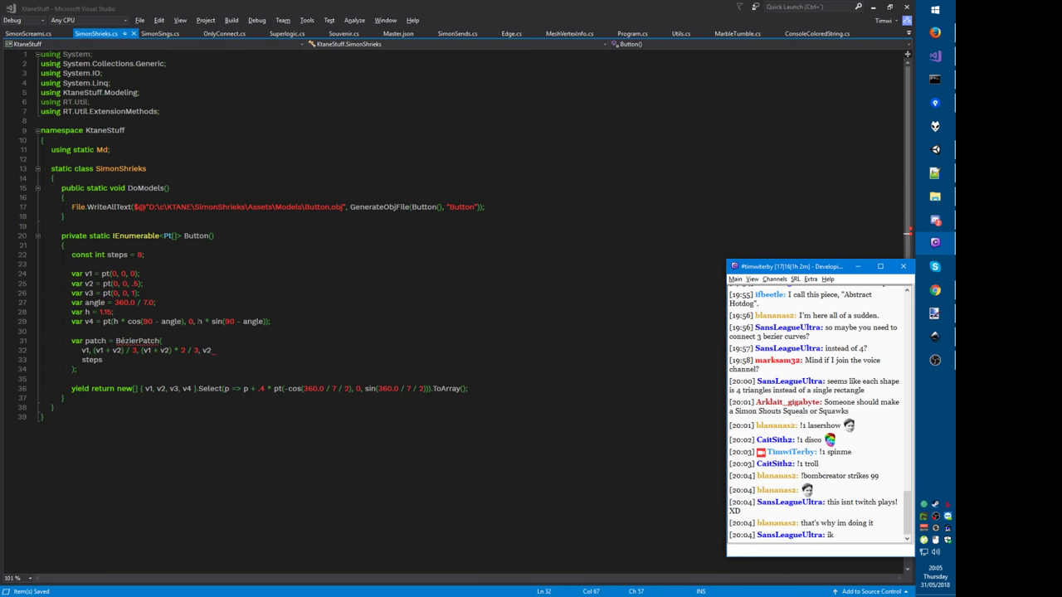
Step: Return to Visual Studio and add the second BézierPatch row as _, _, _, (v2+v3)/3, consulting the Inkscape diagram
click(188, 331)
key(alt+Tab)
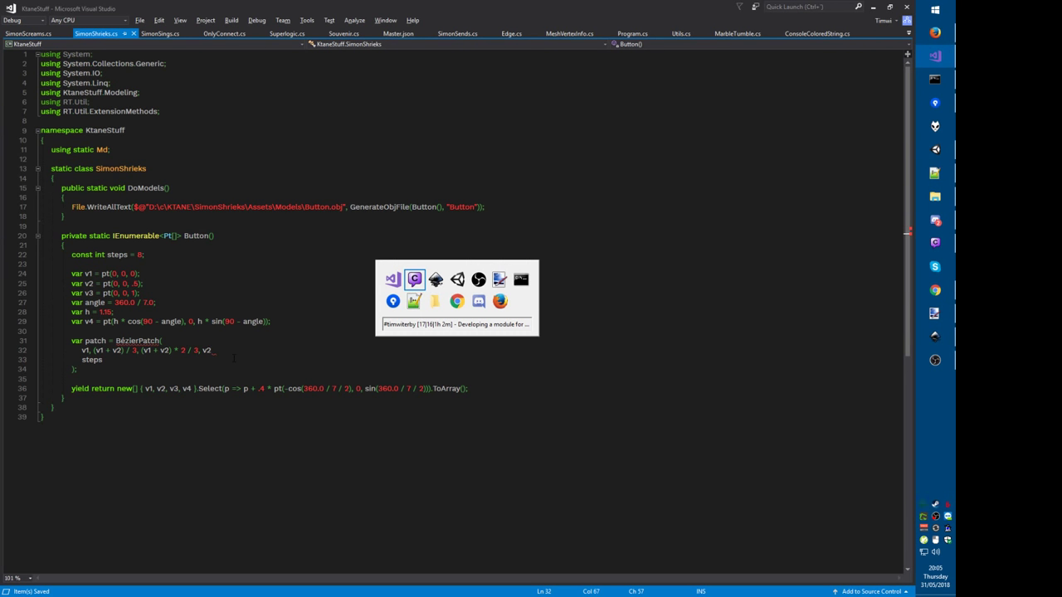
key(alt+Tab)
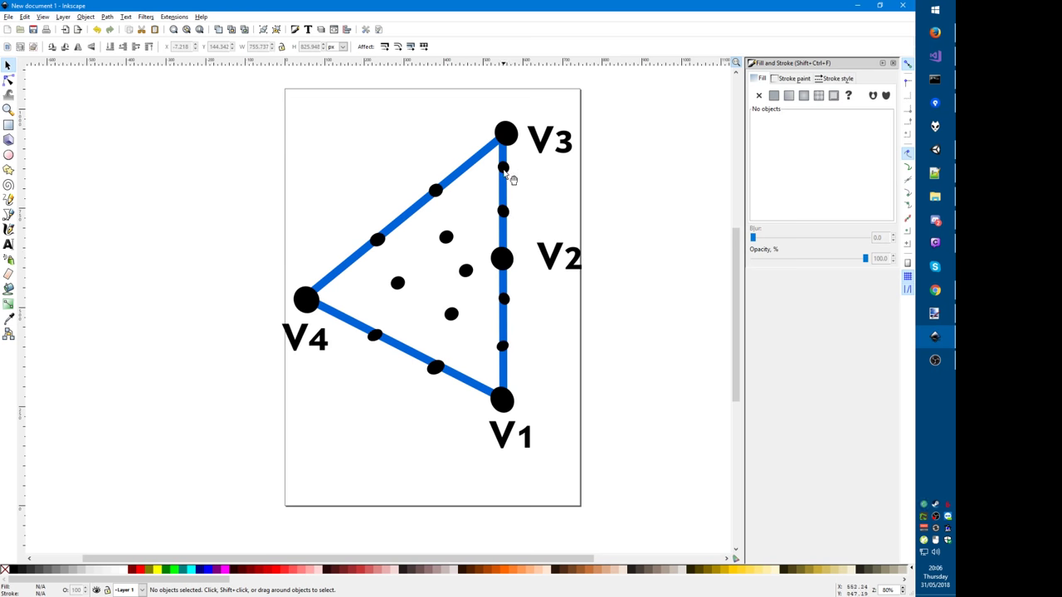
key(alt+Tab)
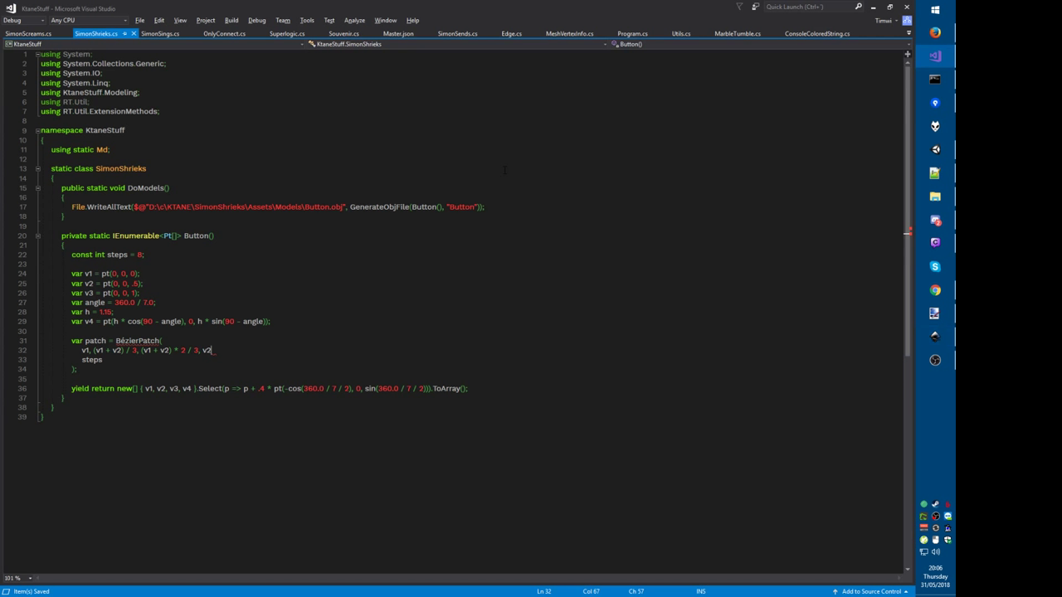
text(,)
key(Return)
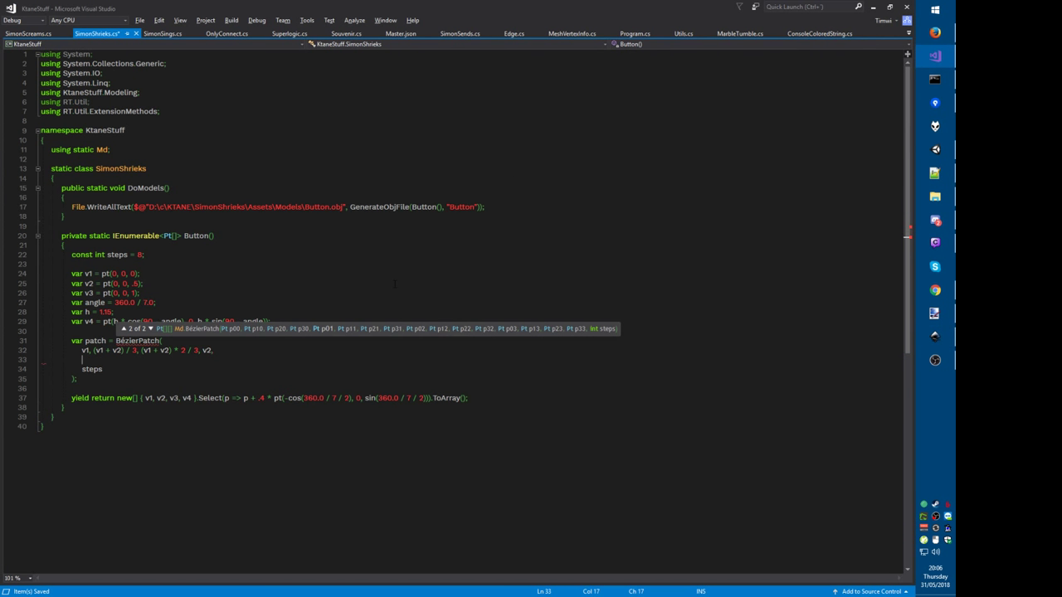
text(_, _, _,)
key(alt+Tab)
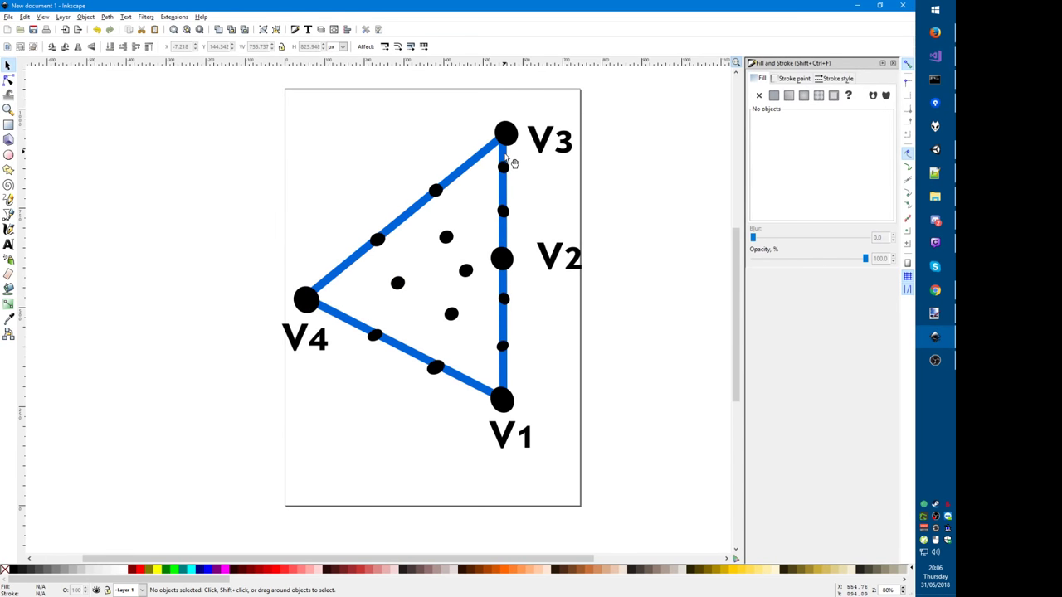
key(alt+Tab)
text((v2)
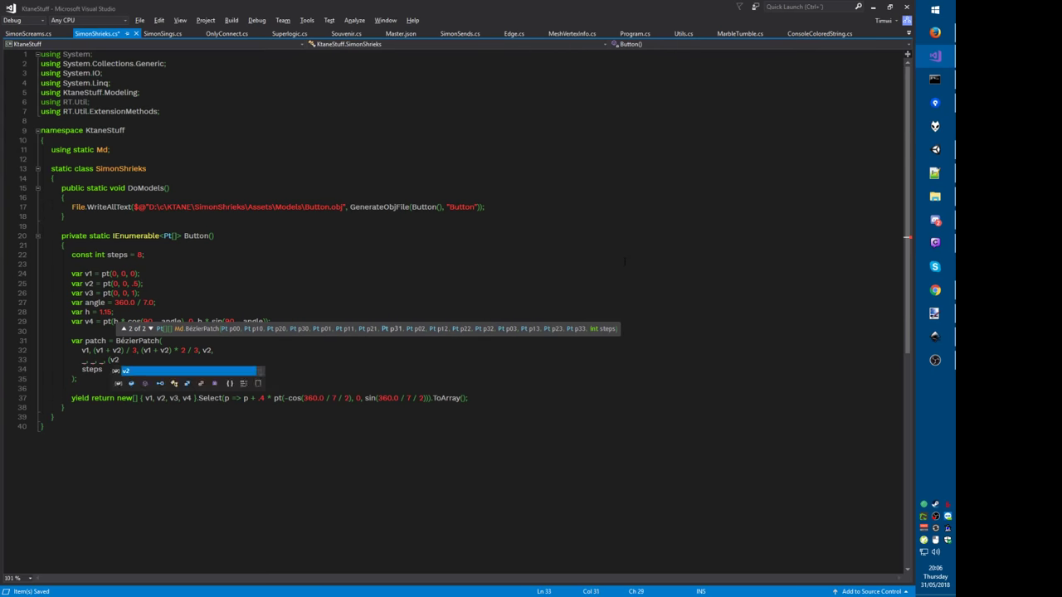
text(+v3)/3,)
key(Return)
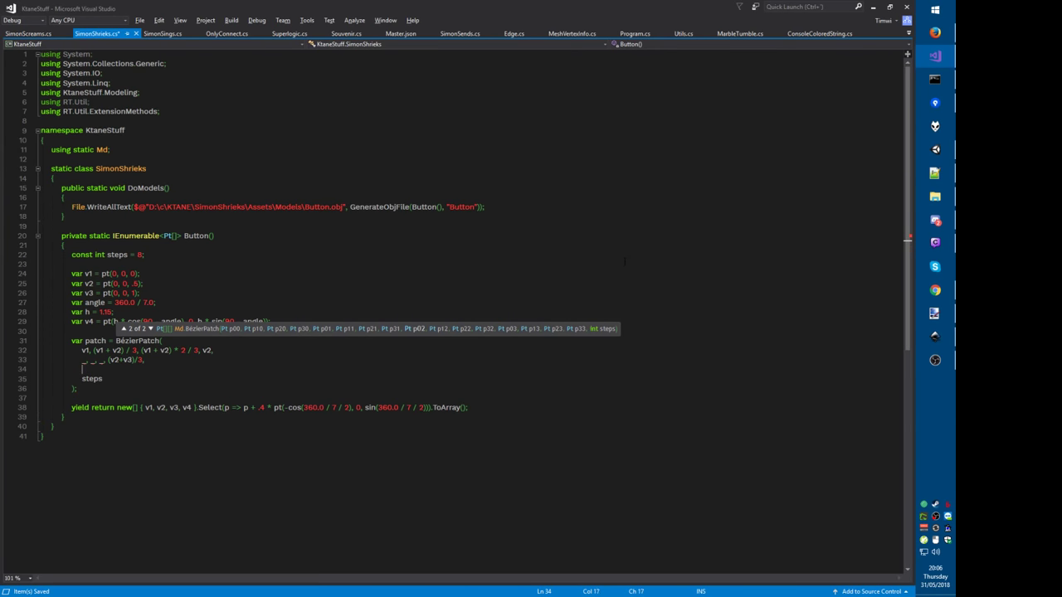
Step: Add the rows _, _, _, (v2+v3)*2/3 and _, _, _, v3 to BézierPatch, and format and save the file
text(_, _, _, (v2+v)
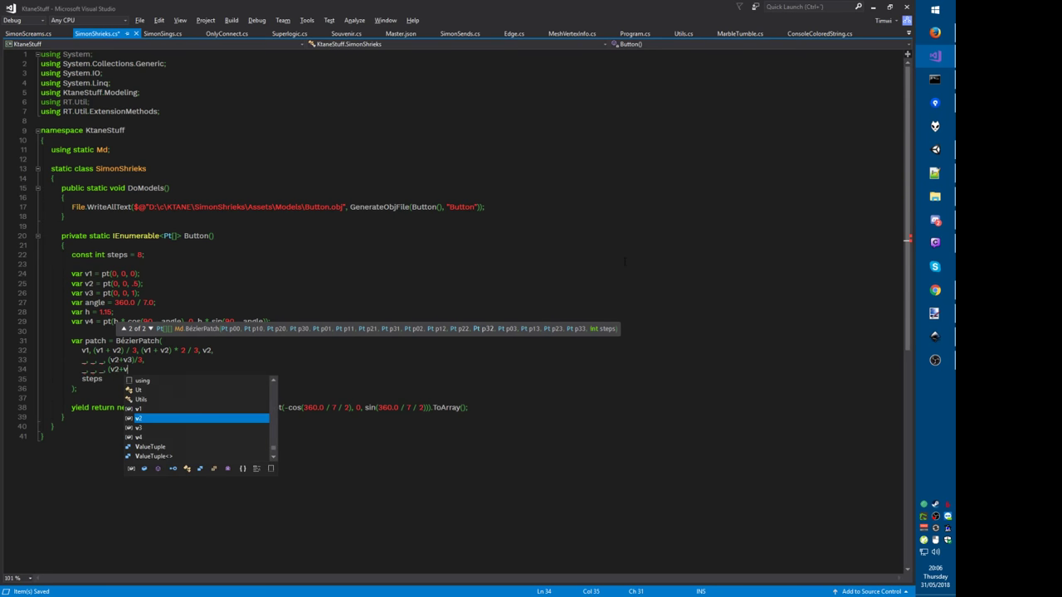
text(3)*2/3,)
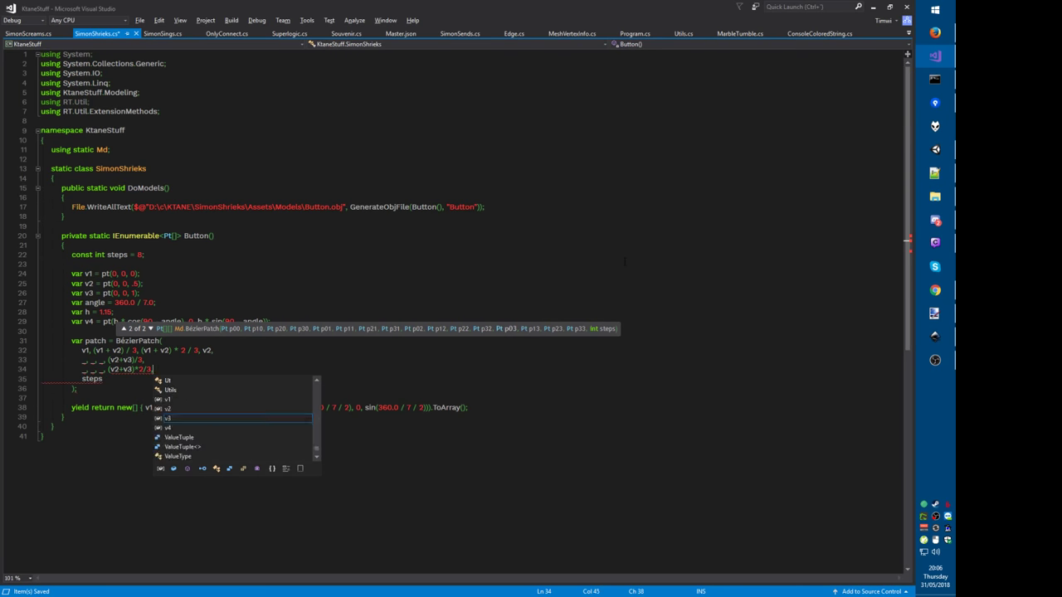
key(Return)
text(_, _, _, v)
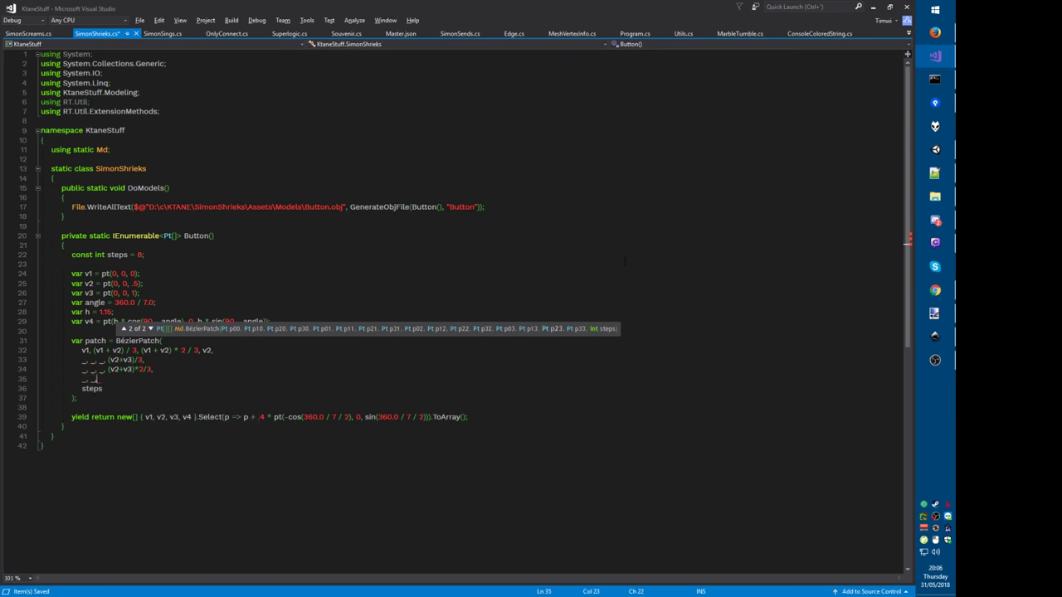
text(3, _)
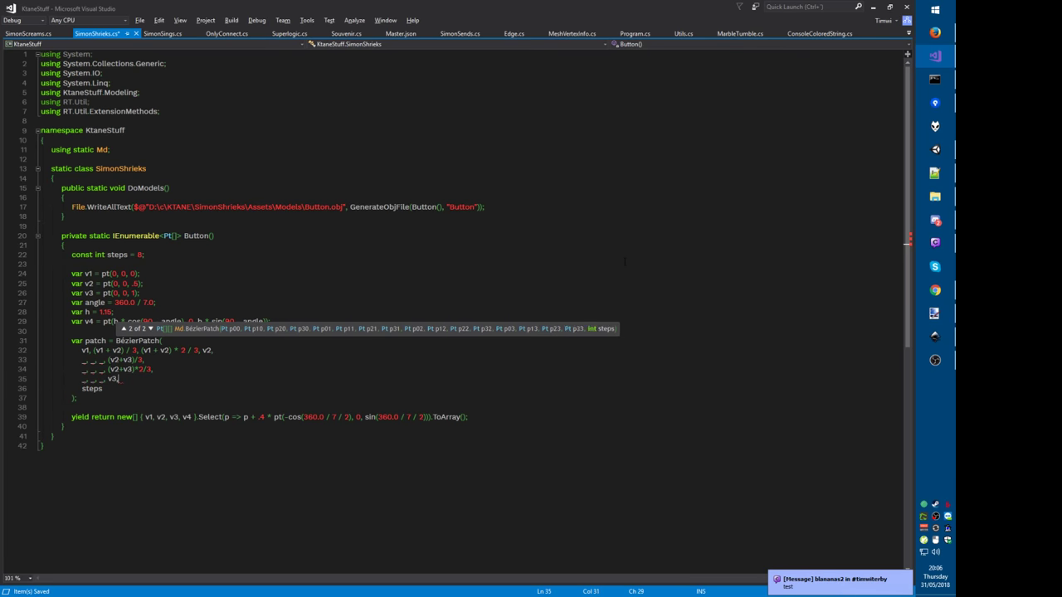
key(ctrl+s)
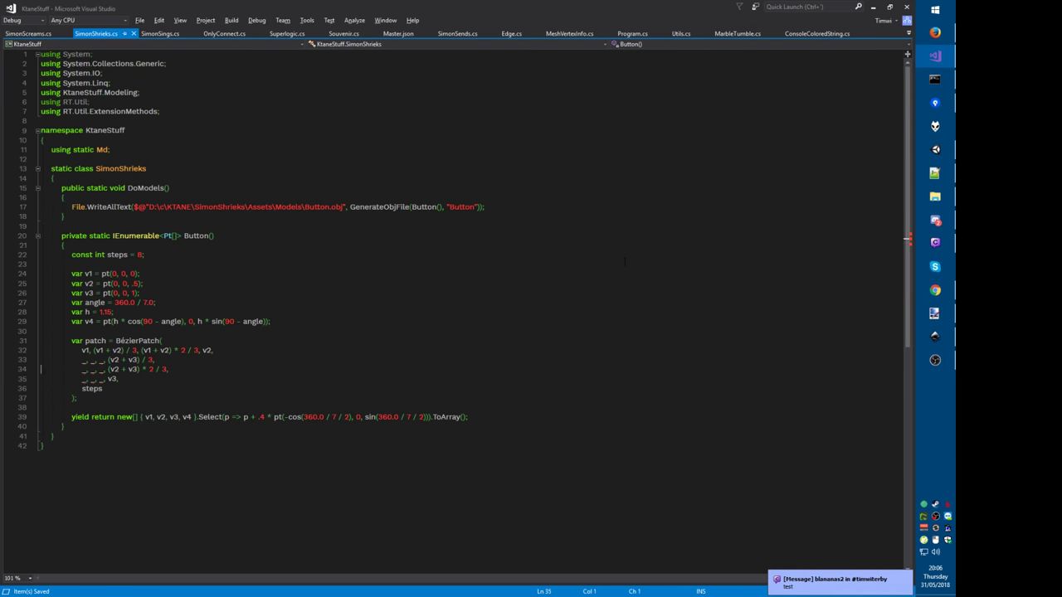
Step: Replace the first placeholders of rows two and three with (v1+v4)/3 and (v1+v4)*2/3, consulting the diagram, and format the document
key(alt+Tab)
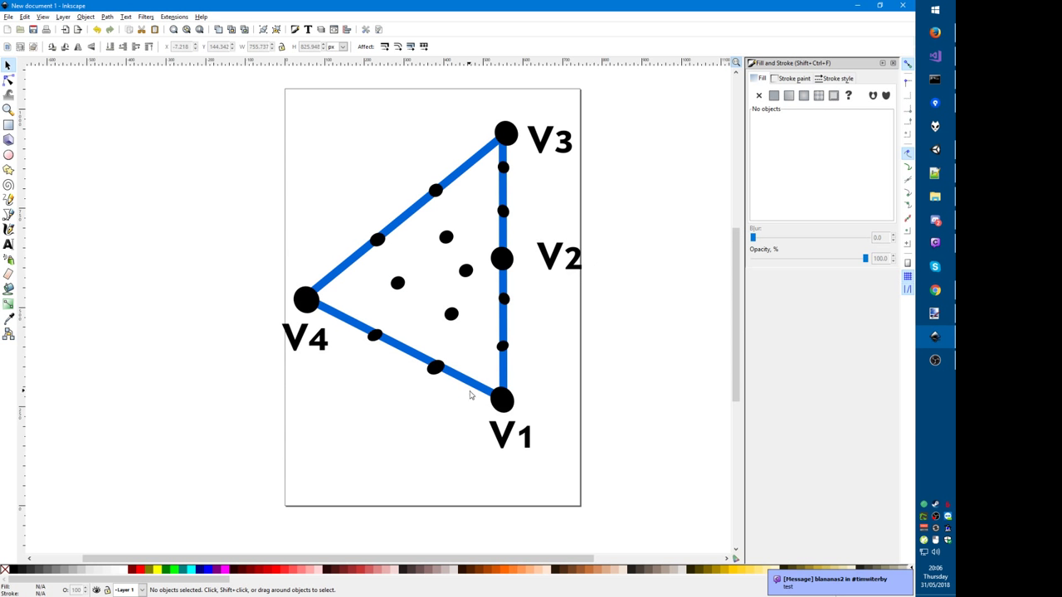
key(alt+Tab)
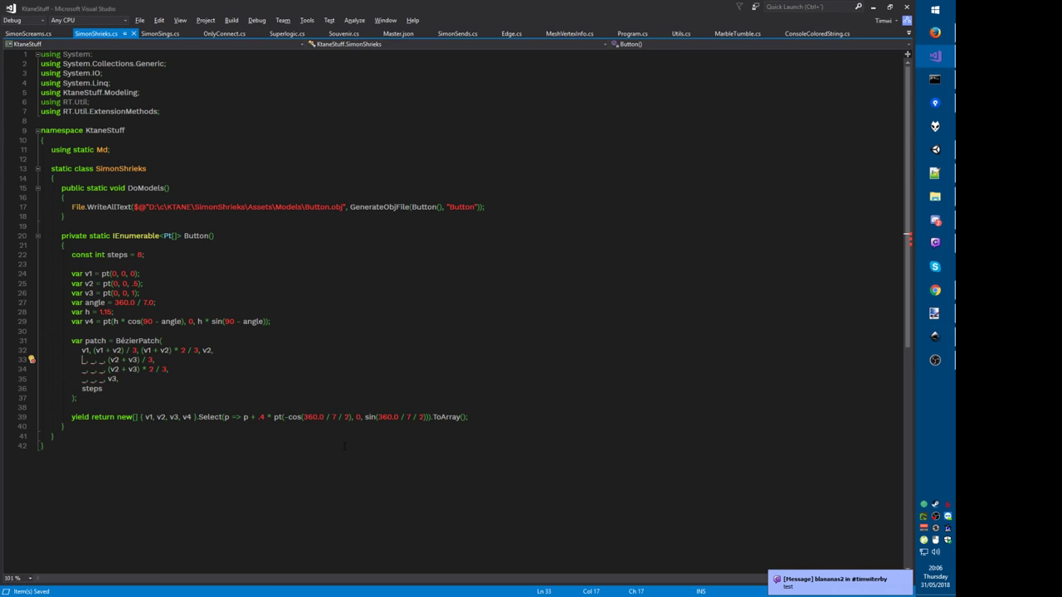
key(Delete)
text(()v1+v4)/3)
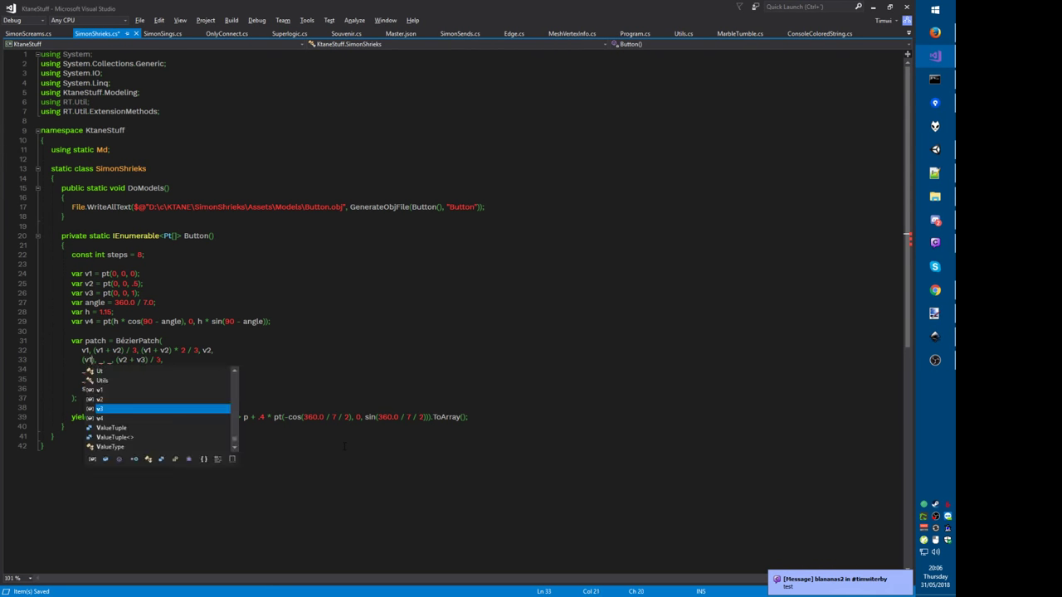
key(Down)
key(Home)
key(Delete)
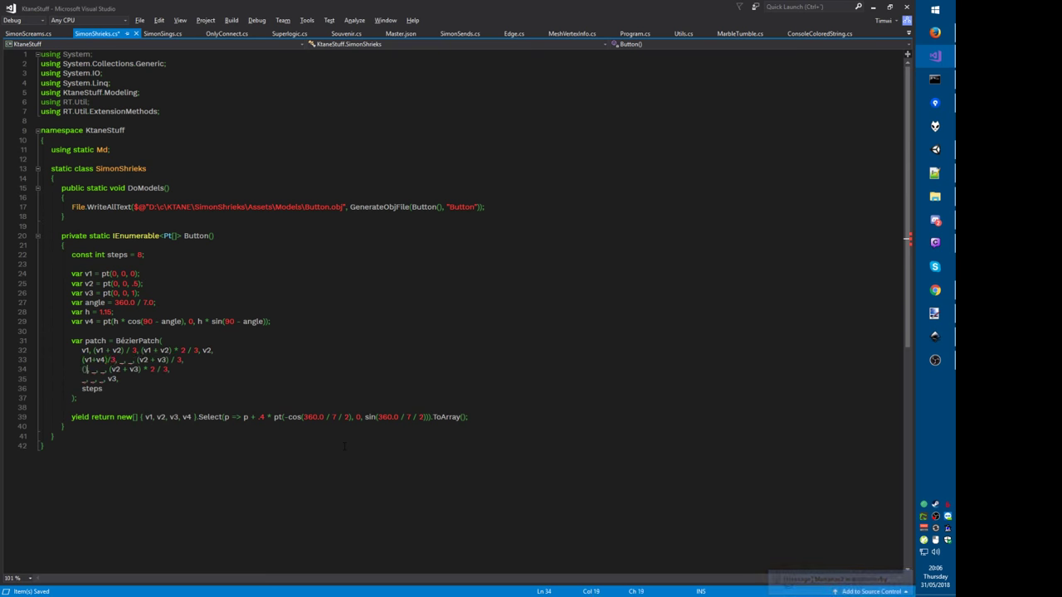
text((v1+v4)*2/3)
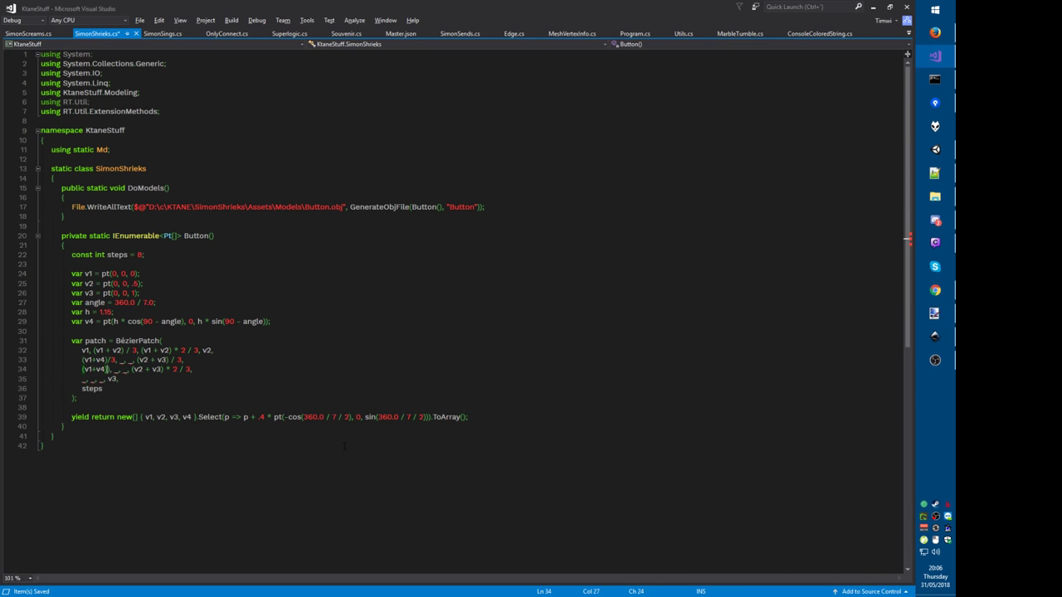
key(Delete)
key(ctrl+k)
key(ctrl+d)
Step: Change the second control point in the first BézierPatch row to (2*v1 + v2) / 3
key(Up)
key(Up)
key(Home)
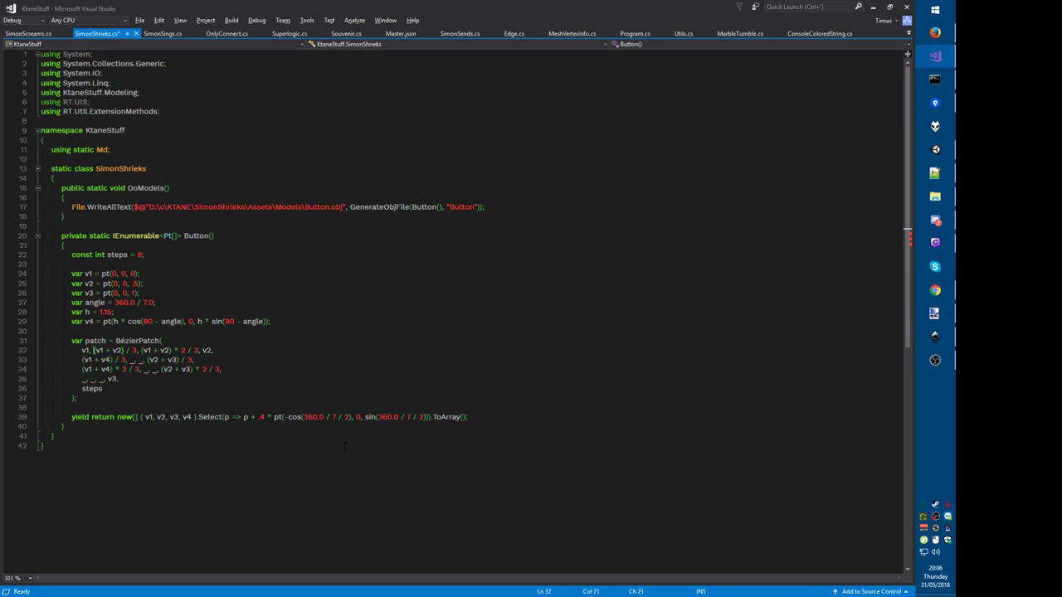
key(ctrl+shift+Right)
key(ctrl+shift+Right)
key(ctrl+shift+Right)
key(ctrl+shift+Right)
key(ctrl+shift+Right)
key(ctrl+shift+Right)
key(ctrl+shift+Right)
key(Left)
key(Right)
text(2*)
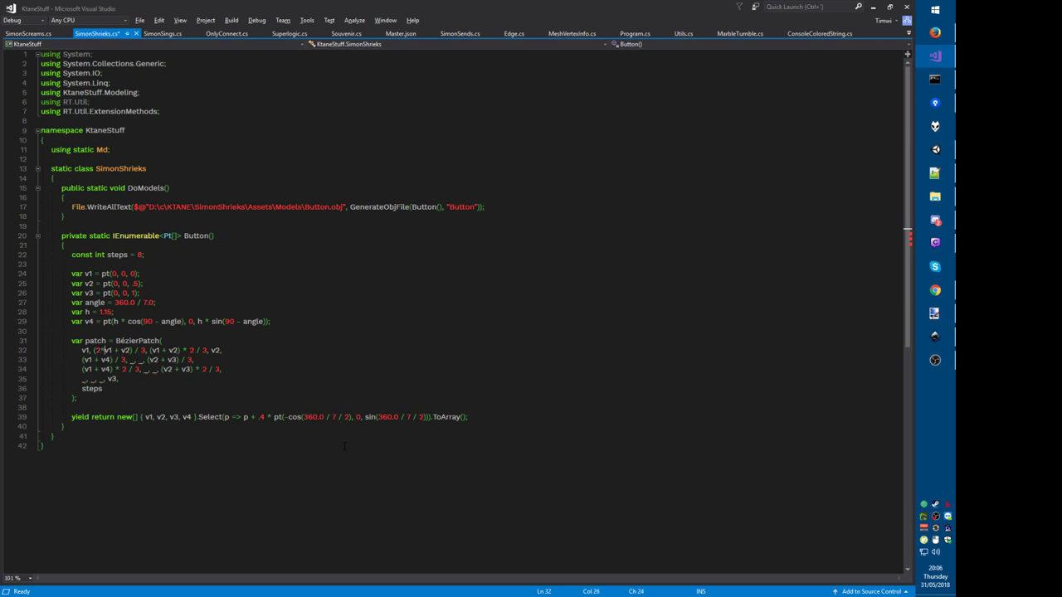
Step: Change the third control point in the first BézierPatch row to (v1 + 2*v2) / 3
text(2*)
key(Right)
key(Right)
key(Right)
key(Right)
key(Delete)
key(Delete)
key(Delete)
key(Delete)
Step: Change the last control points of BézierPatch rows two and three to (2 * v2 + v3) / 3 and (v2 + 2 * v3) / 3, and format the document
text(2*)
key(Down)
key(Right)
key(Right)
text(2*)
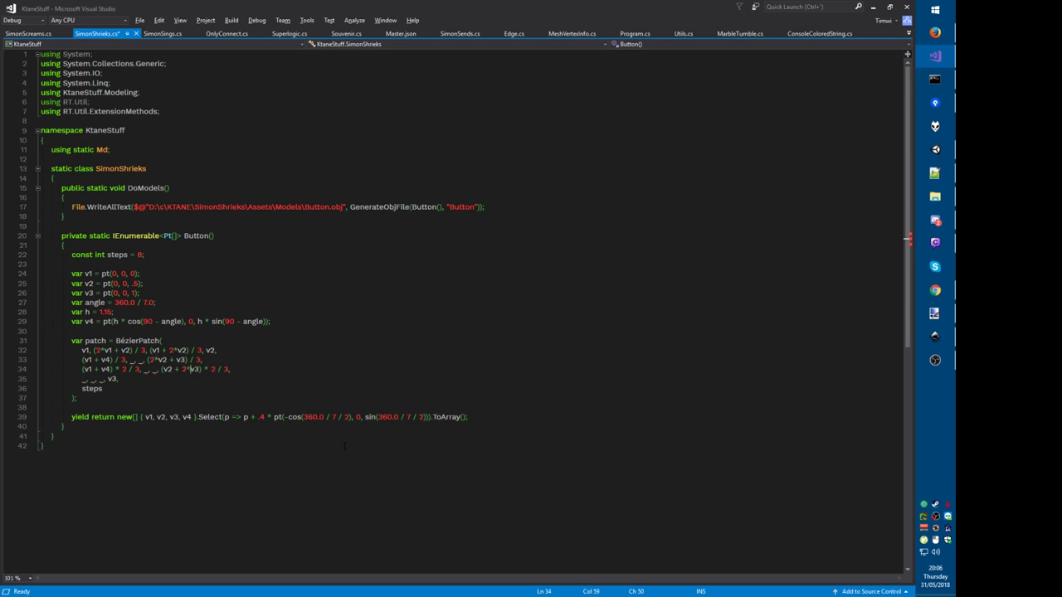
key(ctrl+k)
key(ctrl+d)
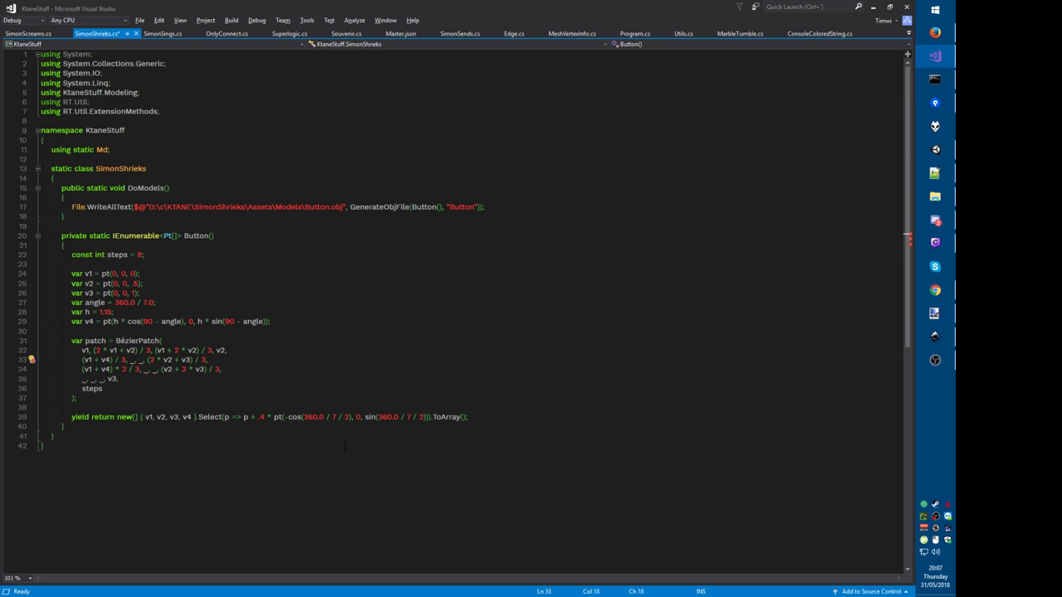
Step: Change the first control points of rows two and three to (2 * v1 + v4) / 3 and (v1 + 2 * v4) / 3, and format and save the file
text(2*2*)
key(Right)
key(Right)
key(Right)
key(Right)
key(Delete)
key(Delete)
key(Delete)
key(Delete)
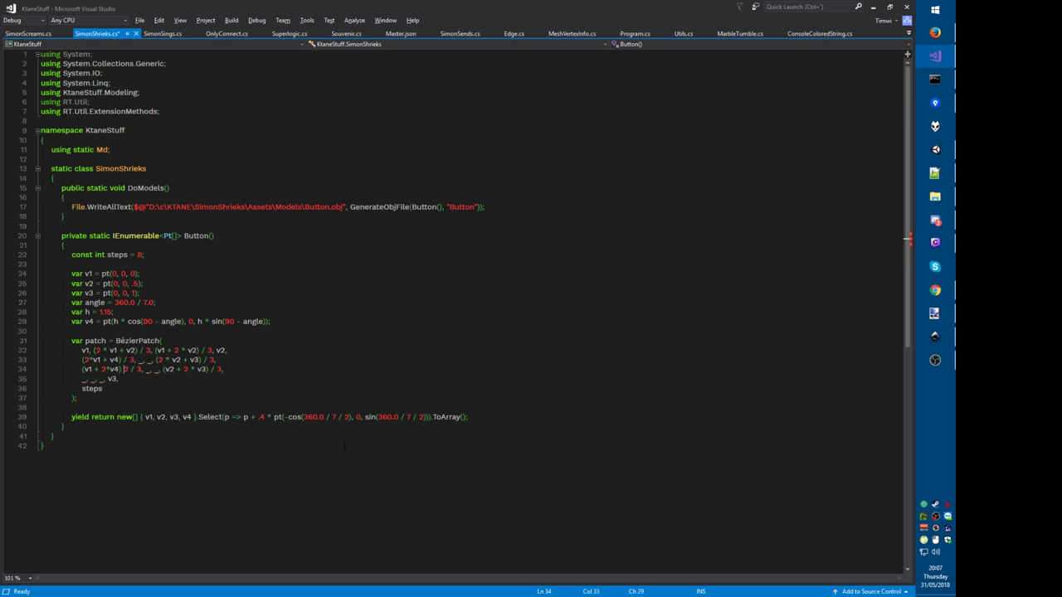
key(ctrl+k)
key(ctrl+d)
key(ctrl+s)
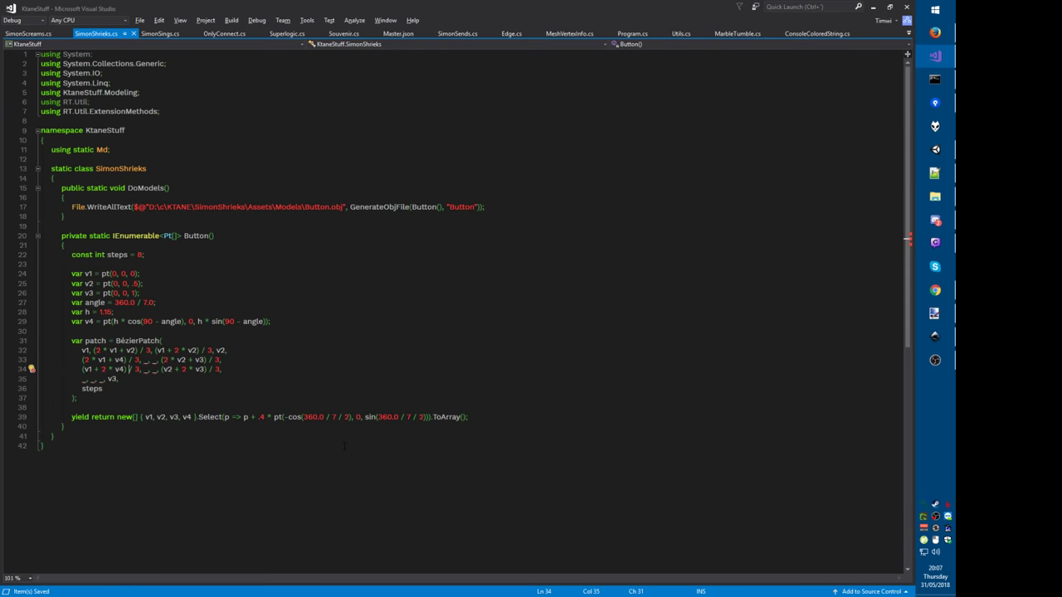
Step: Replace the first placeholder in the fourth BézierPatch row with v4 and save the file
key(BackSpace)
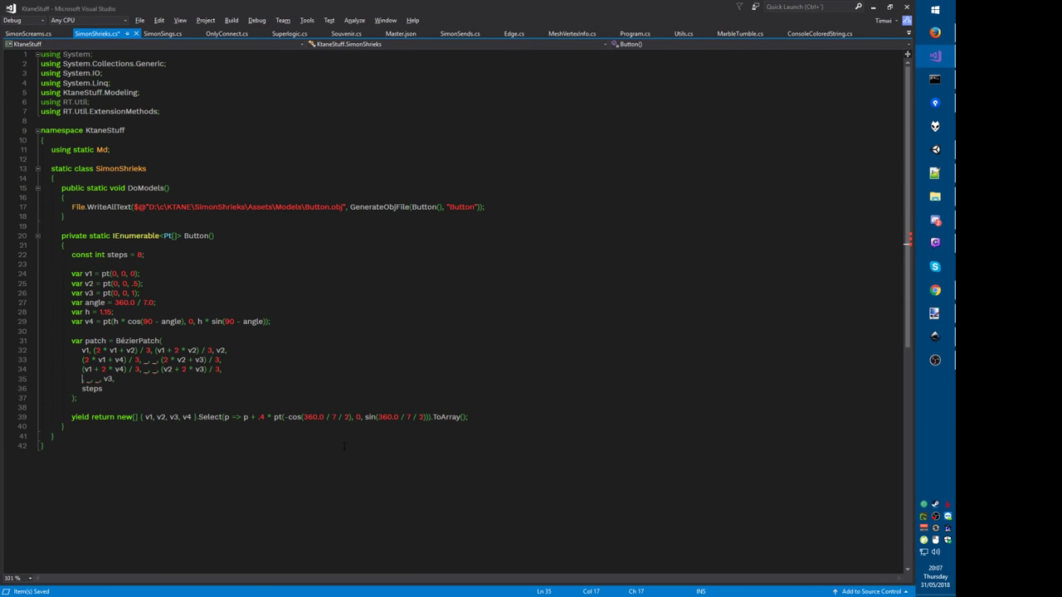
text(v4,)
key(Escape)
key(ctrl+s)
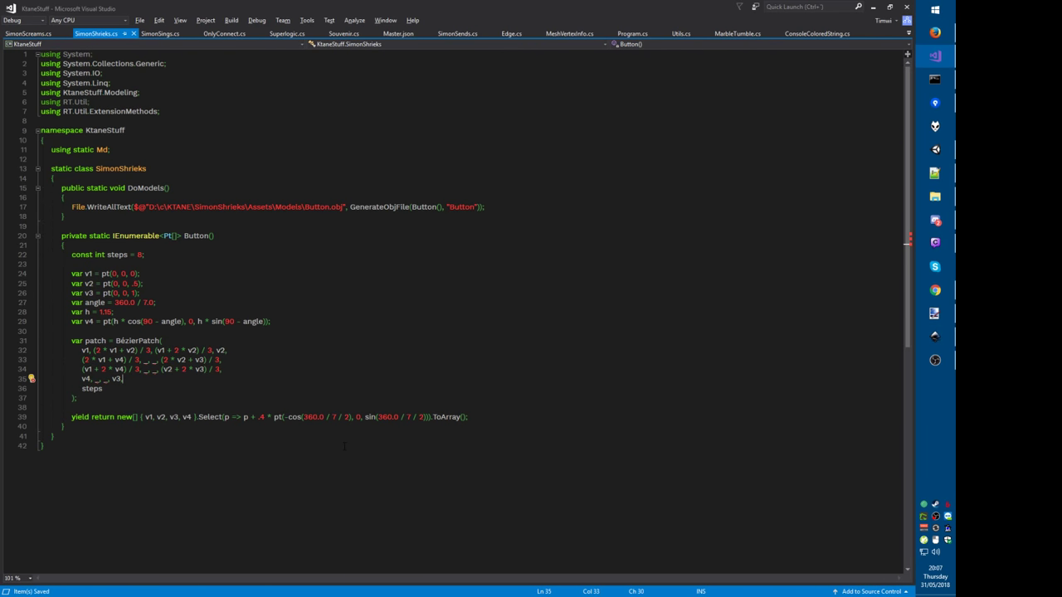
Step: Replace the fourth row's two middle placeholders with (2 * v4 + v3) / 3 and (v4 + 2 * v3) / 3, and format and save the file
key(alt+Tab)
key(alt+Tab)
key(BackSpace)
text((2*v4)
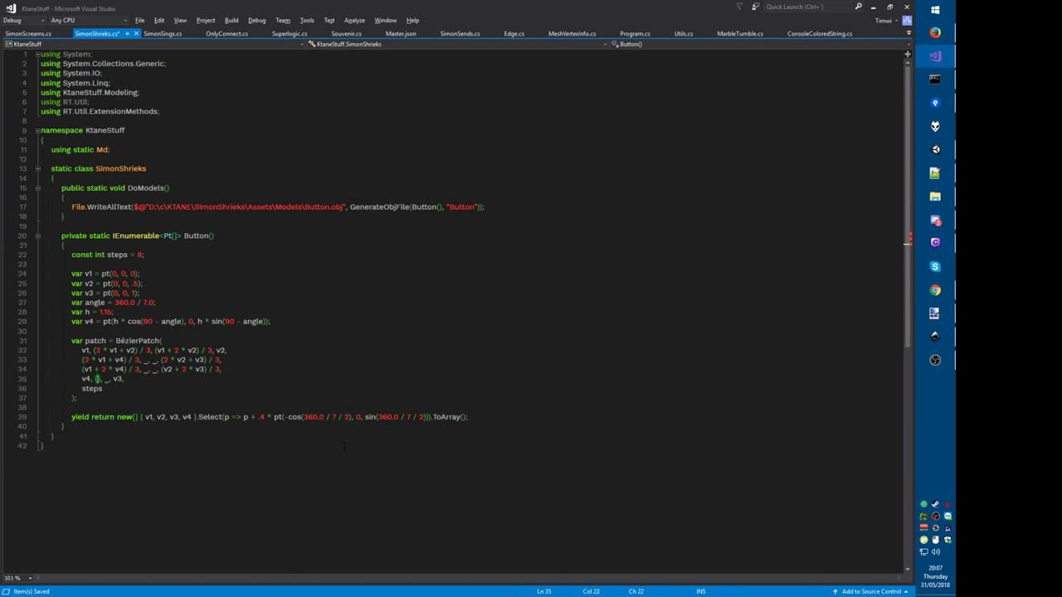
text(+v3)/3)
key(Right)
key(Right)
key(Delete)
text((v4+2*v3)/3)
key(Delete)
key(ctrl+k)
key(ctrl+d)
key(alt+f)
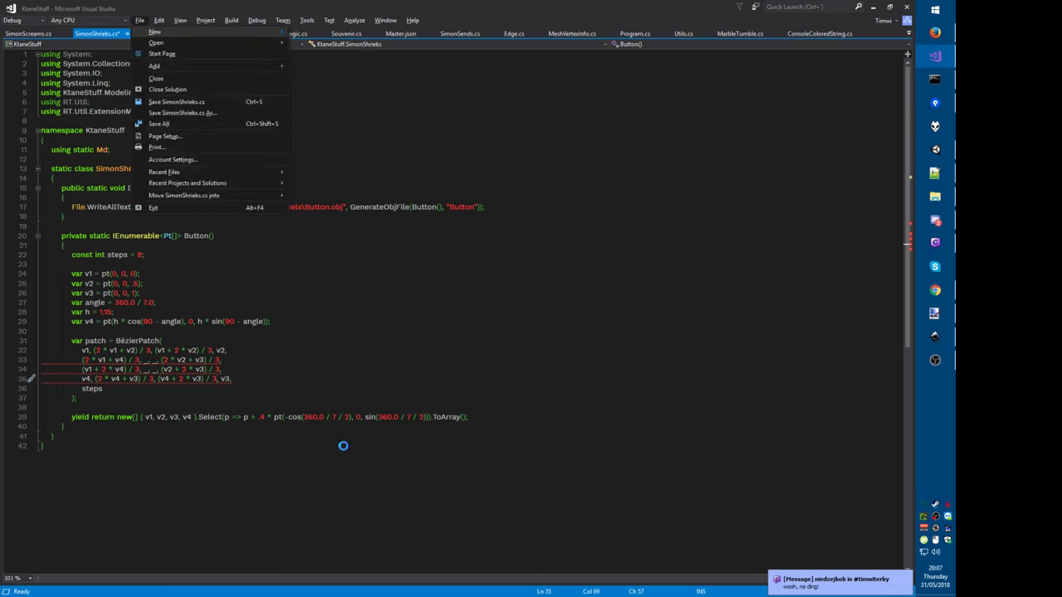
key(s)
key(shift+Up)
key(shift+Up)
key(shift+Up)
key(shift+Up)
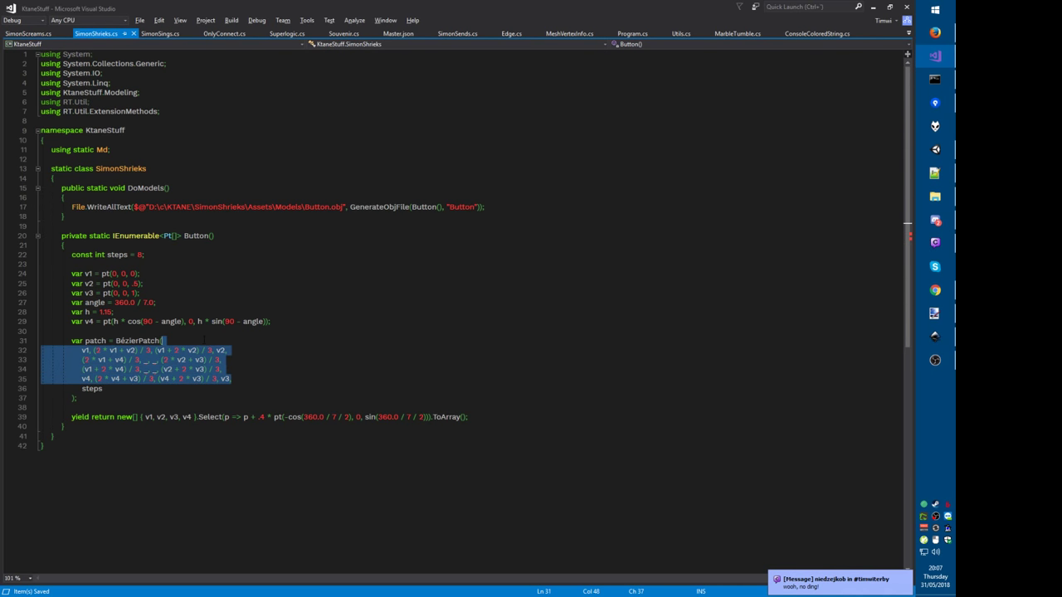
click(142, 360)
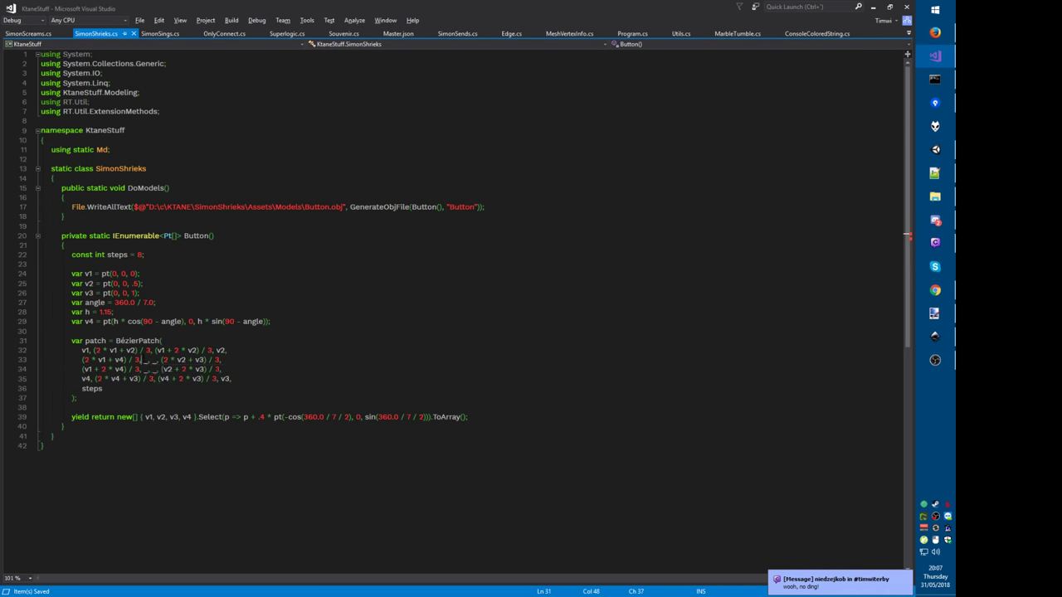
alt+drag(141, 359, 161, 369)
click(169, 369)
key(alt+Tab)
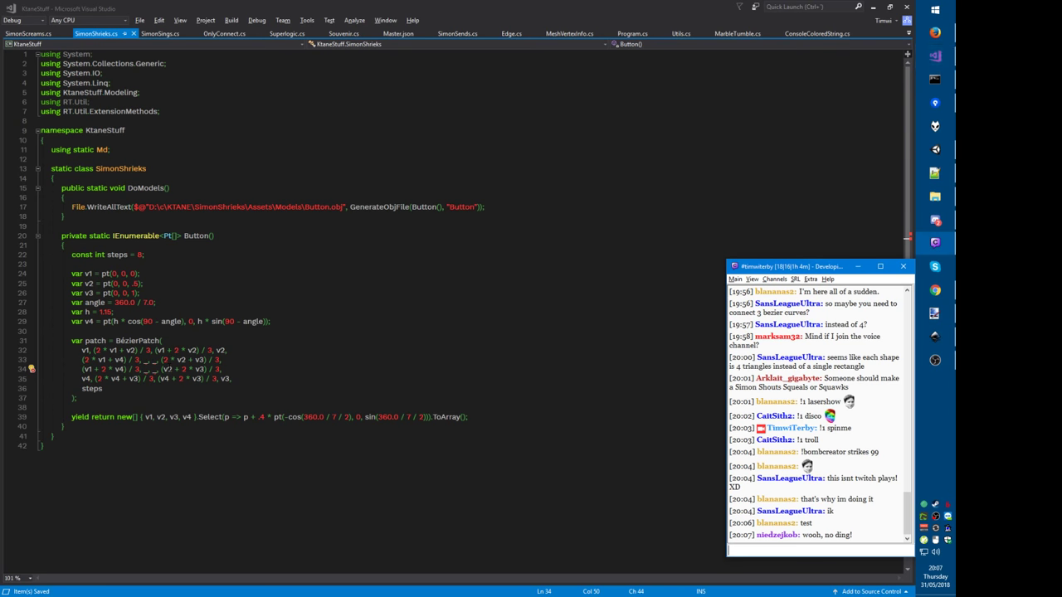
key(alt+Tab)
key(alt+Tab)
key(alt+Tab)
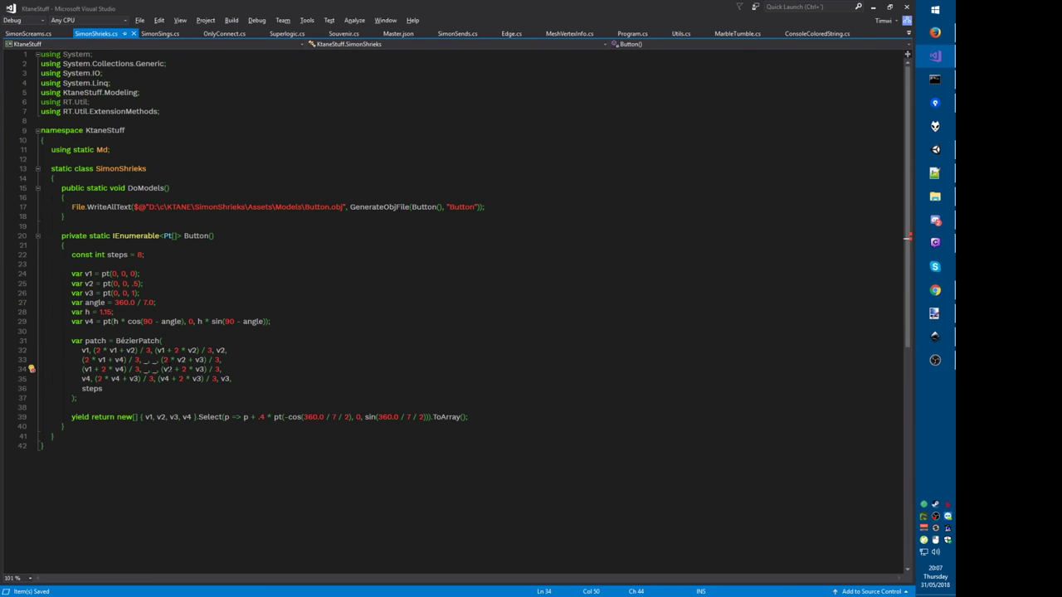
Step: Switch to the Inkscape diagram and draw a teal ellipse about 56 × 53 px amid the four inner dots of the triangle
key(alt+Tab)
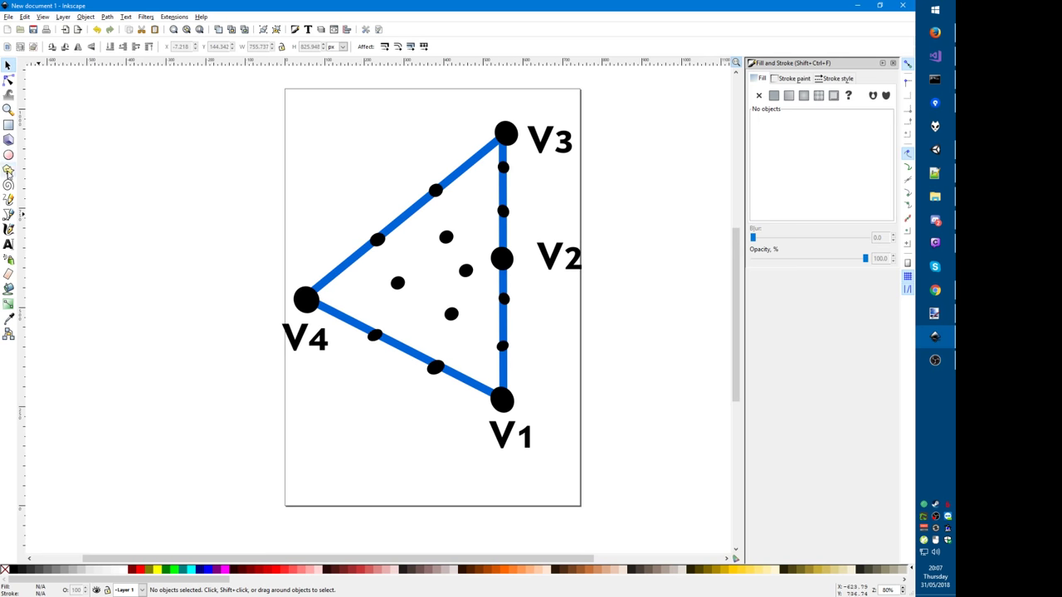
click(8, 155)
drag(423, 271, 446, 293)
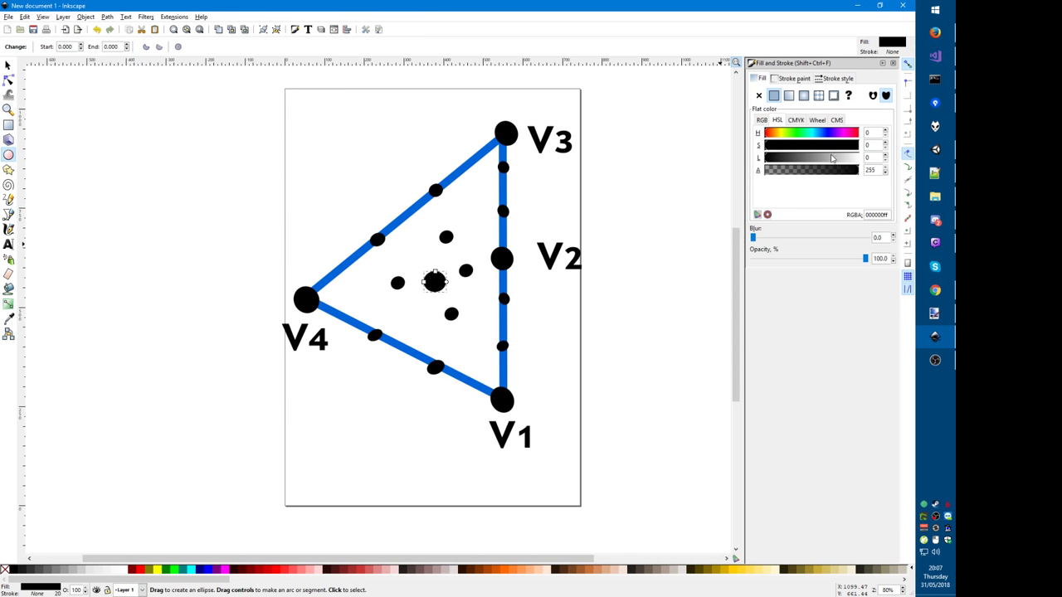
click(815, 157)
click(812, 135)
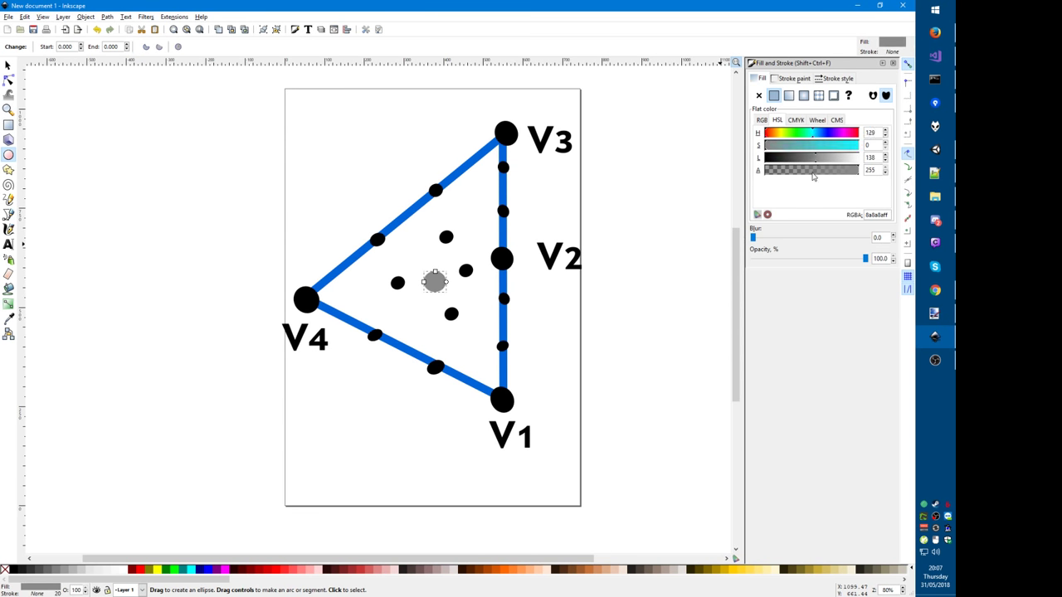
click(825, 145)
click(806, 158)
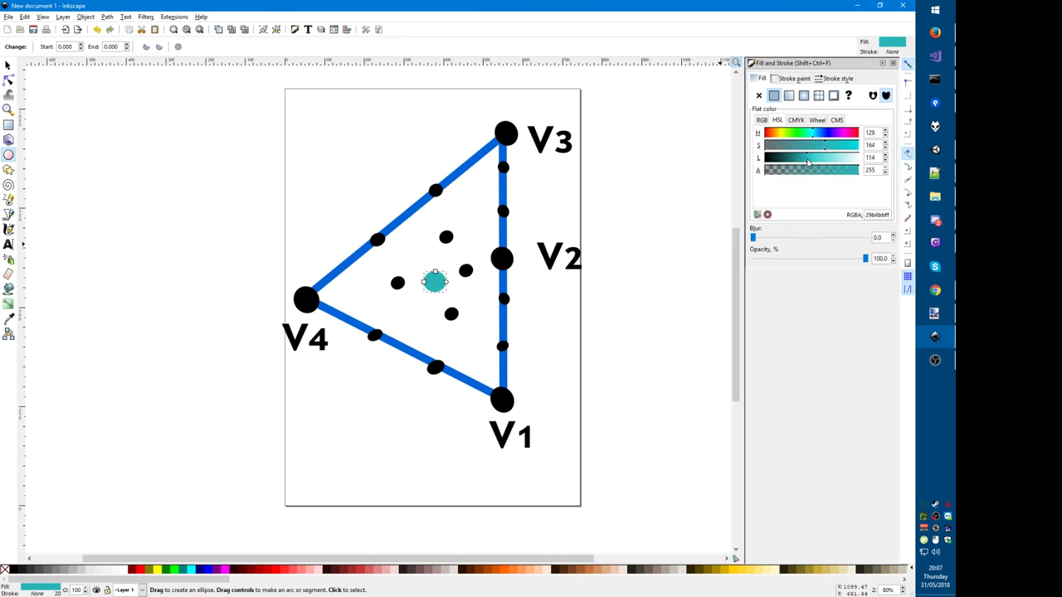
key(s)
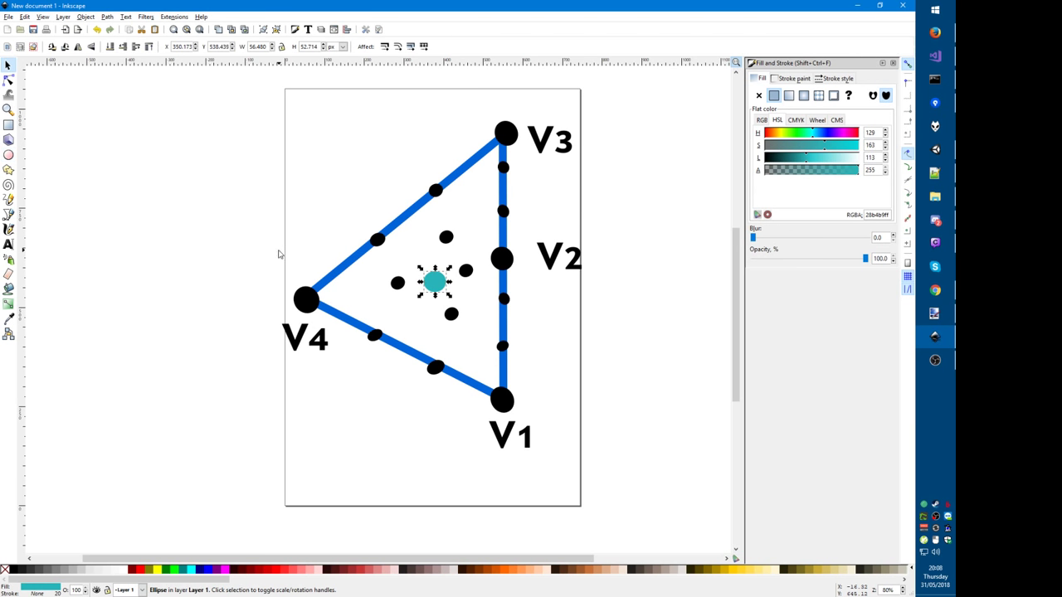
click(254, 238)
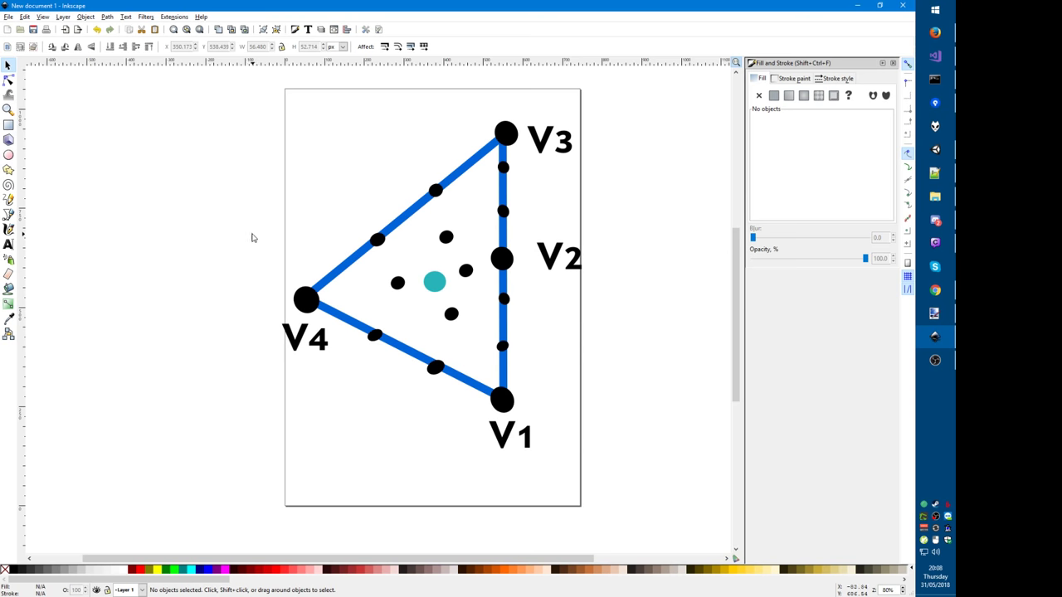
Step: Move the four inner control dots outward from the teal ellipse toward V1, V2, V3 and V4
drag(446, 238, 462, 245)
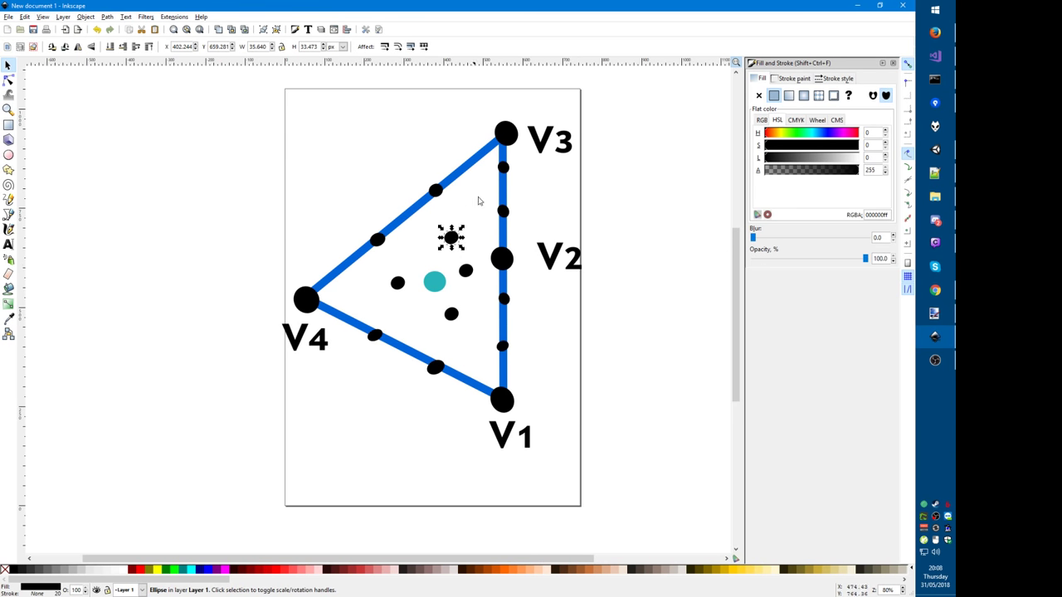
drag(410, 293, 407, 294)
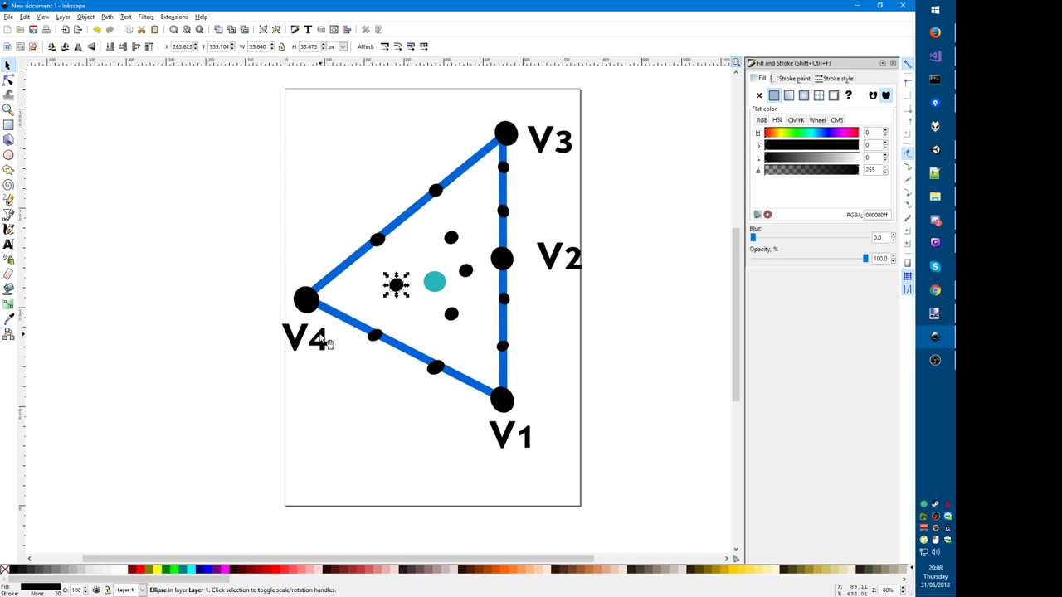
drag(454, 240, 469, 229)
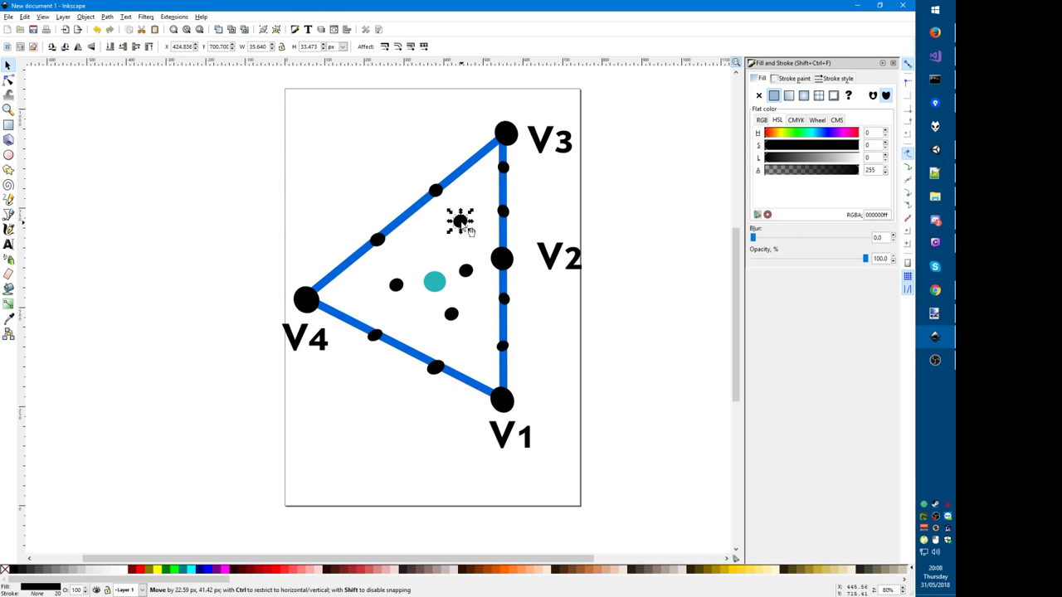
drag(397, 292, 383, 292)
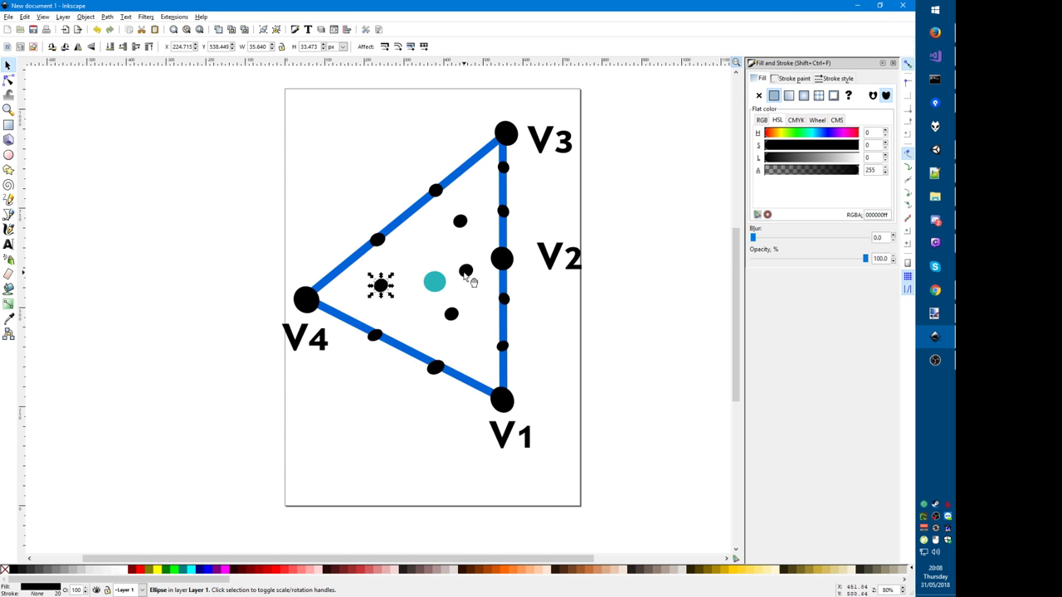
drag(469, 274, 476, 271)
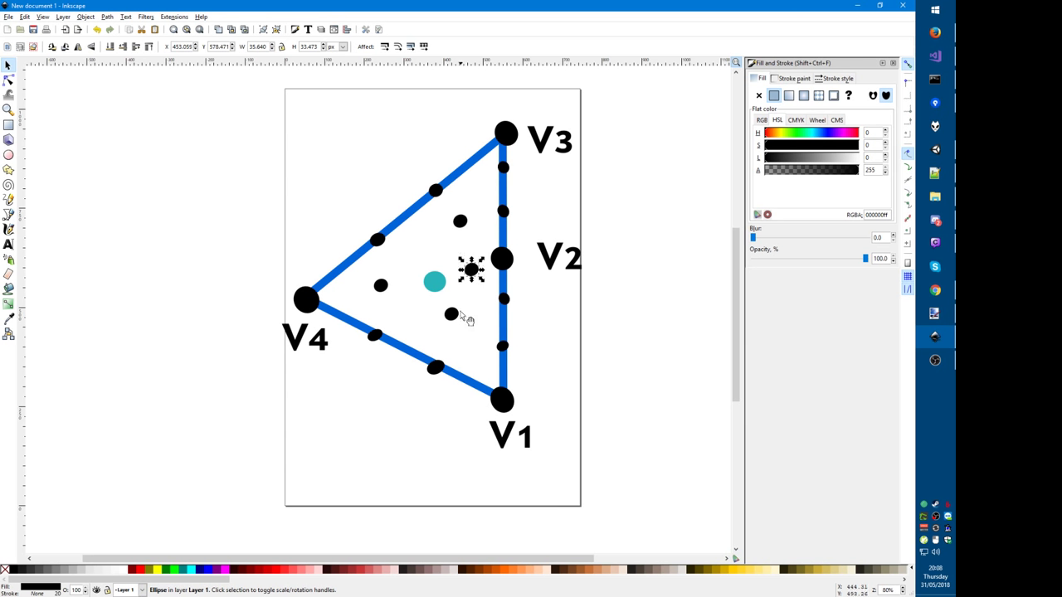
drag(454, 314, 475, 332)
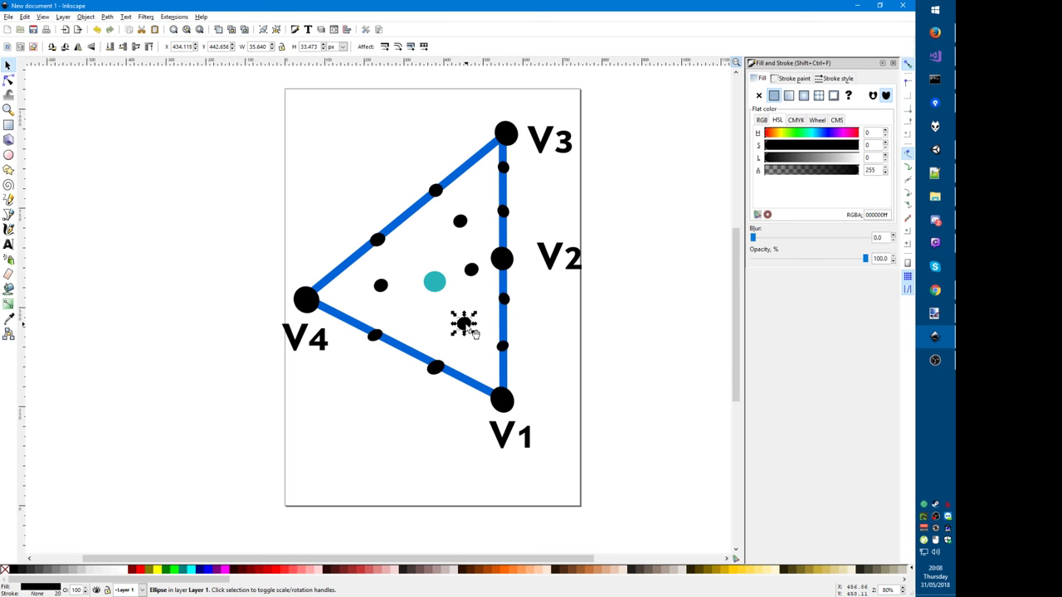
click(310, 411)
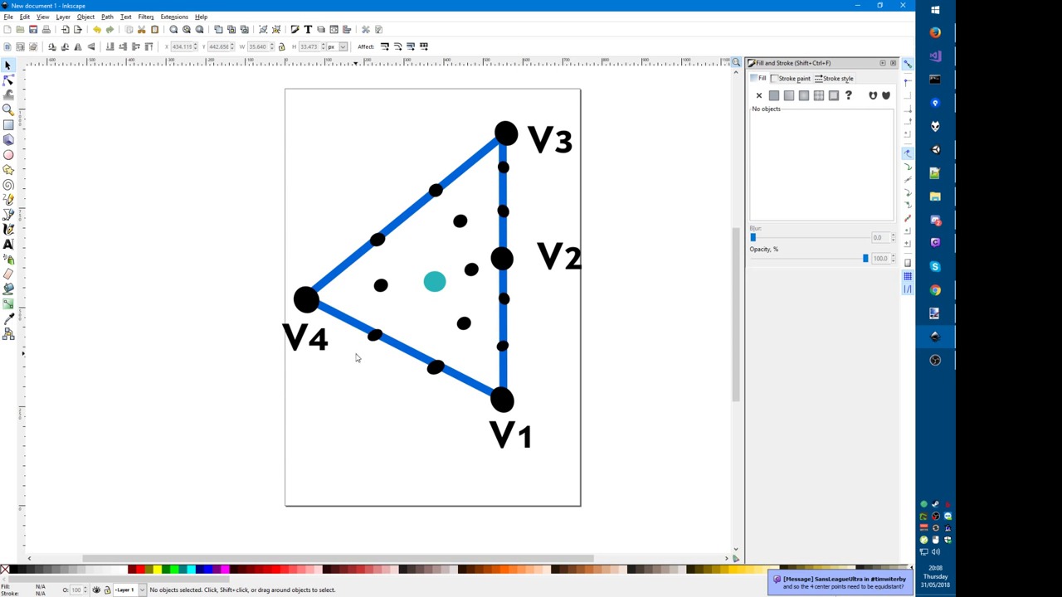
Step: Outline the rows of control points in the diagram with freehand lines, and undo the outlines
click(10, 201)
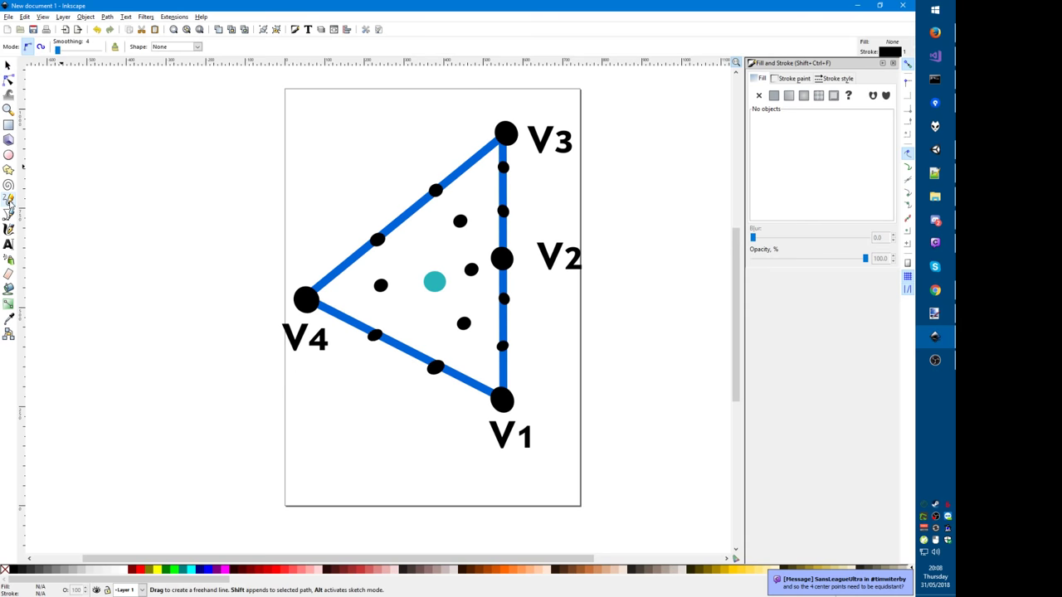
mouse_move(495, 104)
mouse_down()
mouse_move(341, 225)
mouse_move(269, 322)
mouse_move(366, 297)
mouse_move(475, 193)
mouse_move(526, 111)
mouse_up()
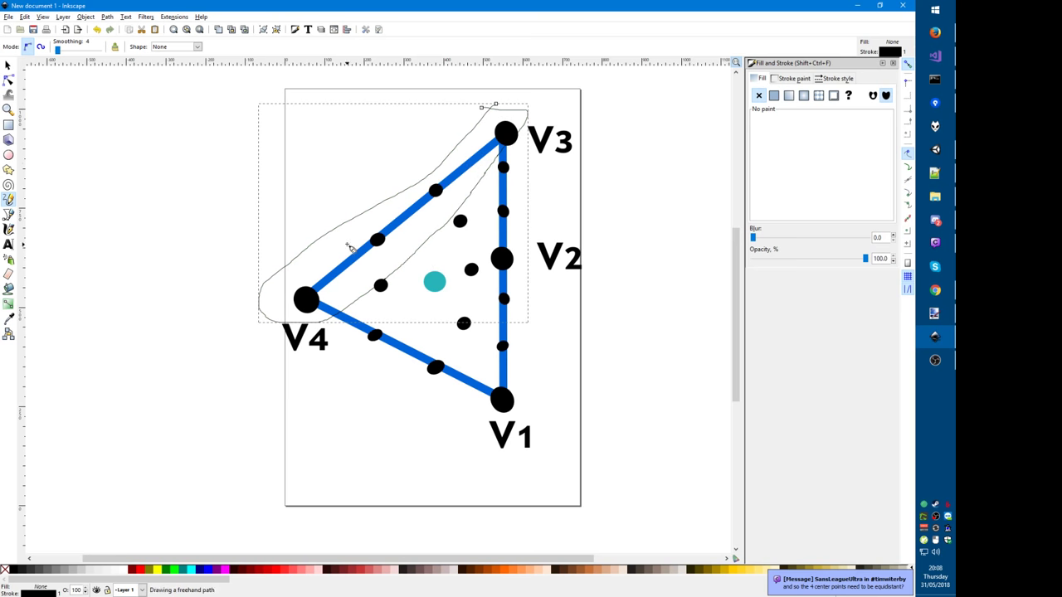
key(ctrl+z)
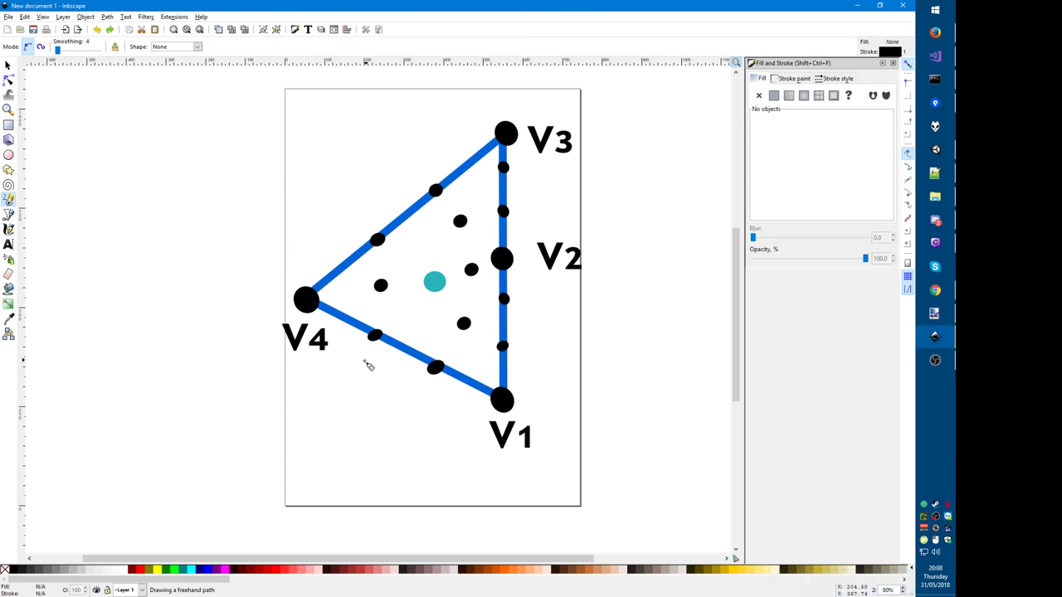
mouse_move(365, 362)
mouse_down()
mouse_move(386, 356)
mouse_move(407, 303)
mouse_move(522, 159)
mouse_move(481, 169)
mouse_move(378, 268)
mouse_move(351, 360)
mouse_move(365, 363)
mouse_up()
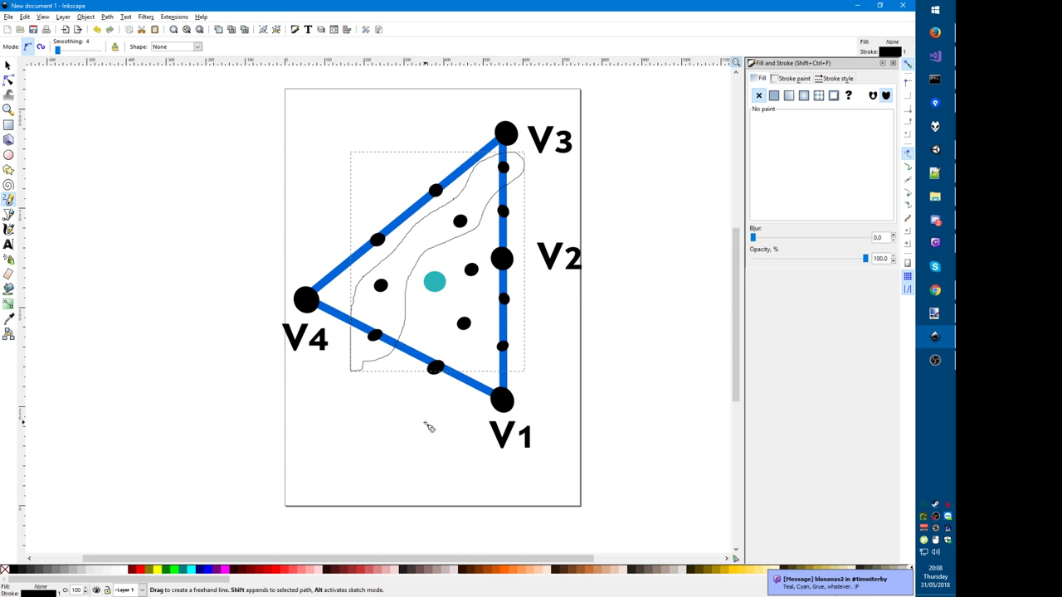
drag(420, 406, 515, 261)
key(ctrl+z)
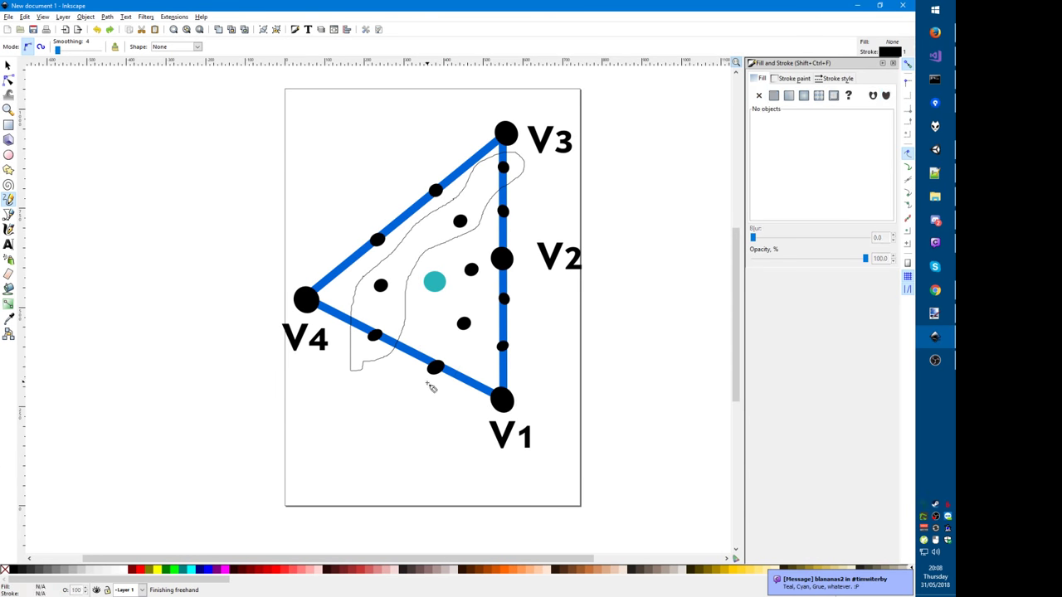
mouse_move(427, 413)
mouse_down()
mouse_move(487, 340)
mouse_move(488, 274)
mouse_move(504, 214)
mouse_move(452, 266)
mouse_move(429, 365)
mouse_move(430, 419)
mouse_move(524, 277)
mouse_move(483, 274)
mouse_move(474, 444)
mouse_up()
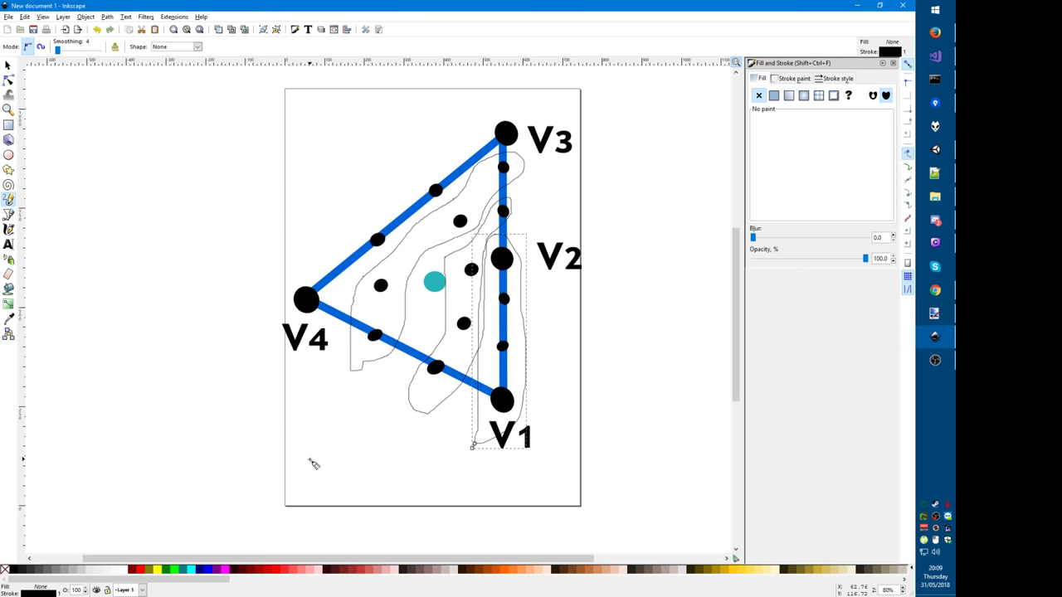
key(ctrl+z)
key(ctrl+z)
key(ctrl+z)
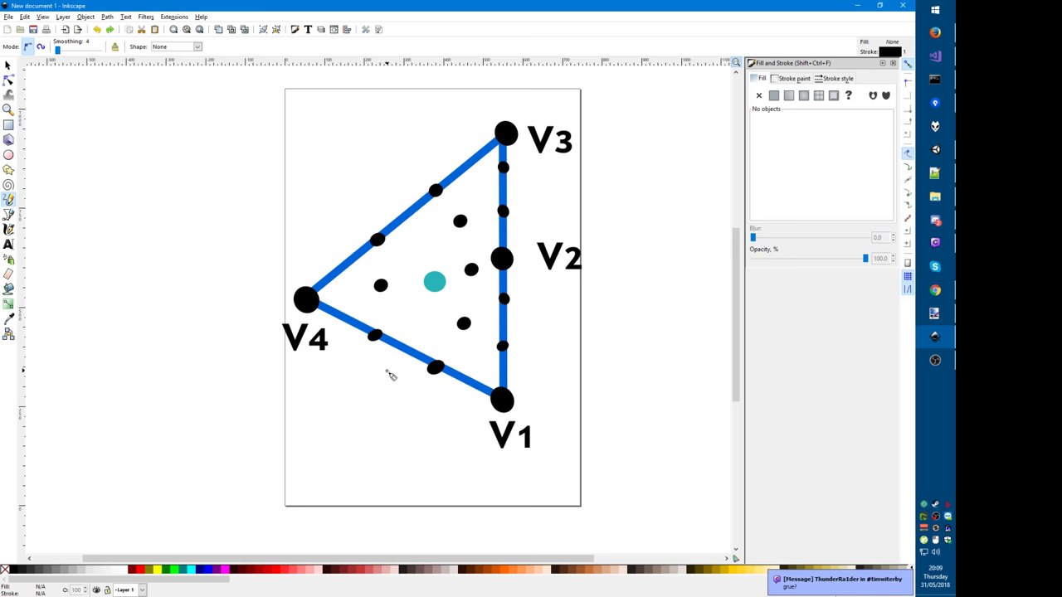
Step: Switch back to Visual Studio, declare var c = (v1 + v2 + v3) / 3; below the v4 declaration, and save the file
key(alt+Tab)
key(End)
key(Return)
text(var c = )
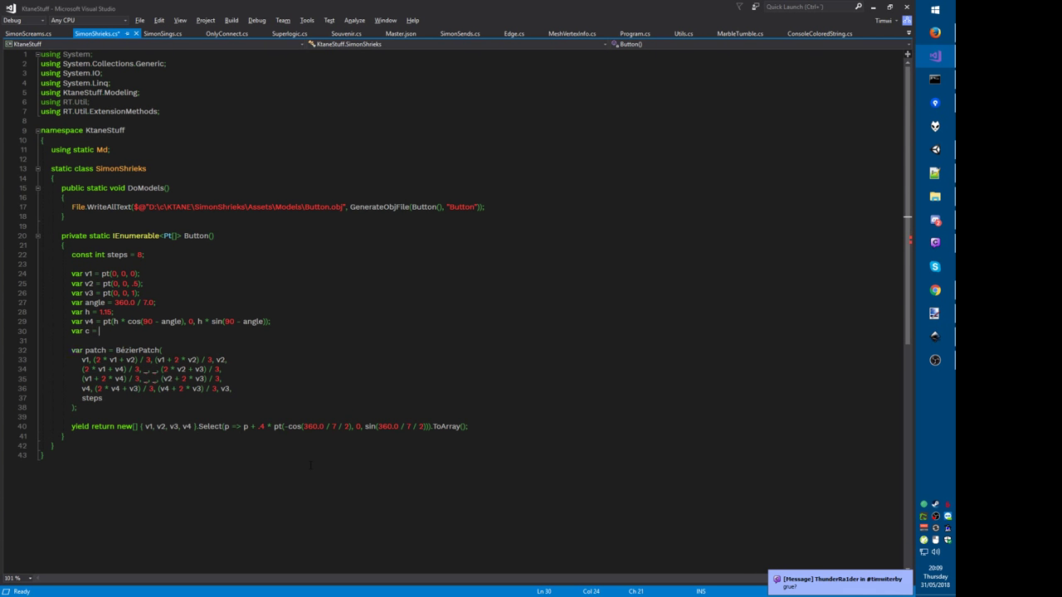
text((v1+v2+v3)
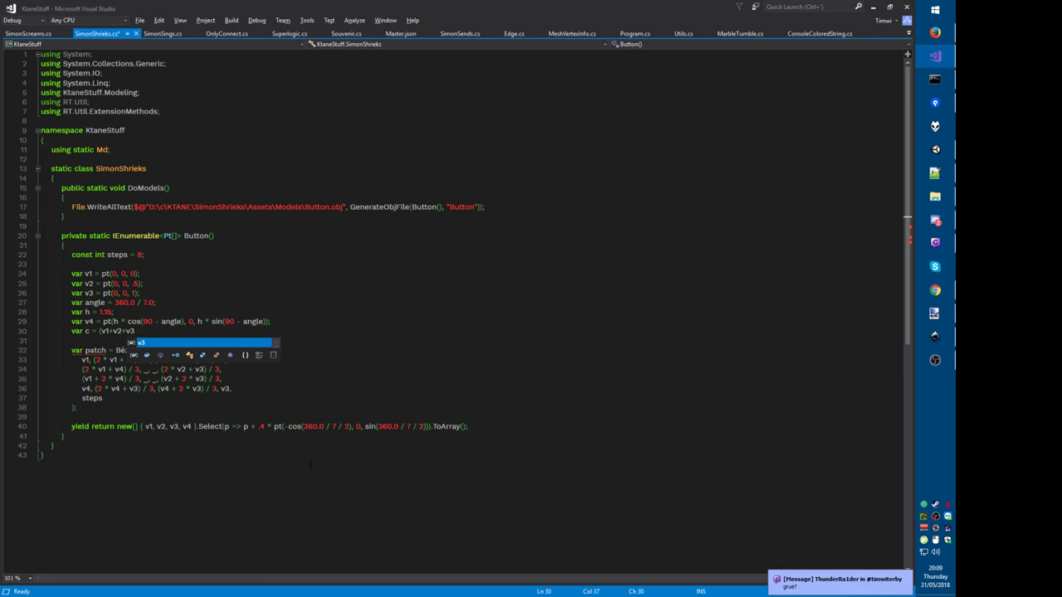
text(+/3;)
key(ctrl+s)
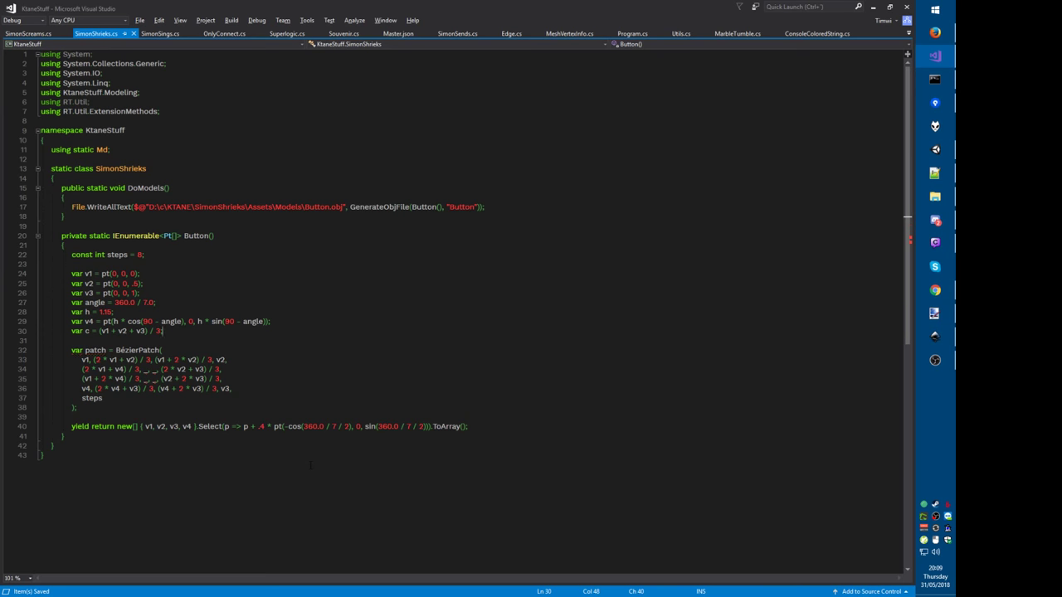
Step: Wrap the centre expression of c in parentheses, append .Add(y: 1) to it, and save the file
key(ctrl+Right)
text(()
key(End)
key(BackSpace)
text() / 3)
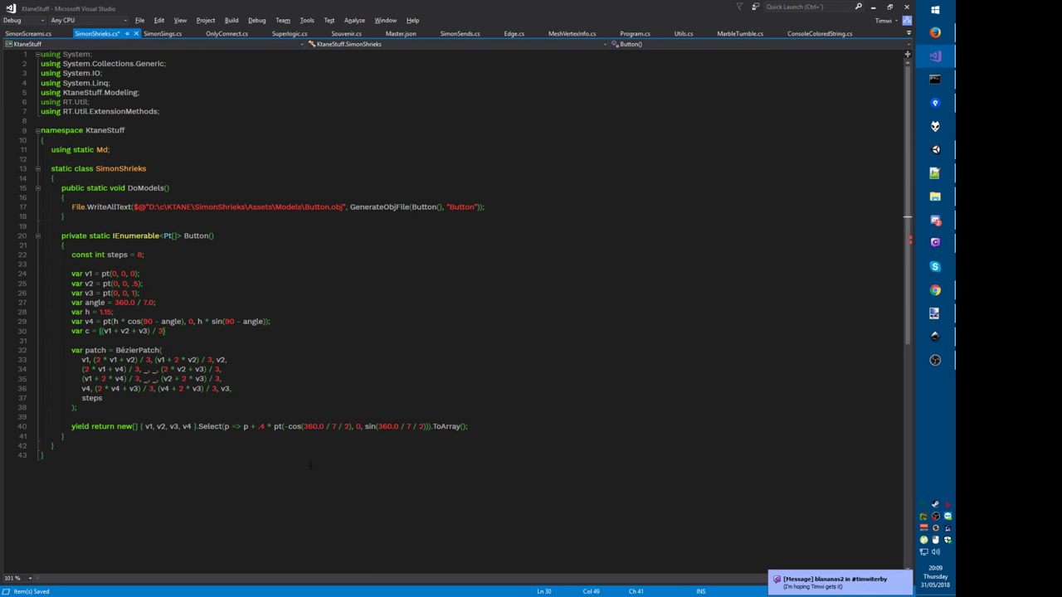
text().Add(y: 1);)
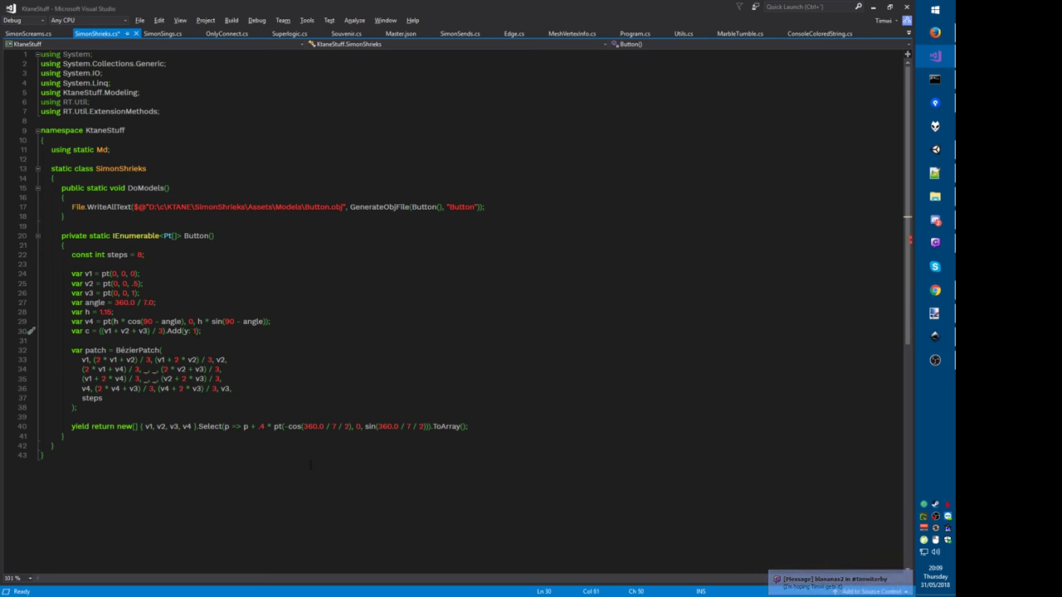
key(ctrl+s)
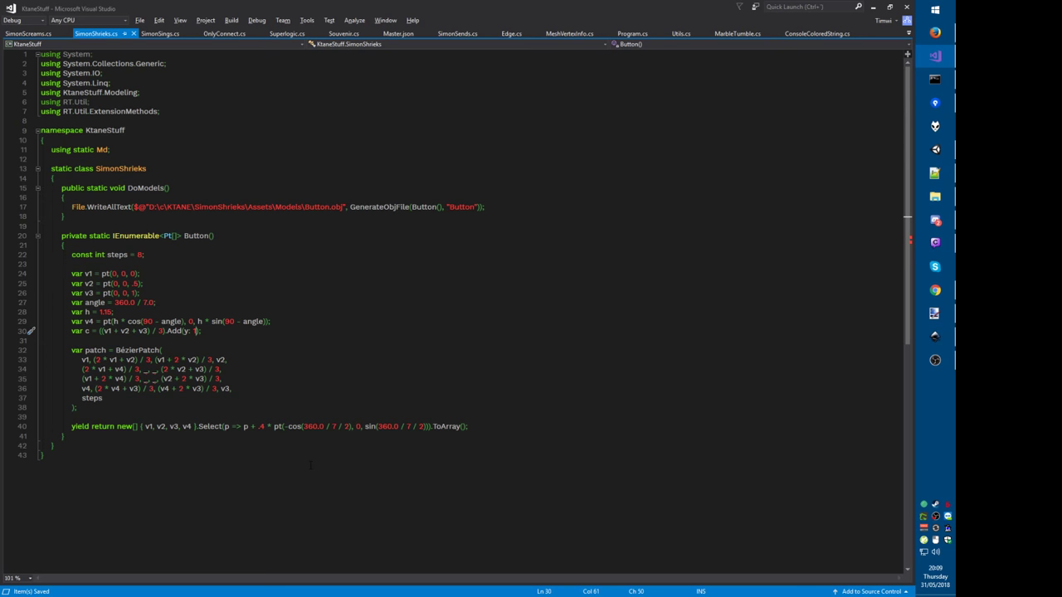
Step: Check the chat, correct the sum in the c declaration to (v1 + v3 + v4), reformat the code, and save
key(alt+Tab)
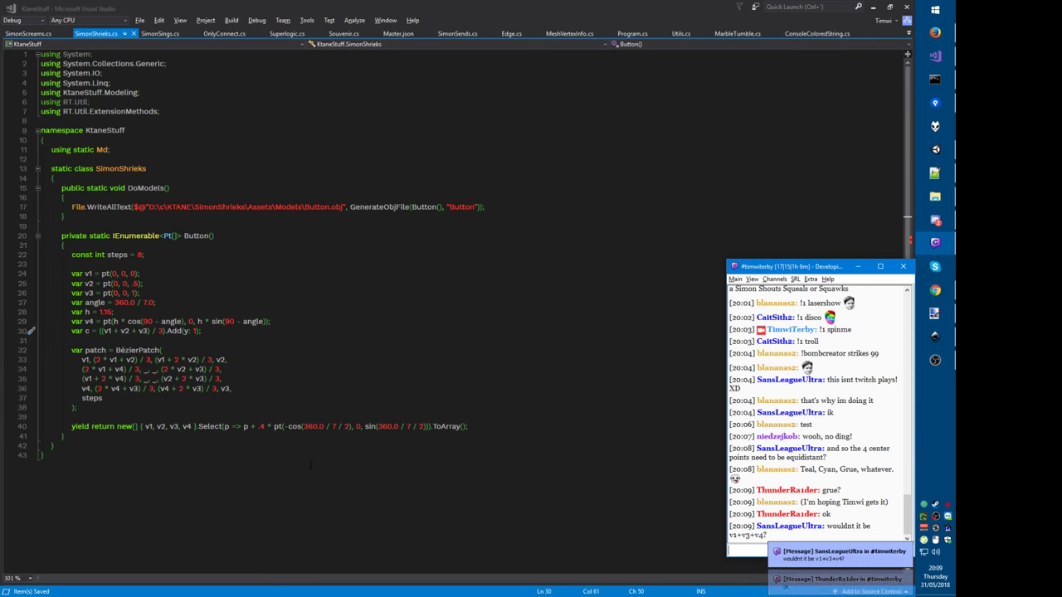
click(218, 416)
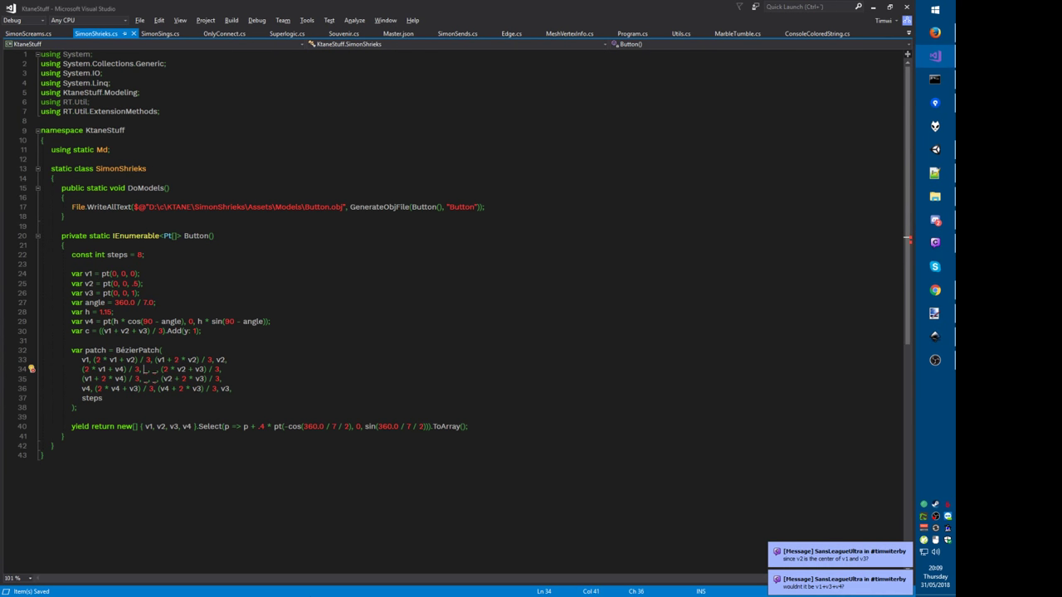
click(132, 330)
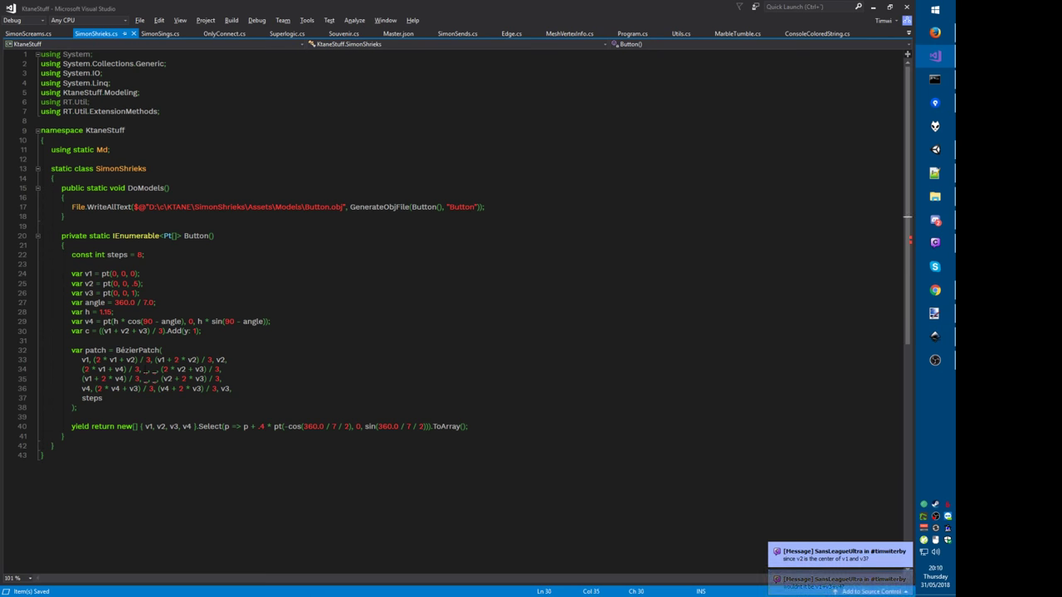
key(BackSpace)
key(BackSpace)
key(BackSpace)
key(Delete)
key(ctrl+Right)
key(ctrl+Right)
text(+v4)
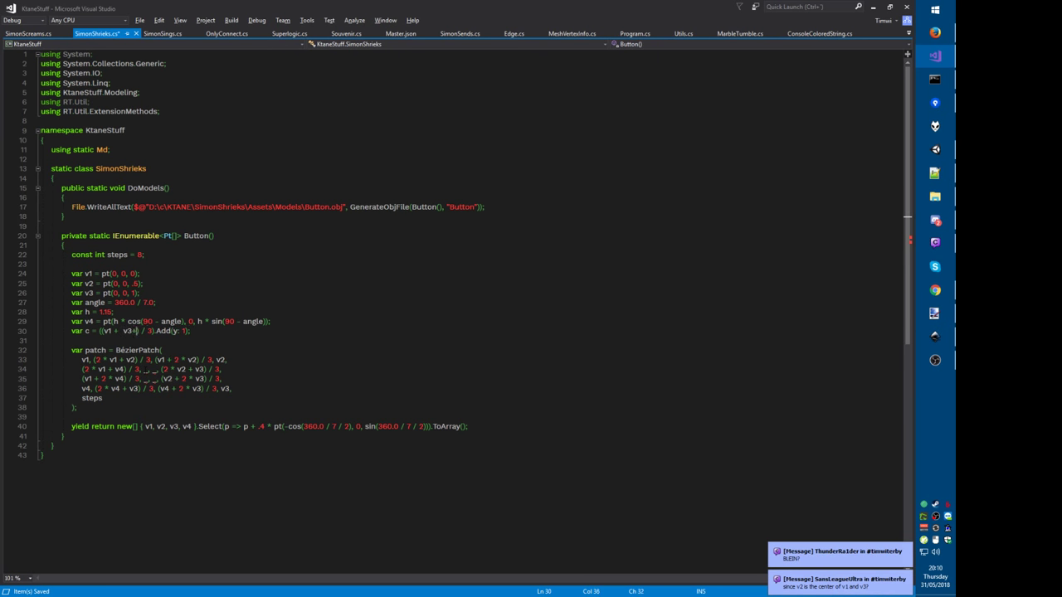
key(ctrl+k)
key(ctrl+d)
key(ctrl+s)
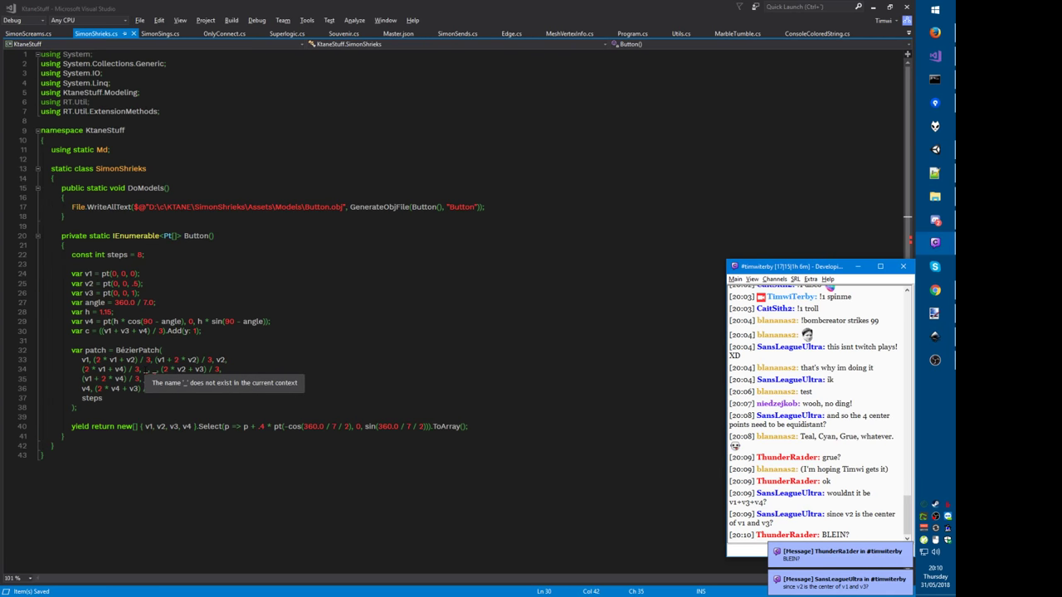
Step: Compare the second patch row's edge points, (2 * v1 + v4) / 3 and (2 * v2 + v3) / 3, with the Inkscape diagram
drag(816, 271, 818, 243)
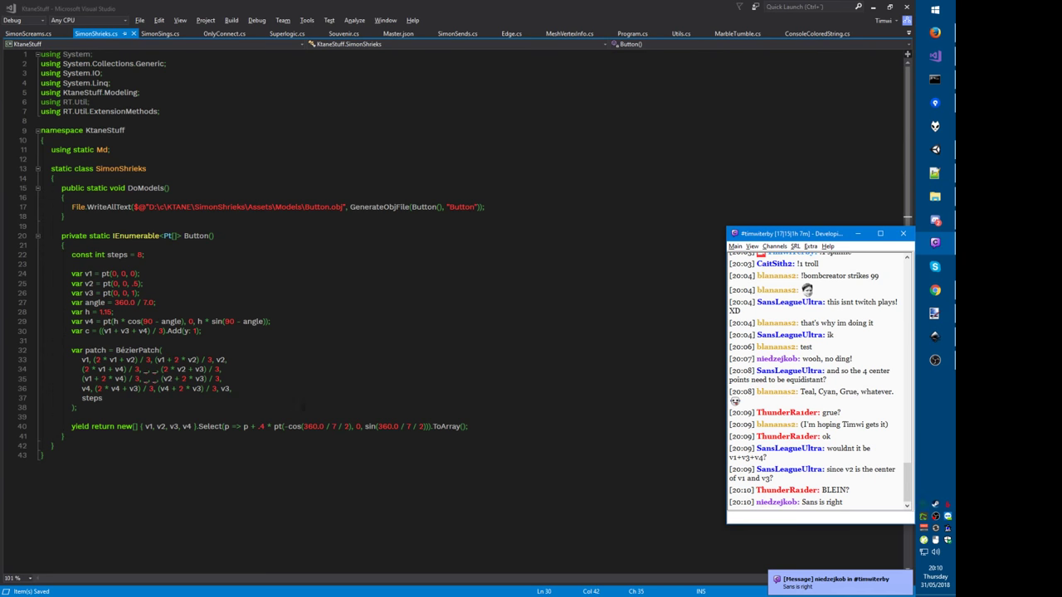
click(103, 398)
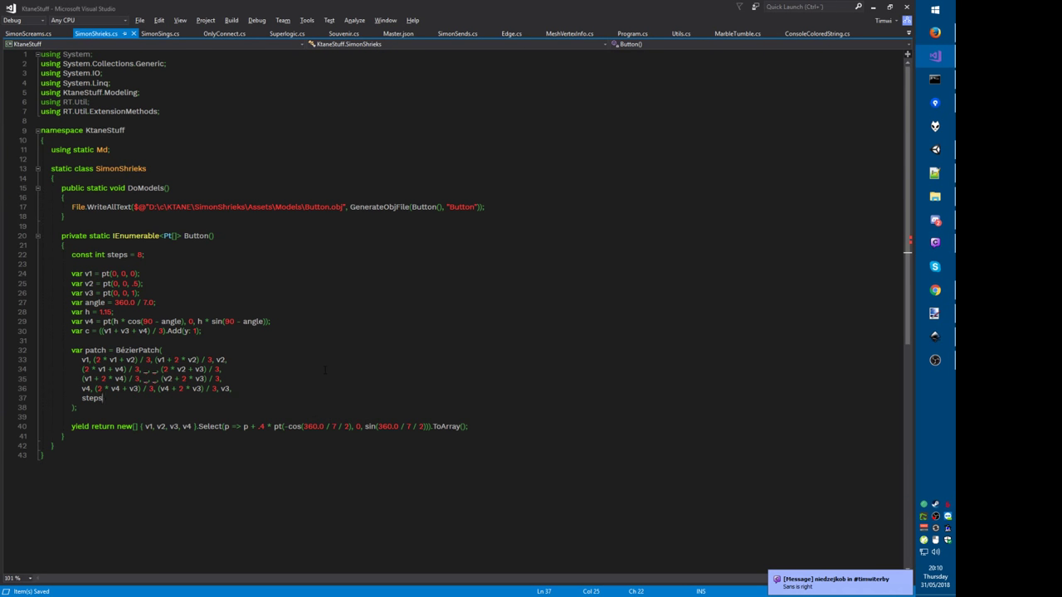
click(145, 370)
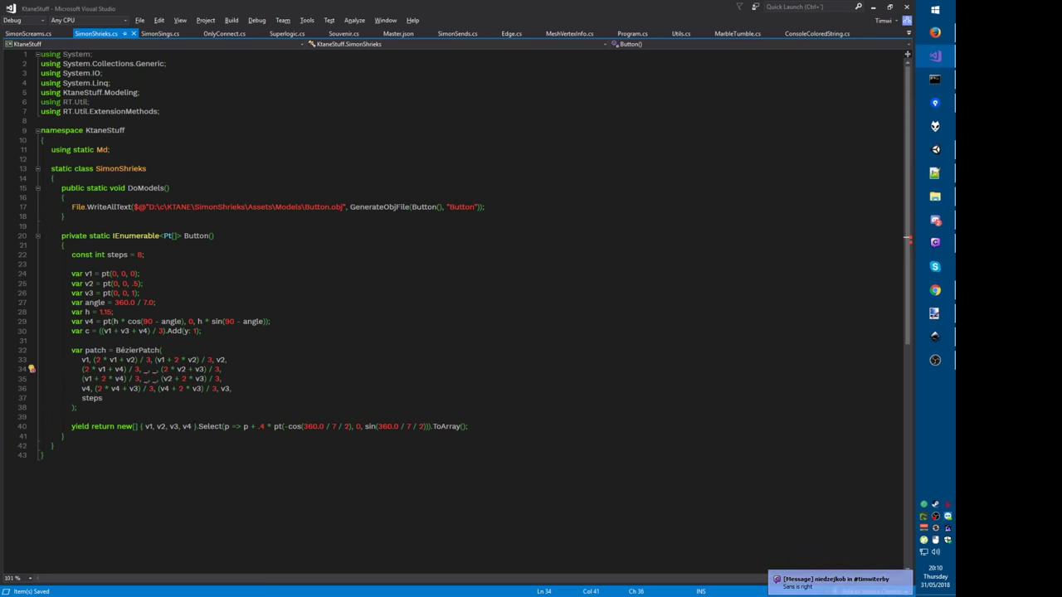
key(alt+Tab)
key(Escape)
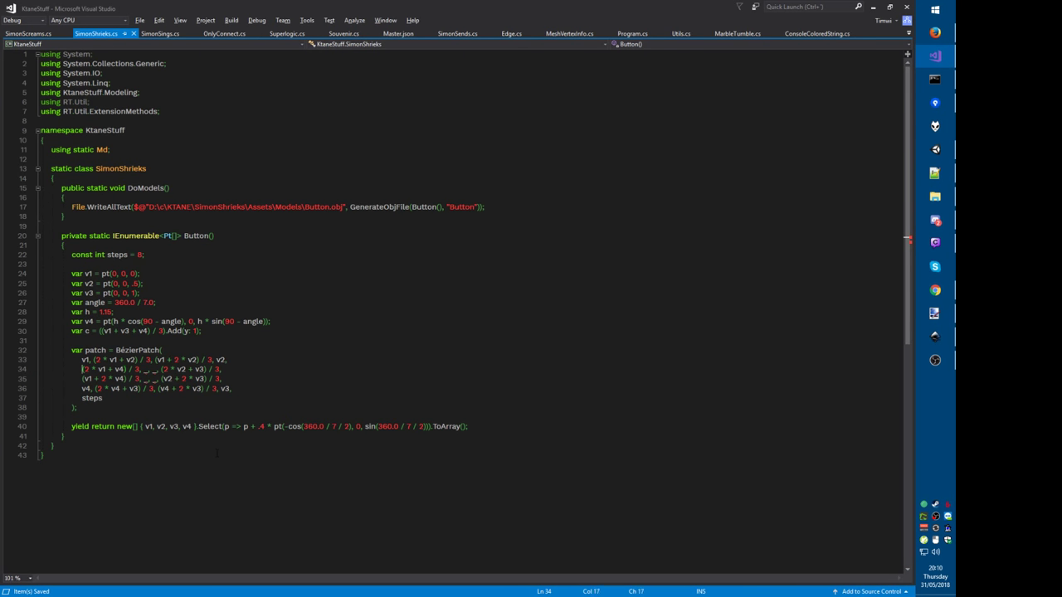
key(ctrl+shift+])
key(alt+Tab)
key(alt+Tab)
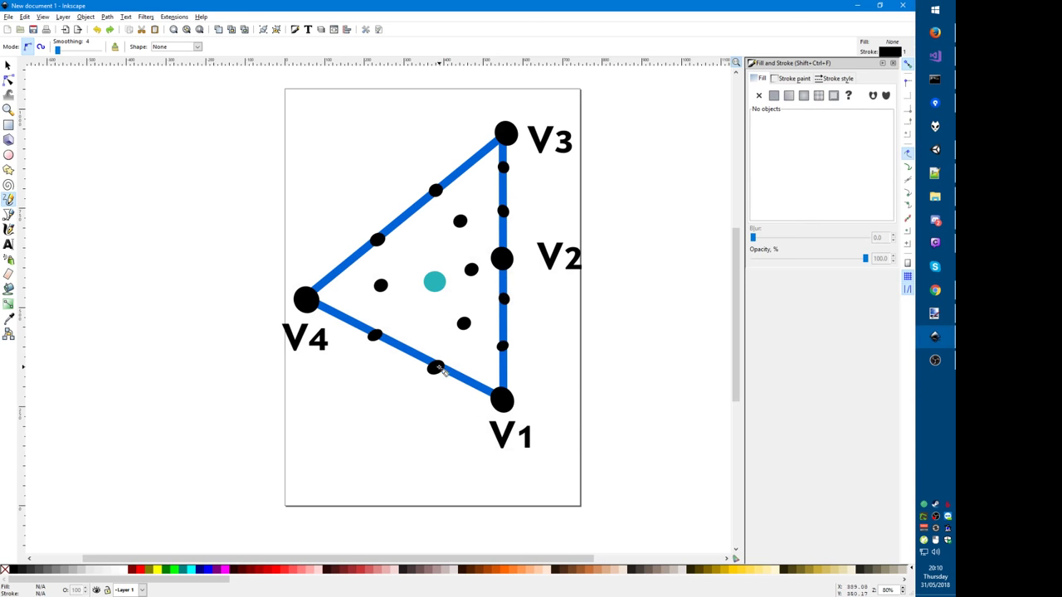
key(alt+Tab)
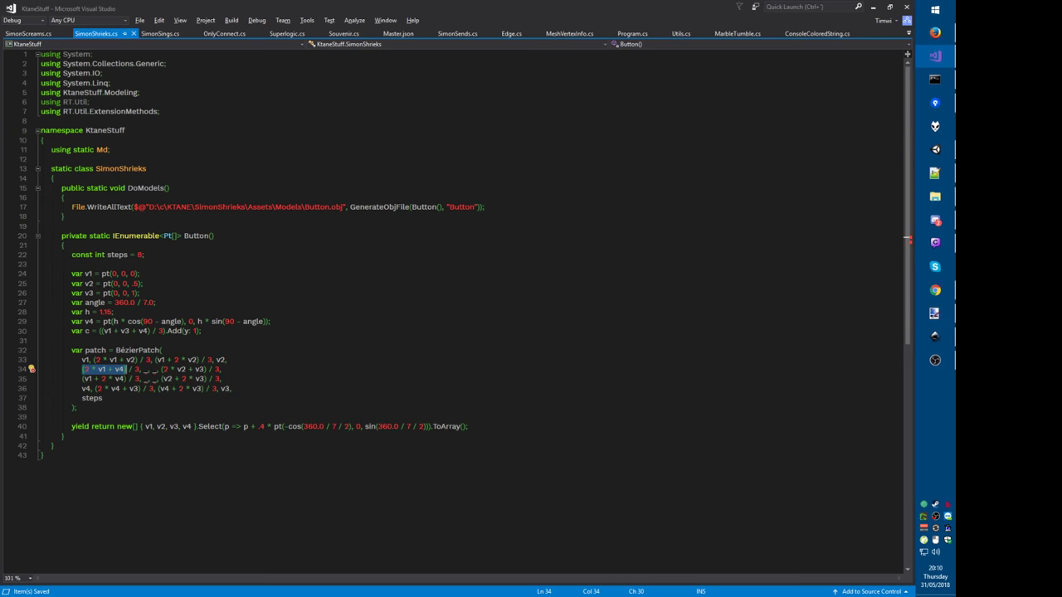
drag(161, 368, 221, 369)
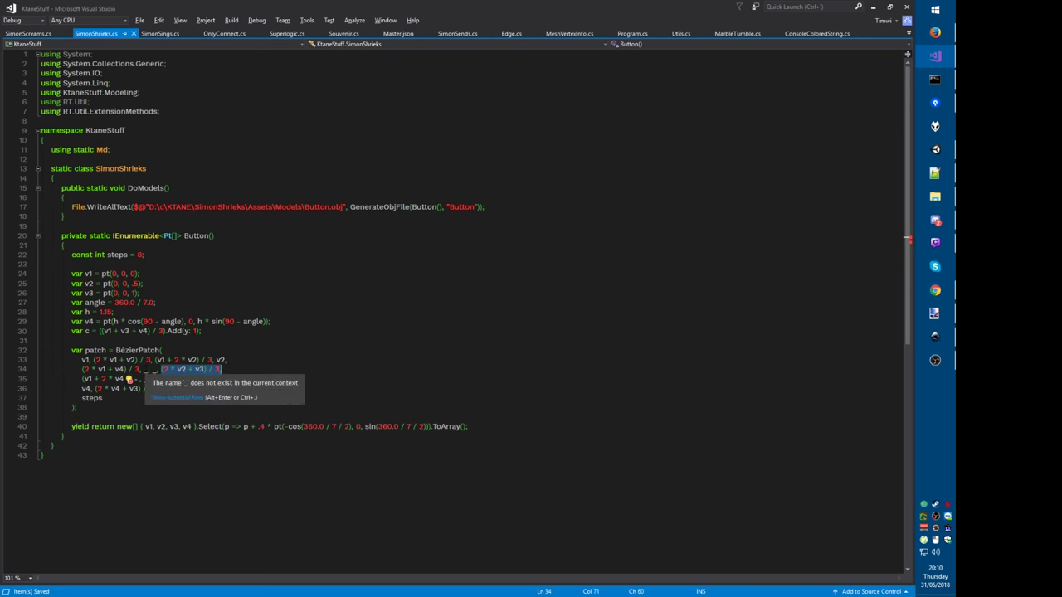
drag(82, 369, 148, 369)
key(shift+Left)
key(shift+Left)
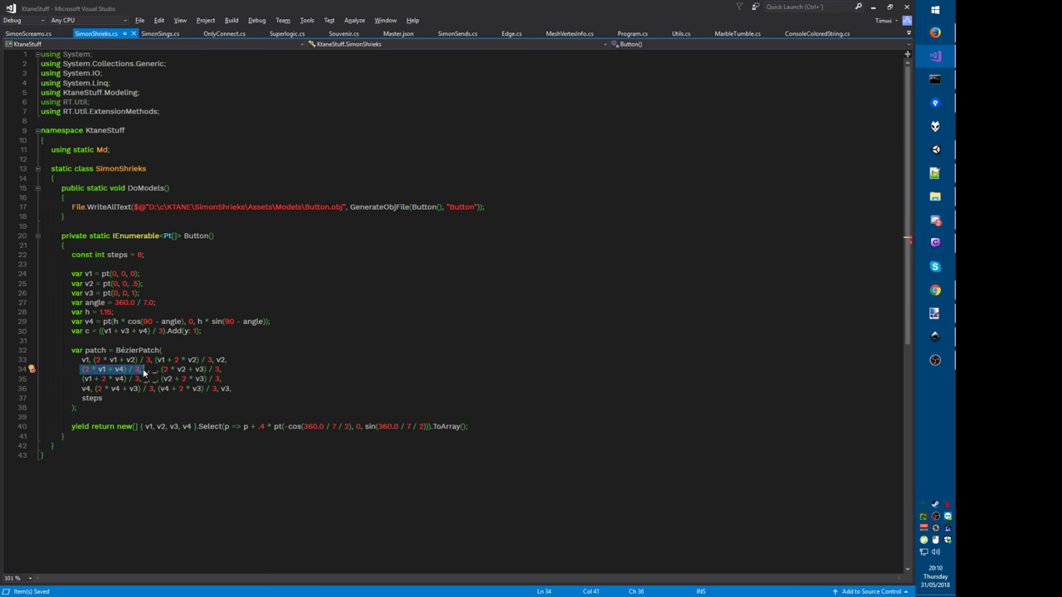
Step: In the Inkscape diagram, circle freehand the V1–V4 edge dot nearest V1, the V2–V3 edge dot nearest V2, and the inner dot nearest V1
key(alt+Tab)
mouse_move(454, 369)
mouse_down()
mouse_move(414, 354)
mouse_move(464, 360)
mouse_up()
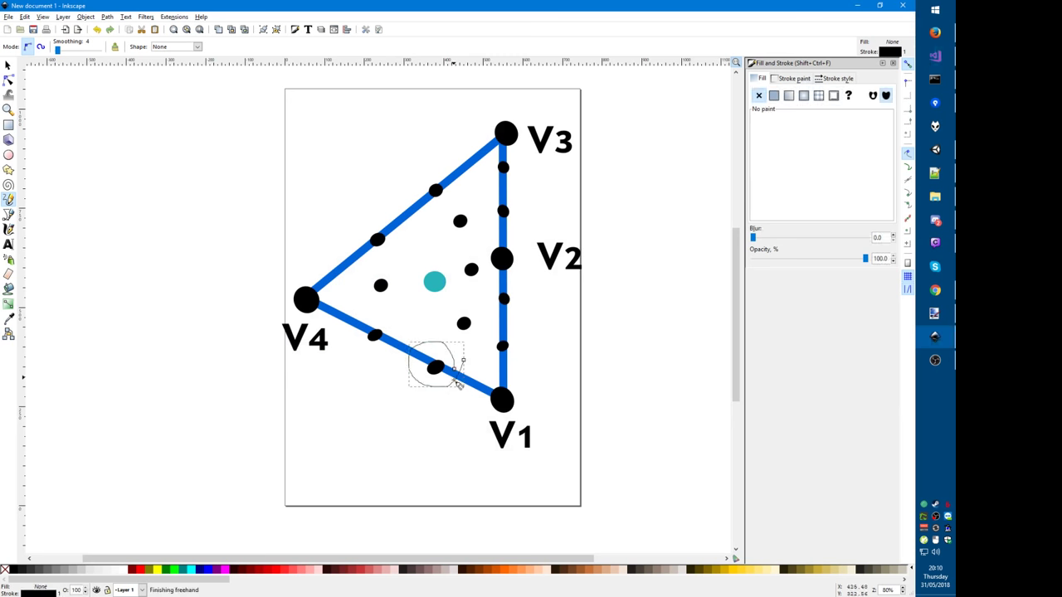
key(alt+Tab)
drag(160, 369, 225, 369)
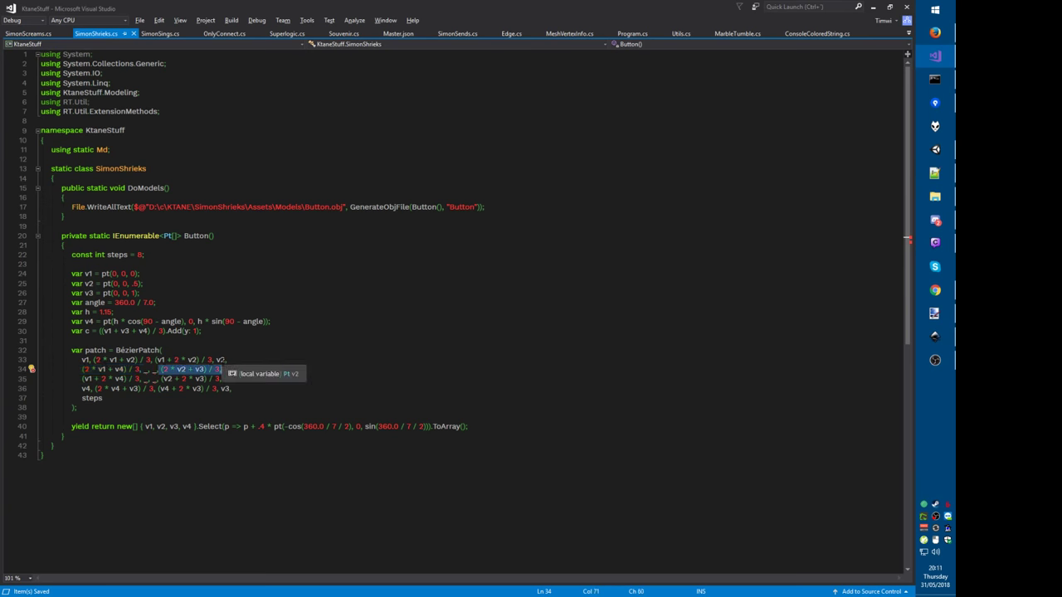
key(alt+Tab)
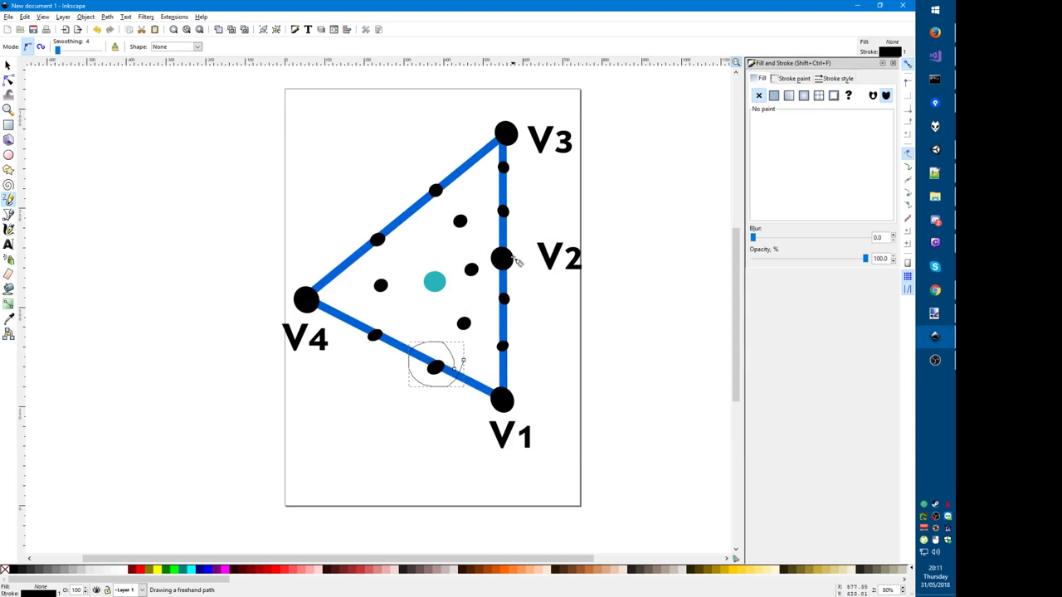
key(alt+Tab)
key(alt+Tab)
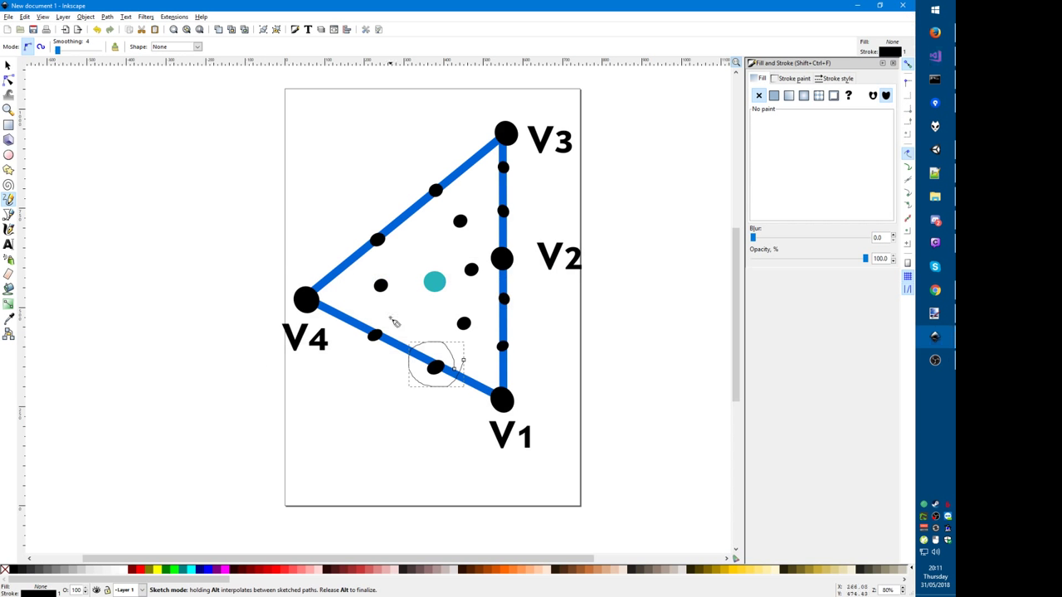
drag(490, 223, 514, 202)
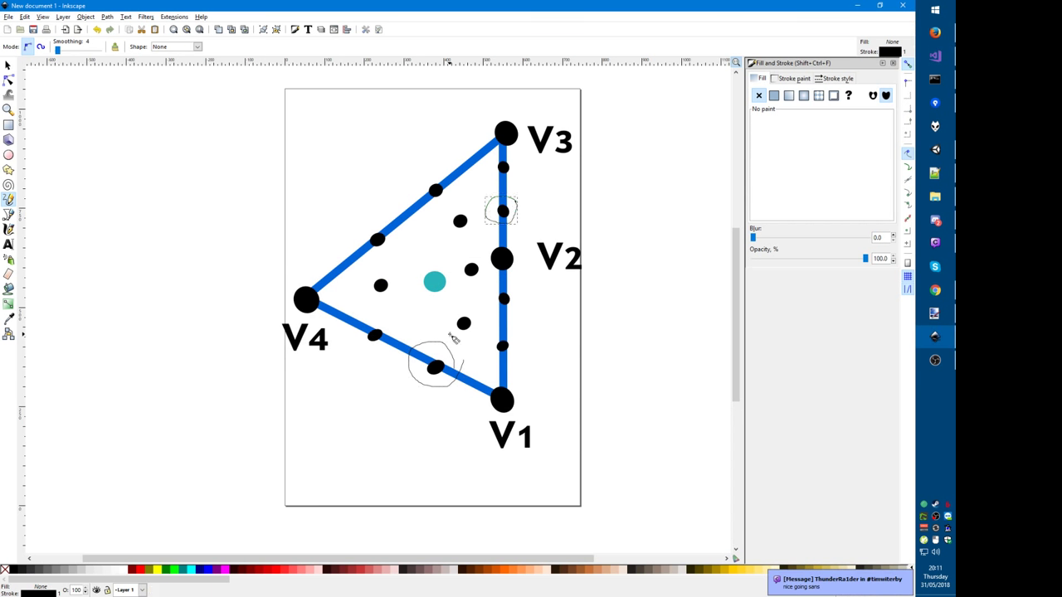
key(alt+Tab)
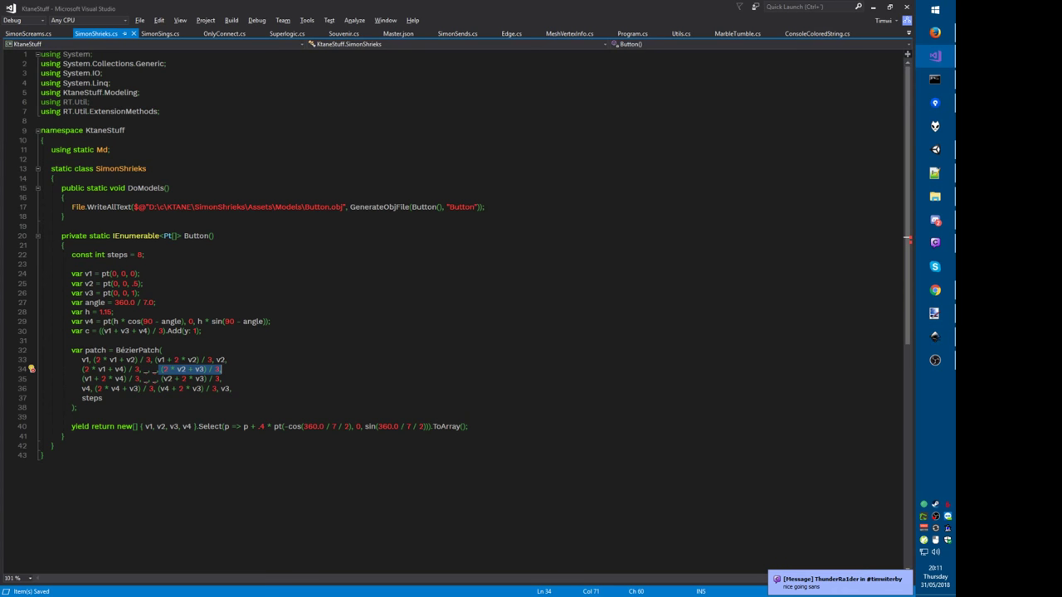
key(alt+Tab)
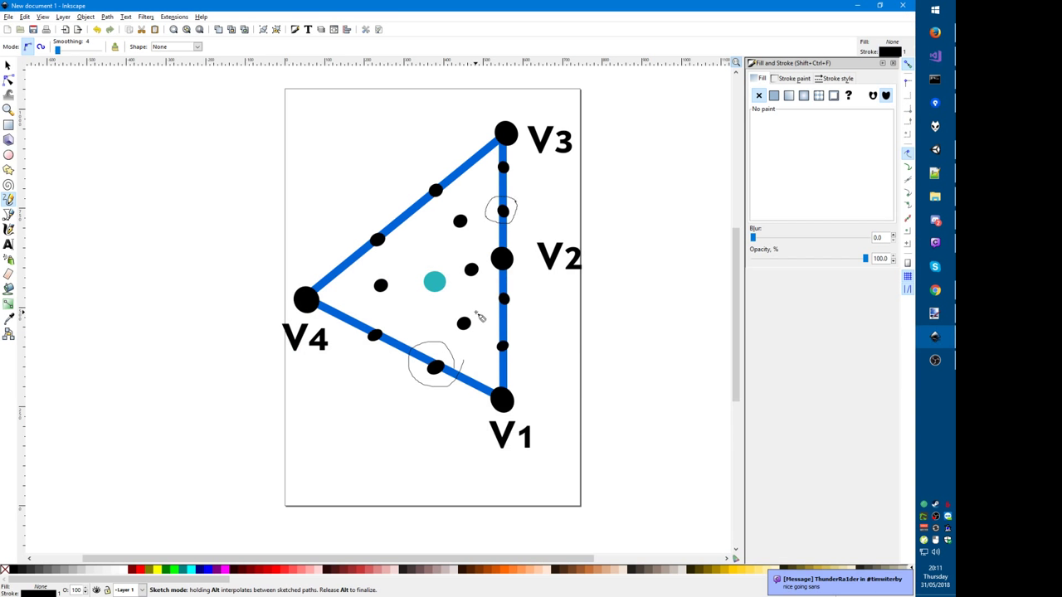
mouse_move(474, 308)
mouse_down()
mouse_move(486, 332)
mouse_move(479, 312)
mouse_up()
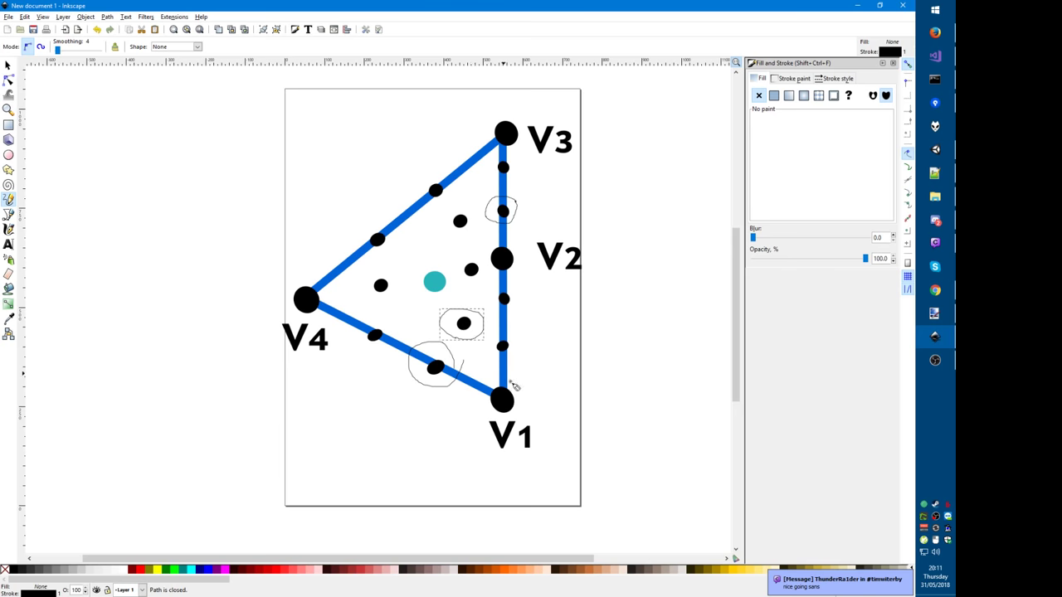
Step: Switch back to Visual Studio, replace the second patch row's placeholders with (c + v1) / 2 and (c + v3) / 2, and reformat the code
key(alt+Tab)
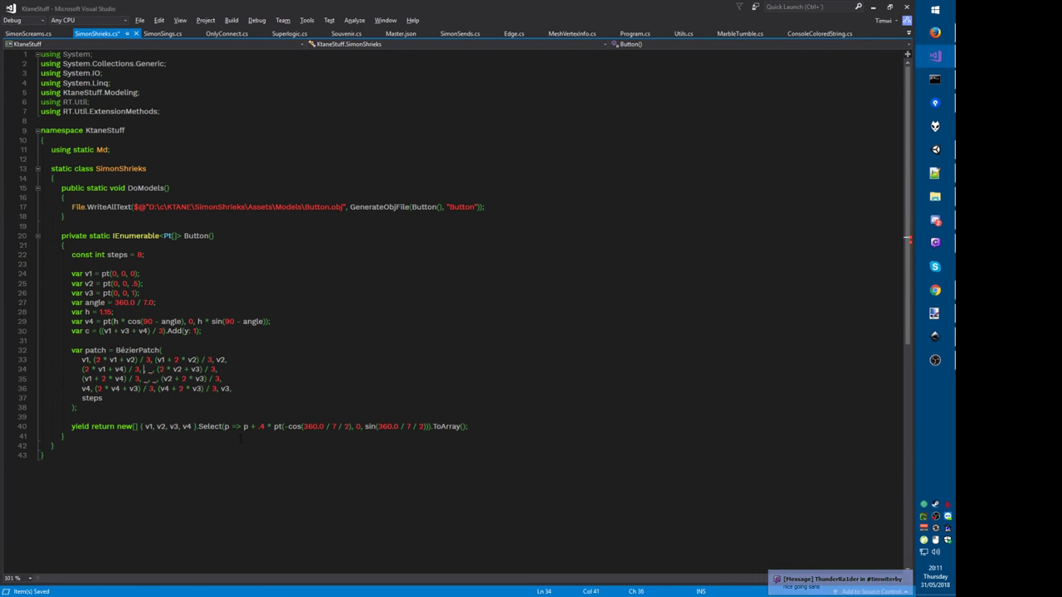
text((c+v1)
text() / 2)
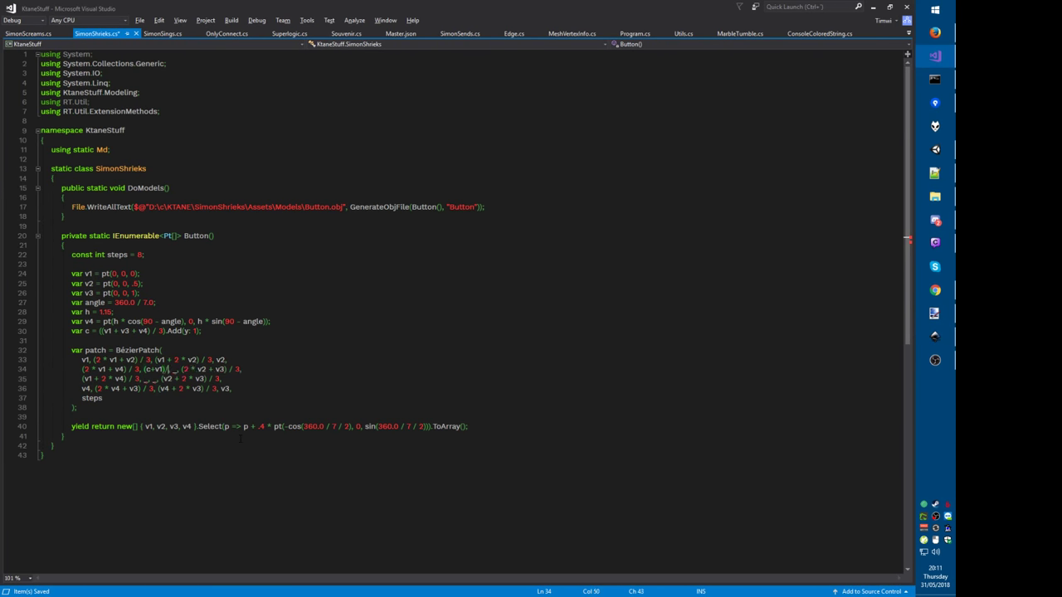
key(alt+Tab)
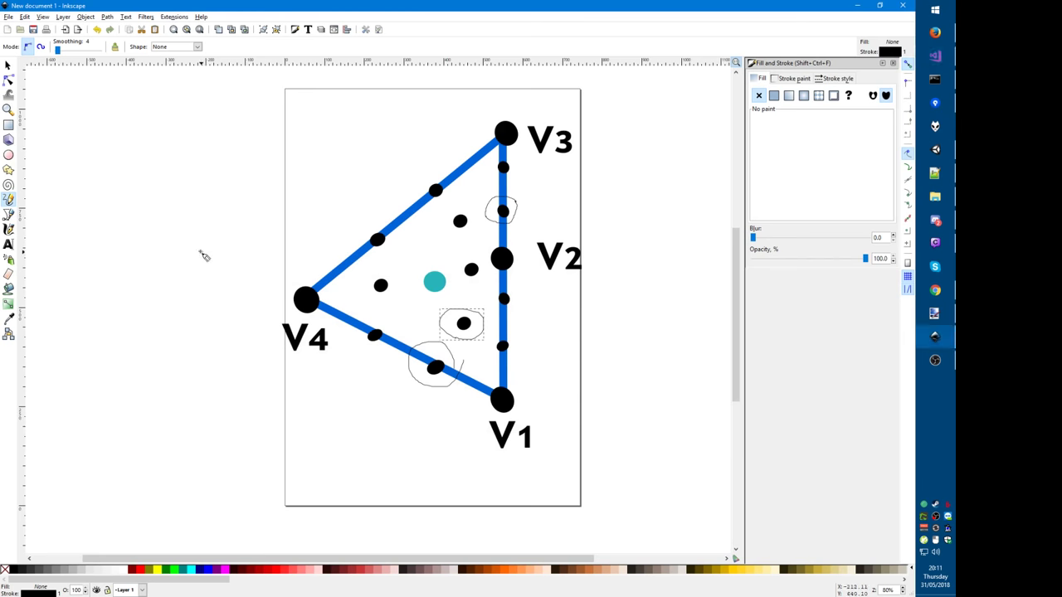
key(alt+Tab)
text(c+v3)/2)
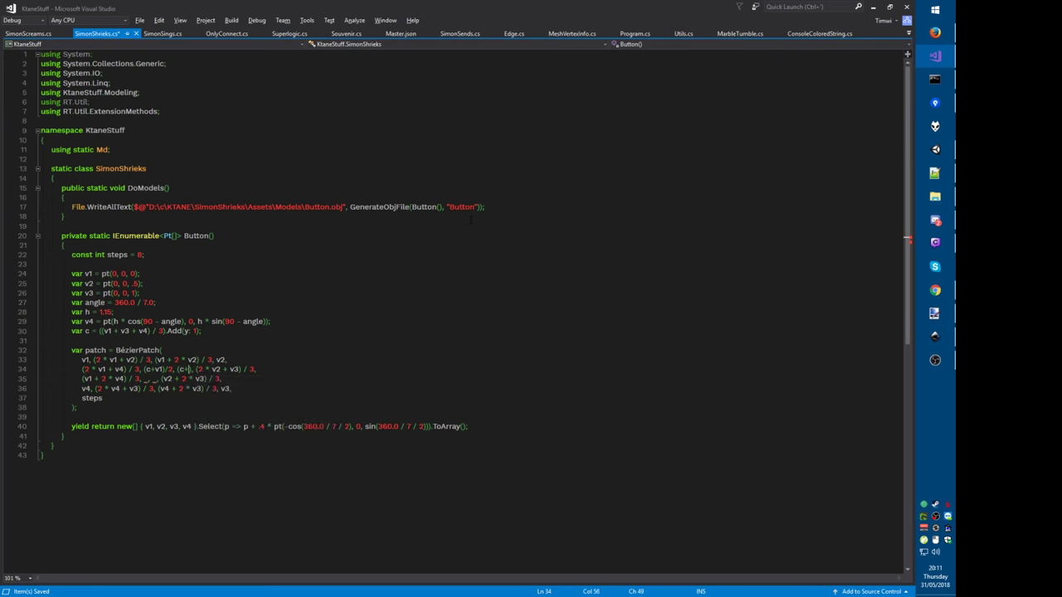
key(ctrl+k)
key(ctrl+d)
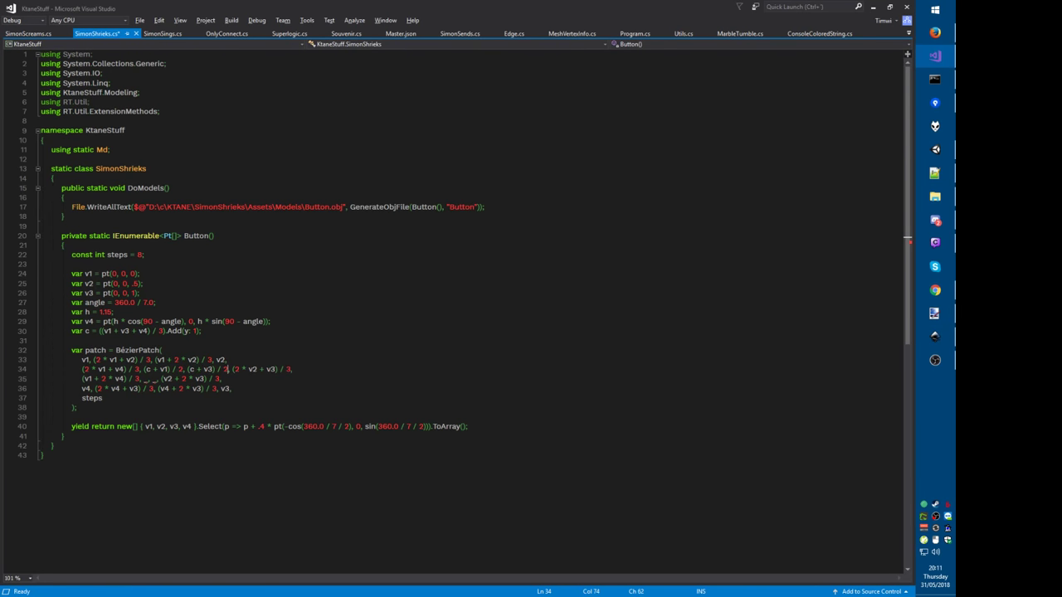
Step: Replace the third row's first placeholder with empty parentheses, and change the second row's second inner point to (c + v2) / 2 after checking the diagram
click(144, 378)
key(Delete)
text(()
key(alt+Tab)
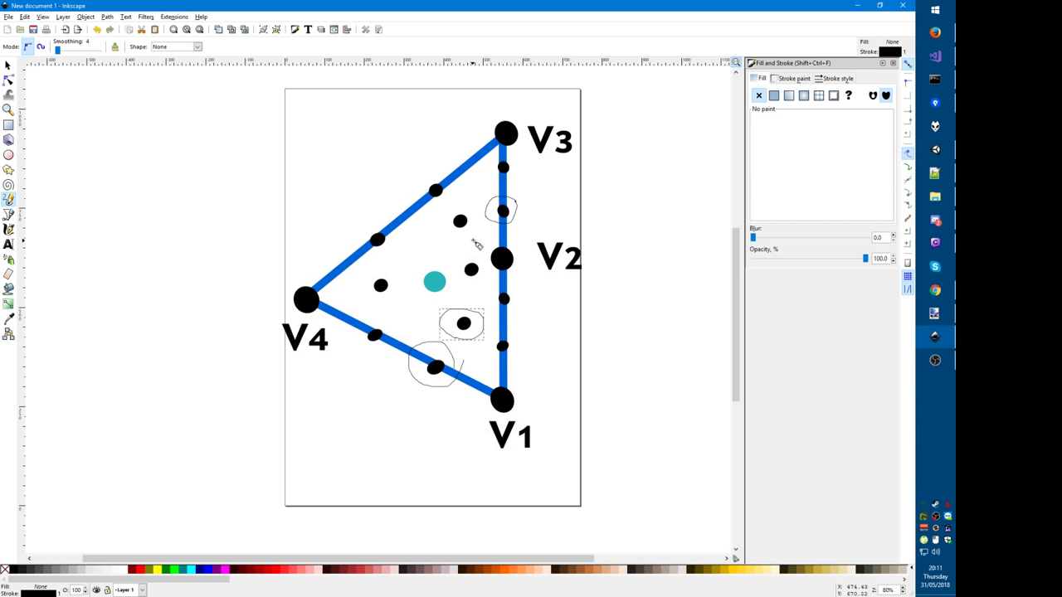
key(alt+Tab)
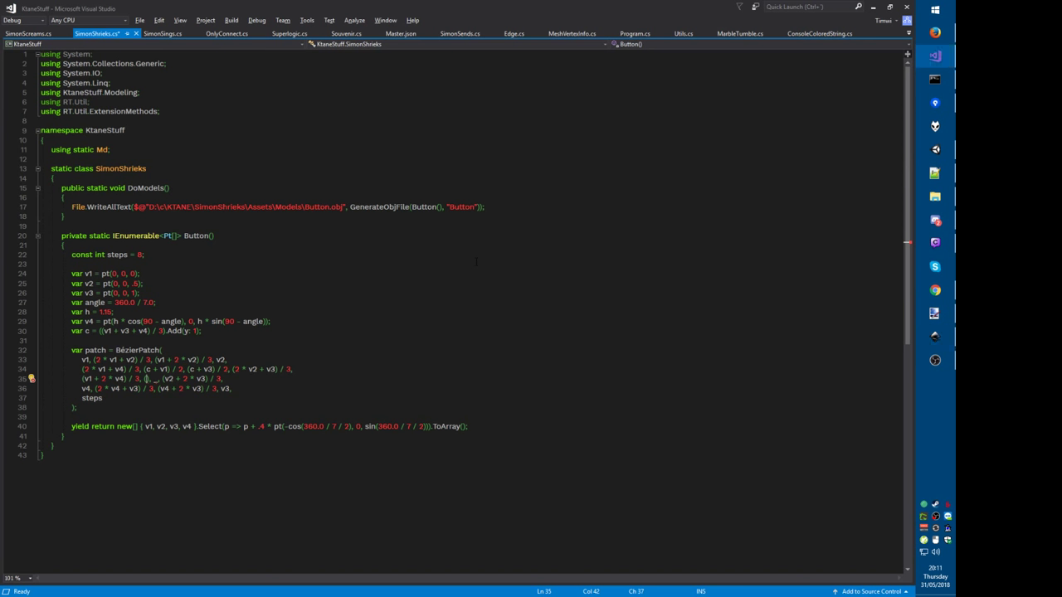
key(ctrl+Delete)
text(v2)
key(Down)
key(ctrl+Left)
key(ctrl+Left)
key(ctrl+Left)
key(ctrl+Left)
key(ctrl+Left)
key(ctrl+Left)
key(ctrl+Left)
key(ctrl+Left)
key(ctrl+Left)
key(alt+Tab)
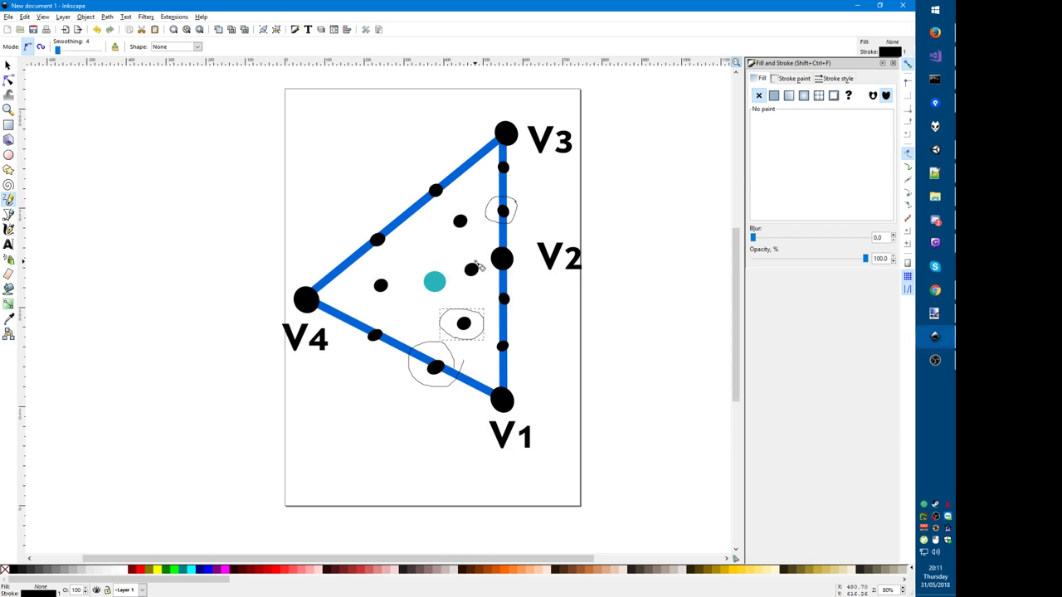
key(alt+Tab)
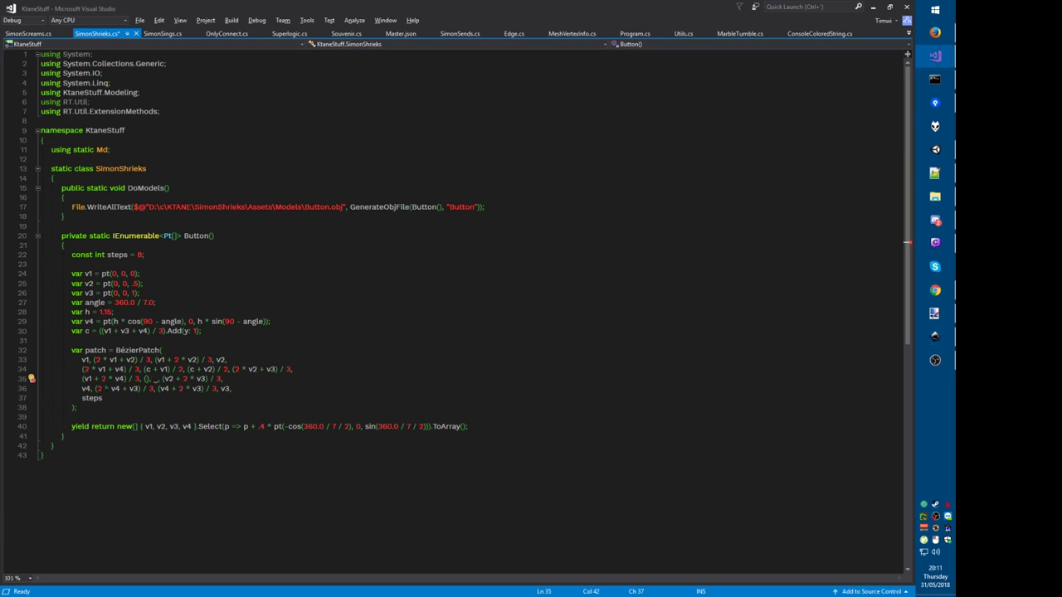
Step: In the Inkscape diagram, circle freehand the V1–V4 edge dot nearest V4, the V2–V3 edge dot nearest V3, and the inner dot nearest V4
key(alt+Tab)
mouse_move(385, 323)
mouse_down()
mouse_move(358, 346)
mouse_move(385, 324)
mouse_up()
mouse_move(515, 156)
mouse_down()
mouse_move(500, 185)
mouse_move(516, 156)
mouse_up()
Step: Return to Visual Studio, set the third patch row's inner points to (c + v4) / 2 and (c + v3) / 2, reformat the code and save
key(alt+Tab)
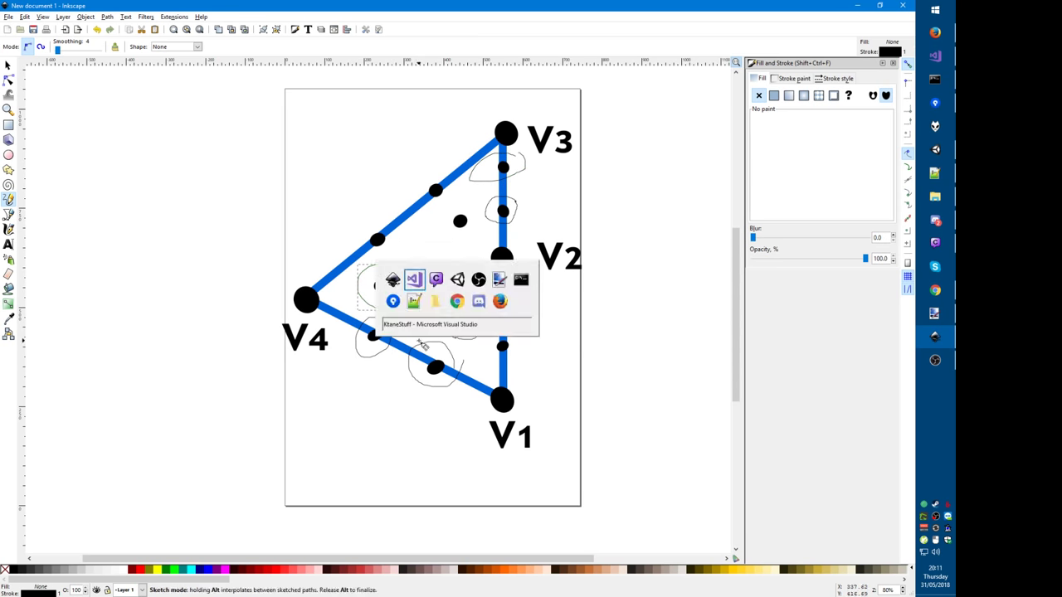
text(c+v4)/2, (), (v2 + 2 * v3) / 3,)
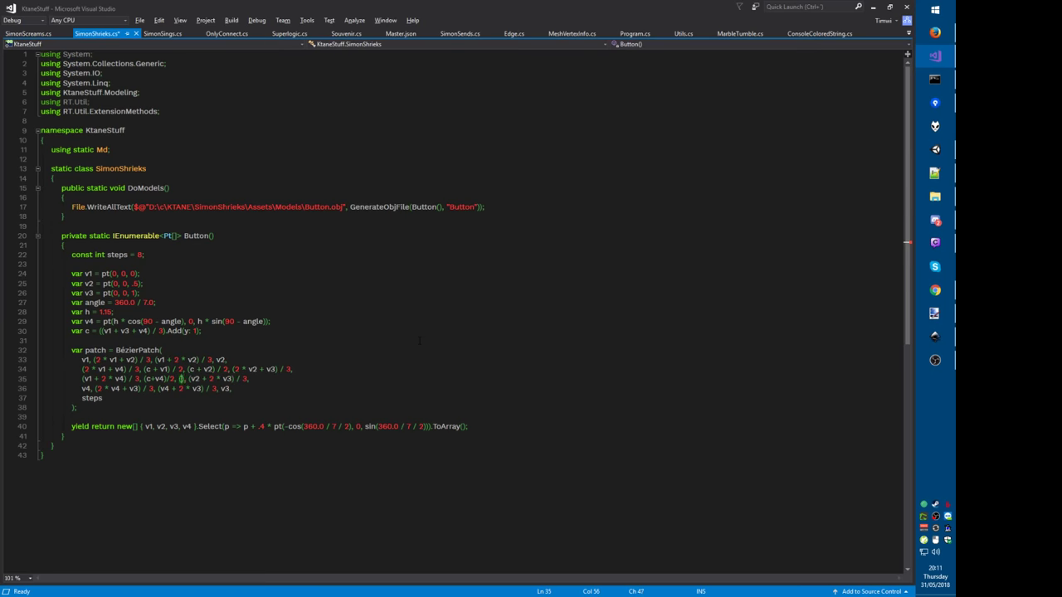
key(alt+Tab)
key(alt+Tab)
text(, (c+v3)/2)
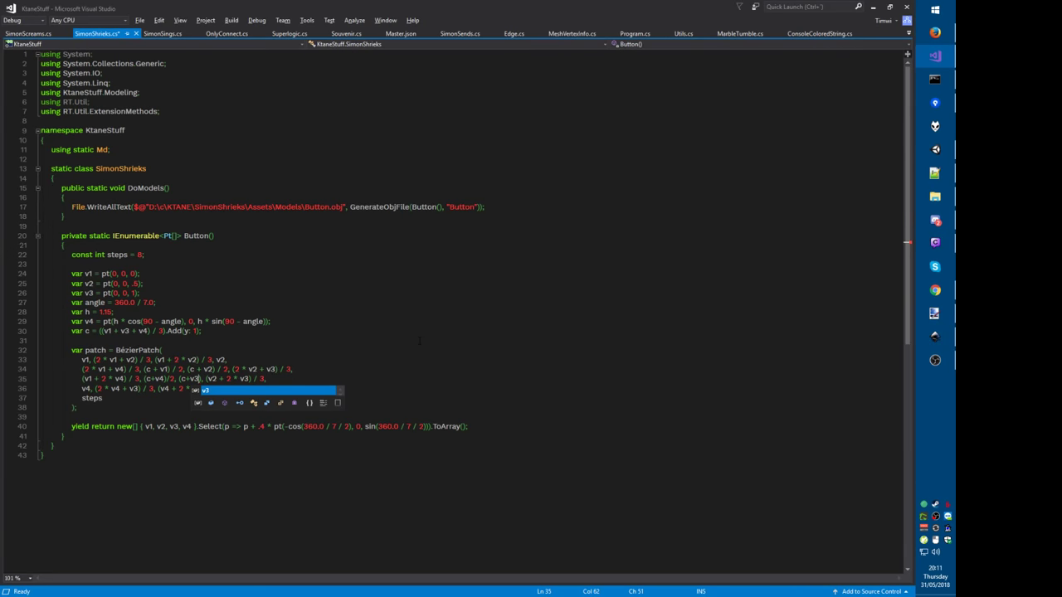
key(ctrl+k)
key(ctrl+d)
key(alt+f)
key(s)
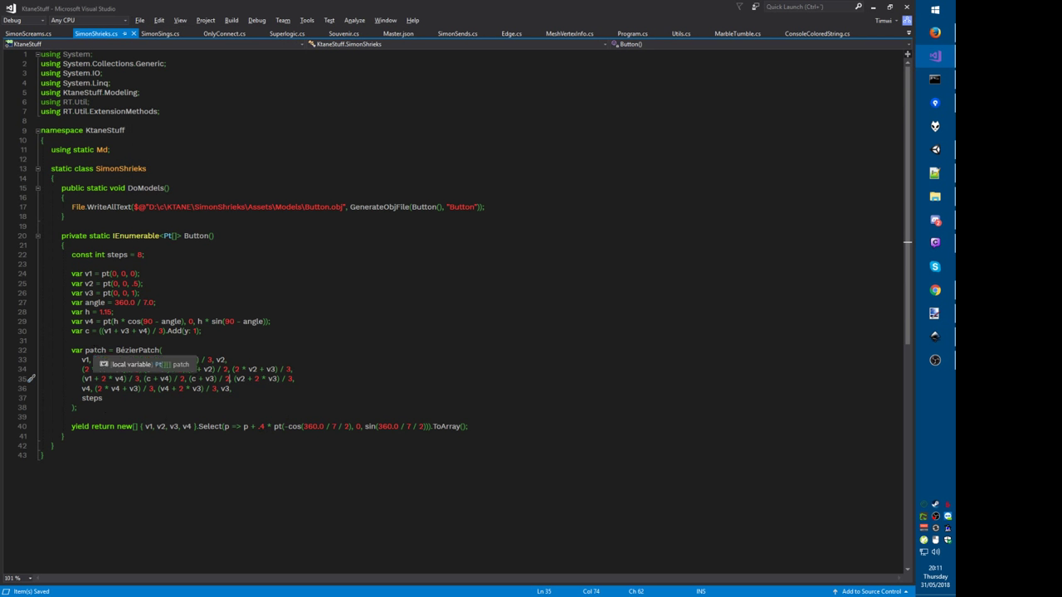
Step: Begin a local function Pt offset(Pt p) => on its own line below the steps constant
double_click(95, 351)
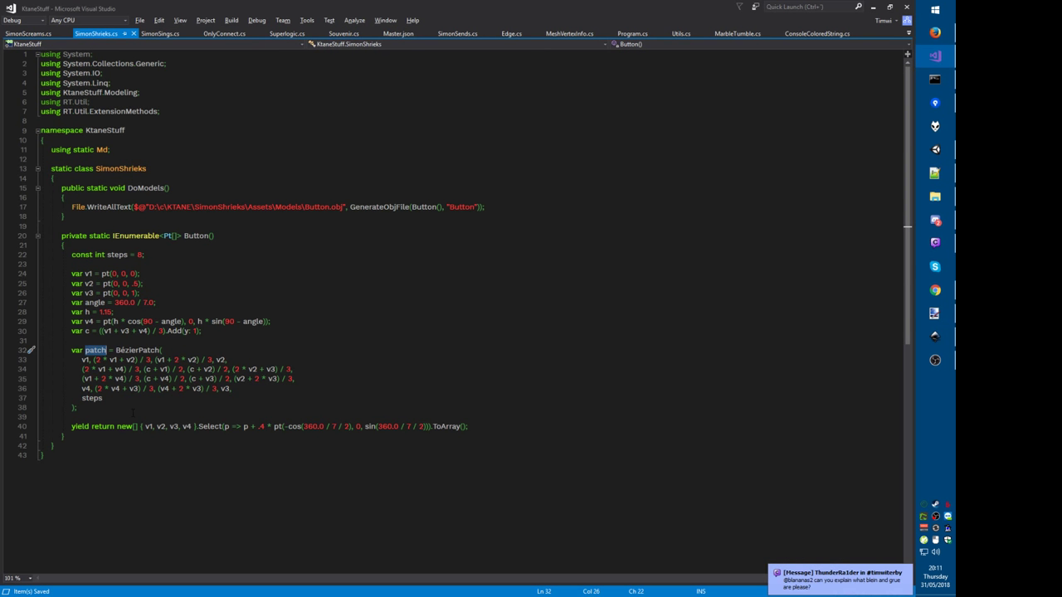
drag(468, 427, 218, 426)
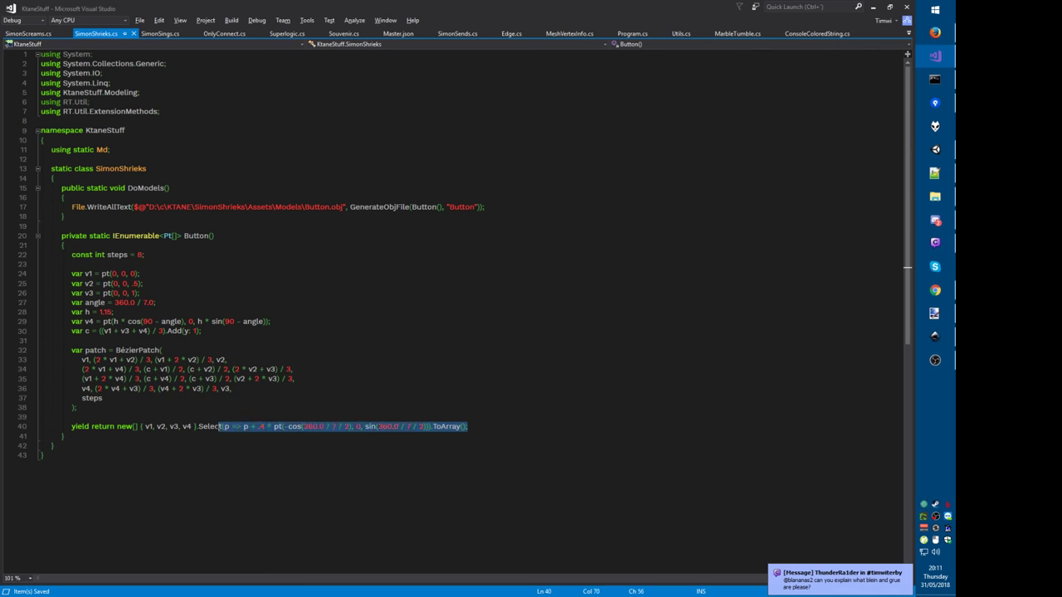
click(198, 426)
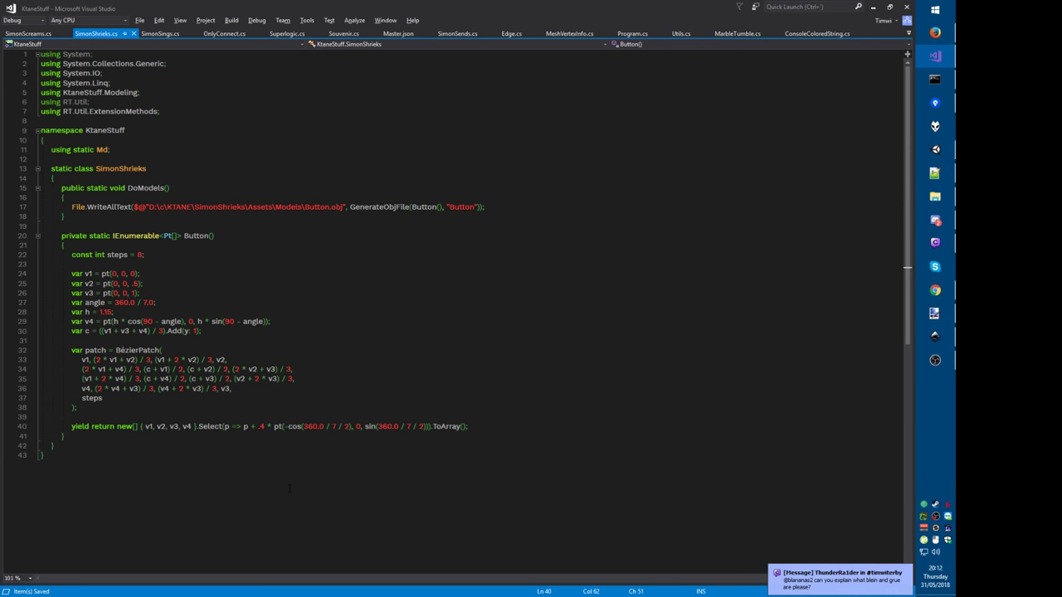
click(135, 265)
key(Return)
key(Return)
key(Up)
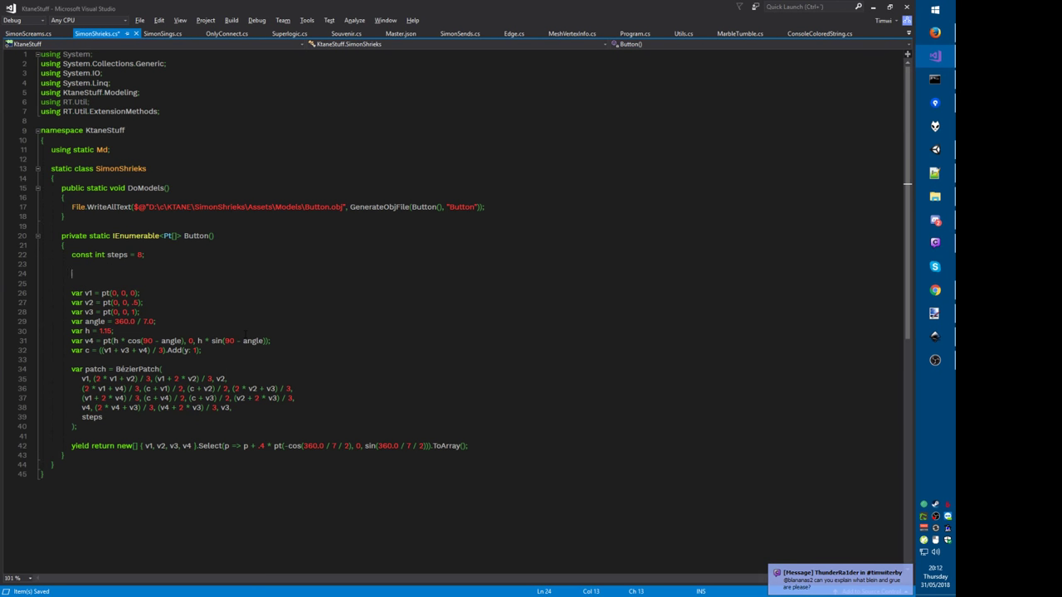
text(Pt )
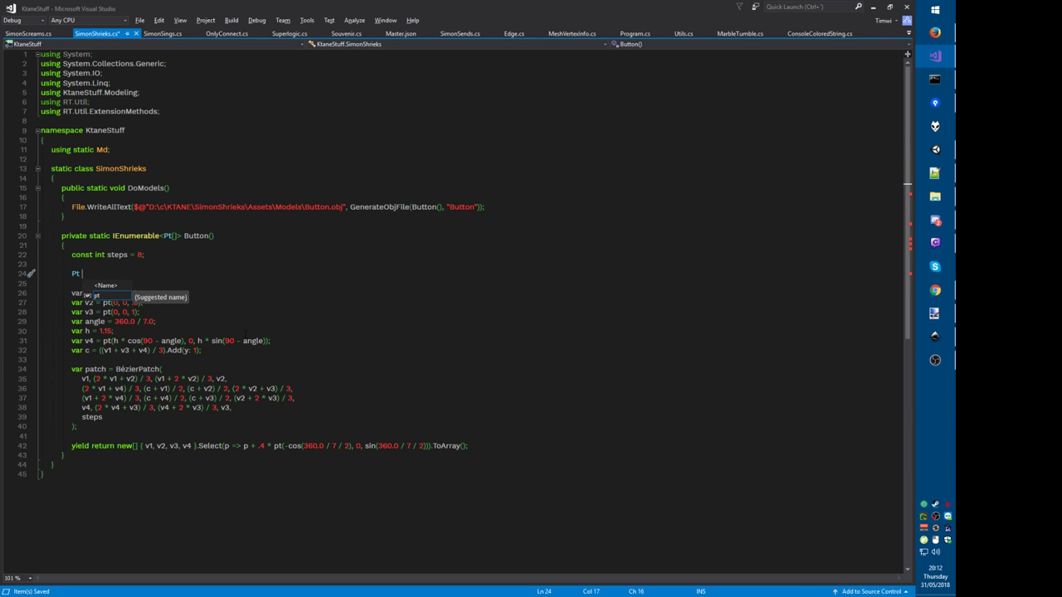
text(offset)
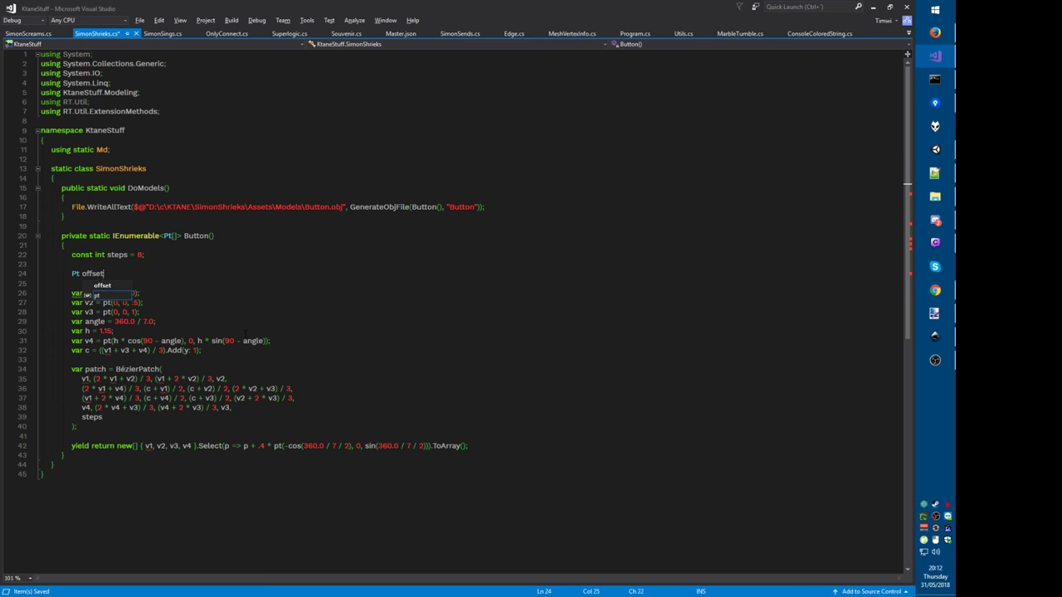
text((Pt p)=>)
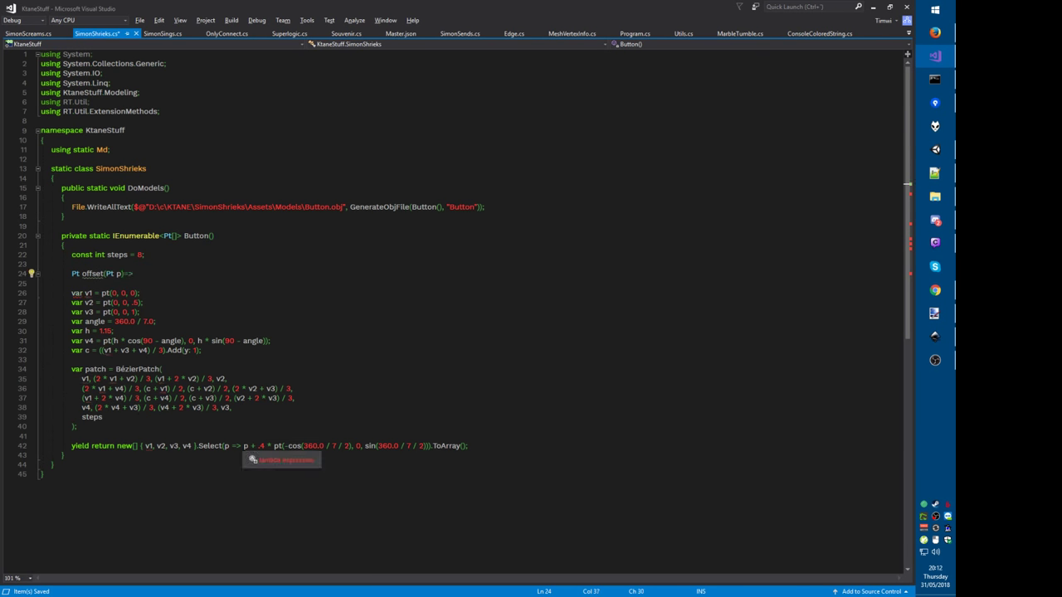
Step: Copy the expression p + .4 * pt(-cos(360.0 / 7 / 2), 0, sin(360.0 / 7 / 2)) from the yield return line into the offset function's body
drag(242, 447, 428, 447)
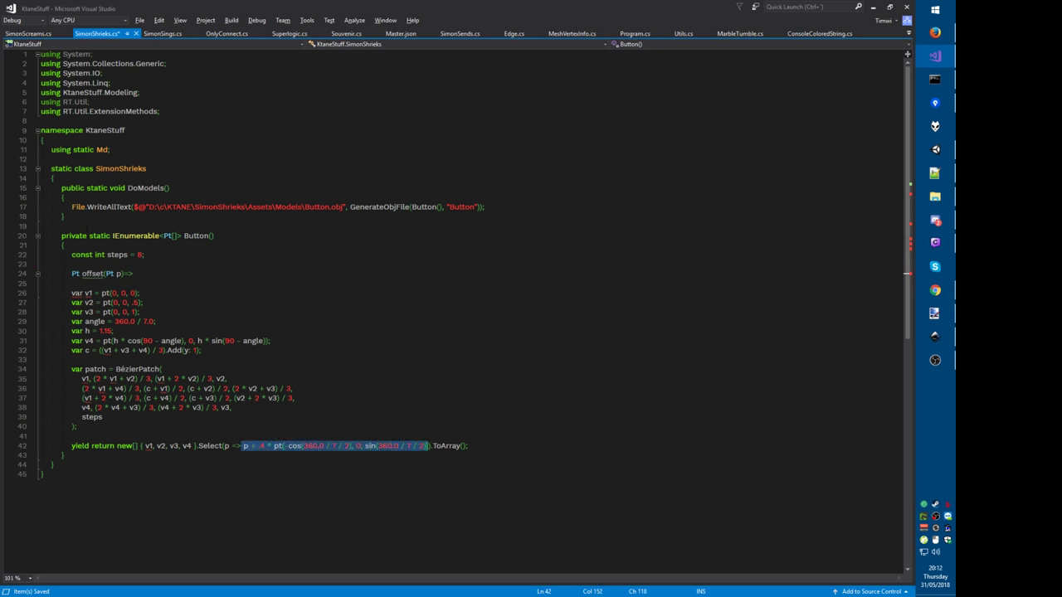
key(ctrl+c)
click(152, 273)
key(ctrl+v)
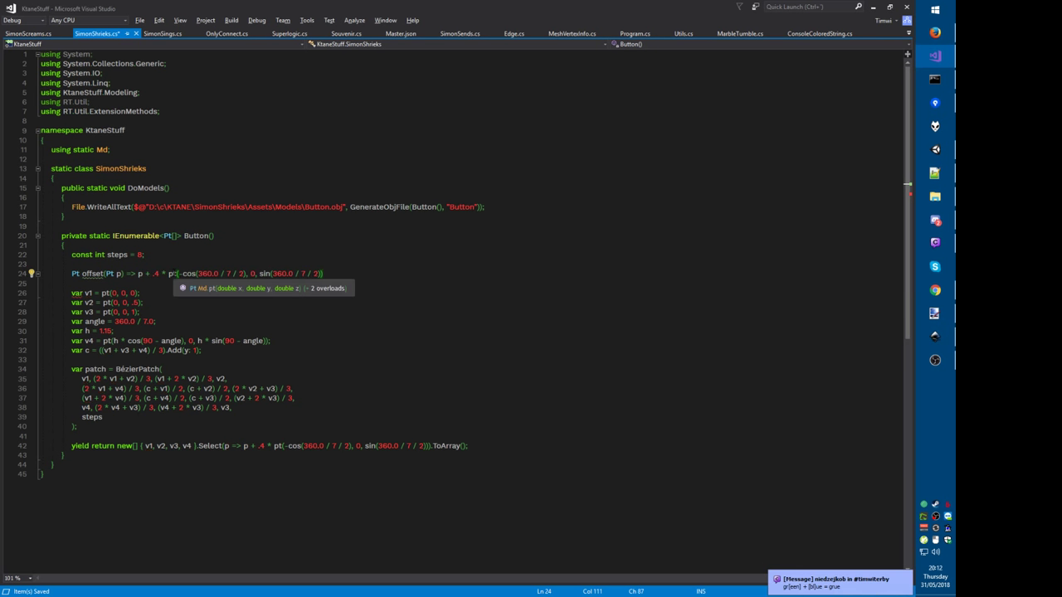
text(;)
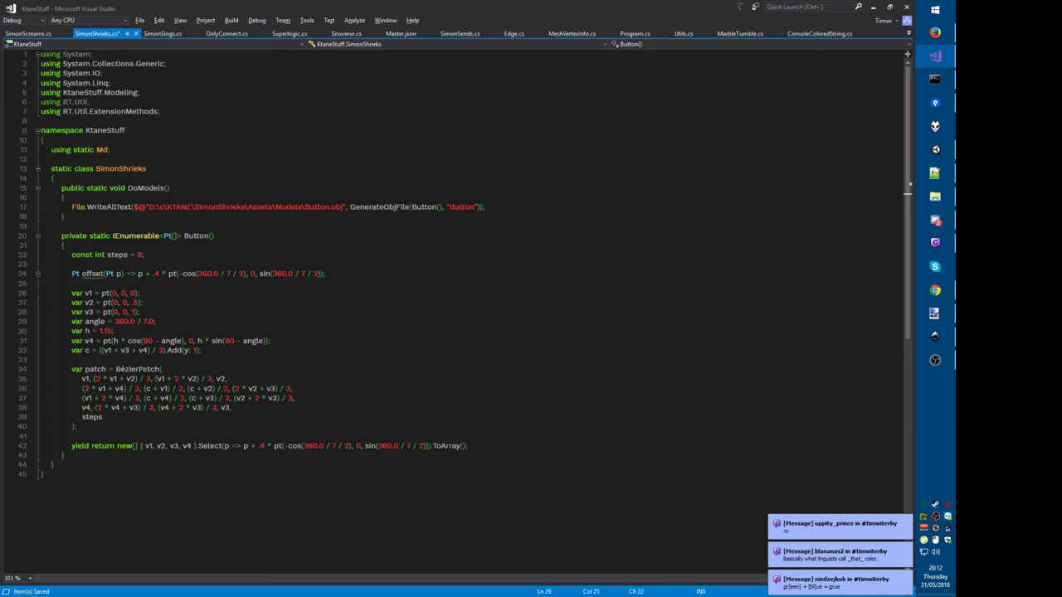
Step: Try to wrap the pt(...) definitions of v1, v2 and v3 in offset() calls
click(100, 293)
key(alt+shift+Down)
text(offset()
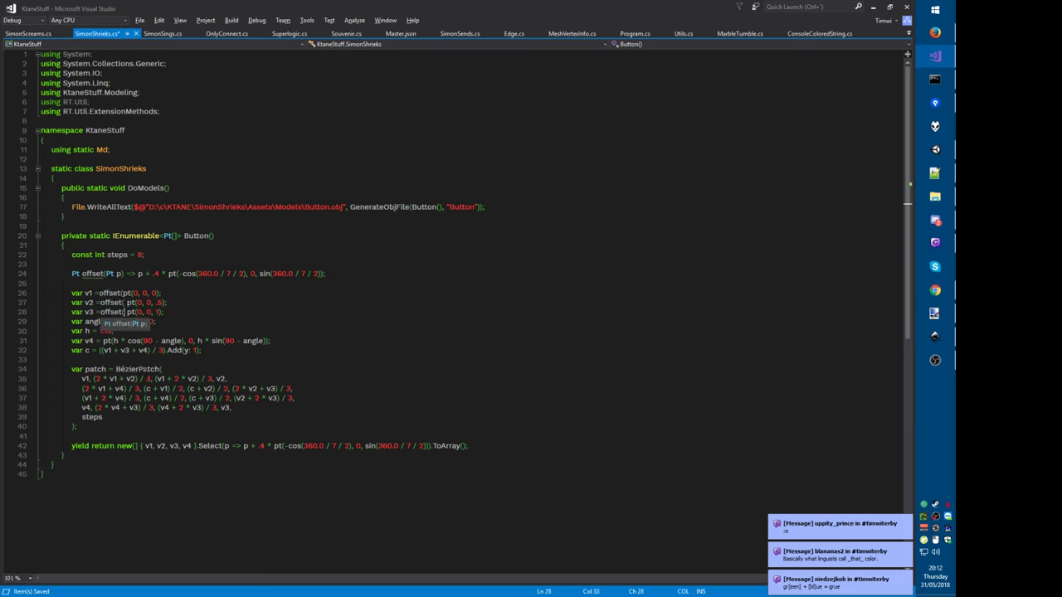
key(End)
key(BackSpace)
text();)
key(Up)
key(BackSpace)
text();)
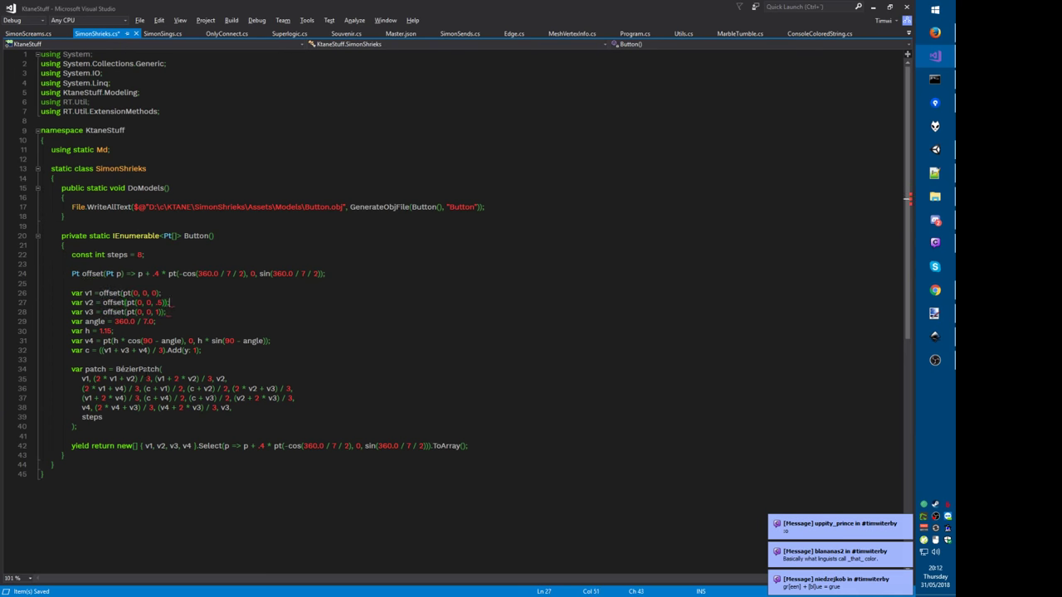
key(Up)
key(BackSpace)
text();)
Step: Undo the edits that wrapped v1, v2 and v3 in offset() calls
key(ctrl+z)
key(ctrl+z)
key(ctrl+z)
key(ctrl+z)
key(ctrl+z)
key(ctrl+z)
key(ctrl+z)
key(ctrl+z)
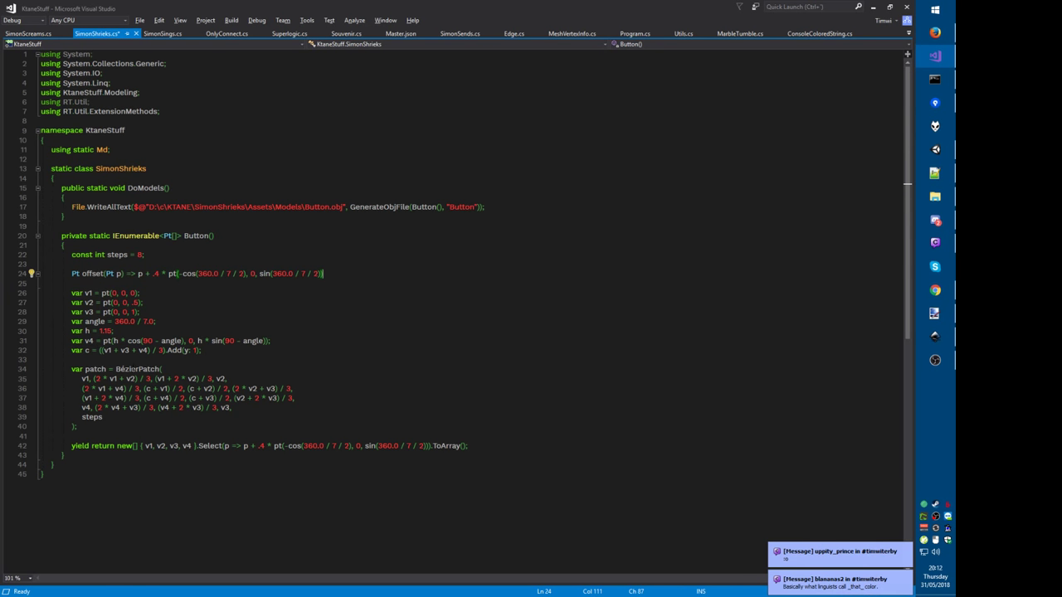
Step: Append .Select(arr => arr.Select(p => offset(p)).ToArray()).ToArray(); to the BézierPatch call on a new line
click(75, 426)
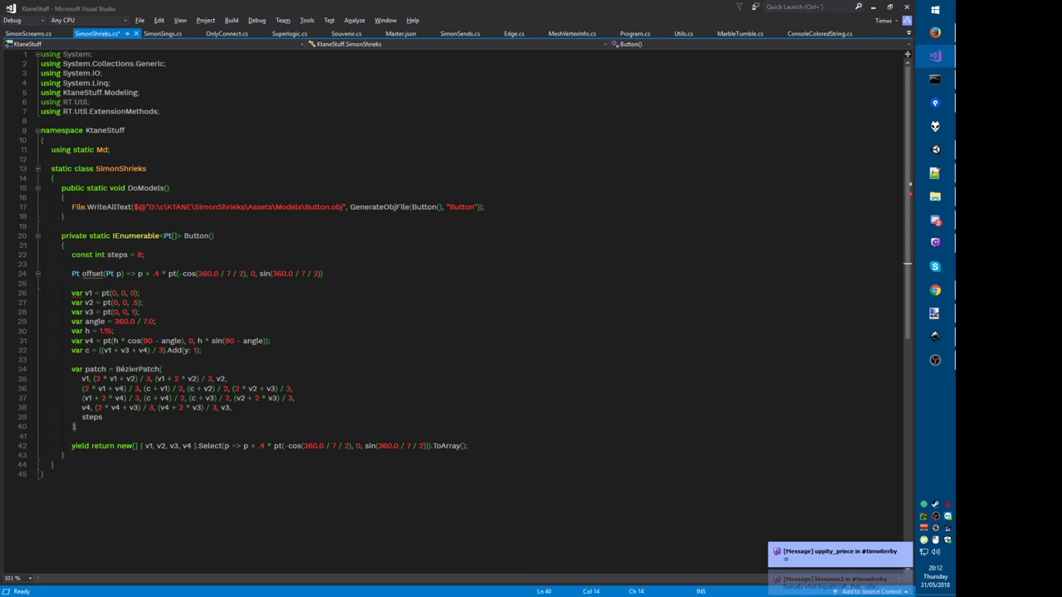
key(BackSpace)
key(Return)
text(.Select(arr =)
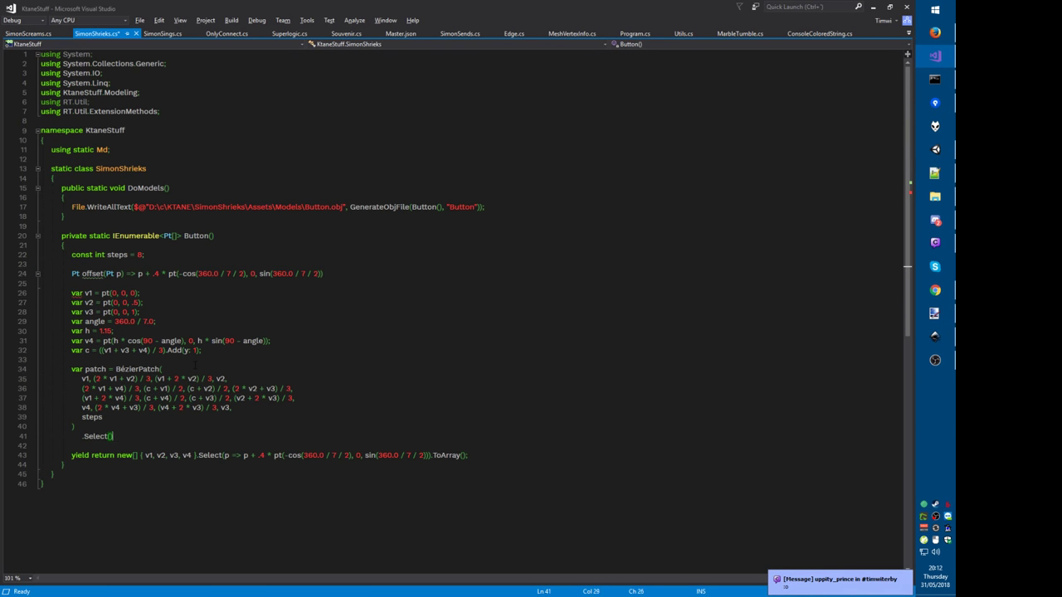
text(> arr.Select()
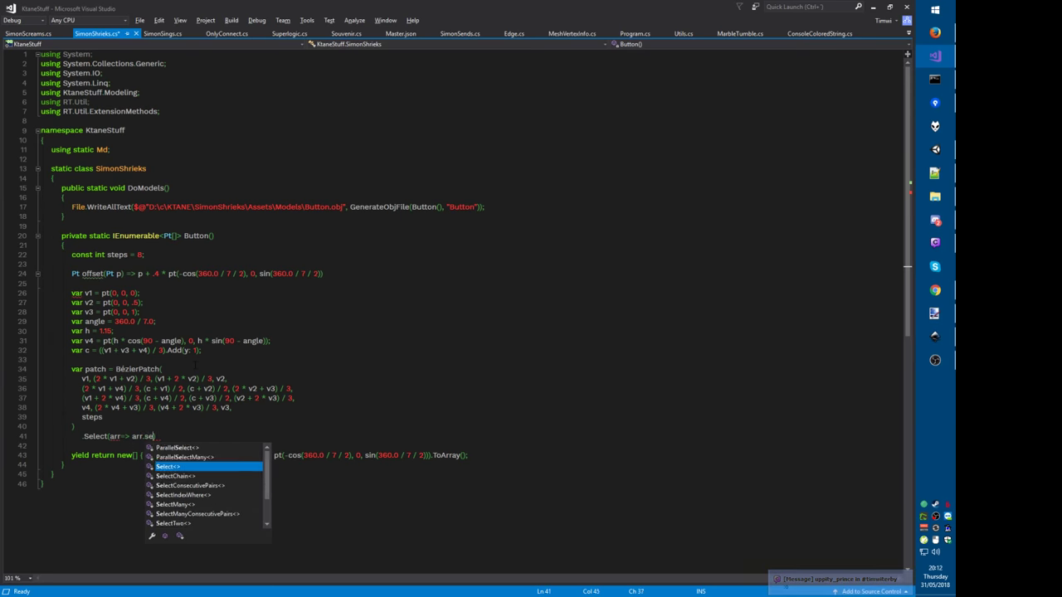
text(p => offset()
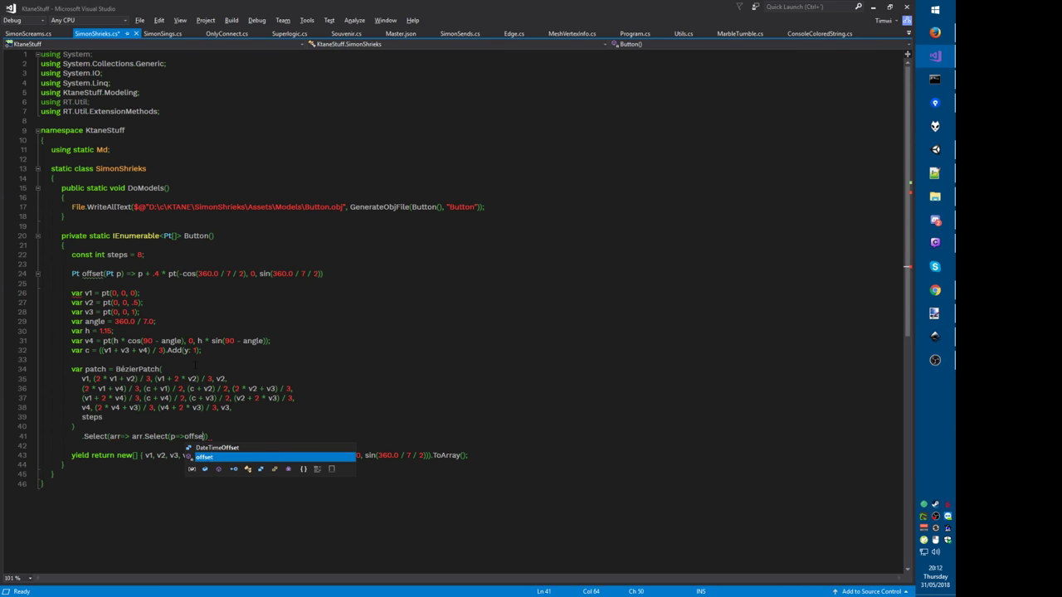
text(p)).ToArray()).)
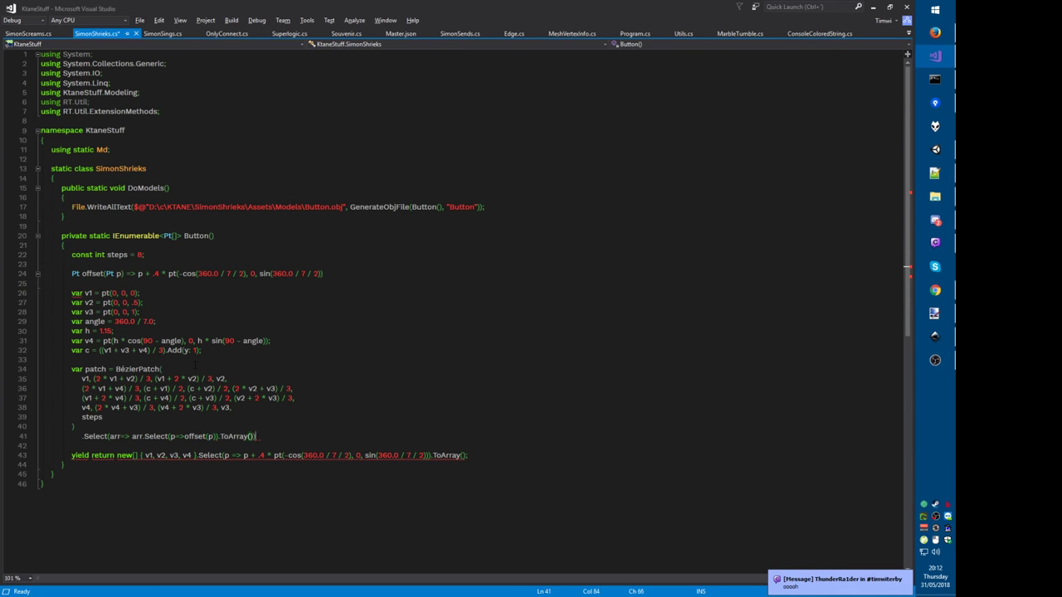
text(ToArray();)
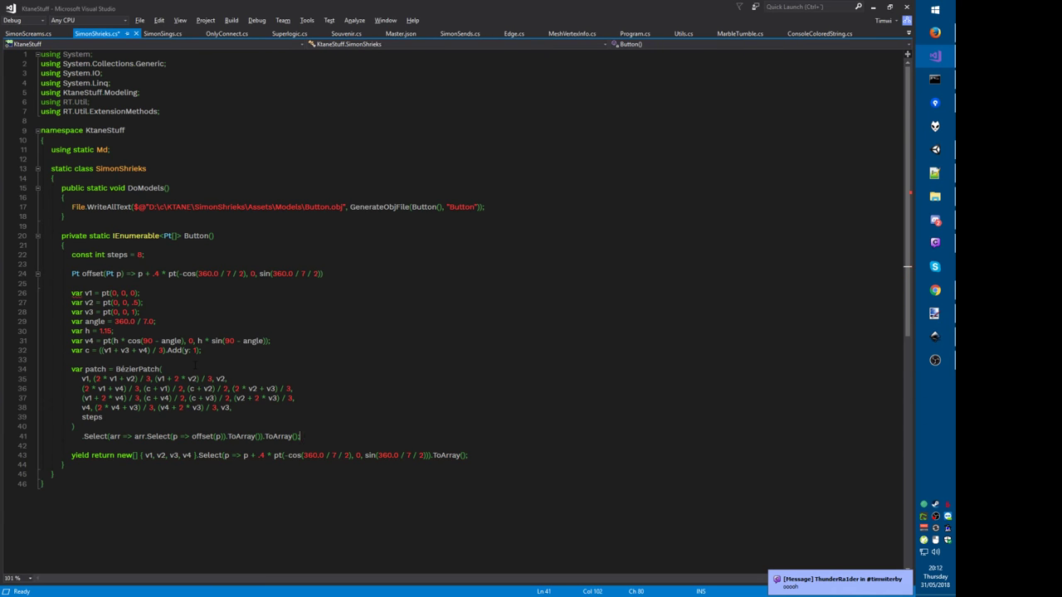
Step: Examine the signature information of the final ToArray() call on the patch expression
key(Up)
key(Down)
key(End)
key(Left)
key(Left)
key(ctrl+shift+space)
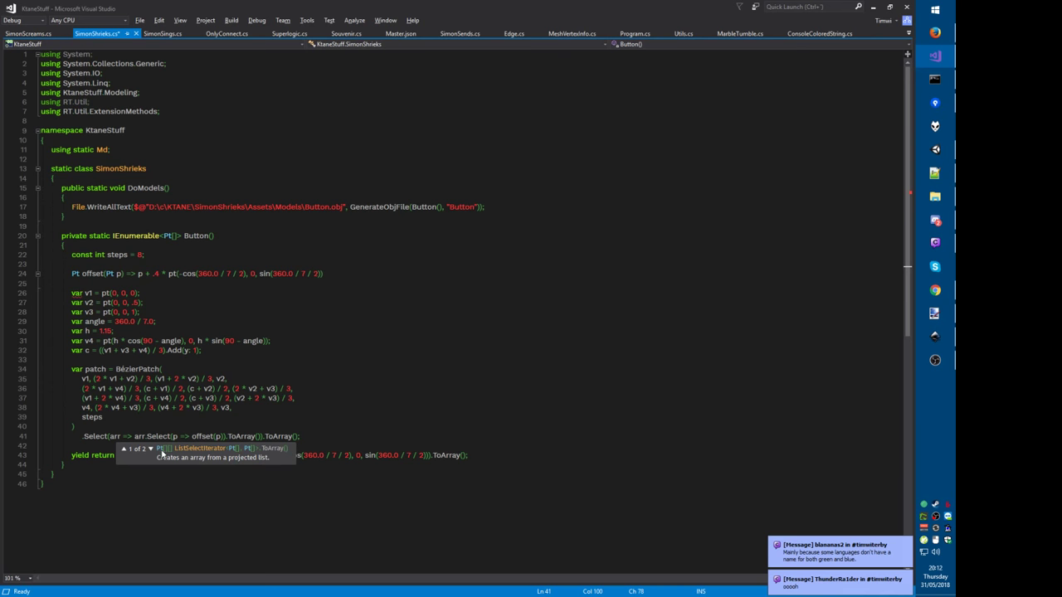
key(Escape)
Step: Add return patch; below the patch expression, comment out the yield return line and save the file
key(Down)
key(Return)
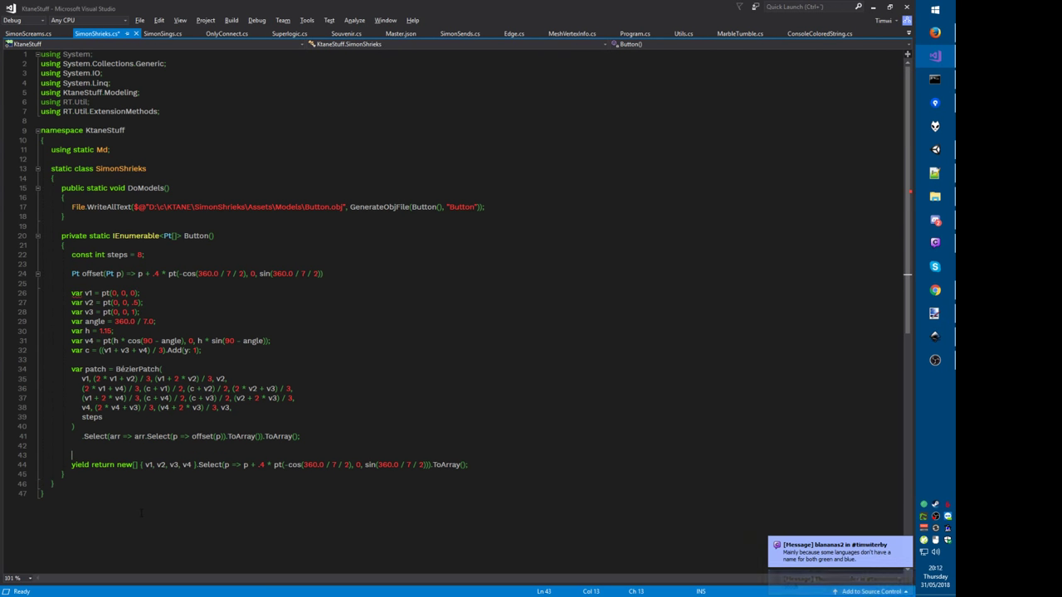
text(return Path;)
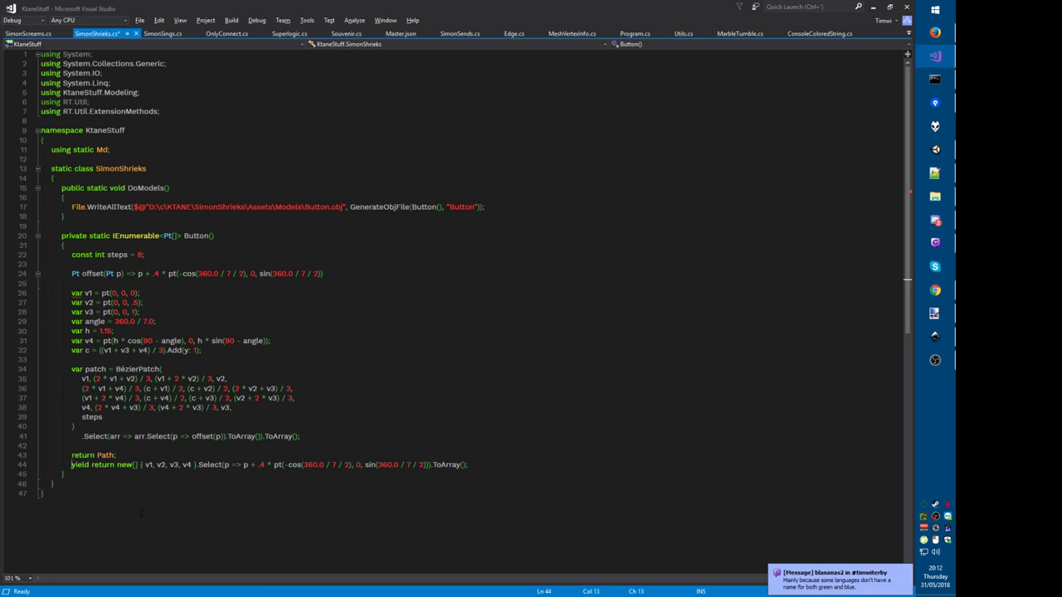
key(Down)
key(Home)
text(//)
key(ctrl+Right)
key(ctrl+Right)
key(BackSpace)
text(ch)
key(Tab)
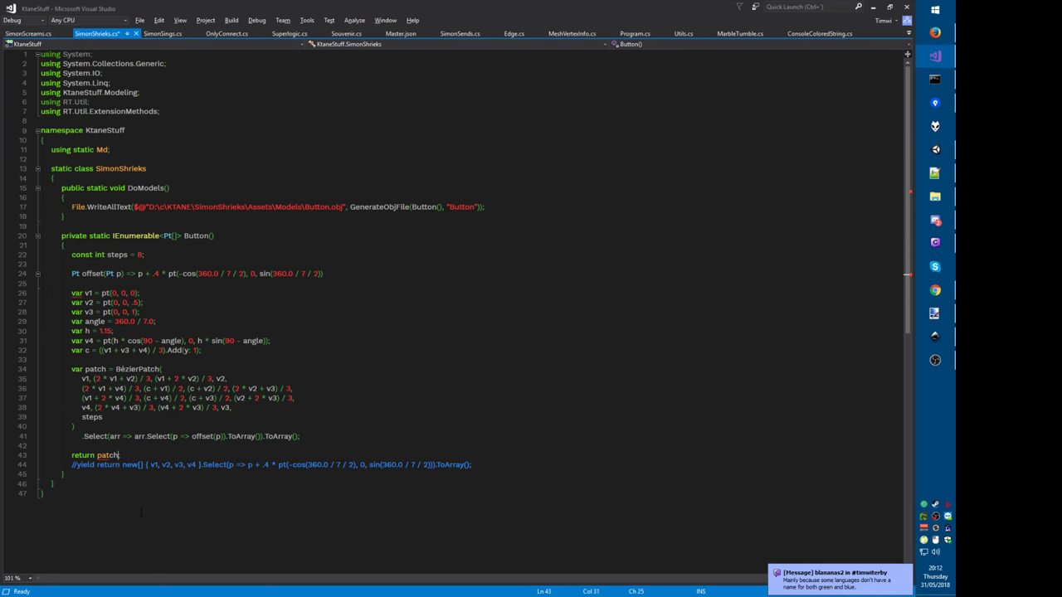
key(ctrl+s)
Step: End the offset function's line with a semicolon and save the file
key(Down)
key(Home)
key(Home)
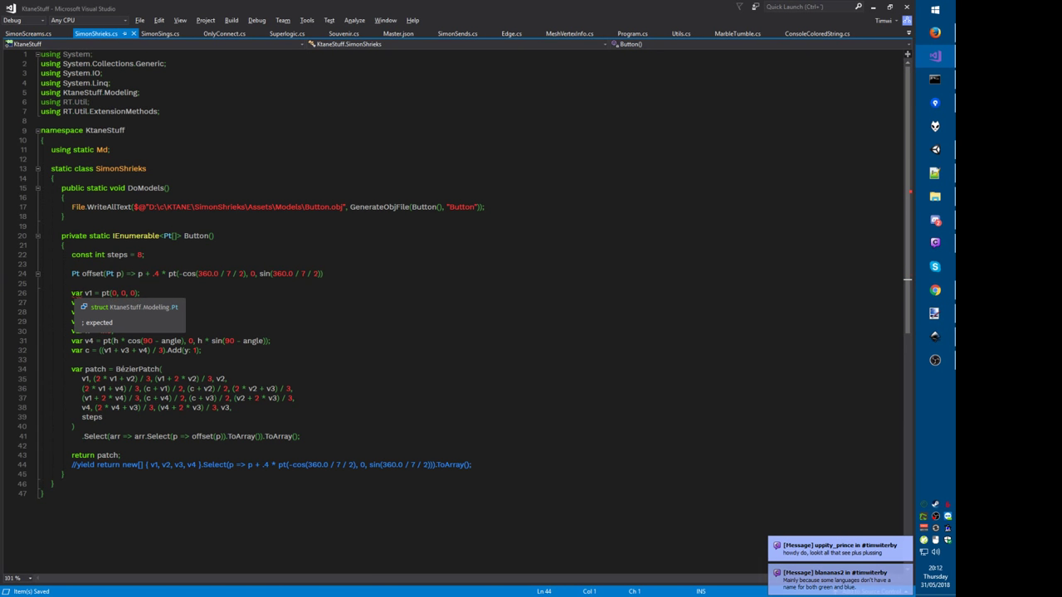
click(347, 274)
text(;)
key(ctrl+s)
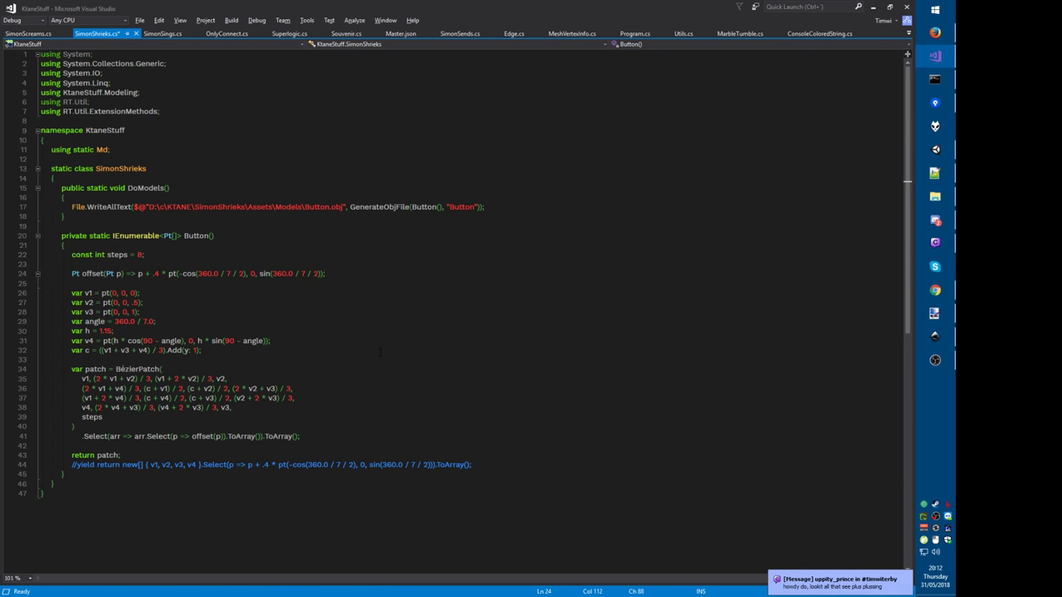
Step: Check the #timwiterby chat, return to Visual Studio, run the KtaneStuff program with debugging and bring its console forward
key(alt+Tab)
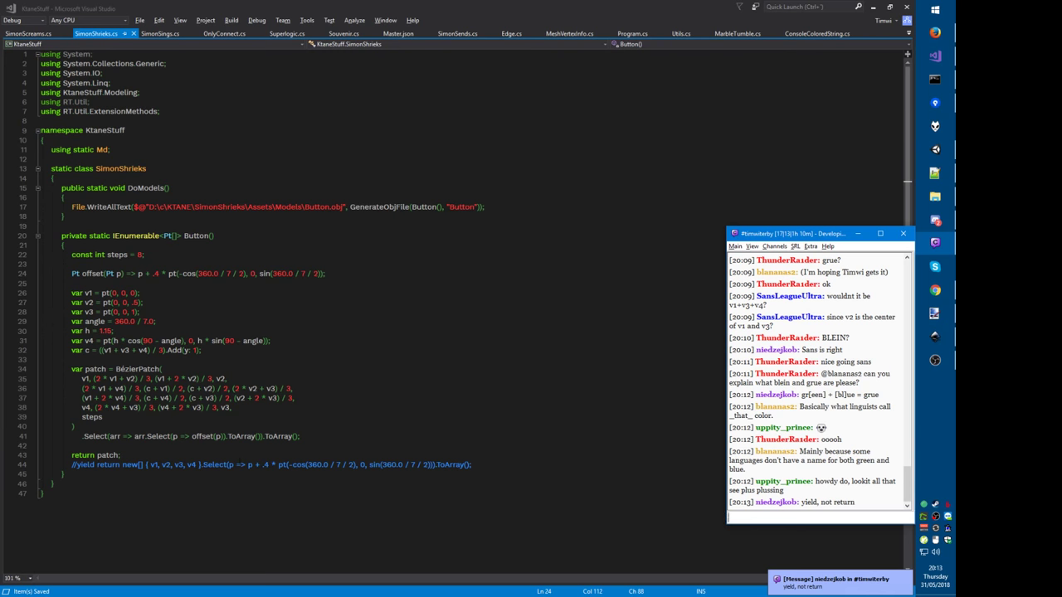
mouse_move(283, 437)
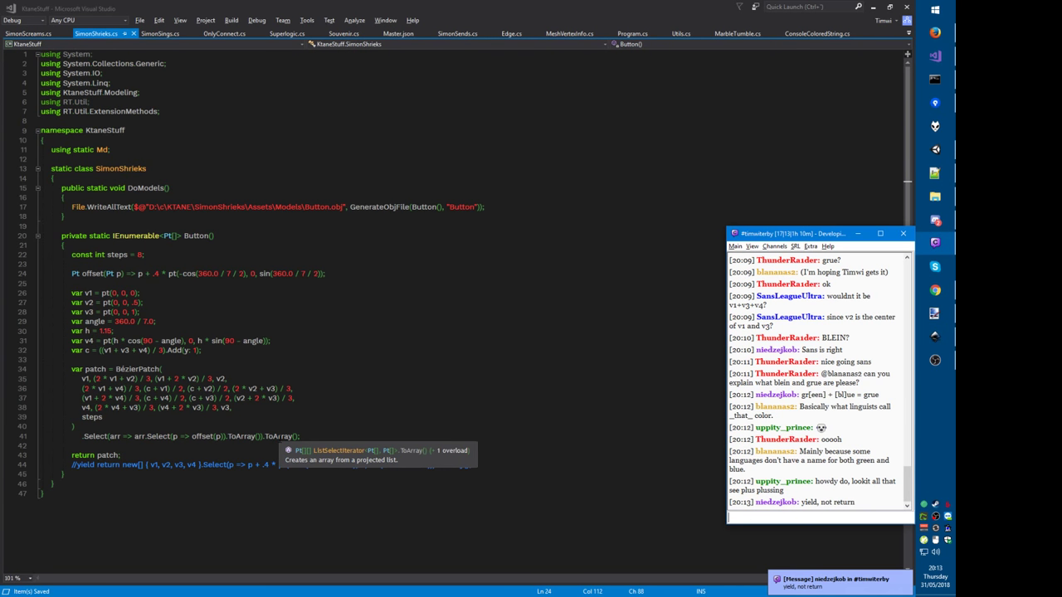
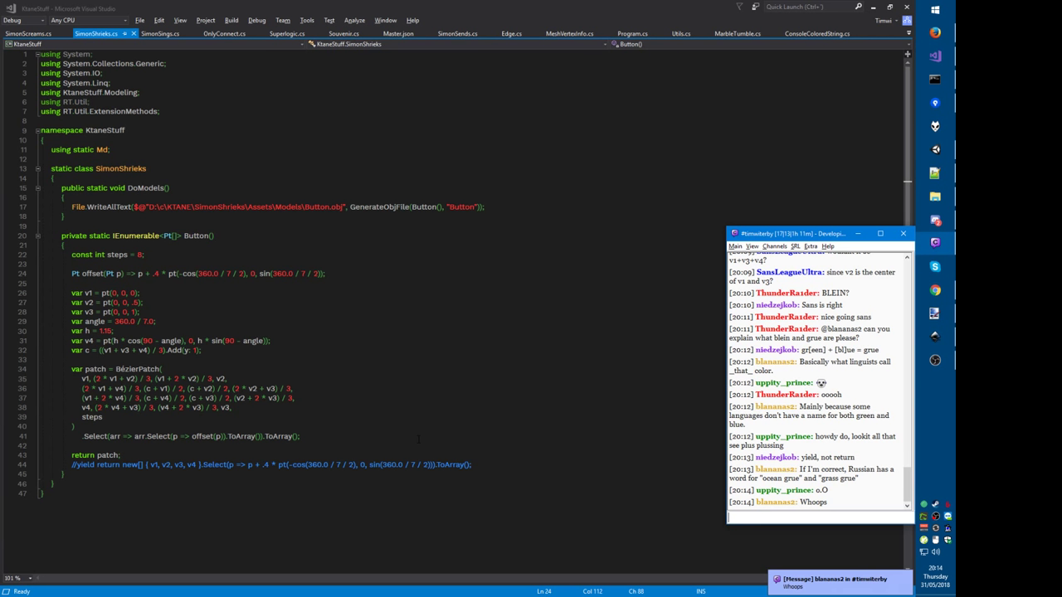
click(418, 441)
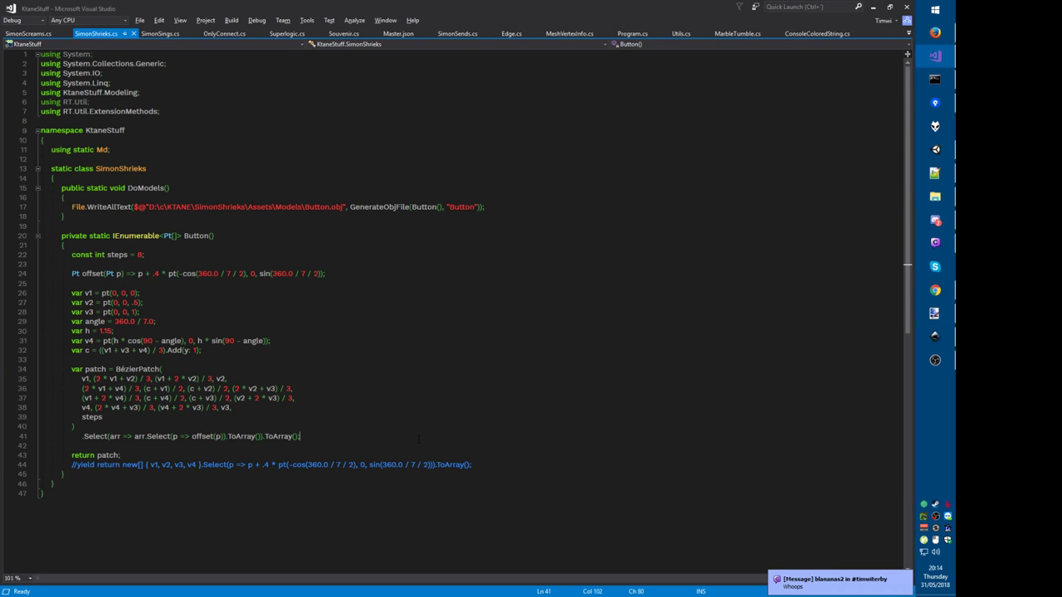
key(F5)
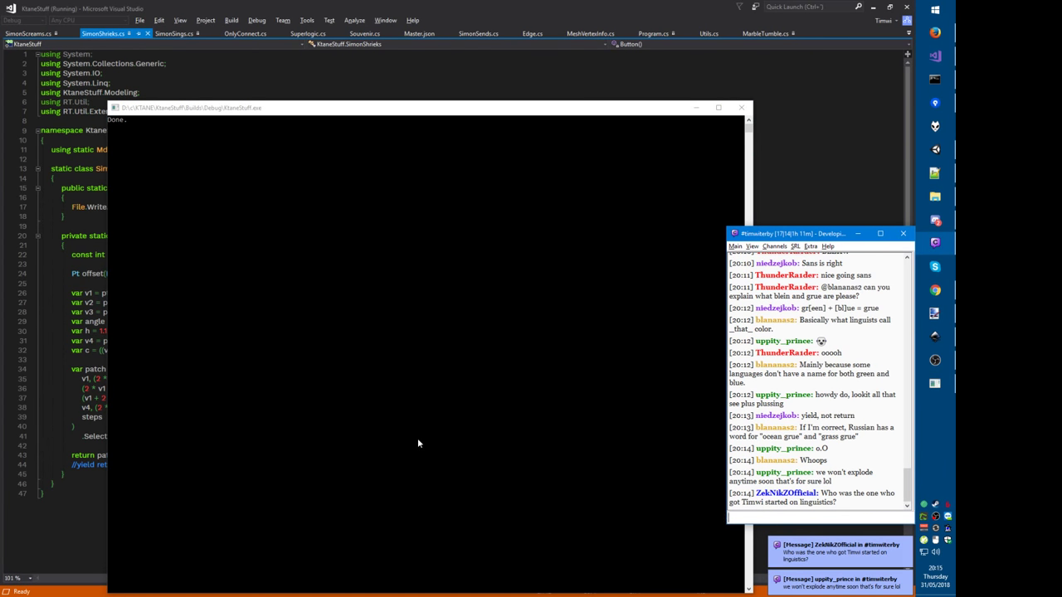
click(417, 438)
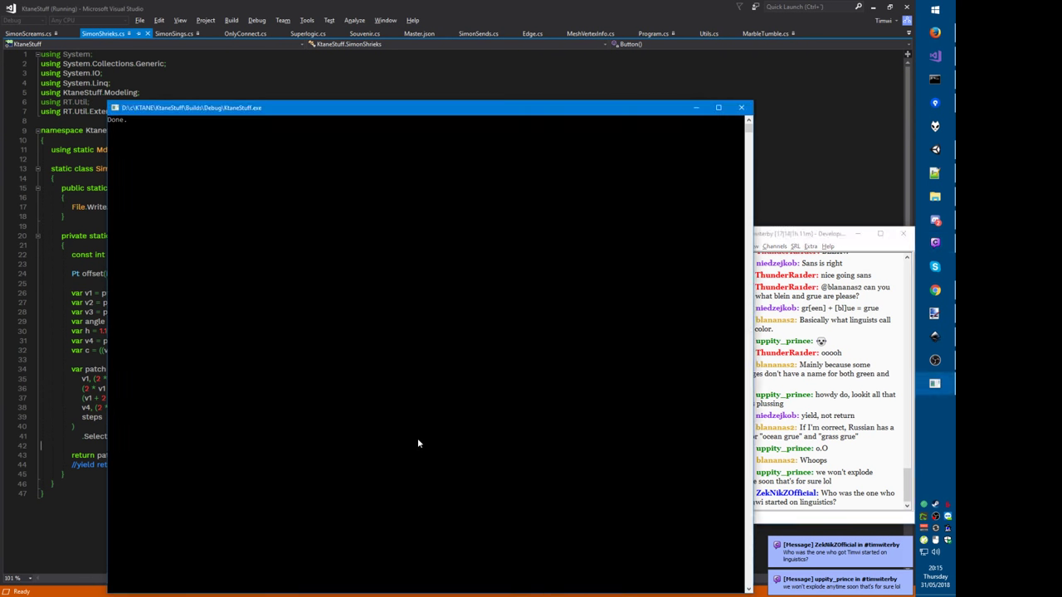
Step: Dismiss the finished program's console, switch to Unity and select SimonShrieksModule in the Scene view
key(Return)
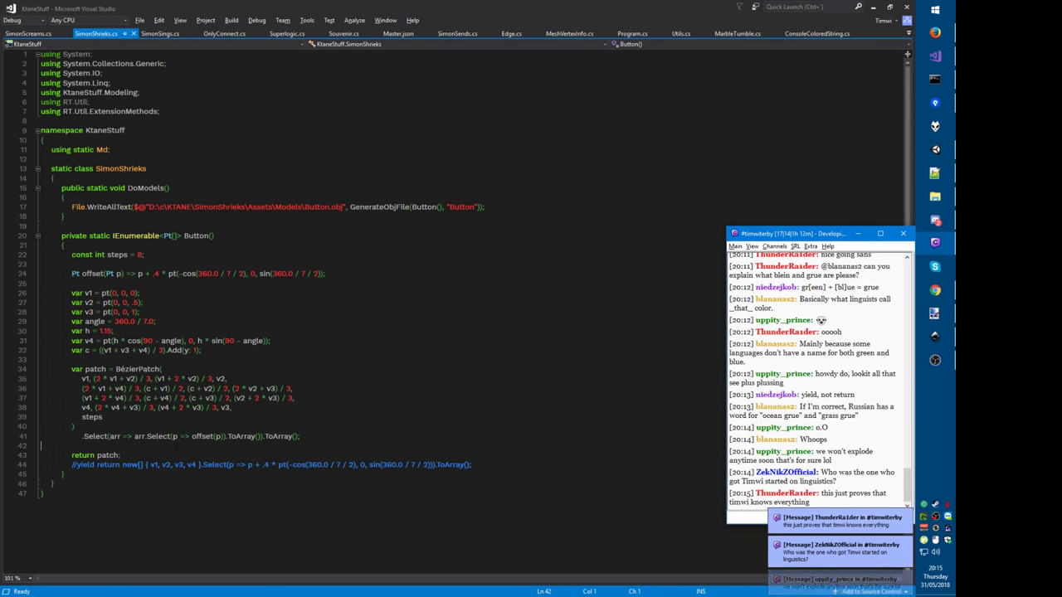
click(176, 446)
key(alt+Tab)
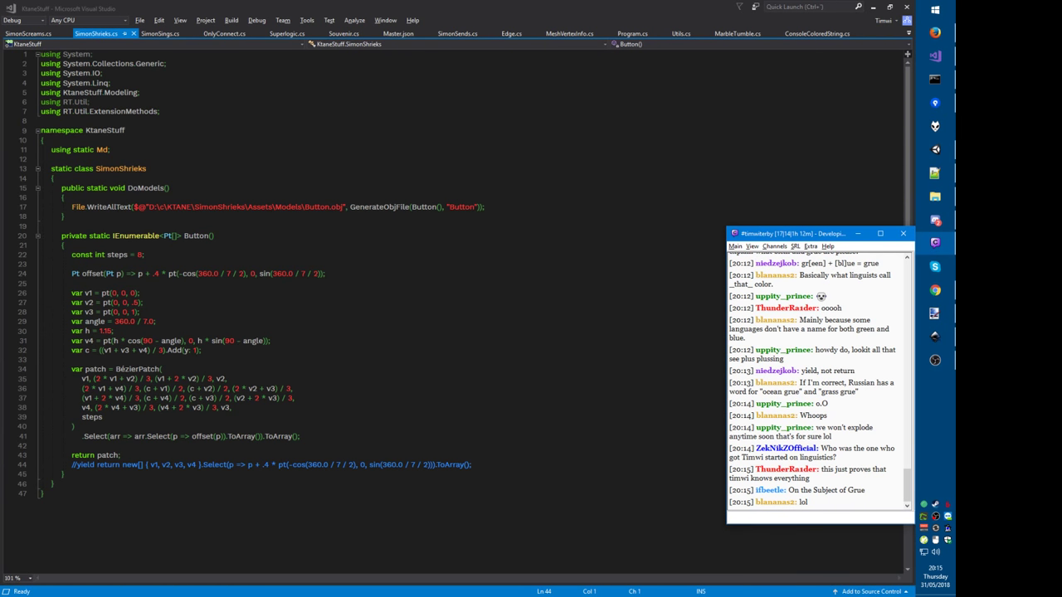
click(446, 436)
key(alt+Tab)
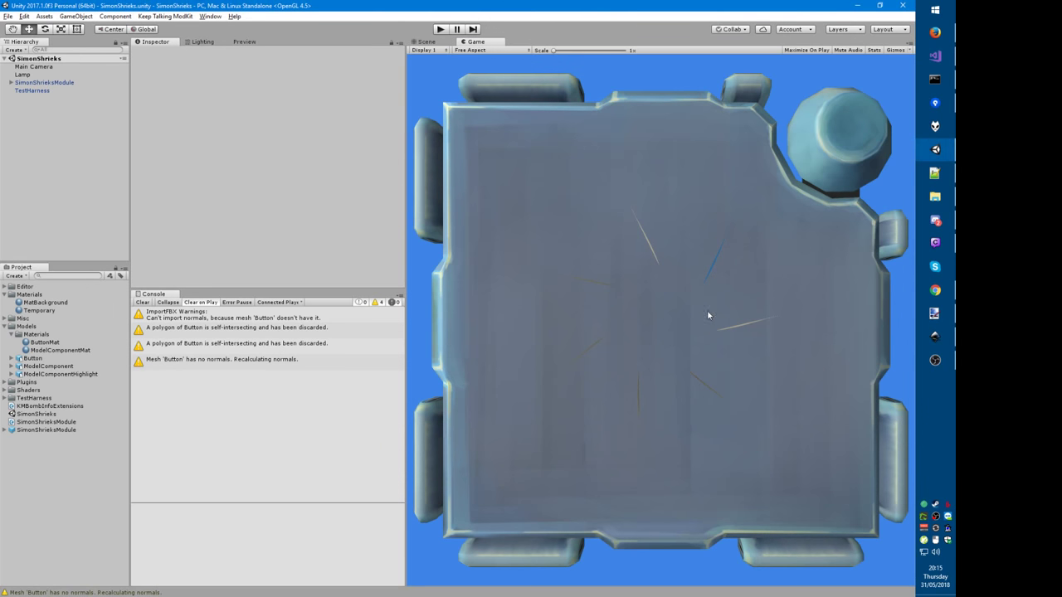
click(426, 42)
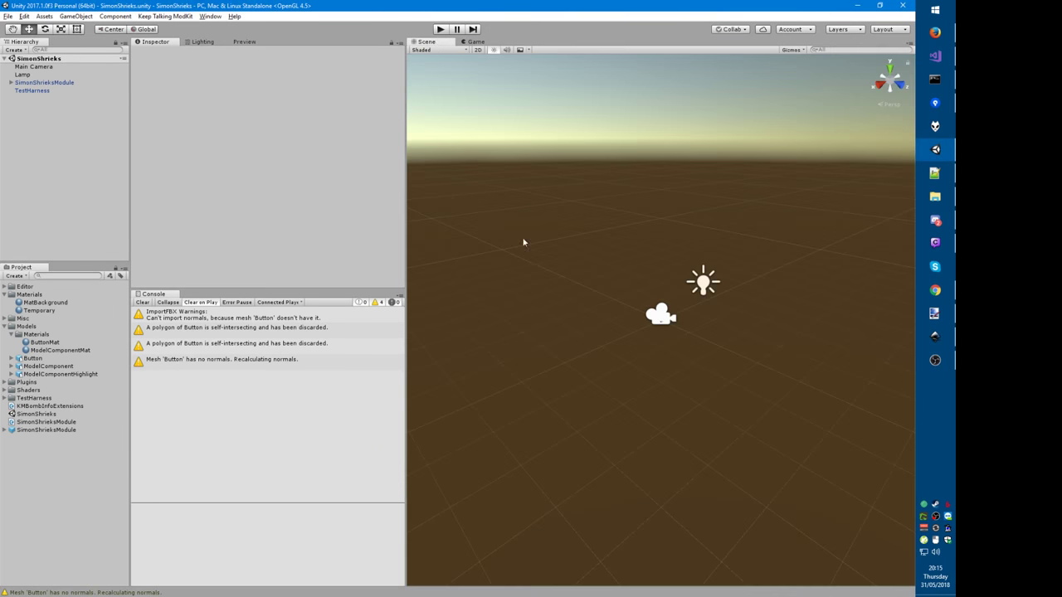
click(44, 83)
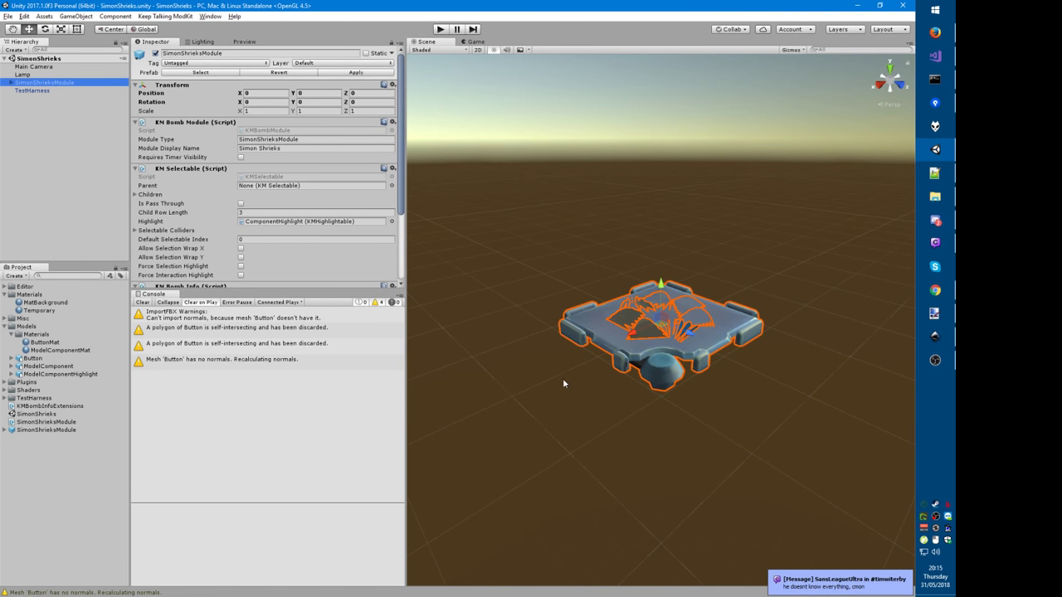
Step: Examine the imported button meshes on SimonShrieksModule from close up and different angles
alt+drag(563, 383, 443, 434)
drag(749, 370, 566, 374)
click(836, 581)
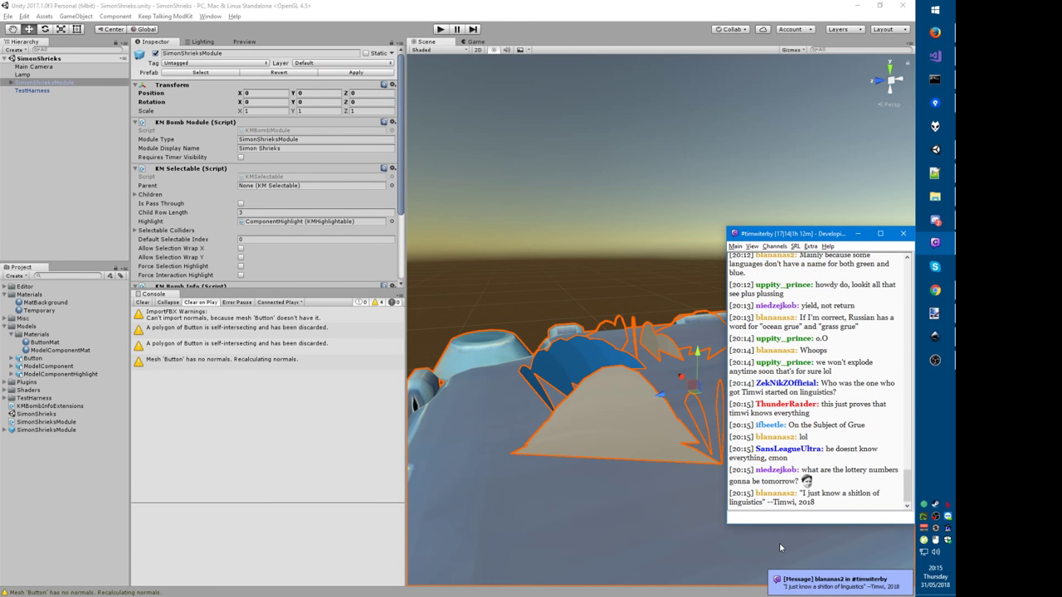
click(779, 543)
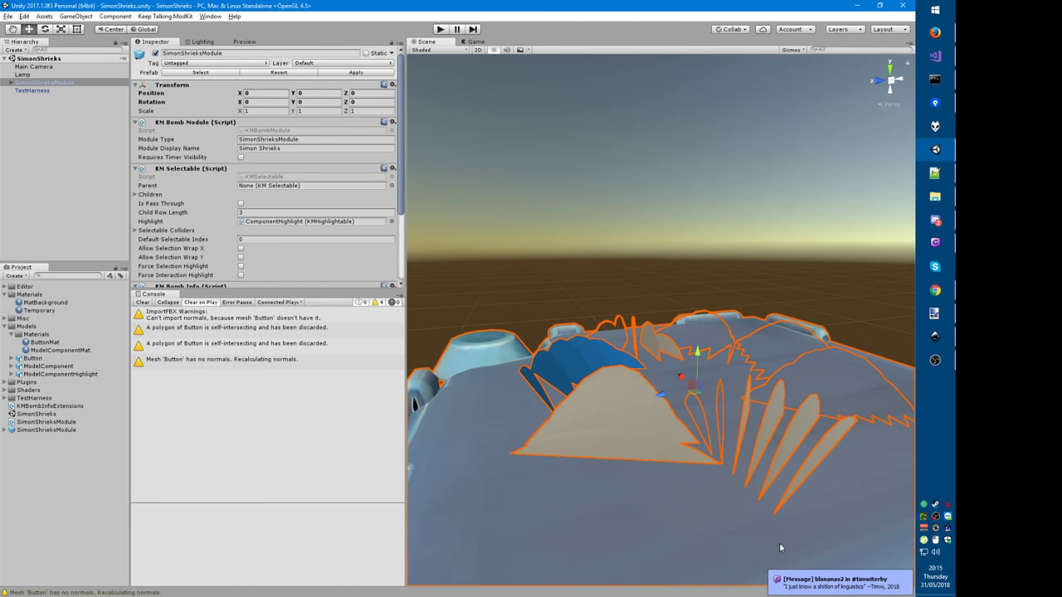
mouse_move(715, 540)
alt+mouse_down()
mouse_move(633, 528)
mouse_move(704, 543)
alt+mouse_up()
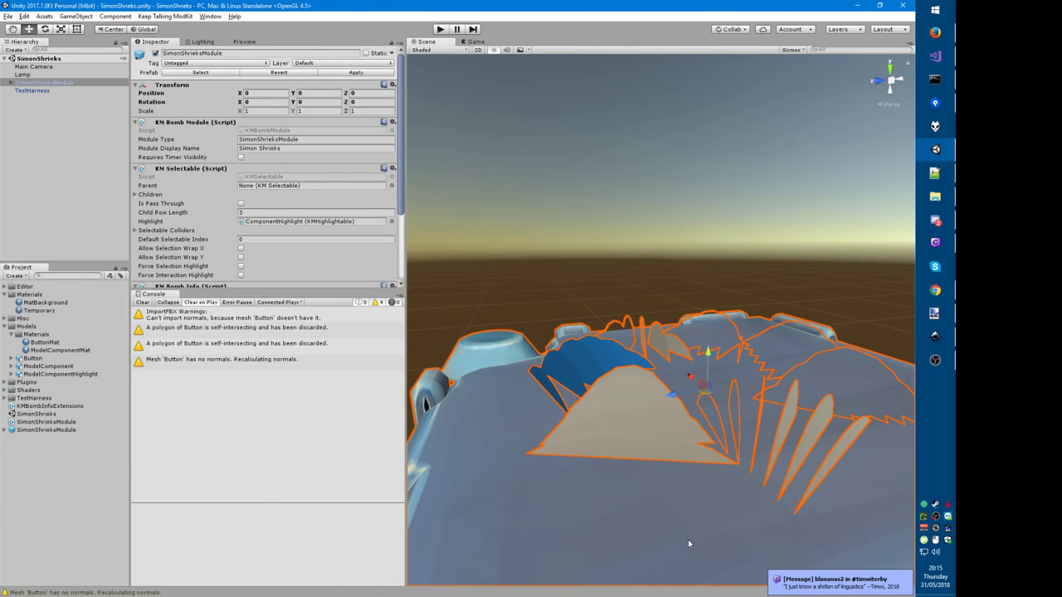
right_drag(689, 543, 676, 540)
mouse_move(688, 507)
middle_down()
mouse_move(673, 505)
mouse_move(685, 510)
middle_up()
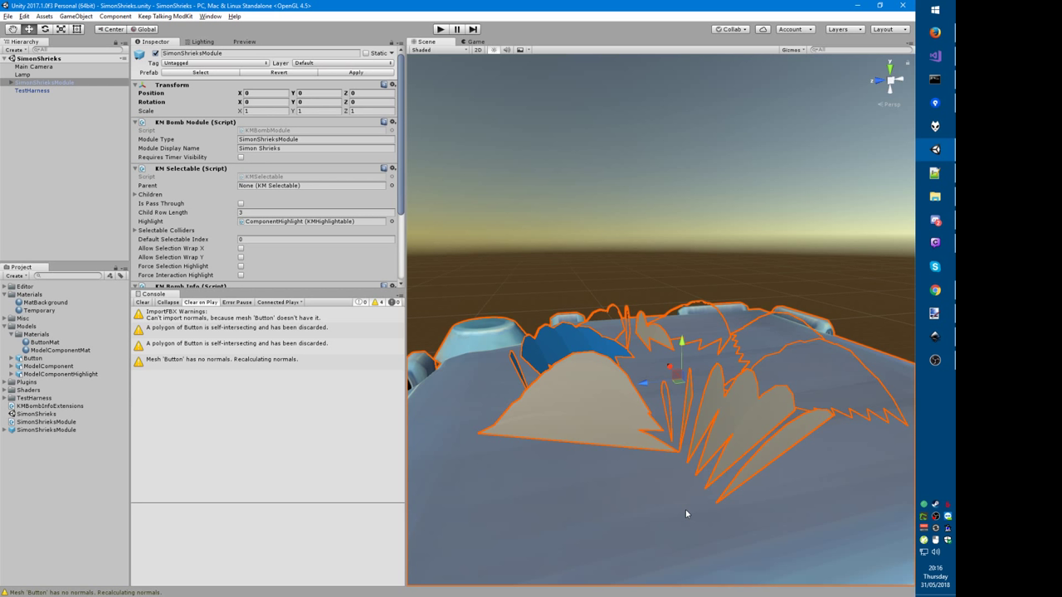
Step: In Visual Studio, change the return statement of Button() to return CreateMesh(false, false, patch); and format the document
key(alt+Tab)
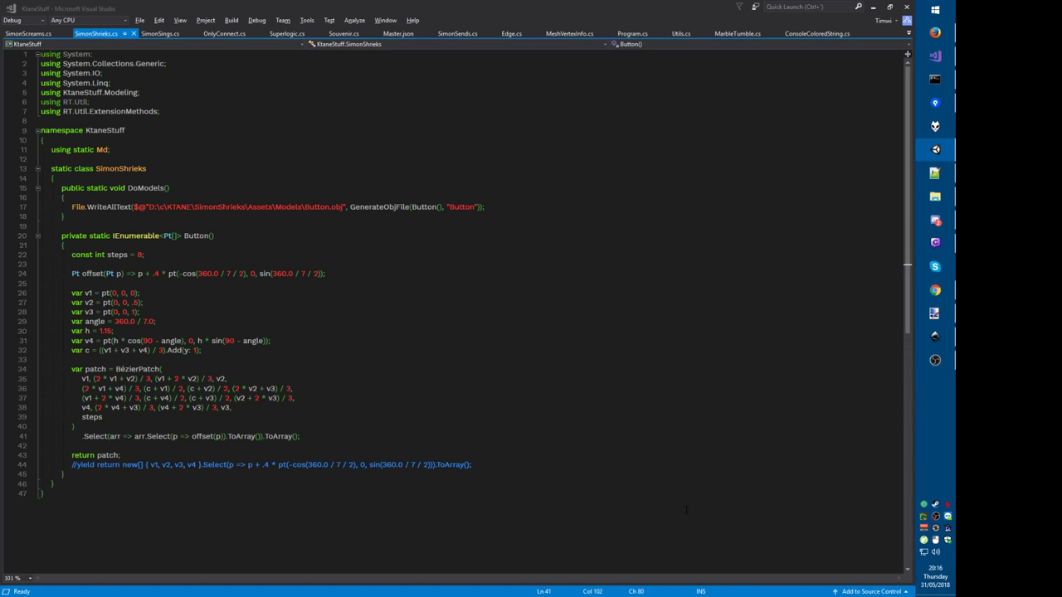
double_click(144, 370)
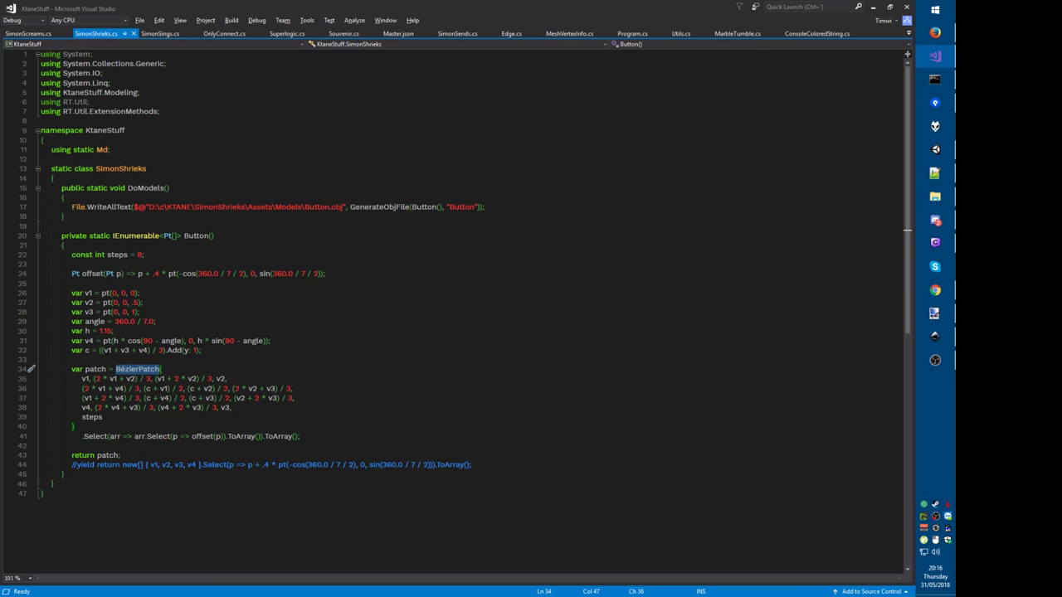
key(super+Tab)
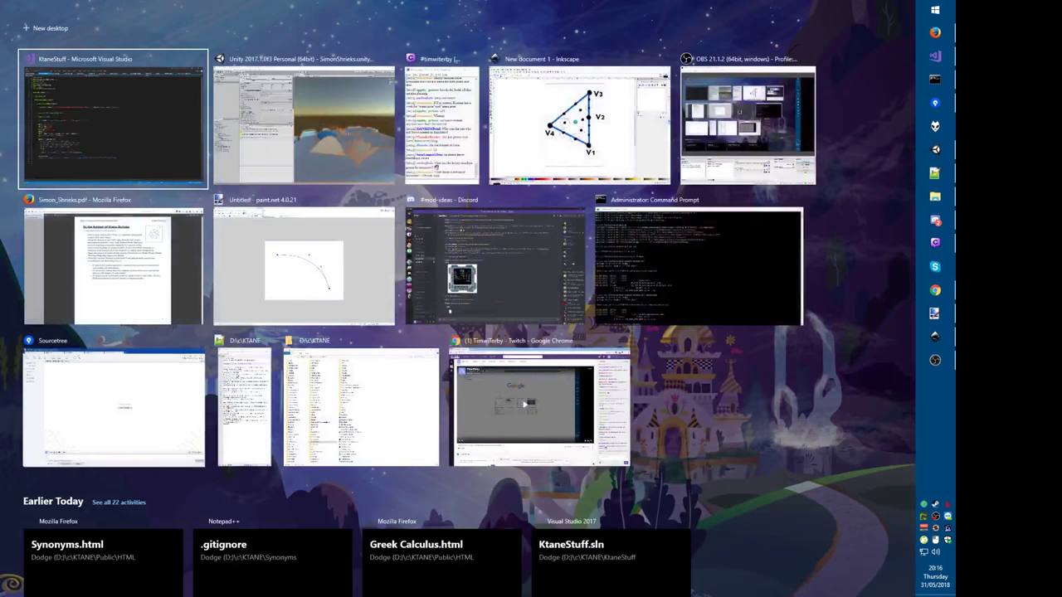
key(Return)
text(c)
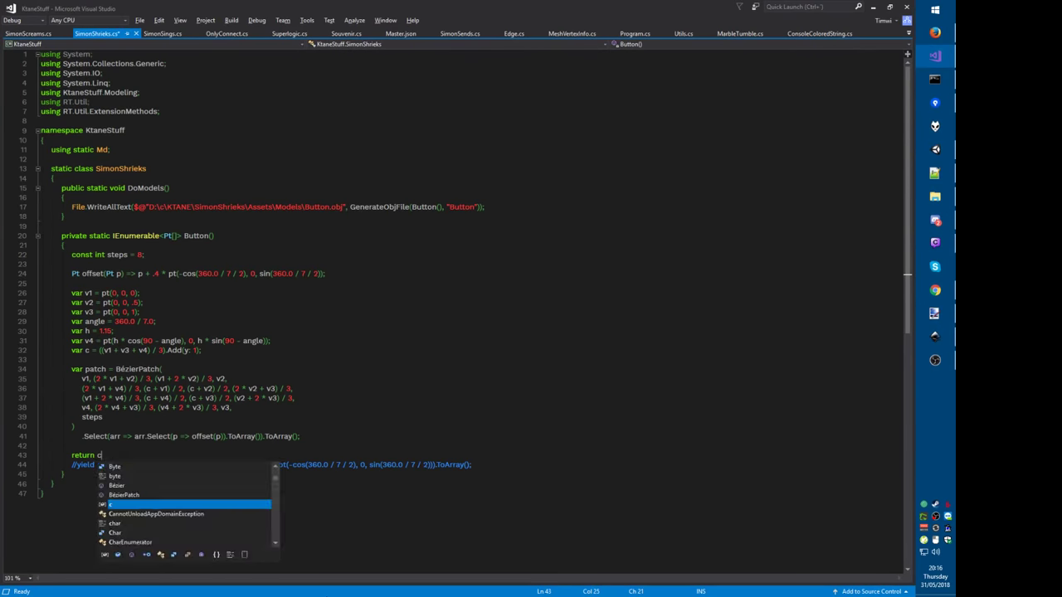
text(reateMesh();)
key(Left)
key(Left)
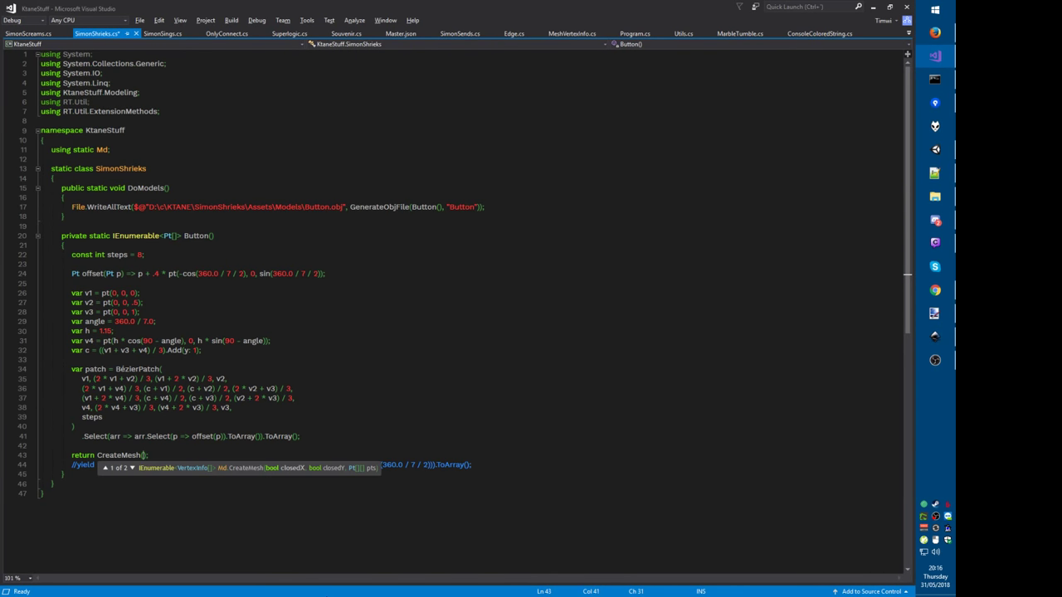
text(false,false,)
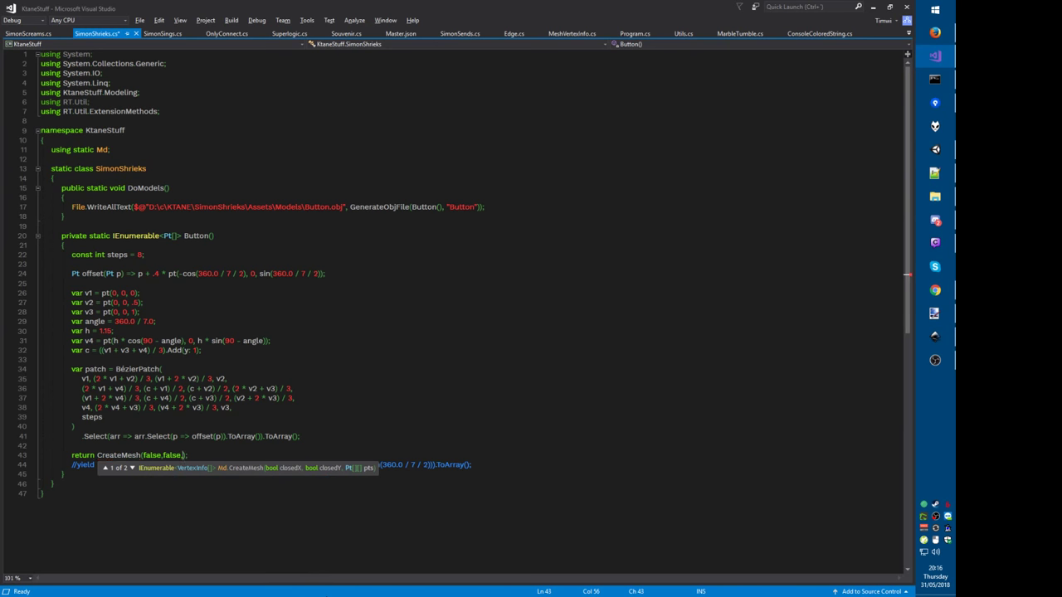
text(patch)
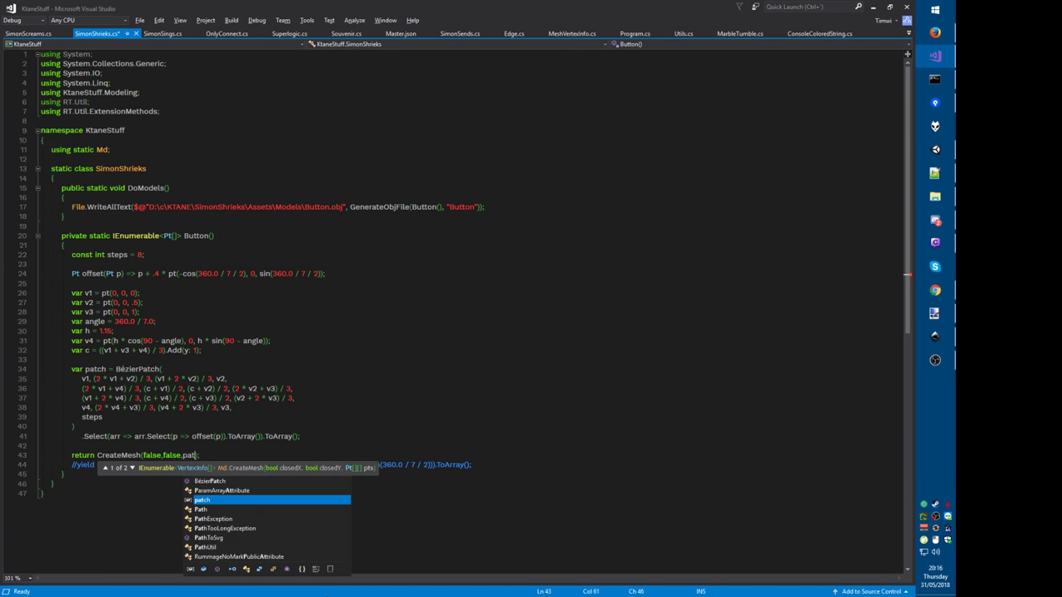
key(ctrl+k)
key(ctrl+d)
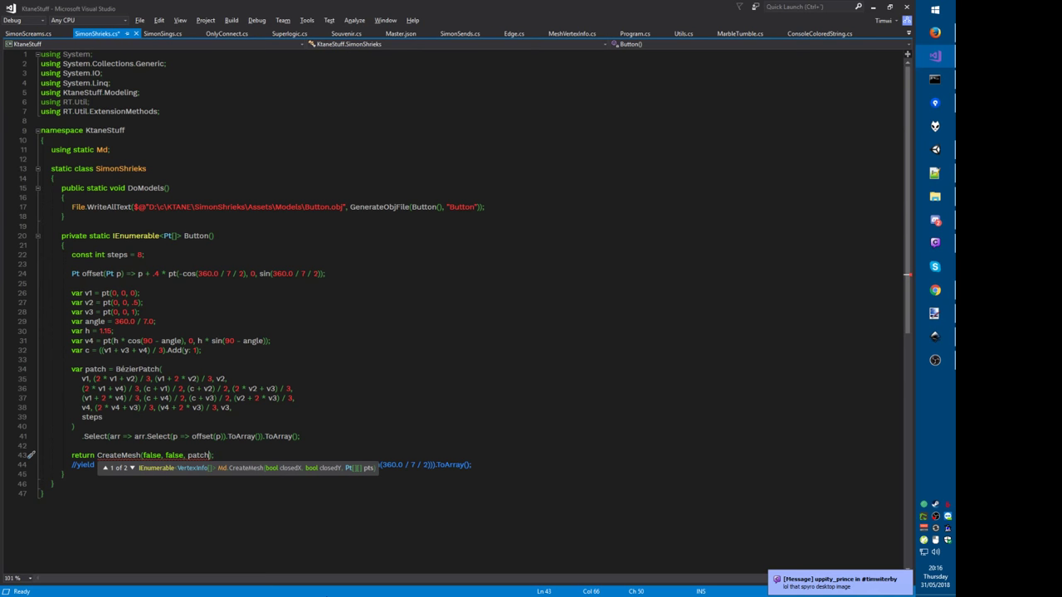
key(alt+Tab)
key(alt+Tab)
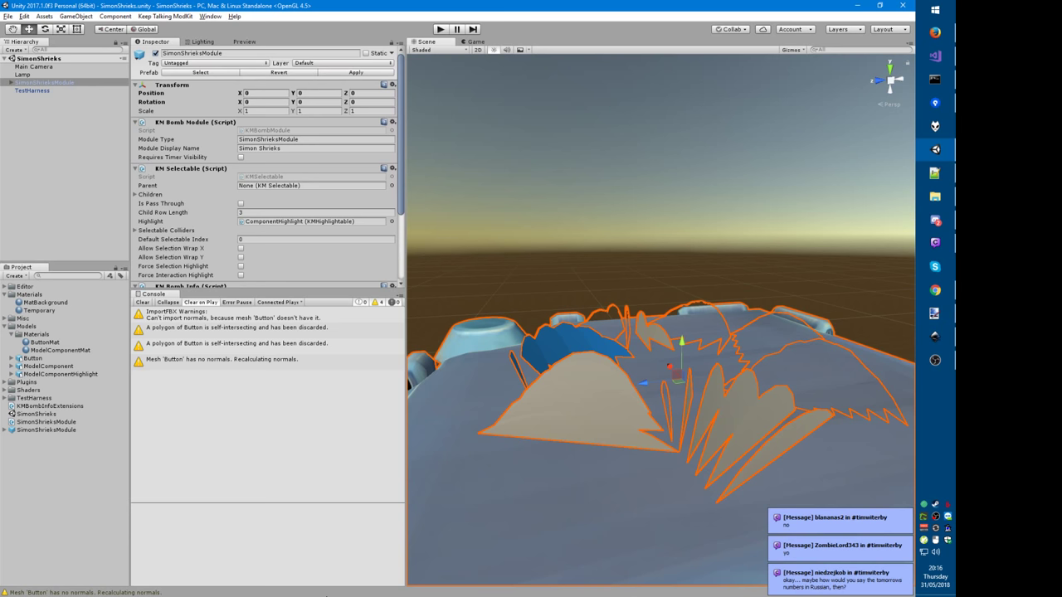
key(alt+Tab)
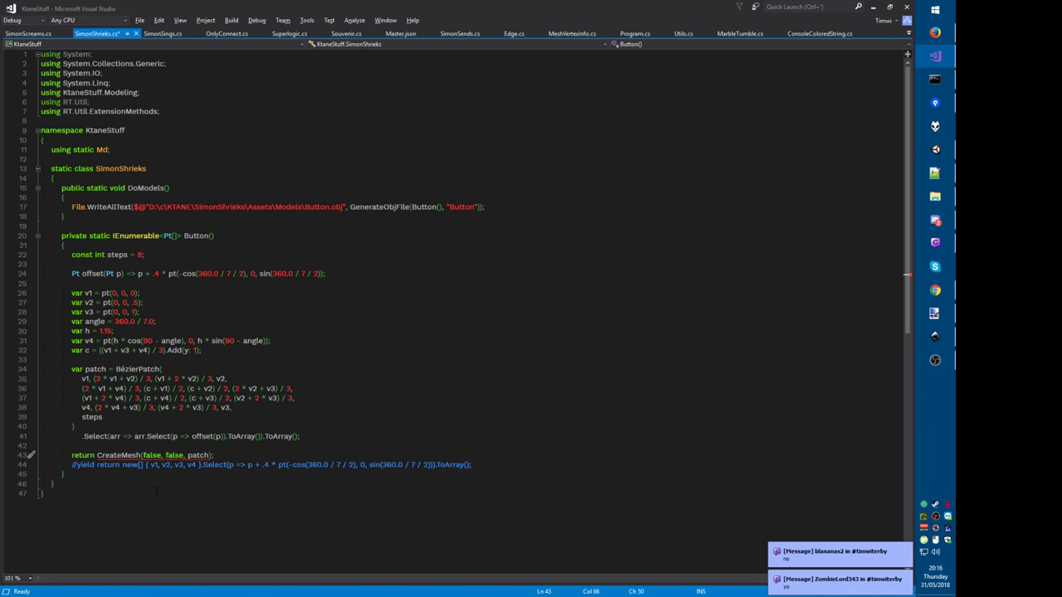
Step: Append .WithMeshInfo(Normal.Average) to the offset(p) call in the patch's Select expression
click(203, 436)
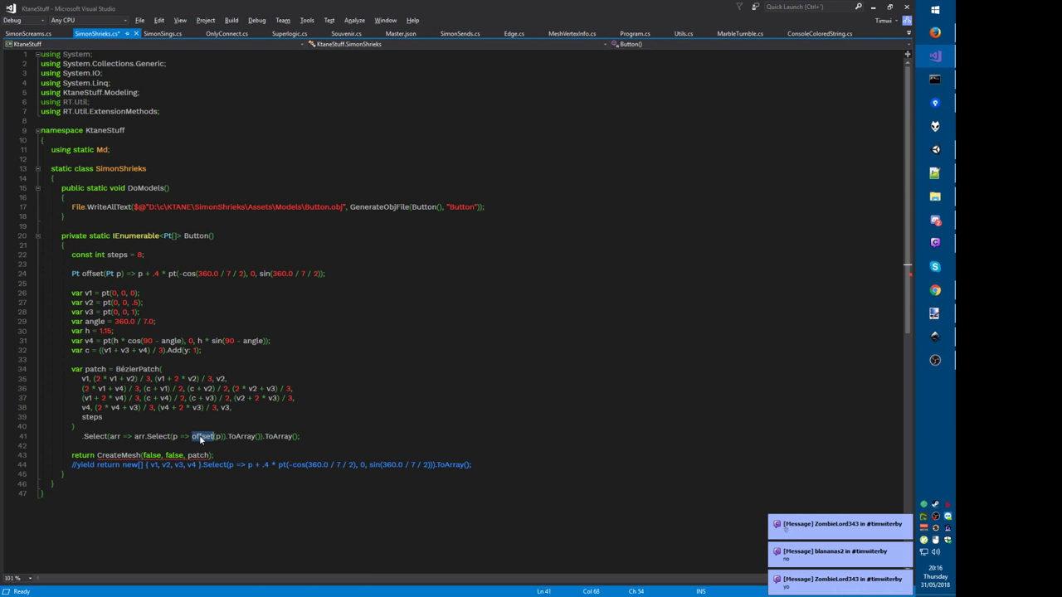
text(.withno)
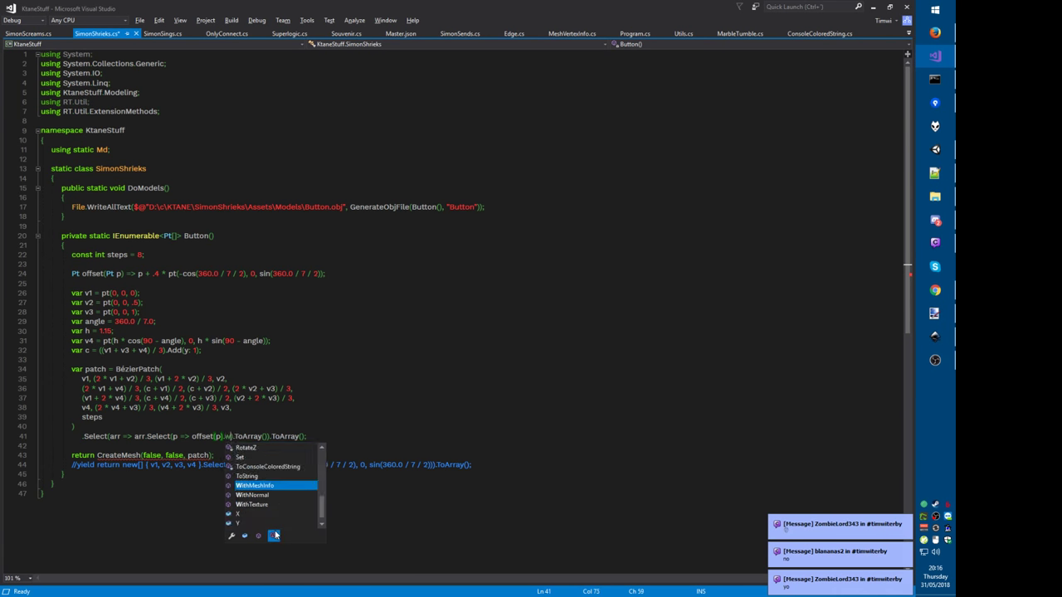
key(BackSpace)
key(BackSpace)
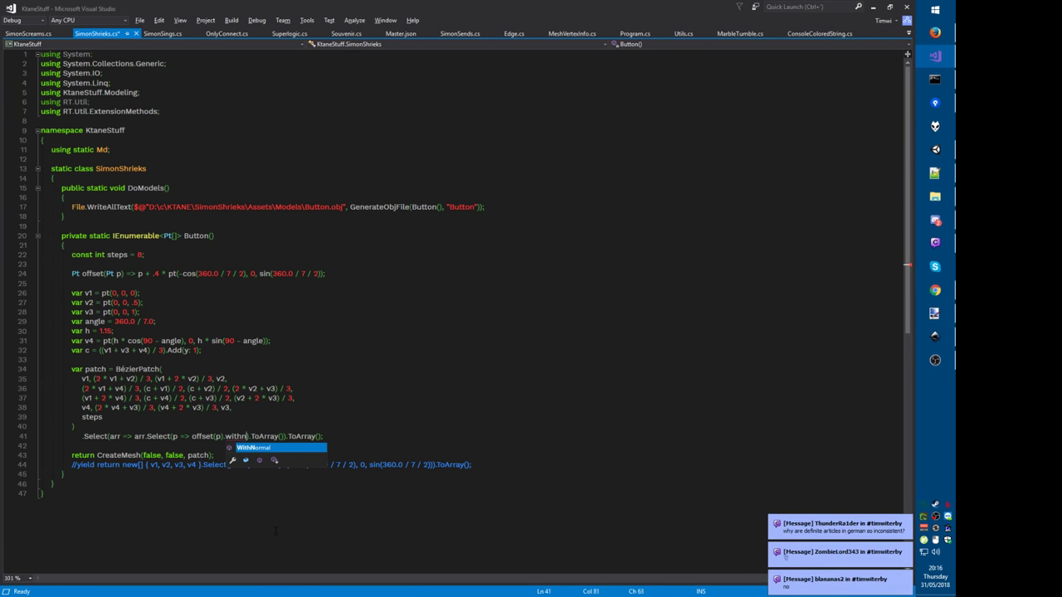
text(MeshInfo())
text(norma)
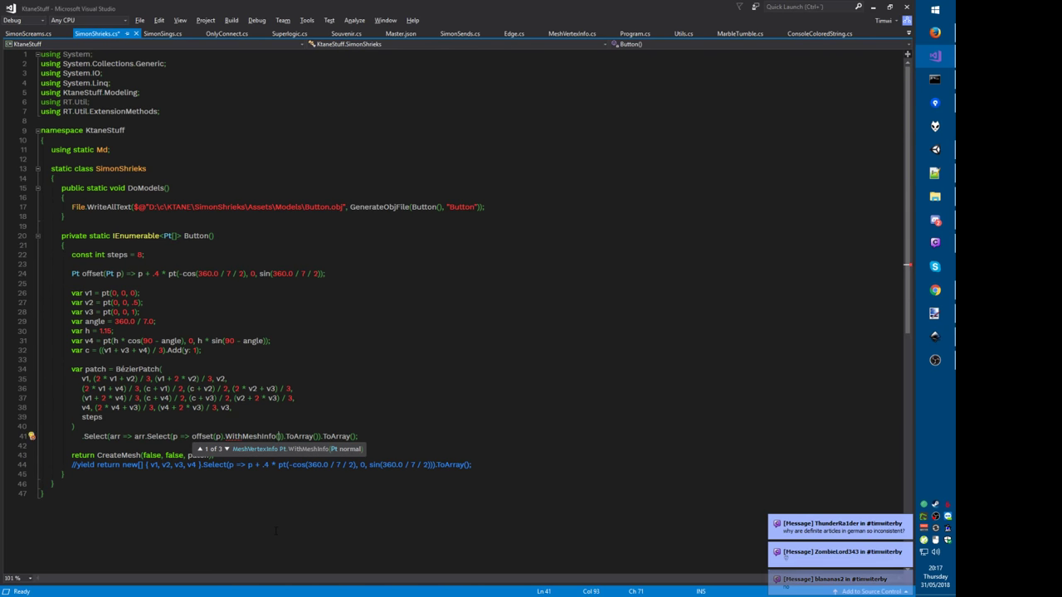
text(l)
key(Up)
text(.Average)
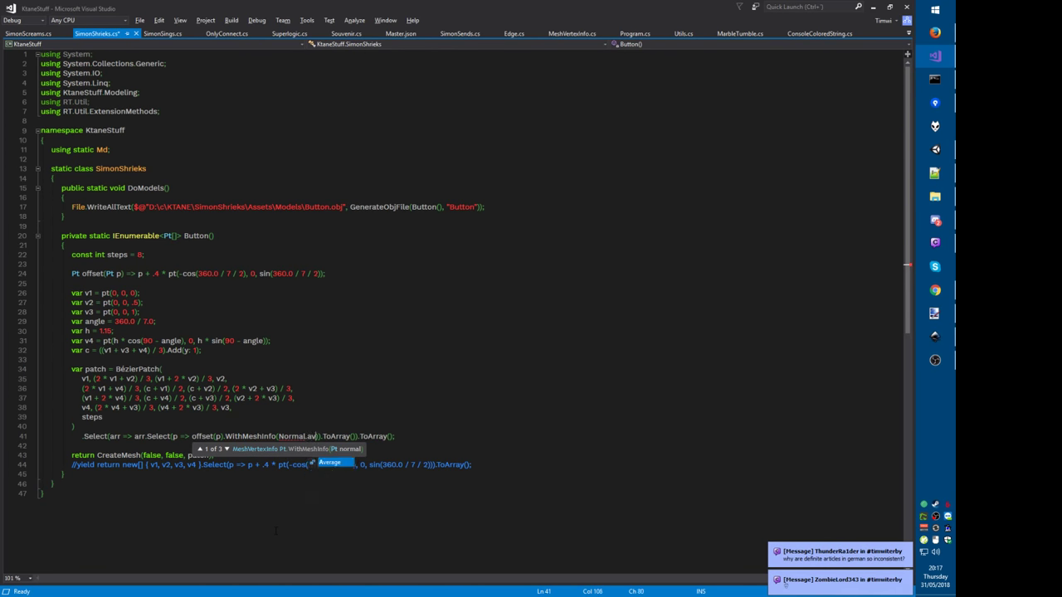
Step: Extend the WithMeshInfo call to four Normal.Average arguments, save the file and build the solution
key(ctrl+shift+Left)
key(ctrl+shift+Left)
key(ctrl+shift+Left)
key(ctrl+c)
key(Right)
text(,)
key(ctrl+v)
text(,)
key(ctrl+v)
text(,)
key(ctrl+v)
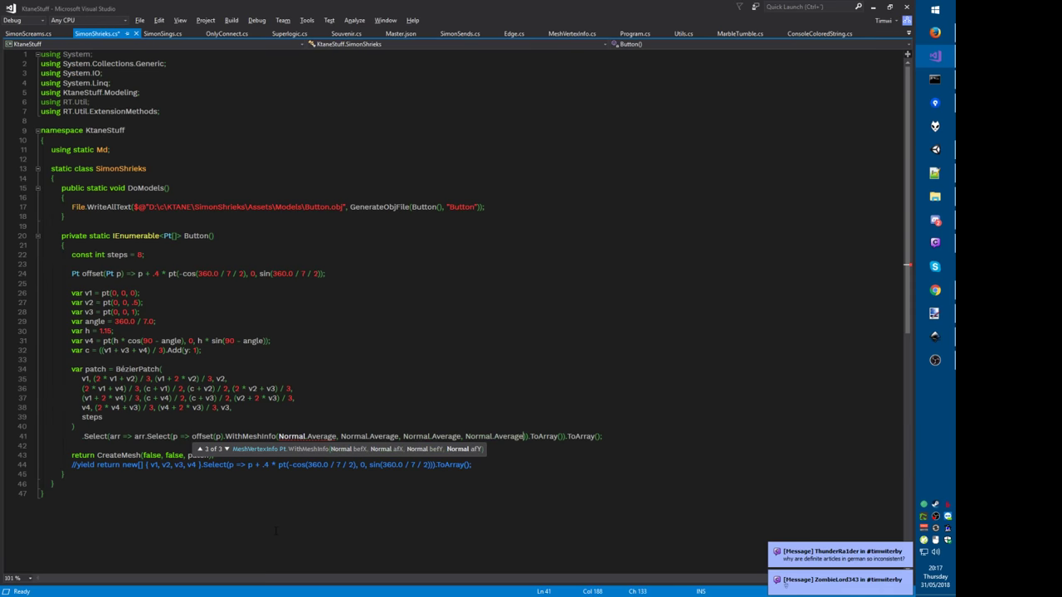
key(ctrl+s)
key(ctrl+shift+b)
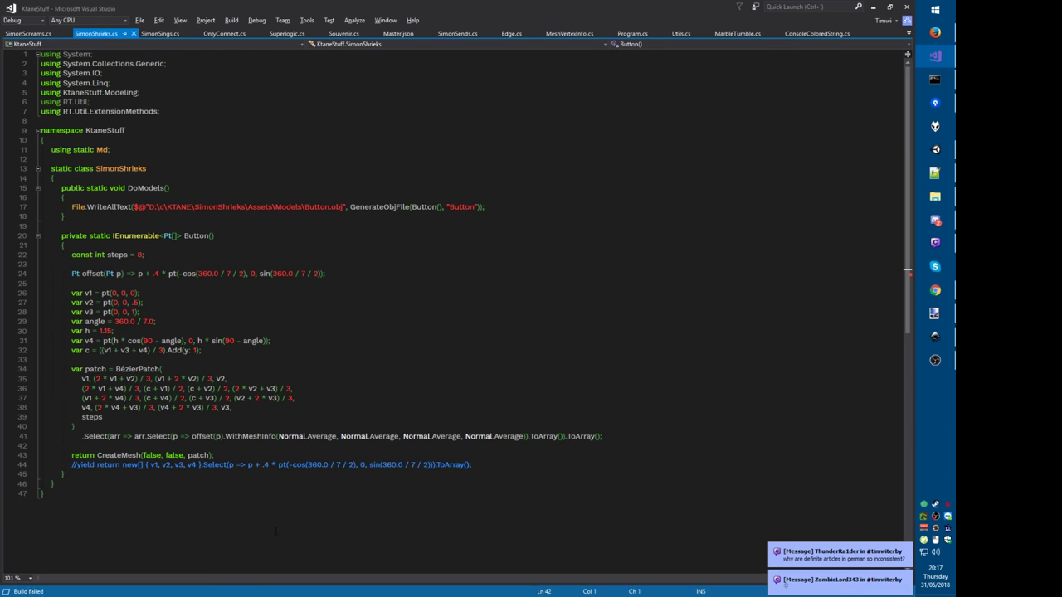
Step: Go to the build error at the CreateMesh call and examine the method's signature
key(Return)
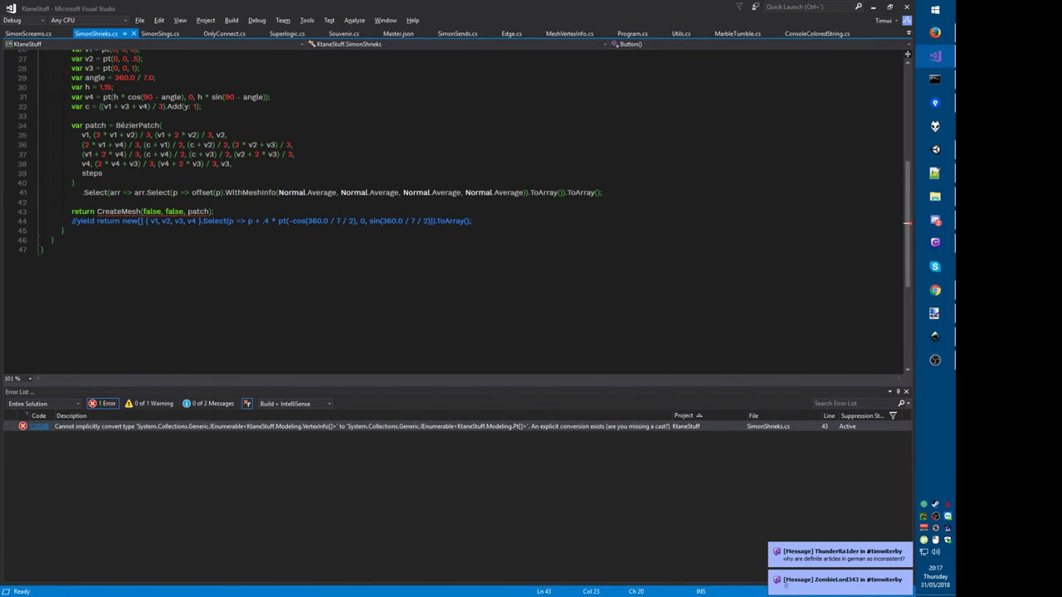
key(shift+Escape)
key(ctrl+Right)
key(ctrl+Right)
key(ctrl+shift+space)
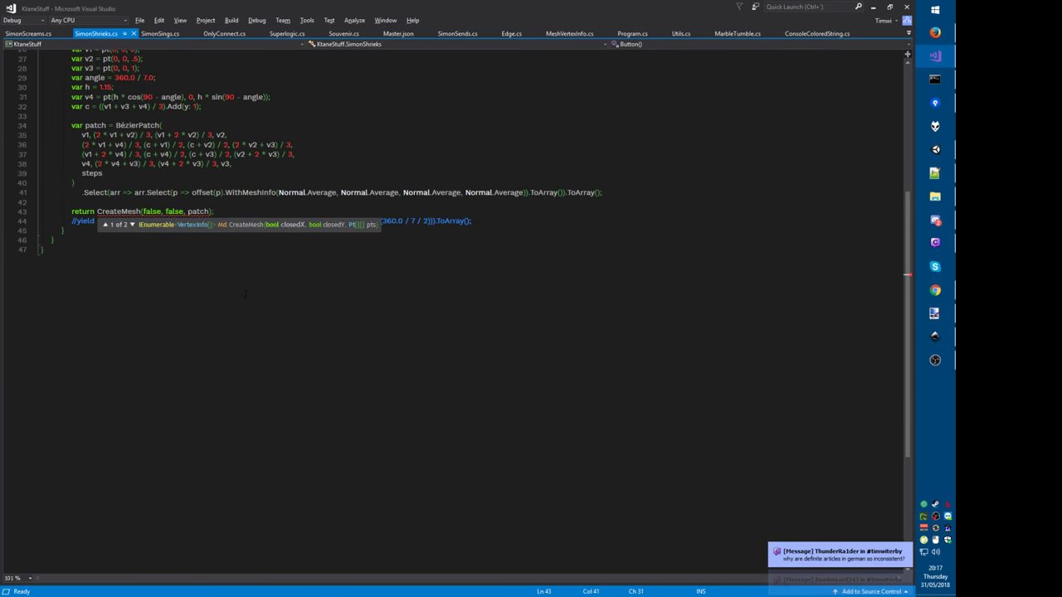
Step: Change the Button() method's return type to IEnumerable<VertexInfo[]> and rebuild the solution
click(245, 292)
scroll(245, 292, up, 6)
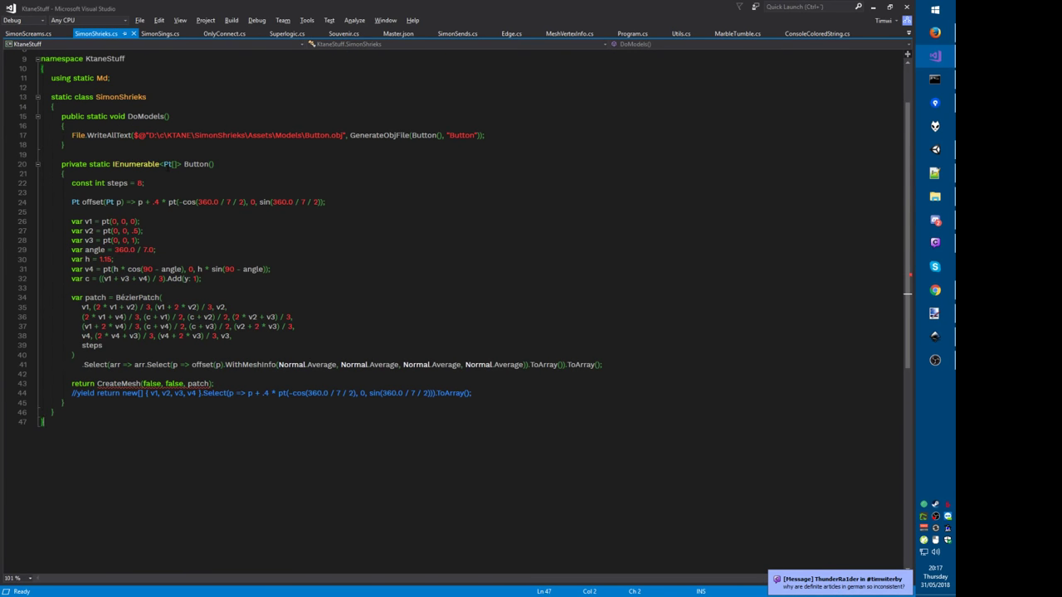
double_click(168, 164)
text(VertexInfo)
key(ctrl+shift+b)
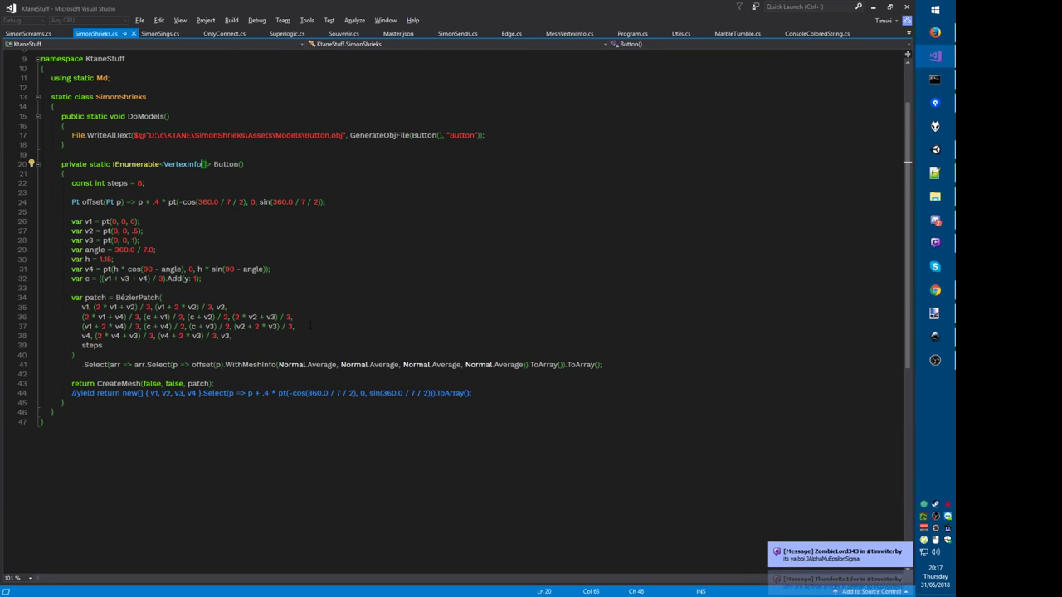
Step: Switch to Unity and examine the shape and facing of the regenerated button patches from several angles
key(alt+Tab)
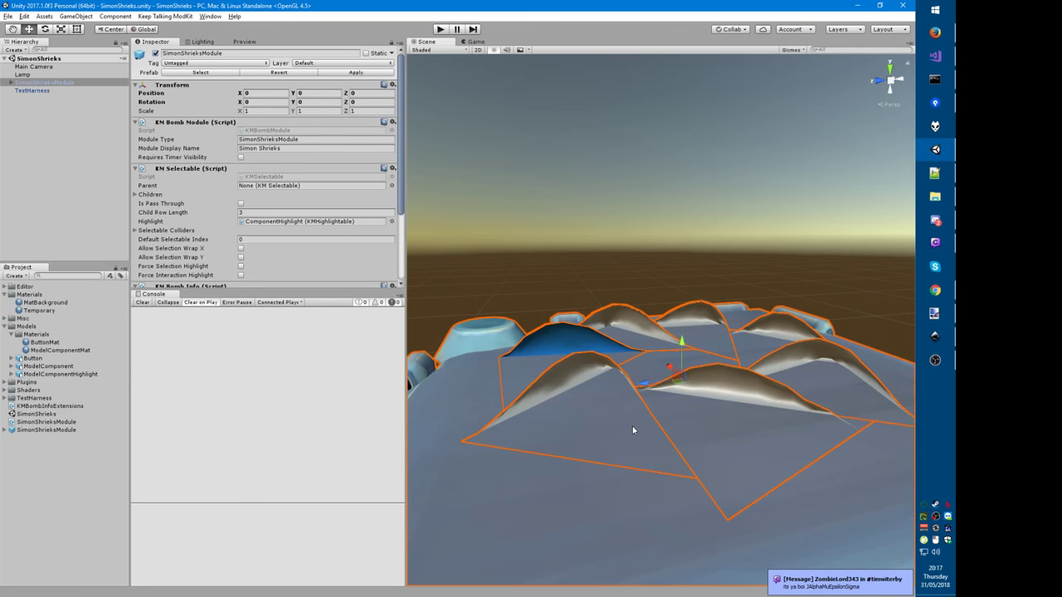
middle_drag(632, 426, 576, 496)
mouse_move(578, 445)
right_down()
mouse_move(582, 560)
mouse_move(584, 432)
right_up()
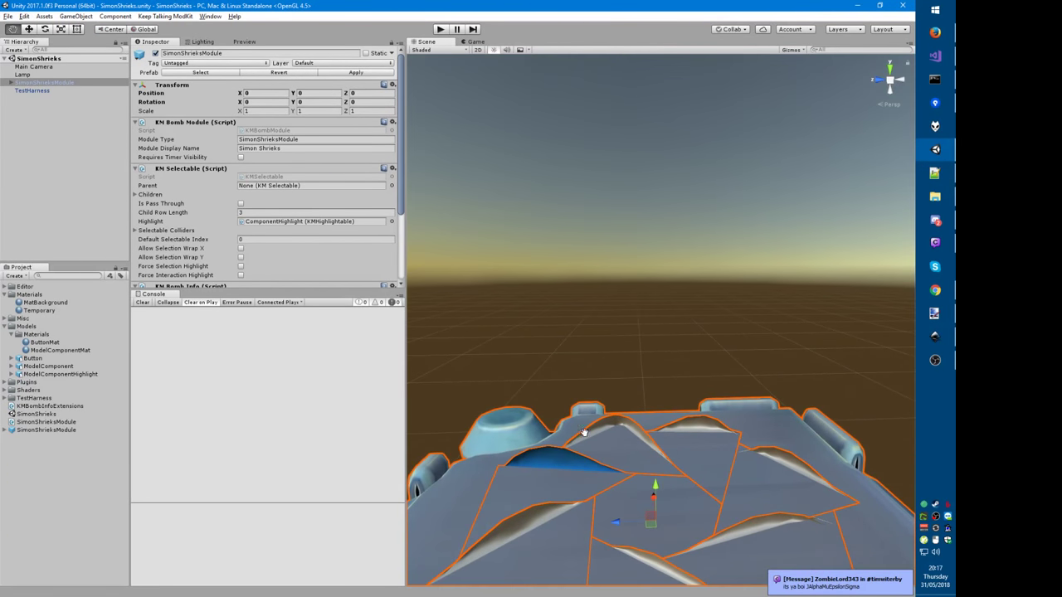
drag(584, 432, 603, 448)
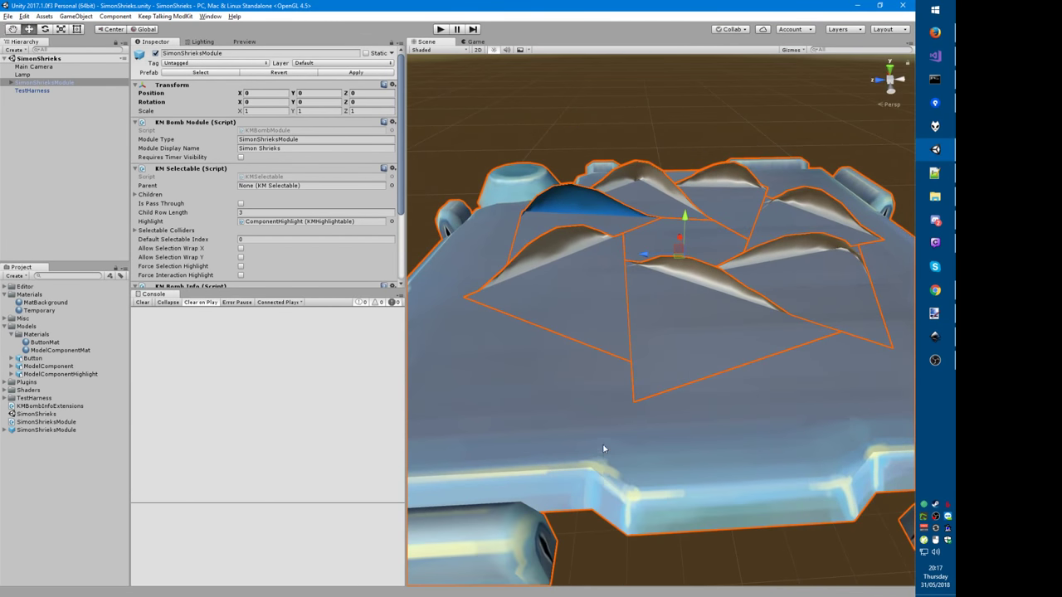
Step: Return to Visual Studio and insert a .Reverse() call into the patch's Select expression
key(alt+Tab)
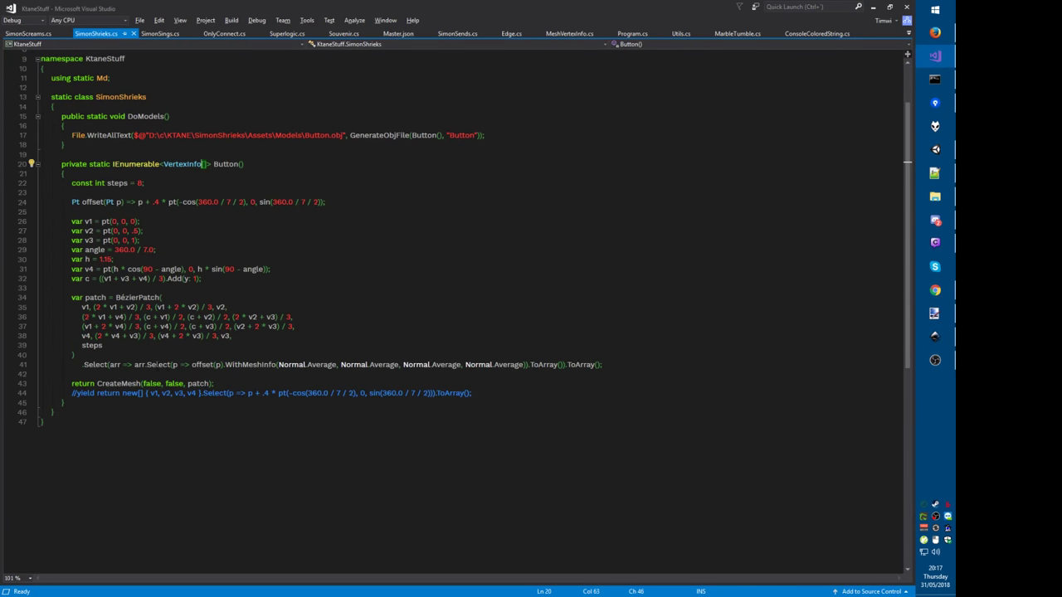
click(108, 364)
text(.Reverse())
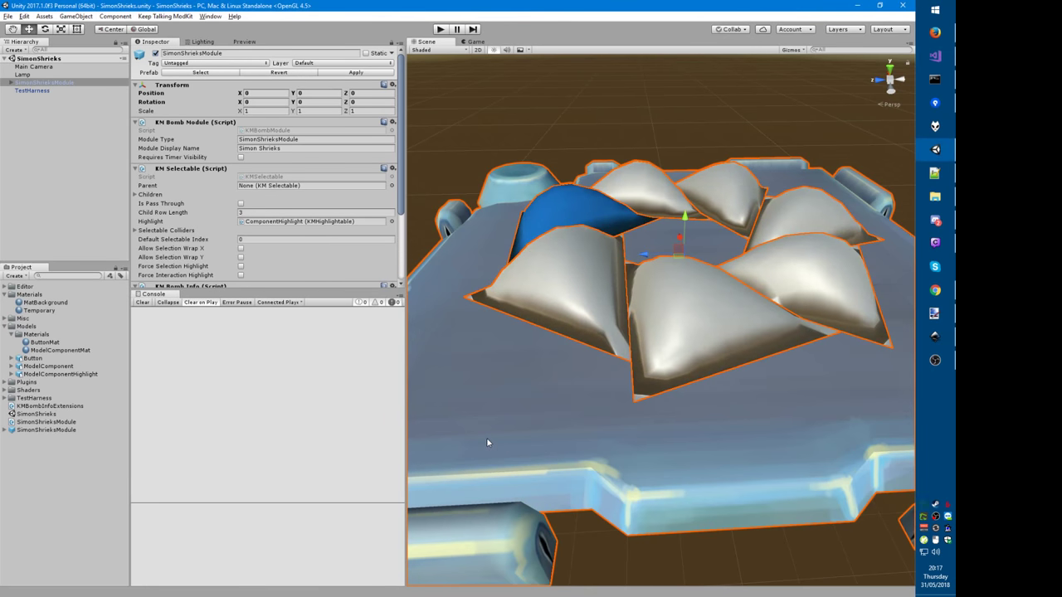
Step: Examine the ring of regenerated button patches from several angles and clear the module's selection
middle_drag(530, 444, 529, 422)
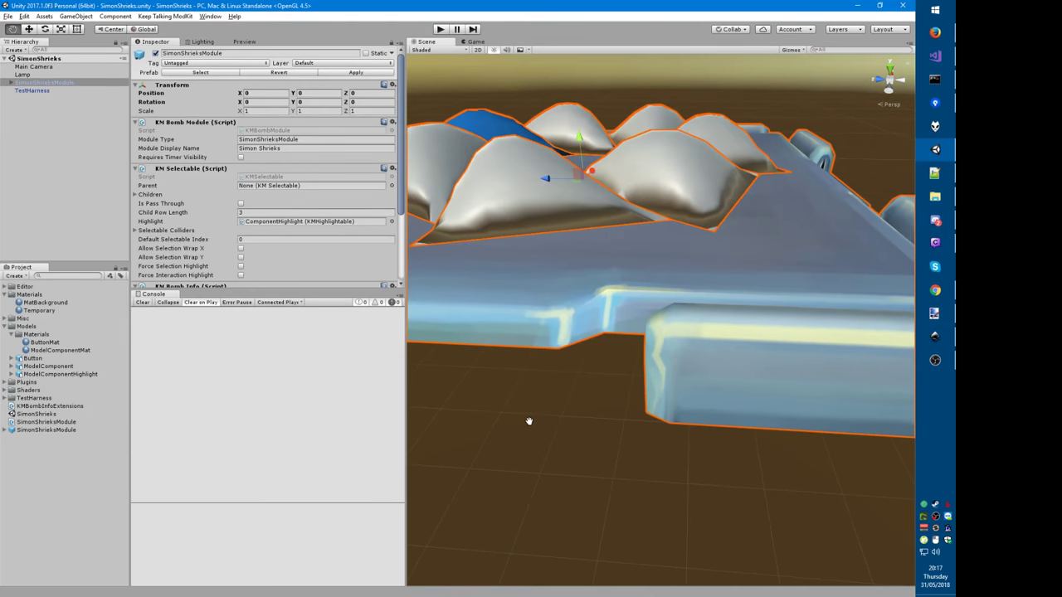
alt+drag(528, 422, 567, 455)
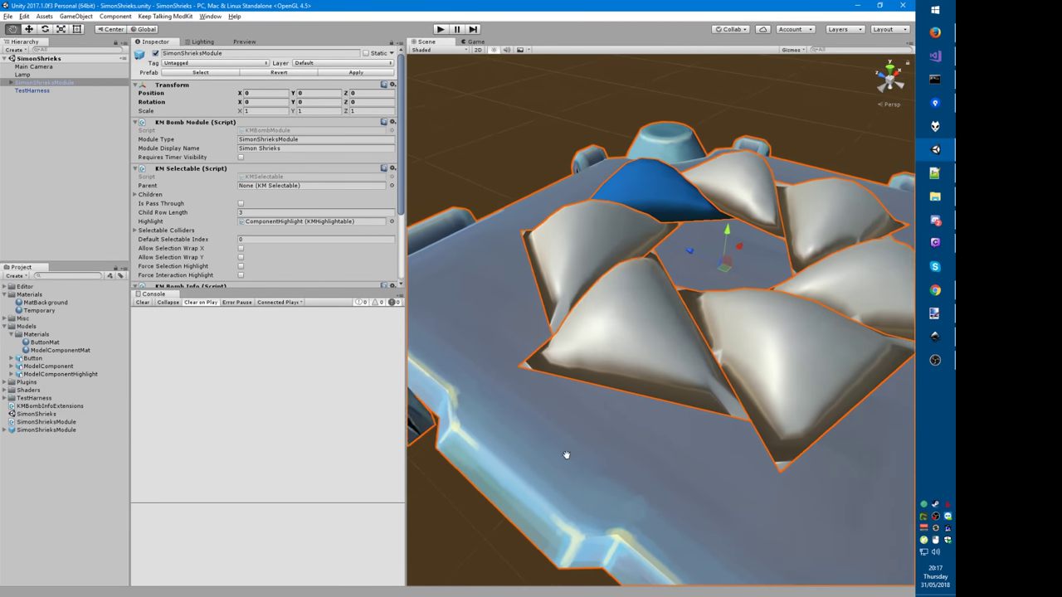
middle_drag(567, 455, 544, 453)
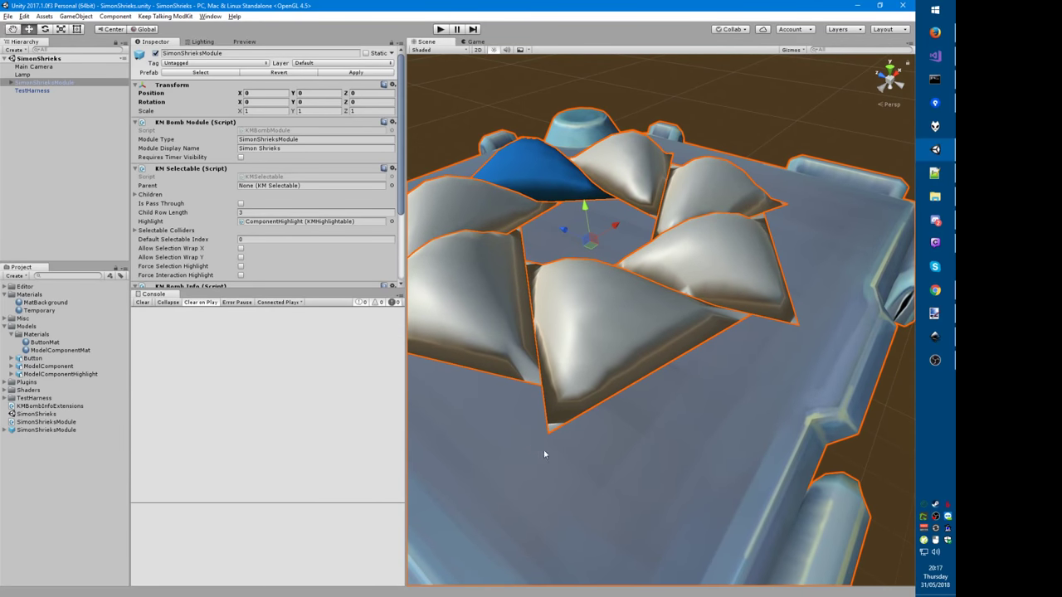
right_drag(570, 453, 514, 453)
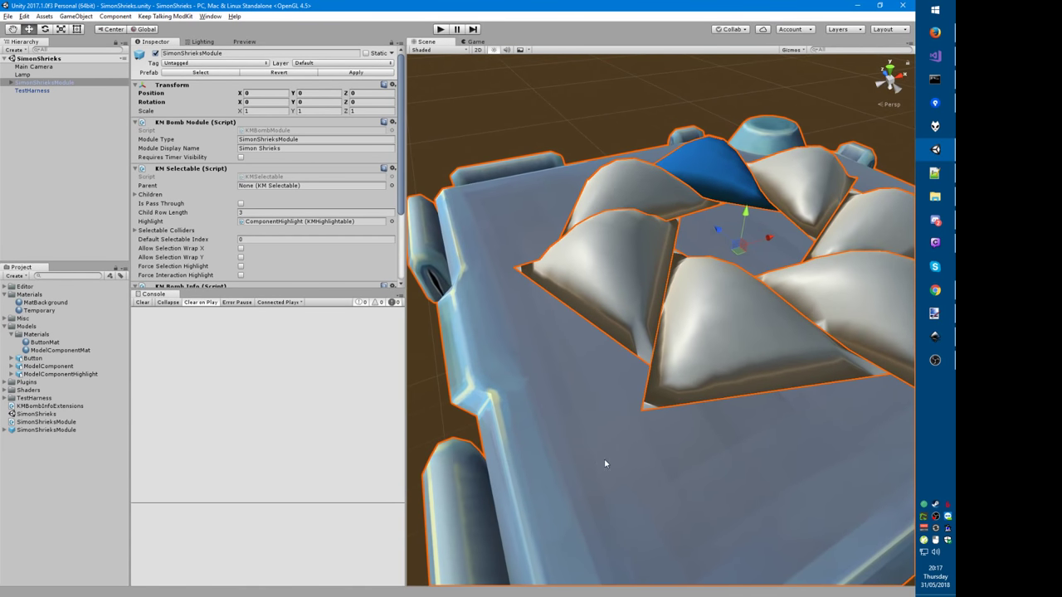
middle_drag(598, 459, 570, 460)
alt+drag(570, 459, 569, 457)
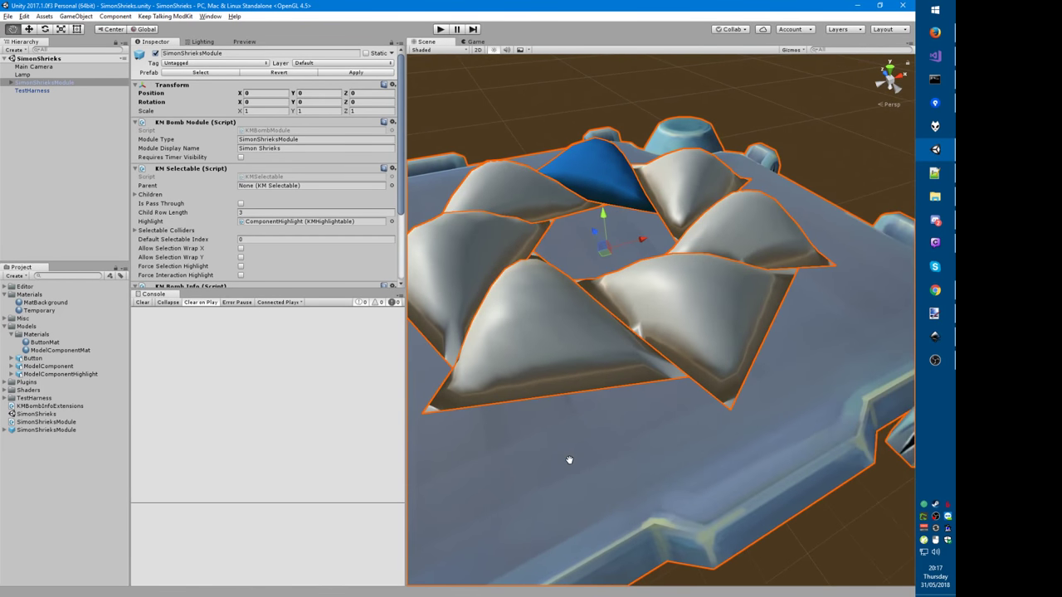
click(833, 532)
alt+drag(652, 462, 640, 444)
Step: Check the Button() patch code in Visual Studio and return to Unity to view the buttons from a low angle
key(alt+Tab)
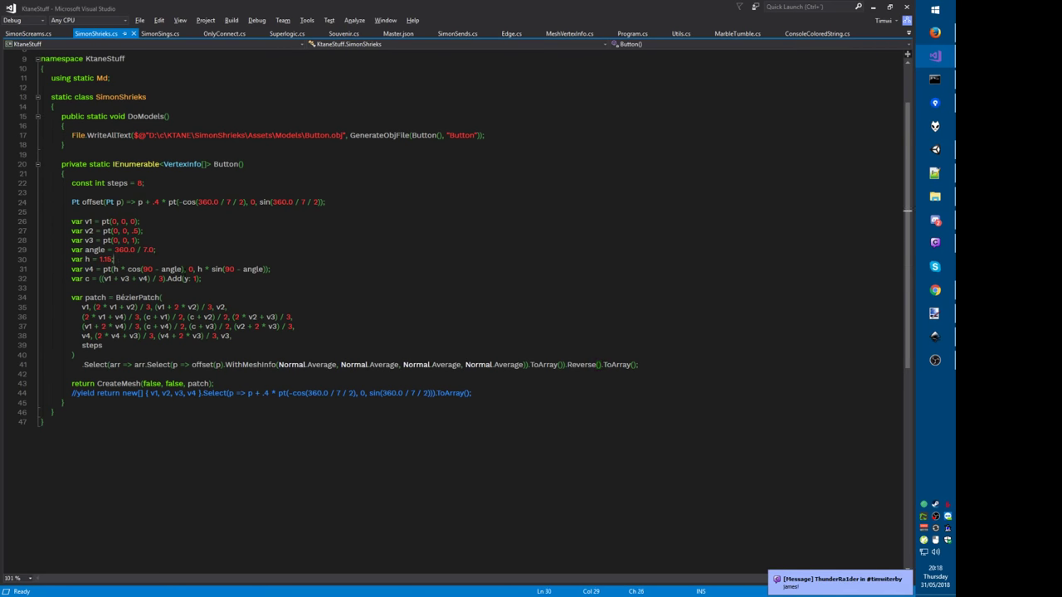
key(alt+Tab)
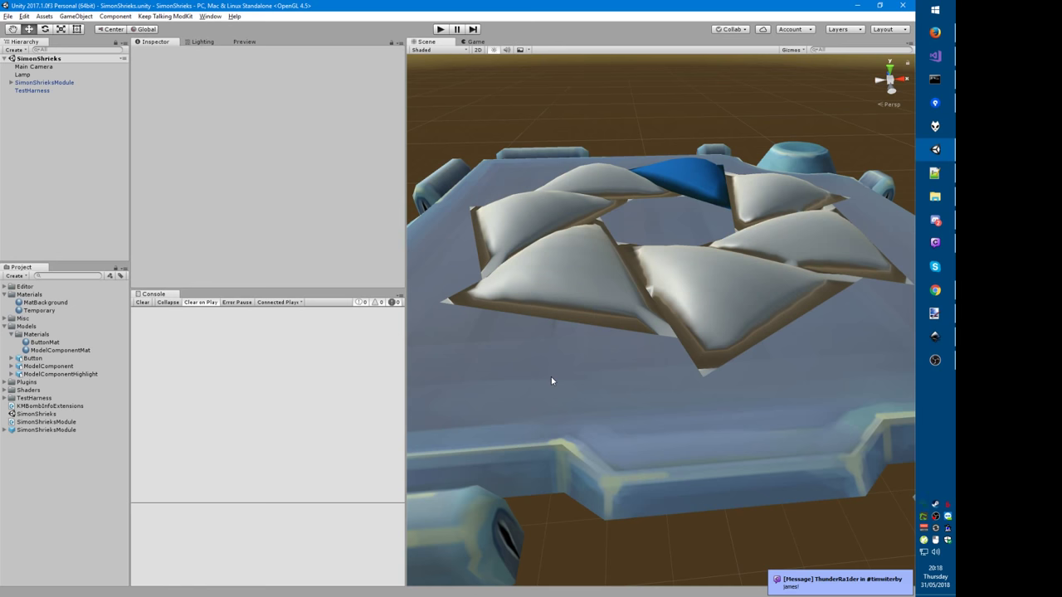
right_drag(583, 418, 552, 394)
middle_drag(594, 400, 572, 395)
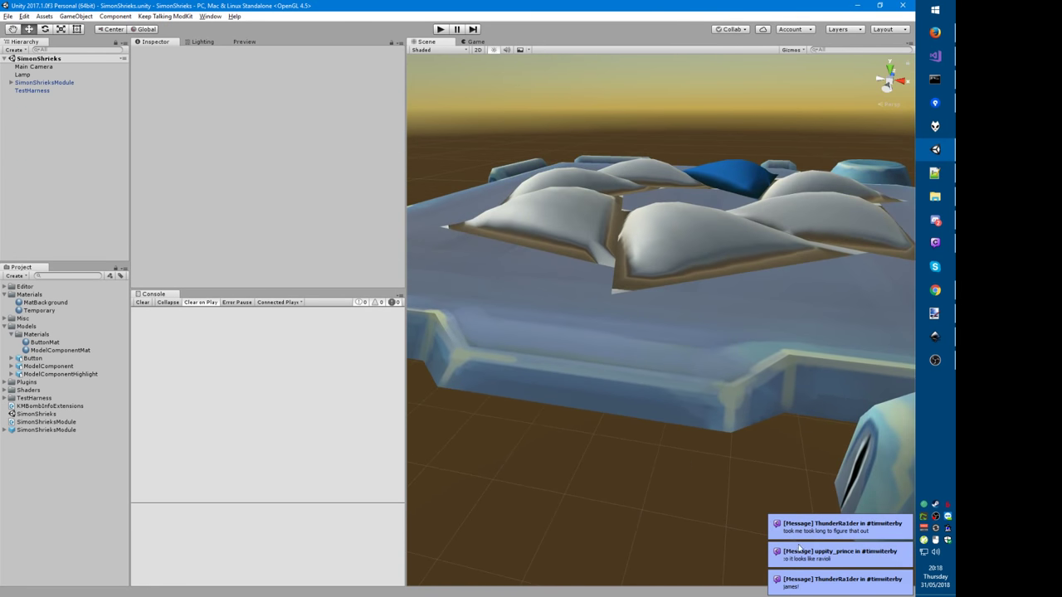
key(alt+Tab)
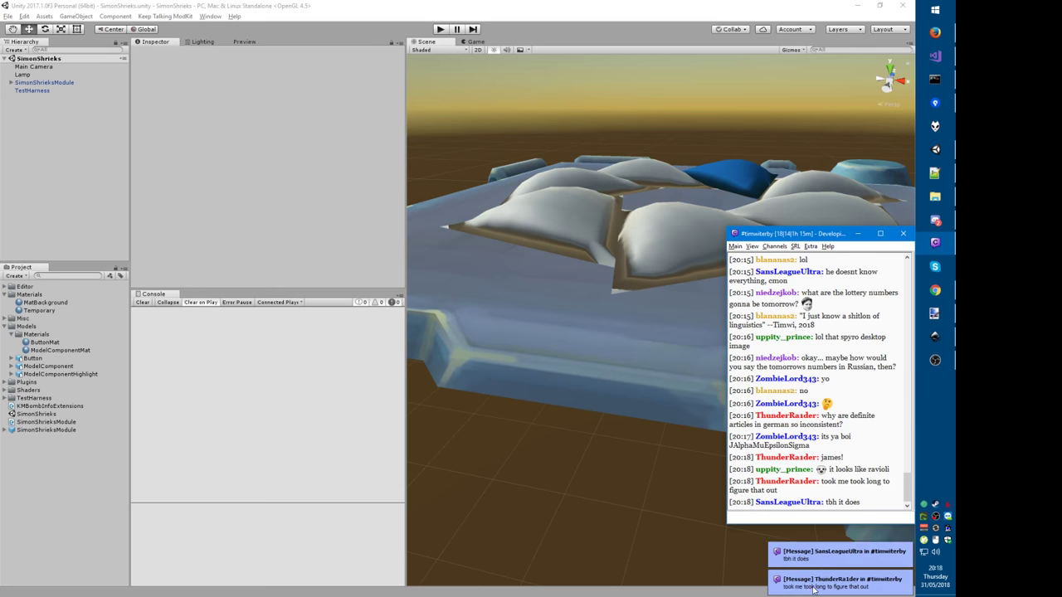
click(693, 497)
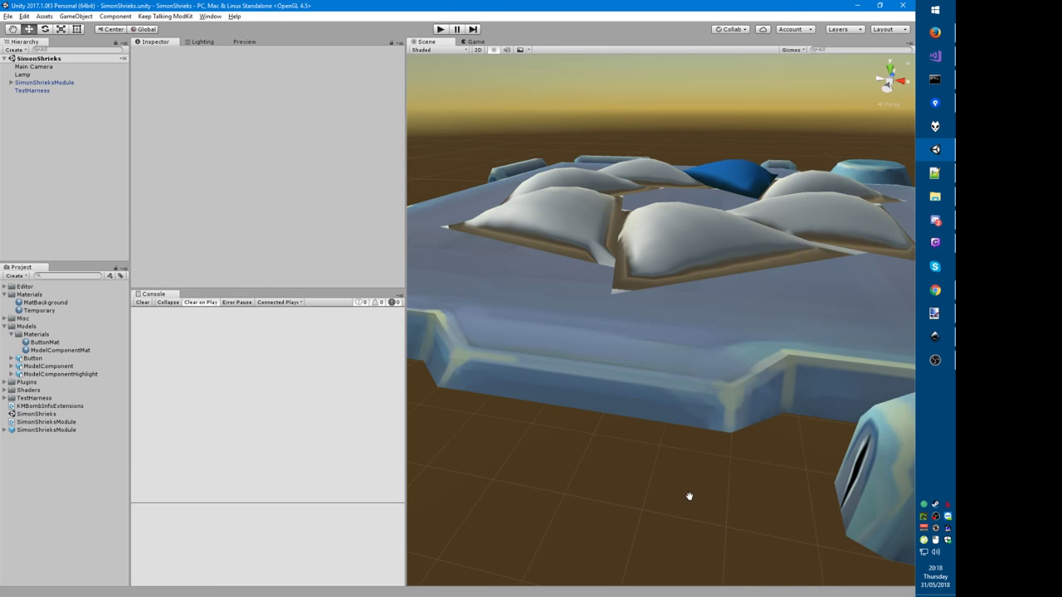
Step: Inspect the edges and pointed corners of the button patches from around the module
alt+drag(688, 496, 657, 521)
alt+drag(585, 521, 660, 520)
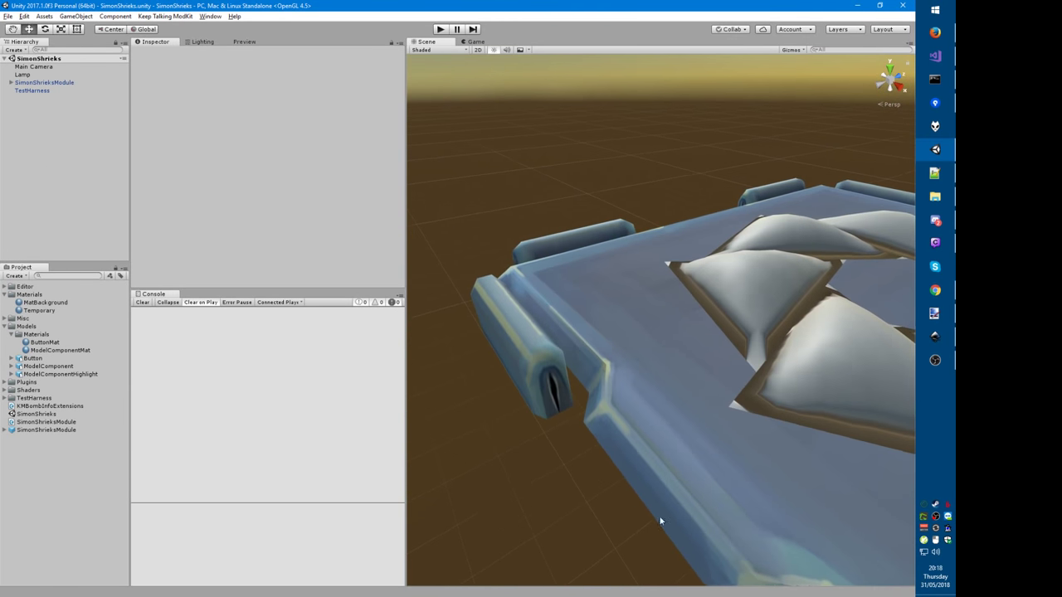
middle_drag(700, 508, 686, 533)
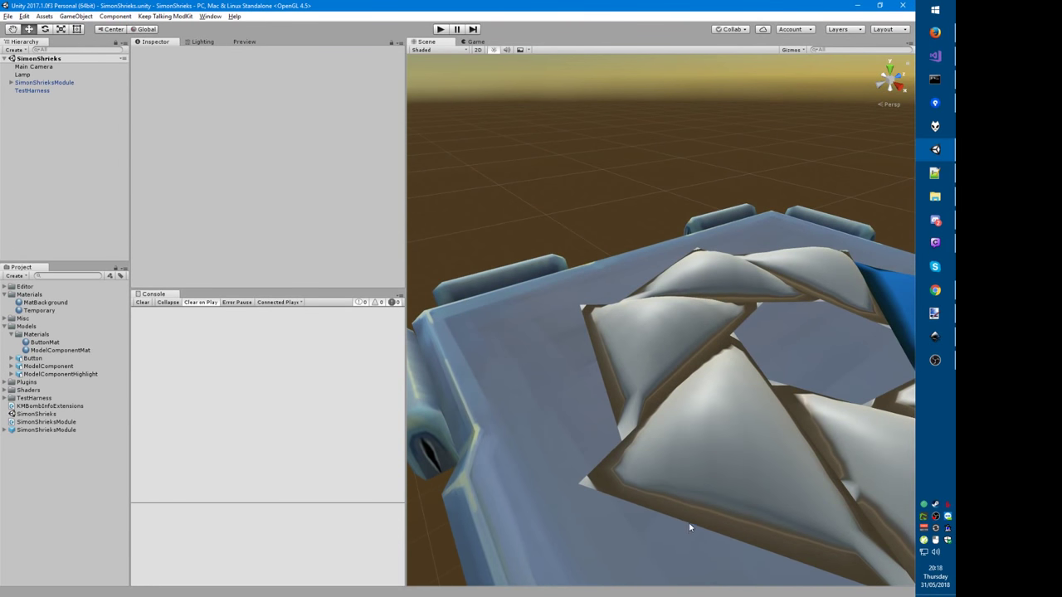
alt+drag(630, 534, 700, 555)
mouse_move(655, 538)
middle_down()
mouse_move(678, 545)
mouse_move(656, 537)
middle_up()
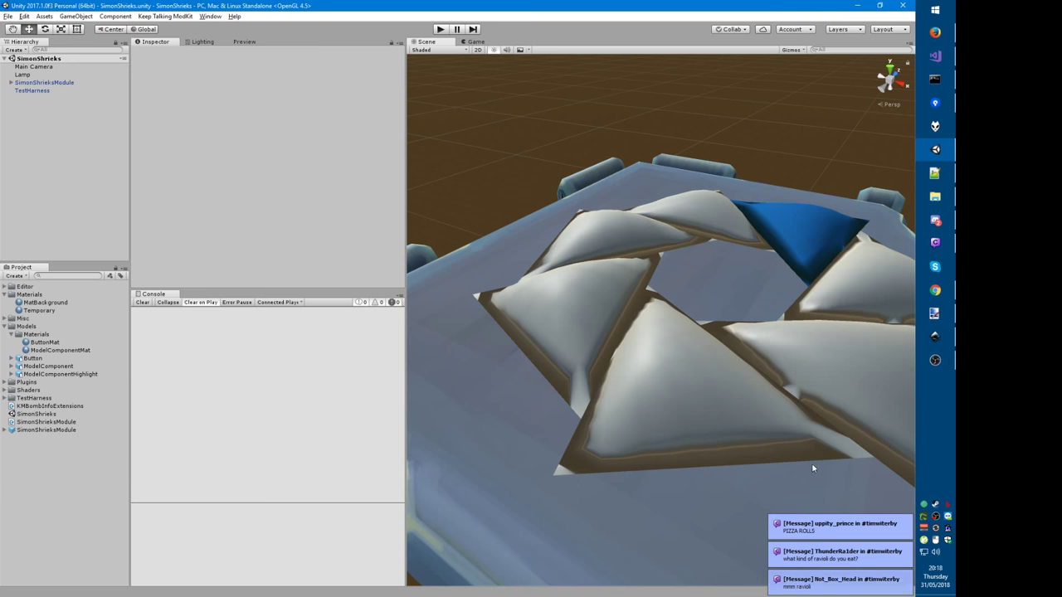
right_drag(630, 515, 645, 511)
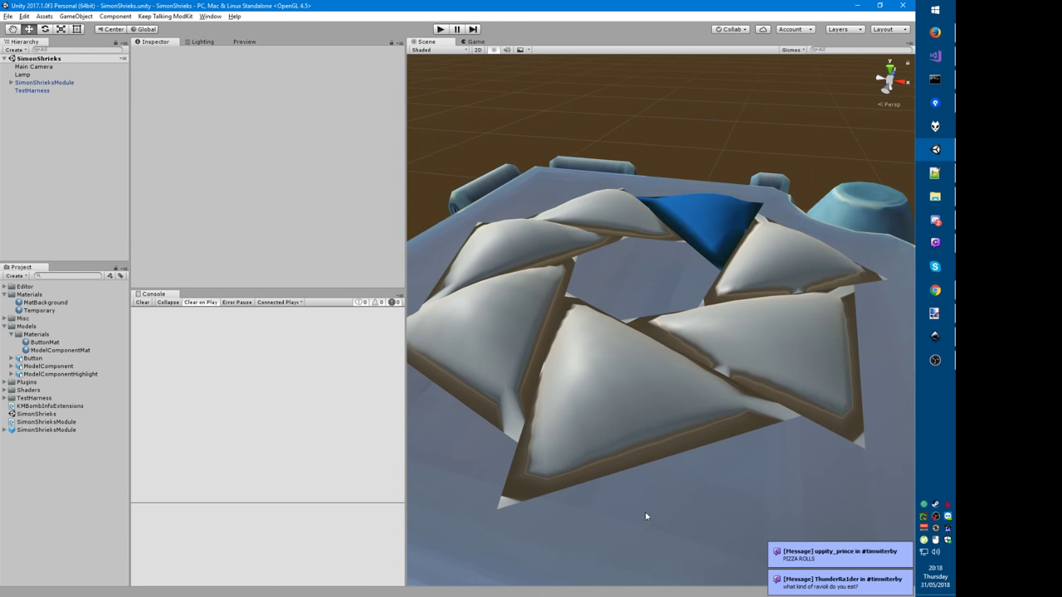
middle_drag(607, 511, 650, 444)
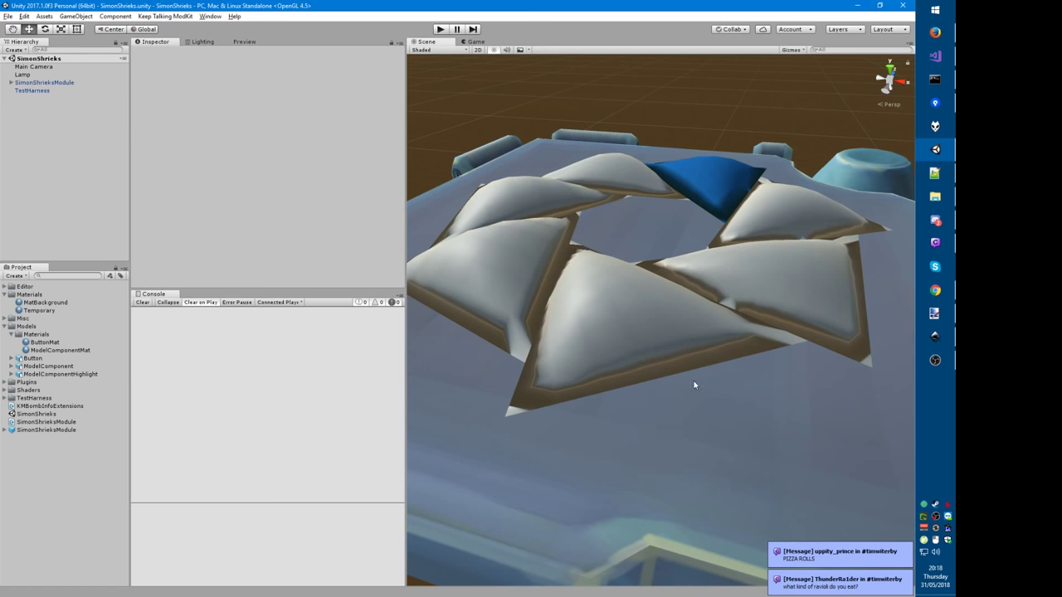
Step: Switch to Inkscape and create a new blank document
key(alt+Tab)
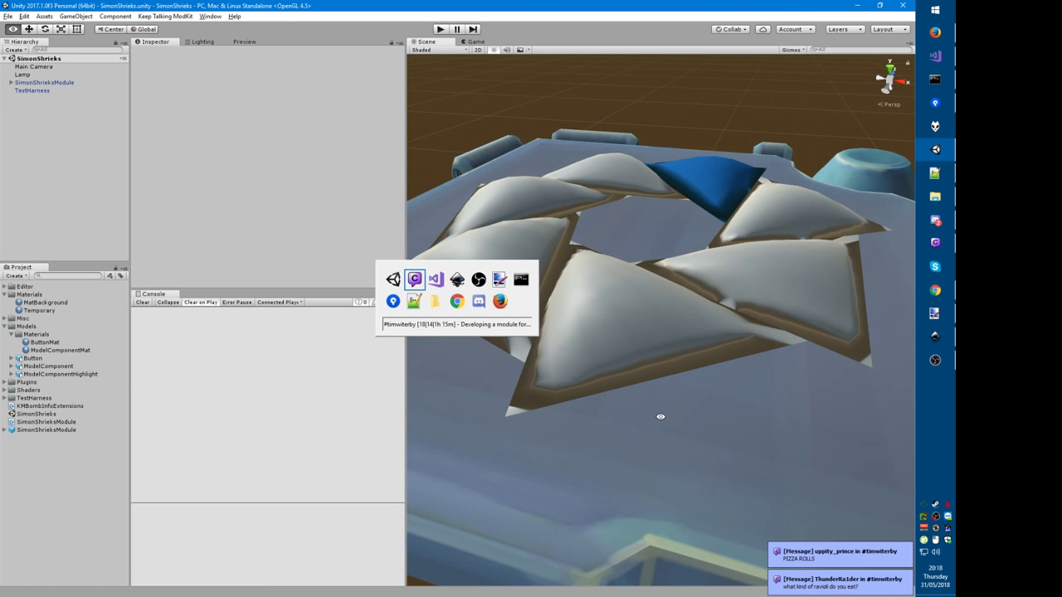
key(alt+Tab)
key(alt+Tab)
key(alt+Tab)
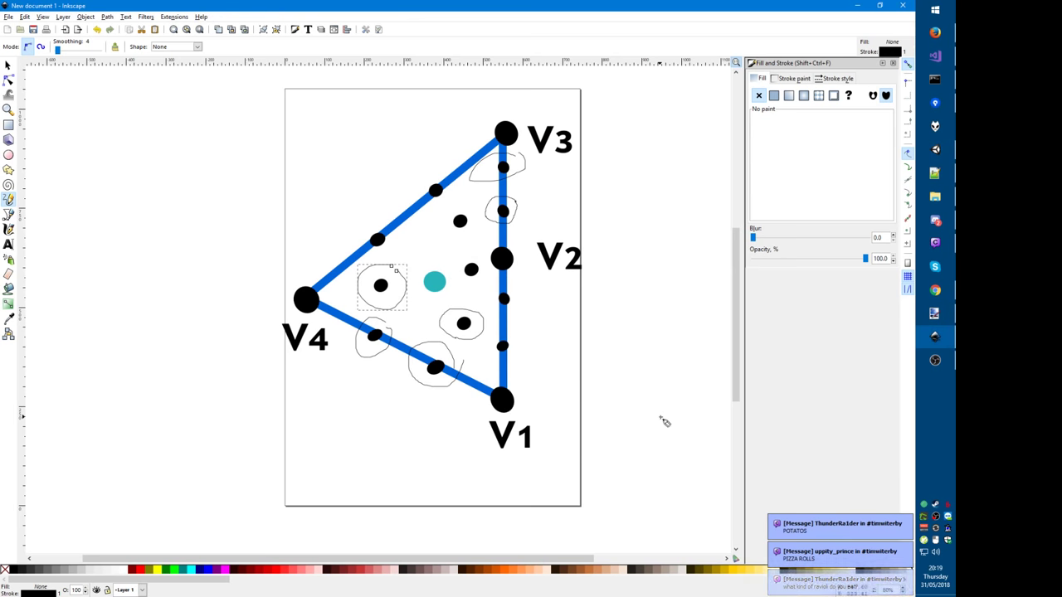
key(ctrl+n)
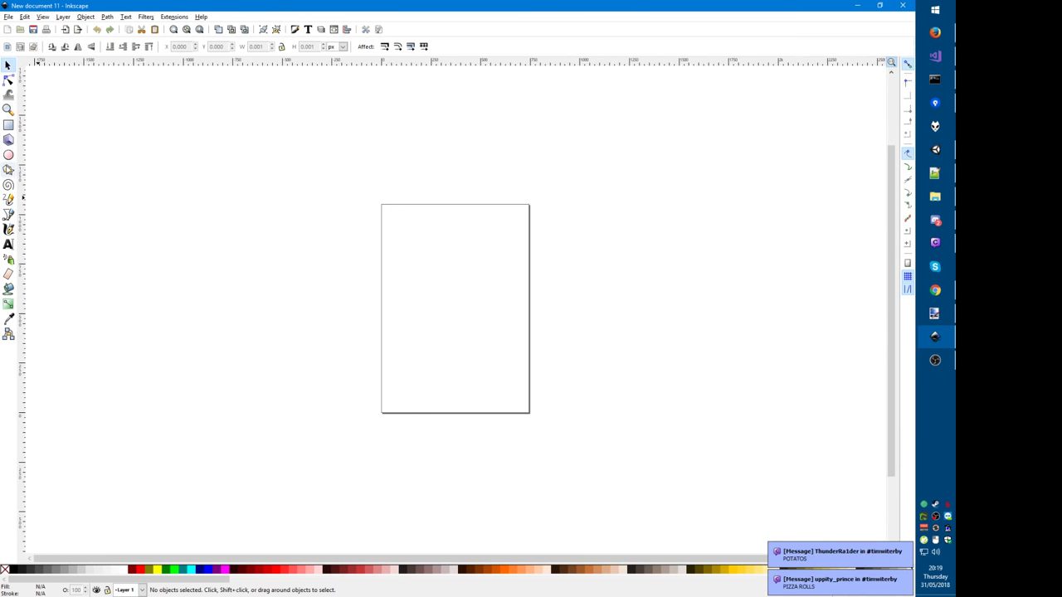
Step: Draw a freehand shallow arch about 590 px wide across the middle of the page with the Pencil tool
click(9, 201)
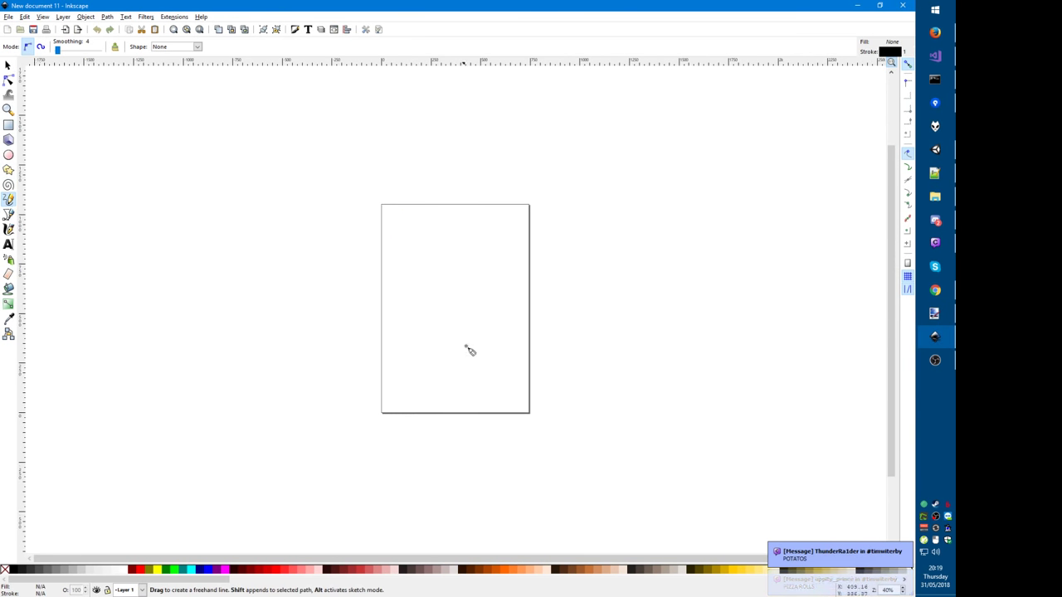
ctrl+scroll(462, 304, up, 1)
ctrl+scroll(462, 305, up, 1)
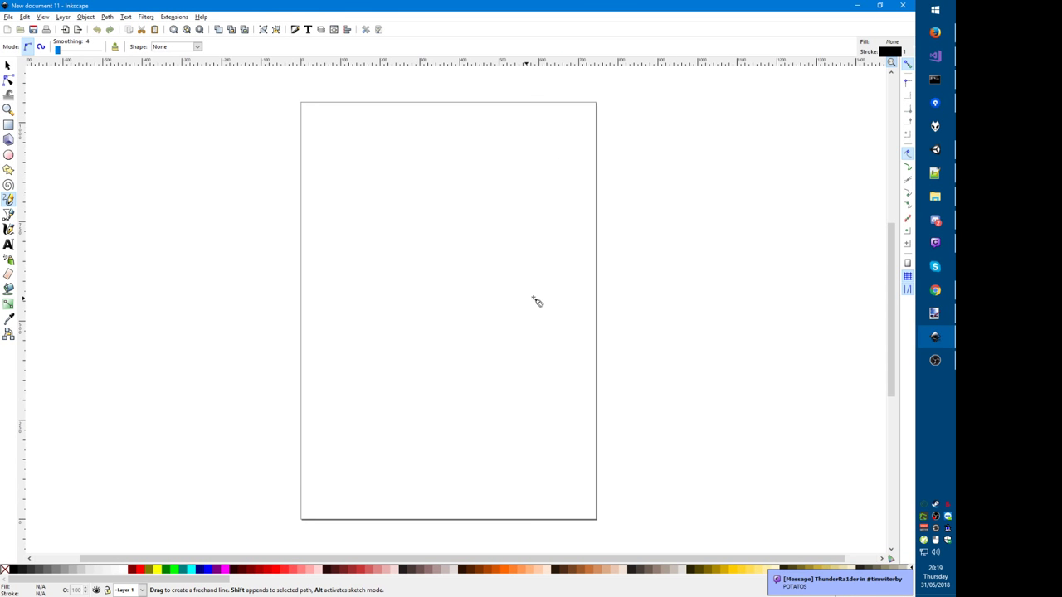
mouse_move(565, 314)
mouse_down()
mouse_move(552, 297)
mouse_move(446, 271)
mouse_move(377, 275)
mouse_move(339, 316)
mouse_up()
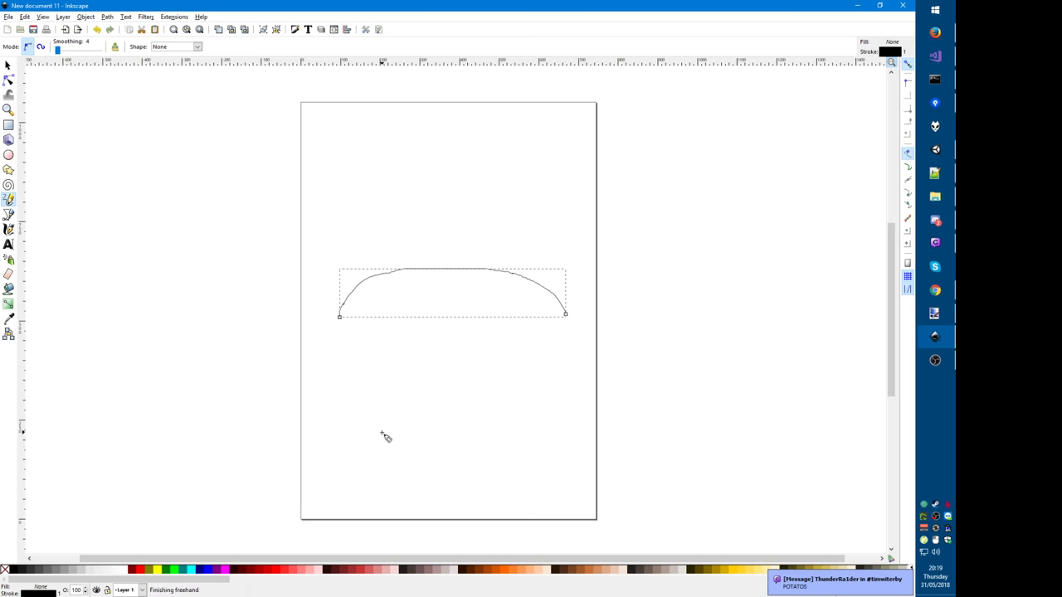
key(ctrl+z)
mouse_move(572, 312)
mouse_down()
mouse_move(509, 273)
mouse_move(424, 279)
mouse_move(370, 296)
mouse_move(341, 320)
mouse_up()
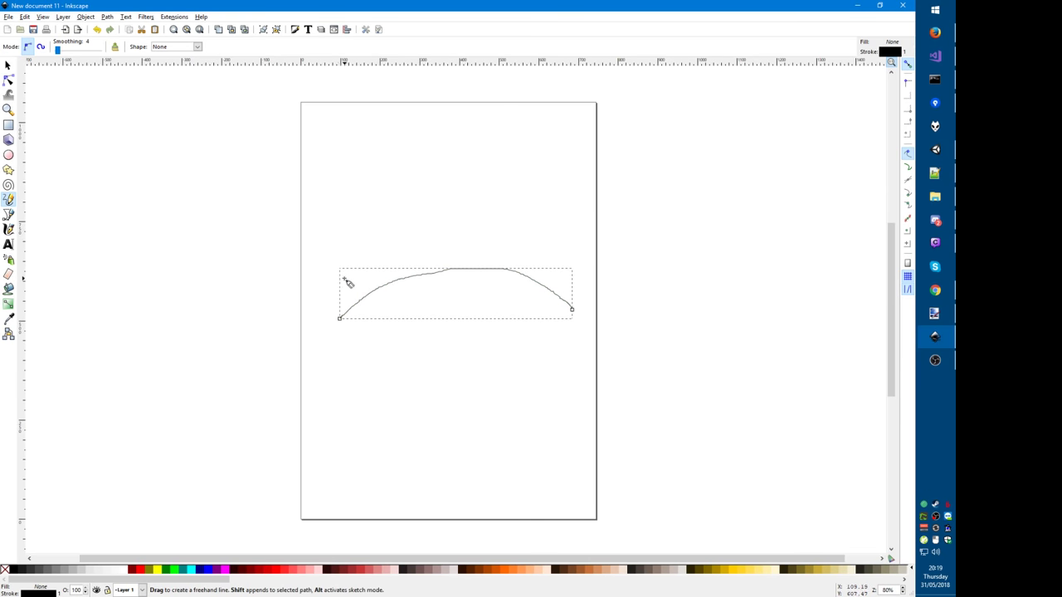
Step: Set the arch's stroke width to 10 px
key(ctrl+shift+f)
click(828, 81)
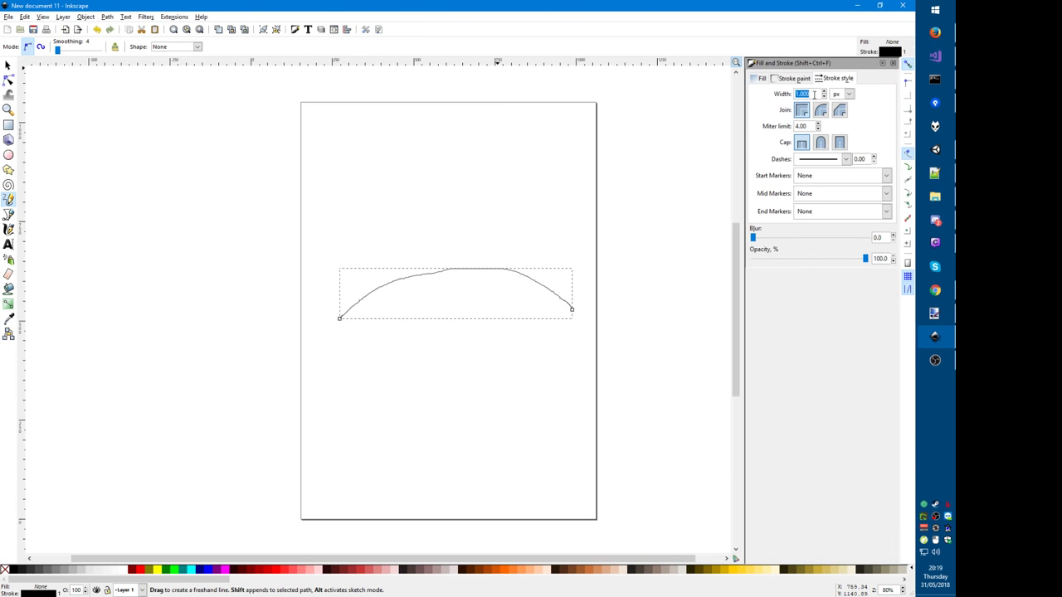
text(10)
key(Return)
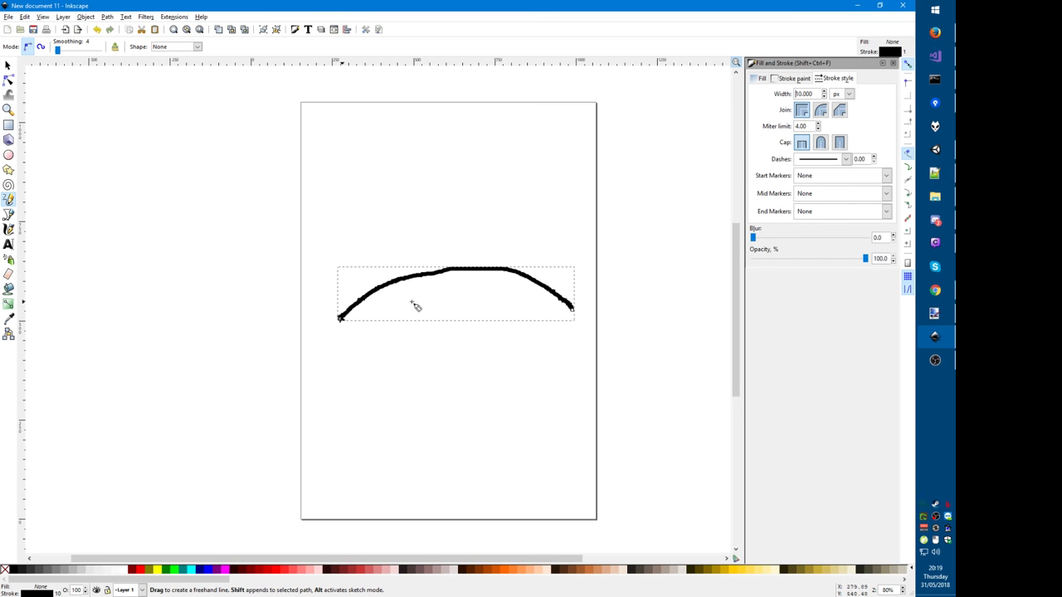
Step: Try a dynamic offset on the thick arch twice, undoing it each time
key(ctrl+j)
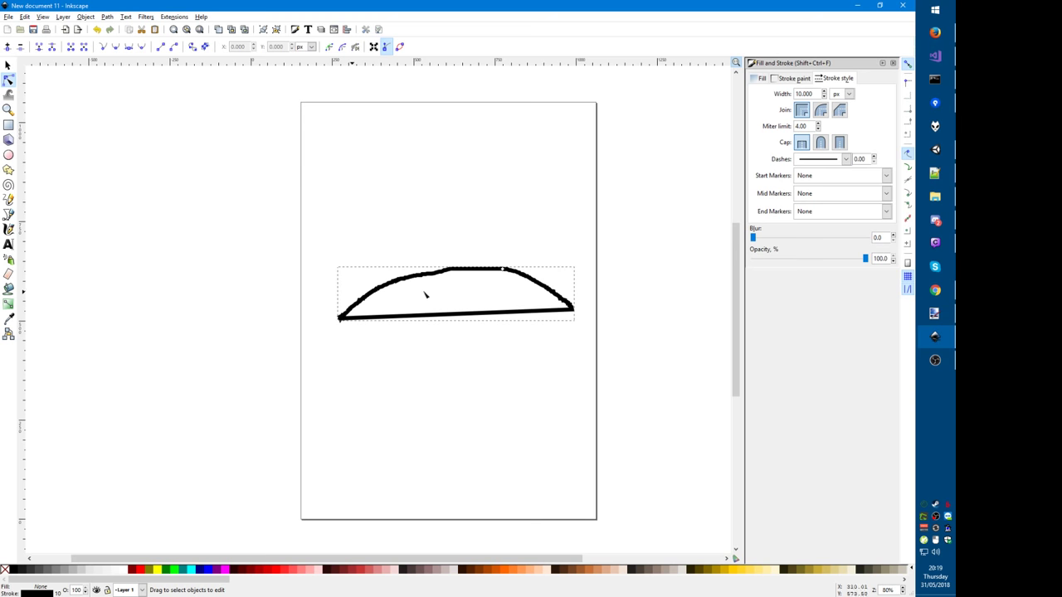
key(ctrl+z)
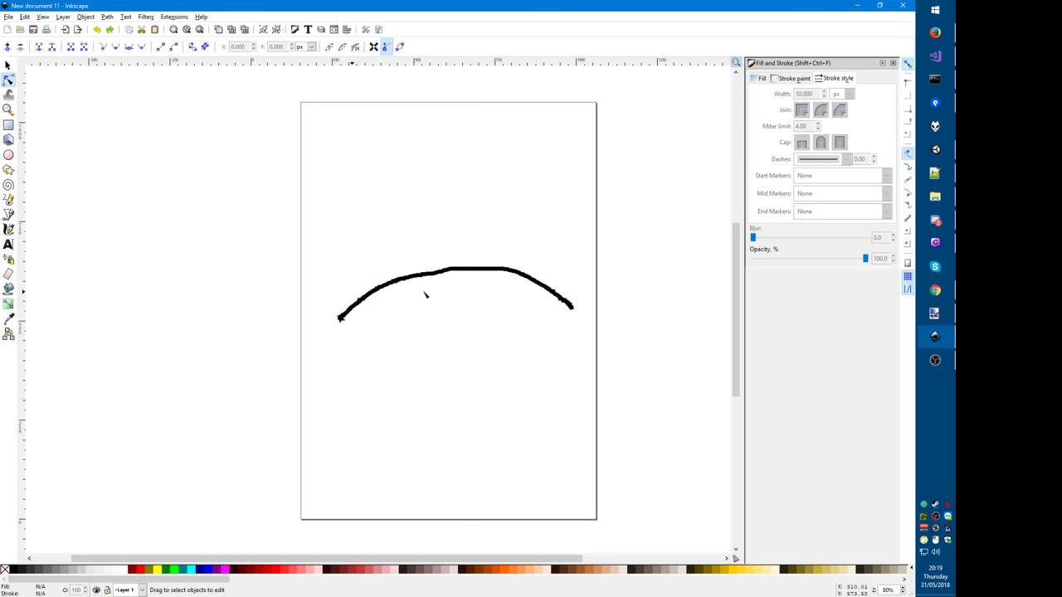
key(s)
click(428, 276)
key(ctrl+j)
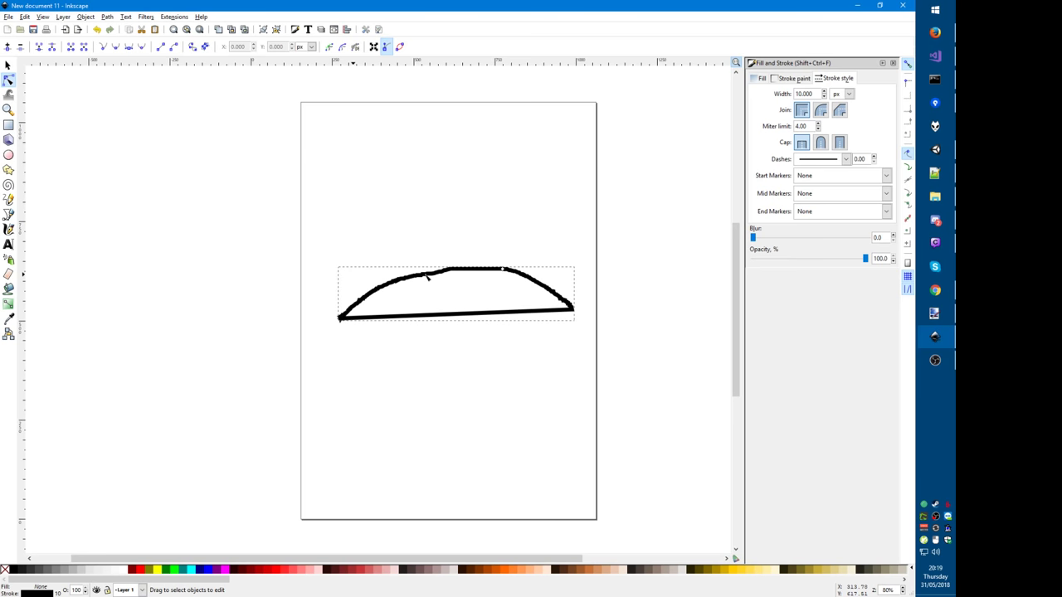
key(ctrl+z)
key(ctrl+z)
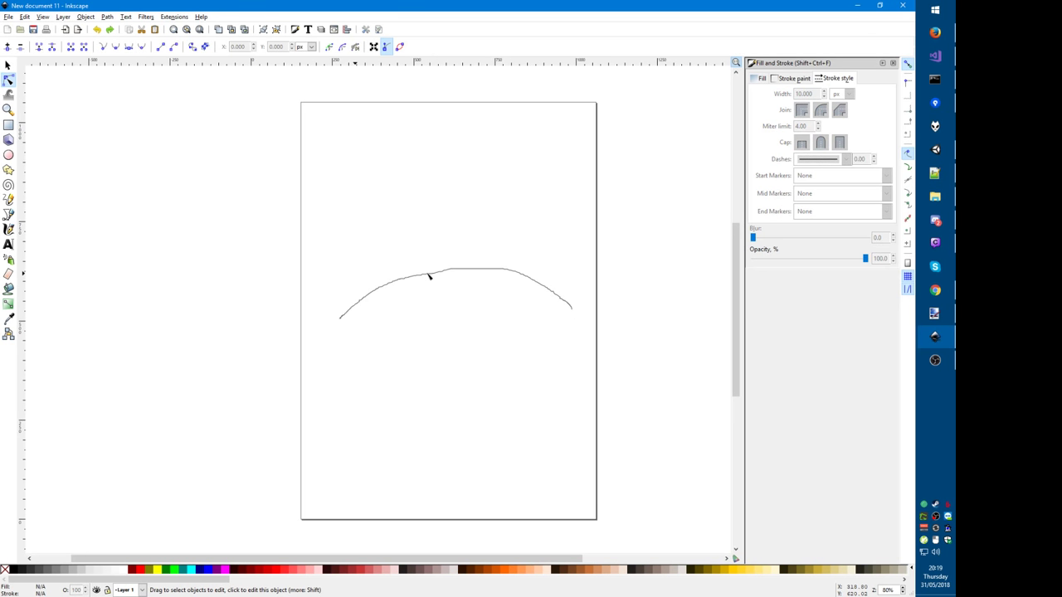
key(s)
click(445, 274)
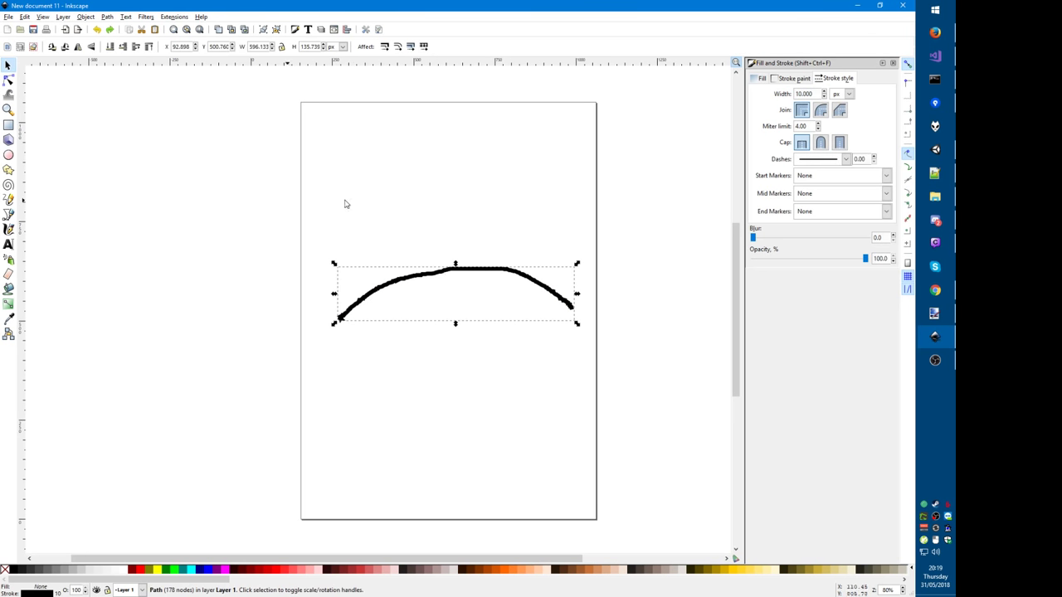
Step: Draw a vertical straight line about 104 px long upward from the crest of the arch with the Bézier tool
click(317, 233)
key(b)
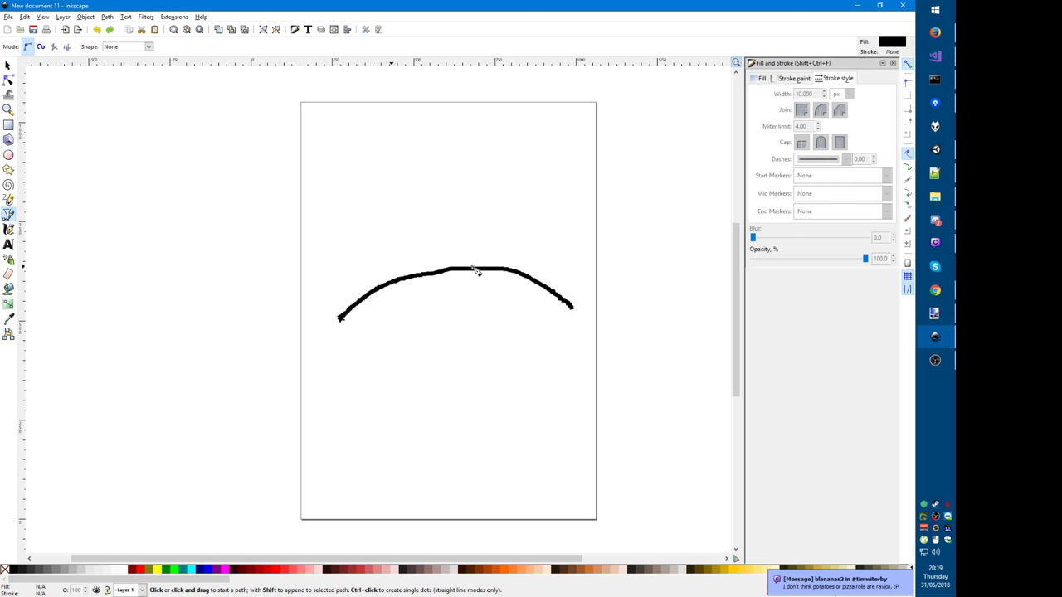
drag(472, 269, 473, 227)
key(Return)
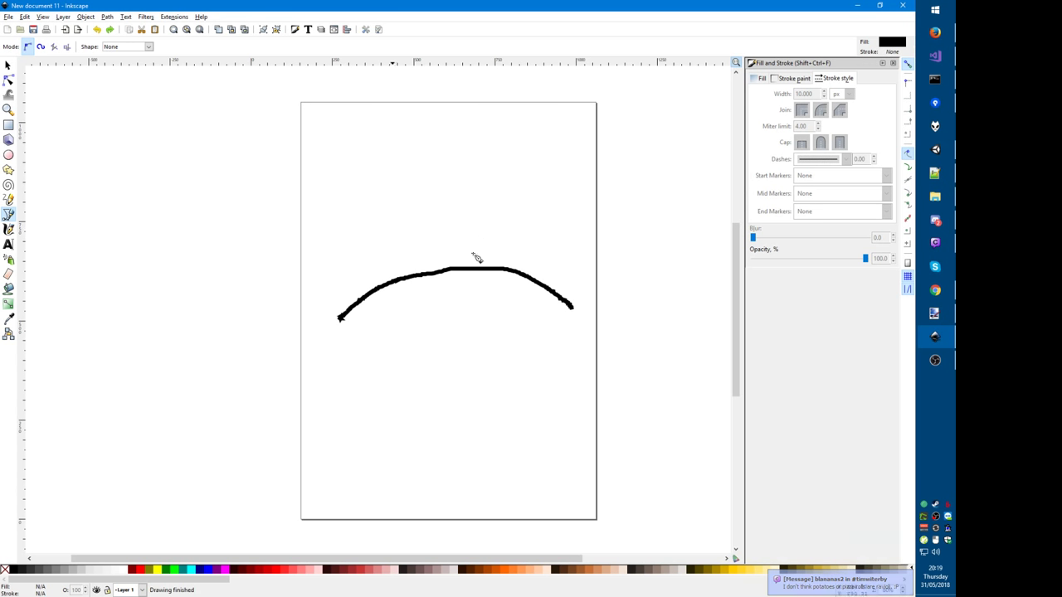
click(478, 267)
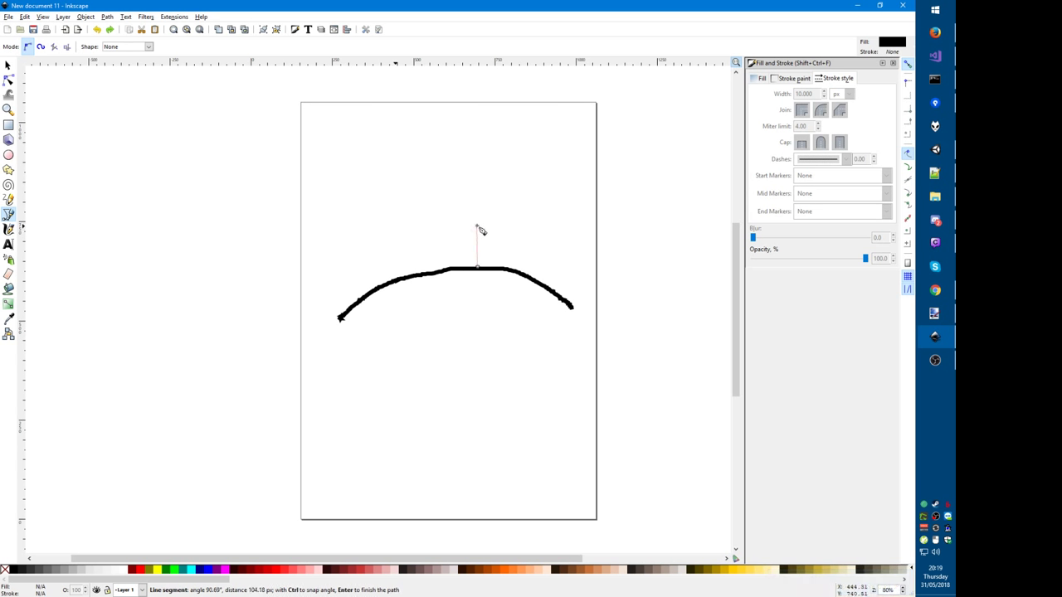
double_click(477, 226)
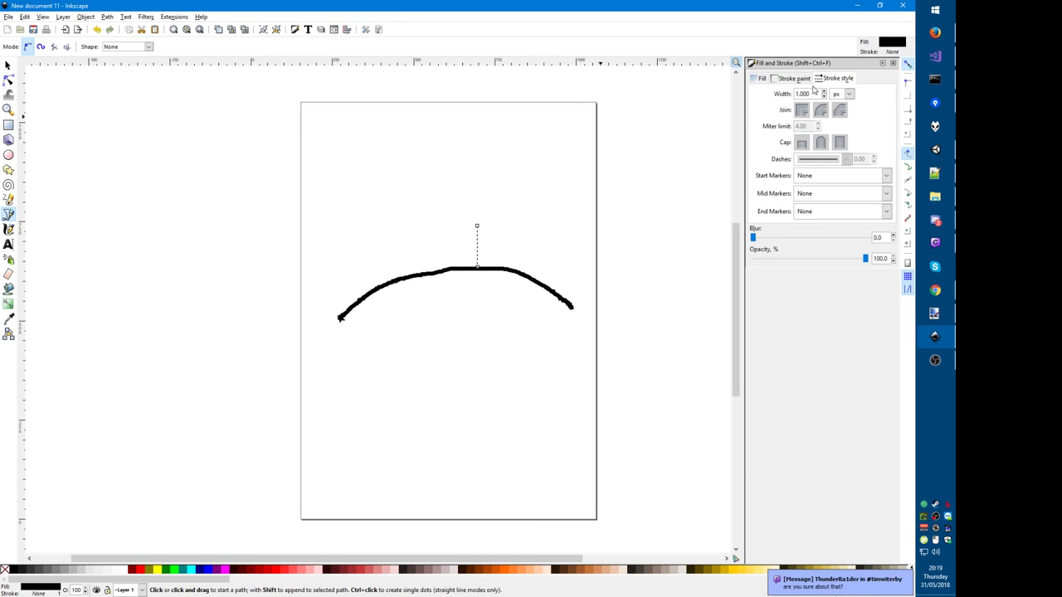
Step: Give the vertical line a flat black stroke with no fill and set its stroke width to 2 px
click(792, 80)
click(773, 95)
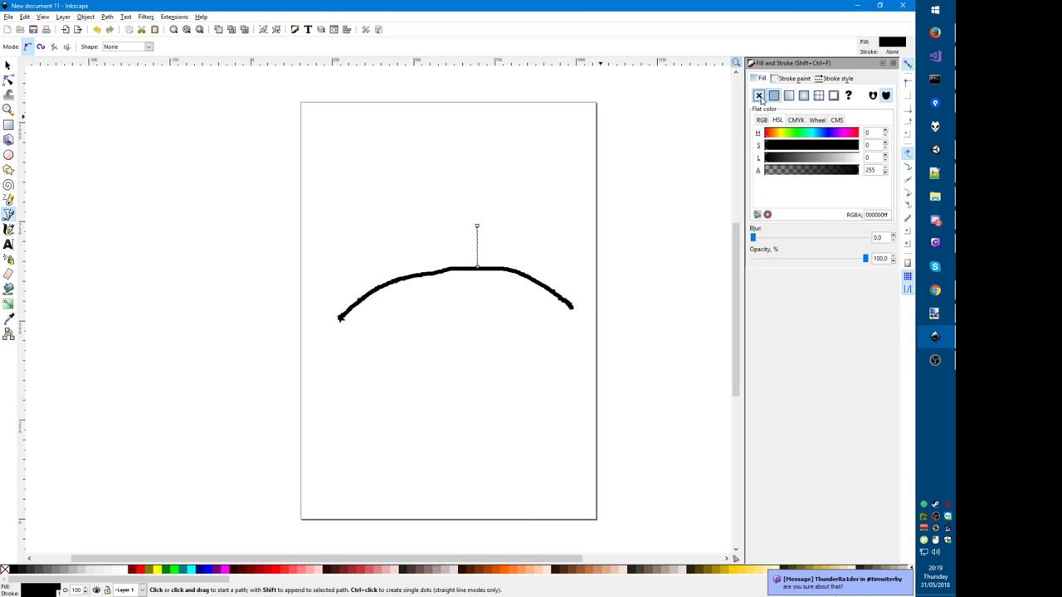
click(834, 79)
text(2)
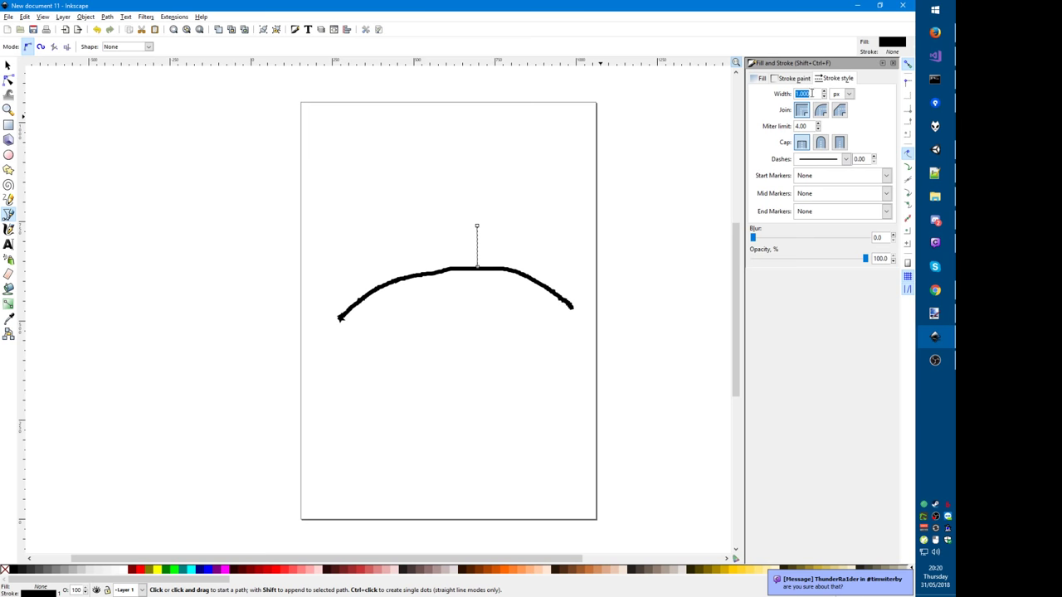
key(Return)
Step: Add an Arrow1Lend end marker to the vertical line, leaving its start and mid markers at None, and deselect it
click(827, 176)
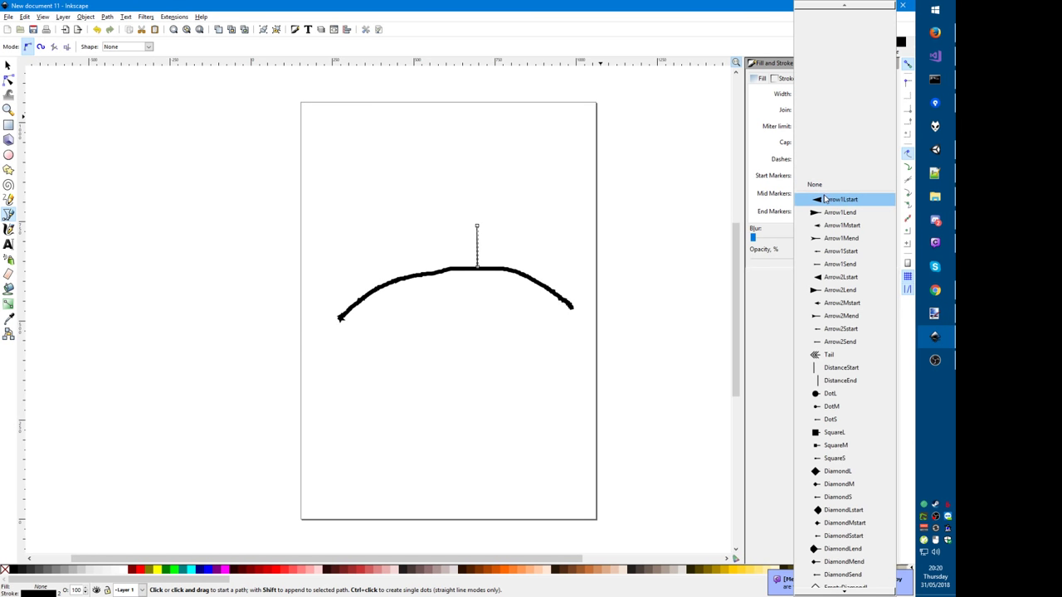
click(848, 197)
key(ctrl+z)
click(847, 193)
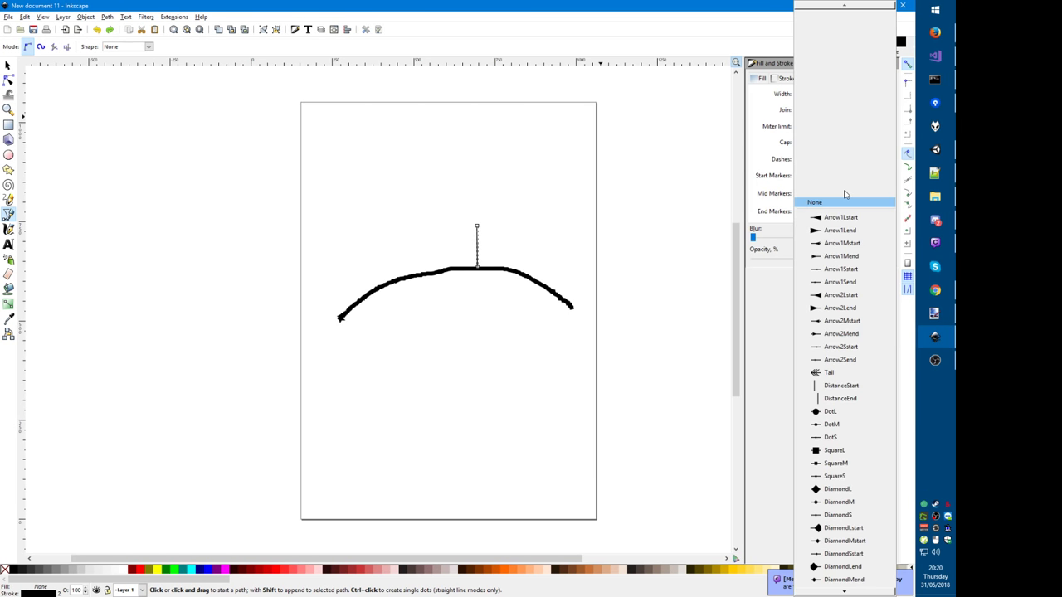
click(844, 196)
click(836, 210)
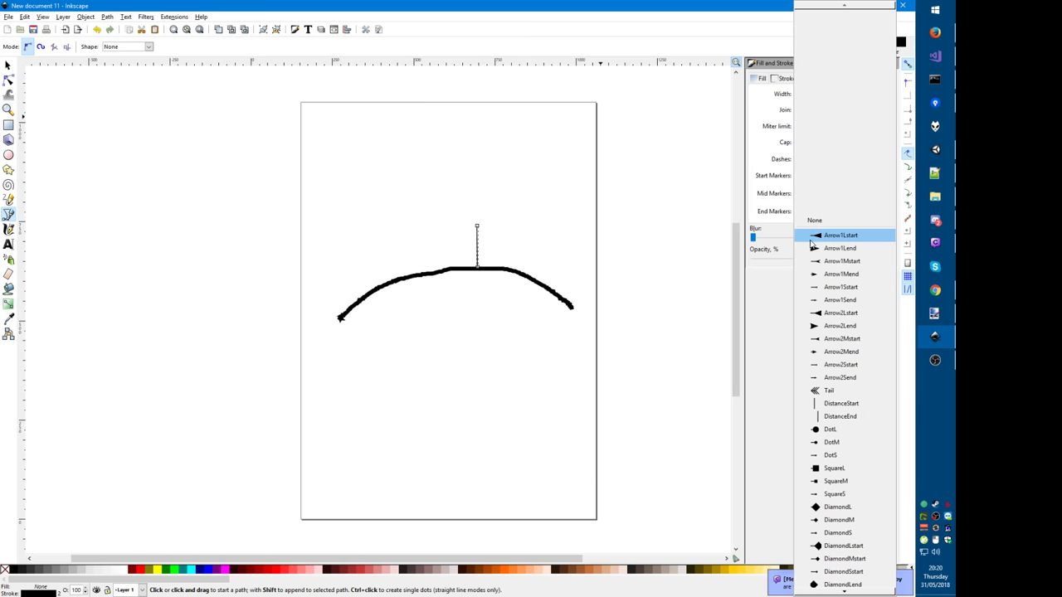
click(817, 248)
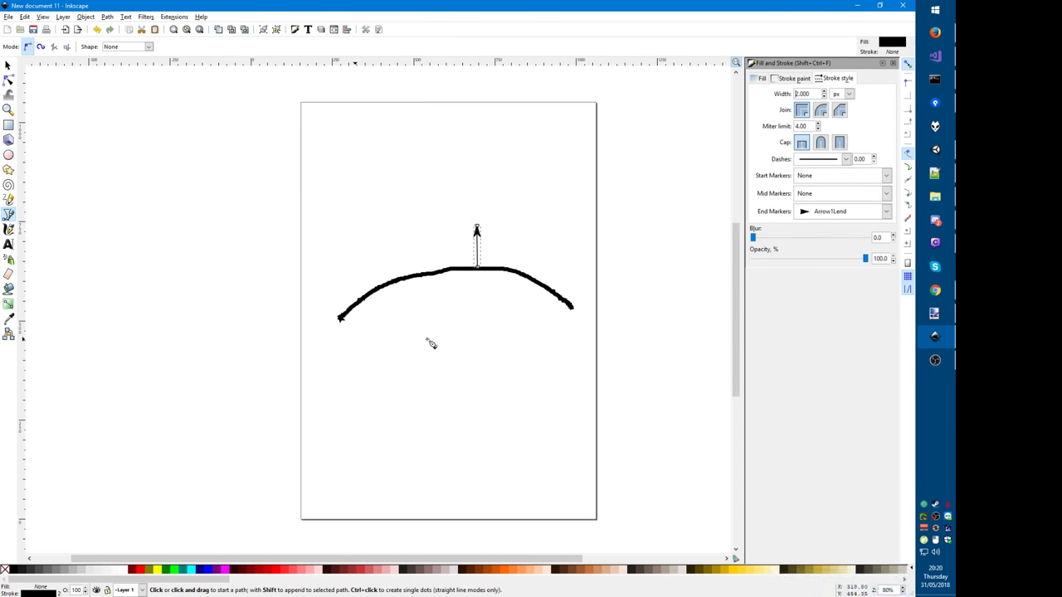
key(s)
click(368, 205)
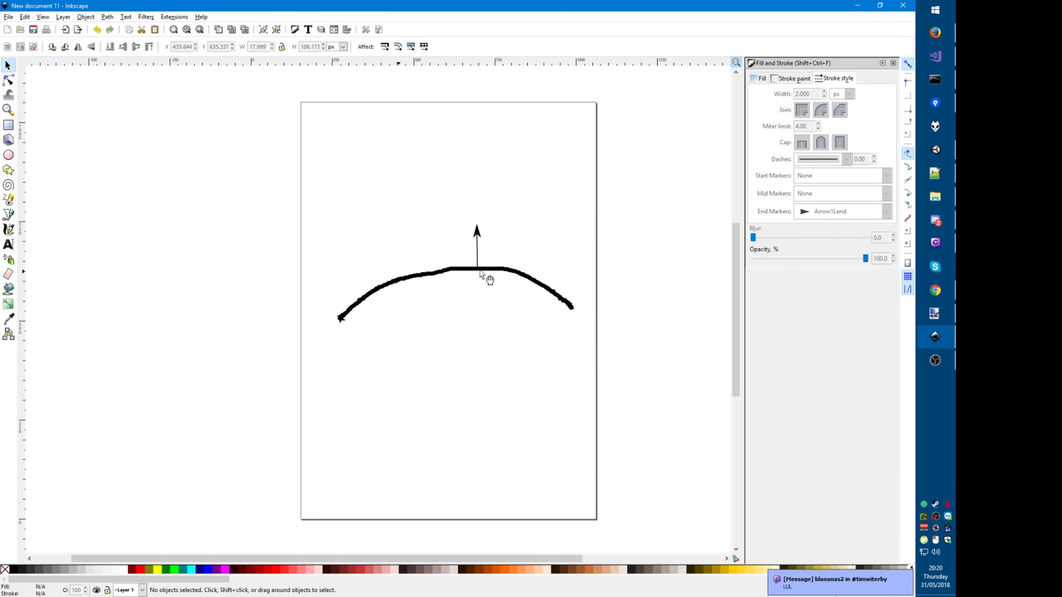
Step: Place a copy of the arrow on the arch's left slope and rotate it counterclockwise so it stands perpendicular to the curve
click(480, 268)
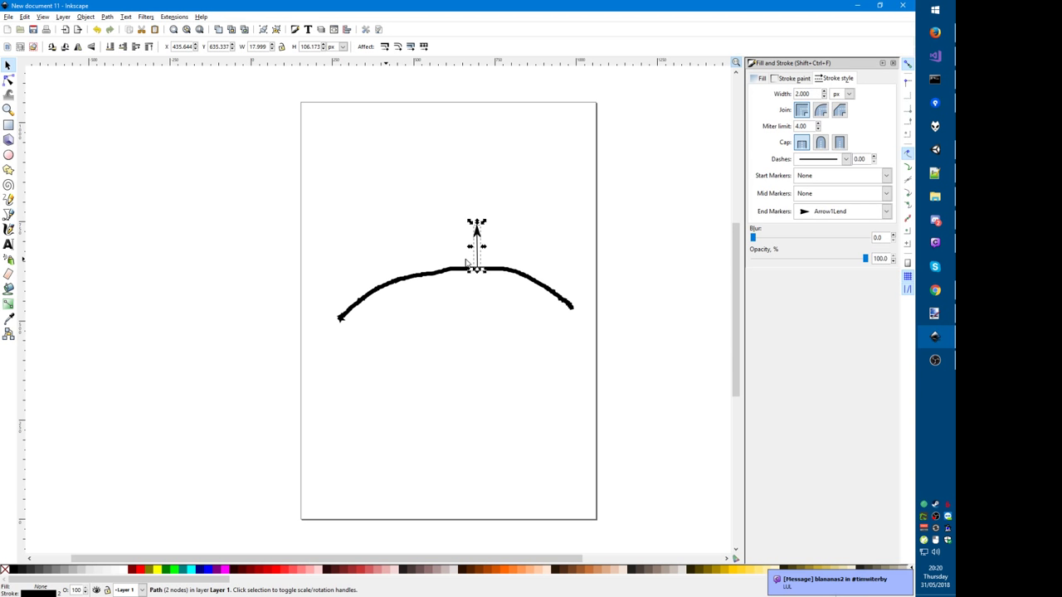
key(ctrl+v)
drag(388, 267, 389, 270)
click(394, 272)
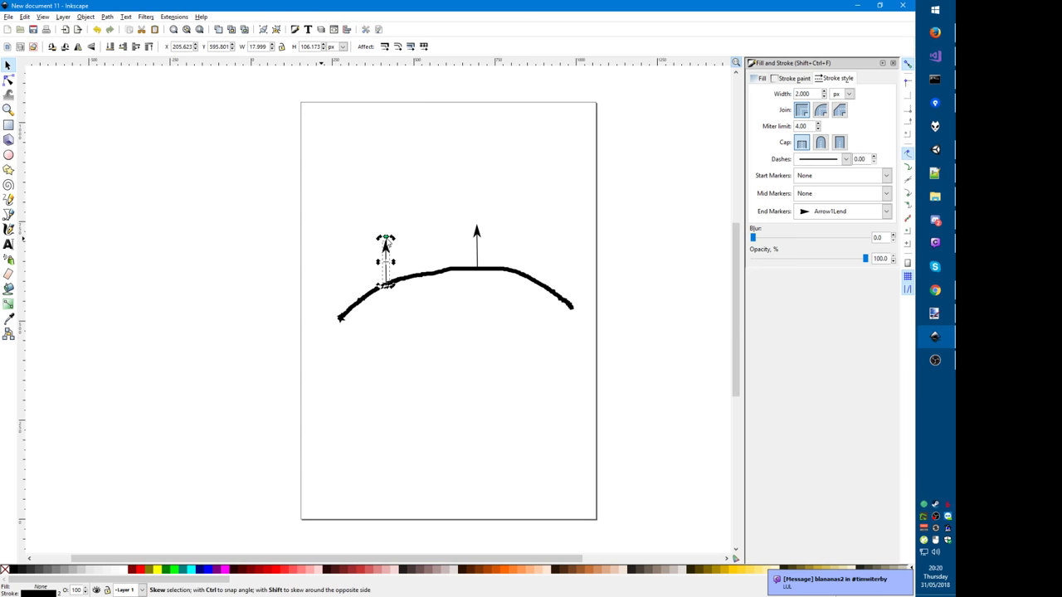
drag(387, 265, 387, 283)
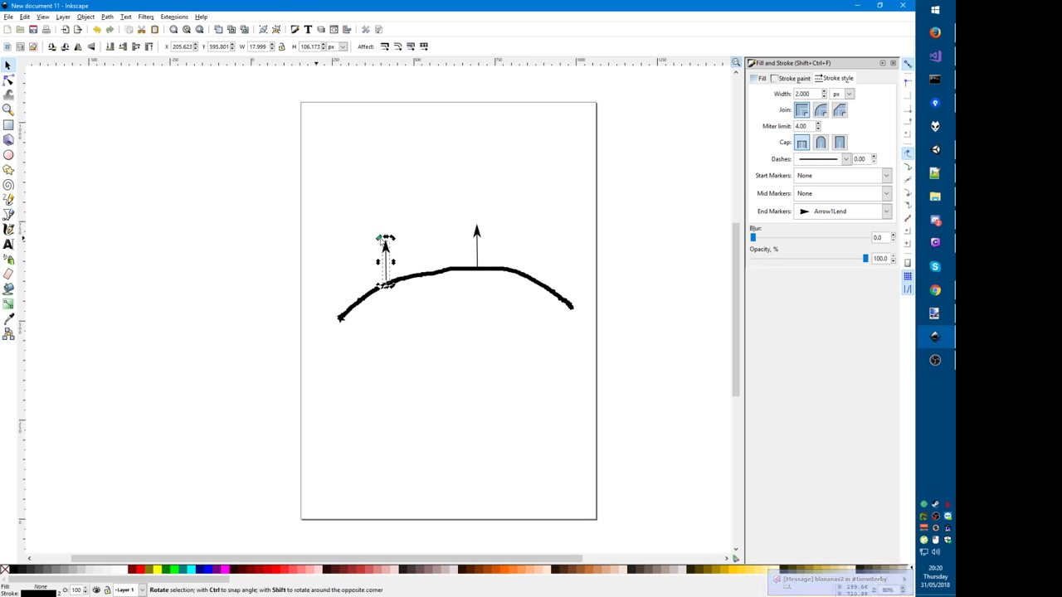
drag(380, 240, 373, 245)
click(412, 301)
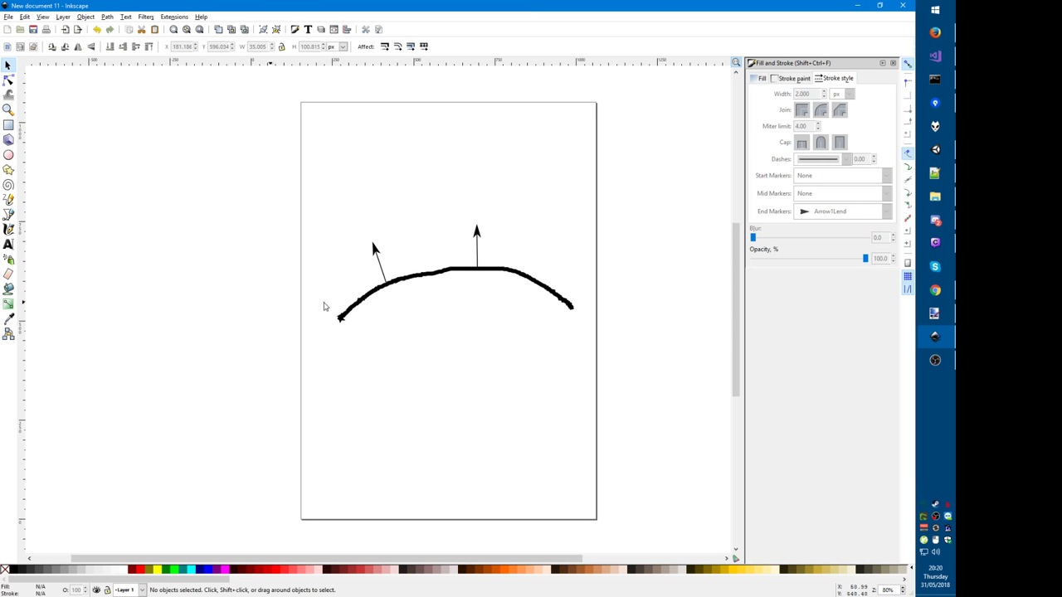
Step: Place another copy of the arrow at the arch's left end, rotated outward to about 65 px wide and 85 px high
key(ctrl)
key(ctrl+v)
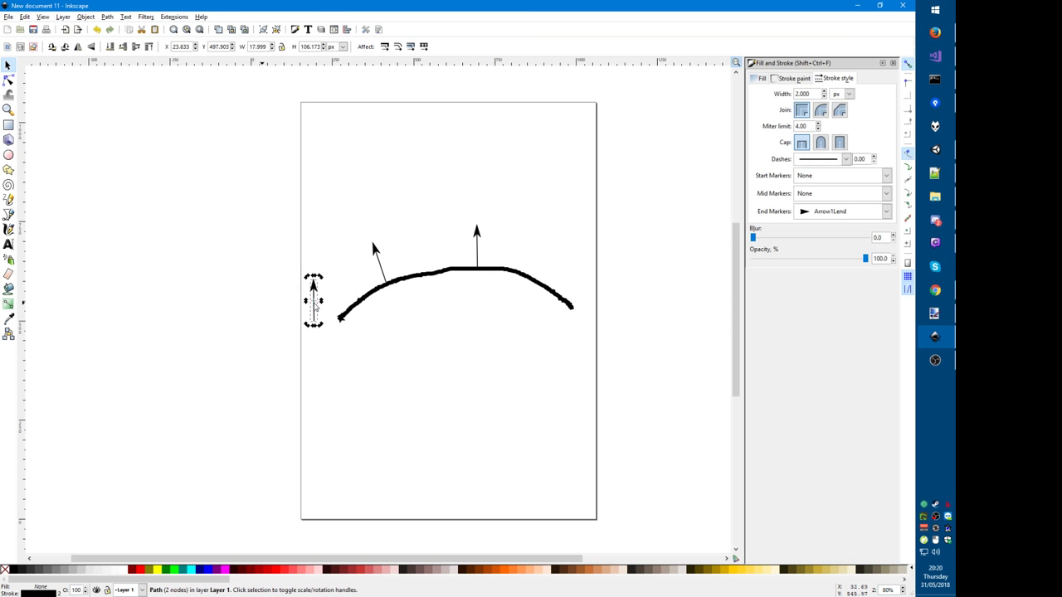
click(315, 307)
drag(321, 276, 337, 311)
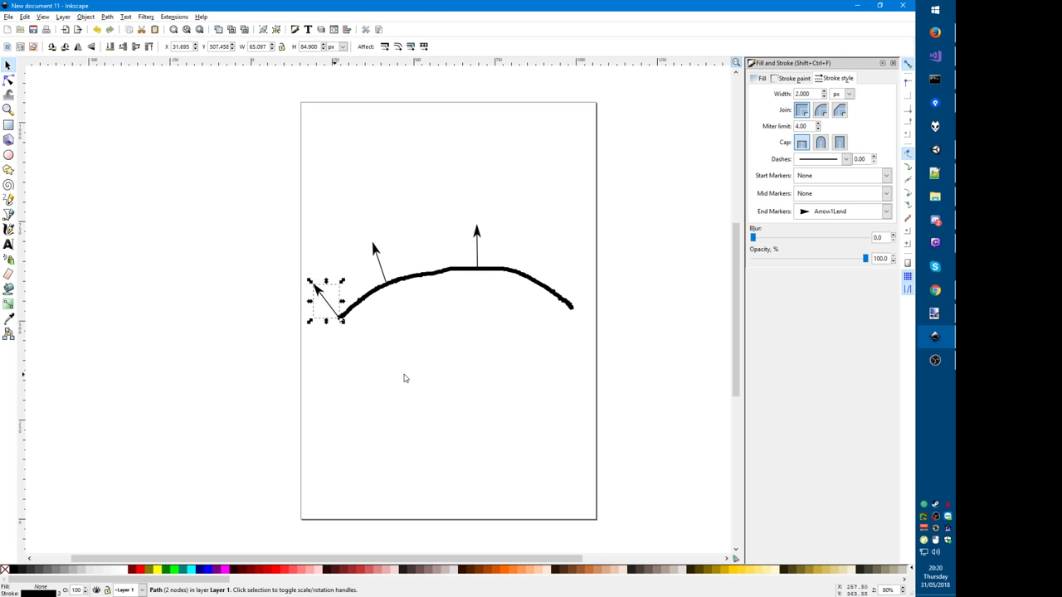
click(446, 397)
key(alt+Tab)
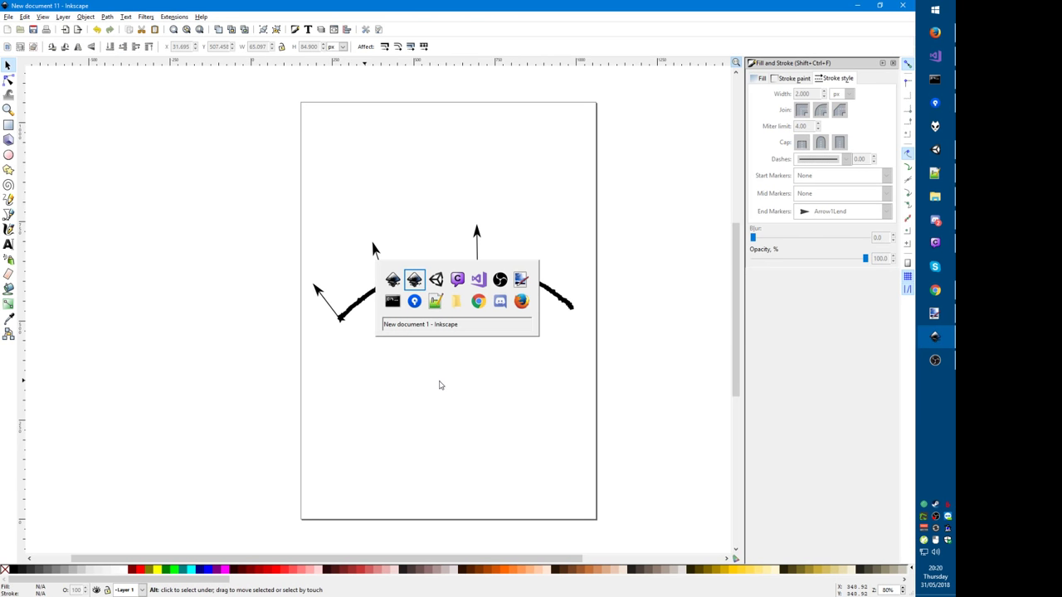
key(alt+Tab)
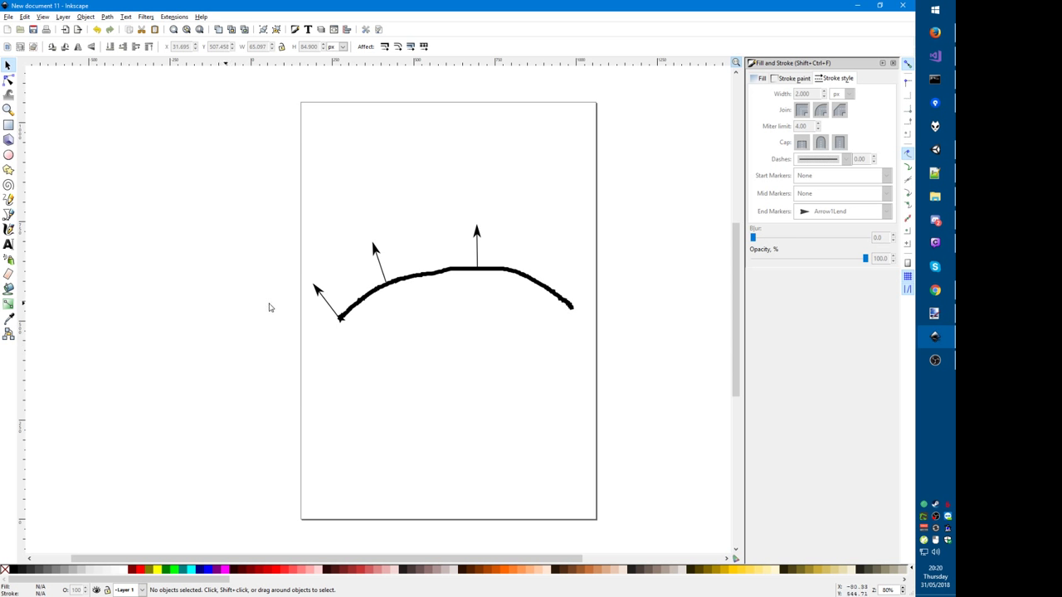
click(367, 307)
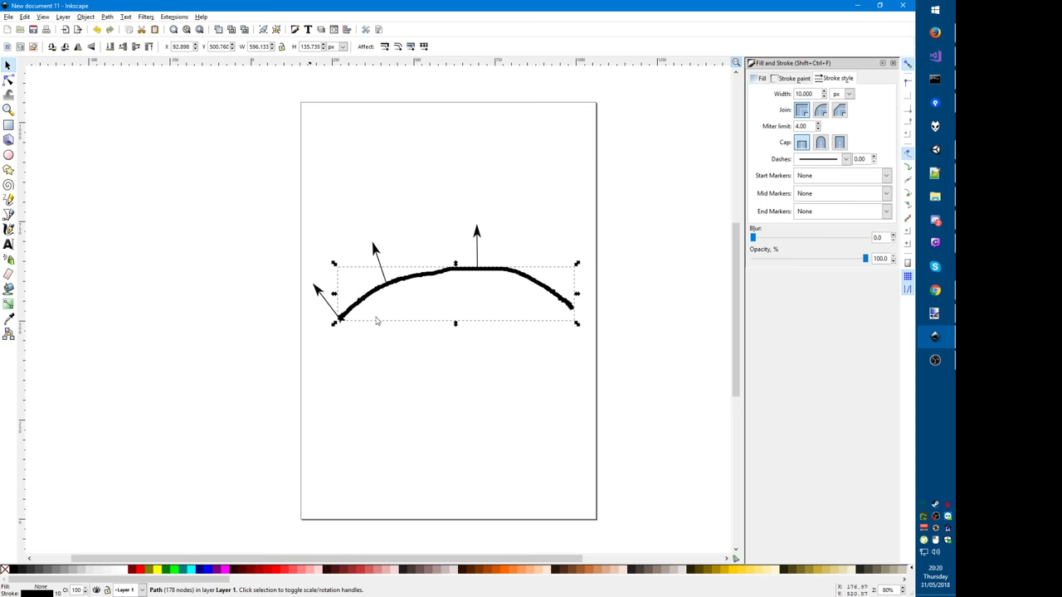
click(430, 354)
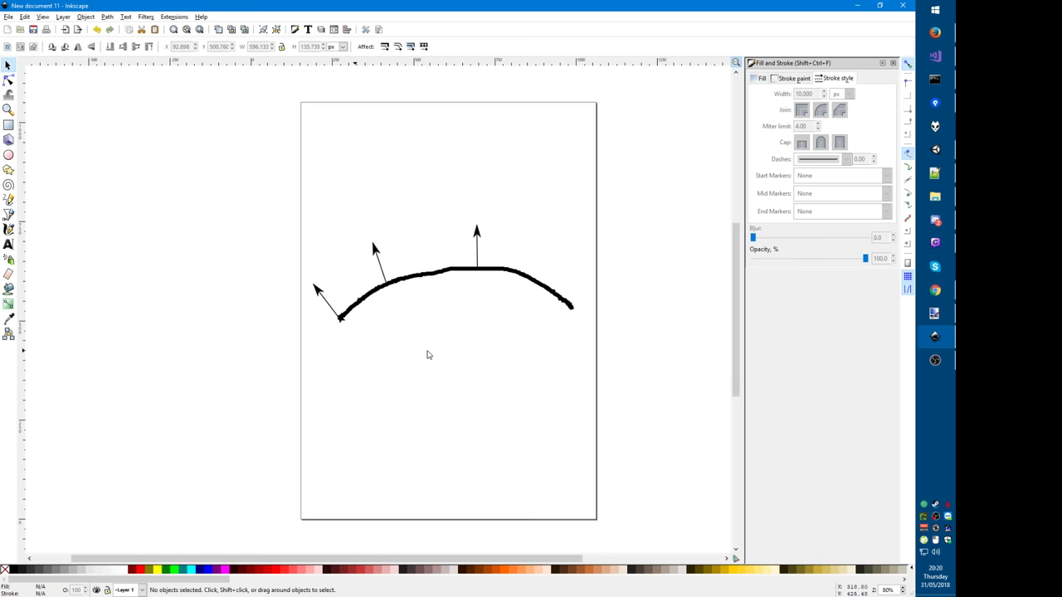
Step: Close the arch path with a straight segment joining its two ends
click(432, 275)
key(ctrl+j)
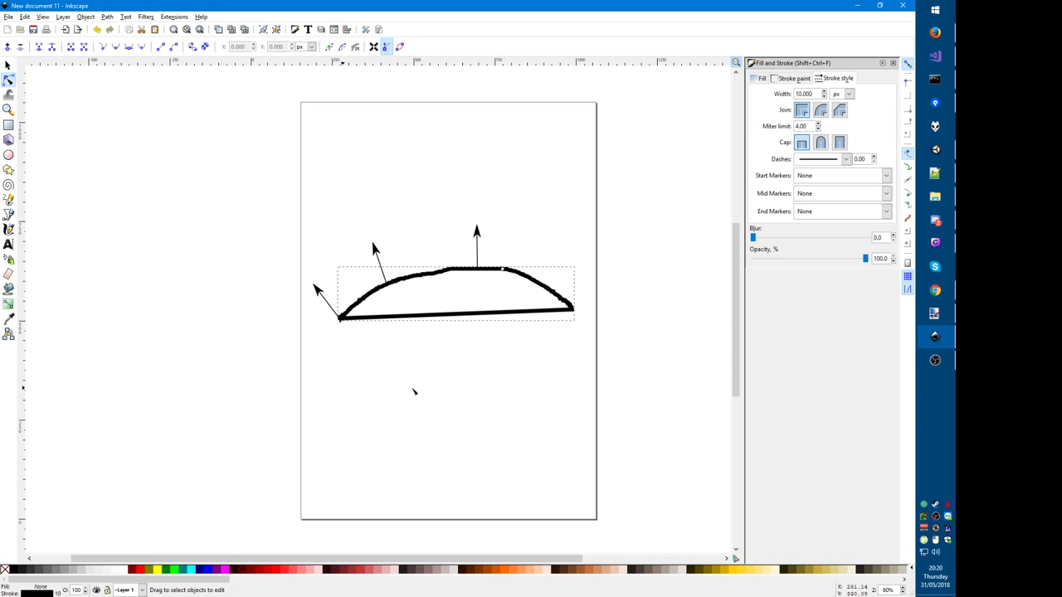
click(413, 390)
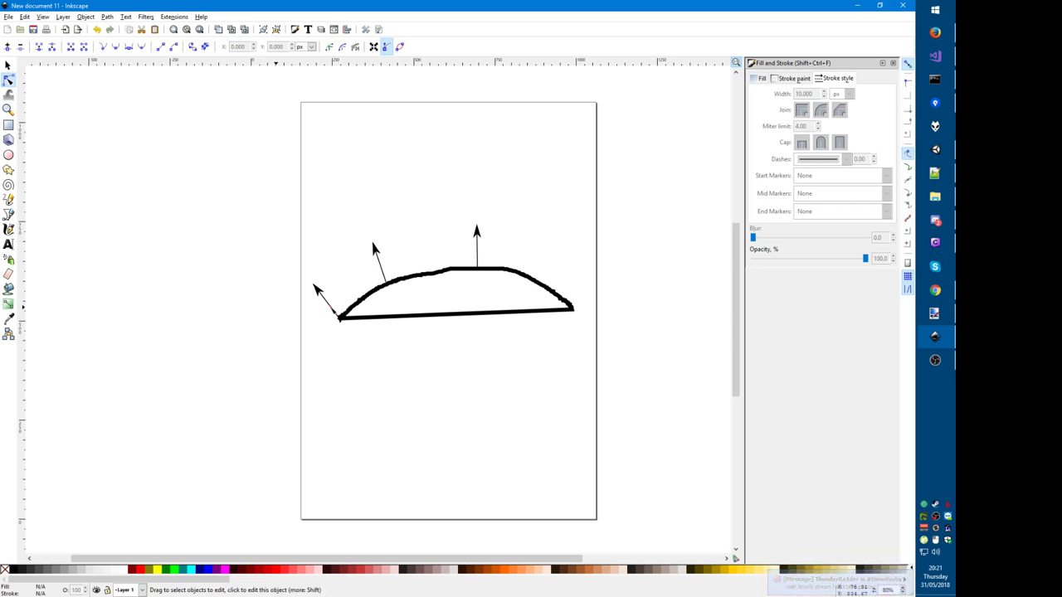
Step: Move the tip node of the leftmost arrow slightly outward to about X 26.4, Y 590.1 px
click(324, 300)
mouse_move(316, 286)
mouse_down()
mouse_move(300, 332)
mouse_move(289, 342)
mouse_move(277, 331)
mouse_move(313, 331)
mouse_move(340, 370)
mouse_move(299, 275)
mouse_move(306, 348)
mouse_move(291, 335)
mouse_move(312, 286)
mouse_up()
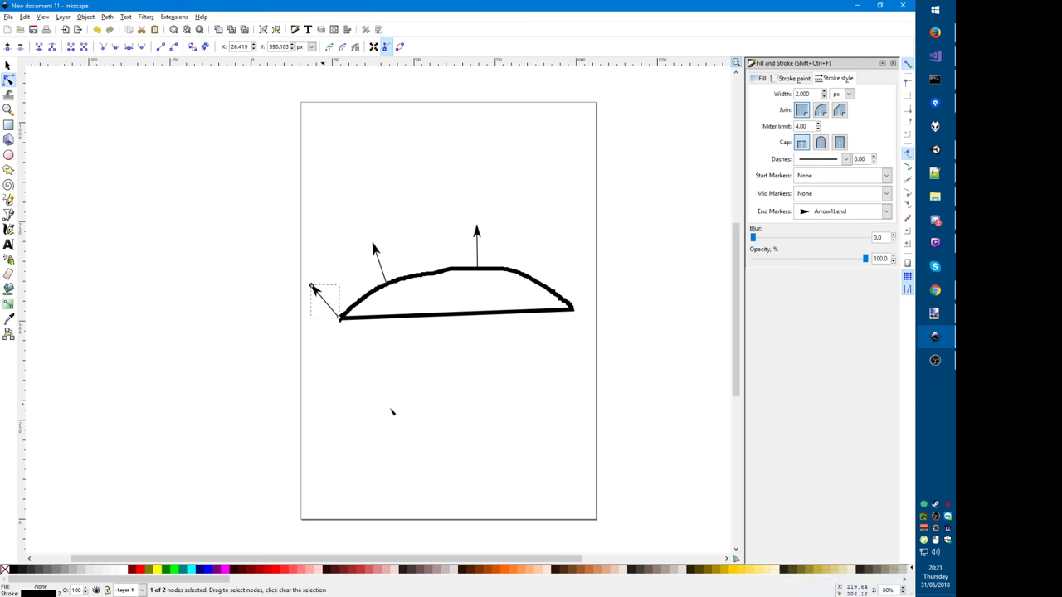
key(s)
click(355, 361)
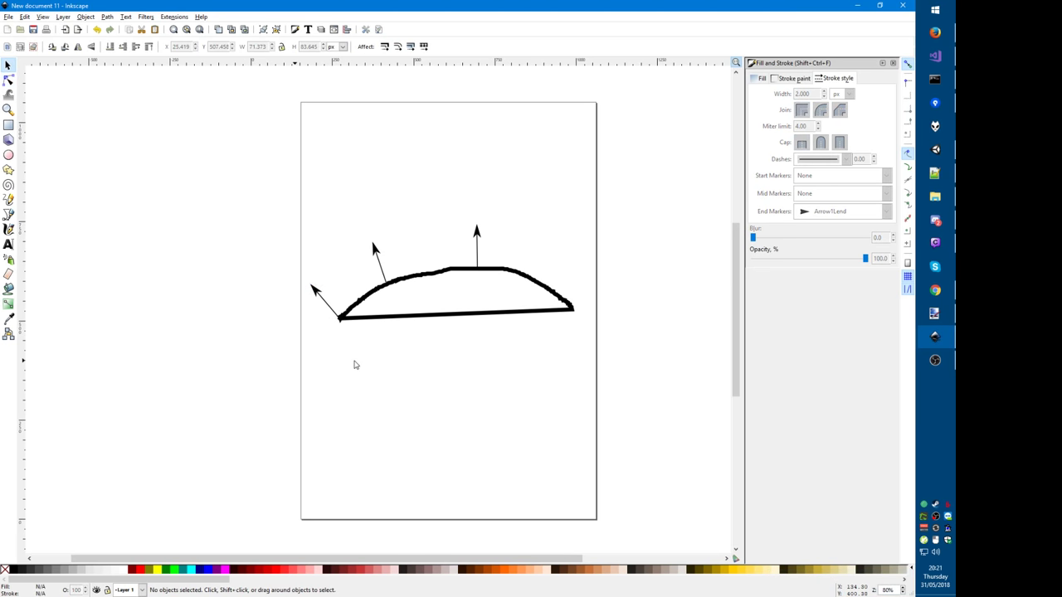
Step: Switch to Visual Studio and review the Normal options Average, Mine and Theirs for the first WithMeshInfo argument, keeping Average
key(alt+Tab)
click(301, 365)
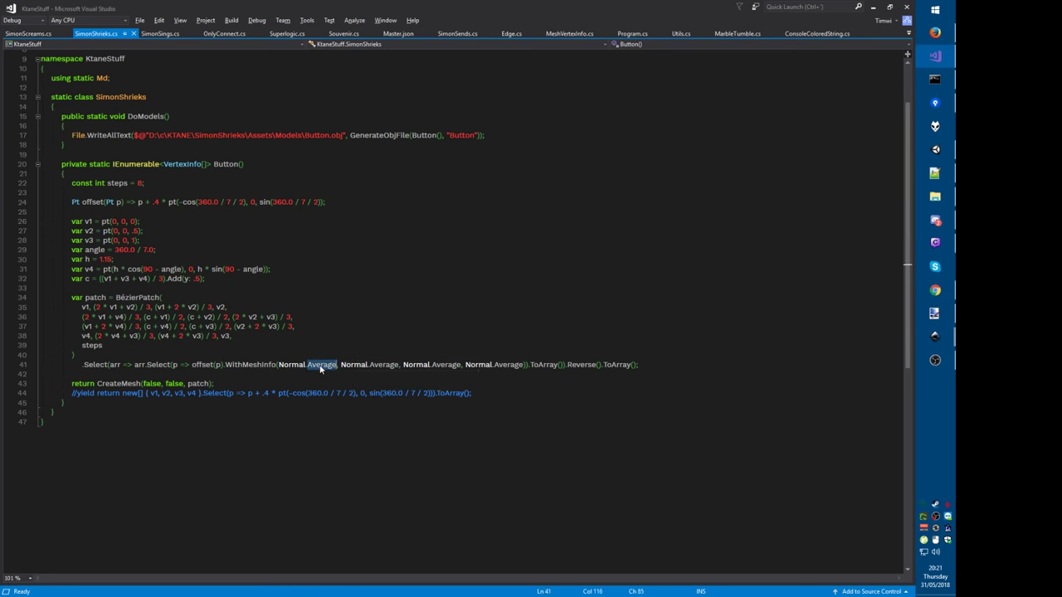
double_click(300, 365)
double_click(323, 365)
key(Delete)
key(ctrl+space)
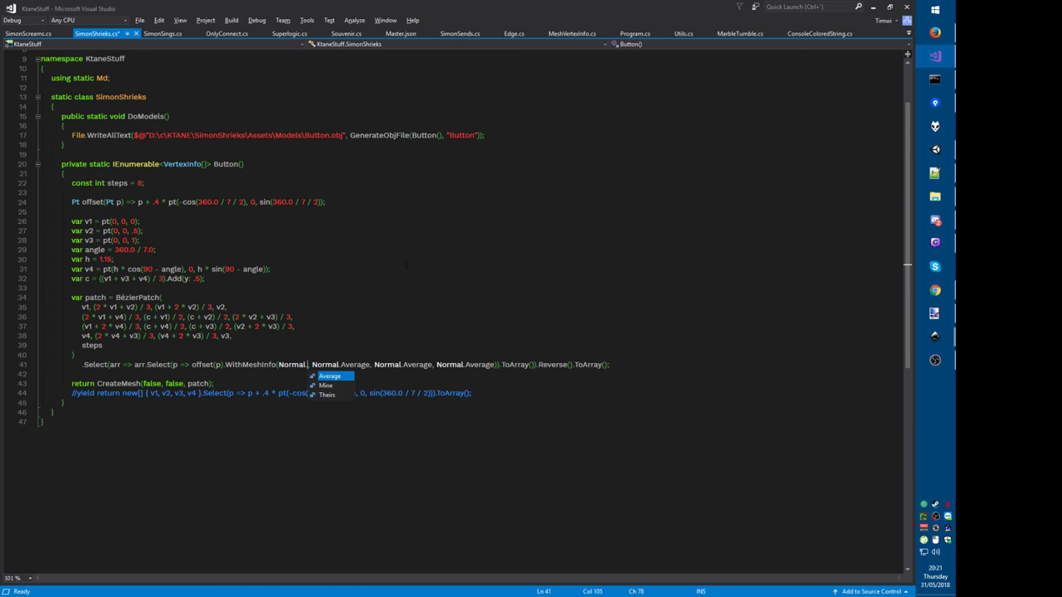
click(334, 387)
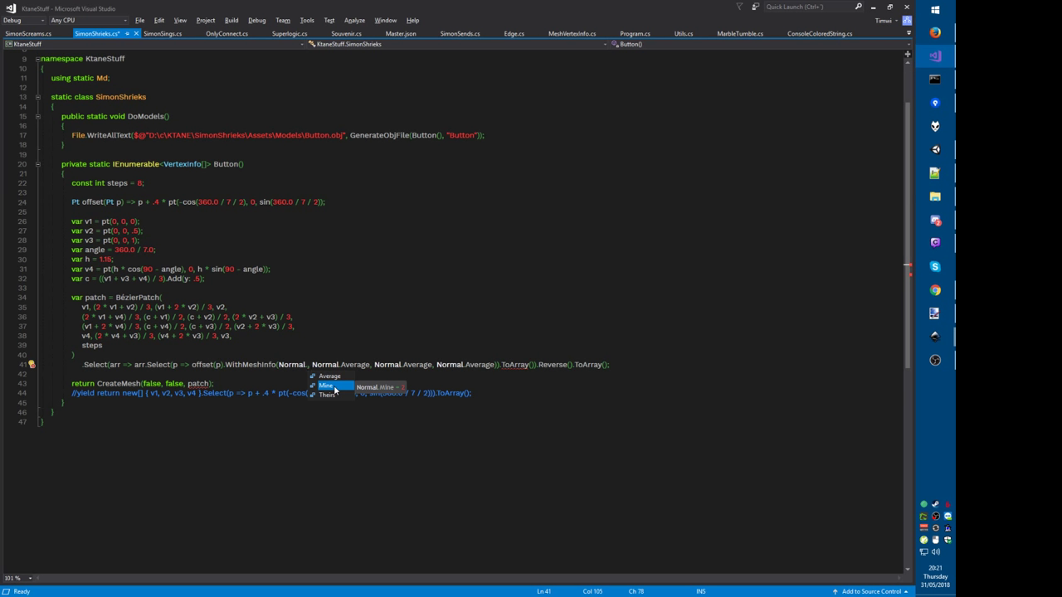
click(335, 395)
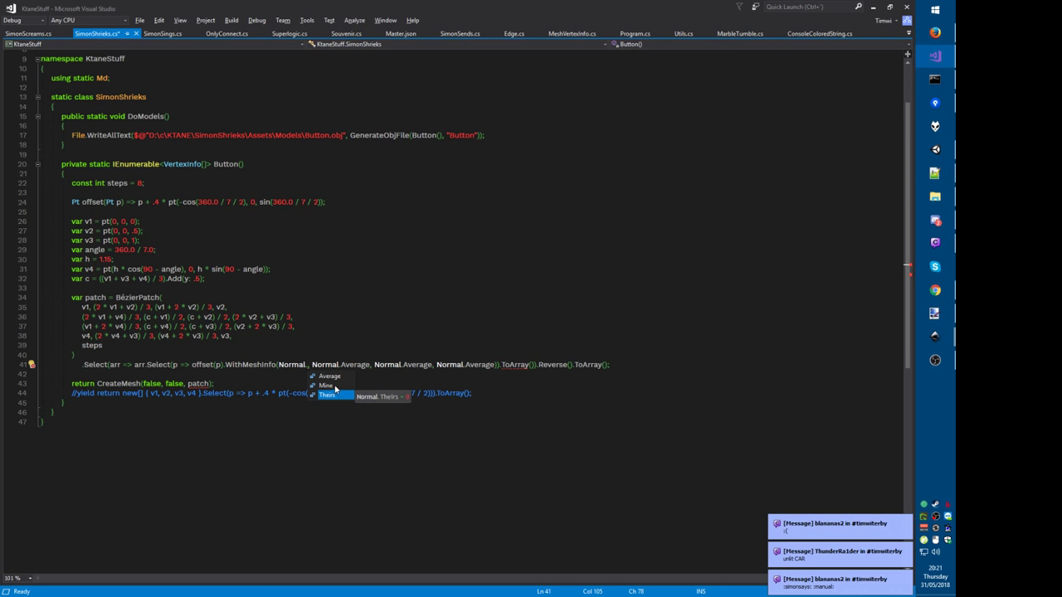
text(Average)
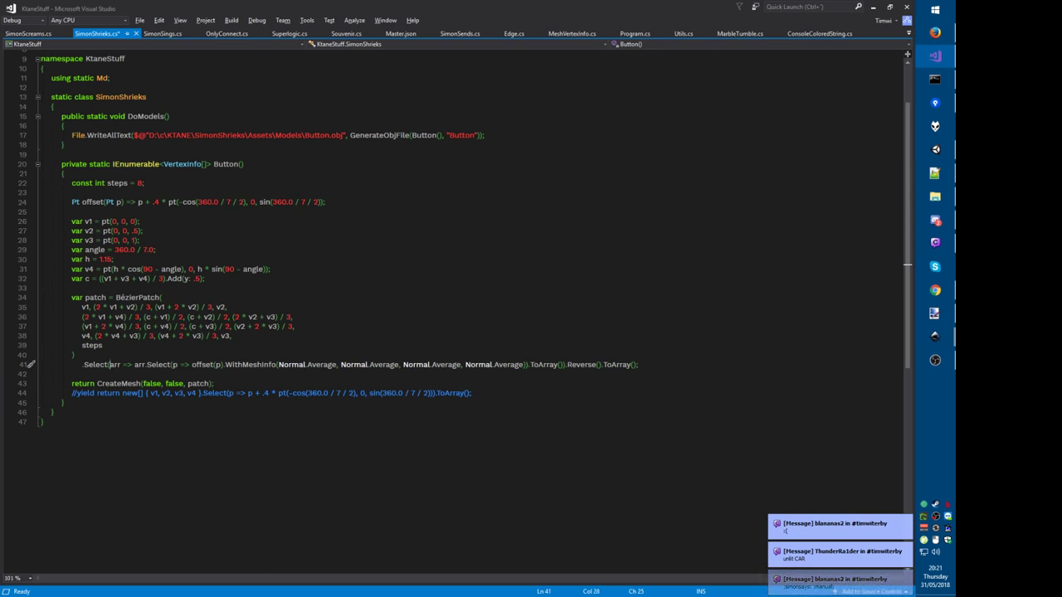
Step: Add index parameters to the nested Select lambdas, changing arr to (arr, x) and p to (p, y)
key(Left)
text(()
key(ctrl+Right)
key(Left)
text(,x))
key(ctrl+Right)
key(ctrl+Right)
key(ctrl+Right)
key(ctrl+Right)
key(ctrl+Right)
key(ctrl+Right)
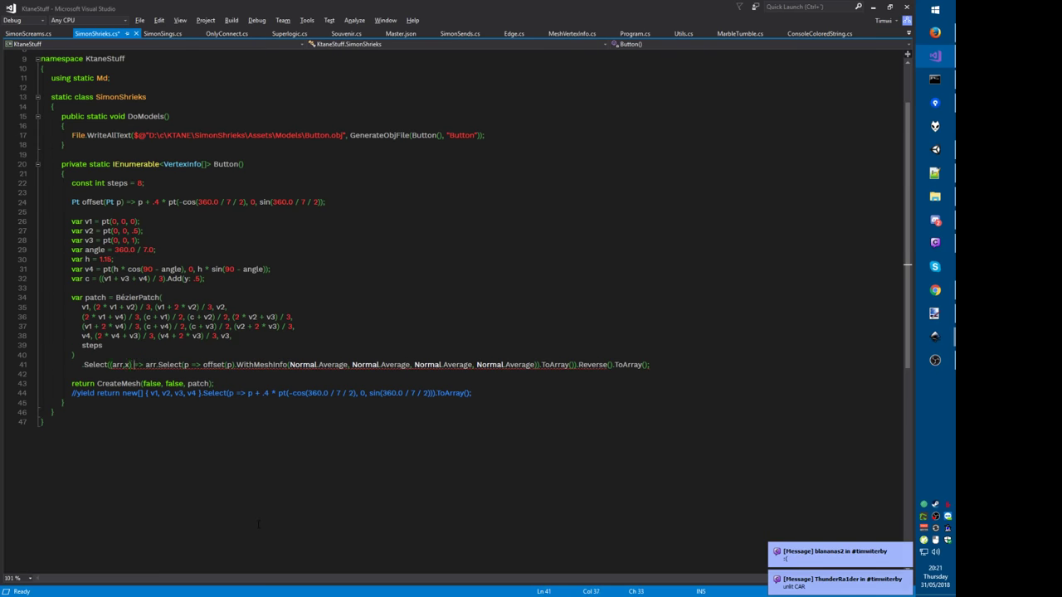
text(()
key(Right)
text(, y))
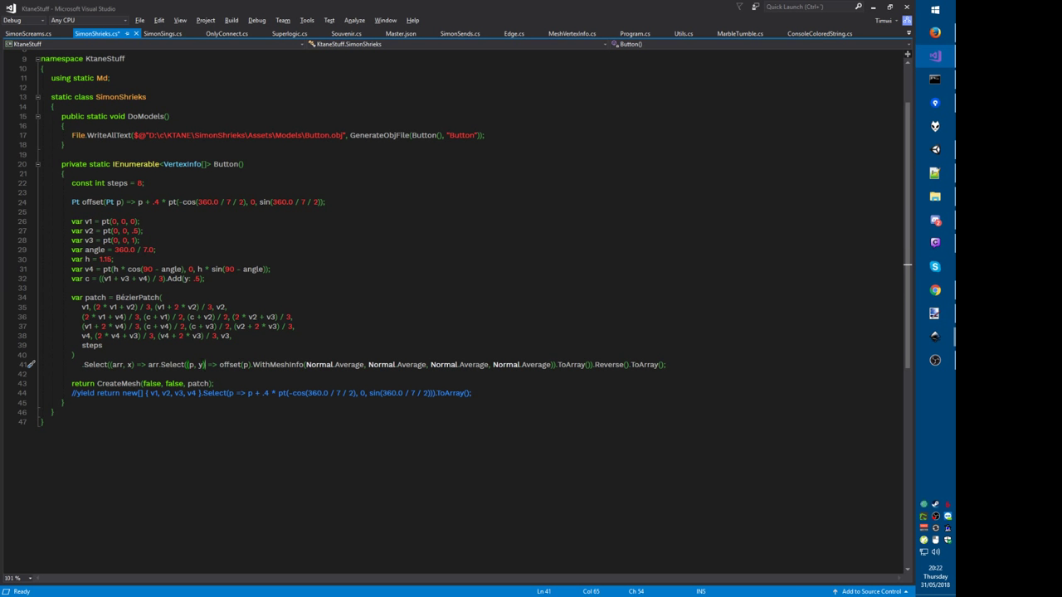
Step: Check the WithMeshInfo parameters and insert the partial condition x==0||x== before the first Normal.Average argument
click(349, 364)
key(ctrl+shift+space)
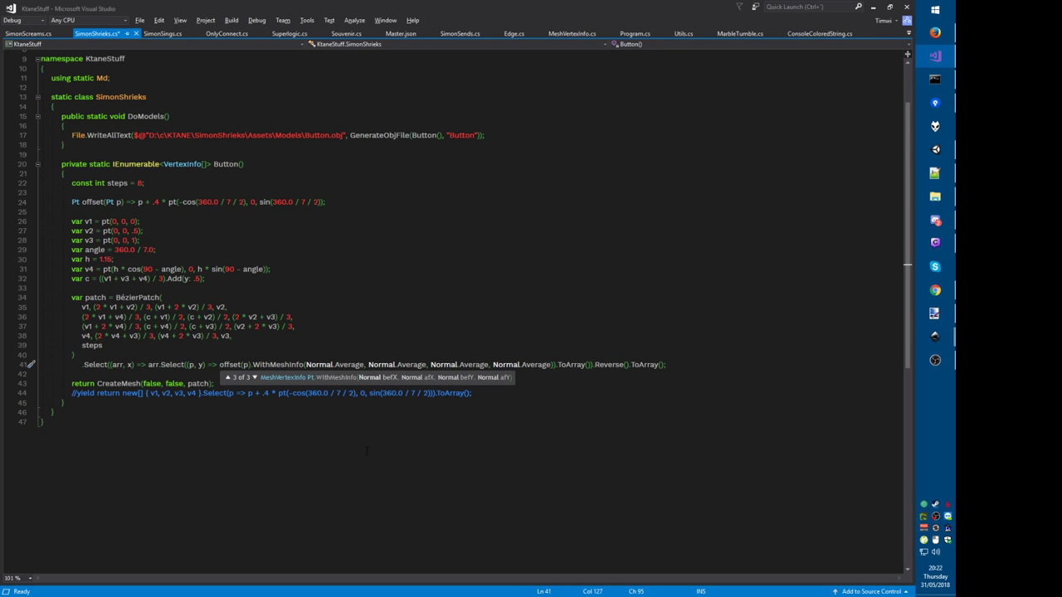
key(ctrl)
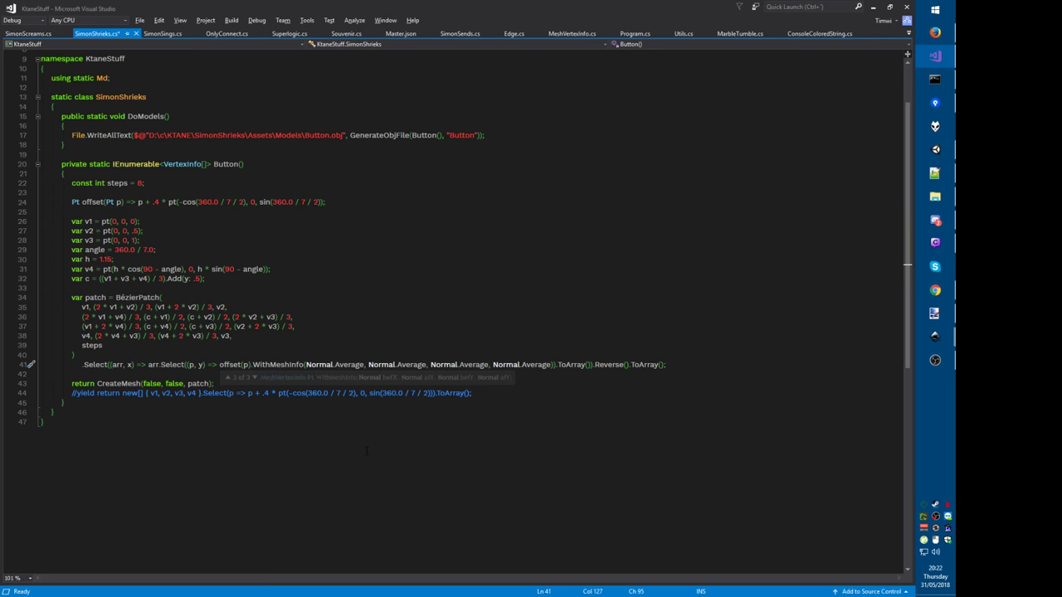
key(ctrl+Left)
key(ctrl+space)
key(Escape)
text(x==0 )
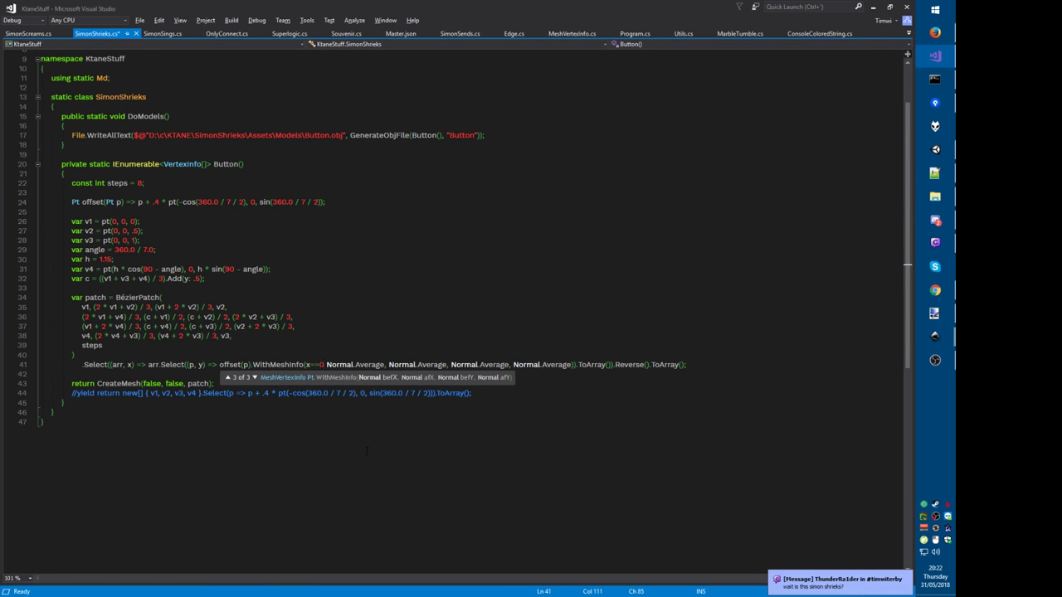
text(||x==)
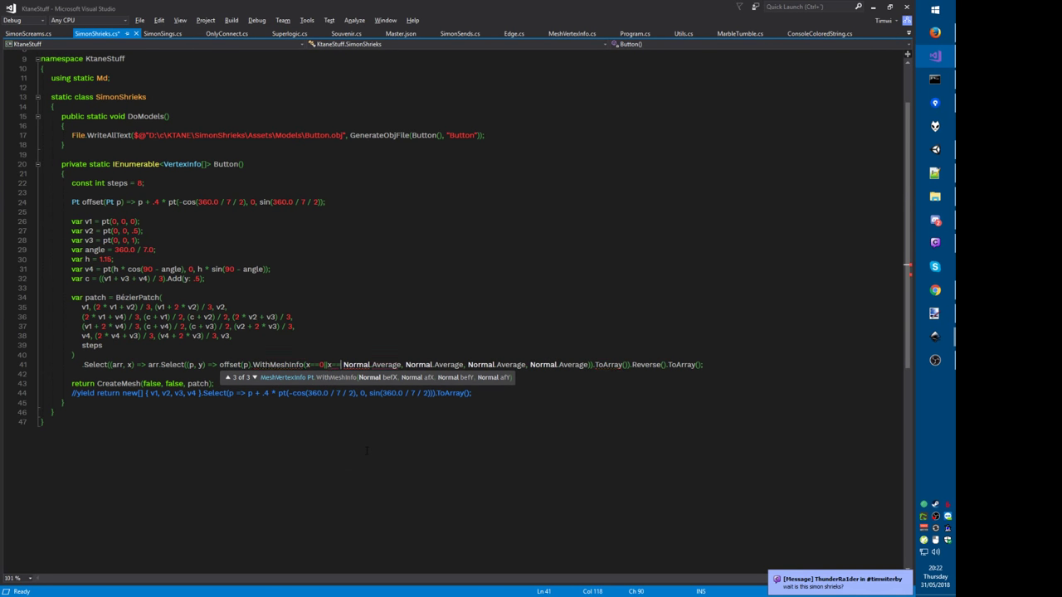
Step: Rename the variable holding the BézierPatch result to patchRaw
key(Up)
key(Up)
key(Up)
key(Up)
key(Up)
key(Up)
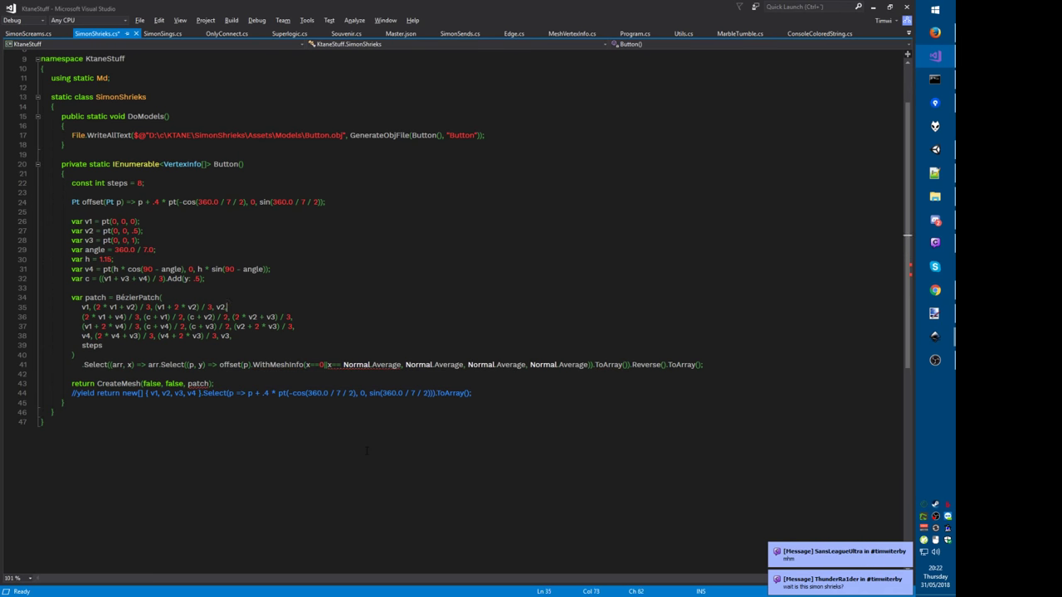
text(Raw)
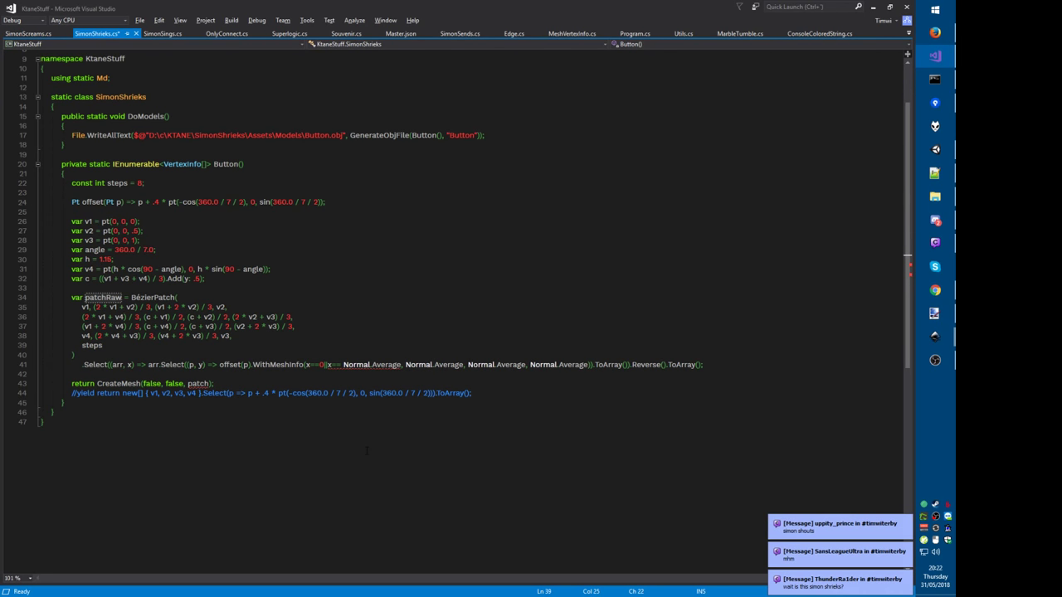
Step: Insert a line reading var patch = patchRaw between the BézierPatch call and its Select chain
key(Down)
key(Down)
key(Down)
key(Down)
key(Down)
key(Down)
key(End)
key(Return)
text(var patch = patchr)
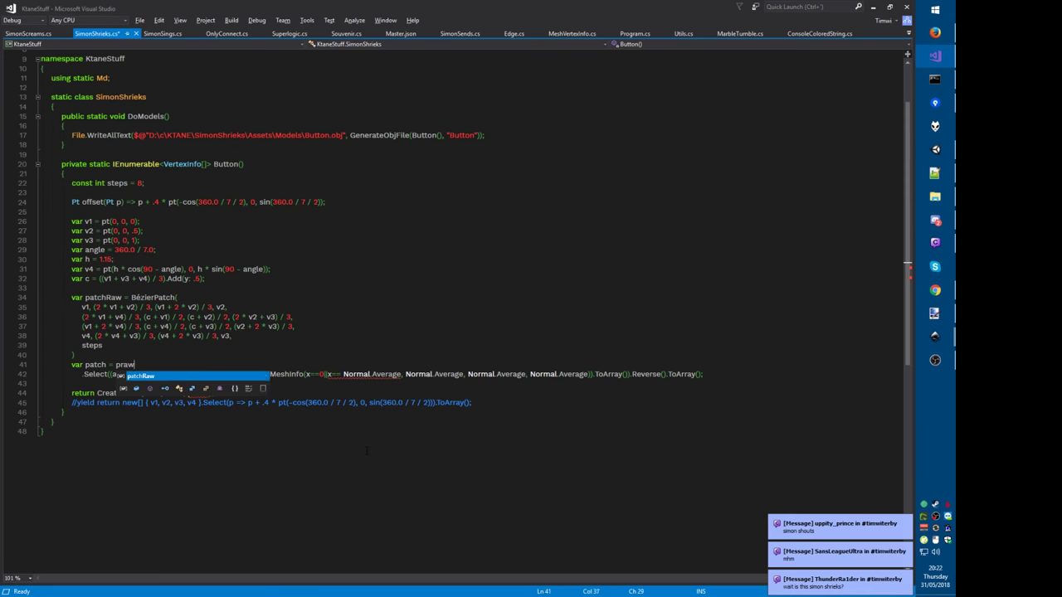
key(Tab)
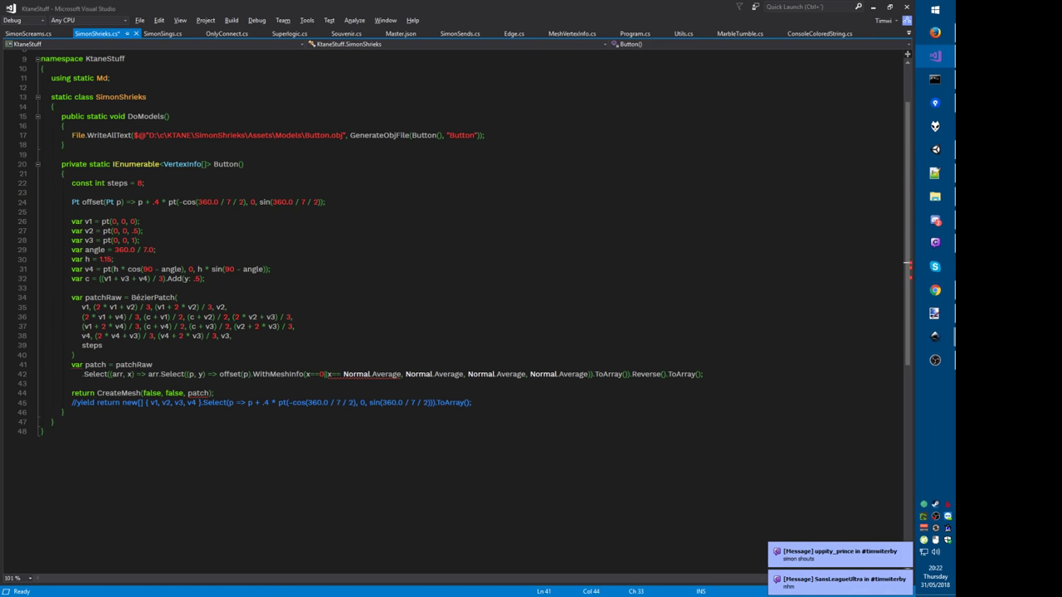
Step: Complete the first WithMeshInfo argument as x == 0 || x == patch.Length - 1 ? Normal.Mine : Normal.Average and reformat the code
key(Down)
key(Down)
key(Down)
mouse_move(145, 298)
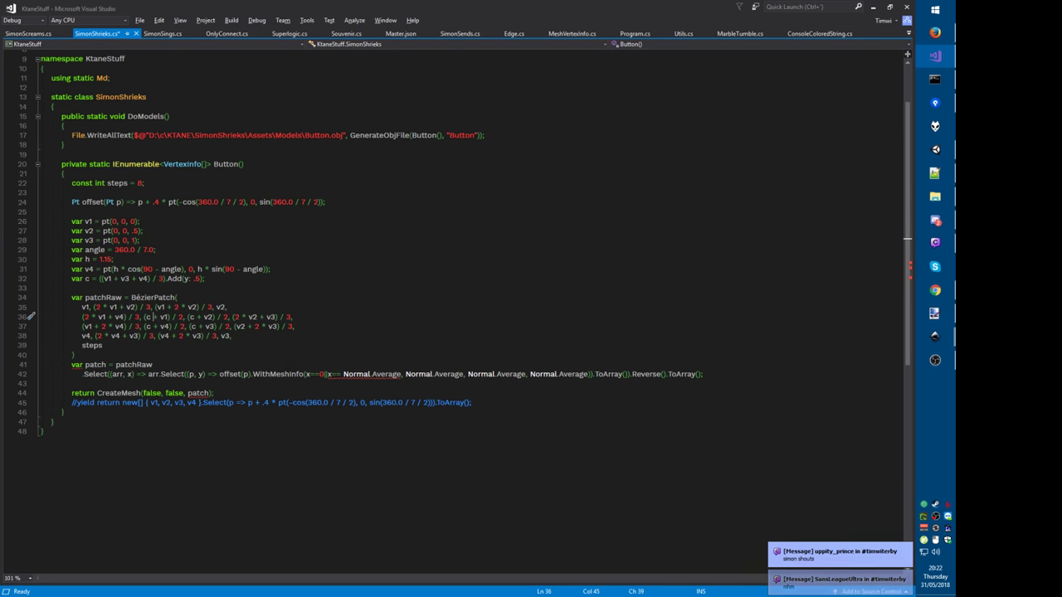
click(340, 374)
text(patch.Length-1)
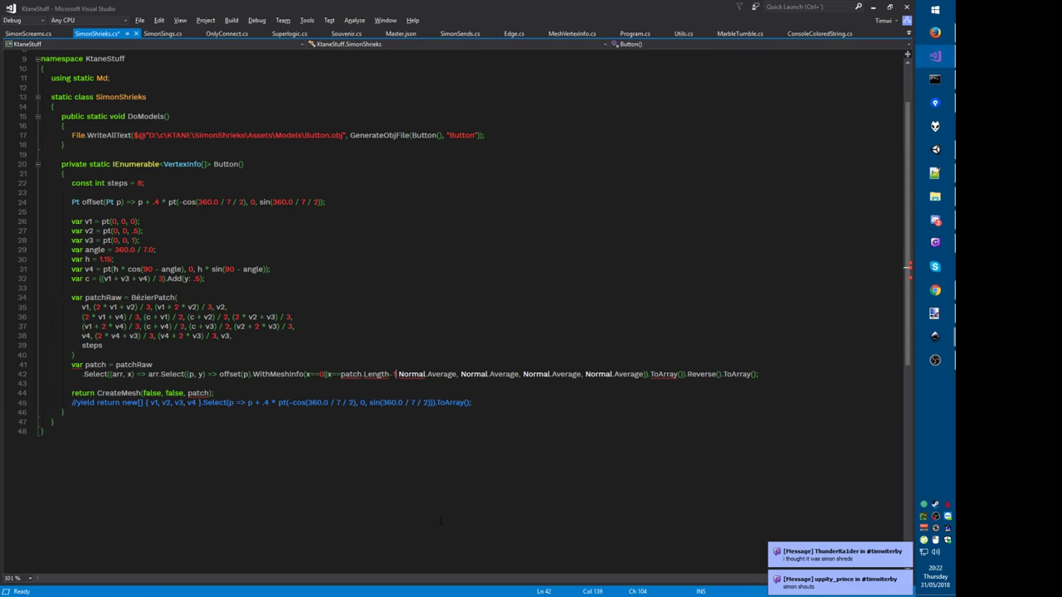
text(? )
text(Normal.Mine:)
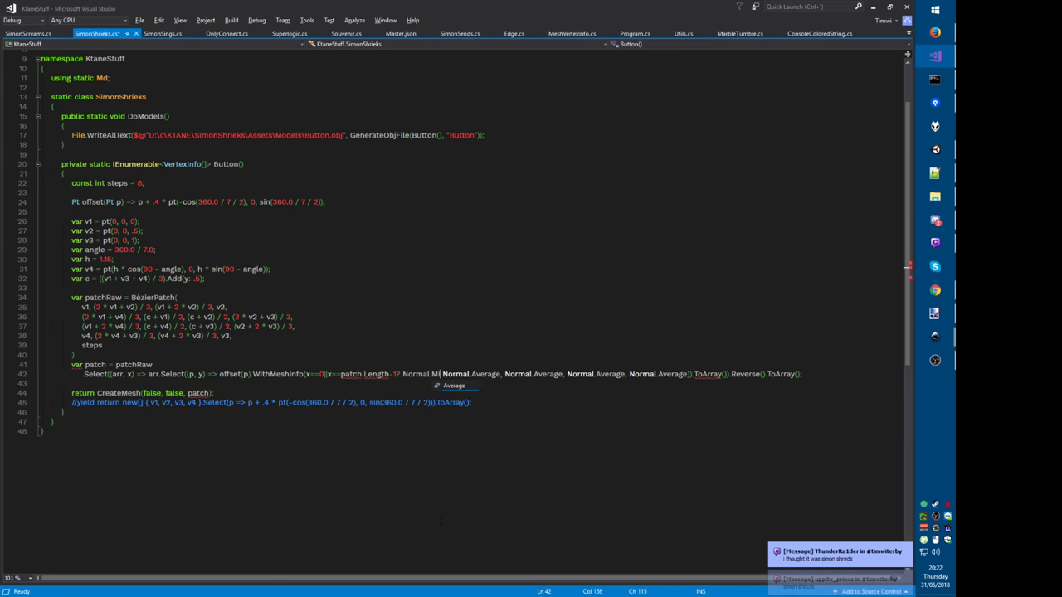
key(ctrl+k)
key(ctrl+d)
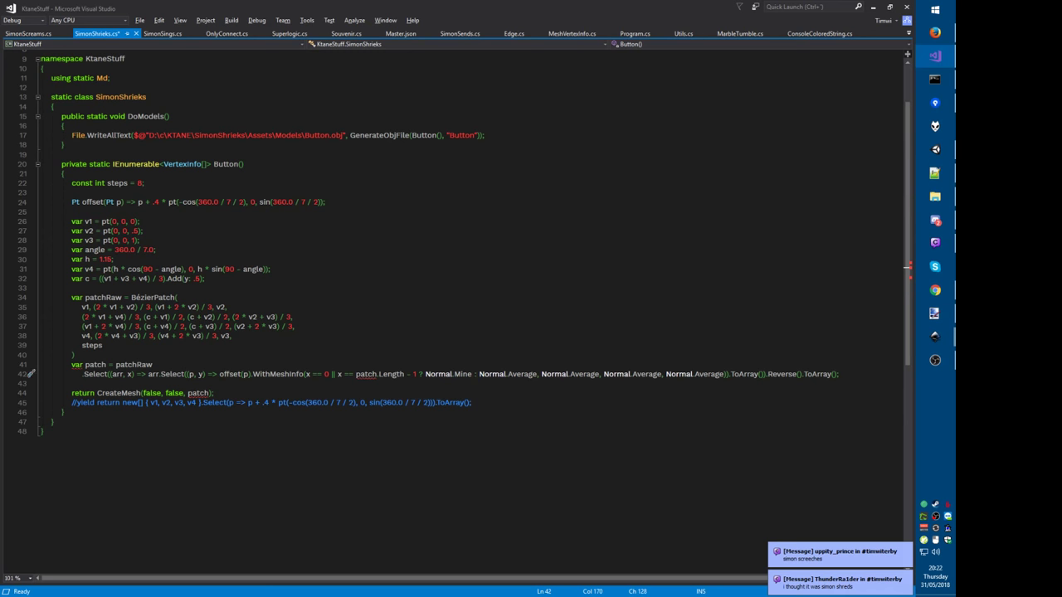
Step: Put the first three WithMeshInfo arguments on separate lines, copying the first argument's condition to the second and third
click(307, 374)
key(Return)
drag(93, 384, 264, 383)
key(ctrl+c)
click(325, 384)
key(Return)
key(ctrl+v)
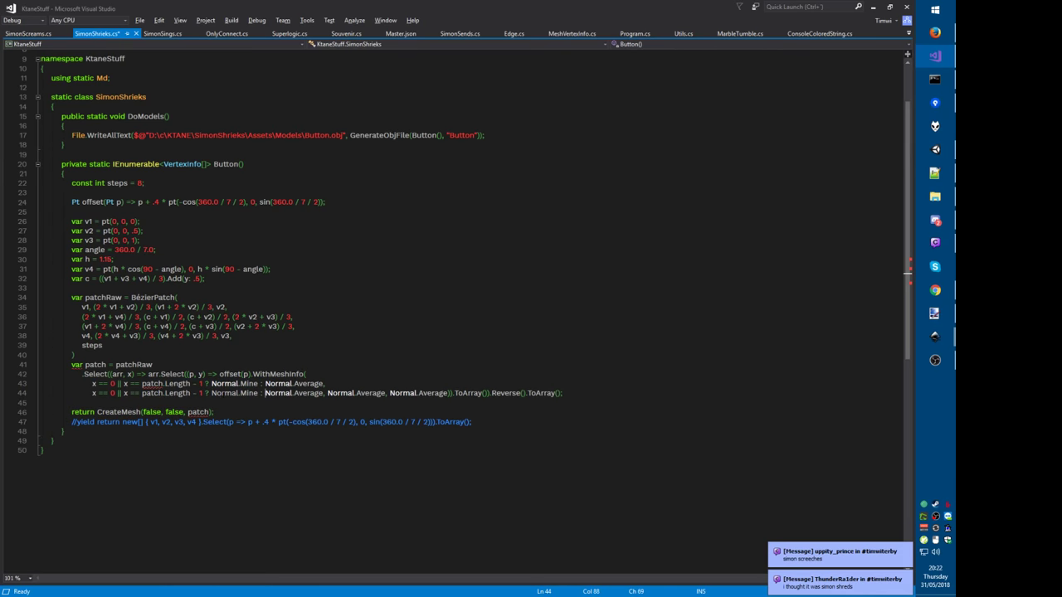
click(324, 393)
key(Return)
key(ctrl+v)
Step: Change both x variables in the third argument's condition to y
key(Home)
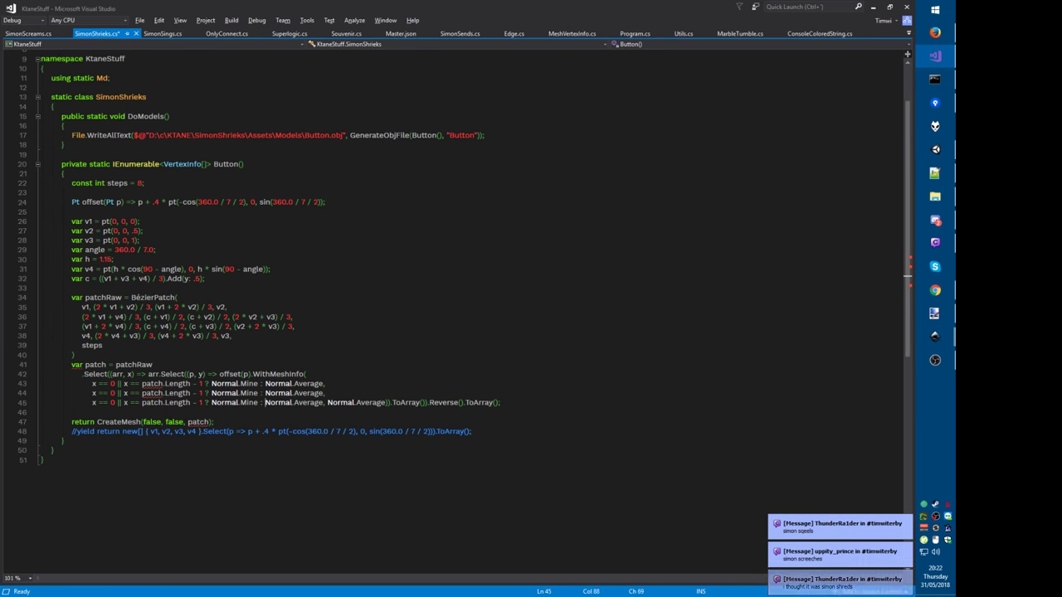
key(Delete)
text(y)
key(ctrl+Right)
key(ctrl+Right)
key(ctrl+Right)
key(ctrl+Right)
key(Delete)
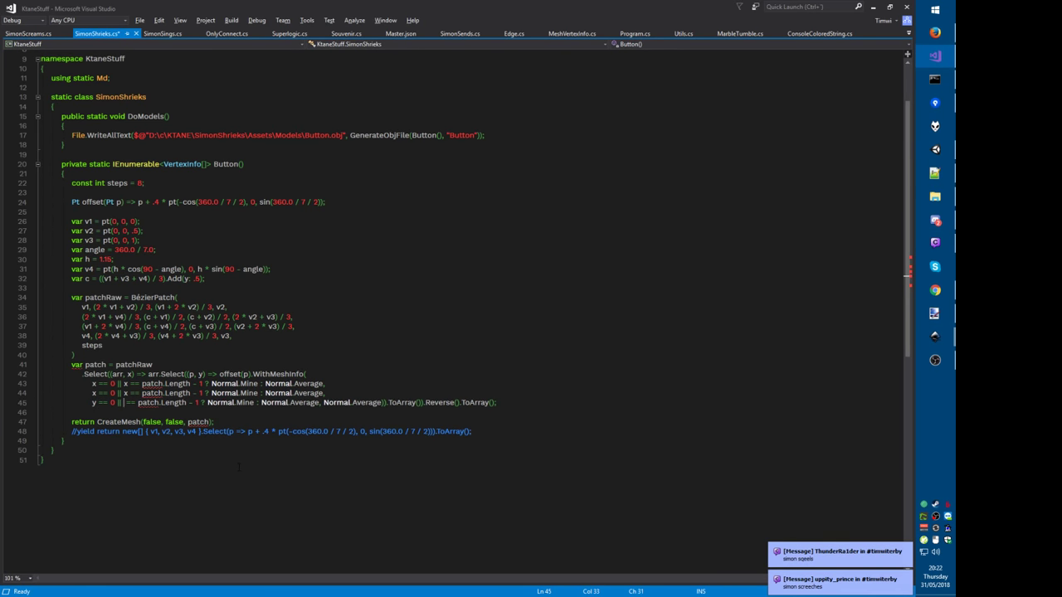
text(y)
Step: Change patch to patchRaw in all three conditions and make the y condition use patchRaw[0].Length
key(ctrl+Right)
key(ctrl+Right)
key(ctrl+Right)
key(alt+shift+Up)
key(alt+shift+Up)
text(Raw)
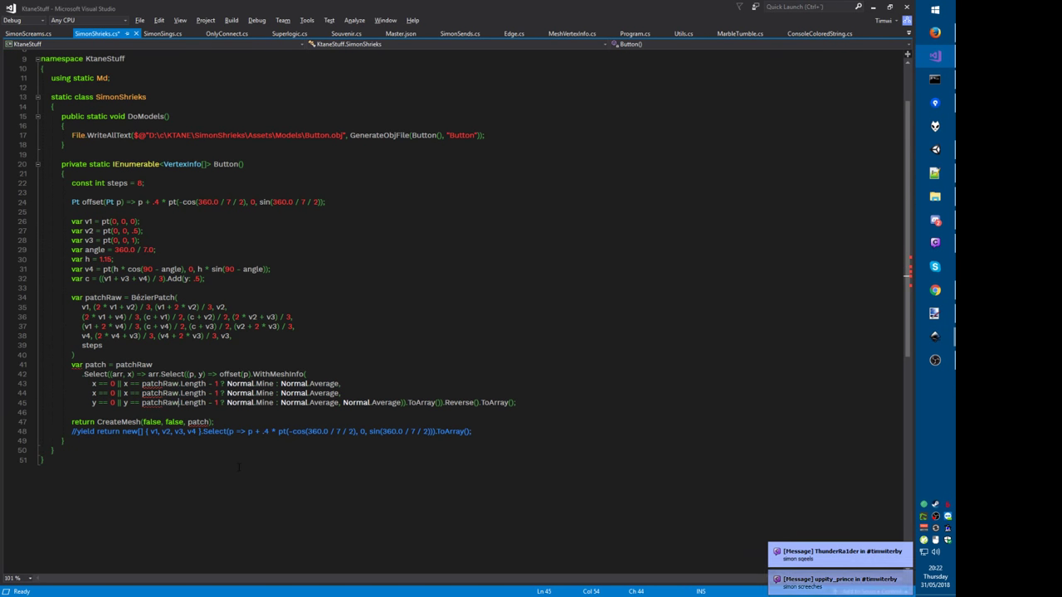
key(Down)
key(Down)
text([0])
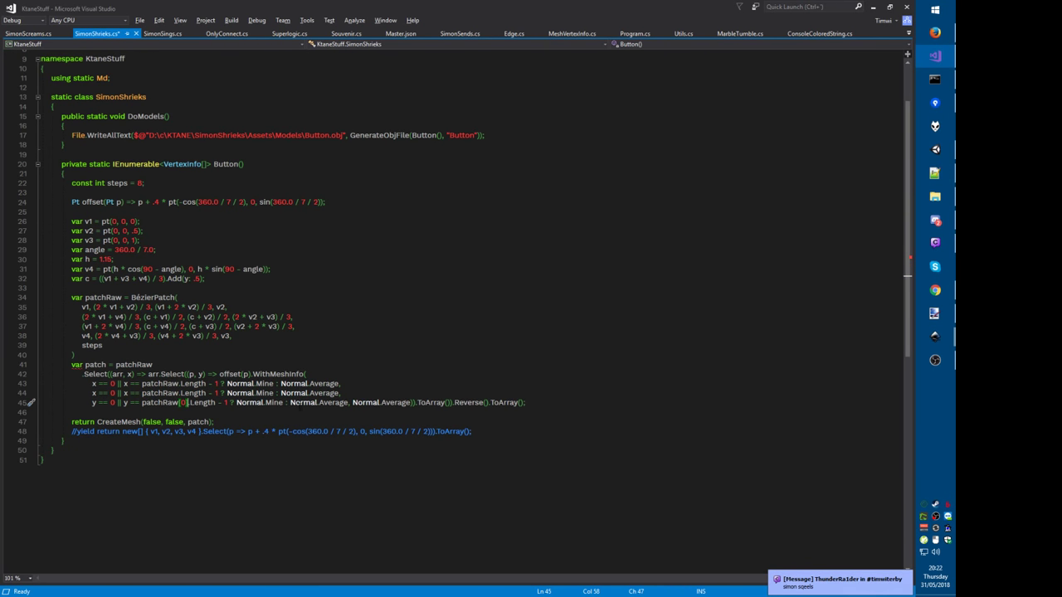
Step: Move the fourth WithMeshInfo argument to its own line and copy the y condition in front of its Normal.Average
click(291, 404)
key(shift+Home)
key(ctrl+c)
click(351, 403)
key(Return)
key(ctrl+v)
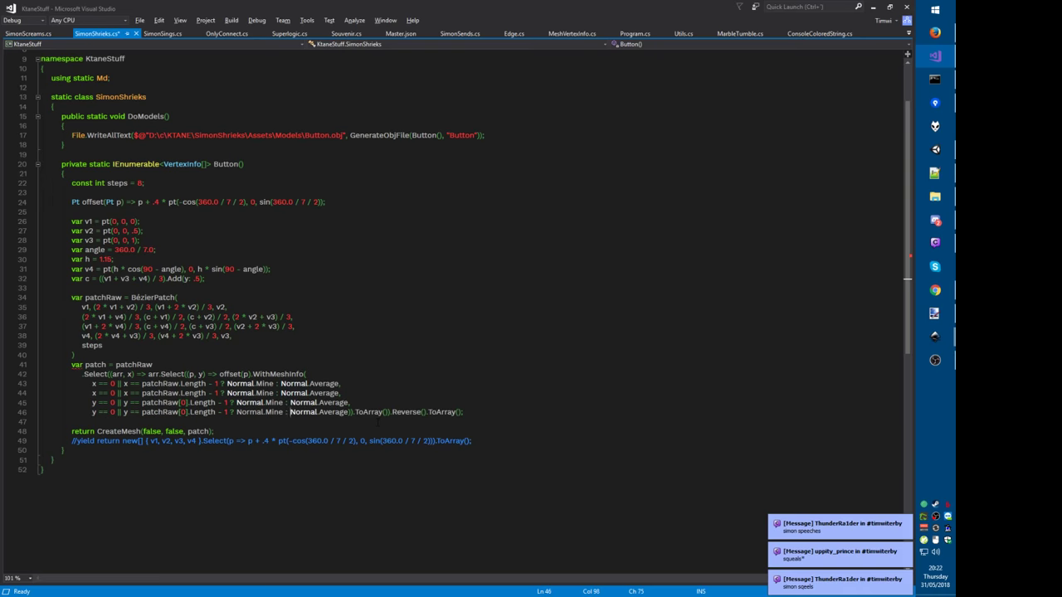
Step: Switch to the chat window, read the recent messages, and move and enlarge the window clear of the notifications
key(alt+Tab)
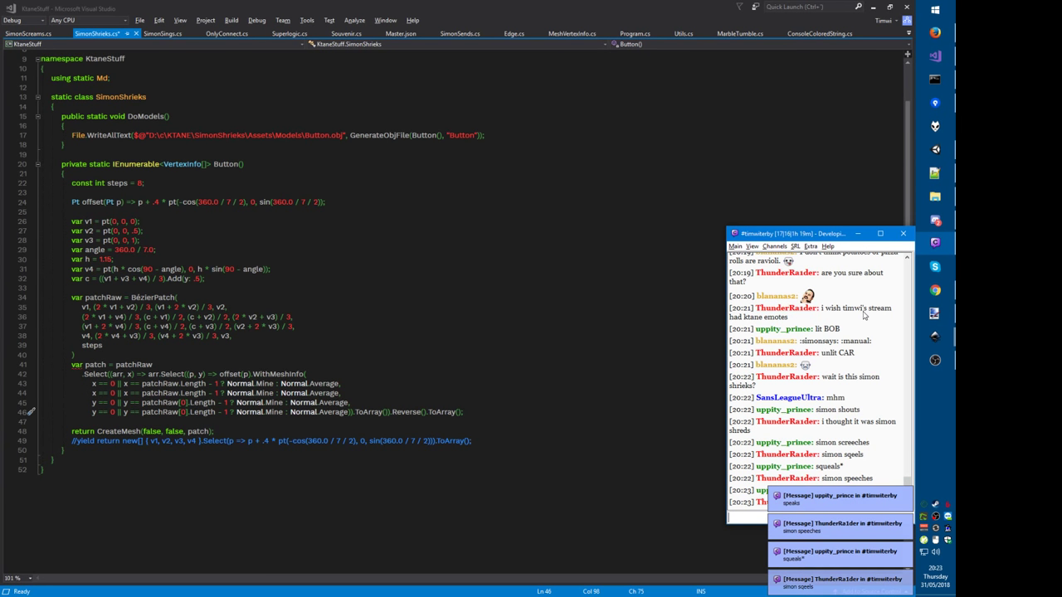
scroll(863, 315, up, 1)
scroll(863, 315, up, 1)
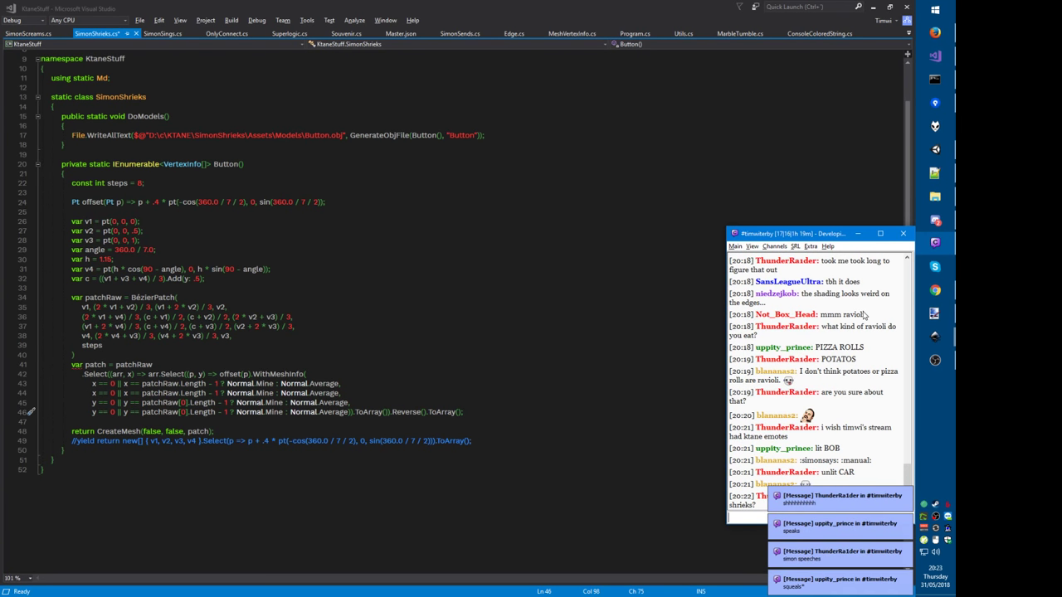
scroll(863, 315, down, 3)
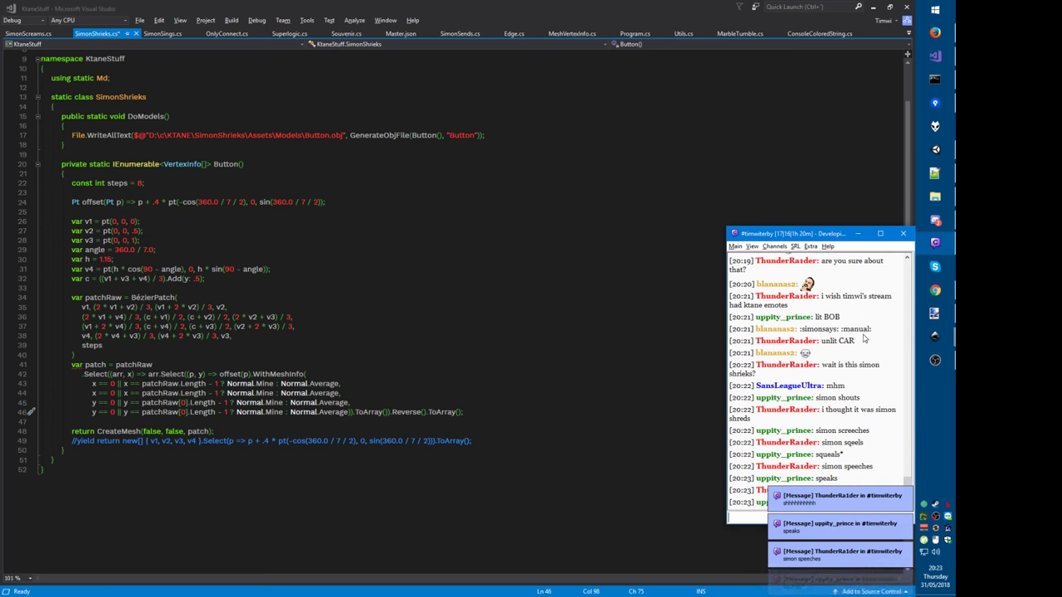
drag(819, 239, 813, 16)
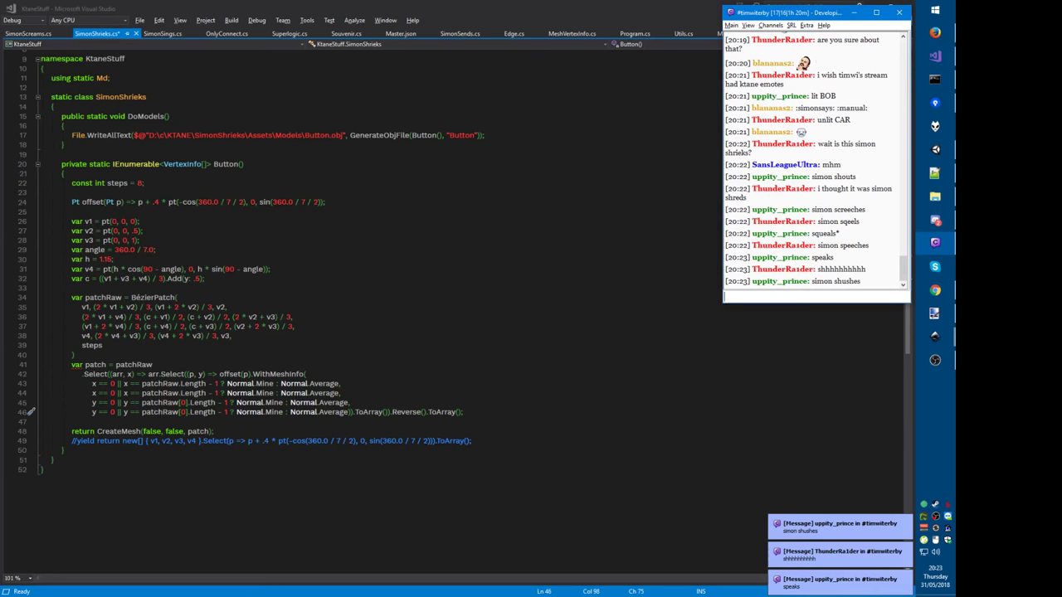
drag(819, 306, 819, 378)
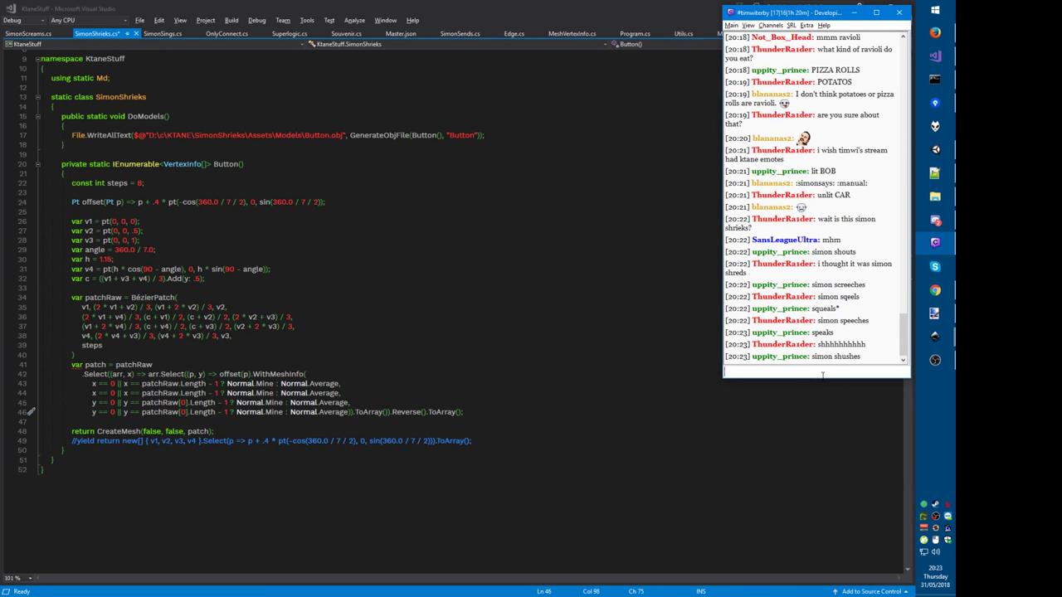
Step: Switch back to Visual Studio, build the project and go to the code line of the reported error
click(371, 412)
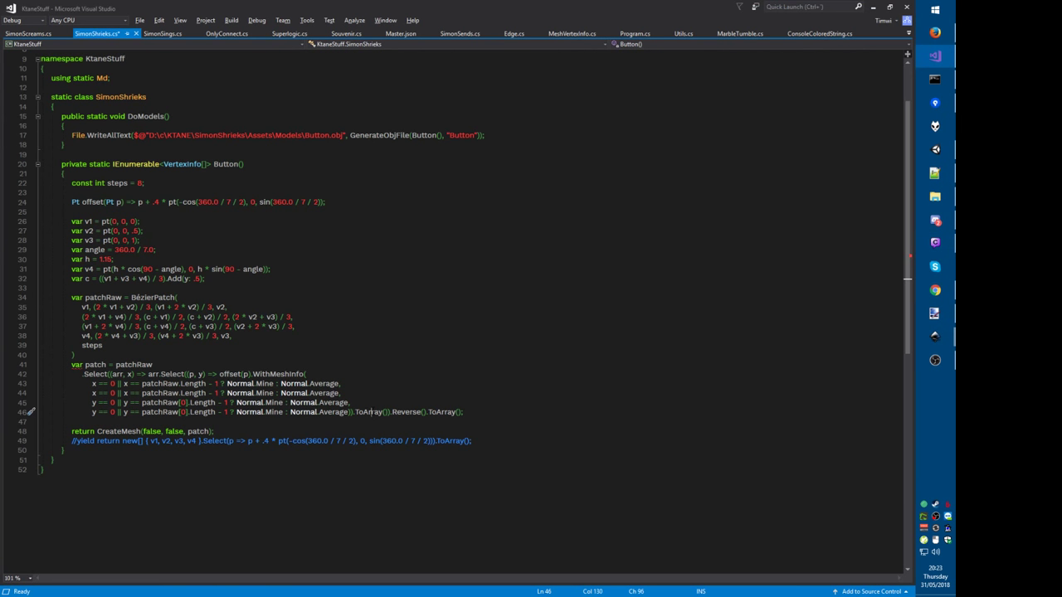
key(Up)
key(Right)
key(ctrl+shift+b)
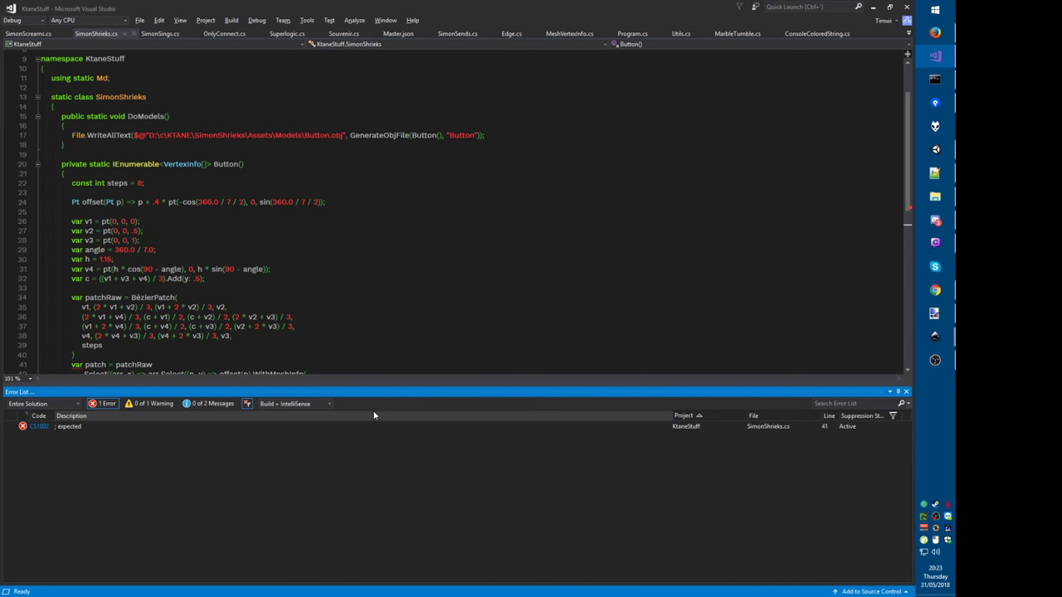
key(Down)
key(Return)
key(shift+Escape)
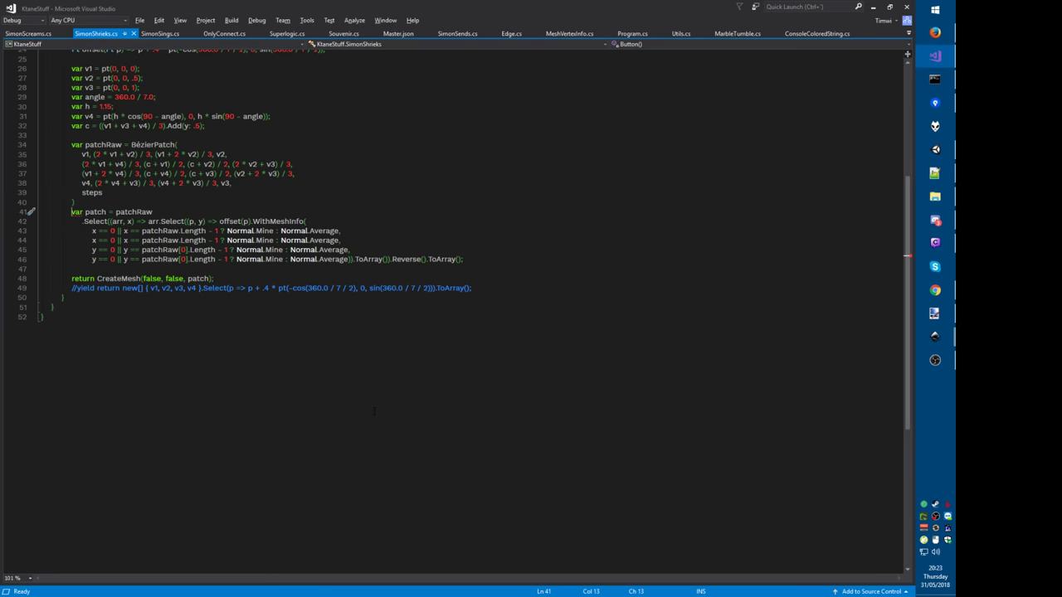
Step: Add the missing semicolon after the BézierPatch call and build and run the project again
key(Up)
key(End)
text(;)
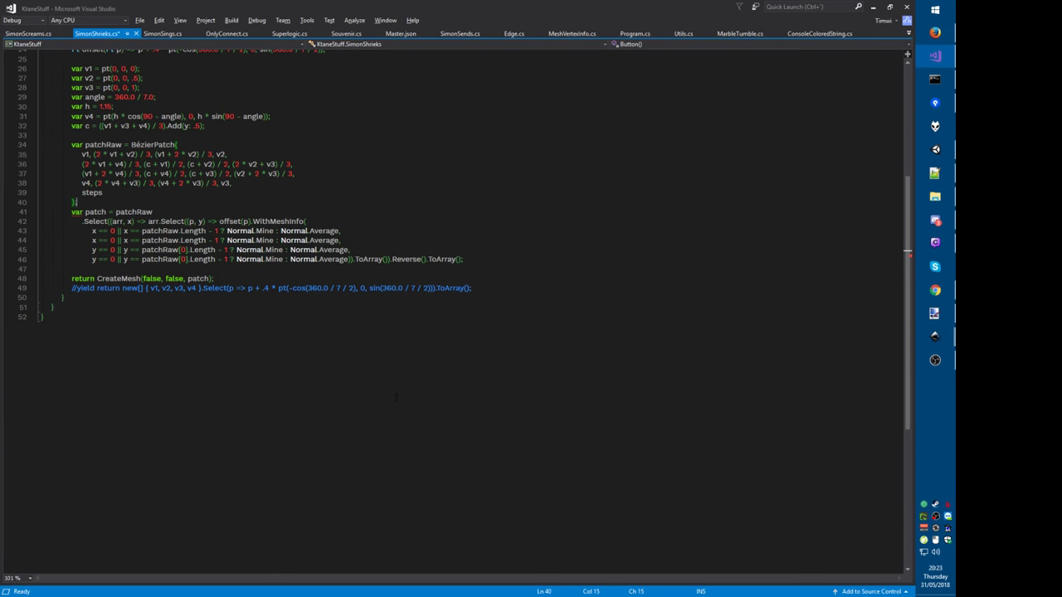
key(ctrl+shift+b)
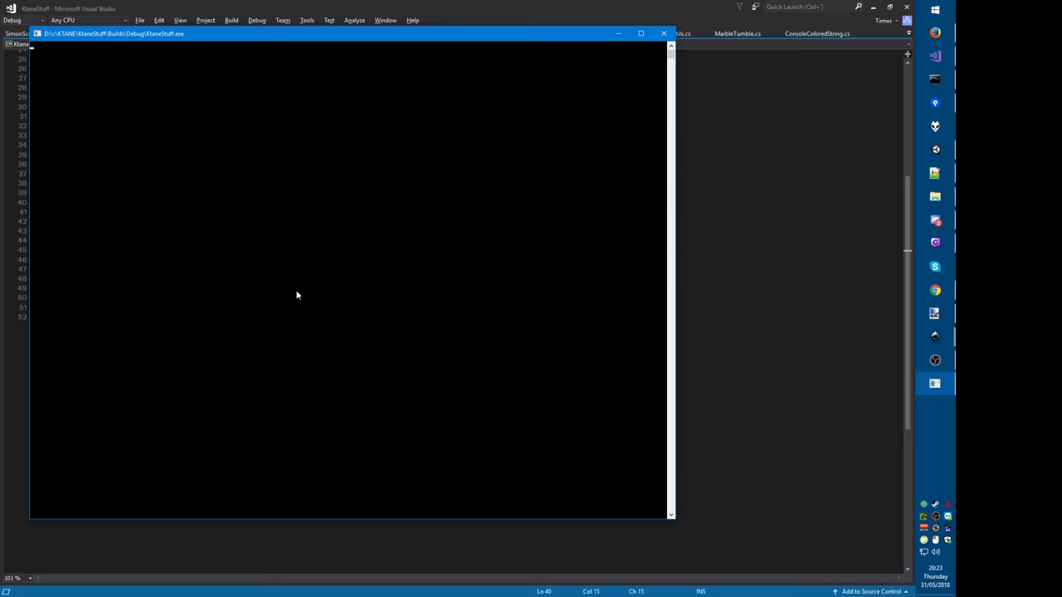
Step: Switch to Unity and examine the shading along the edges of the updated button models from several angles
key(alt+Tab)
key(alt+Tab)
key(alt+Tab)
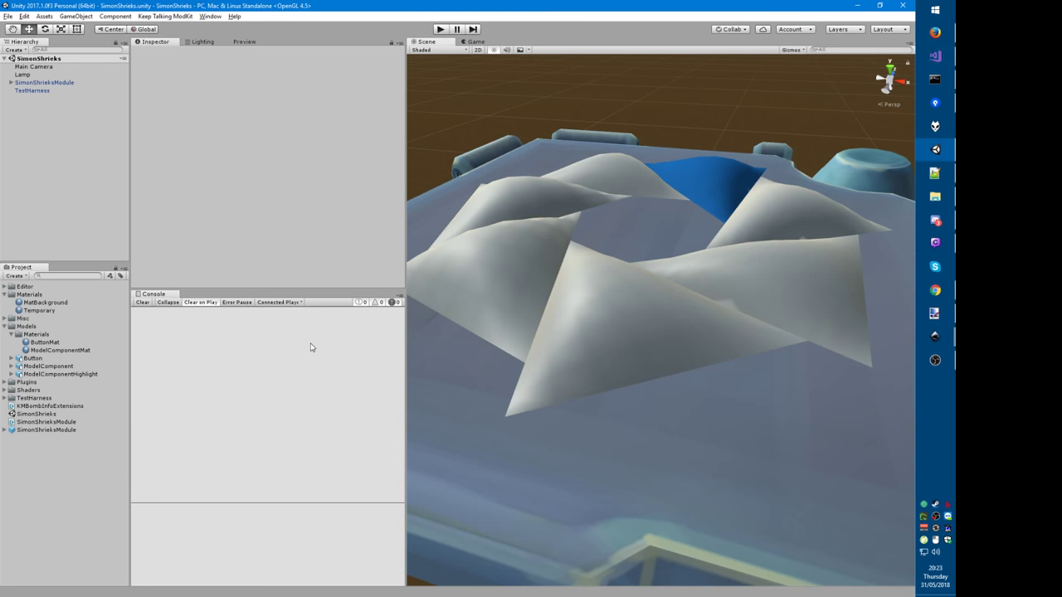
right_drag(677, 456, 634, 449)
middle_drag(634, 449, 608, 459)
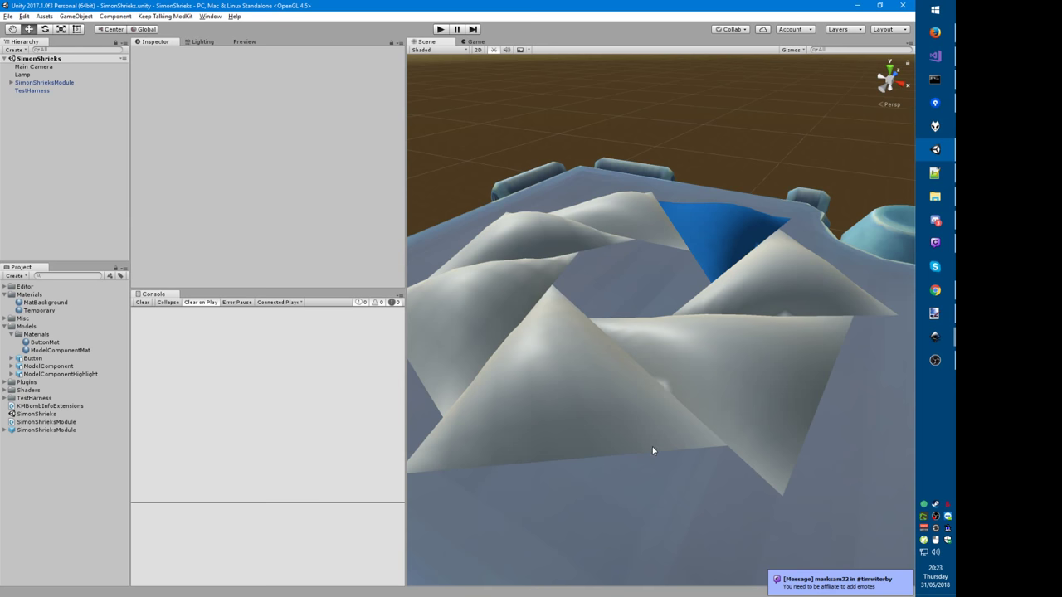
mouse_move(602, 432)
middle_down()
mouse_move(683, 474)
mouse_move(642, 463)
mouse_move(692, 493)
mouse_move(673, 448)
mouse_move(662, 462)
mouse_move(599, 432)
middle_up()
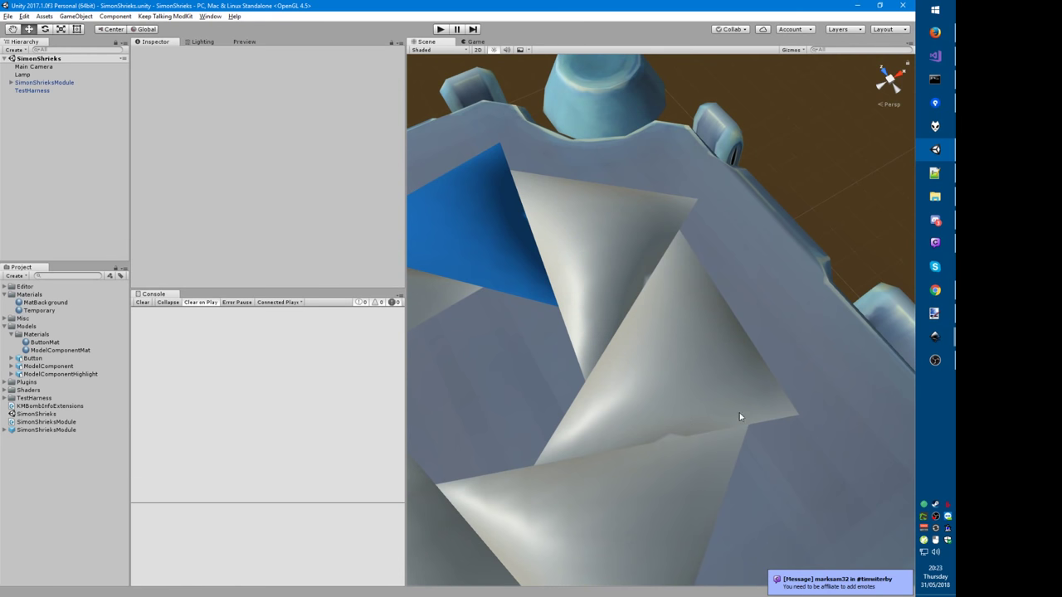
mouse_move(733, 449)
middle_down()
mouse_move(732, 439)
mouse_move(735, 464)
middle_up()
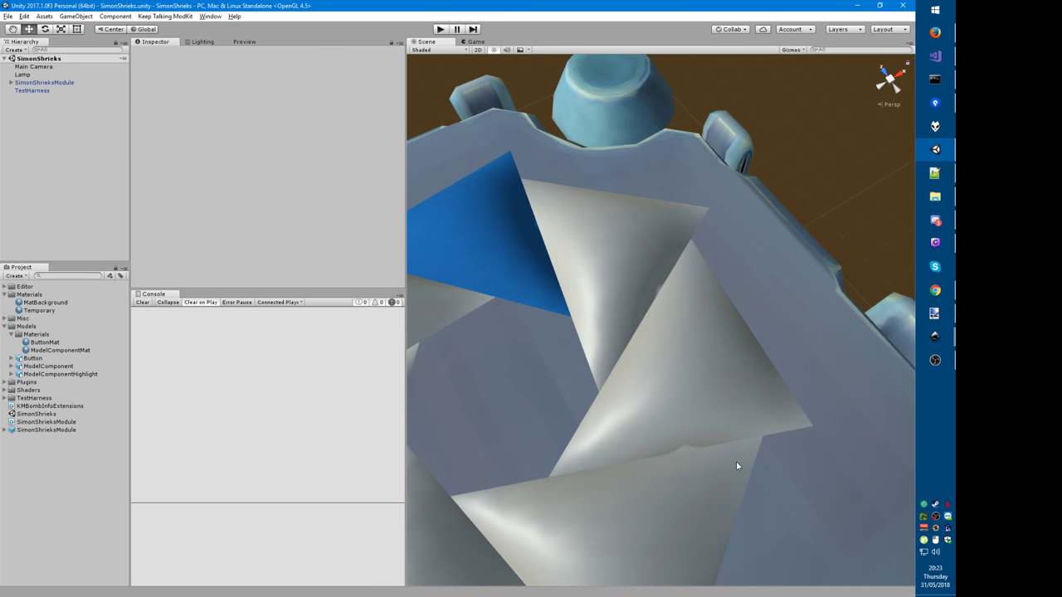
right_drag(756, 483, 775, 473)
middle_drag(743, 484, 775, 463)
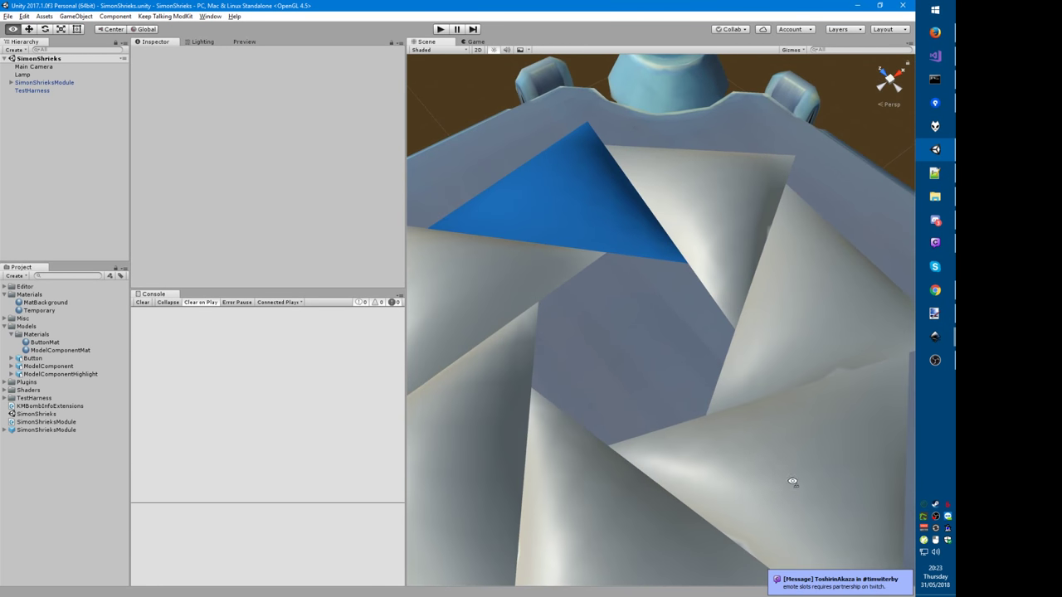
right_drag(794, 481, 842, 472)
middle_drag(825, 469, 807, 470)
right_drag(673, 454, 736, 446)
middle_drag(710, 440, 732, 452)
right_drag(731, 447, 773, 450)
middle_drag(668, 479, 666, 467)
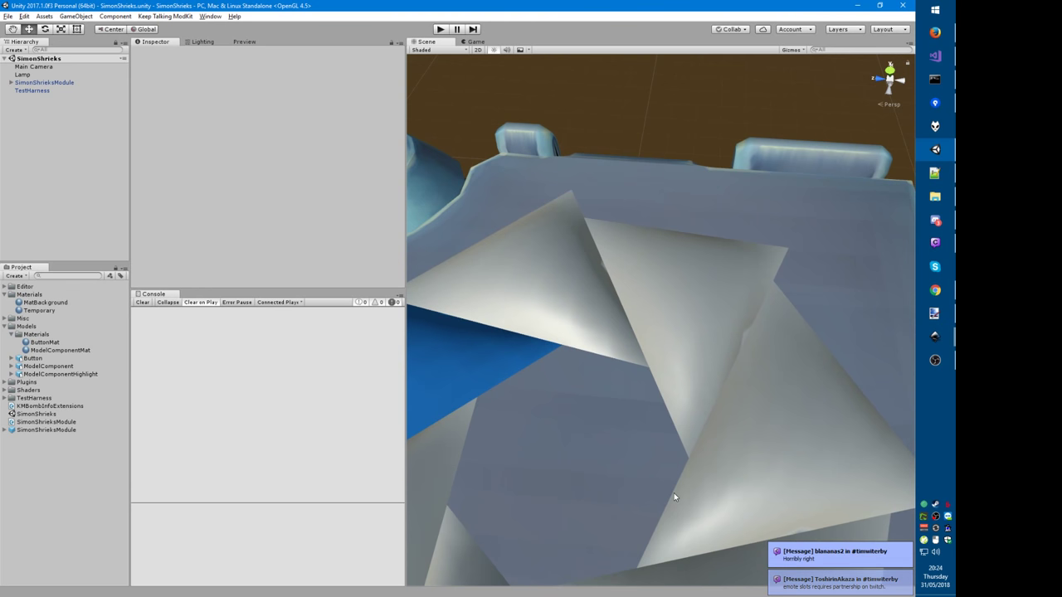
Step: Check the chat messages, then return to Unity and examine the whole module with its ring of buttons from above
key(alt+Tab)
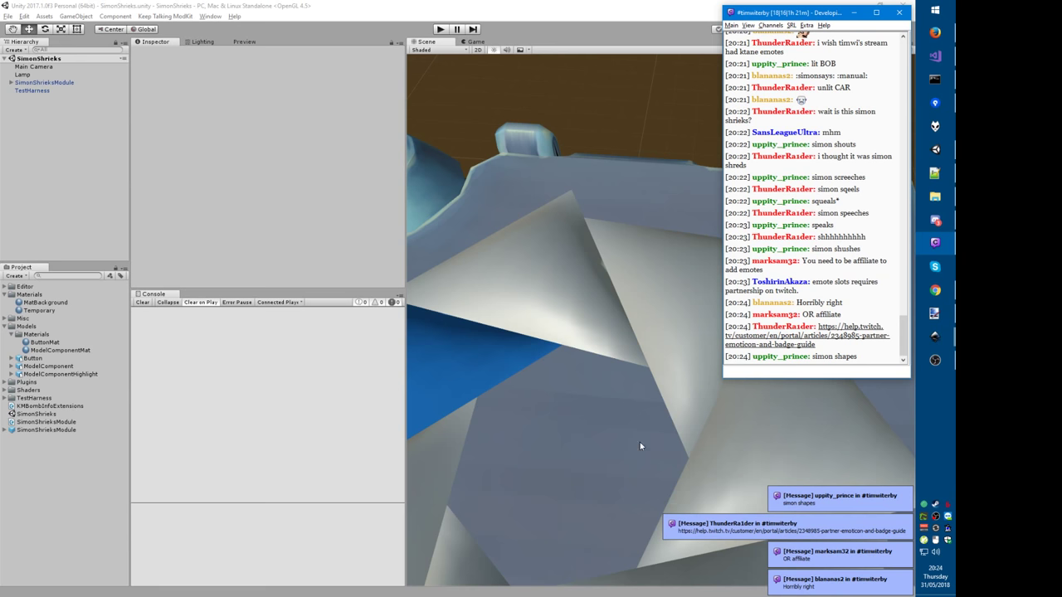
click(640, 188)
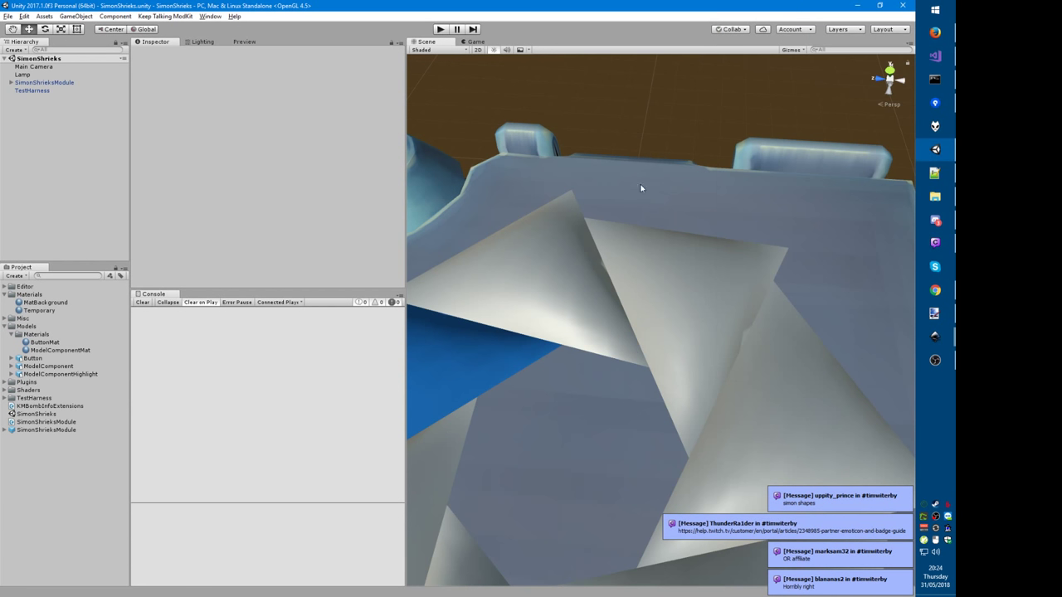
scroll(640, 188, down, 10)
alt+drag(675, 429, 660, 364)
middle_drag(659, 394, 663, 365)
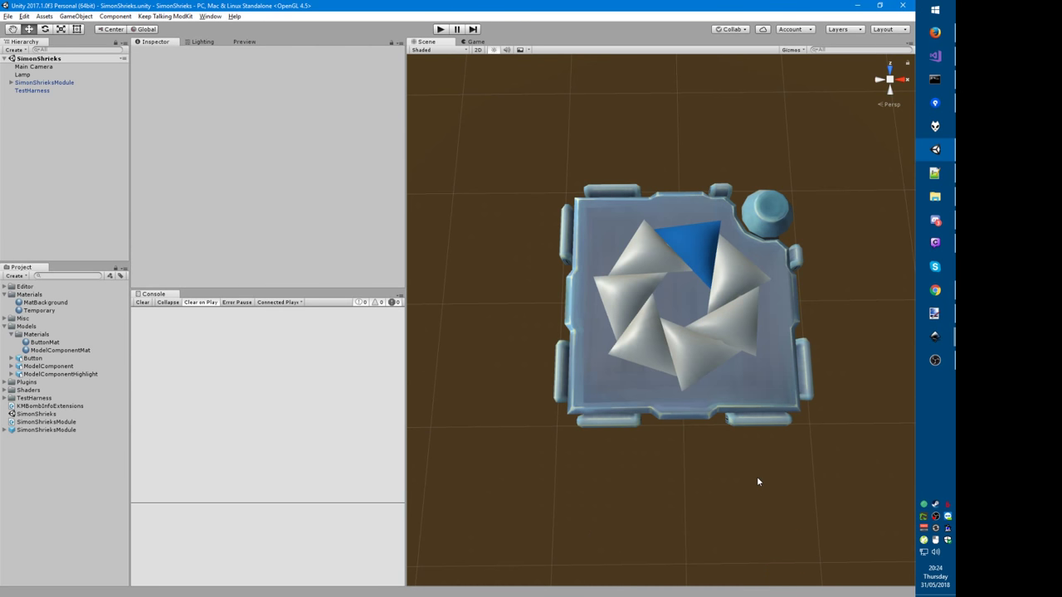
alt+drag(733, 473, 731, 486)
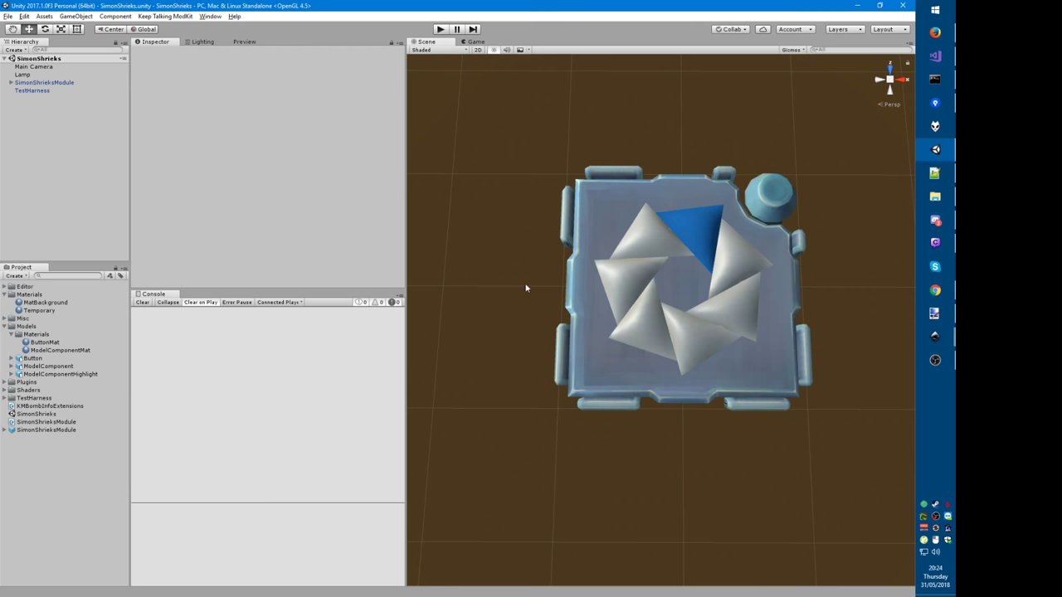
alt+drag(507, 312, 517, 352)
middle_drag(512, 325, 498, 331)
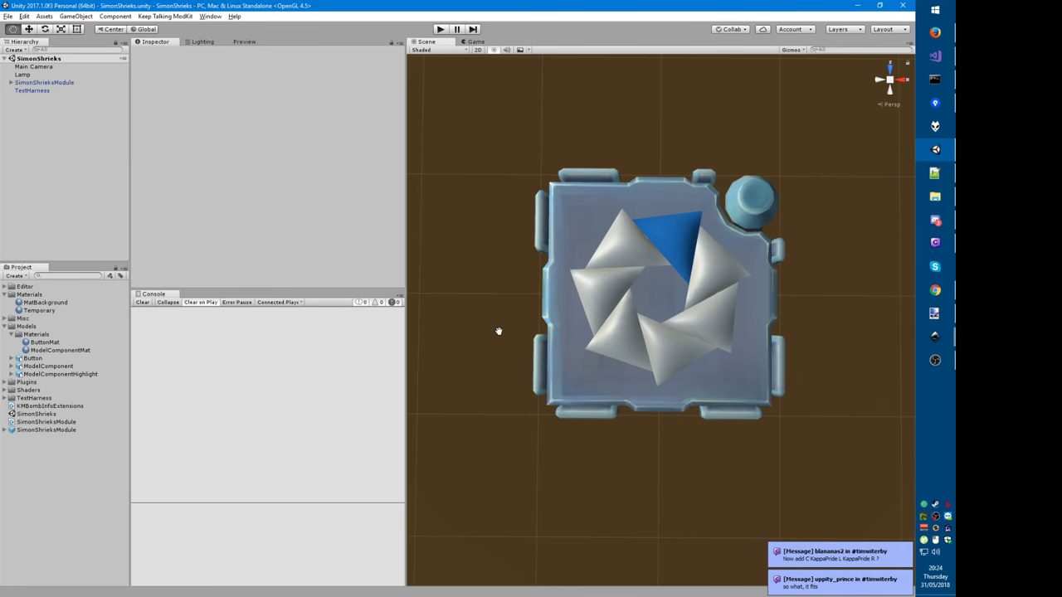
click(823, 584)
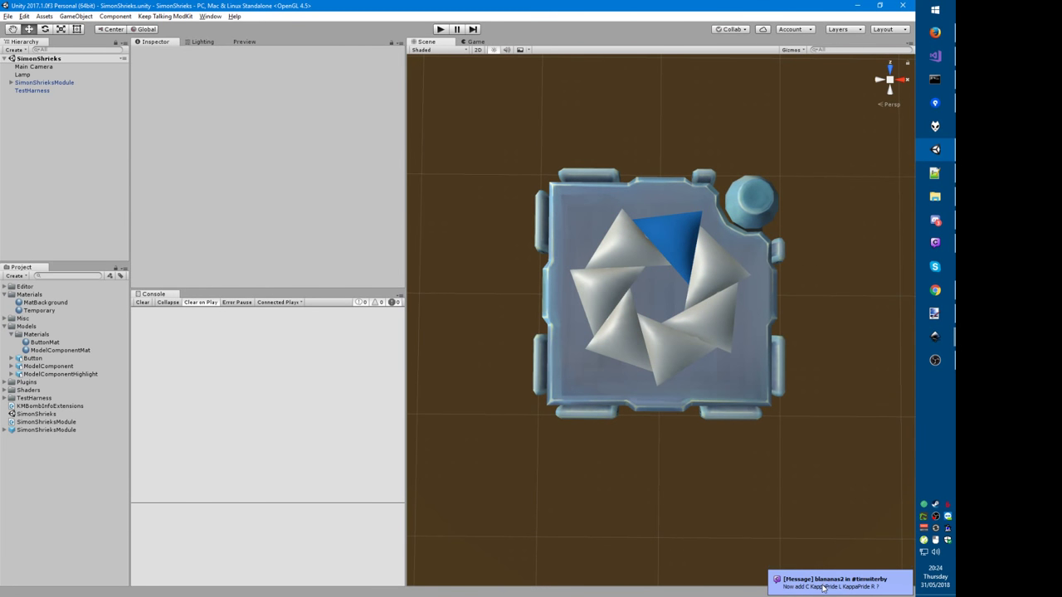
click(823, 585)
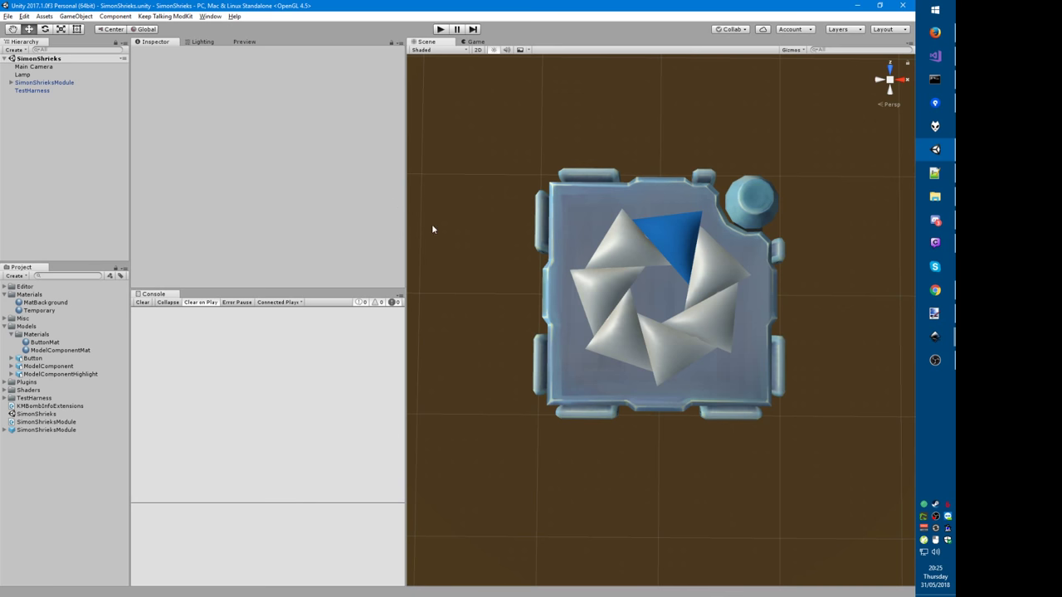
Step: Save the scene with SimonShrieksModule selected, then switch to the Git client and stage all changed files of SimonShrieks
click(44, 82)
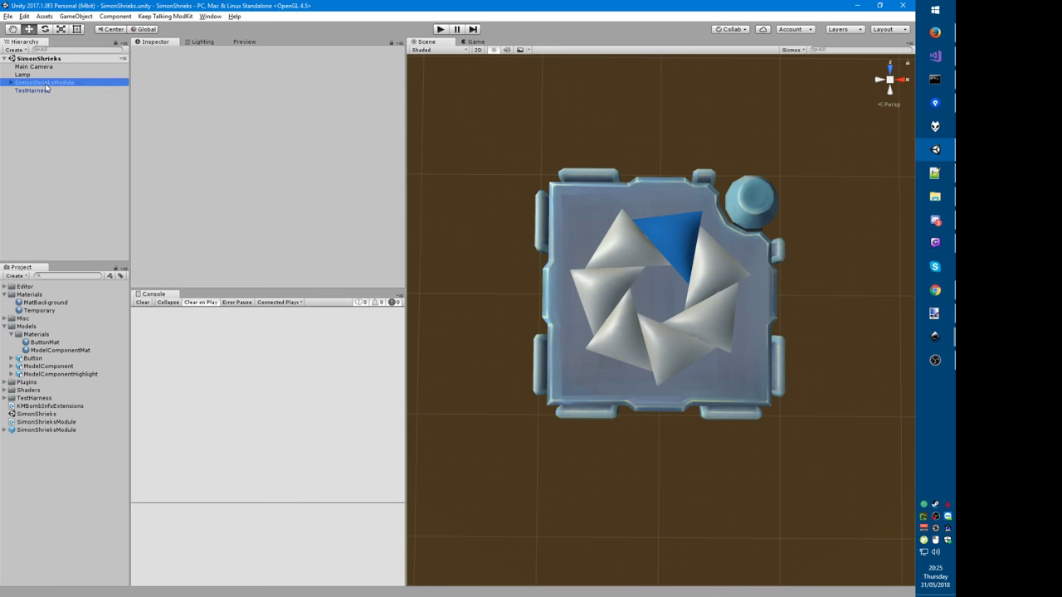
key(ctrl+s)
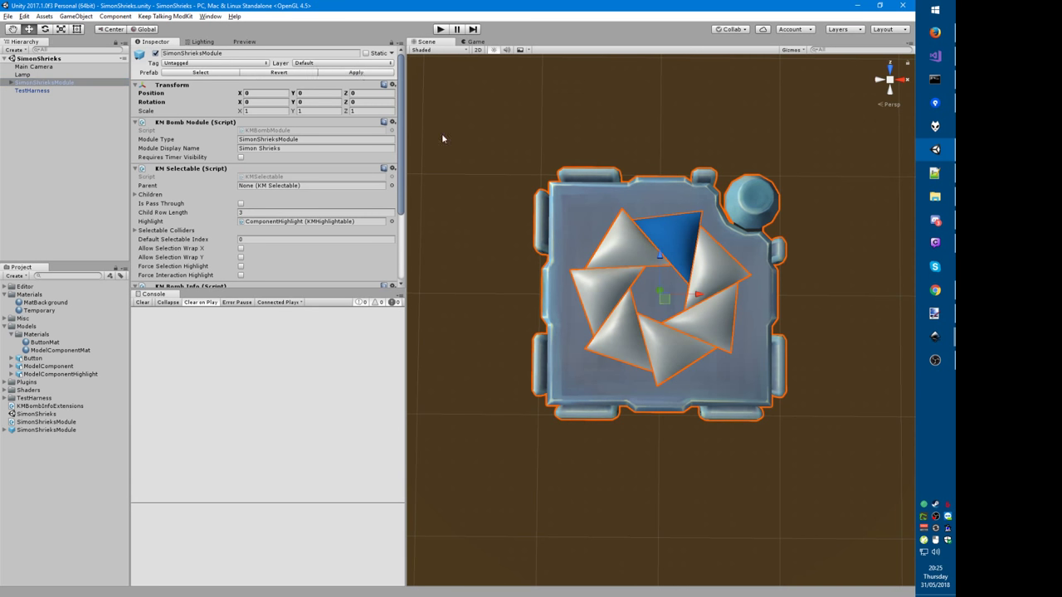
key(alt+Tab)
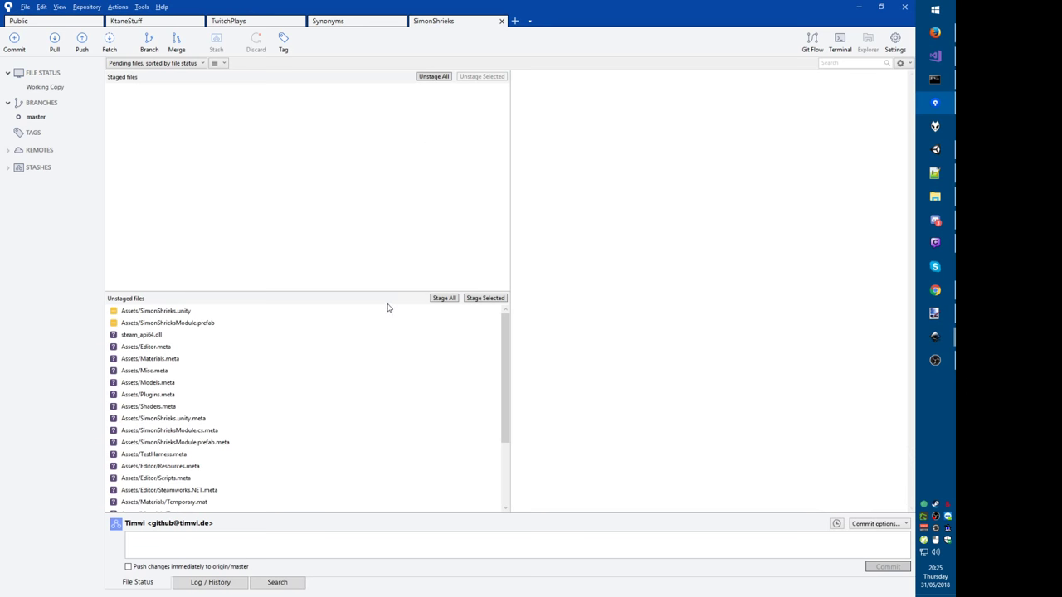
click(444, 298)
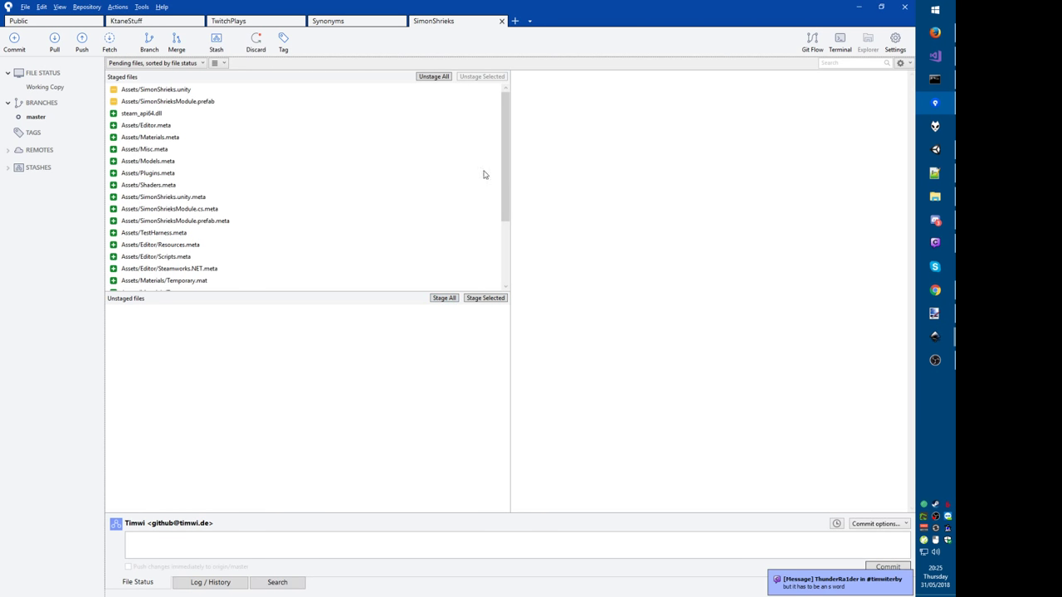
drag(508, 150, 510, 233)
Step: Return to Unity and examine the material folders and the import settings of the assets in the Models folder
key(alt+Tab)
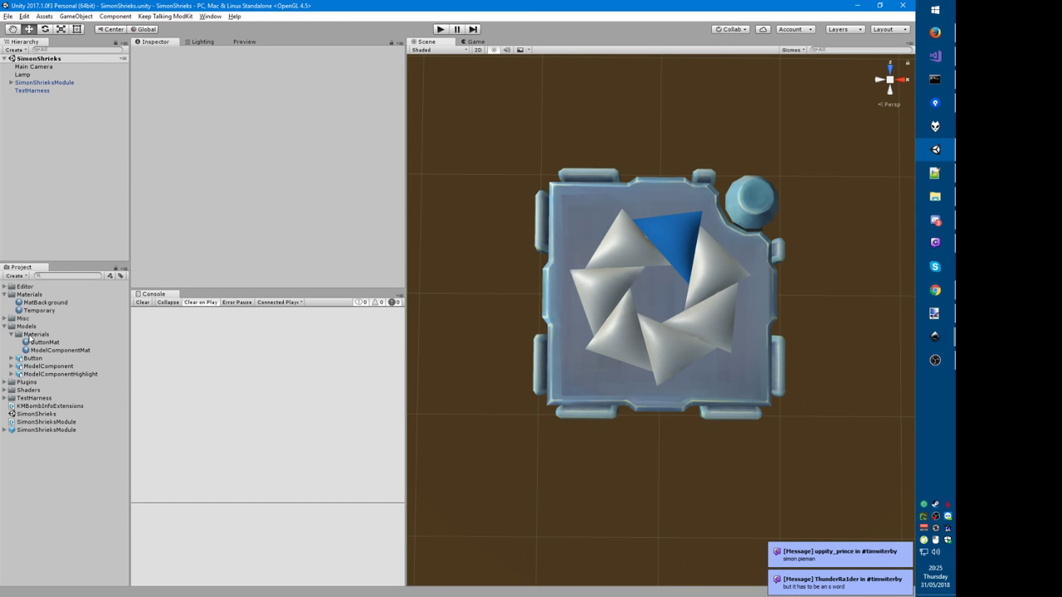
click(25, 295)
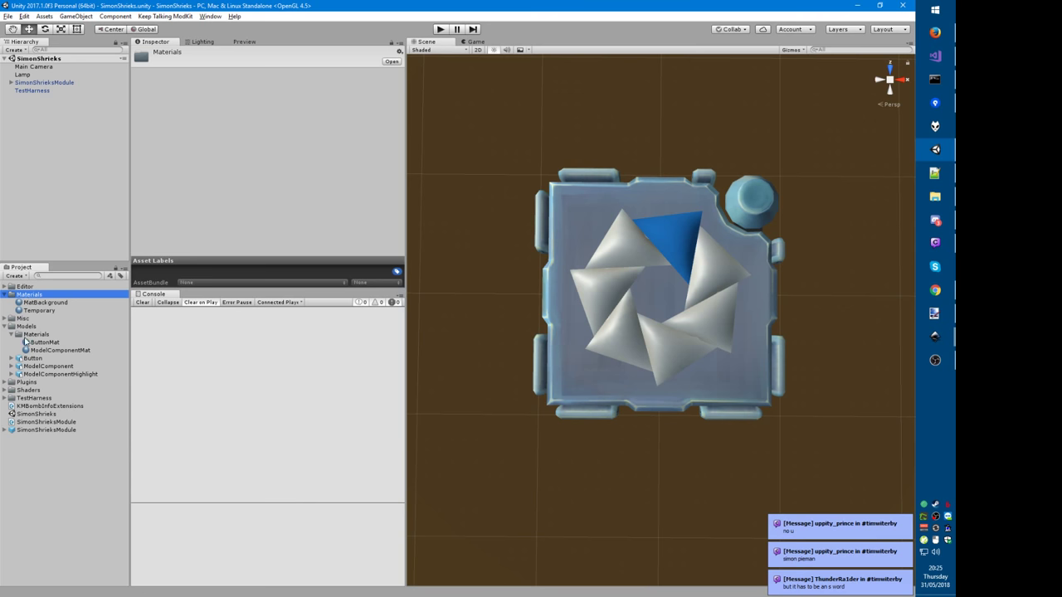
click(27, 335)
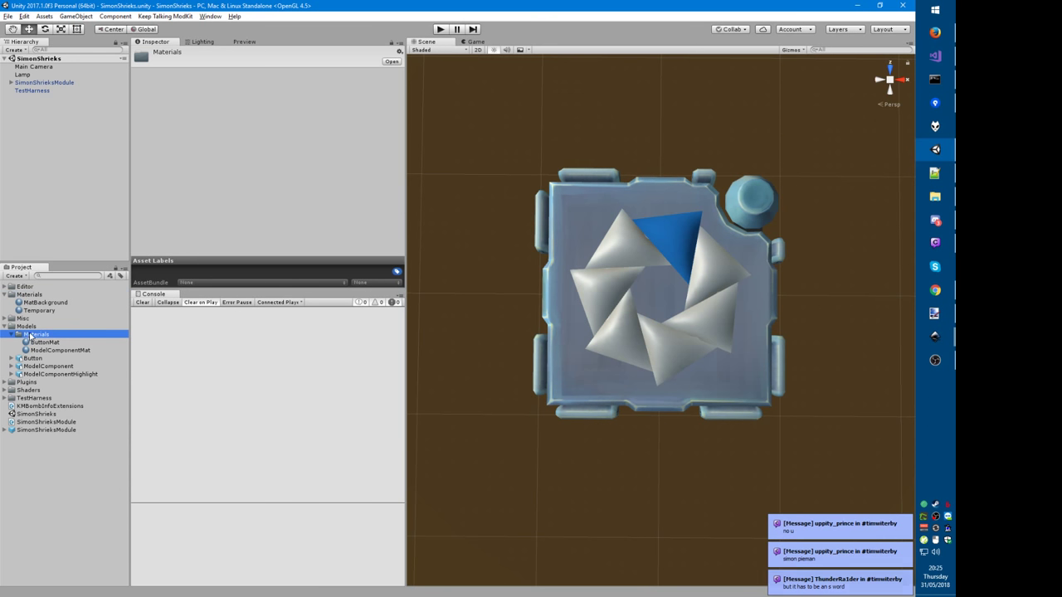
click(34, 358)
click(36, 366)
click(40, 374)
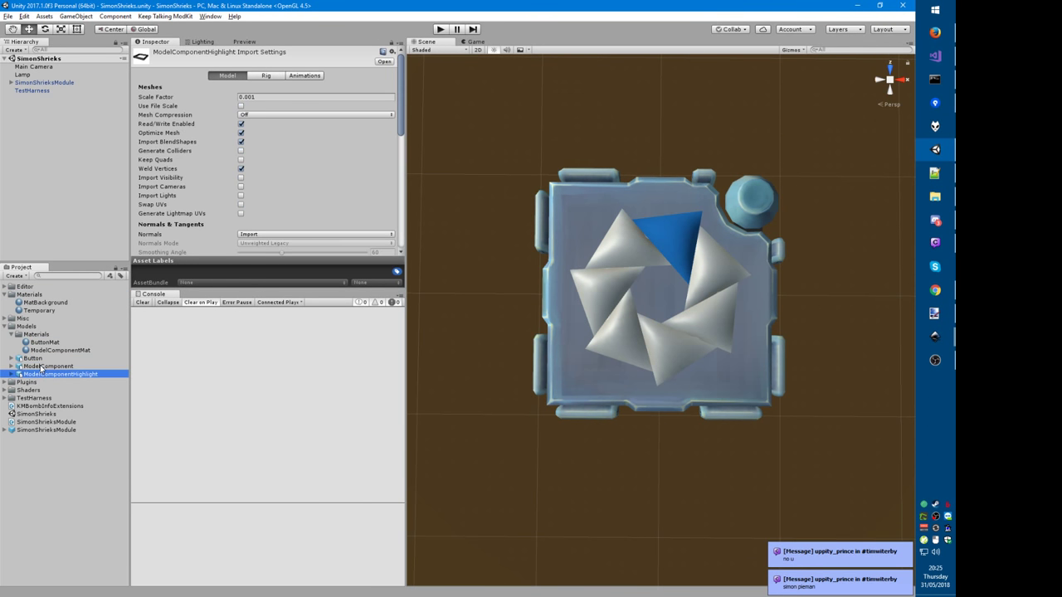
key(Up)
key(Up)
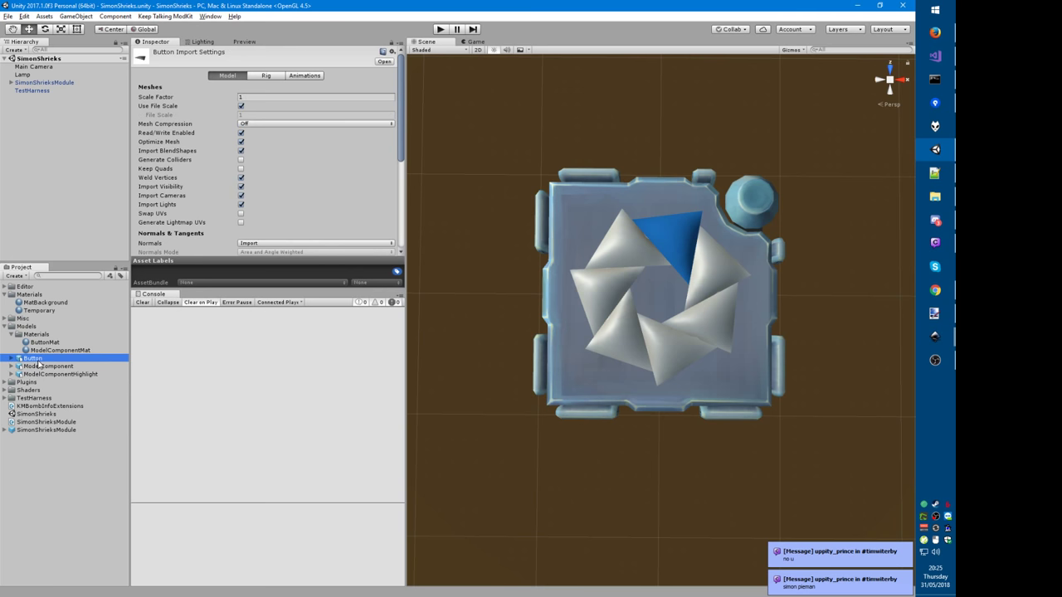
Step: Check the ButtonMat and ModelComponentMat materials and delete the Materials folder inside Models
click(49, 351)
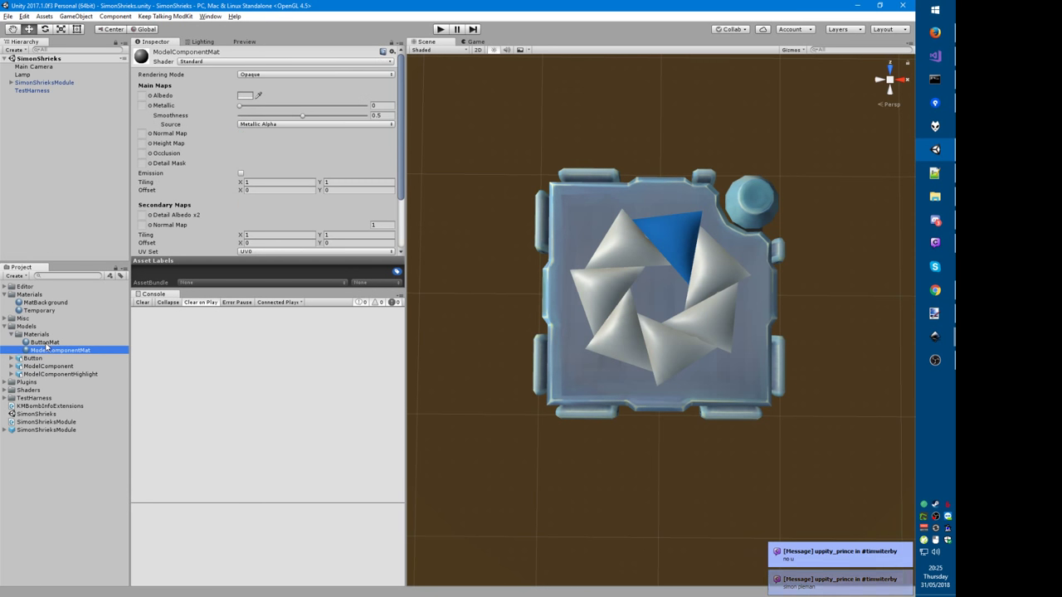
click(44, 343)
click(44, 350)
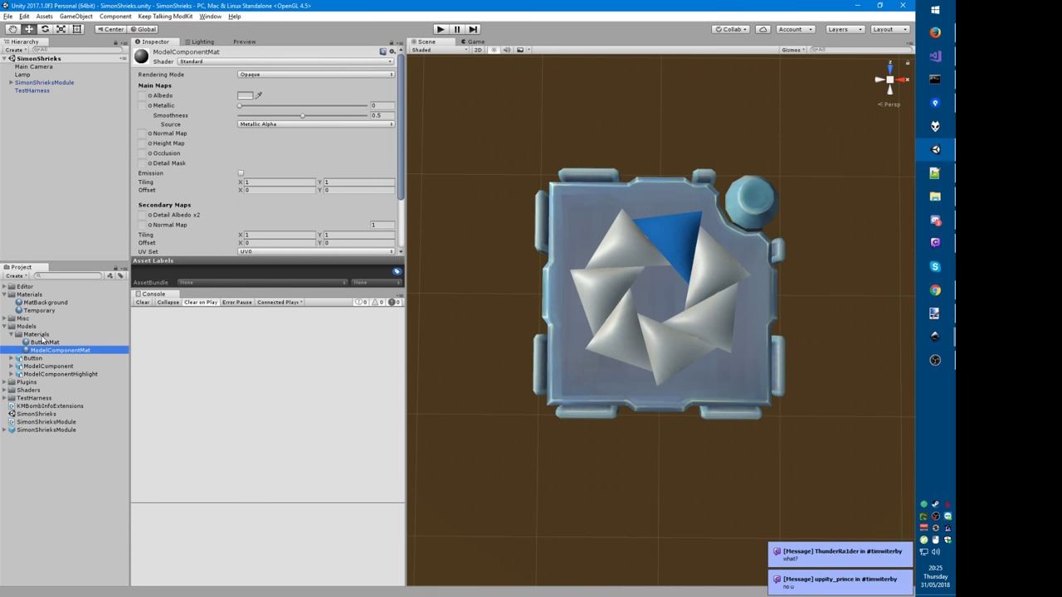
click(37, 334)
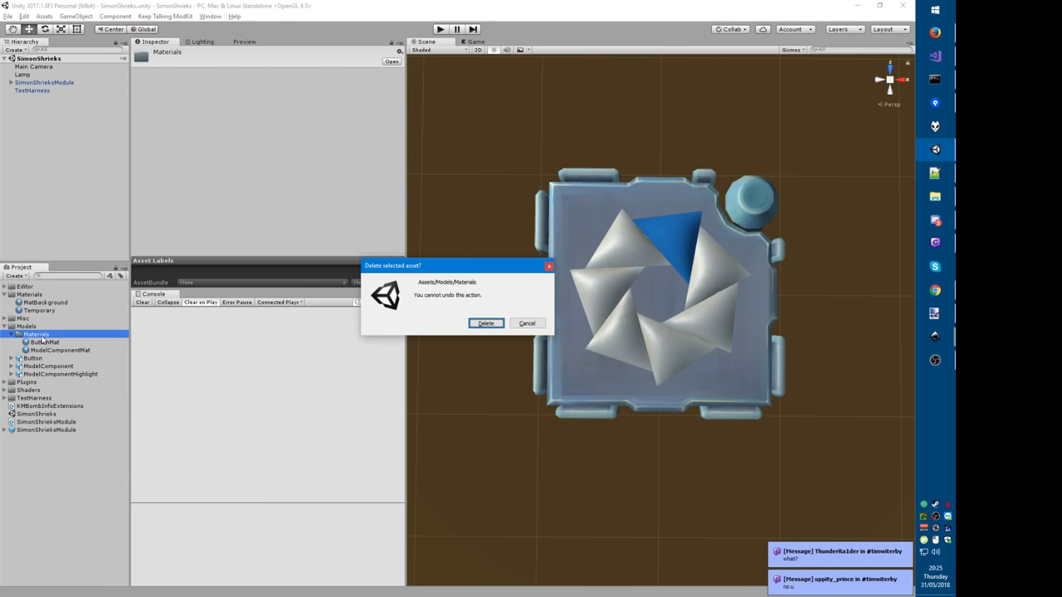
key(shift+Delete)
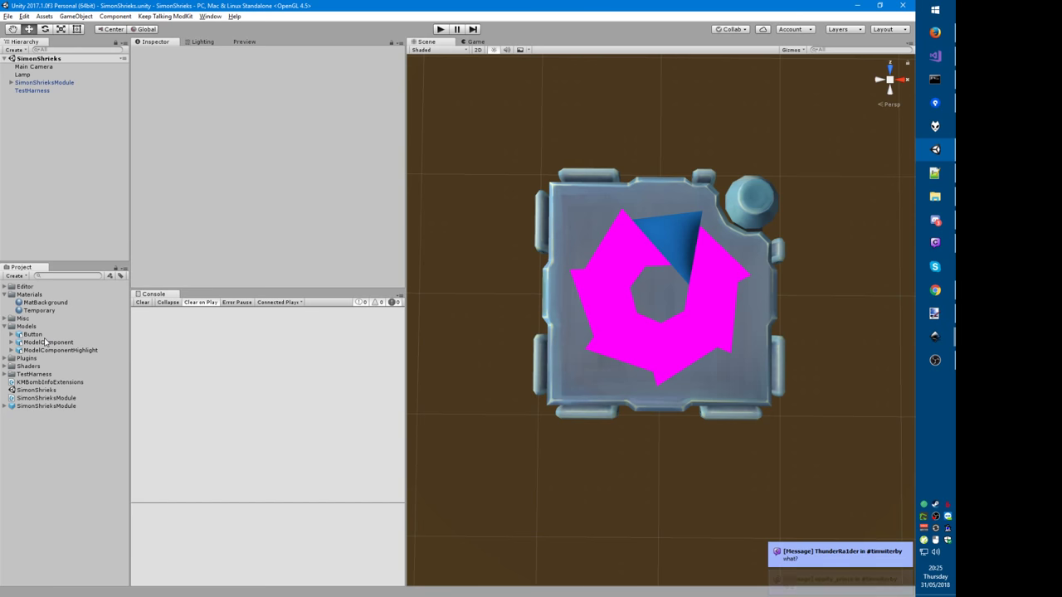
Step: Rename the Temporary material as ButtonBlue
click(39, 310)
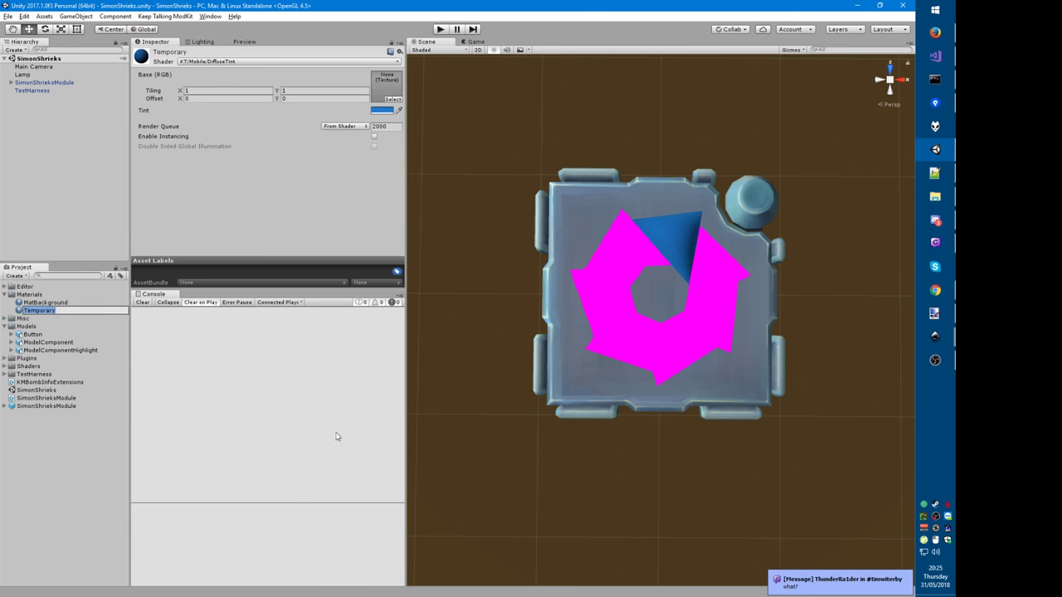
text(Button)
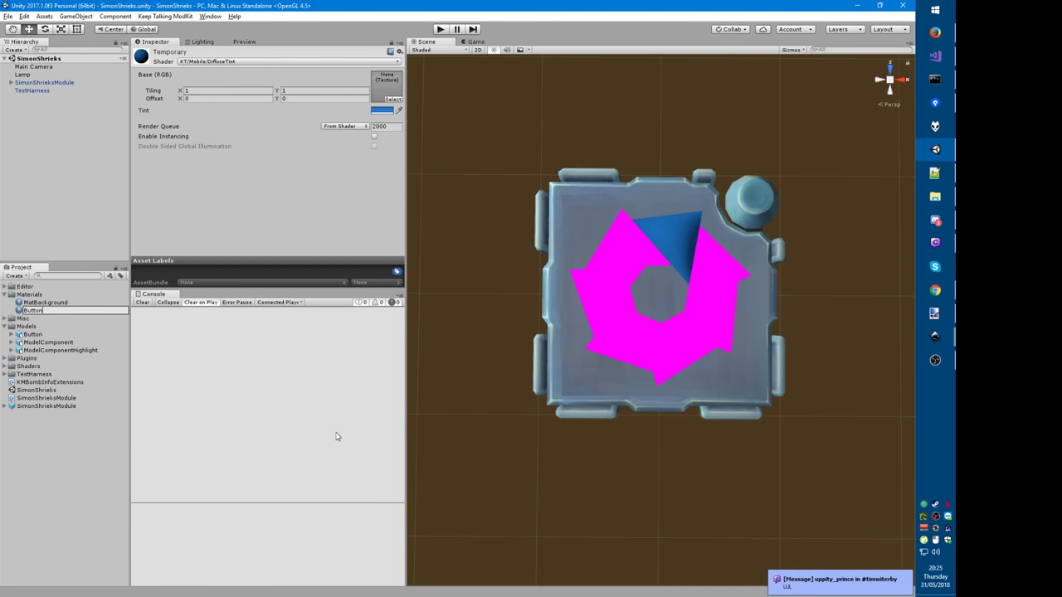
text(Blue)
key(Return)
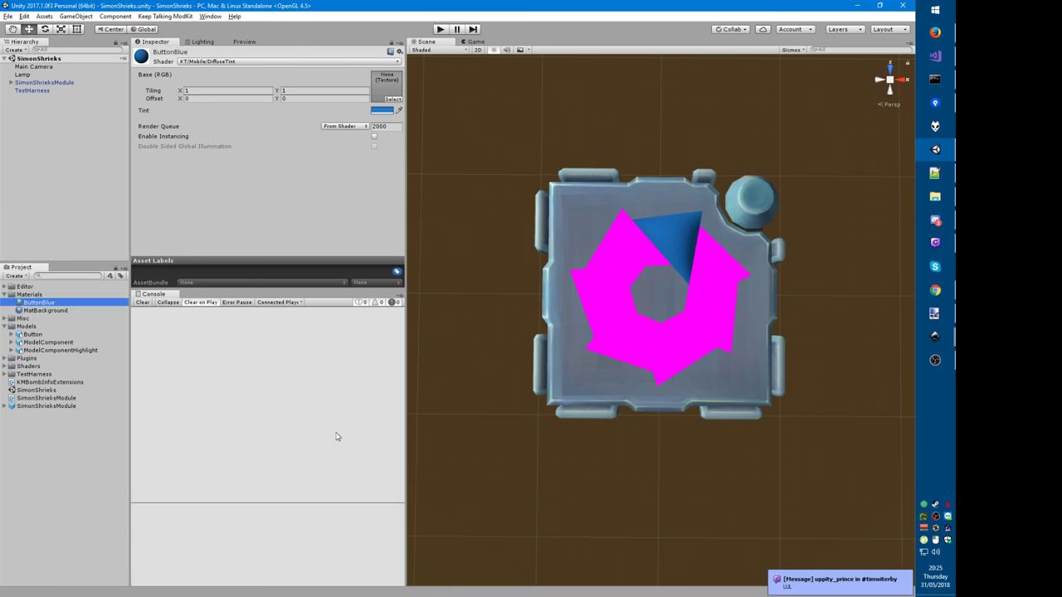
Step: Switch to Firefox and read the list of button colors in the Simon Shrieks manual
key(alt+Tab)
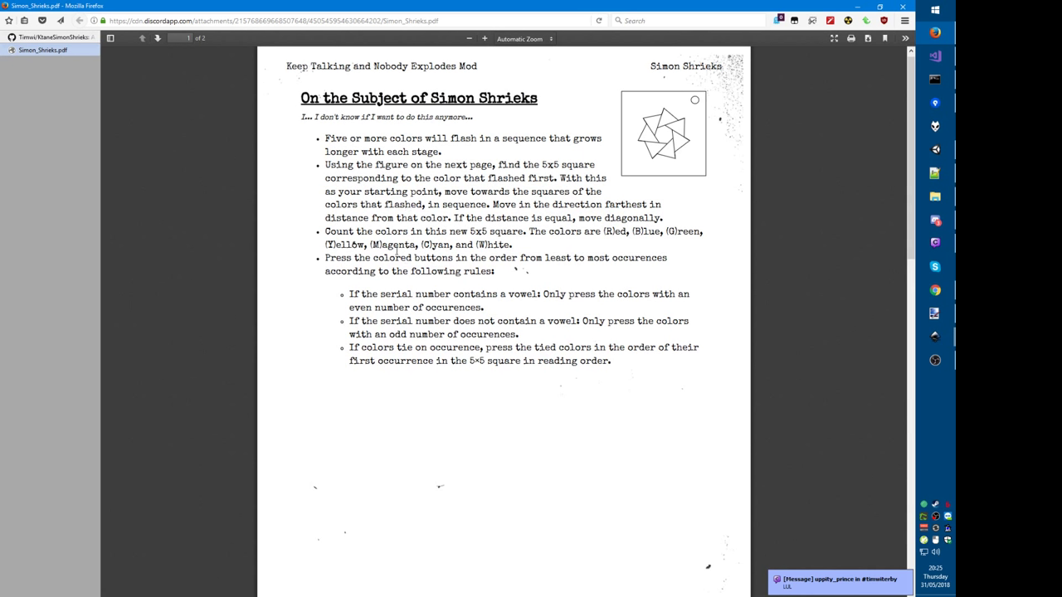
drag(490, 245, 508, 245)
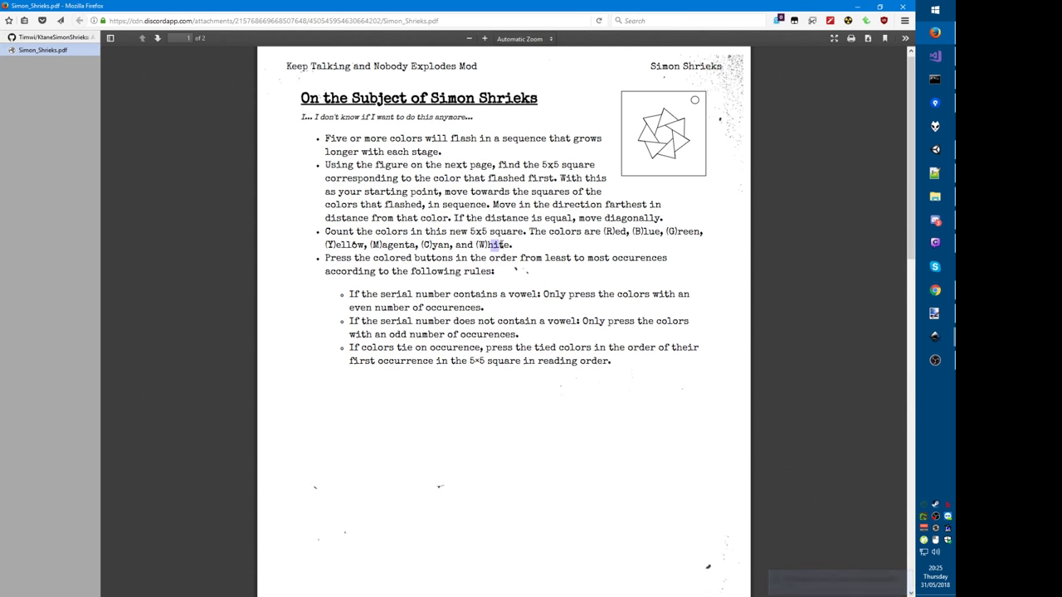
click(501, 244)
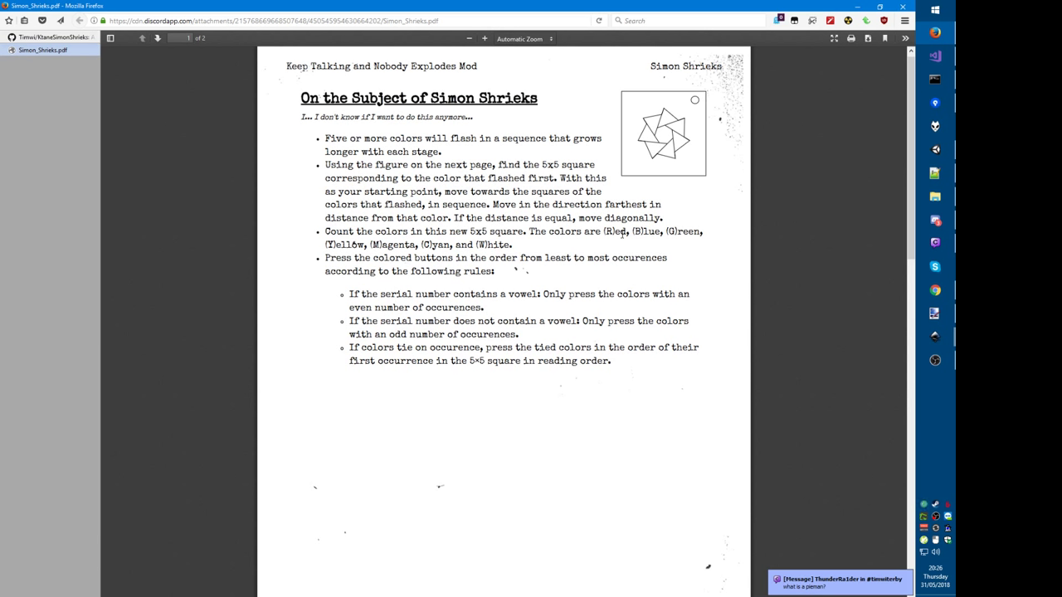
double_click(618, 235)
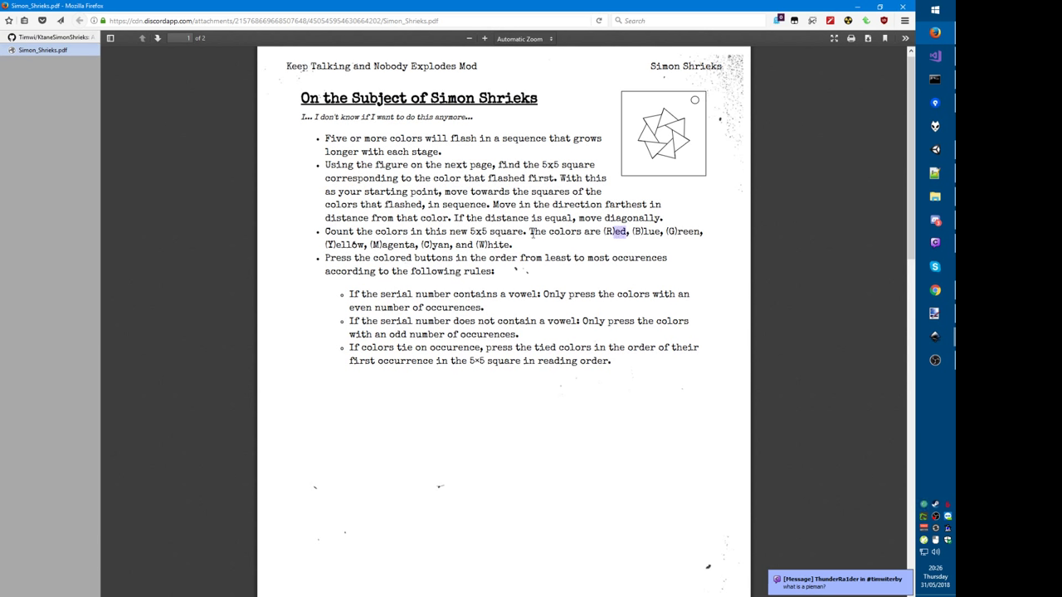
double_click(348, 246)
double_click(688, 232)
double_click(651, 232)
click(650, 234)
Step: Return to Unity, show the ButtonBlue material in File Explorer and make six copies of ButtonBlue.mat
key(alt+Tab)
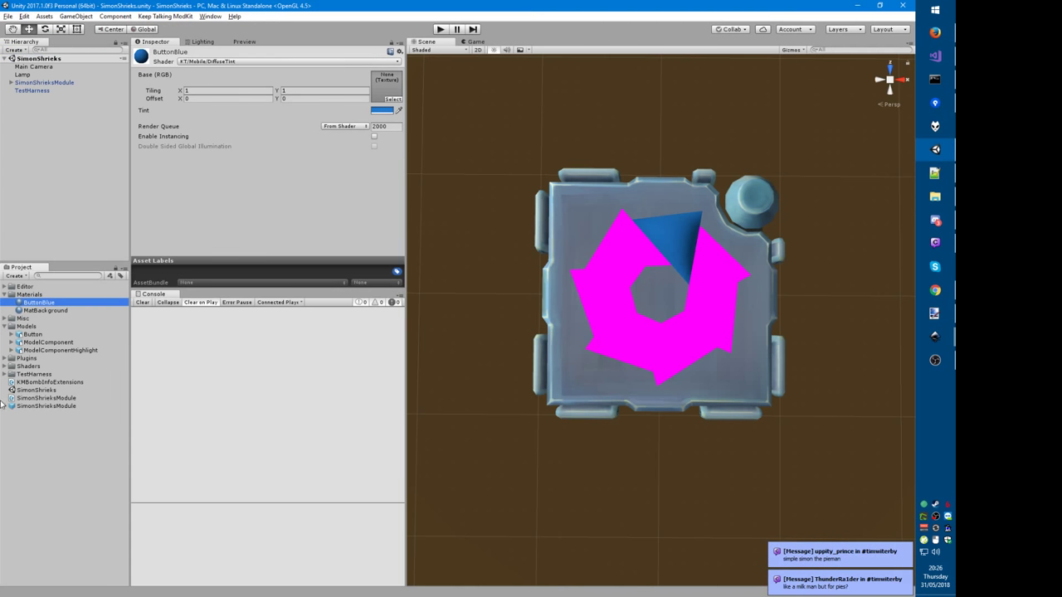
right_click(34, 305)
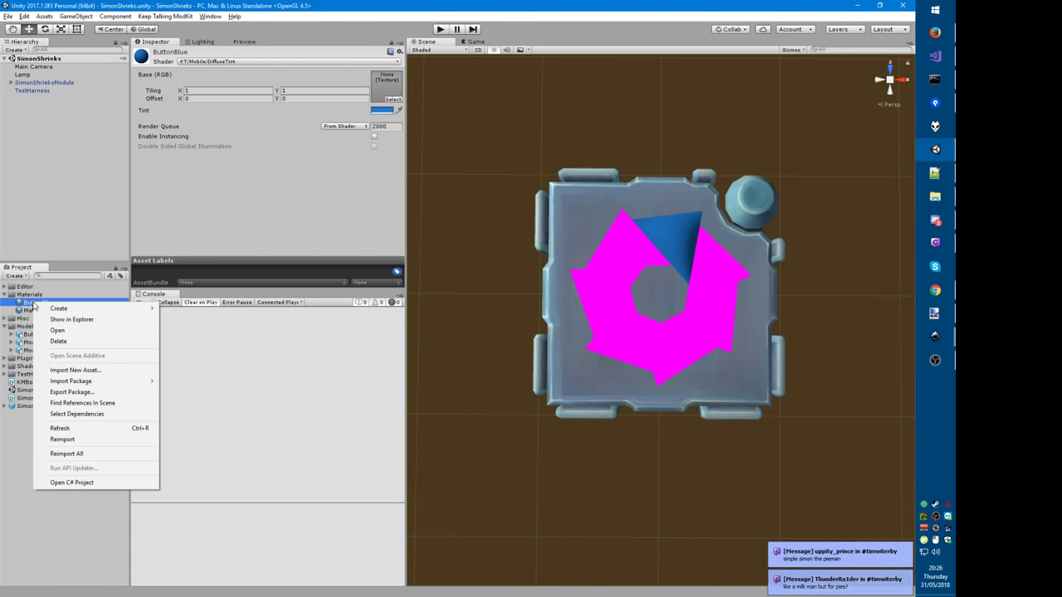
click(72, 319)
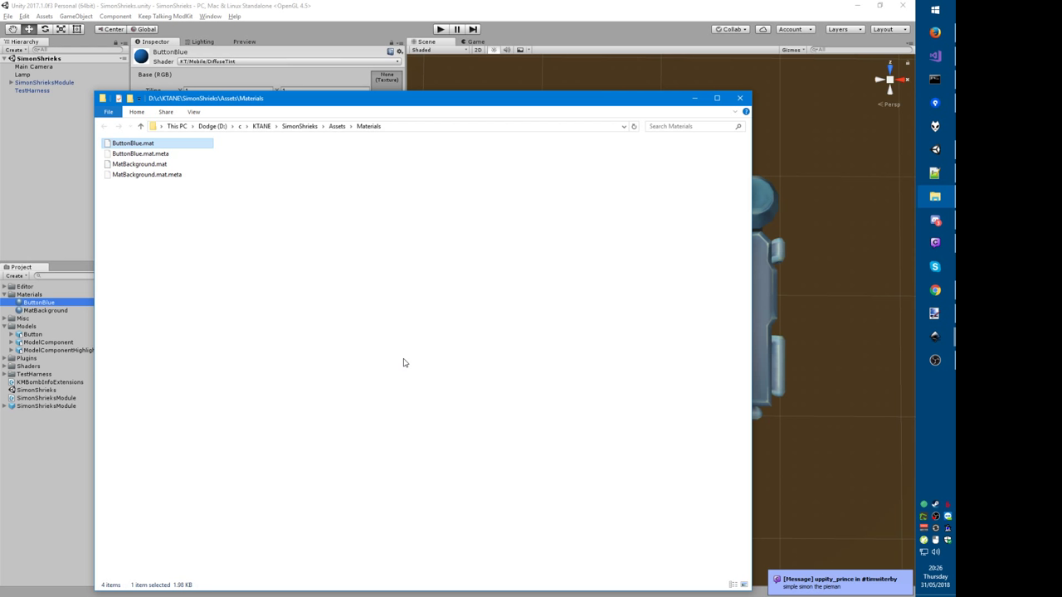
key(ctrl+v)
key(ctrl+v)
key(ctrl+v)
key(ctrl+v)
key(ctrl+v)
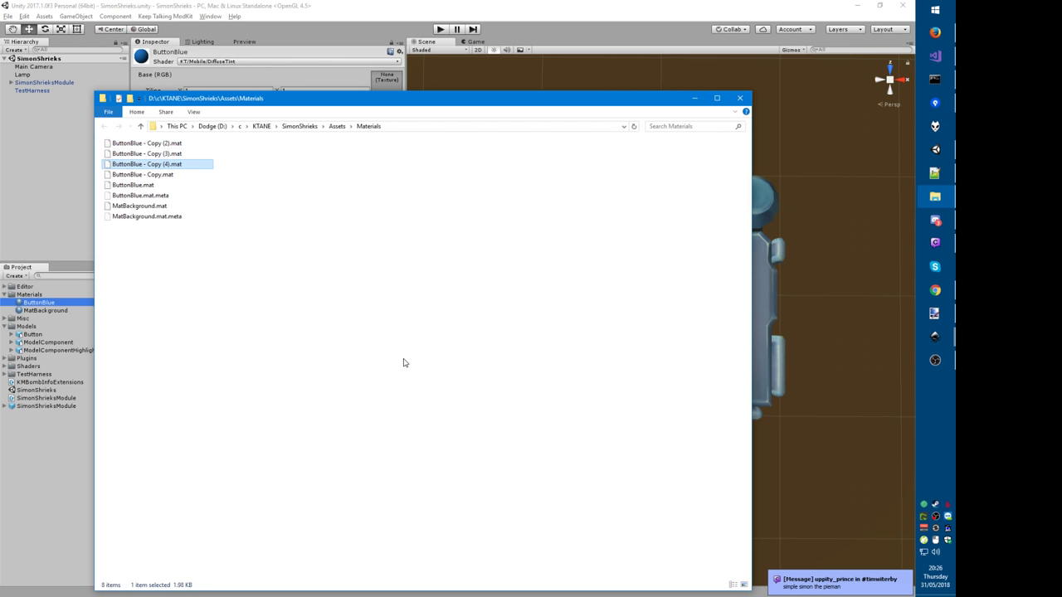
key(ctrl+v)
Step: Rename the file "ButtonBlue - Copy.mat" as ButtonGreen.mat
key(Down)
key(F2)
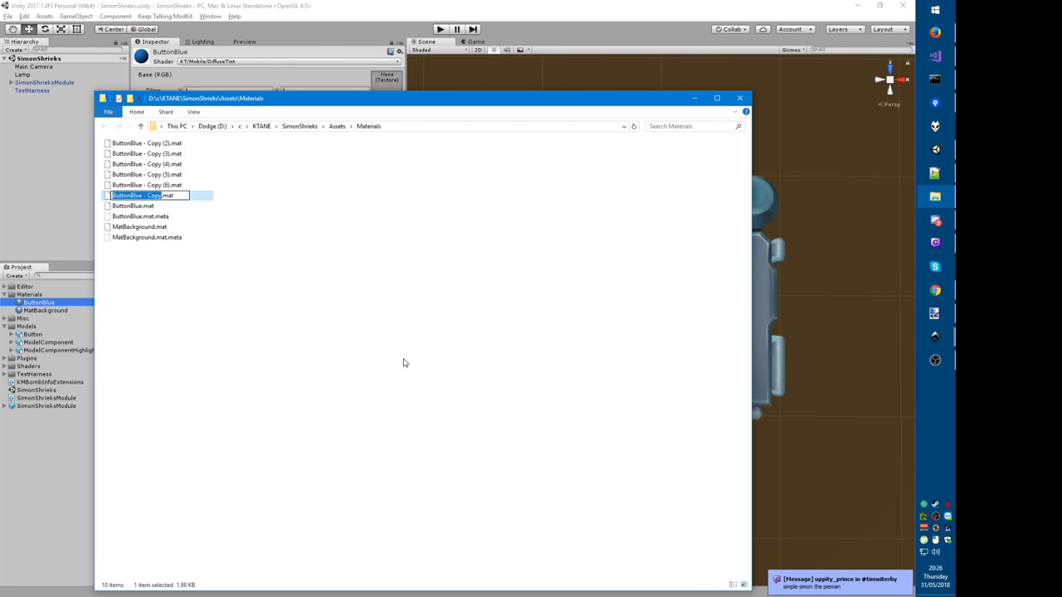
text(Button)
key(shift+Home)
key(Right)
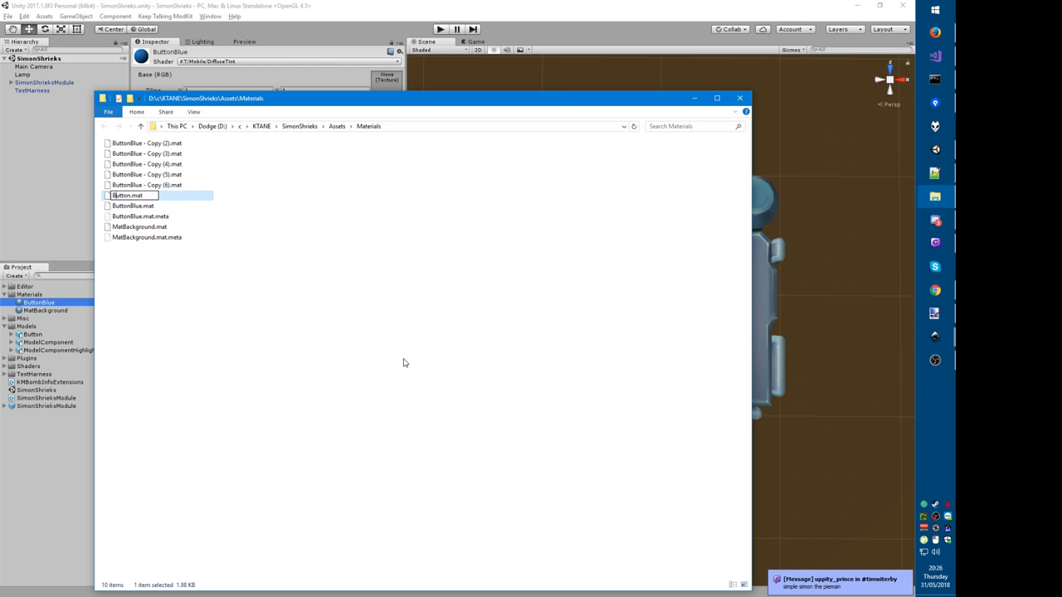
text(Green)
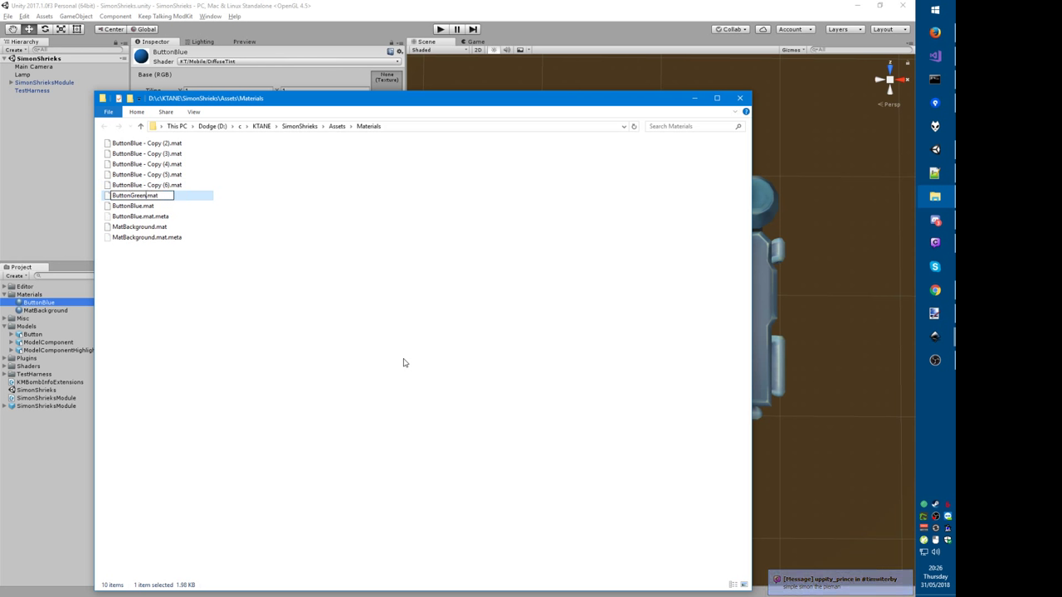
key(Return)
Step: Rename copies (2) and (3) of ButtonBlue.mat as ButtonRed.mat and ButtonYellow.mat
key(Home)
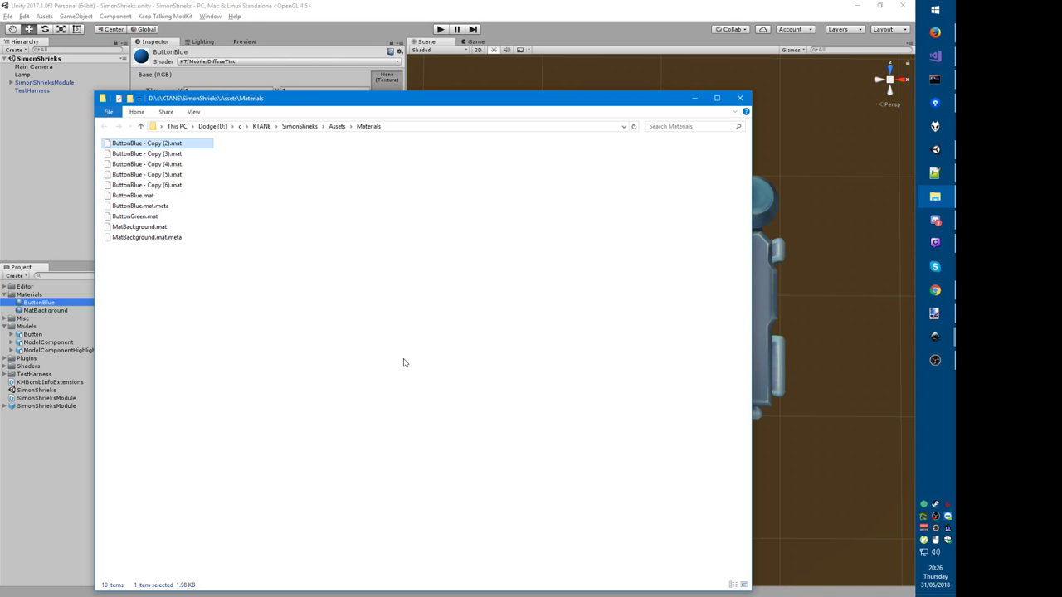
key(F2)
text(ButtonRed)
key(Return)
key(Home)
key(F2)
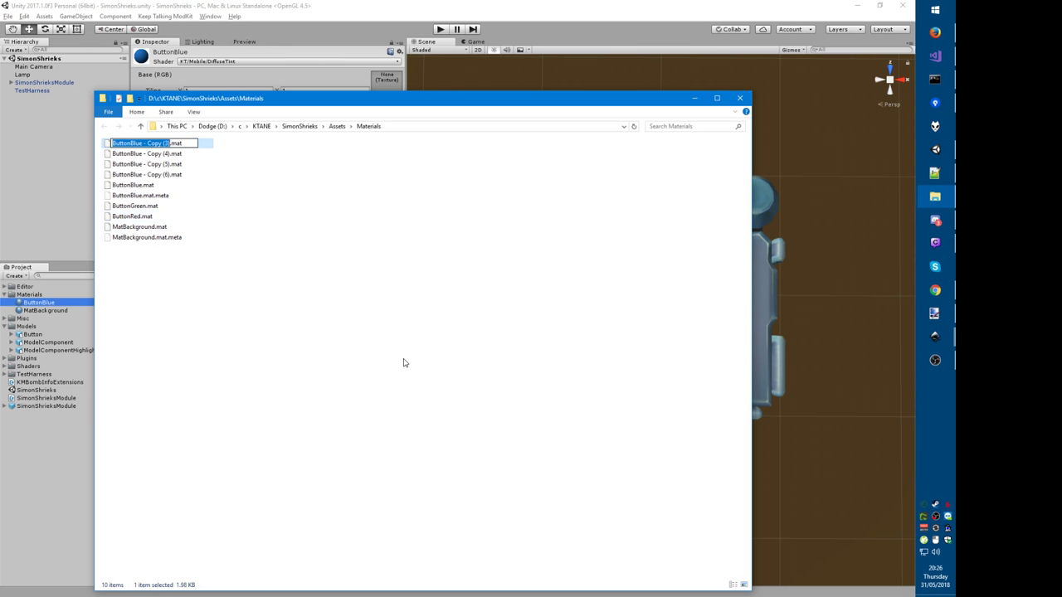
text(ButtonYellow)
key(Return)
Step: Rename copies (4) and (5) of ButtonBlue.mat as ButtonCyan.mat and ButtonMagenta.mat
key(Home)
key(F2)
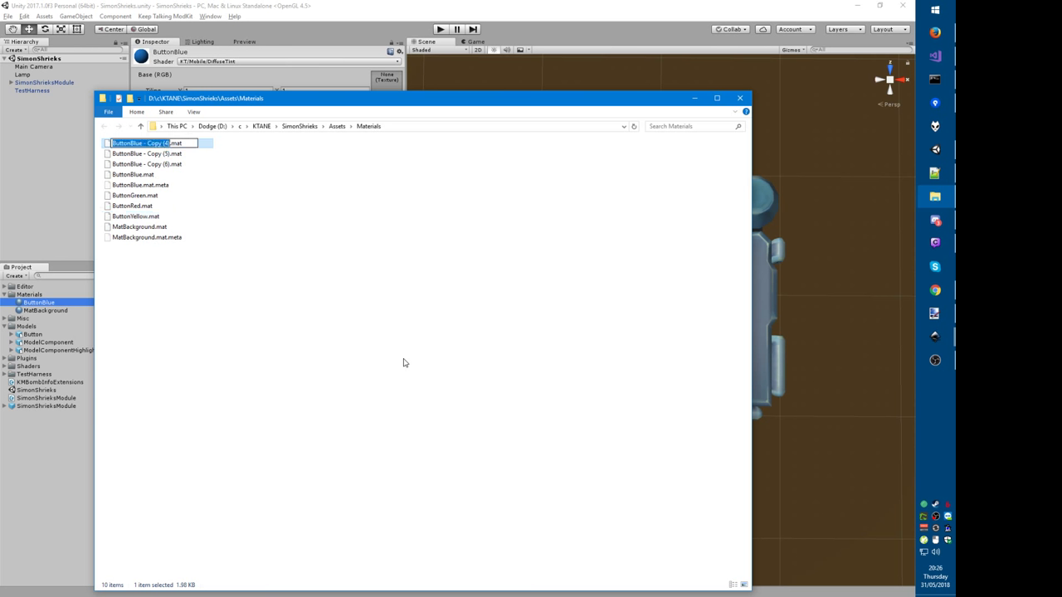
text(ButtonCyan)
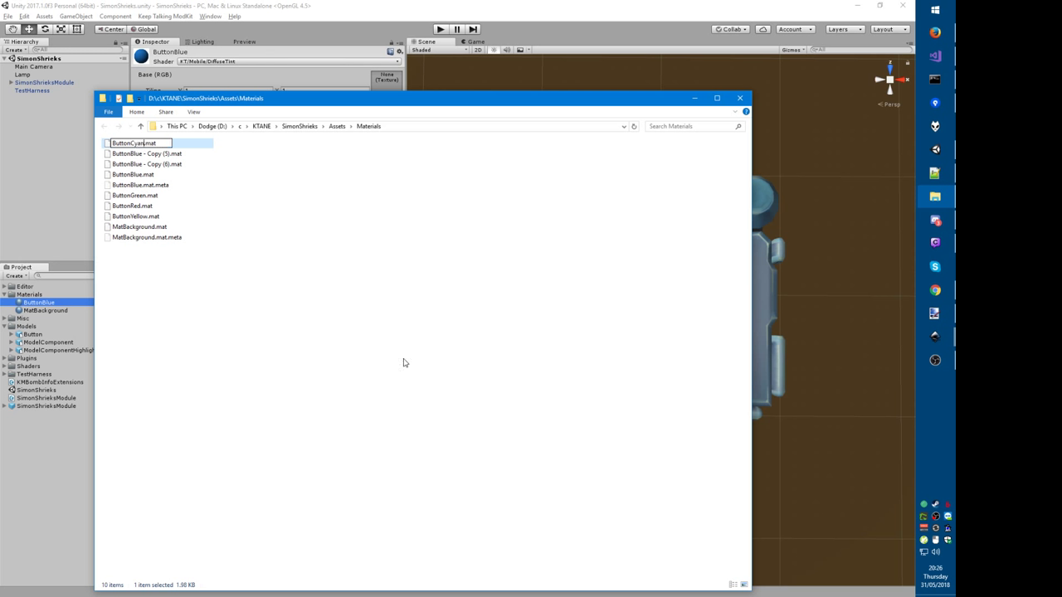
key(Return)
key(Home)
key(F2)
text(ButtonMagen)
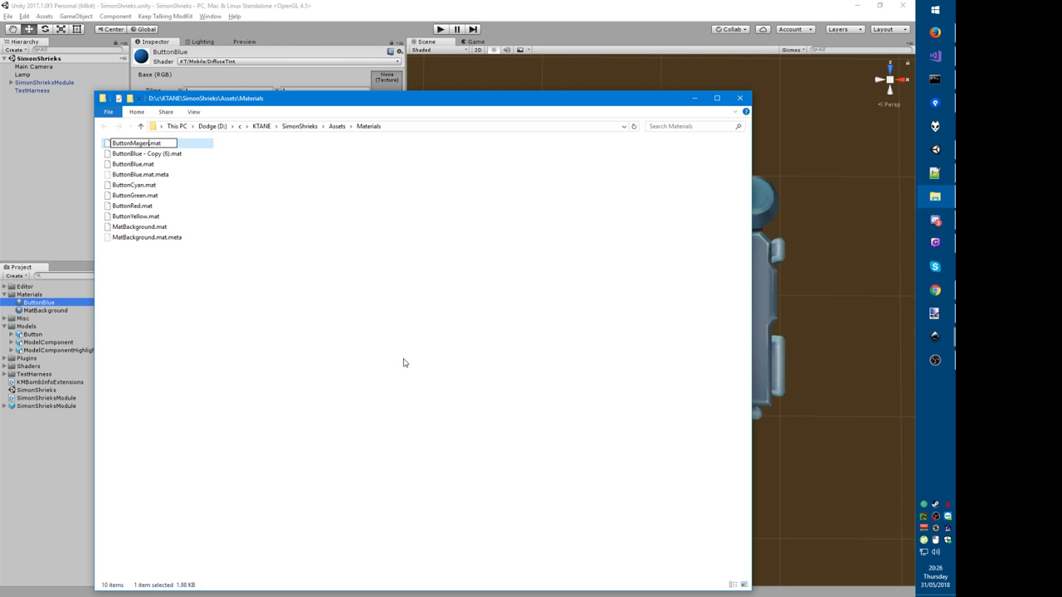
text(ta)
key(Return)
Step: Rename the last copy of ButtonBlue.mat as ButtonWhite.mat and return to the ButtonBlue material in Unity
key(Home)
key(F2)
text(Button)
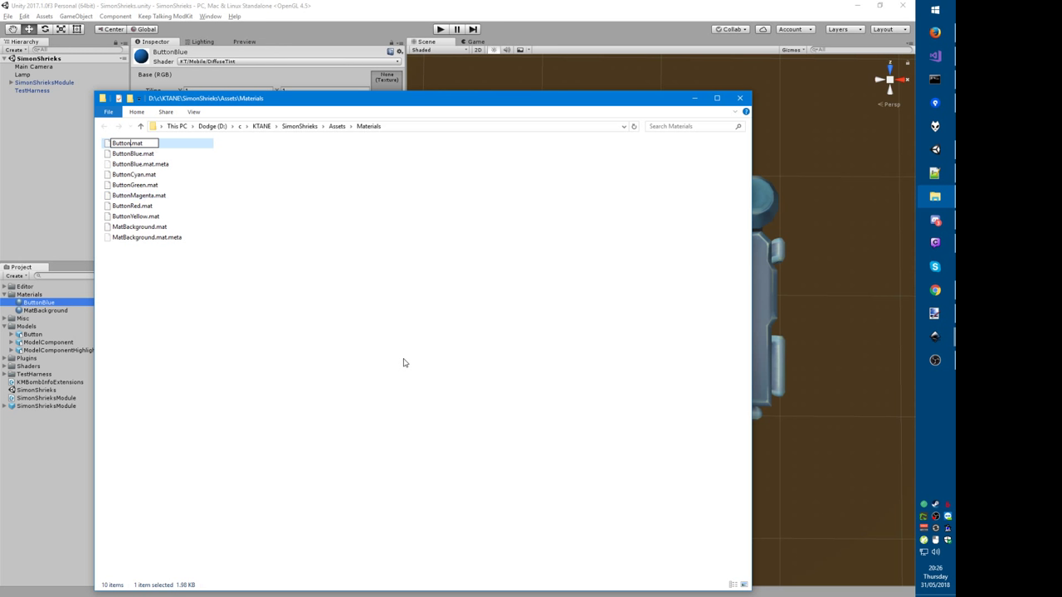
text(White)
key(Return)
key(alt+Tab)
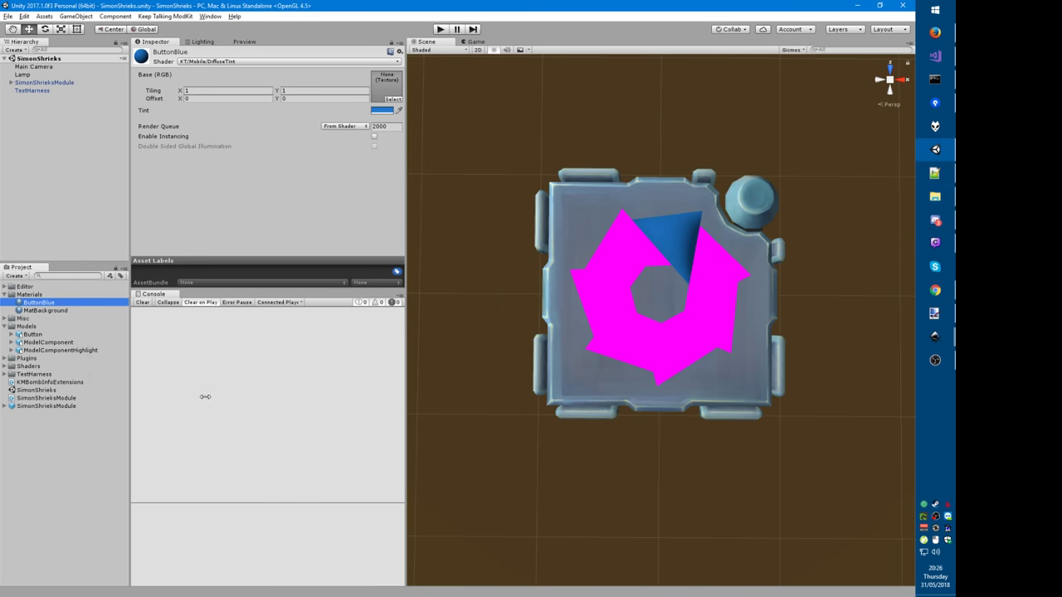
click(42, 303)
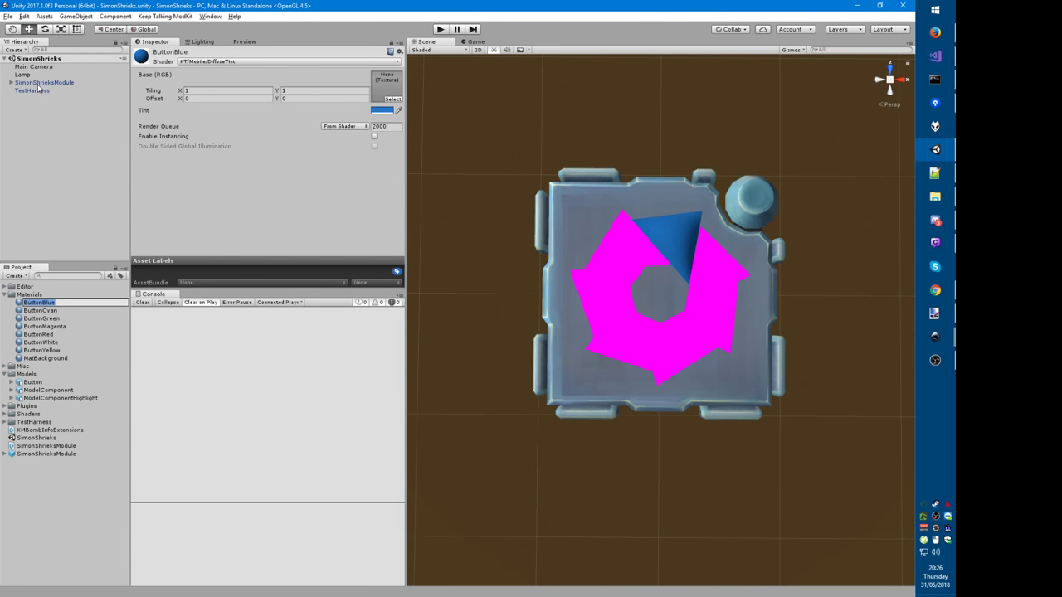
Step: Expand the SimonShrieksModule object and its Buttons group in the scene hierarchy
click(37, 85)
key(Right)
click(38, 121)
click(39, 116)
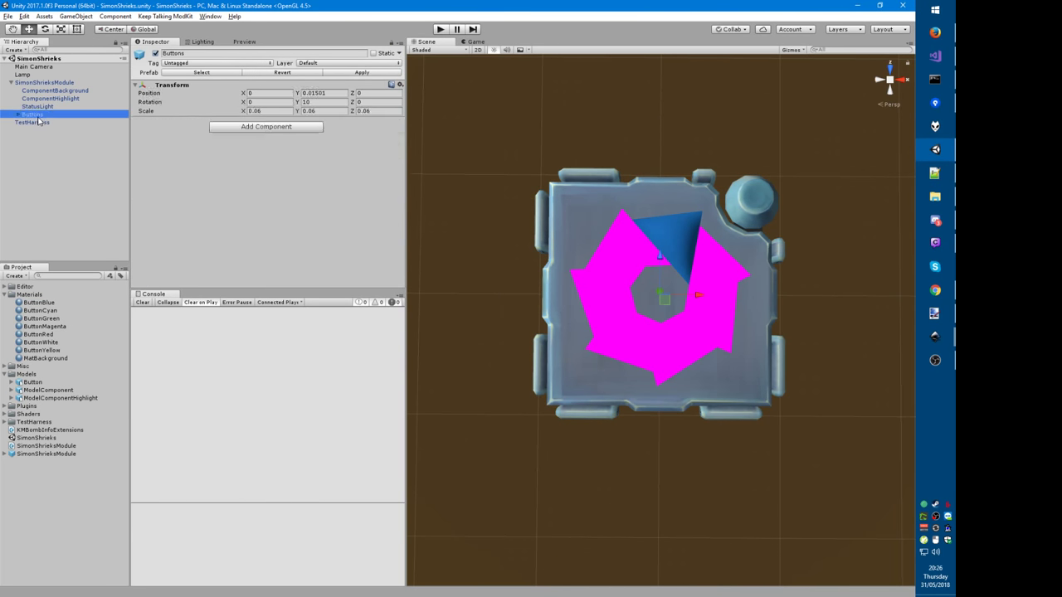
key(Right)
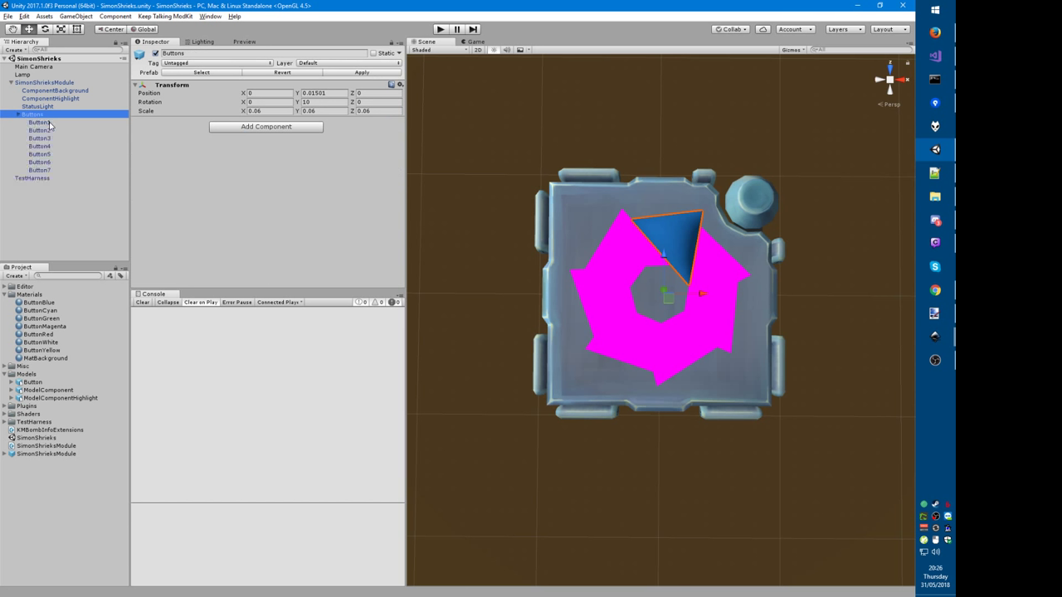
Step: Replace the material of Button1's mesh renderer with ButtonRed
click(39, 122)
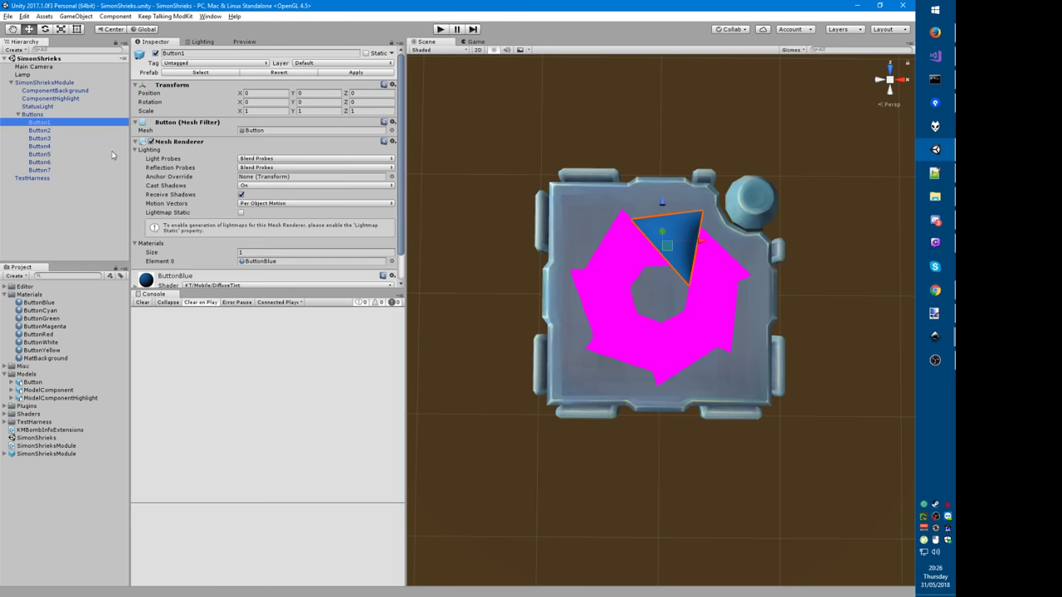
scroll(179, 194, down, 2)
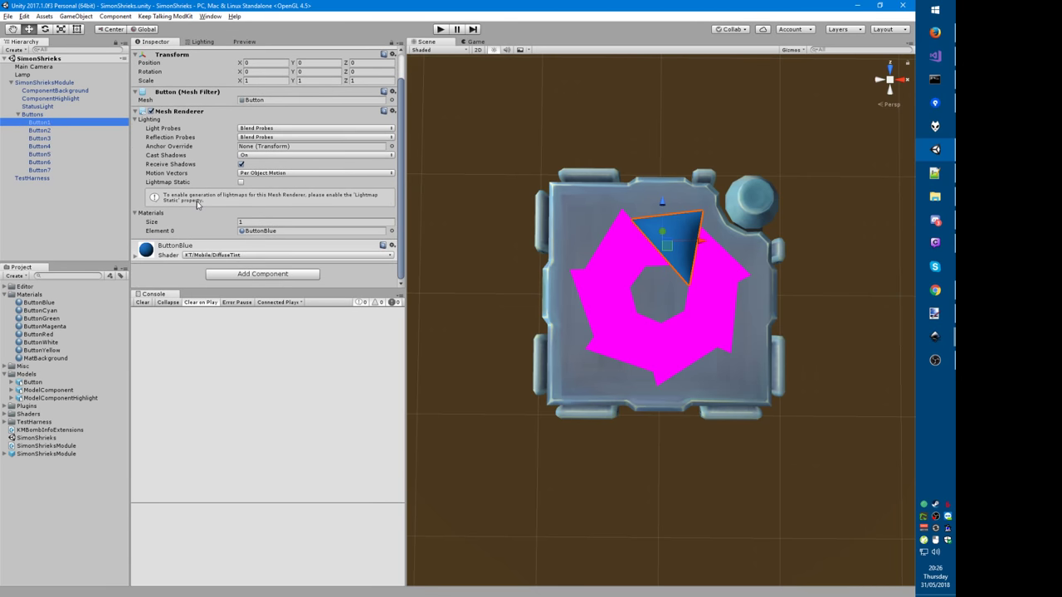
click(214, 248)
scroll(199, 210, down, 3)
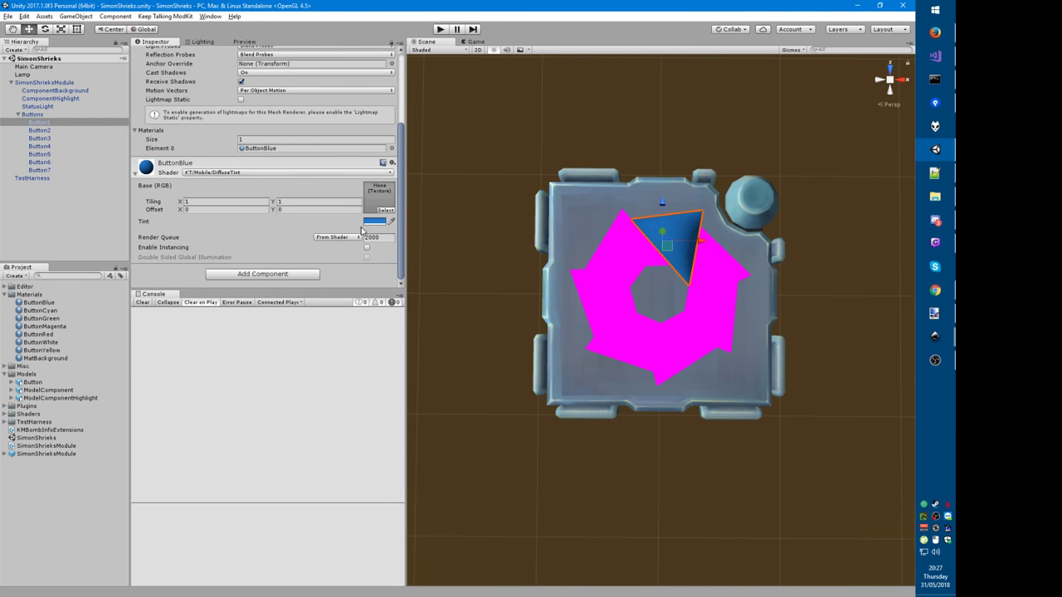
click(262, 148)
key(Return)
text(red)
key(Down)
key(Return)
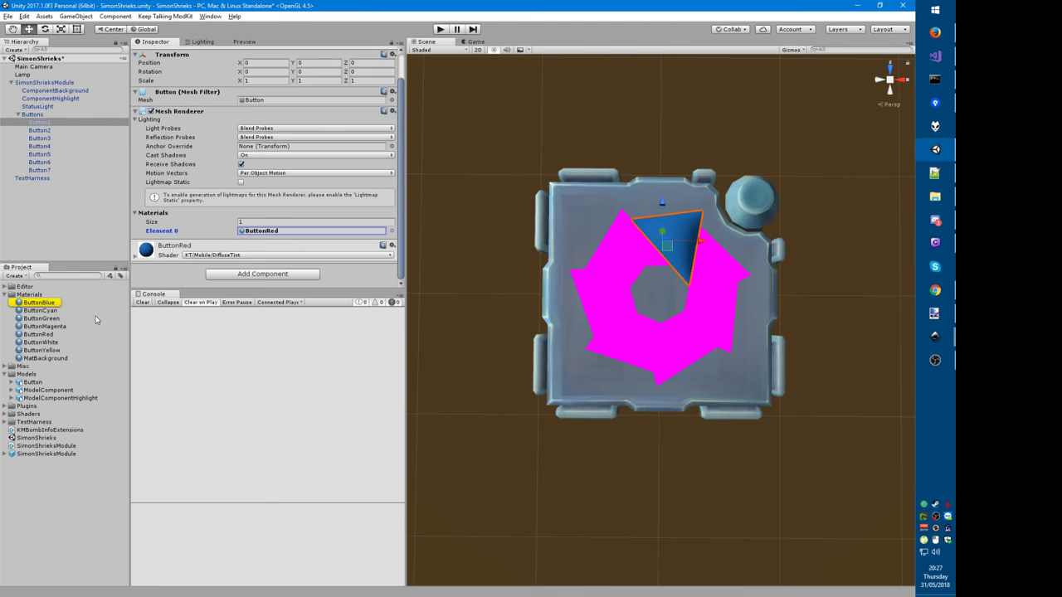
Step: Assign the ButtonYellow material to Button2's mesh renderer
click(50, 312)
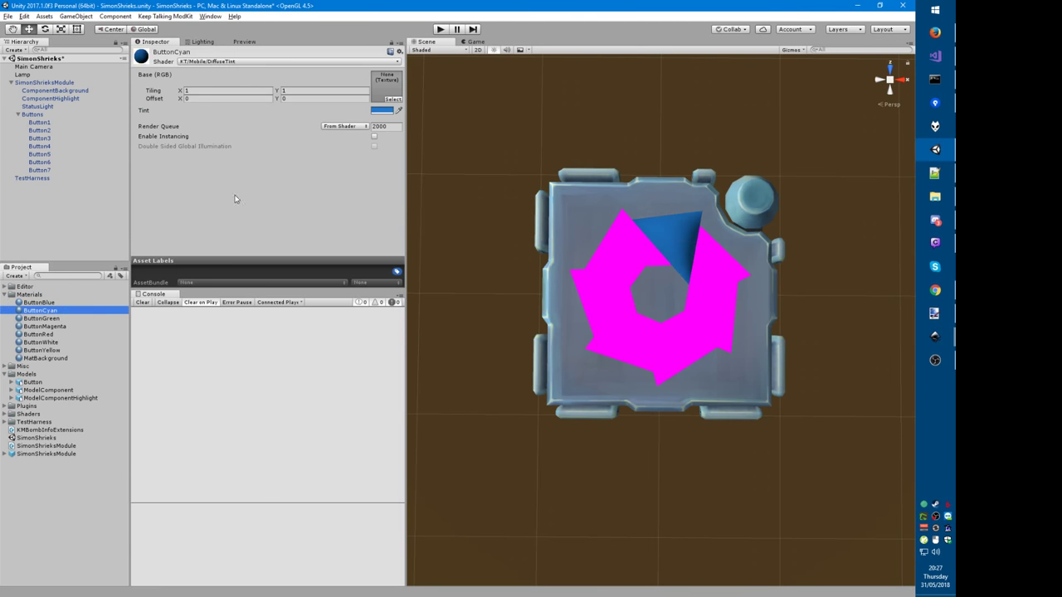
click(41, 130)
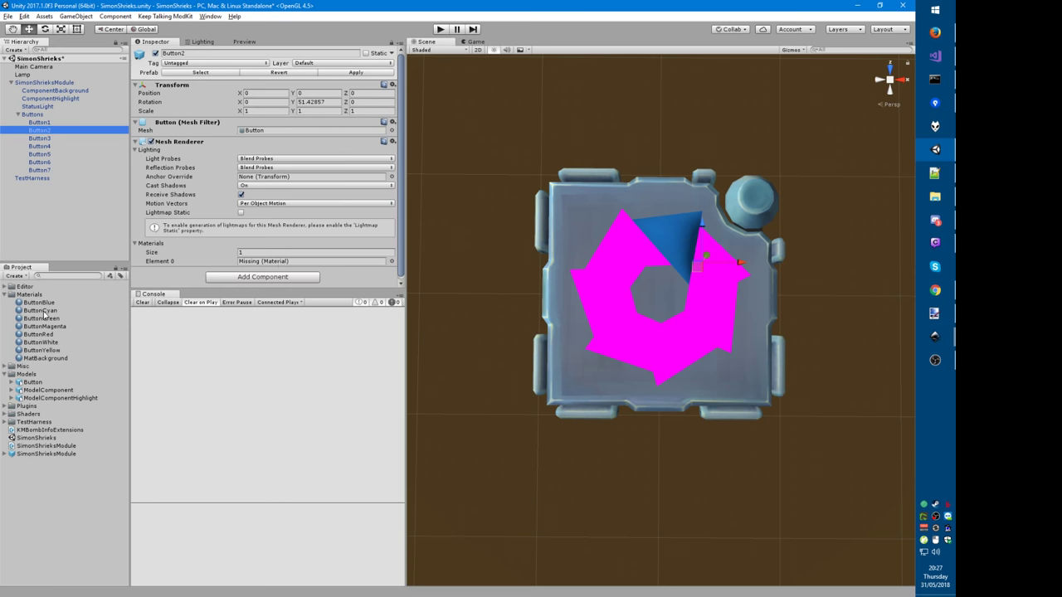
click(267, 262)
click(50, 138)
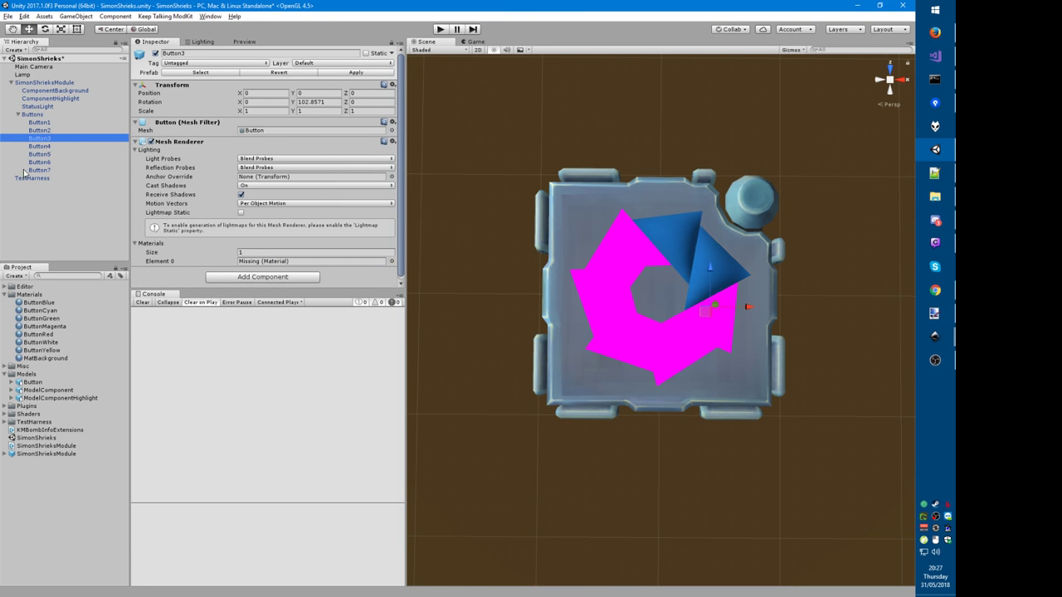
click(41, 131)
drag(51, 350, 262, 265)
Step: Assign the ButtonGreen material to Button3 and the ButtonCyan material to Button4
click(41, 138)
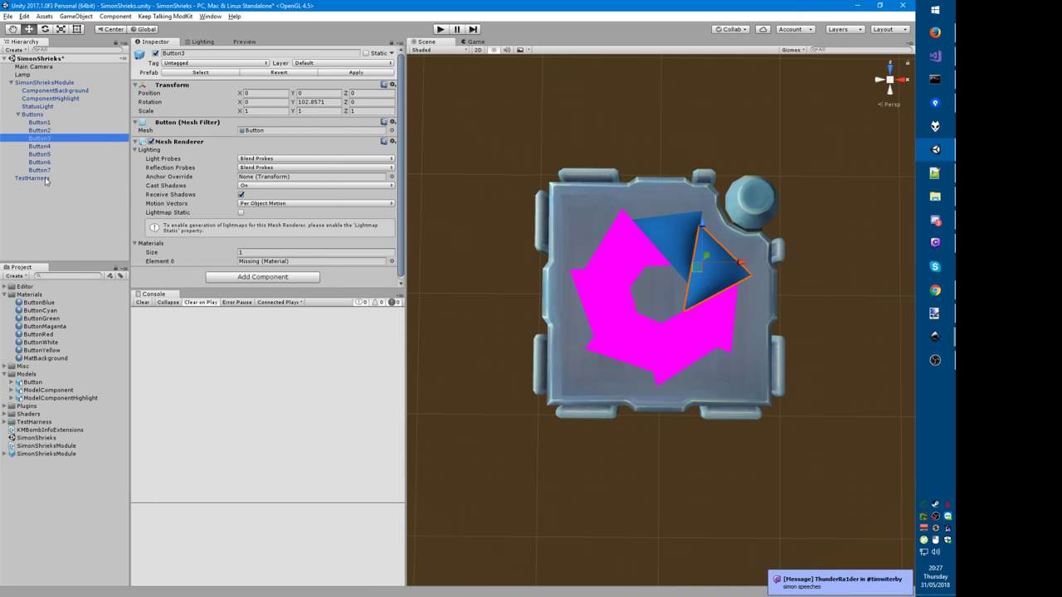
drag(51, 322, 262, 262)
click(41, 146)
drag(40, 310, 262, 259)
Step: Assign the ButtonBlue, ButtonWhite and ButtonMagenta materials to Button5, Button6 and Button7 respectively
click(73, 154)
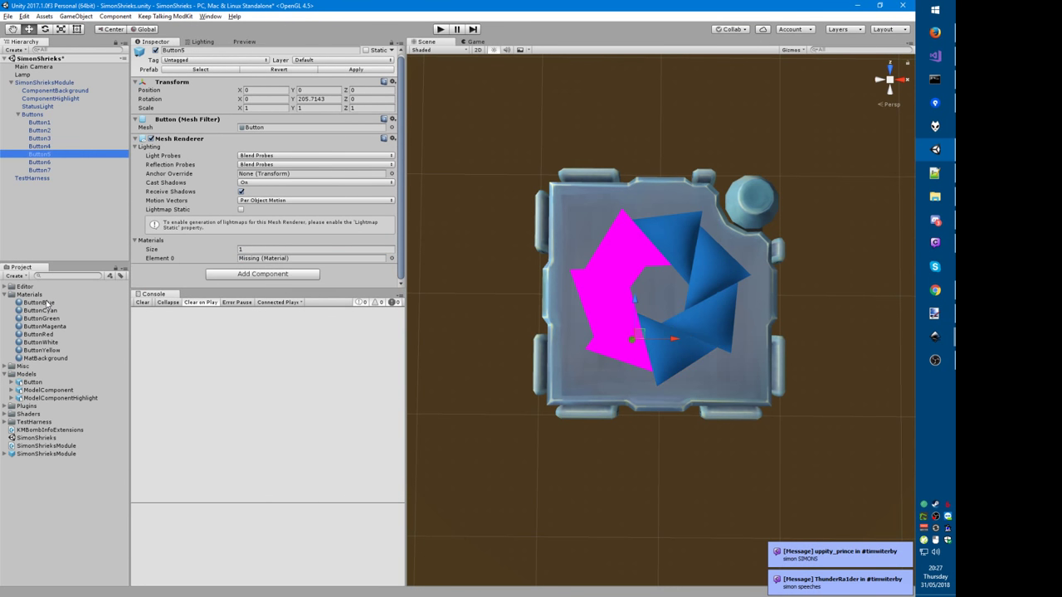
drag(42, 304, 263, 258)
click(58, 162)
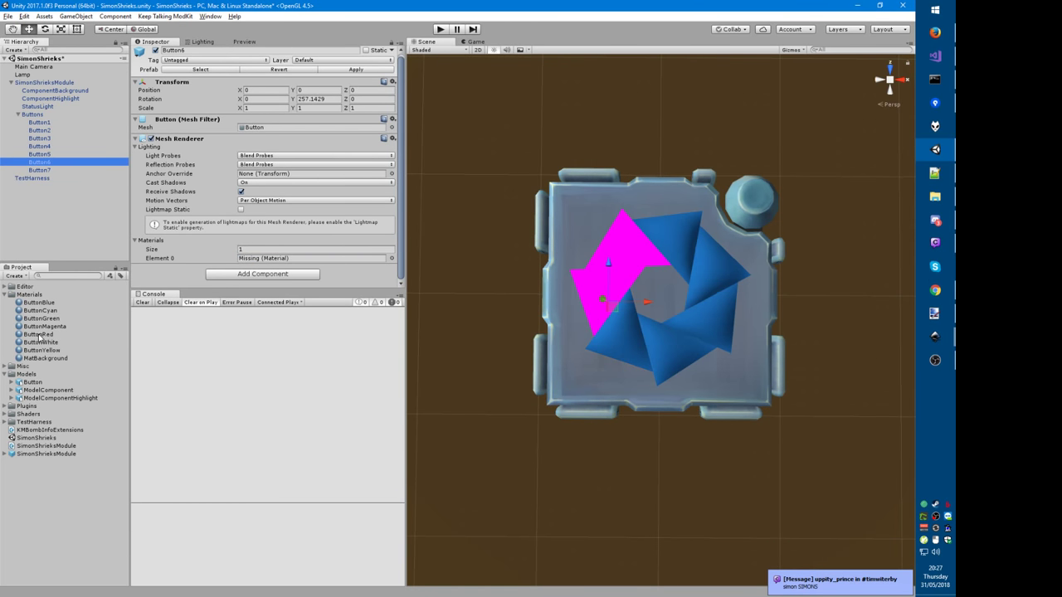
drag(41, 335, 253, 263)
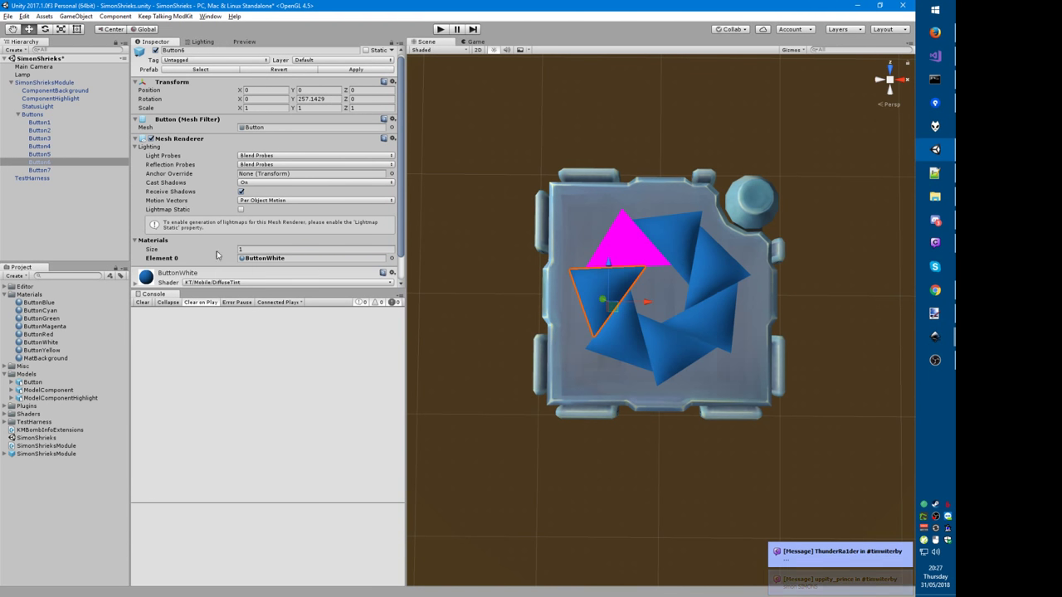
click(46, 170)
drag(44, 327, 265, 262)
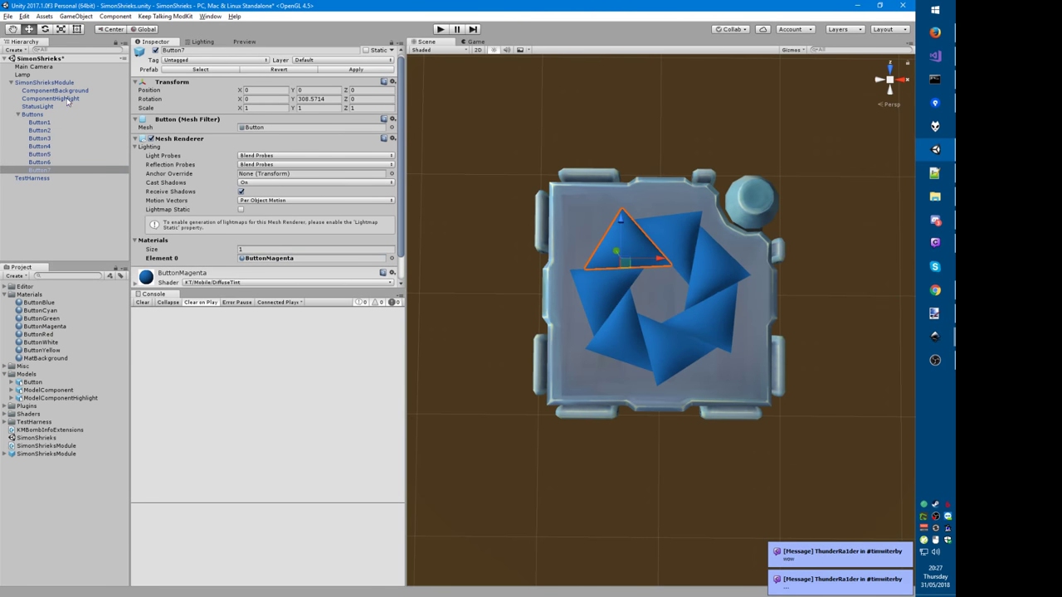
Step: Change the tint of the ButtonBlue material to a brighter, purer blue, about hex 3F63E7
click(53, 304)
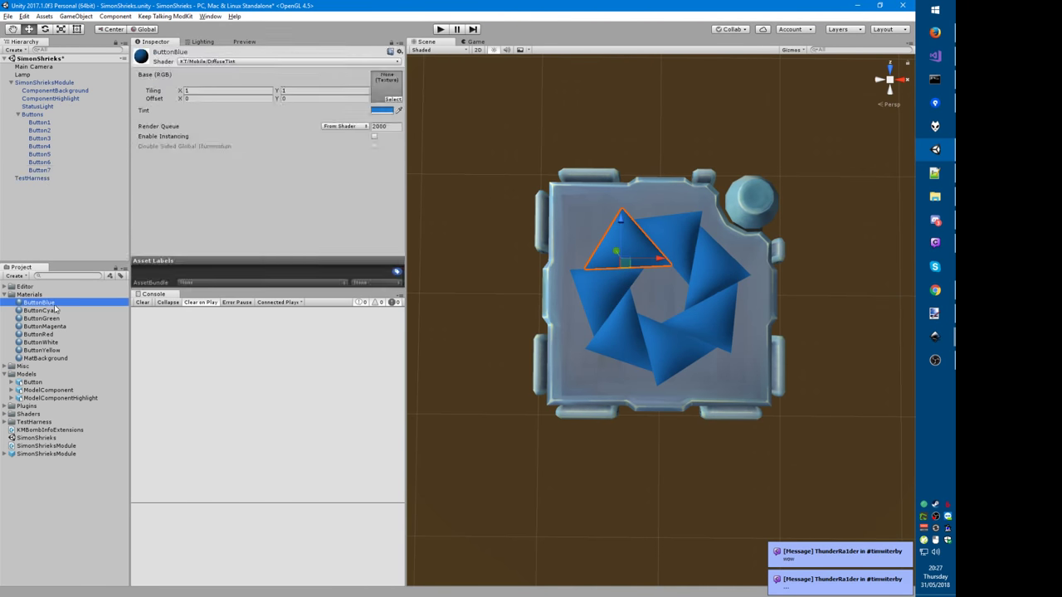
click(385, 112)
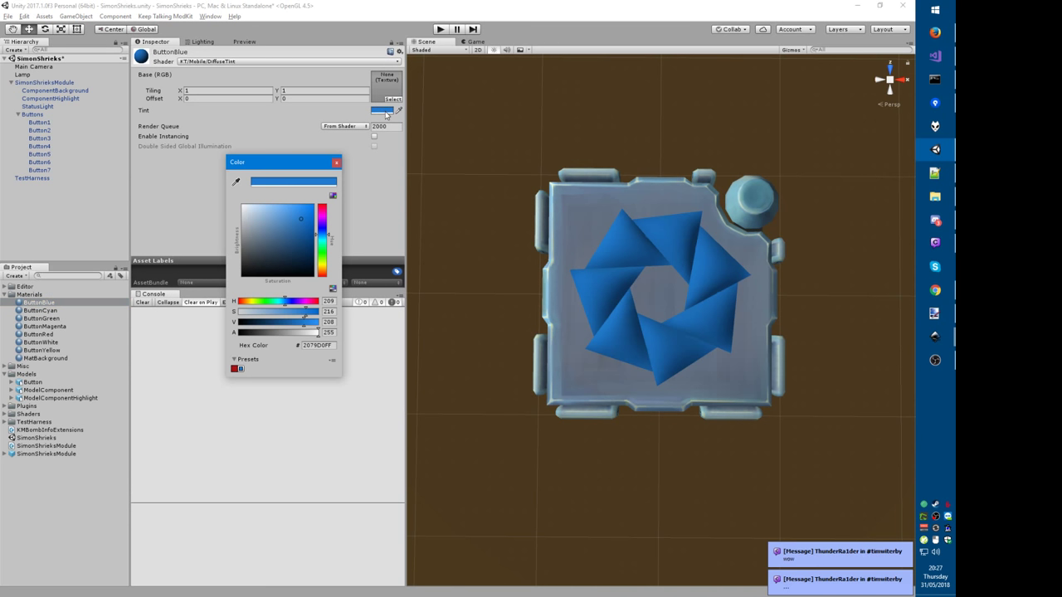
click(292, 219)
mouse_move(302, 221)
mouse_down()
mouse_move(298, 211)
mouse_move(324, 234)
mouse_up()
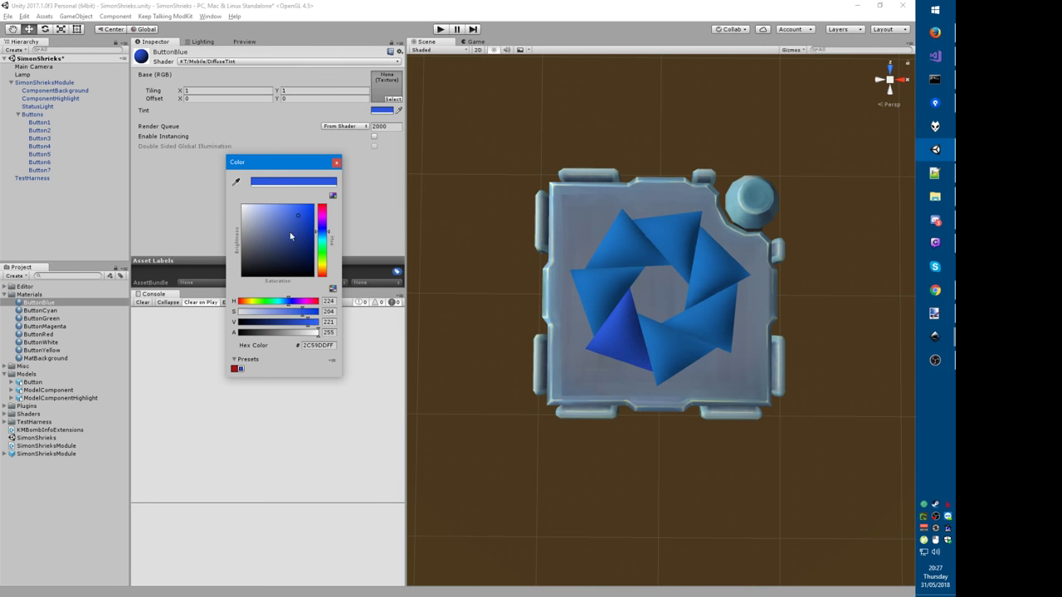
click(299, 218)
drag(300, 218, 298, 212)
click(322, 235)
drag(296, 214, 293, 214)
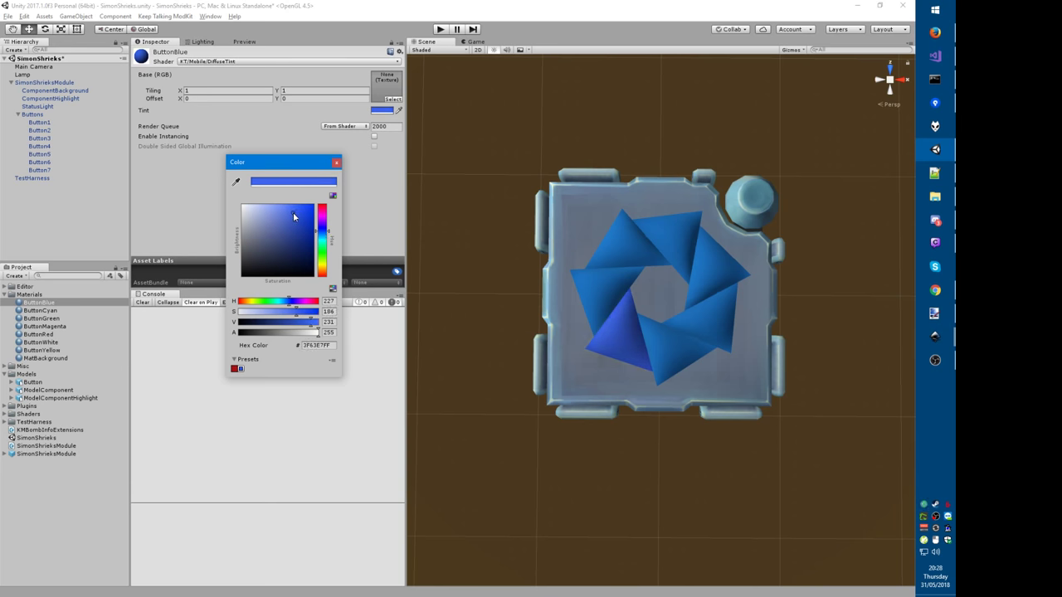
click(108, 181)
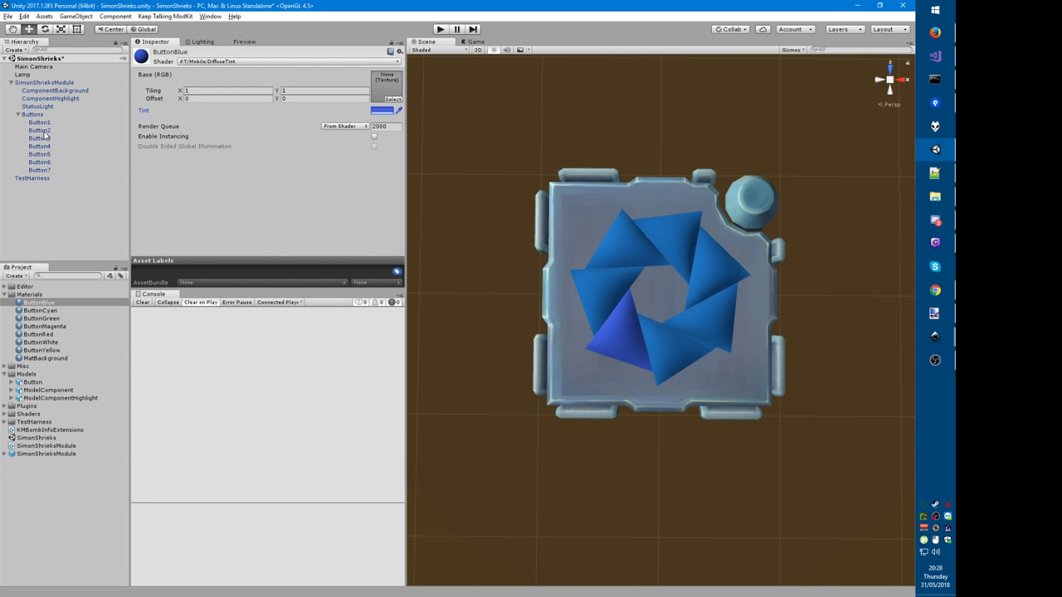
Step: Change the tint of the ButtonCyan material to a bright cyan
click(58, 312)
click(382, 111)
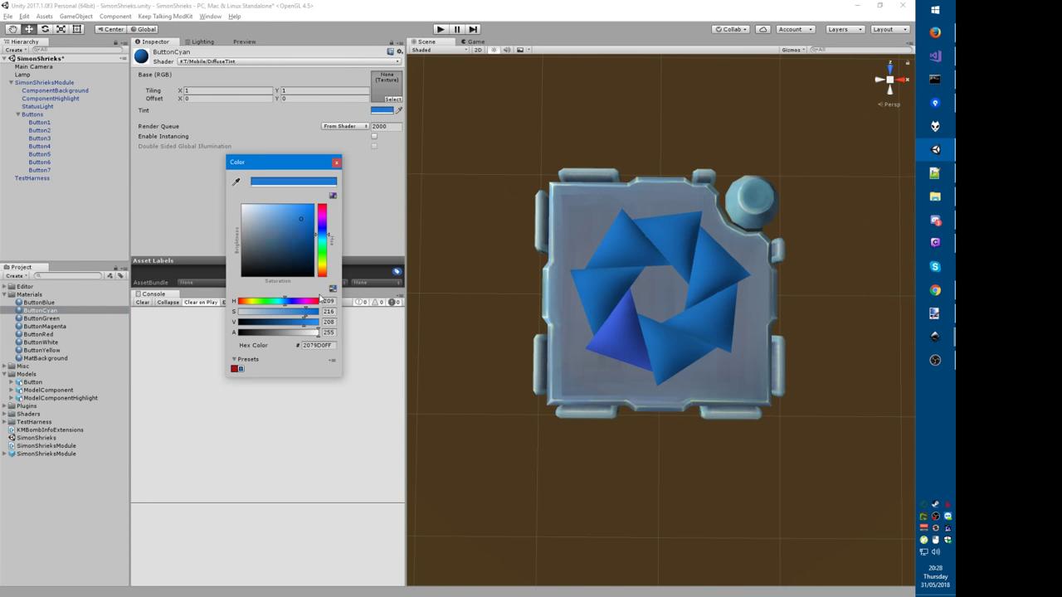
drag(323, 237, 301, 217)
click(336, 163)
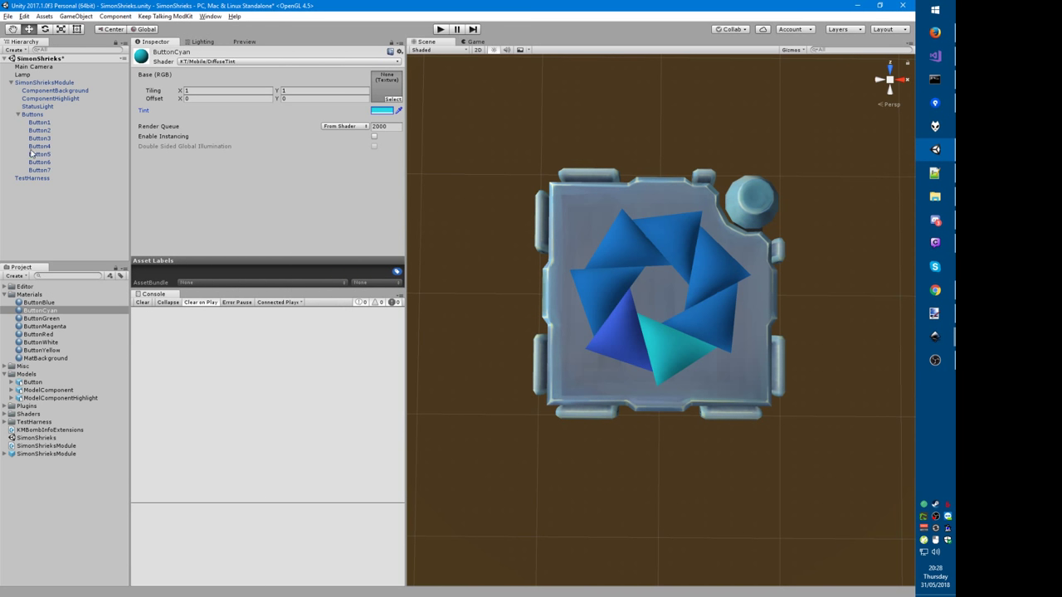
Step: Change the tint of the ButtonGreen material to a bright green, about hex 3EDF3F
click(51, 319)
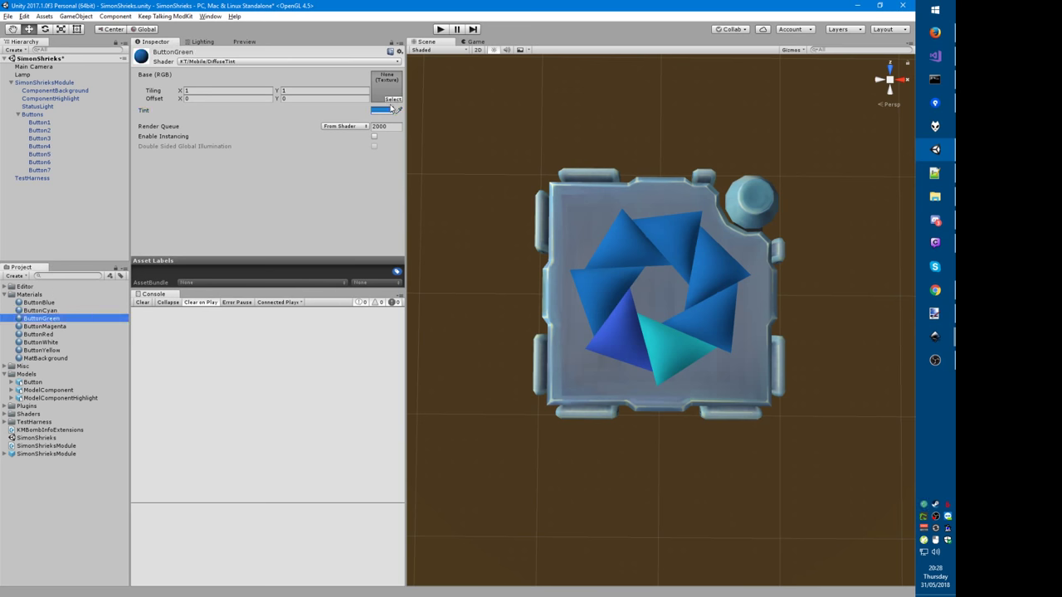
click(383, 109)
drag(296, 223, 293, 218)
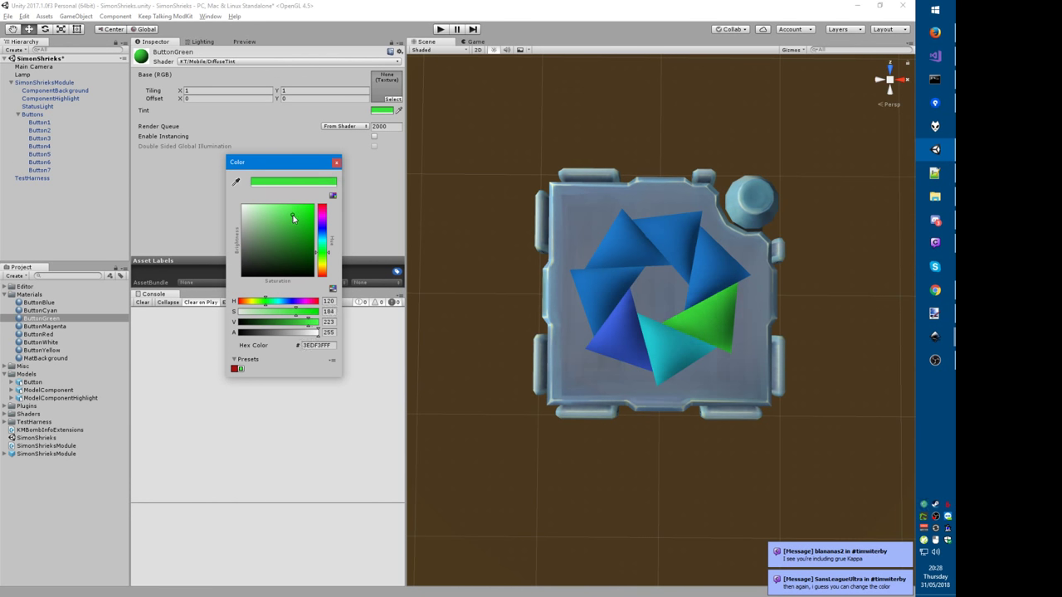
key(Return)
Step: Change the tint of the ButtonMagenta material to a pinkish magenta, about hex E339C9
click(43, 327)
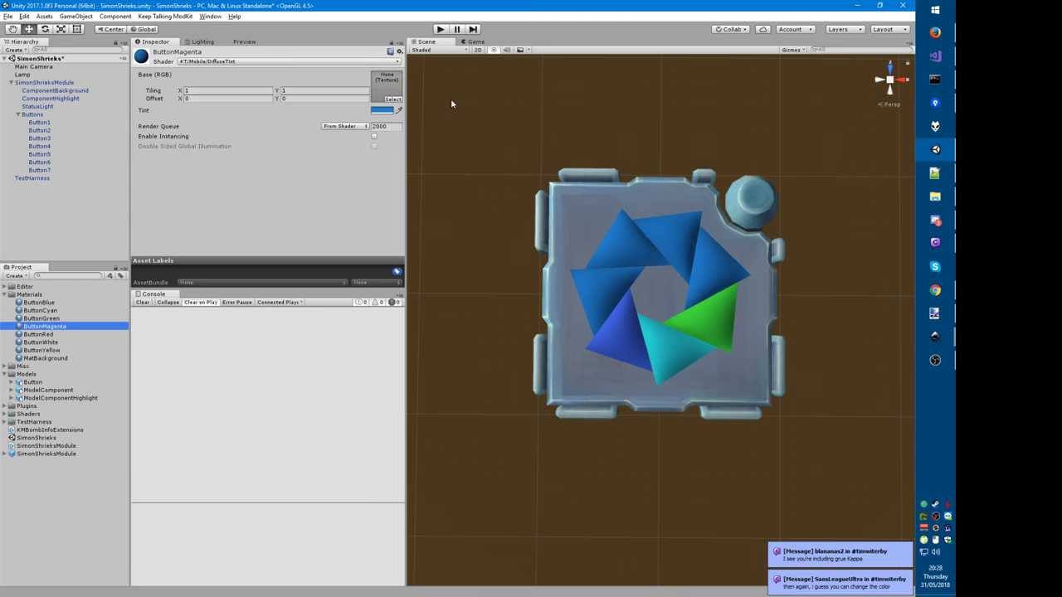
click(381, 109)
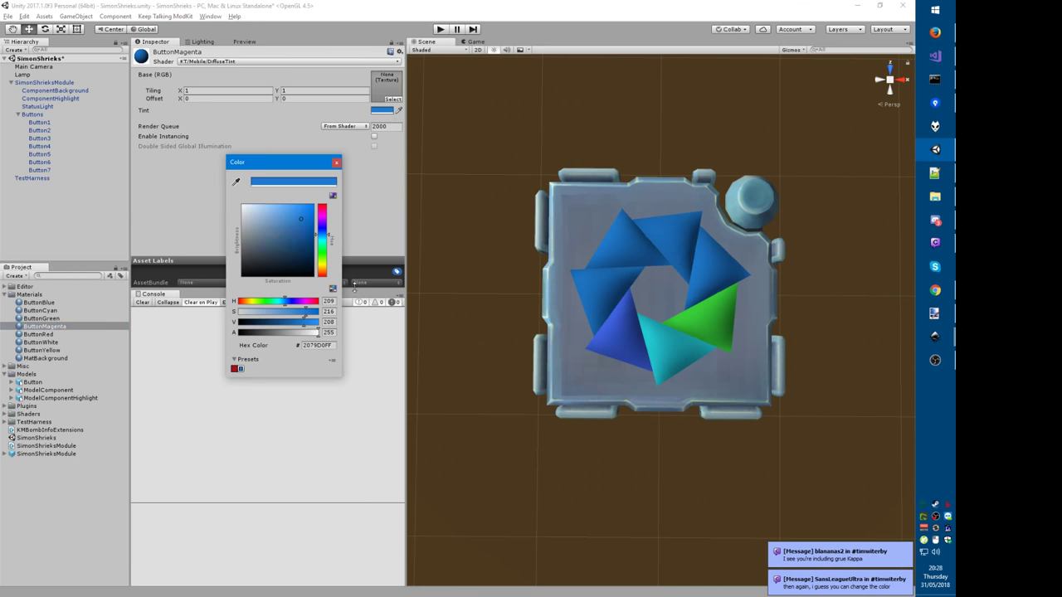
click(323, 218)
mouse_move(296, 217)
mouse_down()
mouse_move(277, 218)
mouse_move(295, 217)
mouse_up()
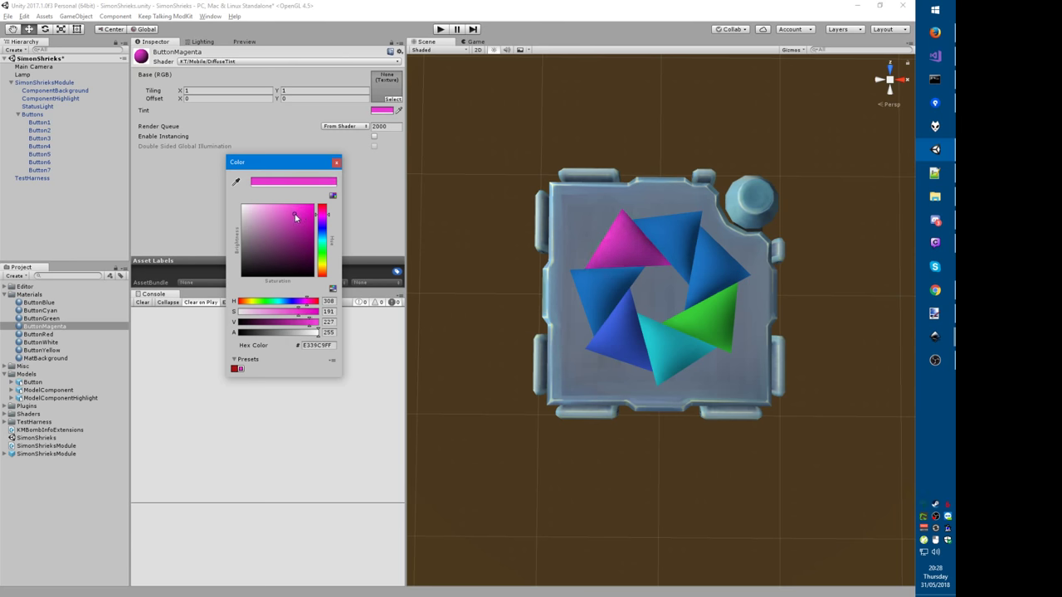
key(Return)
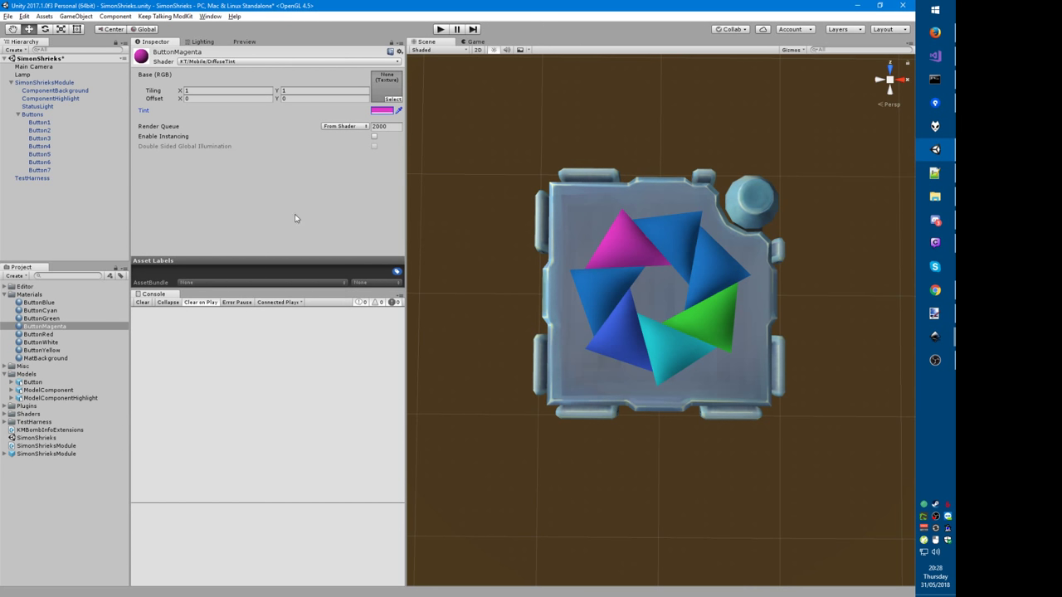
Step: Change the tint of the ButtonRed material to a bright, slightly muted red
click(67, 336)
click(382, 115)
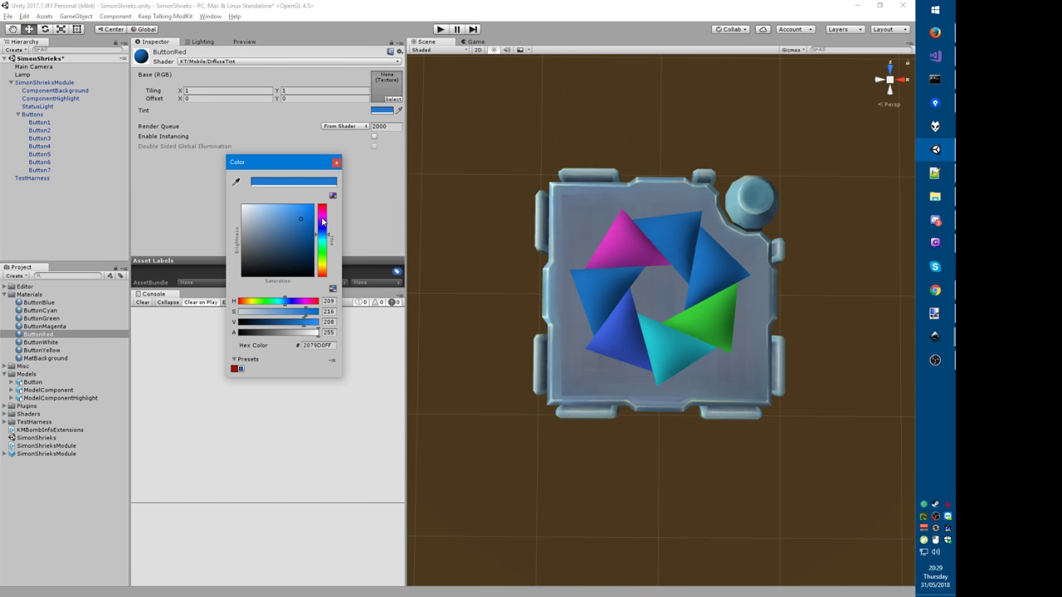
drag(325, 222, 325, 203)
drag(324, 265, 325, 278)
drag(301, 226, 294, 217)
key(Return)
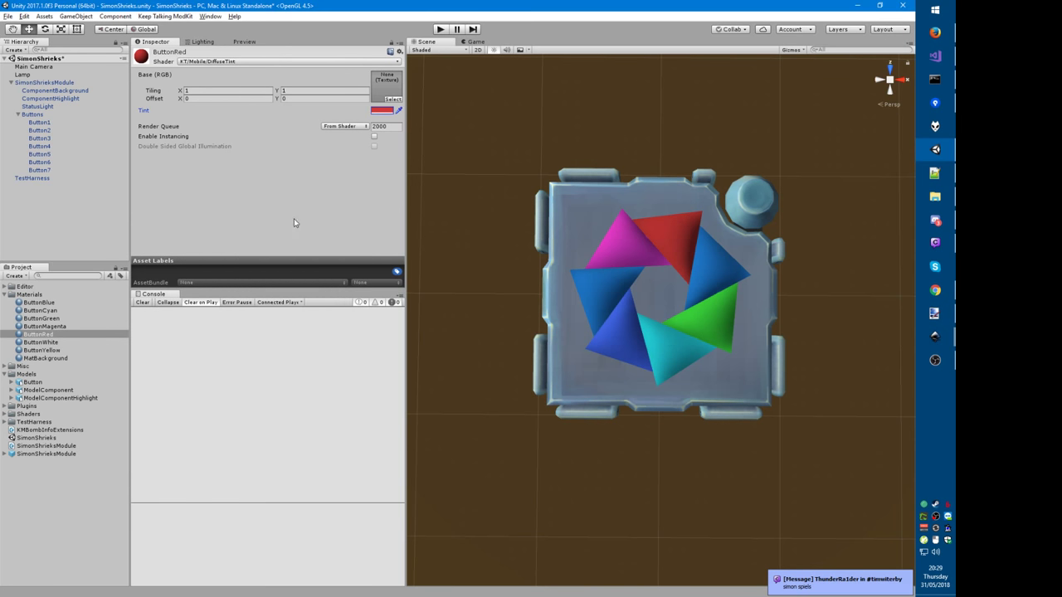
Step: Change the tint of the ButtonWhite material to a light, slightly bluish white
click(41, 342)
click(395, 109)
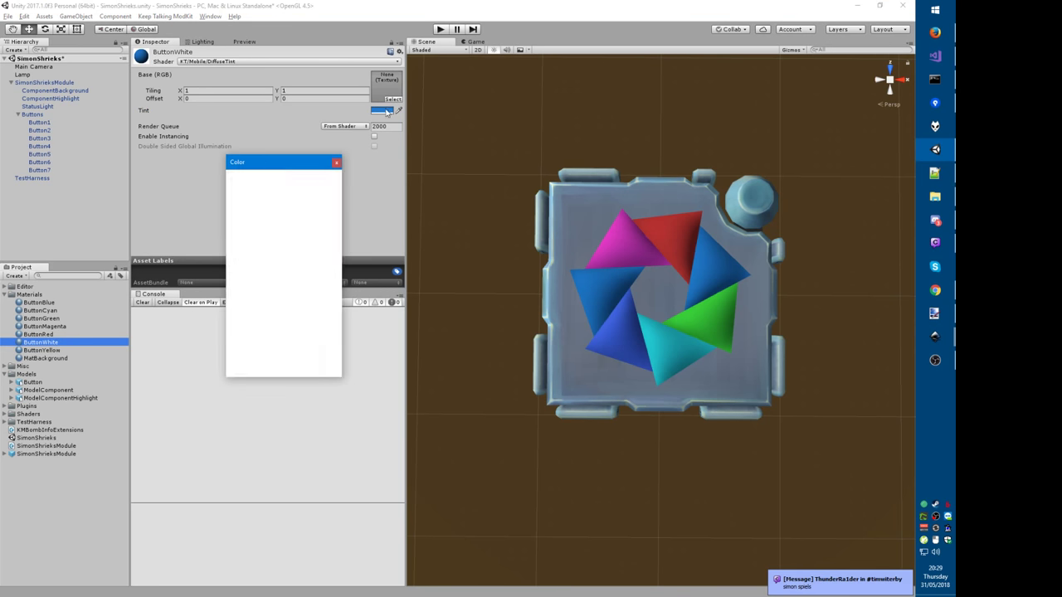
drag(253, 226, 240, 219)
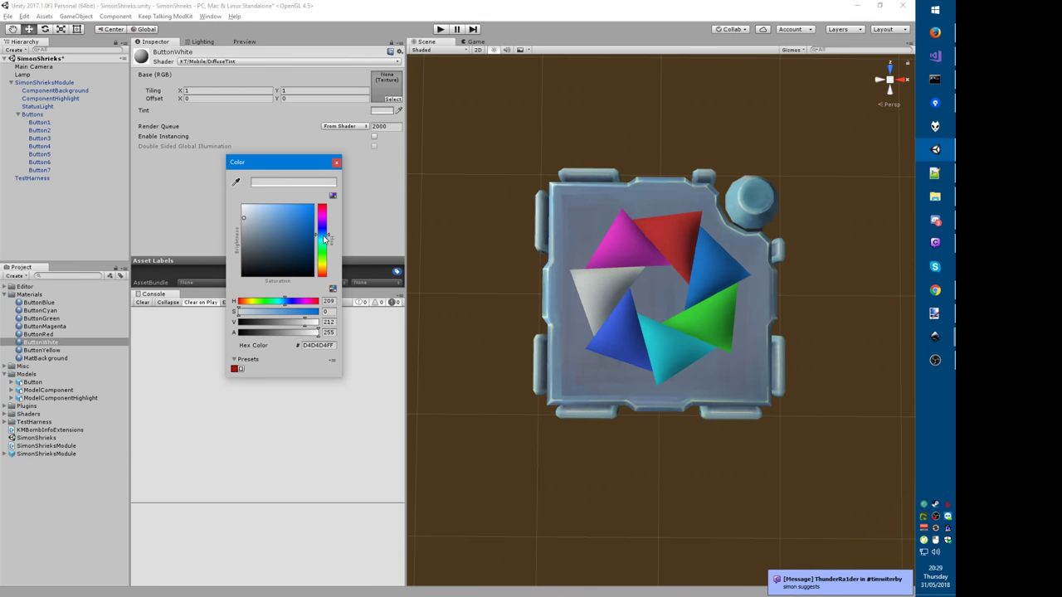
drag(324, 236, 323, 238)
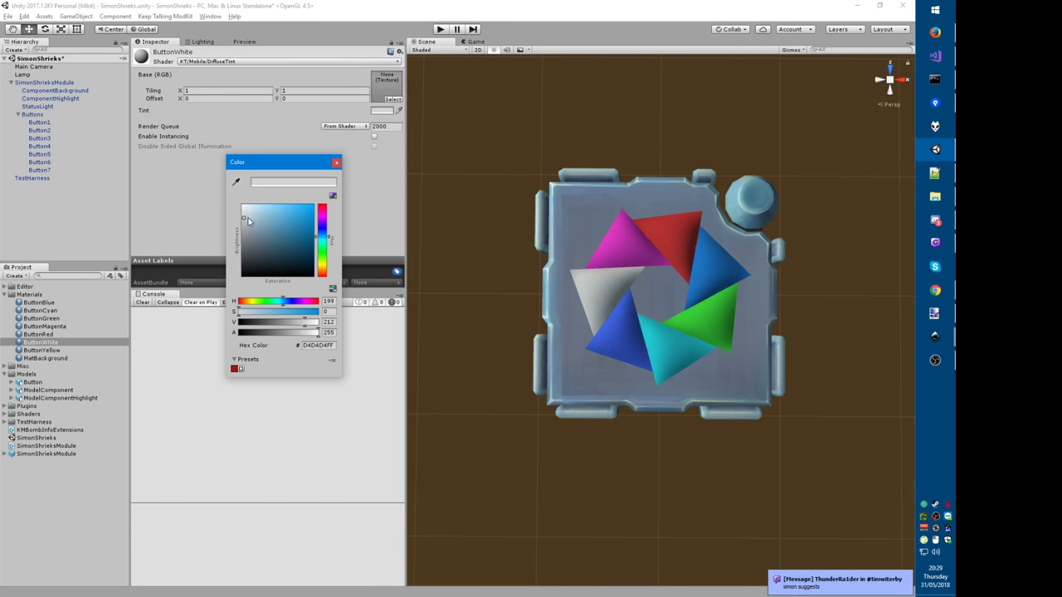
drag(248, 218, 250, 214)
key(Return)
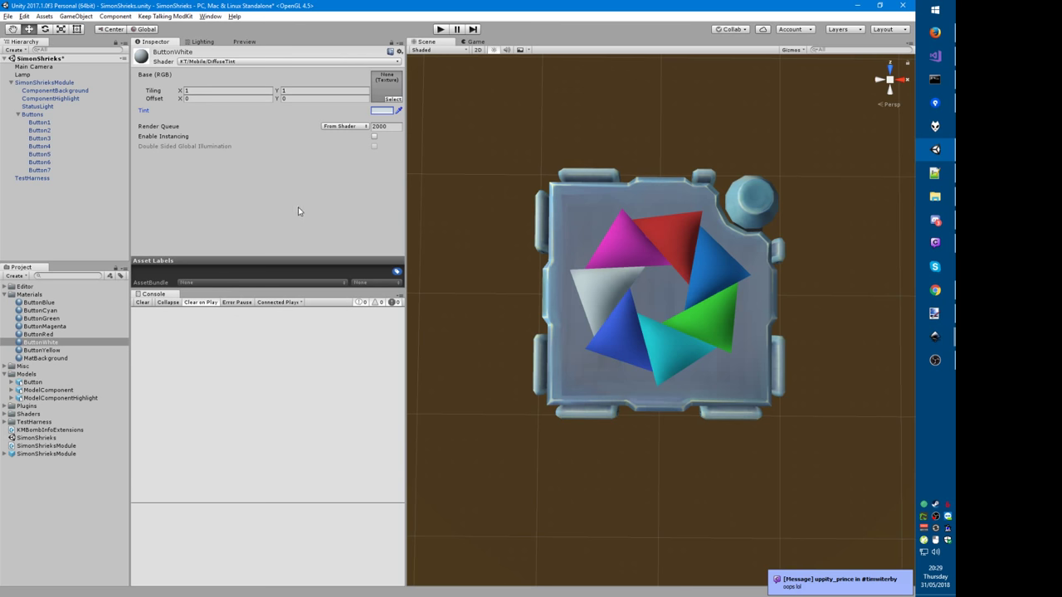
Step: Change the tint of the ButtonYellow material to a slightly dark yellow
click(52, 350)
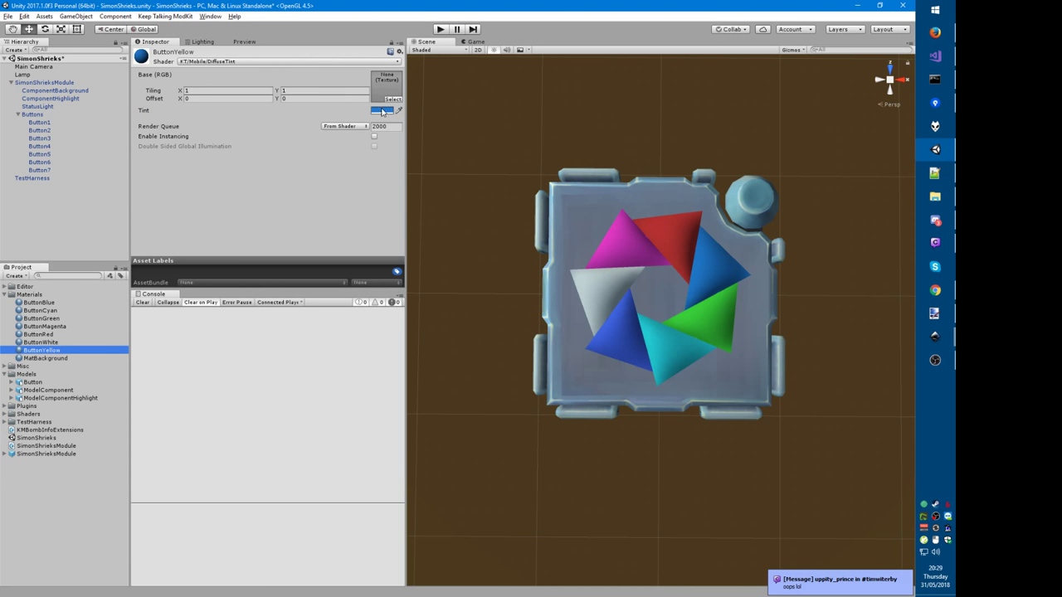
click(382, 110)
drag(323, 269, 322, 267)
drag(297, 221, 295, 223)
click(49, 318)
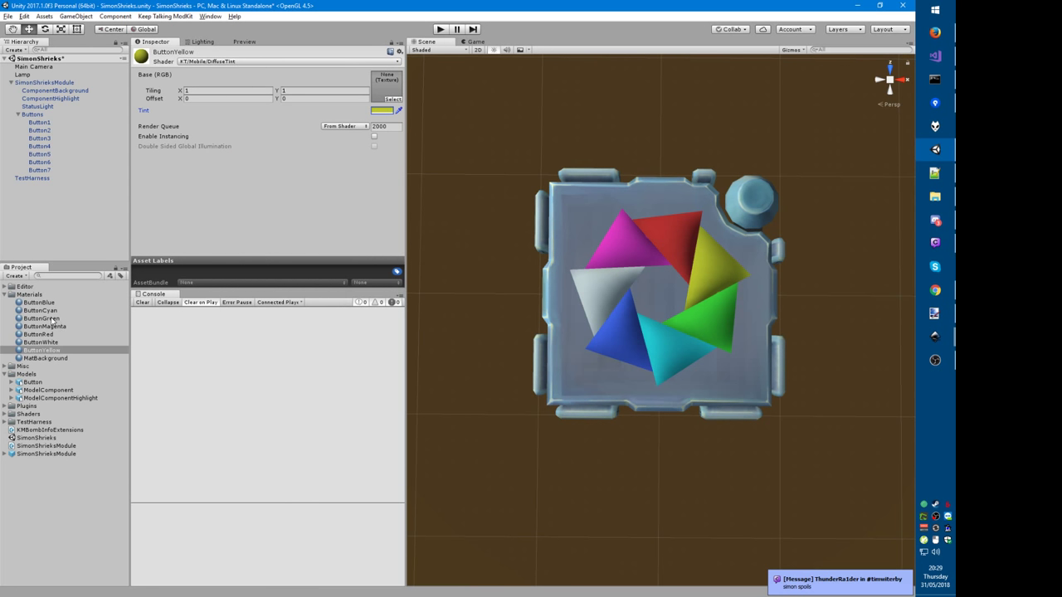
Step: Darken the green tint of the ButtonGreen material slightly, to about hex 3CD83D
click(48, 318)
click(393, 111)
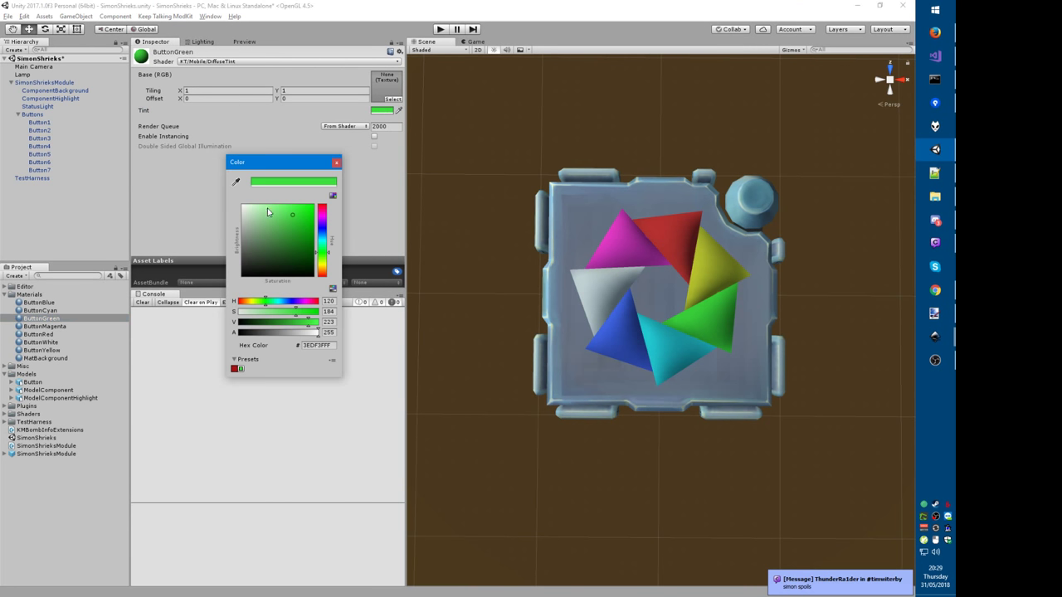
click(293, 224)
drag(293, 224, 292, 220)
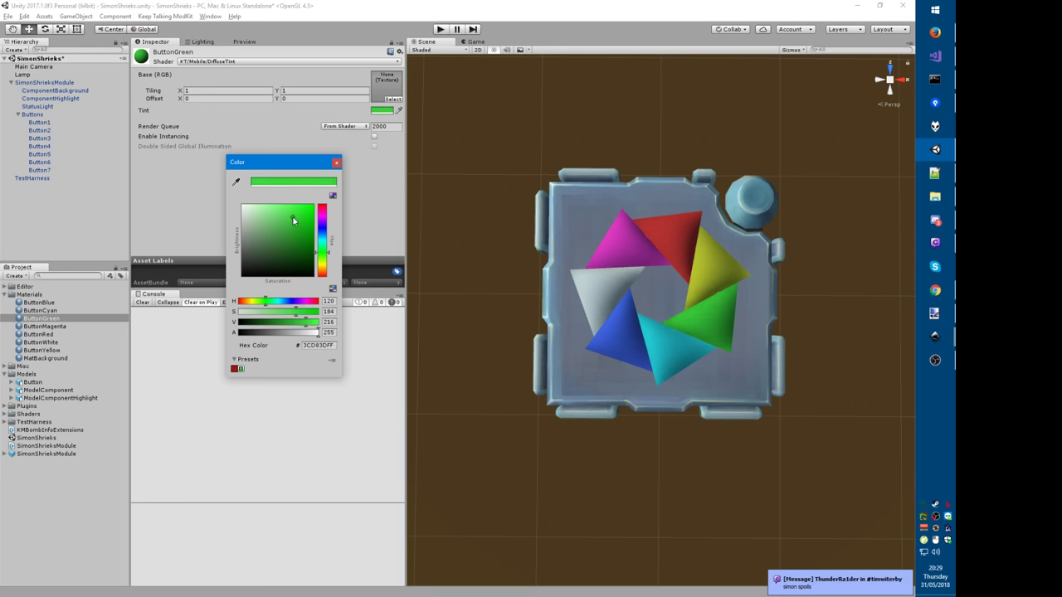
Step: Close the colour picker for the ButtonGreen tint and select the ButtonYellow material
key(Escape)
click(51, 351)
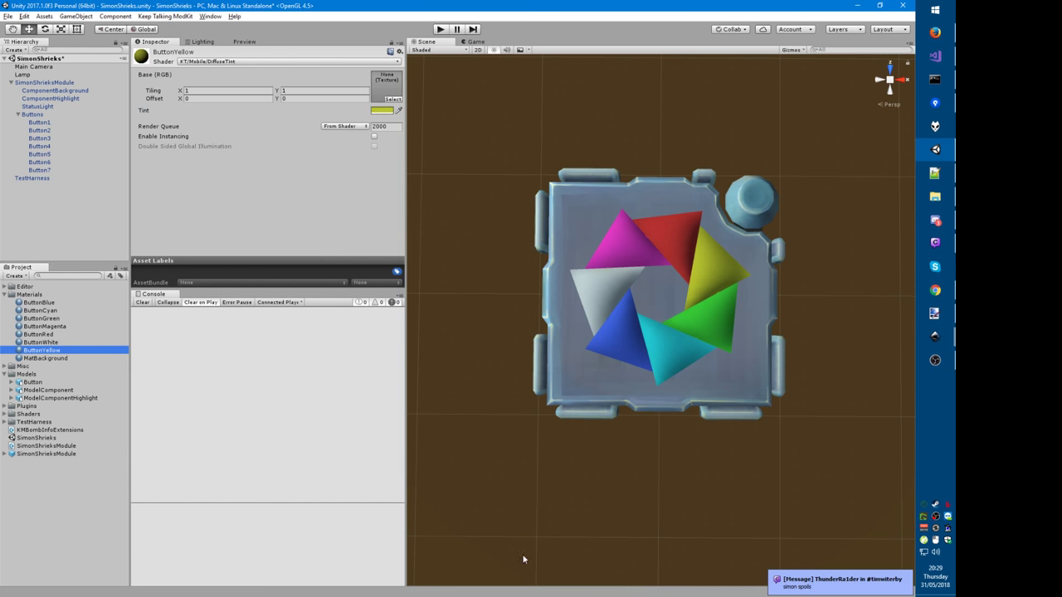
Step: Read the new messages in the #timwiterby chat window and return to Unity
click(798, 585)
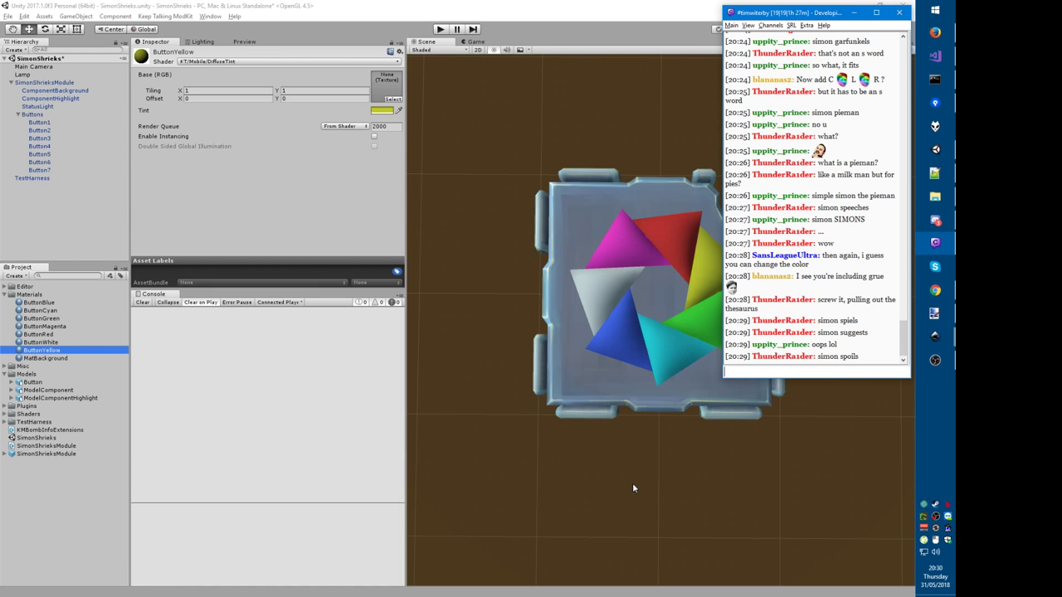
click(626, 503)
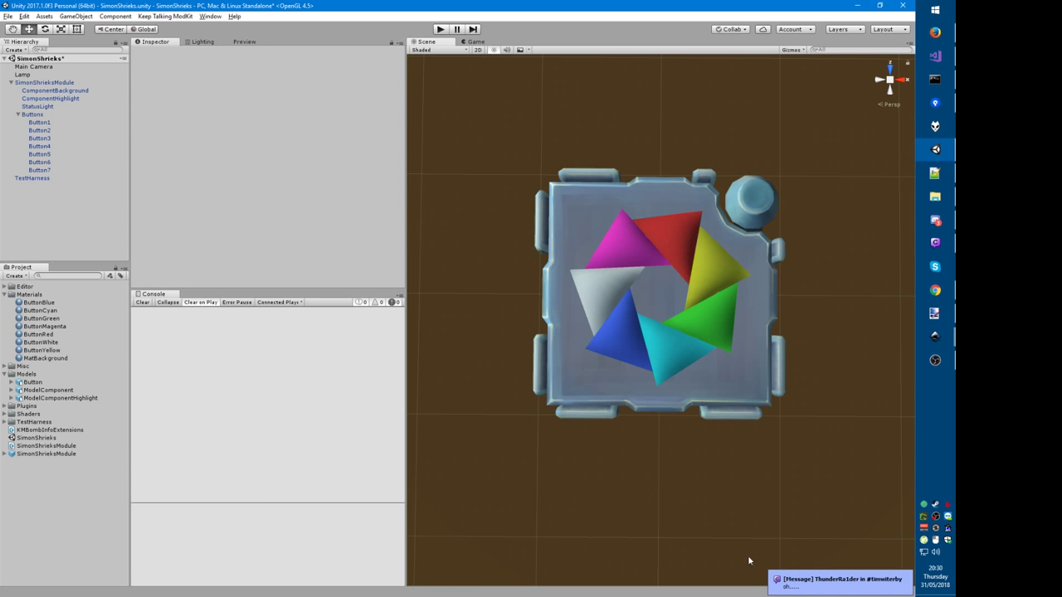
click(824, 580)
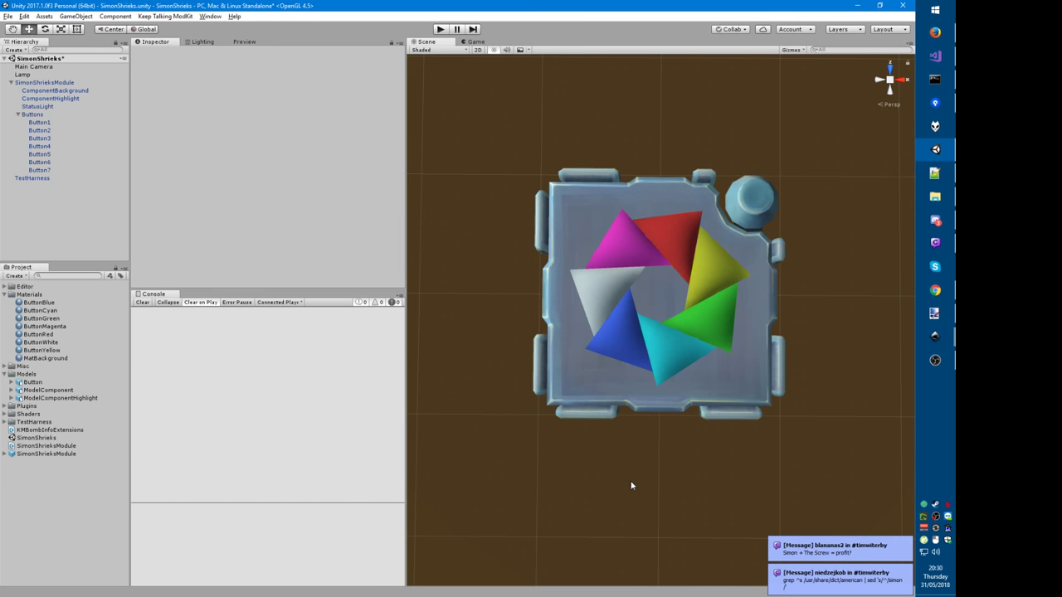
key(alt+Tab)
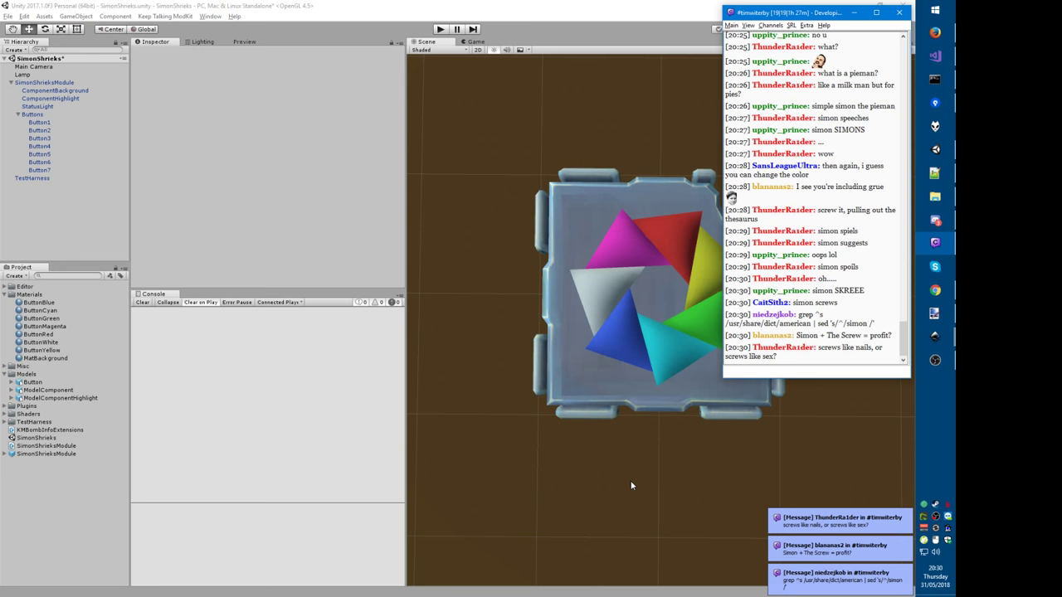
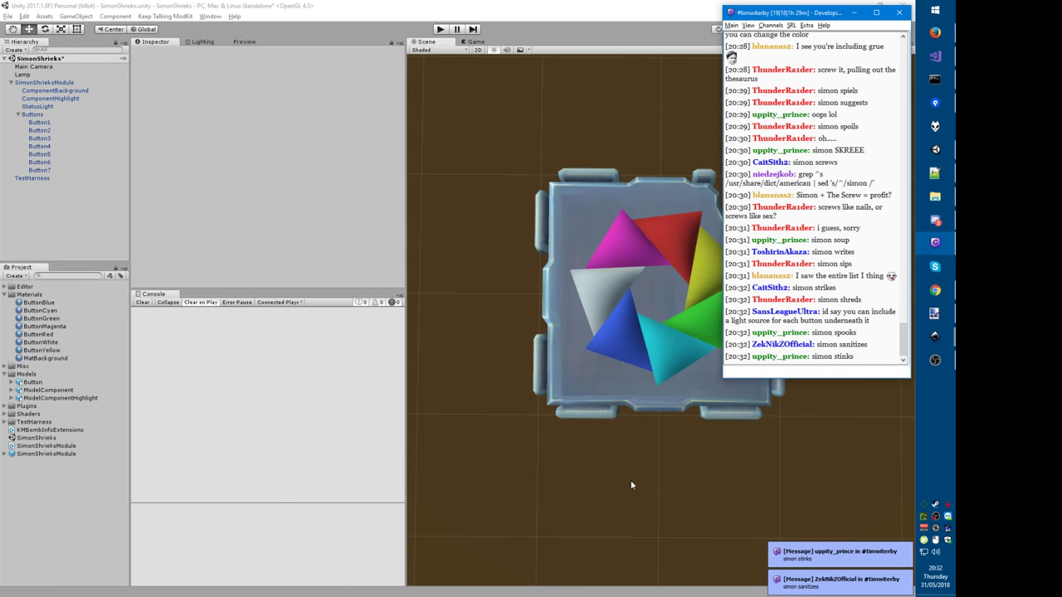
key(alt+Tab)
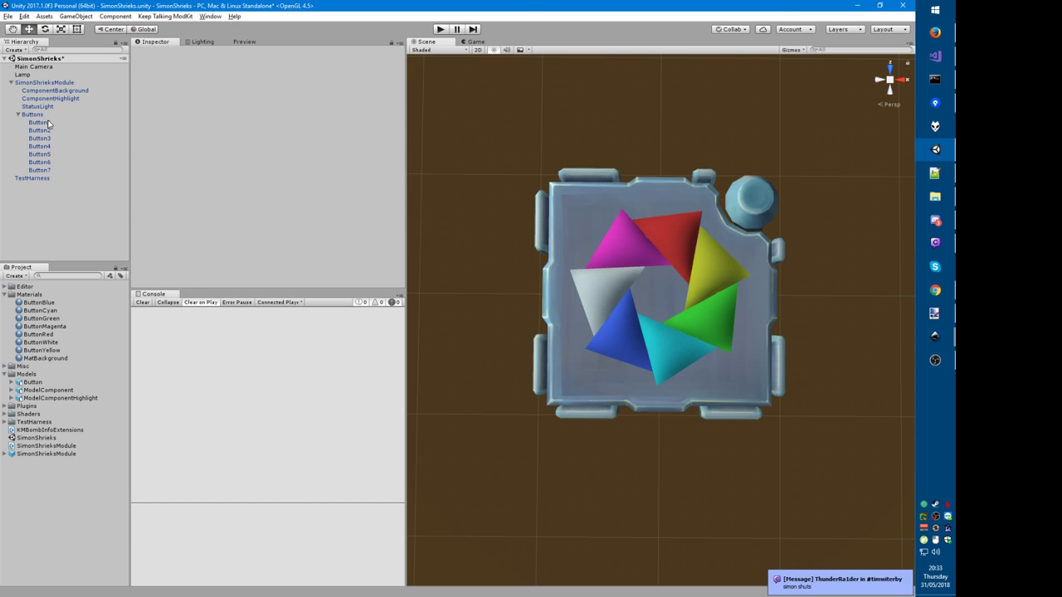
Step: Add a point light as a child of Button1
click(48, 123)
right_click(48, 123)
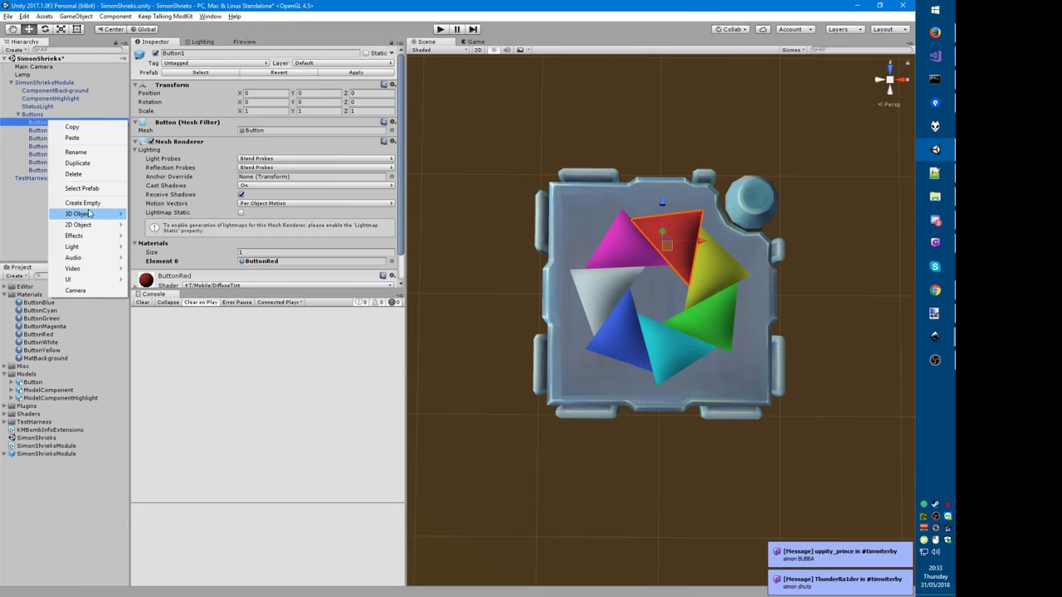
mouse_move(86, 247)
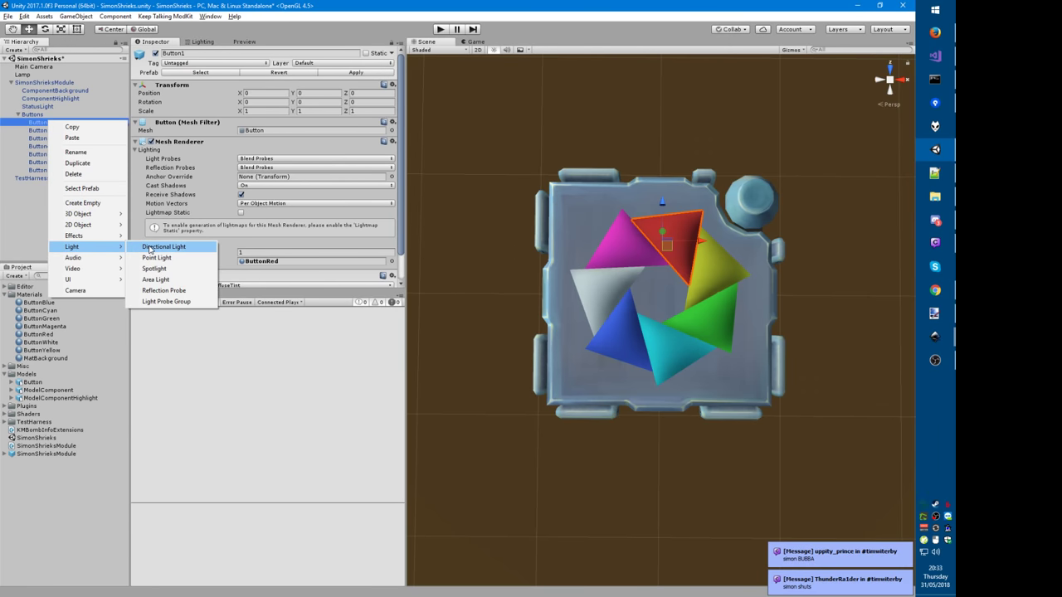
click(158, 258)
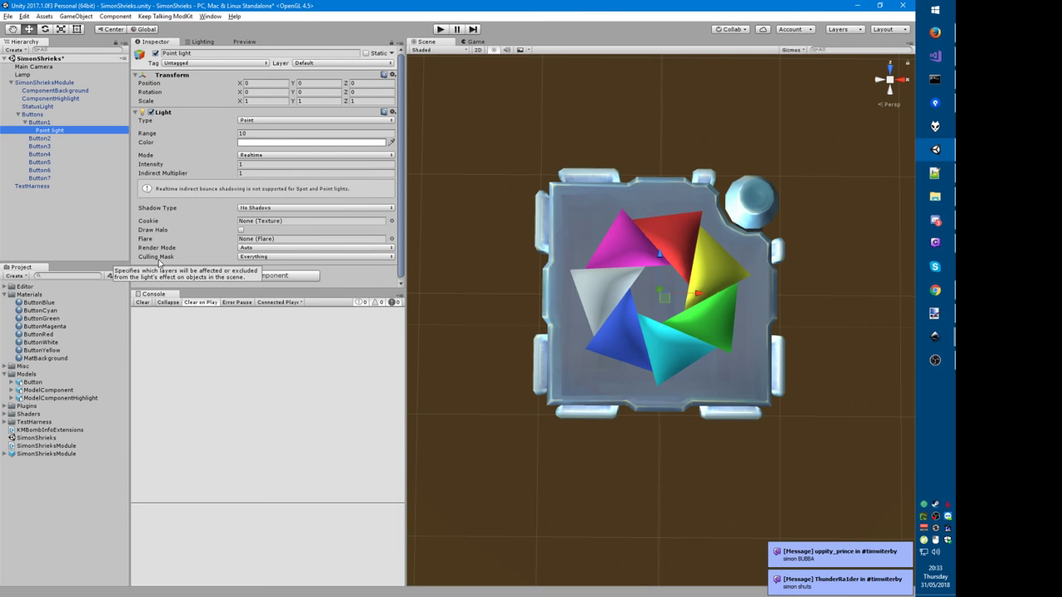
Step: Save the SimonShrieks scene and open the SimonScreams project from disk
key(ctrl+s)
click(8, 15)
click(25, 89)
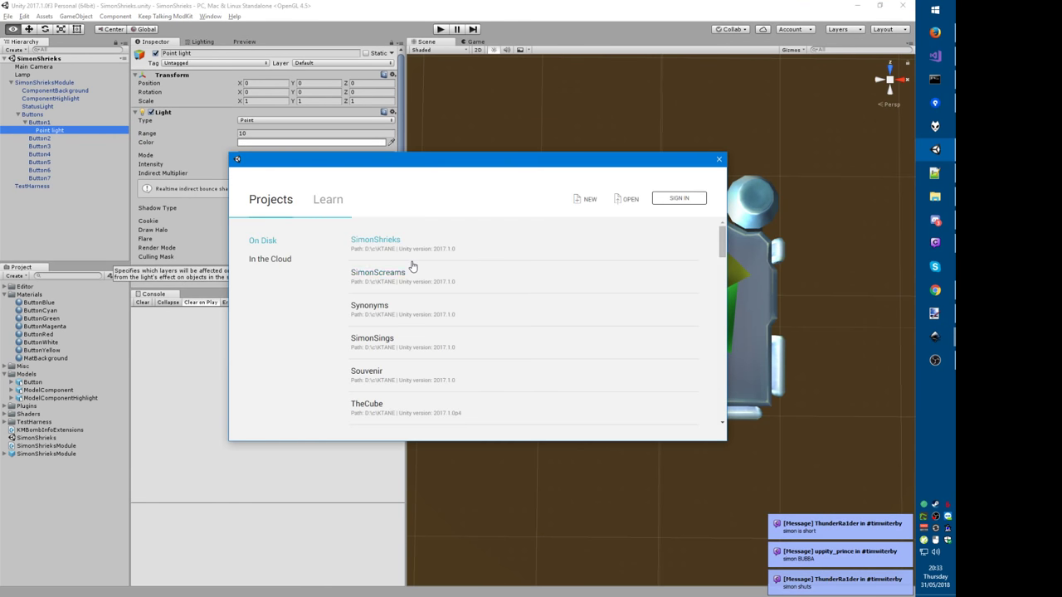
click(398, 274)
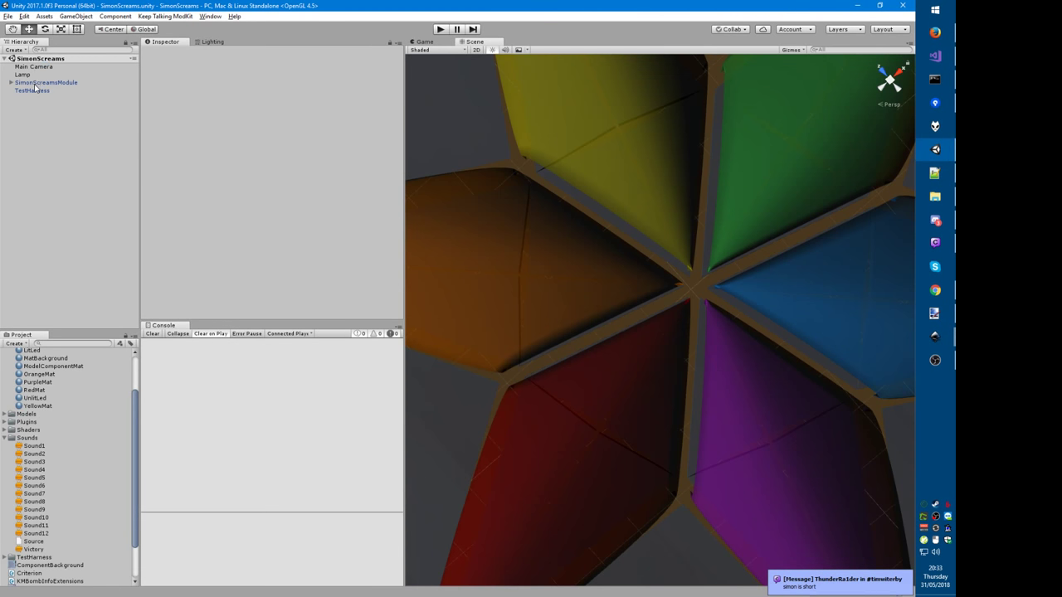
Step: Look through the SimonScreamsModule hierarchy for the button lights and inspect the settings of Light1 under Button1
click(39, 82)
key(Right)
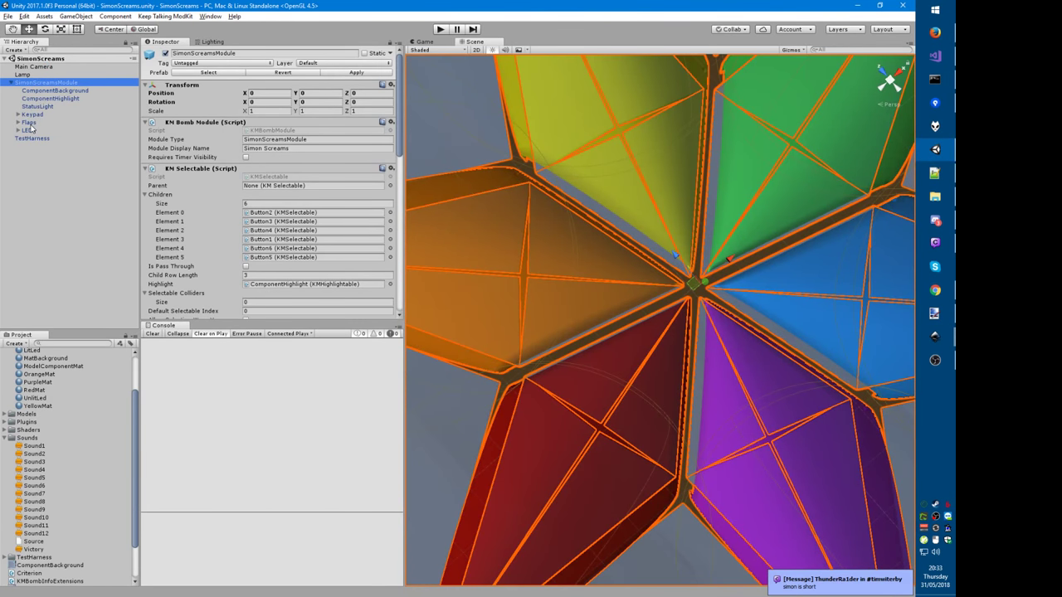
click(30, 130)
key(Right)
key(Left)
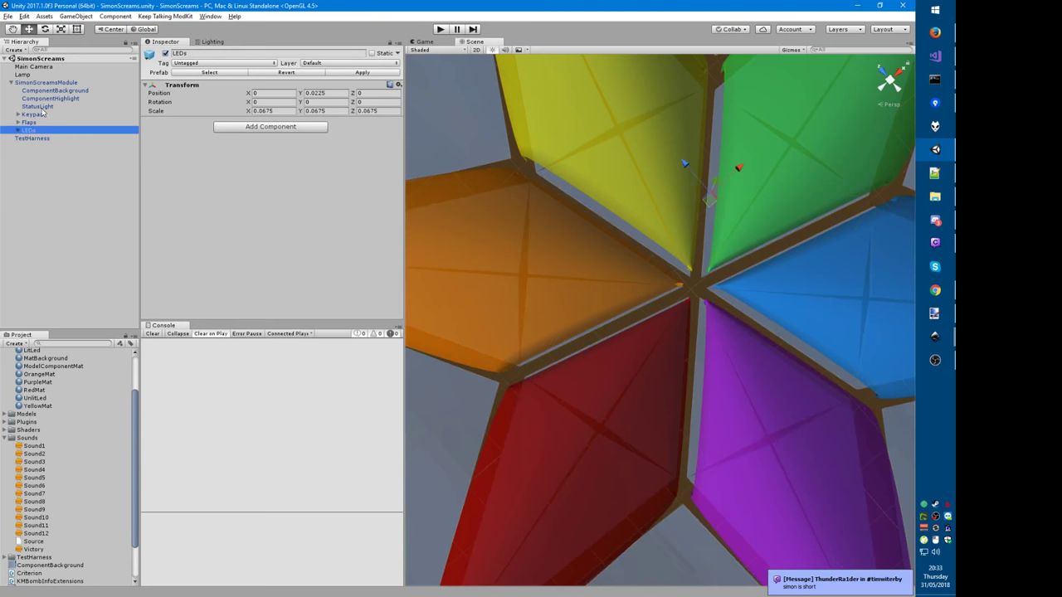
click(36, 114)
key(Right)
click(41, 125)
key(Right)
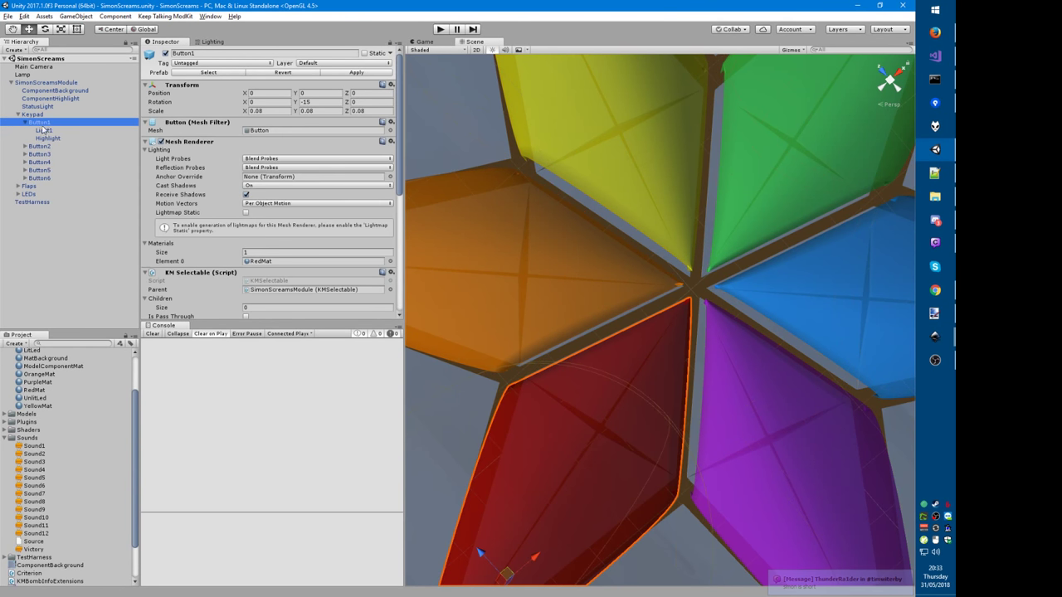
click(44, 130)
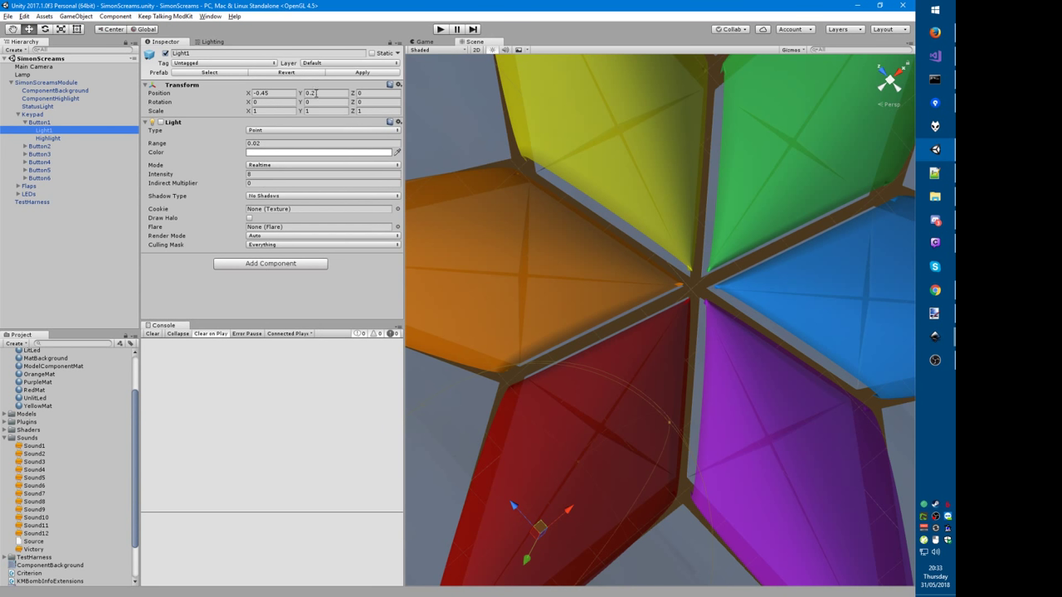
Step: Examine the transforms of Button1 and its Light1, and the light's placement relative to the red button
click(41, 115)
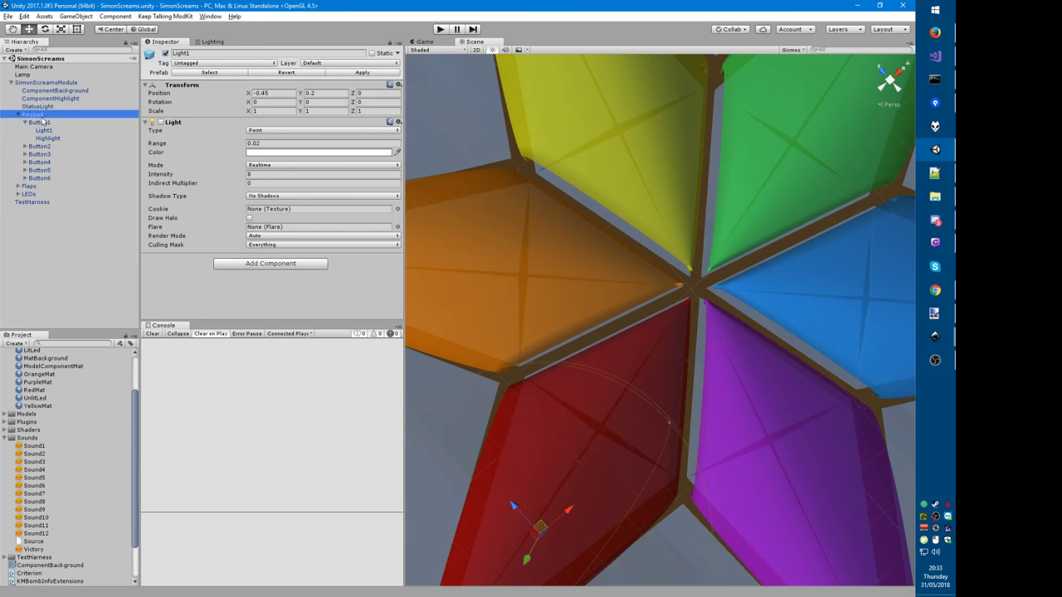
click(44, 122)
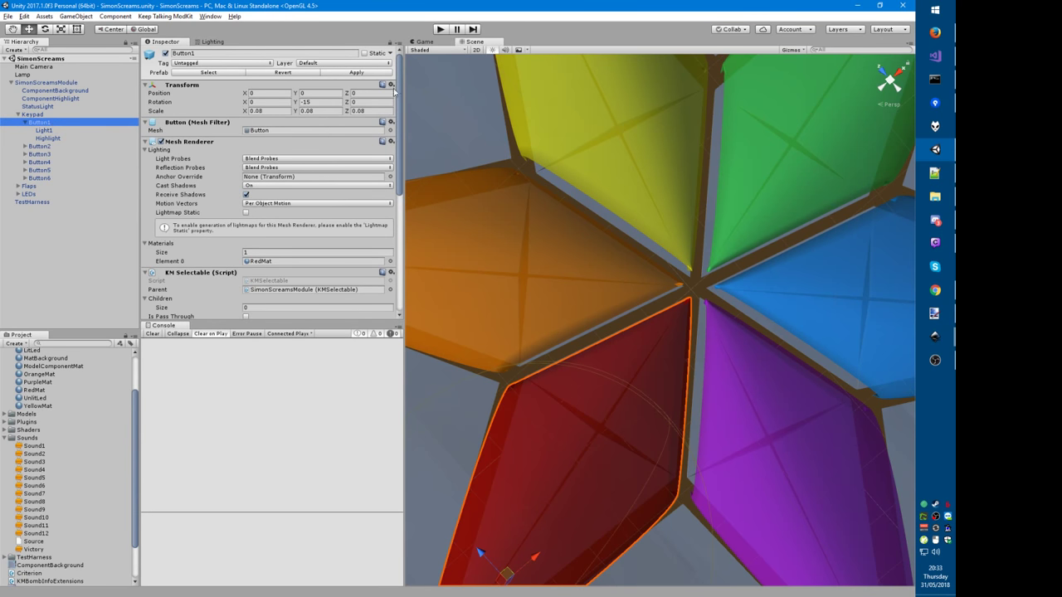
click(51, 131)
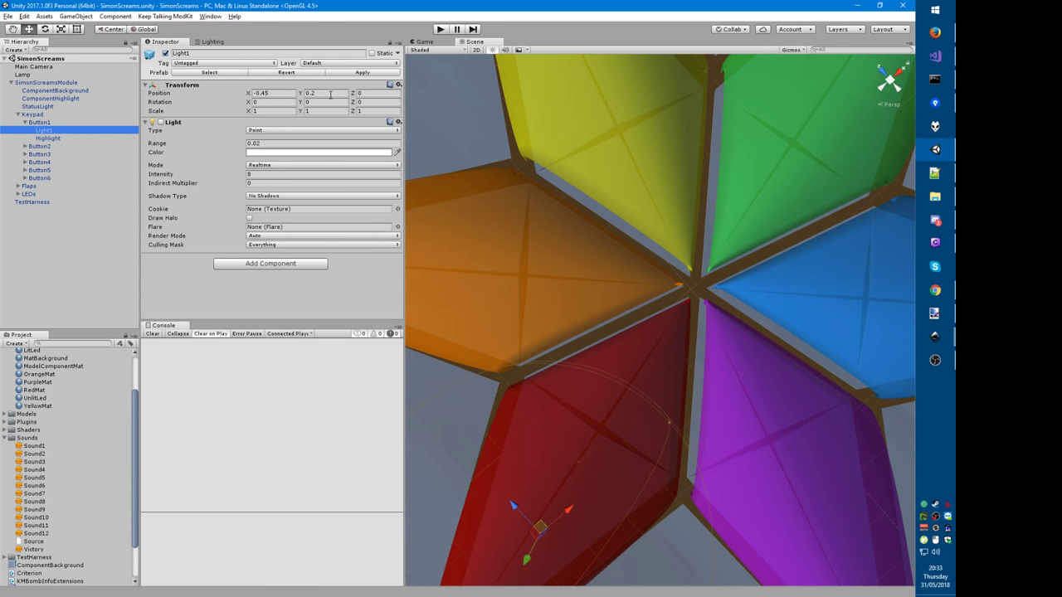
alt+drag(498, 353, 538, 322)
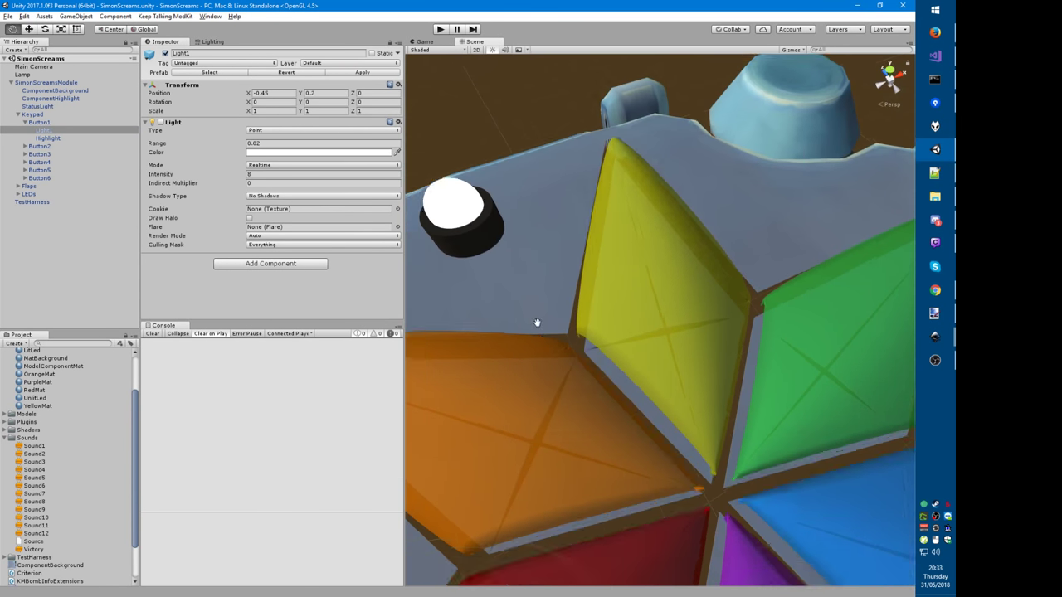
middle_drag(539, 322, 583, 135)
alt+drag(552, 228, 489, 164)
middle_drag(688, 366, 634, 327)
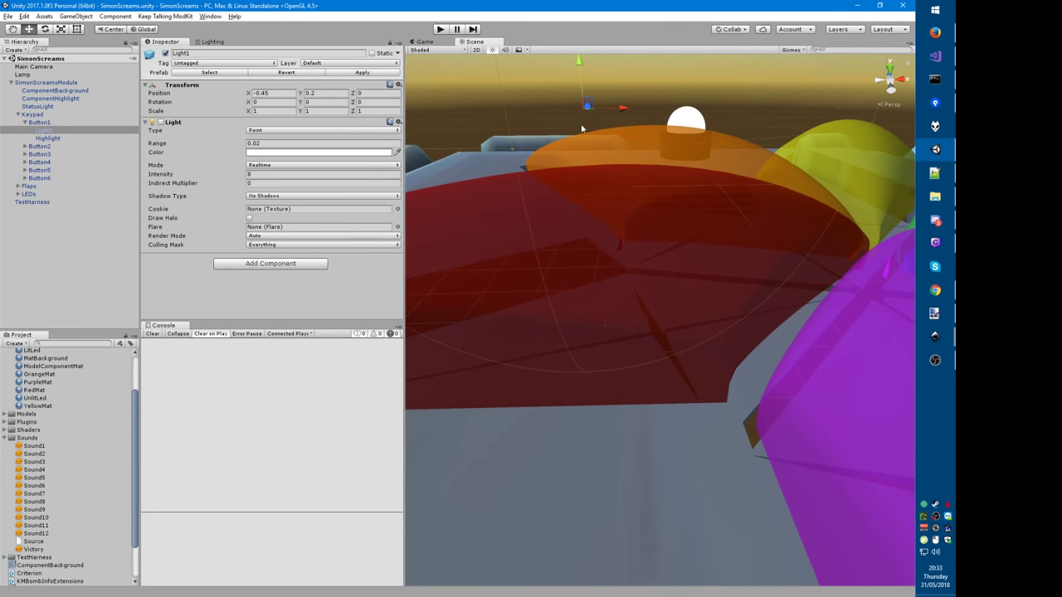
middle_drag(526, 263, 521, 286)
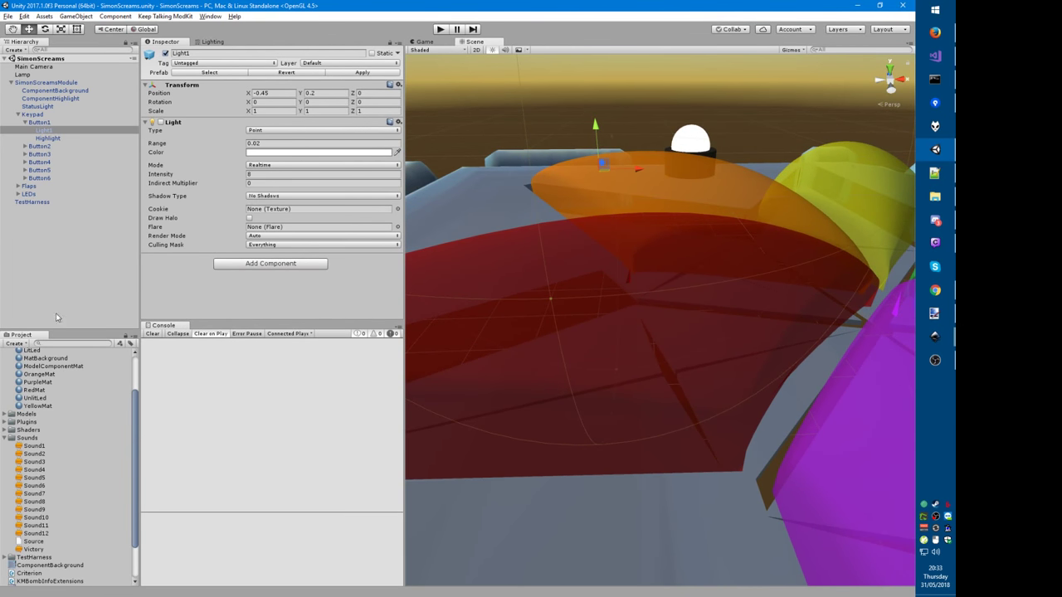
Step: Capture a screenshot of Light1's component settings and open it in the Greenshot image editor
key(Print)
drag(135, 33, 404, 330)
click(414, 360)
Step: Switch Unity back to the SimonShrieks project
click(7, 16)
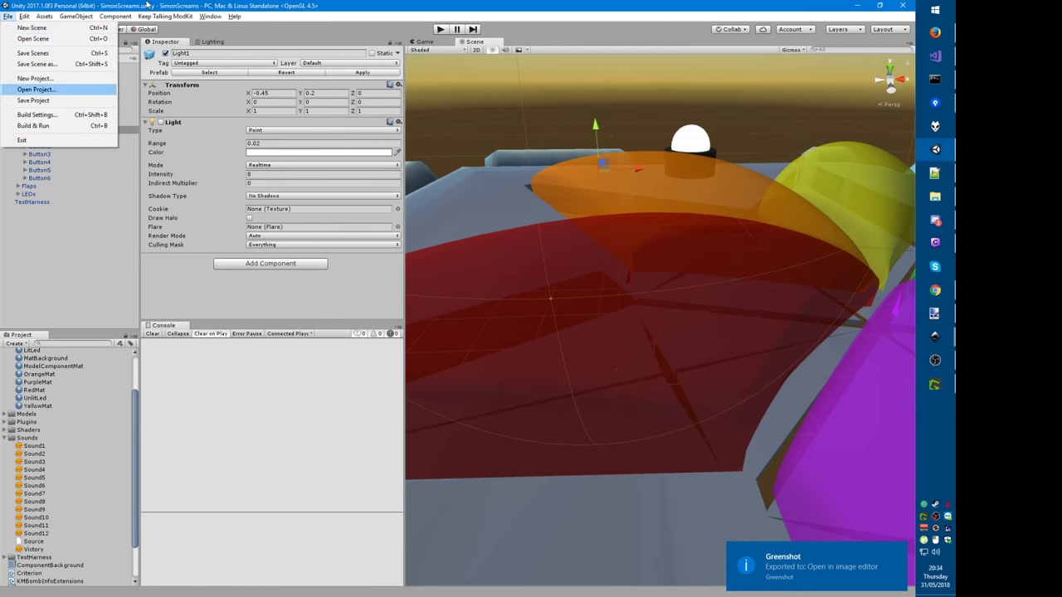
click(43, 97)
click(384, 284)
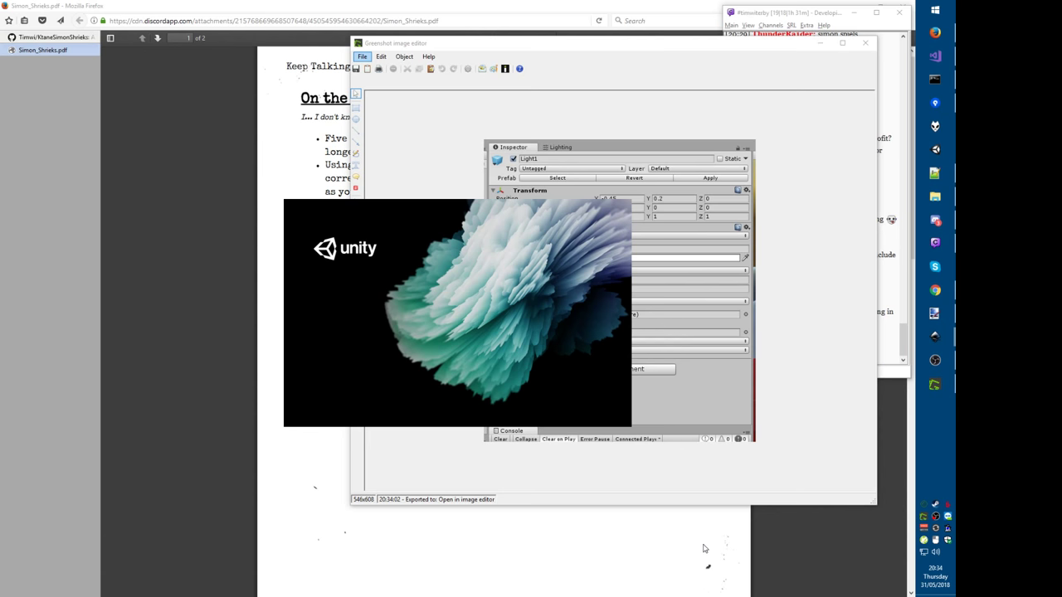
click(886, 375)
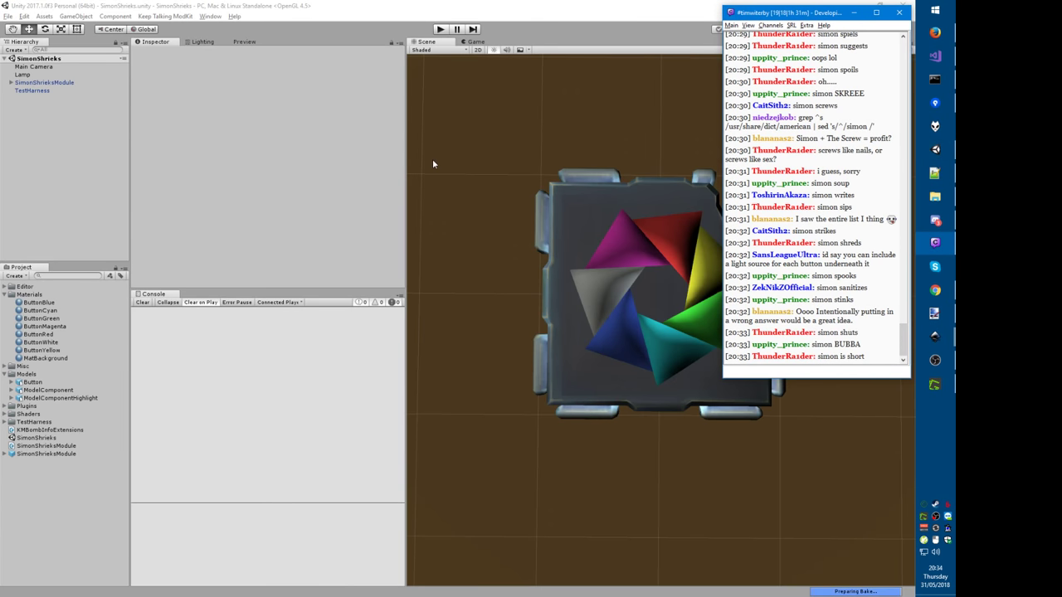
Step: Rename the point light under Button1 in SimonShrieksModule as Light1
click(61, 83)
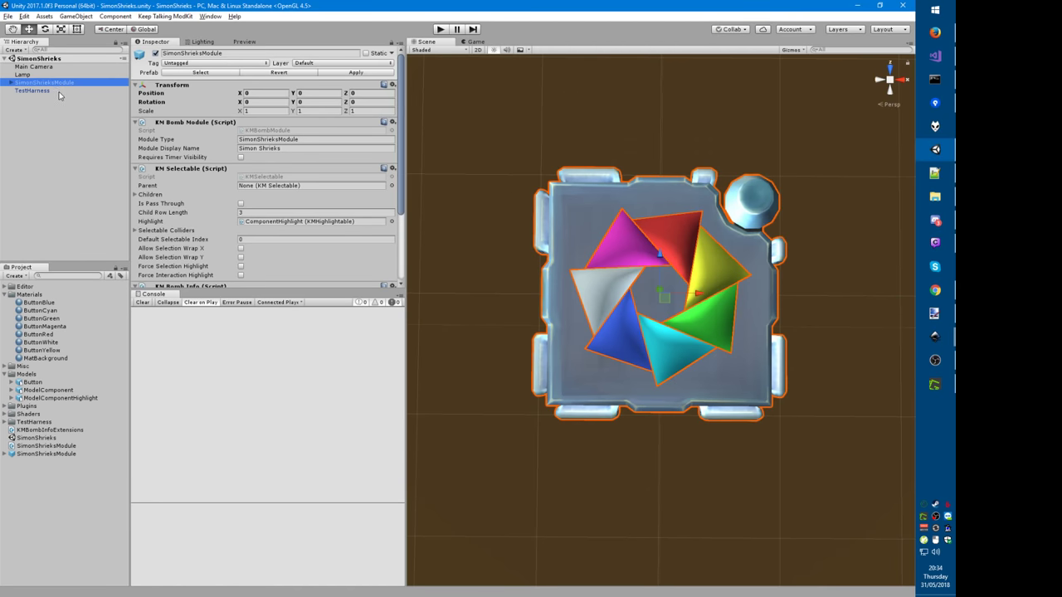
click(48, 115)
key(Right)
click(48, 123)
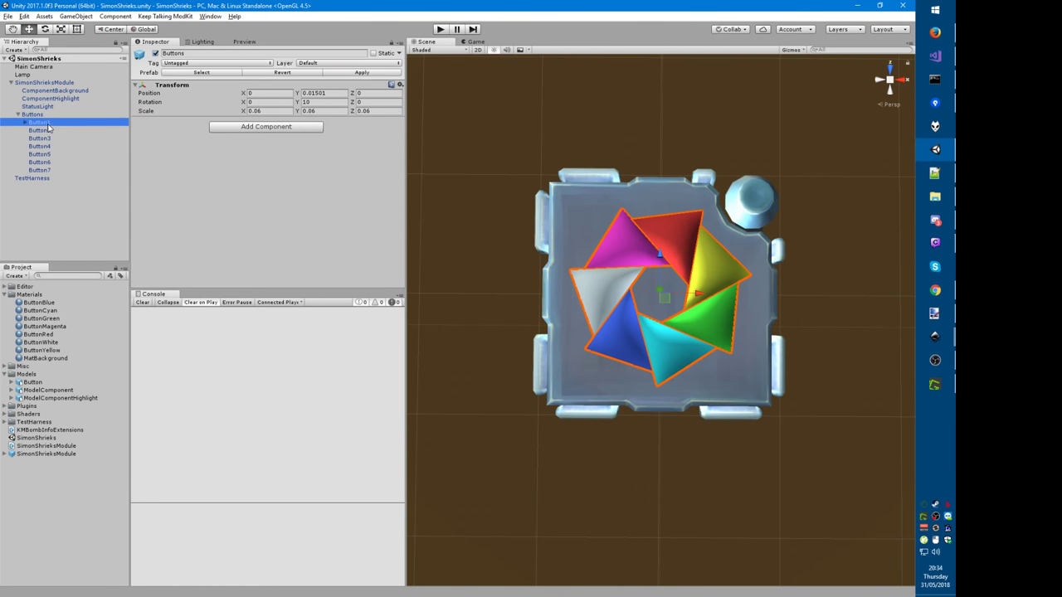
key(Right)
click(51, 130)
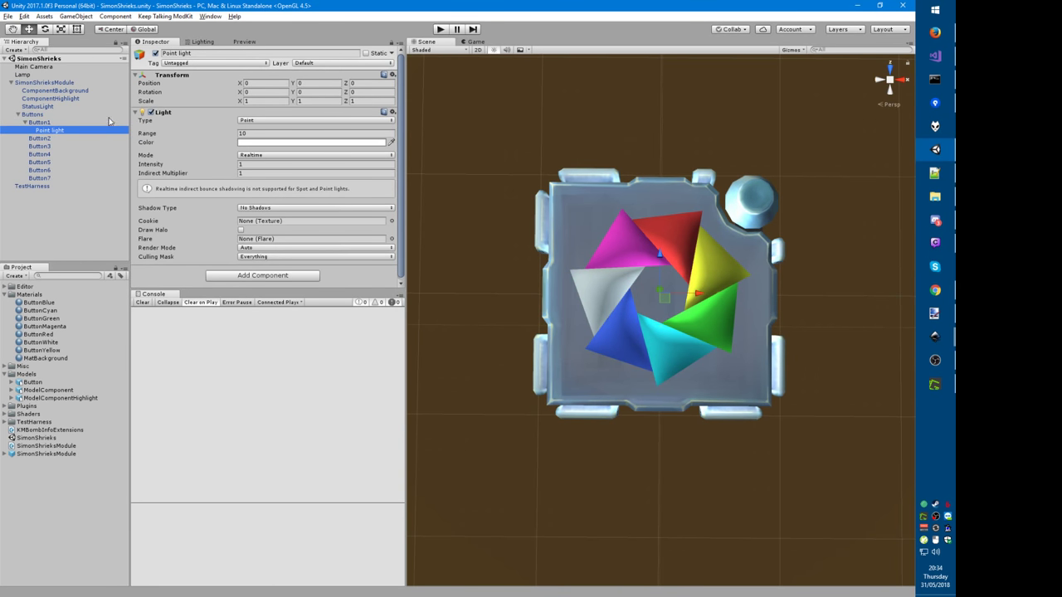
key(F2)
text(Light1)
key(Return)
Step: Set Light1's range to 0.02, checking its settings against the captured Greenshot reference
click(250, 134)
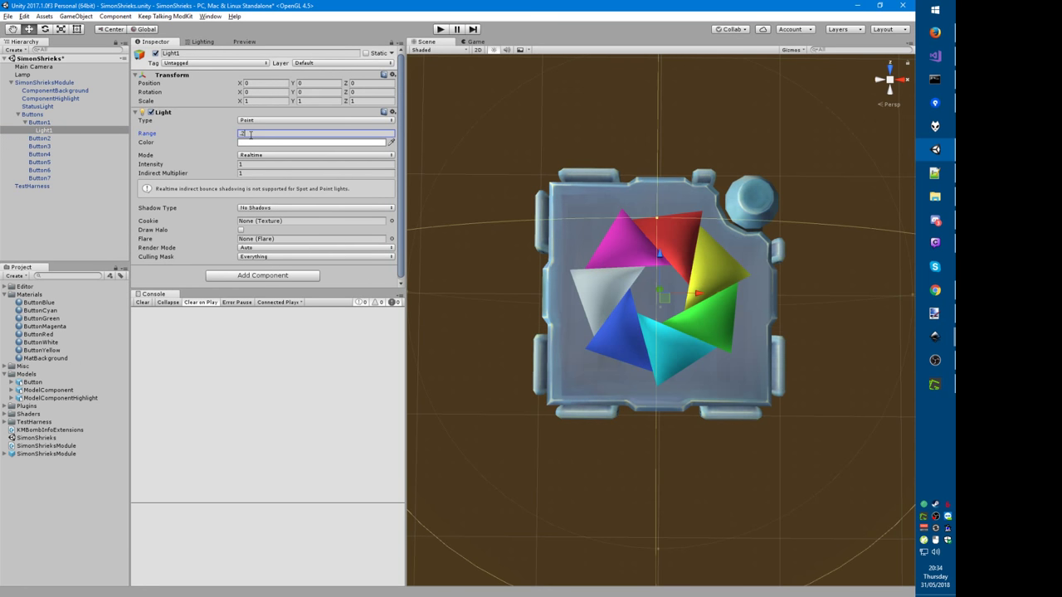
key(alt+Tab)
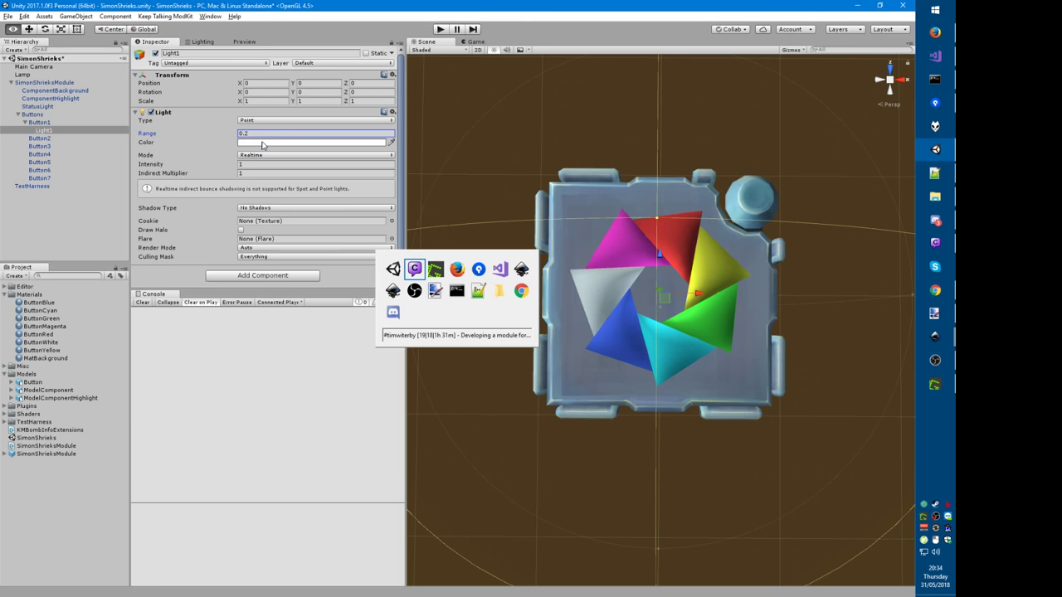
key(alt+Tab)
key(alt+Tab)
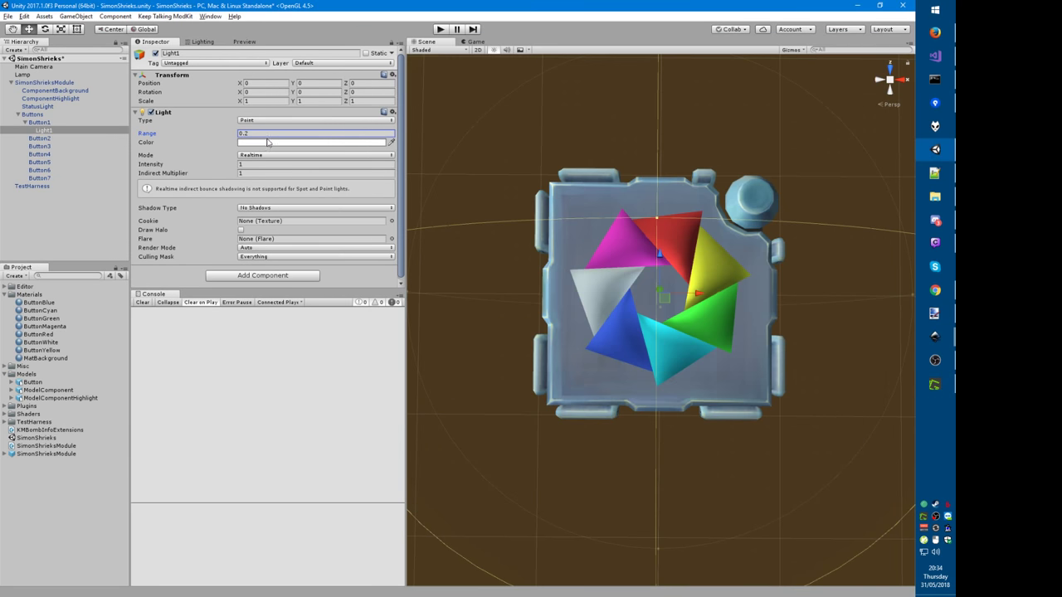
text(0)
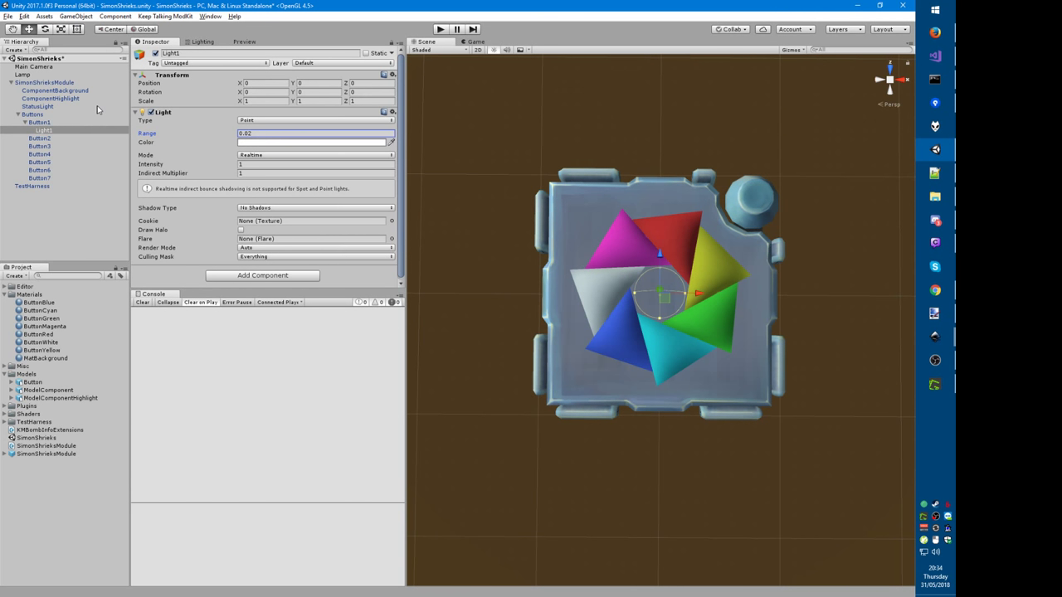
key(alt+Tab)
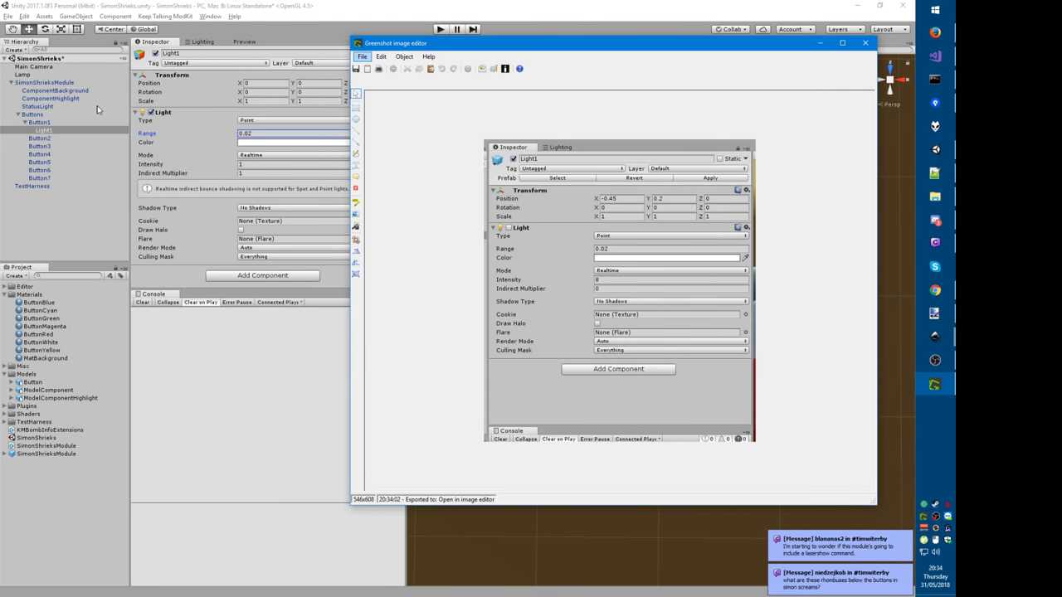
key(alt+F4)
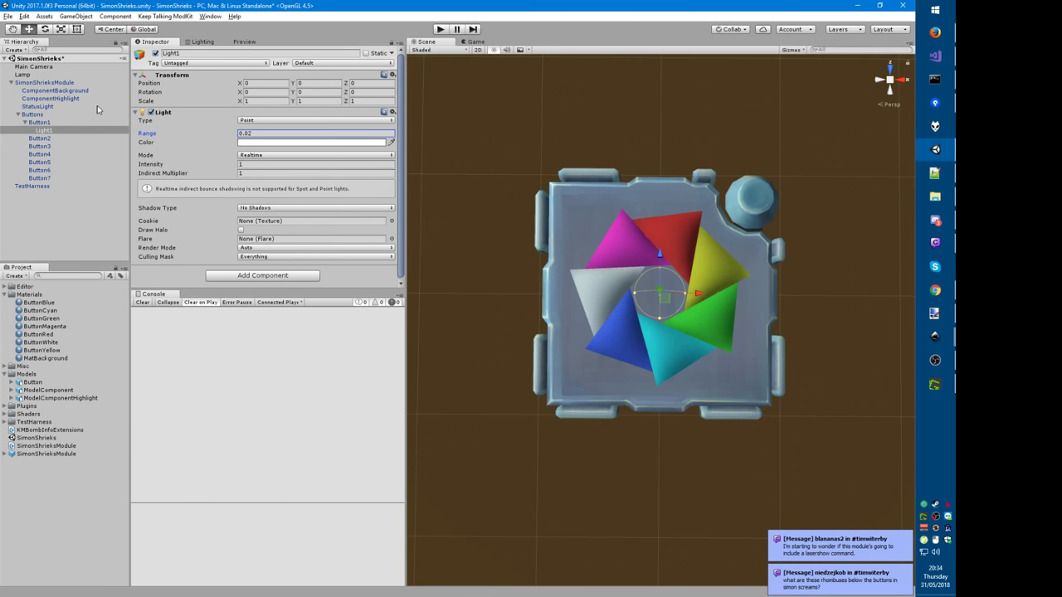
Step: Save the SimonShrieks scene and open the SimonScreams project
key(ctrl+s)
click(7, 15)
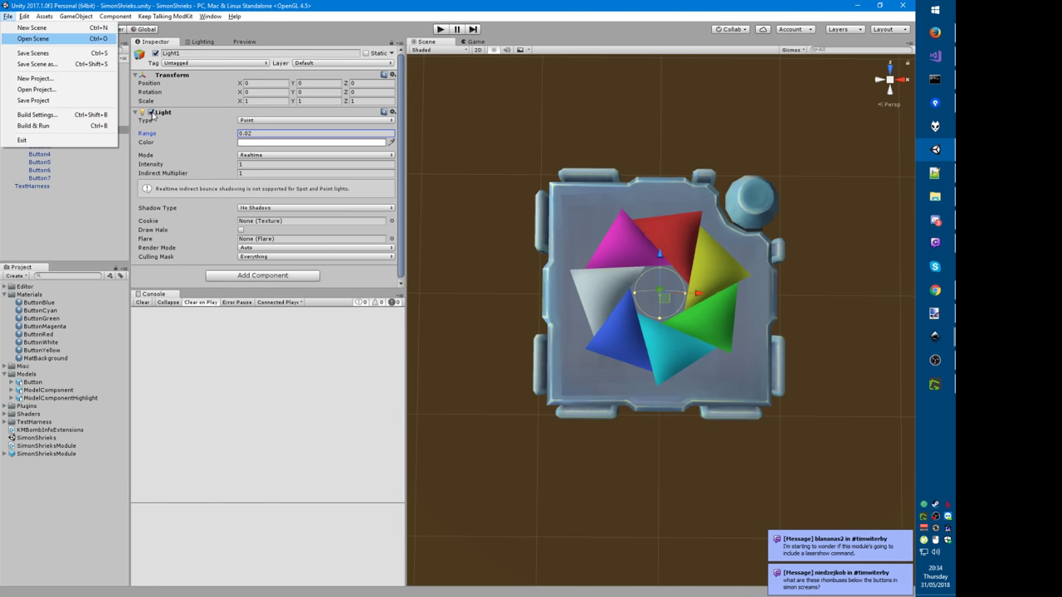
click(33, 89)
click(385, 262)
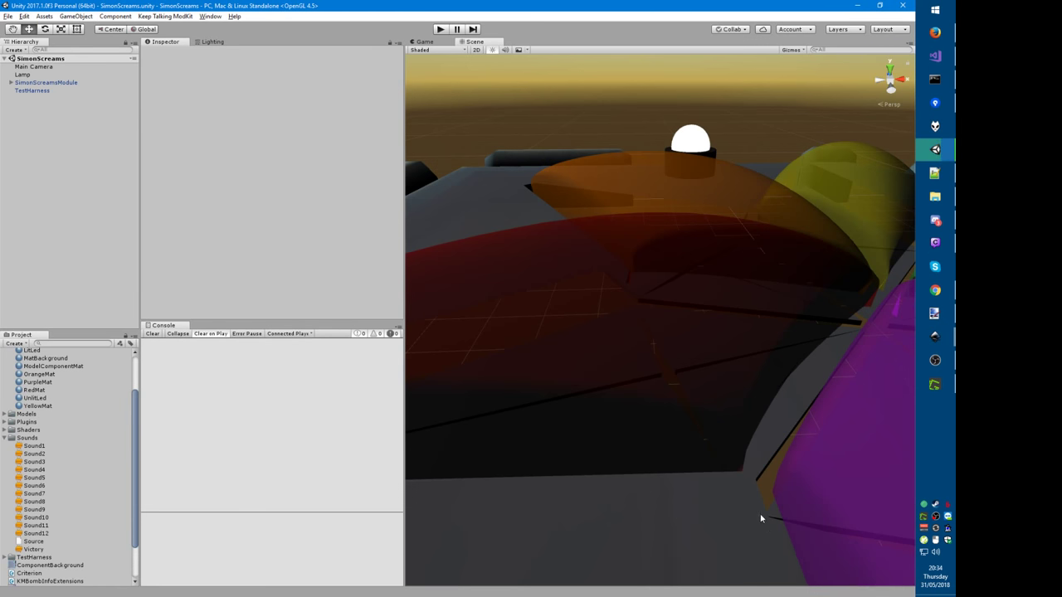
Step: View the SimonScreams module from above in the scene and start running it in play mode
middle_drag(761, 518, 720, 4)
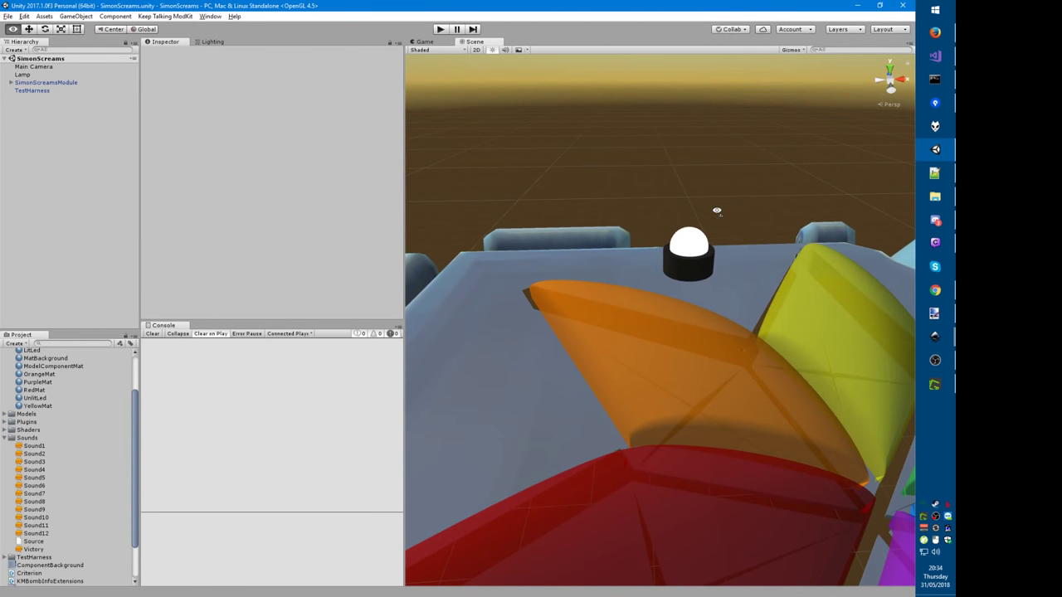
right_drag(716, 210, 761, 235)
scroll(759, 213, down, 6)
right_drag(664, 333, 493, 114)
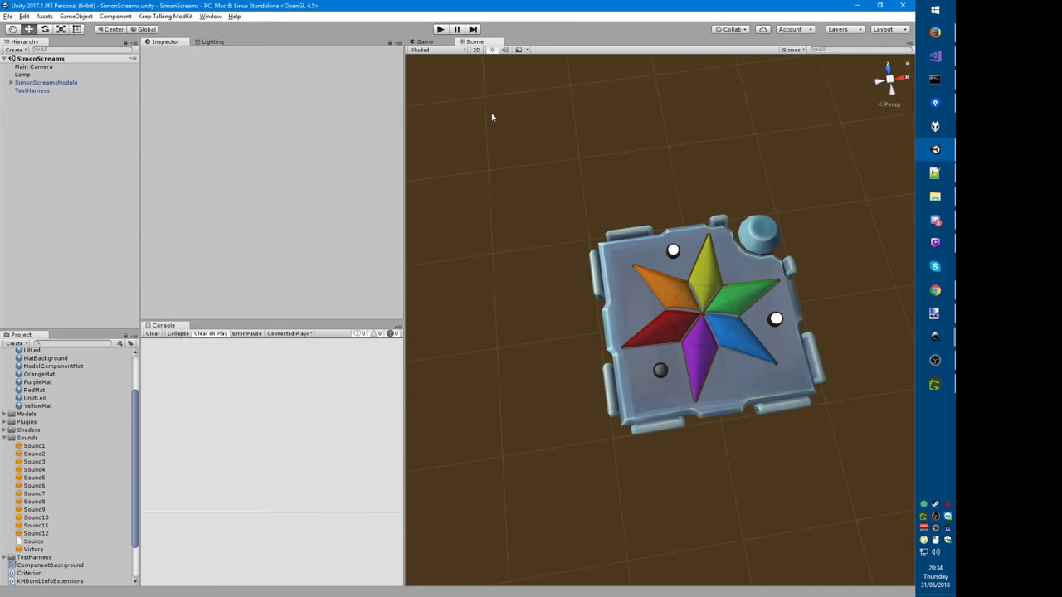
click(433, 43)
key(ctrl+p)
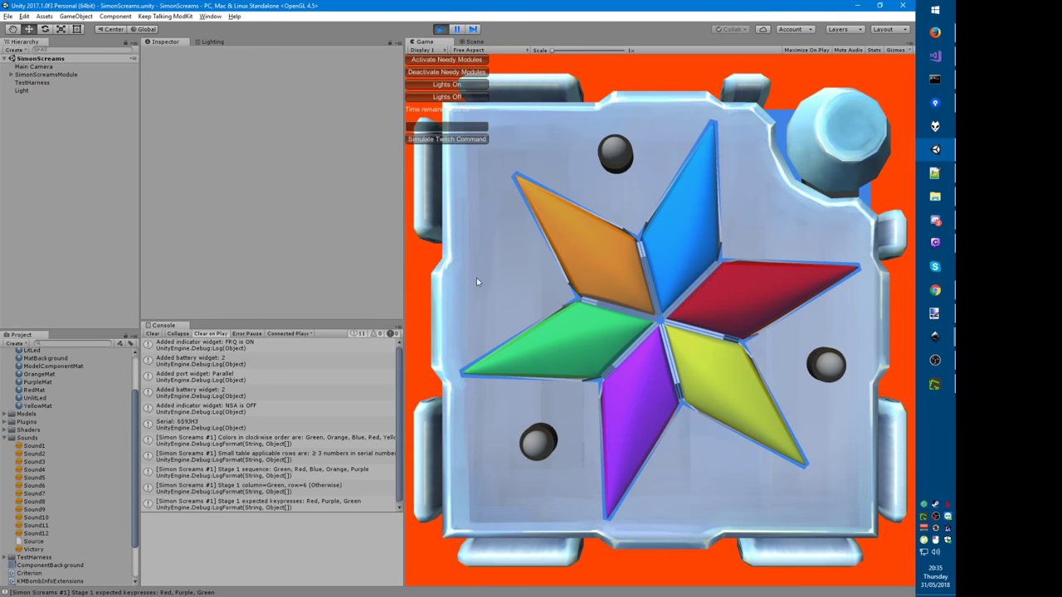
Step: Examine the running SimonScreams module's flashing buttons from a low angle in the scene
click(475, 42)
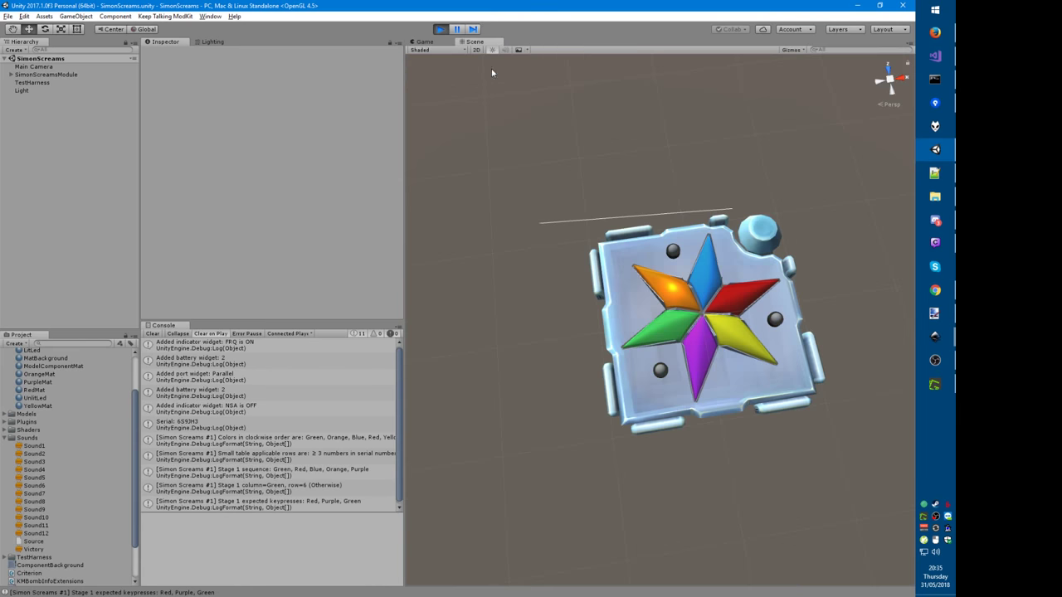
right_drag(570, 287, 481, 175)
middle_drag(627, 337, 483, 186)
right_drag(484, 186, 652, 279)
middle_drag(652, 278, 871, 320)
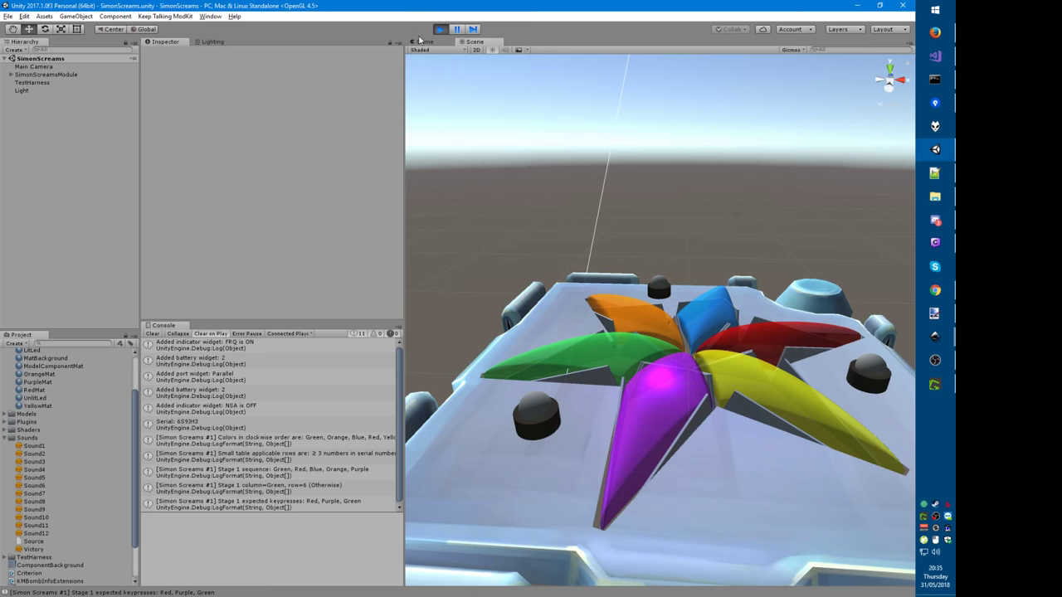
Step: Play through the module's three stages by simulating the Twitch commands "press r p g", "press b o y" and "press p y o"
click(421, 41)
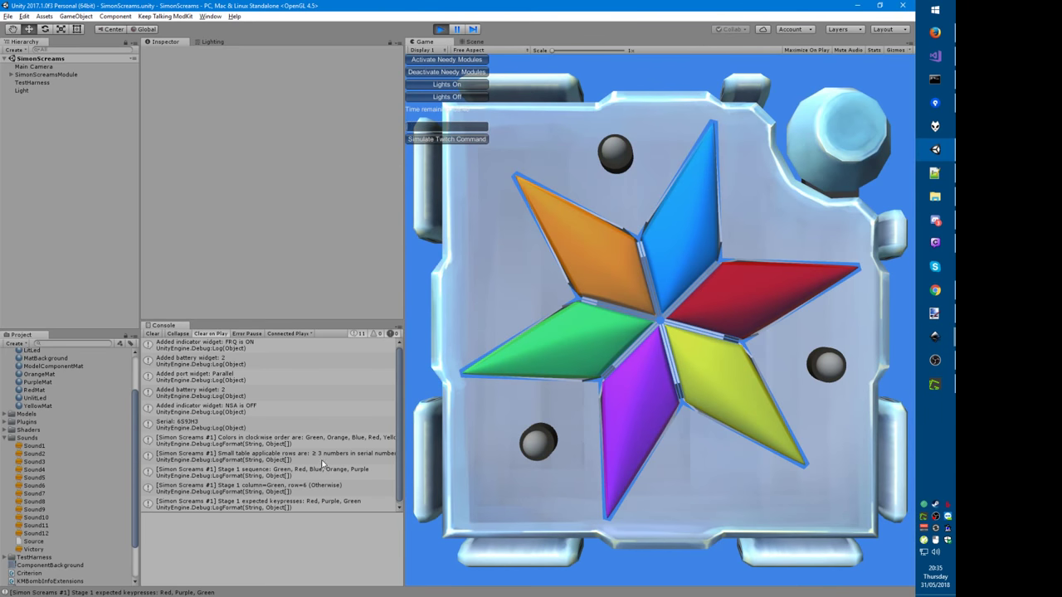
scroll(326, 465, down, 1)
text(press r p g)
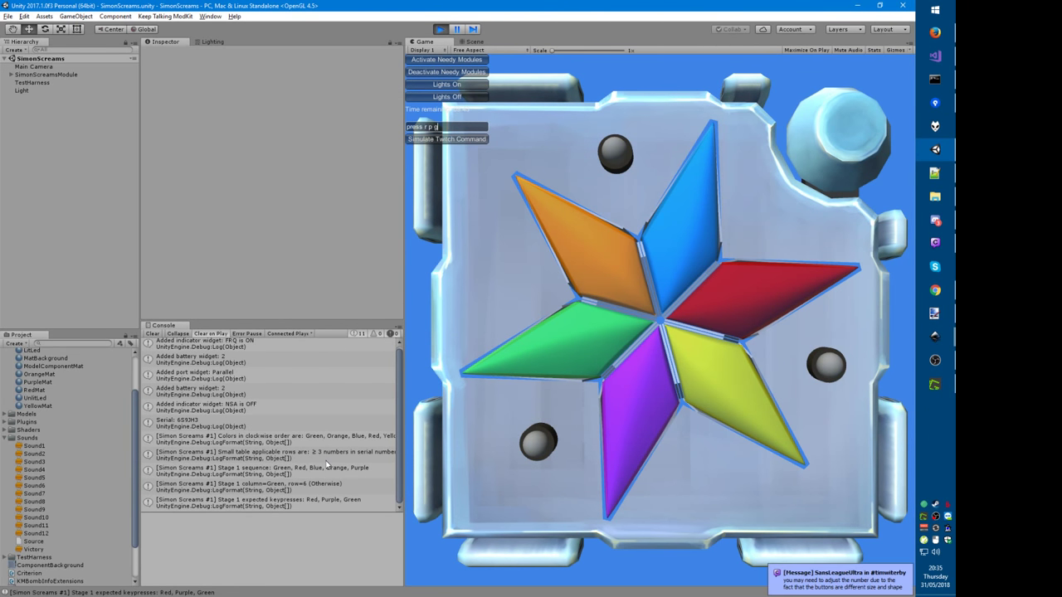
key(Return)
text(press)
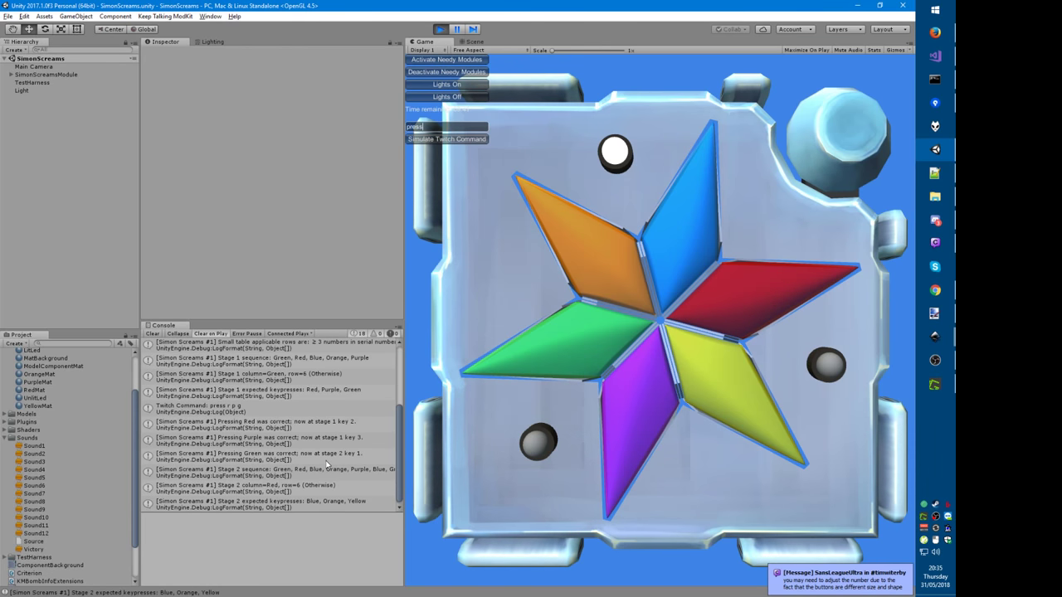
text( b o y)
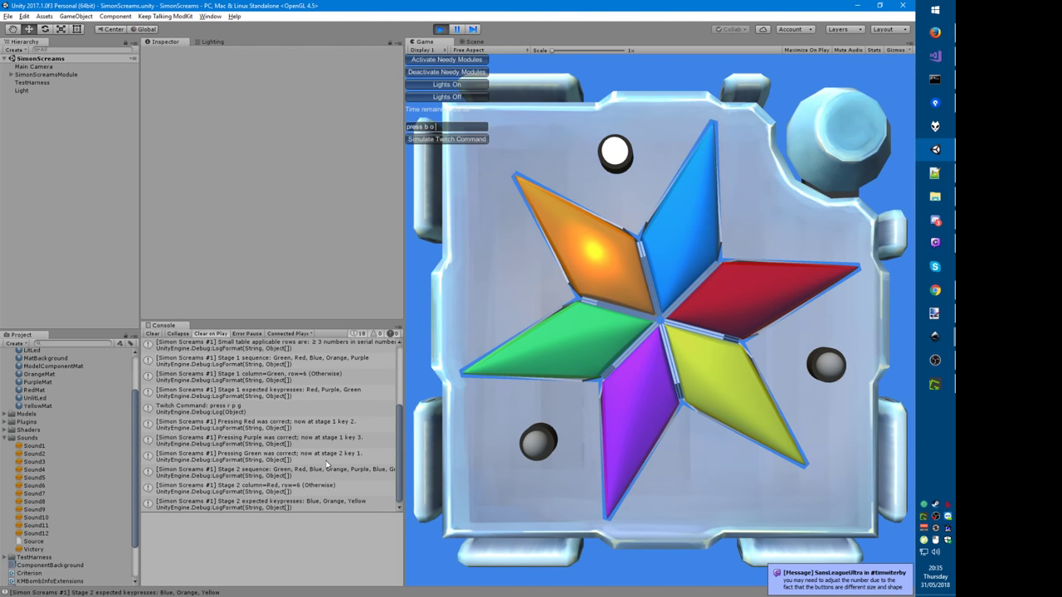
key(Return)
text(press)
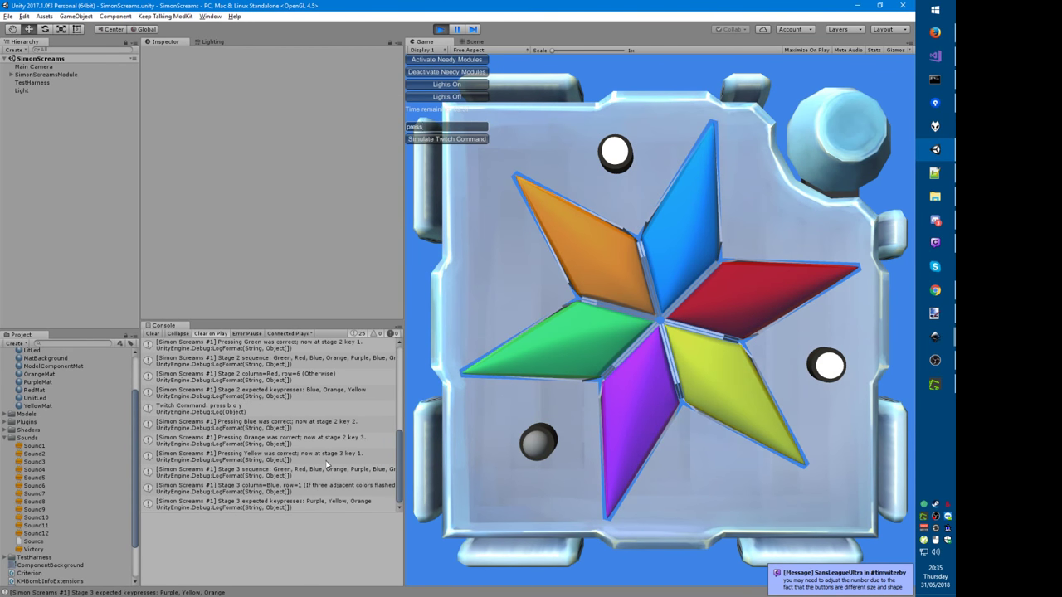
text( p y o)
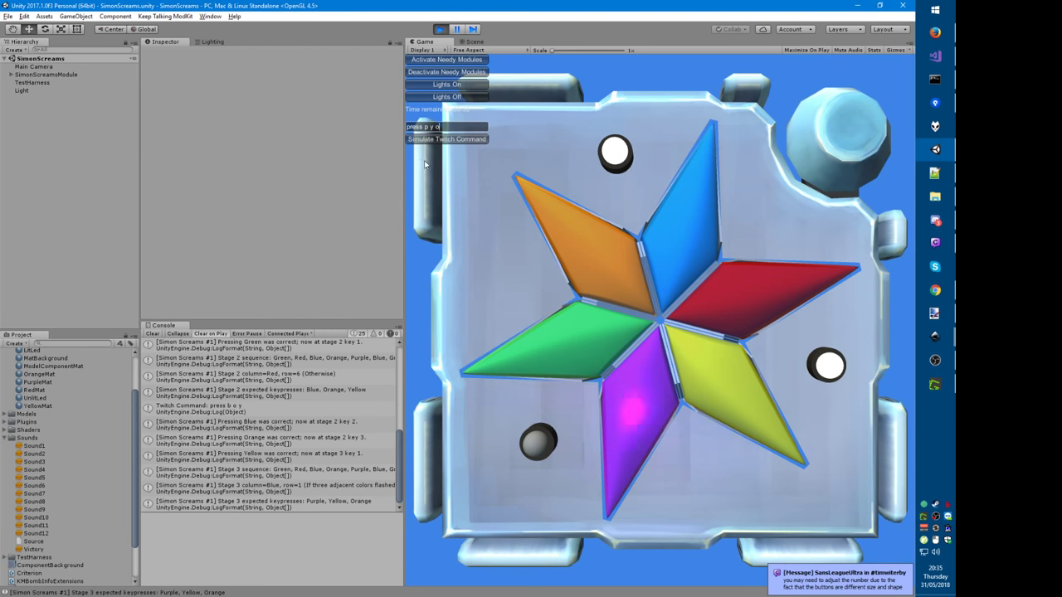
key(Return)
Step: Inspect the frame beneath the buttons of the solved module in the scene and stop play mode
click(472, 42)
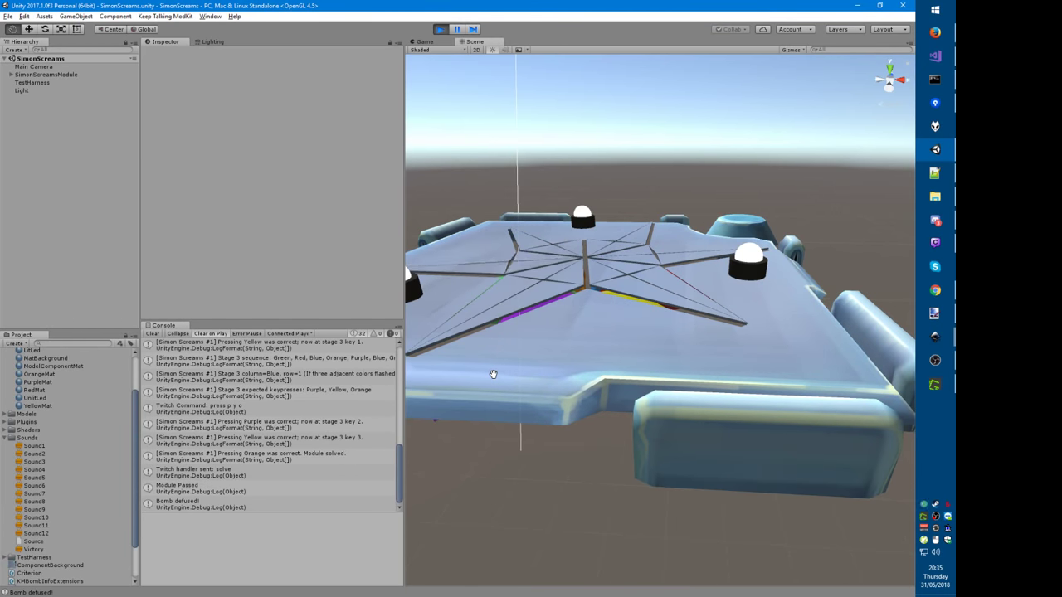
alt+drag(492, 374, 553, 446)
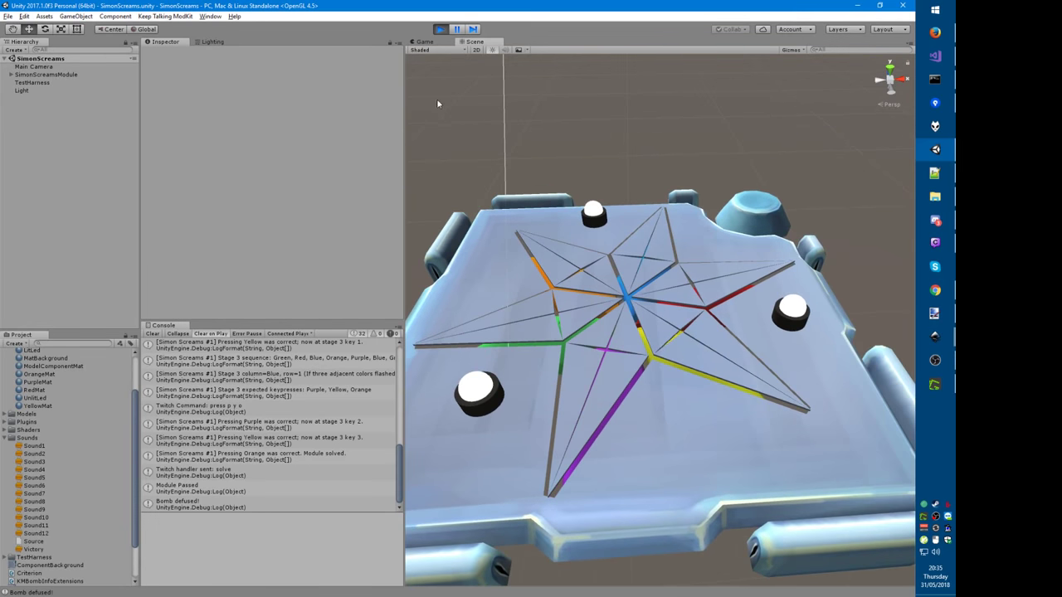
key(ctrl+p)
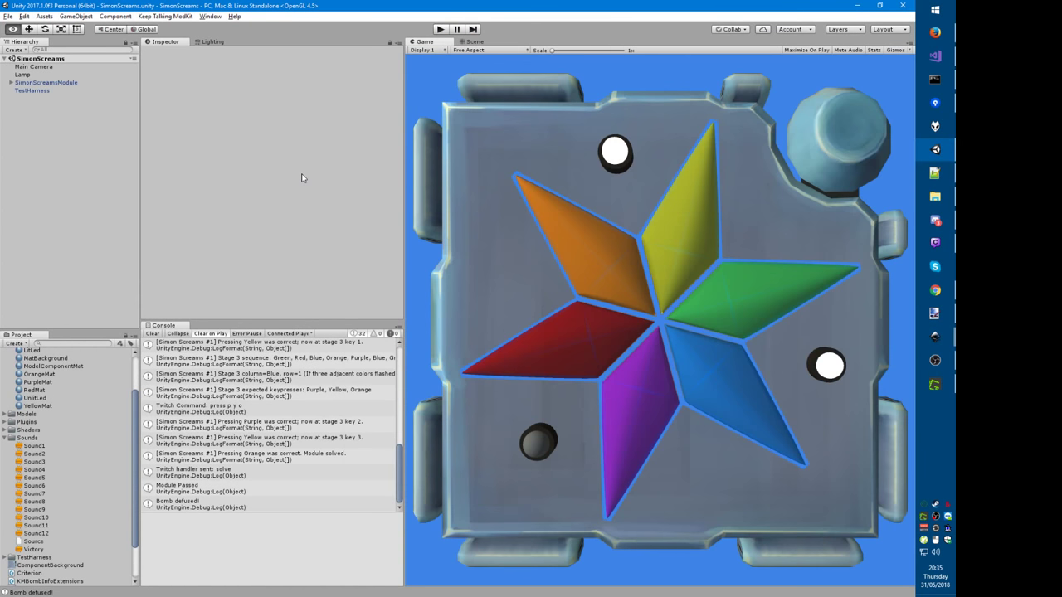
Step: Reopen the SimonShrieks project in Unity
key(alt+Tab)
key(alt+Tab)
key(alt+f)
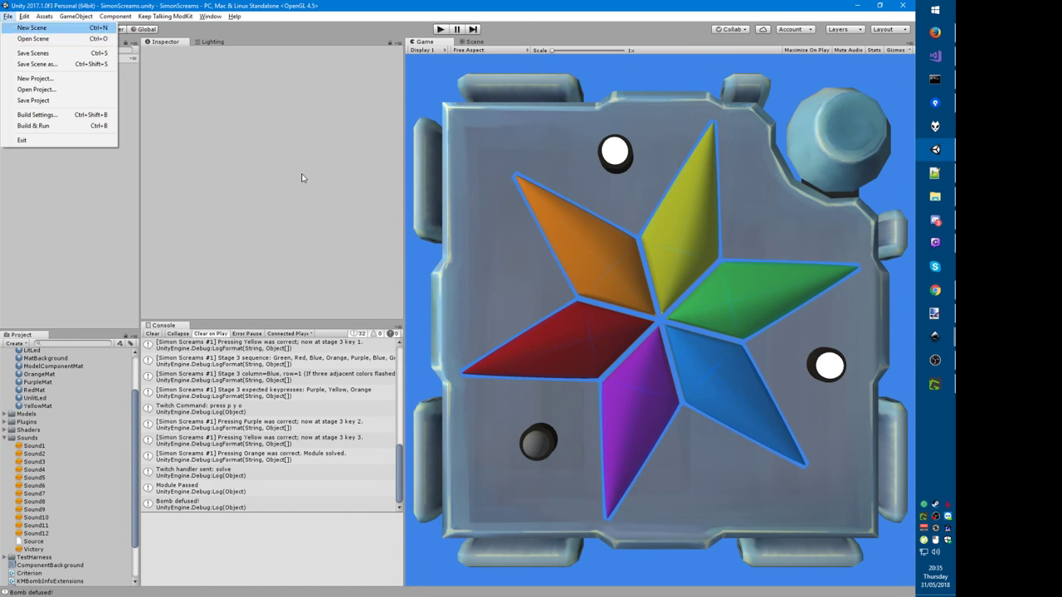
key(o)
key(o)
key(Return)
click(380, 274)
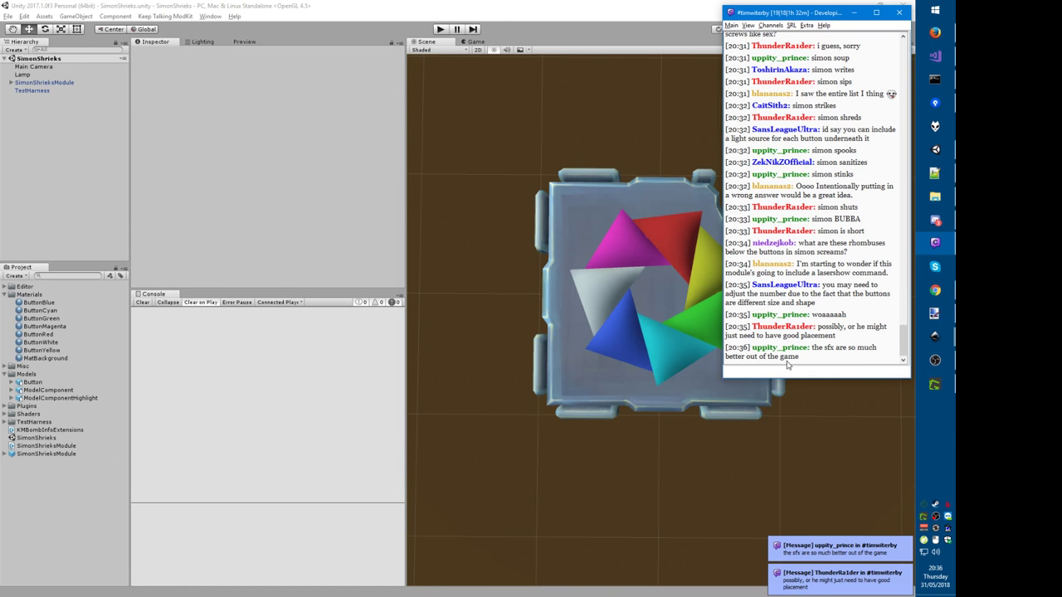
click(676, 501)
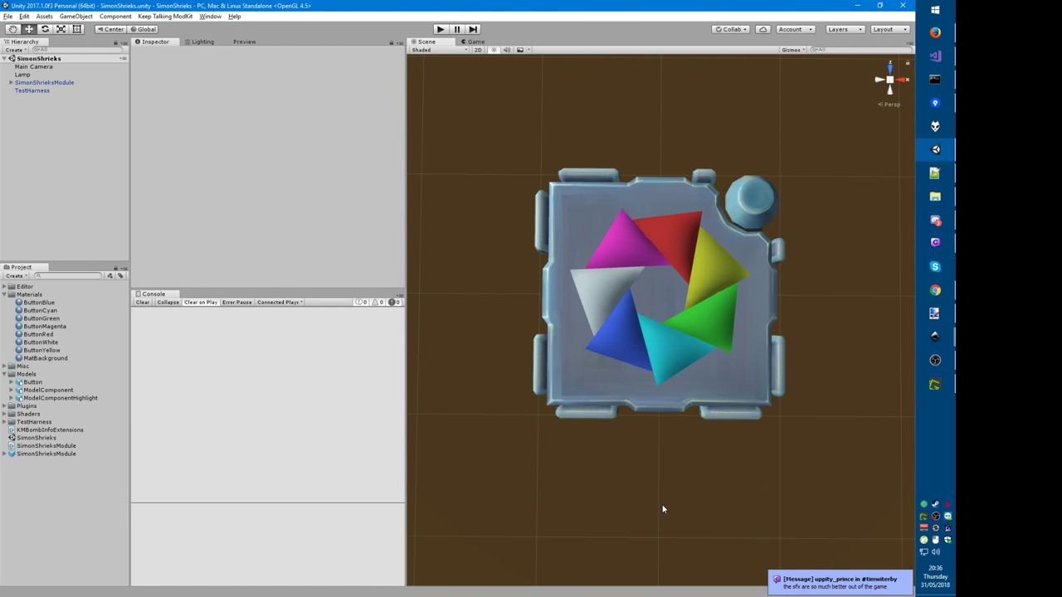
Step: Move Light1 under Button1 in SimonShrieksModule to Y position 0.37 and Z position 0.65
click(64, 84)
key(Right)
click(38, 114)
key(Right)
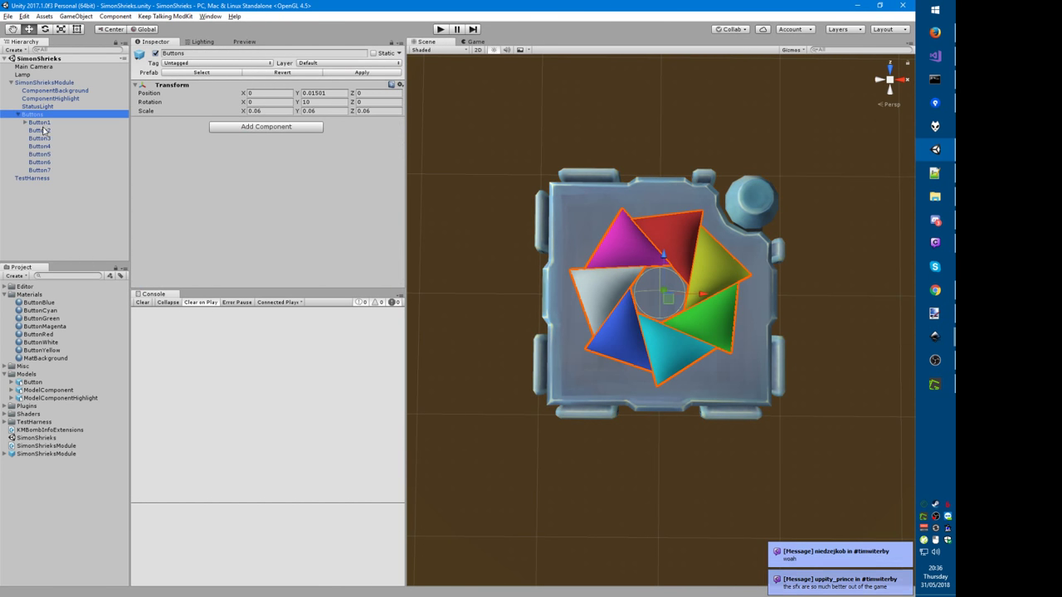
click(44, 125)
key(Right)
click(43, 131)
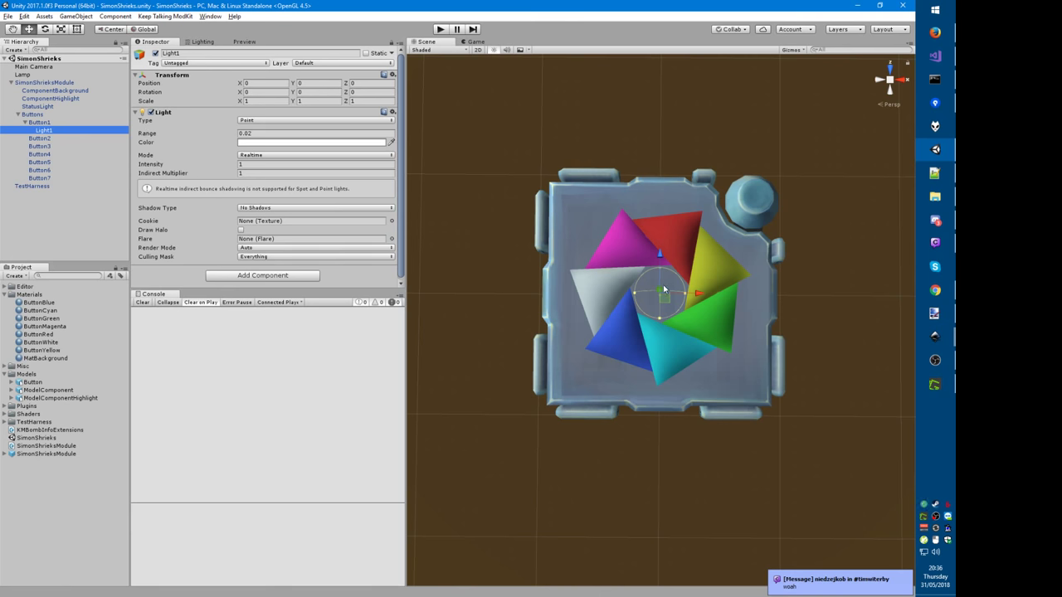
middle_drag(592, 284, 578, 312)
click(297, 85)
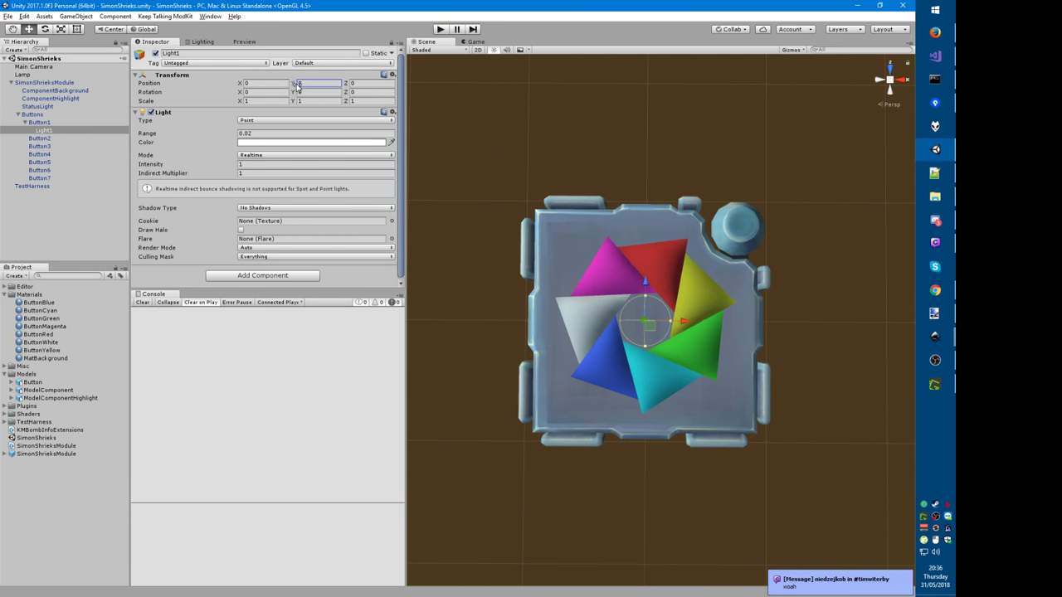
text(0.1)
key(BackSpace)
text(43)
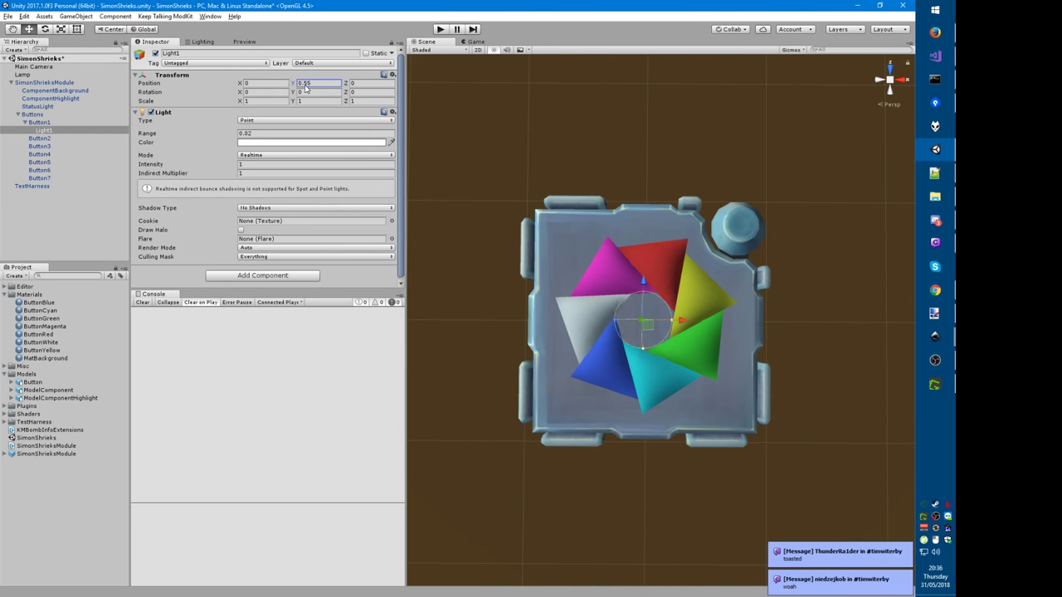
drag(303, 87, 358, 83)
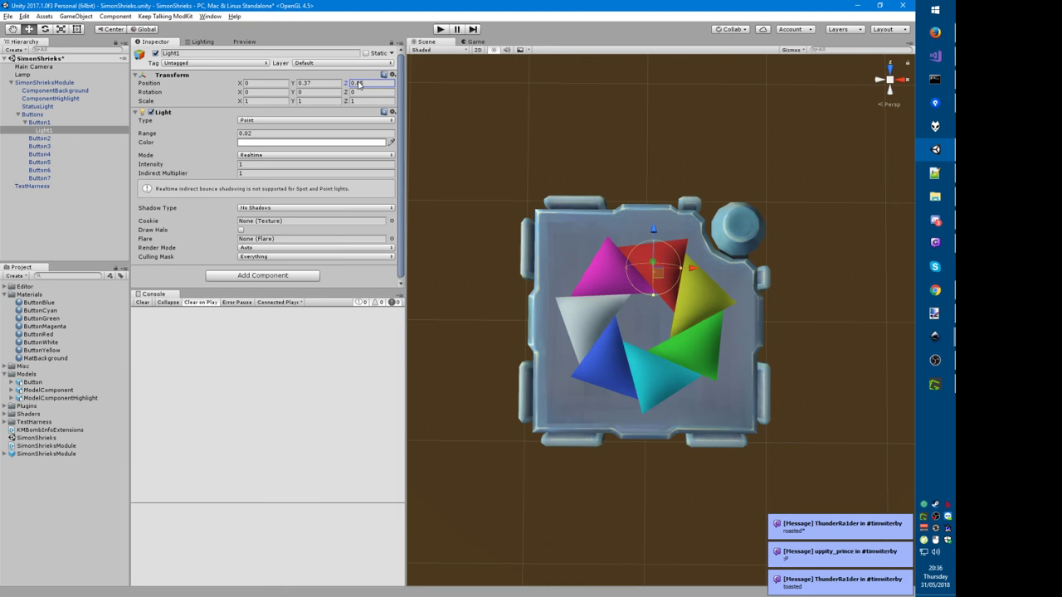
Step: Check Button1's mesh renderer settings and change Light1's Z position to 0.7
click(40, 122)
scroll(246, 202, down, 2)
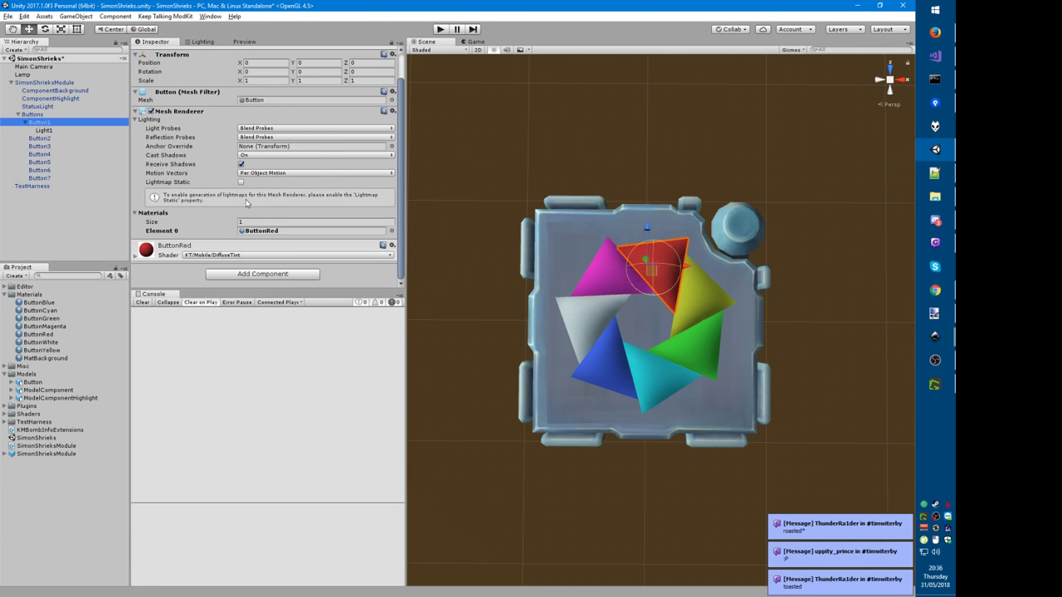
click(43, 130)
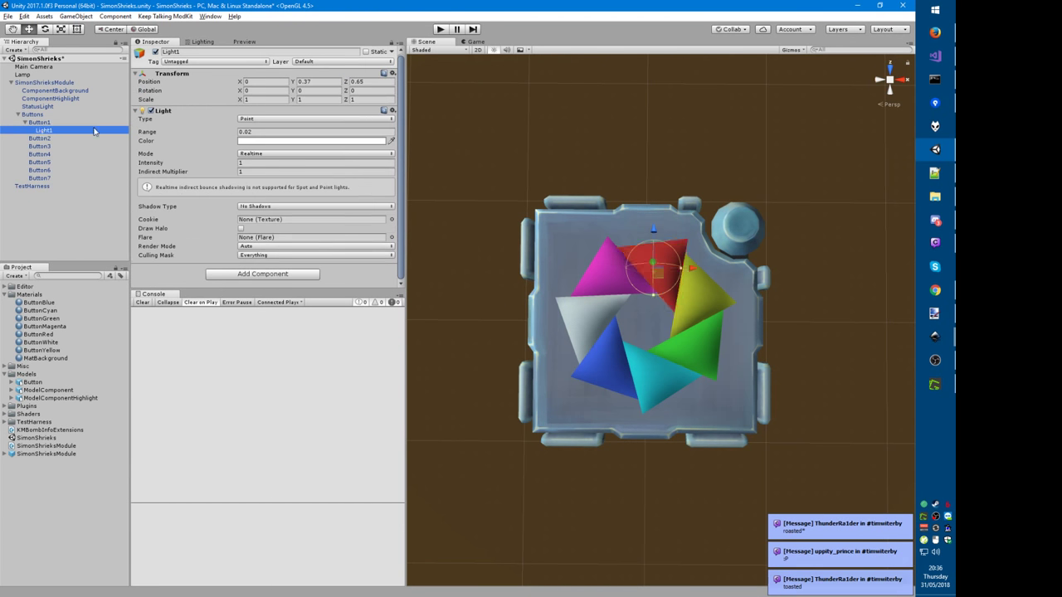
drag(347, 81, 344, 82)
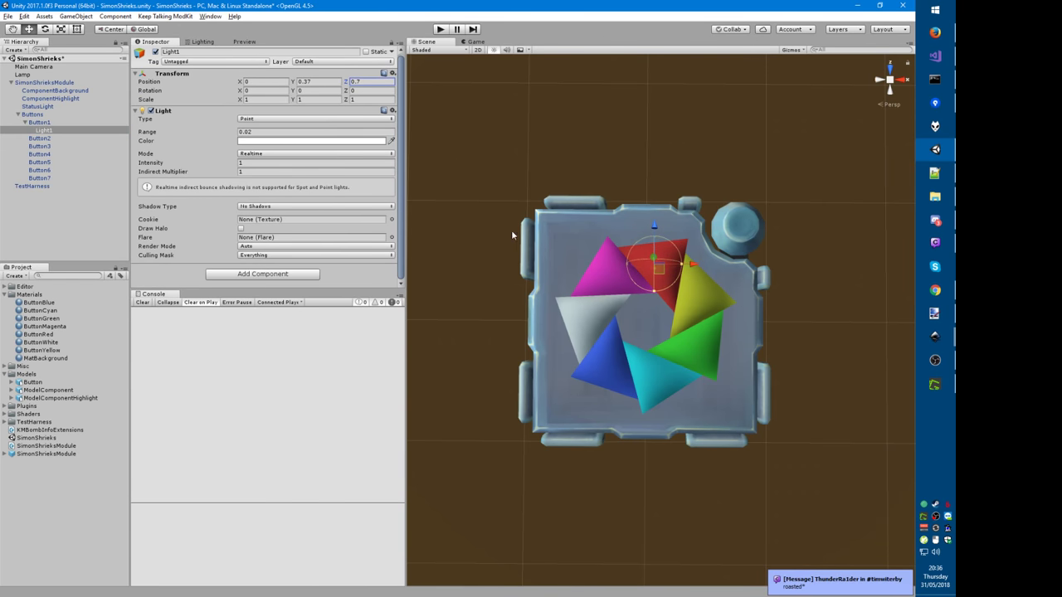
mouse_move(501, 221)
middle_down()
mouse_move(500, 234)
mouse_move(488, 230)
mouse_move(502, 235)
middle_up()
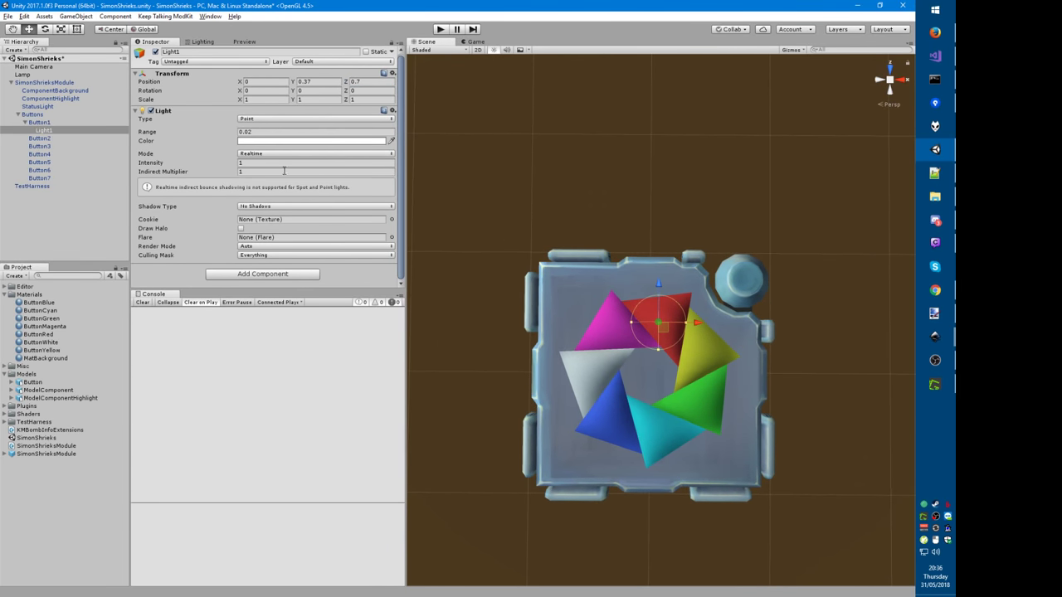
Step: Centre Light1 over the red button by setting its X position to 0.06 and Z position to 0.79
click(246, 82)
text(0.06)
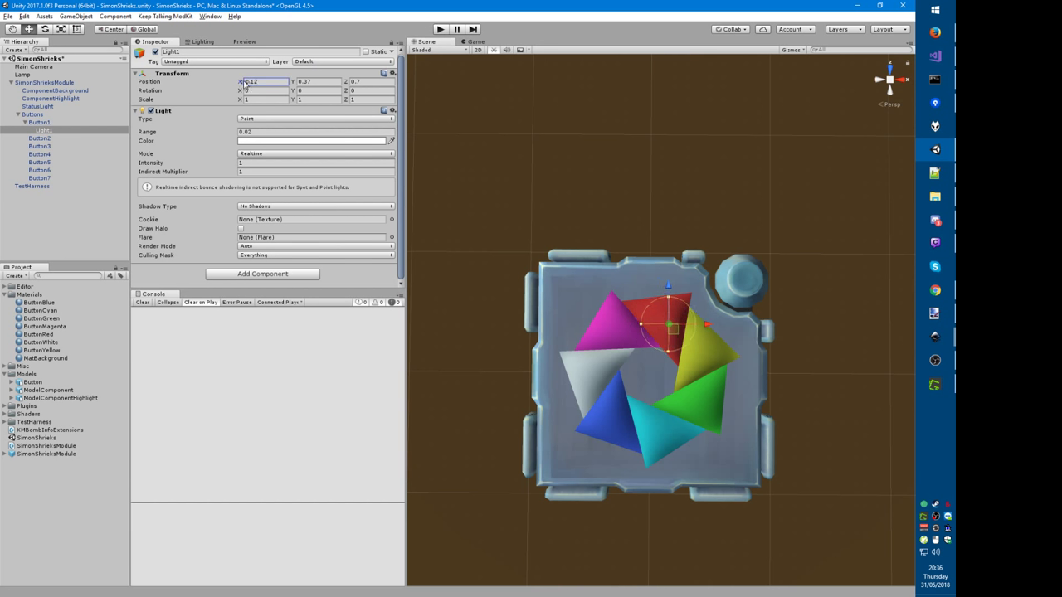
click(346, 83)
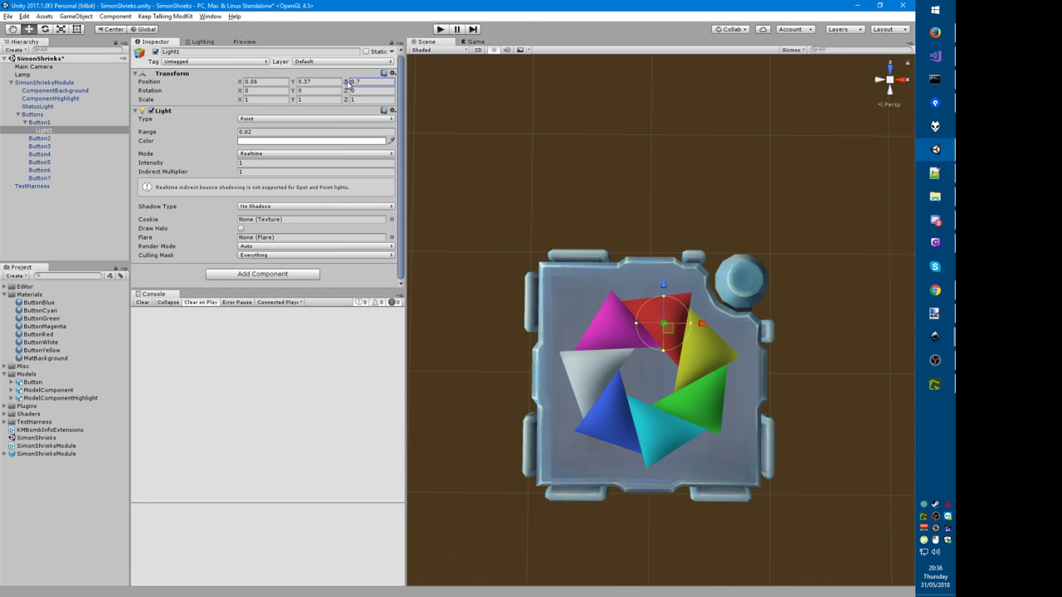
text(9)
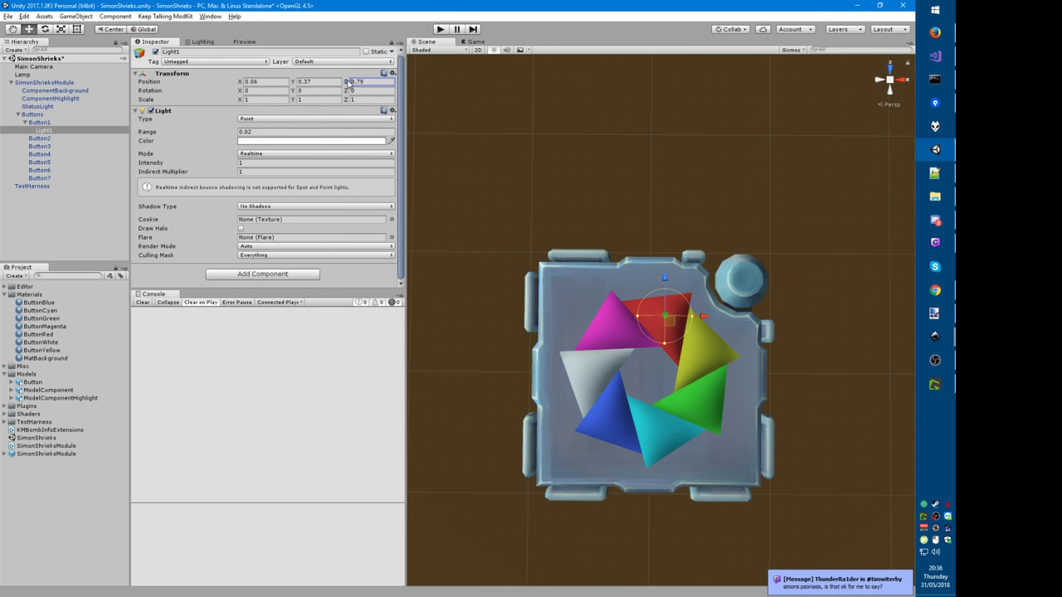
Step: Switch to Visual Studio, debug the Button() method in SimonShrieks.cs and evaluate the variable c in Watch 1
key(alt+Tab)
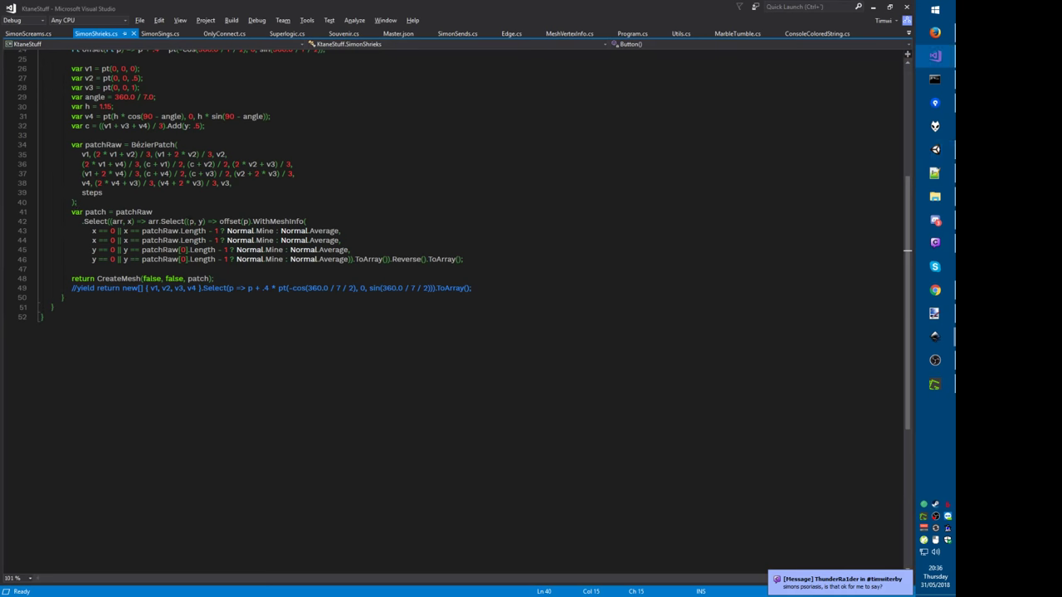
scroll(473, 315, up, 3)
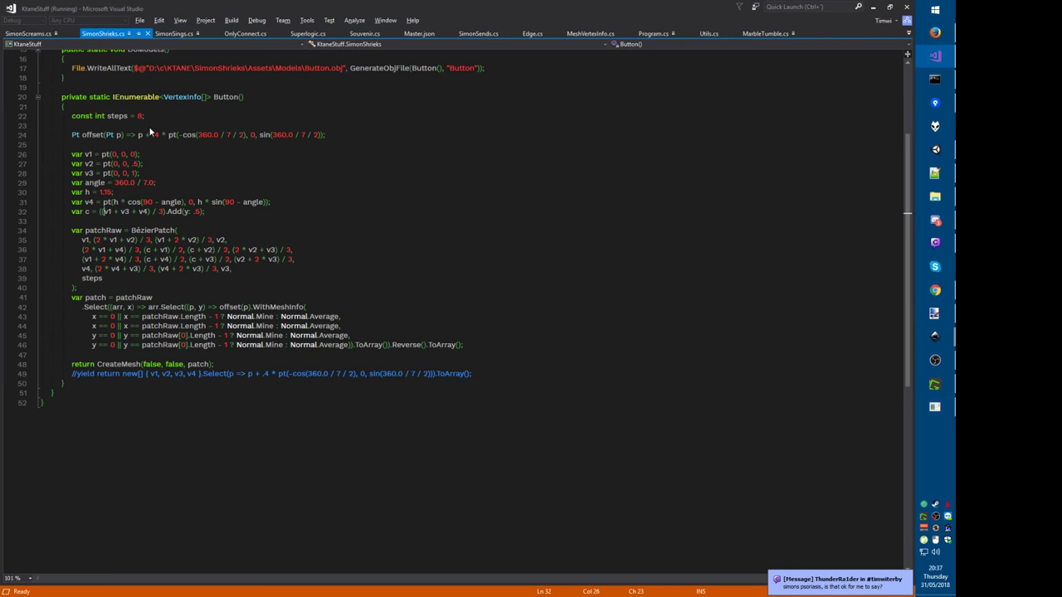
key(ctrl+alt+w)
text(1c)
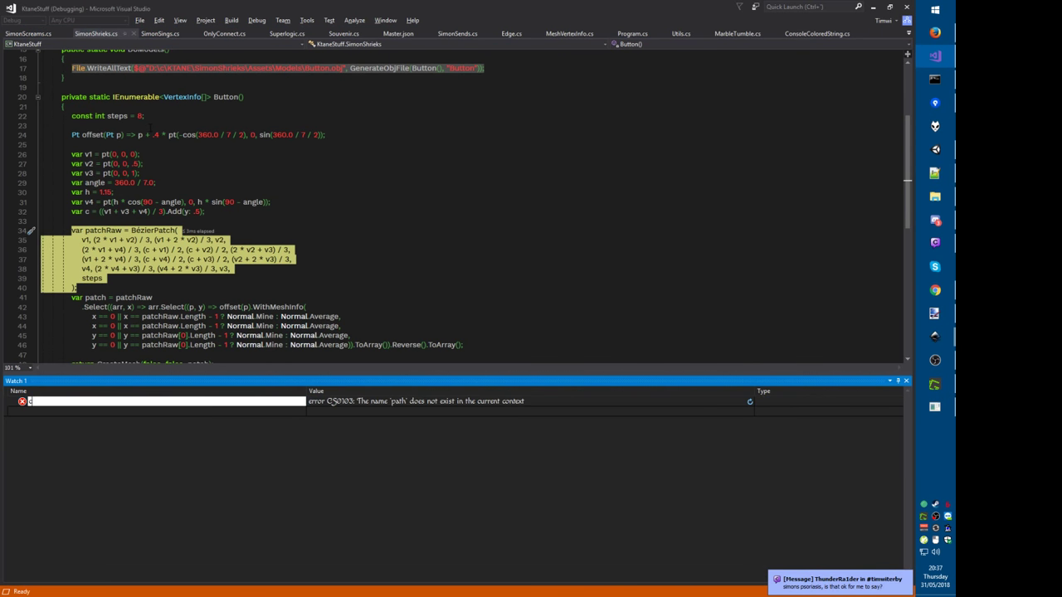
key(Return)
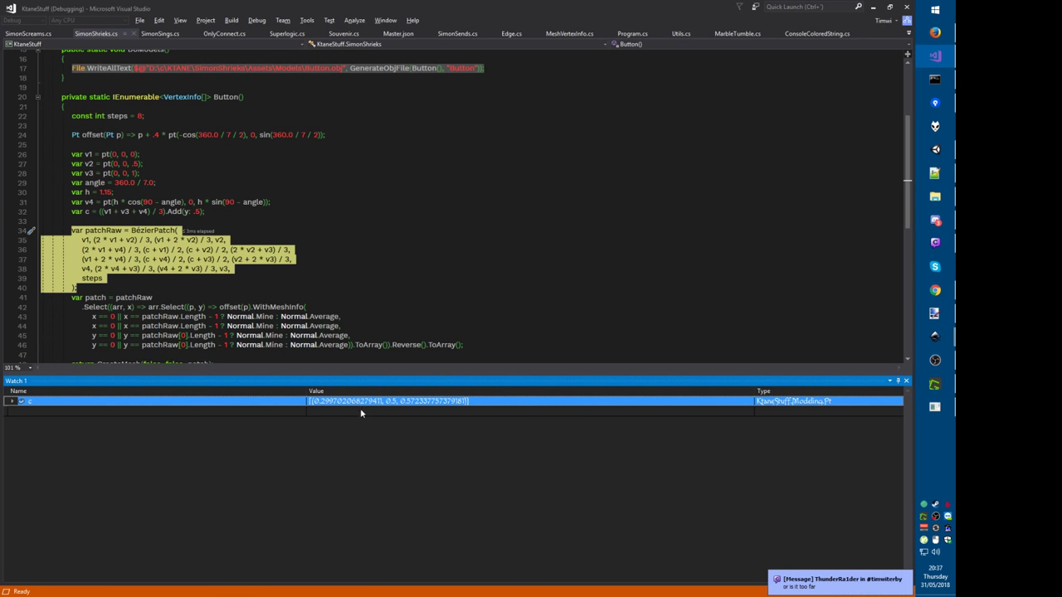
Step: Compare the value of c in Visual Studio with Light1's position in Unity, and check the stream chat for new messages
key(alt+Tab)
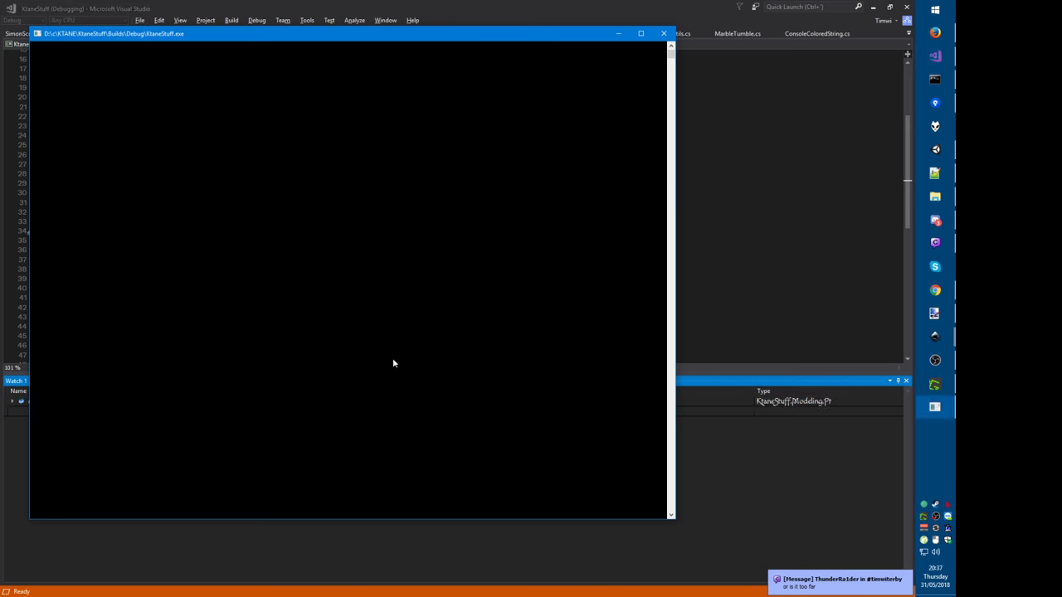
key(alt+Tab)
key(alt+Tab)
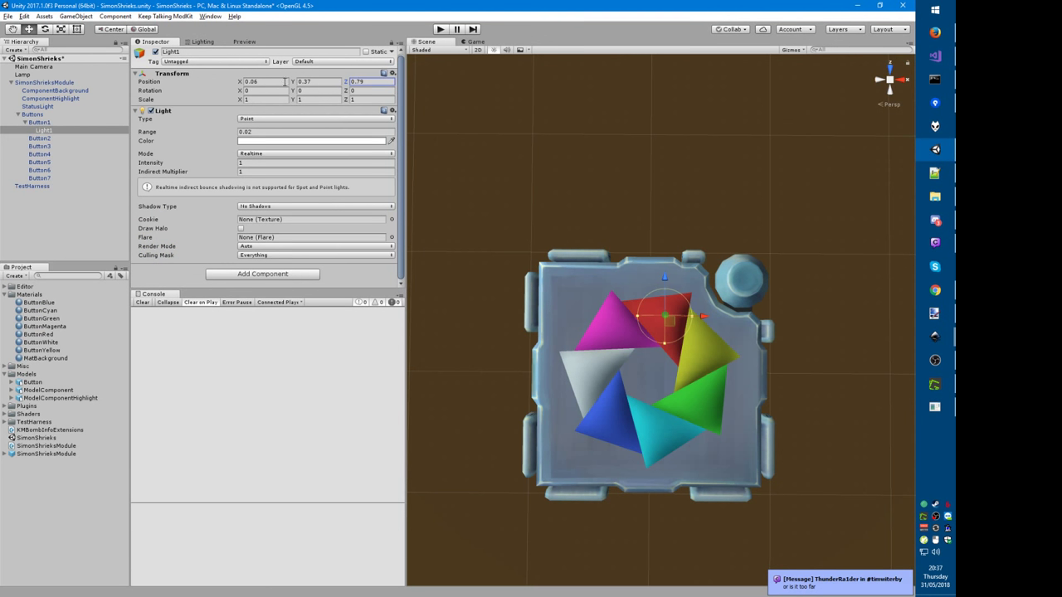
key(alt+Tab)
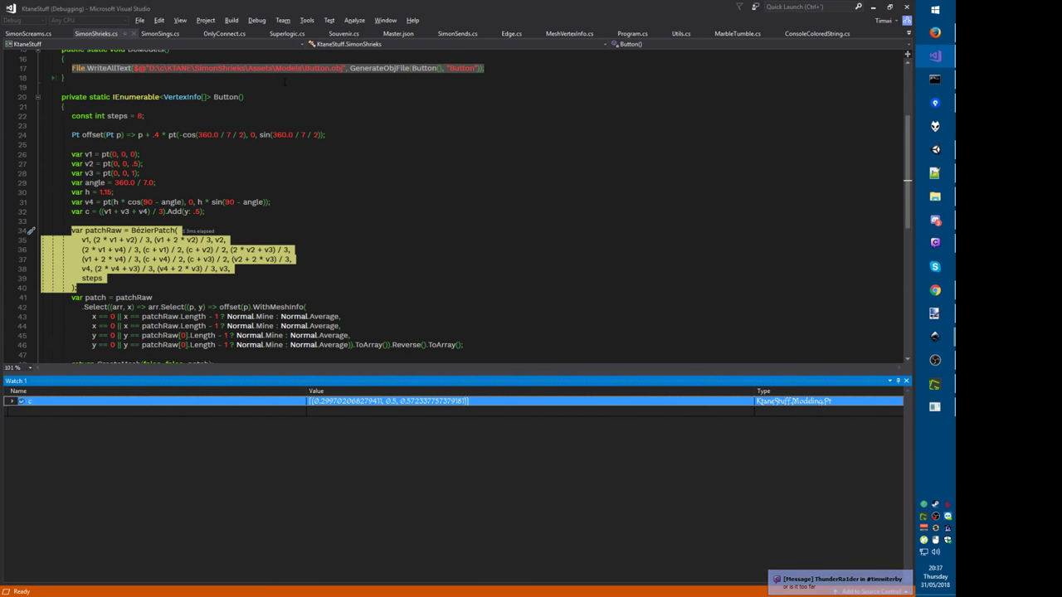
key(alt+Tab)
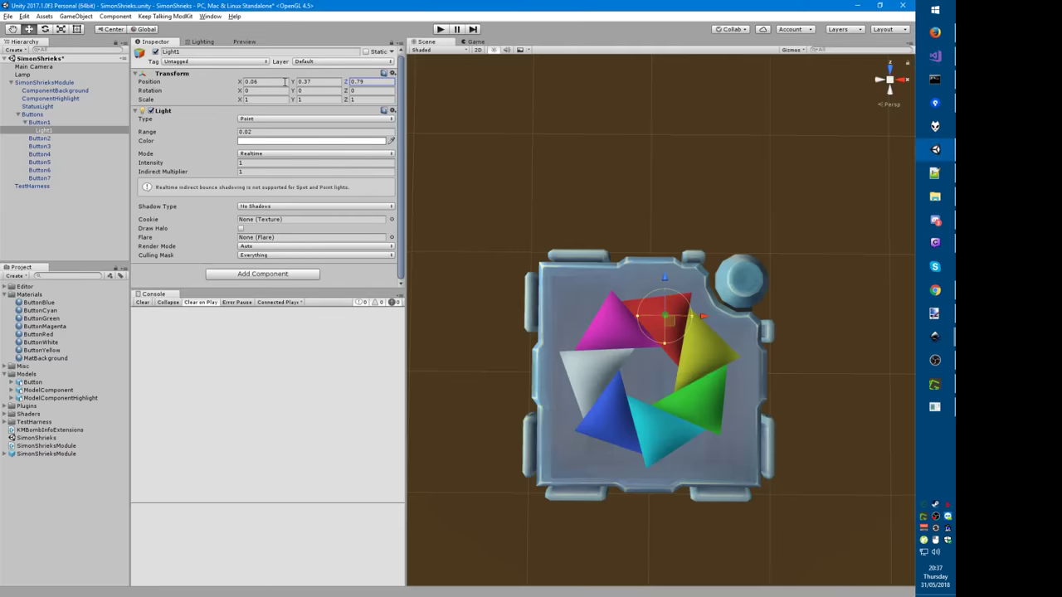
click(70, 123)
click(70, 131)
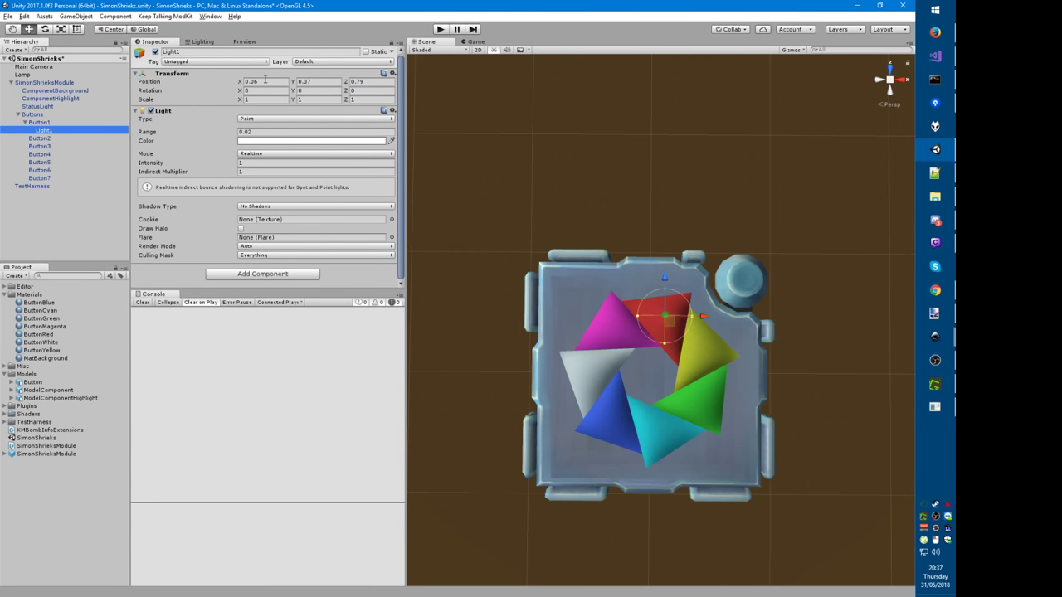
key(alt+Tab)
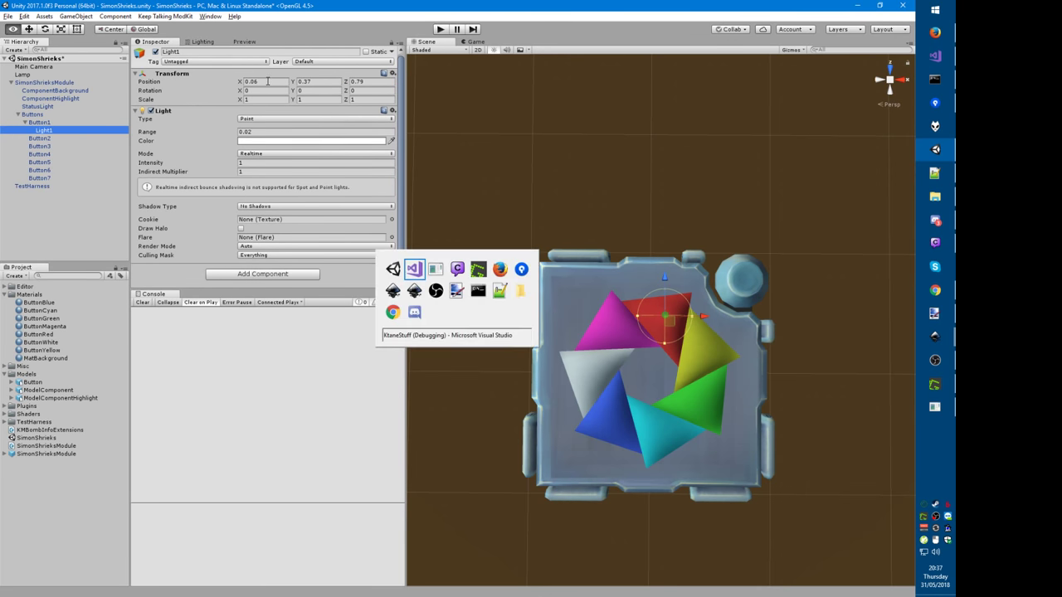
key(alt+Tab)
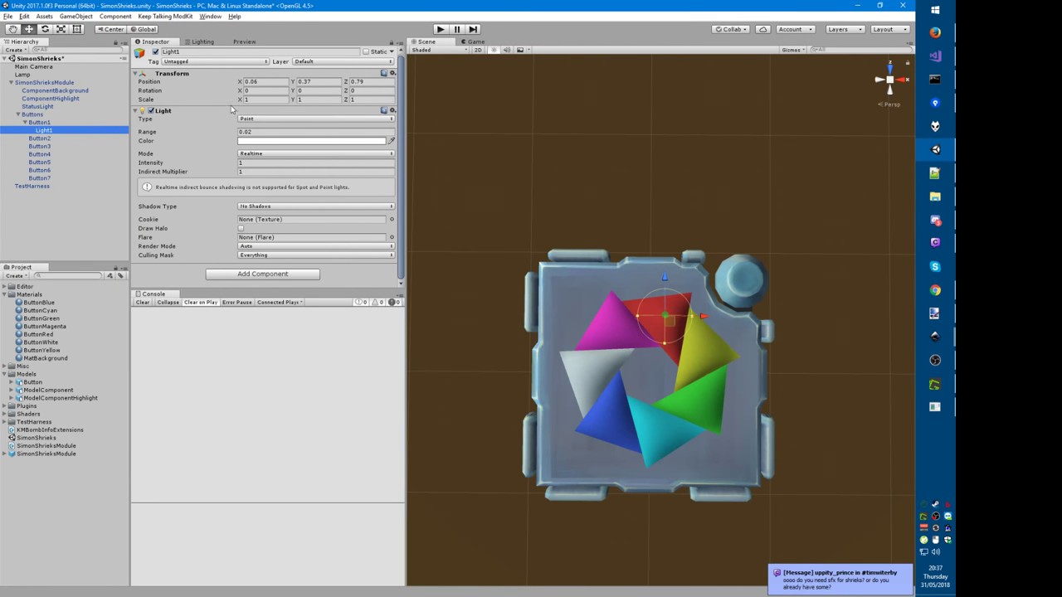
key(super+0)
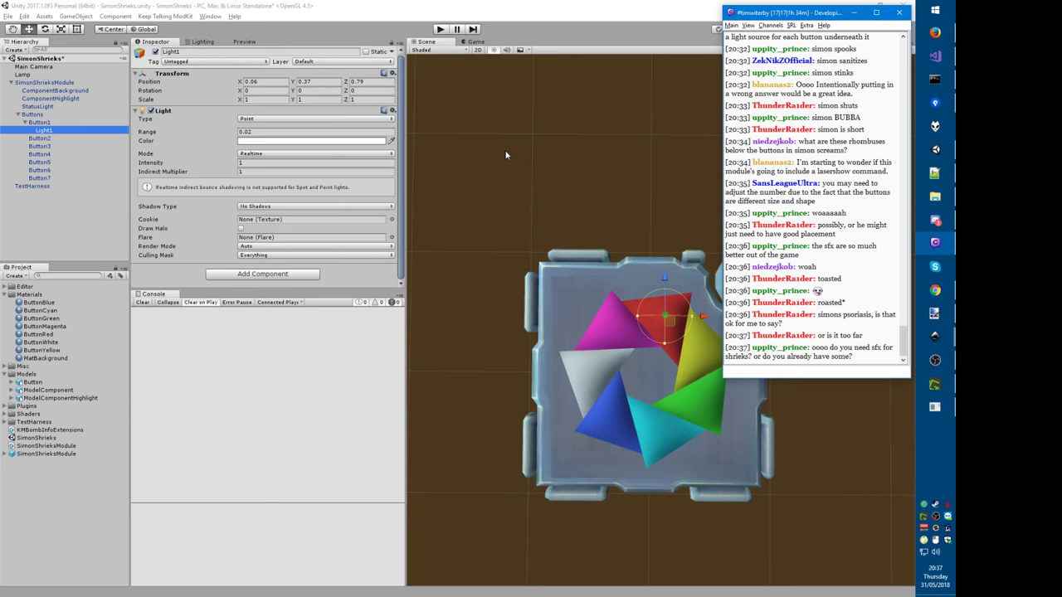
click(473, 16)
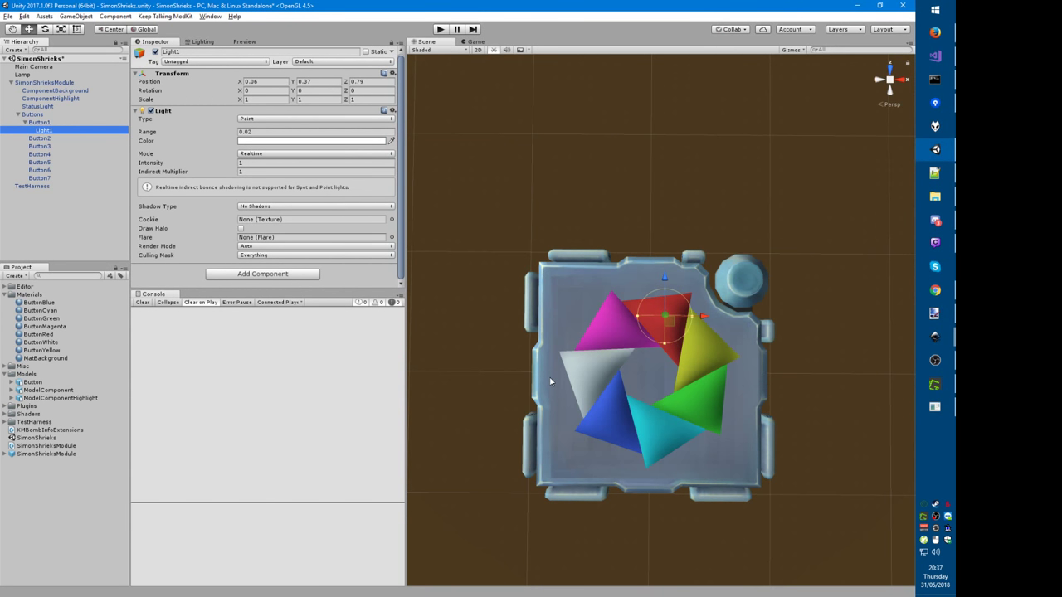
Step: Lower Light1 towards the red button to a Y position of about 0.234
alt+drag(550, 381, 548, 419)
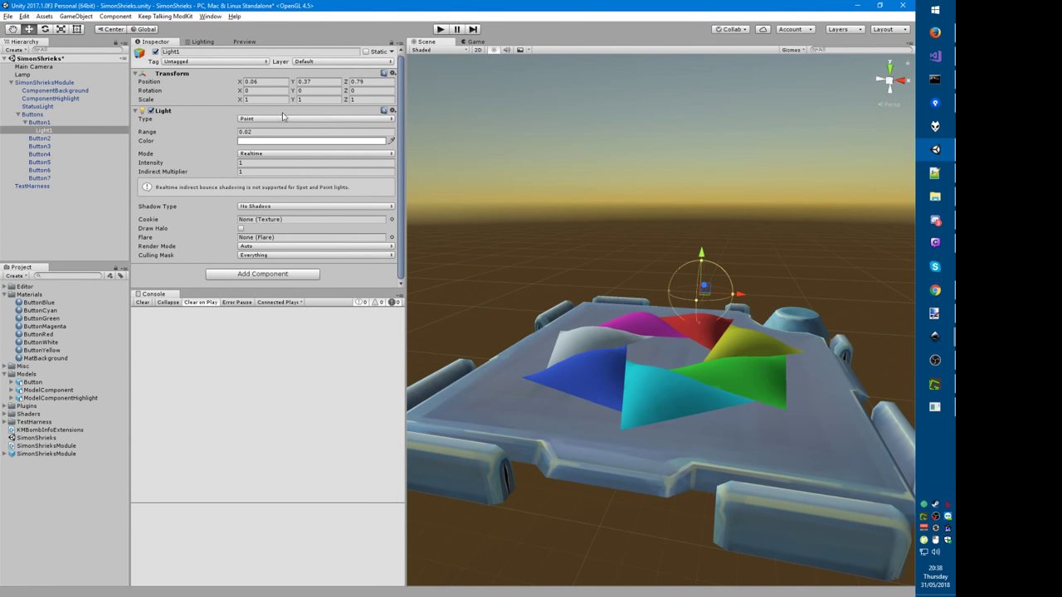
drag(701, 253, 704, 264)
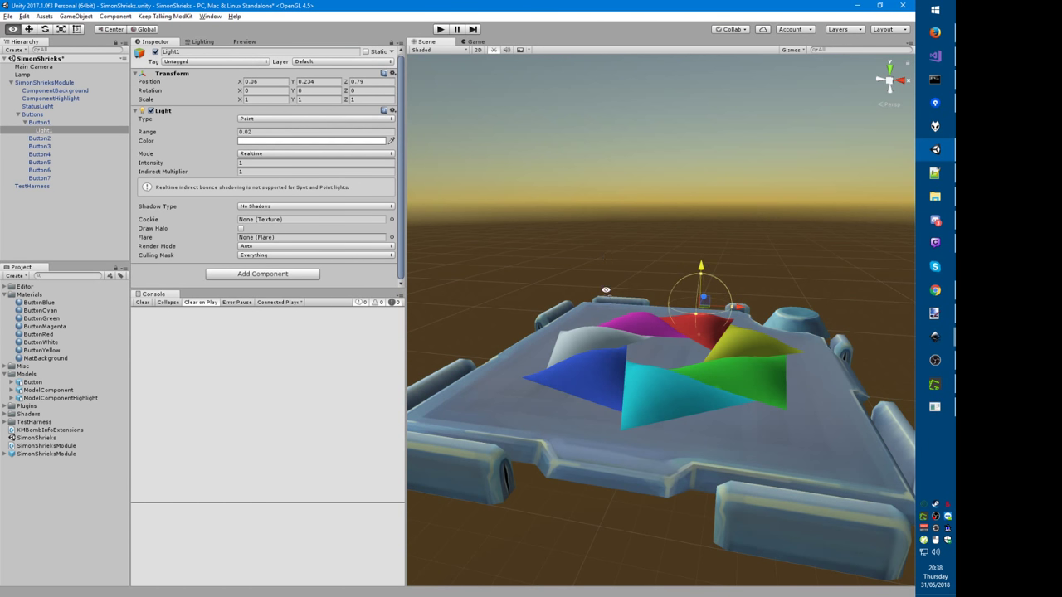
right_drag(606, 290, 599, 381)
middle_drag(586, 182, 586, 239)
alt+drag(586, 241, 572, 262)
Step: Consult the captured SimonScreams light settings in Greenshot and set Light1's intensity to 8 in Unity
key(alt+Tab)
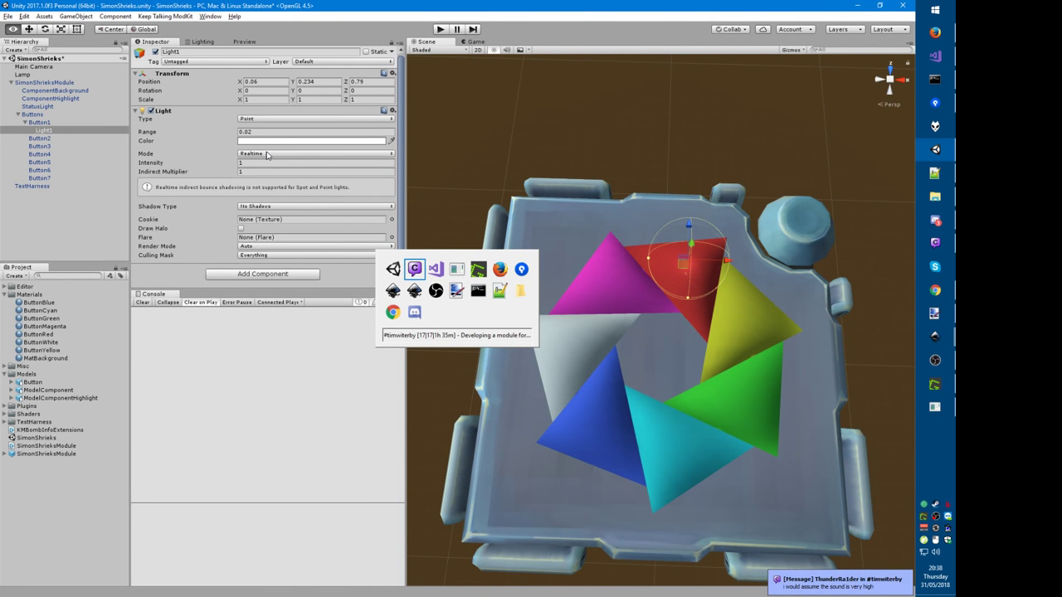
key(alt+Tab)
key(alt+Tab)
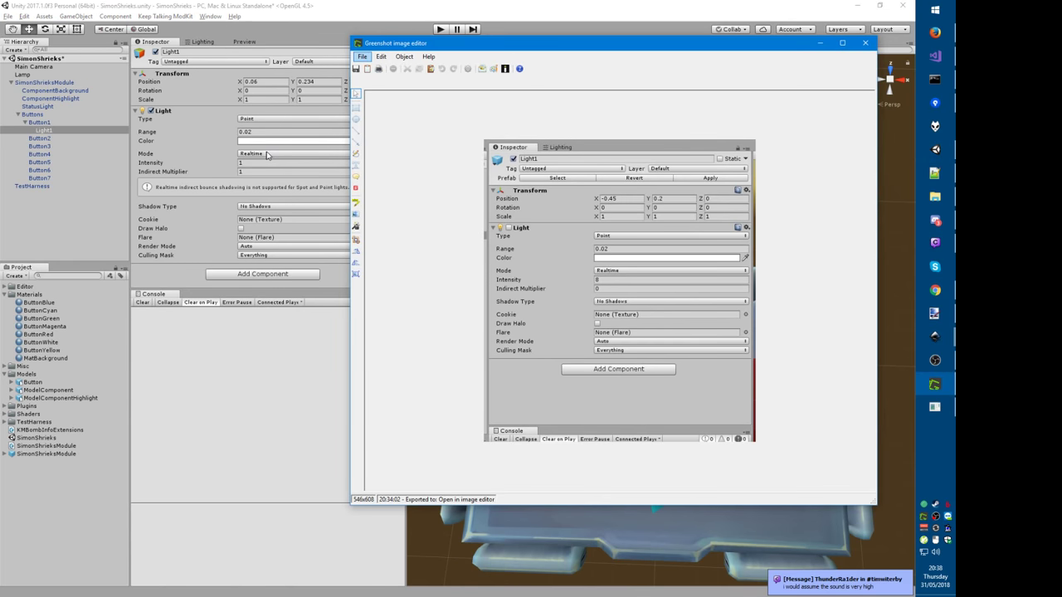
key(alt+Tab)
click(249, 161)
text(8)
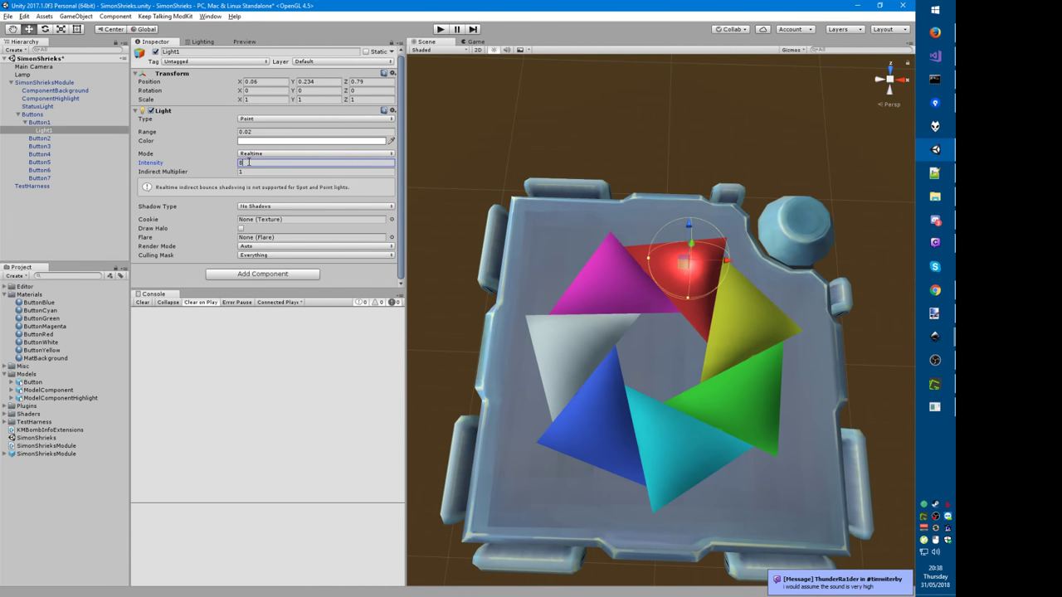
Step: Nudge Light1 down to a Y position of about 0.231, inspect its glow on the red button and glance at the chat
alt+drag(555, 267, 634, 245)
mouse_move(721, 184)
mouse_down()
mouse_move(721, 173)
mouse_move(723, 198)
mouse_move(723, 179)
mouse_up()
alt+drag(545, 312, 561, 334)
middle_drag(560, 333, 564, 318)
mouse_move(564, 318)
alt+mouse_down()
mouse_move(566, 332)
mouse_move(576, 326)
alt+mouse_up()
key(alt+Tab)
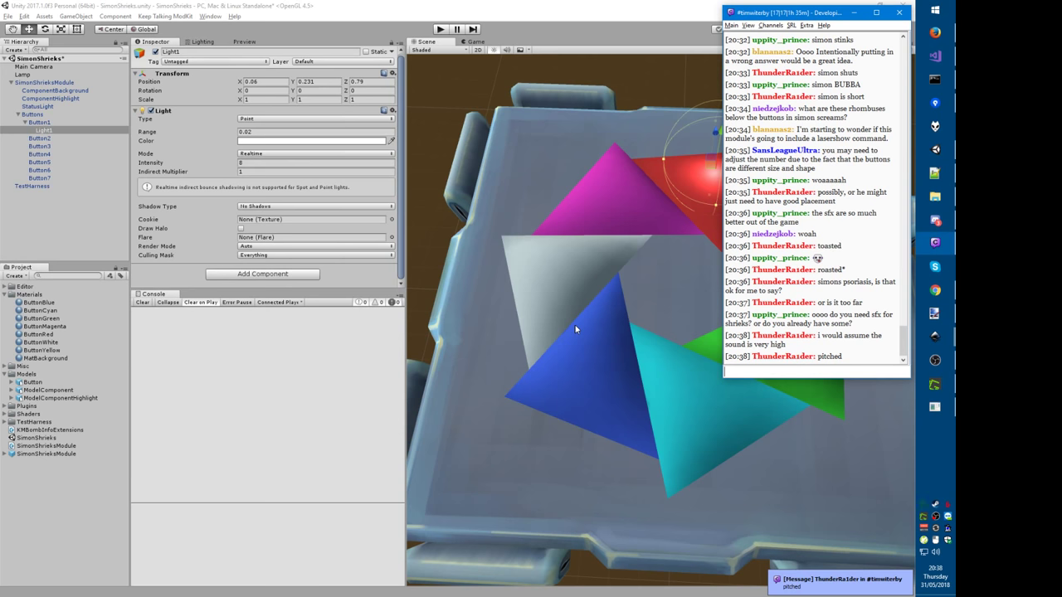
key(alt+Tab)
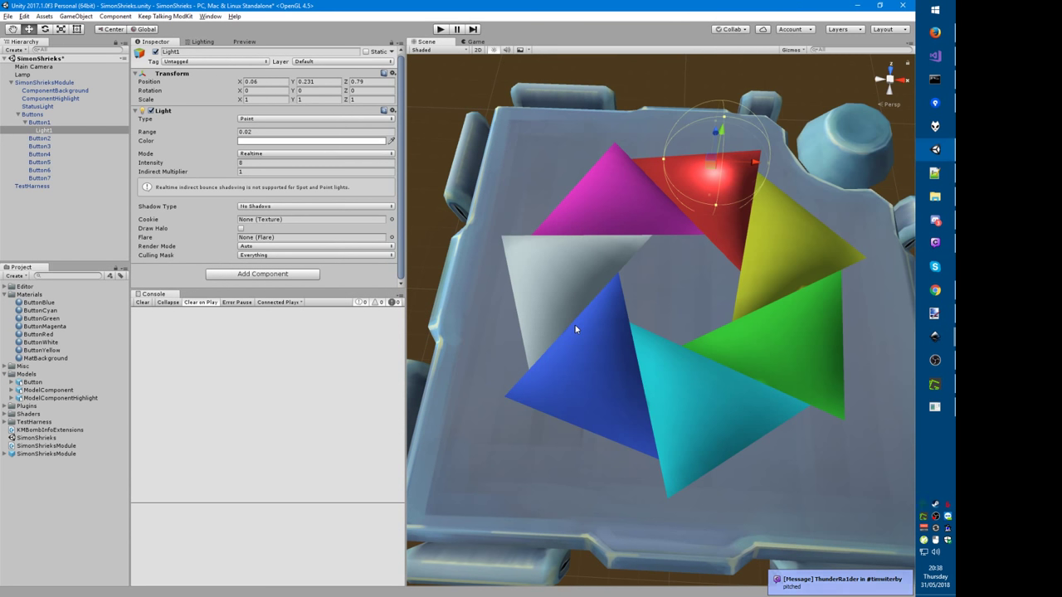
Step: Set Light1's Y position to 0.23 and Z position to 0.8, and save the scene
middle_drag(591, 319, 559, 375)
alt+drag(560, 375, 573, 346)
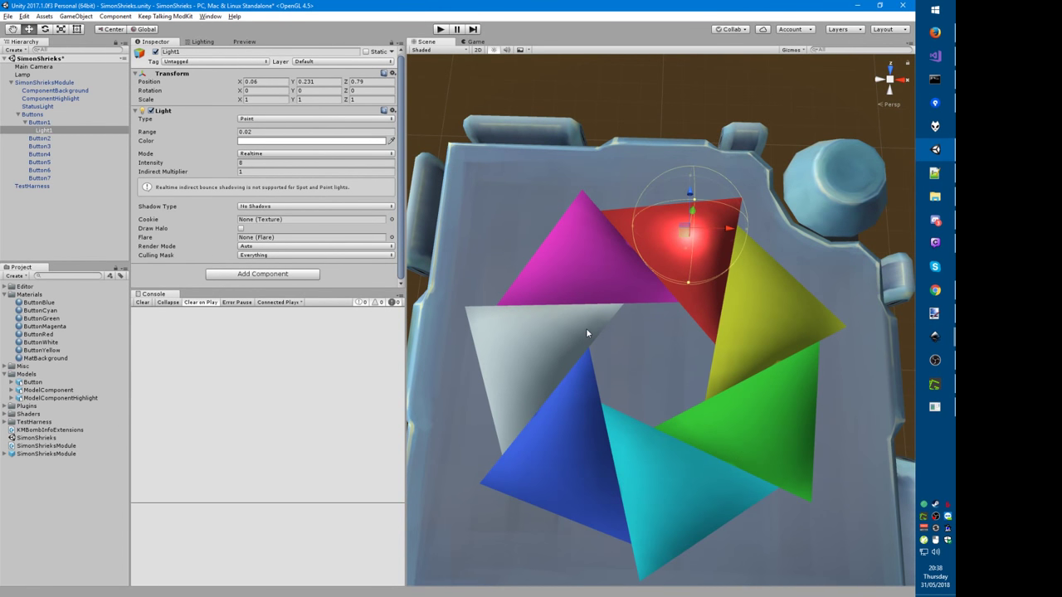
click(320, 81)
click(378, 80)
text(.8)
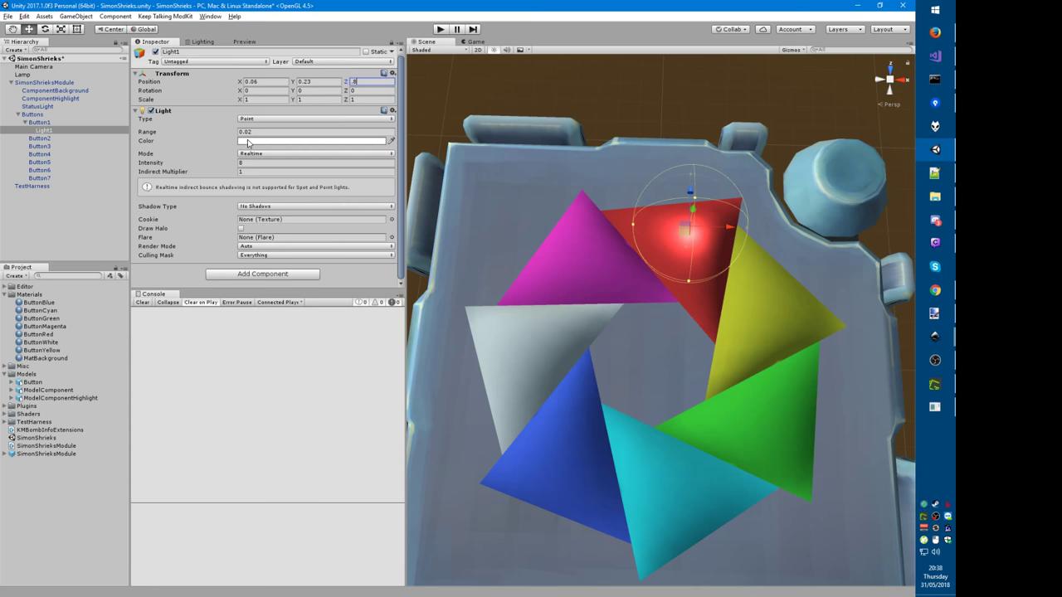
key(ctrl+s)
Step: Open the SimonScreams project in place of SimonShrieks
click(55, 124)
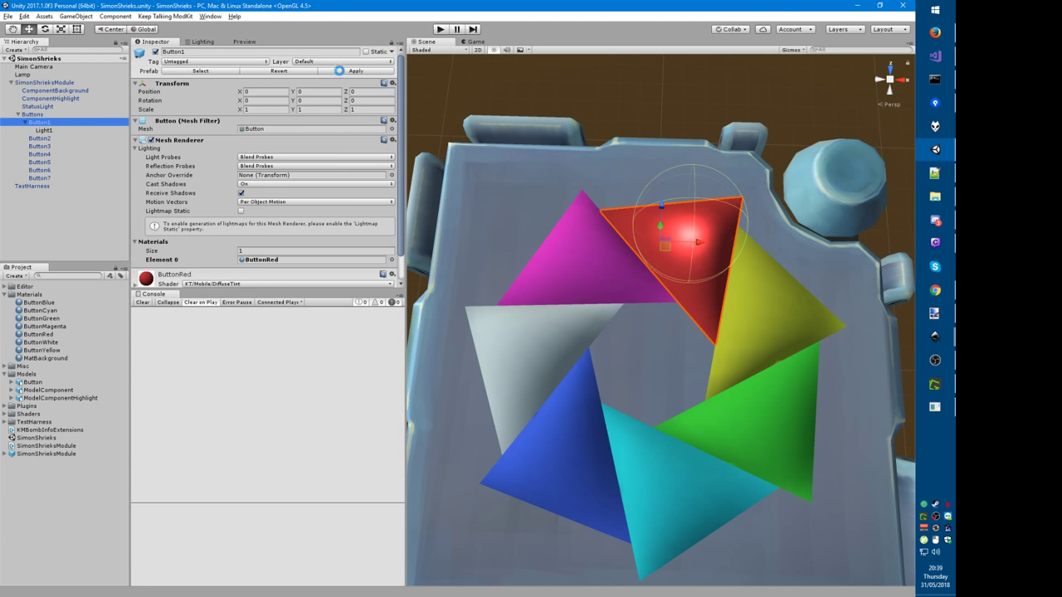
key(alt+f)
key(o)
key(o)
key(Return)
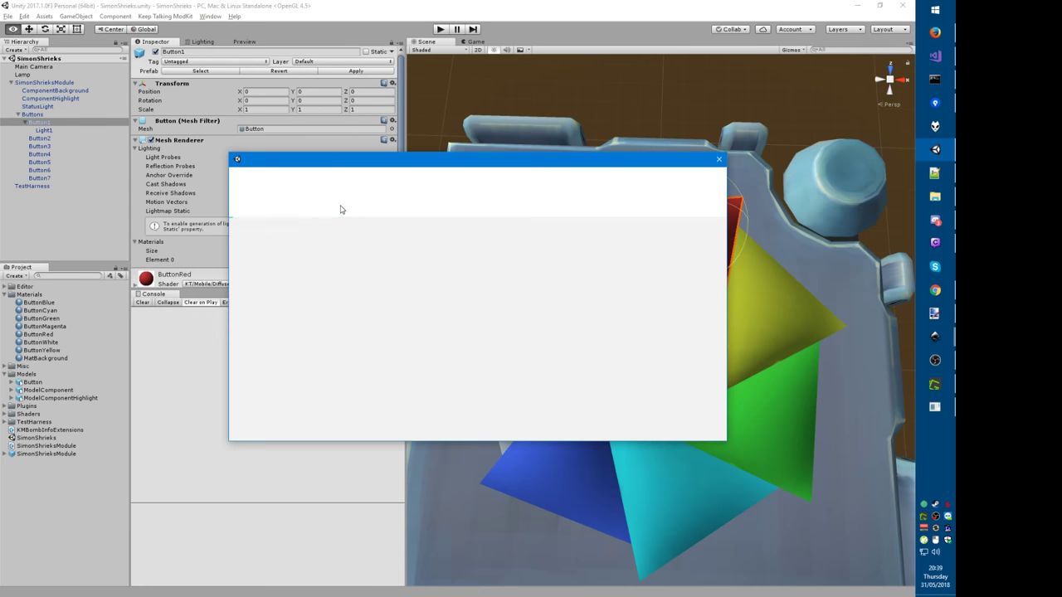
click(380, 283)
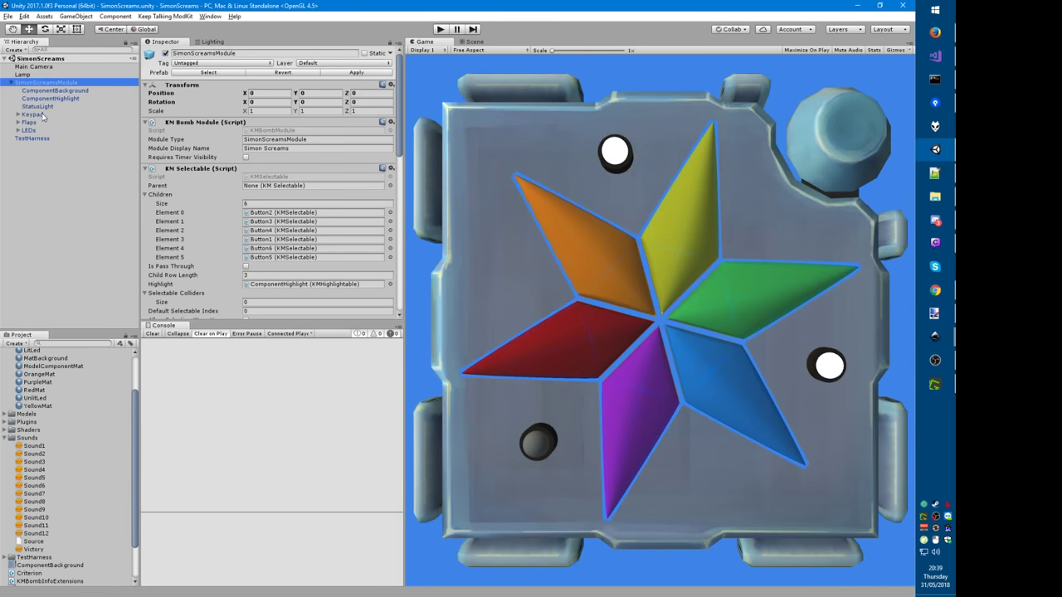
Step: Expand Keypad and Button1 in SimonScreamsModule and examine the transform and light settings of Light1
click(42, 115)
click(43, 122)
click(43, 128)
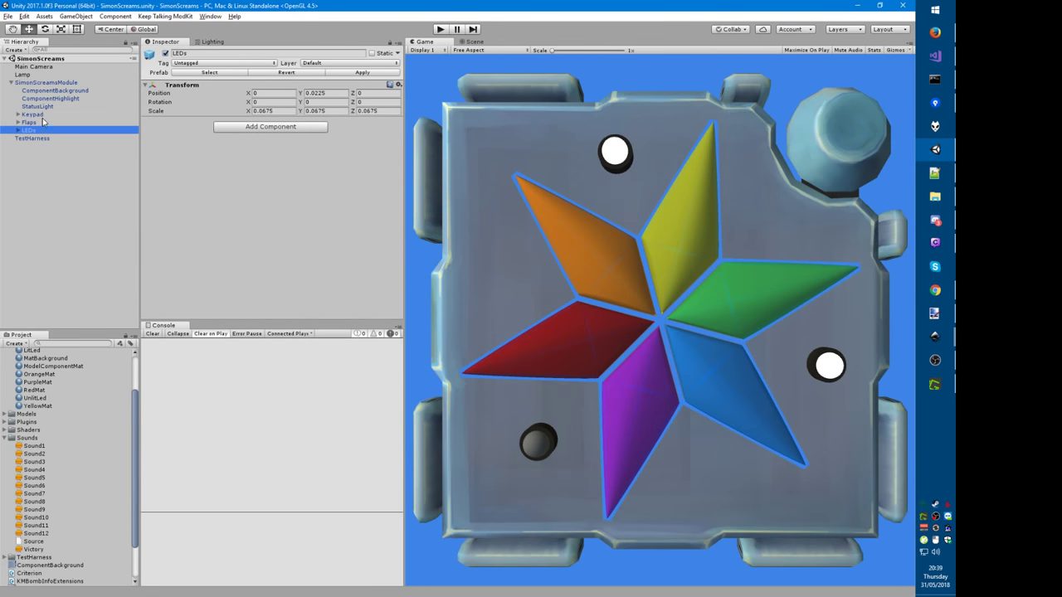
click(42, 117)
key(Right)
click(43, 122)
key(Right)
click(51, 130)
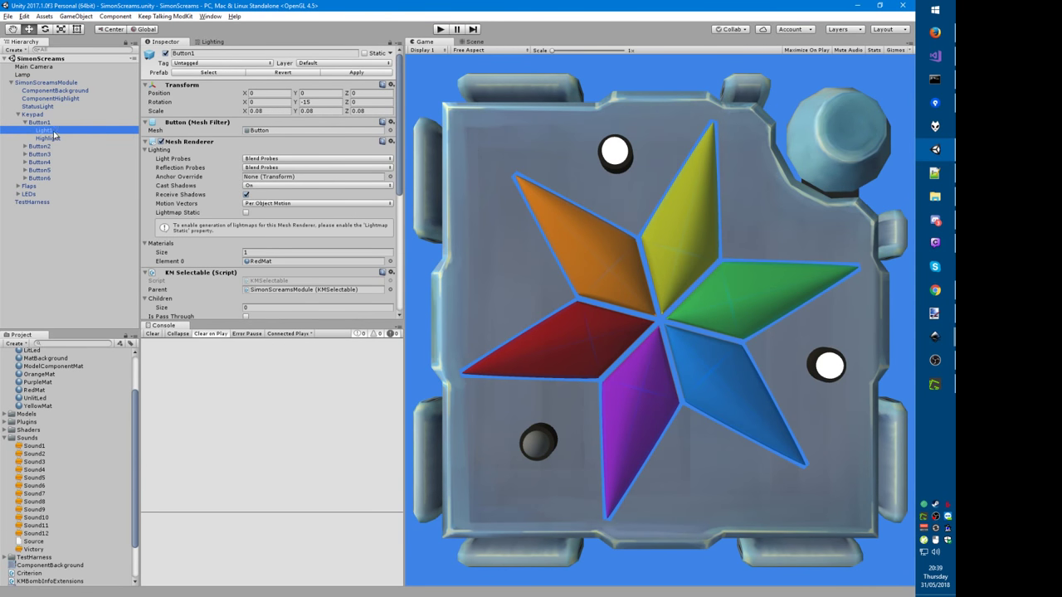
key(Down)
key(Up)
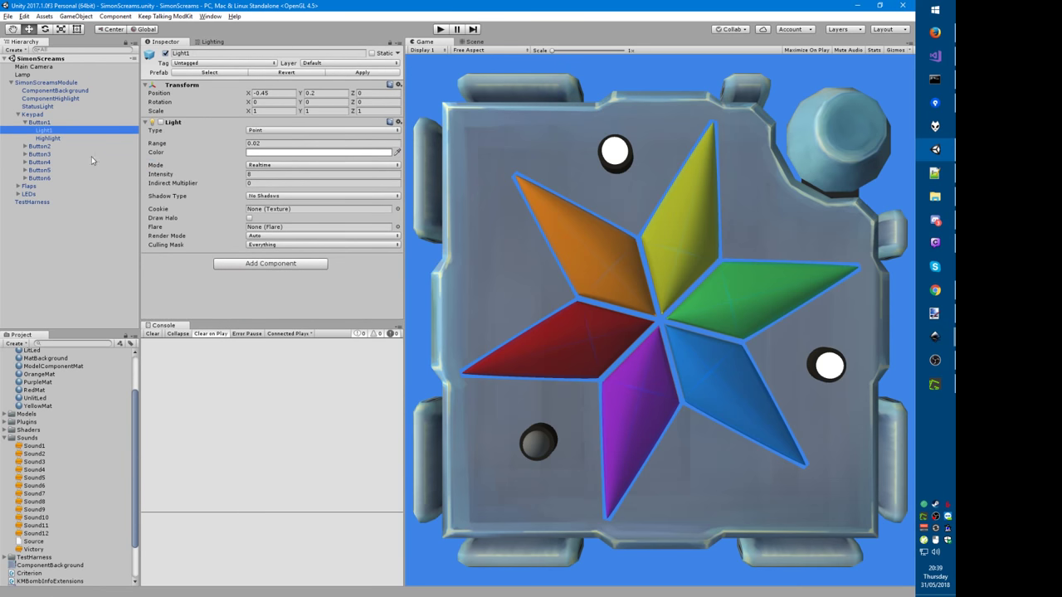
Step: Expand the remaining SimonScreams buttons and examine the settings of Light2 to Light6, including Light3's colour
shift+click(39, 178)
key(Right)
click(43, 155)
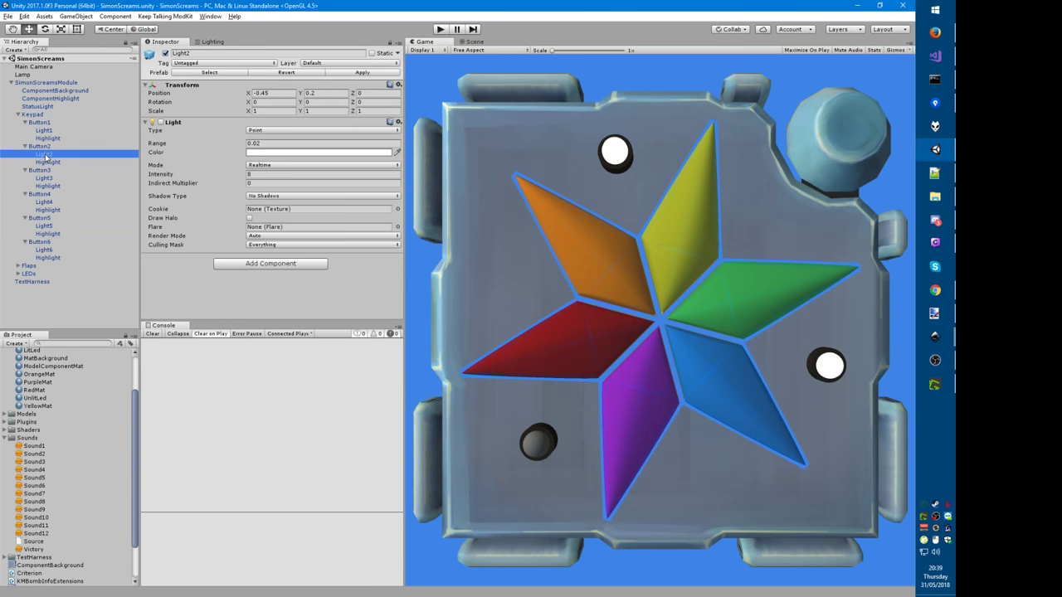
click(43, 178)
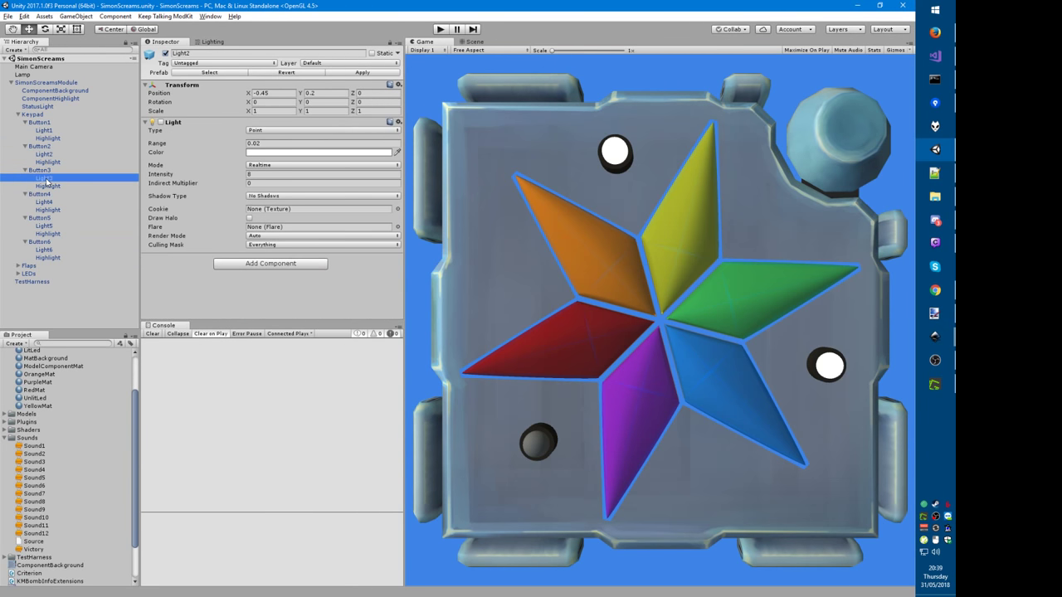
click(275, 154)
drag(275, 157, 236, 141)
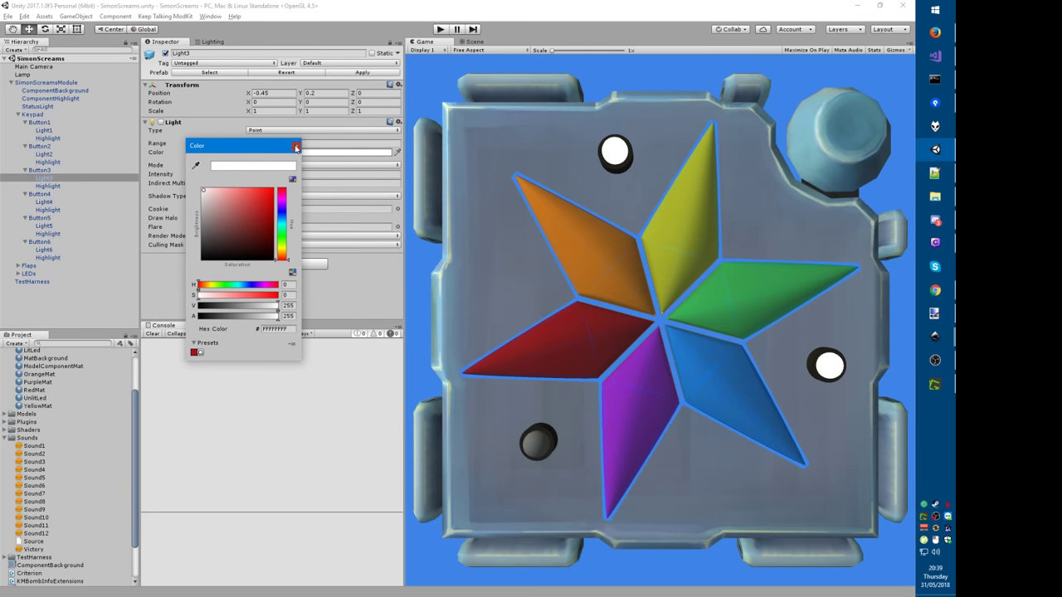
click(296, 145)
click(46, 202)
click(44, 226)
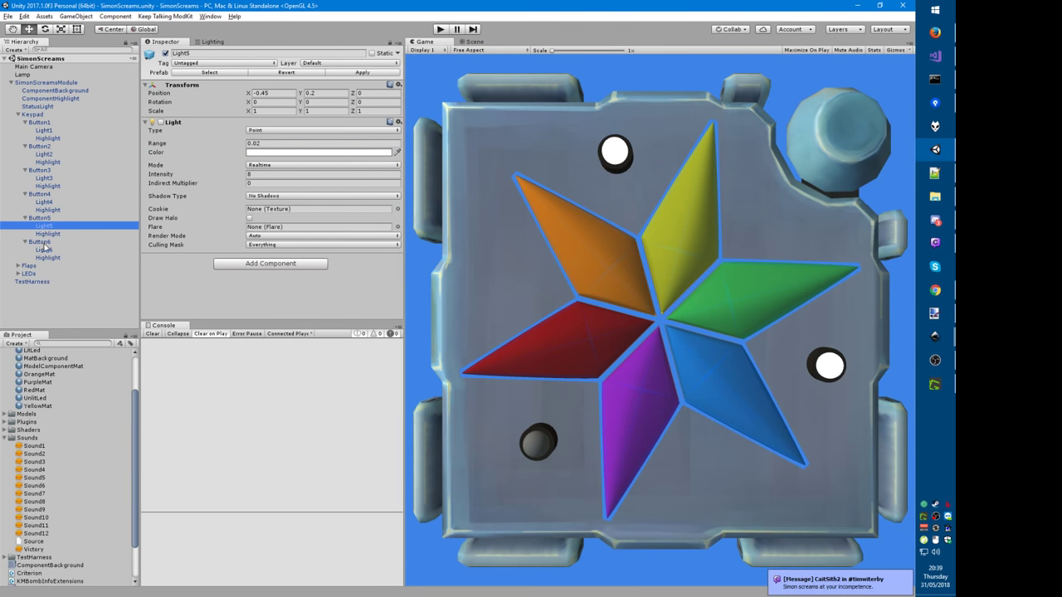
click(45, 249)
Step: Reopen the SimonShrieks project and bring its Unity editor to the front
key(alt+f)
key(o)
key(o)
key(Return)
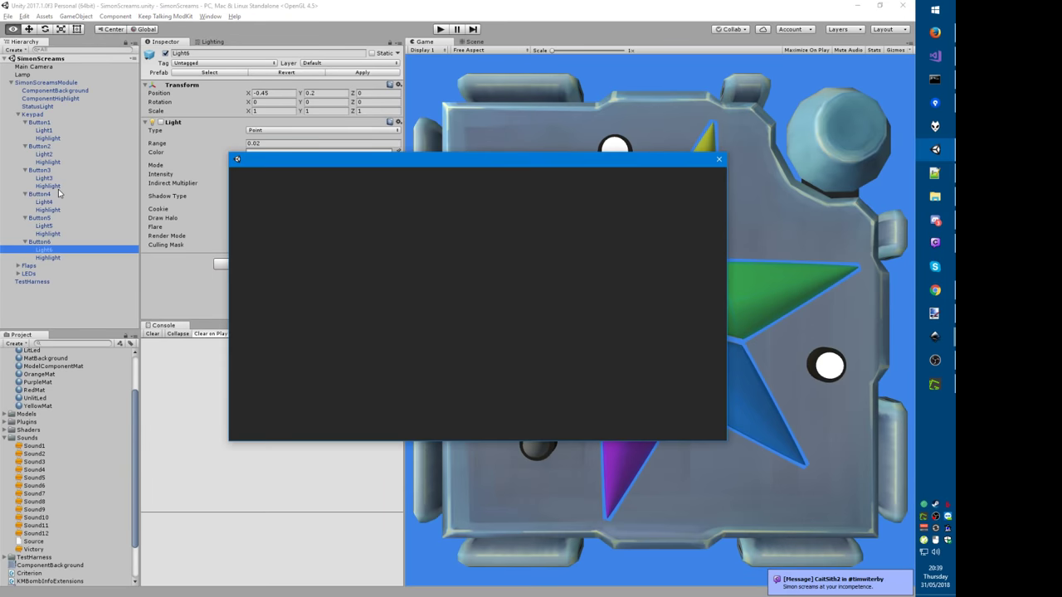
click(384, 272)
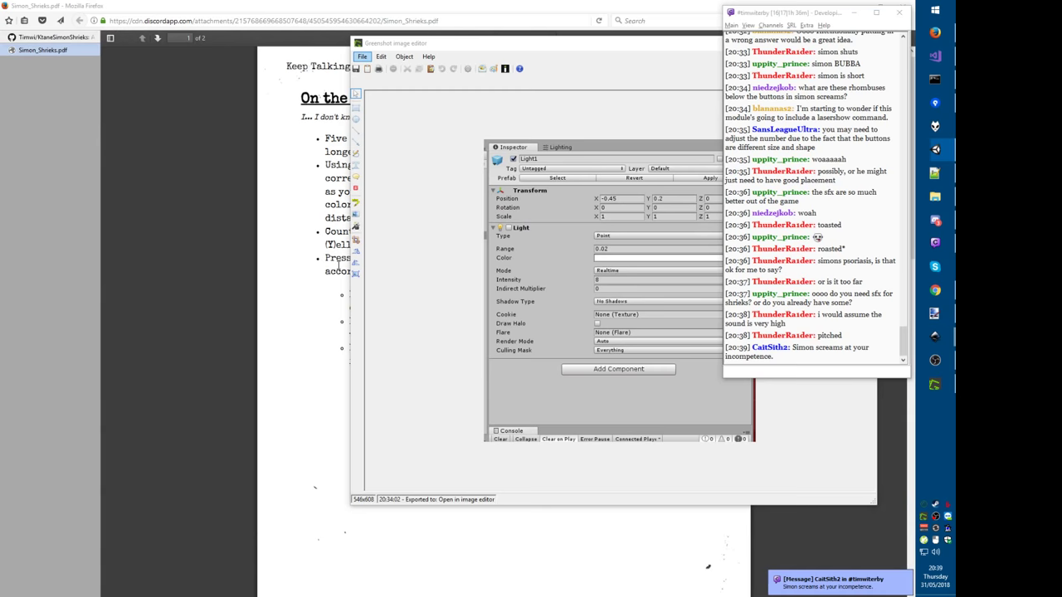
click(812, 372)
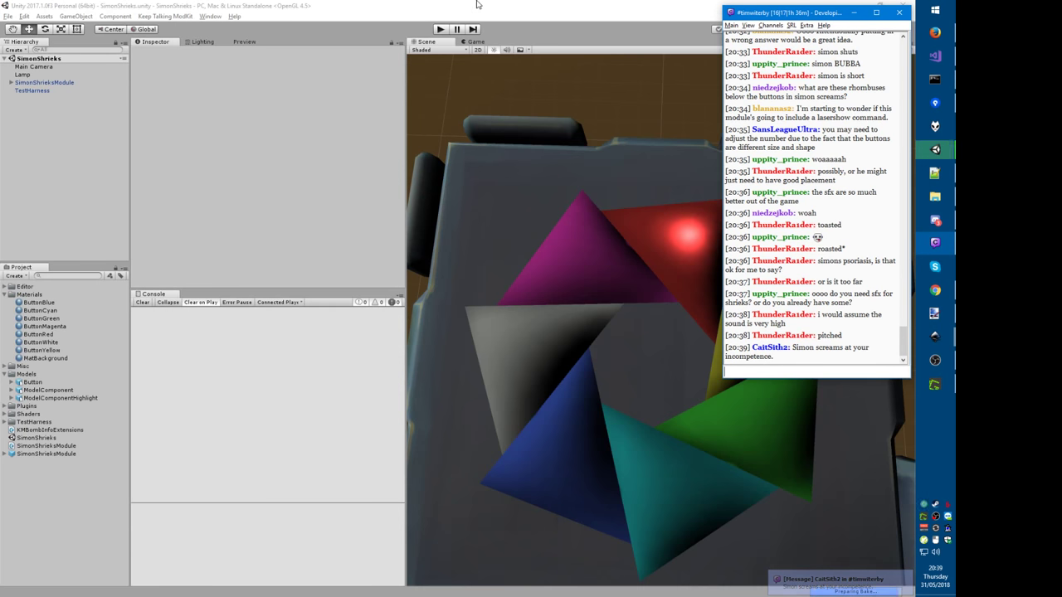
click(477, 4)
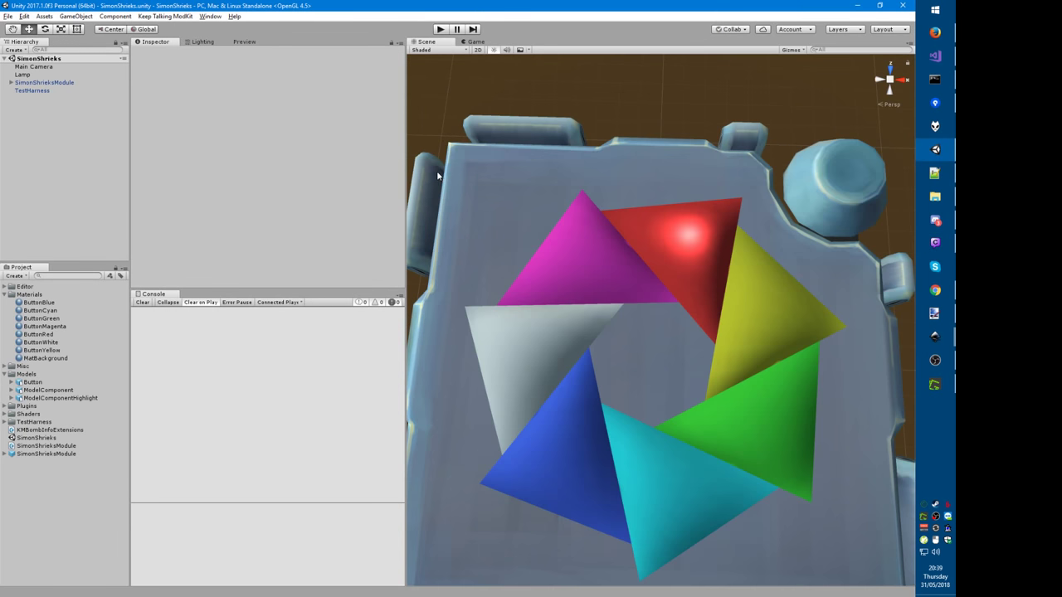
Step: Expand SimonShrieksModule, Buttons and Button1 in the hierarchy and select Light1
click(11, 82)
click(17, 114)
click(34, 124)
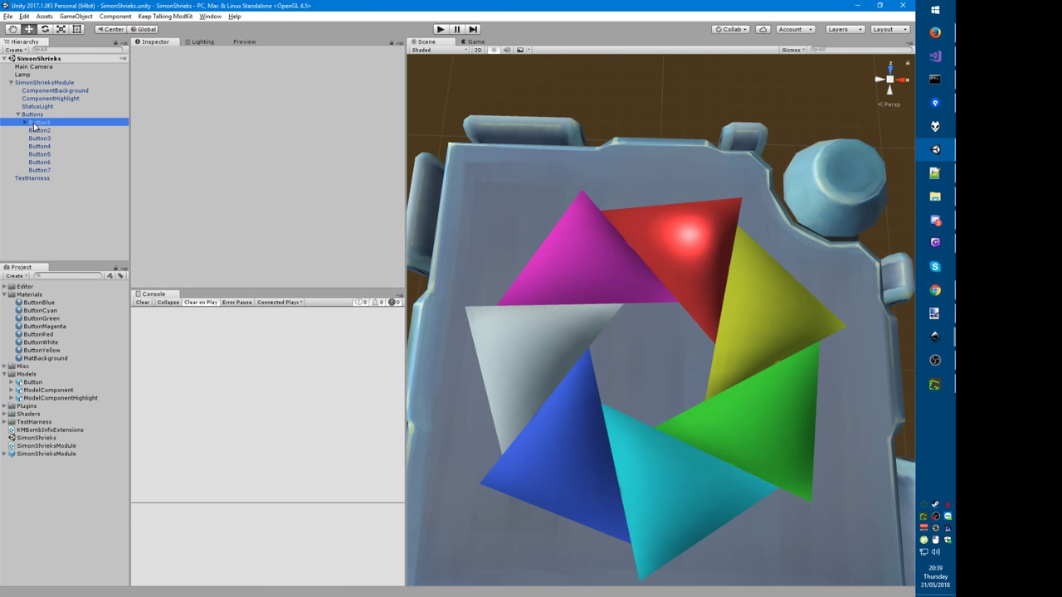
key(Right)
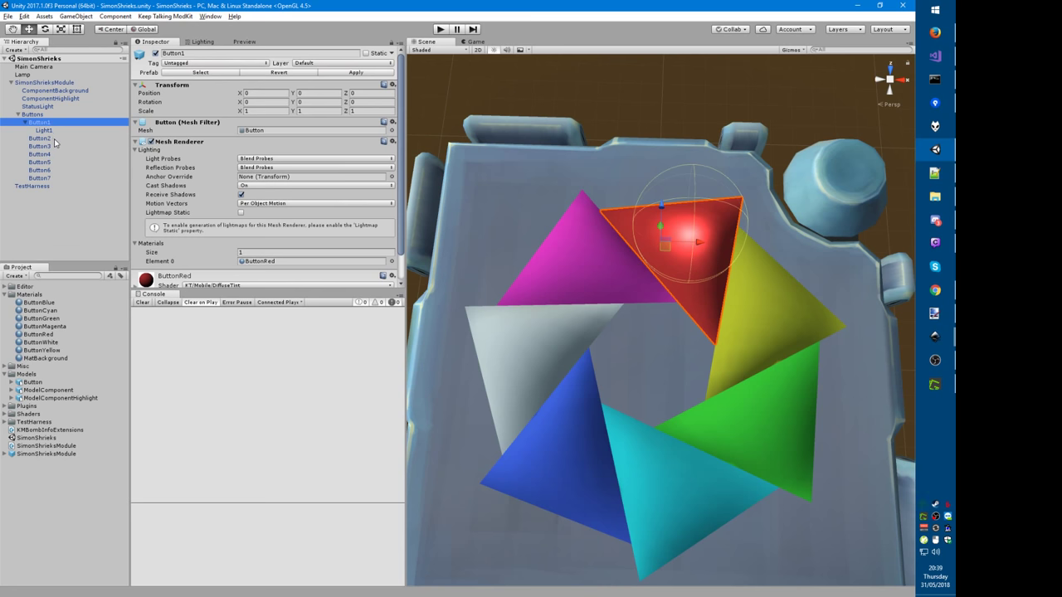
key(Down)
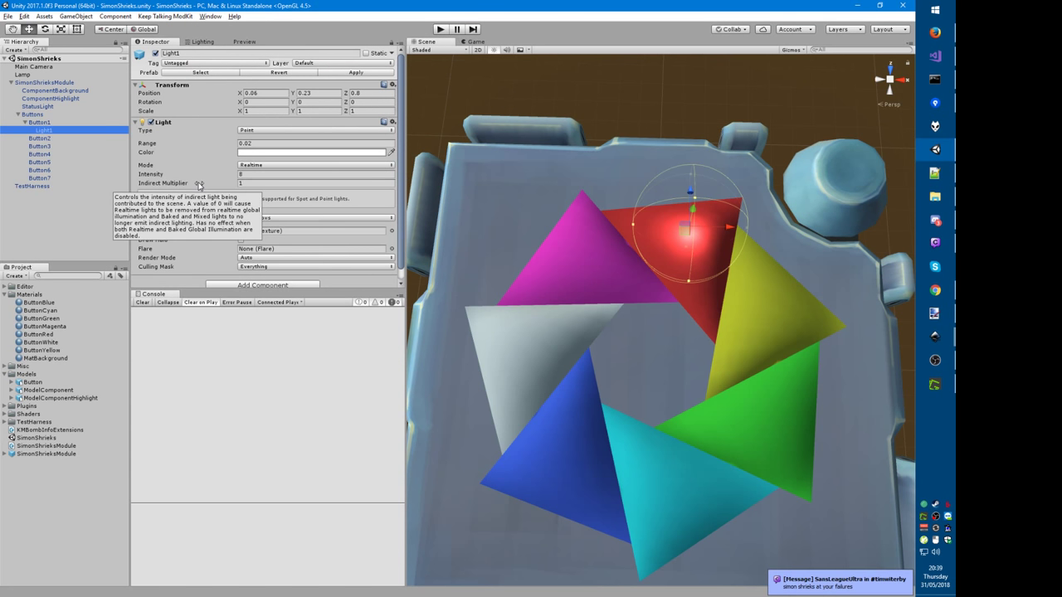
Step: Paste a copy of Light1 under Buttons and duplicate it five times
key(Down)
key(ctrl+v)
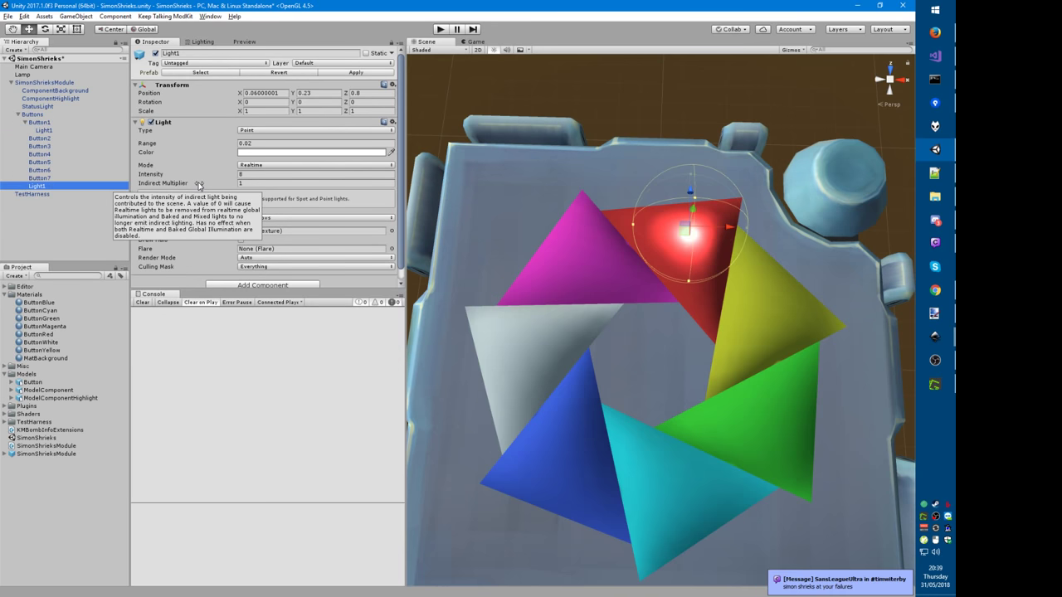
key(ctrl+d)
key(ctrl+d)
key(ctrl+d)
key(ctrl+d)
key(ctrl+d)
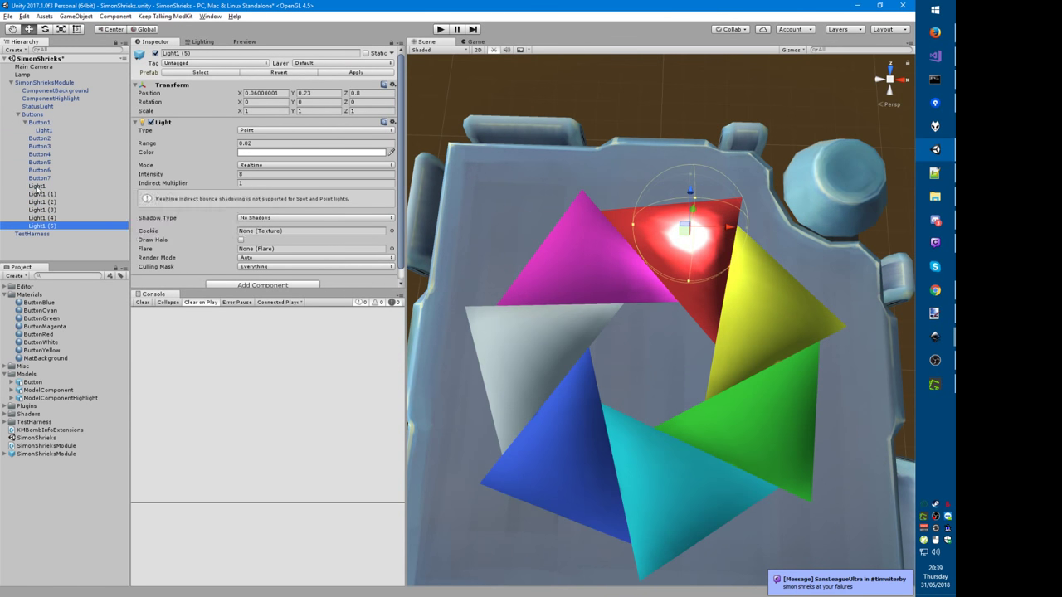
Step: Move the six light copies into Button2 to Button7, one light under each button
drag(38, 187, 46, 156)
drag(47, 202, 41, 170)
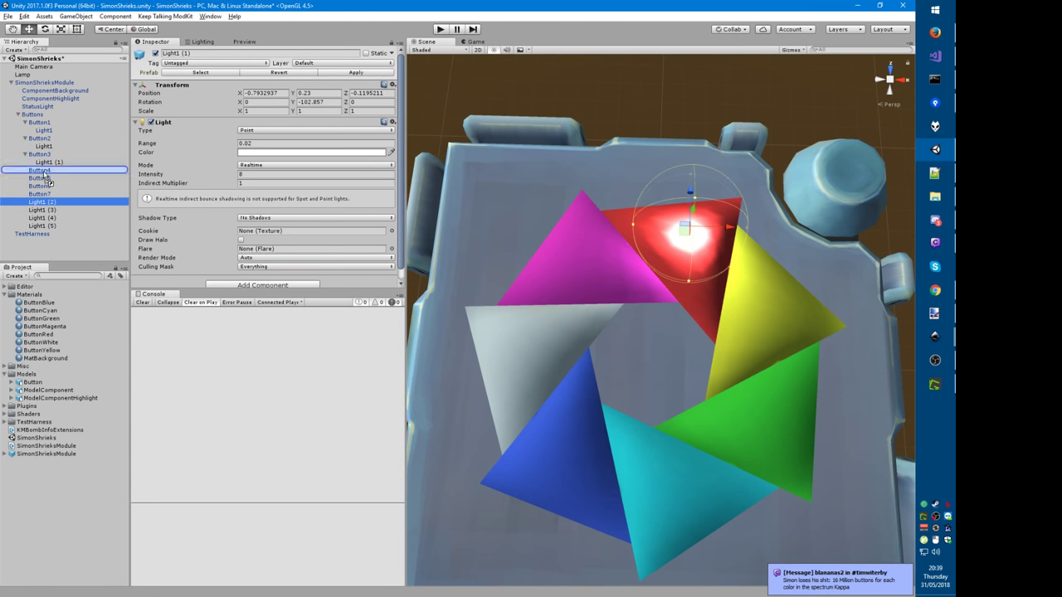
mouse_move(48, 212)
mouse_down()
mouse_move(42, 187)
mouse_move(50, 219)
mouse_up()
Step: Rename the lights under Button2 and Button3 as Light2 and Light3
click(45, 146)
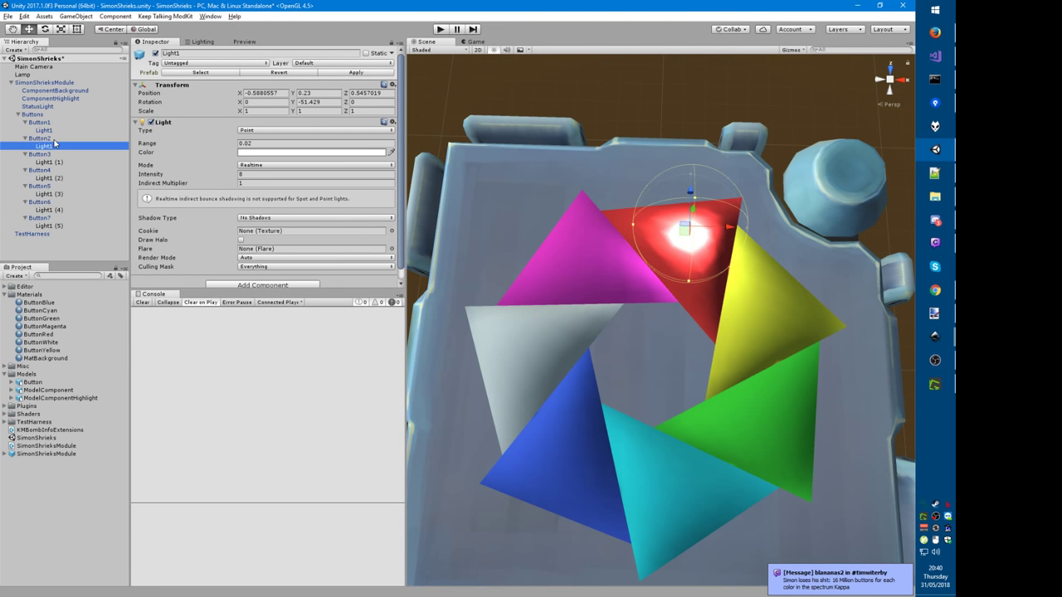
key(F2)
key(End)
key(BackSpace)
text(2)
key(Return)
key(Down)
key(Down)
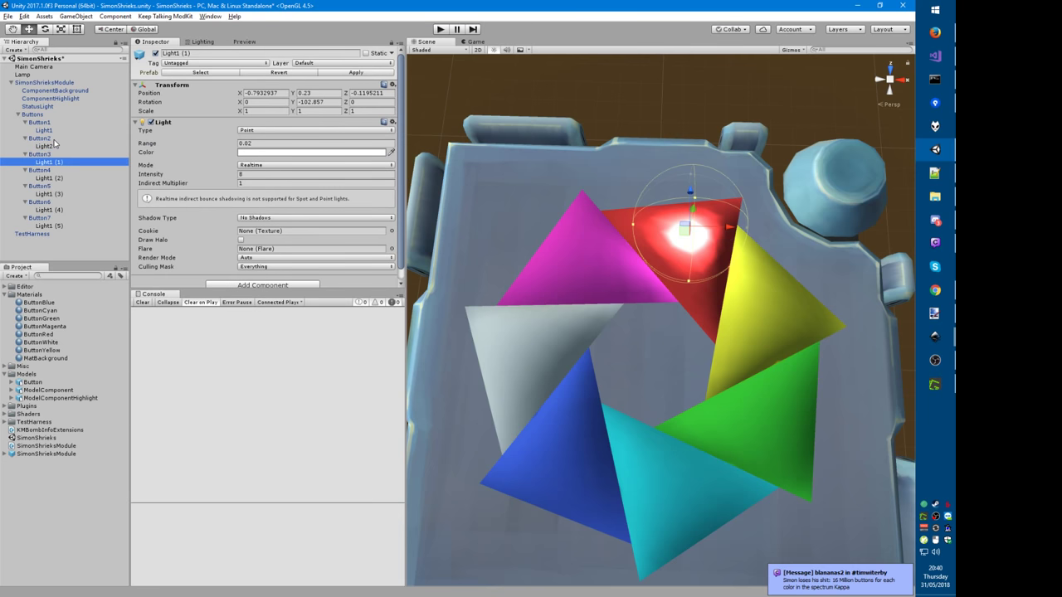
key(F2)
text(Light3)
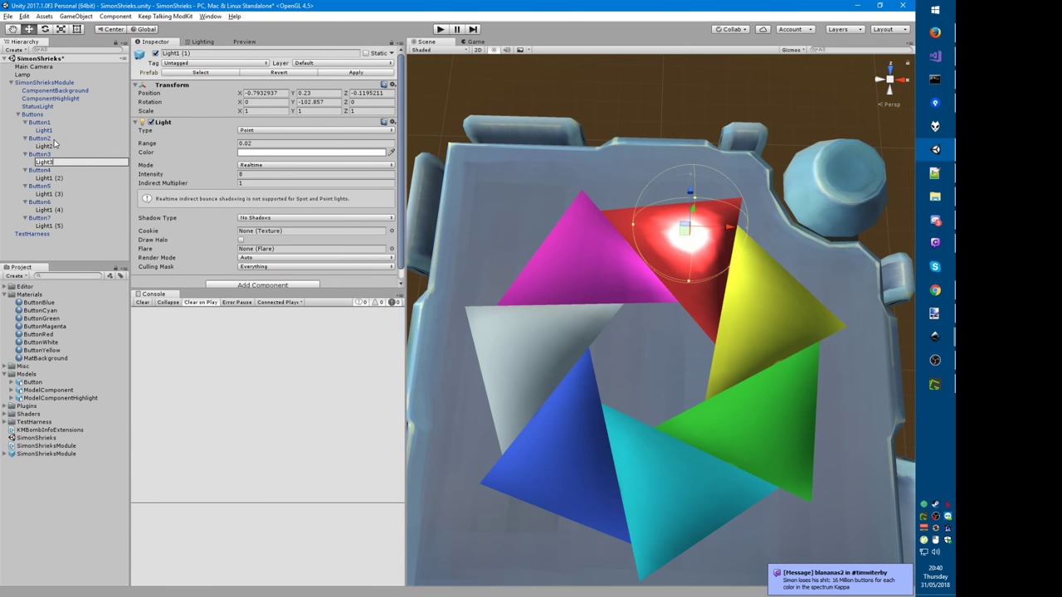
key(Return)
Step: Rename the lights under Button4 and Button5 as Light4 and Light5, undoing the stray pasted light
key(Down)
key(Down)
key(F2)
text(L)
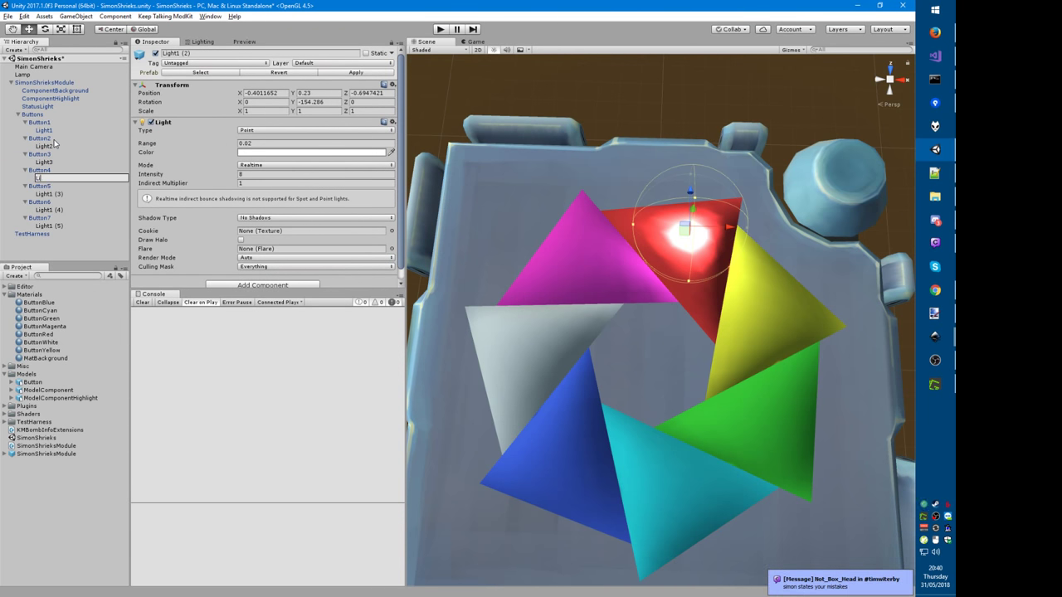
text(ight4)
key(Return)
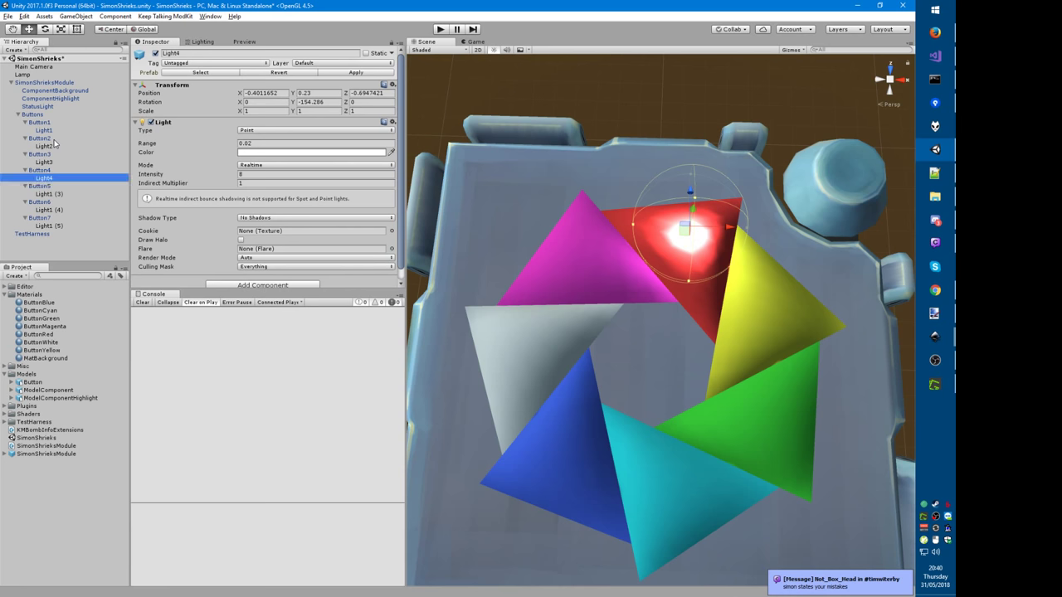
key(Down)
key(Down)
key(ctrl+v)
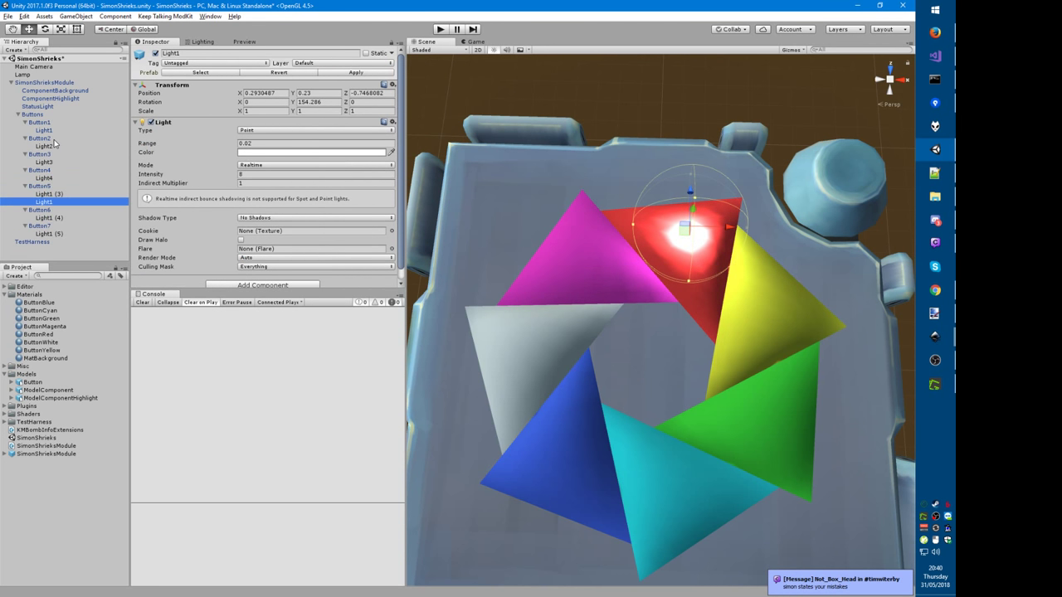
key(ctrl+z)
key(F2)
text(Light5)
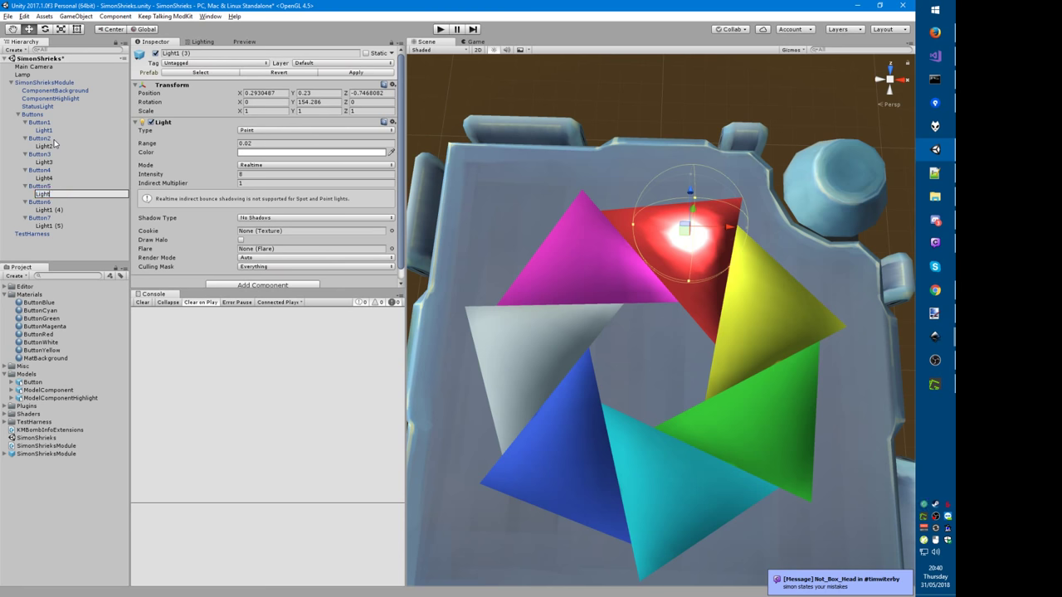
key(Return)
Step: Rename the lights under Button6 and Button7 as Light6 and Light7
key(Down)
key(Down)
key(F2)
text(Light6)
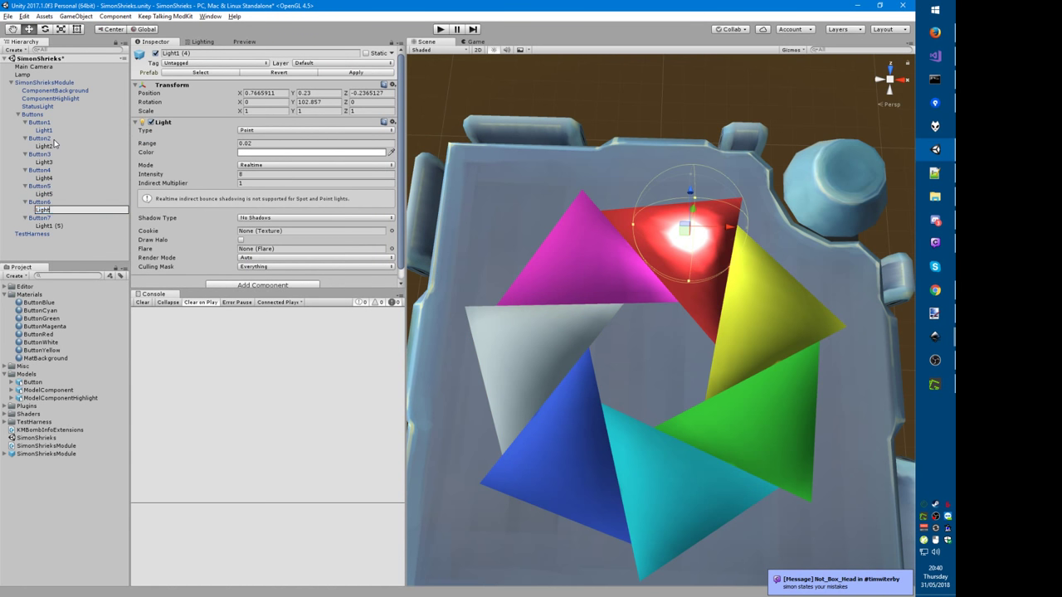
key(Return)
key(Down)
key(Down)
key(F2)
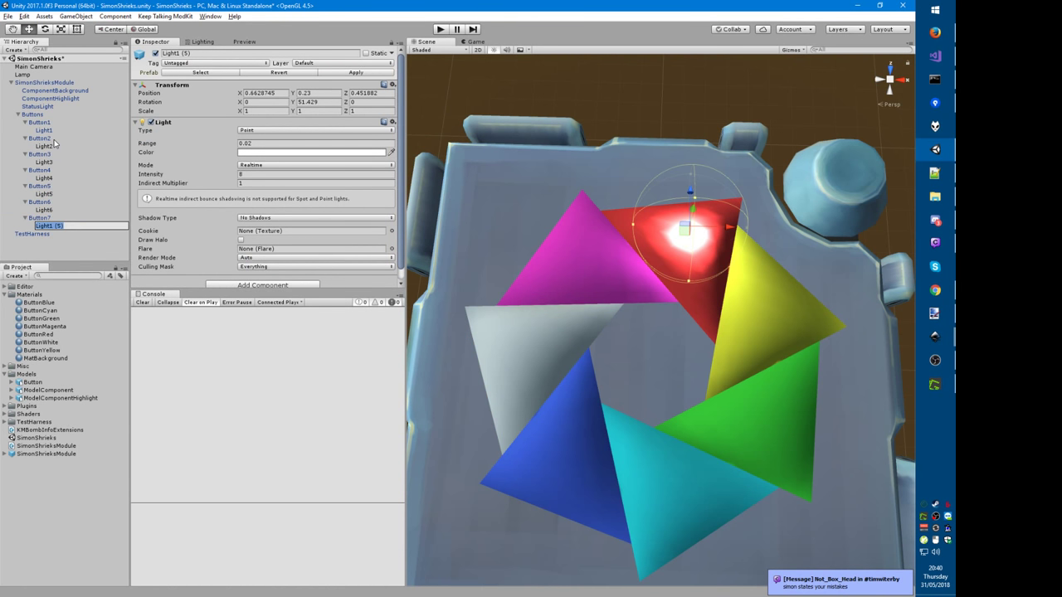
text(Light7)
key(Return)
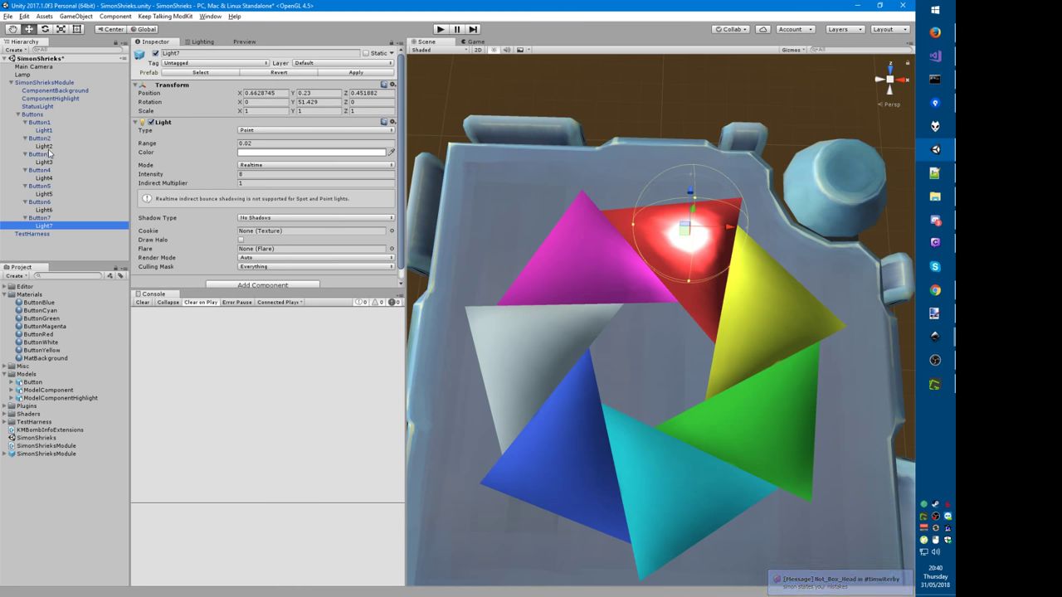
Step: Check the position values of Light1 under Button1 as the reference for the other lights
ctrl+click(50, 210)
ctrl+click(46, 193)
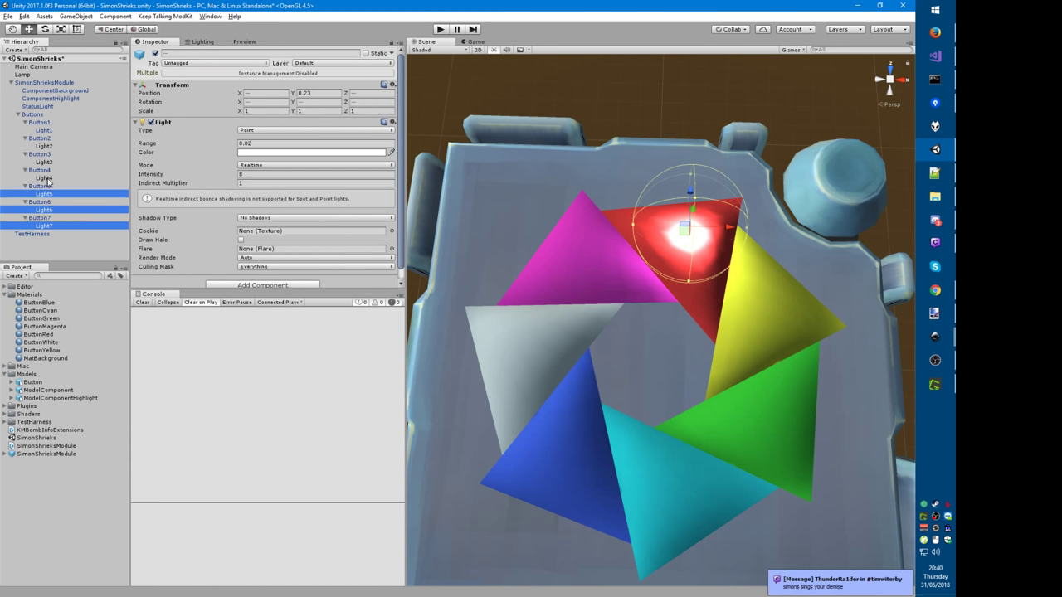
ctrl+click(45, 178)
ctrl+click(45, 162)
ctrl+click(44, 146)
click(43, 131)
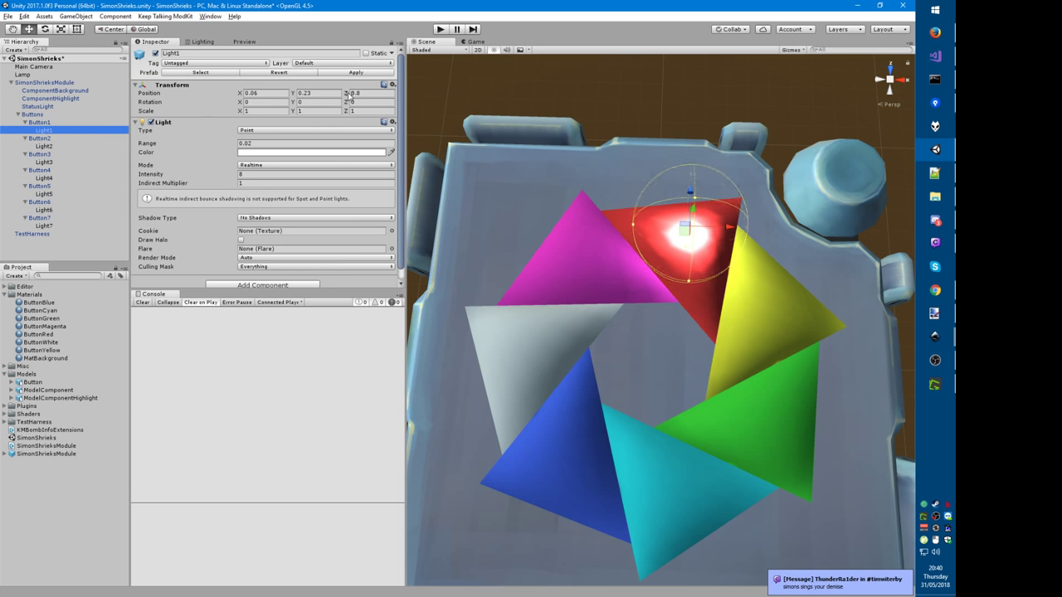
Step: Set the position of Light2 to Light7 together to X 0.06 and Z 0.8
click(44, 146)
ctrl+click(44, 162)
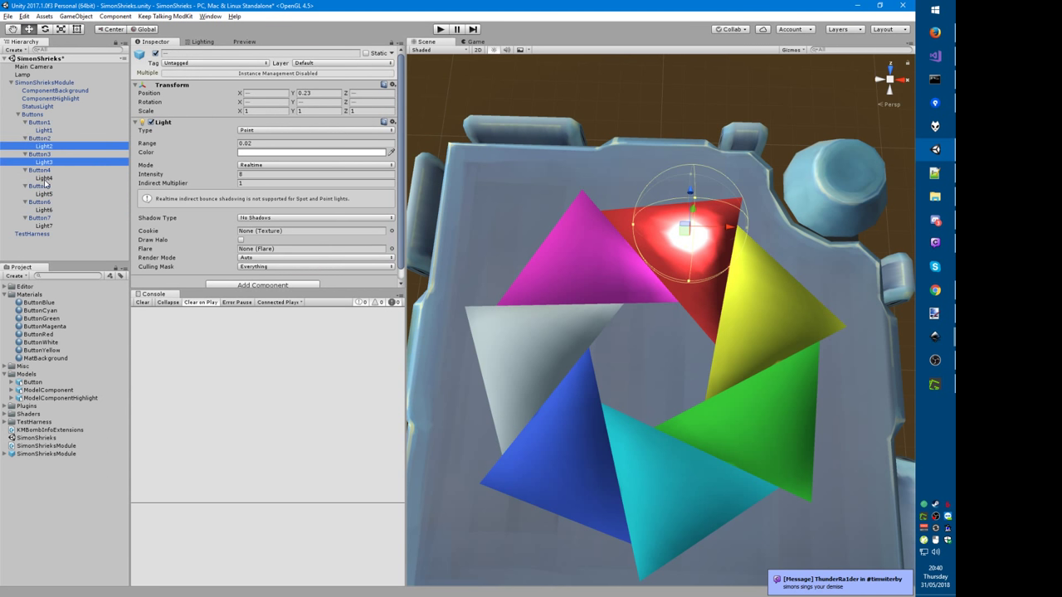
ctrl+click(46, 177)
ctrl+click(46, 194)
ctrl+click(44, 210)
ctrl+click(44, 226)
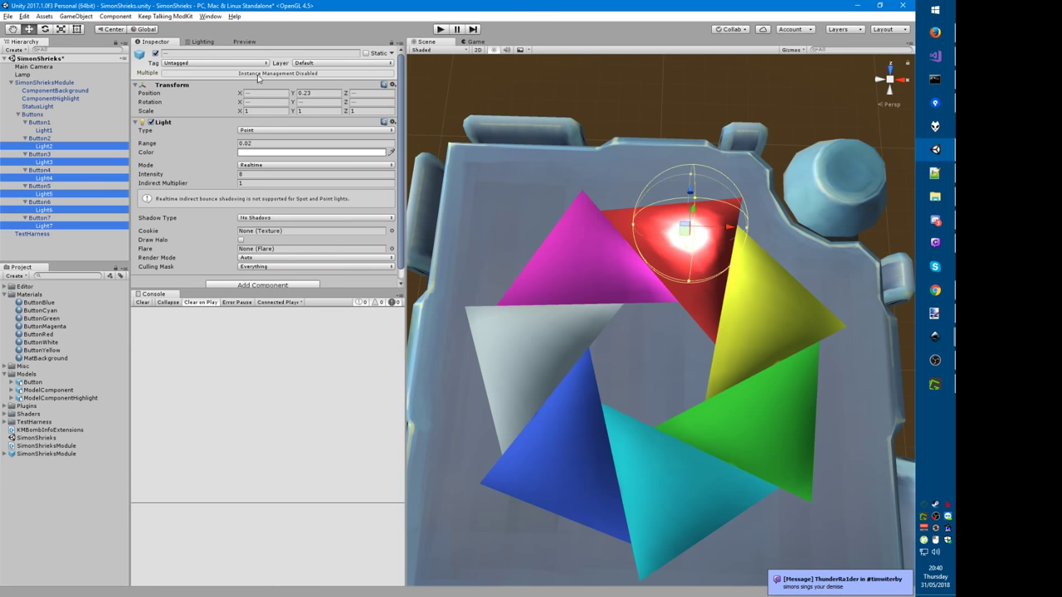
click(265, 93)
text(06)
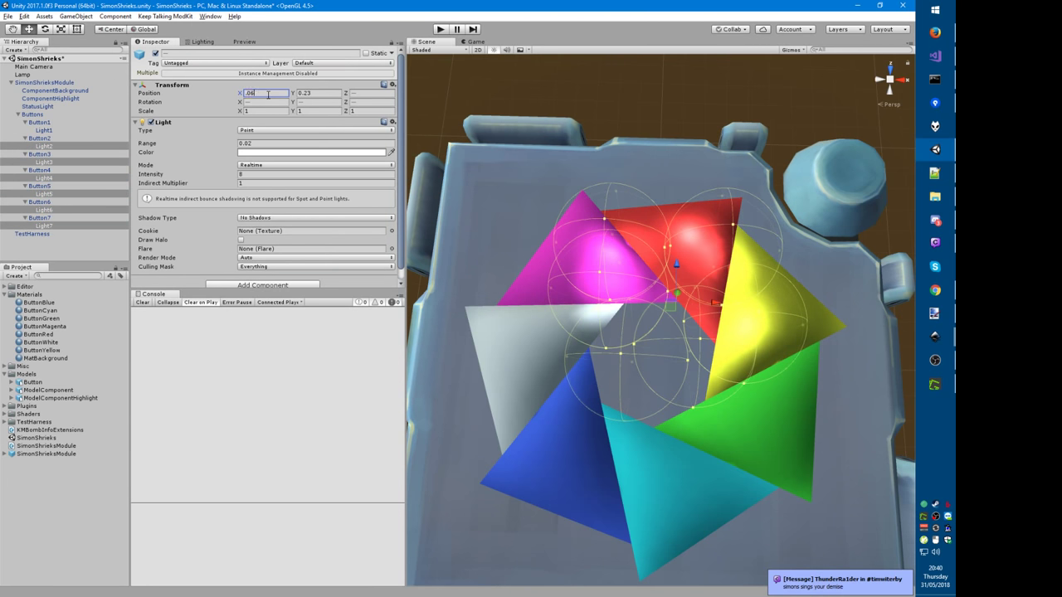
key(Tab)
key(Tab)
text(.8.8)
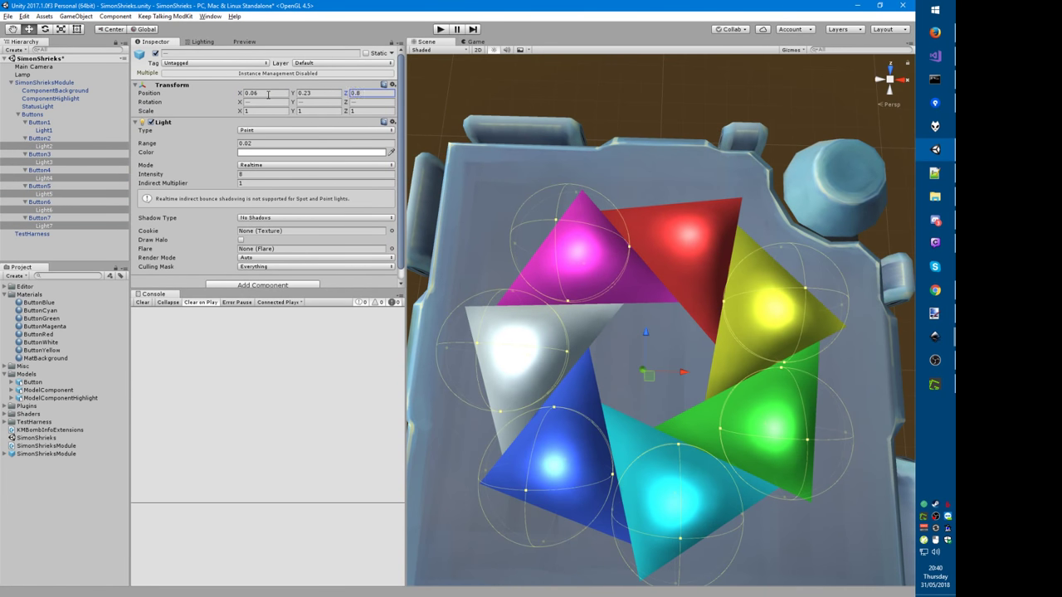
Step: Set the rotation of the selected lights Light2 to Light7 to 0 on X, Y and Z
click(266, 102)
text(0)
key(Tab)
text(0)
key(Tab)
text(0)
Step: Try Draw Halo on Light2 to Light7 and switch it back off
scroll(225, 205, down, 1)
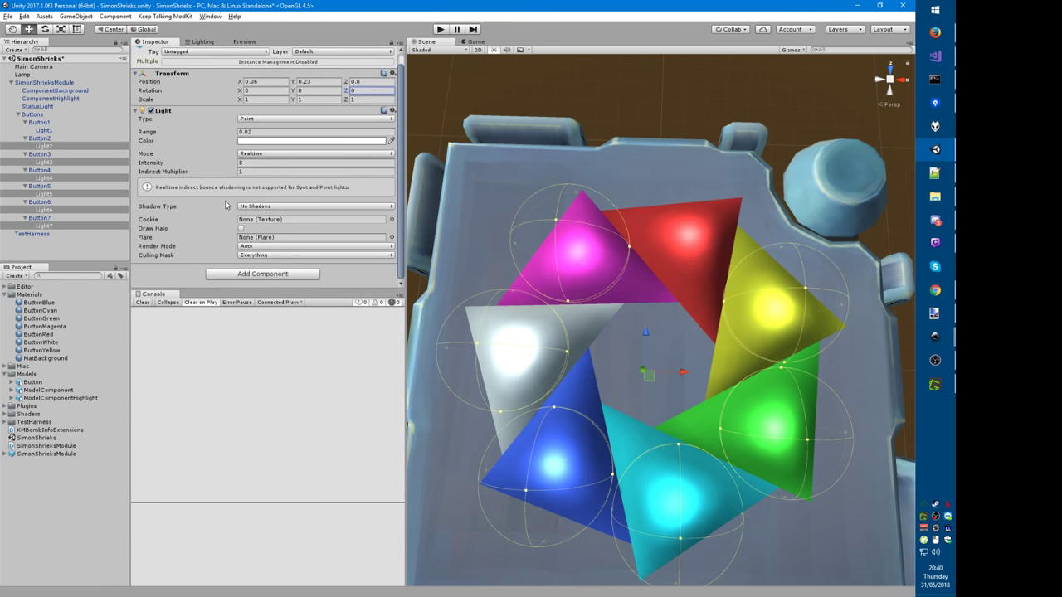
click(241, 229)
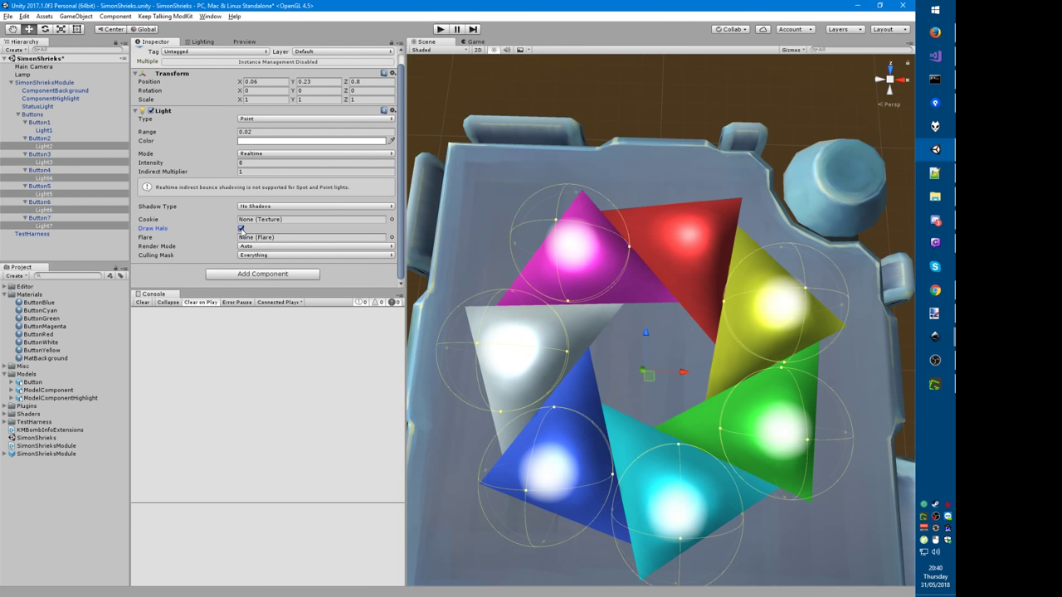
click(240, 229)
click(240, 229)
click(240, 229)
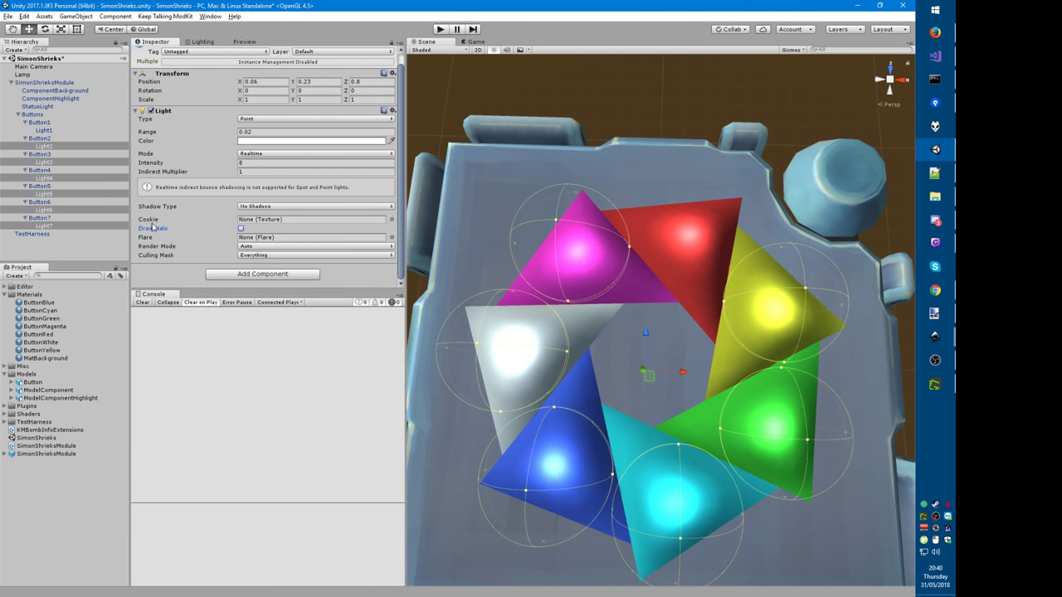
scroll(194, 111, up, 1)
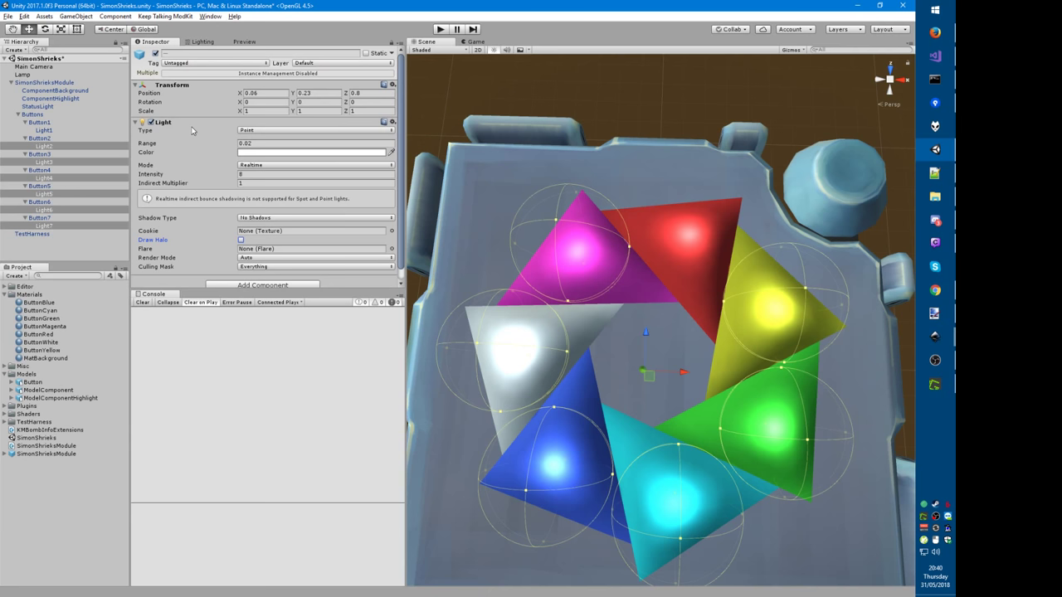
Step: Filter the hierarchy by "light" and deactivate the objects Light1 to Light7 together
click(67, 139)
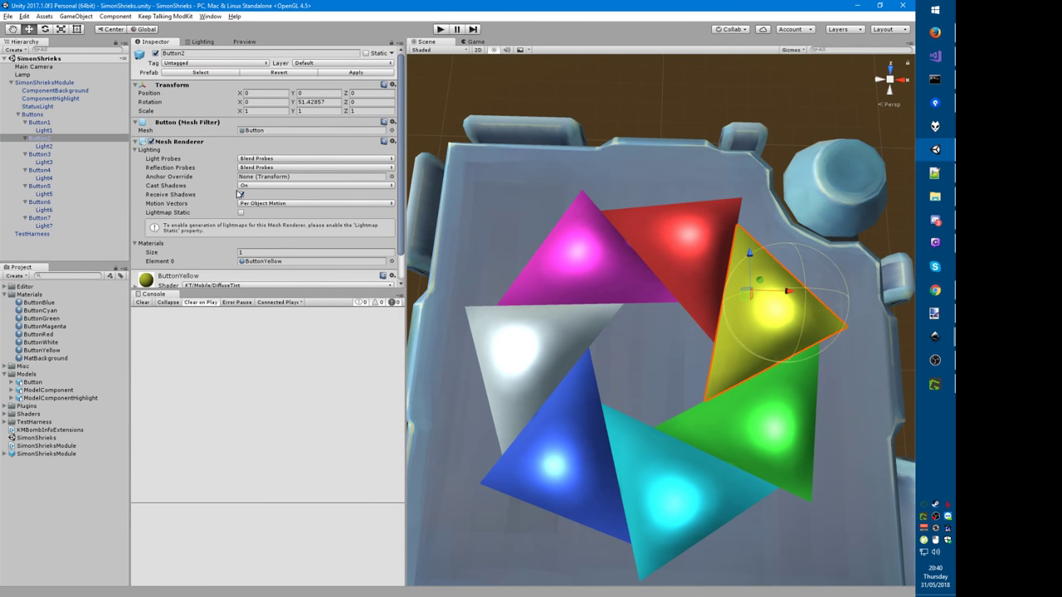
click(41, 131)
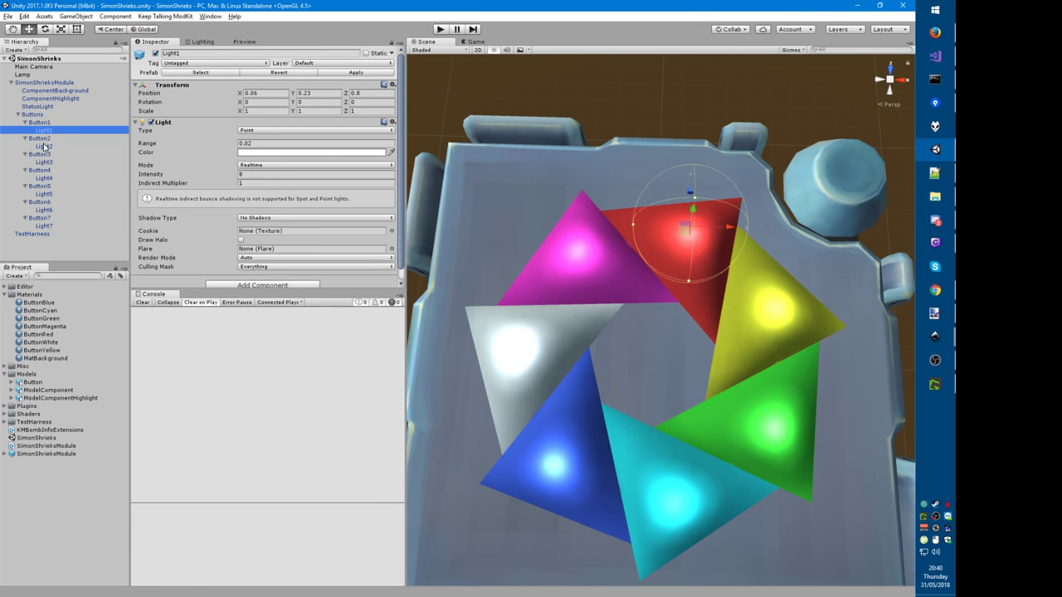
click(79, 49)
text(light)
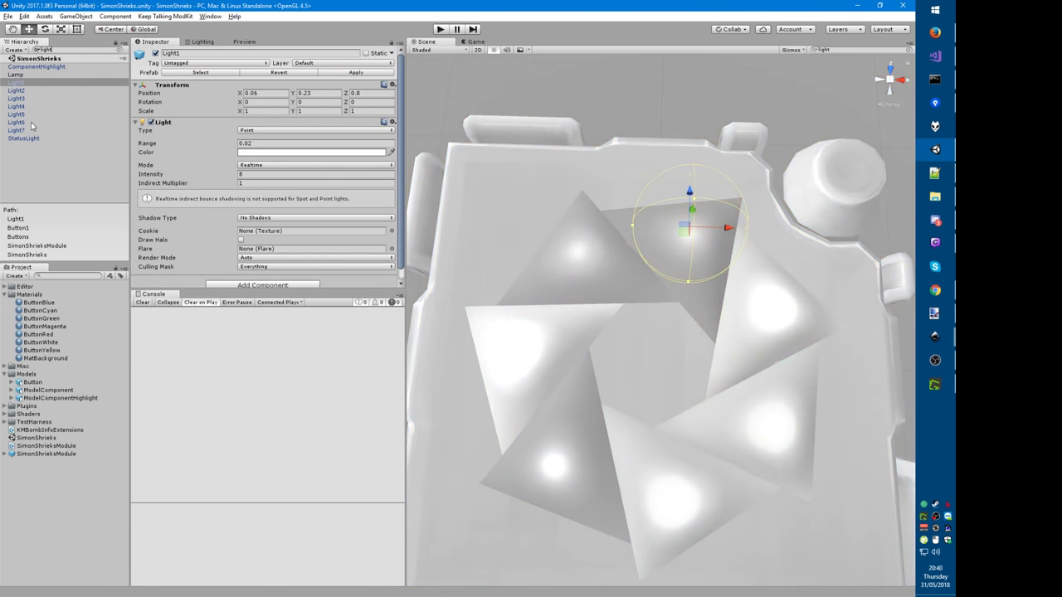
shift+click(31, 131)
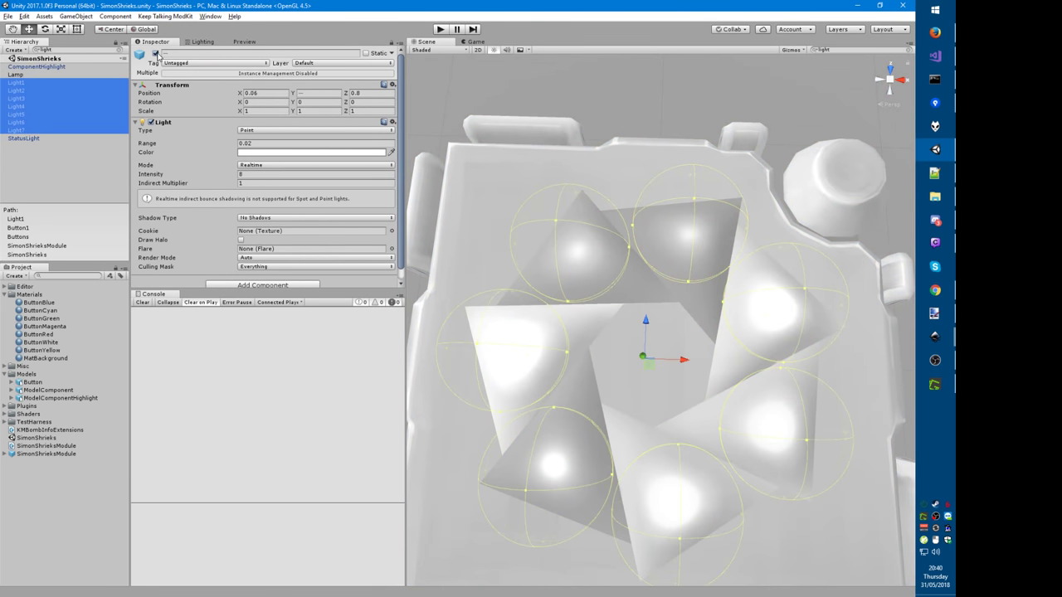
click(154, 53)
Step: Clear the hierarchy filter and save the scene
click(42, 83)
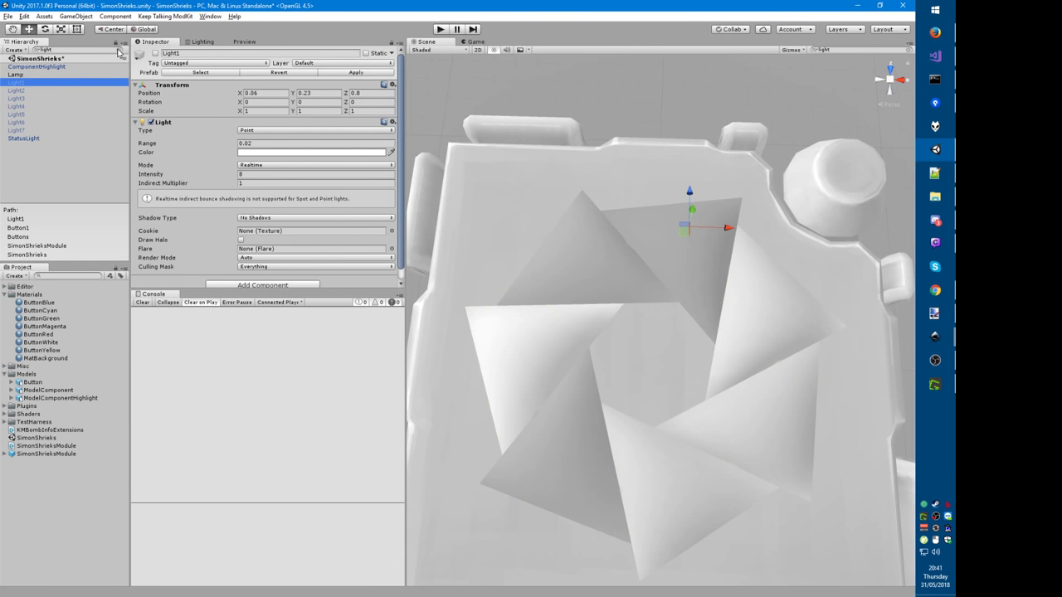
click(123, 49)
click(66, 138)
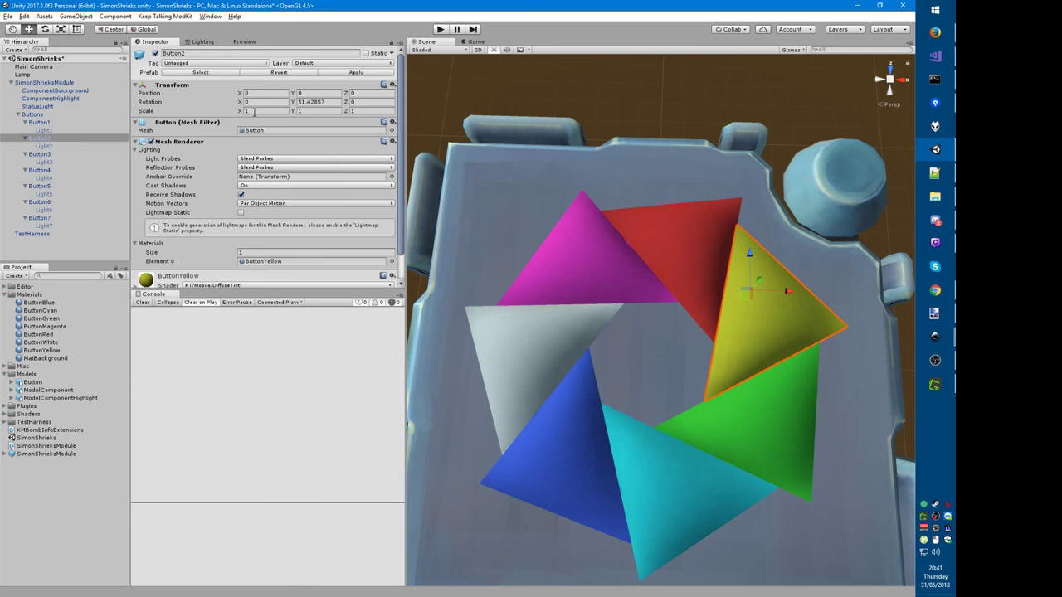
key(ctrl+s)
click(437, 107)
Step: Open the SimonShrieksModule script from the project assets in Visual Studio
key(alt+Tab)
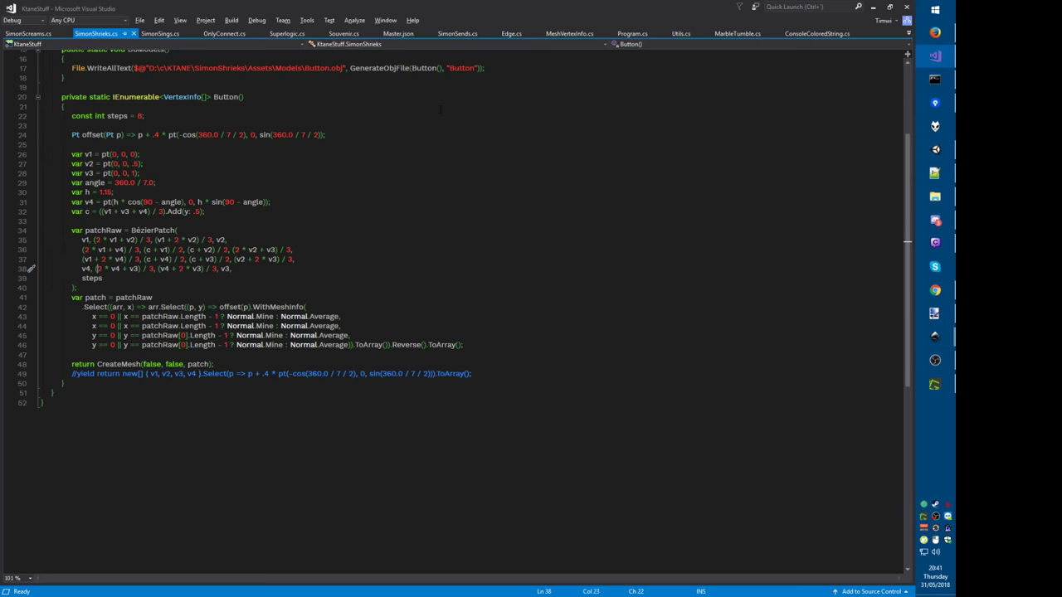
key(alt+Tab)
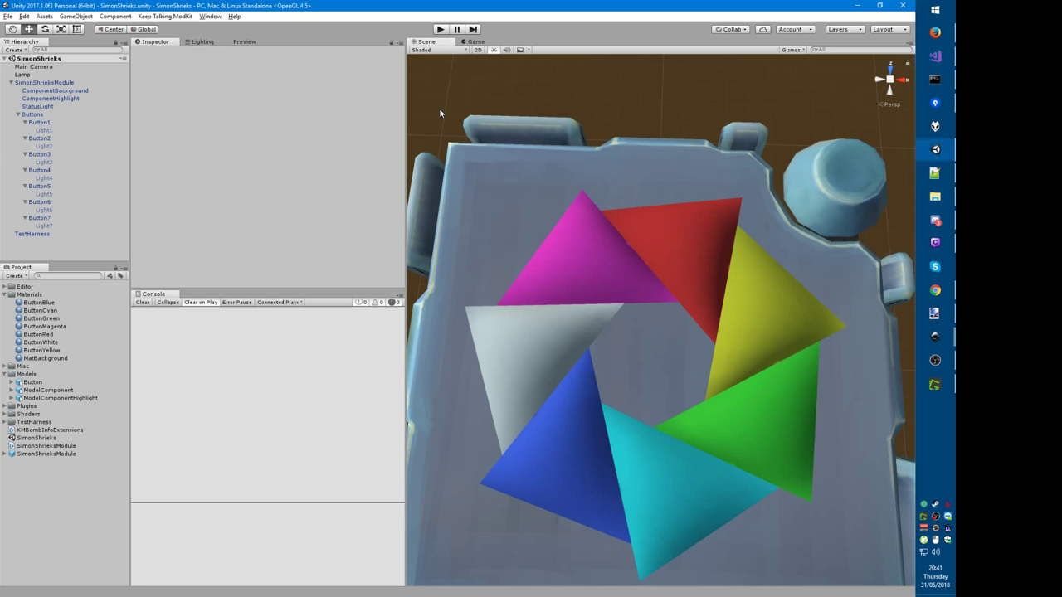
double_click(38, 445)
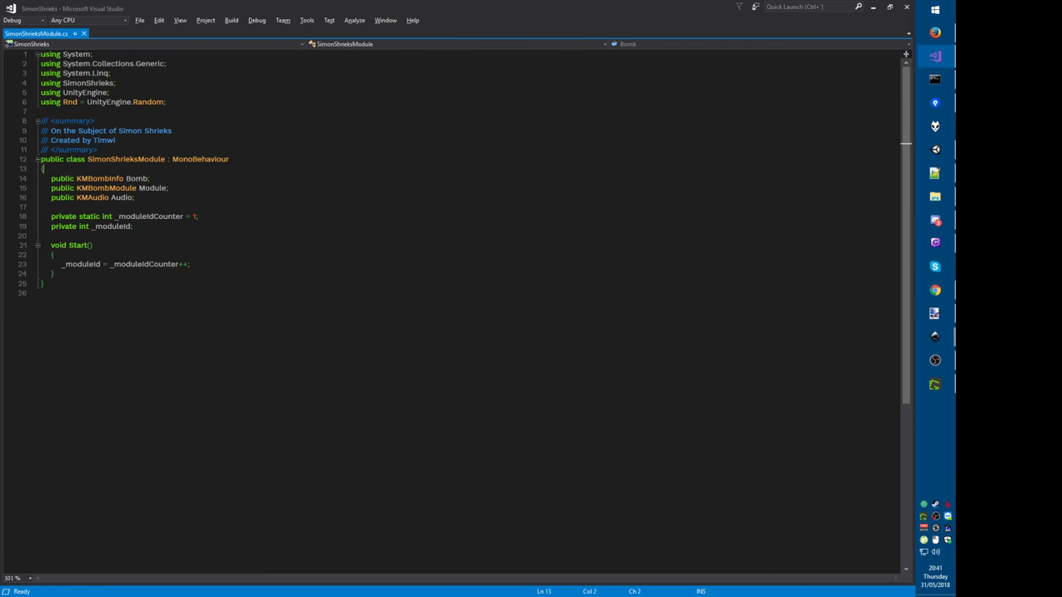
Step: Extend the class summary's "Created by" line with the creator's handle and ", implemented by" before the existing name, and save the script
click(93, 140)
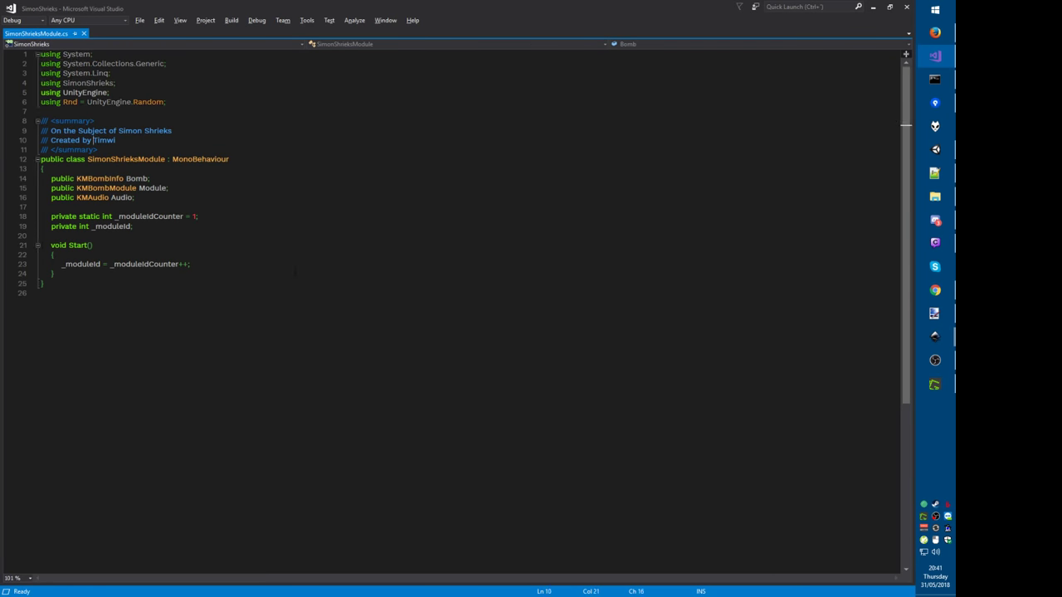
text(IFBeetle |)
key(BackSpace)
key(BackSpace)
text(, implemented by)
key(ctrl+s)
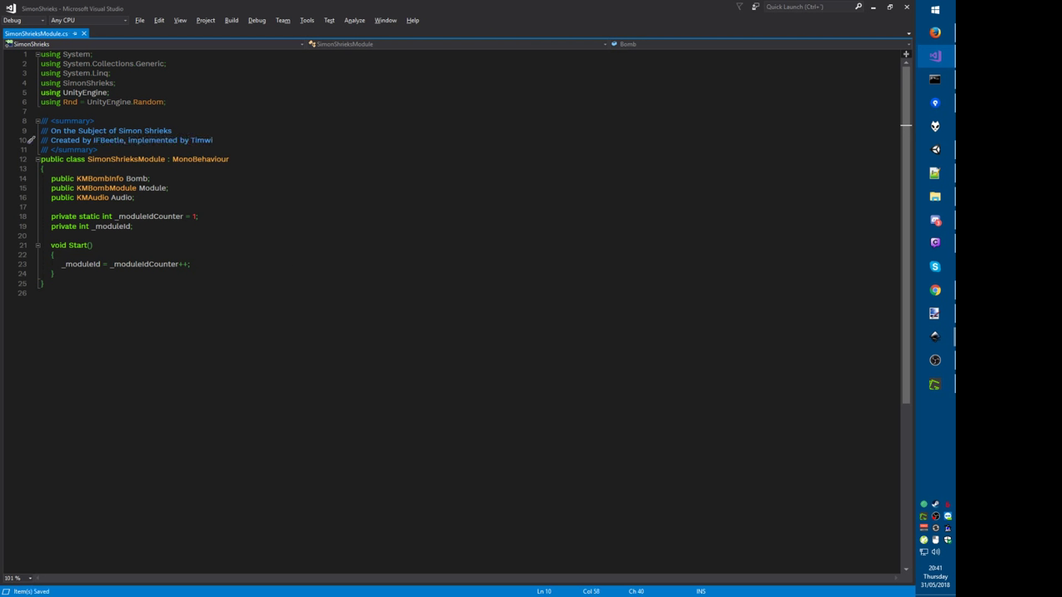
Step: Declare the public fields KMSelectable[] Buttons and Light[] Lights below the Audio field and save the script
key(Down)
key(Down)
key(Down)
key(Down)
key(Down)
key(Down)
key(Return)
key(Return)
text(public kms)
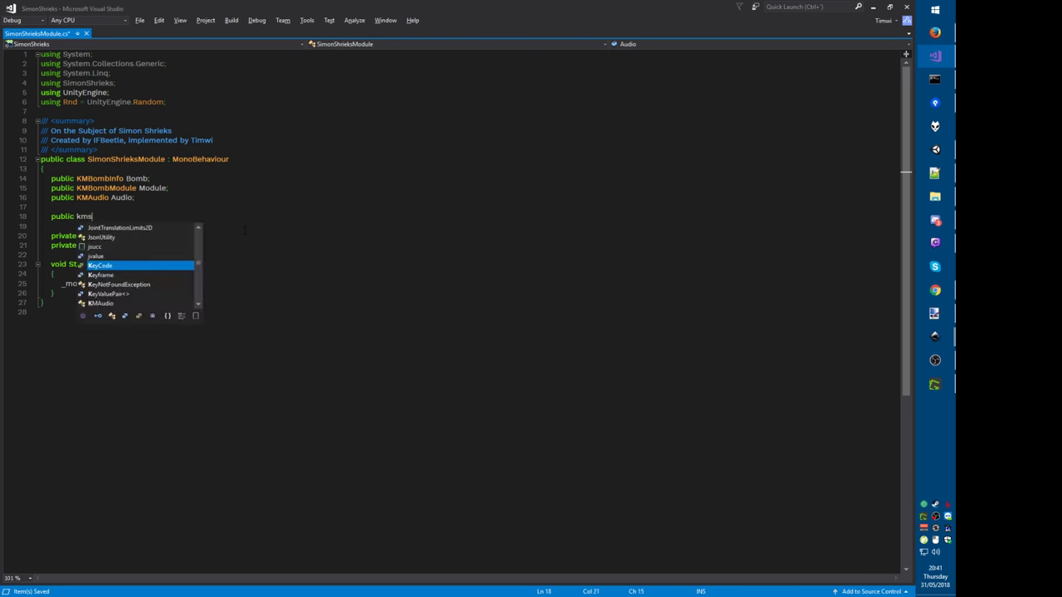
text(electable[] Buttons;)
key(Return)
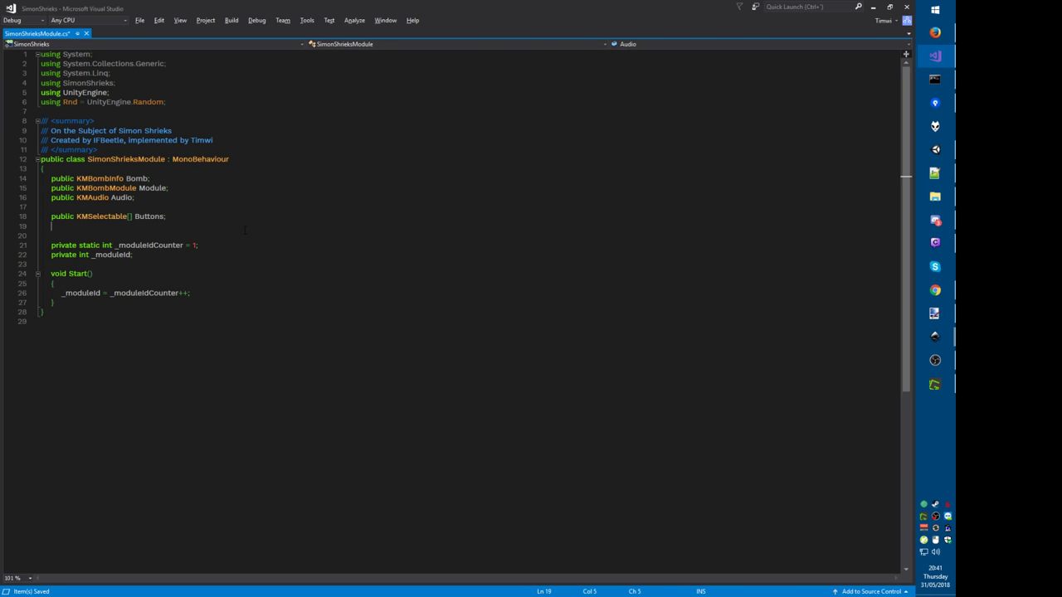
text(public Light[] Lights;)
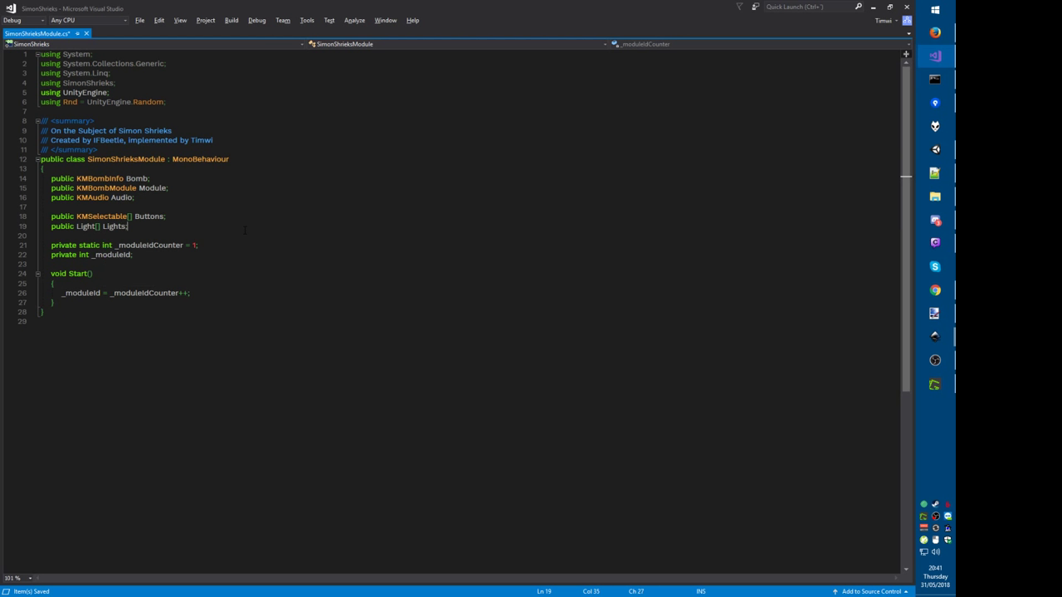
key(ctrl+s)
Step: Switch to Unity, select the SimonShrieksModule object in the hierarchy and expand the Lights array of its Simon Shrieks Module script
key(alt+Tab)
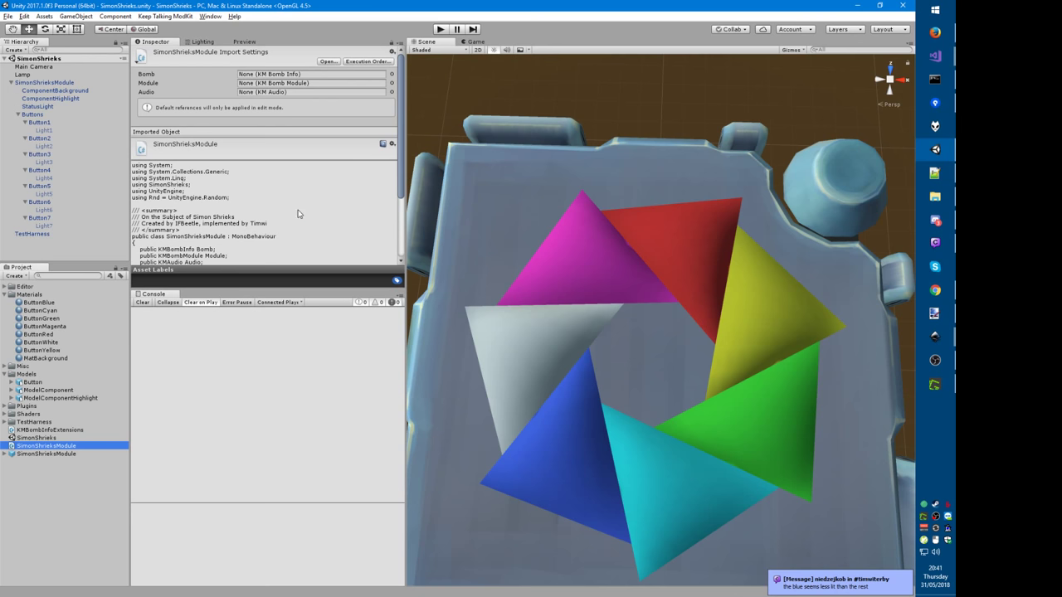
click(69, 82)
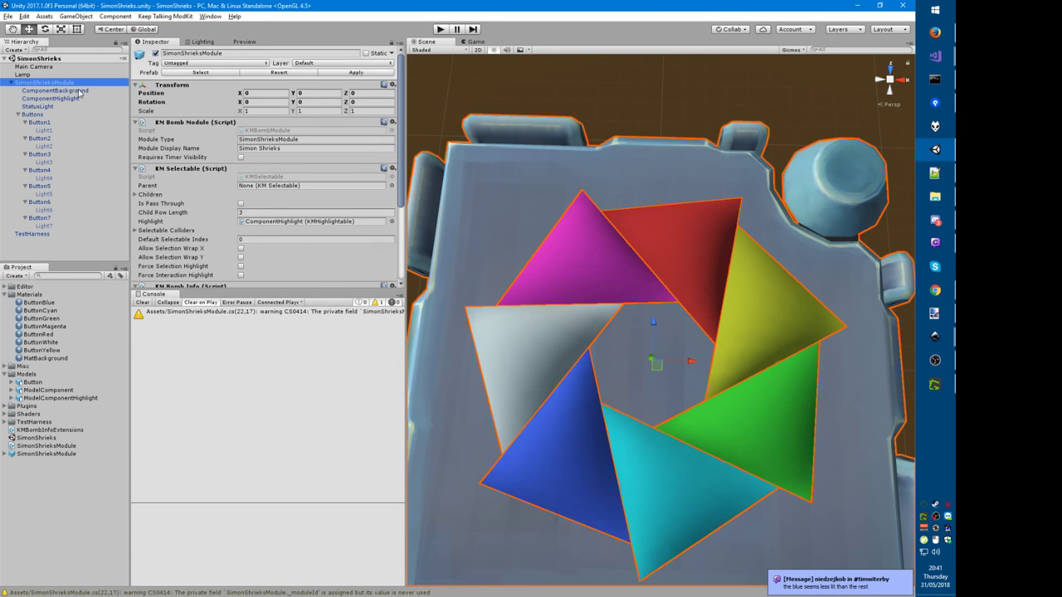
scroll(244, 217, down, 5)
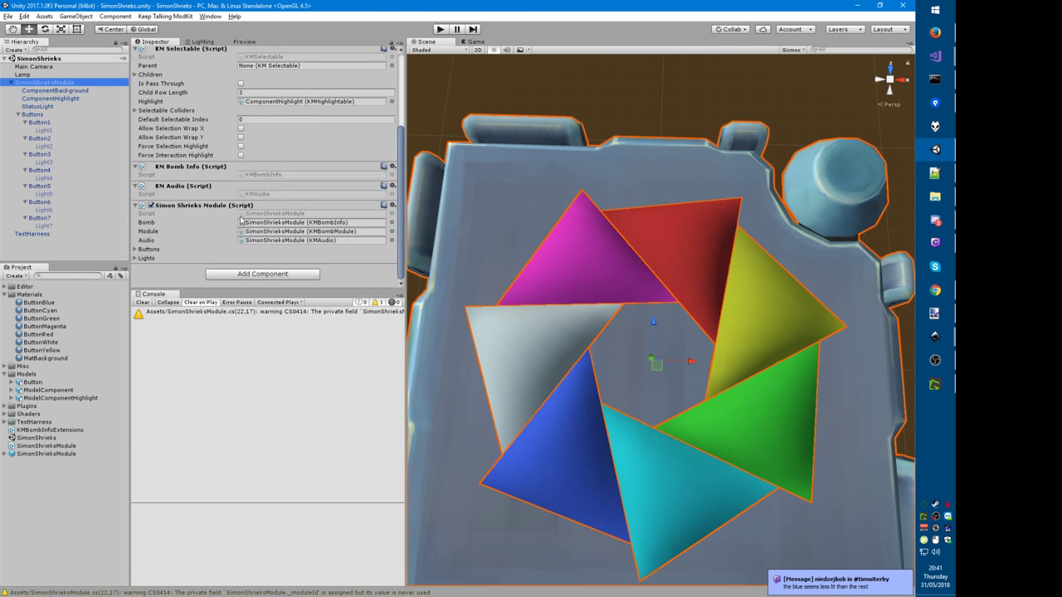
click(145, 258)
scroll(199, 244, down, 1)
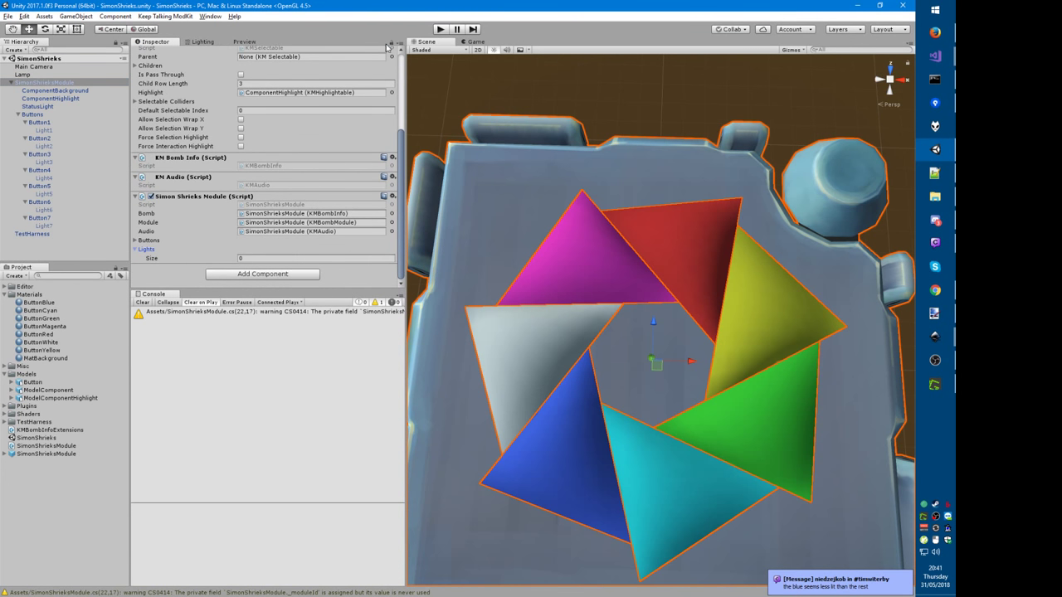
Step: Filter the hierarchy by "light" and assign Light1 to Light7 together to the Lights array of the Simon Shrieks Module script
click(58, 51)
text(light)
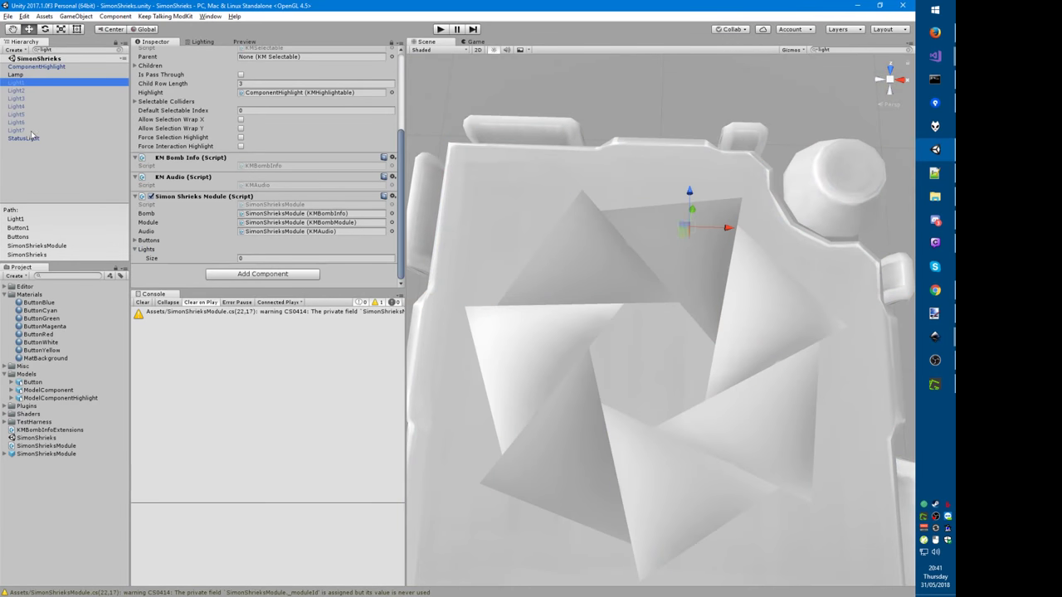
shift+click(31, 131)
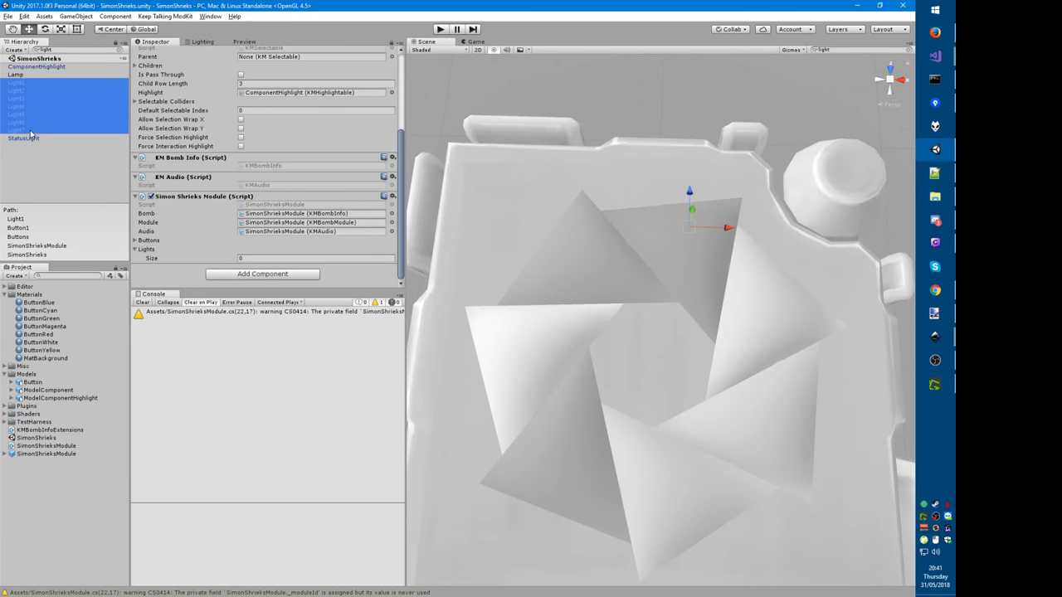
drag(20, 88, 156, 258)
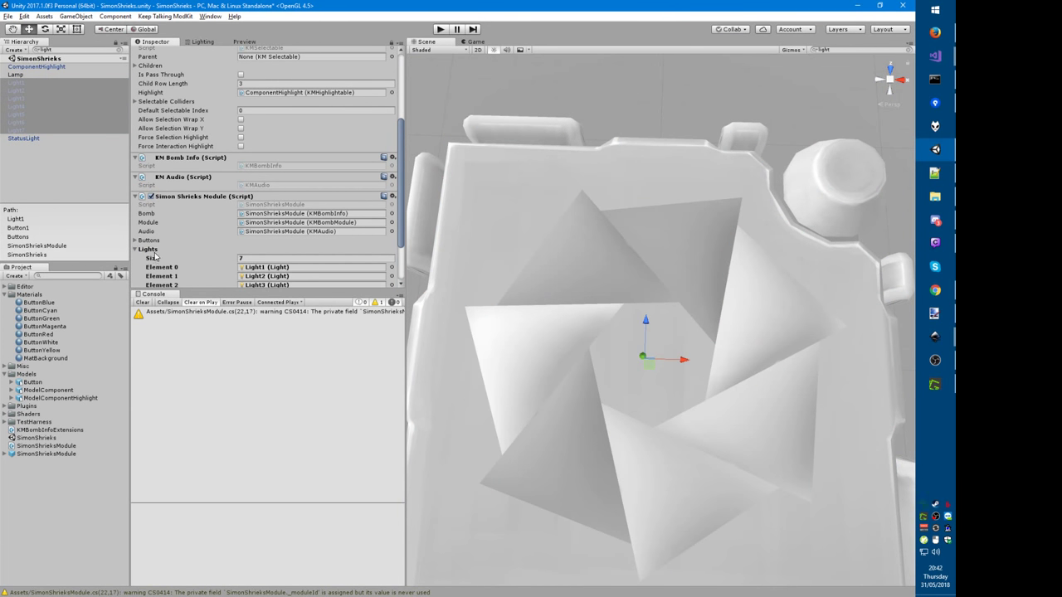
scroll(308, 224, down, 3)
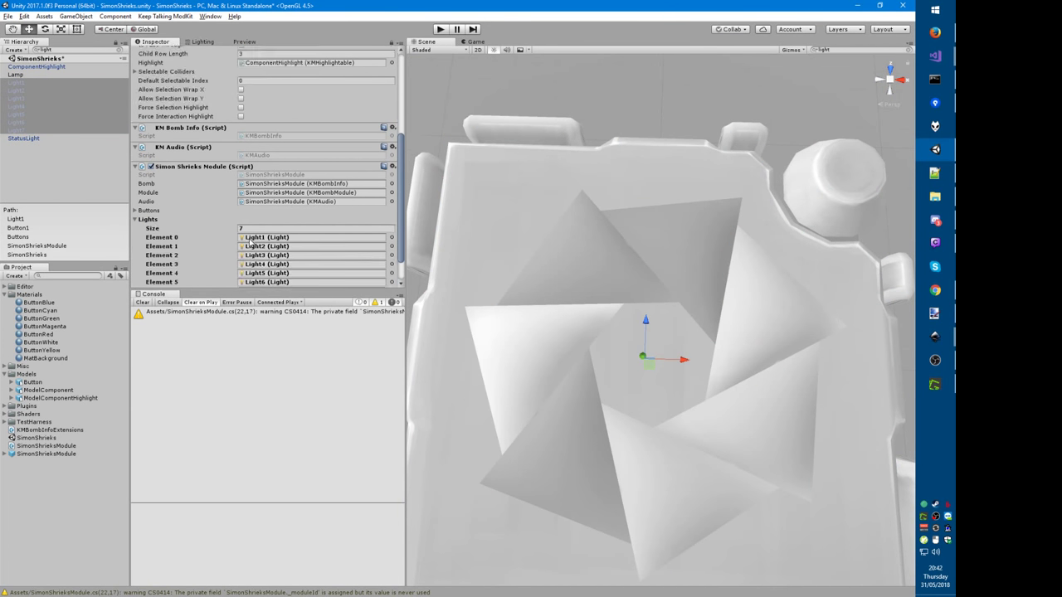
Step: Unlock the Inspector, clear the hierarchy filter and apply the changes to the module prefab
click(391, 43)
click(82, 98)
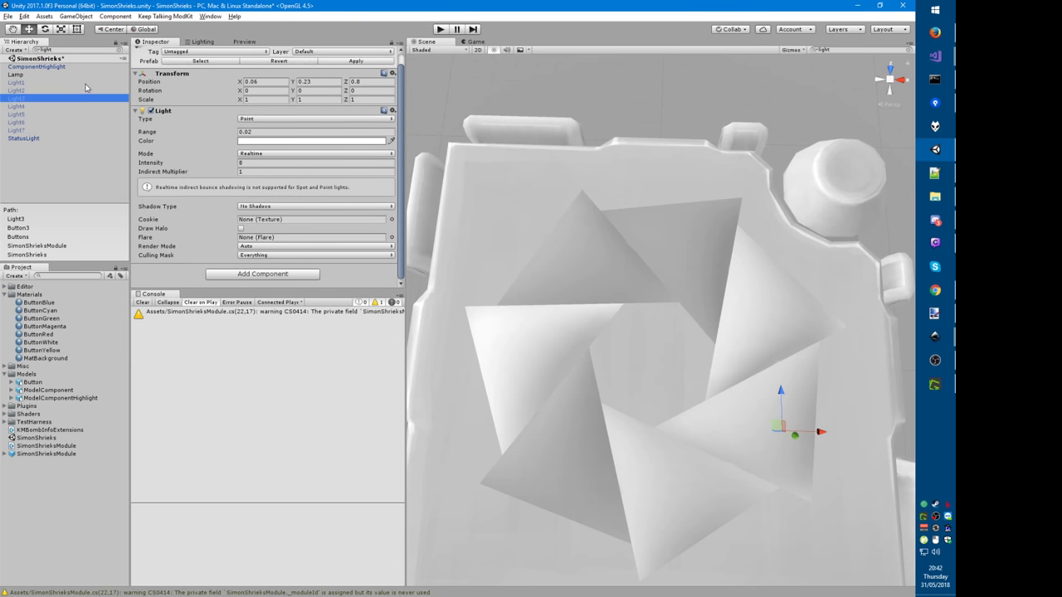
click(123, 50)
click(367, 63)
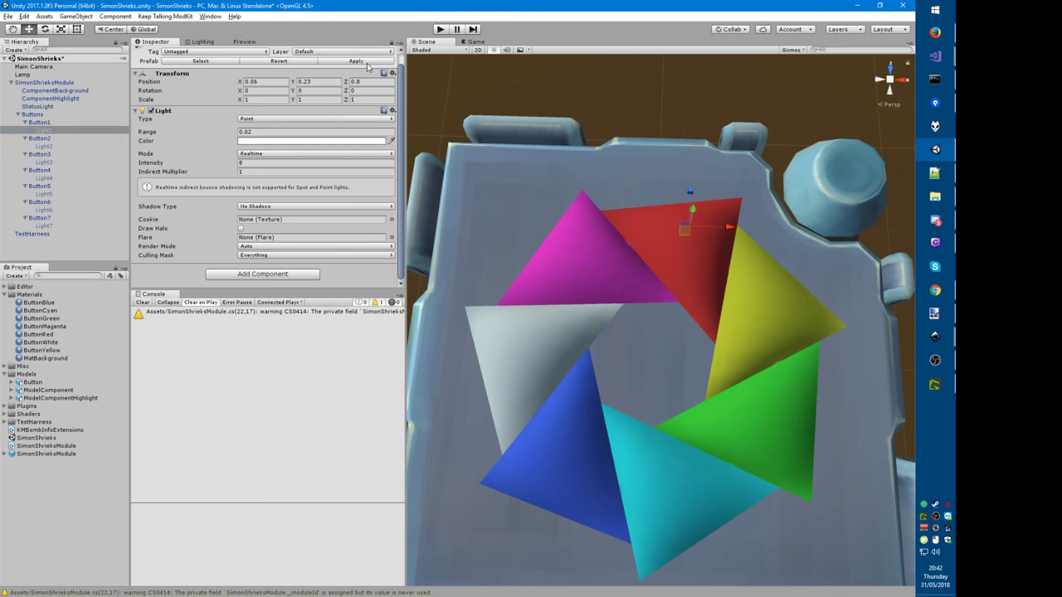
Step: Exit the Visual Studio instance holding the KtaneStuff project and switch to the one with the SimonShrieksModule script
key(alt+Tab)
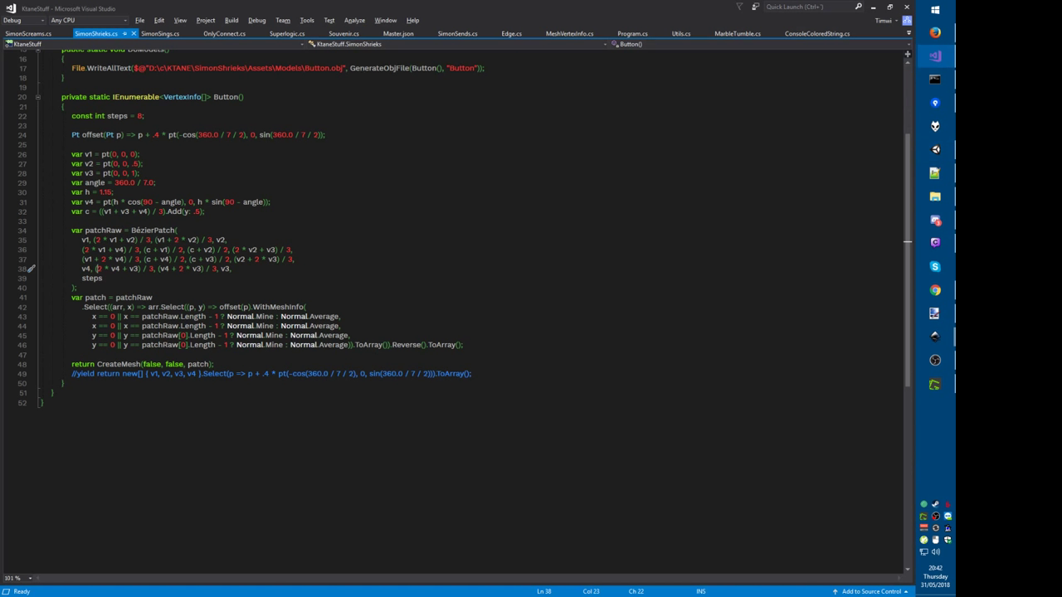
key(alt+f)
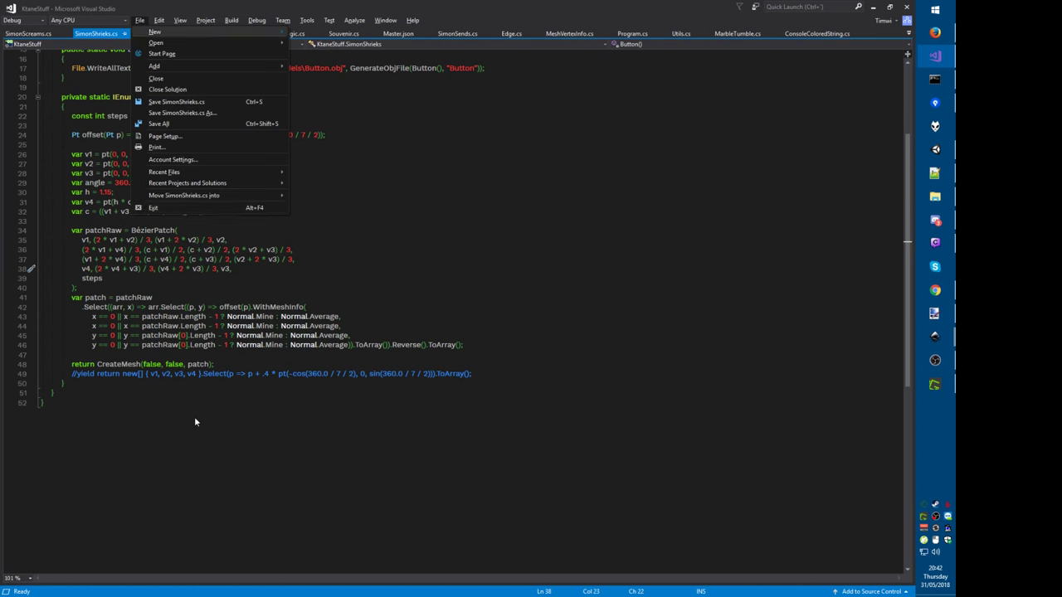
key(x)
key(alt+Tab)
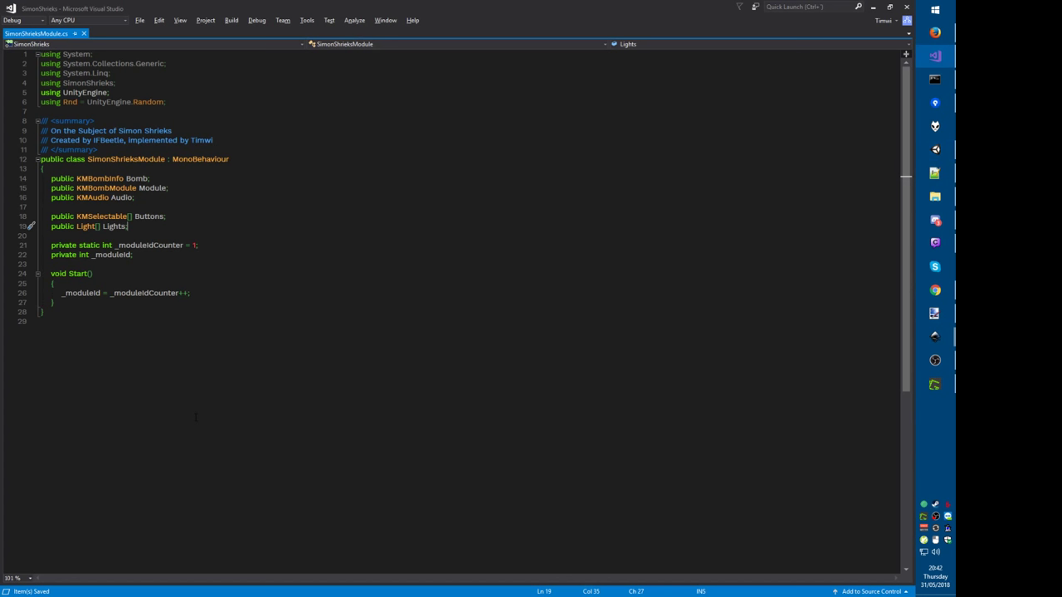
Step: Add StartCoroutine(flashing()); at the end of the Start method and generate the missing flashing method
click(55, 302)
key(Return)
text(StartCoroutine()
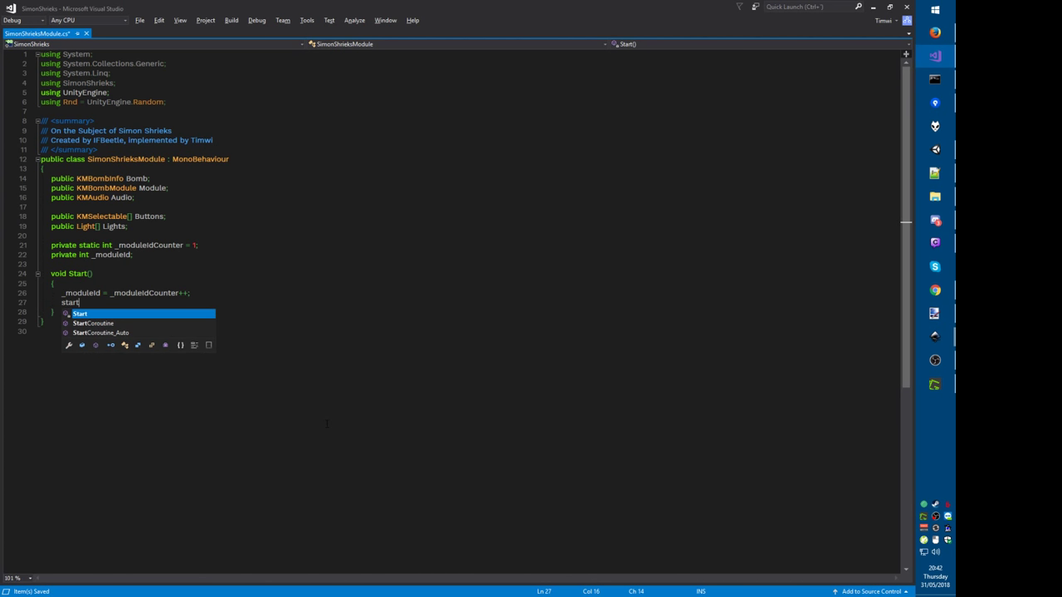
text(flashing());)
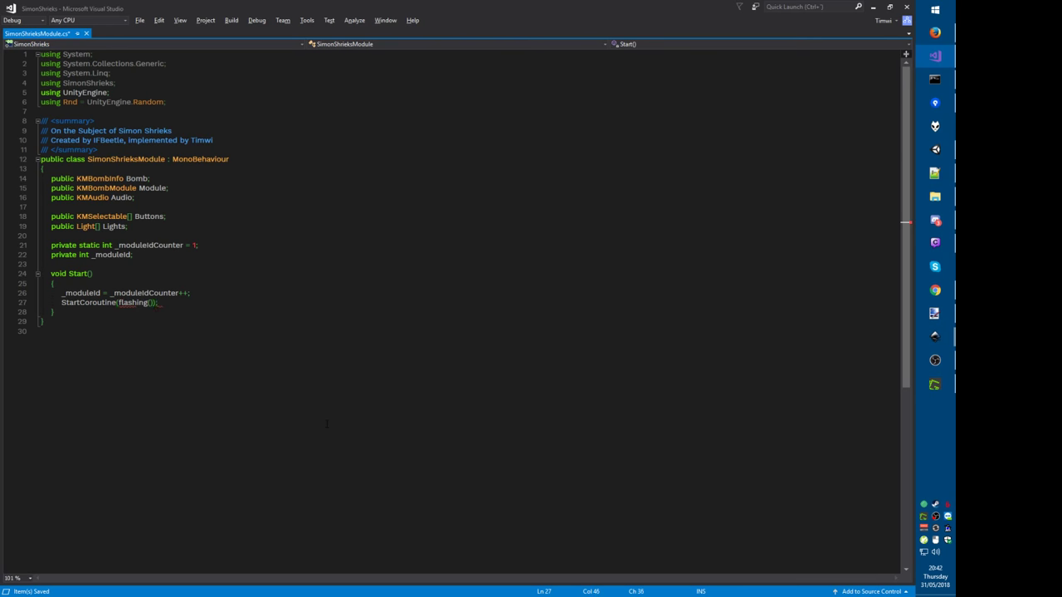
key(ctrl+period)
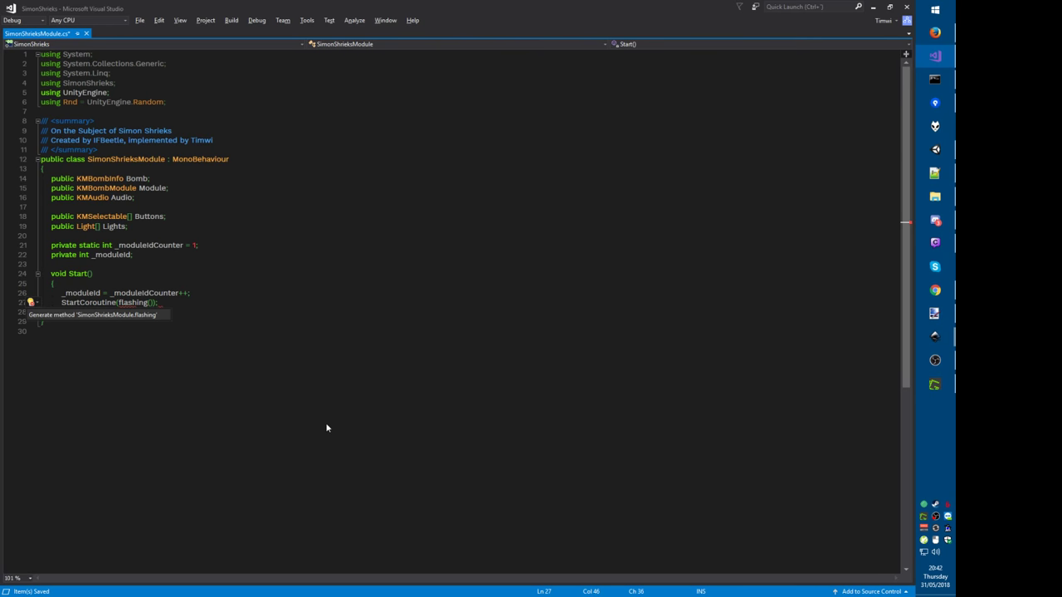
key(Return)
Step: Replace the NotImplementedException line in the flashing method with an empty while (true) loop
key(Down)
key(Down)
key(Home)
key(shift+End)
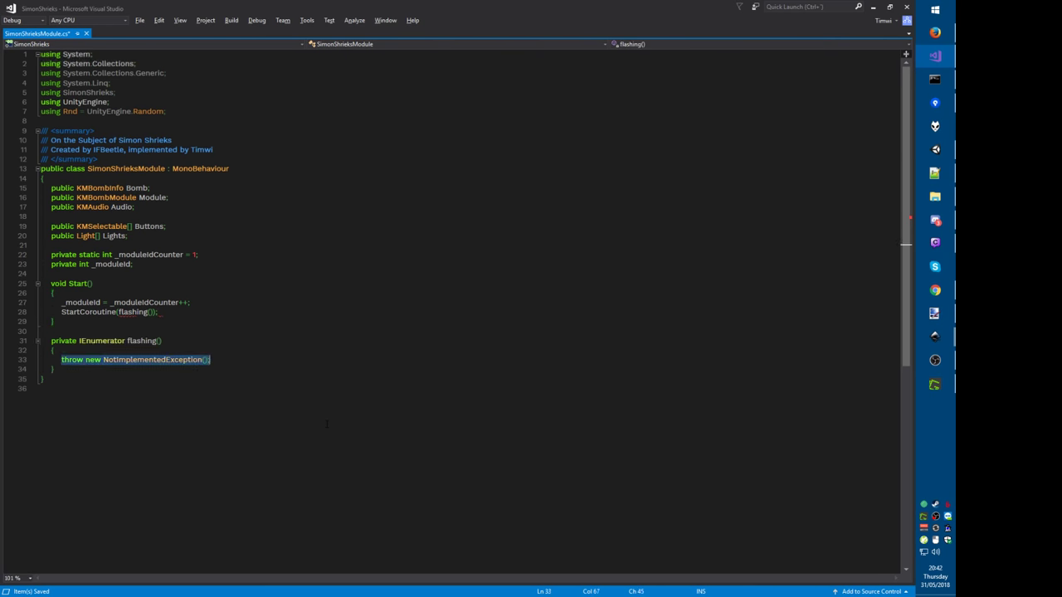
text(while(true))
key(Return)
text({)
key(Return)
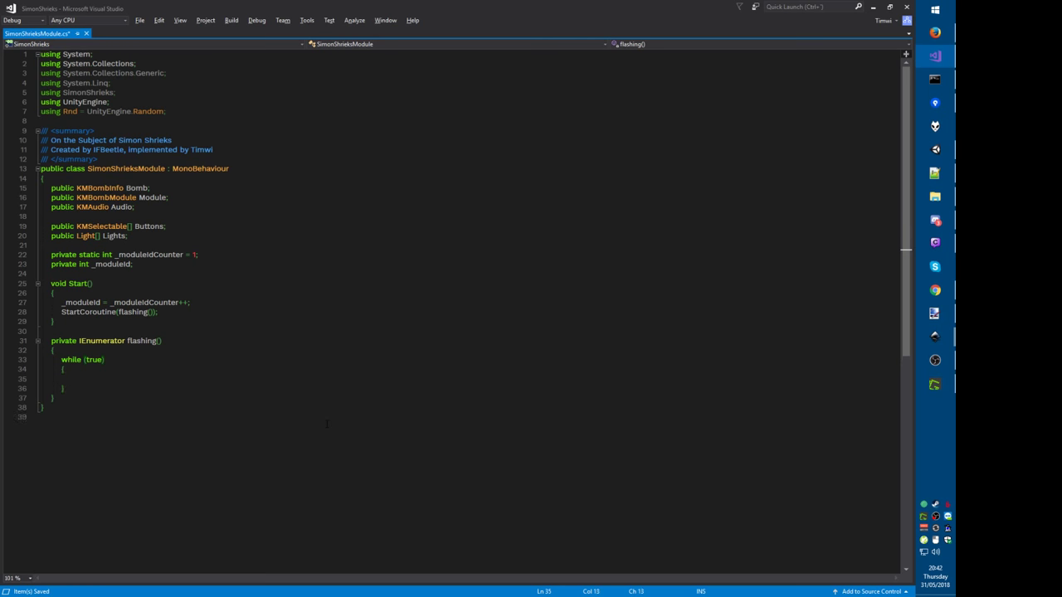
Step: Inside the while loop, add a for loop from 0 to Lights.Length that sets Lights[i].enabled = false
text(for)
key(Tab)
key(Tab)
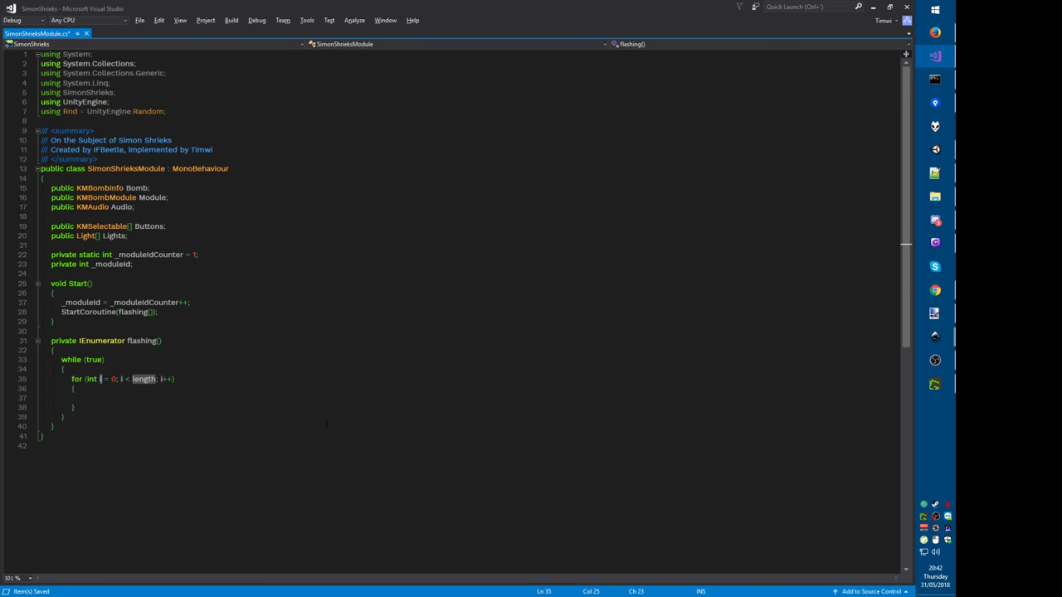
key(Tab)
text(Lights.Length)
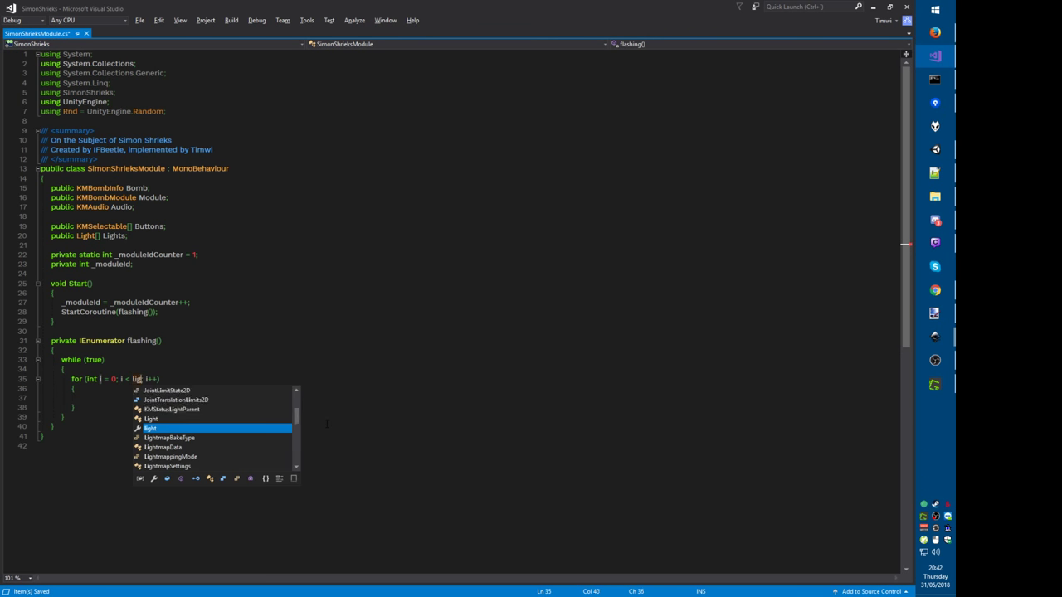
text(Lights[i].)
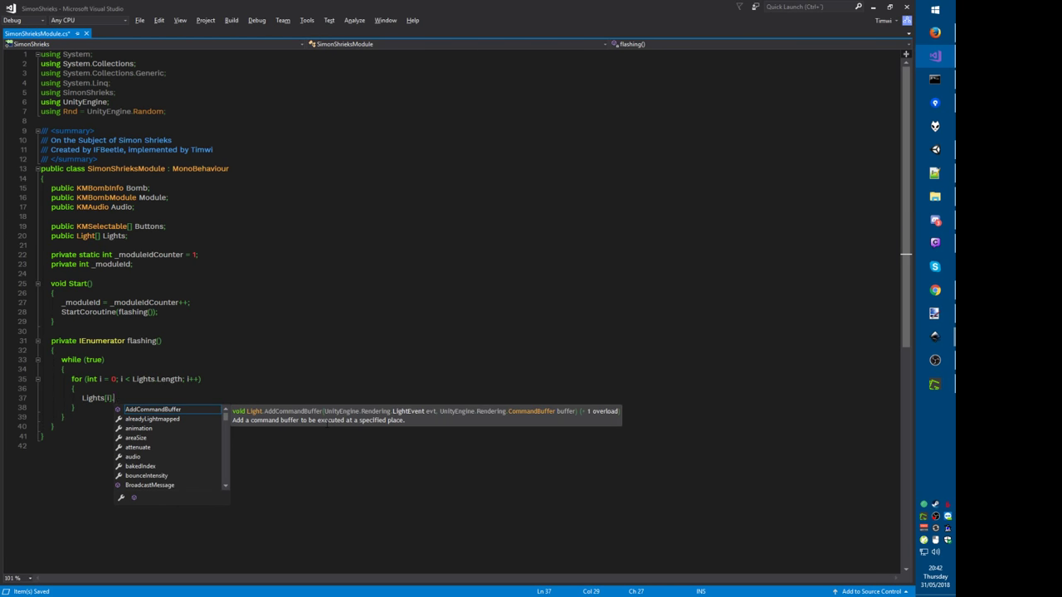
text(act)
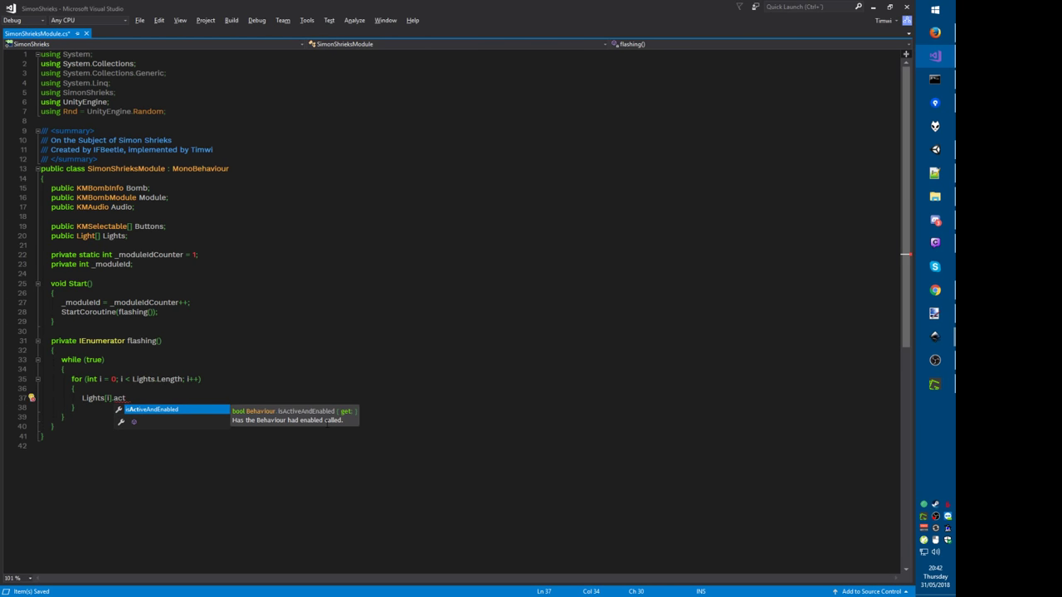
key(BackSpace)
key(BackSpace)
key(BackSpace)
text(ena)
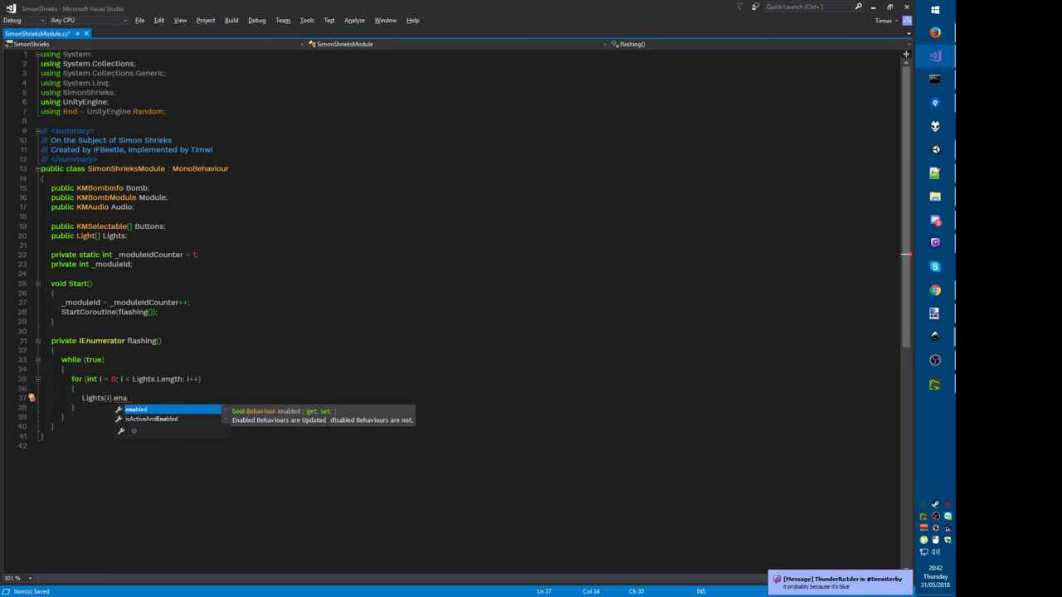
text(bled = false;)
Step: Remove the braces around the single statement of the for loop
key(Up)
key(ctrl+x)
key(Down)
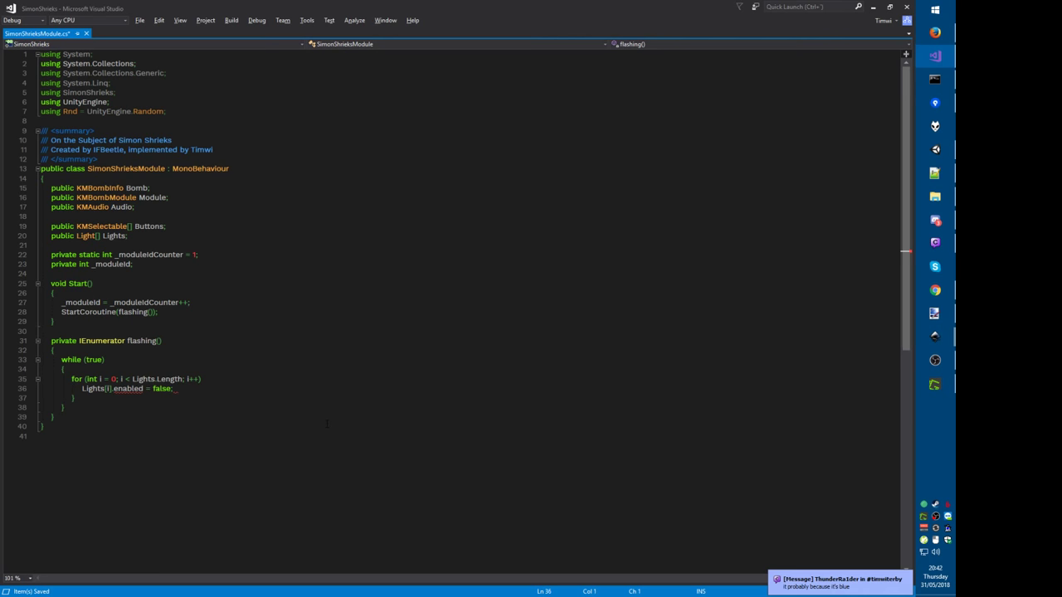
key(ctrl+x)
Step: Below the for loop, add Lights[Rnd.Range(0, Lights.Length)].enabled = true; and save the script
key(Up)
key(End)
key(Return)
text(lights)
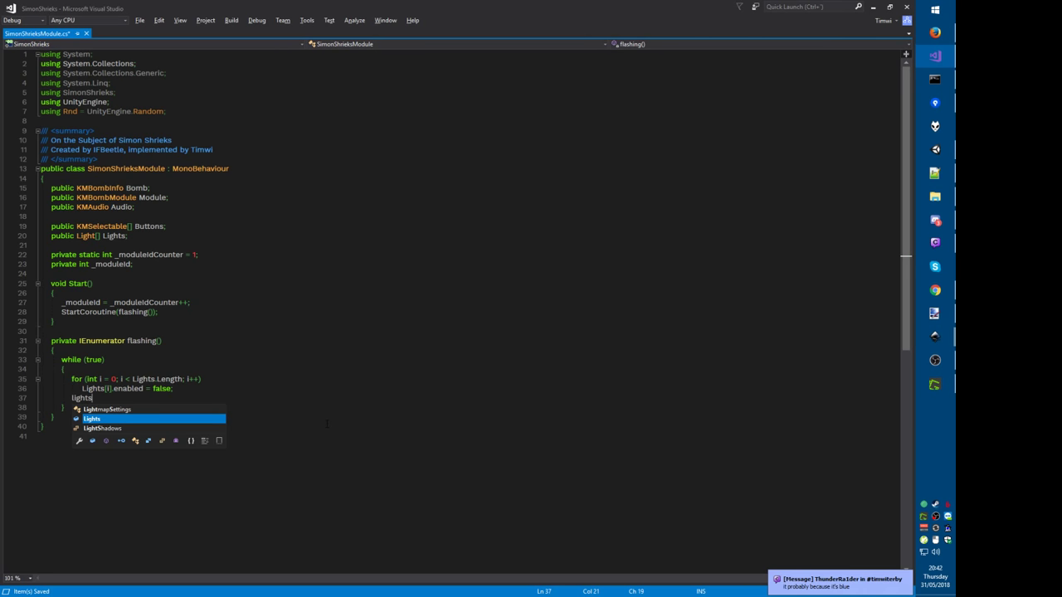
text([)
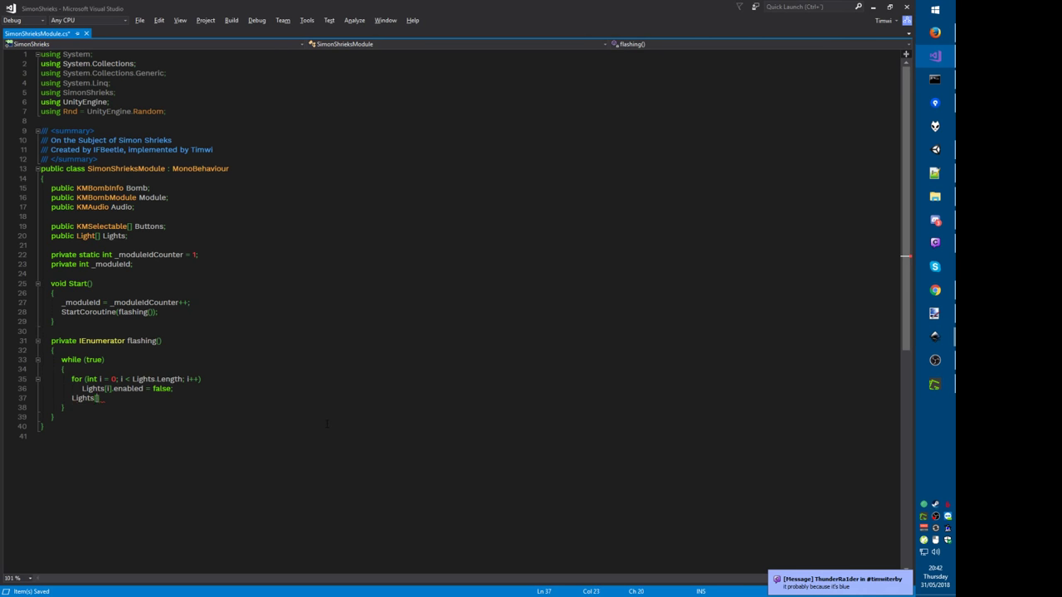
text(Rnd.Range(0)
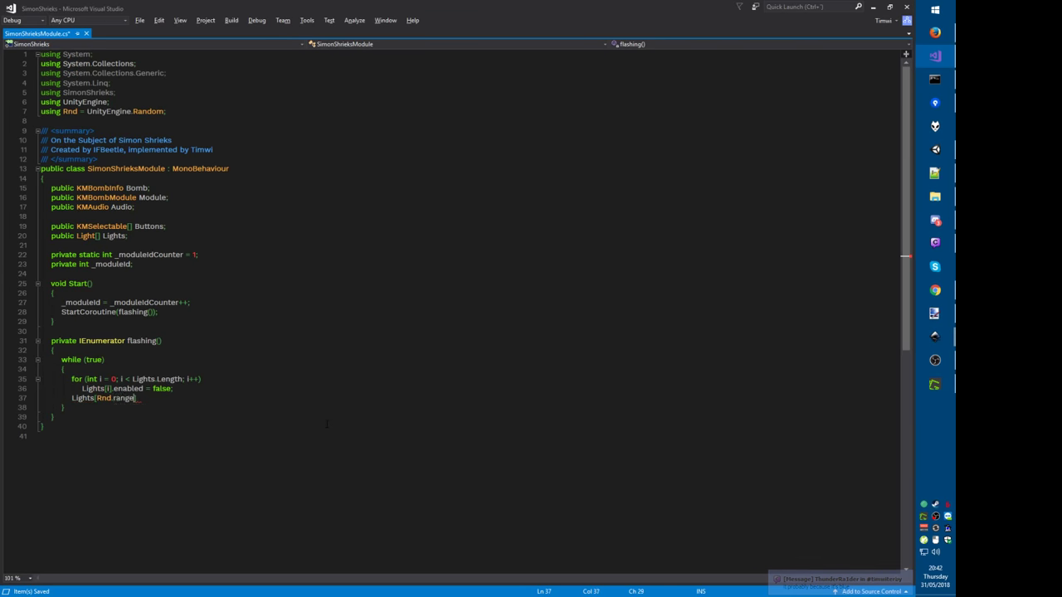
text(,)
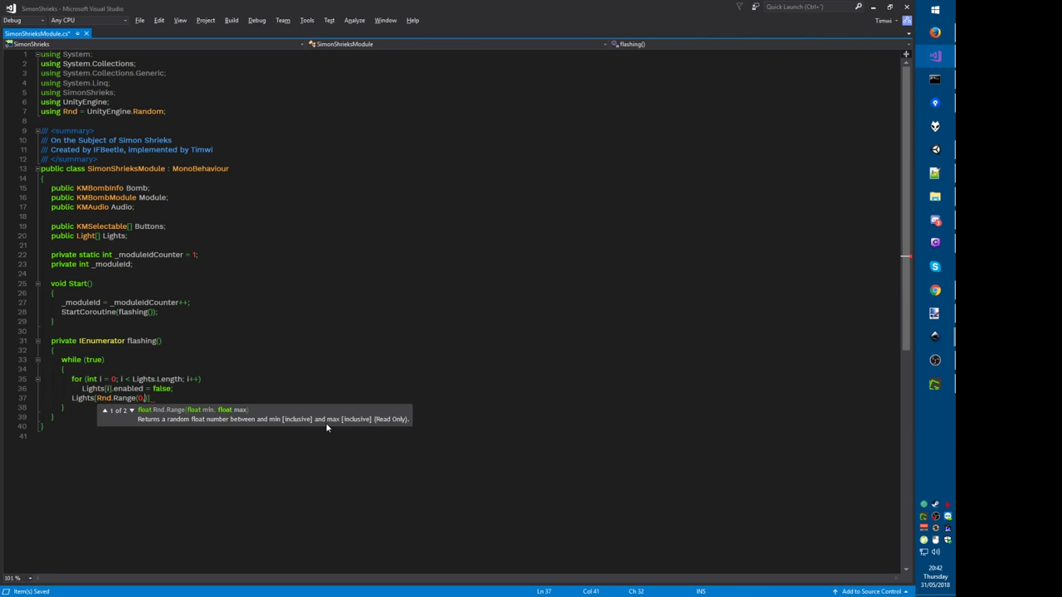
text(Lights.Length)
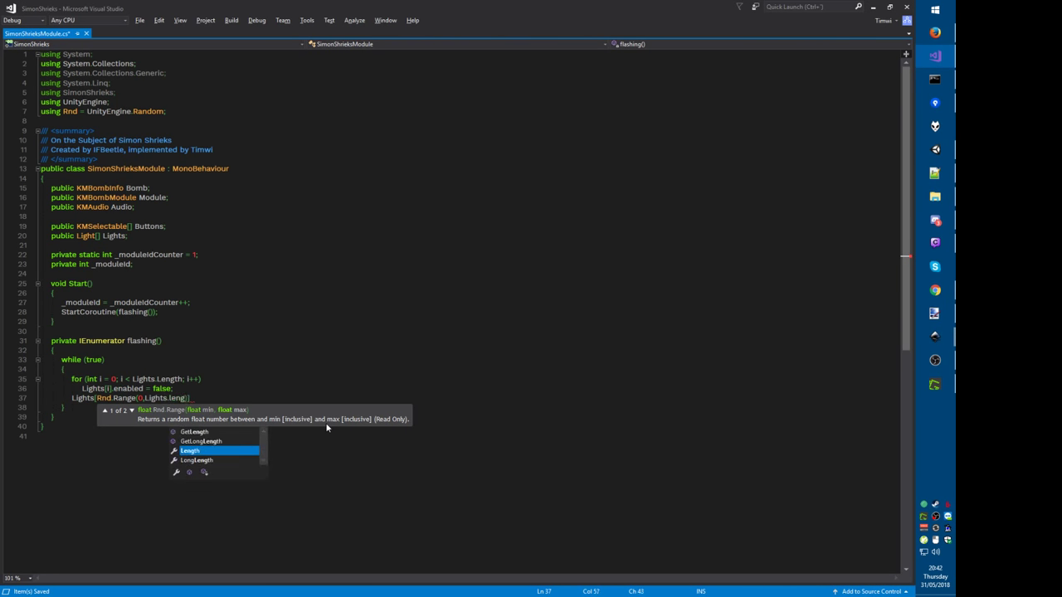
text()].enabled = true;)
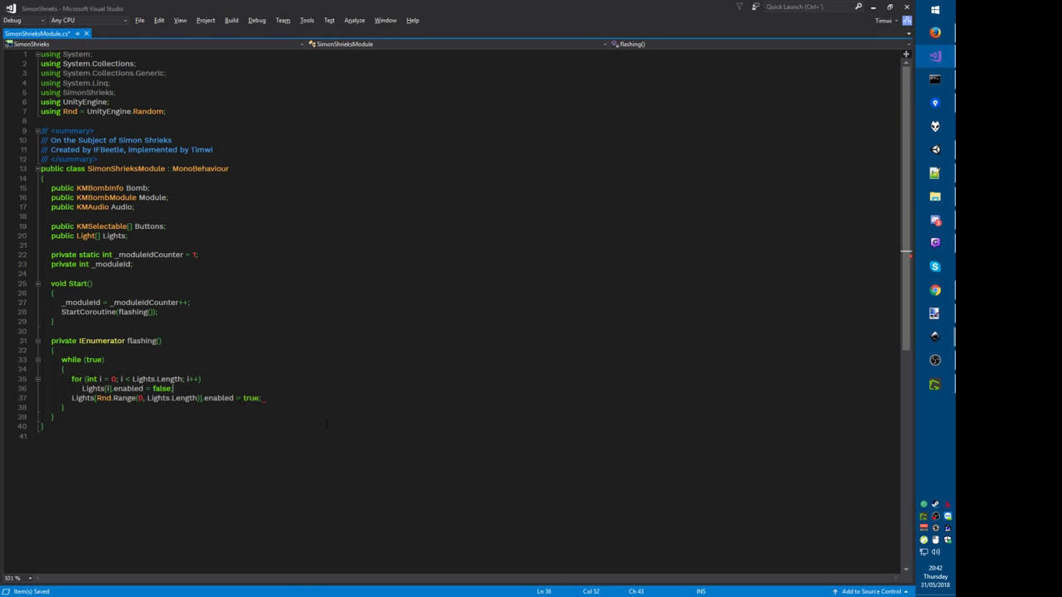
key(ctrl+s)
Step: Insert yield return new WaitForSeconds(.3f); between the for loop and the random light line, and copy that statement
key(Return)
text(yield return new W)
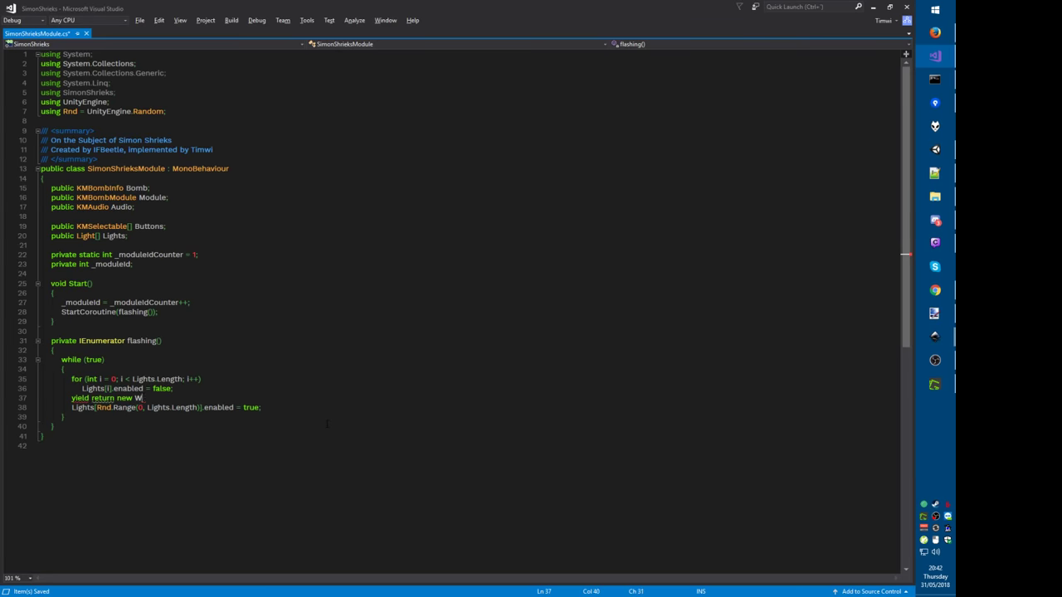
text(aitForSeconds(.1f);)
key(shift+Home)
key(ctrl+c)
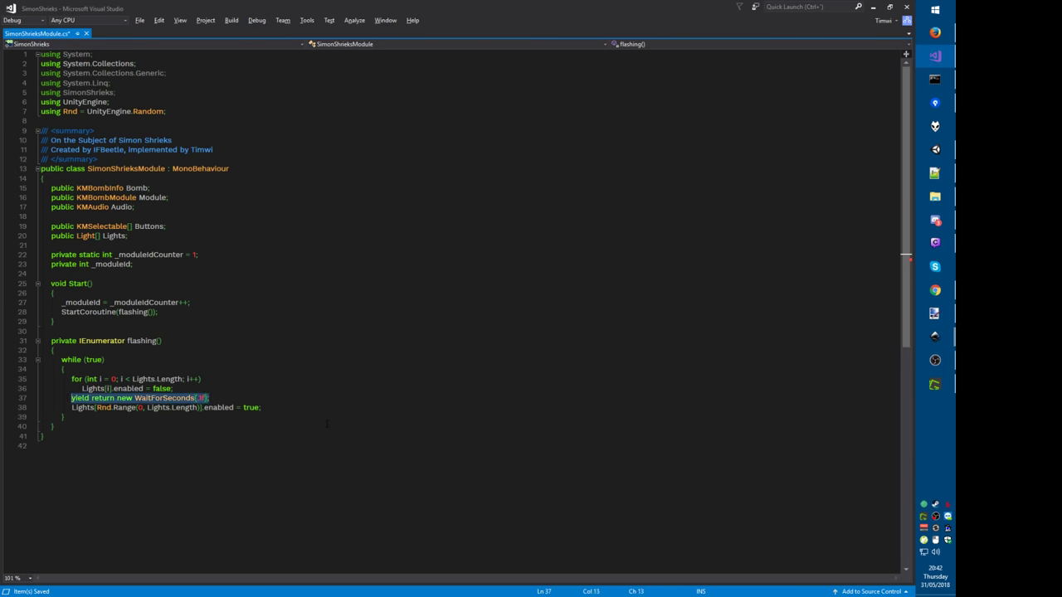
Step: Below the random light line, add yield return new WaitForSeconds(.7f); and save the script
key(Down)
key(End)
key(Return)
key(ctrl+v)
key(Left)
key(Left)
key(Left)
key(BackSpace)
text(7)
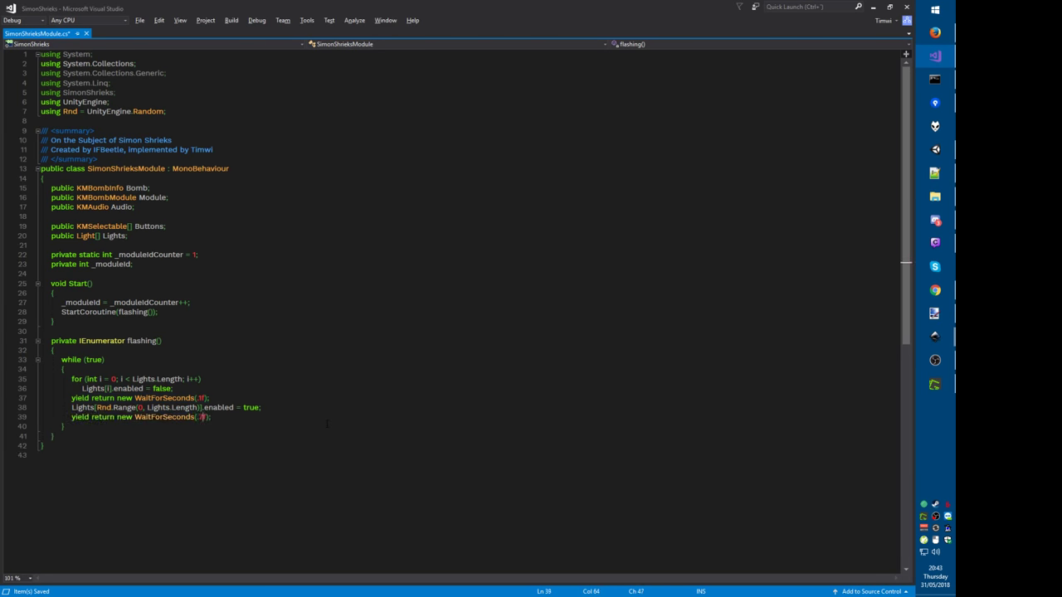
key(ctrl+s)
Step: Switch to Unity, play the scene, and toggle Light2's Light component on and off as a test
key(alt+Tab)
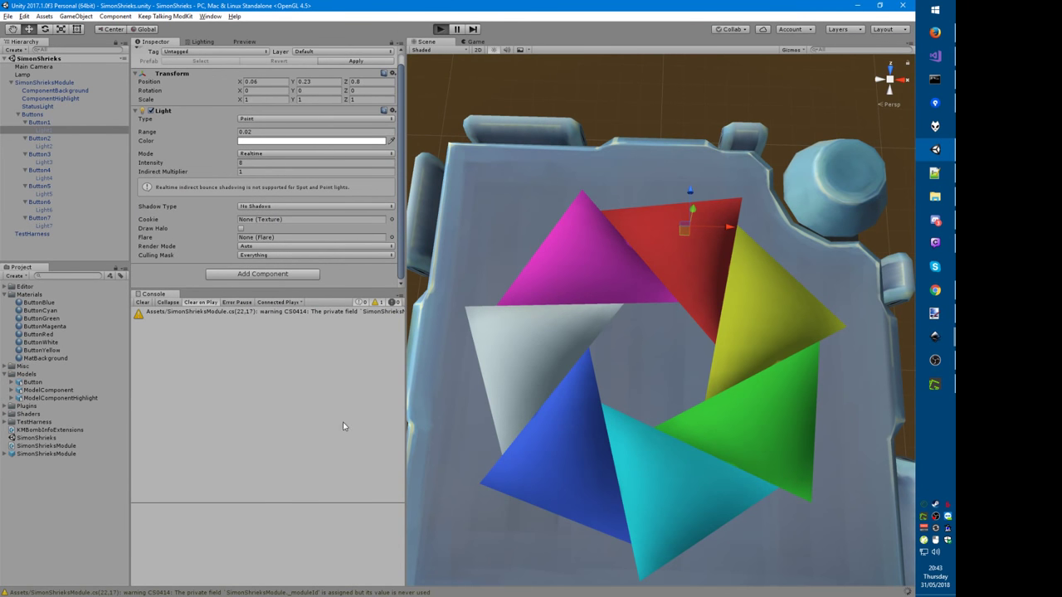
key(ctrl+p)
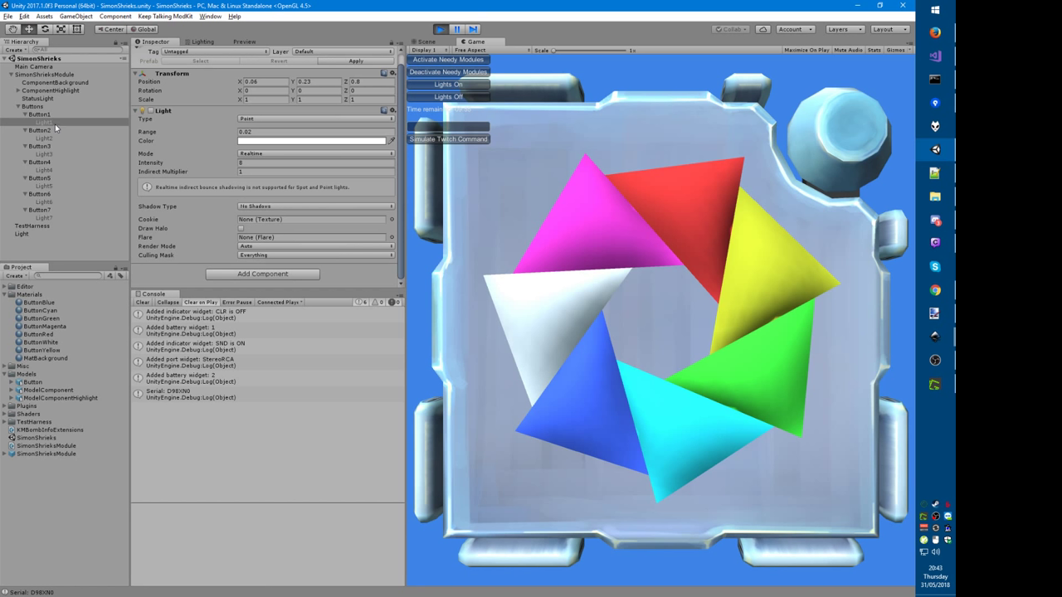
click(39, 138)
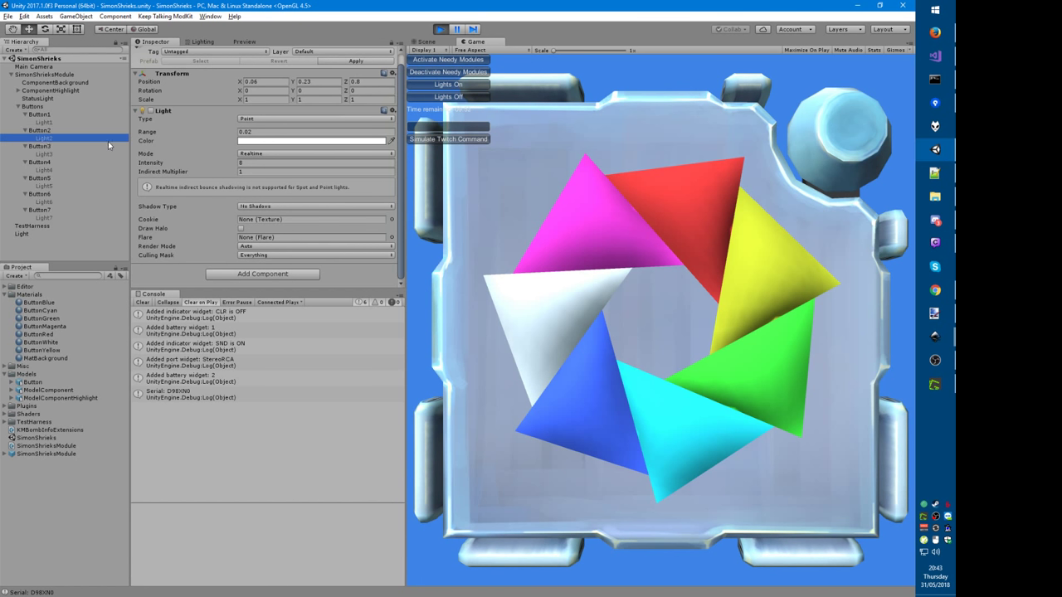
click(150, 111)
click(151, 111)
click(151, 111)
click(151, 111)
click(150, 111)
Step: Examine the running module's buttons from a low angle in the Scene view, and stop playing
click(427, 42)
right_drag(523, 445, 526, 389)
alt+drag(529, 433, 524, 313)
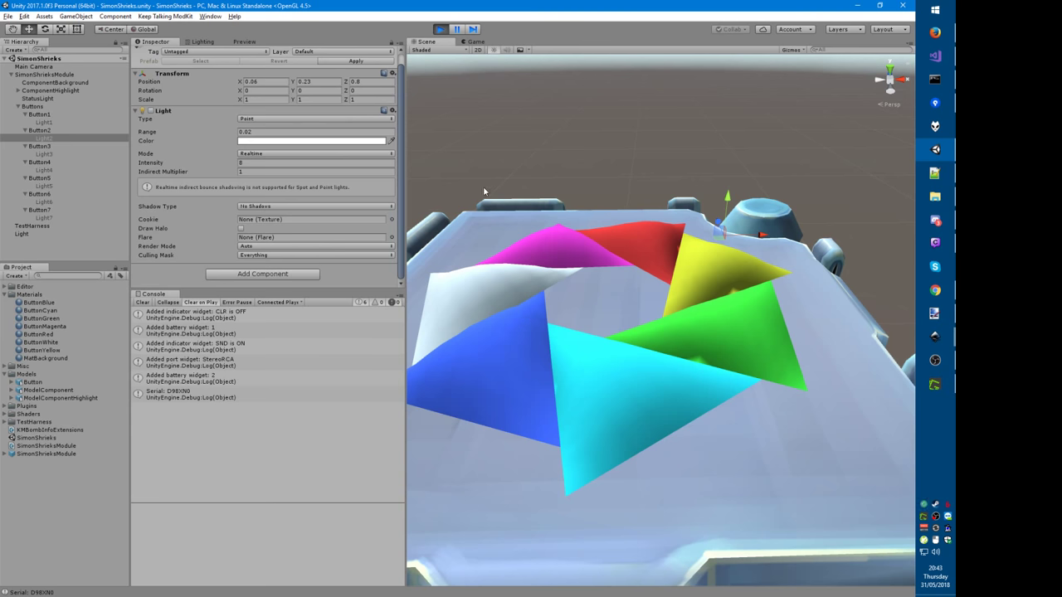
key(ctrl+p)
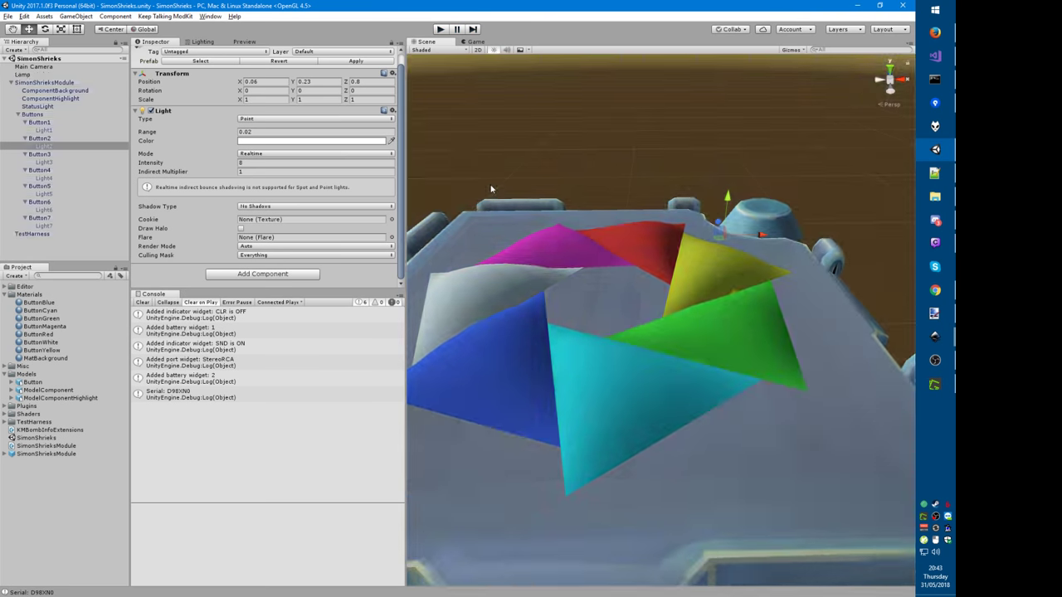
Step: Disable the Light component on all seven button lights, Light1 to Light7
click(152, 111)
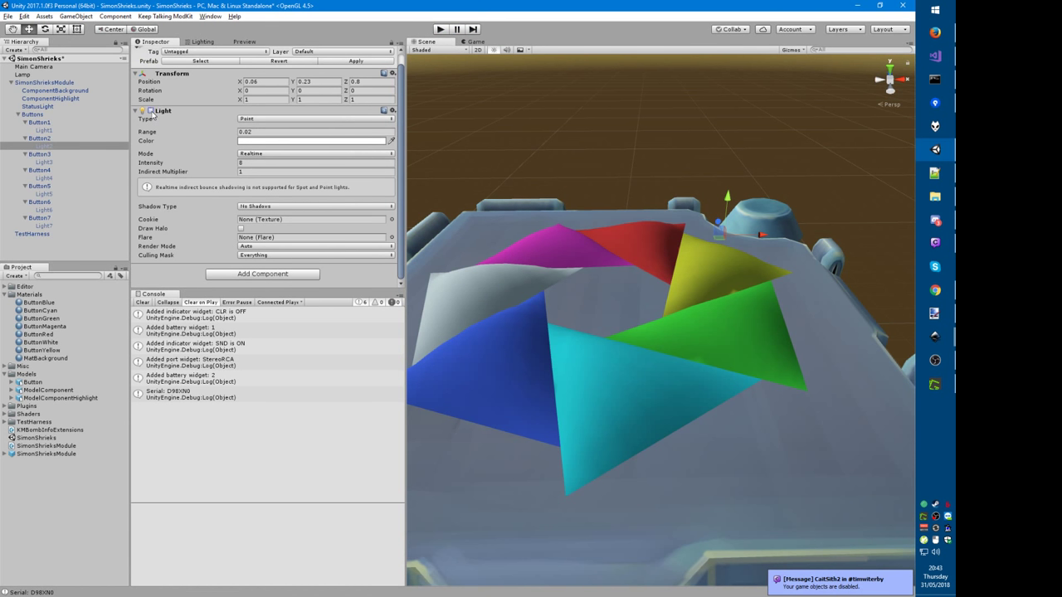
click(41, 130)
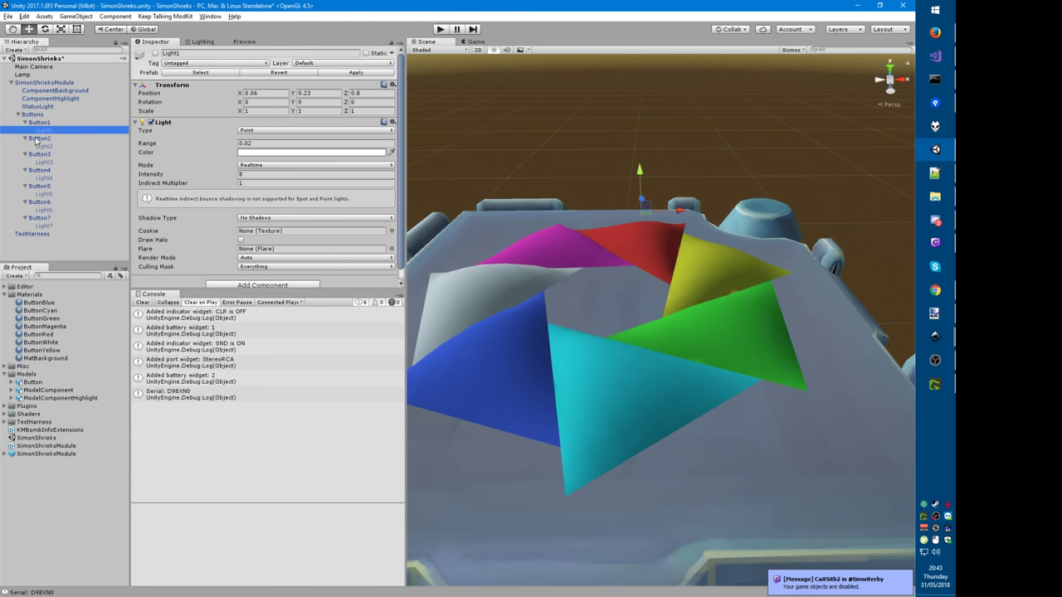
ctrl+click(45, 147)
ctrl+click(46, 163)
ctrl+click(47, 178)
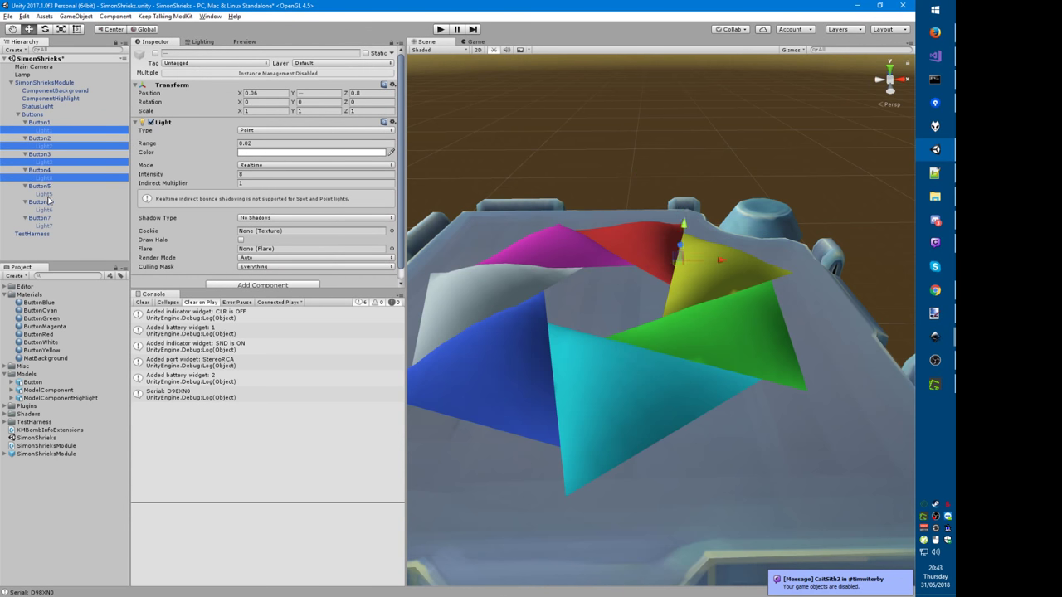
ctrl+click(47, 194)
ctrl+click(47, 210)
ctrl+click(44, 225)
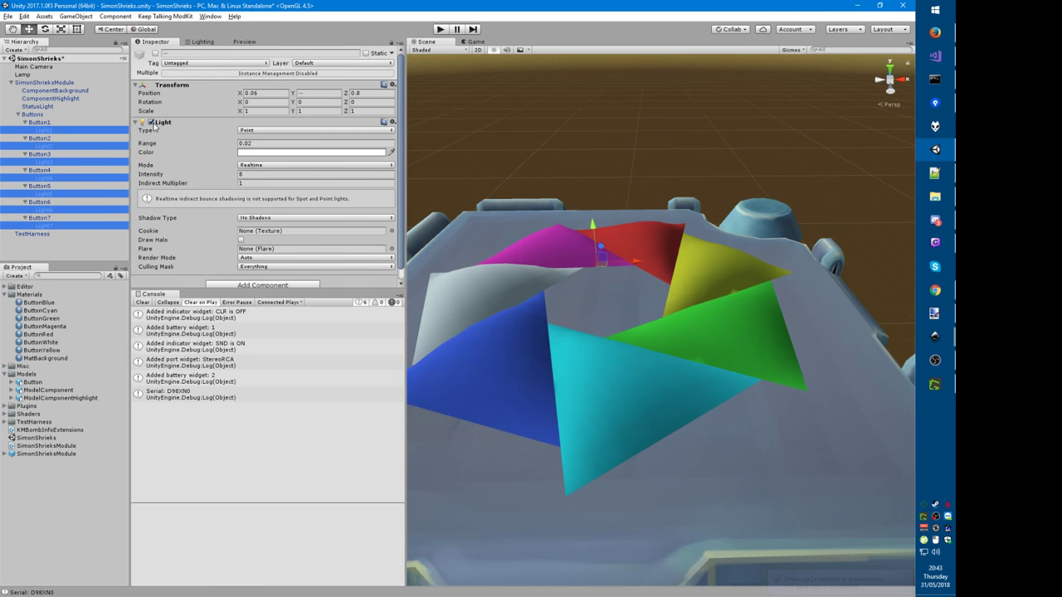
click(151, 122)
Step: Activate the game objects of the seven selected lights and save the scene
click(156, 54)
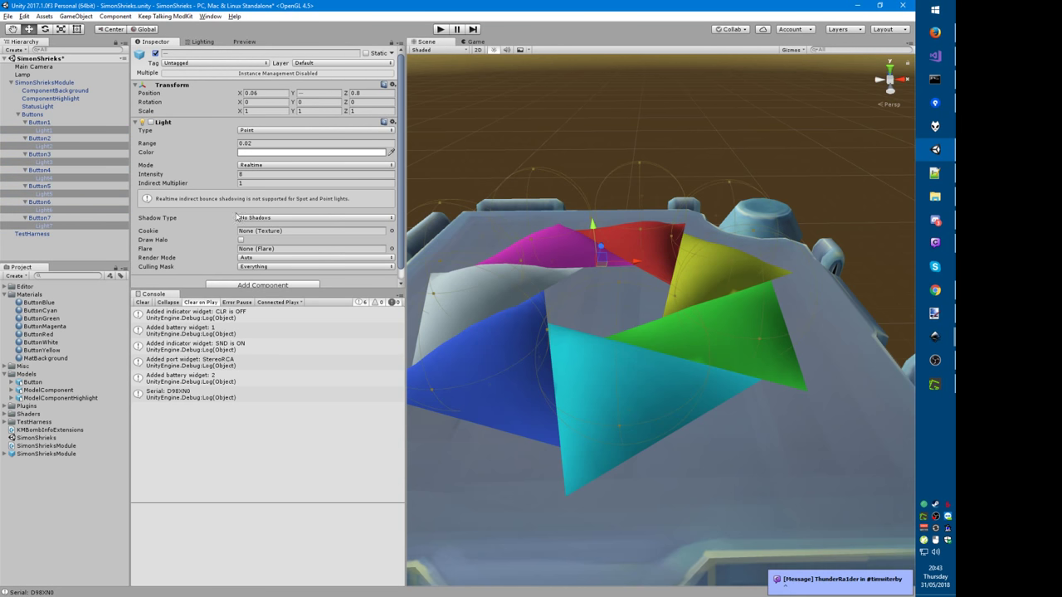
click(38, 139)
key(ctrl+s)
Step: Check the chat messages, return to Unity, and play the scene to watch the button lights flash
key(alt+Tab)
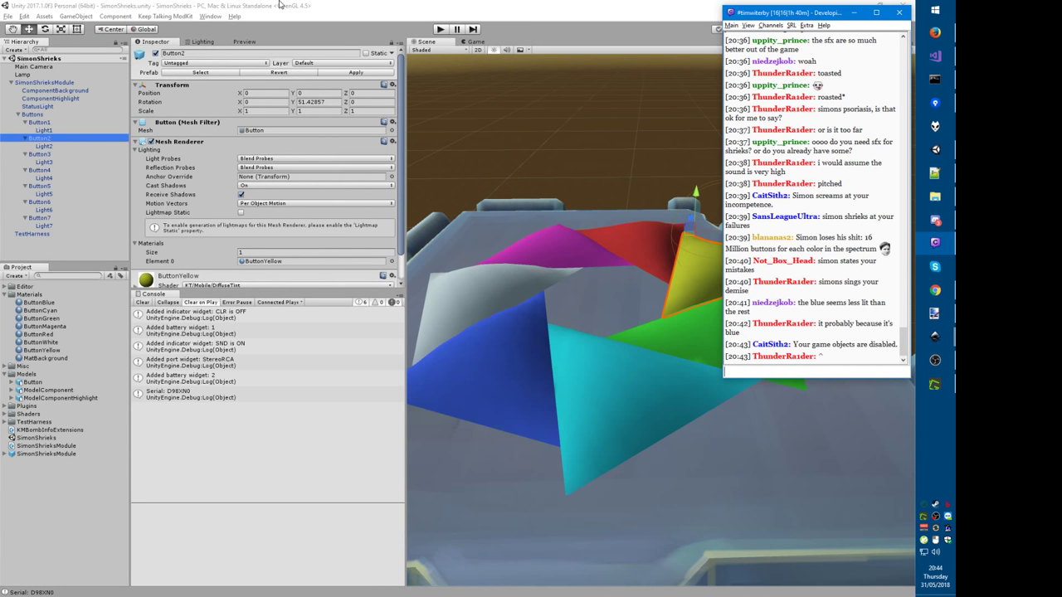
click(280, 4)
key(ctrl+p)
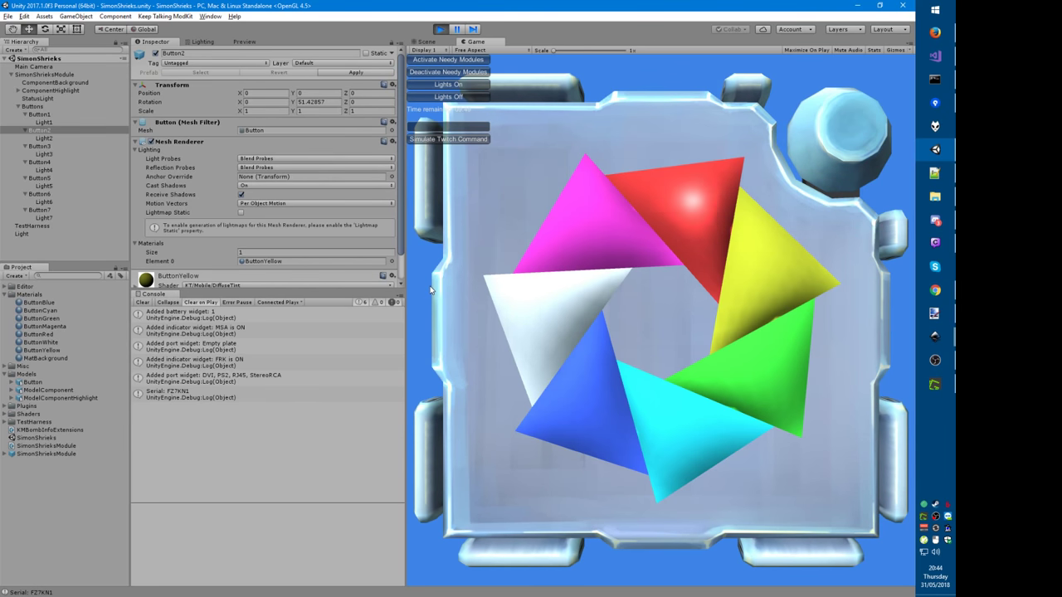
Step: Compare intensities of 1 and .75 on the running scene's directional Light, and stop playing
click(27, 235)
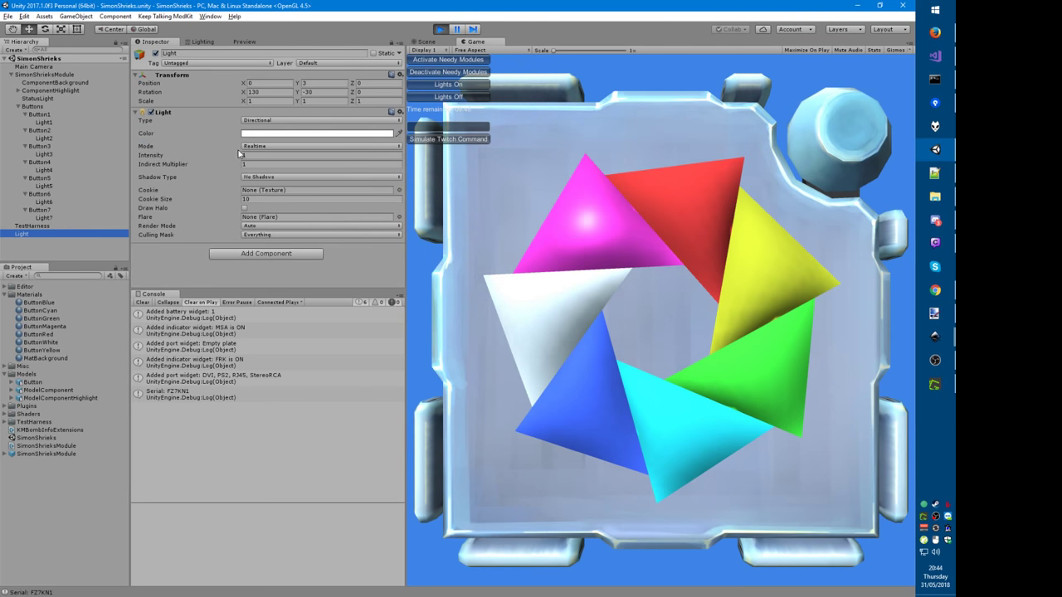
click(209, 157)
text(.75)
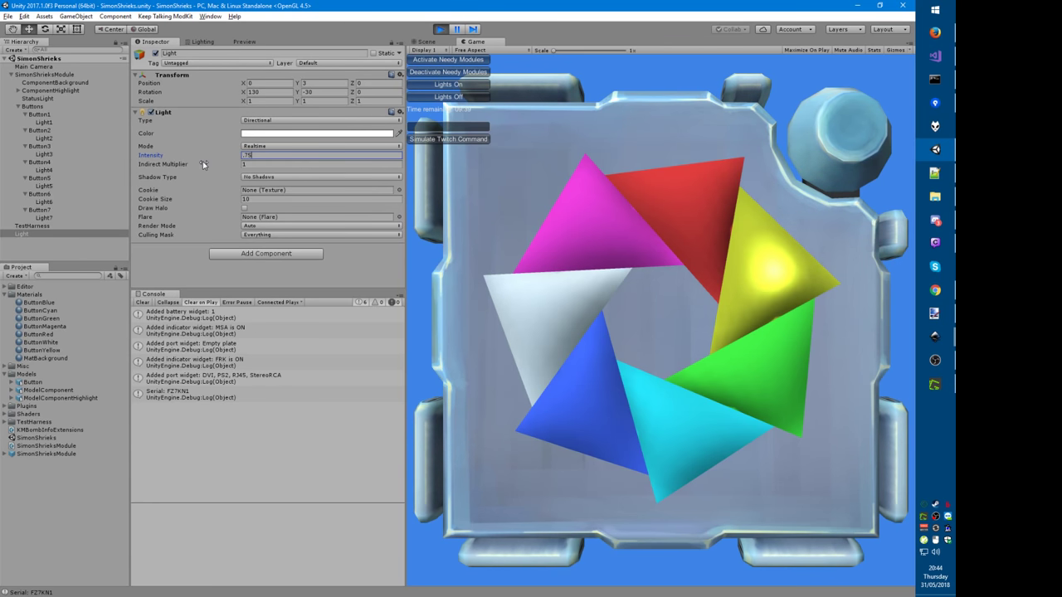
key(BackSpace)
key(BackSpace)
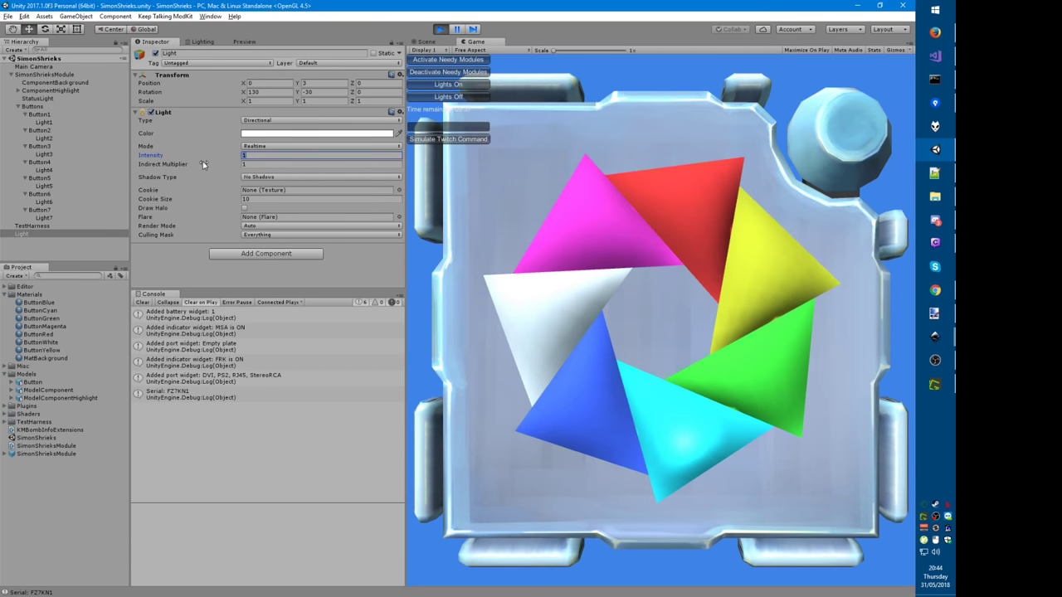
text(95)
key(ctrl+p)
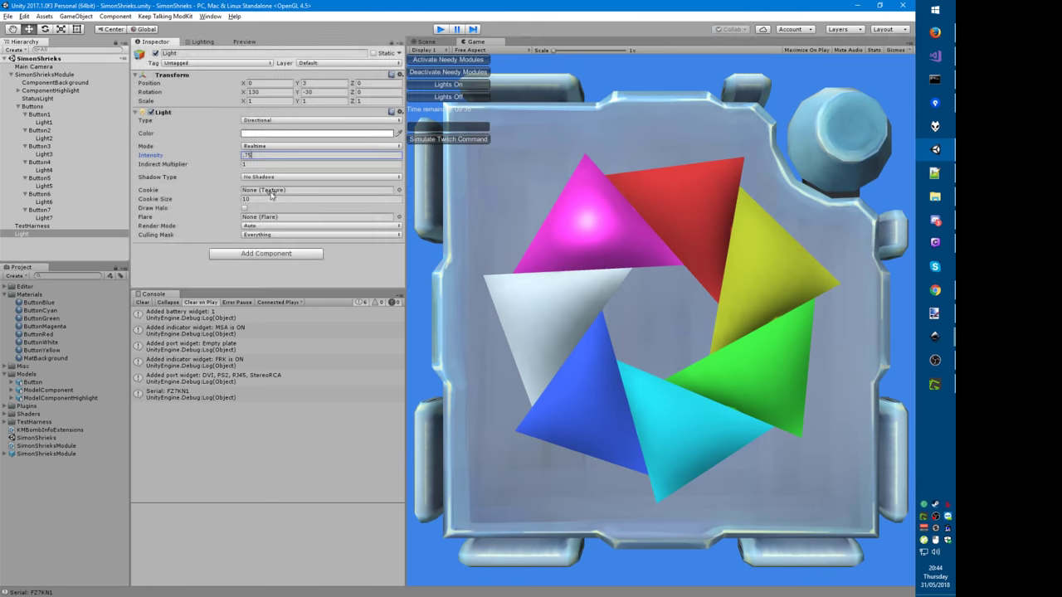
click(448, 224)
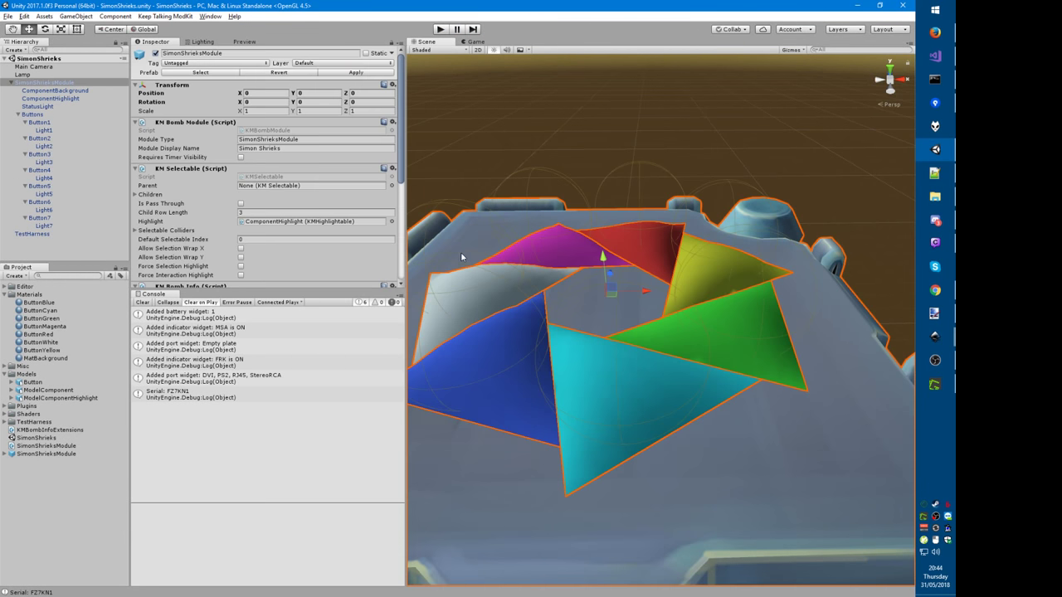
click(481, 133)
right_drag(482, 134, 466, 160)
middle_drag(465, 160, 482, 160)
right_drag(482, 164, 500, 166)
middle_drag(500, 166, 496, 171)
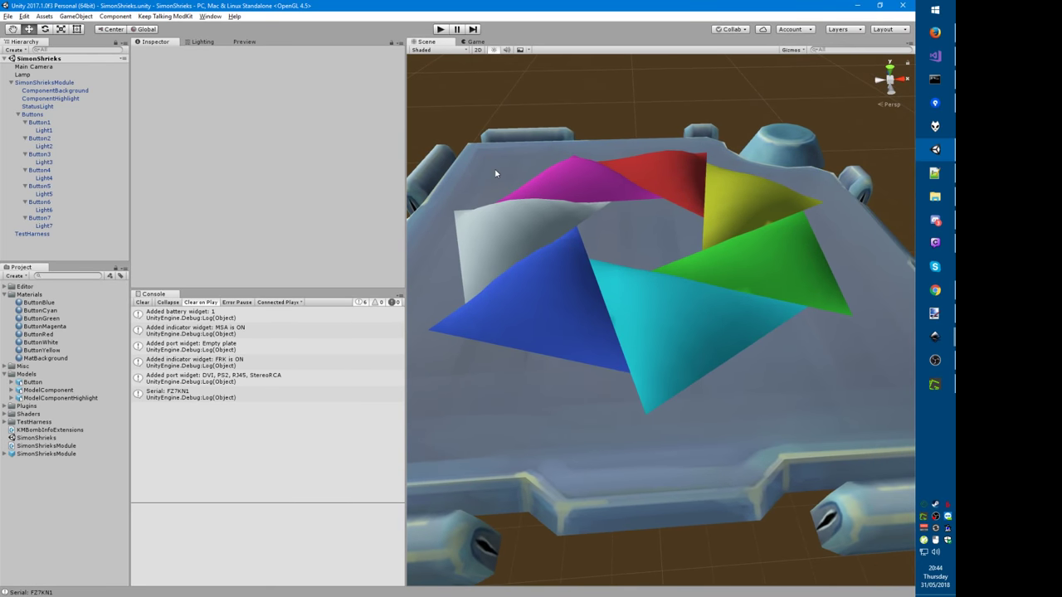
Step: Switch to Visual Studio and open TestHarness.cs
key(alt+Tab)
key(ctrl+t)
text(fake)
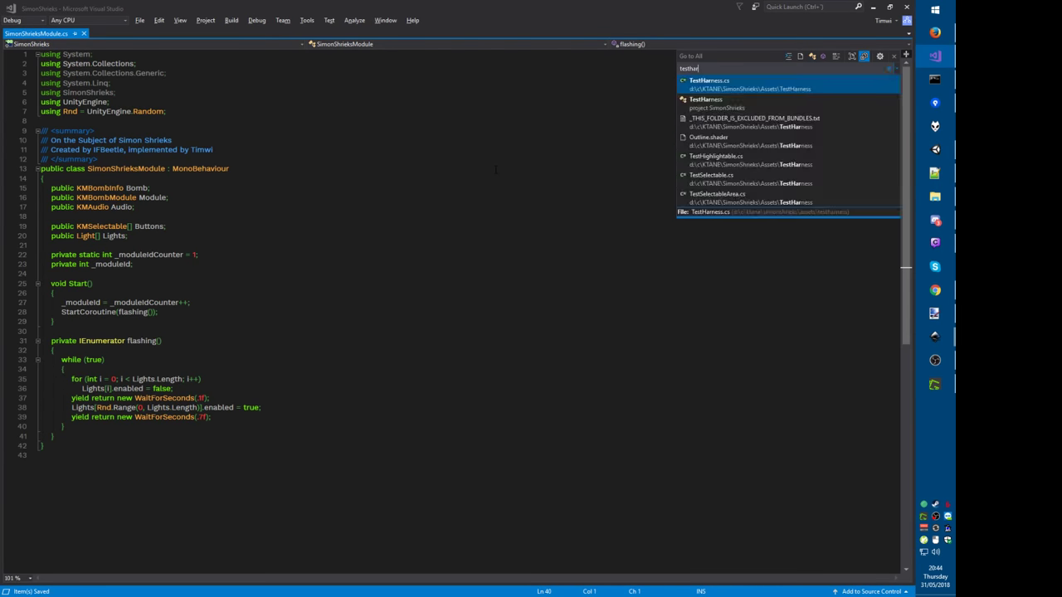
key(Return)
Step: Search TestHarness.cs for "light" and go through its occurrences
key(ctrl+f)
text(light)
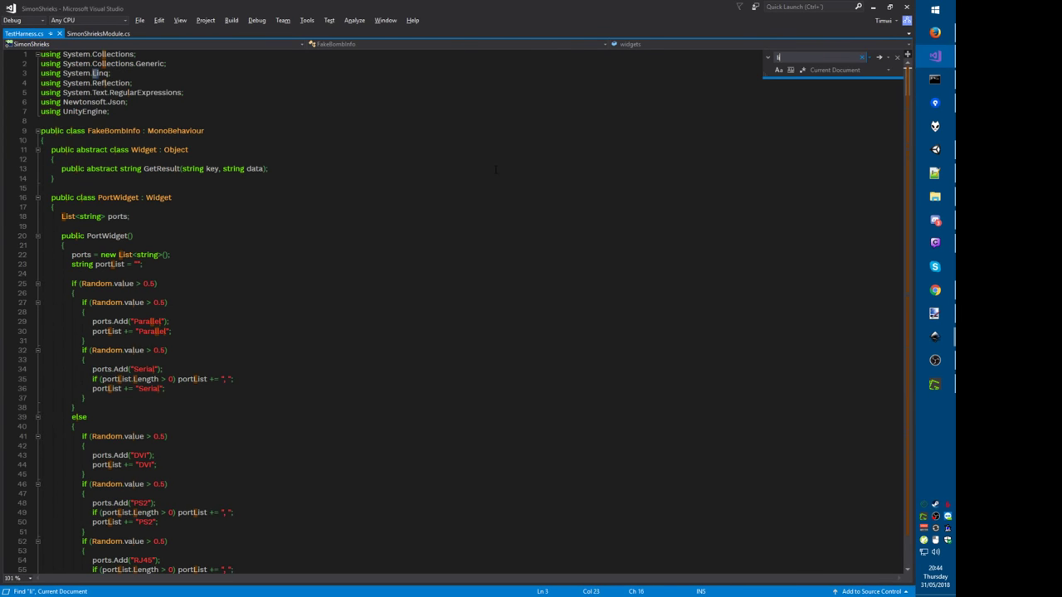
key(Return)
key(Return)
key(Return)
key(Return)
key(Return)
key(Return)
key(Return)
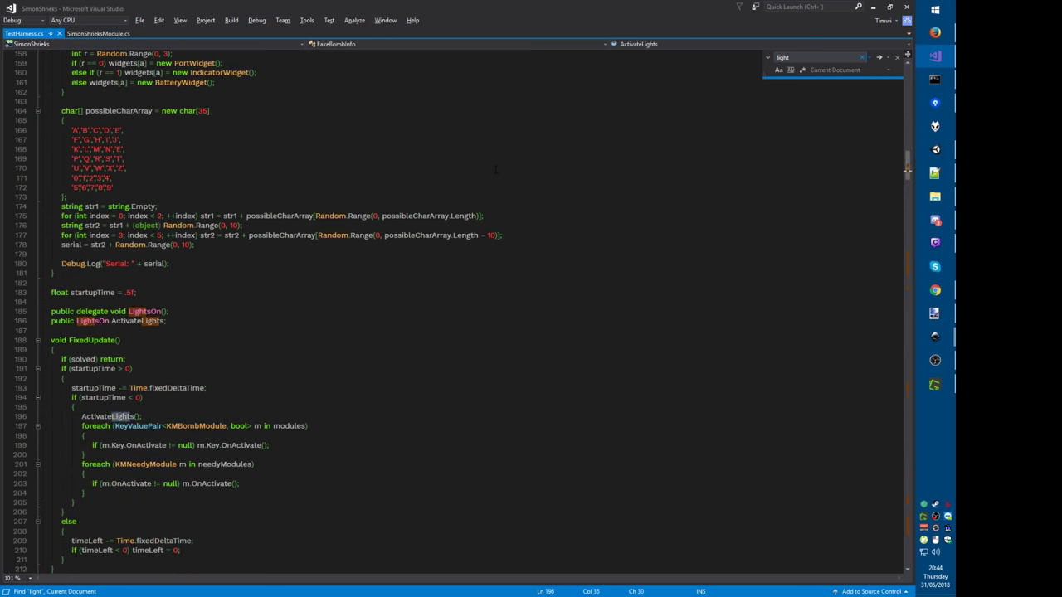
key(Return)
key(Return)
key(Return)
key(Return)
key(Return)
key(Return)
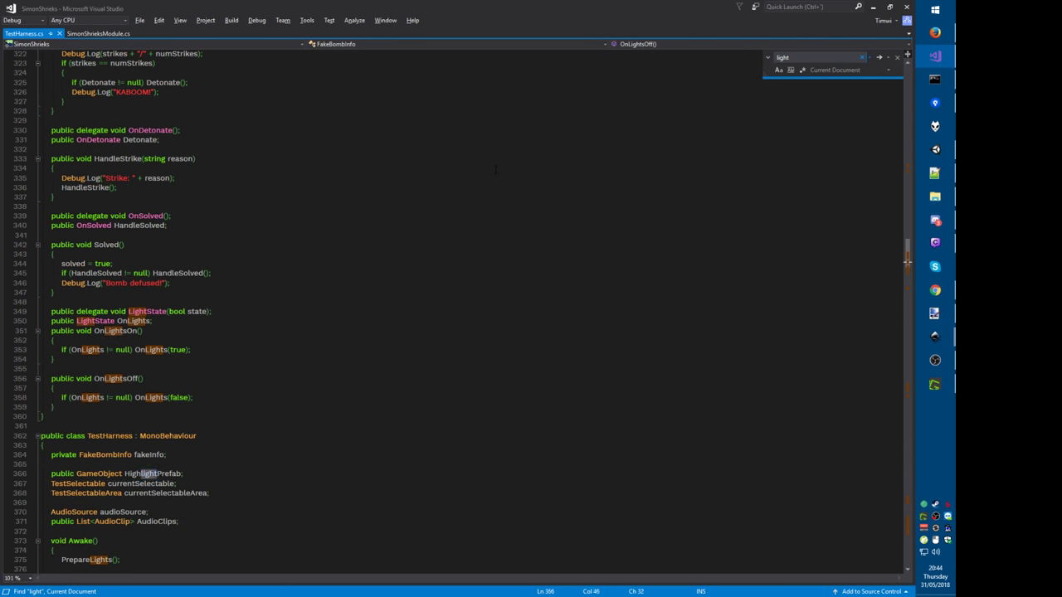
Step: Try searching for "lamp", and search for the quoted string "light" to locate where the test light is created
key(ctrl+a)
text(lamp)
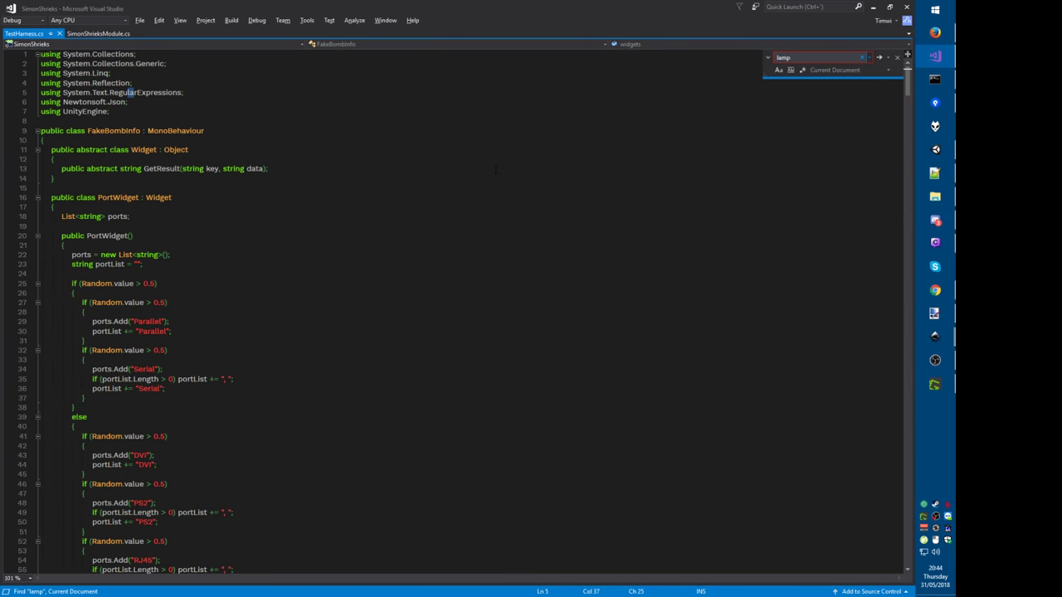
key(ctrl+a)
text(light)
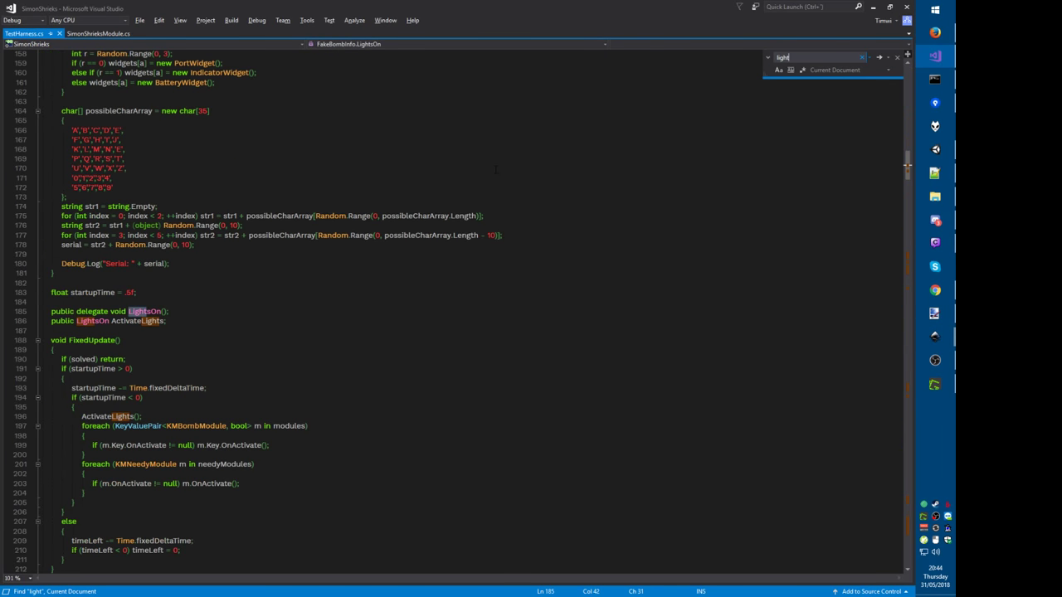
key(shift+Return)
key(Home)
text(")
key(End)
text(")
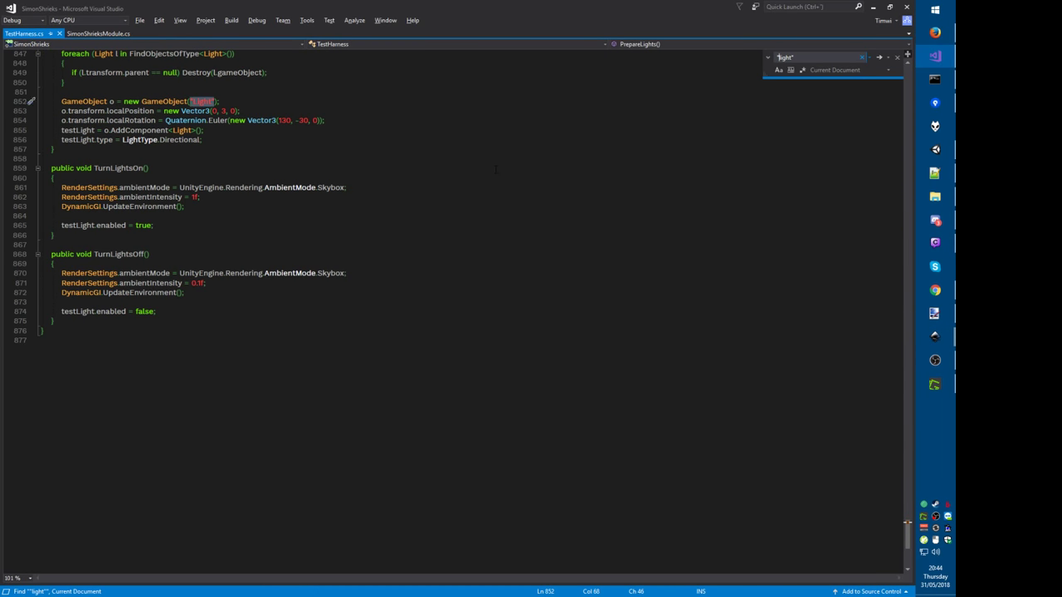
key(Return)
key(Escape)
Step: In PrepareLights, add testLight.intensity = .75f; below the testLight.type line and save TestHarness.cs
click(129, 111)
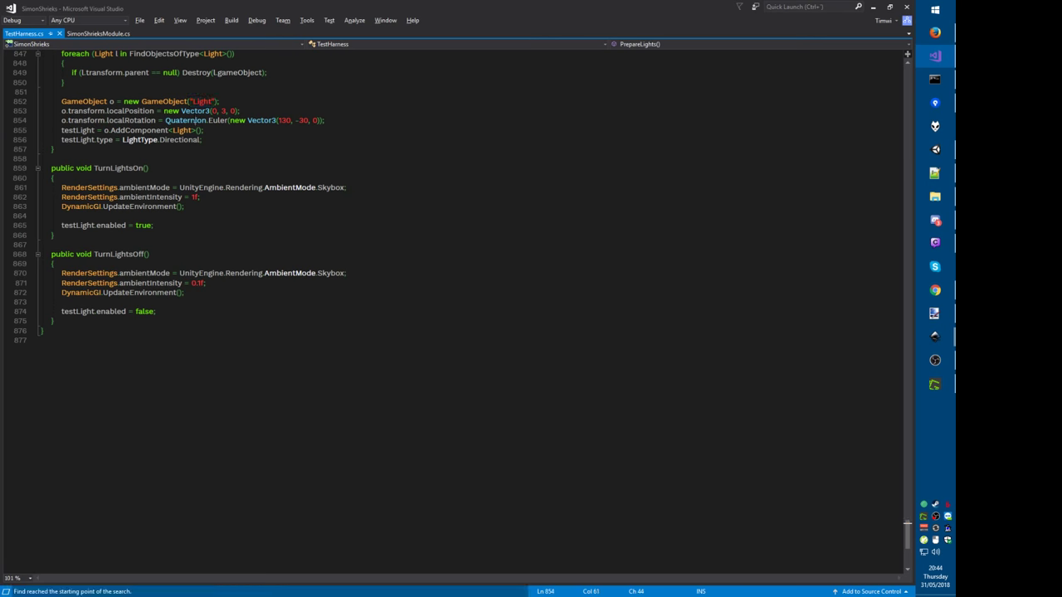
double_click(129, 112)
click(93, 148)
key(Return)
text(testLight.inten)
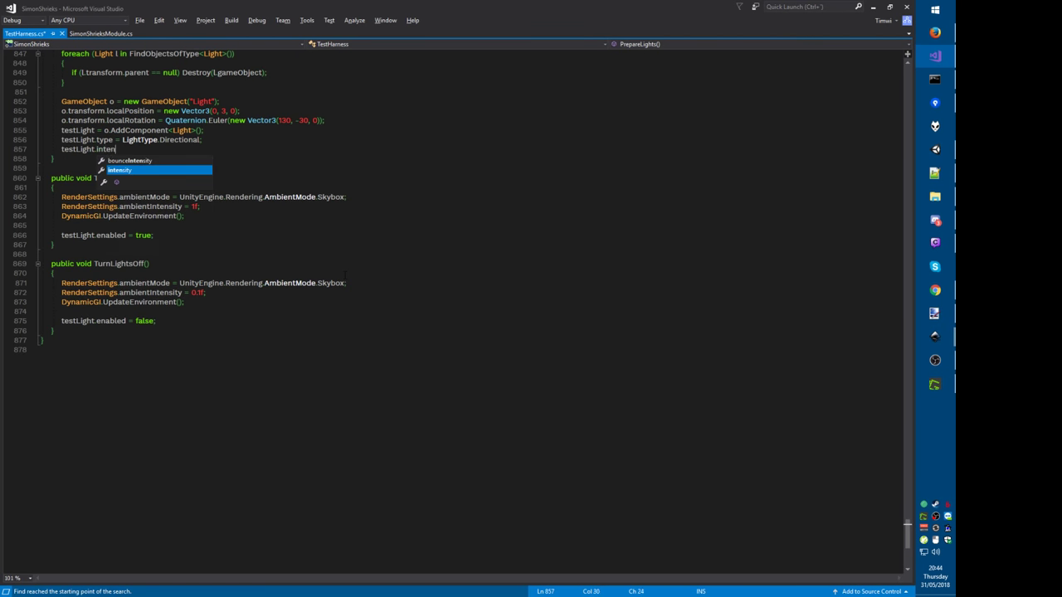
text(sity = .75f;)
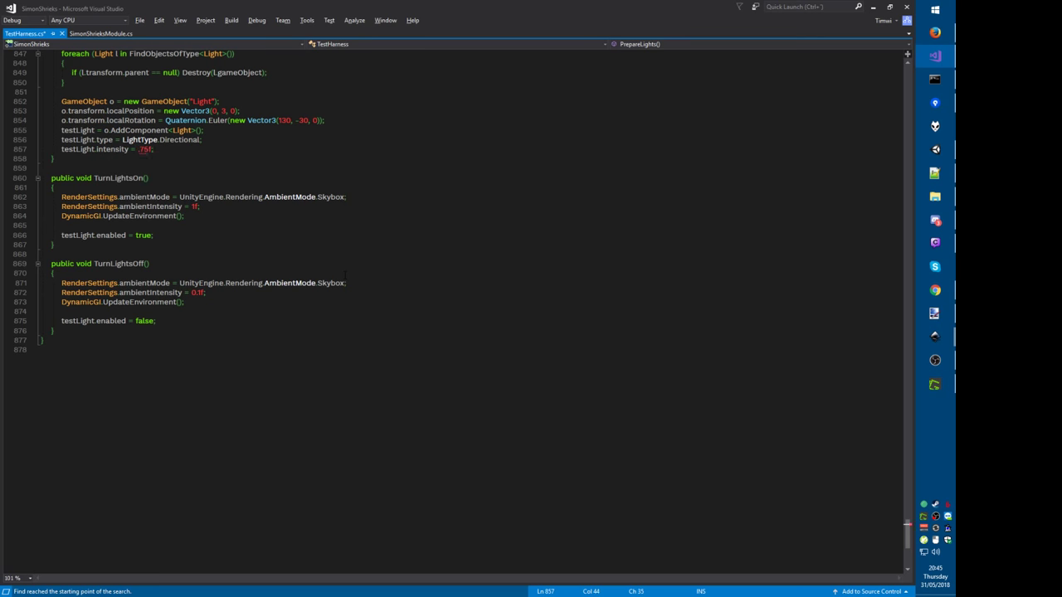
key(ctrl+s)
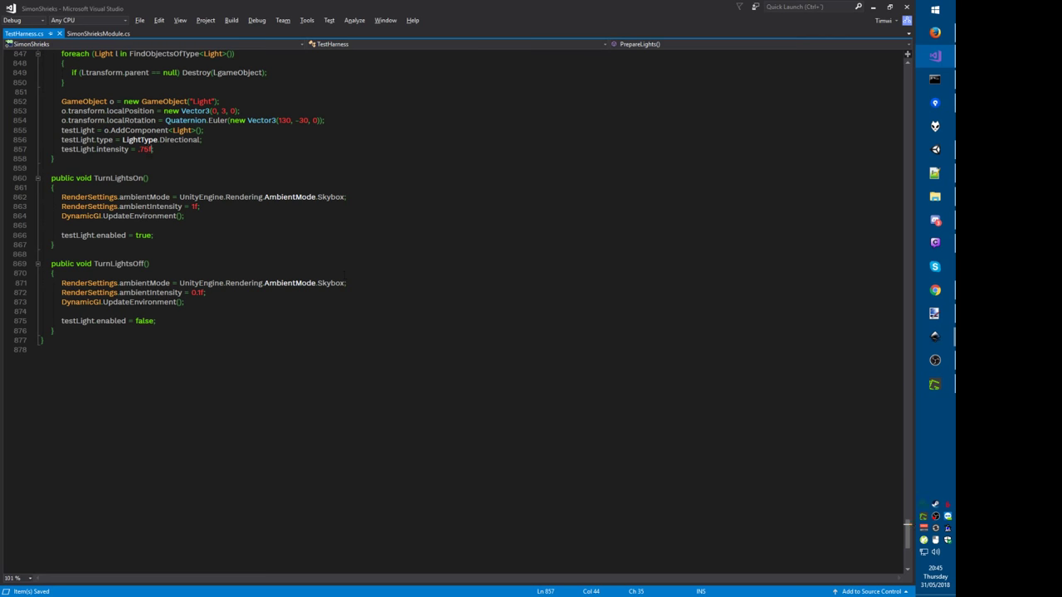
Step: Switch to Unity, check the chat, and play the scene to examine the flashing buttons under the dimmed test light
key(alt+Tab)
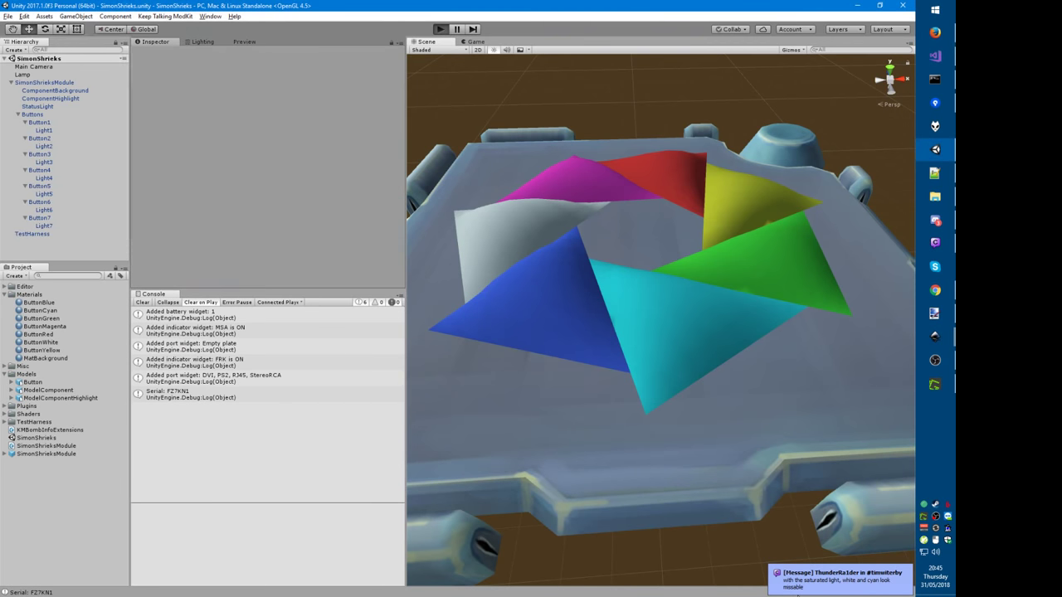
key(alt+Tab)
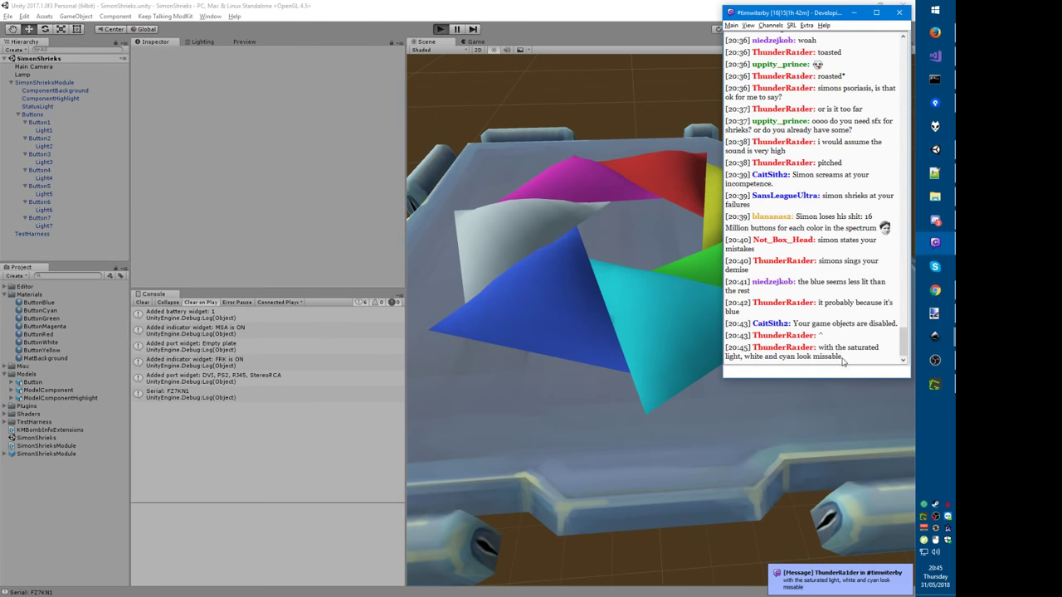
click(815, 426)
key(ctrl+p)
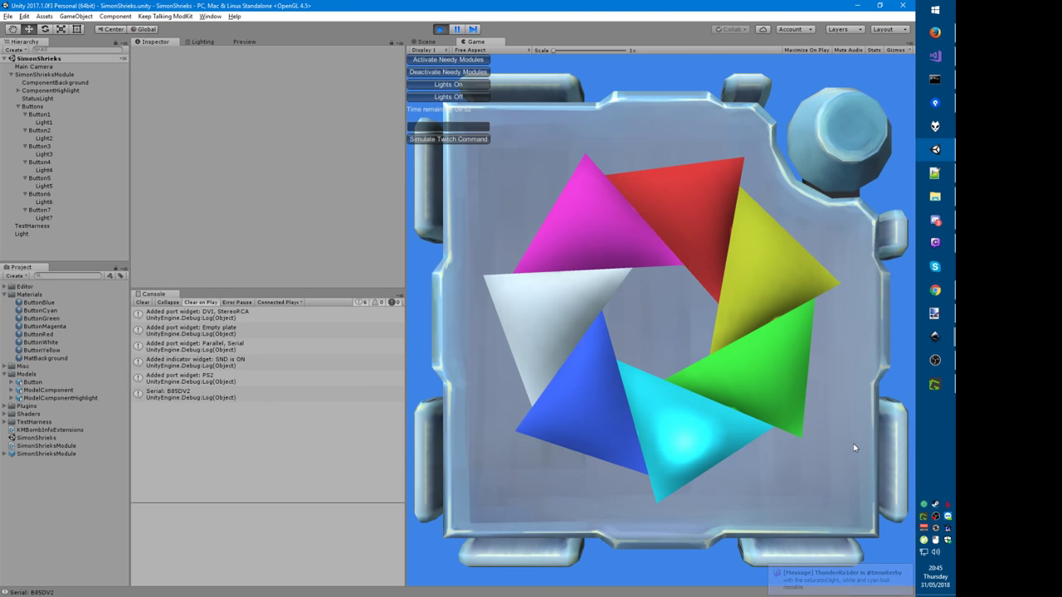
key(ctrl+p)
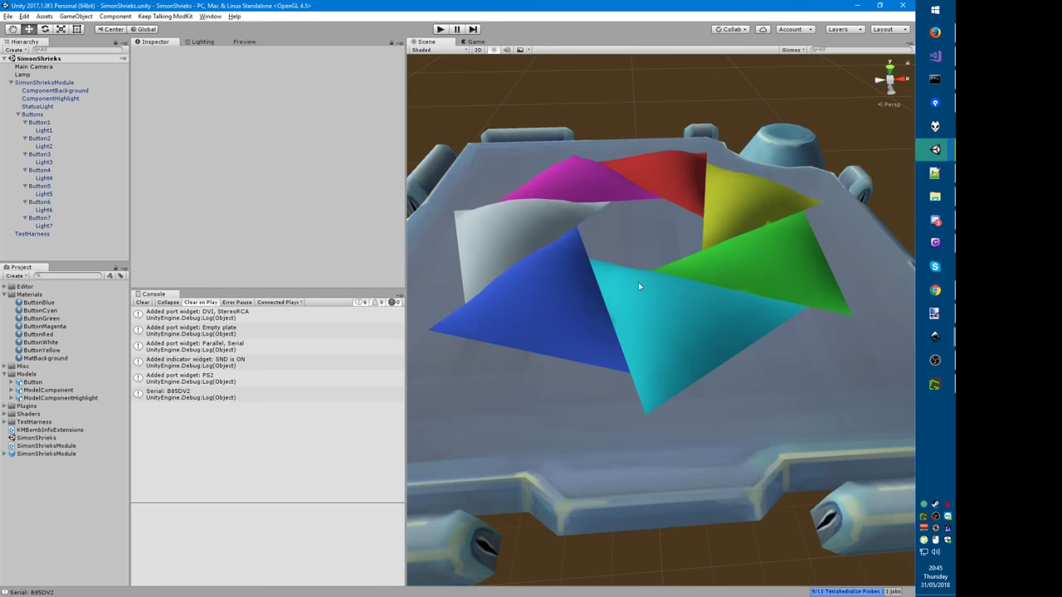
right_drag(668, 402, 671, 426)
middle_drag(670, 427, 672, 441)
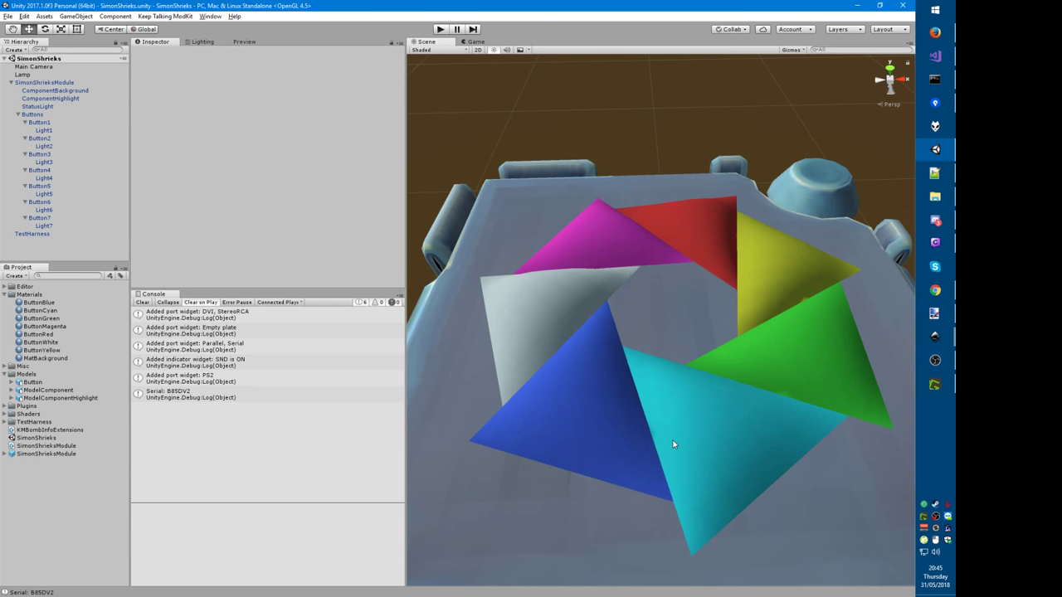
Step: Close TestHarness.cs in Visual Studio, check the flashing coroutine in SimonShrieksModule.cs, and switch back to Unity
key(alt+Tab)
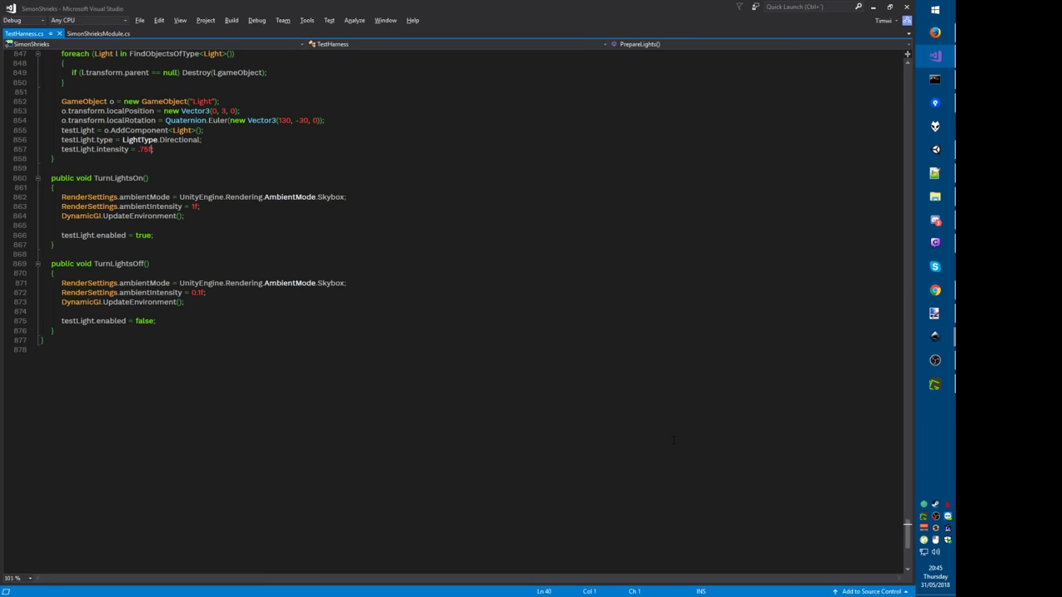
key(ctrl+Tab)
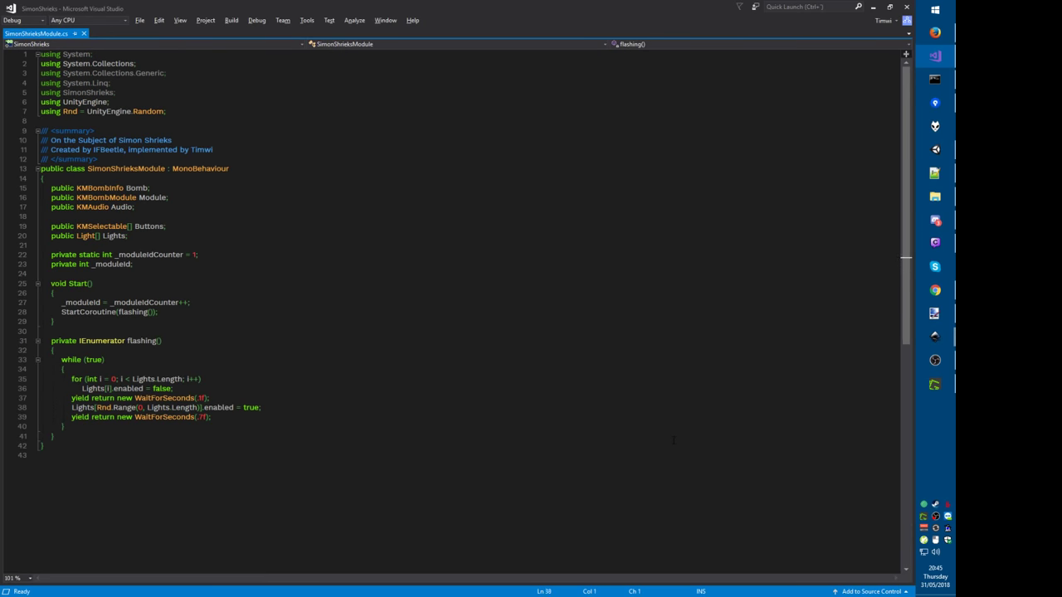
key(alt+Tab)
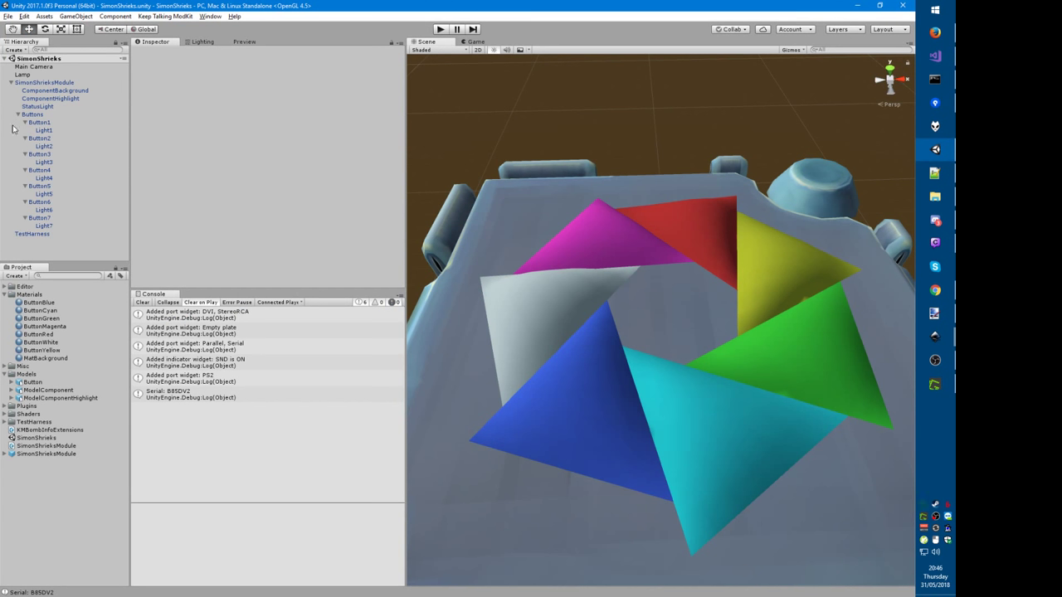
Step: Darken the tint of the ButtonWhite material to about BDC5C9 and darken the ButtonMagenta material's tint
click(40, 343)
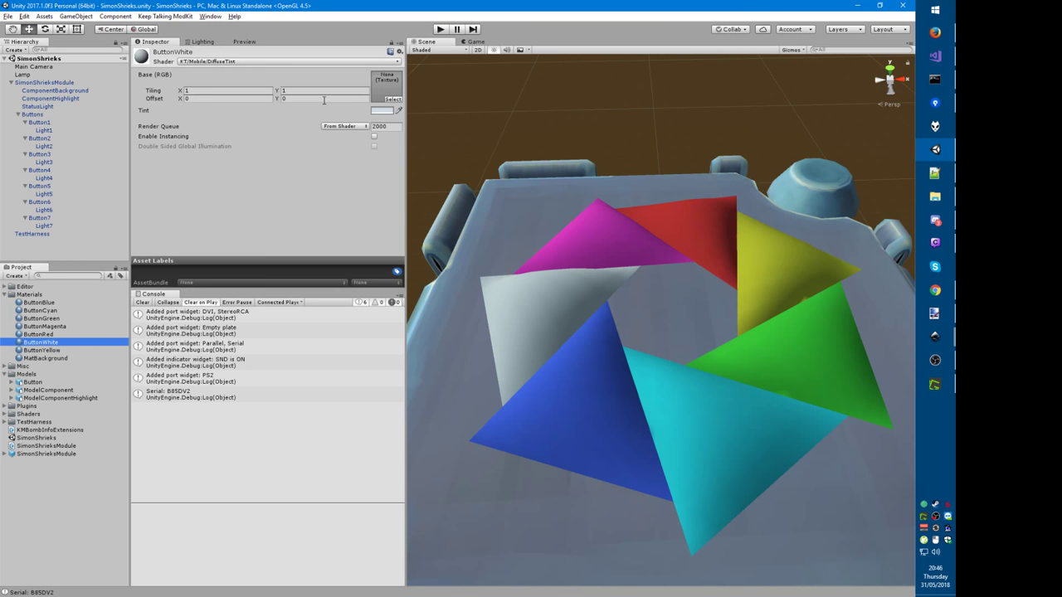
click(381, 112)
drag(209, 208, 208, 209)
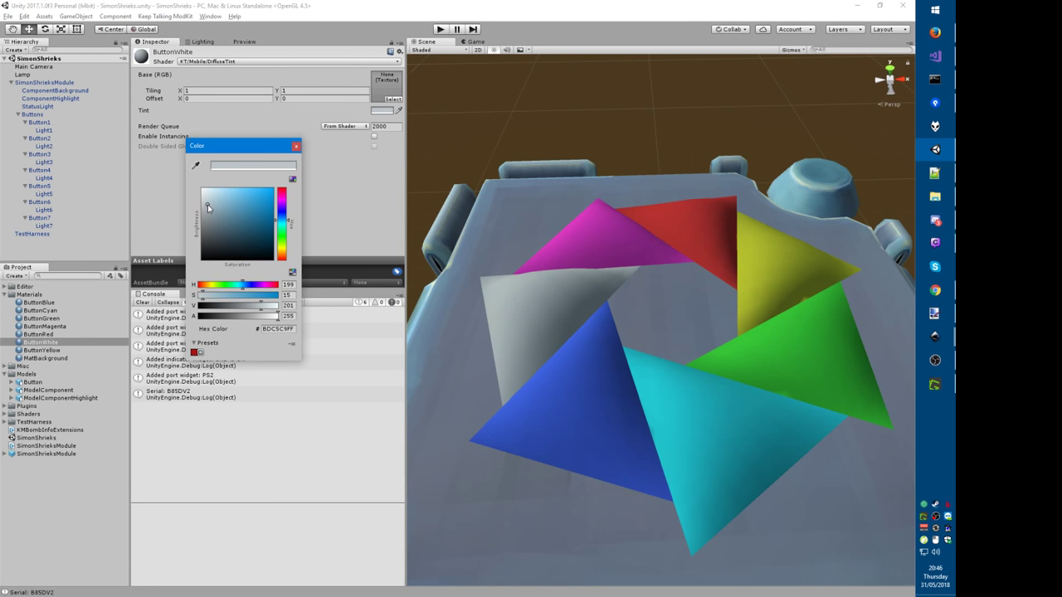
click(46, 327)
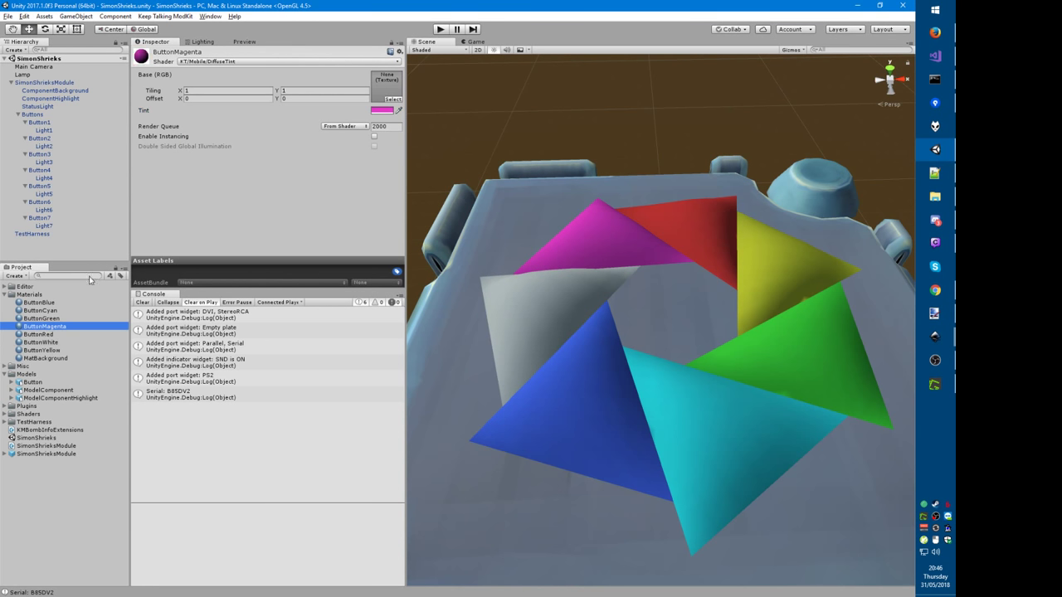
click(377, 110)
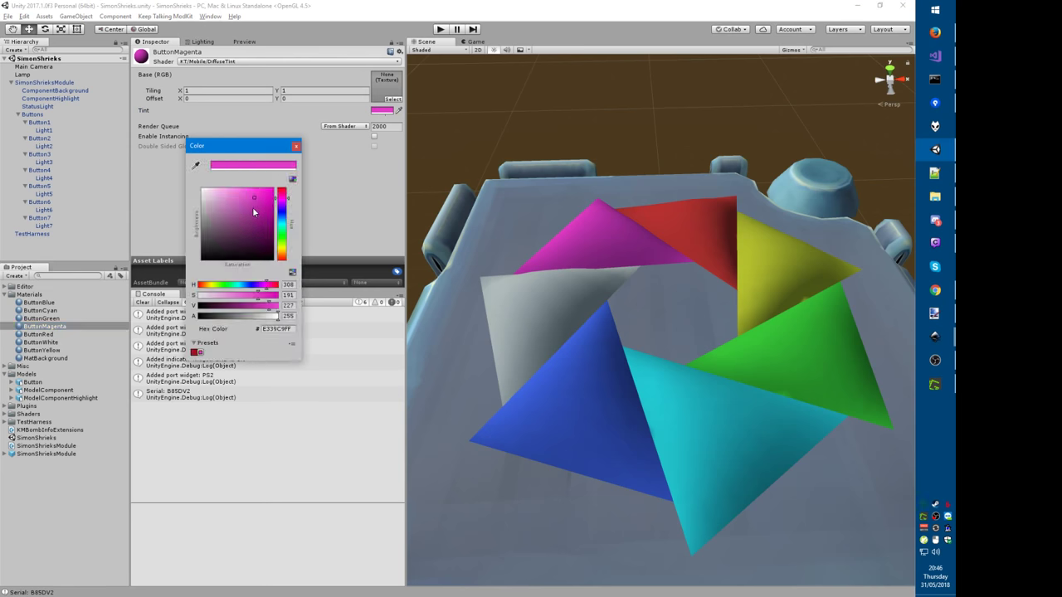
click(253, 210)
click(59, 349)
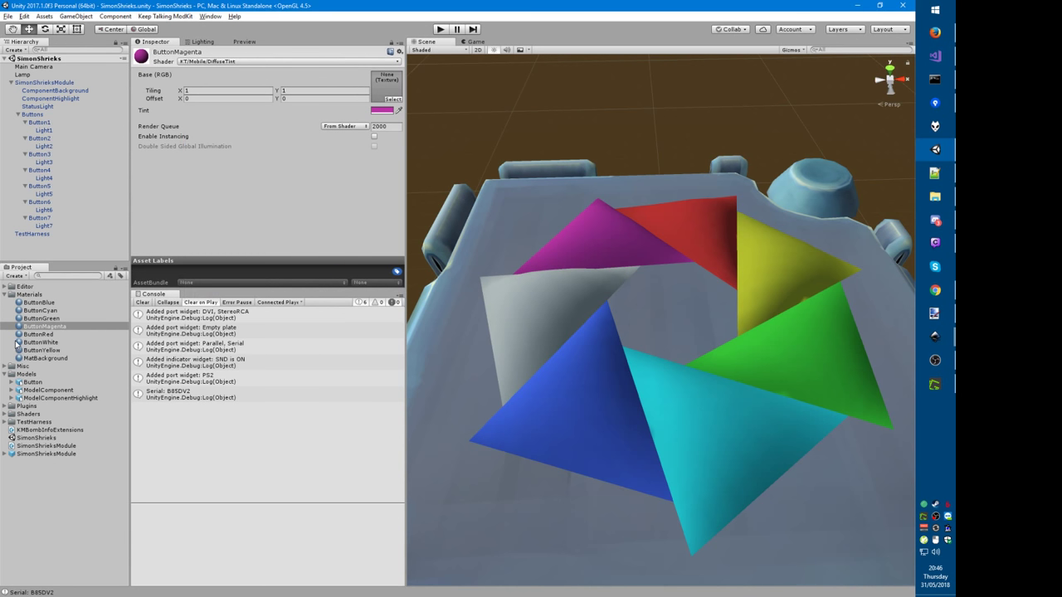
Step: Darken the ButtonRed material's tint to about B82F2F and the ButtonYellow material's tint to about A0A72C
click(32, 334)
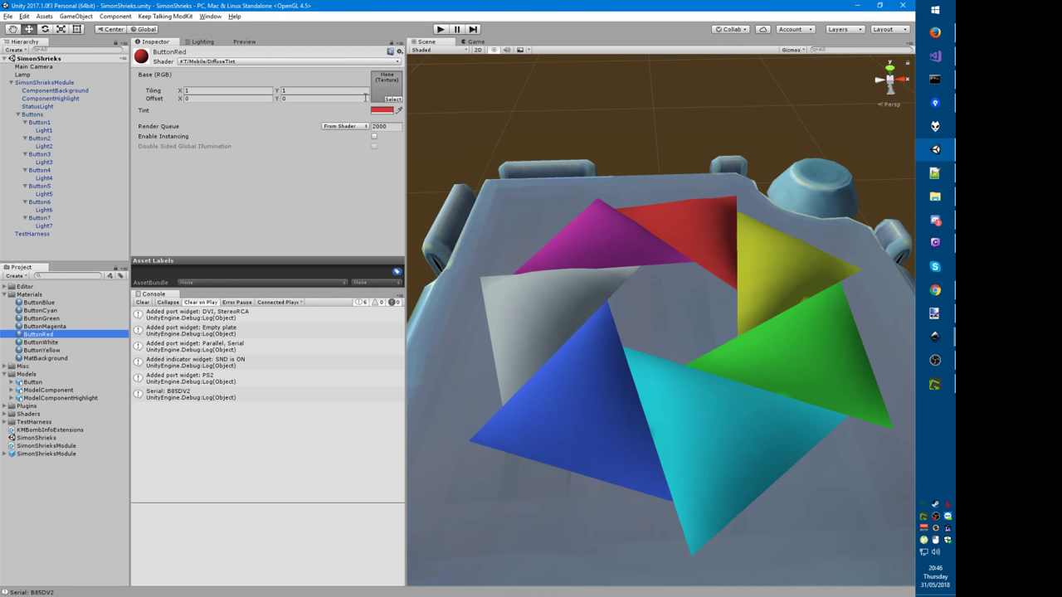
click(382, 109)
click(253, 210)
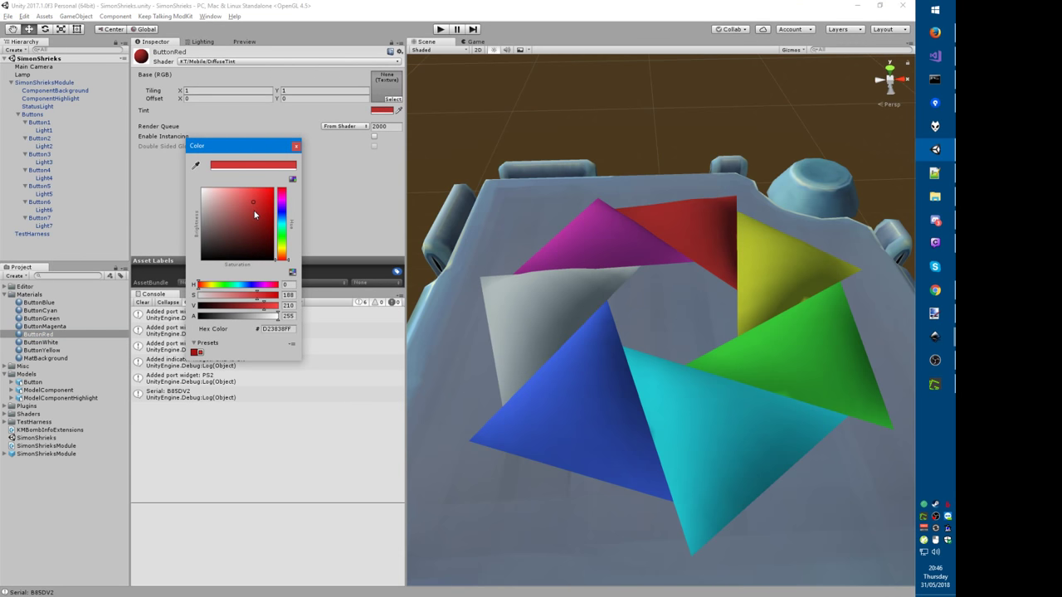
click(254, 212)
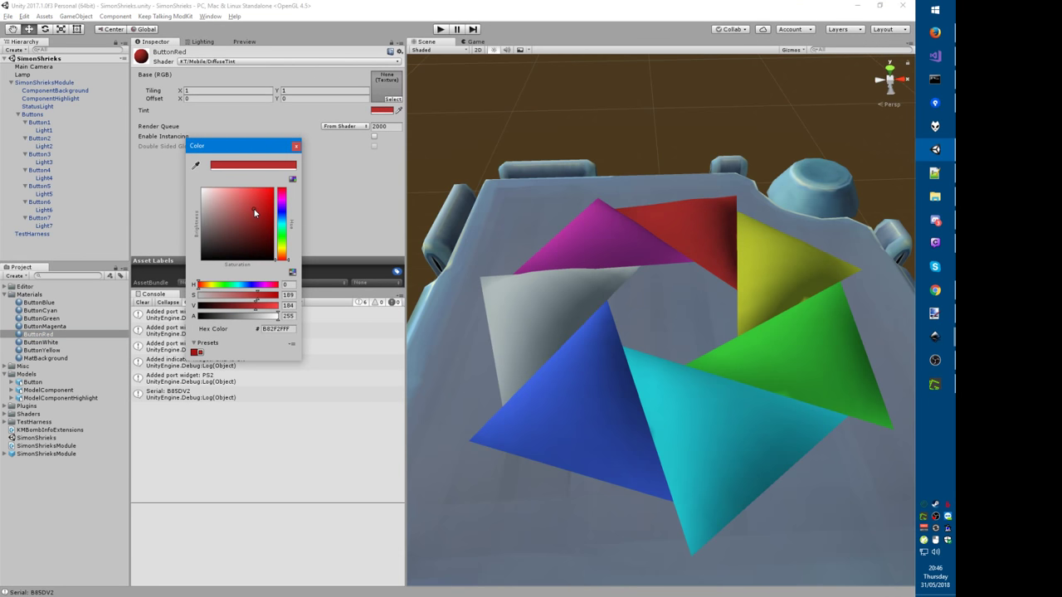
click(42, 350)
click(381, 111)
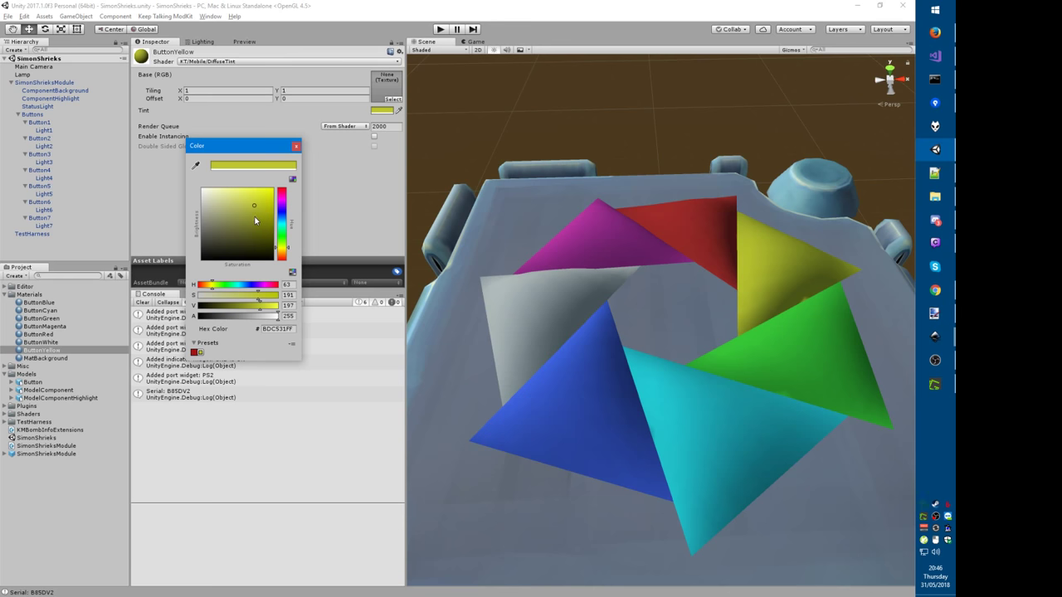
click(254, 216)
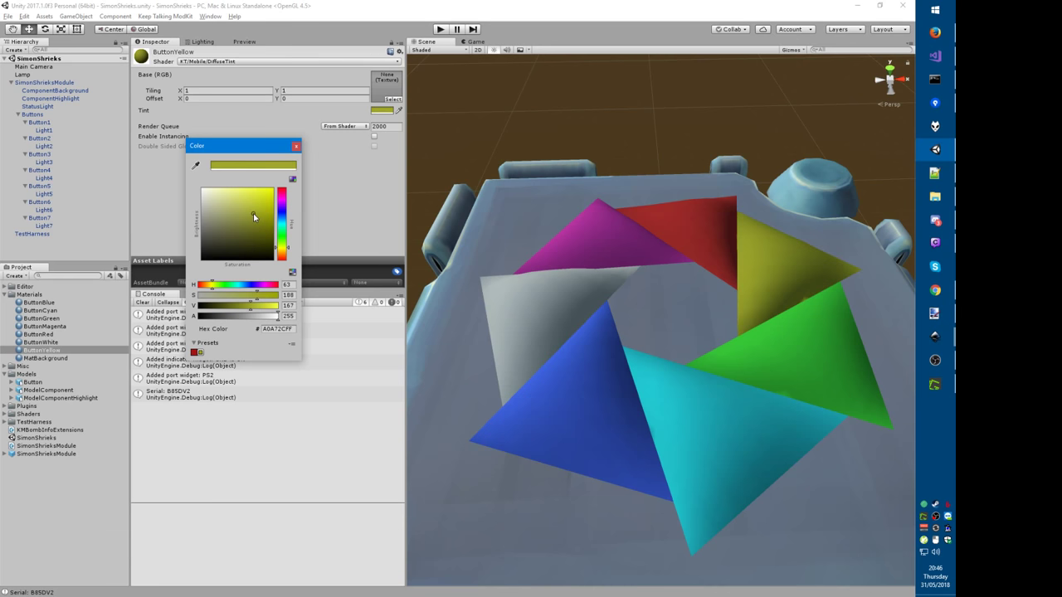
Step: Darken the ButtonGreen material's tint to a medium green slightly brighter than 2C9E2D
click(42, 319)
click(378, 111)
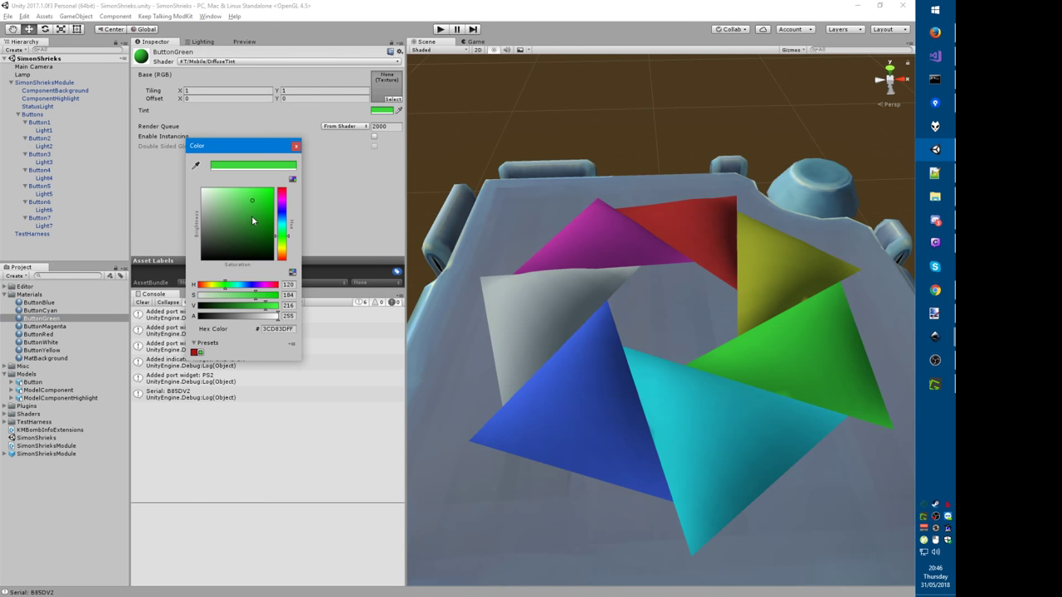
click(254, 219)
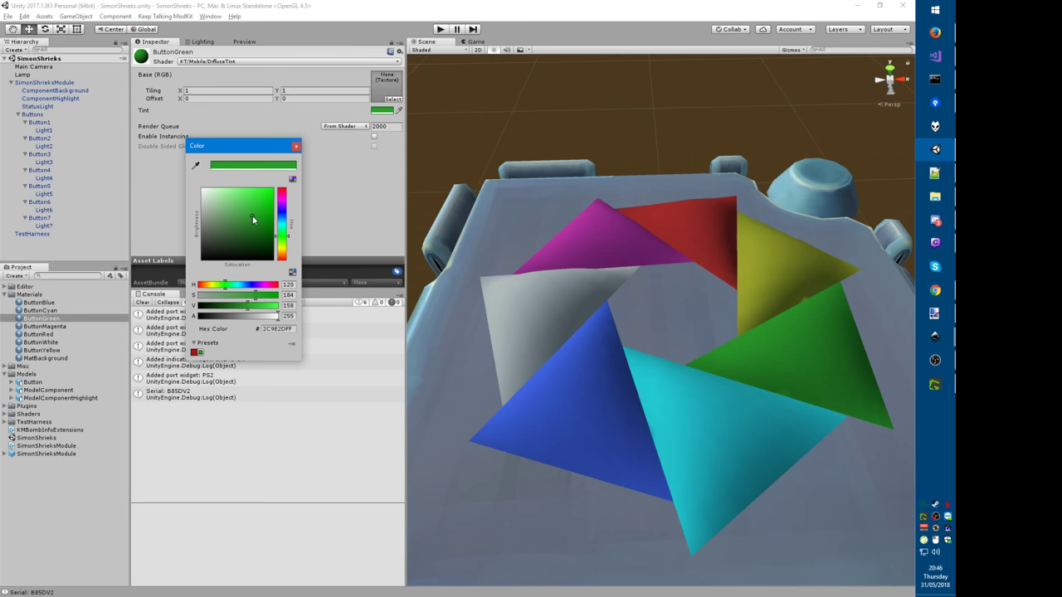
drag(252, 215, 252, 213)
click(32, 319)
Step: Darken the ButtonCyan material's tint to about 219CA7, and apply the prefab changes from Button5
click(36, 313)
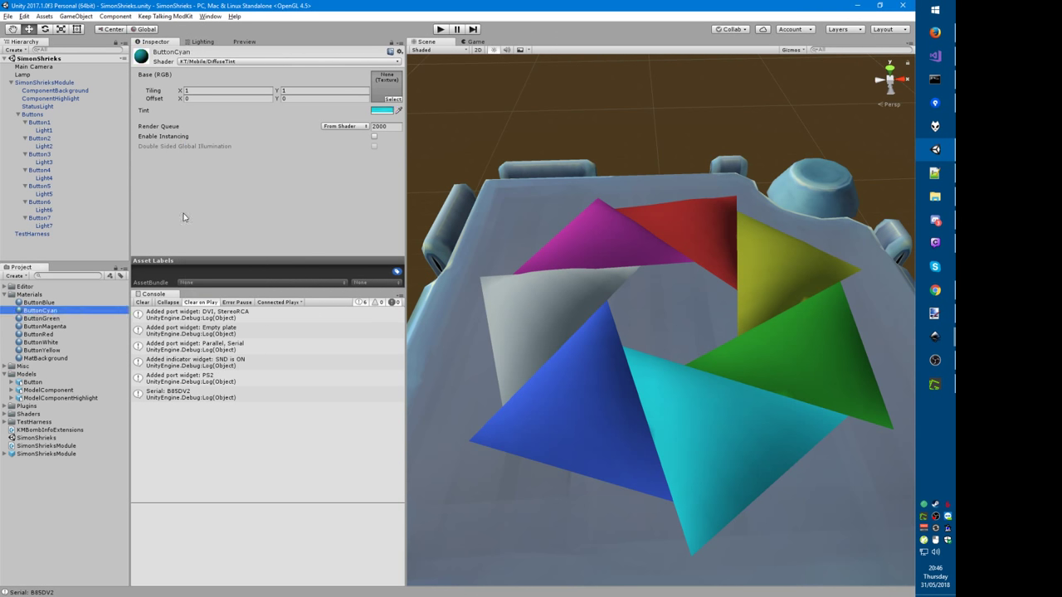
click(382, 110)
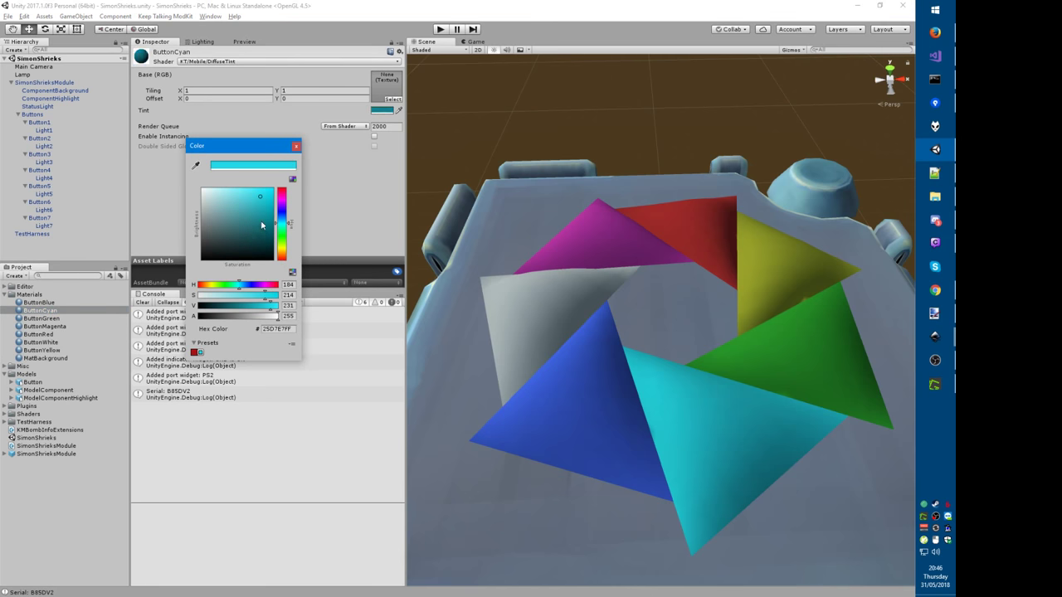
drag(263, 225, 258, 217)
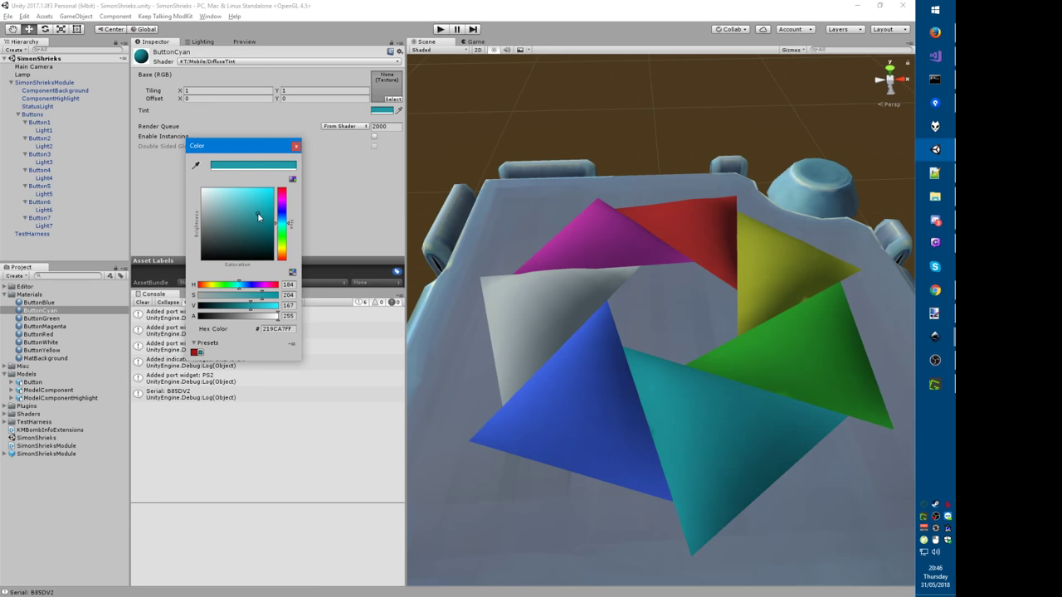
key(Return)
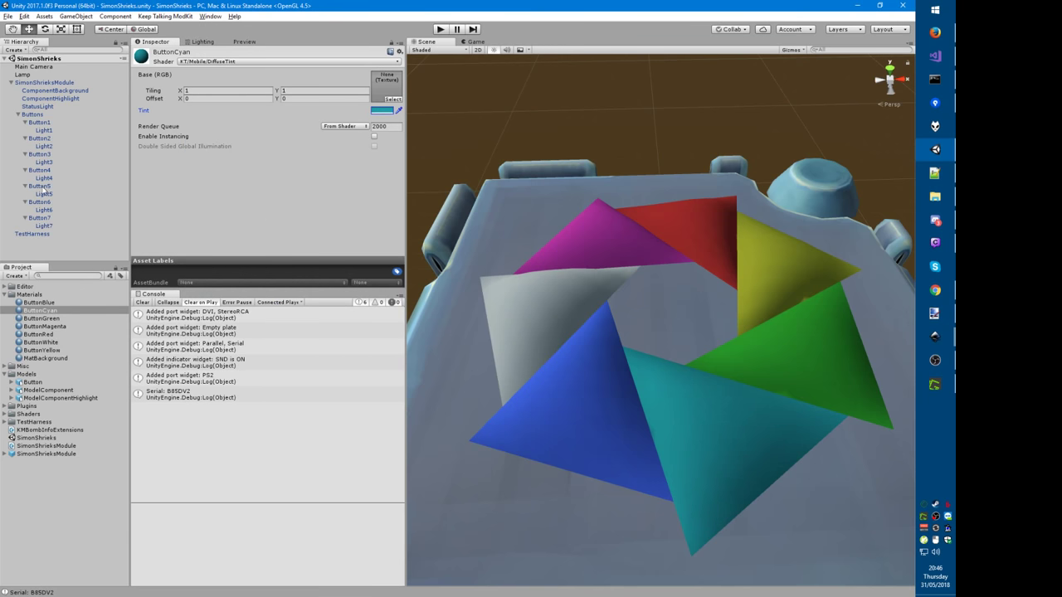
click(40, 186)
click(348, 73)
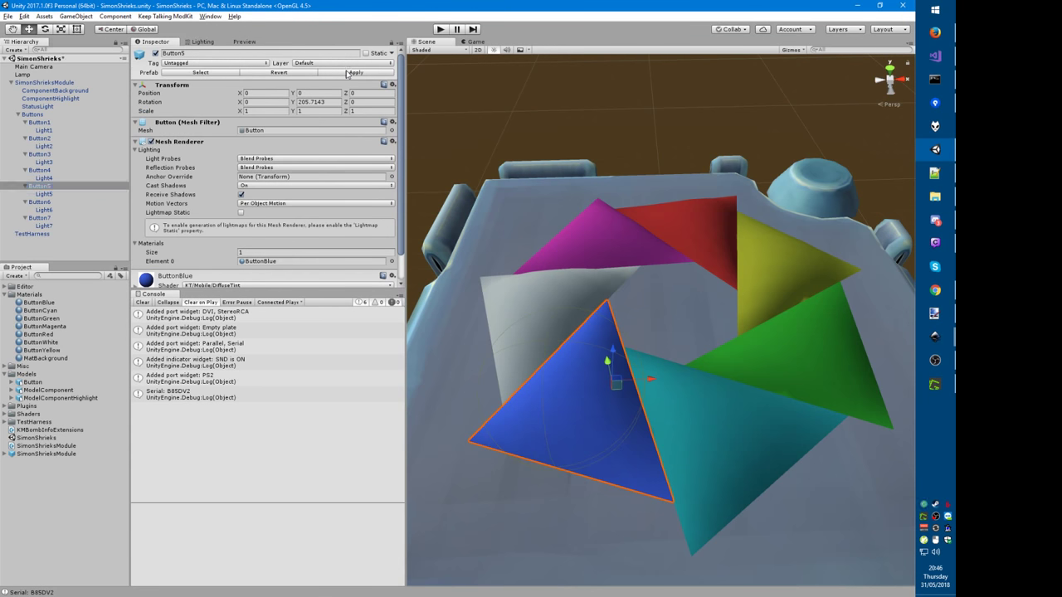
Step: Play the scene to examine the flashes on the darkened buttons, stop it, check the chat, and return to Unity
key(ctrl+p)
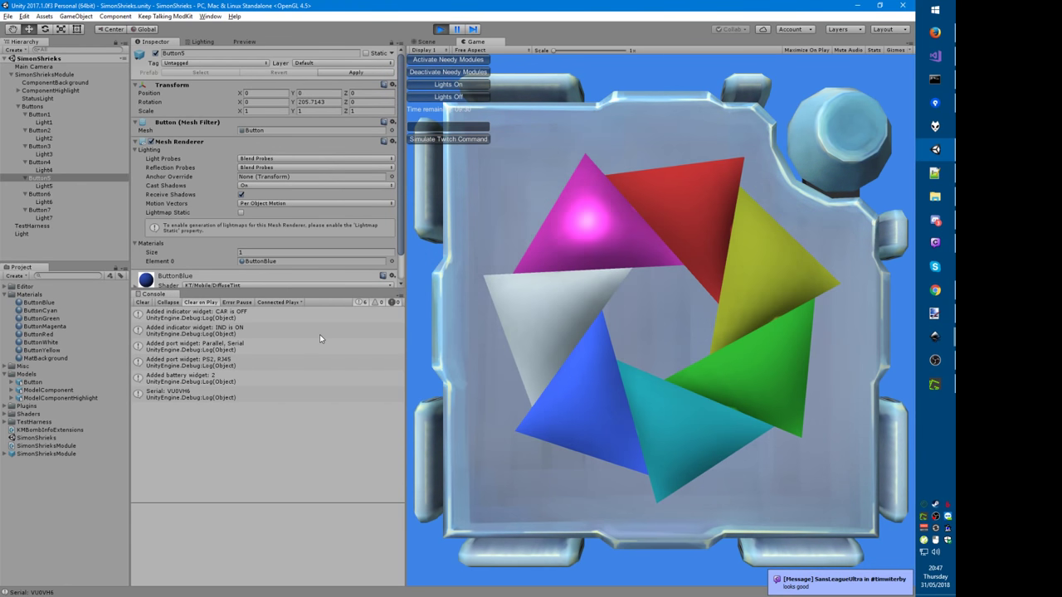
key(ctrl+p)
key(alt+Tab)
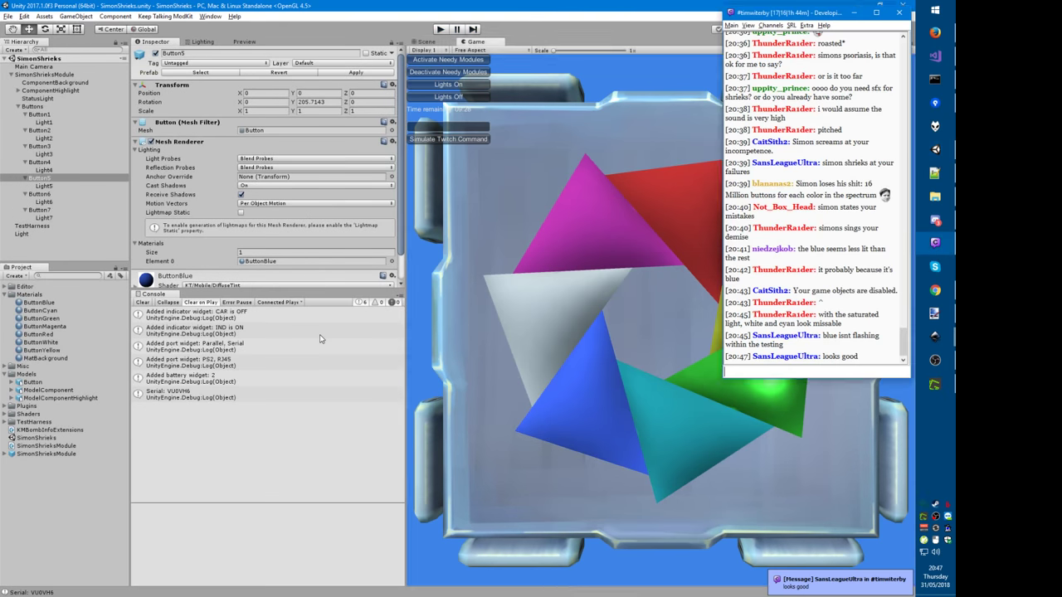
key(ctrl+p)
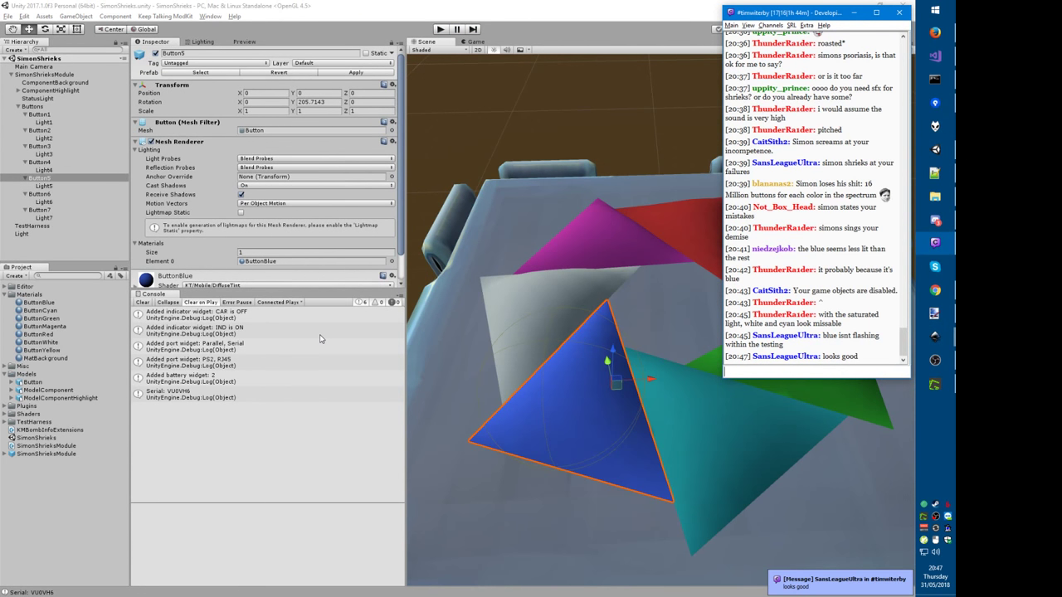
key(alt+Tab)
click(511, 107)
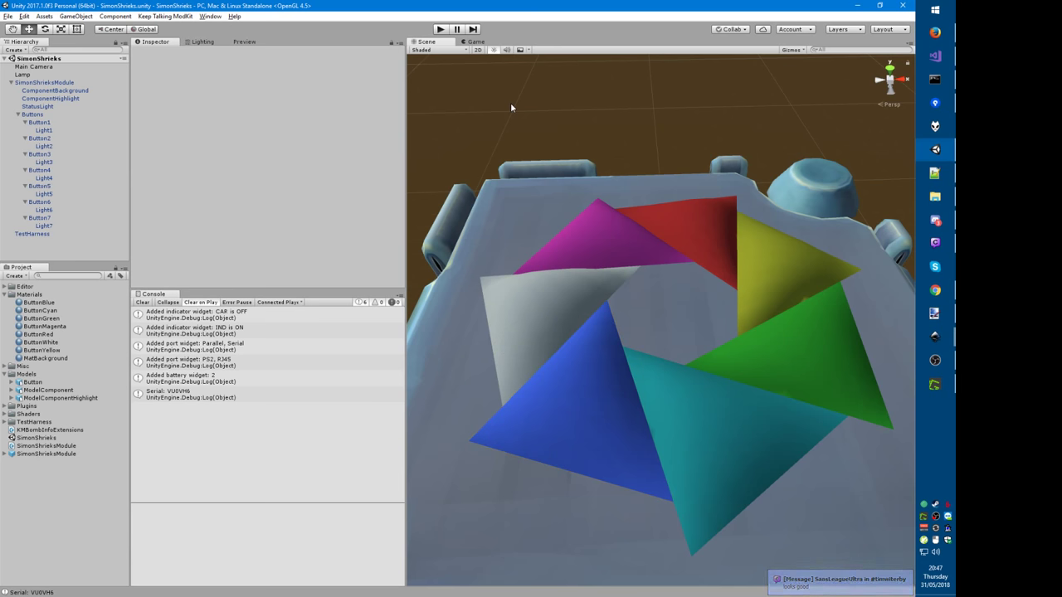
Step: Compare the module's buttons seen from above with the diagram in the Simon_Shrieks.pdf manual in Firefox, and return to Unity
right_drag(590, 310, 583, 355)
middle_drag(585, 327, 578, 344)
right_drag(578, 282, 576, 305)
middle_drag(571, 283, 546, 351)
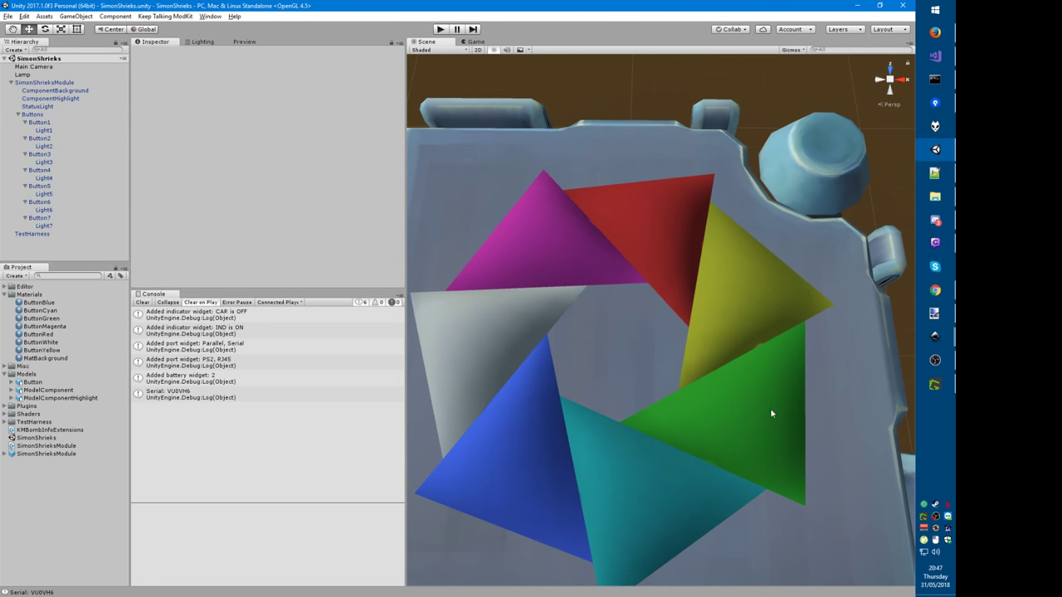
key(alt+Tab)
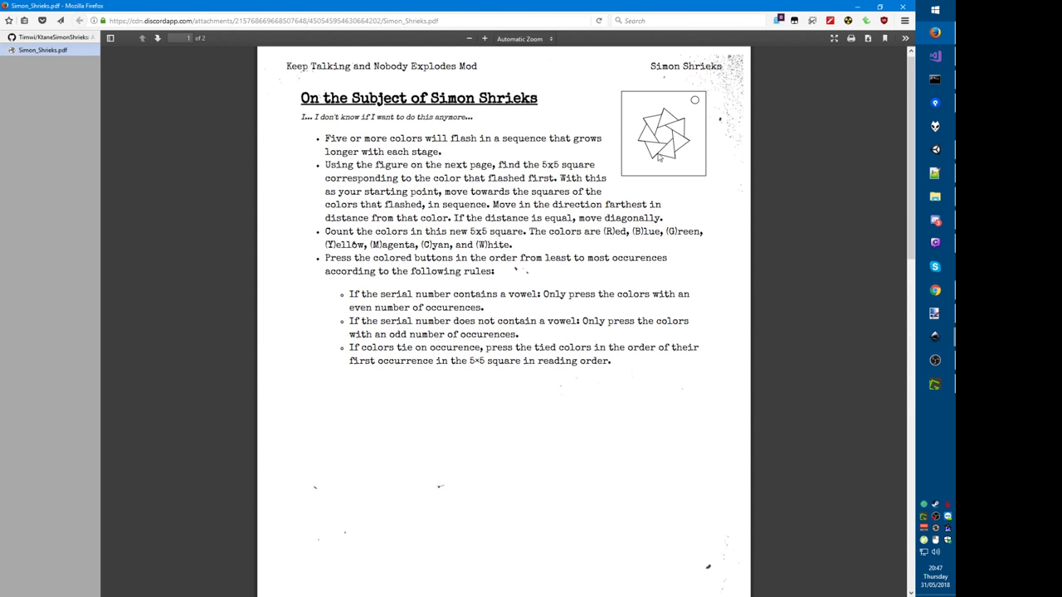
scroll(590, 266, down, 5)
scroll(590, 273, down, 10)
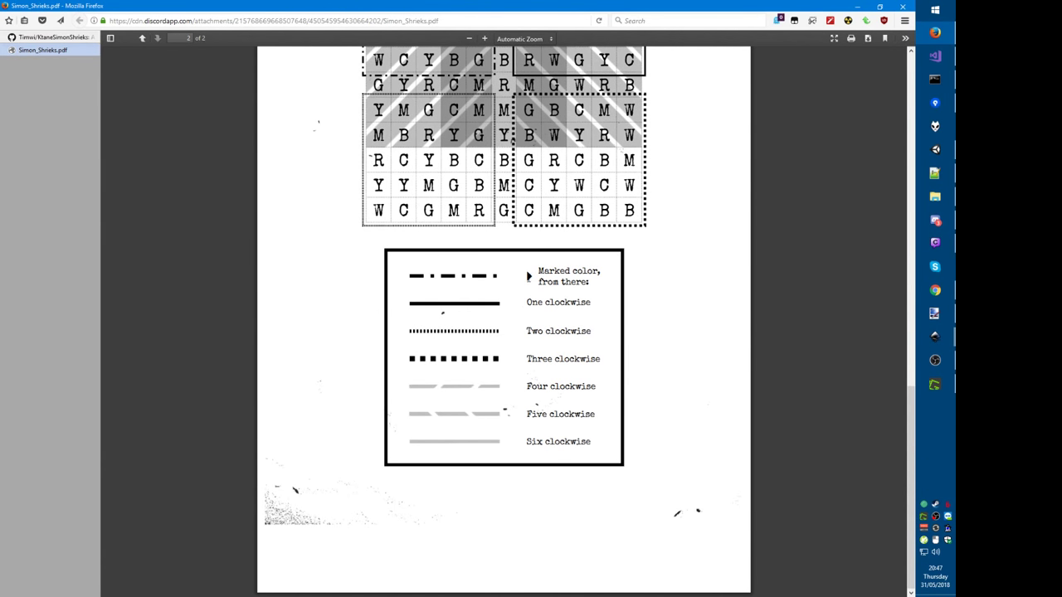
key(Home)
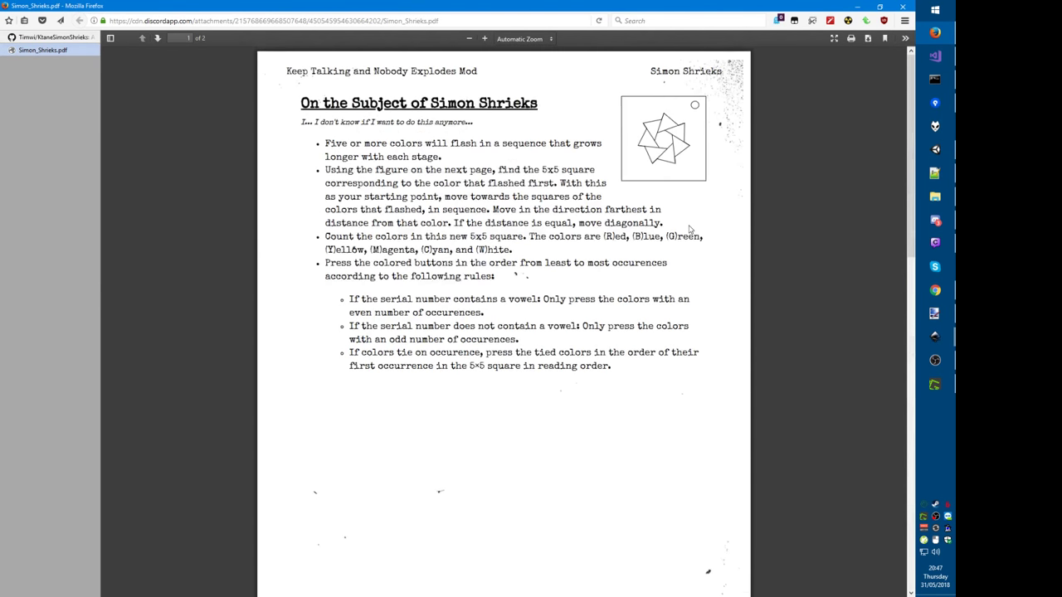
key(alt+Tab)
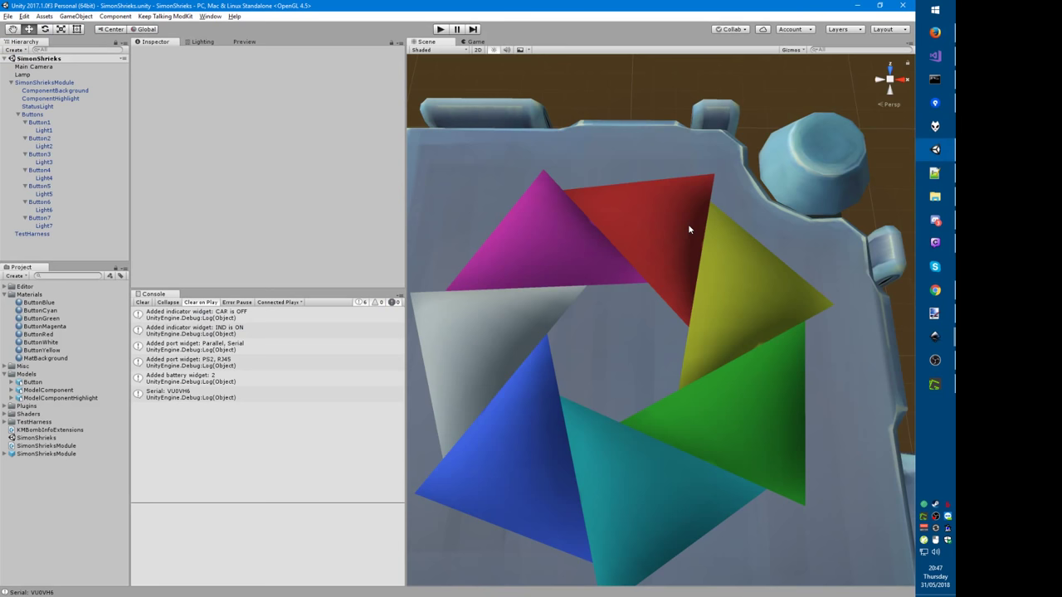
Step: In the Game view, try X scales of 0.08 and 0.065 on the Buttons object and settle on 0.067
scroll(621, 315, down, 8)
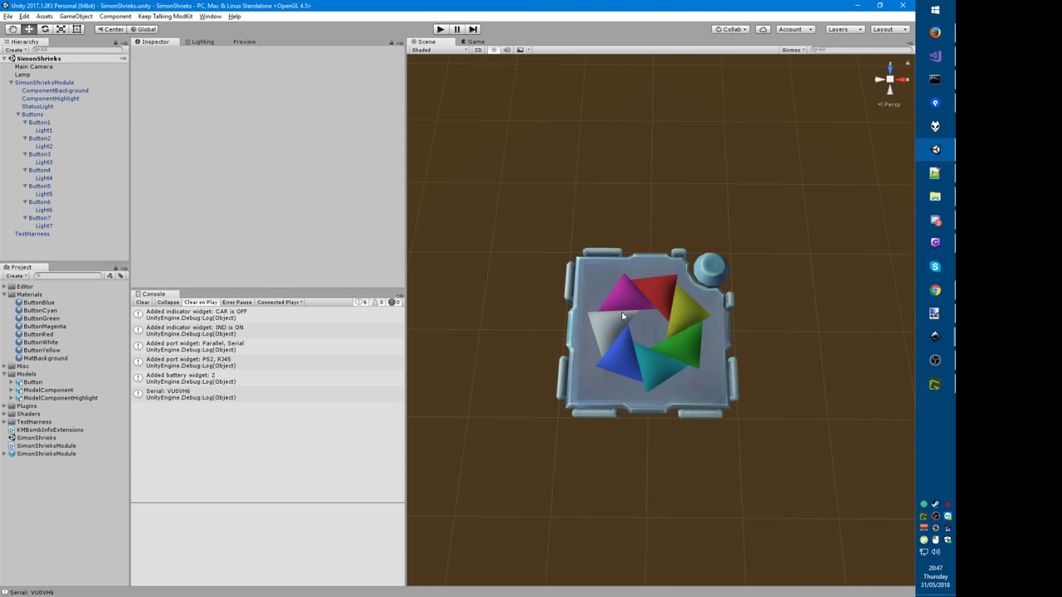
click(471, 42)
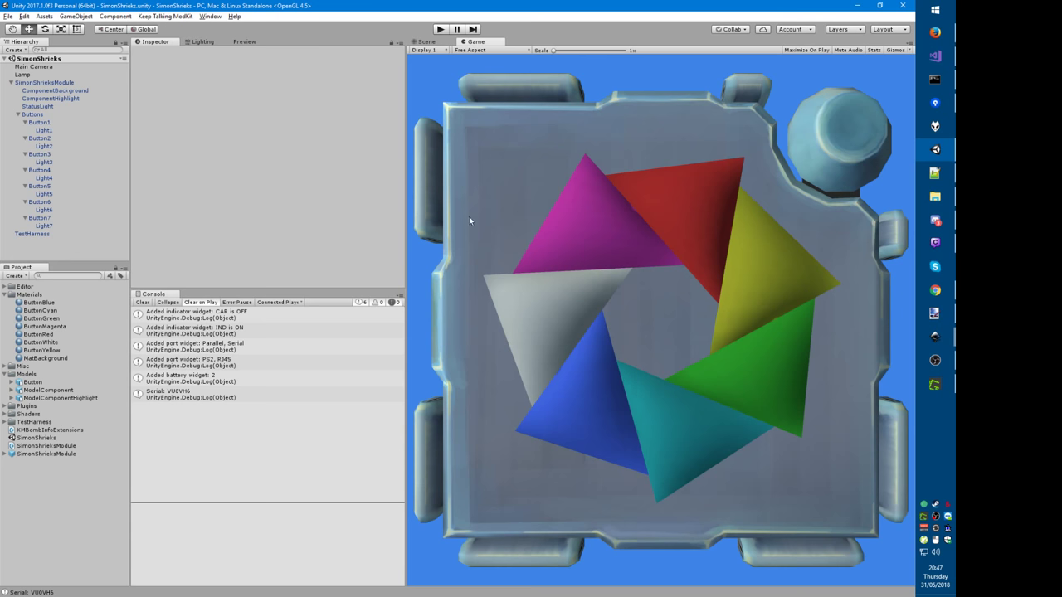
click(33, 114)
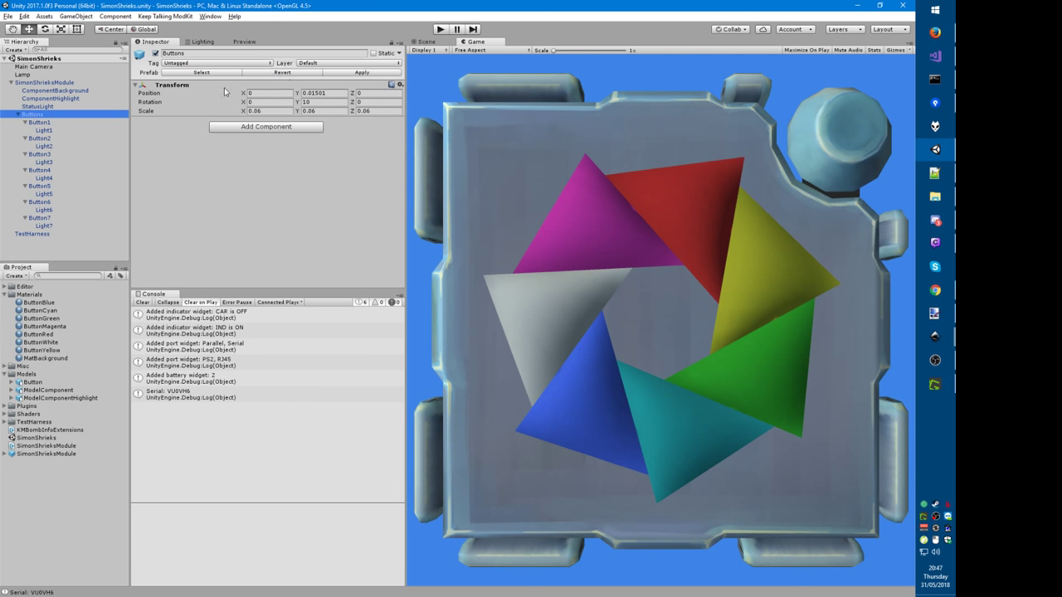
click(277, 111)
key(BackSpace)
text(8)
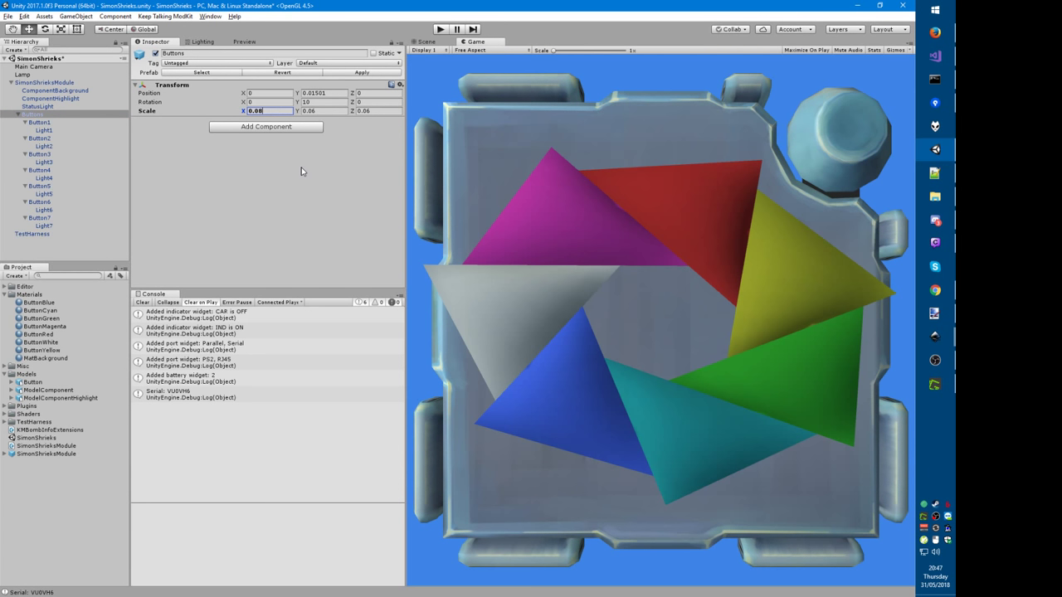
key(BackSpace)
text(65)
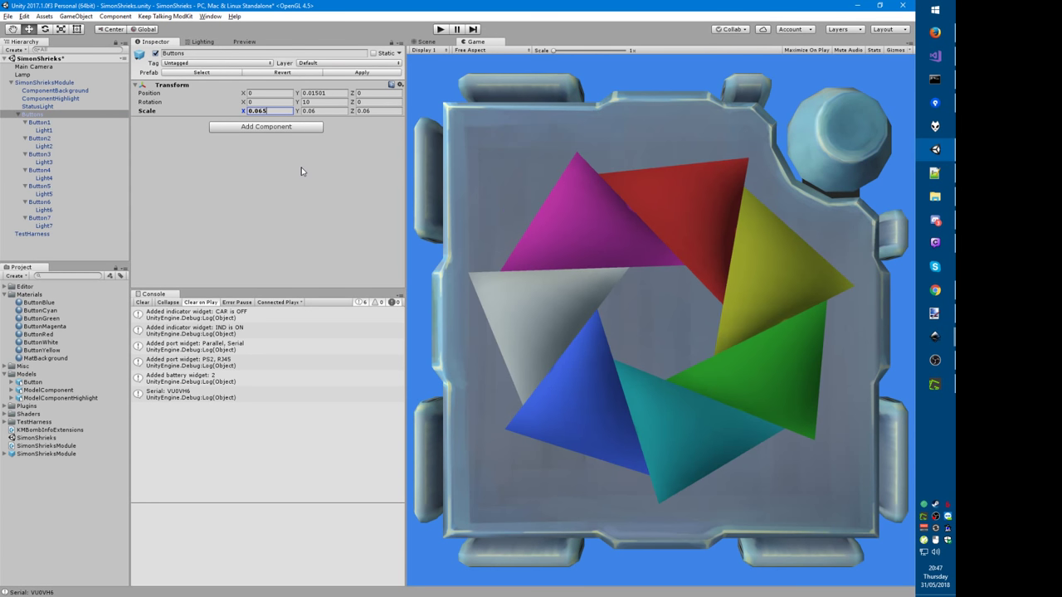
key(BackSpace)
text(7)
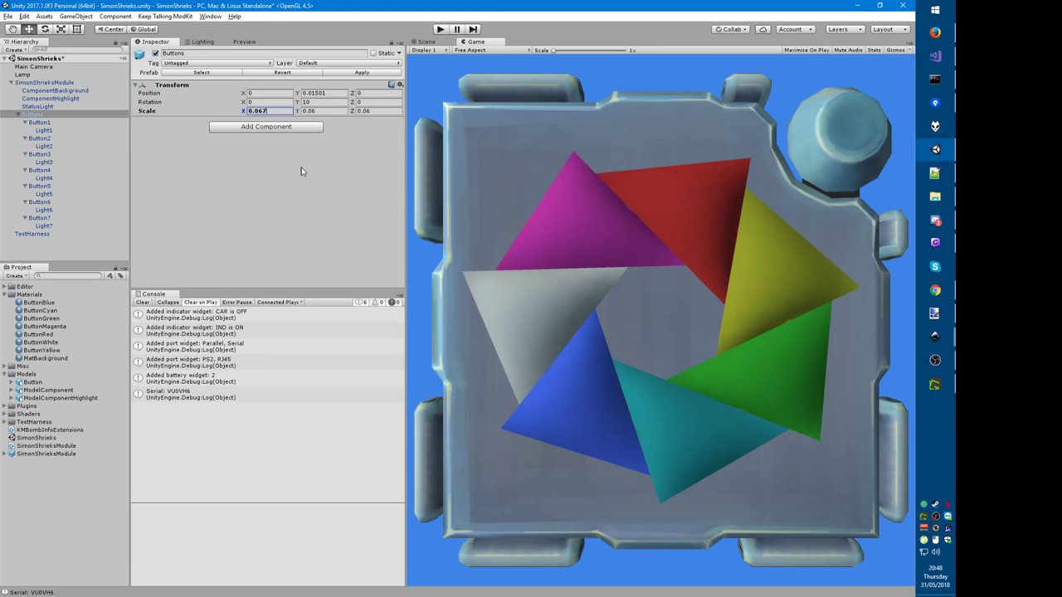
Step: Copy the Buttons object's X scale of 0.067 to its Y and Z scale
key(ctrl+a)
key(ctrl+c)
key(Tab)
key(ctrl+v)
key(Tab)
key(ctrl+v)
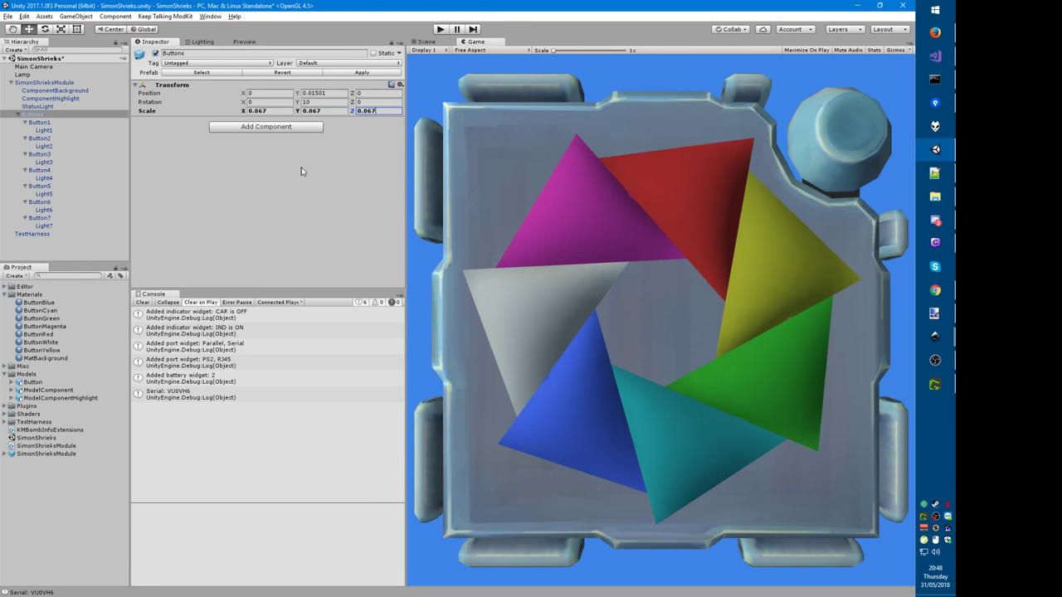
Step: Try Y rotations of 9 and 11 on the Buttons object, and set the rotation back to 10
click(320, 101)
text(9)
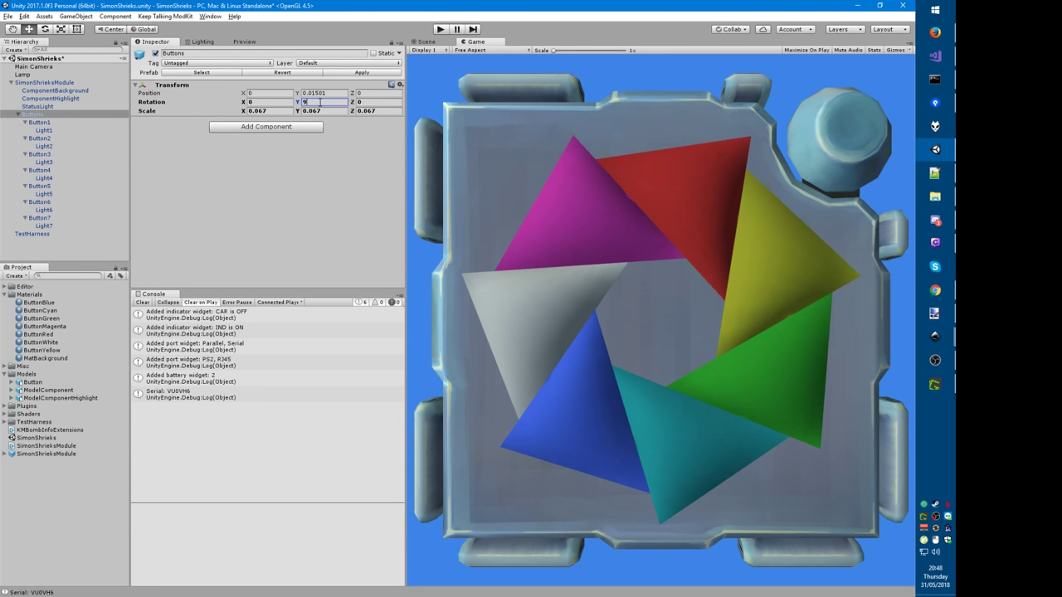
key(BackSpace)
text(11)
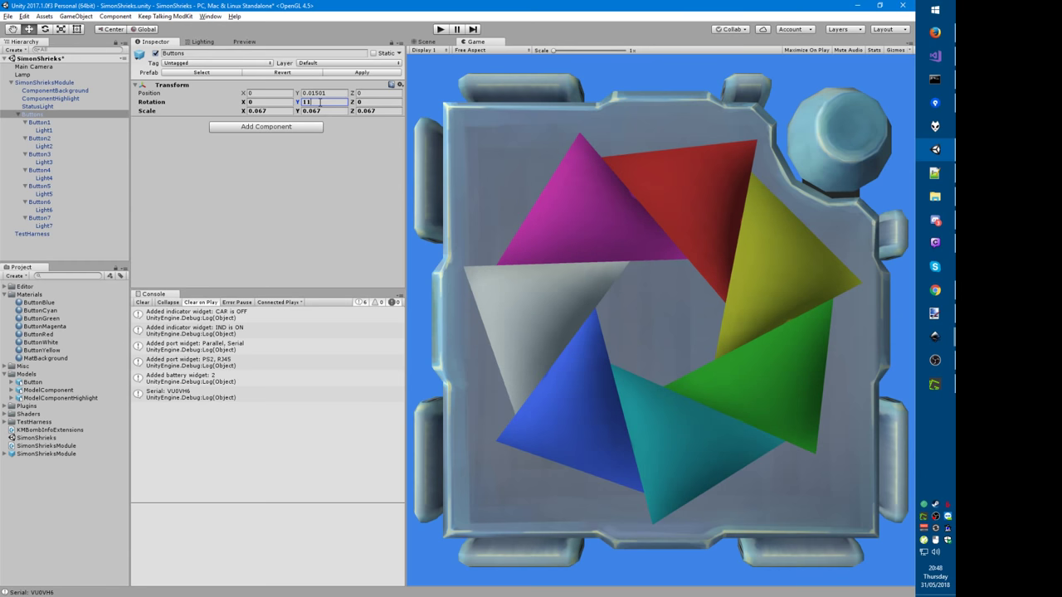
key(BackSpace)
text(0)
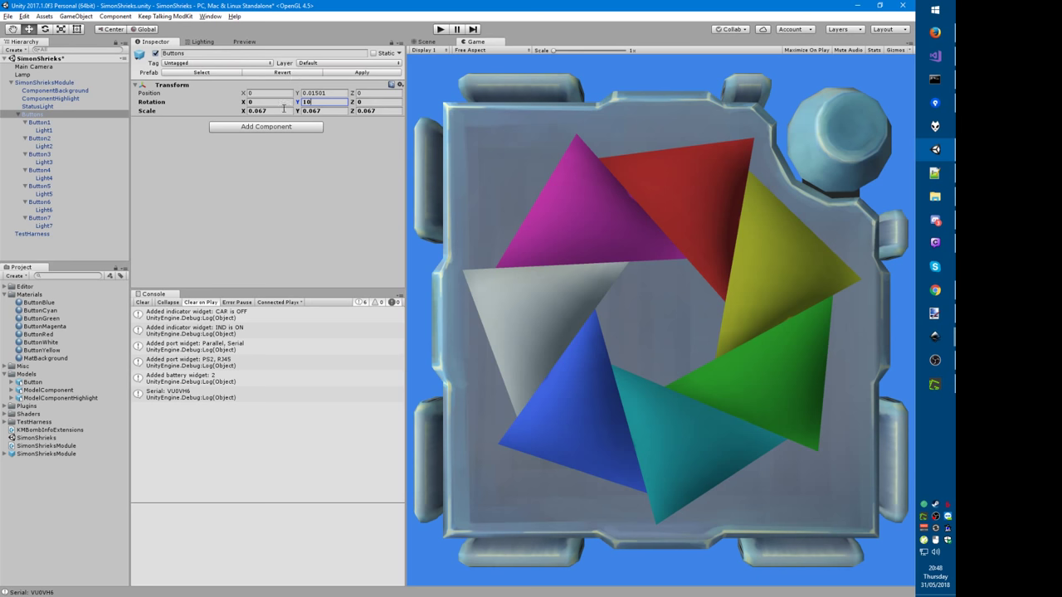
Step: Apply the Buttons object's transform changes to the SimonShrieksModule prefab
click(364, 72)
right_click(36, 115)
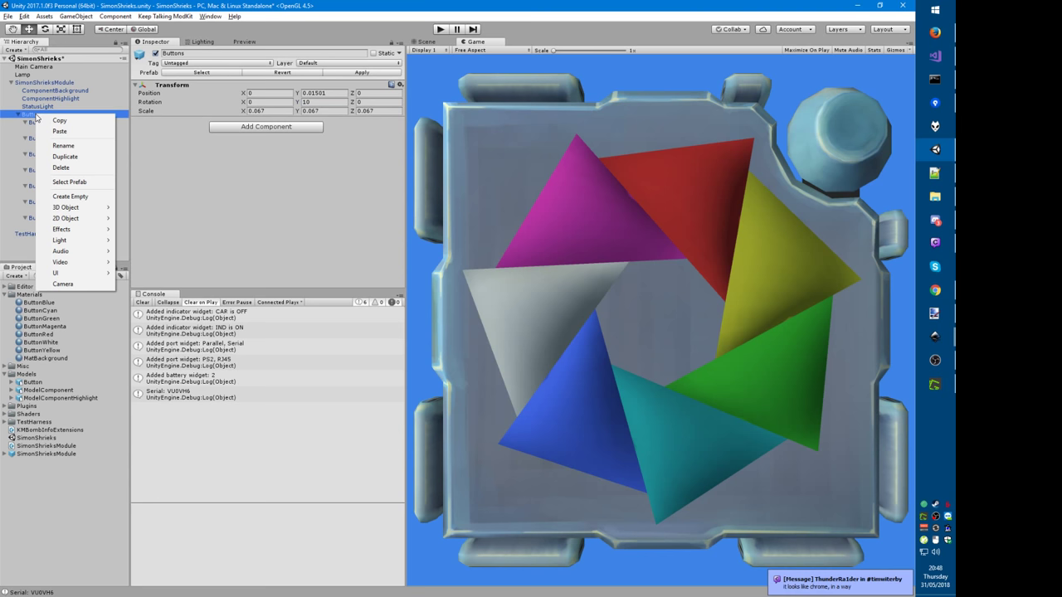
click(188, 200)
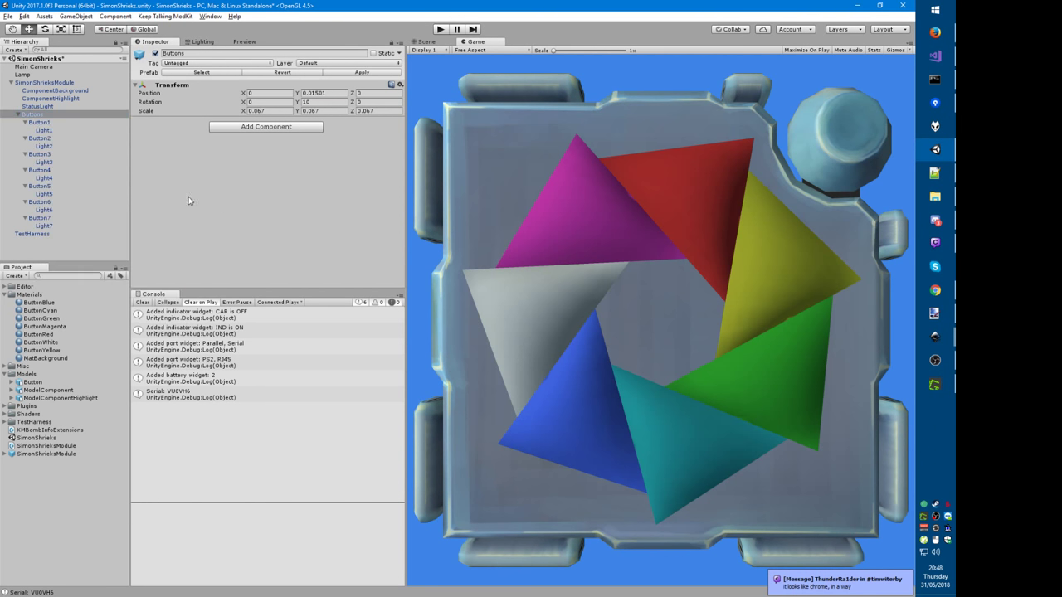
Step: Select Button1, read the new messages in the chat window, and return to Unity
click(71, 121)
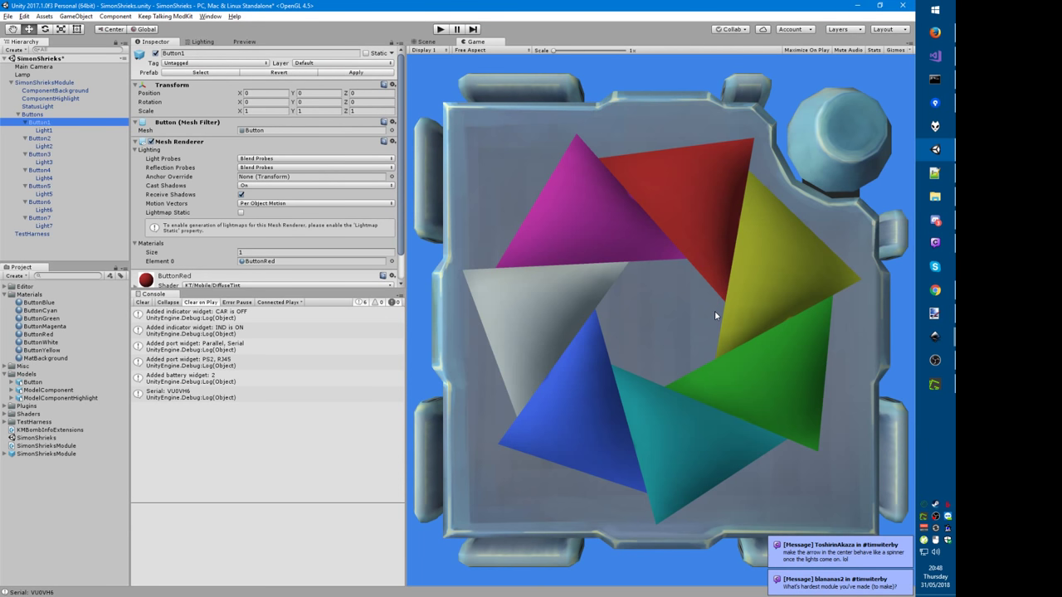
key(alt+Tab)
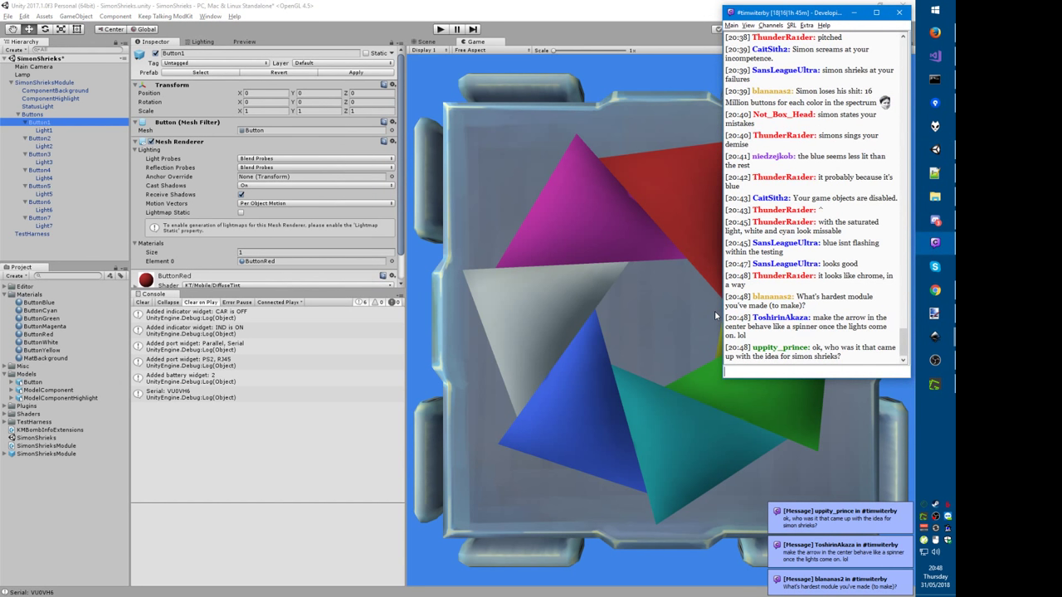
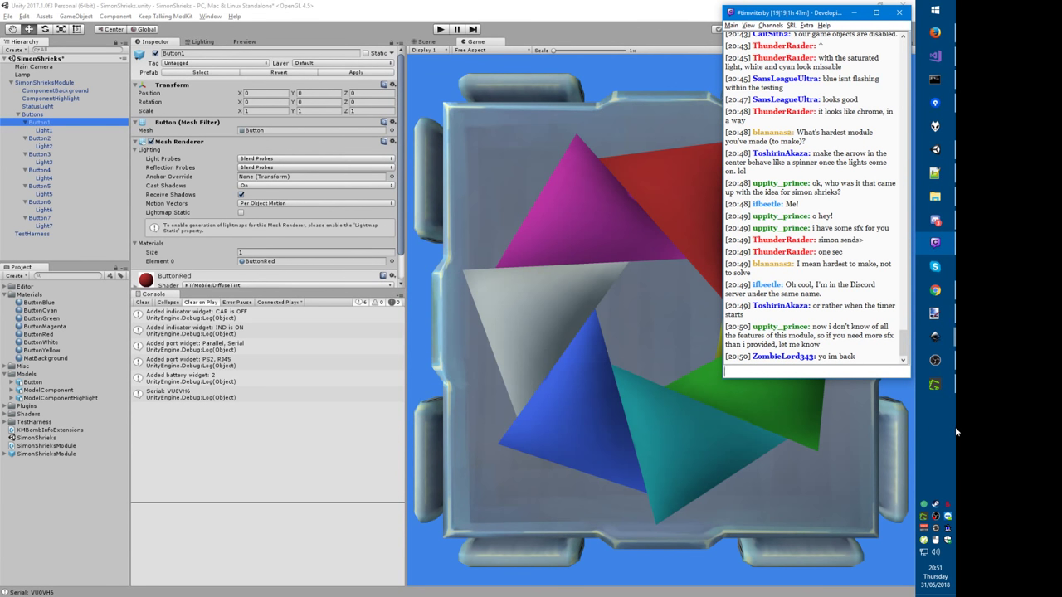
key(alt+Tab)
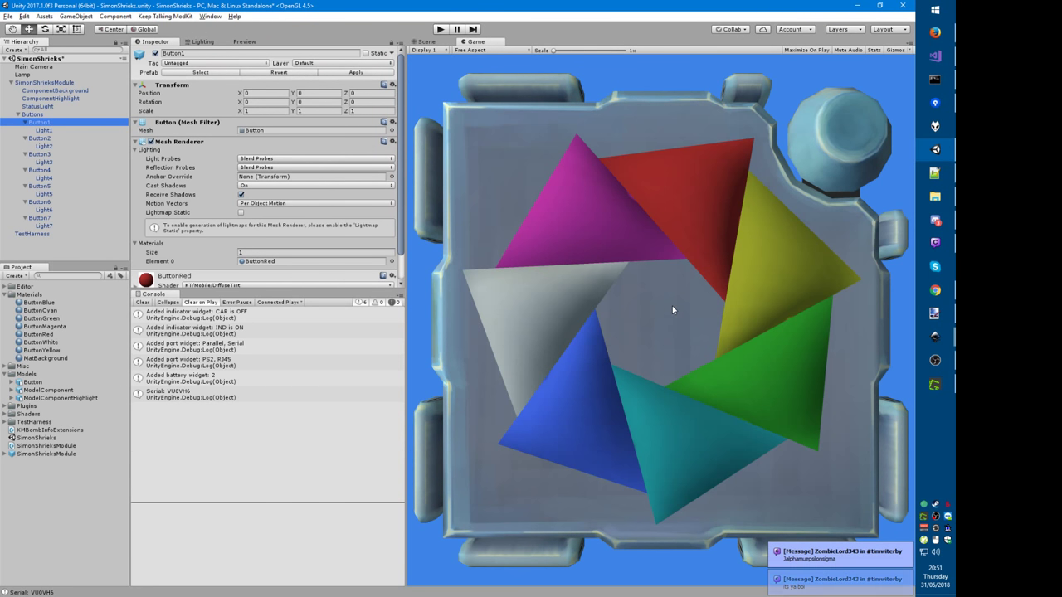
Step: Switch to Visual Studio and open the recently used KtaneStuff solution
key(alt+Tab)
key(alt+f)
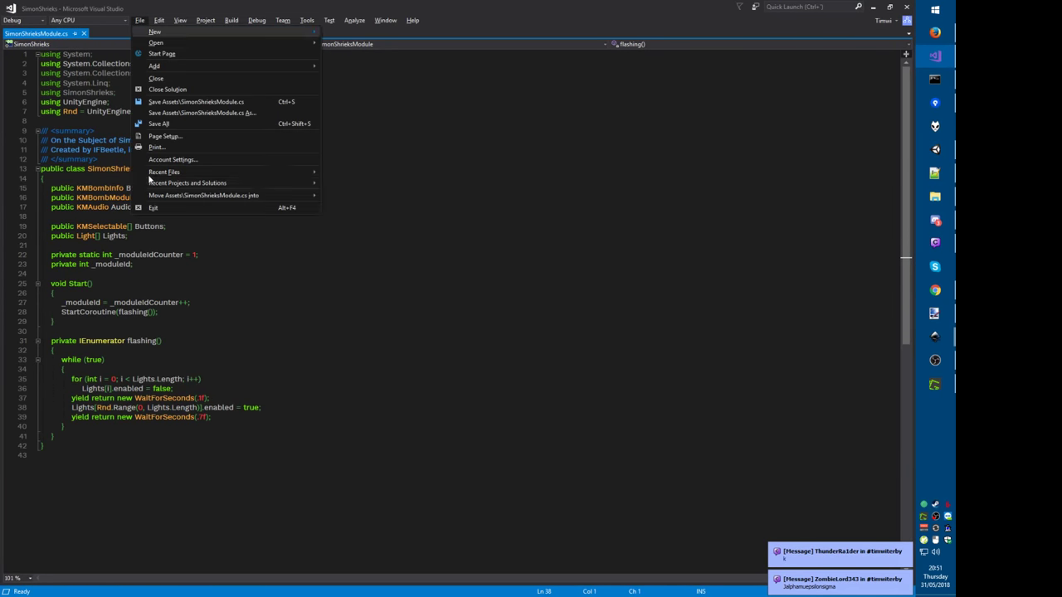
key(j)
key(Return)
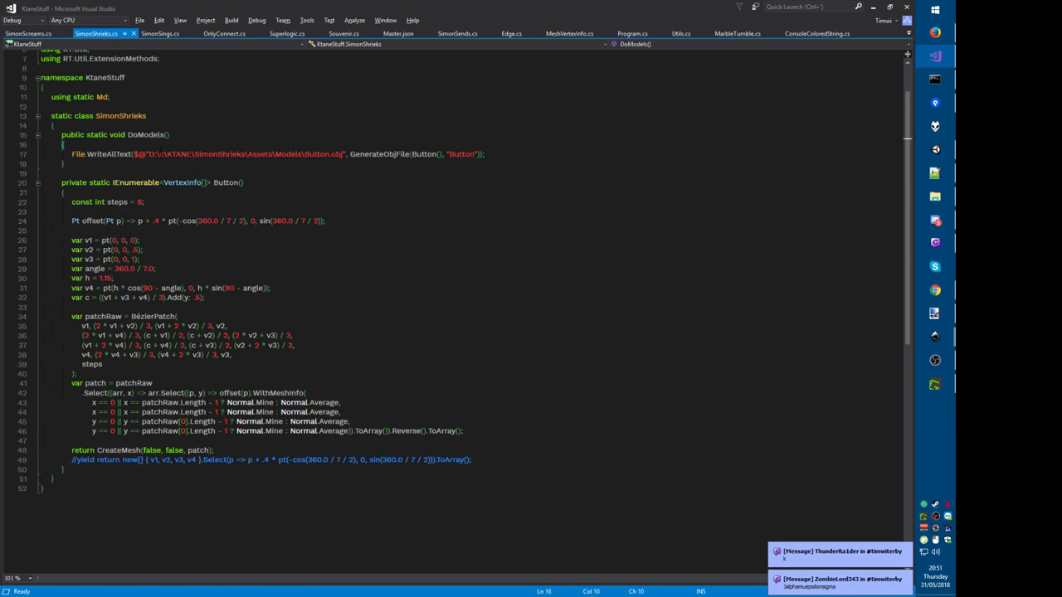
Step: Duplicate the File.WriteAllText line for Button.obj in the DoModels method of SimonShrieks.cs
key(Down)
key(End)
key(shift+Home)
key(ctrl+c)
key(End)
key(Return)
key(ctrl+v)
Step: Change the duplicated line to write Arrow.obj from Arrow() with the object name "Arrow", and save the file
double_click(317, 163)
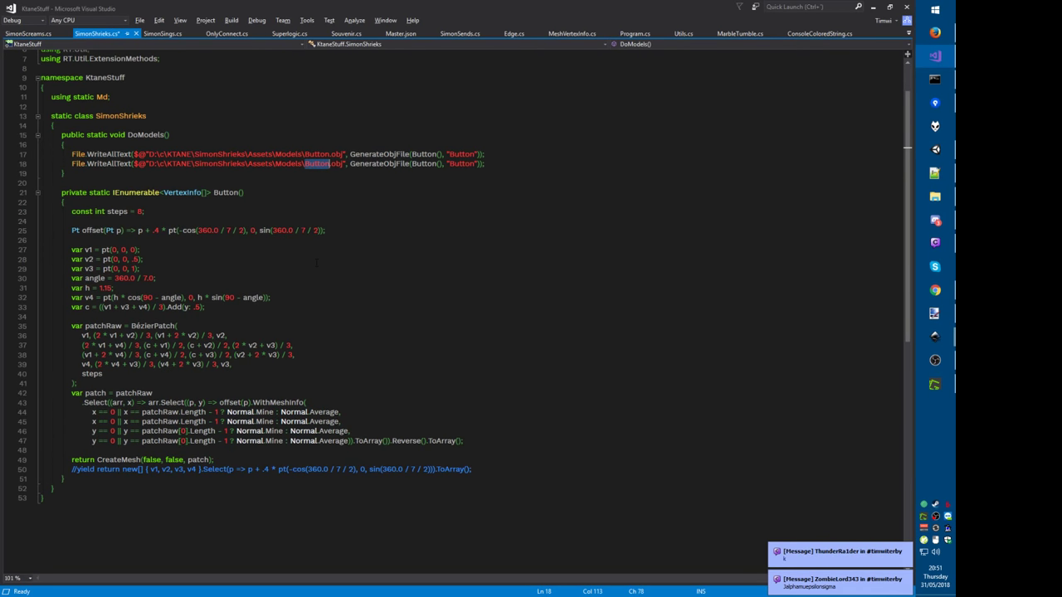
text(Arrow)
key(ctrl+shift+Left)
key(ctrl+c)
double_click(459, 164)
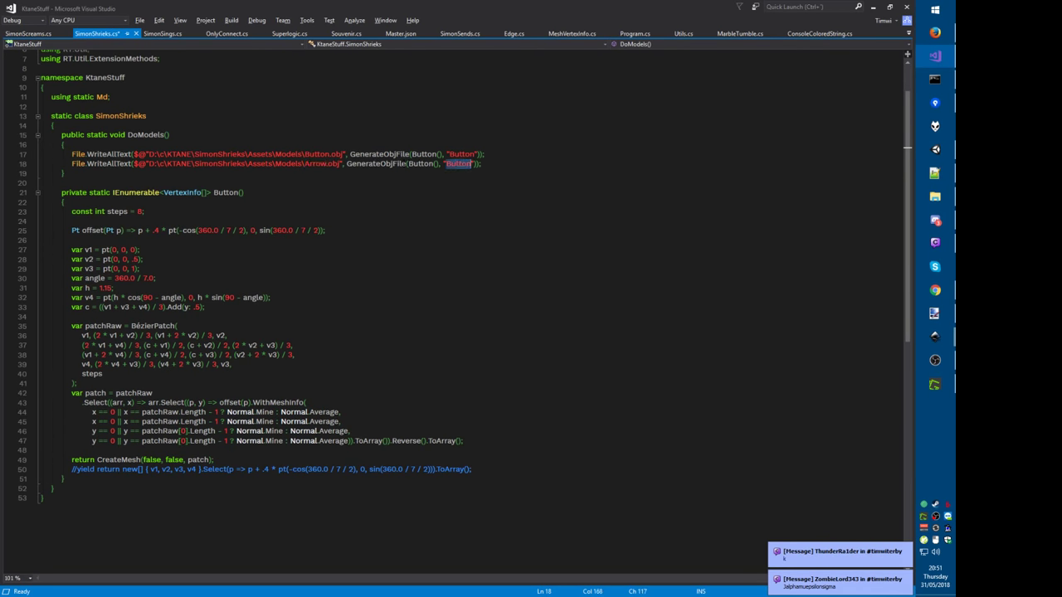
key(ctrl+v)
double_click(423, 163)
key(ctrl+v)
key(ctrl+s)
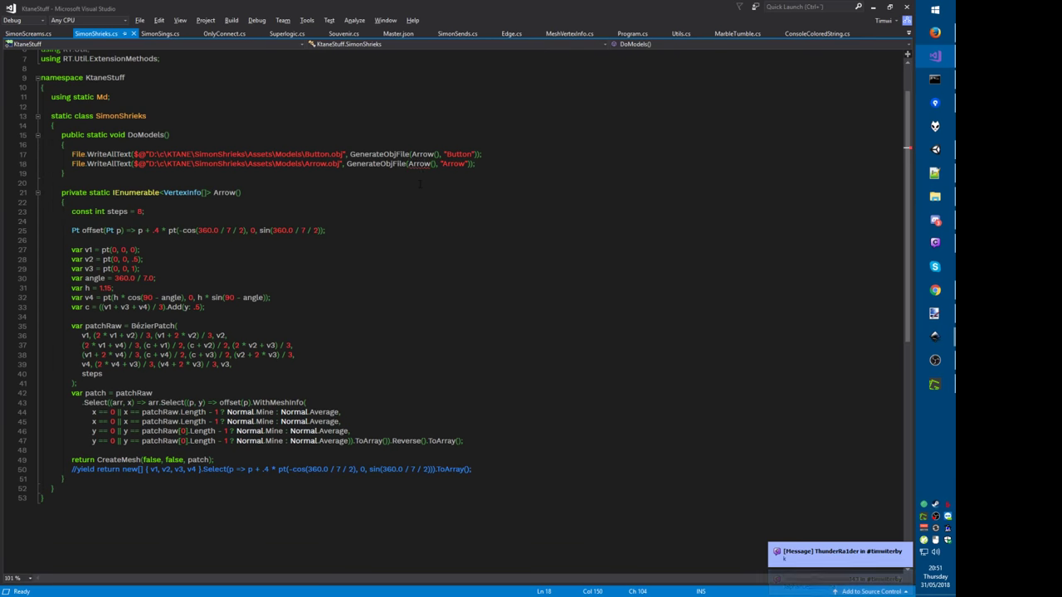
Step: Keep the original Button() names and generate a method stub for the missing Arrow() call
key(Left)
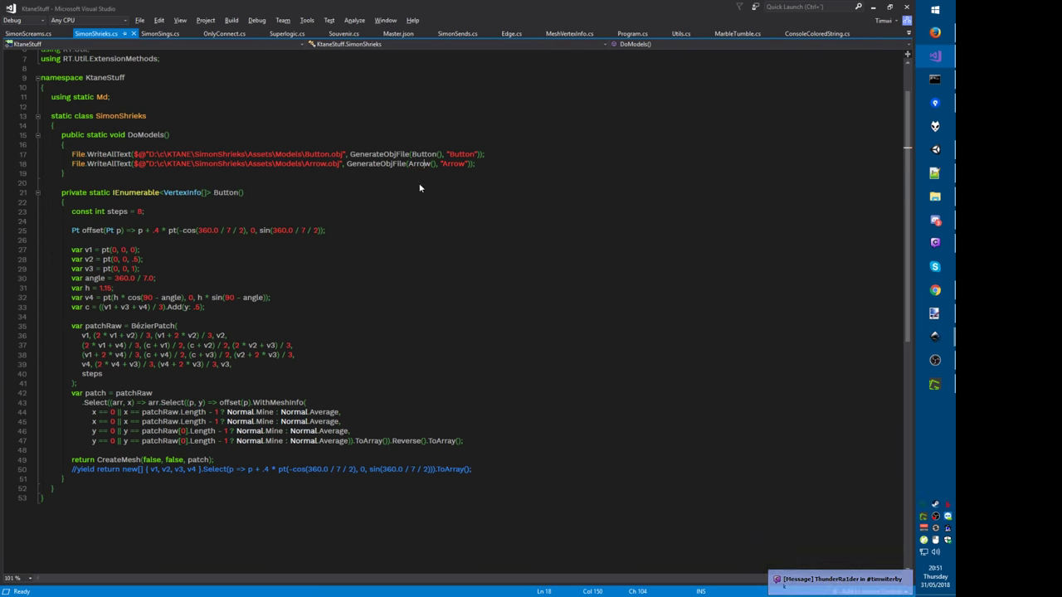
key(ctrl+period)
key(Down)
key(Return)
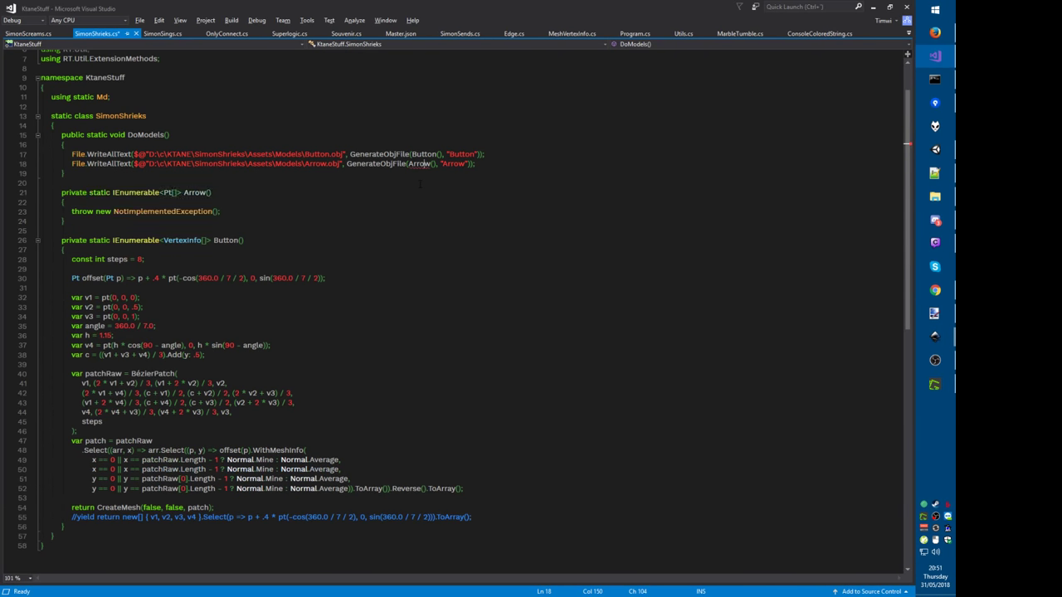
Step: Go to the generated Arrow method and change its return type to IEnumerable<VertexInfo[]>
key(F12)
scroll(367, 238, down, 2)
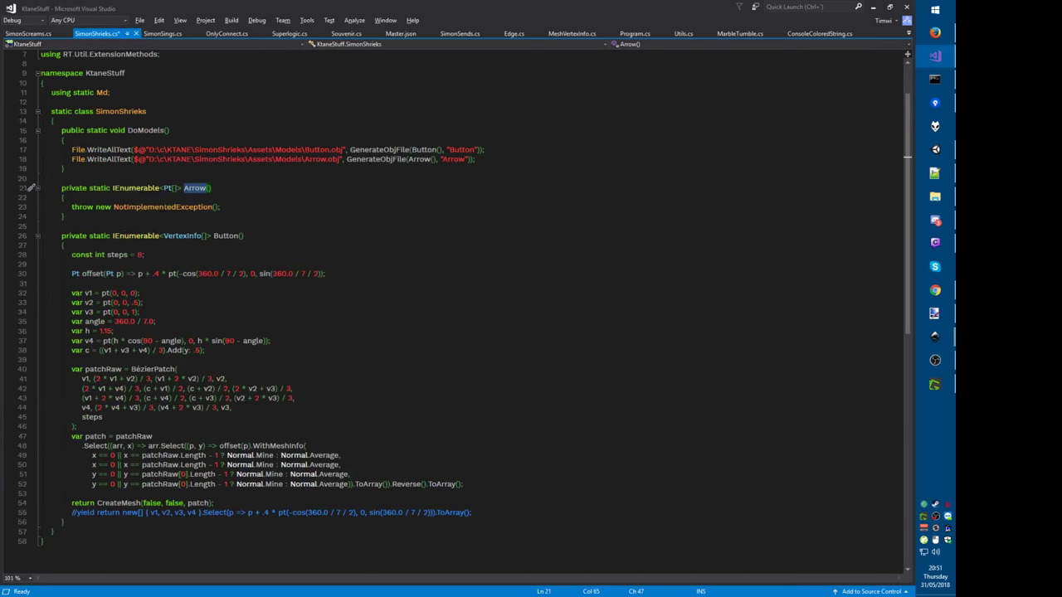
key(ctrl+Left)
key(ctrl+Left)
key(ctrl+Left)
key(ctrl+shift+Right)
text(Vinf)
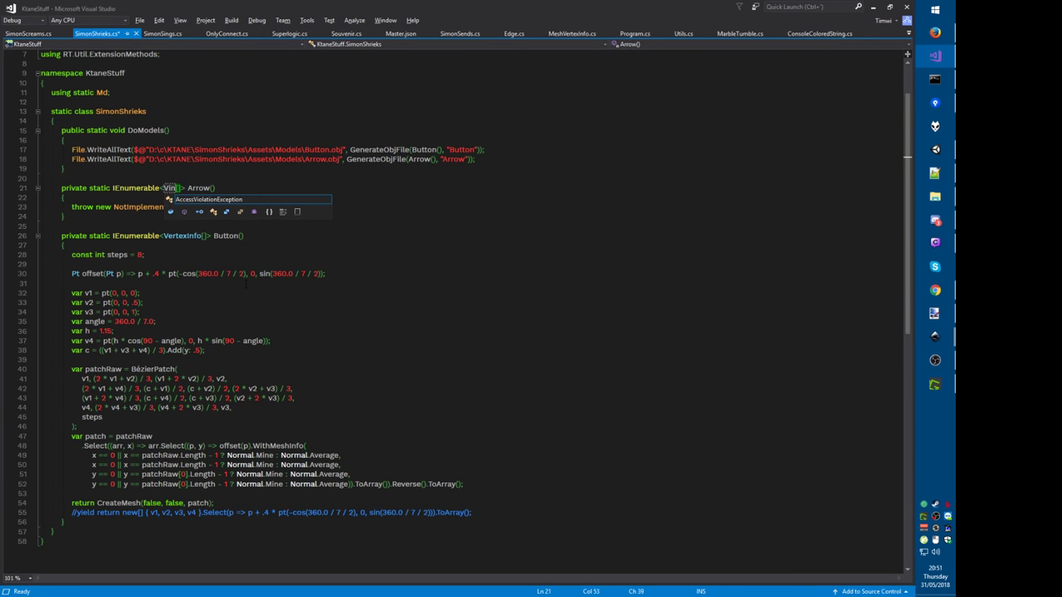
key(BackSpace)
key(BackSpace)
key(BackSpace)
key(BackSpace)
text(VertexInfo)
key(Tab)
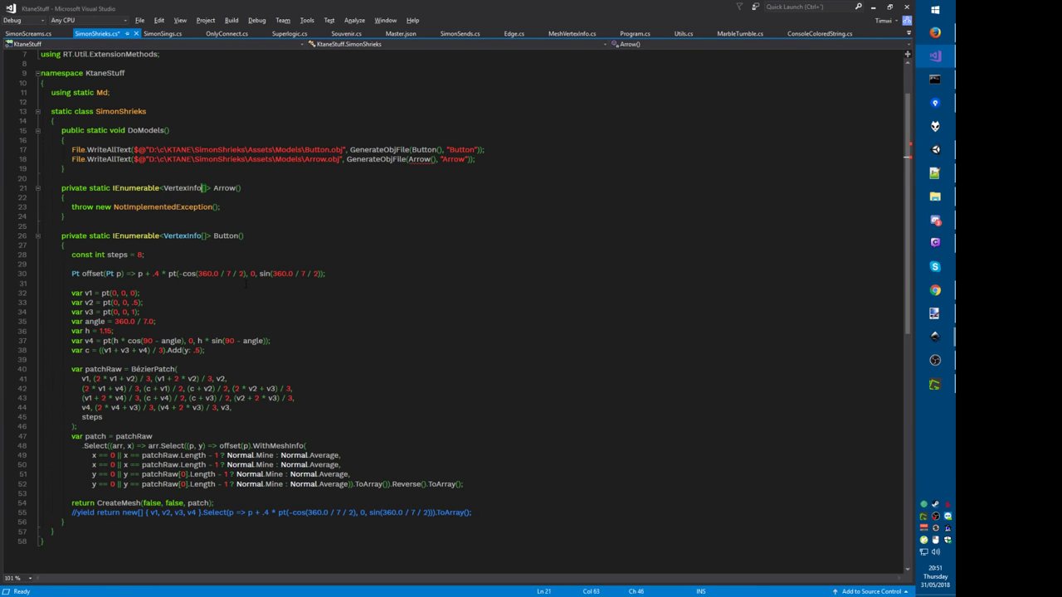
Step: Replace the NotImplementedException in the Arrow method with an empty array return, return new[] { };
key(shift+End)
text(return new[] { };)
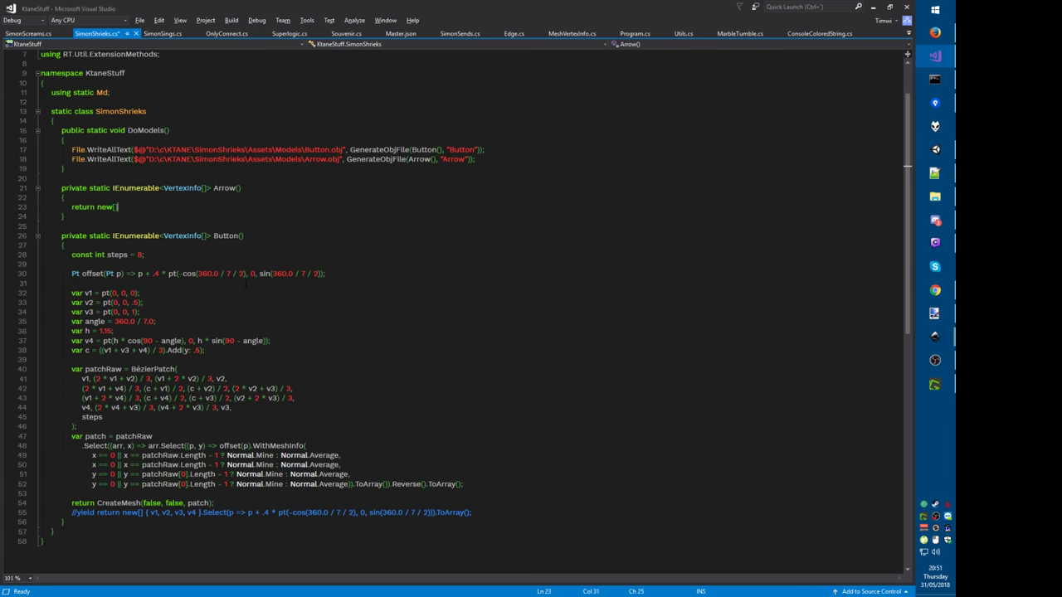
key(Left)
key(Left)
Step: Check the space between the buttons in Unity, and fill Arrow's returned array with pt(.5, 0, .5), pt(0, 0, 1) and pt(-.5, 0, .5)
key(alt+Tab)
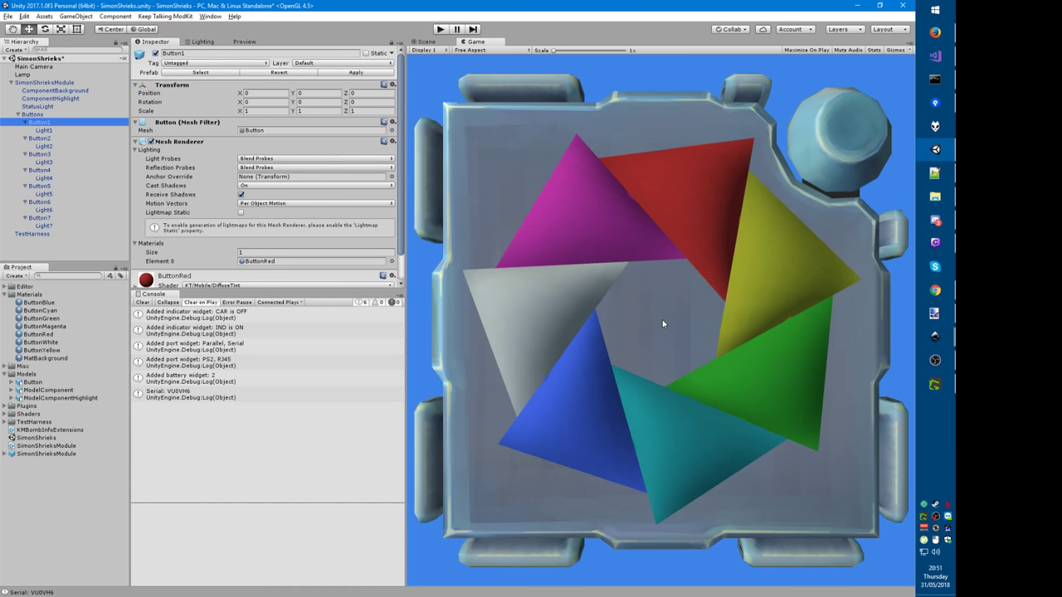
key(alt+Tab)
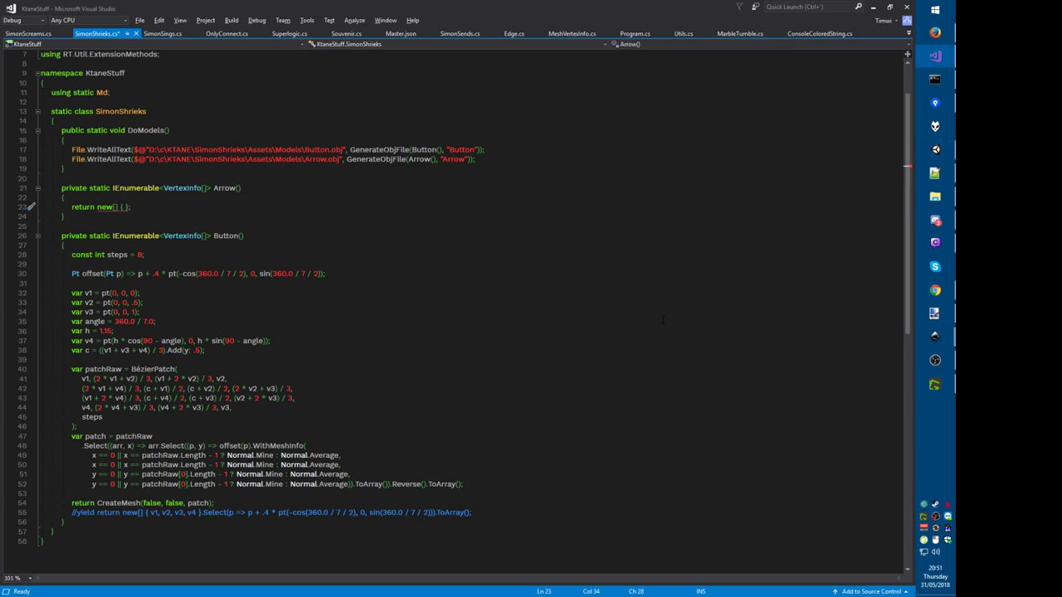
text(pt(.5,0,)
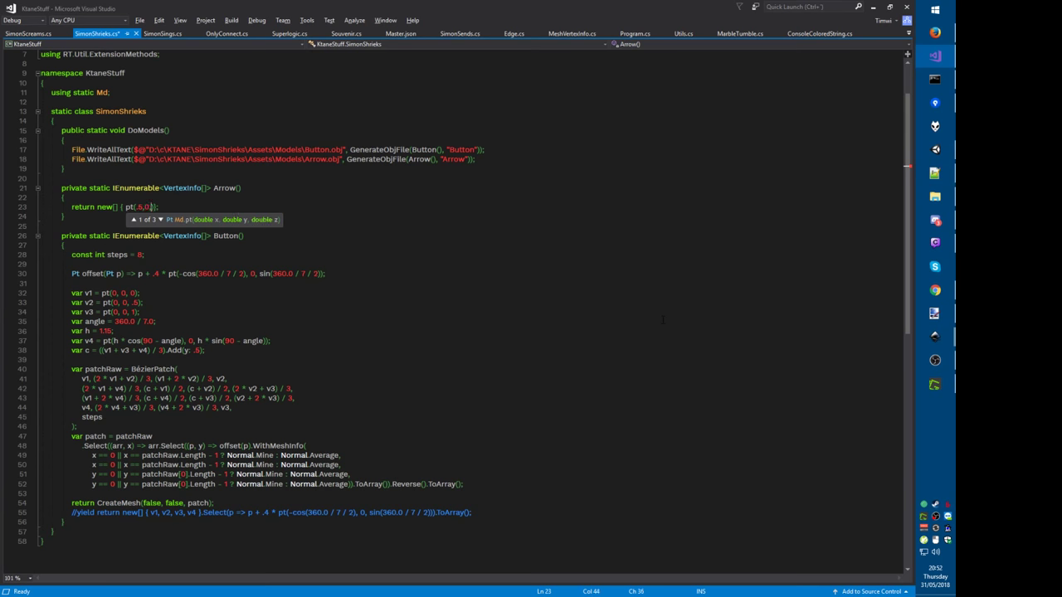
text(.5)})
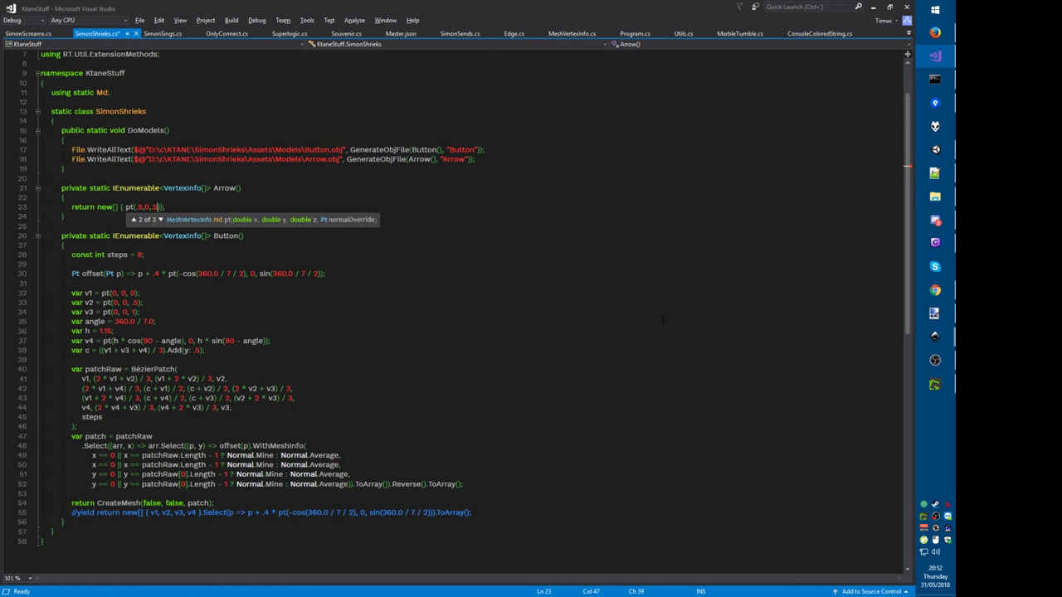
text(,pt(0,0,1))
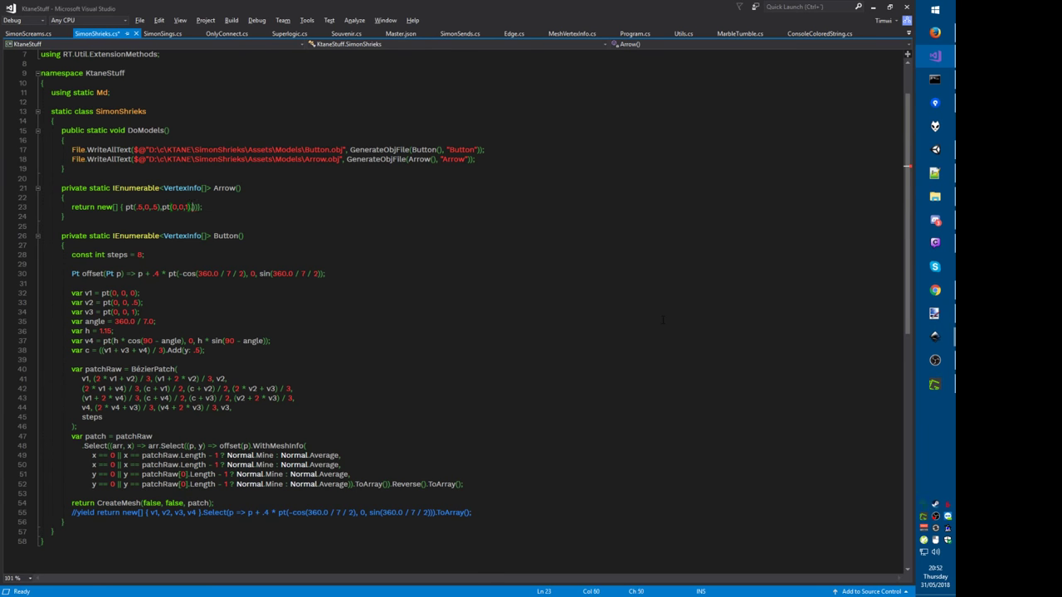
text(,pt(-.5,0,.5)};)
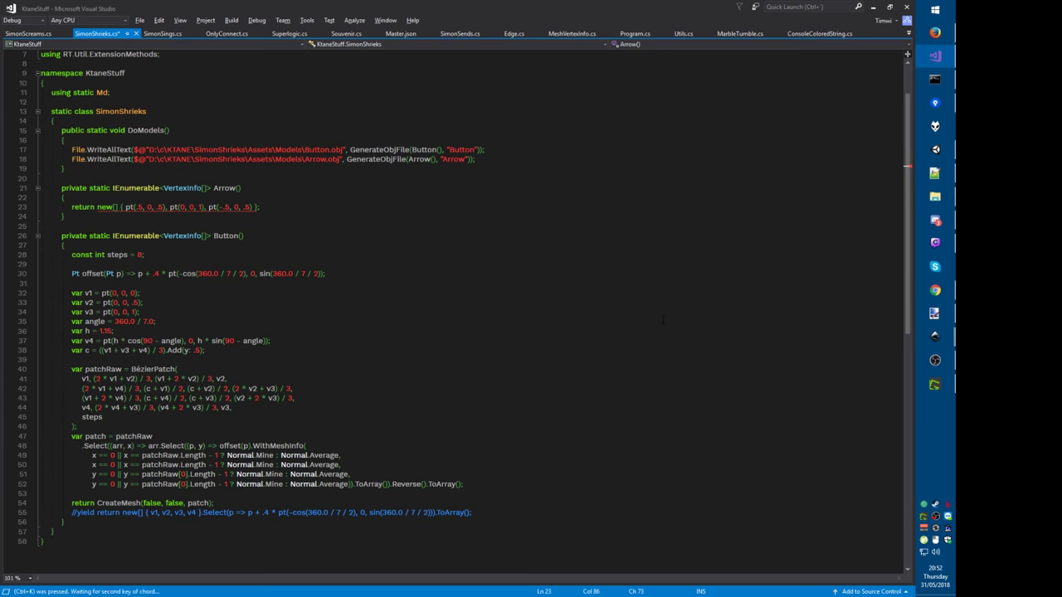
Step: Give every point in the Arrow array an upward normal by appending .Select(p => p.WithNormal(0, 1, 0)).ToArray()
text(;)
key(Left)
text(.Select(p=>p.with)
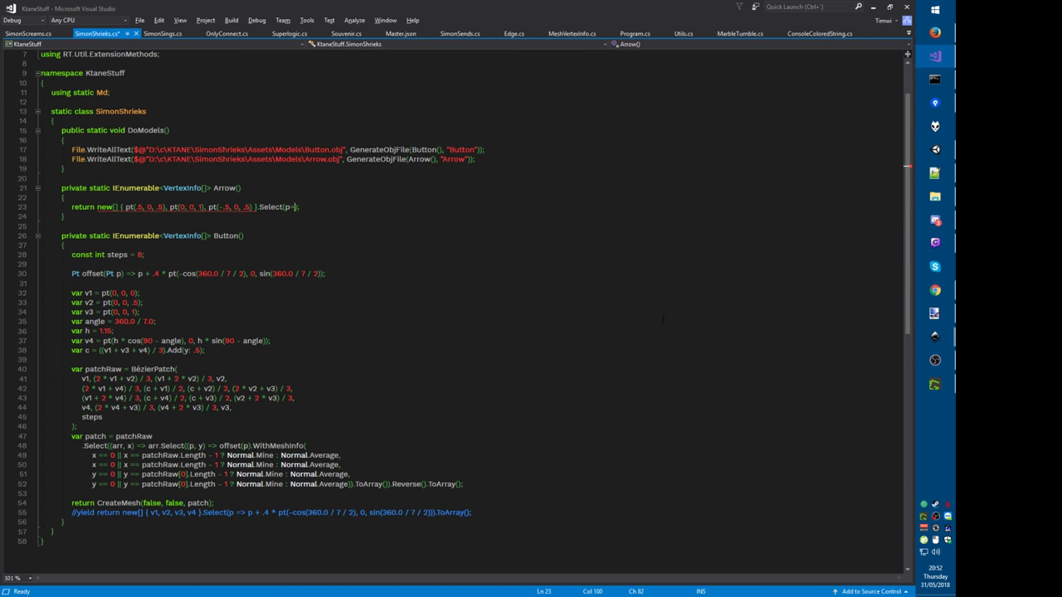
text(n(0,1,0)).ToArray())
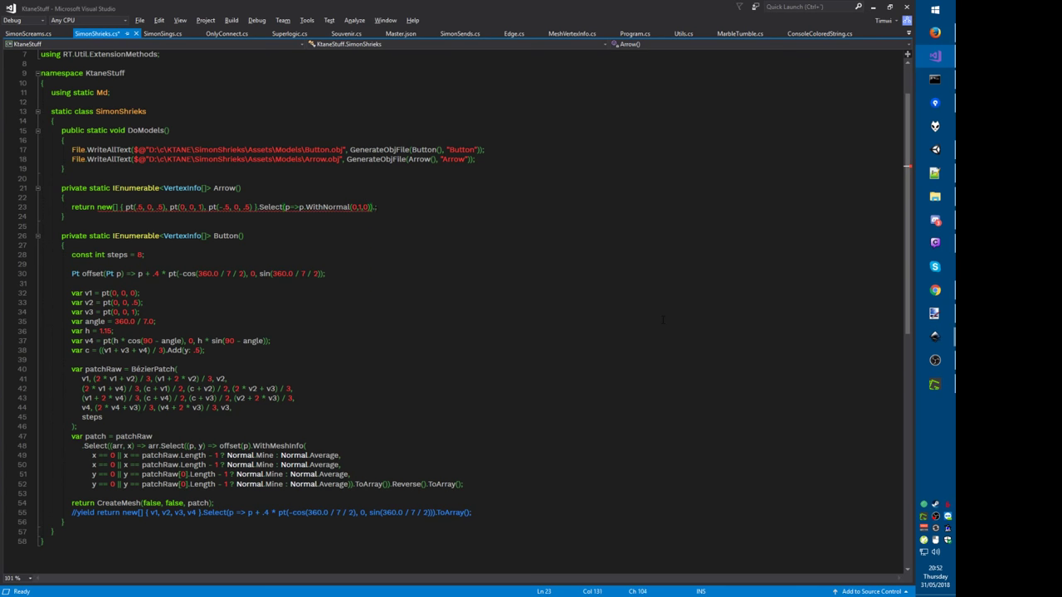
Step: Turn Arrow's return statement into yield return, and run KtaneStuff to export the models
key(Right)
key(Right)
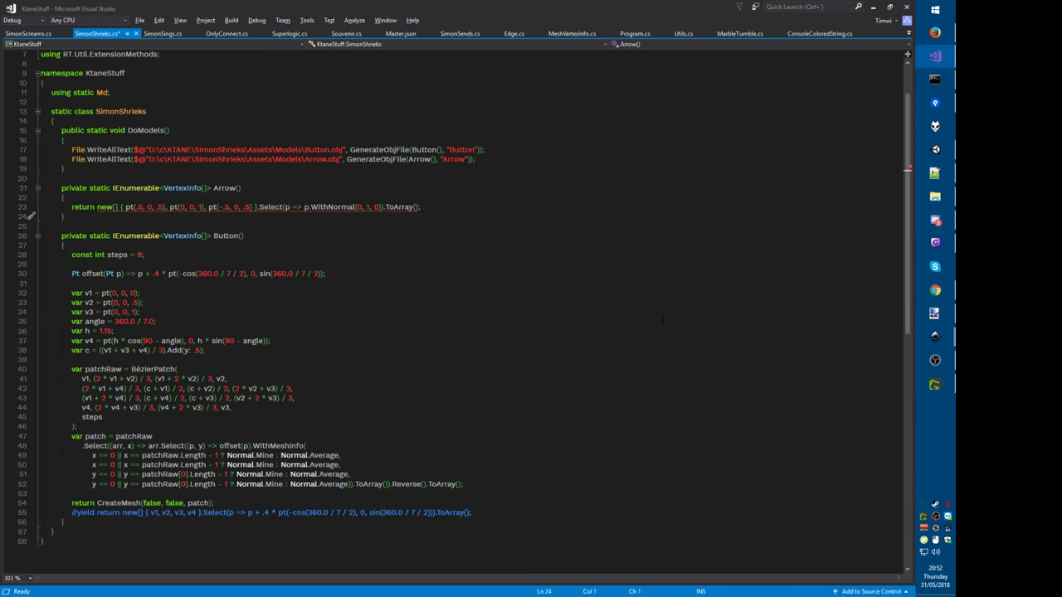
mouse_move(371, 210)
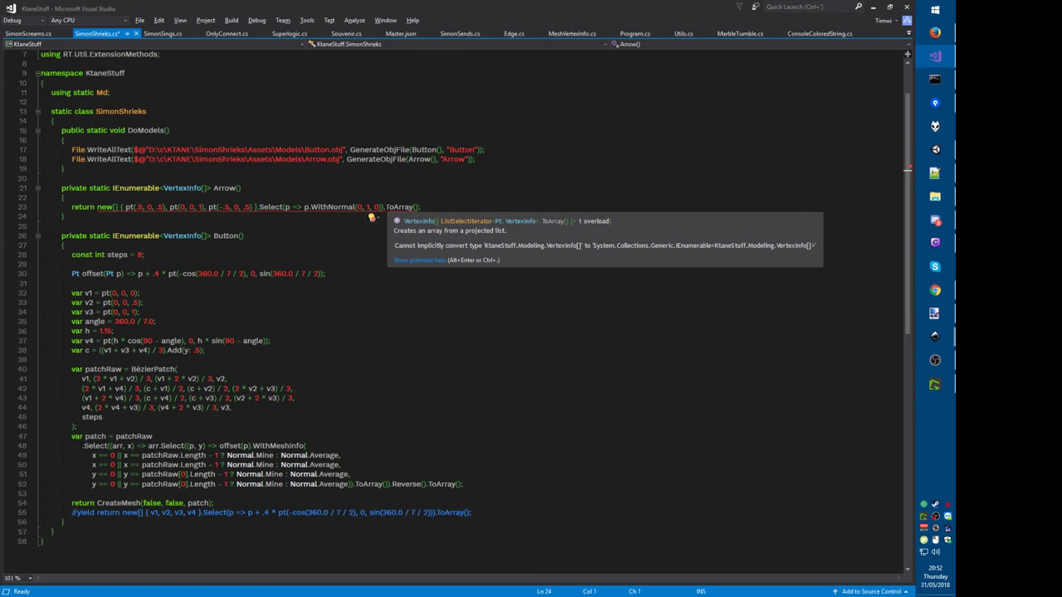
key(Up)
key(Home)
text(yield)
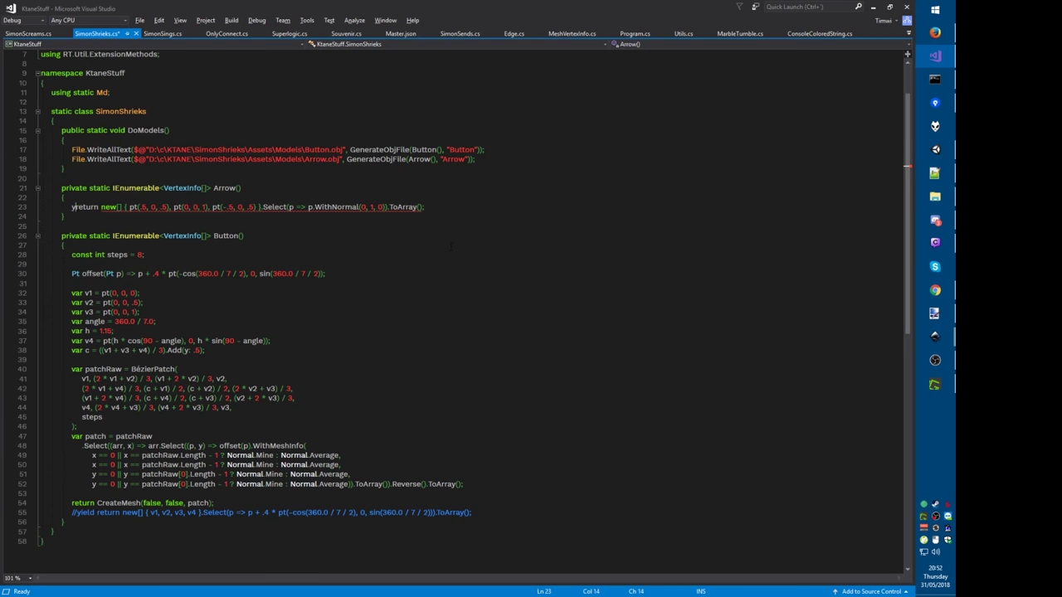
key(ctrl+shift+b)
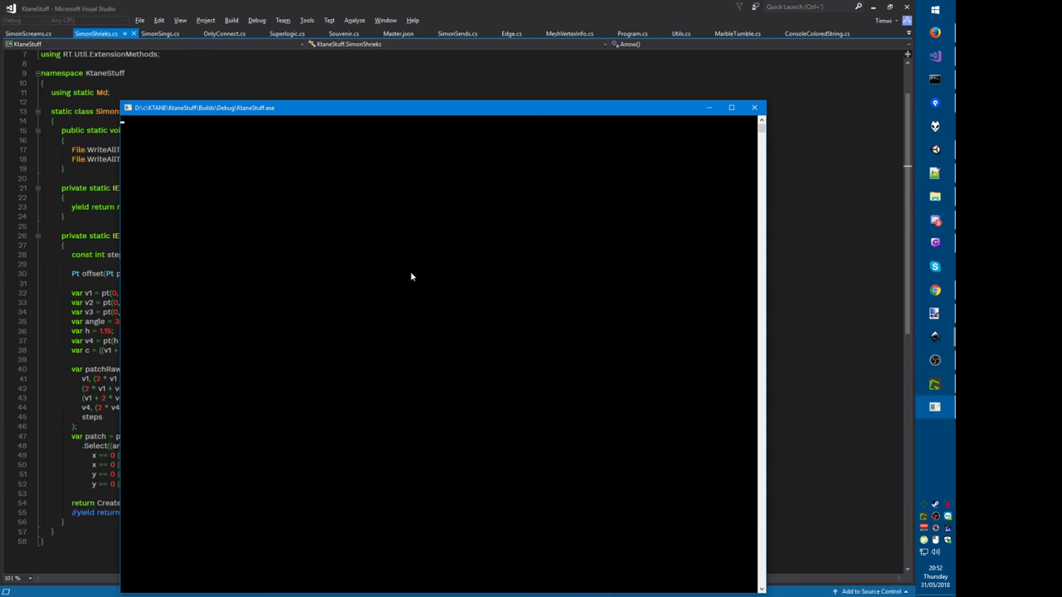
Step: Switch to Unity and place the Arrow model's mesh object directly under Buttons, without its extra parent object
key(alt+Tab)
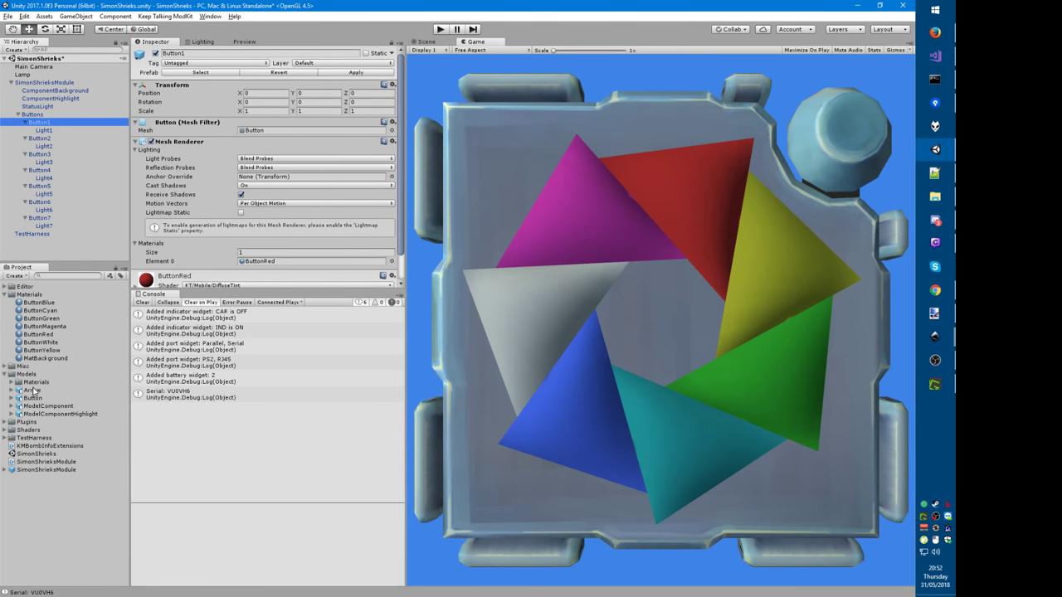
click(32, 390)
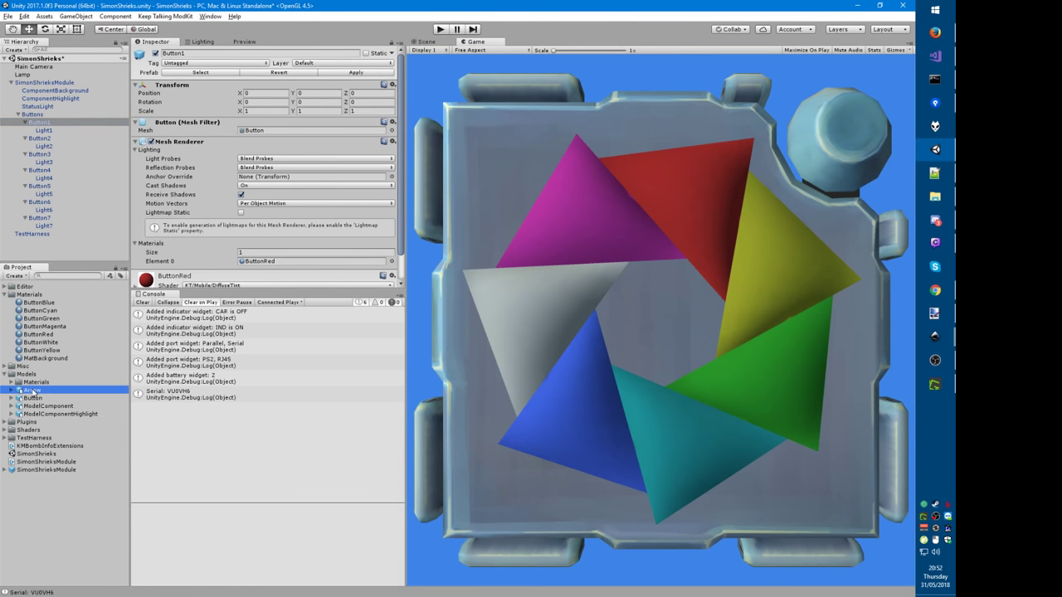
drag(31, 390, 47, 120)
click(25, 122)
key(Return)
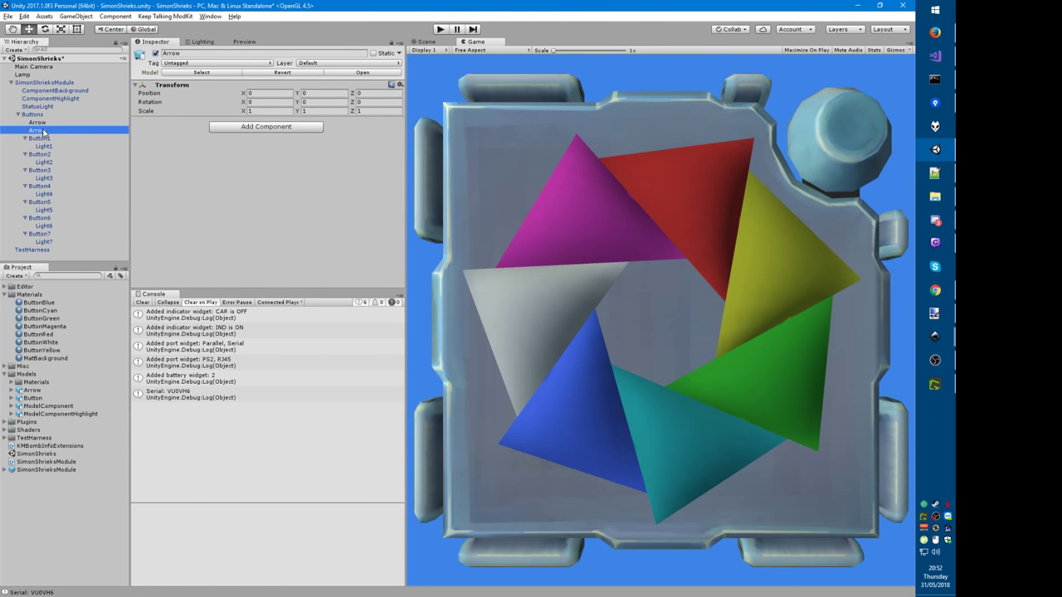
click(42, 123)
click(33, 114)
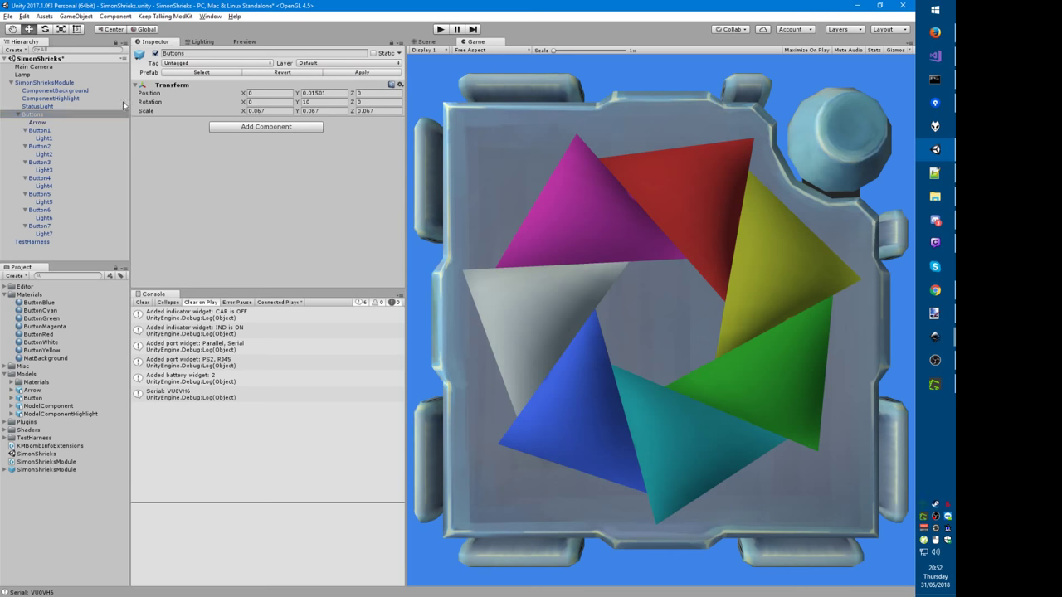
Step: Set the Arrow object's scale to 0.1 on X, Y and Z
click(60, 123)
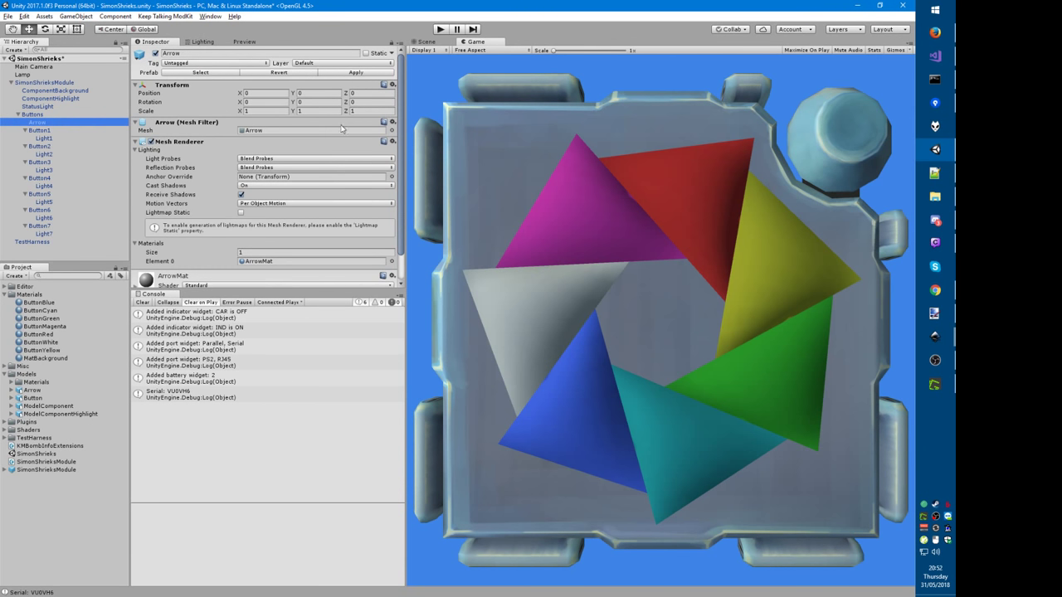
click(265, 110)
text(0.1)
key(Tab)
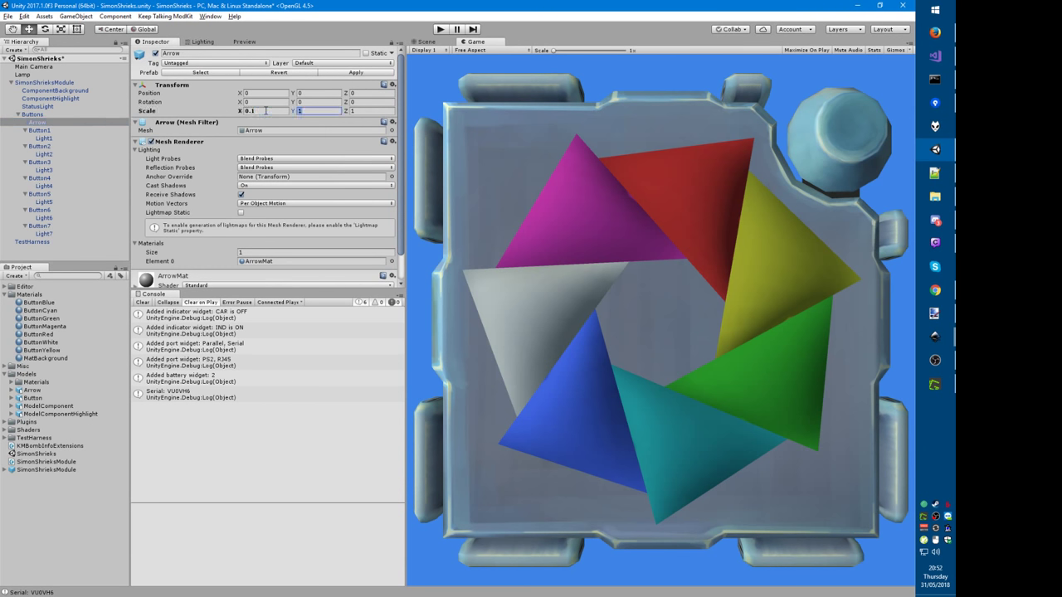
key(Tab)
text(.1)
key(shift+Tab)
text(.1)
scroll(257, 134, down, 2)
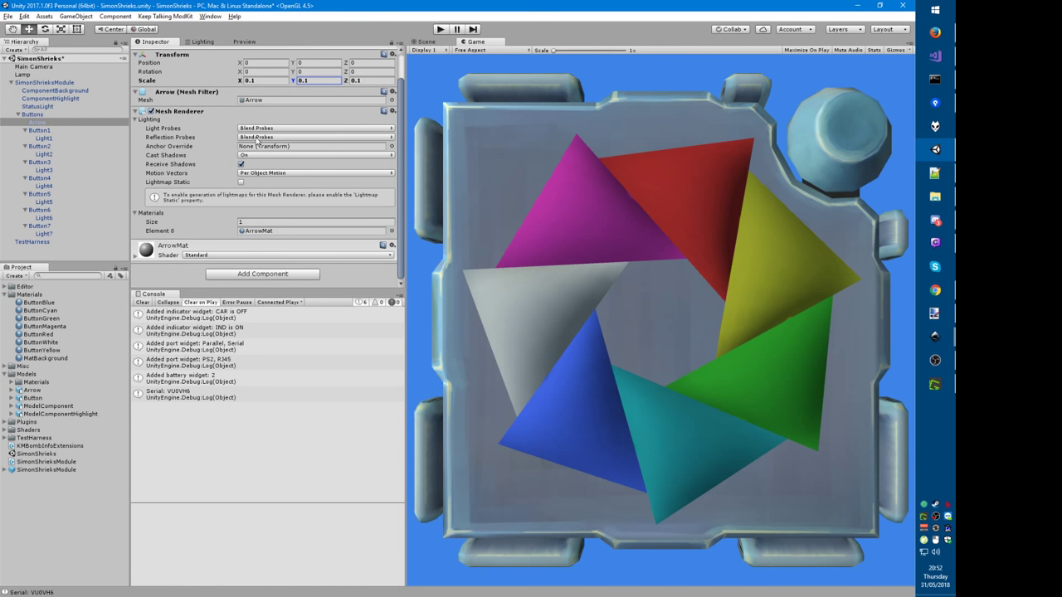
scroll(255, 137, up, 2)
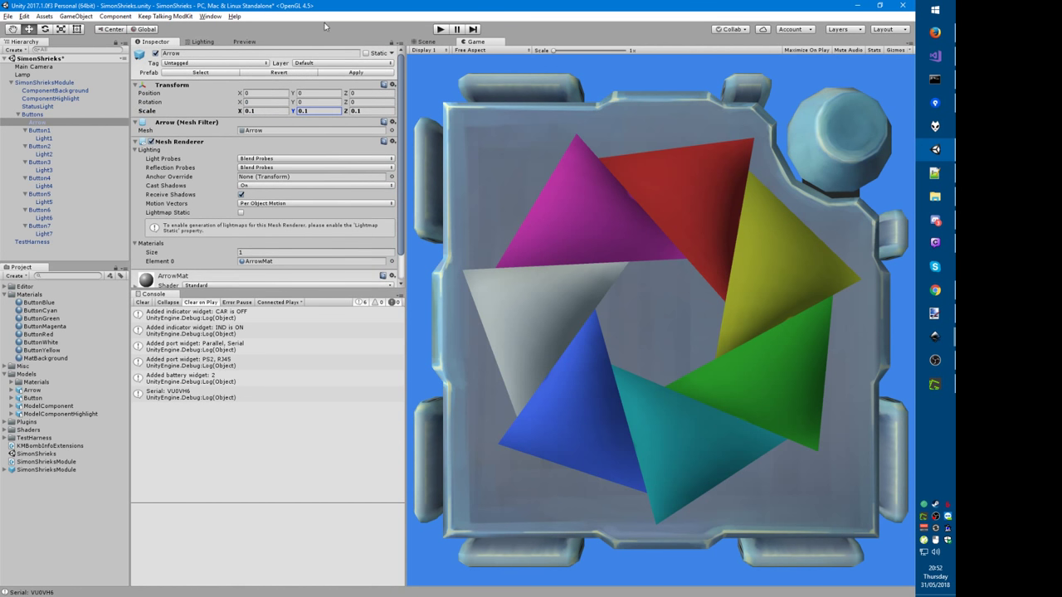
Step: Examine the Arrow object in the Scene view, up close and against the whole module, for visibility and size
click(424, 42)
double_click(54, 123)
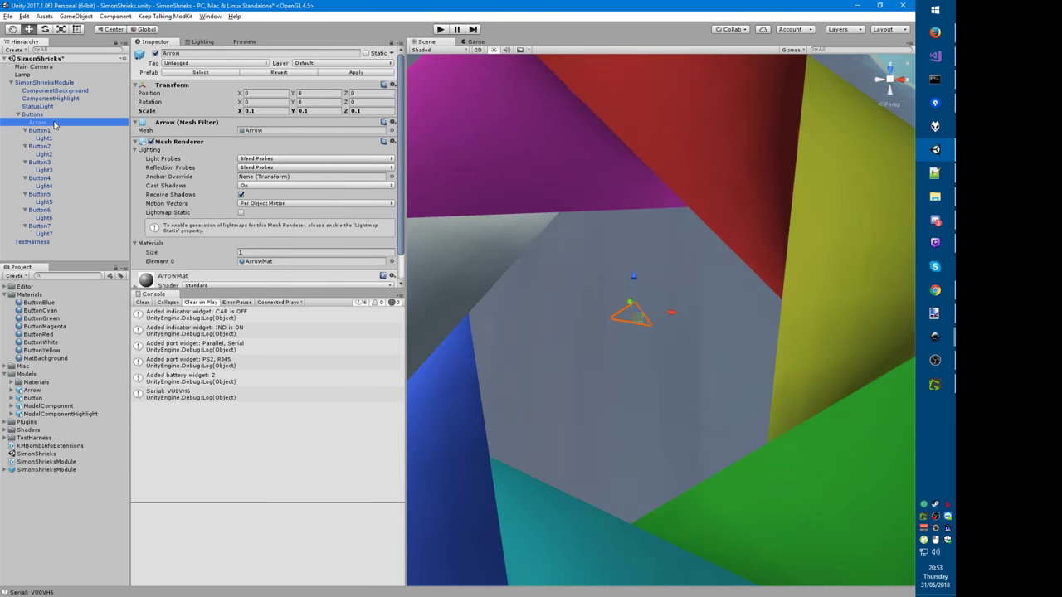
scroll(540, 300, down, 5)
scroll(540, 301, up, 5)
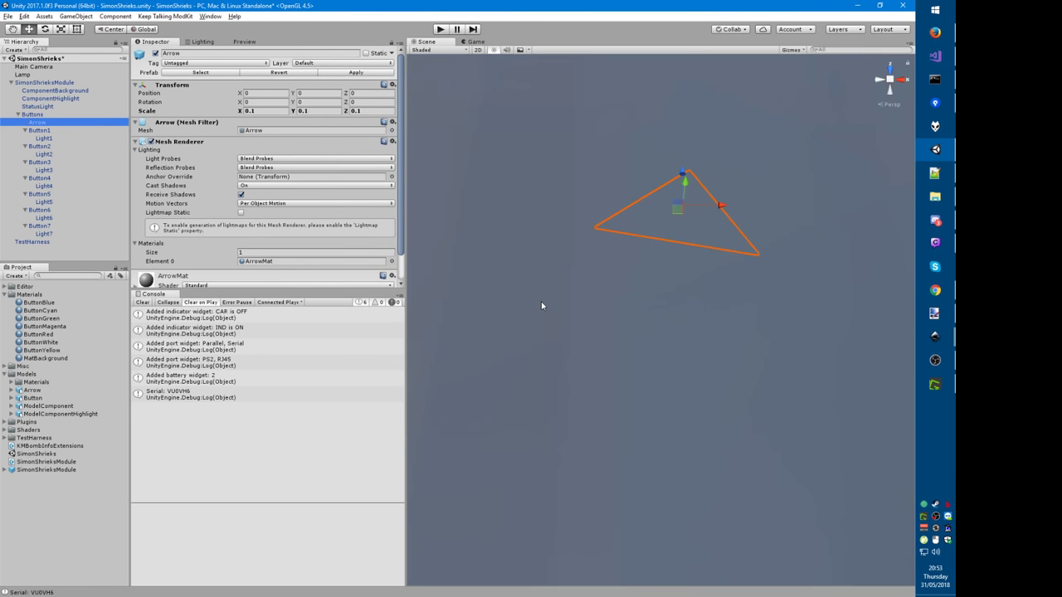
scroll(541, 301, down, 4)
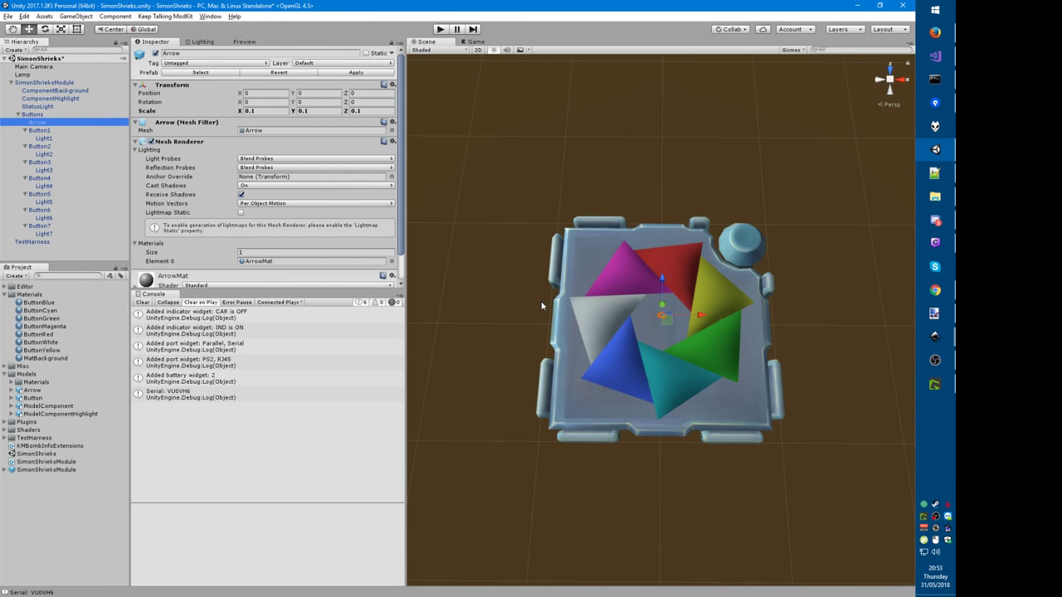
click(39, 132)
key(Up)
key(Up)
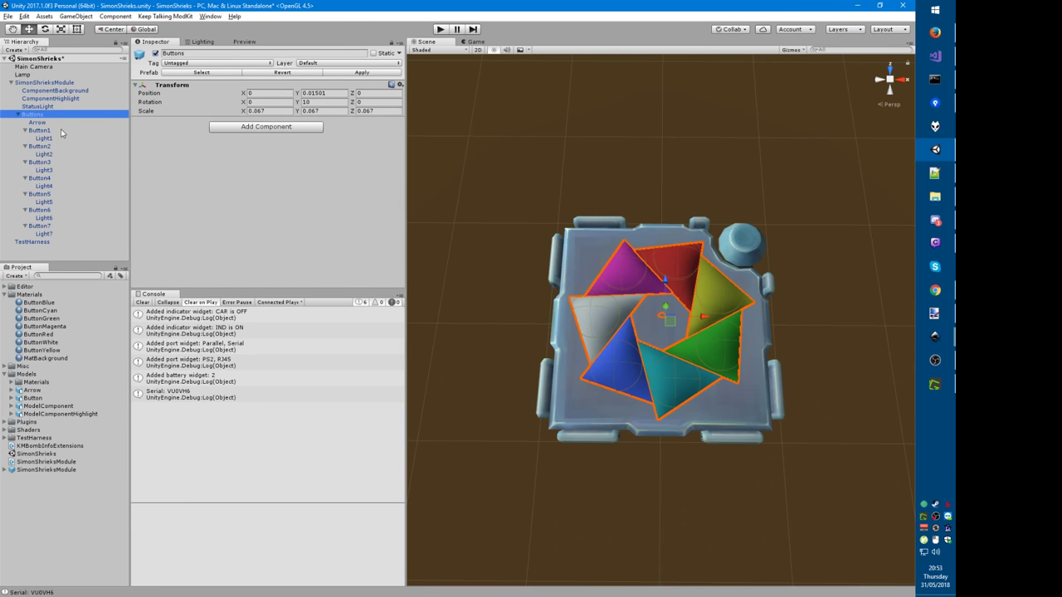
key(Down)
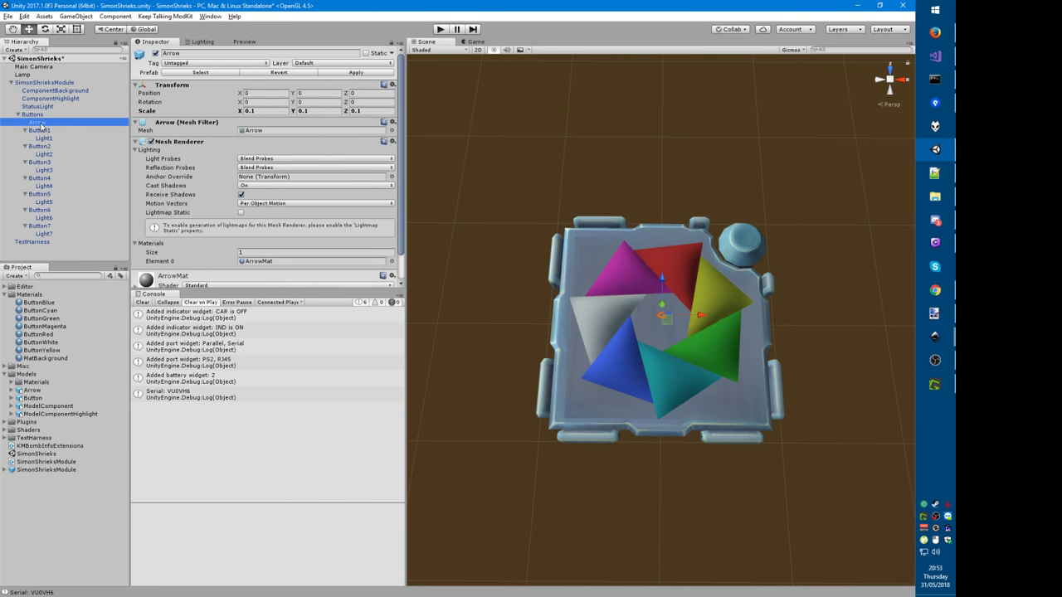
double_click(41, 123)
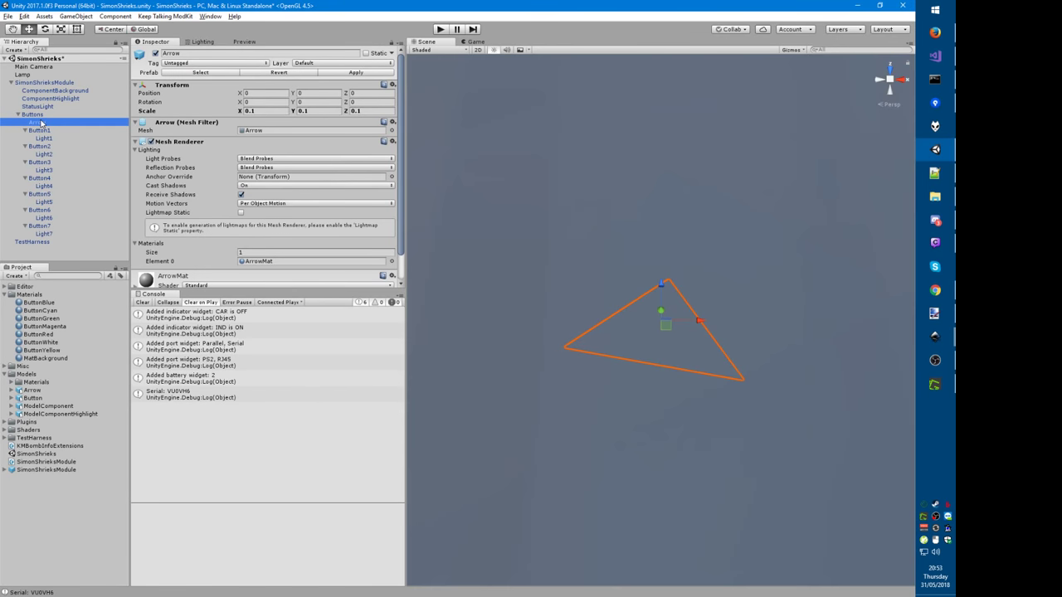
scroll(700, 345, down, 3)
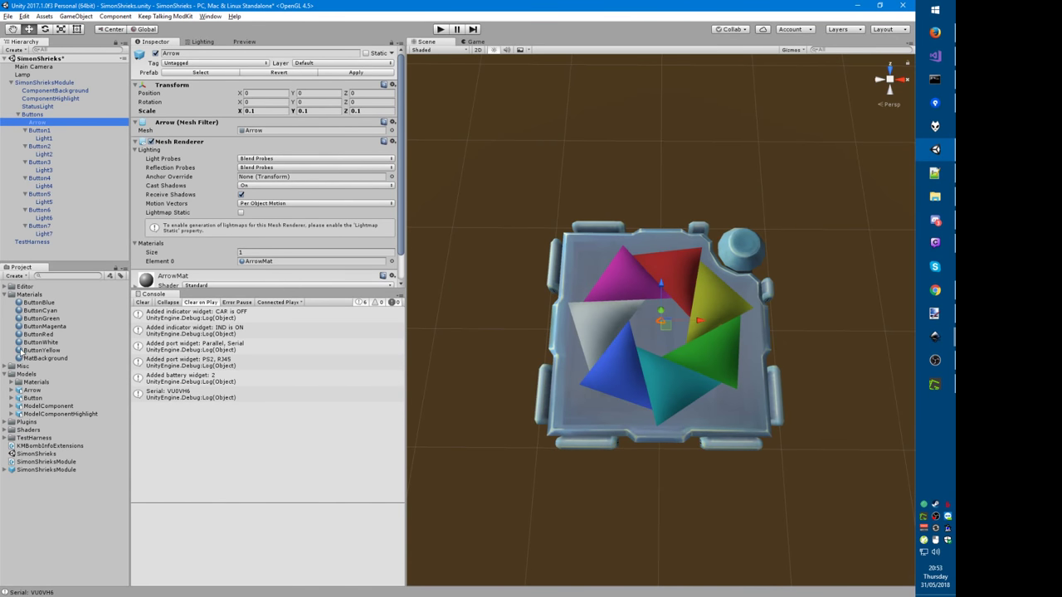
Step: Move ArrowMat from the Models materials folder into the main Materials folder and set its shader to KT/Mobile/DiffuseTint
double_click(35, 382)
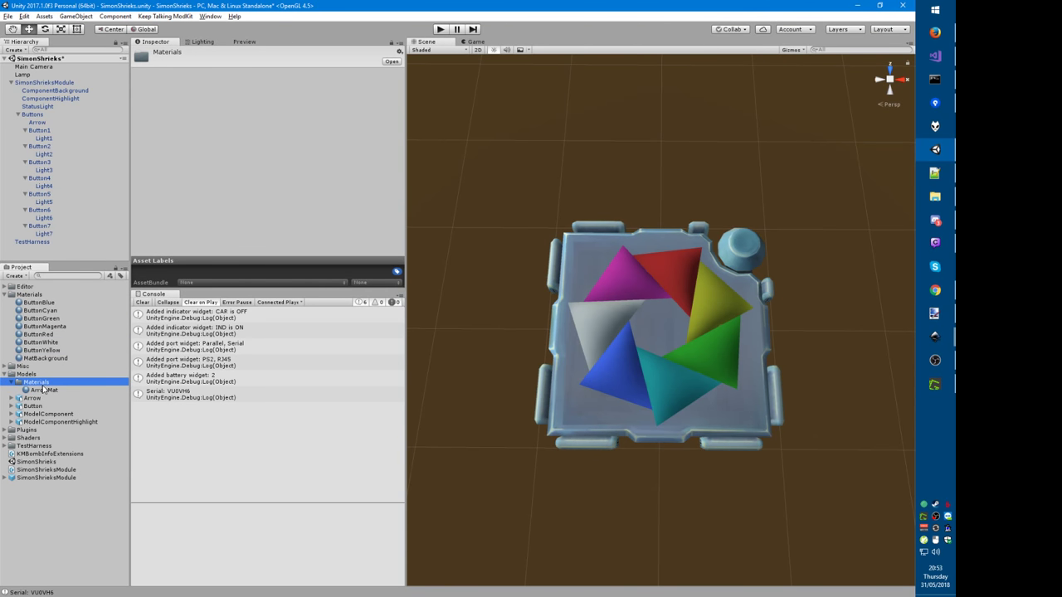
drag(44, 392, 45, 363)
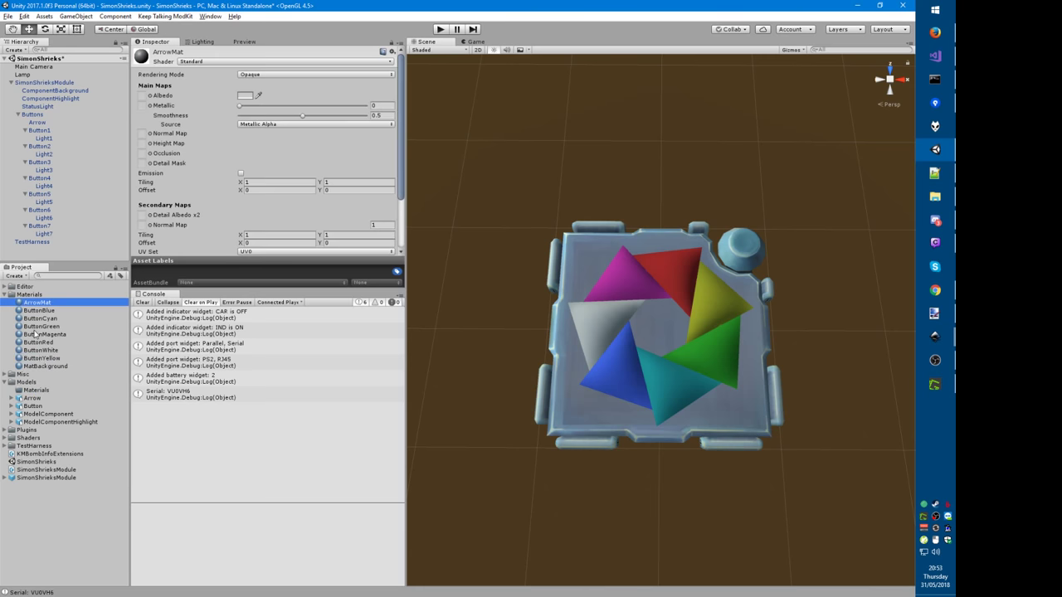
click(249, 61)
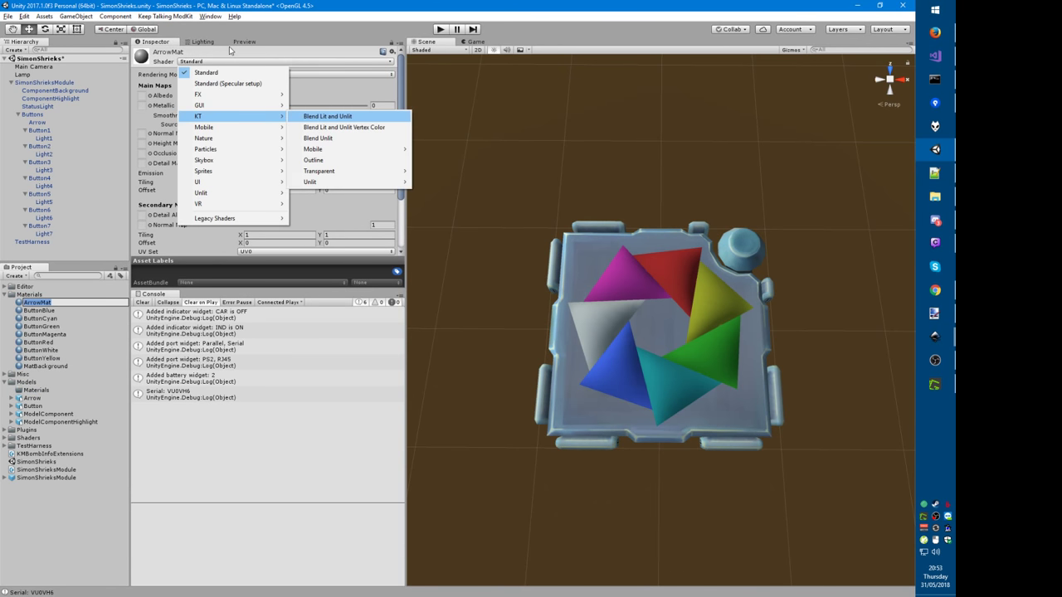
mouse_move(313, 149)
click(441, 159)
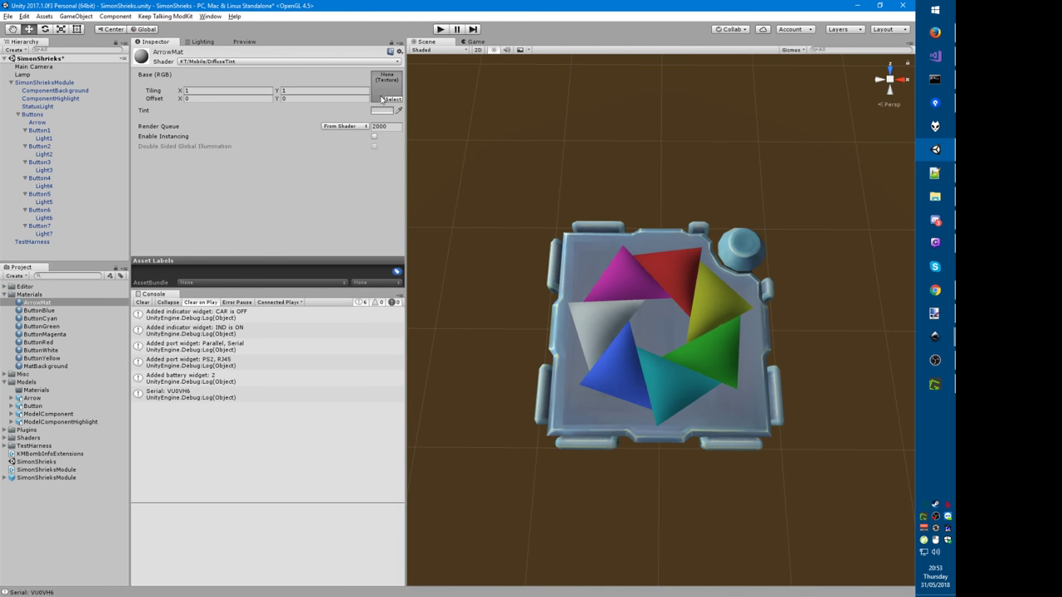
Step: Tint ArrowMat a dark blue-grey, about 45494D, and check the material on the Arrow object
click(382, 111)
mouse_move(203, 214)
mouse_down()
mouse_move(203, 281)
mouse_move(209, 229)
mouse_up()
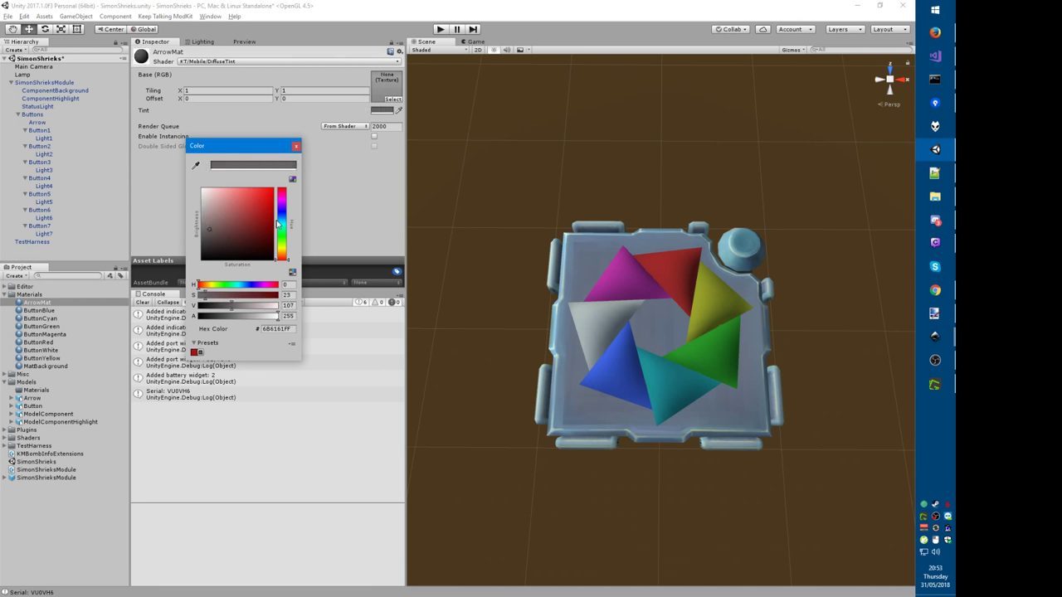
click(282, 222)
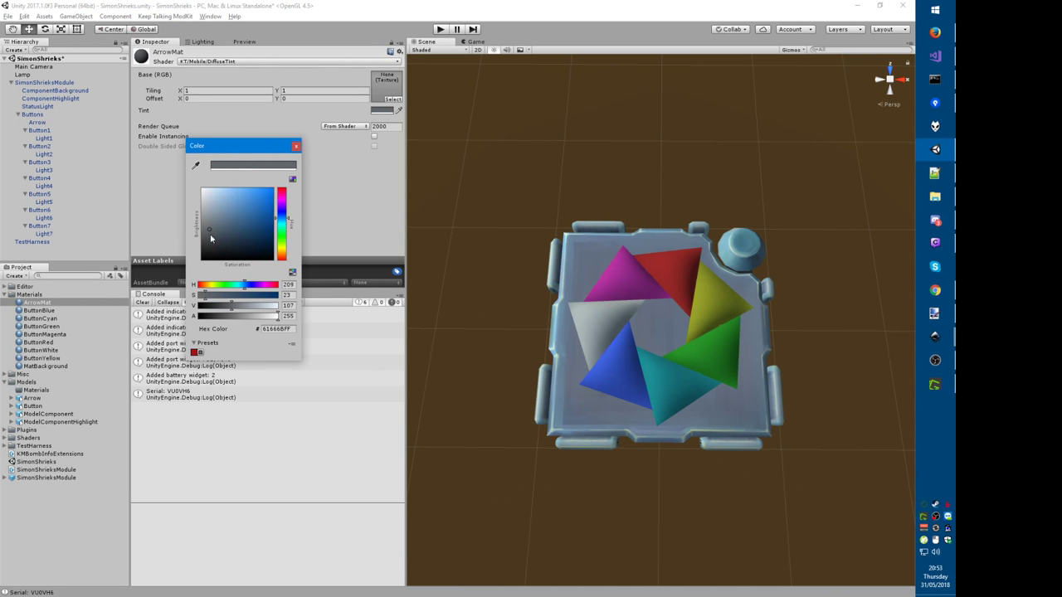
drag(210, 238, 211, 239)
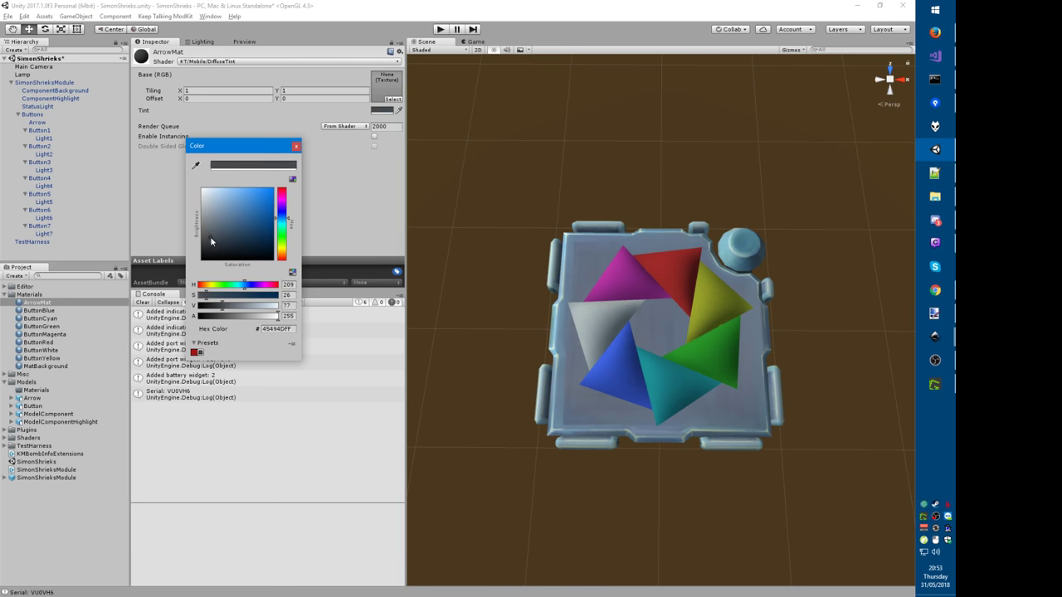
key(Return)
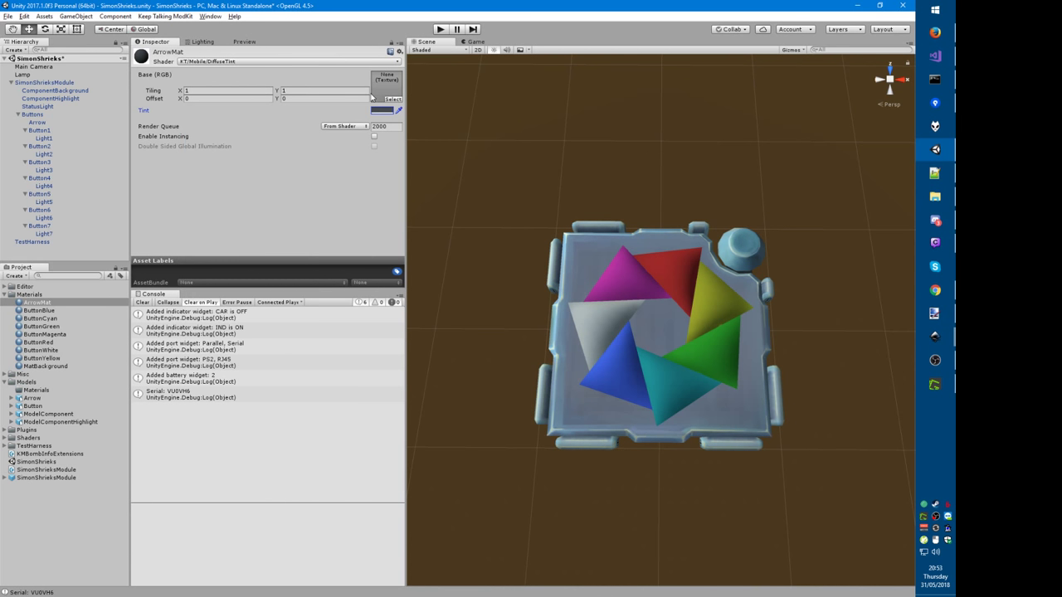
click(38, 123)
scroll(249, 241, down, 2)
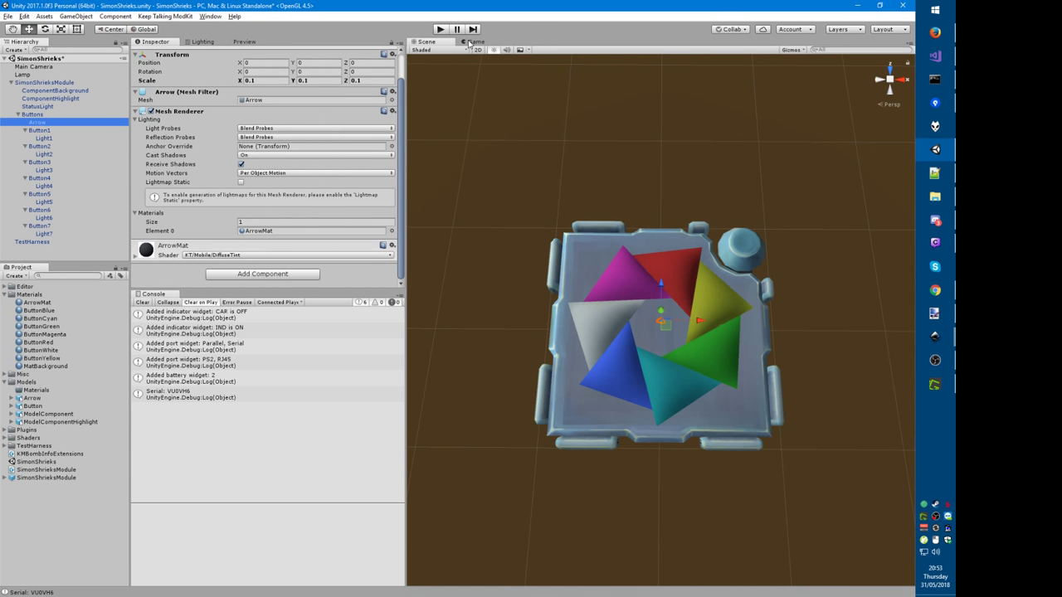
Step: Switch to Visual Studio, reorder Arrow's points to pt(-.5, 0, .5), pt(0, 0, 1), pt(.5, 0, .5), and save
key(alt+Tab)
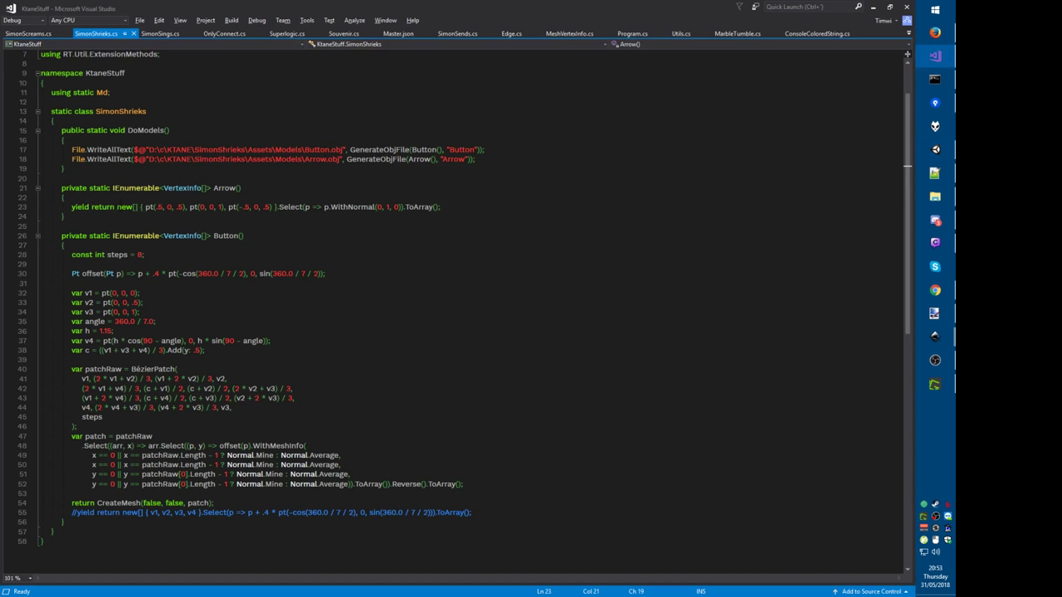
click(156, 207)
text(-)
key(End)
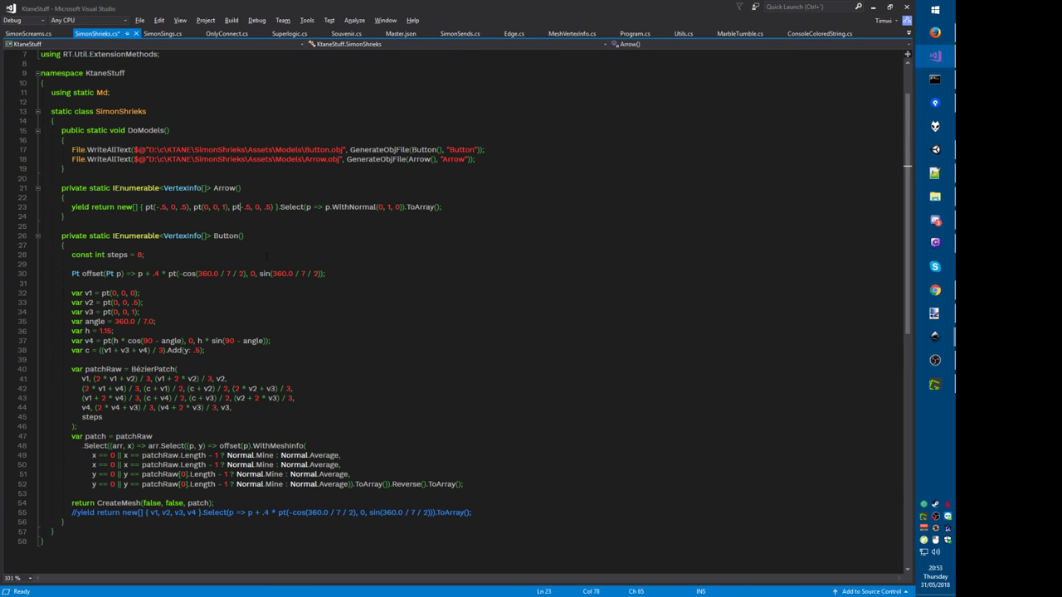
key(ctrl+s)
key(Right)
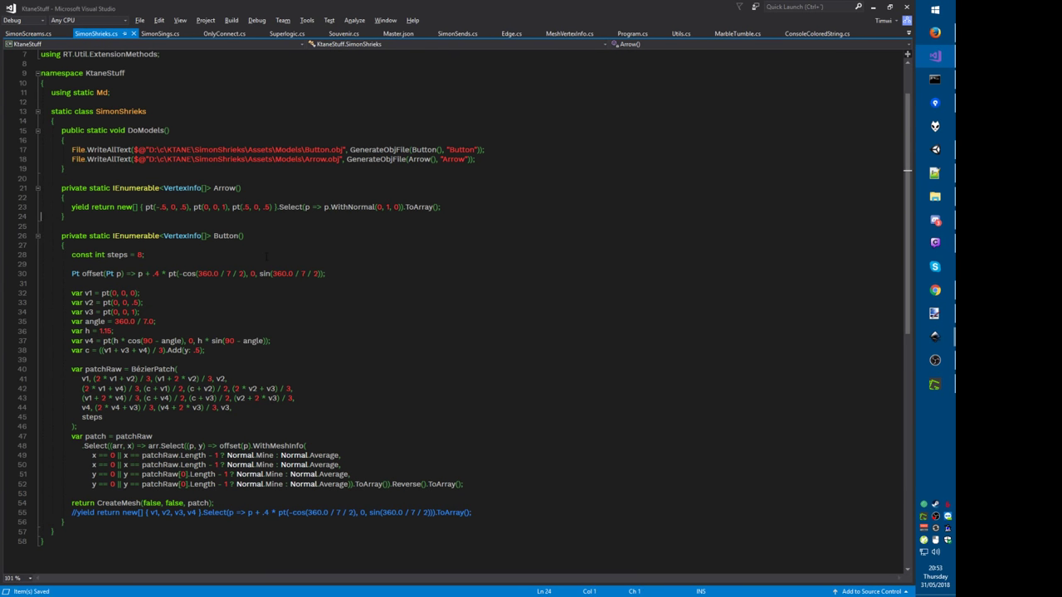
Step: Run KtaneStuff to regenerate the models, and check the arrow in Unity's Scene view with nothing selected
key(F5)
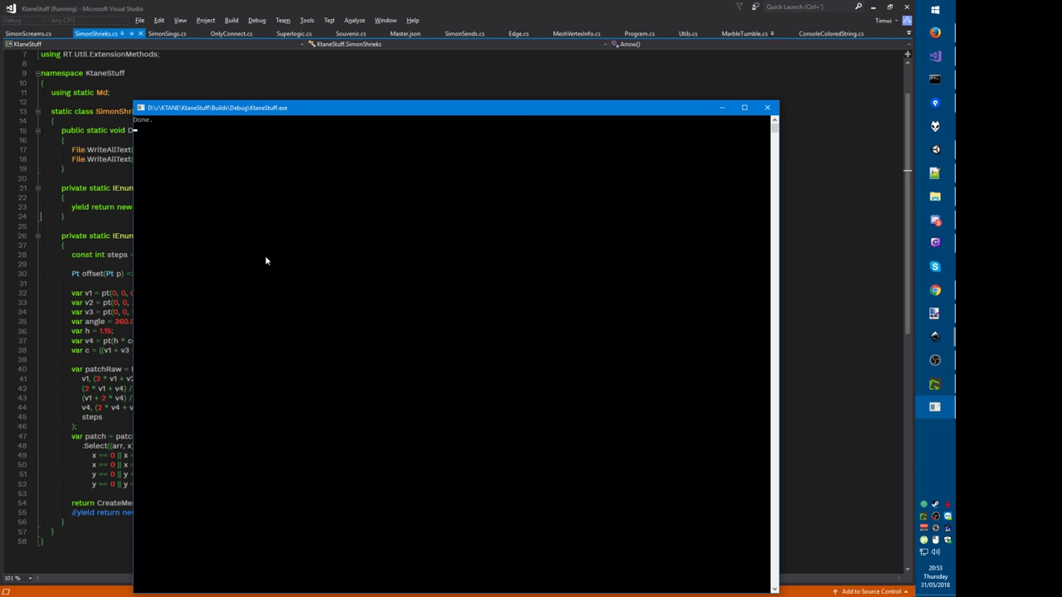
key(Return)
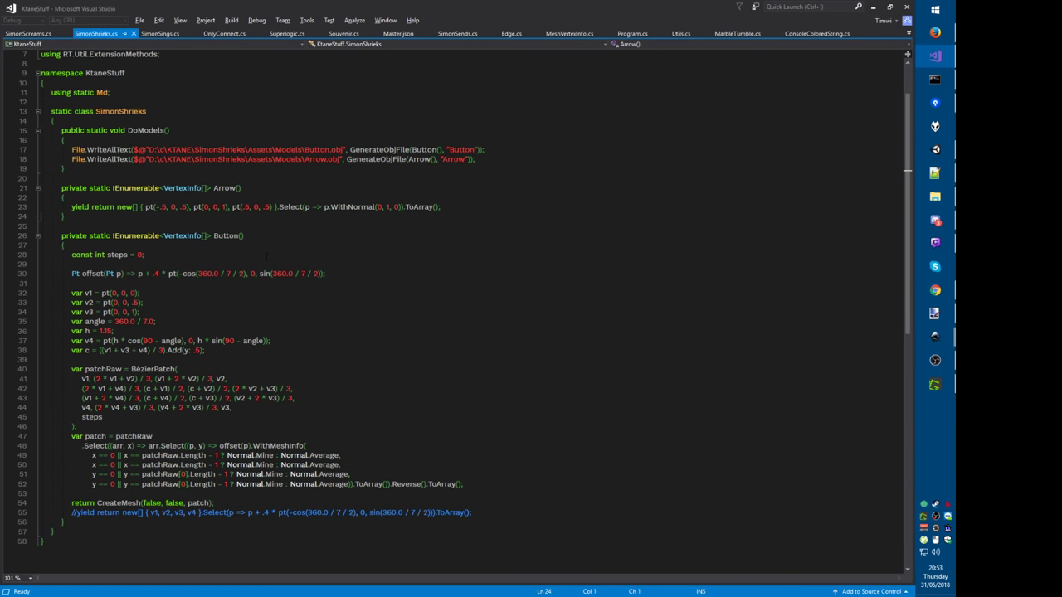
key(alt+Tab)
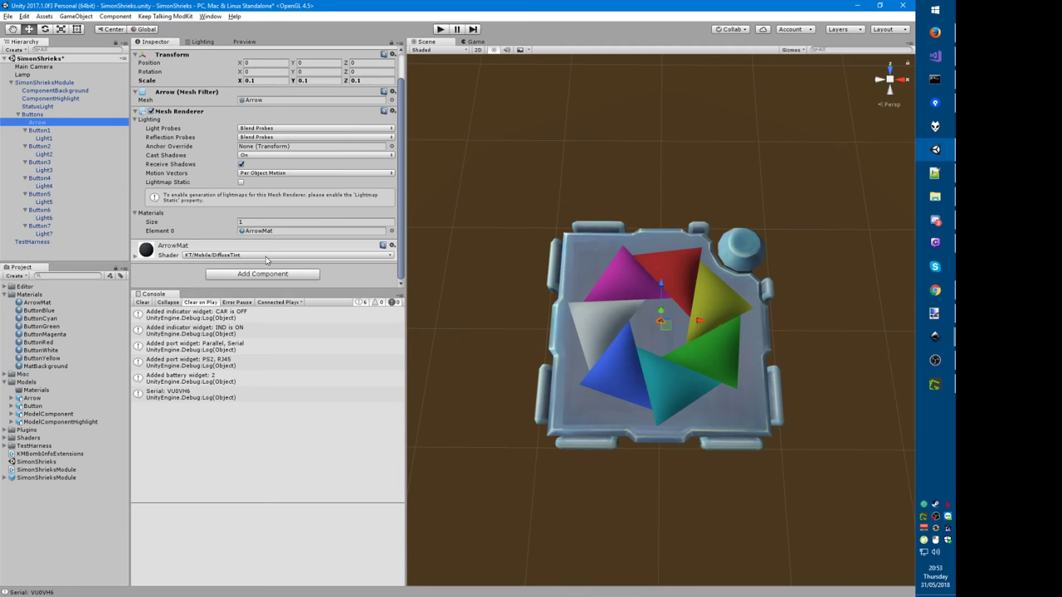
click(502, 306)
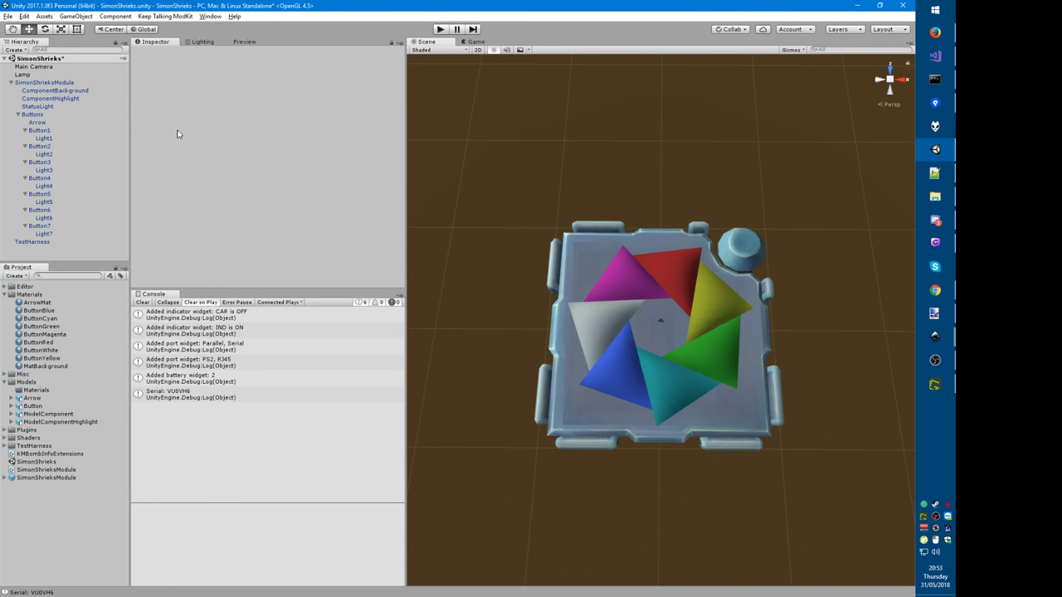
Step: Examine Arrow's size and placement in the Scene view against the Buttons group and the red Button1
click(36, 122)
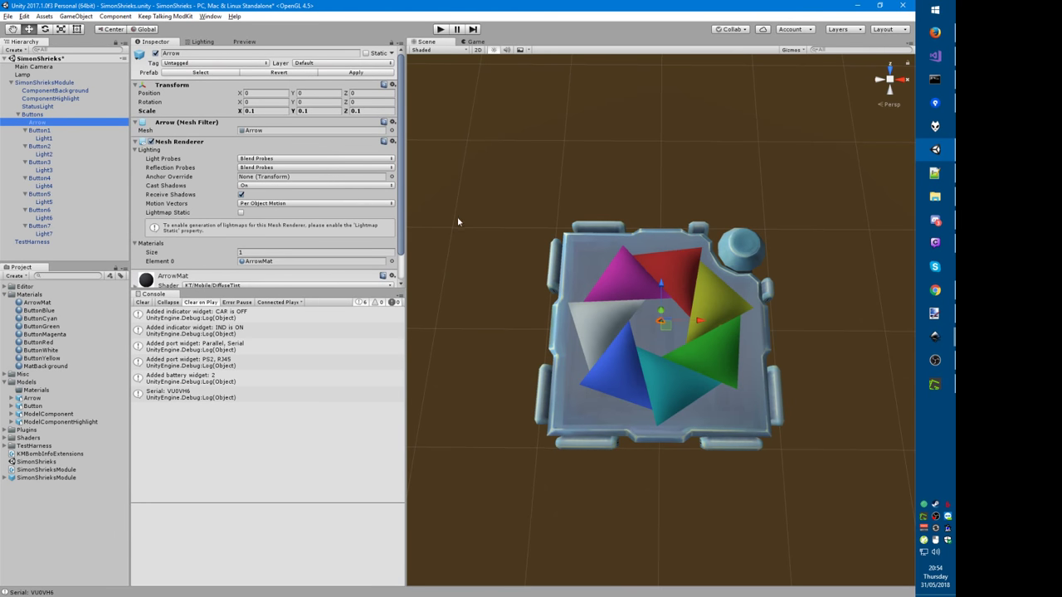
double_click(51, 124)
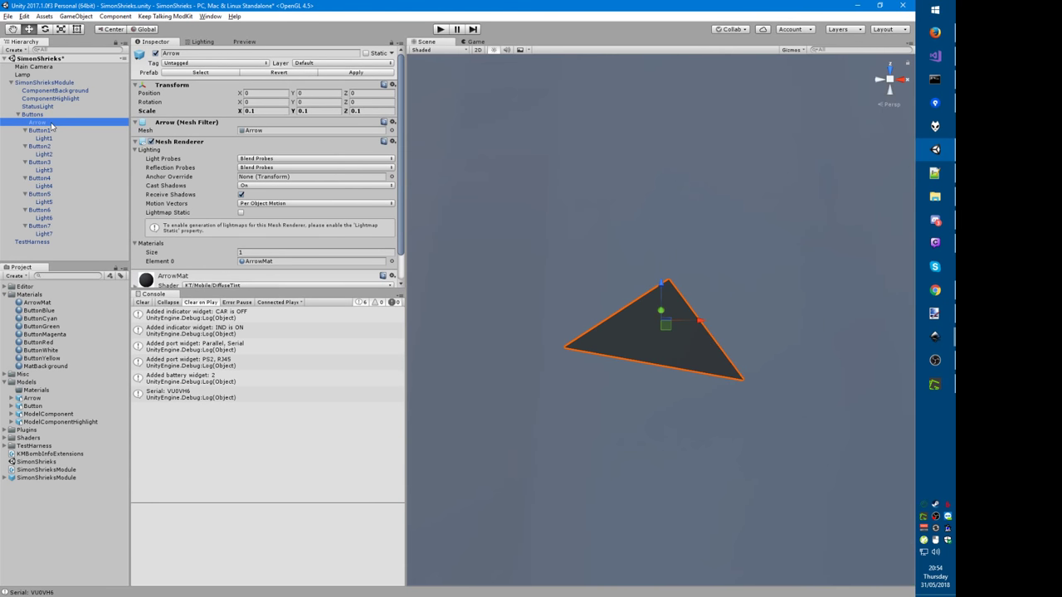
scroll(458, 272, down, 5)
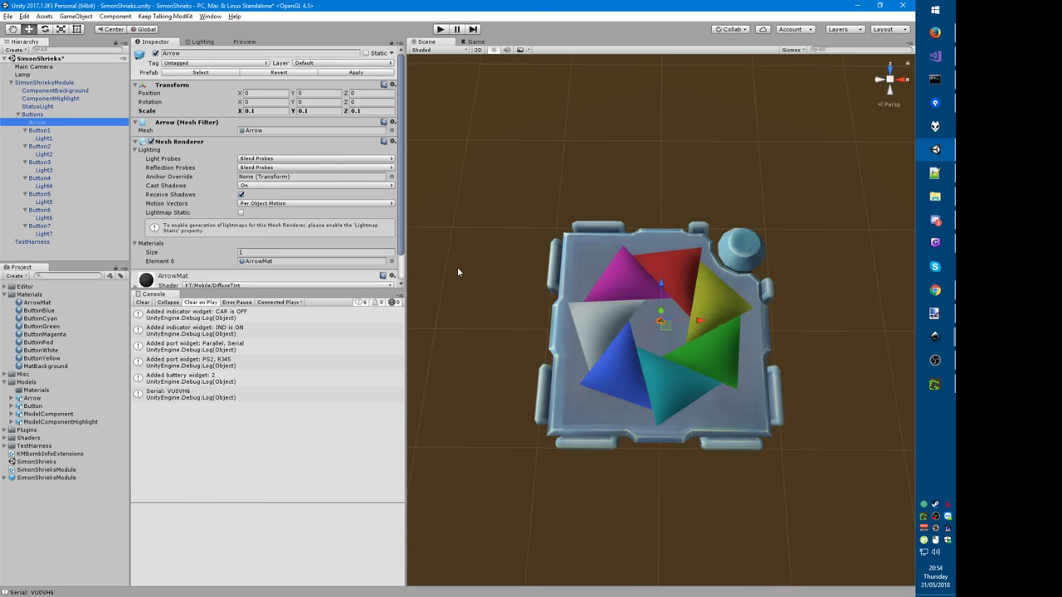
click(28, 115)
double_click(38, 123)
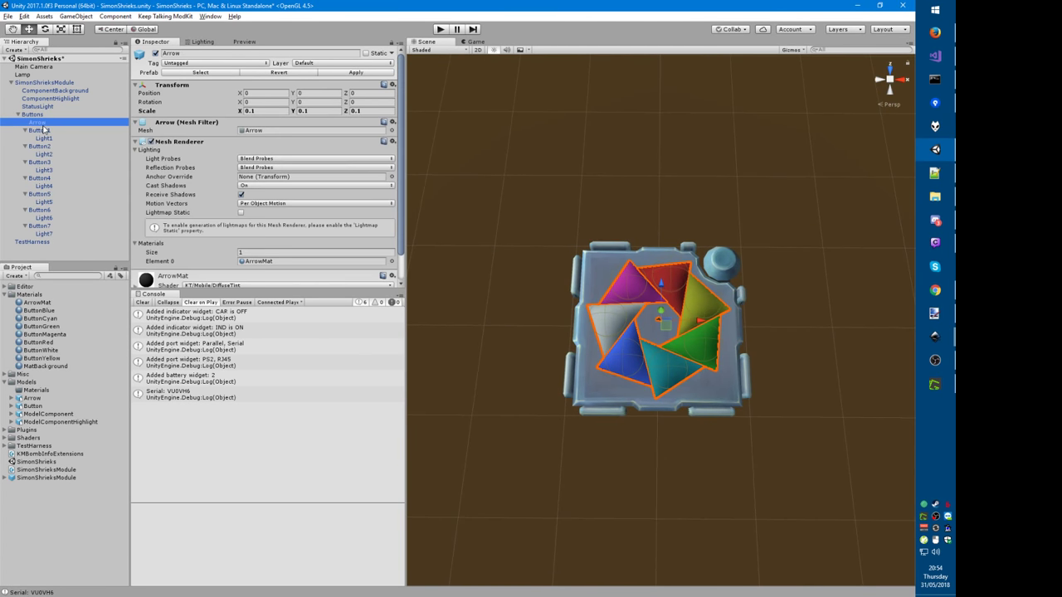
scroll(616, 321, down, 5)
click(483, 227)
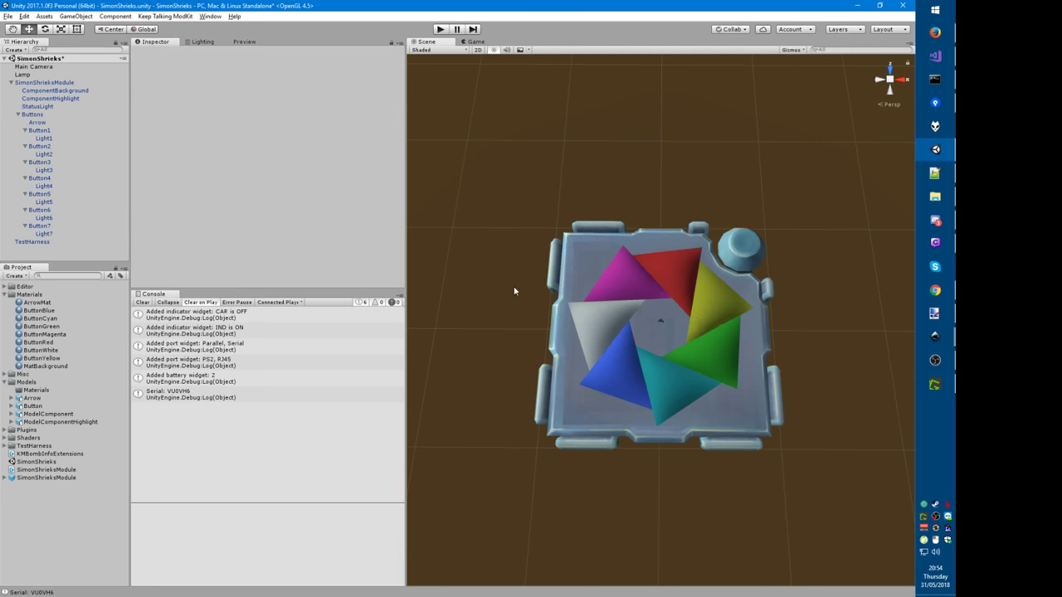
click(39, 122)
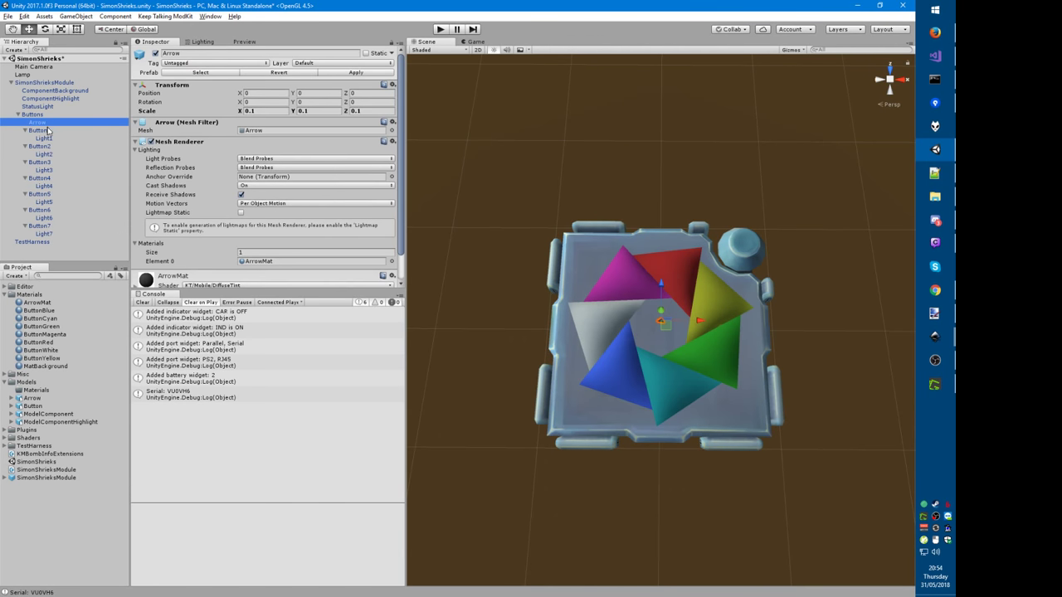
key(Up)
key(Down)
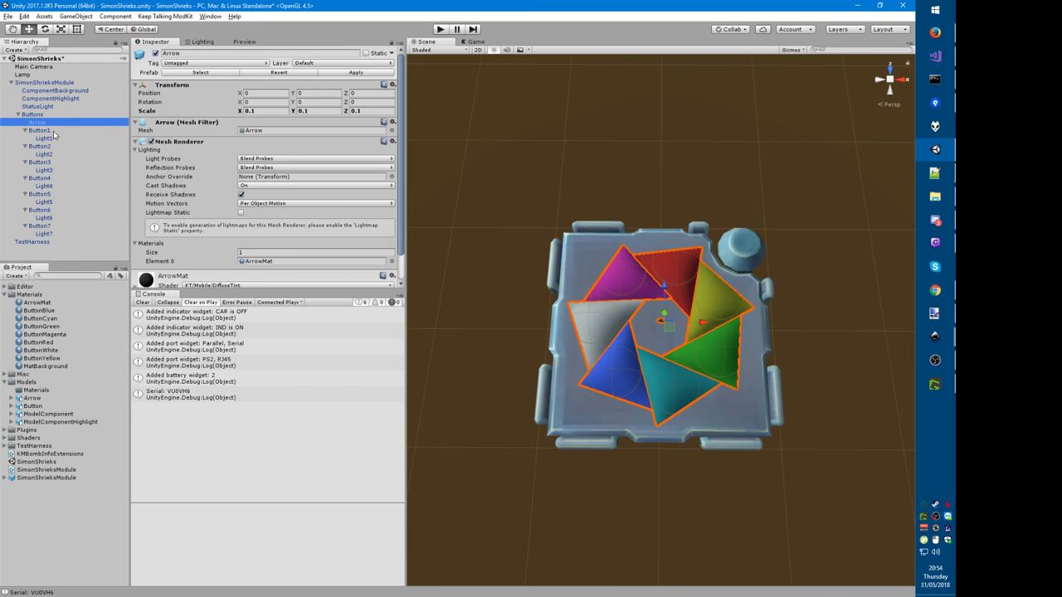
click(59, 131)
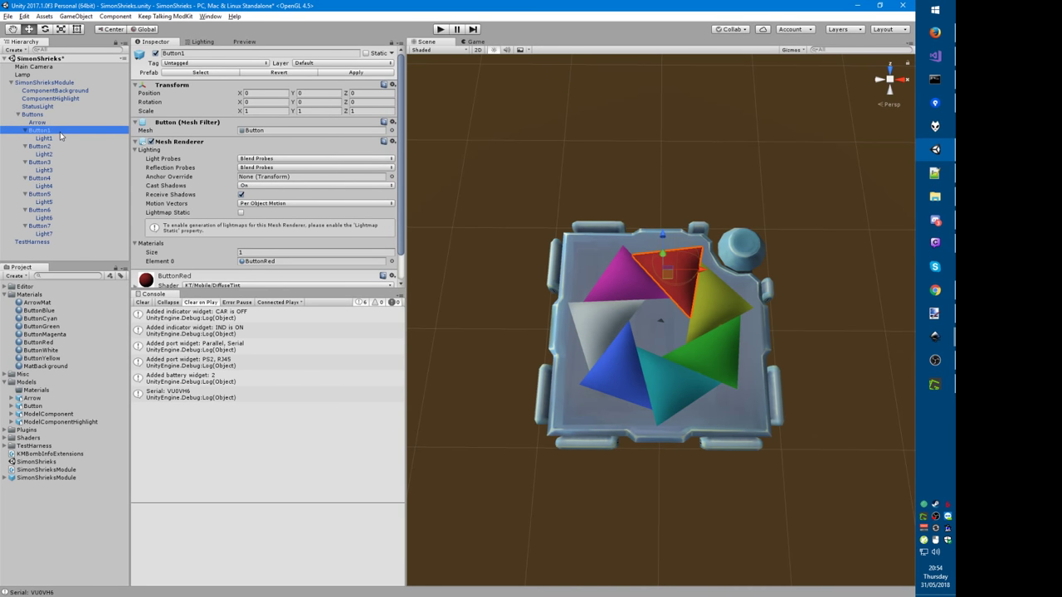
key(Up)
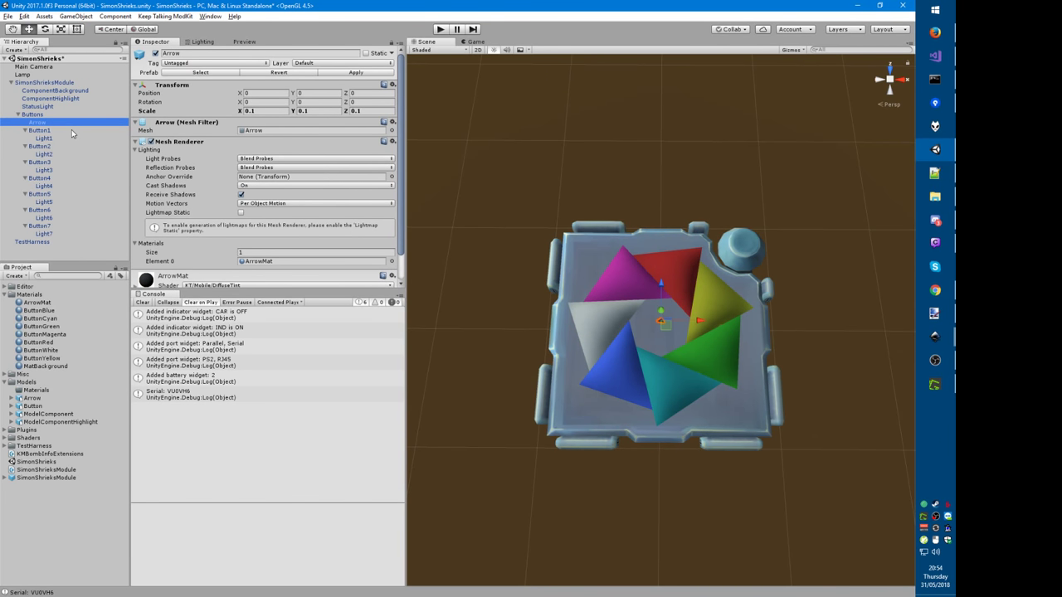
Step: Set Arrow's scale to 1 on all axes, save it to the prefab, and look over the Arrow code in Visual Studio
click(262, 110)
text(1)
key(Tab)
text(1)
key(Tab)
text(1)
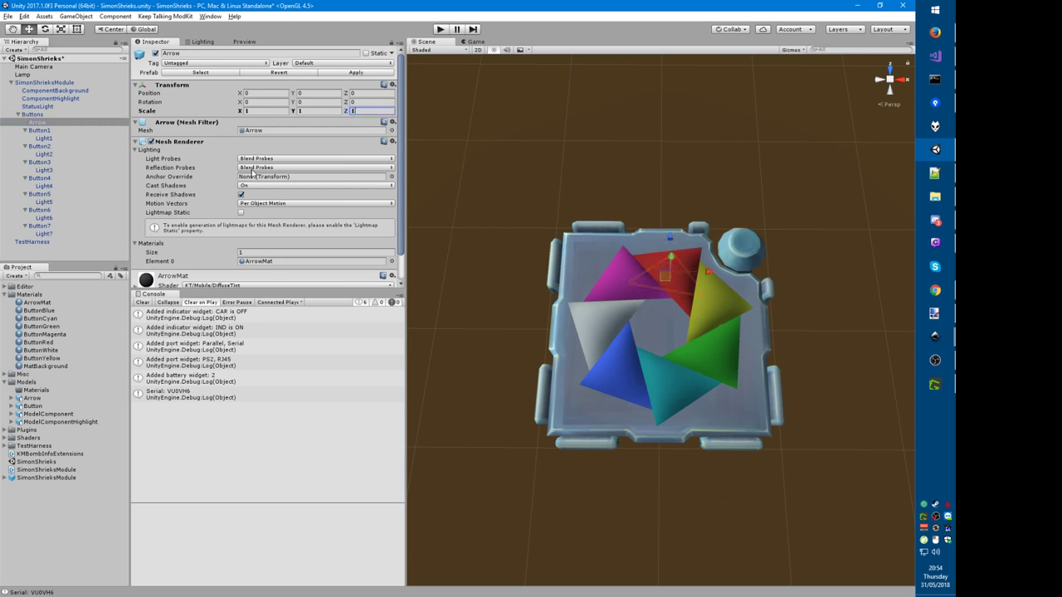
click(335, 72)
key(alt+Tab)
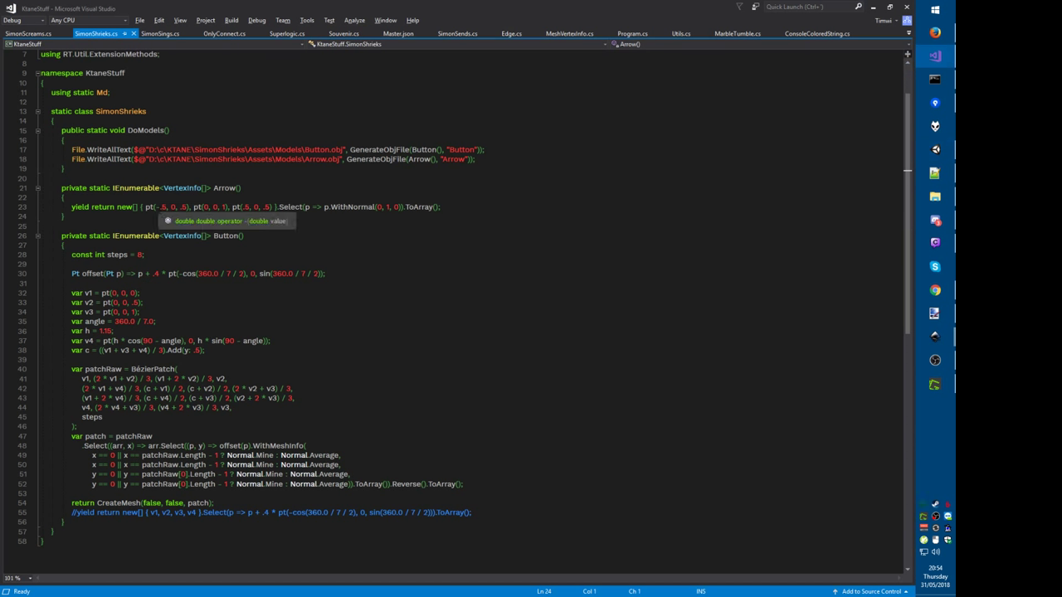
key(alt+Tab)
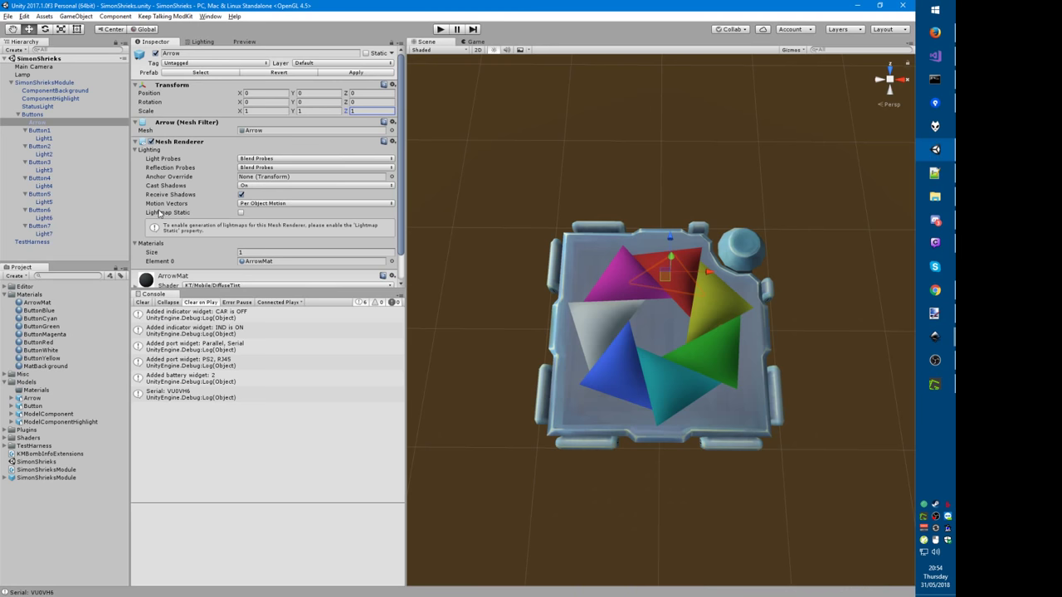
Step: Try a scale of 0.7 on all axes for Arrow
click(272, 111)
text(.7)
key(Tab)
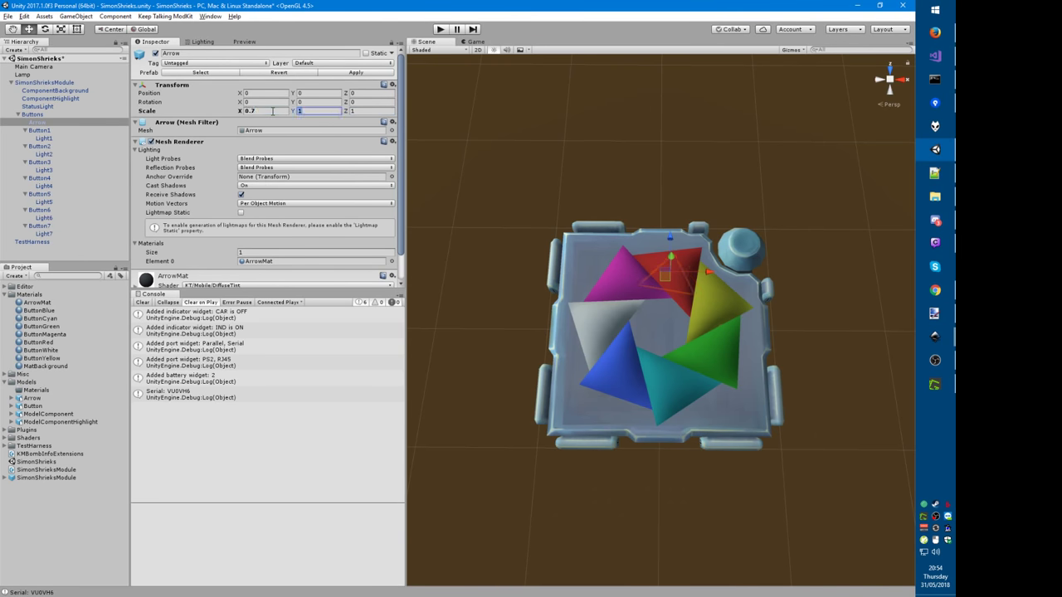
text(.7)
key(Tab)
text(.7)
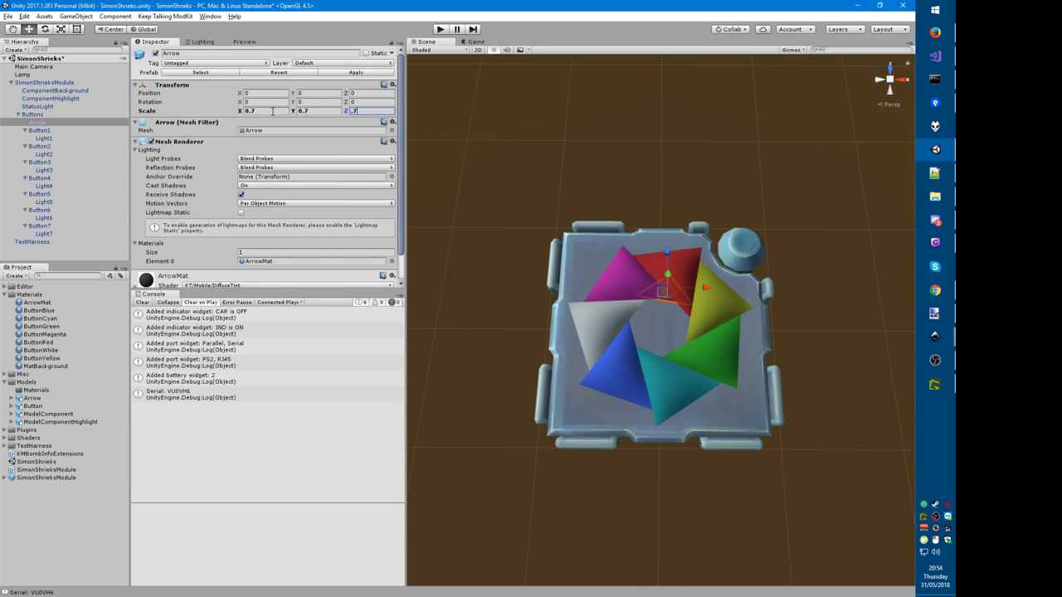
Step: Set Arrow's scale to 0.2 on the X, Y and Z axes
key(shift+Tab)
key(shift+Tab)
text(.2)
key(Tab)
text(.2)
key(Tab)
text(.2)
key(Return)
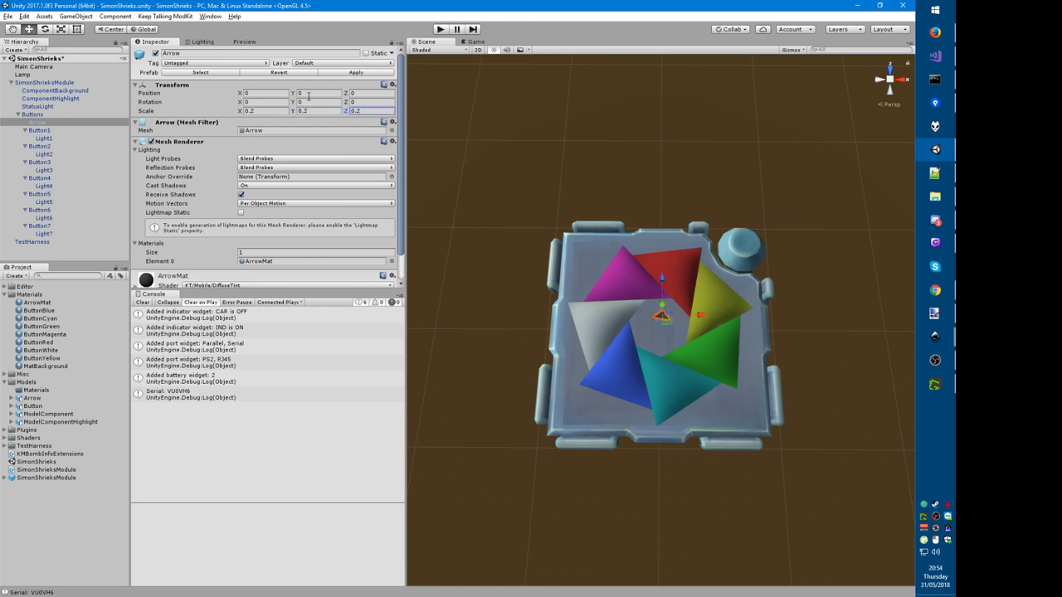
Step: Switch to Visual Studio and set the z value of Arrow's two outer points to .7
key(alt+Tab)
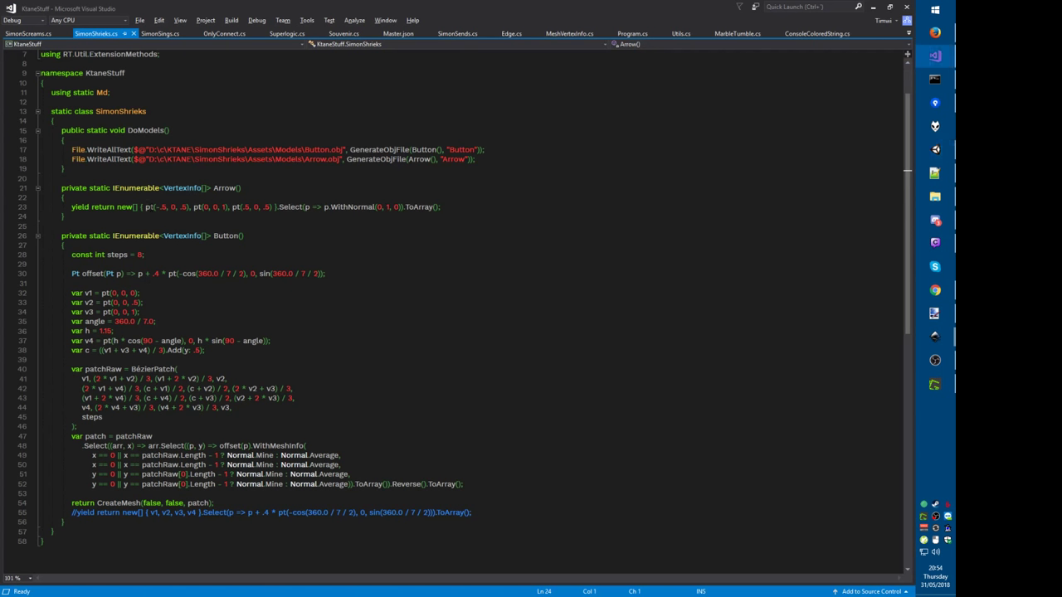
click(182, 207)
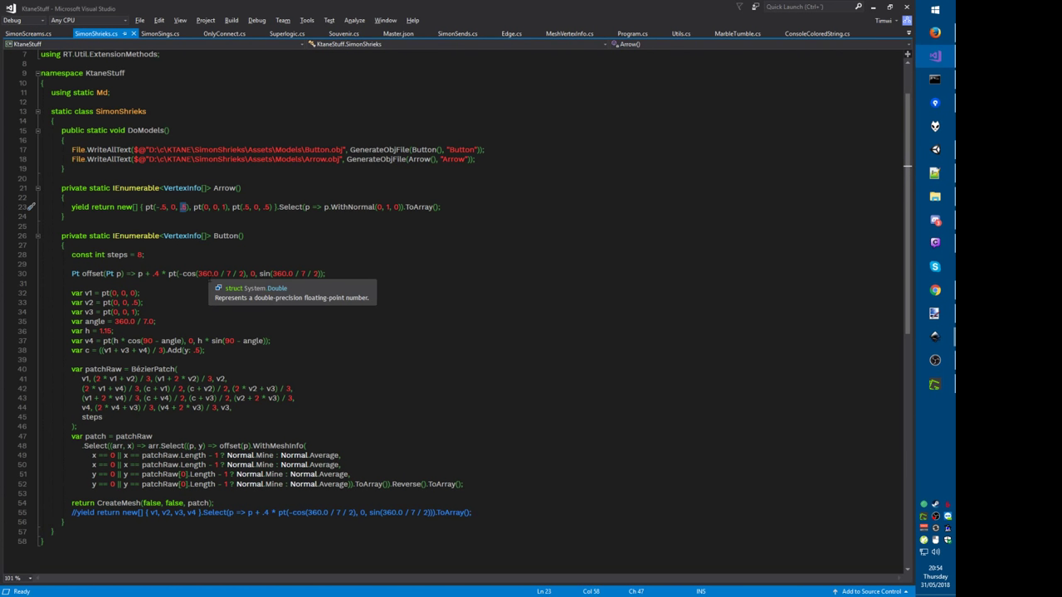
key(BackSpace)
key(BackSpace)
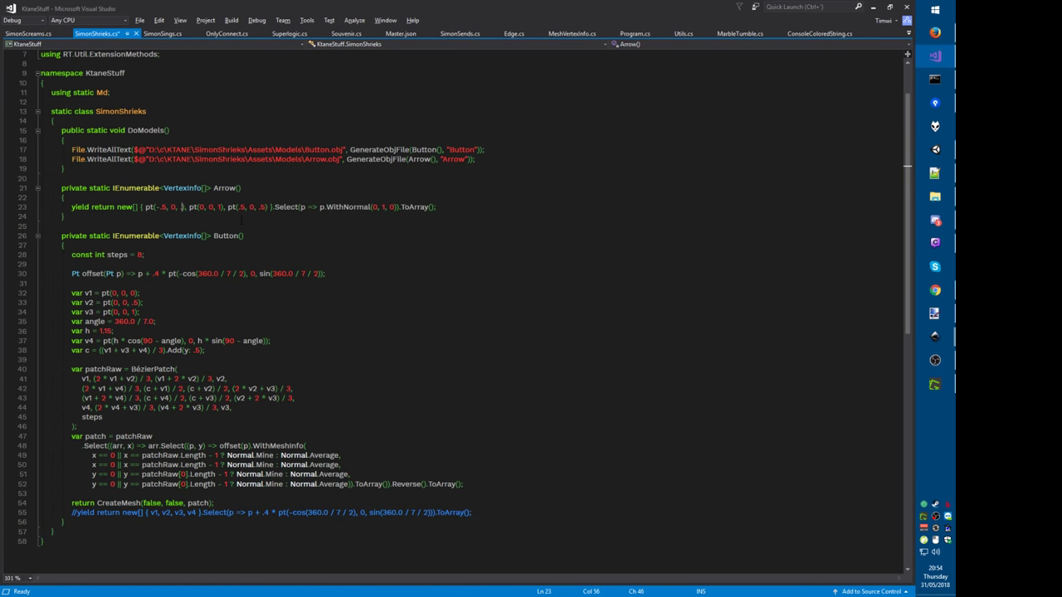
text(7)
key(BackSpace)
text(7)
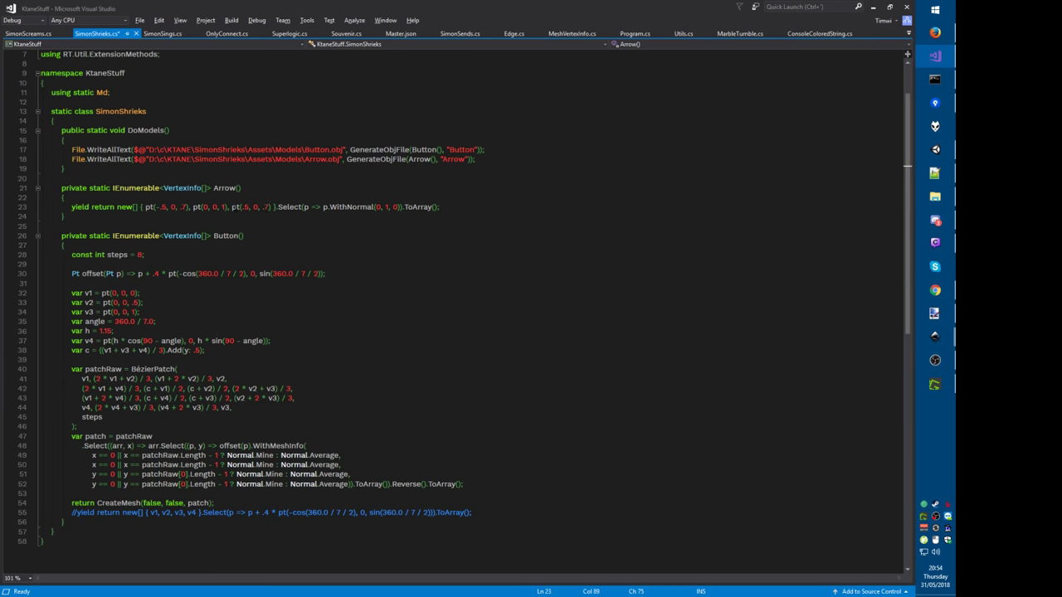
Step: Set the z value of Arrow's middle point to 1.5 and run KtaneStuff to regenerate the models
text(.2)
key(alt+Tab)
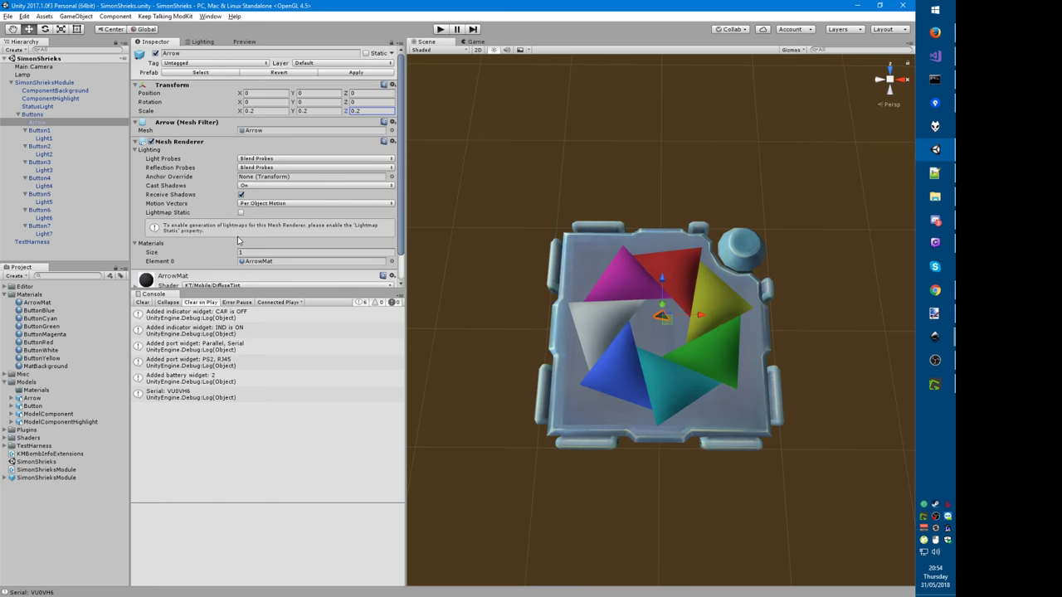
key(alt+Tab)
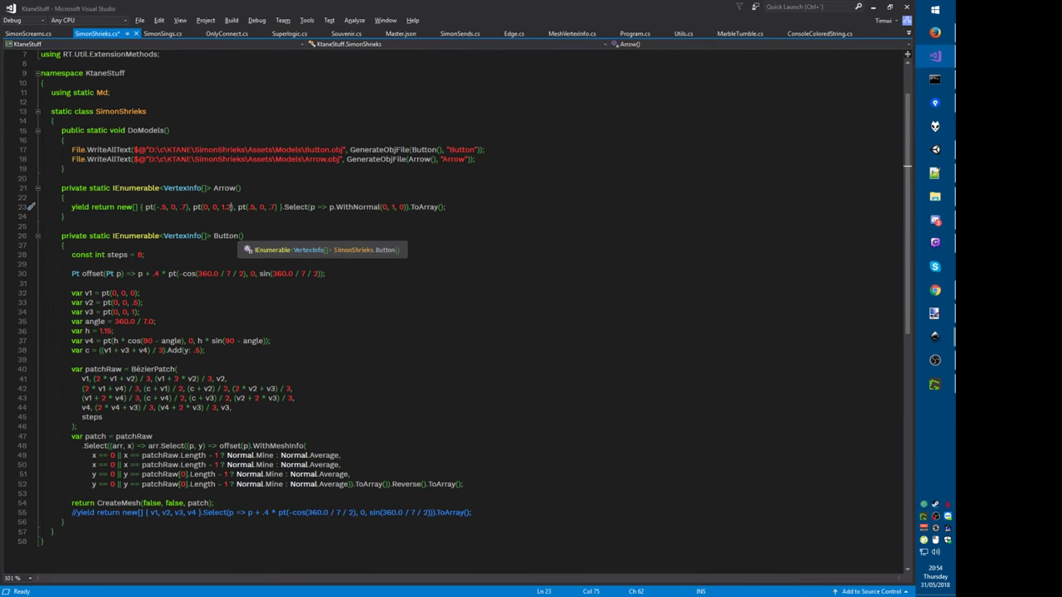
key(BackSpace)
text(5)
key(F5)
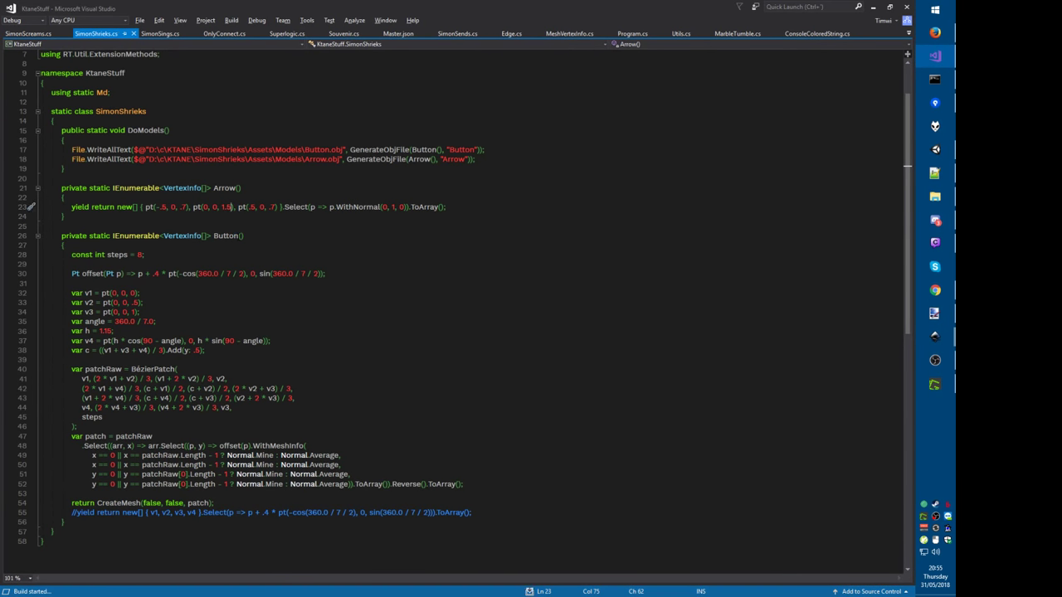
Step: Switch to Unity, set Arrow's Y rotation to -10, and check the arrow in the Scene view with nothing selected
key(alt+Tab)
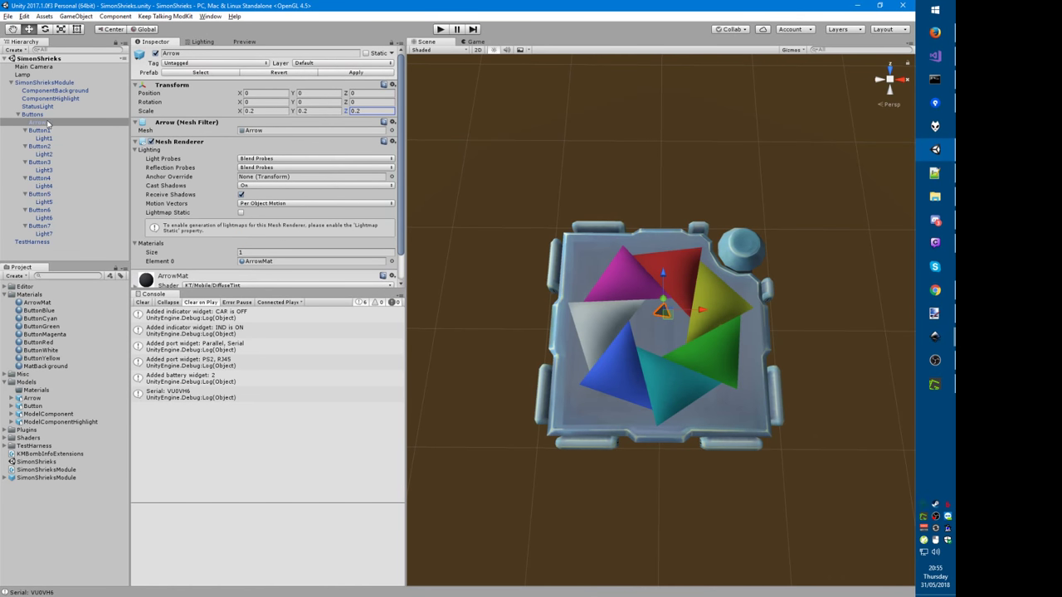
click(303, 102)
text(-10)
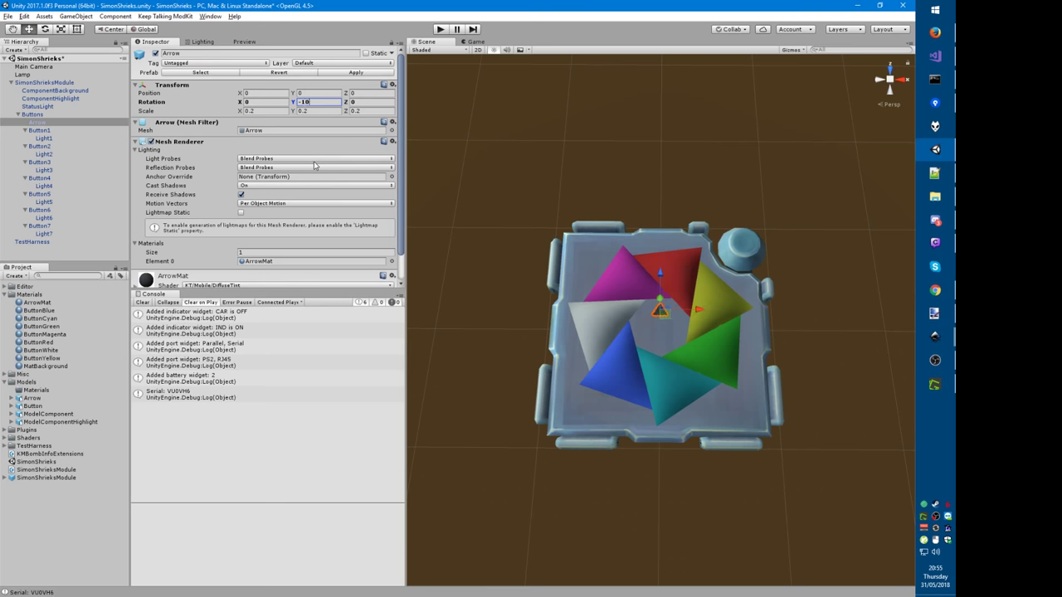
click(476, 246)
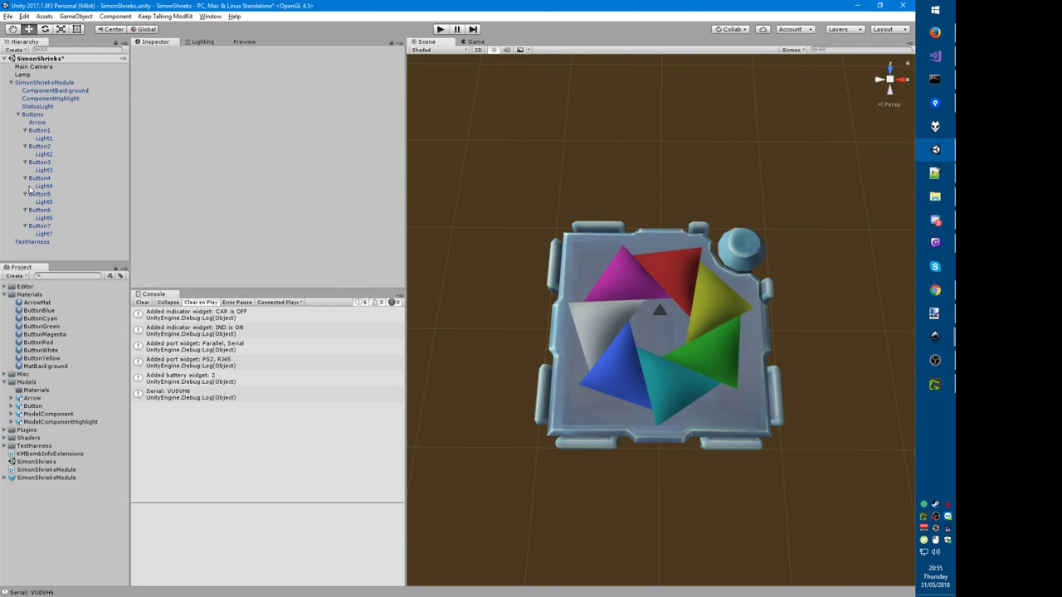
Step: Try Arrow's Y rotation at -10+360/7 and its multiples to see it point at each of the seven buttons
click(36, 122)
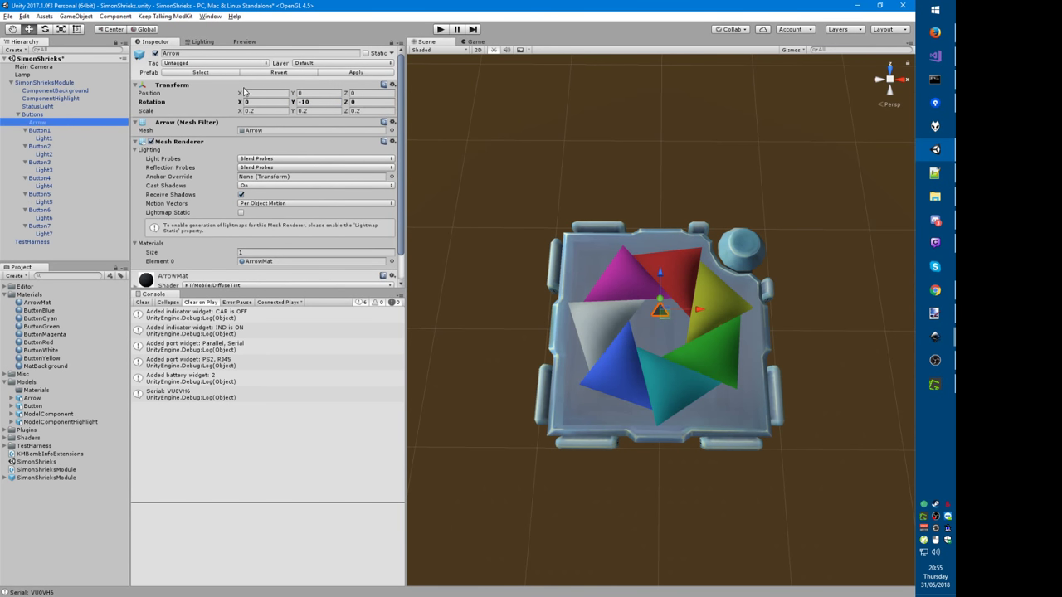
click(315, 101)
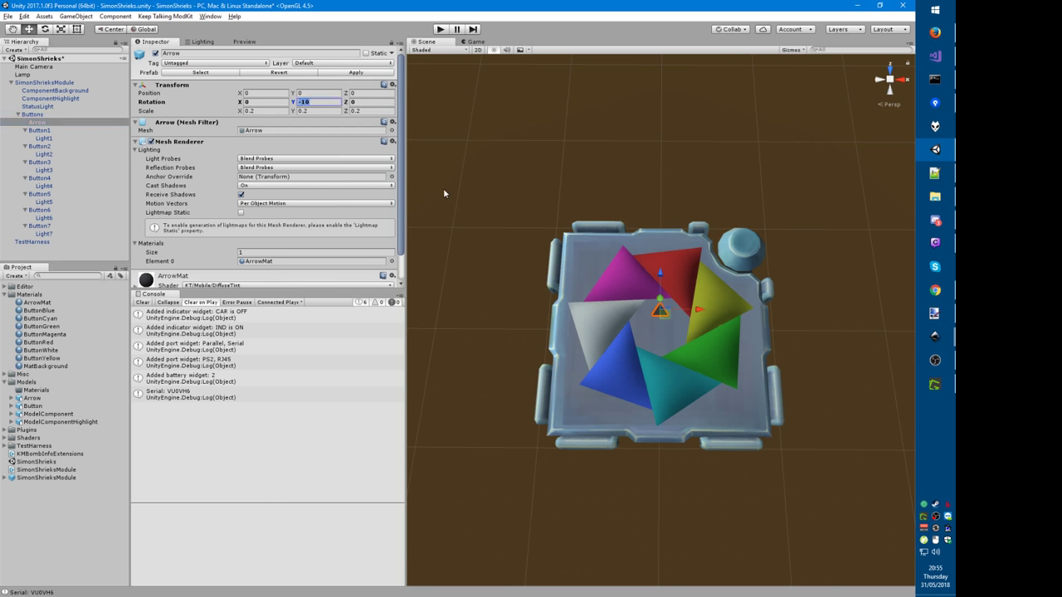
key(End)
text(+360/7)
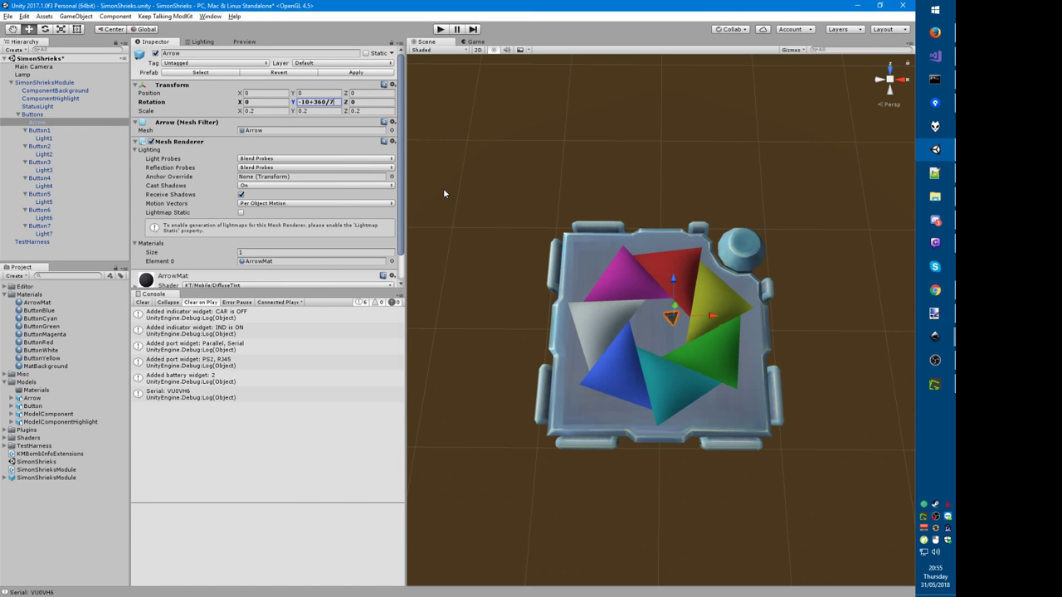
text(*2)
key(BackSpace)
text(4)
key(BackSpace)
text(5)
key(BackSpace)
text(6)
key(BackSpace)
text(7)
key(BackSpace)
key(BackSpace)
text(8)
key(BackSpace)
Step: Set Arrow's Y rotation to 347, equivalent to -13, and deselect it
text(13)
key(Return)
click(335, 101)
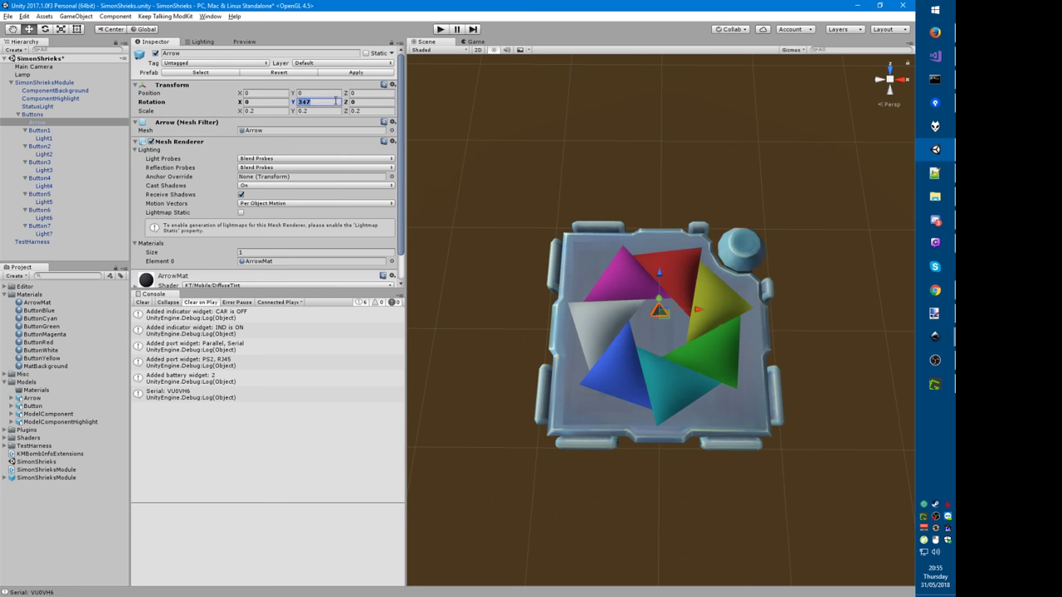
click(512, 250)
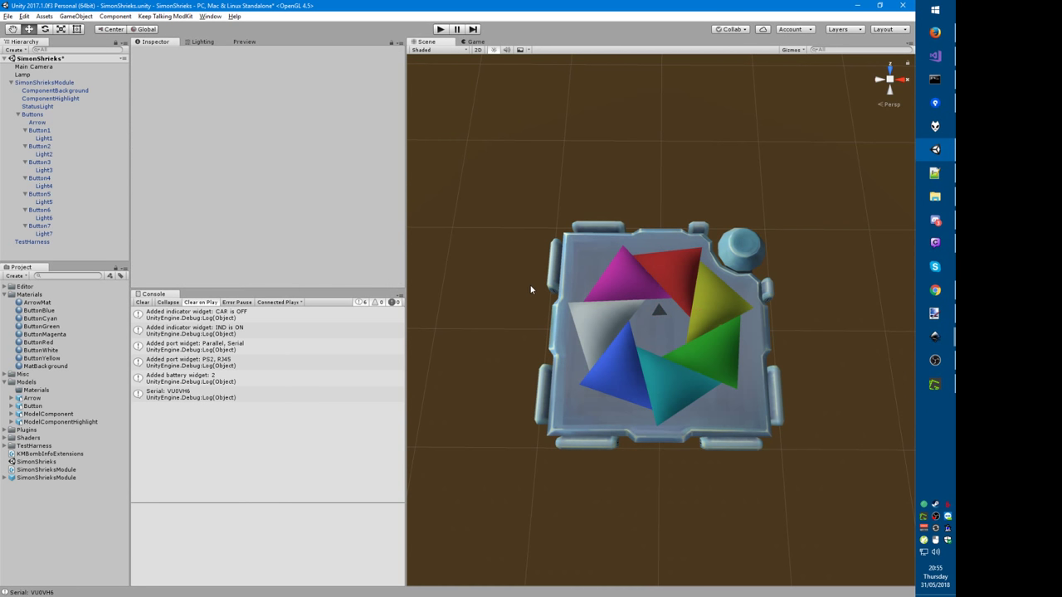
Step: Examine the module in the Game view and read the newest message in the chat channel
click(470, 42)
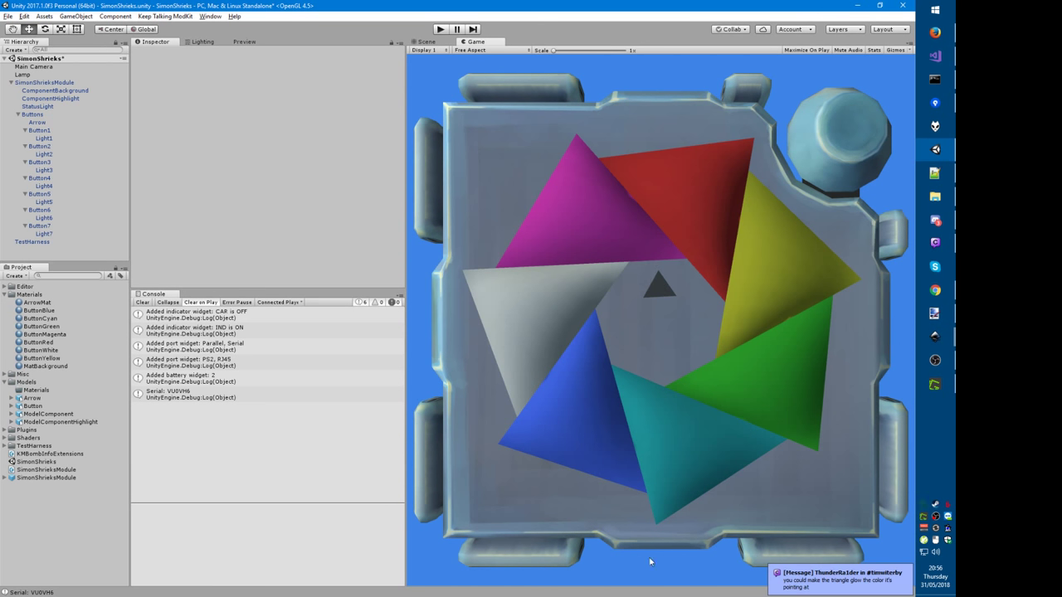
key(alt+Tab)
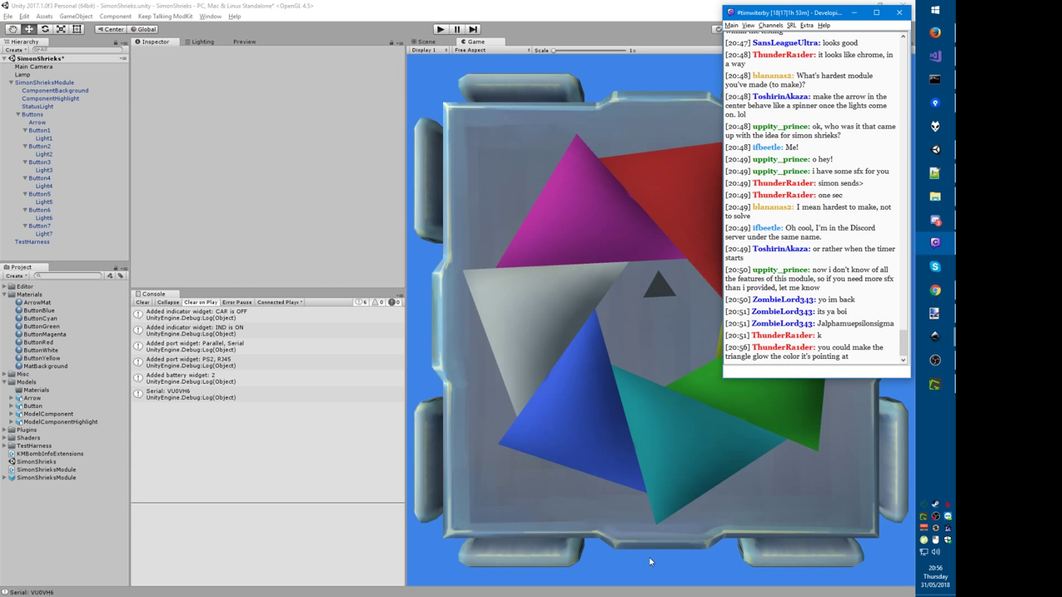
click(197, 5)
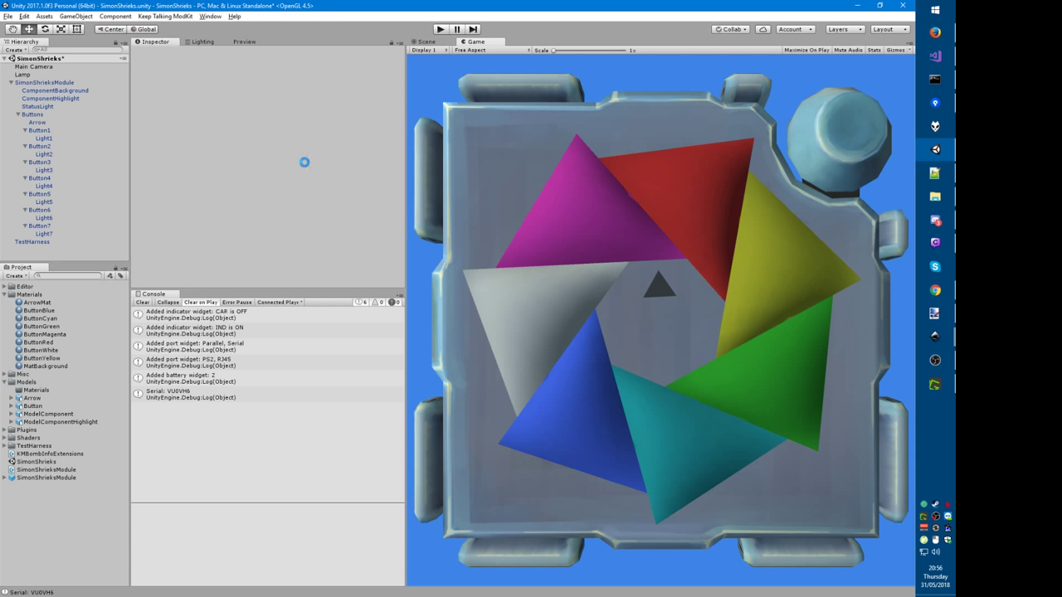
Step: Switch to Visual Studio, change the Arrow() points' Z values to .75, 1.75 and .75, and regenerate the model
key(alt+Tab)
key(Left)
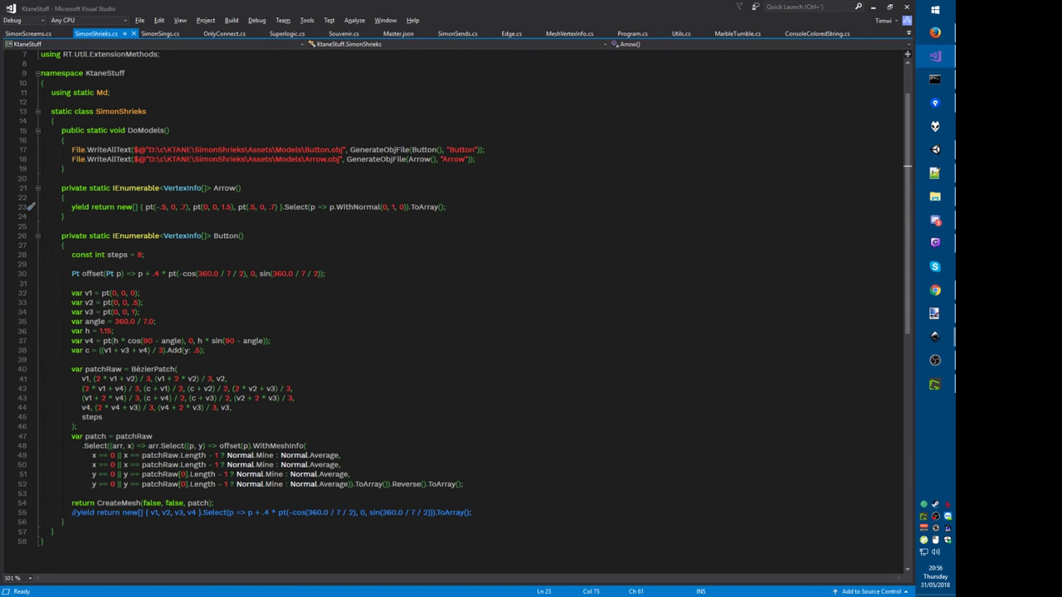
text(7)
click(277, 206)
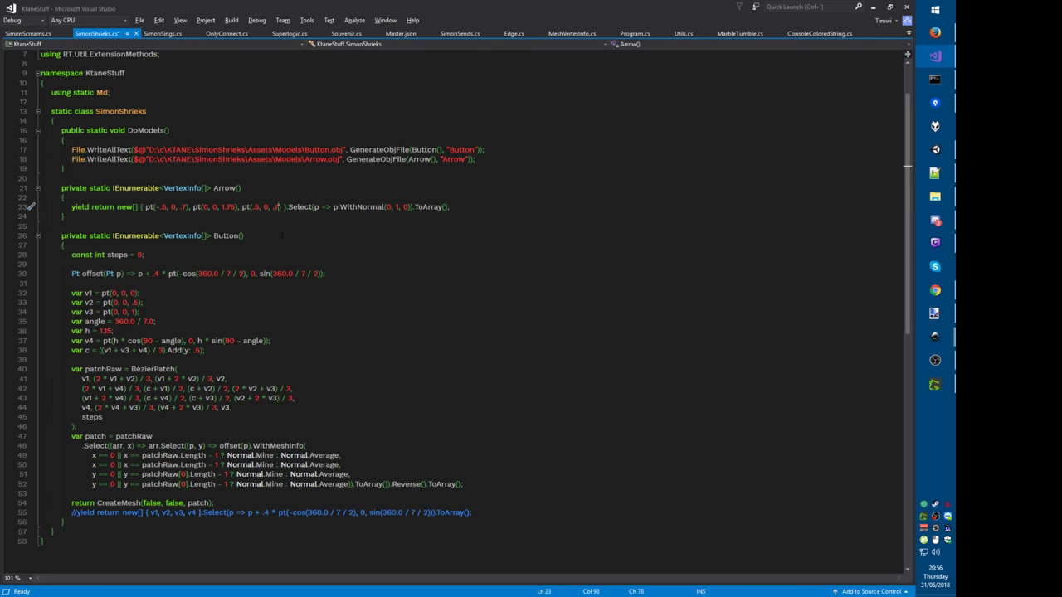
text(5)
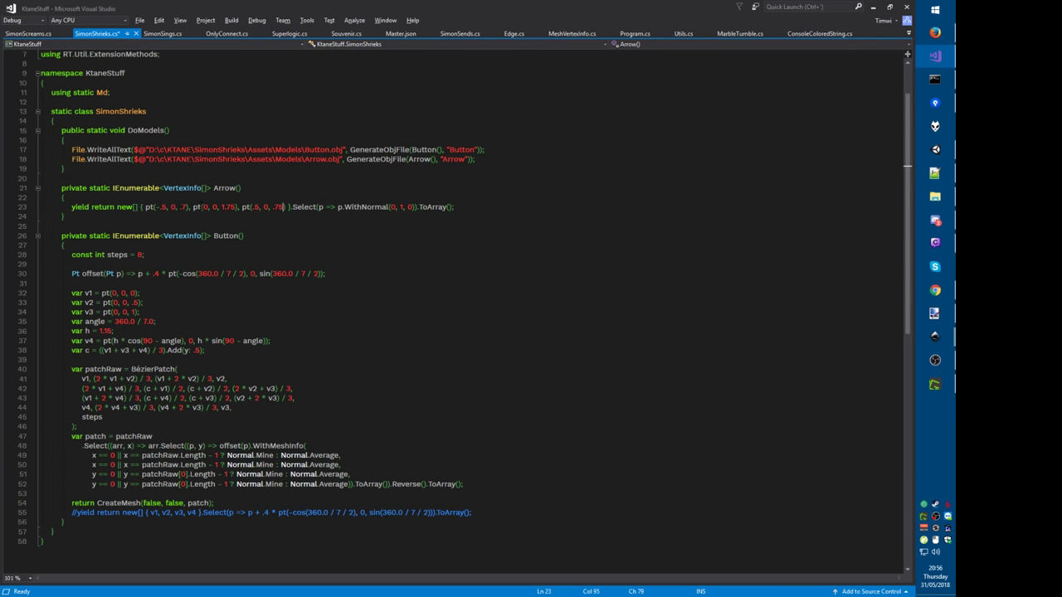
click(188, 206)
text(5)
key(ctrl+shift+b)
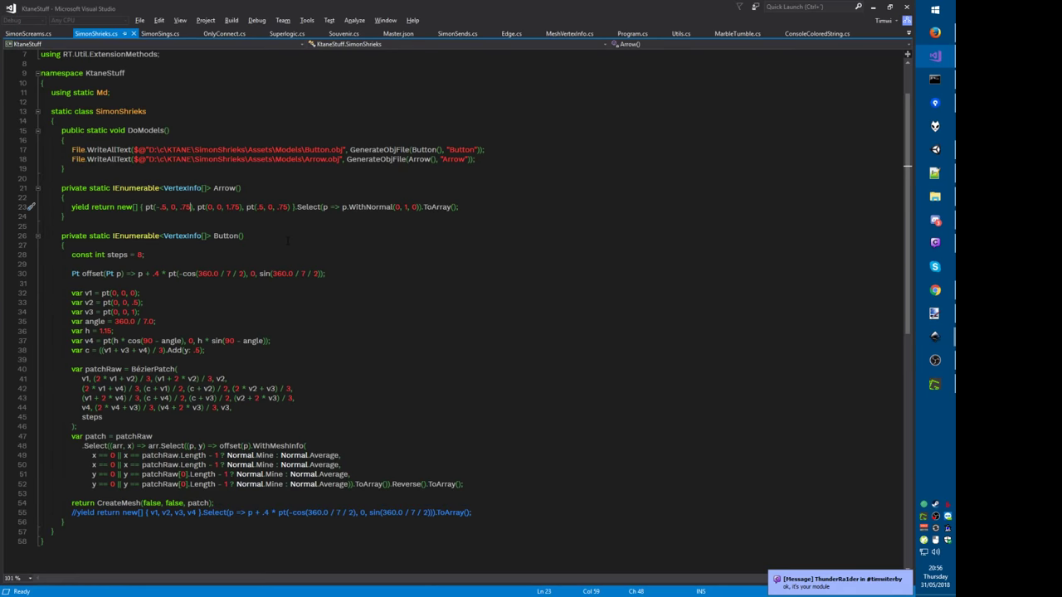
key(alt+Tab)
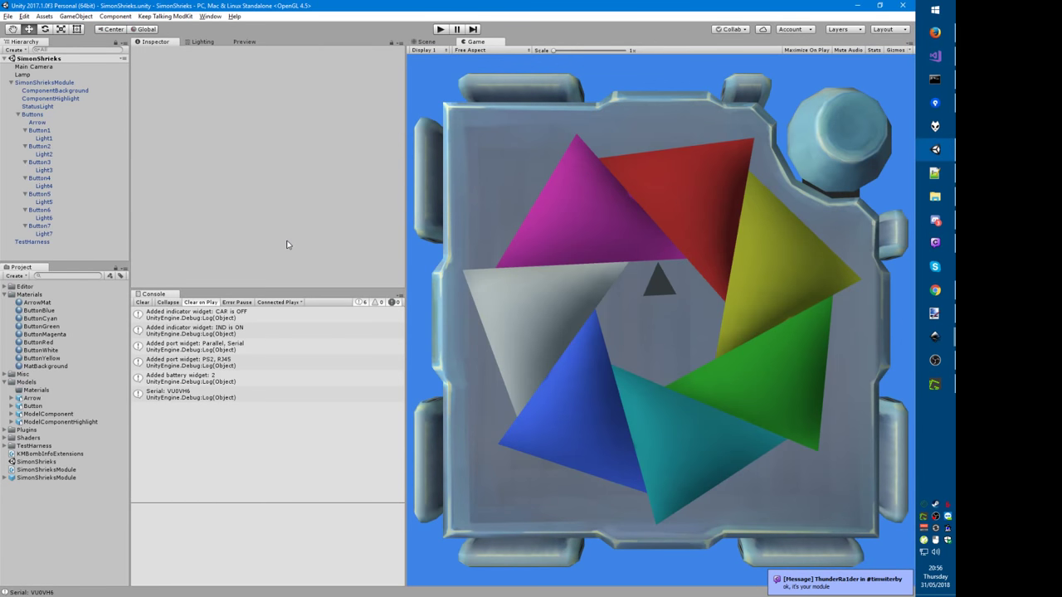
key(alt+Tab)
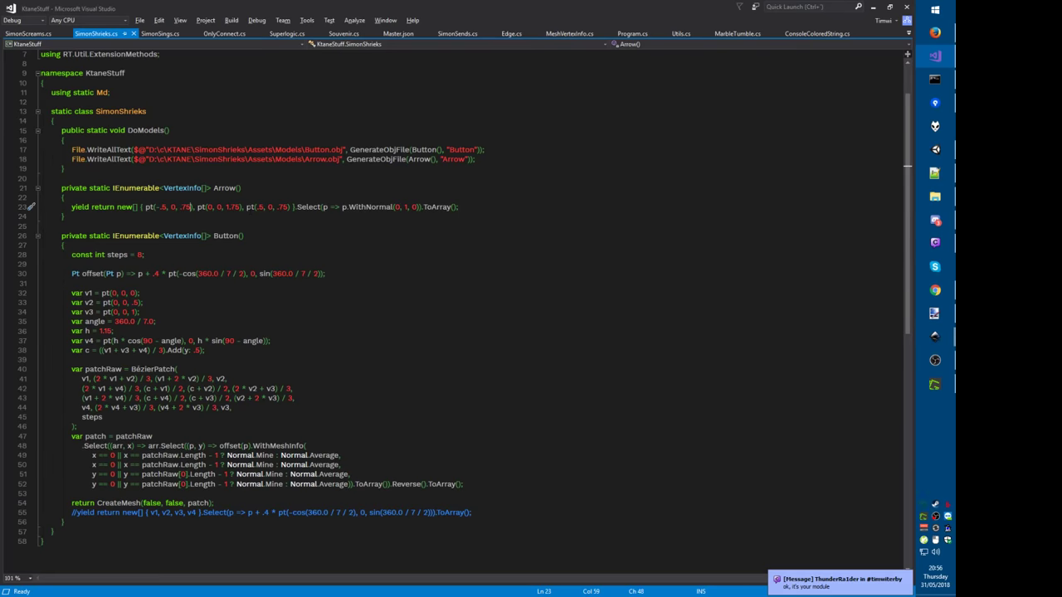
Step: Switch to Unity, set the Arrow object's X, Y and Z scale to 0.175, and apply the change to the prefab
key(alt+Tab)
click(37, 122)
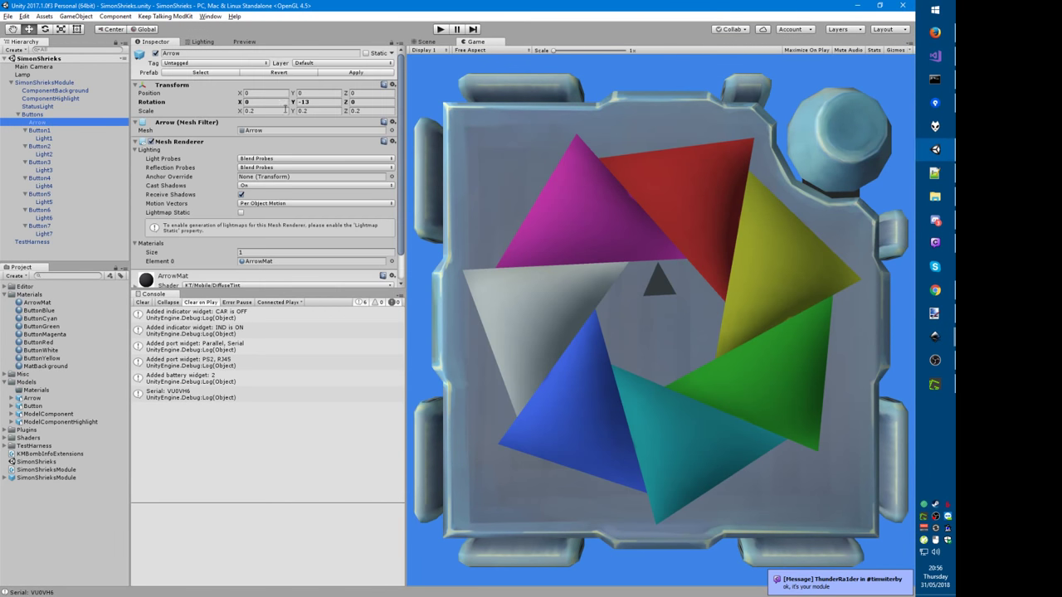
click(281, 111)
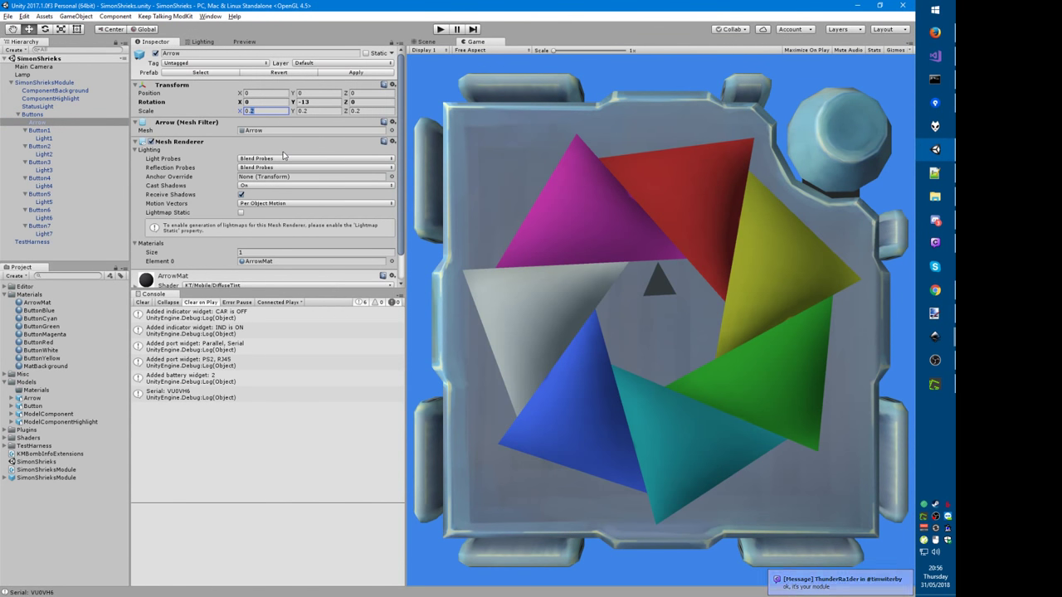
text(0.175)
key(Return)
key(Tab)
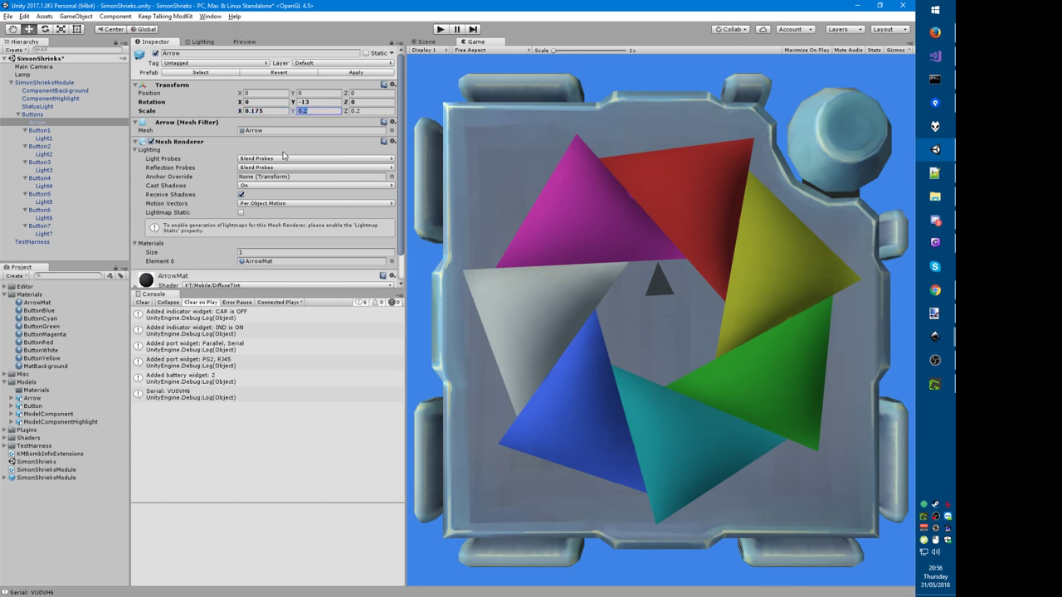
text(0.175)
key(Tab)
text(0.175)
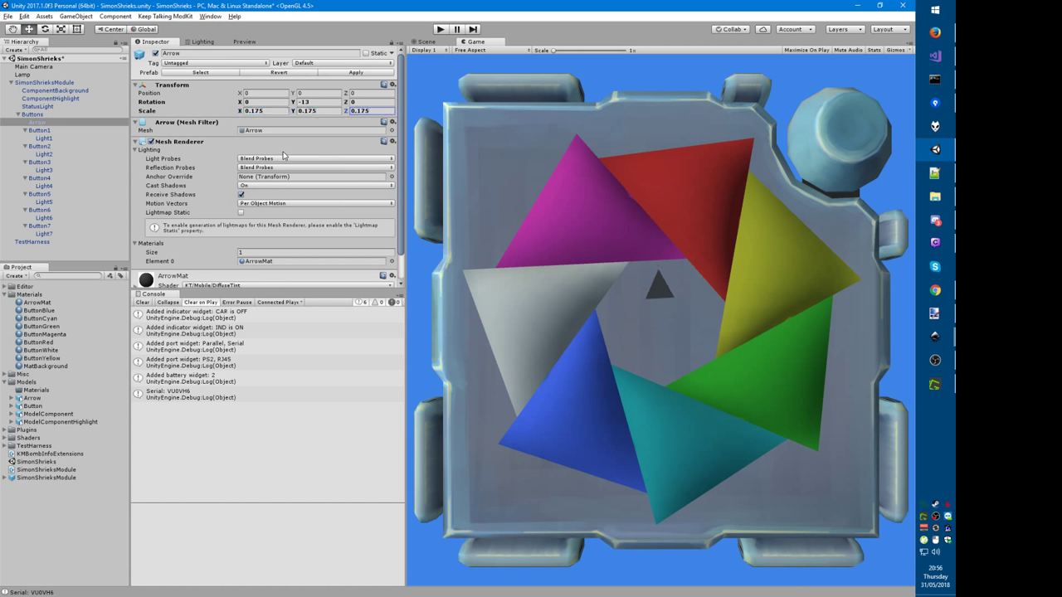
click(341, 74)
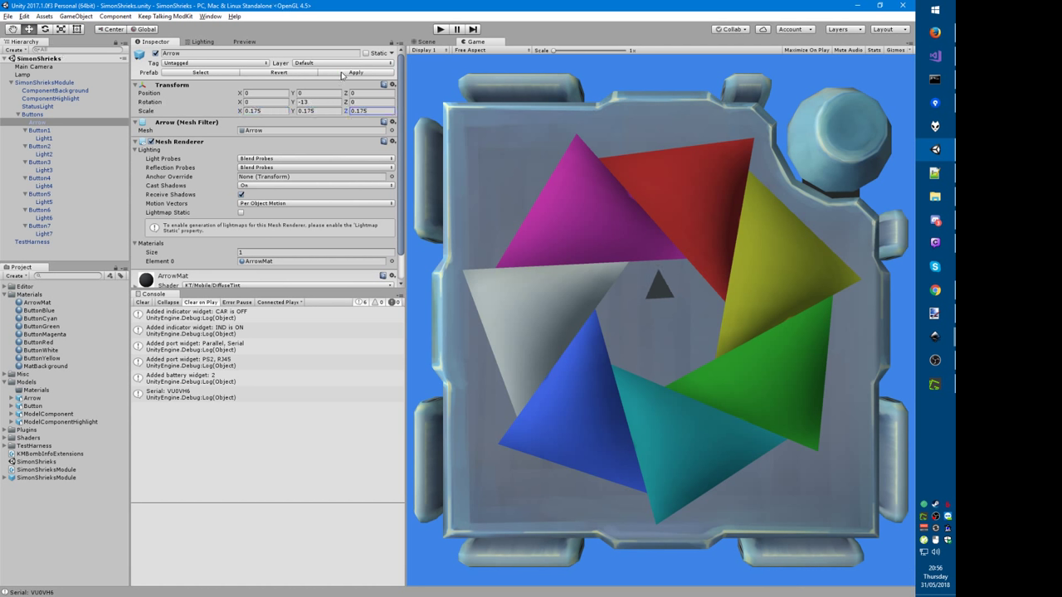
Step: Switch to Visual Studio and open the recent solution SimonShrieks.sln
click(312, 101)
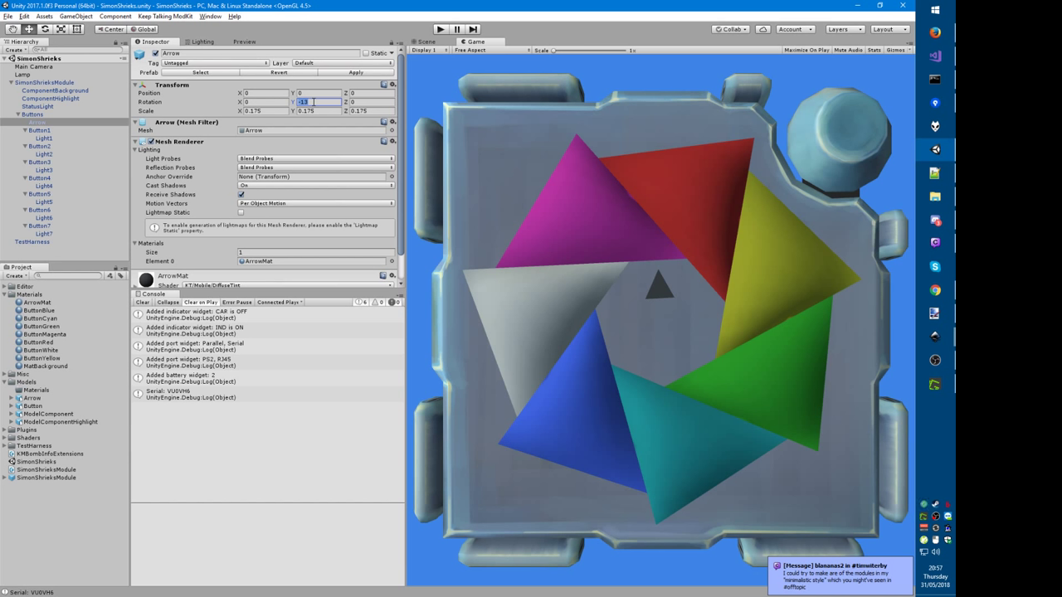
key(alt+Tab)
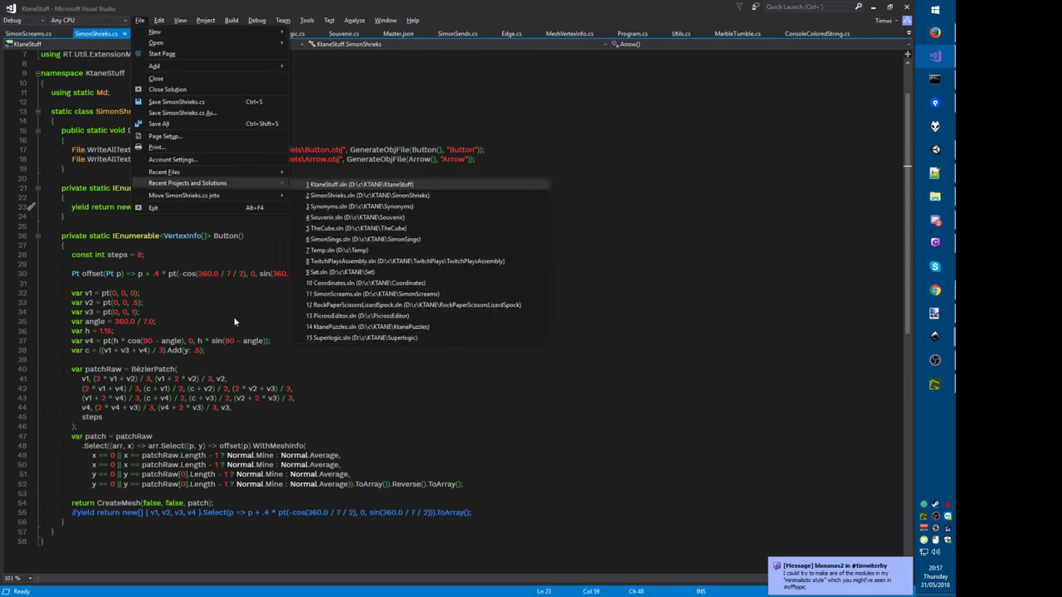
text(2)
key(alt+f)
key(j)
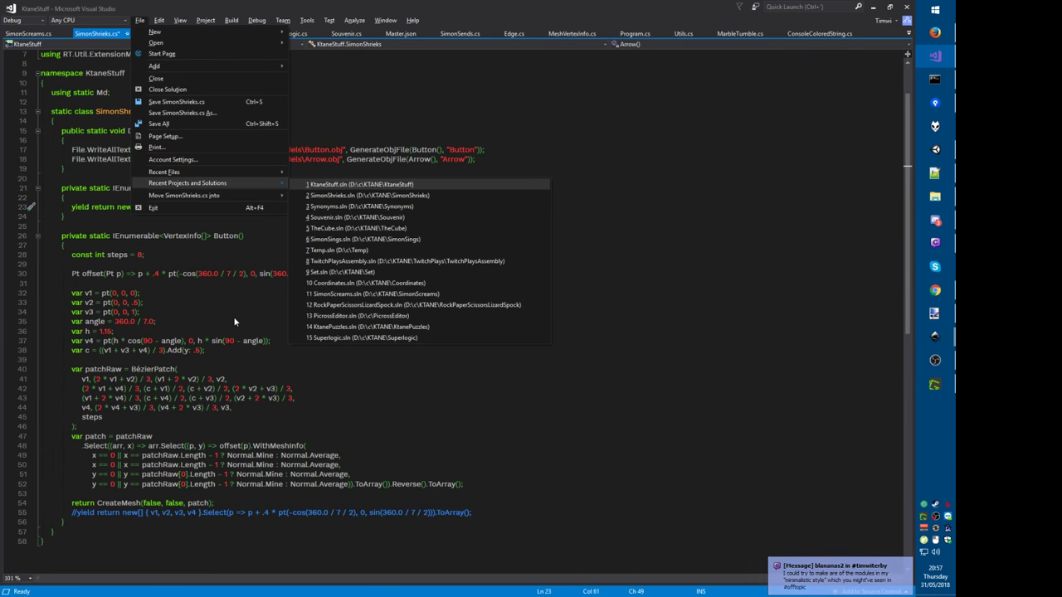
key(1)
key(Return)
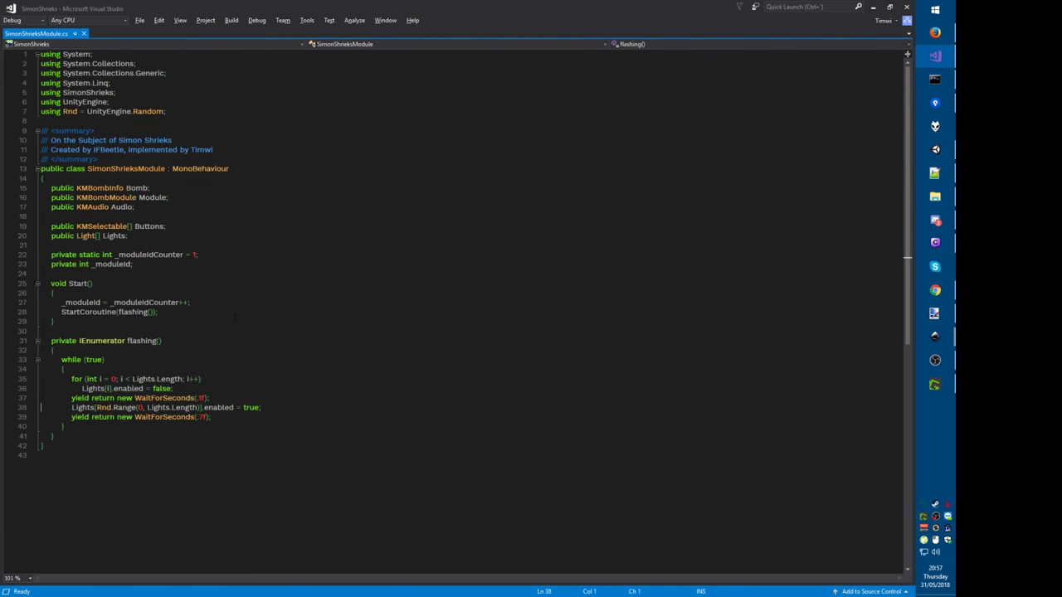
Step: Declare the field "public Transform Arrow;" below the Lights field in SimonShrieksModule.cs and save the file
click(164, 302)
key(End)
key(alt+Tab)
key(alt+Tab)
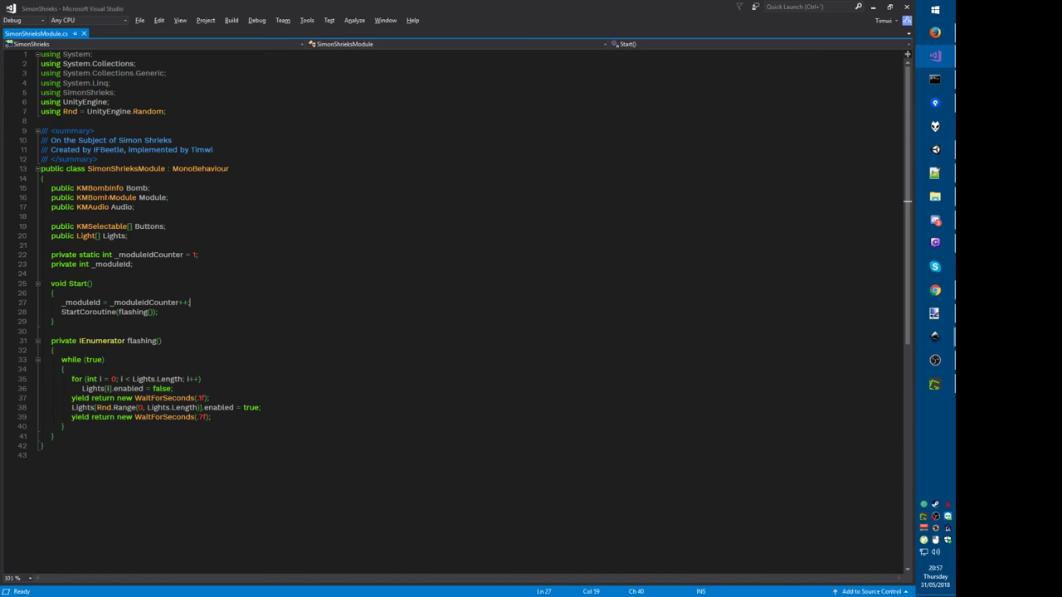
click(108, 197)
key(Down)
key(Down)
key(Down)
key(Down)
key(End)
key(Return)
text(public )
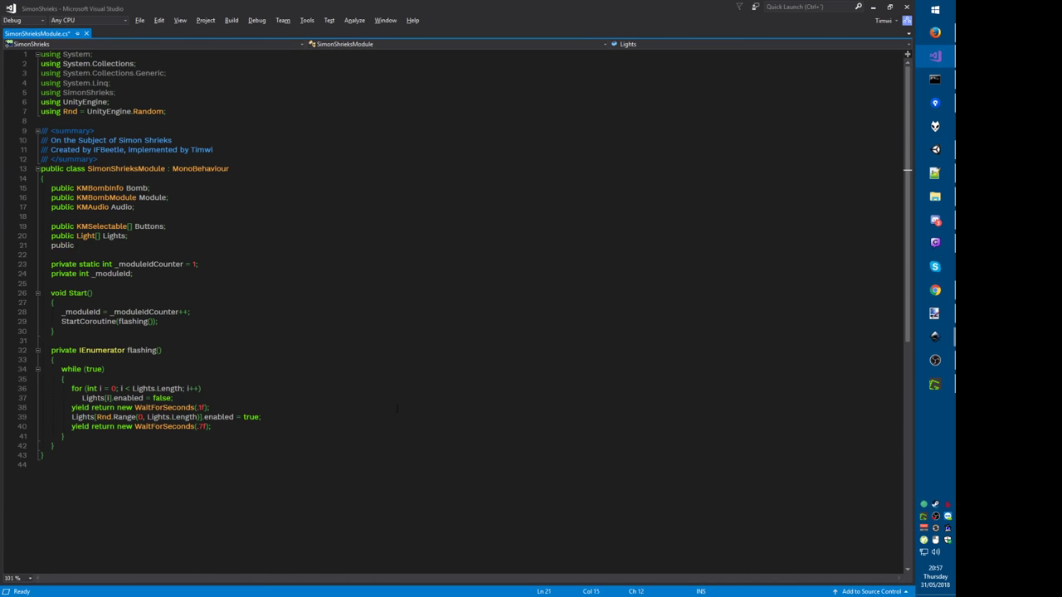
text( Transform Arro)
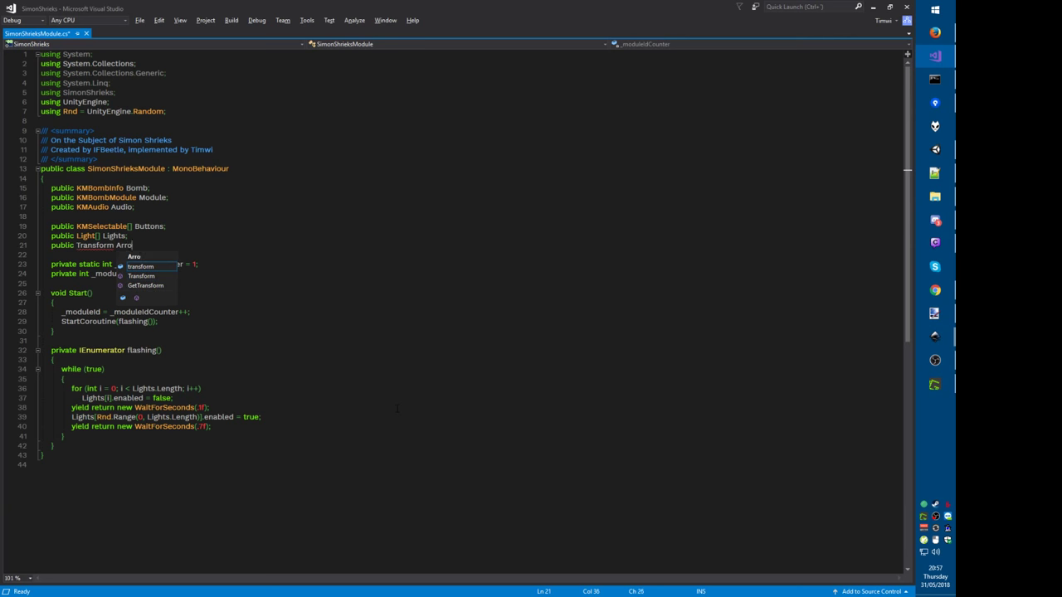
text(w;)
key(ctrl+s)
Step: Switch to Unity, assign the Arrow object to the Arrow field of SimonShrieksModule's script, and apply the change to the prefab
key(alt+Tab)
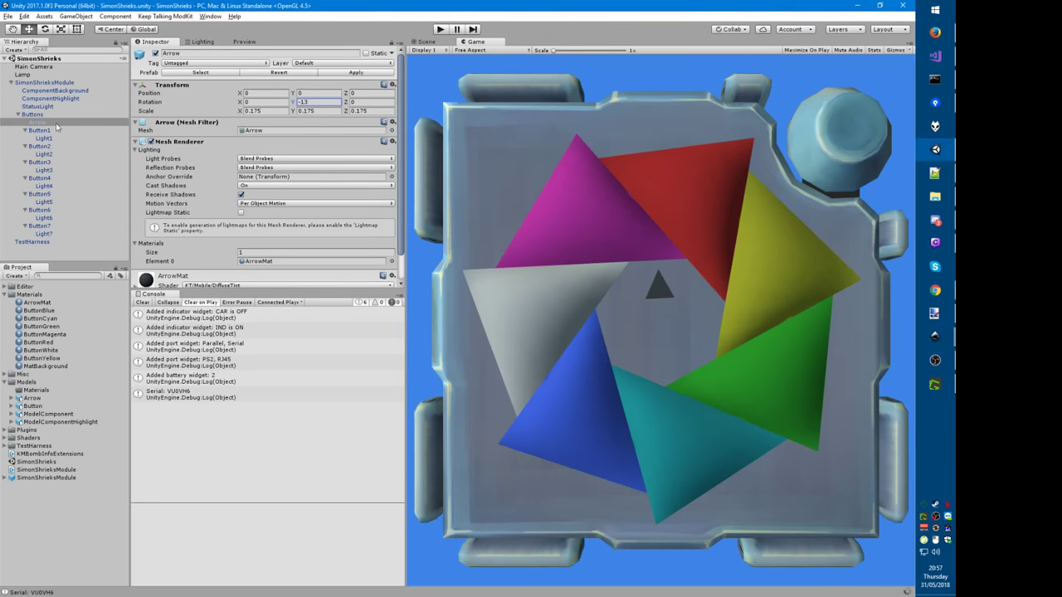
click(44, 82)
scroll(257, 207, down, 5)
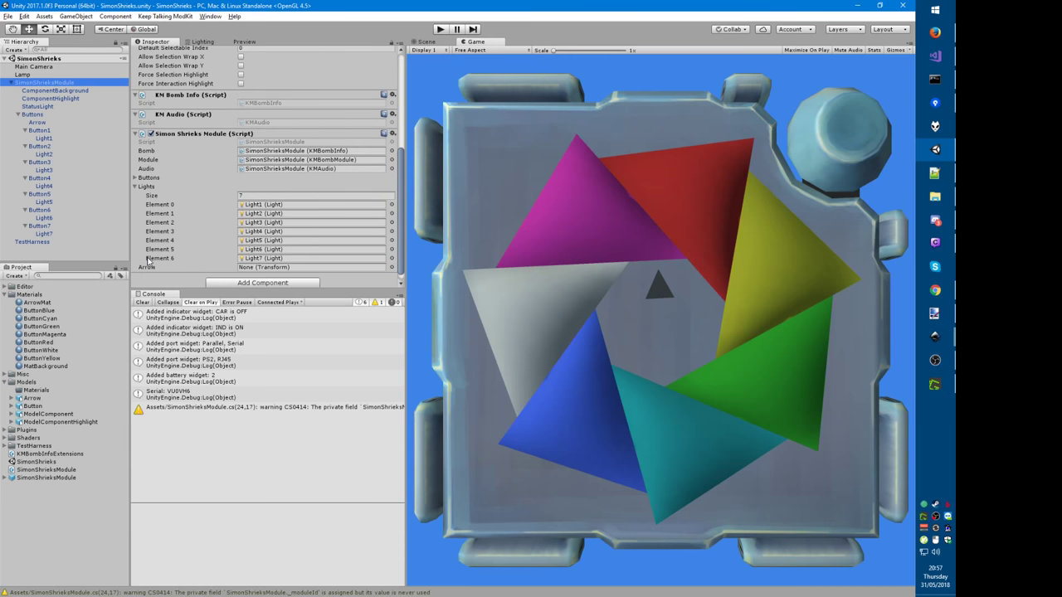
scroll(148, 260, down, 1)
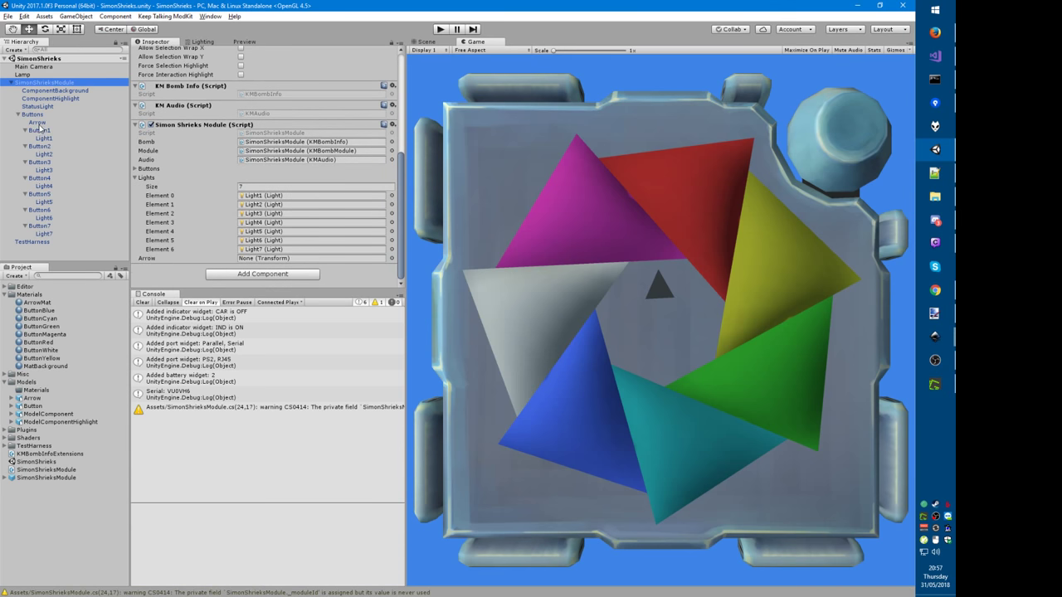
drag(39, 127, 292, 261)
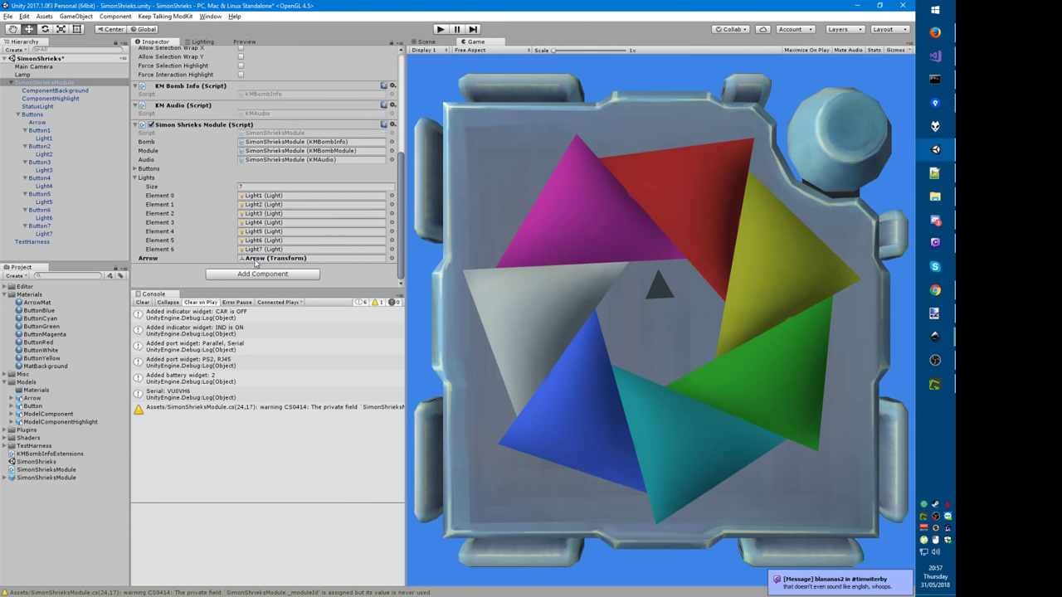
scroll(255, 262, up, 5)
click(329, 74)
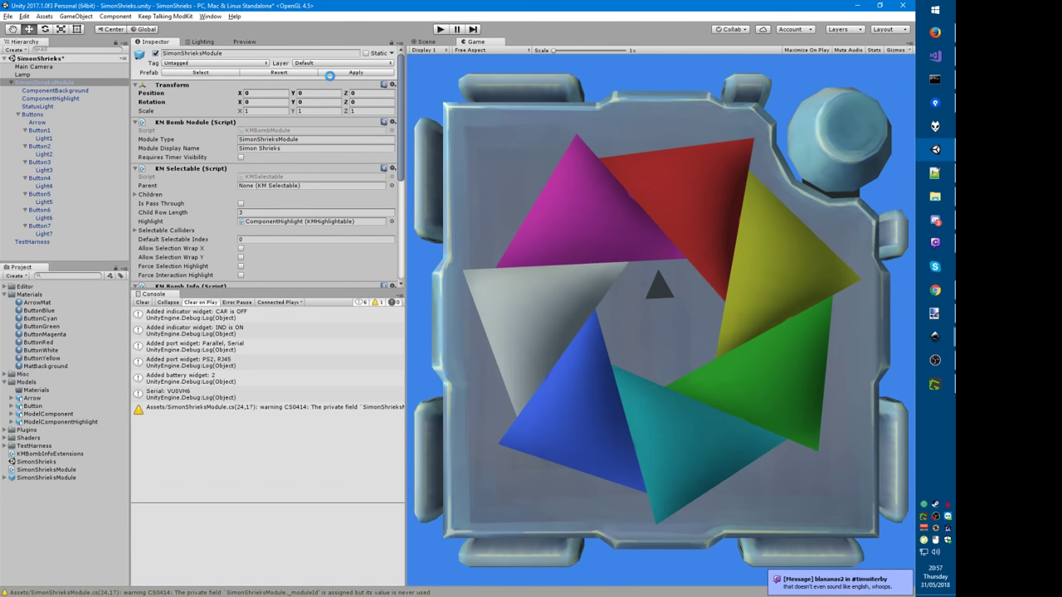
Step: Switch to Visual Studio and add "Arrow.localEulerAngles = new Vector3();" after the _moduleId assignment in Start()
key(alt+Tab)
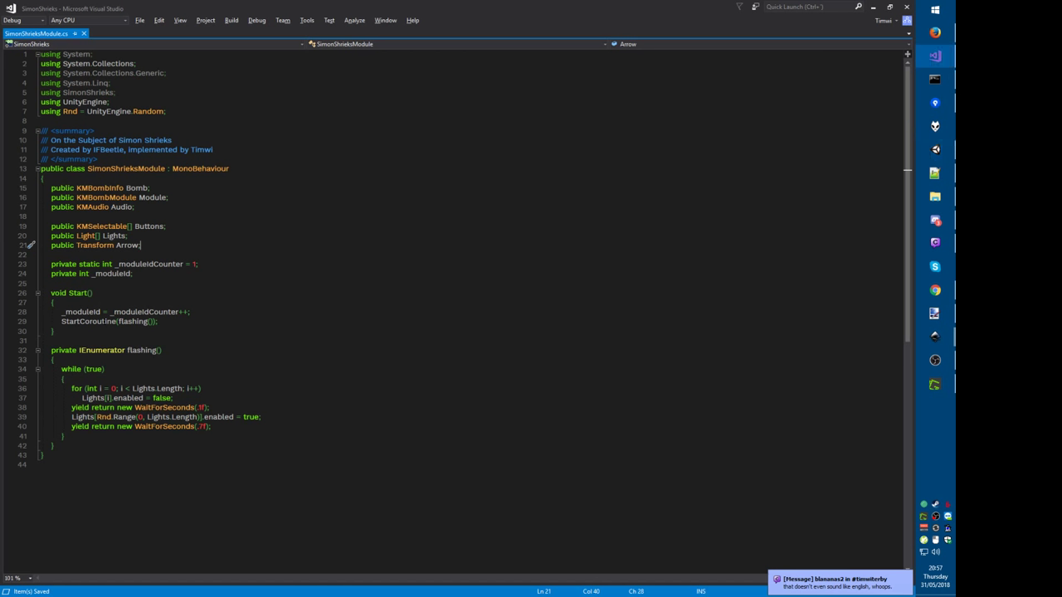
click(190, 312)
key(Return)
text(Arrow.tra)
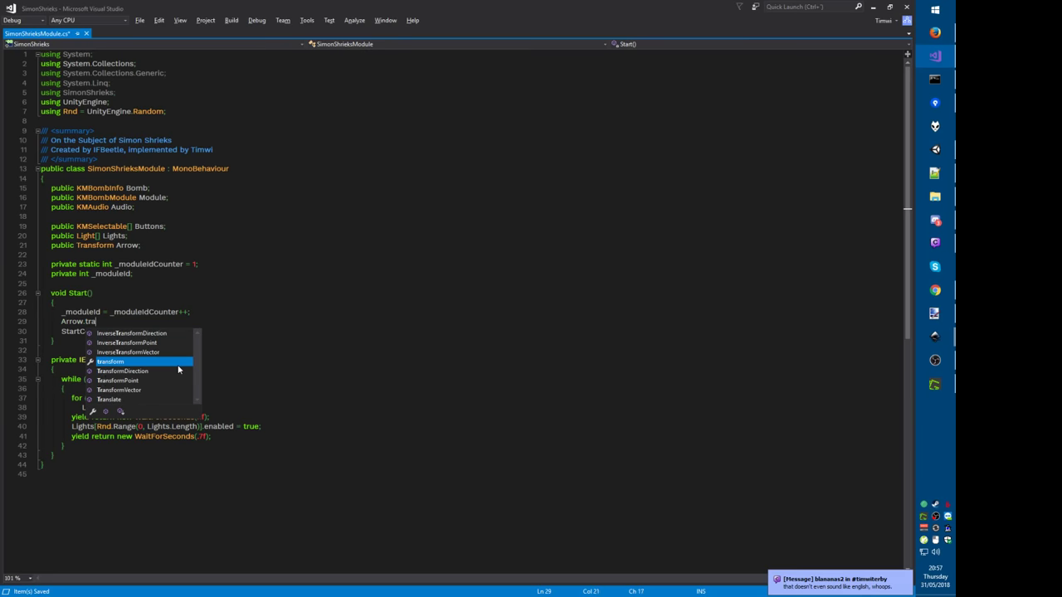
key(BackSpace)
key(BackSpace)
key(BackSpace)
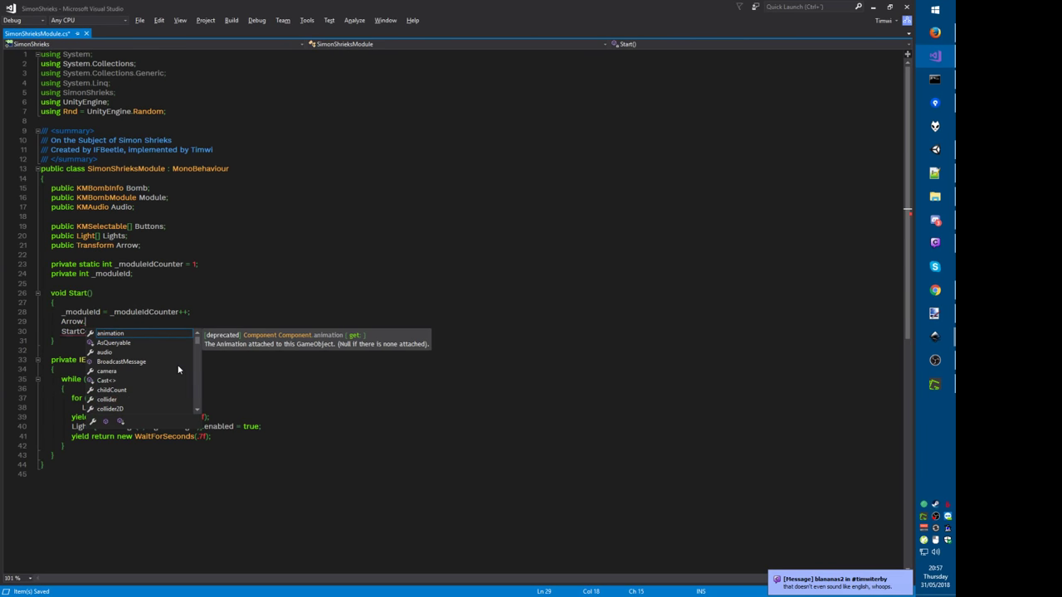
text(localEulerAngles=)
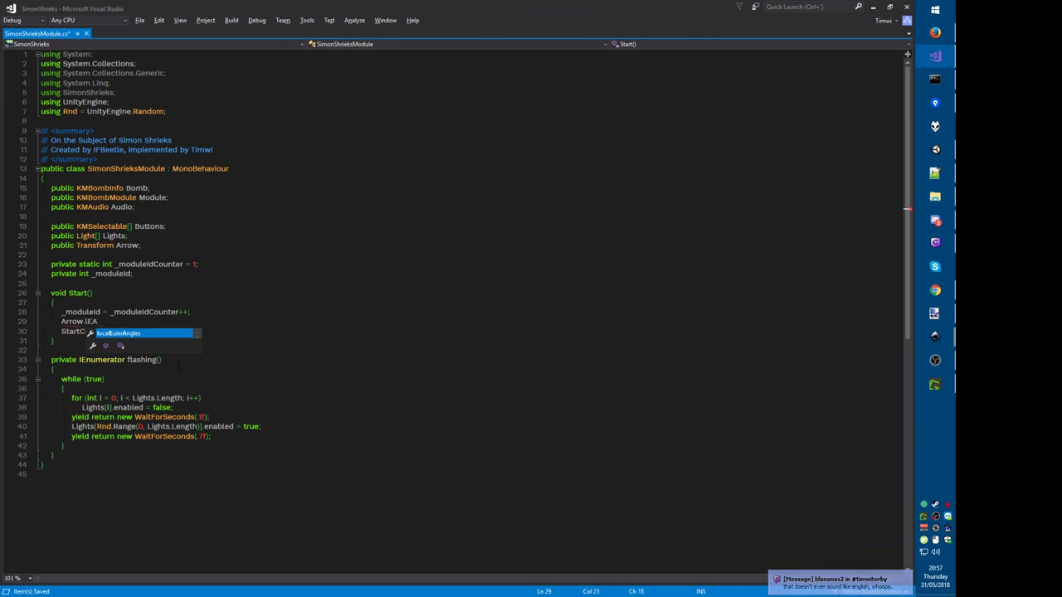
text(new Vector3();)
key(Left)
key(Left)
Step: Fill in the Vector3 arguments as 0, -13 + 360.0 / 7 * Rnd.Range(0, 7), 0, checking Arrow's rotation in Unity
key(alt+Tab)
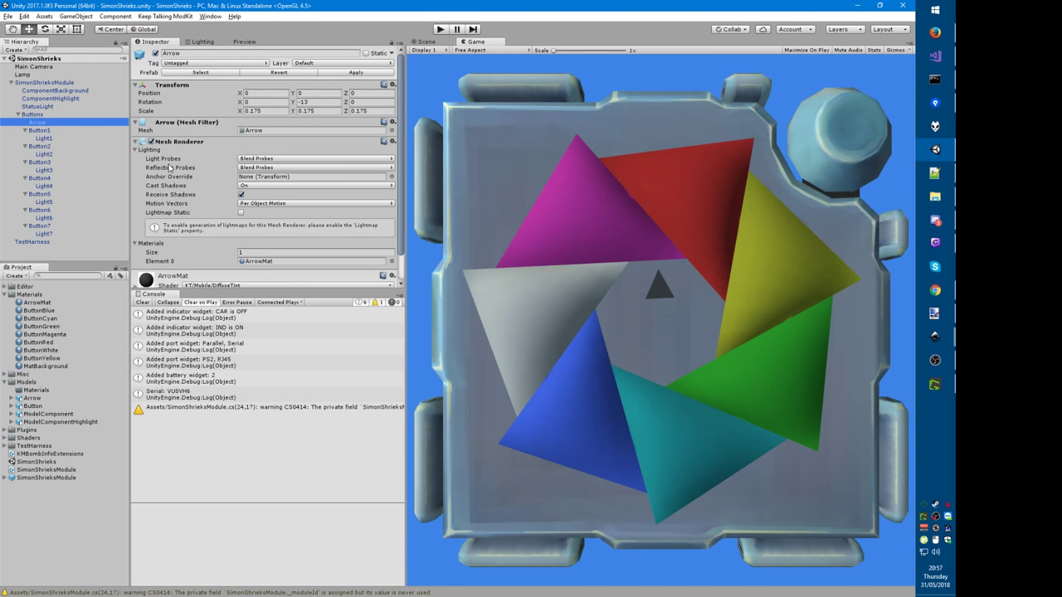
key(alt+Tab)
text(0,0,0)
key(BackSpace)
text(-135)
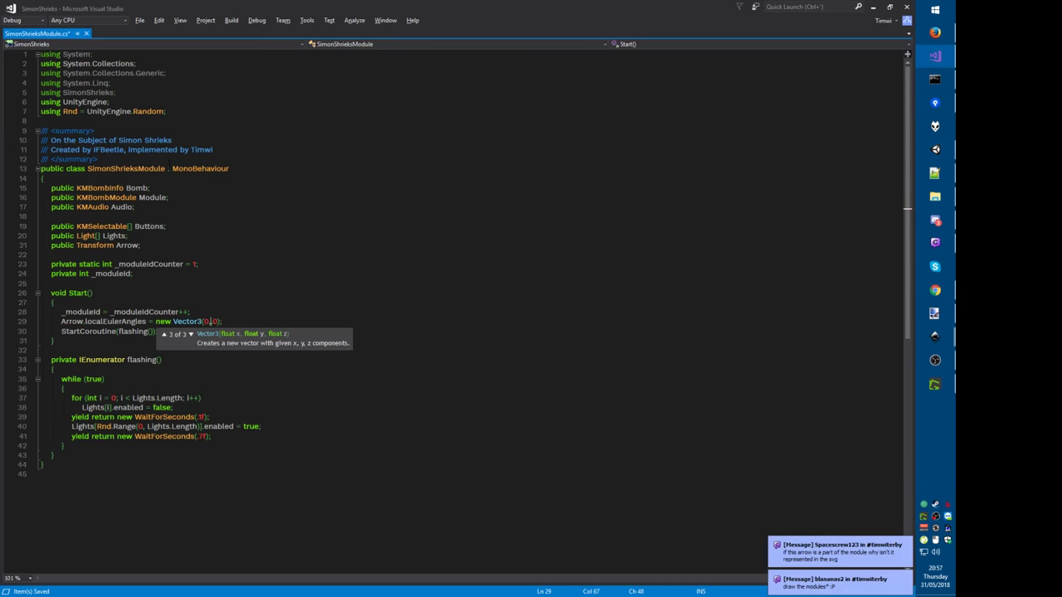
text(5)
text(360.0)
text(/7*Rnd.)
text(Range(0,)
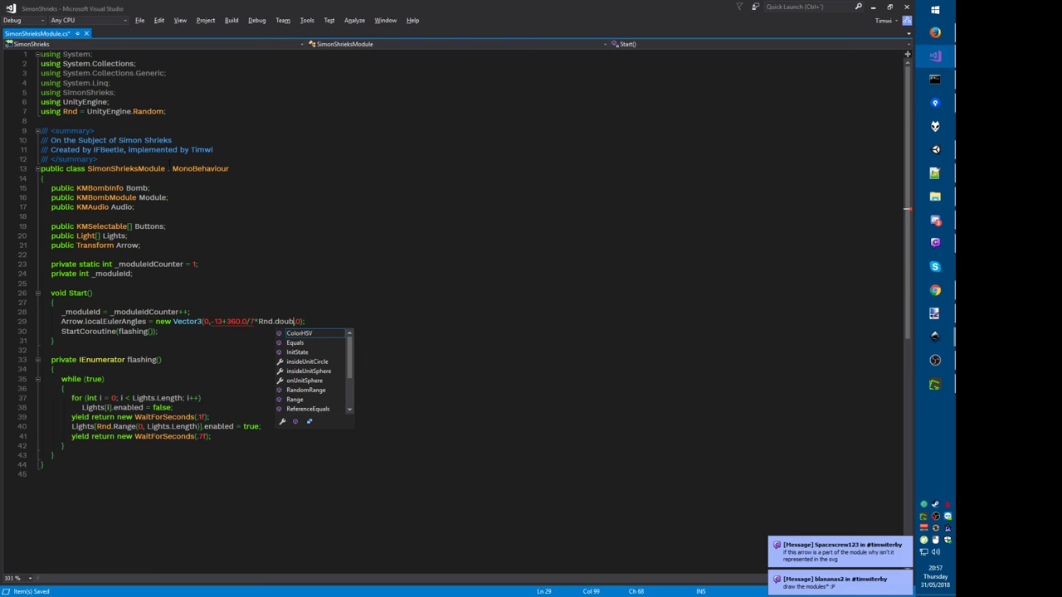
text(7),)
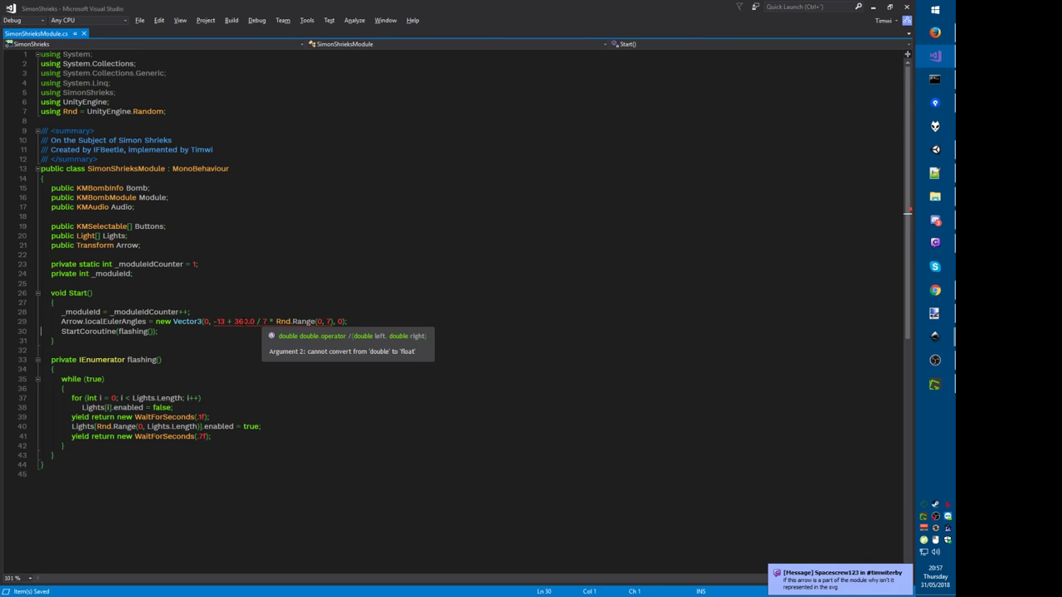
Step: Change the double literal in the rotation formula to 360f, format the code, and save the file
click(249, 321)
key(Delete)
key(Delete)
text(f)
key(ctrl+k)
key(ctrl+d)
key(alt+f)
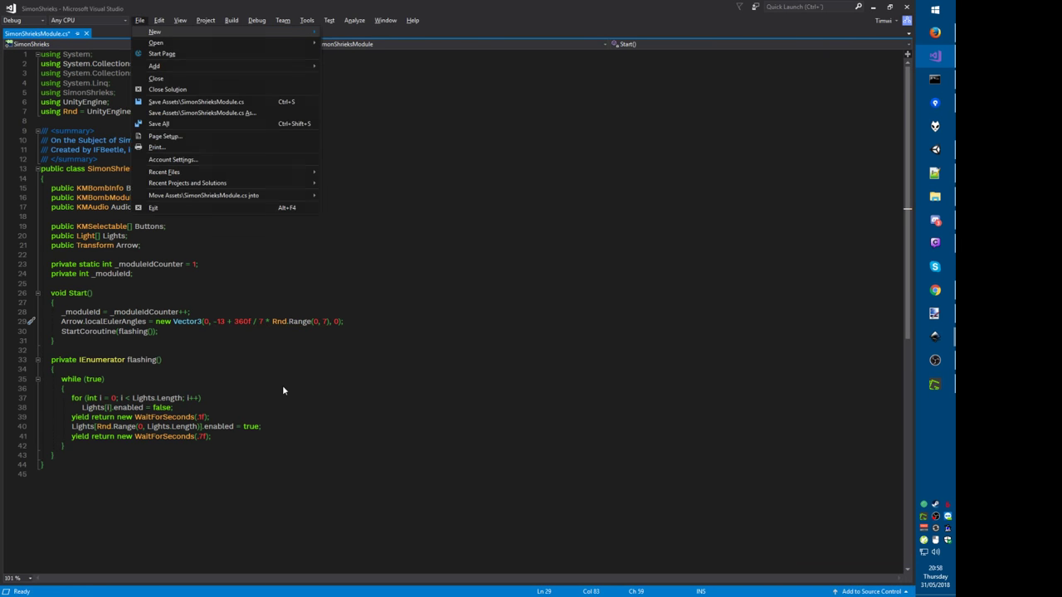
key(s)
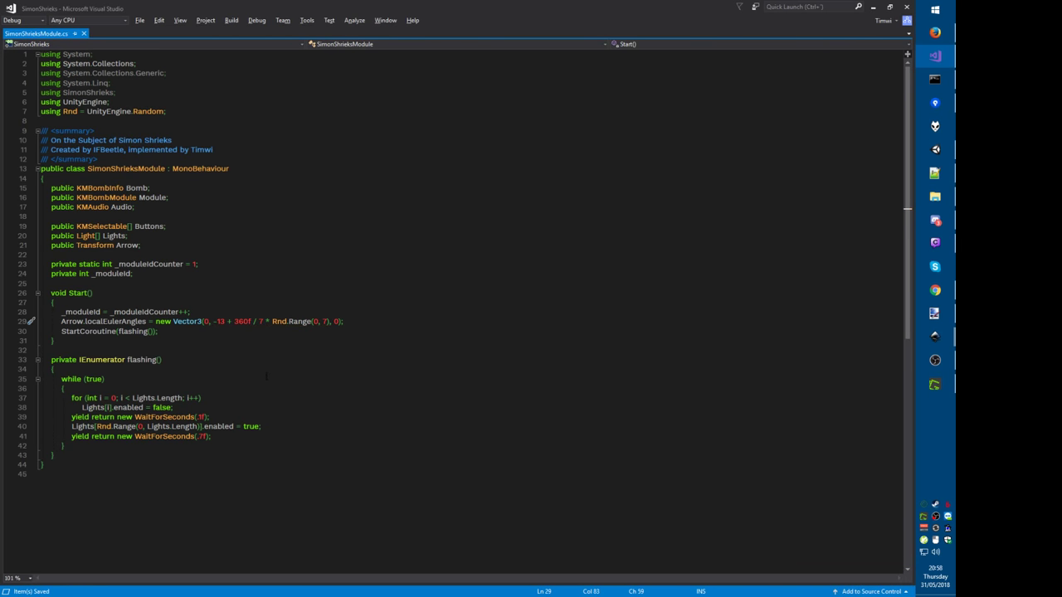
Step: Start debugging, switch to Unity, and play the scene several times to check which button the arrow randomly points at
key(F5)
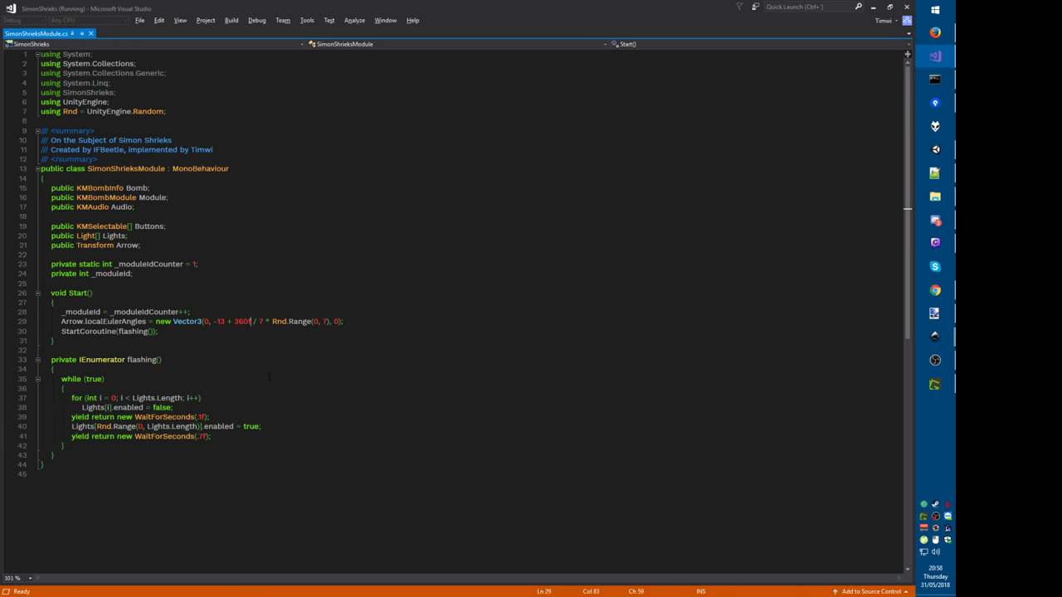
key(alt+Tab)
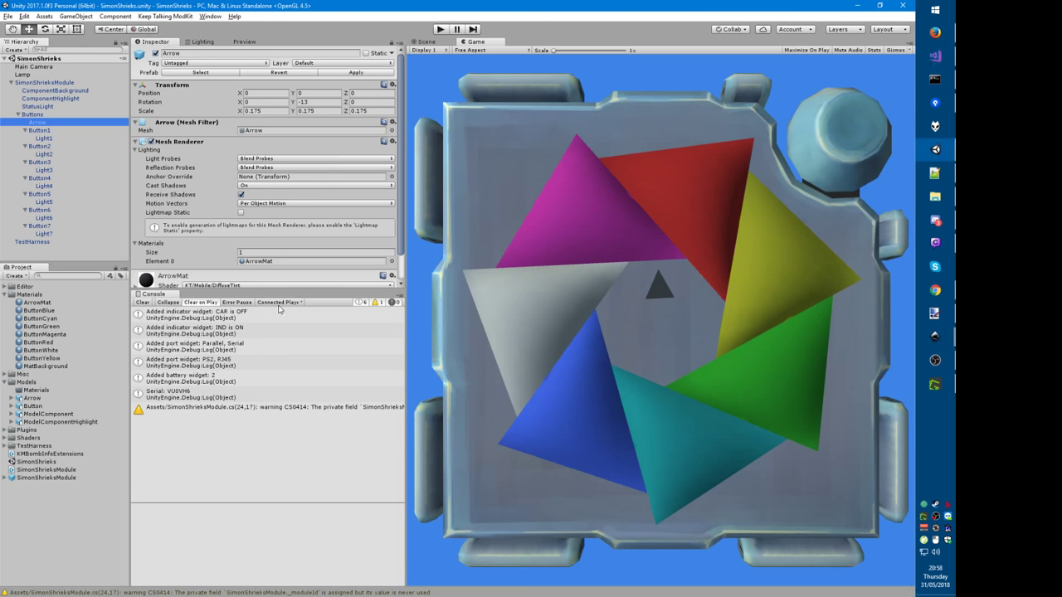
click(452, 139)
key(ctrl+p)
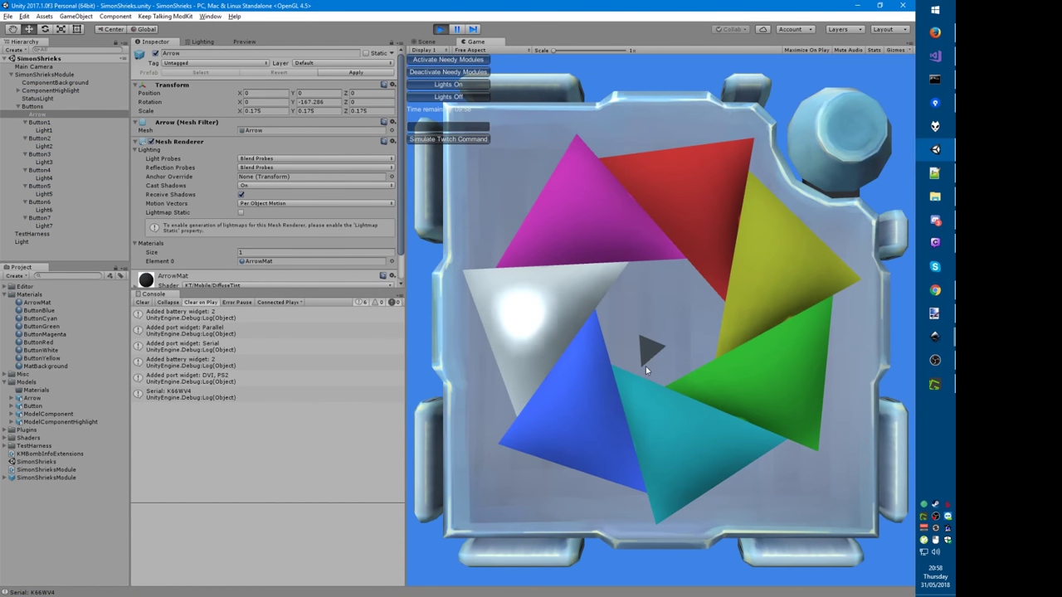
key(ctrl+p)
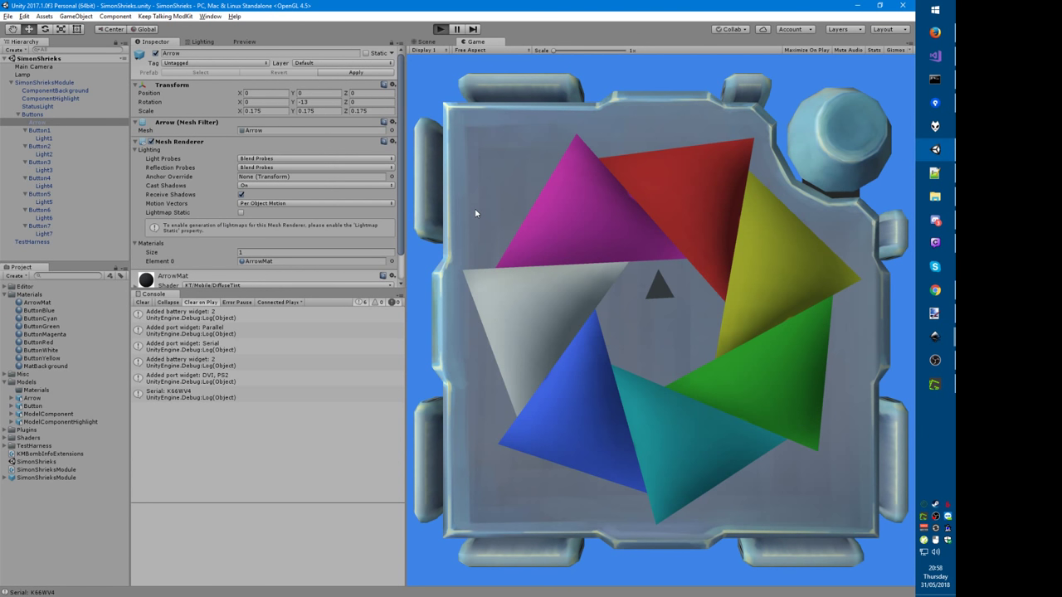
key(ctrl+p)
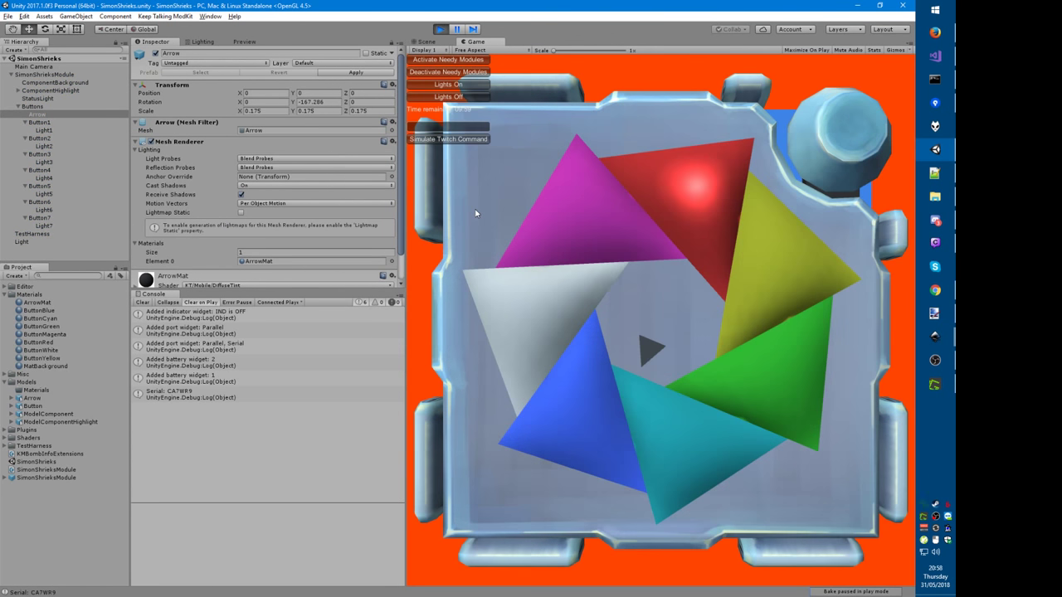
key(ctrl+p)
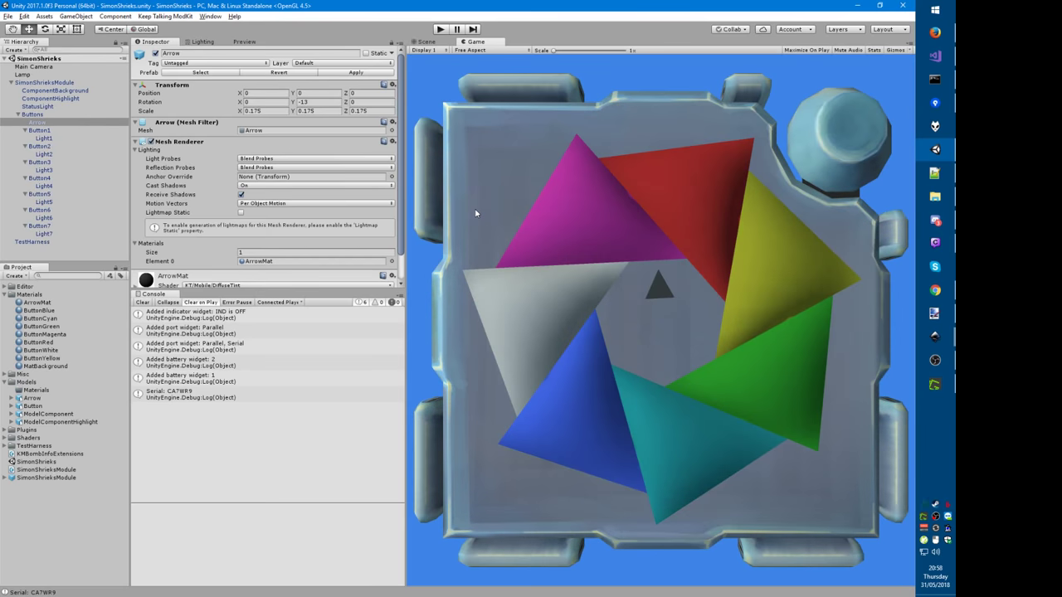
key(ctrl+p)
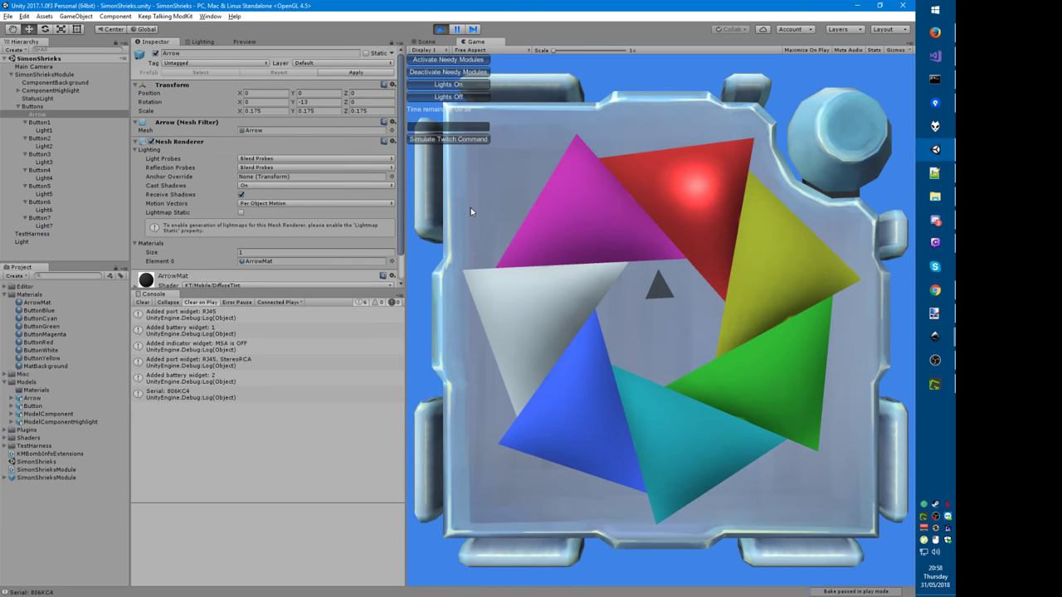
Step: Restart play mode to check the arrow's random starting direction, and stop the run
key(ctrl+p)
key(ctrl+p)
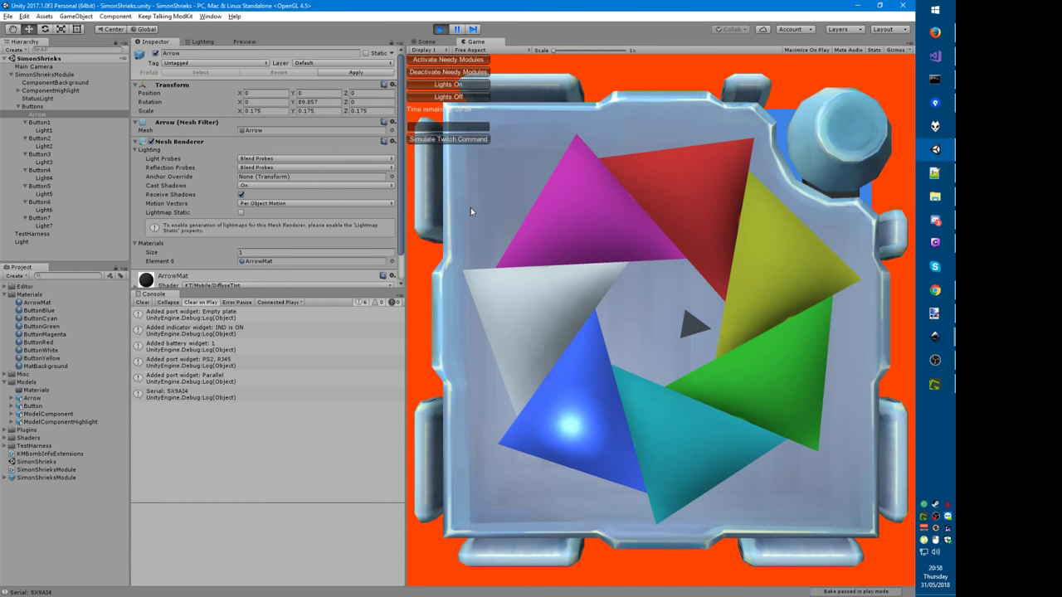
key(ctrl+p)
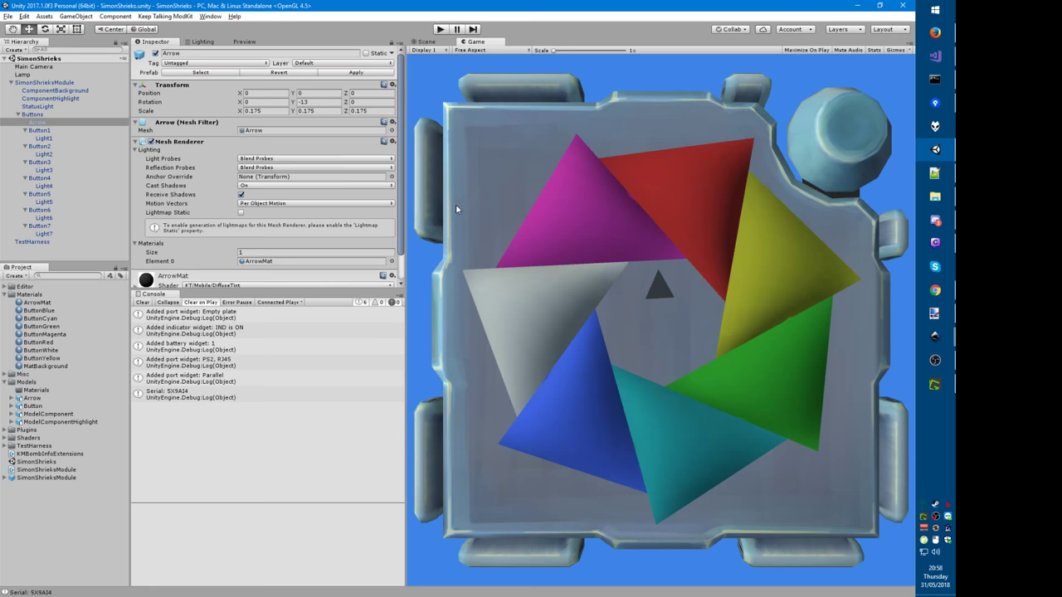
Step: Switch to Visual Studio and stop the debugging session of the SimonShrieks solution
key(alt+Tab)
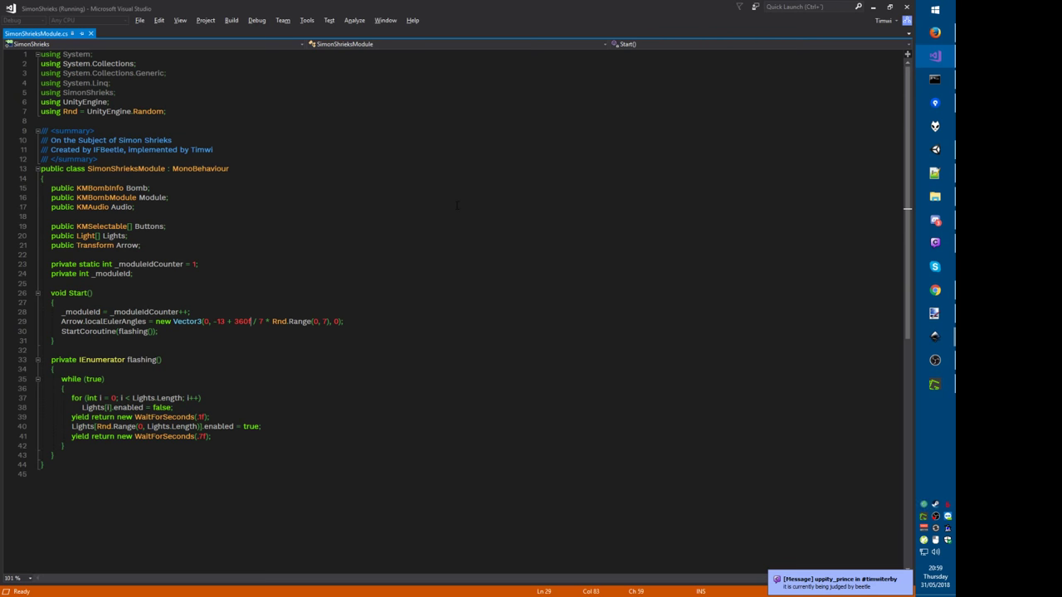
scroll(457, 205, down, 1)
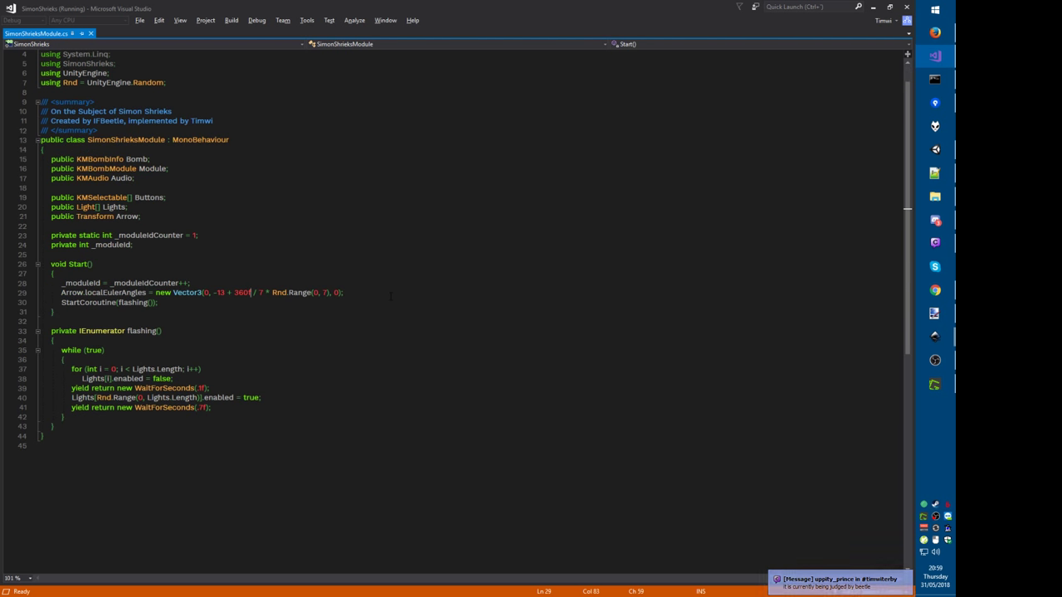
key(End)
key(Down)
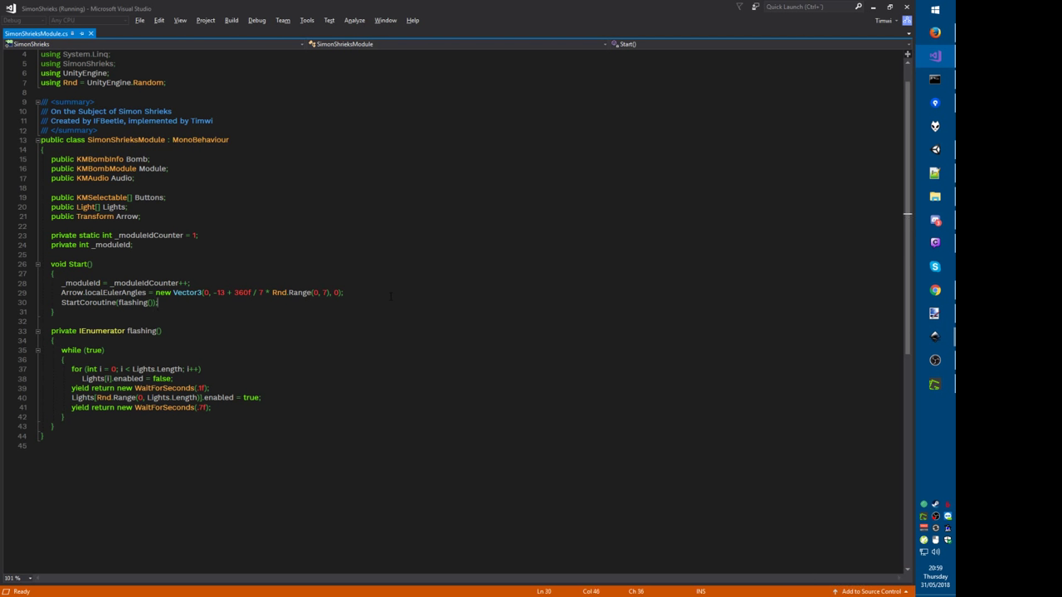
key(Right)
key(shift+F5)
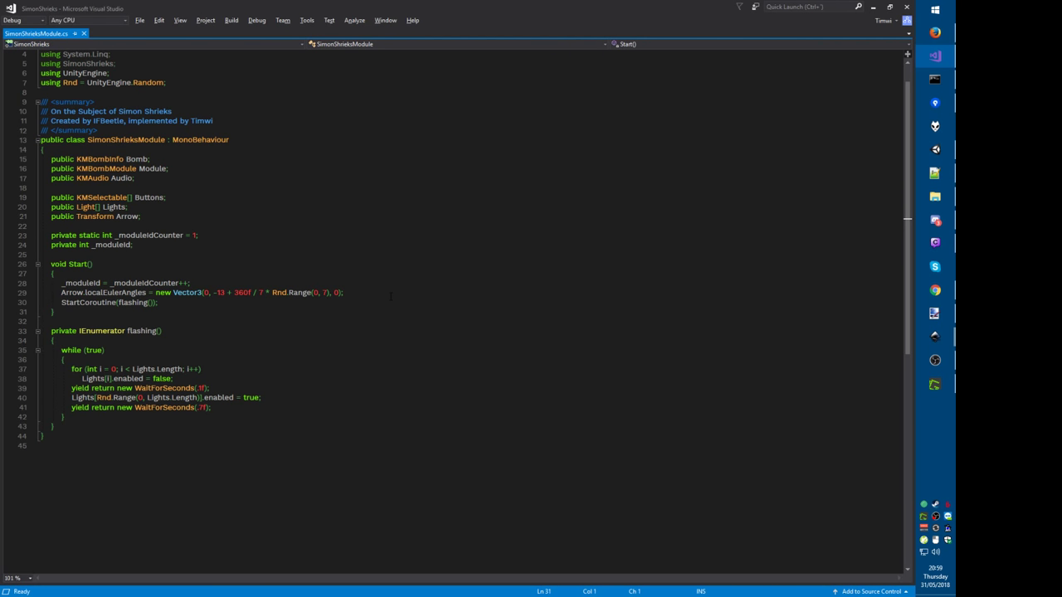
Step: Open the recently used solution KtaneStuff.sln
key(alt+f)
key(j)
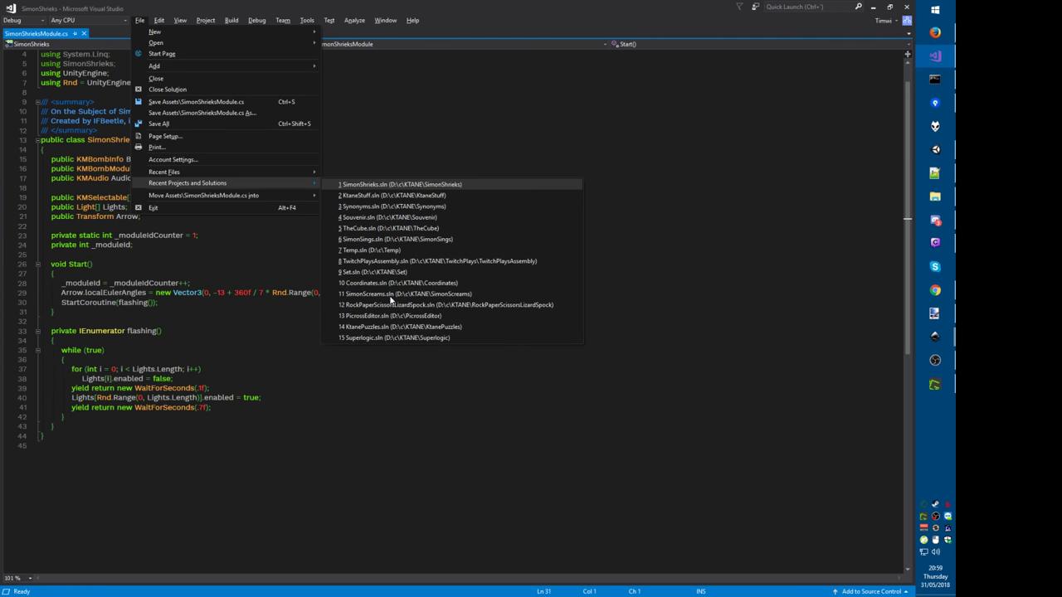
key(Down)
key(Return)
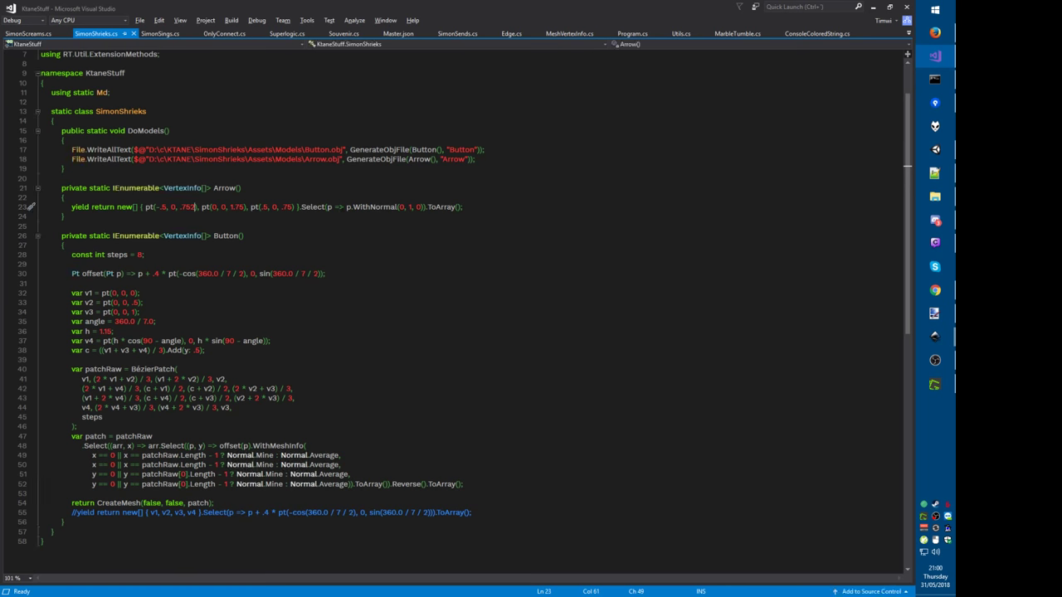
Step: Duplicate the File.WriteAllText line for Button.obj directly below itself in DoModels()
key(Up)
key(Up)
key(Up)
key(Up)
key(Up)
key(Up)
key(Home)
key(shift+End)
key(ctrl+c)
key(End)
key(Return)
key(ctrl+v)
Step: Change the output file in the duplicated line to ButtonHighlight.obj
click(329, 158)
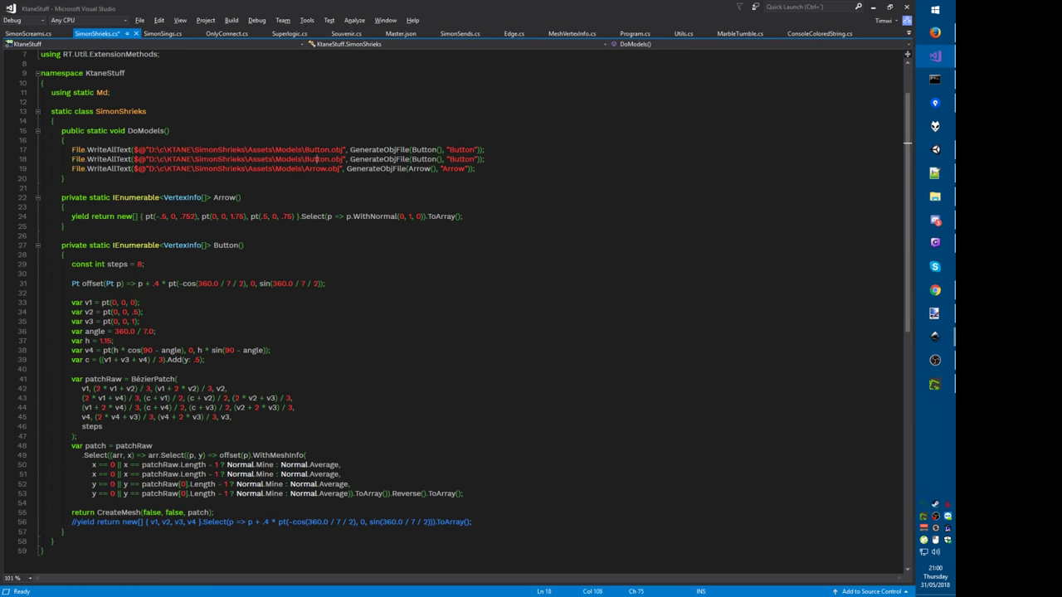
text(Highgli)
key(ctrl+BackSpace)
text(Buto)
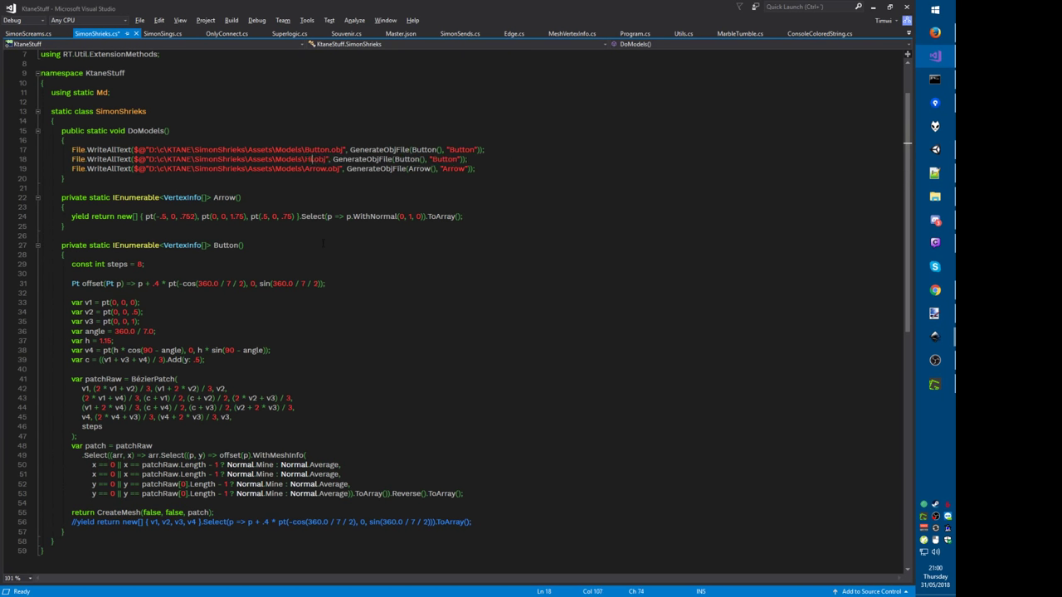
key(ctrl+BackSpace)
text(ButtonHighlight)
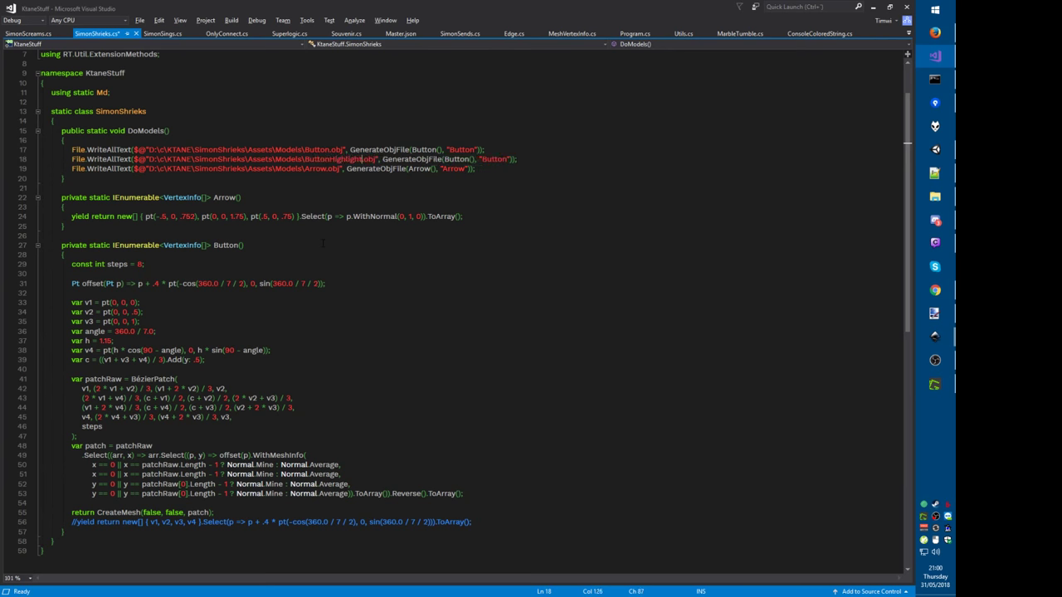
Step: Replace both the called method and the object name in the duplicated line with ButtonHighlight
key(ctrl+shift+Left)
key(ctrl+c)
double_click(463, 160)
key(ctrl+v)
key(ctrl+Right)
key(ctrl+Right)
key(ctrl+shift+Right)
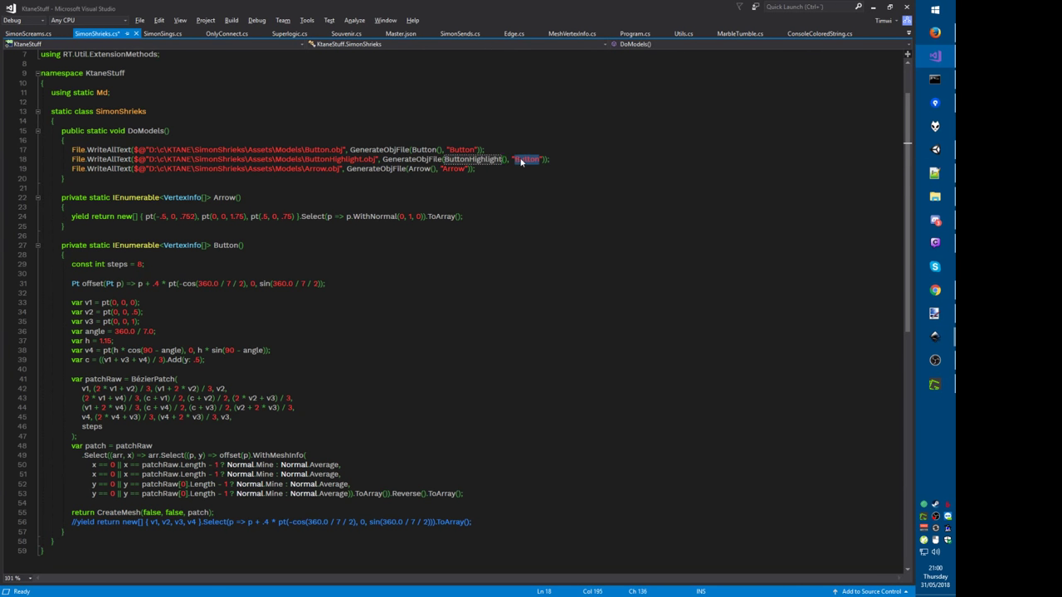
key(ctrl+v)
Step: Generate the missing ButtonHighlight method with the quick fix on its call
click(464, 159)
key(ctrl+period)
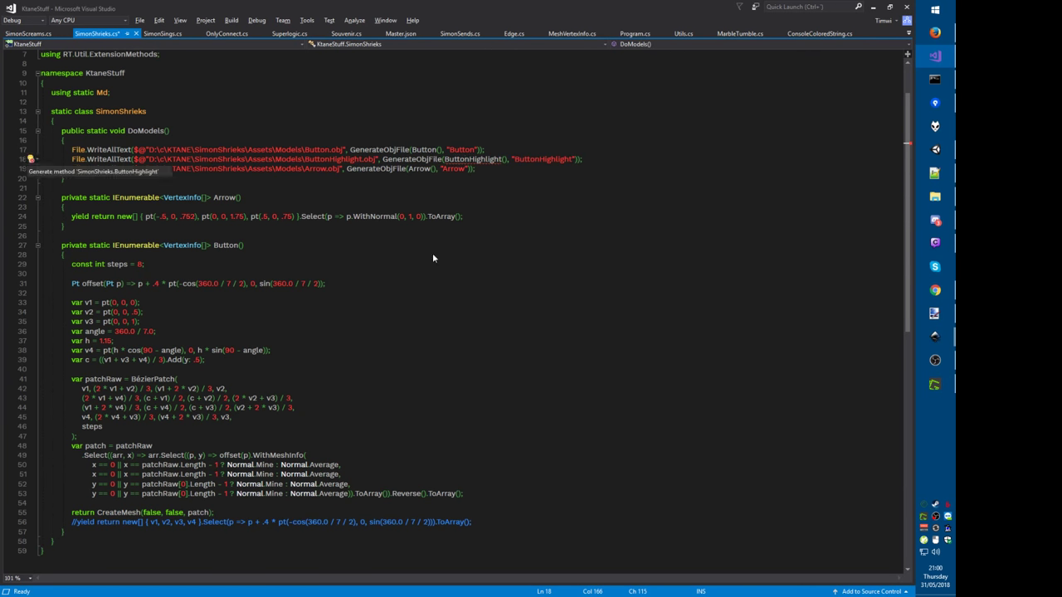
key(Return)
key(ctrl+period)
key(Return)
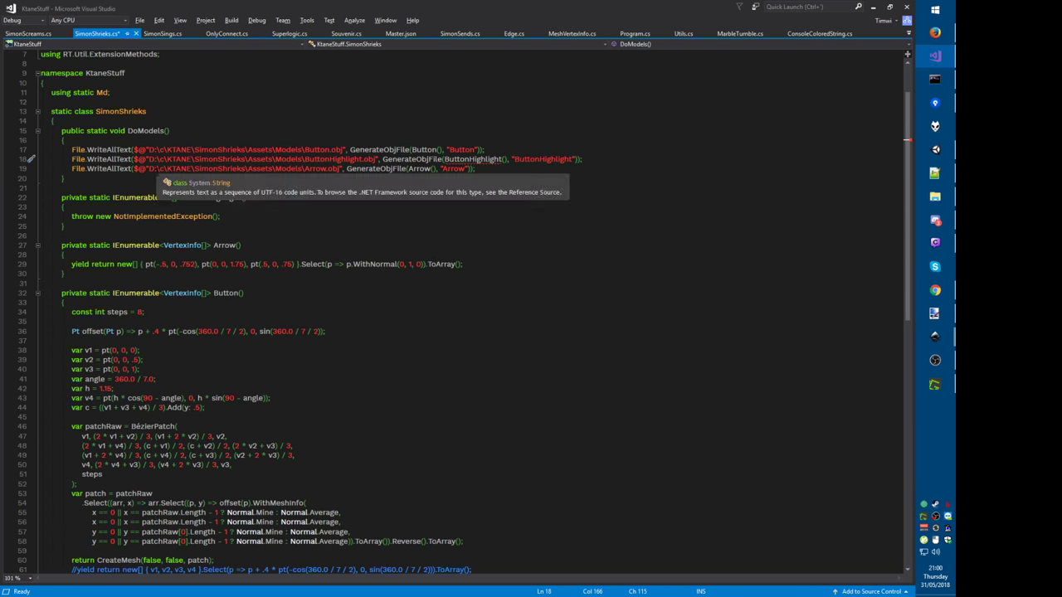
Step: Move the generated ButtonHighlight() stub below Button() at the end of the class and save the file
key(shift+Down)
key(shift+Down)
key(shift+Down)
key(shift+Down)
key(shift+Down)
key(Delete)
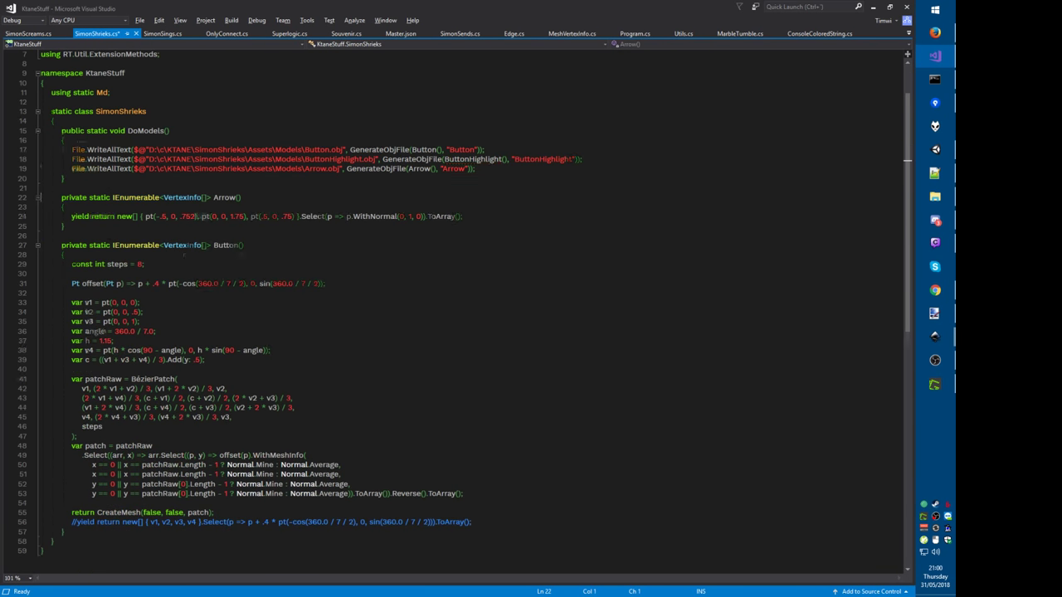
scroll(465, 311, down, 5)
key(Down)
key(ctrl+v)
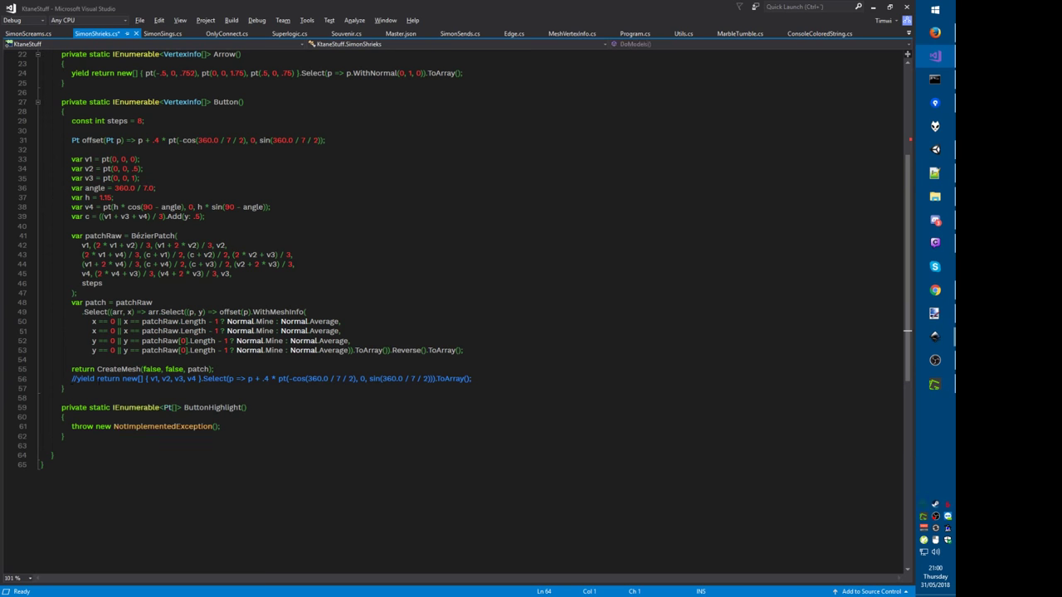
scroll(187, 434, up, 1)
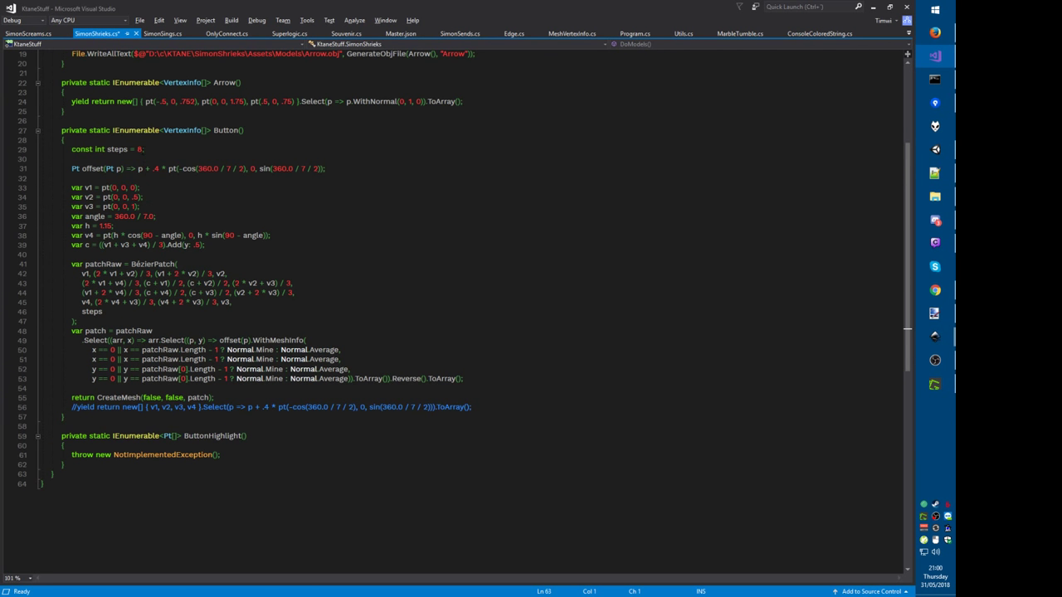
click(151, 140)
key(ctrl+s)
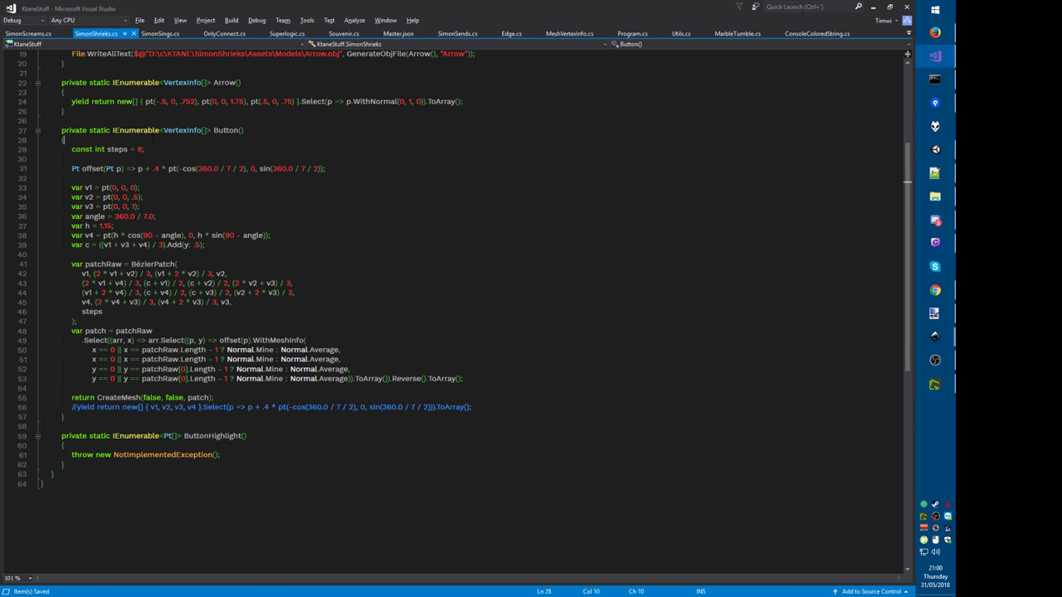
Step: Copy the Button() body from the v1 declaration through the commented yield line, and delete that commented line from Button()
key(Right)
click(150, 177)
key(shift+Down)
key(shift+Down)
key(shift+Down)
key(shift+Down)
key(shift+Down)
key(shift+Down)
key(shift+Down)
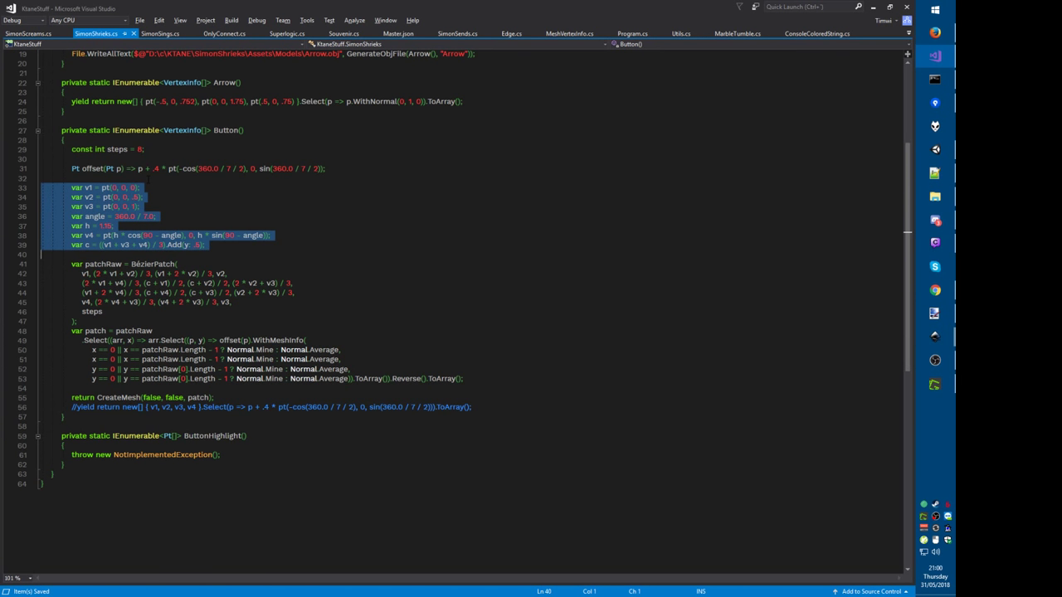
key(shift+Down)
key(shift+Down)
key(shift+Down)
key(shift+Down)
key(shift+Down)
key(shift+Down)
key(shift+Down)
key(shift+Down)
key(shift+Down)
key(shift+Down)
key(shift+Down)
key(shift+Down)
key(shift+Down)
key(shift+Down)
key(shift+Down)
key(shift+Down)
key(shift+Down)
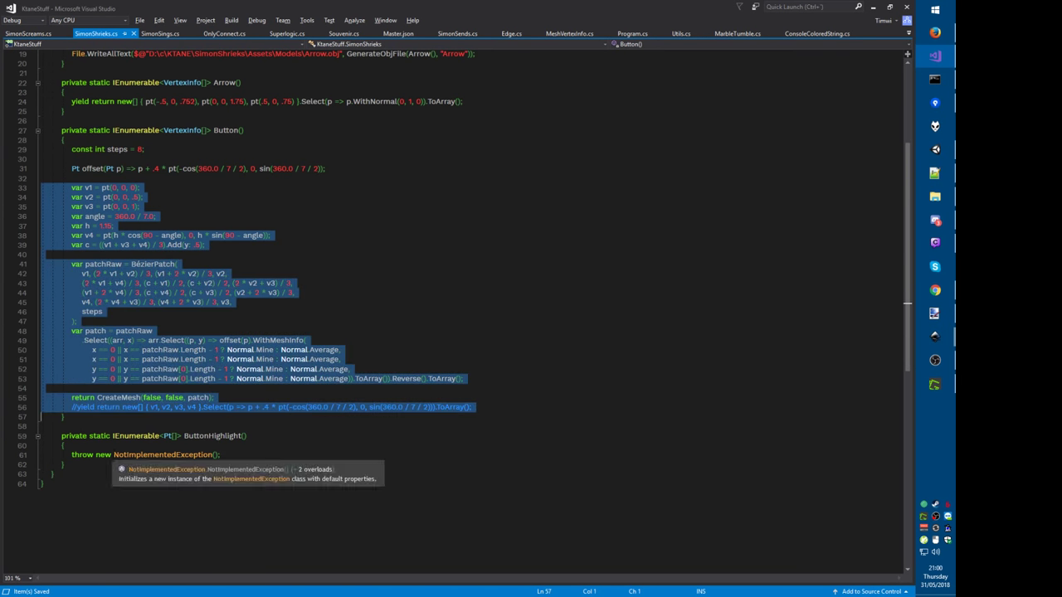
key(Up)
key(ctrl+shift+l)
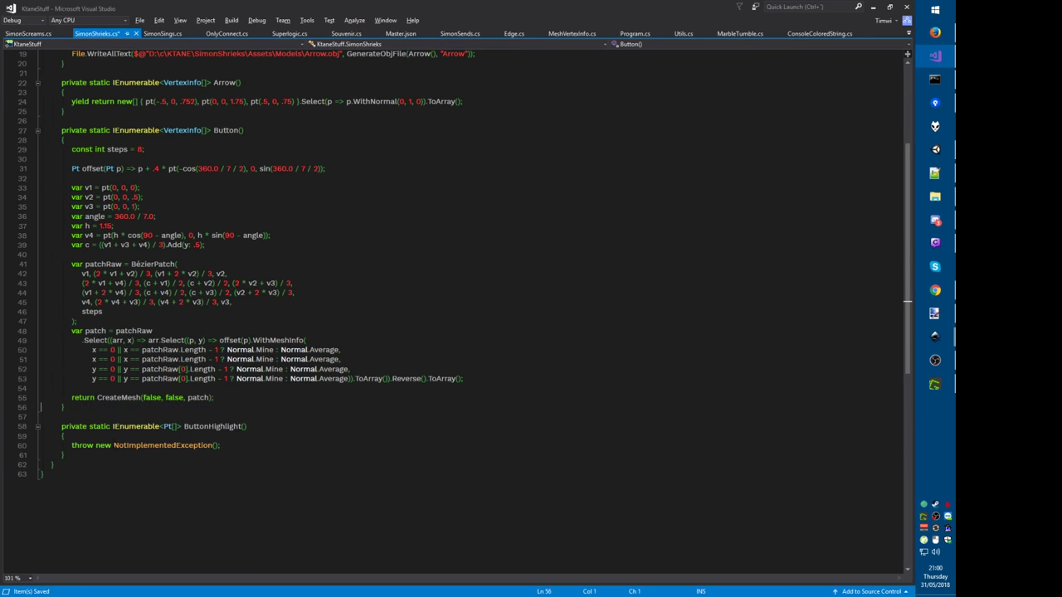
Step: Replace the NotImplementedException line in ButtonHighlight() with the code copied from Button()
key(Down)
key(Down)
key(Down)
key(Down)
key(ctrl+shift+l)
key(ctrl+v)
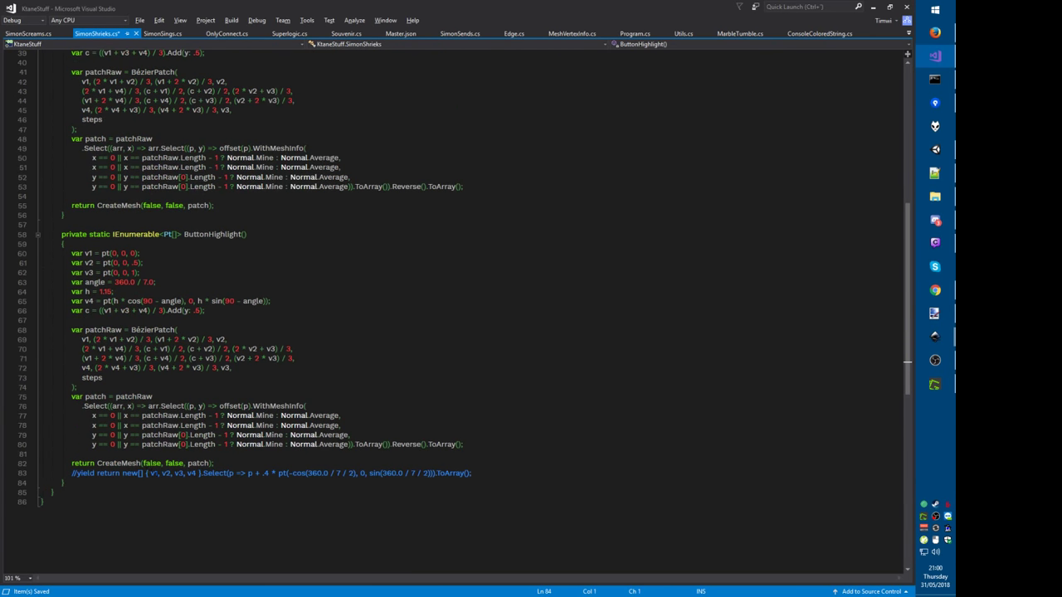
Step: Delete the return CreateMesh line and the patch declaration from ButtonHighlight()
key(Up)
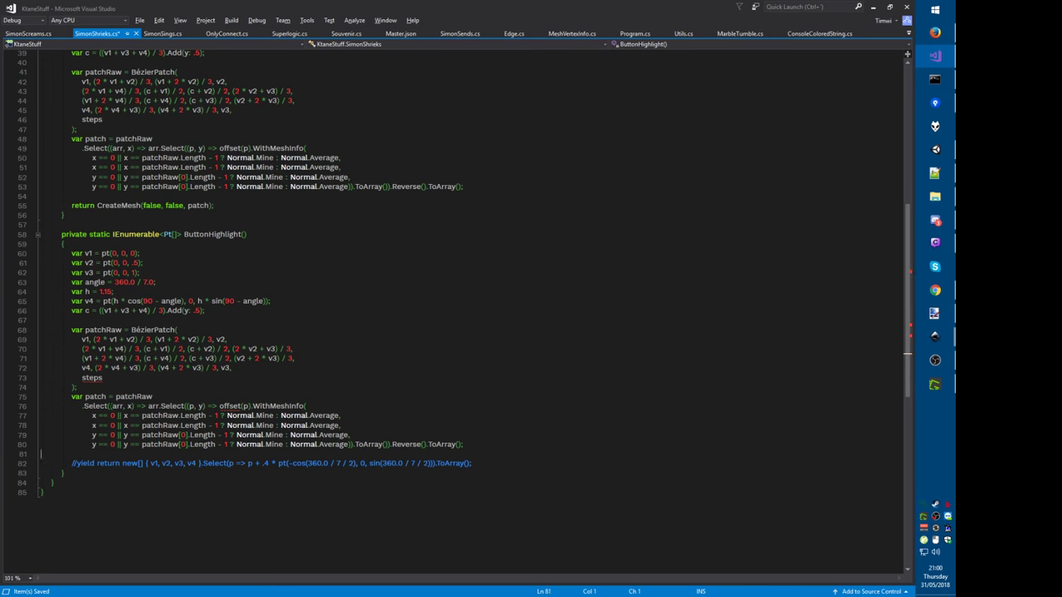
key(shift+Up)
key(shift+Up)
key(shift+Up)
key(shift+Up)
key(shift+Up)
key(shift+Up)
key(shift+Up)
key(shift+End)
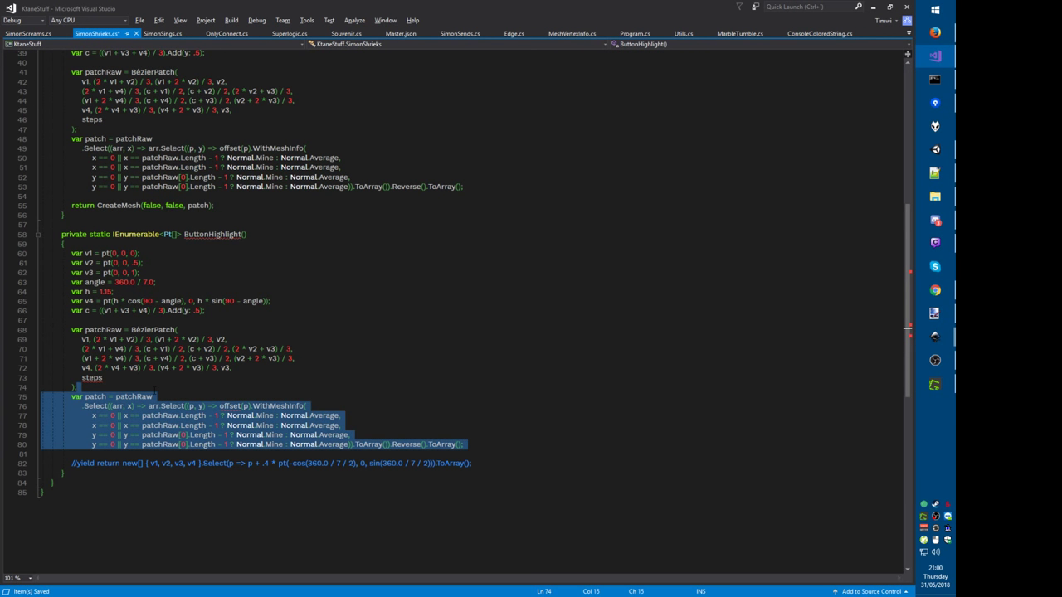
key(Delete)
Step: Delete the patchRaw BézierPatch declaration from ButtonHighlight() and save the file
key(shift+Up)
key(shift+Up)
key(shift+Up)
key(shift+Up)
key(shift+Up)
key(shift+Up)
key(shift+Up)
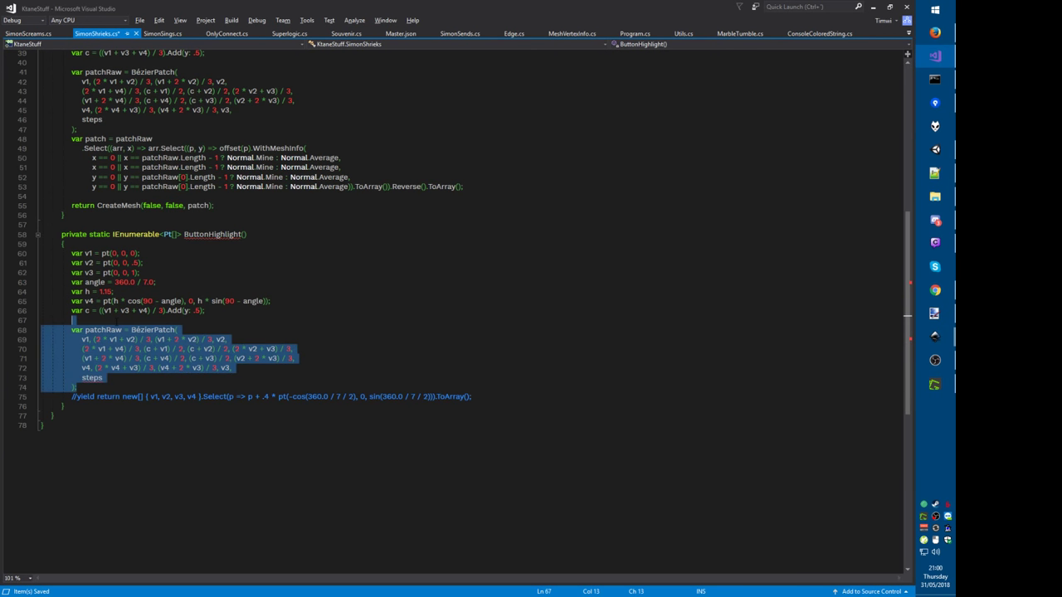
key(Delete)
key(ctrl+s)
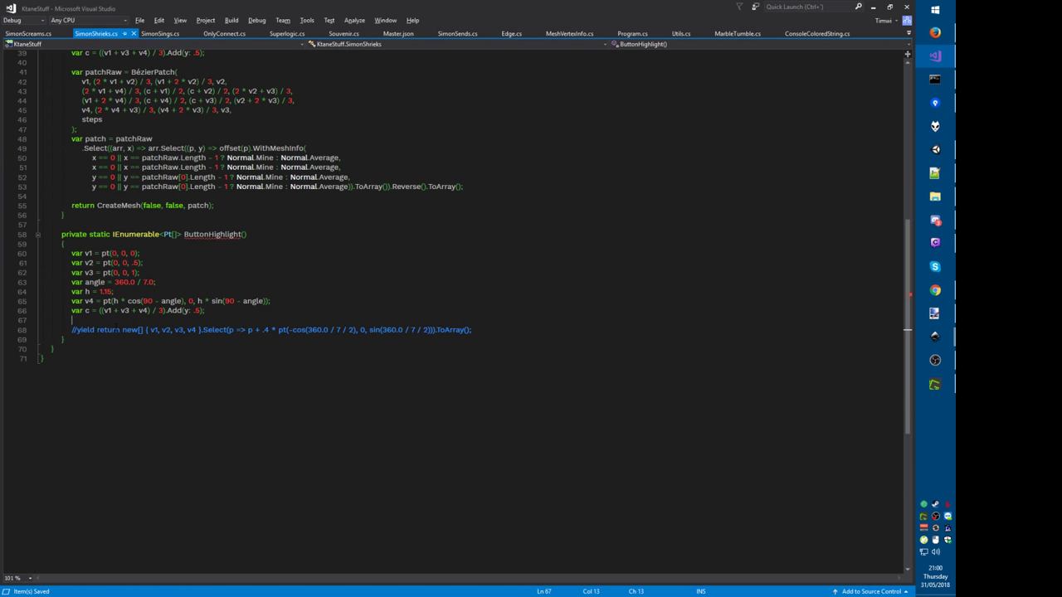
Step: Uncomment the yield return line in ButtonHighlight()
click(111, 253)
double_click(135, 302)
key(Up)
key(Up)
key(Up)
key(Up)
key(Home)
click(149, 329)
key(ctrl+k)
key(ctrl+u)
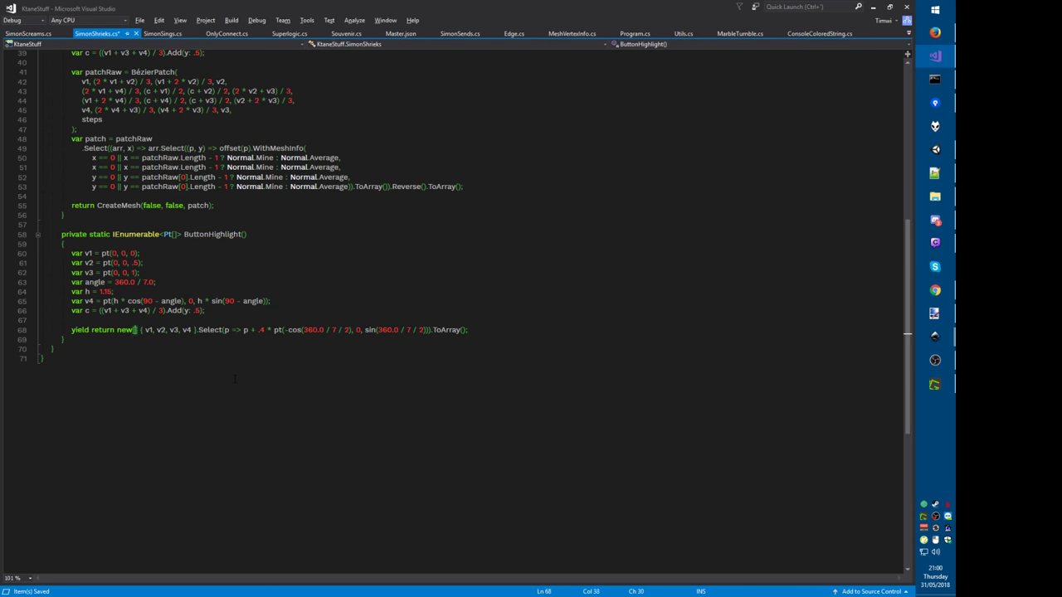
Step: Remove v2 from the returned point array so that it lists v1, v3, v4
key(Right)
key(Right)
key(Right)
key(Right)
key(Right)
key(Right)
key(Right)
key(Right)
key(Delete)
key(Delete)
key(Delete)
key(Delete)
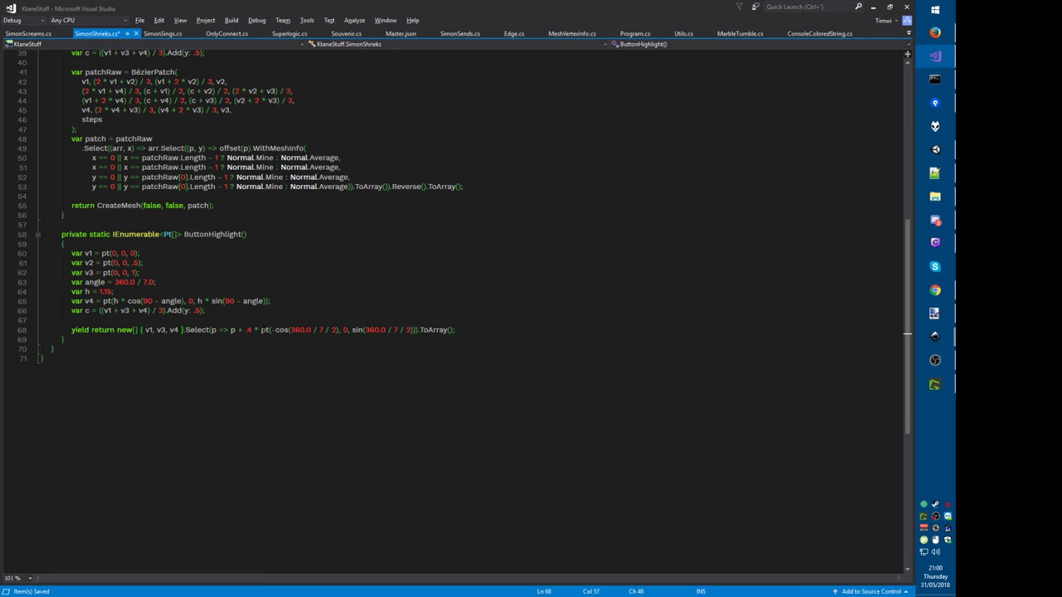
Step: Compare the offset expression and v4 formula in ButtonHighlight() with how Button() uses its offset function
drag(261, 329, 420, 329)
scroll(280, 341, up, 1)
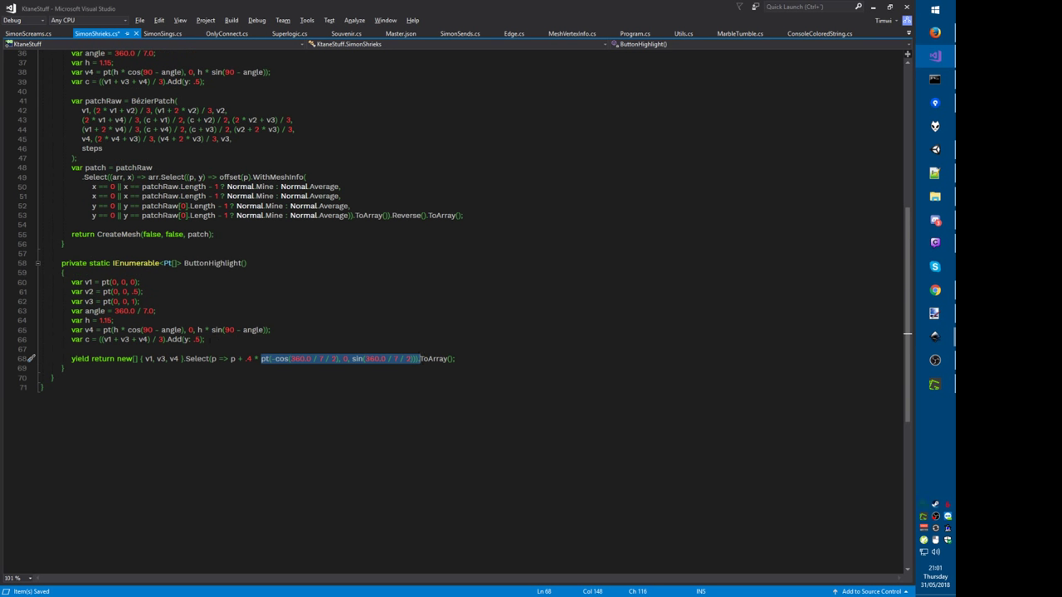
drag(271, 330, 113, 329)
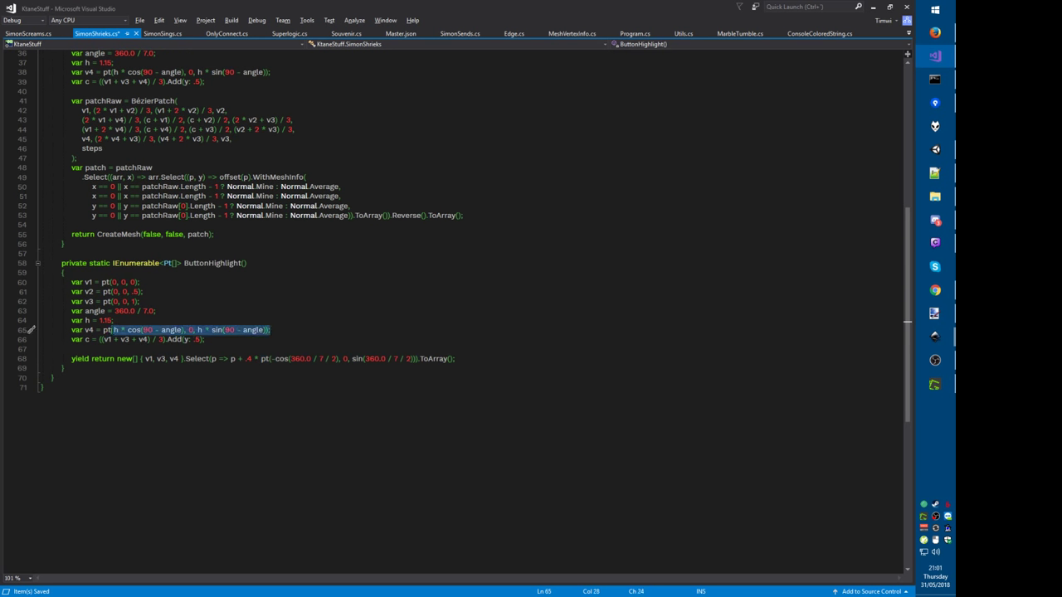
key(End)
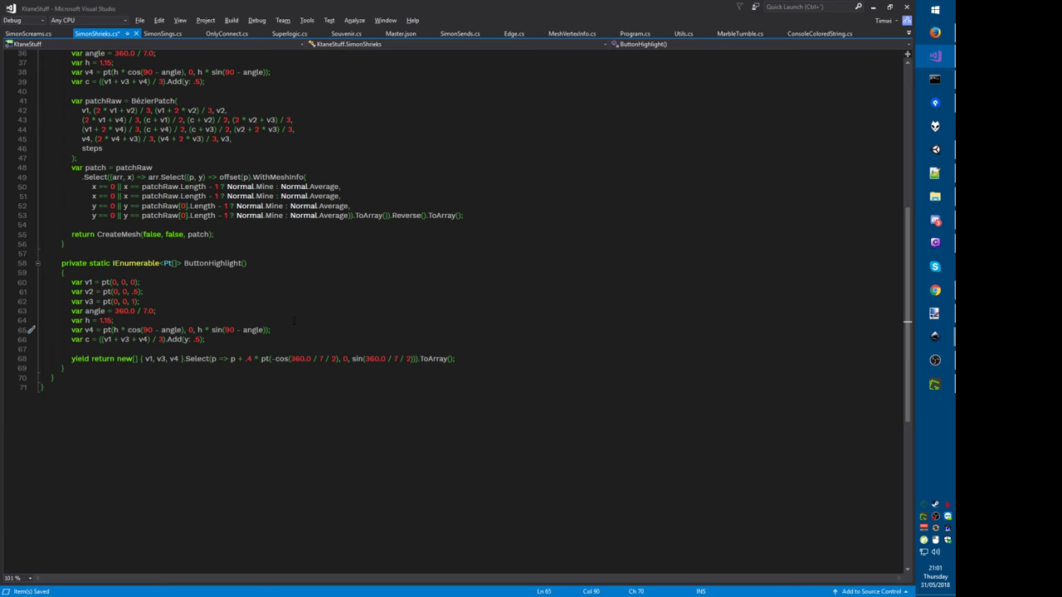
scroll(294, 319, up, 4)
click(140, 203)
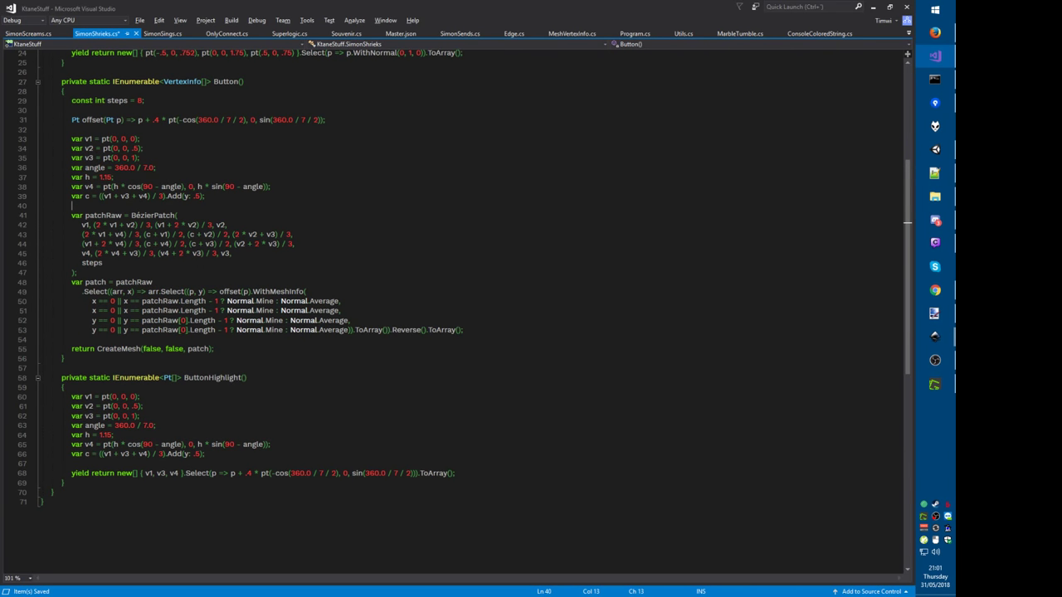
scroll(464, 279, down, 2)
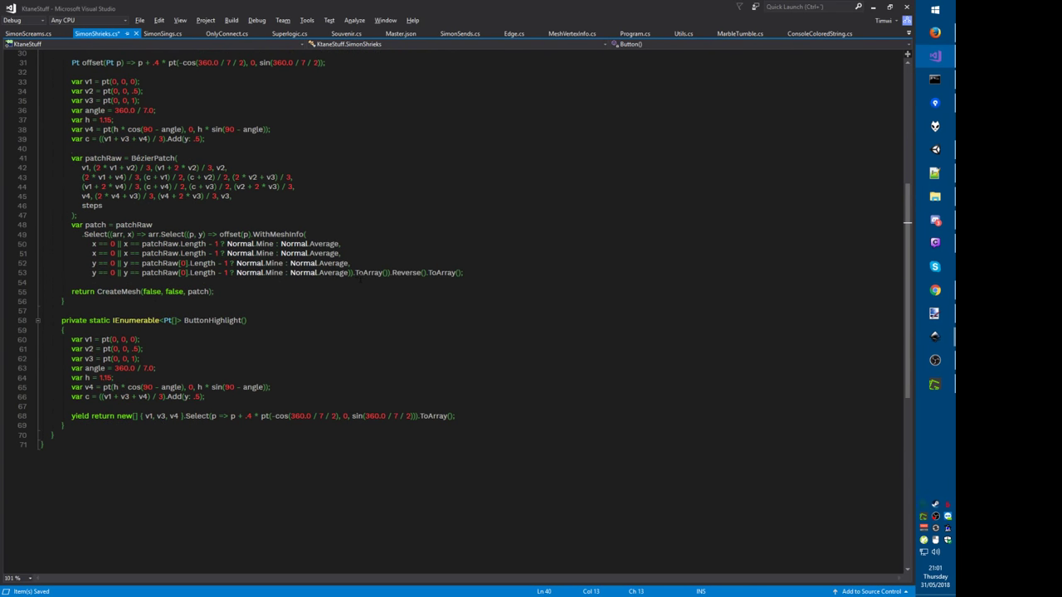
double_click(233, 235)
scroll(233, 235, up, 2)
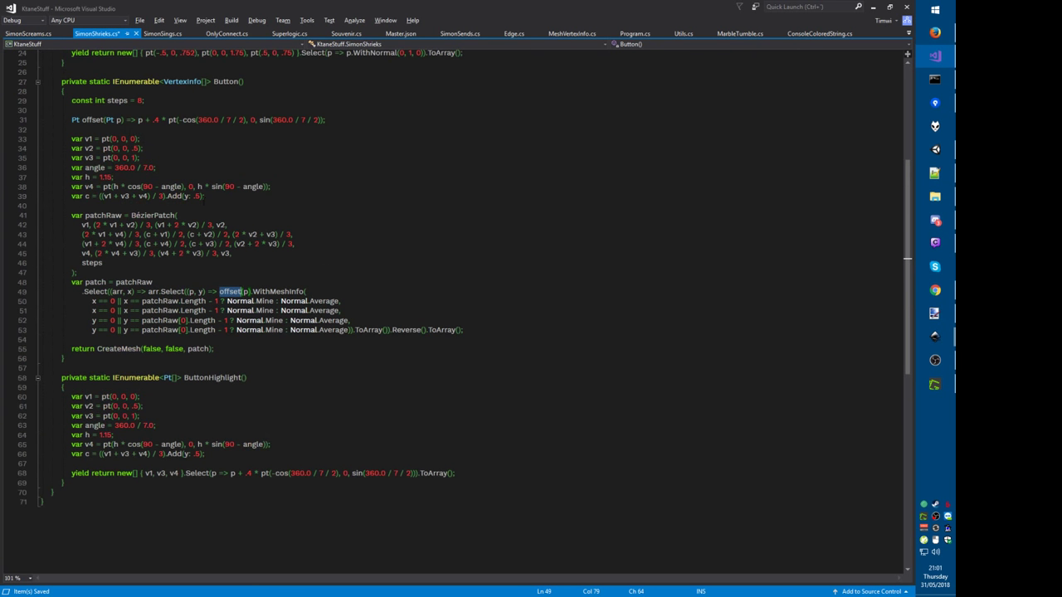
Step: Cut the local offset function and the blank line below it out of Button()
double_click(110, 120)
key(Home)
key(Home)
key(shift+Down)
key(shift+Down)
key(ctrl+x)
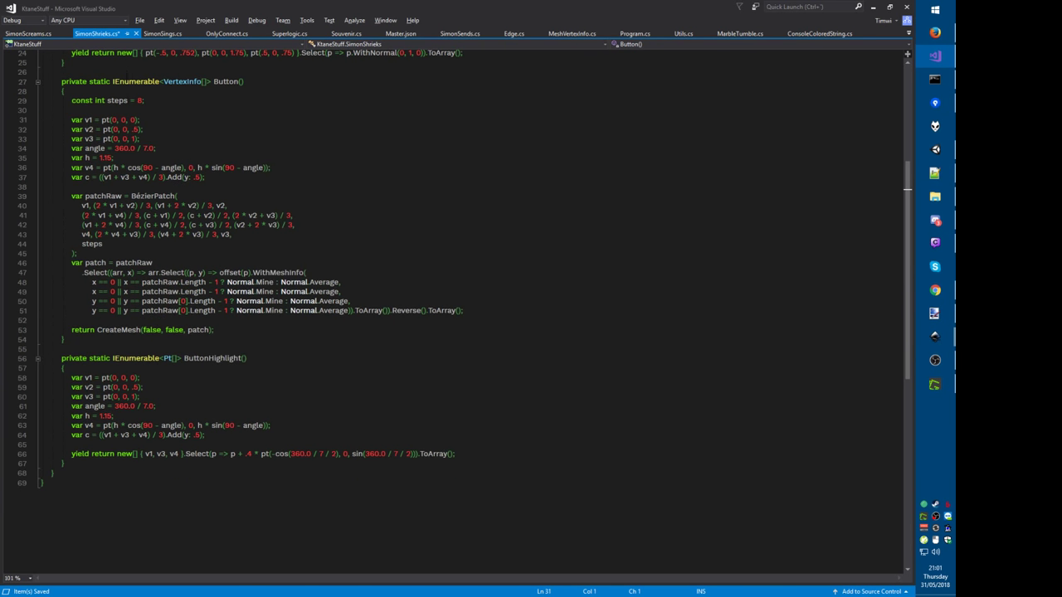
Step: Paste the offset function at class level directly above Button()
key(Down)
key(ctrl+v)
key(Up)
key(Up)
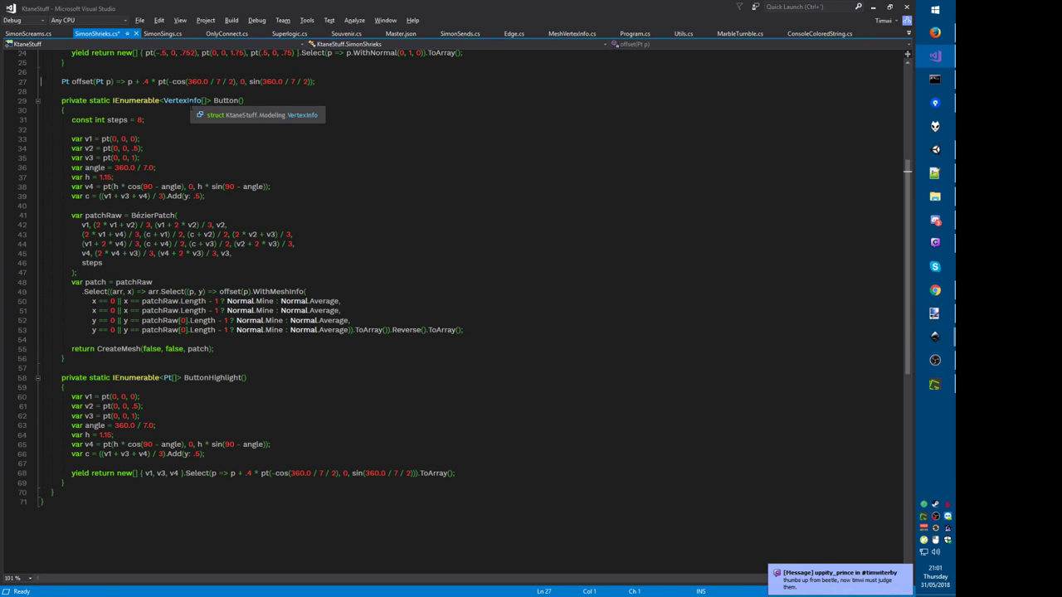
Step: Make the offset function private static and reformat its line's indentation
text(private static)
key(ctrl+Right)
key(ctrl+Right)
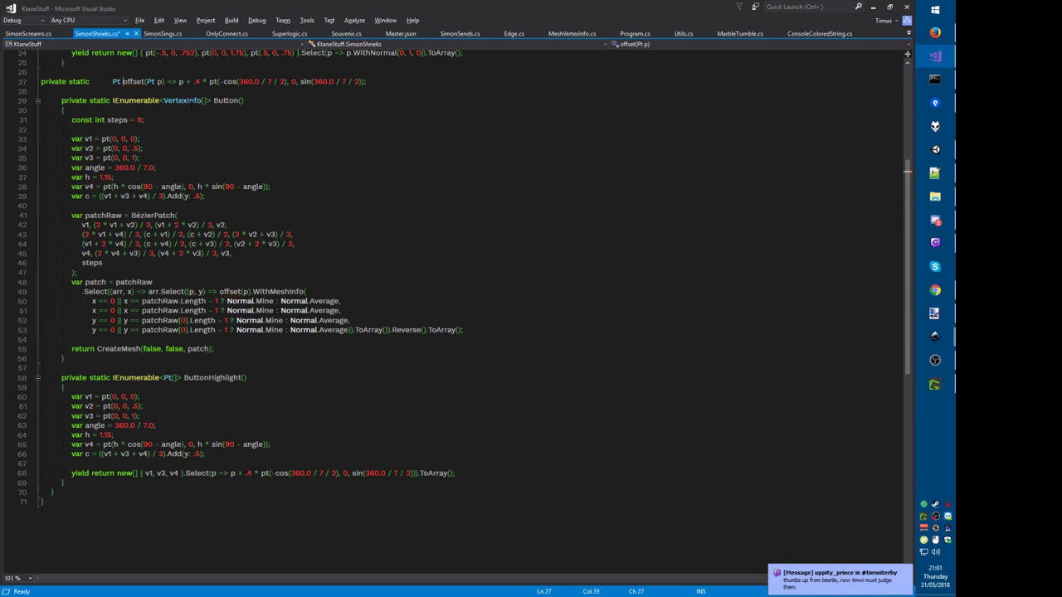
key(ctrl+k)
key(ctrl+d)
Step: Replace the inline offset expression in ButtonHighlight()'s Select with offset(p) and save SimonShrieks.cs
scroll(192, 248, down, 2)
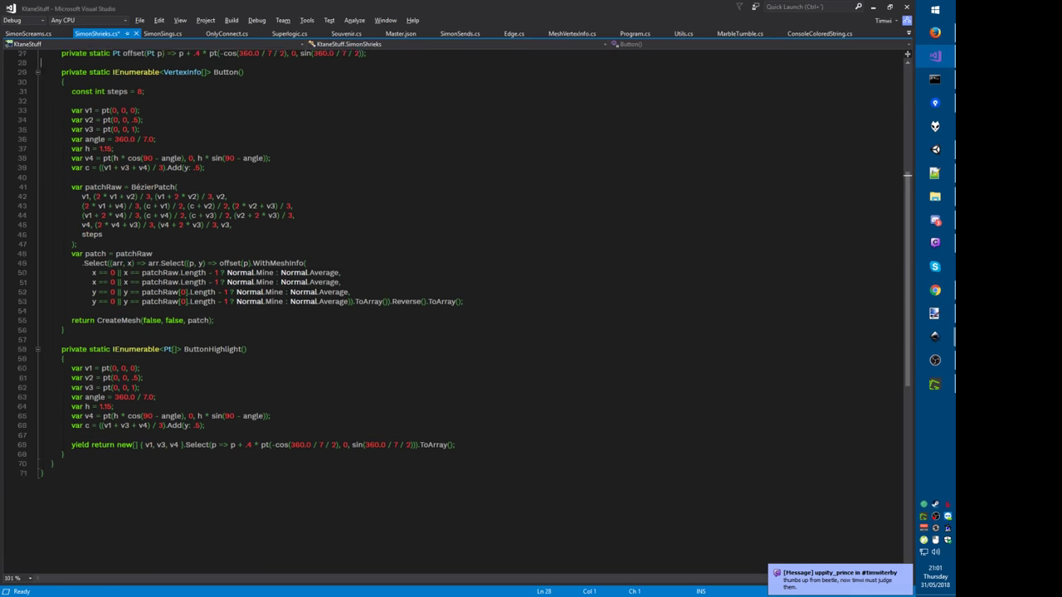
click(193, 359)
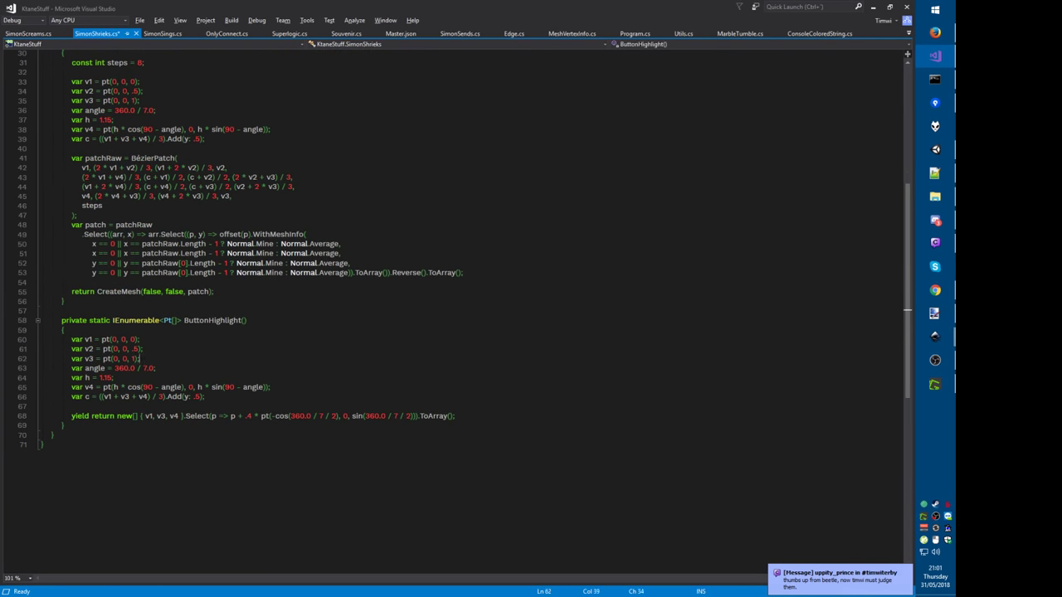
click(72, 406)
key(ctrl+Right)
key(ctrl+Right)
key(ctrl+Right)
key(ctrl+Right)
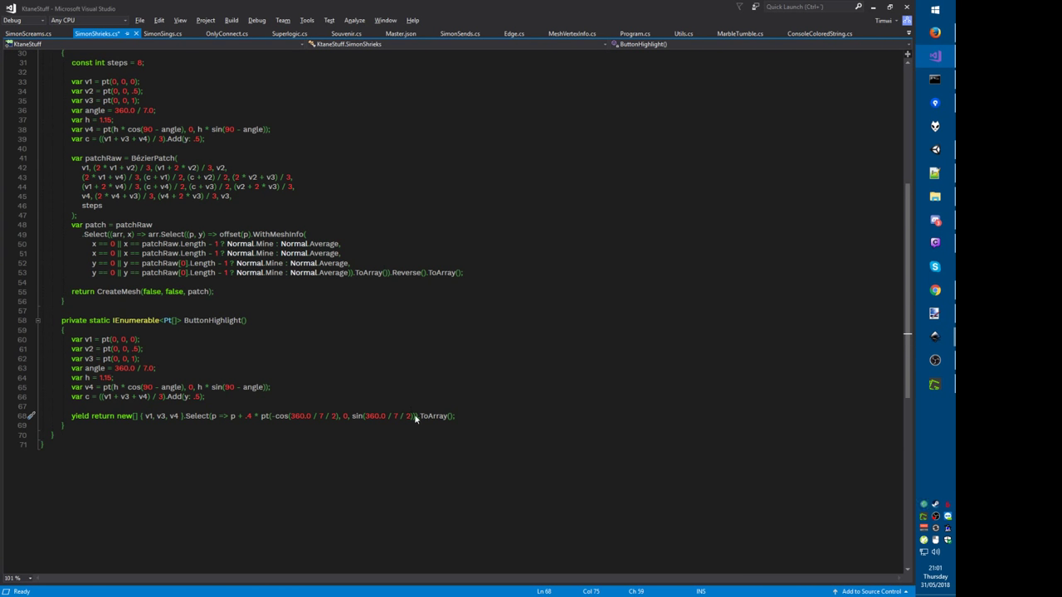
shift+click(415, 418)
key(BackSpace)
text(offset(p))
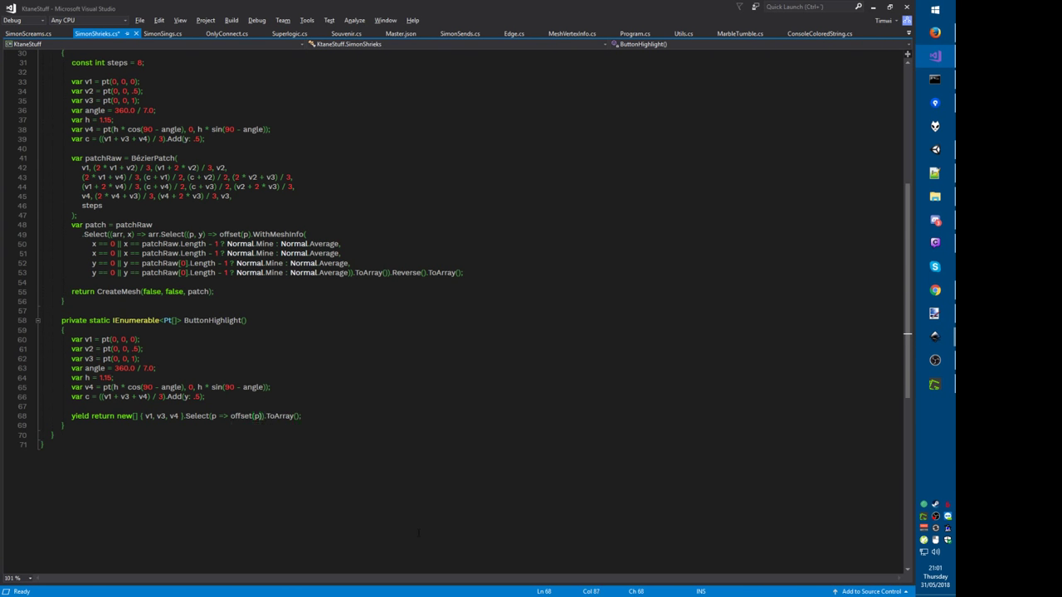
key(ctrl+s)
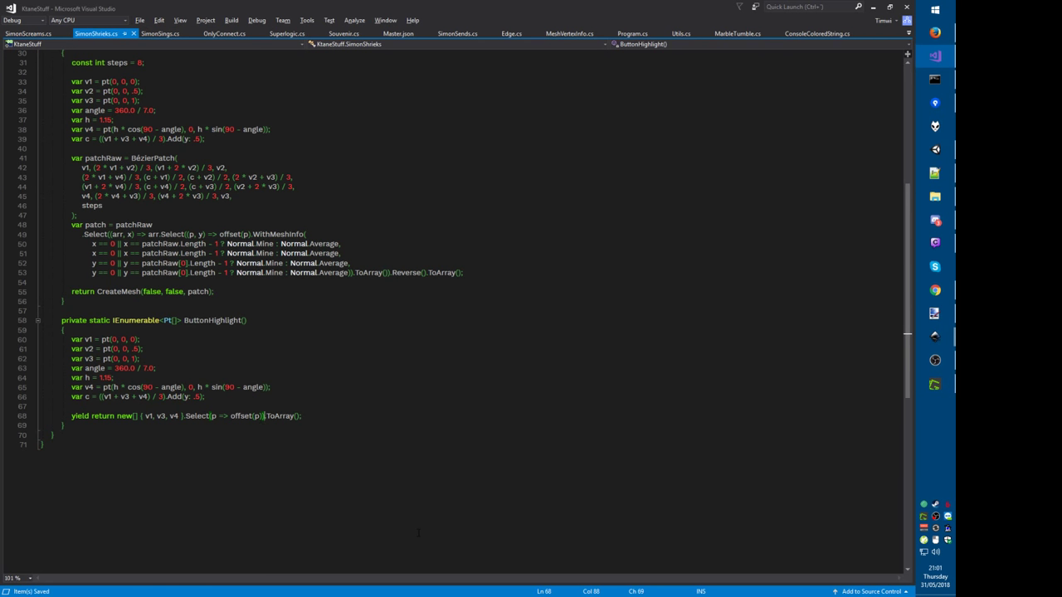
Step: Build and run the KtaneStuff project to regenerate the models
scroll(418, 532, up, 4)
scroll(419, 532, down, 2)
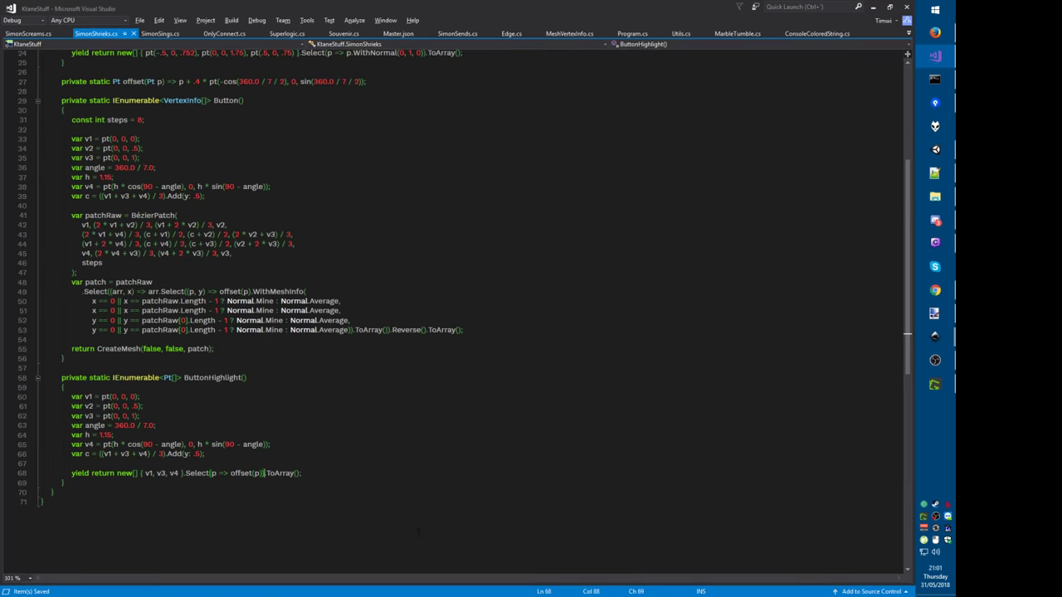
key(ctrl+shift+b)
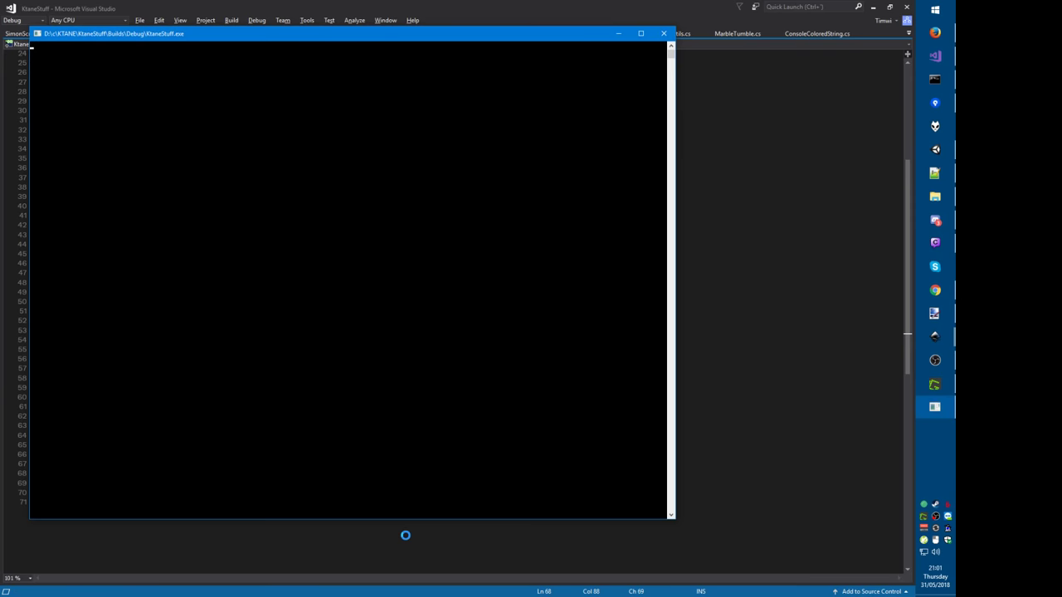
Step: Switch to Unity and create an empty child object named Highlight1 under Button1
key(alt+Tab)
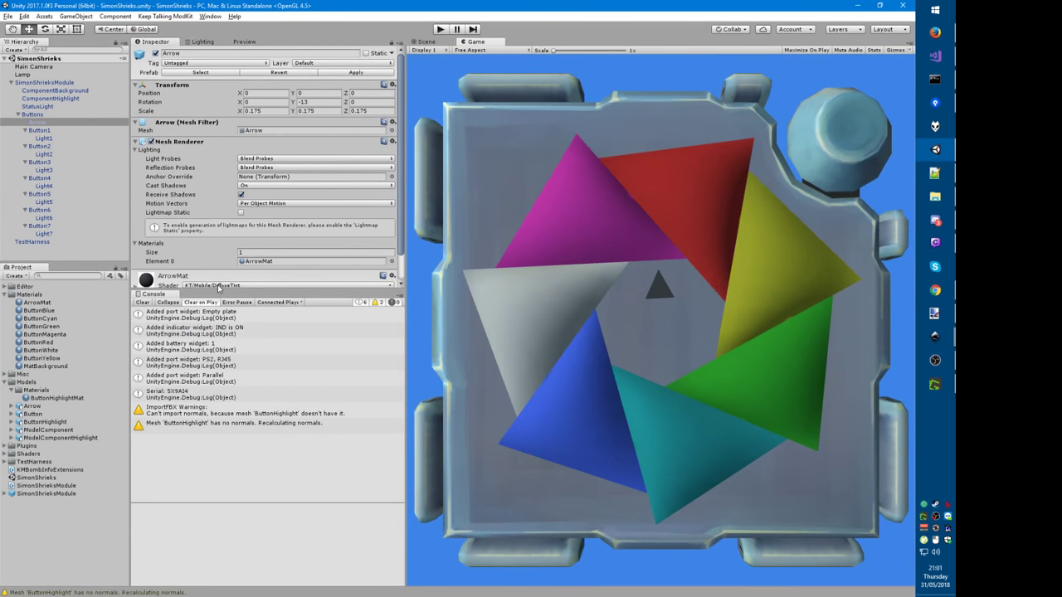
click(37, 130)
right_click(38, 130)
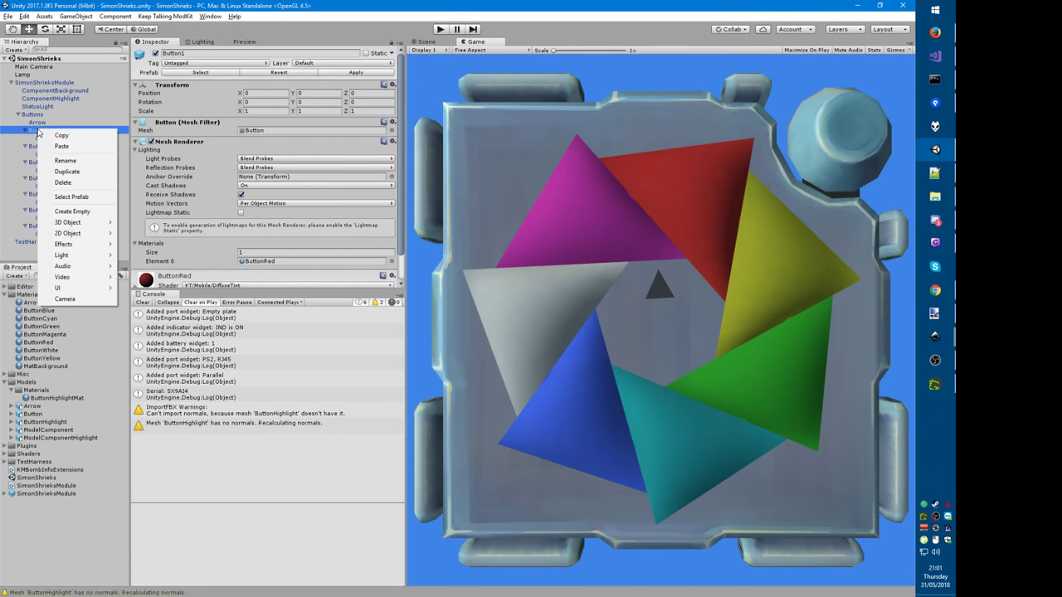
click(73, 210)
key(F2)
text(Highlight1)
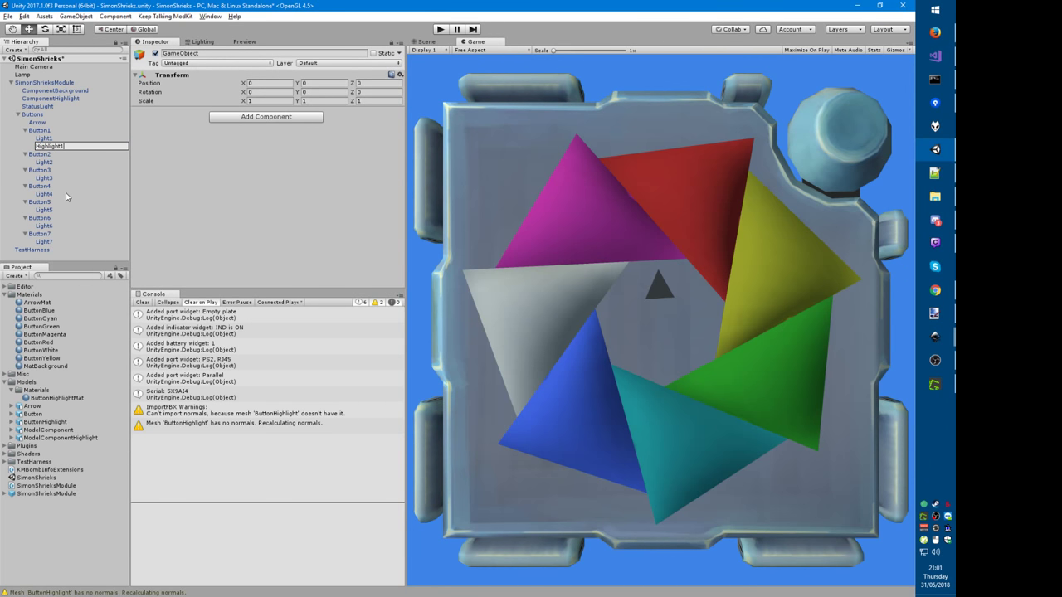
key(Return)
Step: Add a Mesh Filter to Highlight1 and assign it the ButtonHighlight mesh
click(237, 119)
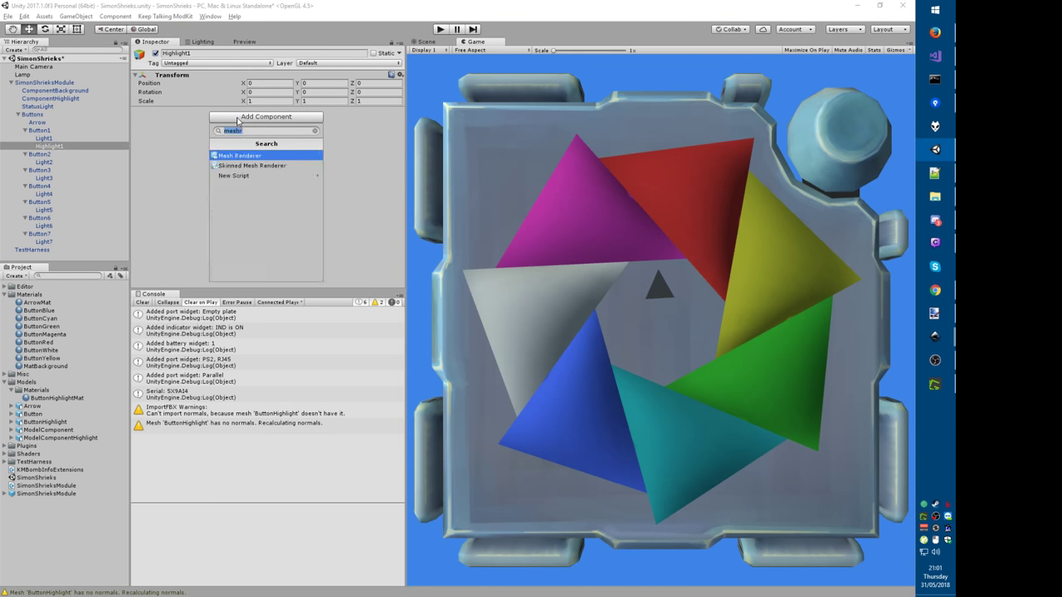
text(mesh f)
key(Return)
click(247, 121)
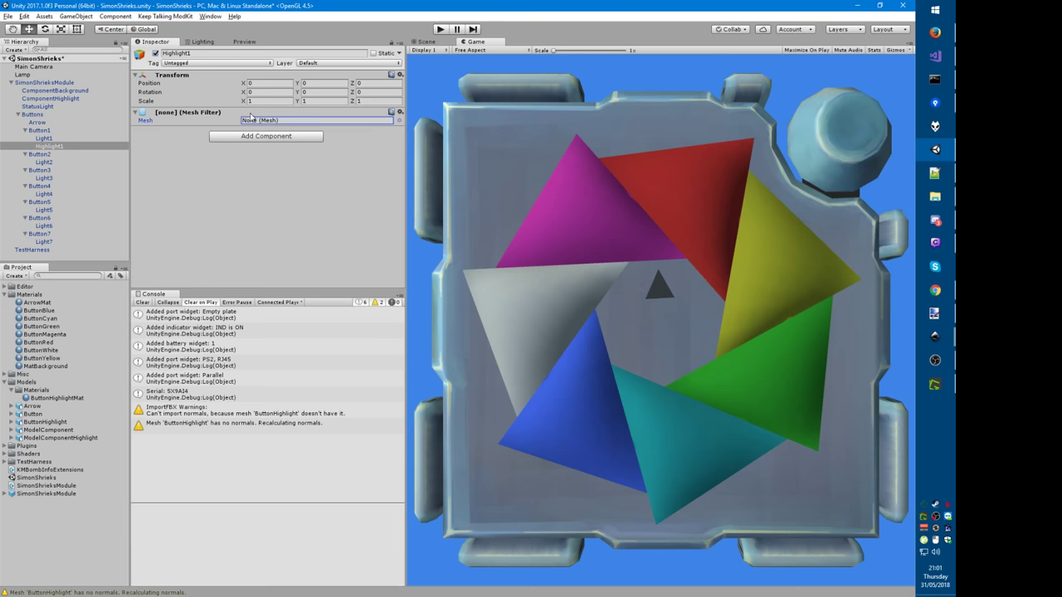
key(Return)
text(buttonh)
key(Down)
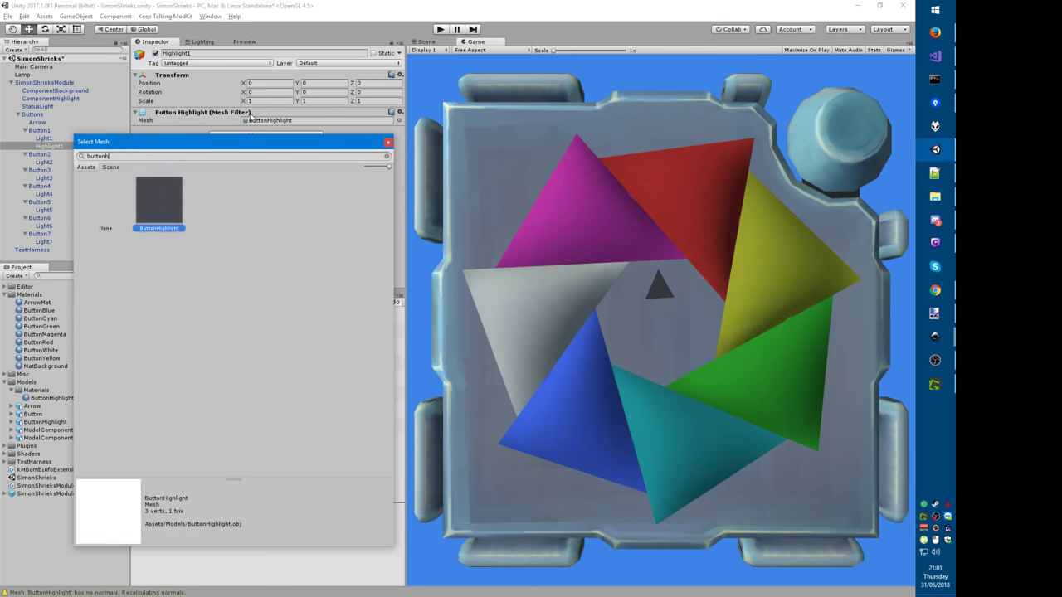
key(Return)
Step: Add a Mesh Renderer to Highlight1 with the HighlightOverlay material
click(241, 139)
text(mesh r)
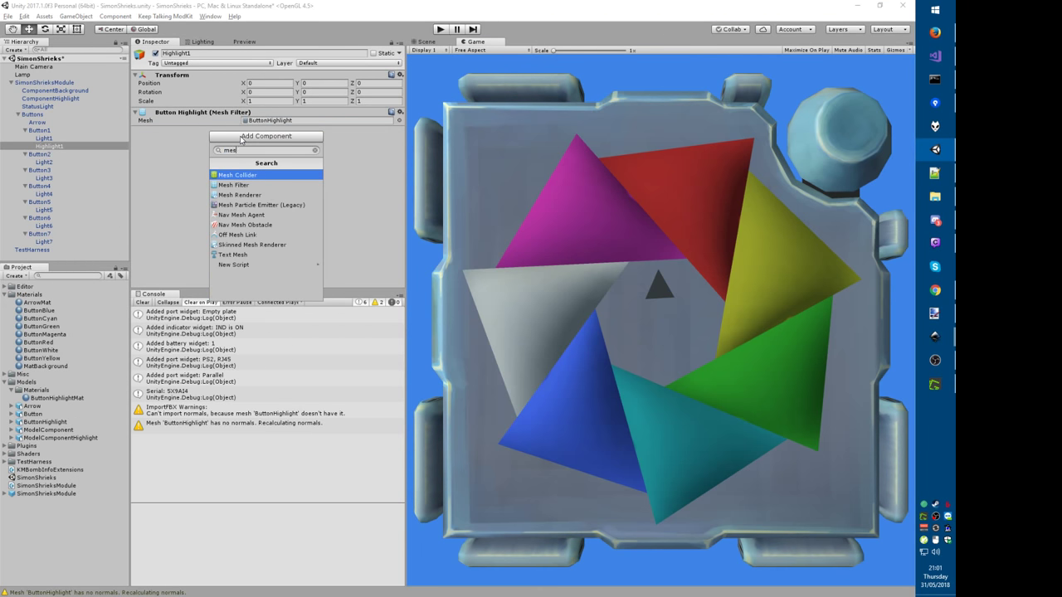
key(Return)
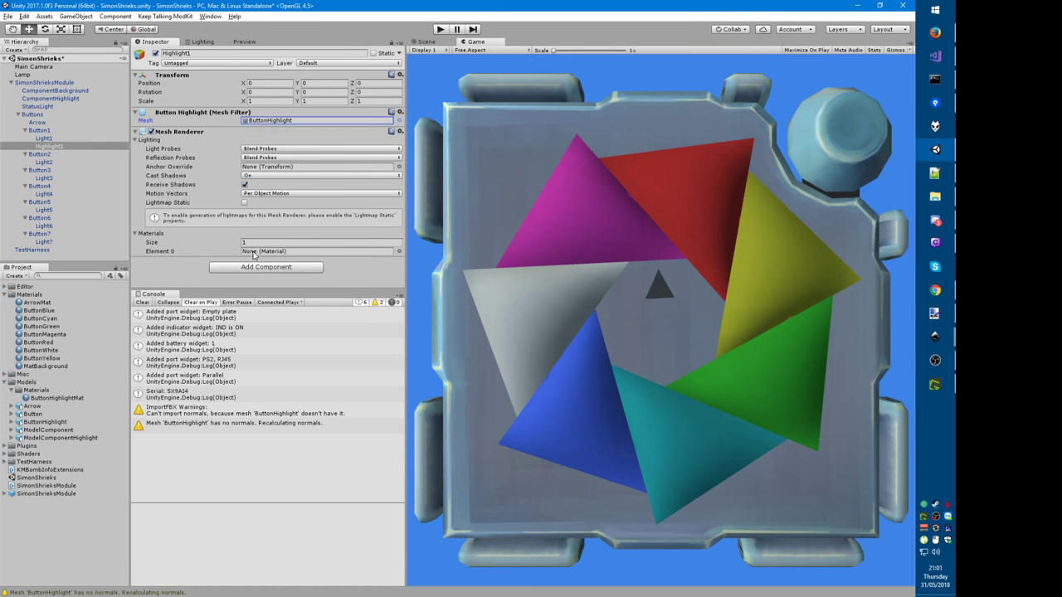
click(399, 252)
click(112, 335)
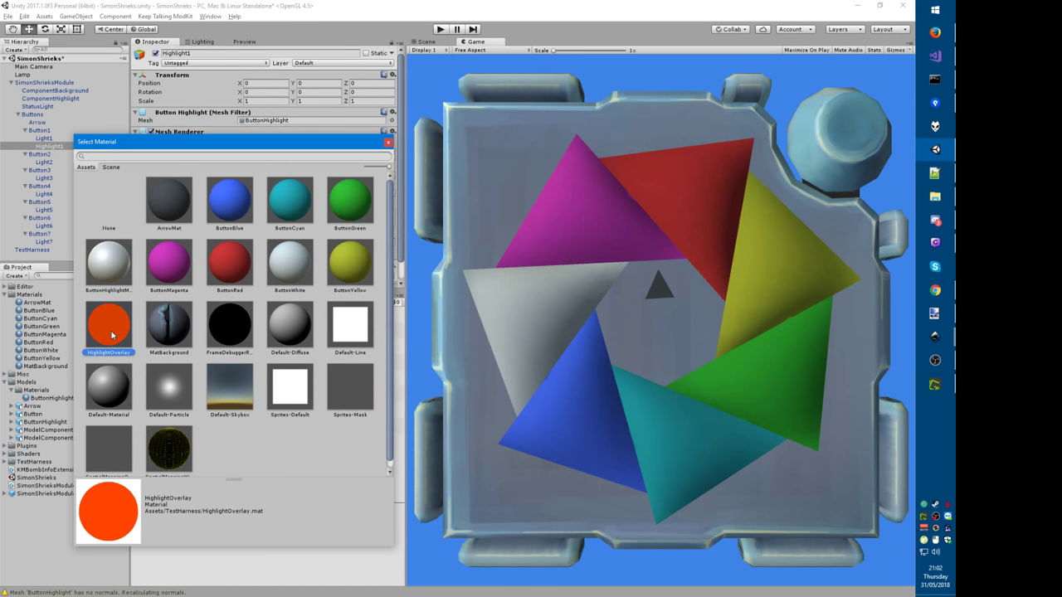
double_click(111, 331)
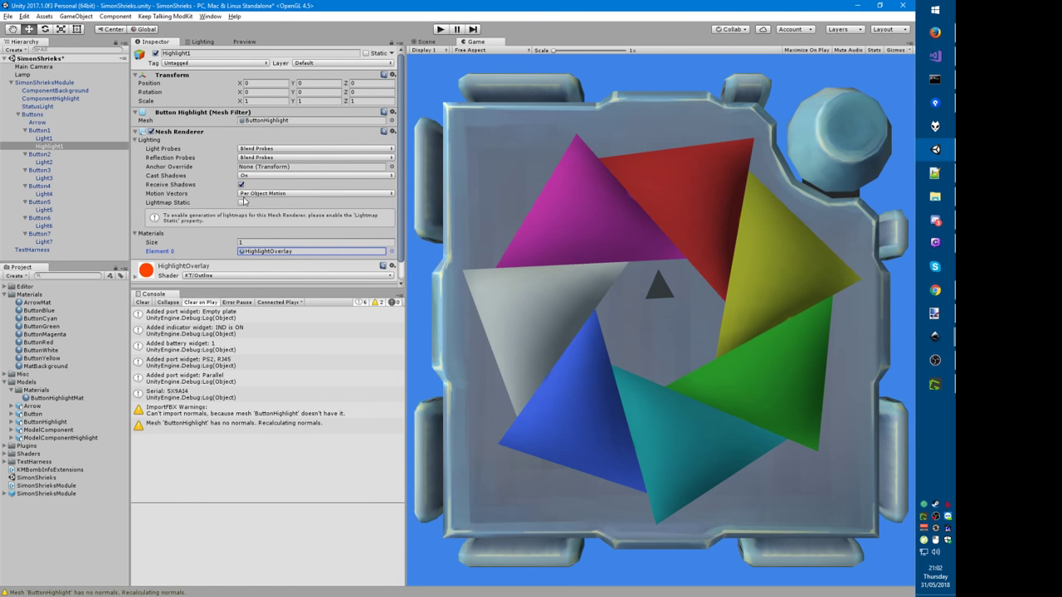
Step: Toggle Button1's Mesh Renderer off and back on to check the highlight beneath it
click(39, 131)
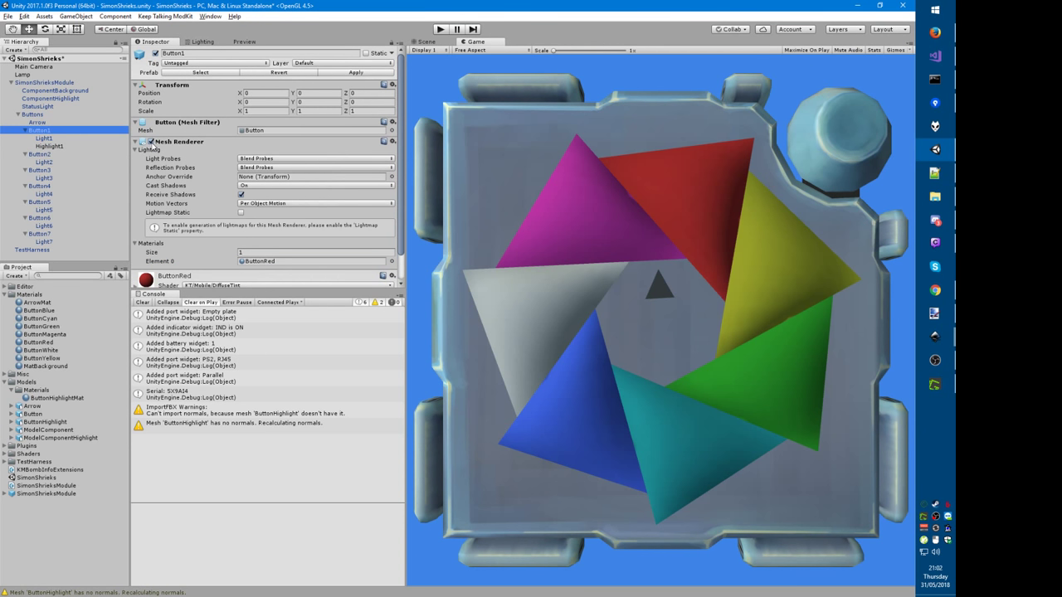
click(151, 142)
click(151, 142)
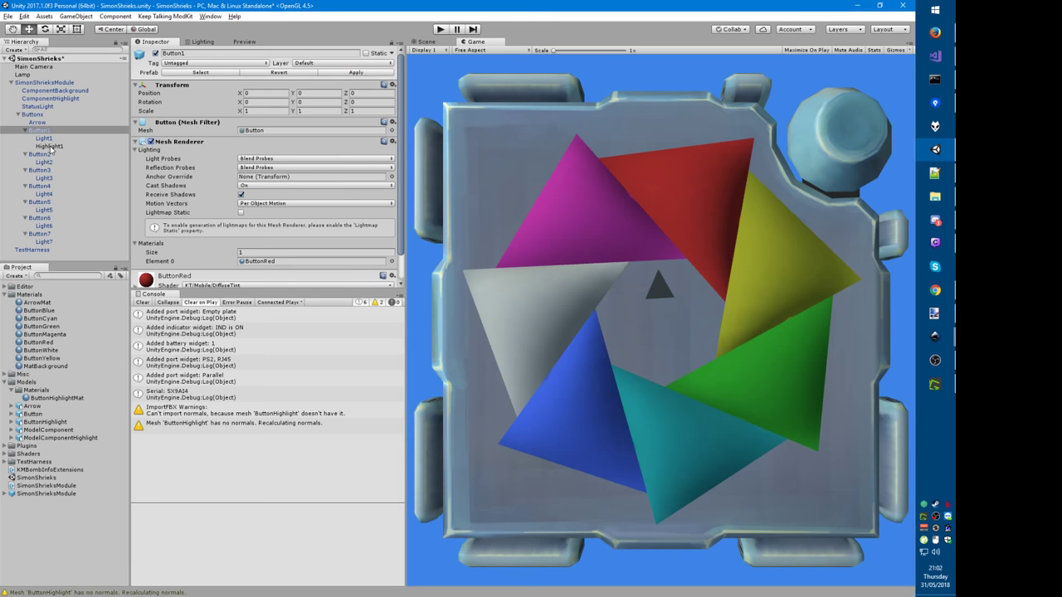
Step: Raise Highlight1 to about Y 1.383 in the Scene view to inspect its mesh, and reset its Y position to 0
click(50, 146)
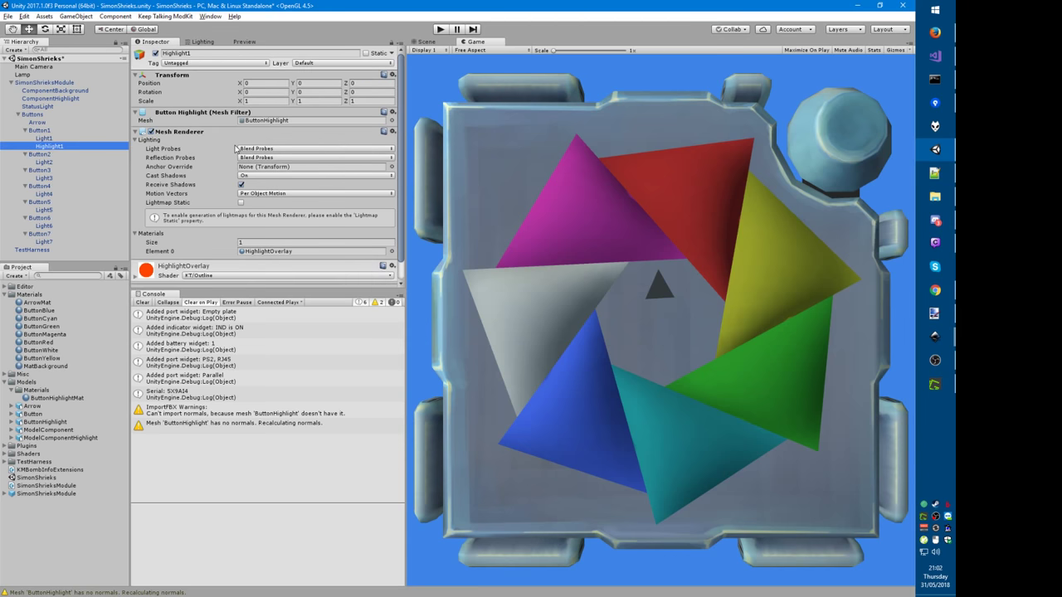
click(428, 43)
drag(664, 266, 661, 233)
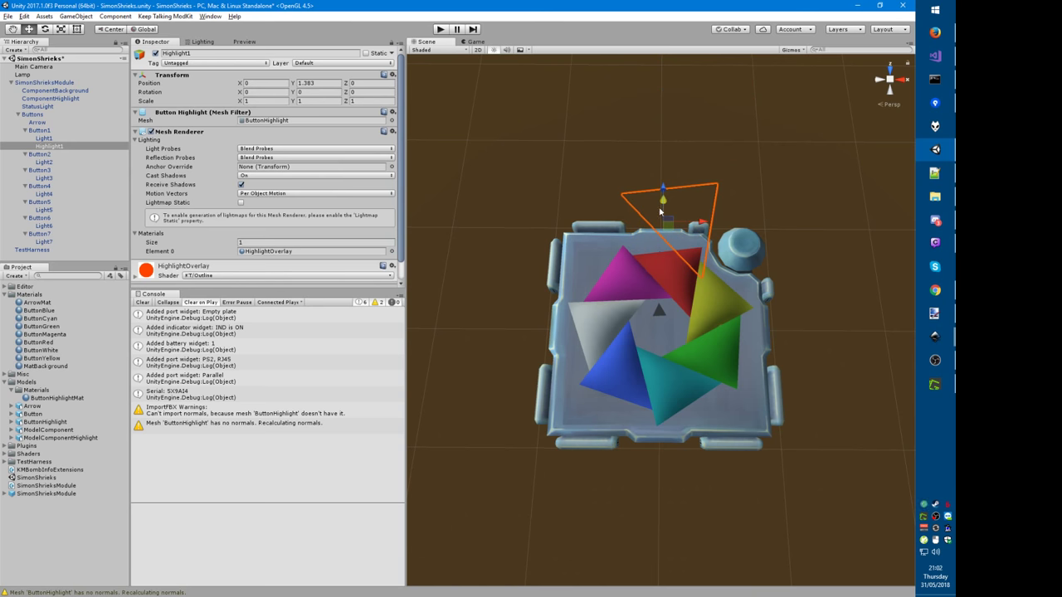
right_drag(602, 314, 588, 224)
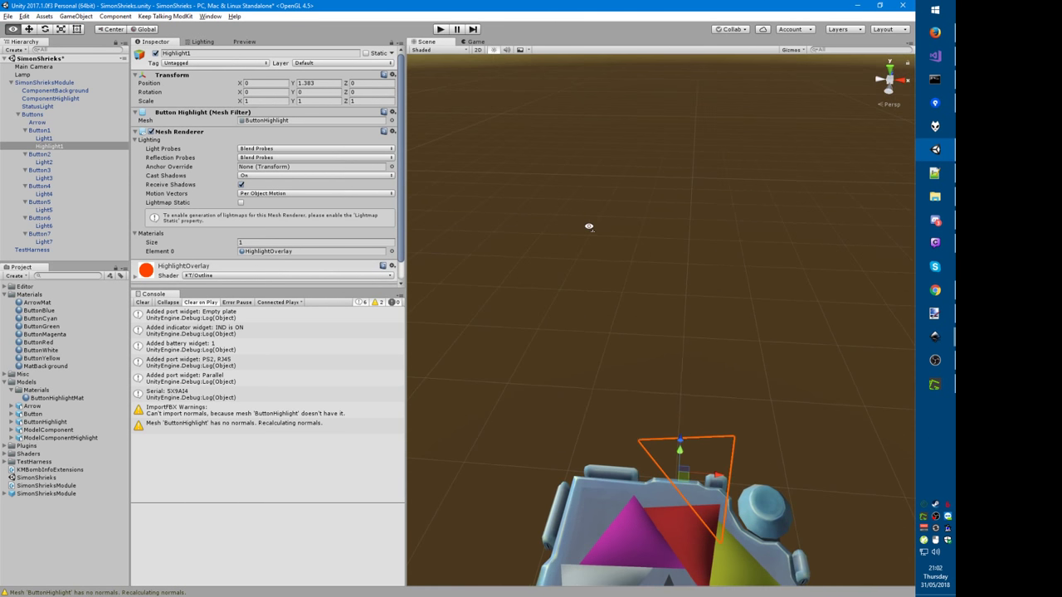
middle_drag(637, 440, 618, 162)
right_drag(609, 325, 603, 233)
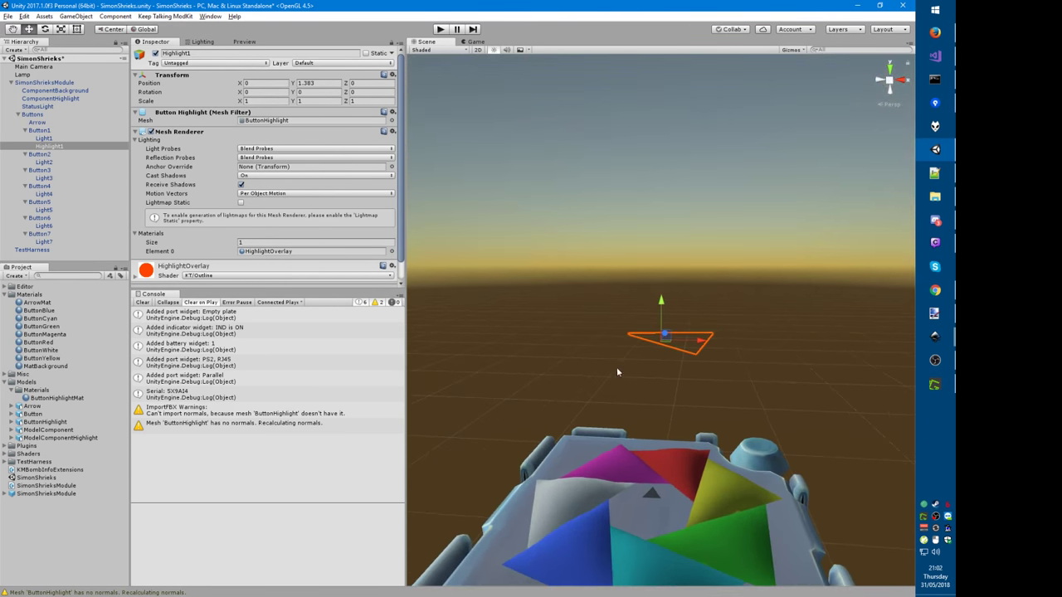
middle_drag(616, 367, 586, 205)
middle_drag(596, 244, 609, 398)
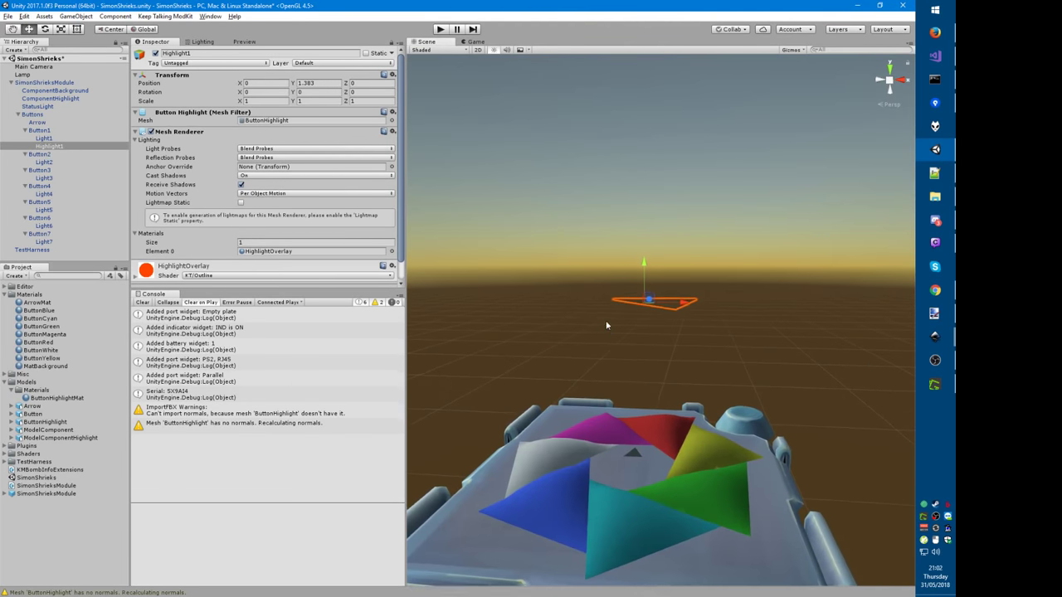
right_drag(606, 308, 604, 384)
scroll(606, 353, down, 1)
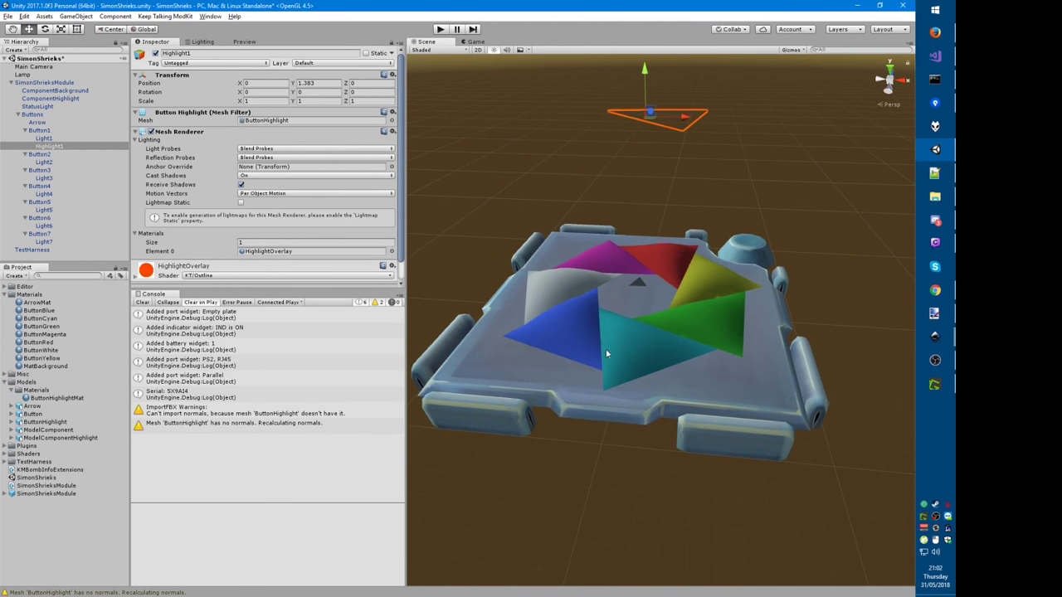
click(317, 84)
text(0)
Step: Switch to Visual Studio, reorder ButtonHighlight()'s returned points to v1, v4, v3, and build and run the project
key(alt+Tab)
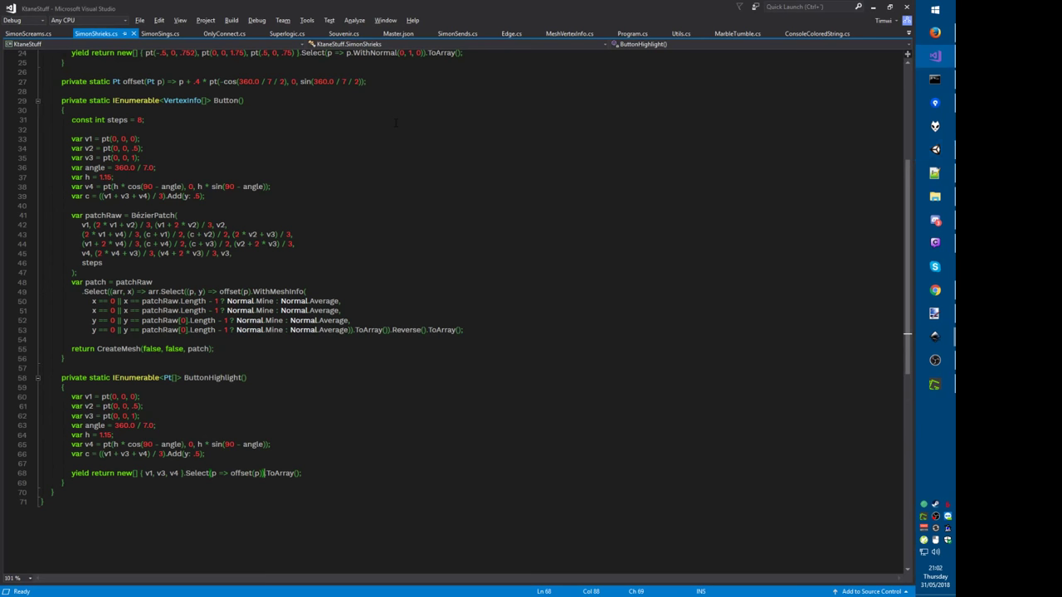
drag(156, 474, 168, 474)
key(ctrl+x)
key(ctrl+Right)
key(ctrl+Right)
text(, v3)
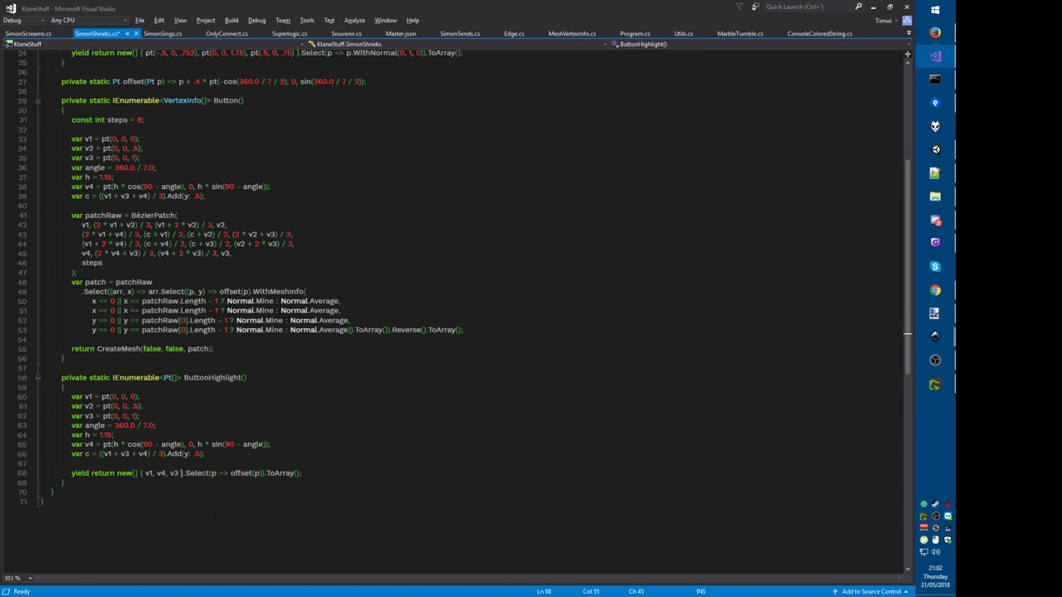
key(ctrl+shift+b)
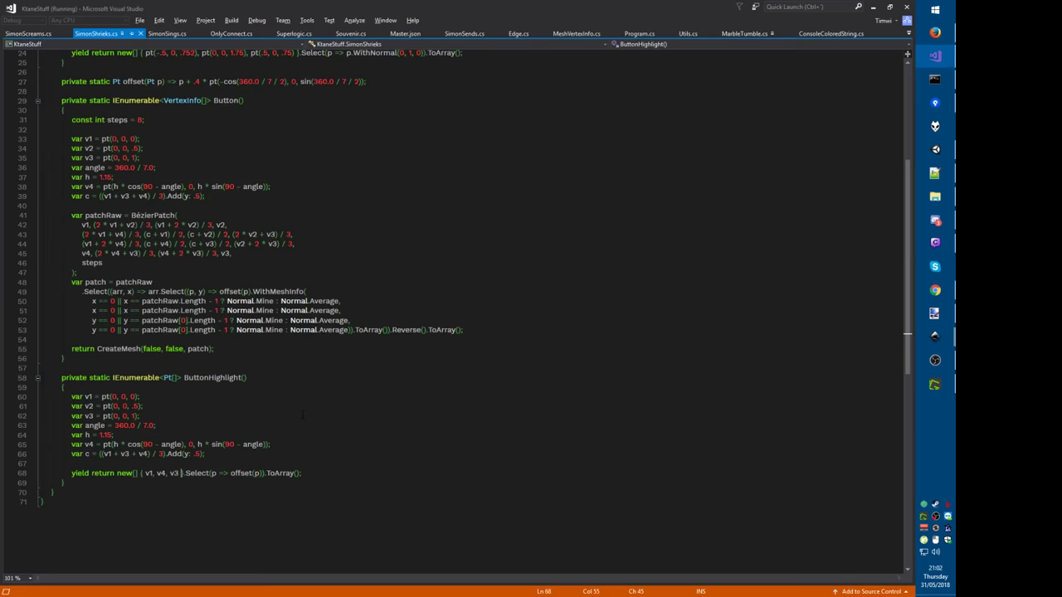
Step: Switch to Unity and inspect the regenerated Highlight1 mesh on the red button in the Scene view
key(alt+Tab)
right_drag(561, 314, 602, 383)
middle_drag(531, 279, 576, 409)
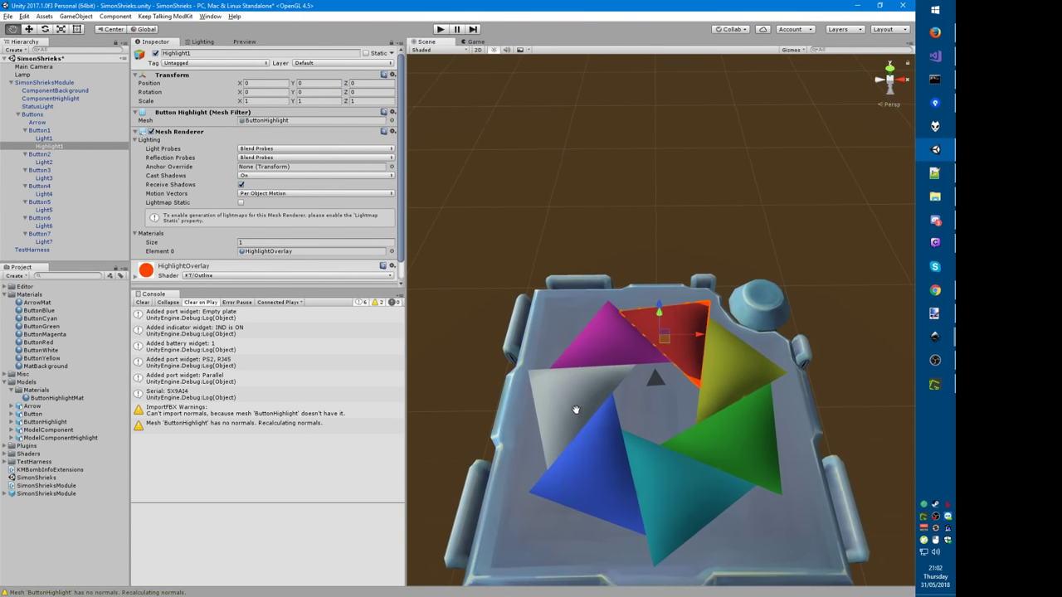
right_drag(580, 355, 576, 368)
middle_drag(559, 323, 520, 357)
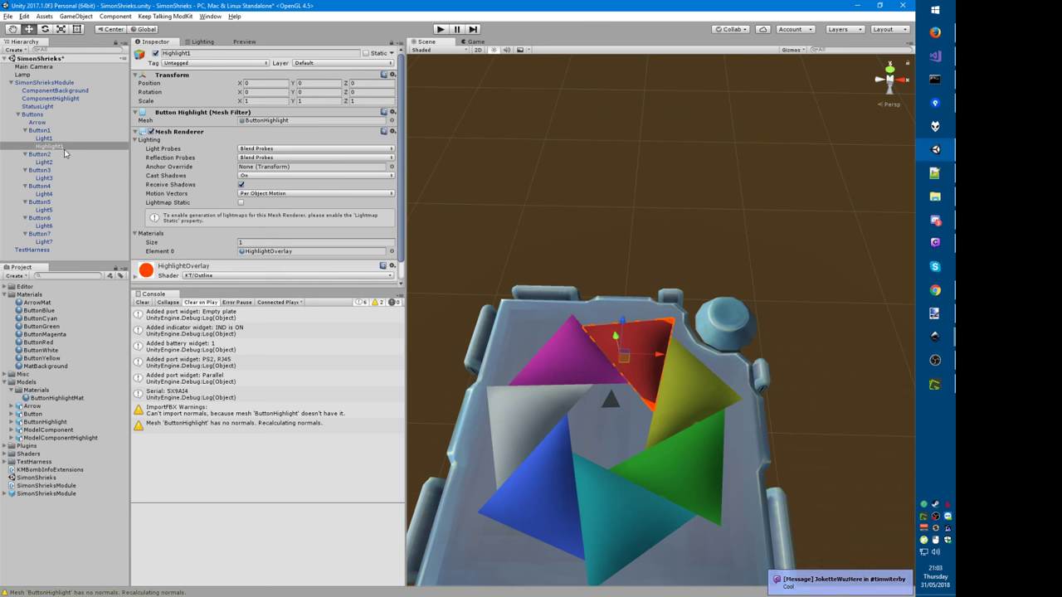
Step: Switch to Inkscape's New document 1 to consult the triangle diagram with points V1 to V4
key(alt+Tab)
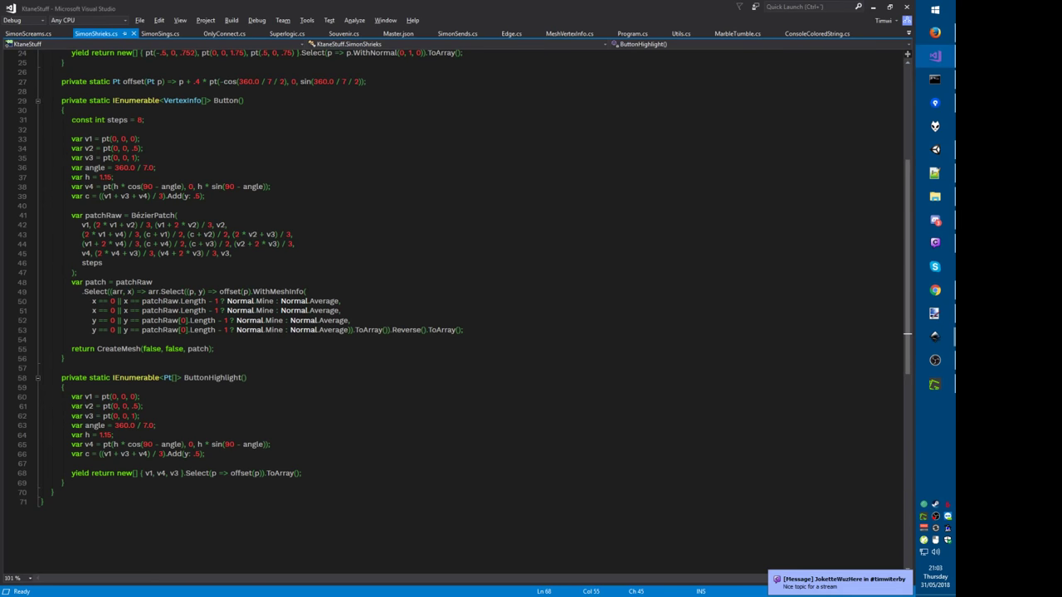
mouse_move(935, 336)
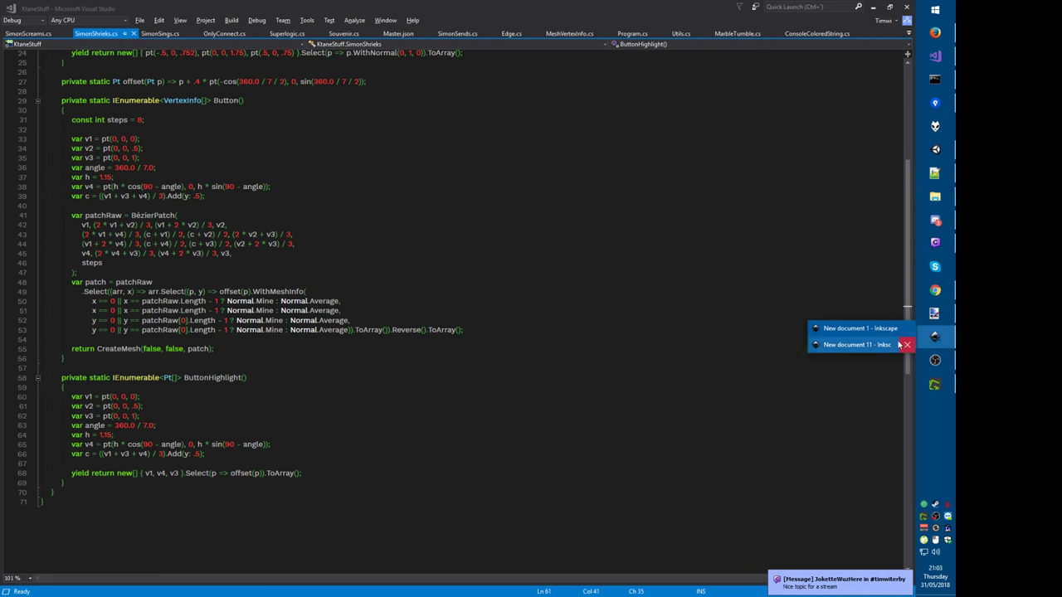
click(854, 328)
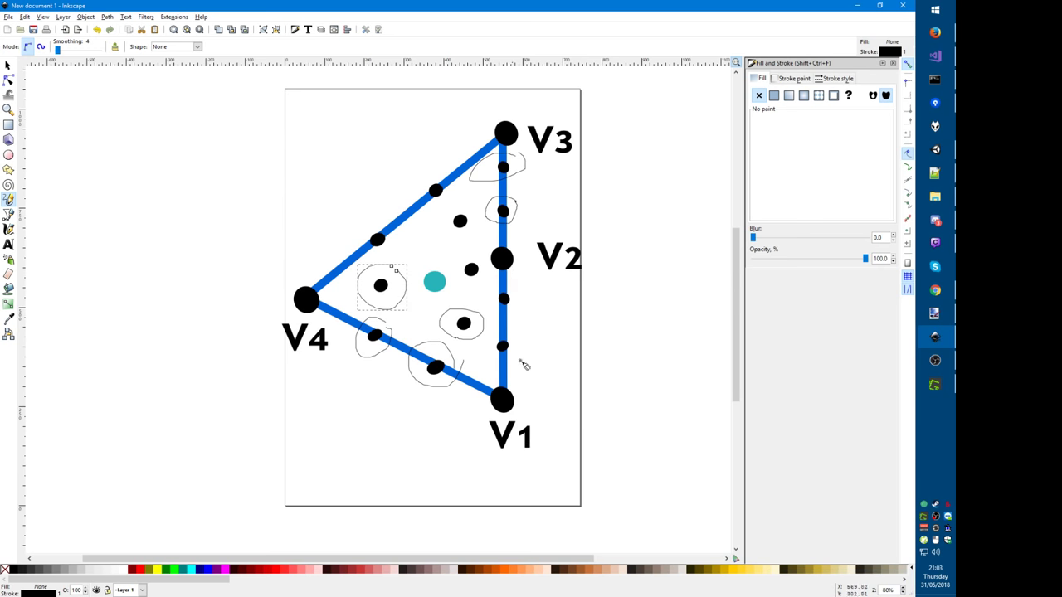
Step: Draw a teal ellipse about 99 by 88 px beside the page's lower-right corner and deselect it
middle_drag(524, 363, 490, 353)
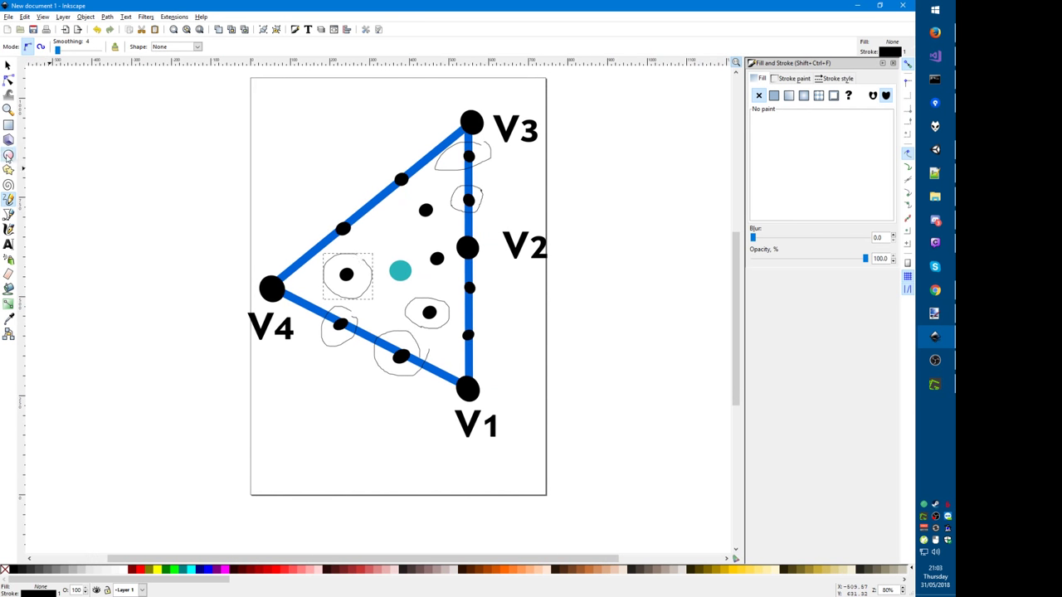
click(8, 155)
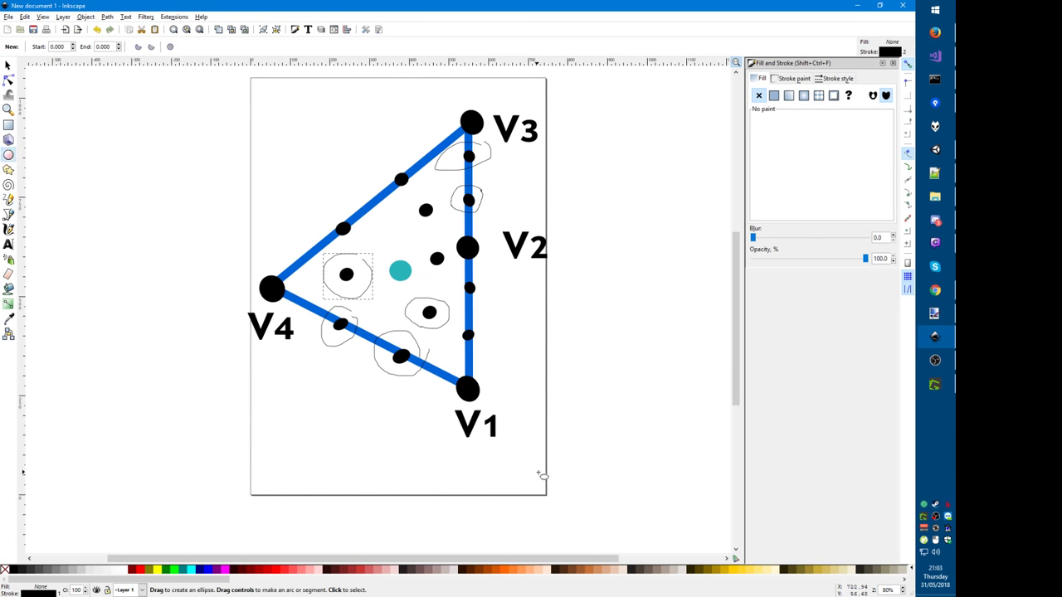
drag(544, 467, 568, 488)
key(s)
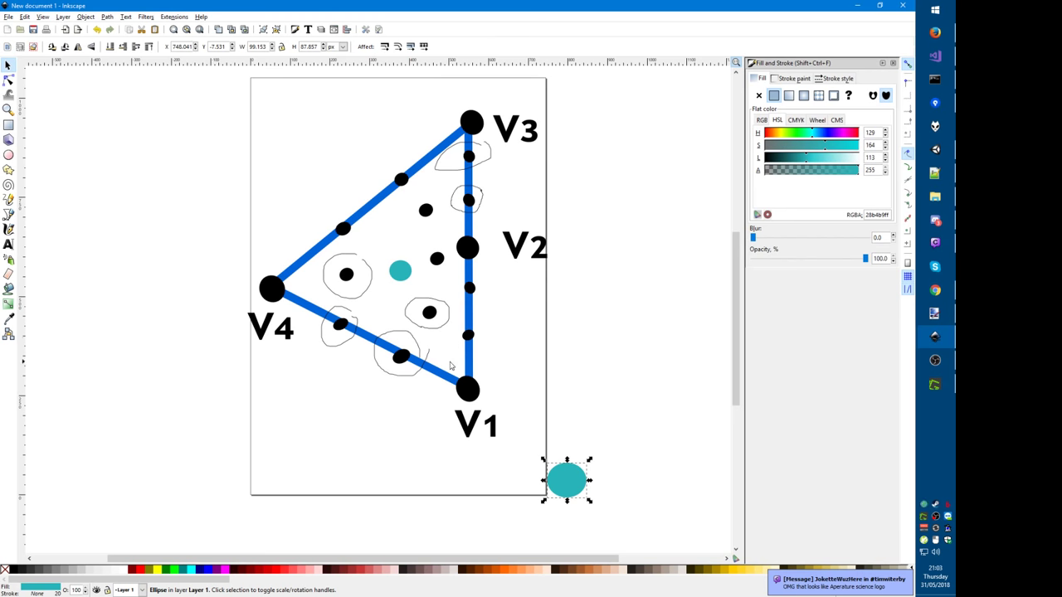
click(319, 164)
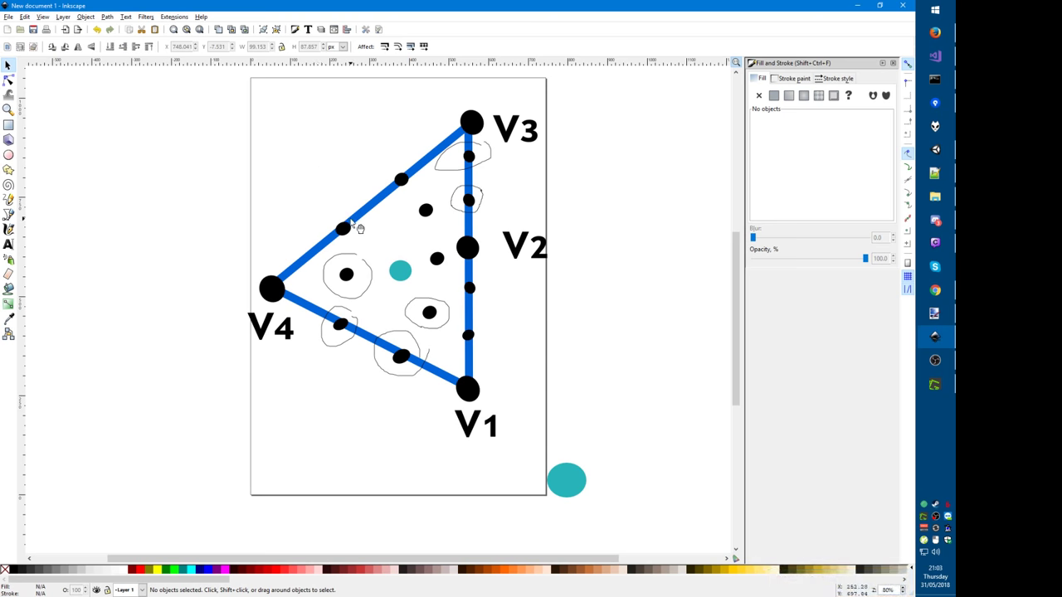
drag(406, 281, 405, 274)
Step: Switch to Visual Studio and examine how ButtonHighlight() defines the centre point c
key(alt+Tab)
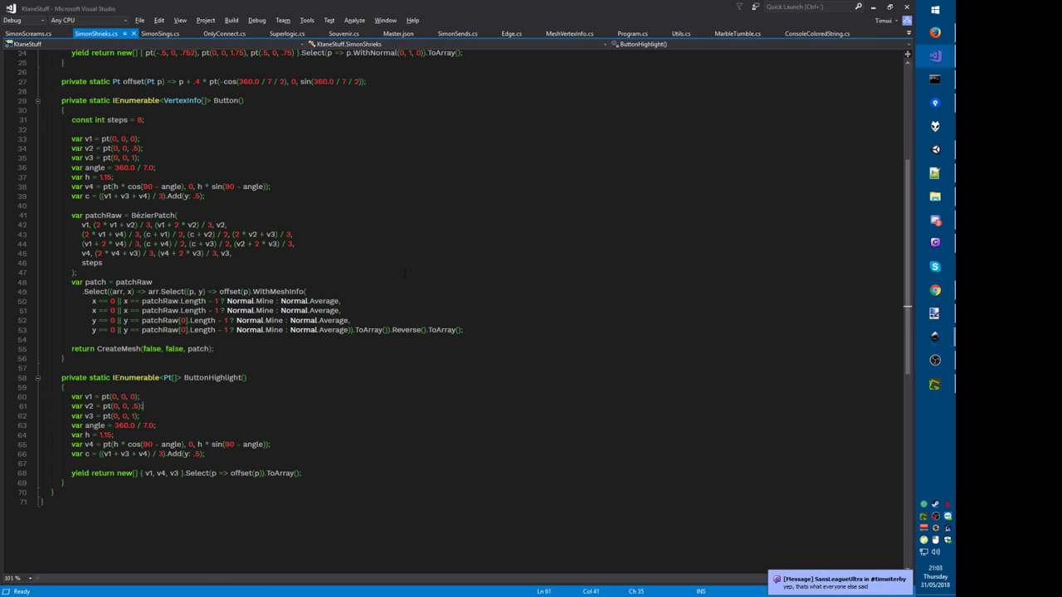
key(shift+End)
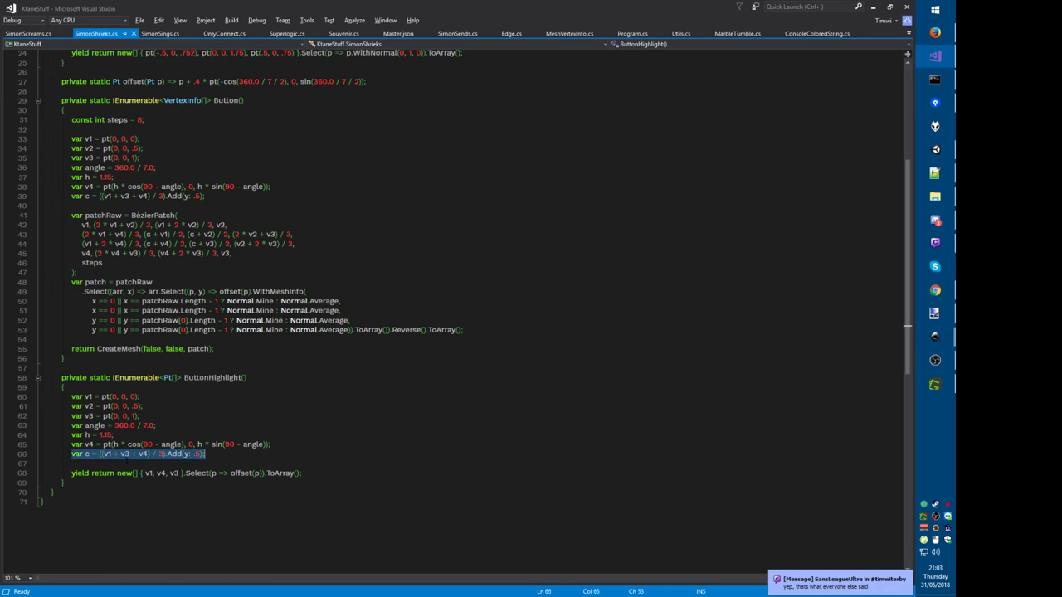
key(Home)
key(shift+End)
key(Home)
scroll(456, 274, down, 2)
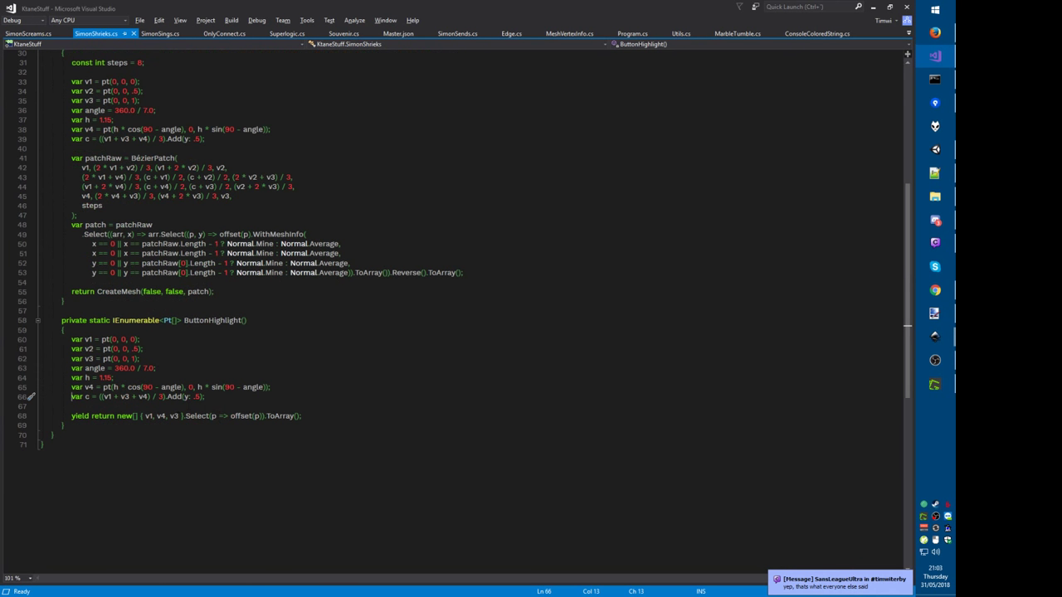
key(Down)
Step: Insert the difference p-c with an opening parenthesis ahead of offset(p) in ButtonHighlight()'s Select lambda
click(230, 415)
text(p )
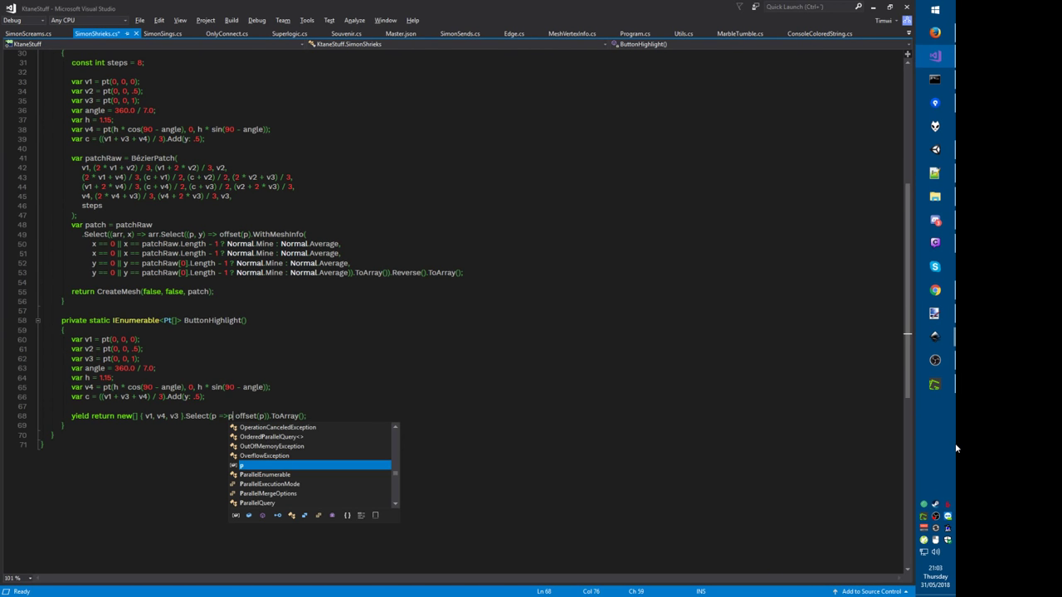
text(-)
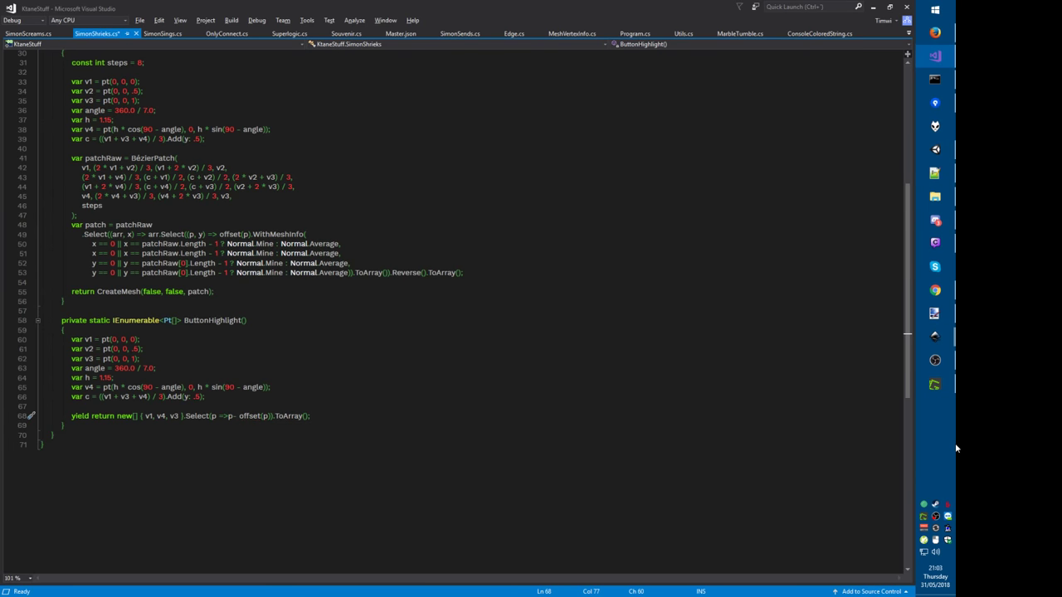
text(c)
key(Left)
key(Left)
key(Left)
text(()
key(Right)
key(Right)
key(Right)
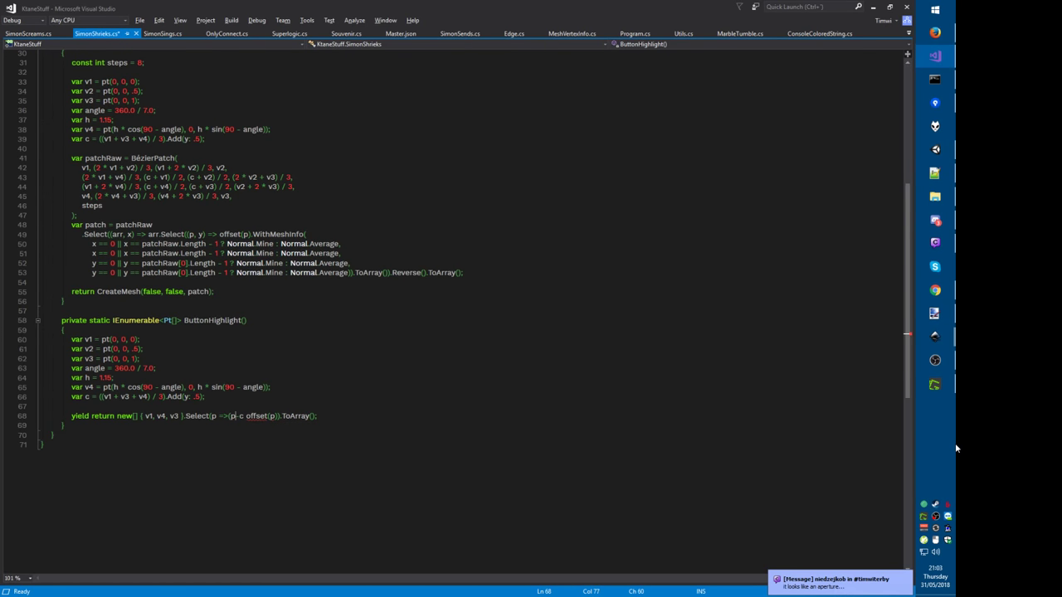
Step: Multiply the p-c difference by 1.1 and enclose the whole expression in parentheses
text() * 1.5))
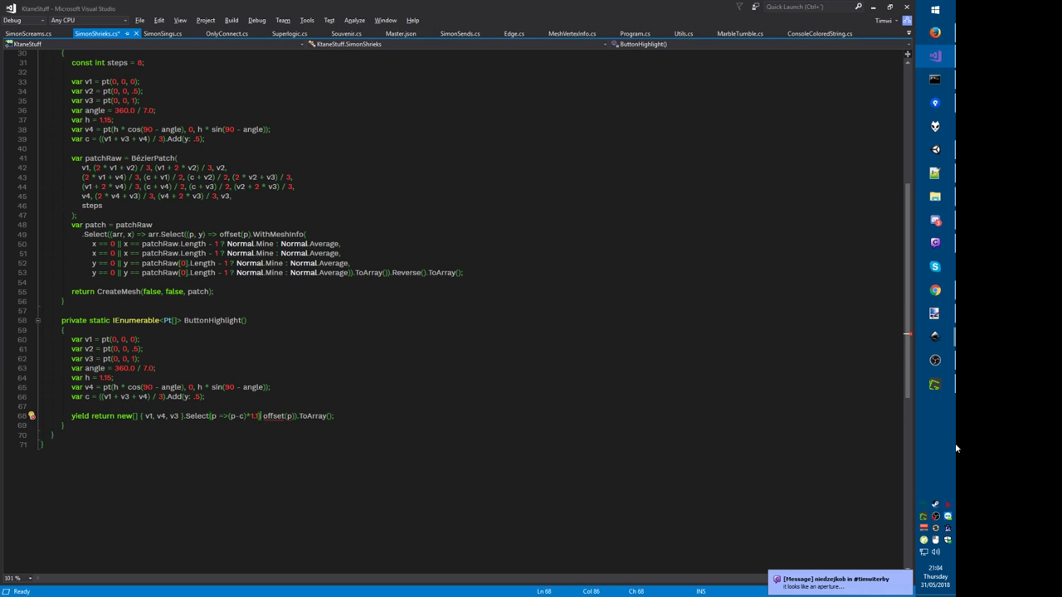
key(Left)
key(Left)
key(Left)
key(Left)
key(Left)
key(Left)
key(Left)
key(Left)
key(Left)
text(()
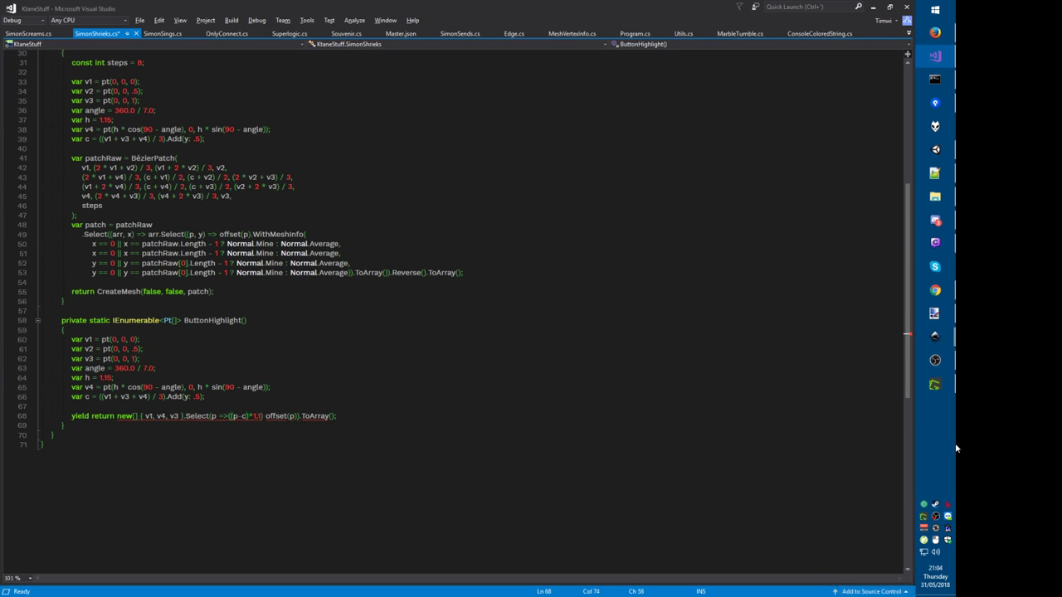
Step: Replace offset's argument p with the scaled expression (p - c) * 1.1, then format the code and build the project
key(Left)
key(ctrl+shift+bracketright)
key(ctrl+x)
key(ctrl+Right)
key(ctrl+Right)
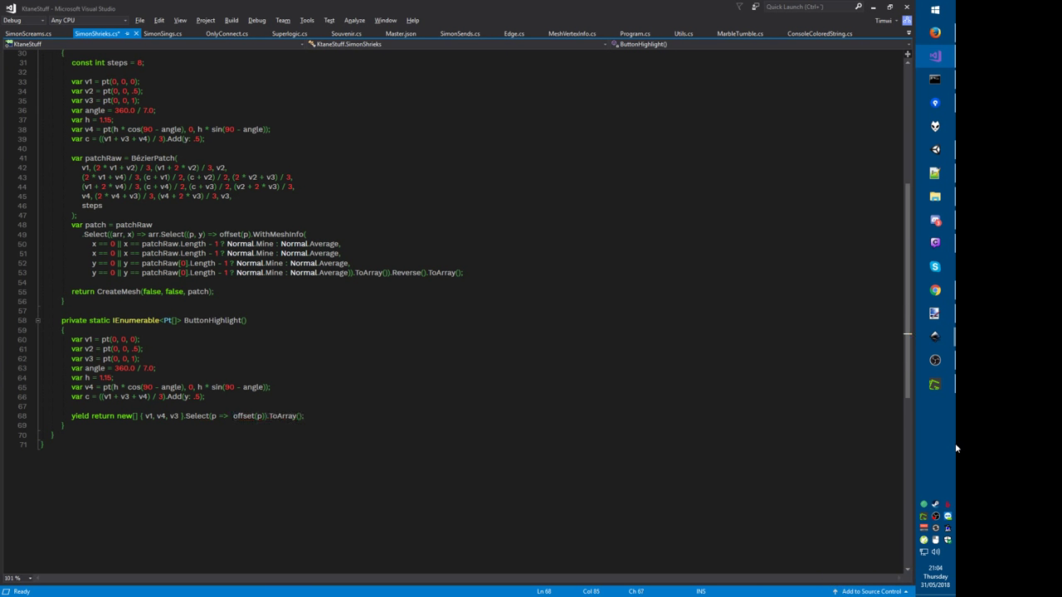
key(Delete)
key(Delete)
key(BackSpace)
key(ctrl+v)
key(ctrl+k)
key(ctrl+d)
key(ctrl+shift+b)
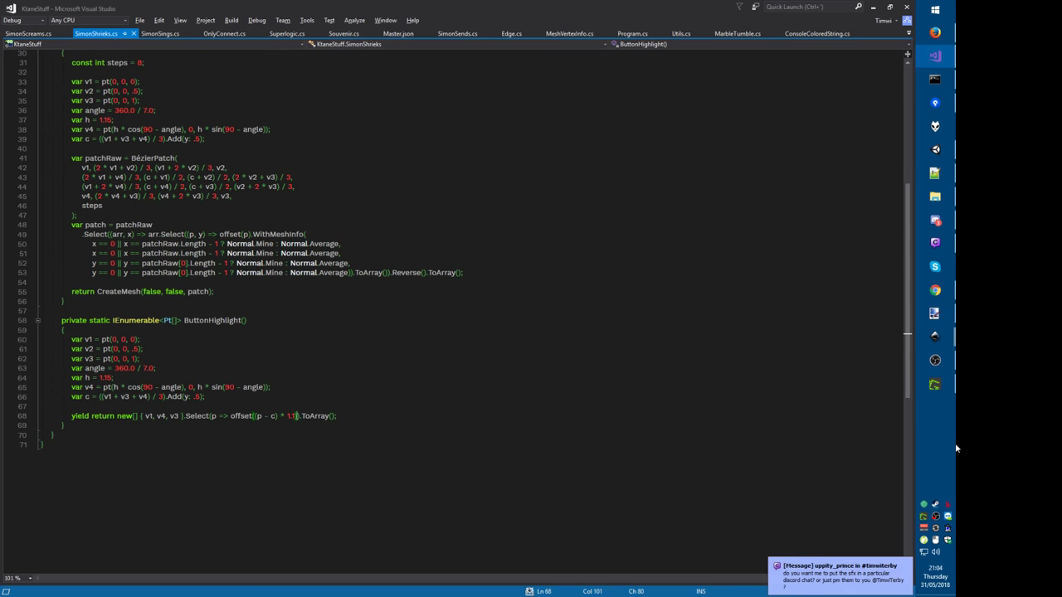
Step: Add + c after the 1.1 factor inside offset's argument, then save and run the project
key(Left)
key(Left)
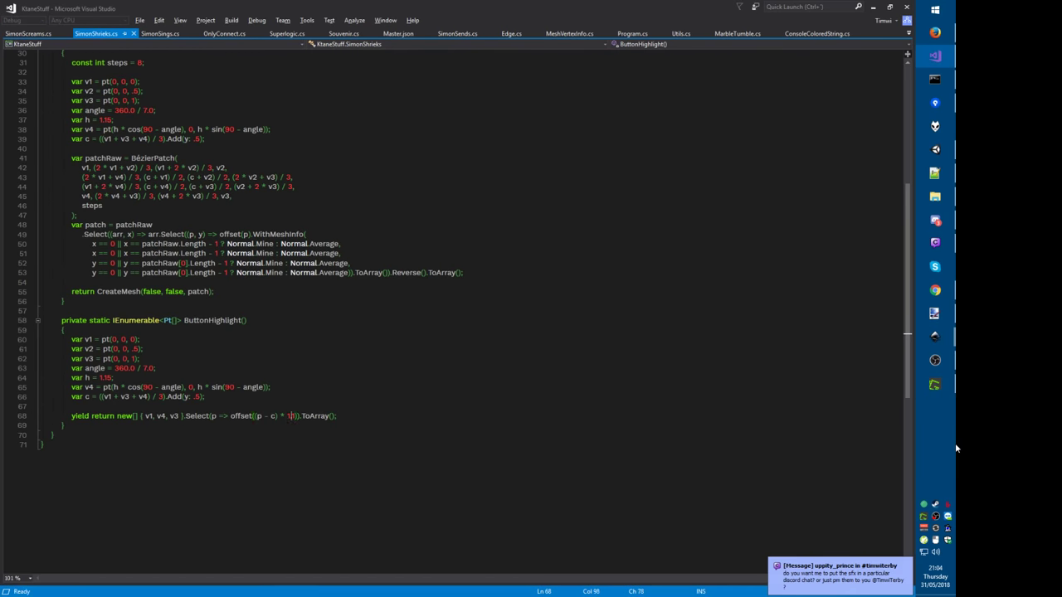
text(+ c)
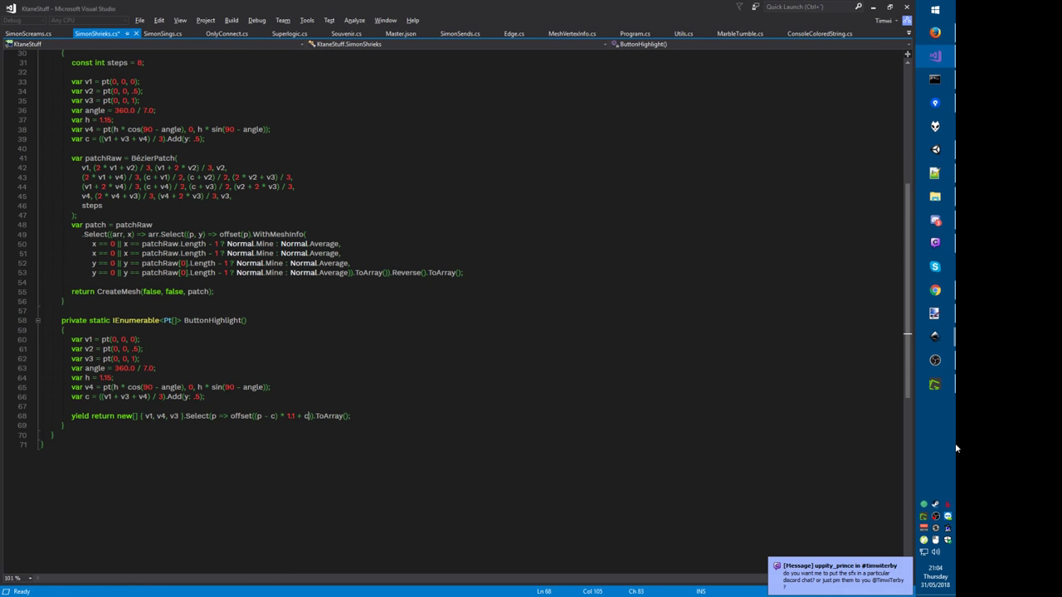
key(ctrl+s)
key(F5)
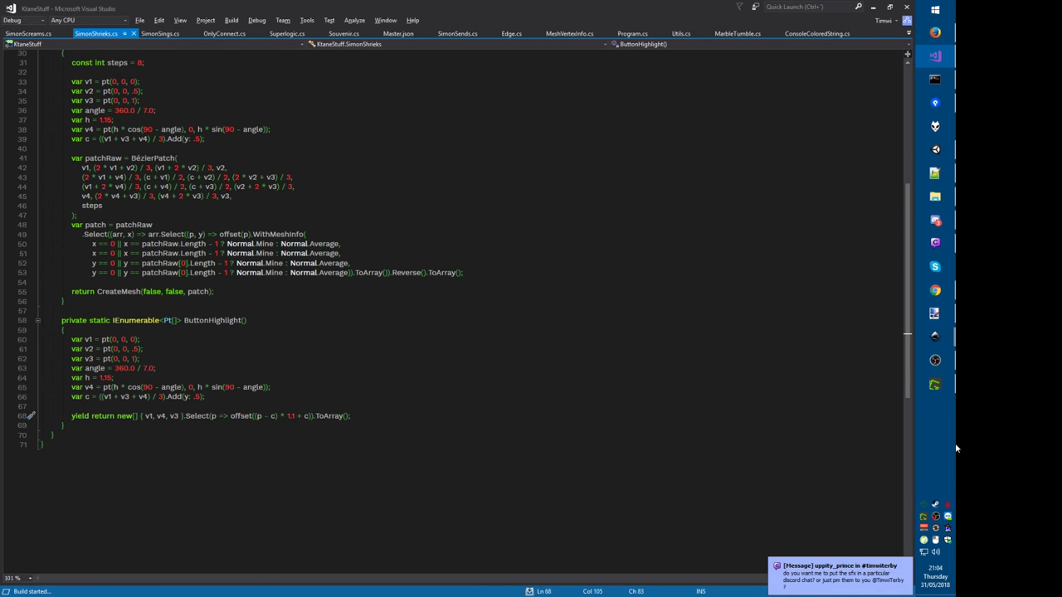
Step: Switch to Unity and inspect the regenerated Highlight1 mesh around the red button from above and at an angle
key(alt+Tab)
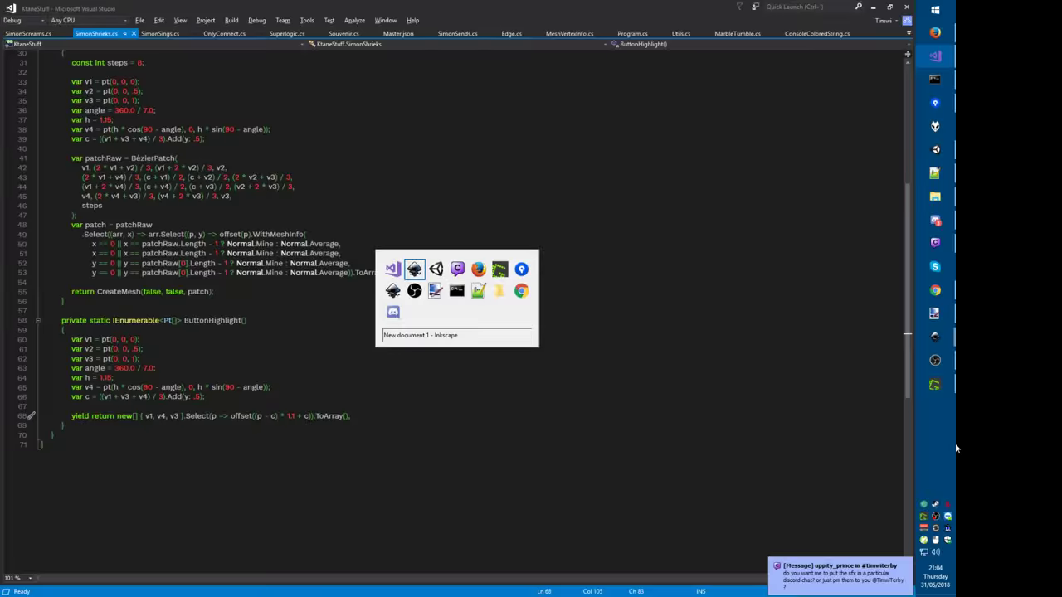
key(Tab)
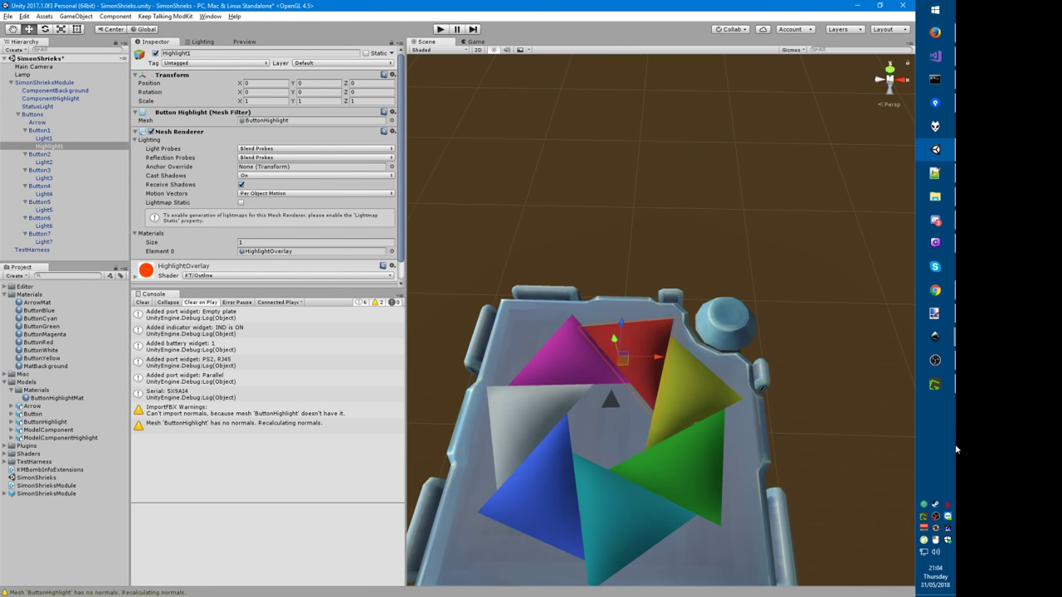
right_drag(666, 391, 663, 474)
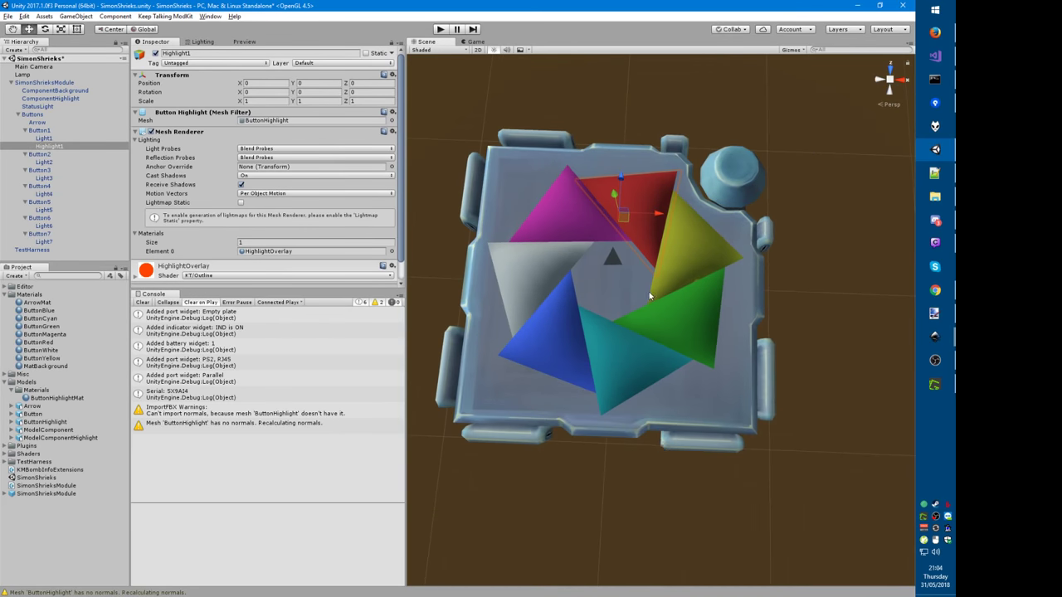
middle_drag(650, 292, 664, 364)
right_drag(666, 371, 630, 295)
middle_drag(657, 390, 669, 333)
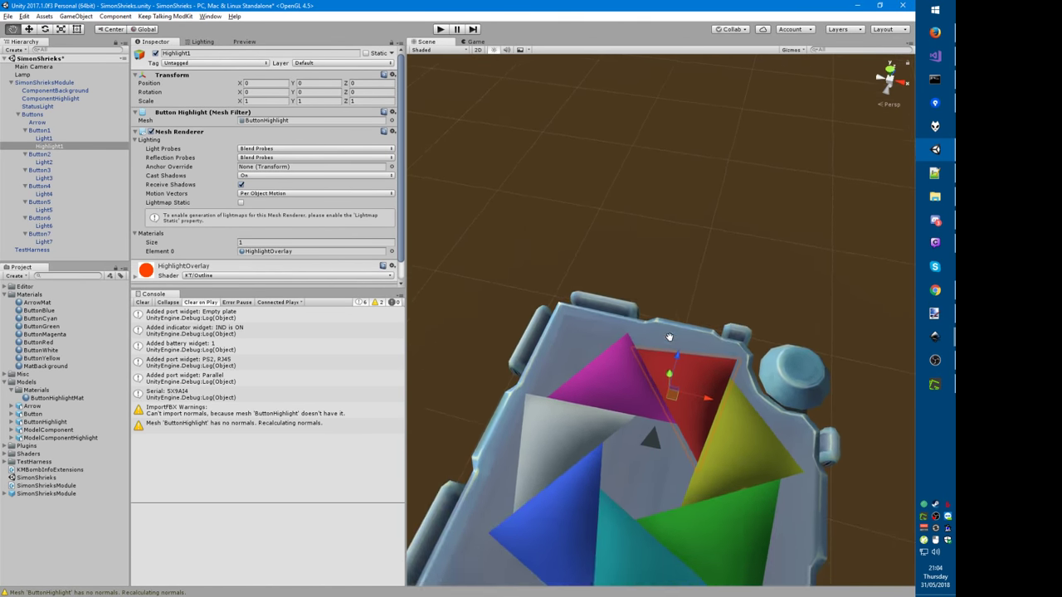
Step: Raise Highlight1 above the board to about Y 0.077 in the Scene view
mouse_move(667, 372)
mouse_down()
mouse_move(663, 351)
mouse_move(651, 373)
mouse_up()
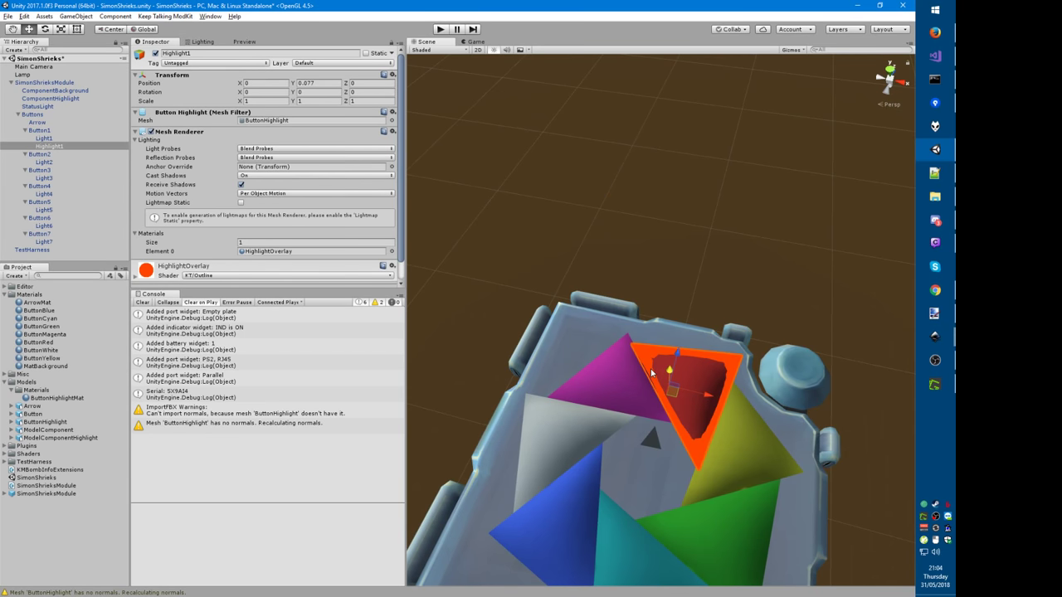
key(alt+Tab)
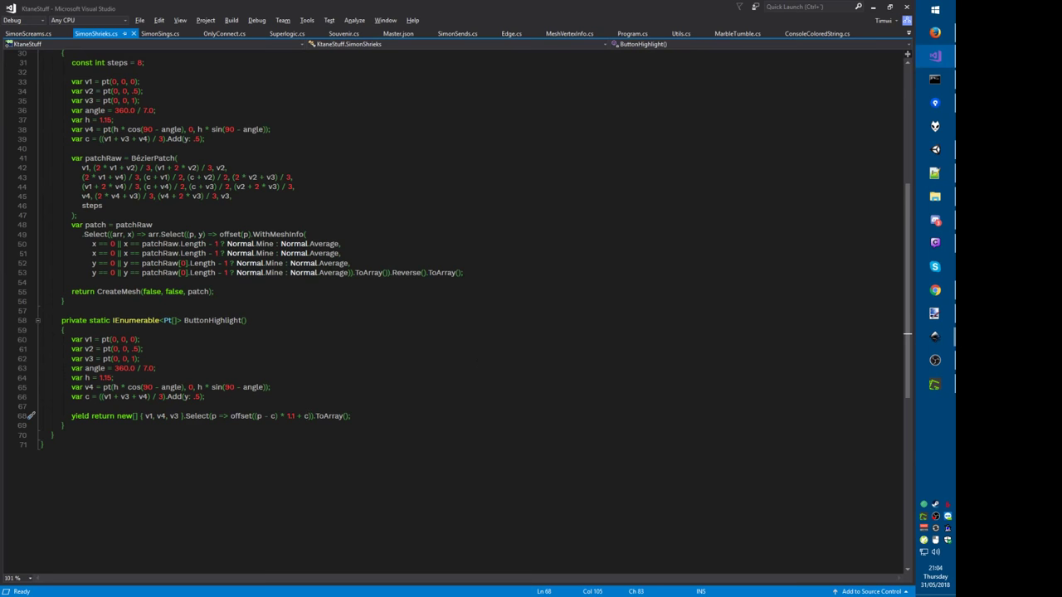
key(alt+Tab)
Step: Try Y positions of 0.001, 0.05 and 0.15 for Highlight1, and return its Y position to 0
click(321, 83)
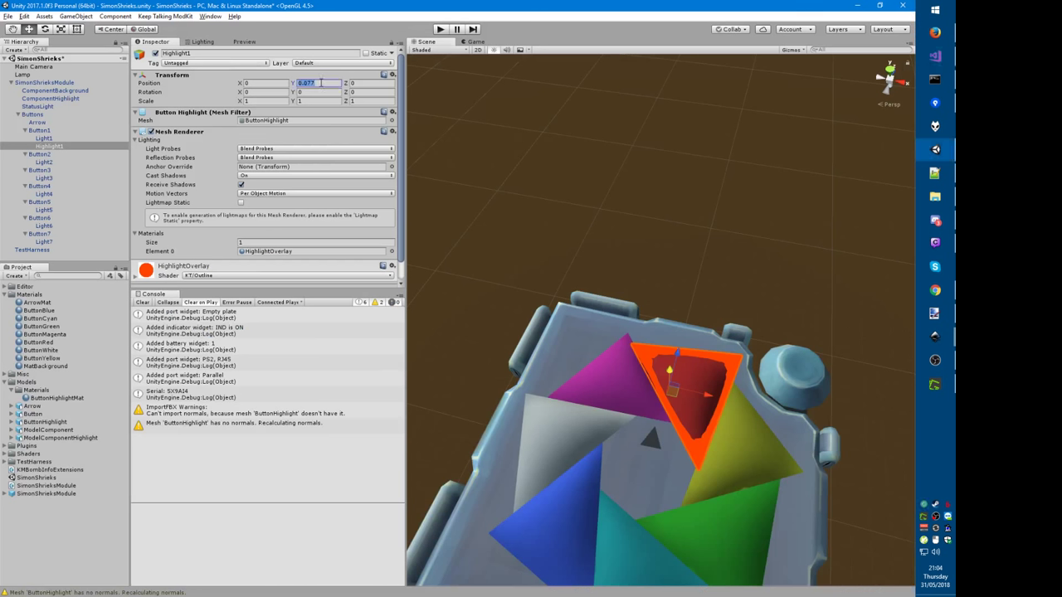
text(0)
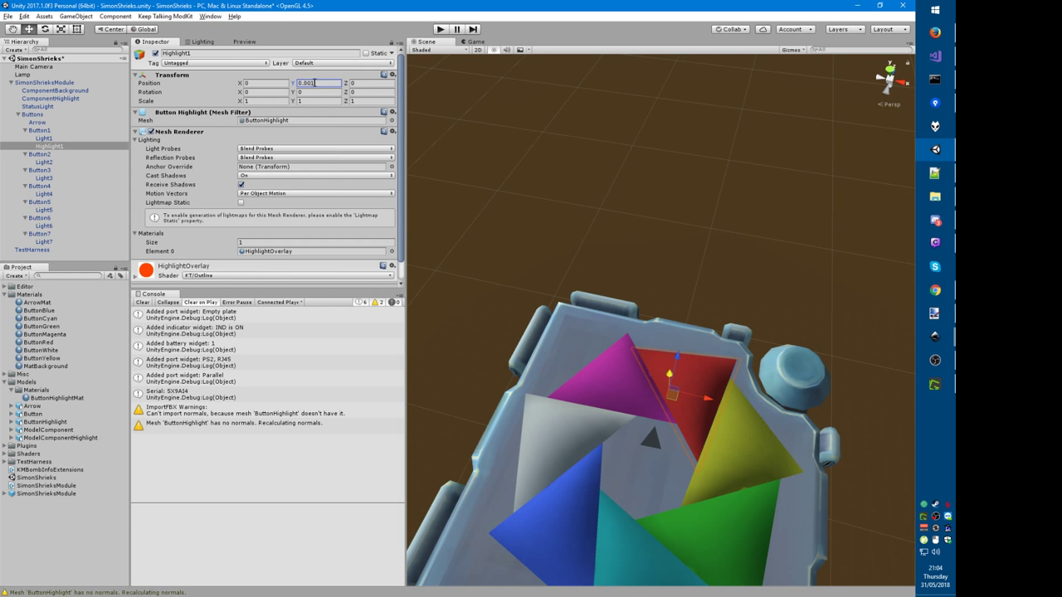
text(.05)
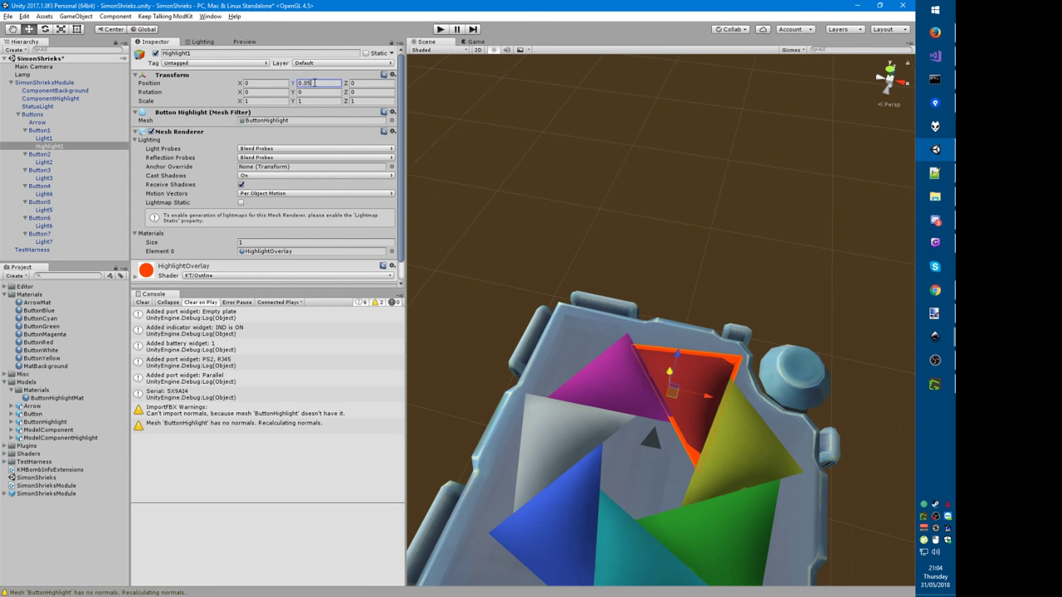
key(BackSpace)
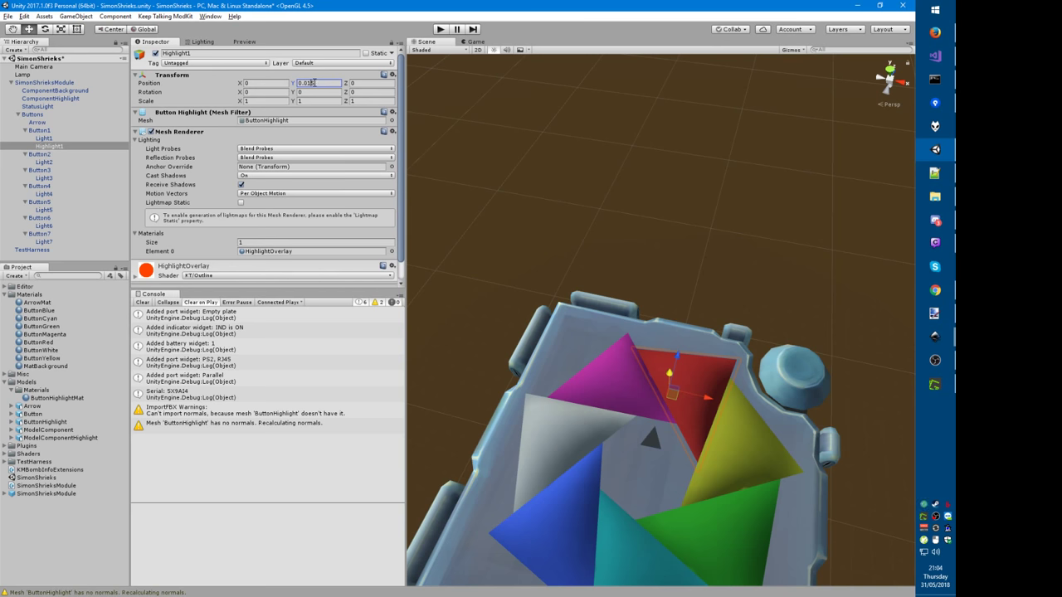
key(BackSpace)
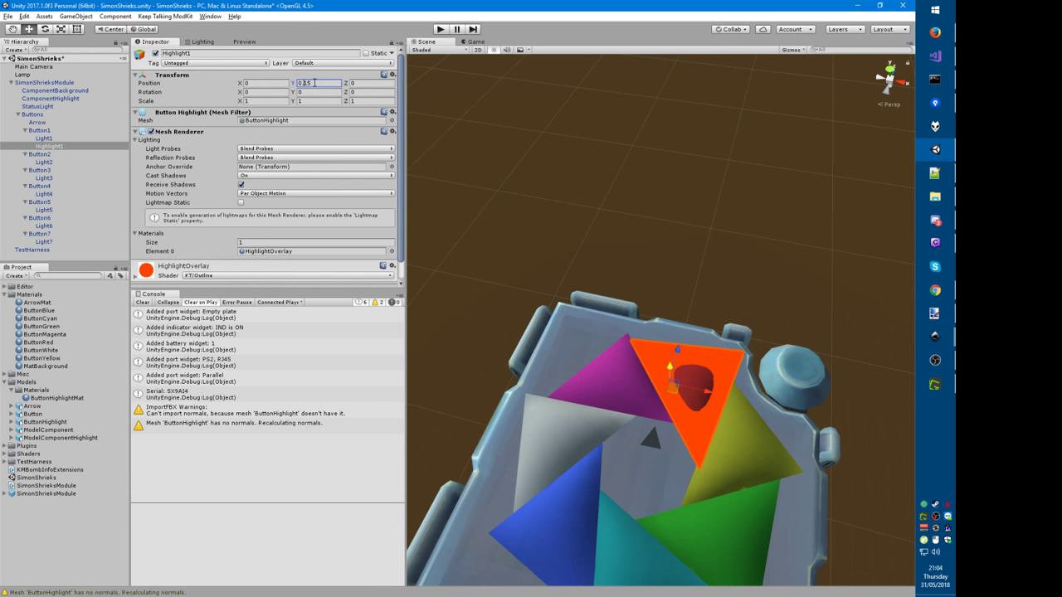
key(shift+End)
text(0)
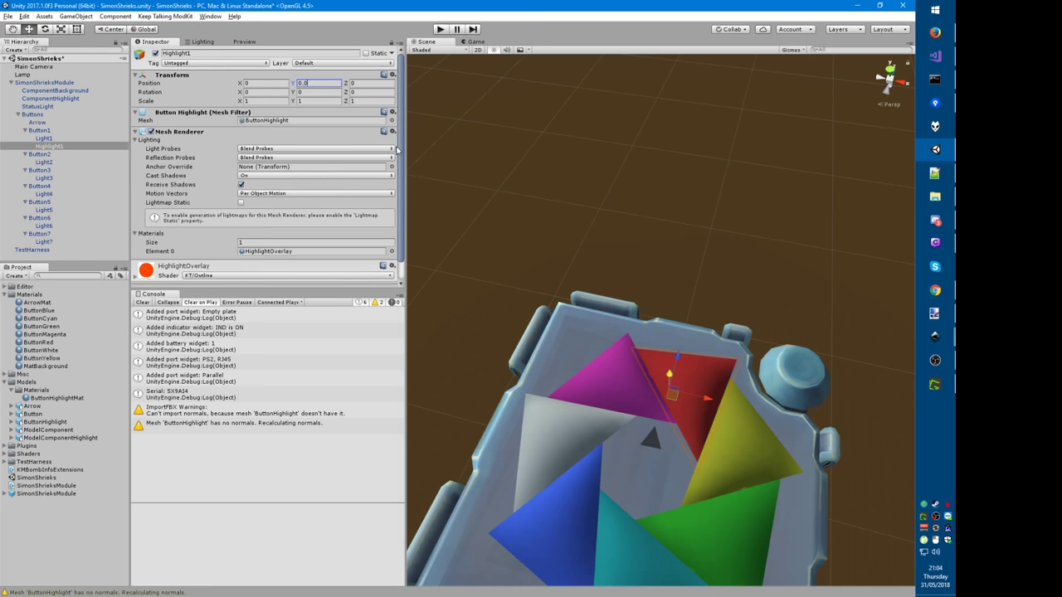
Step: Inspect Highlight1 from a low side angle to examine how its mesh lies relative to the board and red button
right_drag(557, 341, 636, 422)
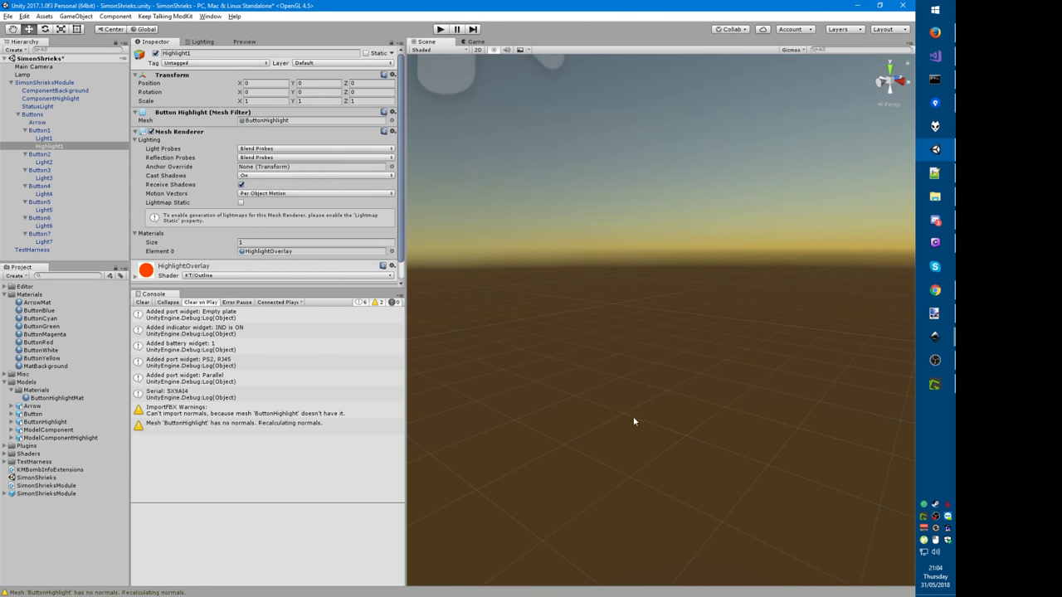
middle_drag(635, 422, 511, 184)
right_drag(511, 184, 454, 265)
middle_drag(658, 361, 632, 364)
Step: Switch to Visual Studio, remove .Add(y: .5) from the definition of c in ButtonHighlight(), and build and run the project
key(alt+Tab)
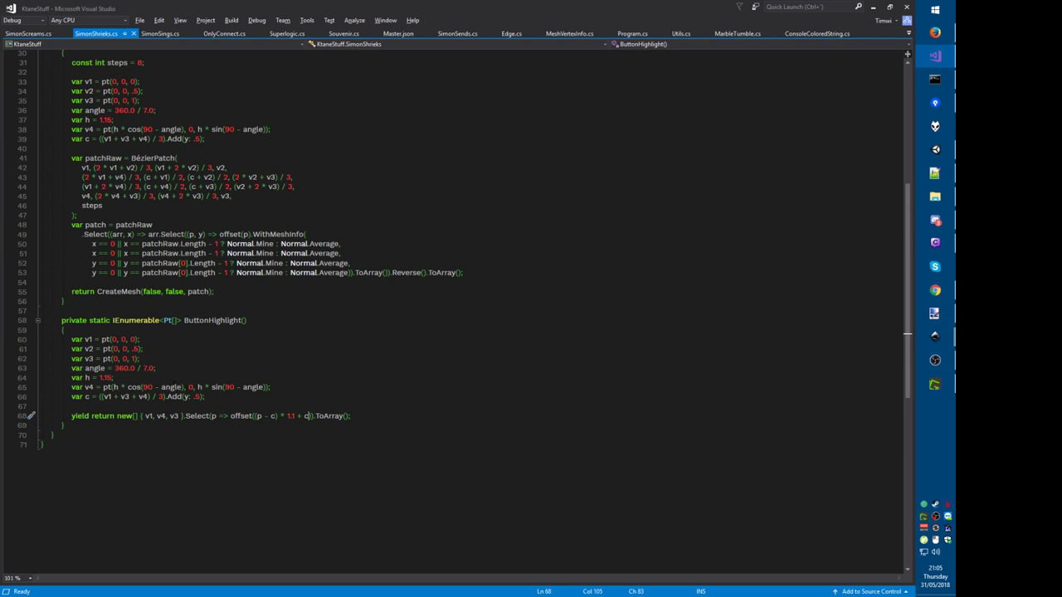
double_click(190, 387)
drag(184, 396, 206, 396)
click(172, 396)
key(shift+End)
key(shift+Left)
key(Delete)
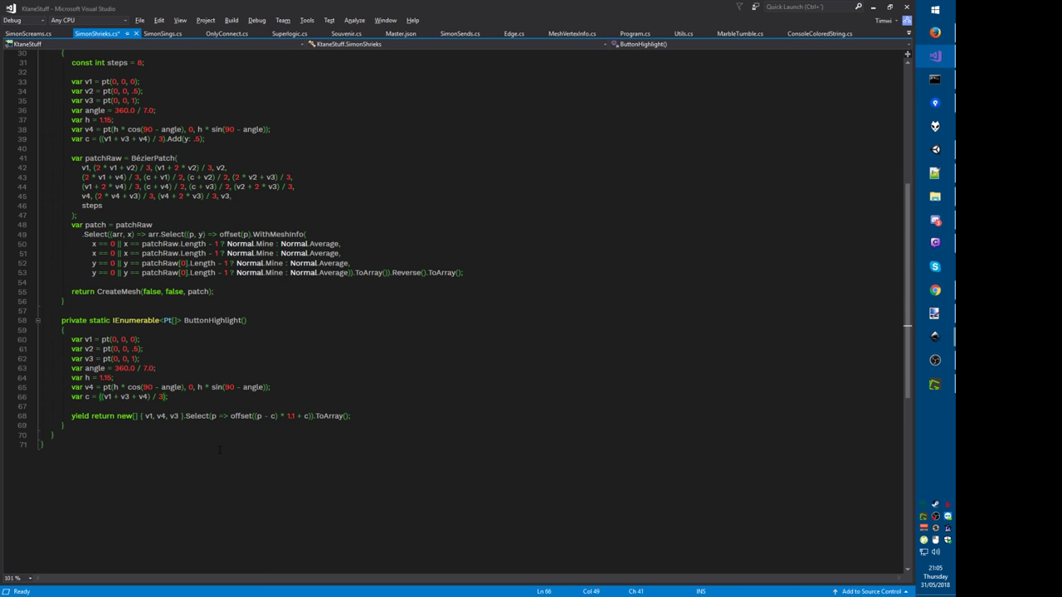
key(ctrl+shift+b)
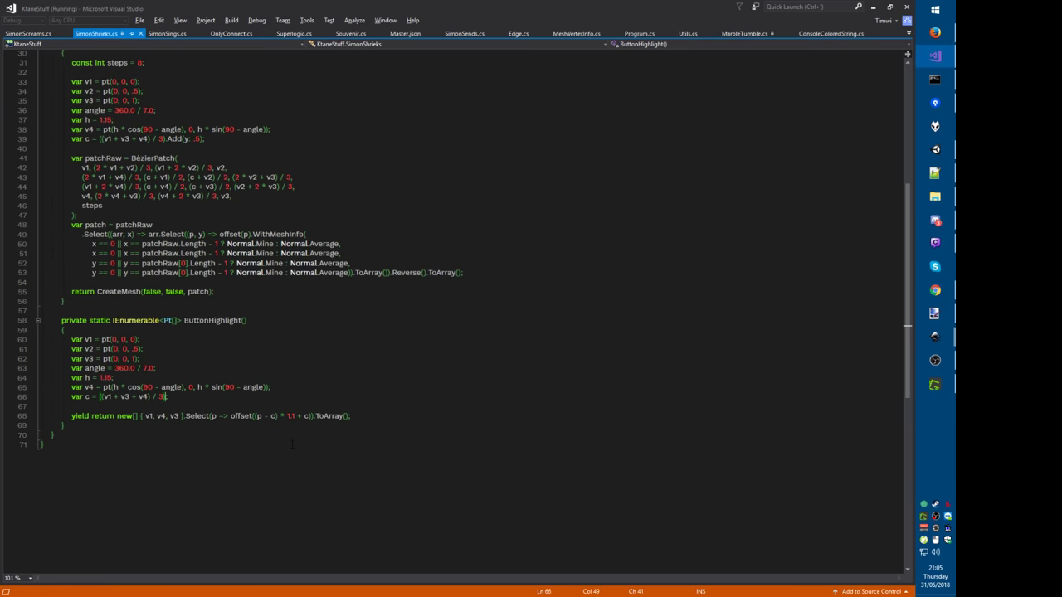
Step: Switch to Unity, set Highlight1's Y position to 0.001, and return to Visual Studio
key(alt+Tab)
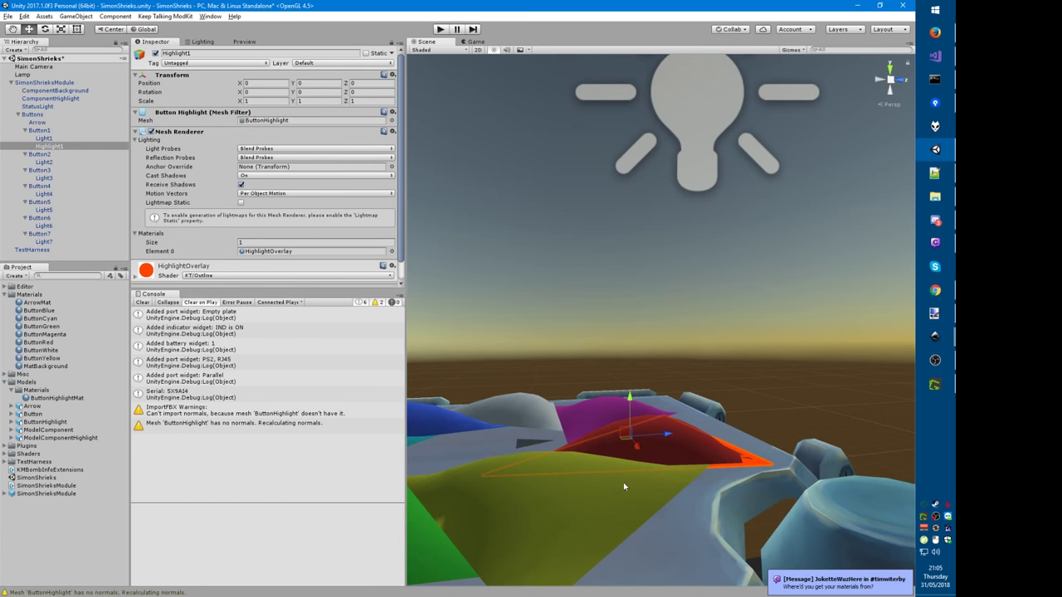
click(310, 84)
text(0.001)
key(alt+Tab)
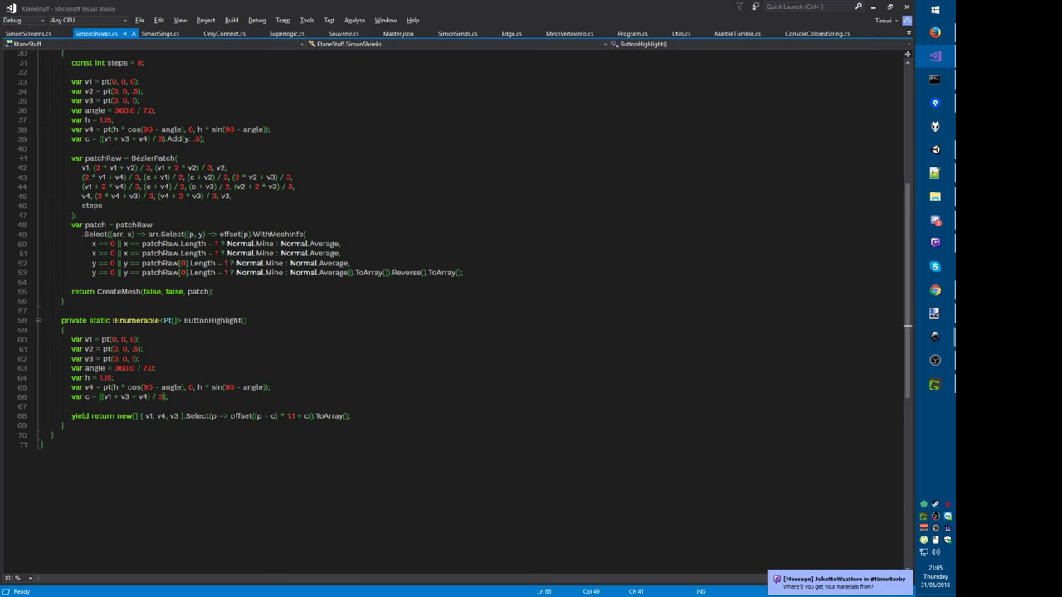
Step: Set the offset's scale factor in ButtonHighlight() to 1.25, build and run the project, and switch to Unity's Game view
click(294, 415)
key(BackSpace)
text(25)
key(F5)
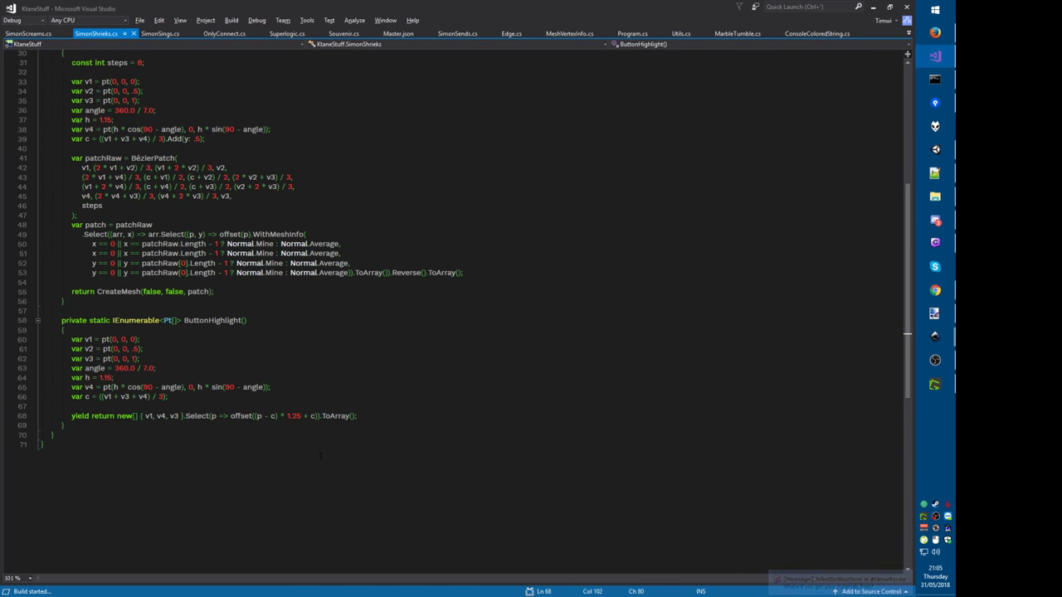
key(Return)
key(alt+Tab)
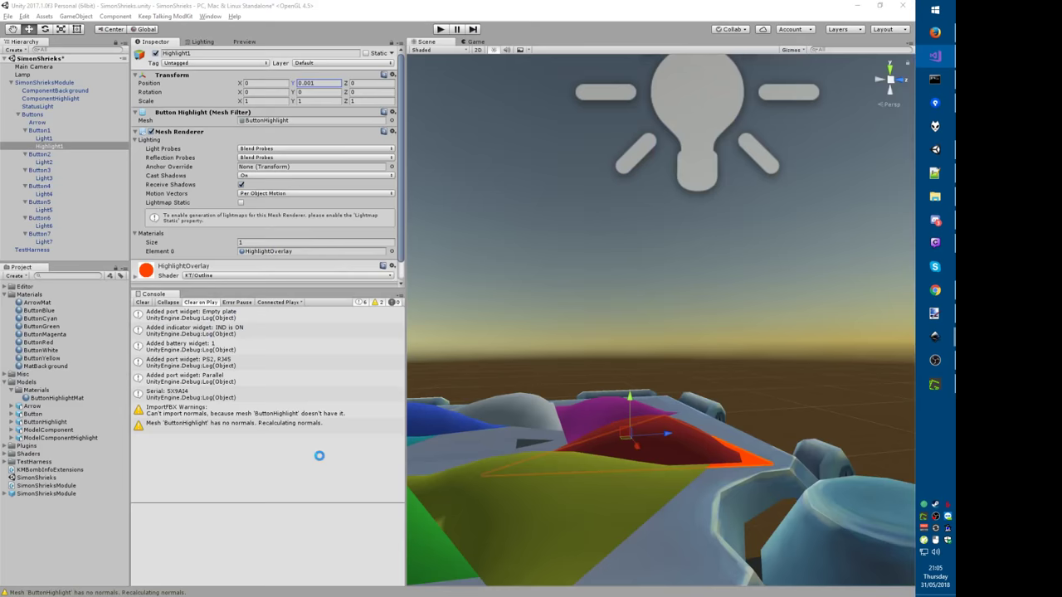
click(475, 42)
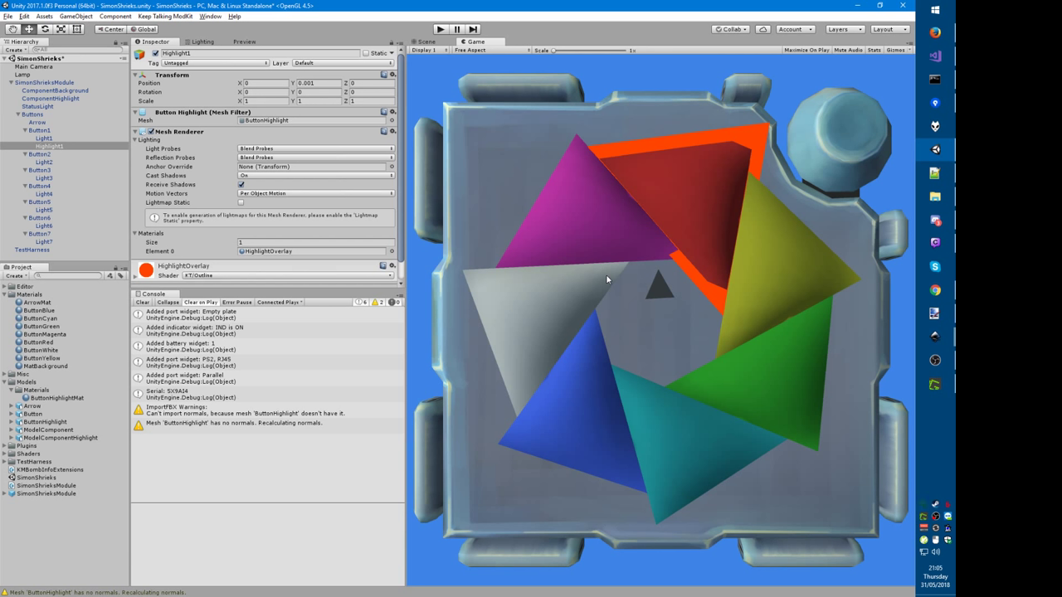
Step: Try a Y position of 0 for Highlight1 and examine its mesh around the red button in the Scene view
click(319, 83)
key(BackSpace)
key(alt+Tab)
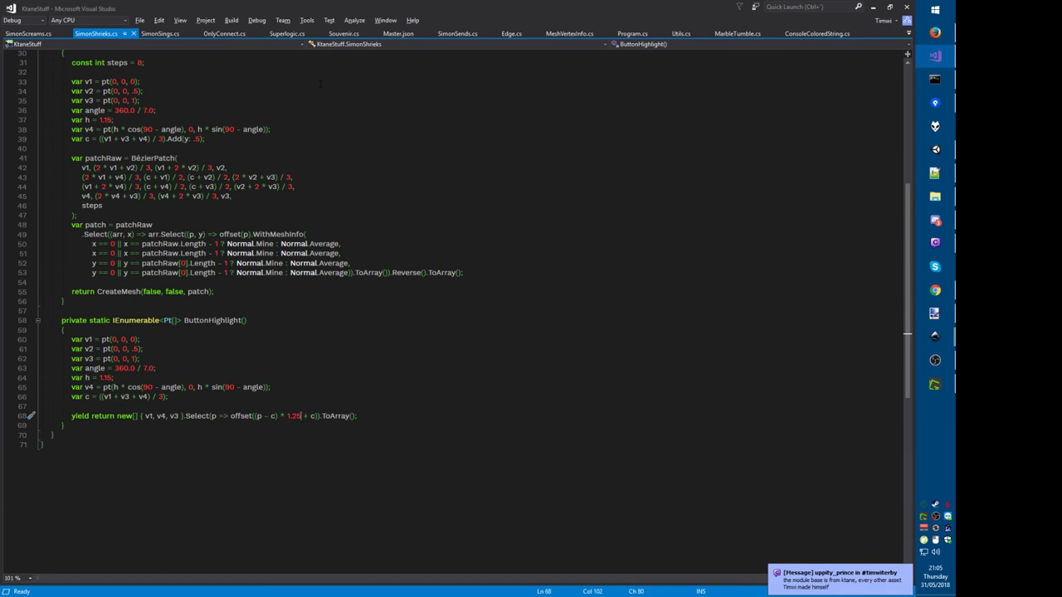
key(alt+Tab)
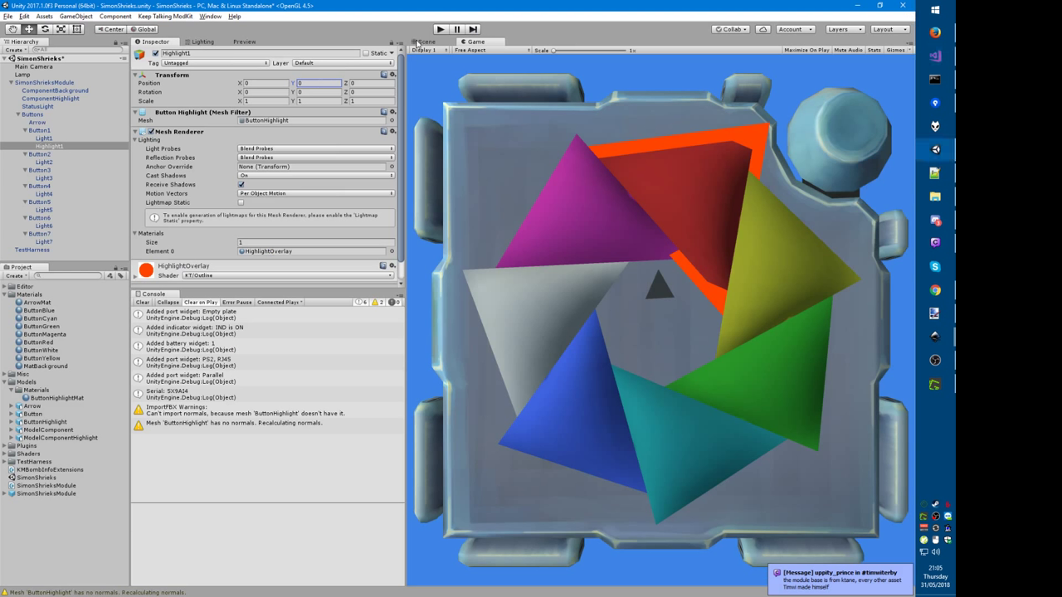
click(420, 41)
right_drag(603, 422, 592, 411)
middle_drag(592, 411, 575, 376)
scroll(575, 375, down, 8)
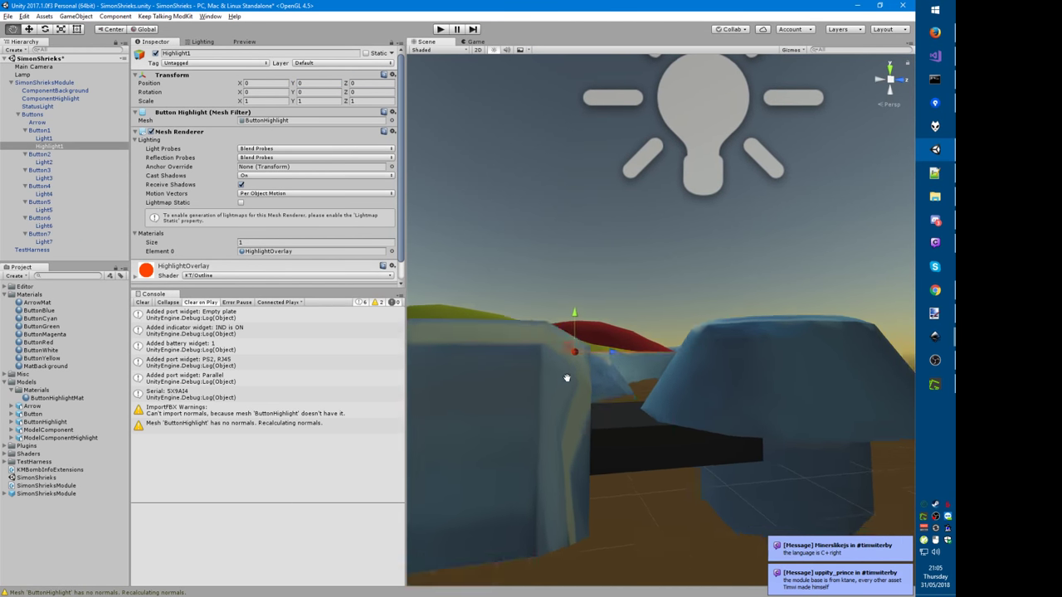
middle_drag(597, 420, 585, 420)
Step: Set Highlight1's Y position to 0.001 and check how its mesh surrounds the red button from several angles
click(316, 84)
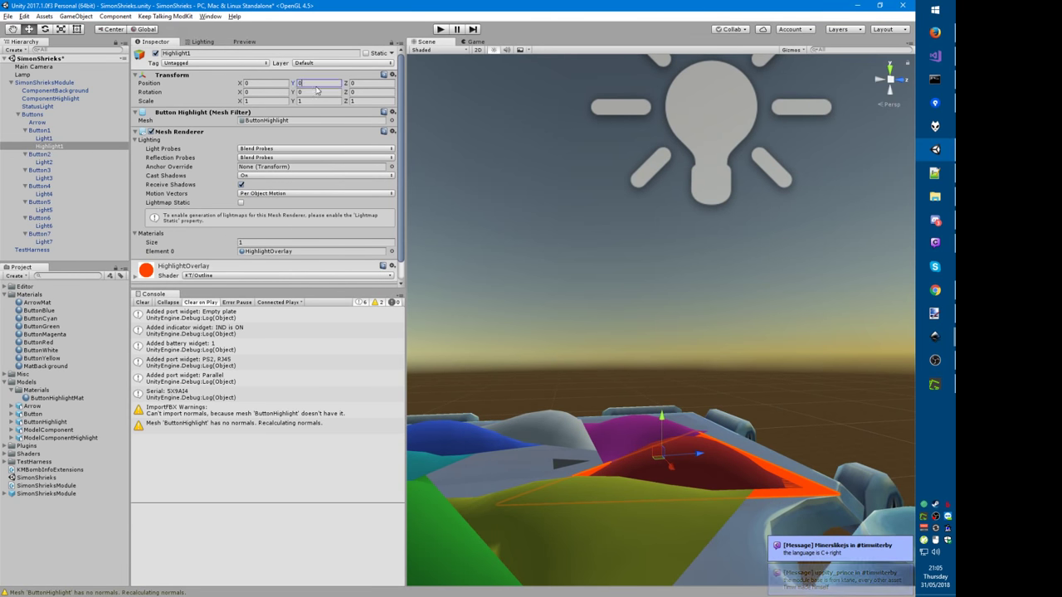
text(0.00)
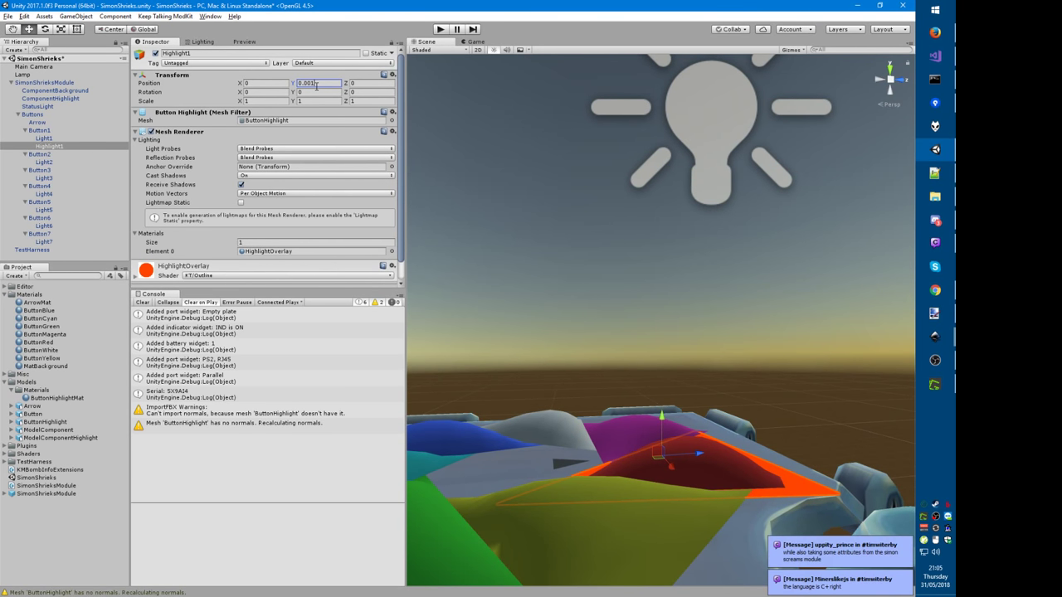
text(1)
mouse_move(641, 439)
middle_down()
mouse_move(631, 403)
mouse_move(607, 392)
mouse_move(652, 424)
mouse_move(625, 450)
middle_up()
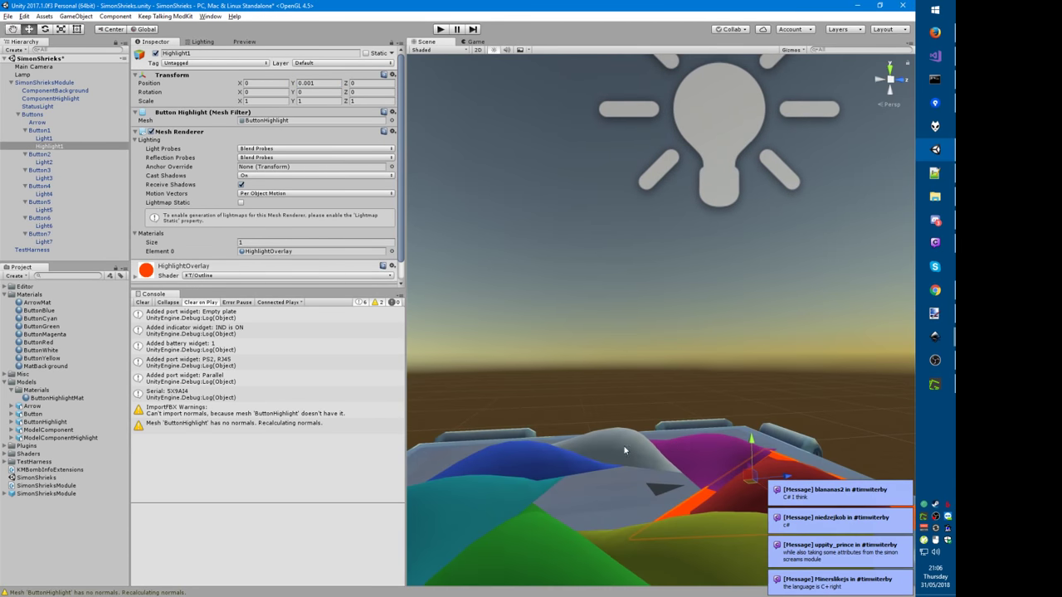
alt+drag(662, 486, 699, 507)
middle_drag(699, 507, 603, 477)
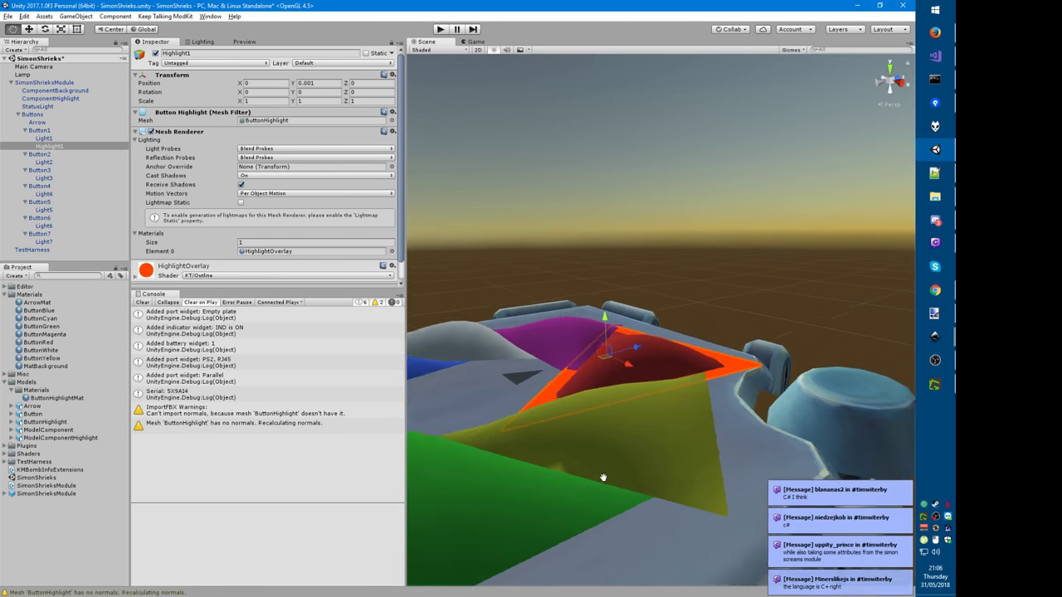
mouse_move(603, 478)
alt+mouse_down()
mouse_move(617, 423)
mouse_move(601, 455)
mouse_move(628, 440)
mouse_move(631, 484)
mouse_move(618, 477)
alt+mouse_up()
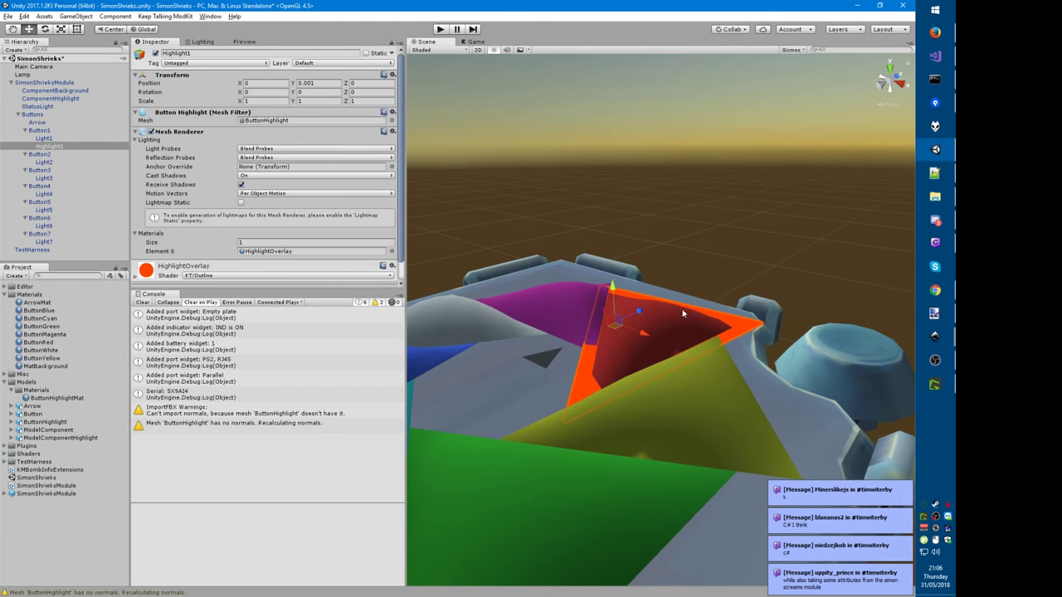
Step: Switch to the stream chat window to read the latest messages, and return to Unity
click(716, 238)
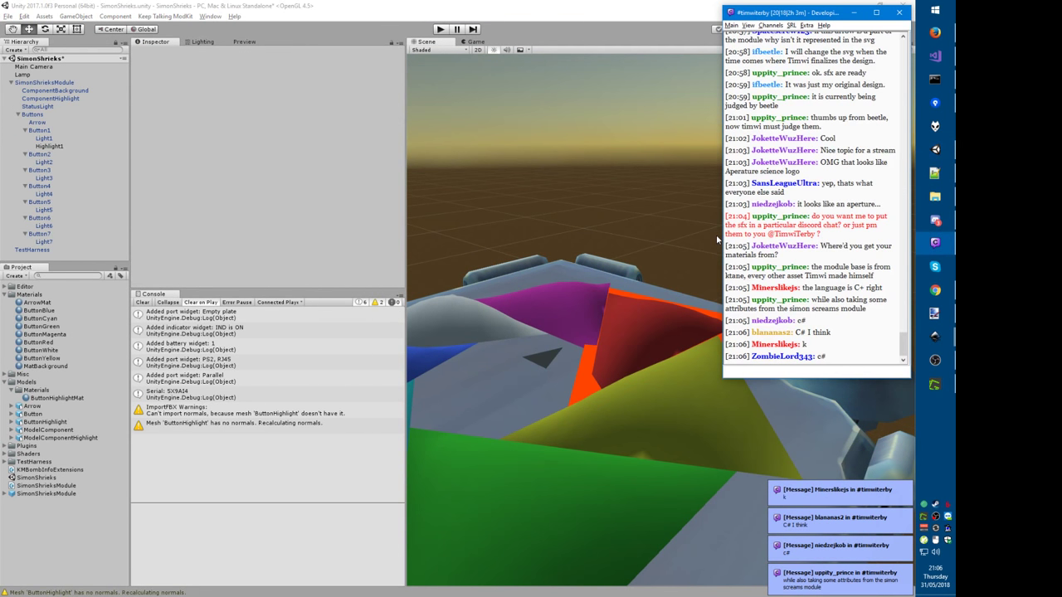
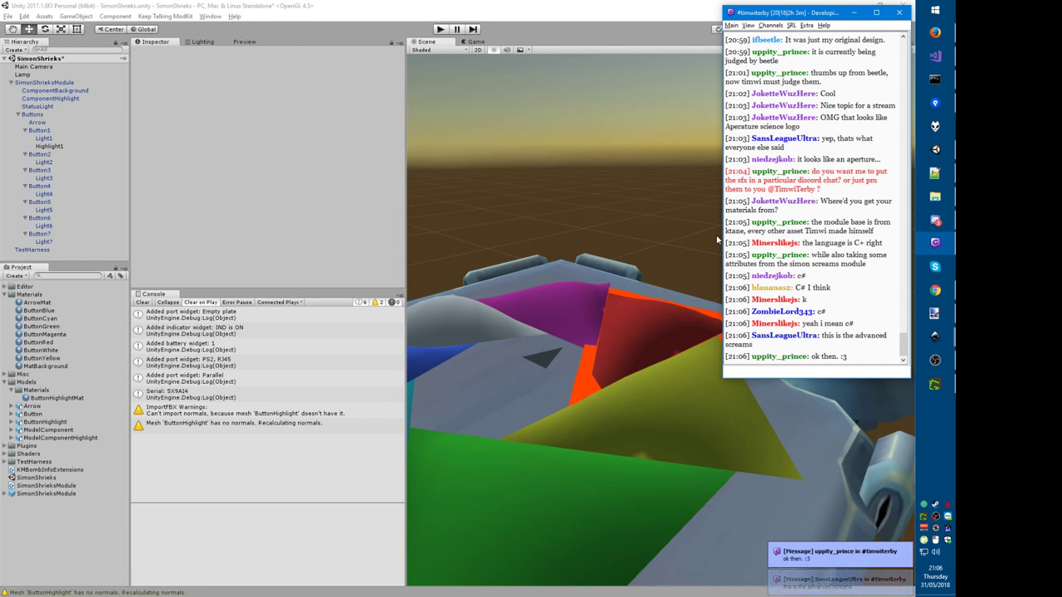
click(716, 235)
Step: Remove the Mesh Renderer component from Highlight1
click(47, 146)
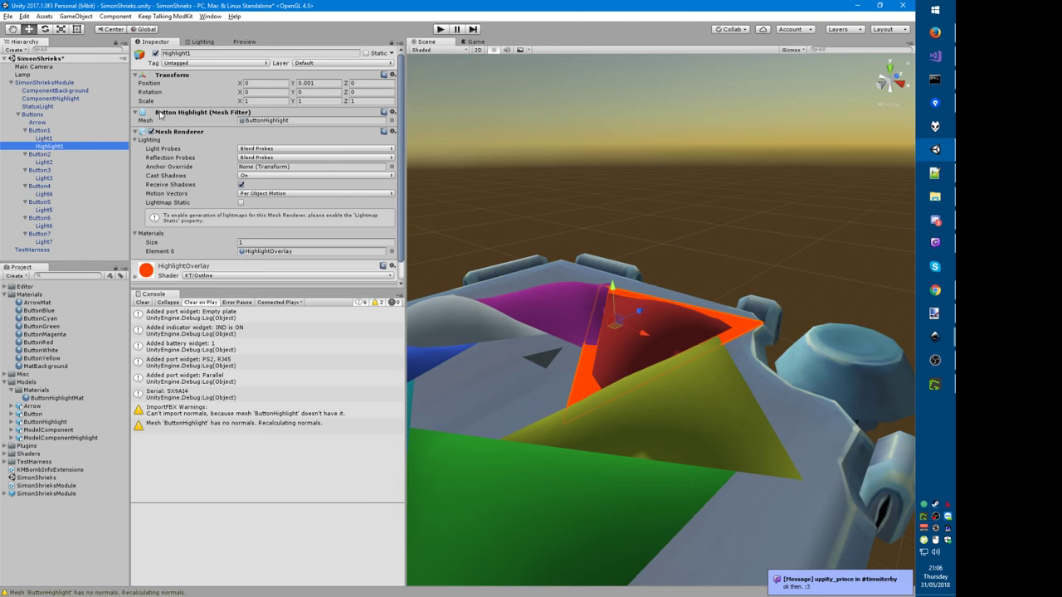
right_click(180, 135)
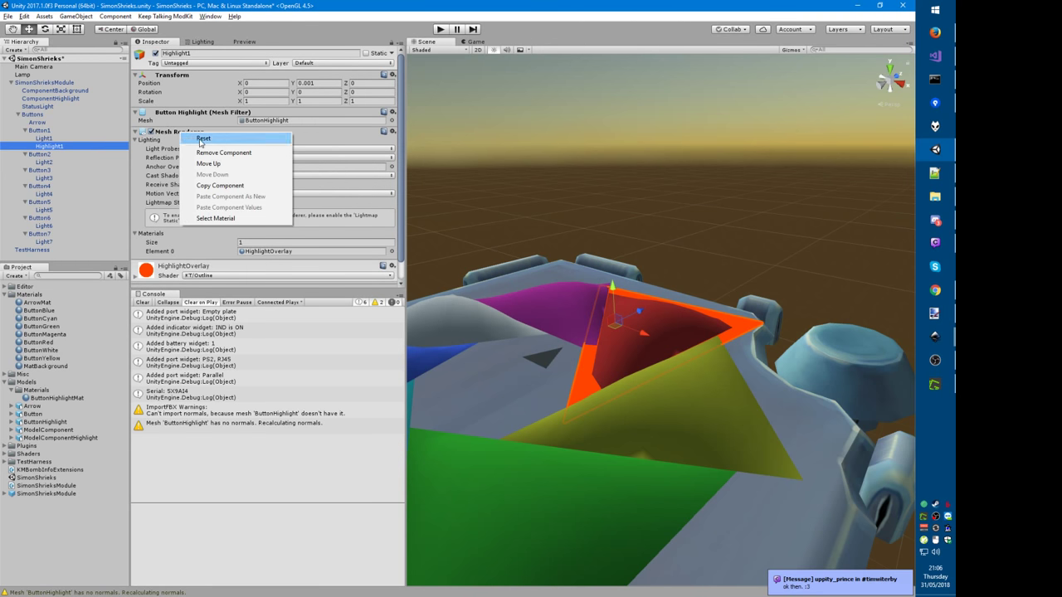
click(200, 141)
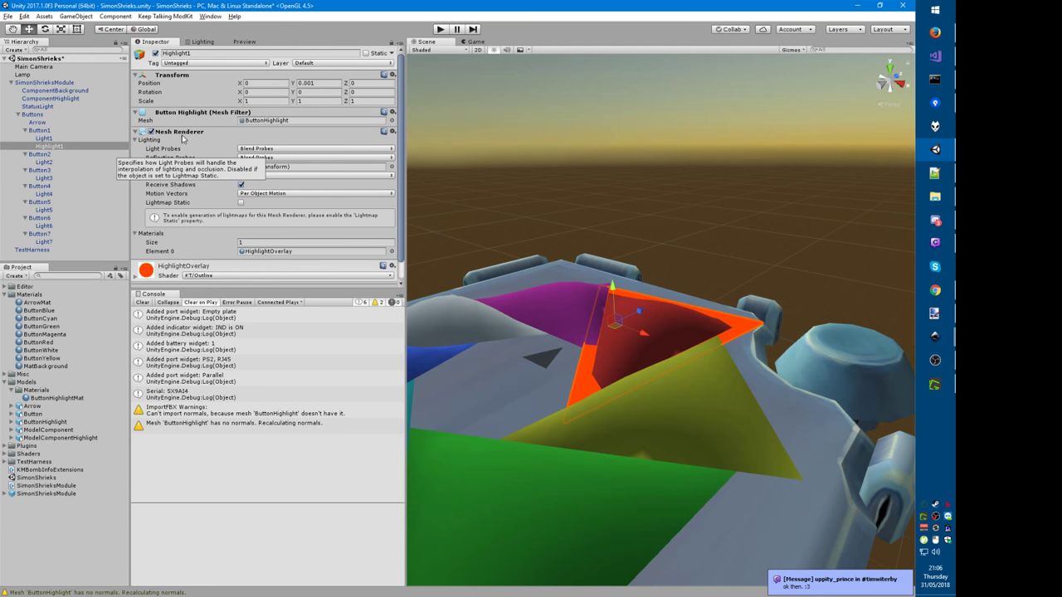
right_click(180, 134)
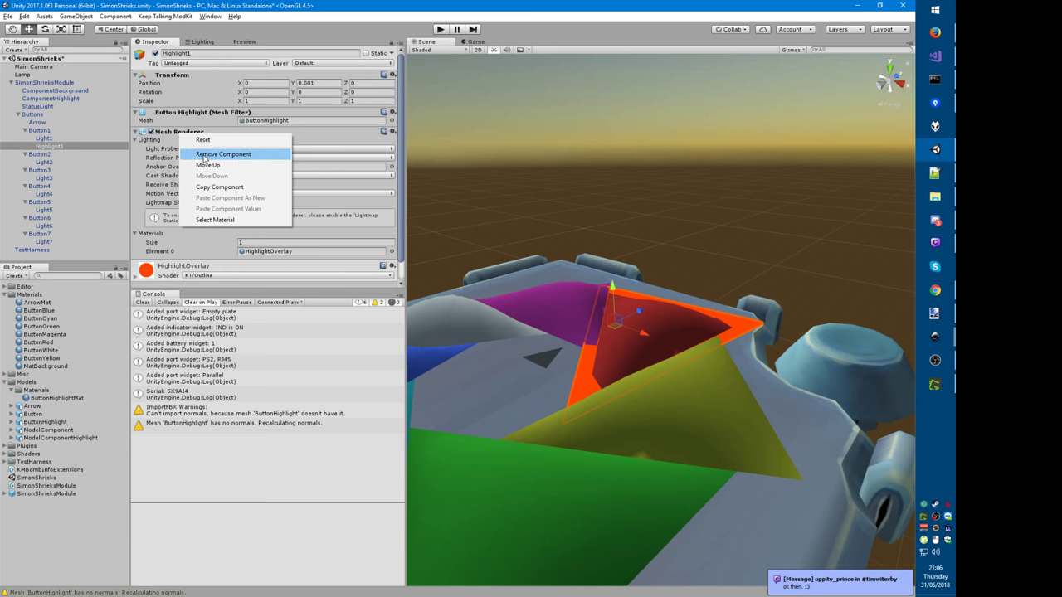
click(206, 152)
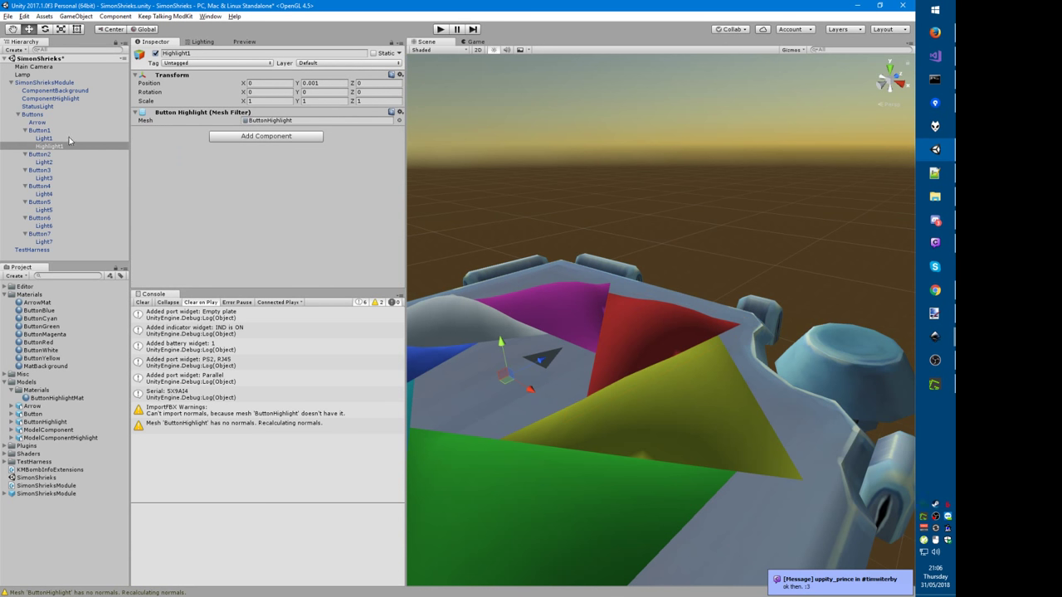
Step: Copy Highlight1 and paste one copy under each of Button2 through Button7 in the hierarchy
right_drag(536, 318, 602, 391)
middle_drag(603, 391, 635, 398)
right_drag(635, 398, 654, 470)
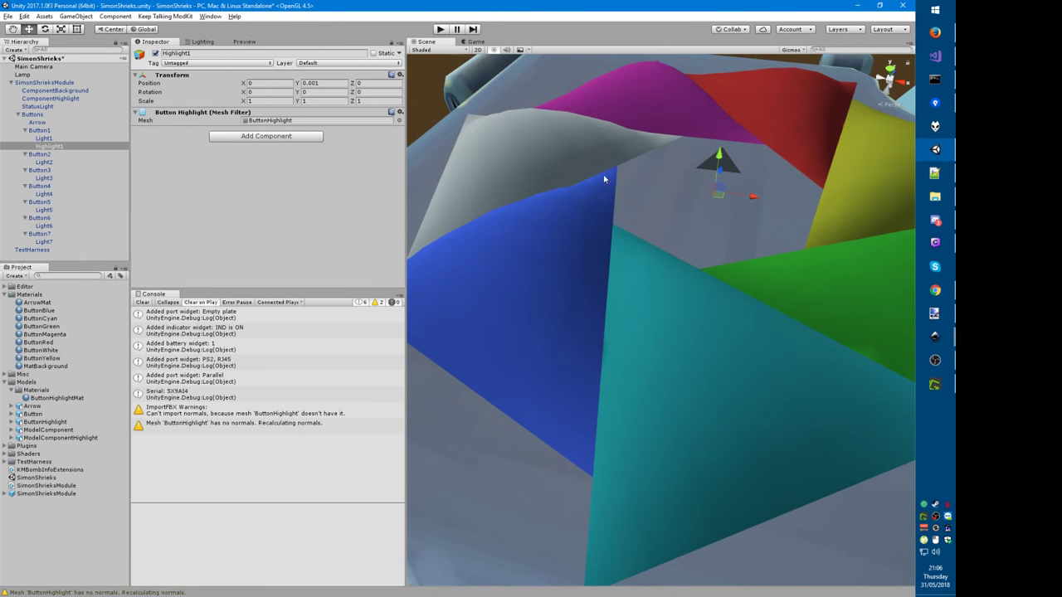
click(49, 146)
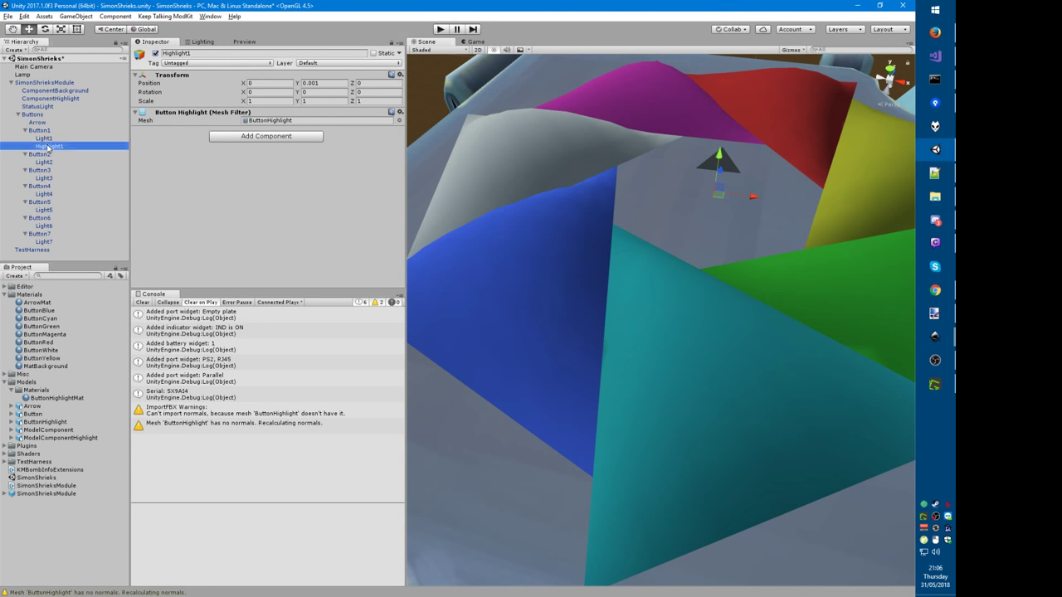
key(ctrl+c)
key(Down)
key(Down)
key(ctrl+v)
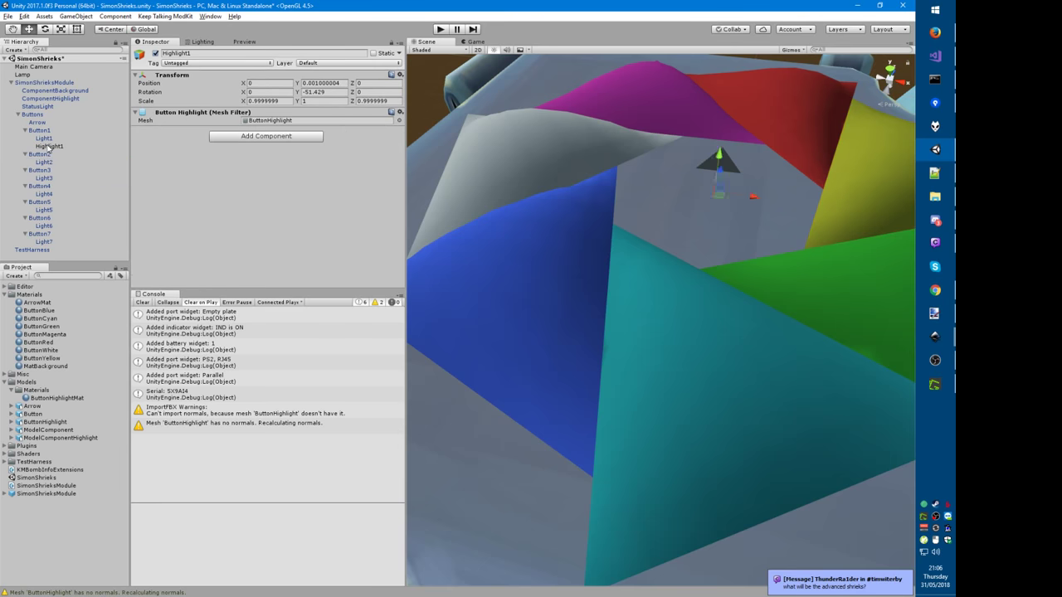
key(Down)
key(Down)
key(ctrl+v)
key(Down)
key(Down)
key(ctrl+v)
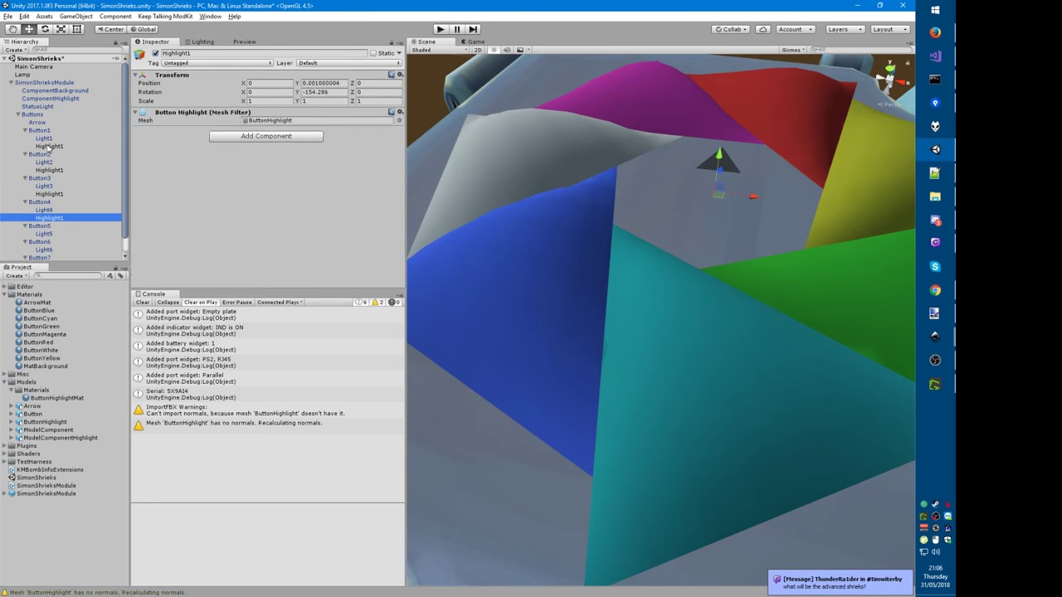
key(Down)
key(Down)
key(ctrl+v)
key(Down)
key(Down)
key(ctrl+v)
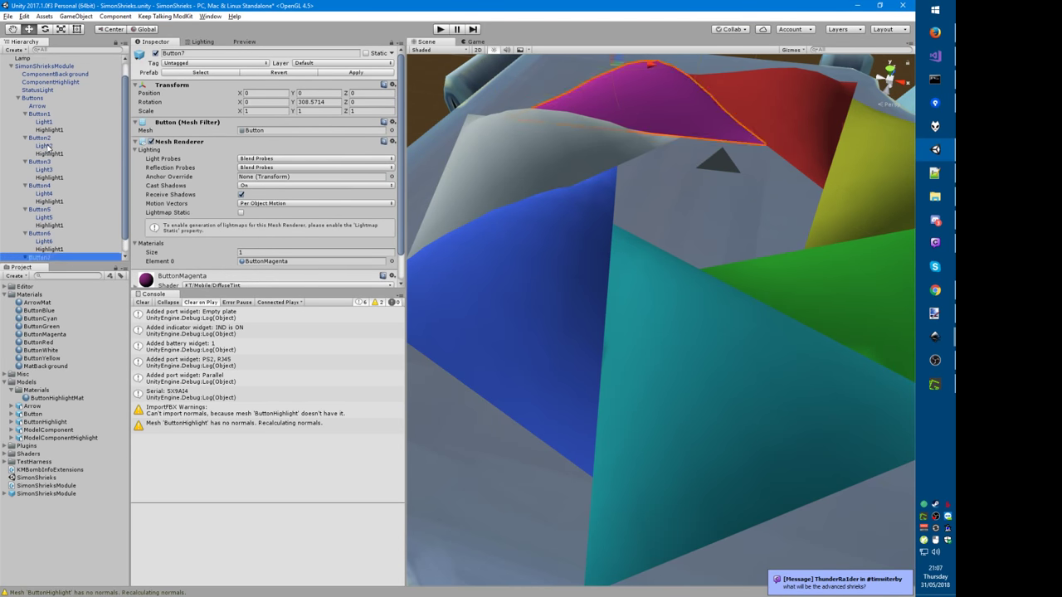
key(Down)
key(Down)
key(ctrl+v)
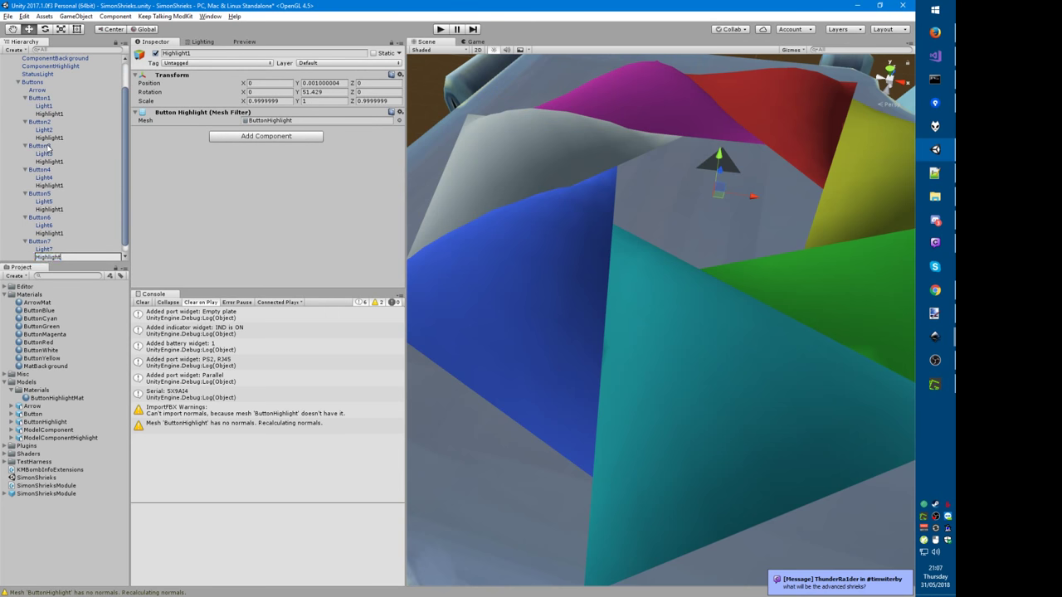
Step: Rename the highlight copies under Button7, Button6 and Button5 as Highlight7, Highlight6 and Highlight5
key(Up)
key(Up)
key(Up)
key(F2)
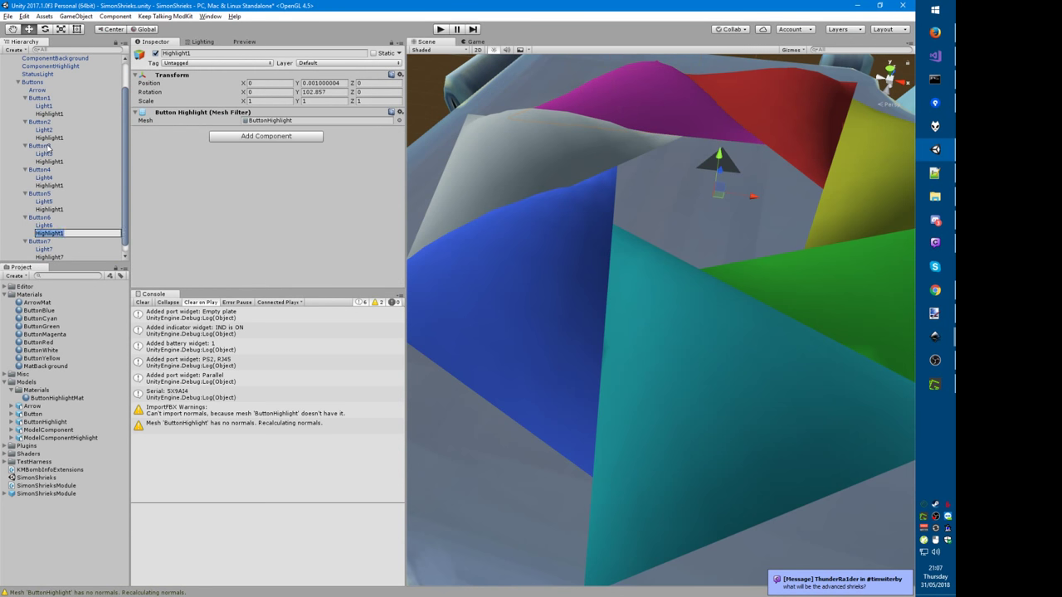
key(End)
key(BackSpace)
text(6)
key(Return)
key(Up)
key(Up)
key(Up)
key(F2)
text(Highlight5)
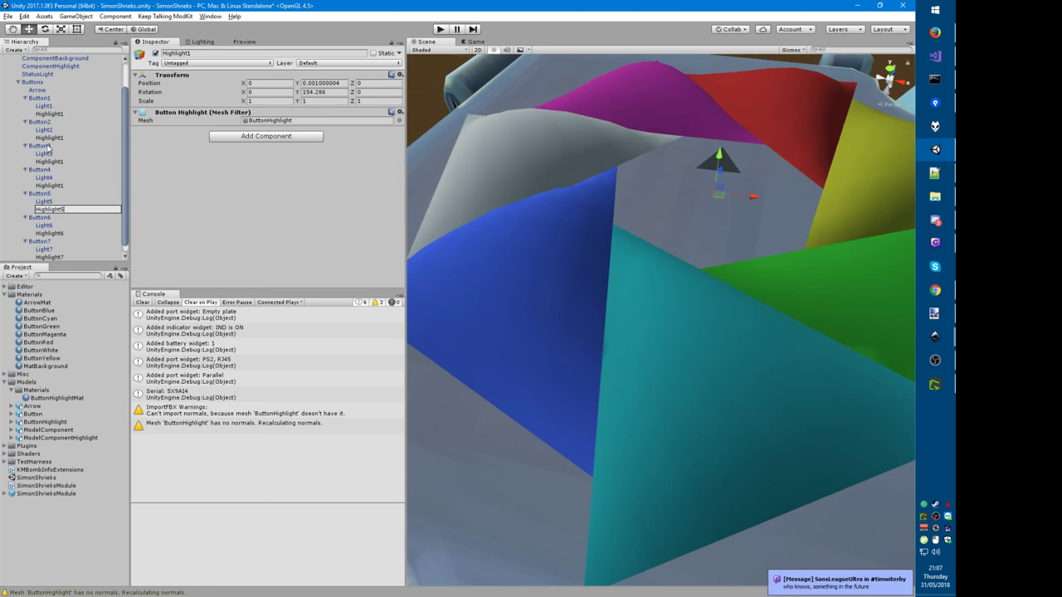
key(Return)
Step: Filter the hierarchy by "high" and rename three of the remaining Highlight1 entries, from the lowest up, as Highlight4, Highlight3 and Highlight2
key(ctrl+f)
text(high)
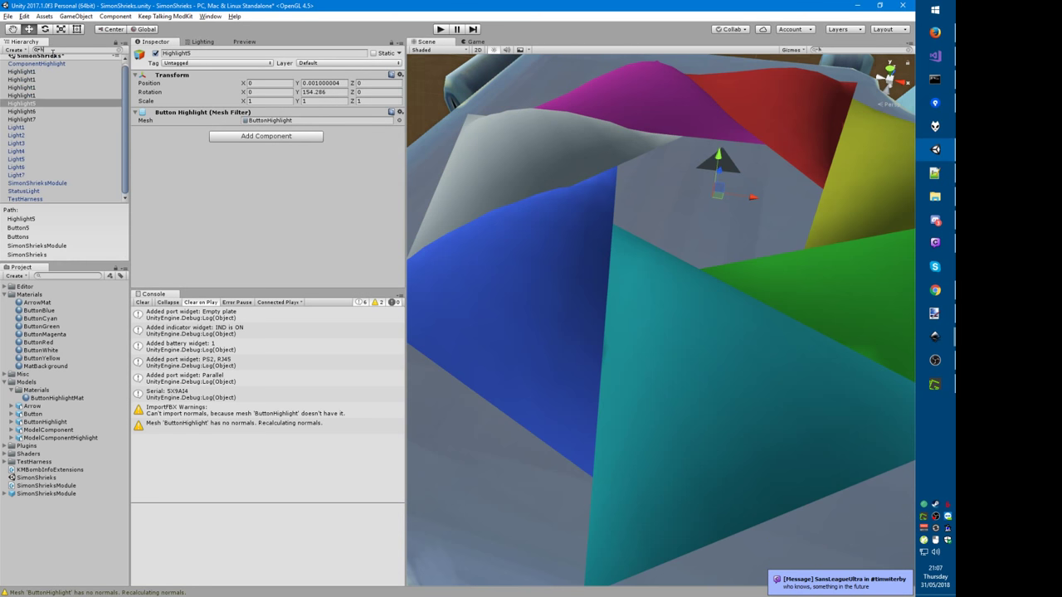
click(29, 109)
key(Up)
key(F2)
key(End)
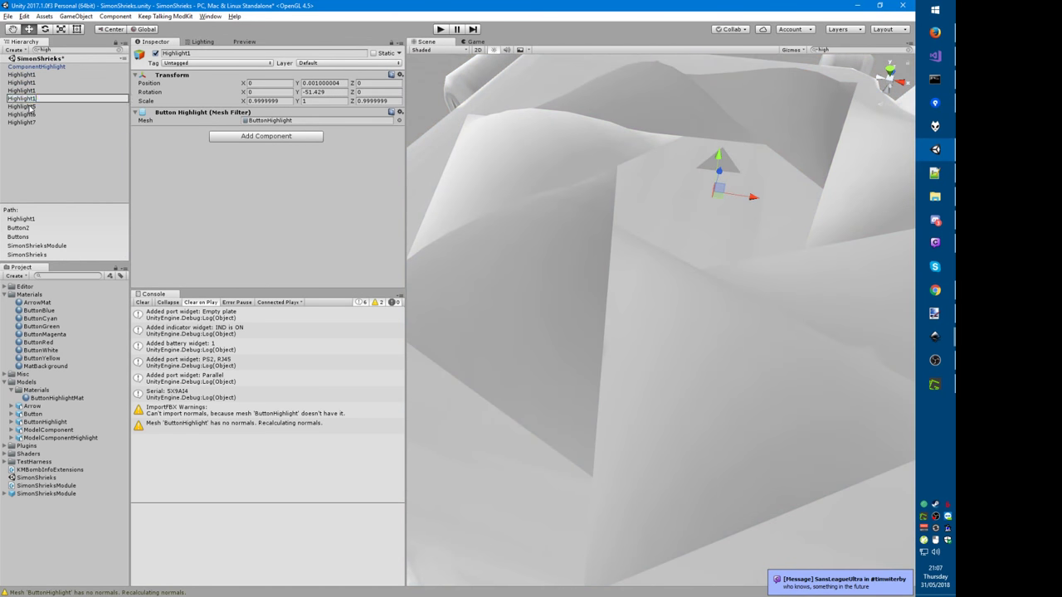
key(BackSpace)
text(4)
key(Return)
key(Up)
key(F2)
text(Highlight3)
key(Return)
key(Up)
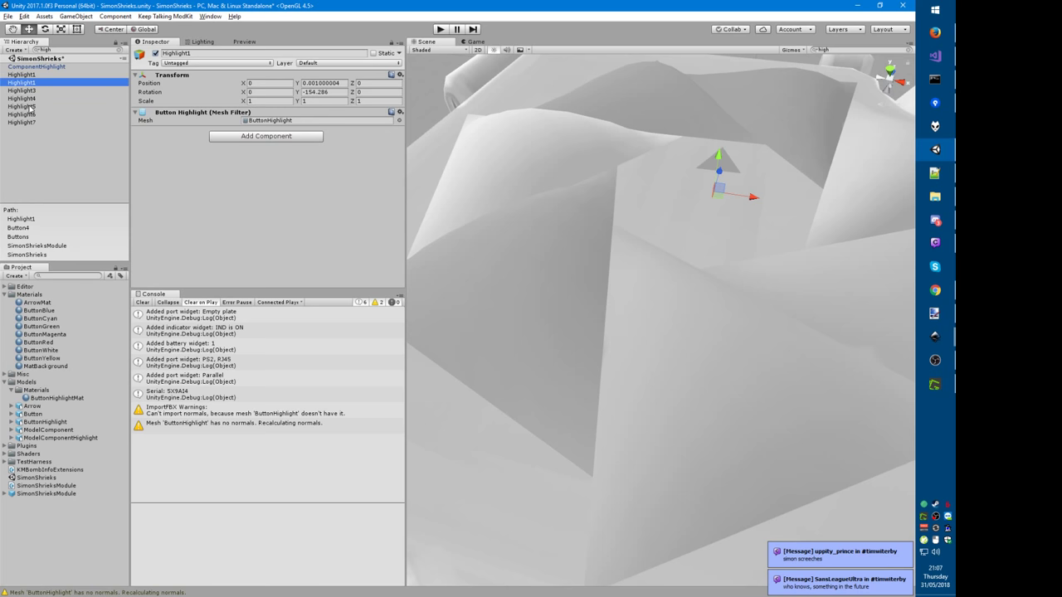
key(F2)
text(Highlight2)
key(Return)
key(Up)
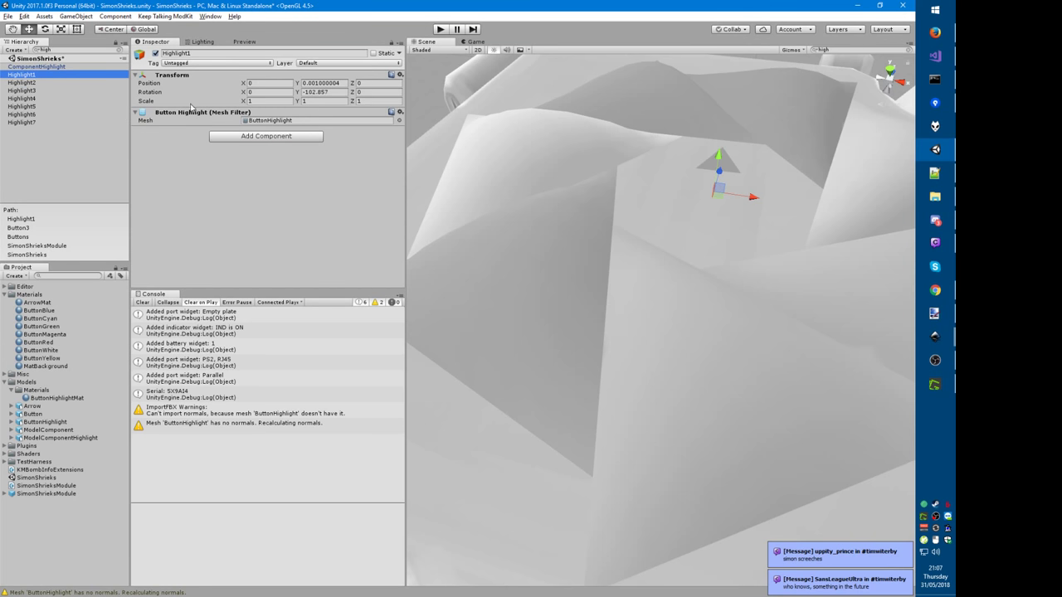
Step: Select Highlight1 through Highlight7 and set their shared Y position to exactly 0.001
key(shift+End)
click(331, 83)
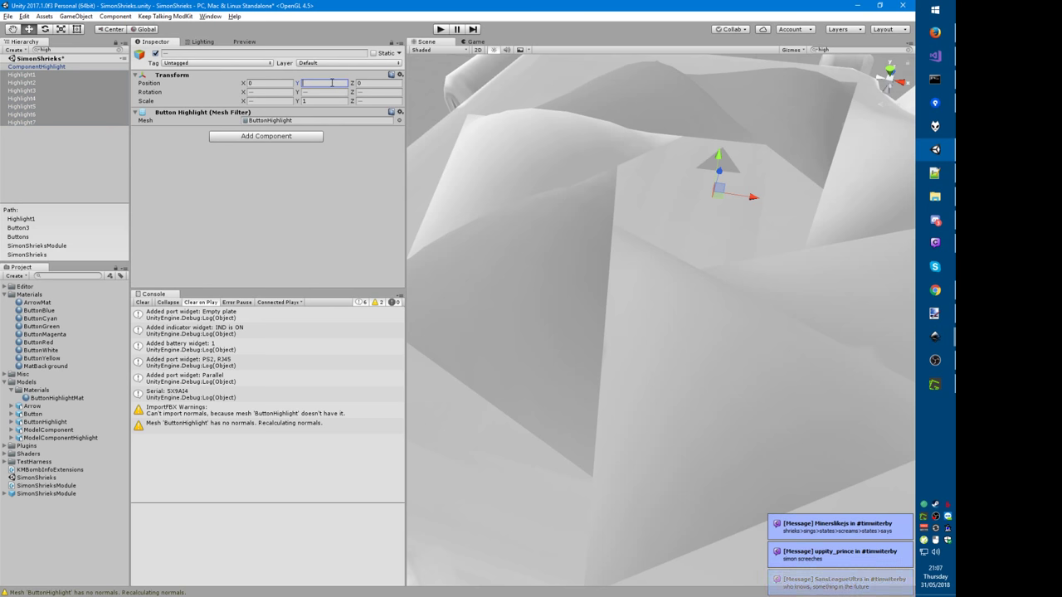
click(126, 82)
key(Up)
click(314, 84)
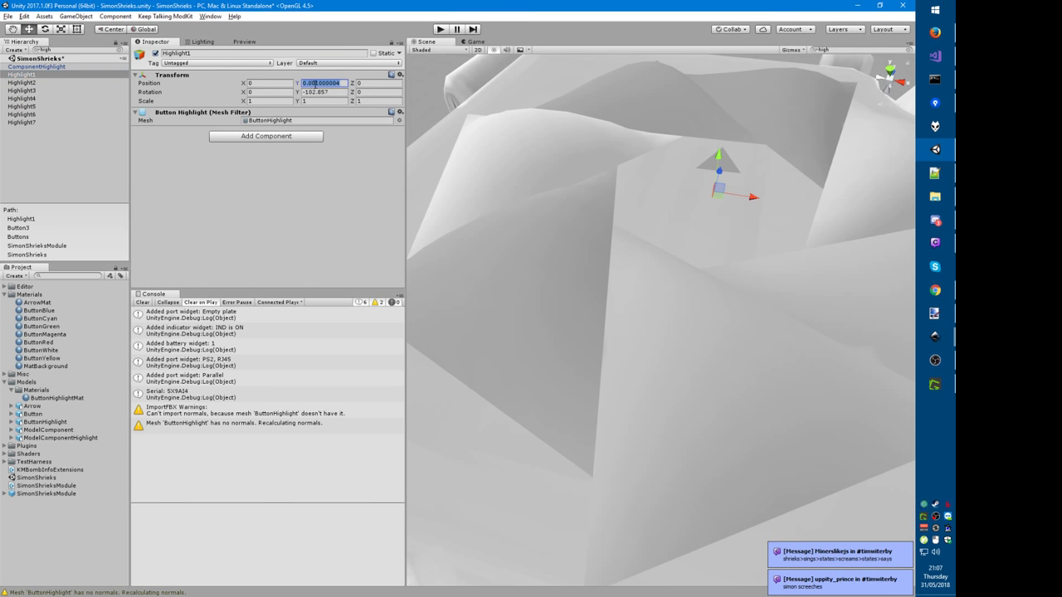
click(317, 84)
key(shift+End)
key(Delete)
key(ctrl+a)
shift+click(47, 123)
click(314, 85)
key(ctrl+v)
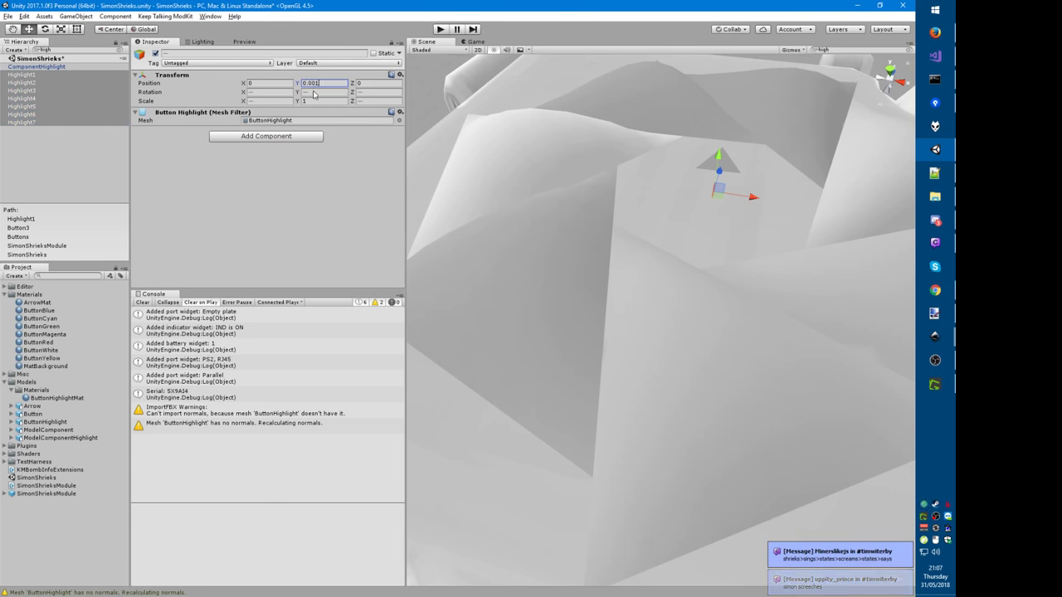
Step: Set the rotation of all seven highlights to 0 on every axis and their X and Z scale to 1
click(310, 92)
text(0)
click(268, 92)
text(0)
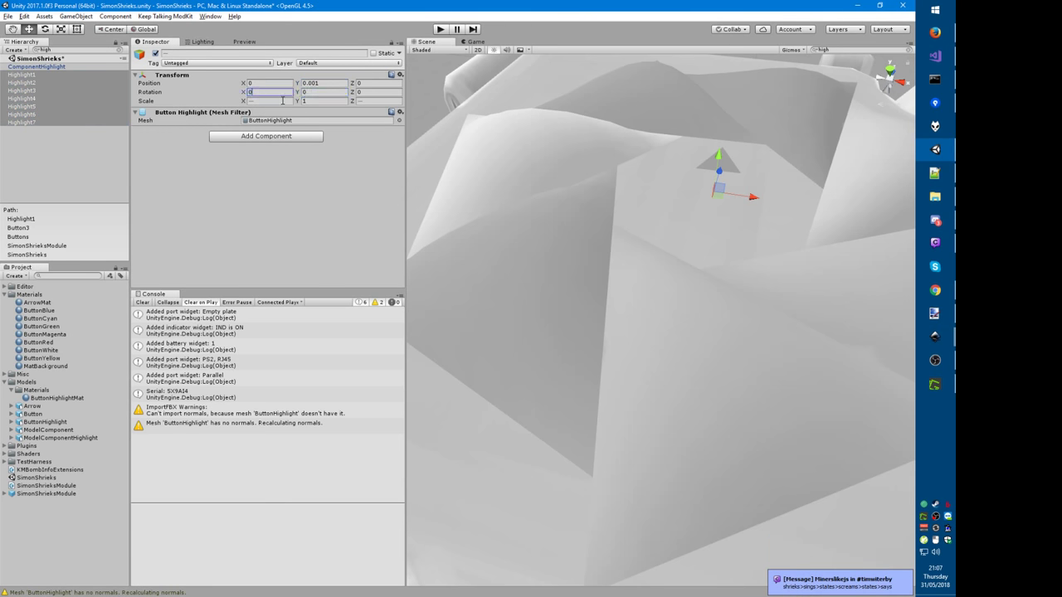
click(284, 101)
text(1)
click(364, 101)
text(1)
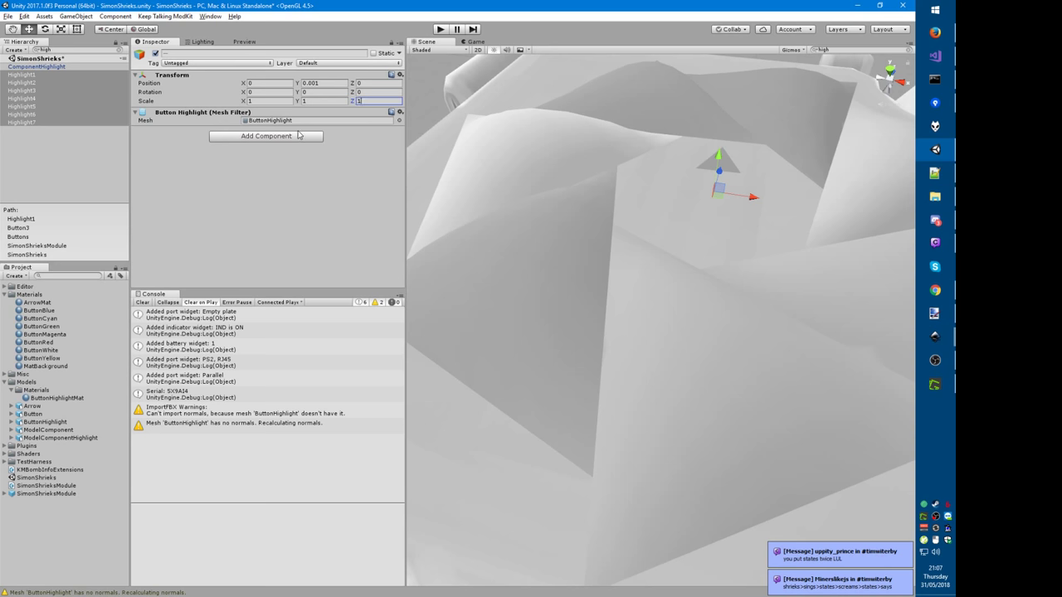
Step: Add a KM Highlightable component to all seven highlights with a highlight scale of 1 on every axis, and clear the hierarchy filter
click(296, 136)
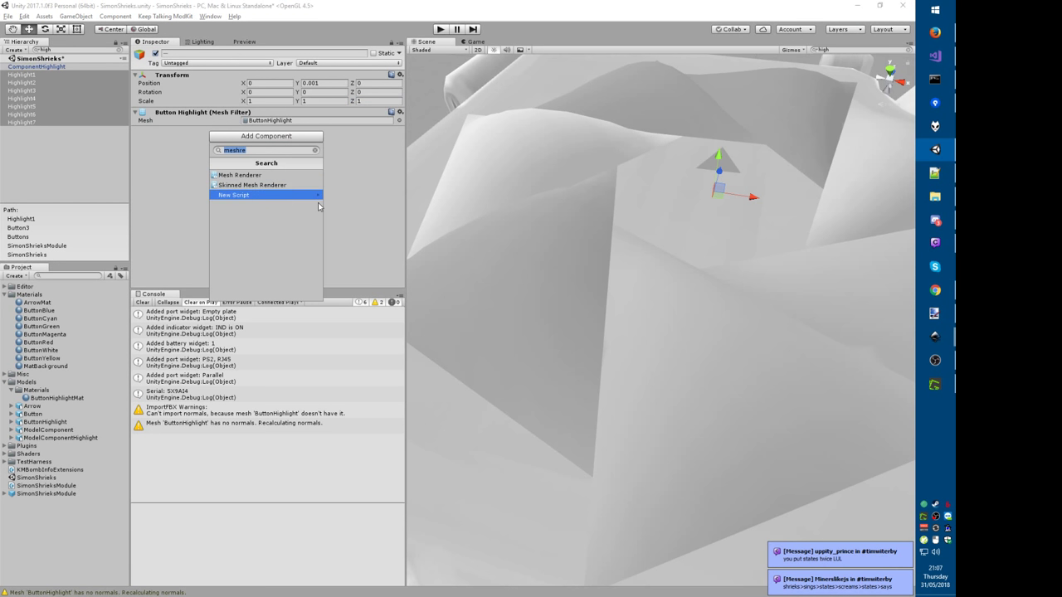
text(kmhigh)
key(Return)
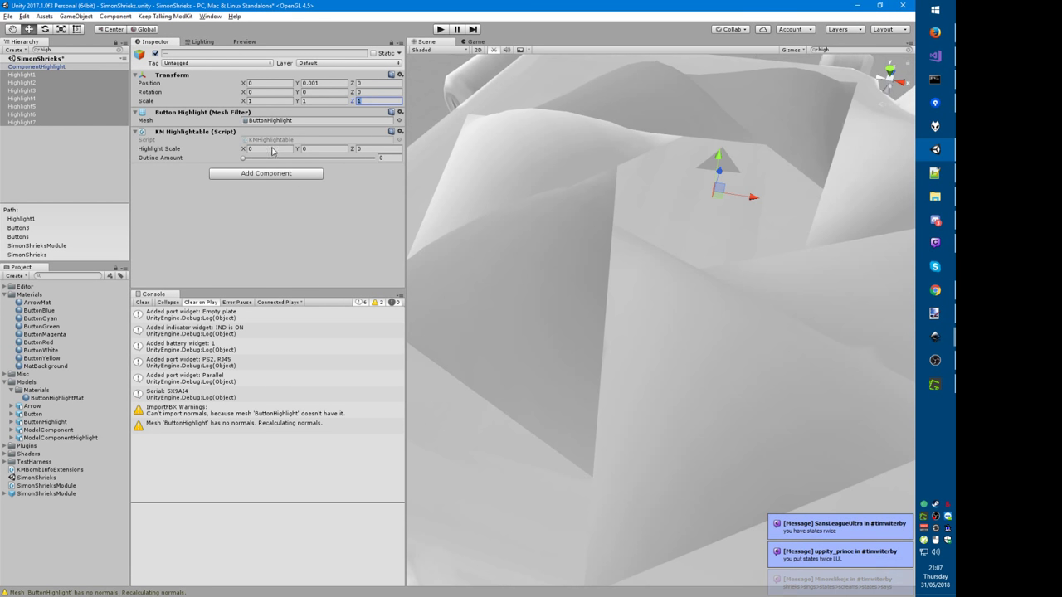
click(273, 148)
text(1)
key(Tab)
text(1)
key(Tab)
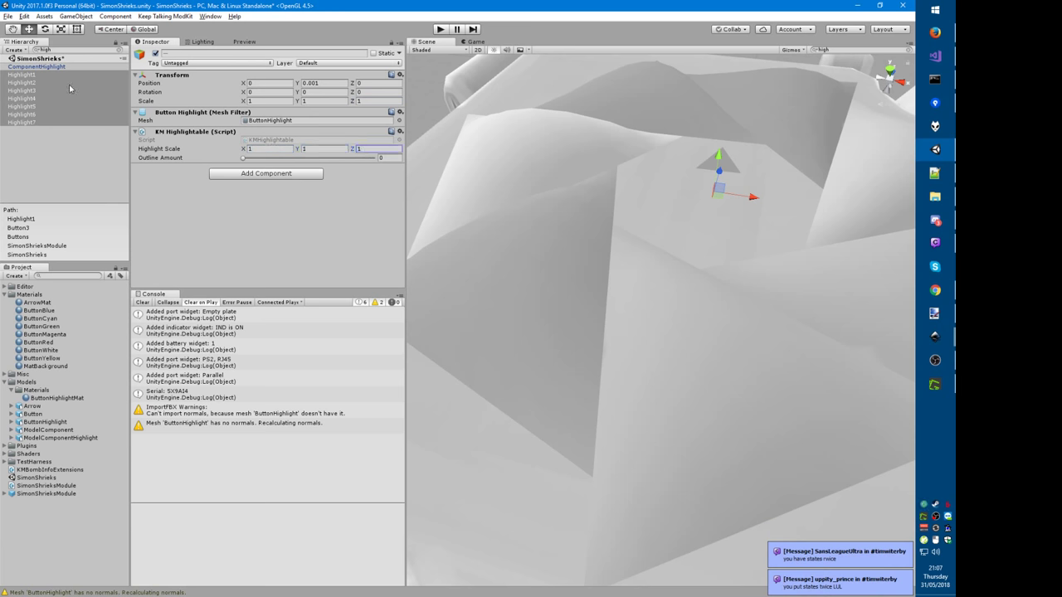
click(120, 50)
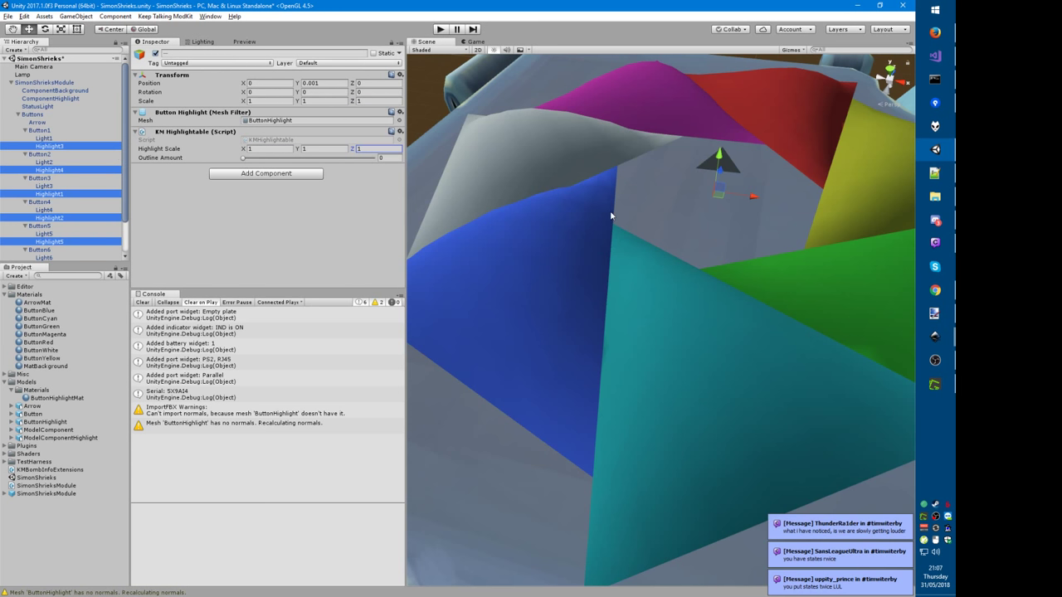
Step: Switch to the chat window, read the recent channel messages about Simon module names, and return to Unity
alt+drag(612, 218, 641, 275)
key(alt+Tab)
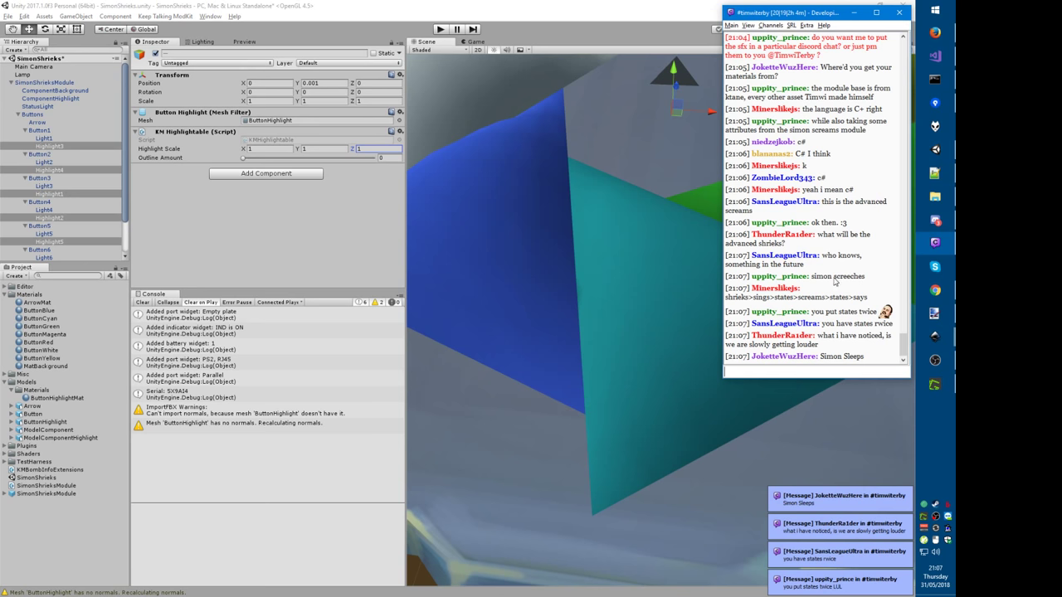
drag(834, 283, 867, 283)
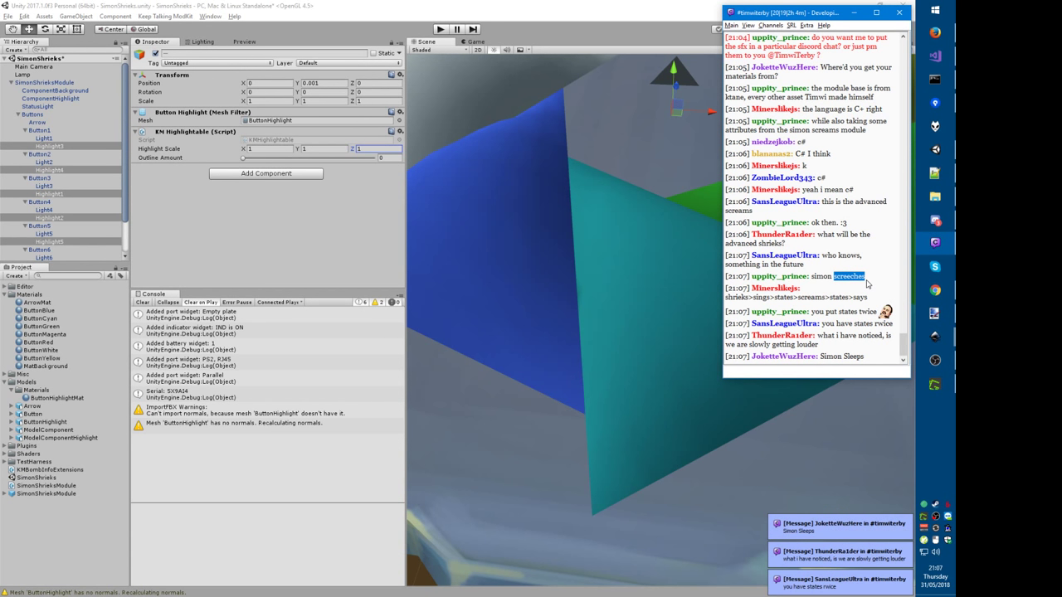
click(867, 284)
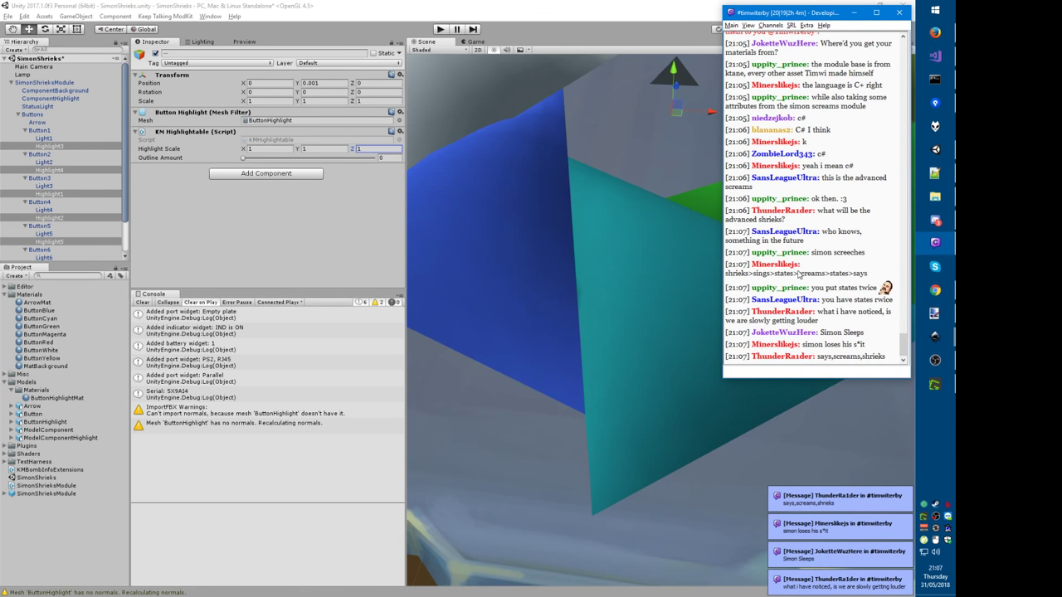
click(784, 277)
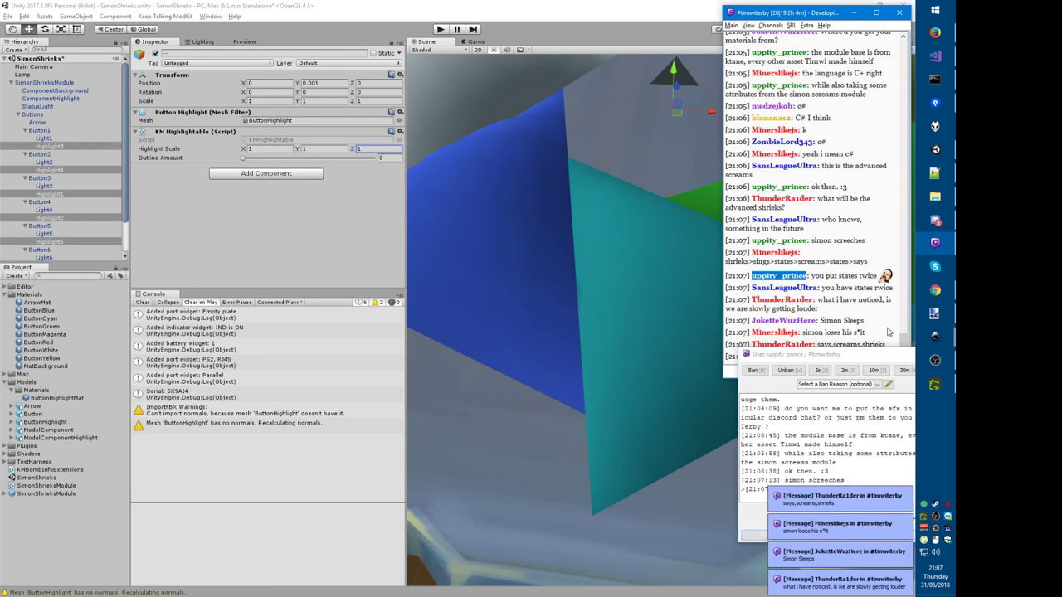
click(785, 265)
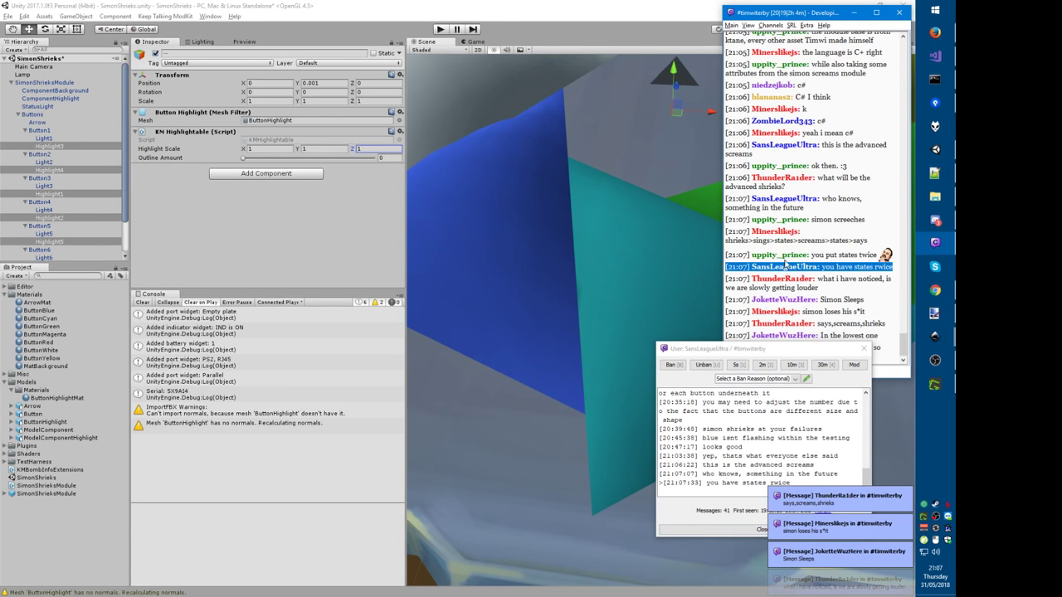
click(799, 348)
key(Escape)
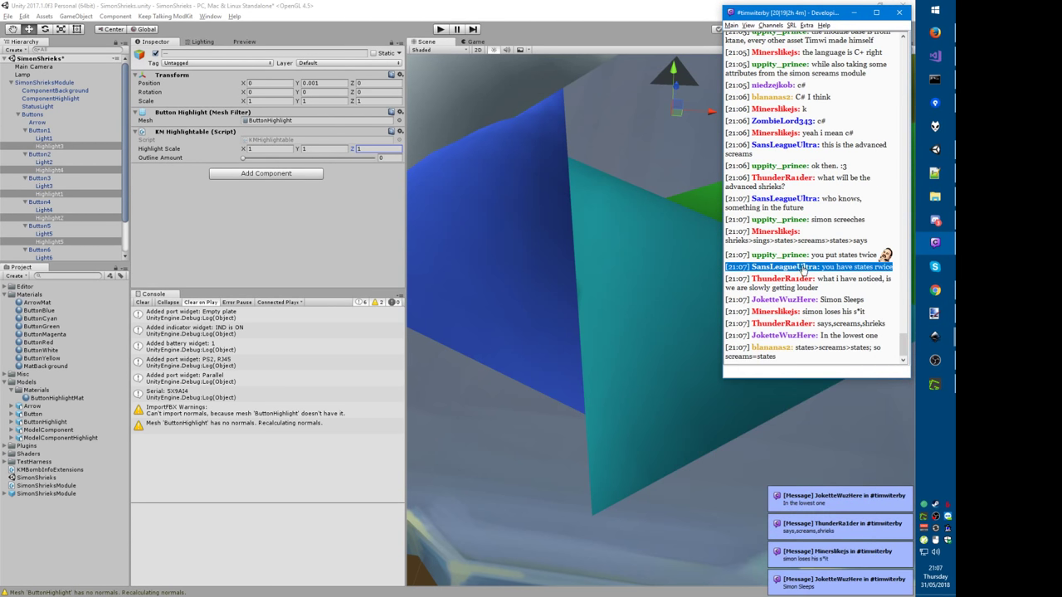
click(846, 290)
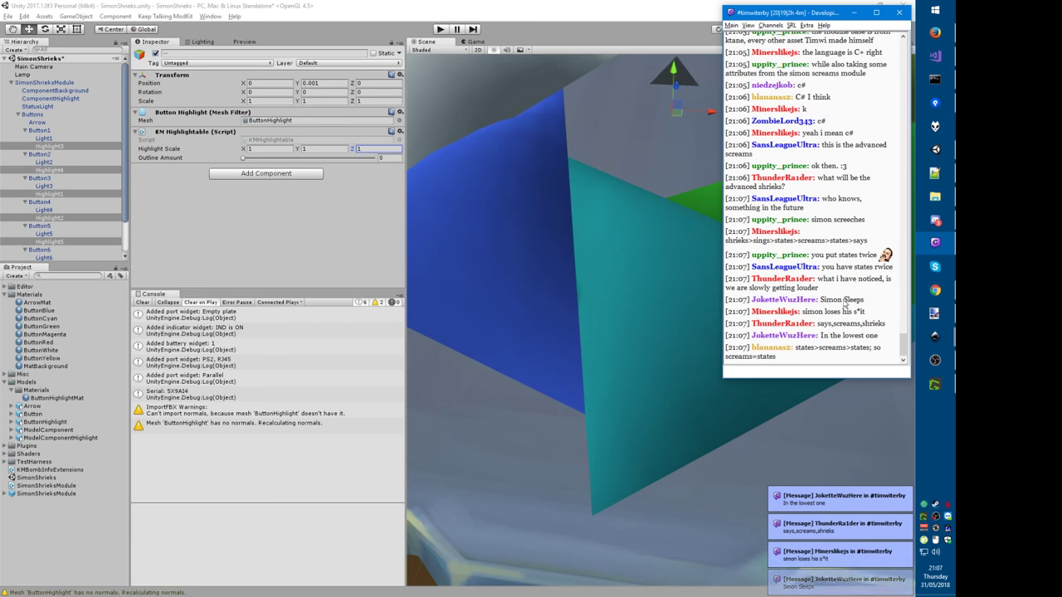
double_click(854, 300)
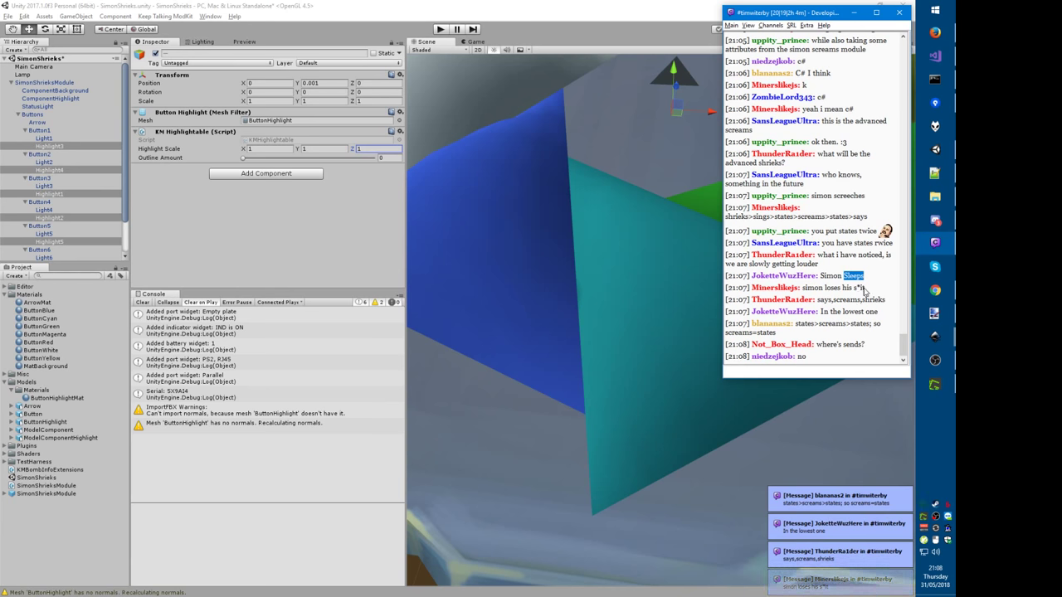
click(848, 335)
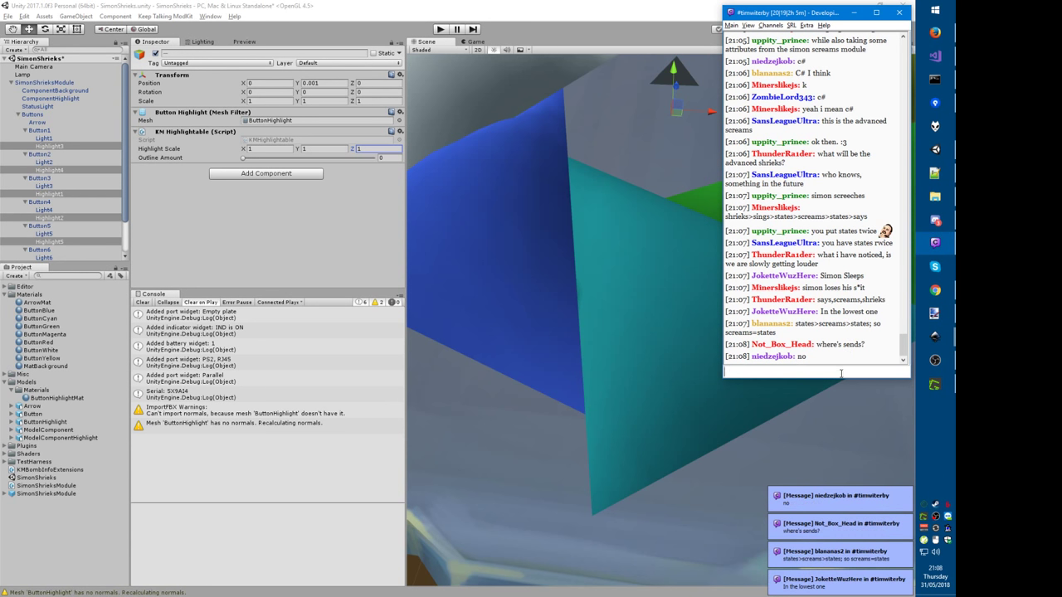
click(606, 405)
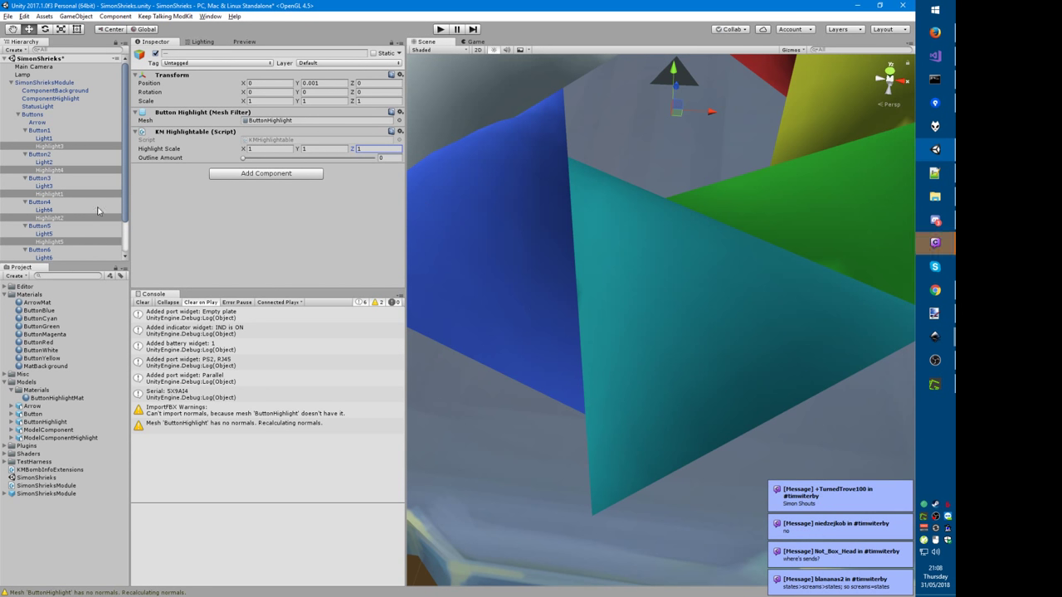
Step: Rename the highlight under Button4 as Highlight4 and the one under Button3 as Highlight3
scroll(76, 162, down, 2)
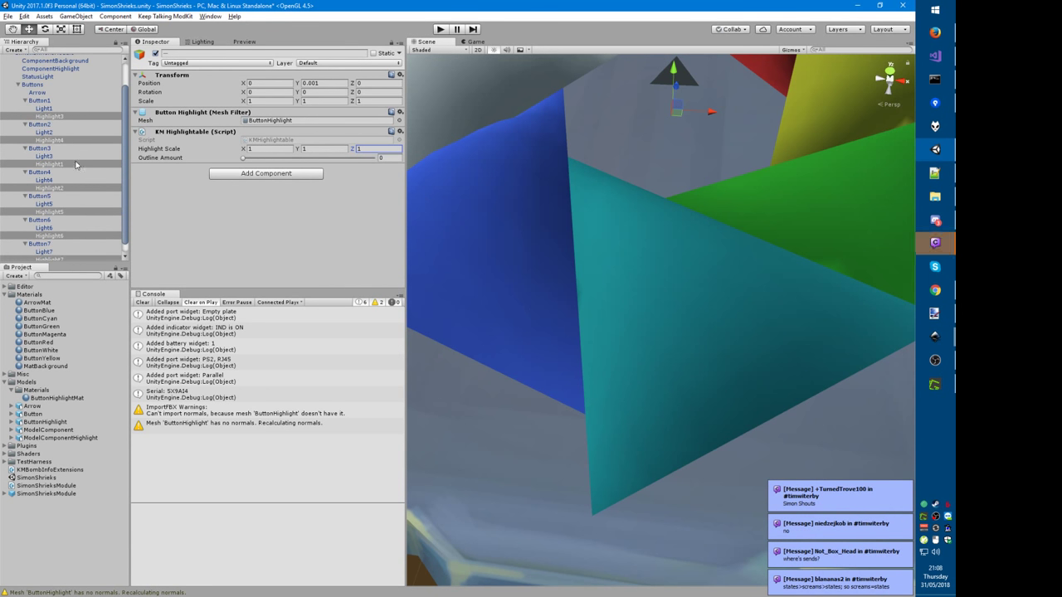
click(95, 189)
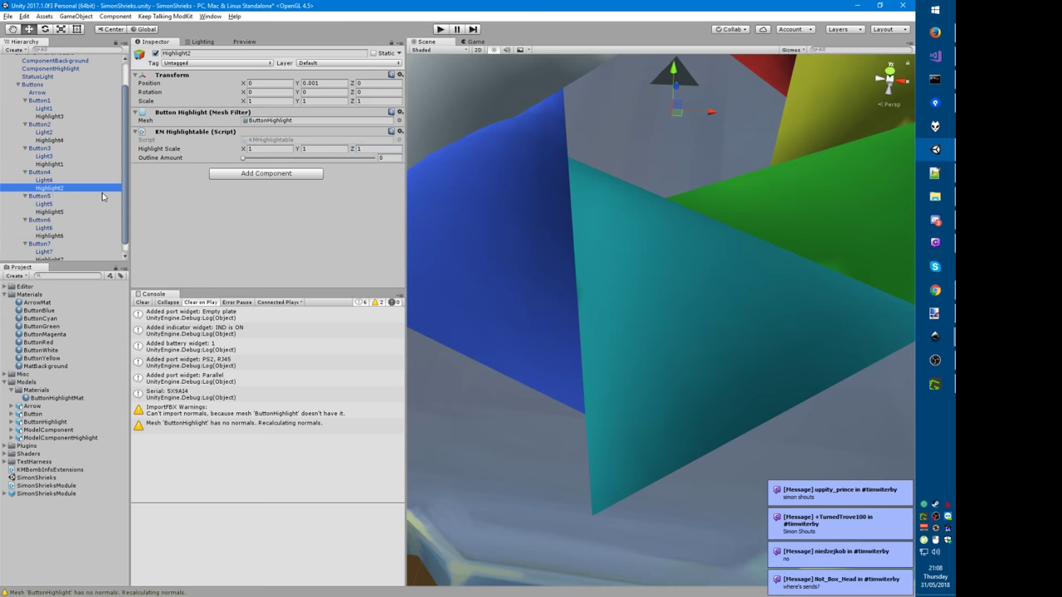
key(F2)
key(End)
key(BackSpace)
text(4)
key(Return)
key(Up)
key(Up)
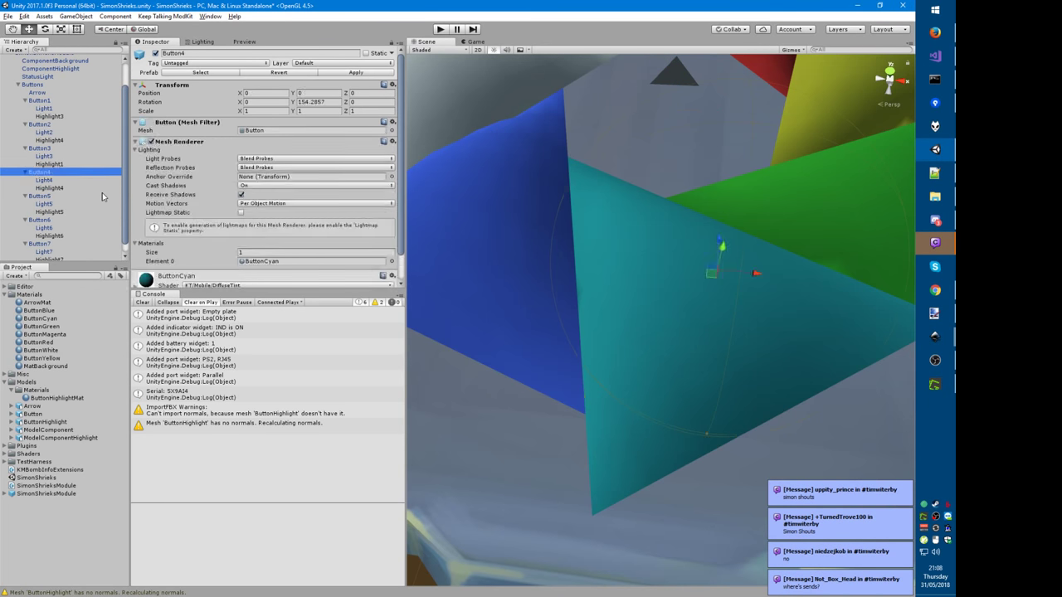
key(Up)
key(Up)
key(Up)
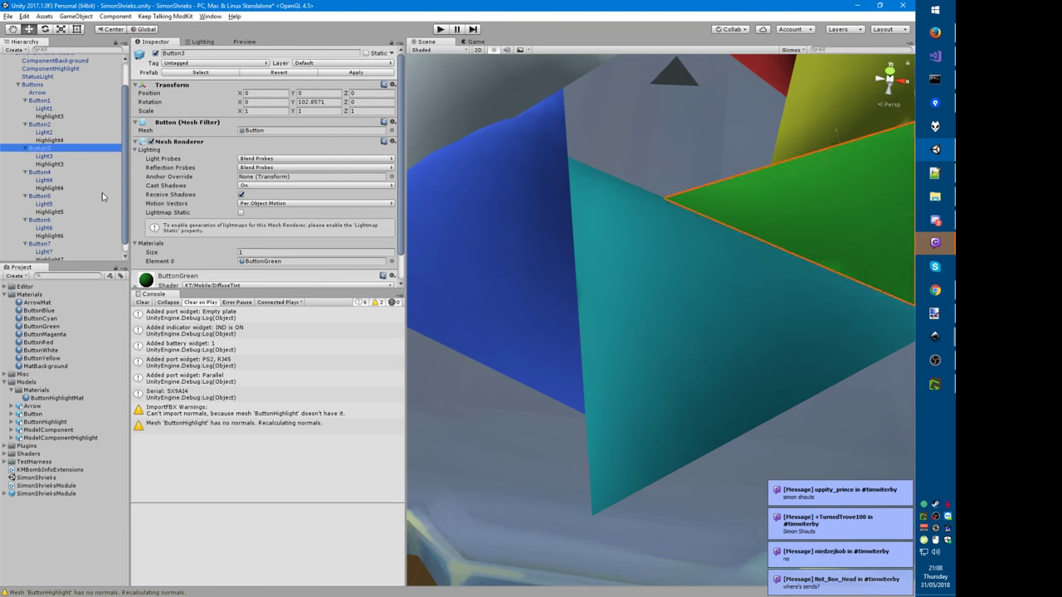
Step: Rename the highlight under Button2 as Highlight2 and the one under Button1 as Highlight1
key(Up)
key(Up)
key(Up)
key(Up)
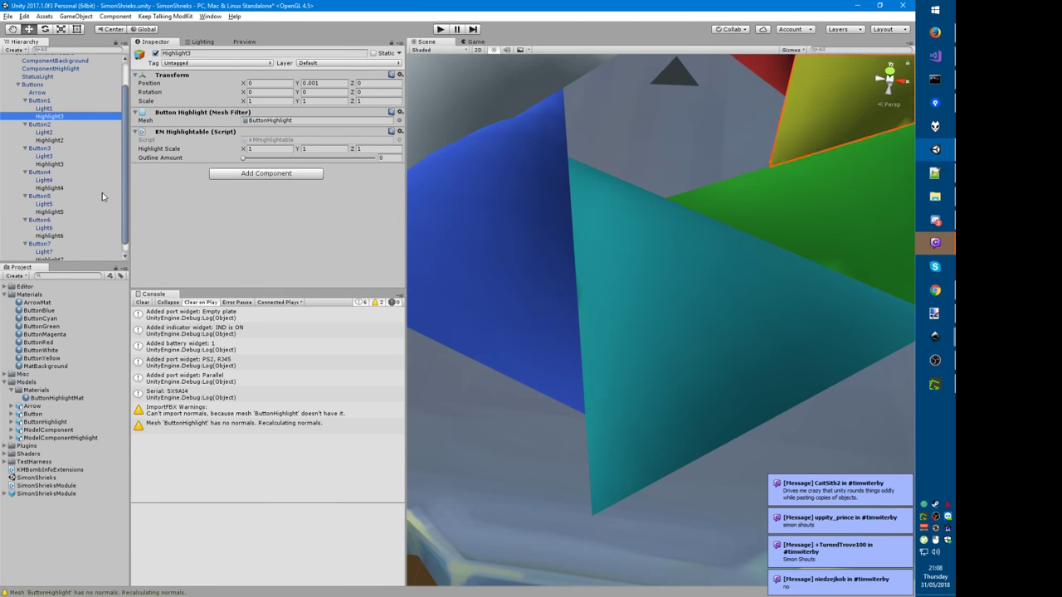
key(End)
click(44, 111)
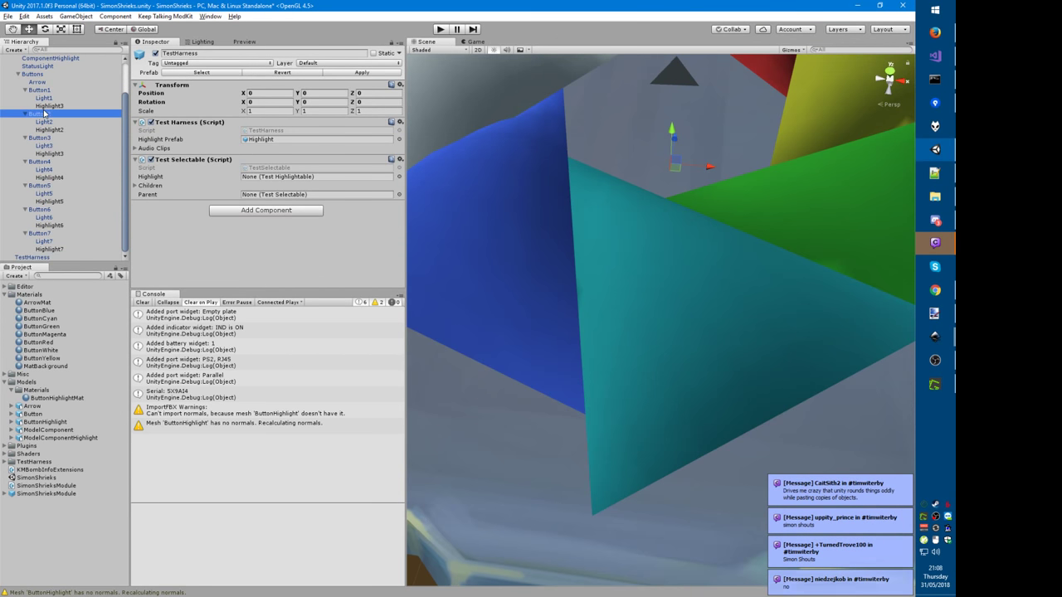
key(Up)
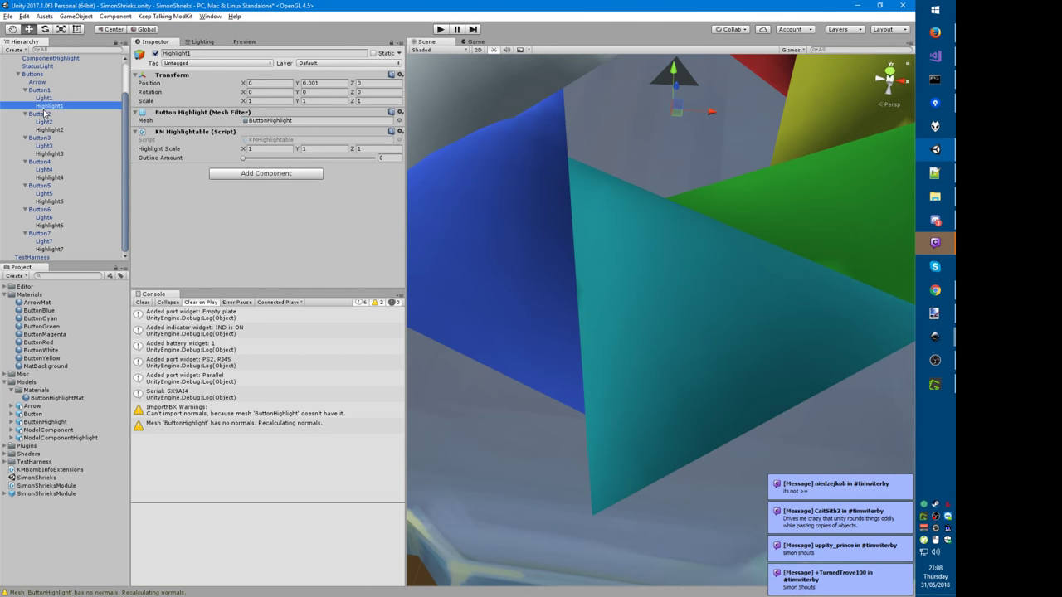
Step: Collapse Button1 through Button7 in the hierarchy and add a KM Selectable component to all seven buttons
click(39, 89)
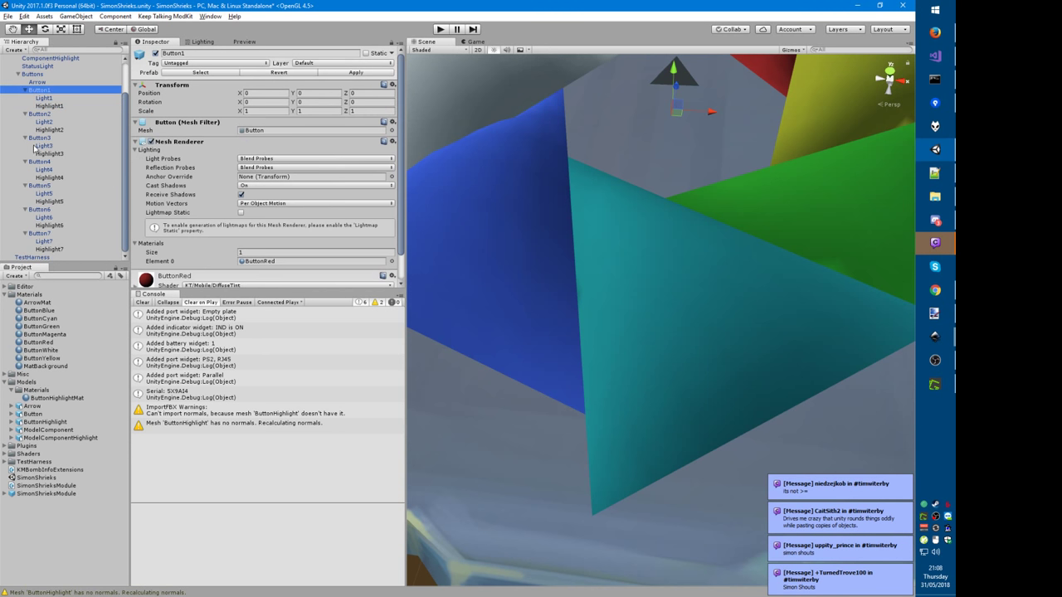
shift+click(39, 234)
key(Left)
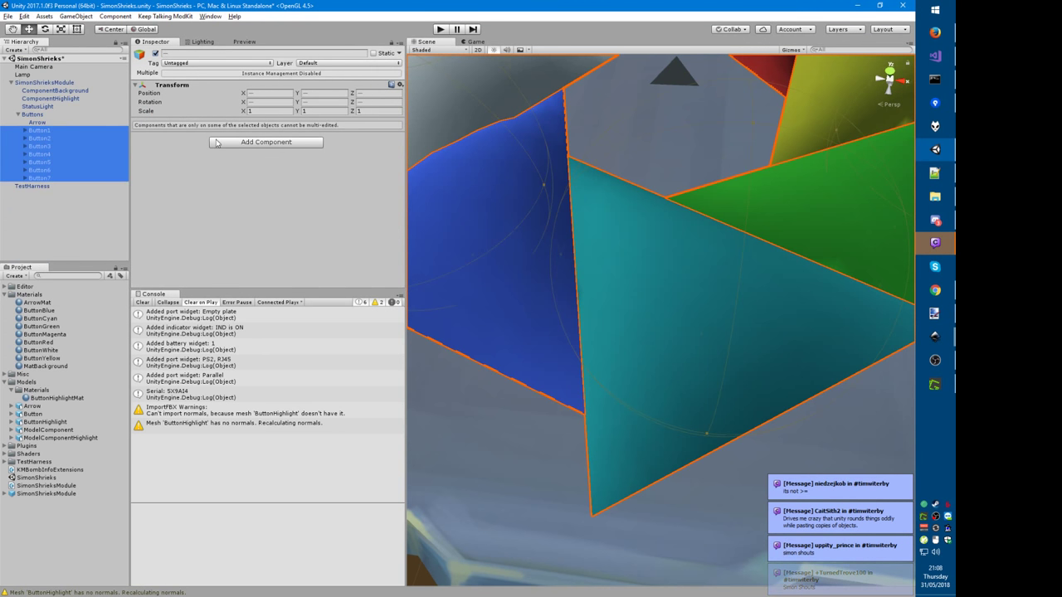
click(41, 131)
shift+click(52, 178)
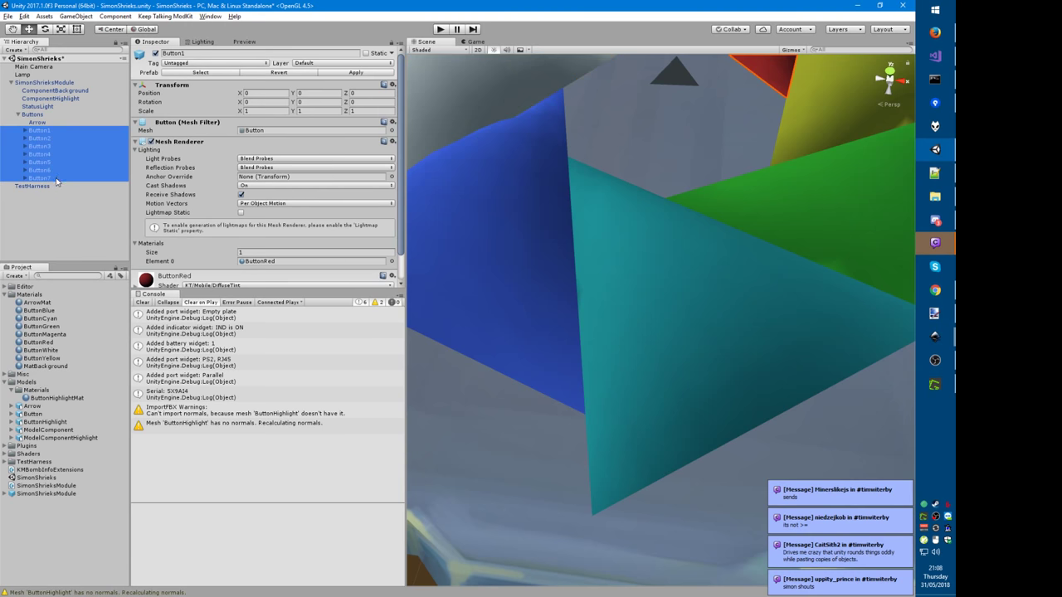
click(234, 278)
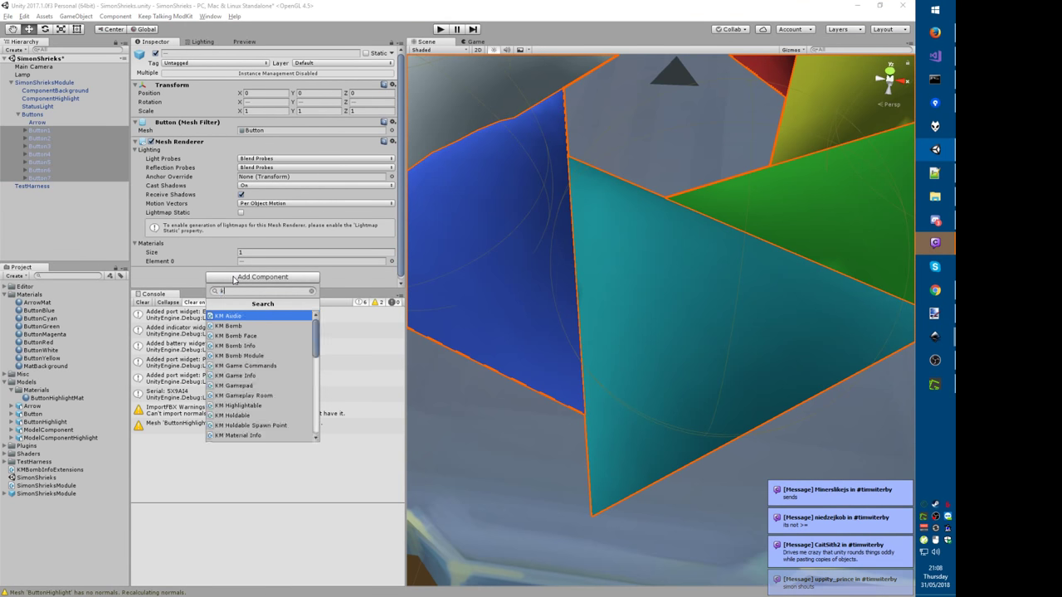
text(kmsel)
key(Return)
Step: Set the KM Selectable parent of all seven buttons to SimonShrieksModule and inspect their selectable colliders list
scroll(217, 241, down, 5)
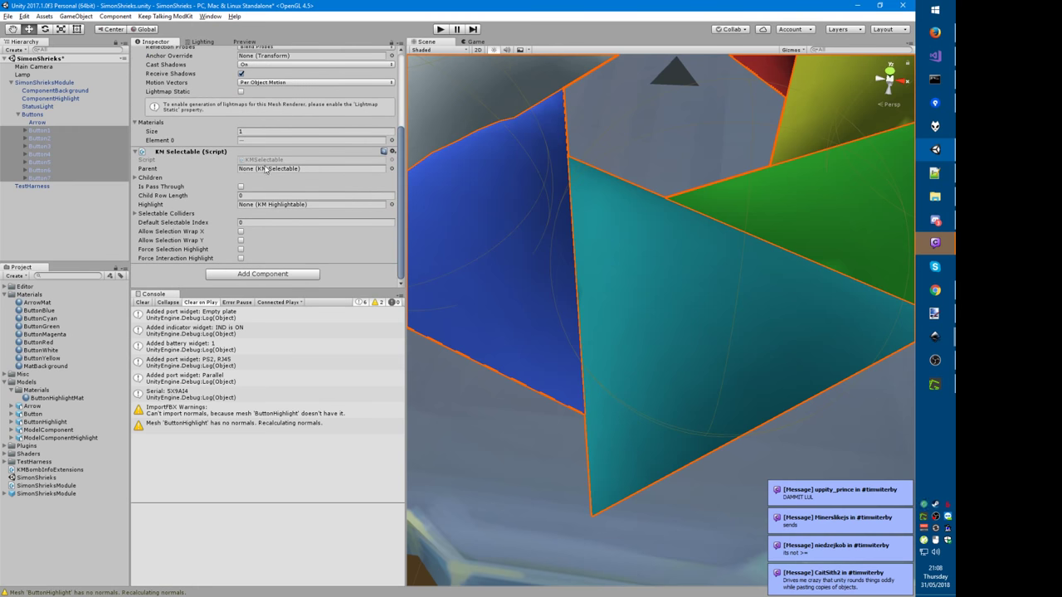
click(391, 169)
double_click(119, 240)
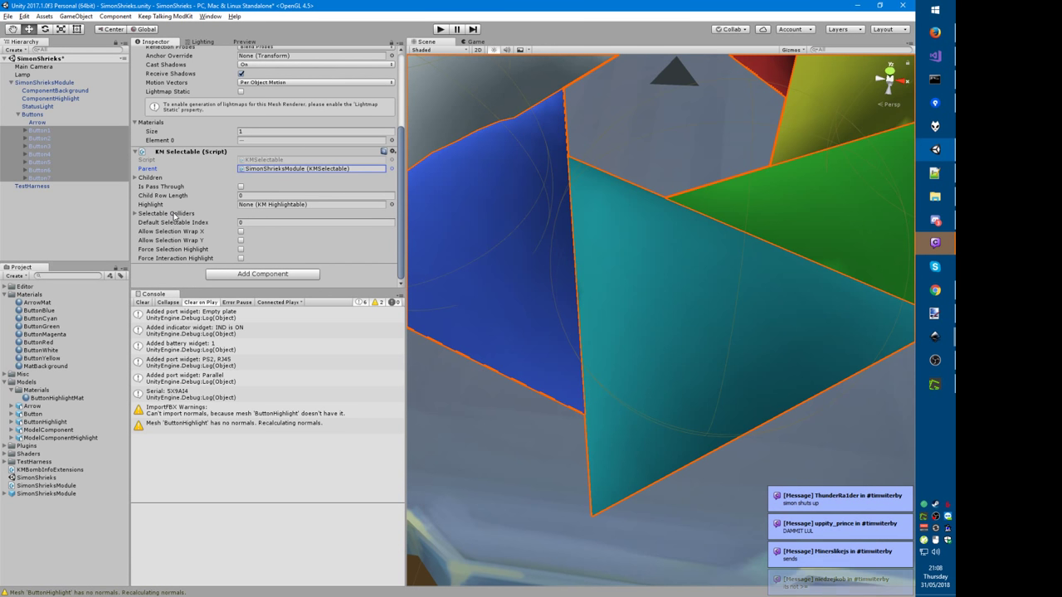
click(174, 214)
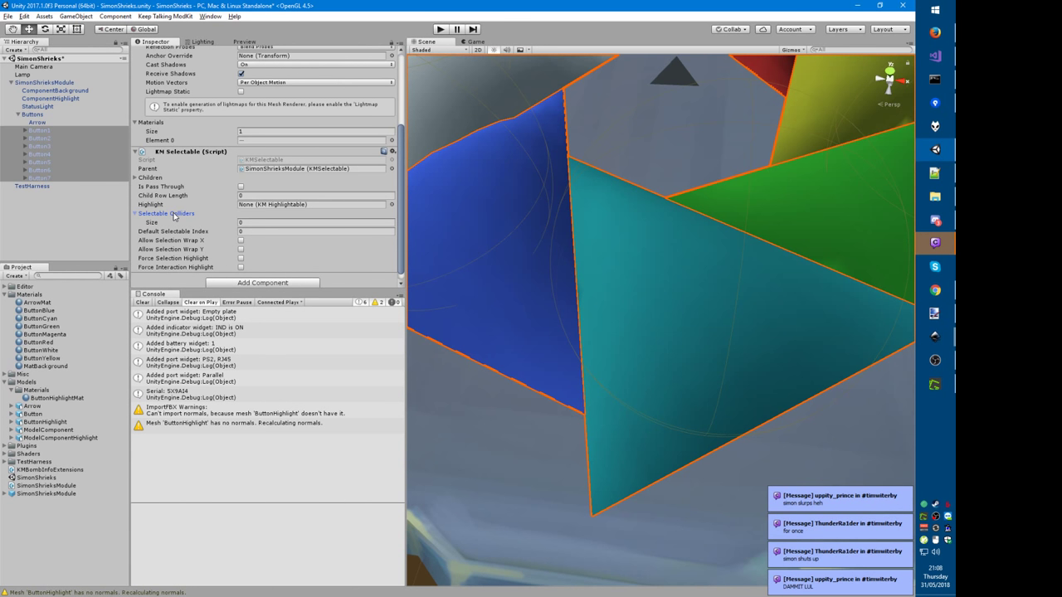
click(174, 214)
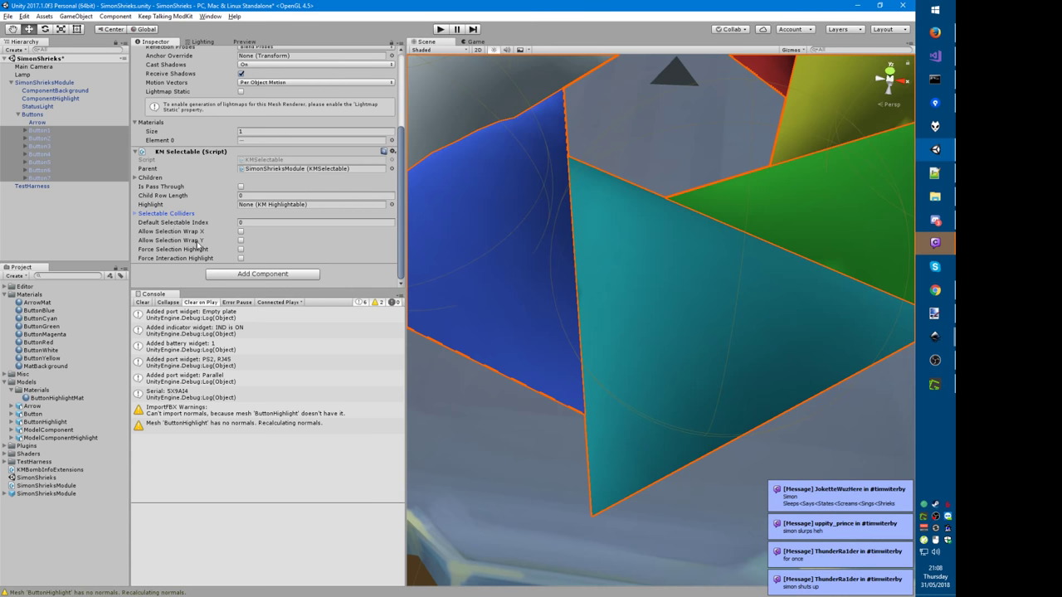
Step: Assign Highlight1 as the KM Selectable highlight of Button1
click(34, 133)
click(391, 204)
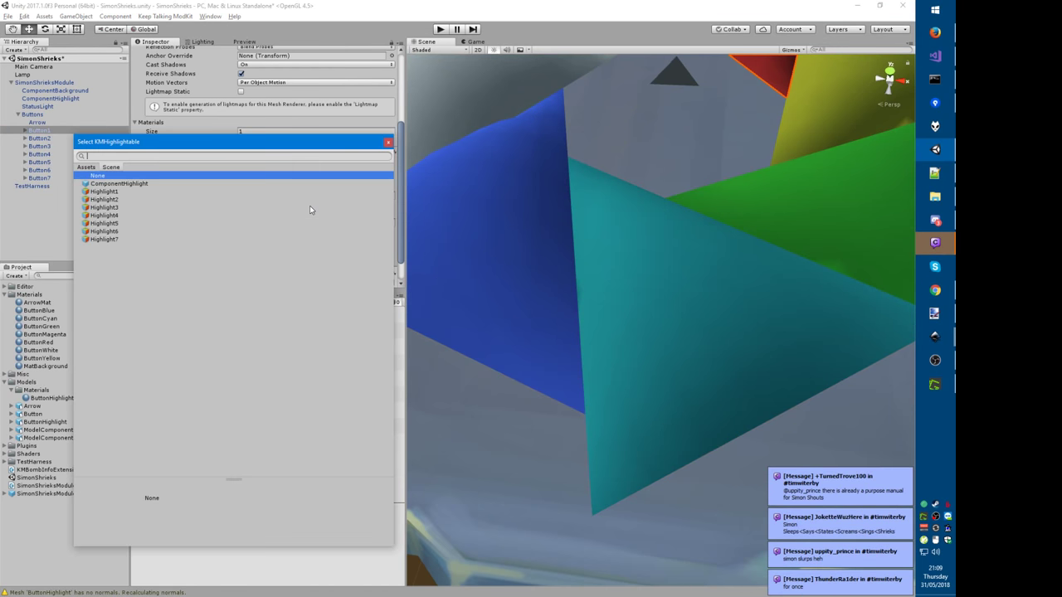
key(Down)
key(Down)
key(Return)
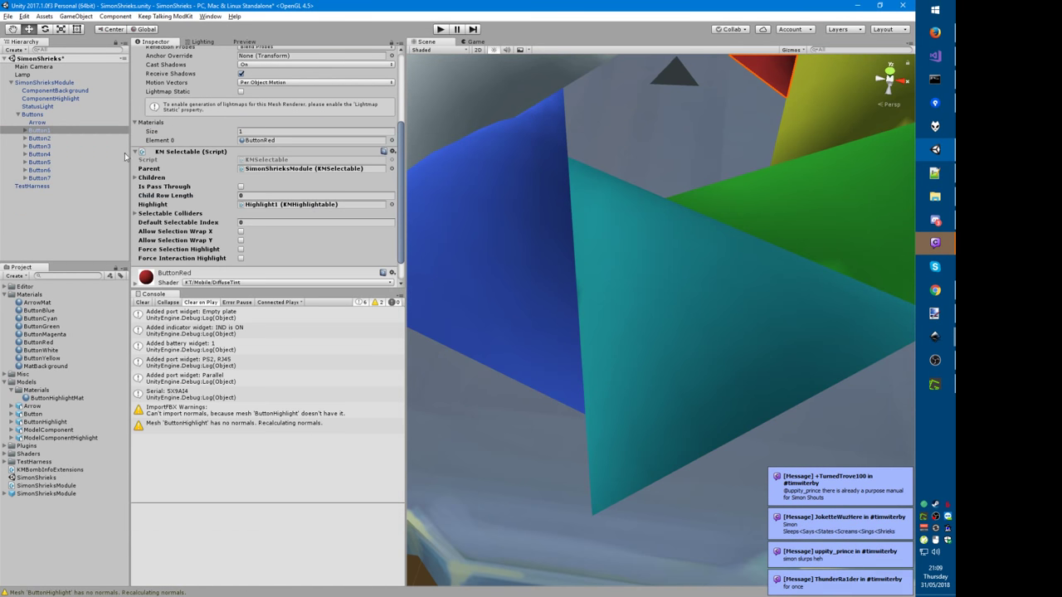
Step: Select Button1 through Button7 and assign Highlight1 as their shared KM Selectable highlight
shift+click(39, 178)
click(391, 204)
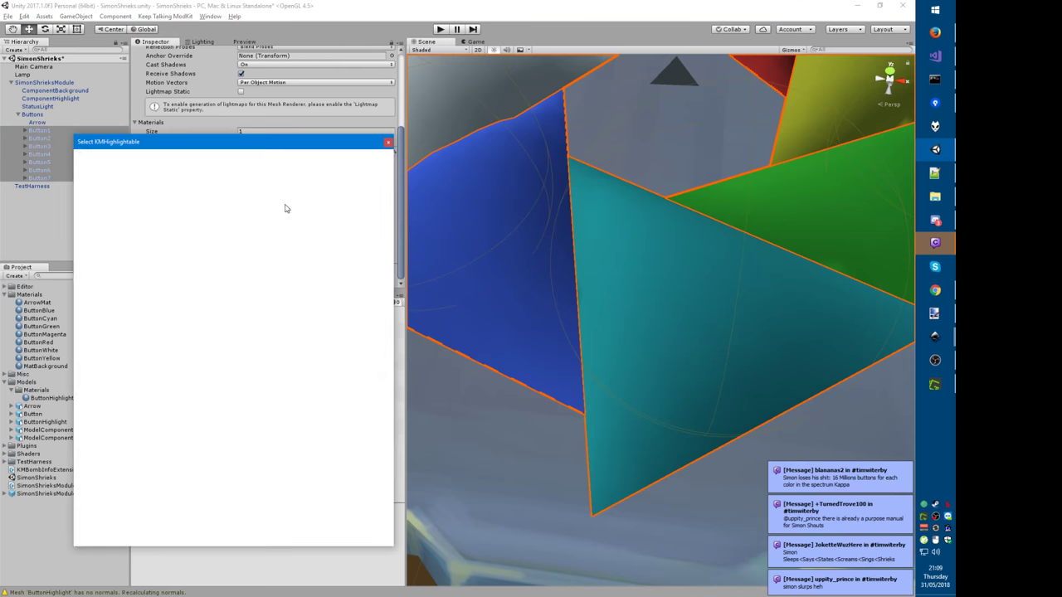
key(Down)
key(Down)
key(Return)
Step: Change the KM Selectable highlight of Button2 to Highlight2
click(60, 138)
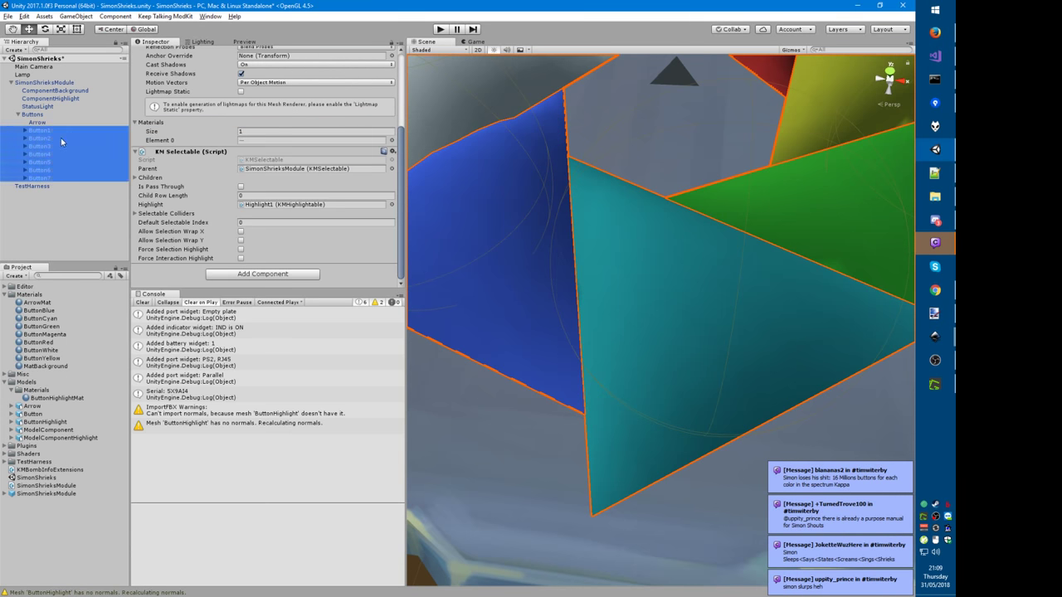
click(278, 206)
key(Return)
key(Down)
key(Return)
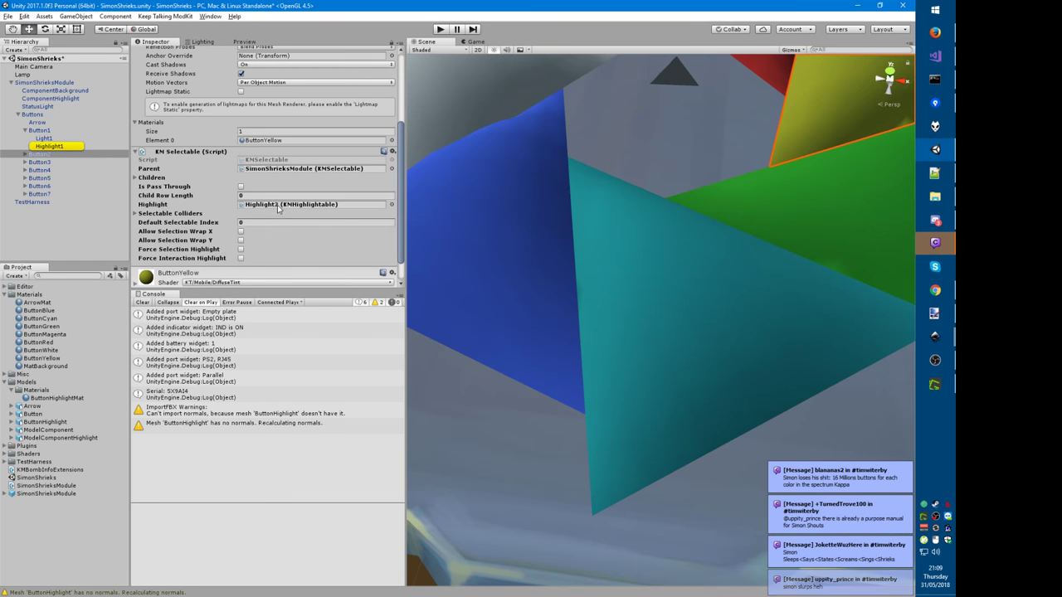
Step: Change the KM Selectable highlight of Button3 to Highlight3
click(60, 156)
click(64, 163)
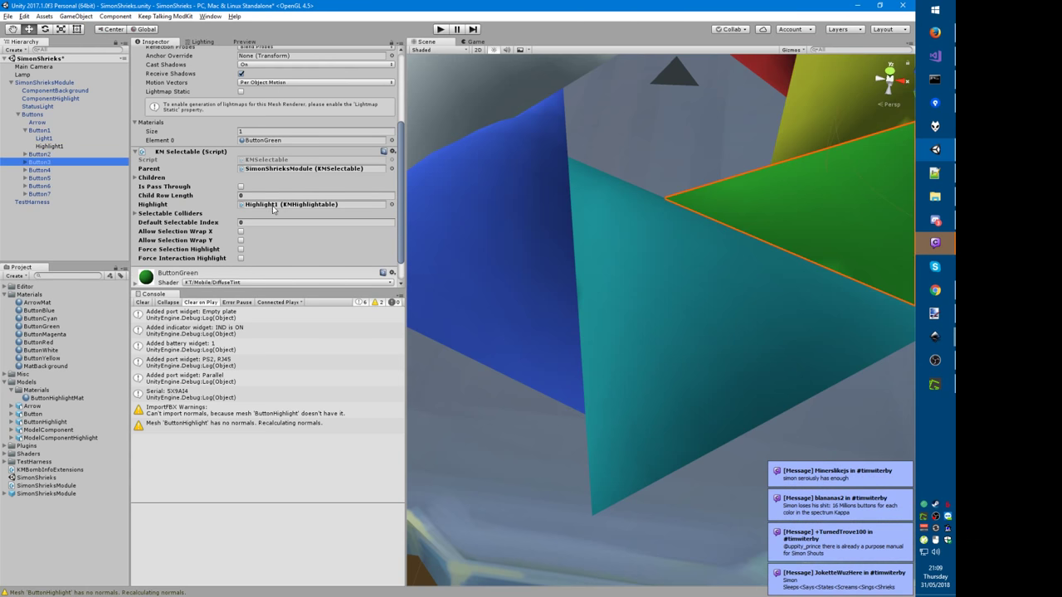
click(272, 207)
key(Down)
key(Down)
key(Return)
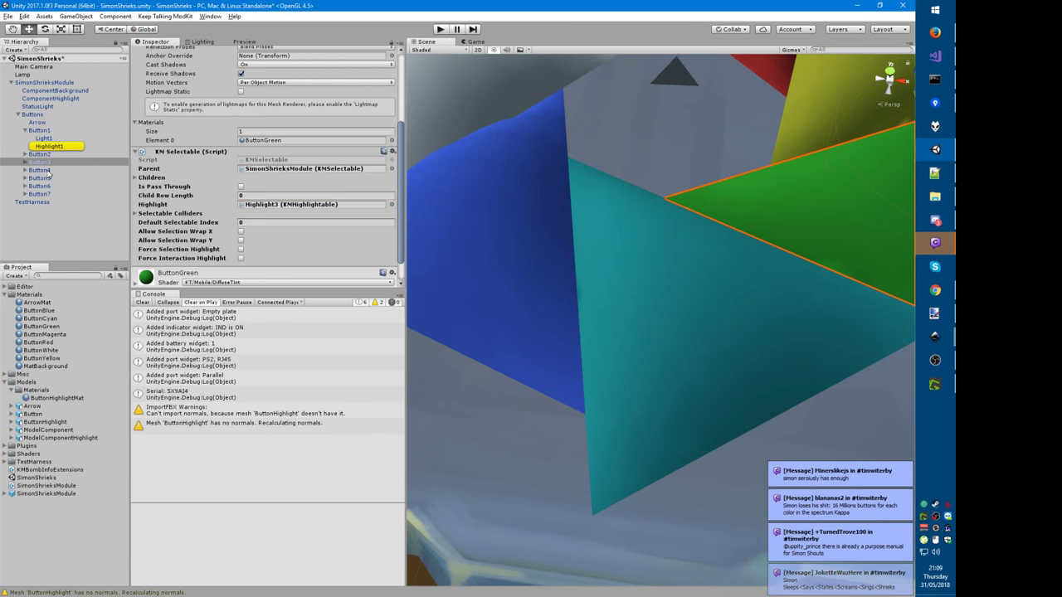
Step: Change the KM Selectable highlights of Button4 and Button5 to Highlight4 and Highlight5 respectively
click(48, 172)
click(249, 209)
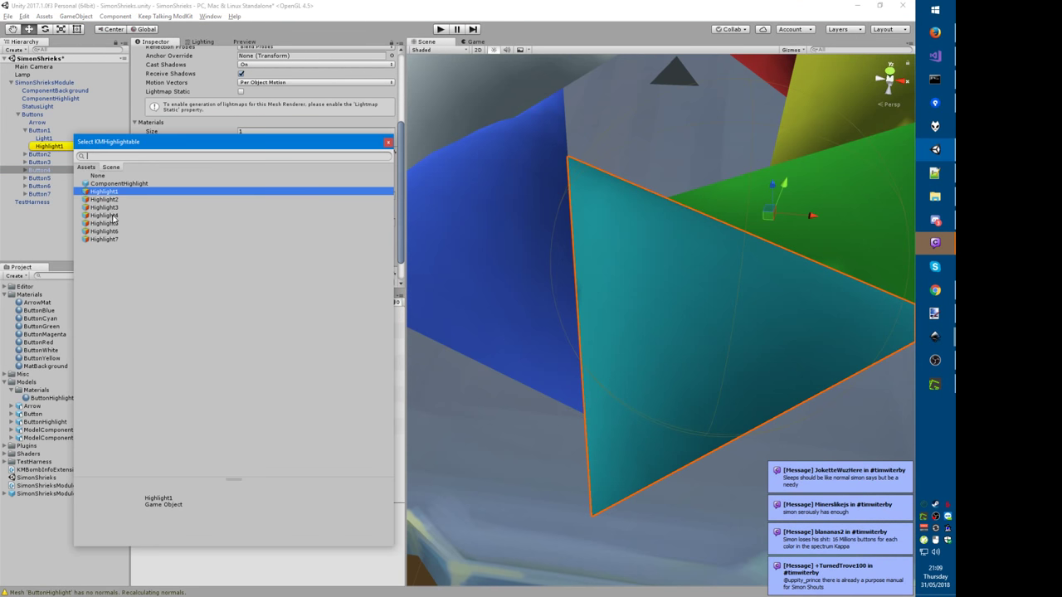
double_click(113, 216)
click(100, 178)
click(270, 209)
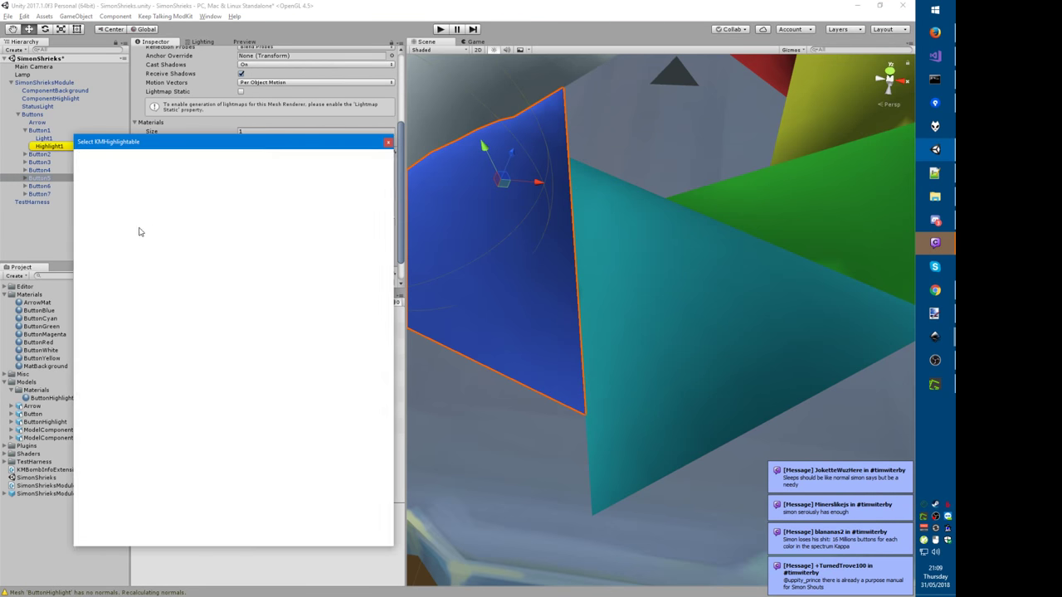
double_click(110, 229)
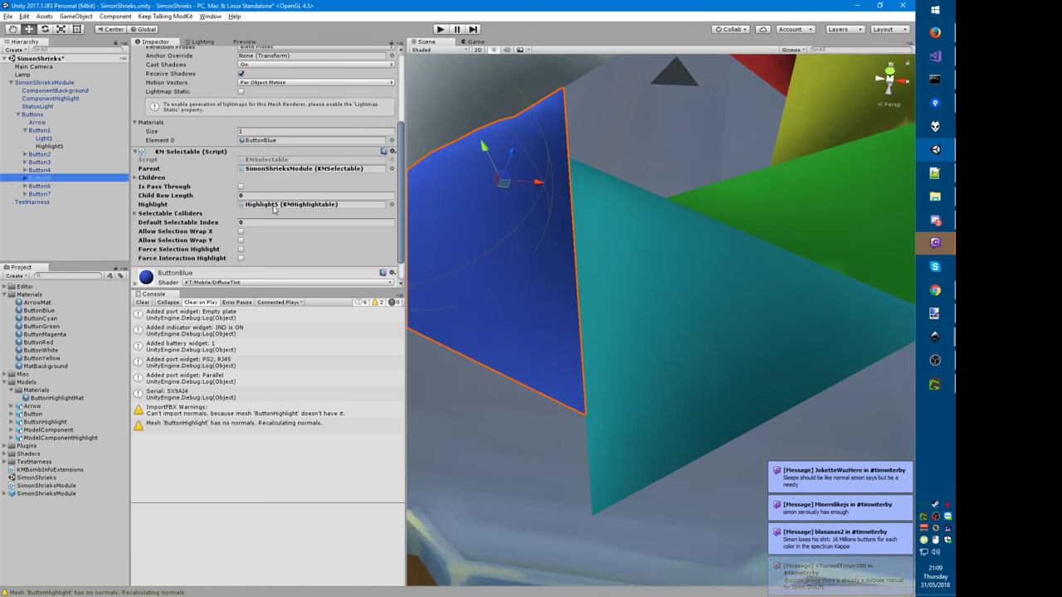
Step: Change the KM Selectable highlights of Button6 and Button7 to Highlight6 and Highlight7 respectively
click(39, 186)
click(274, 204)
double_click(133, 242)
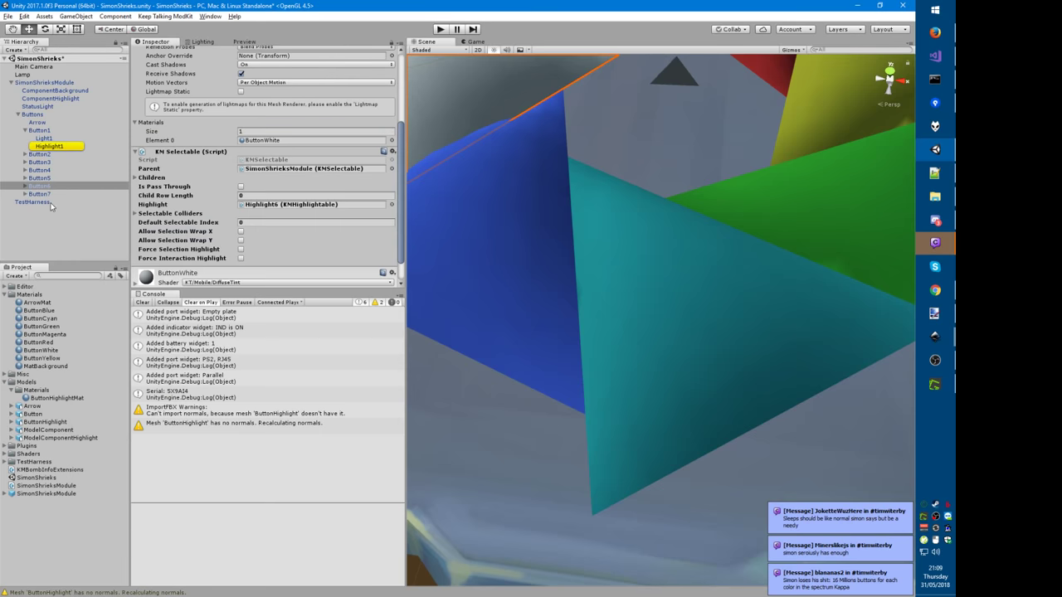
click(40, 193)
click(271, 206)
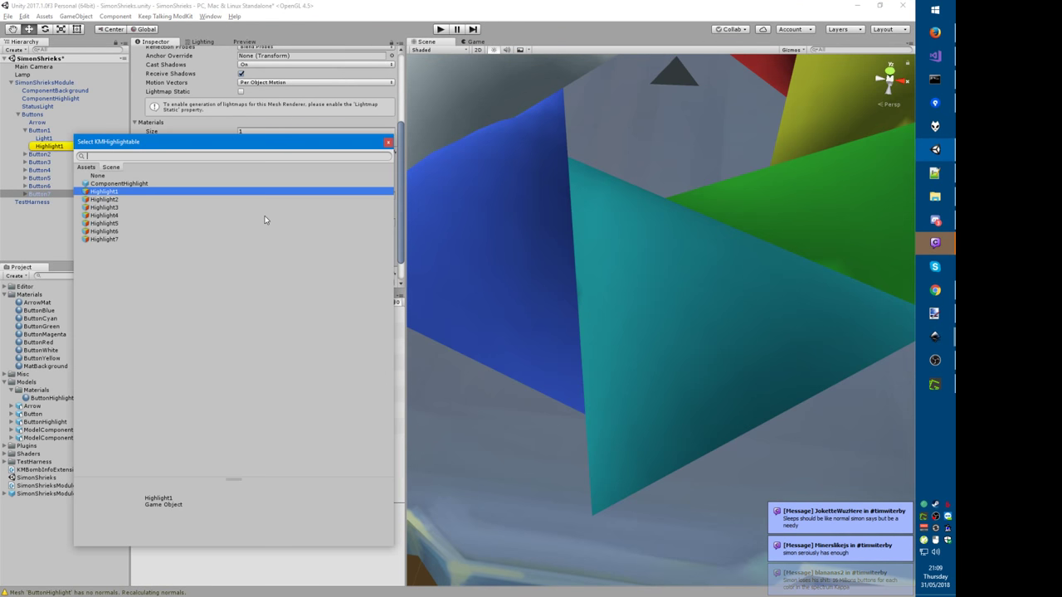
double_click(264, 239)
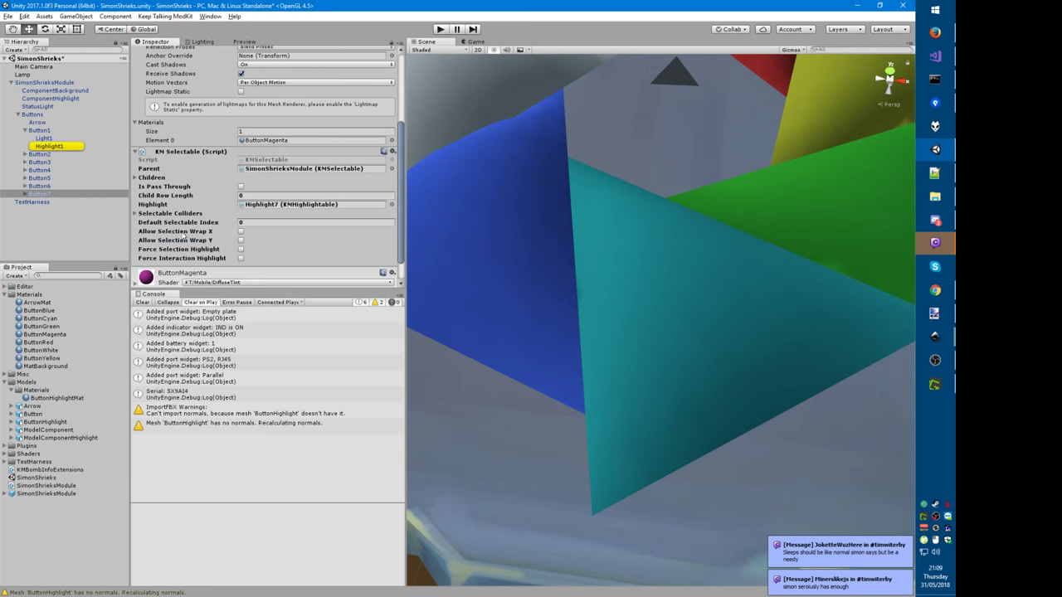
Step: Collapse Button1, apply and save the prefab changes, and show the Game view
click(24, 131)
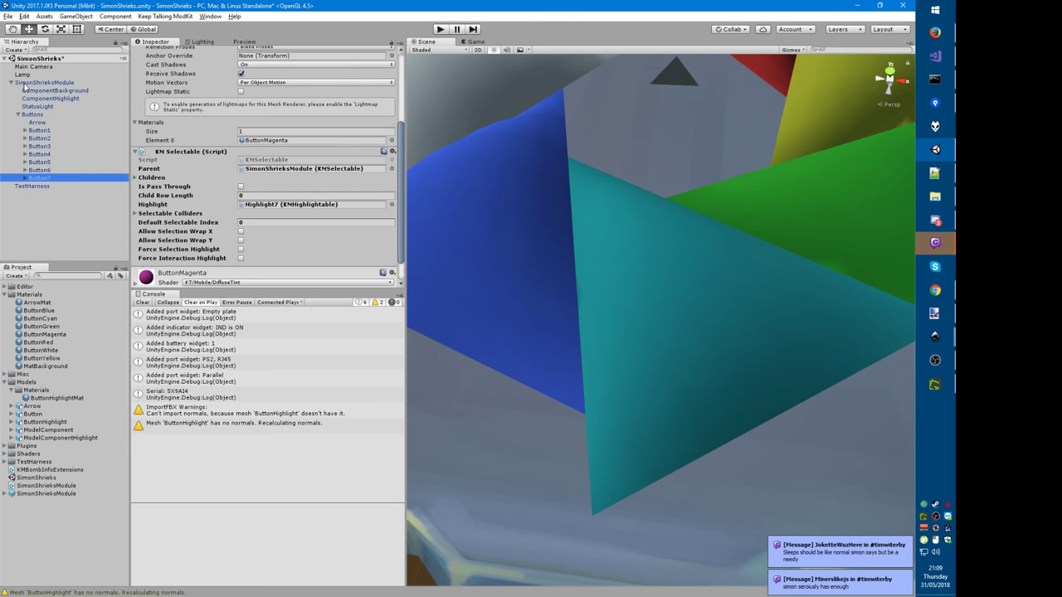
scroll(340, 88, up, 5)
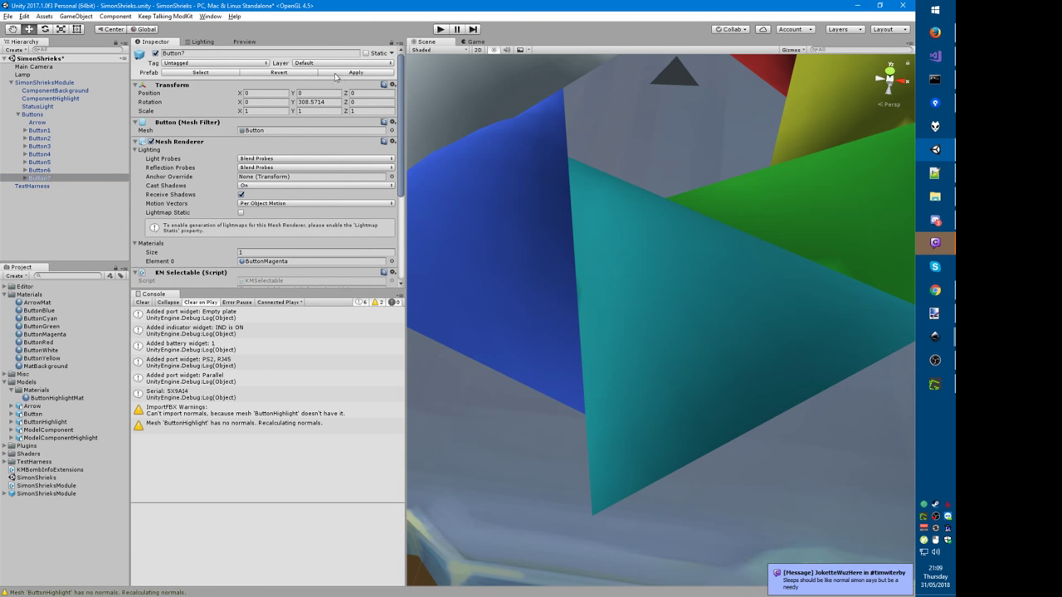
click(474, 41)
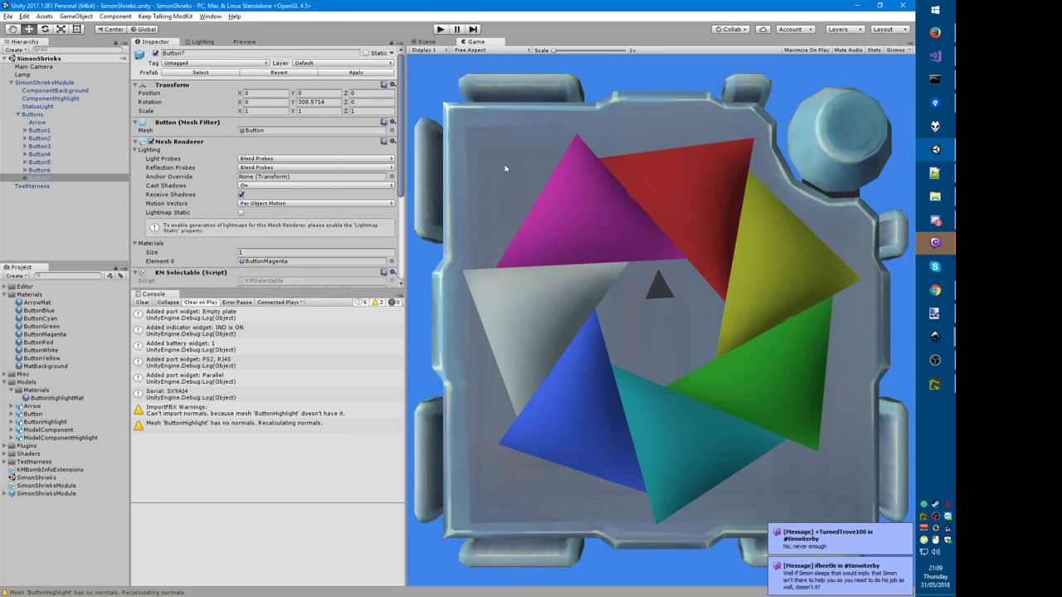
Step: Set the size of SimonShrieksModule's KM Selectable children list to 7
click(41, 82)
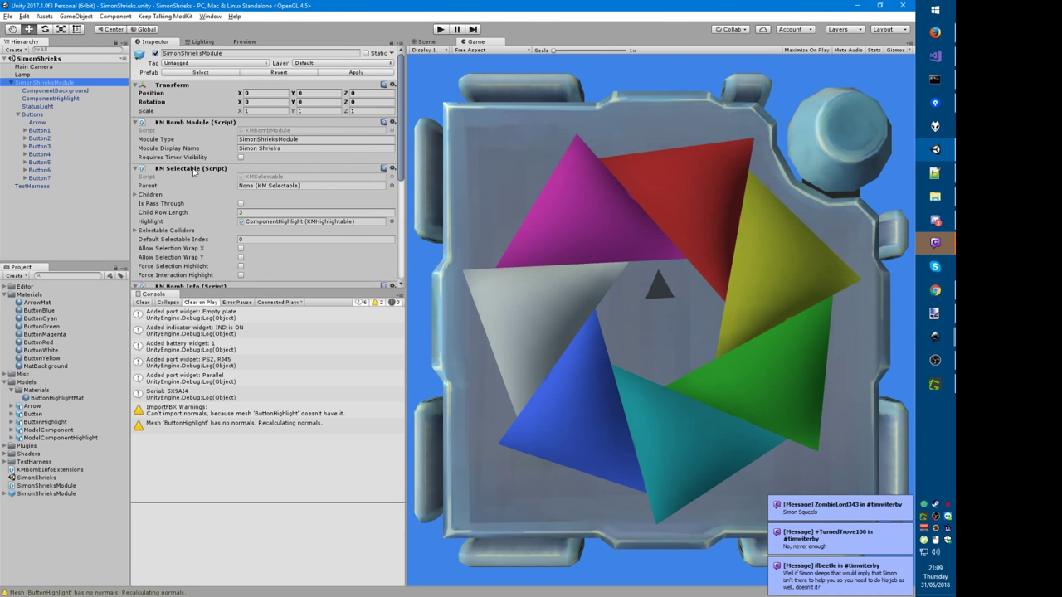
click(141, 195)
scroll(214, 204, down, 2)
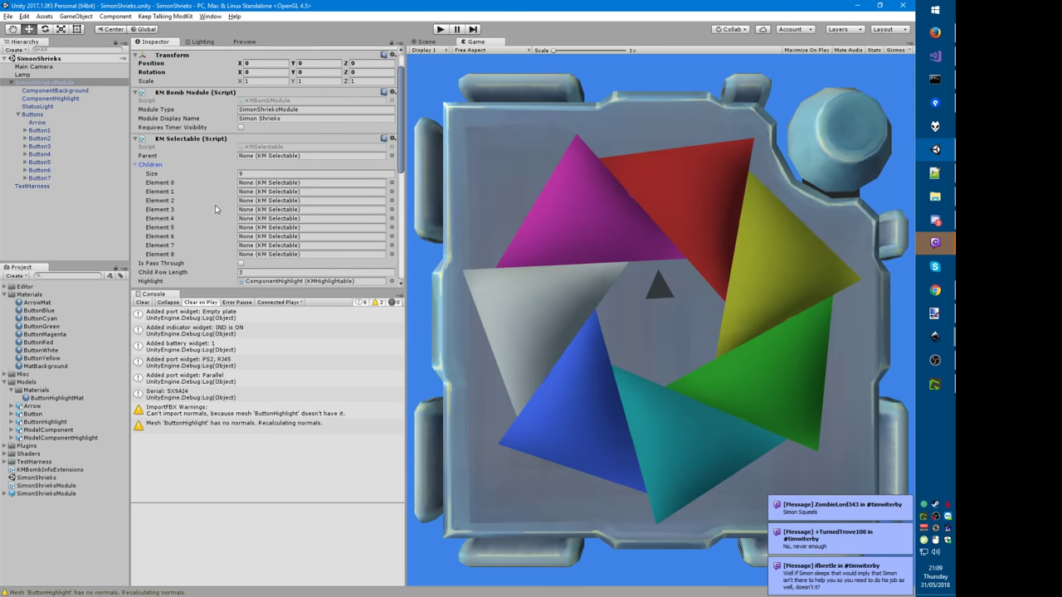
click(258, 172)
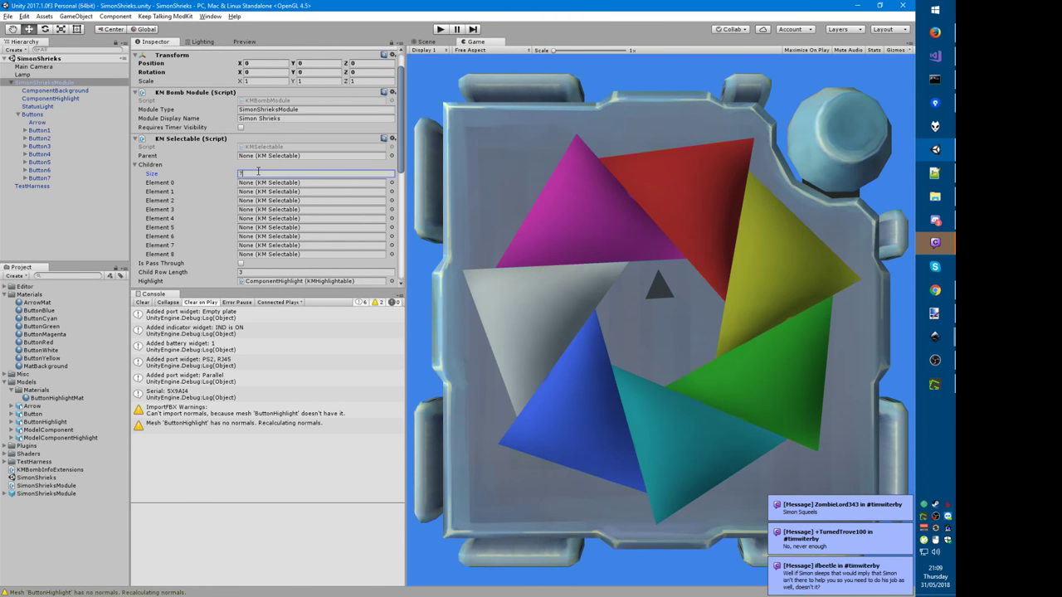
text(7)
key(Return)
Step: Assign Button1 to Element 0 of the children list, then resize the list to 1 and back to 7 to fill every element with it
click(392, 182)
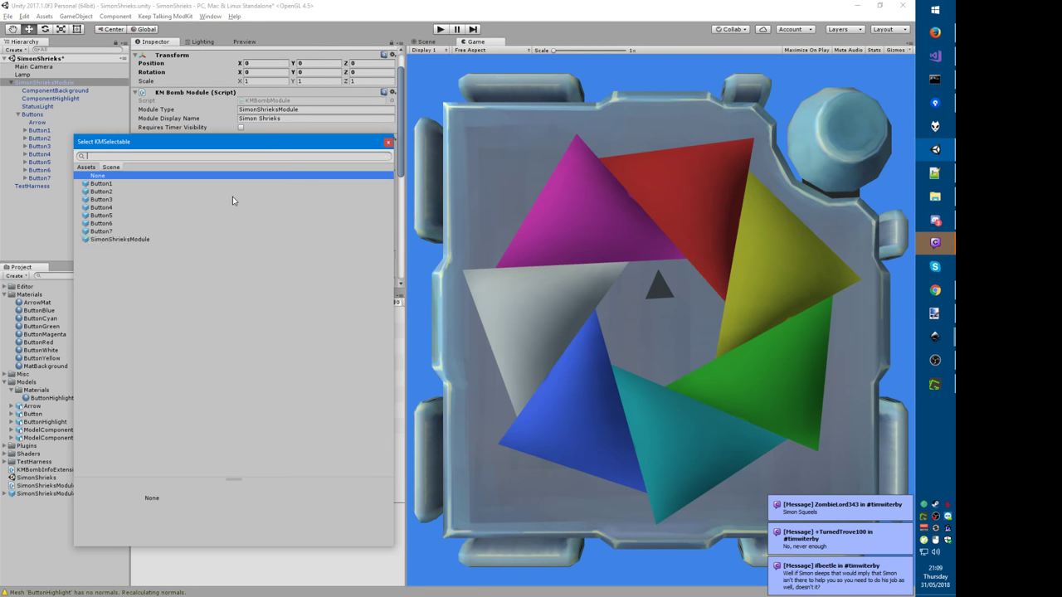
text(but)
key(Down)
key(Return)
click(257, 172)
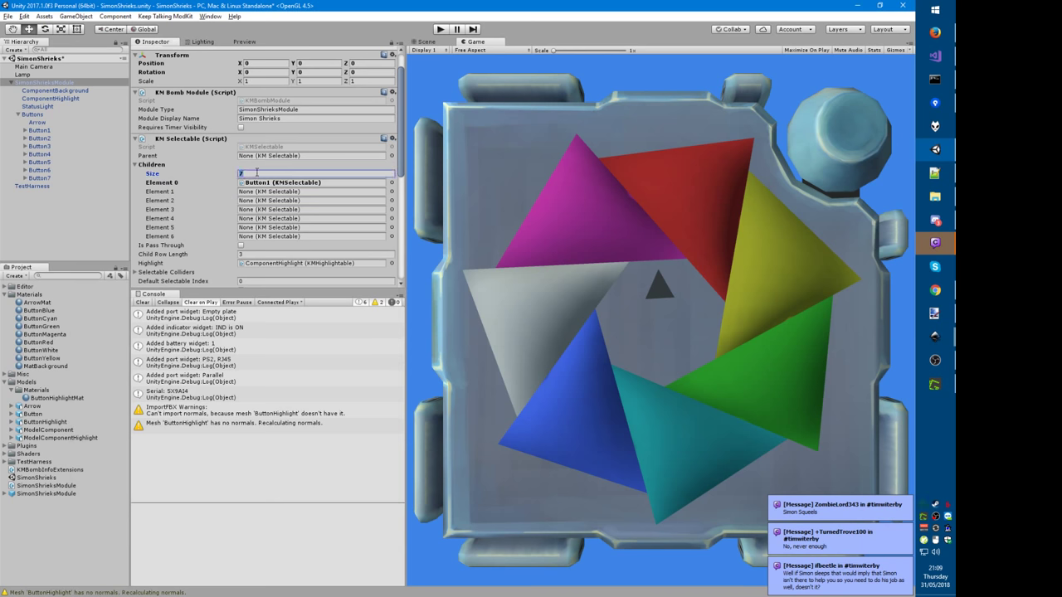
text(1)
key(Return)
text(7)
key(Return)
Step: Set Elements 1, 2 and 3 of the KM Selectable children list to Button2, Button3 and Button4
click(270, 192)
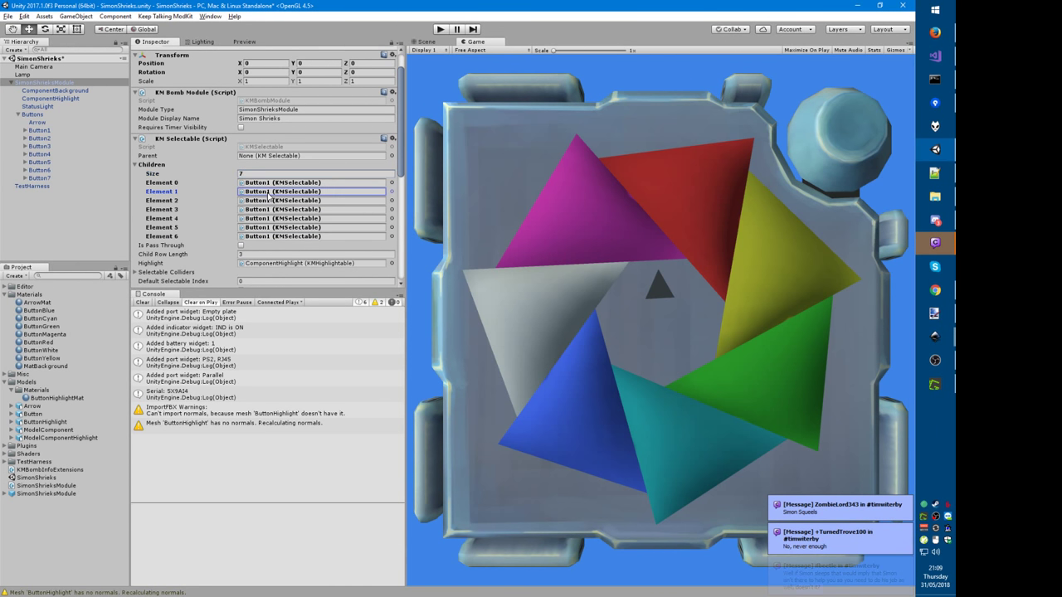
key(Return)
key(Down)
key(Return)
key(Tab)
key(Return)
key(Down)
key(Down)
key(Return)
key(Tab)
key(Return)
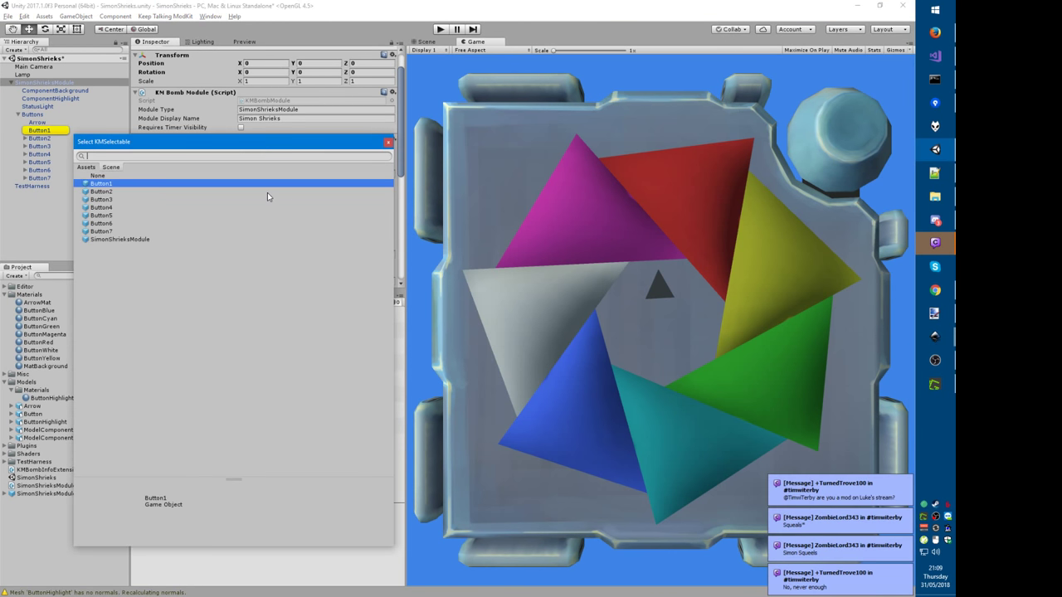
key(Down)
key(Down)
key(Down)
key(Return)
Step: Set Elements 4, 5 and 6 of the KM Selectable children list to Button5, Button6 and Button7
key(Tab)
key(Return)
key(Down)
key(Down)
key(Down)
key(Down)
key(Return)
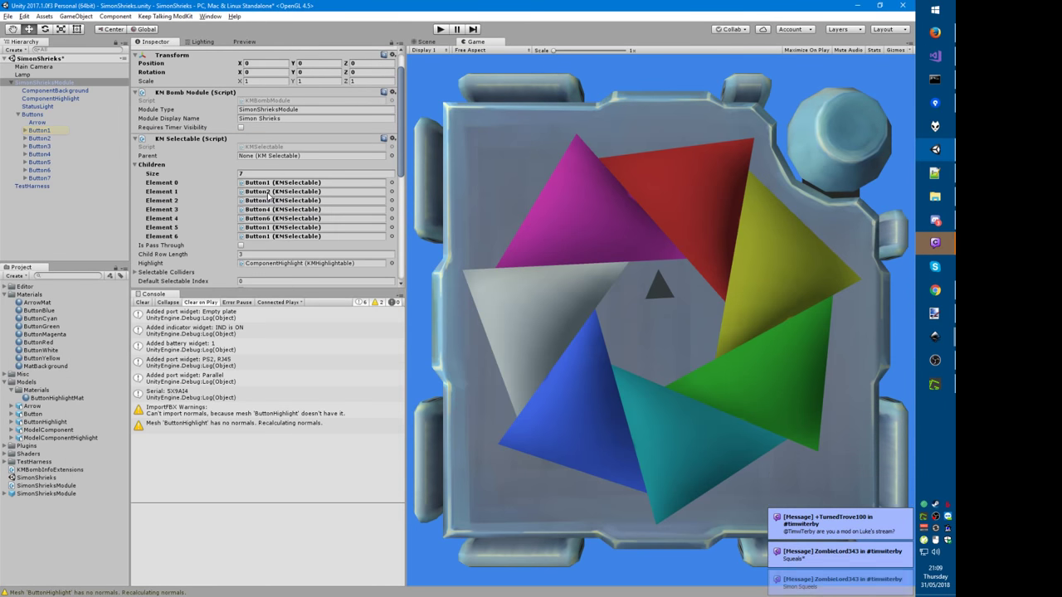
key(Return)
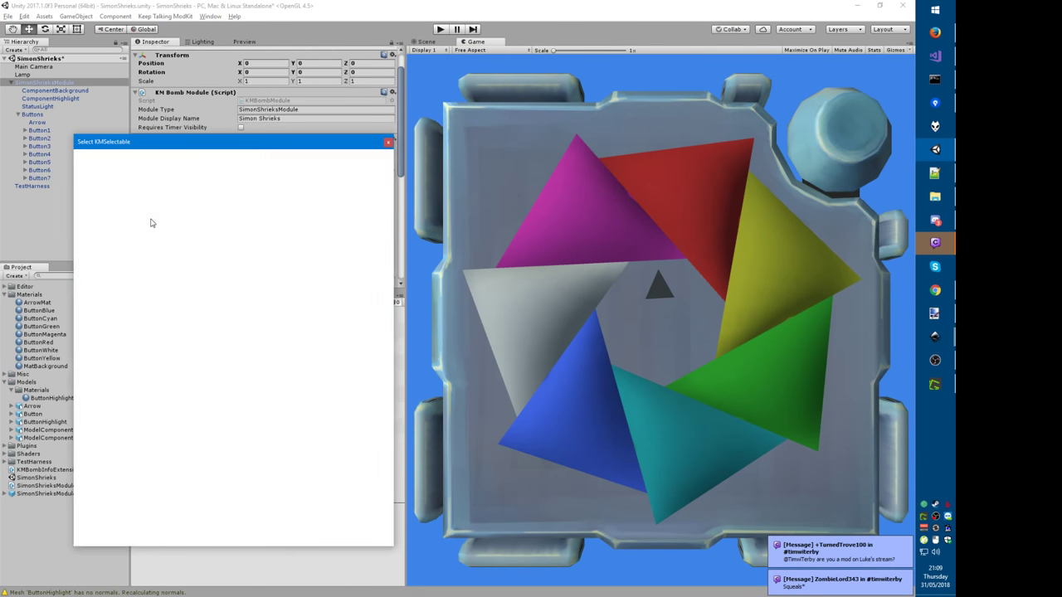
key(End)
key(Up)
key(Up)
key(Return)
key(Tab)
key(Return)
key(End)
key(Up)
key(Return)
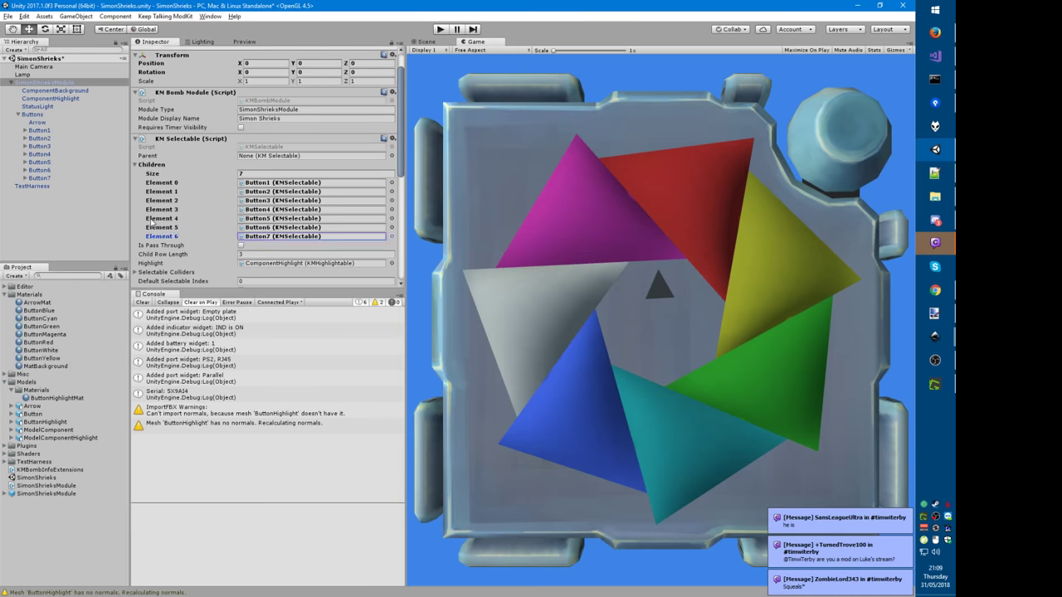
Step: Apply the SimonShrieksModule changes to its prefab and save the scene
scroll(305, 99, up, 2)
click(340, 73)
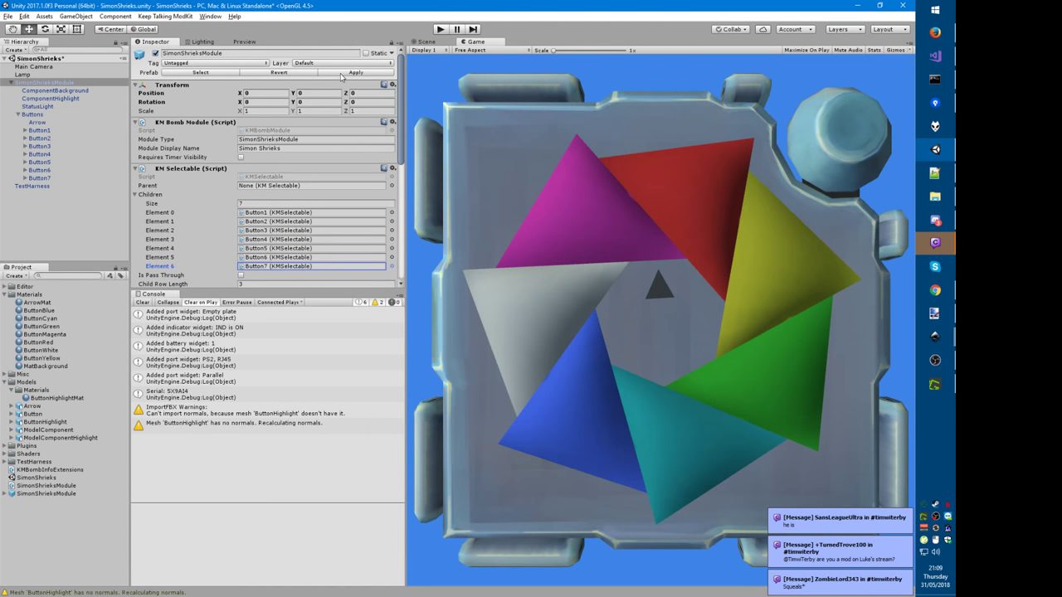
key(ctrl+s)
scroll(238, 242, down, 1)
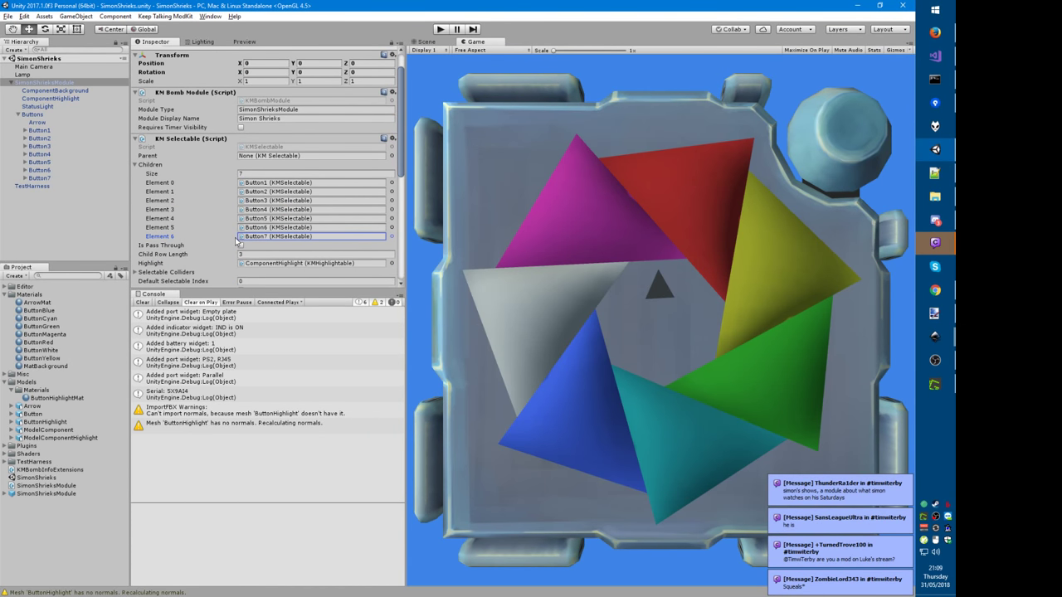
Step: Switch to the channel chat window, read the latest messages, and return to Unity
key(alt+Tab)
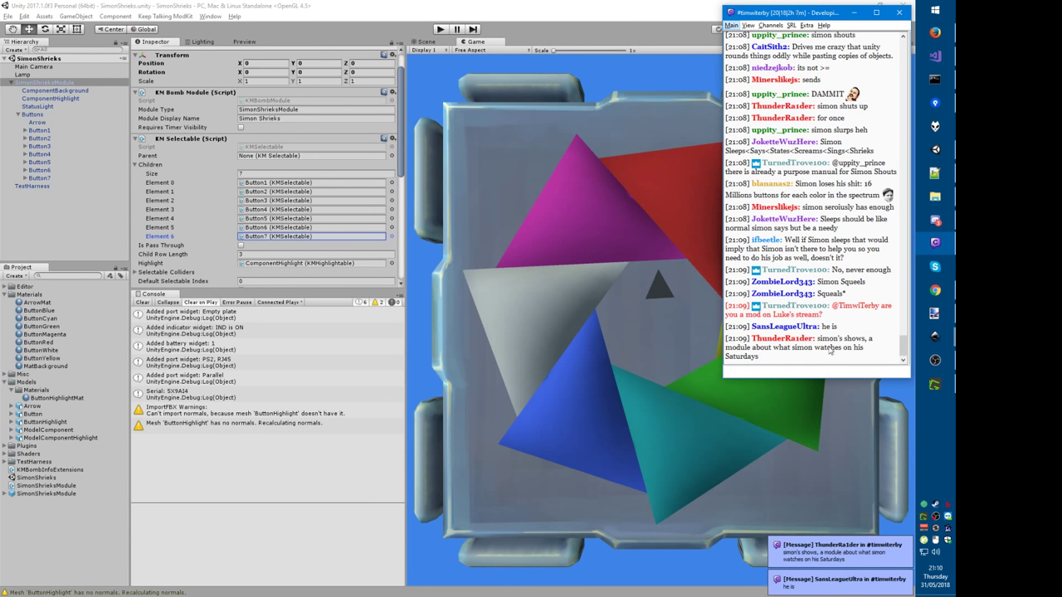
click(779, 371)
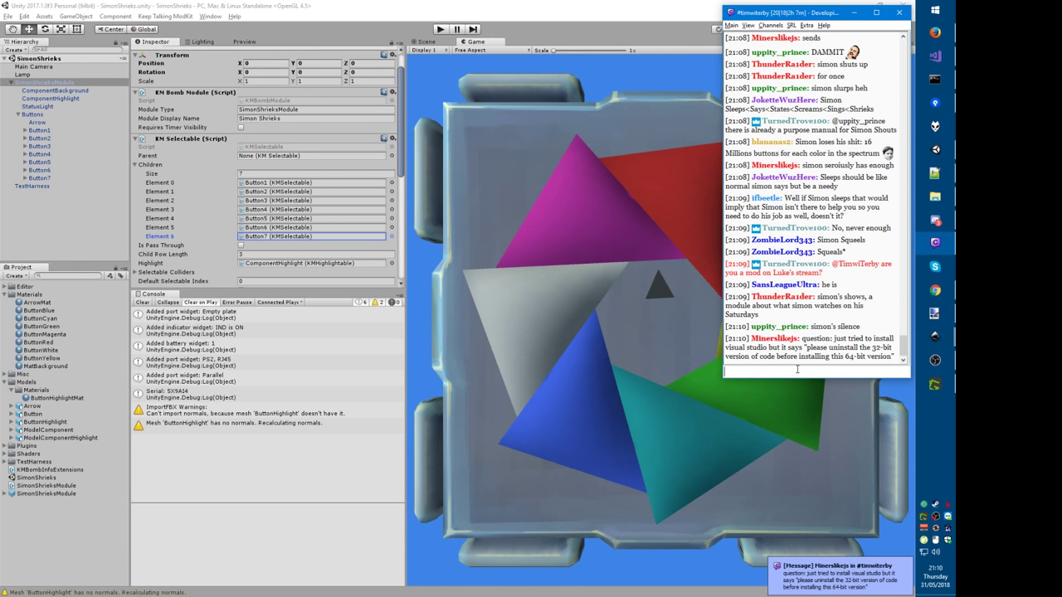
click(452, 160)
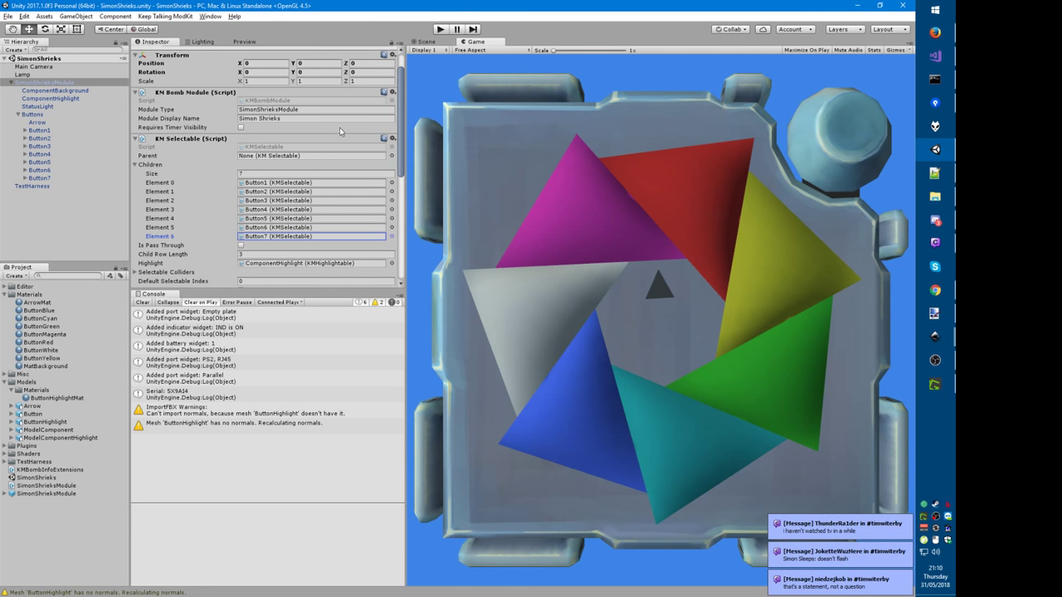
Step: Fill the Buttons array of the Simon Shrieks Module script with Button1 through Button7
scroll(339, 127, up, 1)
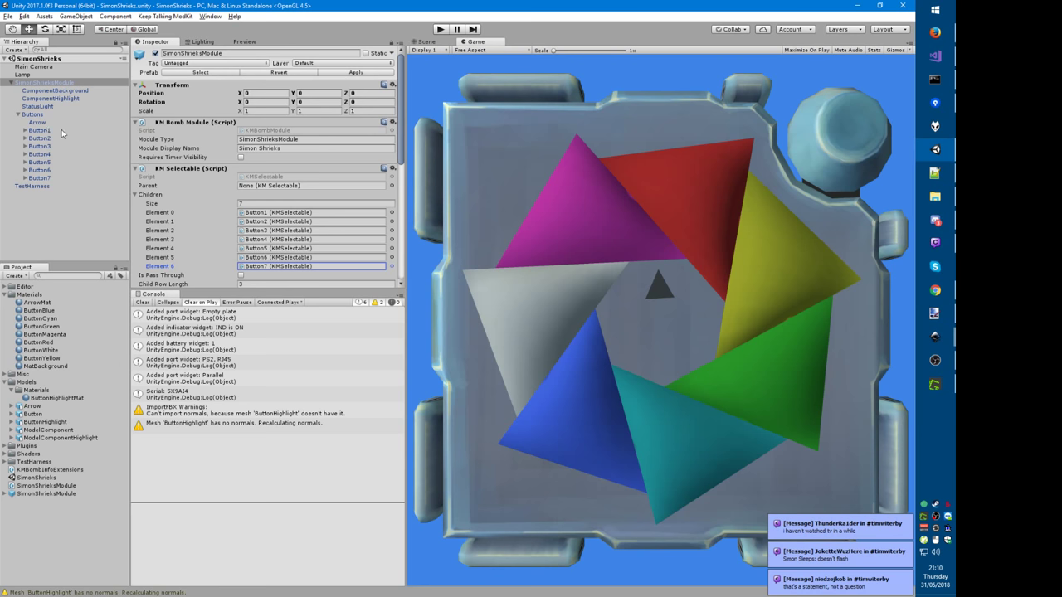
scroll(204, 188, down, 10)
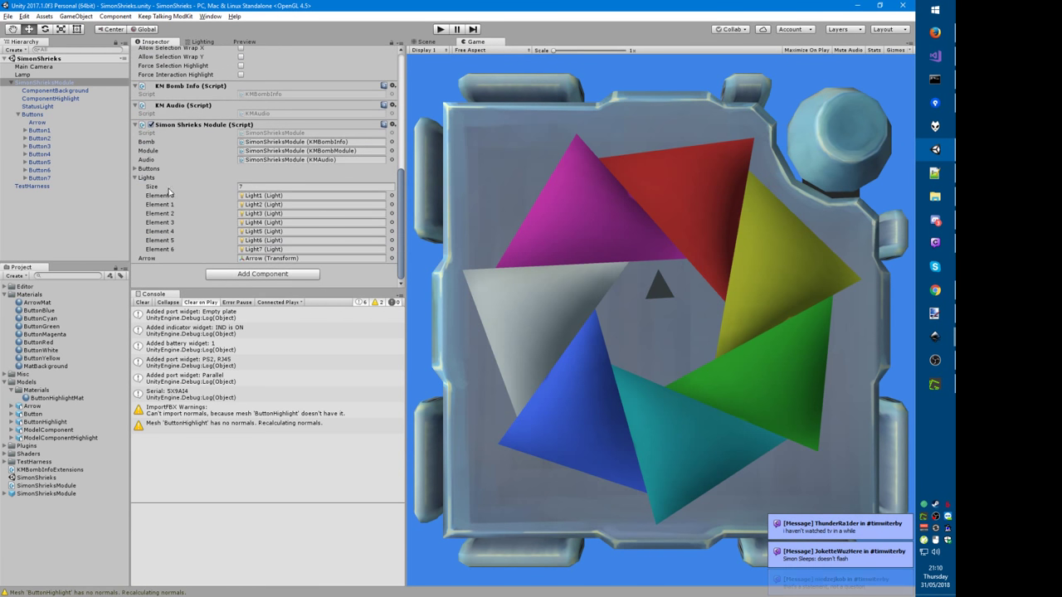
scroll(234, 167, up, 10)
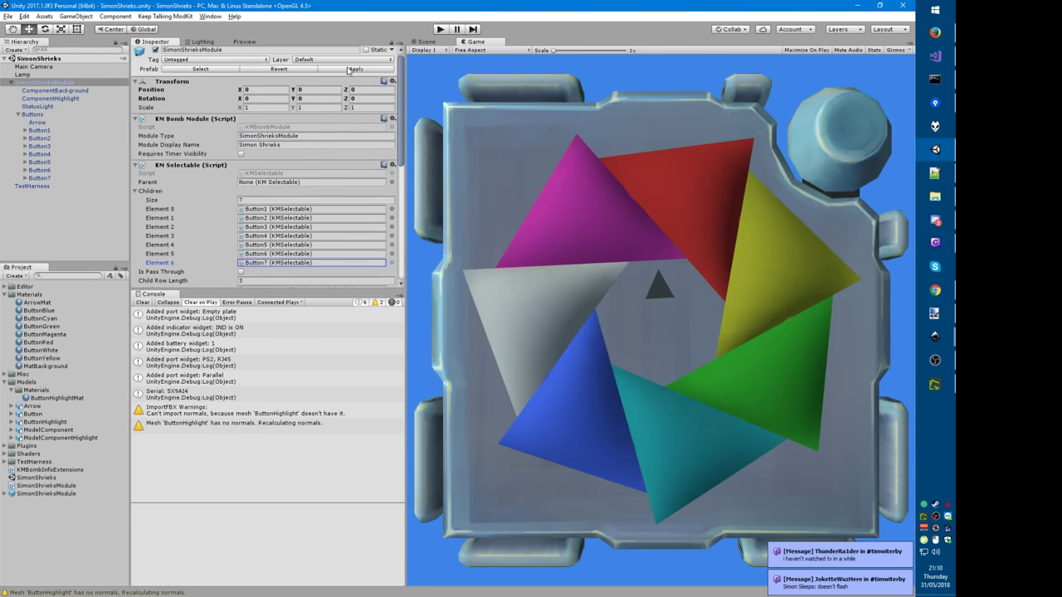
scroll(262, 139, down, 10)
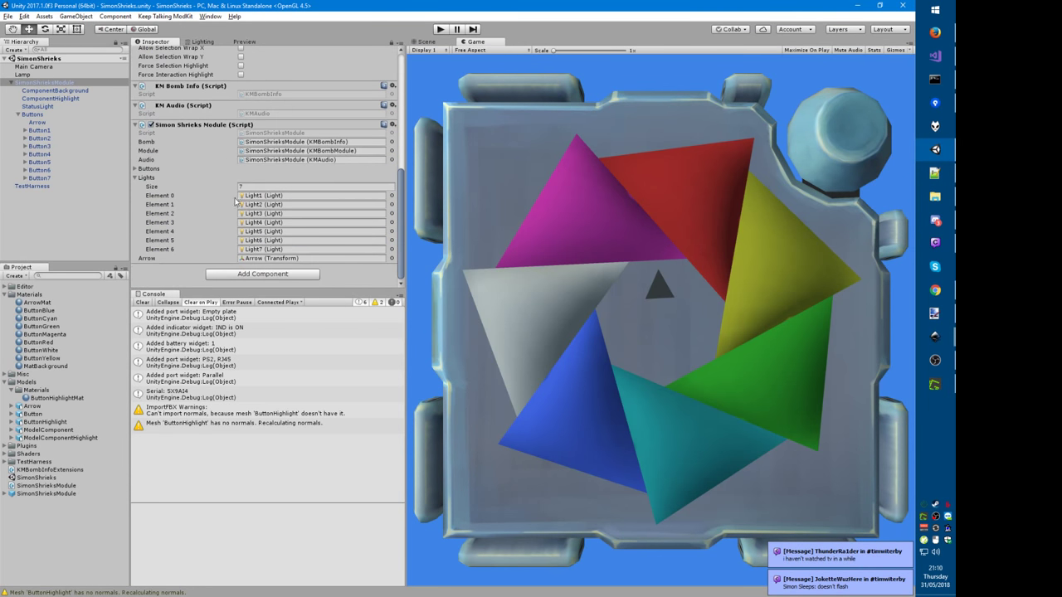
click(39, 130)
shift+click(49, 177)
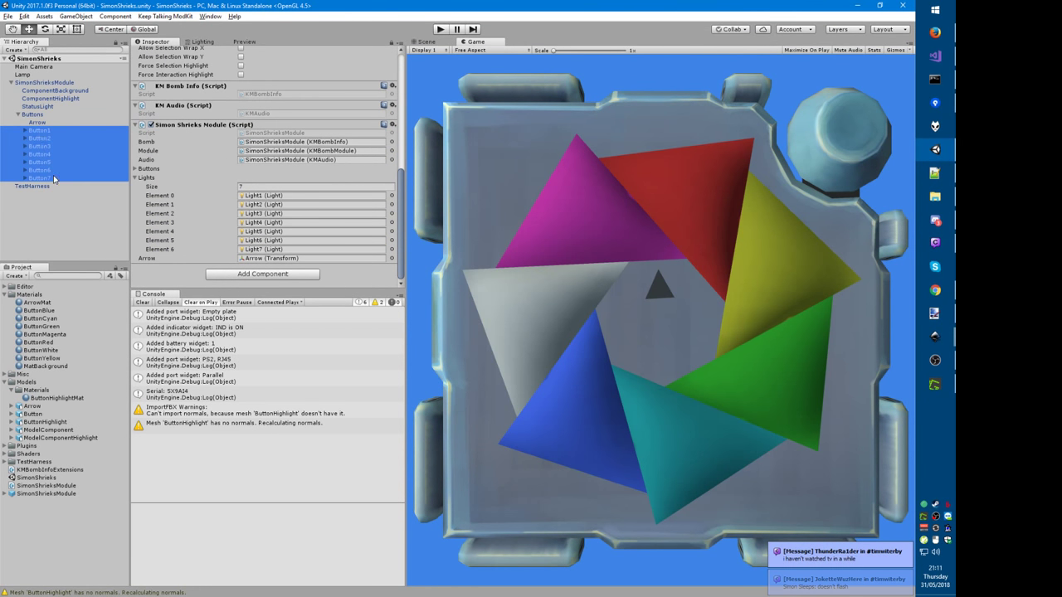
drag(41, 135, 159, 170)
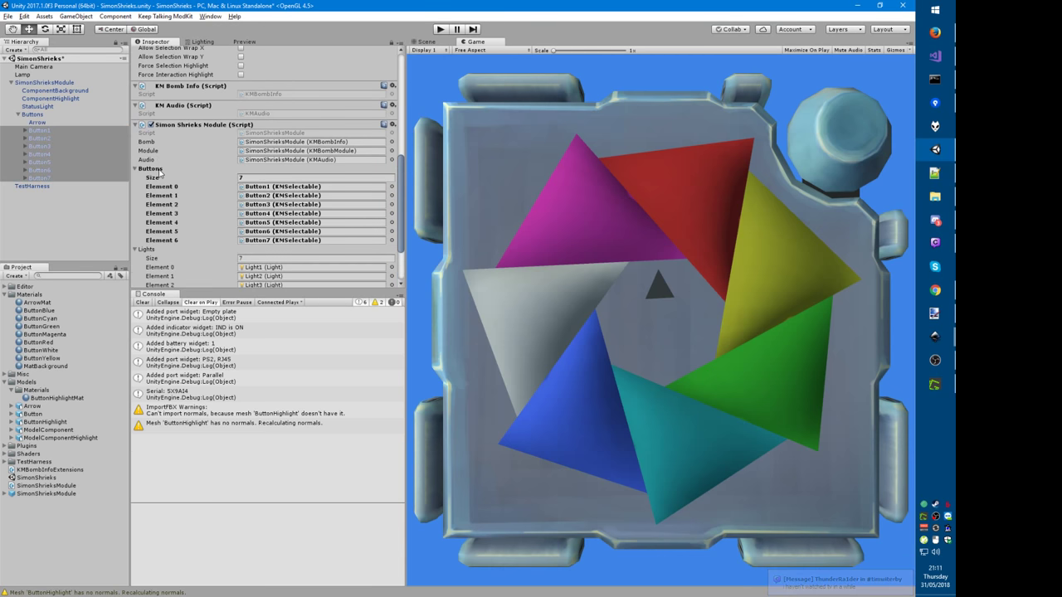
Step: Apply the Buttons array change to the prefab, save the scene, and switch to Visual Studio
scroll(358, 190, up, 10)
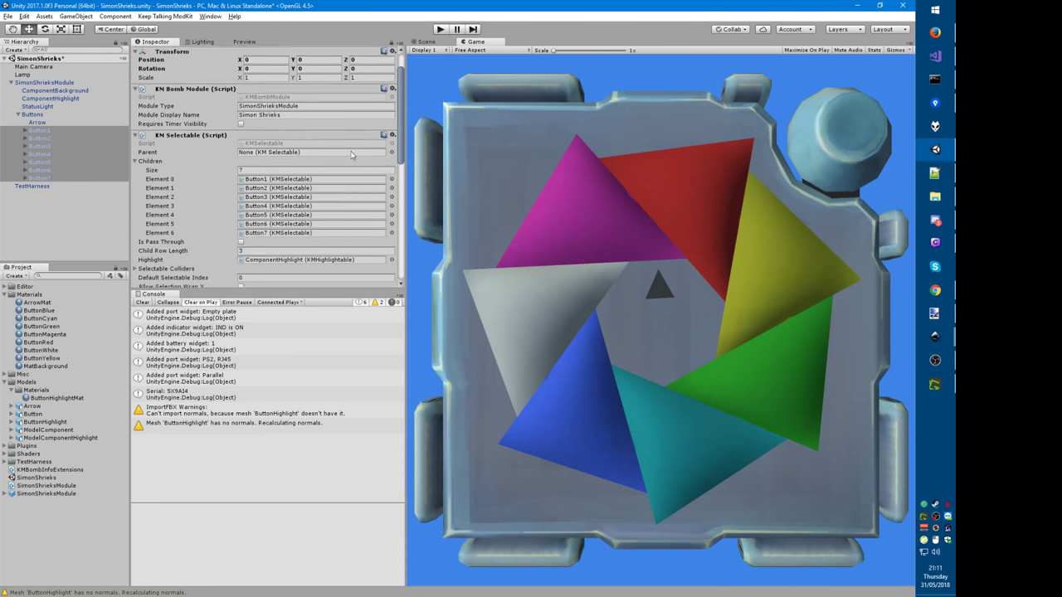
key(ctrl+s)
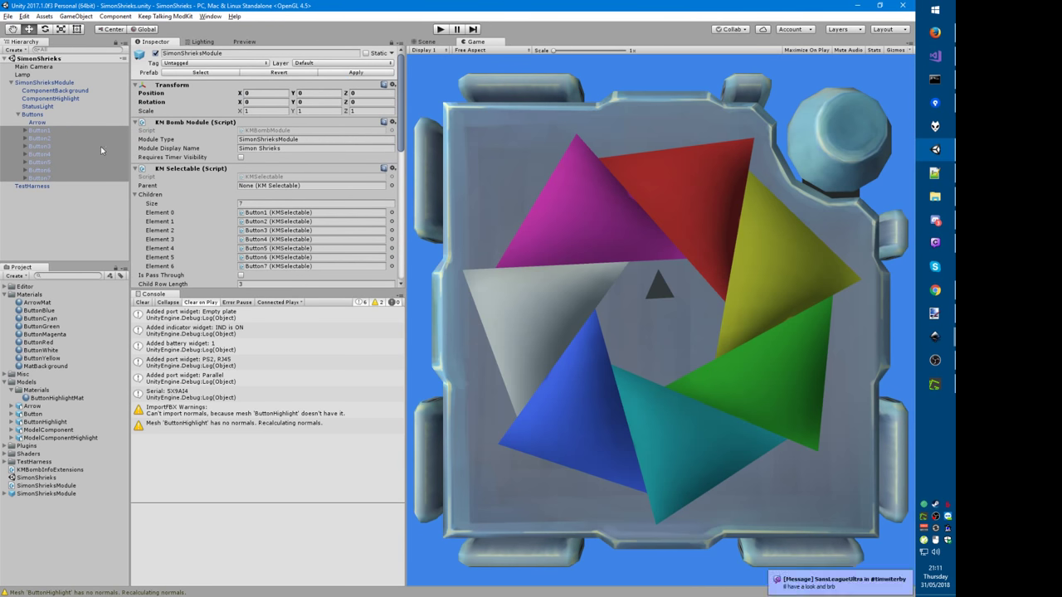
click(58, 130)
key(alt+Tab)
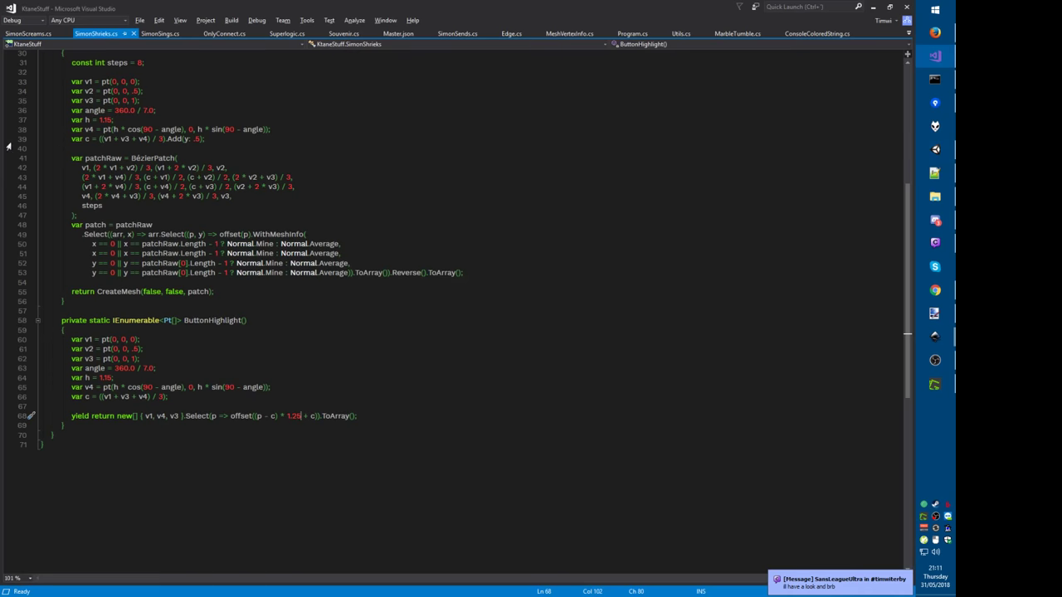
Step: Switch to SimonShrieksModule.cs, declare a public Material[] field named ButtonColors directly beneath the Buttons field, and save the script
key(ctrl+Home)
key(alt+f)
key(j)
key(Return)
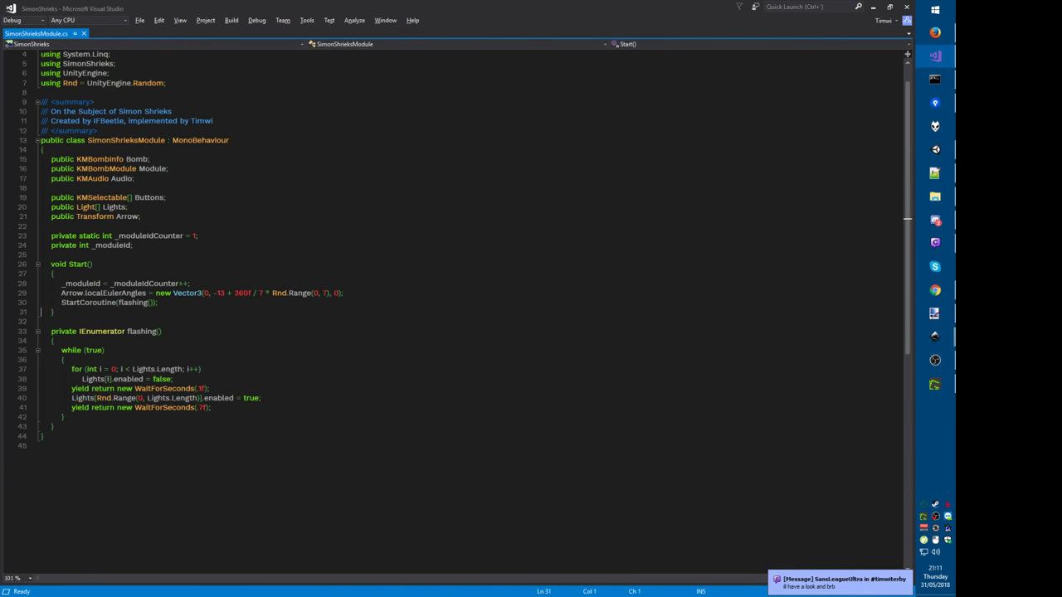
click(358, 218)
key(Return)
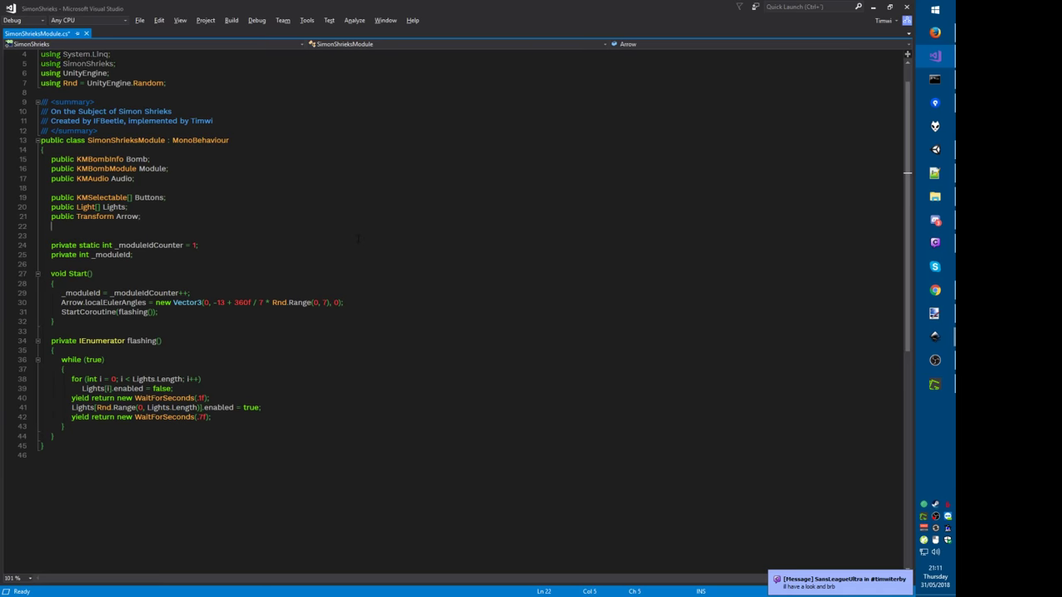
text(public Material[] )
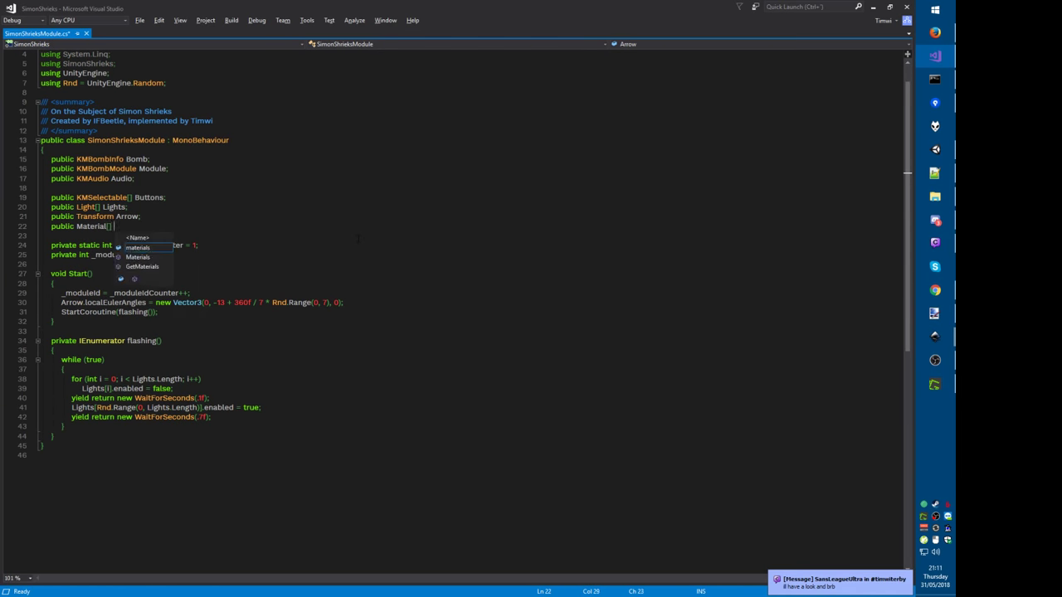
text(ButtonColors;)
key(alt+Up)
key(alt+Up)
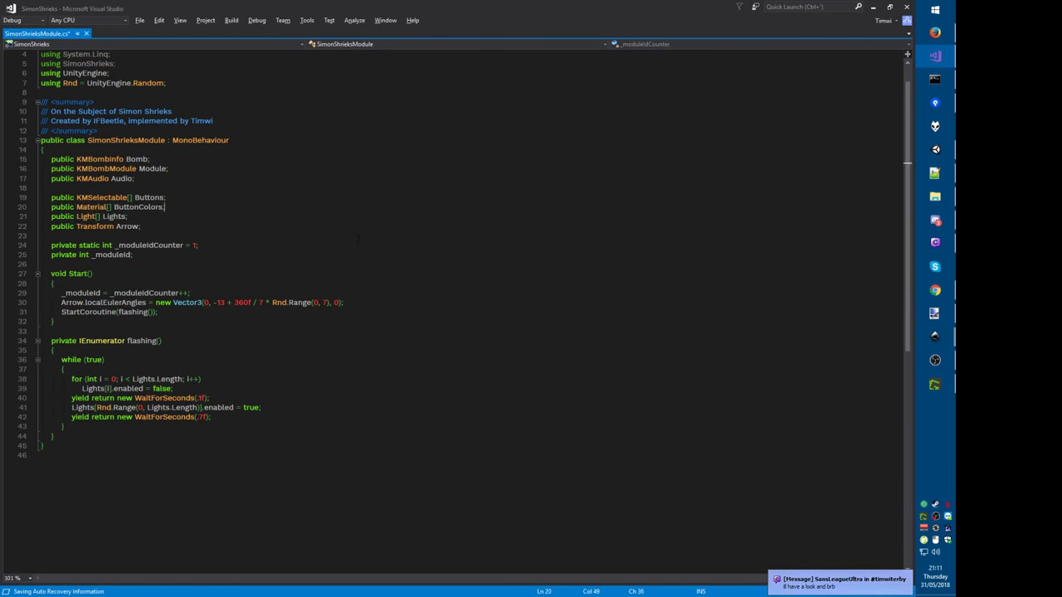
key(ctrl+s)
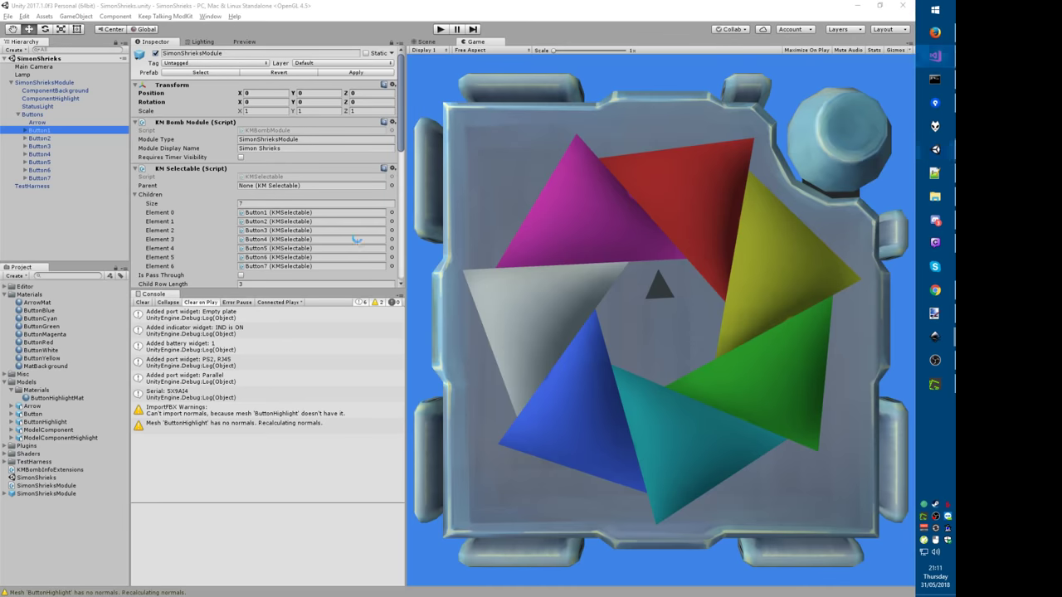
Step: Return to Unity and fill the module script's Button Colors array with the seven button materials, ButtonBlue through ButtonYellow
key(alt+Tab)
click(47, 83)
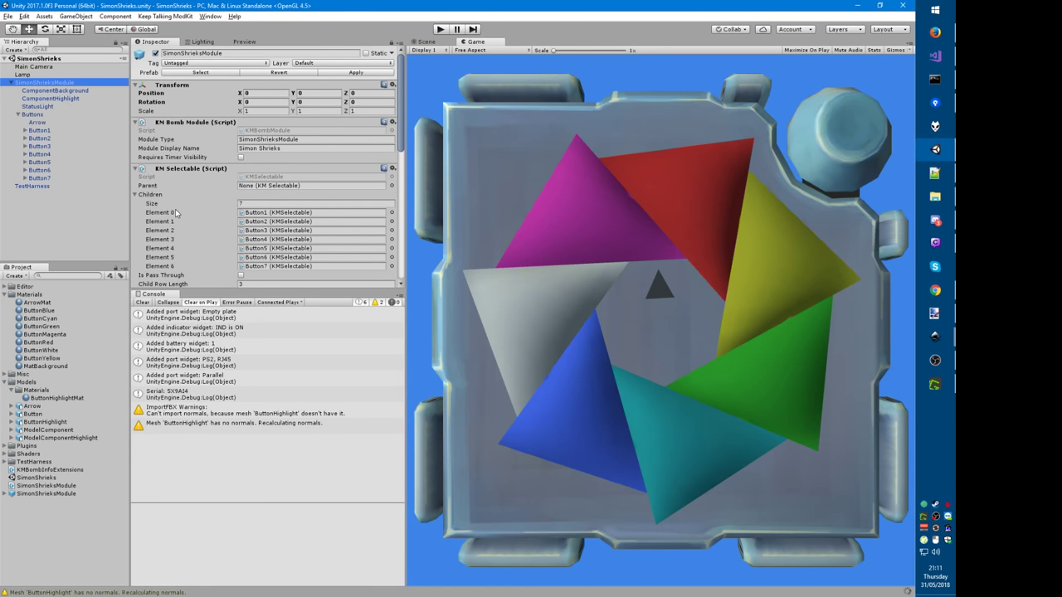
scroll(177, 214, down, 5)
scroll(181, 218, down, 2)
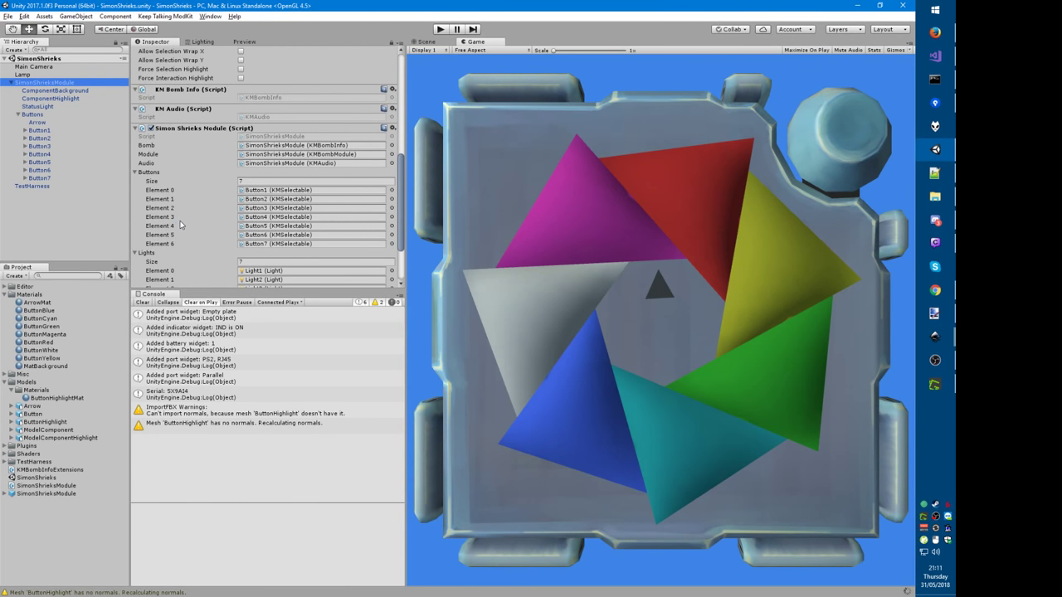
scroll(181, 225, down, 3)
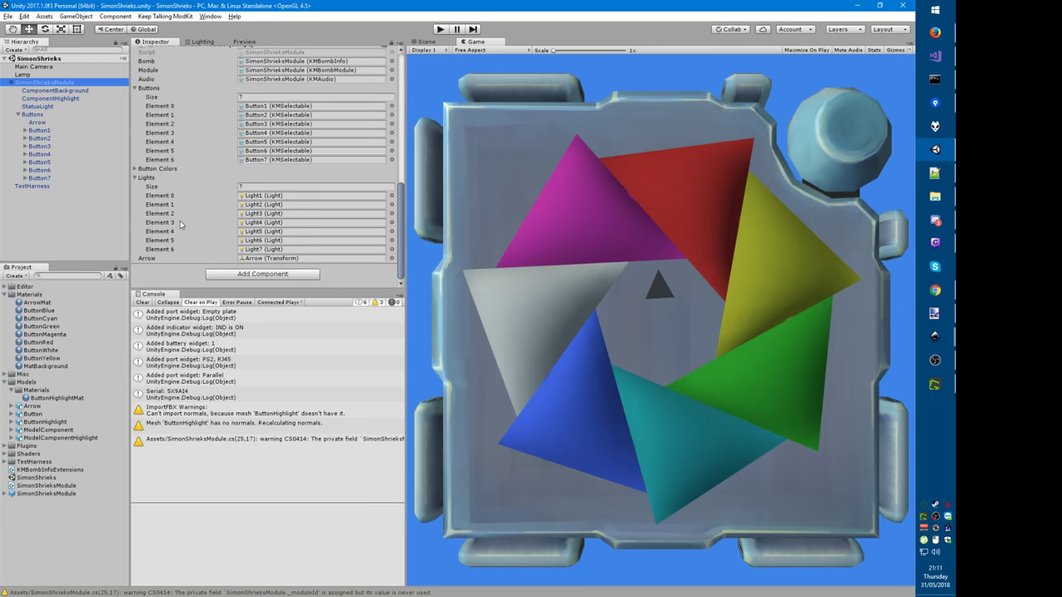
click(43, 312)
shift+click(47, 358)
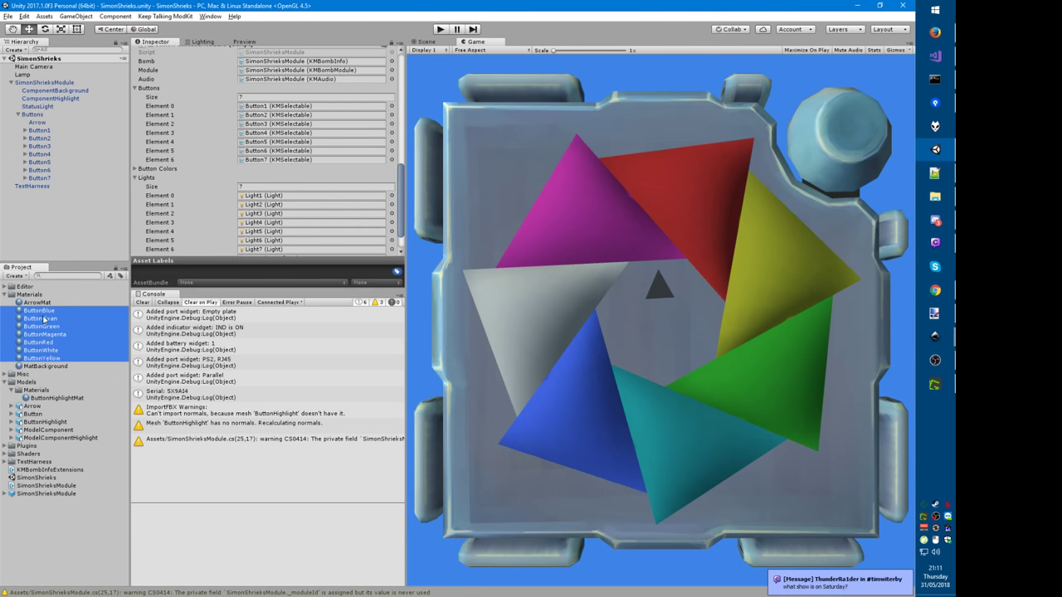
drag(44, 316, 169, 164)
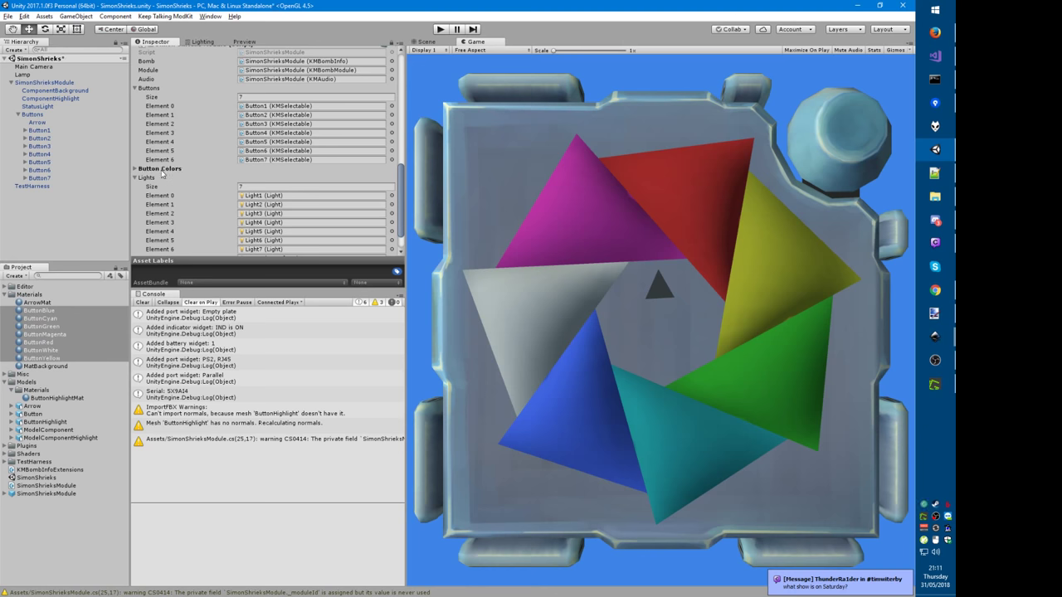
click(162, 169)
scroll(259, 195, down, 1)
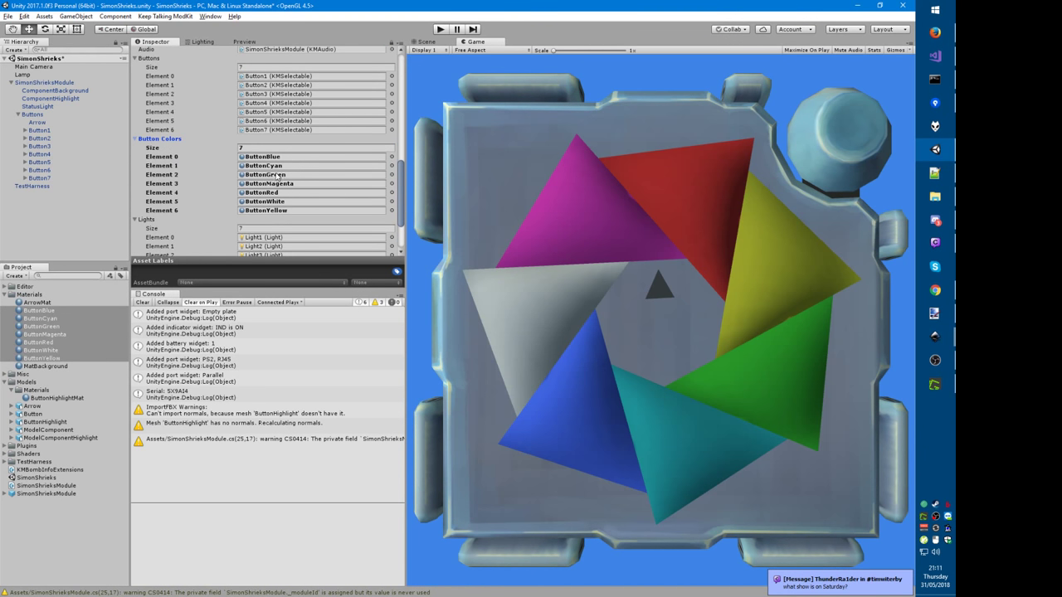
Step: Apply the Button Colors array change to the module's prefab and save the scene
scroll(306, 157, up, 6)
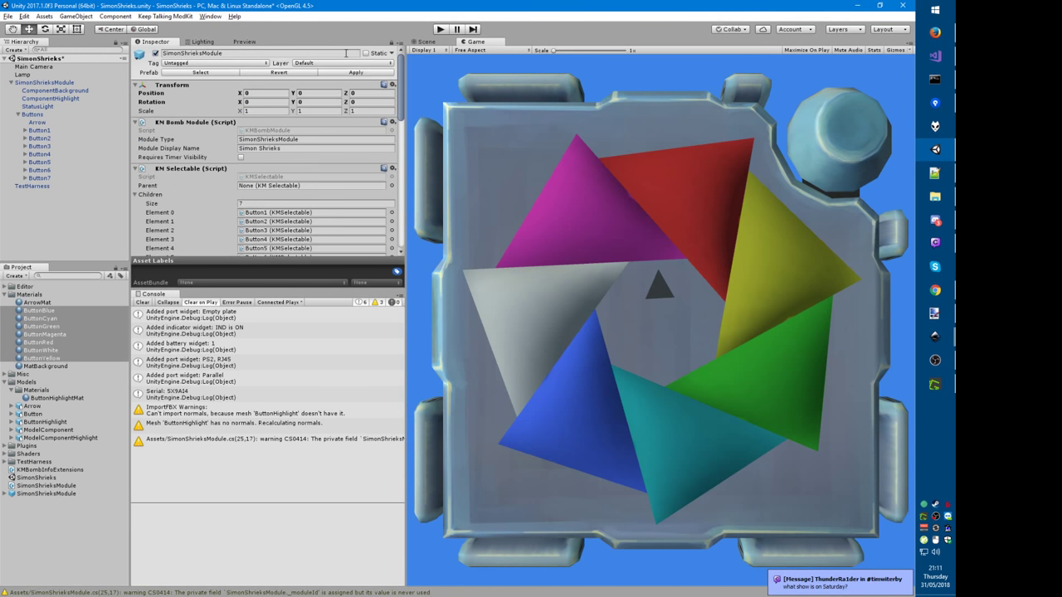
key(ctrl+s)
scroll(285, 118, down, 6)
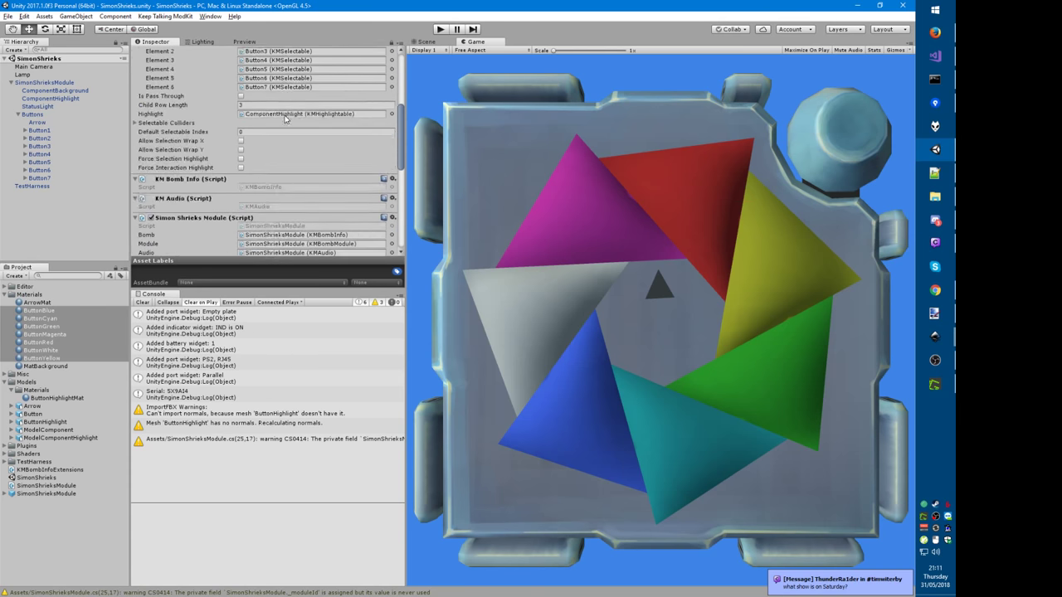
scroll(286, 119, down, 6)
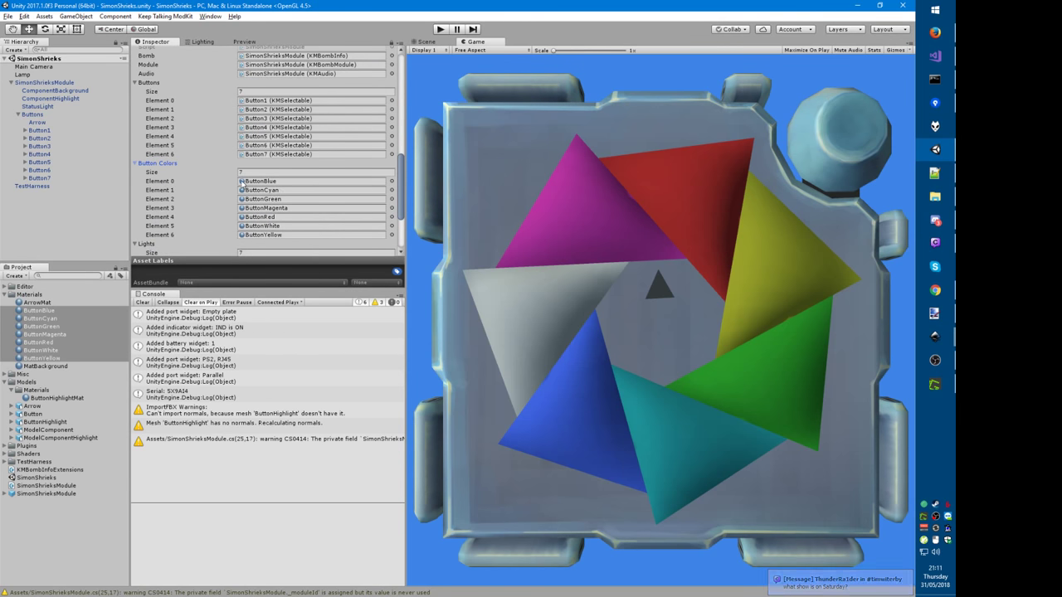
Step: Switch to Notepad++ and open D:\c\KTANE\SimonShrieks\Assets\SimonShrieksModule.prefab
key(alt+Tab)
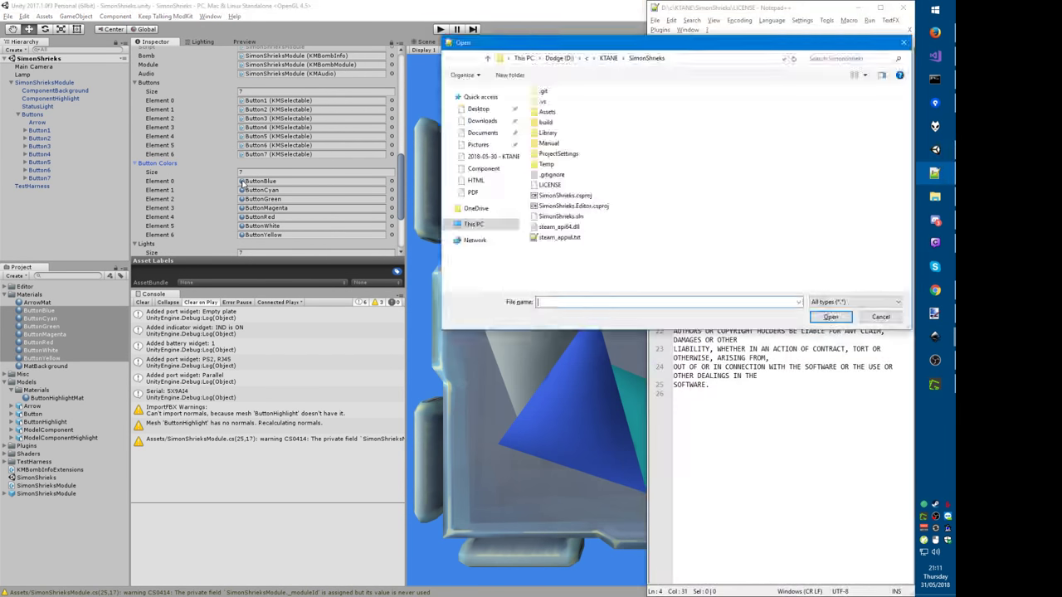
text(D:\c\KTANE\)
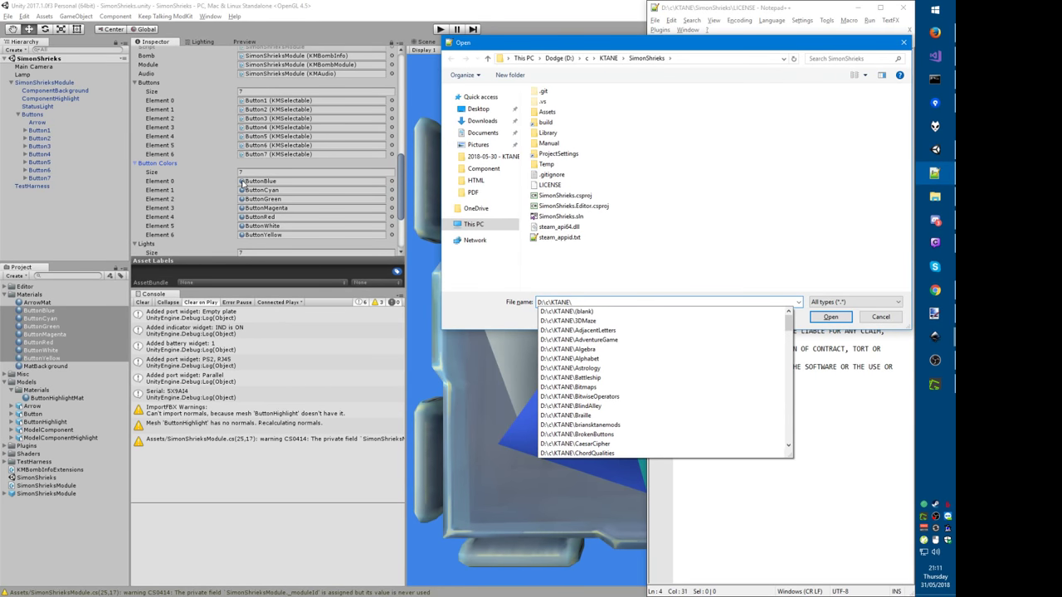
text(simo)
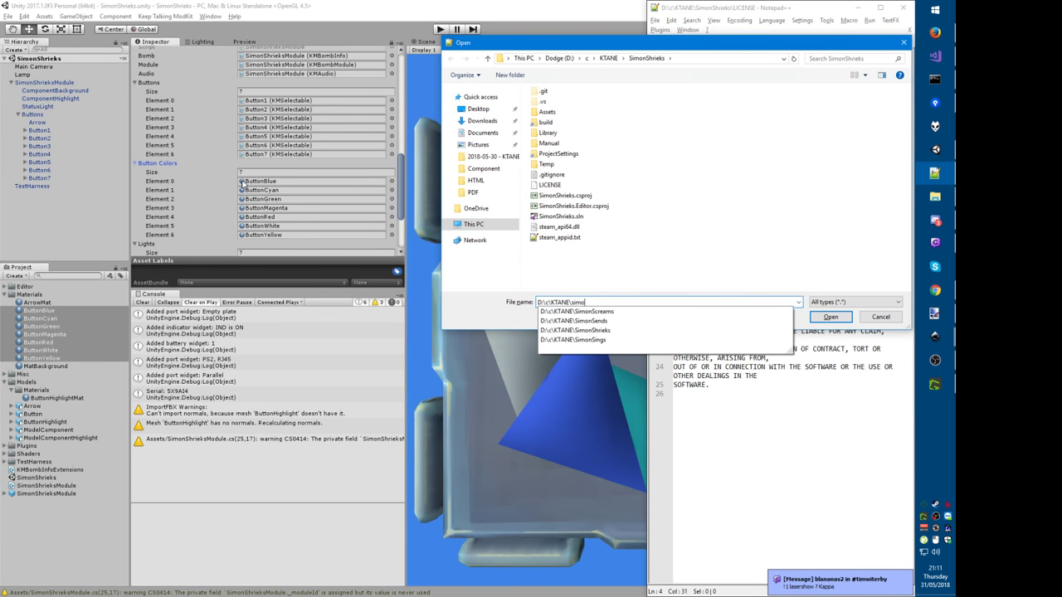
text(nShrieks\Assets\)
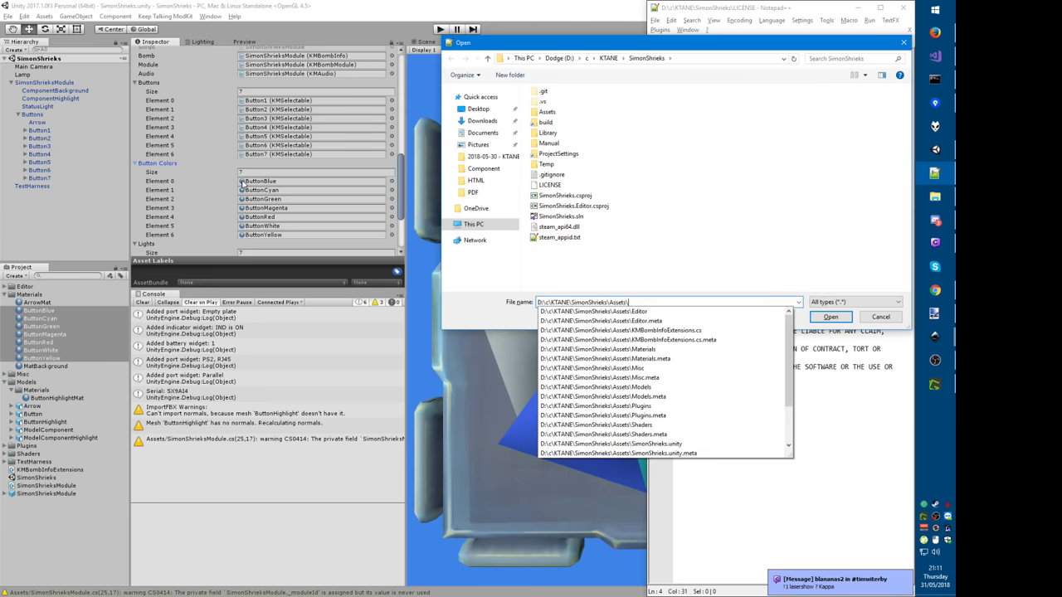
key(Up)
key(Up)
key(Up)
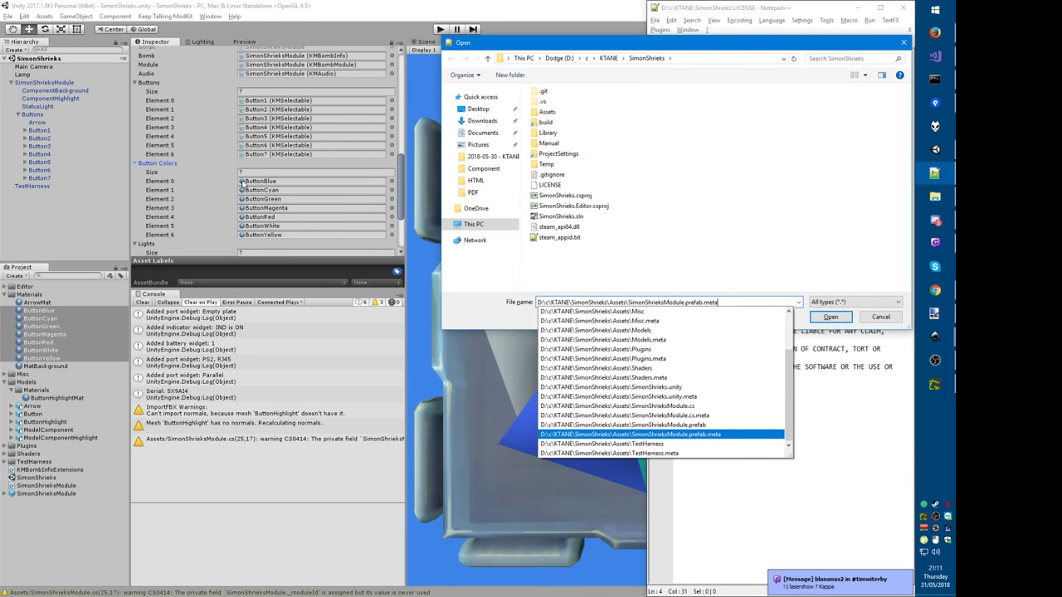
key(Up)
key(Return)
key(alt+Tab)
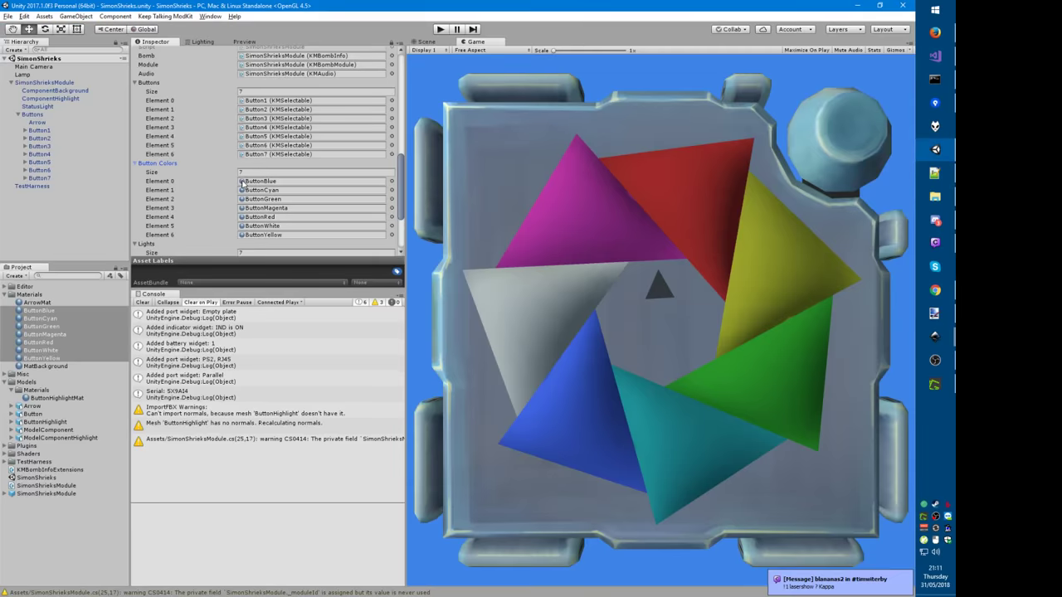
key(alt+Tab)
Step: Search the prefab file for "buttoncolors" to reach the material list
key(ctrl+f)
text(buttoncolors)
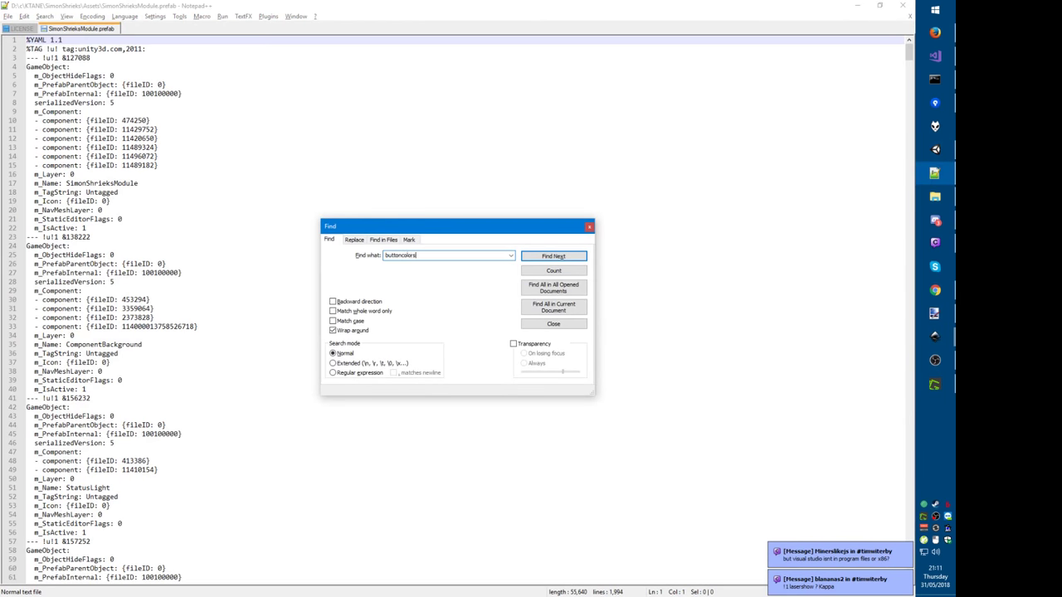
key(Return)
key(super)
key(Escape)
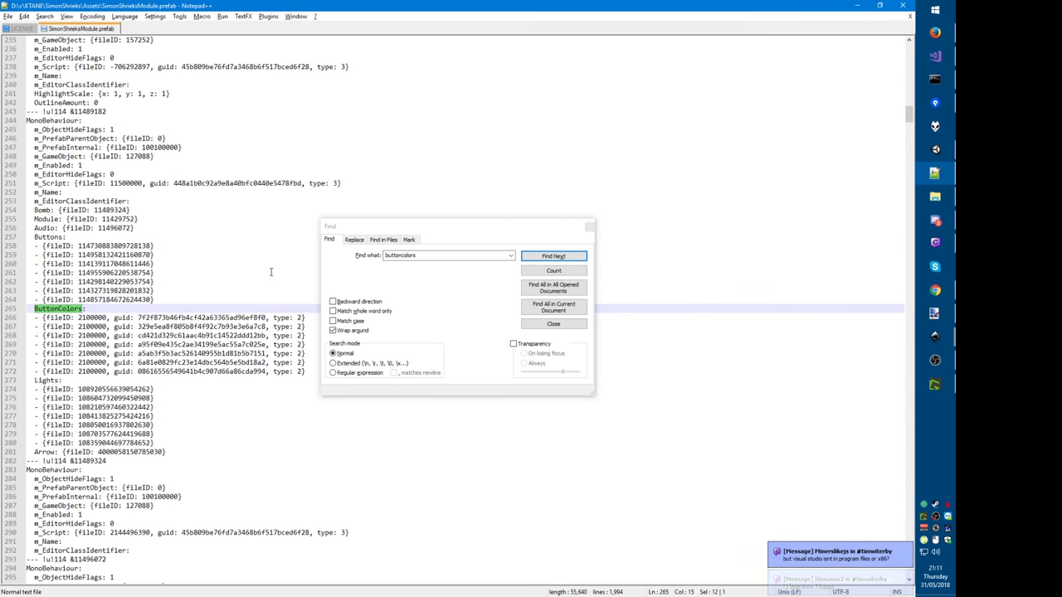
key(Escape)
Step: Place the cursor at the first ButtonColors entry and resize the Notepad++ window to sit beside Unity's Inspector
triple_click(271, 319)
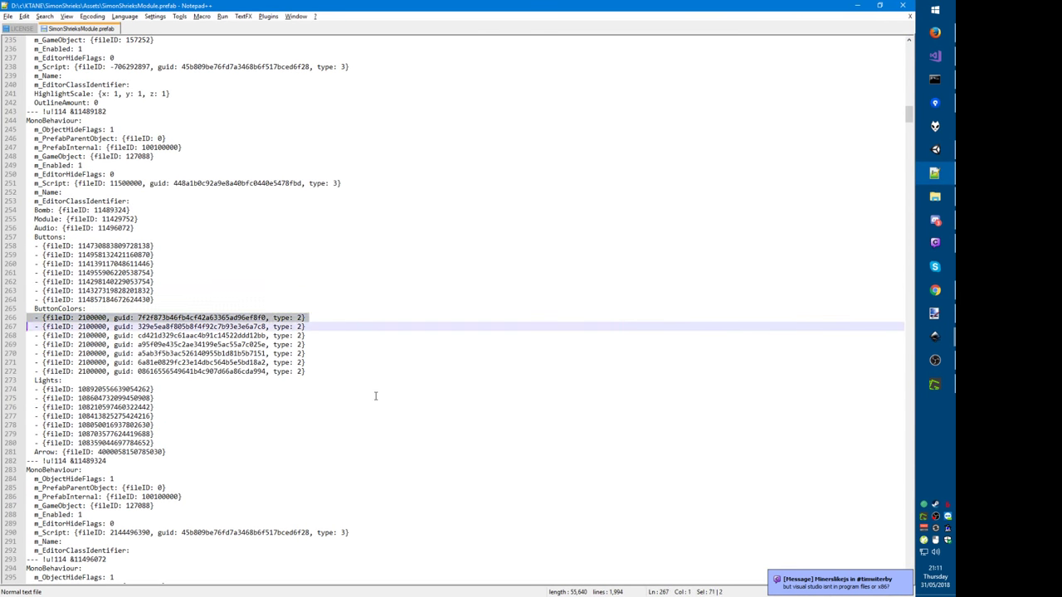
key(shift+Down)
key(shift+Down)
key(shift+Down)
key(shift+Down)
key(shift+Down)
key(shift+Down)
key(Left)
key(super+Down)
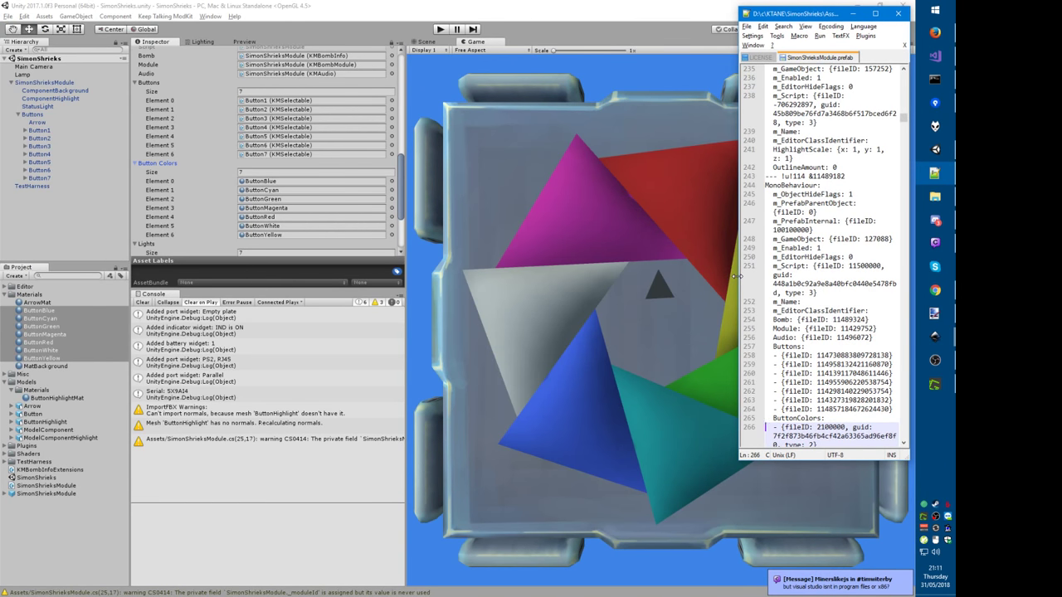
drag(736, 276, 469, 295)
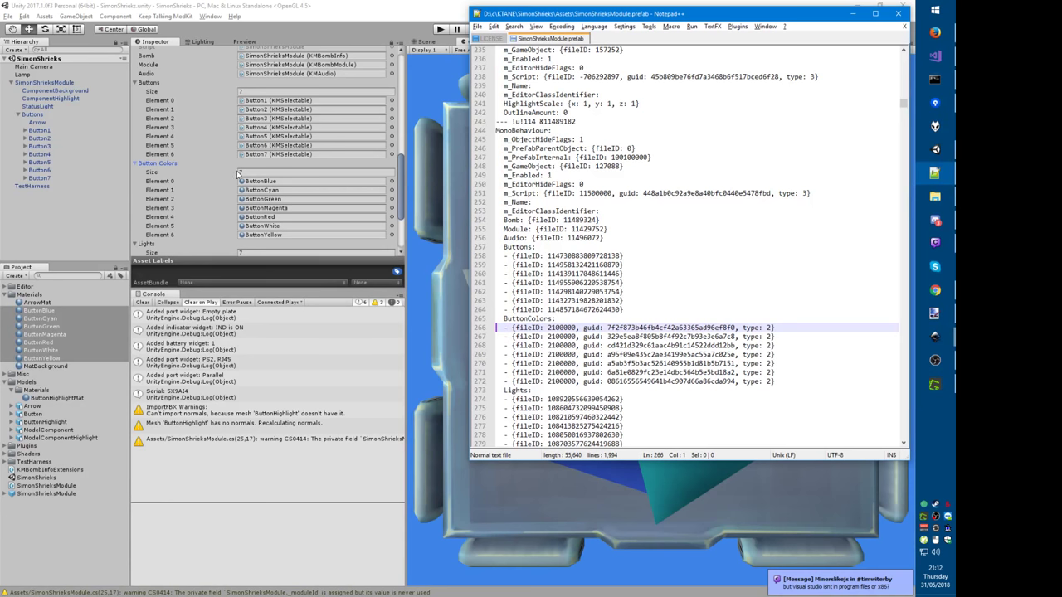
Step: Move the fifth ButtonColors entry, ButtonRed, to the start of the list, save the prefab file, and return to Unity
key(Down)
key(Down)
key(Down)
key(Down)
key(shift+Down)
key(ctrl+shift+Up)
key(ctrl+shift+Up)
key(ctrl+shift+Up)
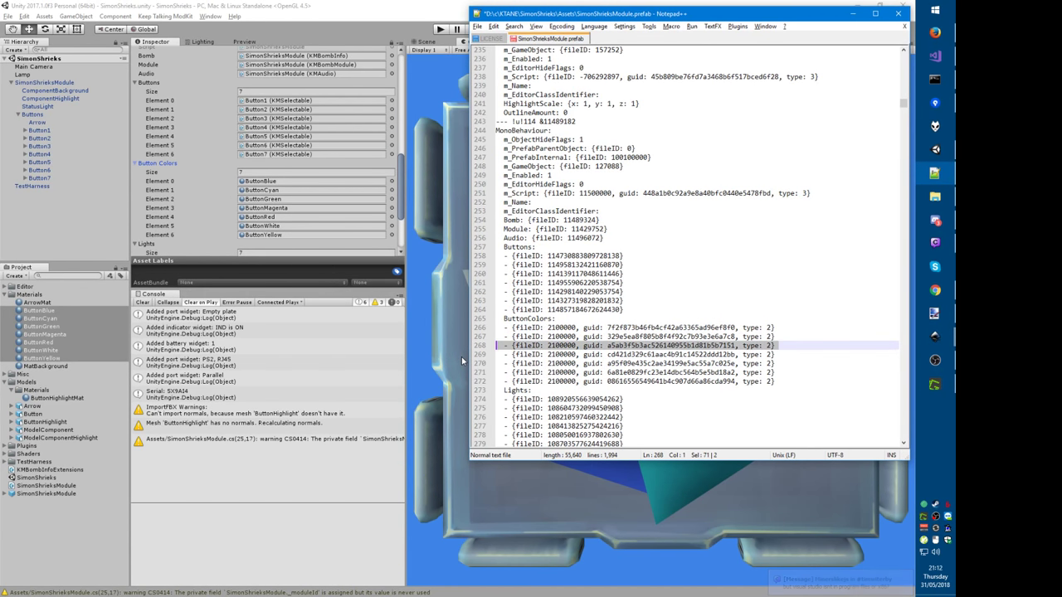
key(ctrl+shift+Up)
key(ctrl+s)
click(461, 356)
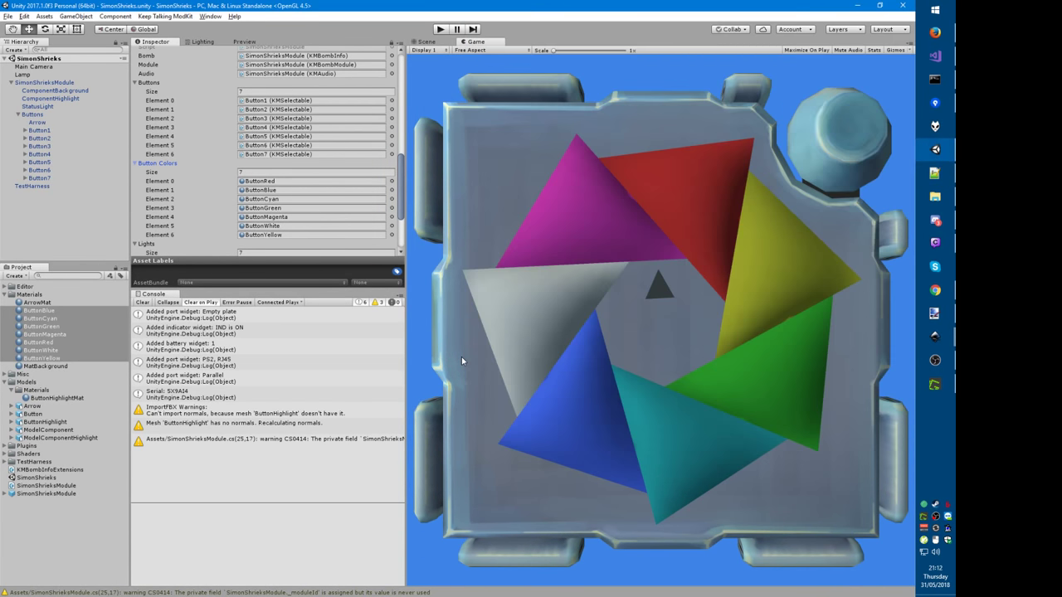
Step: Move the ButtonBlue entry to fifth place in the prefab file's ButtonColors list, save, and check the order in Unity
key(alt+Tab)
key(ctrl+shift+Down)
key(ctrl+shift+Down)
key(ctrl+shift+Down)
key(ctrl+shift+Down)
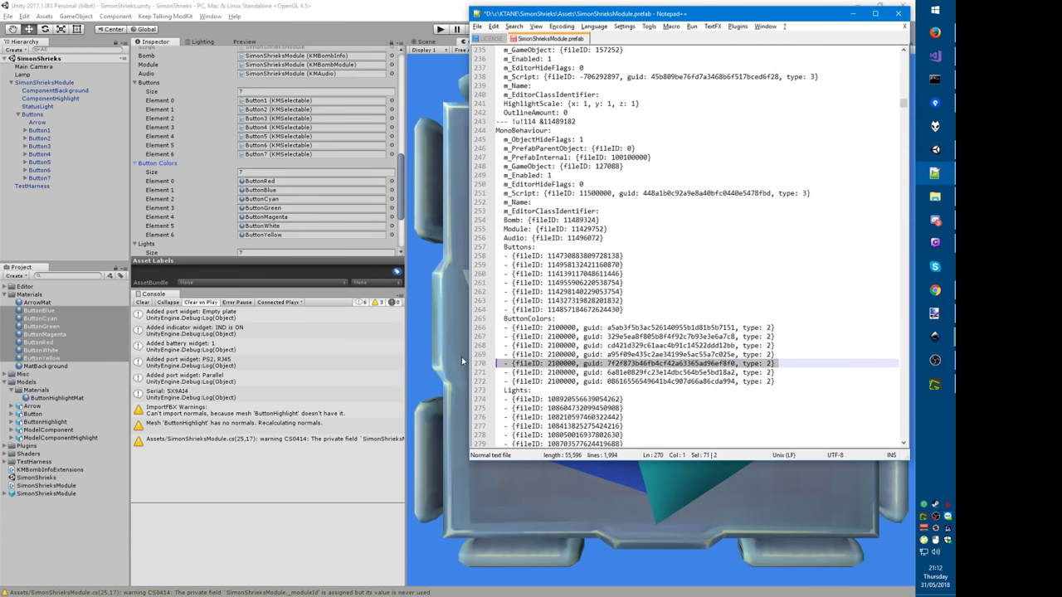
key(ctrl+s)
click(461, 357)
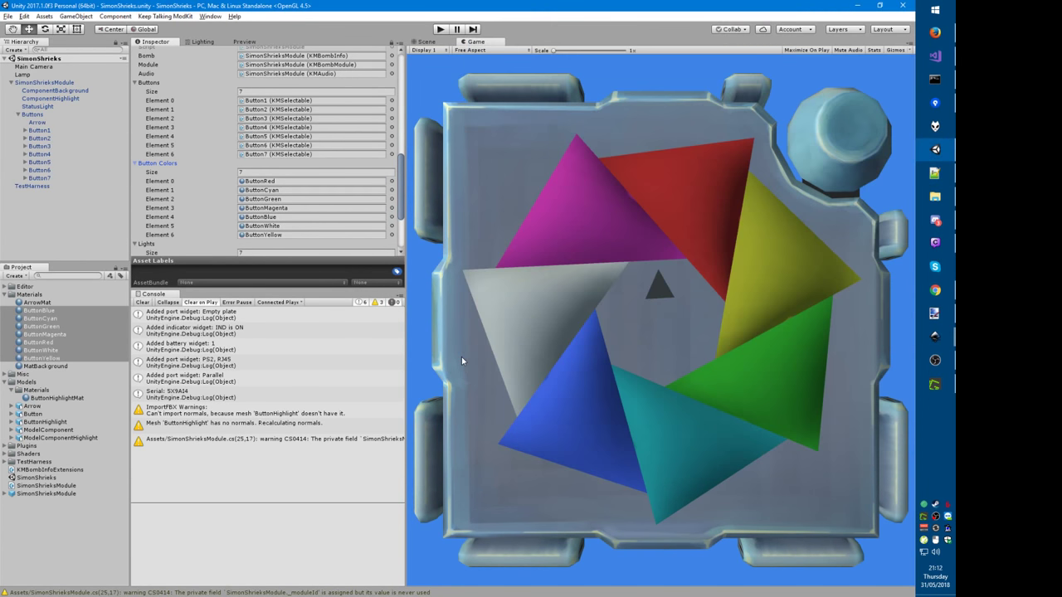
Step: Move the last ButtonColors entry, ButtonYellow, up to second place in the prefab file, save, and return to Unity
key(alt+Tab)
key(Down)
key(Down)
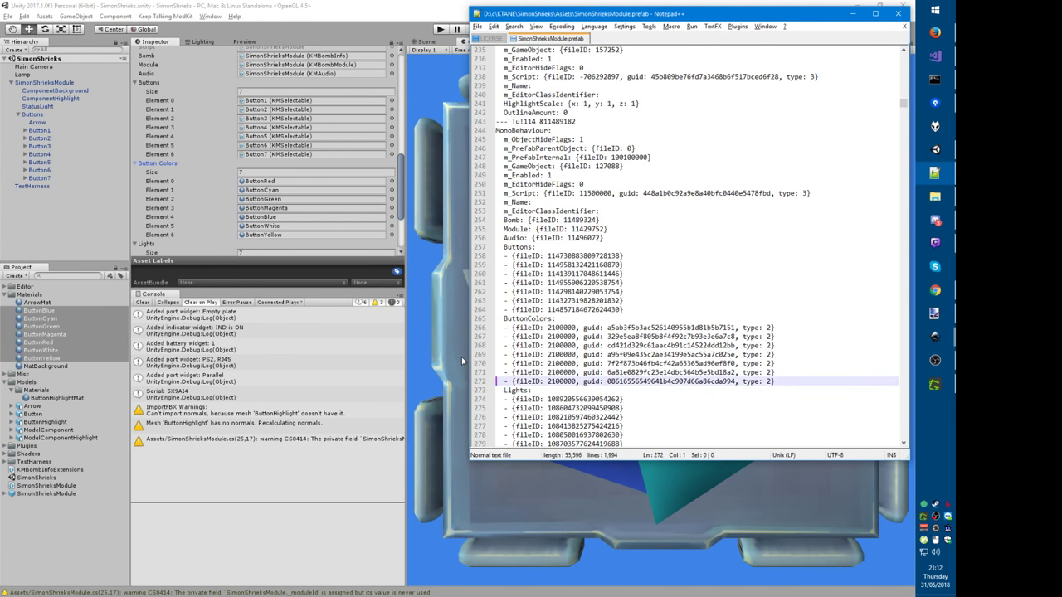
key(ctrl+shift+Up)
key(ctrl+shift+Up)
key(ctrl+shift+Up)
key(ctrl+shift+Up)
key(ctrl+shift+Up)
key(ctrl+s)
click(462, 357)
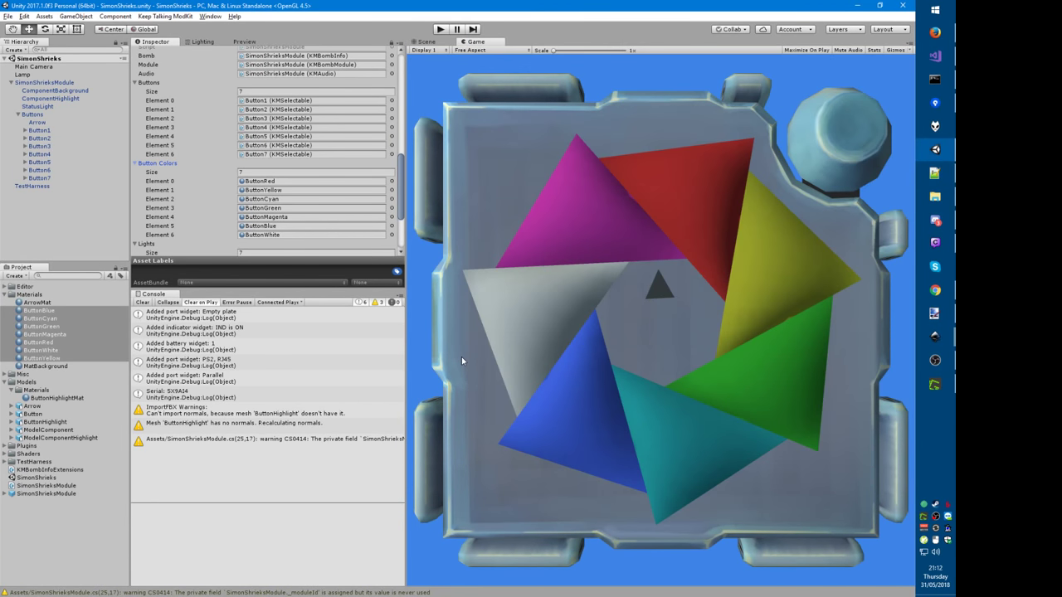
Step: Reorder the prefab file's ButtonColors so ButtonCyan follows ButtonGreen and ButtonBlue precedes ButtonMagenta, then save and return to Unity
key(alt+Tab)
key(Down)
key(ctrl+shift+Down)
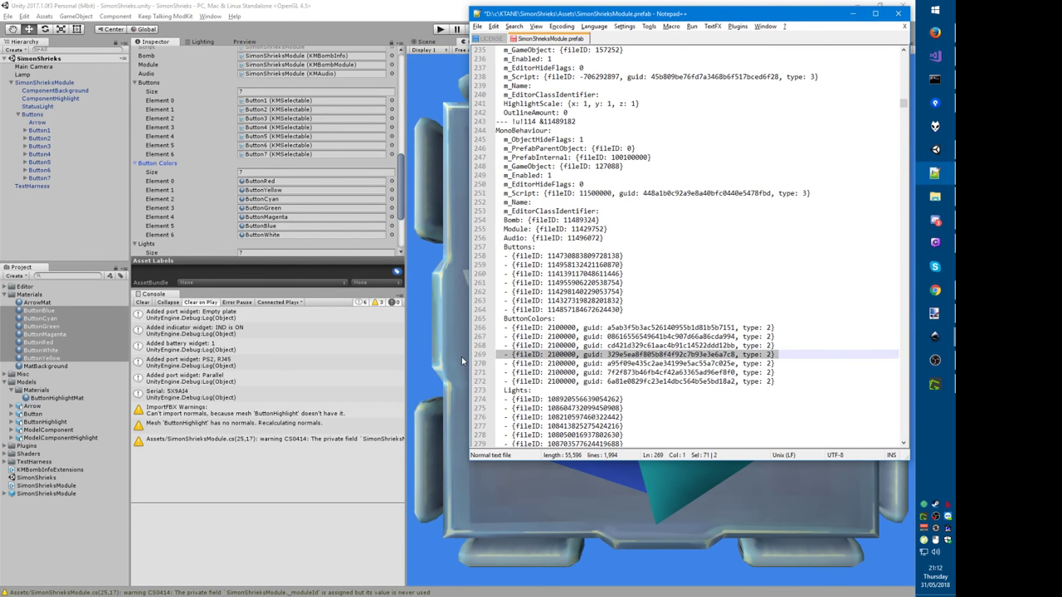
key(Down)
key(Down)
key(ctrl+shift+Up)
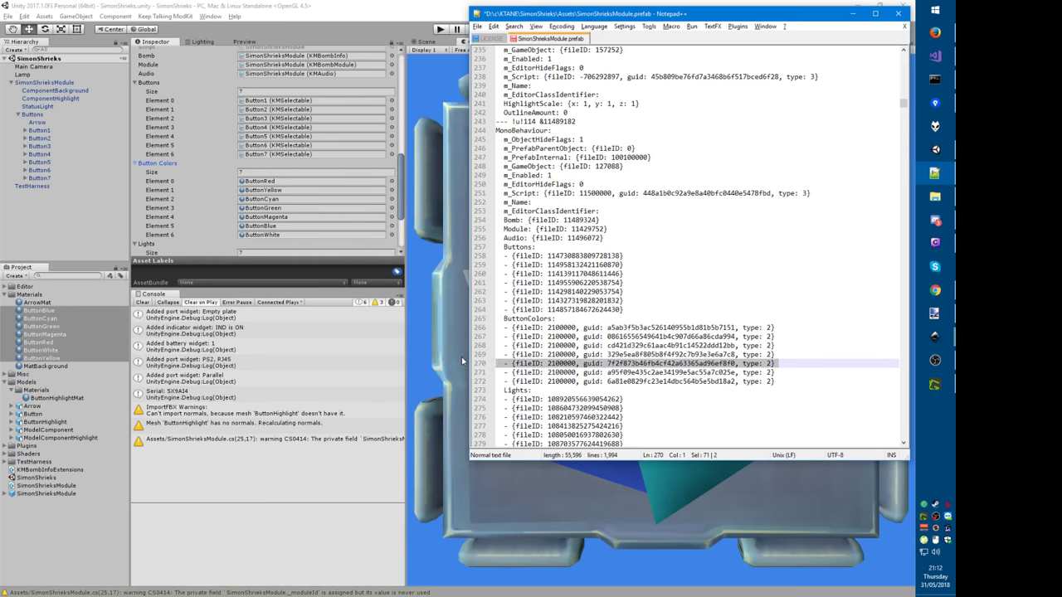
key(ctrl+s)
click(461, 357)
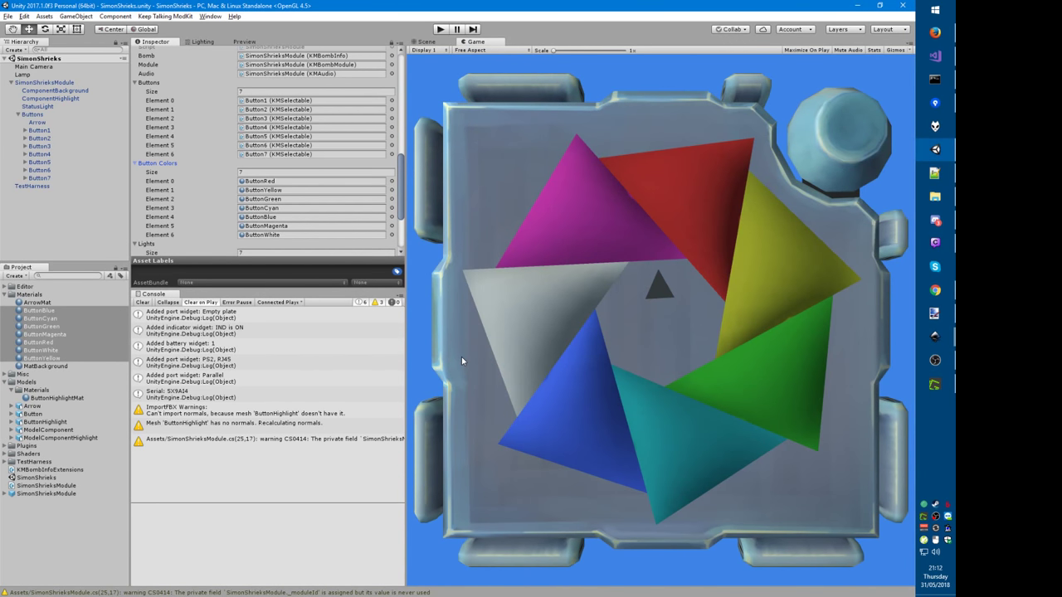
Step: Move the ButtonMagenta entry below ButtonWhite in the prefab file, save it, and select the ArrowMat material in Unity
key(alt+Tab)
key(Down)
key(alt+Tab)
key(alt+Tab)
key(ctrl+shift+Down)
key(ctrl+s)
click(461, 356)
click(43, 303)
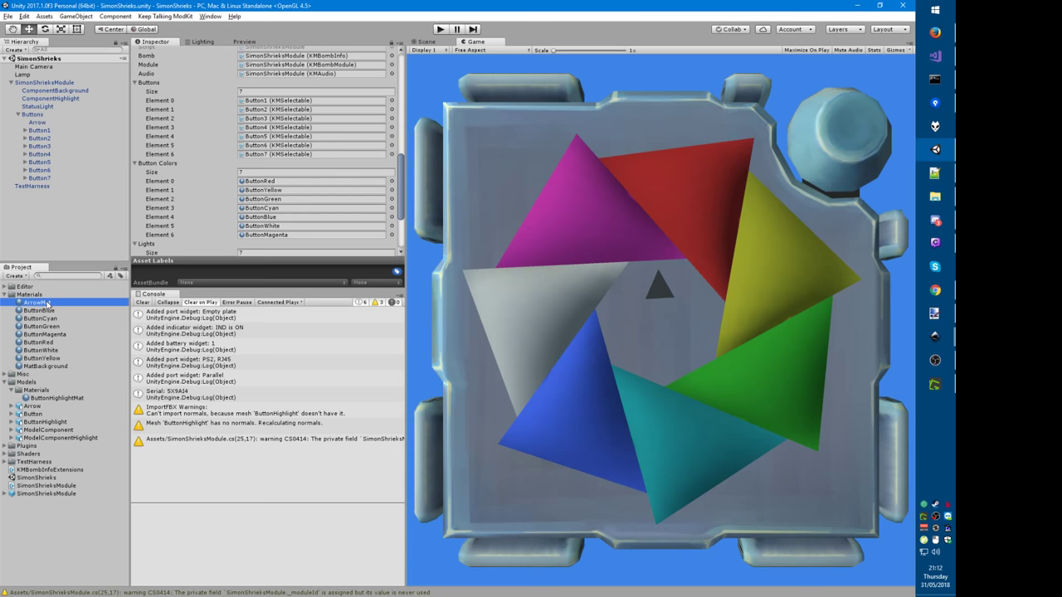
Step: Switch to Notepad++, close its open files and exit the program
key(alt+Tab)
key(ctrl+w)
key(ctrl+w)
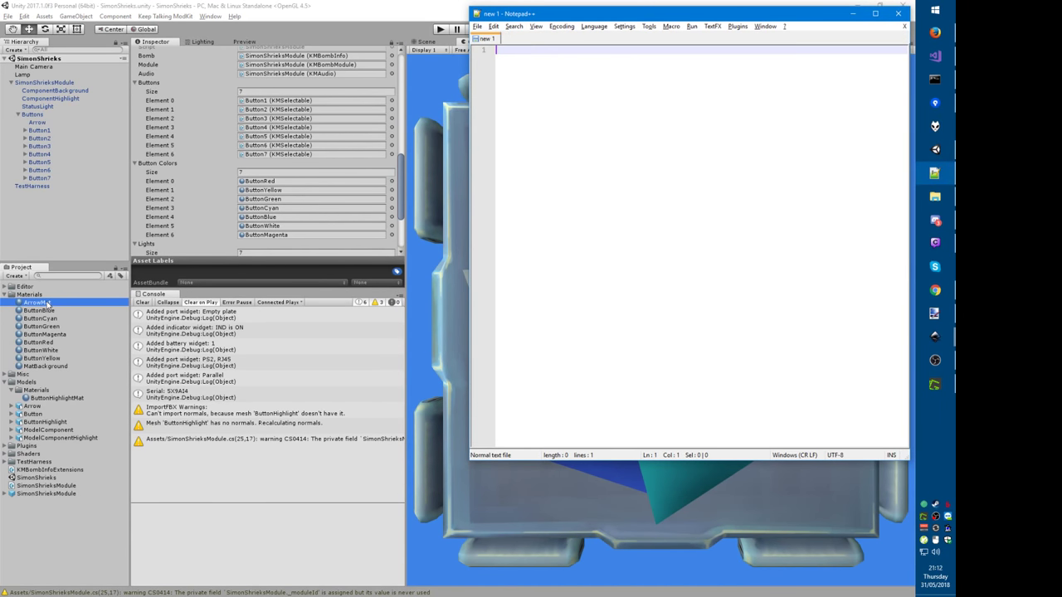
key(alt+F4)
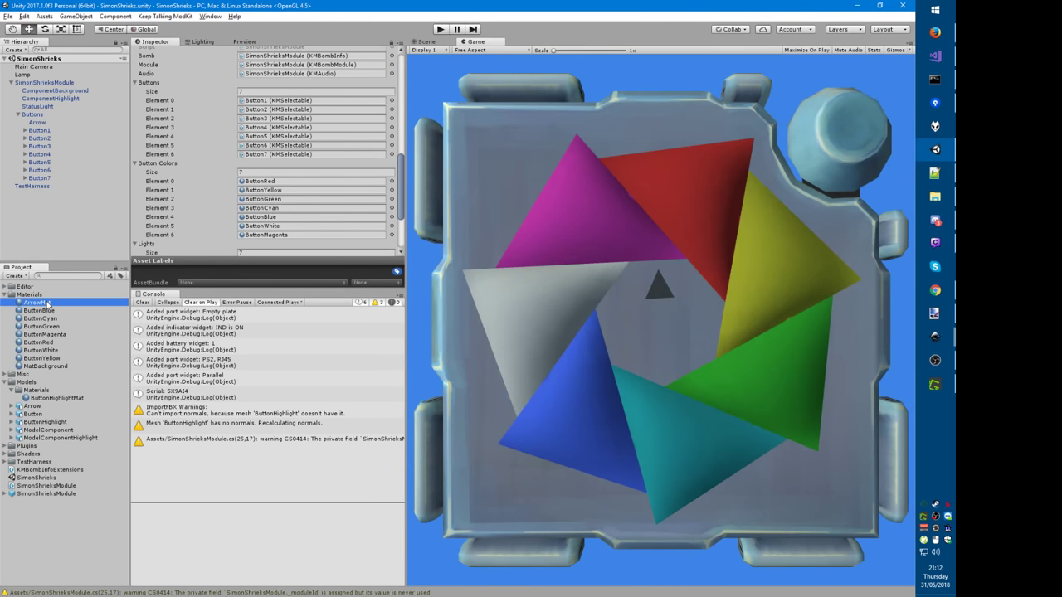
Step: Switch to Visual Studio and begin a _colors statement in Start, directly below the _moduleId assignment
key(alt+Tab)
click(157, 312)
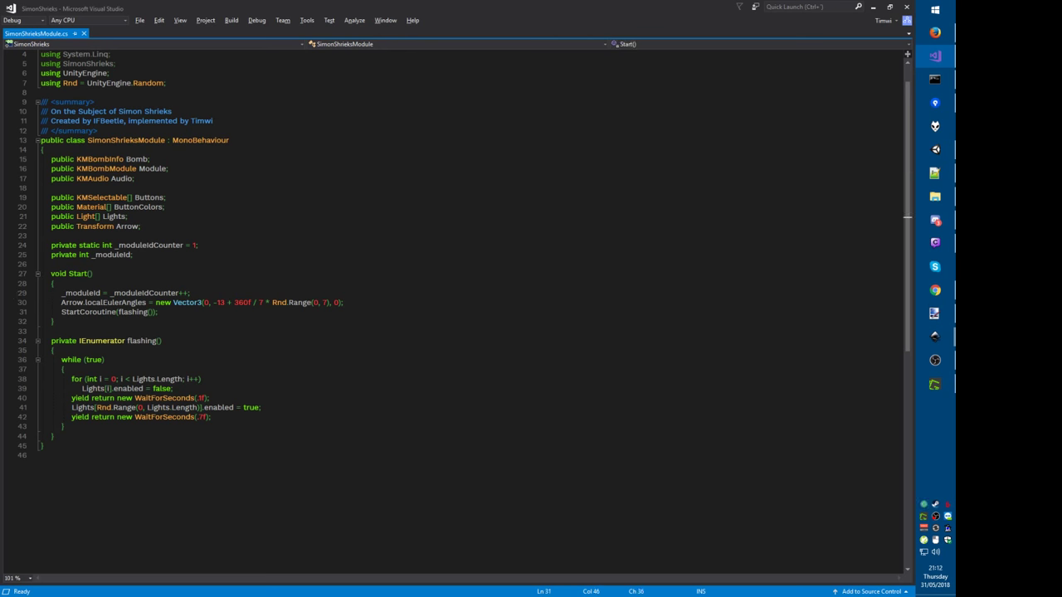
key(Return)
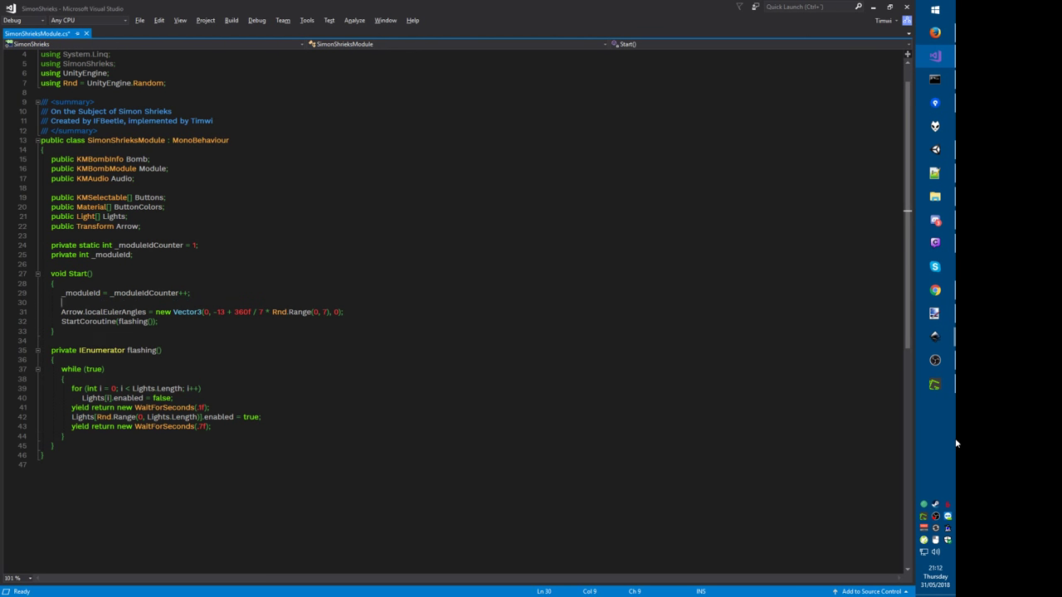
text(_colors)
key(Escape)
key(ctrl+period)
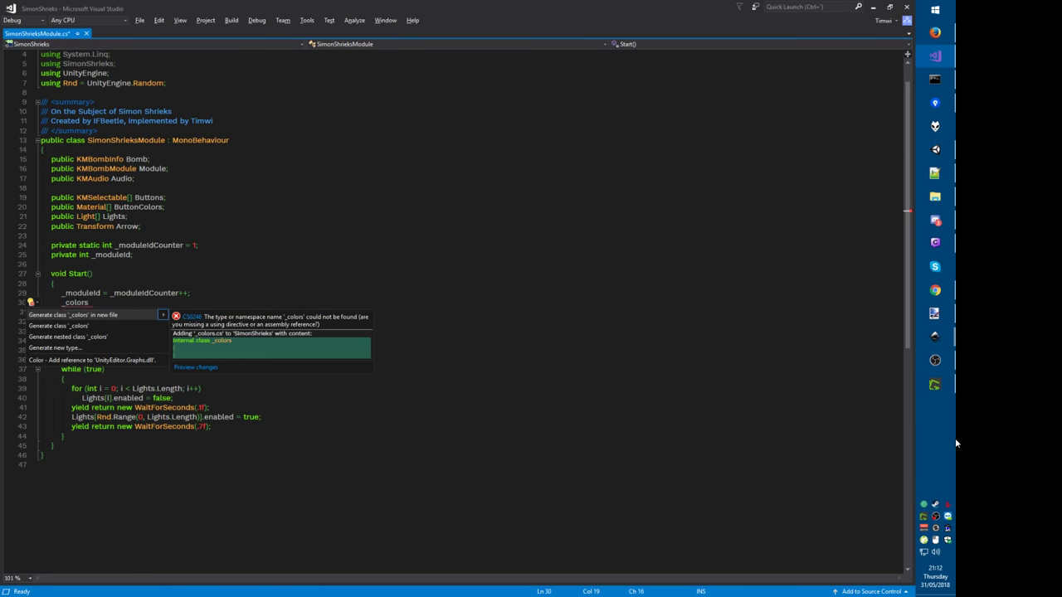
key(Escape)
Step: Declare the field private int[] _colors; on its own line above the _moduleIdCounter declaration
key(Up)
key(Up)
key(Up)
key(Up)
key(Up)
key(Up)
key(Up)
key(Return)
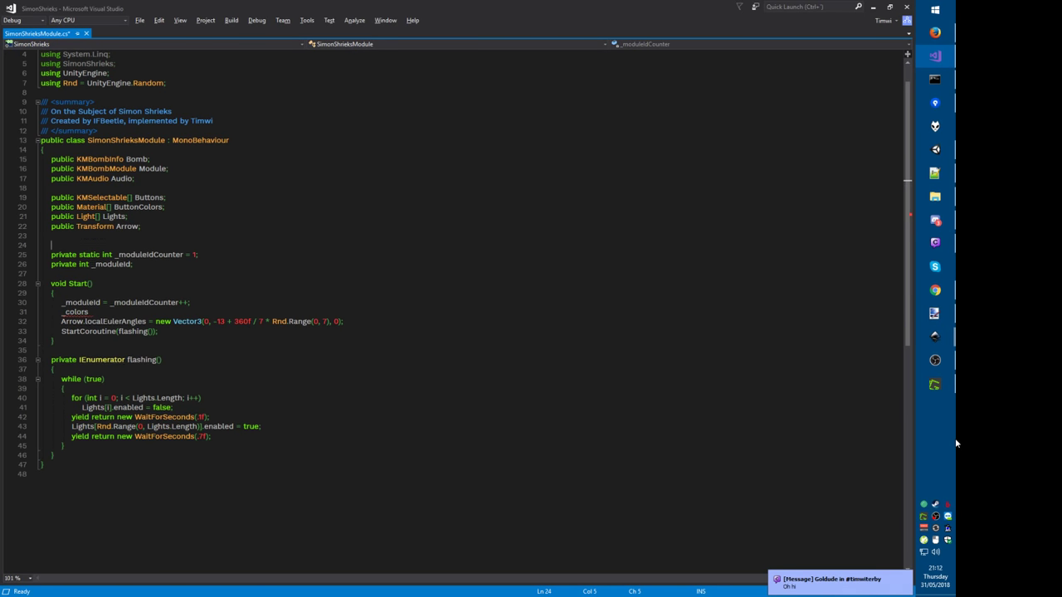
key(Return)
key(Up)
text(private int [] _co)
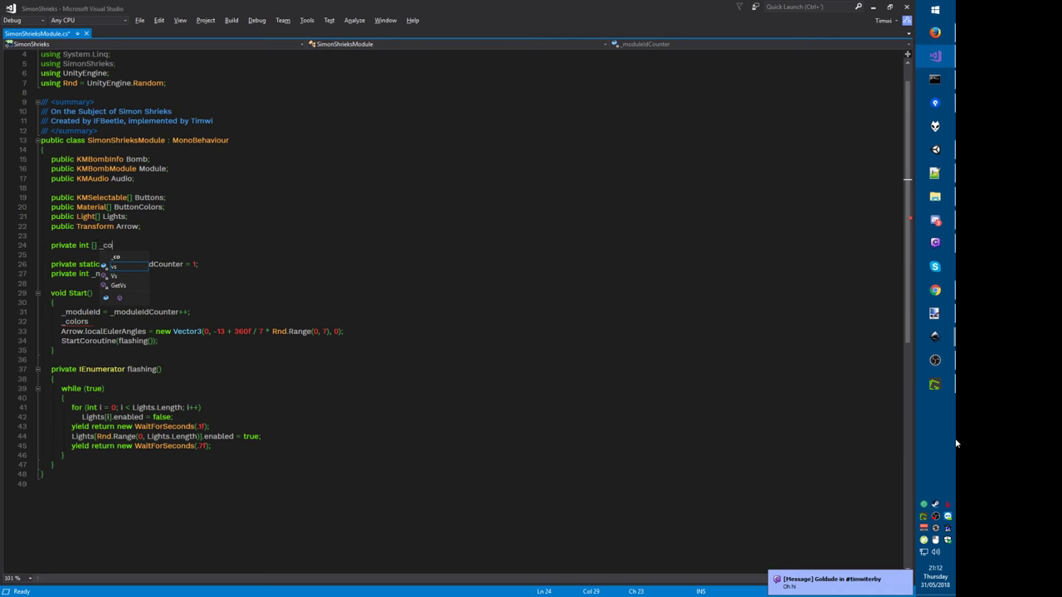
text(lors;)
Step: Assign _colors in Start the value Enumerable.Range(0, 7).ToArray().Shuffle() and save the script
key(Down)
key(Down)
key(Down)
key(Down)
key(Down)
key(Down)
key(Down)
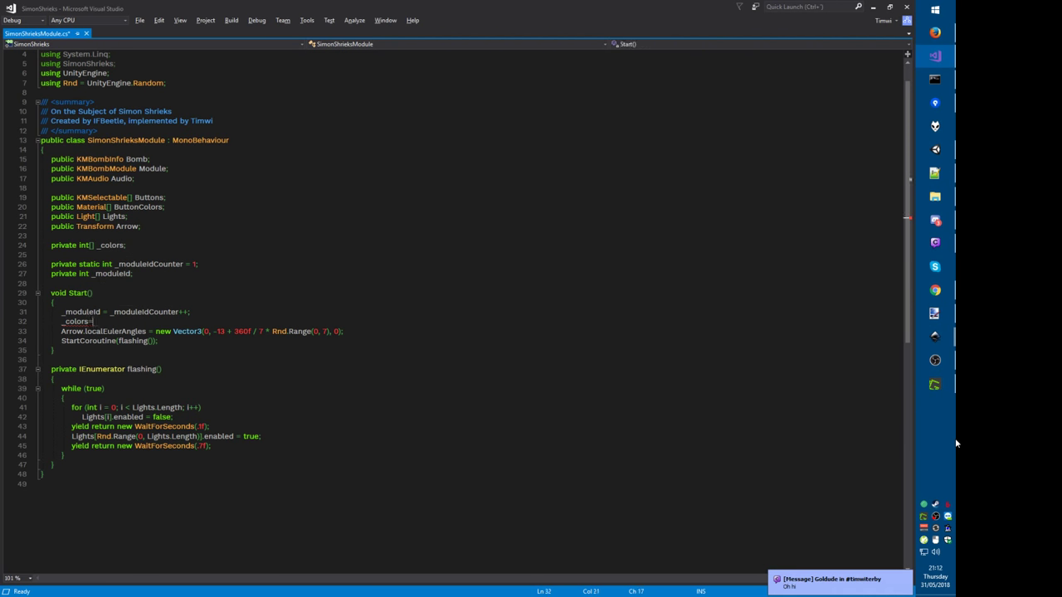
text(=Enumerable.Range(0,)
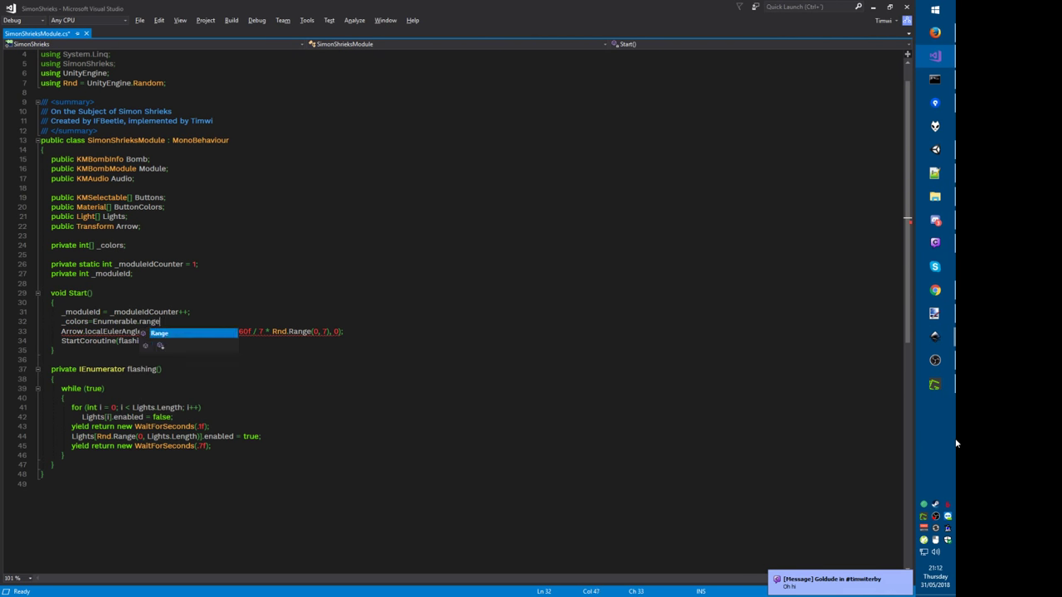
text(7).to)
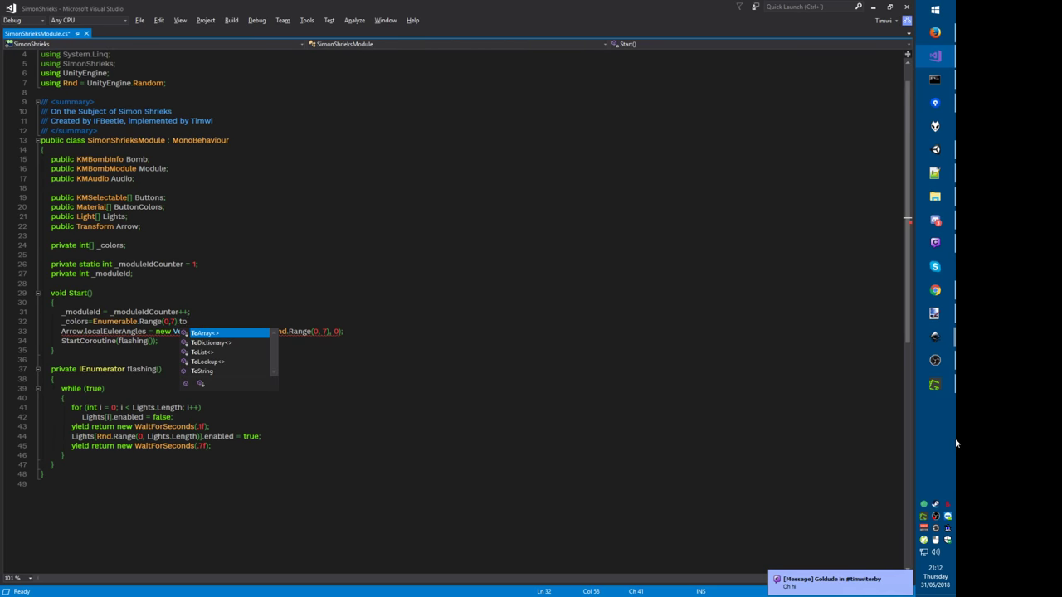
text(().Shuffle();)
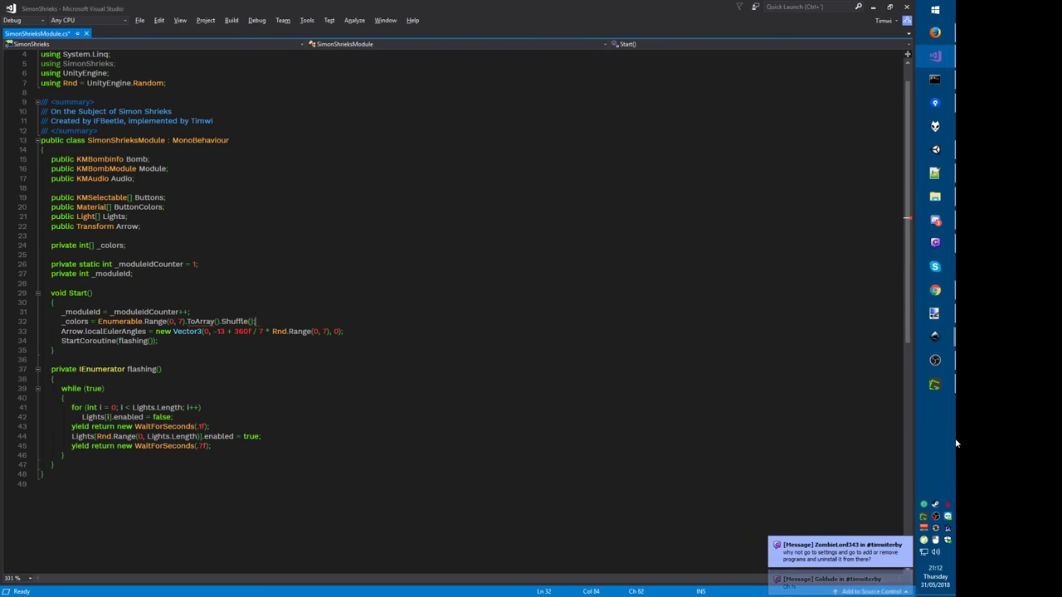
key(ctrl+s)
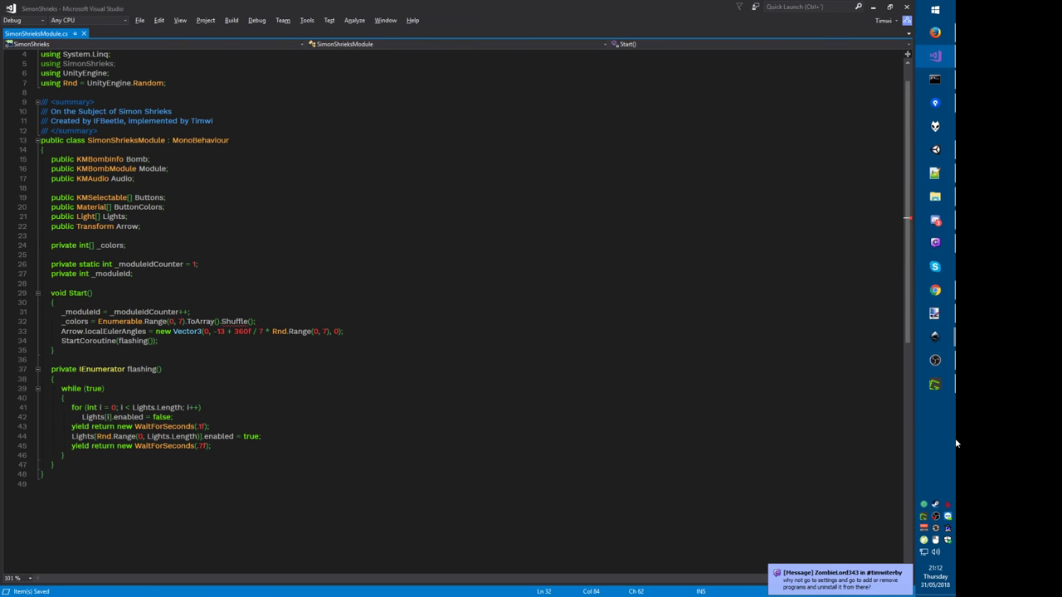
Step: Start adding an existing item to the SimonShrieks project's Assets folder
key(ctrl+alt+l)
key(Up)
key(Up)
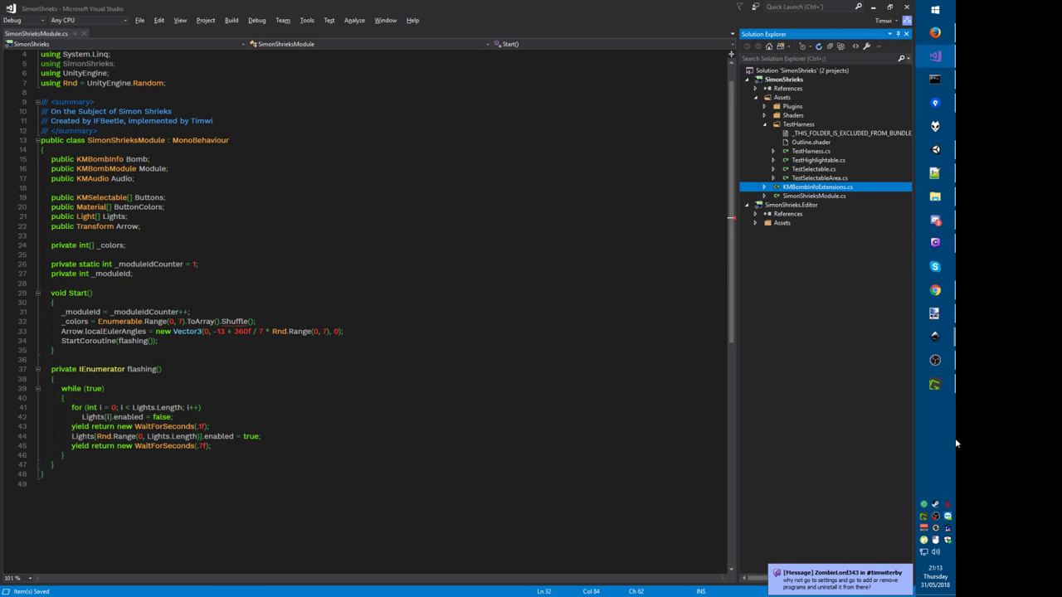
key(Left)
key(Left)
key(Left)
key(shift+F10)
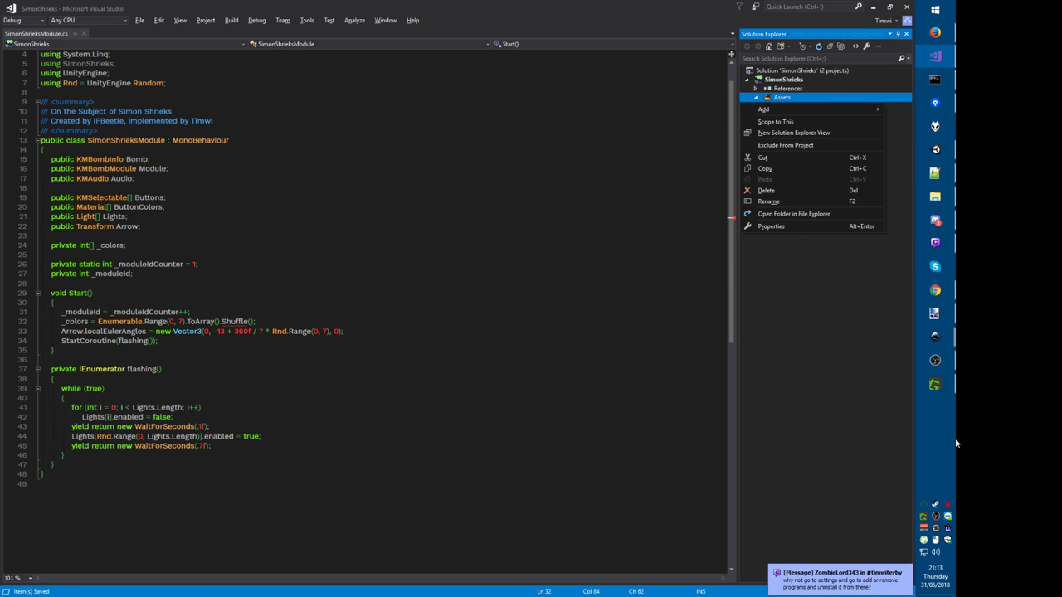
key(Down)
key(Right)
key(Down)
key(Return)
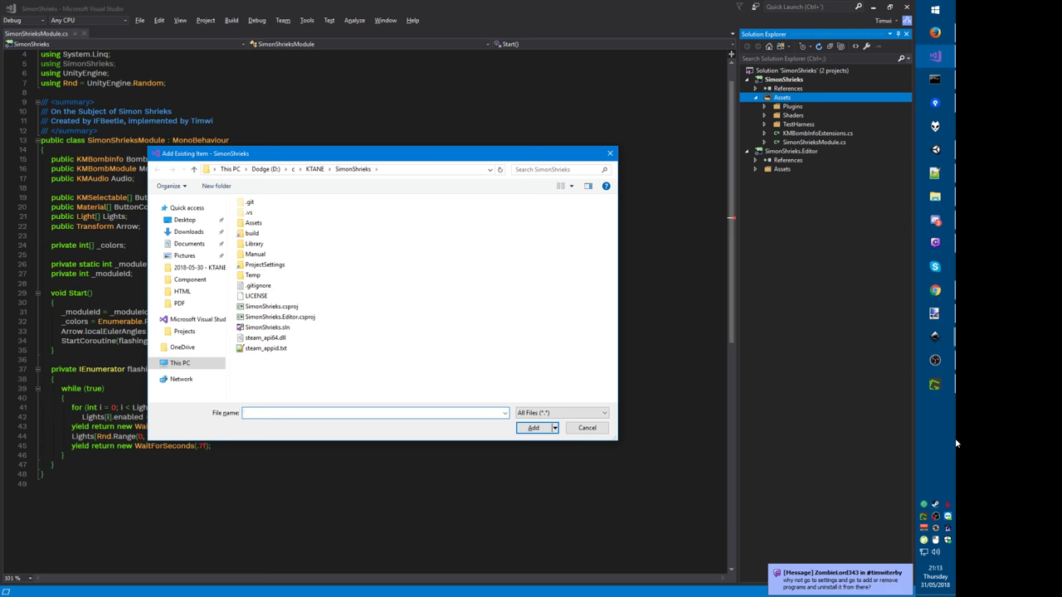
Step: Add the file Ut.cs from the neighbouring SimonScreams project's Assets folder
text(..\simon)
key(Up)
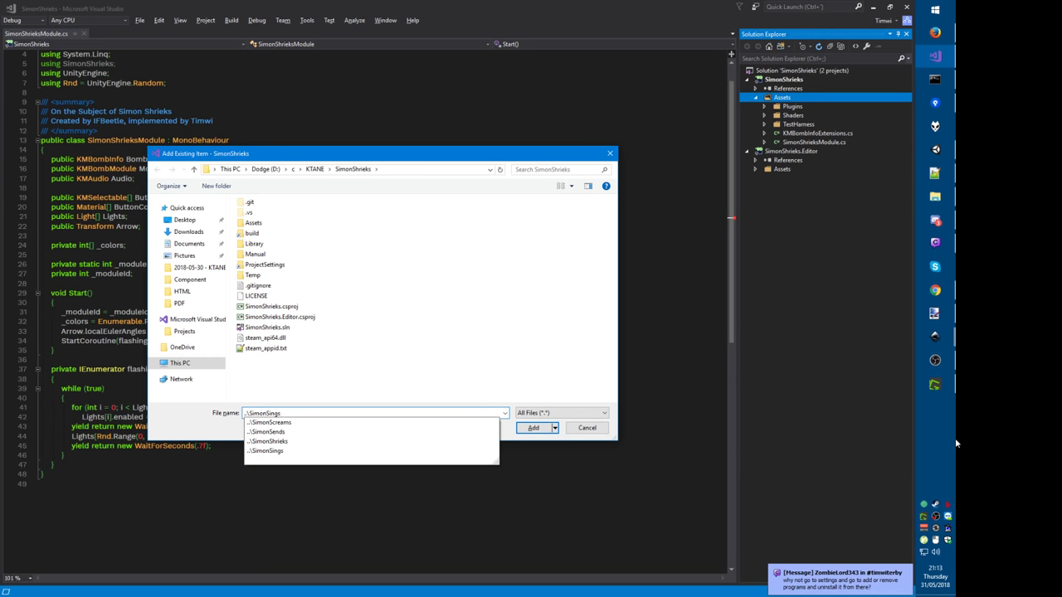
key(Down)
key(Down)
text(\ass)
key(Down)
key(Down)
key(Down)
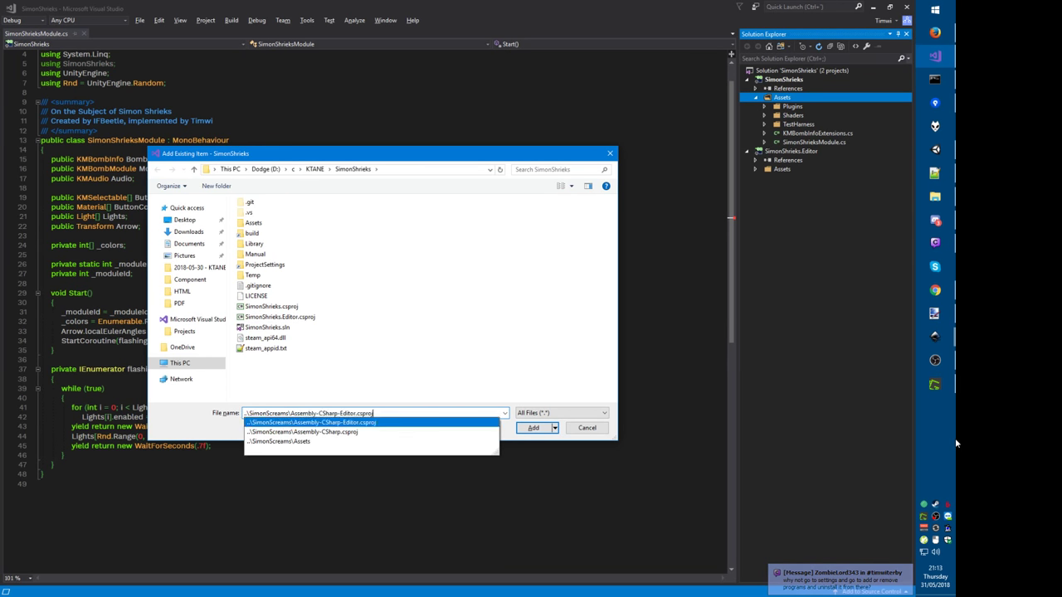
text(\ut)
key(Down)
key(Return)
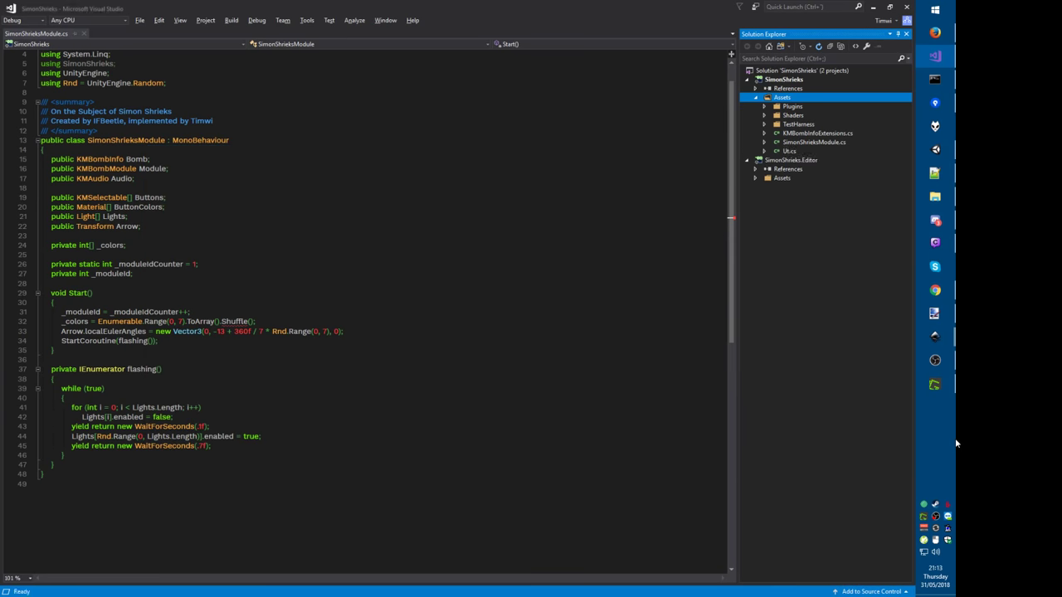
Step: Open Ut.cs and delete the Subarray method together with its documentation comment
click(786, 152)
double_click(787, 152)
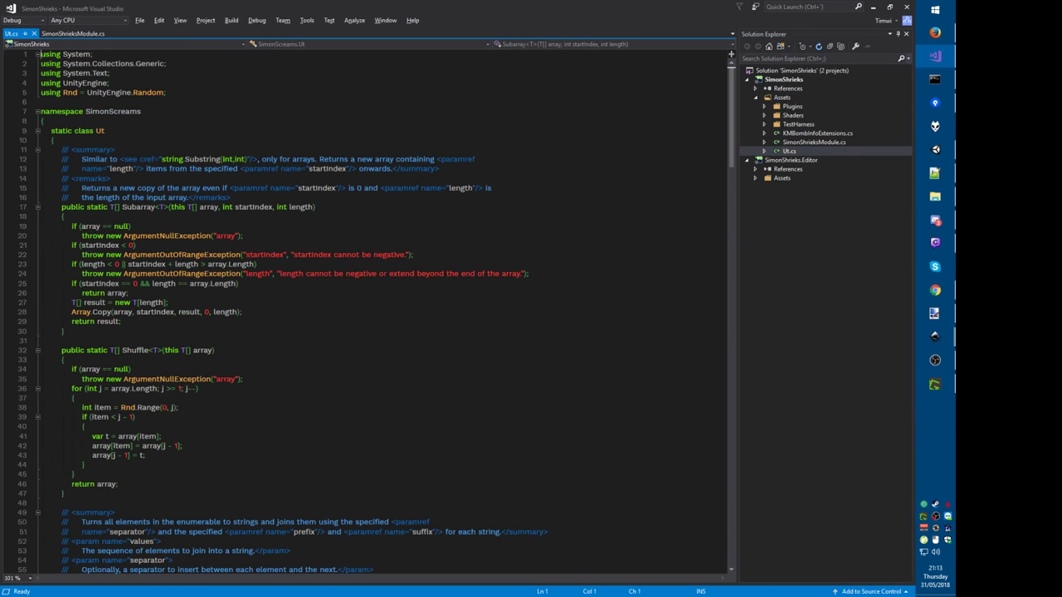
drag(55, 140, 115, 341)
key(Delete)
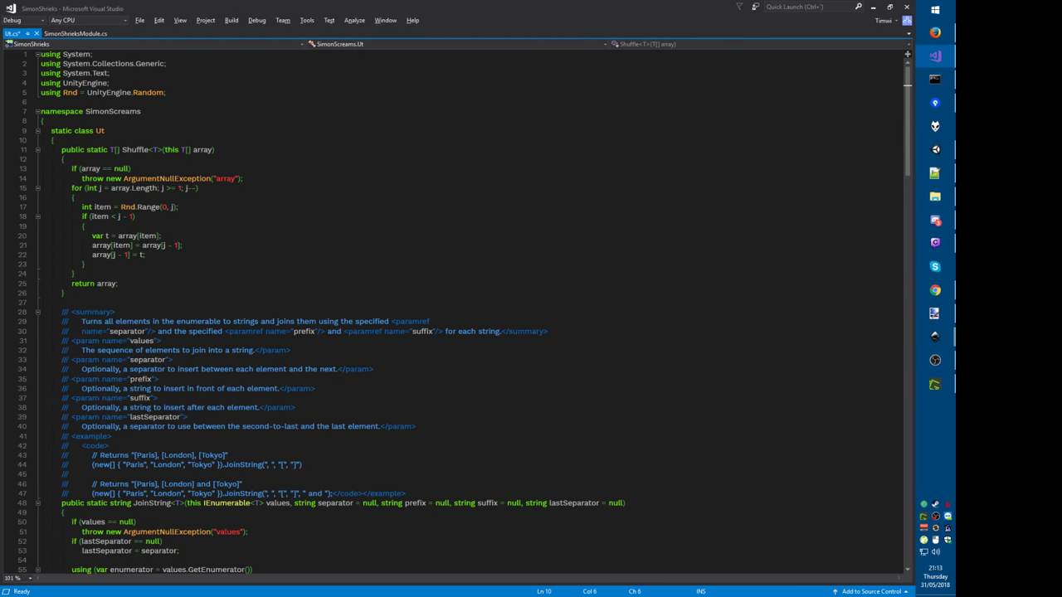
Step: Rename the namespace in Ut.cs to SimonShrieks and save the file
click(114, 112)
text(hriek)
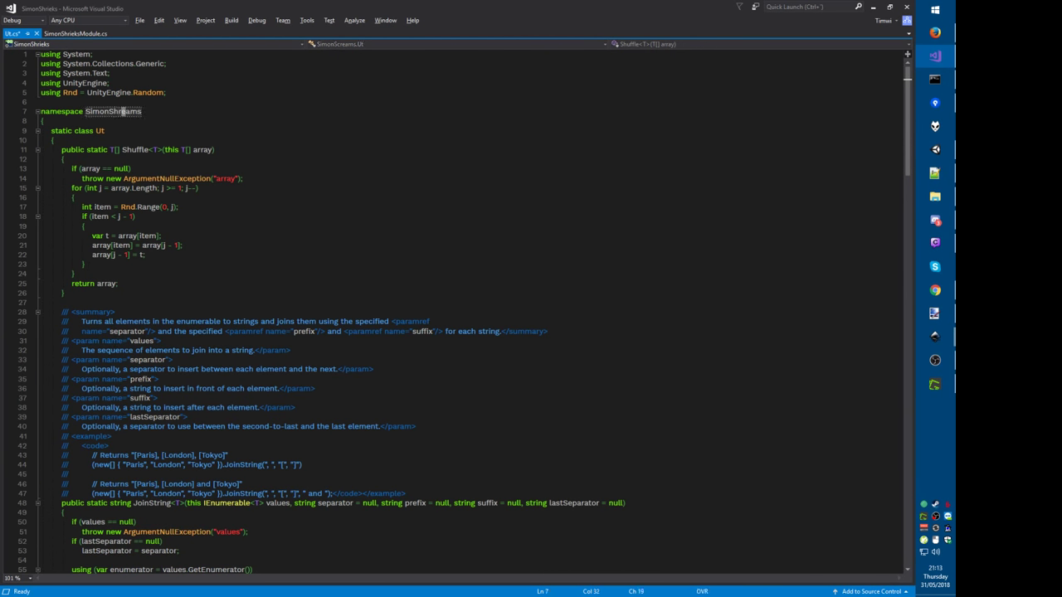
key(ctrl+s)
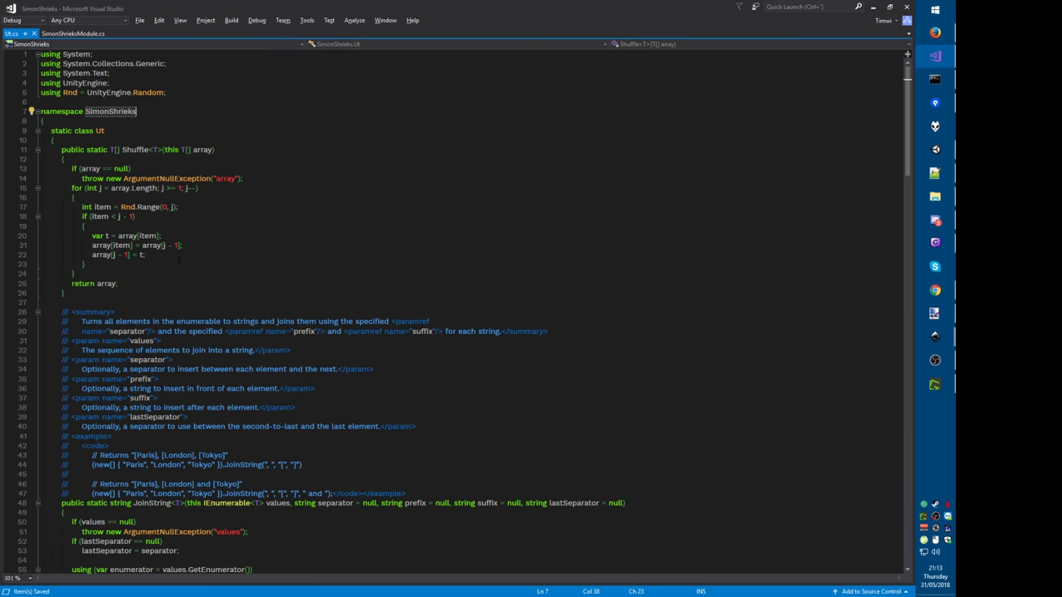
Step: Delete both VectorToString methods from Ut.cs
scroll(179, 260, down, 12)
scroll(463, 313, down, 11)
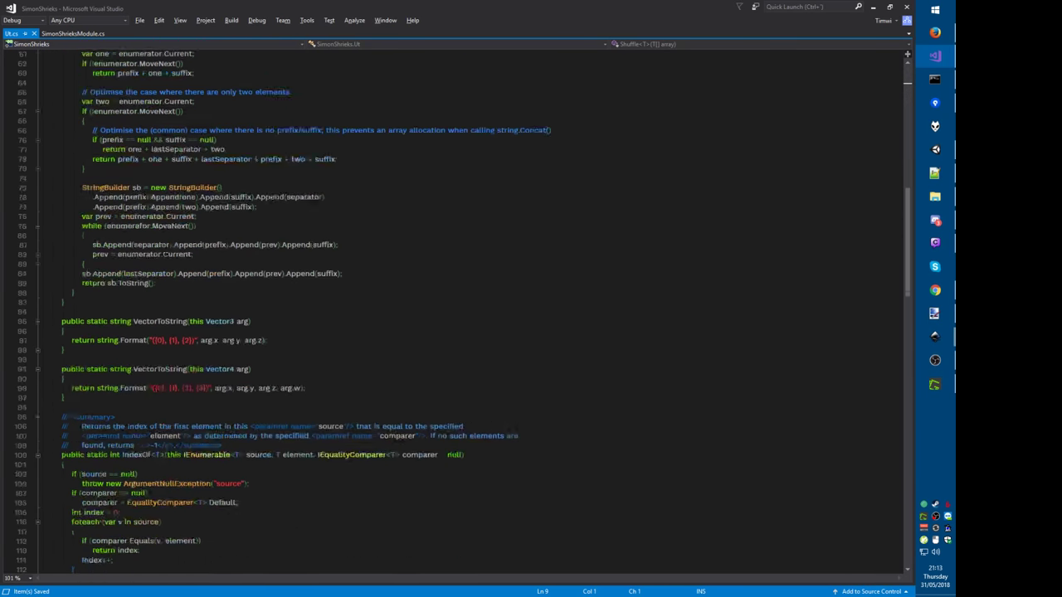
click(132, 226)
shift+click(131, 321)
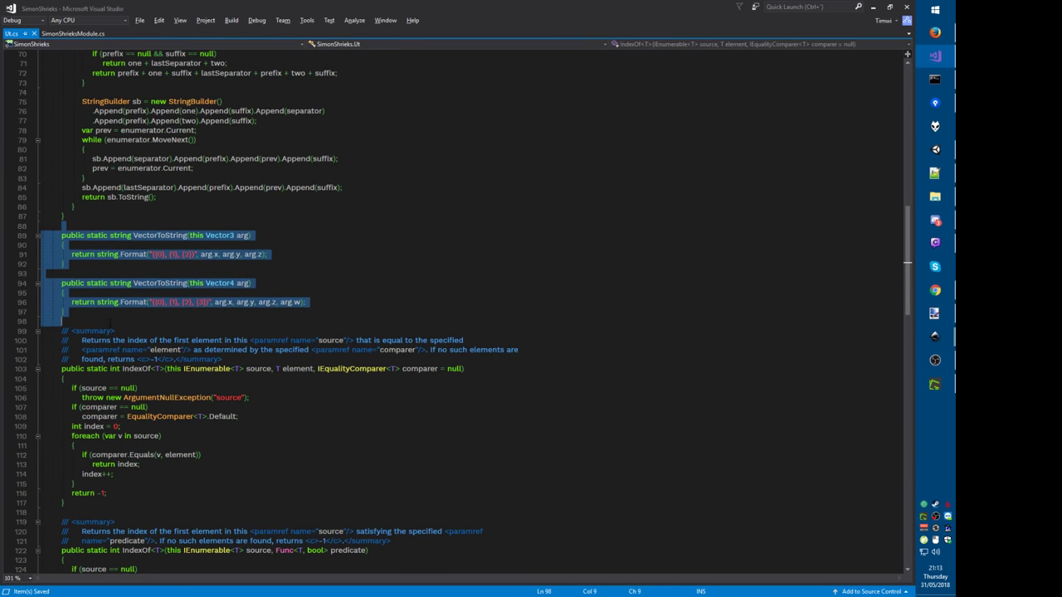
key(Delete)
Step: Delete all remaining methods after JoinString in Ut.cs, remove the leftover lines, and save the file
scroll(339, 274, down, 2)
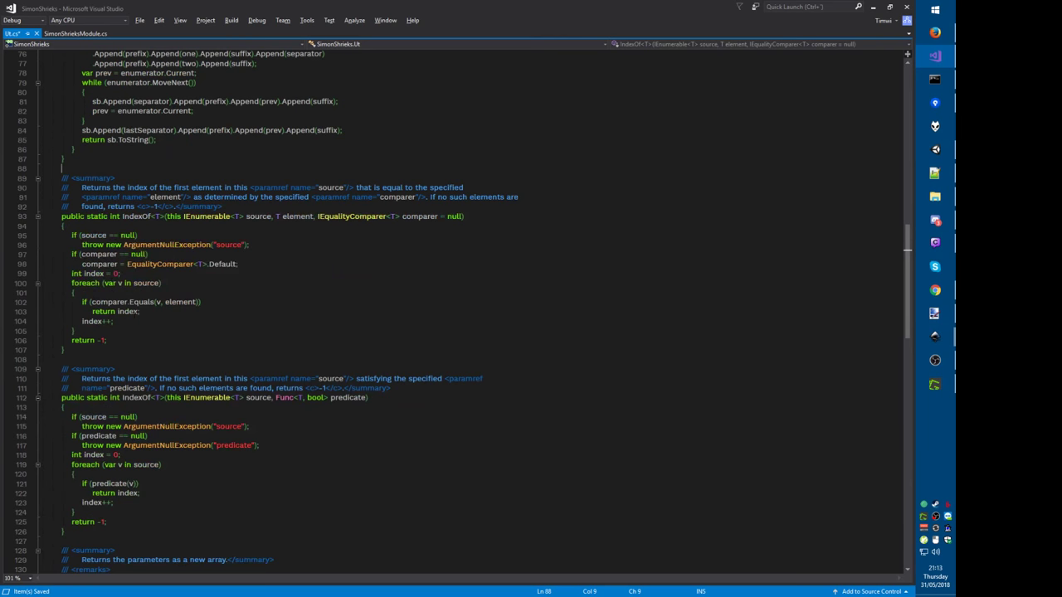
scroll(133, 219, down, 11)
scroll(463, 313, down, 8)
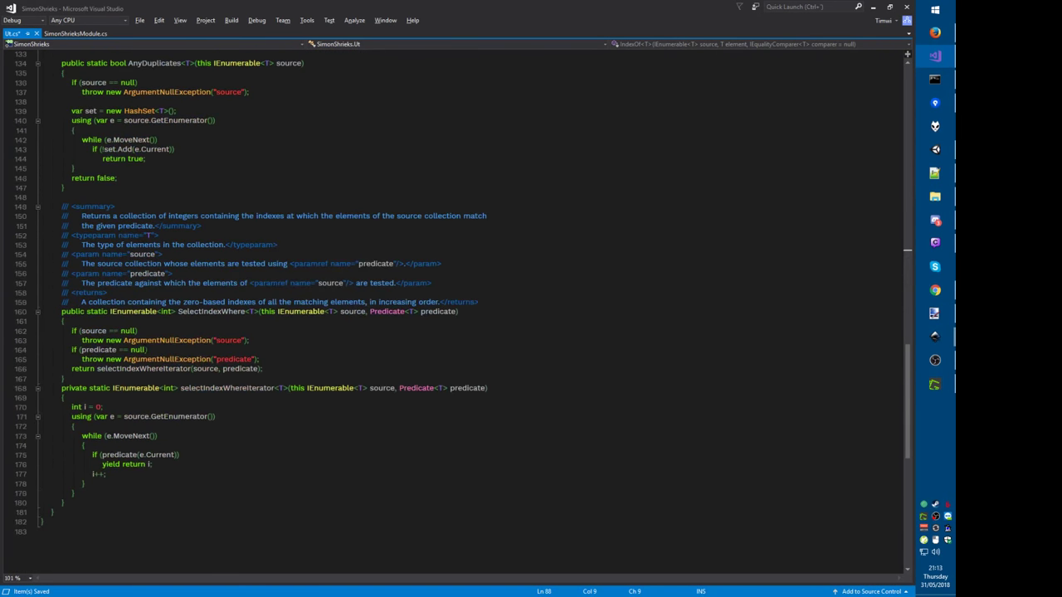
shift+click(96, 490)
key(Delete)
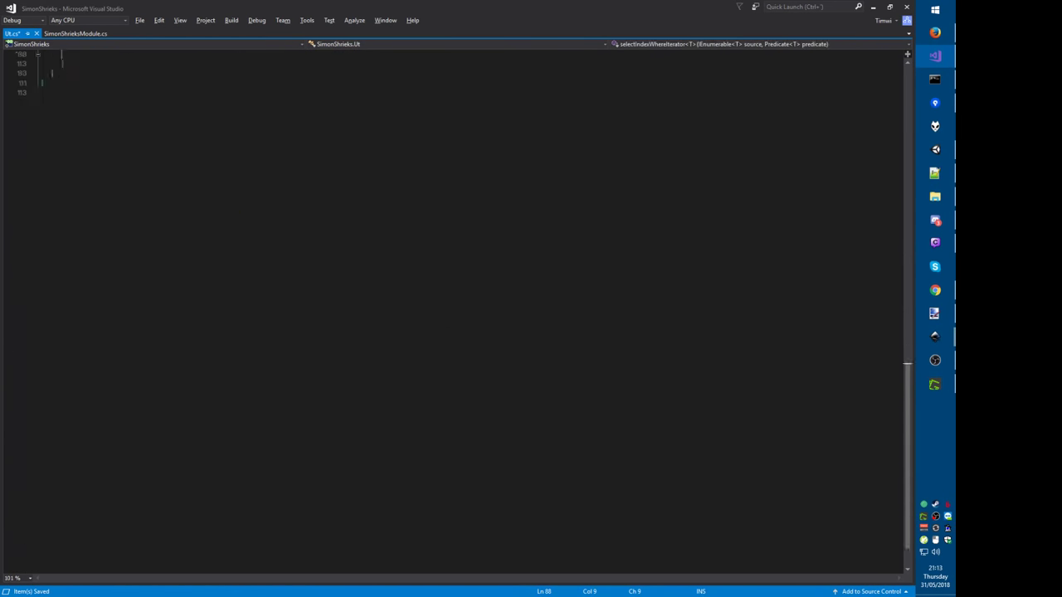
scroll(257, 336, up, 7)
key(shift+Delete)
key(shift+Delete)
key(ctrl+s)
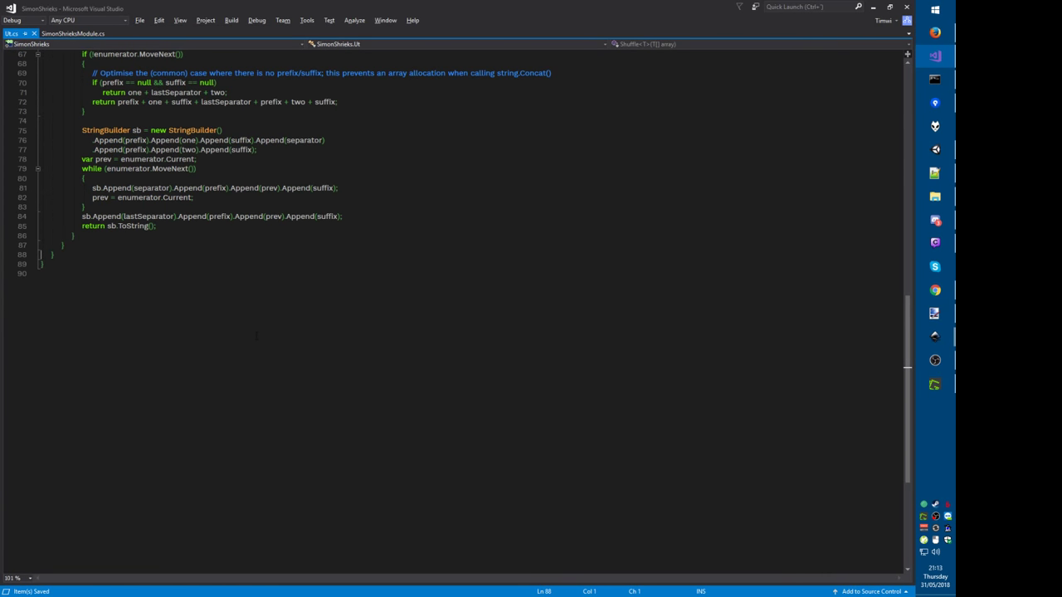
Step: Return to SimonShrieksModule.cs and insert a for loop snippet with a blank line after it below the _colors assignment
key(ctrl+Tab)
scroll(463, 312, down, 2)
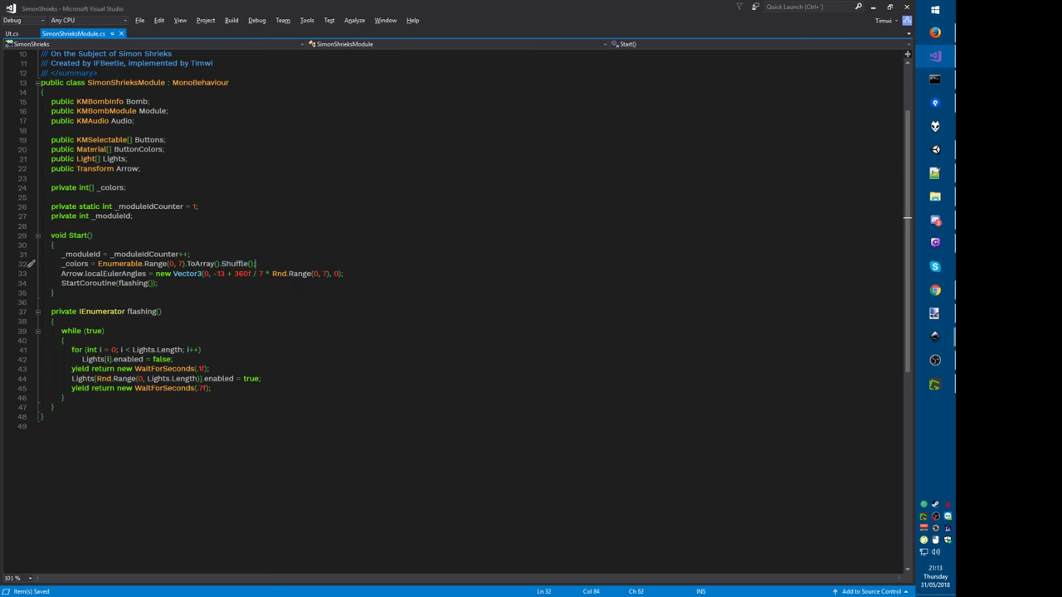
key(Return)
key(Return)
key(Up)
text(for)
key(Tab)
key(Tab)
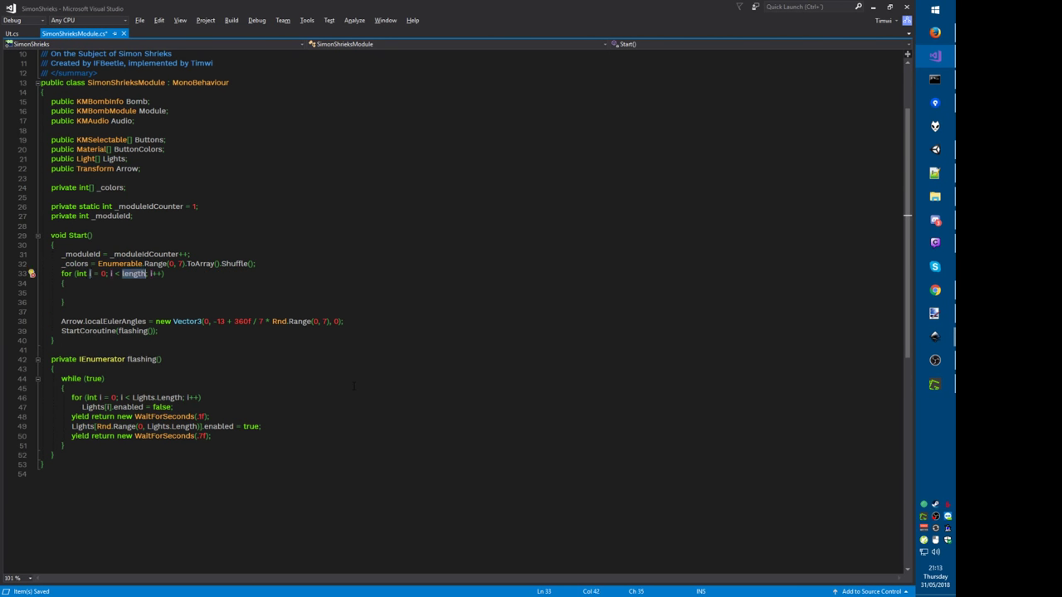
Step: Try Buttons.Length as the new for loop's upper bound
text(7)
key(BackSpace)
text(buttons.length)
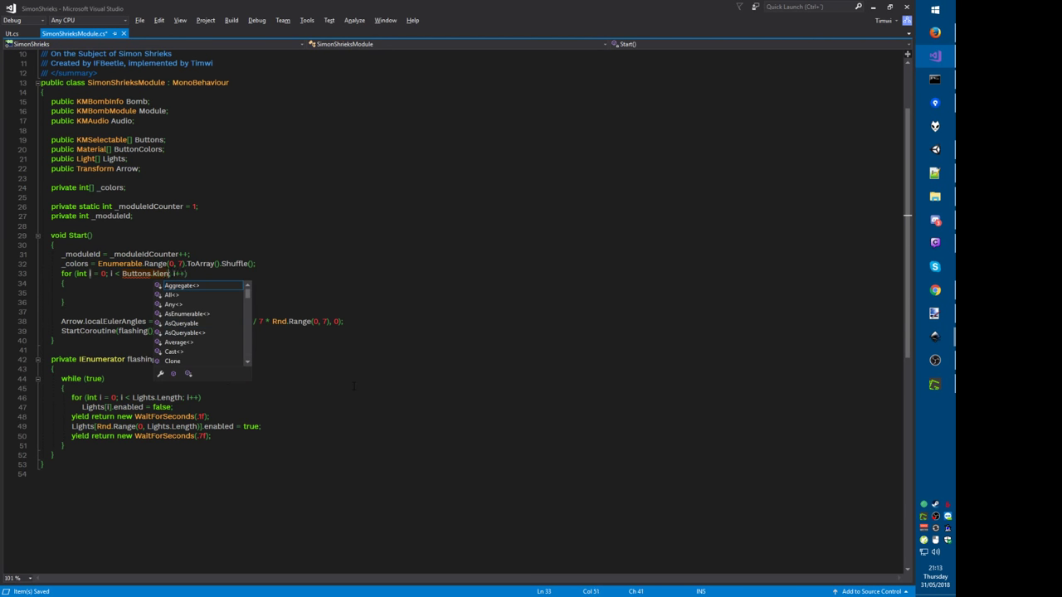
key(Tab)
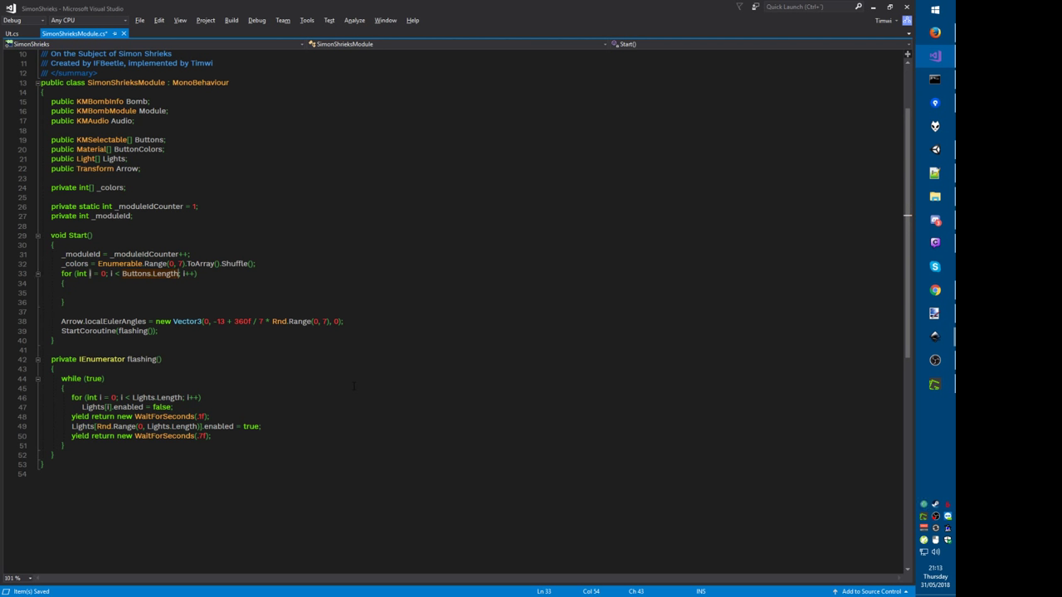
Step: Set the for loop's upper bound to 7 and remove its empty braced body
key(ctrl+shift+Left)
key(ctrl+shift+Left)
key(ctrl+shift+Left)
text(7)
key(Down)
key(Down)
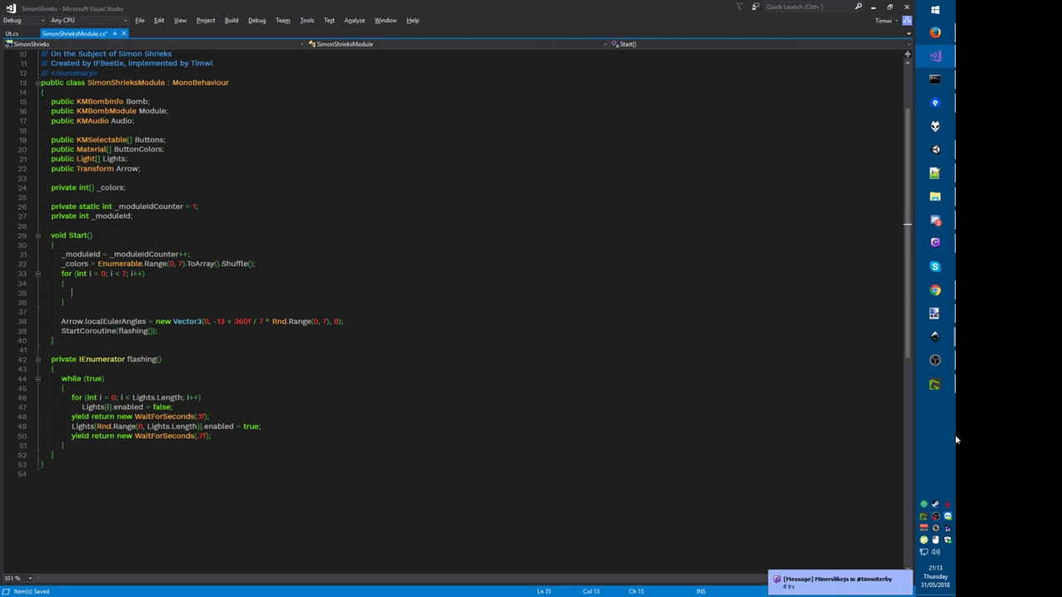
key(shift+Delete)
key(shift+Delete)
key(shift+Delete)
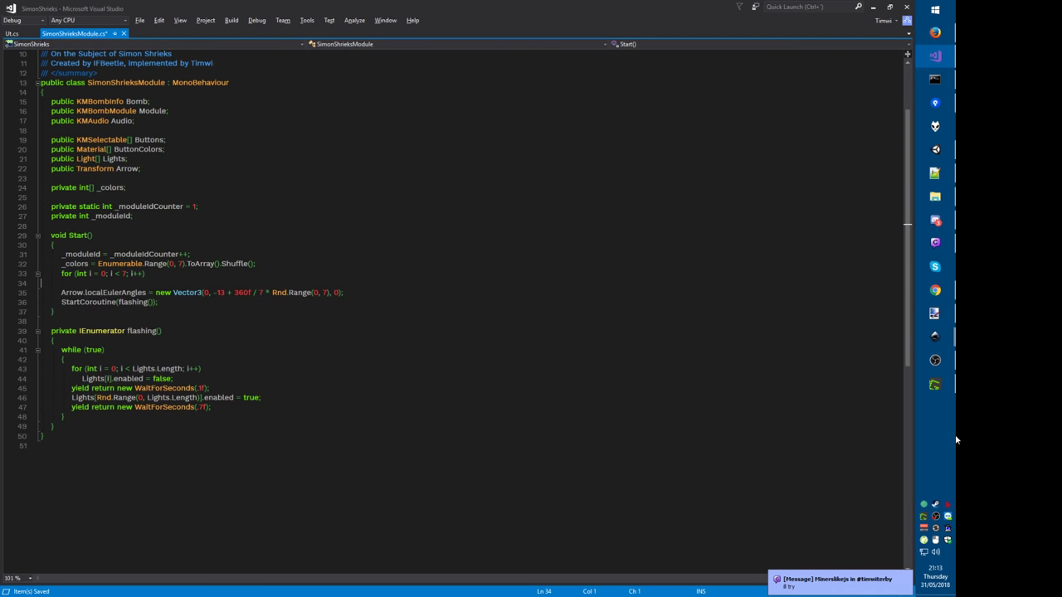
Step: Begin the for loop's body with Buttons[i].GetComponent<MeshRenderer>()
key(Up)
key(End)
key(Return)
text(_buttons)
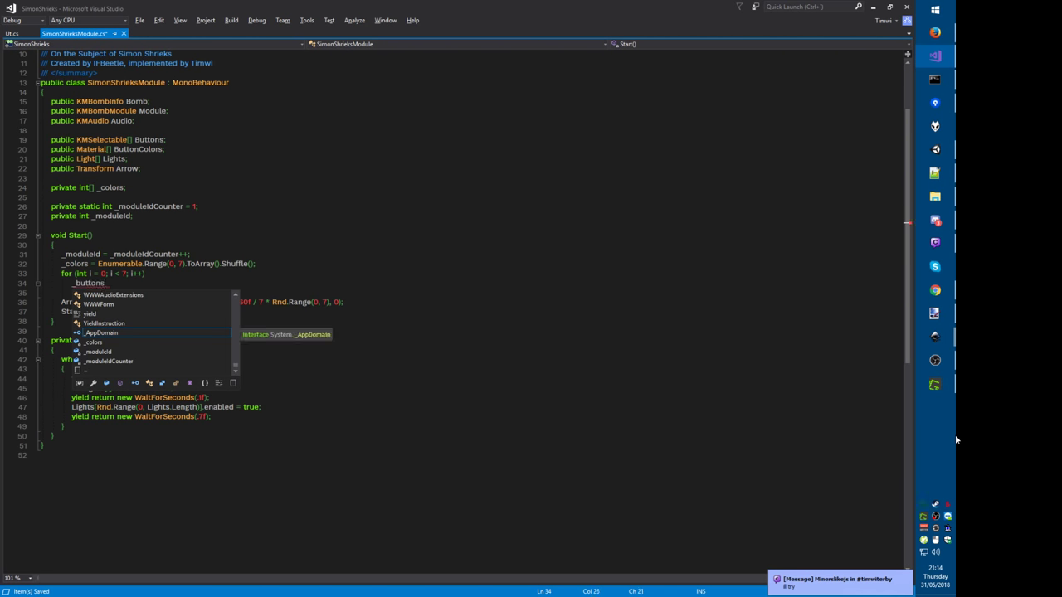
key(ctrl+BackSpace)
text(Buttons[i].)
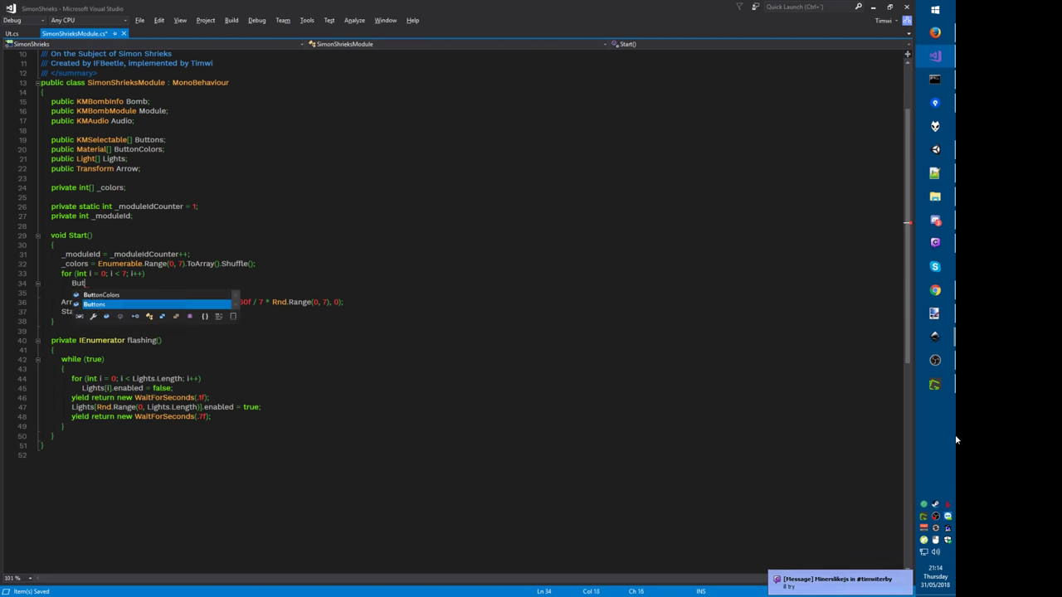
text(GetComponent<)
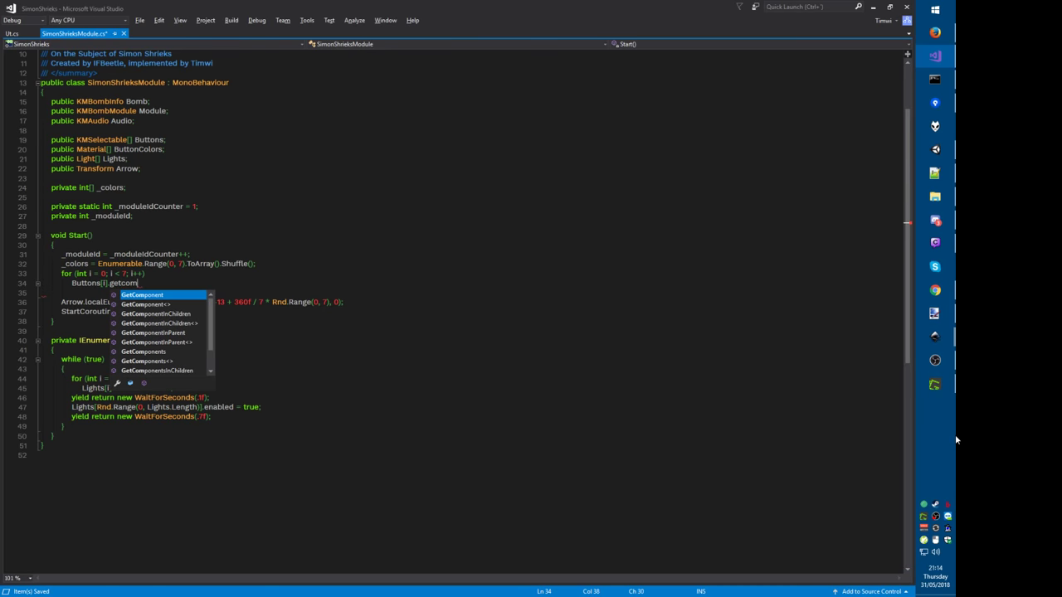
text(mes)
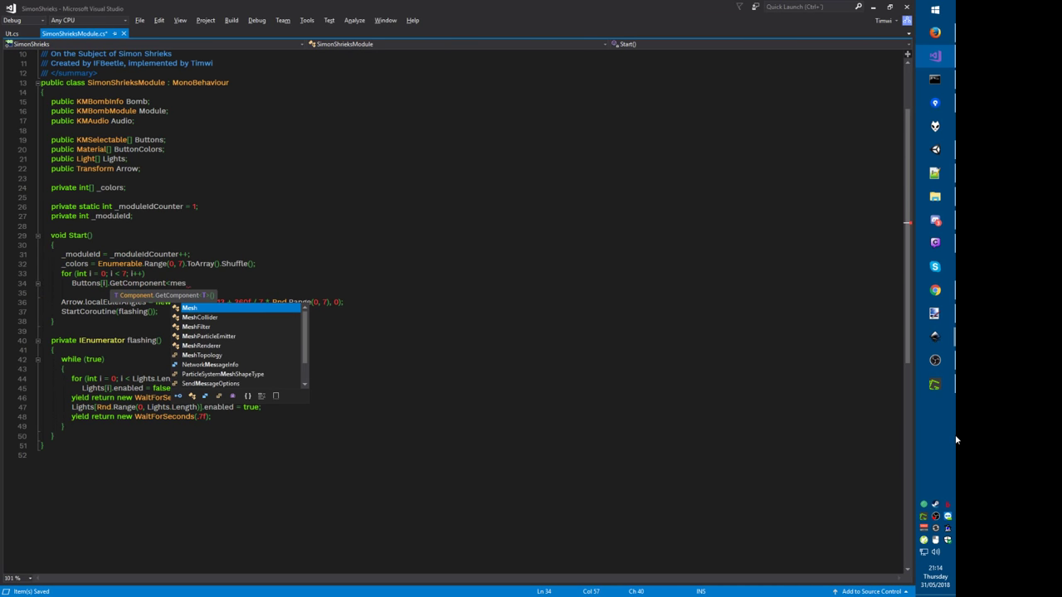
key(Tab)
text(Renderer>())
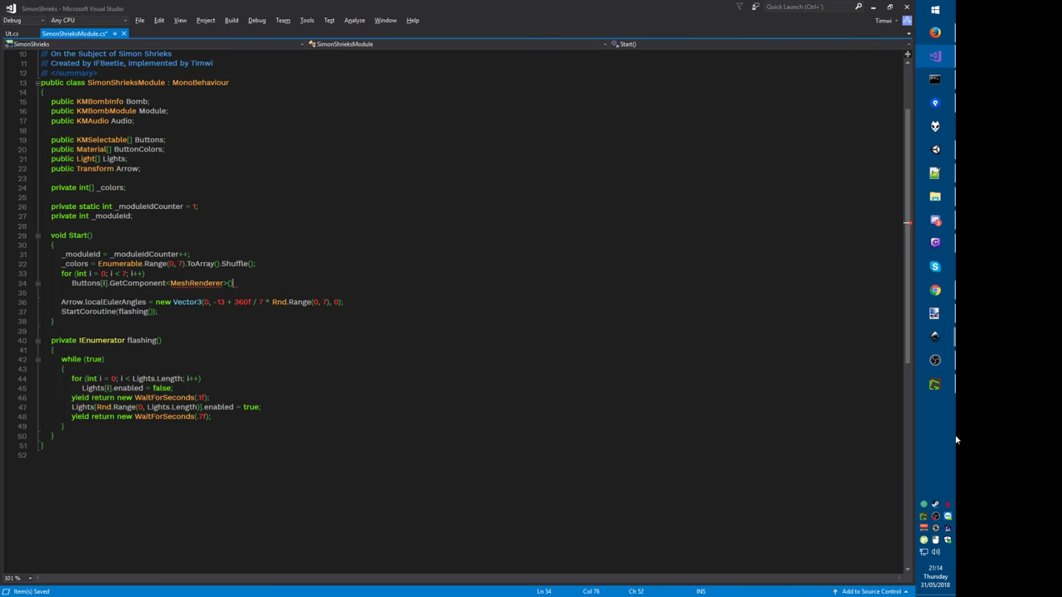
Step: Complete the loop statement by assigning ButtonColors[_colors[i]] to the renderer's material, and save the file
text(.material = materials)
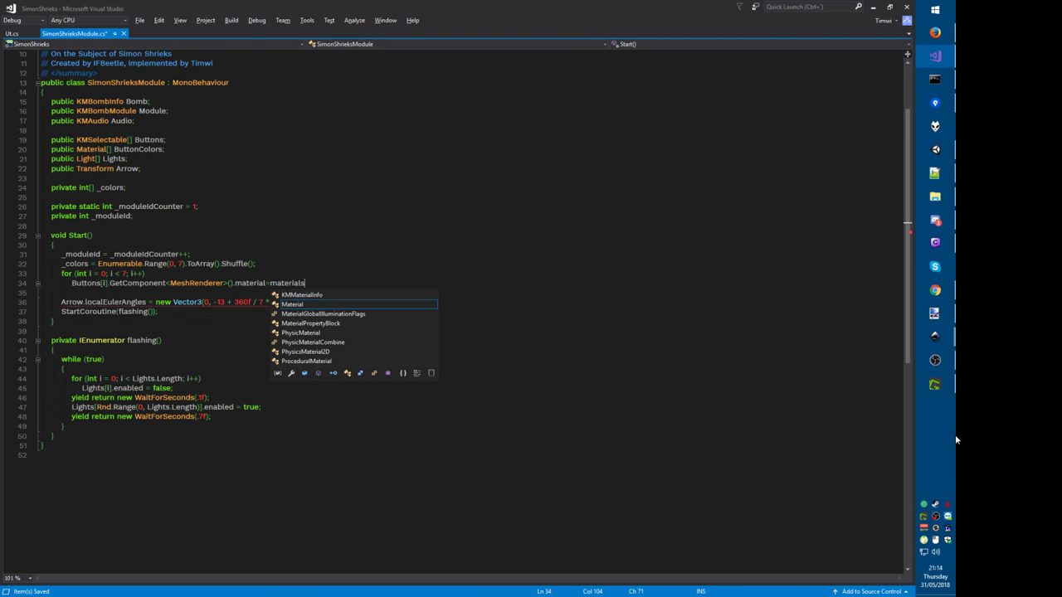
key(ctrl+BackSpace)
text(ButtonColors )
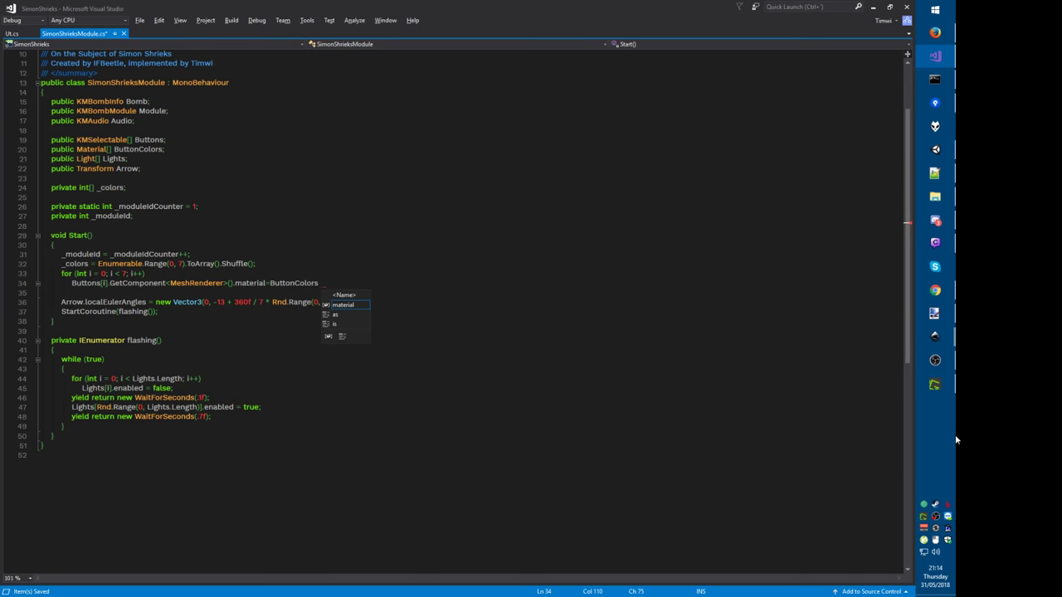
text([_colors[i]];)
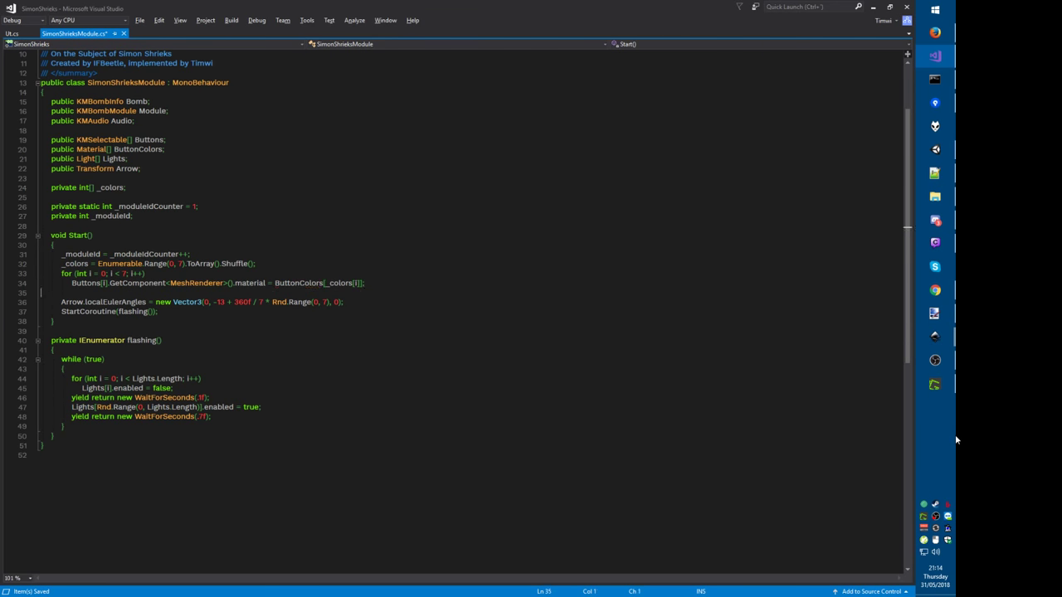
key(alt+f)
key(s)
Step: Declare a private int _arrow field directly below the _colors field
click(526, 186)
key(Return)
text(private int _arrow;)
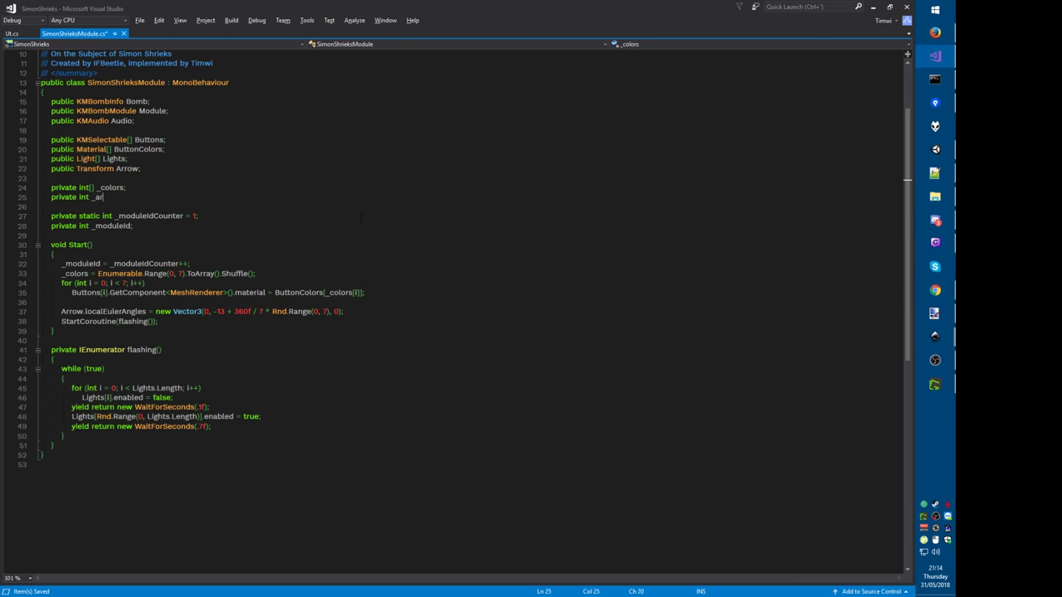
Step: Start an assignment to _arrow on a new line after the color loop in Start()
click(282, 292)
key(End)
key(Return)
key(Return)
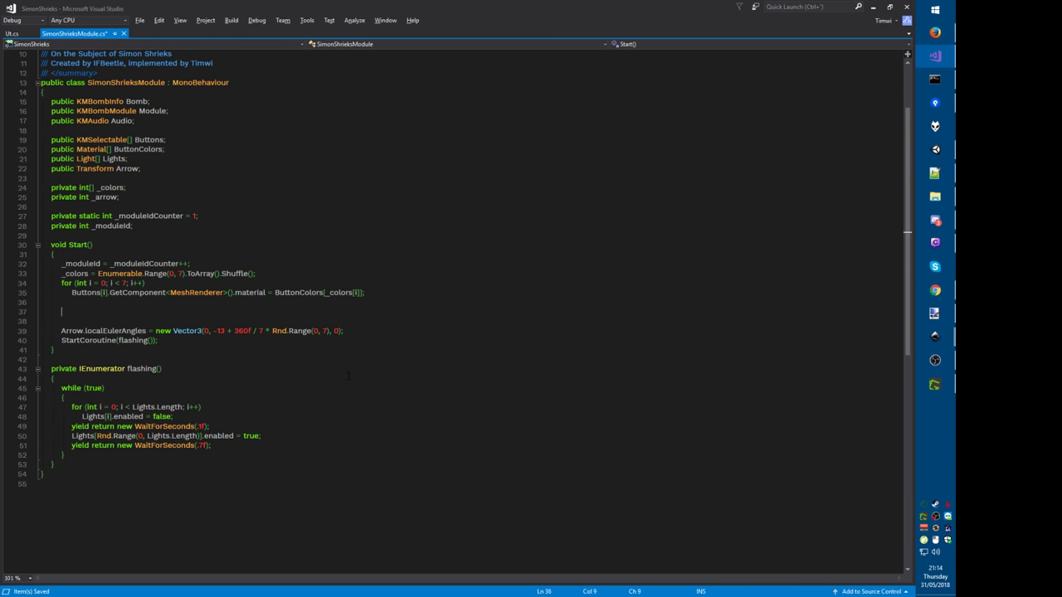
text(_arrow=)
Step: Cut Rnd.Range(0, 7) out of the Arrow.localEulerAngles vector and put _arrow in its place
click(283, 331)
shift+click(327, 330)
key(ctrl+x)
text(Array)
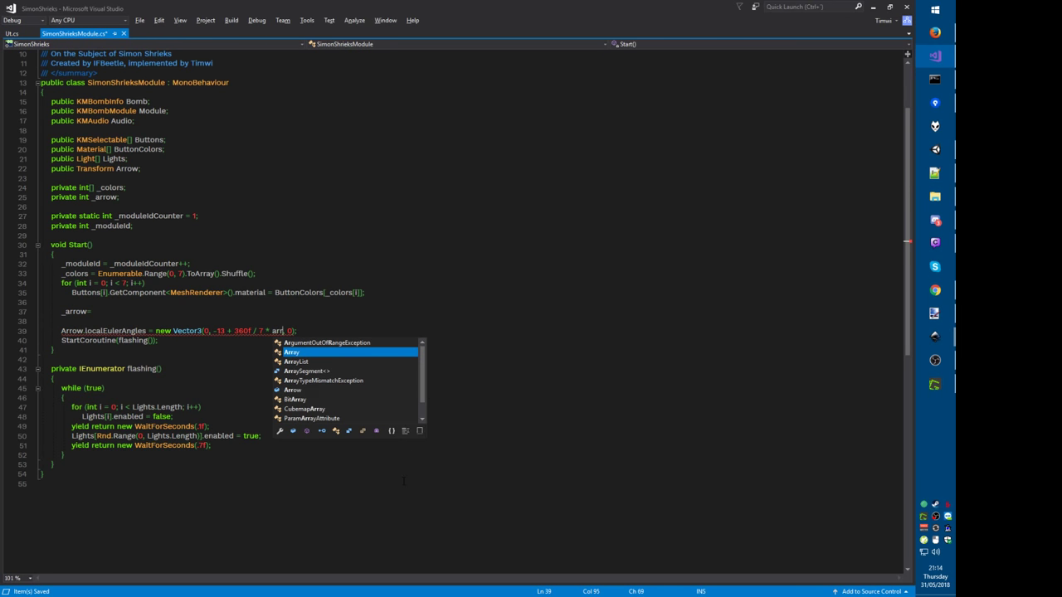
key(Tab)
key(BackSpace)
key(BackSpace)
key(BackSpace)
key(BackSpace)
key(BackSpace)
text(_arrow)
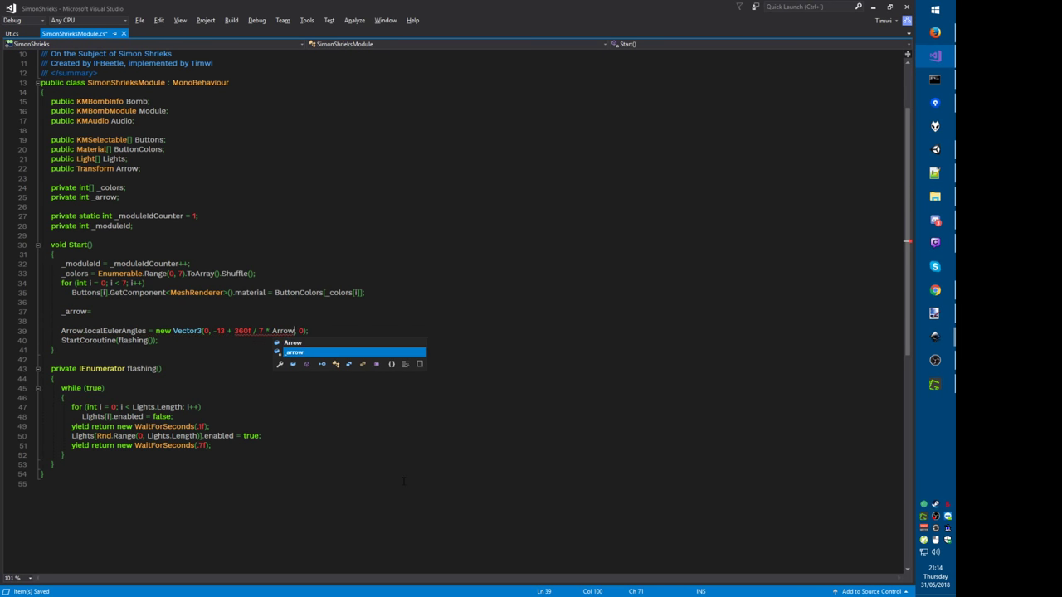
Step: Paste Rnd.Range(0, 7) as the value of _arrow, remove the blank line below, format the document, and save
key(Up)
key(Up)
key(ctrl+v)
text(;)
key(Delete)
key(ctrl+k)
key(ctrl+d)
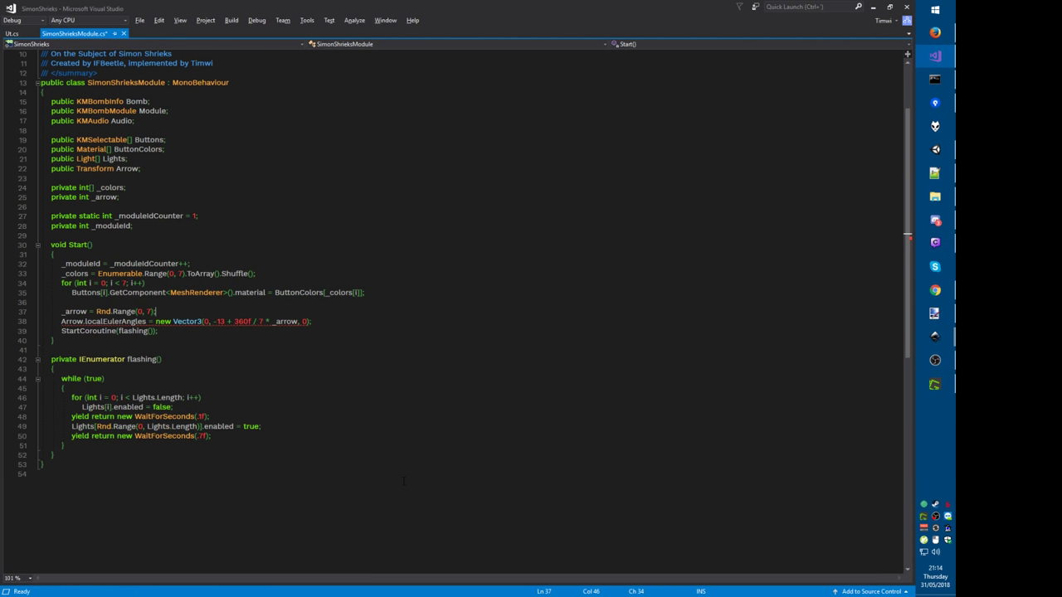
key(alt+f)
key(s)
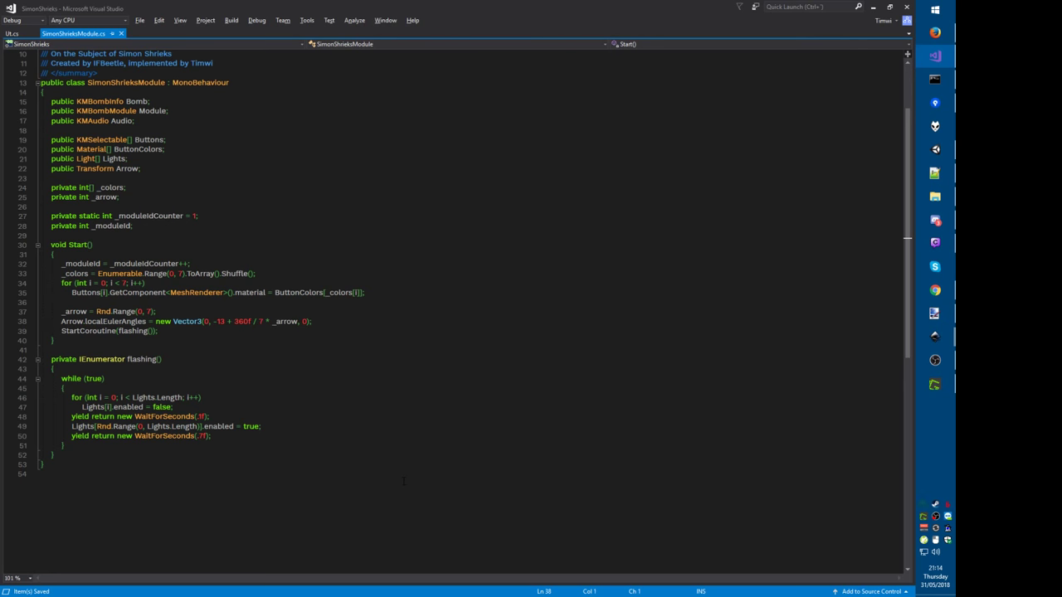
Step: Insert a blank line above StartCoroutine(flashing()) and save the file
key(Down)
key(Return)
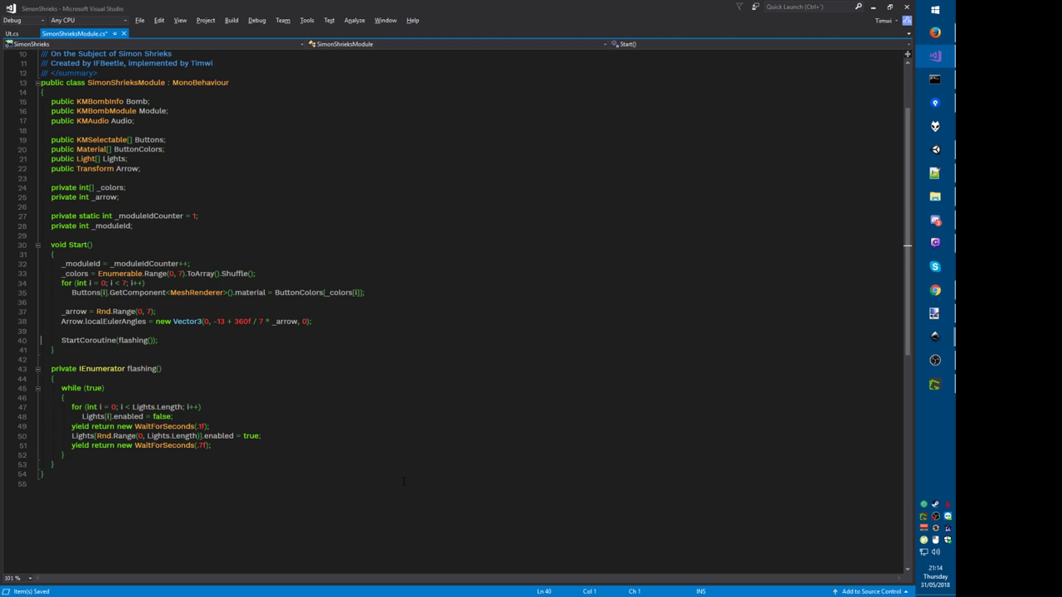
key(Right)
key(ctrl+s)
key(alt+Tab)
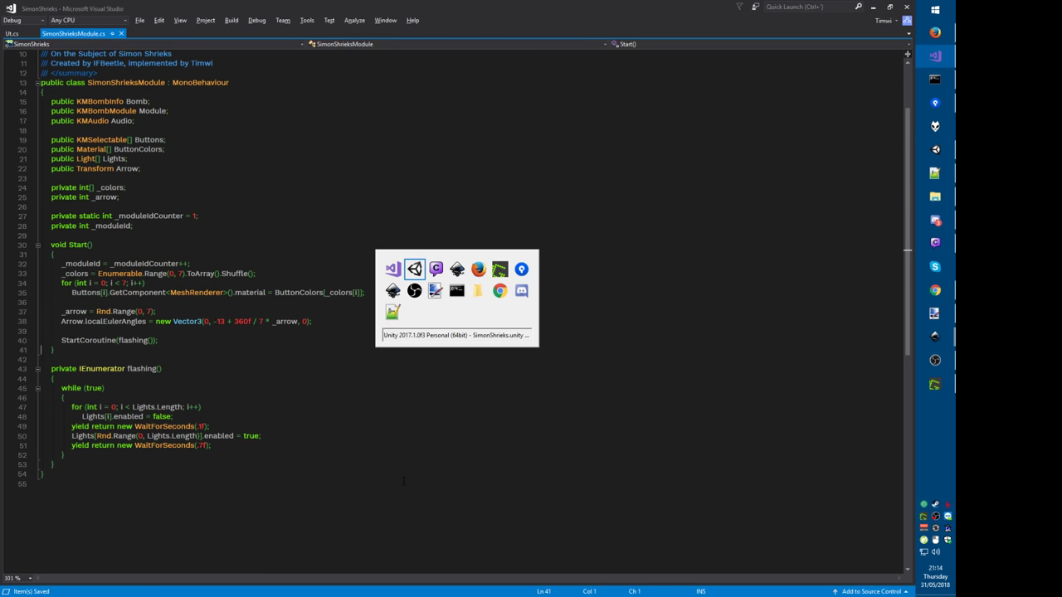
key(alt+shift+Tab)
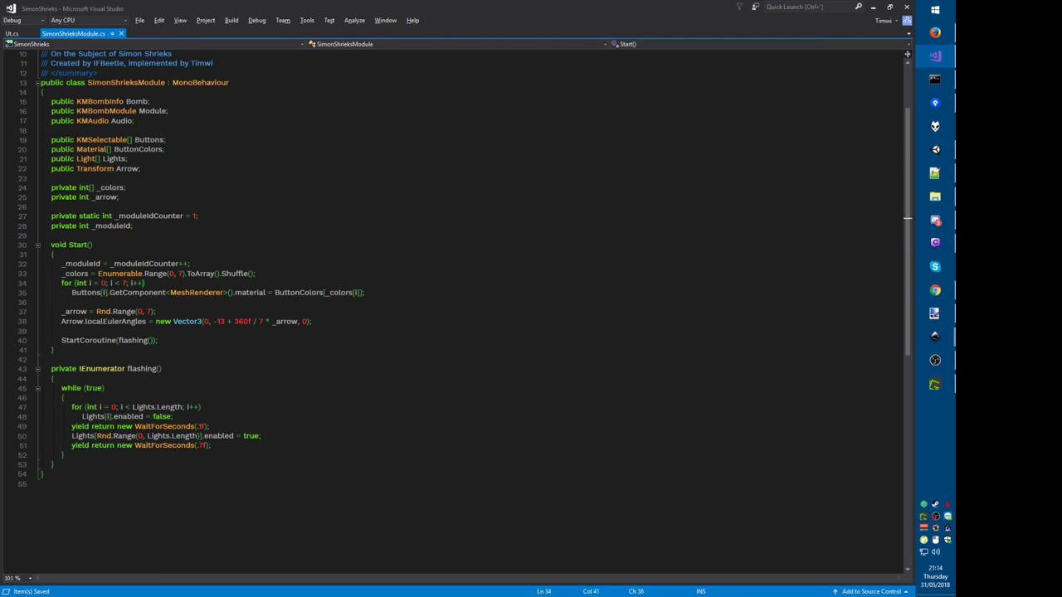
Step: Wrap the color loop's body in braces and add an empty line after the material assignment
text({)
key(Down)
key(End)
text(})
key(Up)
key(End)
key(Return)
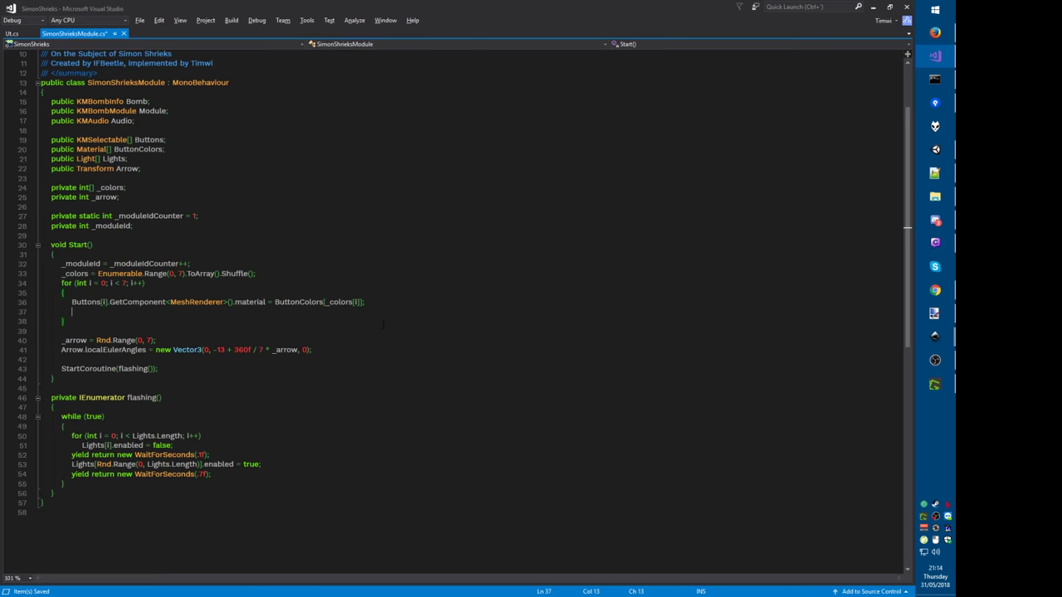
Step: Begin attaching a handler inside the loop with Buttons[i].OnInteract += delegate
text(buttons[i].)
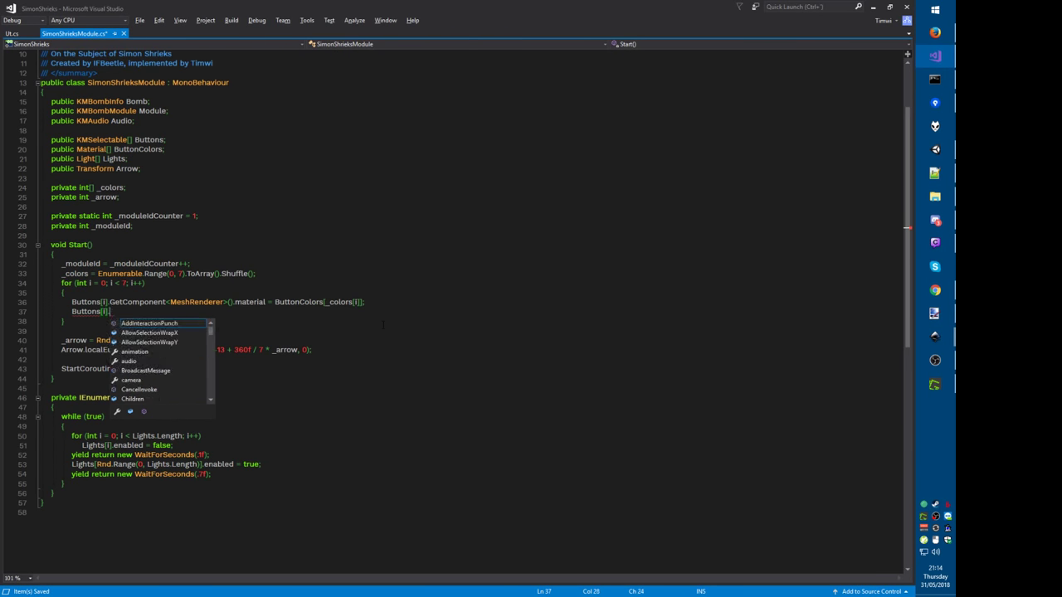
text(onin =)
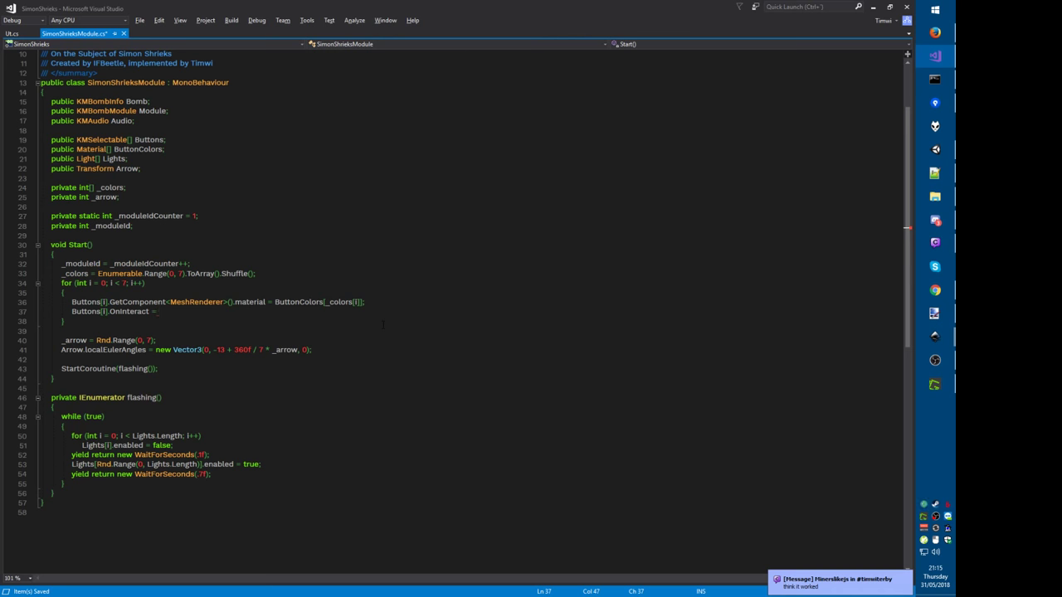
key(BackSpace)
key(BackSpace)
text(+= delegate)
key(Return)
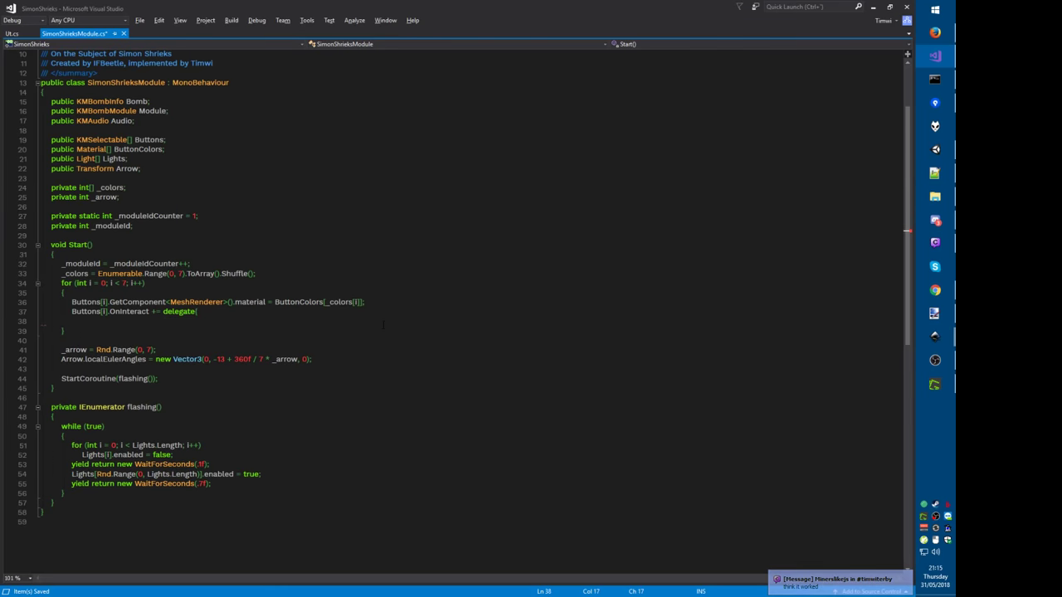
Step: Give the delegate a braced body containing return false; and close it with a semicolon
text({)
key(Return)
text(};)
key(Up)
key(Return)
text(return false;)
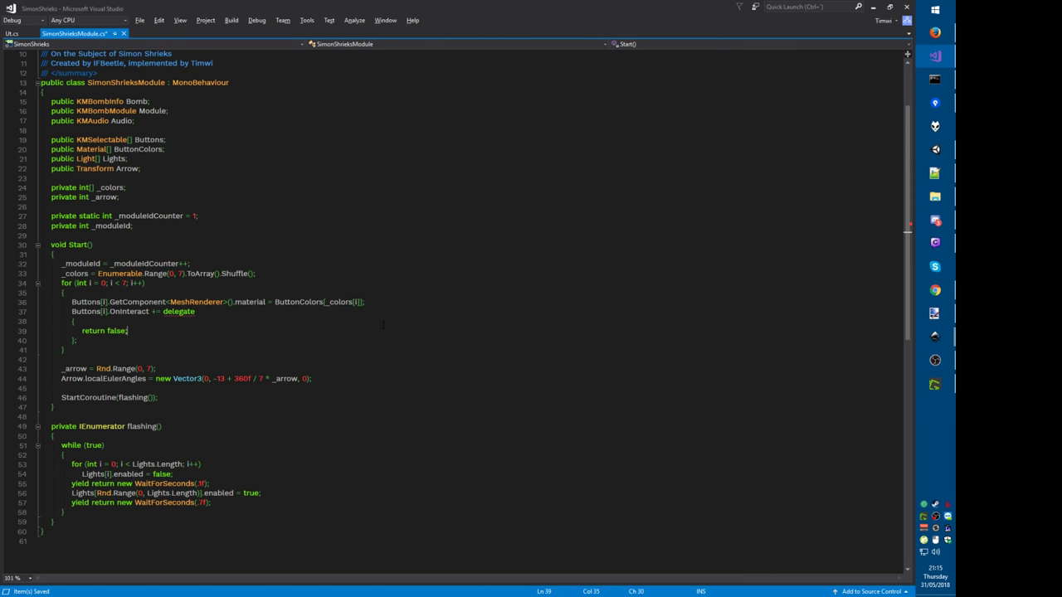
Step: Add the comment // code above return false; in the delegate and go back to the for loop header
key(ctrl+Return)
text(// )
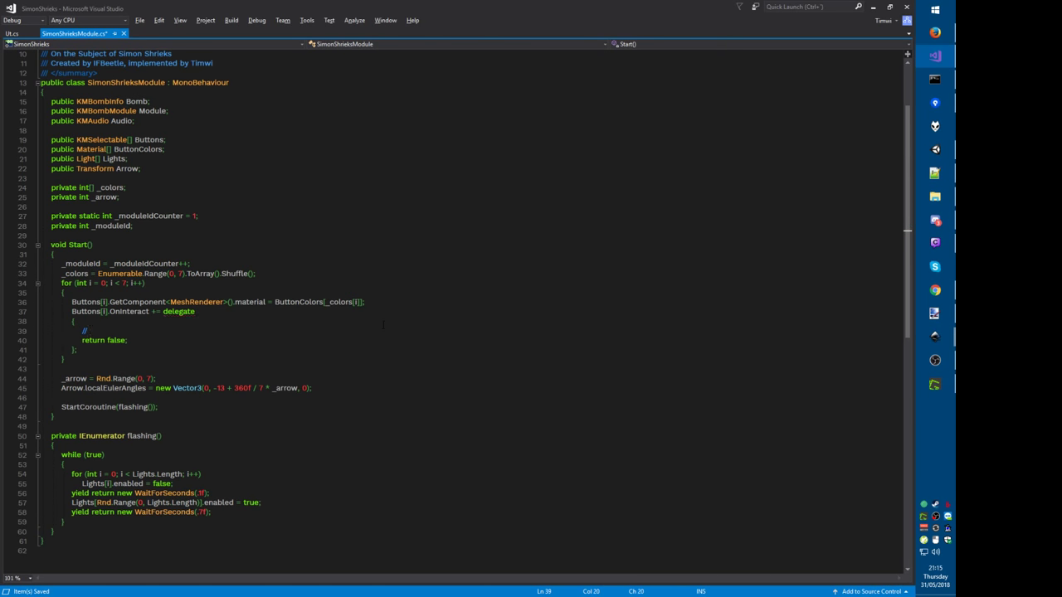
text(code)
key(Up)
key(Up)
key(Left)
key(Left)
key(Up)
key(Up)
key(Up)
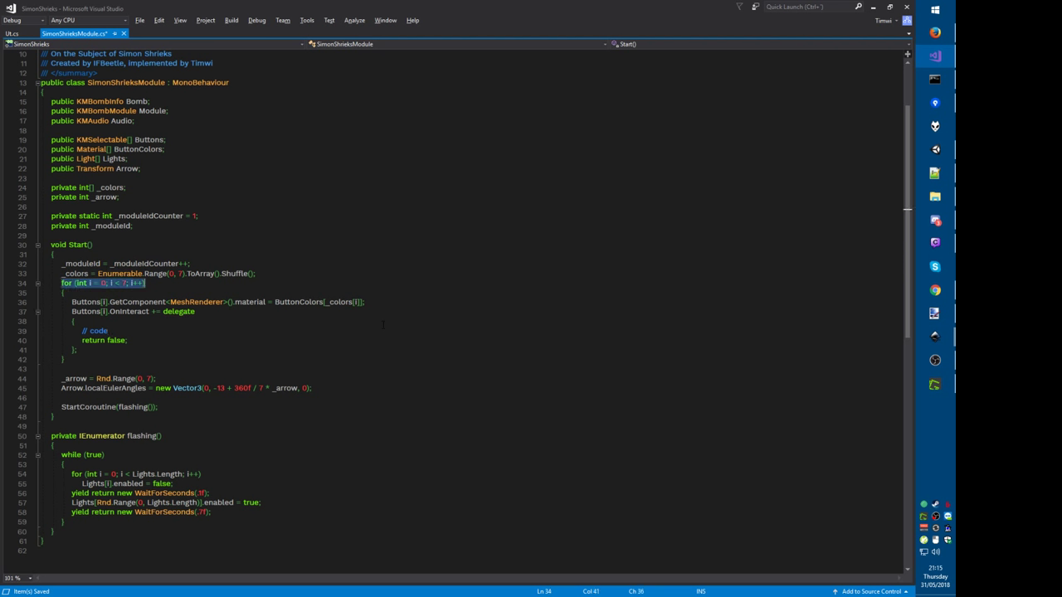
Step: Begin a Debug.LogFormat call with a verbatim string below the // code comment
key(Down)
key(Down)
key(Down)
key(Down)
key(Down)
key(Return)
text(Debuglog)
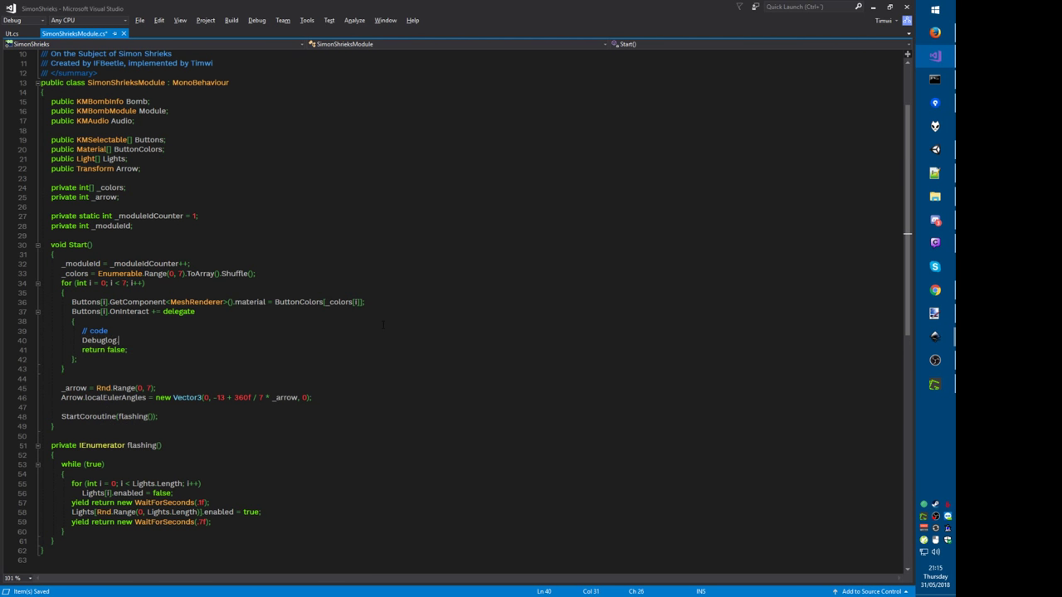
key(ctrl+BackSpace)
text(Debug.)
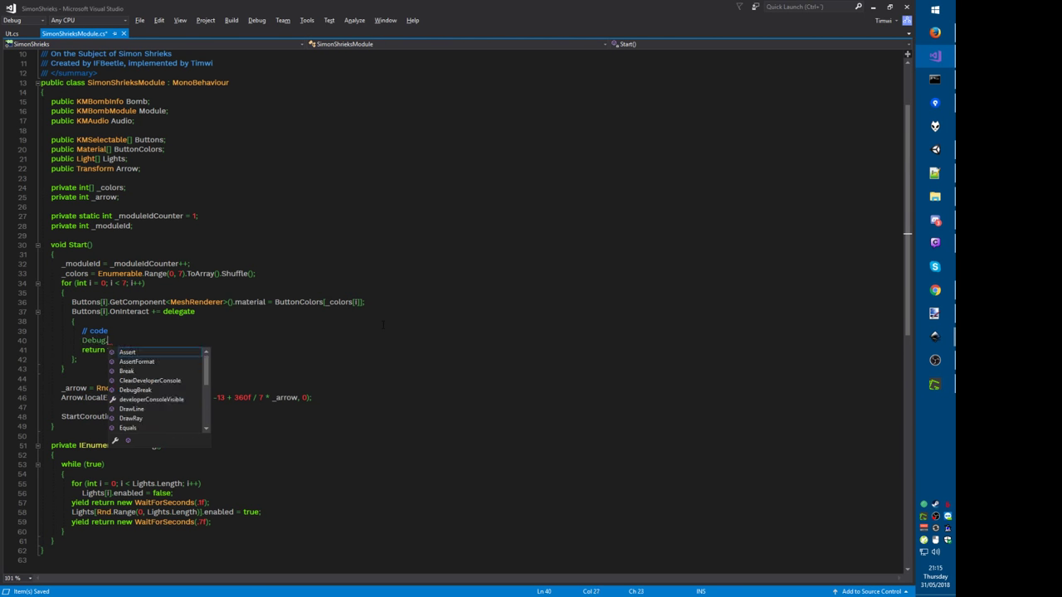
text(logFormat(@")
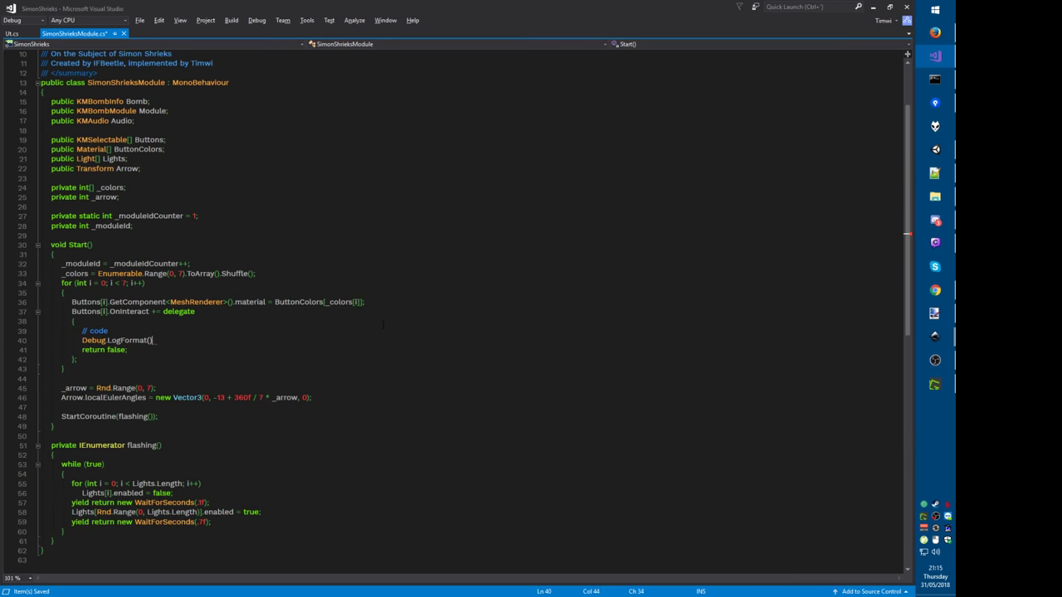
Step: Fill in the log call with "[Simon Shrieks #{0}] Button number {1}" and the arguments _moduleId and i
text([Simon Shrie)
text(ks #{0}])
text( Button nbu)
key(BackSpace)
key(BackSpace)
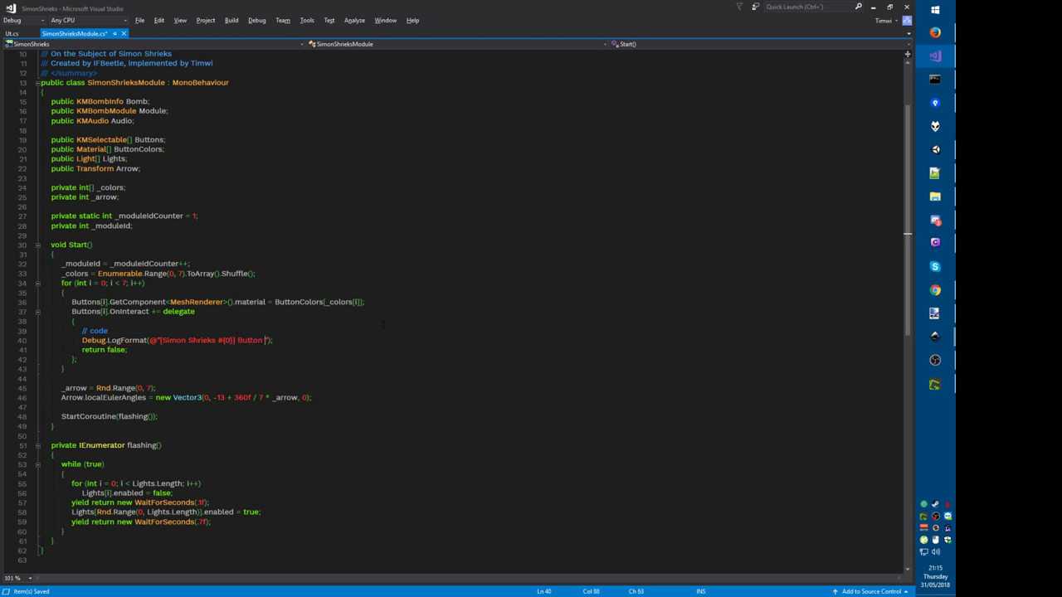
text(umber ()
text(1}", _moduleId, i)
key(Down)
Step: Switch to Unity, start play mode, and activate the blue button to test the handler
key(alt+Tab)
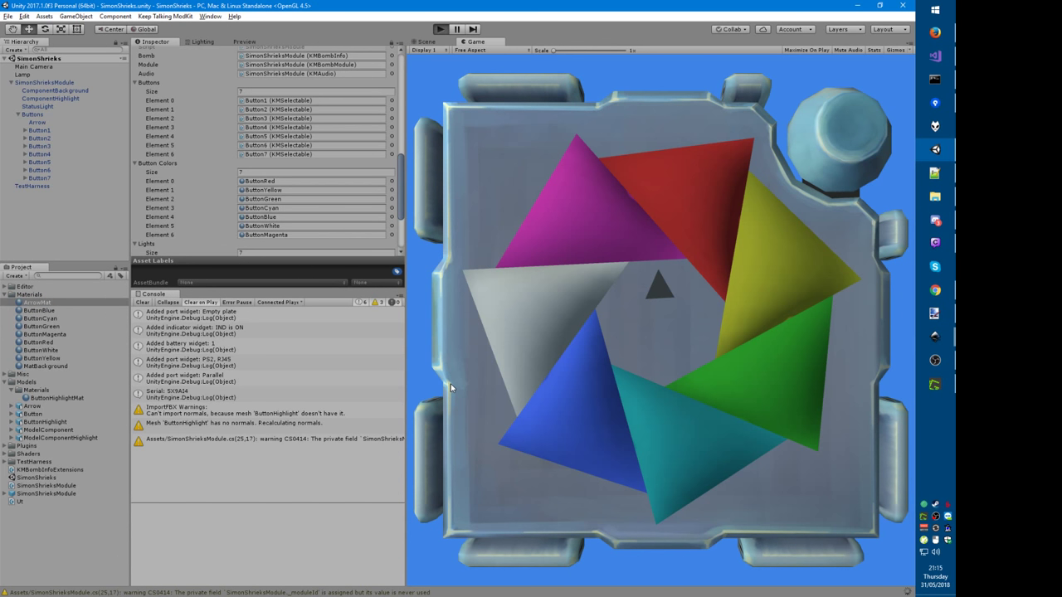
key(ctrl+p)
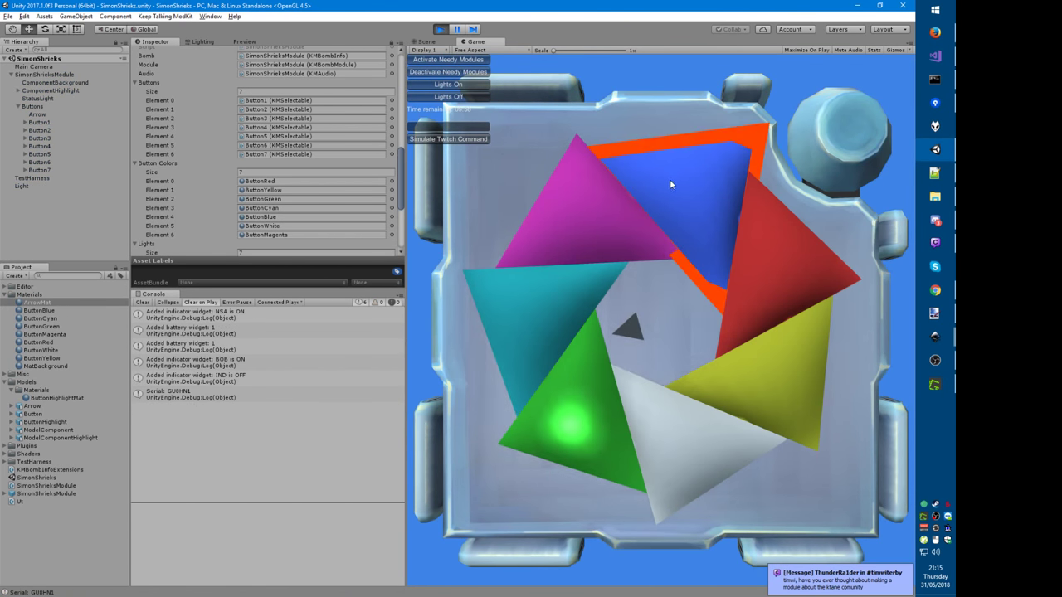
click(673, 187)
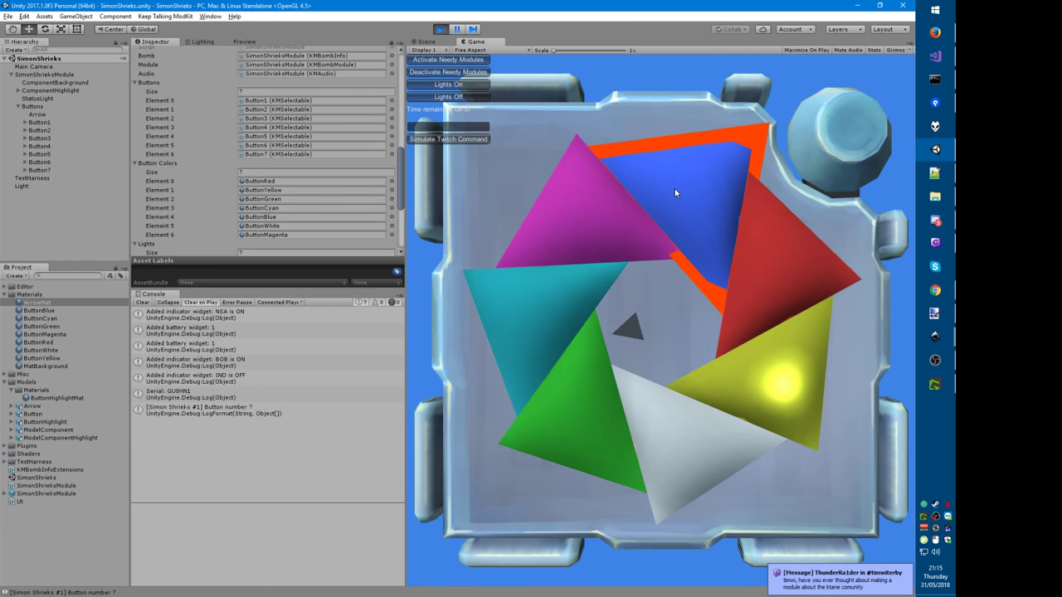
Step: Inspect the logged message in the console, try the module's other colored buttons, and stop play mode
click(229, 407)
click(769, 387)
click(695, 430)
click(583, 415)
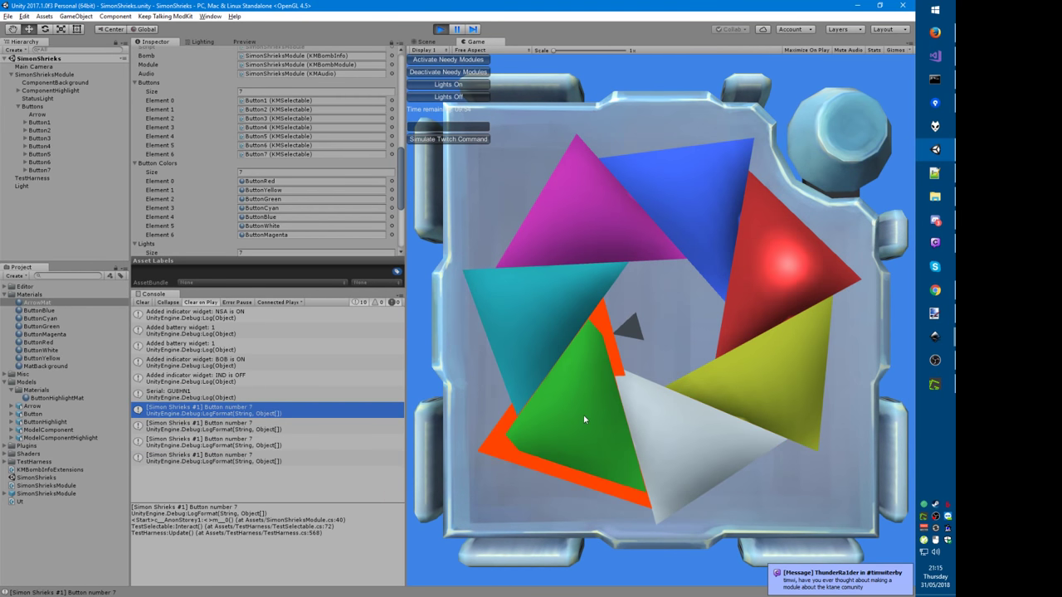
click(531, 324)
click(574, 232)
click(680, 199)
click(823, 293)
click(807, 288)
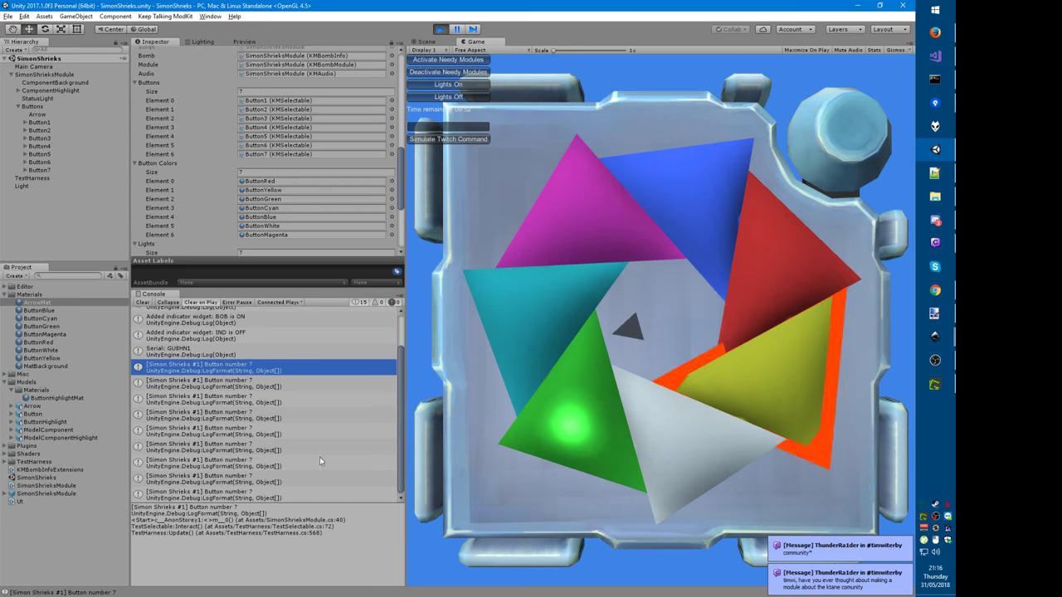
key(ctrl+p)
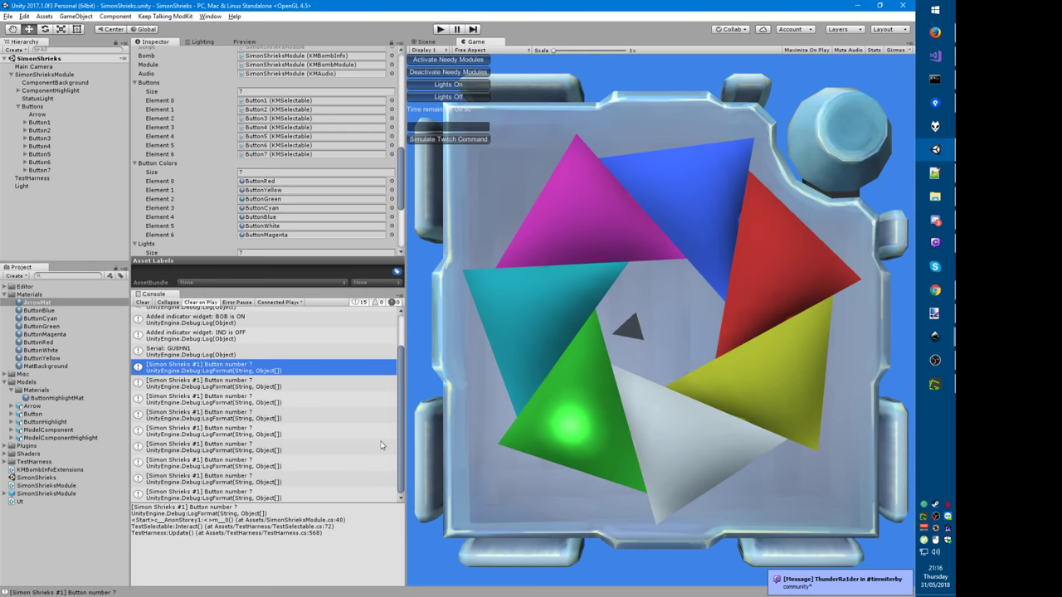
Step: Switch to Visual Studio, declare var j = i; at the start of the button loop, and log j instead of i
key(alt+Tab)
scroll(465, 307, down, 3)
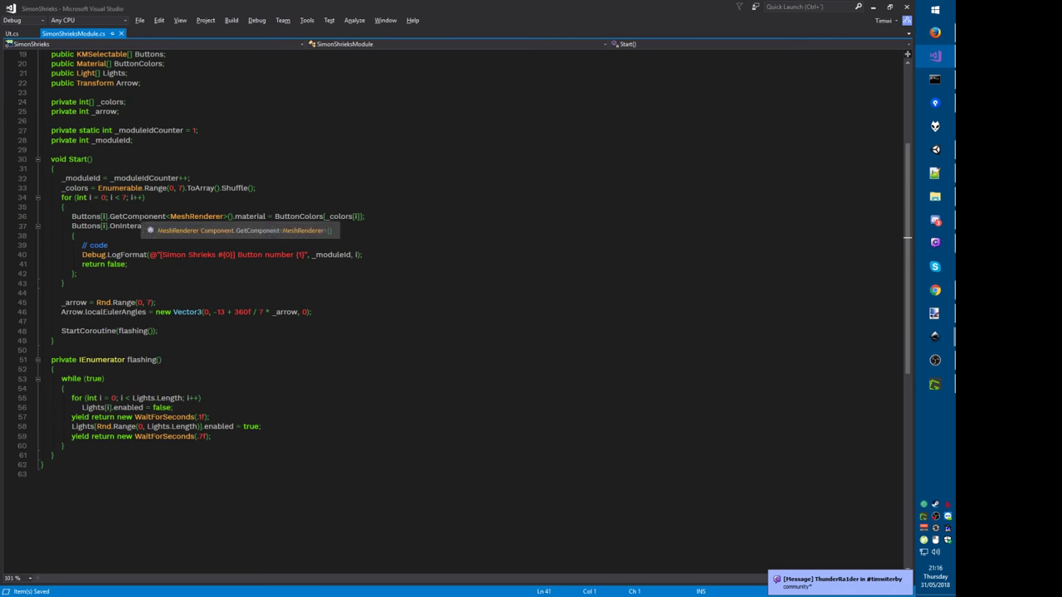
click(141, 207)
key(Return)
key(Up)
text(v)
key(BackSpace)
key(Return)
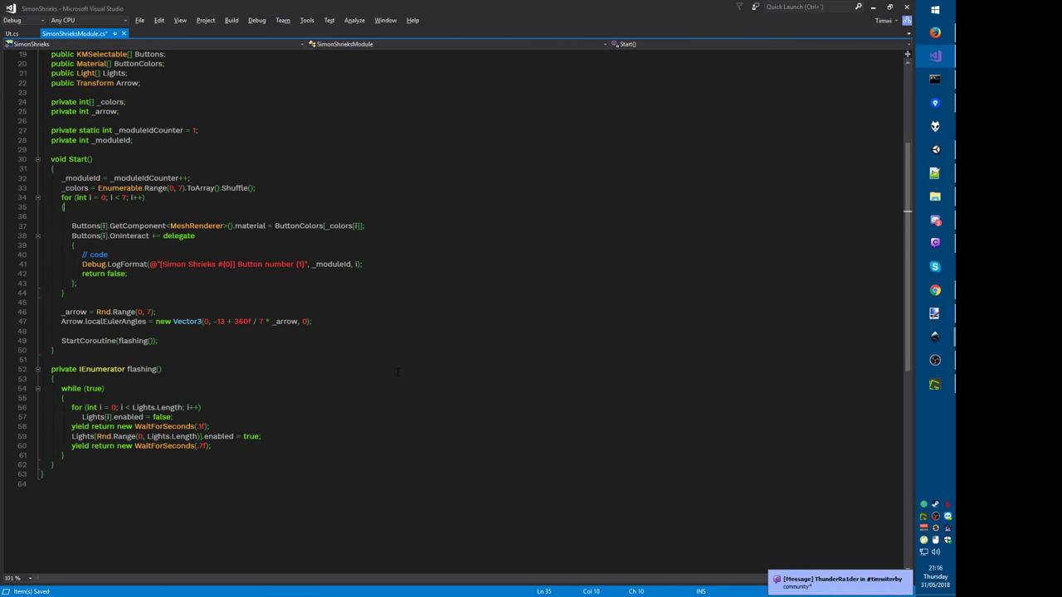
text(var j = i;)
key(Return)
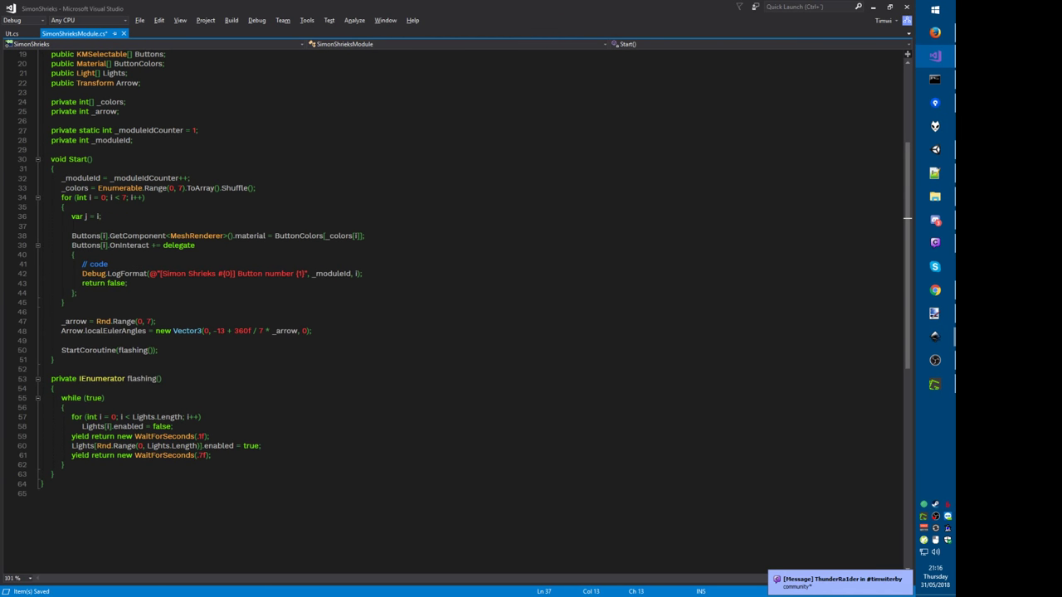
key(BackSpace)
text(j)
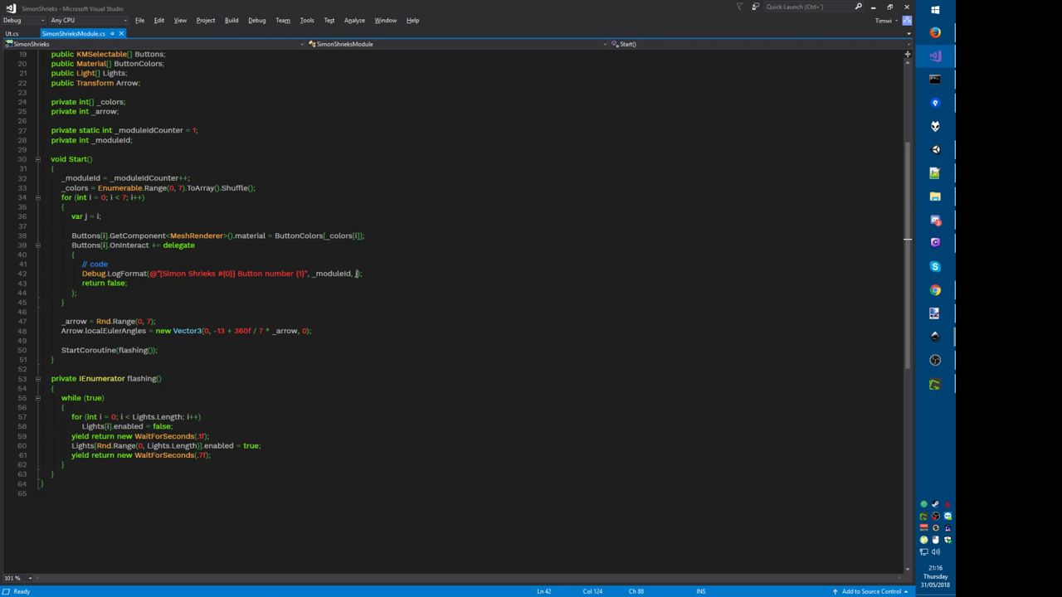
Step: Extract the OnInteract delegate into a separate method named getButtonPressHandler and save the script
drag(71, 216, 106, 217)
drag(164, 245, 108, 292)
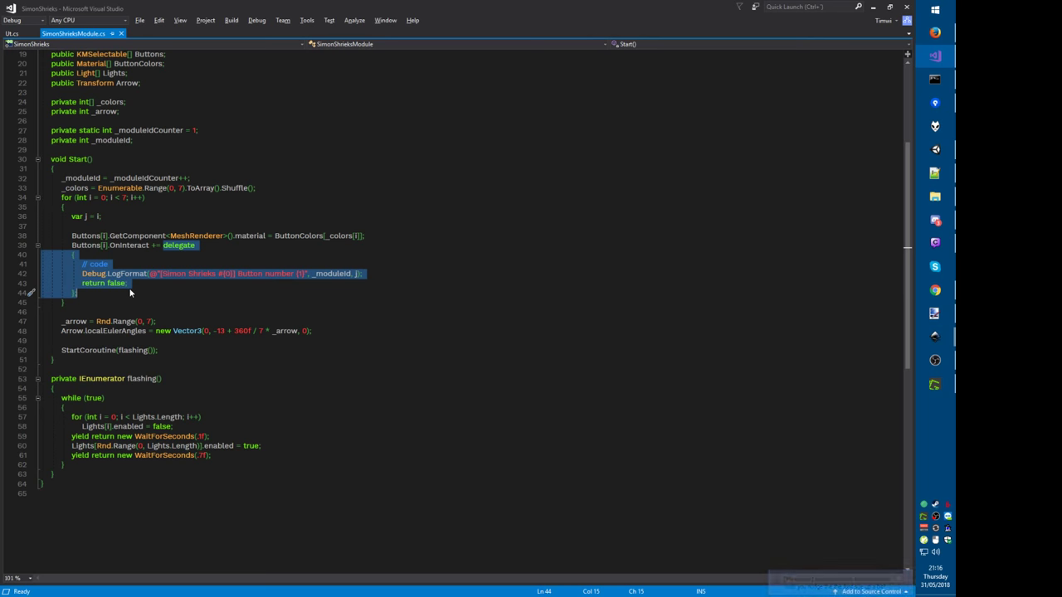
key(shift+Left)
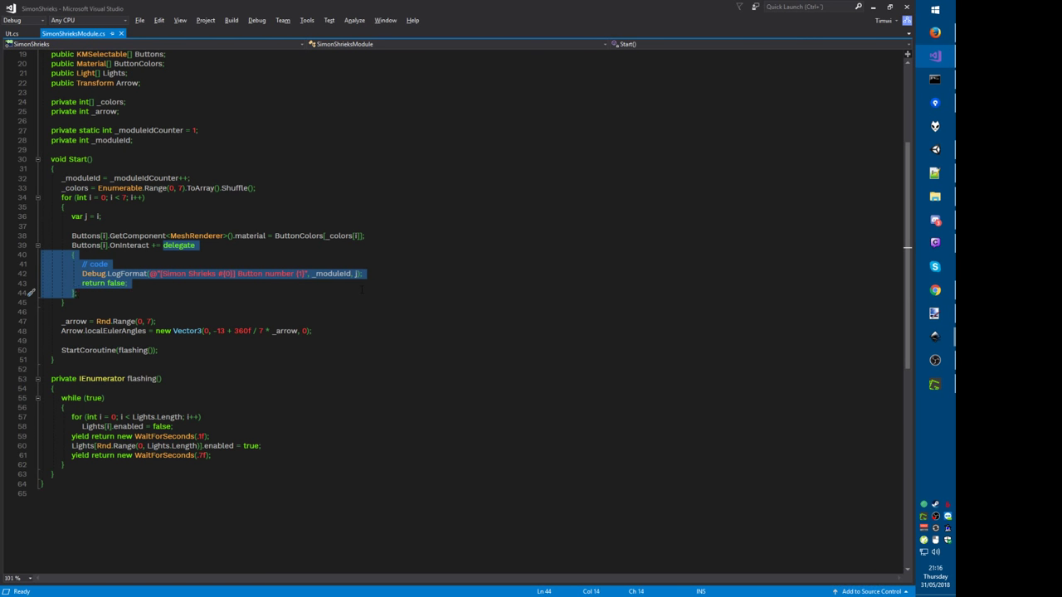
key(ctrl+r)
key(ctrl+m)
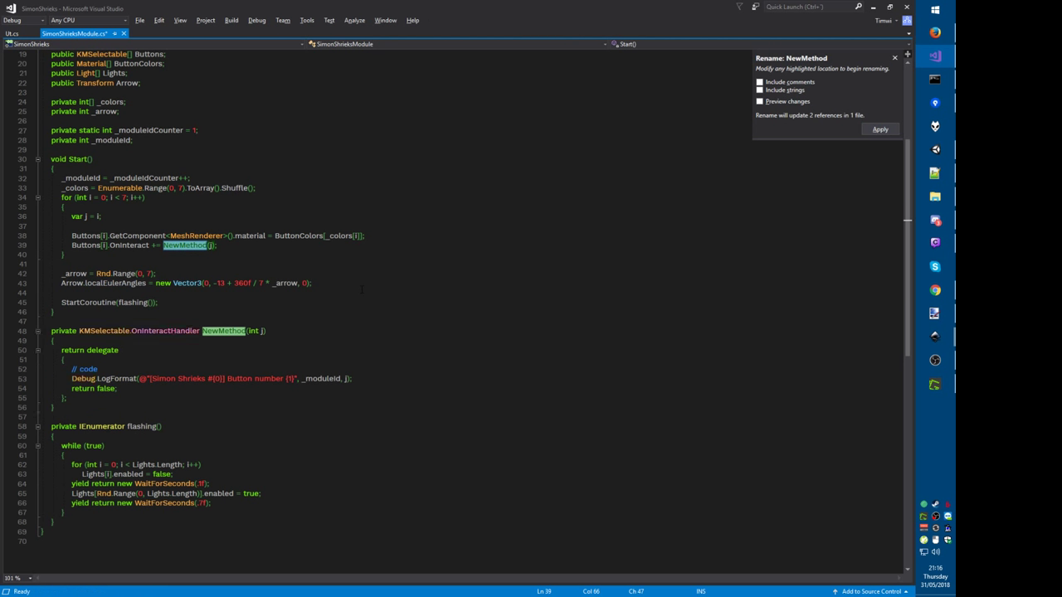
text(buttonPressHandler)
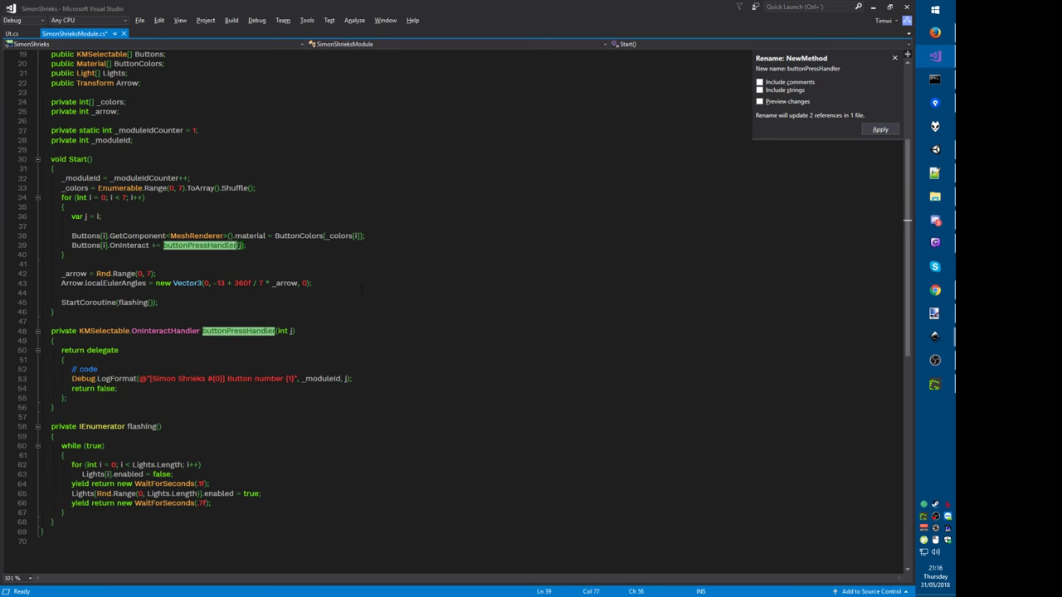
key(ctrl+Left)
text(get)
key(Delete)
text(B)
key(Return)
key(ctrl+s)
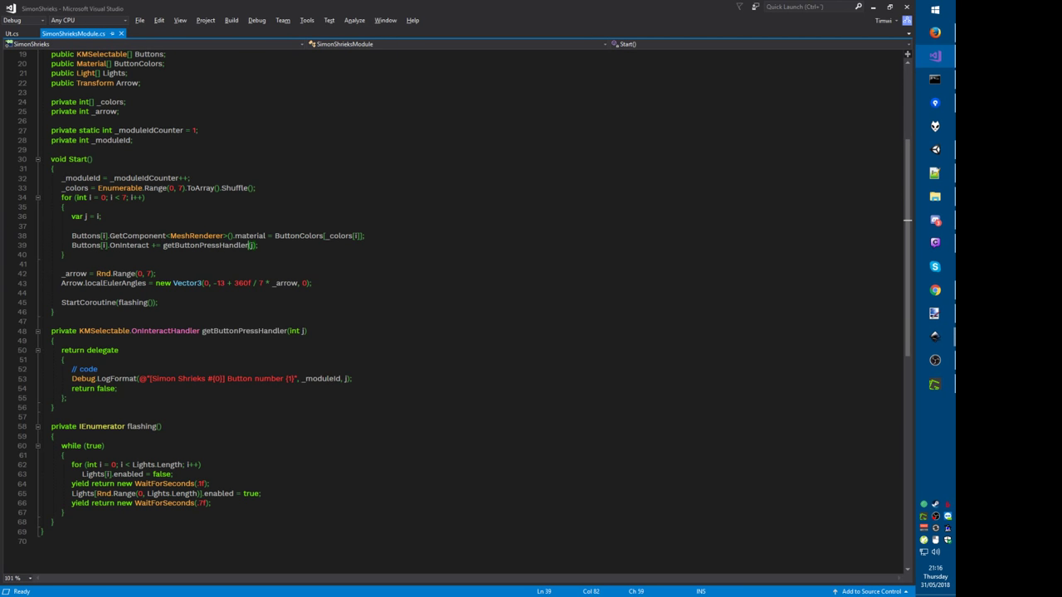
Step: Rename the parameter j of getButtonPressHandler to i
click(303, 332)
key(F2)
key(Escape)
Step: Pass i to getButtonPressHandler in the loop, delete the var j = i; declaration with its blank line, and save
click(253, 246)
key(BackSpace)
text(i)
click(223, 217)
key(ctrl+l)
key(ctrl+l)
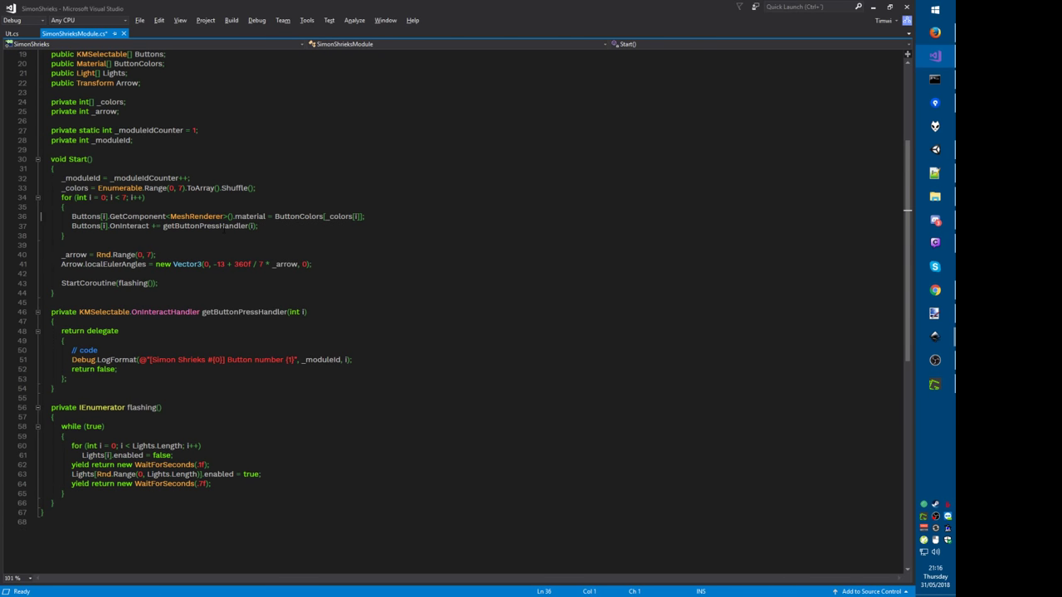
click(97, 350)
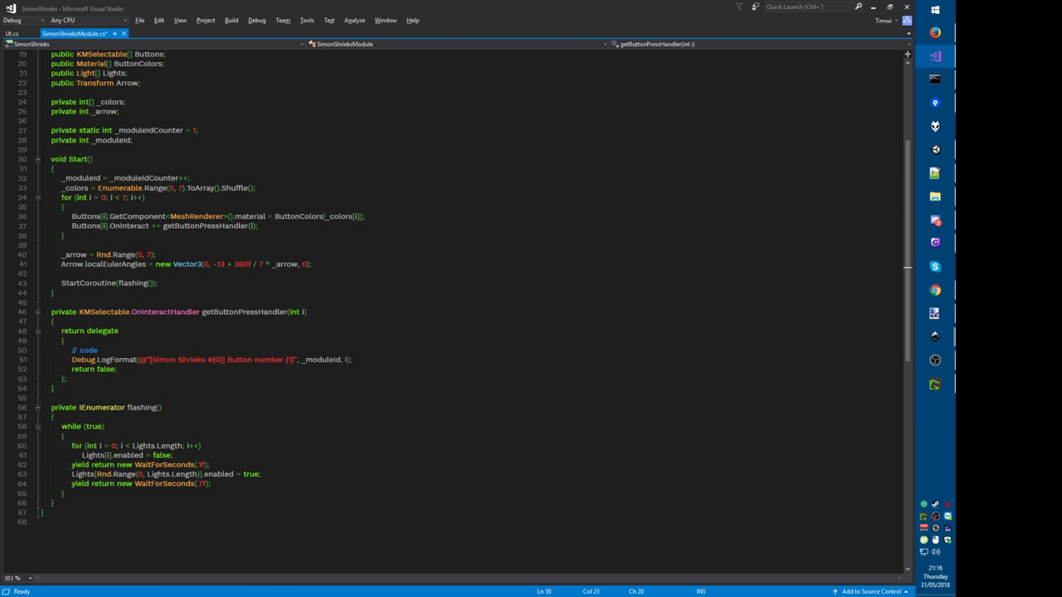
double_click(98, 331)
key(Home)
key(Home)
key(Down)
key(ctrl+s)
Step: Review the for loop, the getButtonPressHandler call, its int i parameter, and the delegate it returns
click(64, 207)
drag(307, 312, 288, 312)
click(289, 312)
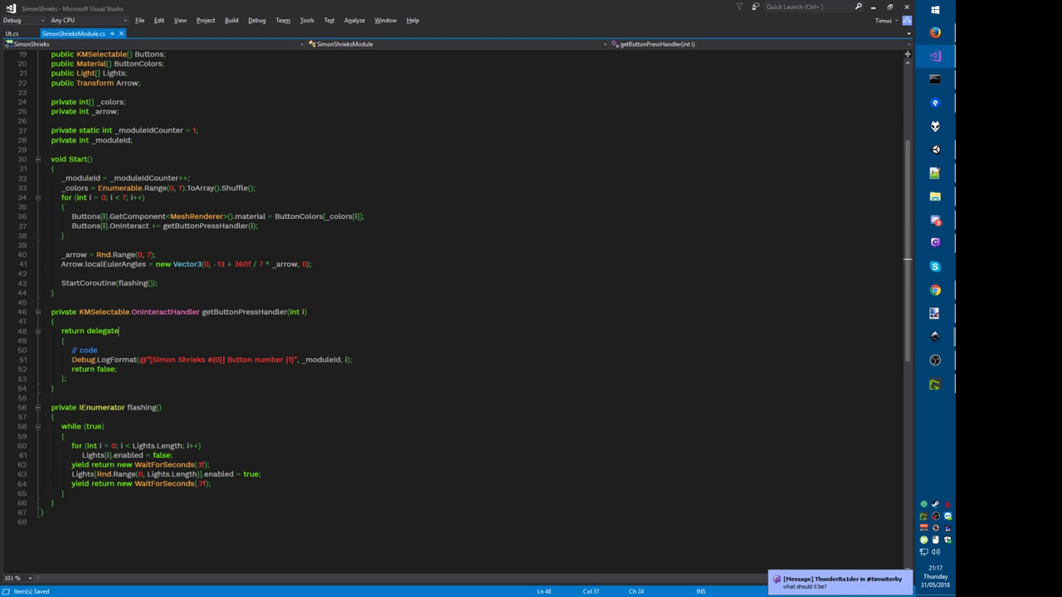
mouse_move(258, 225)
mouse_down()
mouse_move(162, 226)
mouse_move(259, 226)
mouse_up()
click(307, 312)
drag(307, 312, 288, 312)
double_click(103, 331)
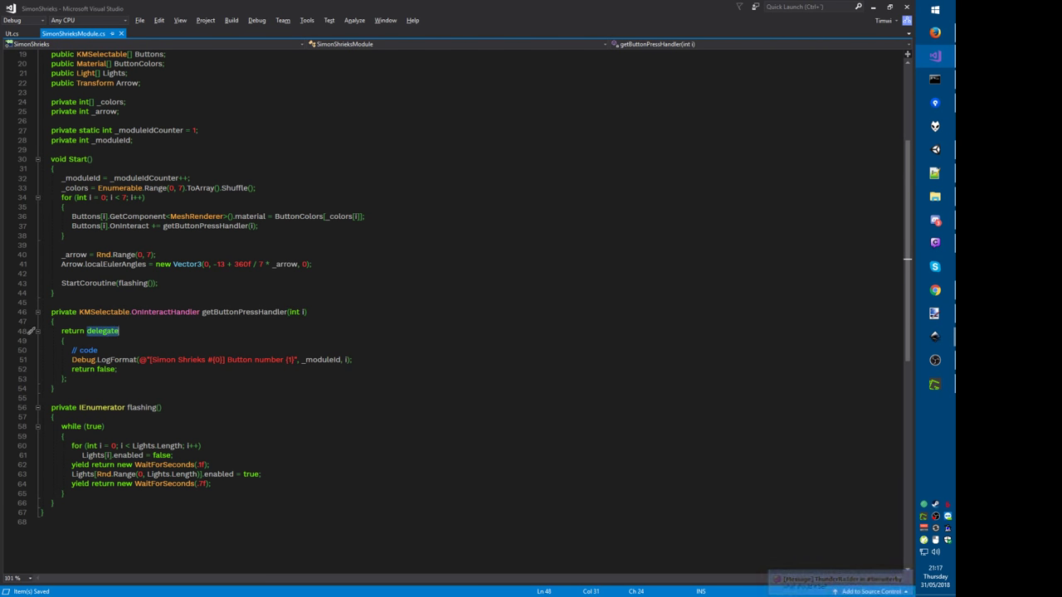
double_click(326, 359)
drag(307, 312, 280, 313)
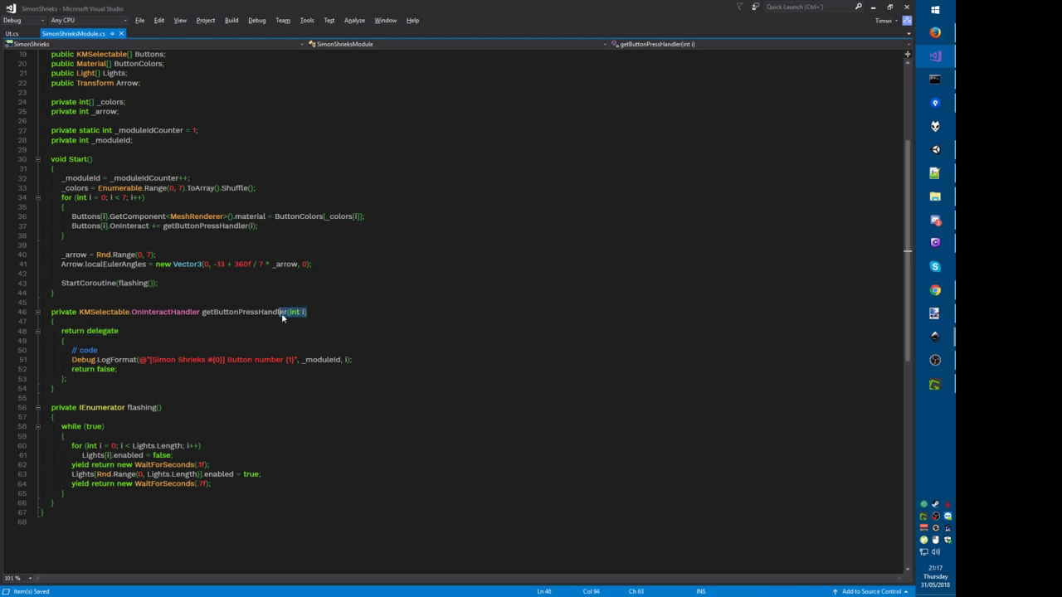
double_click(194, 227)
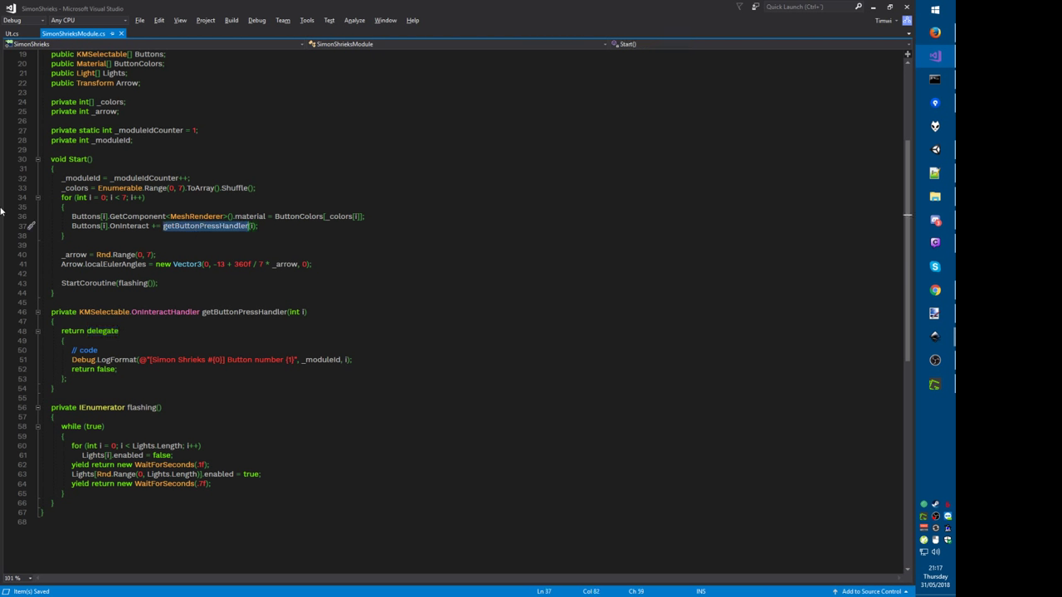
drag(61, 197, 144, 197)
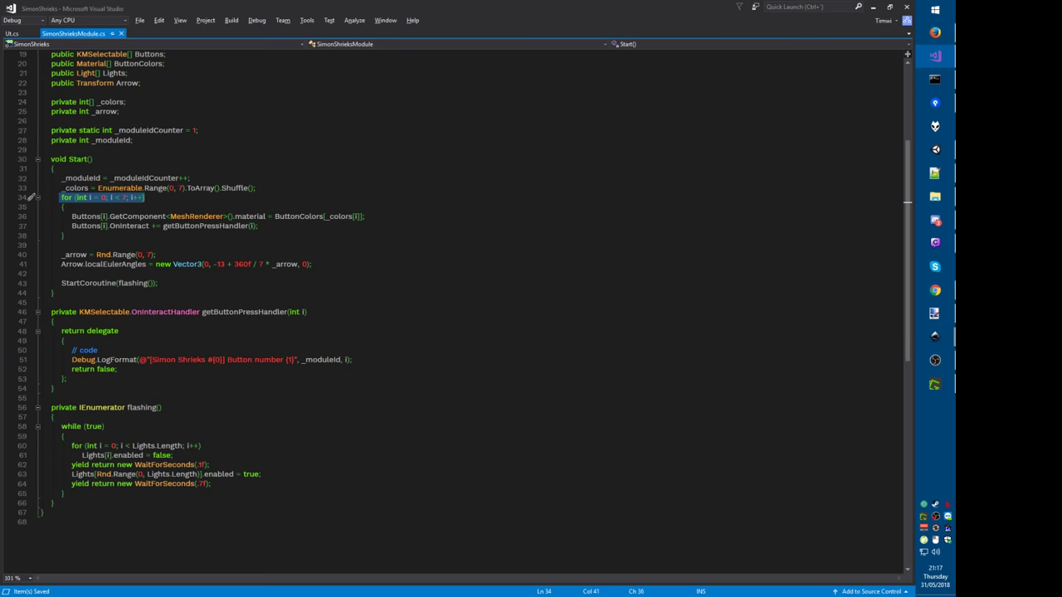
Step: Change the OnInteract assignment in the loop from += to = and save the script
click(154, 226)
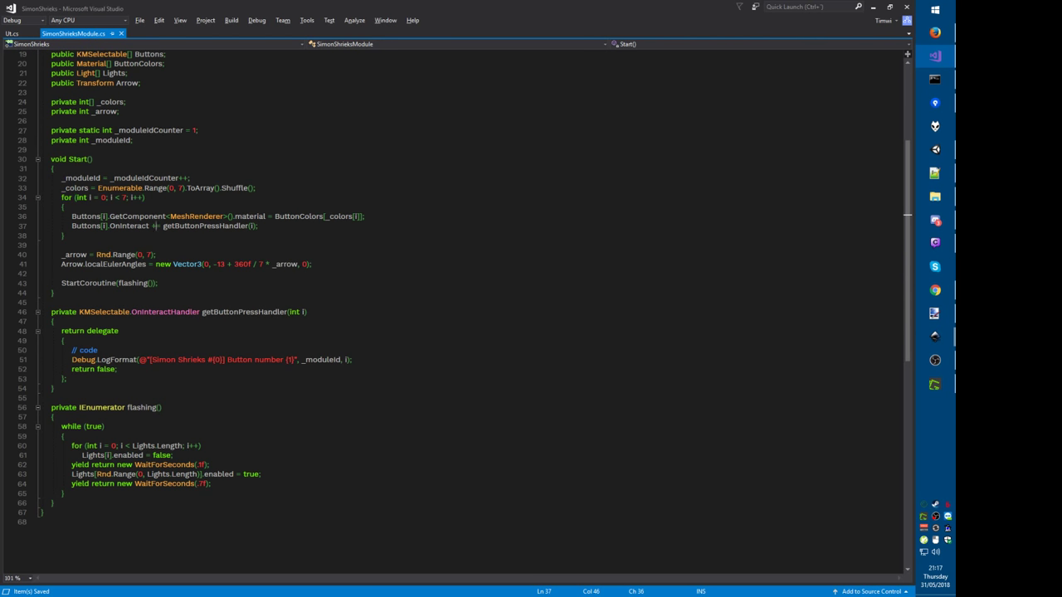
key(BackSpace)
key(Down)
key(Home)
key(ctrl+s)
Step: Delete the // code comment line from getButtonPressHandler and save the script
click(270, 350)
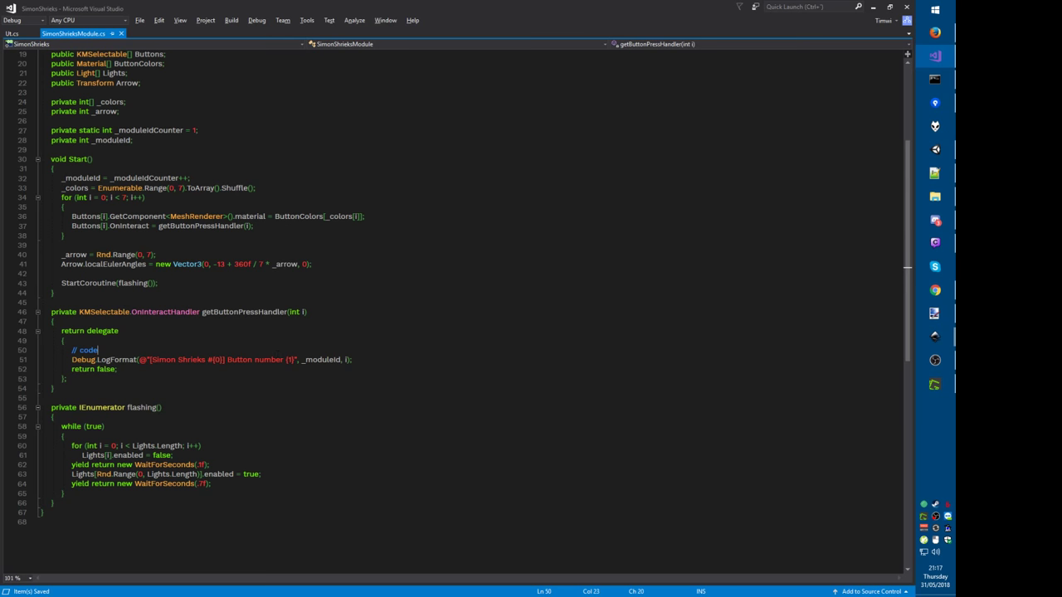
key(ctrl+shift+l)
key(ctrl+s)
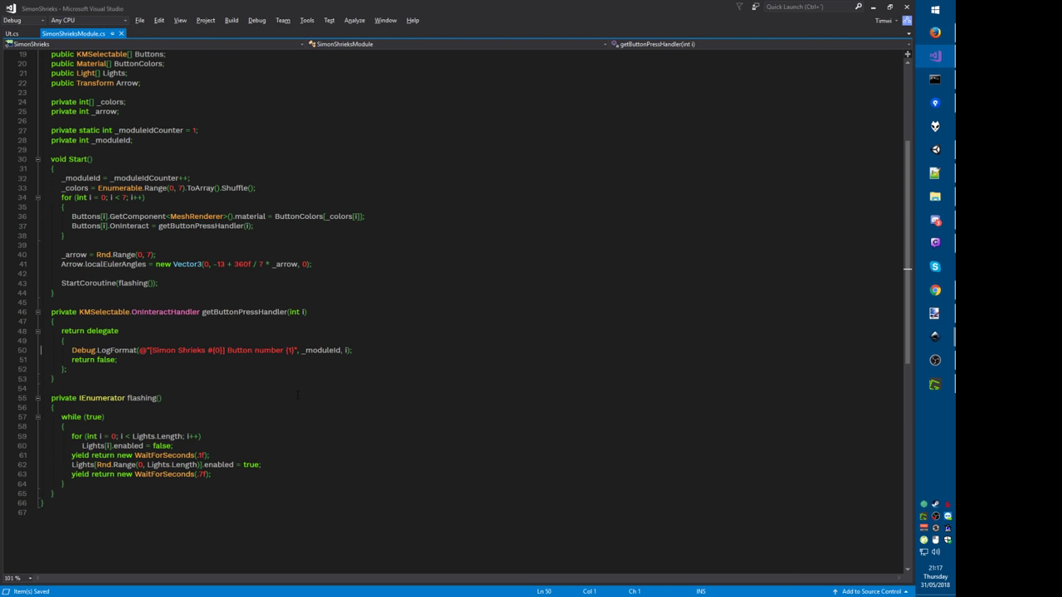
Step: Switch to Unity, start play mode, and activate the blue, white, cyan, magenta, red and yellow buttons to test their logged numbers
key(alt+Tab)
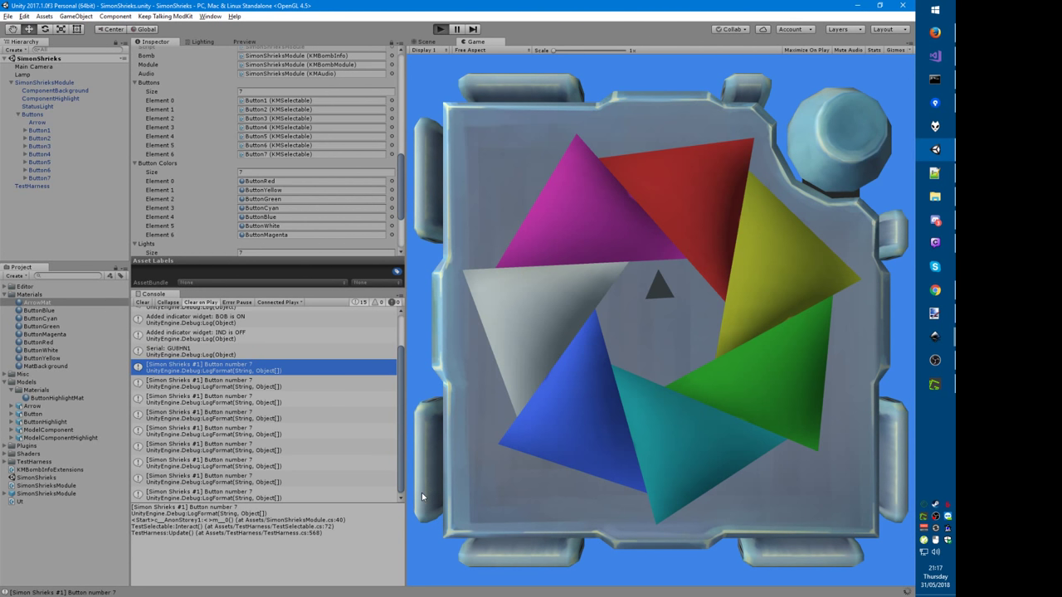
key(ctrl+p)
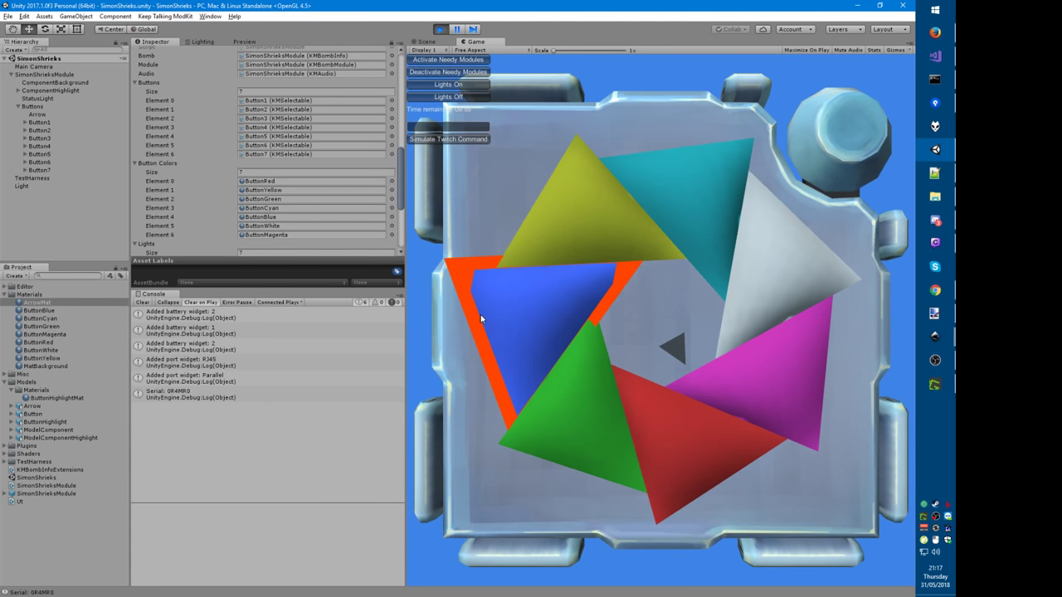
click(791, 234)
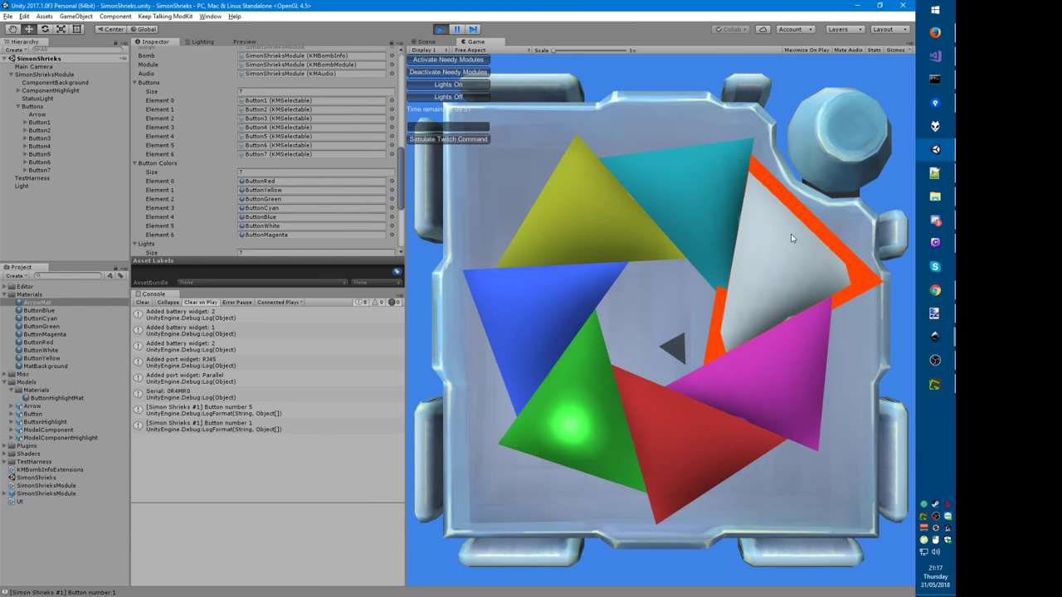
click(697, 192)
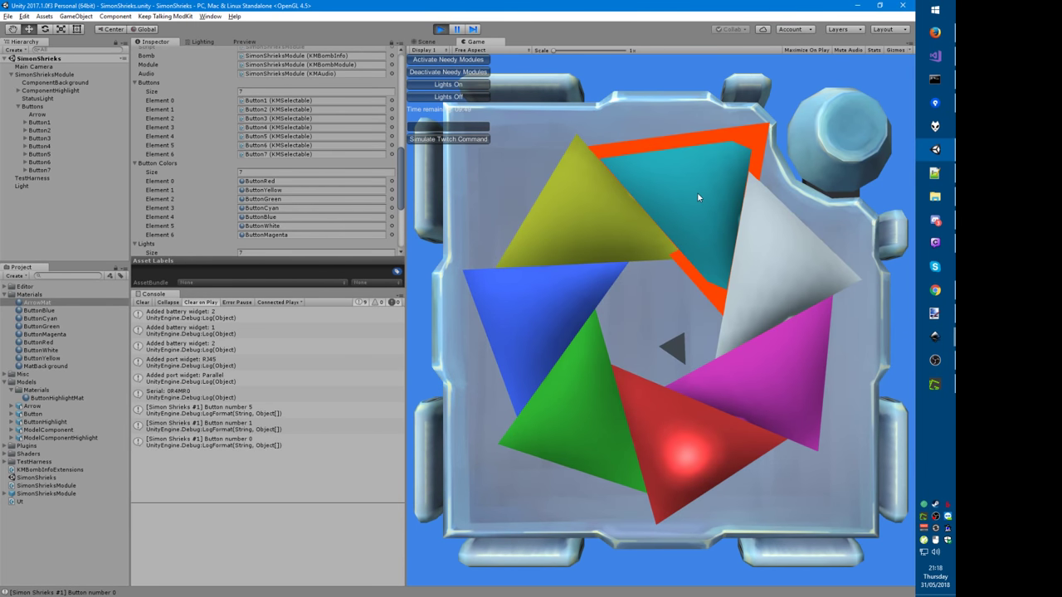
click(799, 393)
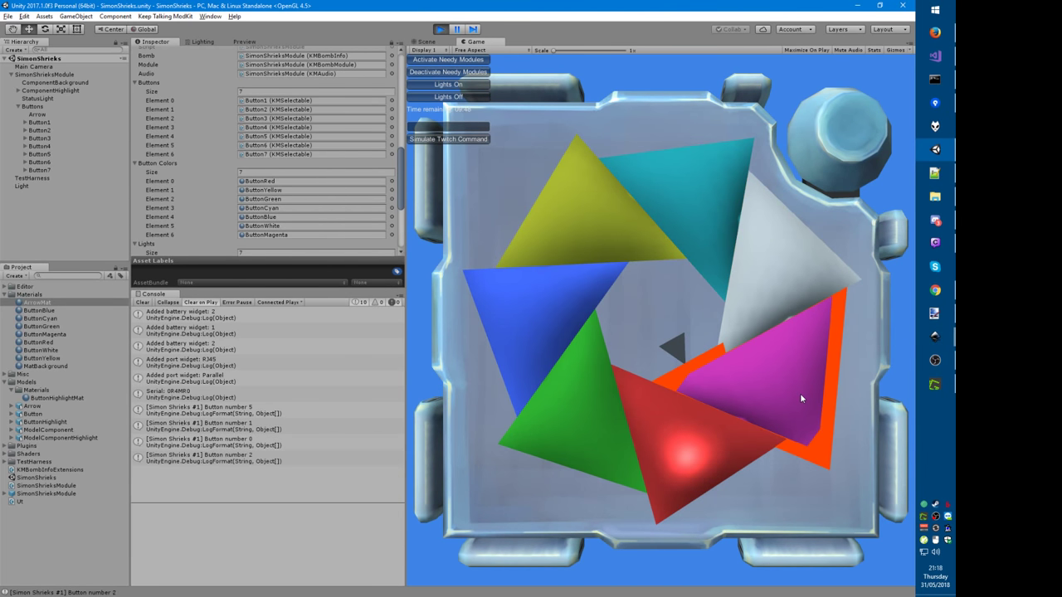
click(711, 475)
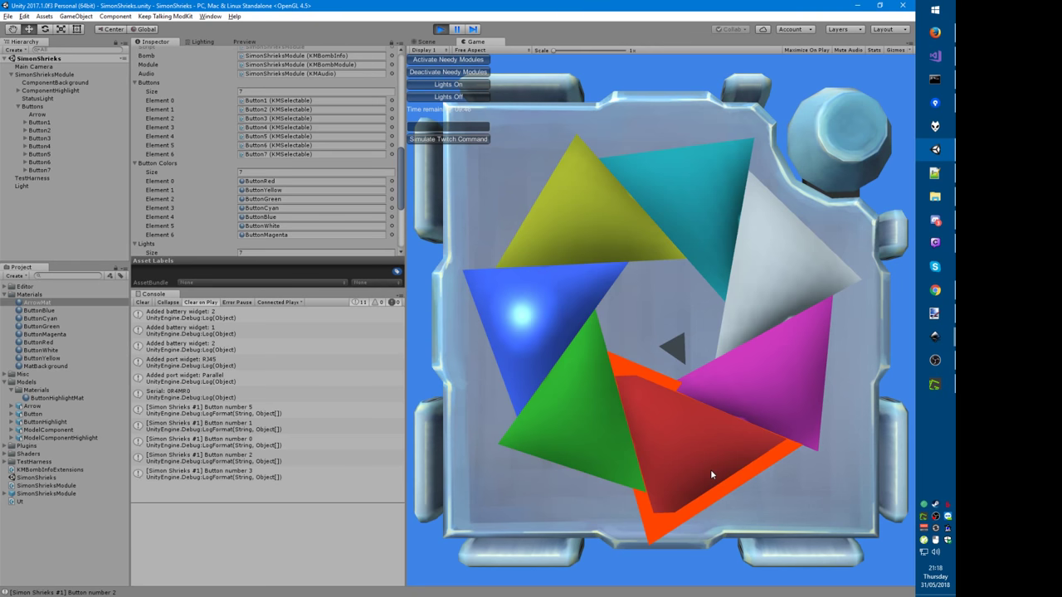
click(546, 189)
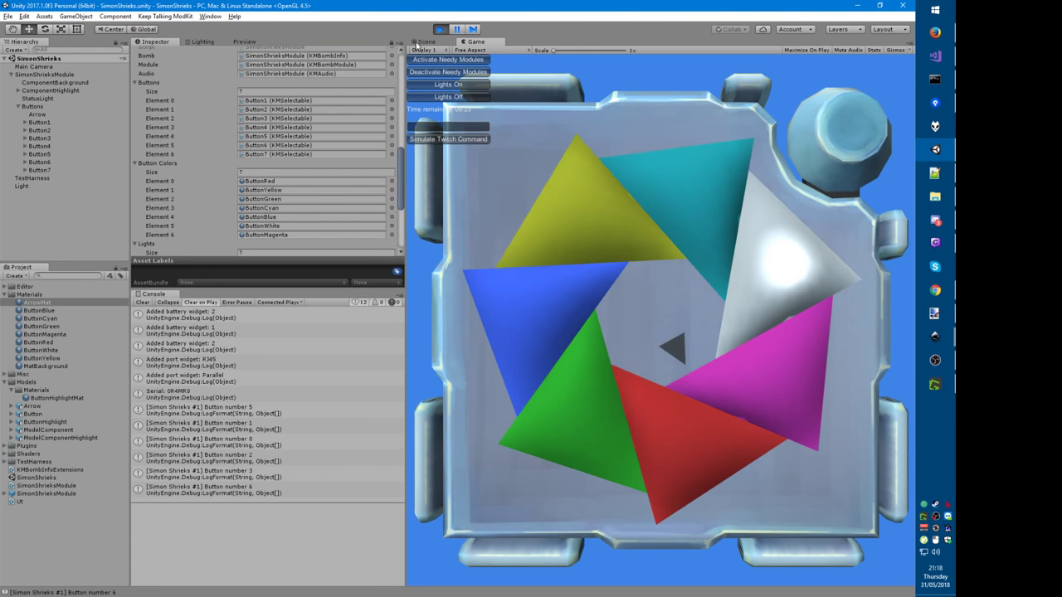
Step: Show the running module in the Scene view and examine Button1's collider outline around its triangle from several angles
click(419, 42)
mouse_move(549, 280)
right_down()
mouse_move(548, 256)
mouse_move(554, 264)
right_up()
middle_drag(609, 329, 604, 440)
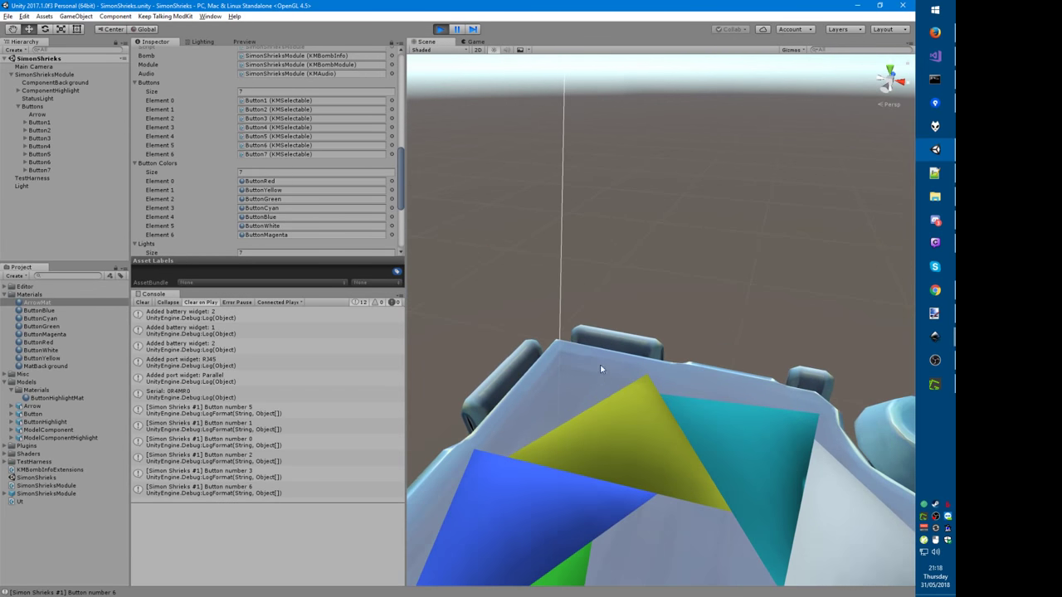
right_drag(602, 370, 600, 401)
middle_drag(607, 390, 623, 370)
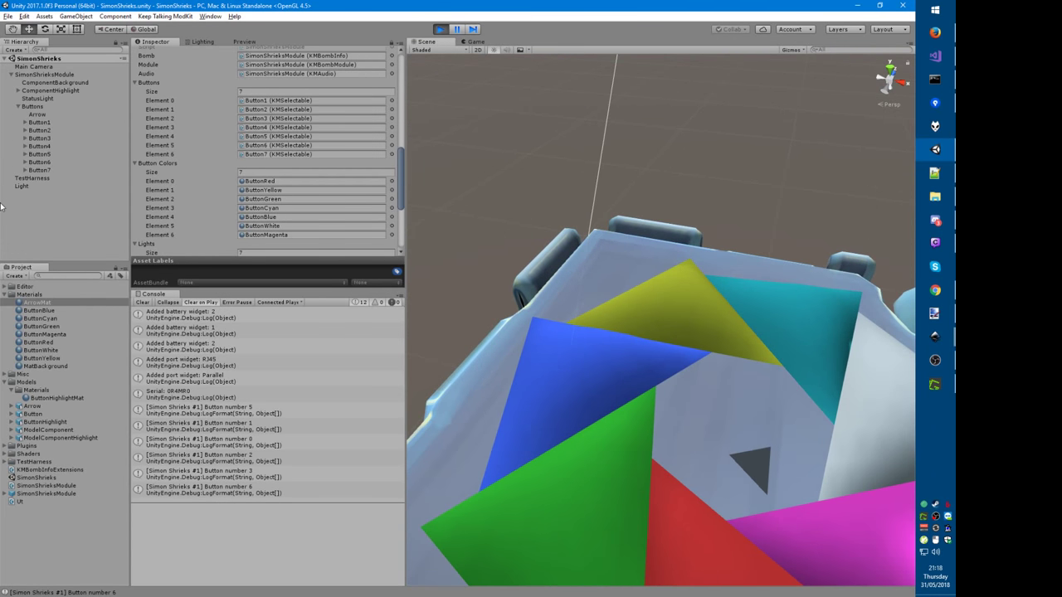
click(31, 121)
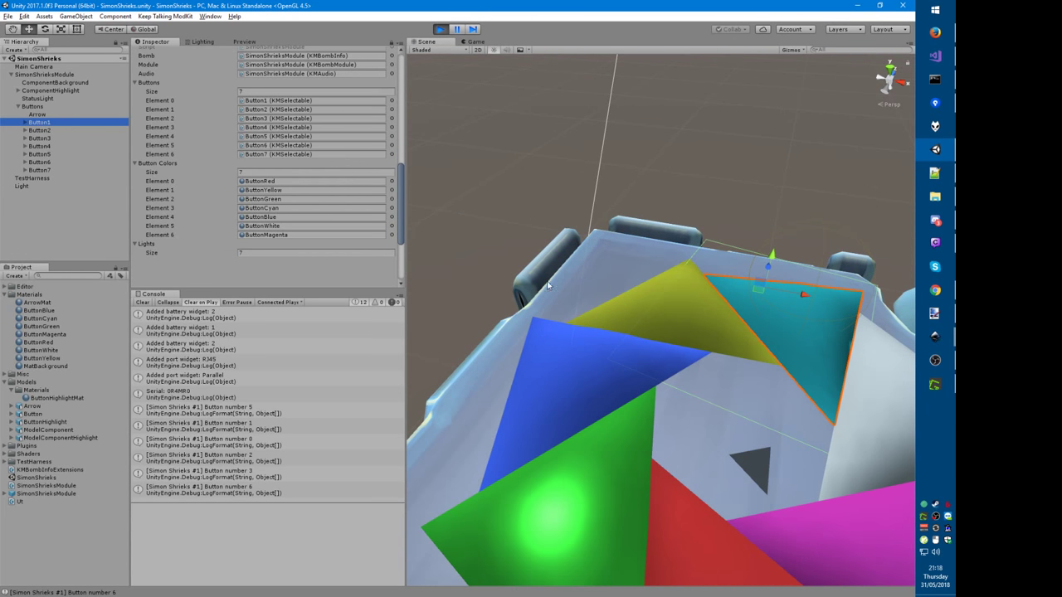
alt+drag(598, 348, 649, 306)
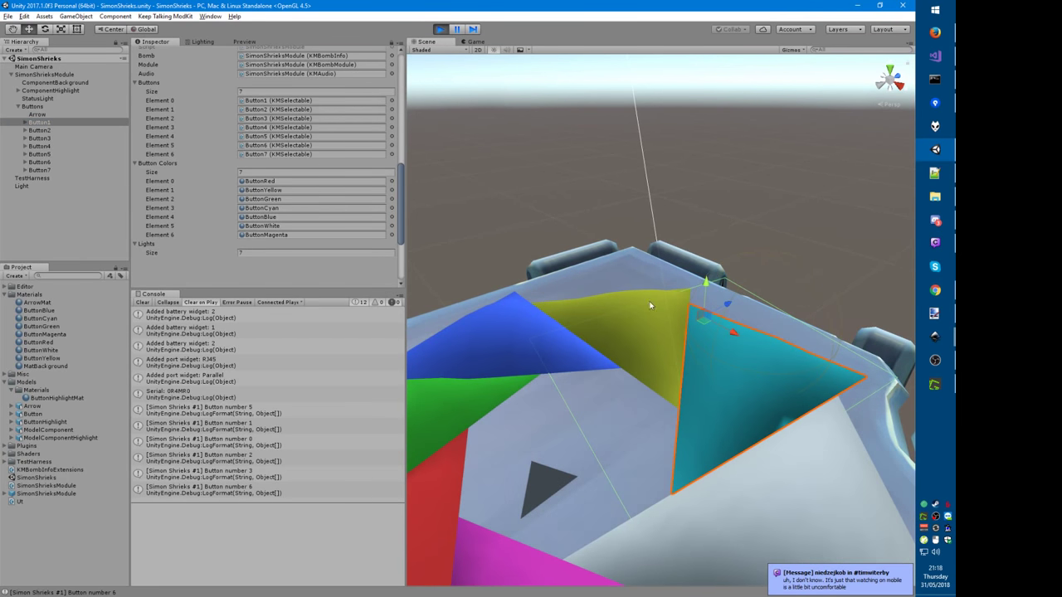
middle_drag(578, 443, 535, 380)
alt+drag(535, 380, 611, 384)
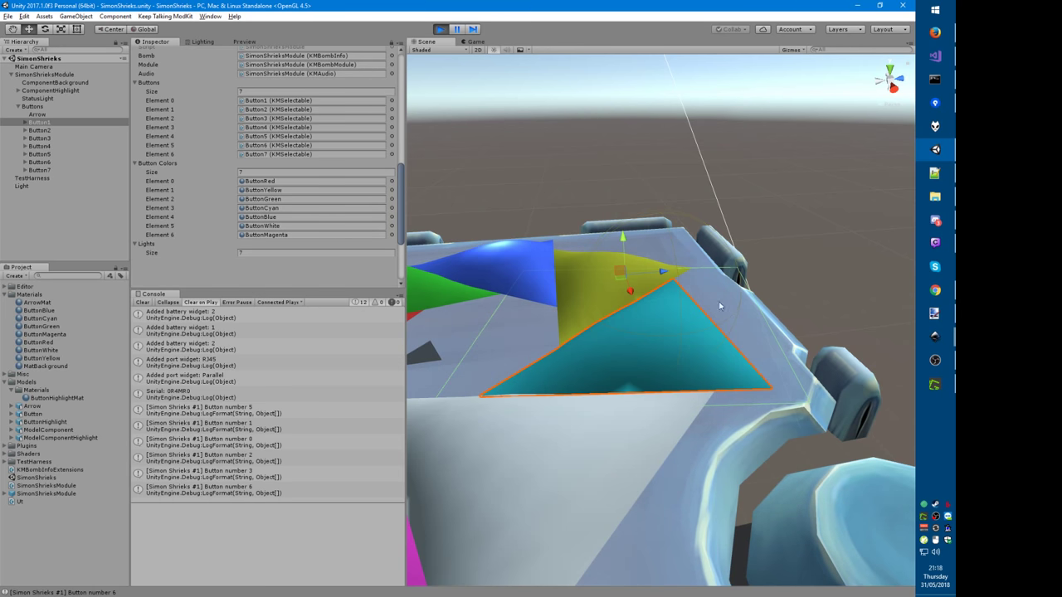
right_drag(700, 334, 716, 403)
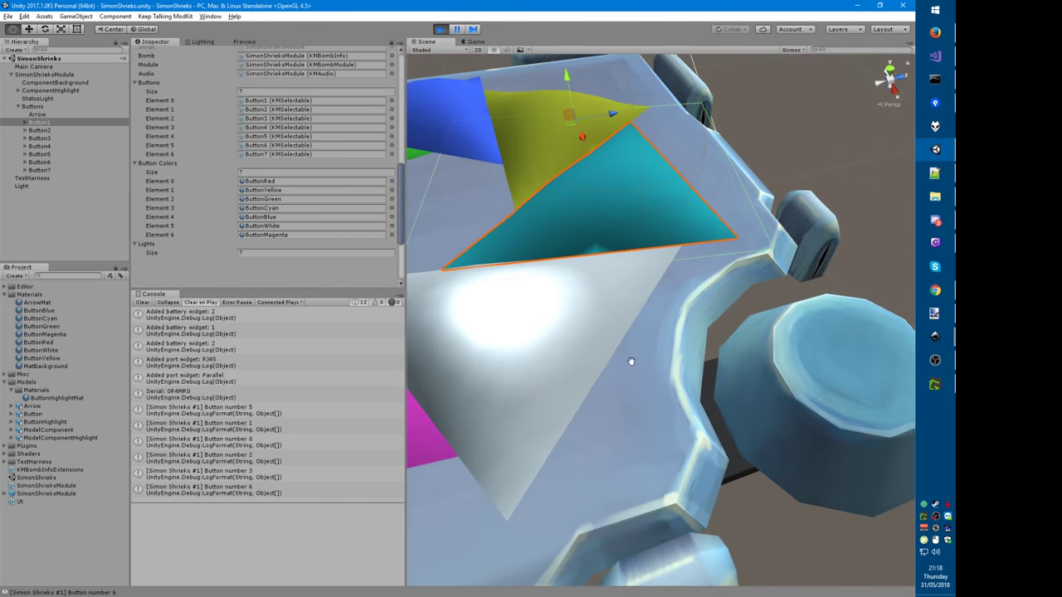
middle_drag(630, 360, 659, 410)
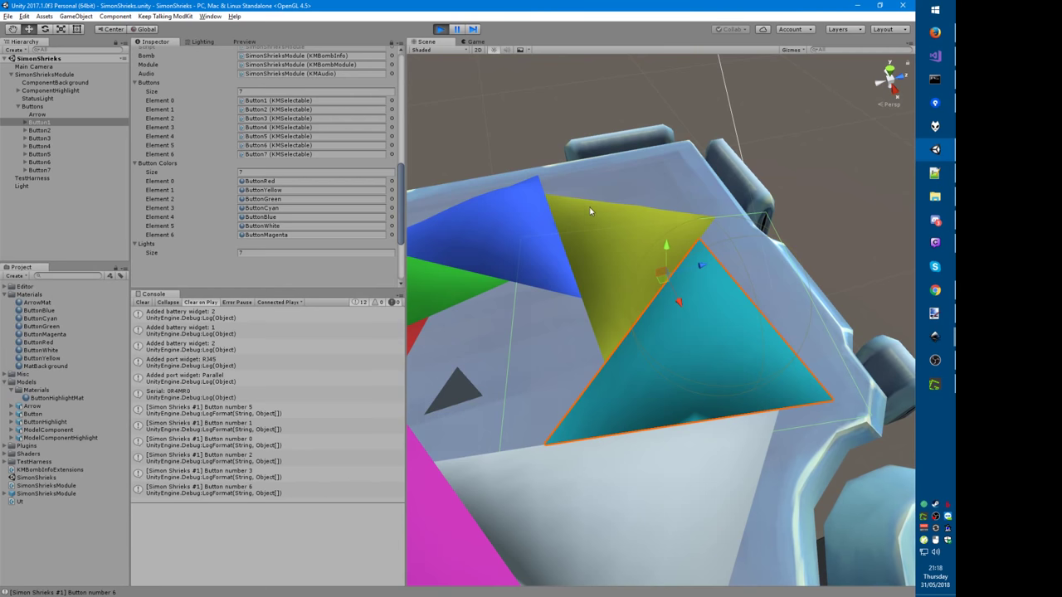
Step: Examine the collider outlines of Button2 and Button3 in relation to their neighbouring buttons
click(39, 131)
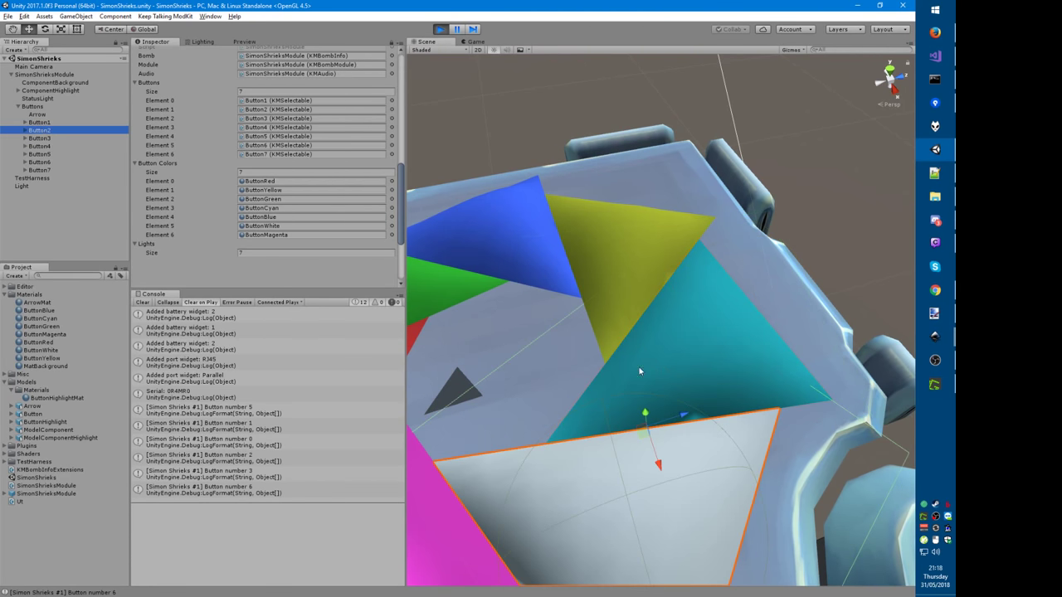
middle_drag(639, 366, 649, 322)
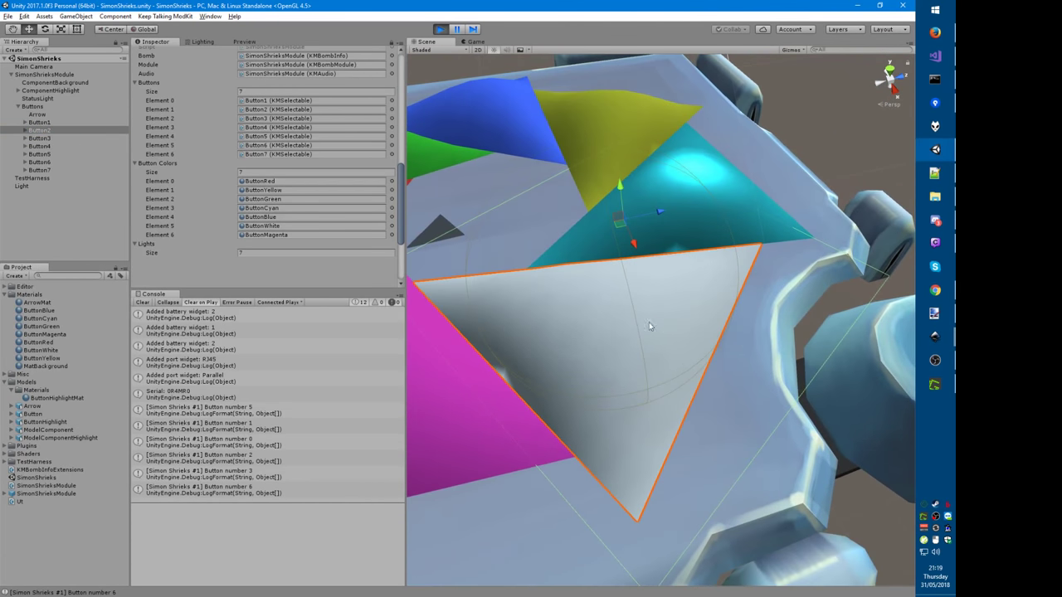
middle_drag(534, 318, 560, 308)
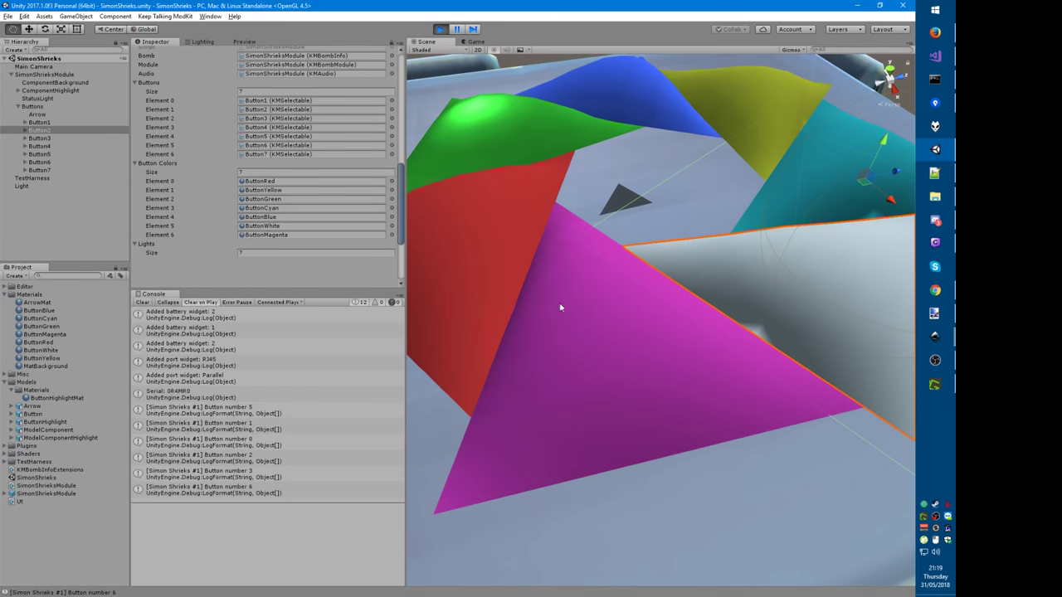
click(42, 138)
scroll(597, 338, down, 5)
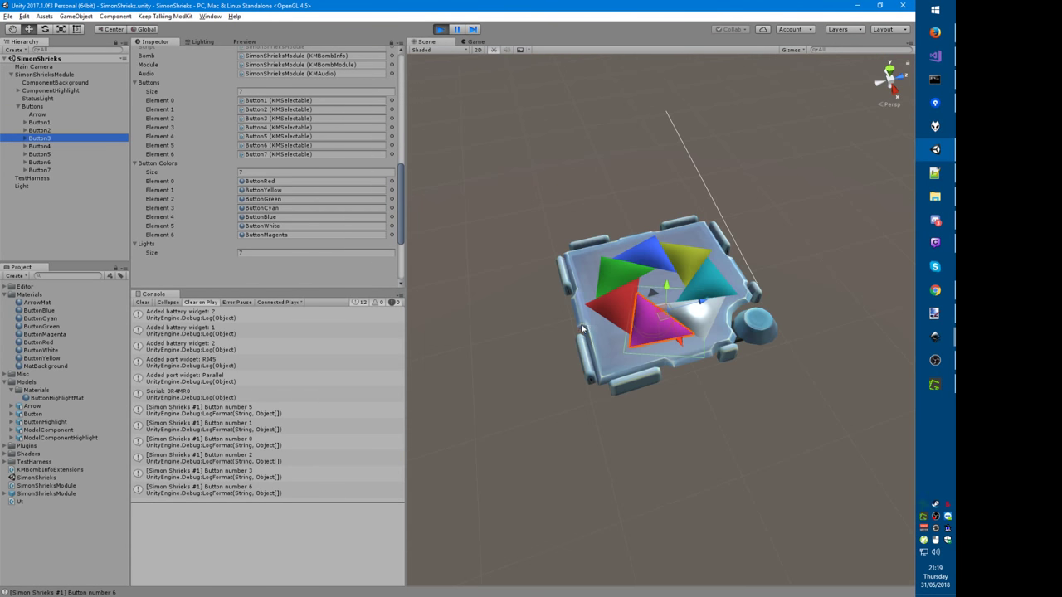
right_drag(584, 327, 561, 319)
middle_drag(561, 319, 530, 328)
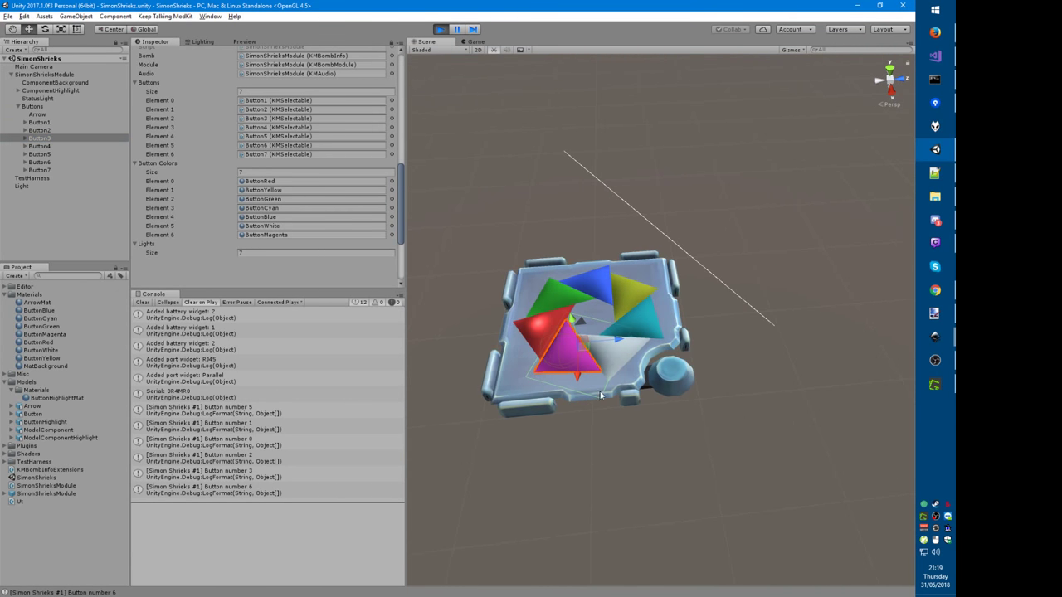
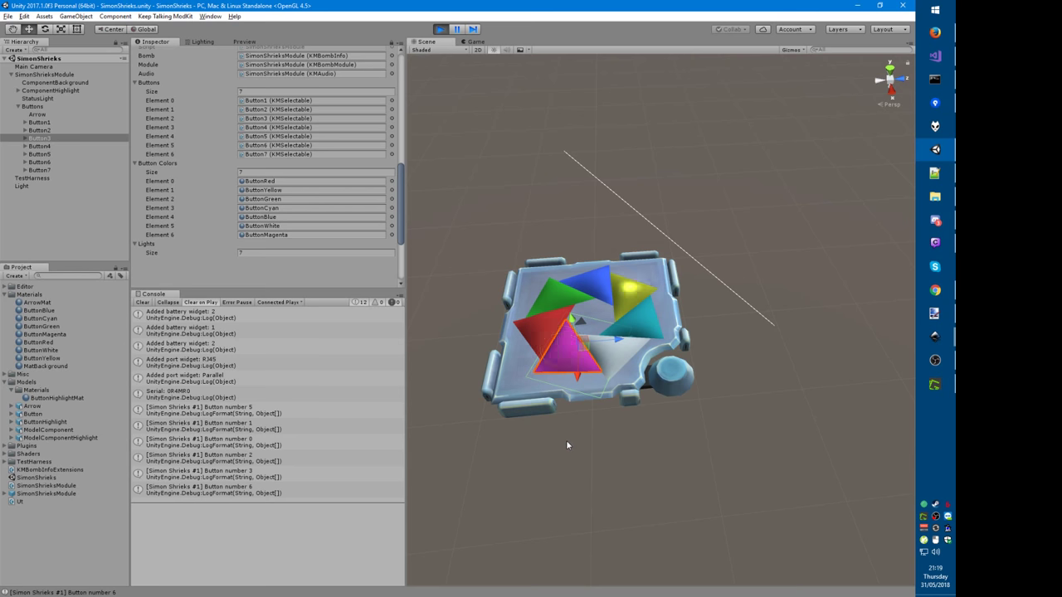
Step: Stop play mode, switch to Visual Studio and open the recent KtaneStuff solution
key(ctrl+p)
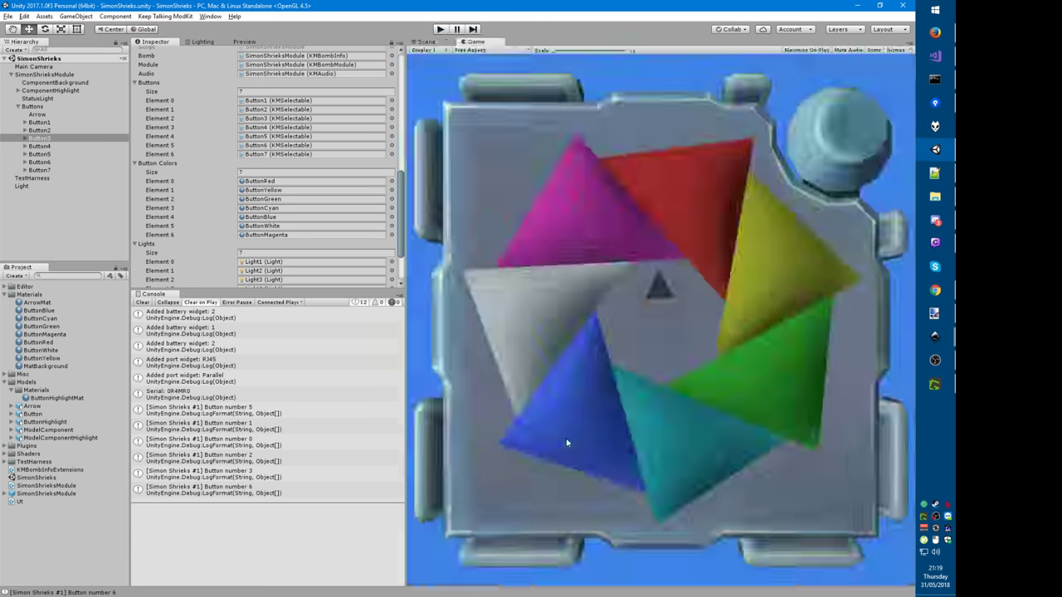
key(alt+Tab)
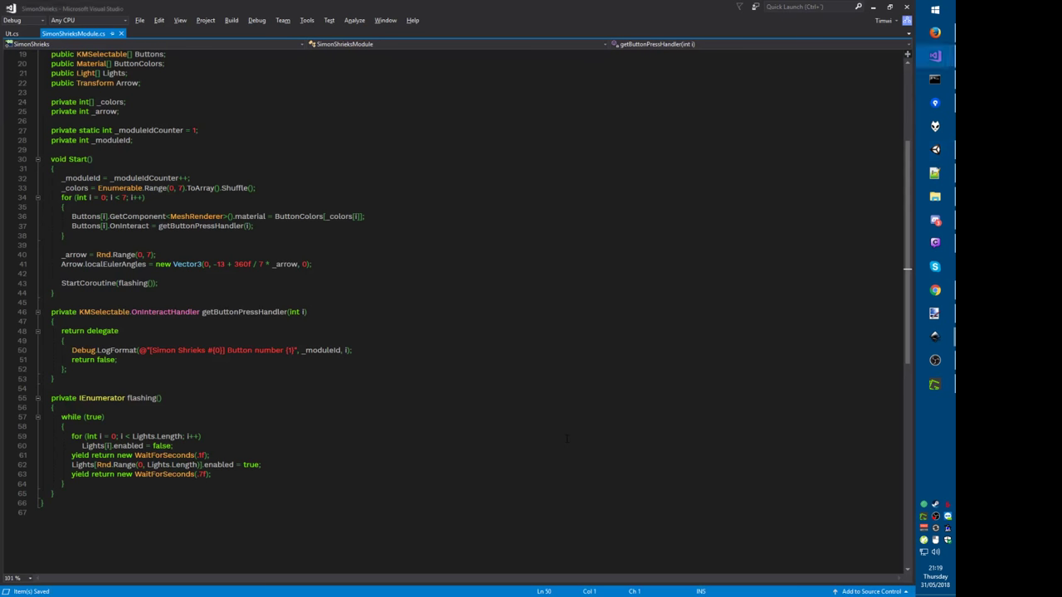
key(alt+f)
key(j)
key(Down)
key(Return)
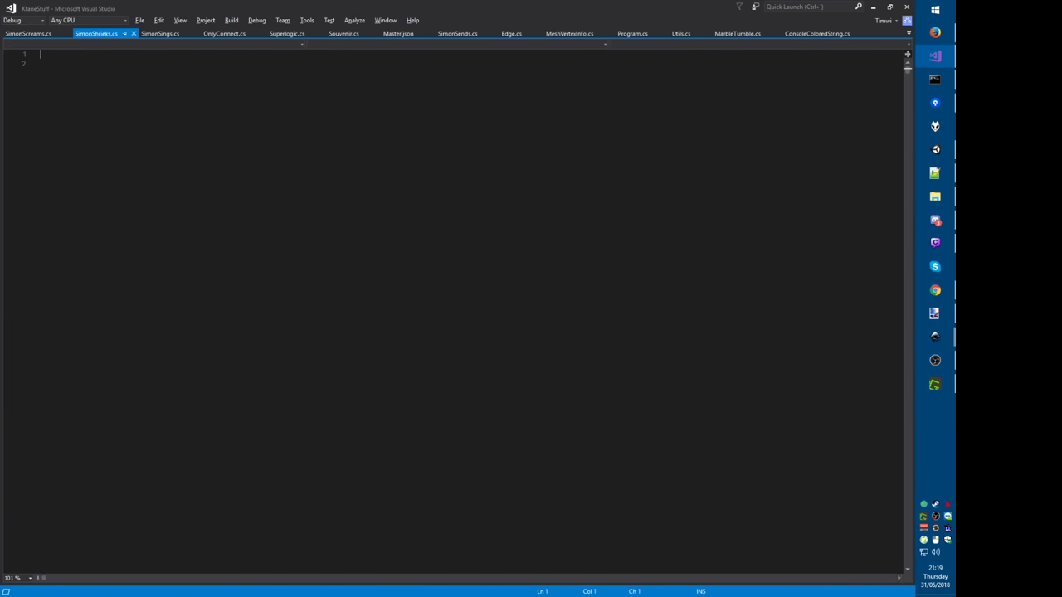
Step: Duplicate the ButtonHighlight.obj output line in DoModels and change the copy's file name to ButtonCollider.obj
click(72, 216)
key(shift+End)
key(ctrl+c)
key(End)
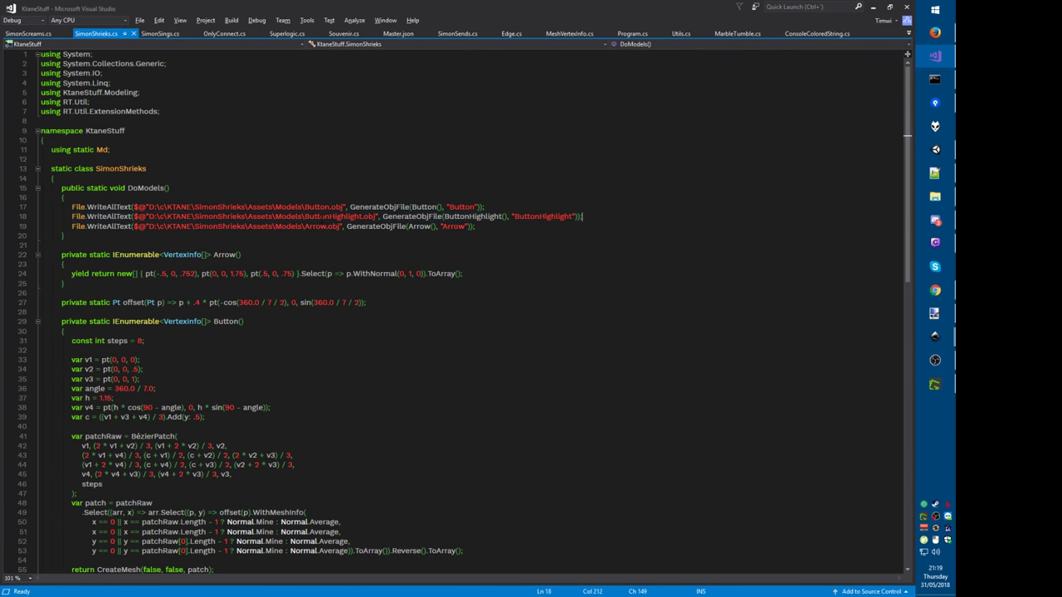
key(Return)
key(ctrl+v)
click(329, 226)
key(ctrl+Delete)
text(Collider)
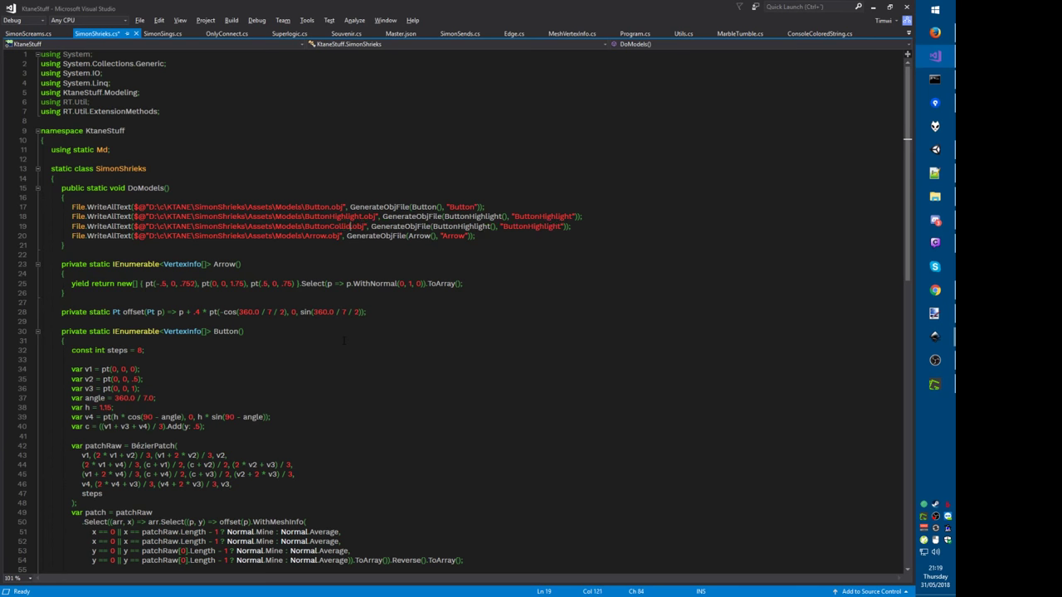
Step: Replace both ButtonHighlight names in the duplicated line's GenerateObjFile call with ButtonCollider and save the file
key(ctrl+shift+Left)
key(ctrl+c)
double_click(526, 227)
key(ctrl+v)
double_click(469, 226)
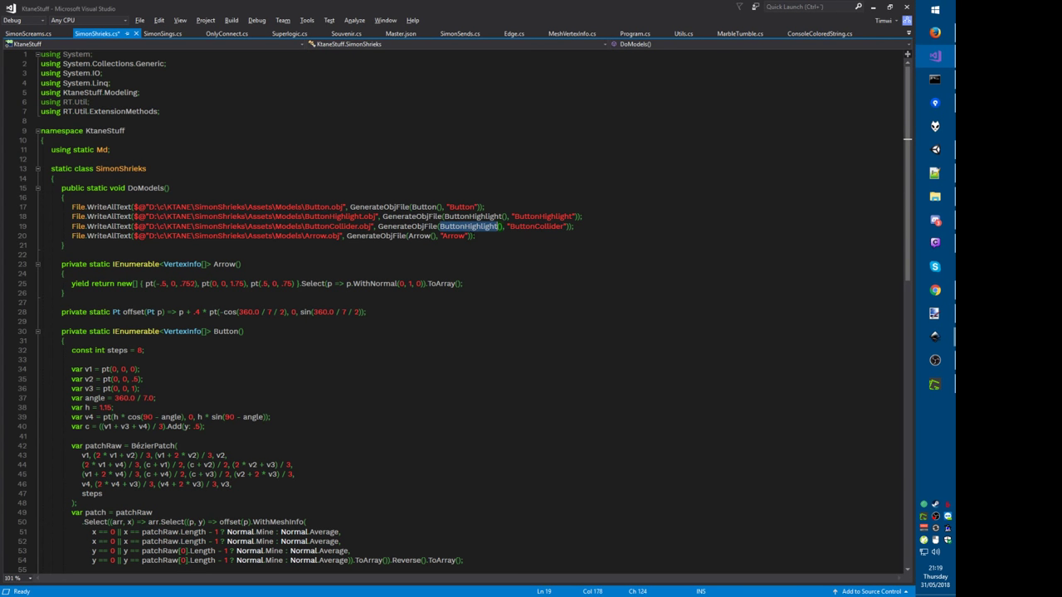
key(ctrl+v)
key(ctrl+s)
Step: Duplicate the whole ButtonHighlight method below itself at the end of the SimonShrieks class
key(ctrl+End)
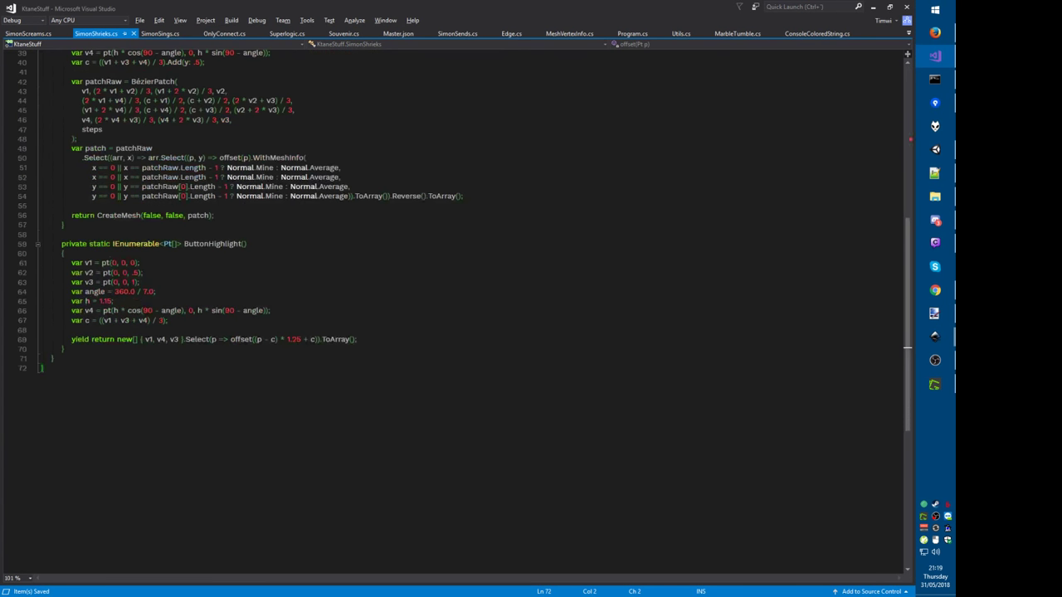
drag(135, 225, 135, 349)
key(ctrl+c)
key(ctrl+v)
key(ctrl+v)
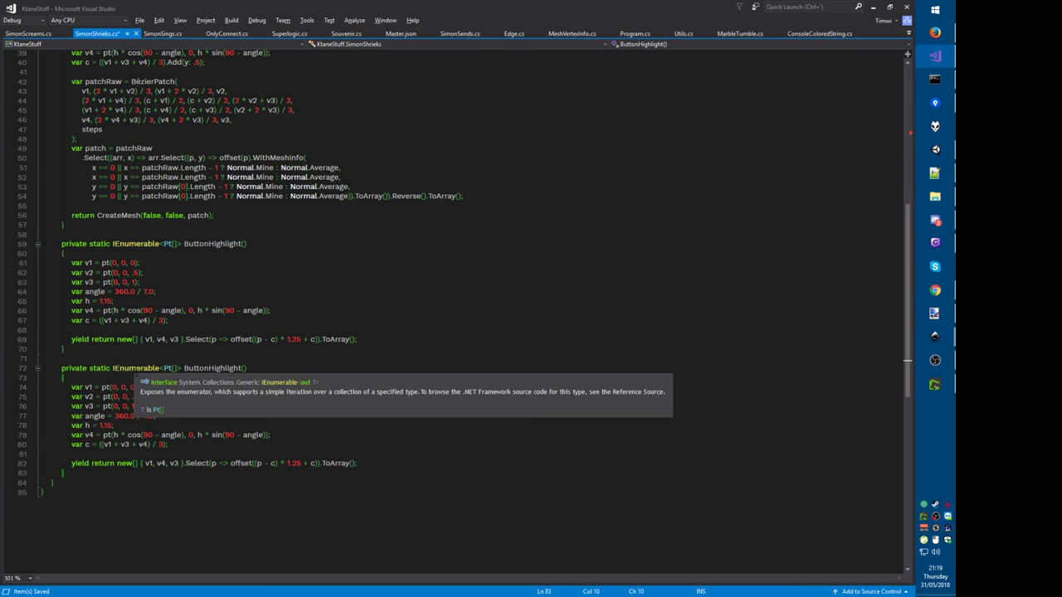
Step: Reduce the expression in the copied method's Select to offset(p), removing the scaling about c, and save the file
double_click(294, 463)
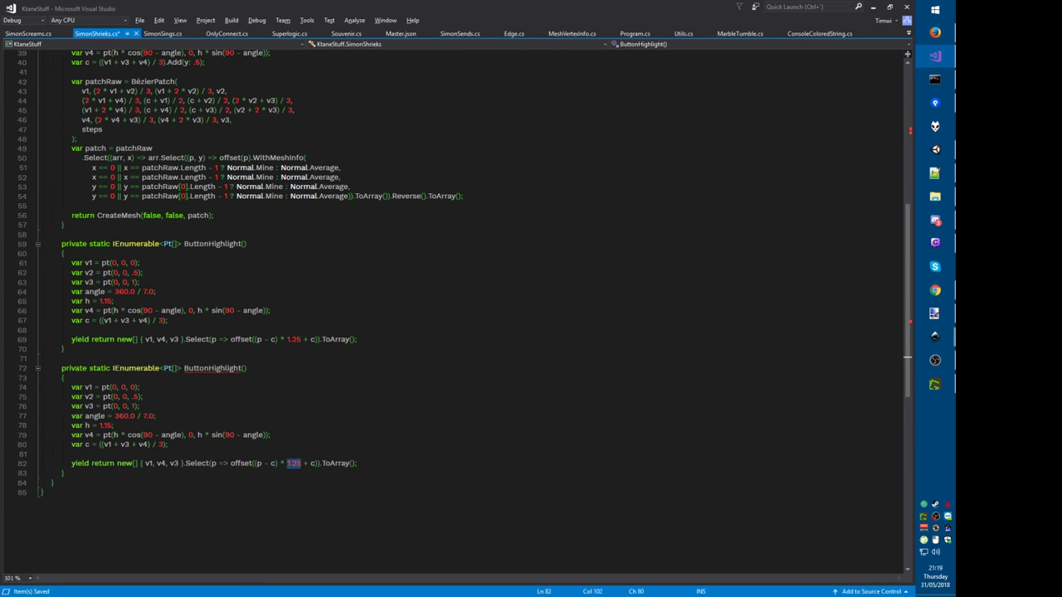
key(BackSpace)
key(BackSpace)
key(BackSpace)
key(BackSpace)
key(BackSpace)
key(BackSpace)
key(BackSpace)
key(BackSpace)
key(BackSpace)
key(Delete)
key(Delete)
key(Delete)
key(Delete)
key(Delete)
key(Left)
key(Left)
key(BackSpace)
key(ctrl+s)
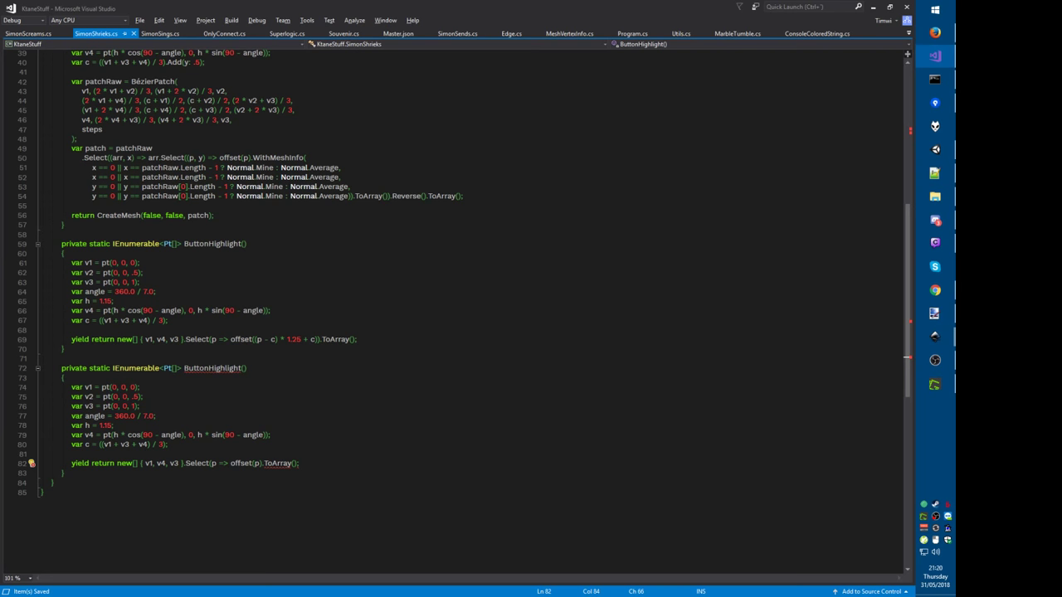
Step: Look up the ExtrudedText definition through a temporary reference, check its Extrude call, and undo the temporary insertion
key(ctrl+Return)
key(ctrl+Return)
text(extrud)
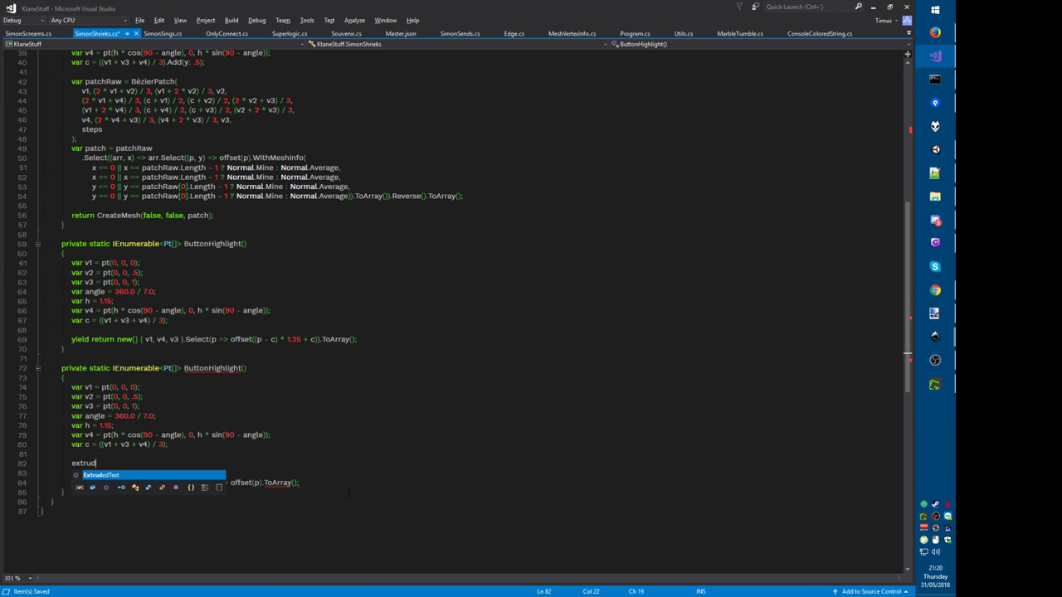
text(e)
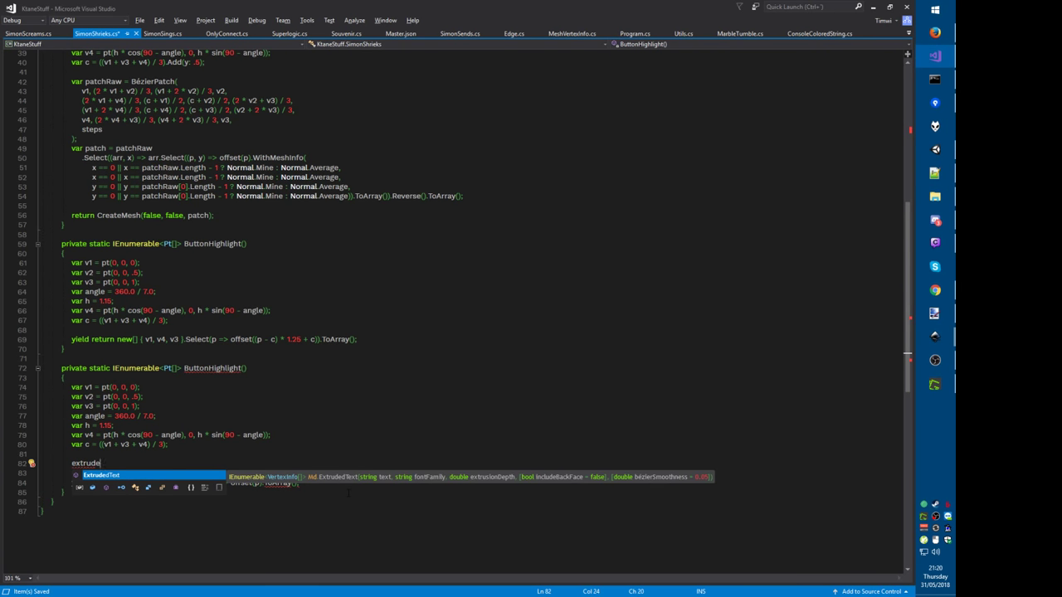
key(Tab)
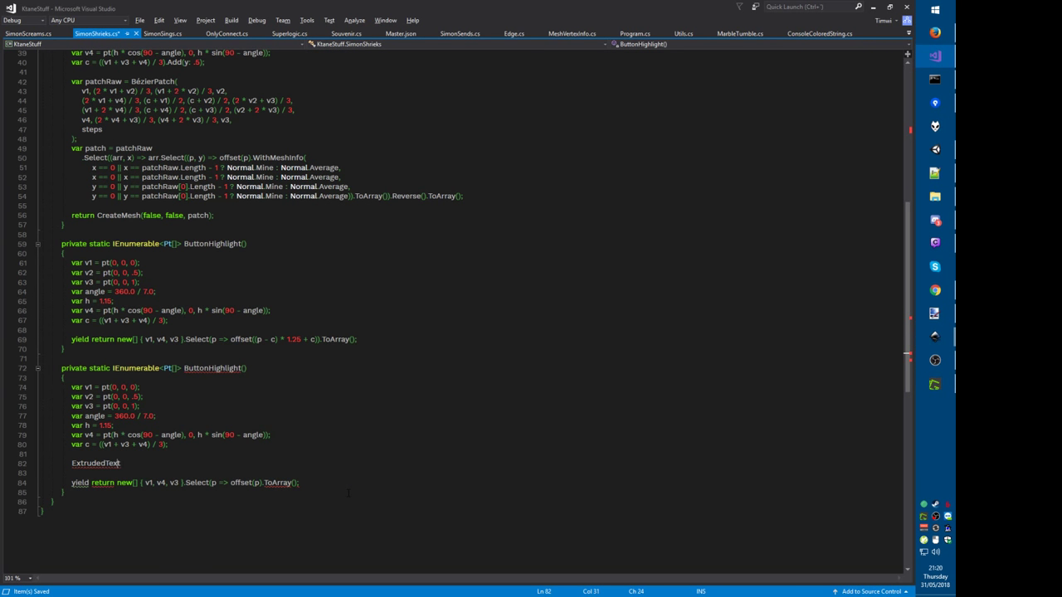
key(F12)
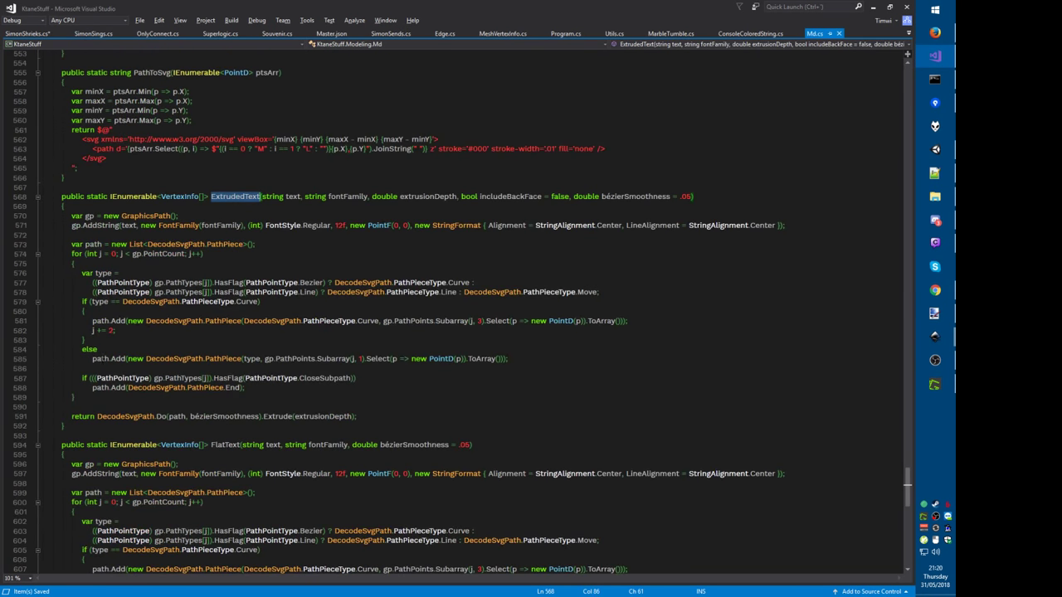
double_click(279, 416)
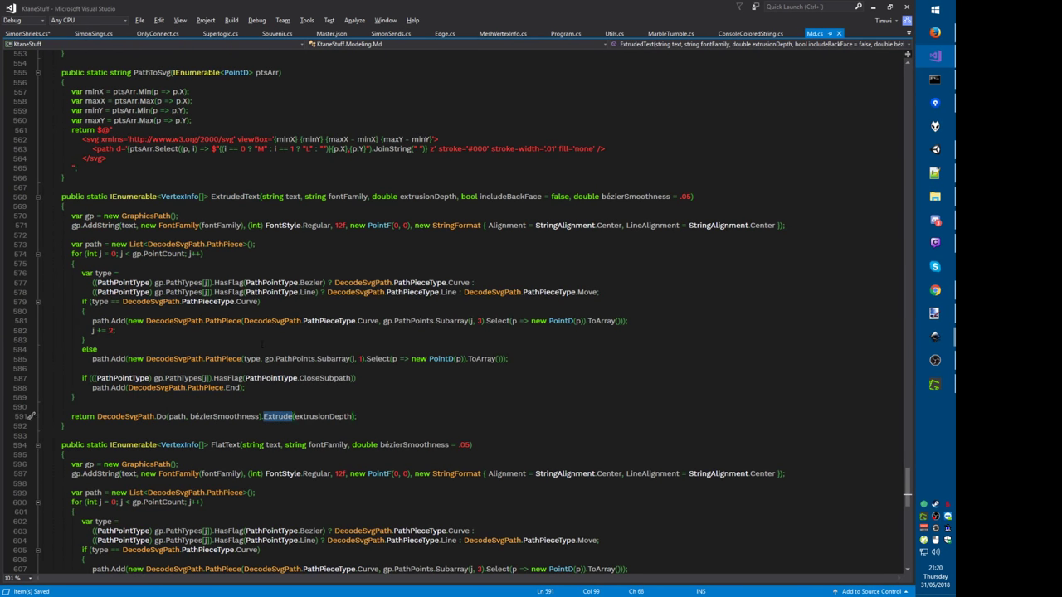
key(ctrl+F4)
key(ctrl+BackSpace)
key(ctrl+l)
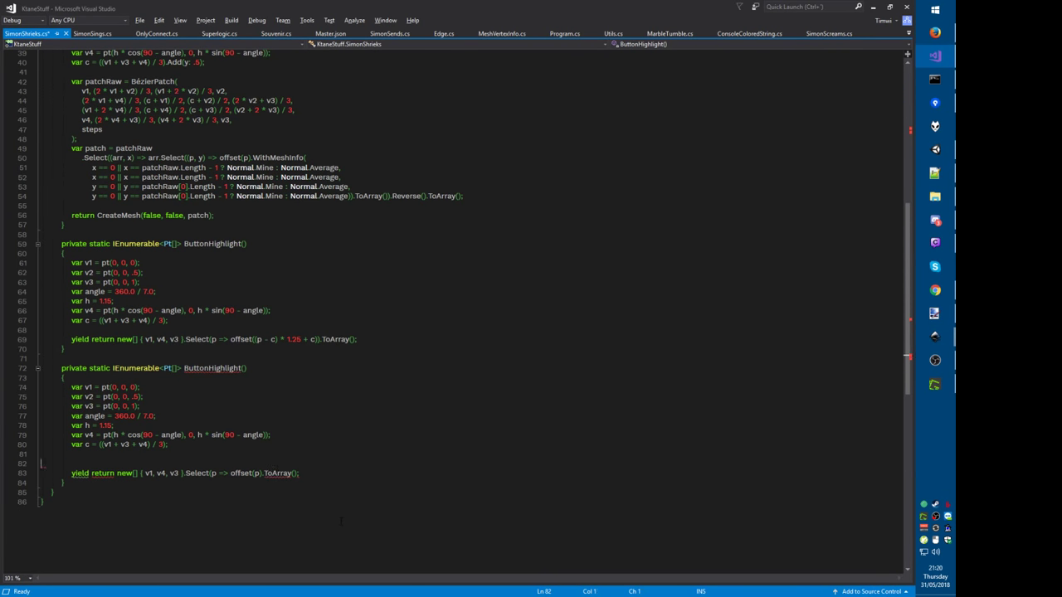
key(ctrl+z)
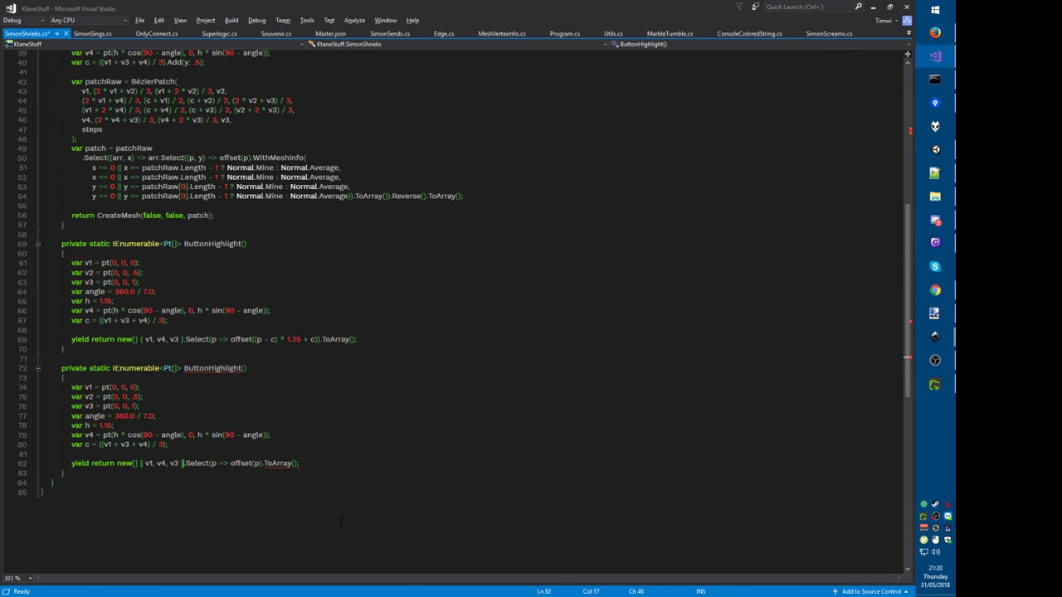
Step: Replace the ToArray() call after offset(p) in the copied method's return line with extrude
key(BackSpace)
key(BackSpace)
key(BackSpace)
key(ctrl+BackSpace)
text(extr)
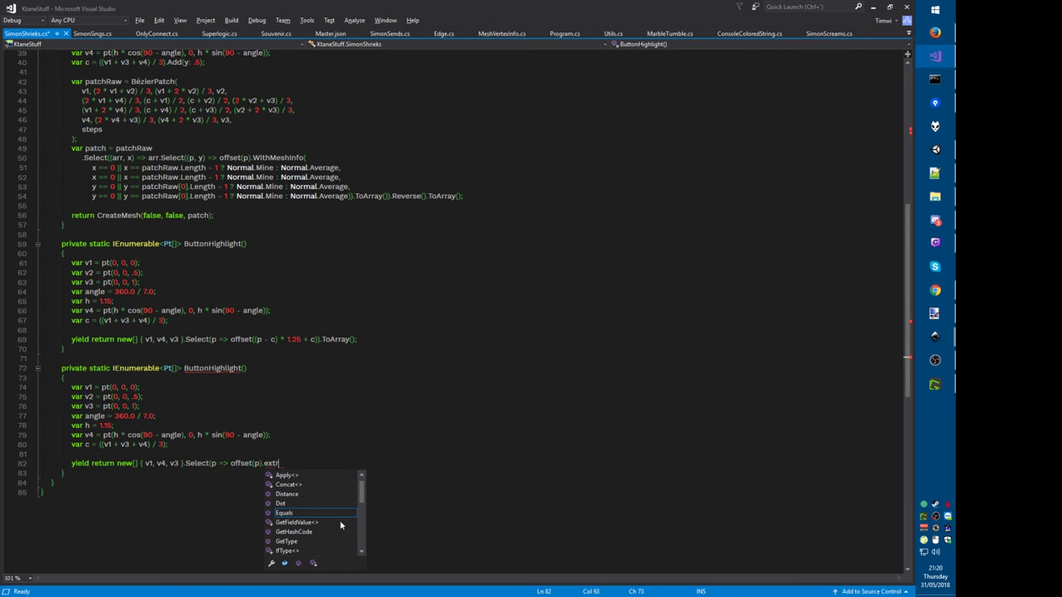
text(ude)
Step: Search the solution for extrude and check the Extrude overload that takes IEnumerable<PointD>
key(ctrl+comma)
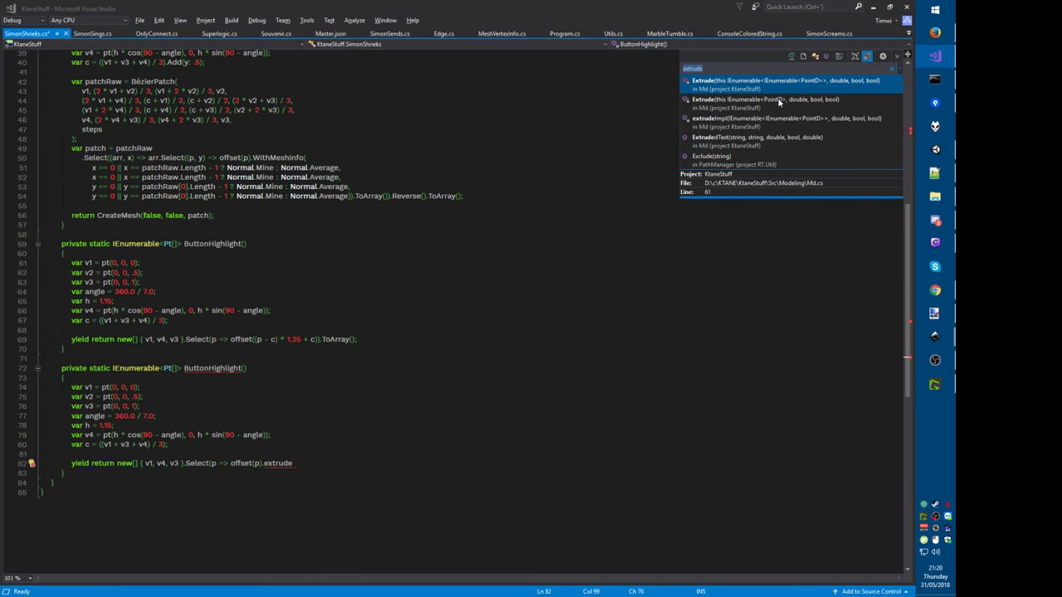
click(779, 102)
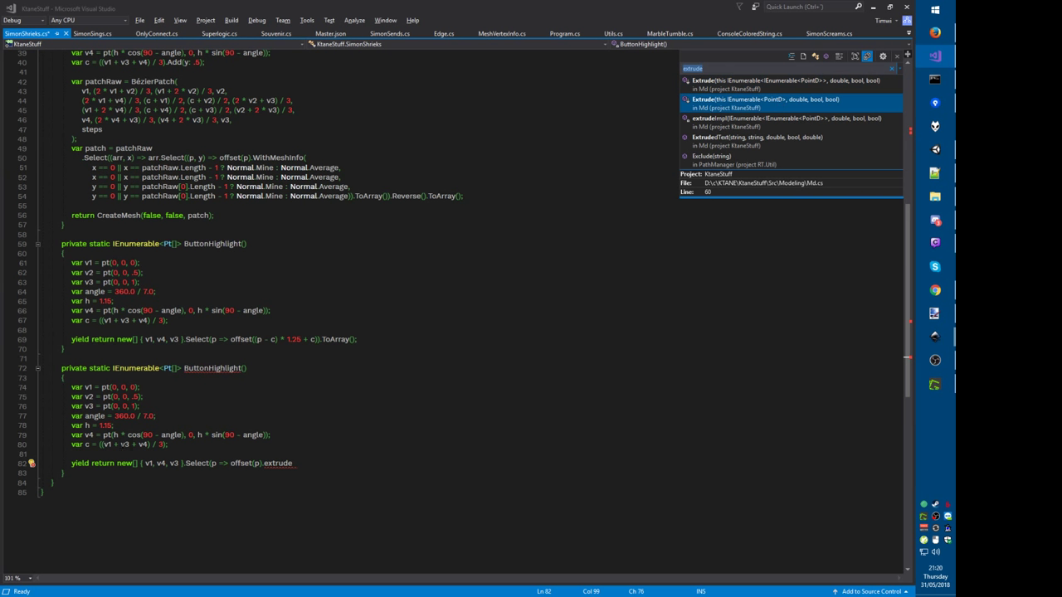
click(123, 386)
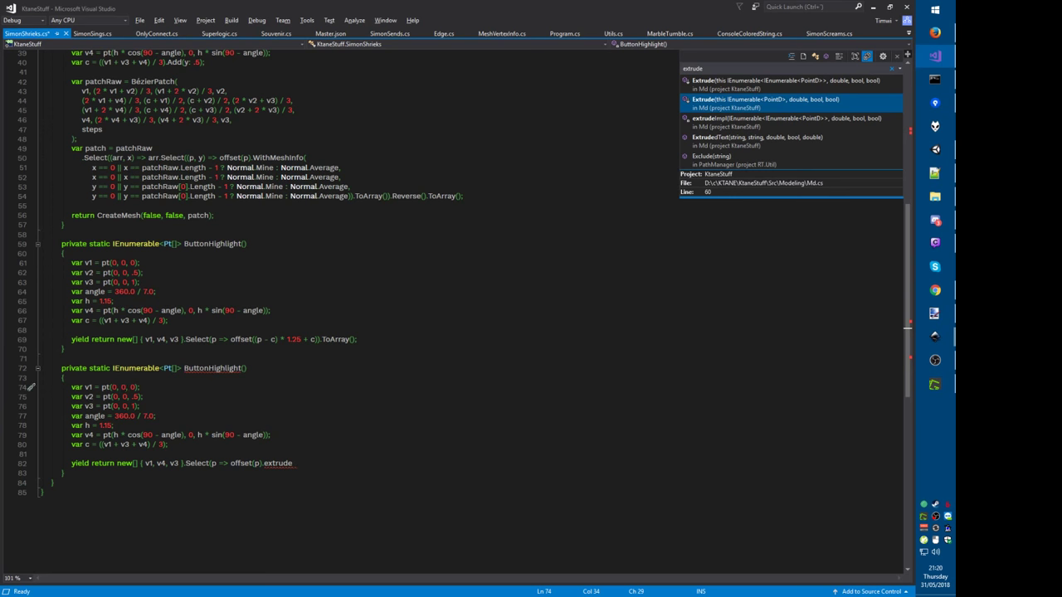
key(Escape)
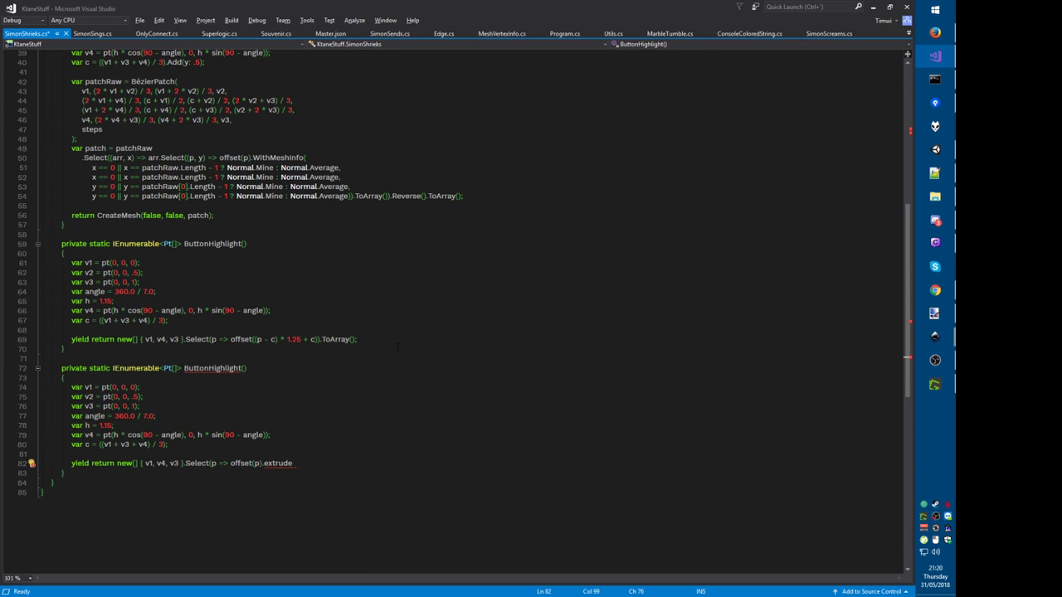
Step: Remove one zero coordinate from each of v1, v2 and v3 in the copied ButtonHighlight method, leaving two-dimensional points
click(125, 387)
key(BackSpace)
key(BackSpace)
key(BackSpace)
key(BackSpace)
key(Delete)
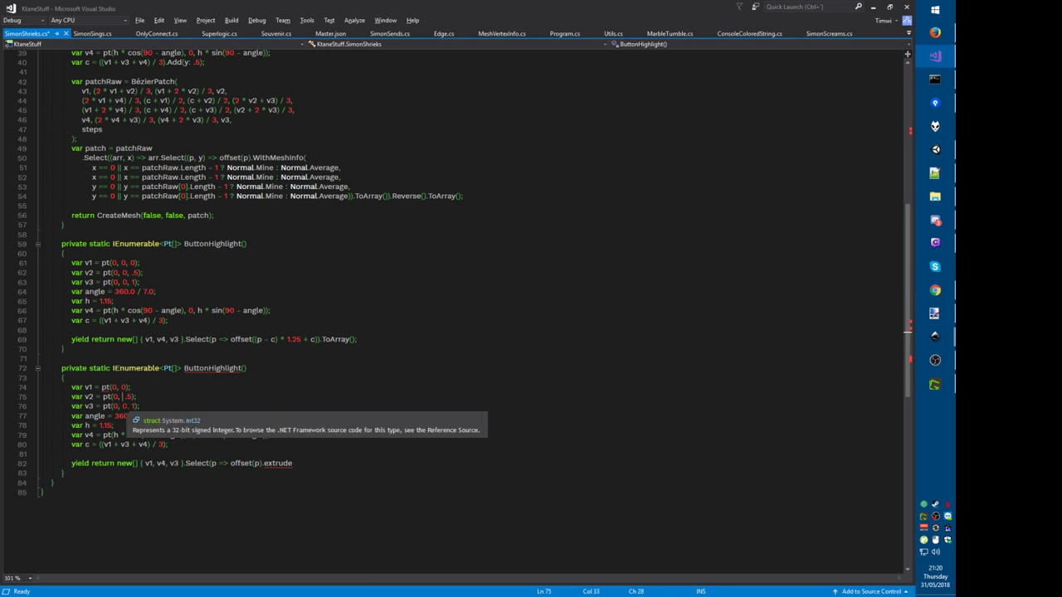
click(126, 406)
key(BackSpace)
key(Delete)
Step: Change the pt calls to p for v1, v2, v3 and v4 in the copied method
click(107, 406)
key(alt+shift+Up)
key(alt+shift+Up)
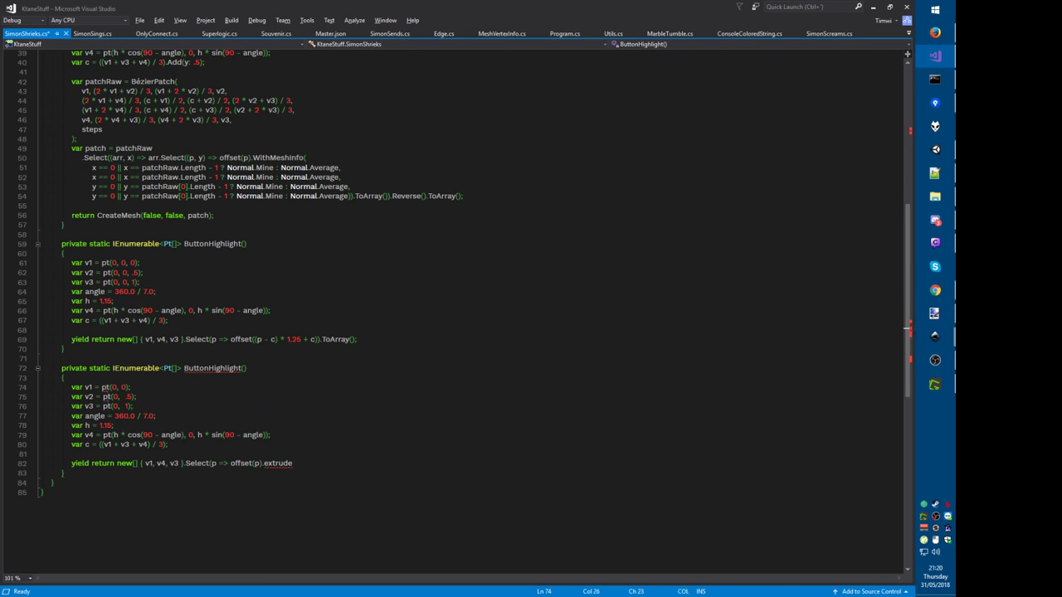
key(BackSpace)
click(41, 397)
key(Delete)
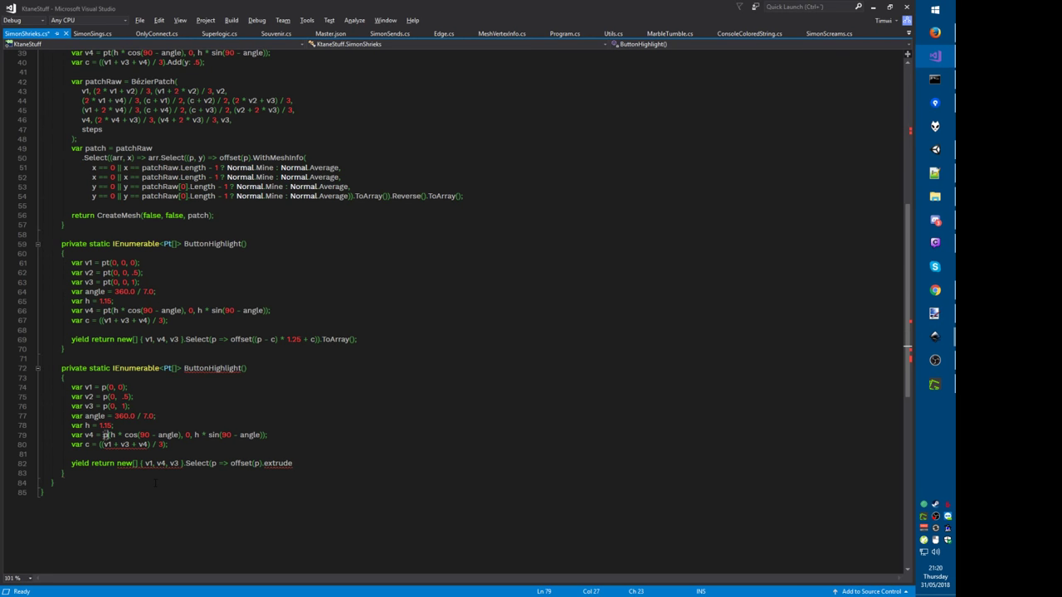
Step: Remove the middle 0 argument from v4, clean up the extra spaces, and delete the v2 line in the copied method
click(189, 434)
key(BackSpace)
key(Delete)
key(BackSpace)
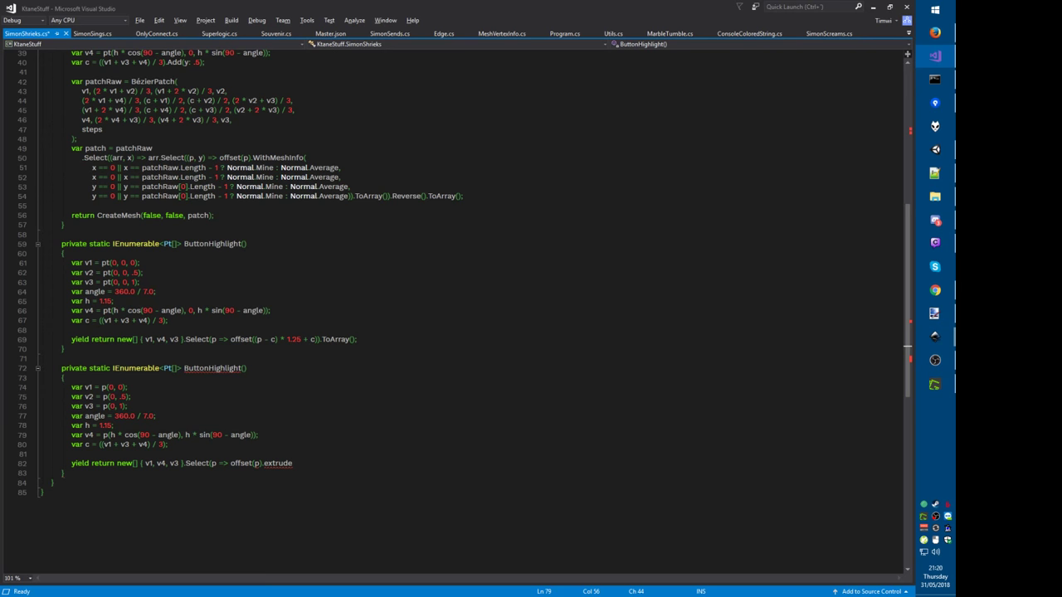
key(ctrl+l)
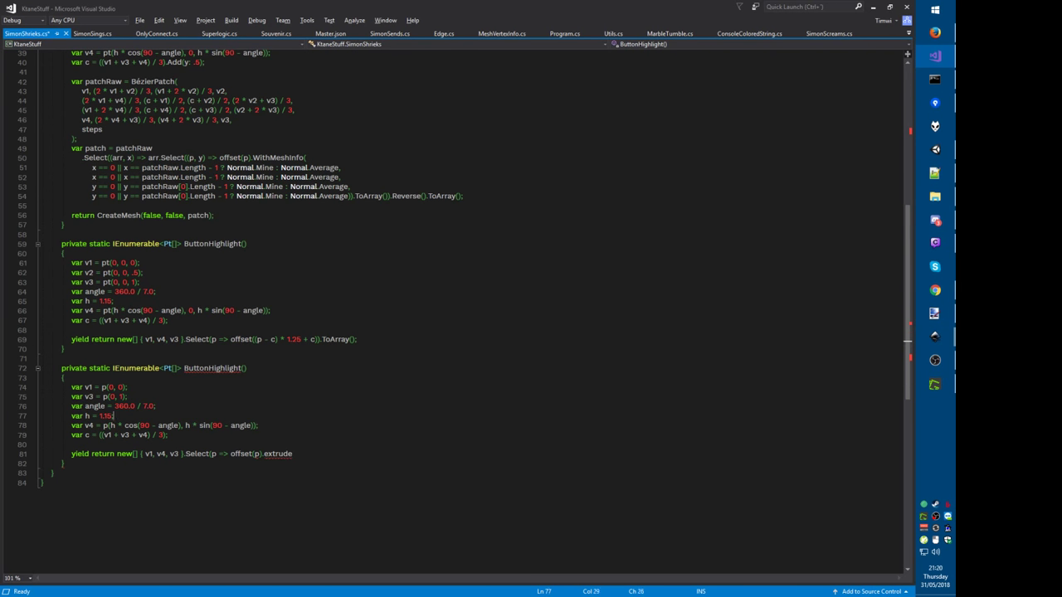
key(Up)
key(Right)
Step: Copy the offset(Pt p) definition and paste it as a local function at the start of the copied method, followed by a blank line
drag(142, 454, 183, 454)
double_click(243, 454)
key(F12)
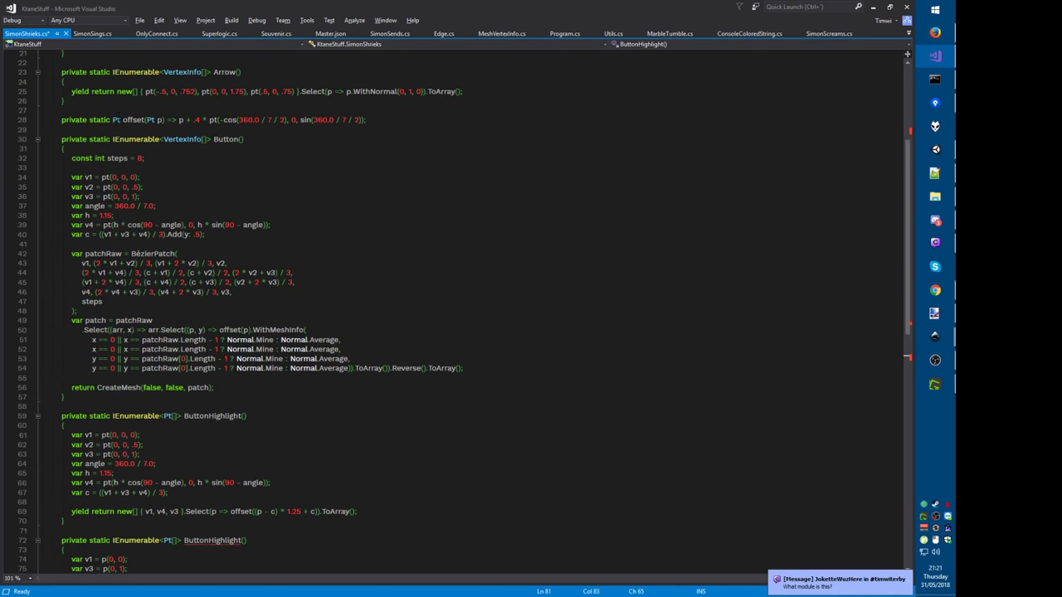
key(shift+End)
key(ctrl+c)
scroll(455, 311, down, 7)
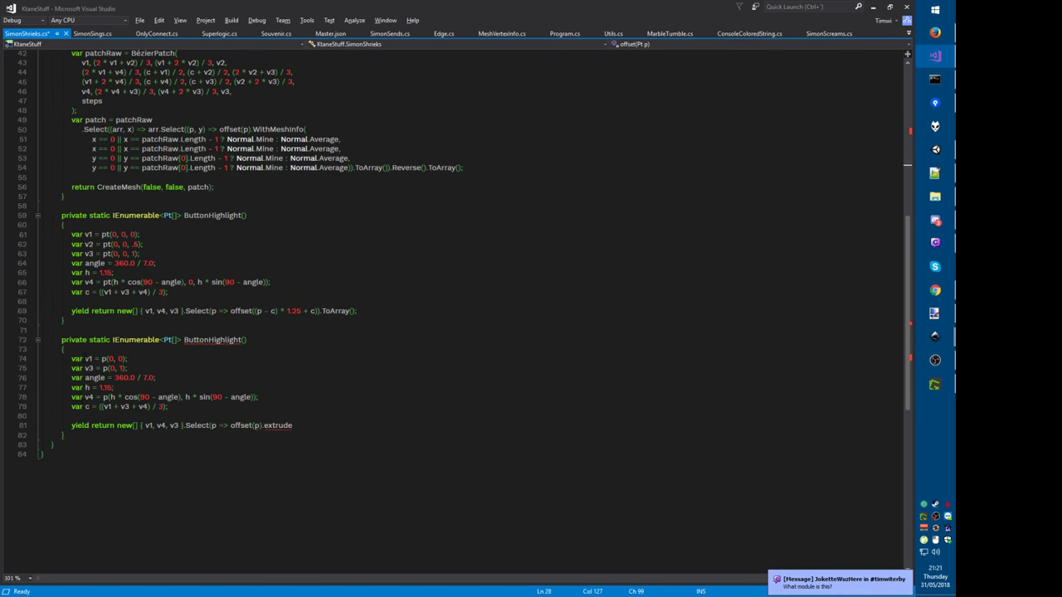
click(90, 349)
key(Return)
key(ctrl+v)
key(Return)
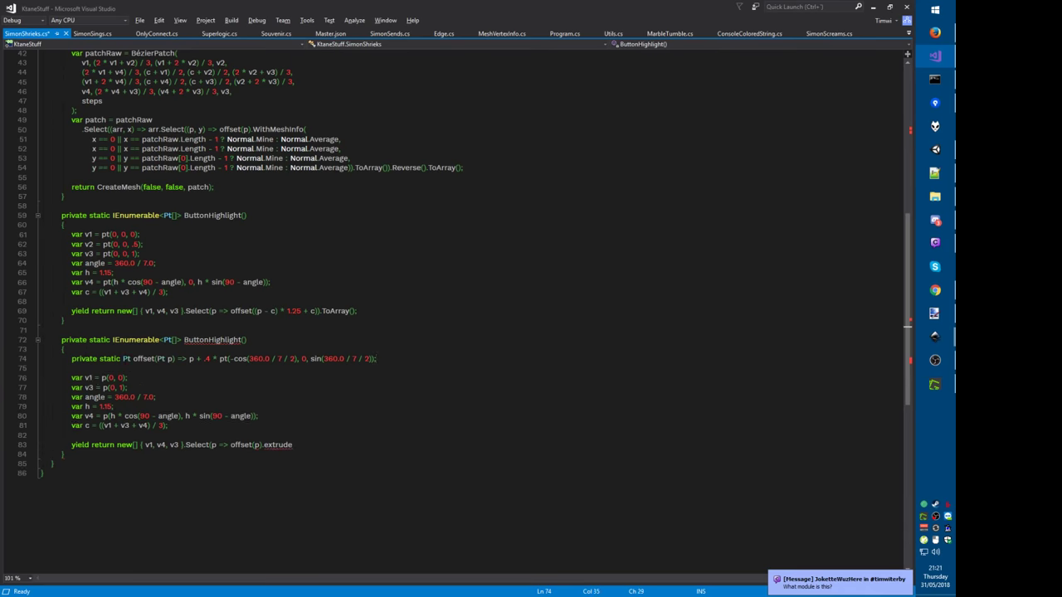
Step: Make the second ButtonHighlight method's offset helper a local function with PointD return and parameter types, importing RT.Util.Geometry
key(shift+Home)
key(Delete)
key(Delete)
key(Delete)
text(point)
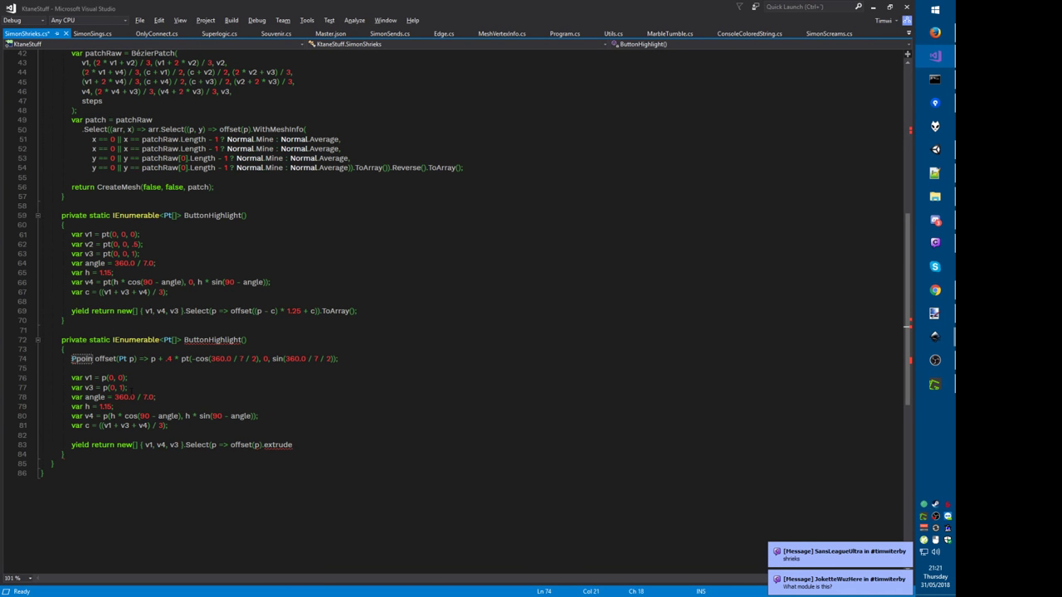
key(BackSpace)
key(BackSpace)
key(BackSpace)
text(intd)
key(ctrl+period)
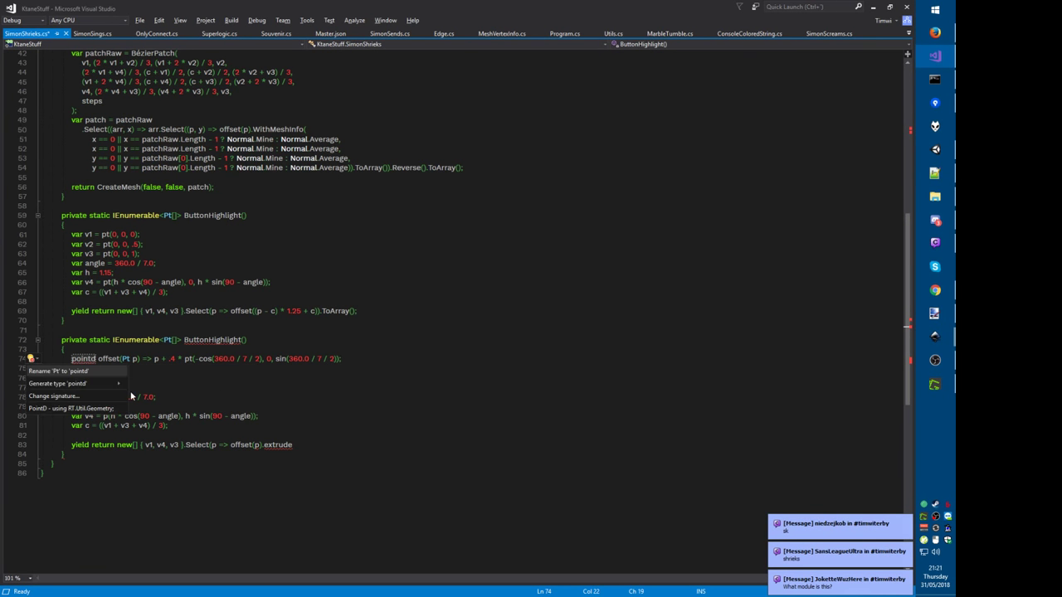
key(Up)
key(Return)
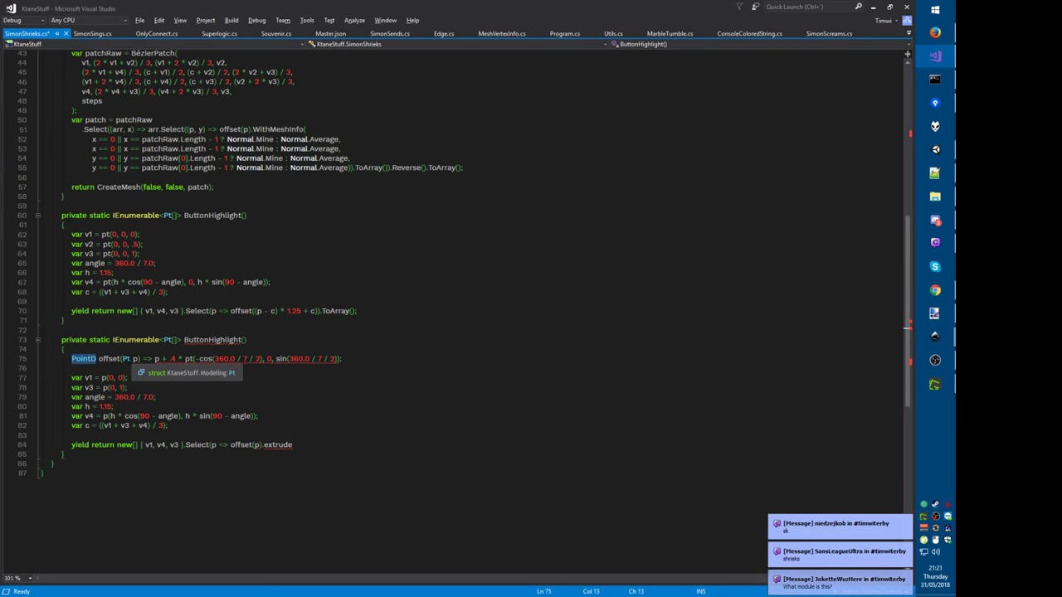
text(PointD)
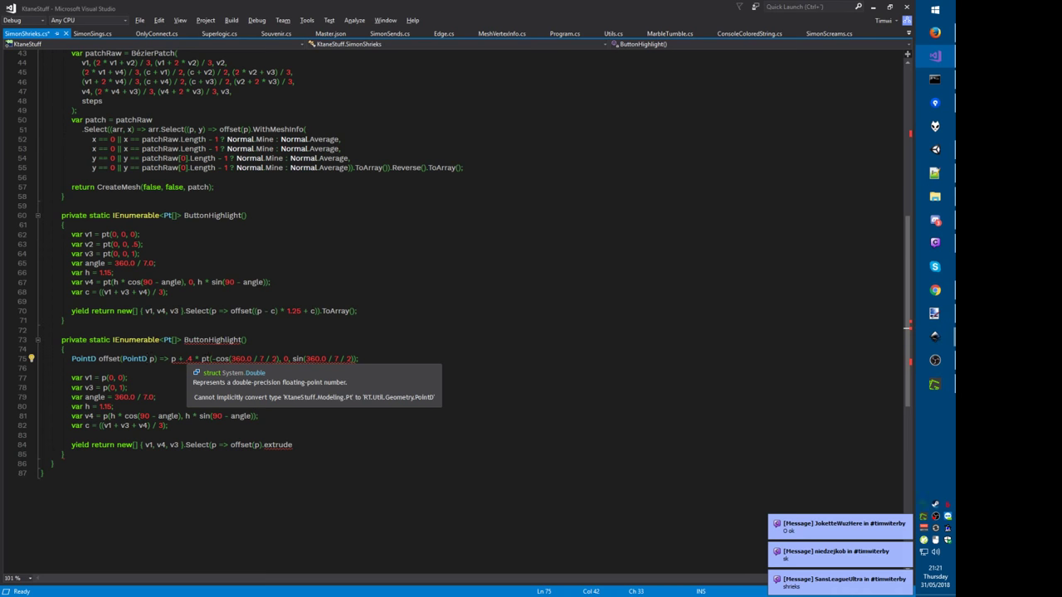
Step: Make the local offset function's vector two-dimensional by removing the zero middle component and calling p instead of pt
click(284, 358)
key(Delete)
key(Delete)
key(Delete)
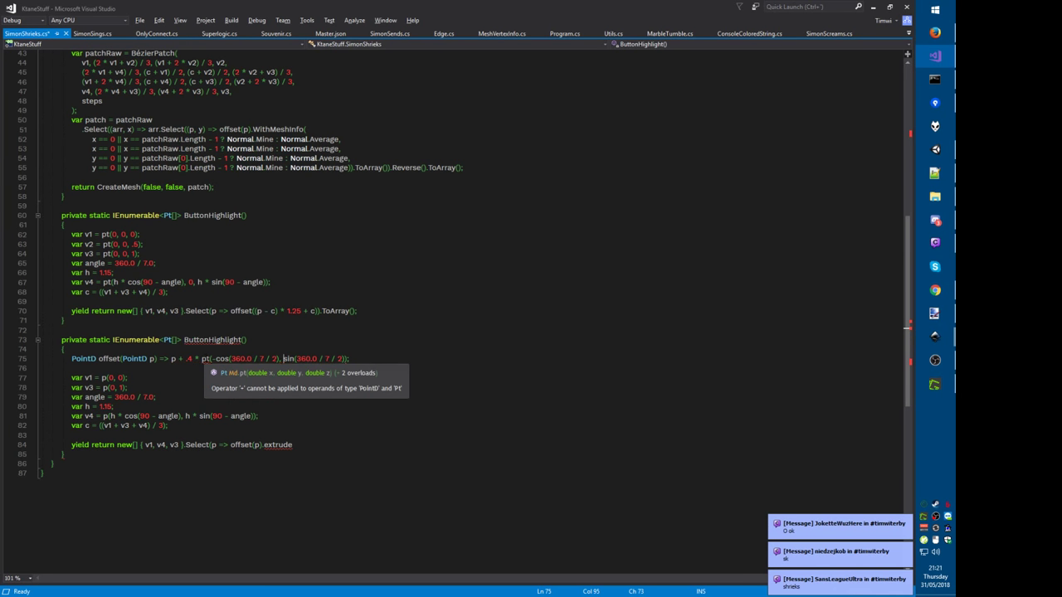
click(206, 358)
key(Delete)
Step: Rename the local offset function's parameter to pt in its signature and expression, and save the file
click(176, 358)
click(175, 358)
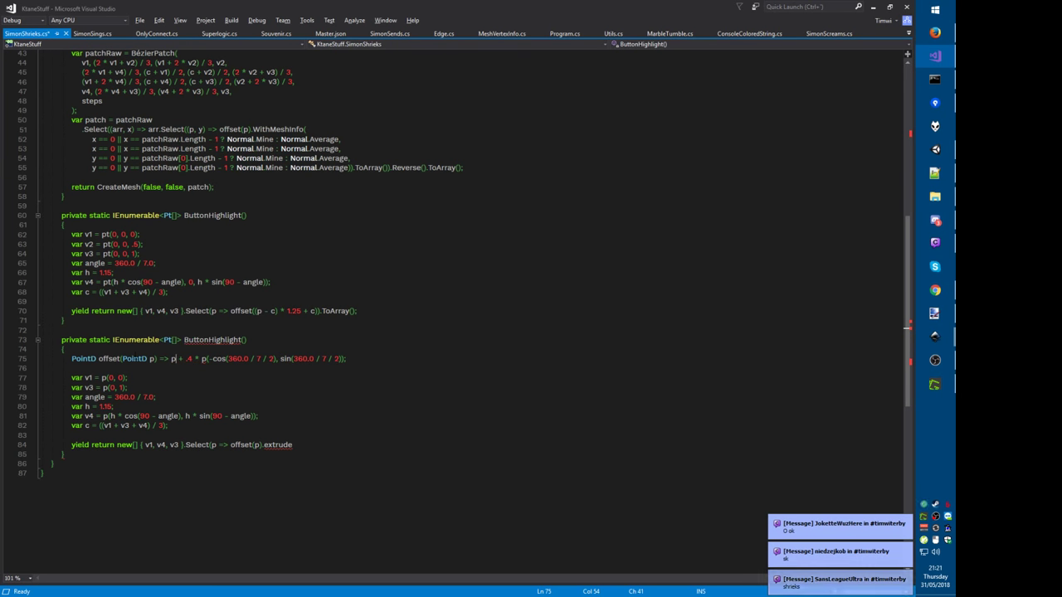
text(t)
click(152, 359)
text(t)
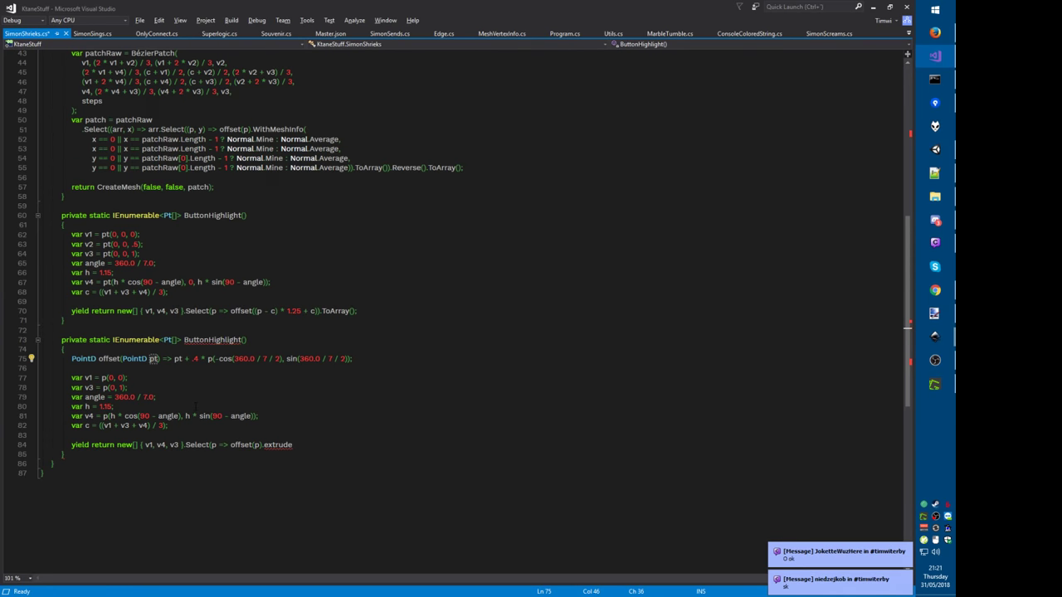
key(alt+f)
key(s)
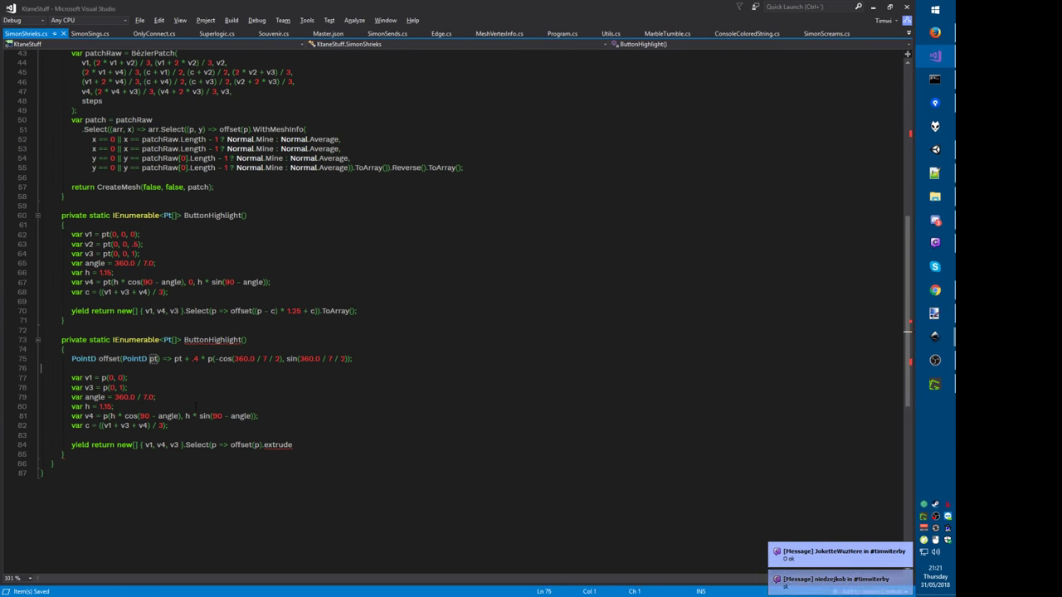
key(ctrl+x)
key(ctrl+v)
Step: Close the Select call after offset(p) in the last return line and start an Extrude call on its result
scroll(195, 405, down, 1)
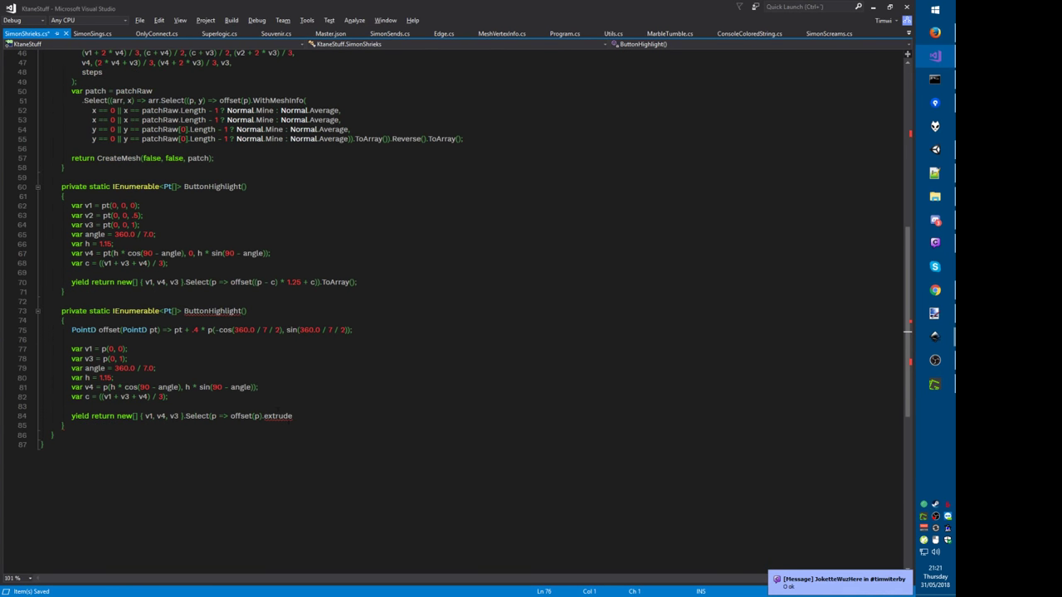
key(ctrl+space)
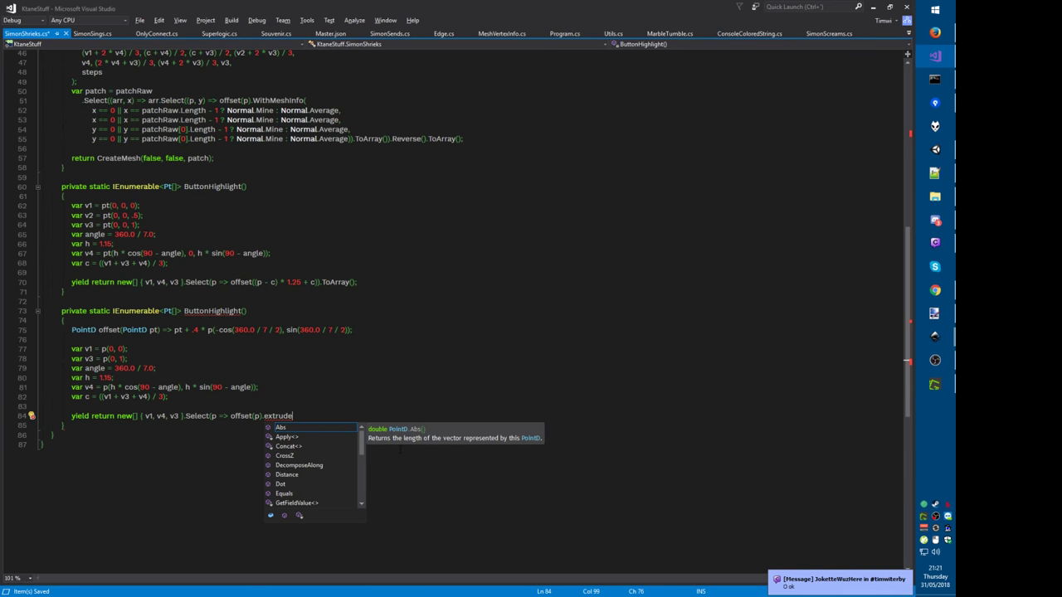
key(Escape)
key(ctrl+Left)
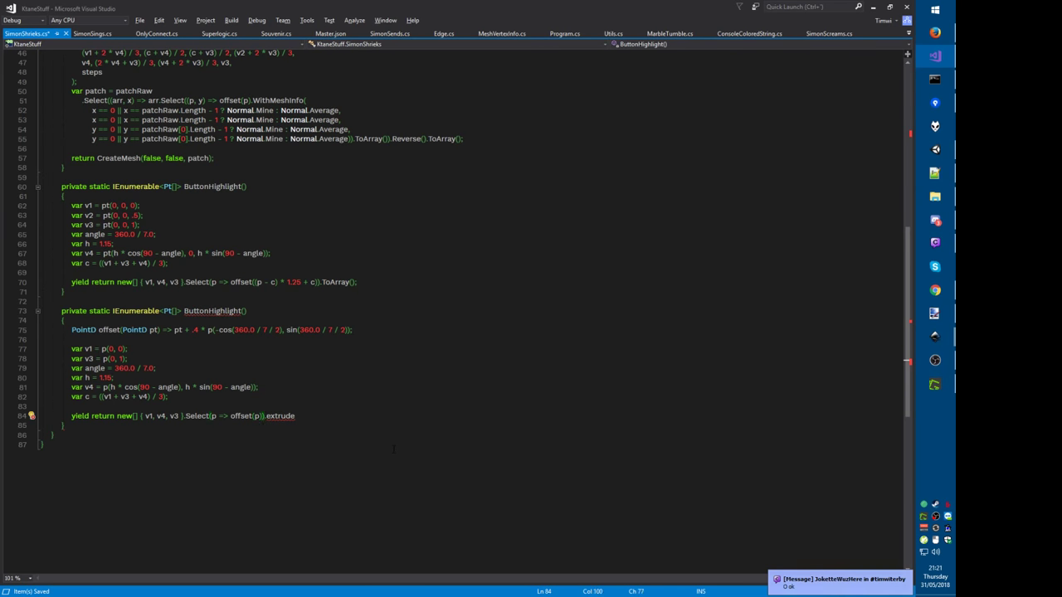
key(ctrl+space)
text(()
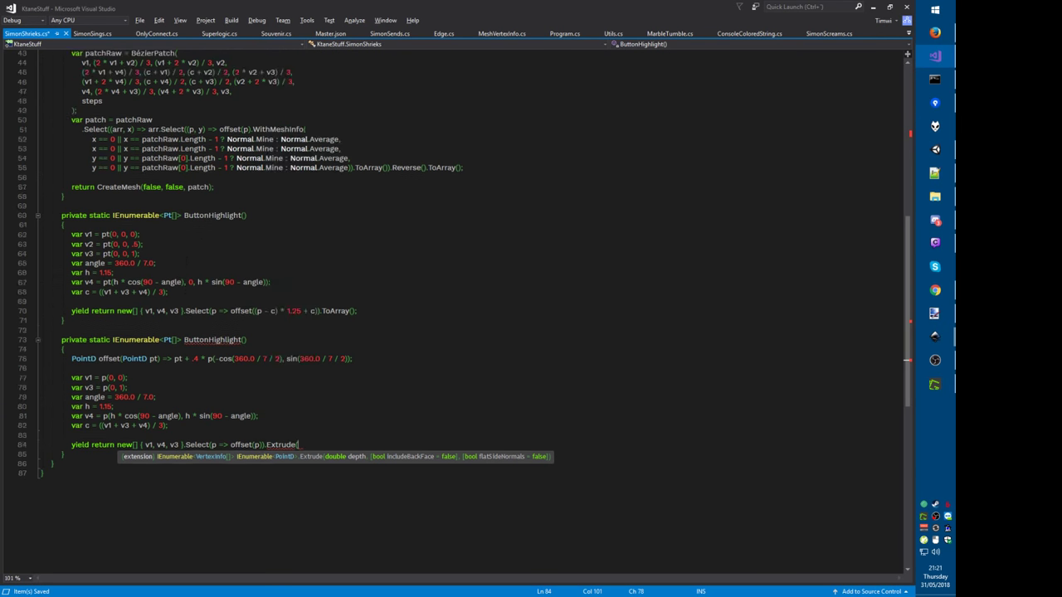
Step: Check the y offset of c in the Button method, and complete the Extrude call with the arguments .5 and true
scroll(464, 307, up, 8)
drag(114, 215, 71, 215)
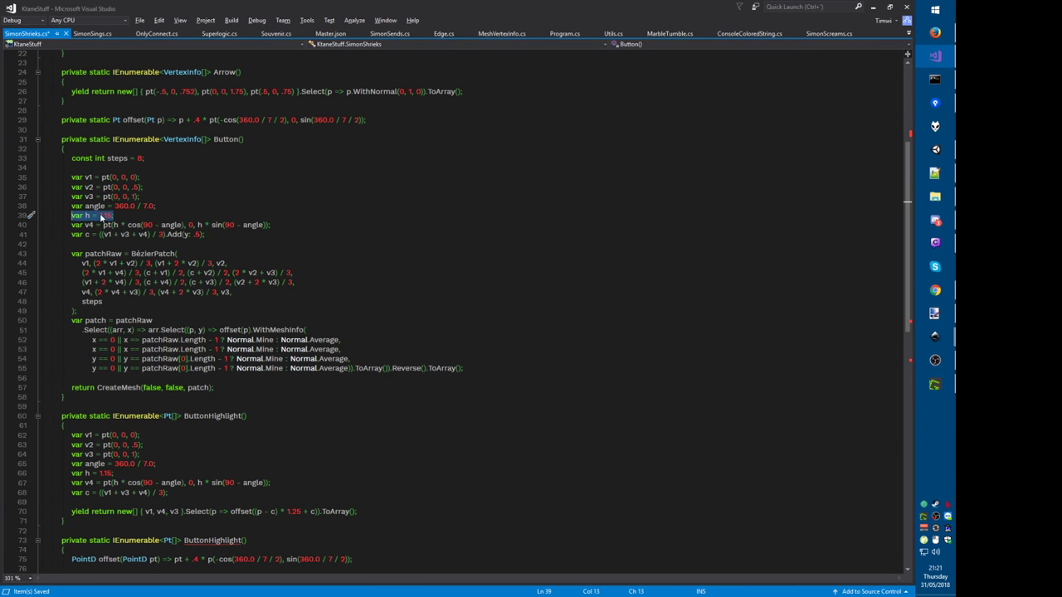
click(114, 215)
drag(183, 235, 203, 235)
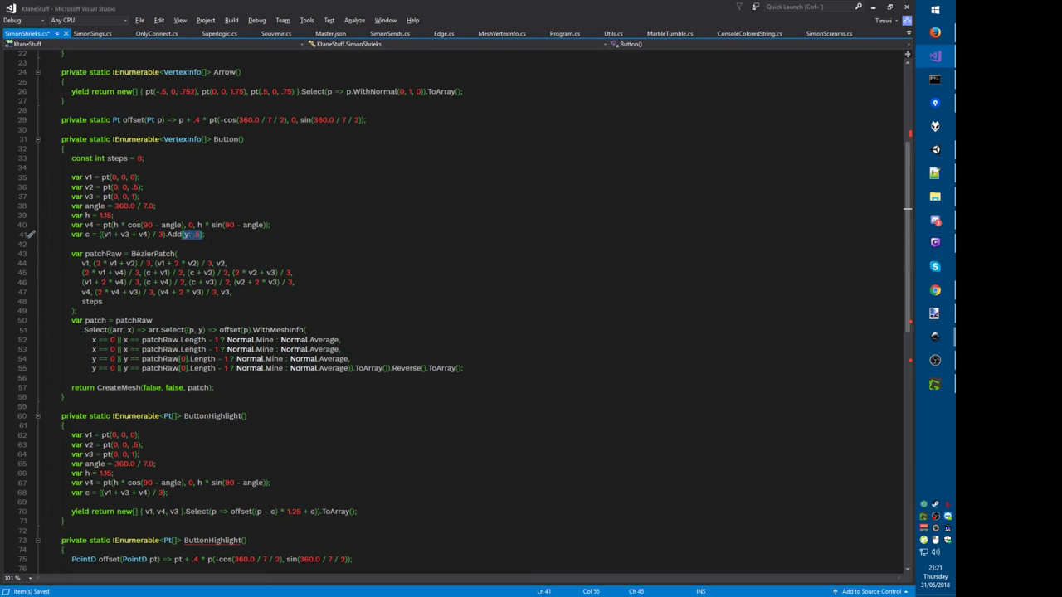
scroll(464, 279, down, 9)
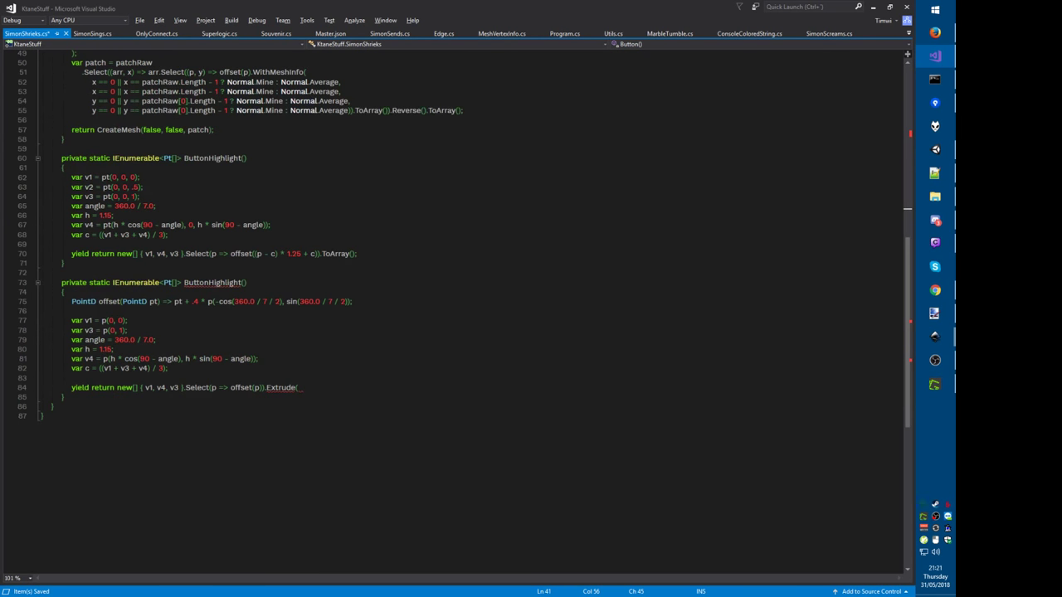
click(302, 388)
text(.5,)
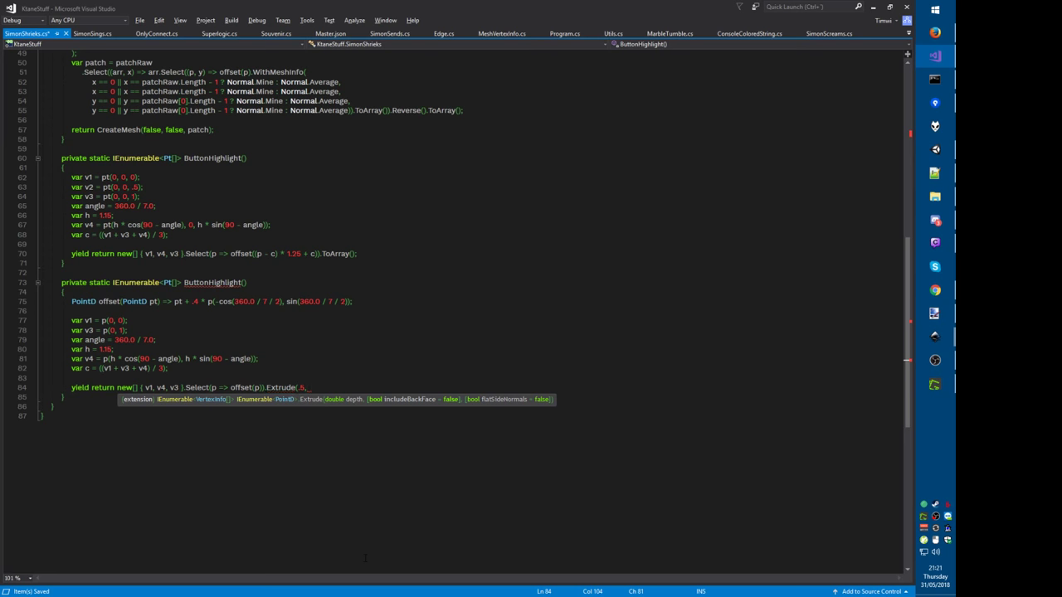
text(true)
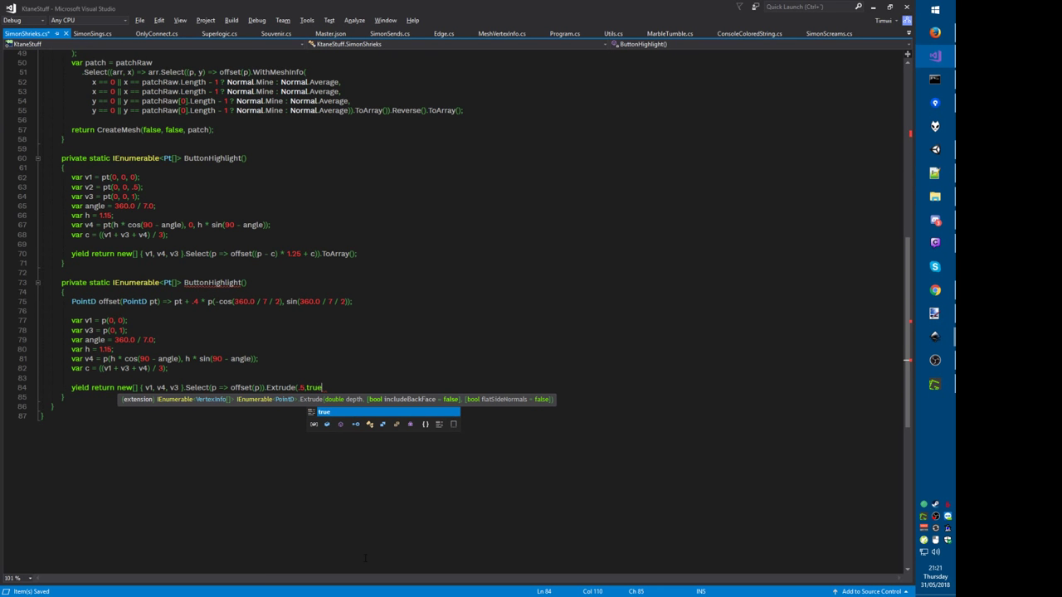
text(,)
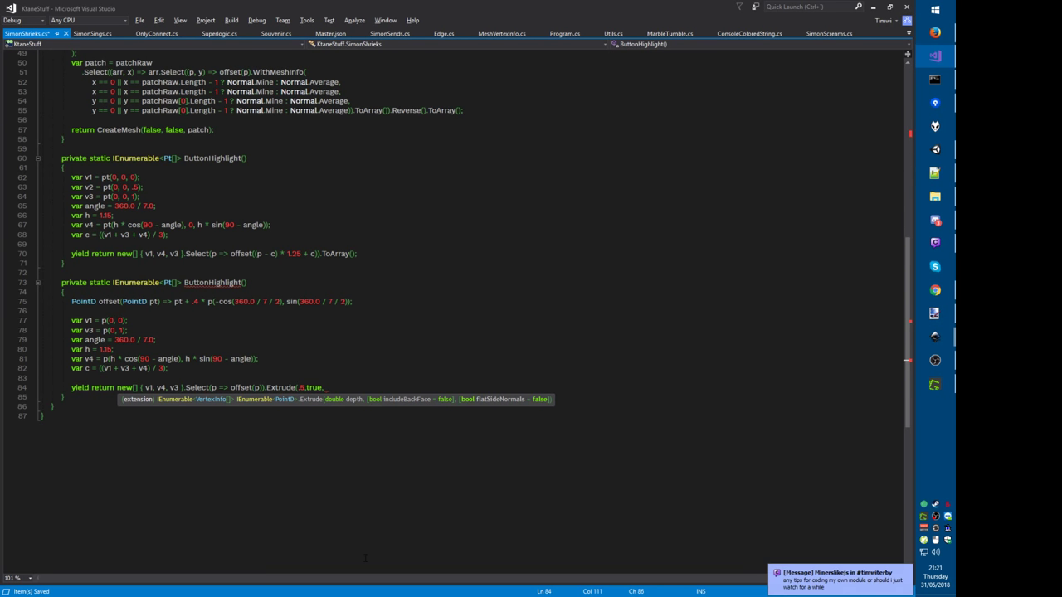
key(BackSpace)
text();)
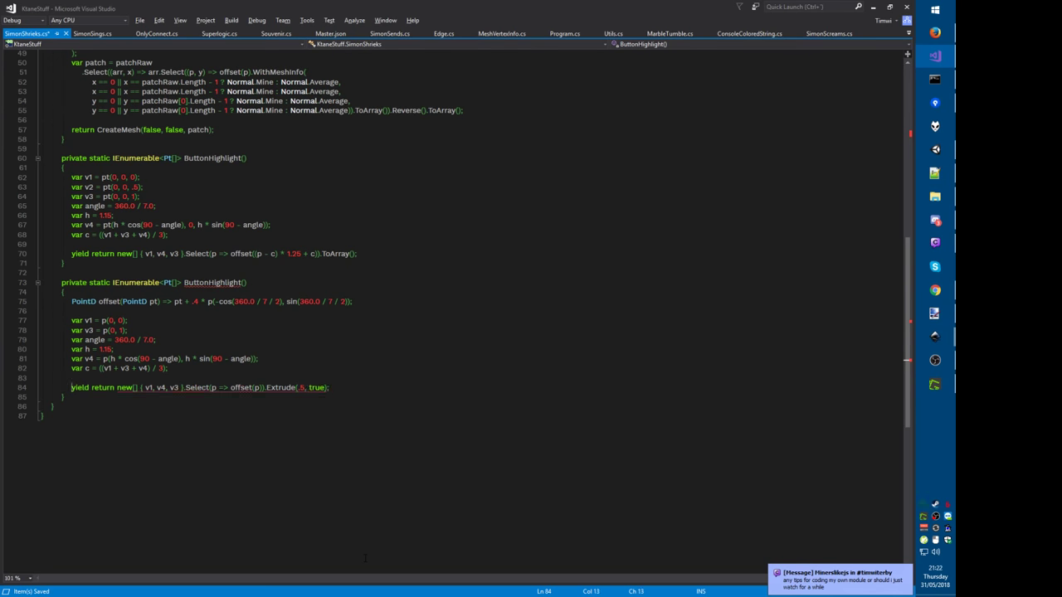
Step: Turn the last yield return into a plain return, change the method's return type to IEnumerable<VertexInfo[]>, and save
key(ctrl+Delete)
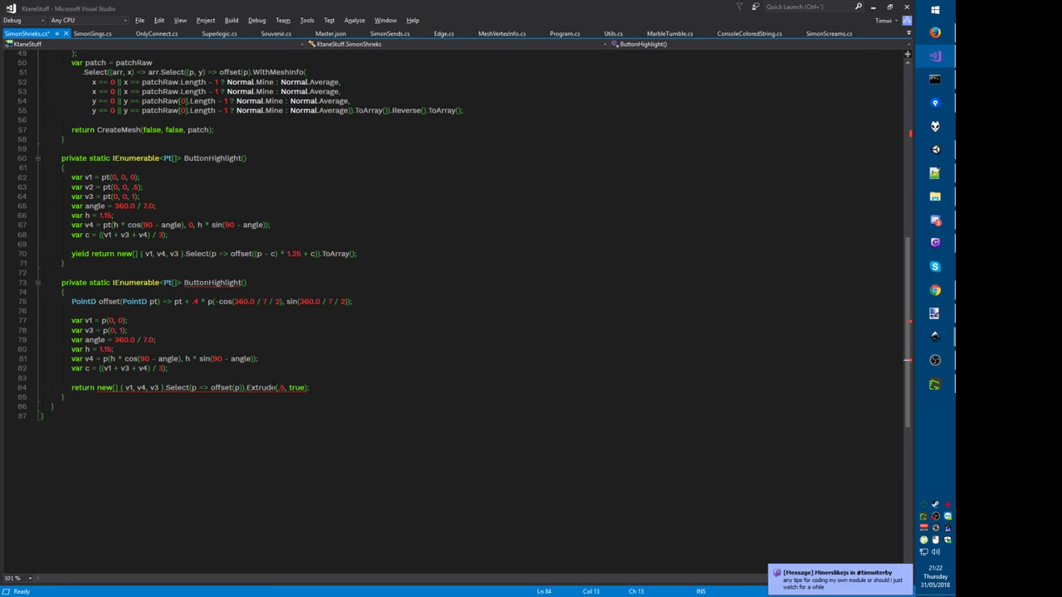
double_click(168, 282)
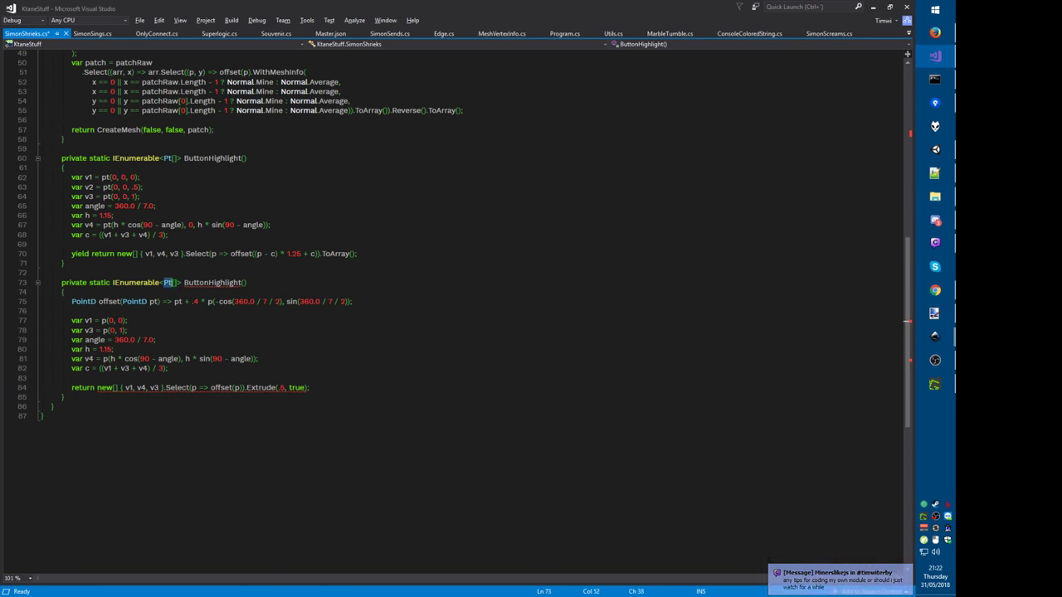
text(VertexInfo)
key(ctrl+s)
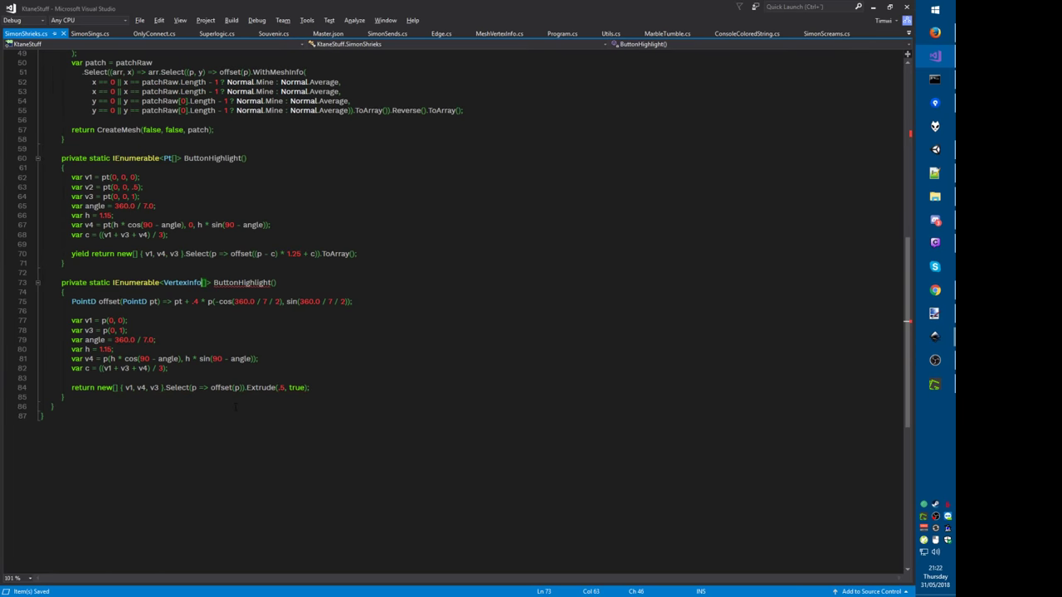
Step: Add true as the flatSideNormals argument of the Extrude call and save the file
key(Right)
key(ctrl+shift+space)
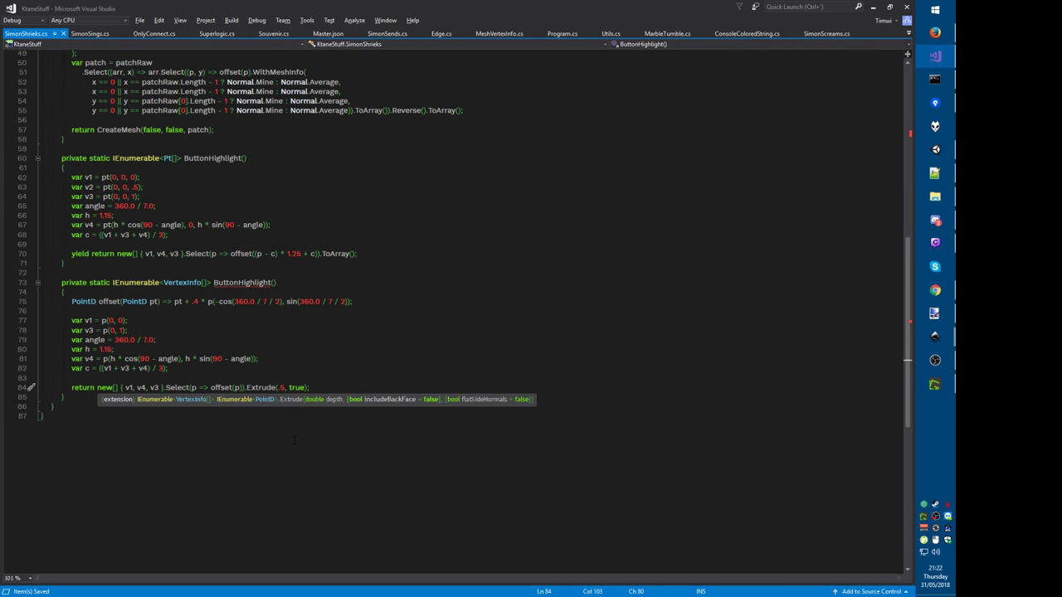
text(, true)
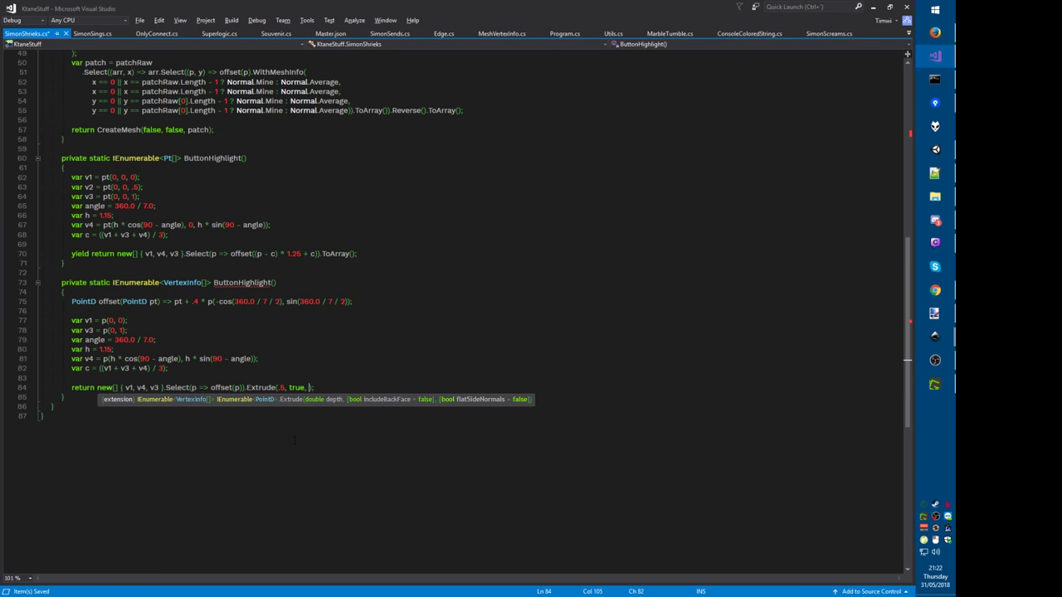
key(End)
key(alt+f)
key(s)
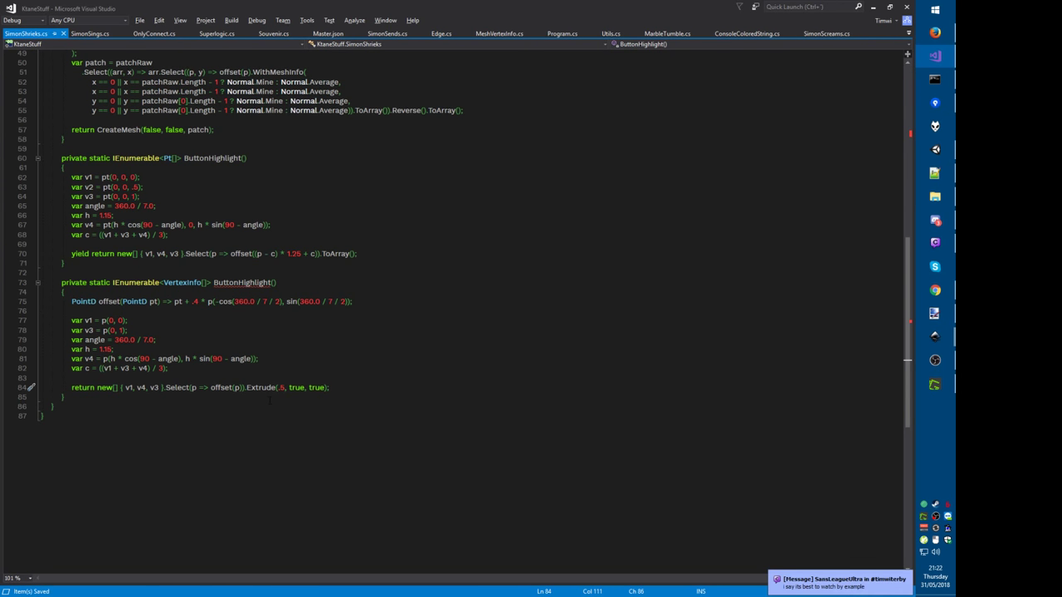
Step: Rename the second ButtonHighlight method as ButtonCollider, then build and run KtaneStuff
key(Right)
mouse_move(247, 284)
double_click(245, 283)
text(ButtonCollider)
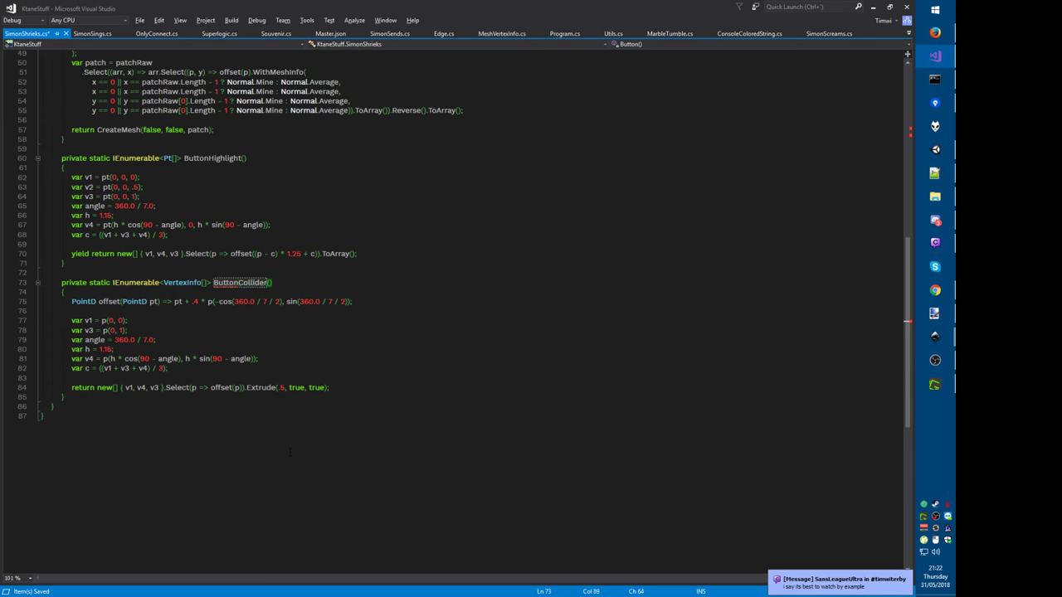
key(ctrl+shift+b)
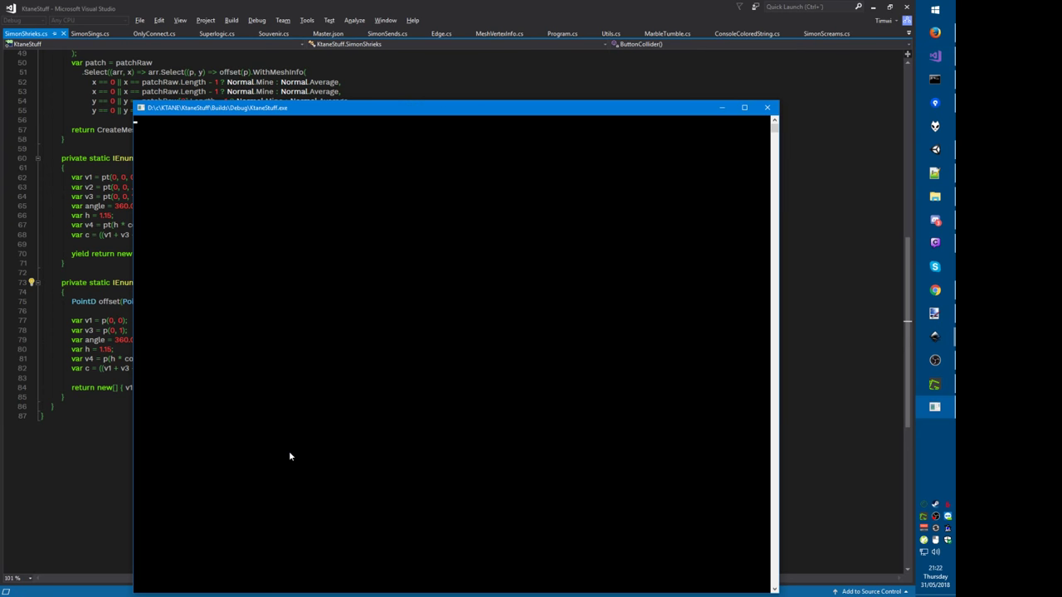
Step: Switch to Unity and delete the Materials folder inside Models
key(alt+Tab)
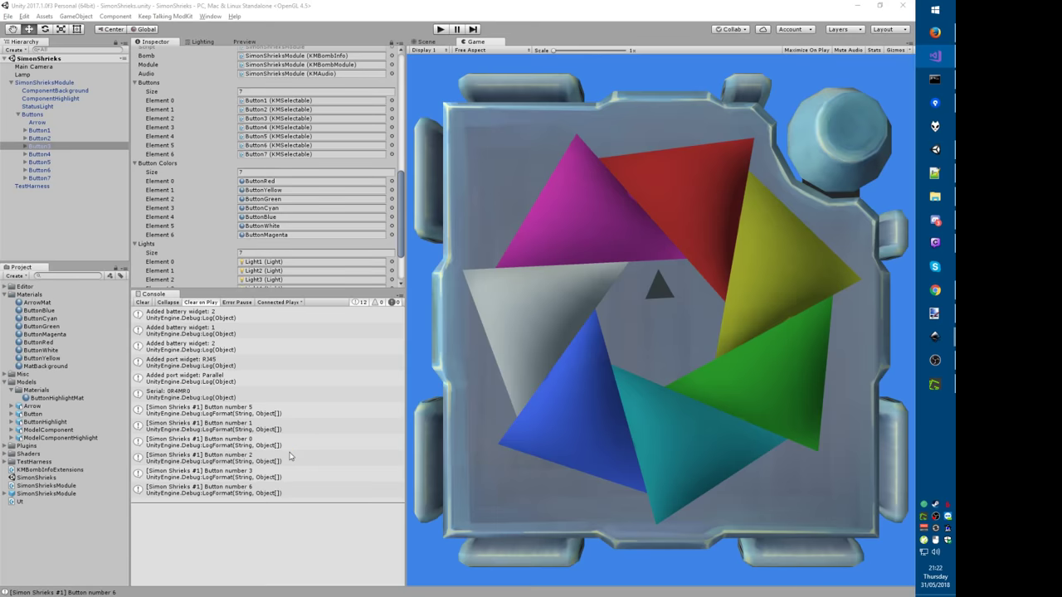
click(39, 391)
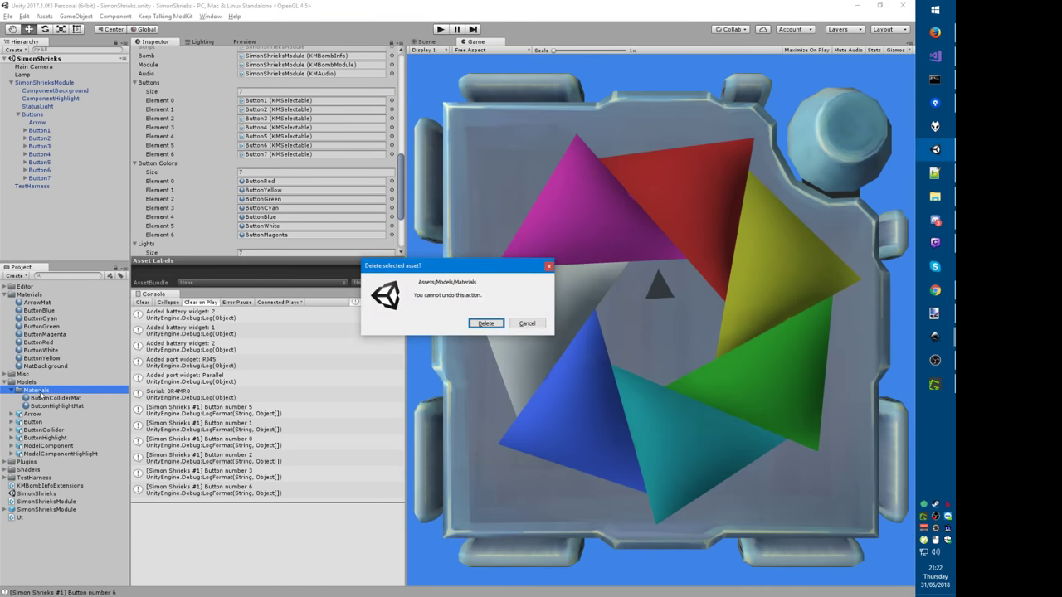
Step: Unlock the Inspector and add a Mesh Collider component to Button1 through Button7 together
click(46, 132)
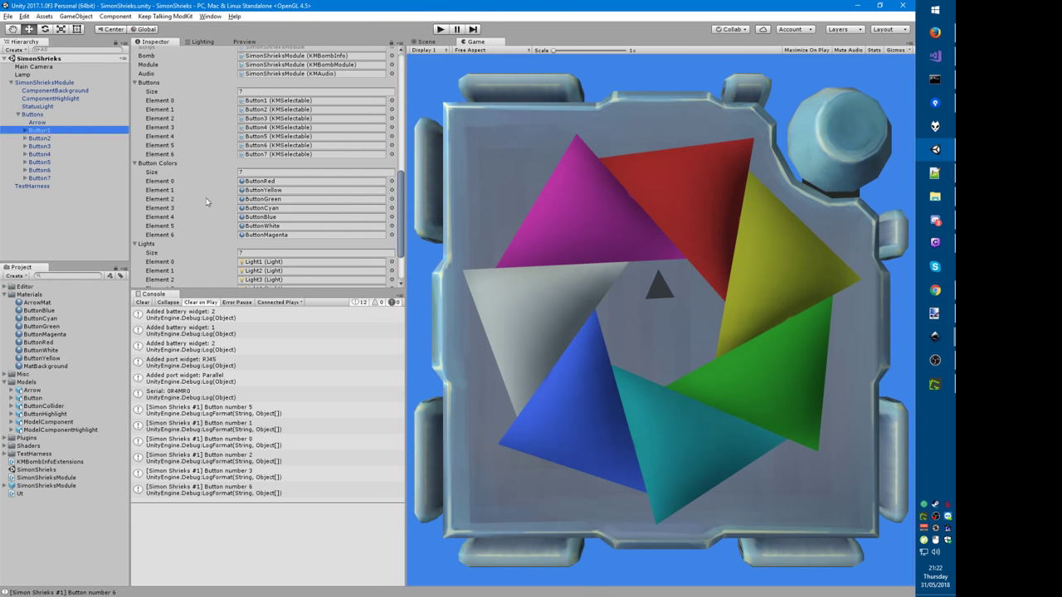
click(393, 42)
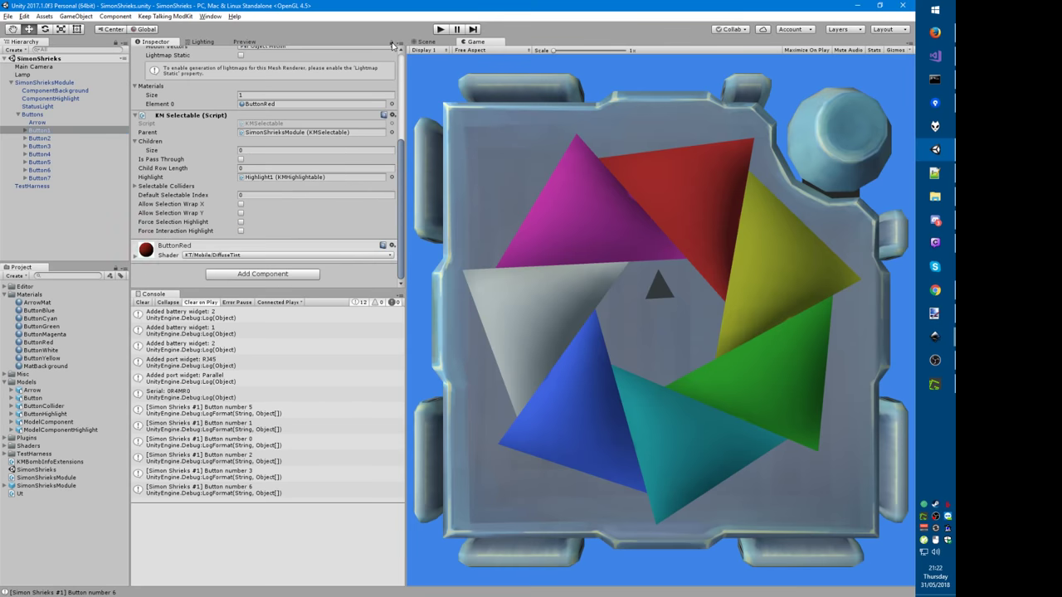
shift+click(65, 179)
click(221, 275)
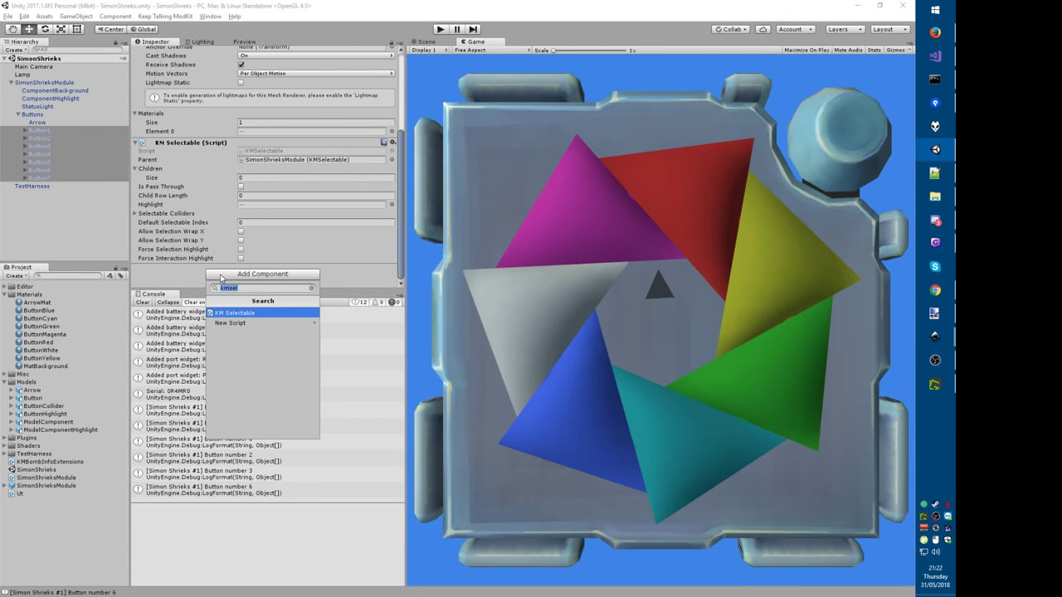
text(meshcol)
key(Return)
scroll(234, 219, down, 2)
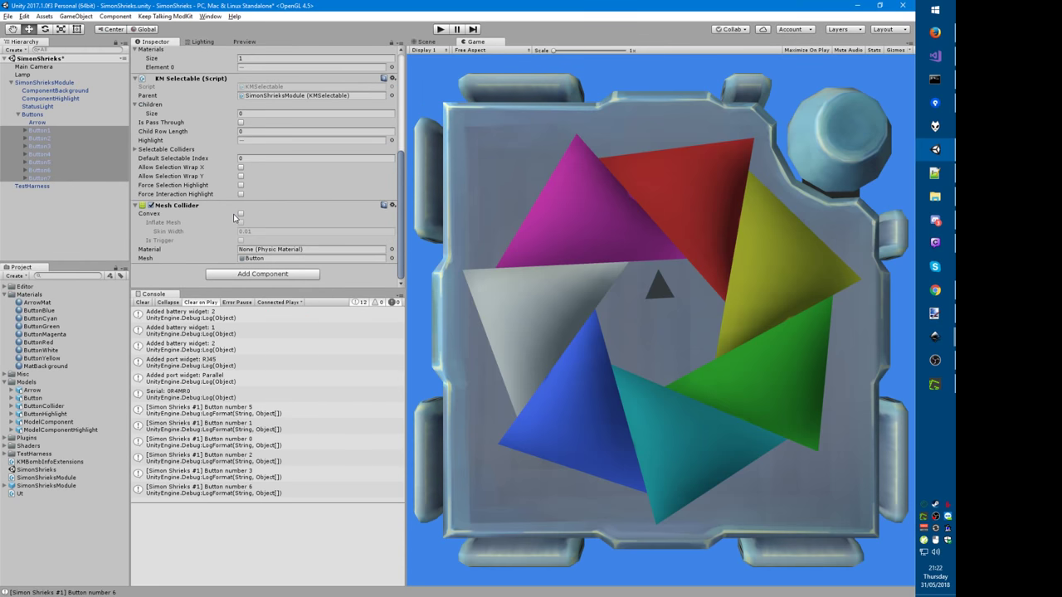
Step: Assign the ButtonCollider mesh to the Mesh Collider of the seven selected buttons
click(270, 260)
key(Return)
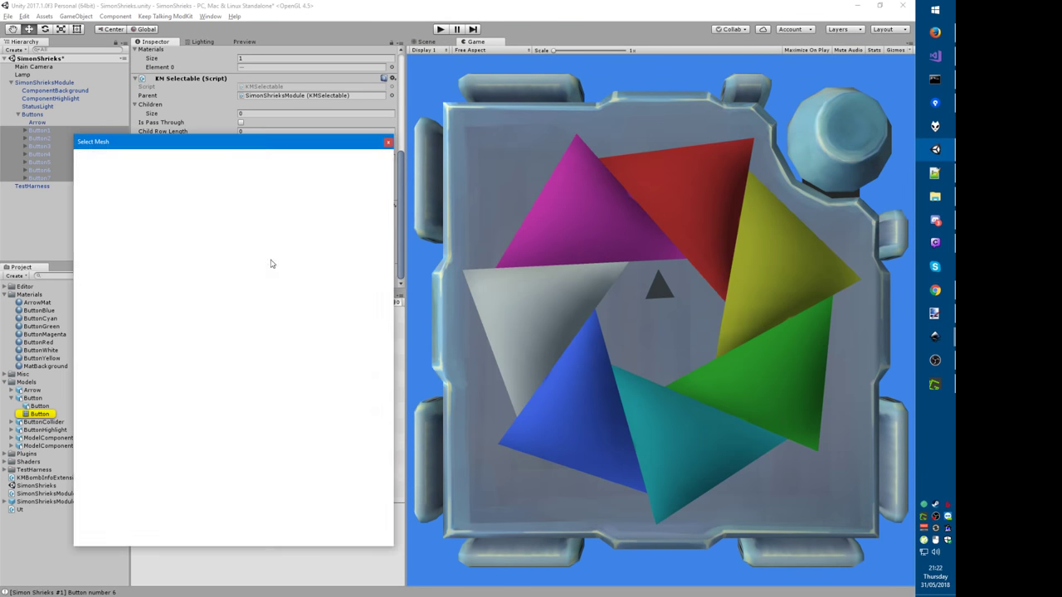
click(295, 201)
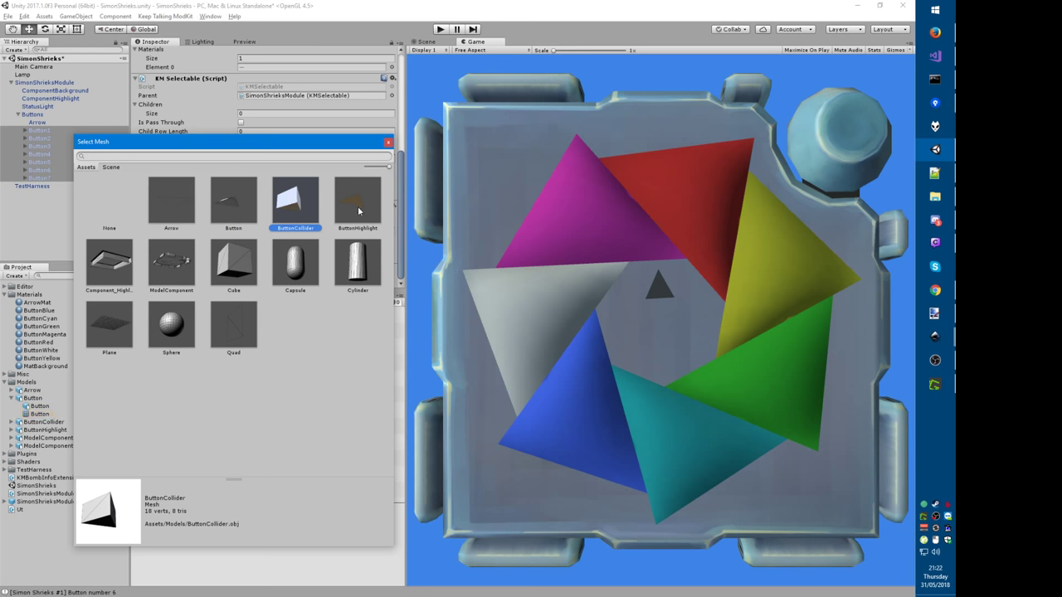
Step: Confirm the ButtonCollider mesh and enable Convex and Is Trigger on the Mesh Colliders of all seven buttons
double_click(296, 214)
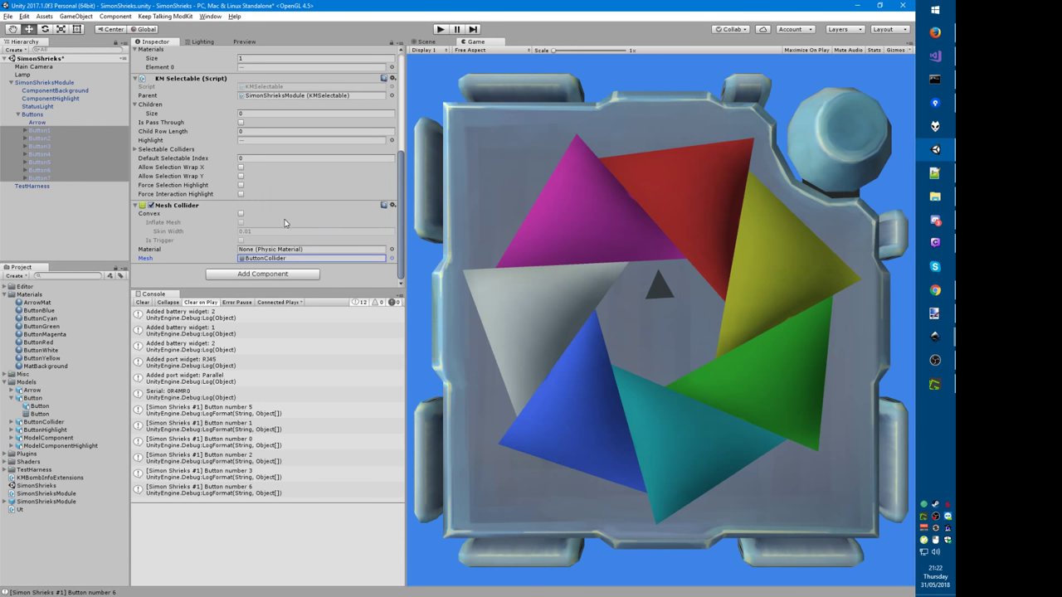
click(240, 214)
click(241, 240)
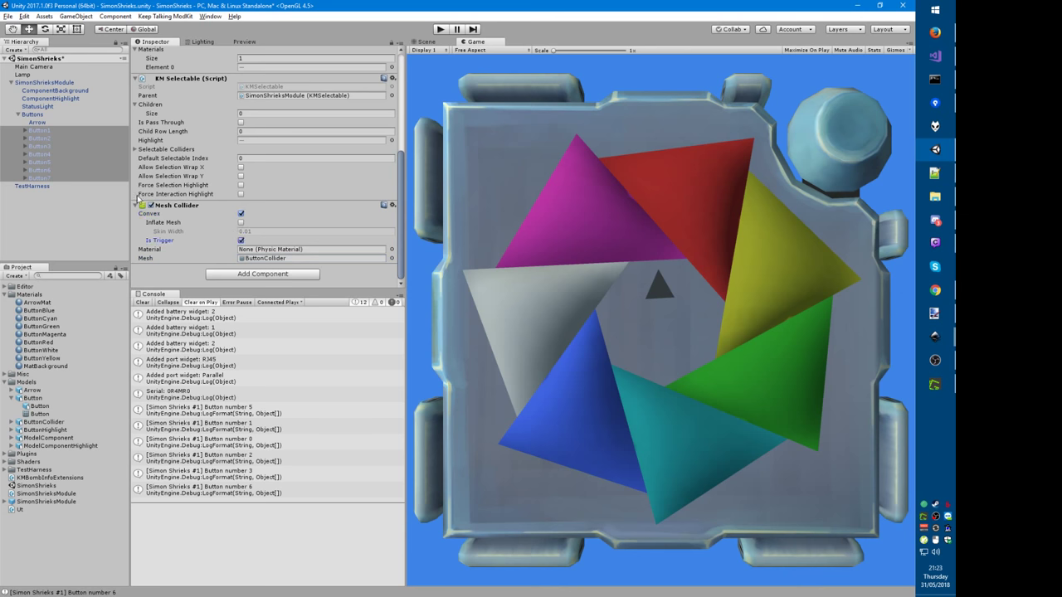
Step: Examine Button1's collider outline in the Scene view from low side angles to judge its height above the module
click(65, 131)
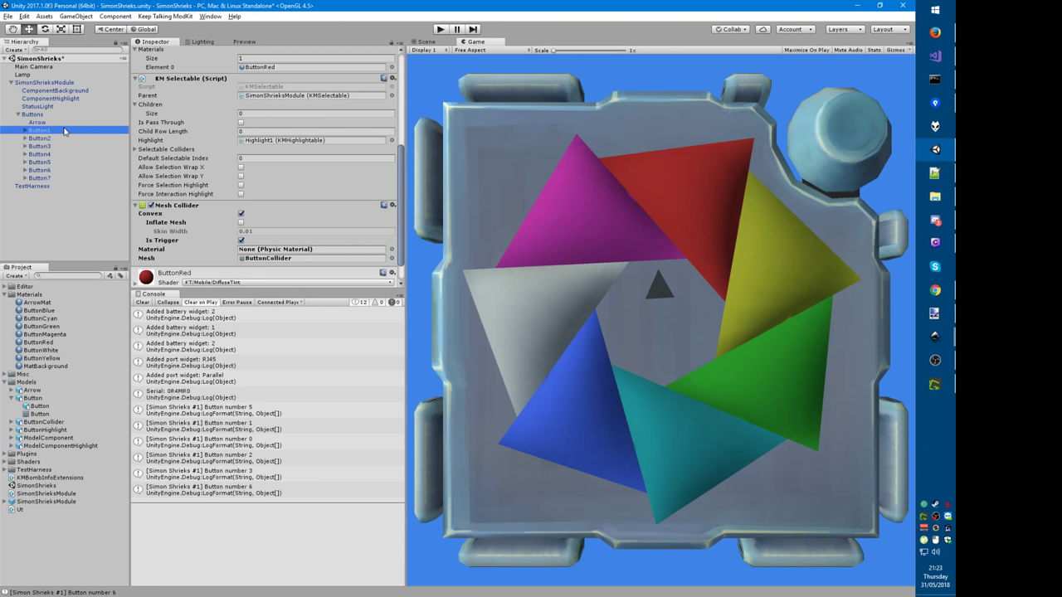
click(431, 44)
middle_drag(512, 246, 526, 278)
middle_drag(545, 327, 519, 190)
right_drag(503, 282, 439, 87)
middle_drag(637, 359, 627, 314)
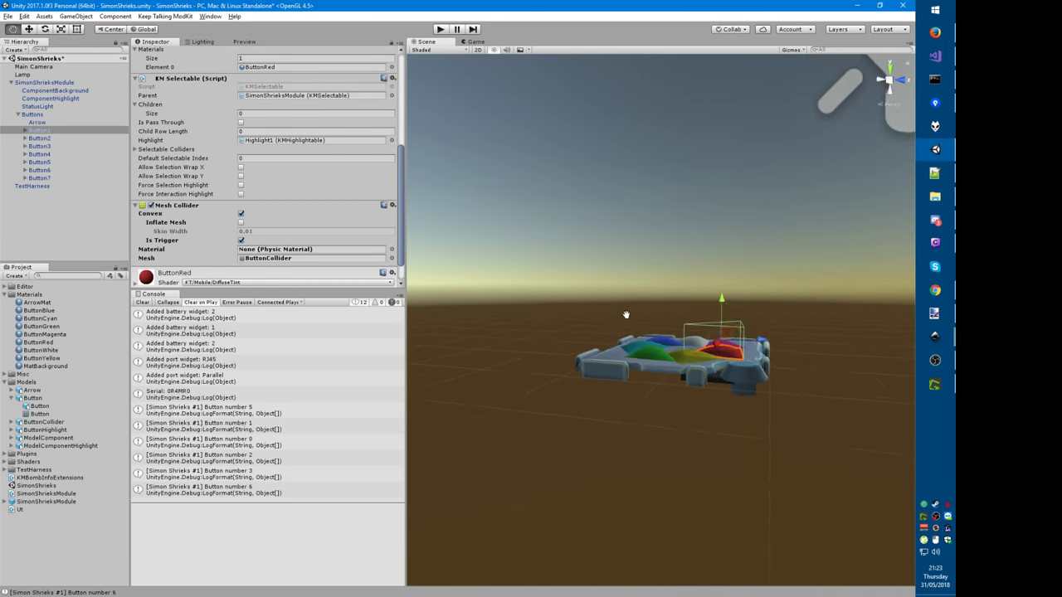
alt+drag(625, 314, 600, 312)
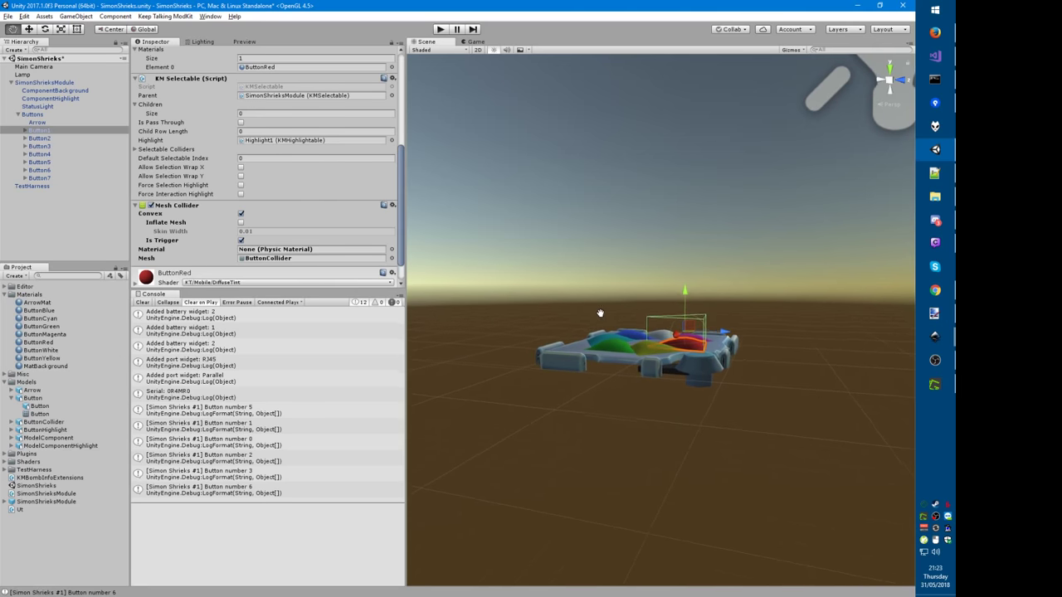
mouse_move(600, 313)
middle_down()
mouse_move(592, 328)
mouse_move(611, 328)
middle_up()
right_drag(611, 329, 661, 322)
middle_drag(692, 339, 713, 341)
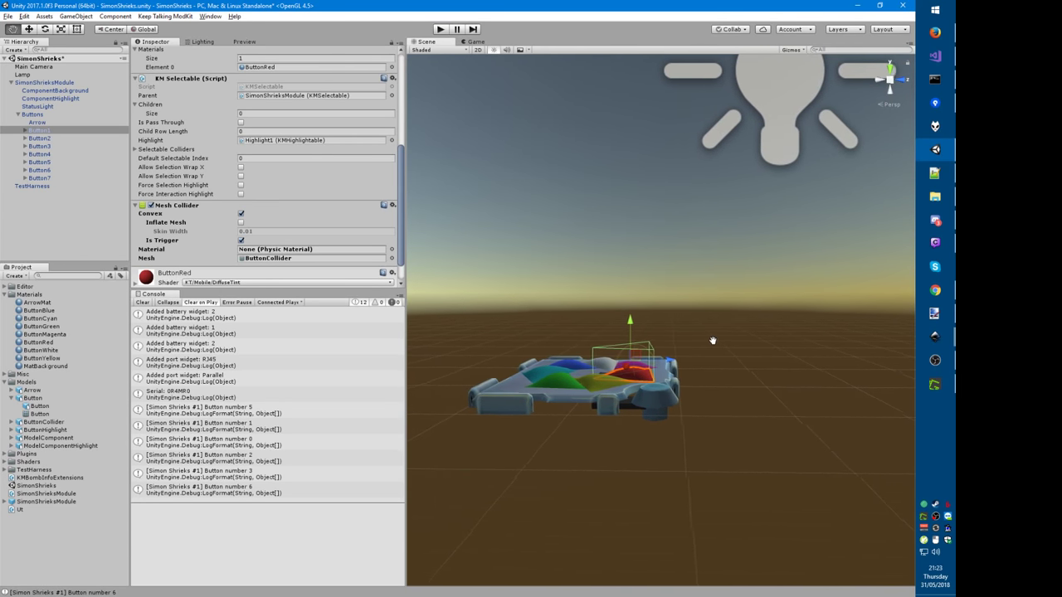
drag(712, 340, 718, 350)
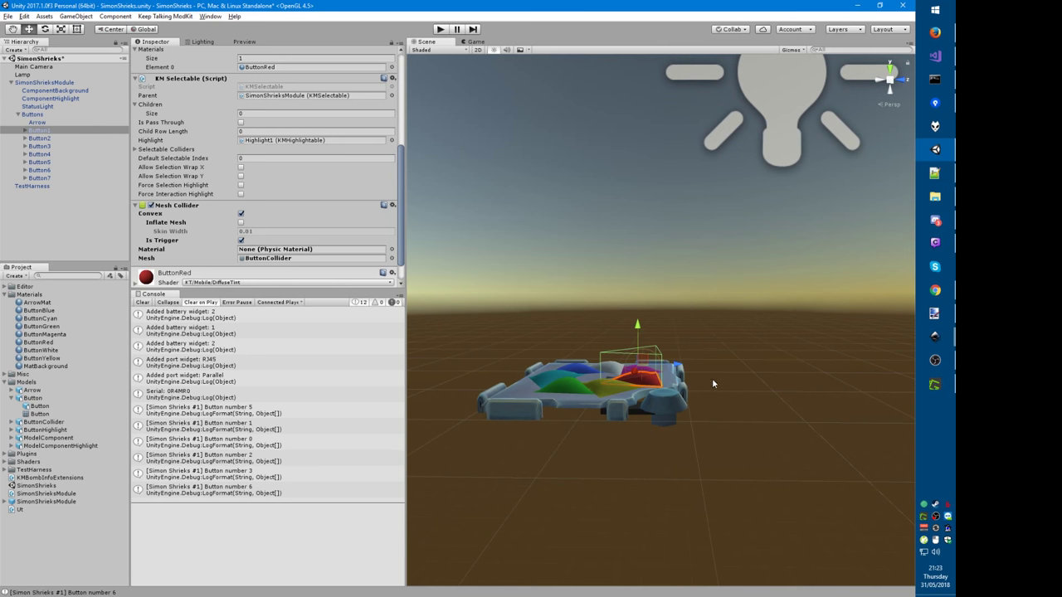
middle_drag(711, 383, 710, 334)
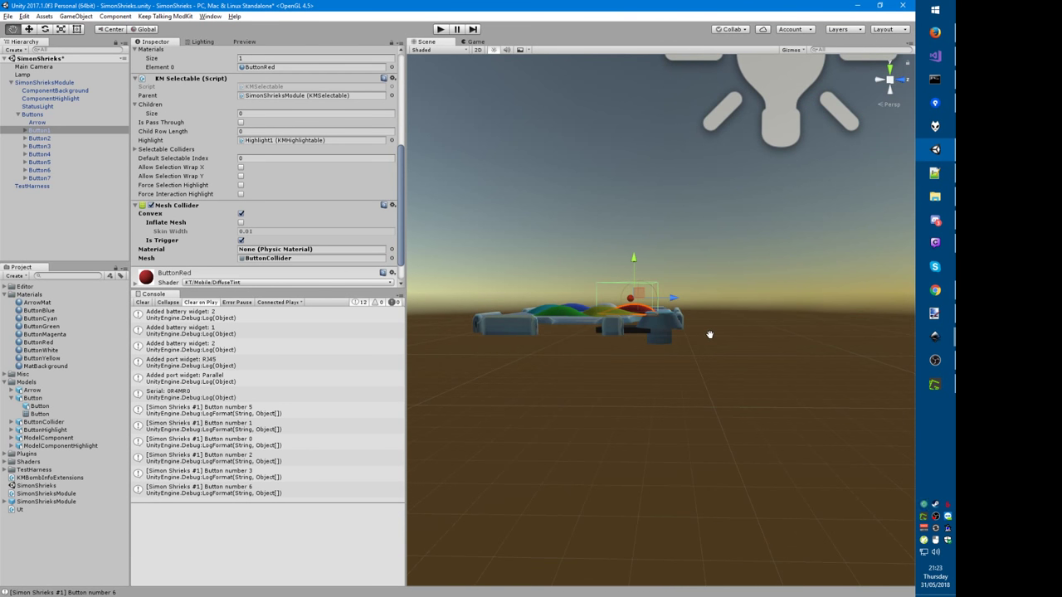
middle_drag(710, 334, 704, 356)
Step: Switch to New document 11 in Inkscape and draw a near-vertical straight line about 765 px long across the page
click(934, 336)
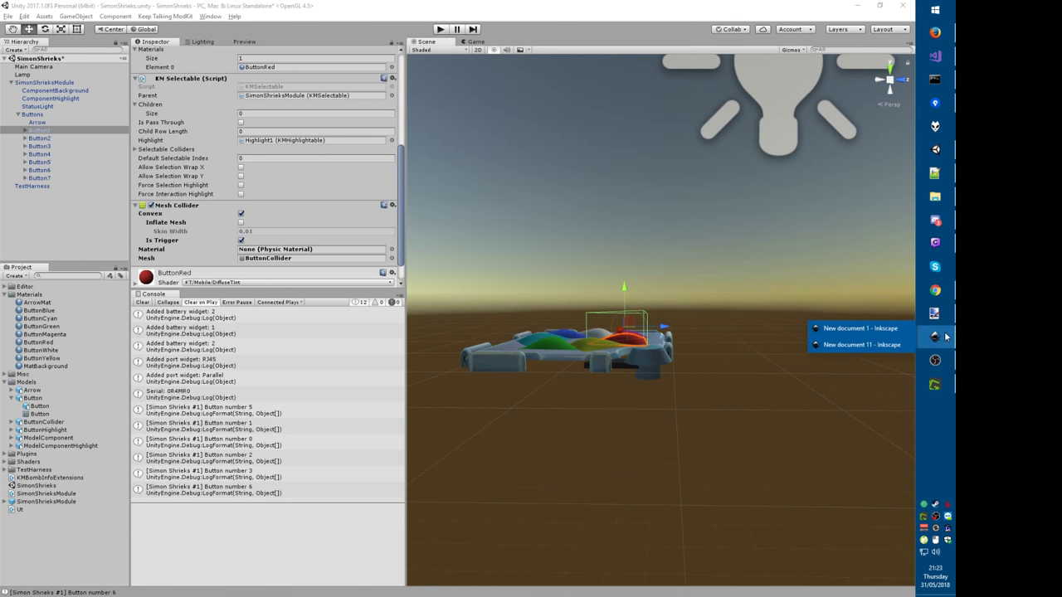
click(855, 344)
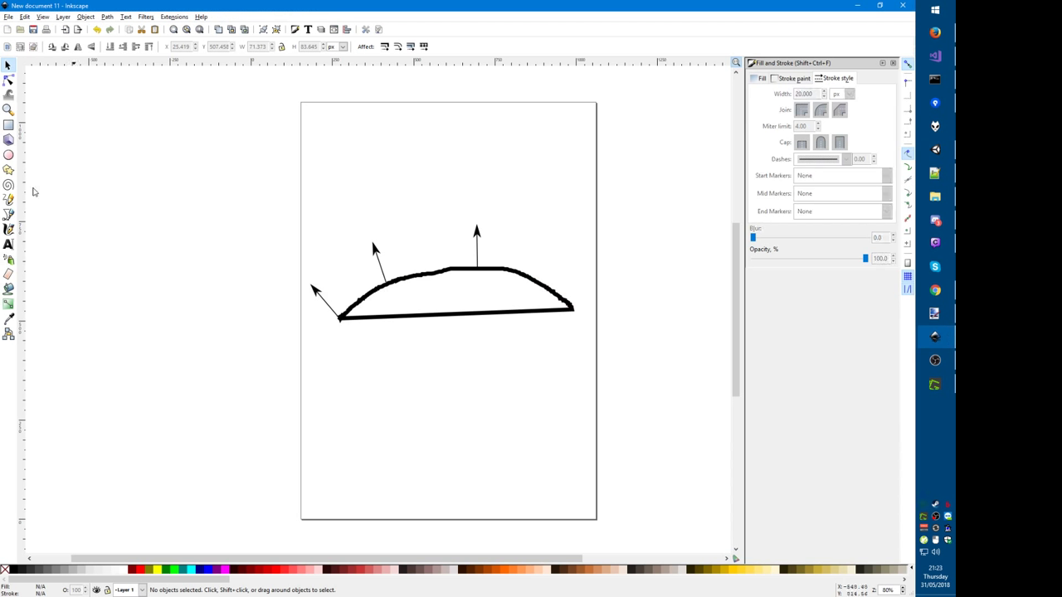
click(9, 200)
click(9, 214)
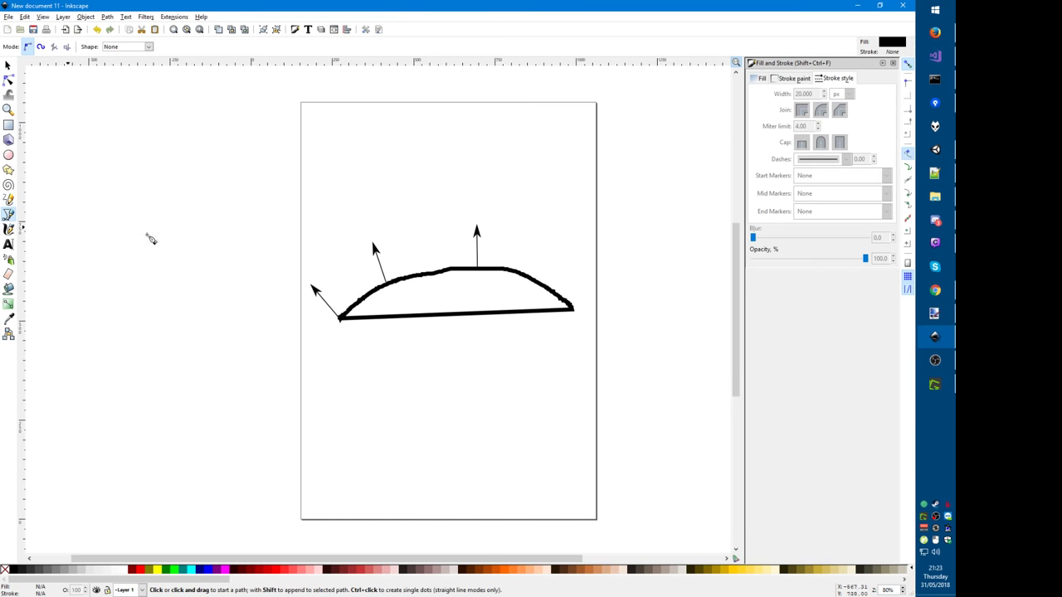
click(398, 176)
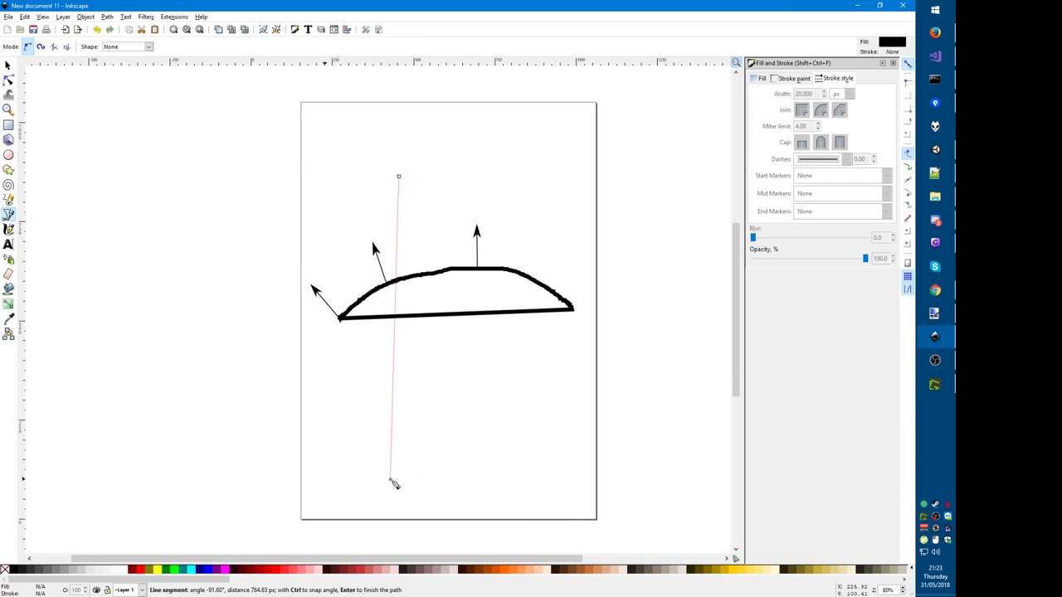
double_click(418, 475)
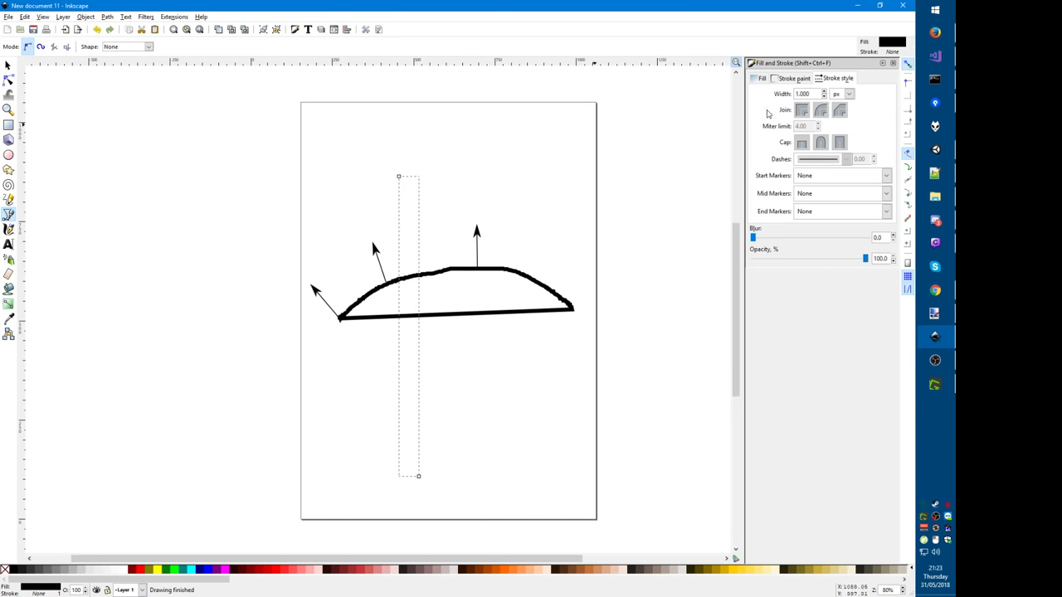
Step: Give the new line a flat black stroke with a width of 10 px
click(788, 79)
click(774, 95)
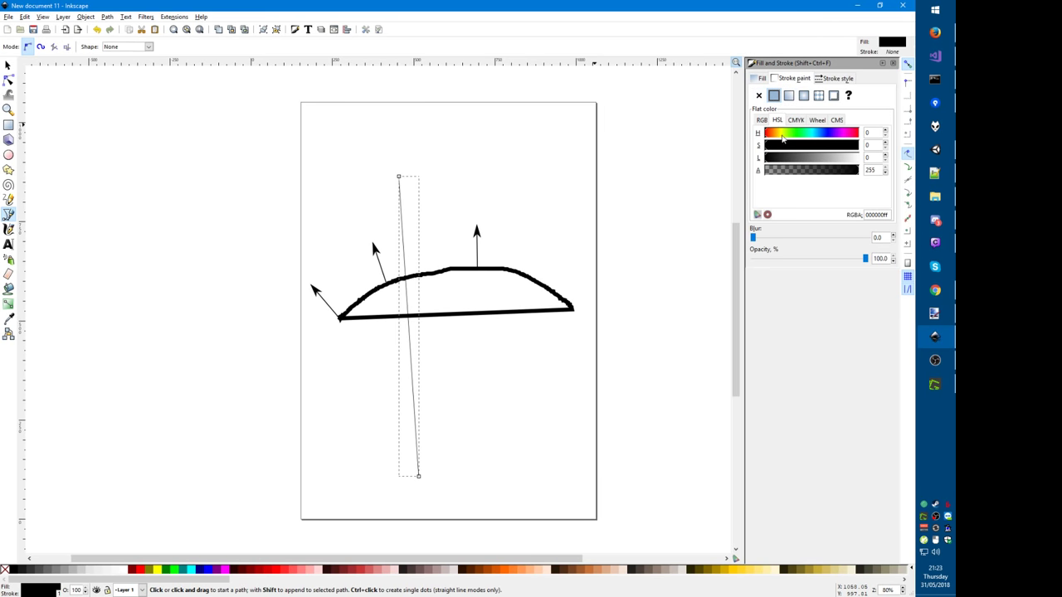
click(837, 79)
text(10)
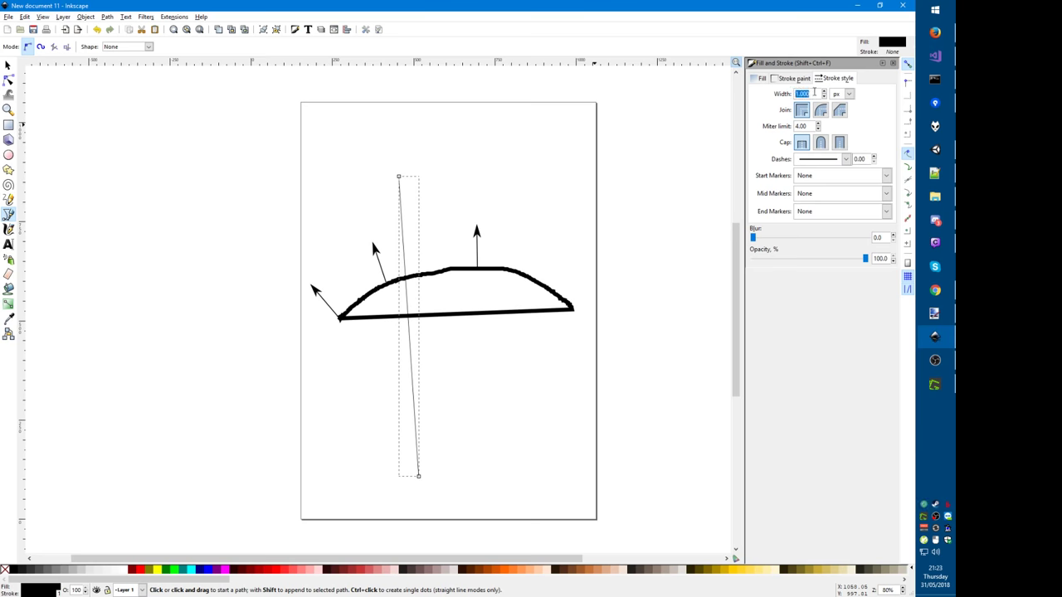
key(Return)
Step: Delete the old dome outline and its three arrows, keeping only the new line
key(s)
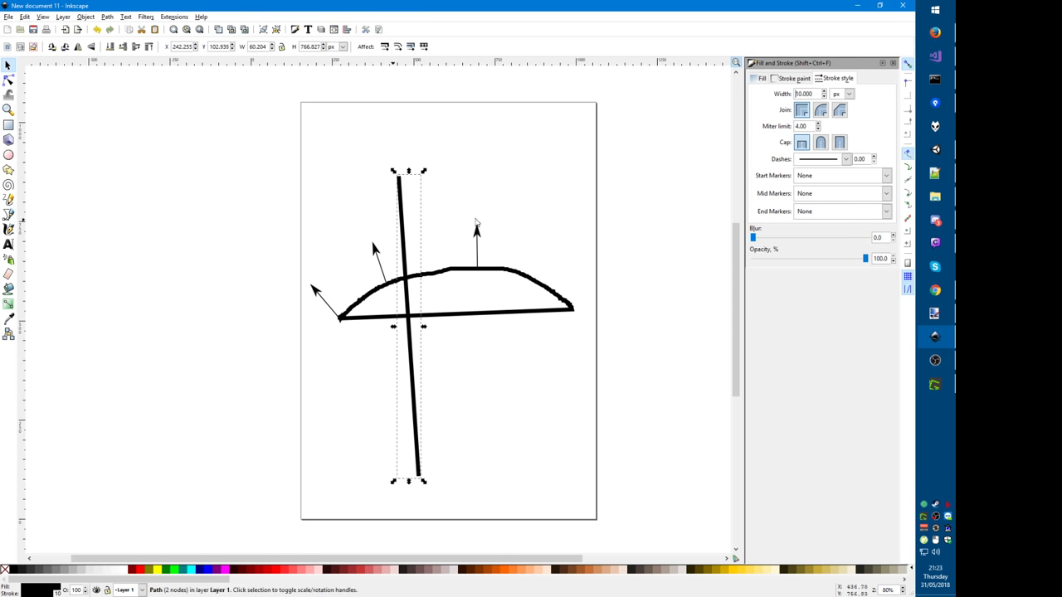
drag(446, 183, 664, 386)
key(Delete)
click(552, 307)
key(Delete)
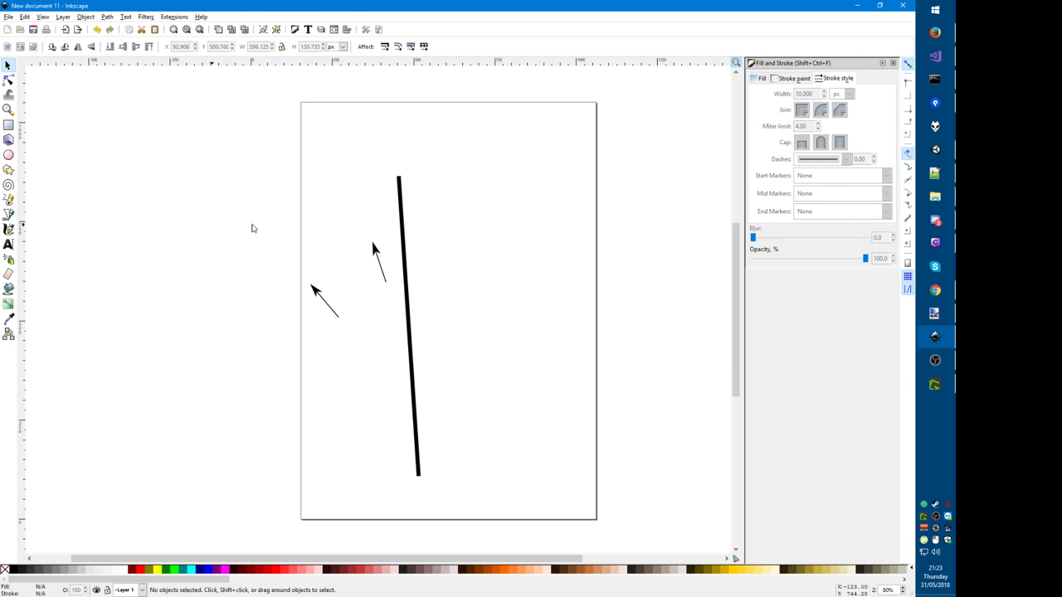
drag(251, 226, 557, 405)
key(Delete)
Step: Convert the straight line into a curve segment and pull both Bezier handles sideways to form a D-shaped arc
double_click(406, 286)
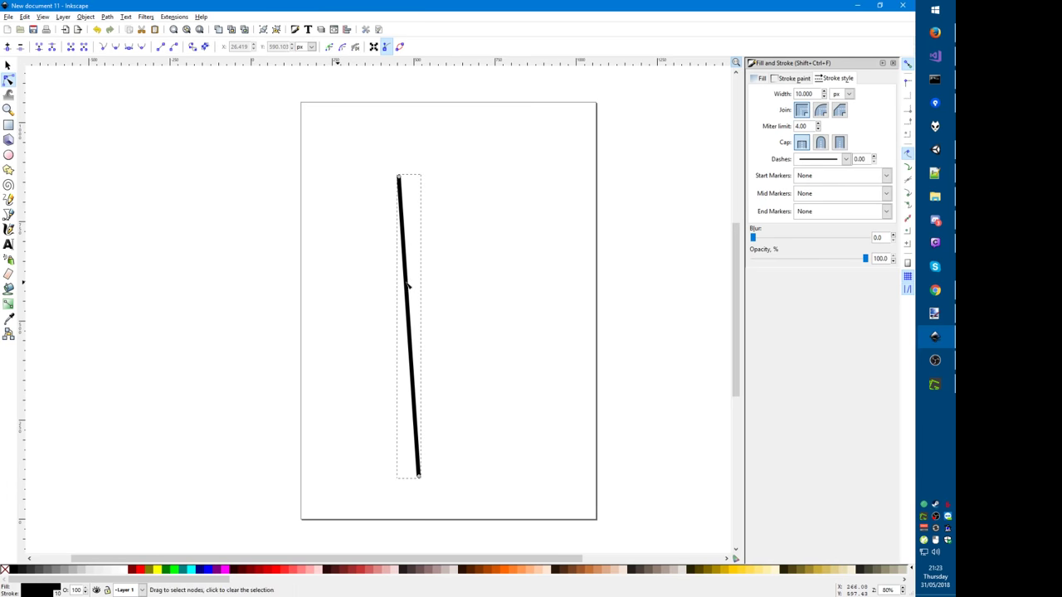
click(412, 332)
click(174, 47)
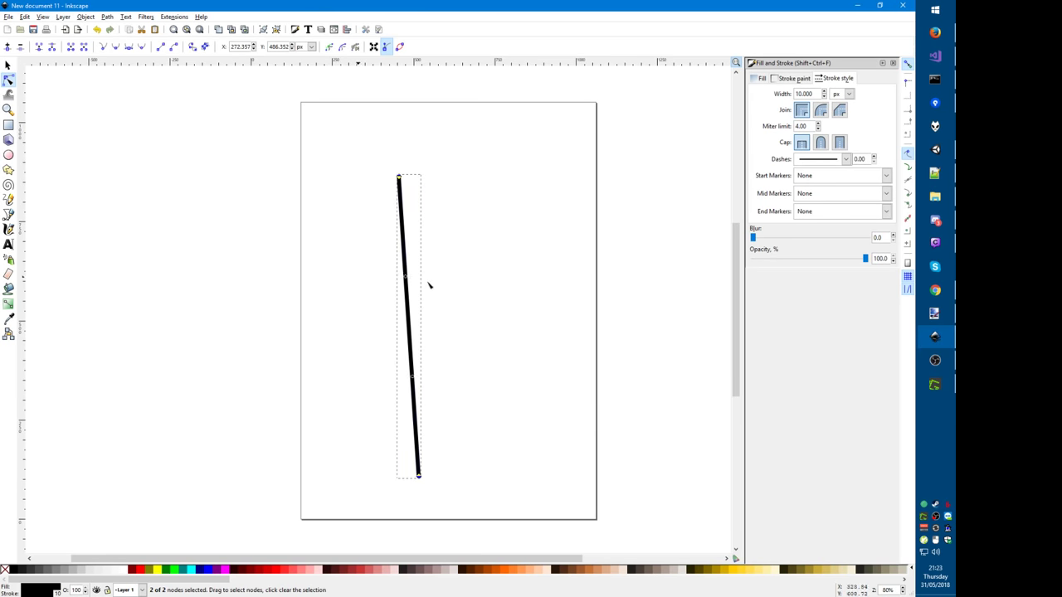
drag(405, 281, 642, 175)
mouse_move(413, 378)
mouse_down()
mouse_move(706, 486)
mouse_move(696, 474)
mouse_up()
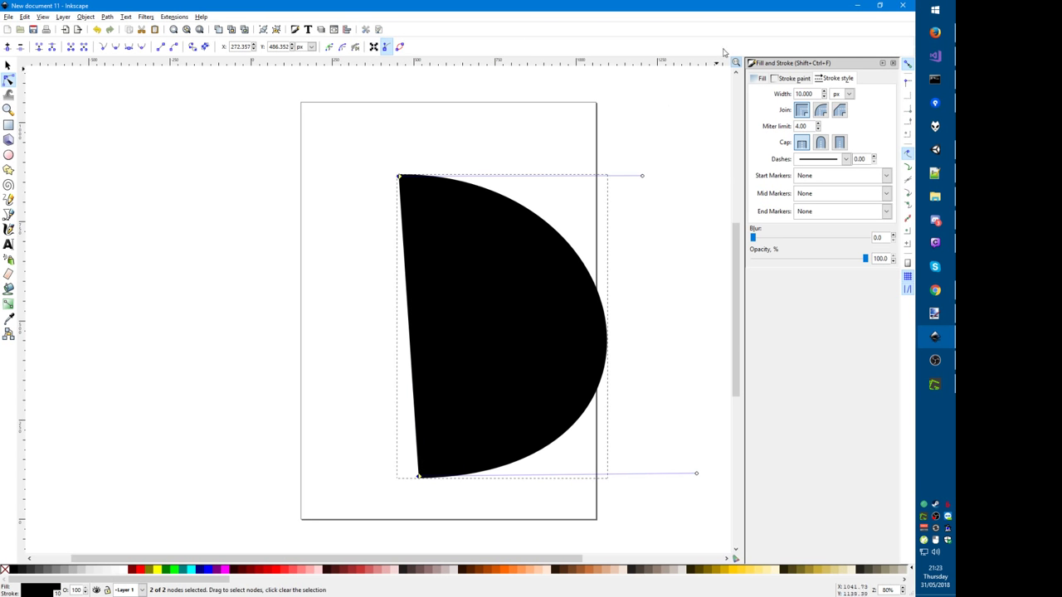
Step: Remove the arc's fill and lengthen its upper Bezier handle to even out the bulge
click(759, 78)
click(758, 95)
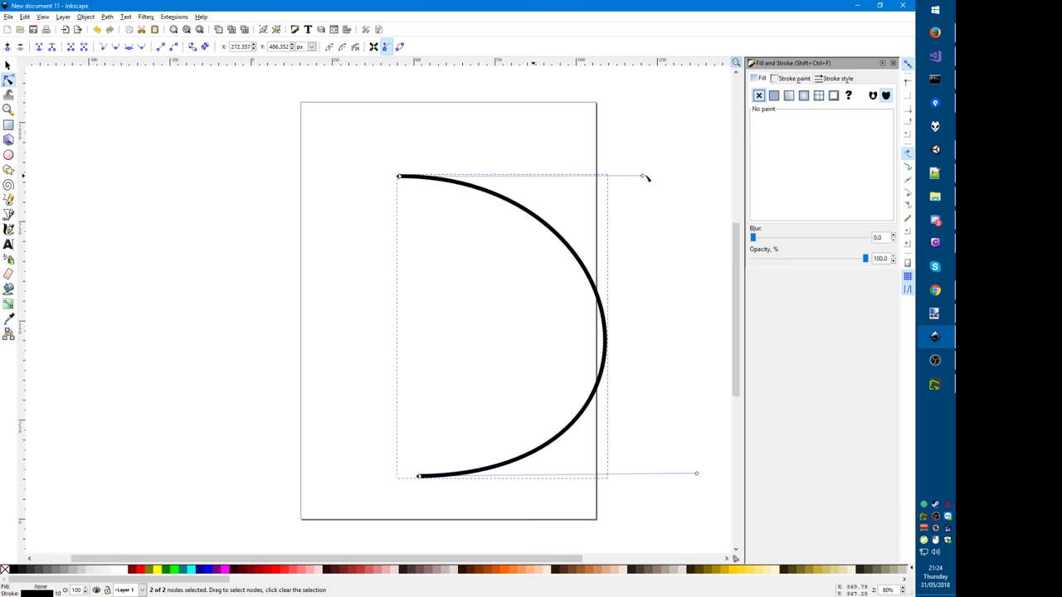
drag(643, 176, 701, 178)
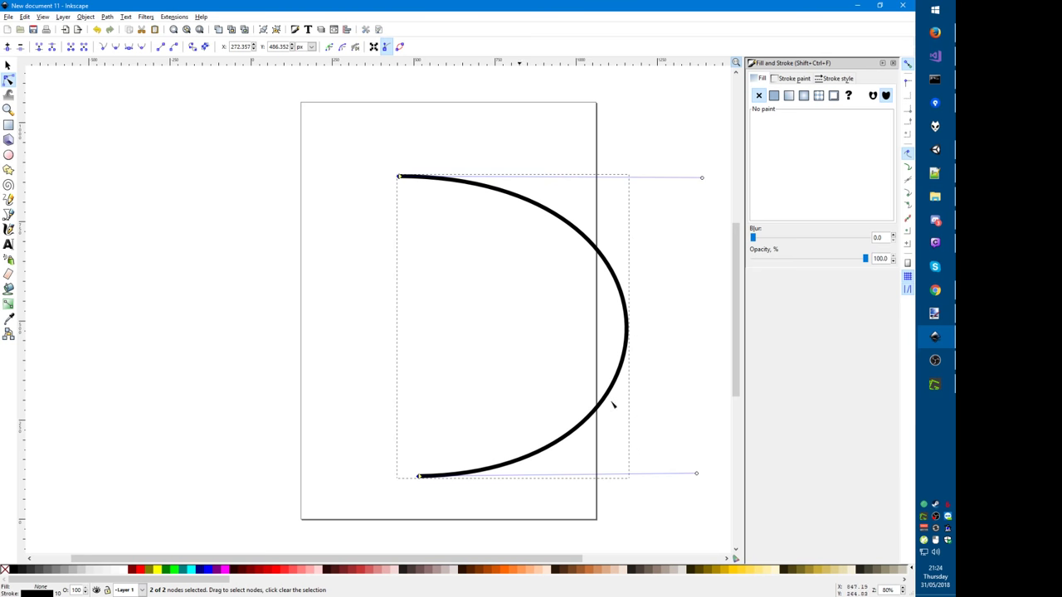
Step: Switch to Visual Studio, change the Extrude depth in ButtonCollider to .25, and build the project
key(alt+Tab)
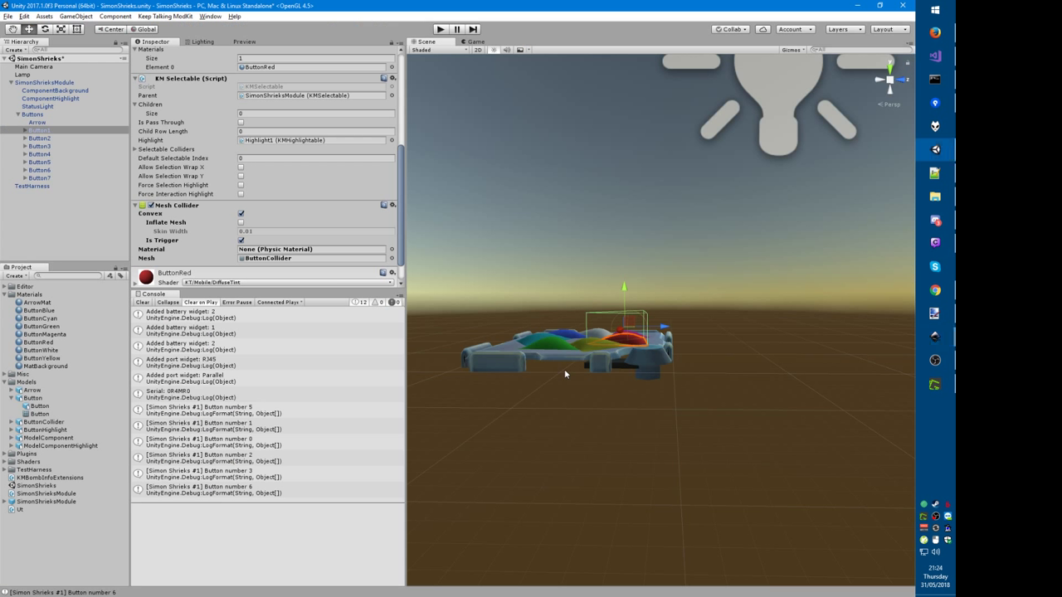
key(alt+Tab)
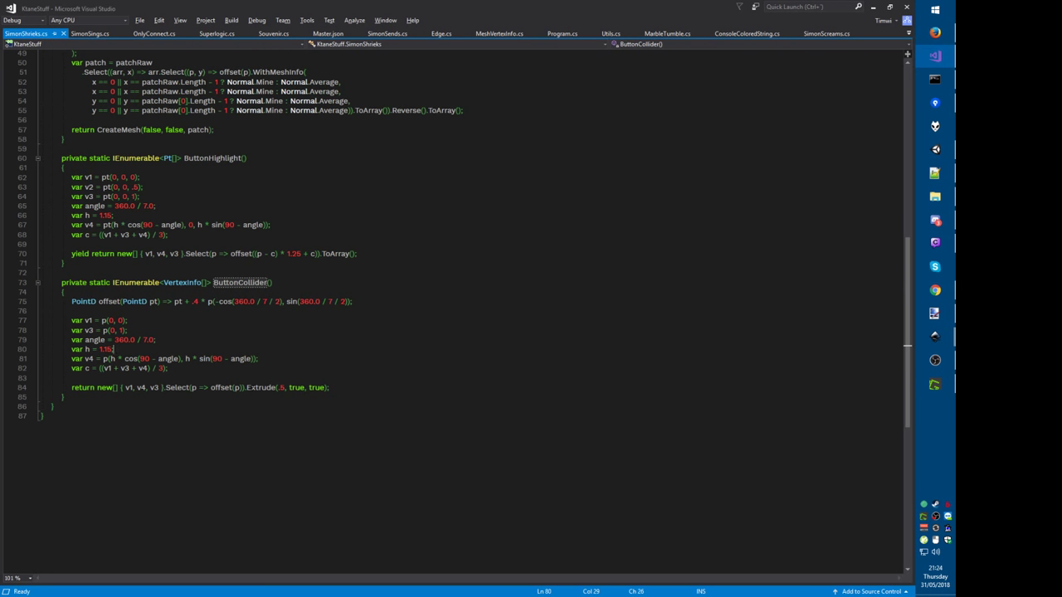
key(BackSpace)
text(25)
key(ctrl+shift+b)
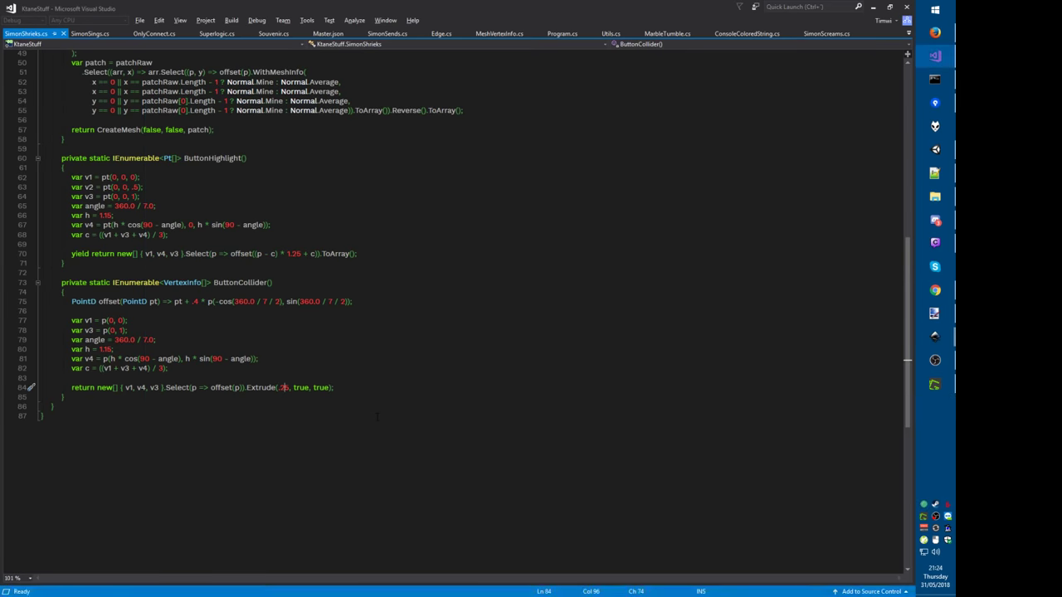
Step: Switch to Unity and check the updated colliders in the Scene view for all seven buttons and for Button1 alone
key(alt+Tab)
alt+drag(591, 400, 572, 385)
middle_drag(565, 403, 589, 408)
alt+drag(588, 408, 666, 458)
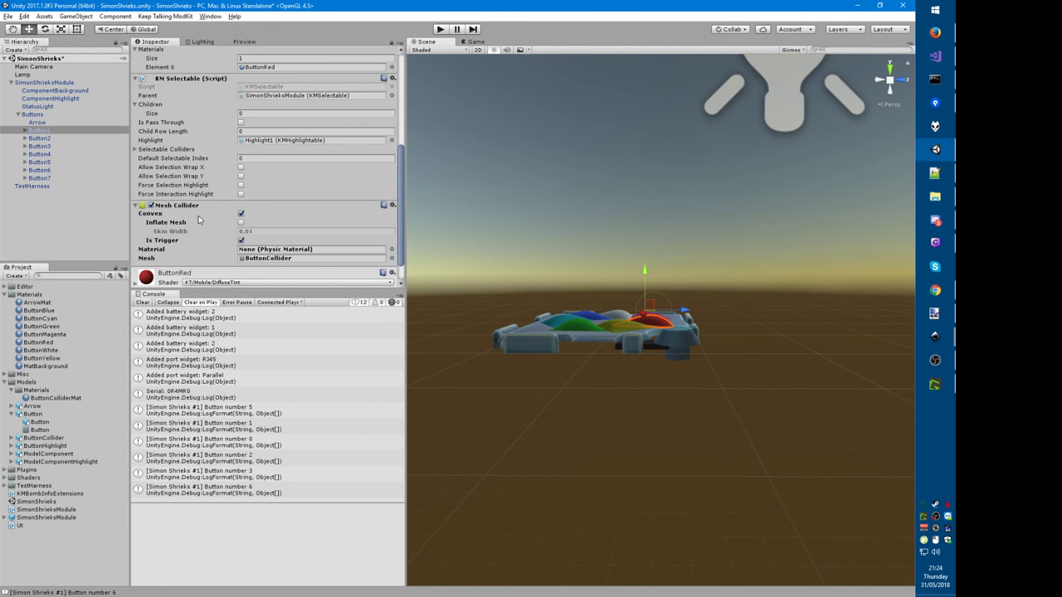
shift+click(54, 178)
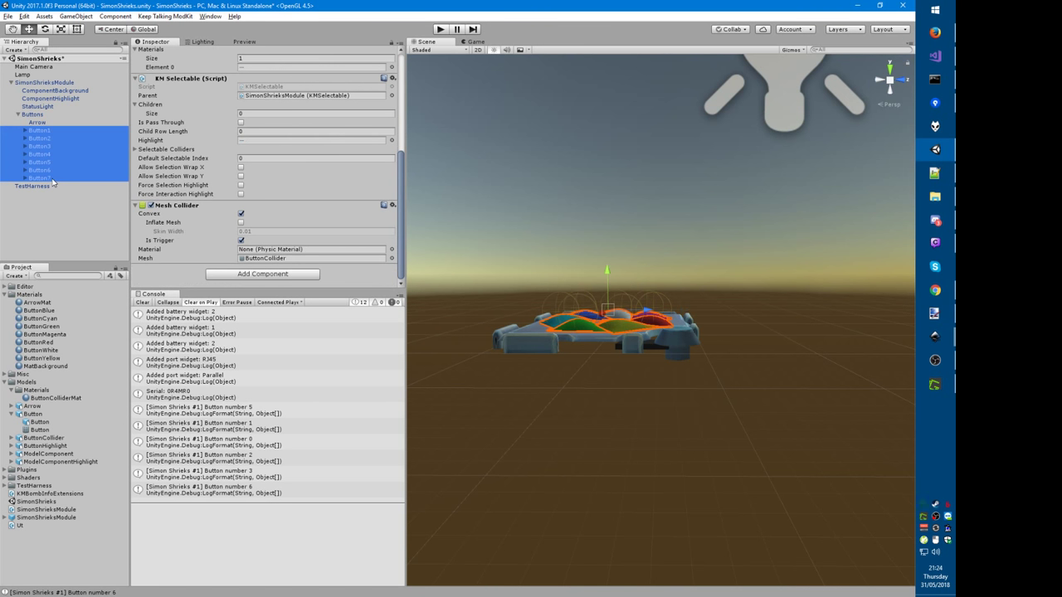
click(48, 131)
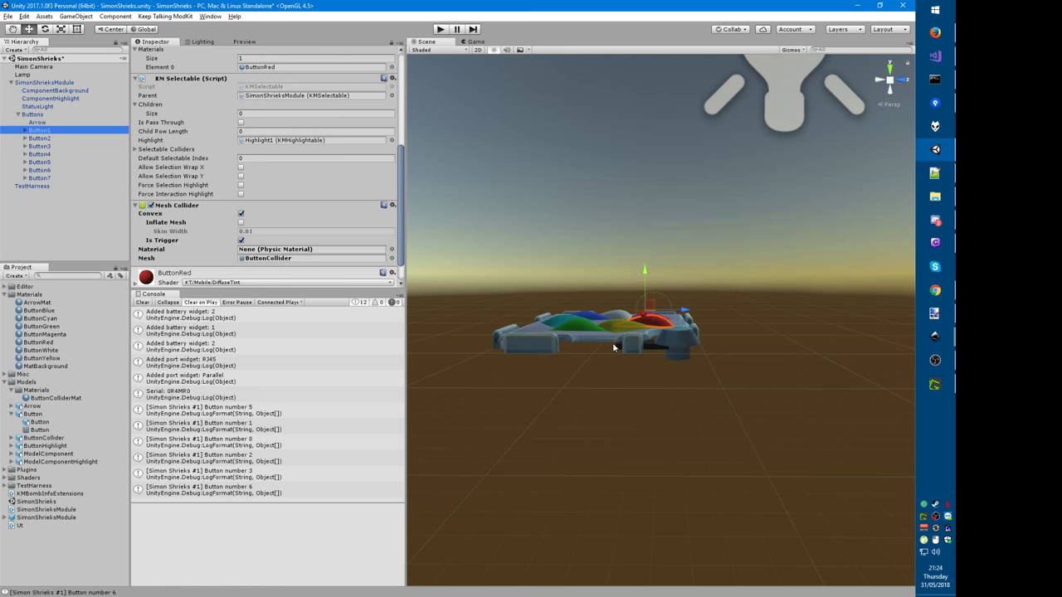
Step: Return to Visual Studio, restore the Extrude depth in ButtonCollider to .5, and run KtaneStuff
key(alt+Tab)
key(BackSpace)
key(F5)
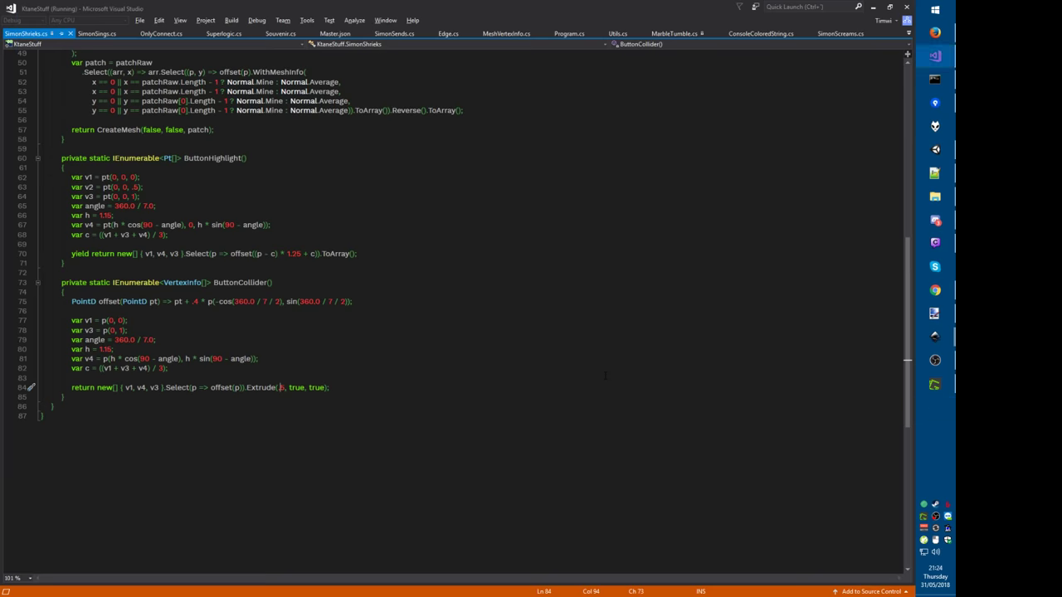
Step: Switch to Unity, reselect Button1, and toggle Convex off and on twice on its Mesh Collider to refresh the collider shape
key(alt+Tab)
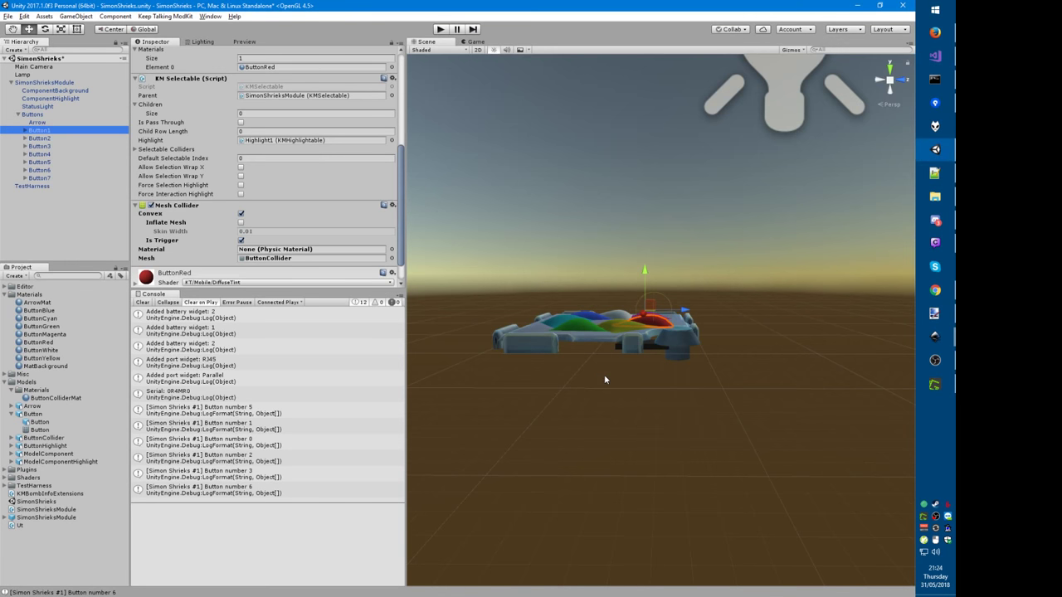
click(61, 140)
key(Up)
click(241, 214)
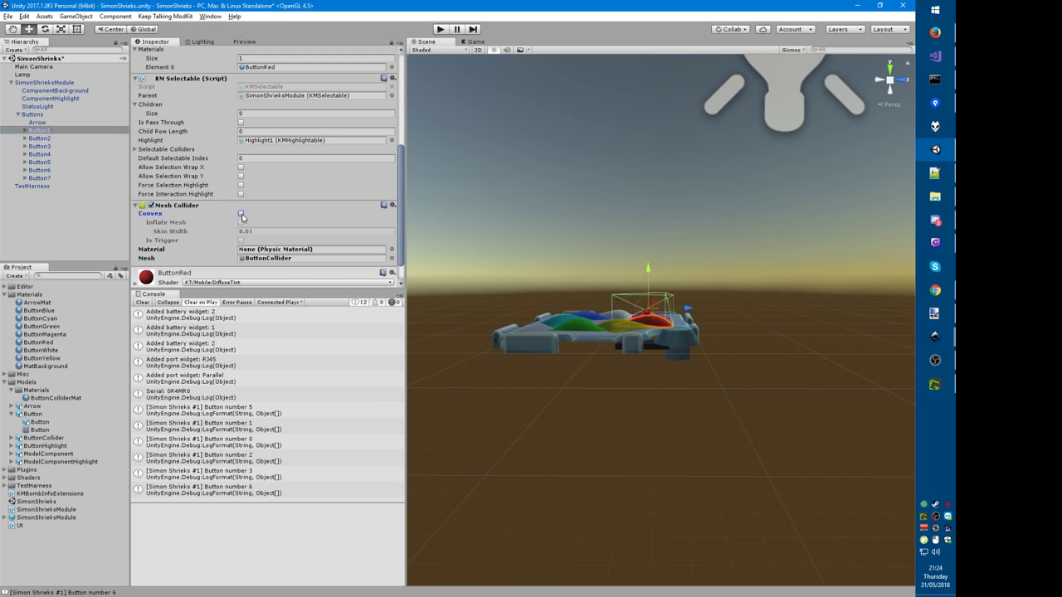
click(240, 214)
click(241, 214)
click(242, 214)
Step: In Visual Studio, set the ButtonCollider Extrude depth to .25 again and rerun KtaneStuff to regenerate the mesh
key(alt+Tab)
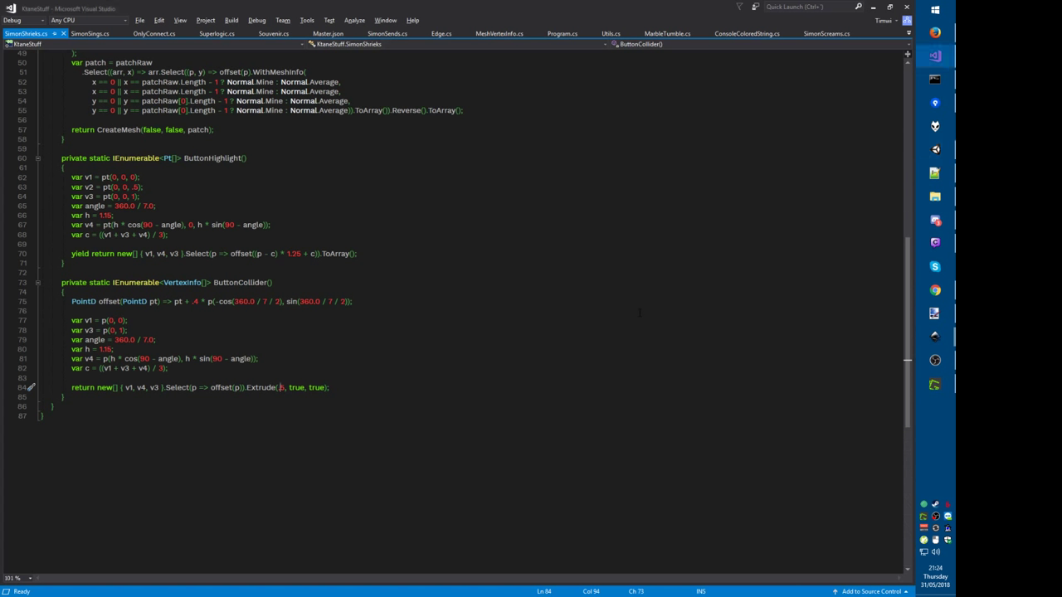
text(2)
key(ctrl+shift+b)
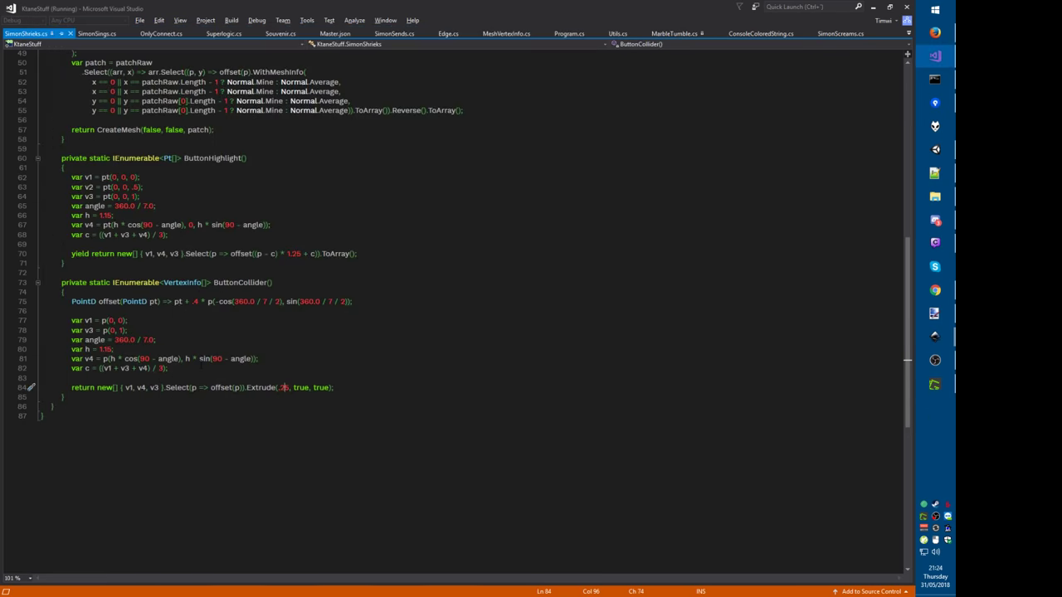
Step: Switch to Unity, refresh Button1's collider by turning Convex off and on, and view its new height in the scene
key(alt+Tab)
click(240, 213)
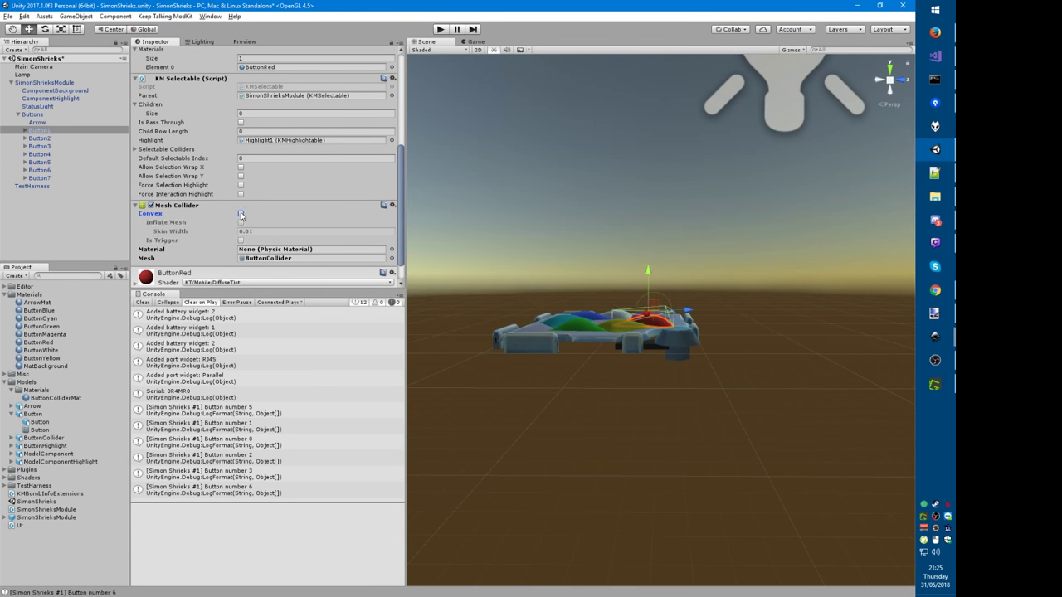
right_drag(586, 381, 569, 344)
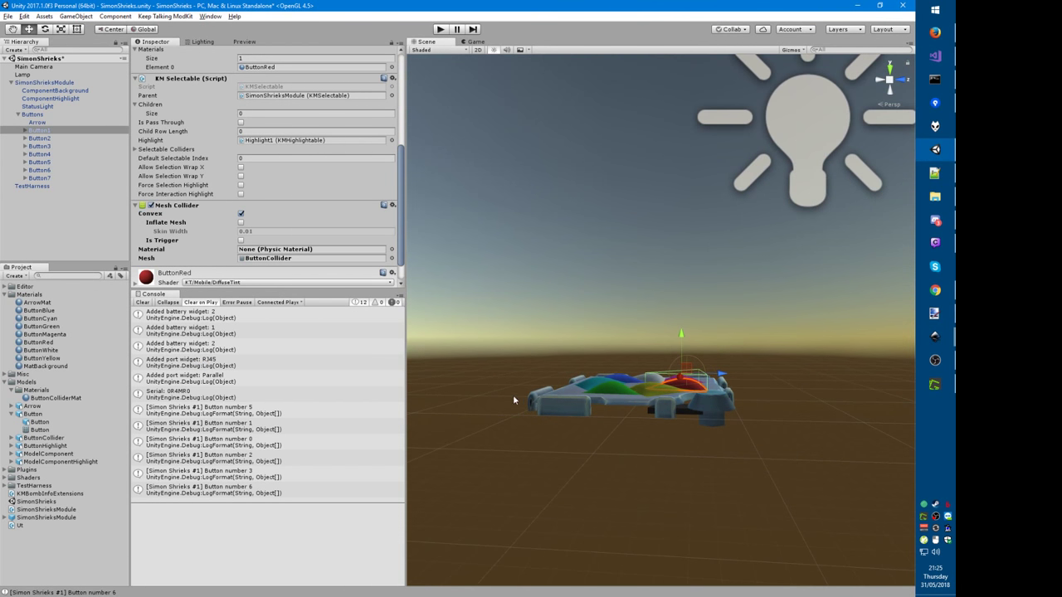
Step: Select Button1 through Button7 and enable Is Trigger on their Mesh Colliders
middle_drag(512, 394, 497, 357)
alt+drag(497, 358, 507, 442)
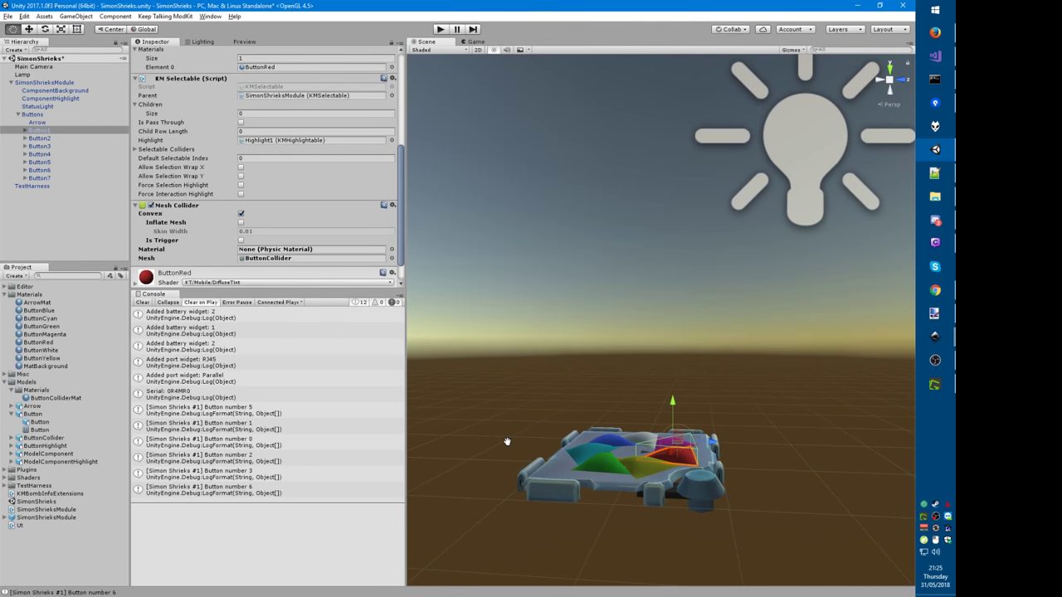
shift+click(41, 178)
click(241, 241)
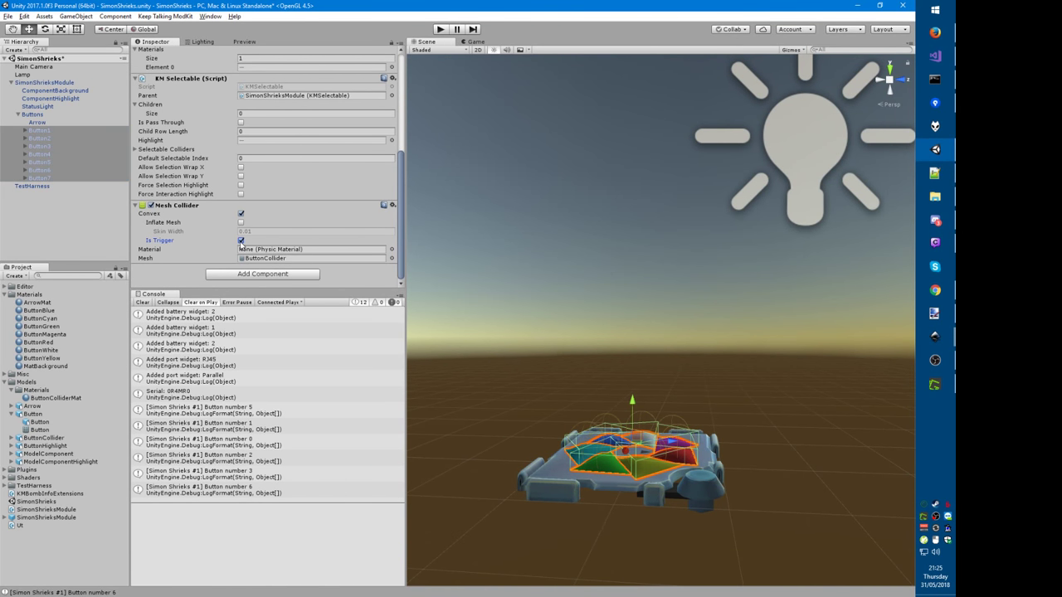
Step: For all seven selected buttons, set Selectable Colliders size to 1 and assign Button1's Mesh Collider as Element 0
alt+drag(512, 428, 483, 460)
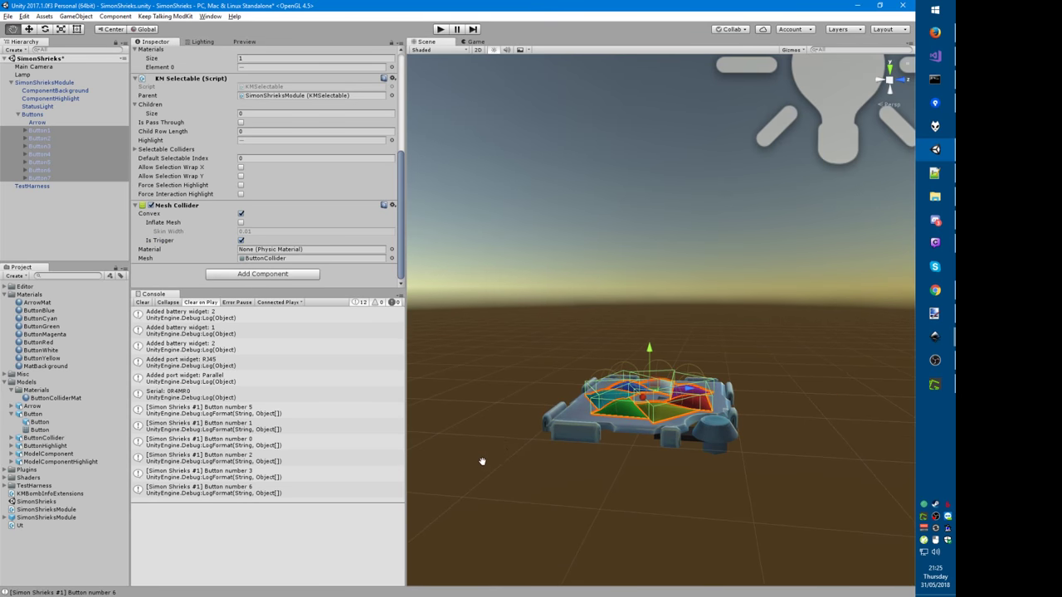
middle_drag(484, 459, 435, 475)
right_drag(509, 353, 481, 417)
middle_drag(552, 281, 553, 354)
alt+drag(551, 353, 651, 347)
alt+drag(486, 355, 503, 399)
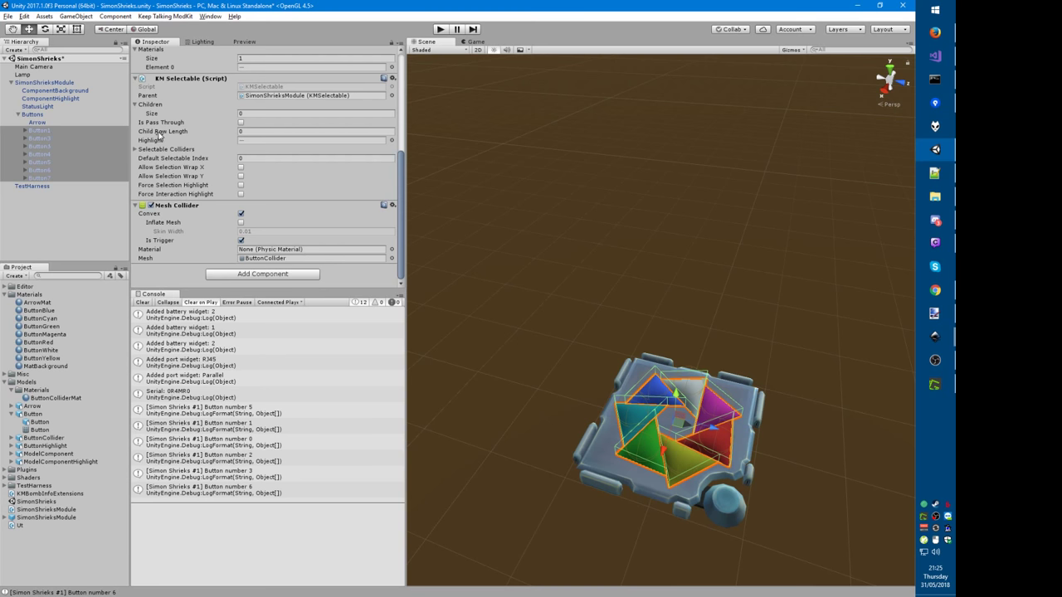
click(134, 150)
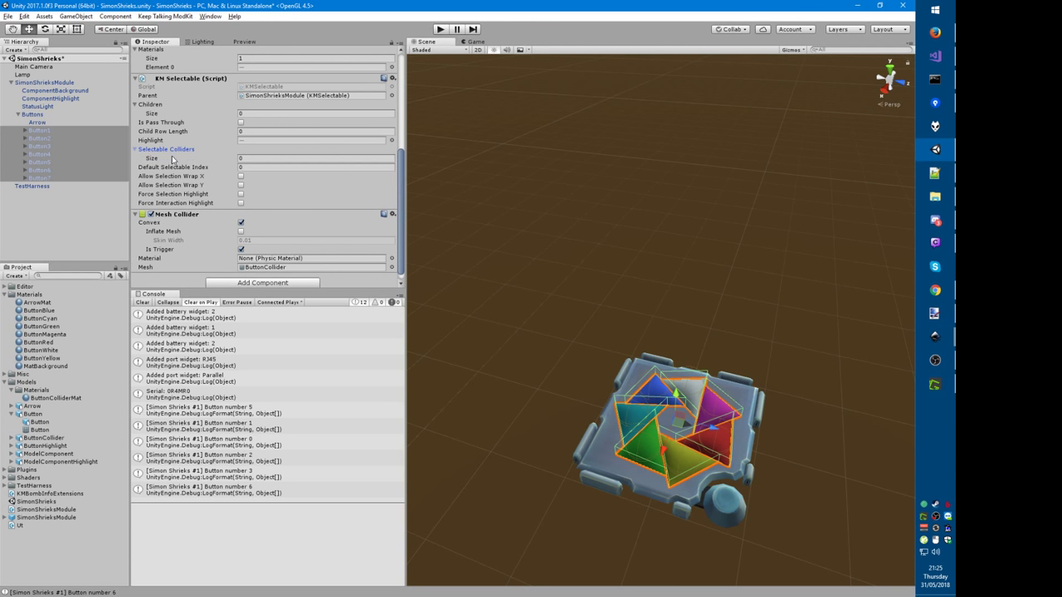
click(248, 157)
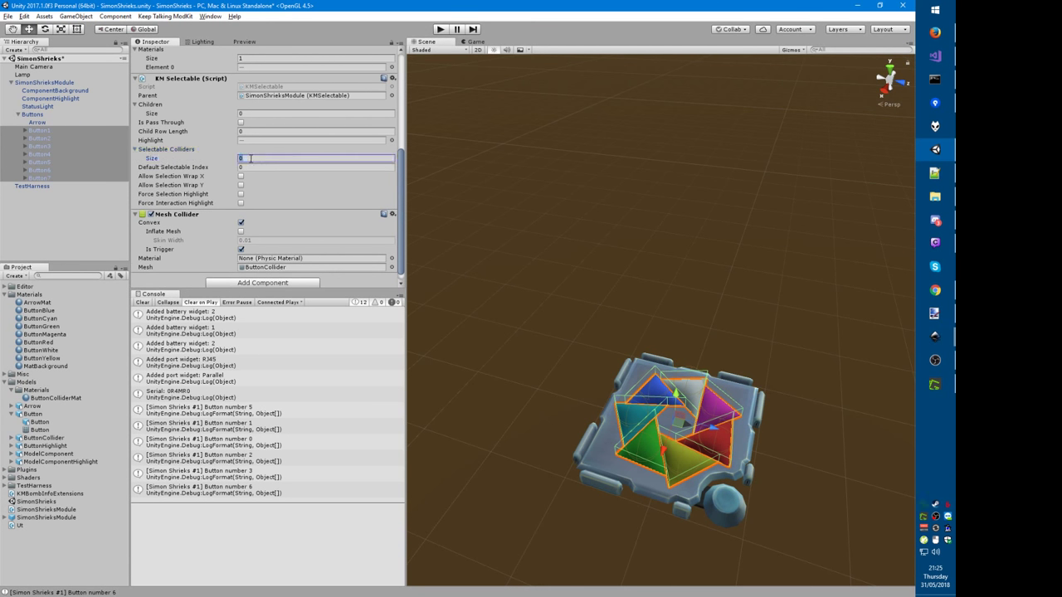
text(1)
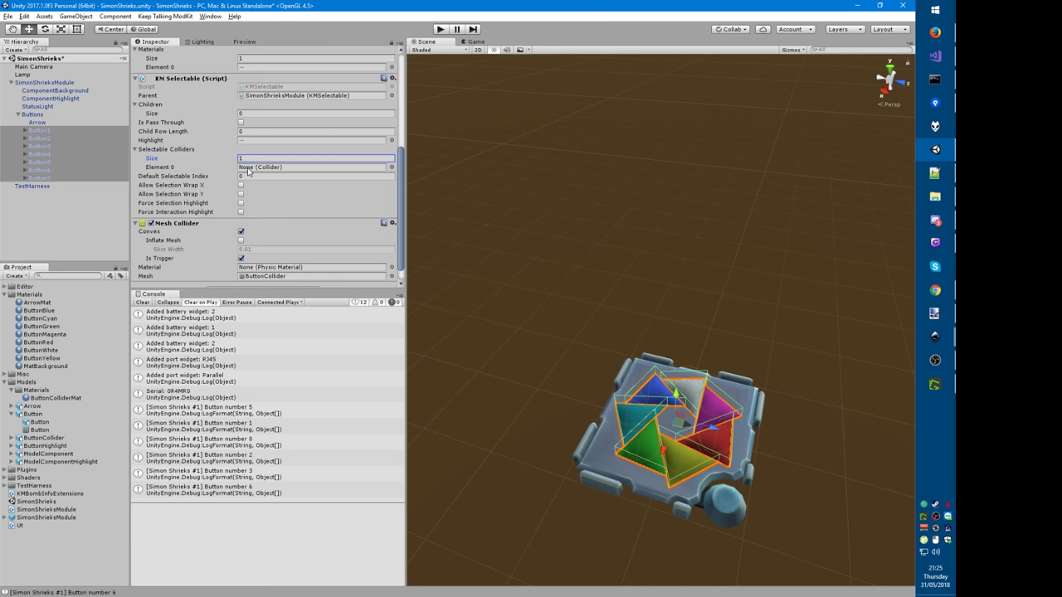
click(249, 169)
key(Return)
double_click(100, 183)
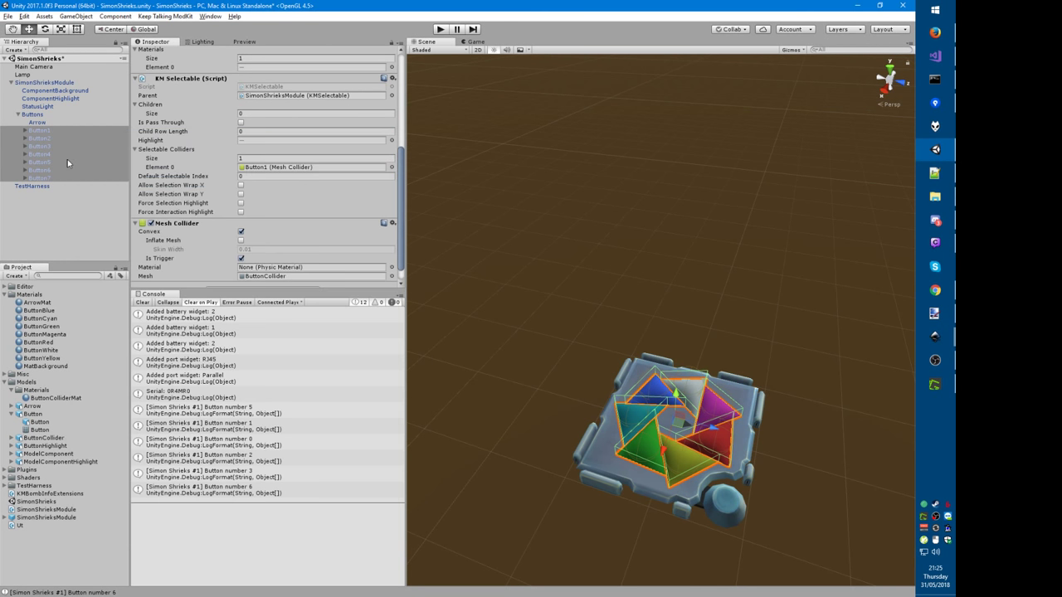
Step: Set Element 0 of Button2's Selectable Colliders to its own Button2 Mesh Collider
click(39, 137)
click(262, 170)
key(Return)
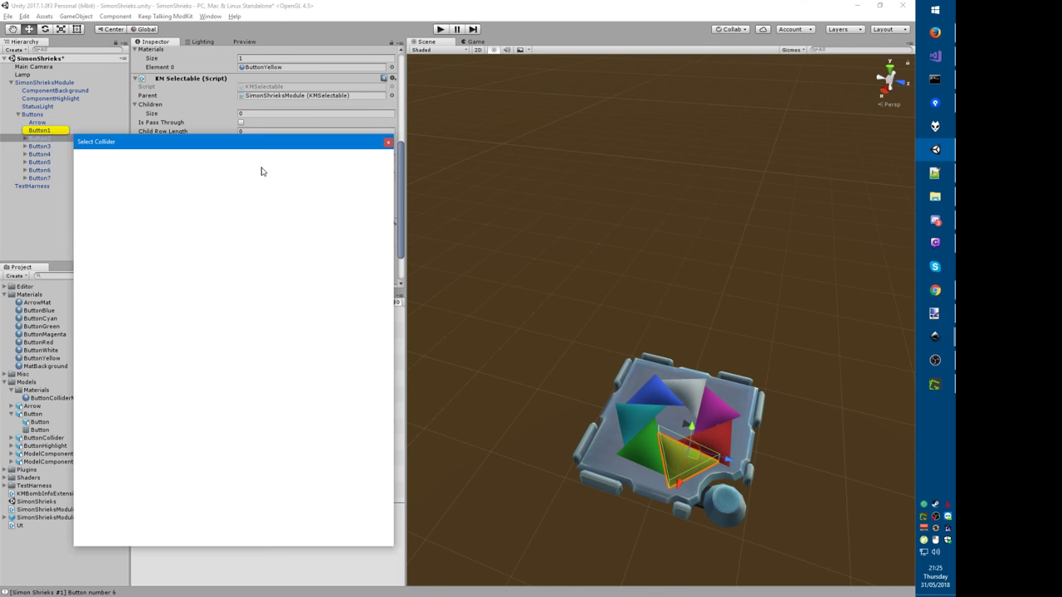
key(Down)
key(Return)
Step: Set Element 0 of Button3's Selectable Colliders to its own Button3 Mesh Collider
click(42, 145)
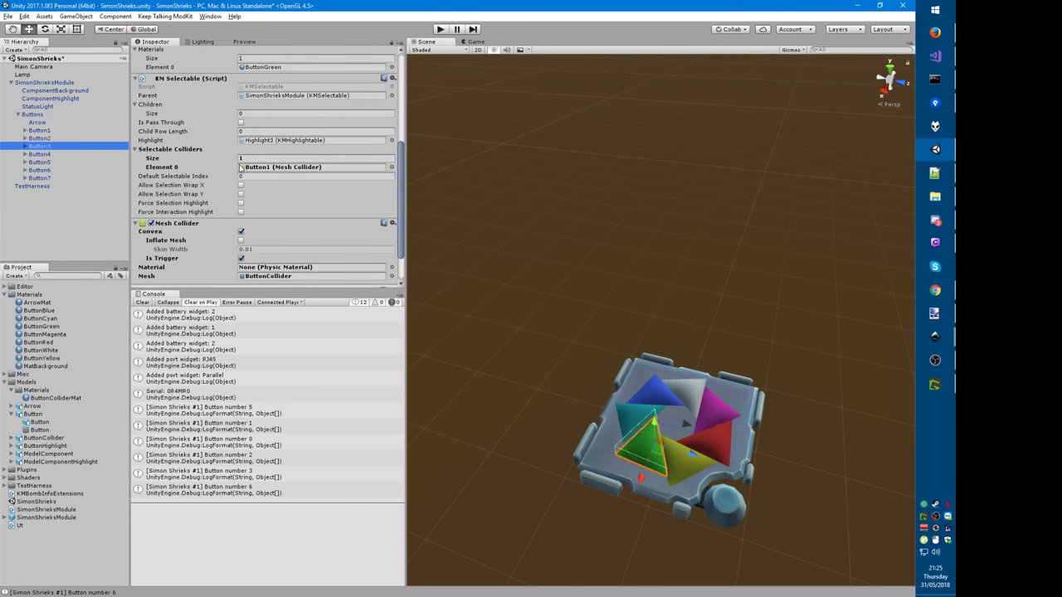
click(241, 168)
key(Return)
key(Down)
key(Down)
key(Return)
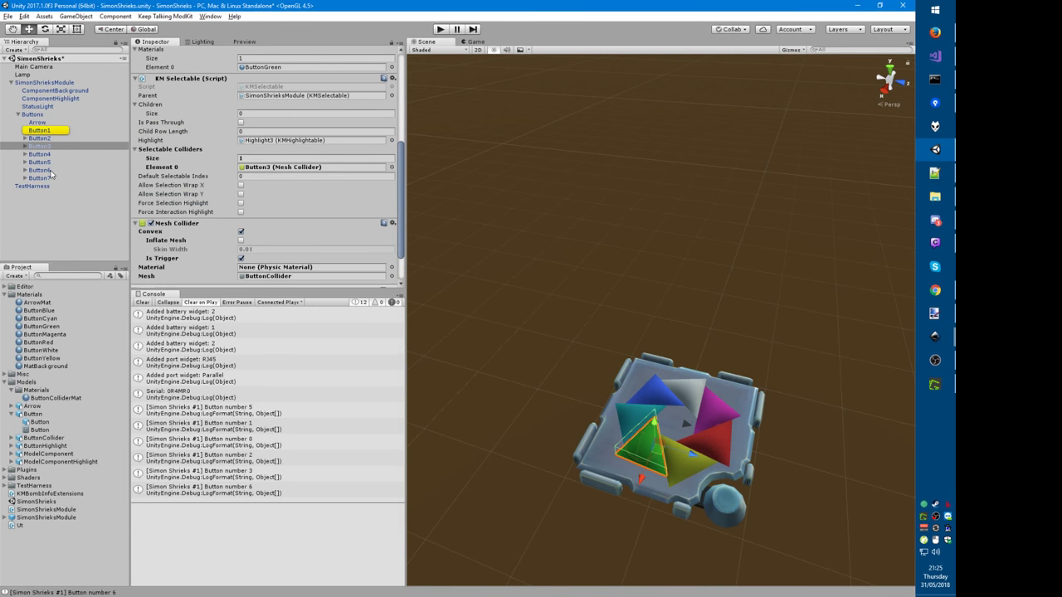
Step: Set Element 0 of Button4's Selectable Colliders to its own Button4 Mesh Collider
click(39, 154)
click(262, 168)
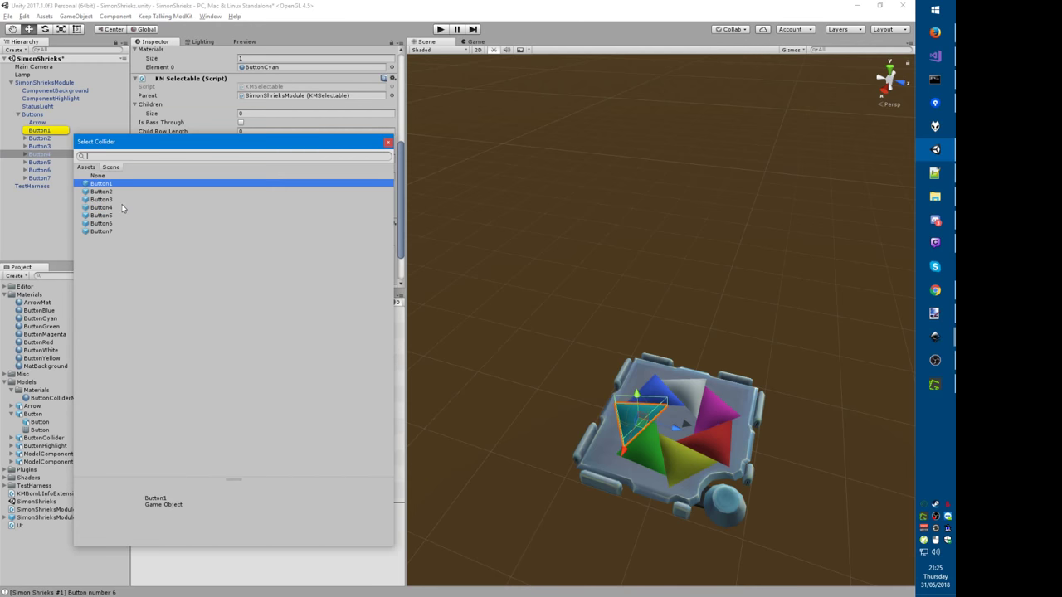
key(Down)
key(Down)
key(Down)
key(Return)
Step: Set Element 0 of Button5's Selectable Colliders to its own Button5 Mesh Collider
click(39, 162)
click(257, 169)
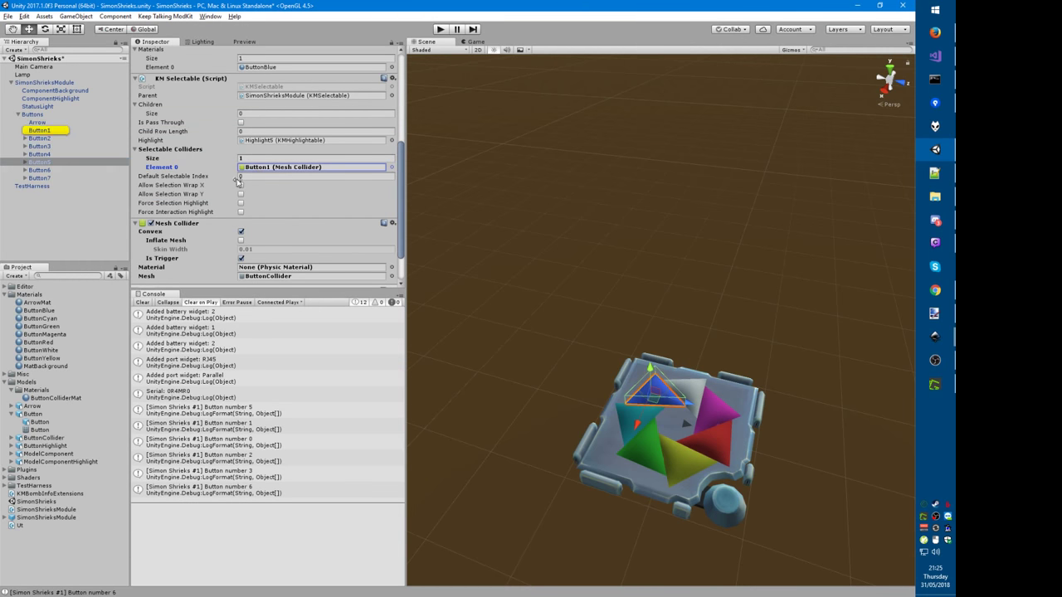
key(Return)
key(Down)
key(Down)
key(Down)
key(Down)
key(Return)
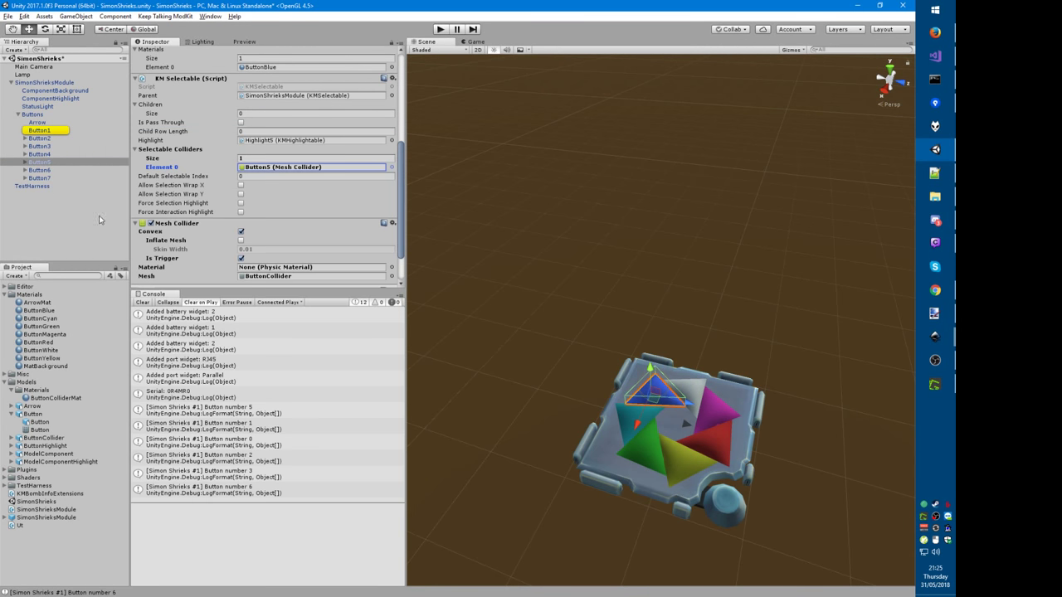
Step: Set Element 0 of Button6's Selectable Colliders to its own Button6 Mesh Collider
click(37, 169)
double_click(283, 168)
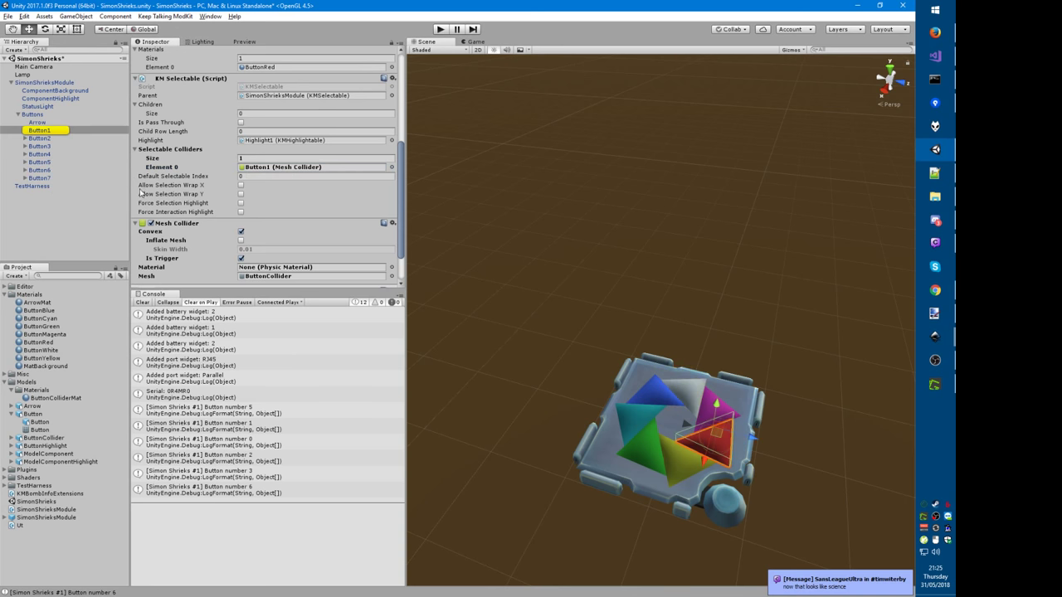
click(39, 170)
click(289, 168)
key(Return)
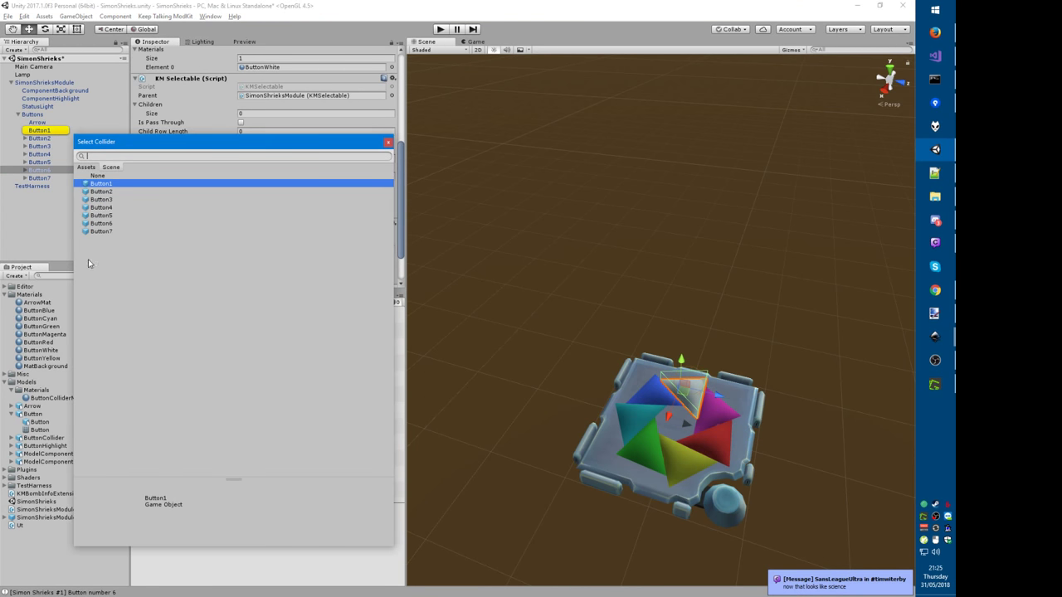
double_click(109, 223)
Step: Set Element 0 of Button7's Selectable Colliders to its own Button7 Mesh Collider
click(53, 178)
click(275, 169)
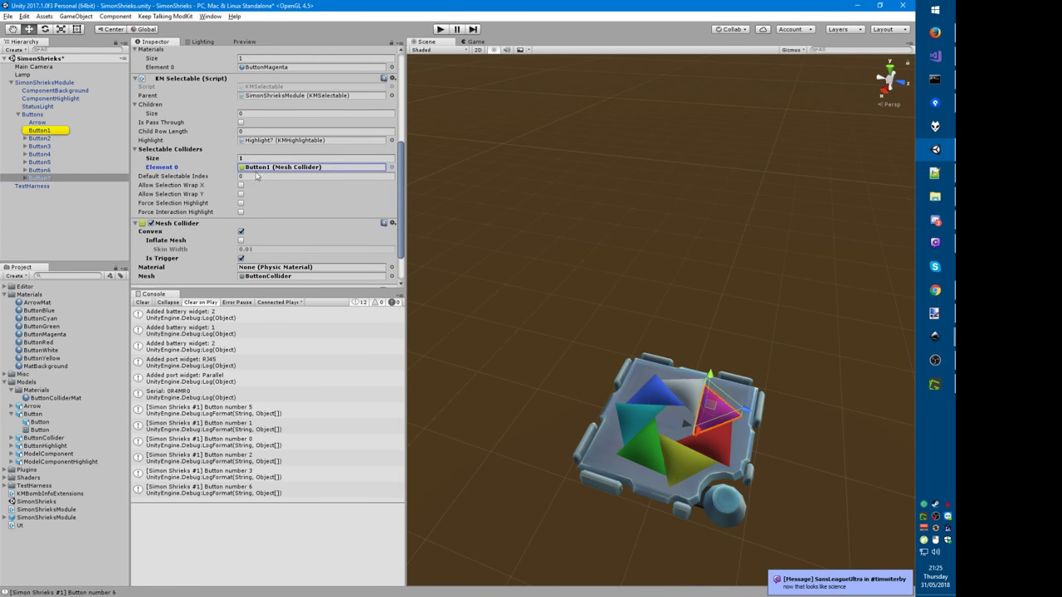
key(Return)
double_click(108, 232)
Step: Apply the button changes to the prefab and save the SimonShrieks scene
scroll(292, 103, up, 8)
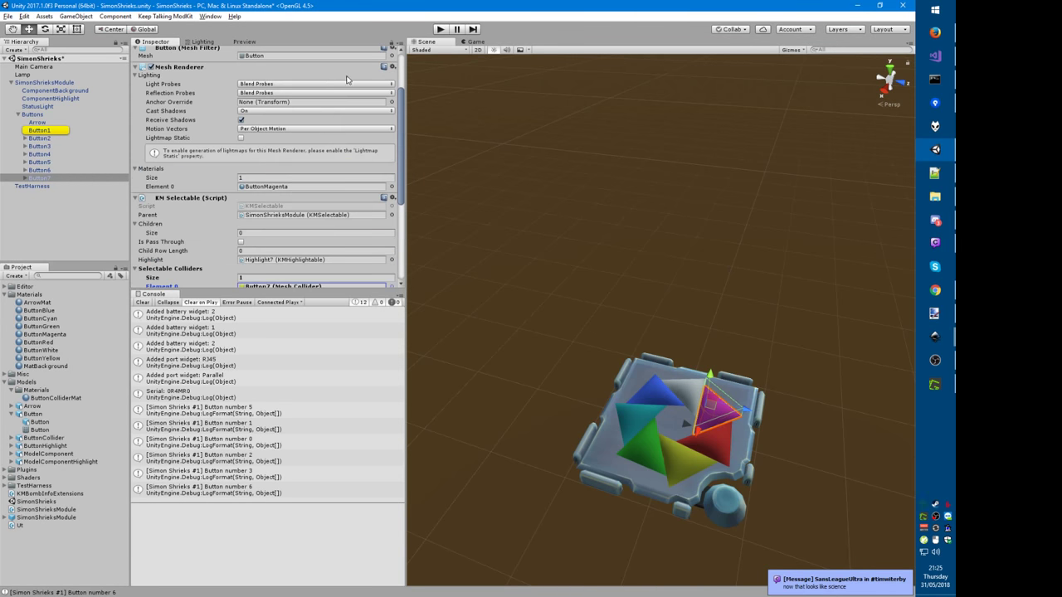
click(352, 75)
key(ctrl+s)
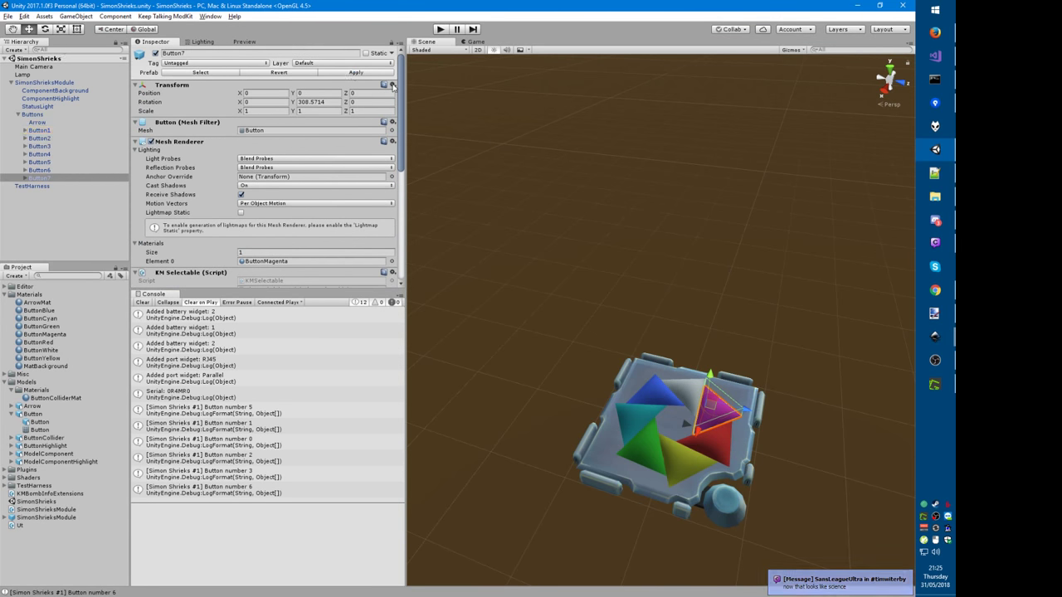
Step: Test the button highlights in Play mode, stop it, glance at the chat, and view the deselected module from above in Unity
click(439, 30)
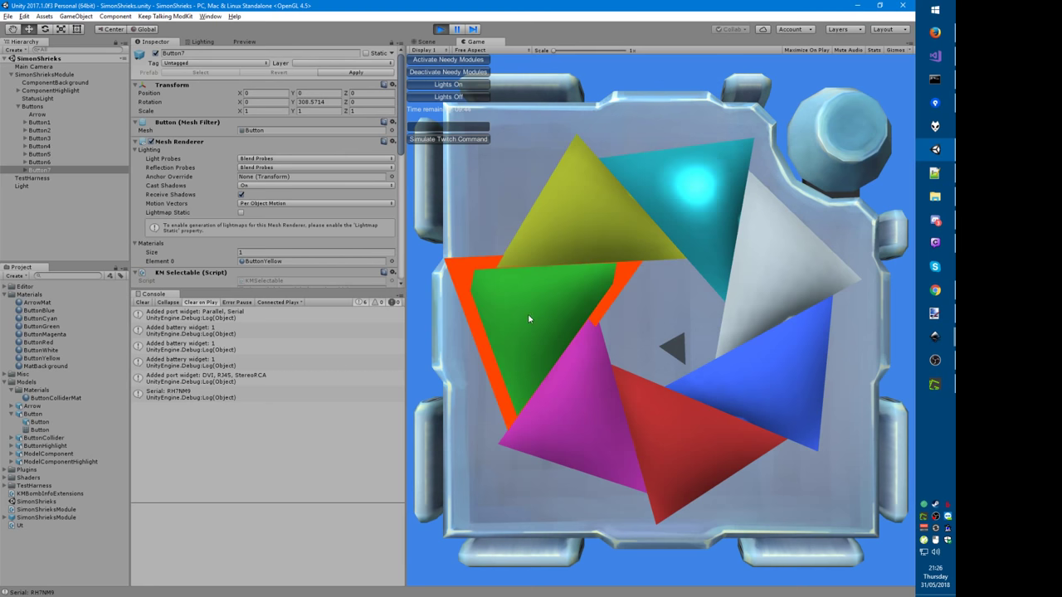
key(ctrl+p)
key(alt+Tab)
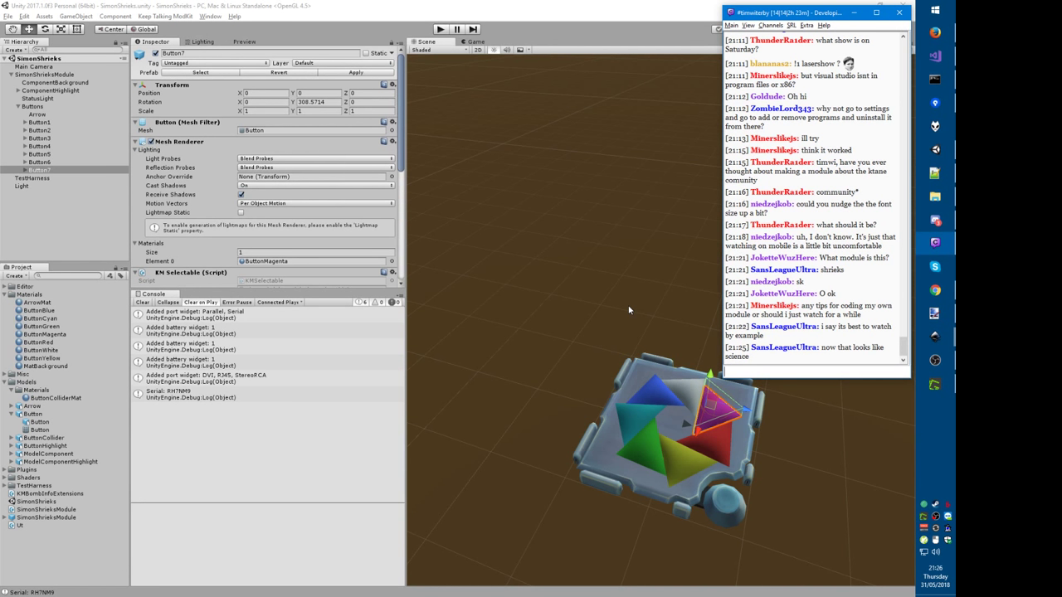
click(545, 336)
alt+drag(516, 384, 512, 340)
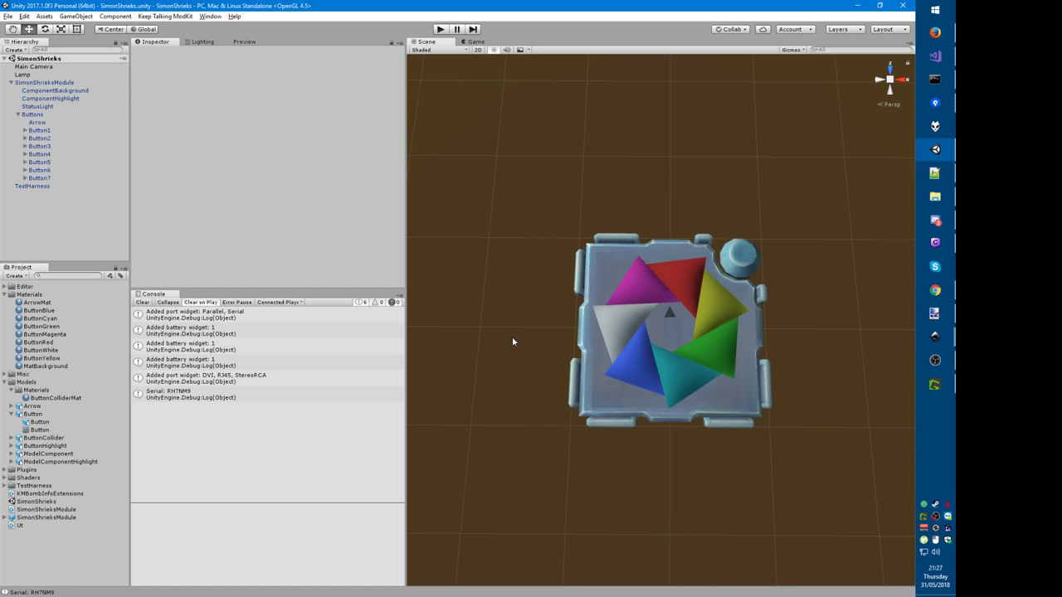
Step: Switch to Firefox and read the rules and the color grid on both pages of the Simon Shrieks manual
key(alt+Tab)
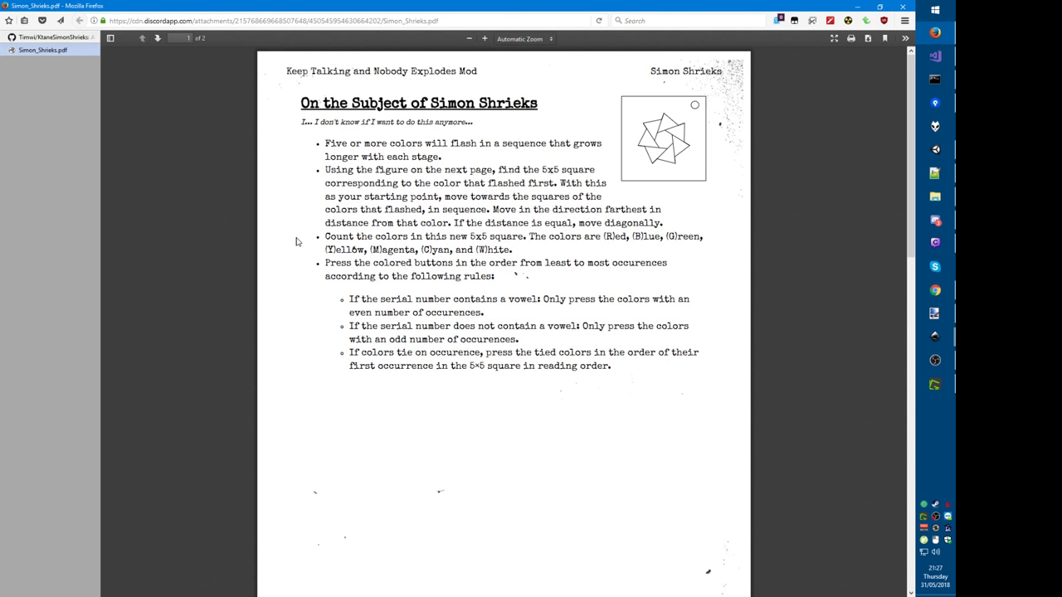
scroll(296, 241, down, 5)
scroll(296, 241, down, 3)
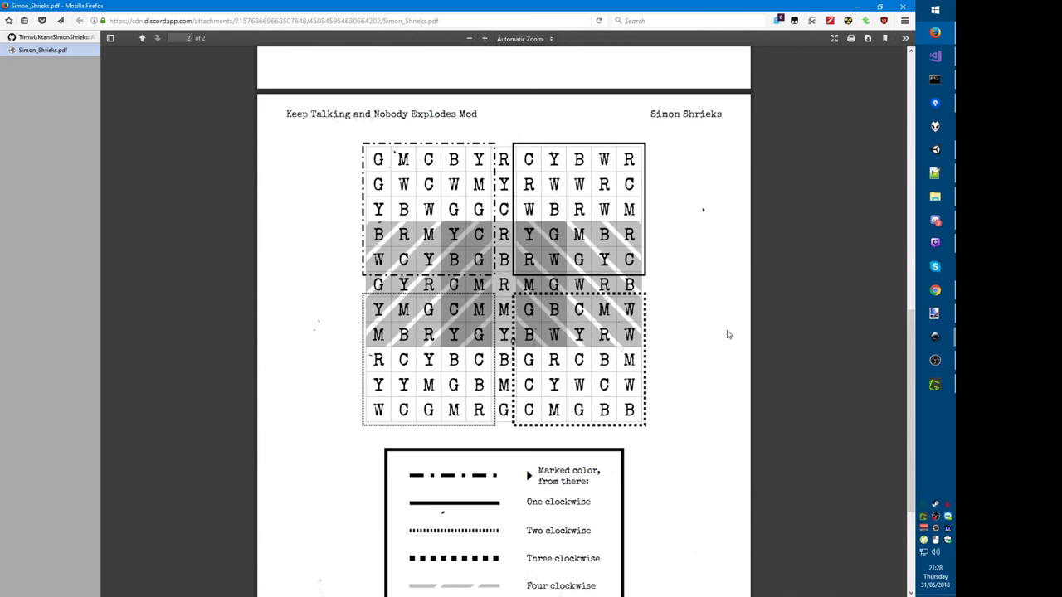
scroll(729, 344, down, 2)
scroll(730, 352, up, 12)
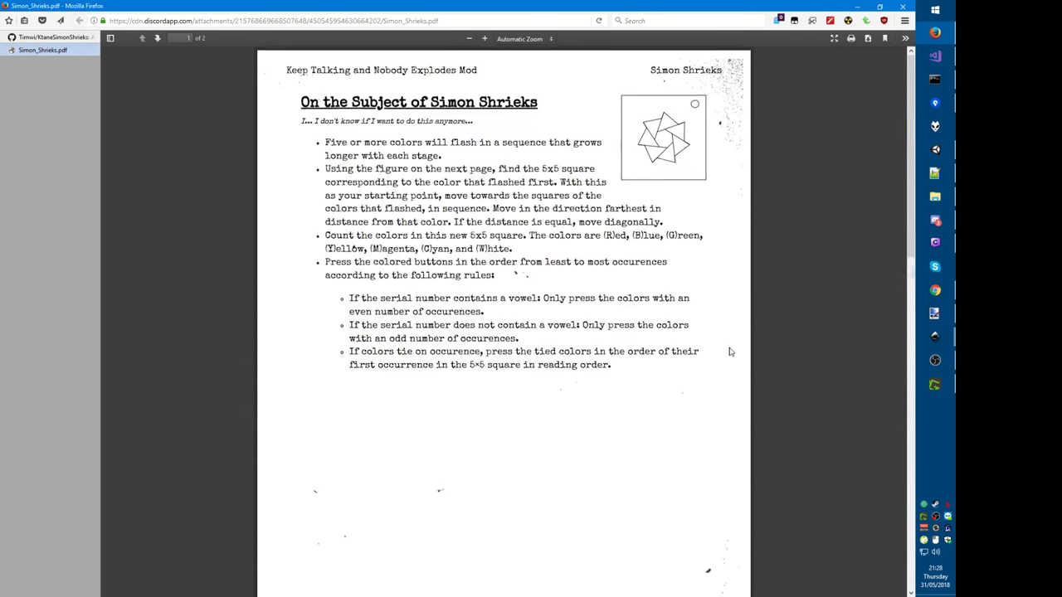
Step: Switch to Visual Studio and open the recent SimonShrieks solution with SimonShrieksModule.cs
key(alt+Tab)
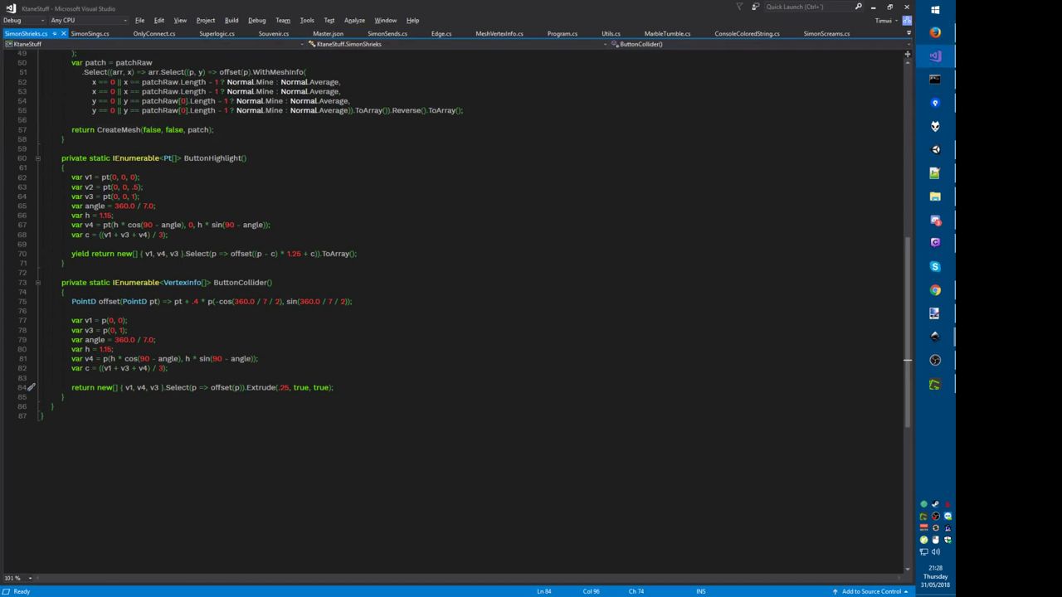
key(alt+f)
key(j)
key(2)
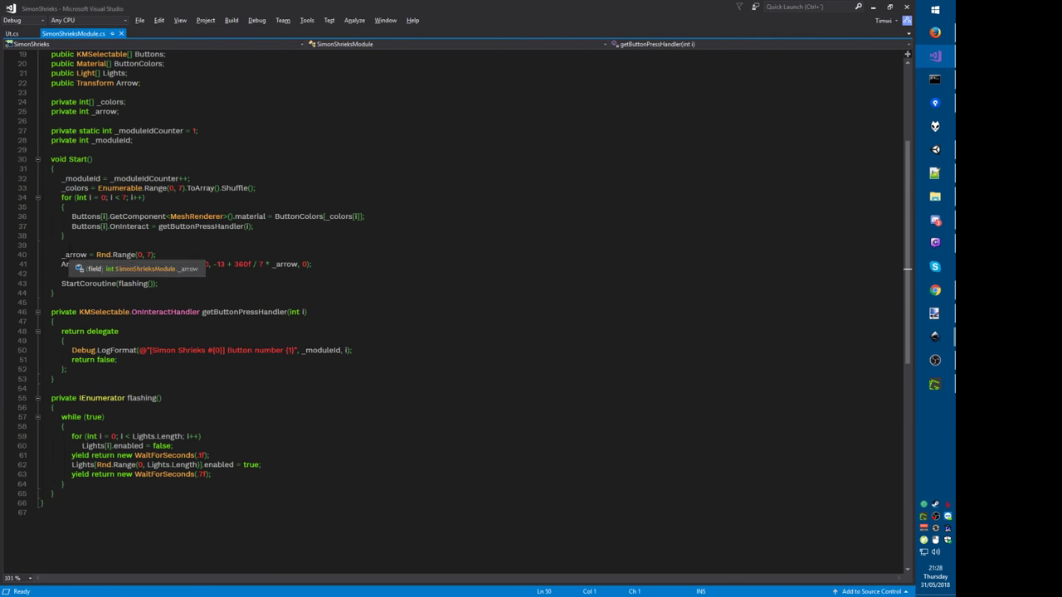
Step: Declare a private int[] field _flashingColors below _colors in SimonShrieksModule and save the file
click(86, 255)
double_click(75, 190)
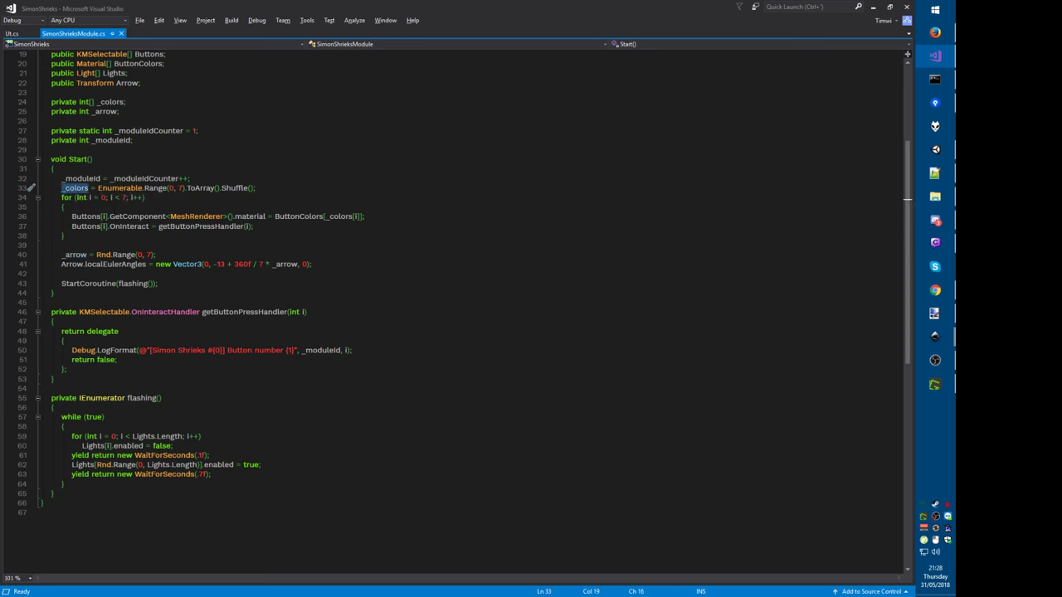
scroll(152, 206, up, 2)
click(137, 159)
key(Return)
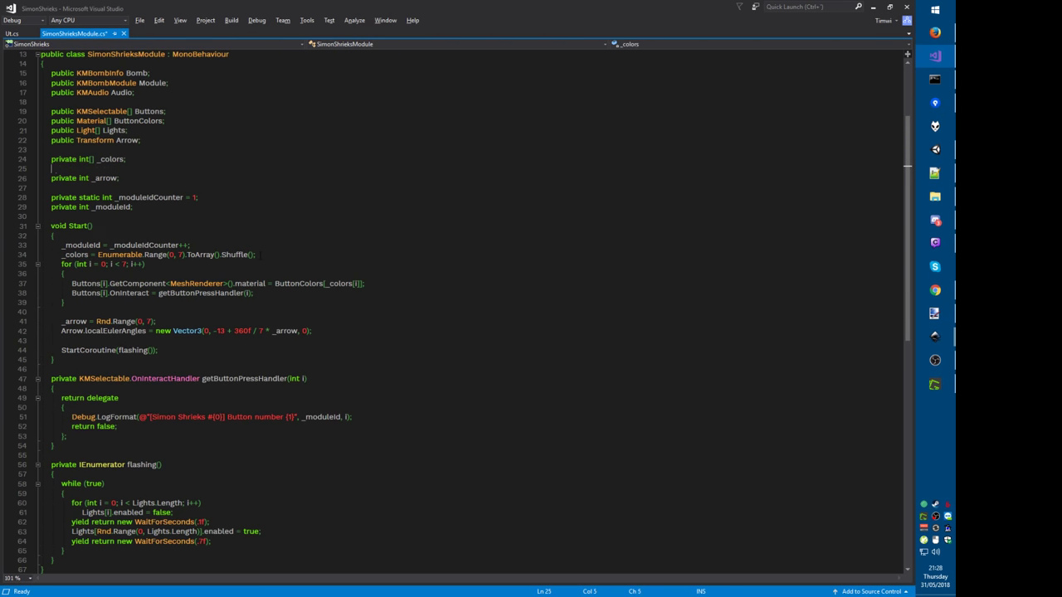
text(private int[] _flashingColors;)
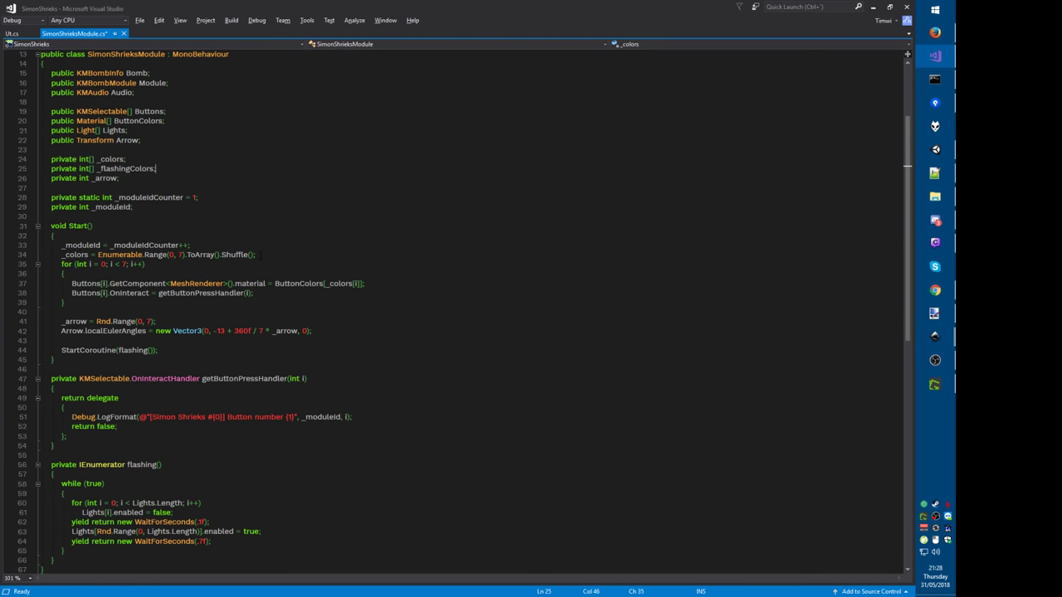
key(ctrl+s)
Step: In Start(), below the _colors assignment, begin a new line reading _flashingColors = Enumerable.Range(
click(256, 254)
key(Return)
text(_flashingColors = Enumerable.ra)
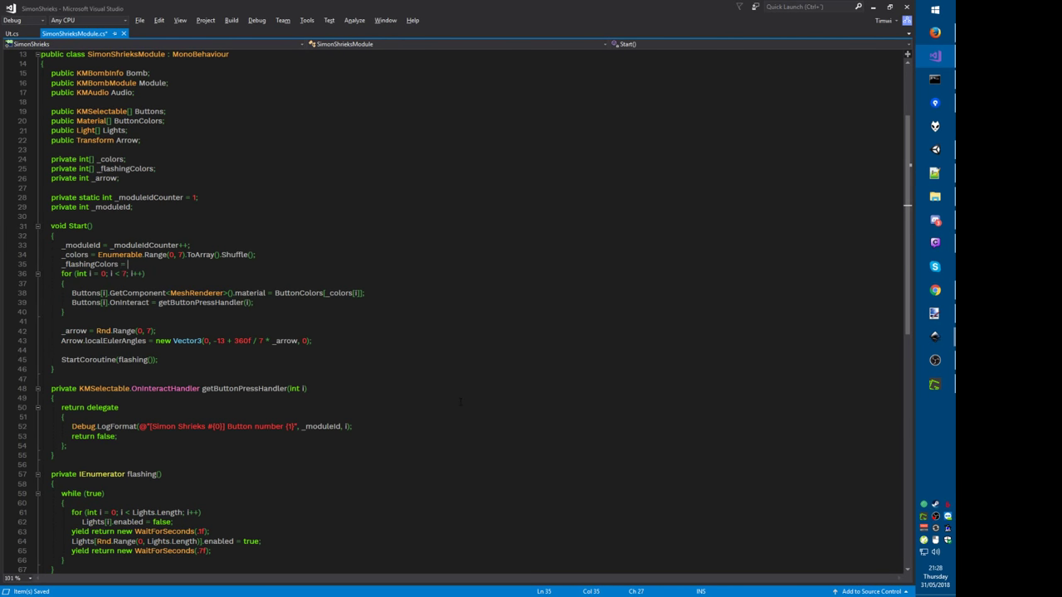
key(BackSpace)
key(BackSpace)
key(BackSpace)
key(BackSpace)
key(BackSpace)
key(BackSpace)
key(BackSpace)
key(BackSpace)
key(BackSpace)
key(BackSpace)
key(BackSpace)
key(BackSpace)
key(BackSpace)
text(Enumerable.Range()
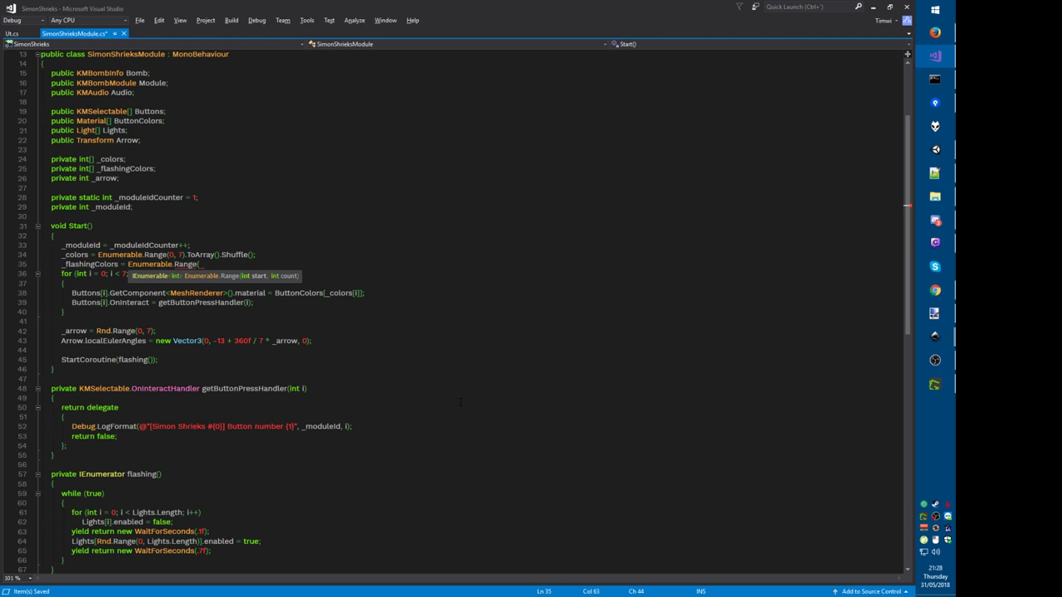
Step: Switch to Firefox and check in the Simon Shrieks manual how many colors have to flash in the sequence
key(alt+Tab)
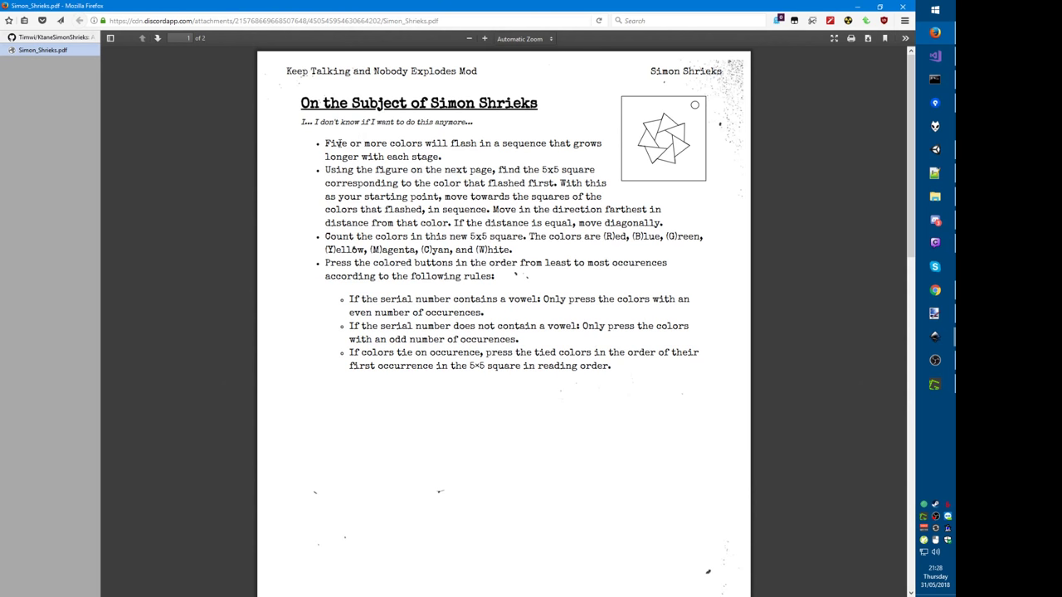
drag(325, 144, 425, 144)
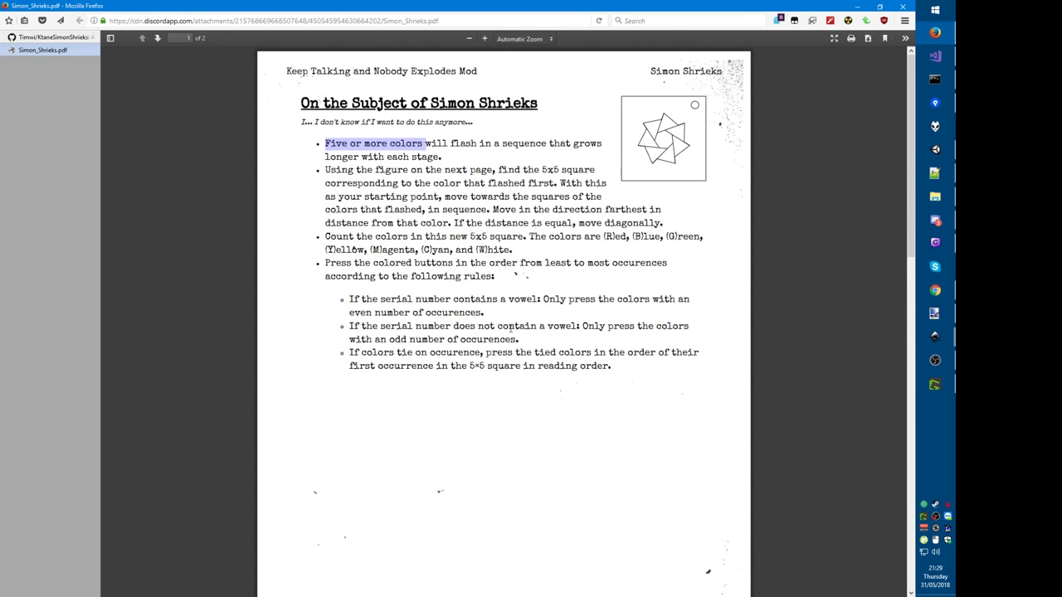
click(479, 254)
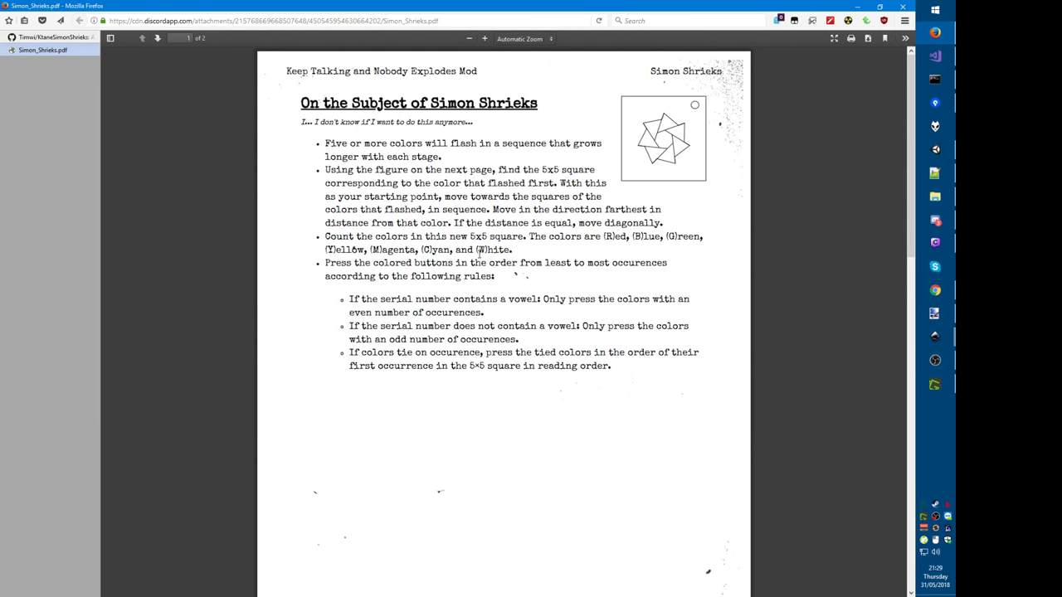
Step: Switch to Discord, open the direct-message conversation with the manual's author, and return to the Simon Shrieks manual in Firefox
key(alt+Tab)
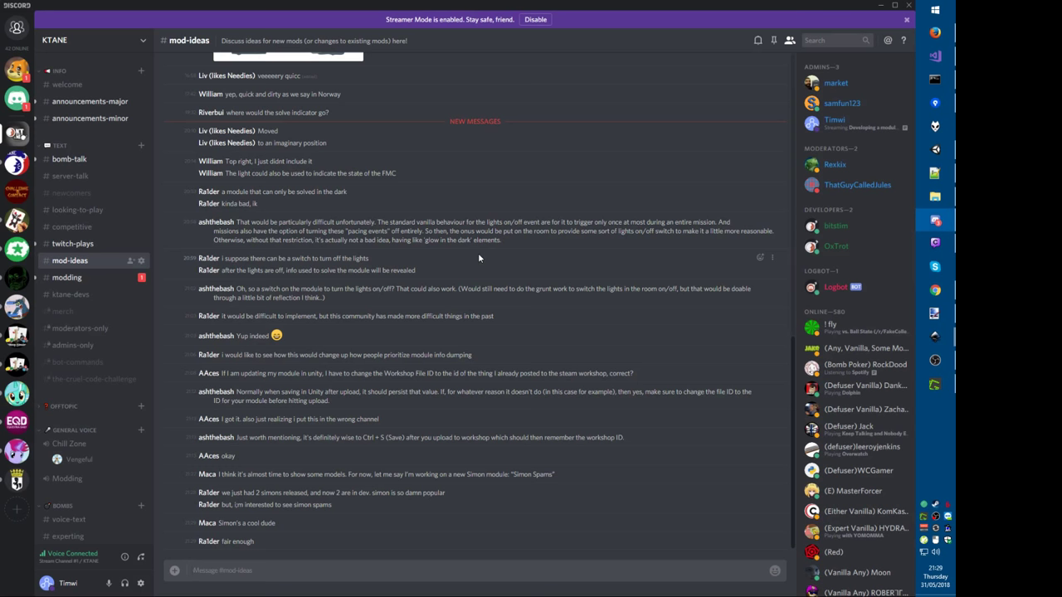
key(ctrl+k)
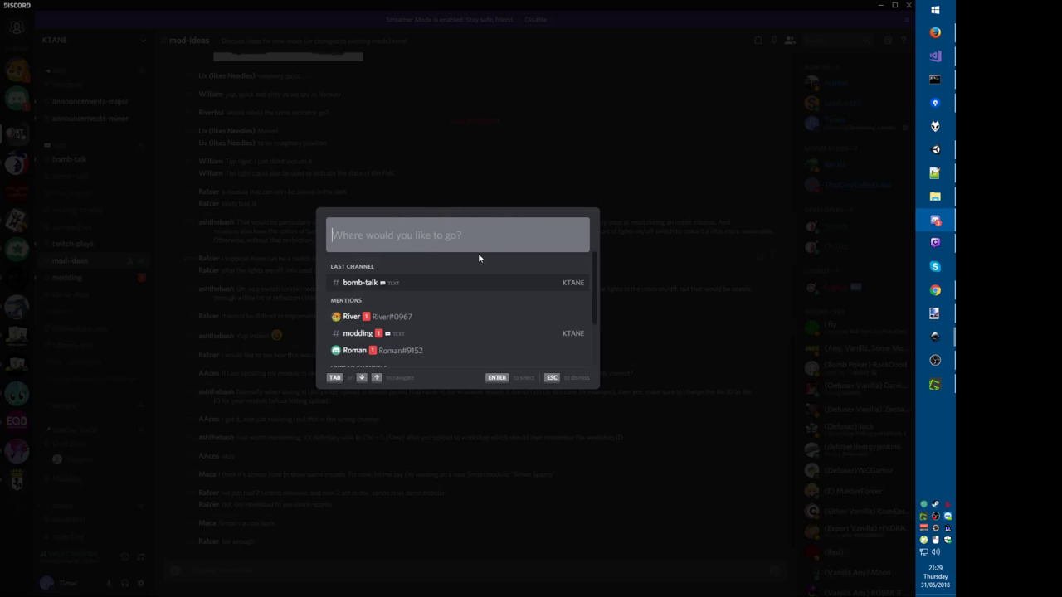
text(flu)
key(Return)
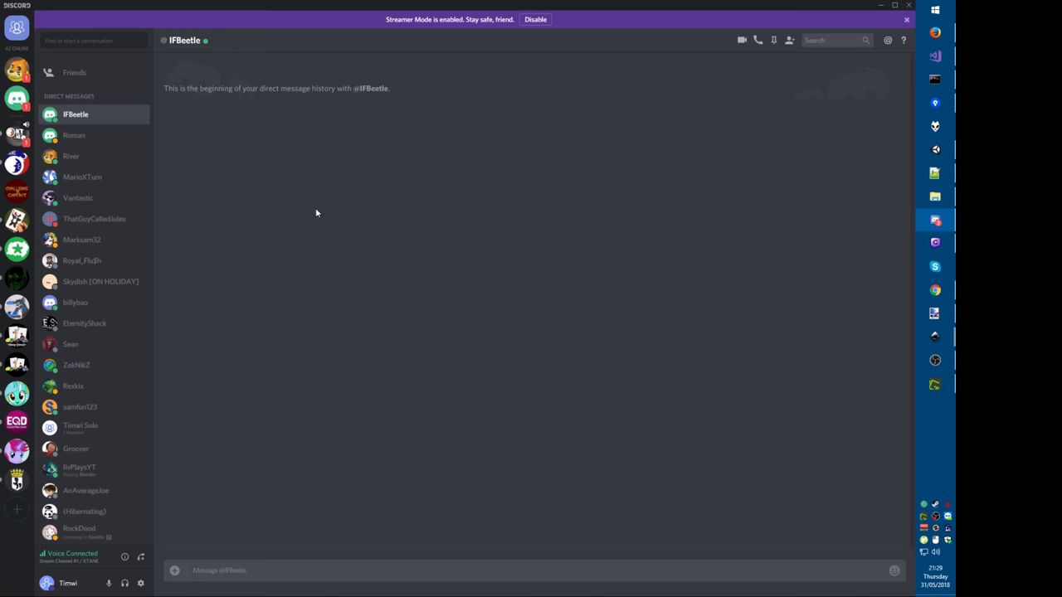
key(alt+Tab)
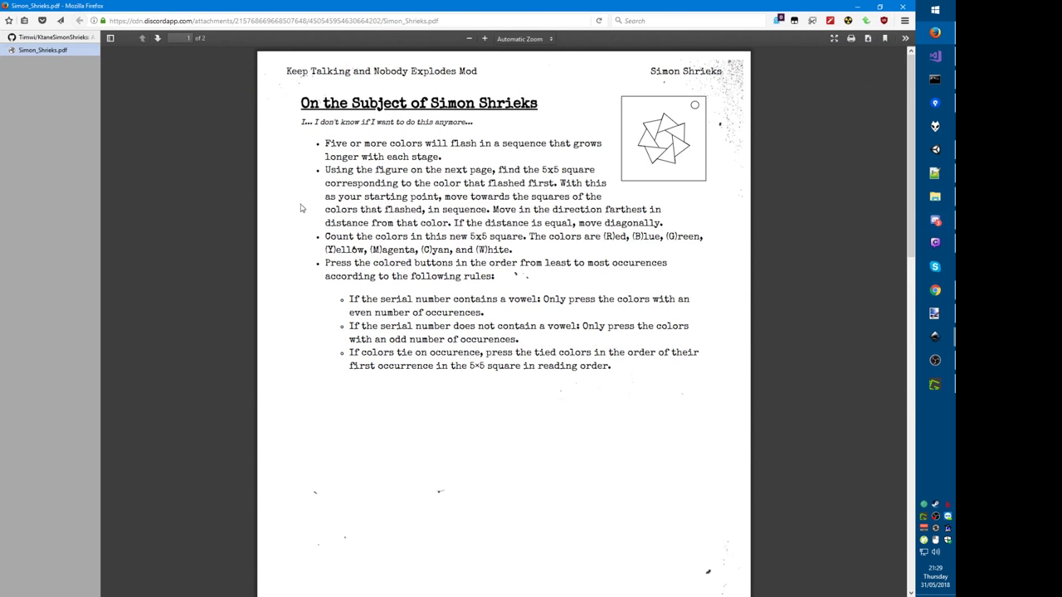
Step: Switch to Visual Studio and declare the field private int _stage; below _arrow in SimonShrieksModule
key(alt+Tab)
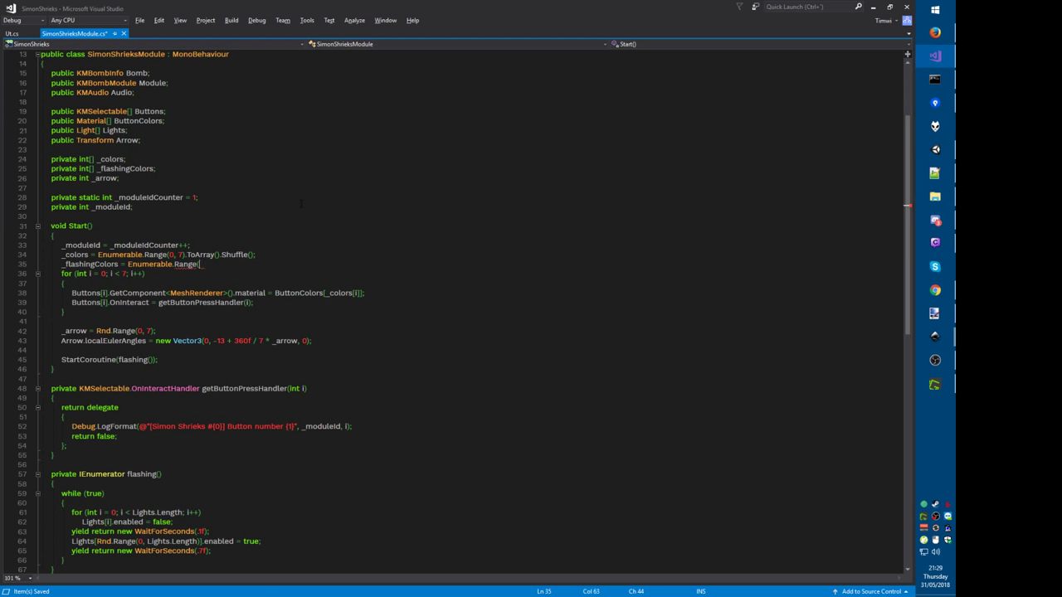
key(Up)
key(Up)
key(Up)
key(Up)
key(Up)
key(Up)
key(Up)
key(Up)
key(Up)
key(Return)
text(private int _stage;)
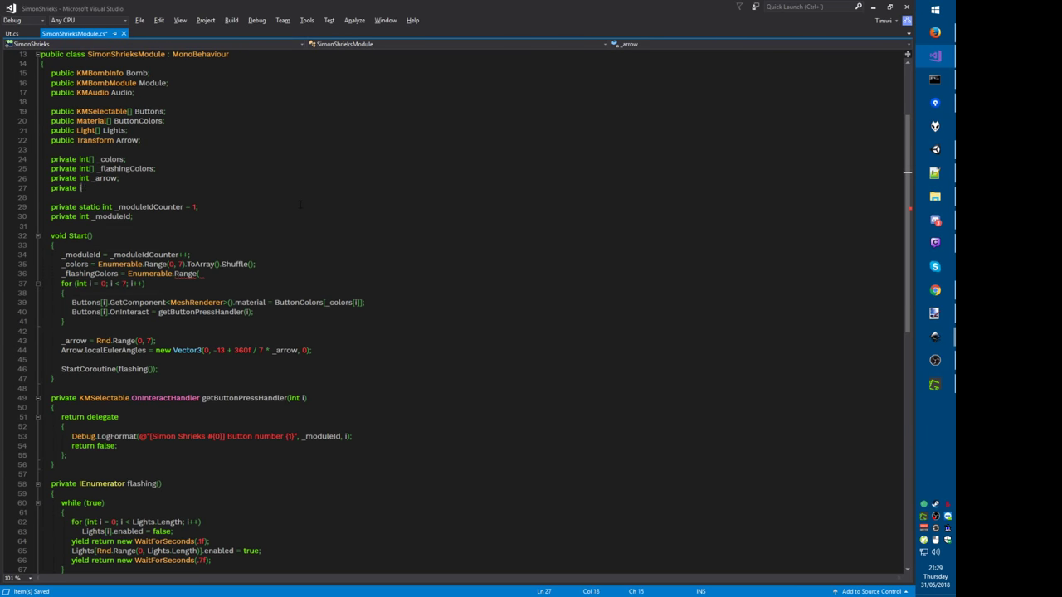
Step: In Start(), add the call setStage(1); directly above StartCoroutine(flashing()); and save the file
key(Down)
key(Down)
key(Down)
key(Down)
key(Down)
key(Down)
key(Down)
key(Down)
key(Down)
key(Down)
key(Down)
key(Down)
key(Down)
key(Down)
key(Down)
key(Down)
key(Down)
key(Down)
key(Return)
text(setStage)
key(Escape)
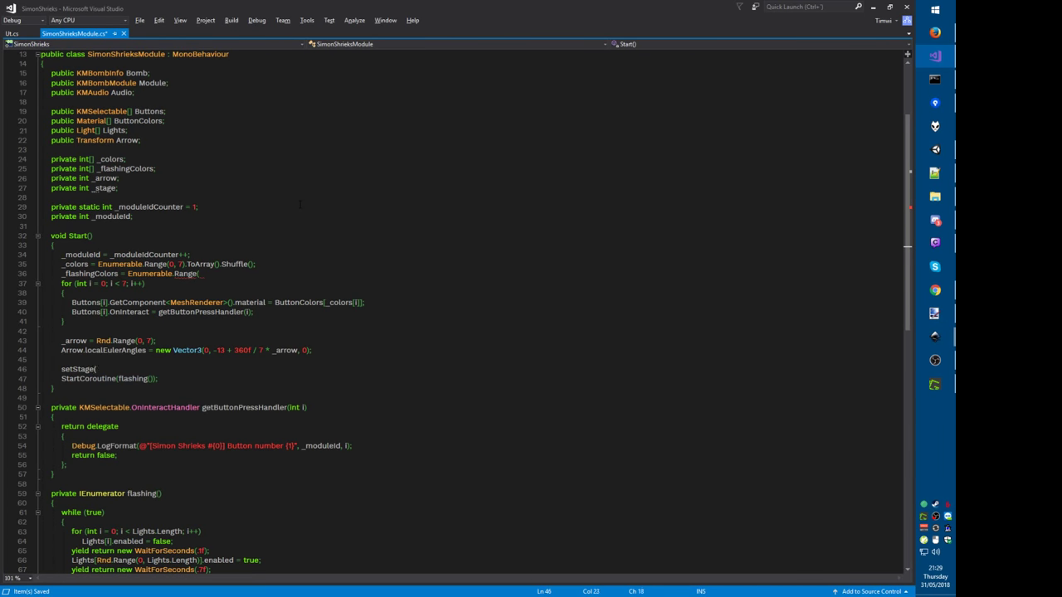
text((1);)
key(ctrl+s)
Step: Complete the assignment as _flashingColors = Enumerable.Range(0, 8).Select(i => Rnd.Range(0, 7)).ToArray(); and save the file
key(ctrl+minus)
key(ctrl+minus)
key(ctrl+minus)
key(shift+Home)
key(End)
text(8))
key(Left)
key(Left)
text(0, 8).Select(i => R)
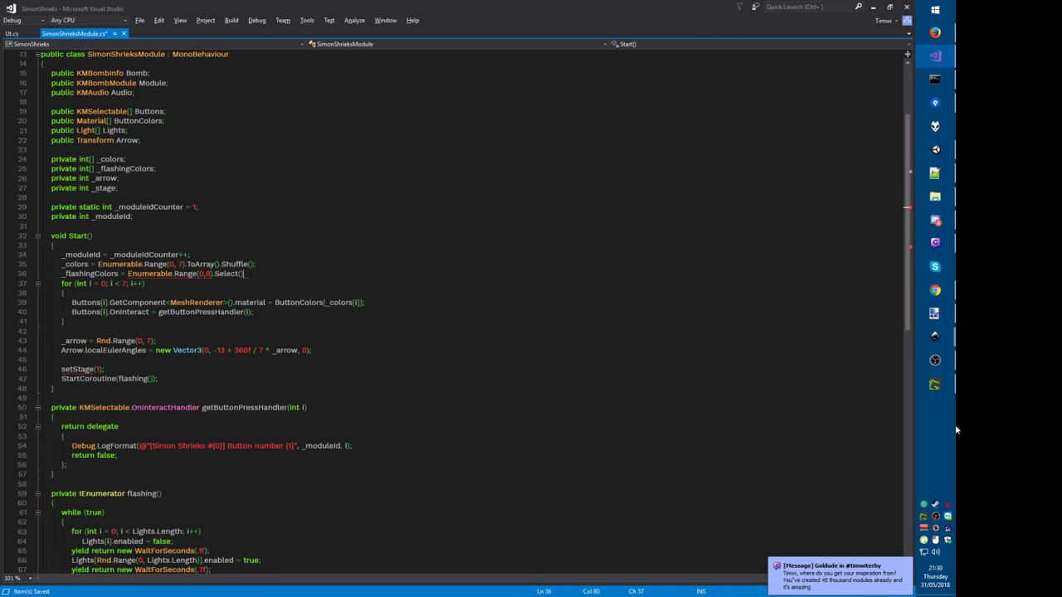
text(nd.Range(0)
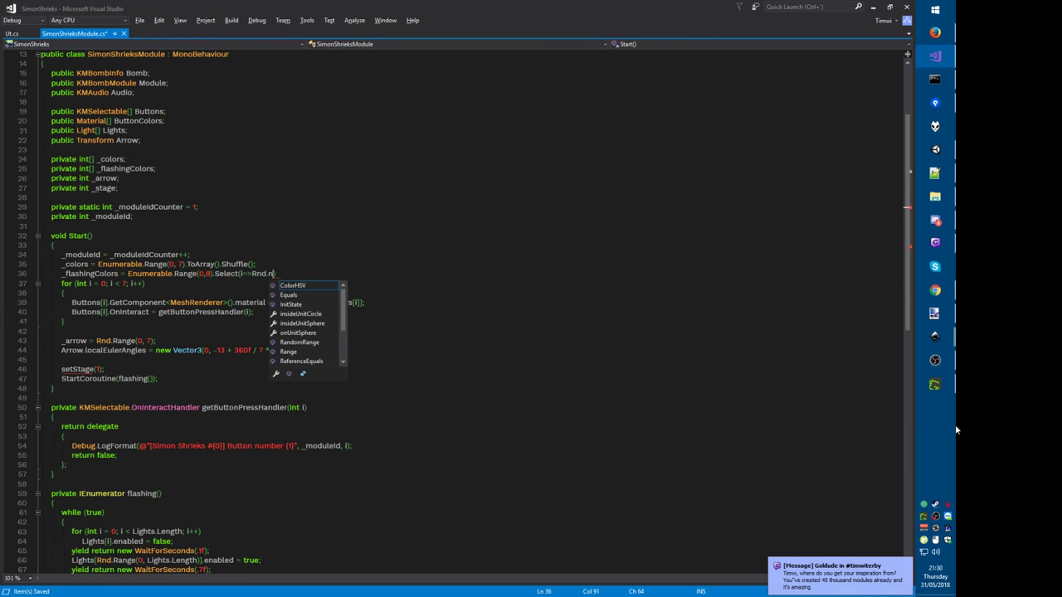
text(, 7)))
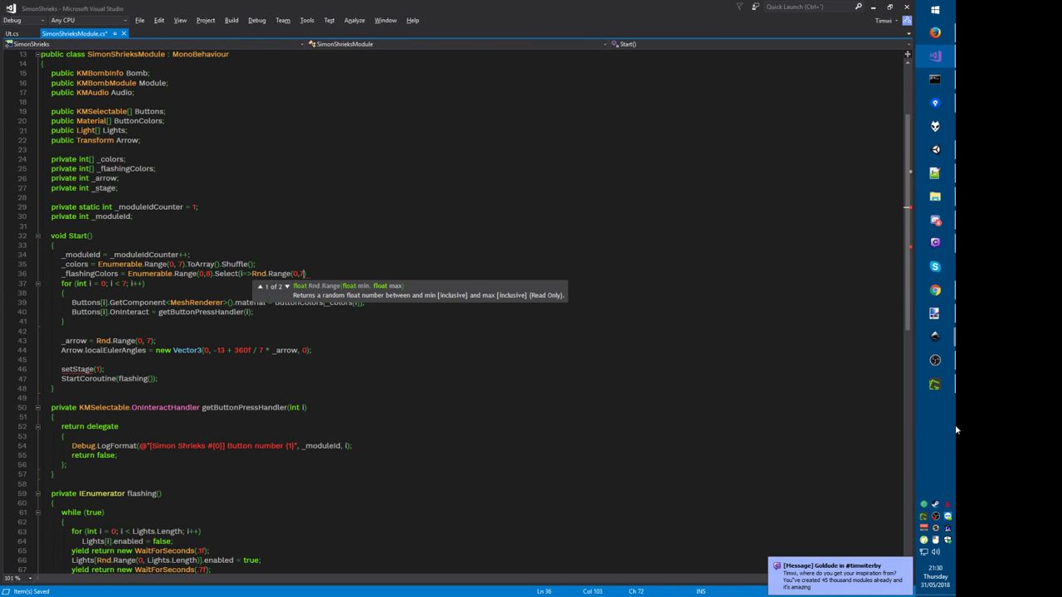
text(.ToArray();)
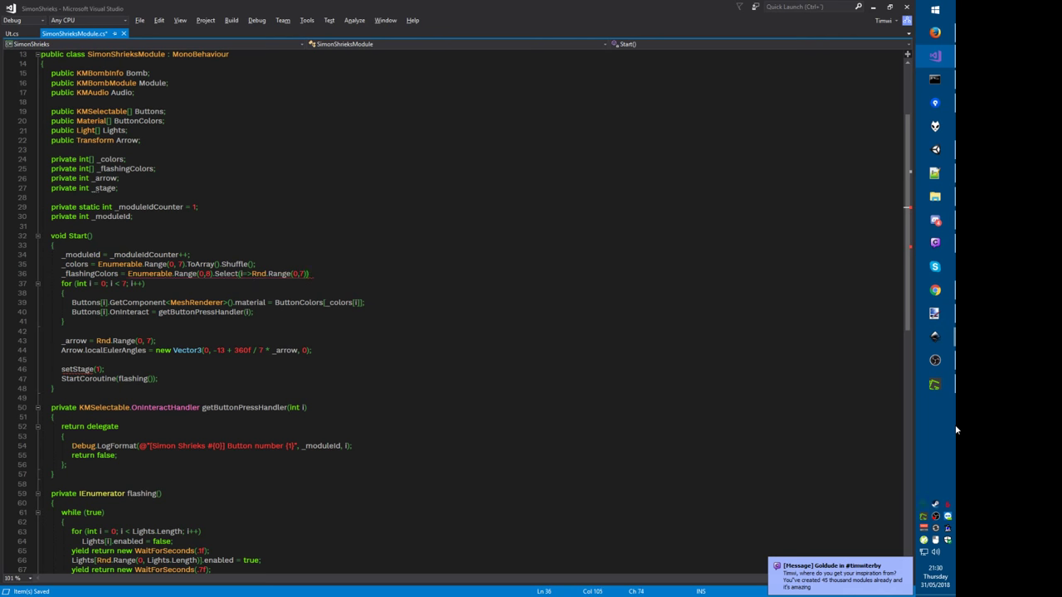
key(ctrl+s)
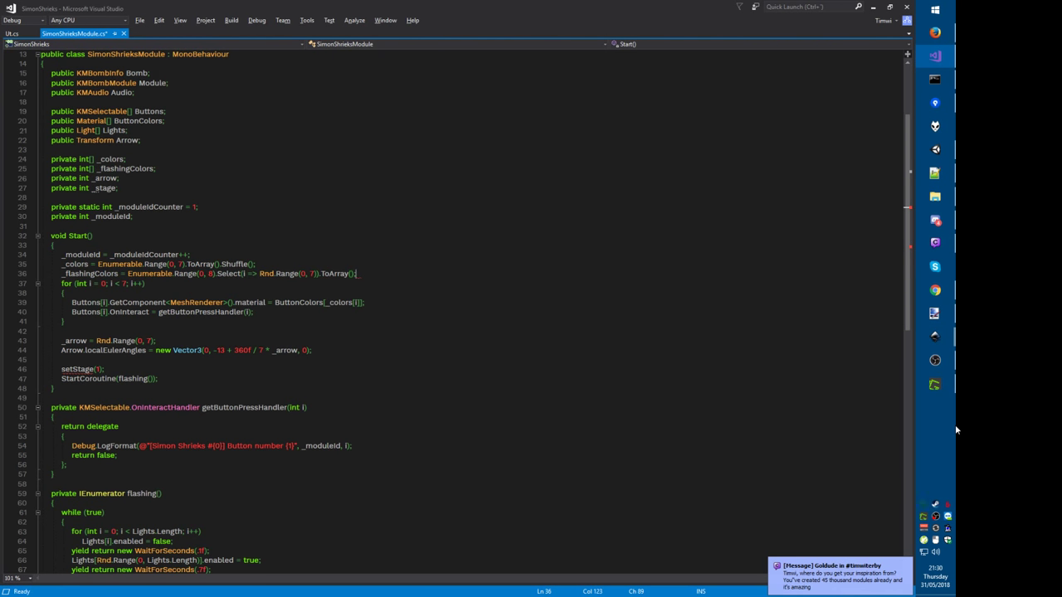
Step: Switch to Discord and open the attachment Simon_Shrieks_grid.svg from the direct-message conversation
key(alt+Tab)
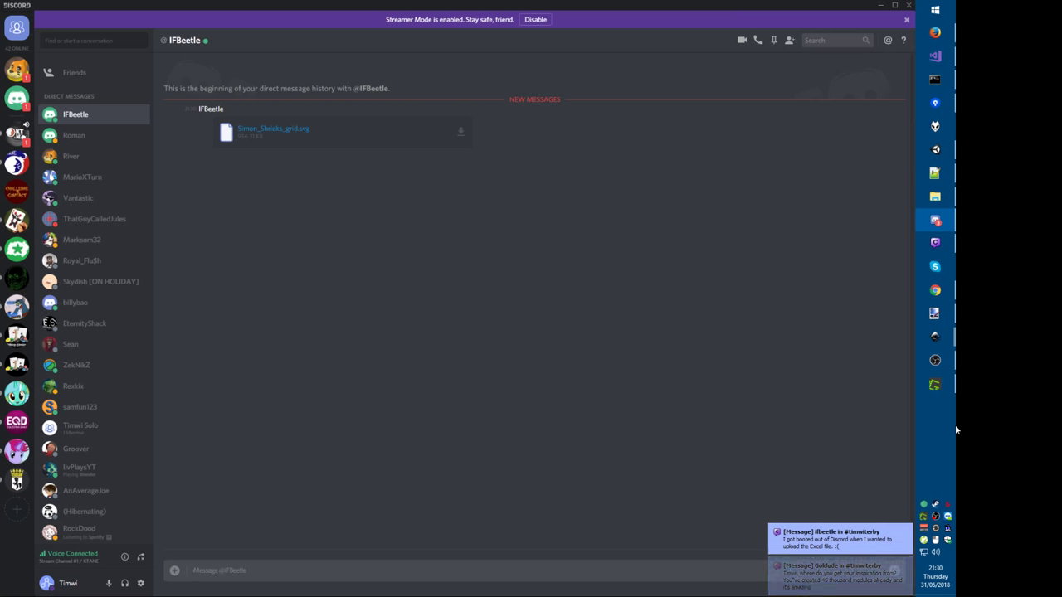
key(alt+Tab)
key(alt+Tab)
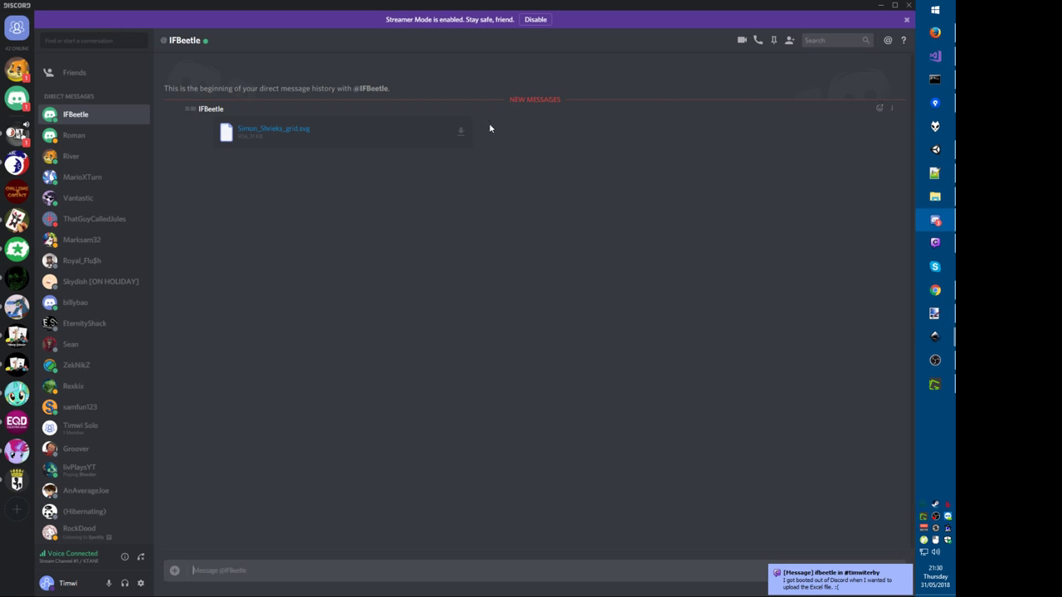
click(281, 130)
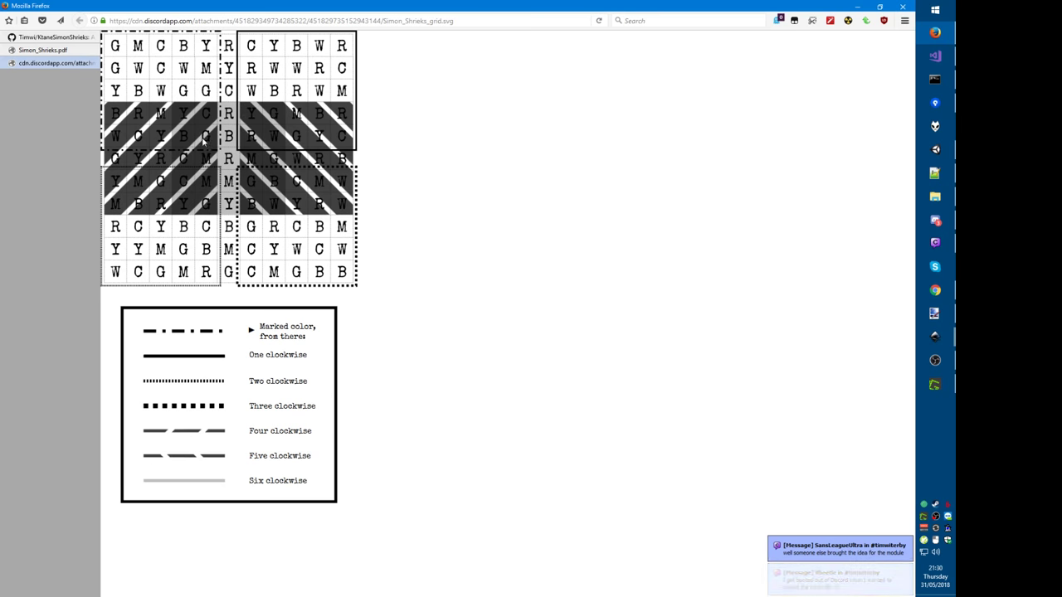
Step: Switch to the stream chat window and read the recent messages
key(alt+Tab)
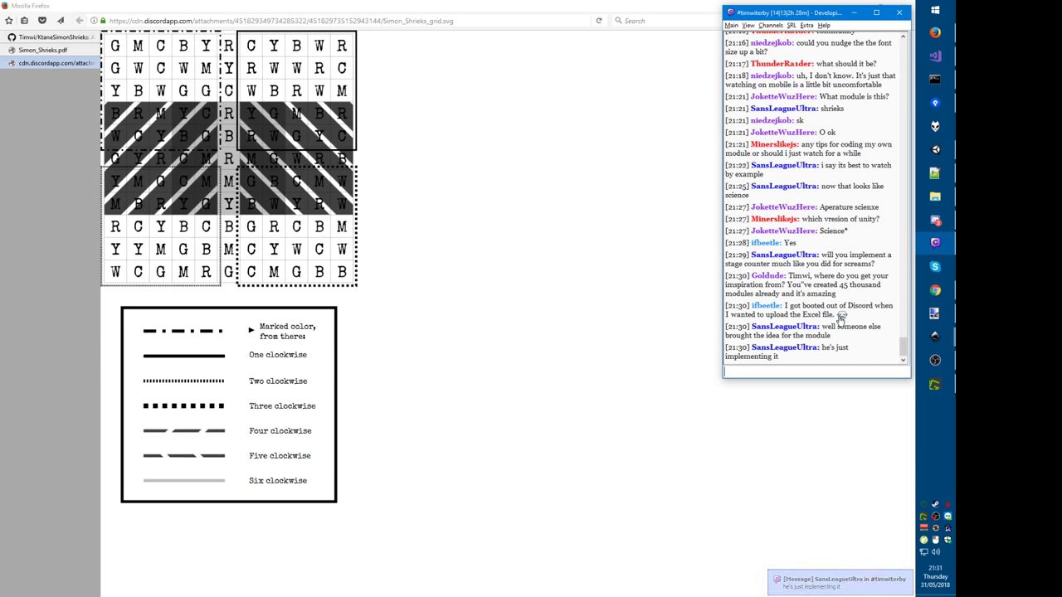
mouse_move(854, 319)
mouse_down()
mouse_move(851, 299)
mouse_move(861, 316)
mouse_up()
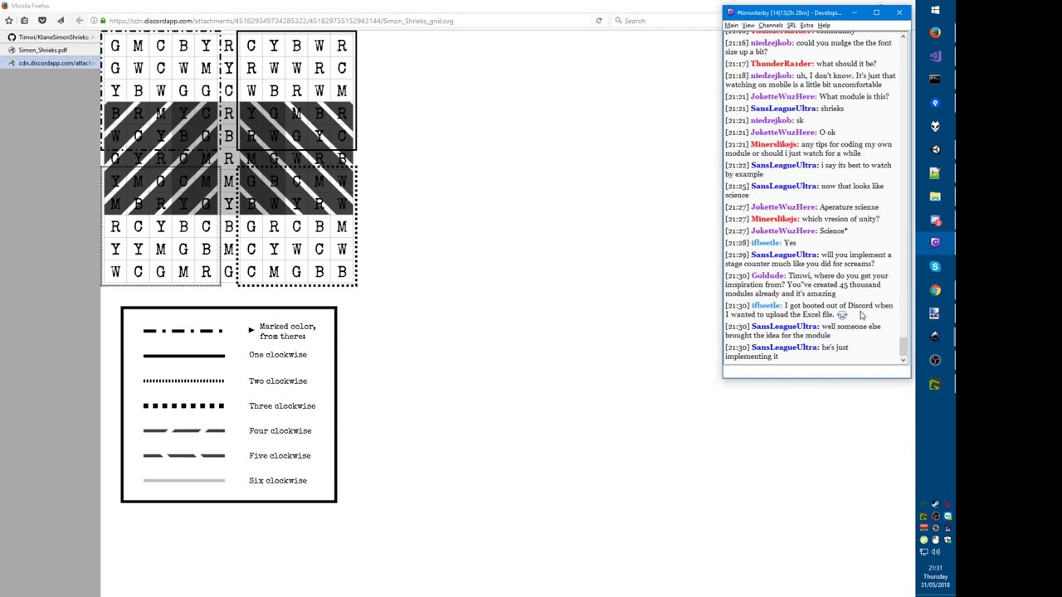
drag(860, 312, 864, 322)
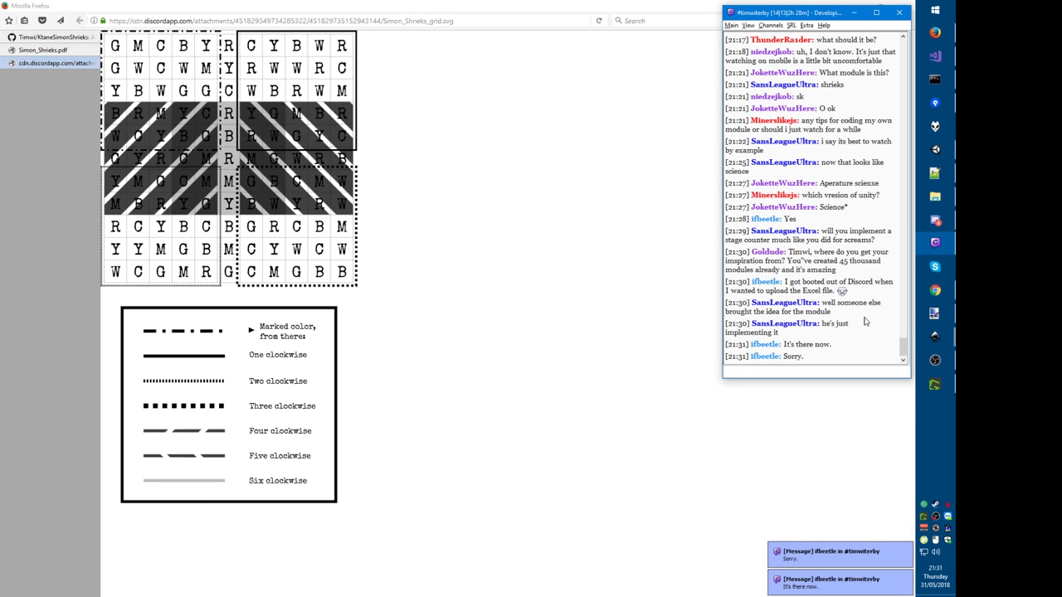
Step: Open the Simon_Shrieks_table.xlsx attachment from Discord in Microsoft Excel and copy the letter grid in C3:M13
key(alt+Tab)
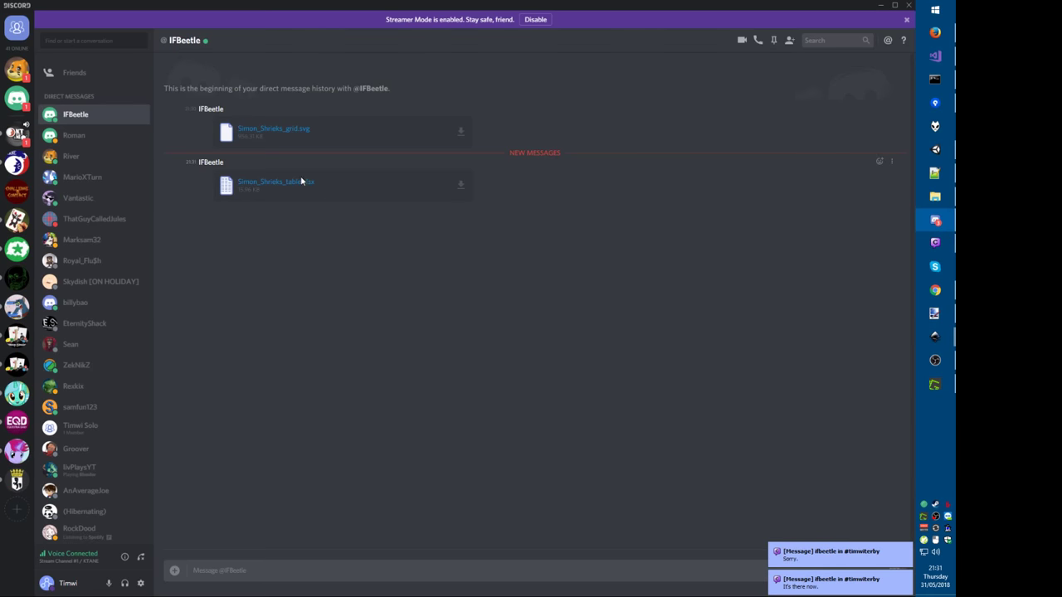
click(301, 182)
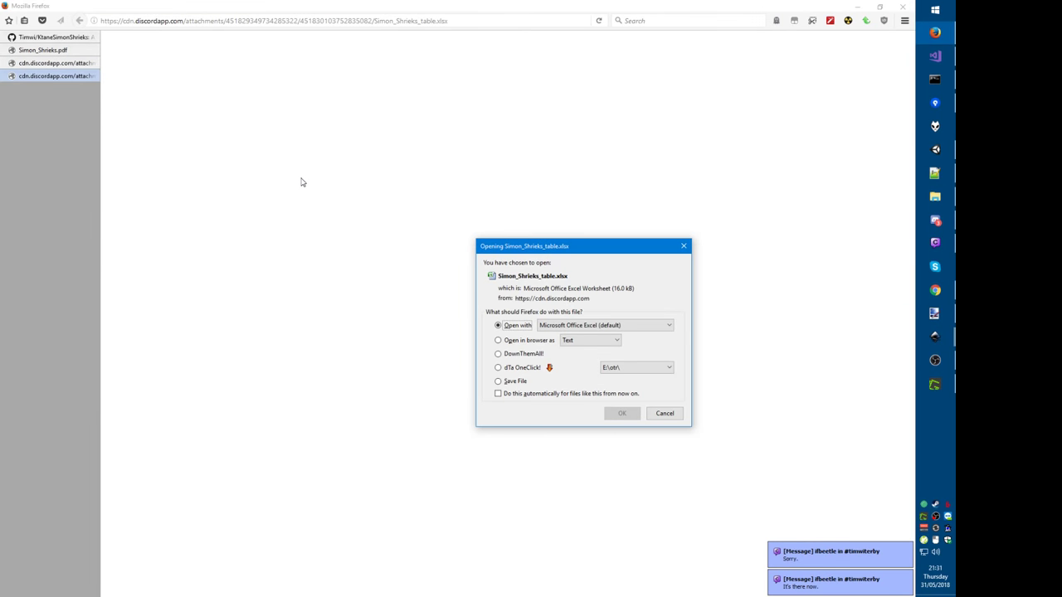
key(Return)
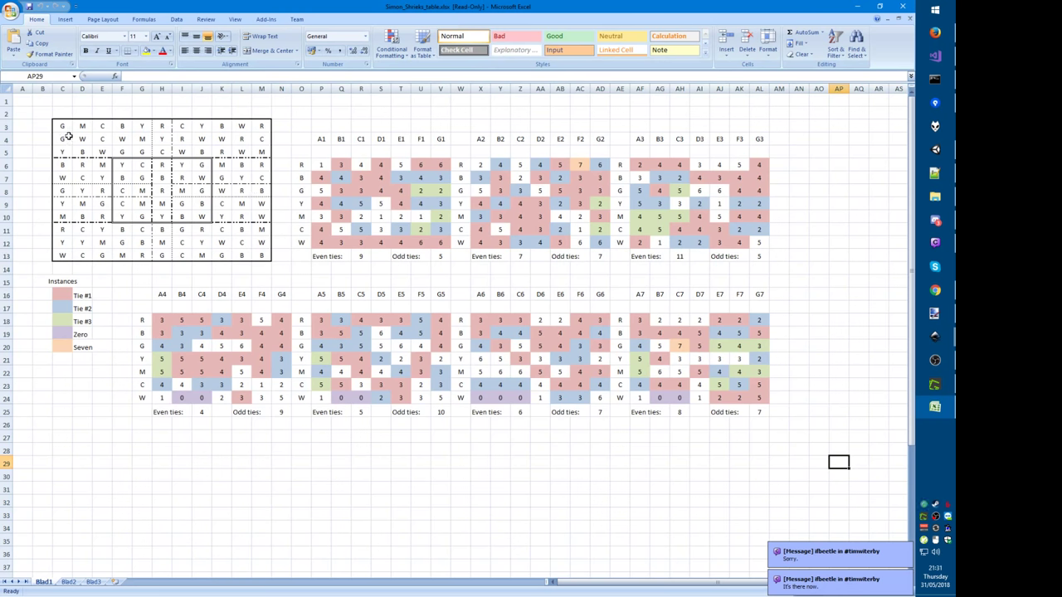
drag(66, 129, 258, 253)
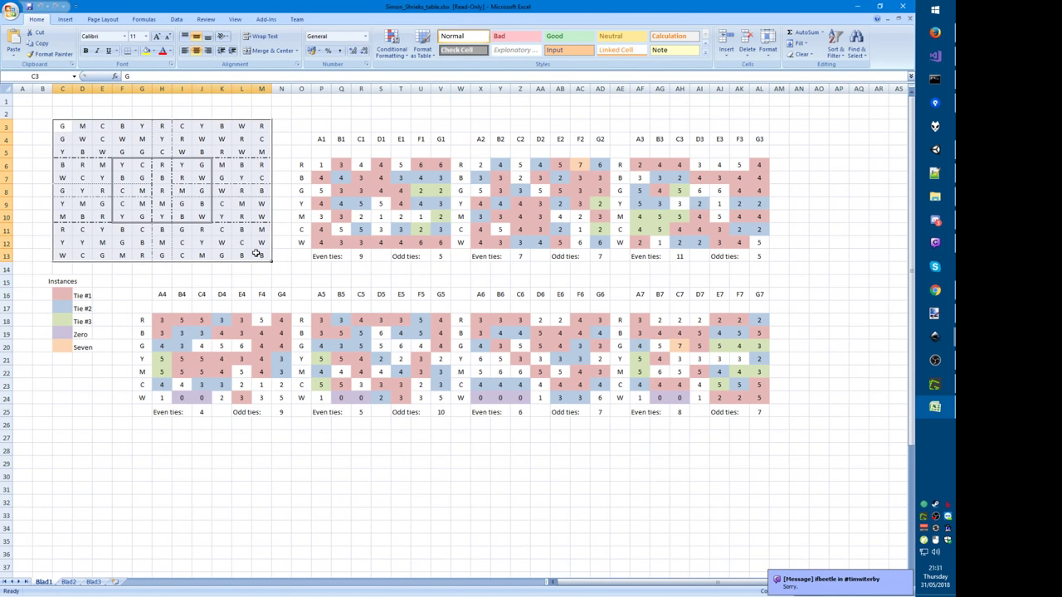
key(ctrl+c)
Step: Switch to Firefox and look at the letter grid in Simon_Shrieks_grid.svg
key(alt+Tab)
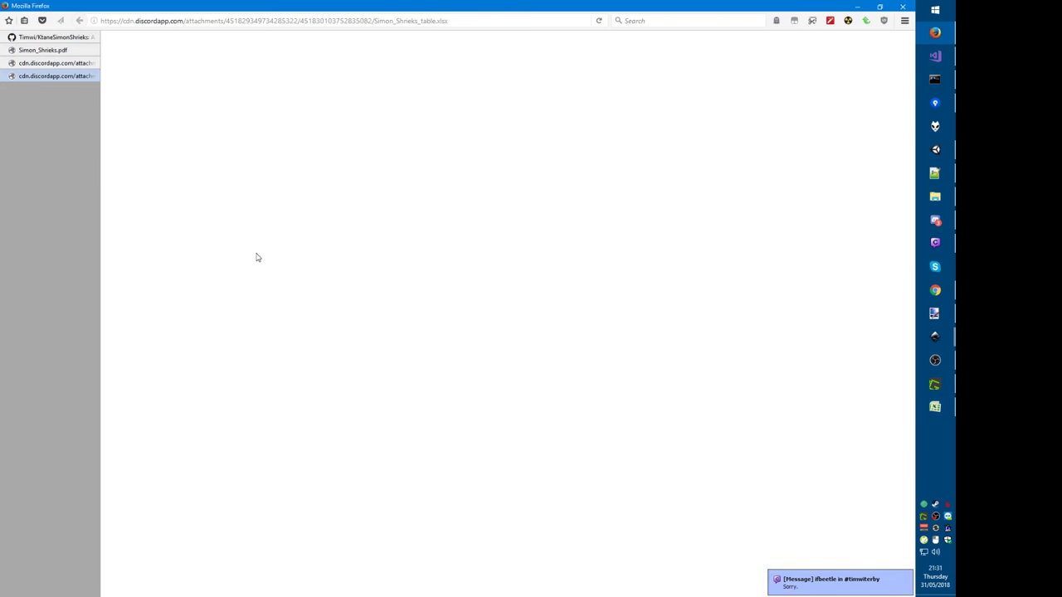
key(alt+Tab)
key(alt+Tab)
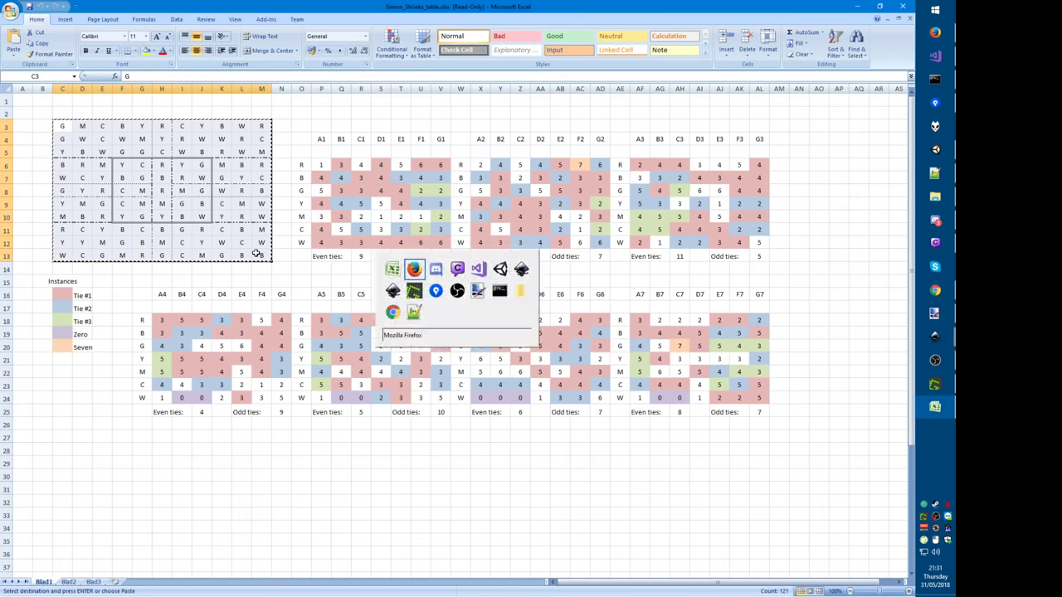
key(alt+Tab)
key(alt+Tab)
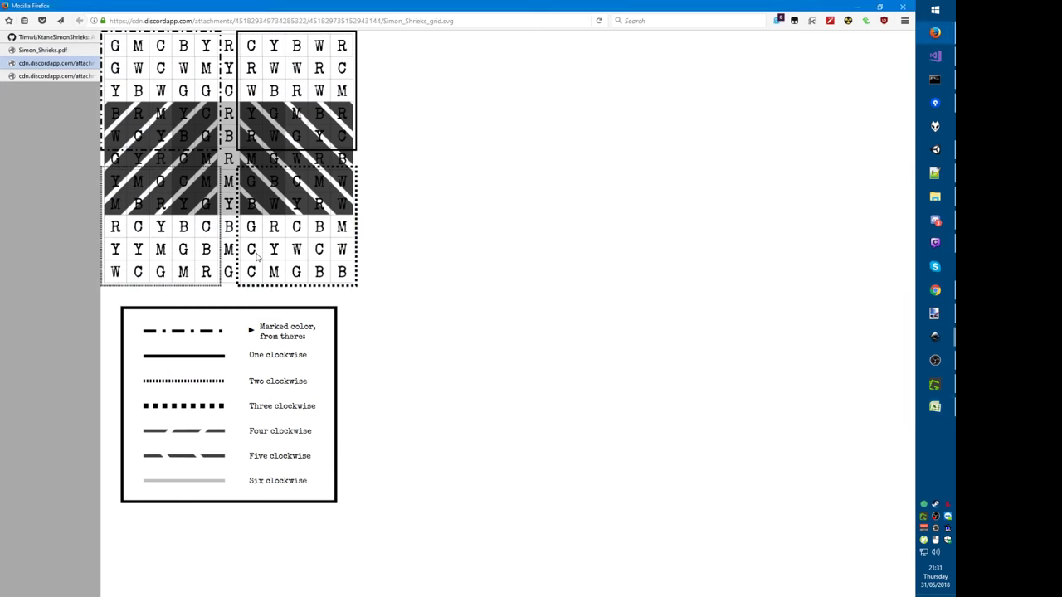
Step: In Visual Studio, declare private static string[] _grid below _moduleId and paste the copied letter grid as its verbatim string value
key(alt+Tab)
key(alt+Tab)
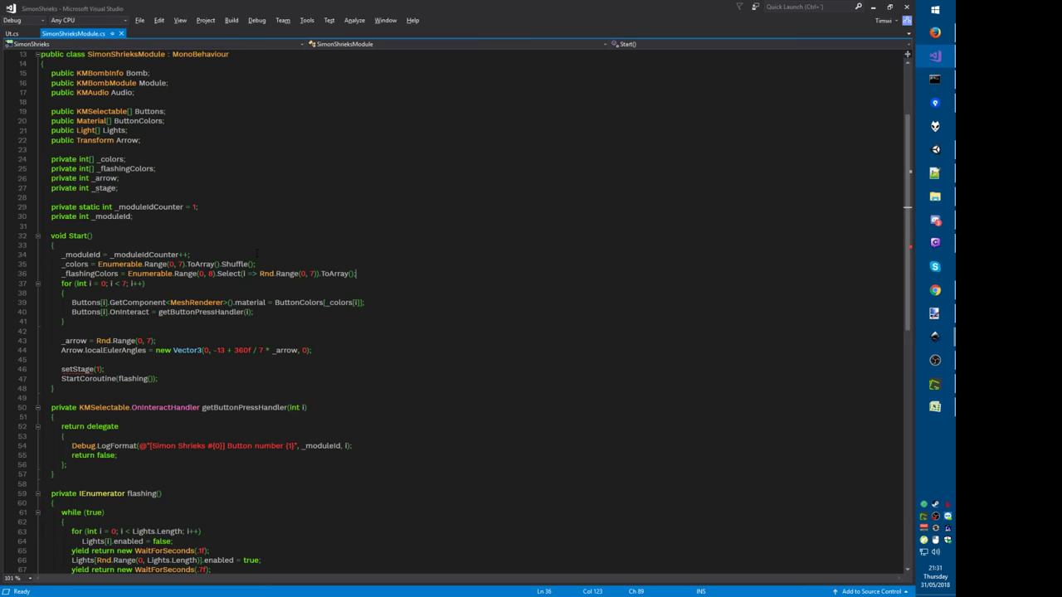
key(Up)
key(Up)
key(Up)
key(Up)
key(Up)
key(Up)
key(Return)
key(Return)
text(private static )
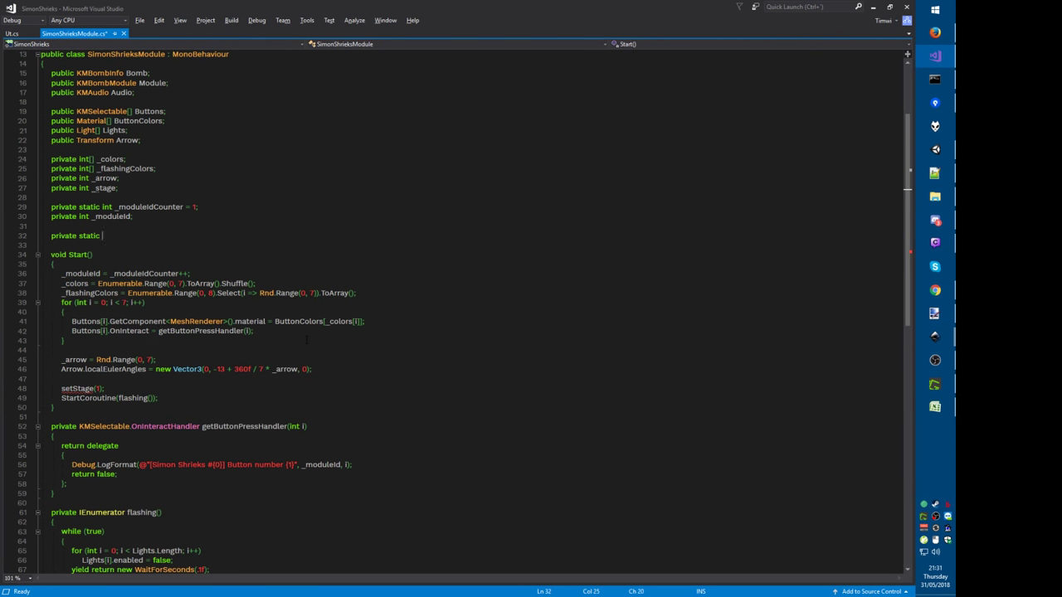
text(char)
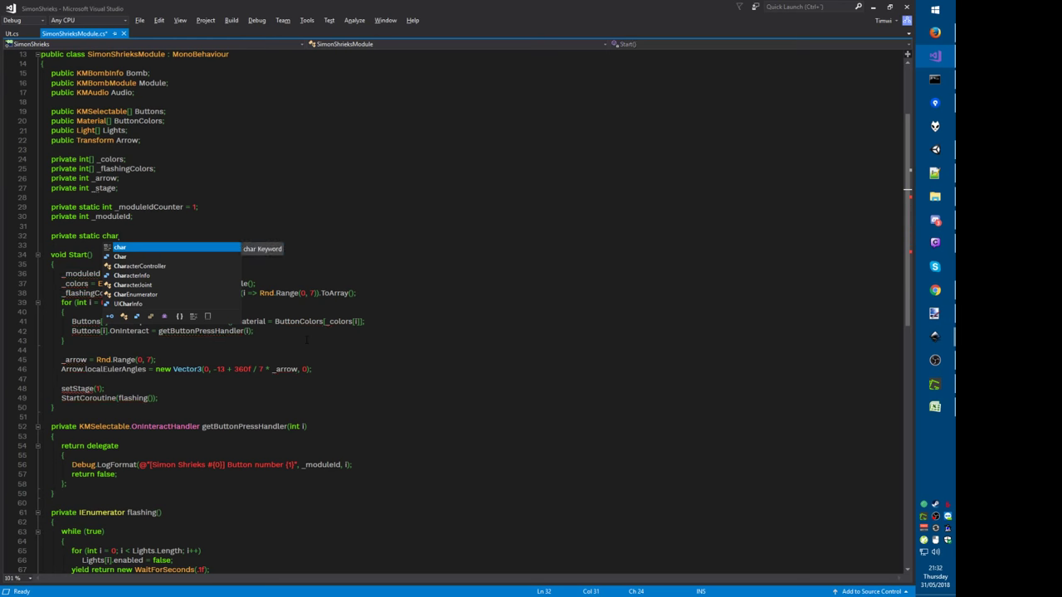
key(BackSpace)
key(BackSpace)
key(BackSpace)
key(BackSpace)
text(string[])
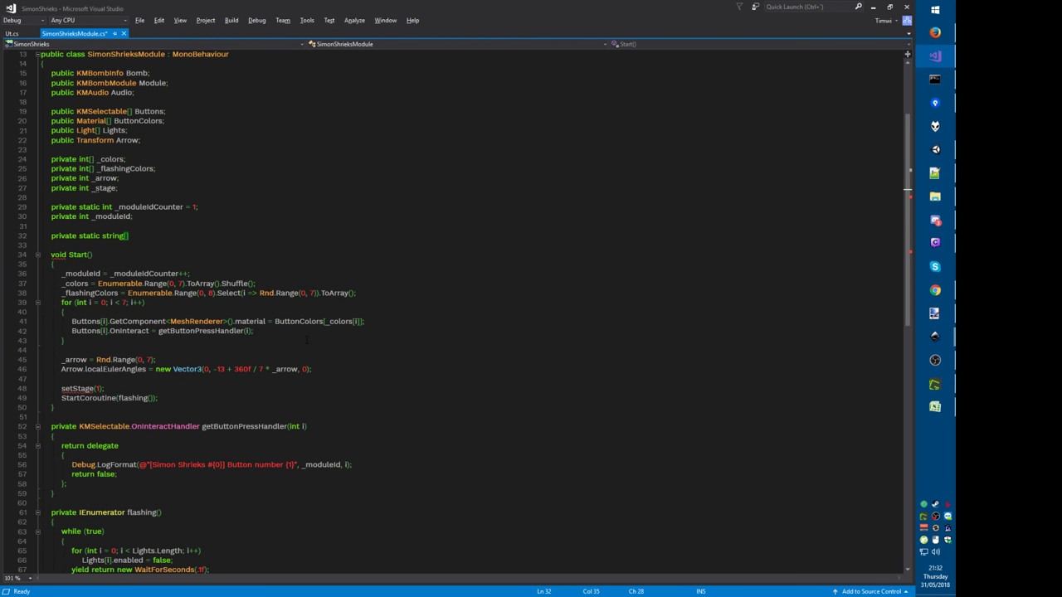
text( _g)
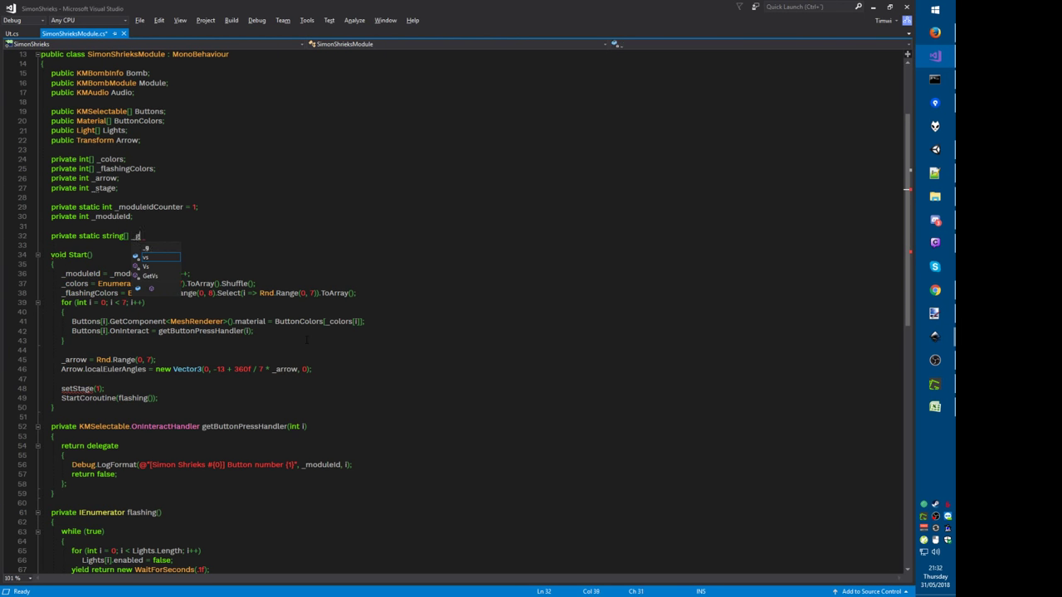
text(rid = @"G M C B Y R C Y B W R)
key(ctrl+v)
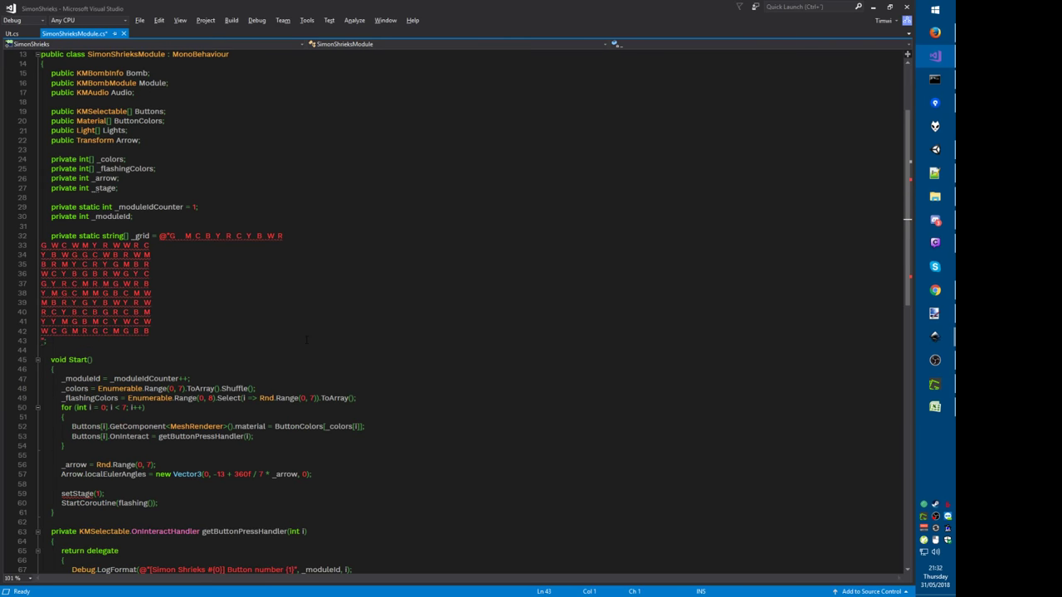
Step: Put the copied grid into a new Notepad++ document and replace all tab characters (\t) with commas
key(alt+Tab)
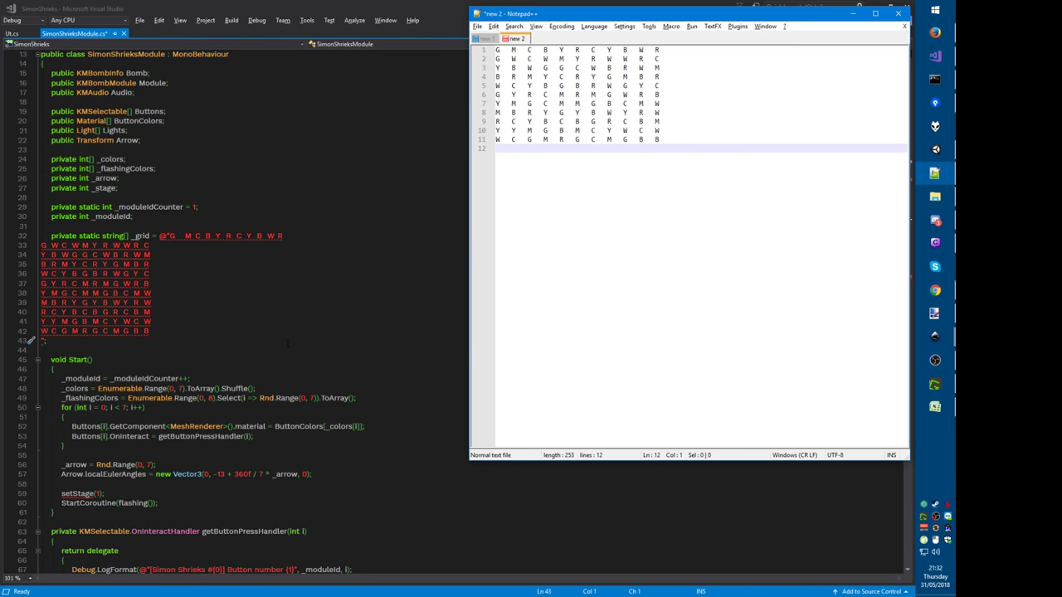
key(Left)
key(ctrl+Home)
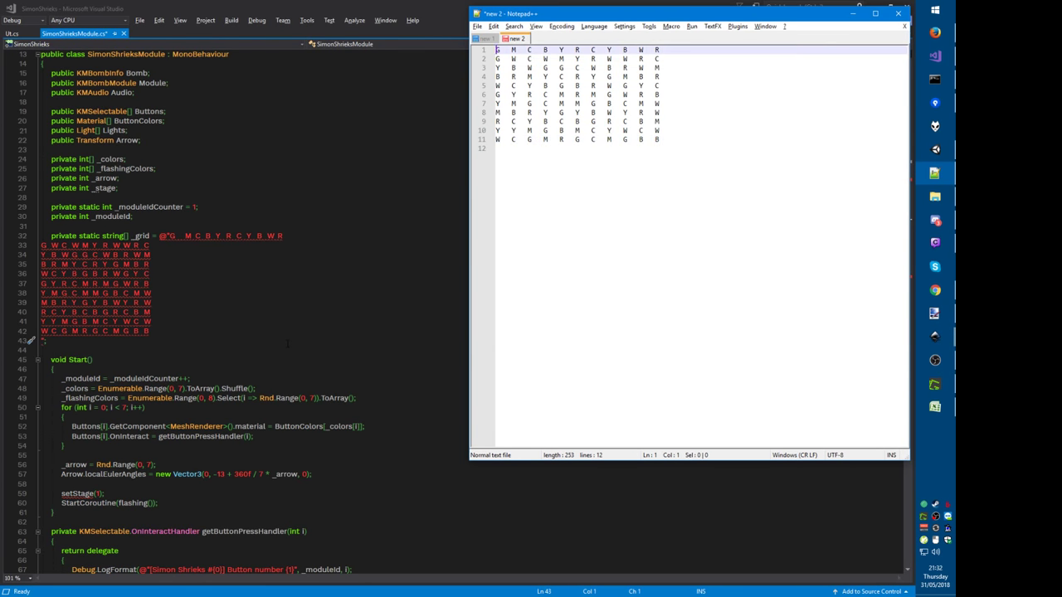
key(shift+Right)
key(ctrl+h)
text(\t)
key(Tab)
text(,)
key(alt+g)
key(alt+a)
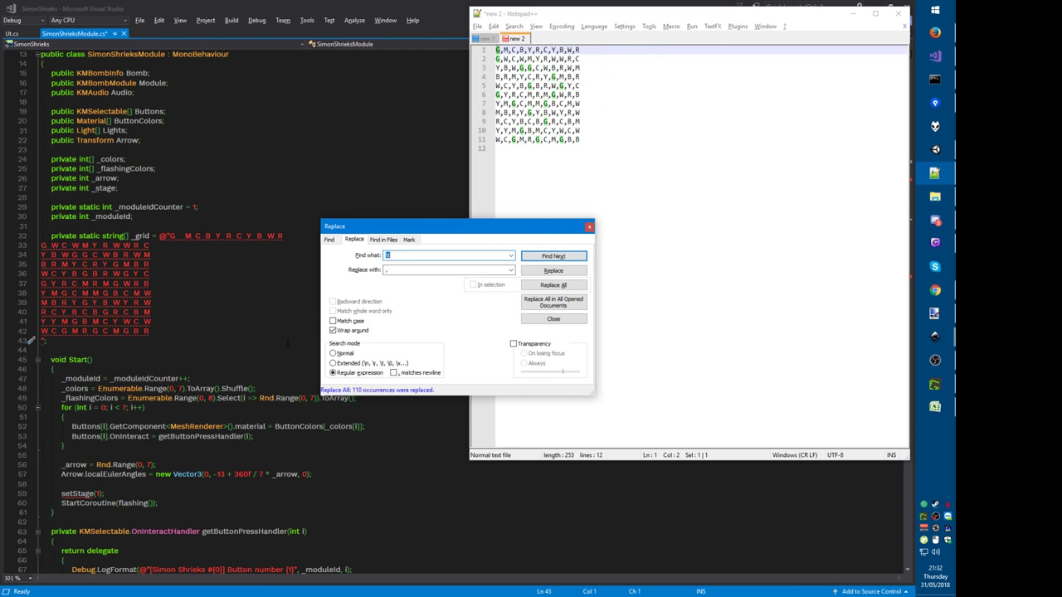
Step: Replace the tab-separated grid in the _grid verbatim string with the comma-separated grid from Notepad++, starting on its own line, and remove the closing semicolon
key(Tab)
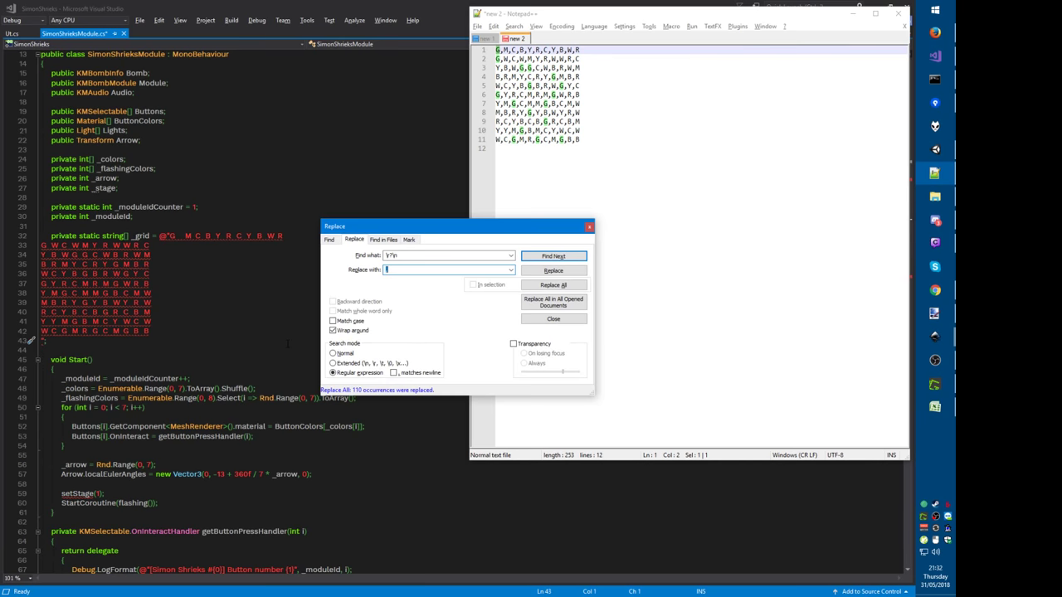
key(Escape)
key(ctrl+a)
key(alt+Tab)
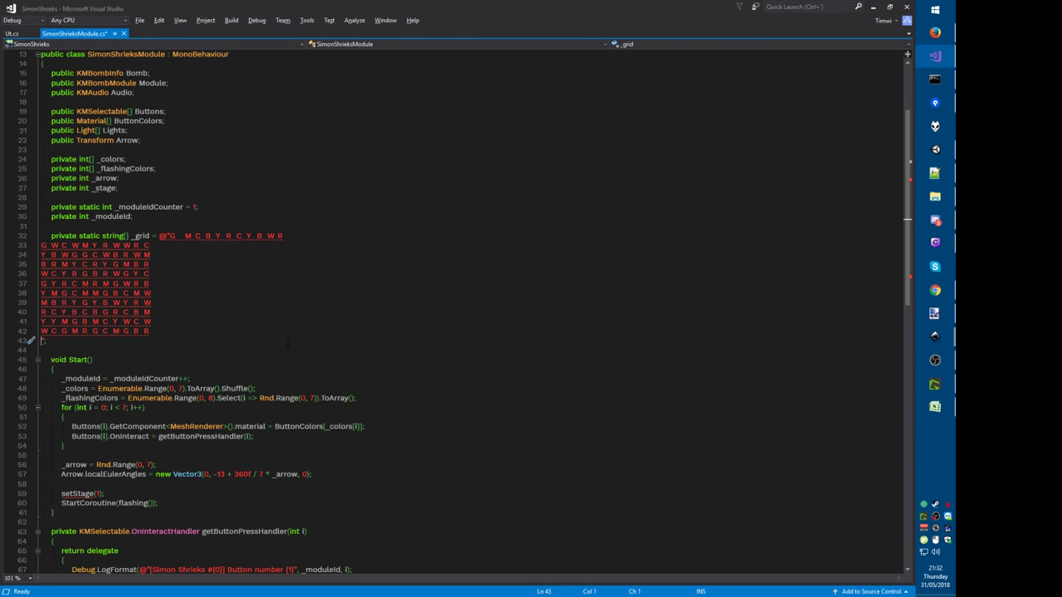
shift+click(169, 236)
key(ctrl+v)
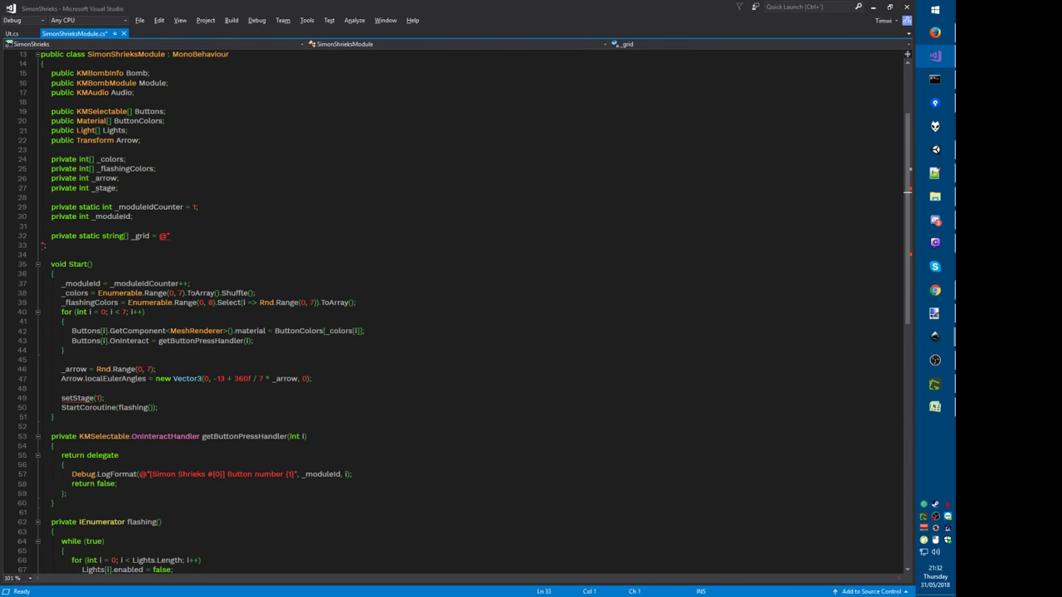
key(End)
key(BackSpace)
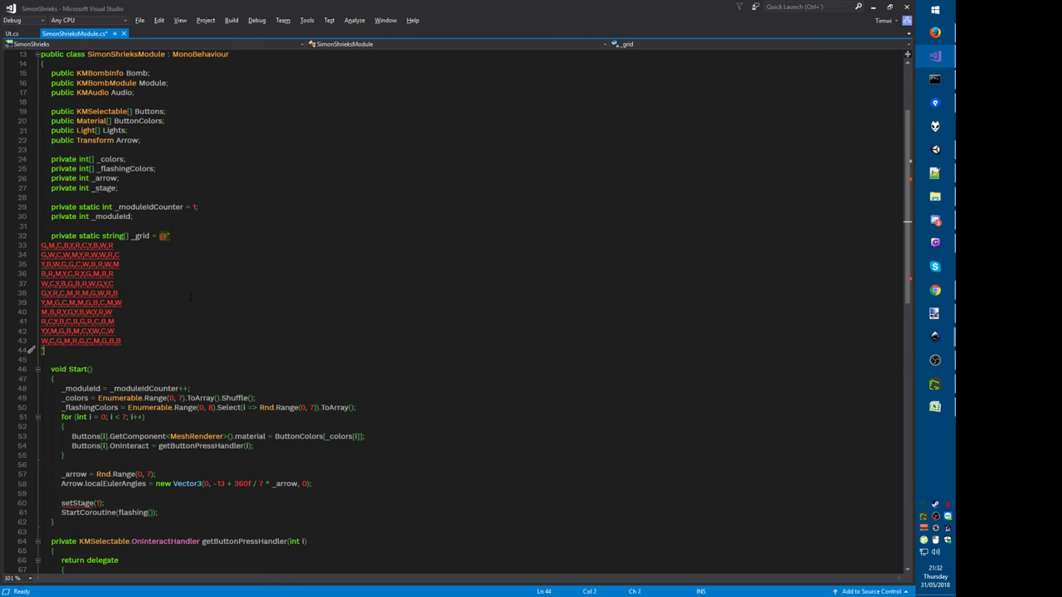
Step: Append .Trim().Replace("\r", "").Split('\n').Select(row => row.Split(',')).ToArray(); to the _grid string
text(.trim().Replace()
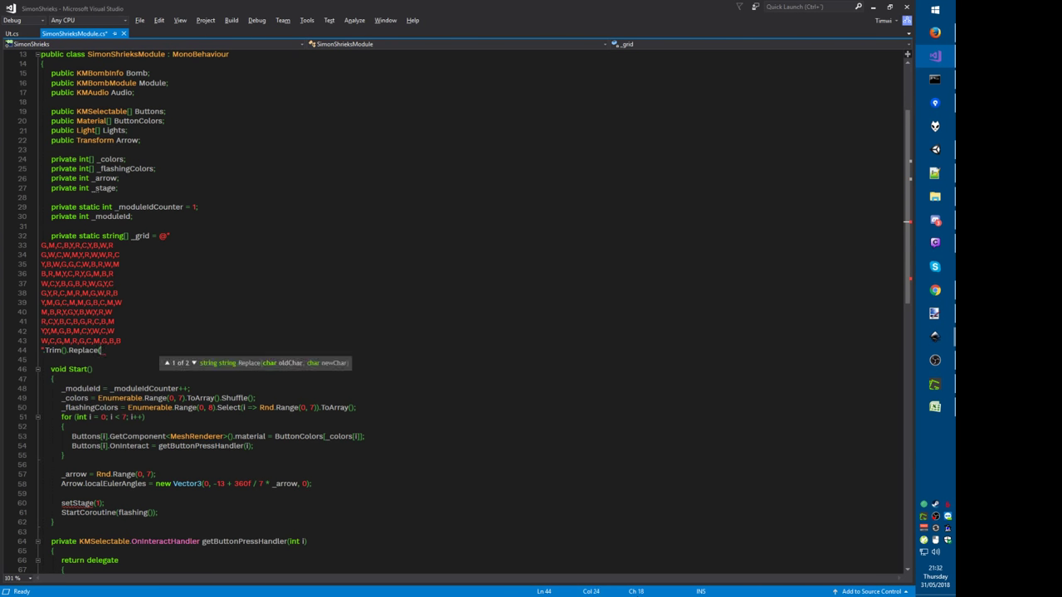
text("\r","").Split()
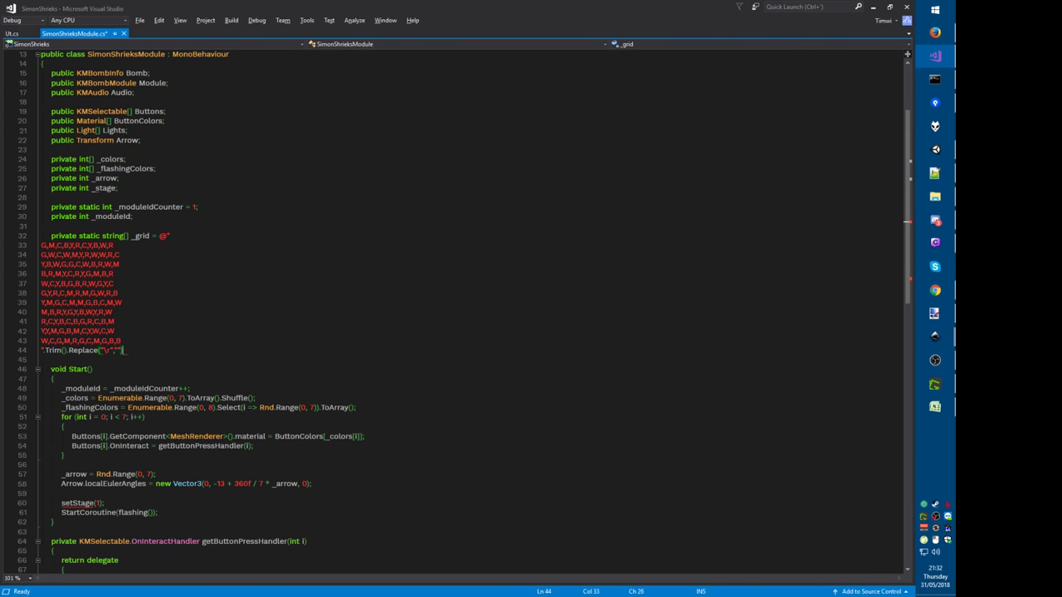
text(' '.Select(row=>row.sp(')
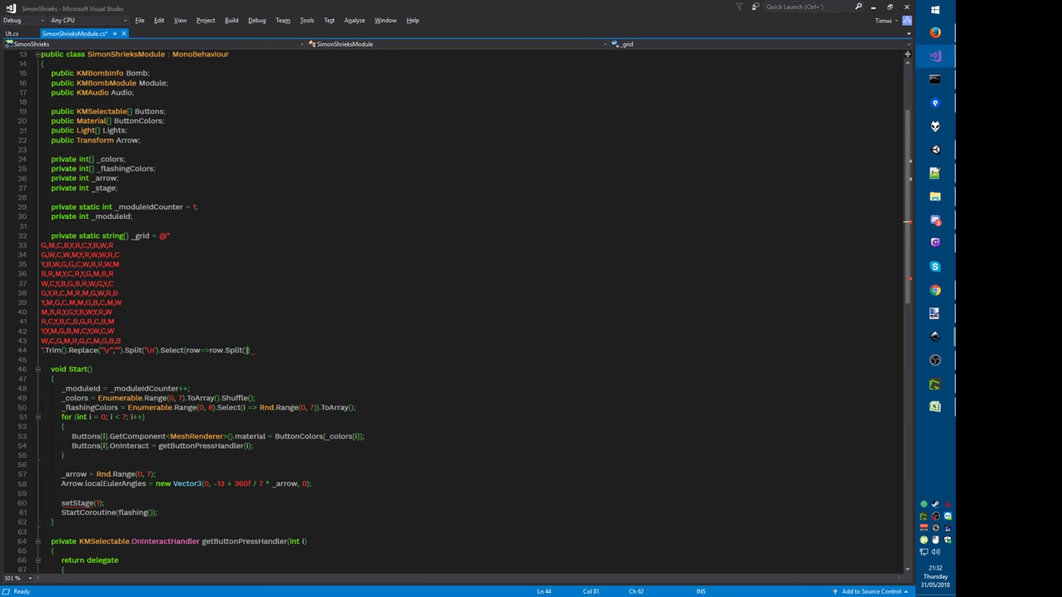
text(,')).ToArray();)
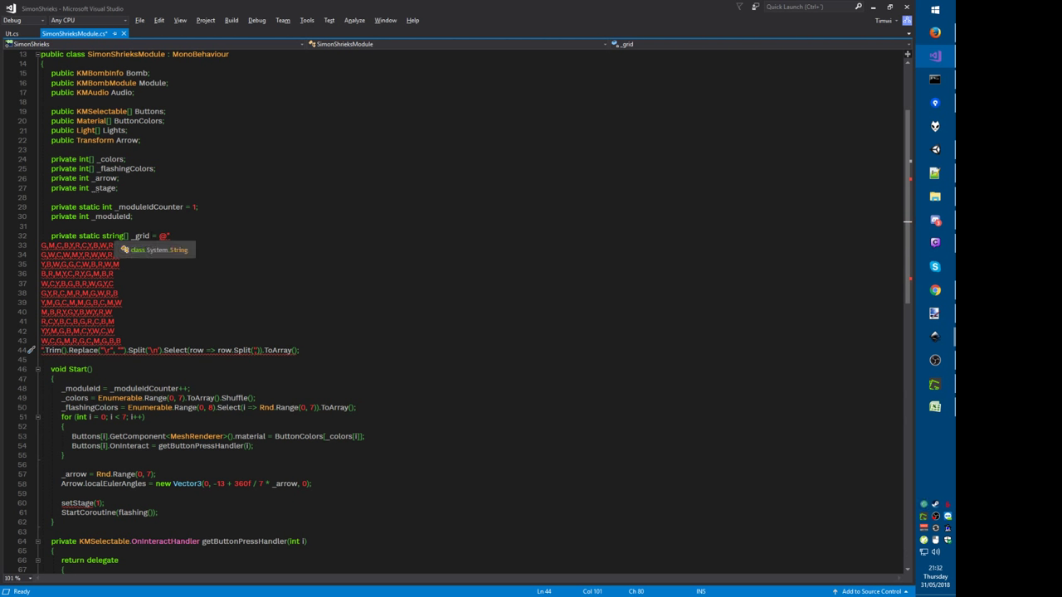
click(125, 235)
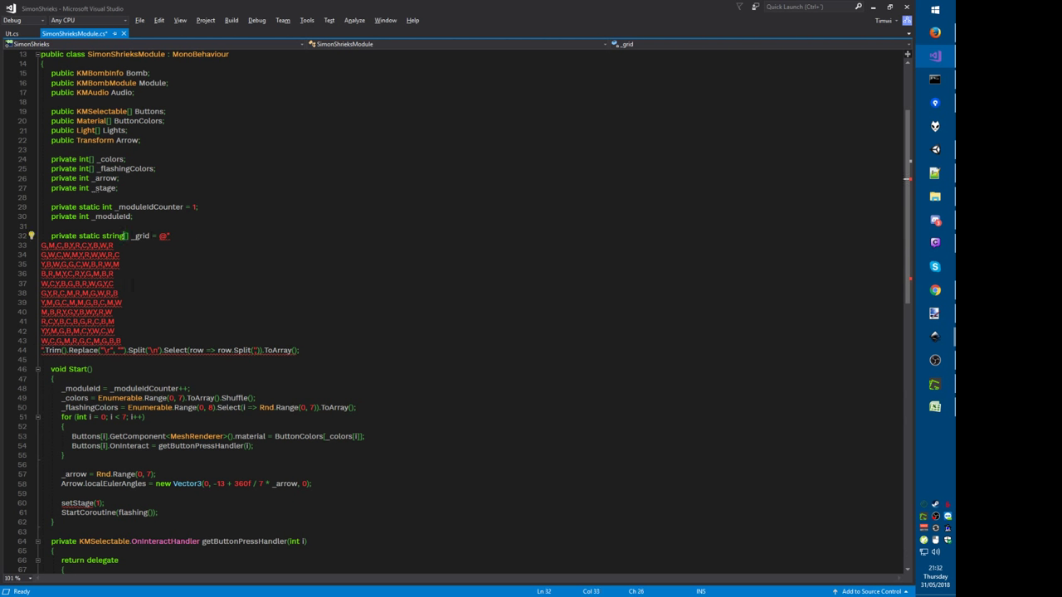
Step: In Notepad++, remove all commas from the grid text and copy the whole result
key(alt+Tab)
key(ctrl+Home)
key(ctrl+h)
text(,)
key(Tab)
key(alt+a)
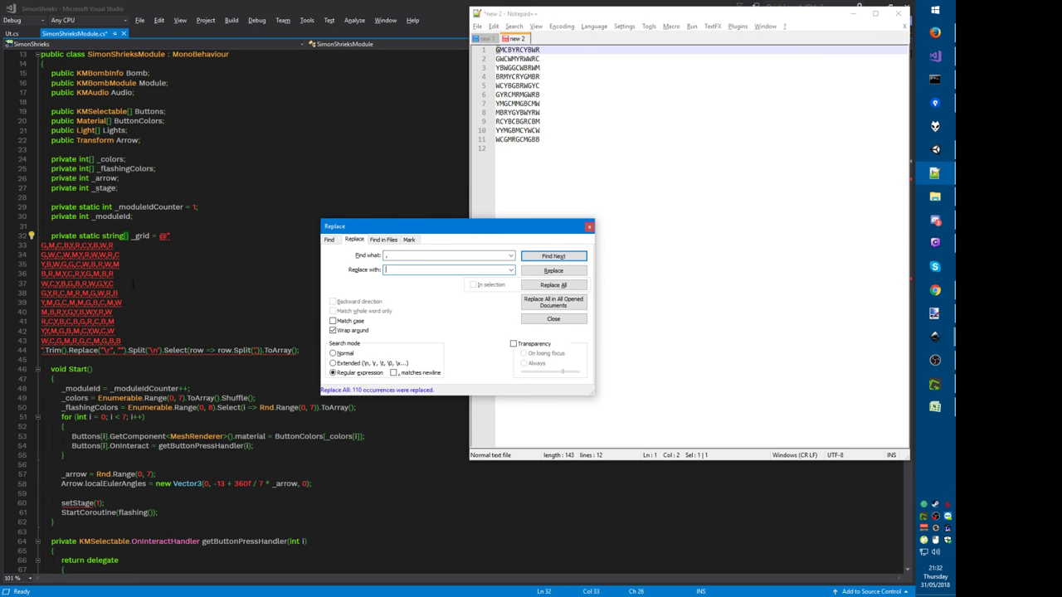
key(Escape)
key(ctrl+a)
key(ctrl+c)
key(alt+Tab)
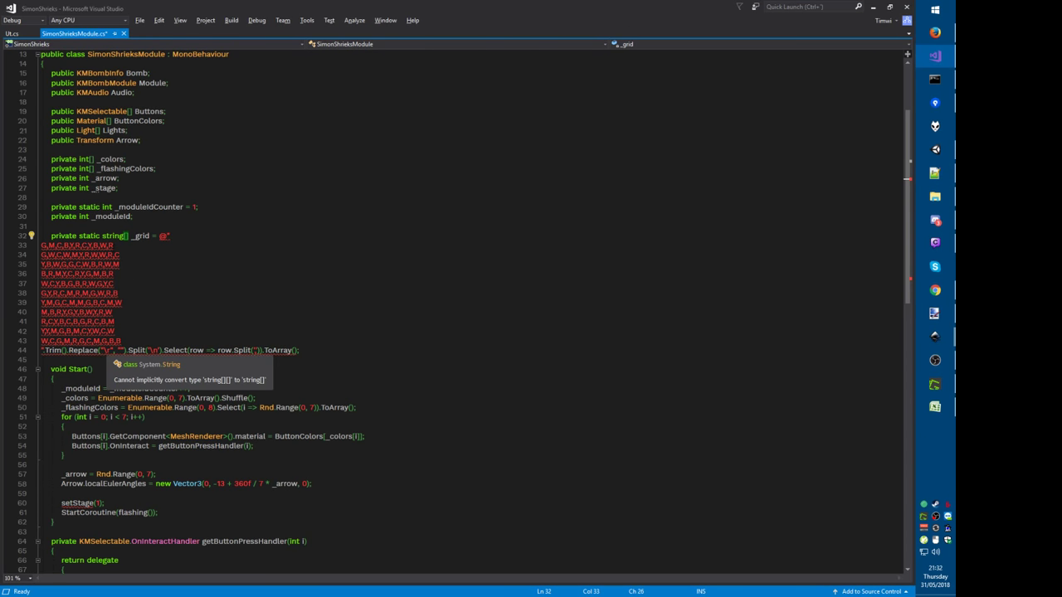
Step: In Visual Studio, paste the comma-free grid over the comma-separated rows of the _grid string and remove the extra blank line
key(Down)
key(Home)
shift+click(132, 339)
key(ctrl+v)
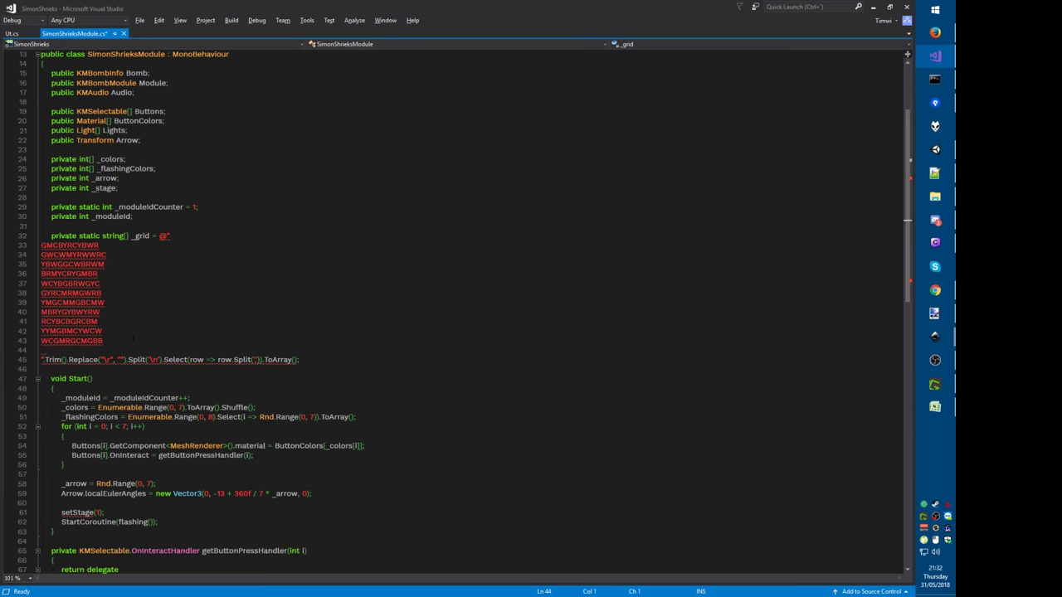
key(BackSpace)
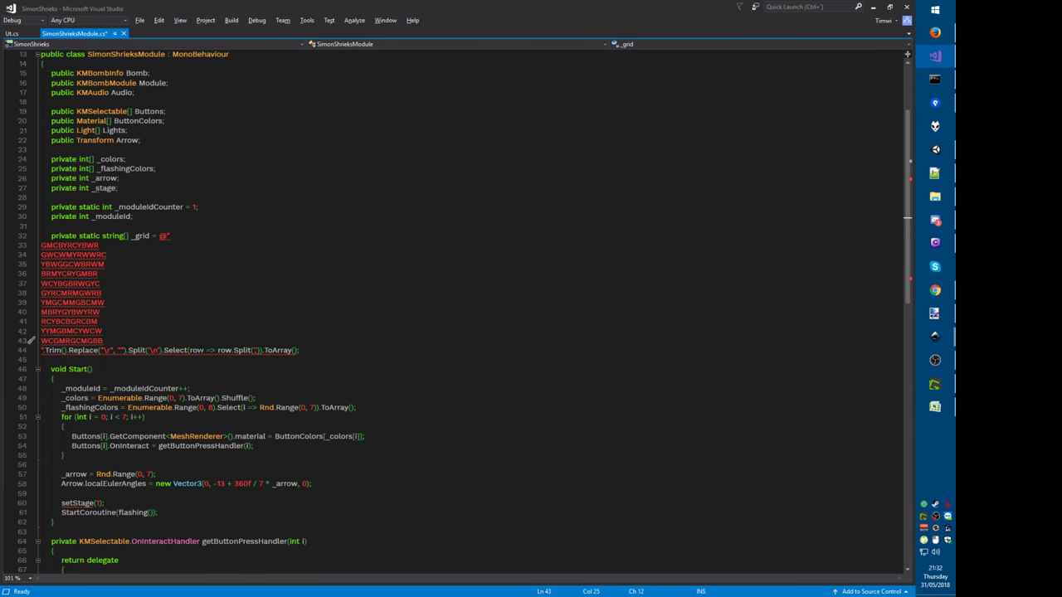
Step: Remove the Select and ToArray calls so the _grid expression ends in .Split('\n');, and save the file
click(248, 350)
key(ctrl+shift+])
key(Delete)
key(ctrl+shift+])
key(Delete)
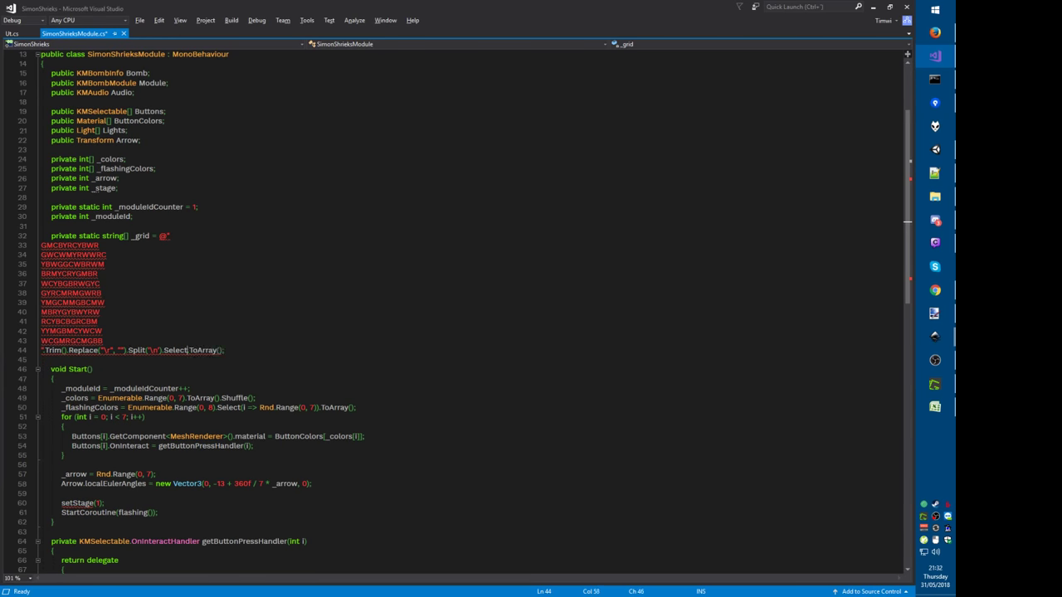
key(ctrl+BackSpace)
key(Delete)
drag(165, 350, 196, 350)
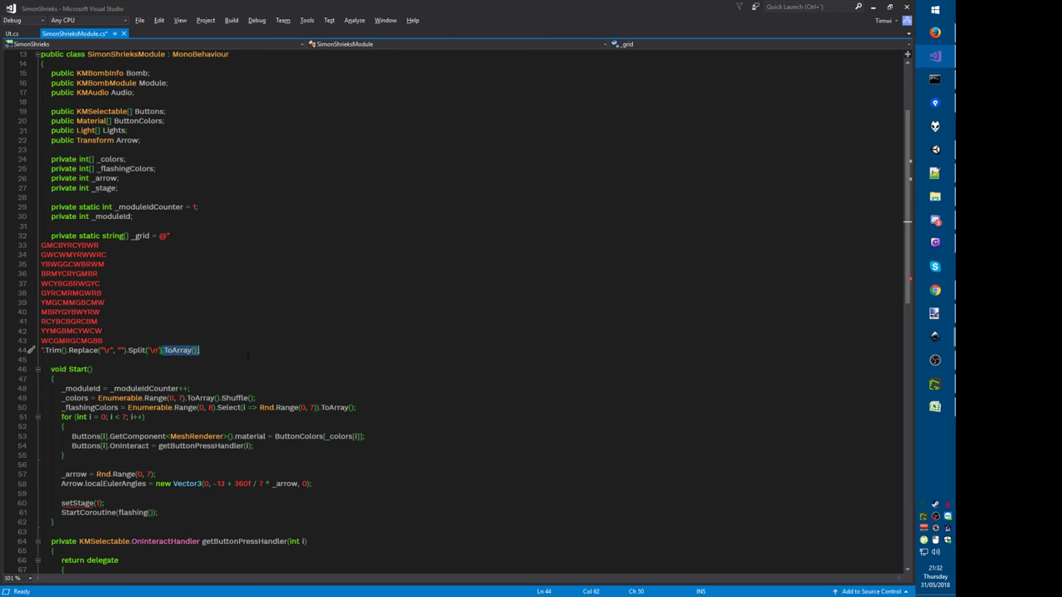
key(Delete)
key(ctrl+s)
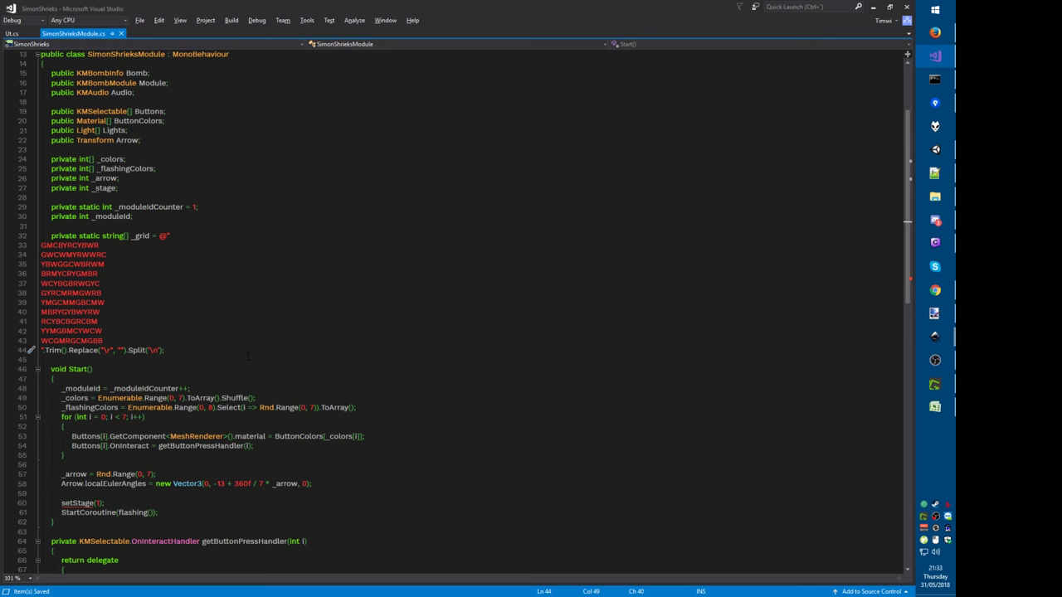
Step: In Notepad++, insert an opening double quote at the start of all eleven grid lines
drag(41, 244, 114, 341)
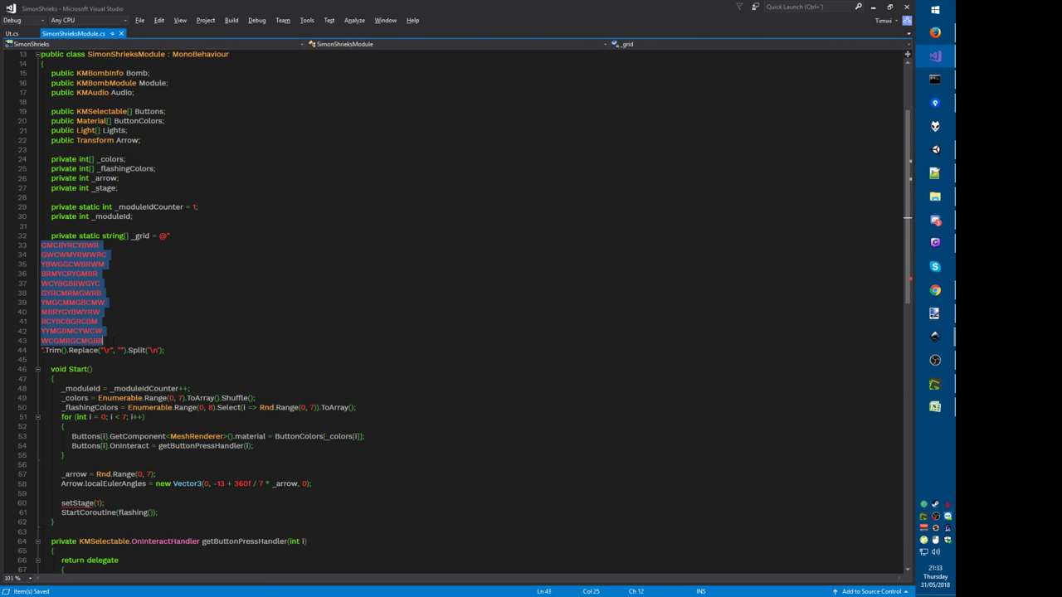
key(alt+Tab)
key(ctrl+Home)
key(Down)
key(Down)
key(Down)
key(Down)
key(Down)
key(Down)
key(Down)
key(Down)
key(Down)
key(Down)
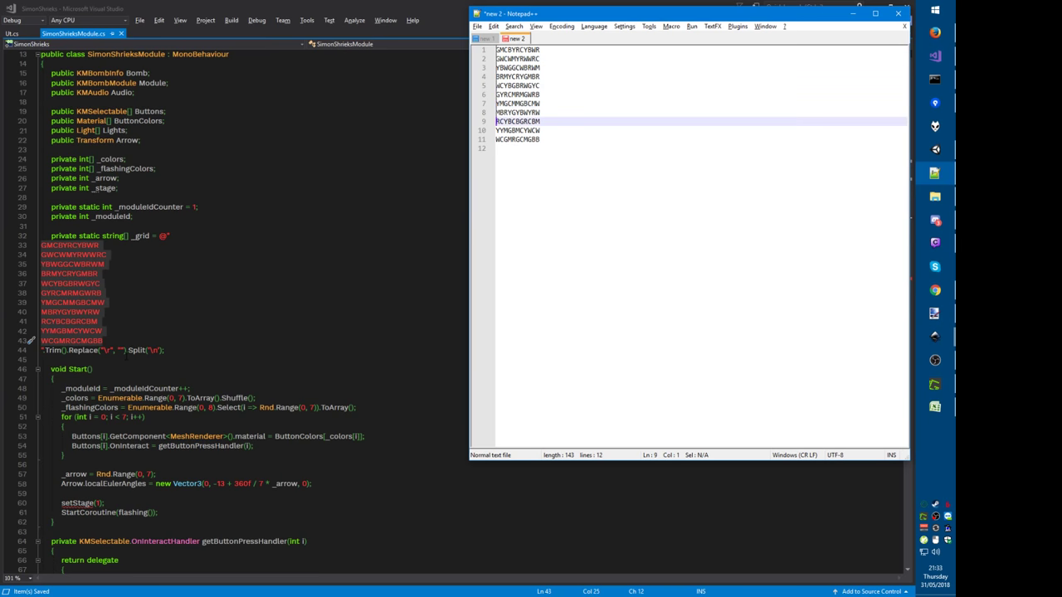
text(")
Step: Append a closing double quote and a comma to the end of all eleven grid lines
key(ctrl+Home)
key(End)
key(alt+shift+Down)
key(alt+shift+Down)
key(alt+shift+Down)
key(alt+shift+Down)
key(alt+shift+Down)
key(alt+shift+Down)
key(alt+shift+Down)
key(alt+shift+Down)
key(alt+shift+Down)
key(alt+shift+Down)
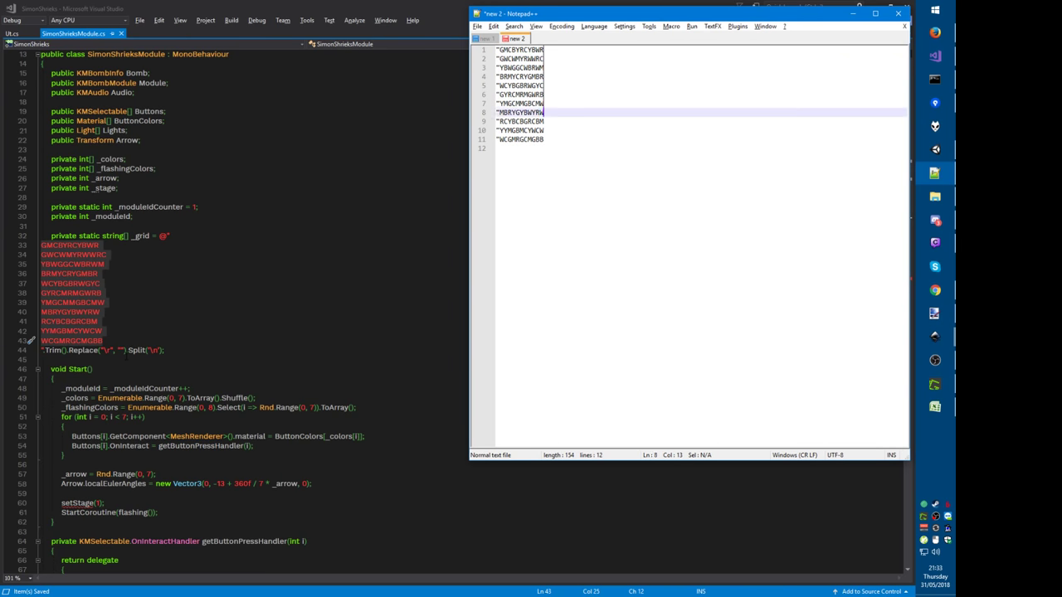
text(",)
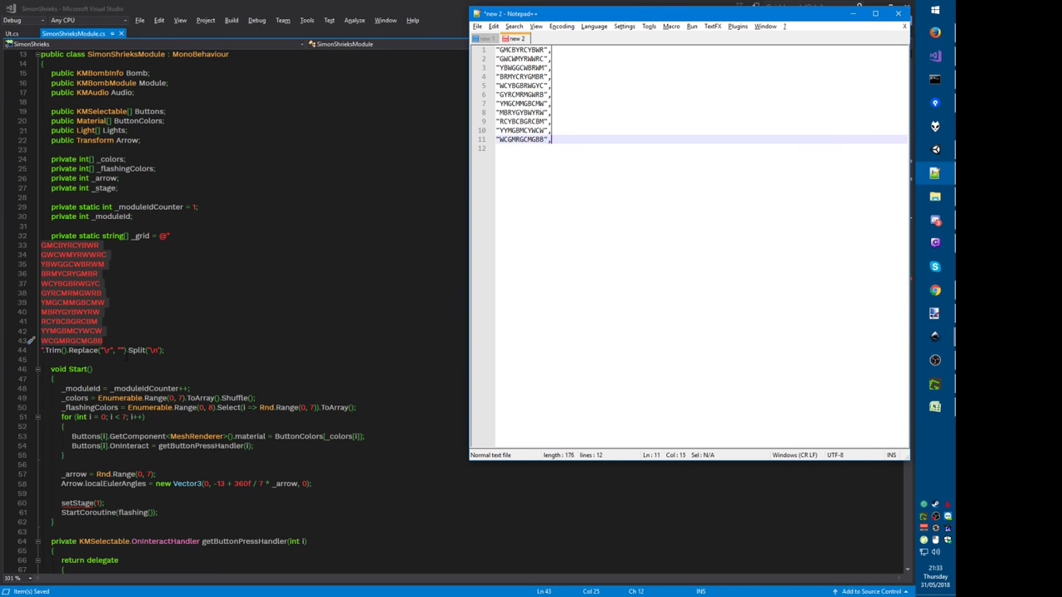
Step: In Visual Studio, replace the verbatim _grid string with a new[] { }; initializer and paste the quoted grid rows inside it
key(ctrl+a)
key(alt+Tab)
key(Delete)
key(BackSpace)
key(BackSpace)
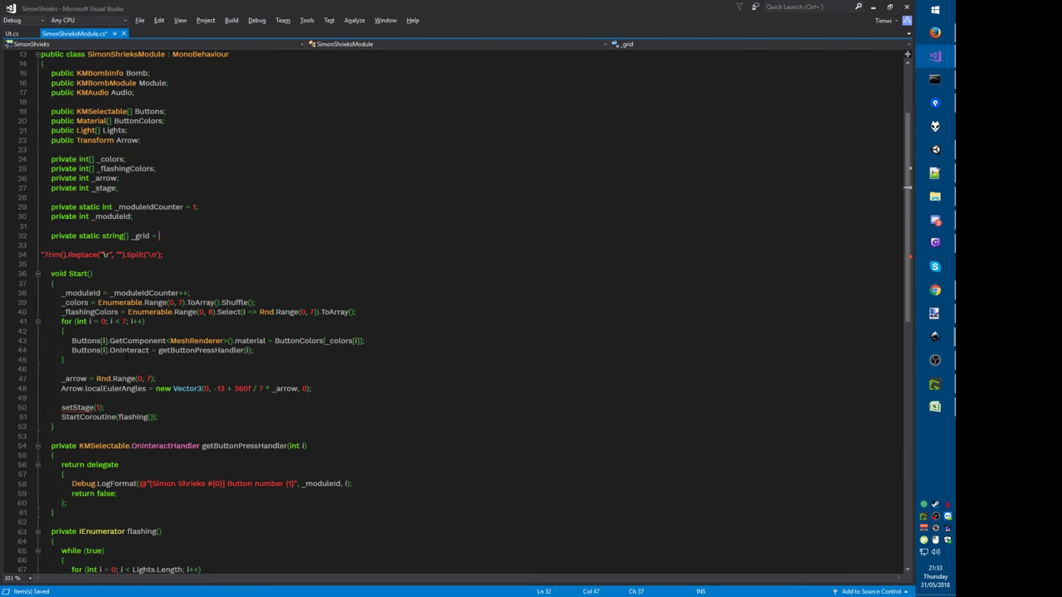
text(new[)
text(])
key(Return)
text({)
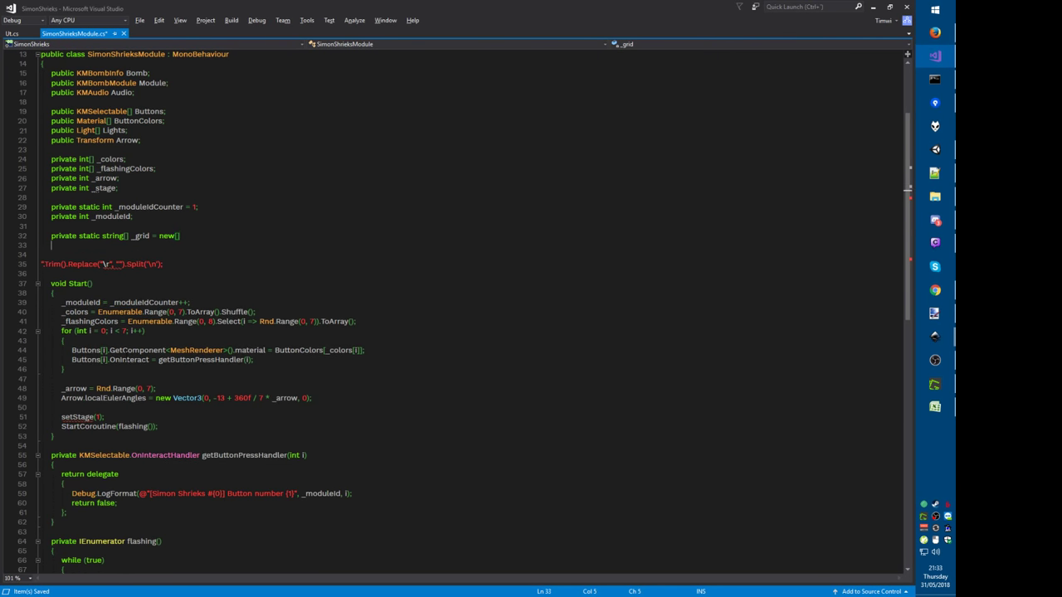
key(Return)
text(};)
text("GMCBYRCYBWR", "GWCWMYRWRWRC", "YBWGGCWBRWM", "BRMYCRYGMBR", "WCYBGBRWGYC", "GYRCMRMGWRB", "YMGCMMGBCMW", "MBRYGYBWYRW", "RCYBCBGRCBM", "YYMGBMCYWCW", "WCGMRGCMGBB",)
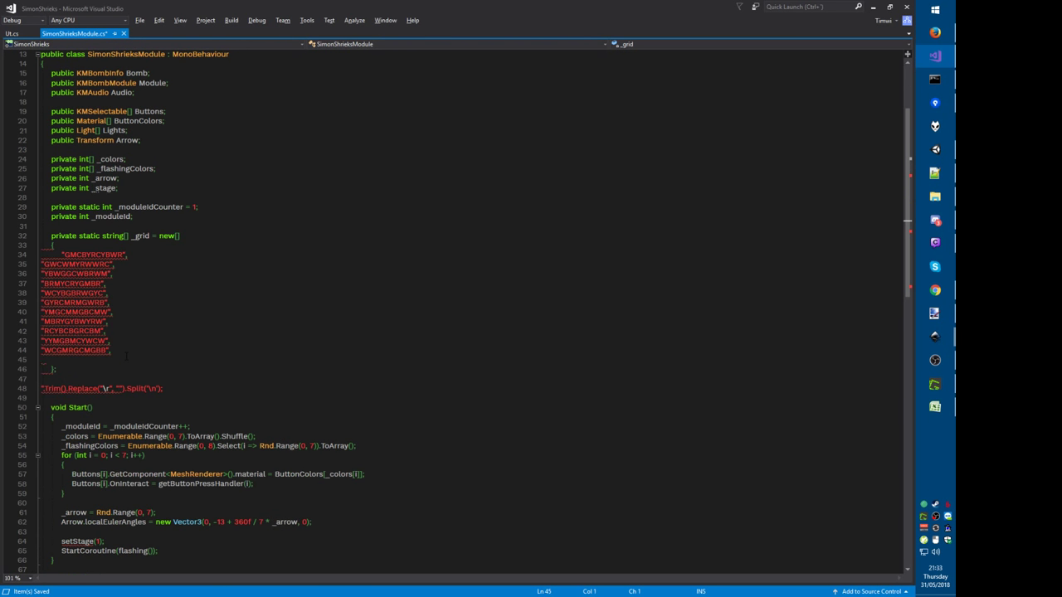
Step: Indent the _grid rows from "GWCWMYRWWRC" to "WCGMRGCMGBB" by two levels to line up with the first row
key(shift+Up)
key(shift+Up)
key(shift+Up)
key(shift+Up)
key(shift+Up)
key(shift+Up)
key(shift+Up)
key(shift+Up)
key(shift+Up)
key(shift+Up)
key(Tab)
key(Tab)
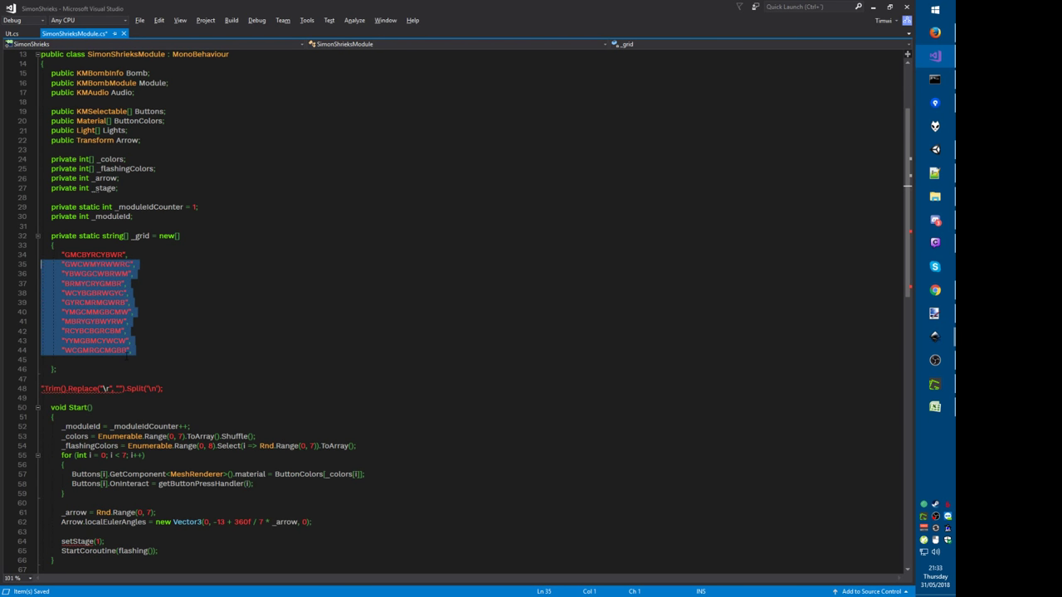
Step: Remove the last row's trailing comma, the blank line after it and the leftover .Trim().Replace().Split() line, and save the file
key(Right)
key(Left)
key(Delete)
key(BackSpace)
key(Down)
key(Down)
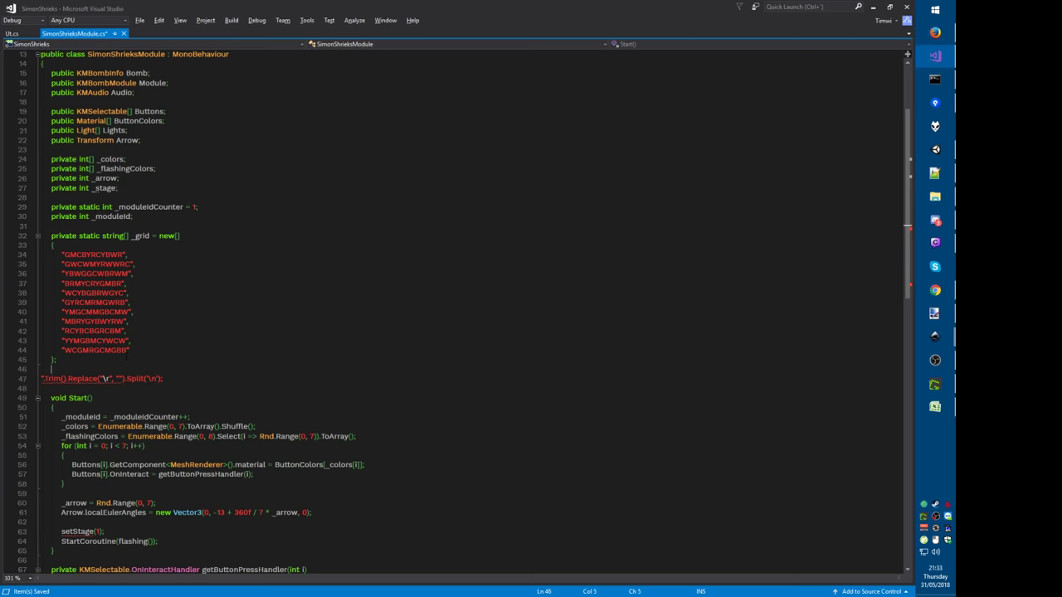
key(ctrl+l)
key(ctrl+l)
key(ctrl+s)
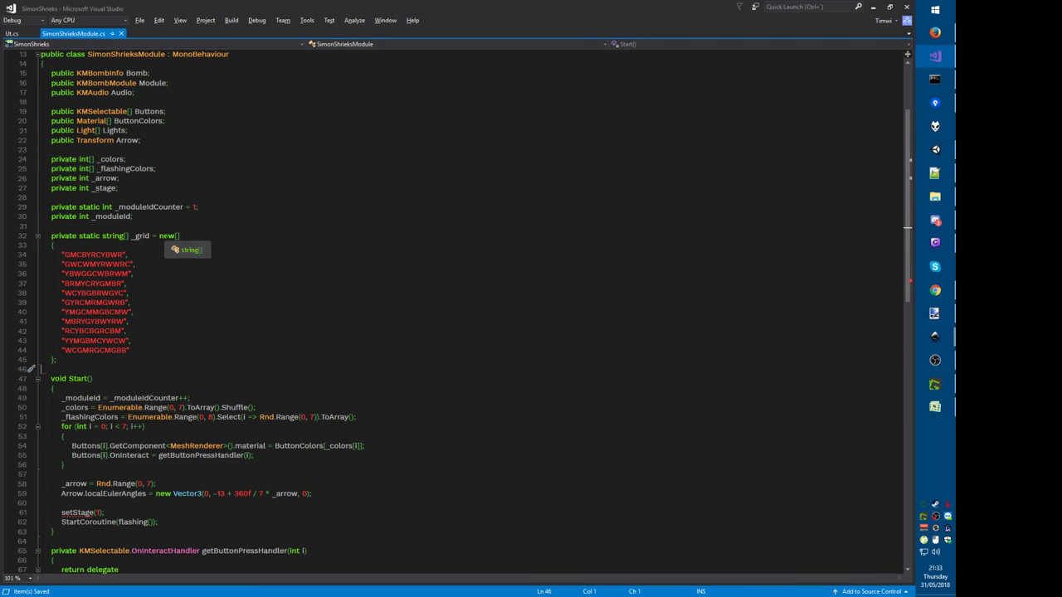
Step: Make the _grid field readonly with the suggested quick fix and save the file
click(182, 235)
key(ctrl+period)
key(Return)
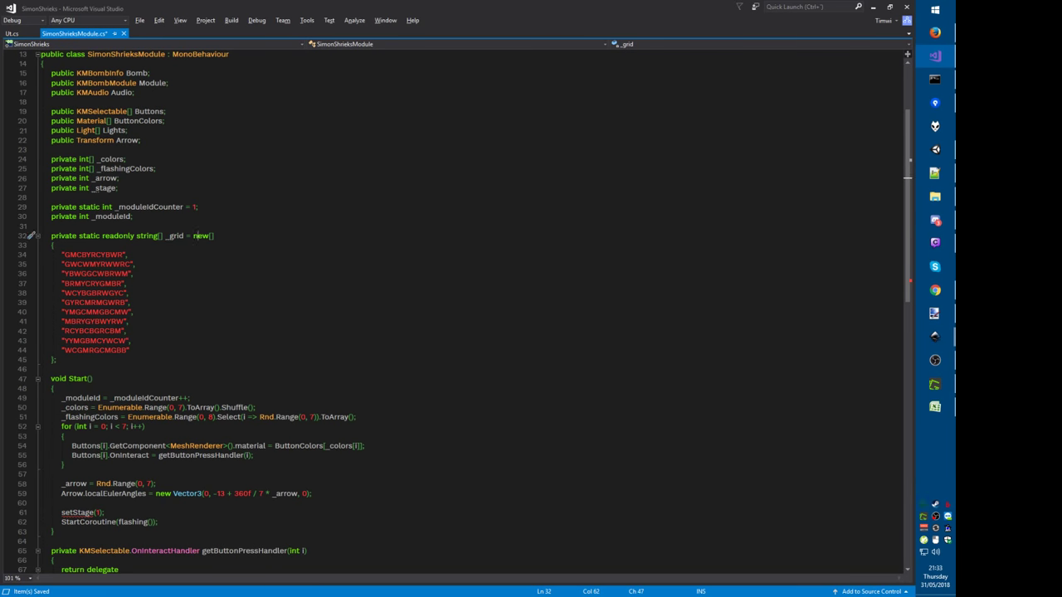
click(41, 255)
key(Down)
key(Down)
key(Down)
key(Down)
key(Down)
key(Down)
key(Down)
key(Down)
key(Down)
key(Down)
key(Down)
key(Down)
key(Down)
key(Down)
key(ctrl+s)
Step: Close the scratch grid document in Notepad++ without saving it and return to the Start method in Visual Studio
key(alt+Tab)
key(ctrl+w)
key(n)
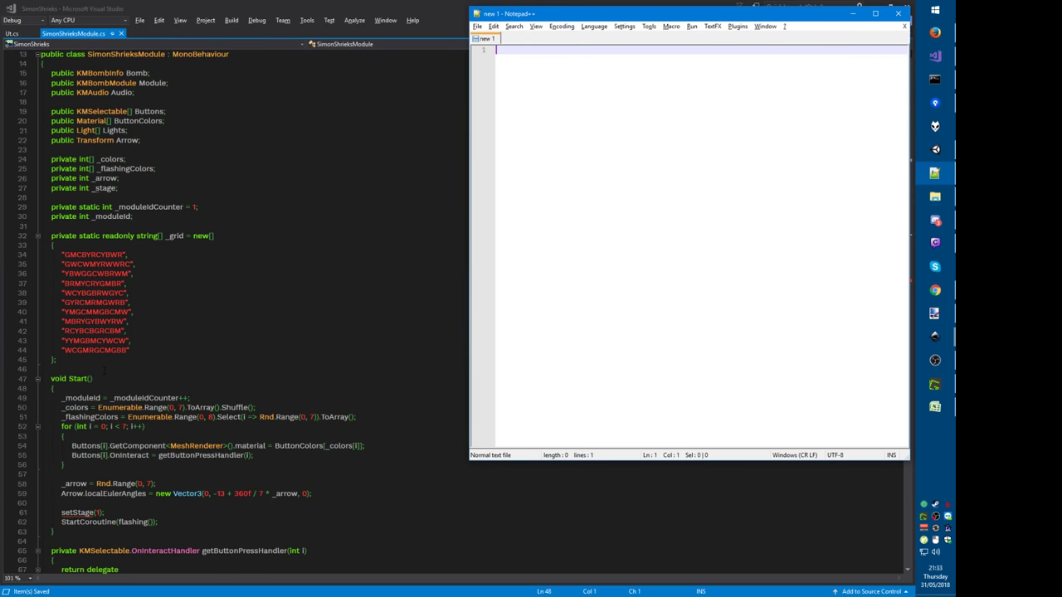
key(alt+Tab)
scroll(293, 283, down, 4)
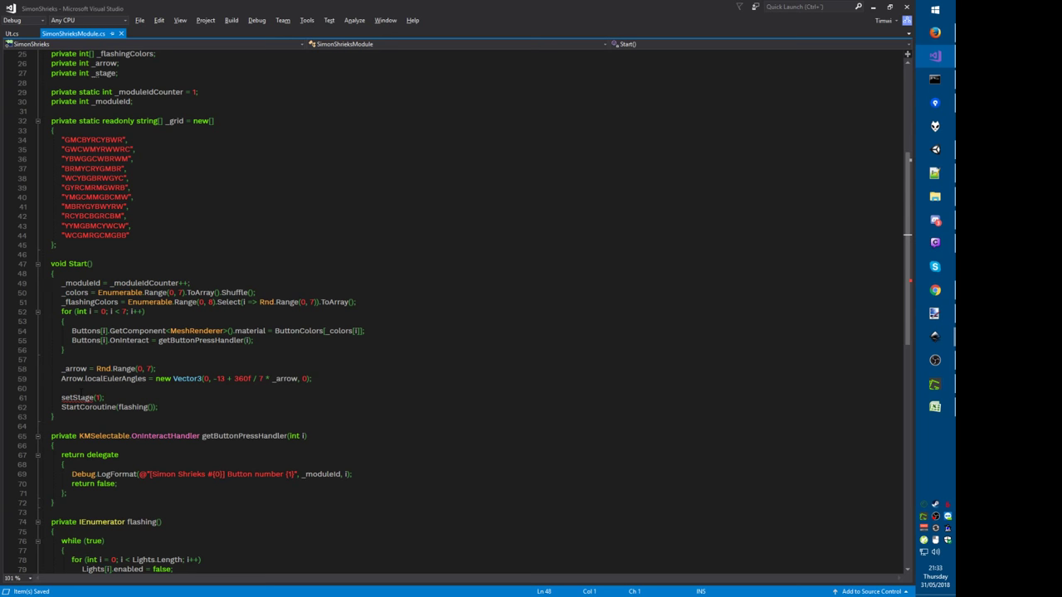
click(91, 397)
key(ctrl+period)
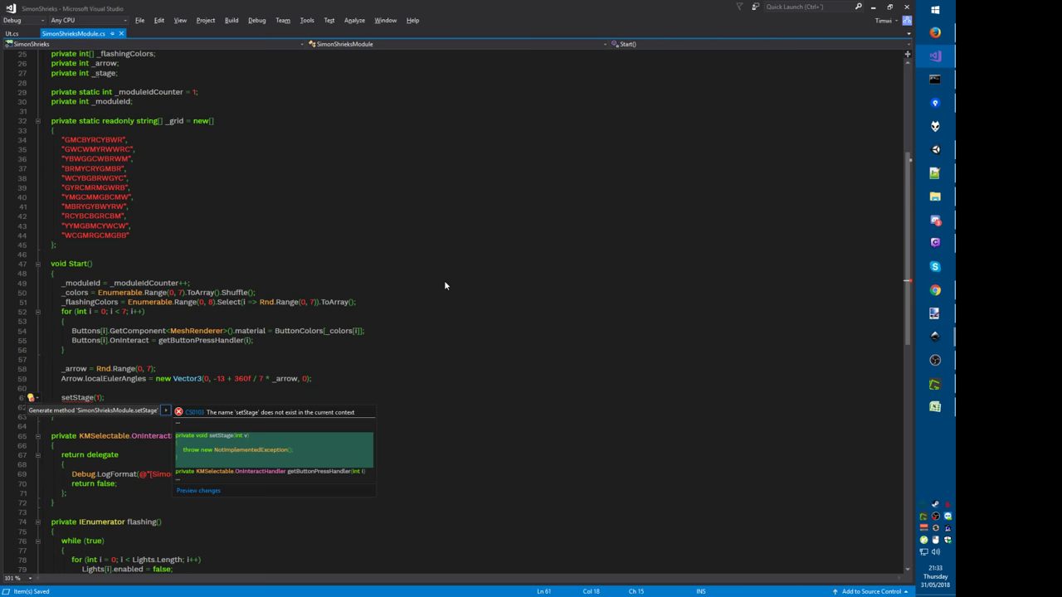
key(Escape)
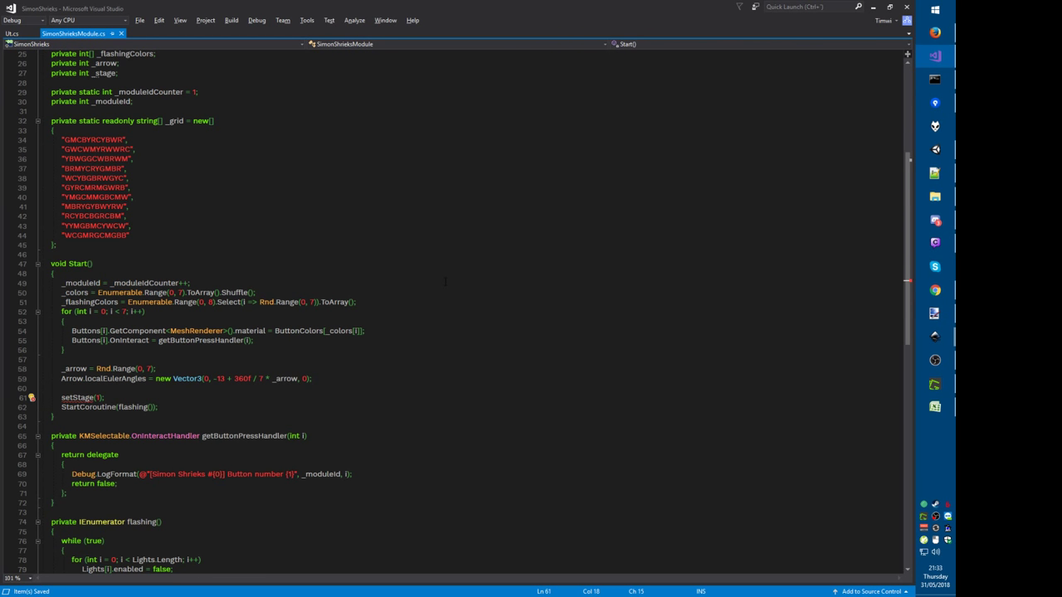
Step: Replace the setStage(1) call in Start() with _stage = 1; and save the file
key(Home)
key(shift+End)
text(_stage = 1)
key(ctrl+s)
Step: Declare a private int[] _colorsToPress field directly below the _flashingColors field
scroll(445, 282, up, 6)
click(210, 198)
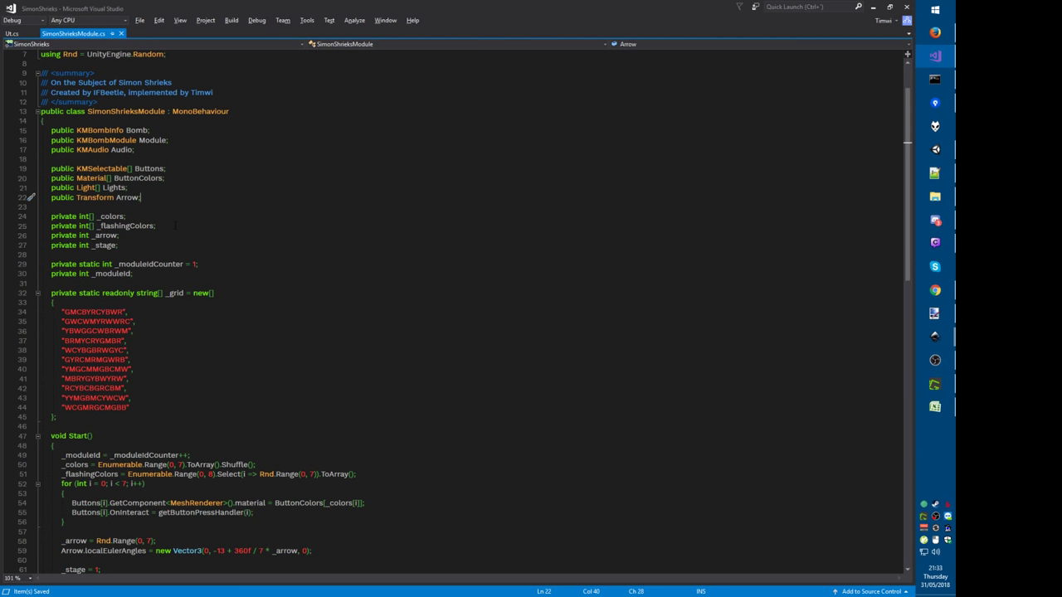
click(191, 226)
key(Return)
text(private in)
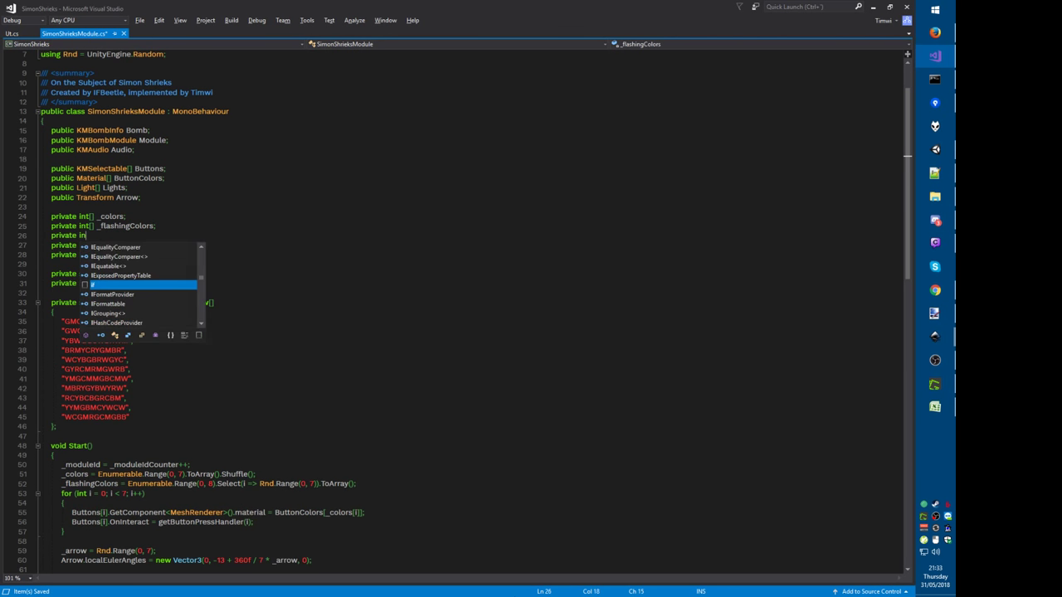
text(t[] _colorsToPress;)
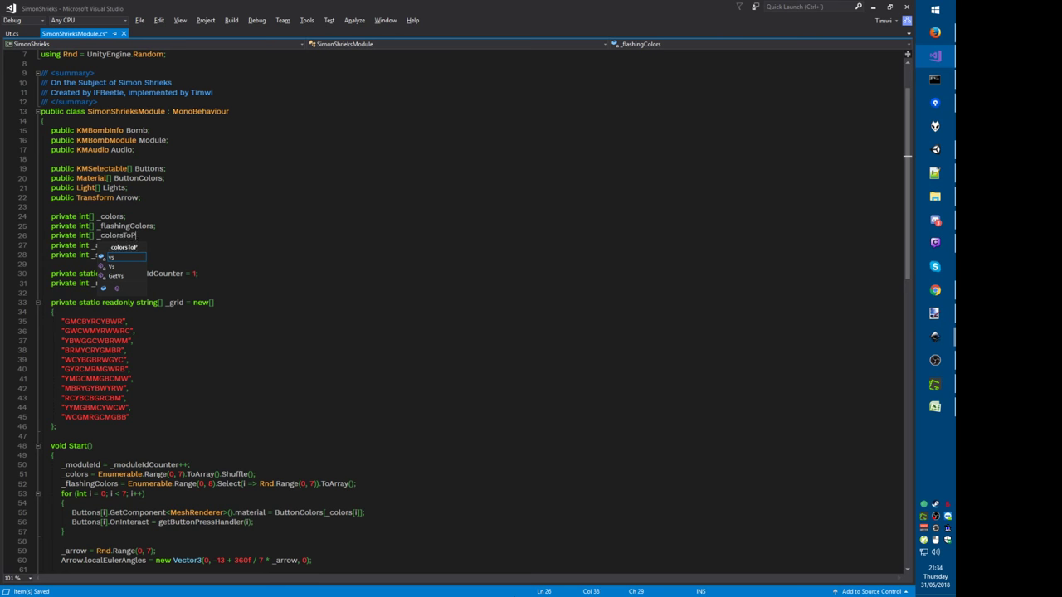
Step: Add a private int _subprogress field below _colorsToPress and save the file
key(Return)
text(private int _su)
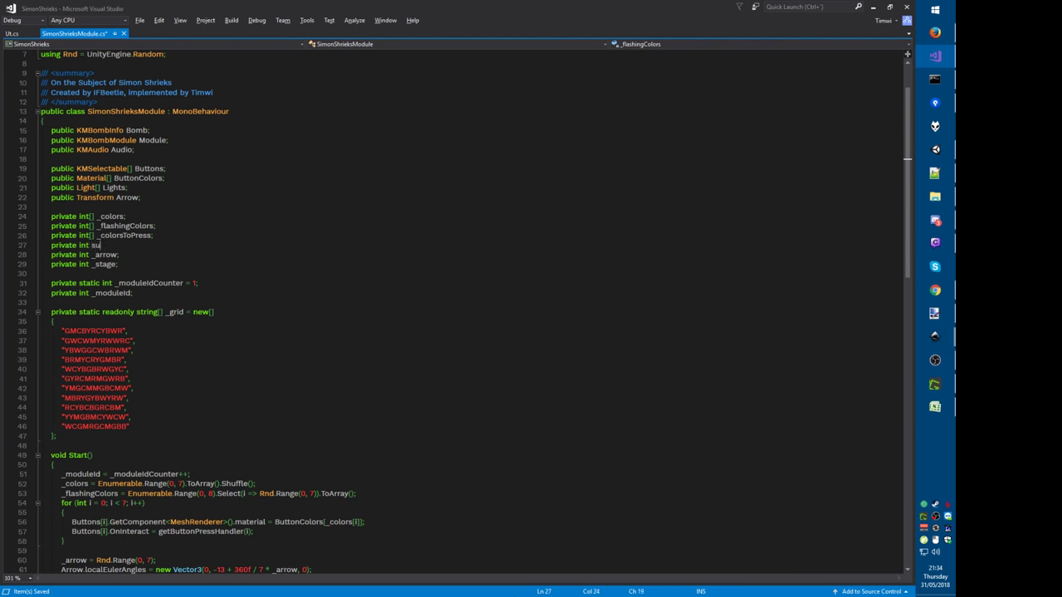
text(bprogress;)
key(ctrl+s)
key(Down)
key(Down)
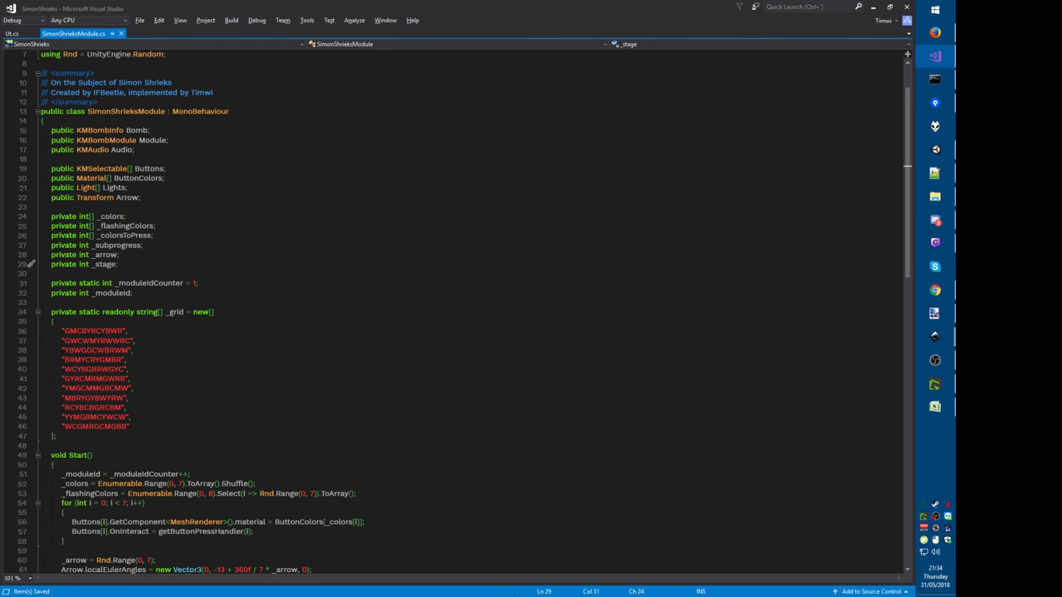
key(Up)
key(Left)
key(Right)
Step: Replace the _stage assignment in Start() with setStage(1); and generate the missing setStage method with the quick fix
scroll(465, 311, down, 8)
click(75, 359)
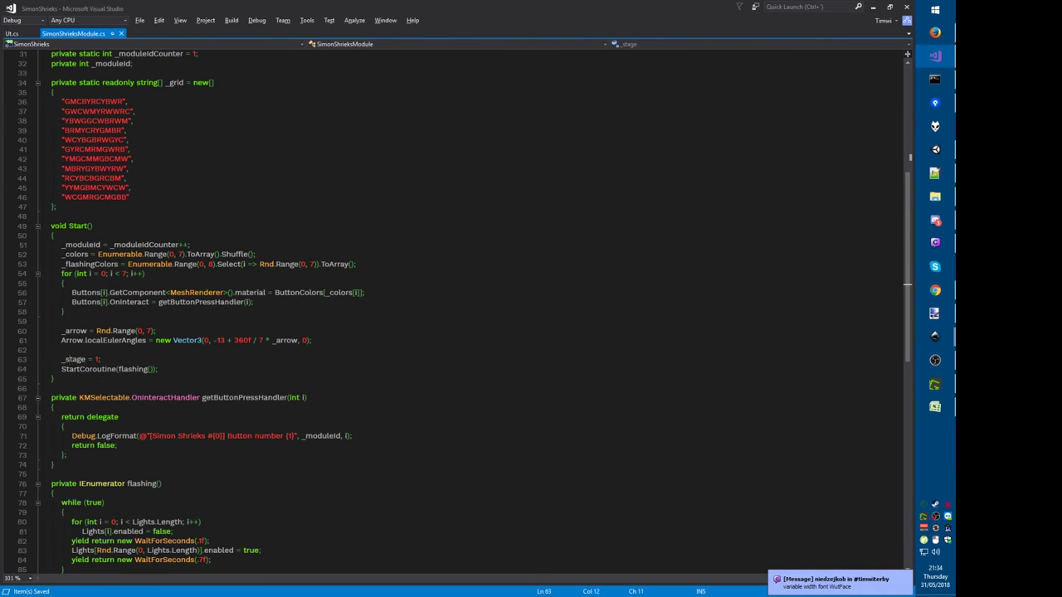
double_click(73, 359)
text(setStage)
key(Delete)
key(Delete)
text((1);)
key(ctrl+period)
key(Return)
Step: Rename the generated setStage method's parameter v to newStage
key(Right)
key(Down)
key(Down)
key(Down)
key(Down)
key(Down)
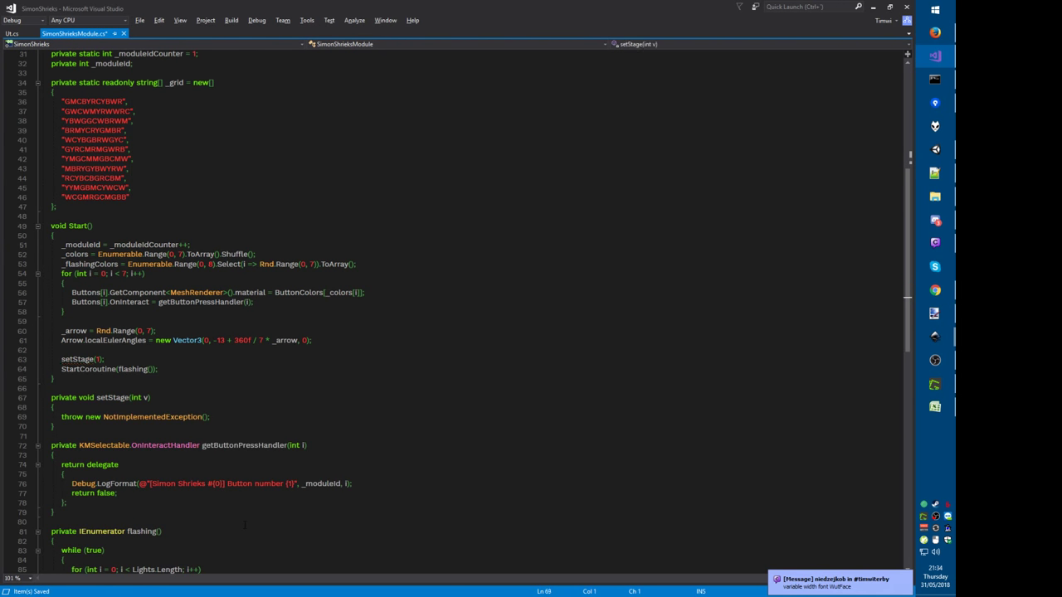
key(End)
key(Left)
key(ctrl+r)
key(ctrl+r)
text(newStage)
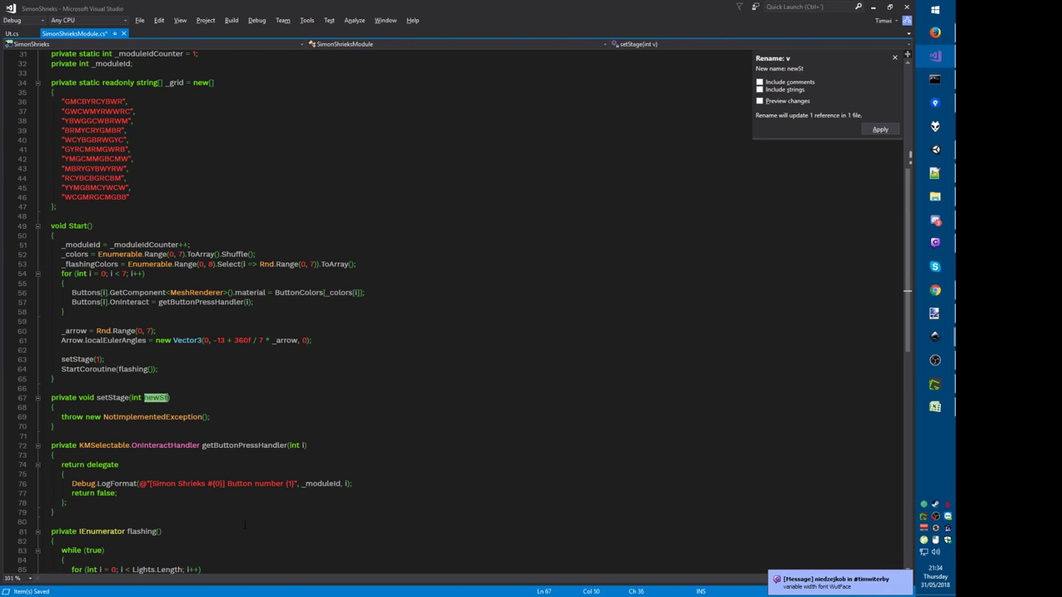
key(Return)
Step: Replace the setStage body's exception line with _stage = newStage; followed by _subprogress = 0;
key(Down)
key(Down)
key(Home)
key(shift+End)
text(_stage = newStage)
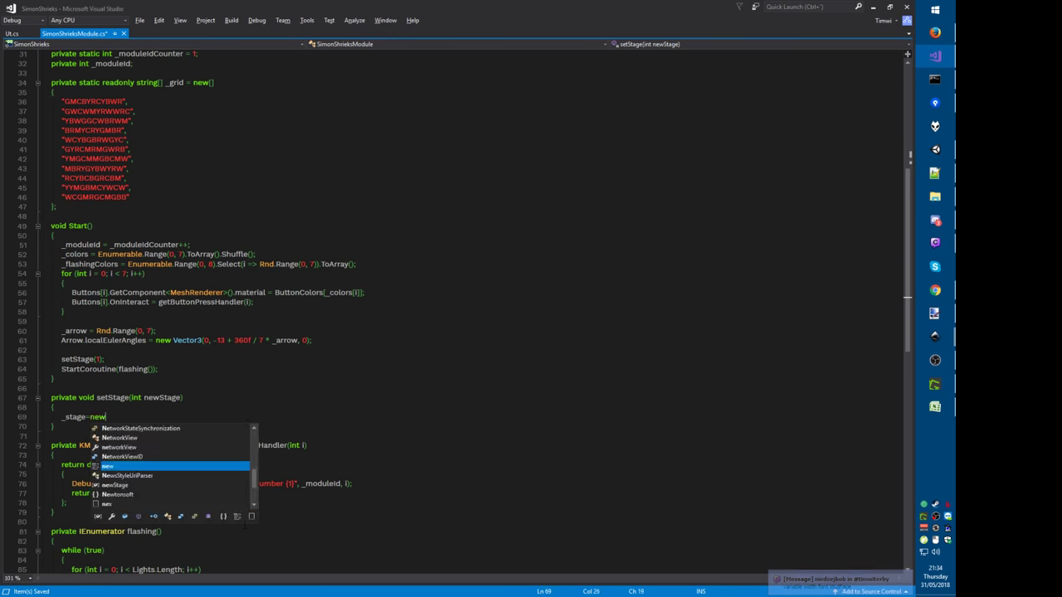
text(;)
key(Return)
text(_subprogress = 0;)
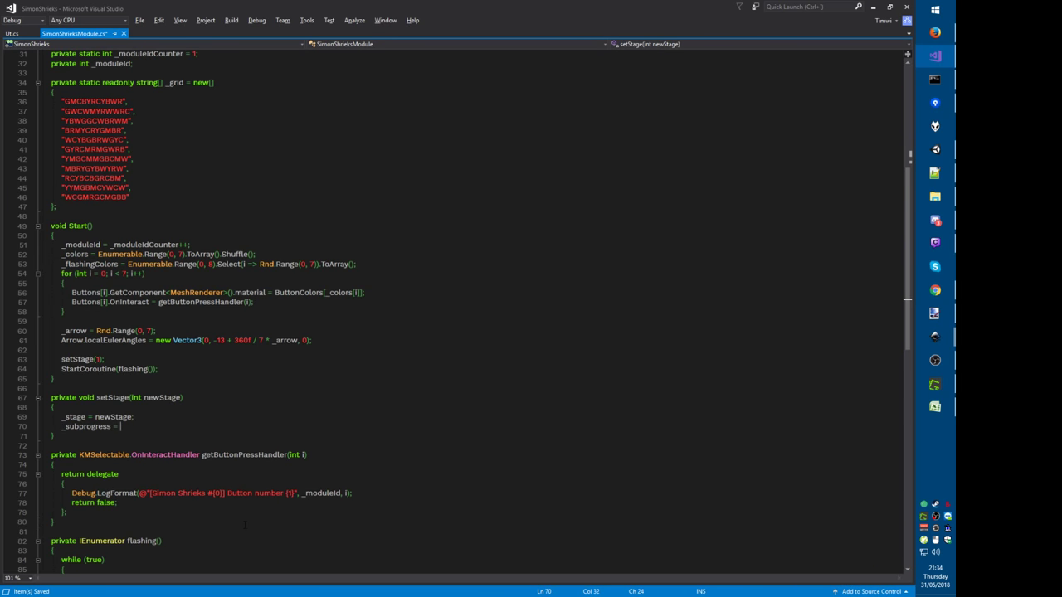
Step: Insert _colorsToPress = new List<int>(); between the two assignments in setStage and save the file
text(_)
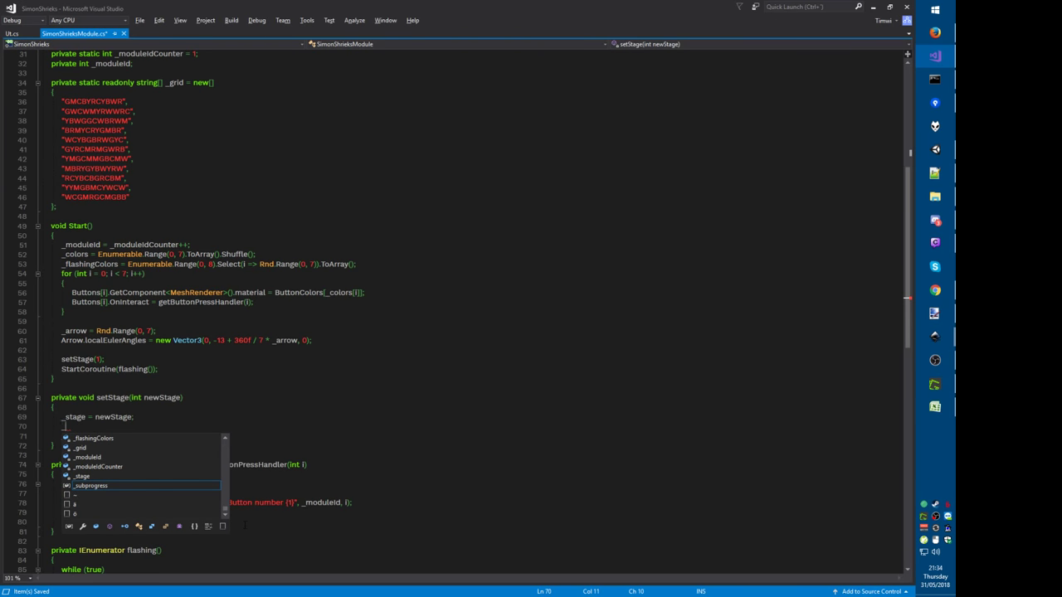
text(colorsToPress)
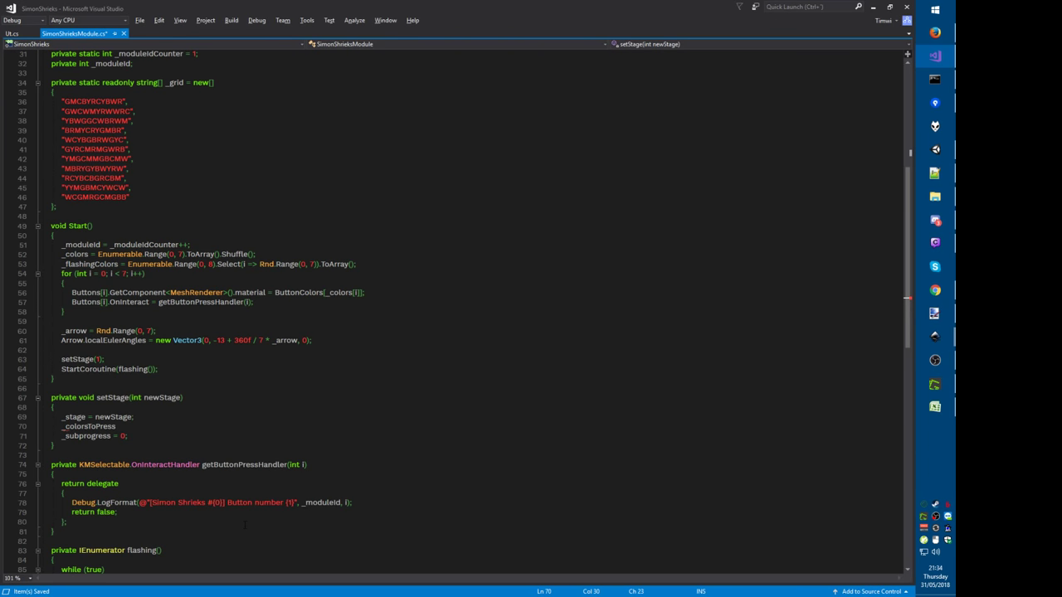
text( = new List<int>();)
key(ctrl+s)
Step: Switch to Firefox to examine the Simon Shrieks grid diagram and its legend, and return to Visual Studio
key(alt+Tab)
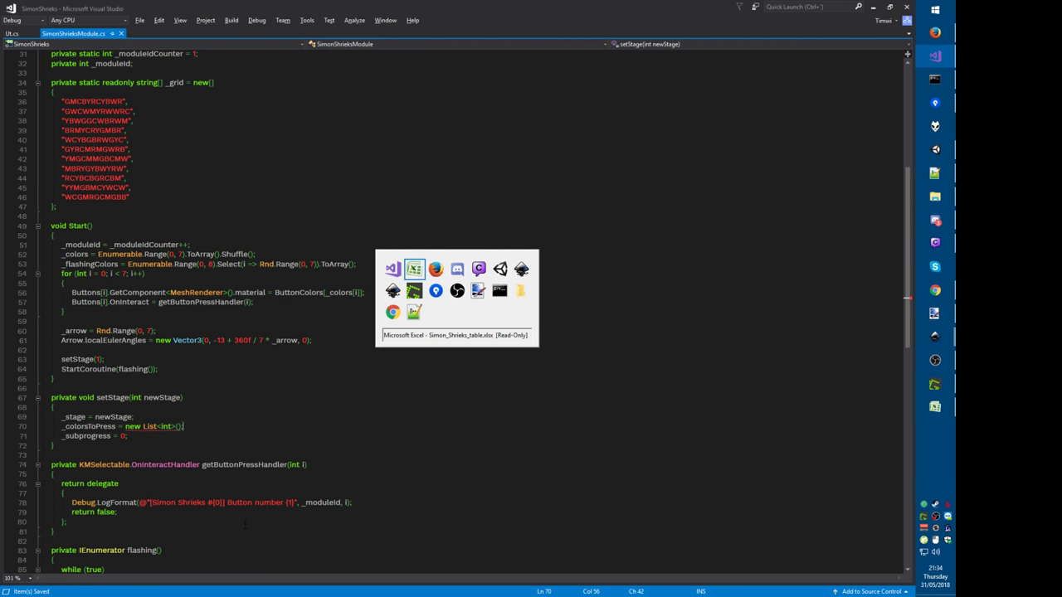
key(alt+Tab)
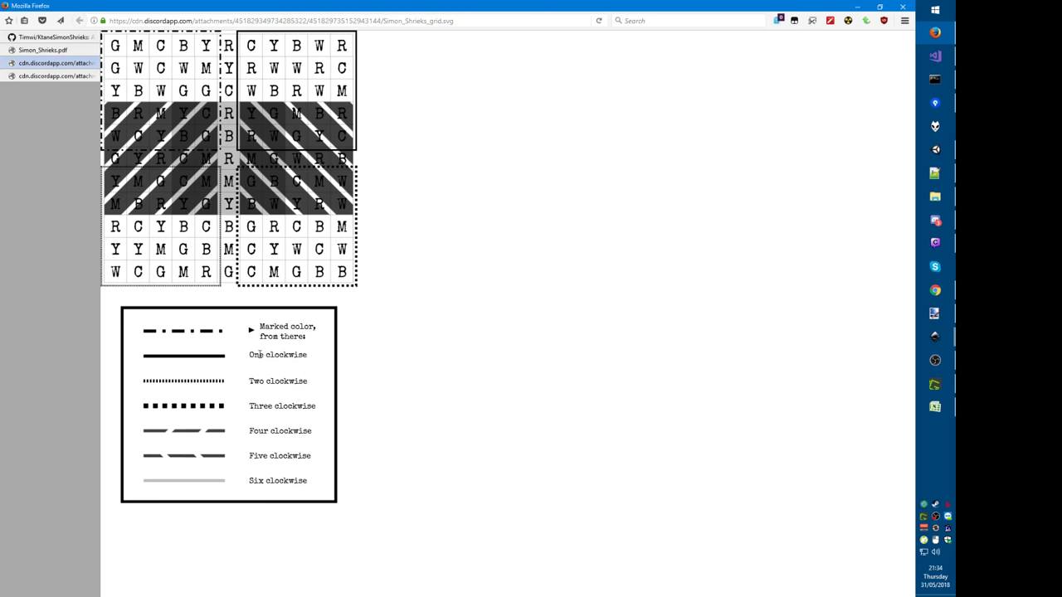
key(alt+Tab)
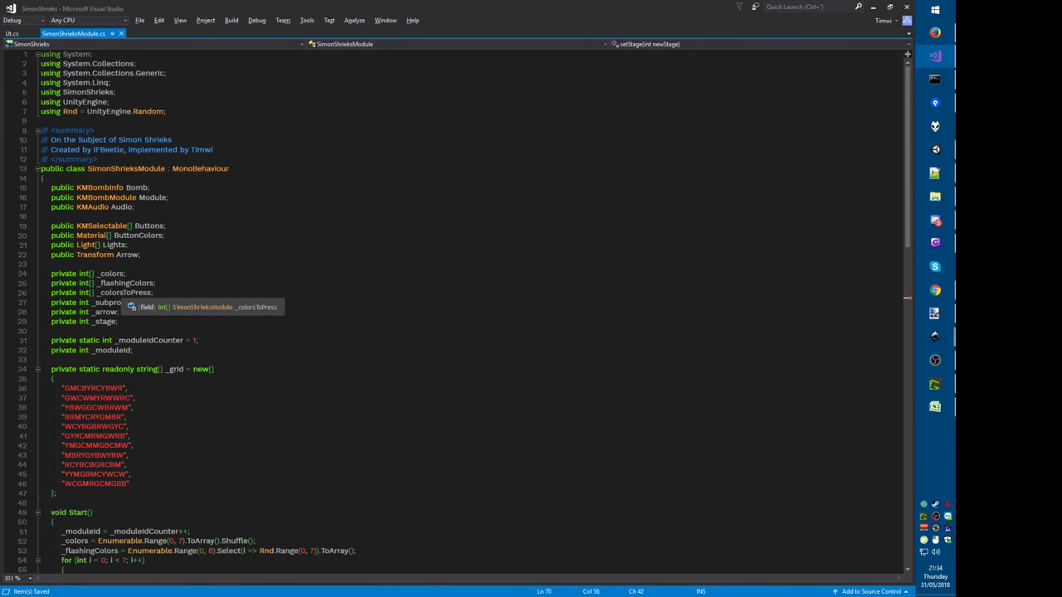
Step: Rename the _flashingColors field and its references to _flashingButtons
double_click(116, 283)
key(ctrl+r)
key(ctrl+r)
key(BackSpace)
key(BackSpace)
key(BackSpace)
key(BackSpace)
key(BackSpace)
key(BackSpace)
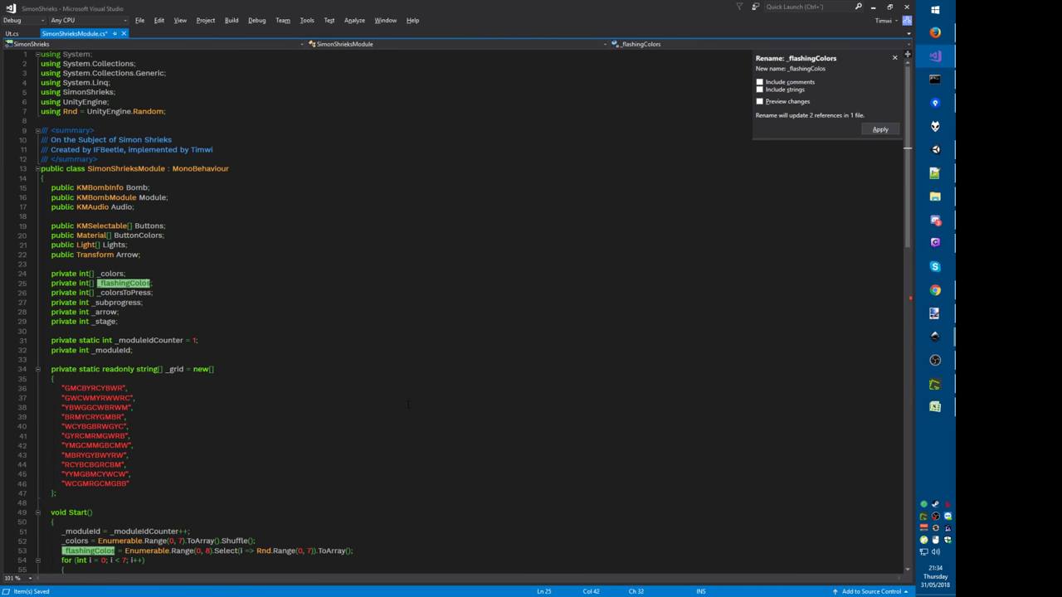
text(Buts)
key(BackSpace)
text(tons)
key(Return)
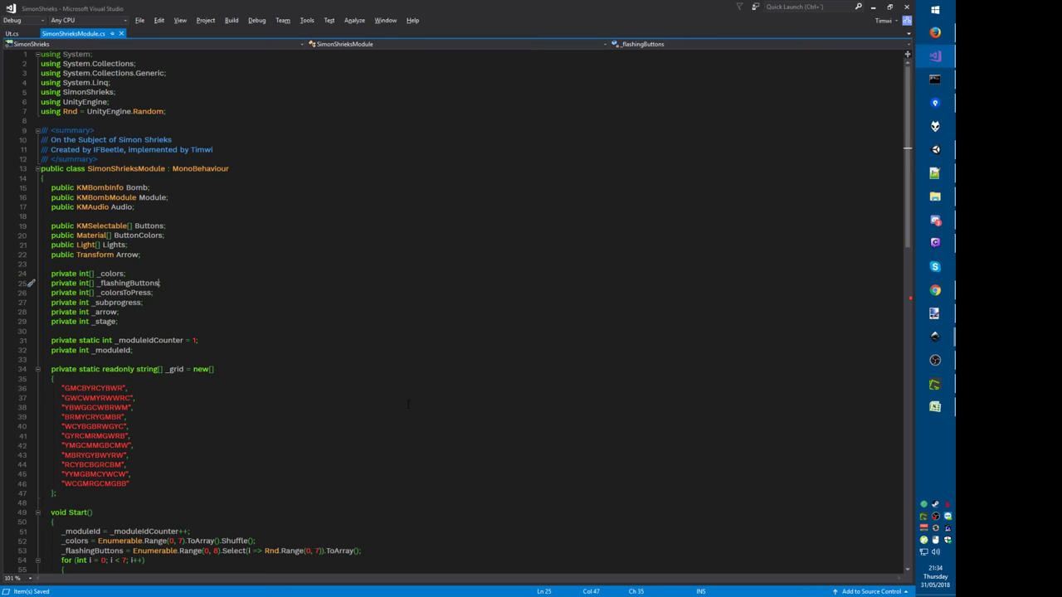
Step: Review the line in Start() that assigns _flashingButtons
scroll(407, 404, down, 5)
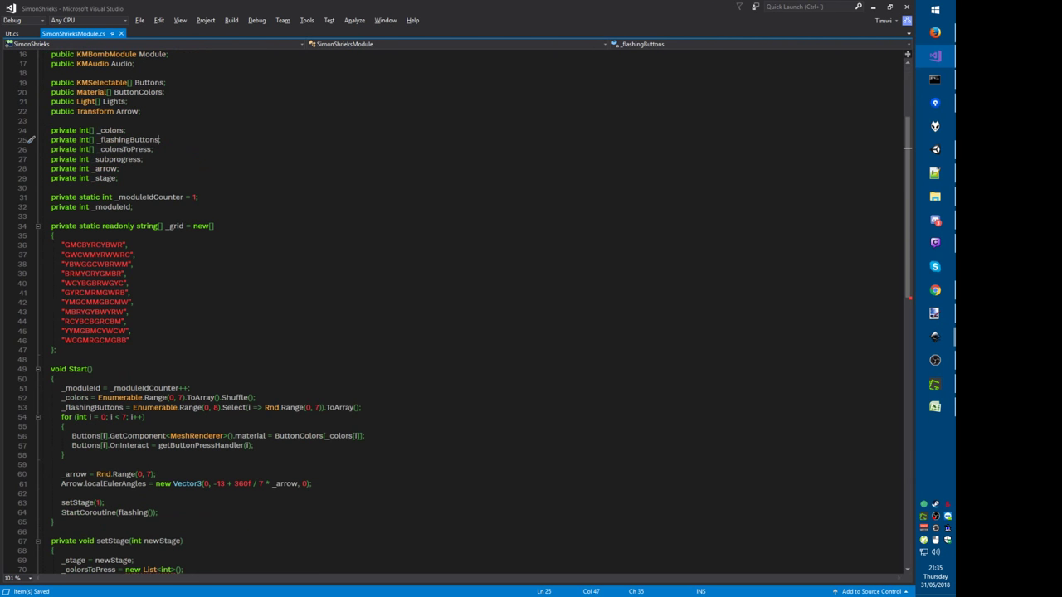
scroll(379, 329, down, 3)
click(294, 314)
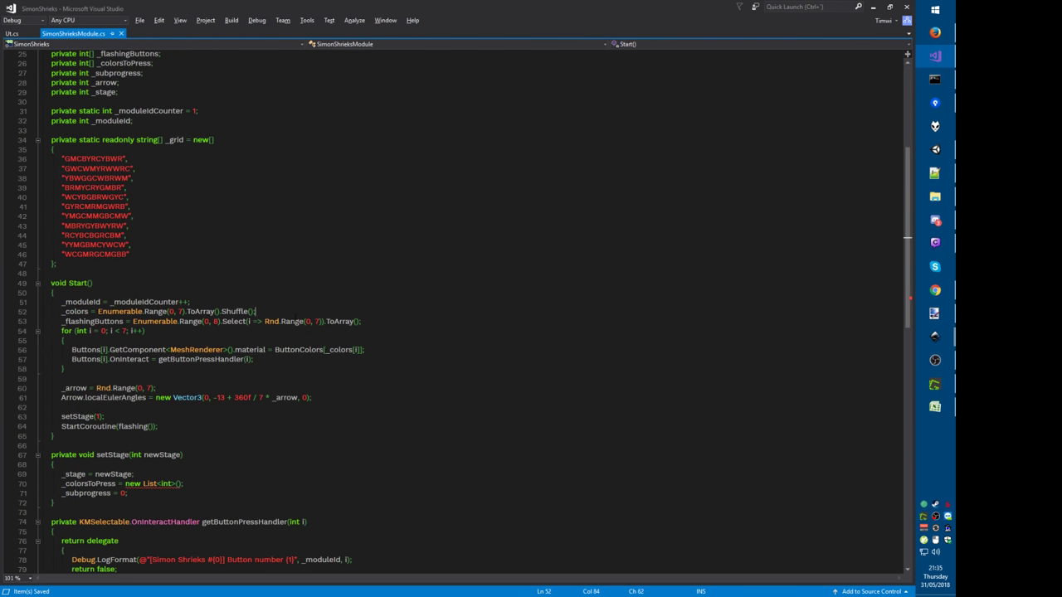
click(295, 321)
key(Home)
key(shift+End)
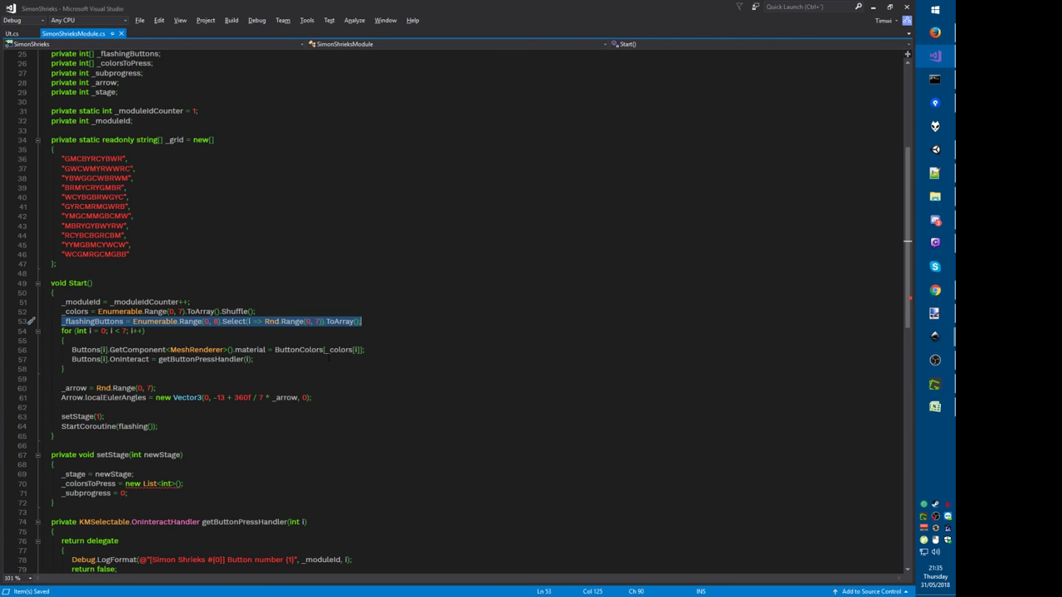
Step: Move the for loop that disables all Lights above the while (true) loop in flashing(), with a blank line between them
scroll(329, 353, down, 8)
click(97, 399)
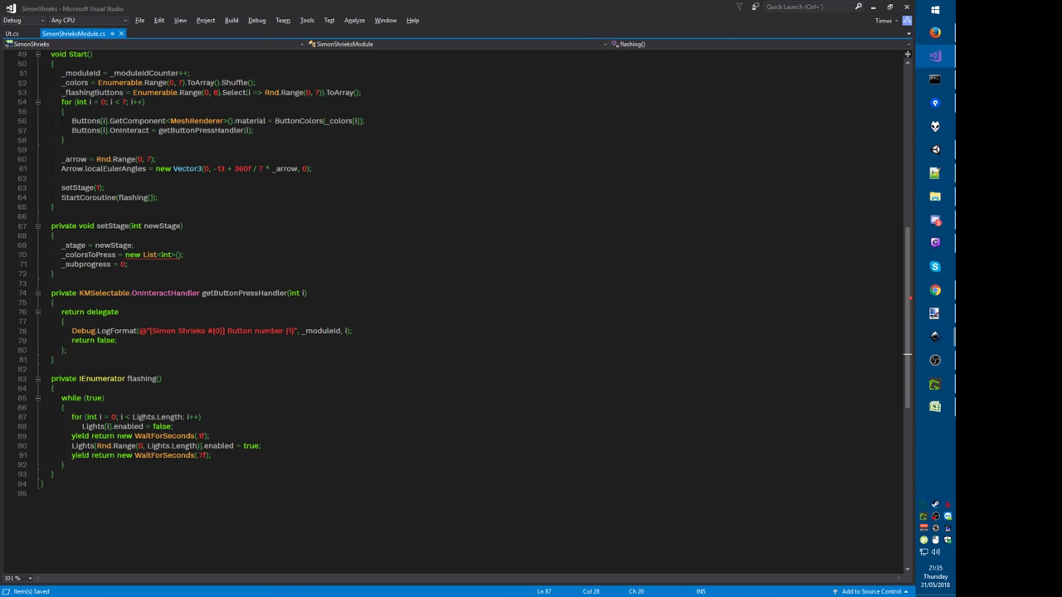
key(Down)
key(Down)
key(shift+Down)
key(shift+Down)
key(ctrl+x)
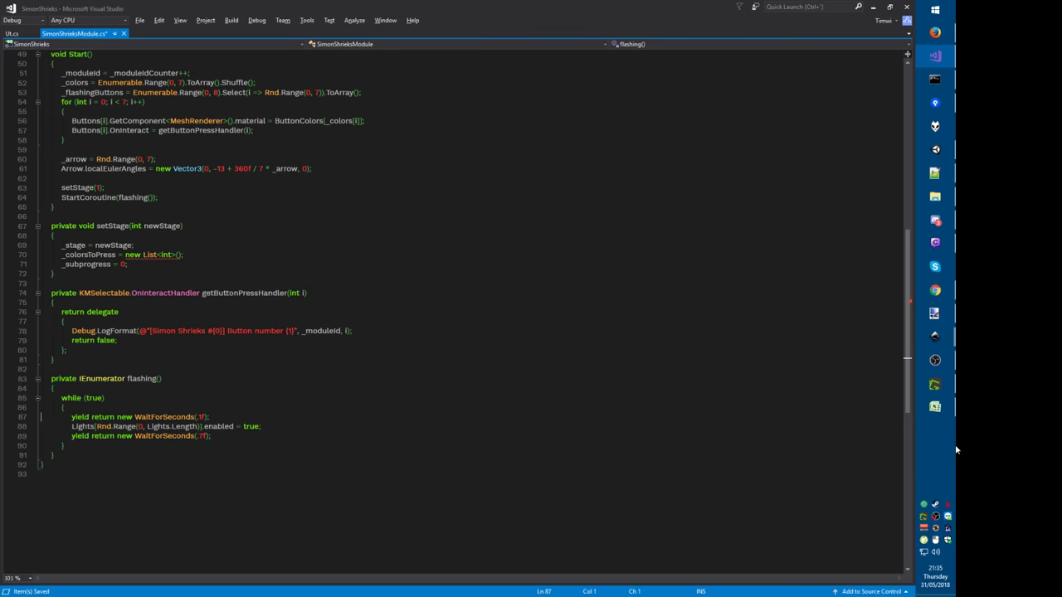
key(Up)
key(Up)
key(ctrl+v)
key(Return)
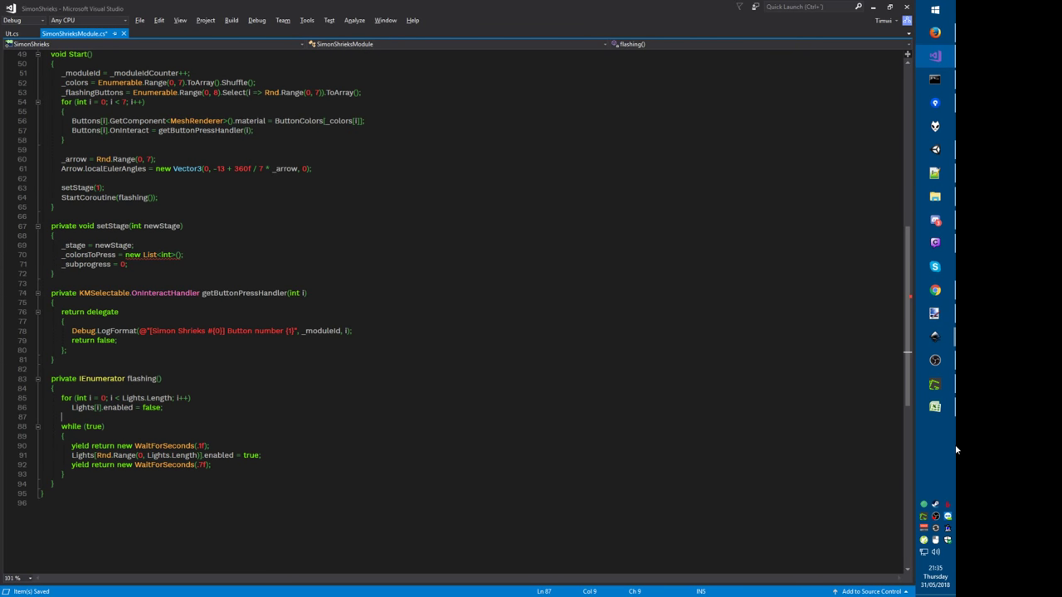
Step: Insert a for loop from 0 to _flashingButtons.Length at the start of the while (true) body
key(Return)
text(for)
key(Tab)
key(Tab)
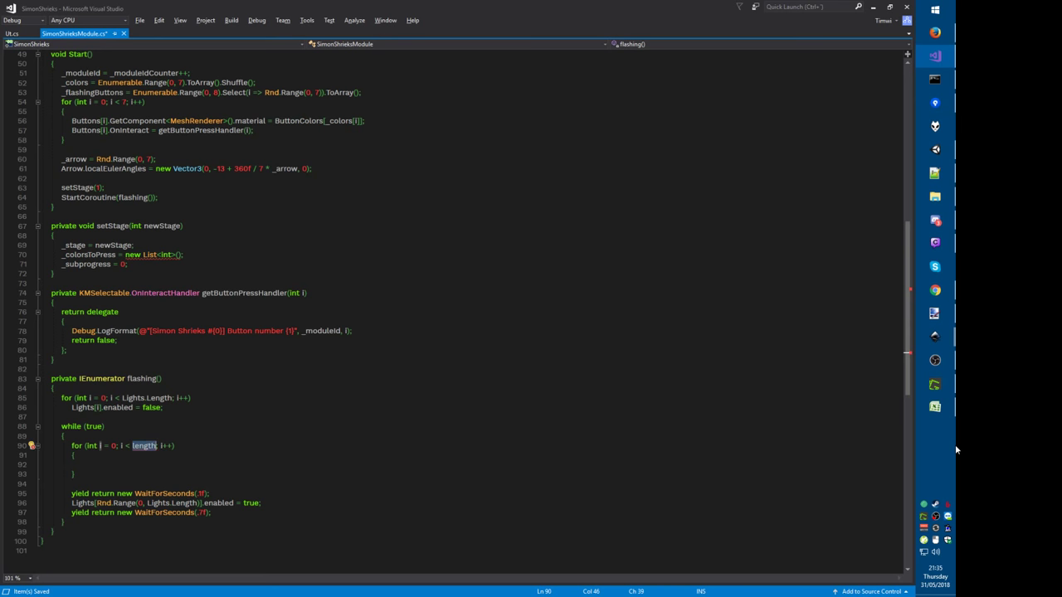
text(_flashingButtons)
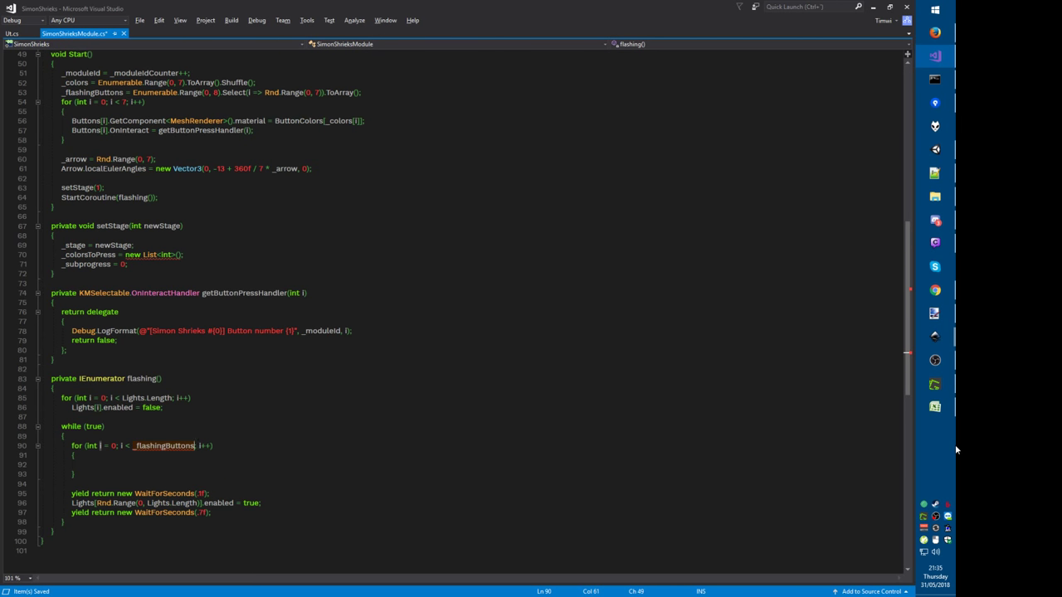
text(.Length)
Step: Delete the new loop's blank line and closing brace, the blank line after it and the WaitForSeconds(.1f) line
key(ctrl+shift+l)
key(ctrl+shift+l)
key(ctrl+shift+l)
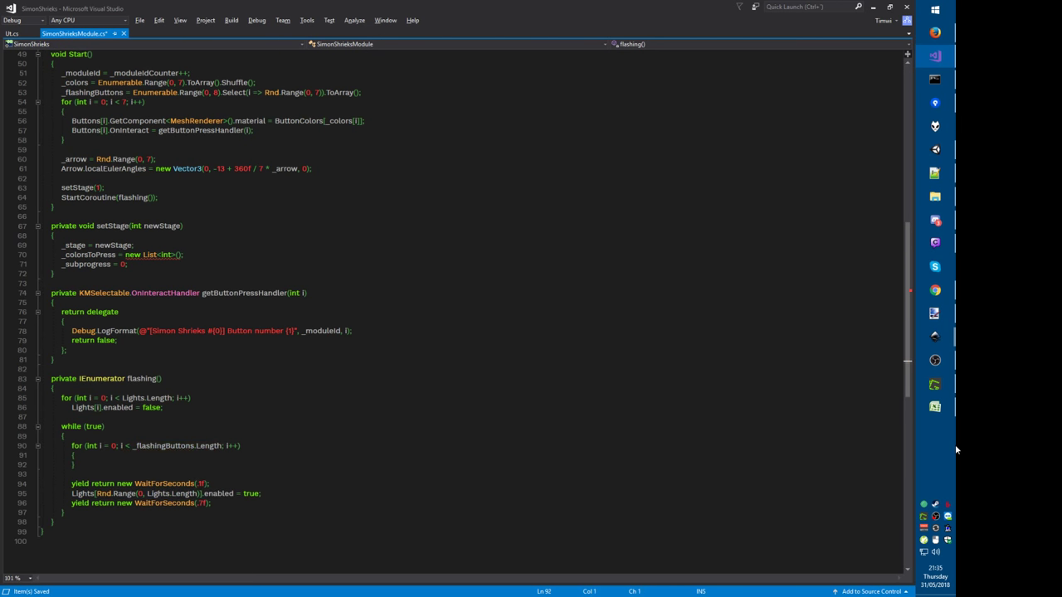
key(ctrl+shift+l)
Step: Copy the Lights enabling line below the WaitForSeconds(.7f) line and set the copy's enabled value to false
key(shift+Down)
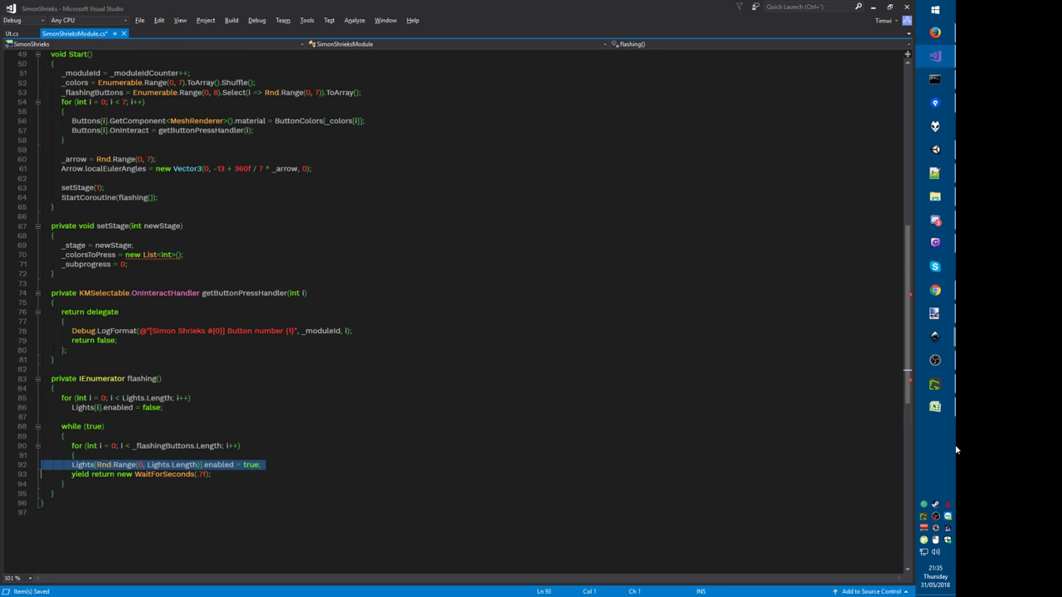
key(ctrl+c)
key(Down)
key(ctrl+v)
key(Up)
key(End)
key(Return)
key(Up)
key(End)
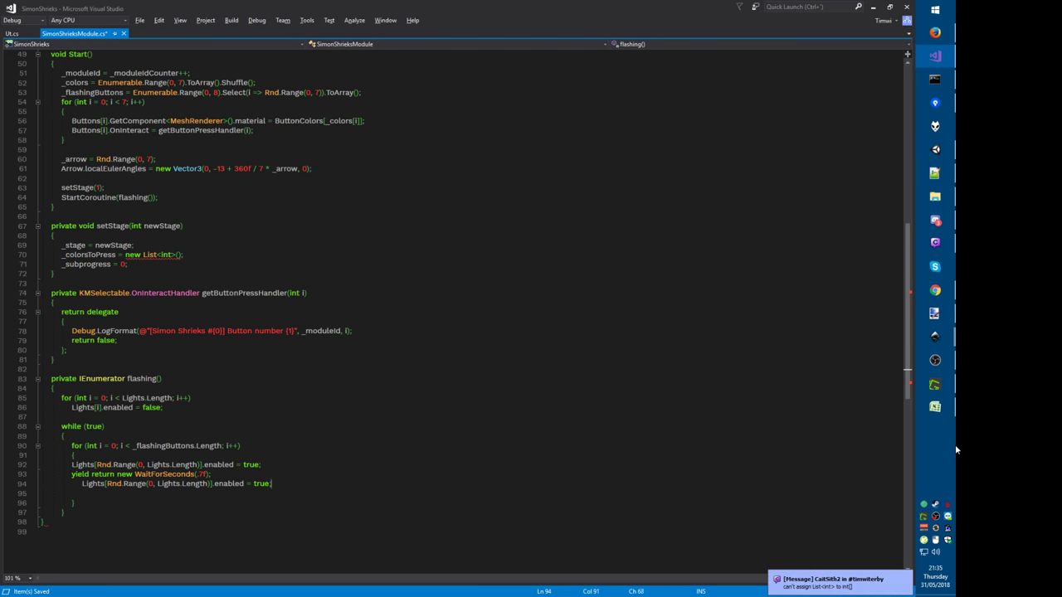
key(Left)
key(ctrl+BackSpace)
text(false)
Step: Close the inner for loop with a brace after the light-disabling line and clear away the surplus line
key(Down)
key(ctrl+v)
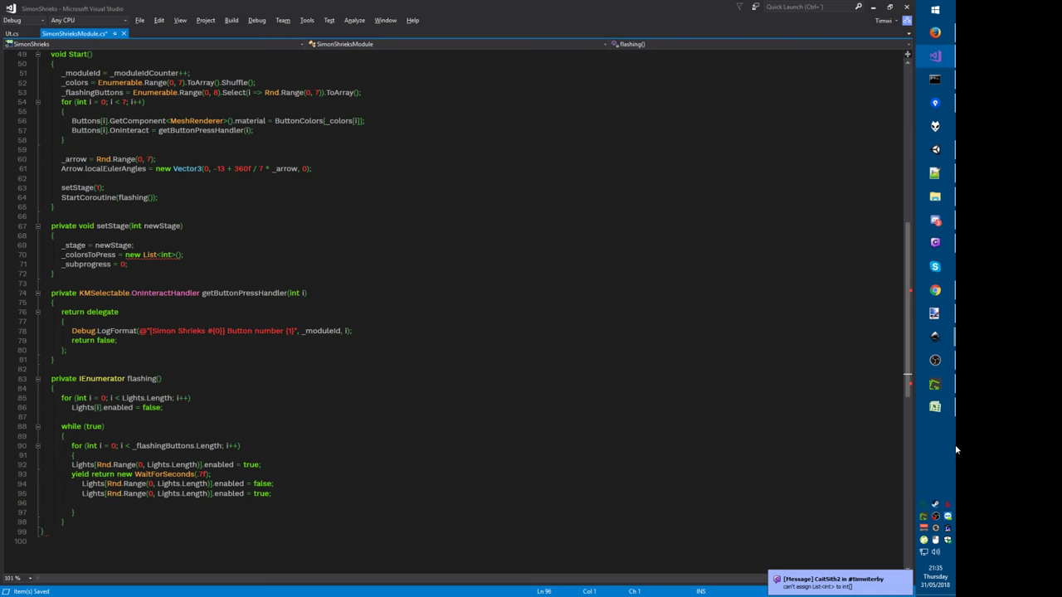
text(})
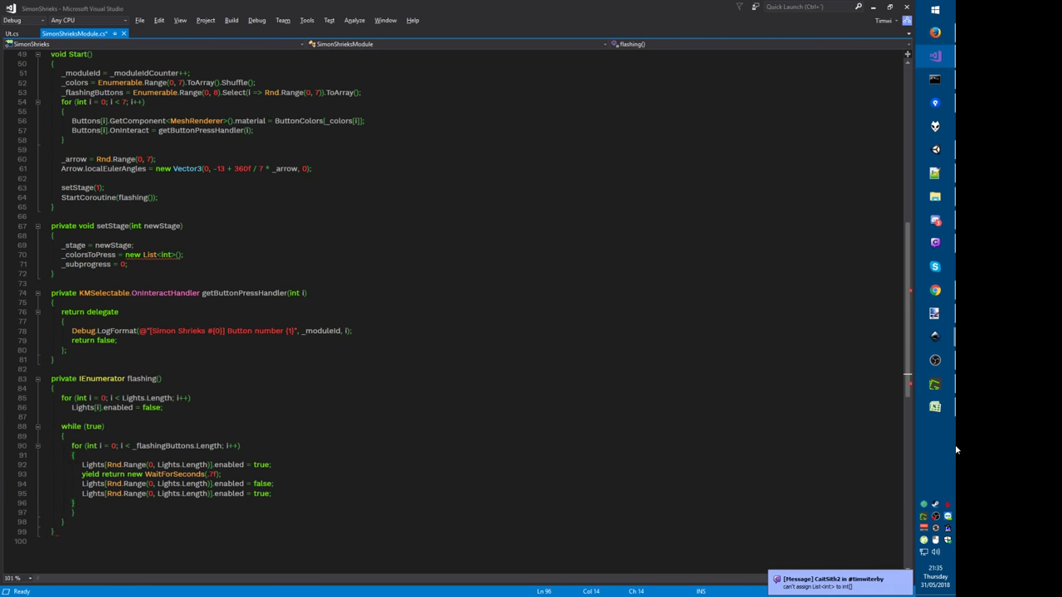
key(ctrl+l)
Step: Copy the WaitForSeconds(.7f) line below the light-disabling line, set the copy's delay to .1f and save the file
key(Up)
key(Up)
key(Home)
key(Home)
key(shift+Down)
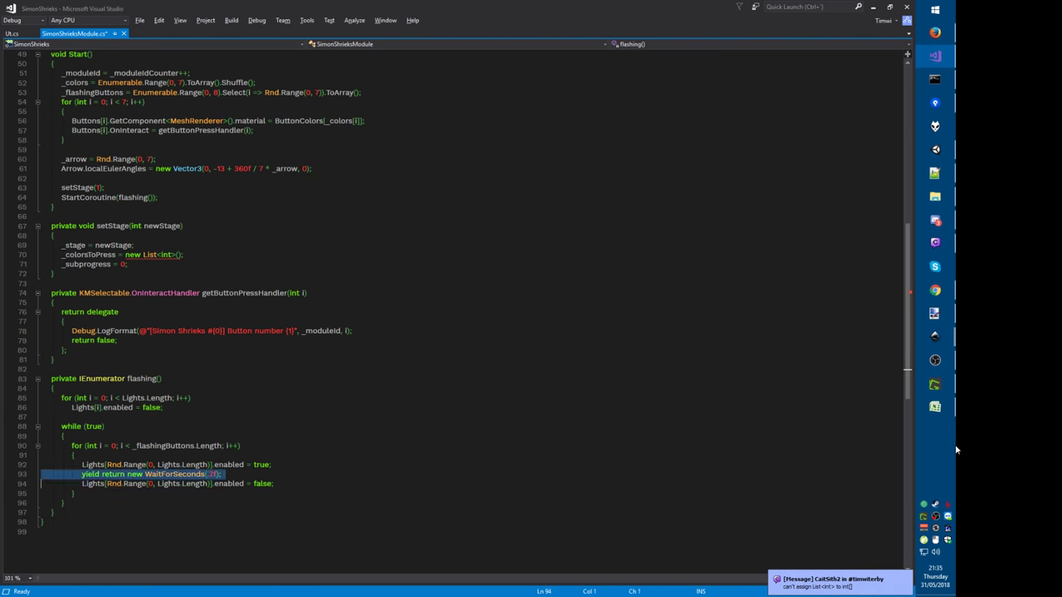
key(ctrl+c)
key(Down)
key(ctrl+v)
key(BackSpace)
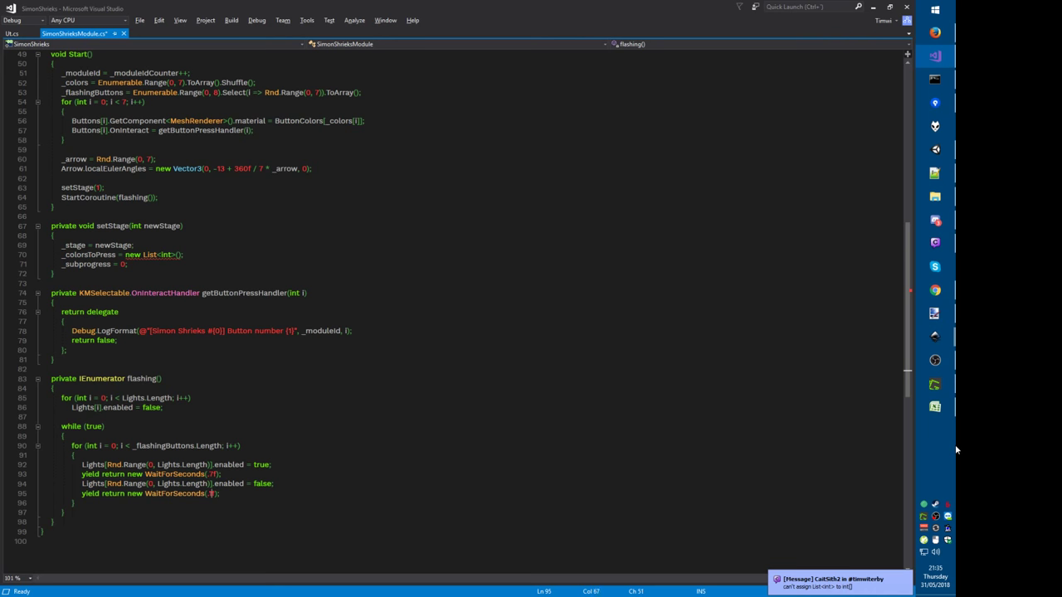
key(ctrl+s)
Step: Copy the WaitForSeconds(.7f) line below the inner for loop's closing brace, separated by a blank line
key(Up)
key(Up)
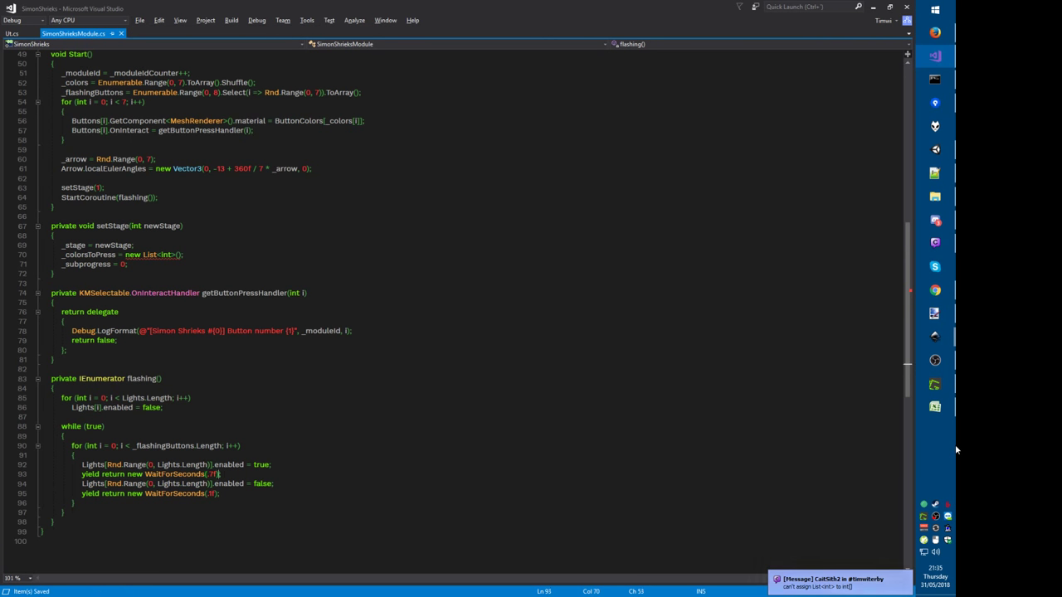
key(shift+Home)
key(Down)
key(Down)
key(Down)
key(Return)
key(Return)
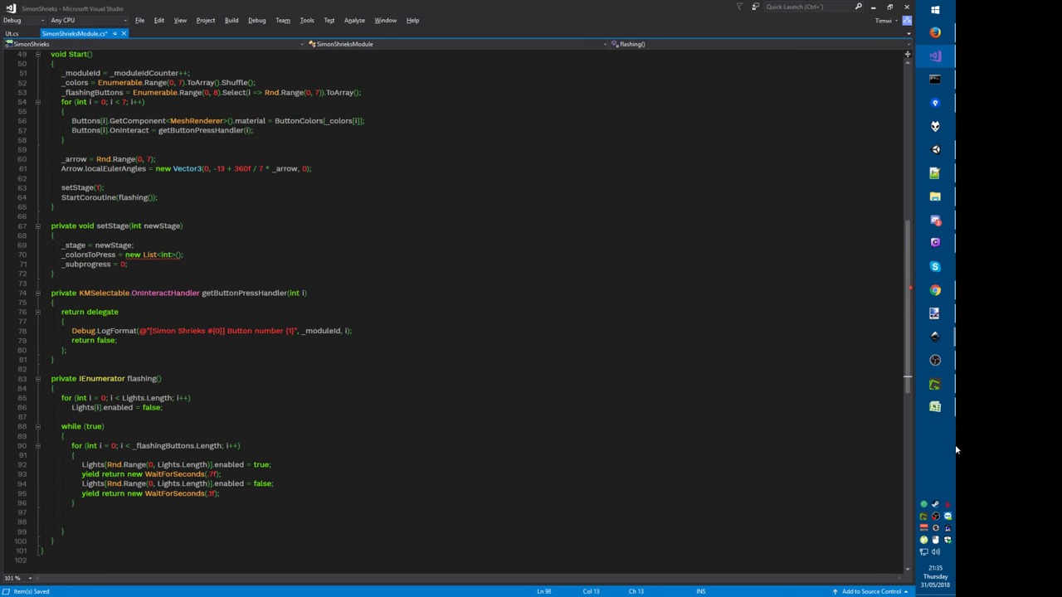
key(ctrl+v)
Step: Set the delay of the WaitForSeconds line after the inner loop to 1.2f and save the file
key(Left)
key(Left)
key(Left)
key(Left)
key(Left)
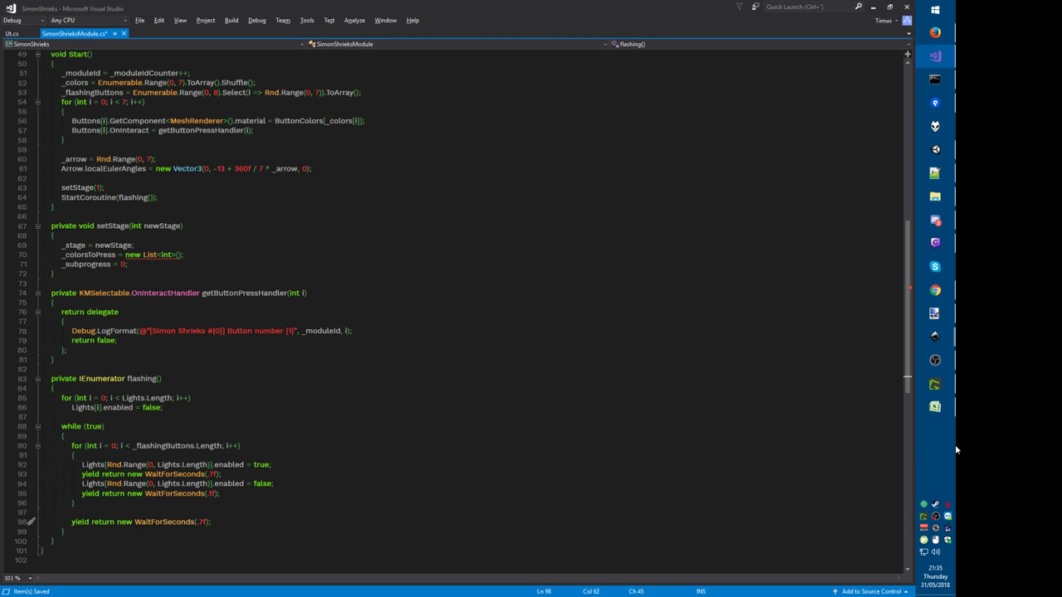
text(1)
key(ctrl+s)
key(Delete)
text(2)
key(ctrl+s)
Step: Replace the random index in the light-disabling line of the flashing loop with _flashingButtons[i]
key(Home)
key(Home)
key(Up)
key(Up)
key(Up)
key(Up)
key(ctrl+shift+bracketright)
key(Delete)
key(ctrl+BackSpace)
key(ctrl+BackSpace)
key(ctrl+BackSpace)
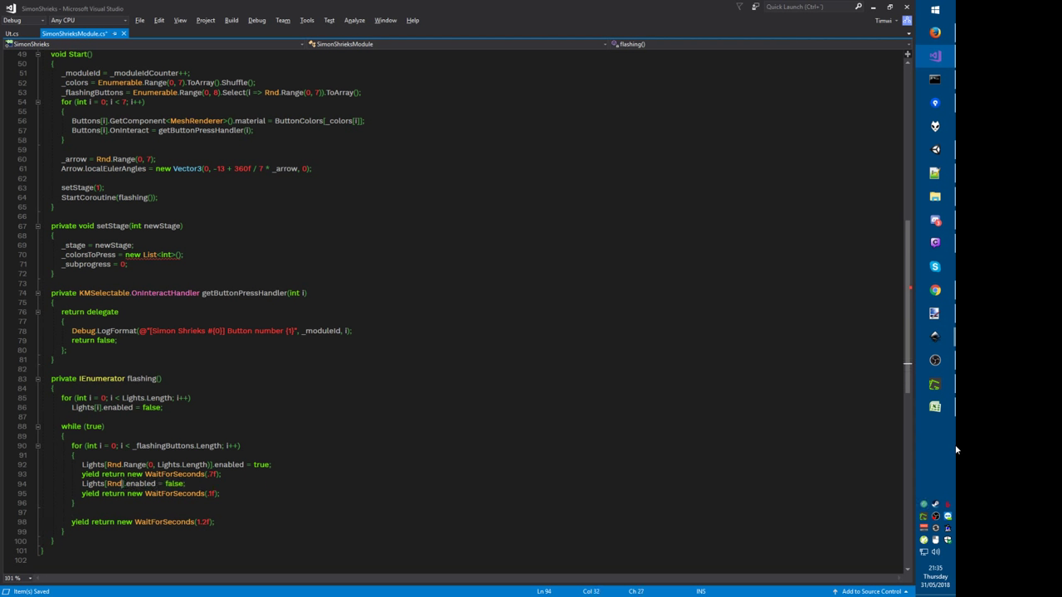
text(_flashingButtons[i])
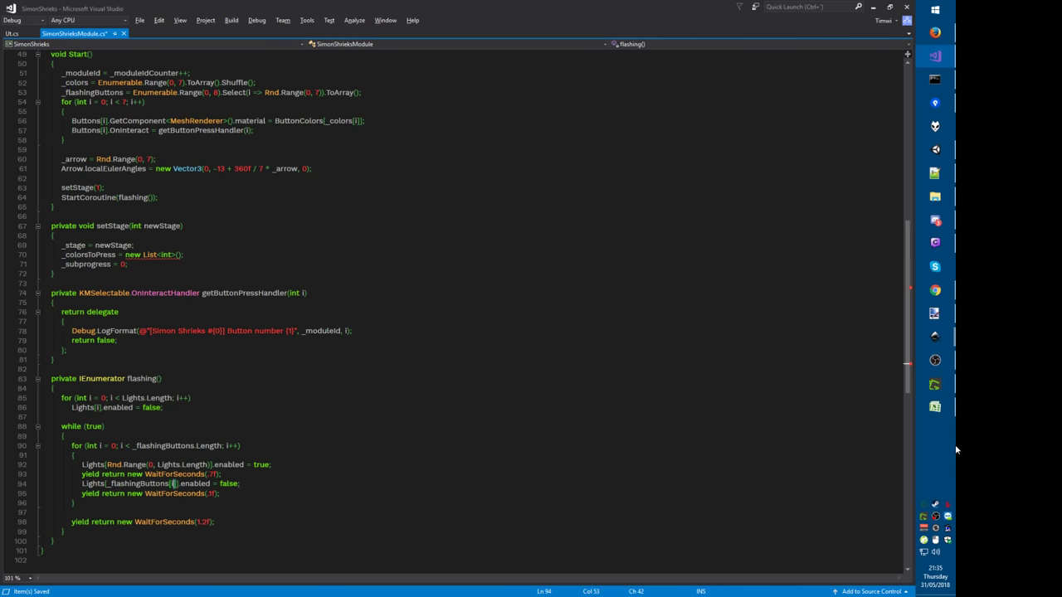
Step: Replace the random index in the light-enabling line with _flashingButtons[i] and save the file
key(Up)
key(Up)
key(ctrl+Right)
key(ctrl+Right)
key(ctrl+Right)
key(ctrl+shift+bracketright)
key(Delete)
key(ctrl+BackSpace)
key(ctrl+BackSpace)
key(ctrl+BackSpace)
text(_flashingButtons[i])
key(End)
key(ctrl+s)
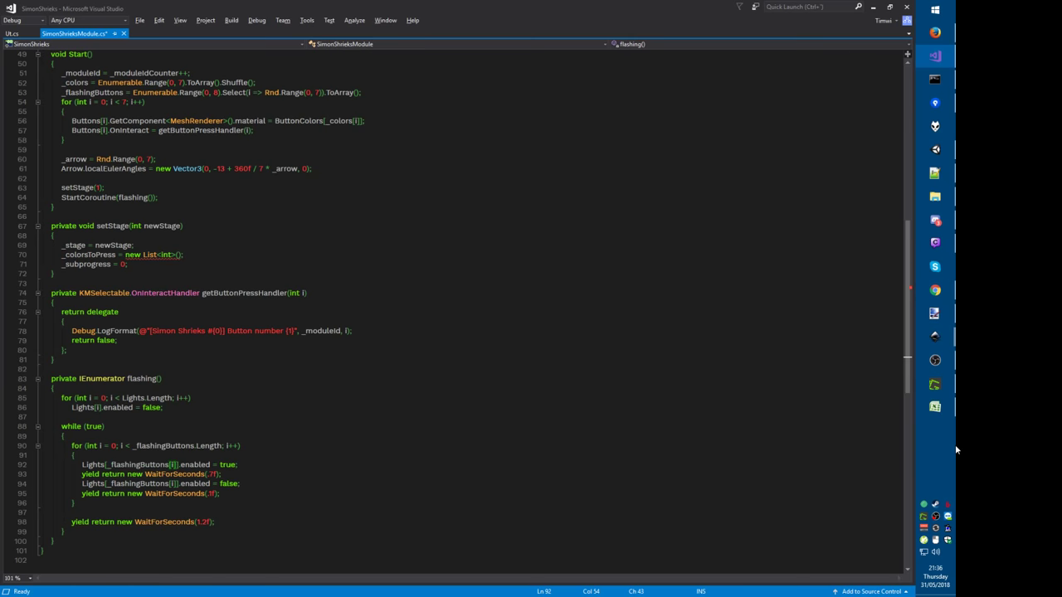
key(Right)
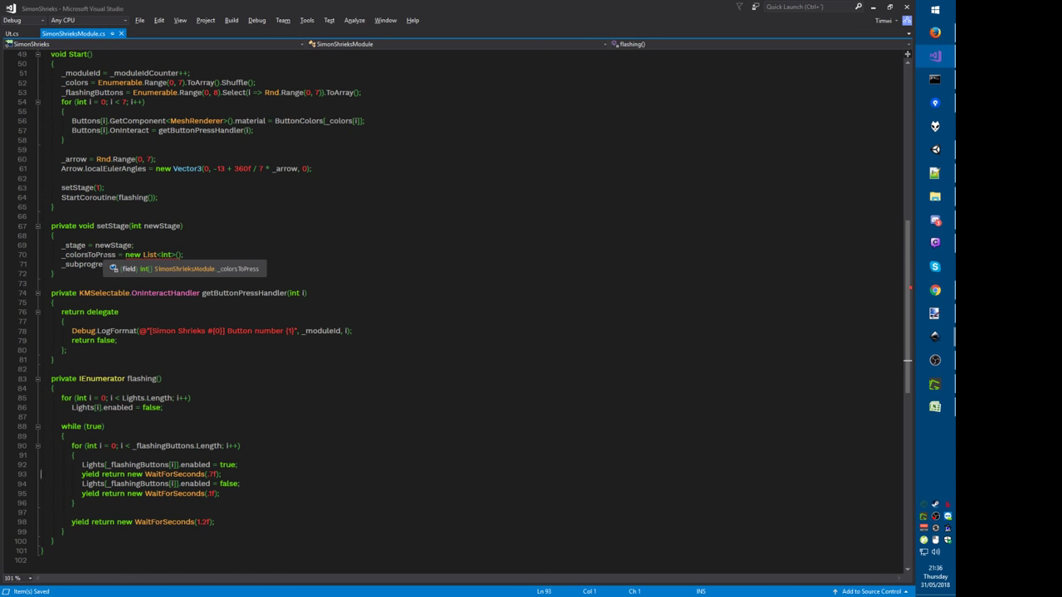
Step: Go to the _colorsToPress field's declaration, change its type to List<int>, save and return to setStage
click(101, 254)
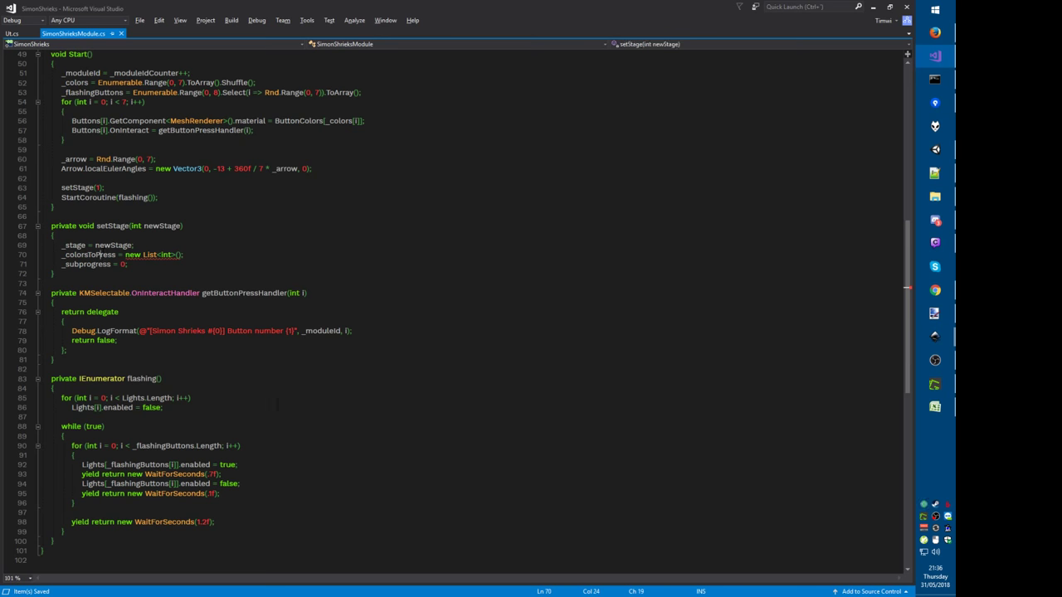
key(F12)
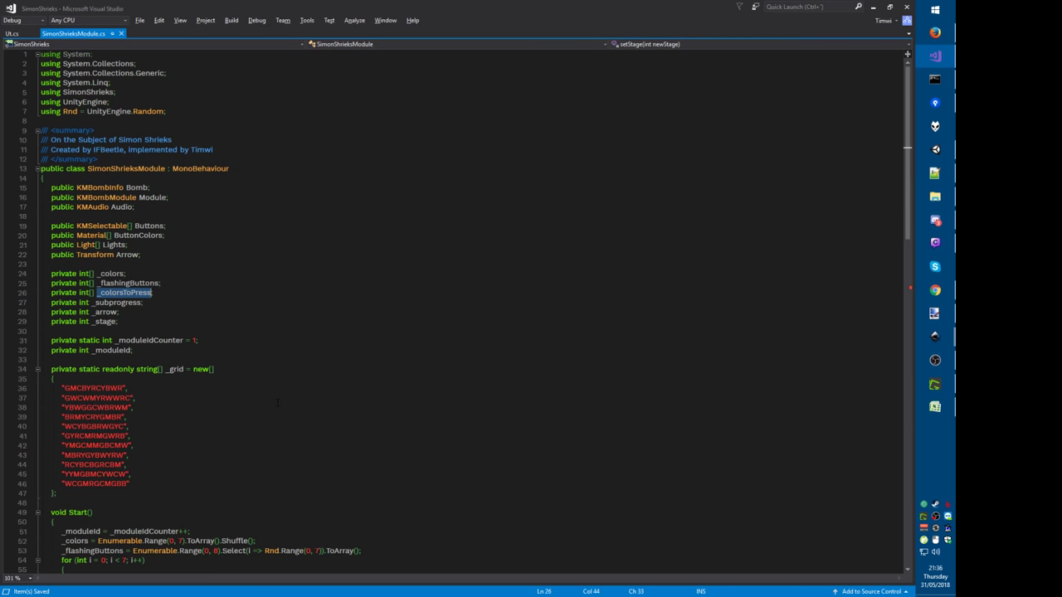
key(Left)
key(Left)
key(BackSpace)
key(BackSpace)
text(>)
key(ctrl+Left)
key(ctrl+Left)
text(List<)
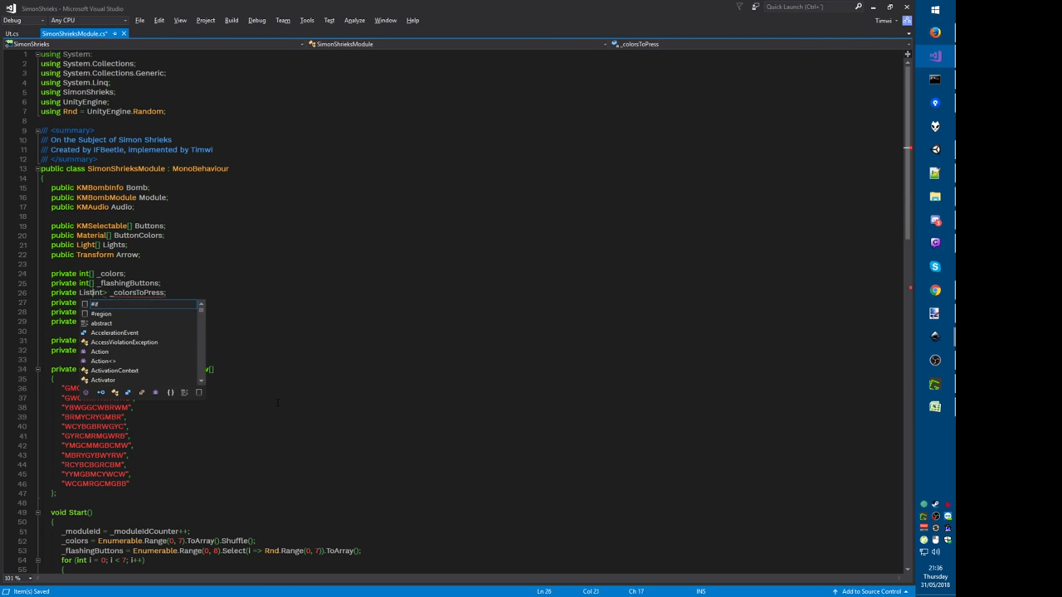
key(ctrl+s)
key(ctrl+minus)
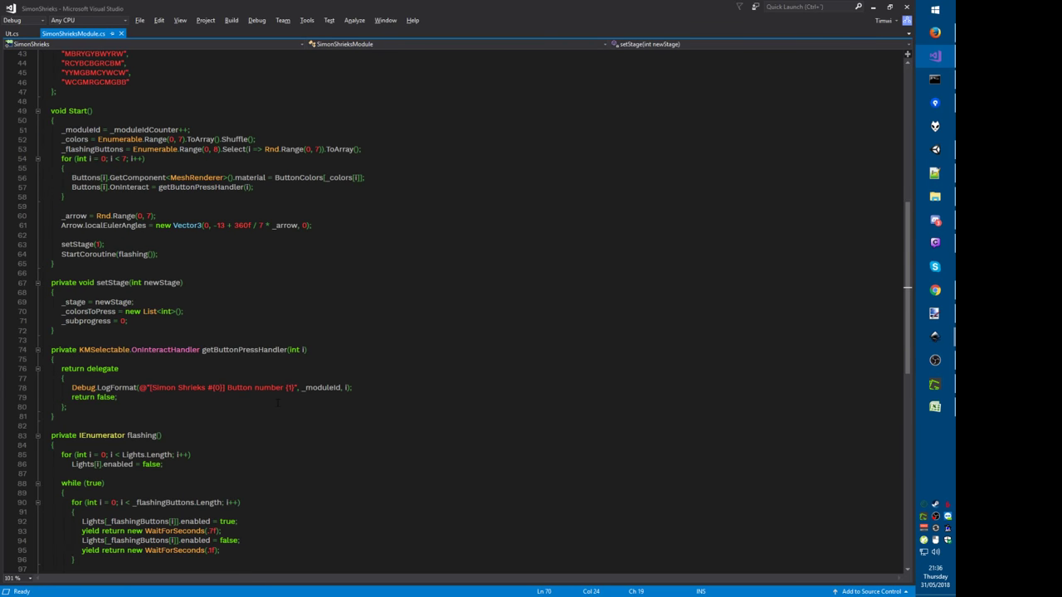
Step: Check the Discord window and the stream chat for messages, then return to Visual Studio
key(alt+Tab)
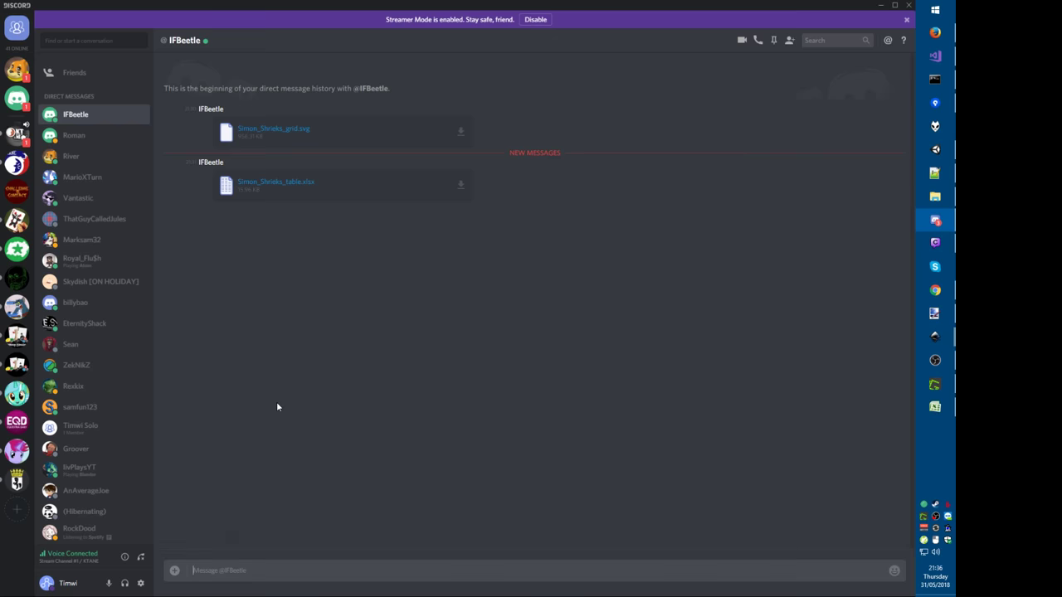
key(alt+Tab)
key(alt+Tab)
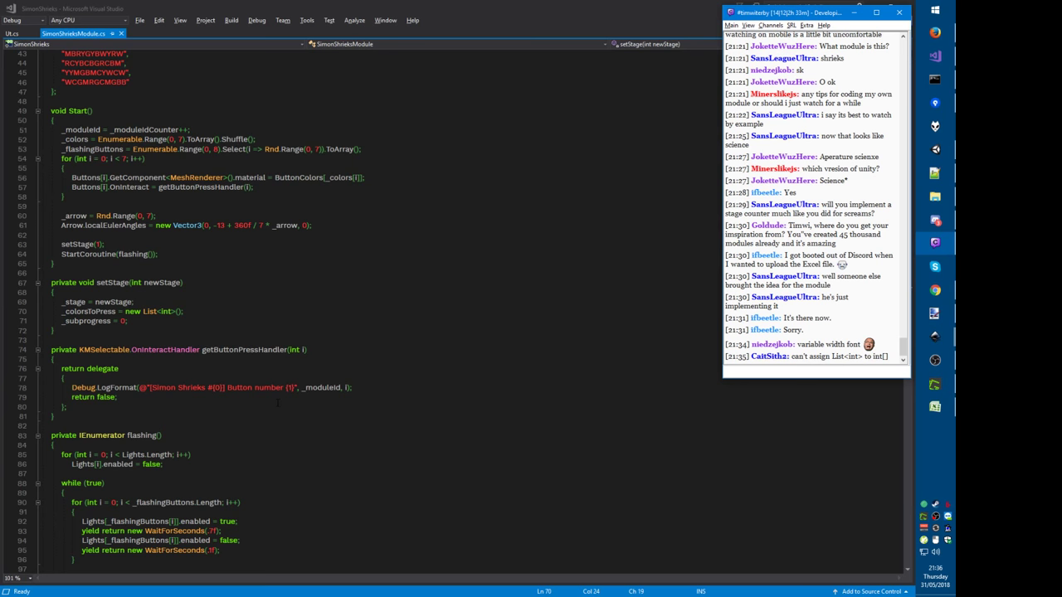
key(alt+Tab)
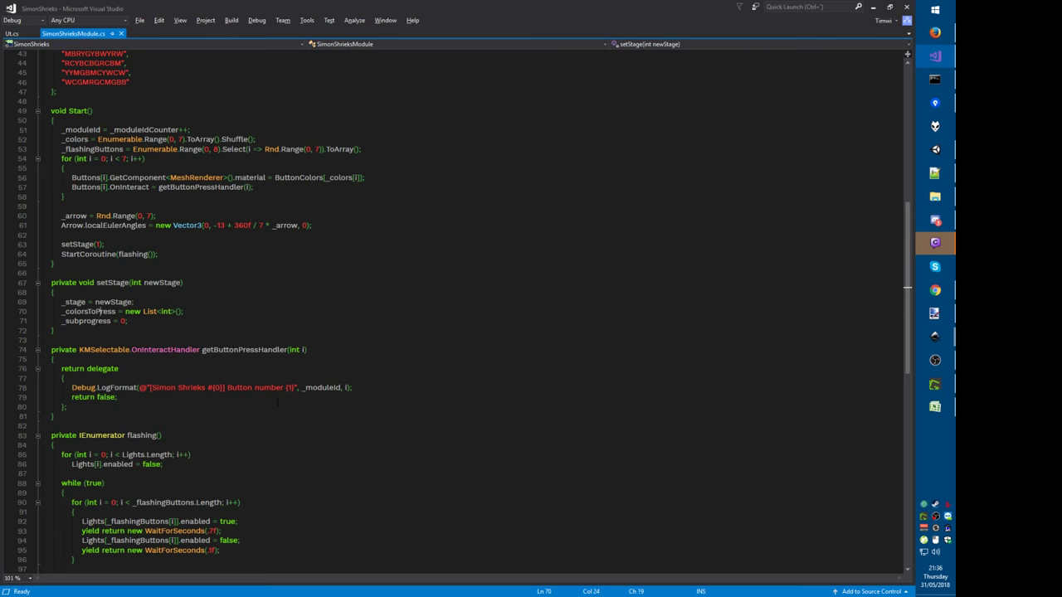
Step: Add the declaration var x, y; between blank lines above the _subprogress assignment in setStage and save the file
key(Return)
key(Return)
key(Return)
key(Up)
text(var)
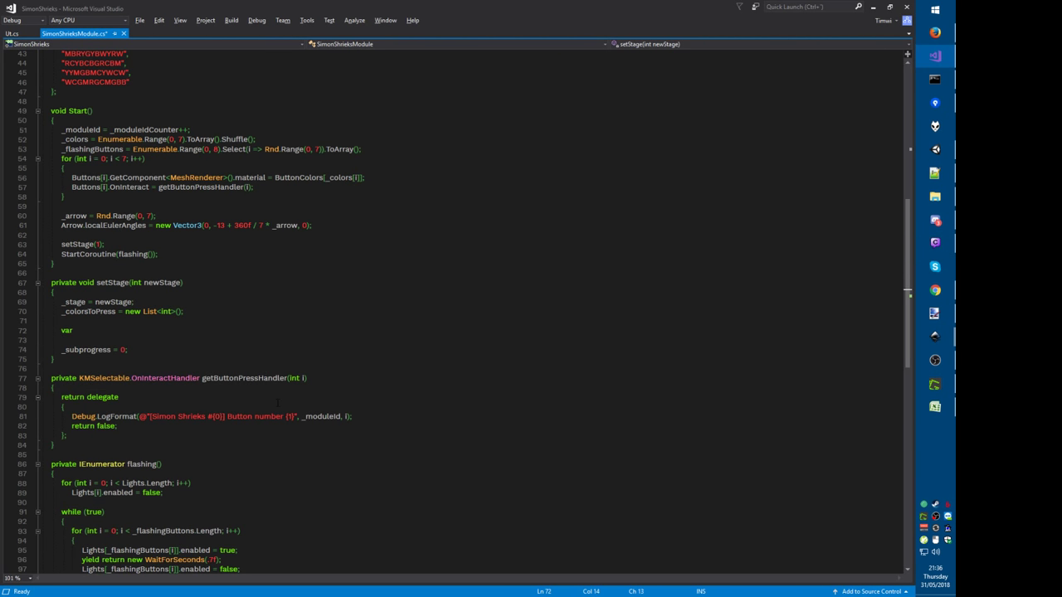
text( x, y;)
key(ctrl+s)
Step: Switch to Firefox to consult the Simon Shrieks grid and return to the code
key(alt+Tab)
key(alt+Tab)
key(alt+shift+Tab)
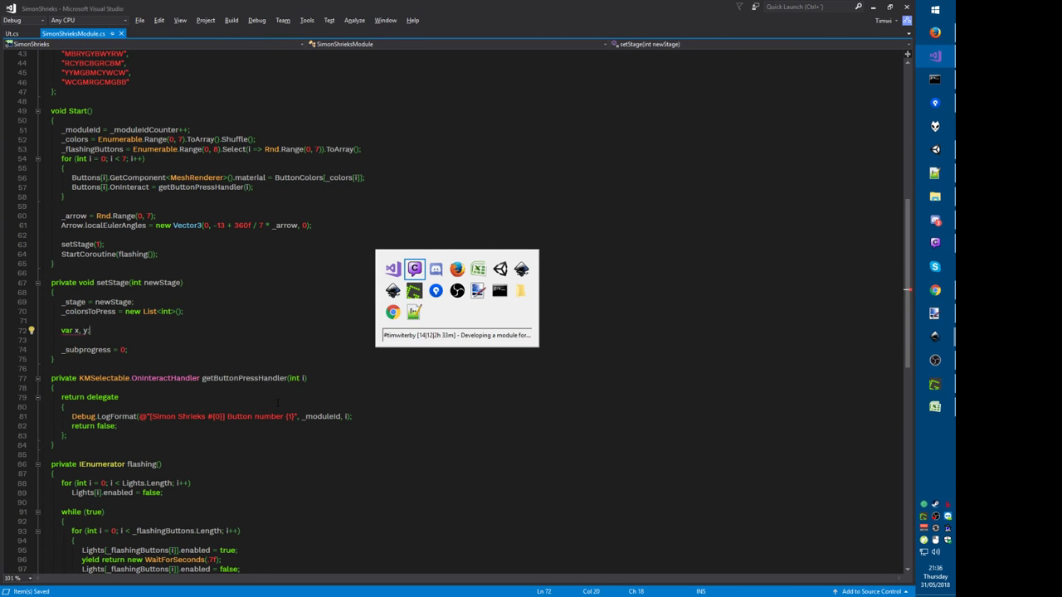
key(alt+Tab)
key(alt+Tab)
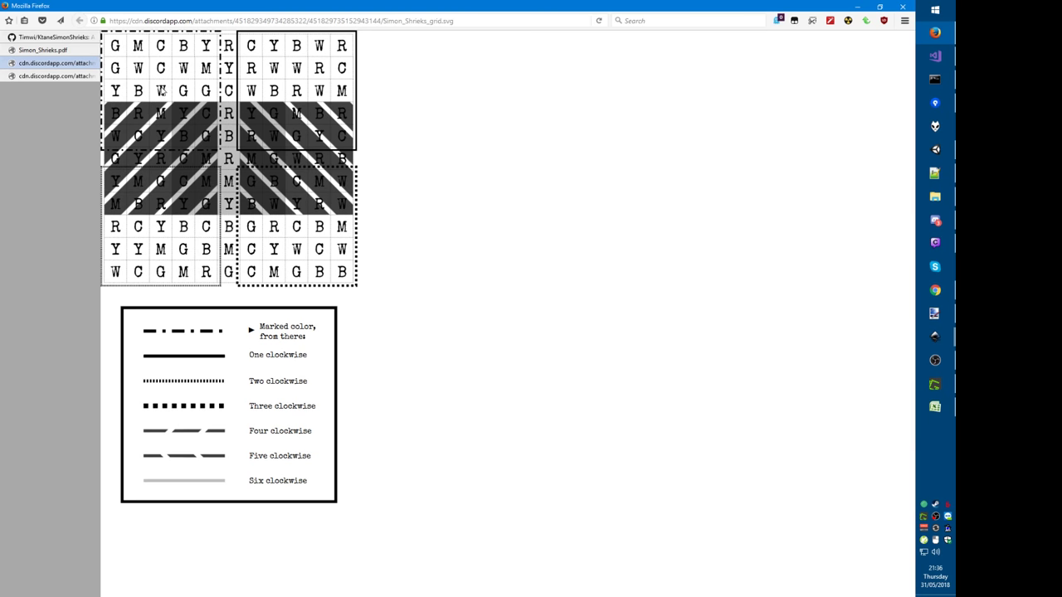
key(alt+Tab)
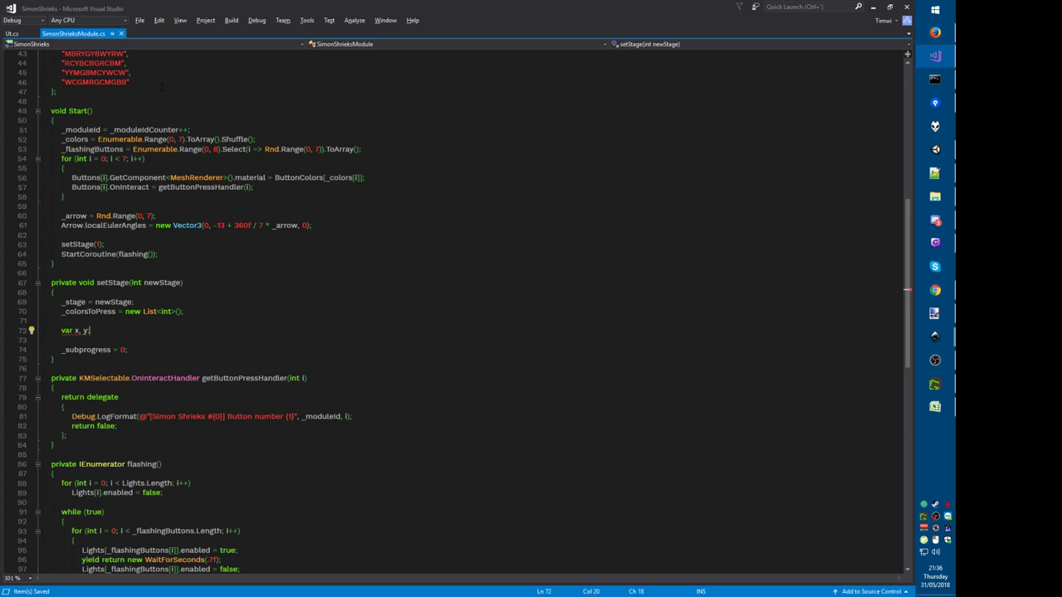
Step: Change the type in the x, y declaration in setStage to int
key(ctrl+Left)
key(ctrl+Left)
key(ctrl+Left)
key(ctrl+Left)
key(ctrl+BackSpace)
text(int)
key(Right)
text(=)
key(BackSpace)
Step: Insert a line above the x, y declaration that declares xs as an empty new[] array
key(Up)
key(Return)
key(Return)
key(Up)
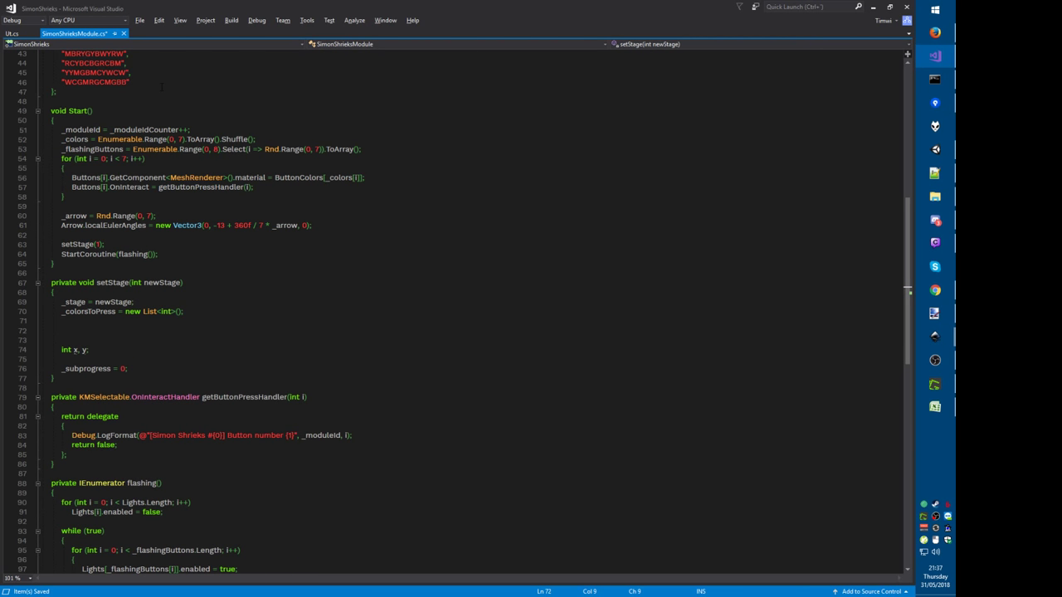
text(var xs = new[] { };)
Step: Fill the xs array with the values 2, 8, 2, 8, 2, 8, 5 from the grid in Firefox and format the document
key(alt+Tab)
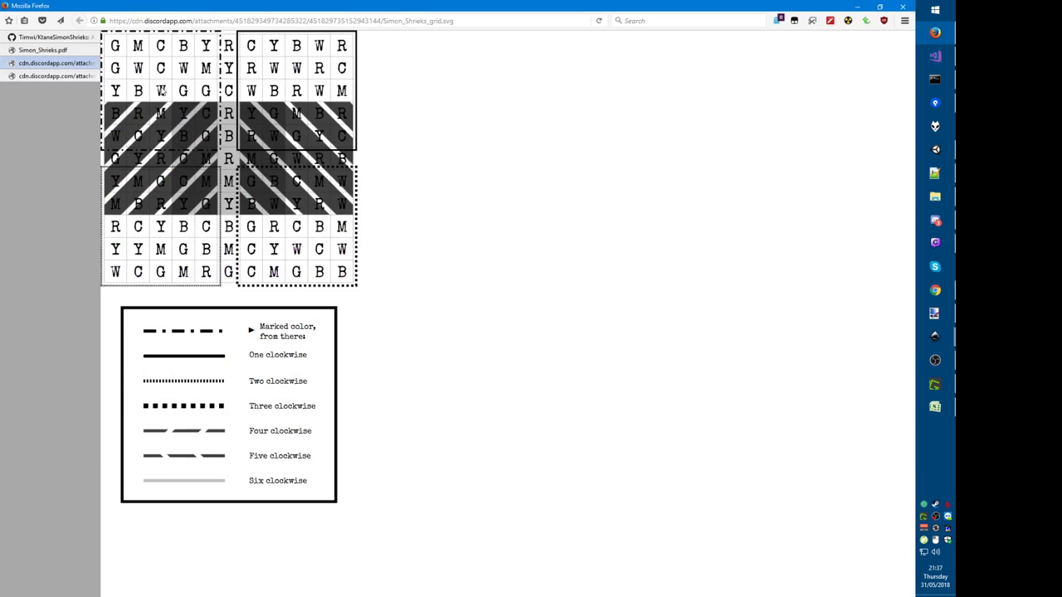
key(alt+Tab)
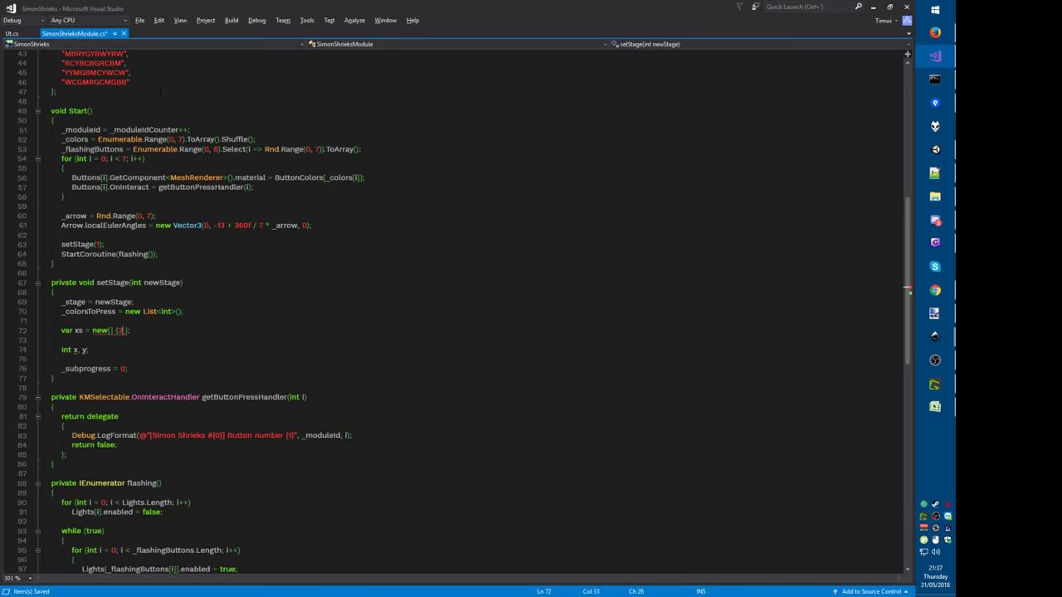
key(alt+Tab)
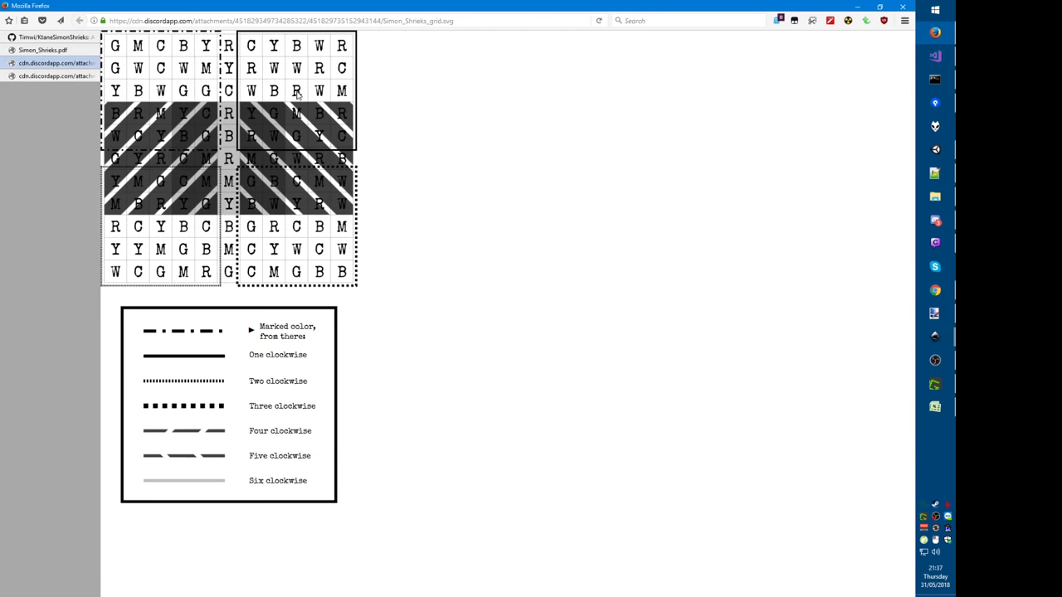
key(alt+Tab)
key(alt+Tab)
key(alt+Tab)
text(8,)
key(alt+Tab)
key(alt+Tab)
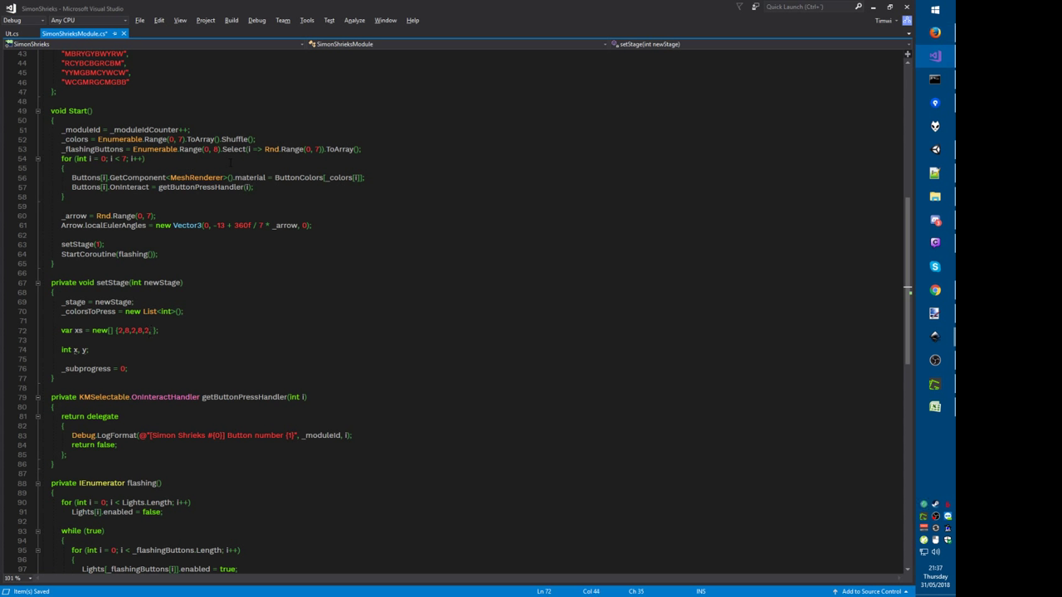
text(8,5)
key(ctrl+k)
key(ctrl+d)
Step: Declare ys as an empty new[] array on the line below xs
key(Home)
key(End)
key(Return)
text(var )
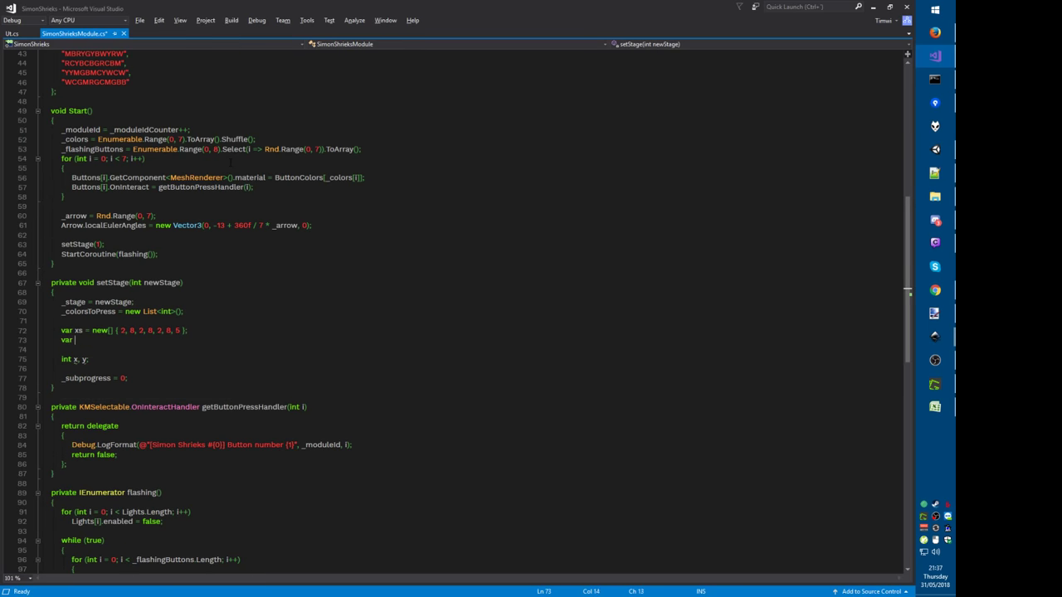
text(ys = new[] { })
Step: Fill the ys array with the values 2, 2, 8, 8, 5, 5, 5, consulting the grid in Firefox
key(alt+Tab)
key(alt+Tab)
key(alt+Tab)
key(alt+Tab)
text(5,)
key(alt+Tab)
key(alt+Tab)
key(BackSpace)
key(BackSpace)
key(BackSpace)
text(8, 8, 5, 5, 5 })
Step: Initialize x with an element of xs, beginning its index expression with _flashingButtons
key(Down)
key(Right)
text(=xs[)
text(l)
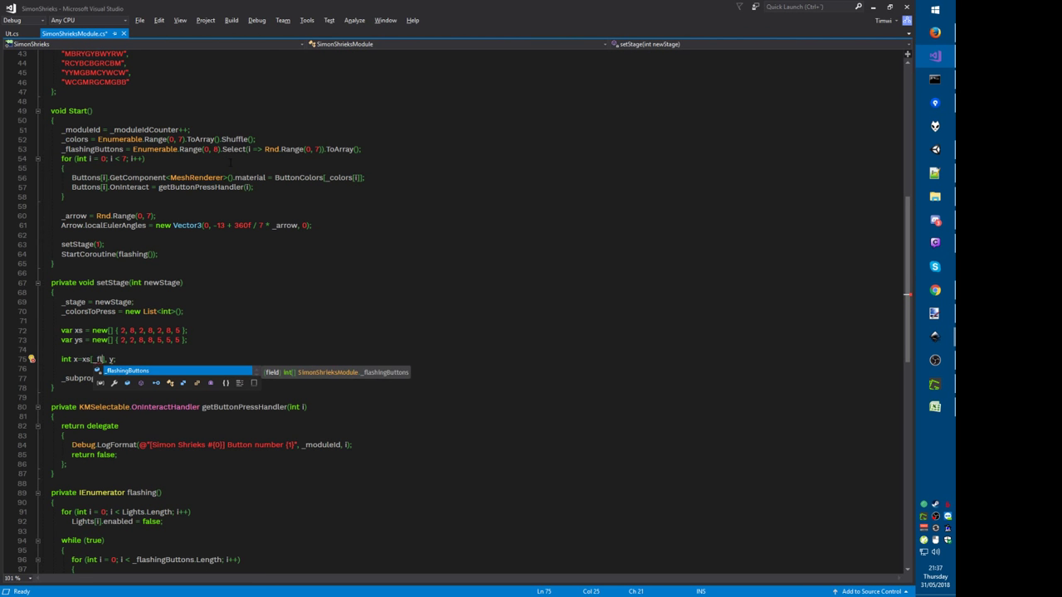
key(Tab)
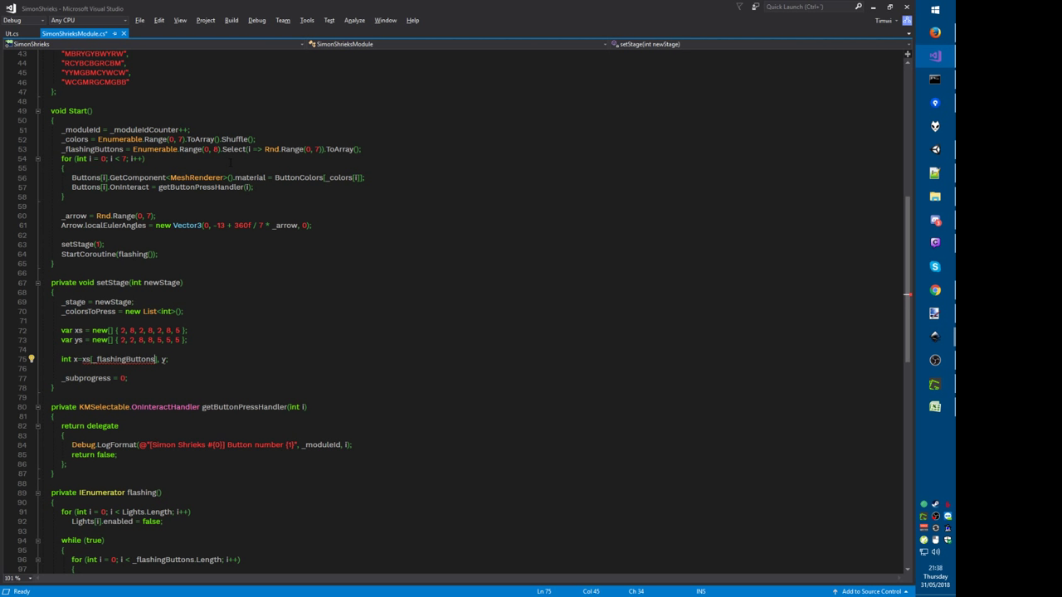
Step: Examine the marked color and one-clockwise entries of the grid's legend in Firefox and return to the code
key(alt+Tab)
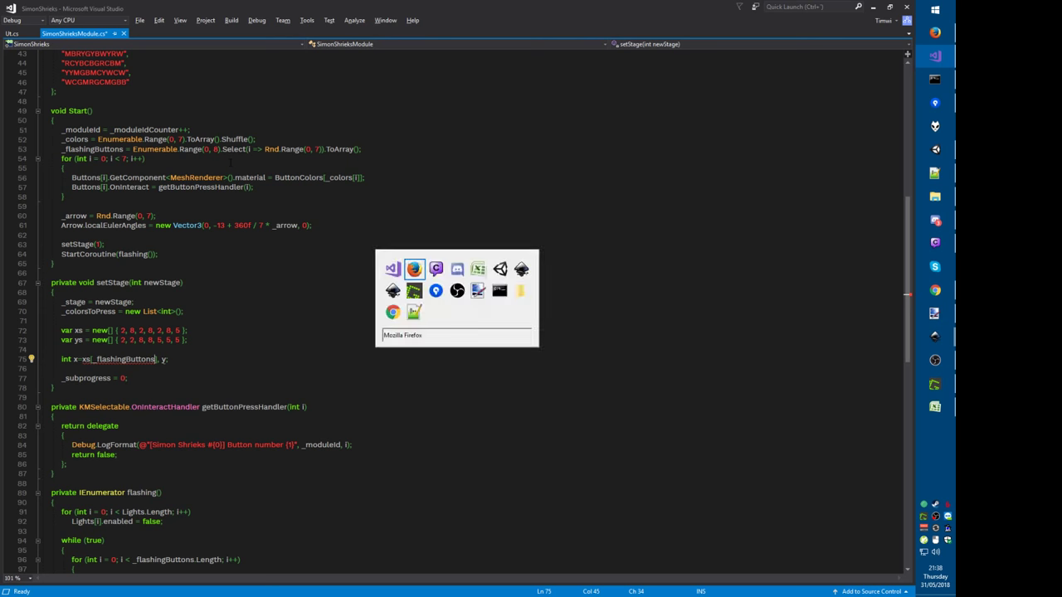
drag(264, 326, 308, 348)
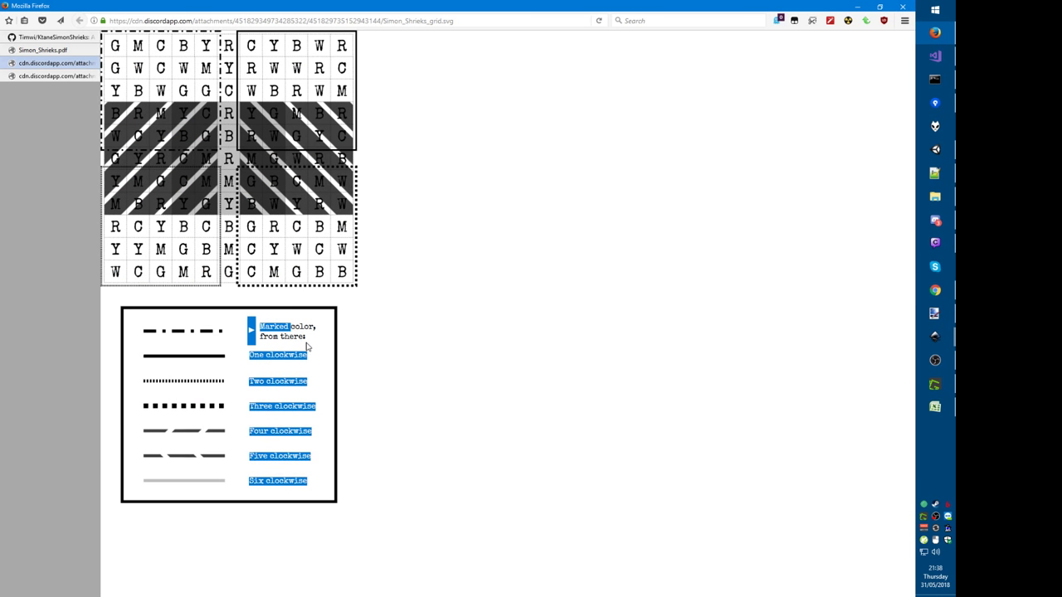
double_click(295, 335)
click(292, 336)
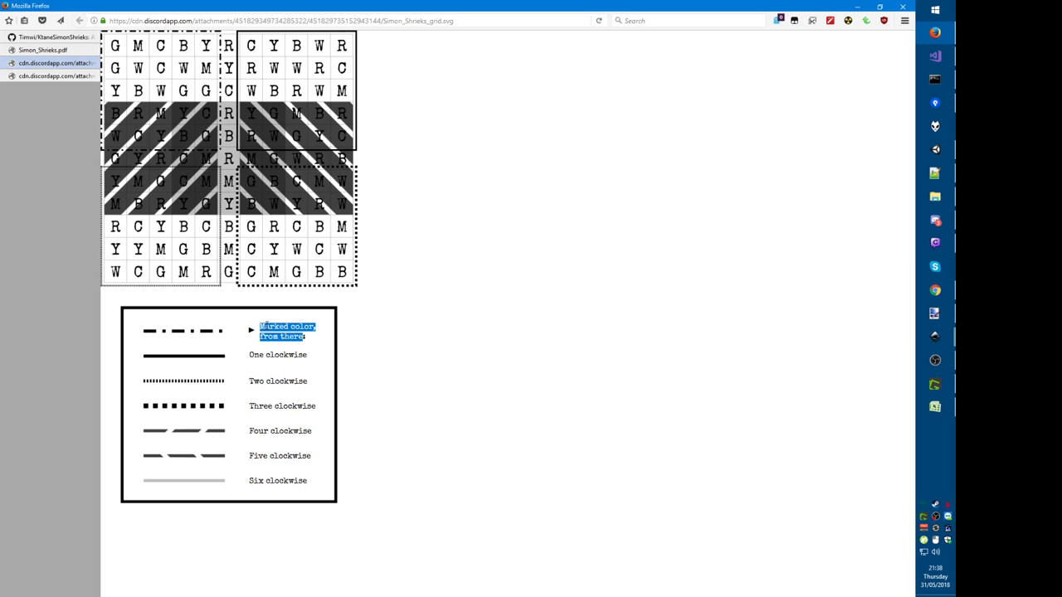
click(259, 342)
double_click(256, 356)
click(253, 357)
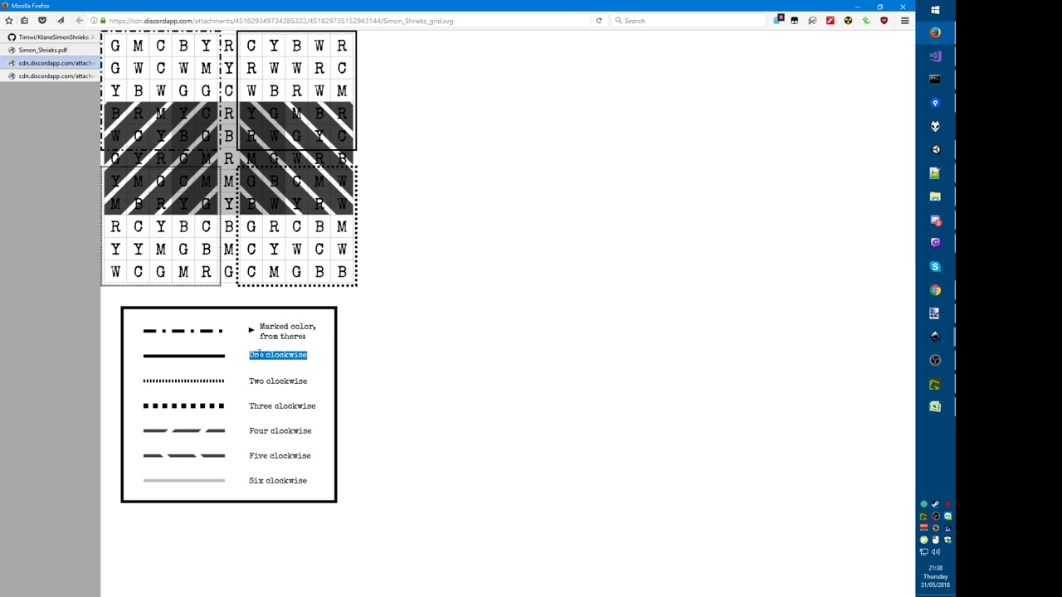
click(274, 333)
key(alt+Tab)
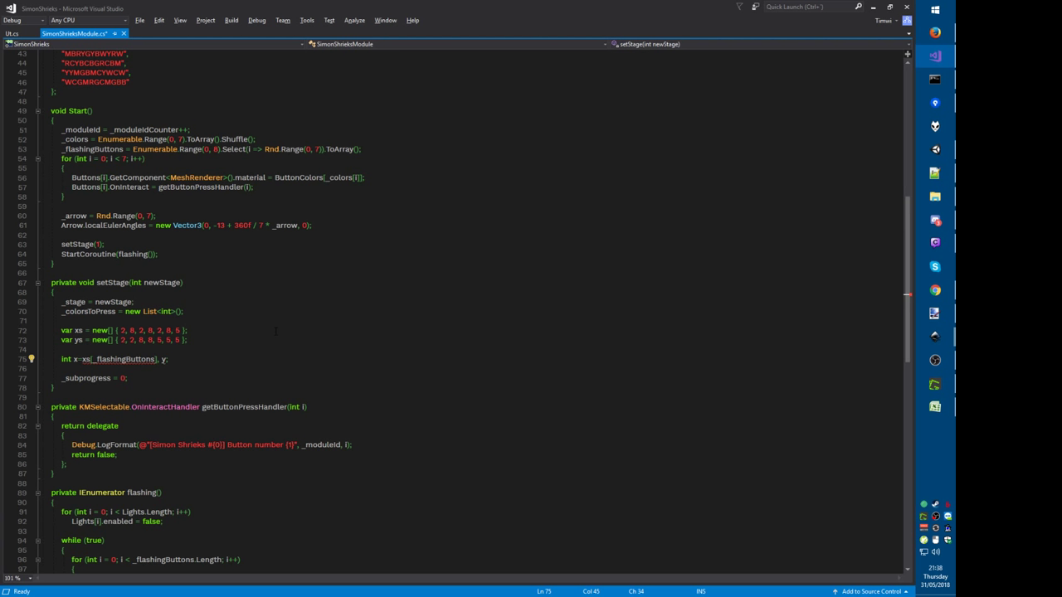
Step: Complete the xs index in x's initializer as (_flashingButtons[0] + 7 - _arrow) % 7
text([0]+)
text(7-_arr)
text(ow)
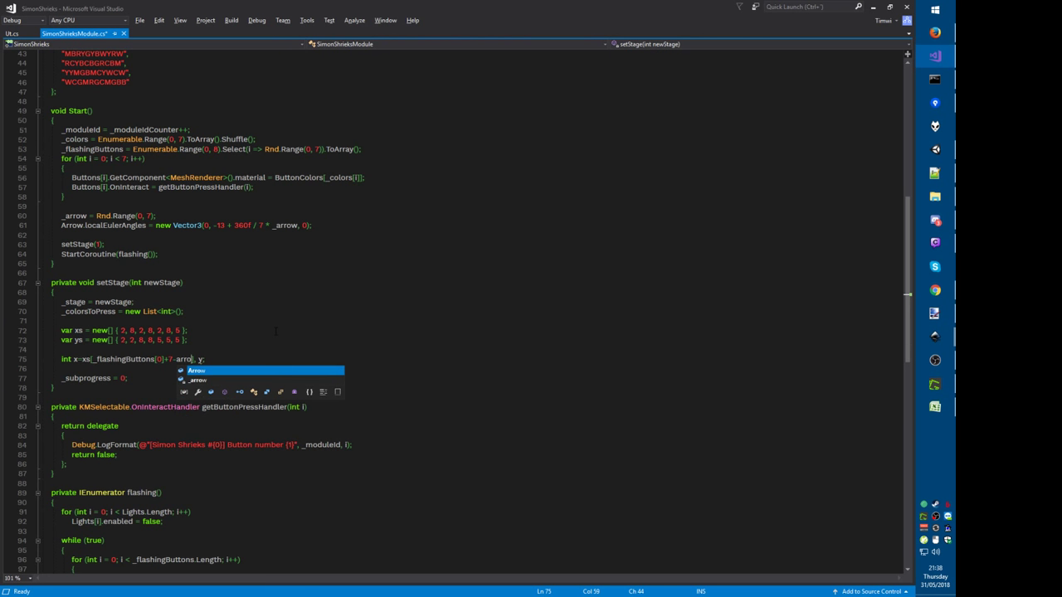
key(Down)
key(Tab)
text())
key(Home)
key(ctrl+Right)
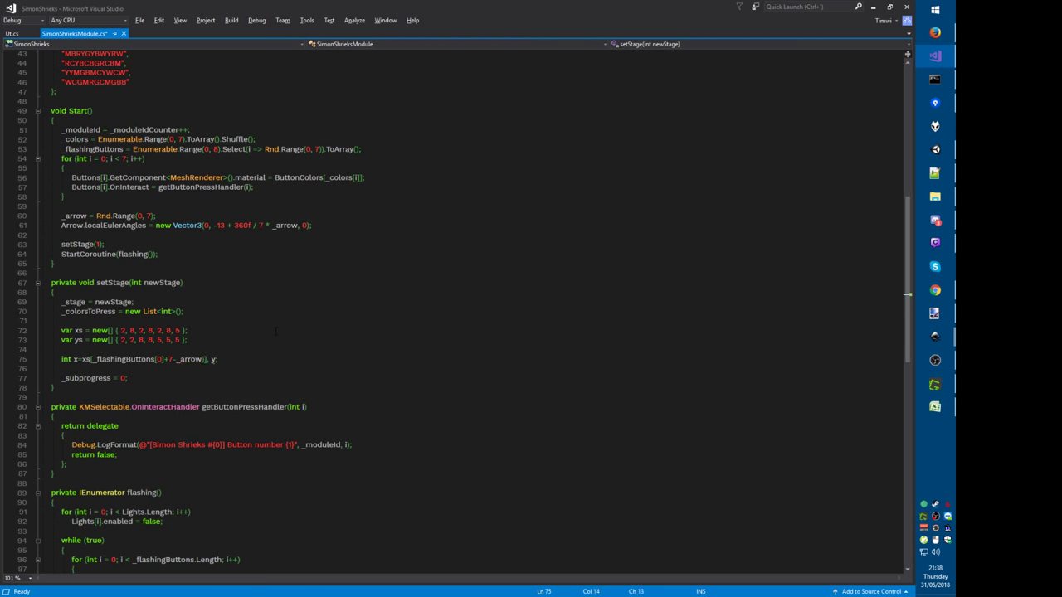
text(()
text( % 7)
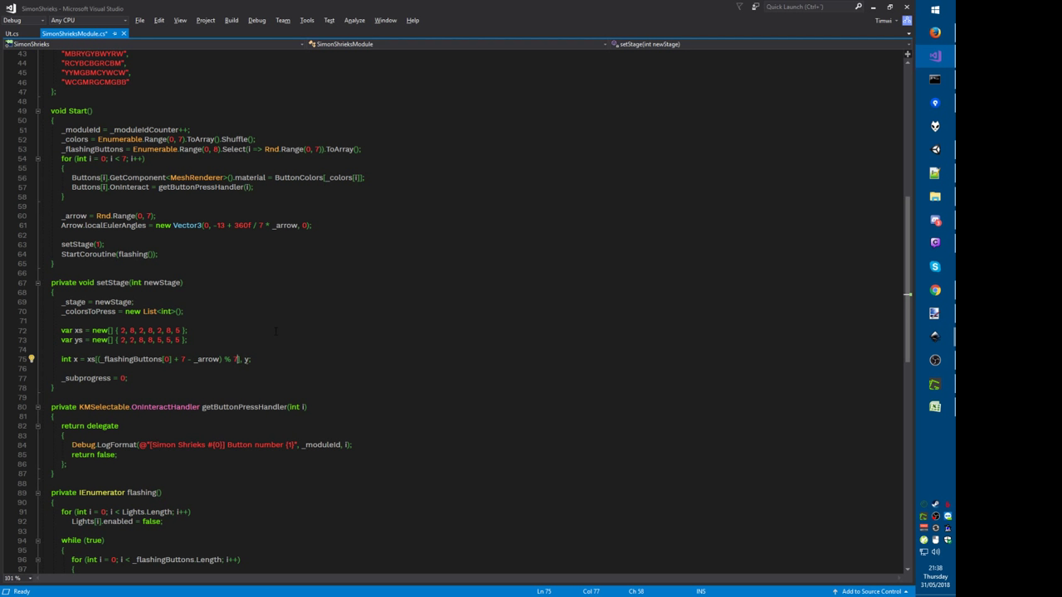
Step: Initialize y as ys[(_flashingButtons[0] + 7 - _arrow) % 7] from a copy of x's expression, format the document and save
key(ctrl+shift+bracketright)
key(shift+Left)
key(shift+Left)
key(End)
key(Left)
text(= xs[(_flashingButtons[0] + 7 - _arrow) % 7])
key(ctrl+bracketright)
key(Left)
key(BackSpace)
text(y)
key(ctrl+k)
key(ctrl+d)
key(ctrl+s)
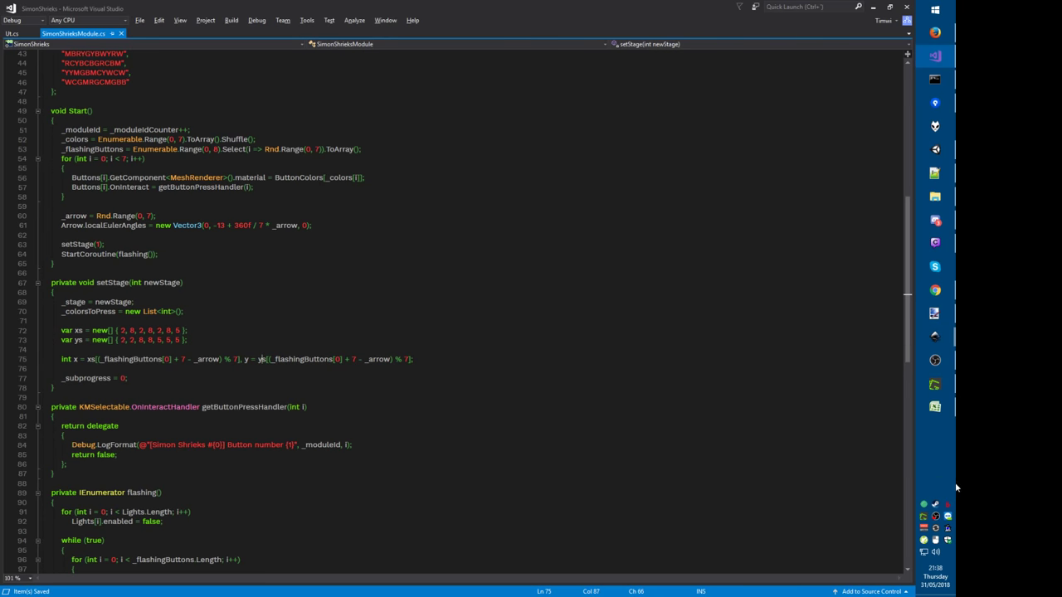
Step: Below the x and y declaration in setStage, add a for loop that runs i up to _flashingButtons.Length
key(Up)
key(Down)
key(Return)
text(for)
key(Tab)
key(Tab)
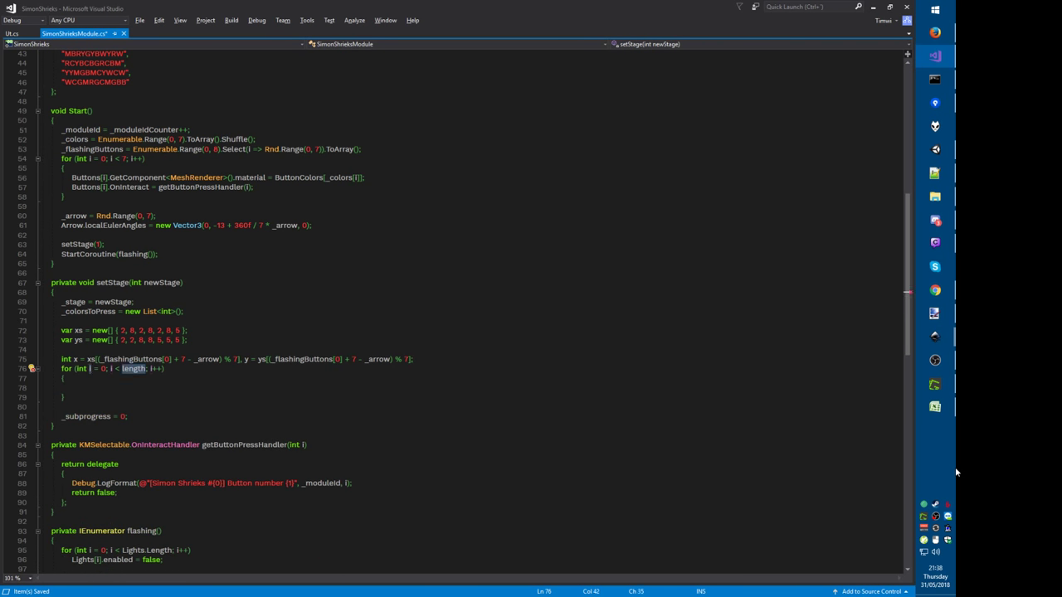
text(_flashingButtons.length)
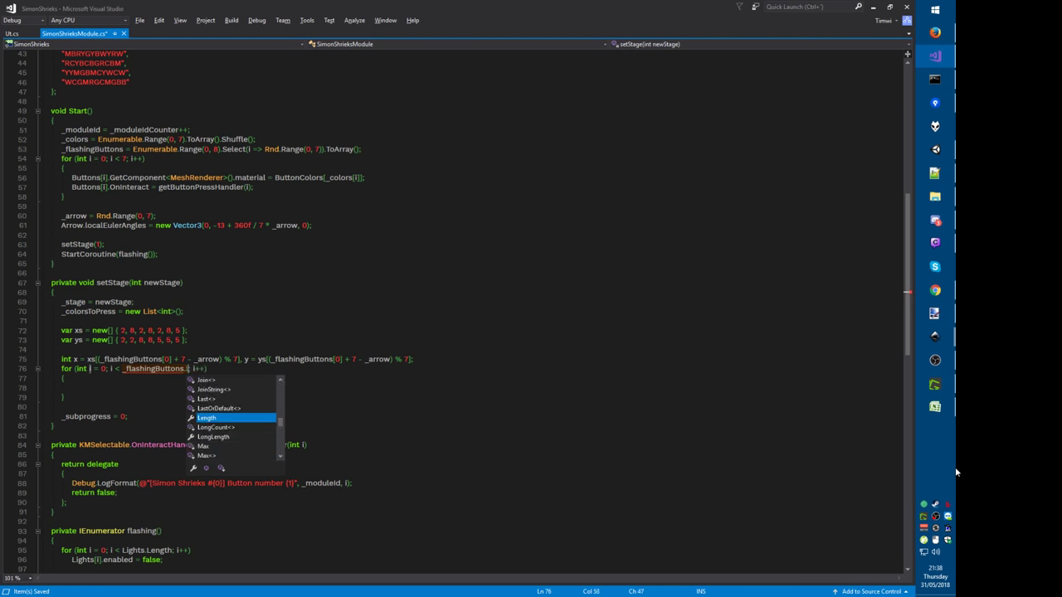
key(Return)
key(Return)
Step: Make the new for loop start at i = 1 and save the file
key(Up)
key(Up)
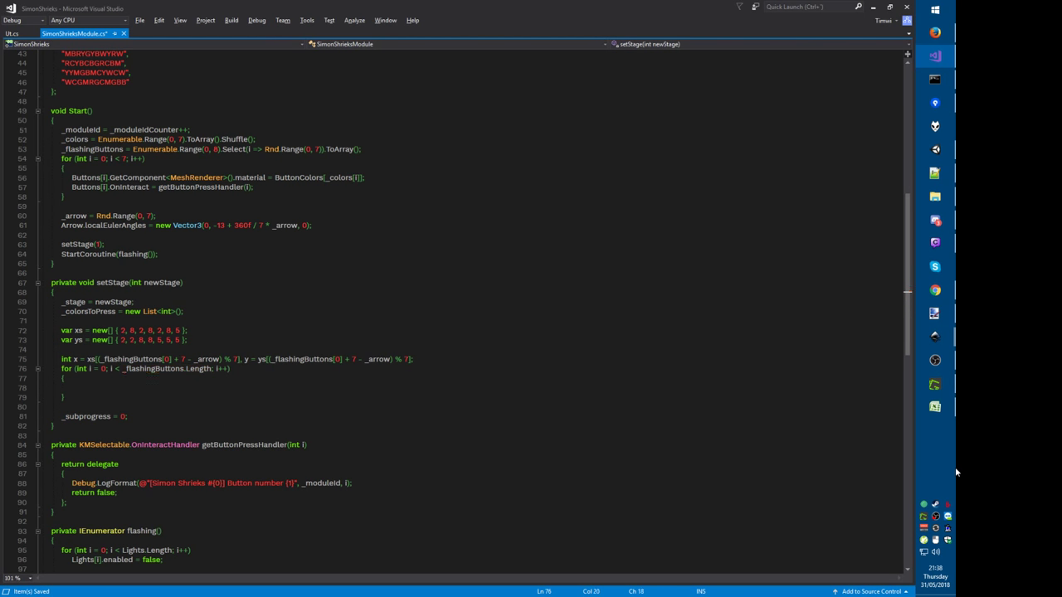
key(ctrl+Right)
key(ctrl+Right)
key(ctrl+Right)
key(ctrl+Right)
key(ctrl+Right)
key(BackSpace)
text(1)
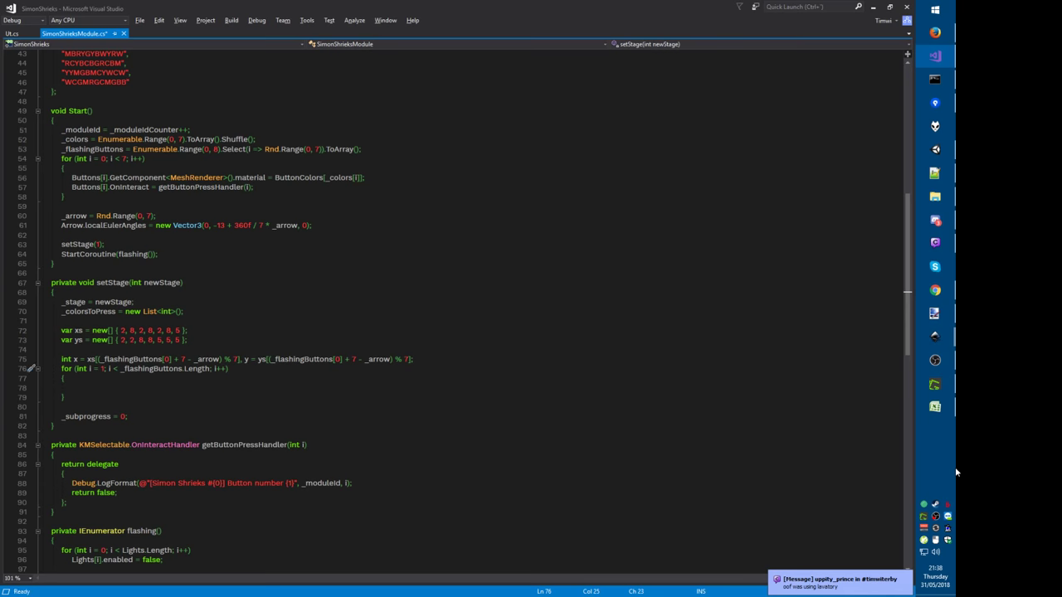
key(Down)
key(Down)
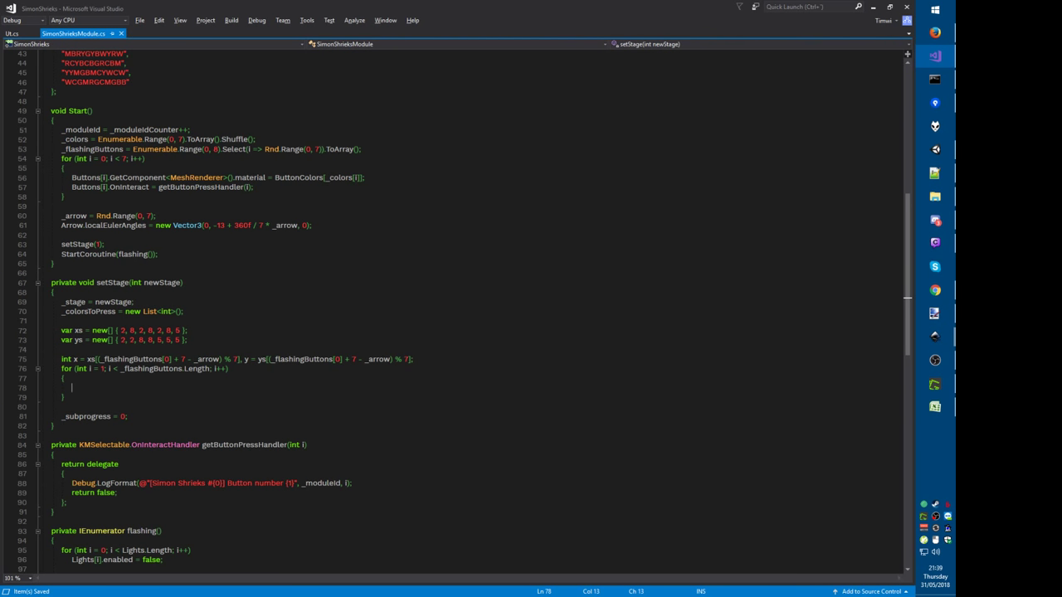
key(alt+Tab)
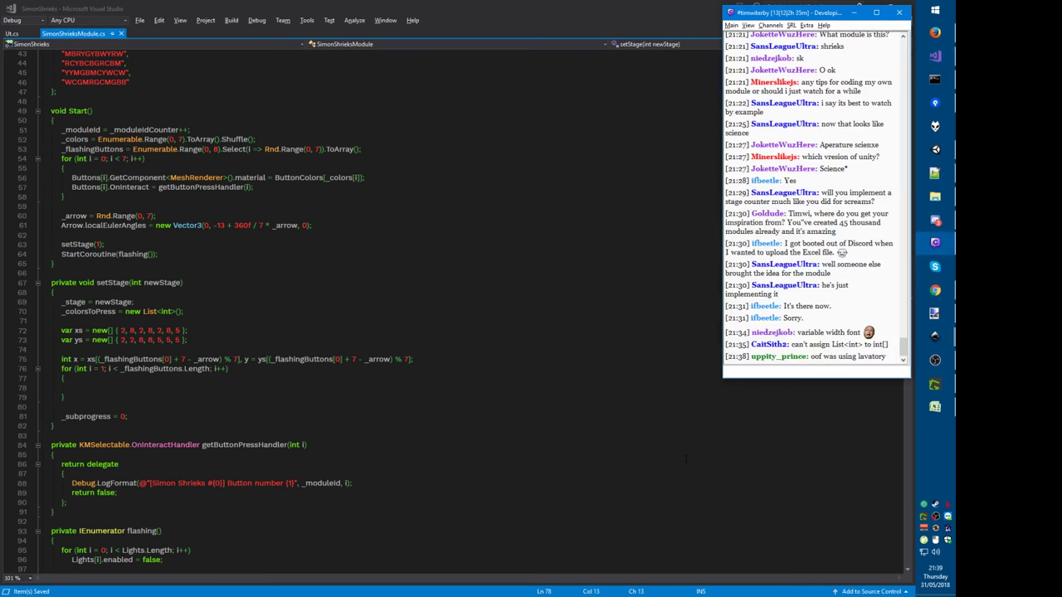
key(alt+Tab)
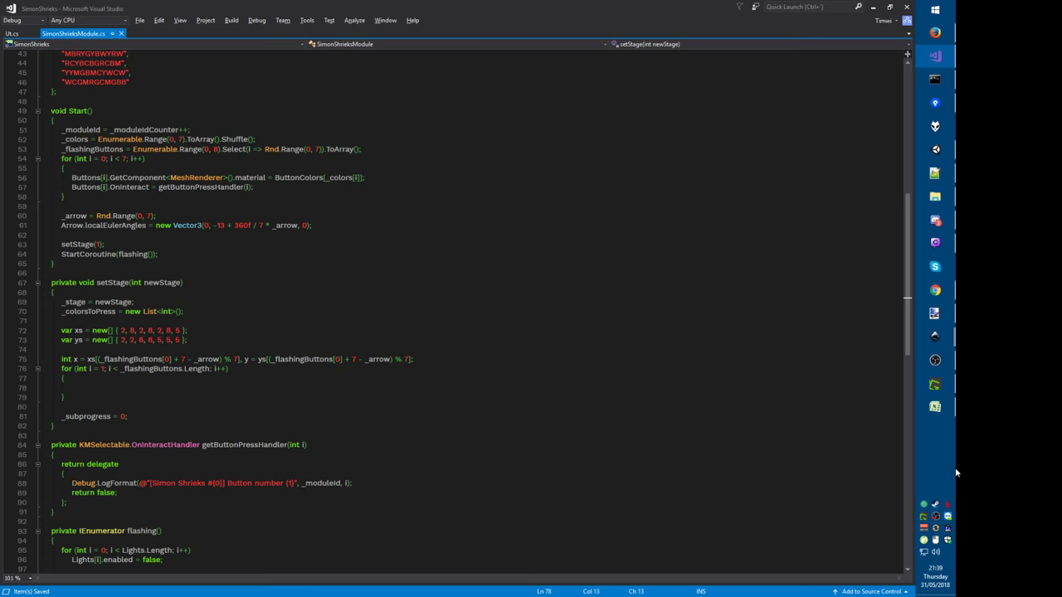
Step: Begin a dx variable in the loop body and insert a copy of the x and y declaration above it, renaming x to nx
text(var dx =)
key(Up)
key(Home)
key(shift+End)
key(ctrl+c)
key(Down)
key(Down)
key(ctrl+v)
text(n)
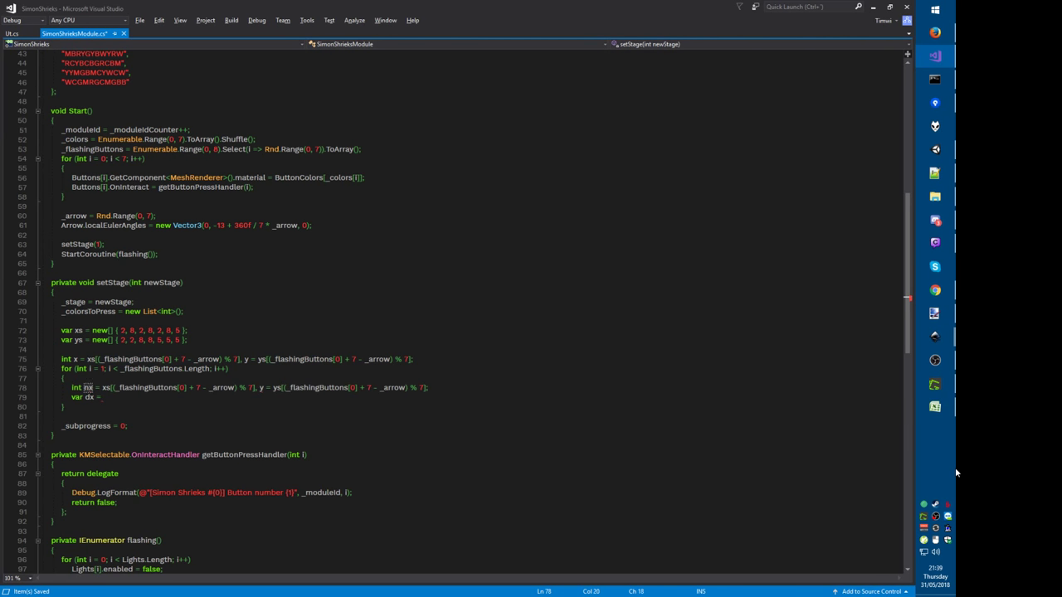
Step: Rename y to ny in the declaration inside the loop and save the file
key(ctrl+Right)
key(ctrl+Right)
key(ctrl+Right)
key(ctrl+Right)
key(ctrl+Right)
key(ctrl+Right)
key(ctrl+Right)
key(ctrl+Right)
key(ctrl+Right)
key(ctrl+Right)
text(n)
key(alt+f)
key(s)
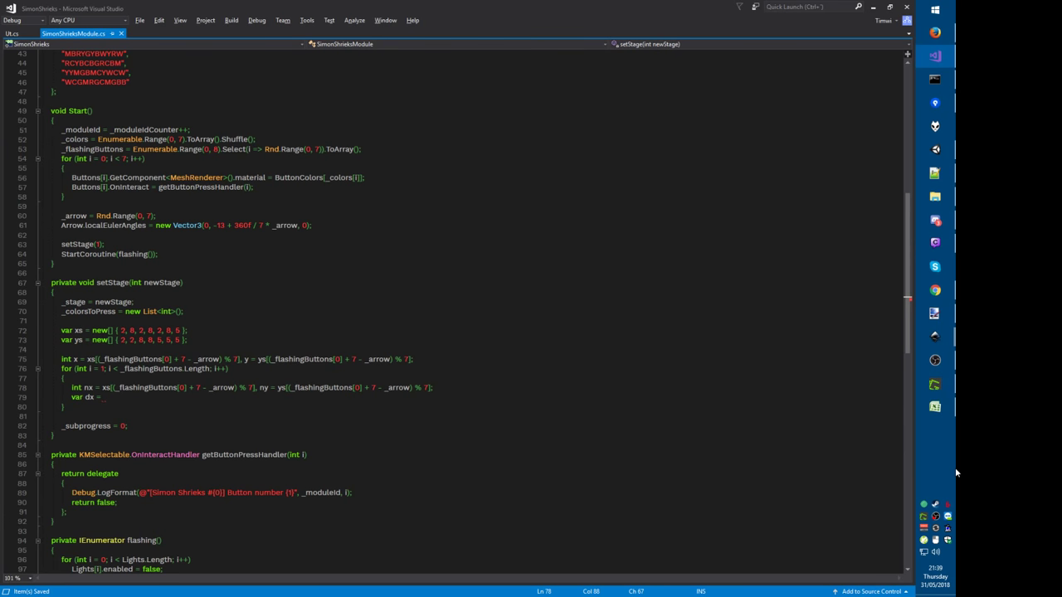
Step: Complete dx as Math.Abs(x - nx) and declare dy as Math.Abs(y - ny) on the following line
key(Down)
text(()
text(Math.Abs()
text(x-nx)
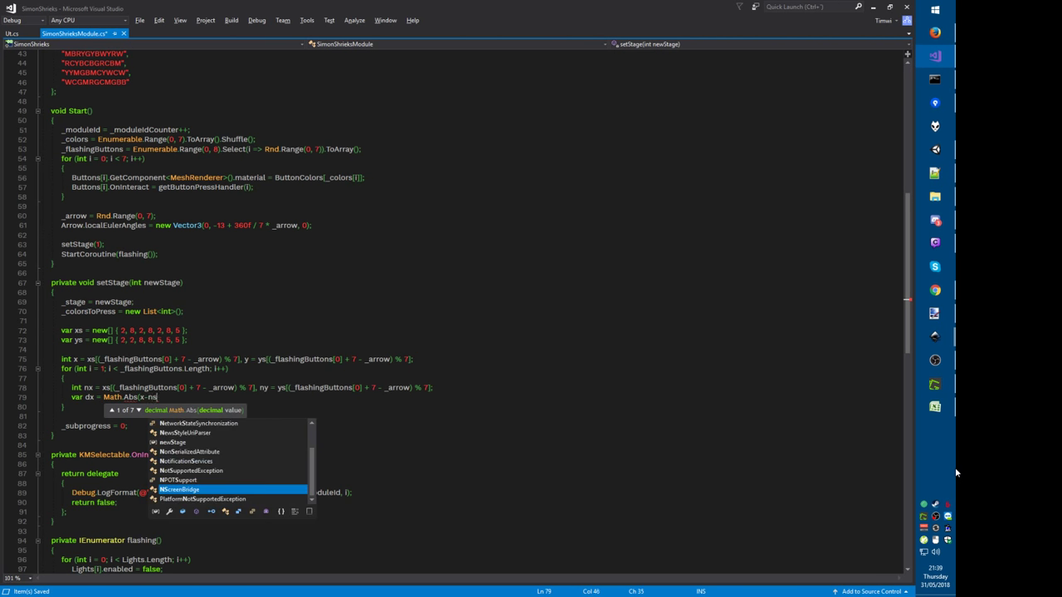
text();)
key(Return)
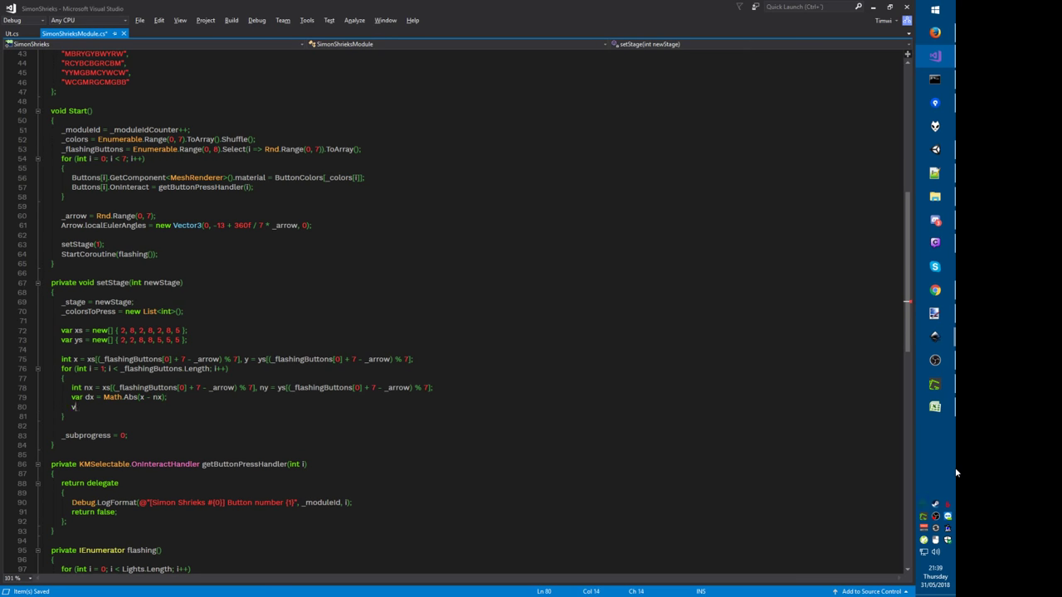
text(var dy = Math.abs()
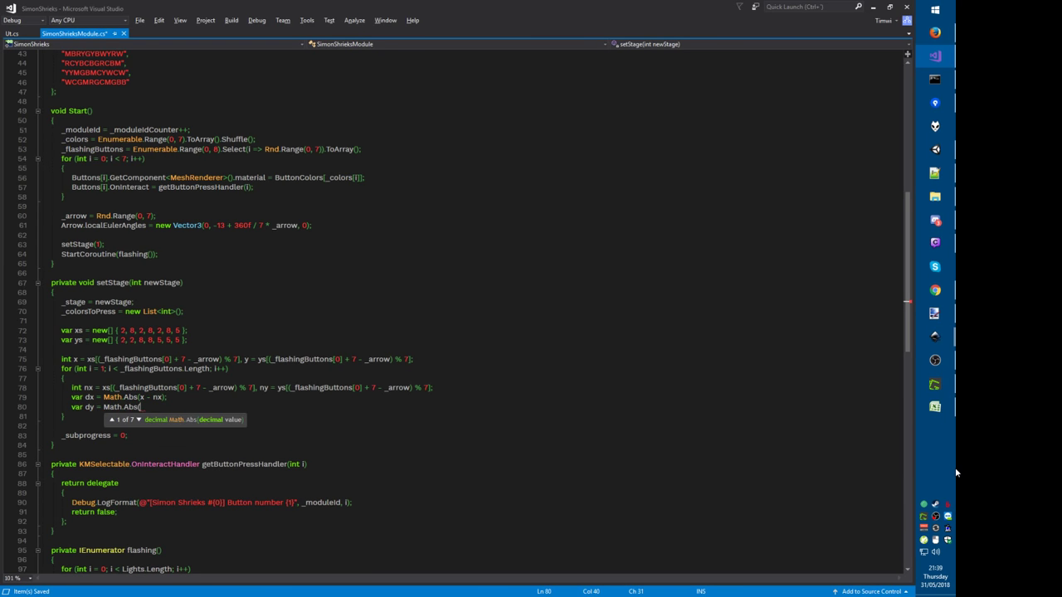
text(y - ny);)
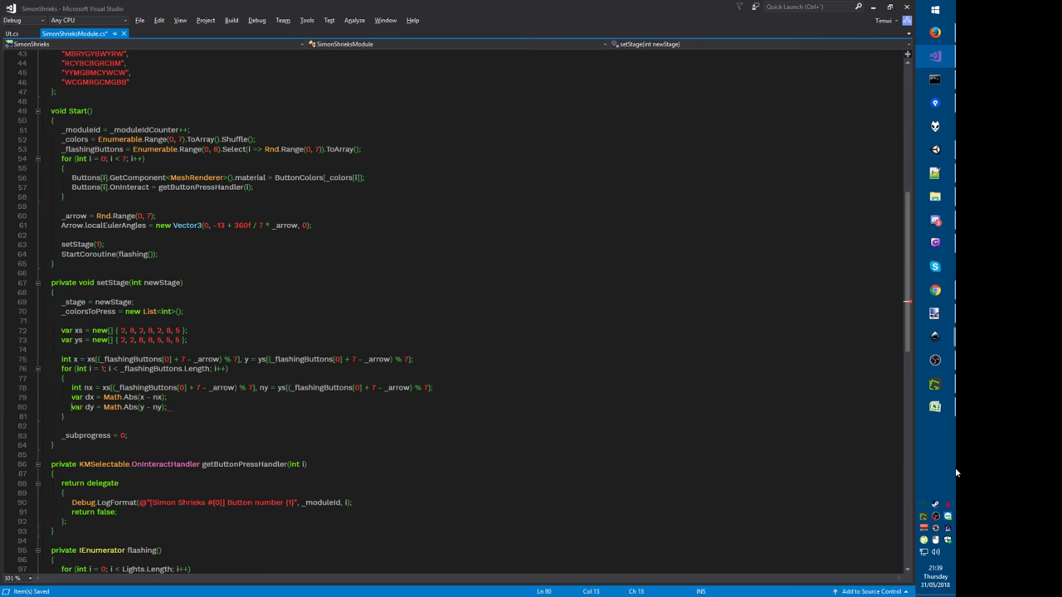
Step: Merge the dx and dy variables into a single int declaration and format the document
key(Up)
key(Home)
key(ctrl+Delete)
text(int)
key(End)
key(BackSpace)
text(,)
key(Delete)
key(ctrl+Right)
key(ctrl+Delete)
key(ctrl+k)
key(ctrl+d)
key(End)
key(Return)
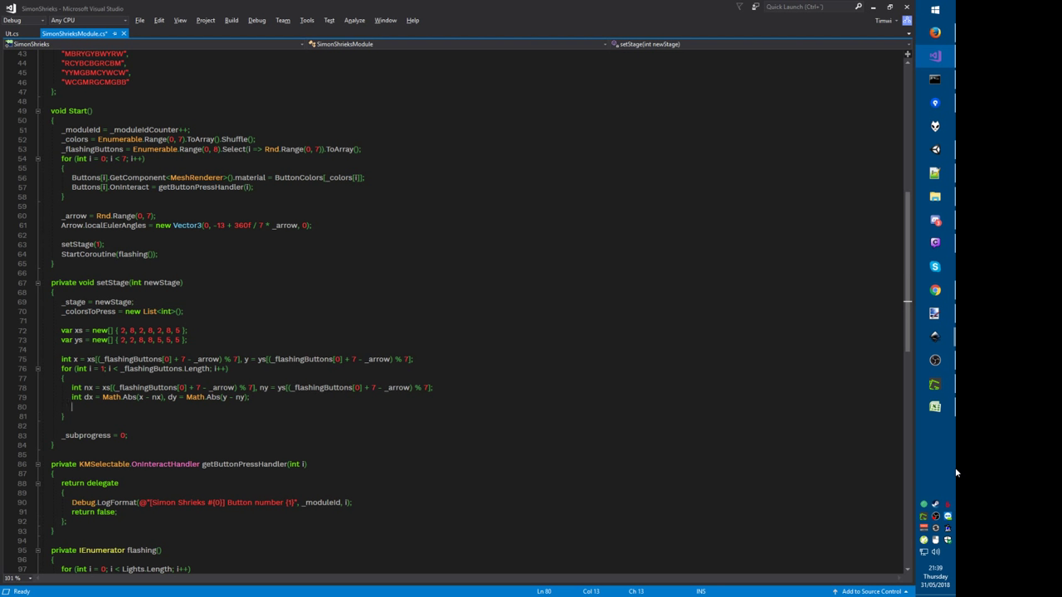
Step: Extend the dx and dy declaration with sx initialized to Math.Sign(nx - x)
key(BackSpace)
key(BackSpace)
text(,sx=Math.sgn)
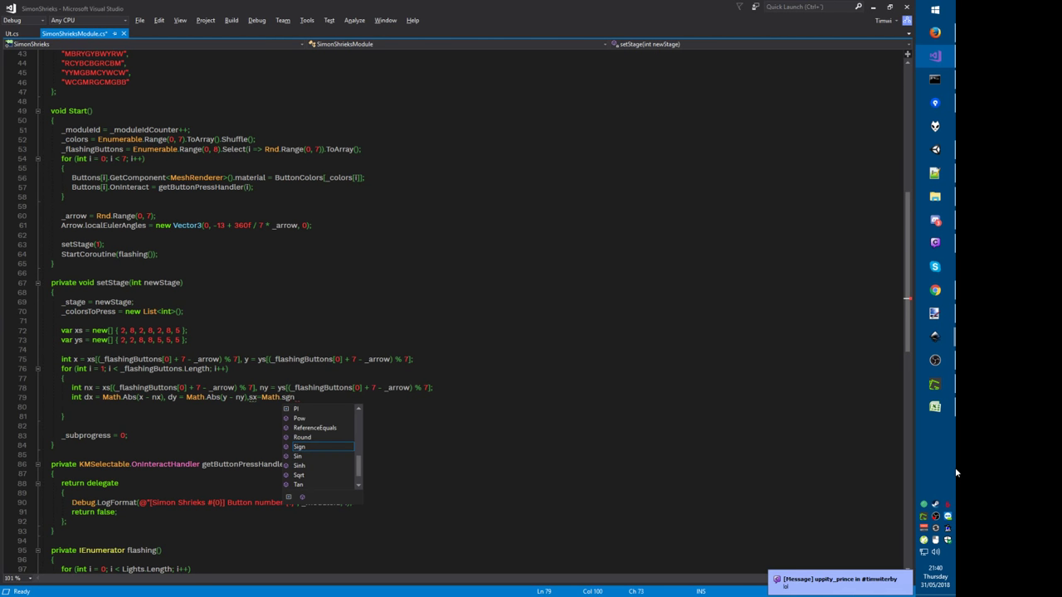
key(BackSpace)
key(BackSpace)
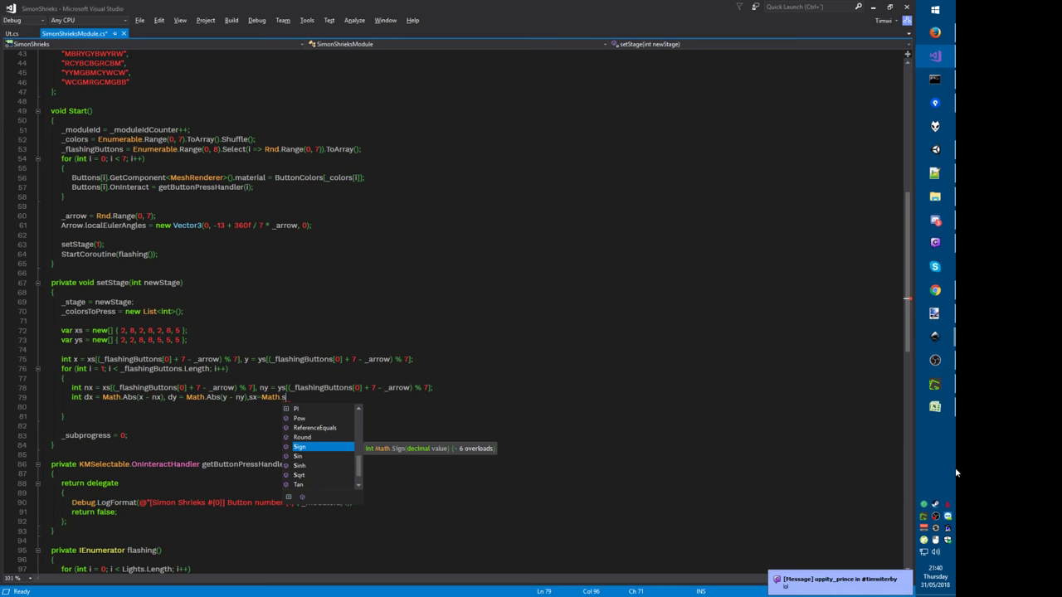
text(()
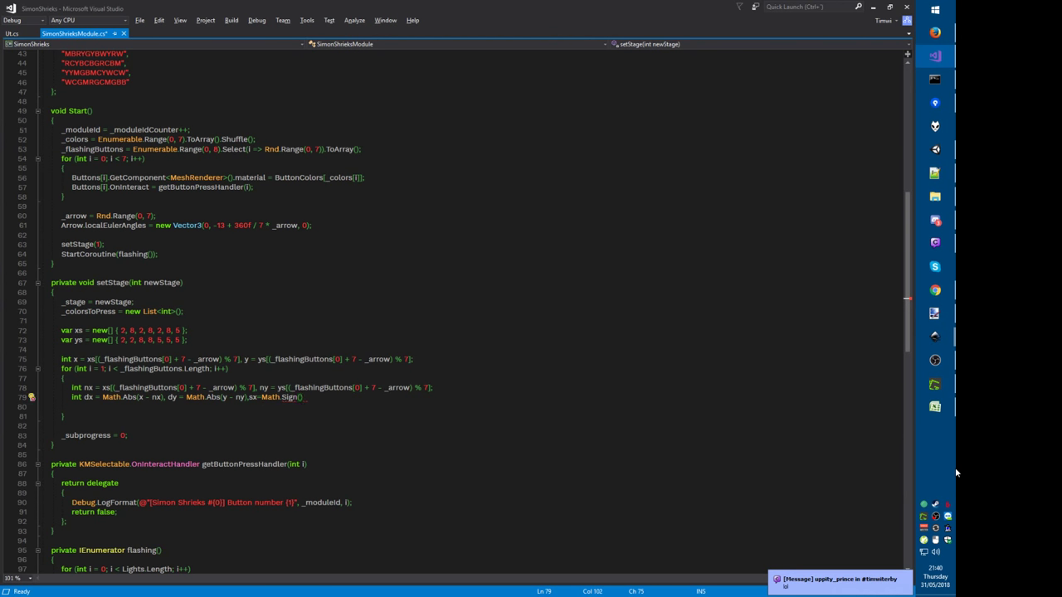
text(x-nx)
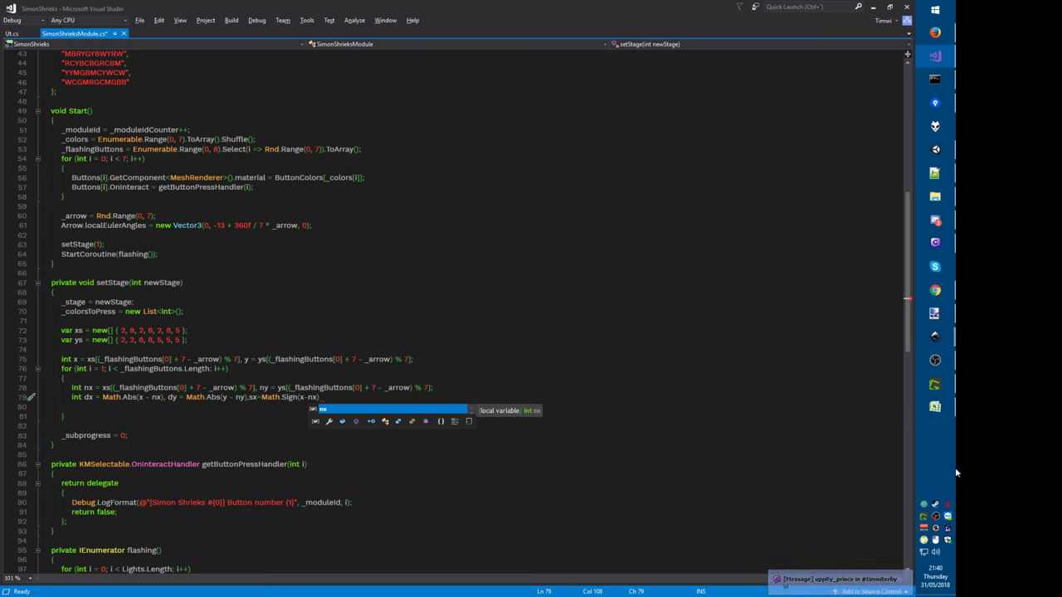
key(BackSpace)
key(BackSpace)
key(BackSpace)
key(BackSpace)
text(nx - x)
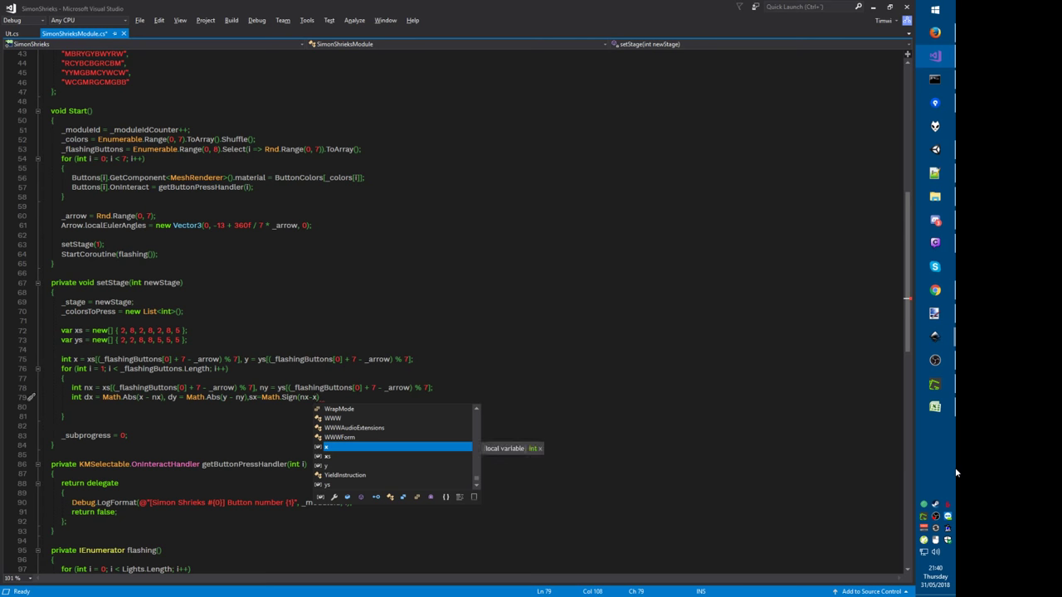
Step: Add sy = Math.Sign(ny - y) to the same declaration and save the file
text(), sy )
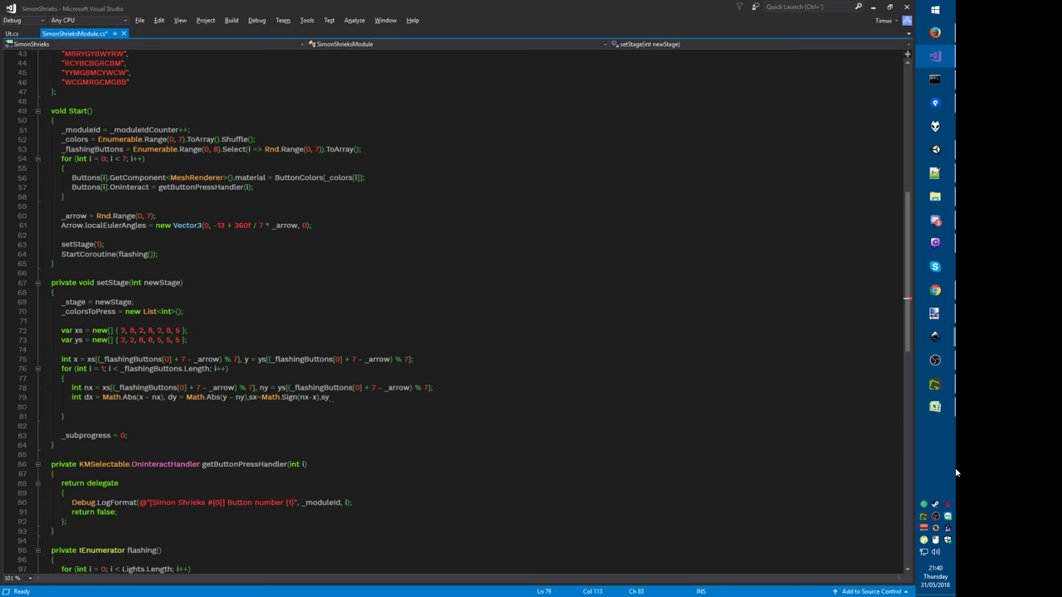
text(= Math.Sign()
text(ny - y);)
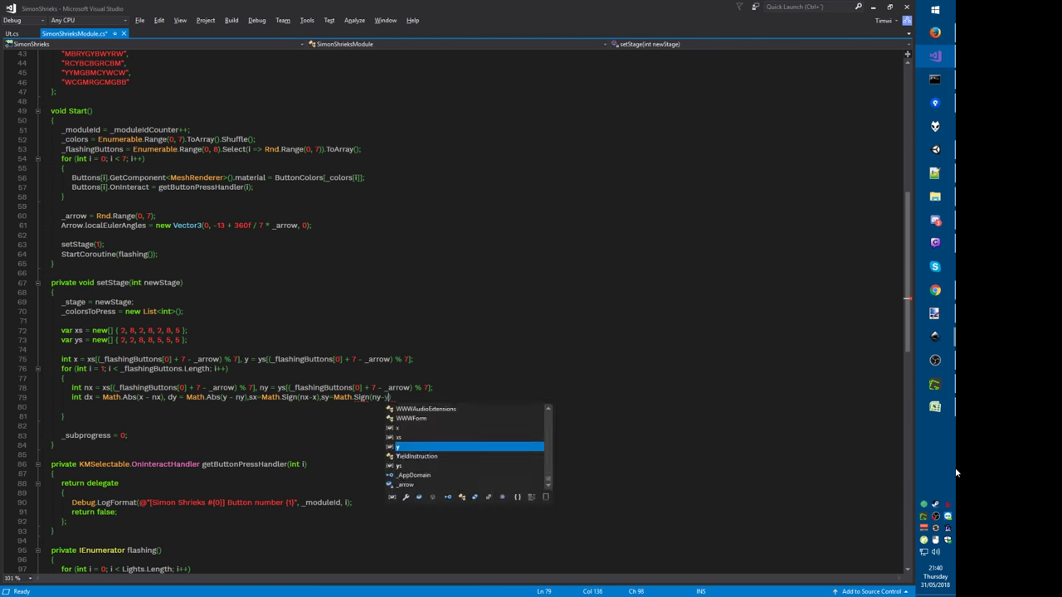
key(ctrl+s)
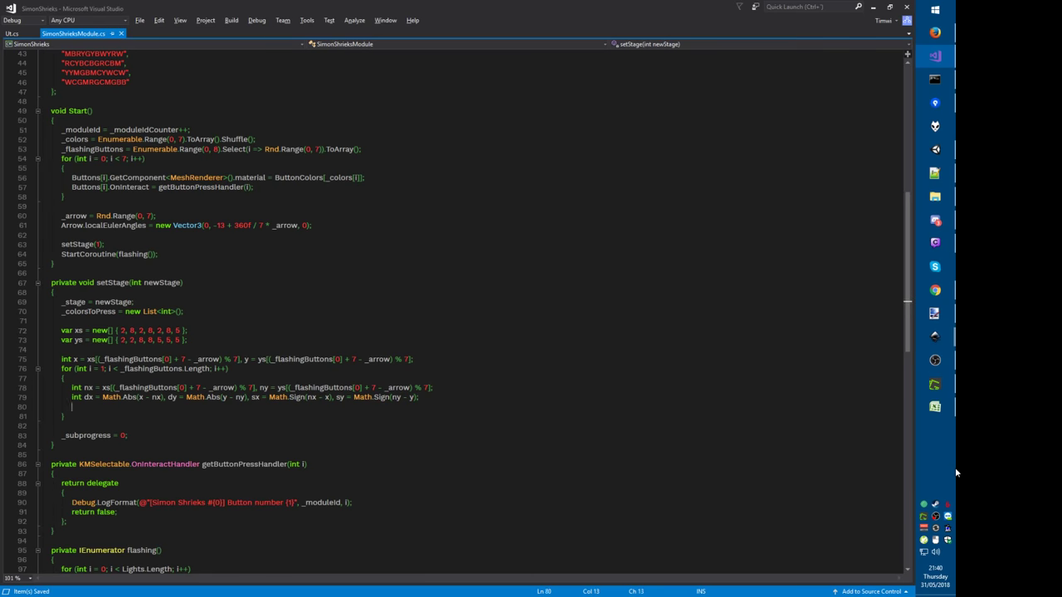
Step: Add an if (dx > dy) statement after the declarations that increases x by sx
key(Down)
key(Return)
text(if(dx>duy)
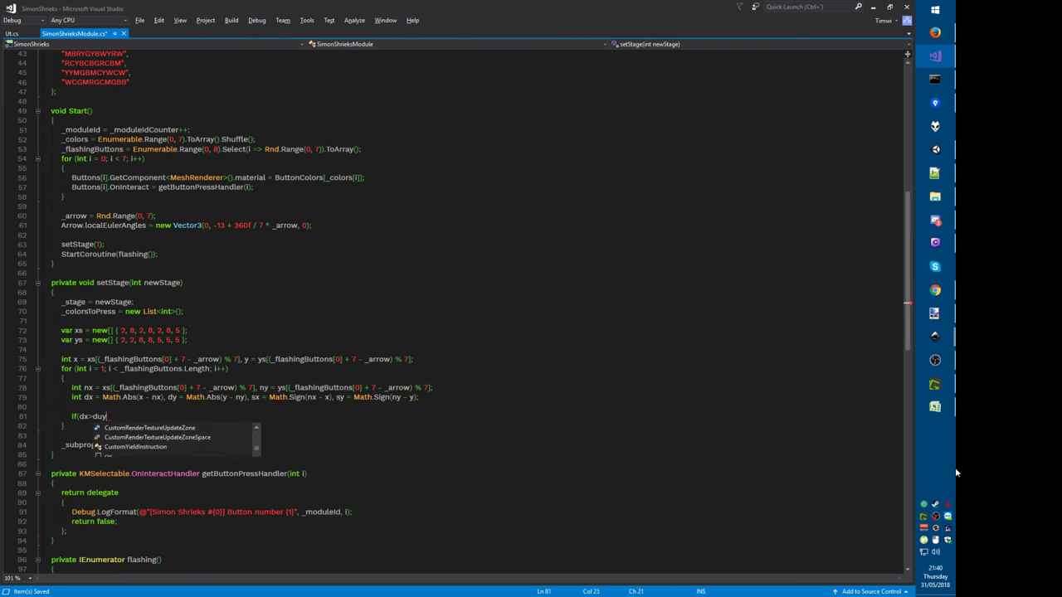
key(BackSpace)
text(y))
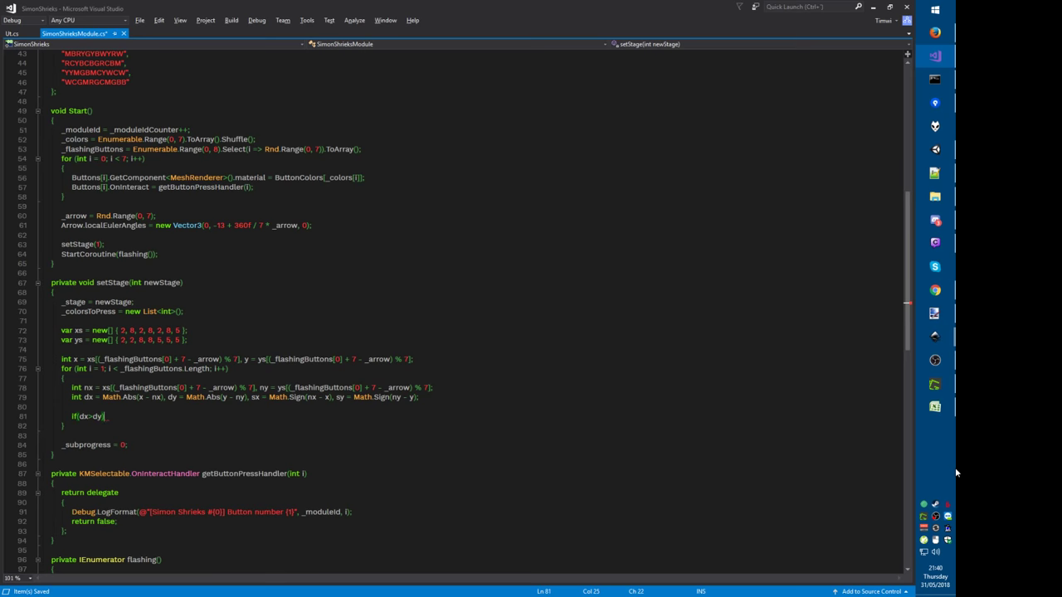
key(Return)
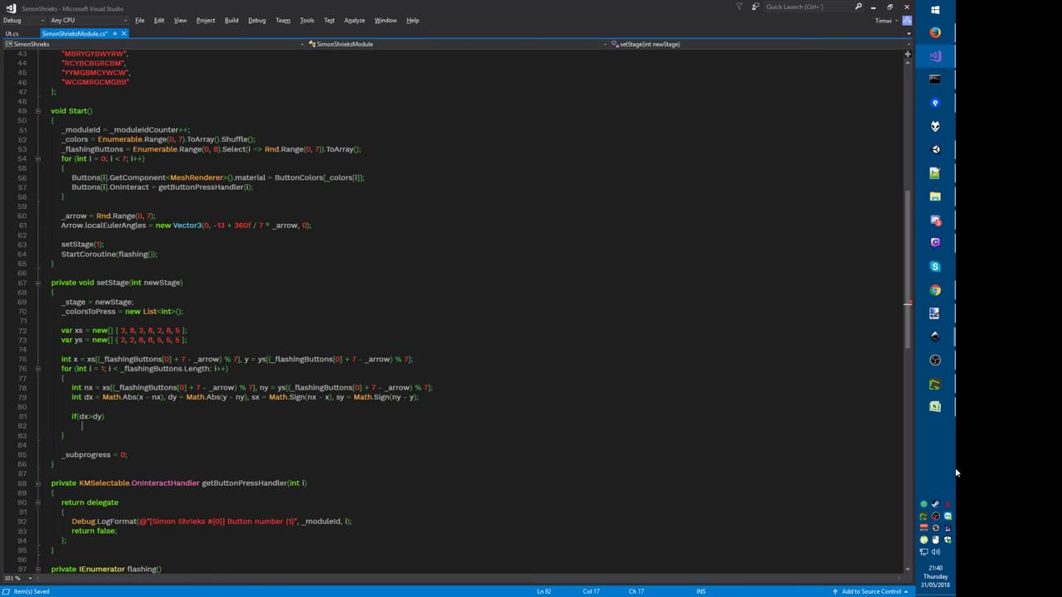
text(x += sx;)
key(Return)
Step: Add an else if (dx < dy) branch that increases y by sy
text(else if)
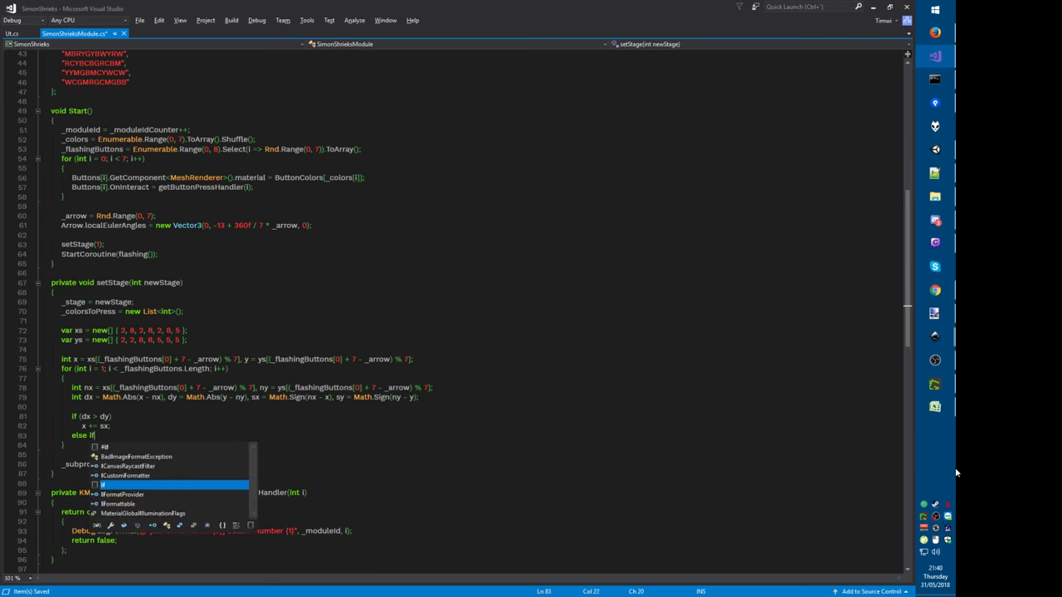
text((dx < dy)
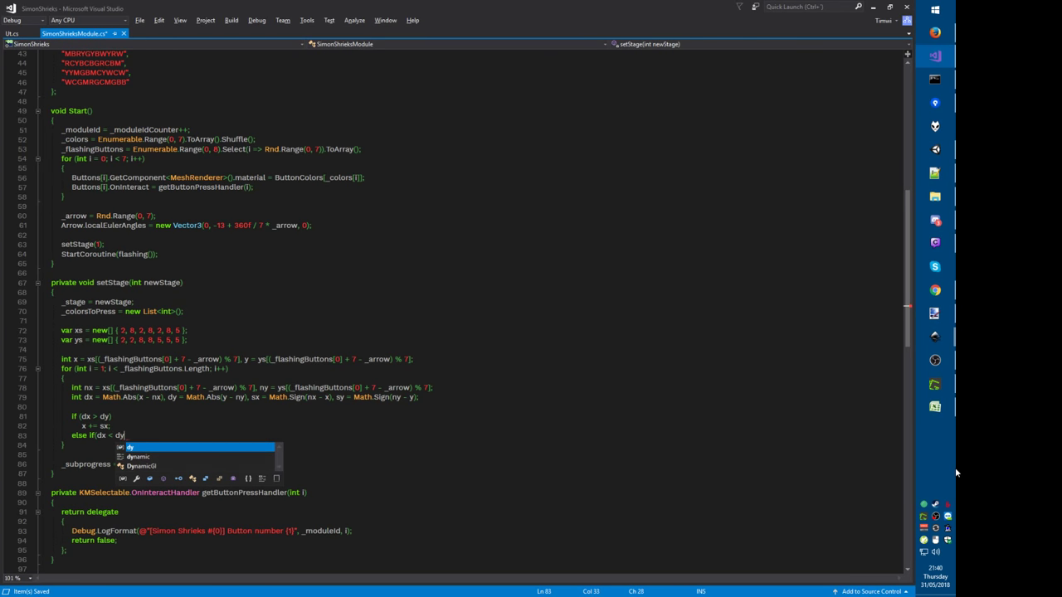
text())
key(Return)
text(y )
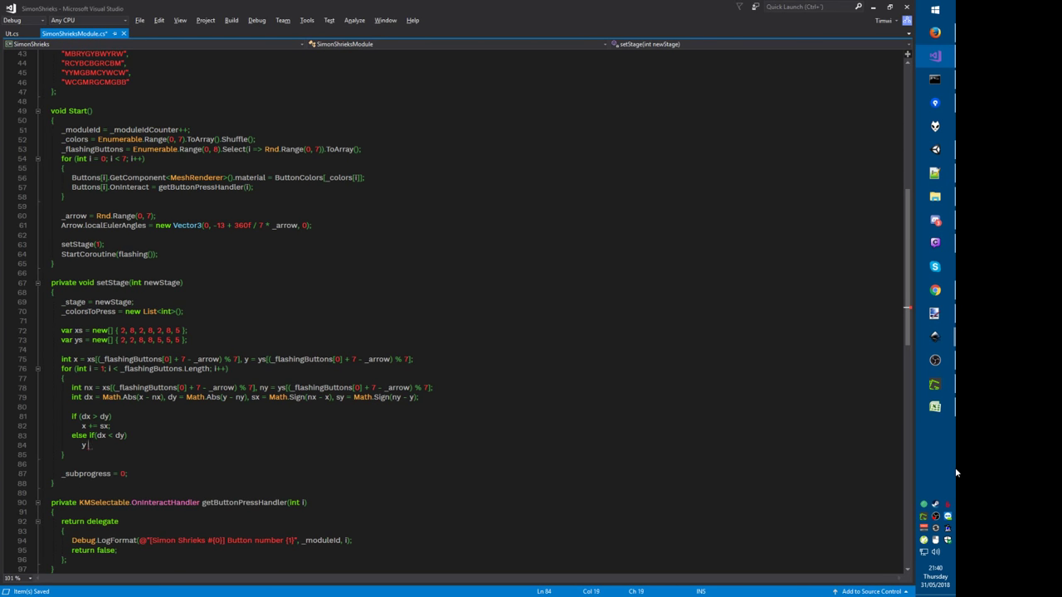
text(+= sy)
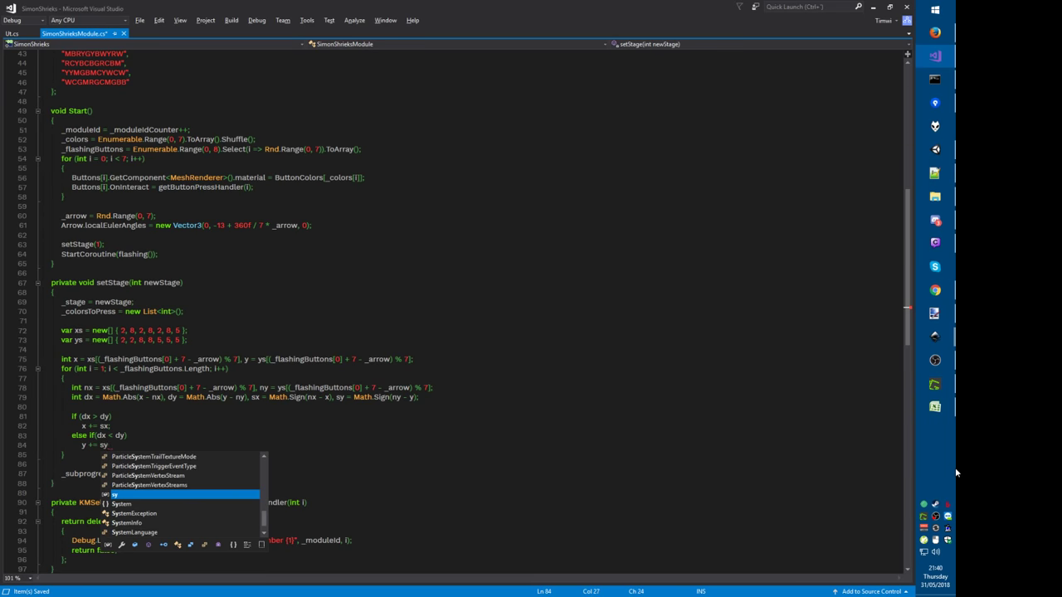
text(;)
Step: Add an else block containing x += sx and y += sy, and save the file
key(Return)
text(else)
key(Return)
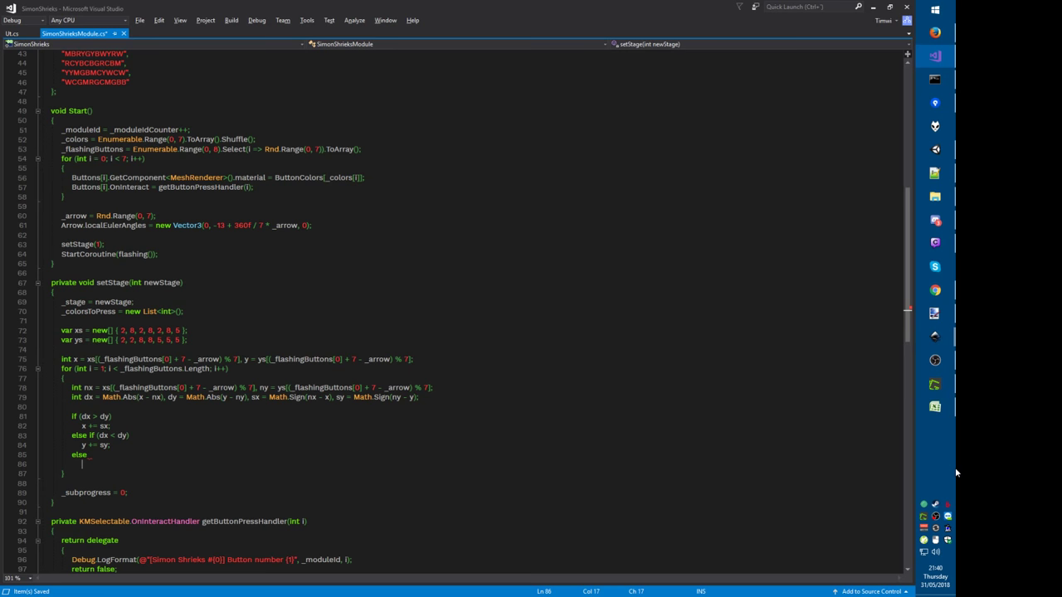
text({)
key(Return)
text(x+)
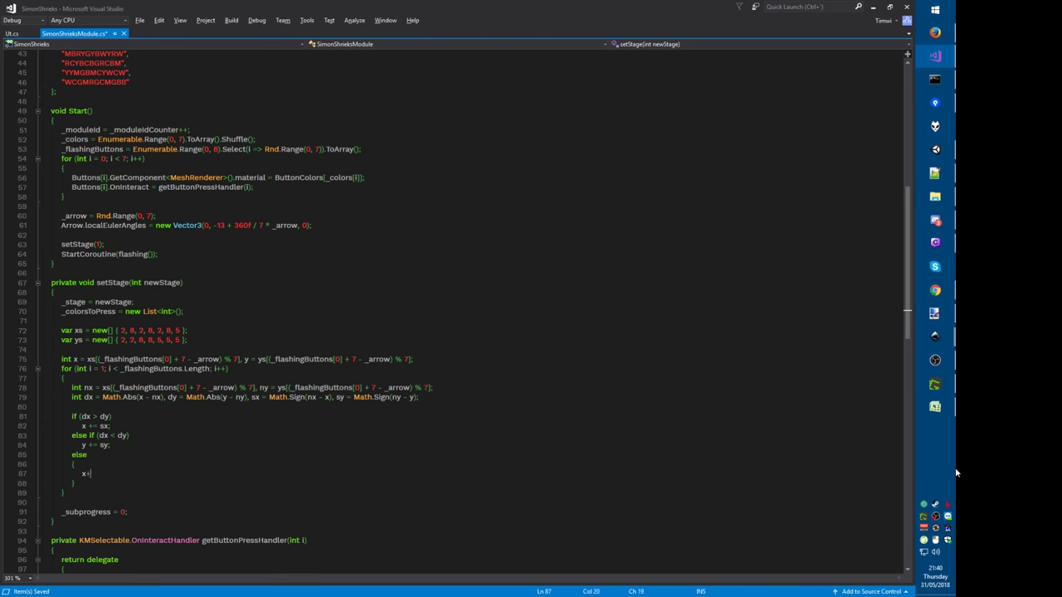
text(=sx;)
text(x)
text(;)
key(Return)
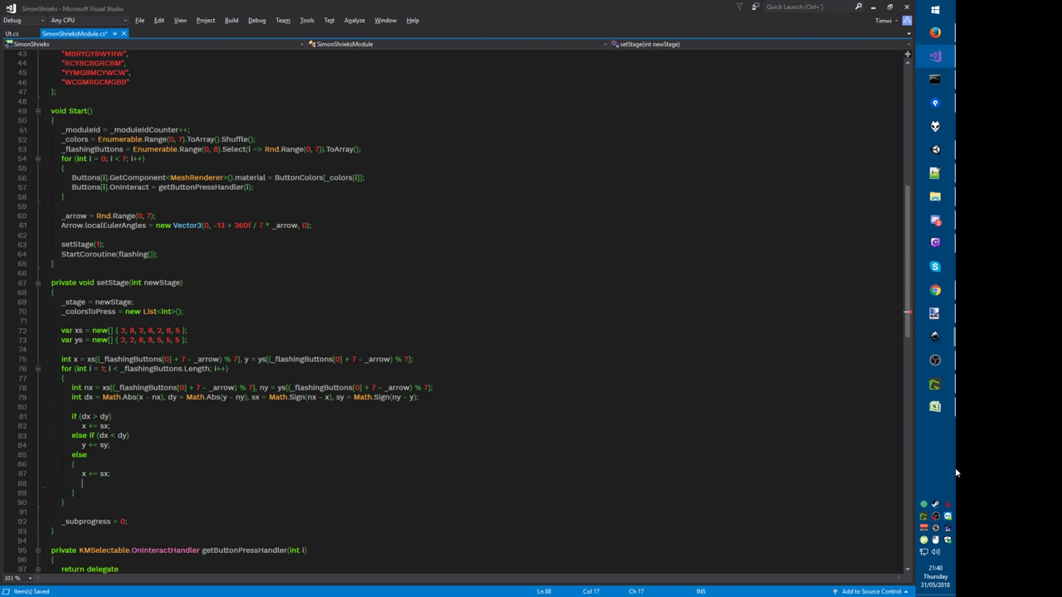
text(y+=sy;)
key(ctrl+s)
Step: Change the first condition to dx >= dy and turn the else-if branch into a separate if with dx <= dy
key(Up)
key(Up)
key(Up)
key(Up)
key(Up)
key(Up)
key(Up)
text(=)
key(Down)
key(Down)
key(Home)
key(ctrl+Delete)
text(=)
Step: Delete the whole else block that changes both x and y, and save the file
key(Home)
key(shift+Down)
key(shift+Down)
key(shift+Down)
key(shift+Down)
key(shift+Down)
key(Delete)
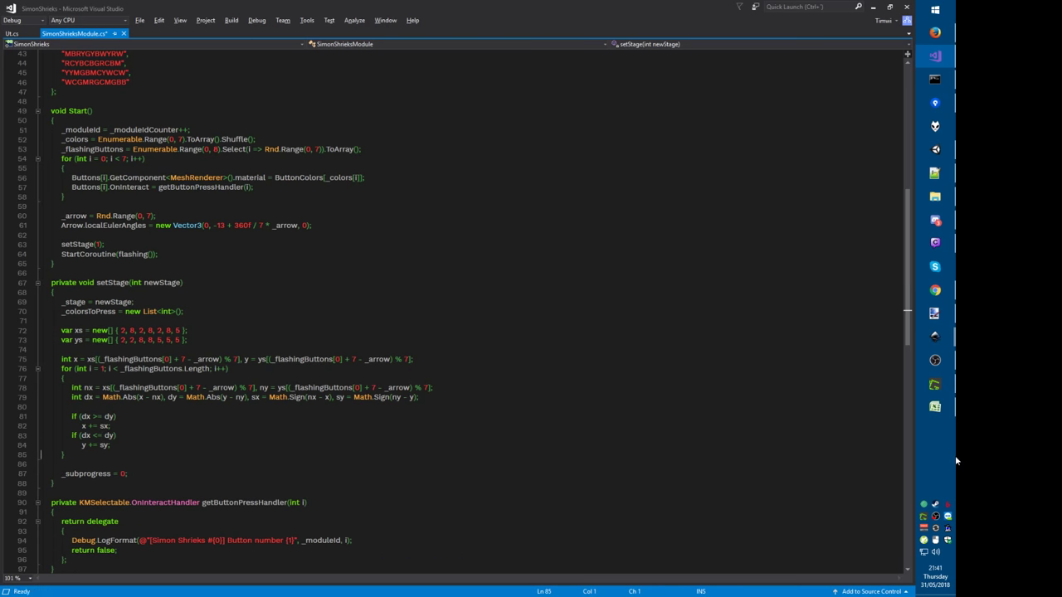
key(ctrl+s)
Step: Insert an empty Debug.LogFormat(@"") call after the for loop in setStage
key(Return)
text(Debug.log)
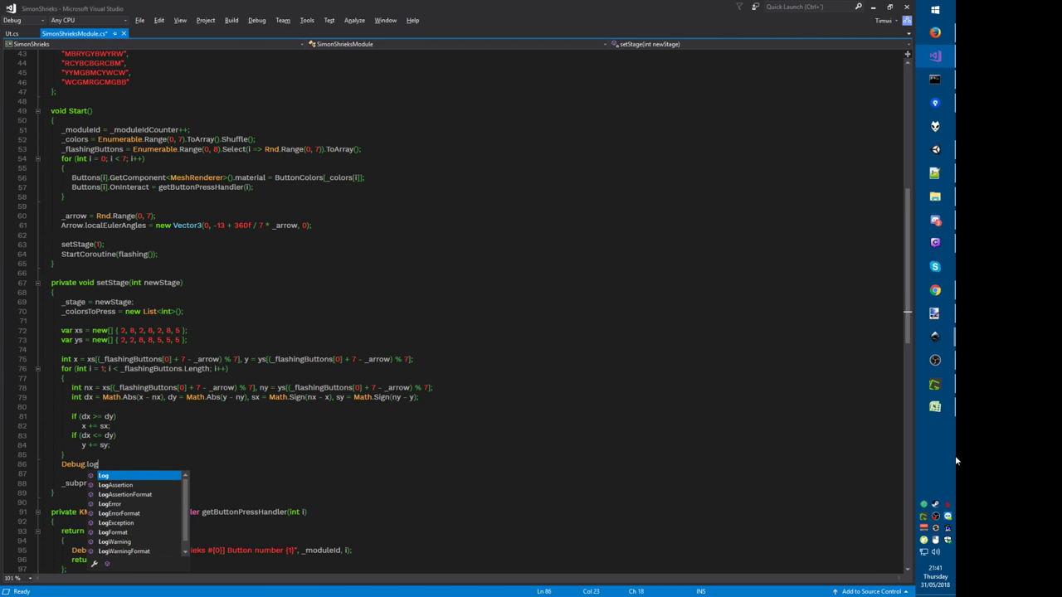
text(Format(@"");)
key(Left)
key(Left)
key(Left)
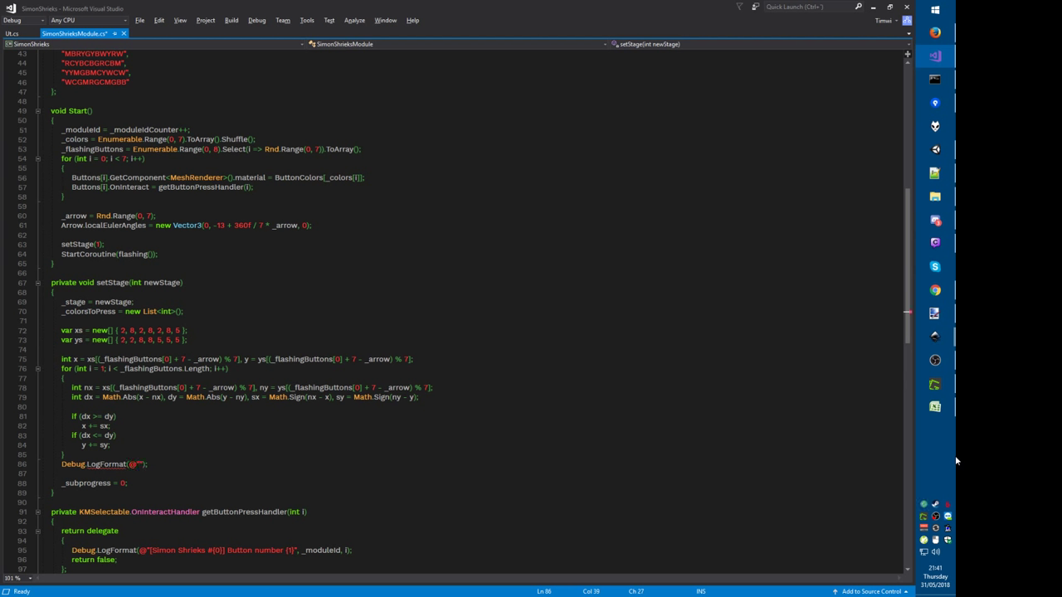
Step: Give the log call the text "[Simon Shrieks #{0}] Final square center: {1}/{2}" with arguments _moduleId, x, y, and save the file
text([Simon Shrieks)
text( #{0}])
text( Final square)
text( center: {1}/)
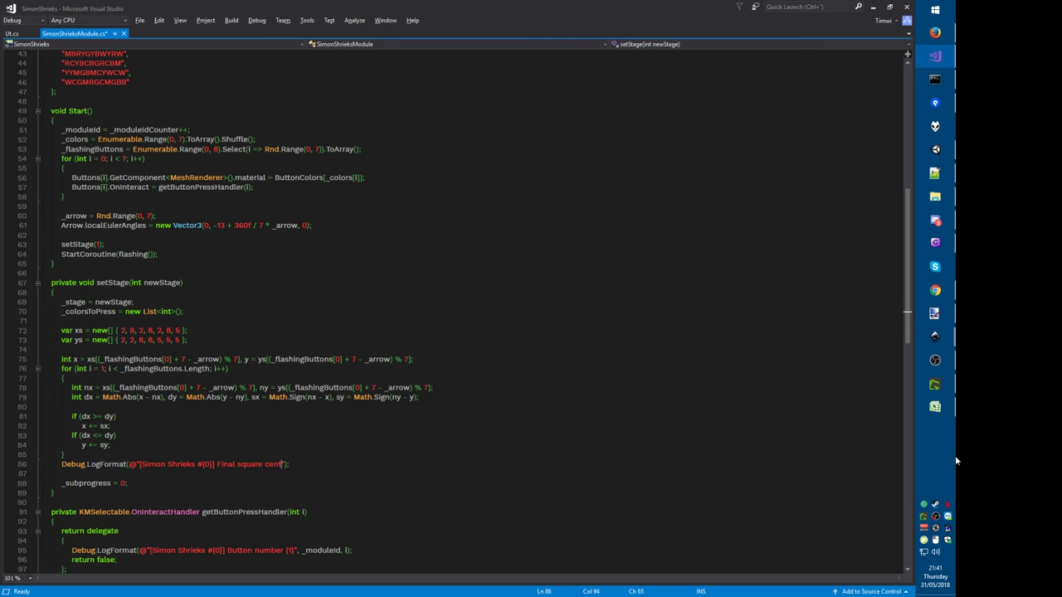
text({2}", _moduleId, )
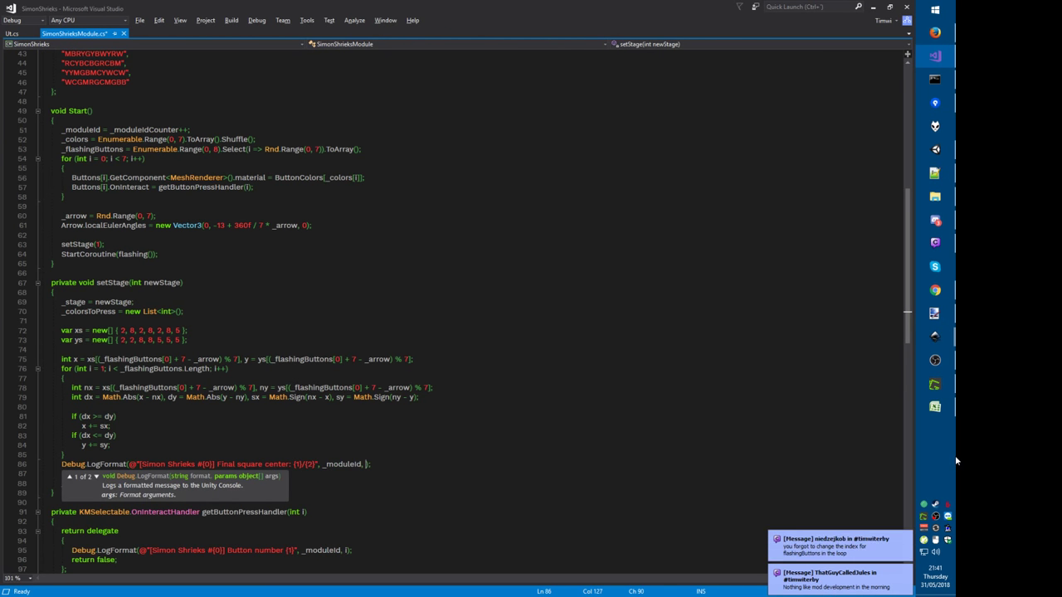
text(x, y)
key(Down)
key(ctrl+s)
Step: Change the _flashingButtons index to i in both the nx and ny expressions inside the loop, and save the file
key(alt+Tab)
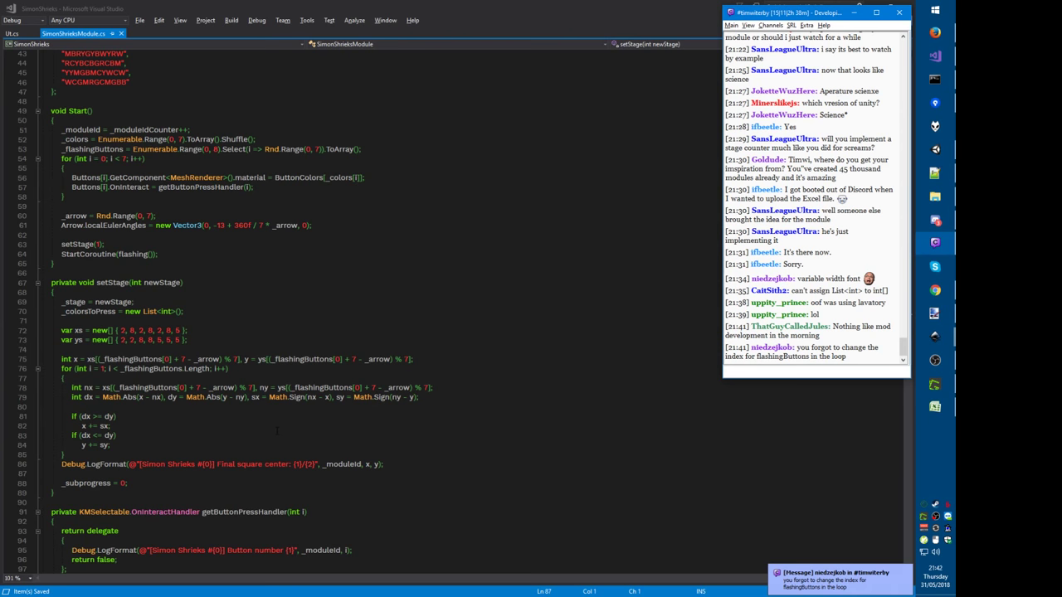
click(186, 387)
key(BackSpace)
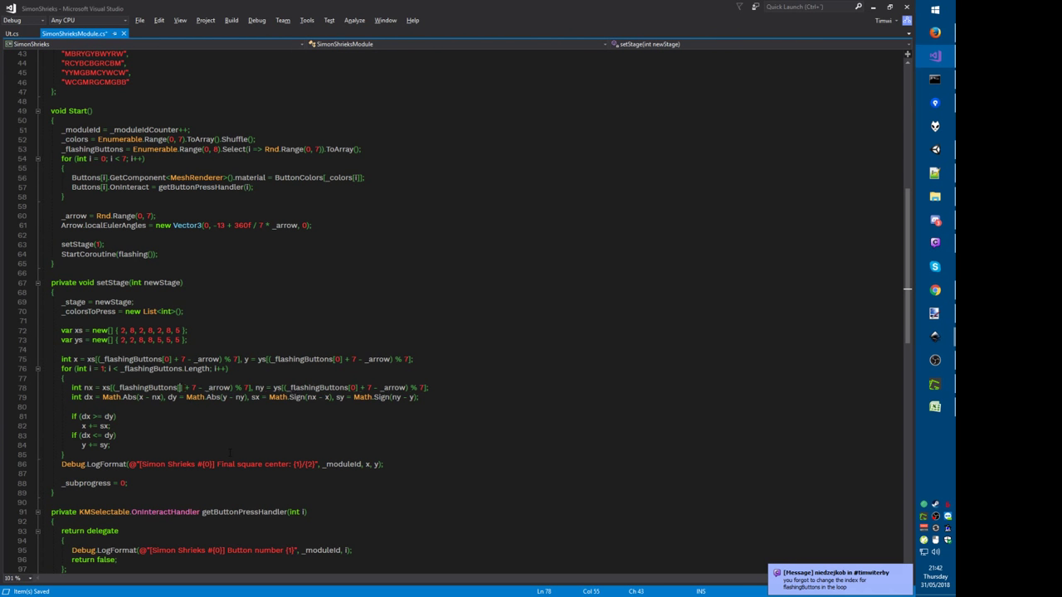
text(i)
double_click(353, 387)
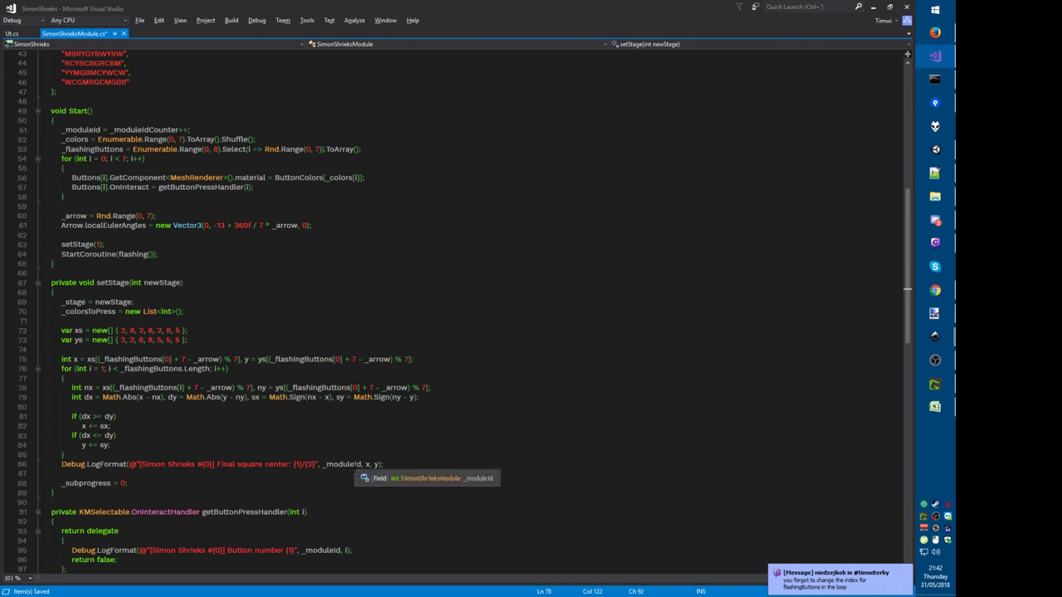
text(i)
key(Escape)
key(ctrl+s)
click(40, 398)
key(Down)
key(Down)
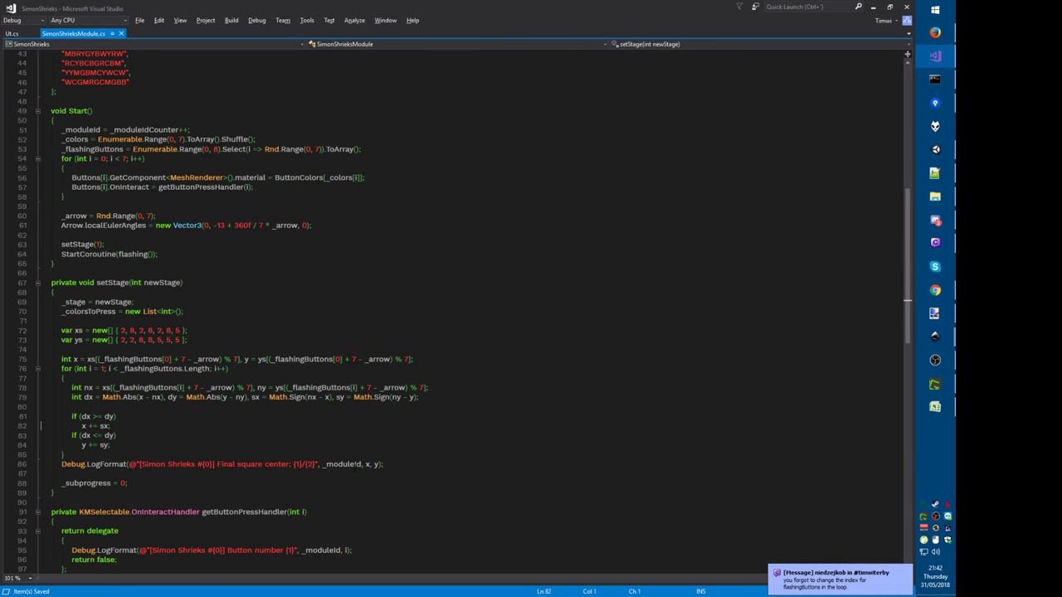
key(alt+f)
key(Escape)
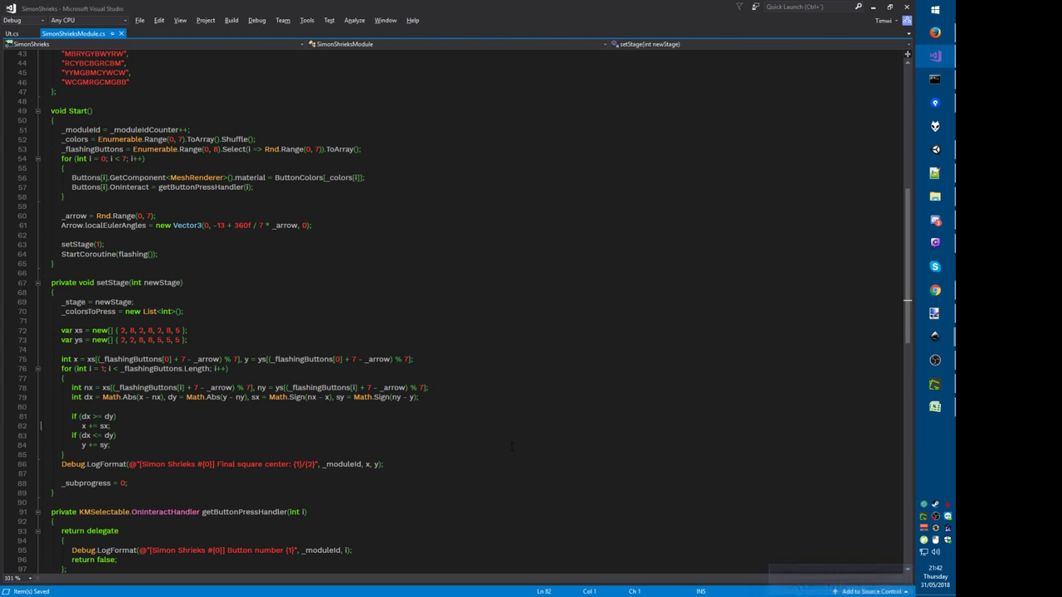
Step: Switch to Unity, show the Game view and run the scene to check the final square center log
key(alt+Tab)
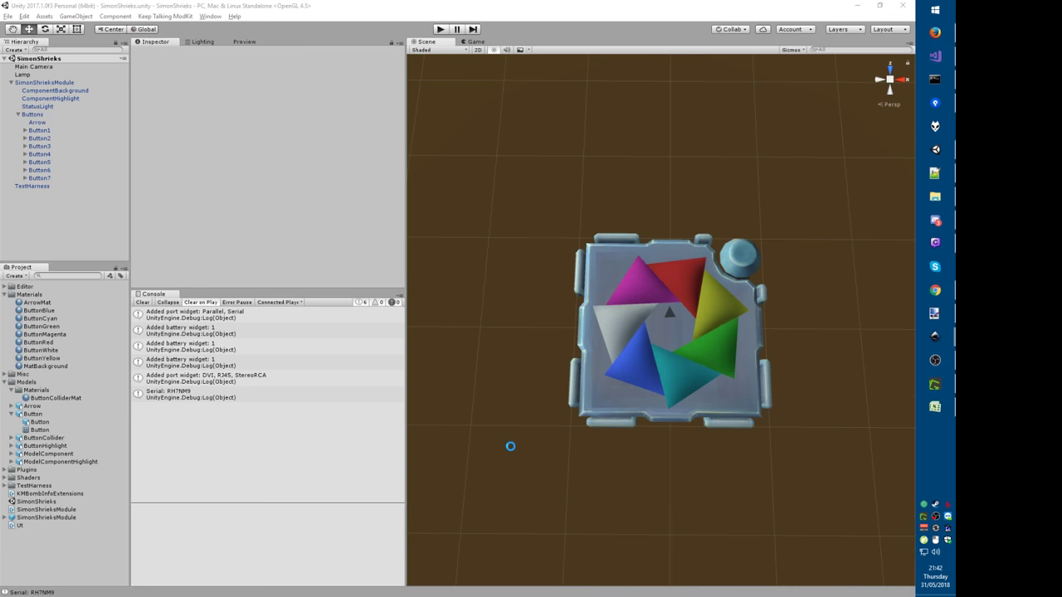
click(481, 42)
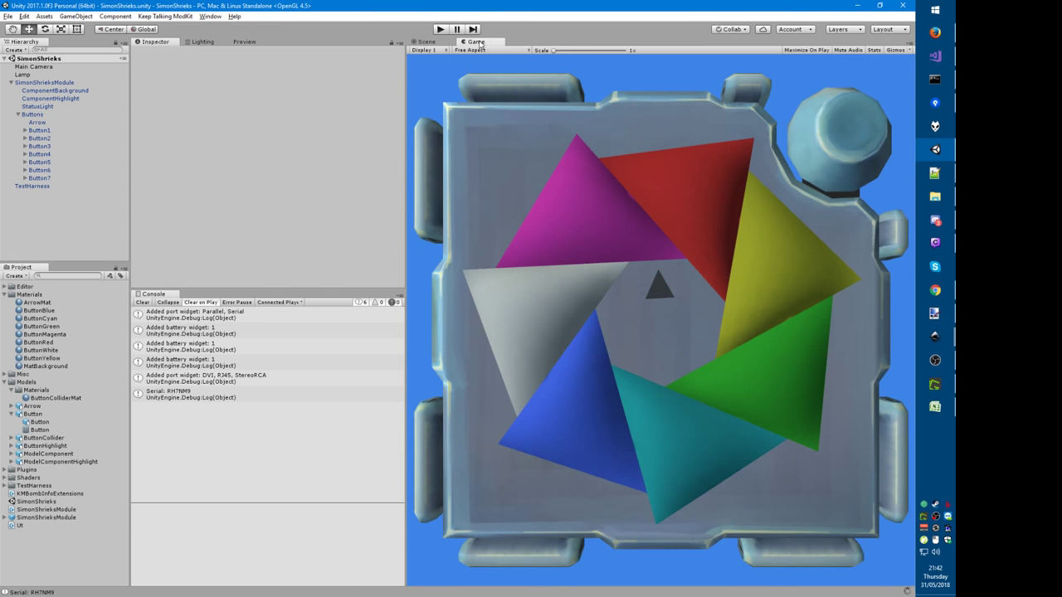
key(ctrl+p)
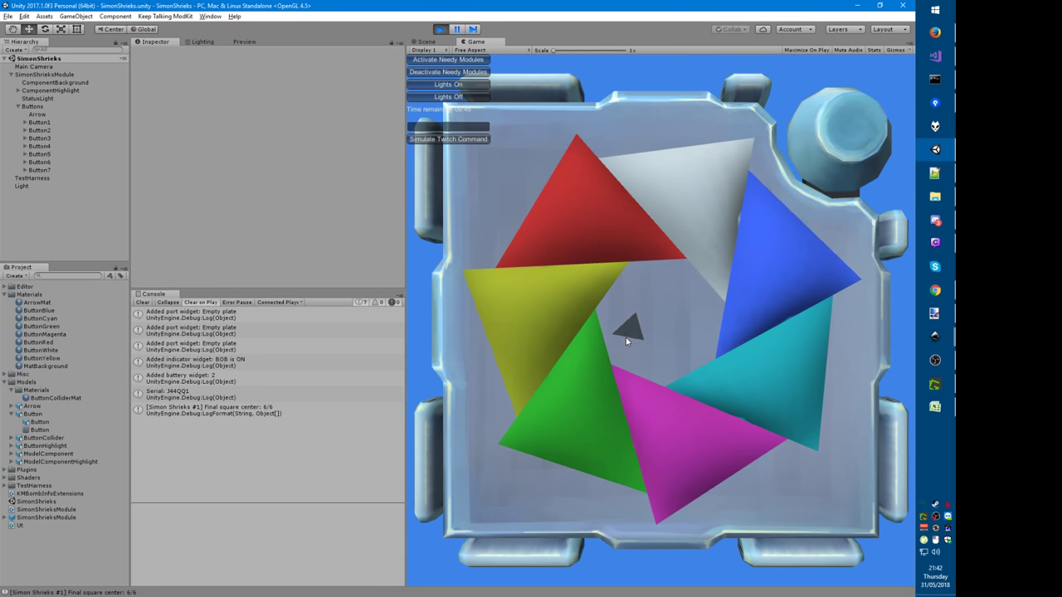
Step: In Visual Studio, set the inner loop limit in flashing() to _stage * 2 + 2, save the file and start a build
key(alt+Tab)
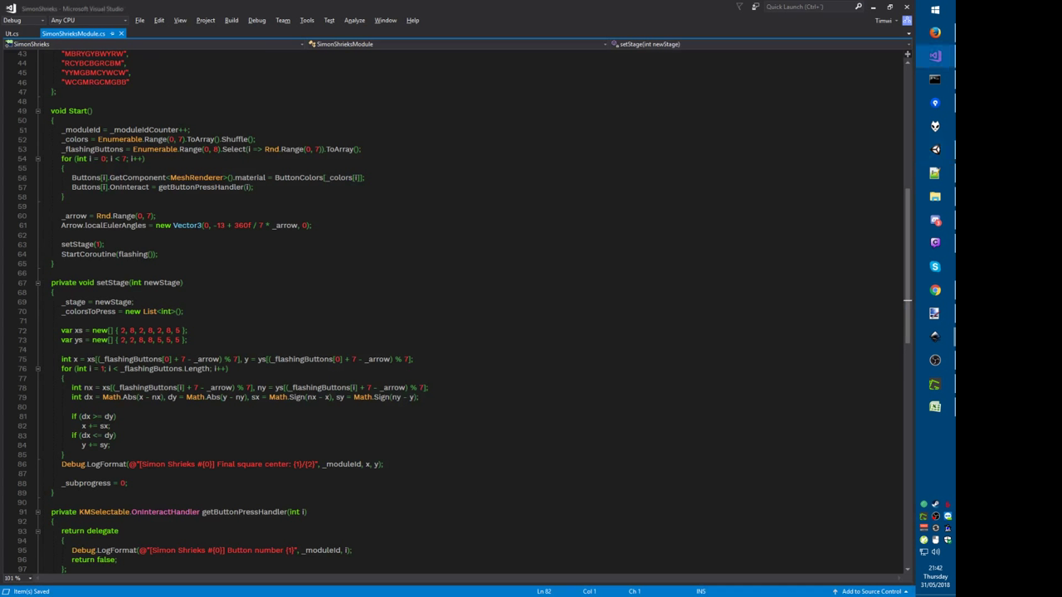
scroll(267, 307, down, 10)
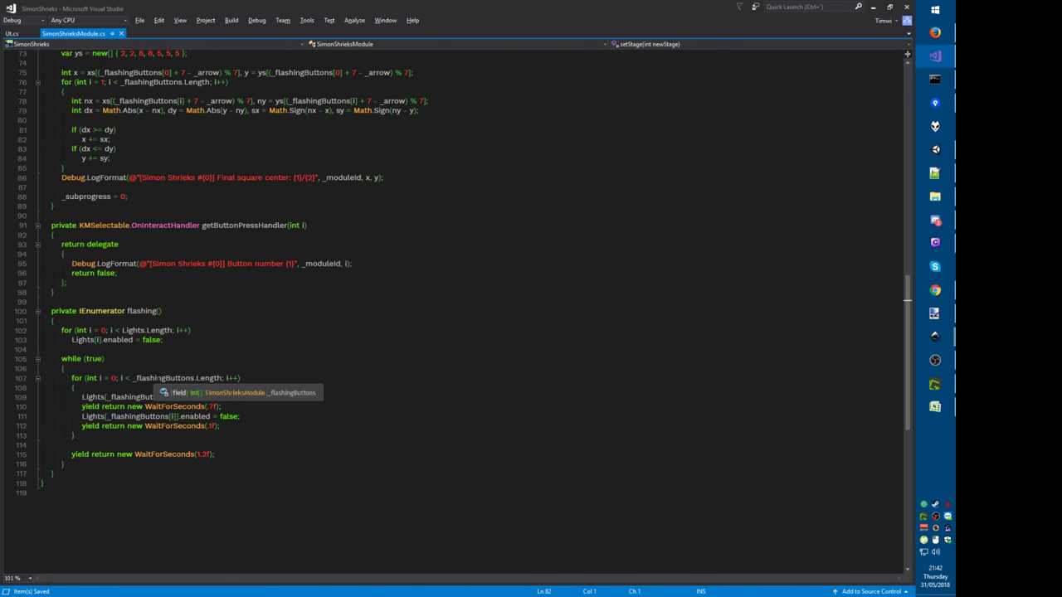
drag(133, 378, 219, 379)
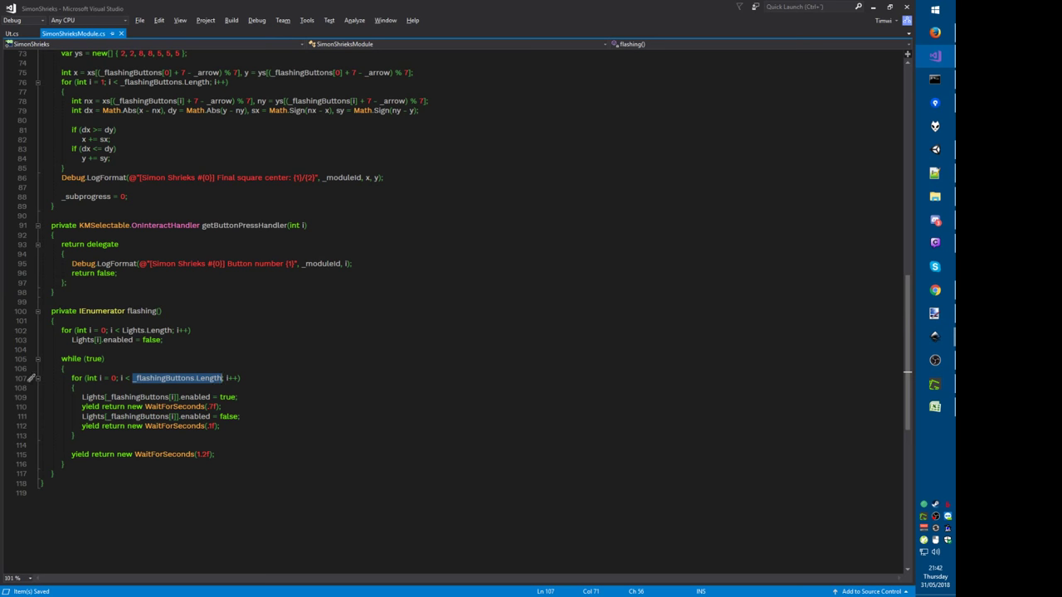
text(stage)
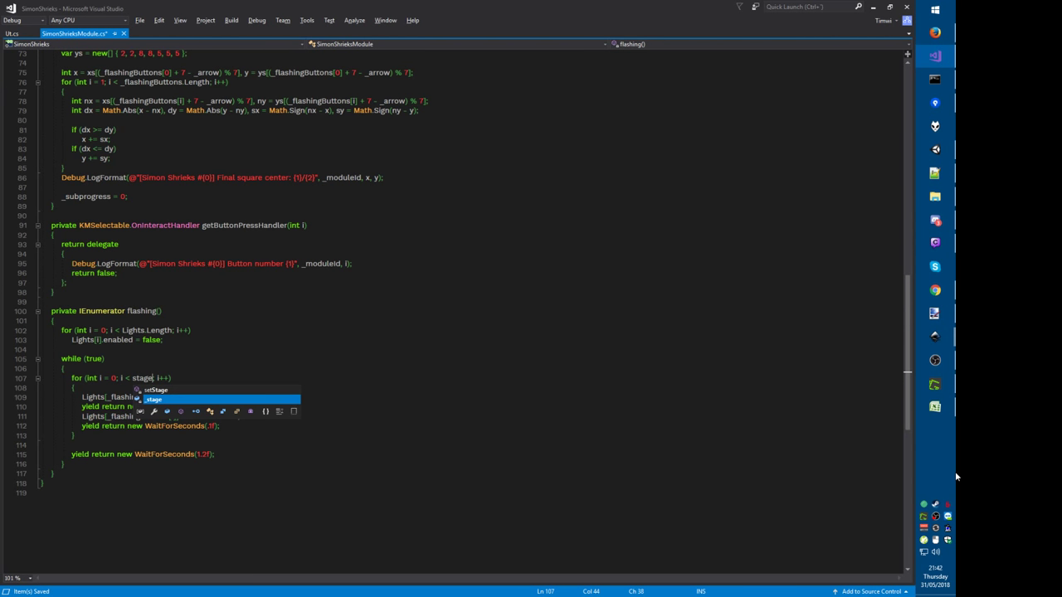
text(*2)
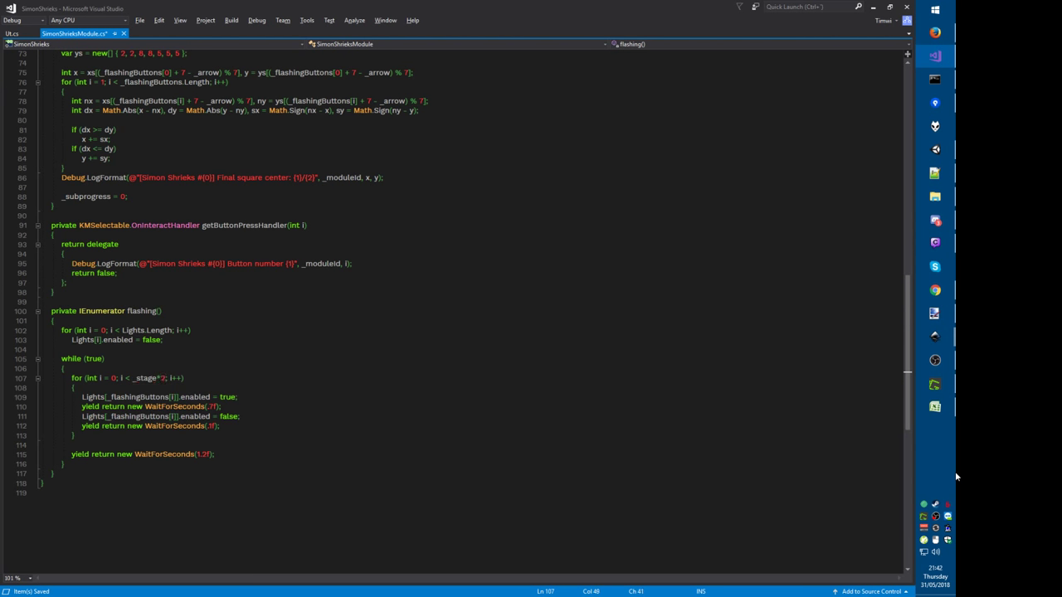
text(+1)
text(2)
key(ctrl+s)
key(Right)
key(ctrl+shift+b)
Step: Run the scene in Unity again and consult the Simon Shrieks grid, legend and manual rules in Firefox
key(alt+Tab)
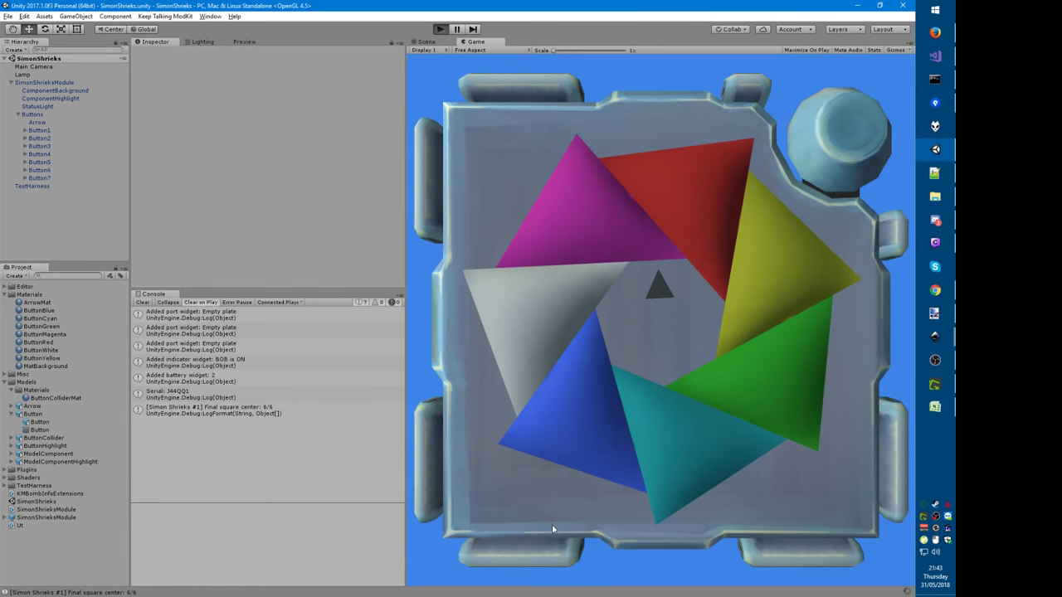
key(ctrl+p)
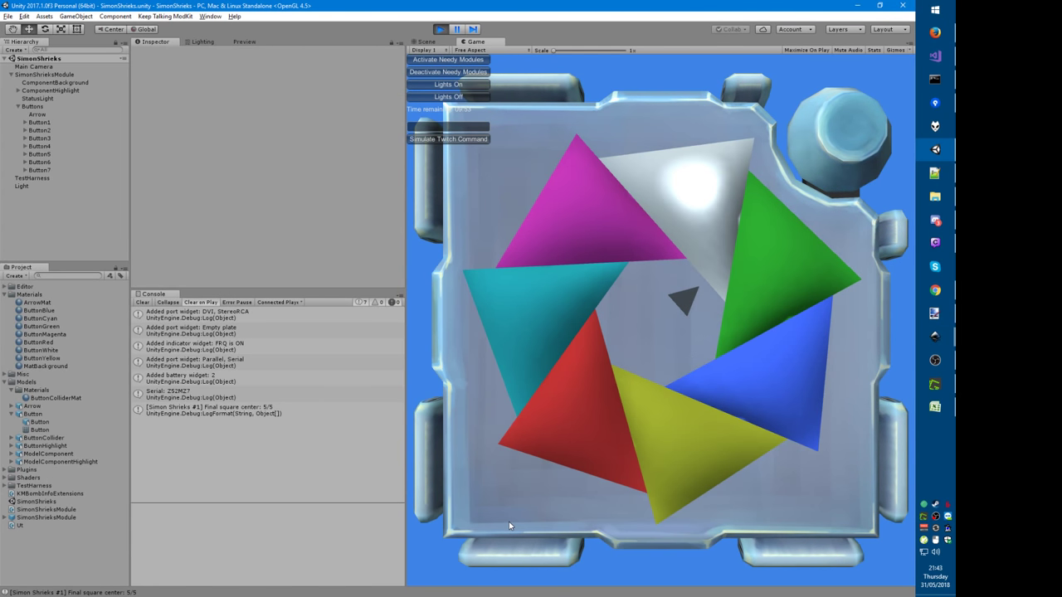
key(alt+Tab)
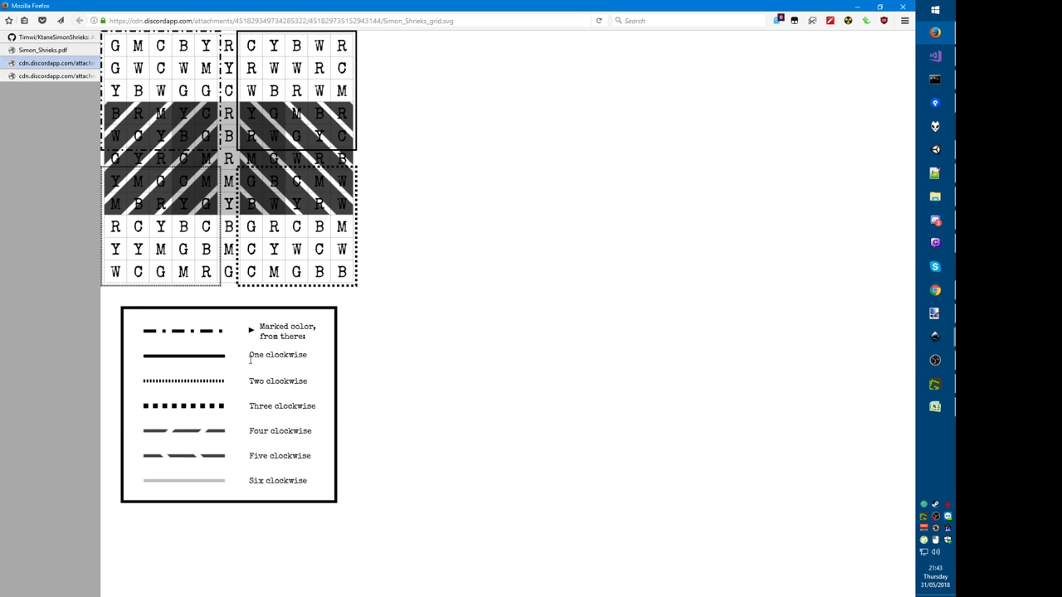
drag(251, 359, 293, 358)
click(289, 277)
key(ctrl+Page_Down)
key(ctrl+Page_Up)
click(48, 51)
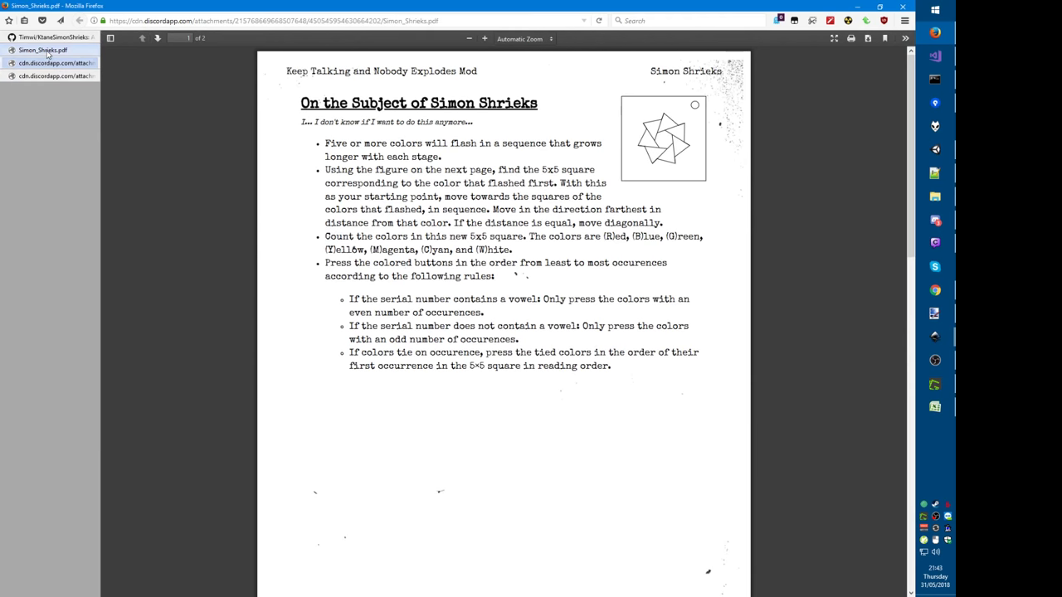
scroll(358, 383, down, 8)
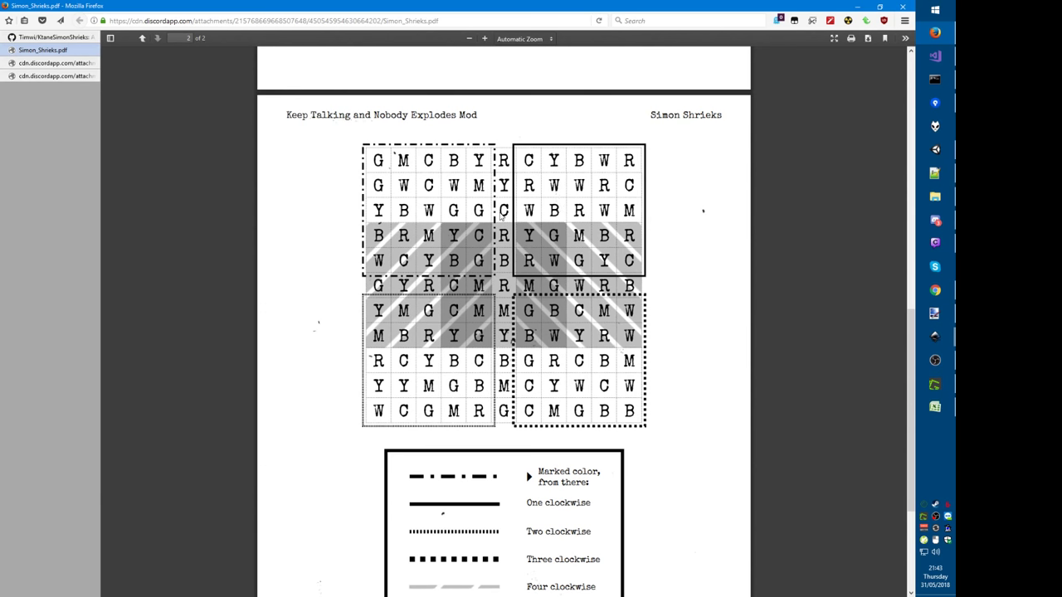
Step: Return to Unity, inspect the final square center log entry and stop the running scene
key(alt+Tab)
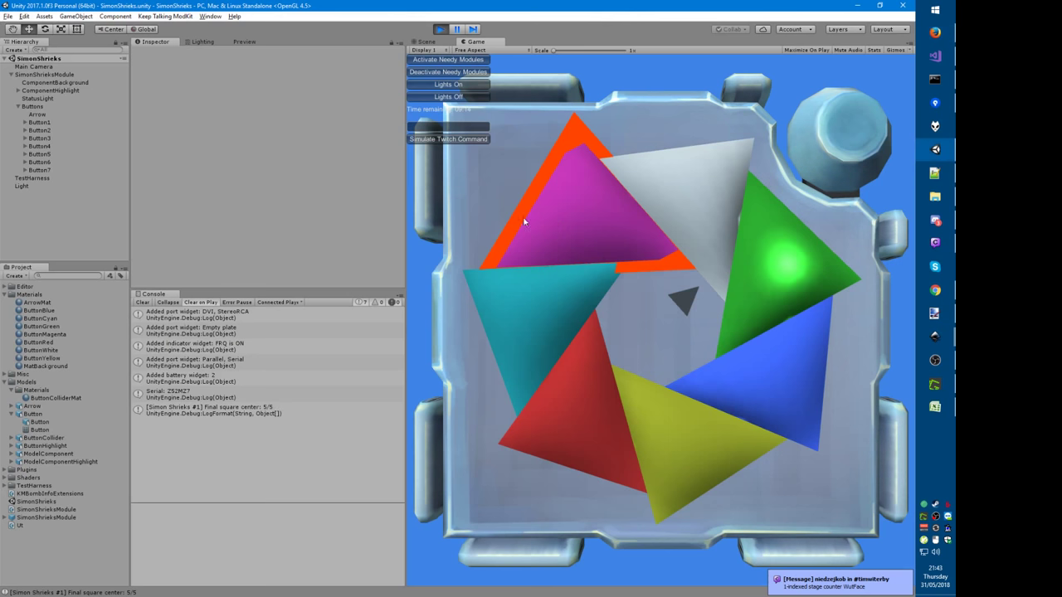
click(270, 410)
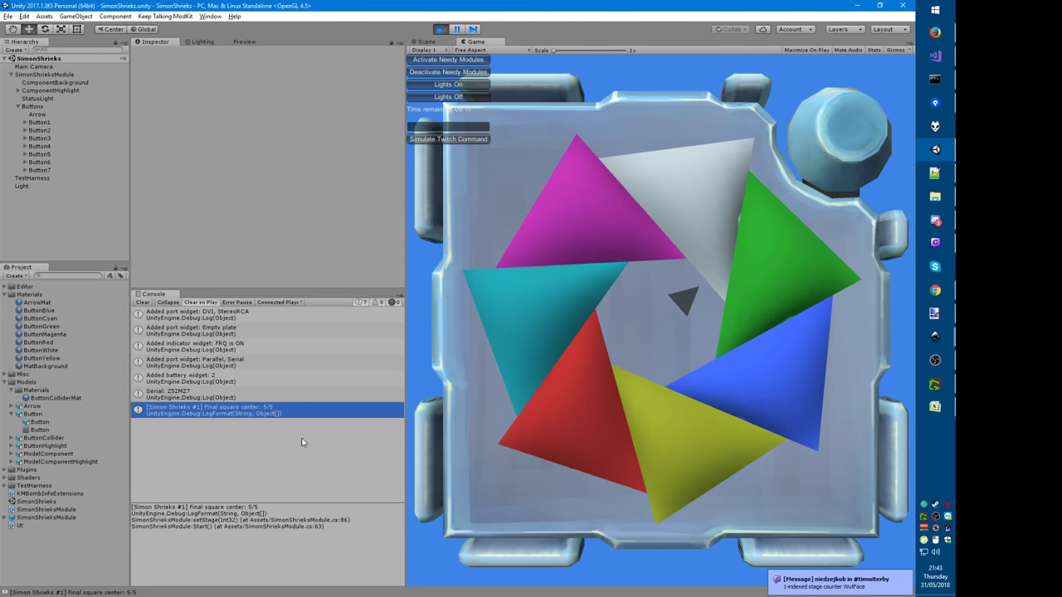
key(ctrl+p)
Step: Back in Visual Studio, look up the _stage declaration and change the setStage argument in Start() to 0
key(alt+Tab)
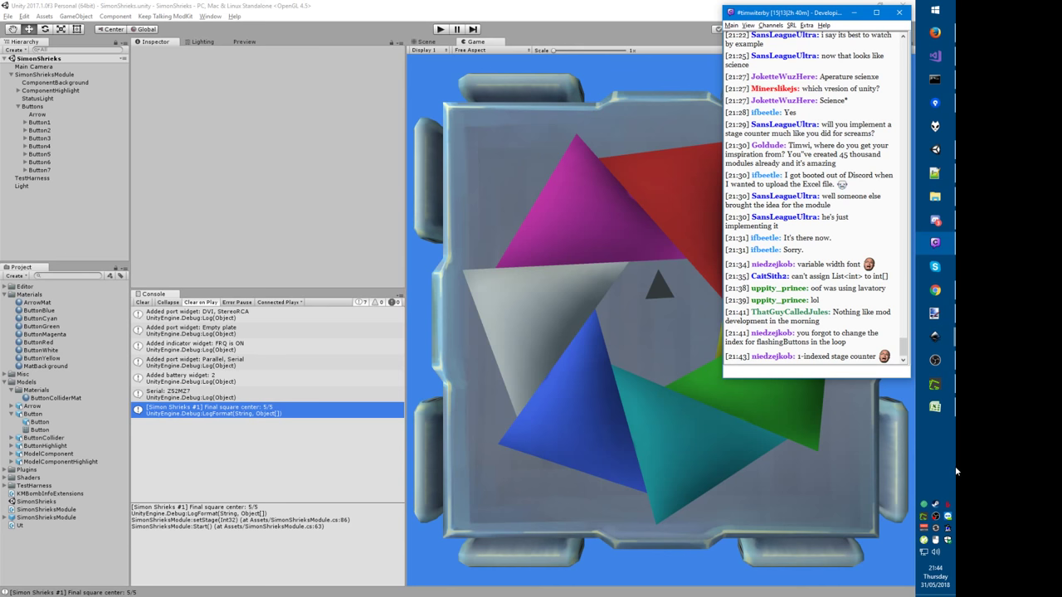
key(alt+Tab)
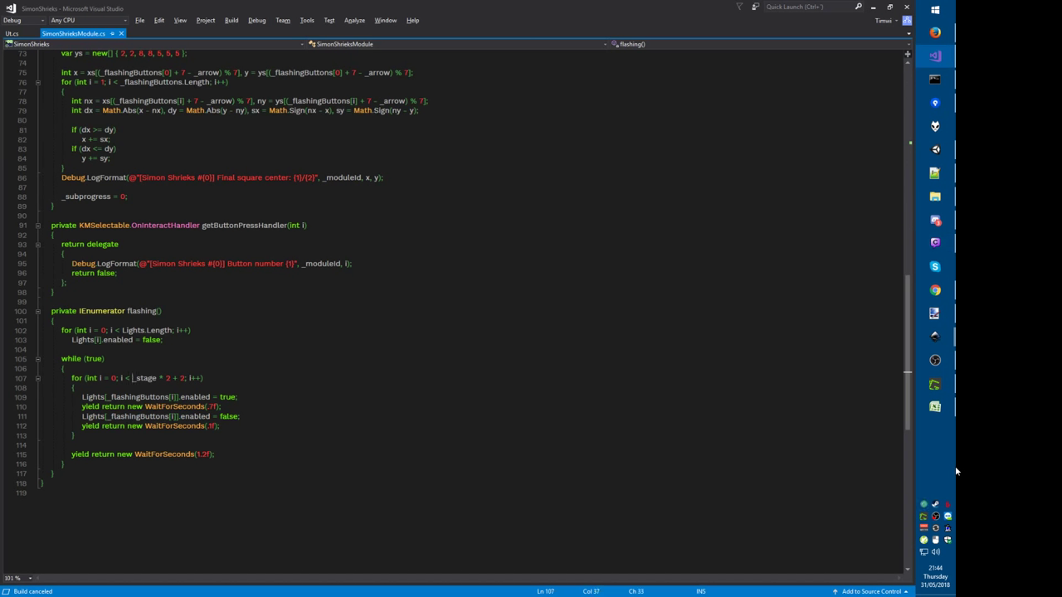
key(F12)
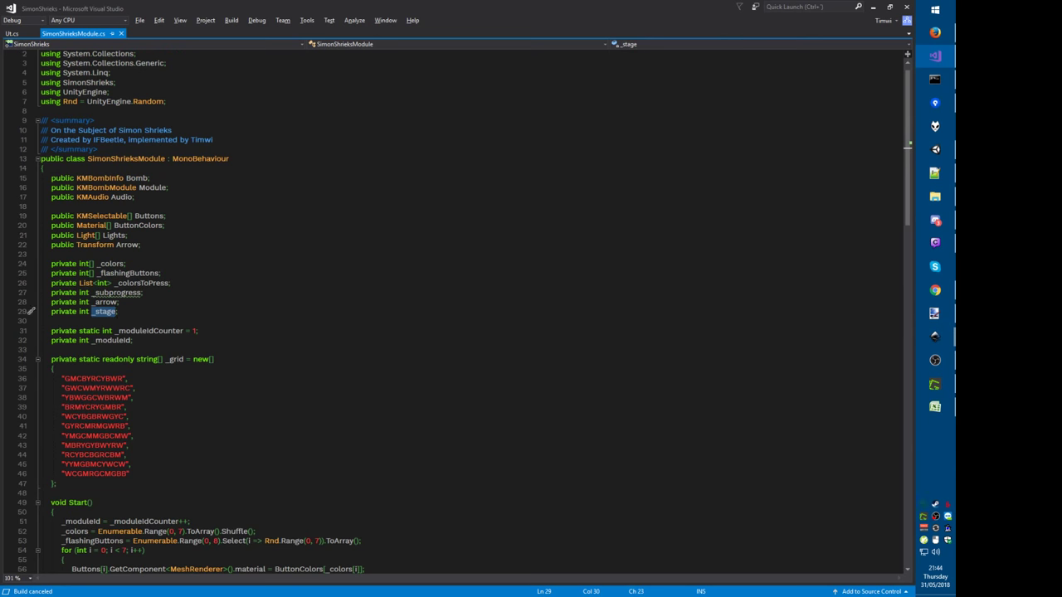
scroll(456, 311, down, 11)
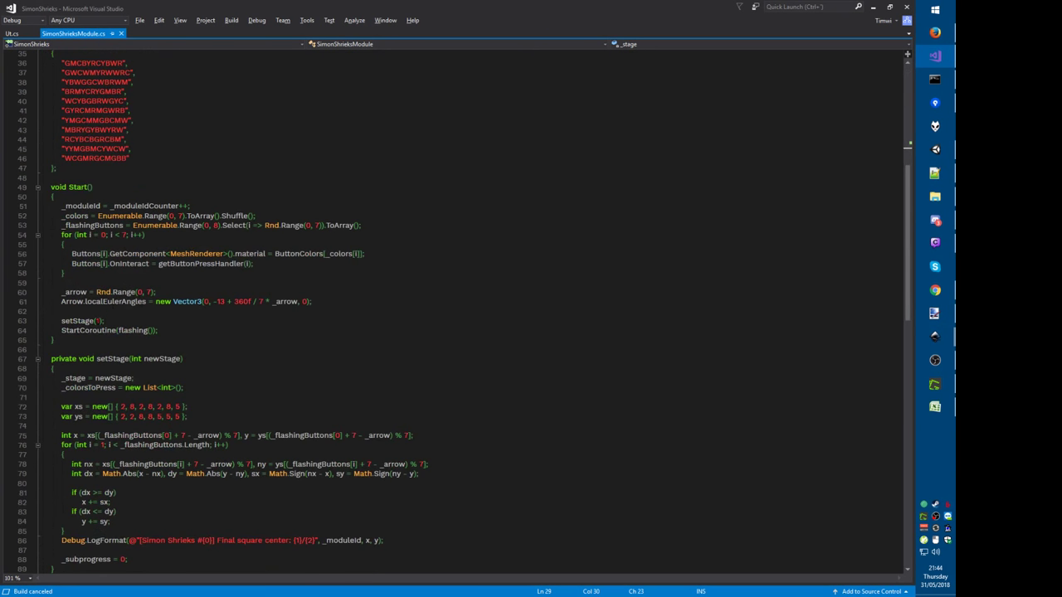
click(97, 321)
key(BackSpace)
text(0)
scroll(456, 311, down, 3)
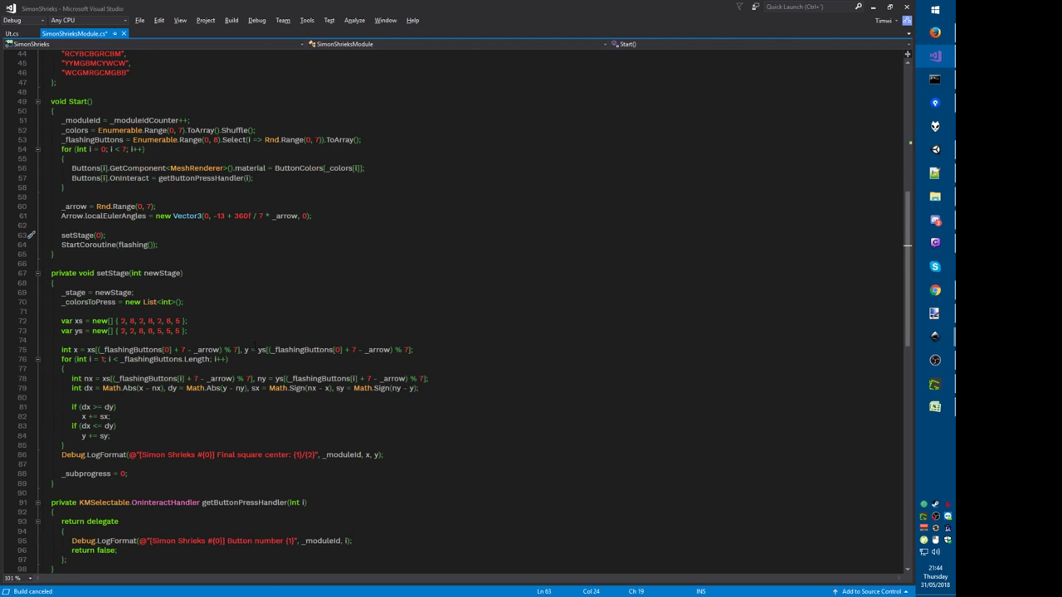
Step: Set the upper limit of the for loop in setStage to _stage*2+4
click(207, 302)
scroll(207, 302, down, 3)
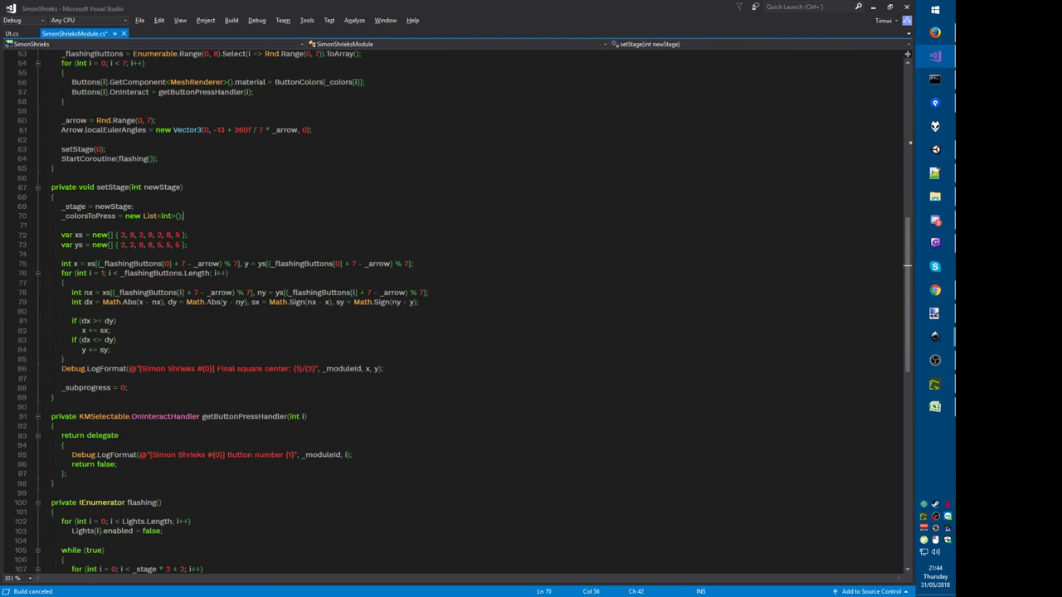
drag(120, 273, 210, 273)
scroll(259, 371, down, 4)
scroll(344, 383, up, 2)
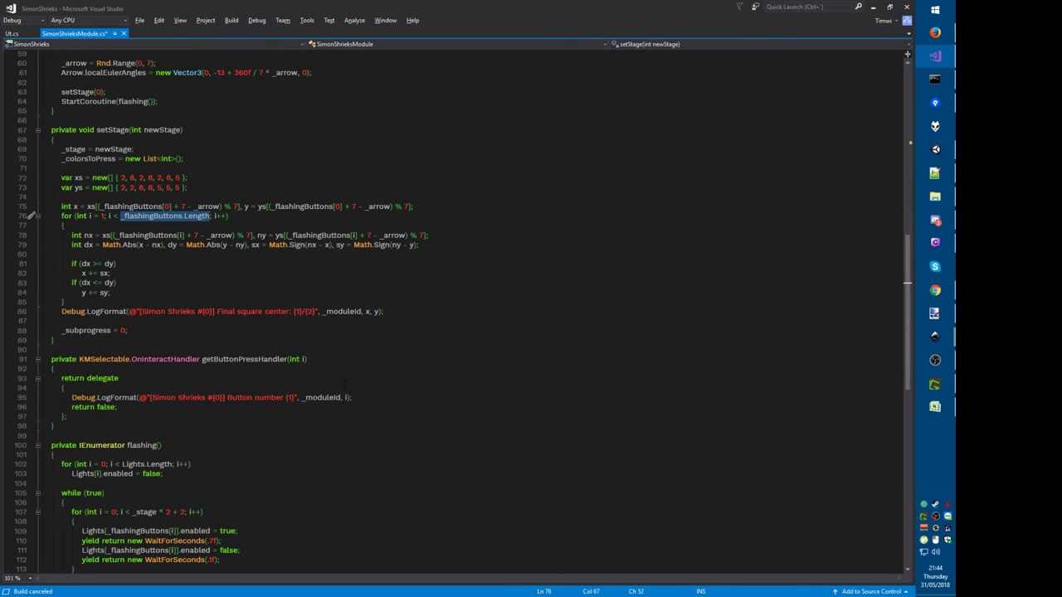
text(_stage*2+4)
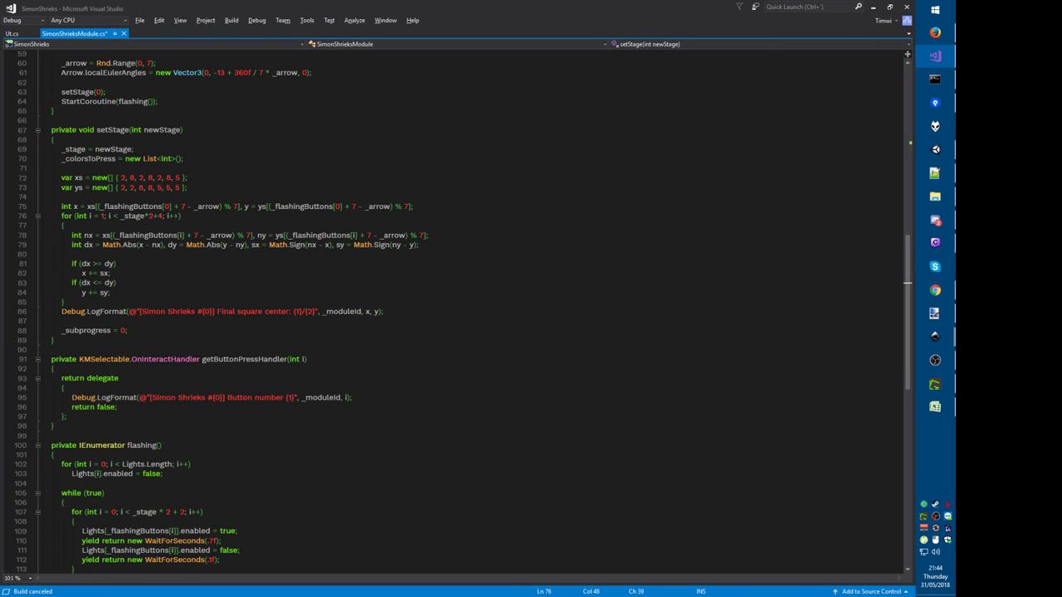
Step: Change the inner loop limit in flashing() to _stage * 2 + 4, format the document and save the file
click(184, 512)
key(BackSpace)
text(4)
key(Down)
key(Home)
key(Home)
key(ctrl+k)
key(ctrl+d)
key(ctrl+s)
scroll(267, 417, up, 4)
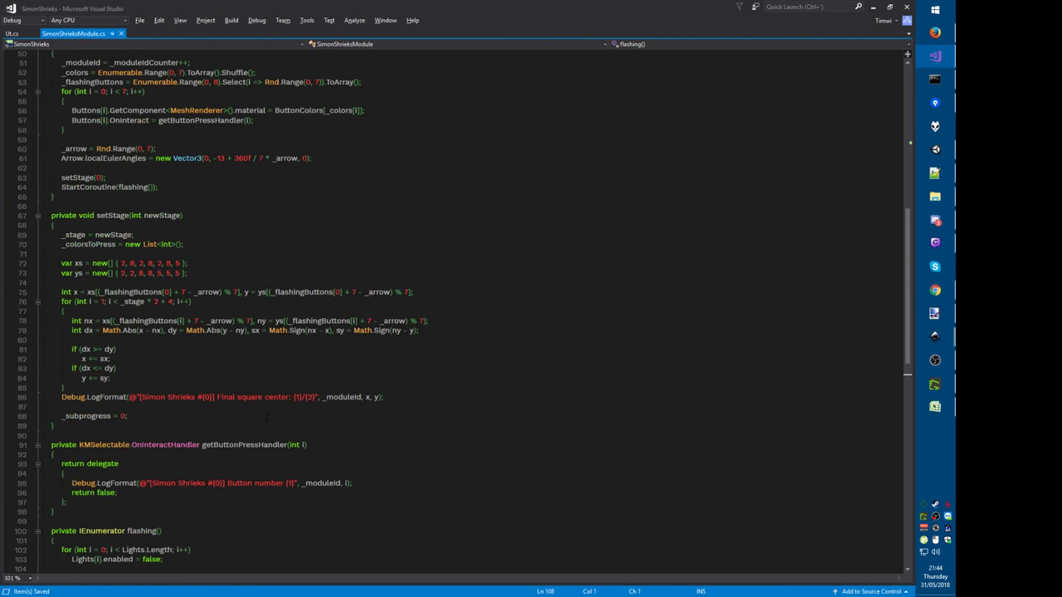
click(255, 331)
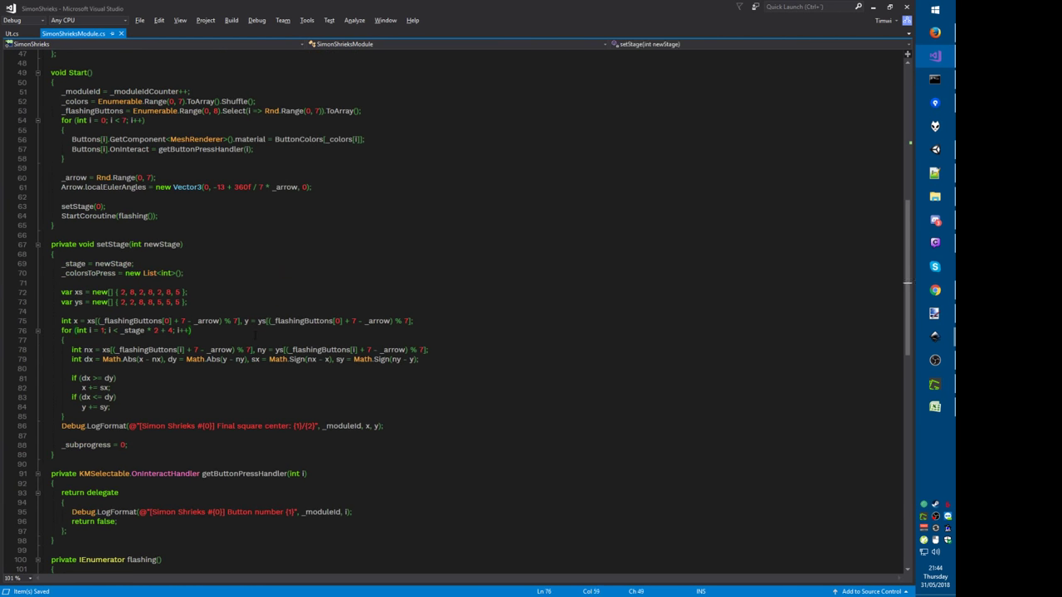
Step: Run the scene in Unity and compare the flashing buttons and logged final square center with the manual's color grid in Firefox
key(alt+Tab)
key(alt+Tab)
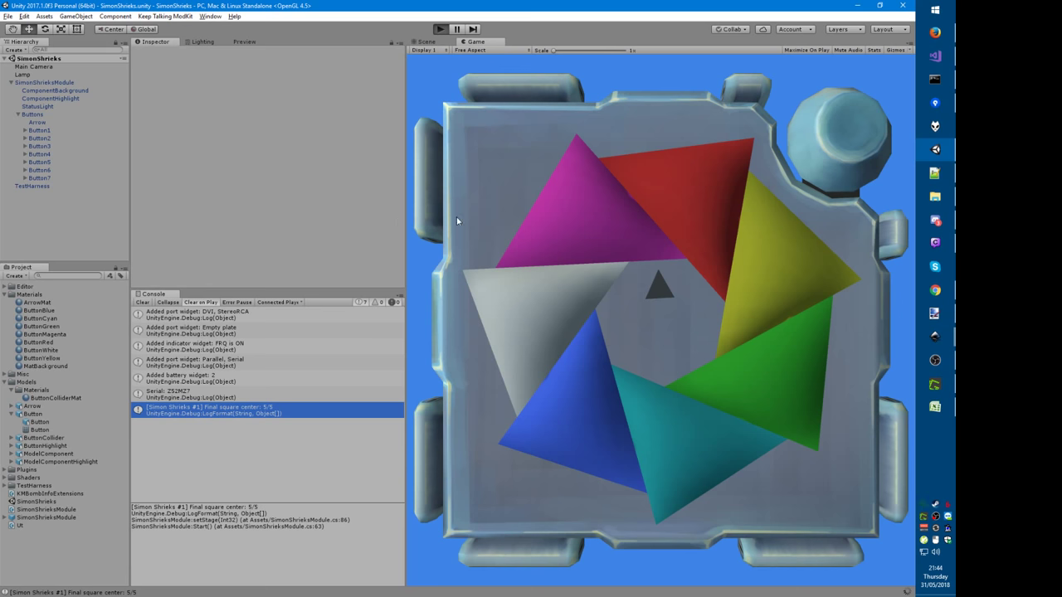
key(ctrl+p)
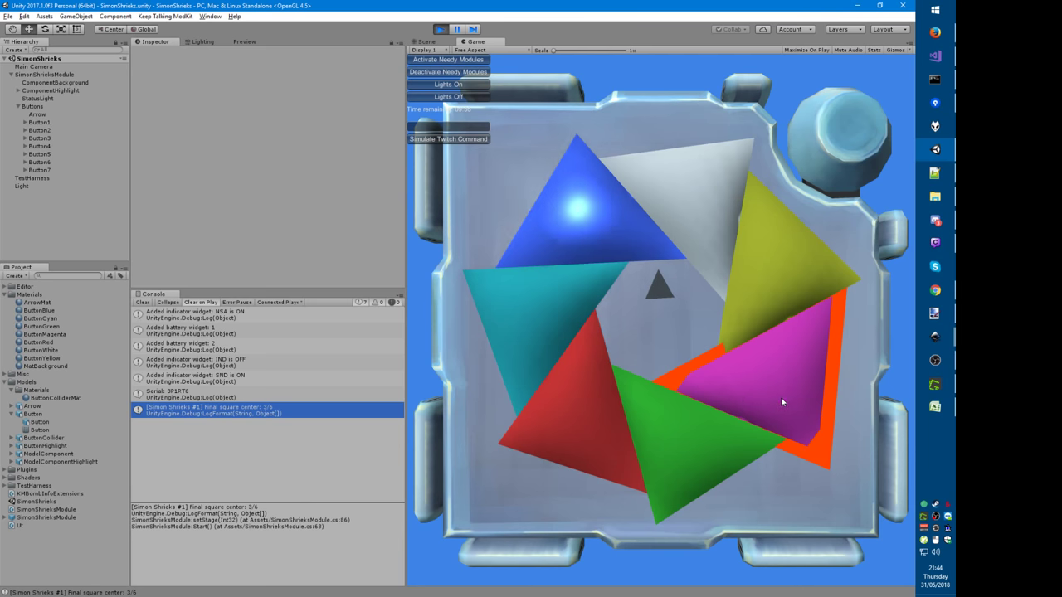
key(alt+Tab)
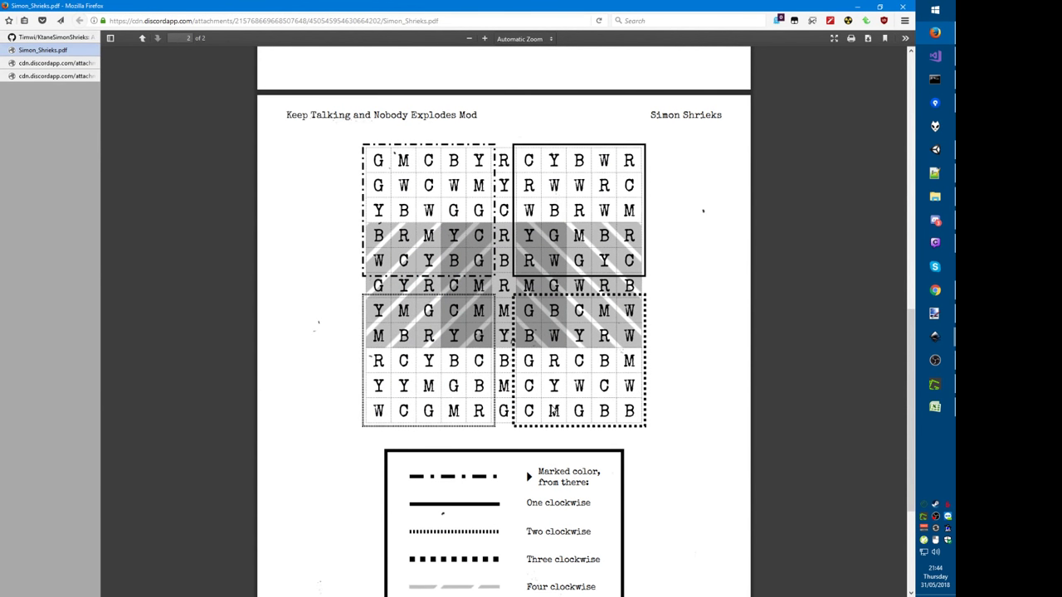
scroll(556, 410, down, 1)
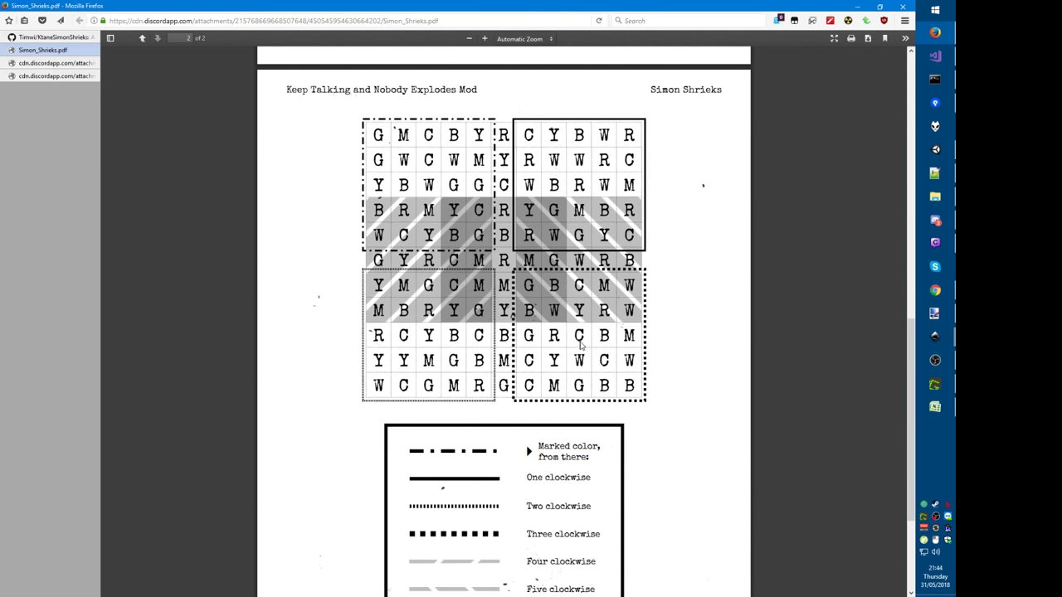
key(alt+Tab)
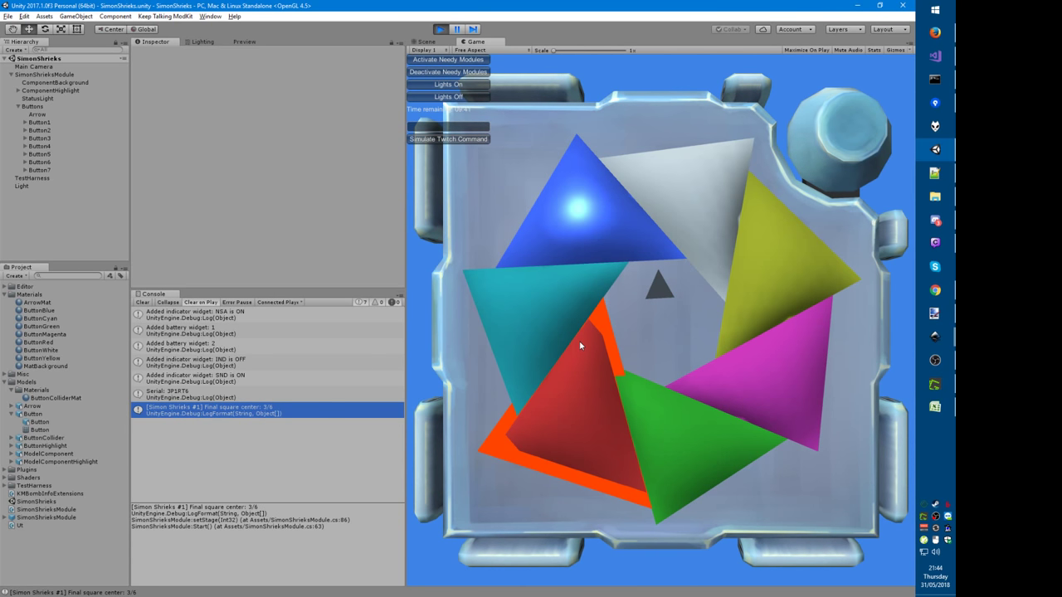
key(alt+Tab)
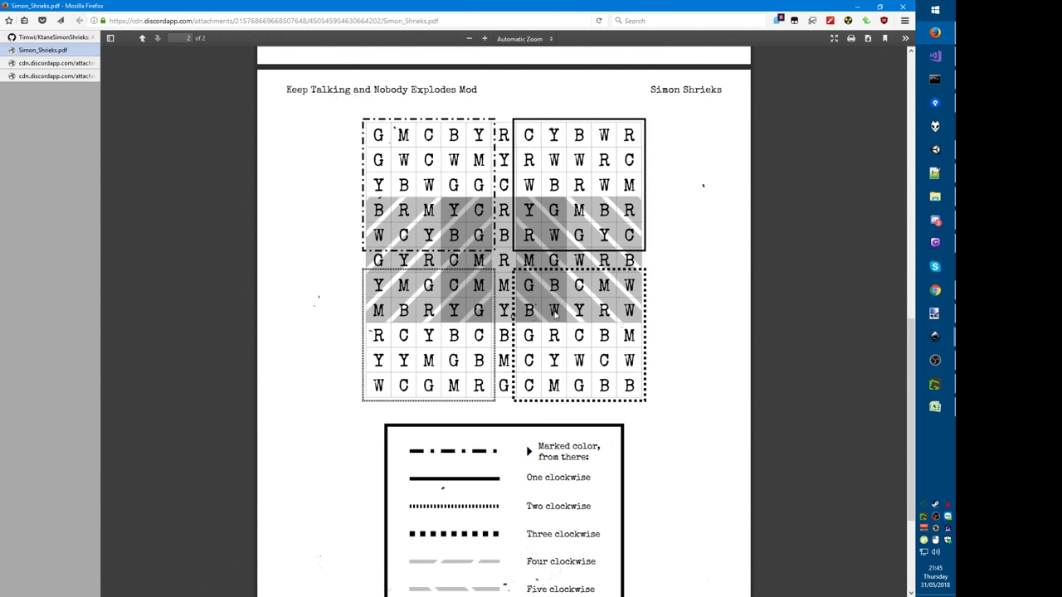
key(alt+Tab)
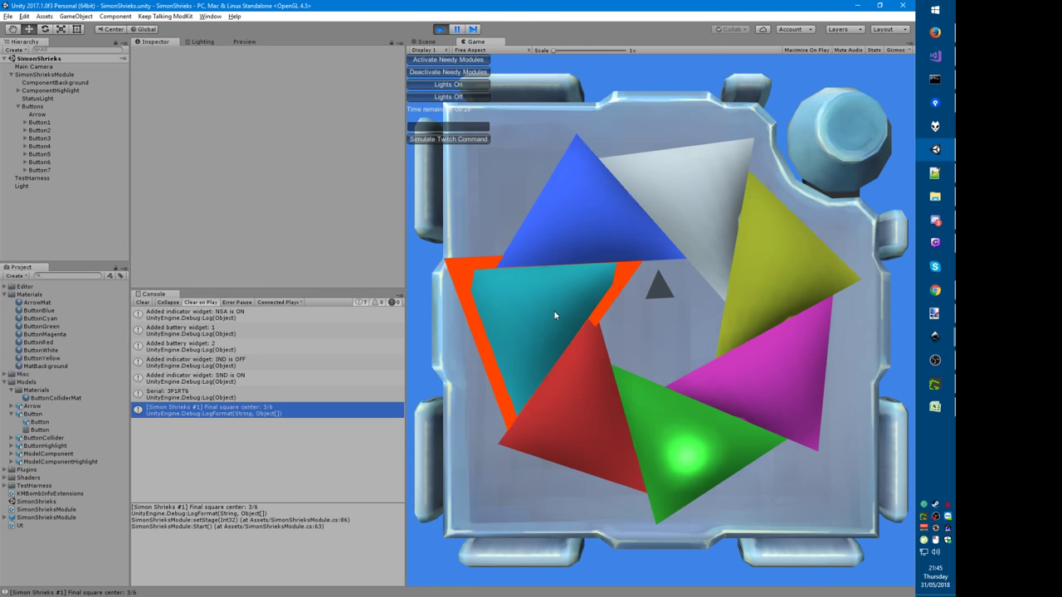
key(alt+Tab)
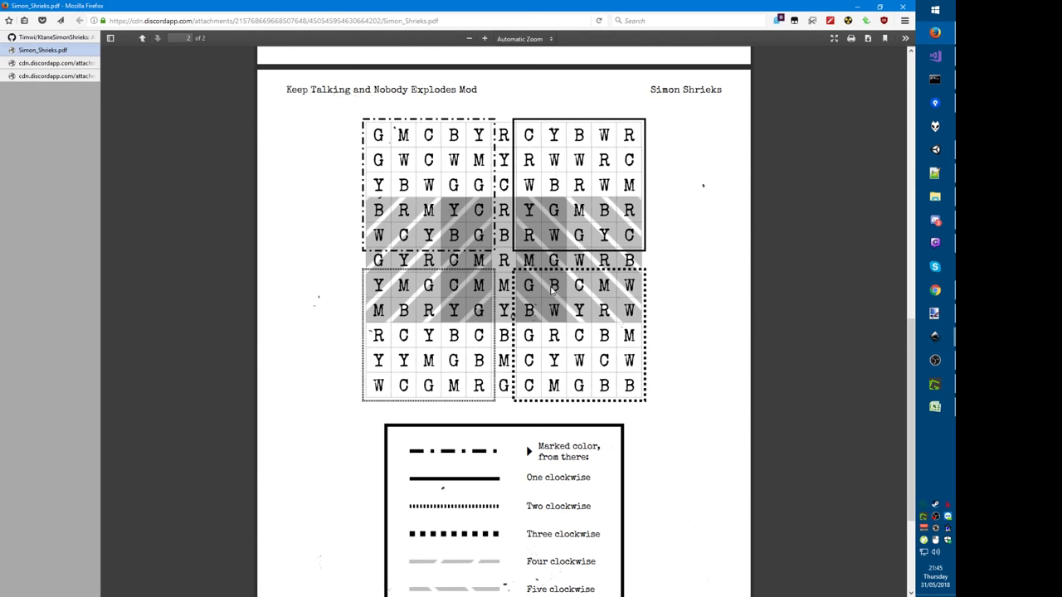
key(alt+Tab)
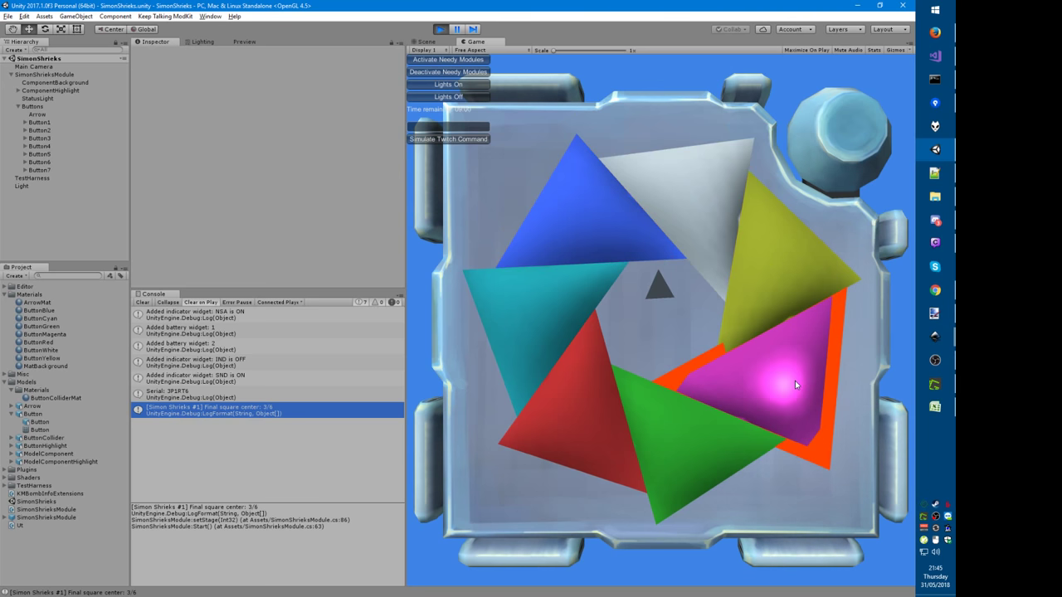
key(alt+Tab)
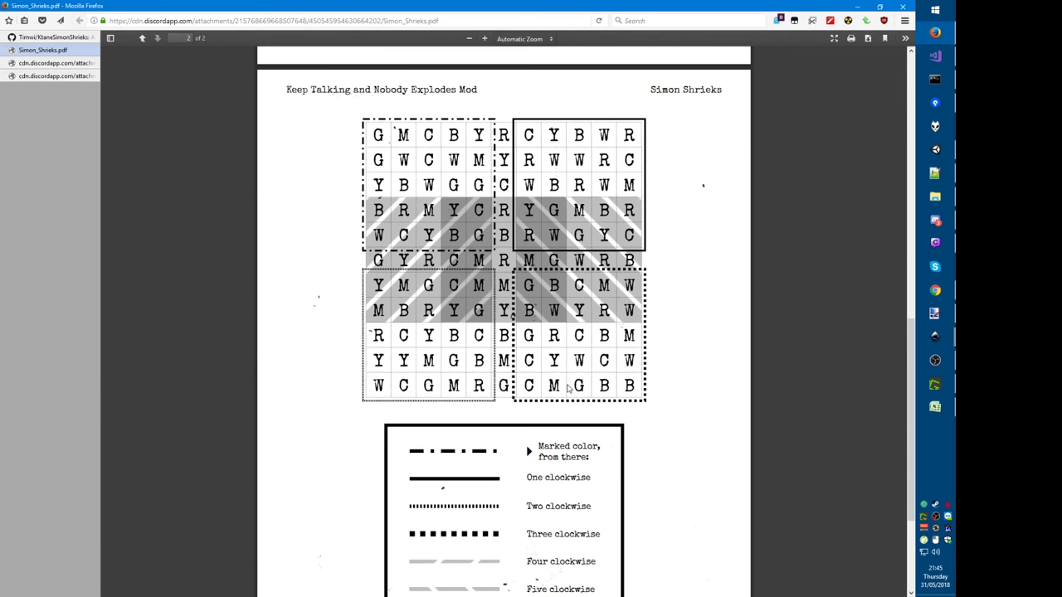
key(alt+Tab)
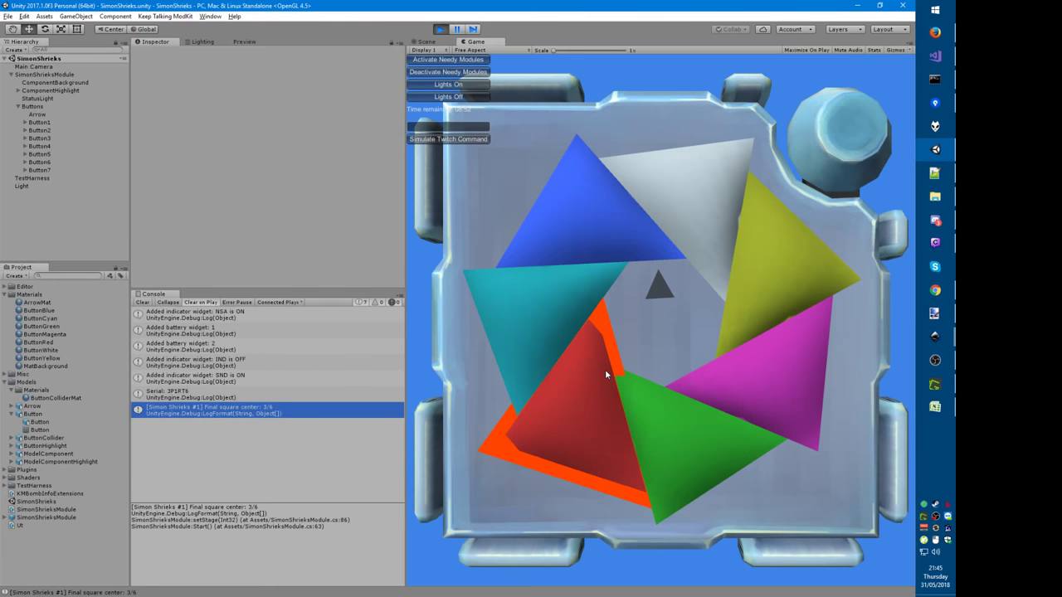
Step: In Visual Studio, duplicate the final square center log statement above setStage's for loop and change its message text to "Starting square:"
key(alt+Tab)
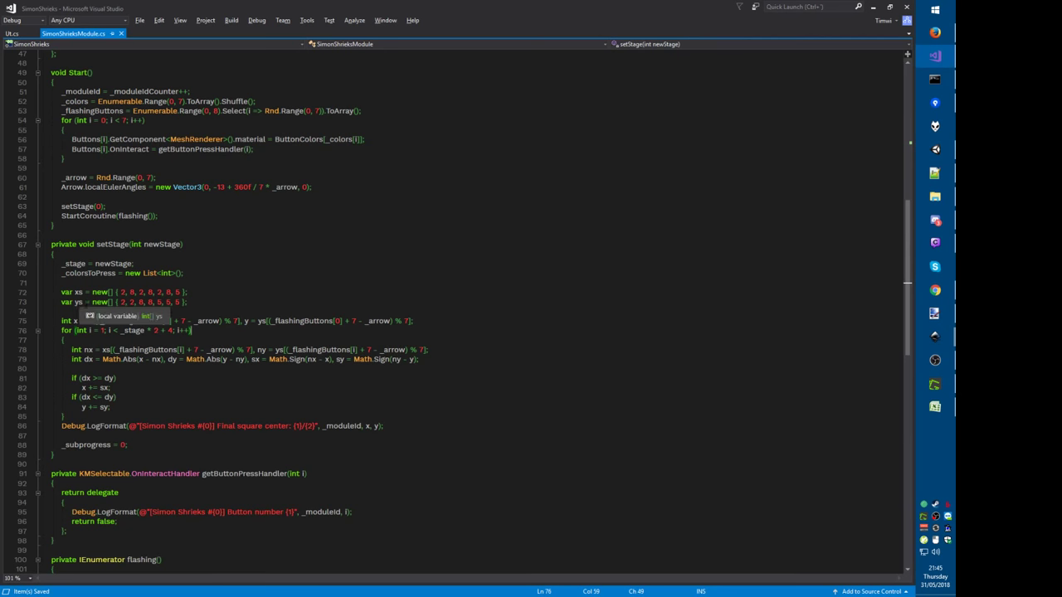
click(68, 321)
click(110, 425)
key(Home)
key(shift+End)
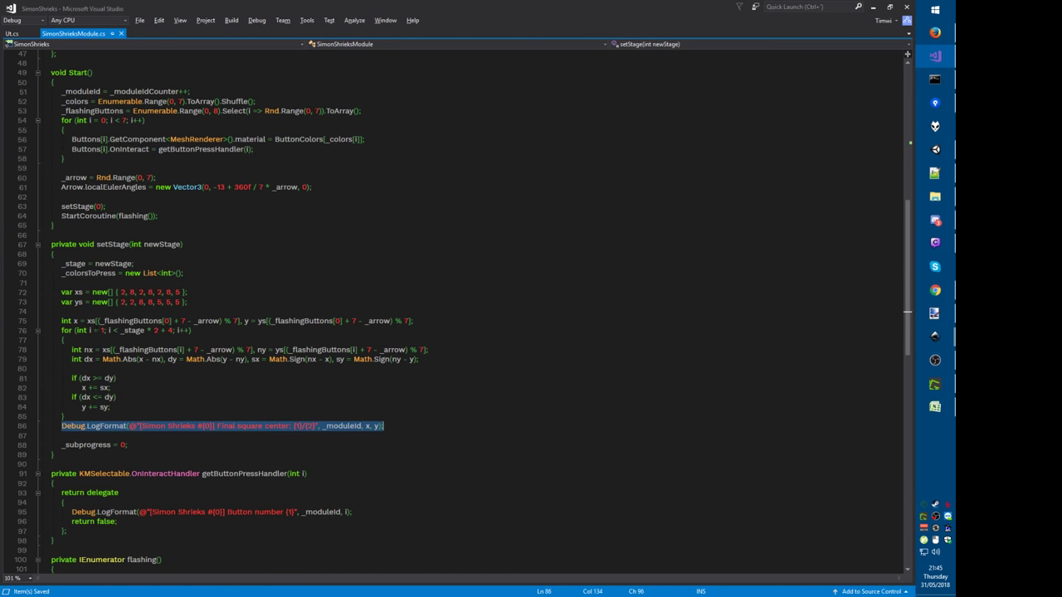
key(ctrl+c)
click(93, 321)
key(End)
key(Return)
key(ctrl+v)
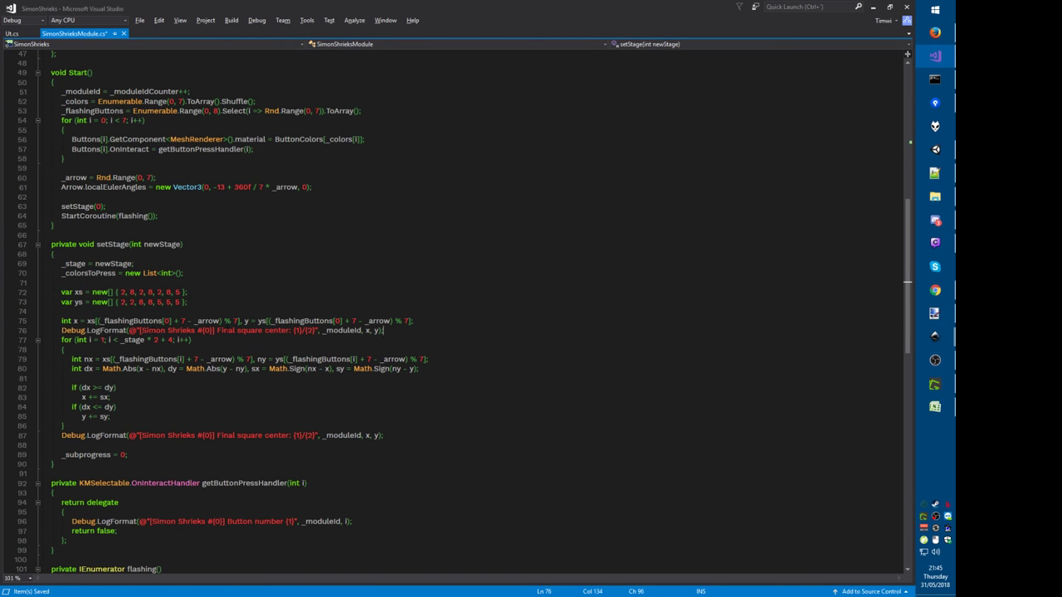
drag(218, 331, 291, 330)
text(Starting square:)
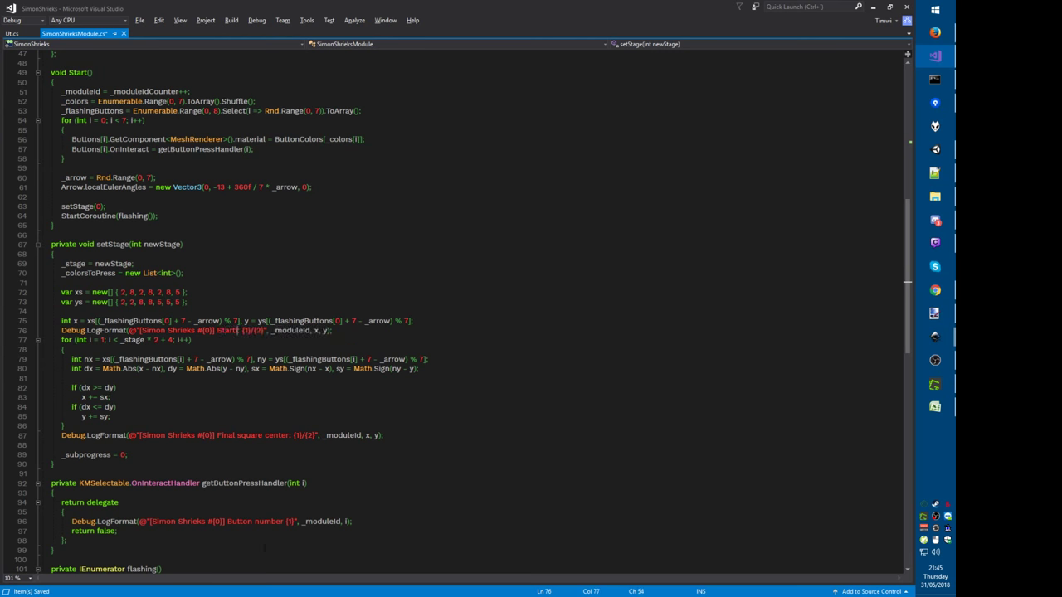
Step: Copy the starting square log statement to the end of the for loop body and change its label to "After {3} steps"
key(Home)
key(shift+End)
key(ctrl+c)
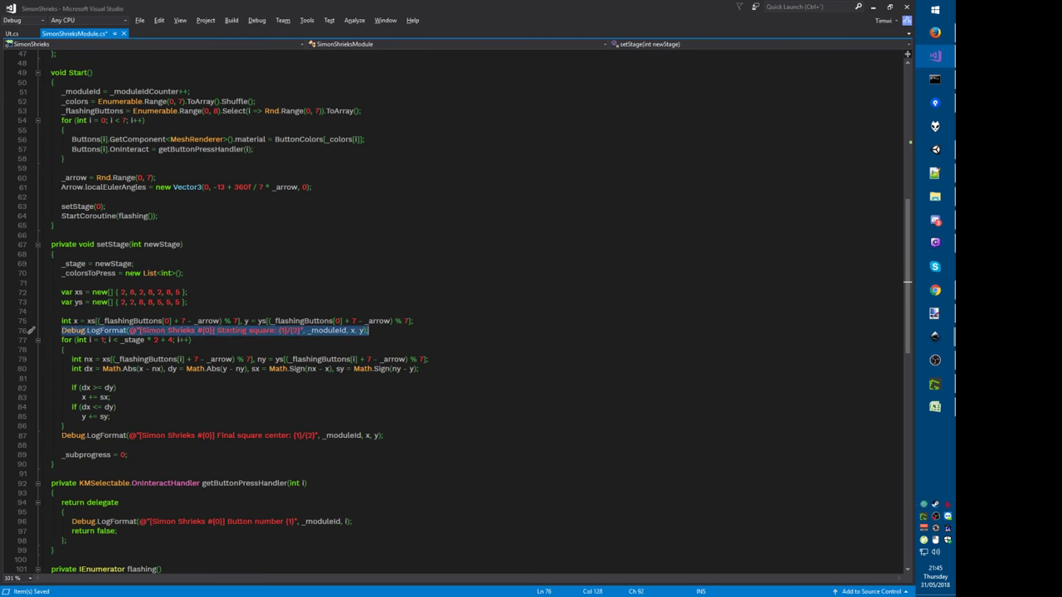
click(125, 417)
key(Return)
key(ctrl+v)
double_click(241, 425)
key(ctrl+shift+Right)
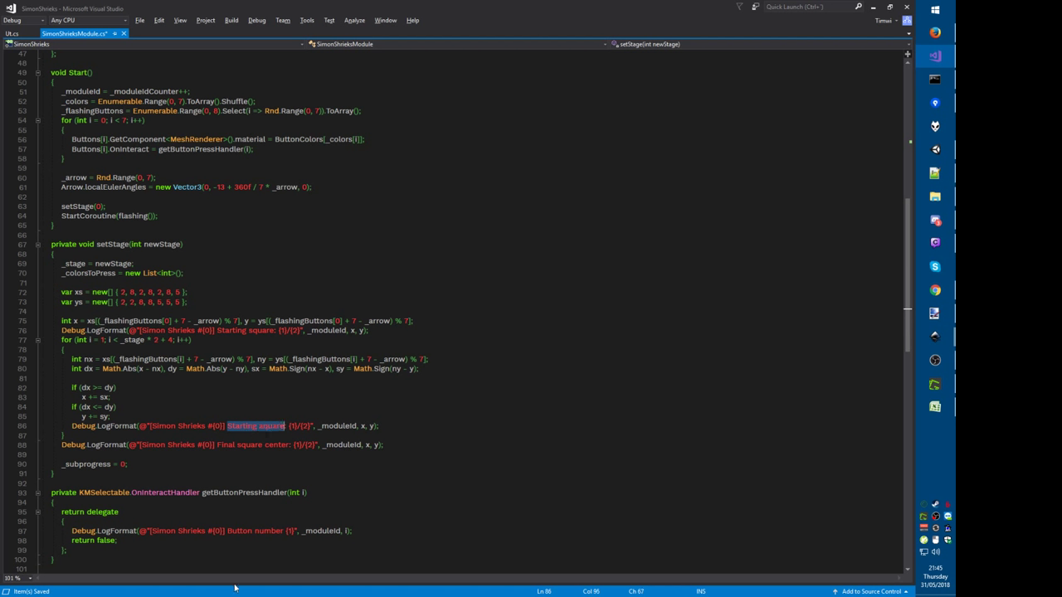
text(After {1} steps)
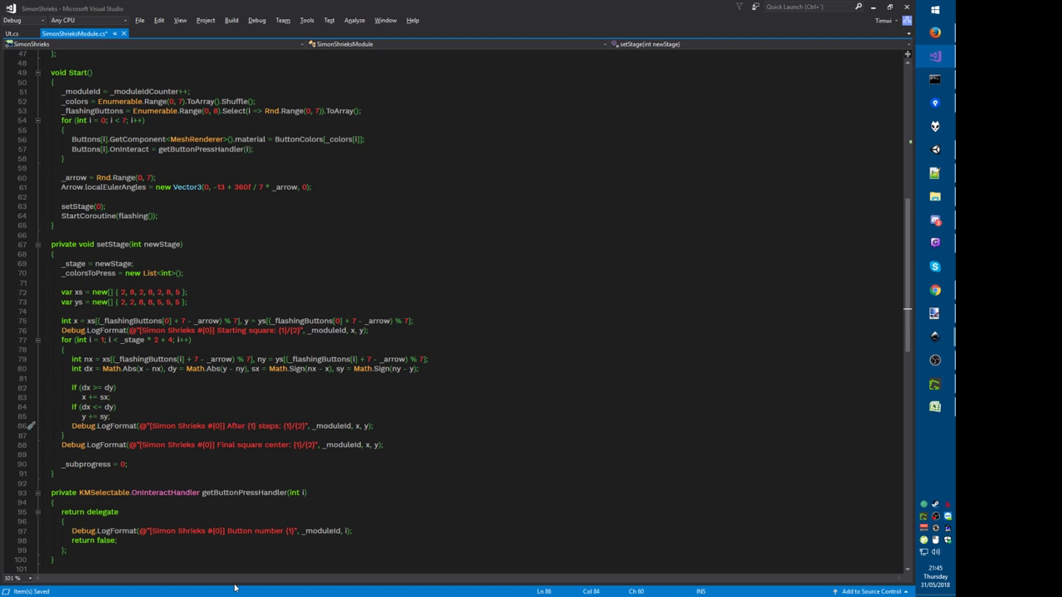
key(BackSpace)
text(3)
Step: Add i as the last argument of the loop's log statement, format the document and save the file
key(End)
key(Left)
key(Left)
text(, i)
key(ctrl+k)
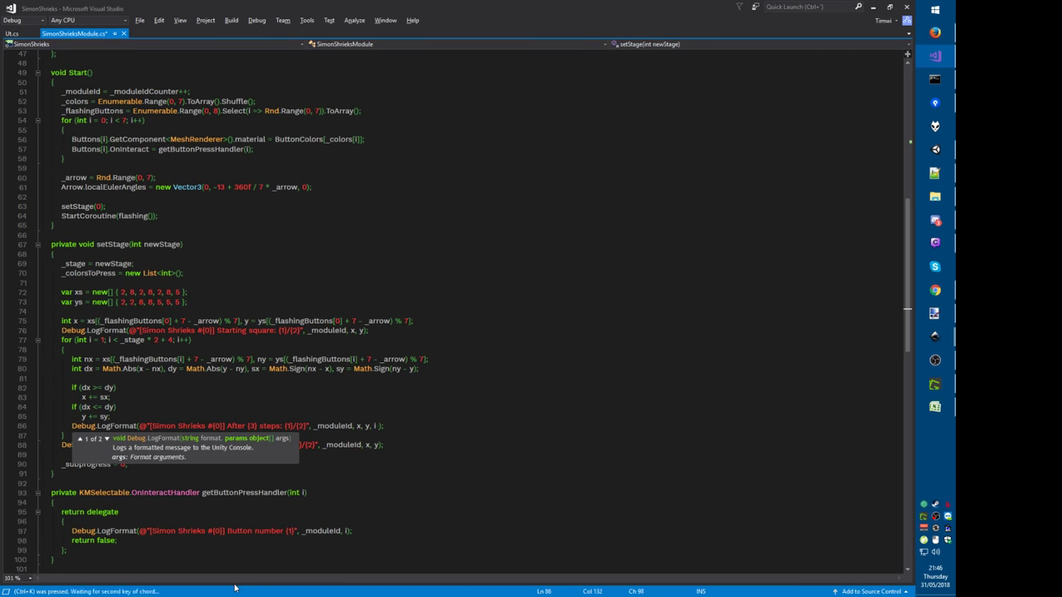
key(ctrl+d)
key(alt+f)
key(s)
key(Down)
key(Home)
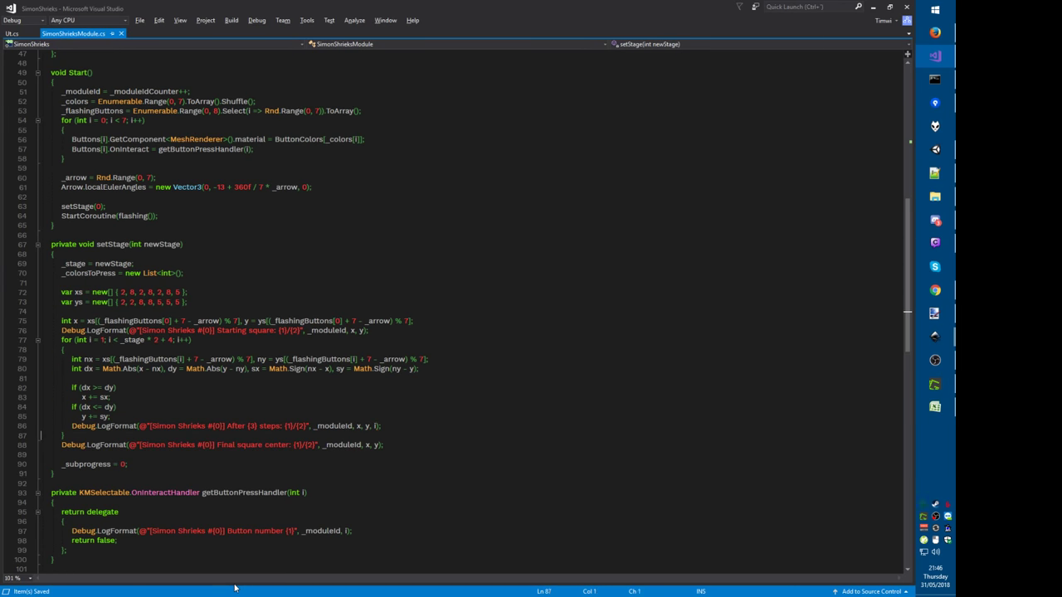
Step: Return to Unity, run the scene and examine the starting square and step log entries against the flashing buttons
key(alt+Tab)
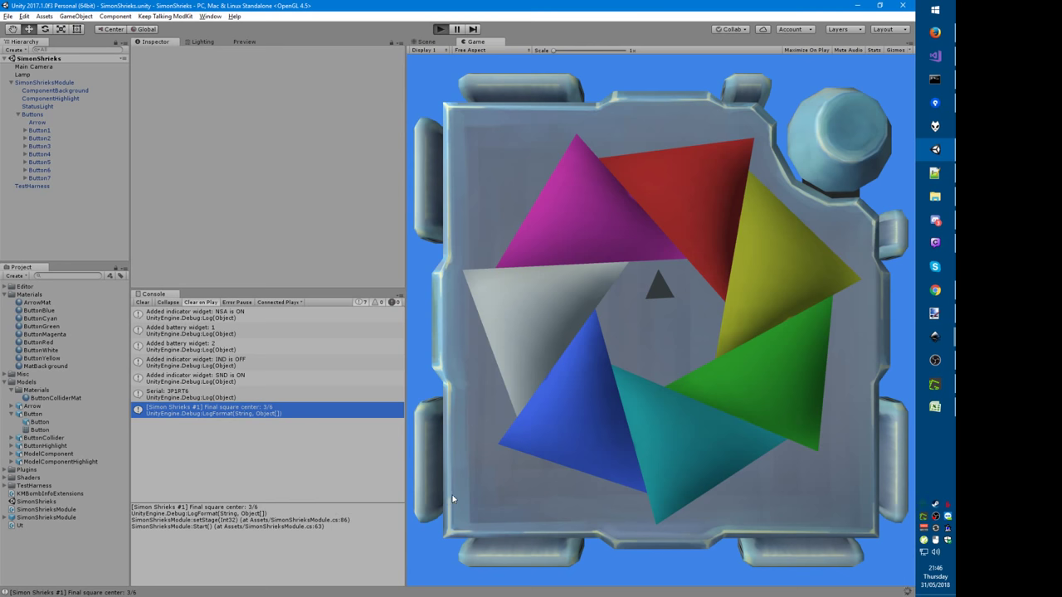
key(ctrl+p)
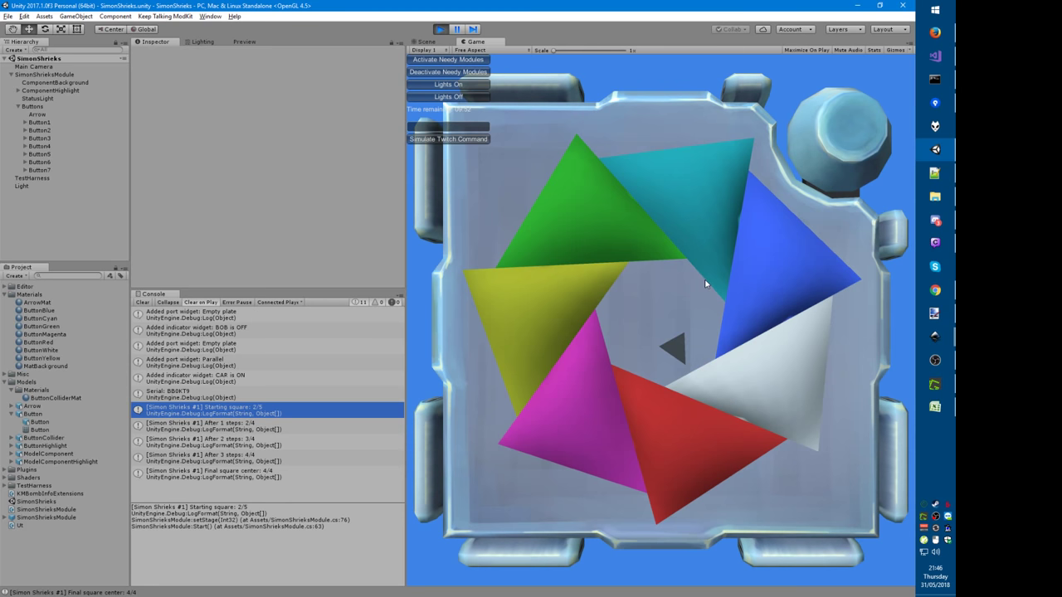
click(726, 464)
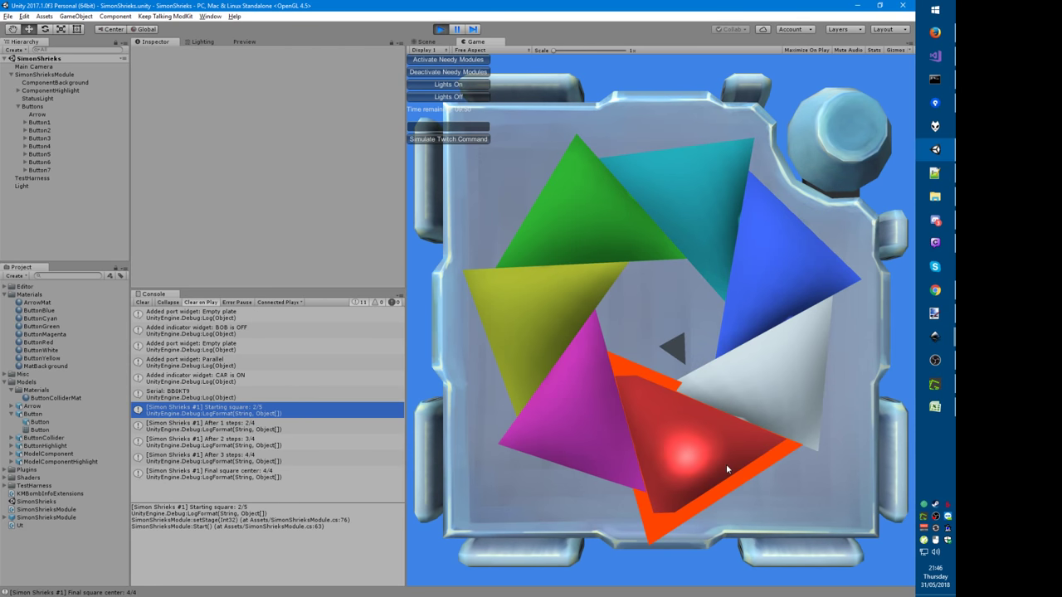
click(763, 315)
click(772, 386)
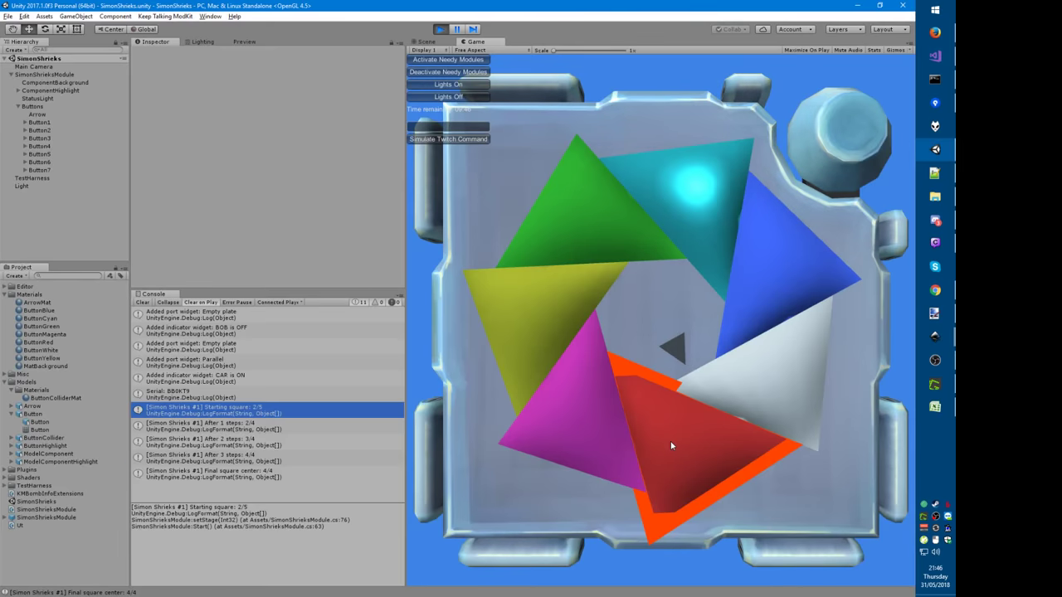
Step: Check the manual's color grid and clockwise legend in Firefox against the arrow position and logged squares in Unity
key(alt+Tab)
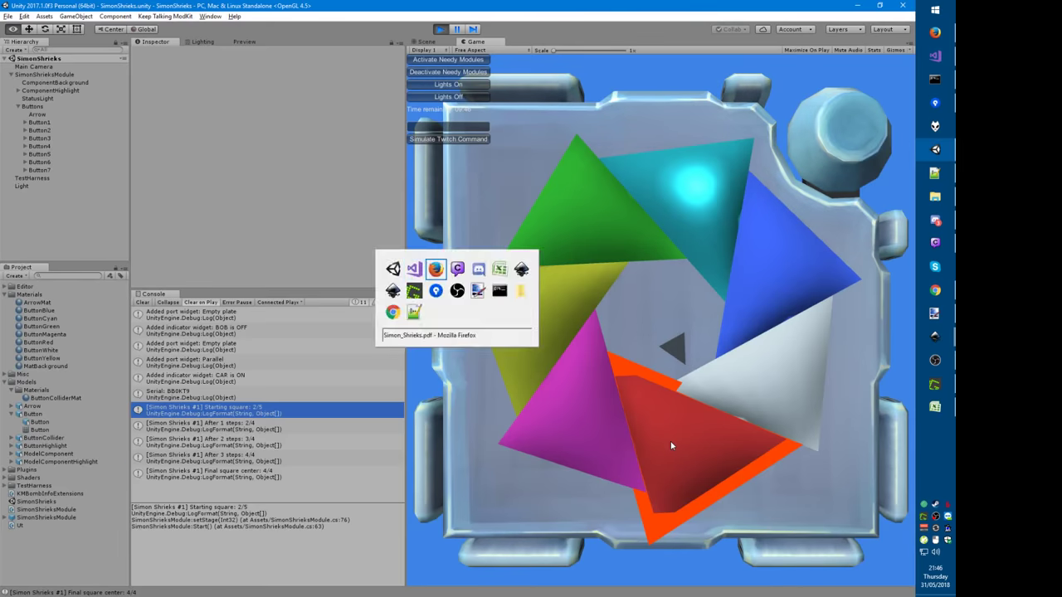
scroll(671, 443, down, 3)
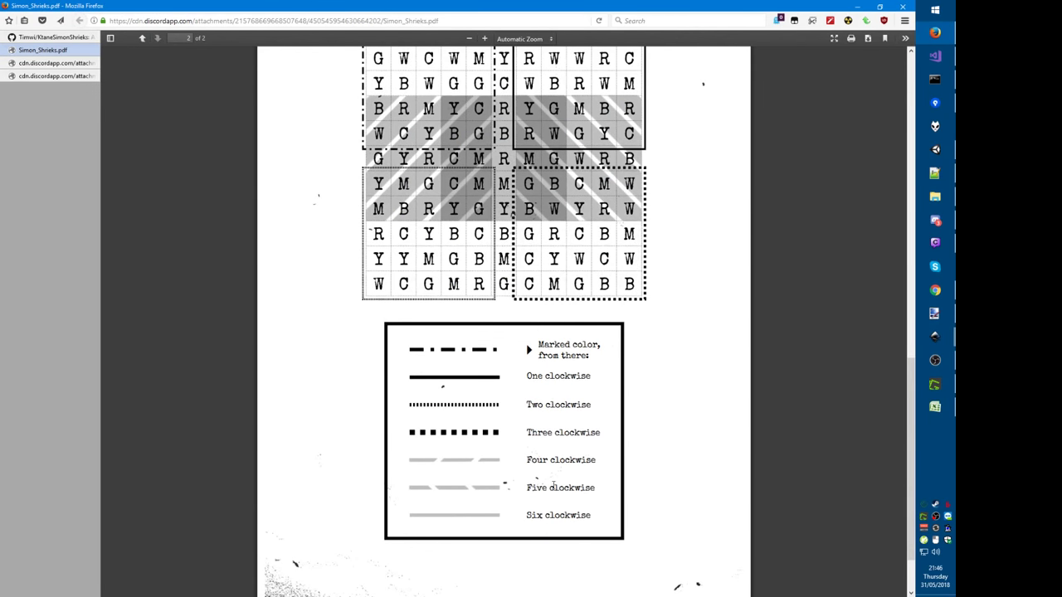
double_click(536, 488)
scroll(503, 335, up, 1)
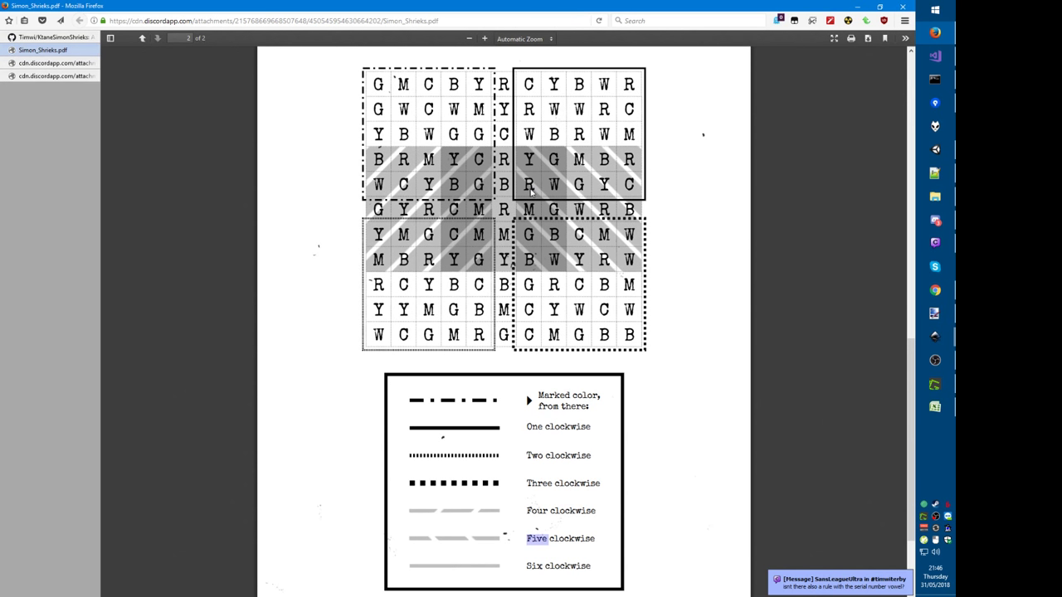
key(alt+Tab)
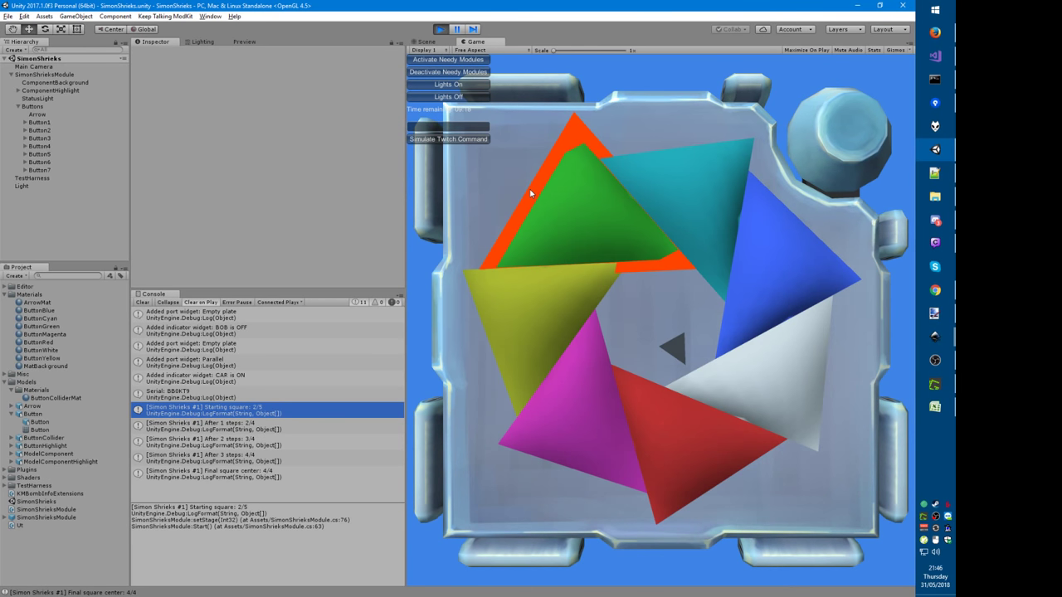
key(alt+Tab)
key(alt+Tab)
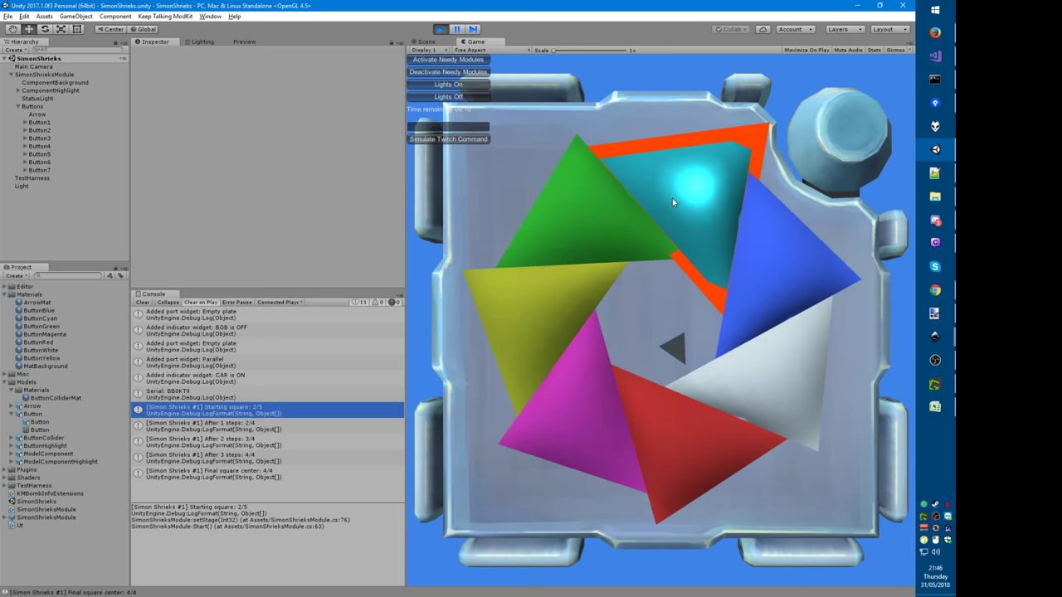
Step: Compare the sixth xs and ys values in Visual Studio with Unity's starting square log entry, and stop the running scene
key(alt+Tab)
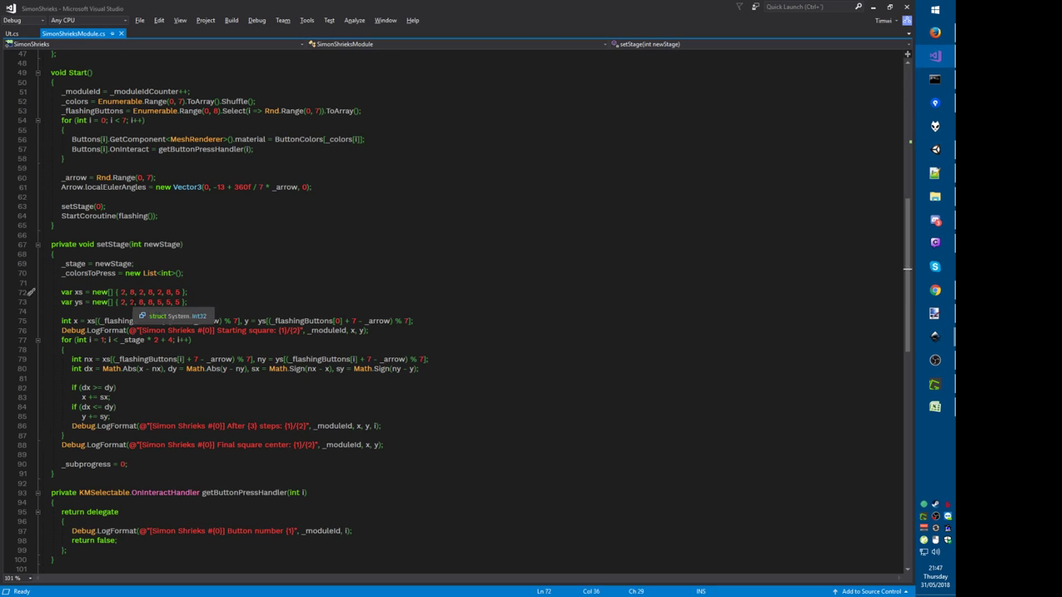
click(138, 302)
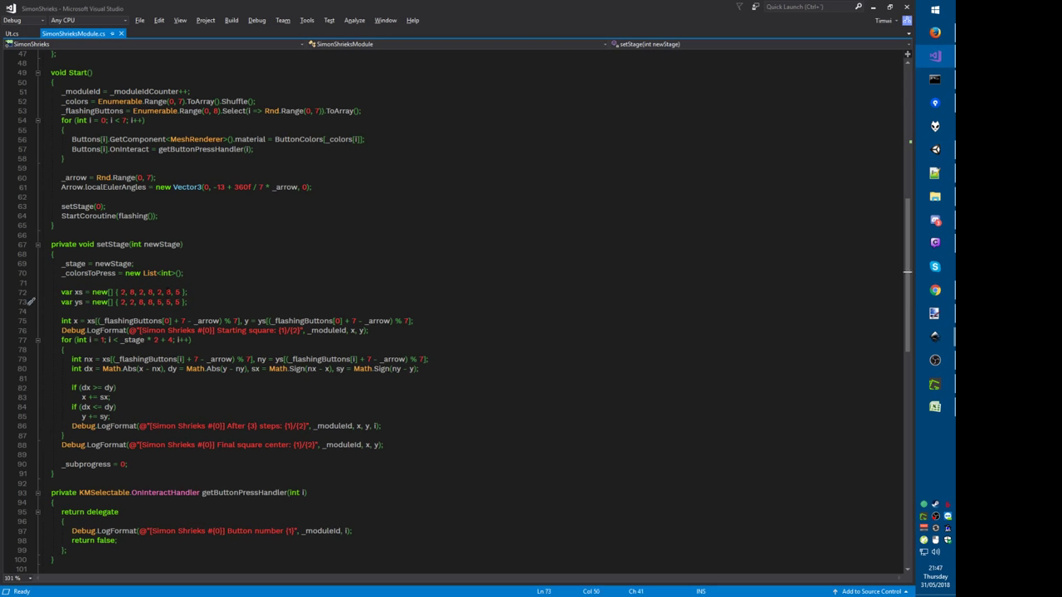
alt+drag(166, 292, 170, 302)
key(alt+Tab)
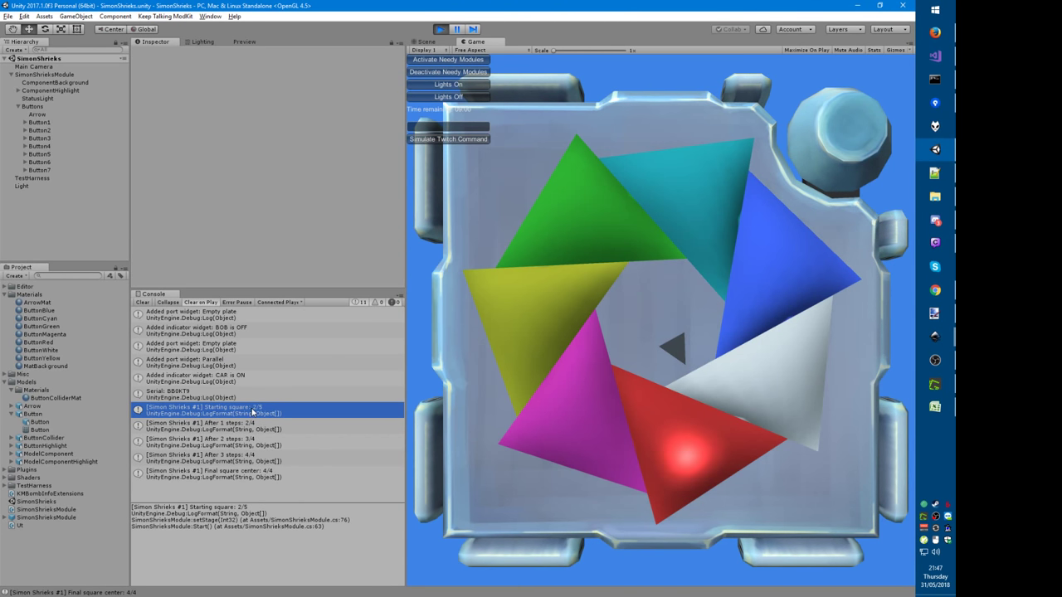
key(alt+Tab)
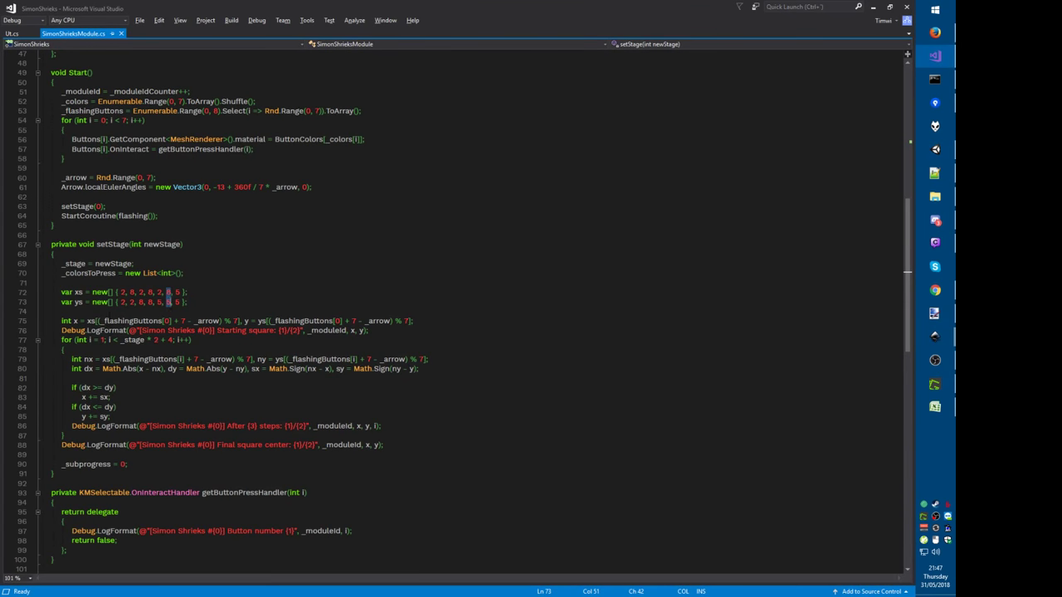
key(Down)
key(alt+Tab)
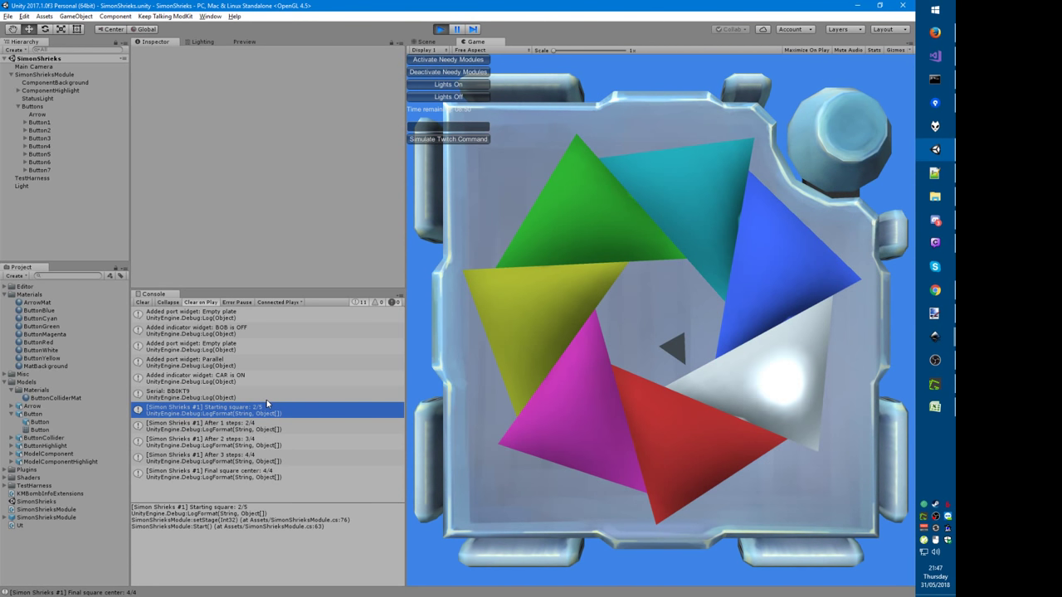
key(ctrl+p)
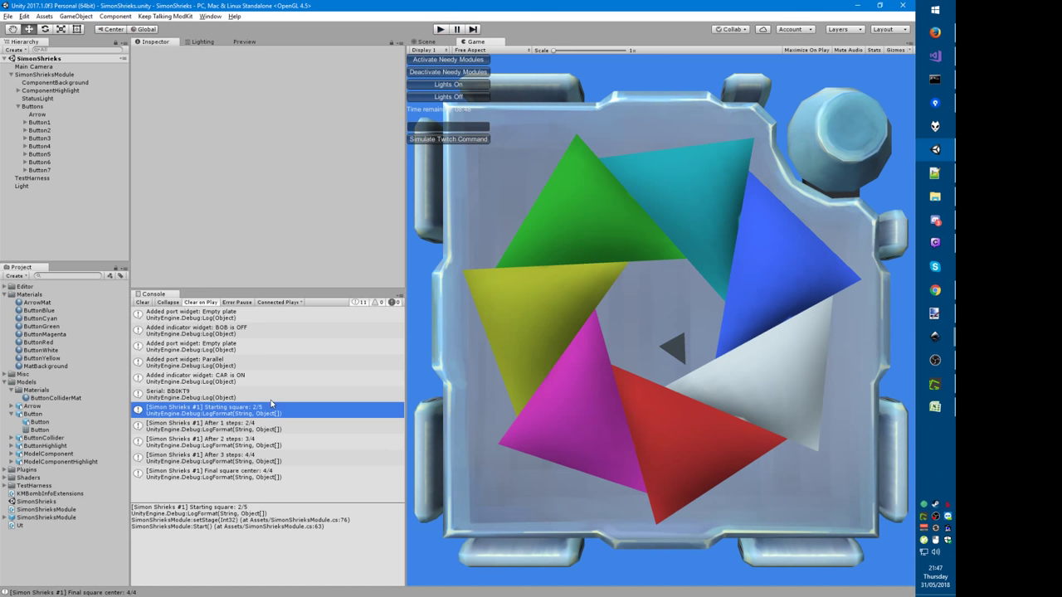
Step: In Unity, toggle Button1's active state off and on to identify which triangle on the module it is
click(43, 131)
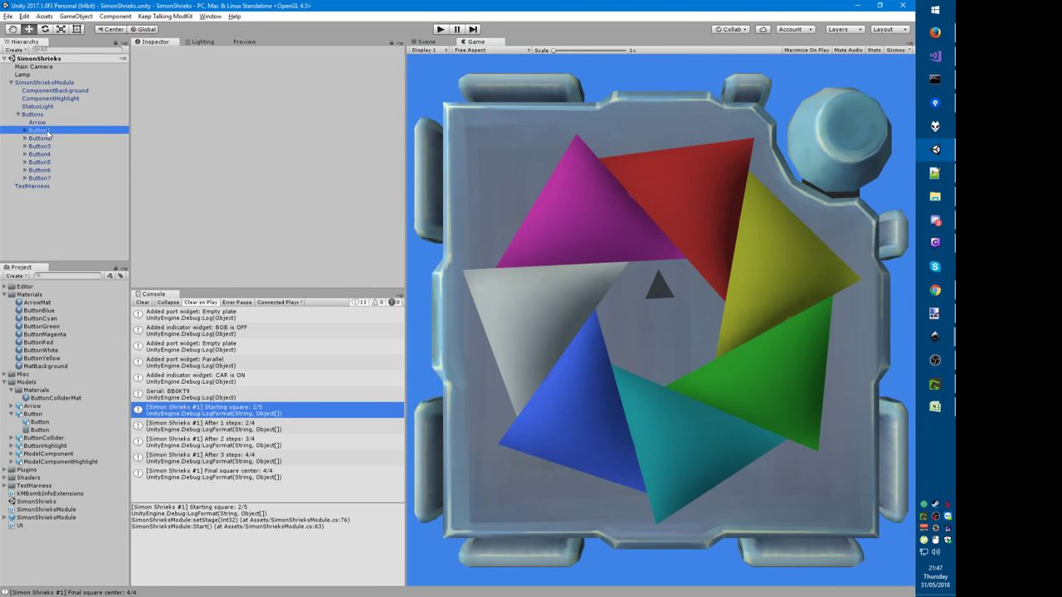
click(155, 53)
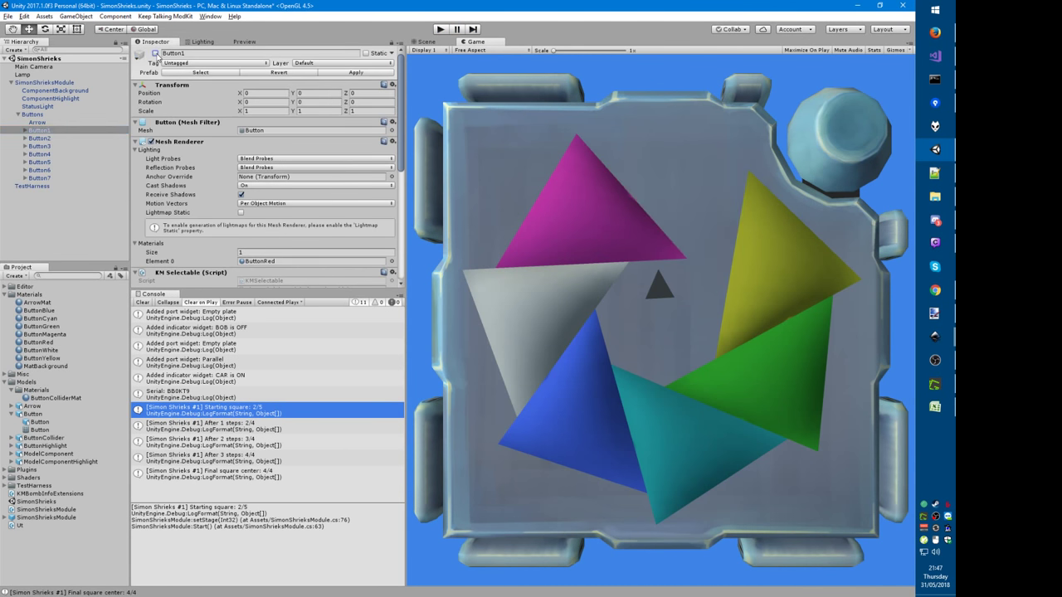
click(155, 54)
click(155, 53)
click(155, 53)
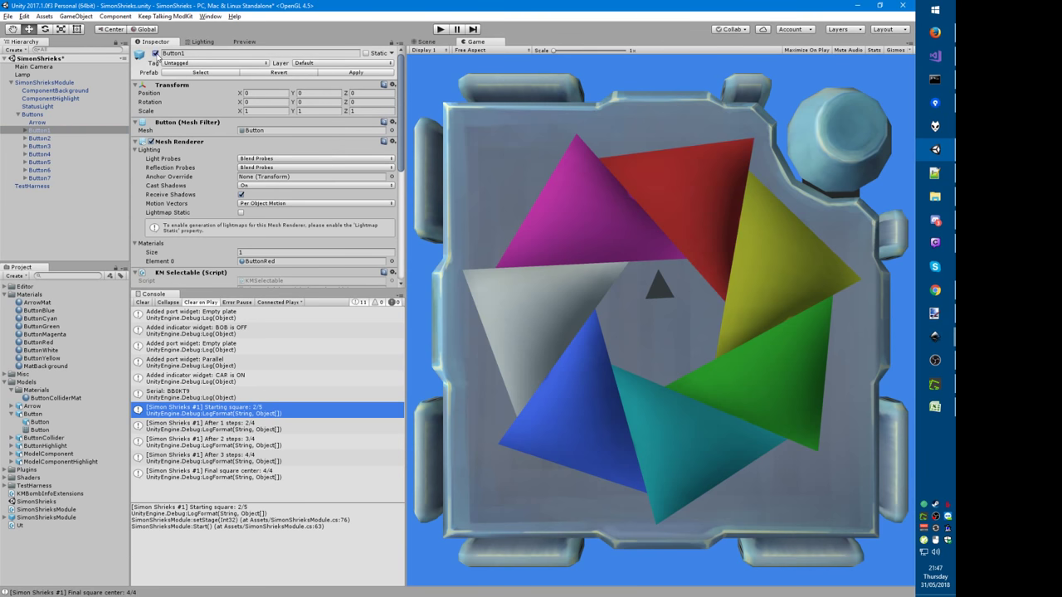
click(155, 54)
click(155, 54)
click(155, 54)
click(155, 54)
Step: In Visual Studio, change the arrow rotation in Start() to multiply 360f / 7 by (_arrow + 1), and save the file
key(alt+Tab)
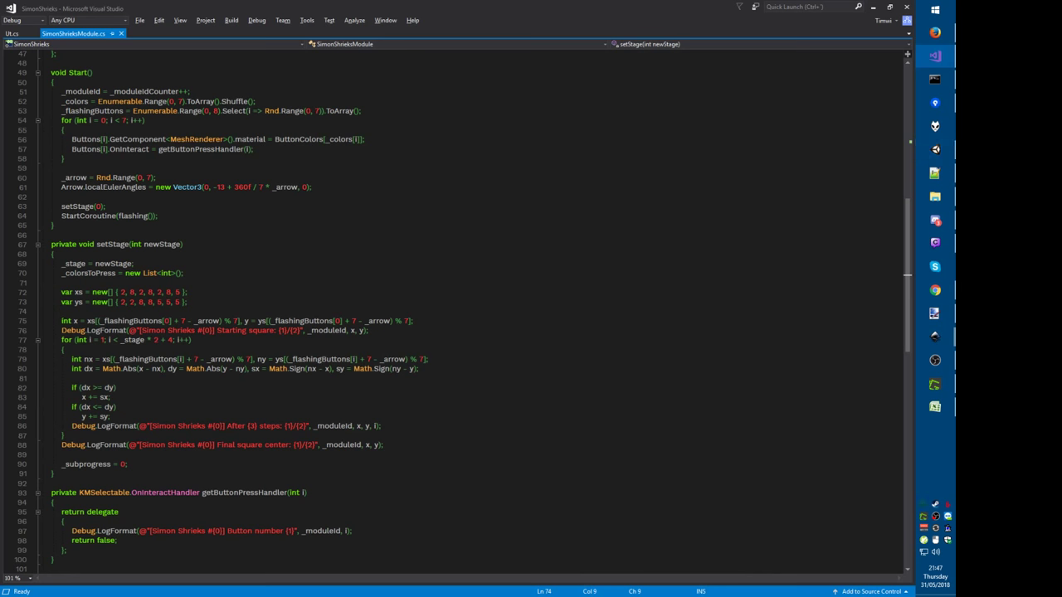
scroll(420, 305, up, 10)
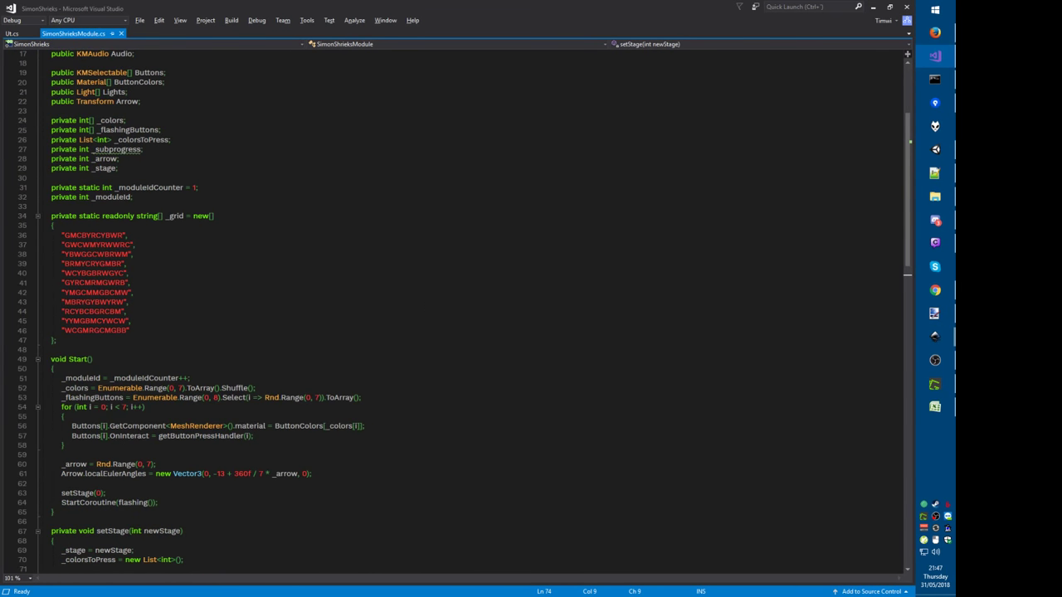
click(96, 397)
click(273, 474)
text((_arrow + 1))
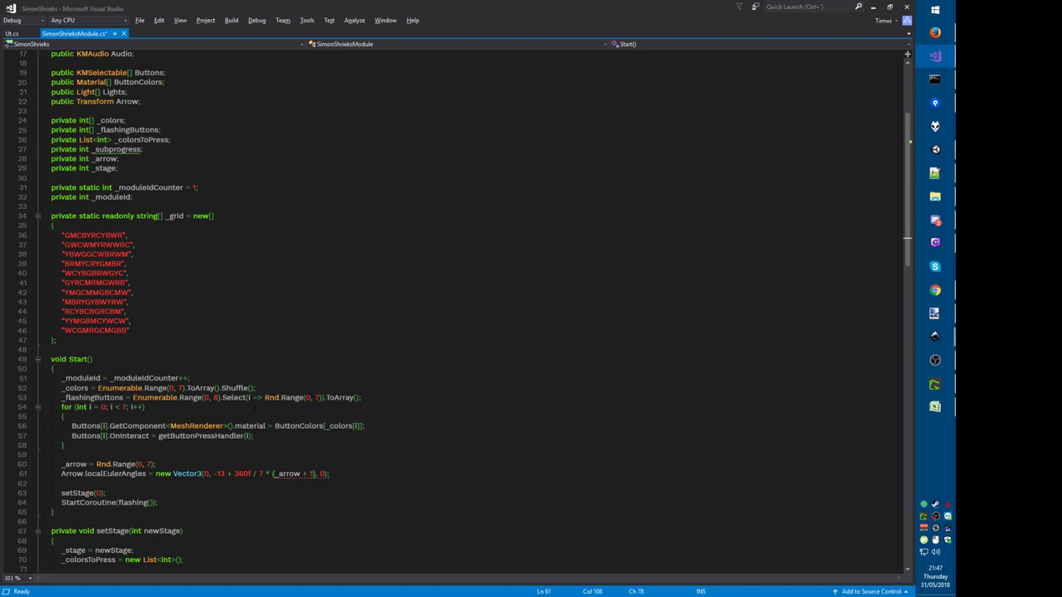
key(Down)
key(ctrl+s)
drag(235, 474, 287, 478)
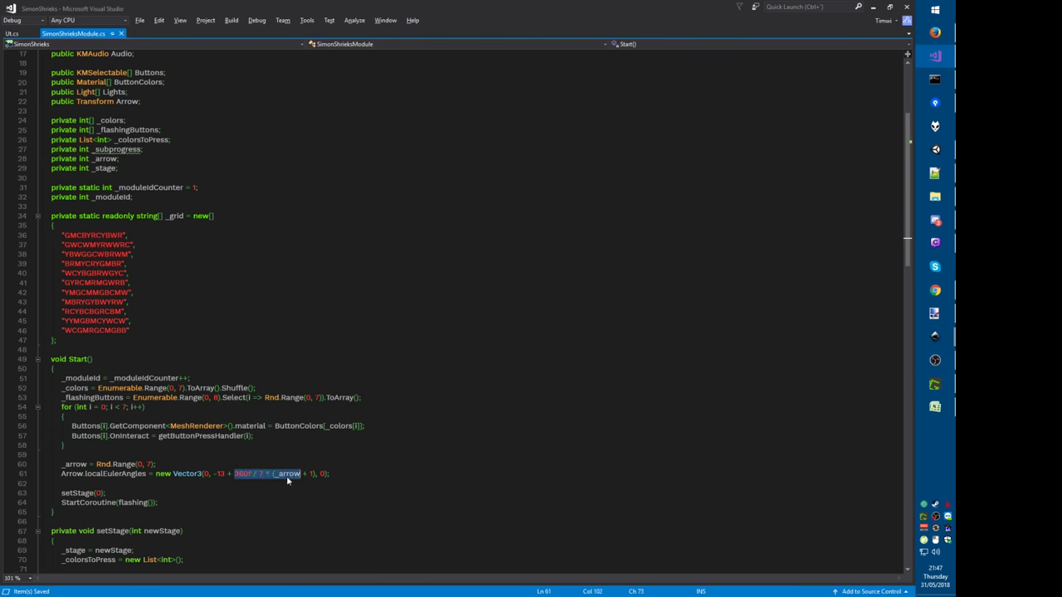
double_click(242, 478)
key(Down)
Step: Run the scene in Unity, check the logged starting and final squares against the flashes and the manual's clockwise legend, and stop it
key(alt+Tab)
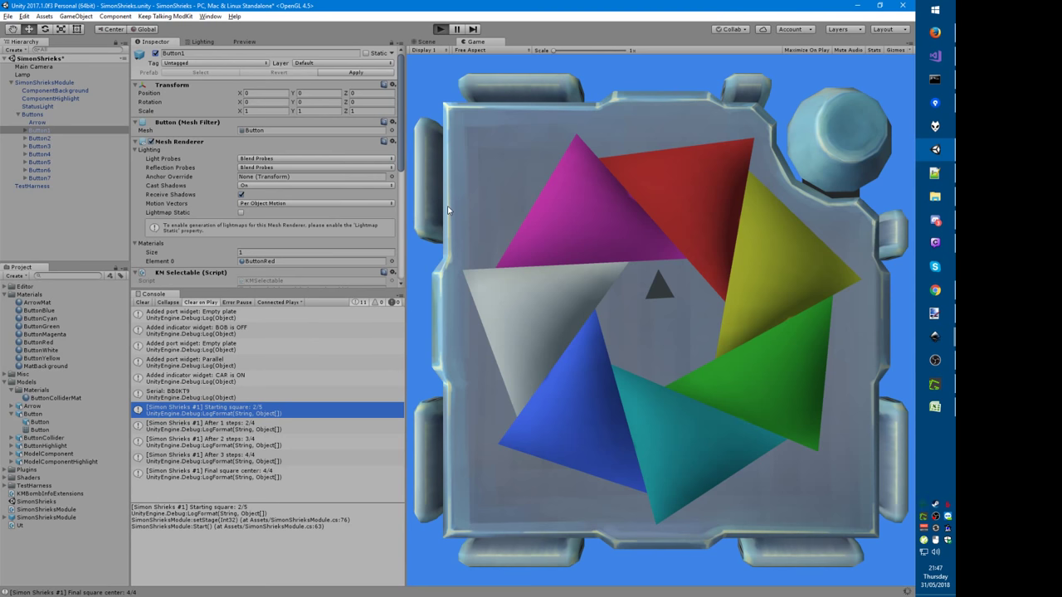
key(ctrl+p)
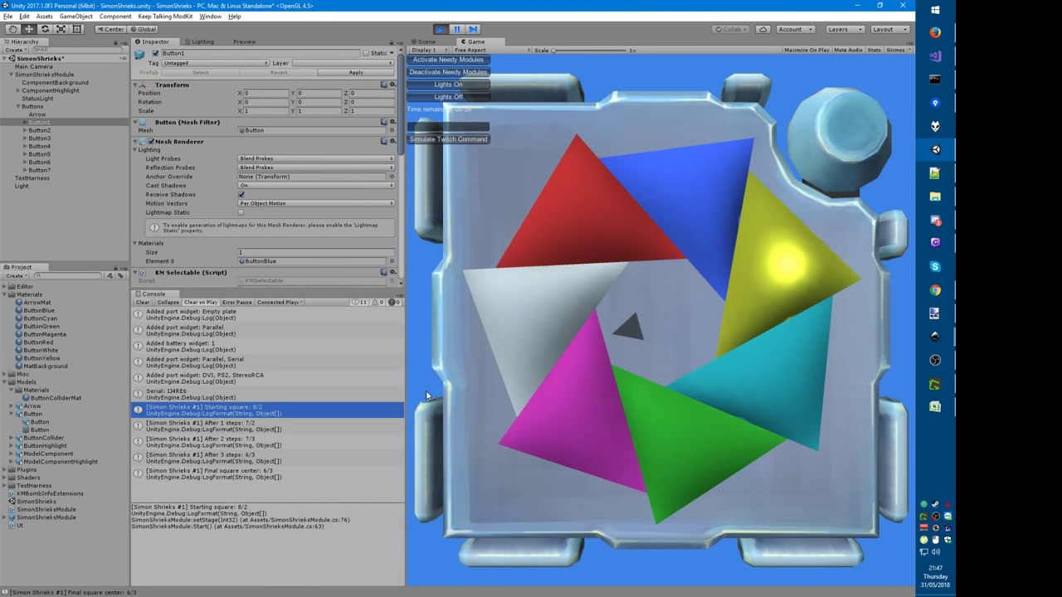
click(502, 337)
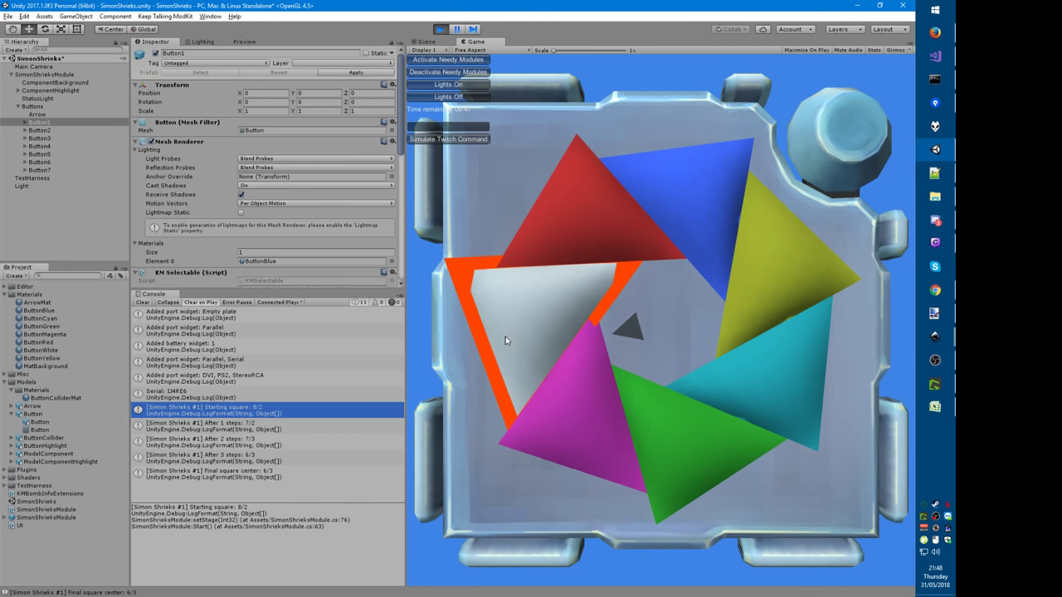
key(alt+Tab)
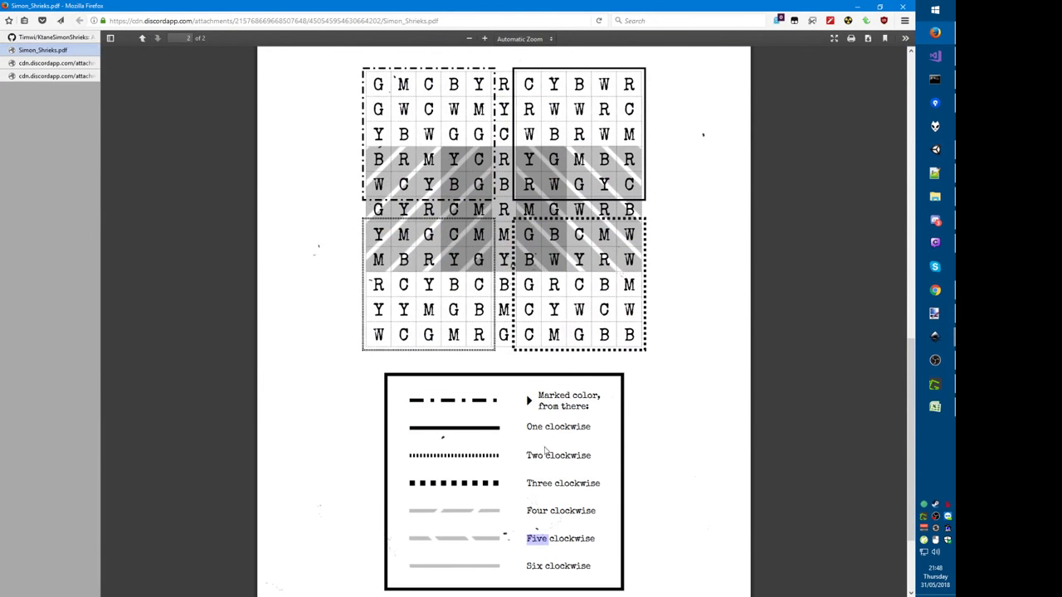
double_click(529, 426)
key(alt+Tab)
click(262, 470)
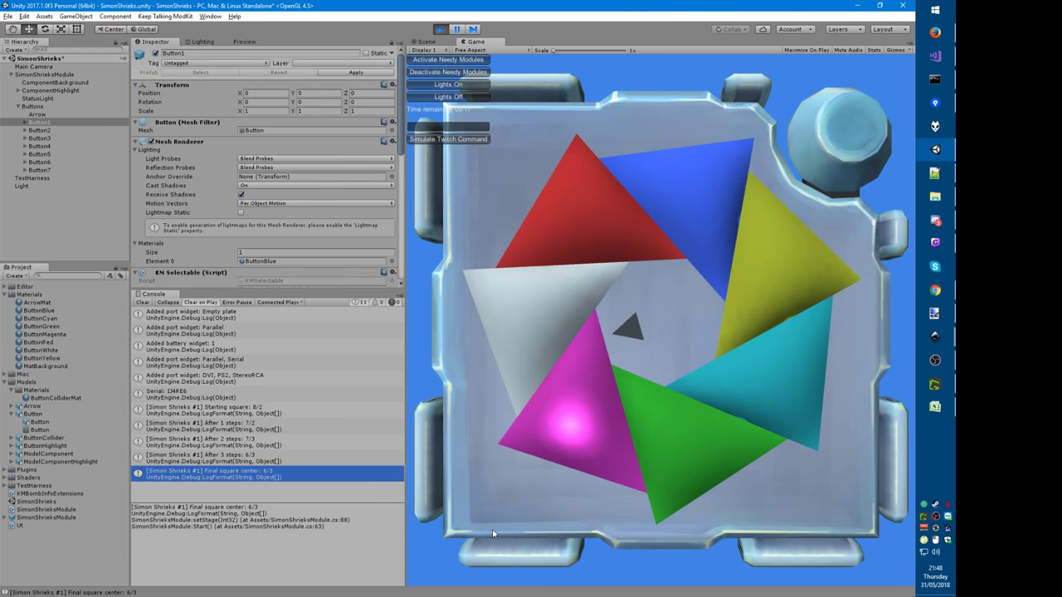
key(ctrl+p)
Step: In setStage in Visual Studio, move the _subprogress = 0 line directly below _stage = newStage and save the file
key(alt+Tab)
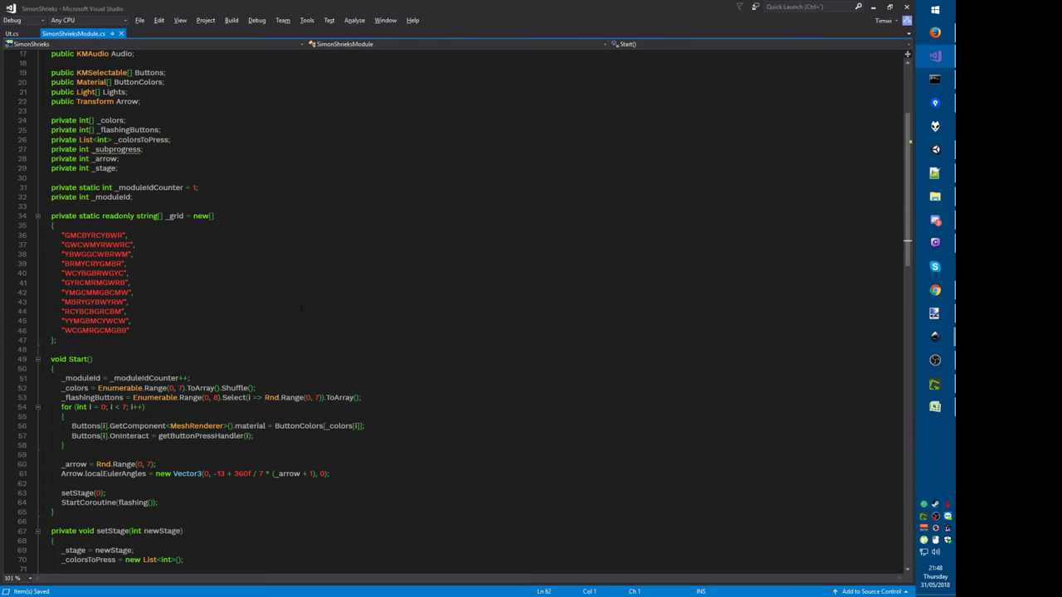
scroll(301, 310, down, 7)
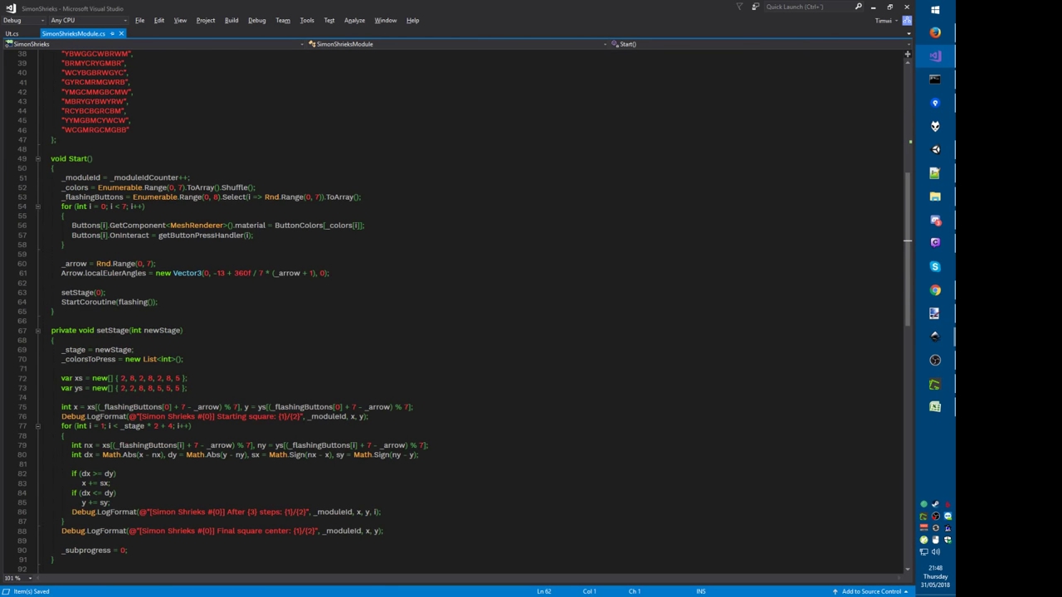
scroll(464, 312, down, 2)
click(400, 495)
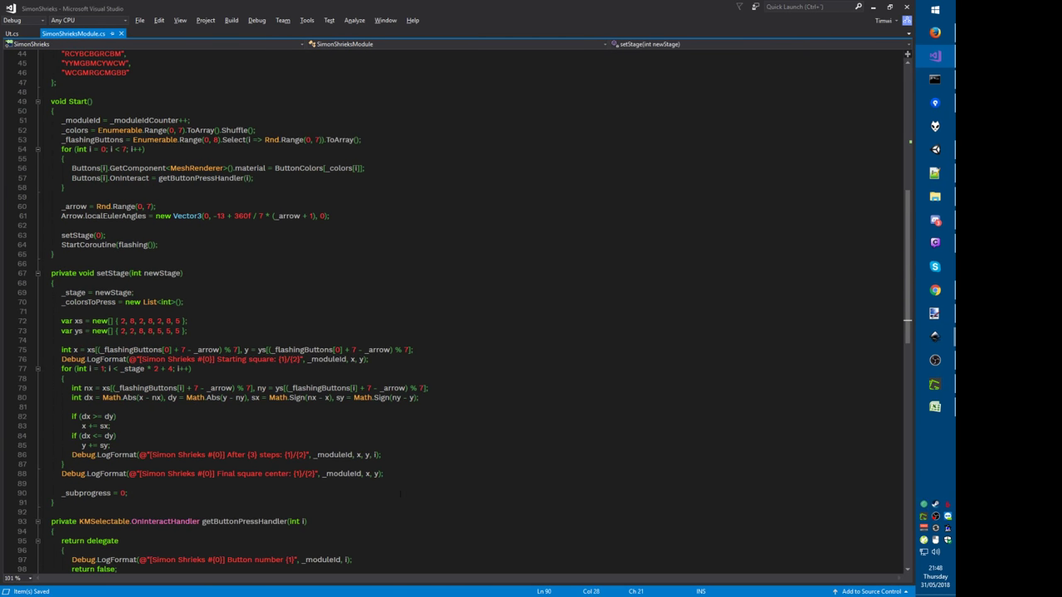
key(alt+Up)
key(alt+Up)
key(alt+Up)
key(alt+Up)
key(alt+Up)
key(alt+Up)
key(alt+Up)
key(alt+Up)
key(alt+Up)
key(alt+Up)
key(alt+Up)
key(alt+Up)
key(alt+Up)
key(alt+Up)
key(alt+Up)
key(alt+Up)
key(alt+Up)
key(alt+Up)
key(alt+Up)
key(alt+Up)
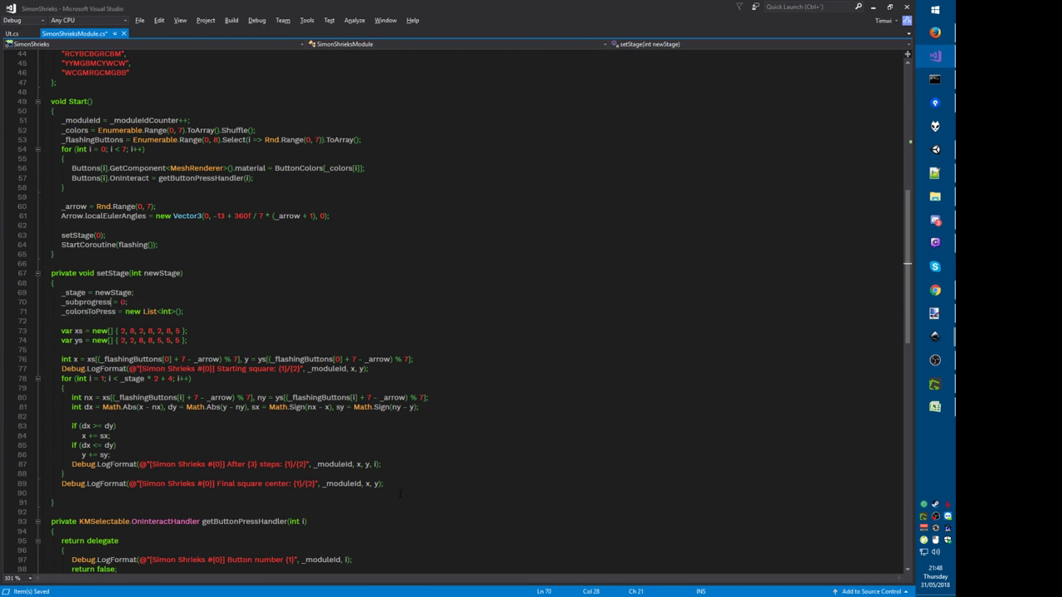
key(Right)
key(ctrl+s)
Step: Move the _colorsToPress = new List<int>() line to the end of setStage, after the final square log statement
key(shift+Down)
key(ctrl+c)
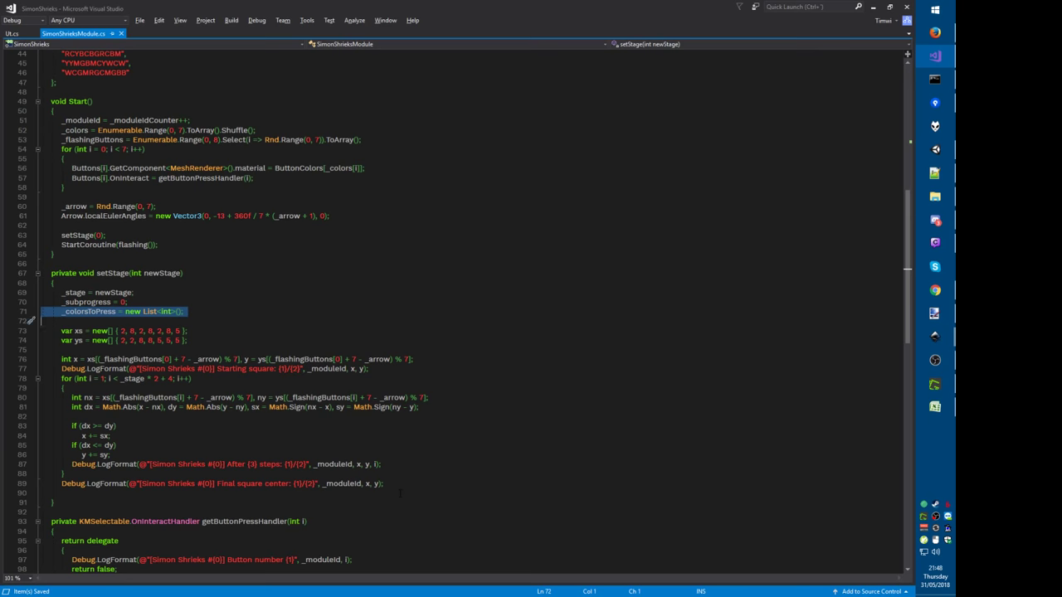
key(Delete)
click(156, 473)
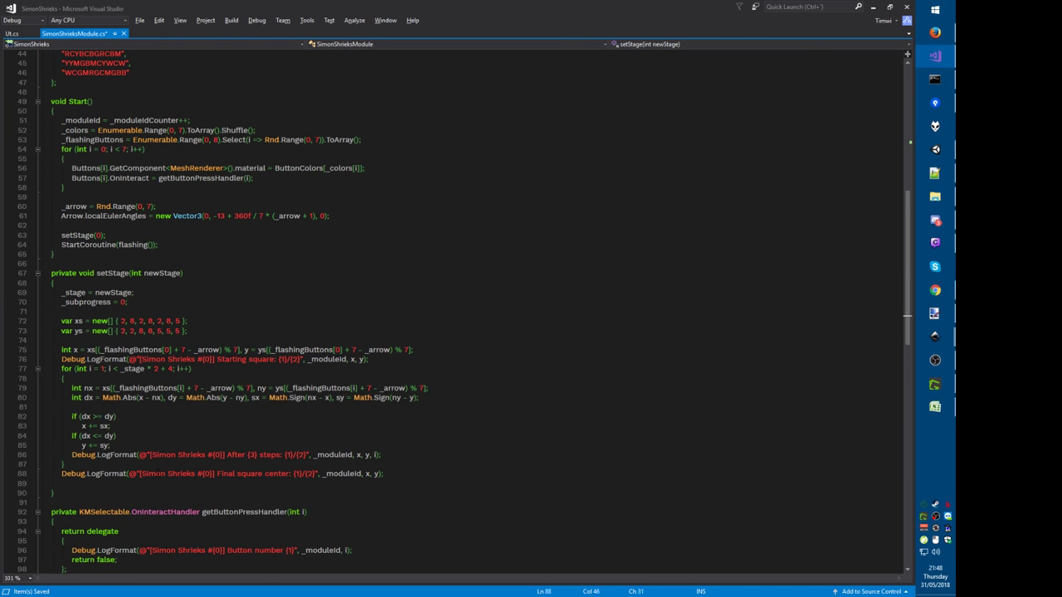
key(Down)
key(Return)
key(ctrl+v)
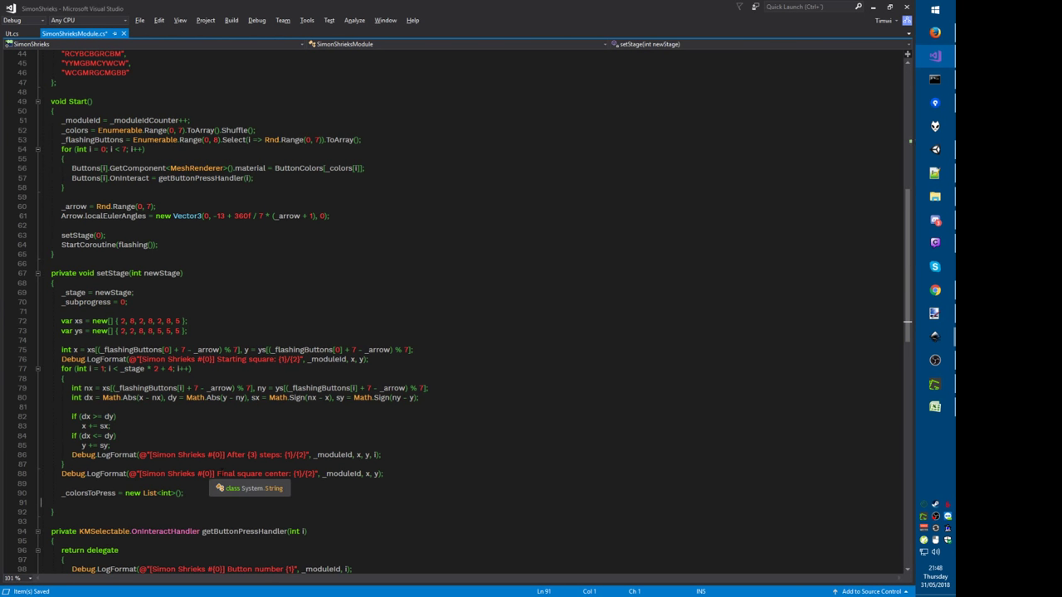
Step: Reword the final square log message to "Stage {3} square center", add _stage + 1 as its last argument and format the document
double_click(226, 474)
text(Stage {3})
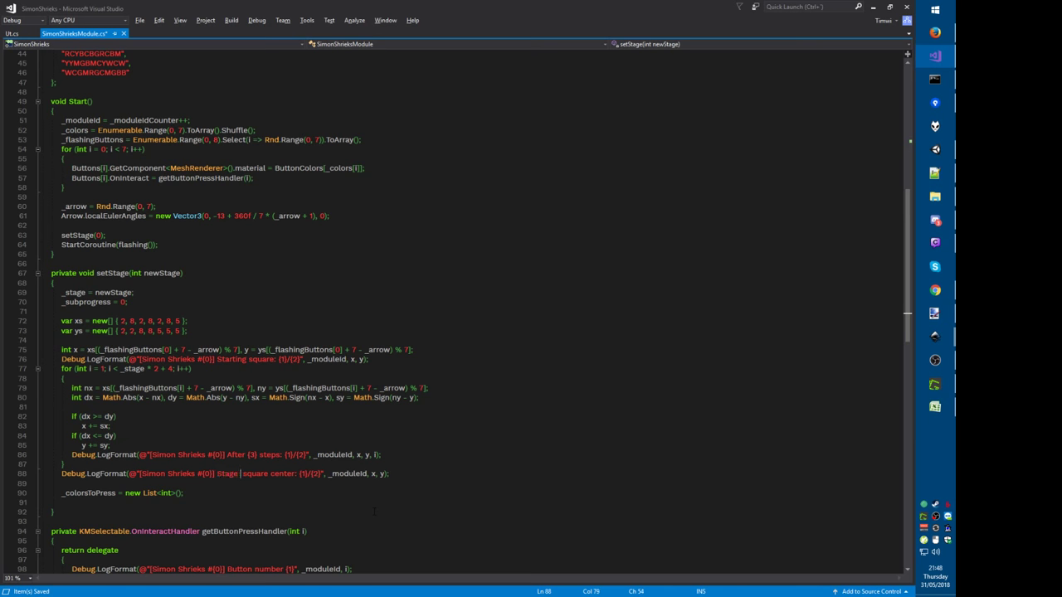
key(End)
key(Left)
key(Left)
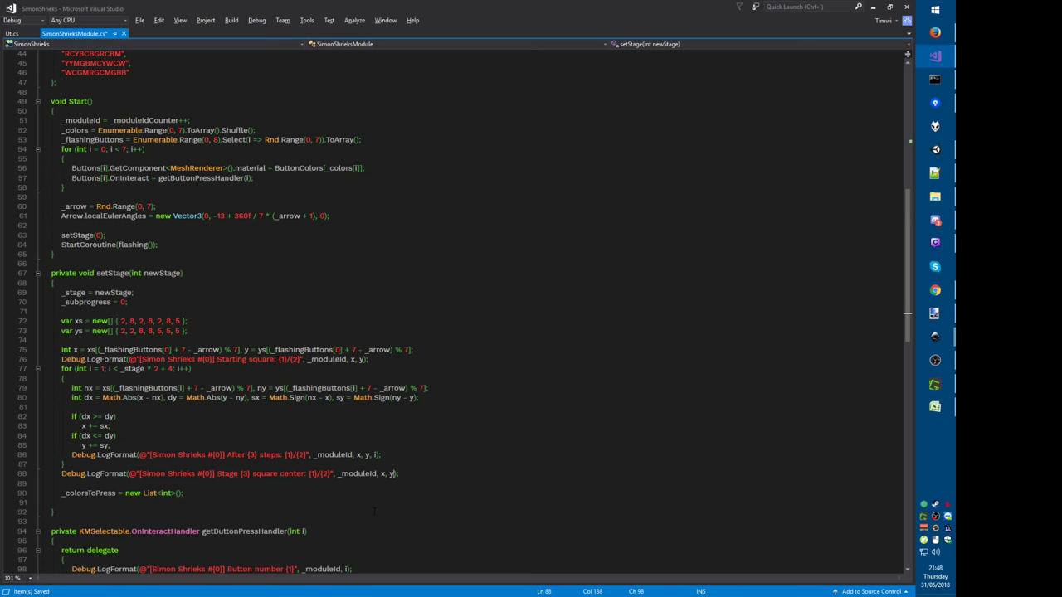
text(, _stage+1)
key(ctrl+k)
key(ctrl+d)
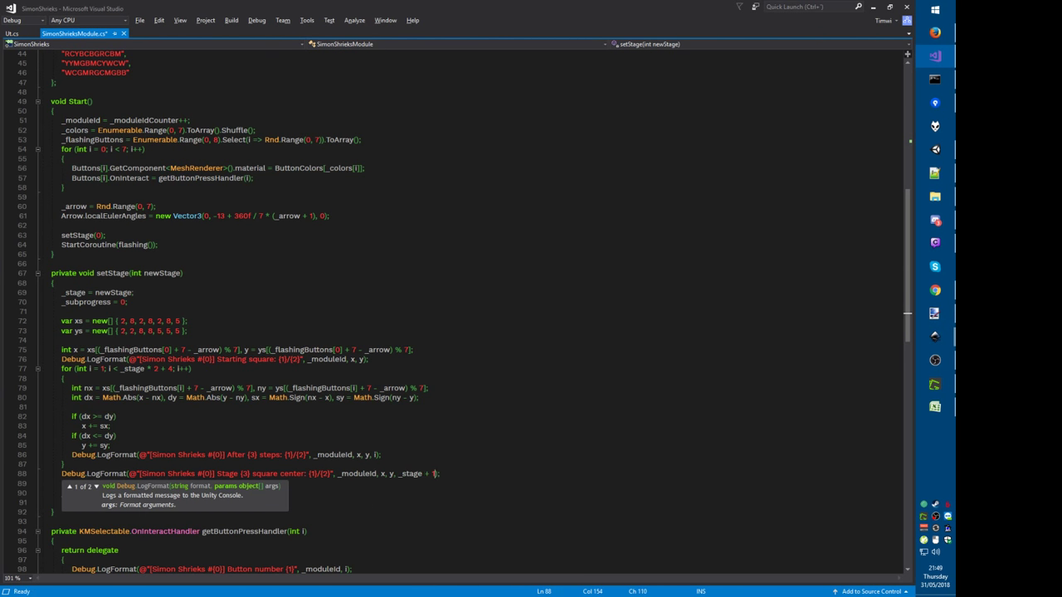
key(Escape)
Step: Remove the loop's "After {3} steps" log statement and the "Starting square" log statement, and save the file
key(Up)
key(Up)
key(ctrl+l)
key(Up)
key(Up)
key(Up)
key(Up)
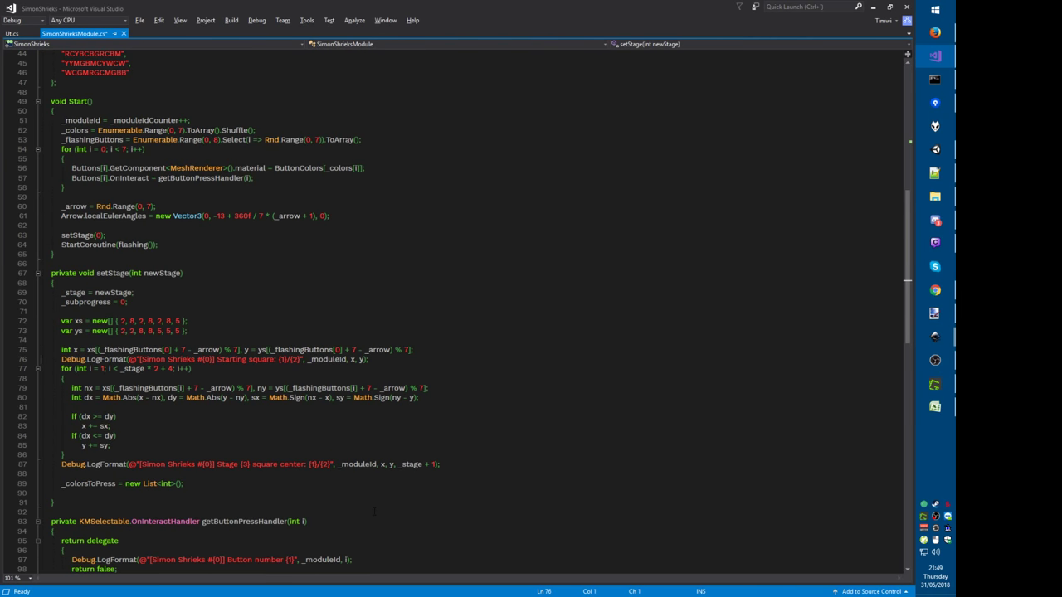
key(ctrl+x)
key(ctrl+s)
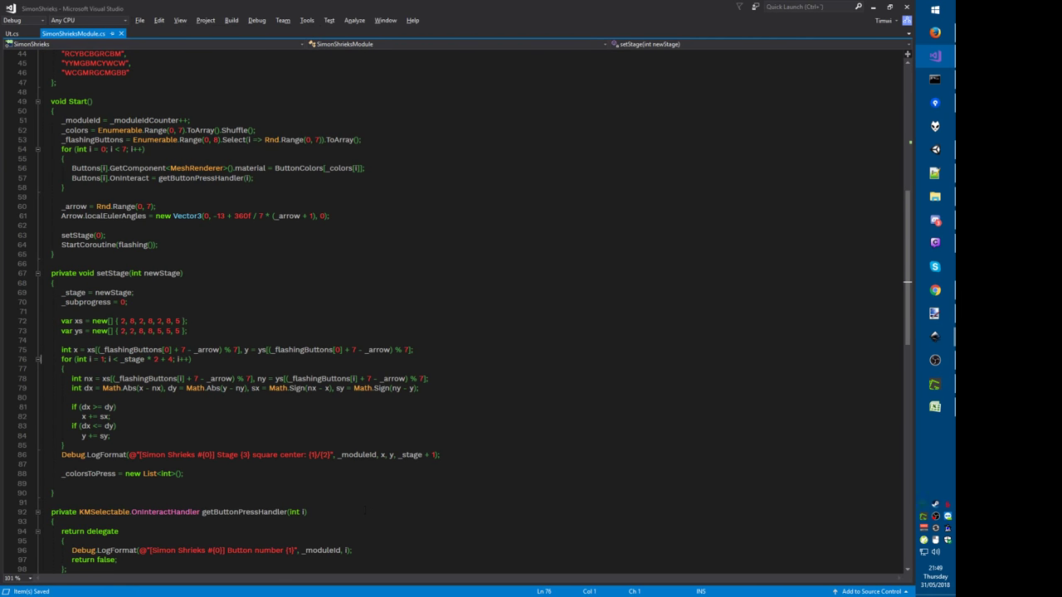
Step: Read the chat question about repeated colors and check the manual's first-page rules on serial number vowels, even or odd occurrences and ties
click(263, 475)
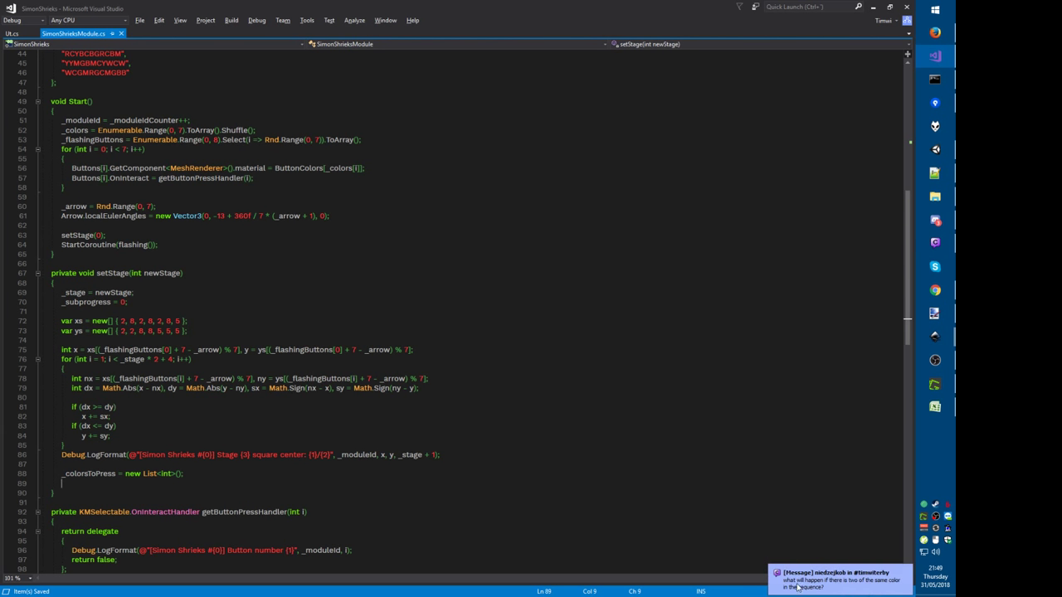
click(798, 585)
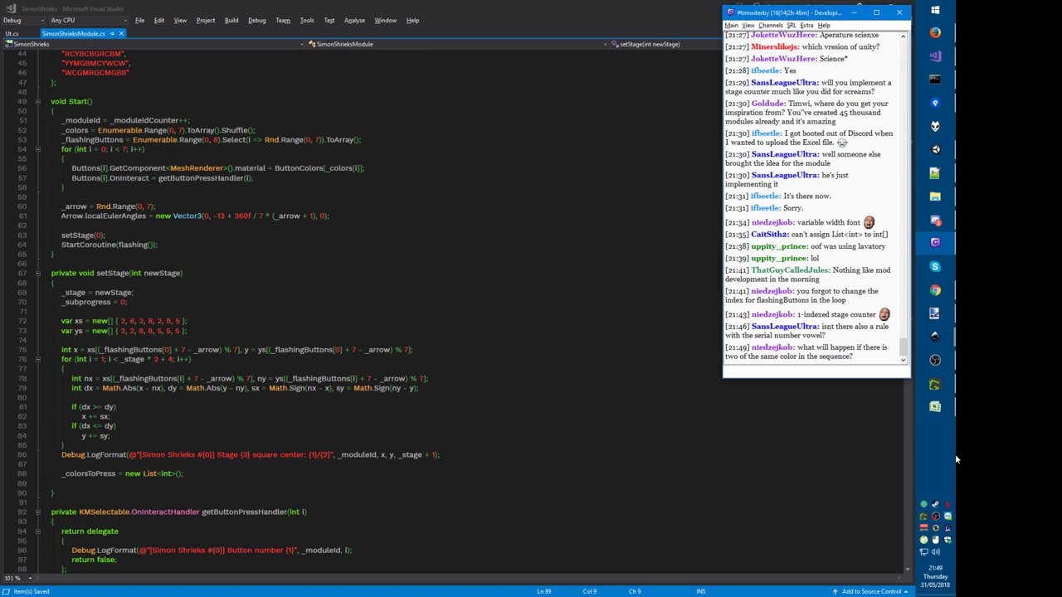
key(alt+Tab)
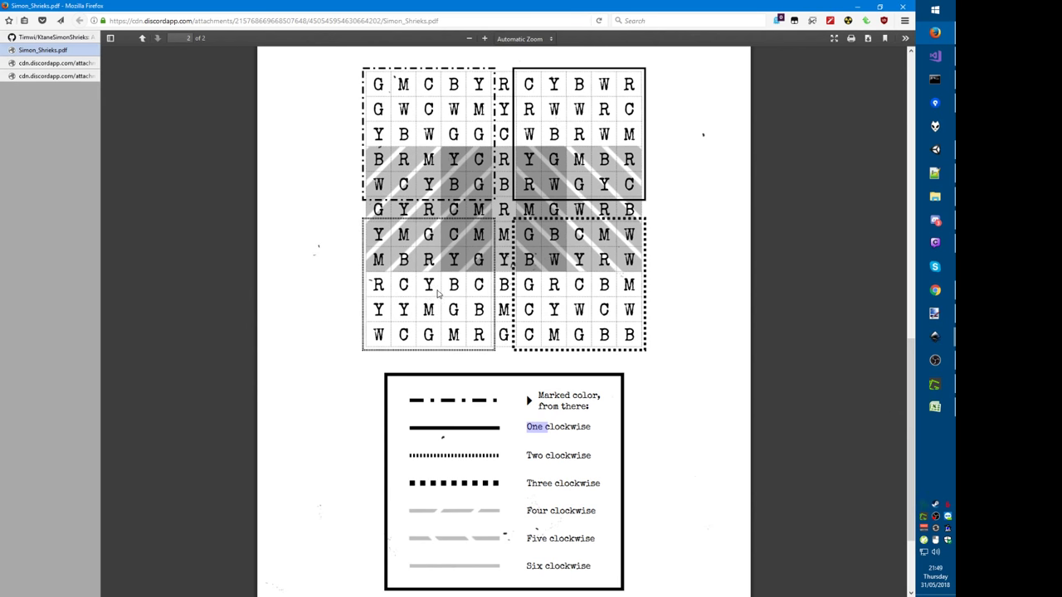
key(alt+Tab)
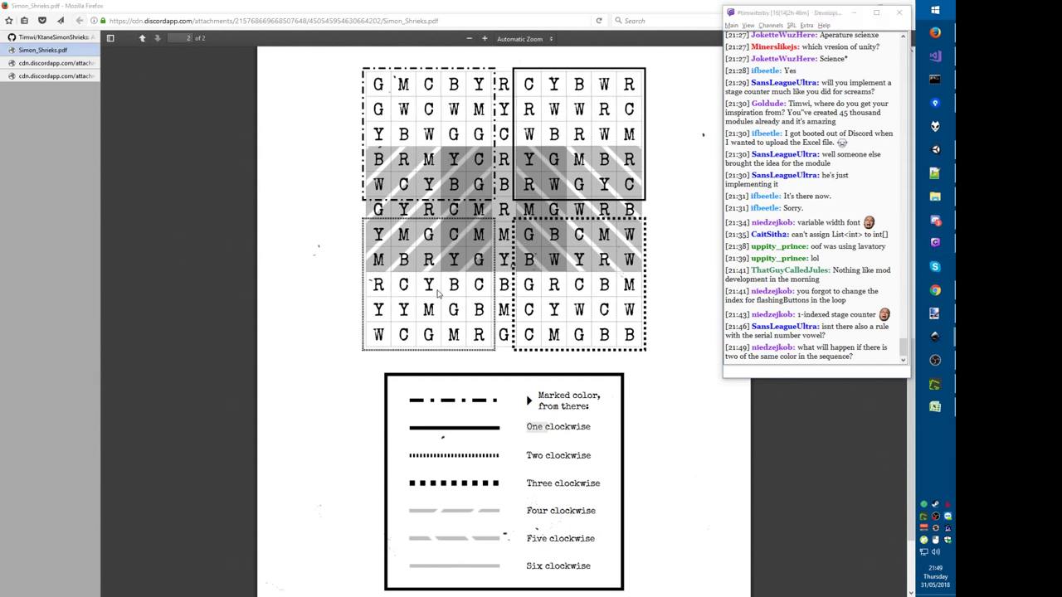
key(alt+Tab)
scroll(439, 294, up, 10)
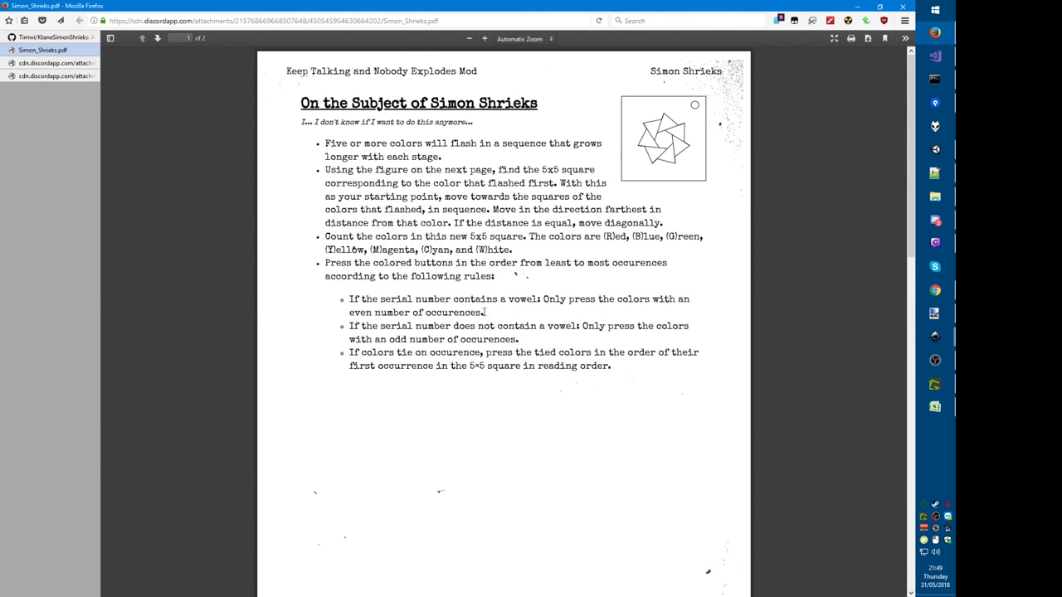
double_click(552, 300)
drag(543, 313, 484, 313)
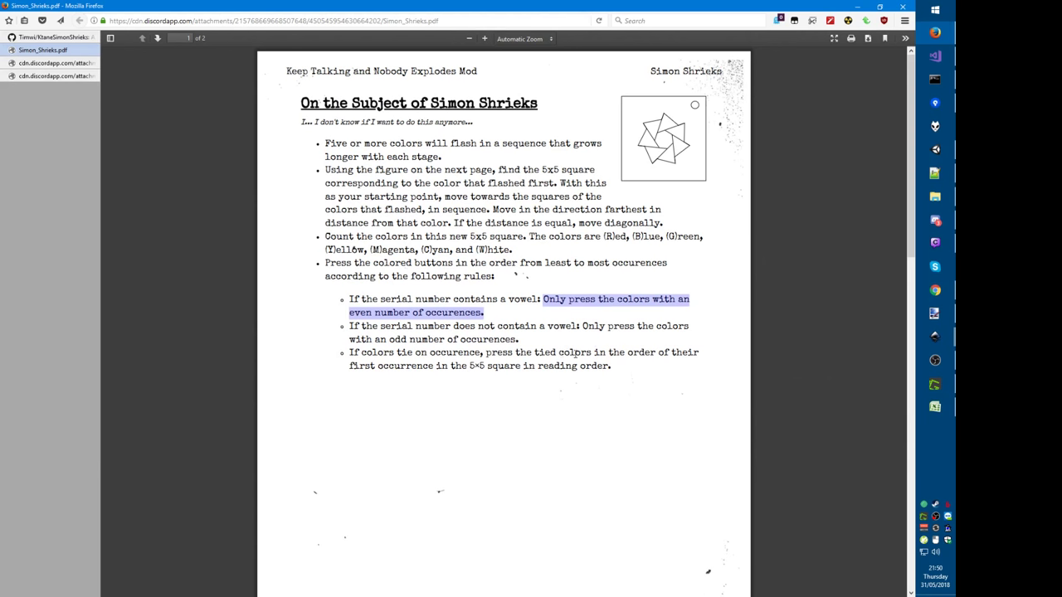
drag(559, 352, 628, 402)
key(alt+Tab)
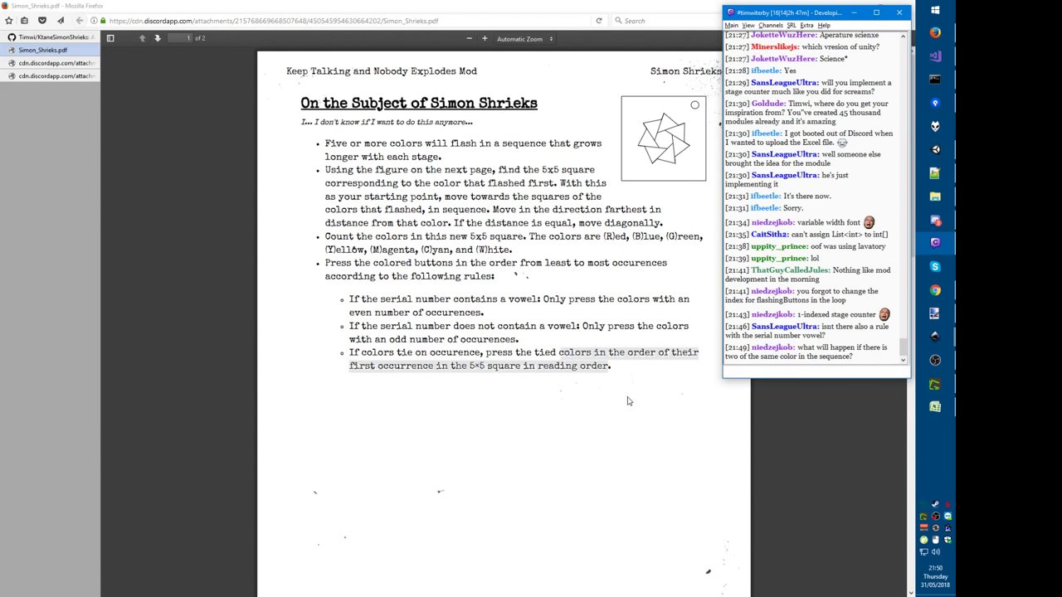
Step: Go to the _colorsToPress field declaration in Visual Studio and change its type from List<int> to int[]
key(alt+Tab)
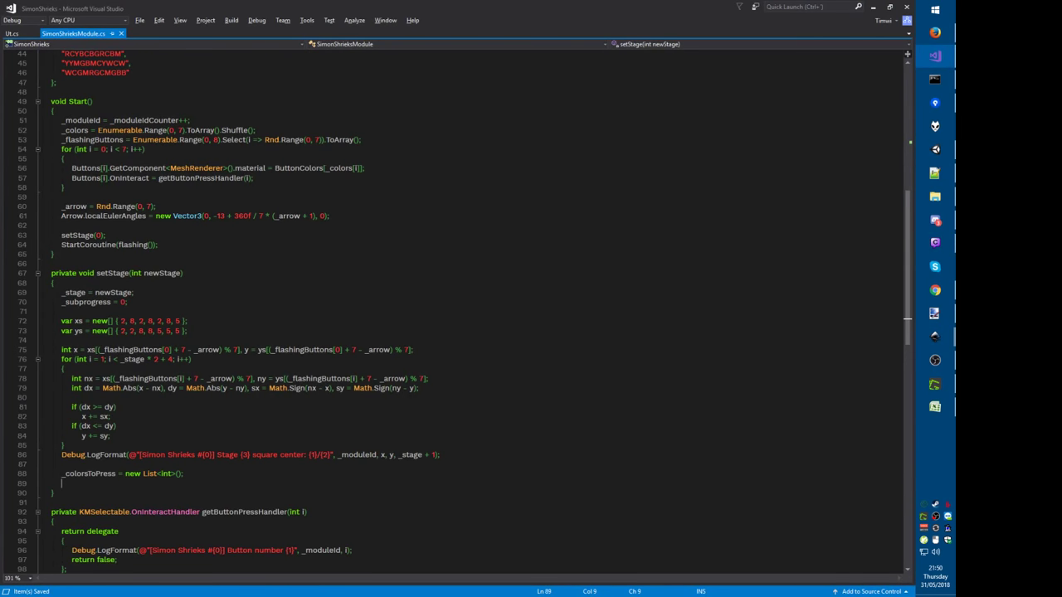
scroll(628, 399, down, 6)
key(Up)
key(Up)
key(Down)
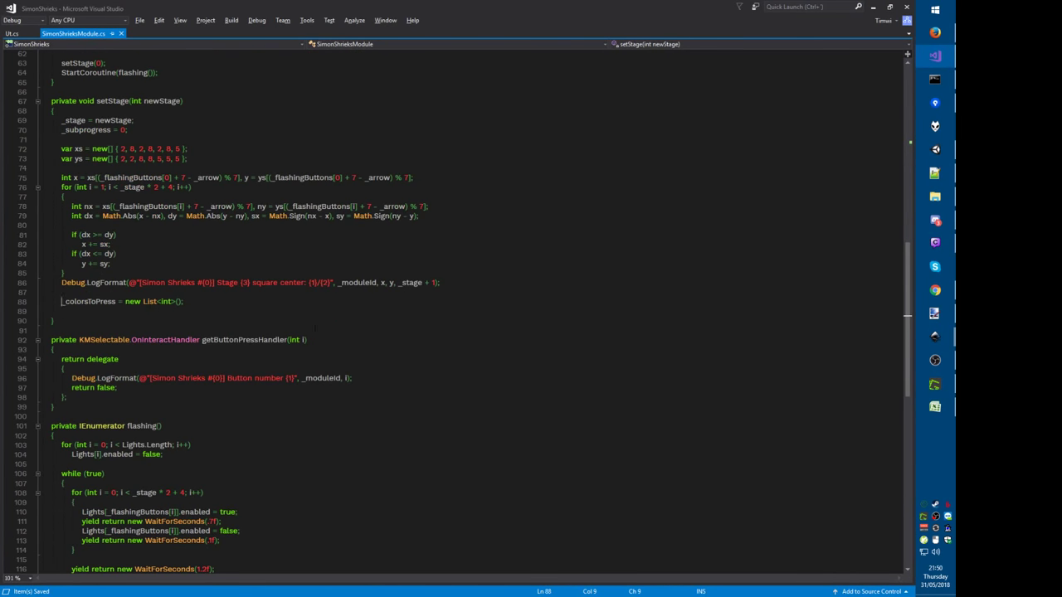
key(F12)
key(Left)
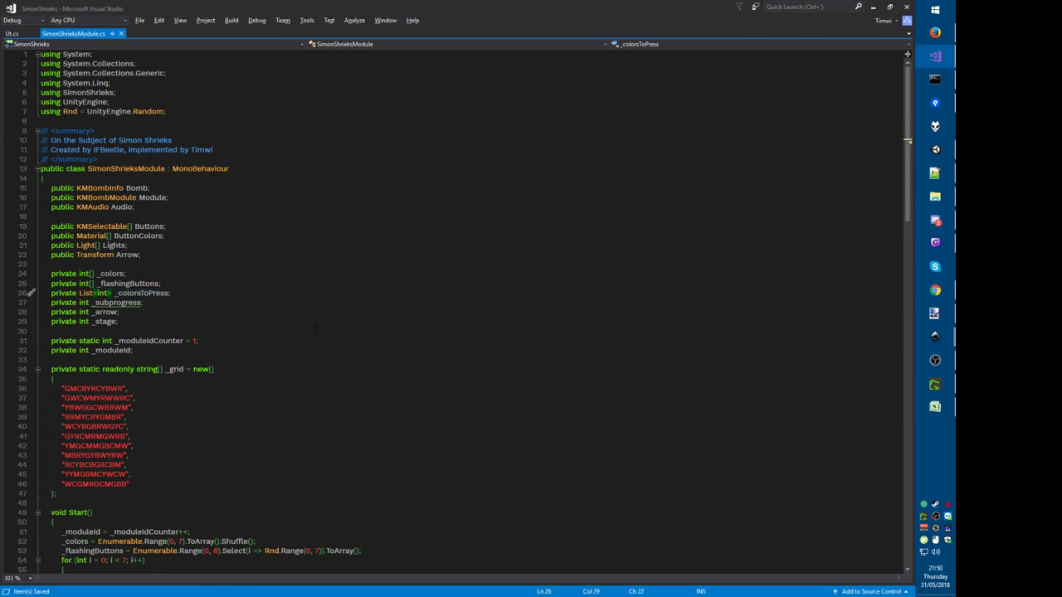
key(BackSpace)
key(ctrl+Left)
key(ctrl+Left)
key(Delete)
key(ctrl+BackSpace)
key(ctrl+Right)
text([])
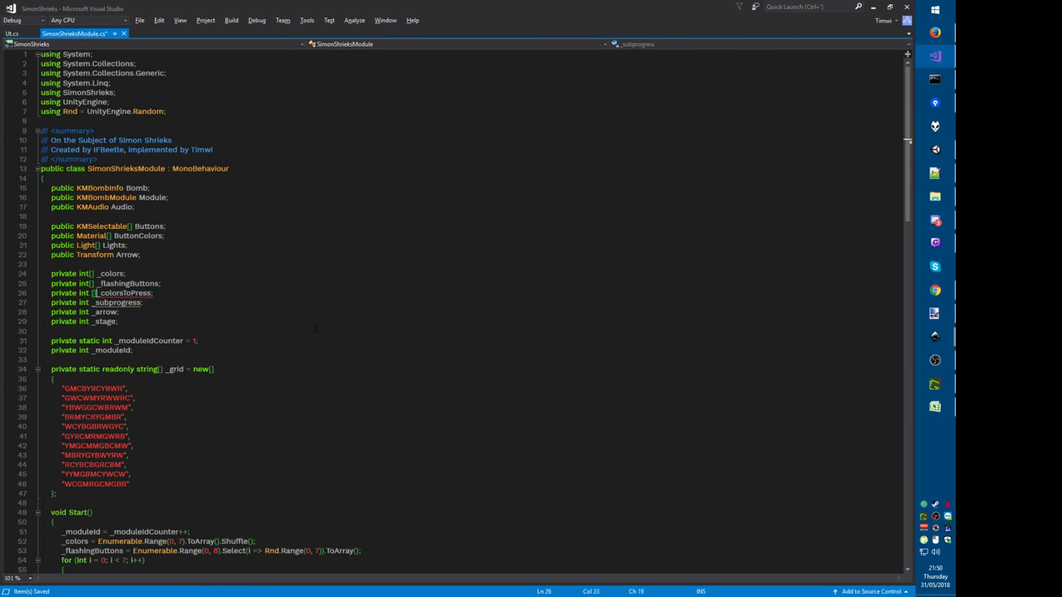
Step: Format the document and remove the _colorsToPress = new List<int>() assignment from setStage
key(ctrl+k)
key(ctrl+d)
key(Page_Down)
scroll(113, 368, down, 1)
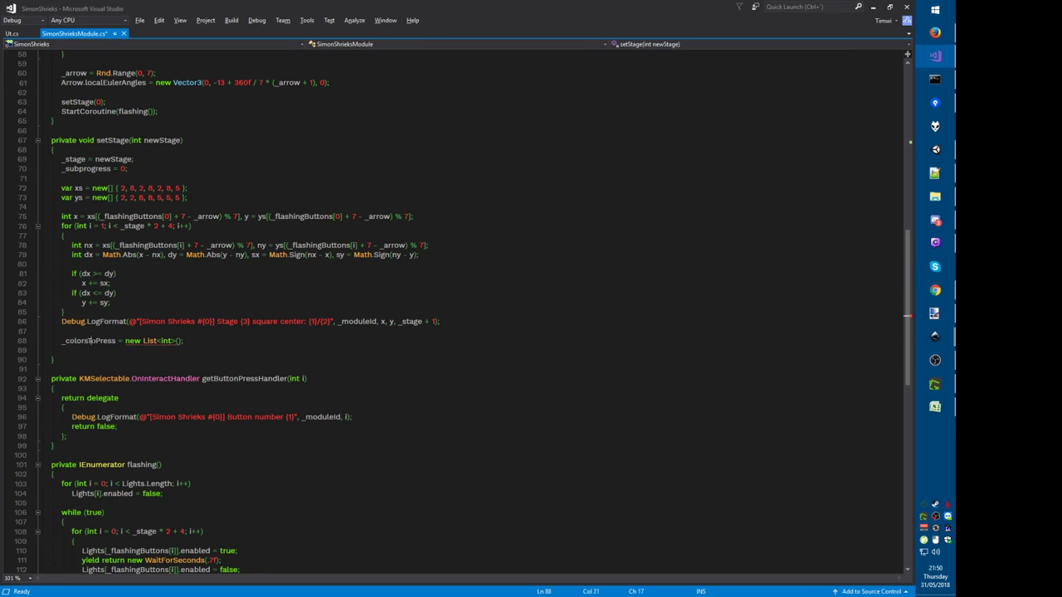
key(Home)
key(shift+End)
key(Delete)
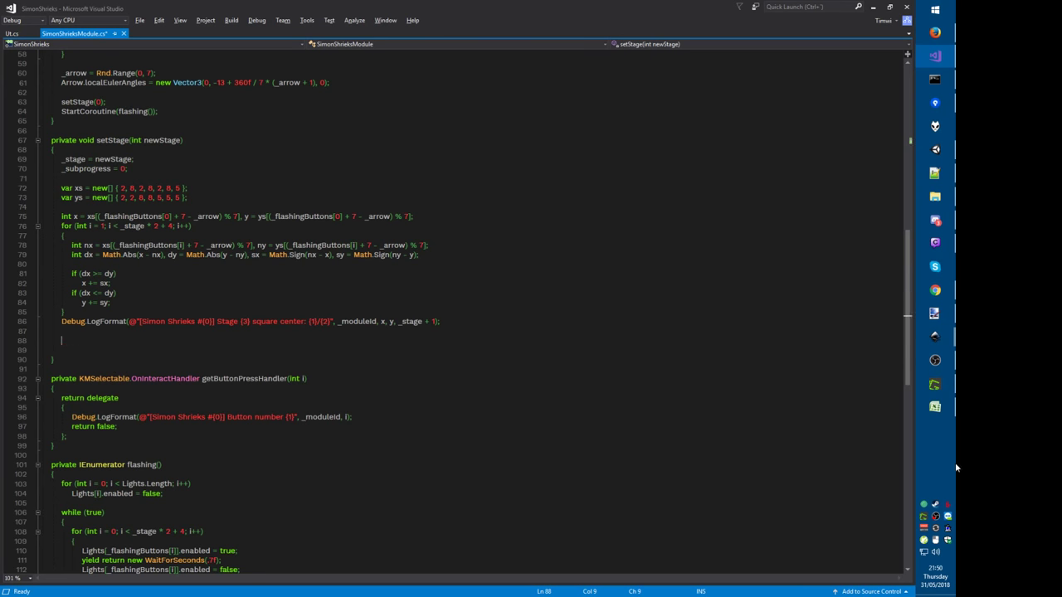
Step: Declare a countColors variable below the square center log statement in setStage, using a new Dictionary<int, int>
text(var countColors = new Di)
key(Tab)
text(int)
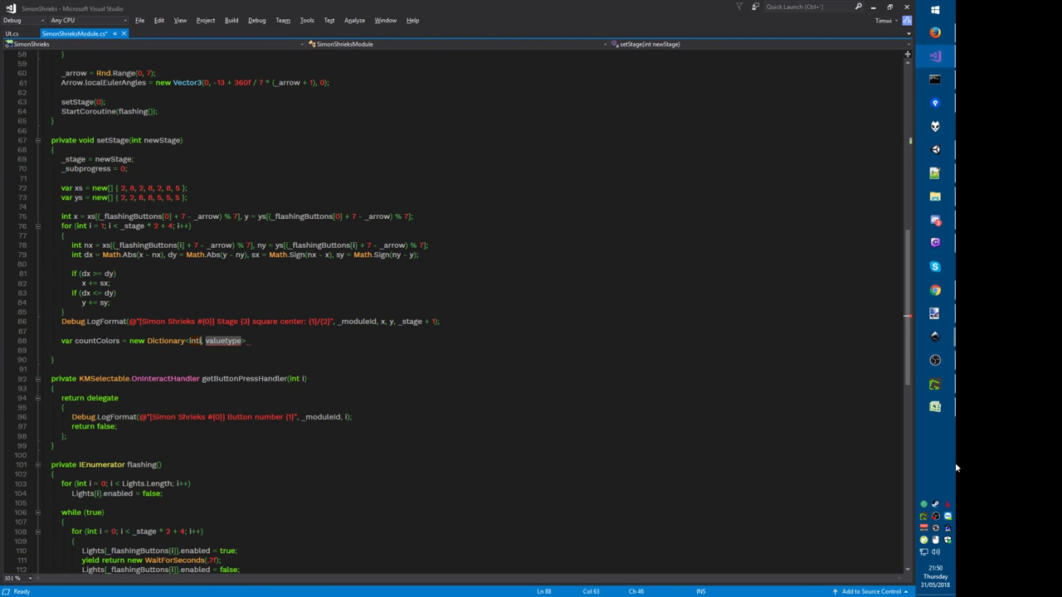
key(Tab)
text(int)
key(Escape)
Step: Replace the dictionary in the countColors declaration with new int[7], format the document and save the file
key(ctrl+BackSpace)
key(ctrl+BackSpace)
key(ctrl+BackSpace)
key(ctrl+BackSpace)
key(ctrl+BackSpace)
key(ctrl+BackSpace)
text(new int[];)
key(Left)
key(Left)
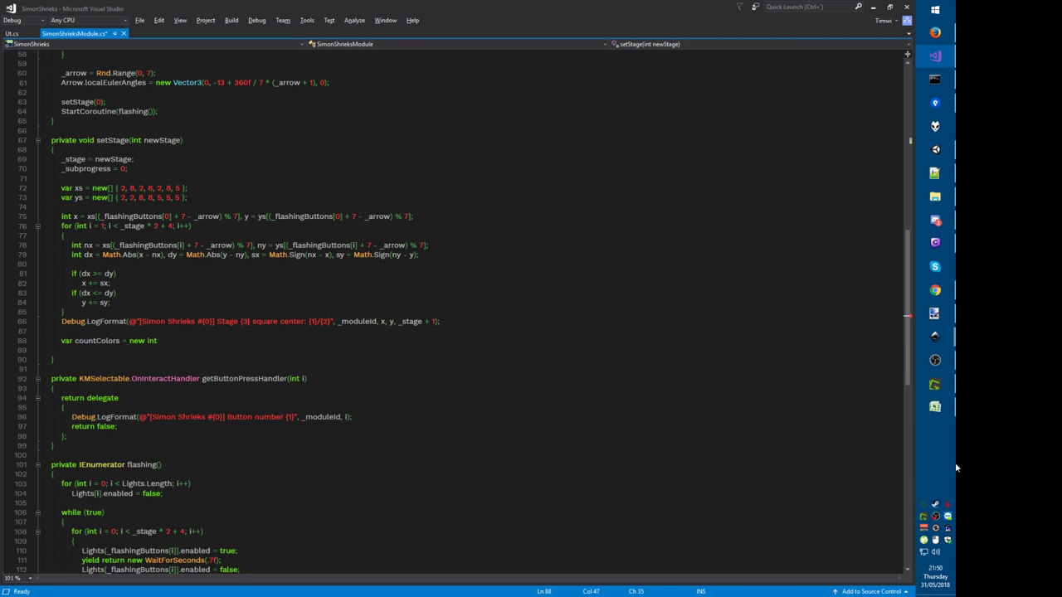
text(7)
key(ctrl+k)
key(ctrl+d)
key(ctrl+s)
Step: Start a for loop on a new line below the countColors declaration and undo the expanded loop template
key(End)
key(Return)
text(for)
key(Tab)
key(Tab)
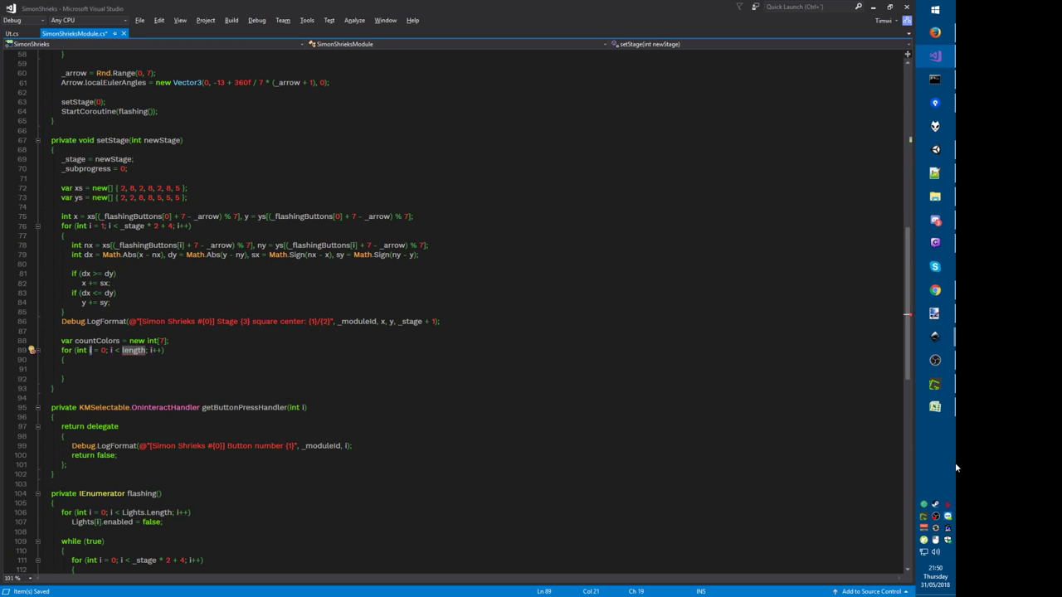
key(ctrl+z)
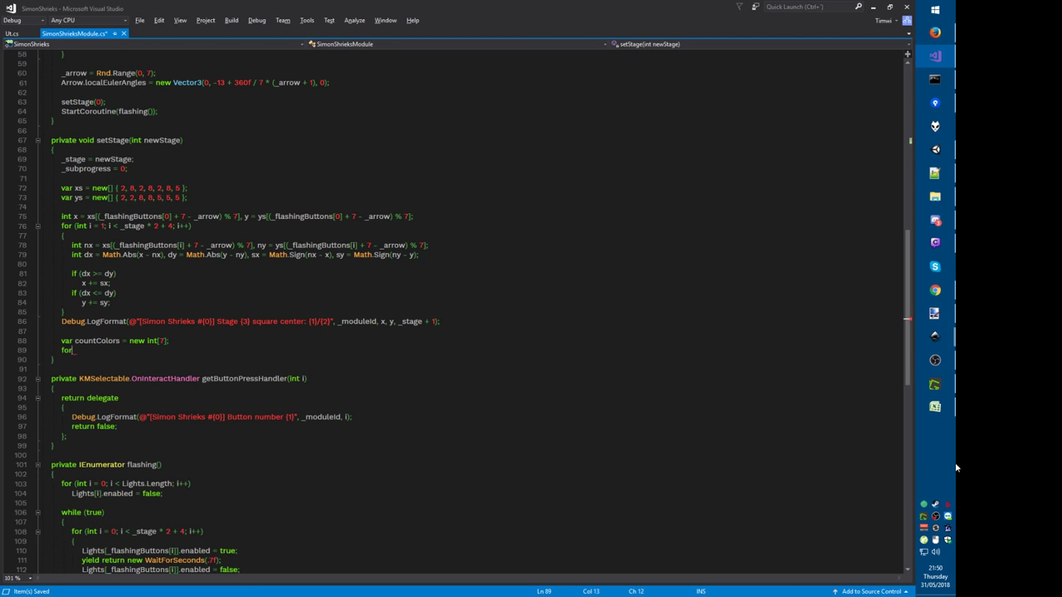
Step: Undo the unfinished for line and rename variable x in setStage to cx
key(ctrl+z)
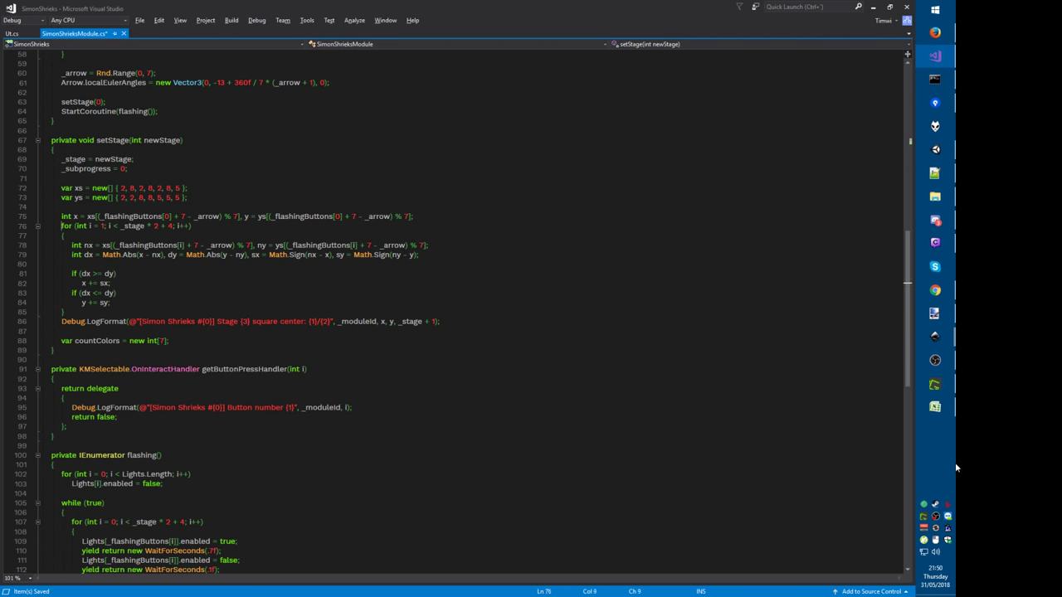
key(Up)
key(ctrl+Right)
key(ctrl+r)
key(ctrl+r)
text(cx)
key(Return)
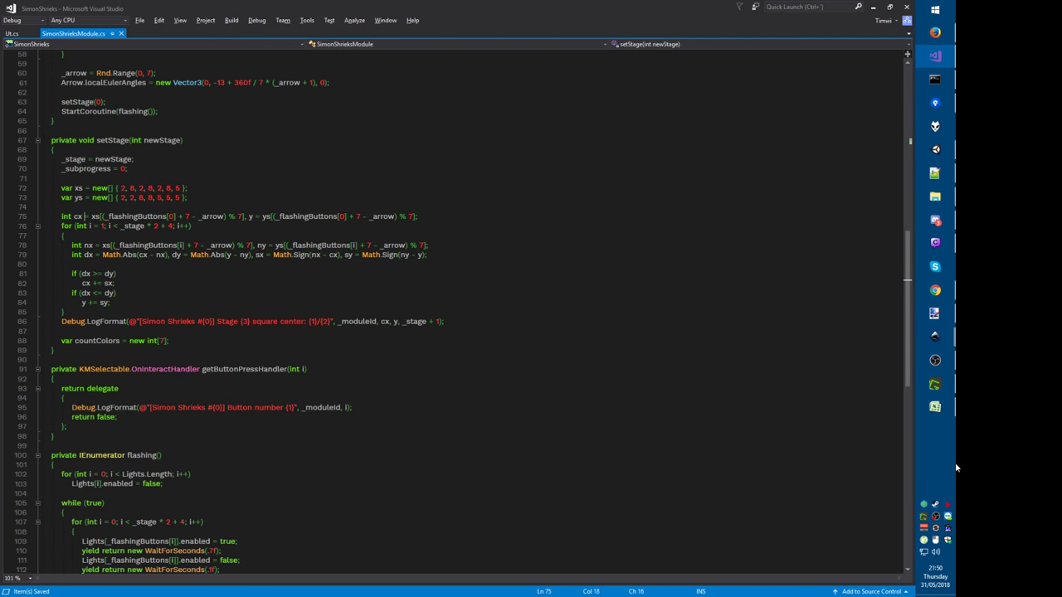
Step: Rename variable y in setStage to cy
key(ctrl+Right)
key(ctrl+Right)
key(ctrl+r)
key(ctrl+r)
text(cy)
key(Return)
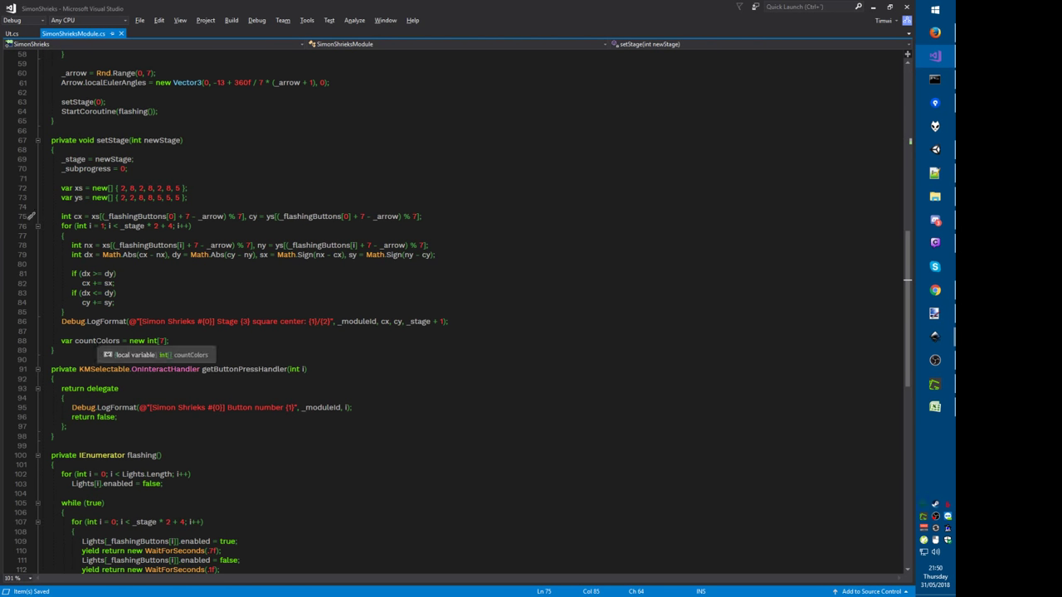
Step: Insert a for loop with counter x below the countColors declaration
click(97, 340)
key(End)
key(Return)
text(for)
key(Tab)
key(Tab)
text(x)
key(Tab)
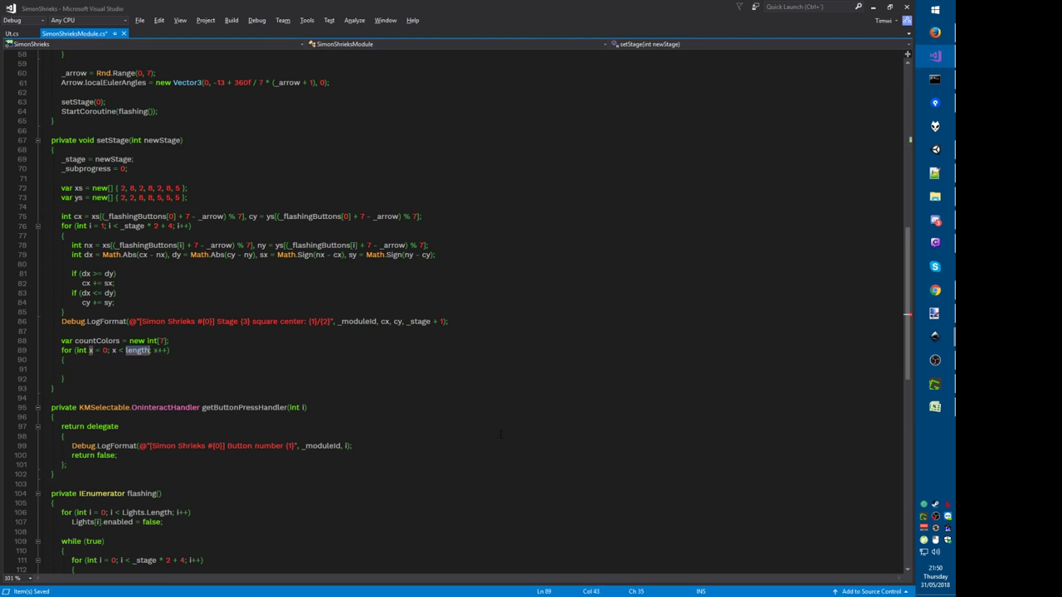
Step: Make the x loop run from -2 while x <= 2 and remove its empty braced body
text(7)
key(Left)
key(Left)
key(Left)
key(Left)
key(Left)
key(Left)
key(Left)
key(BackSpace)
text(-2)
text(=)
key(ctrl+alt+l)
key(ctrl+l)
key(ctrl+l)
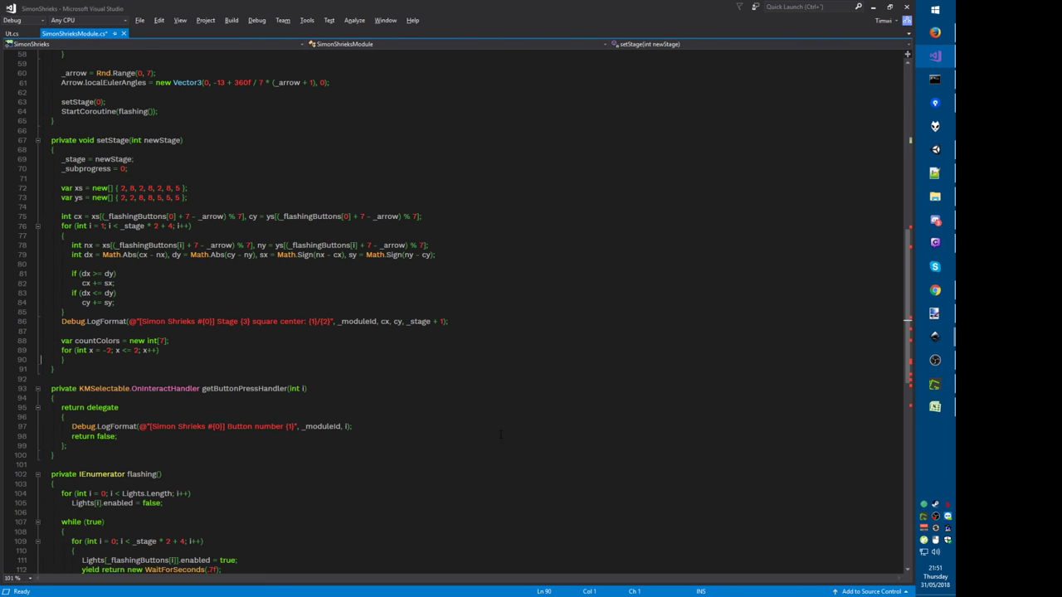
Step: Duplicate the x loop as a nested loop and rename the inner counter to y
key(shift+Up)
key(ctrl+c)
key(ctrl+v)
key(ctrl+v)
key(Up)
key(ctrl+r)
key(ctrl+r)
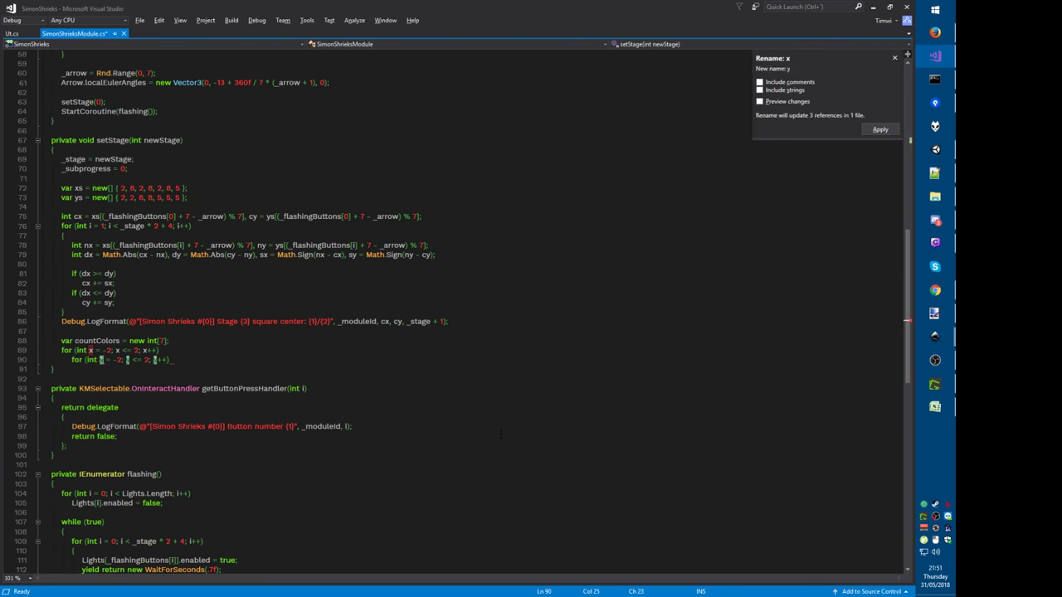
text(y)
key(Return)
Step: Write countColors[_grid[cy + y][cx + x]]++; inside the nested loop and save the file
key(End)
key(Return)
text(countColors [ )
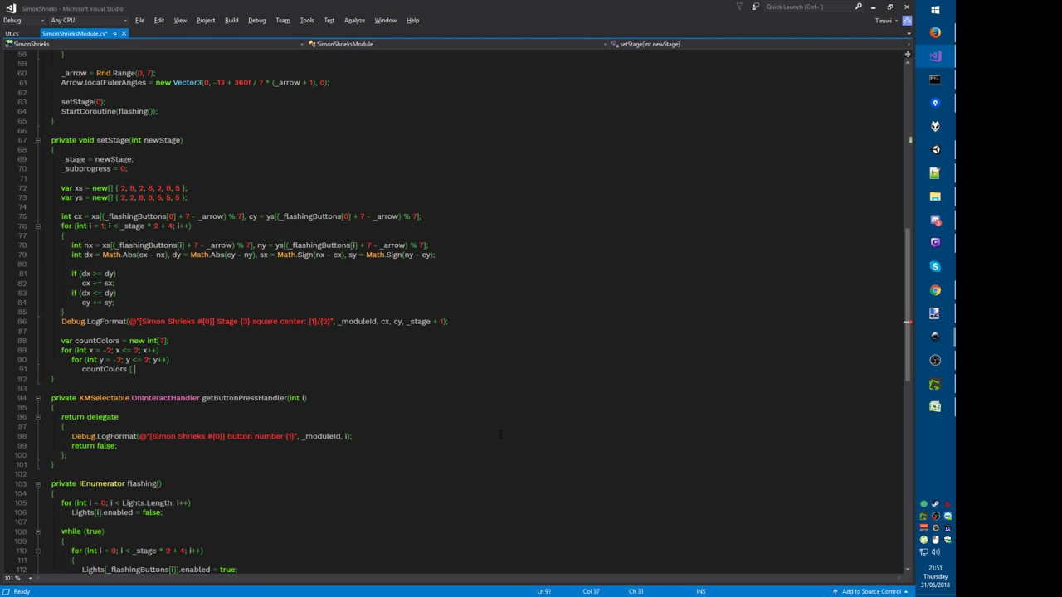
text(_gri)
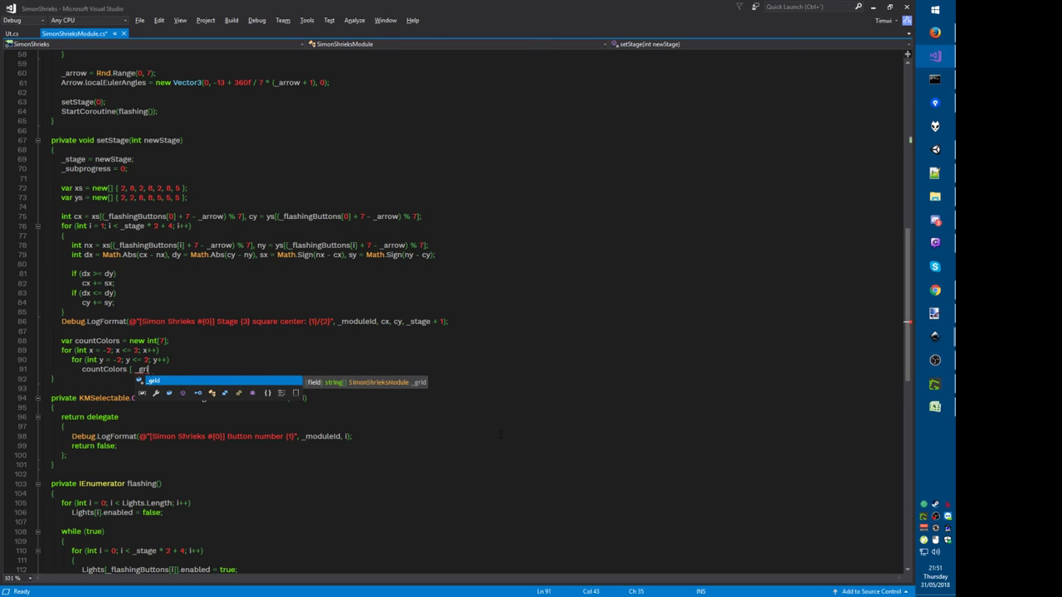
text(d [ )
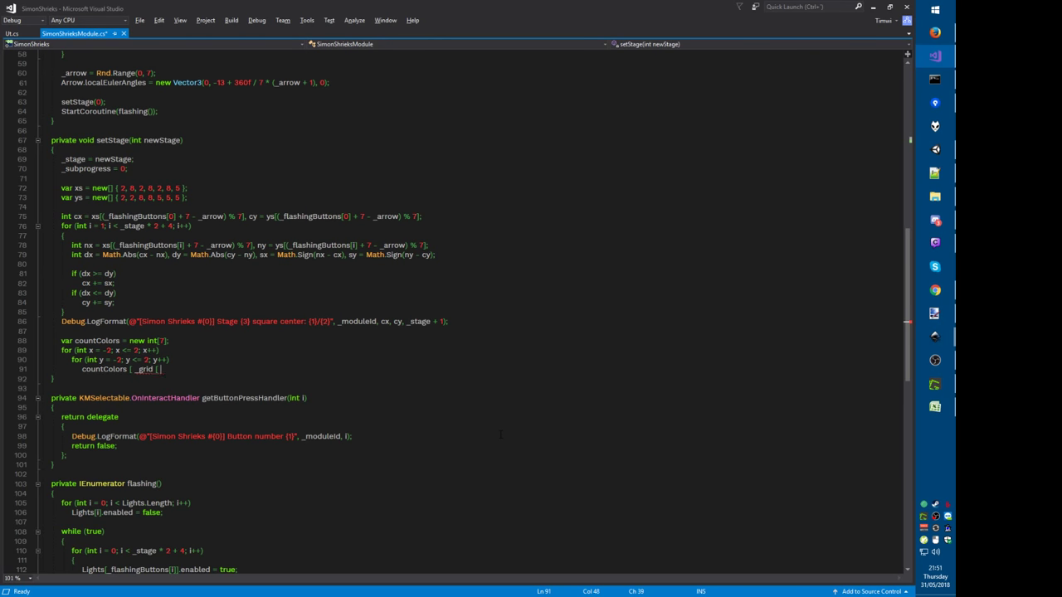
text(cy+y] [cx+x]]++;)
key(ctrl+s)
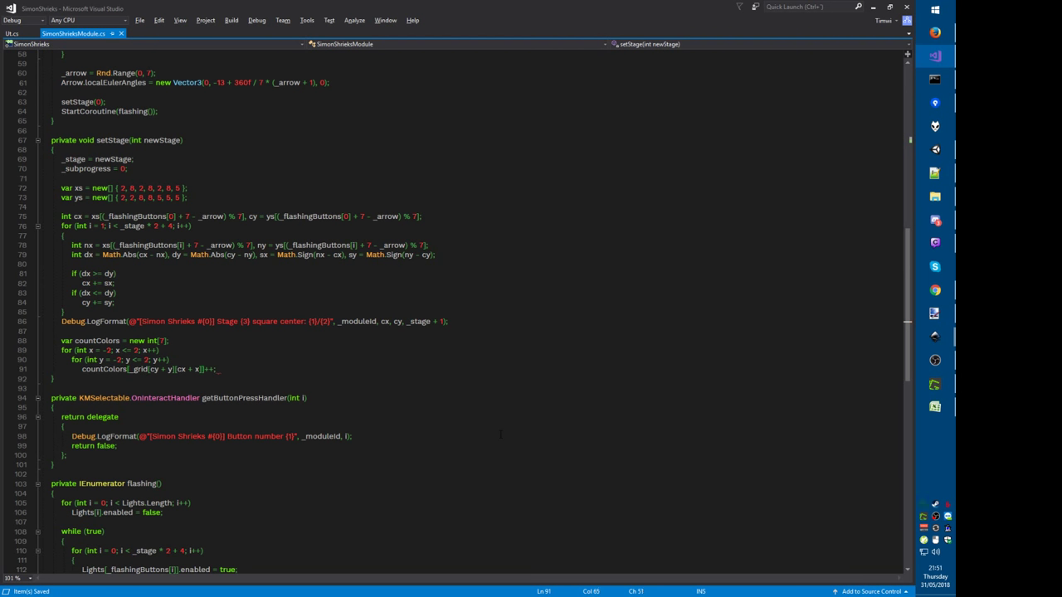
Step: Go to the definition of _grid and declare above it a private static readonly string _colorNames initialized with an empty string
drag(201, 370, 130, 371)
click(131, 371)
key(F12)
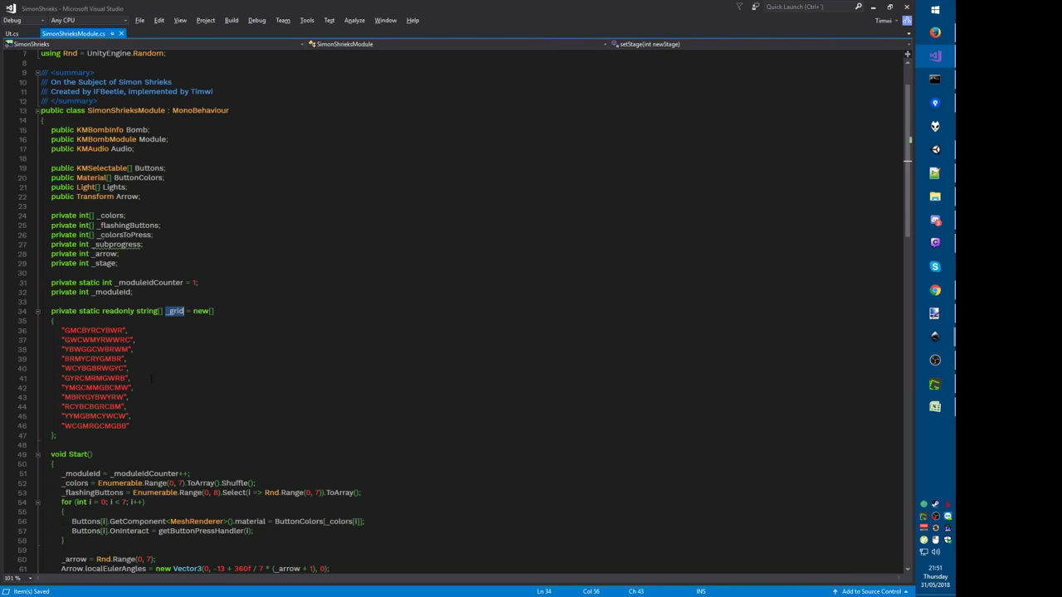
double_click(87, 332)
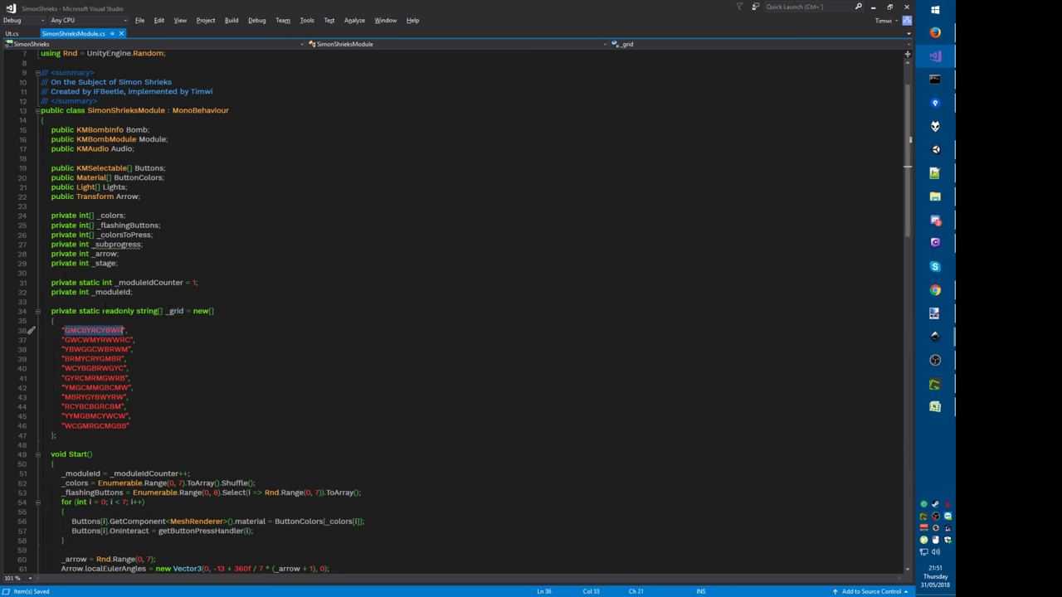
click(103, 301)
key(Return)
text(private static reado)
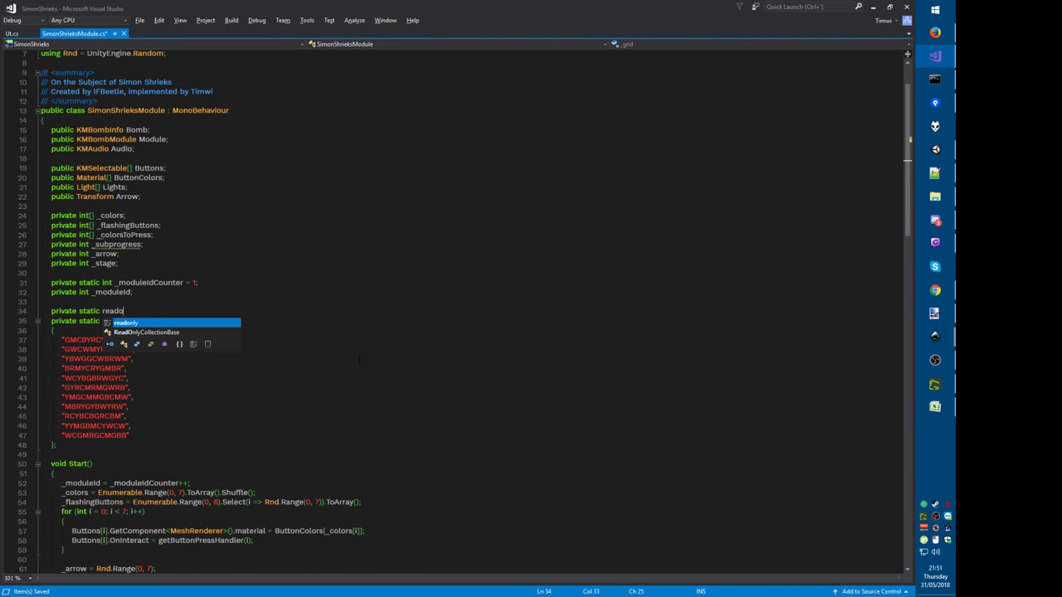
text(nly string c)
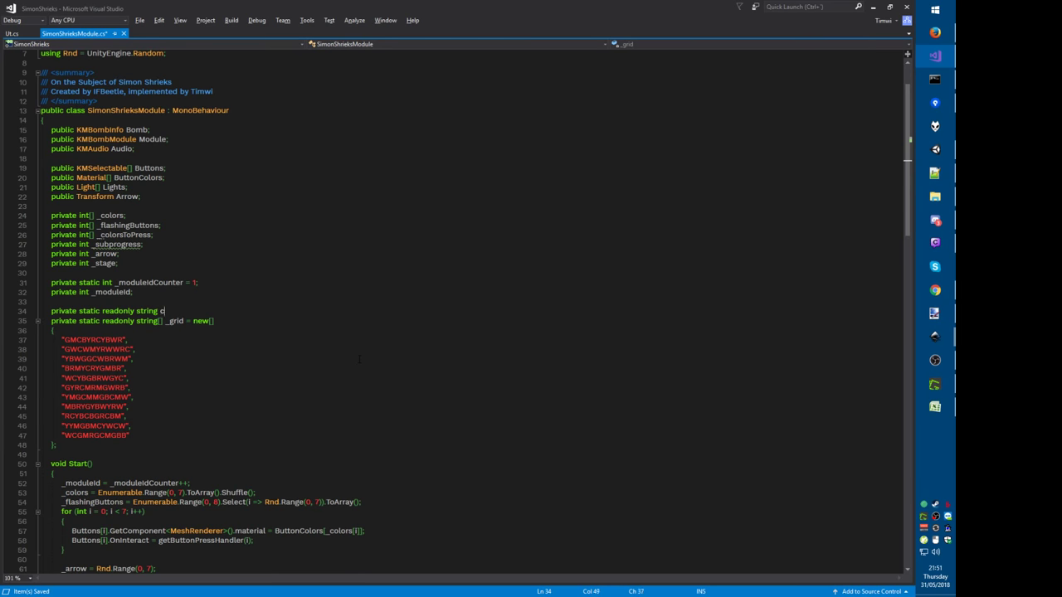
text(olorNmes)
key(ctrl+Left)
text(_)
key(End)
key(BackSpace)
key(BackSpace)
key(BackSpace)
text(ames = "")
key(Left)
Step: Check the button color order in Unity, fill the _colorNames string with "RYGCBWM", and save the file
key(alt+Tab)
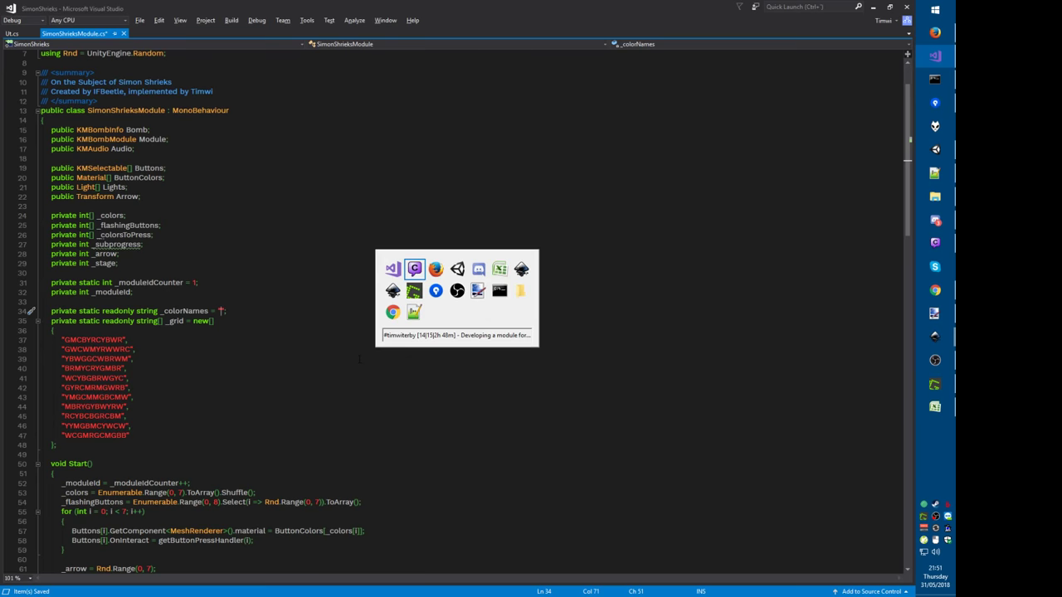
key(alt+Tab)
key(alt+Tab)
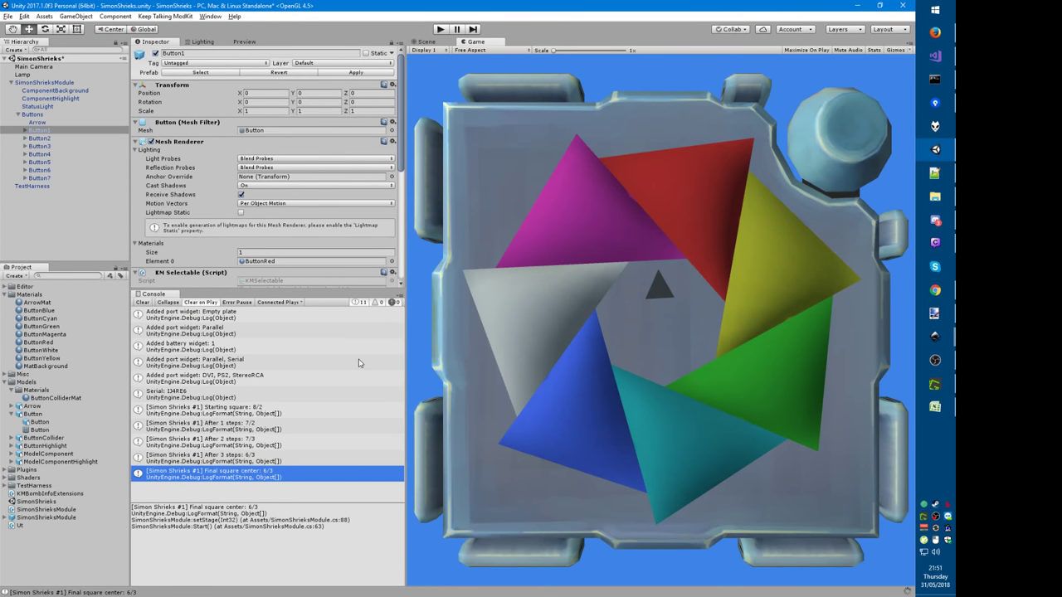
key(alt+Tab)
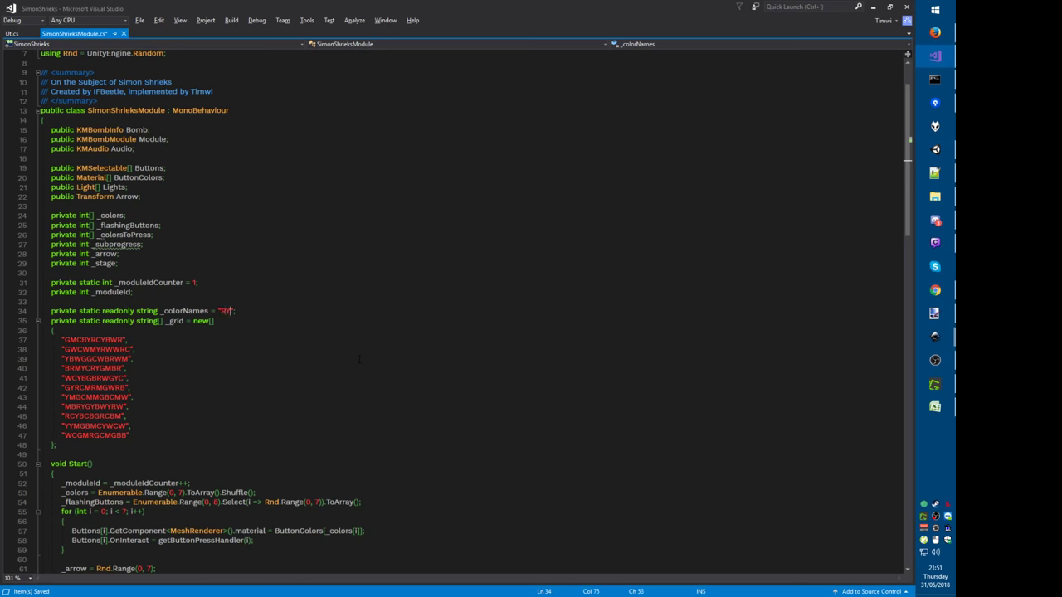
text(C)
key(alt+Tab)
key(alt+Tab)
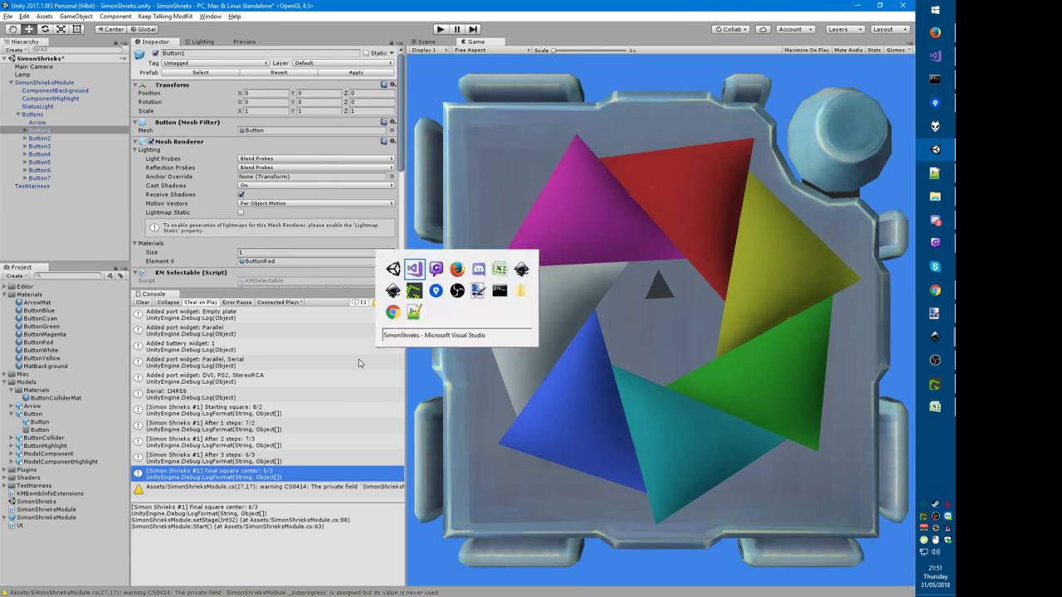
text(BW)
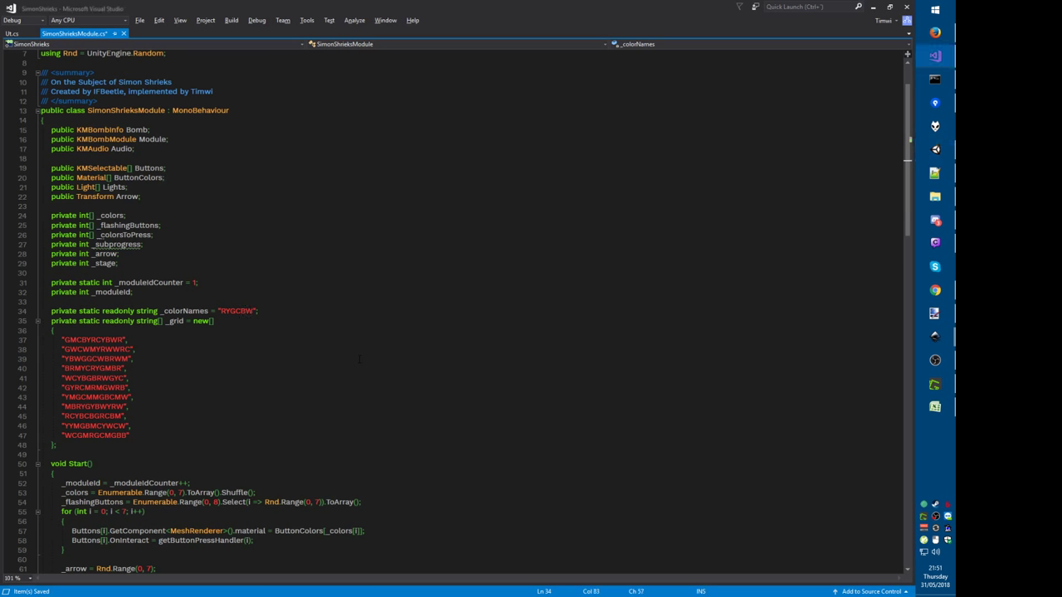
text(M)
key(ctrl+s)
Step: Wrap the grid lookup inside the countColors index with _colorNames.IndexOf(...) and save the file
key(Page_Down)
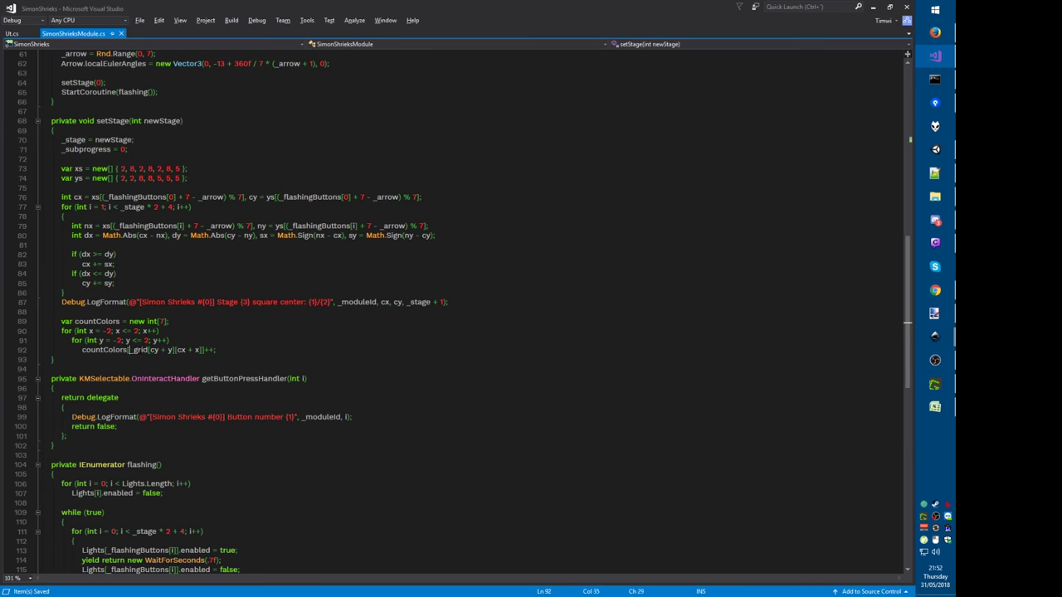
text(_colorNames.index)
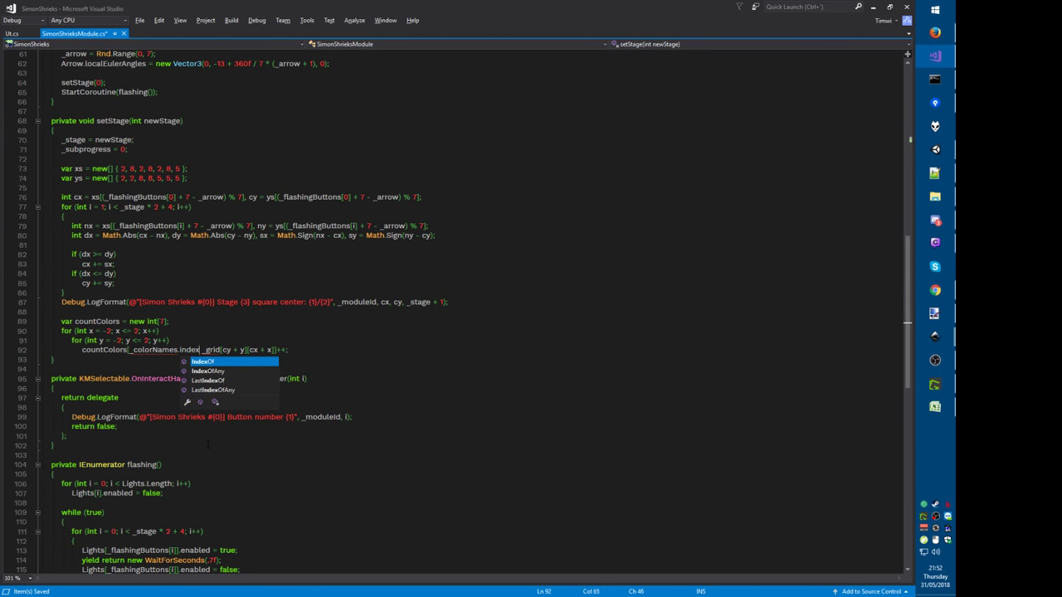
text(Of()
key(ctrl+Right)
key(ctrl+Right)
key(ctrl+Right)
key(ctrl+Right)
key(ctrl+Right)
key(ctrl+Right)
key(ctrl+Right)
key(ctrl+Right)
key(ctrl+Right)
key(ctrl+Right)
key(Right)
text())
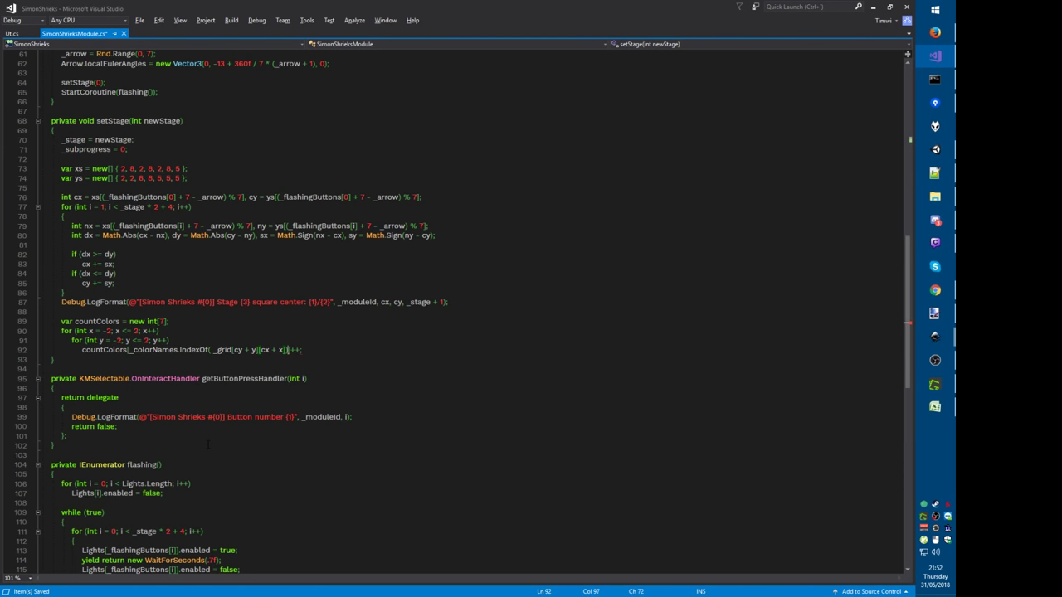
key(End)
key(alt+f)
key(s)
Step: Below the counting loops, start the assignment _colorsToPress=_colorNames.Where((ch,ix)=>)
key(Return)
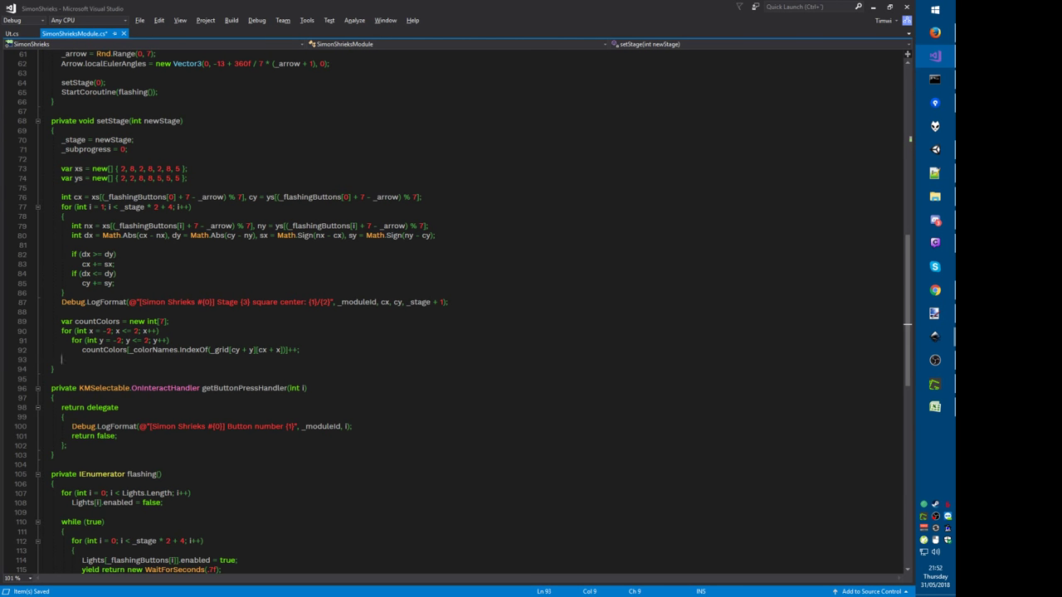
key(Return)
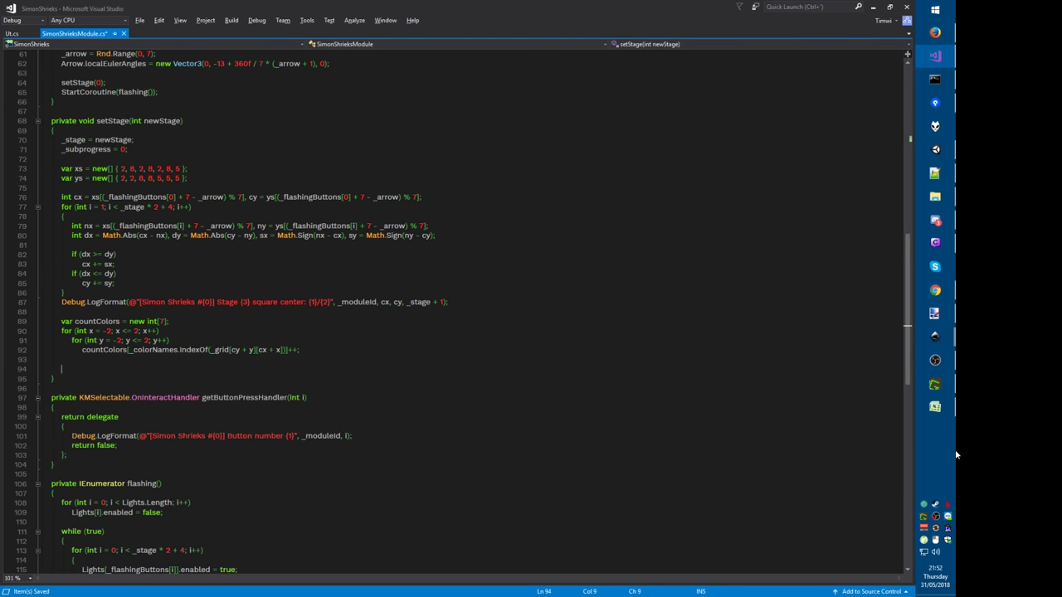
text(_)
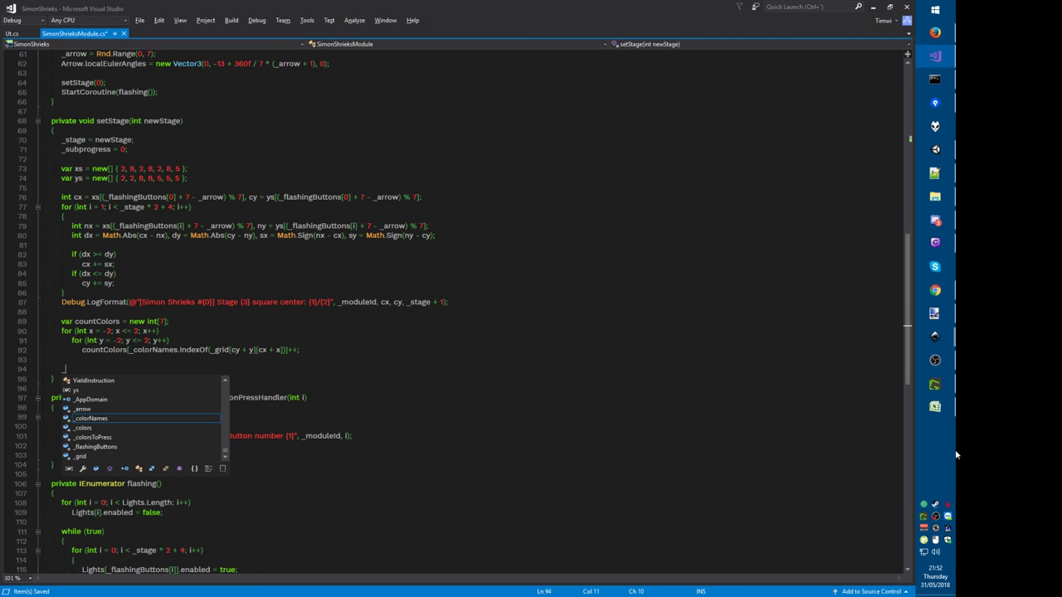
key(Down)
key(Down)
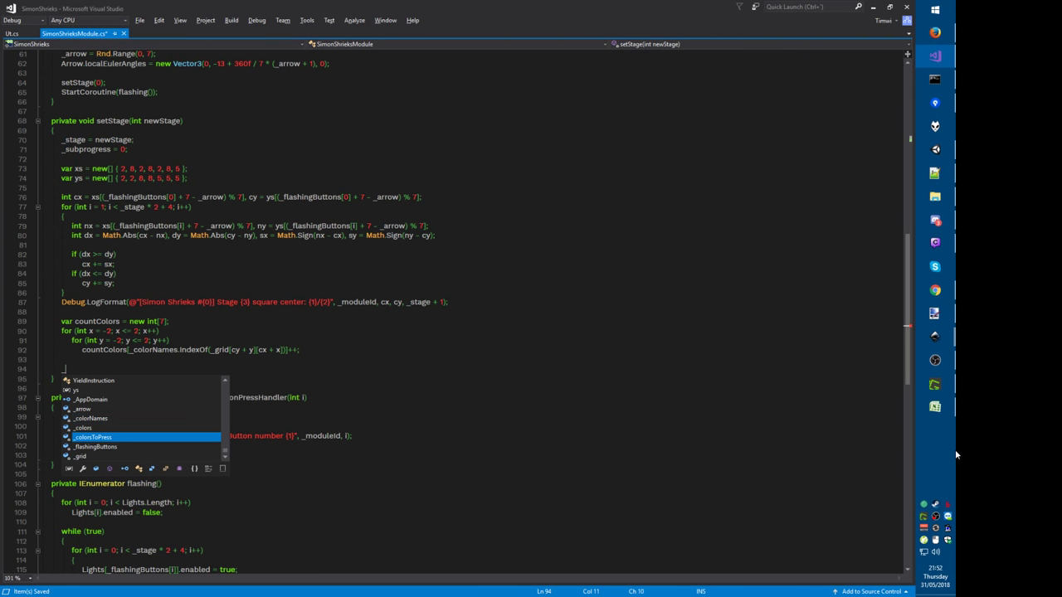
text(colorsToPress=)
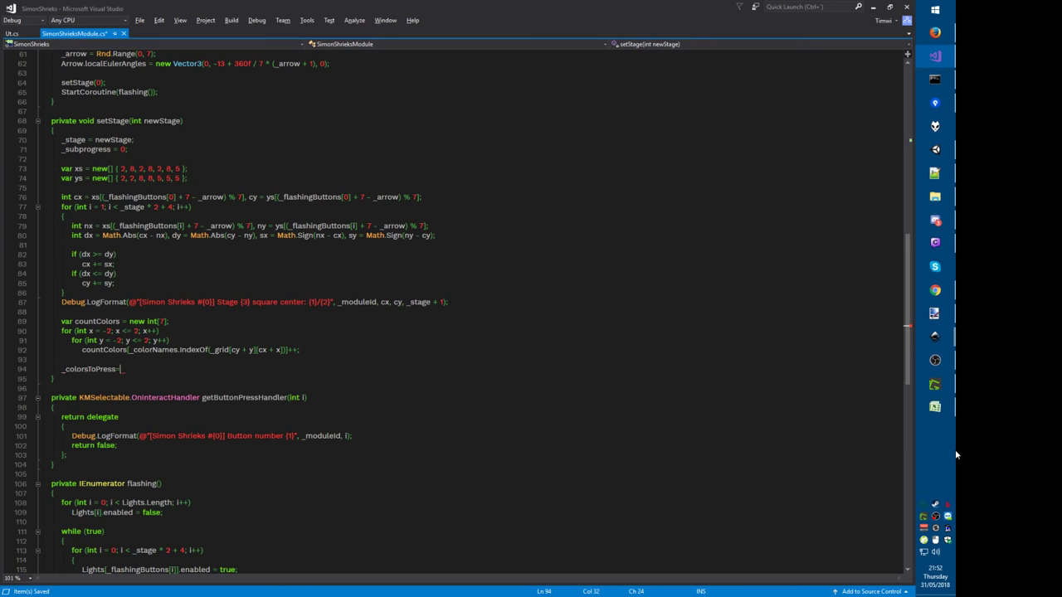
text(colornames)
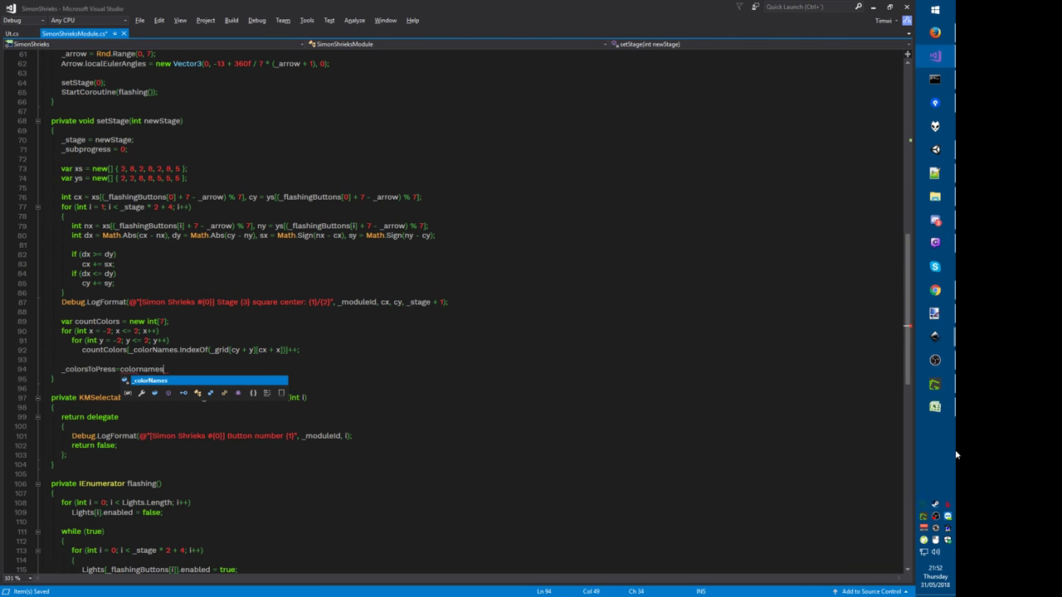
text(.Where()
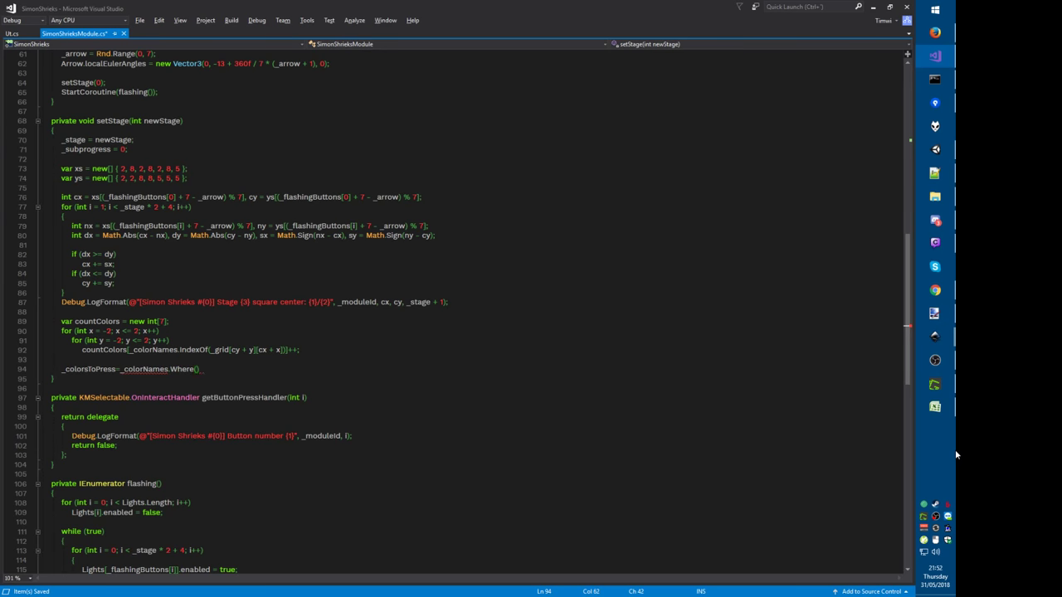
text((c)
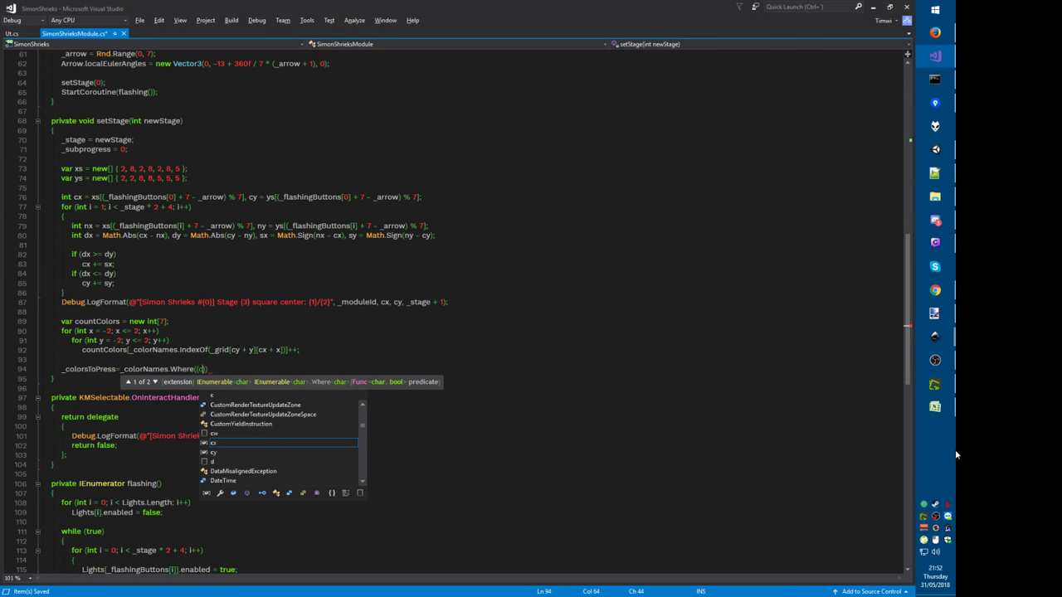
text(h,ix)=>)
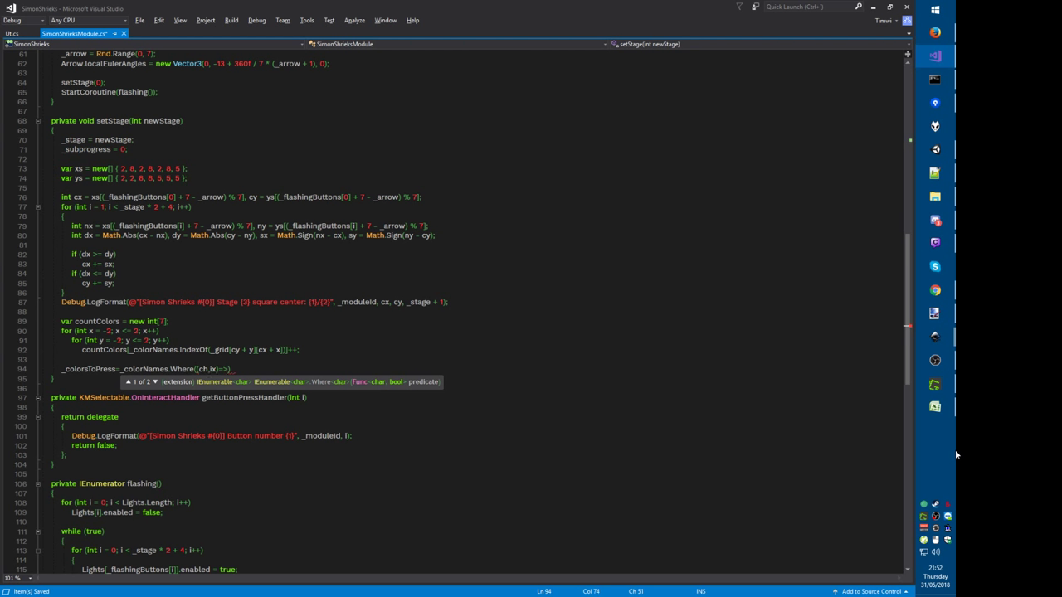
Step: Check the manual's vowel rule and, above the _colorsToPress line, begin var hasVowel = Bomb.GetSerialNumberLetters().Any("AEIOU".Contains
key(alt+Tab)
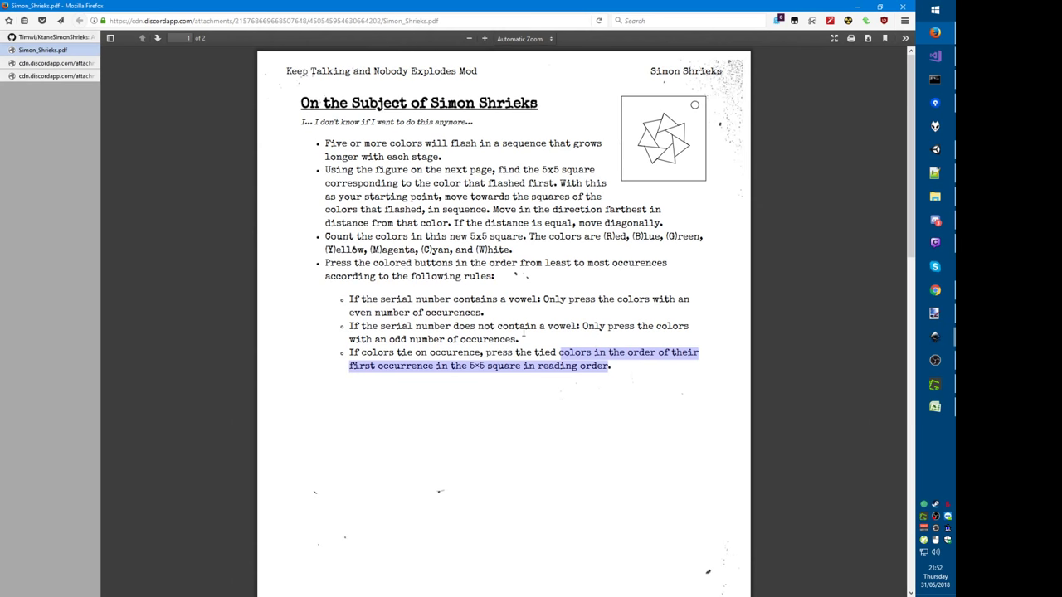
key(alt+Tab)
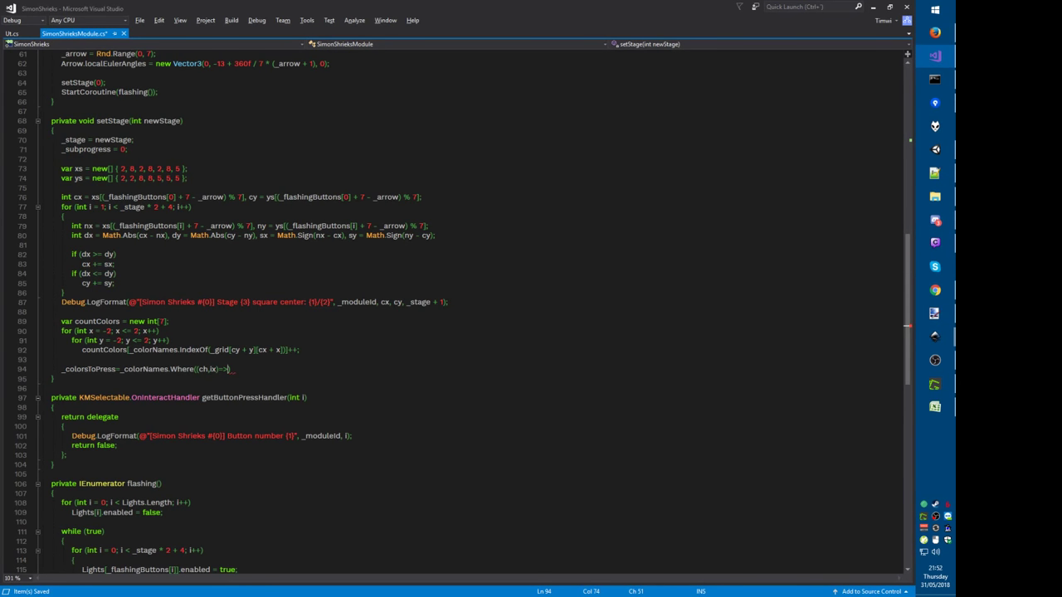
key(ctrl+Return)
text(var has)
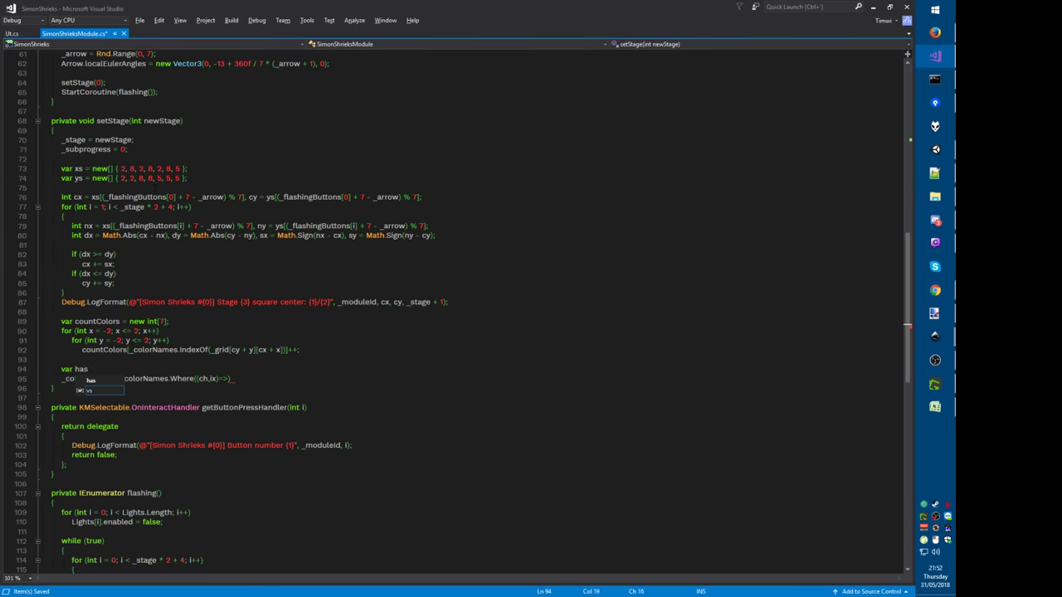
text(Vowel = Bomb.ser)
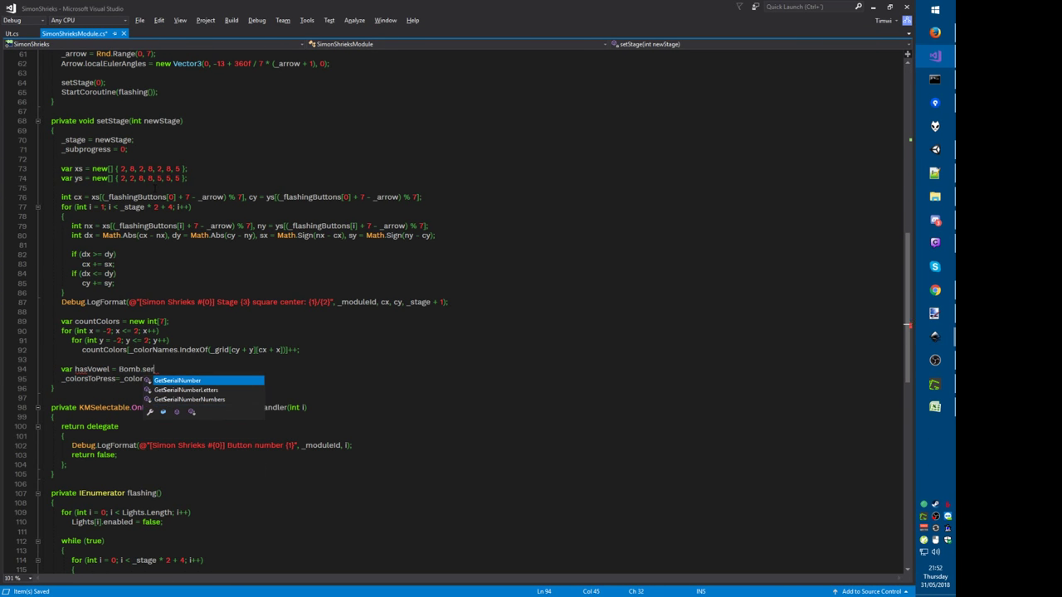
text(().)
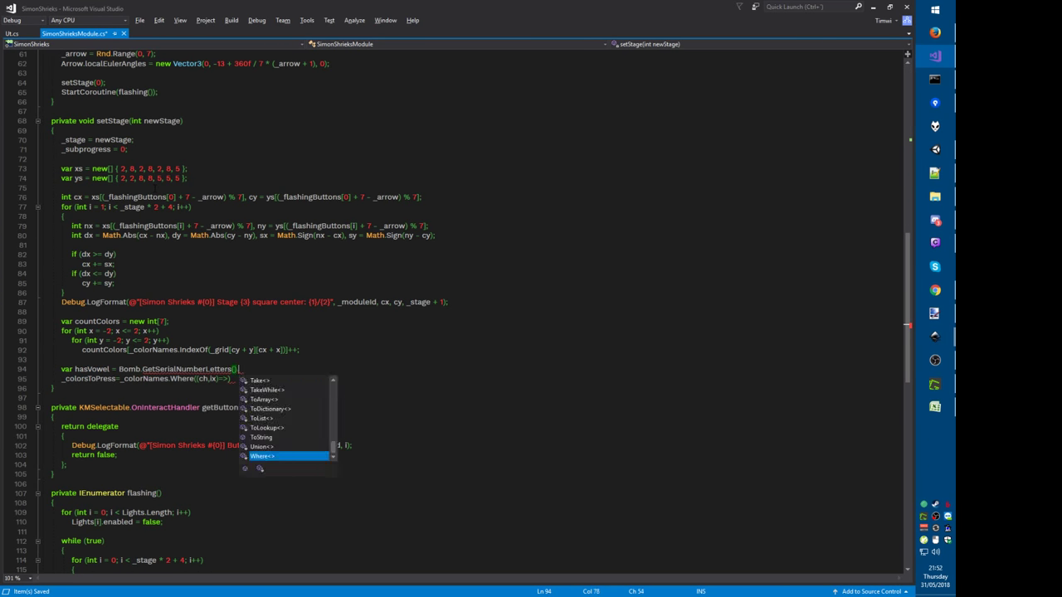
text(an("A)
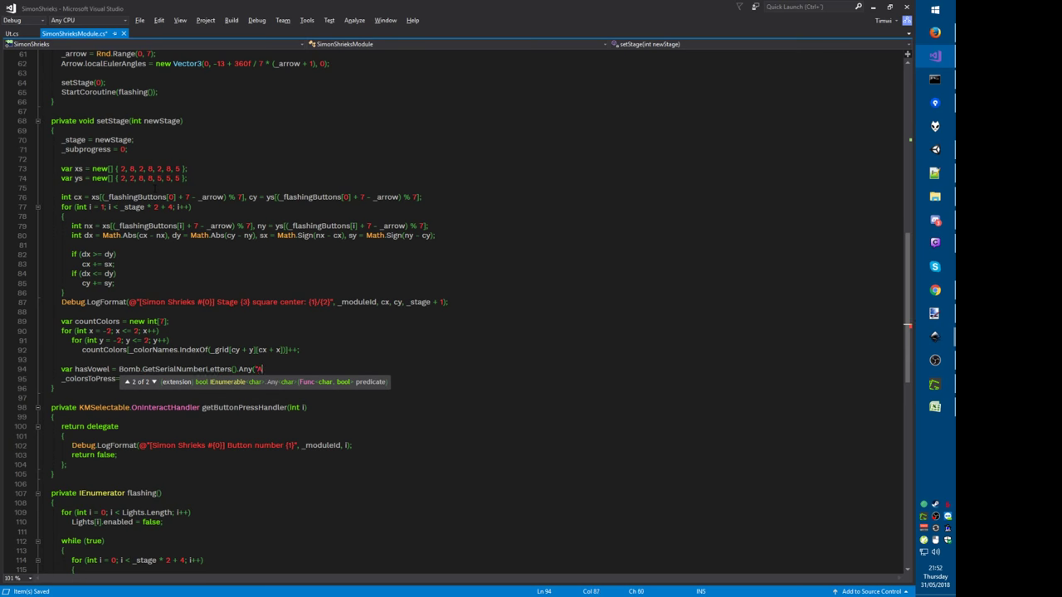
text(EIOU".Contains)
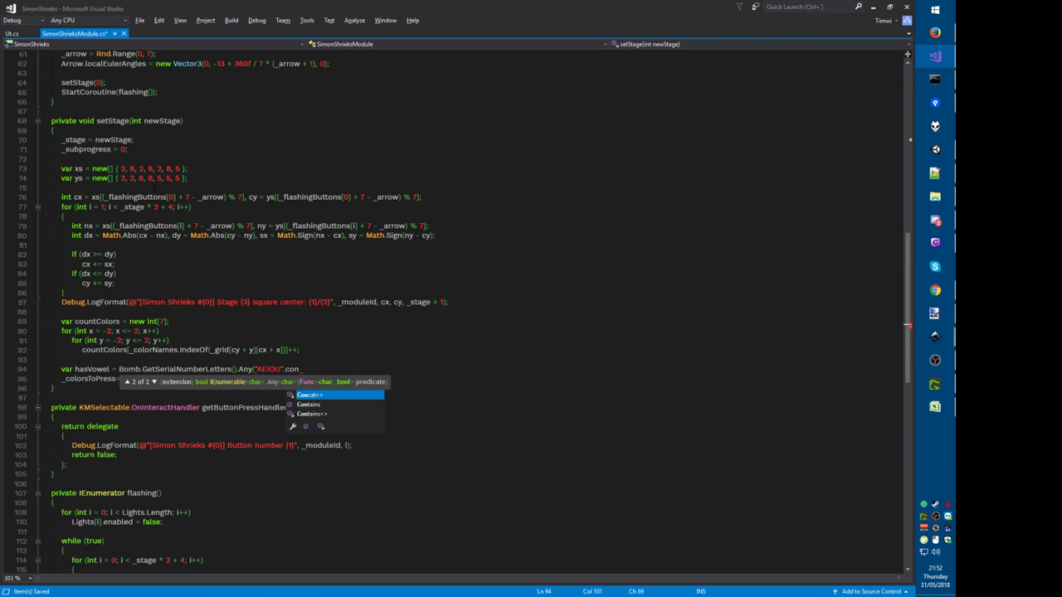
Step: Turn the Any argument into the lambda ch => "AEIOU".Contains(ch) and close the hasVowel statement
key(ctrl+Left)
key(ctrl+Left)
key(ctrl+Left)
key(ctrl+Left)
key(ctrl+Left)
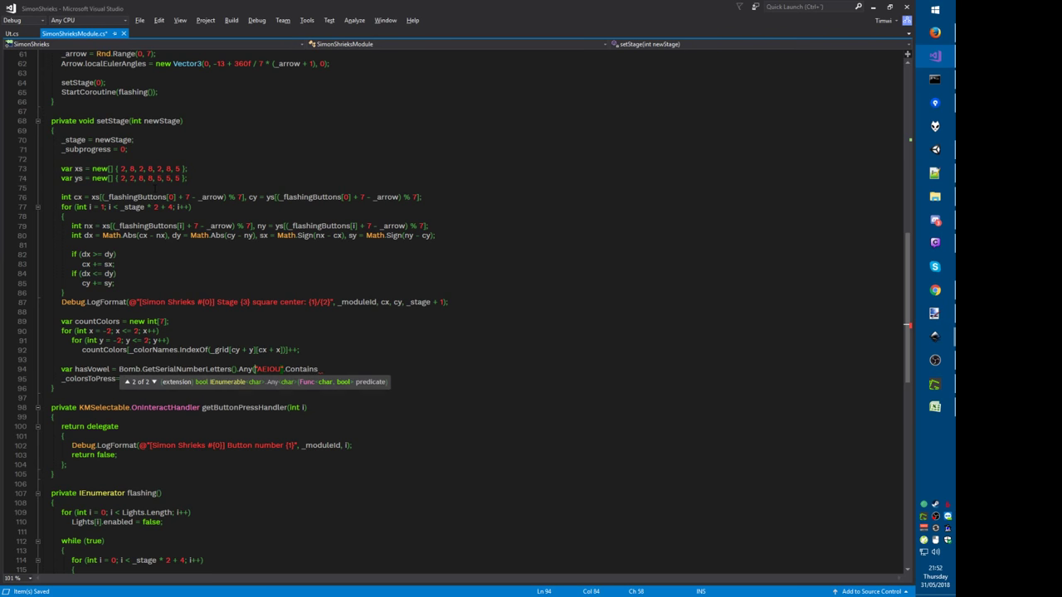
text(ch =>)
key(End)
text((ch)))
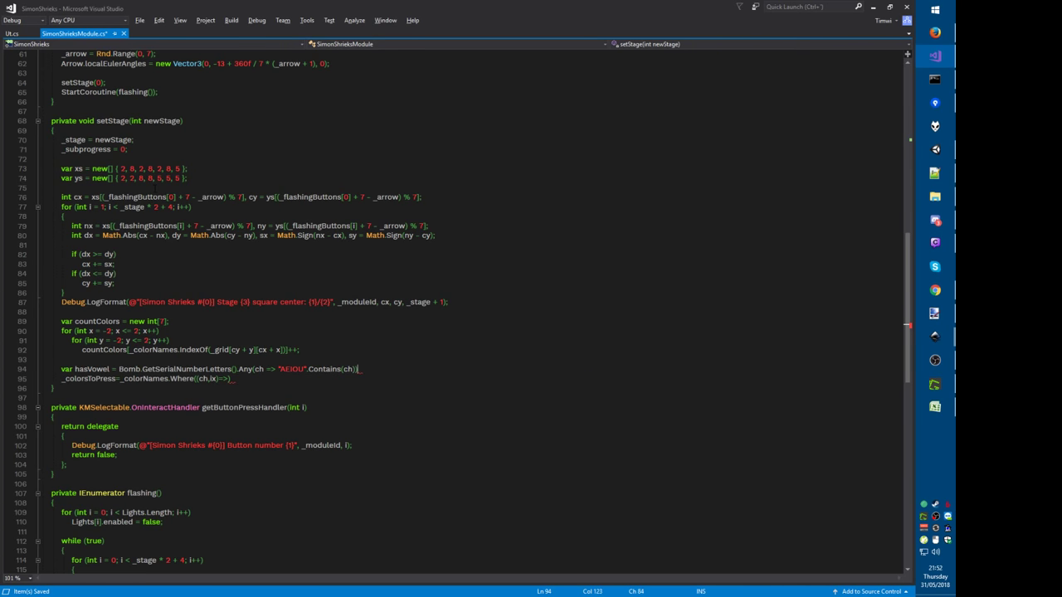
text(;)
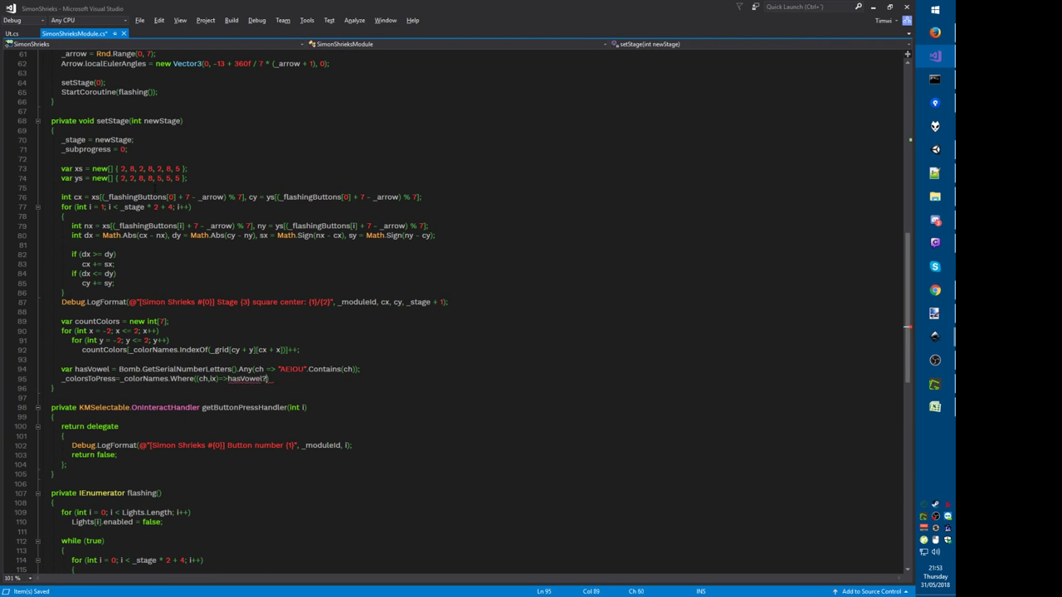
Step: Check the even-occurrences rule in the manual and add countColors[ix]%2== to the Where lambda of _colorsToPress
key(alt+Tab)
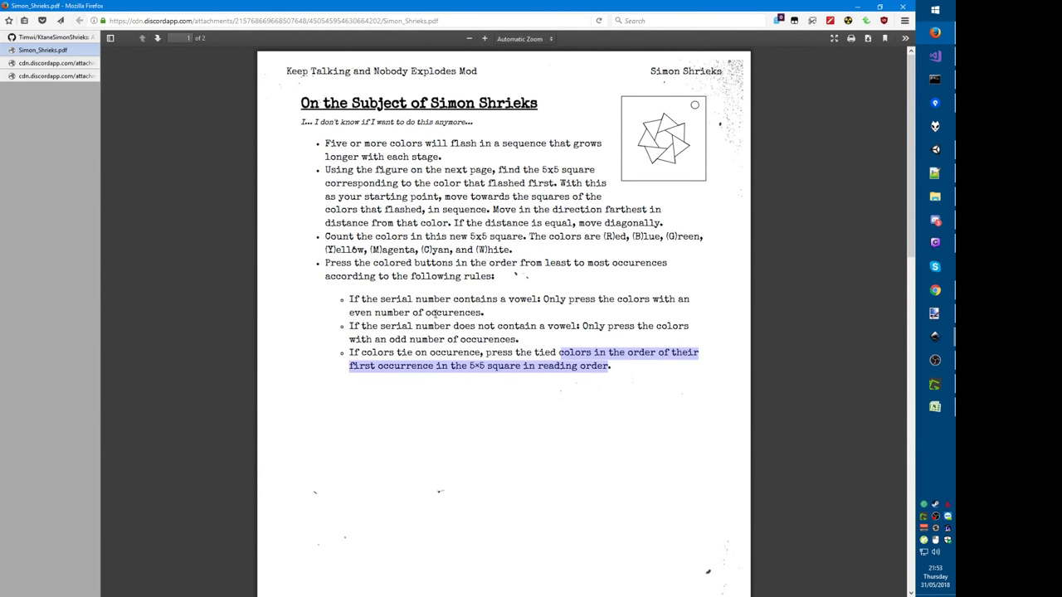
drag(484, 314, 348, 314)
key(alt+Tab)
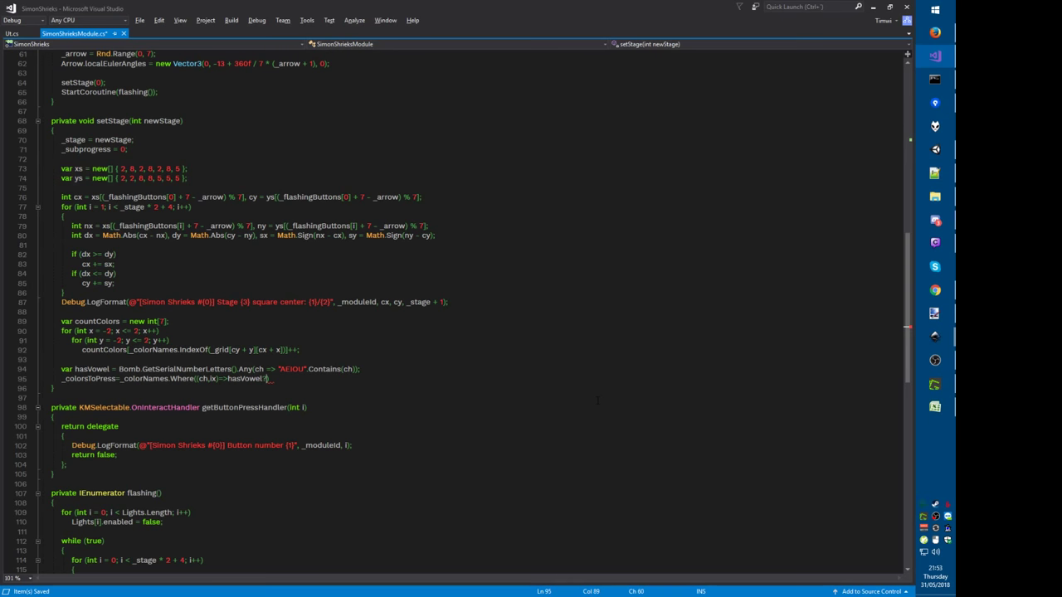
text(countColors[ix]%3)
key(alt+Tab)
key(alt+Tab)
text(==)
Step: Move the hasVowel condition behind the comparison as (hasVowel?0:1) and complete the _colorsToPress statement with .ToArray();
key(ctrl+Left)
key(ctrl+Left)
key(ctrl+Left)
key(ctrl+Left)
key(ctrl+Left)
key(ctrl+Left)
key(ctrl+Left)
key(ctrl+Left)
key(ctrl+shift+Right)
key(ctrl+shift+Right)
key(Delete)
key(End)
key(Left)
text(()
key(alt+Tab)
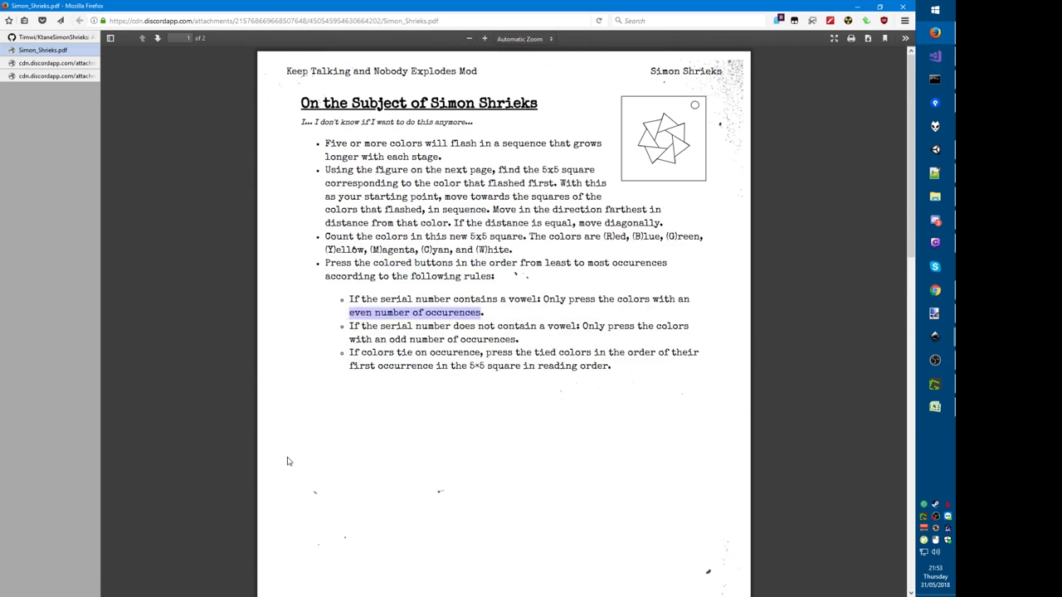
key(alt+Tab)
text(?0:1`)
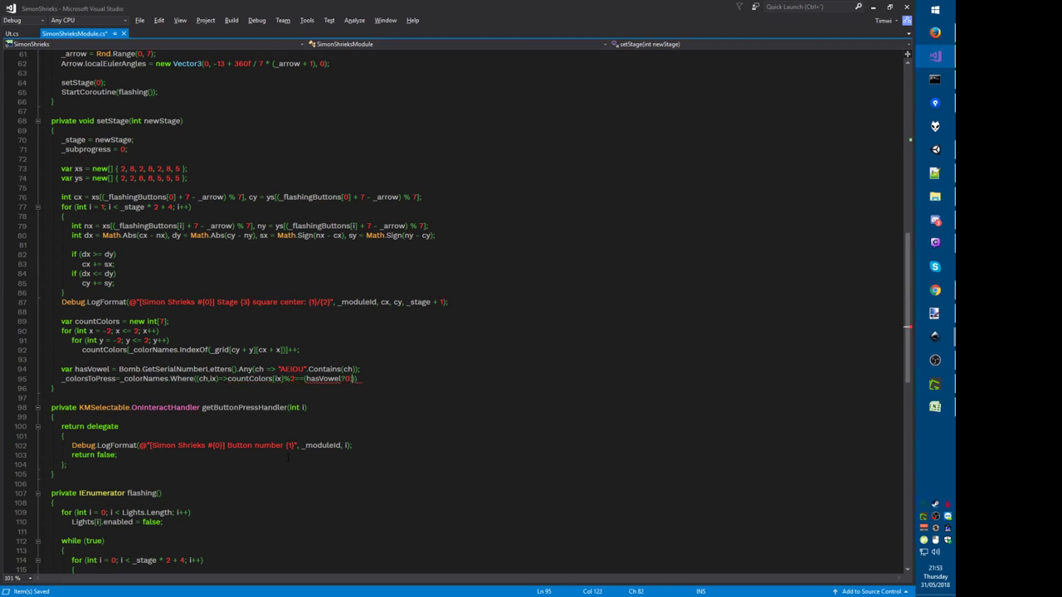
key(BackSpace)
text(1)).ToArray();)
Step: Add an Array.Sort(); call with no arguments on a new line below the _colorsToPress assignment
key(Return)
text(Ar)
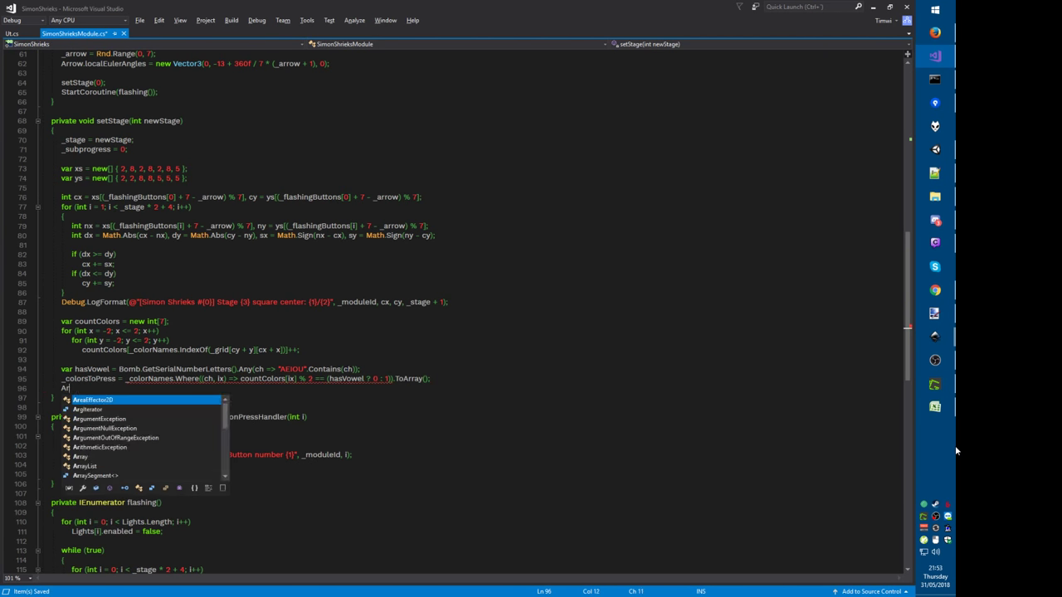
text(ray.Sort();)
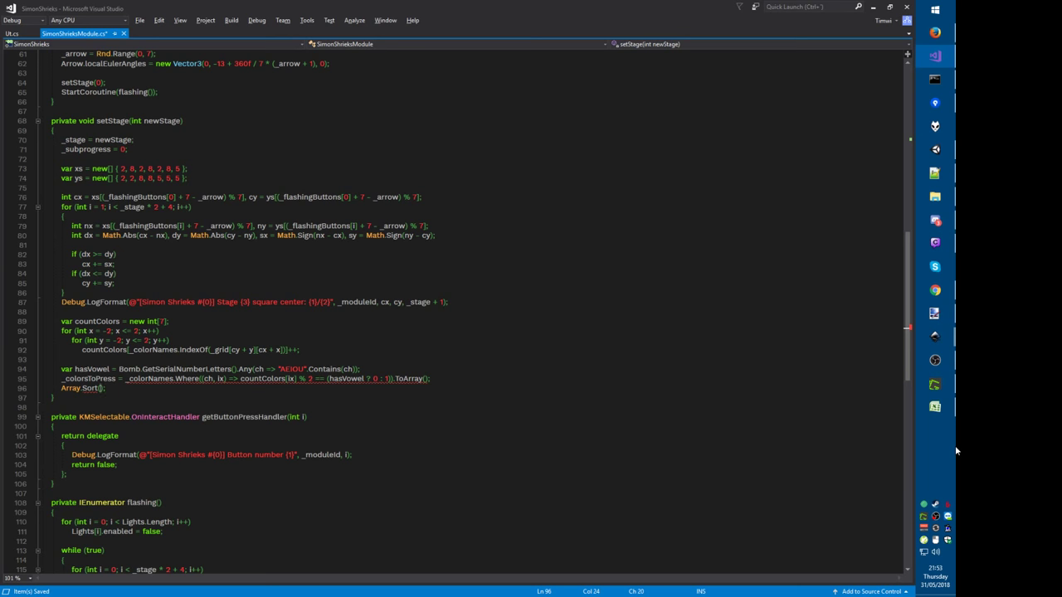
Step: Below the countColors declaration, declare var firstOccurrence = new int[7]; and var cells = 0;
key(Home)
key(Up)
key(Up)
key(Up)
key(End)
key(Return)
text(var firstOcc)
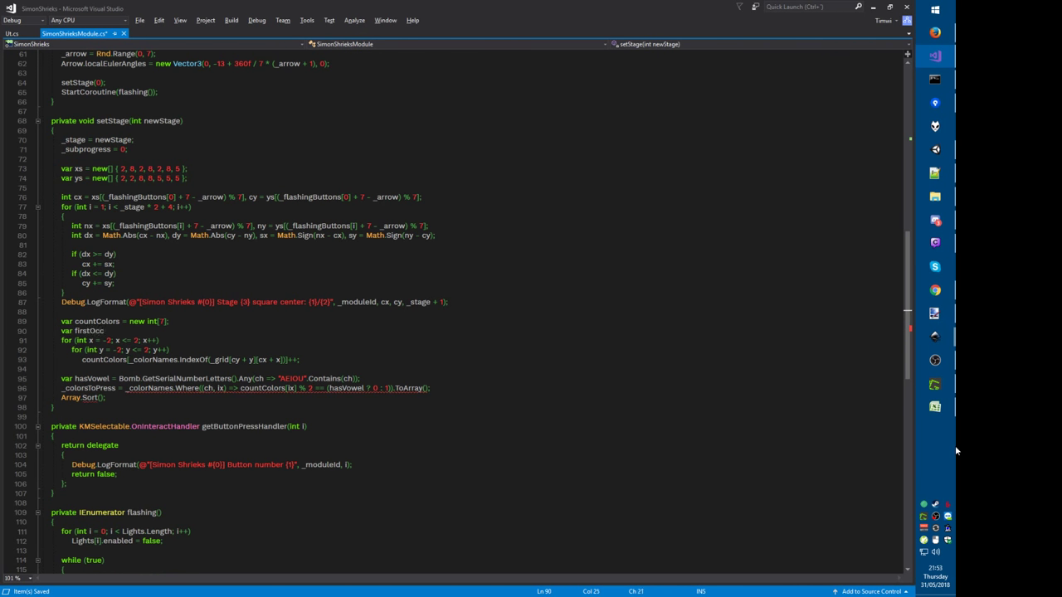
text(urrence = new int[7];)
key(ctrl+s)
key(Return)
text(var)
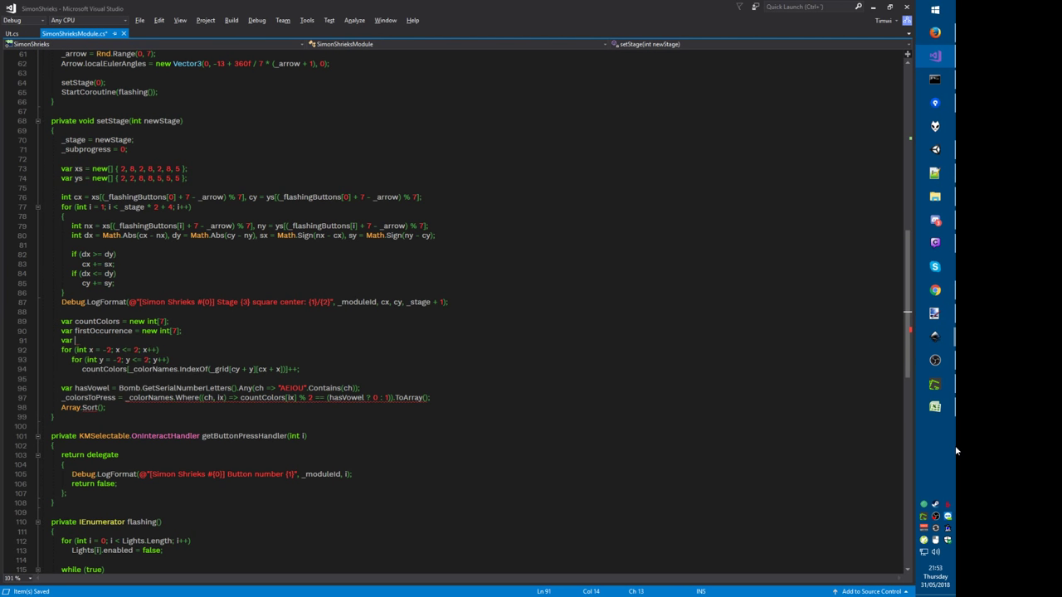
text( cells = 0;)
Step: Enclose the inner y loop's countColors increment in braces and add cells++; as the block's last statement
key(Down)
key(End)
key(Return)
text(})
key(Up)
key(Up)
key(End)
key(Return)
text({)
key(Down)
key(End)
key(Return)
text(cells++;)
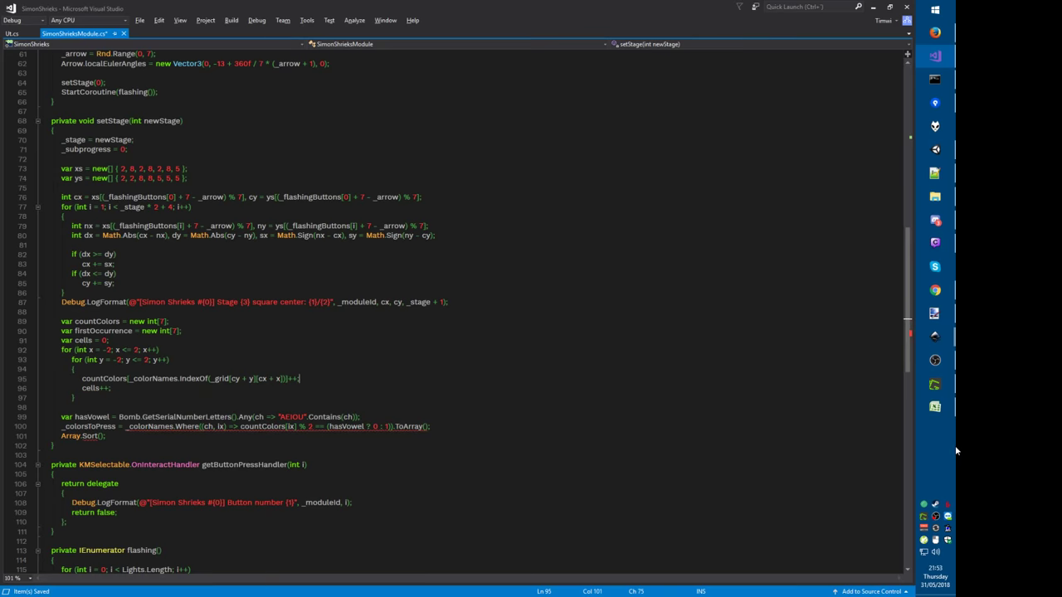
Step: Above cells++, add firstOccurrence[_colorNames.IndexOf(_grid[cy + y][cx + x])] = cells; and save the file
key(ctrl+Return)
text(firstOccurrence[ [)
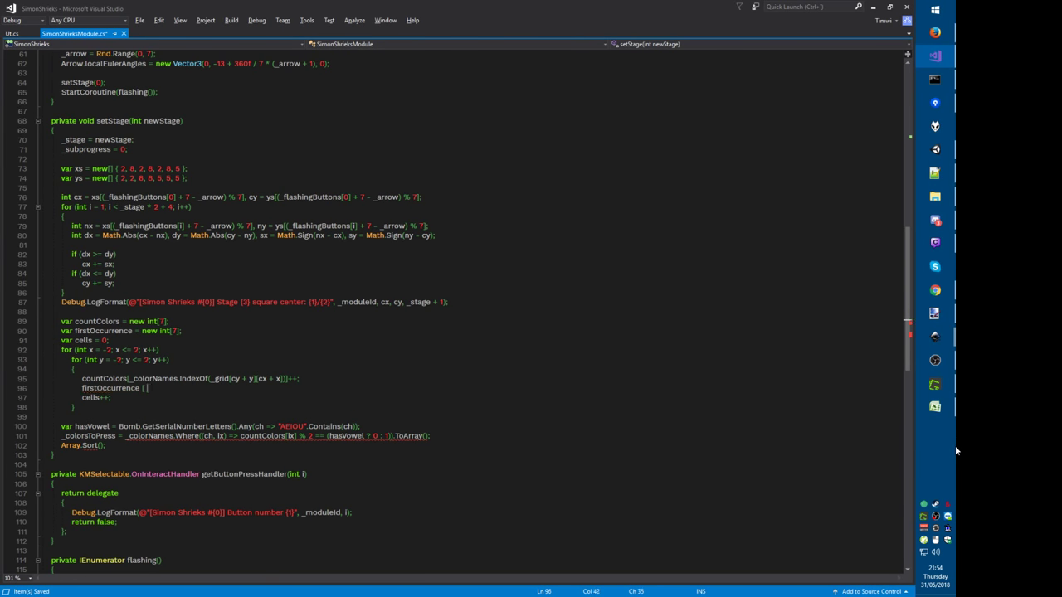
text(_colorNames.IndexOf(_grid[cy + y][cx + x]))
text(] = cel)
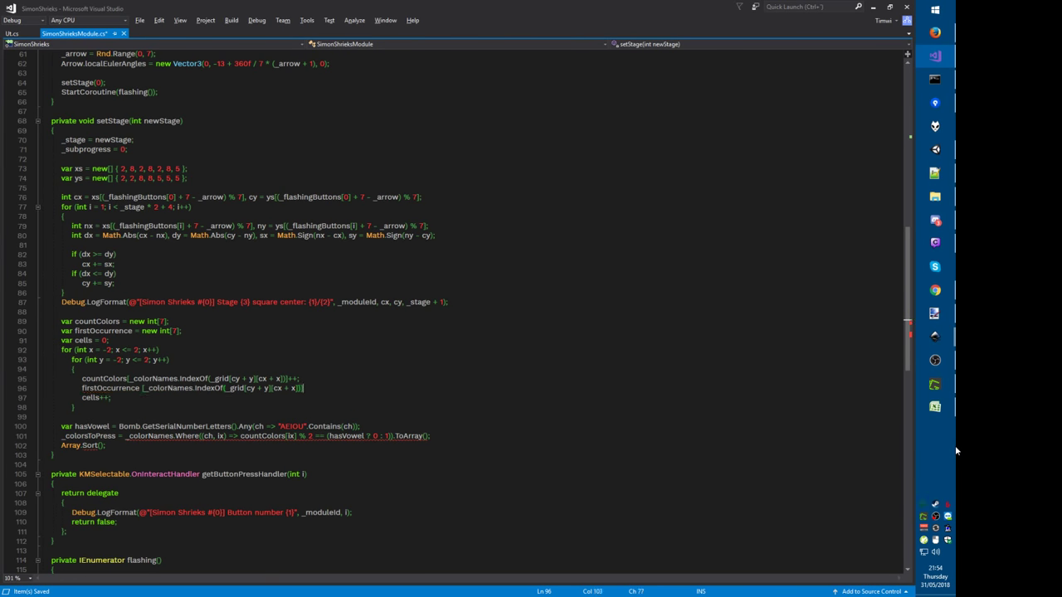
text(ls;)
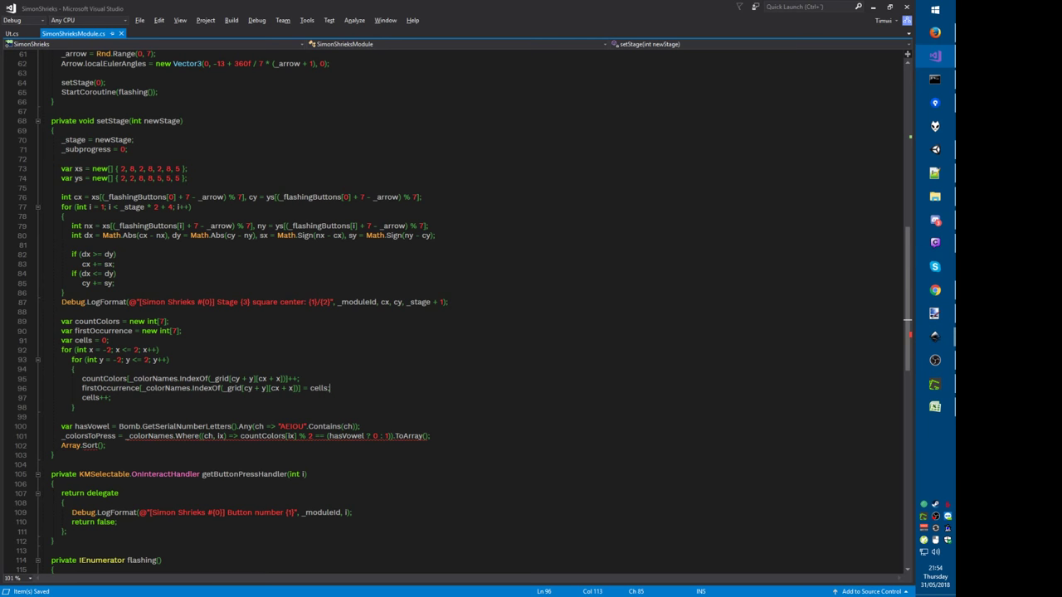
Step: Compare the _colorsToPress filter statement with the manual's rules on press order and serial number vowels
click(106, 445)
drag(153, 436, 429, 440)
click(429, 436)
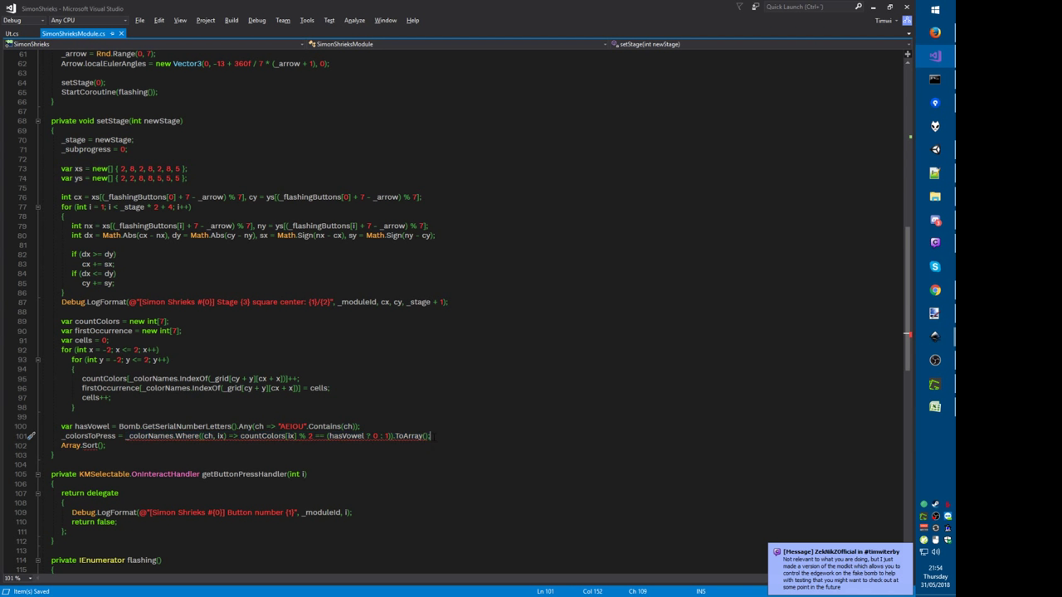
key(alt+Tab)
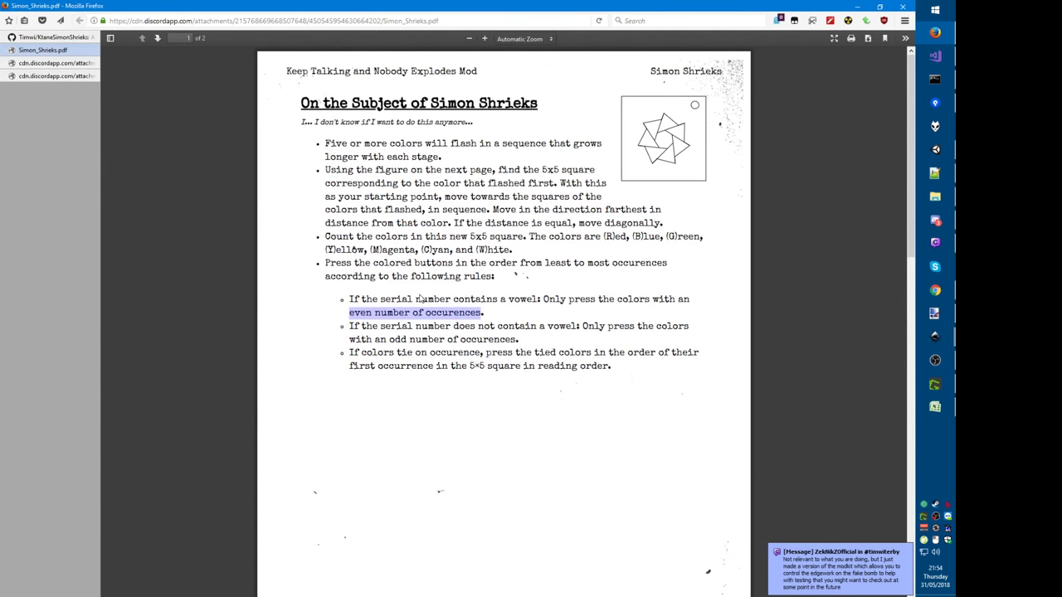
click(345, 264)
drag(325, 264, 445, 267)
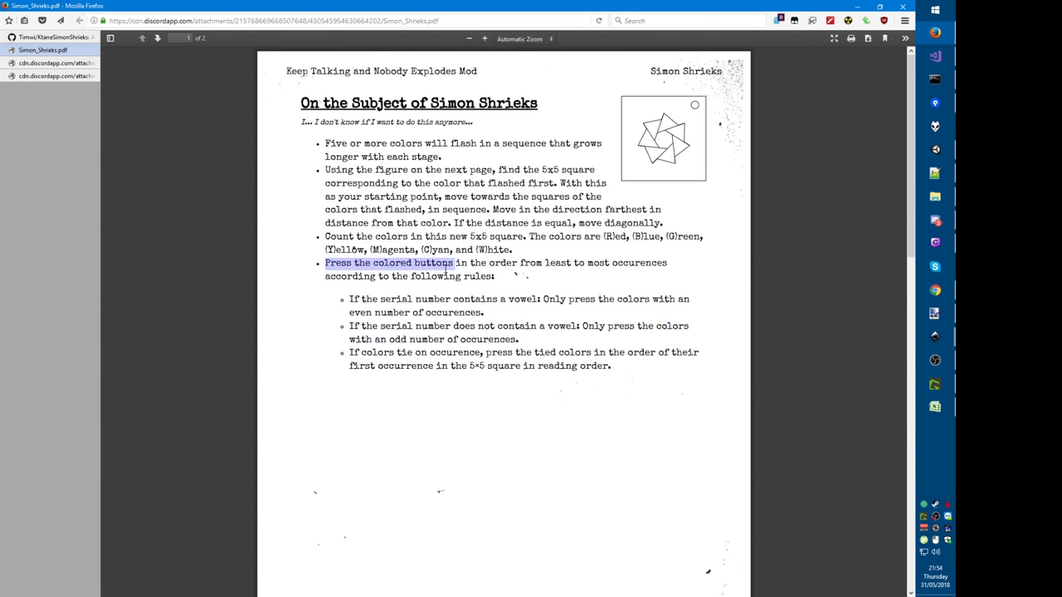
click(453, 266)
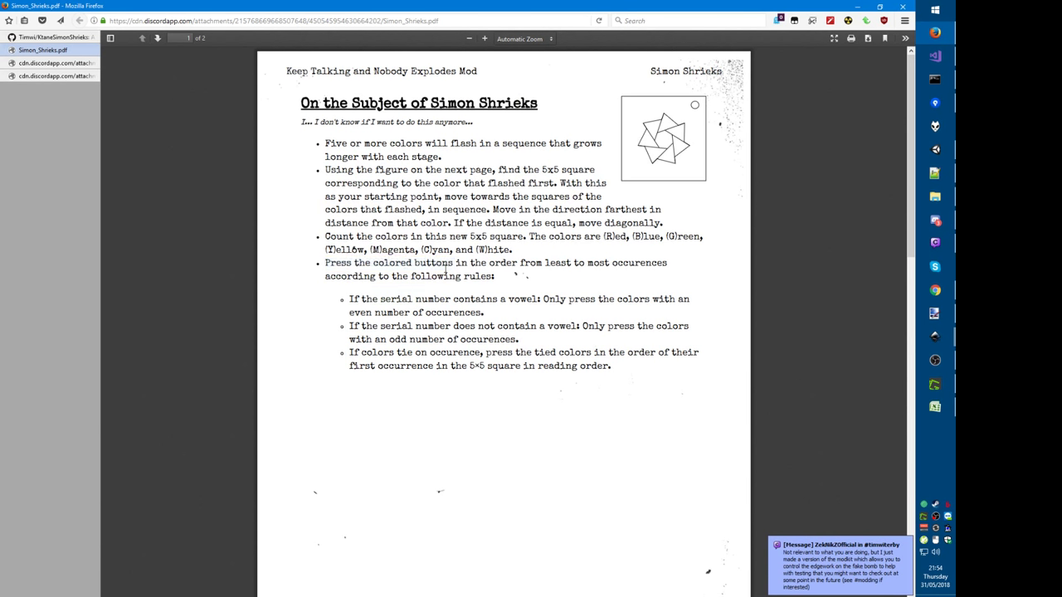
drag(537, 300, 350, 300)
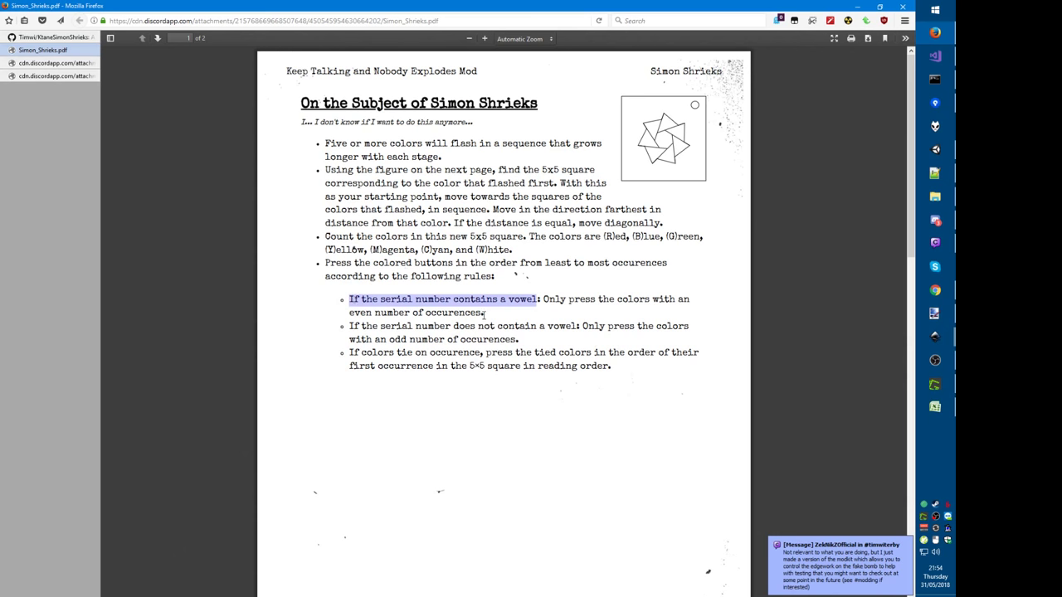
key(alt+Tab)
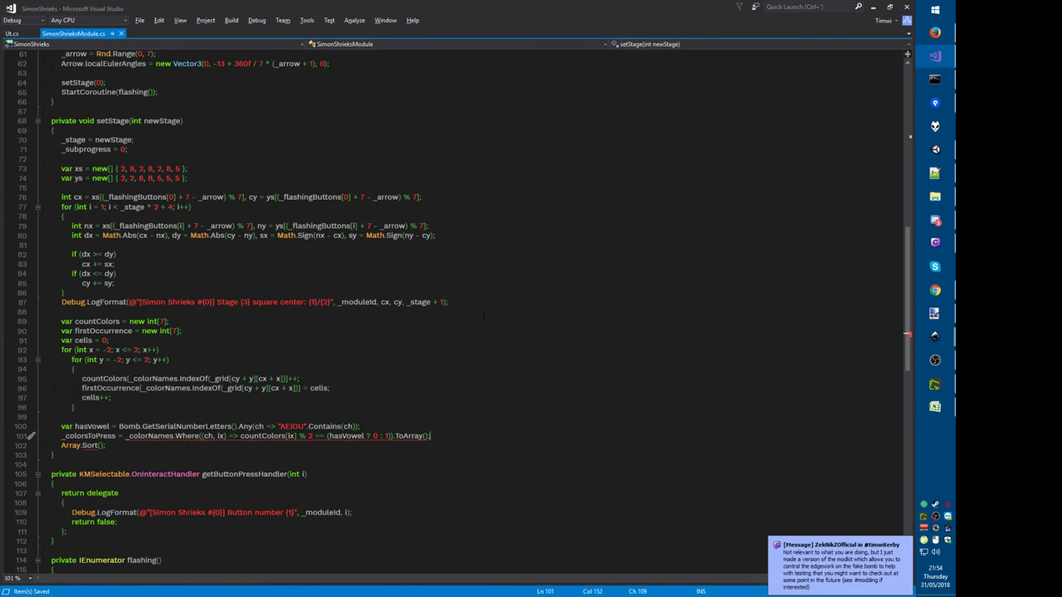
Step: Switch to the stream chat window, read the recent viewer messages about the modkit, and return to the code
key(alt+Tab)
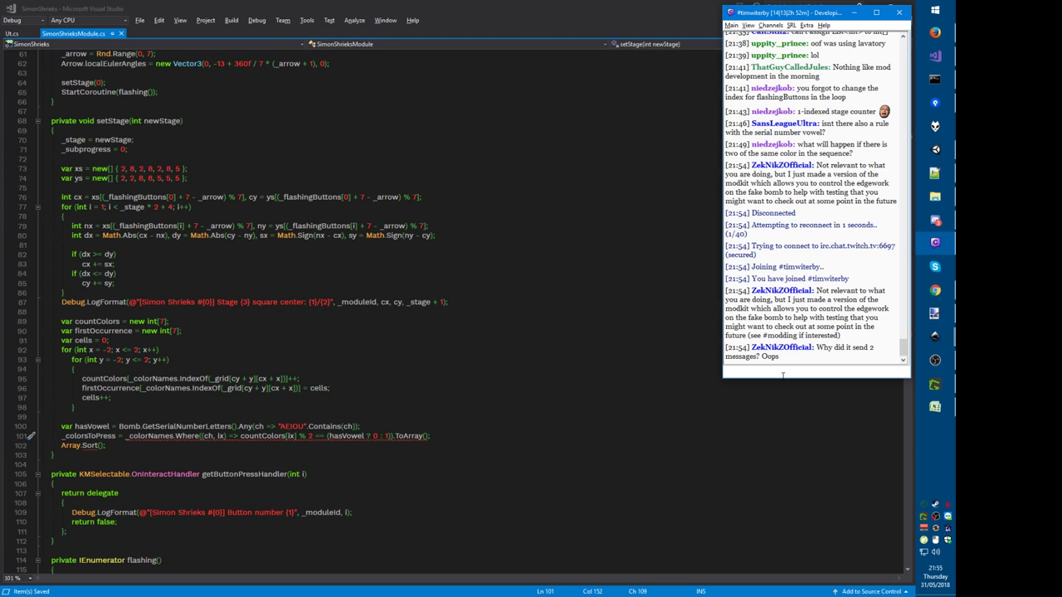
drag(748, 336, 860, 340)
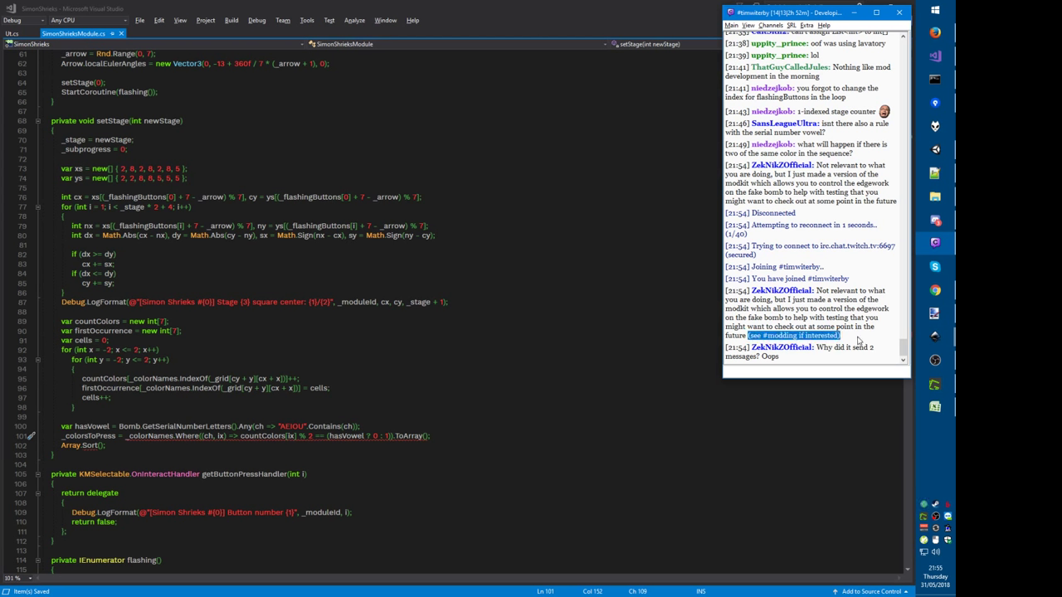
click(846, 370)
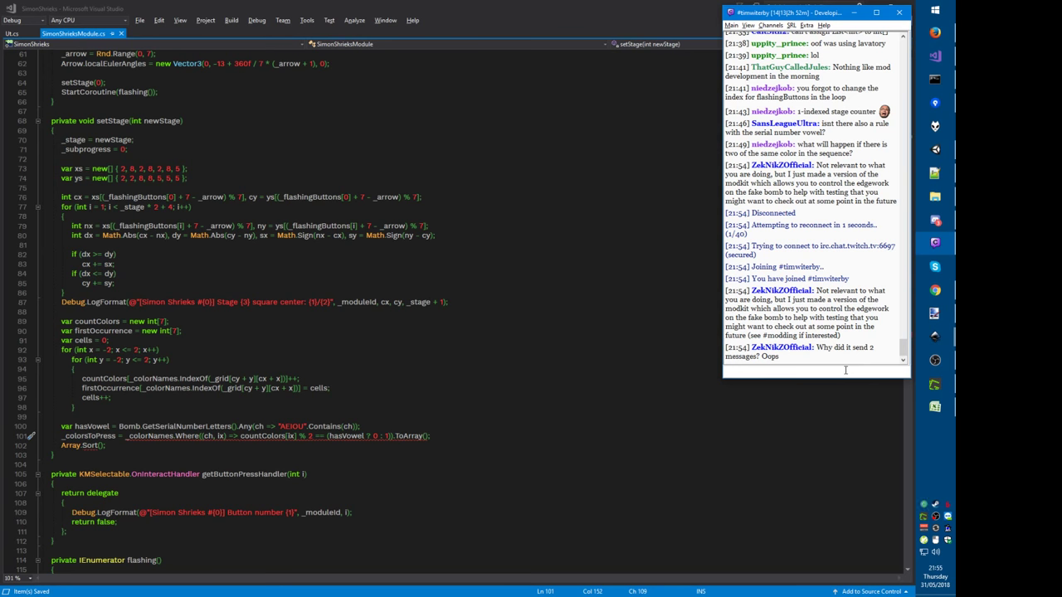
drag(848, 208, 866, 281)
click(866, 281)
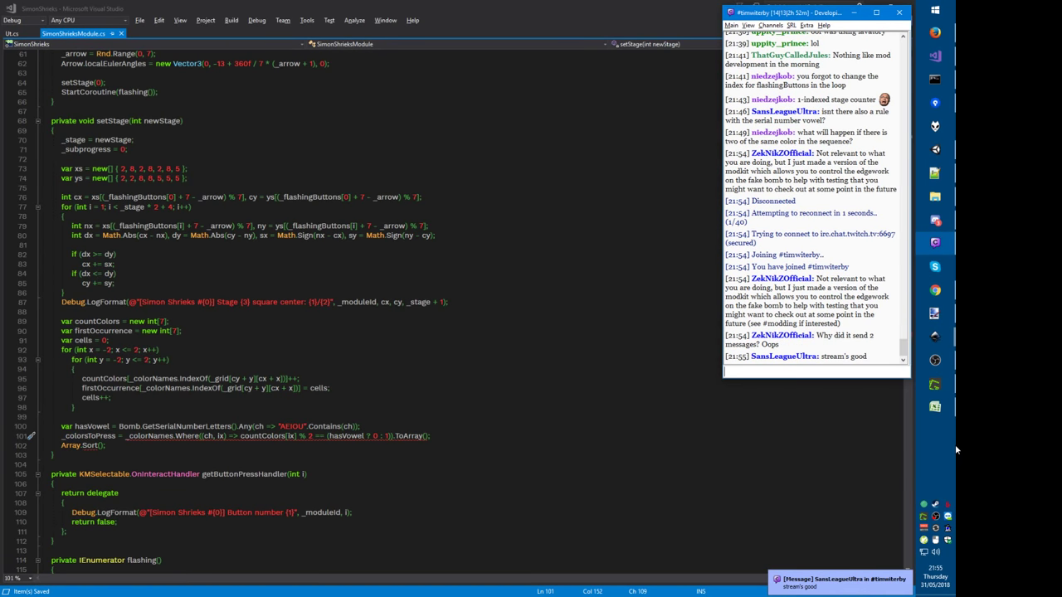
key(alt+Tab)
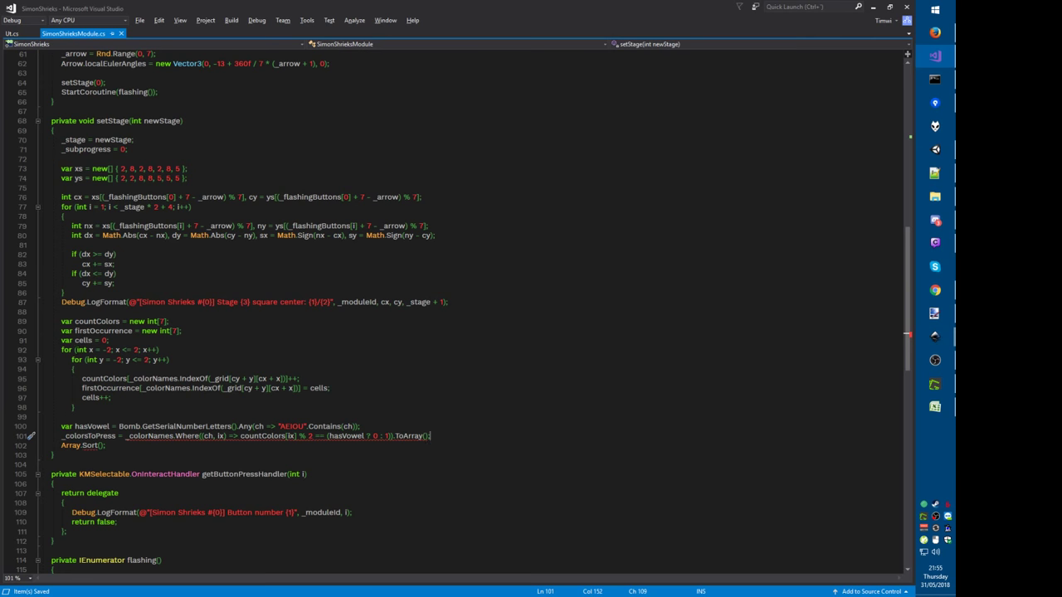
Step: Change both nested for loops so x and y start at 2 and their conditions use >= 2
drag(74, 350, 159, 350)
click(106, 351)
key(BackSpace)
key(Down)
key(Right)
key(Right)
key(Right)
key(Delete)
key(Up)
key(Right)
key(Right)
key(Insert)
text(>)
click(127, 359)
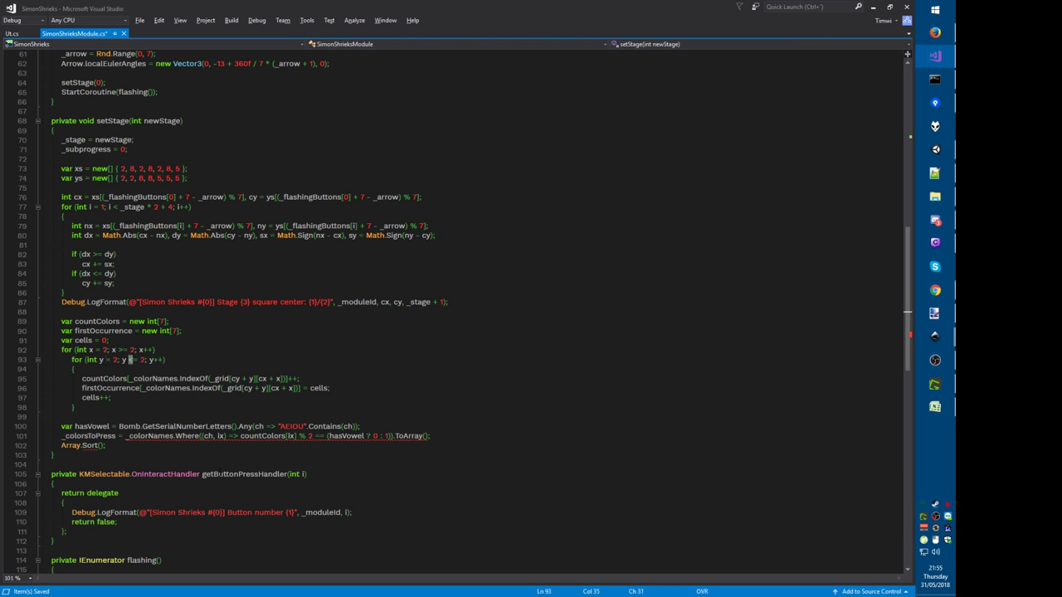
text(>=)
key(Insert)
Step: Swap the two for loops so the y loop encloses the x loop, and reformat the code
key(alt+Up)
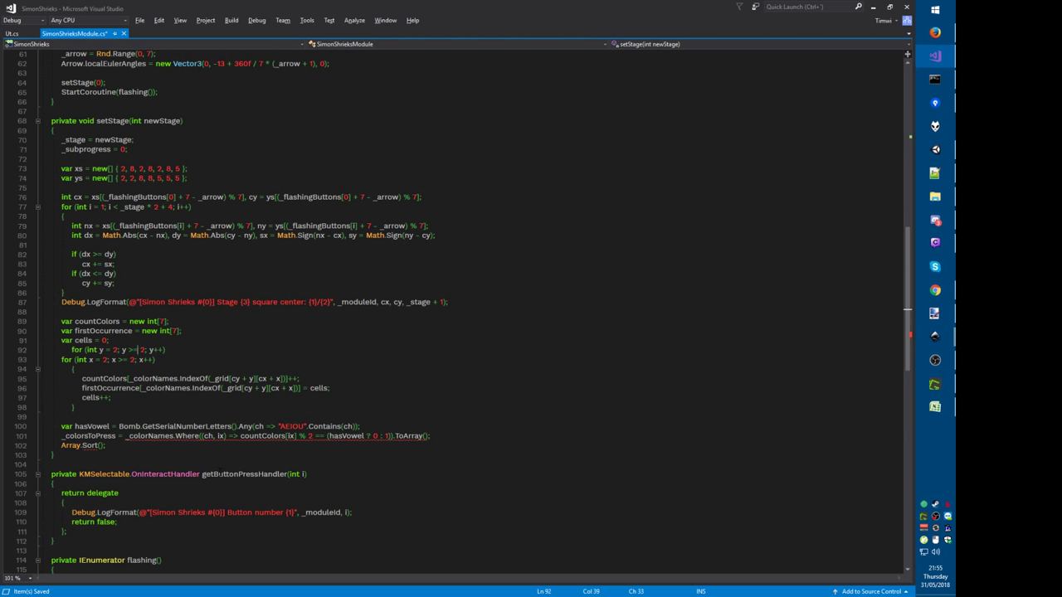
key(ctrl+k)
key(ctrl+d)
Step: Replace the loops' increments with y-- and x--, and save the file
key(End)
key(Left)
key(BackSpace)
key(BackSpace)
text(--)
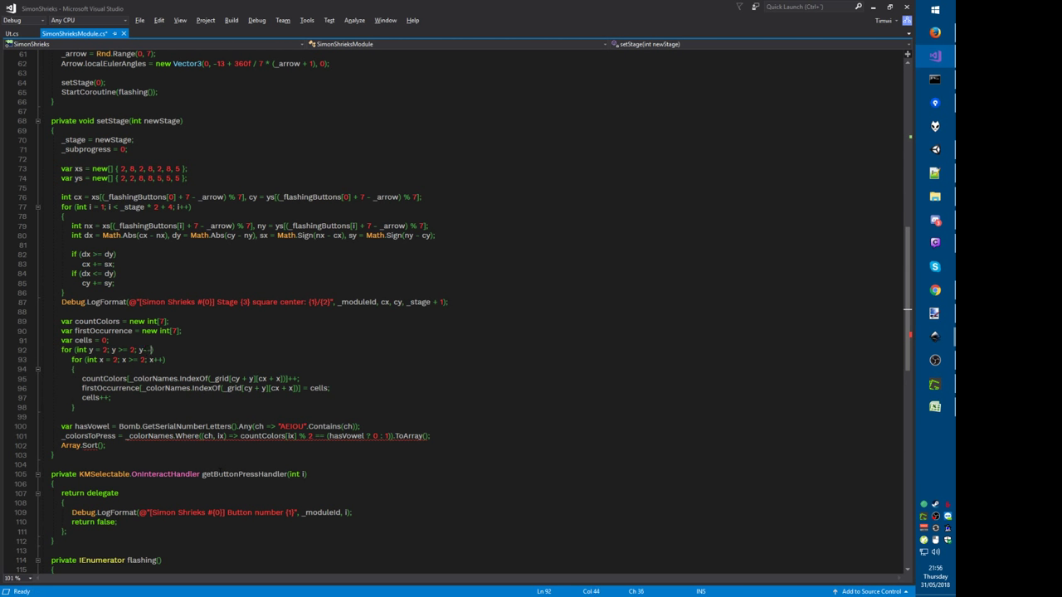
key(Down)
key(End)
key(Left)
key(BackSpace)
key(BackSpace)
text(--)
key(Down)
key(Home)
key(ctrl+s)
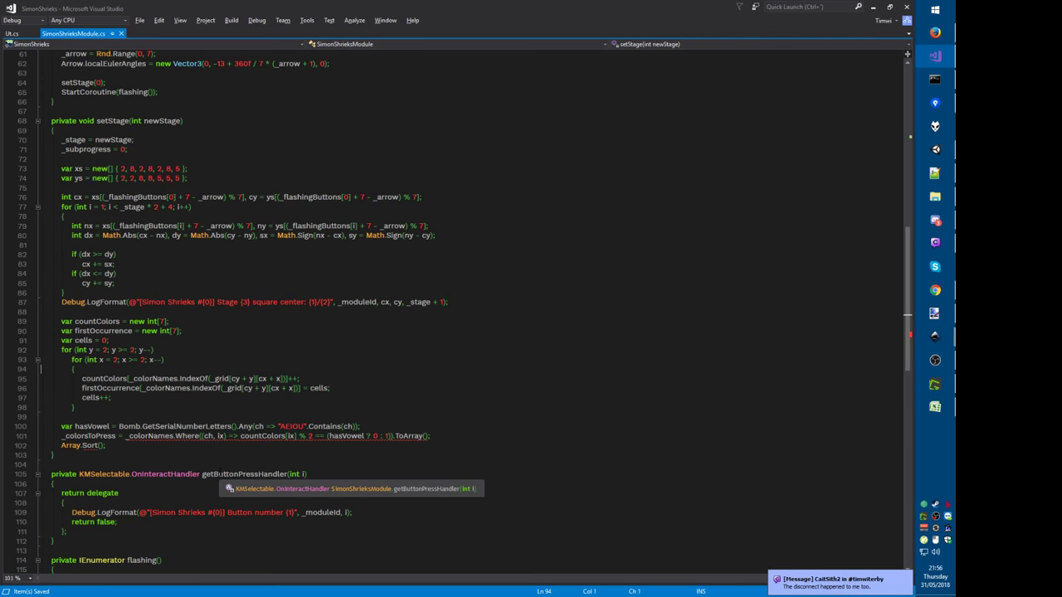
Step: Initialize cells to 25, replace cells++ with cells-- in the inner loop, and save the file
key(Down)
key(Down)
key(ctrl+Right)
key(ctrl+shift+Right)
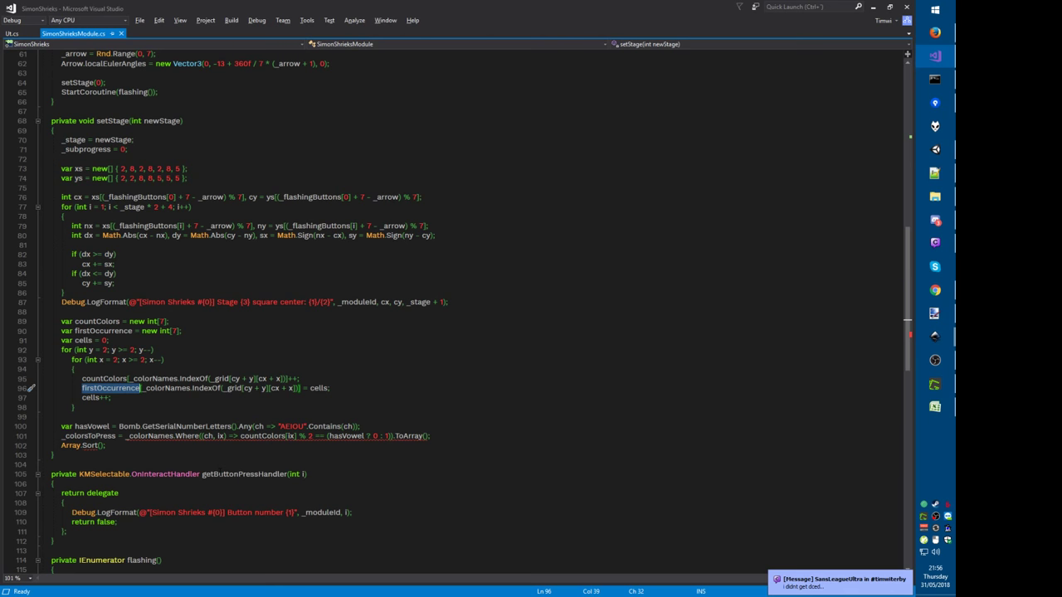
key(Up)
key(Up)
key(Up)
key(Up)
key(Up)
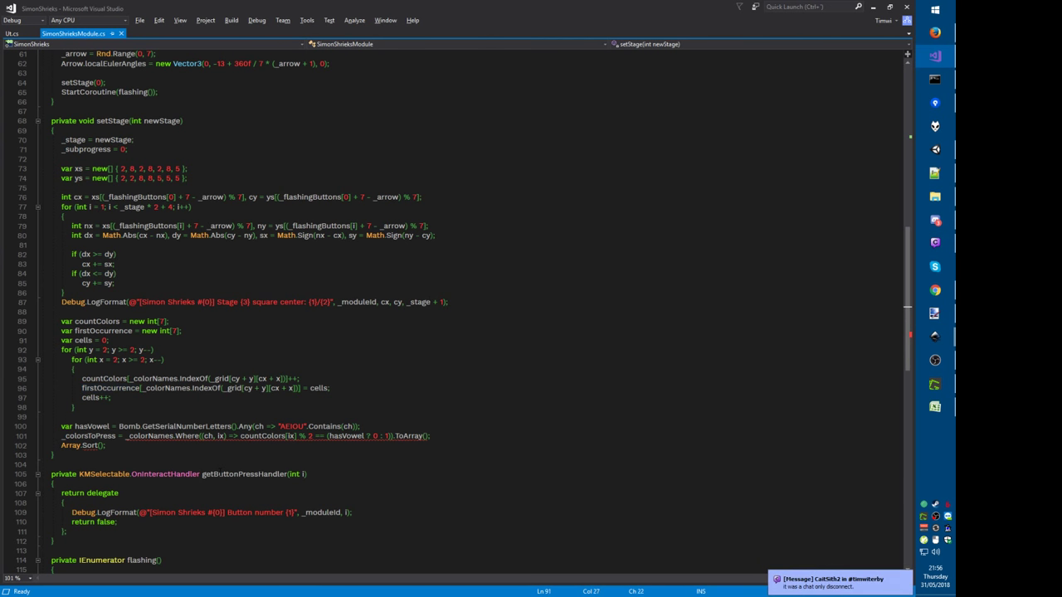
key(Delete)
text(25)
key(Down)
key(Down)
key(Down)
key(Left)
key(BackSpace)
key(BackSpace)
text(--)
key(alt+f)
key(s)
Step: Switch to the stream chat window to check the latest viewer messages, and return to the code
scroll(498, 347, down, 1)
key(alt+Tab)
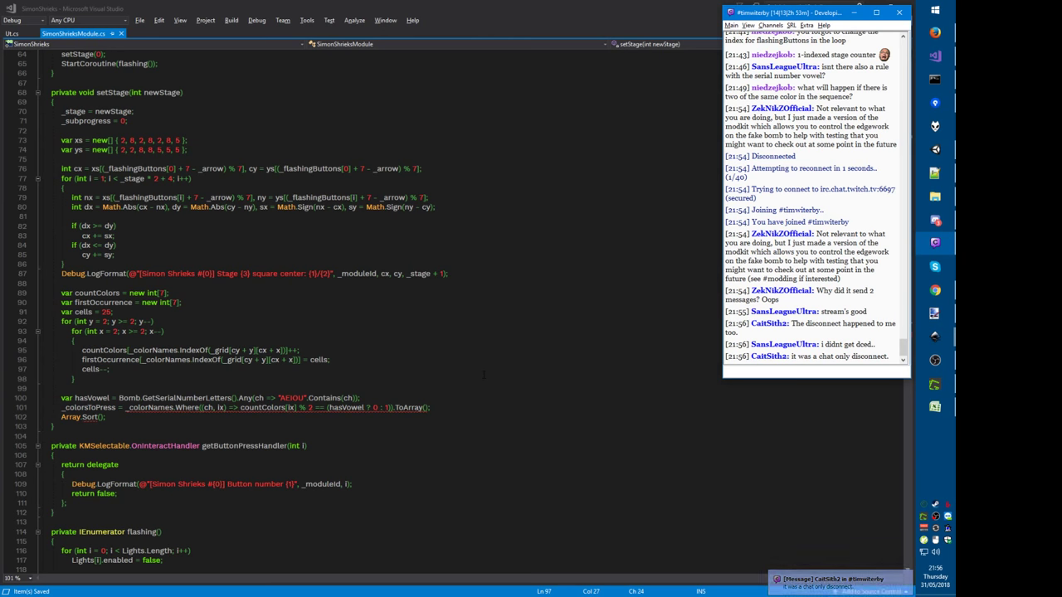
click(470, 417)
Step: Try to insert a Select() call between _colorNames and Where in the _colorsToPress statement
mouse_move(153, 408)
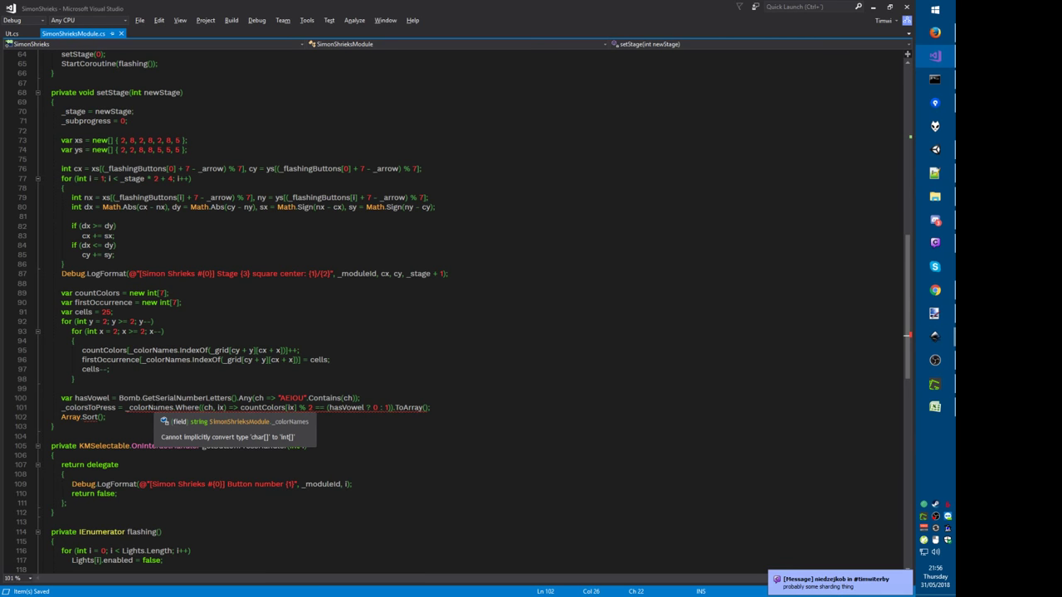
double_click(155, 409)
click(197, 407)
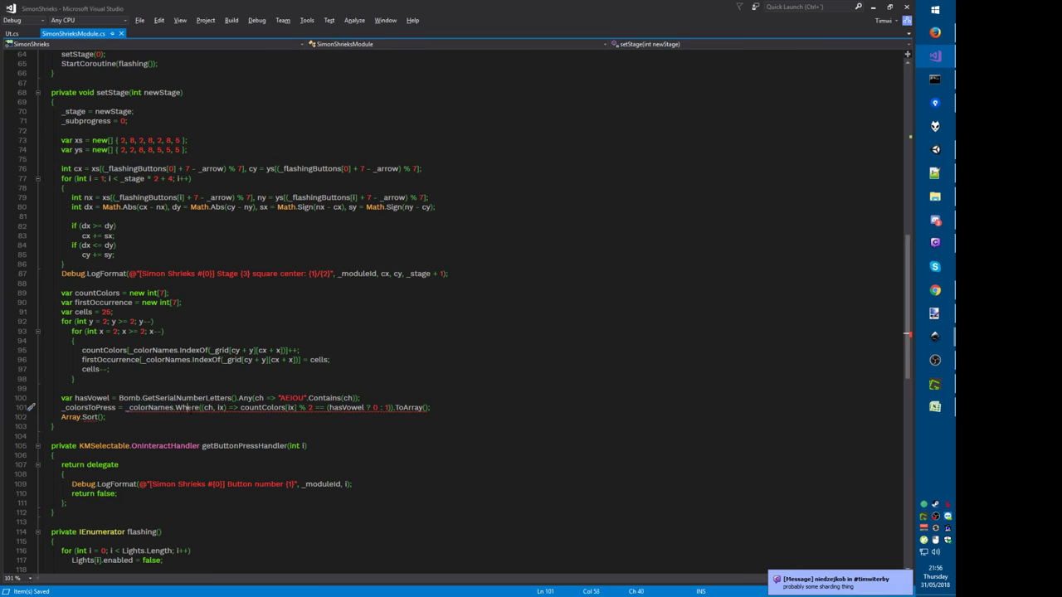
key(End)
click(170, 407)
text(.Select())
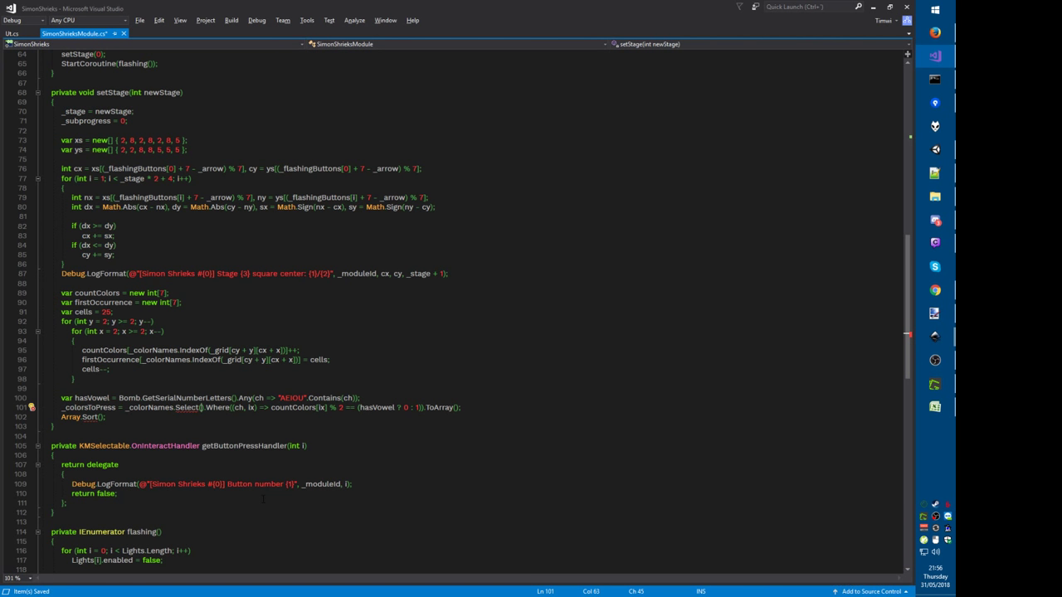
Step: Replace _colorNames.Select() in the _colorsToPress statement with Enumerable.Range(0,7)
key(Right)
key(ctrl+BackSpace)
key(ctrl+BackSpace)
key(ctrl+BackSpace)
key(ctrl+BackSpace)
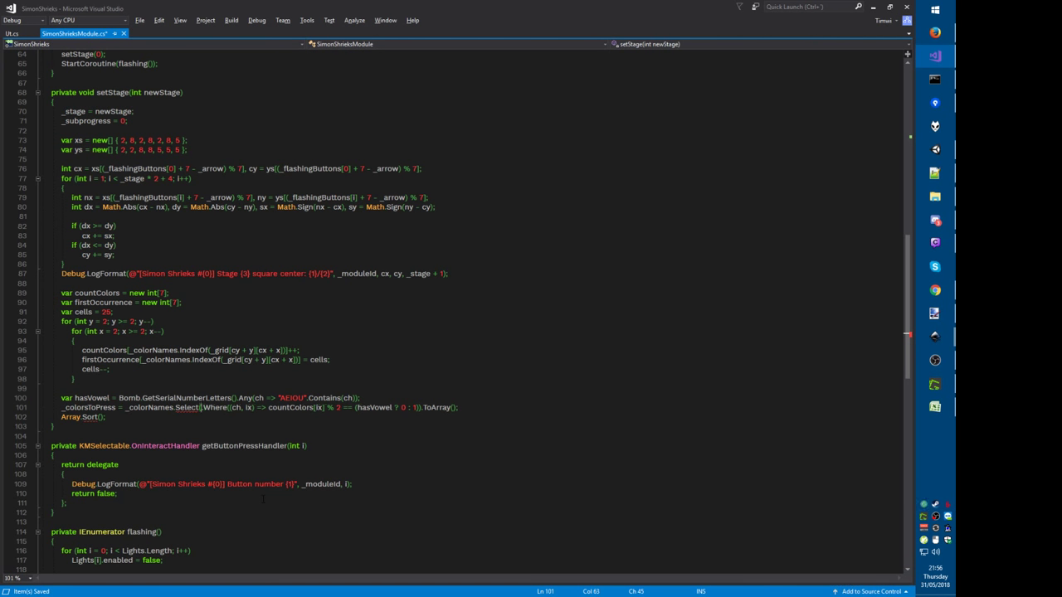
text(Enumerable.Range(0)
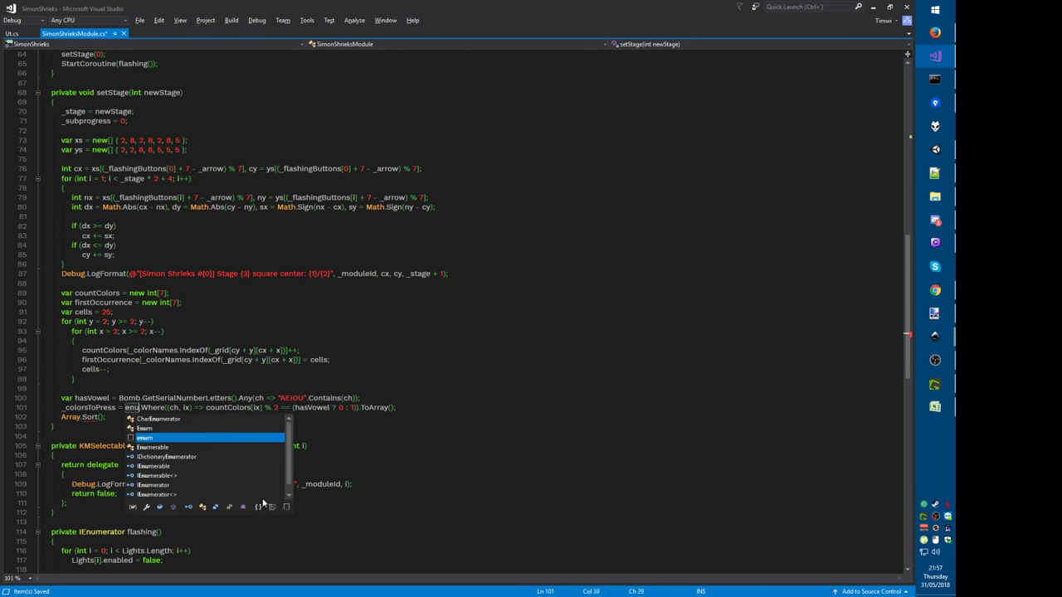
text(,7)
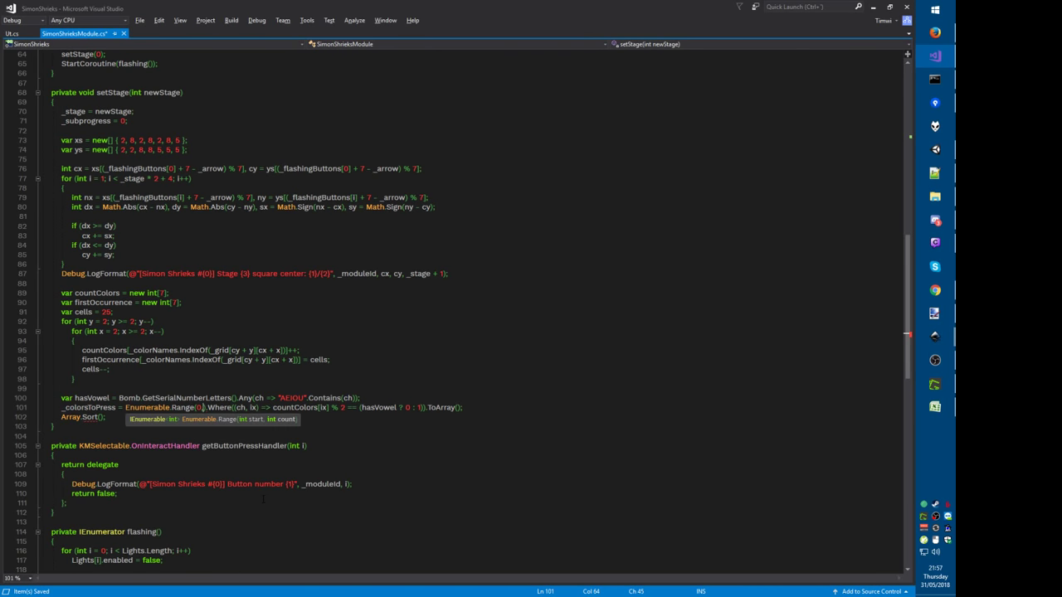
Step: Reduce the Where lambda's parameters from (ch, ix) to ix, reformat the code, and save the file
key(Right)
key(ctrl+Right)
key(ctrl+Right)
key(ctrl+Right)
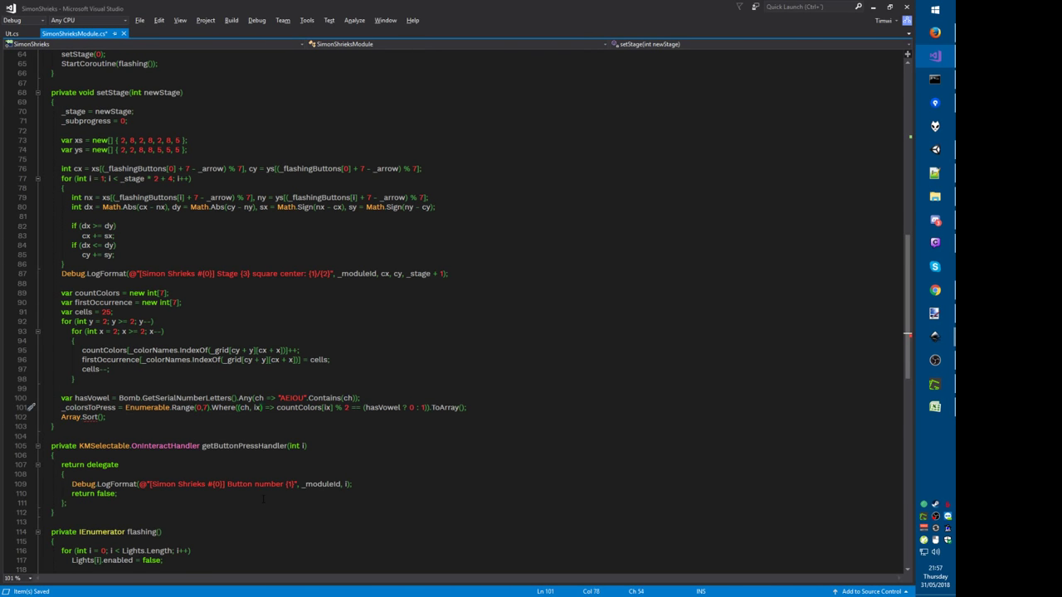
key(ctrl+shift+bracketright)
text(ix)
key(ctrl+Right)
key(ctrl+Right)
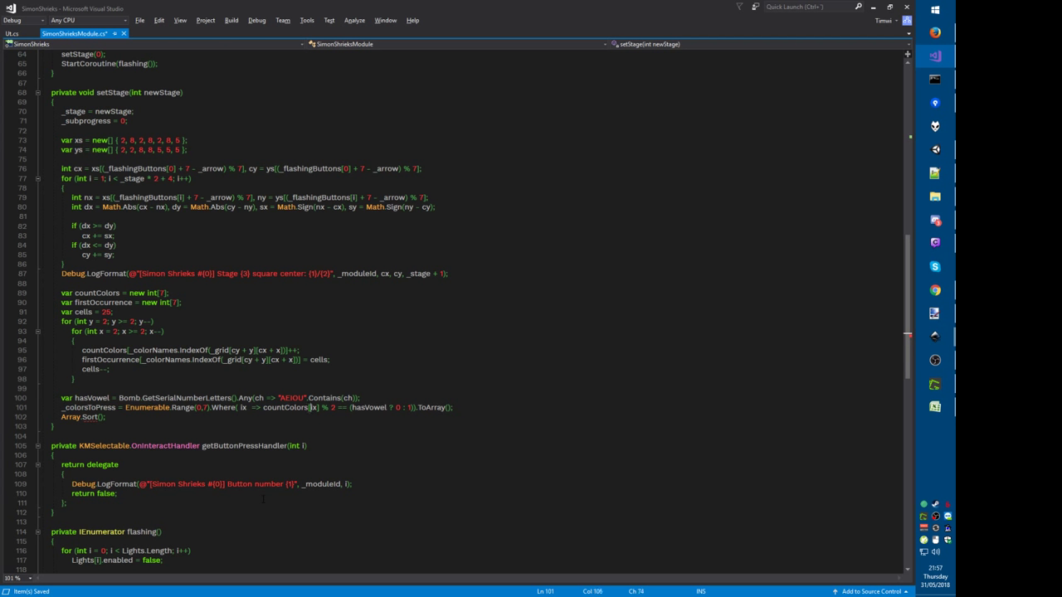
key(ctrl+k)
key(ctrl+d)
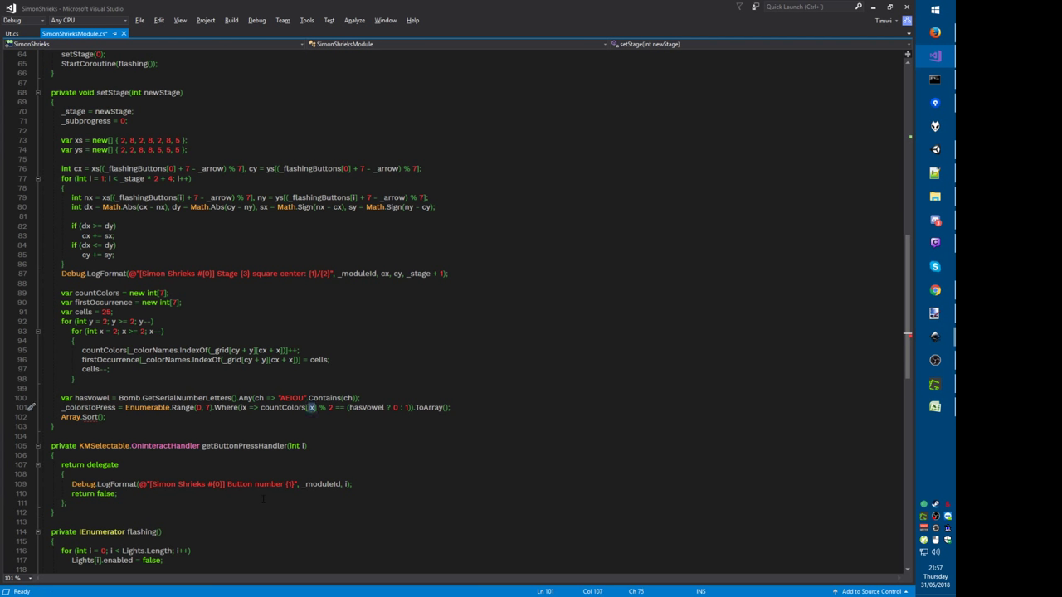
key(ctrl+Right)
key(ctrl+Right)
key(End)
key(alt+f)
key(s)
key(Home)
key(shift+End)
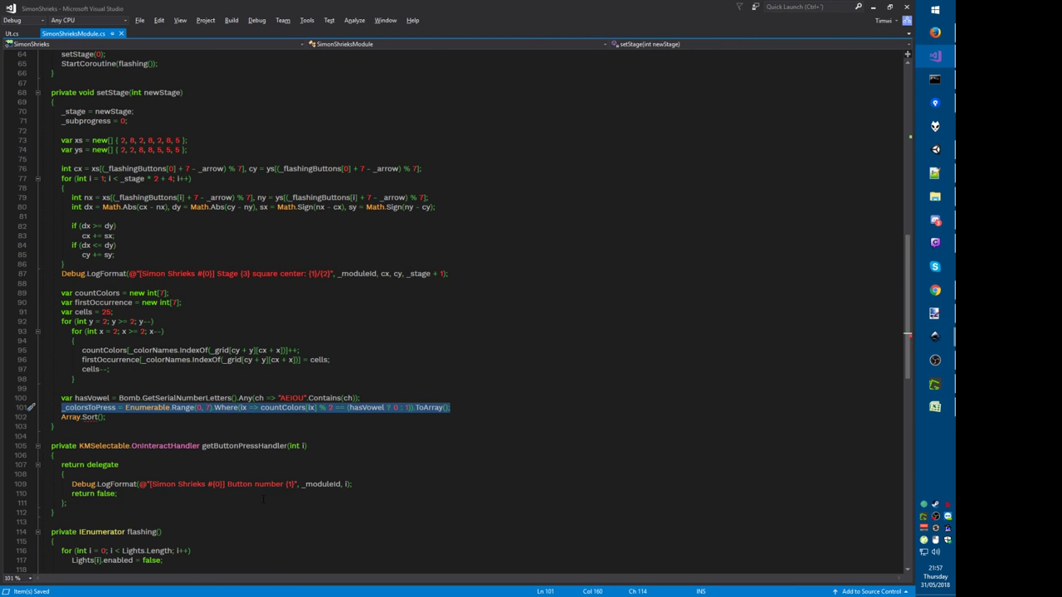
Step: Pass _colorsToPress as the first argument of Array.Sort and browse its overloads to the one taking a Comparison<T>
key(Down)
key(Left)
key(Left)
text(_CTP)
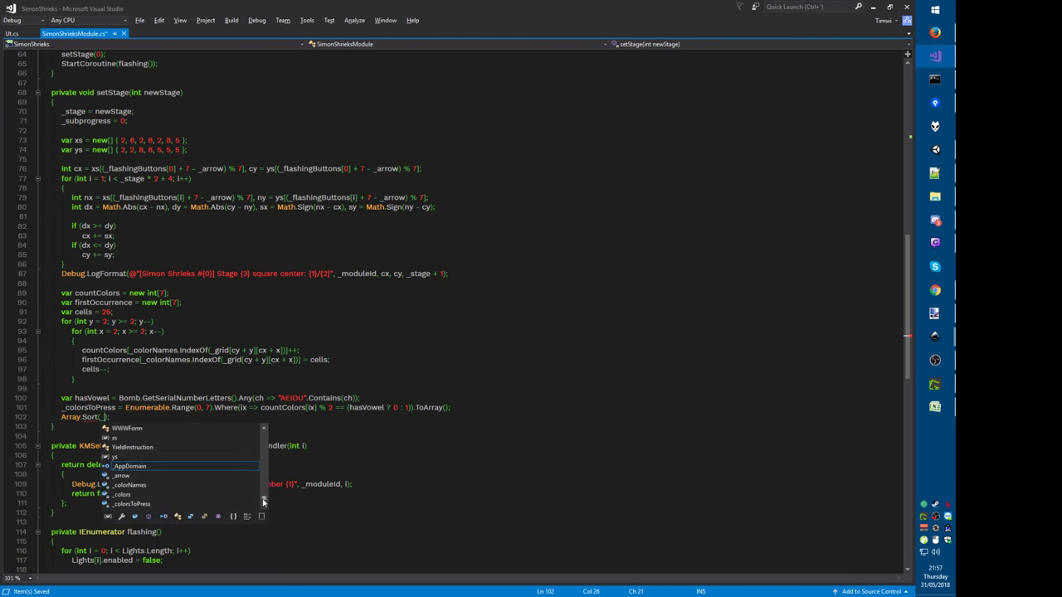
text(,)
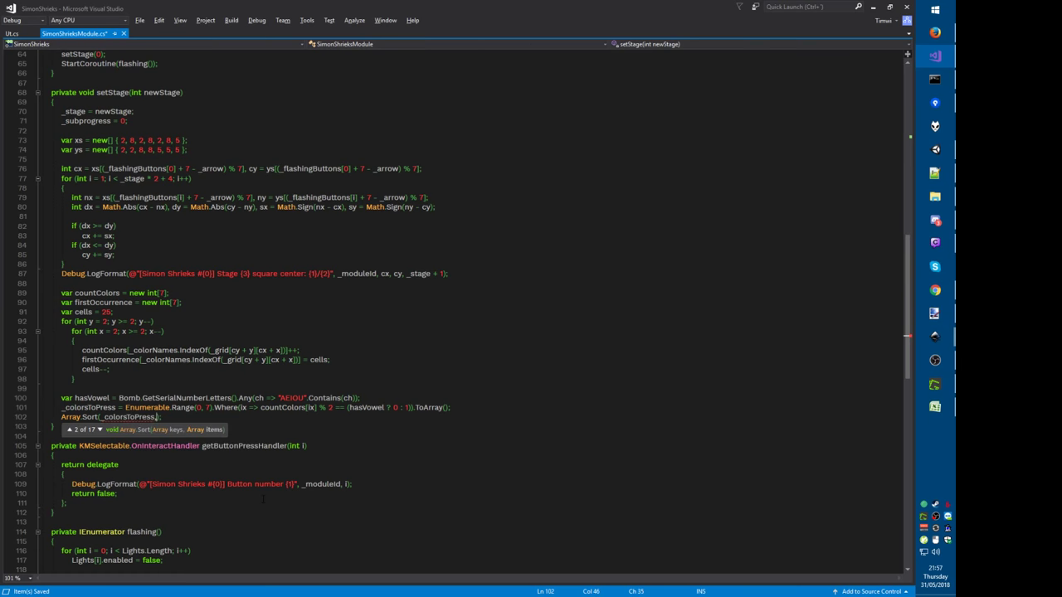
key(Down)
key(Down)
key(Down)
key(Down)
key(Down)
key(Down)
key(Down)
key(Down)
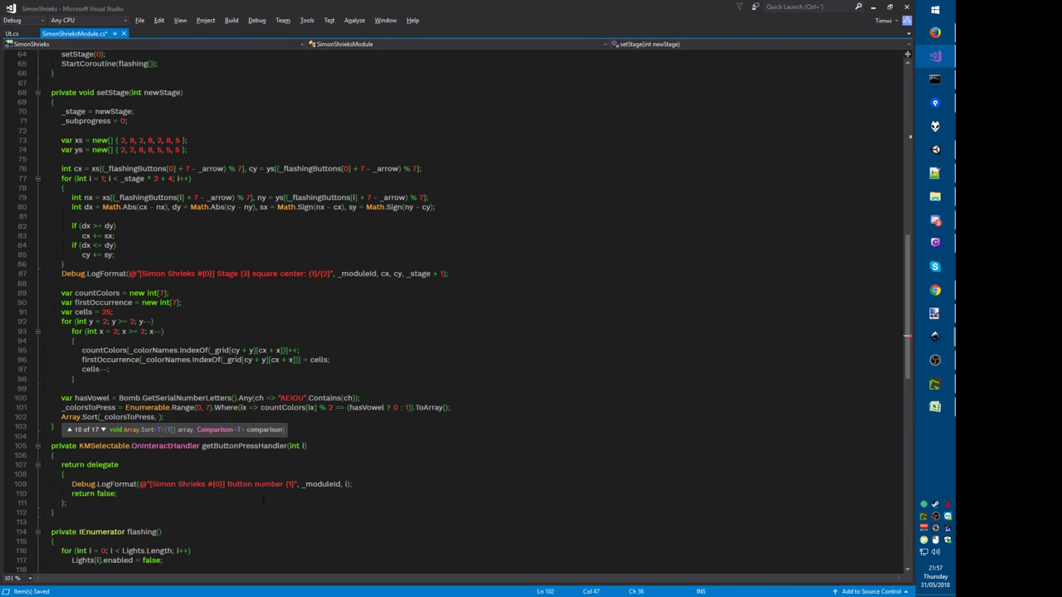
Step: Look up the Comparison<T> delegate's definition through a temporary reference in Array.Sort's second argument, and remove that reference
text(Compar)
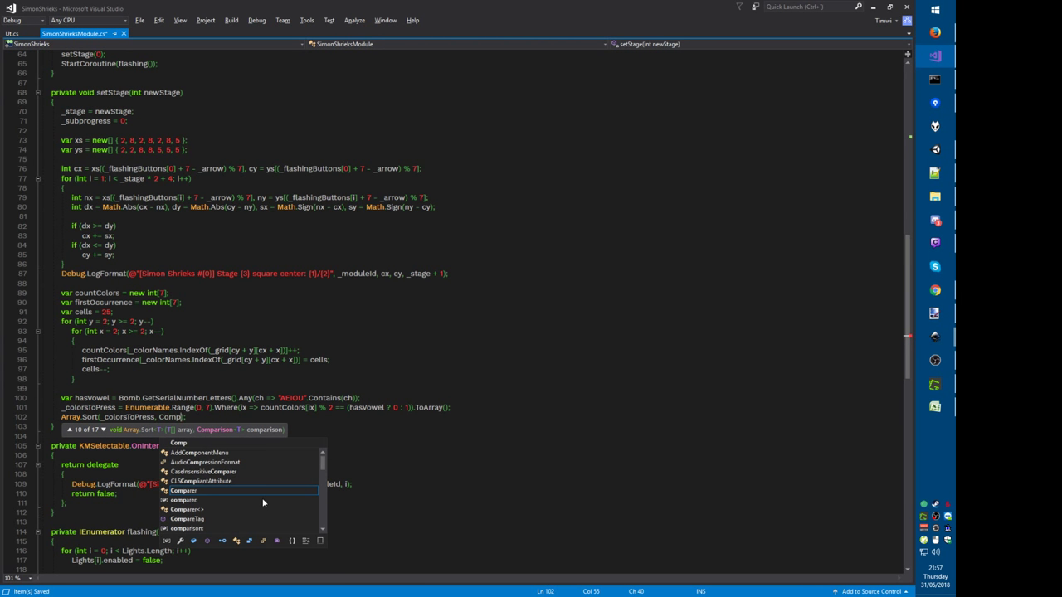
key(Down)
key(Down)
key(Down)
key(Down)
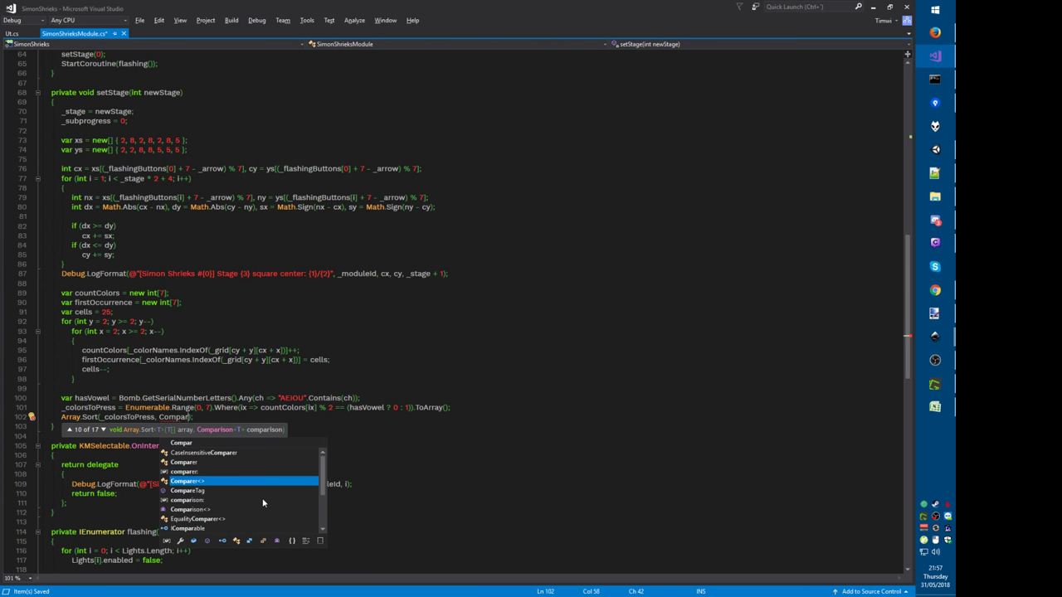
key(Down)
key(Tab)
key(F12)
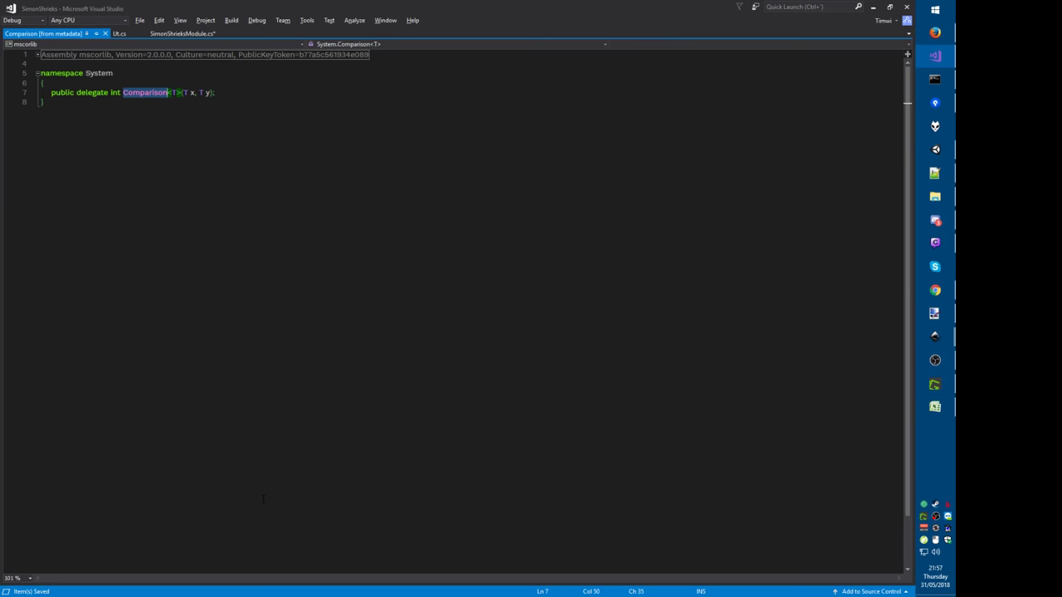
key(ctrl+F4)
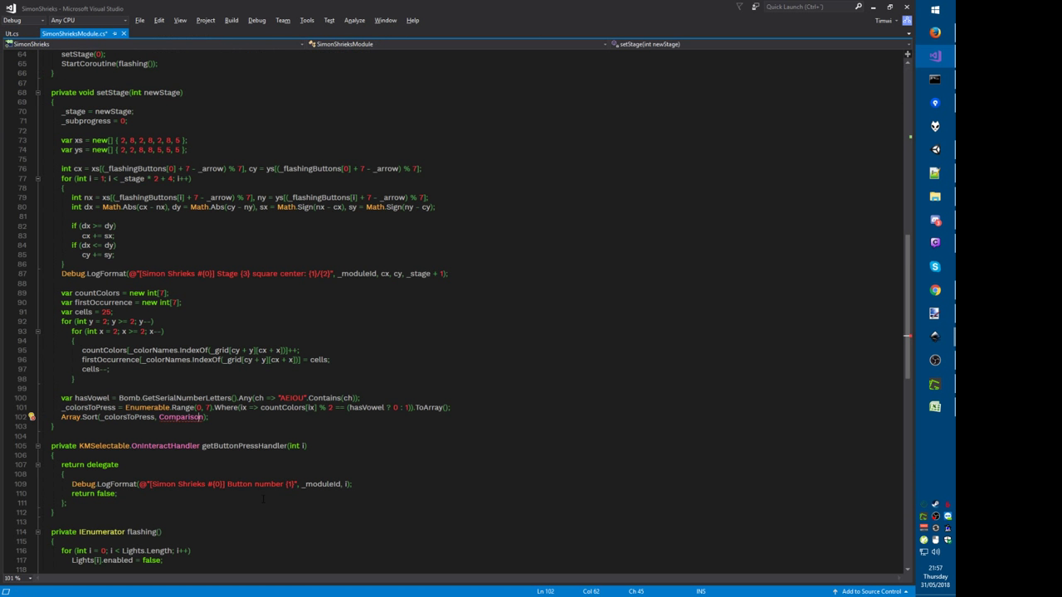
key(ctrl+BackSpace)
Step: Add a lambda (v1,v2)=> with an empty braced body as Array.Sort's second argument
text((p1,p2))
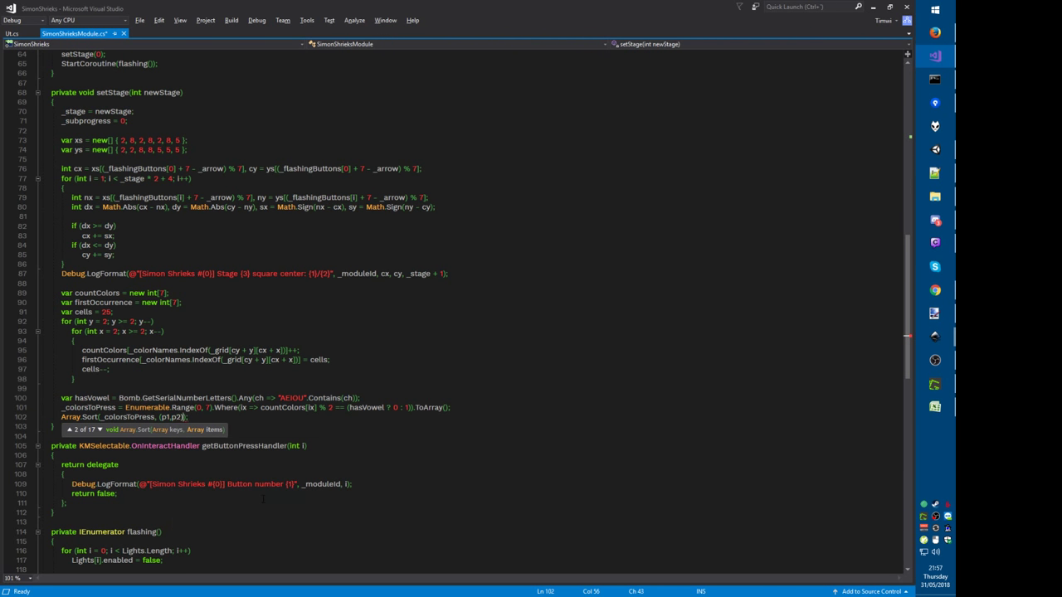
key(BackSpace)
text(v)
key(Left)
key(Left)
key(Left)
key(BackSpace)
text(v)
key(End)
key(Left)
key(Left)
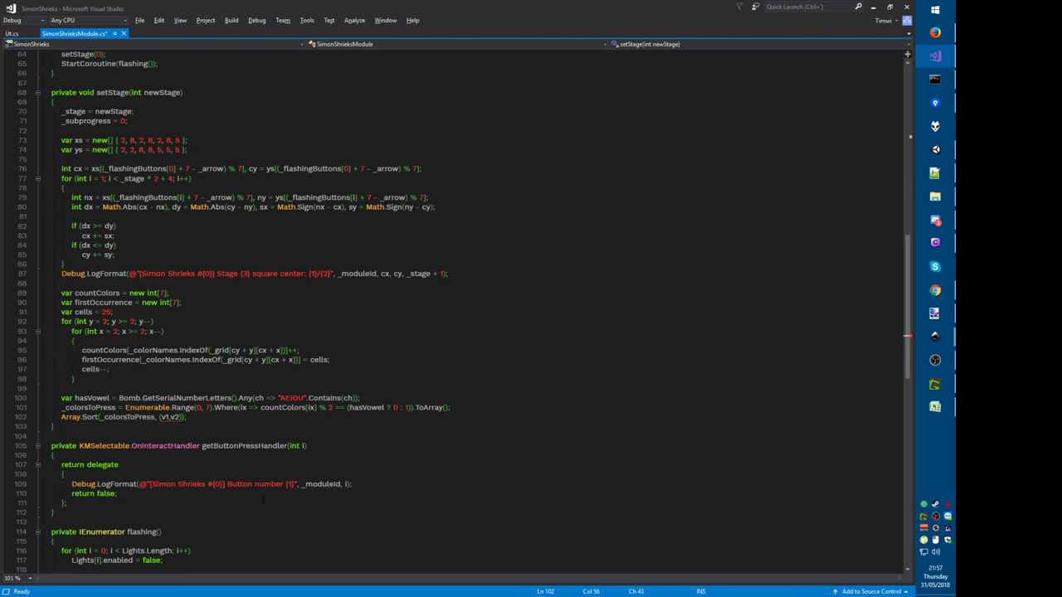
text(=>)
key(Return)
text({)
key(Return)
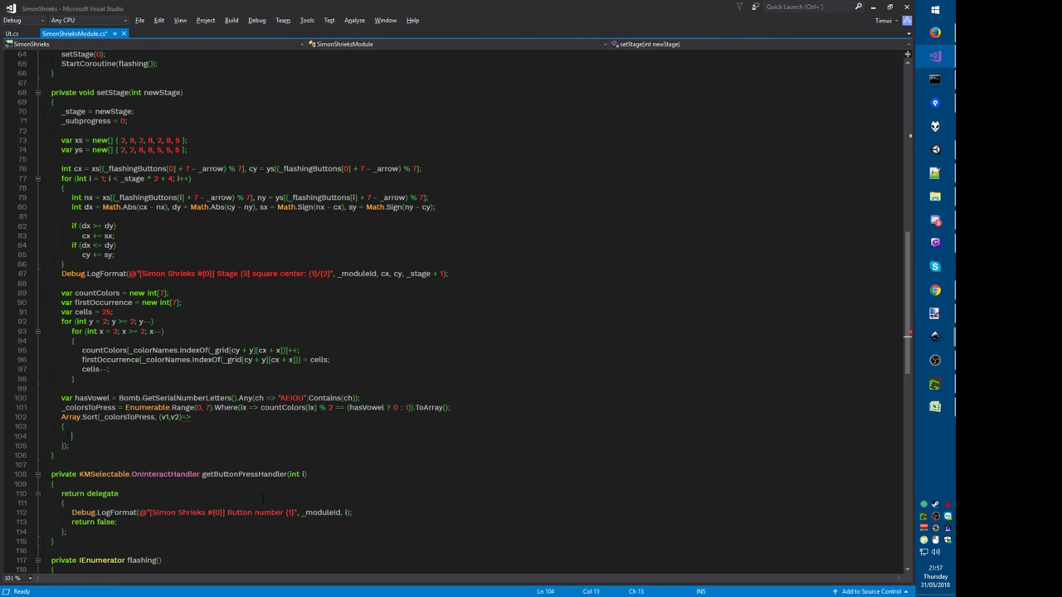
Step: In the sort lambda, add if (countColors[v1] > countColors[v2]) with return 1; beneath it
text(if()
text(coun)
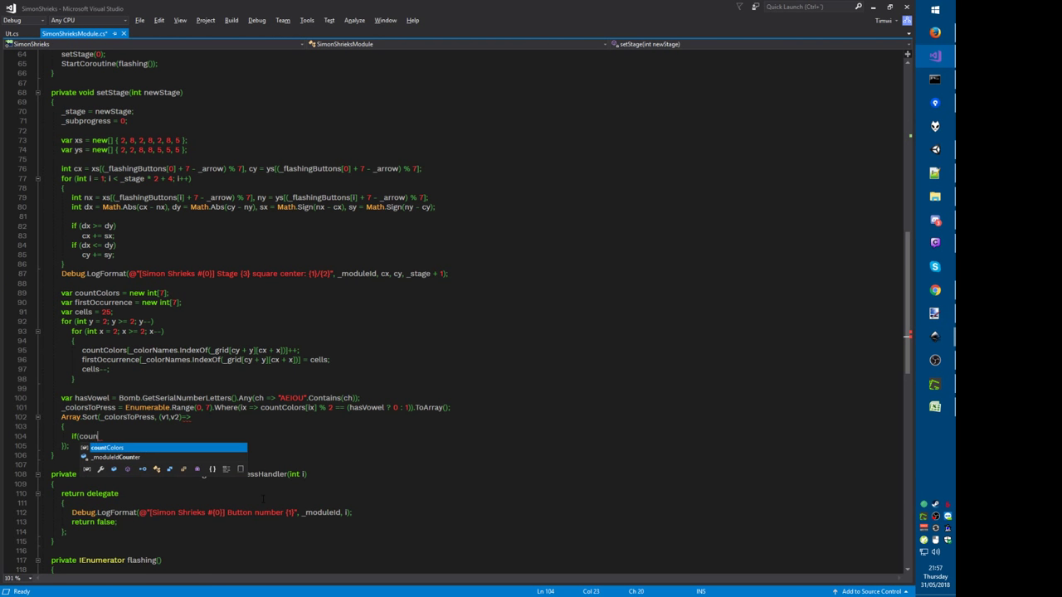
text(tColors[v1] > countColors [v2]))
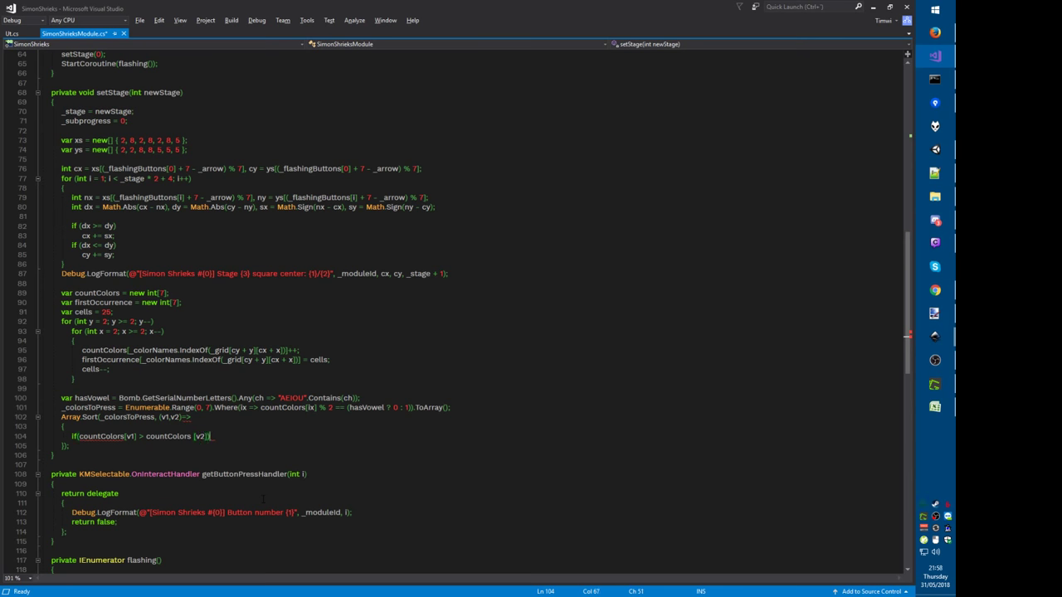
key(Return)
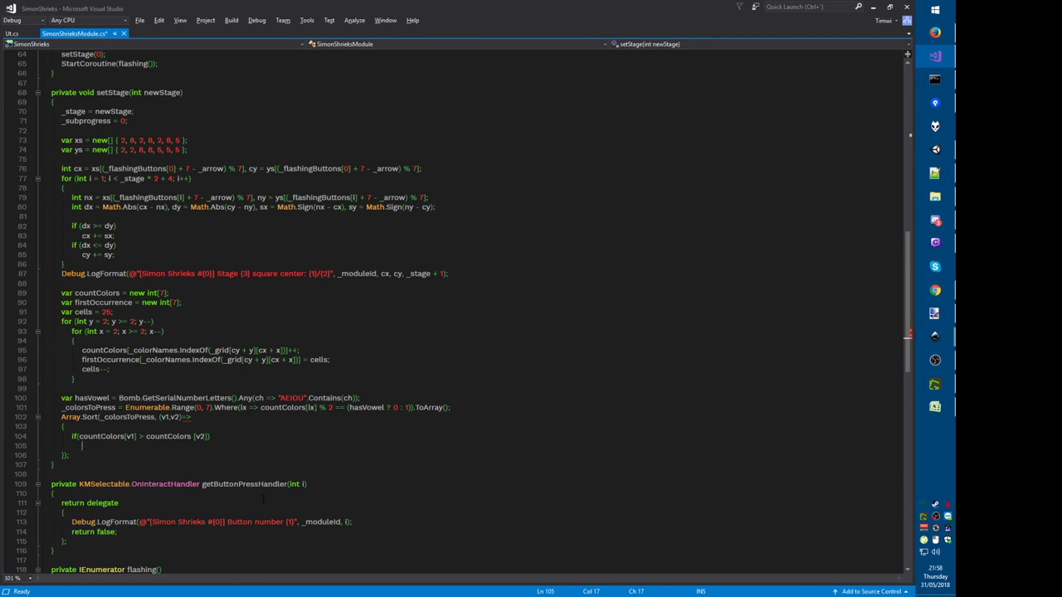
text(return 1;)
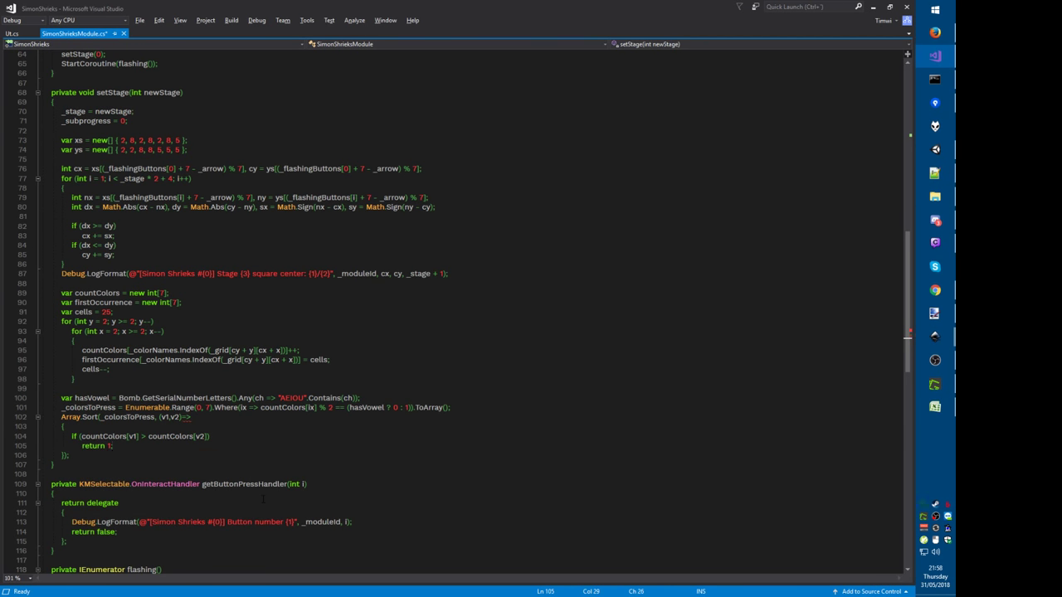
Step: In the sort lambda, add else if (countColors[v1] < countColors[v2]) with return -1; beneath it
key(Return)
text(else)
key(Up)
key(Up)
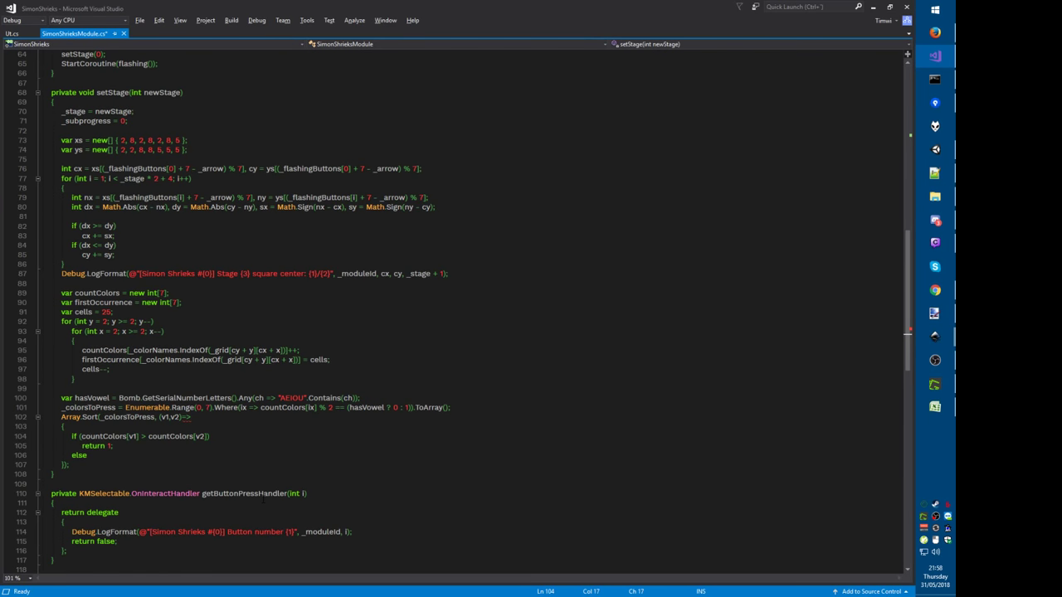
key(shift+End)
key(ctrl+c)
key(Down)
key(Down)
key(End)
key(ctrl+v)
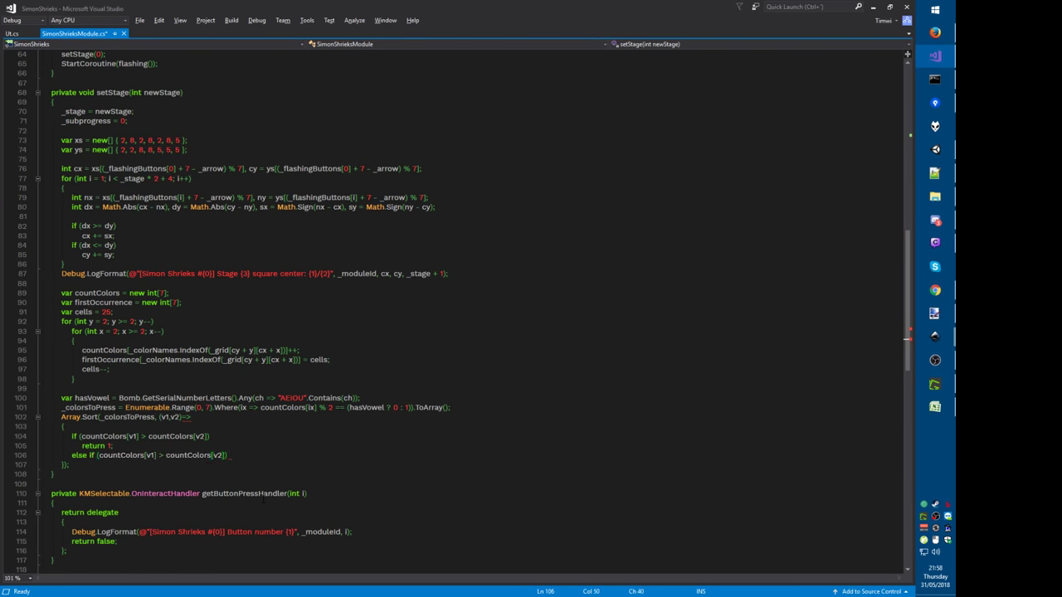
key(ctrl+Left)
key(ctrl+Left)
key(ctrl+Left)
key(ctrl+Left)
key(ctrl+shift+Left)
text(<)
key(End)
key(Return)
text(return)
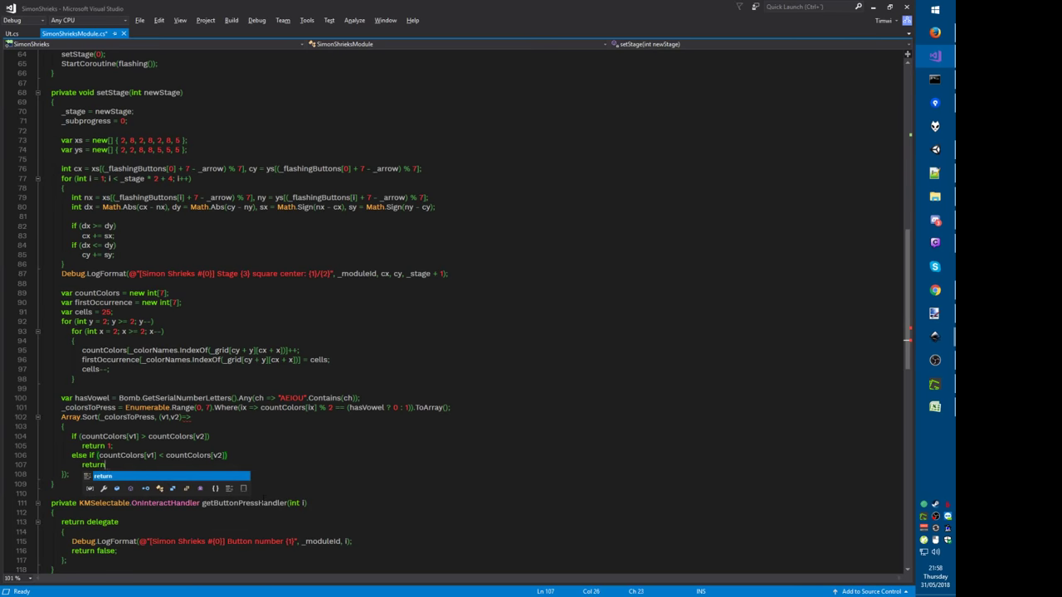
text( -1;)
Step: Add the branch else if (firstOccurrence[v1] > firstOccurrence[v2]) with return 1; to the sort lambda
key(Return)
text(else )
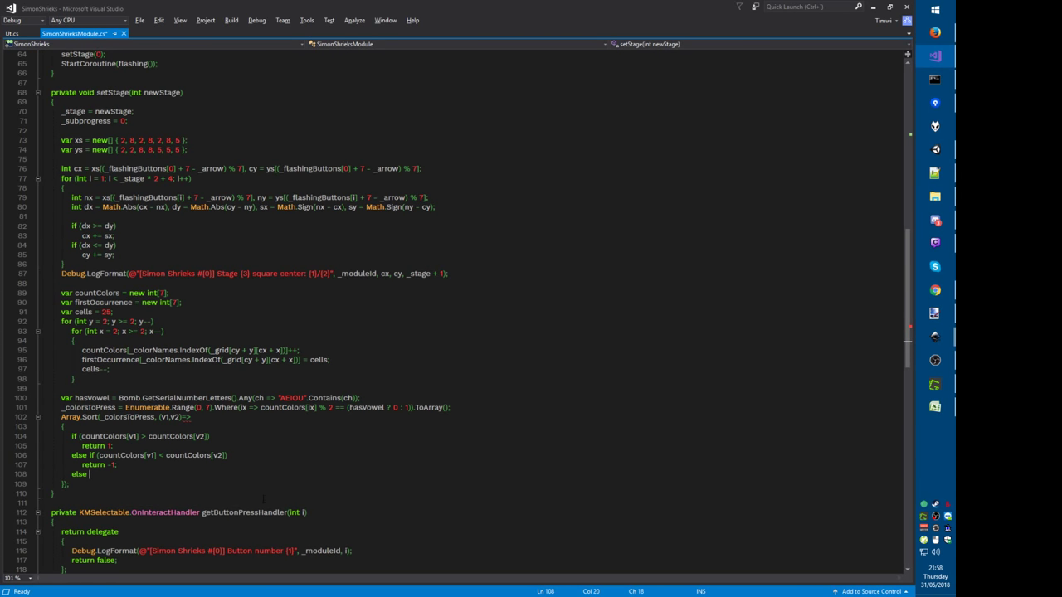
text(if(firstOccurrence[v1]>first)
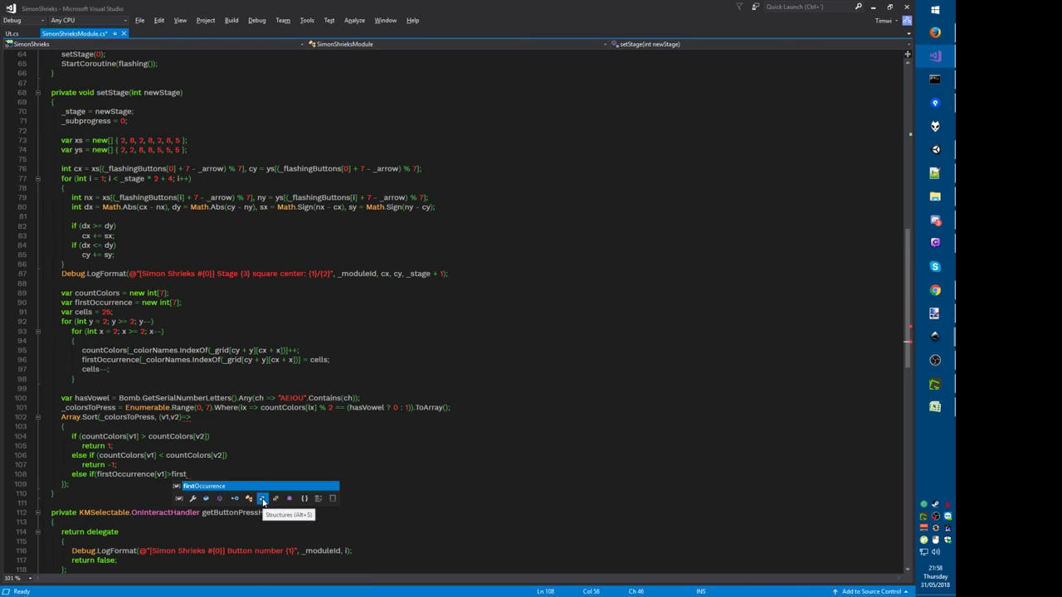
text(Occurrence[v2]))
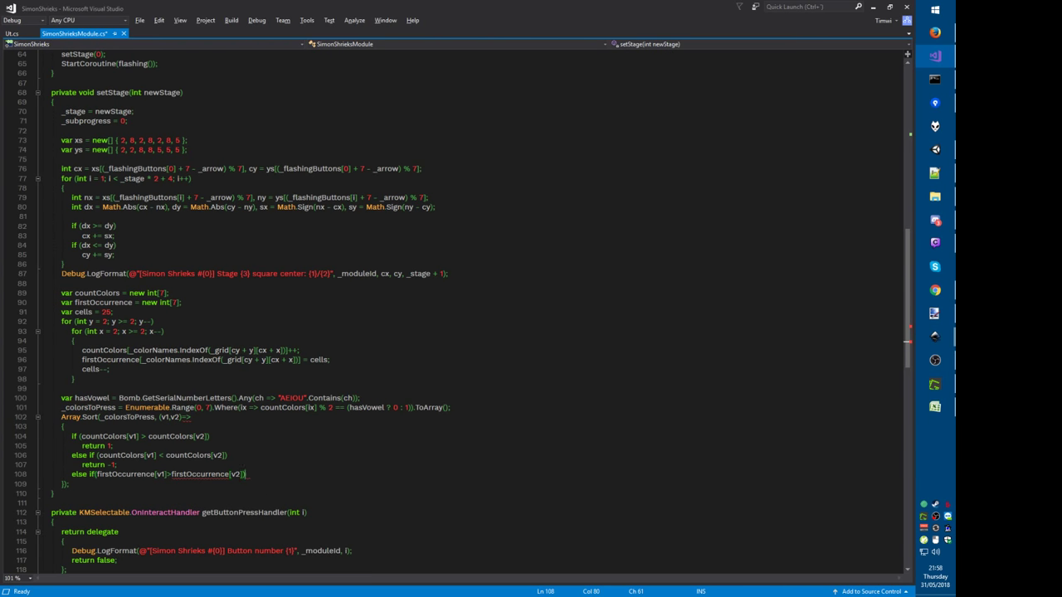
key(Return)
text(return 1;)
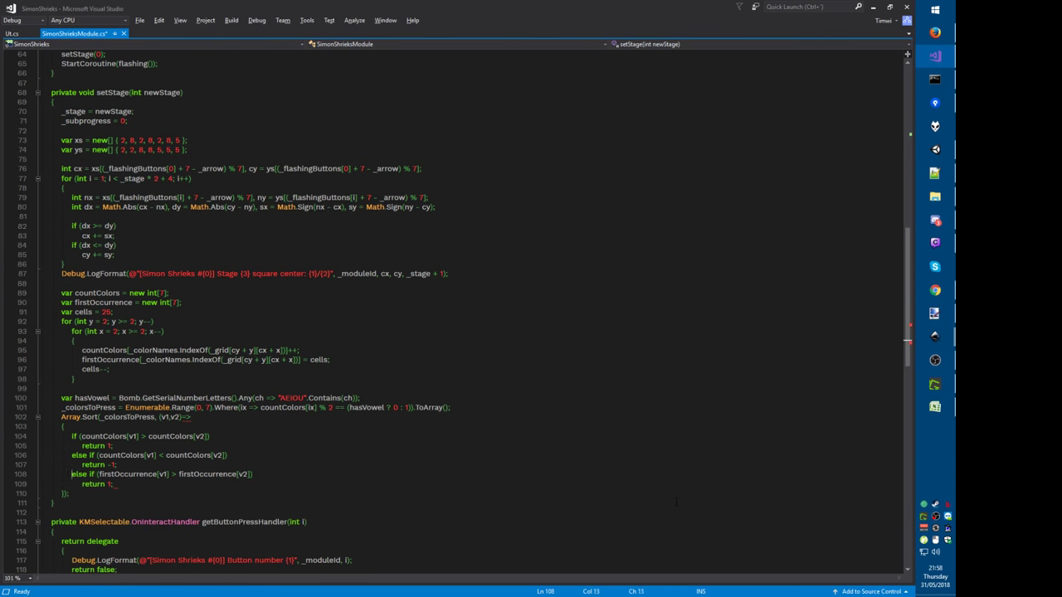
Step: Duplicate the firstOccurrence condition below as a further else if, change its comparison to <, and give it return -1;
key(shift+End)
key(ctrl+c)
key(Down)
key(Return)
key(ctrl+v)
key(Up)
key(Down)
key(ctrl+Right)
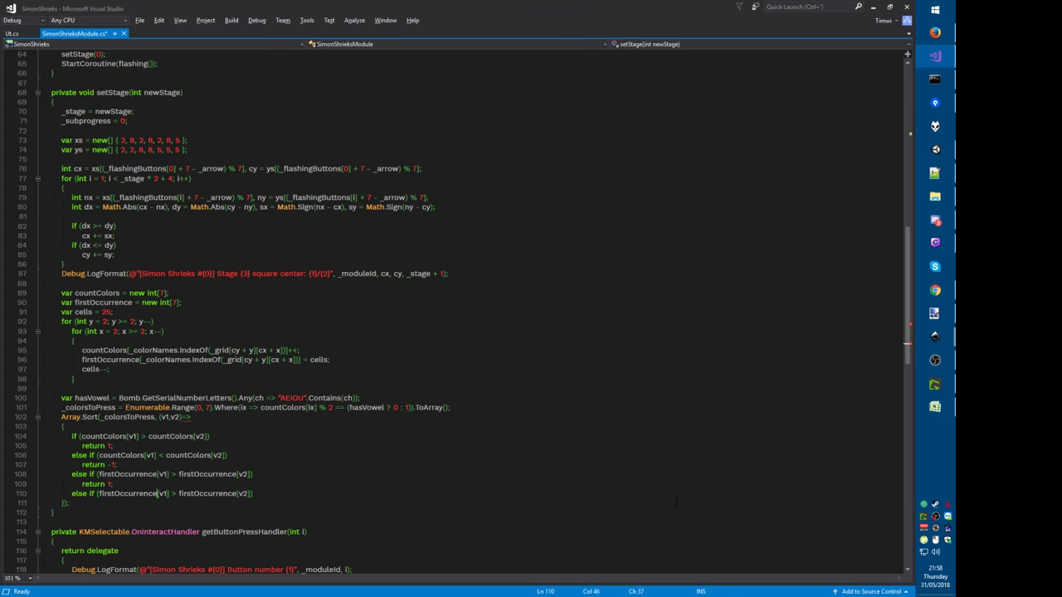
key(ctrl+Right)
key(ctrl+Right)
key(ctrl+Right)
key(Delete)
text(<)
key(End)
key(Return)
text(return -1;)
Step: End the sort lambda with a fallback return 0; and save the file
key(Return)
text(return -1)
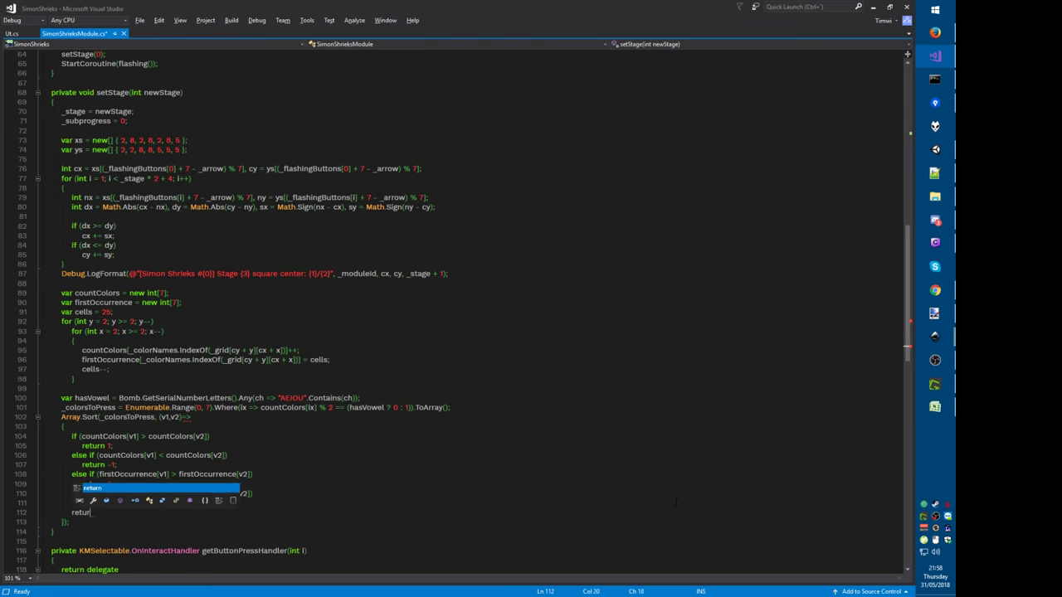
text(;)
key(ctrl+s)
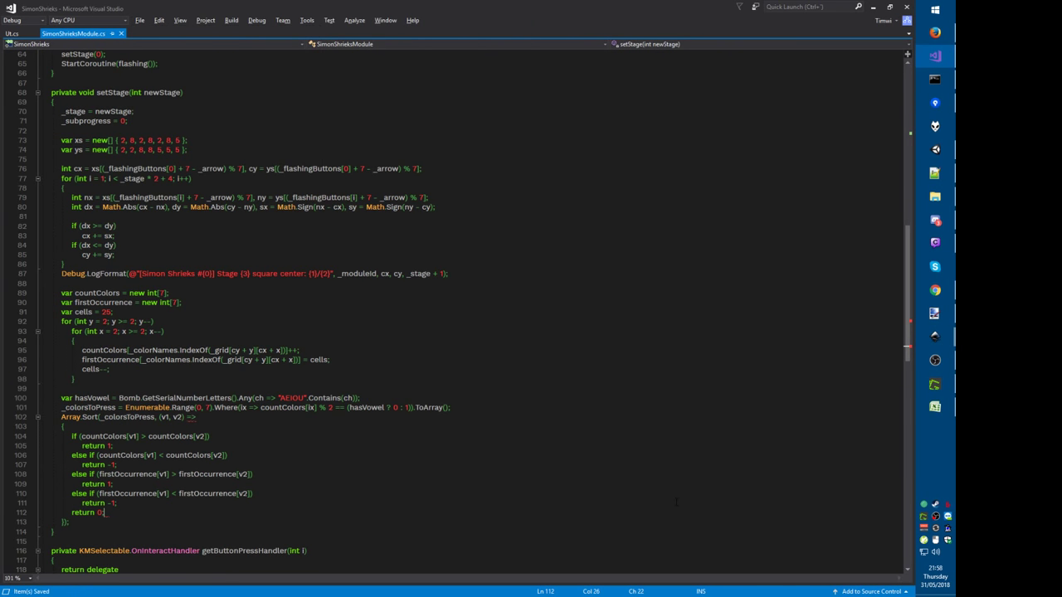
key(shift+Down)
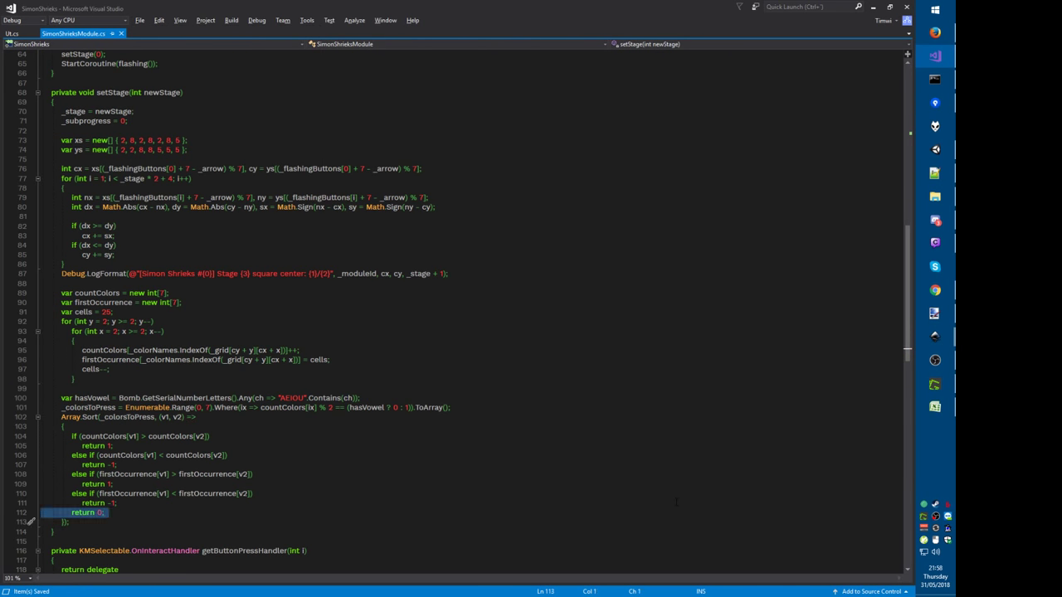
key(shift+Up)
key(shift+Down)
key(shift+Up)
key(shift+Down)
key(shift+Up)
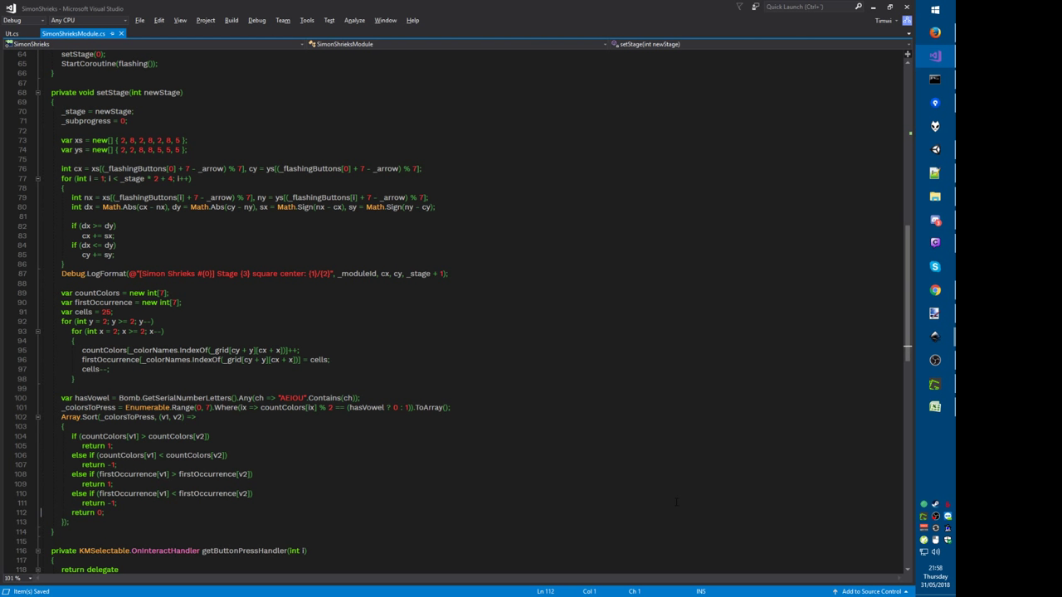
key(shift+Down)
key(shift+Up)
key(shift+Down)
key(shift+Up)
key(shift+Down)
key(shift+Up)
key(shift+Up)
key(shift+Down)
scroll(676, 502, down, 2)
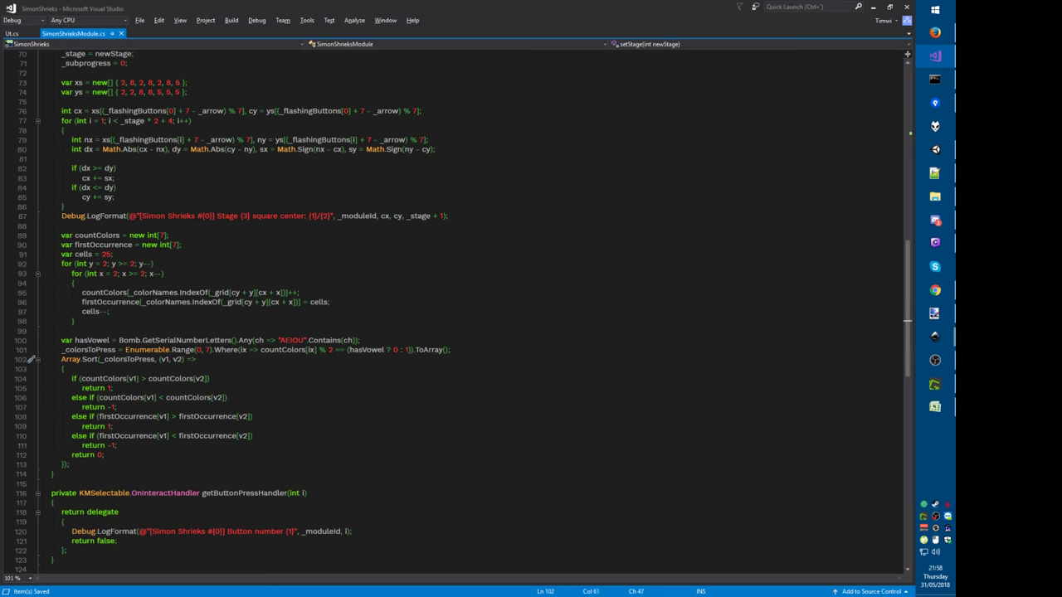
Step: Remove the sort lambda's opening brace and turn the first if with its return into countColors[v1] > countColors[v2] ? 1 :
click(65, 368)
key(ctrl+shift+l)
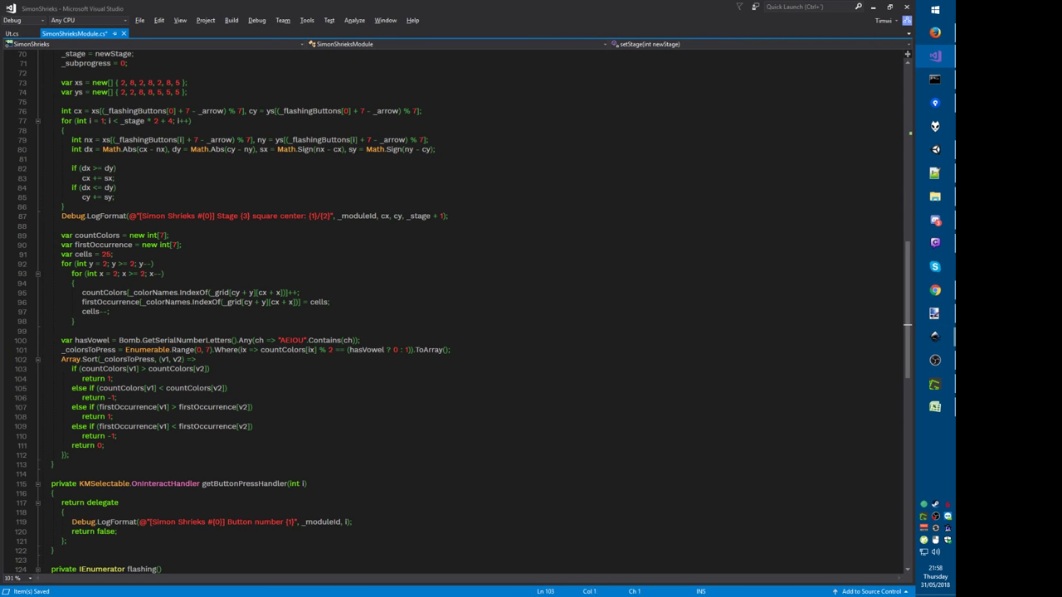
key(Home)
key(ctrl+Delete)
key(ctrl+Delete)
key(End)
key(BackSpace)
text(?)
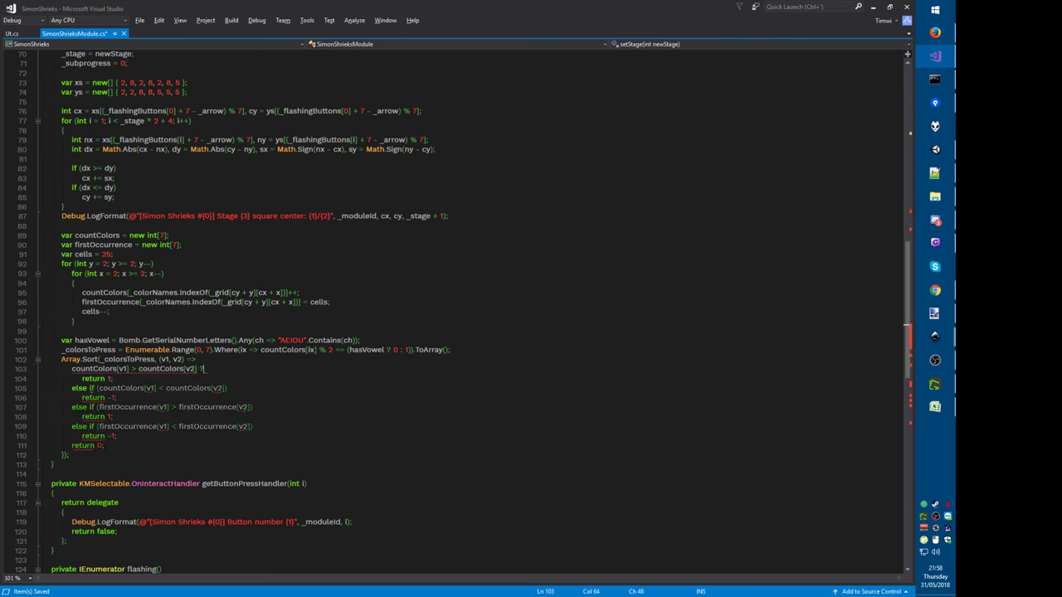
text( 1)
key(Down)
key(ctrl+x)
Step: Convert the second countColors branch to countColors[v1] < countColors[v2] ? -1 : and remove its return line
key(Delete)
key(Delete)
key(Delete)
key(Delete)
key(Delete)
key(Delete)
key(Delete)
key(Delete)
key(Delete)
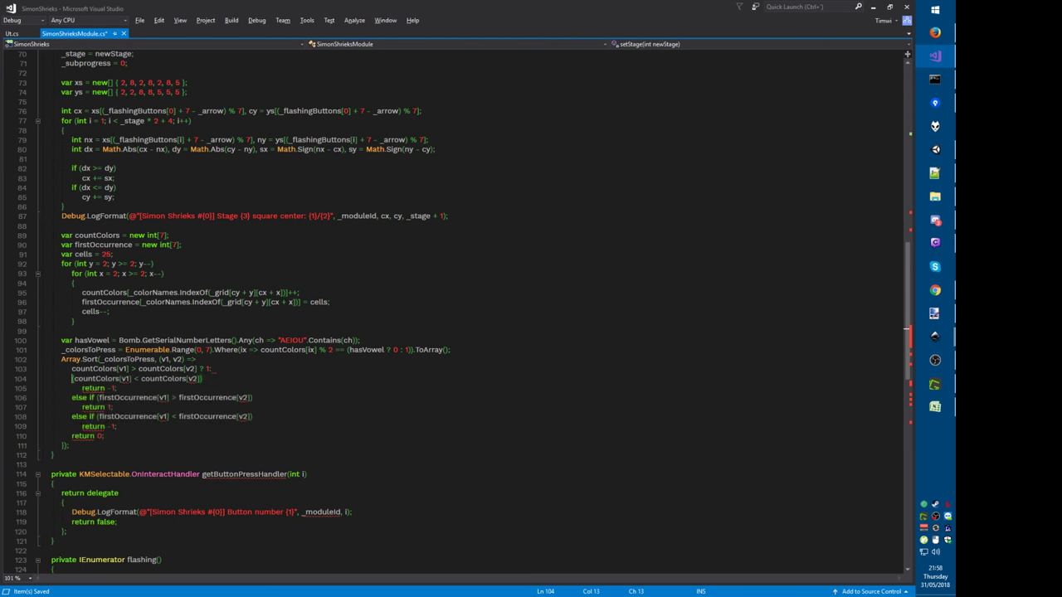
key(End)
key(BackSpace)
text(? -1;)
key(Down)
key(ctrl+x)
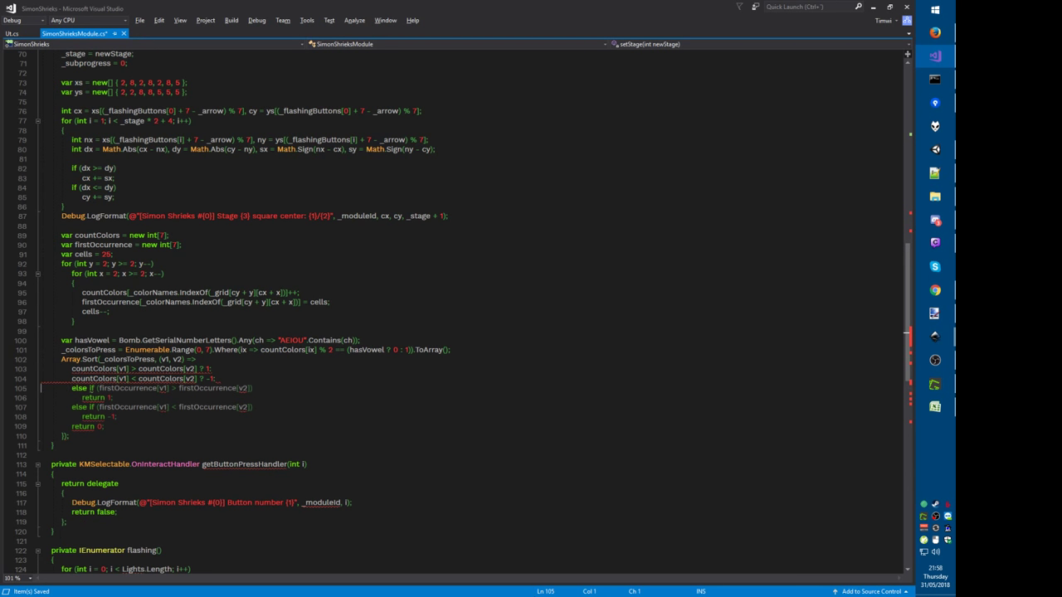
Step: Convert the first firstOccurrence branch to firstOccurrence[v1] > firstOccurrence[v2] ? 1 : and remove its return line
key(Home)
key(Delete)
key(Delete)
key(Delete)
key(Delete)
key(Delete)
key(Delete)
key(Delete)
key(Delete)
key(Delete)
key(BackSpace)
text(?)
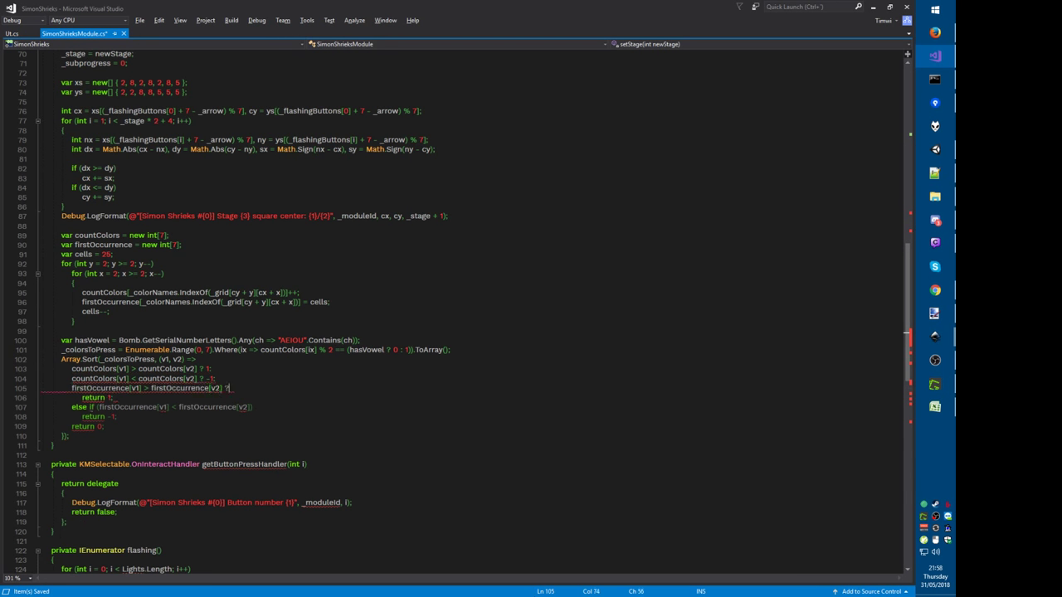
key(ctrl+x)
Step: Convert the last else if branch to firstOccurrence[v1] < firstOccurrence[v2] ? -1 : 0;
key(Home)
key(Delete)
key(Delete)
key(Delete)
key(Delete)
key(Delete)
key(Delete)
key(Delete)
key(Delete)
key(Delete)
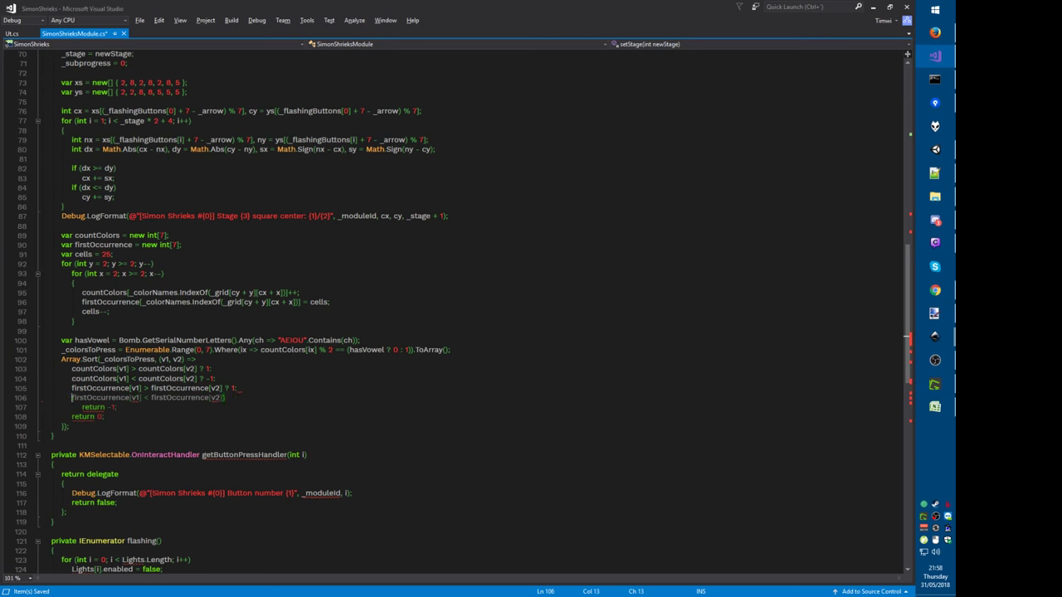
text(: 0;)
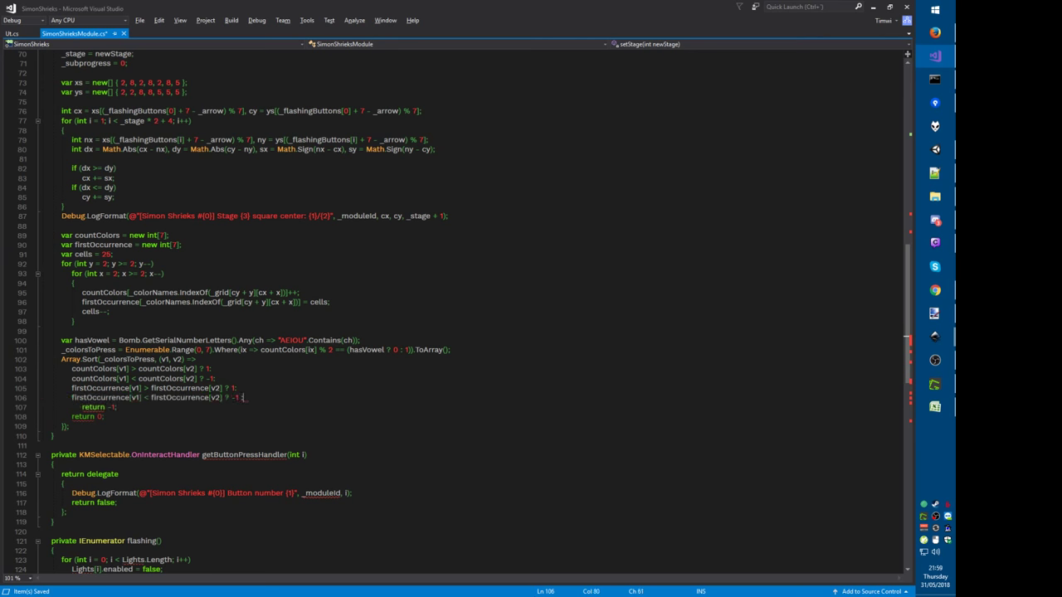
Step: Remove the leftover return and closing brace lines below the ternary chain, and close the Array.Sort call with );
key(Down)
key(ctrl+x)
key(ctrl+x)
key(ctrl+x)
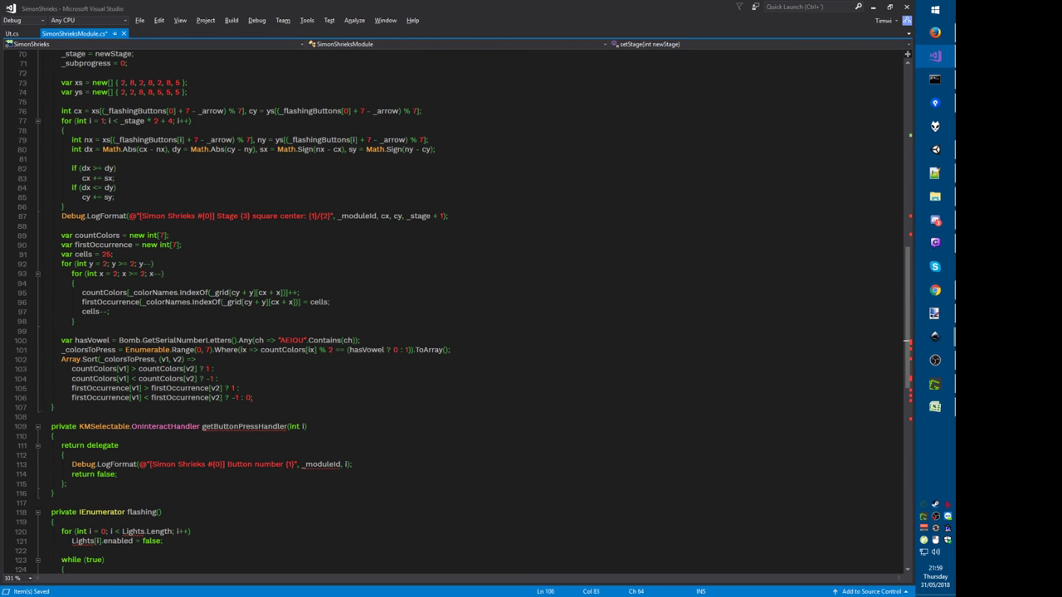
key(Up)
key(End)
key(BackSpace)
text();)
Step: Copy the square center Debug.LogFormat line to a new line after the Array.Sort call, leaving a blank line between them
key(Return)
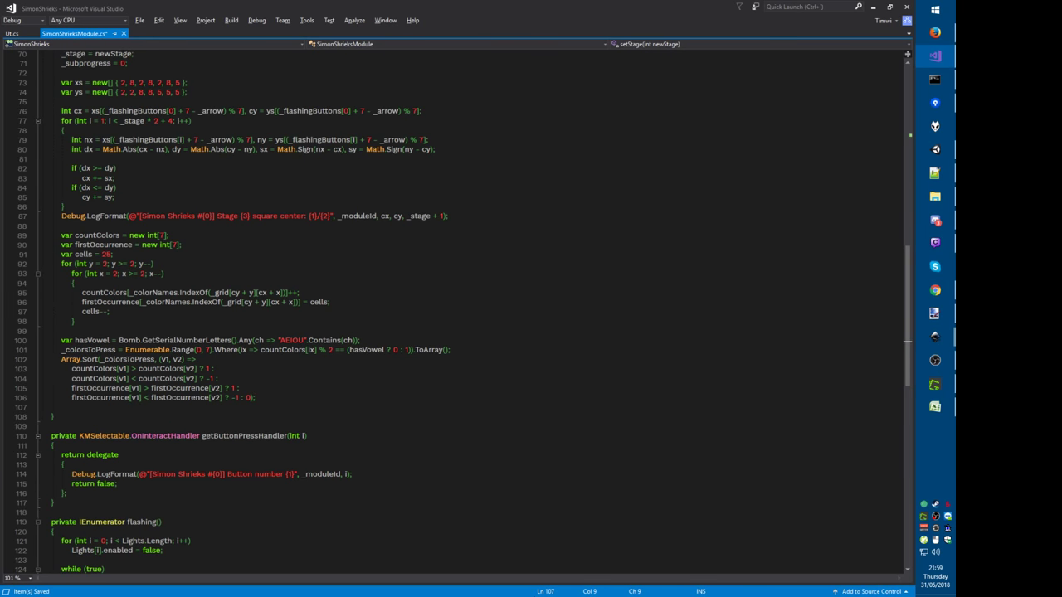
key(Return)
text(Debug.)
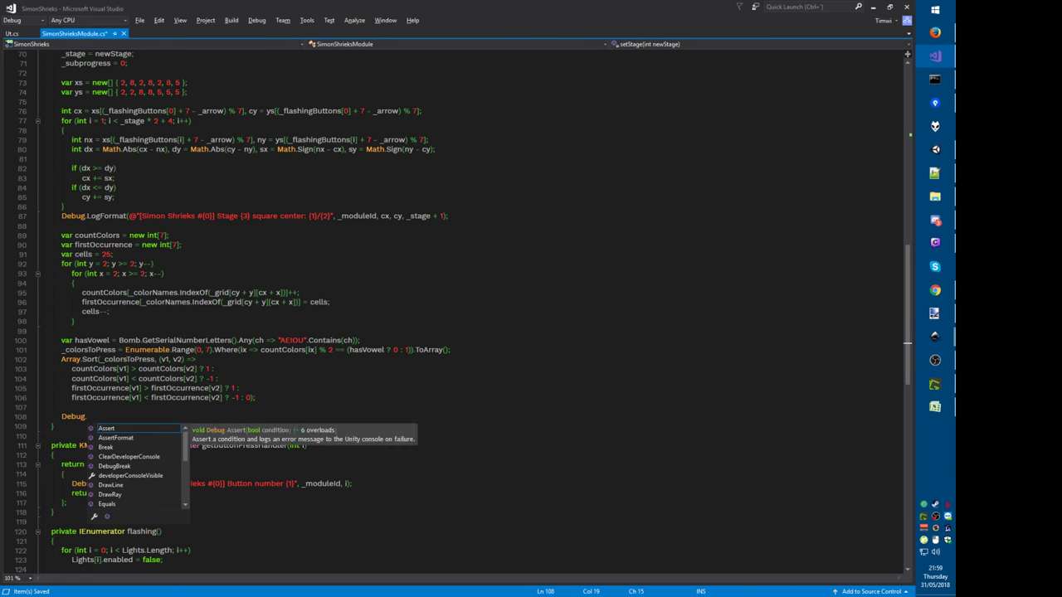
click(116, 216)
key(Home)
key(shift+End)
key(ctrl+c)
click(217, 416)
key(shift+Home)
key(ctrl+v)
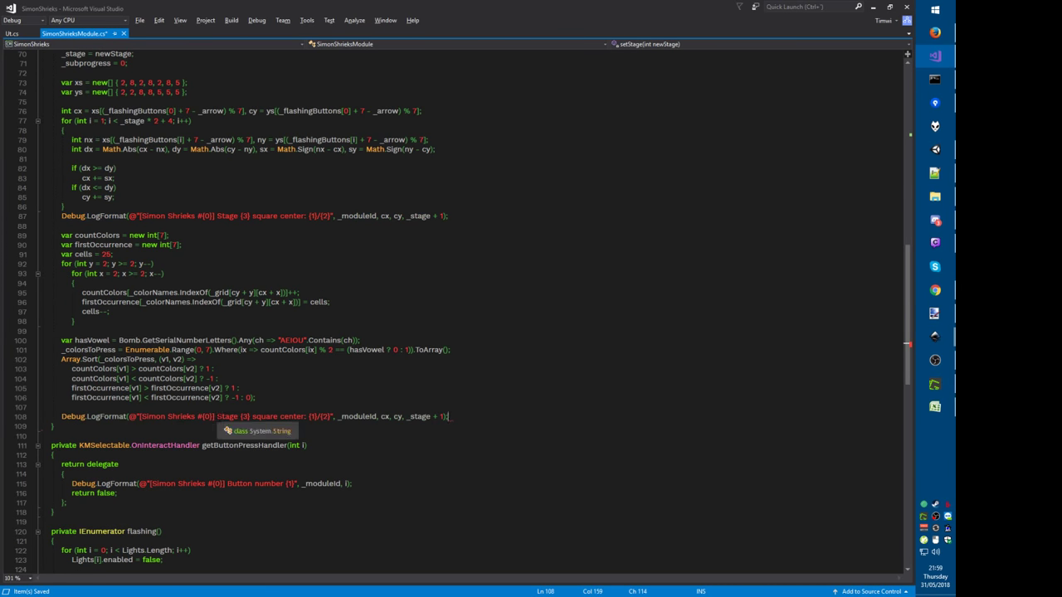
Step: In the copied log message, replace "square center" with "colors to press"
double_click(219, 417)
double_click(263, 416)
key(Delete)
key(ctrl+Delete)
key(ctrl+Delete)
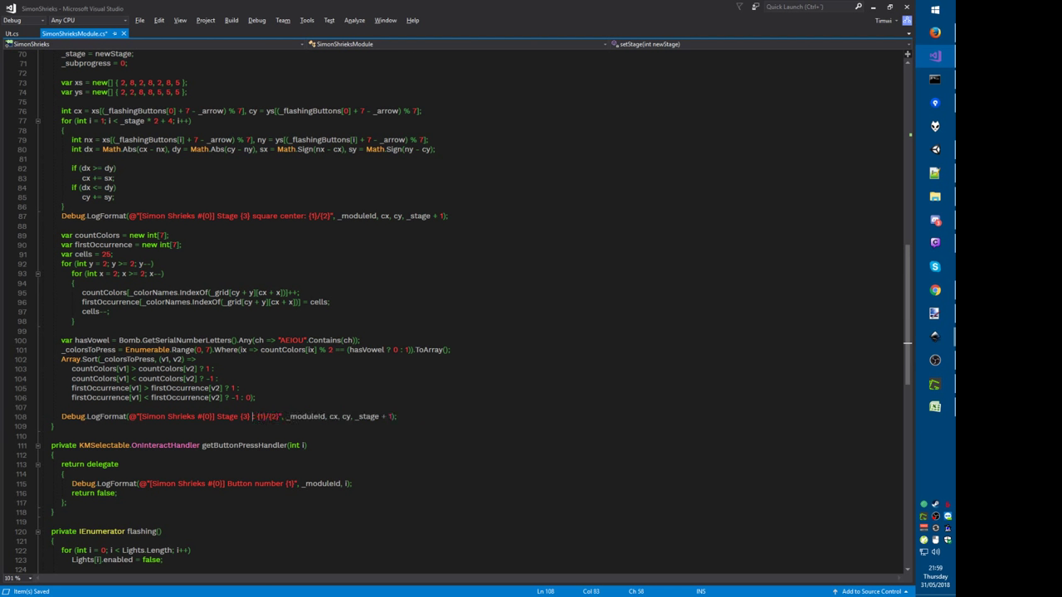
text(colors to press:)
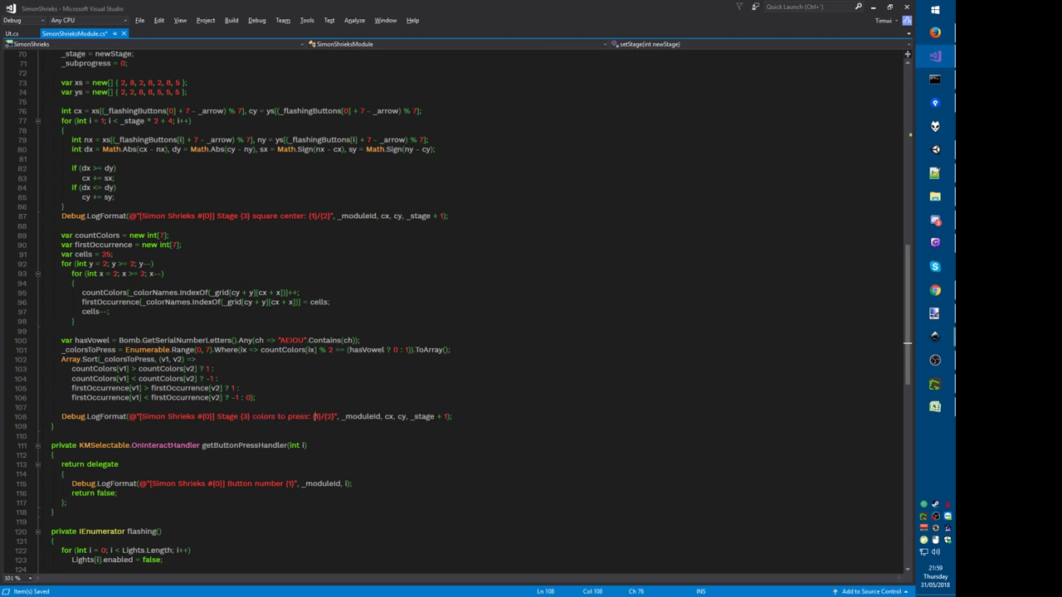
Step: Reduce the new log message's value placeholders to {1} and change its stage placeholder to {2}
key(Delete)
key(Delete)
key(Delete)
key(Delete)
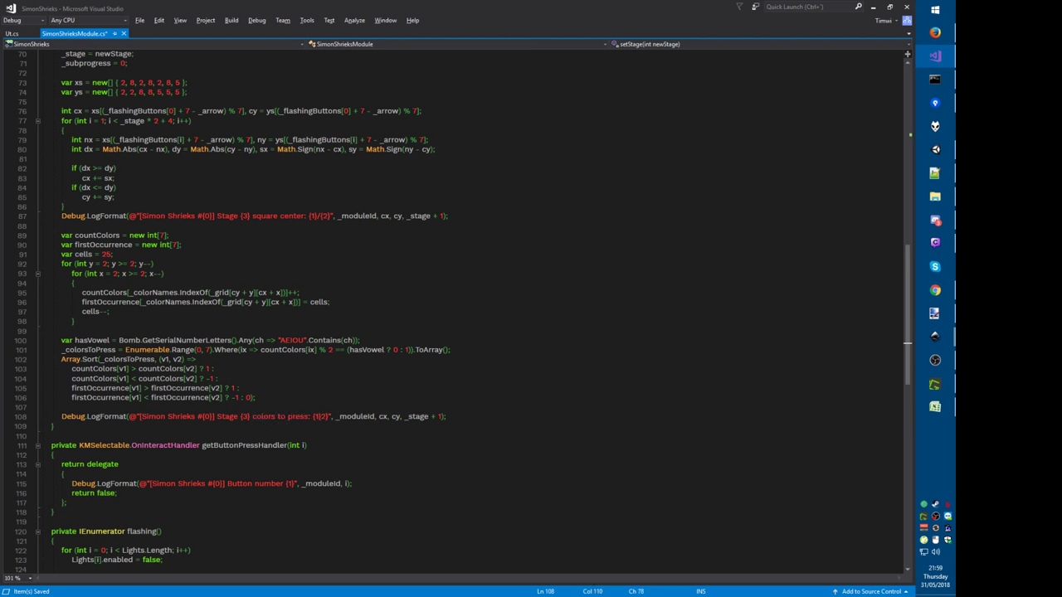
click(243, 416)
key(Delete)
text(2)
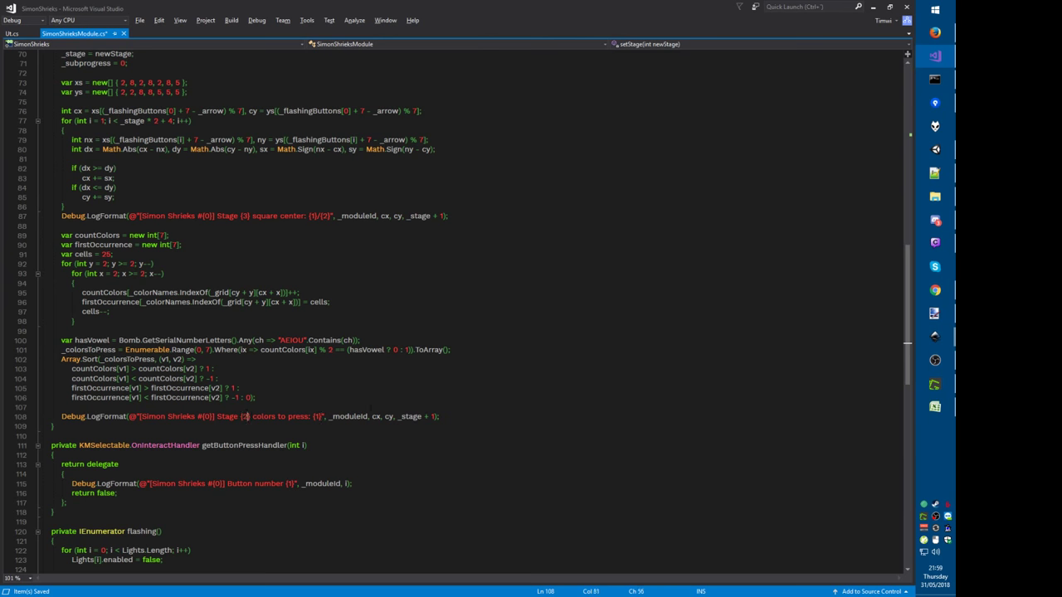
Step: Replace the cx, cy arguments in the new log call with _colorsToPress.Select(ix => _colorNames[ix]).JoinString(", ")
drag(374, 416, 393, 417)
text(_colorsToPress.sele)
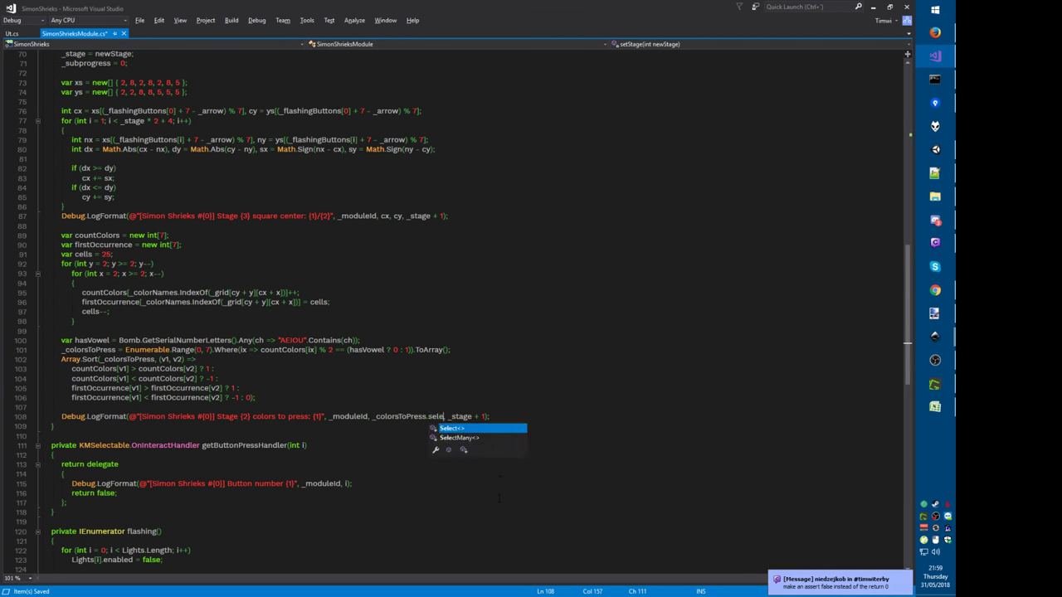
text(ct())
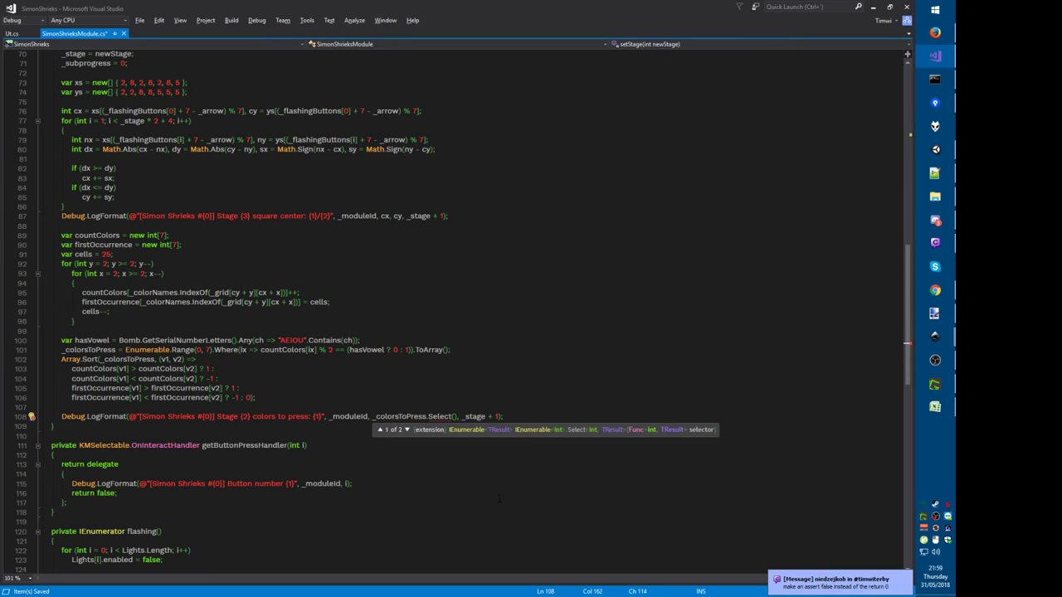
text(ix => _col)
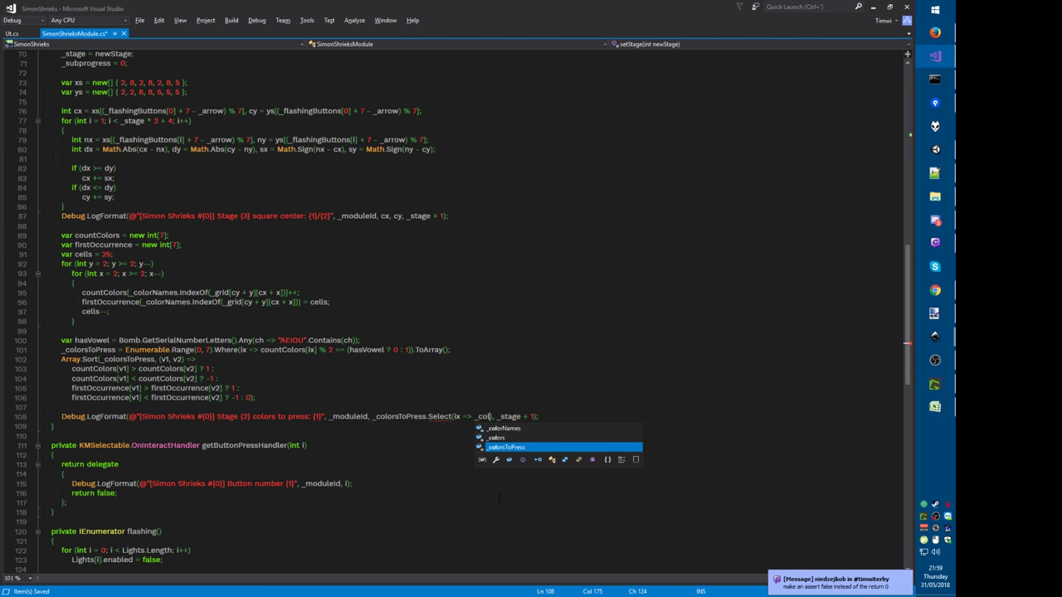
text(orNames[ix])
text(.JoinString()
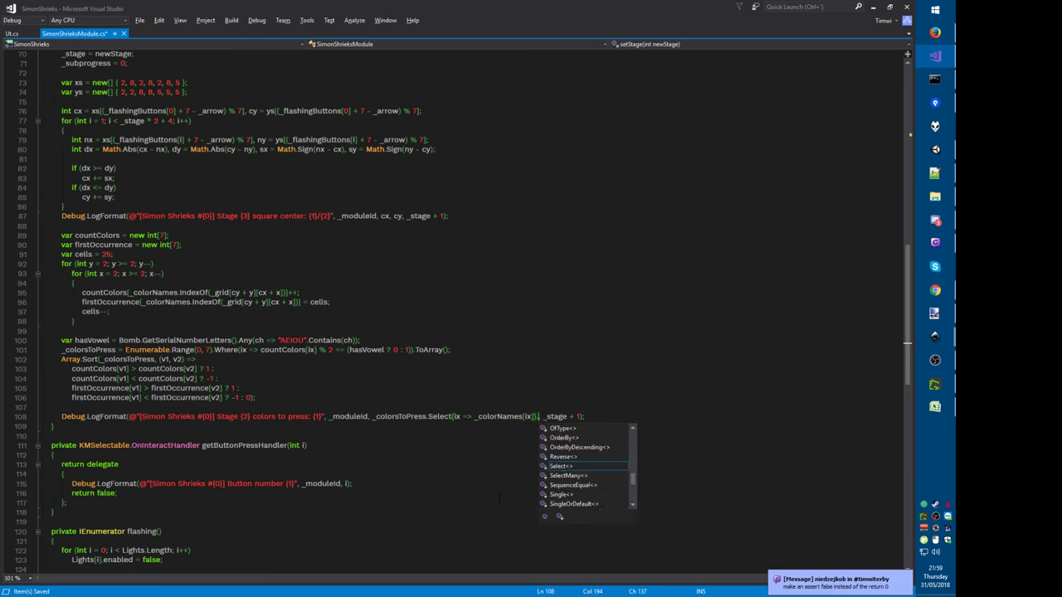
text(", ")
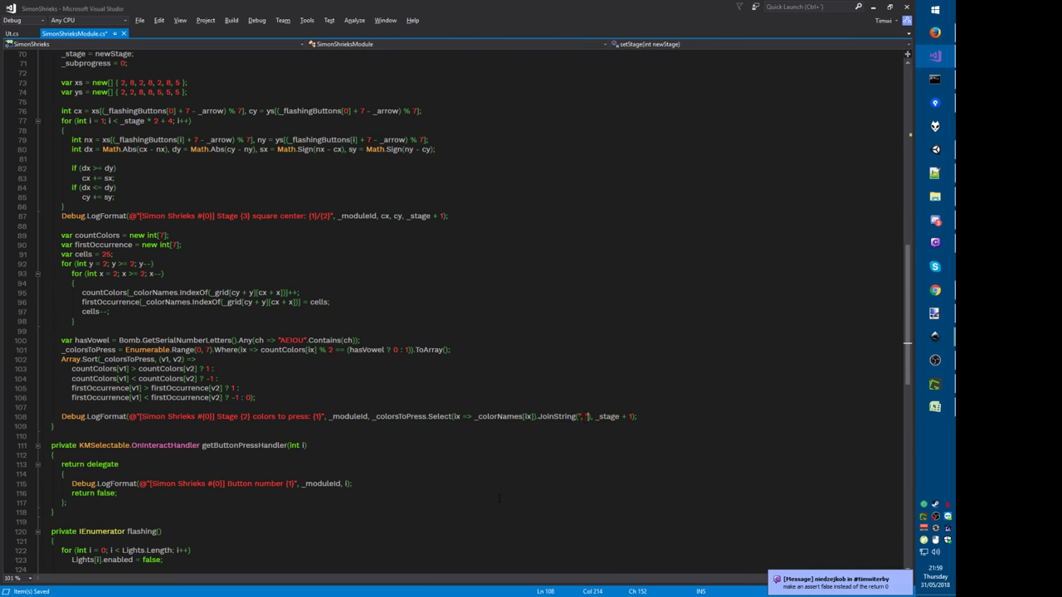
Step: Save SimonShrieksModule.cs and switch to the Unity editor
key(Down)
key(Home)
key(Home)
key(alt+Tab)
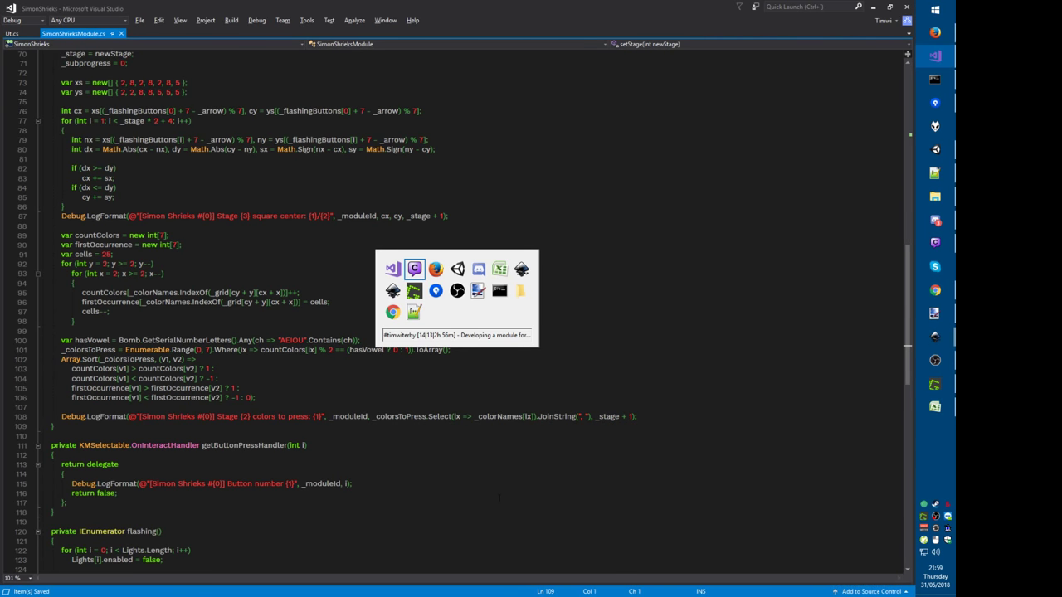
key(alt+Tab)
key(alt+Tab)
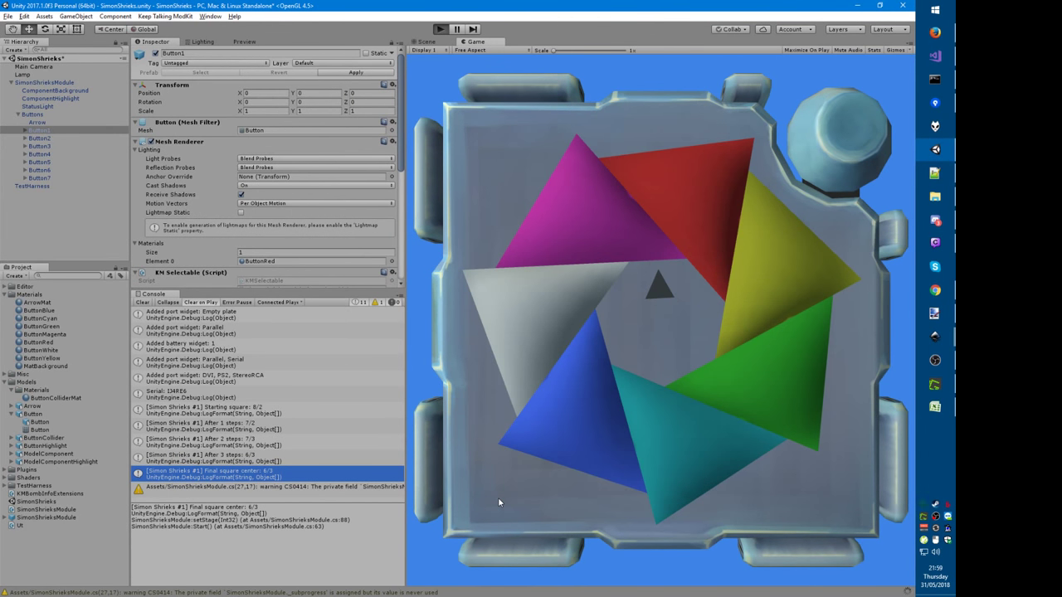
Step: Run the scene, inspect the Stage 1 square center log entry and look up the color grid in the manual in Firefox
key(ctrl+p)
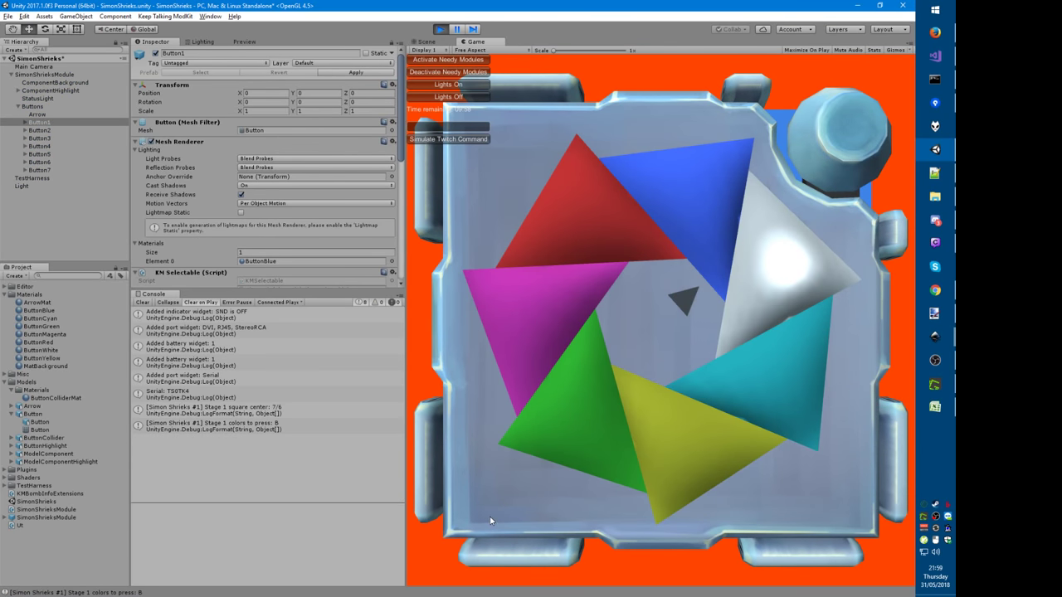
click(277, 410)
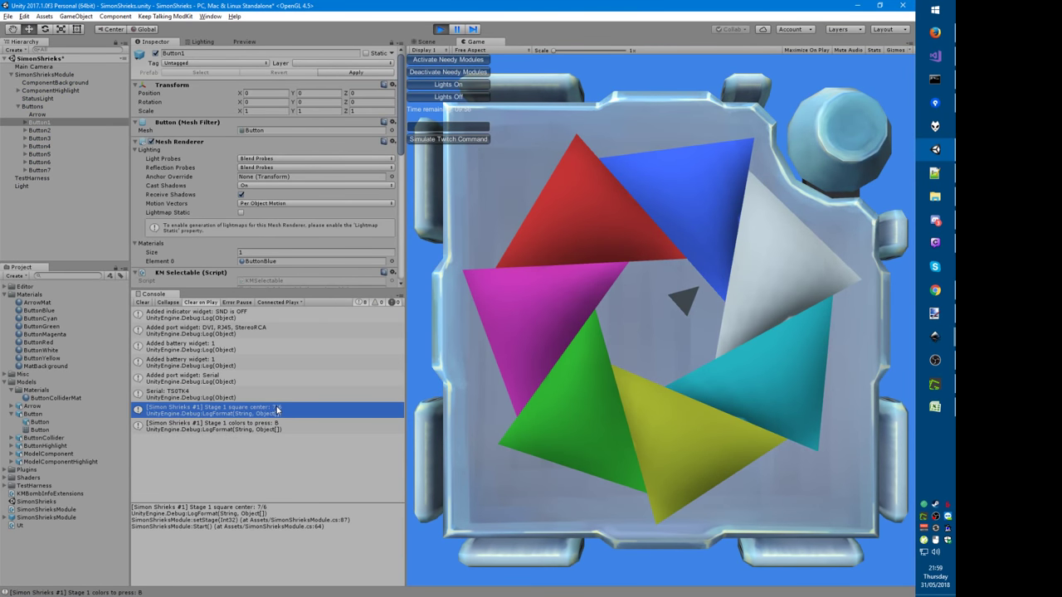
key(alt+Tab)
scroll(298, 400, down, 15)
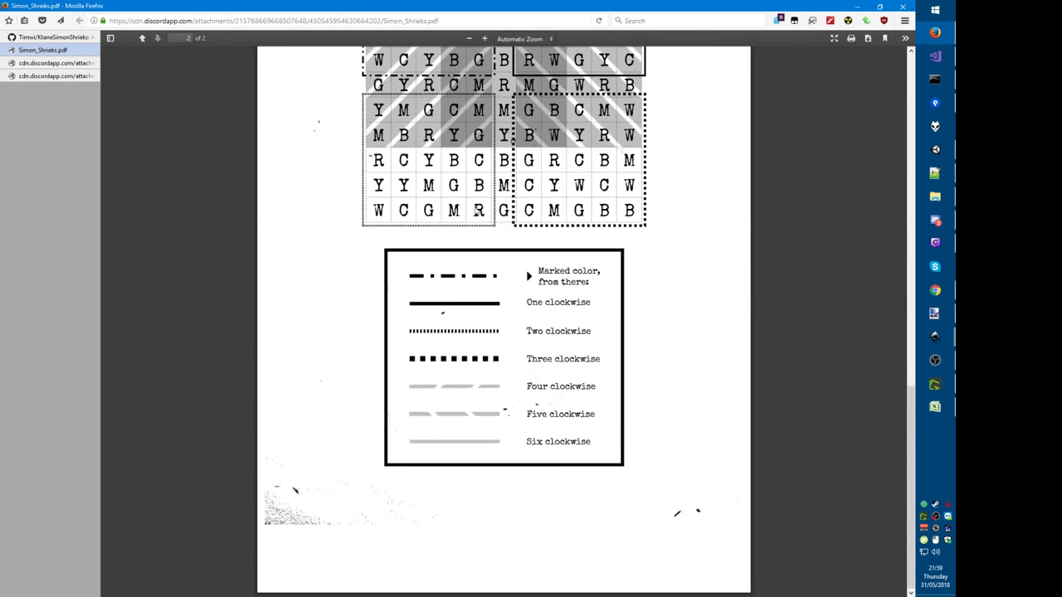
scroll(478, 211, up, 4)
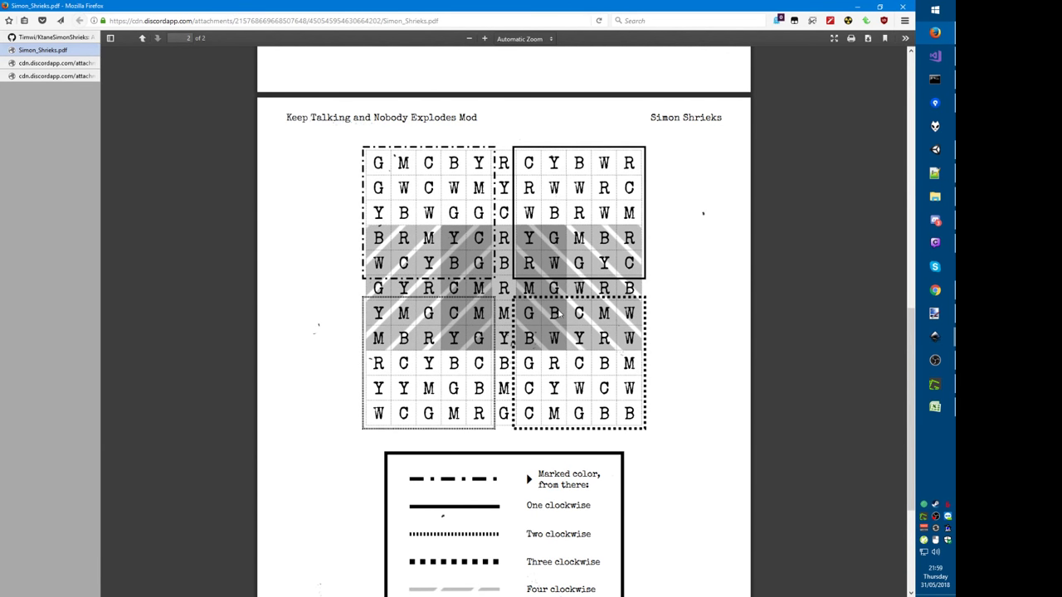
Step: Capture the 5×5 square around the logged center from the manual's grid and paste it as a new image in paint.net
key(Print)
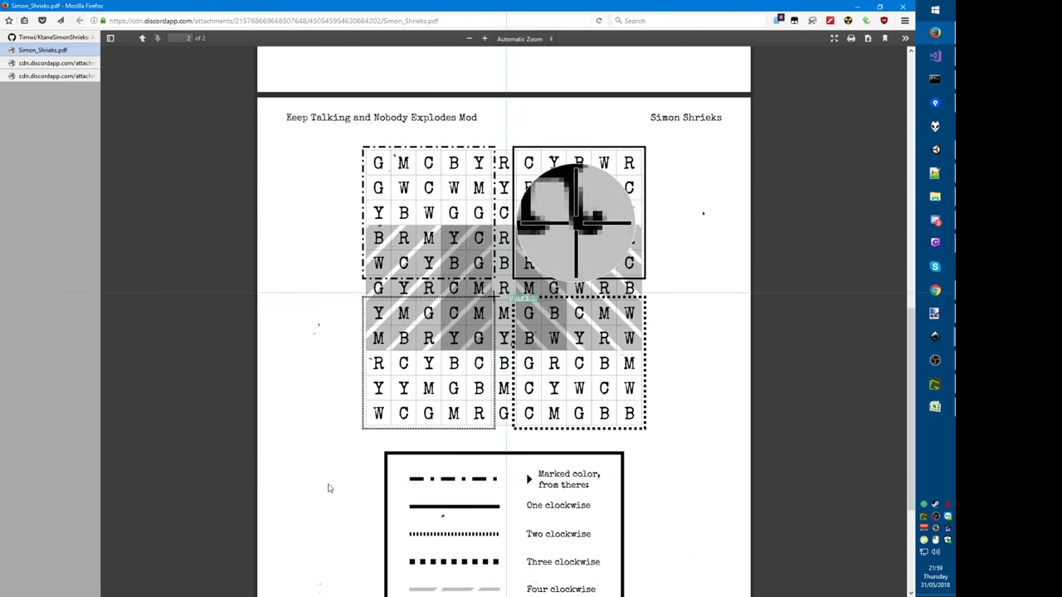
drag(489, 249, 617, 379)
click(630, 409)
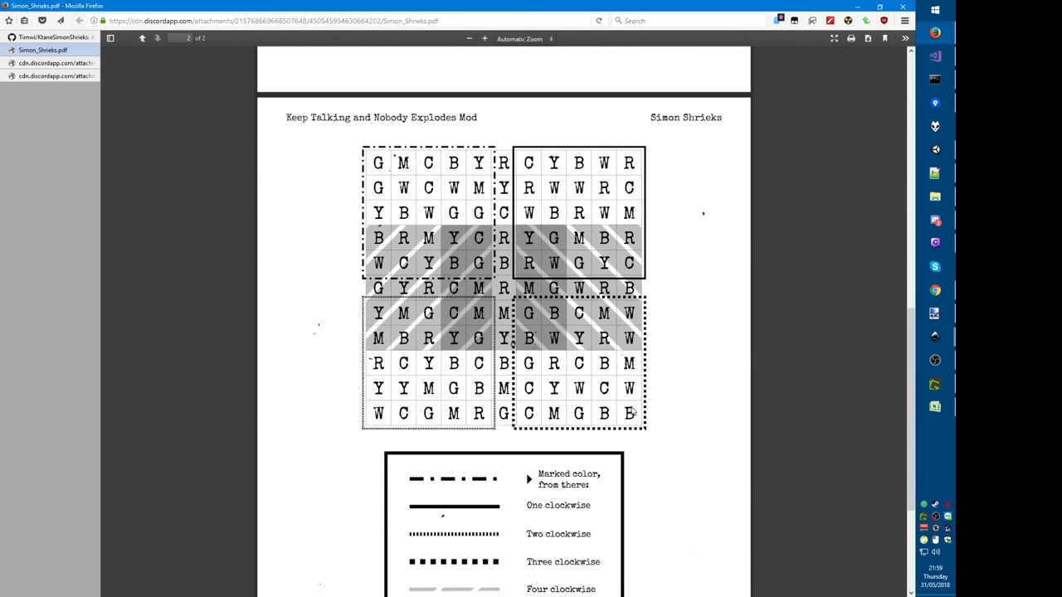
key(super+t)
key(Up)
key(Up)
key(Up)
key(Up)
key(Up)
key(Return)
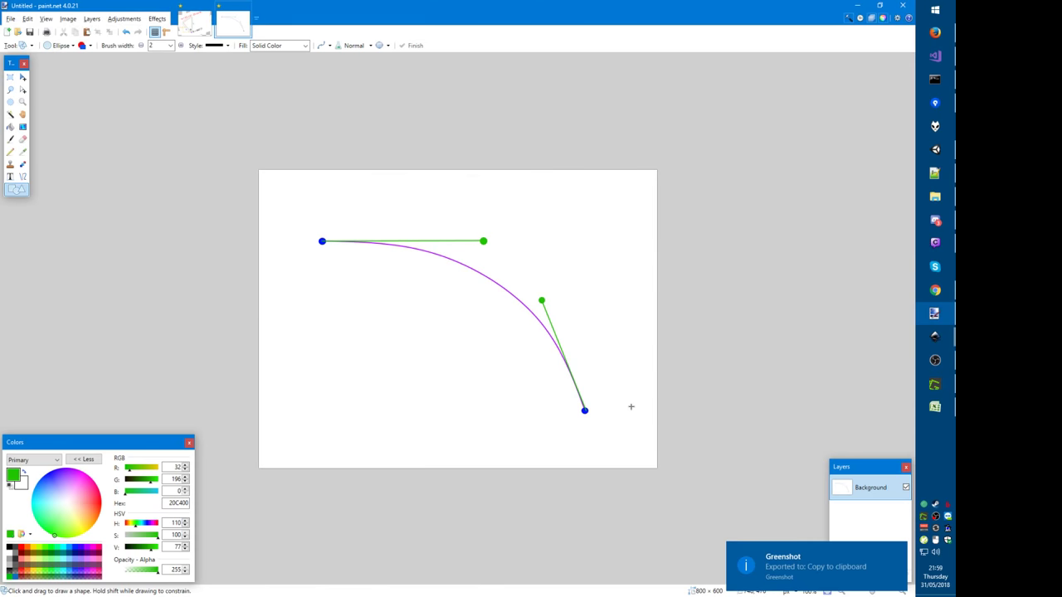
key(ctrl+alt+v)
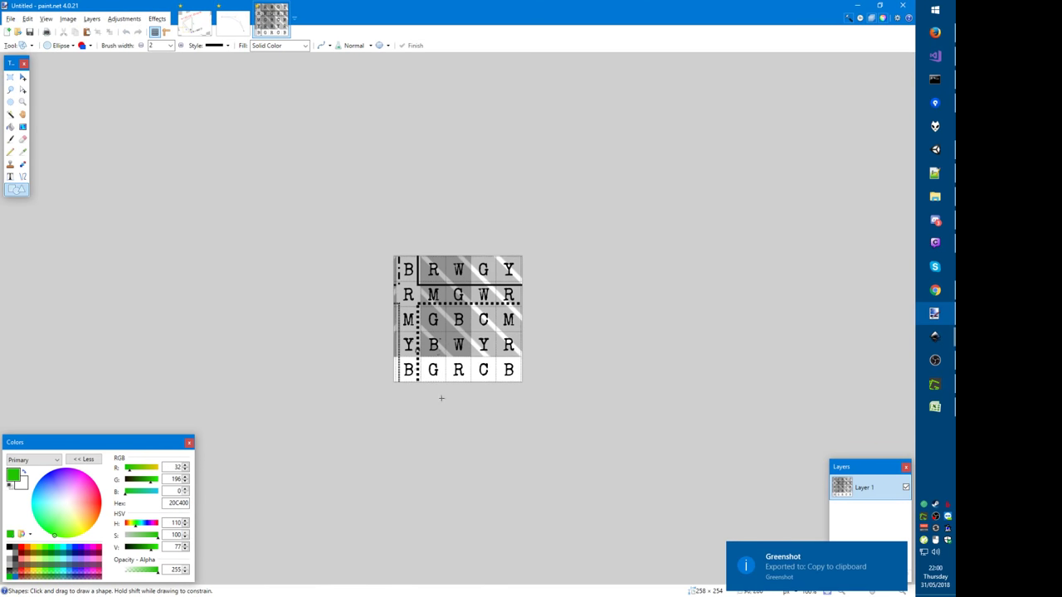
Step: Switch to Notepad++, narrow its window to uncover the grid image, start the tally with "B =" and return to paint.net
key(super+7)
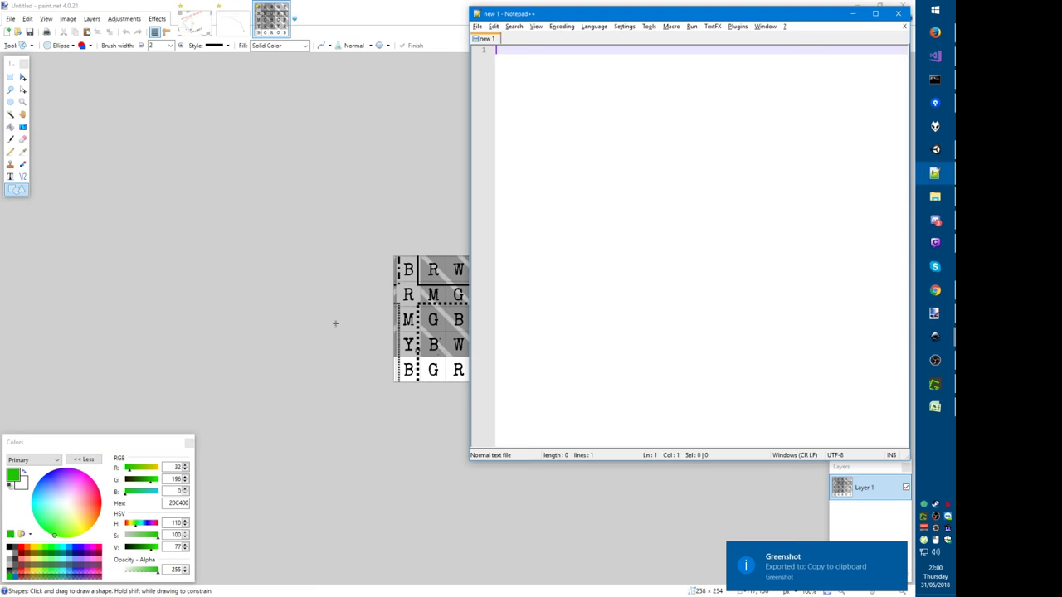
drag(467, 235, 593, 281)
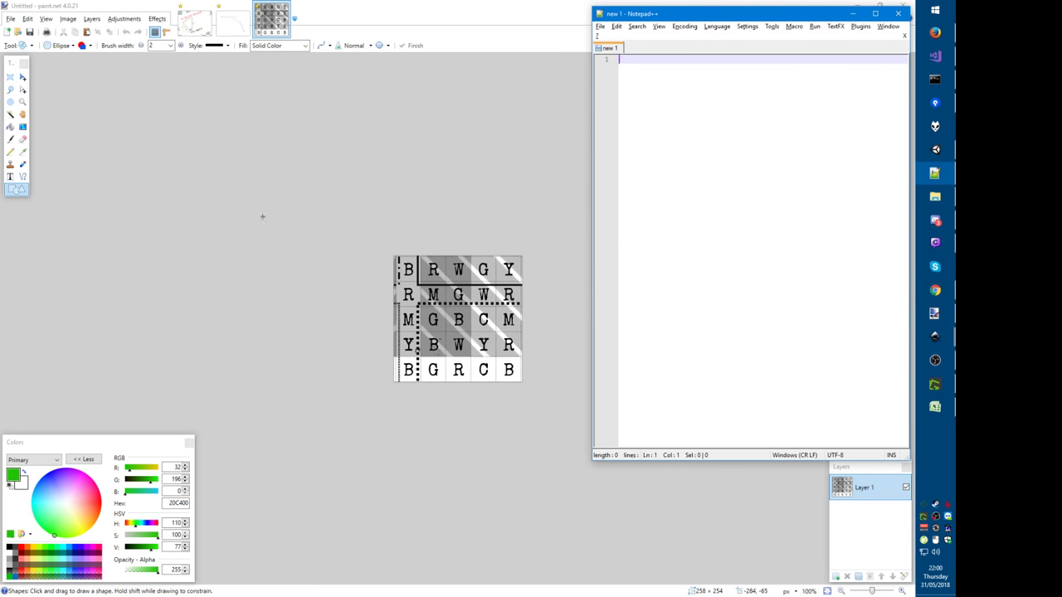
text(B =)
click(348, 268)
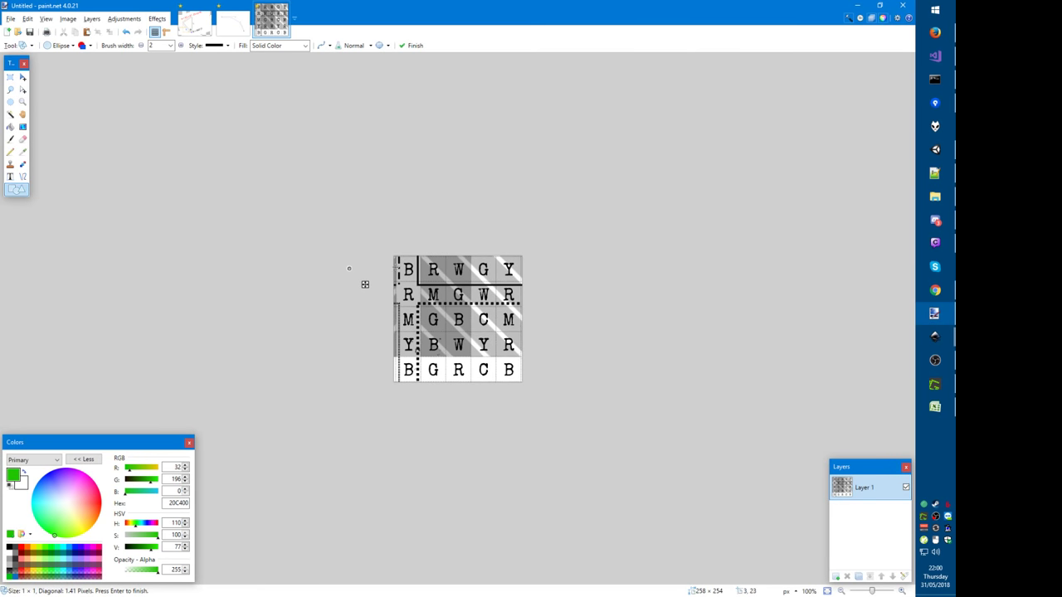
key(Return)
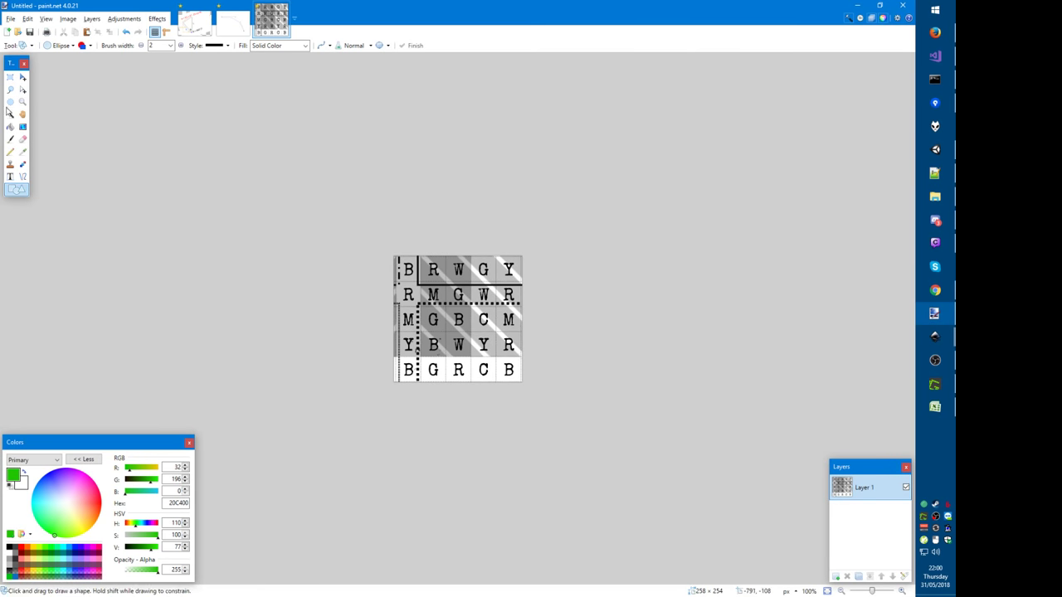
Step: Cover every B in the grid image with green Paintbrush dots of width 25 and record B = 5 in Notepad++
click(11, 140)
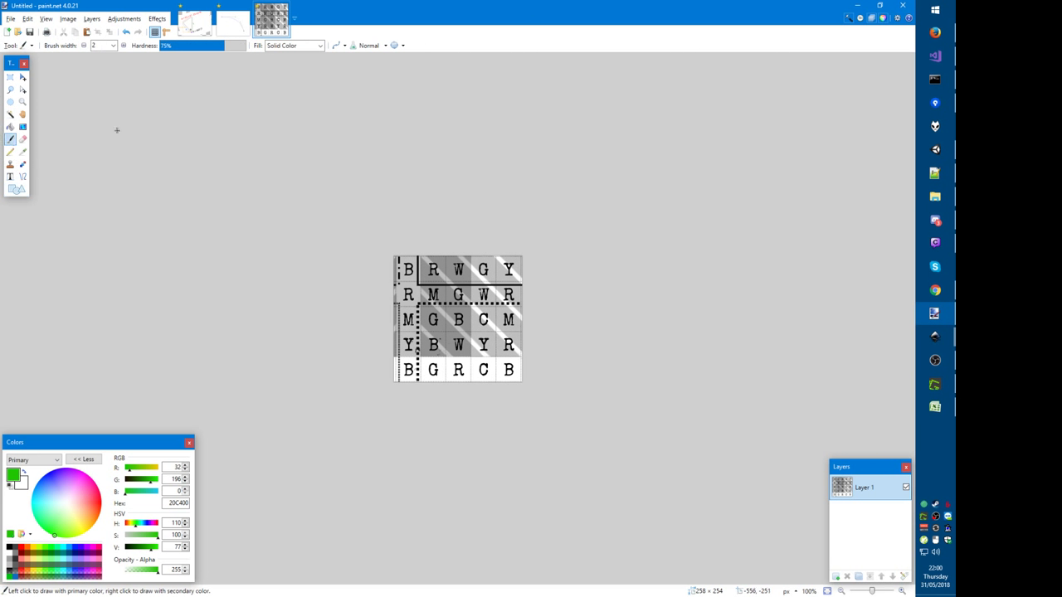
click(106, 48)
text(25)
click(407, 269)
click(458, 320)
click(434, 345)
click(408, 370)
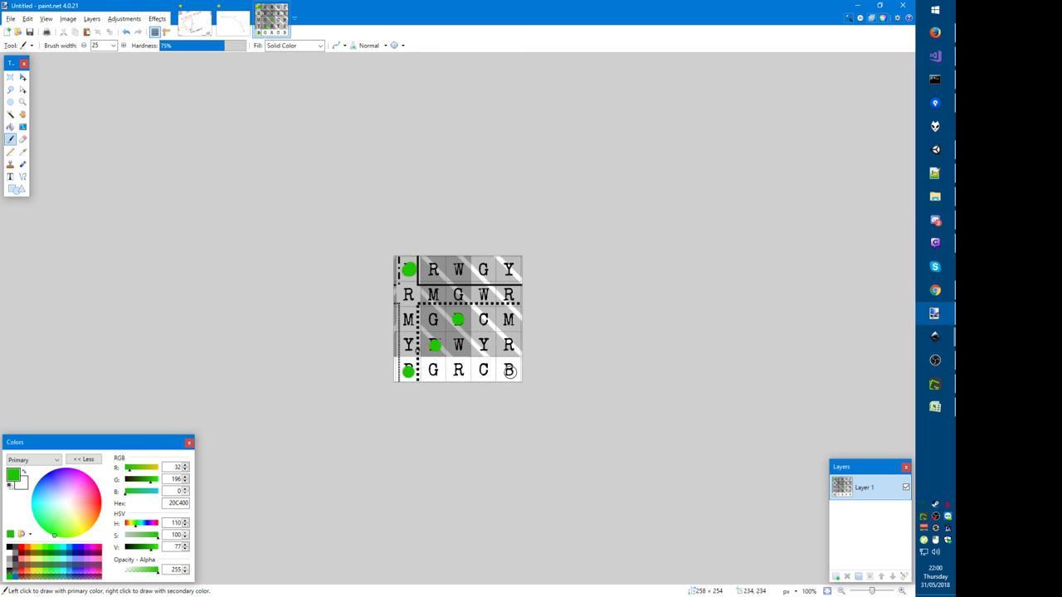
click(509, 371)
key(alt+Tab)
text(5)
key(Return)
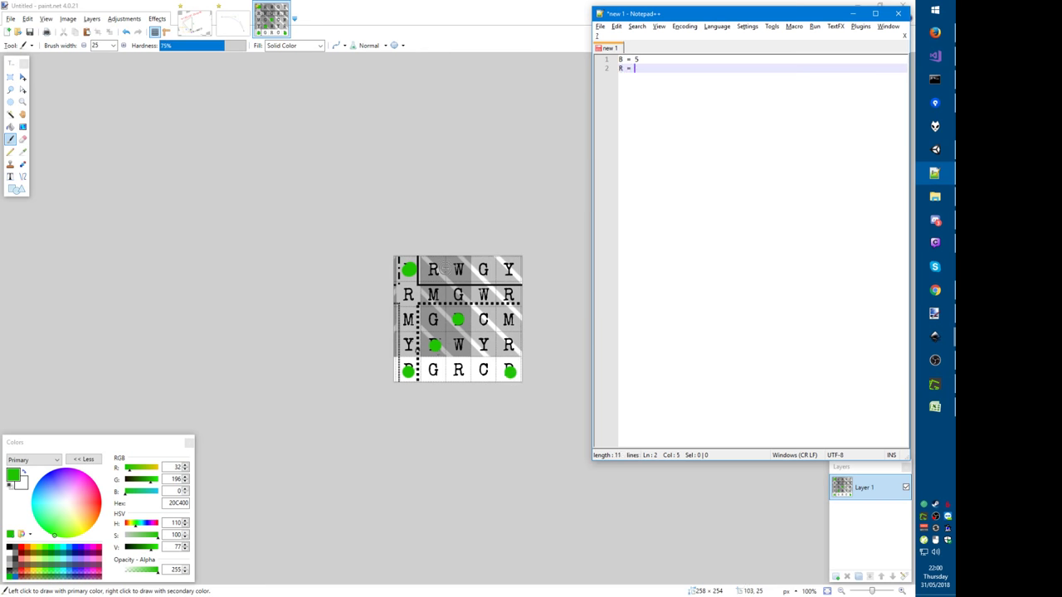
Step: Cover every R in the grid image with green dots and record R = 5 in the Notepad++ tally
click(433, 269)
click(407, 295)
click(510, 295)
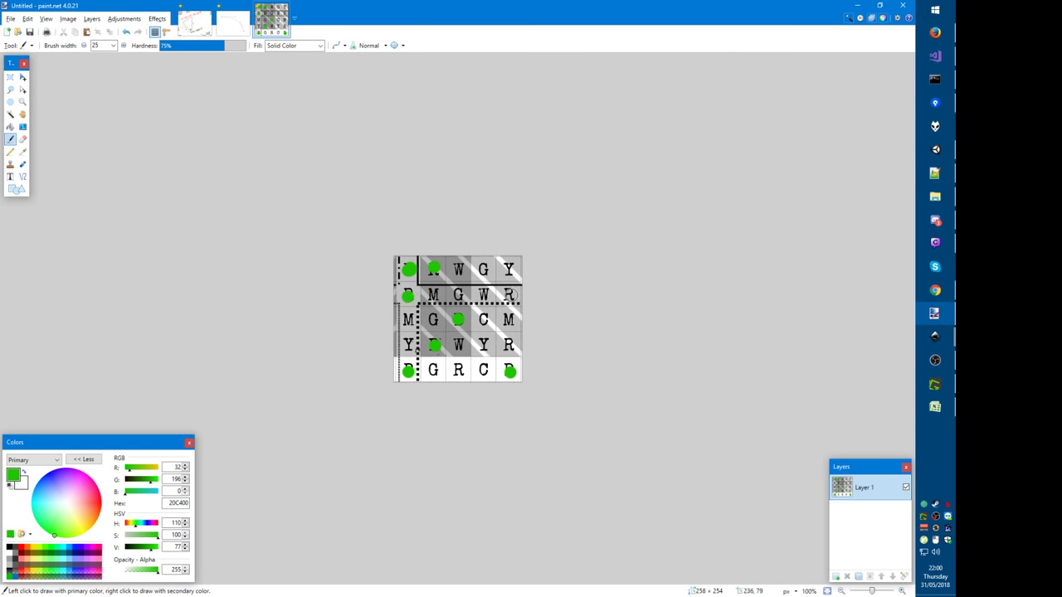
click(509, 343)
click(458, 369)
key(alt+Tab)
key(Return)
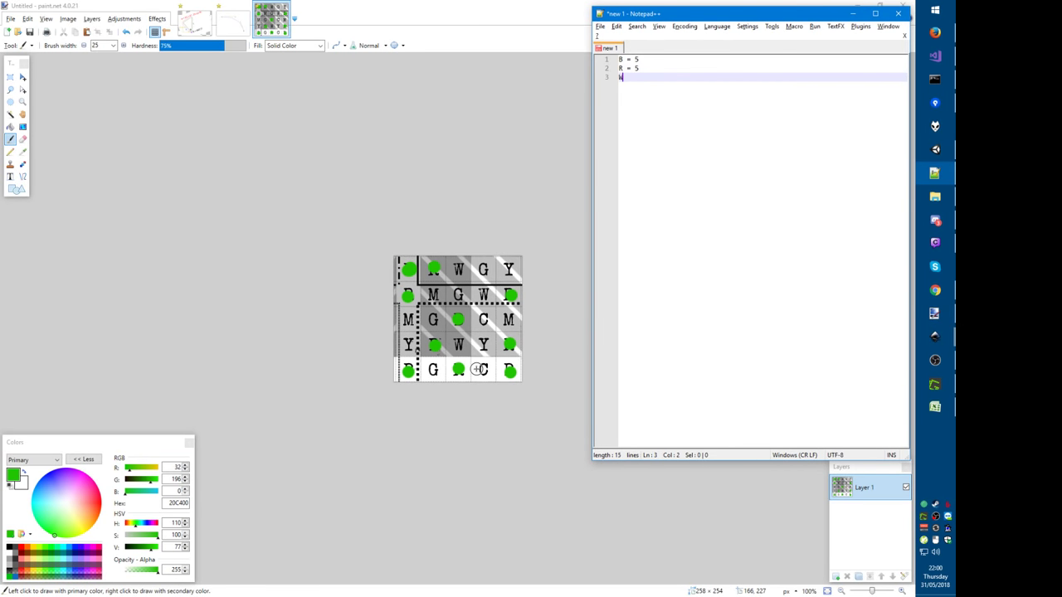
Step: Dot over the W cells in the grid image's first two rows and record W = 2 in the tally
text(W)
click(457, 270)
click(485, 295)
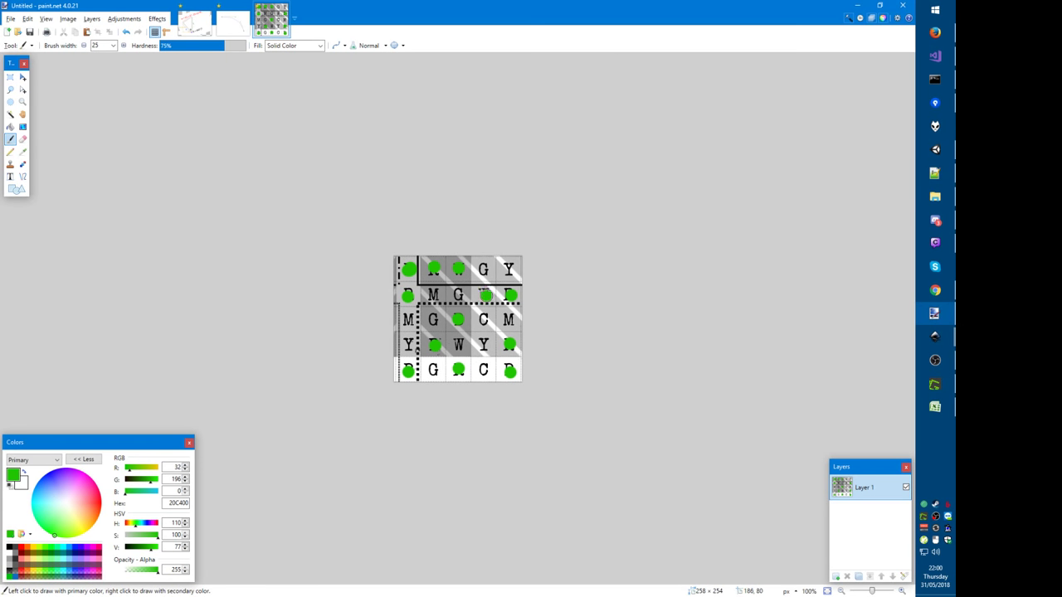
key(alt+Tab)
text(= 2)
key(Return)
Step: Cover the four G cells in the grid image with green dots and record G = 4 in the tally
text(G =)
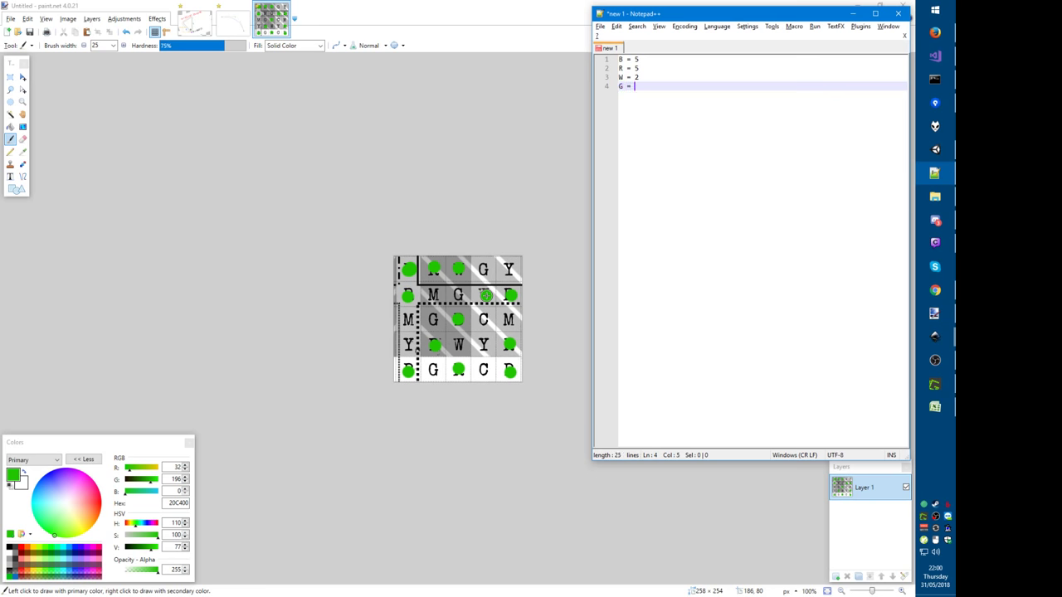
click(484, 269)
click(459, 295)
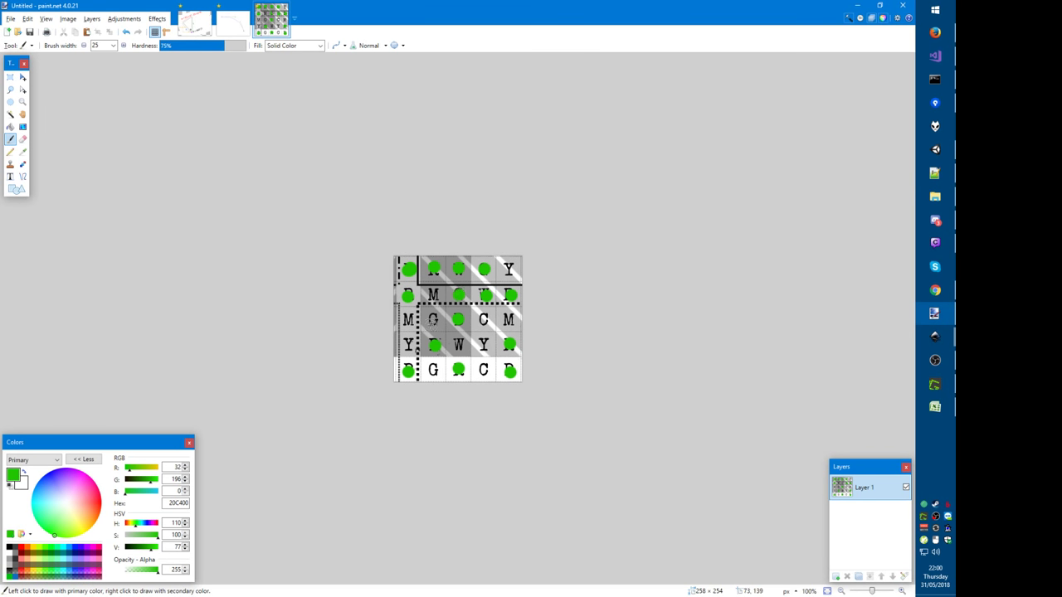
click(432, 320)
click(433, 368)
key(alt+Tab)
text(4)
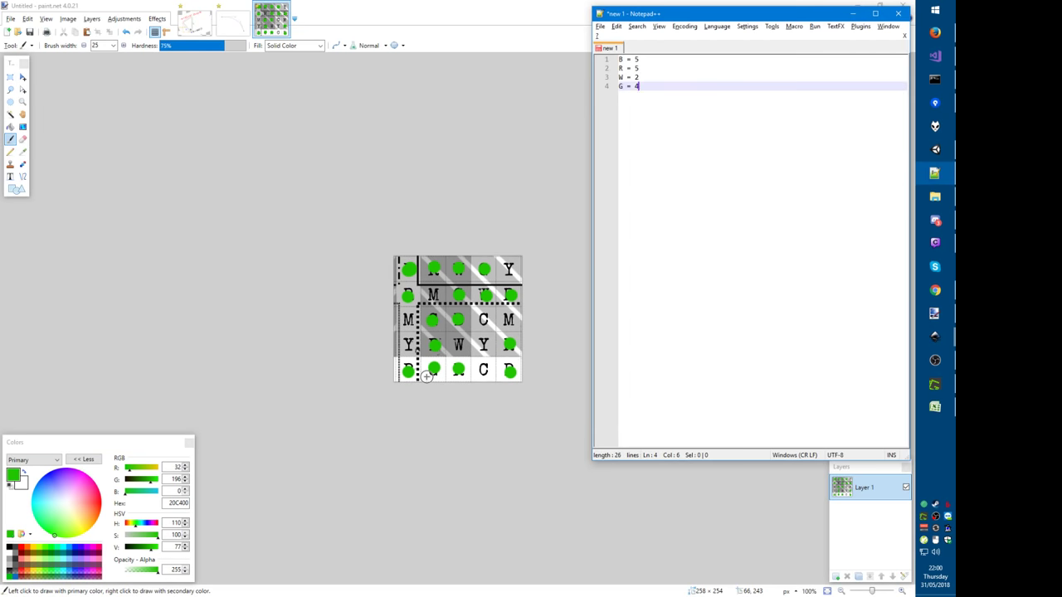
Step: Correct the W tally to 3 and dot over the remaining W in the grid image's fourth row
key(Return)
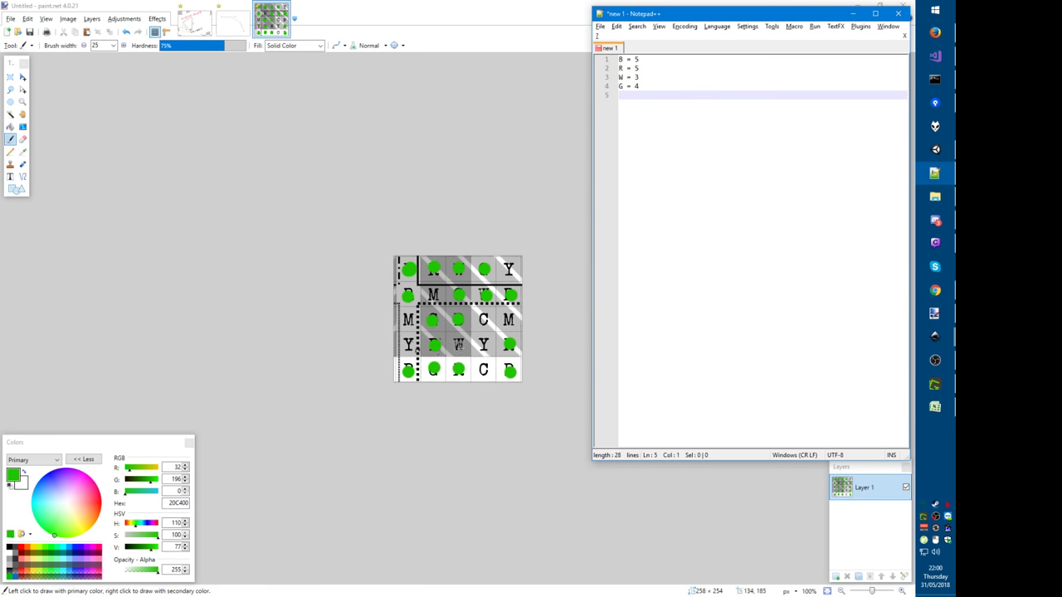
key(alt+Tab)
key(alt+Tab)
Step: Cover the three Y cells in the grid image with green dots and record Y = 3 in the tally
click(510, 268)
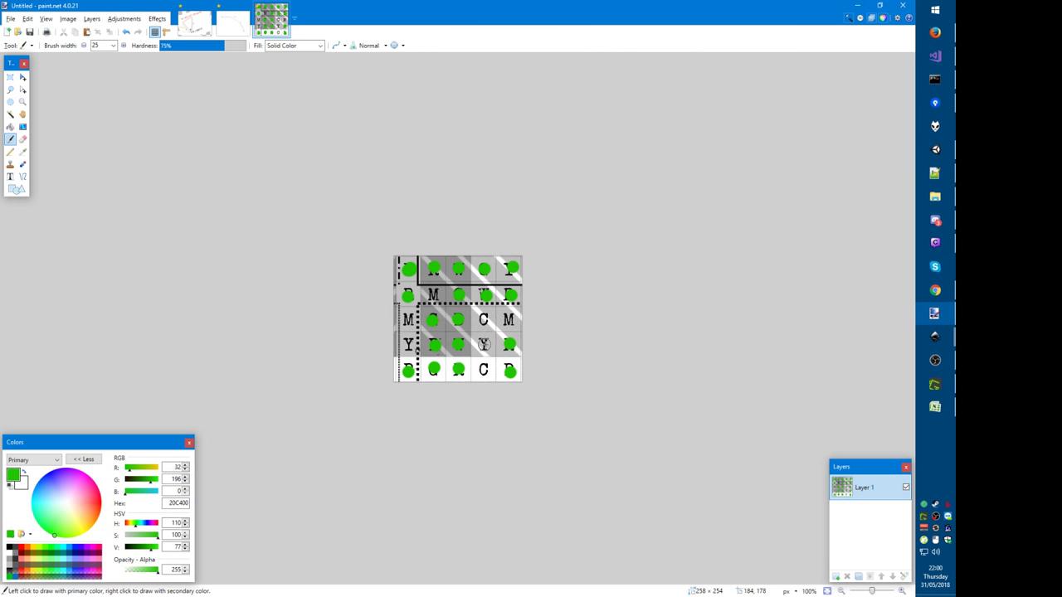
click(486, 346)
click(407, 344)
key(alt+Tab)
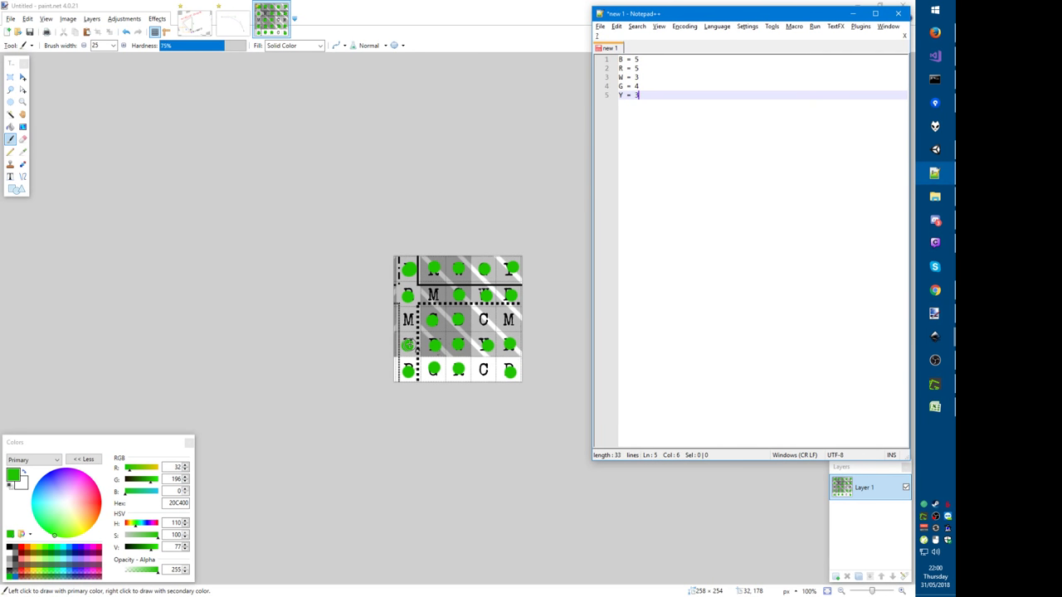
Step: Complete the Notepad++ tally with the lines M = 3 and C = 2
text(M = 3 )
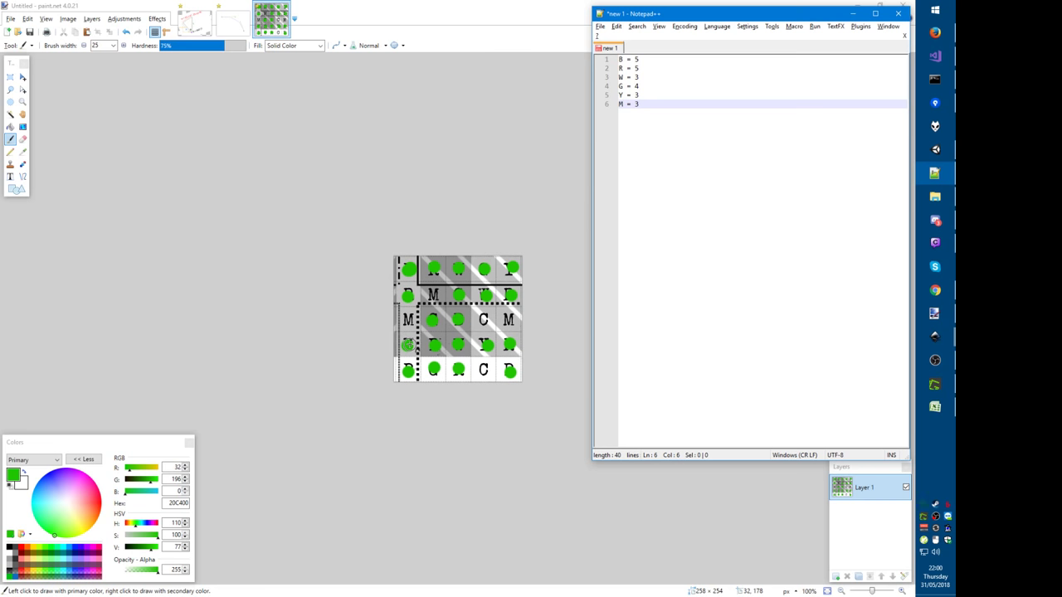
text(C )
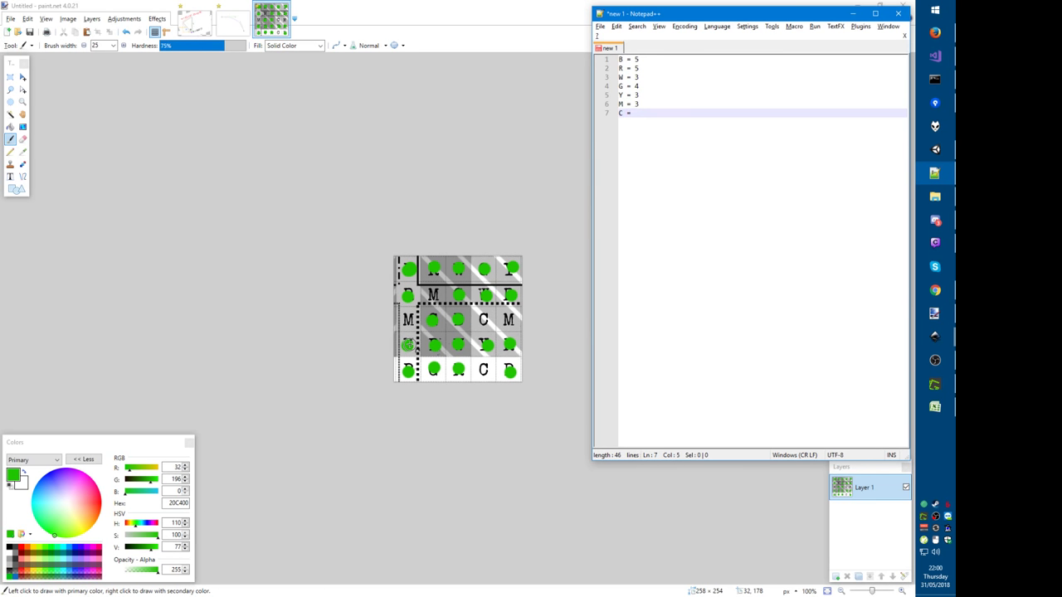
text(= 2)
key(Return)
Step: Switch to Unity and inspect the serial number entry in the console for vowels
key(alt+Tab)
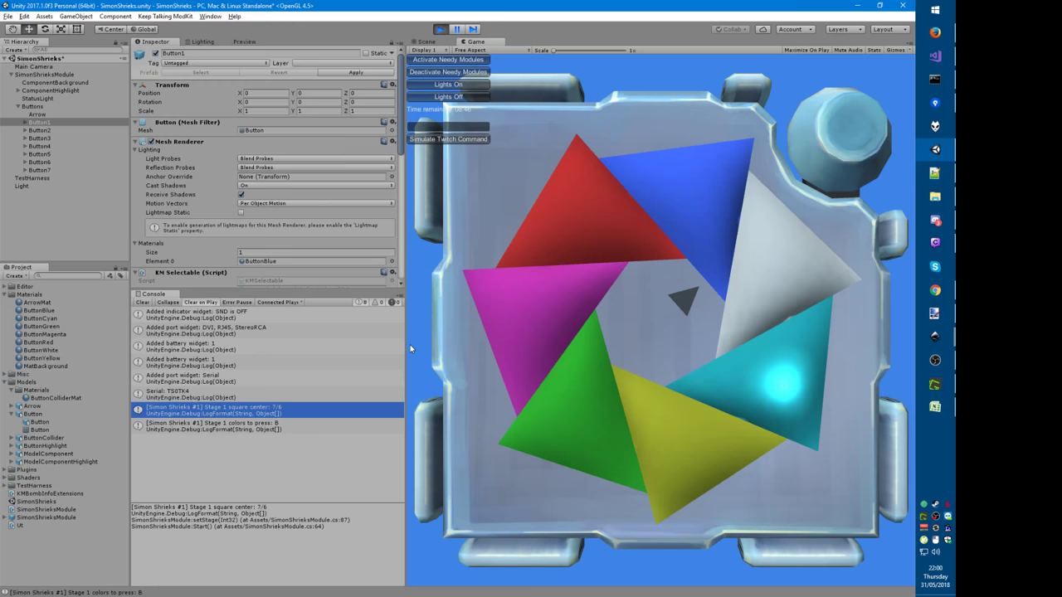
click(271, 319)
click(193, 397)
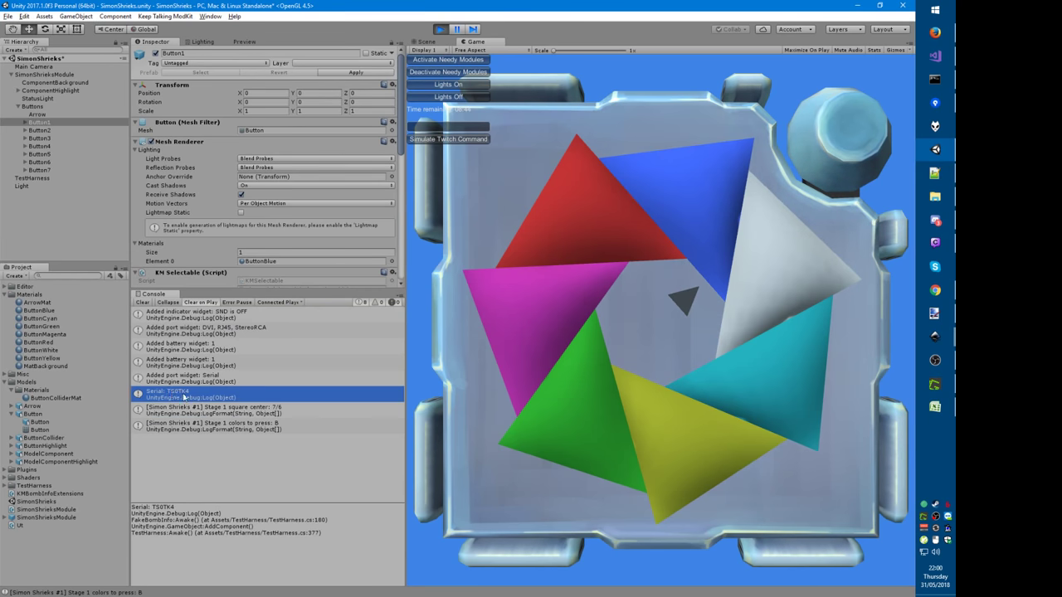
key(alt+Tab)
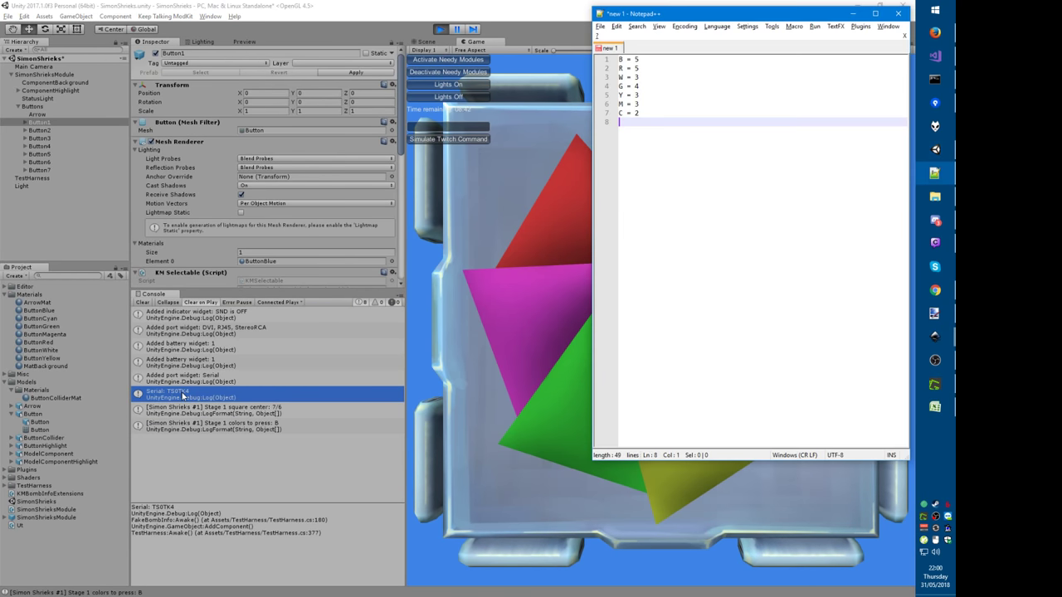
Step: Read the manual's rule in Firefox on which colors to press when the serial number does not contain a vowel
key(alt+Tab)
scroll(374, 197, up, 6)
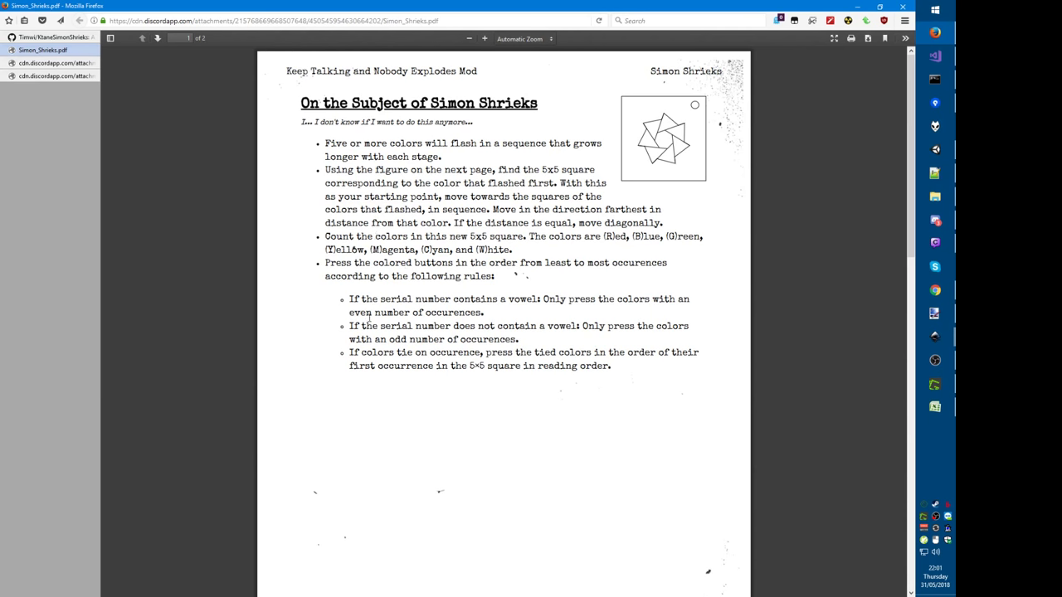
drag(368, 326, 597, 326)
double_click(659, 326)
click(660, 326)
Step: Return to Notepad++ and paste a copy of the whole color tally below the original, separated by blank lines
key(alt+Tab)
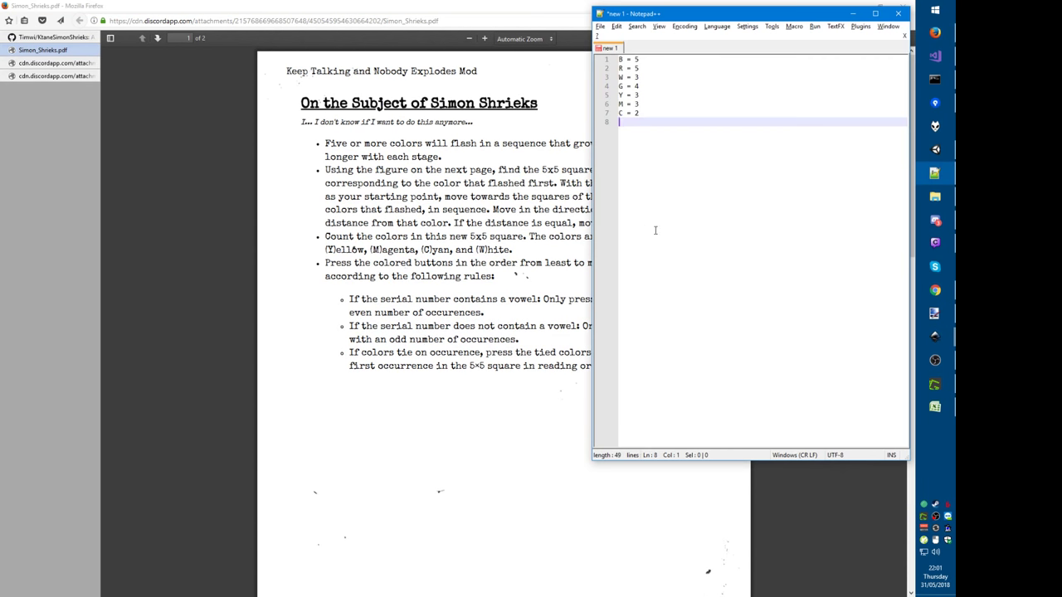
key(ctrl+Home)
key(Down)
key(Down)
key(Down)
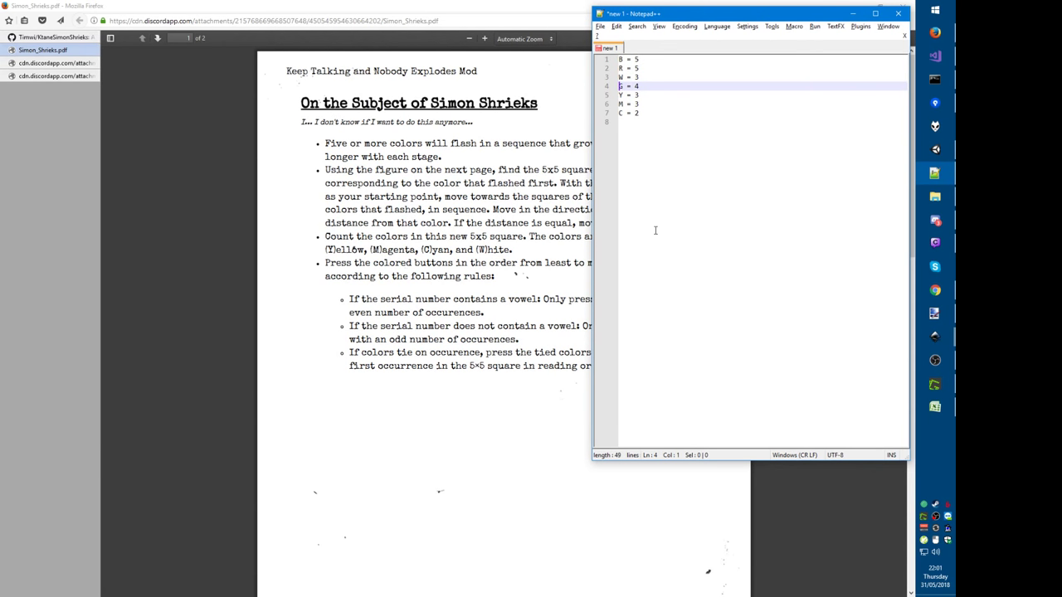
key(ctrl+a)
key(ctrl+c)
key(ctrl+End)
key(Return)
key(Return)
key(ctrl+v)
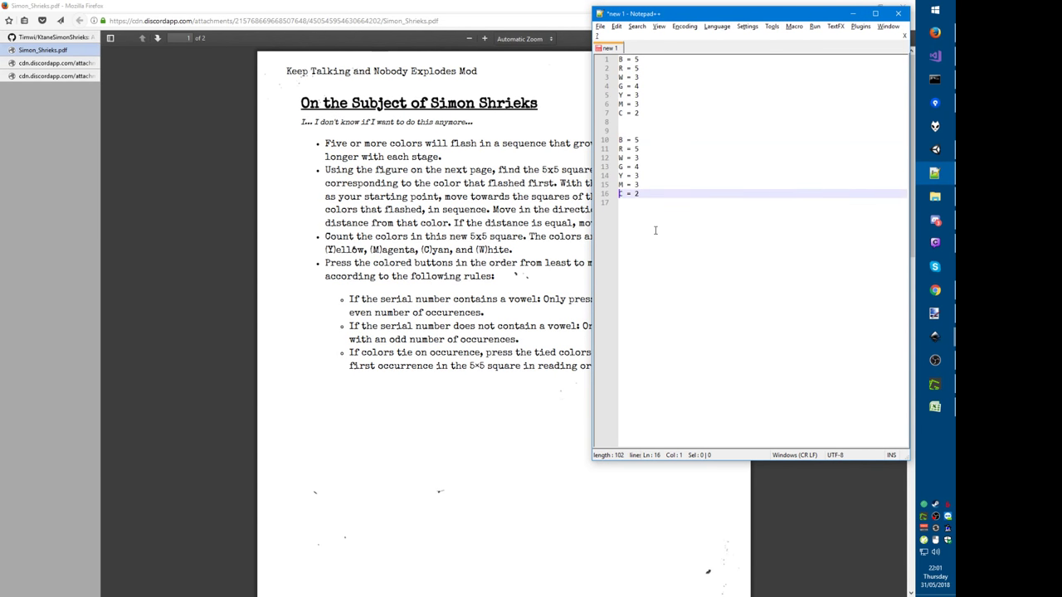
Step: Delete the even-count lines G = 4 and C = 2 from the copied tally
key(Up)
key(Up)
key(Up)
key(Up)
key(ctrl+shift+l)
key(ctrl+End)
key(Up)
key(ctrl+shift+l)
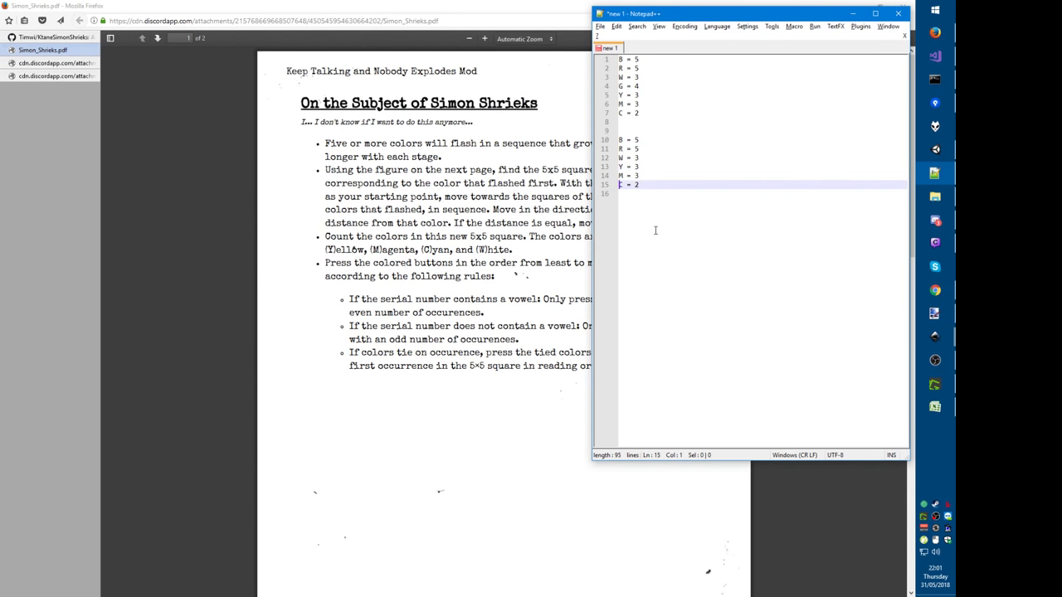
Step: Move the W = 3, Y = 3 and M = 3 lines above B = 5 and R = 5 in the copied tally
key(Up)
key(Up)
key(Up)
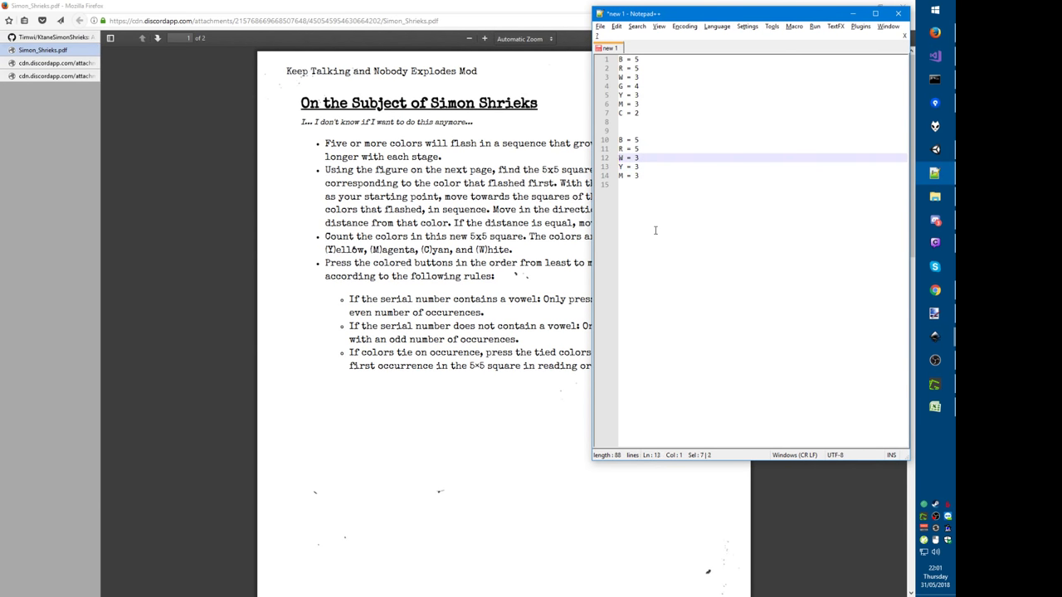
key(shift+Down)
key(shift+Down)
key(shift+Down)
key(ctrl+shift+Up)
key(ctrl+shift+Up)
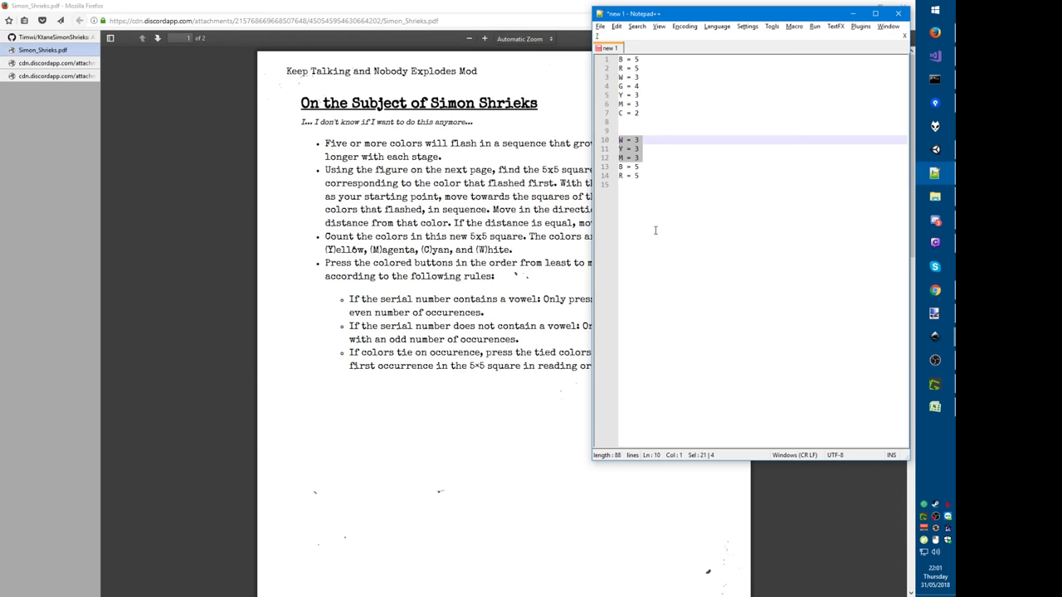
key(Left)
key(ctrl+End)
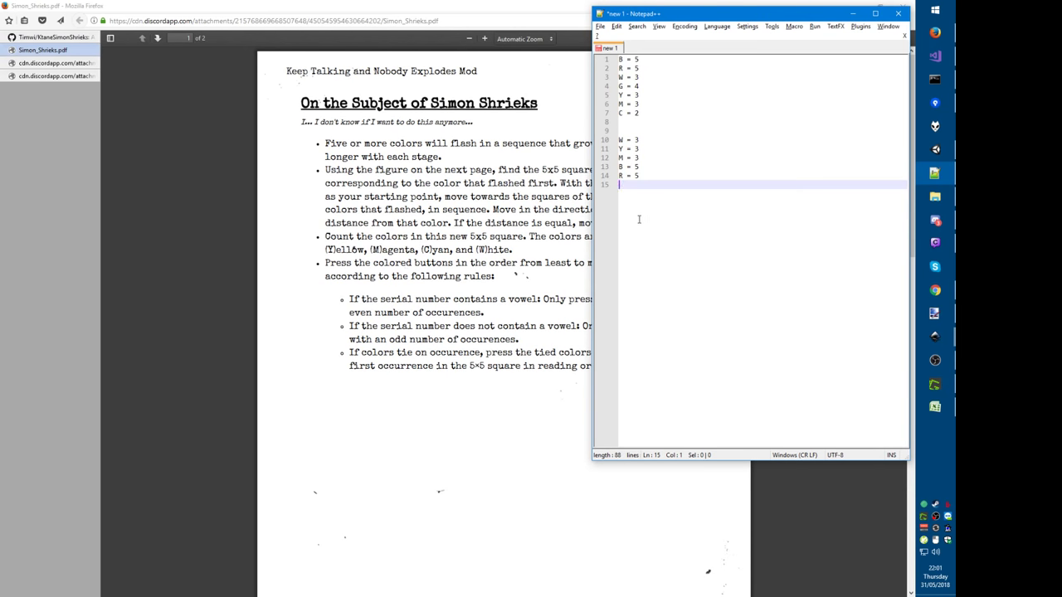
Step: Review Unity's Stage 1 colors to press log entry, then examine the vowel check and color filter code in Visual Studio
key(alt+Tab)
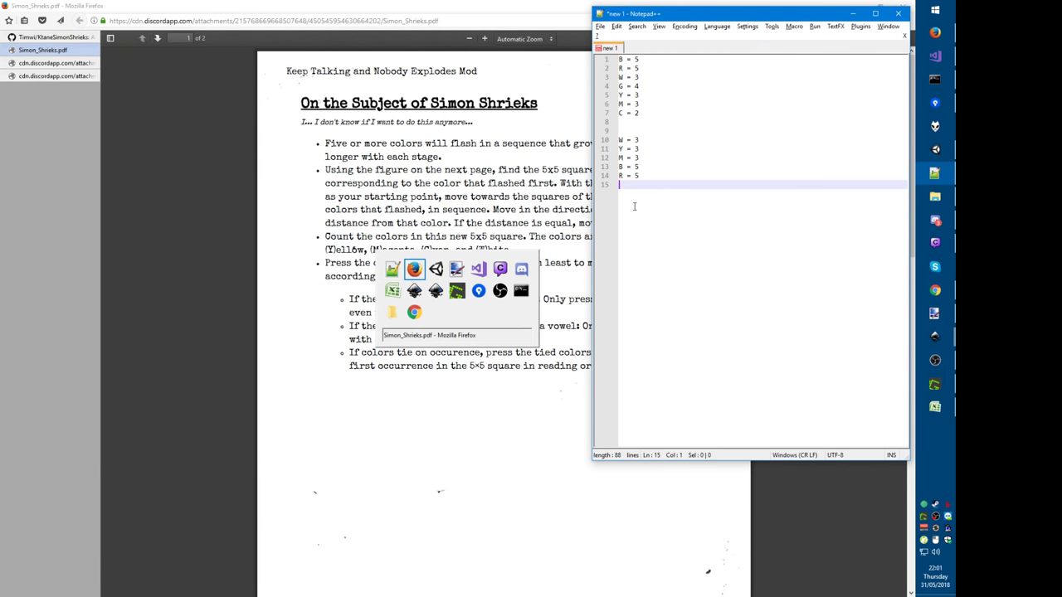
click(263, 428)
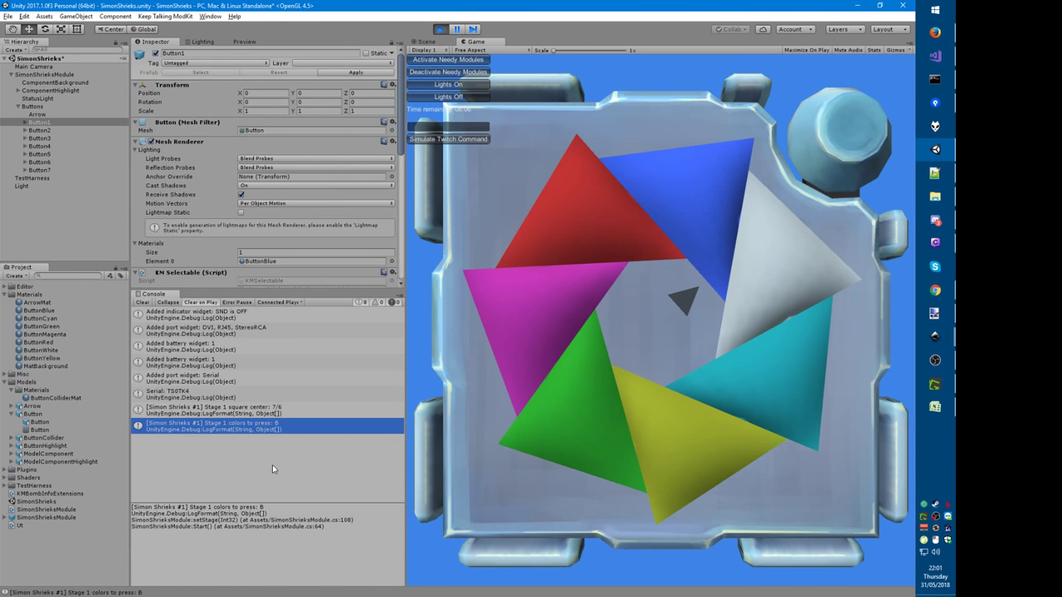
key(alt+Tab)
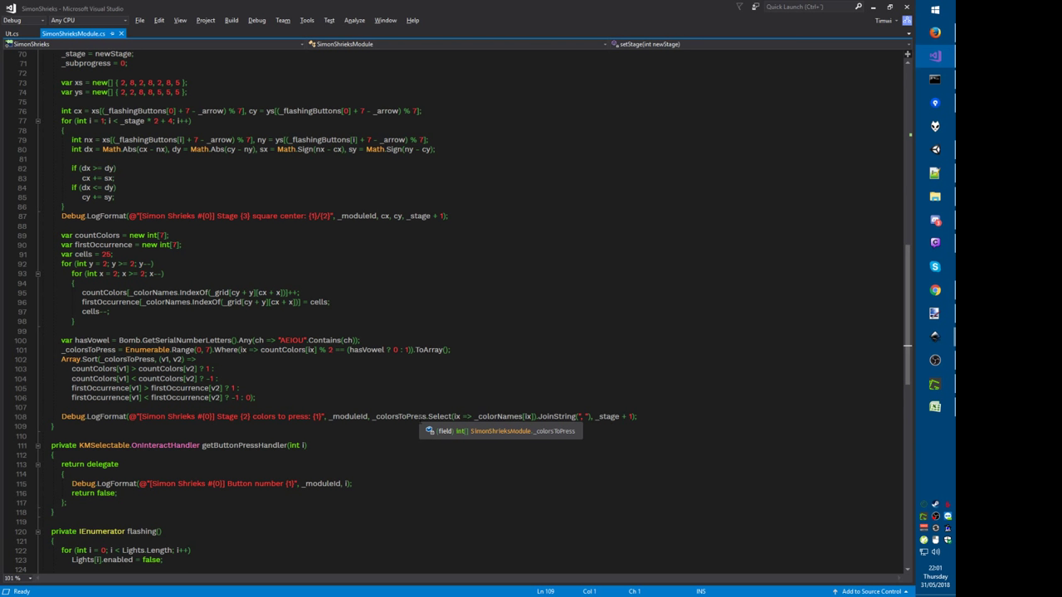
click(420, 418)
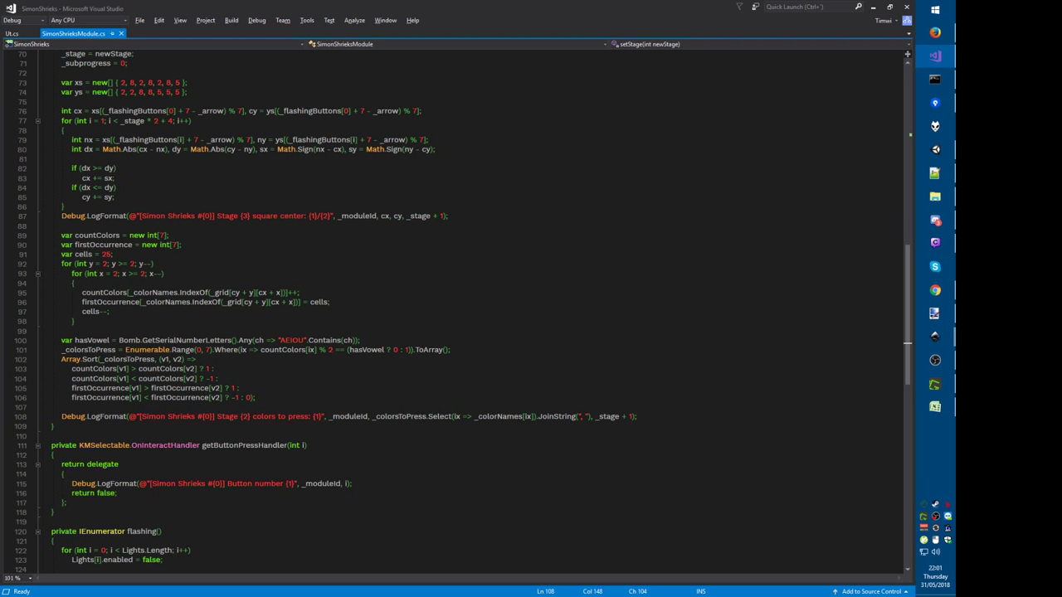
click(304, 349)
click(370, 341)
key(alt+Tab)
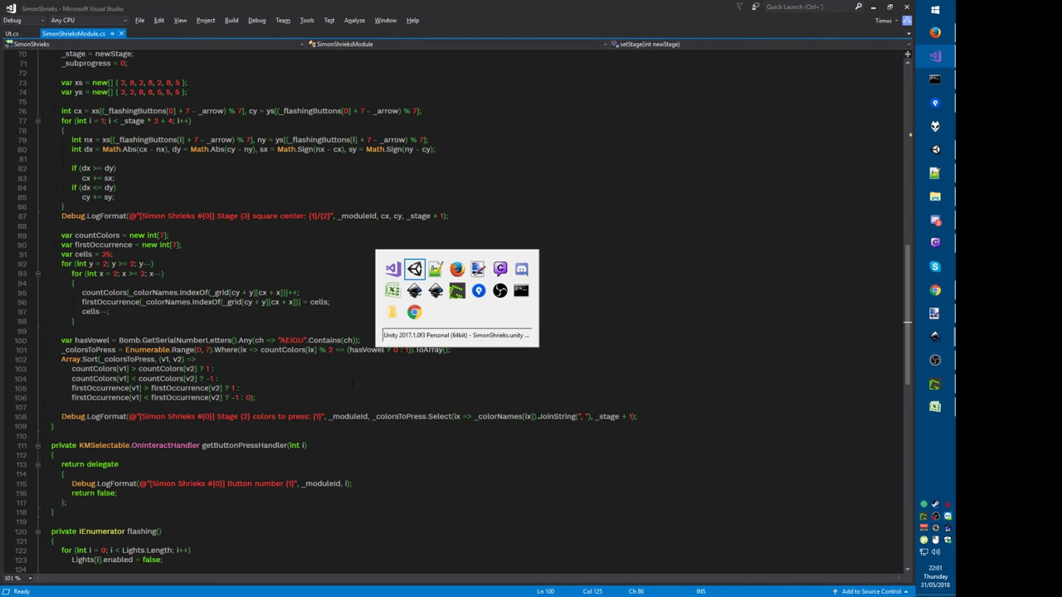
key(alt+Tab)
Step: Paste a copy of the "colors to press" log statement directly below the hasVowel declaration
scroll(384, 407, down, 1)
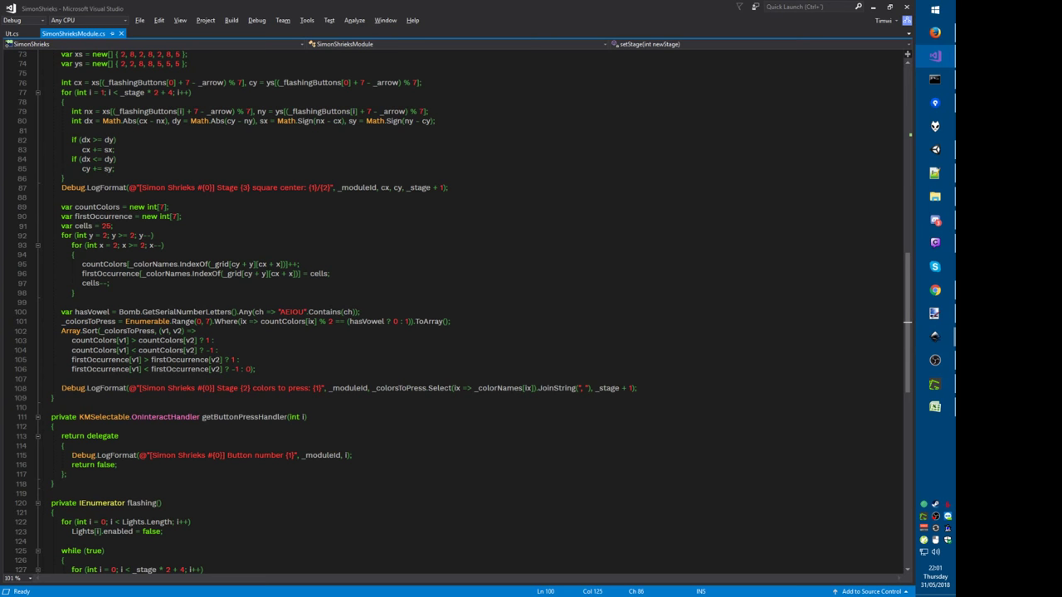
click(62, 389)
key(shift+End)
key(ctrl+c)
click(360, 312)
key(Return)
key(ctrl+v)
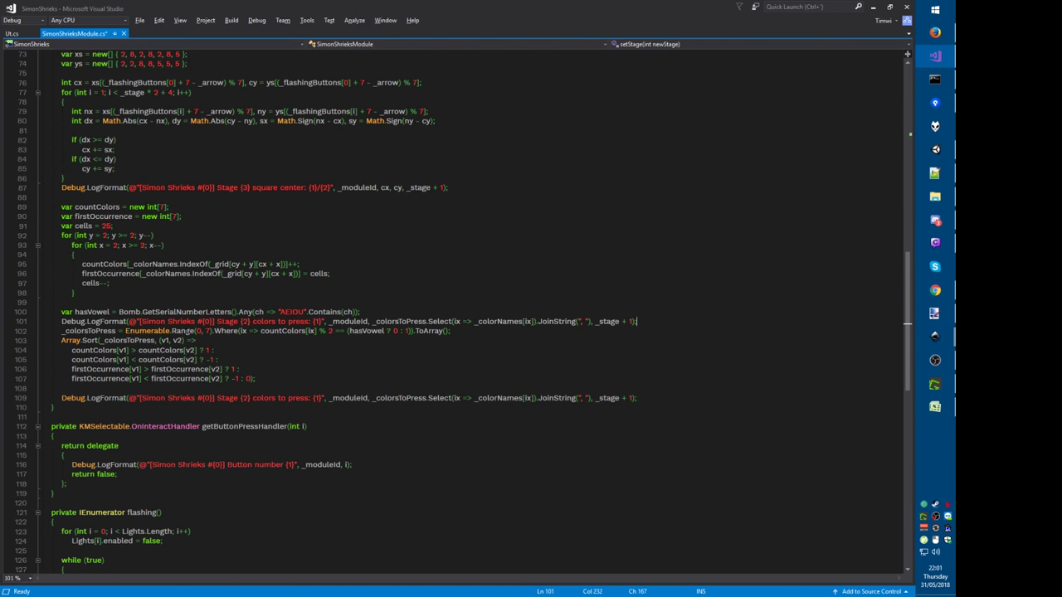
Step: Change the copied log statement's message to "Vowel?" and replace its arguments after _moduleId with hasVowel
drag(217, 321, 324, 322)
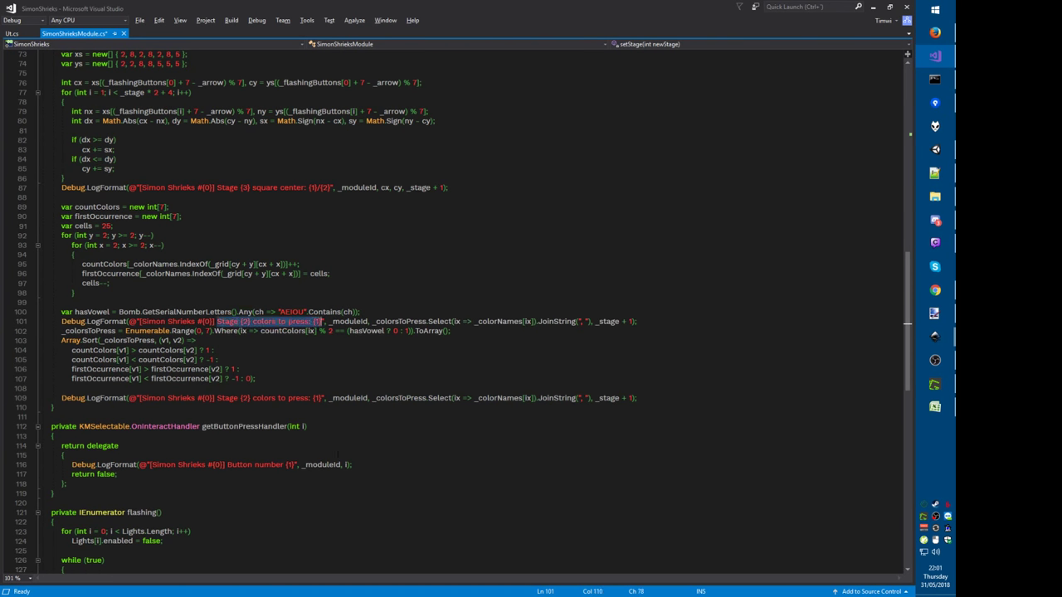
text(Vowel?)
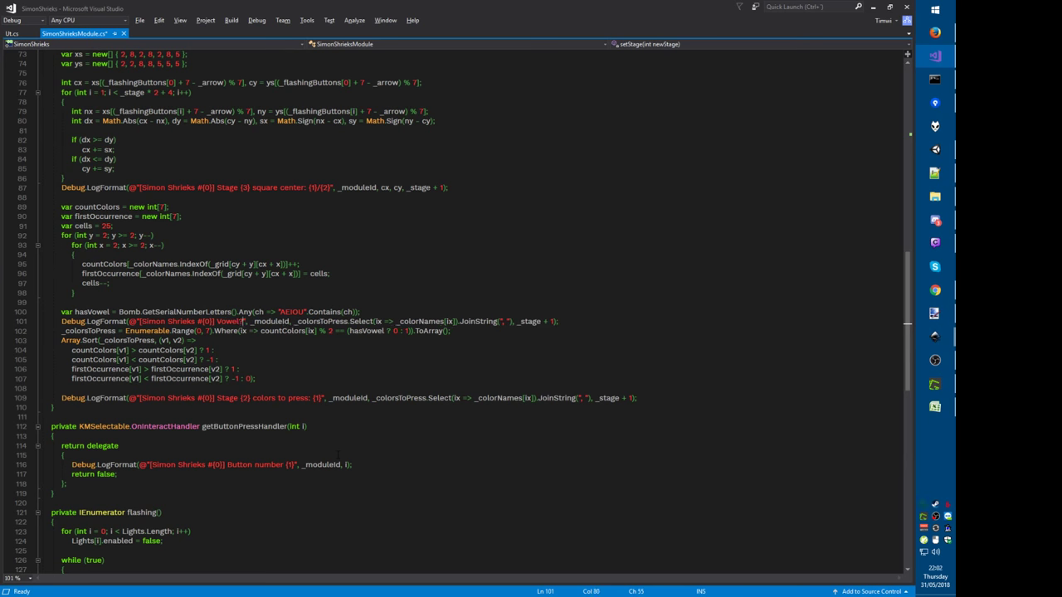
key(ctrl+Right)
key(ctrl+Right)
key(shift+End)
text(_hash)
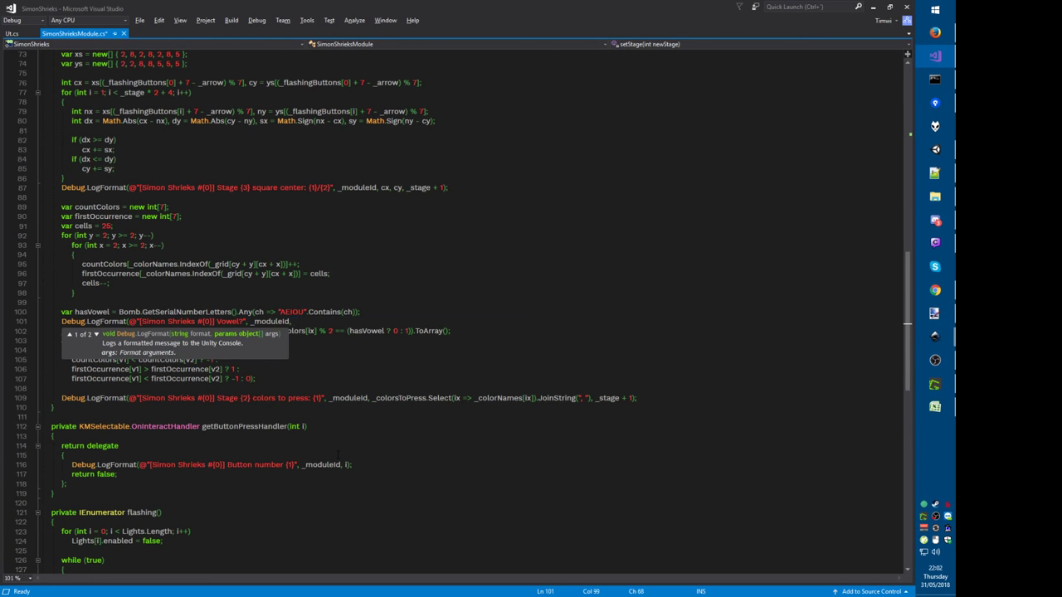
key(BackSpace)
text(v)
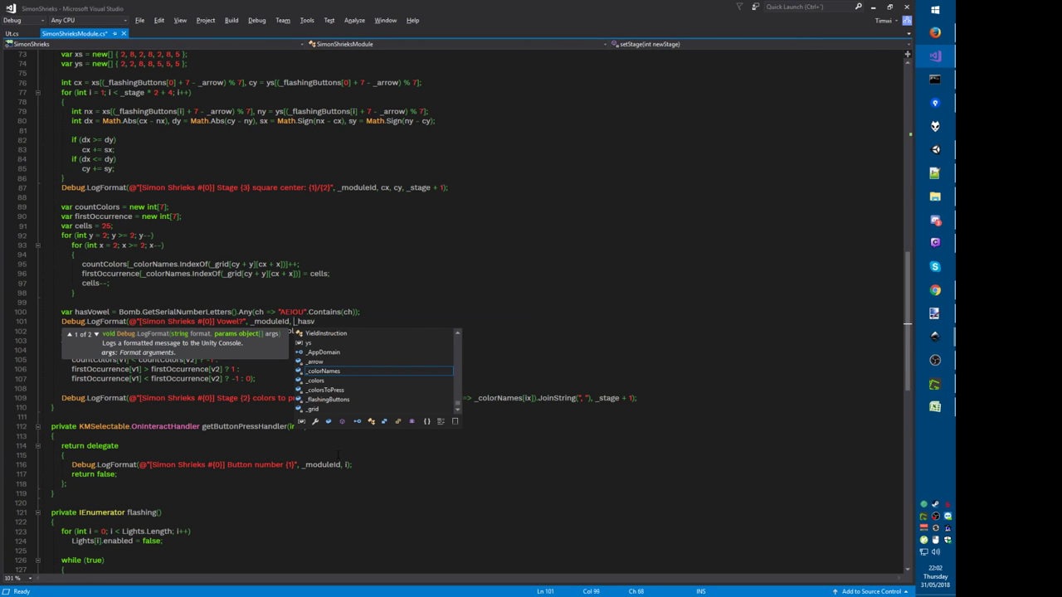
key(ctrl+BackSpace)
text(hasVowel);)
Step: Add the {1} placeholder after "Vowel?" in the log message
key(ctrl+Left)
key(ctrl+Left)
key(ctrl+Left)
key(ctrl+Left)
key(ctrl+Left)
key(ctrl+Left)
key(ctrl+Left)
text({1})
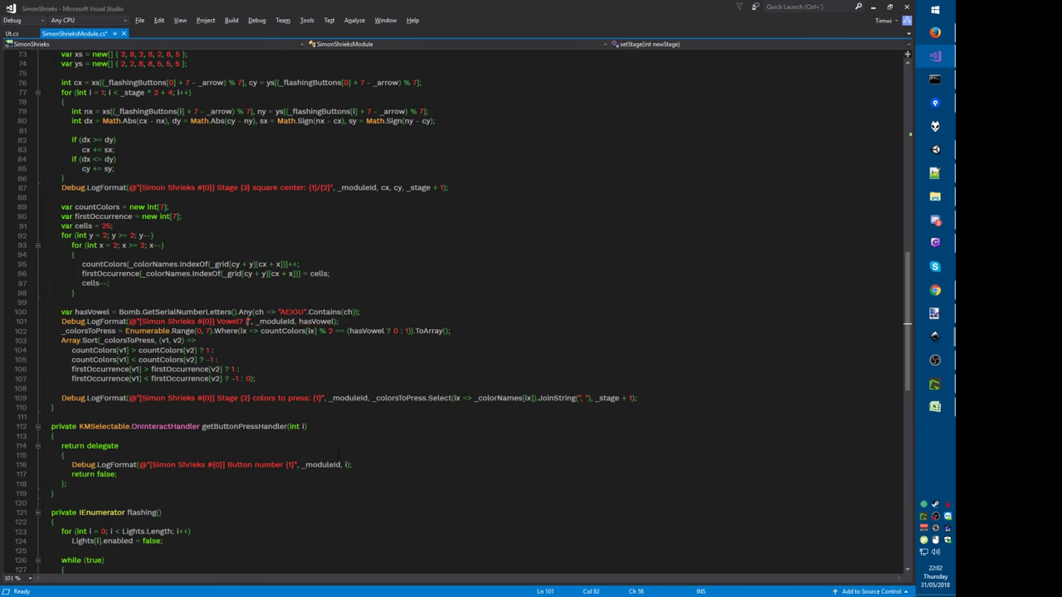
Step: Paste another log statement below the _colorsToPress assignment and change its message to "Before sorting = {1}"
key(Down)
key(End)
key(Return)
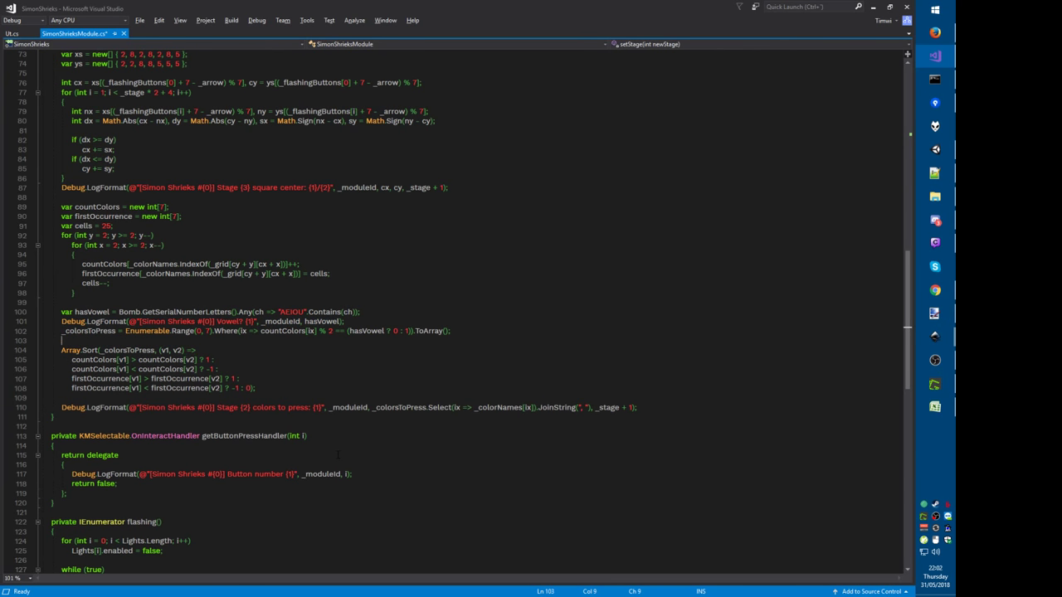
key(ctrl+v)
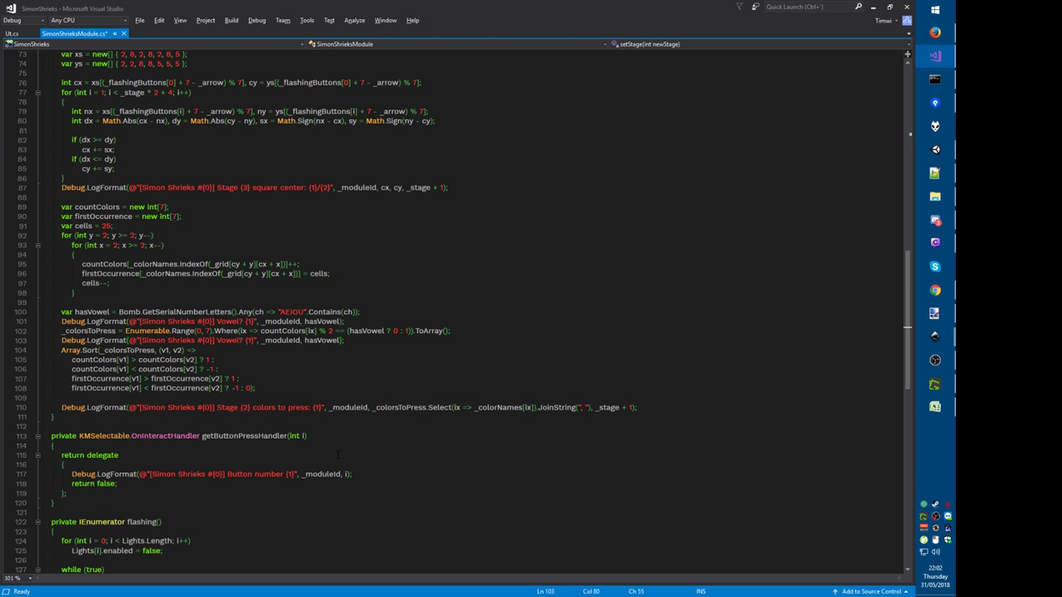
key(ctrl+Left)
key(ctrl+BackSpace)
text(Before s)
key(BackSpace)
key(BackSpace)
key(BackSpace)
text(e sorting =)
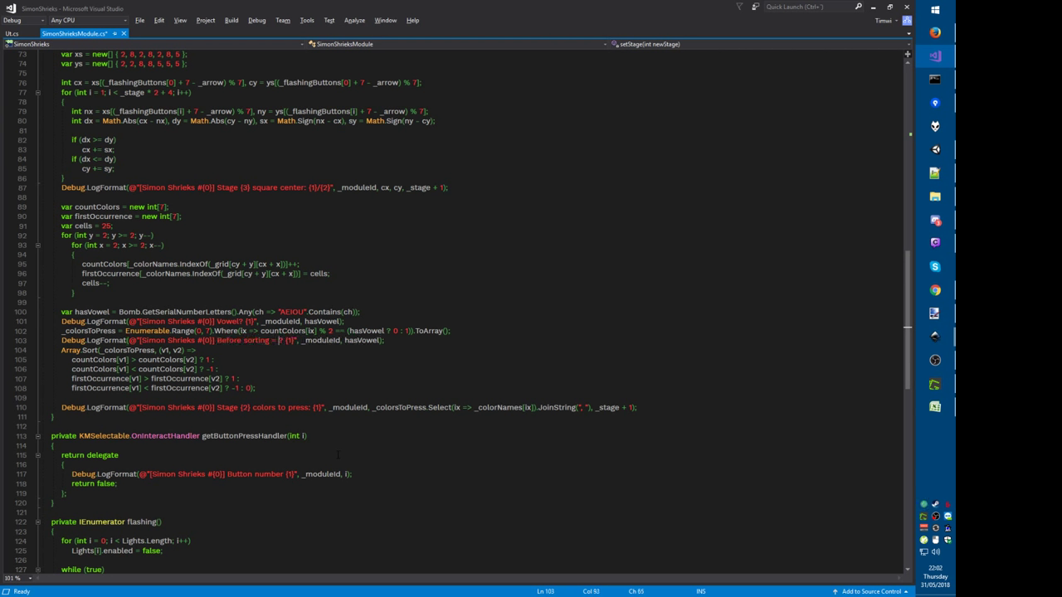
key(Delete)
key(Delete)
Step: Replace the "Before sorting" statement's hasVowel argument with the _colorsToPress.Select(...).JoinString(", ") expression copied from the "colors to press" log statement
key(Right)
key(ctrl+BackSpace)
text(CTP)
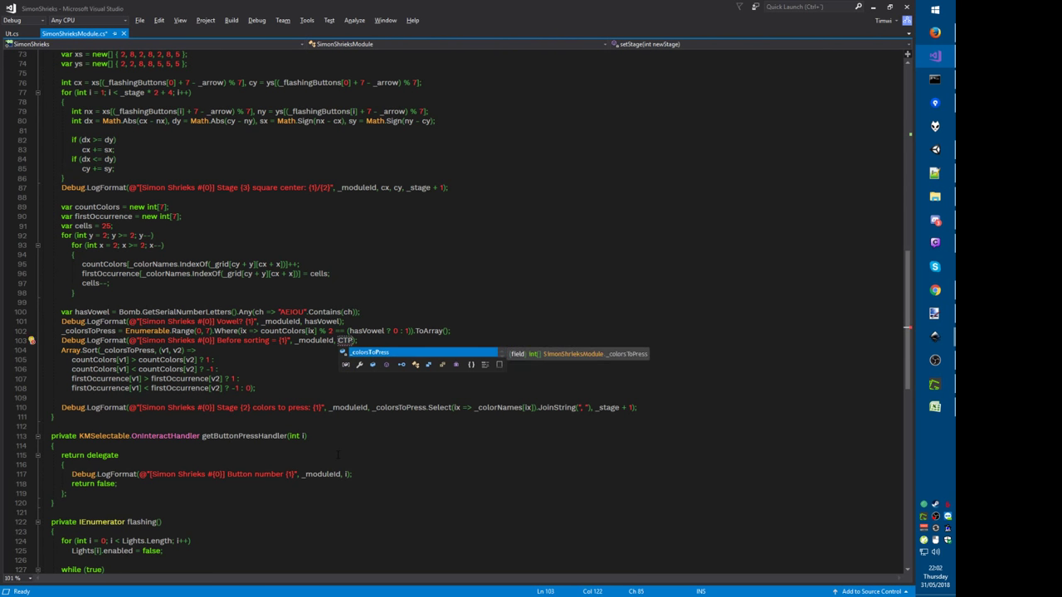
key(Tab)
click(372, 408)
key(shift+End)
key(ctrl+c)
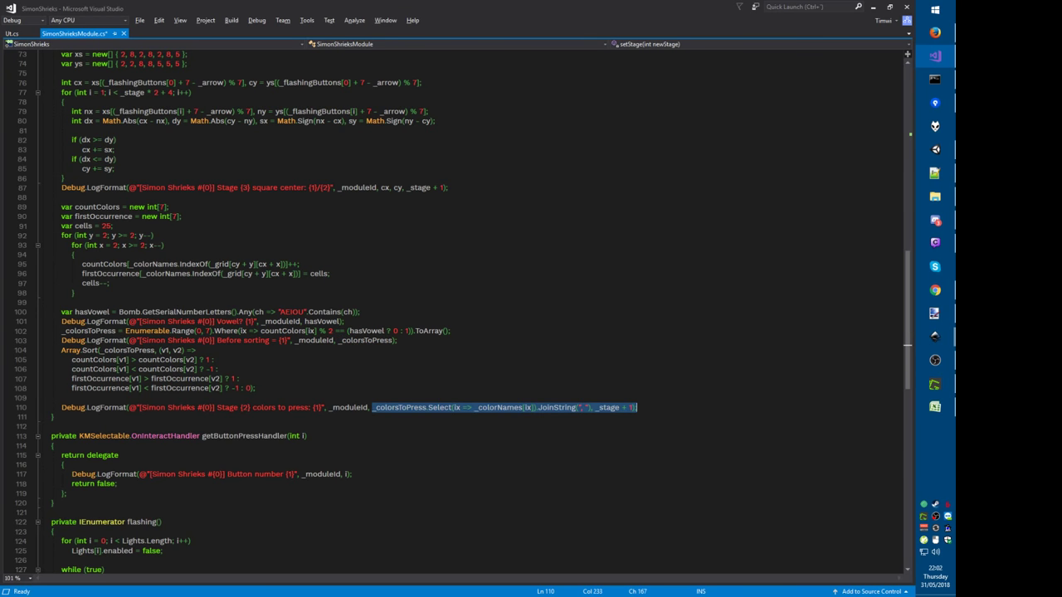
click(337, 340)
key(shift+End)
key(ctrl+v)
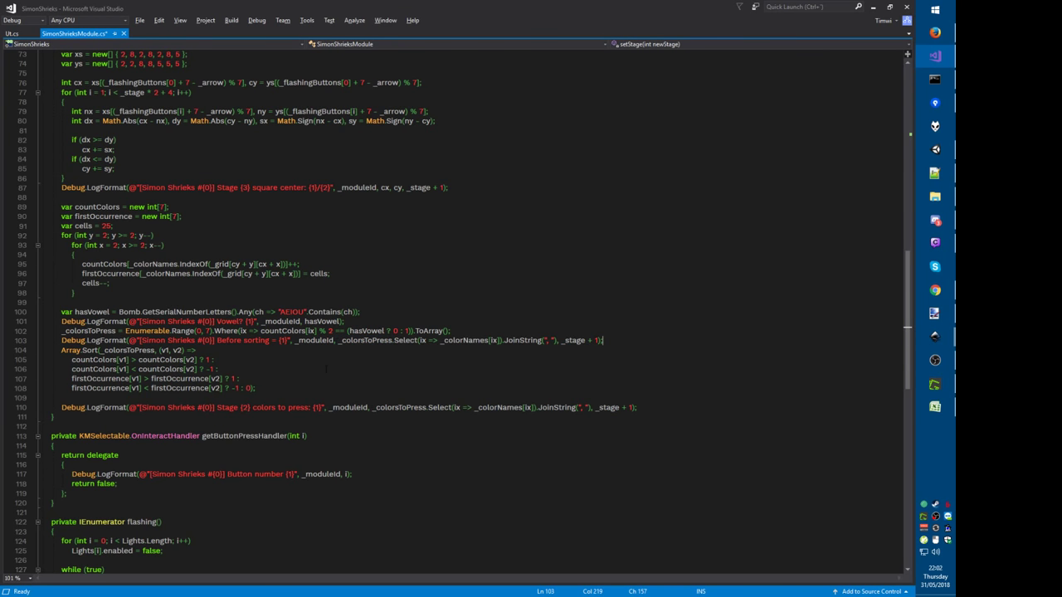
Step: Remove the _stage + 1 argument from the "Before sorting" log statement and save the file
key(BackSpace)
key(BackSpace)
key(BackSpace)
key(BackSpace)
key(BackSpace)
key(BackSpace)
key(BackSpace)
key(BackSpace)
key(BackSpace)
key(BackSpace)
key(BackSpace)
key(BackSpace)
key(BackSpace)
click(41, 407)
key(ctrl+s)
key(alt+Tab)
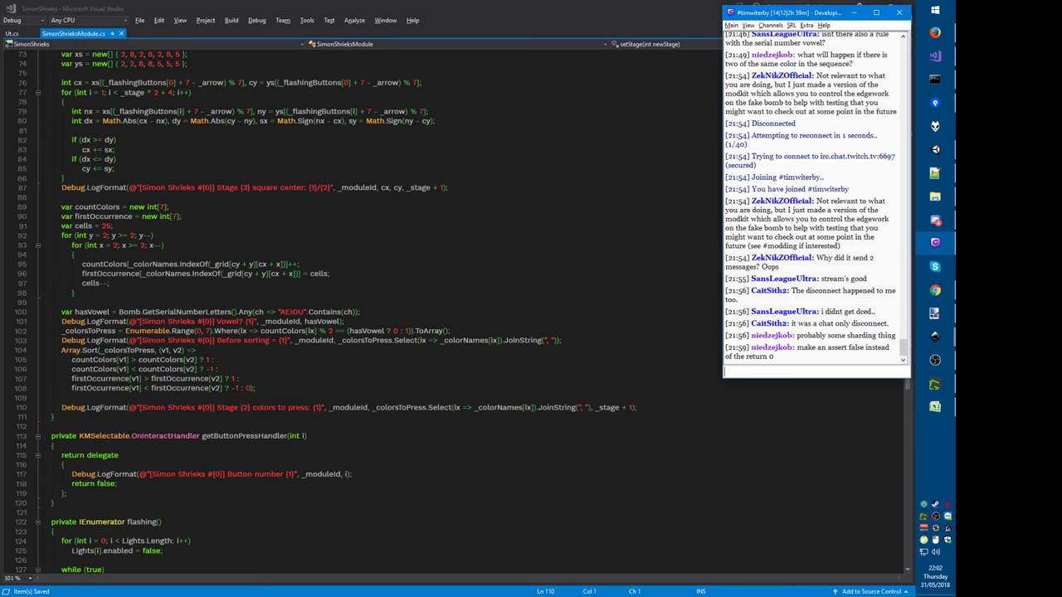
click(328, 388)
key(Down)
key(Down)
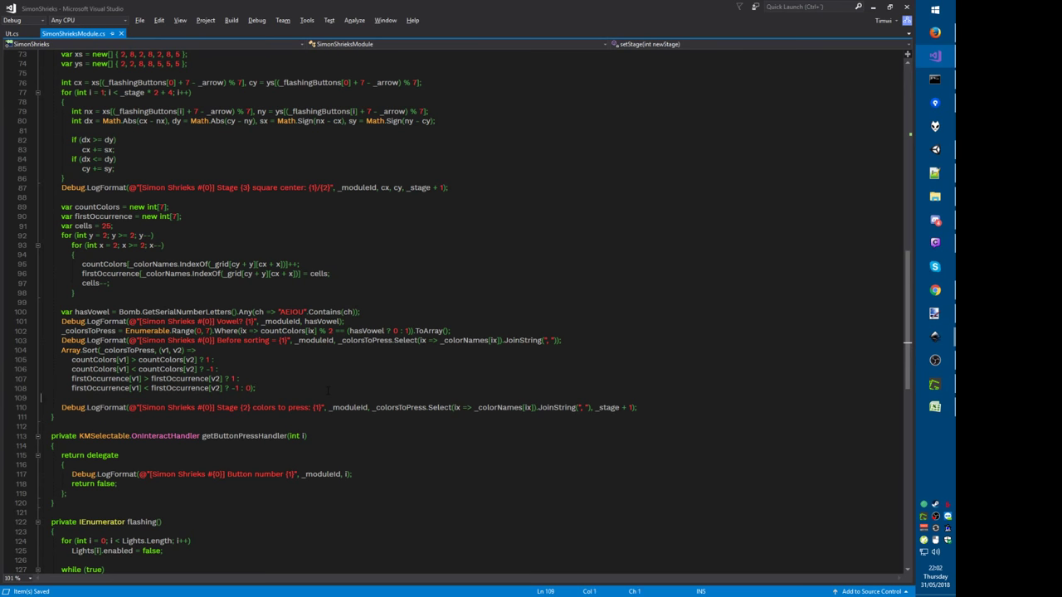
Step: Switch to Unity, run the scene again, and inspect the new Vowel?, Before sorting and Stage 1 colors to press console entries
key(alt+Tab)
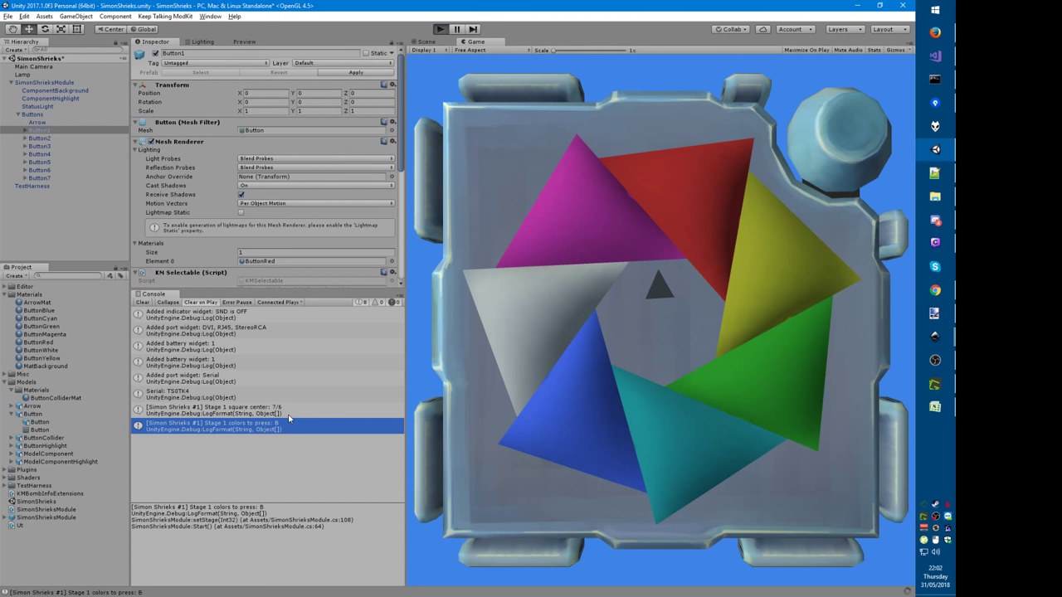
key(ctrl+p)
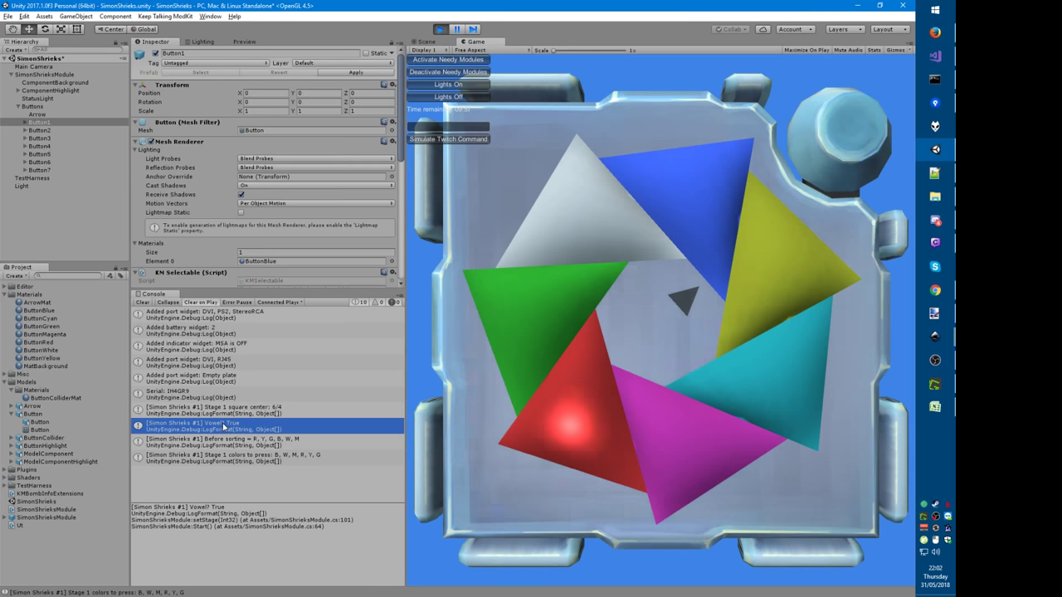
click(273, 446)
click(282, 462)
click(274, 448)
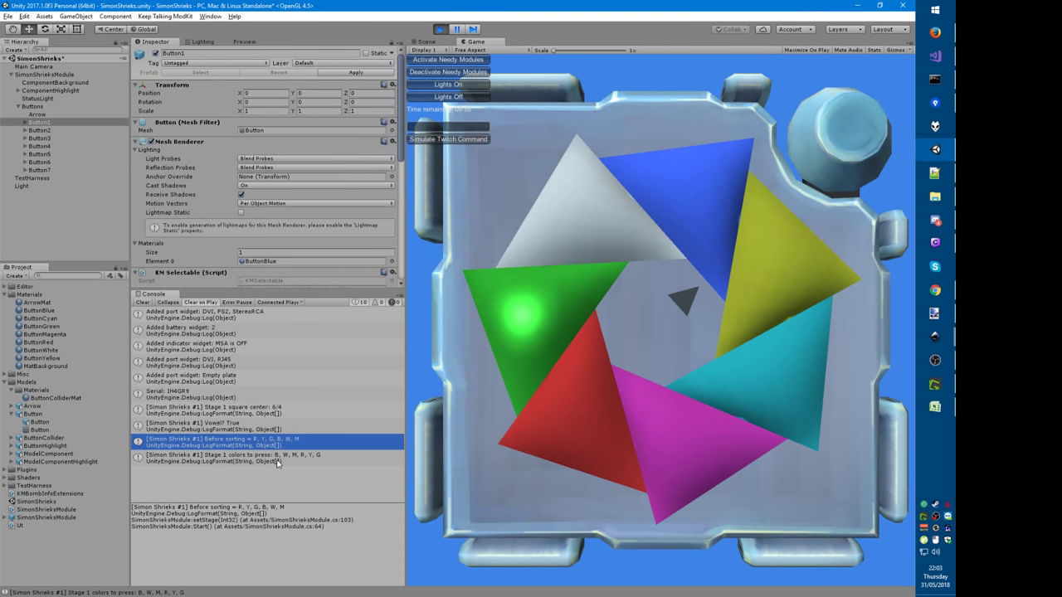
click(277, 460)
double_click(274, 458)
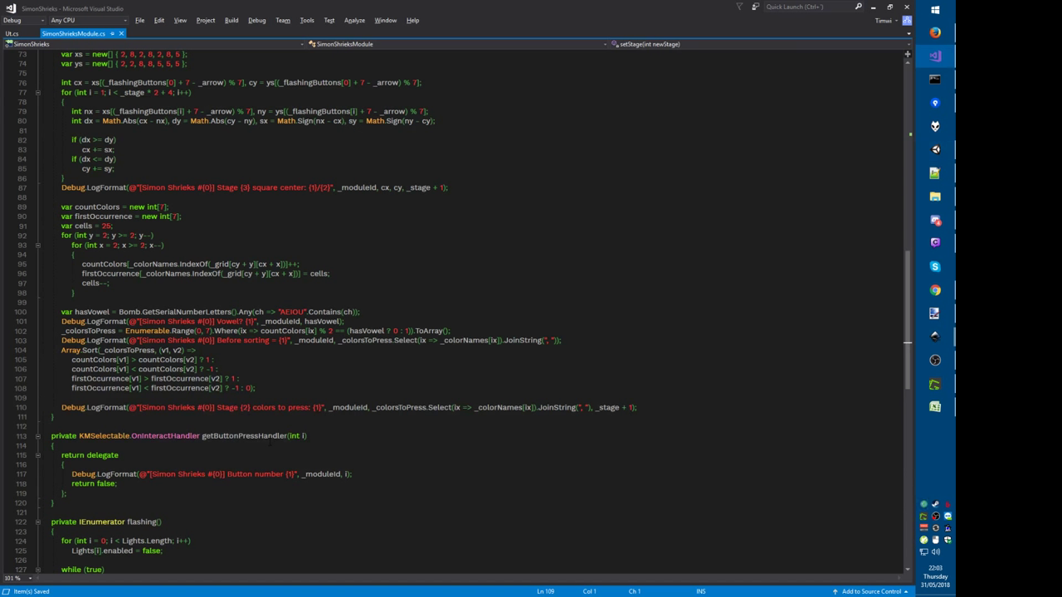
Step: Check the color filtering and sorting code in Visual Studio against Unity's console output
key(alt+Tab)
click(269, 442)
key(alt+Tab)
click(170, 360)
scroll(170, 358, down, 2)
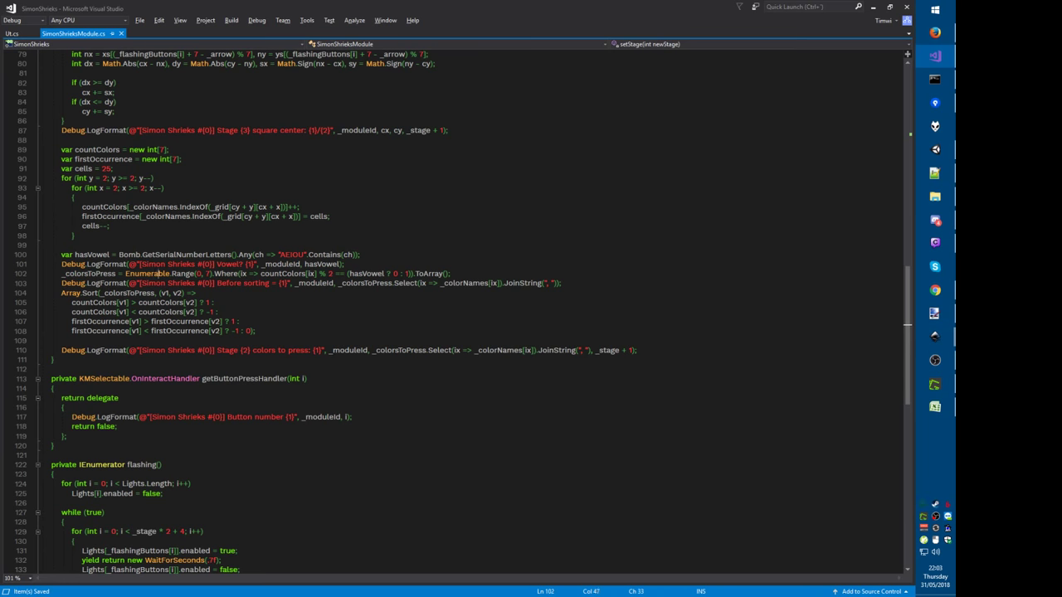
Step: Declare a square variable as a new StringBuilder() below the cells declaration and import the namespace it needs
scroll(139, 187, up, 1)
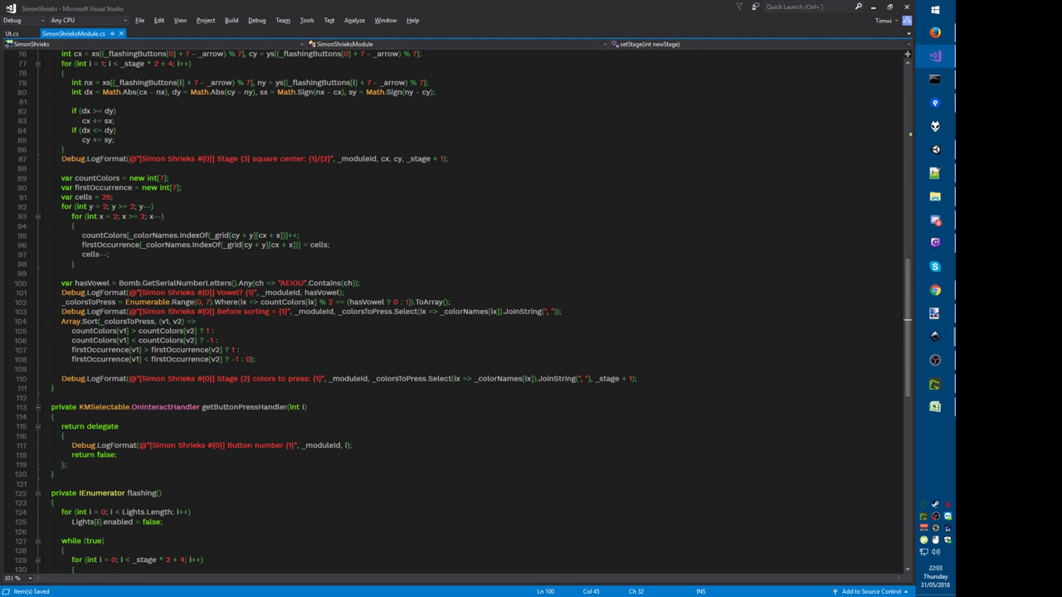
click(140, 187)
key(Return)
text(var squa)
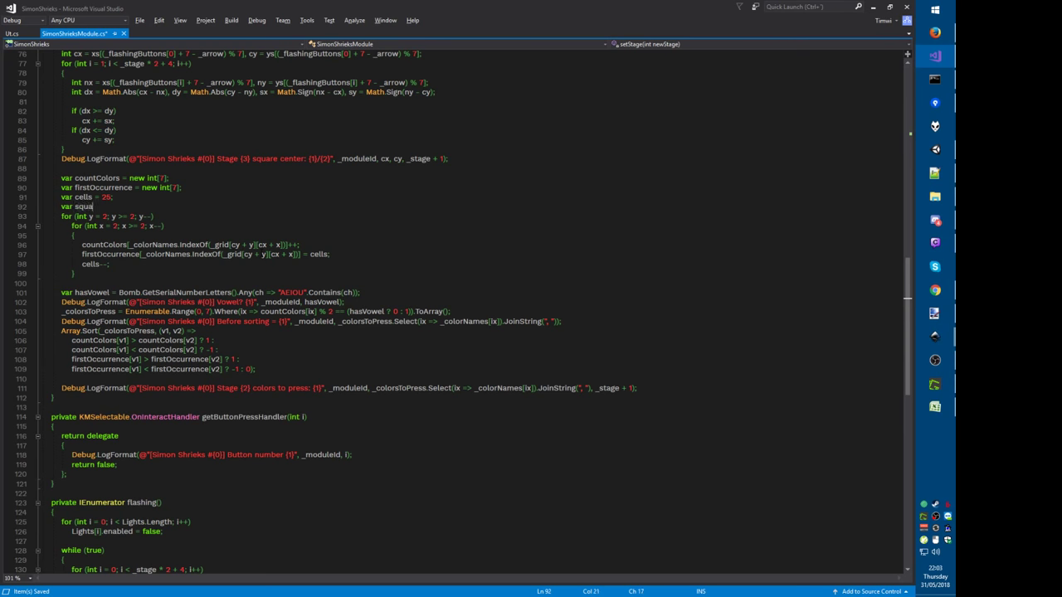
text(re = new S)
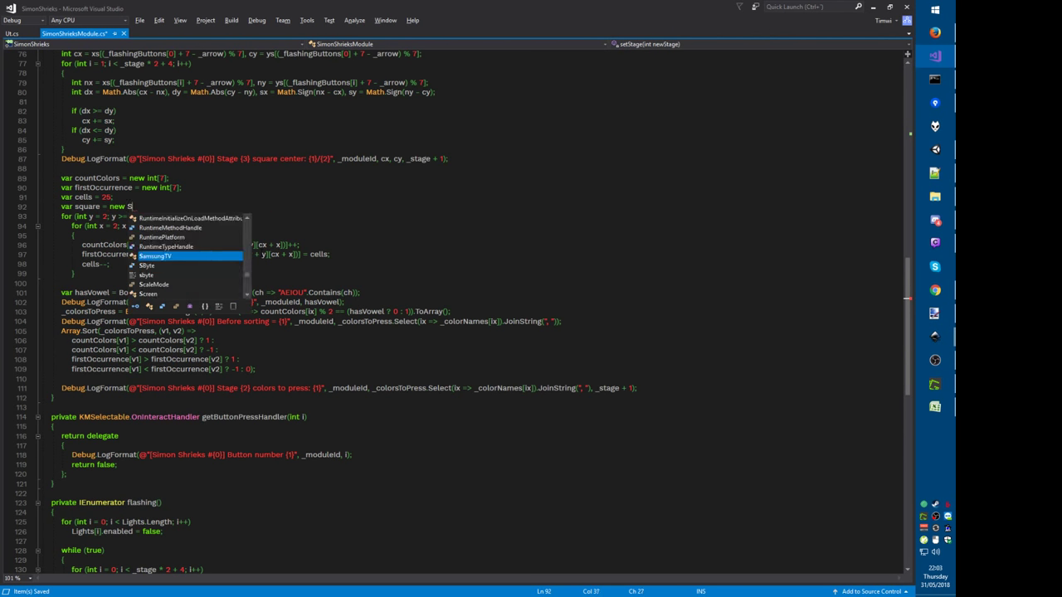
text(tringBuilder();)
key(ctrl+period)
key(Return)
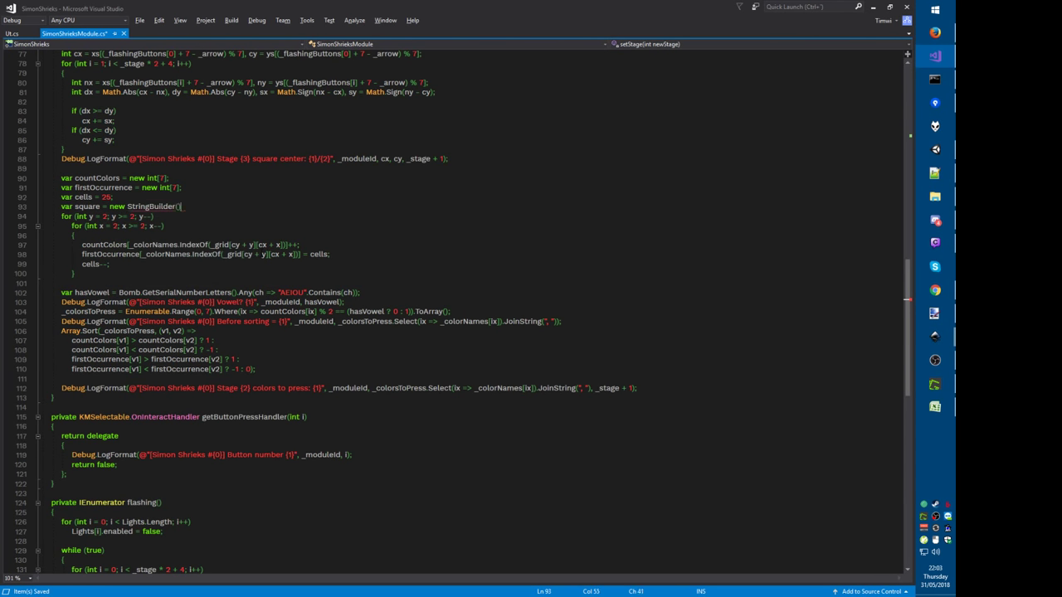
Step: Append _grid[cy + y][cx + x] to square inside the inner loop, just above cells--
key(Down)
key(Return)
text(square.)
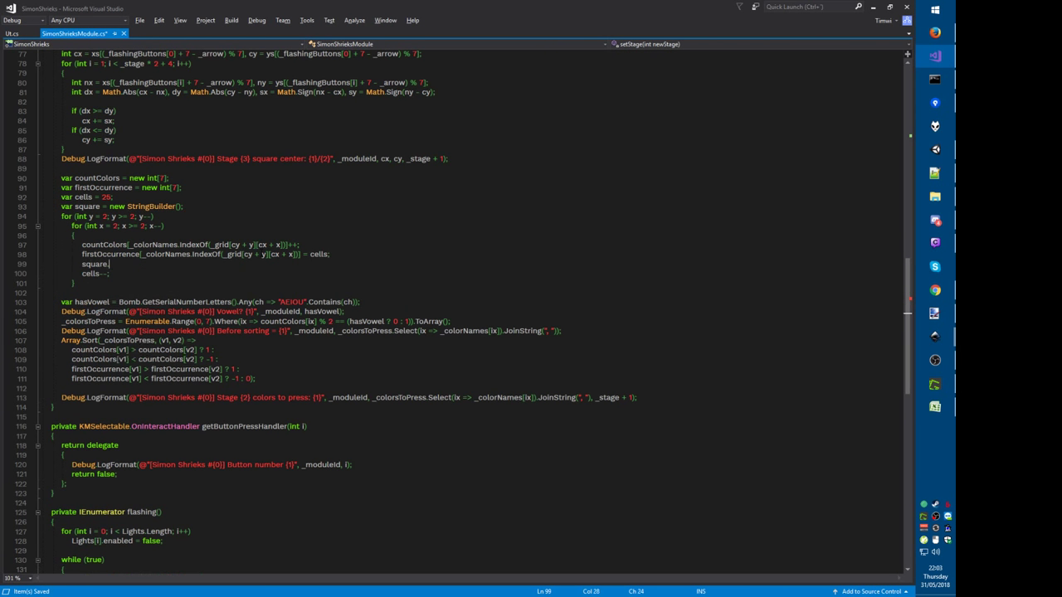
text(Append(_)
text(grid)
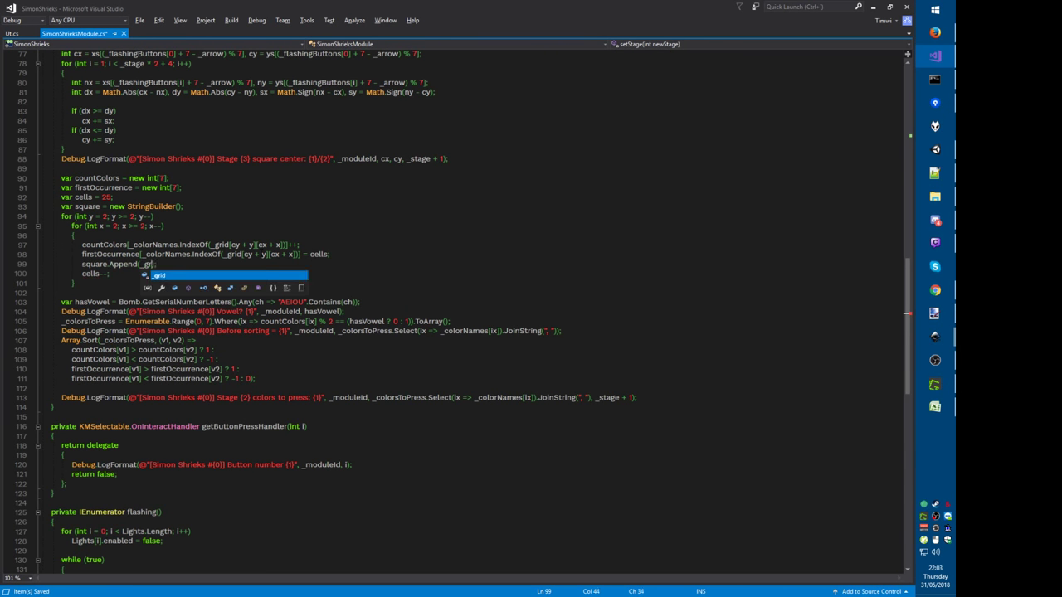
key(Tab)
drag(223, 253, 301, 255)
key(shift+Left)
key(shift+Left)
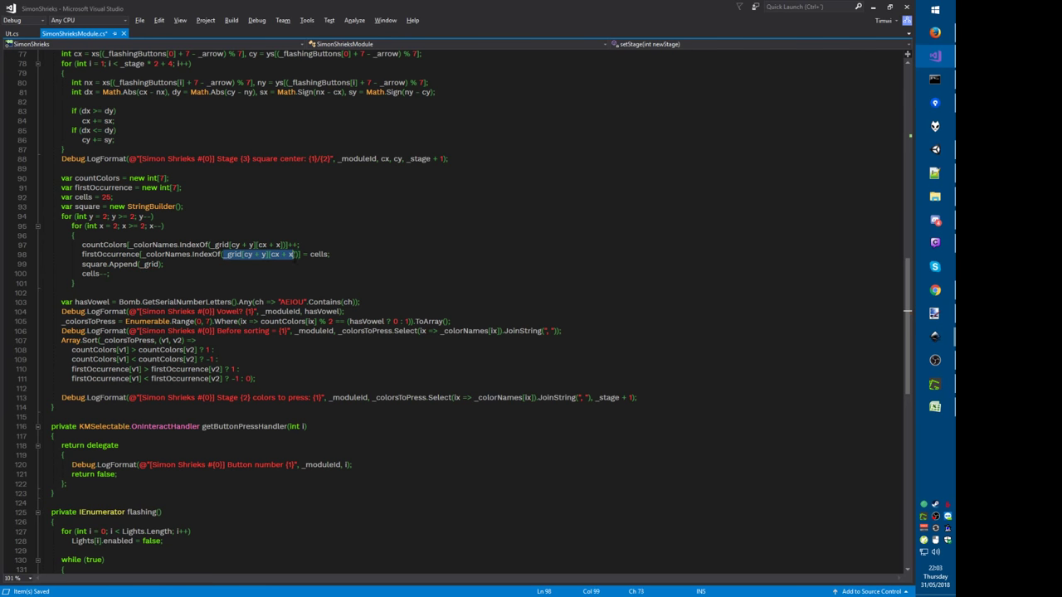
key(Down)
text([cy + y][cx + x)
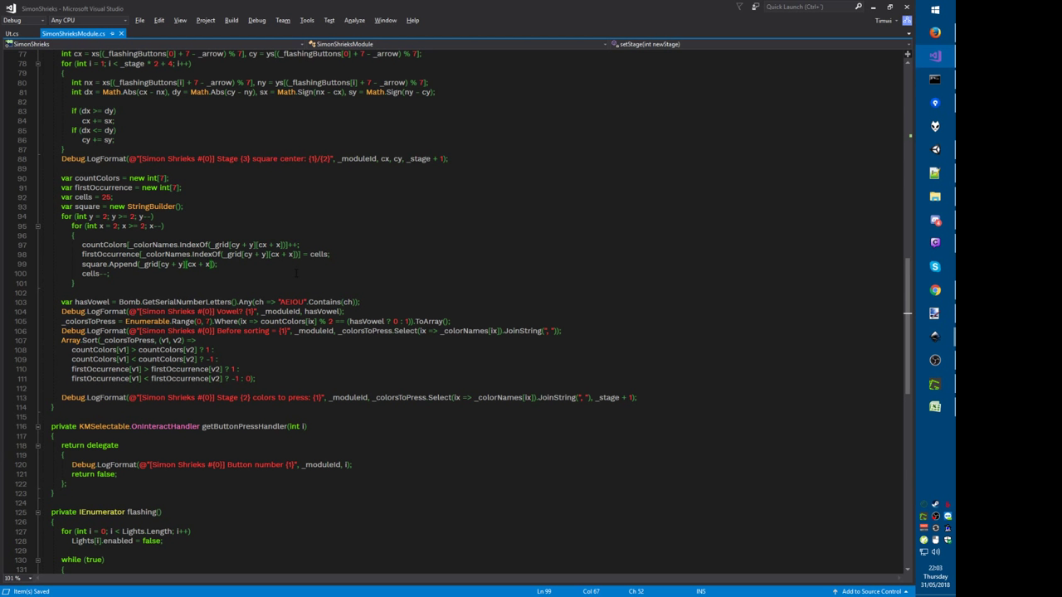
key(Down)
key(Down)
Step: Duplicate the Vowel? log statement, relabel the copy "Square:" and move it above the hasVowel declaration
click(227, 311)
key(shift+End)
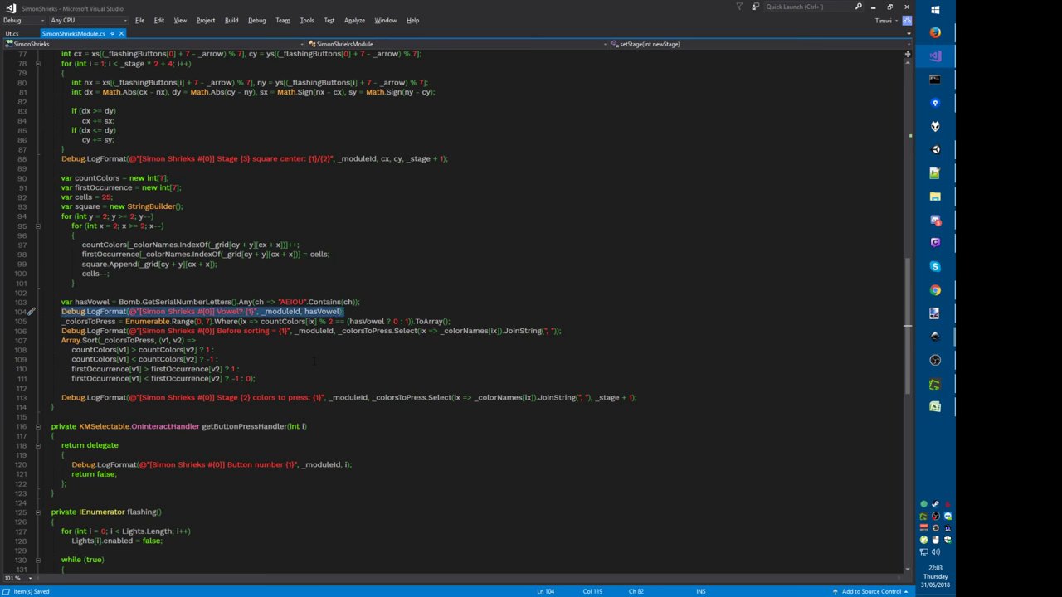
key(ctrl+x)
key(ctrl+v)
key(ctrl+Return)
key(ctrl+v)
double_click(231, 312)
text(Squre)
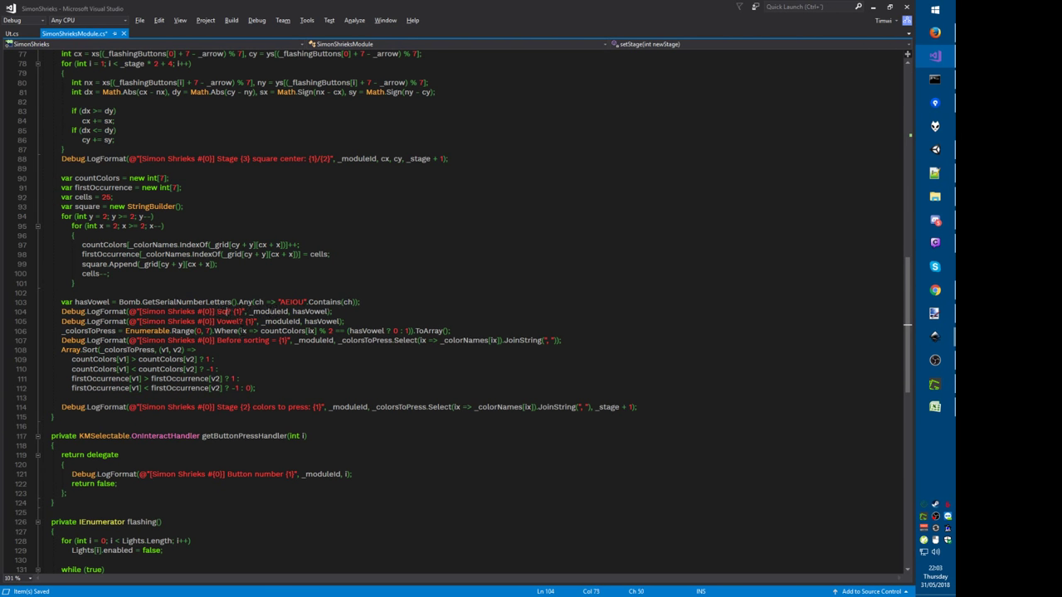
key(Delete)
key(alt+Up)
text(:)
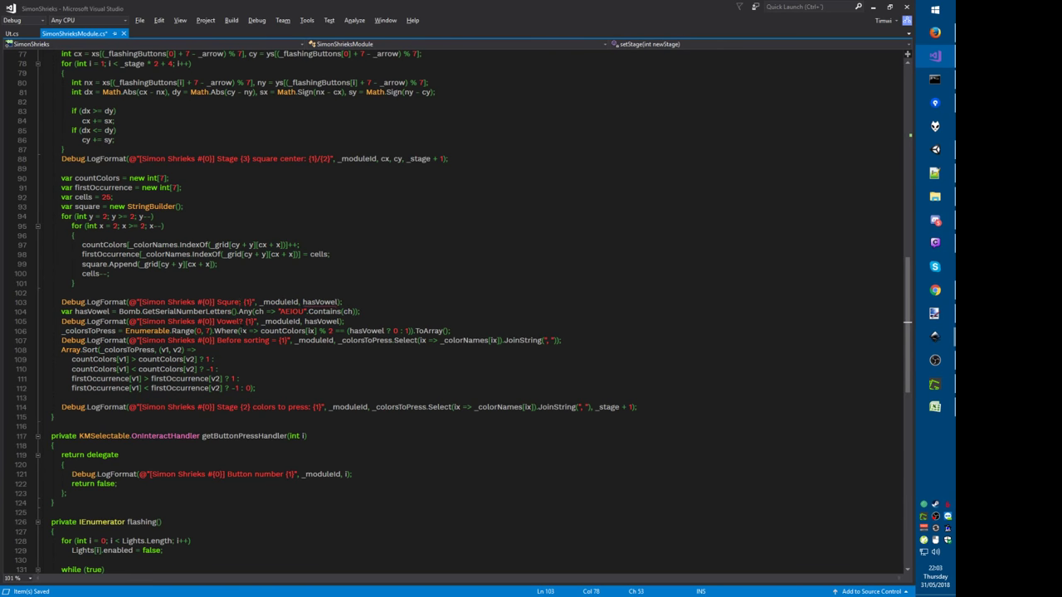
key(Left)
key(Left)
key(Left)
text(a)
Step: Keep the Square log message on a single line, replace its hasVowel argument with square.ToString().Reverse().JoinString(), and save the file
key(Right)
key(Right)
key(Right)
key(Right)
key(BackSpace)
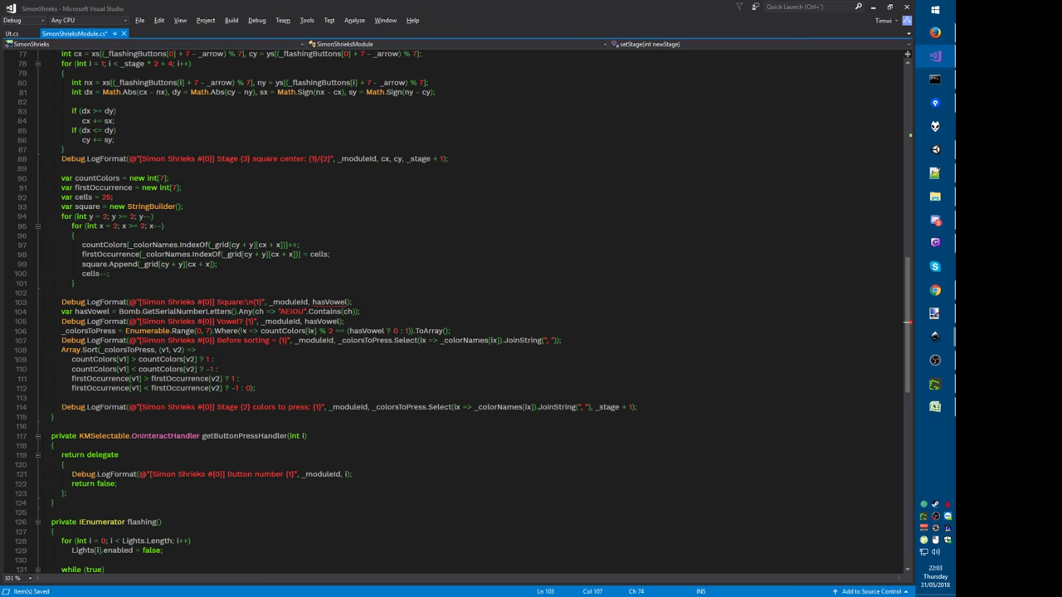
key(BackSpace)
key(Delete)
key(Right)
key(Right)
key(ctrl+Right)
key(ctrl+Right)
key(ctrl+Delete)
text(square.ToString().rev)
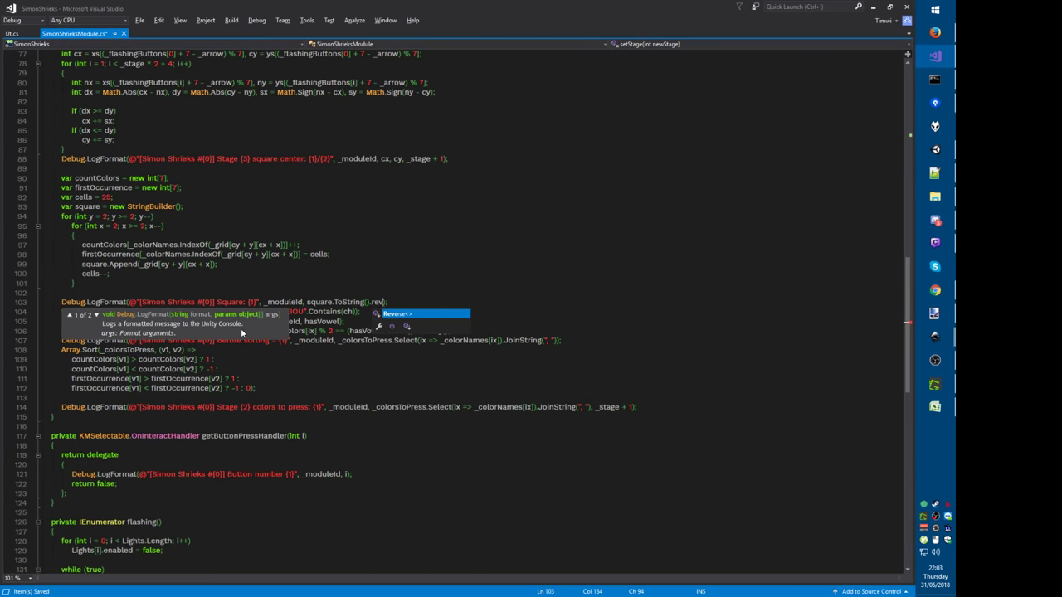
text(erse().Joins)
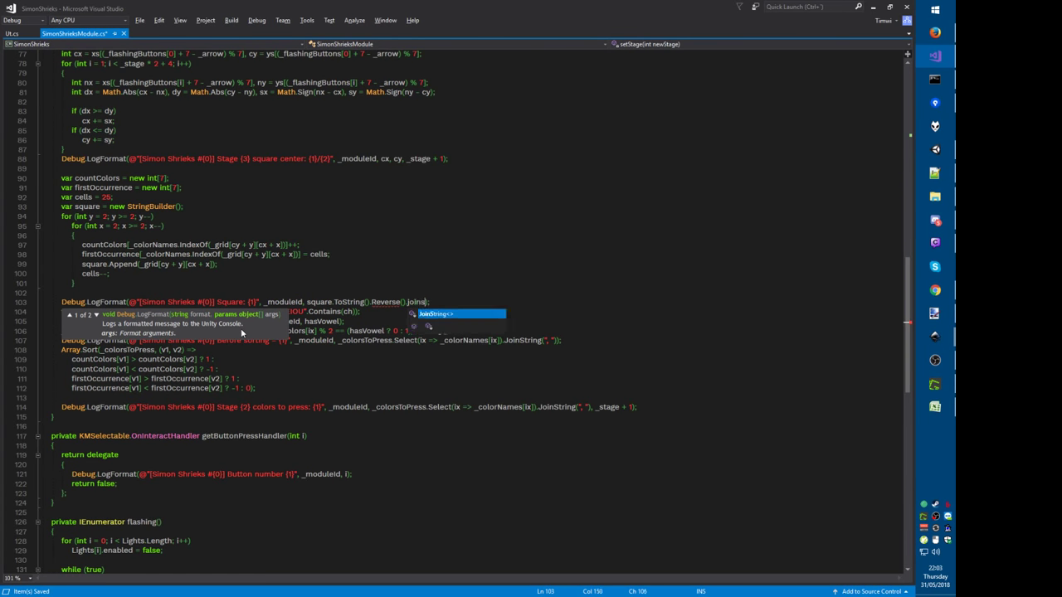
text(tring())
key(Down)
key(Home)
key(Home)
key(ctrl+s)
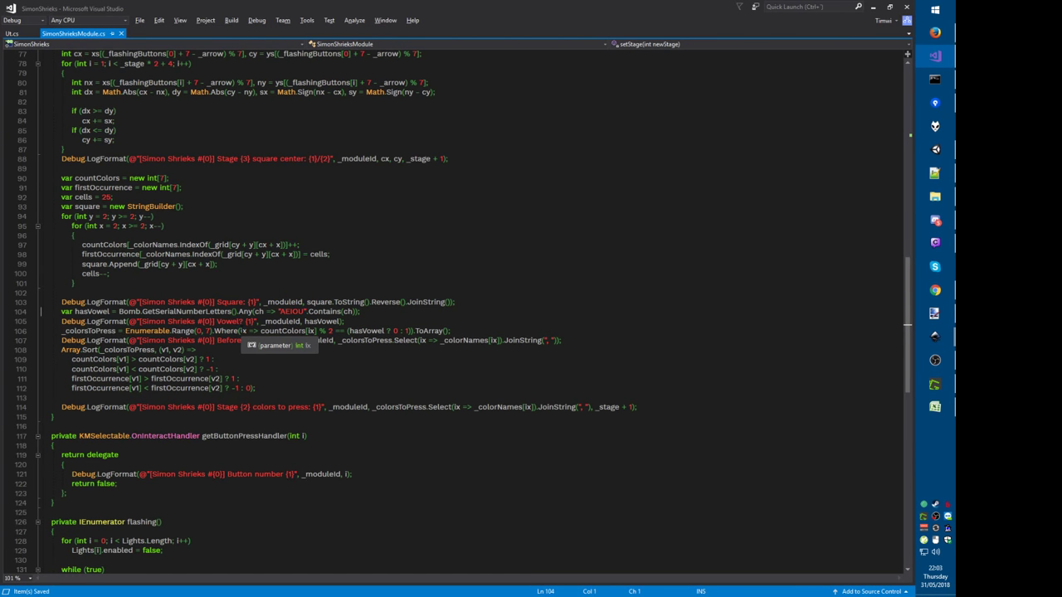
Step: Switch to Unity, run the scene, and compare the square center and Square console entries with the letter grid in Firefox's PDF manual
key(alt+Tab)
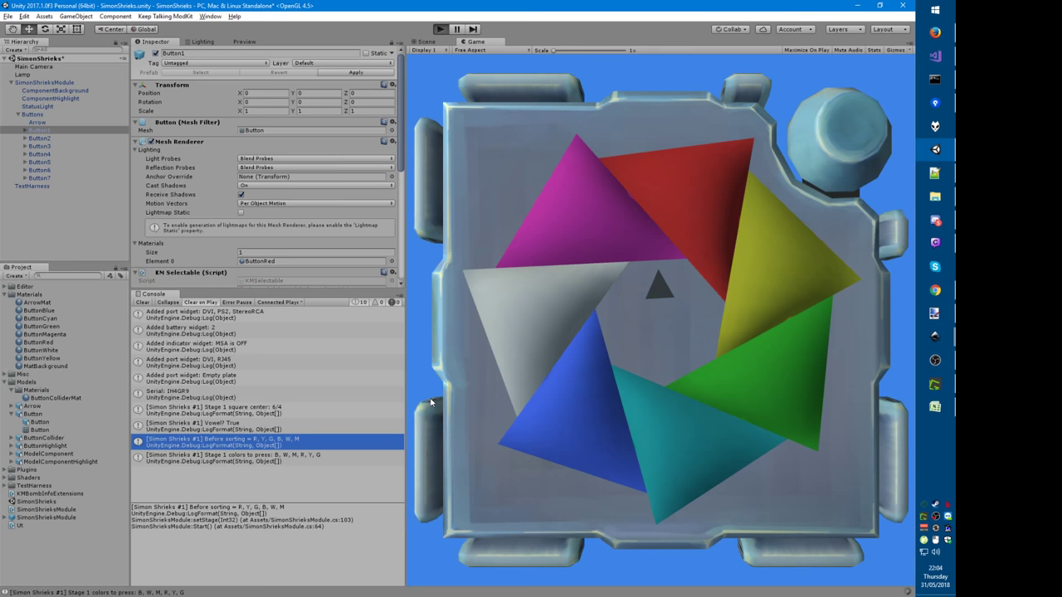
key(ctrl+p)
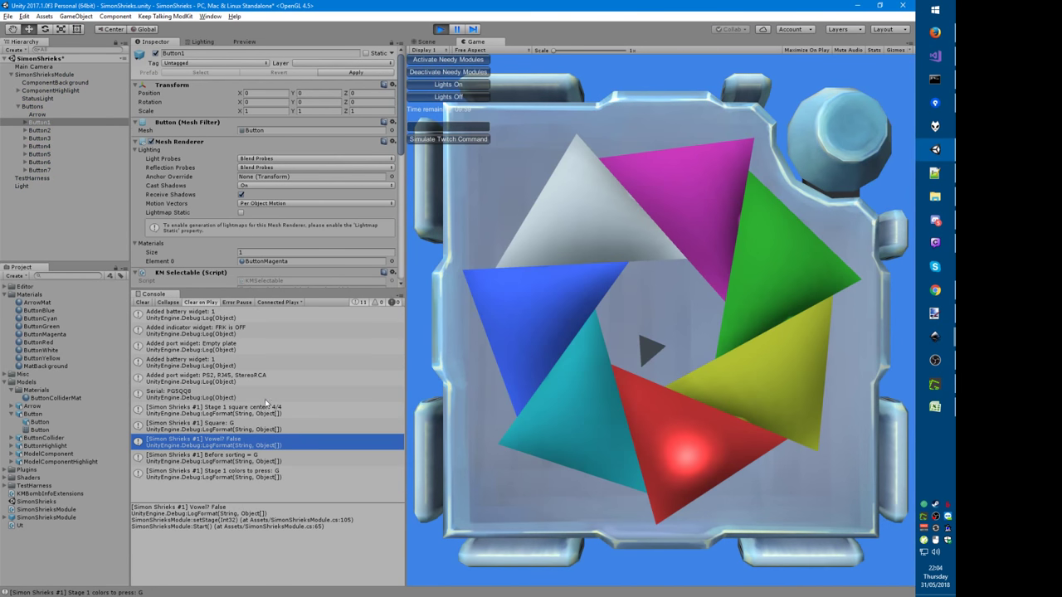
click(267, 412)
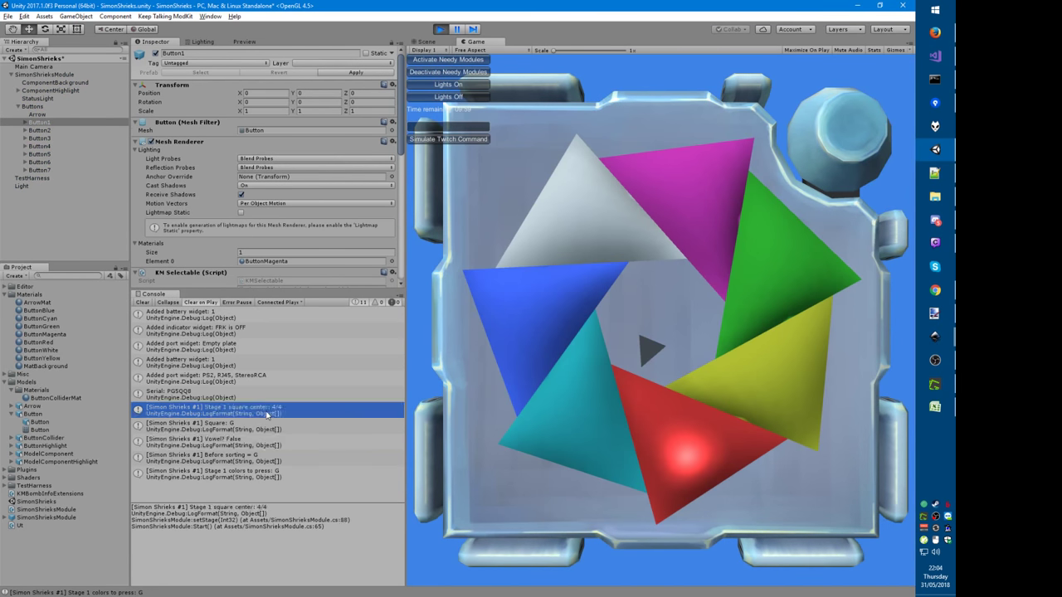
key(alt+Tab)
scroll(478, 280, down, 10)
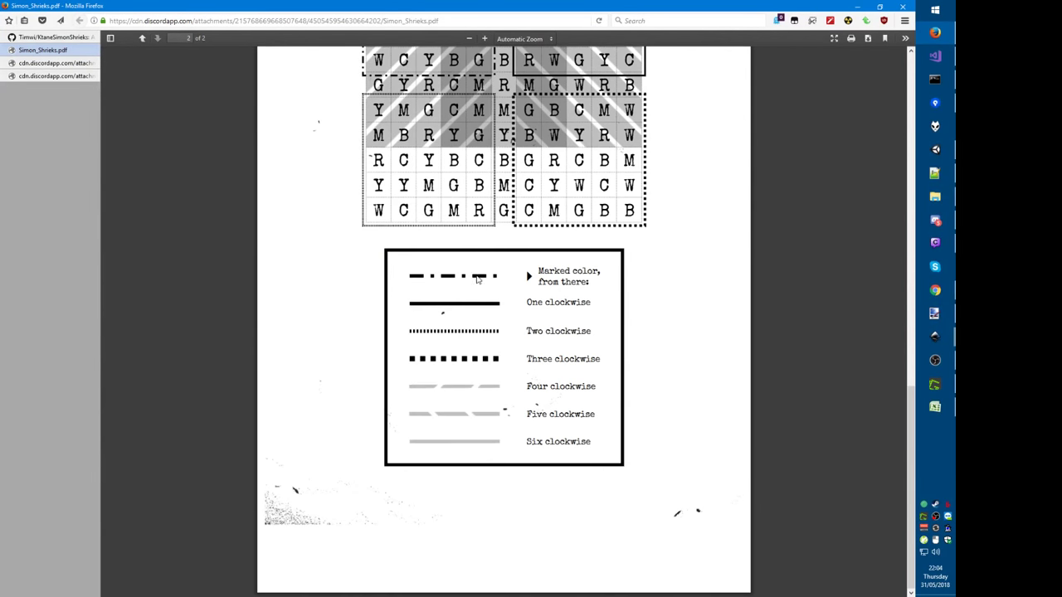
scroll(478, 280, up, 5)
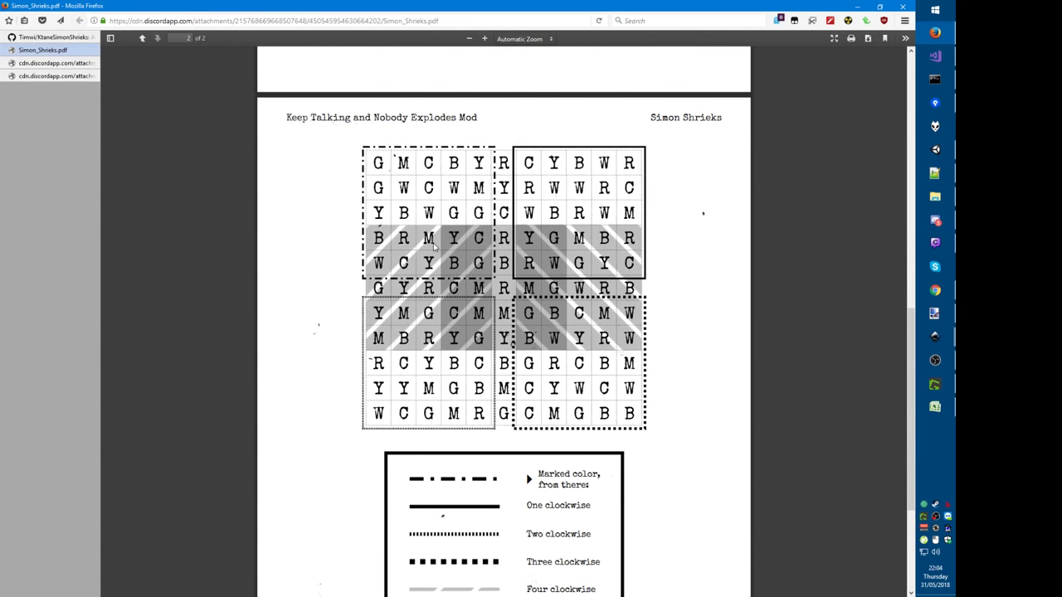
key(alt+Tab)
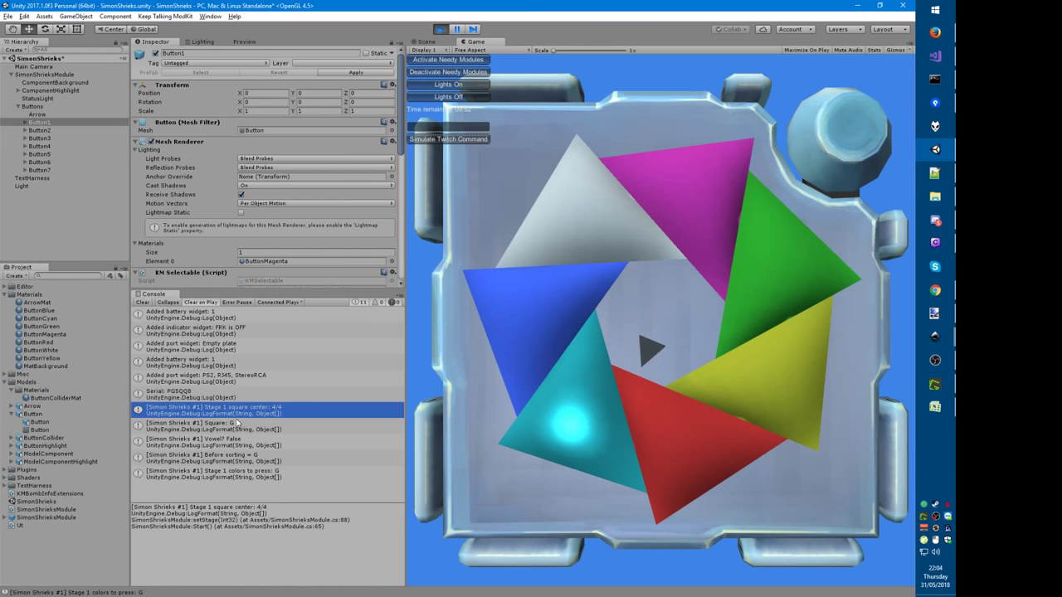
click(238, 425)
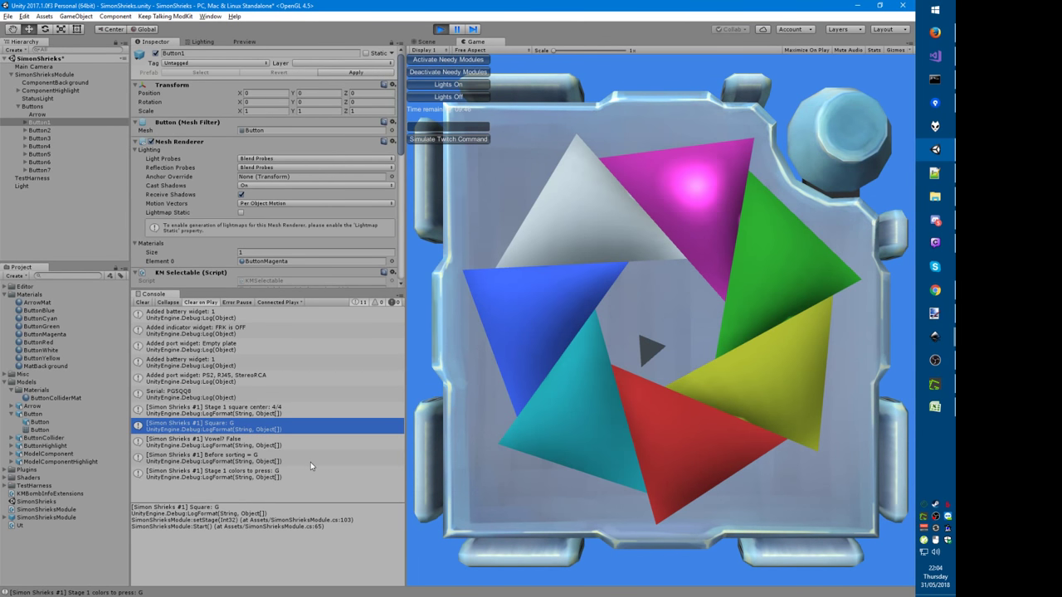
key(alt+Tab)
key(alt+Tab)
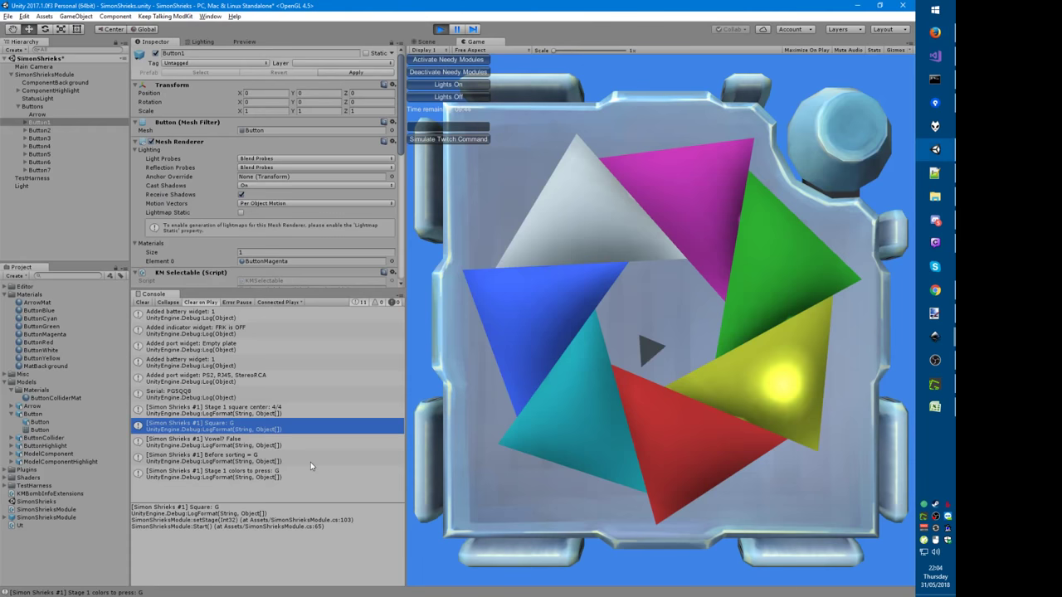
Step: Switch to Visual Studio, change the lower bounds of the y and x square loops to -2, and save the file
key(alt+Tab)
key(Tab)
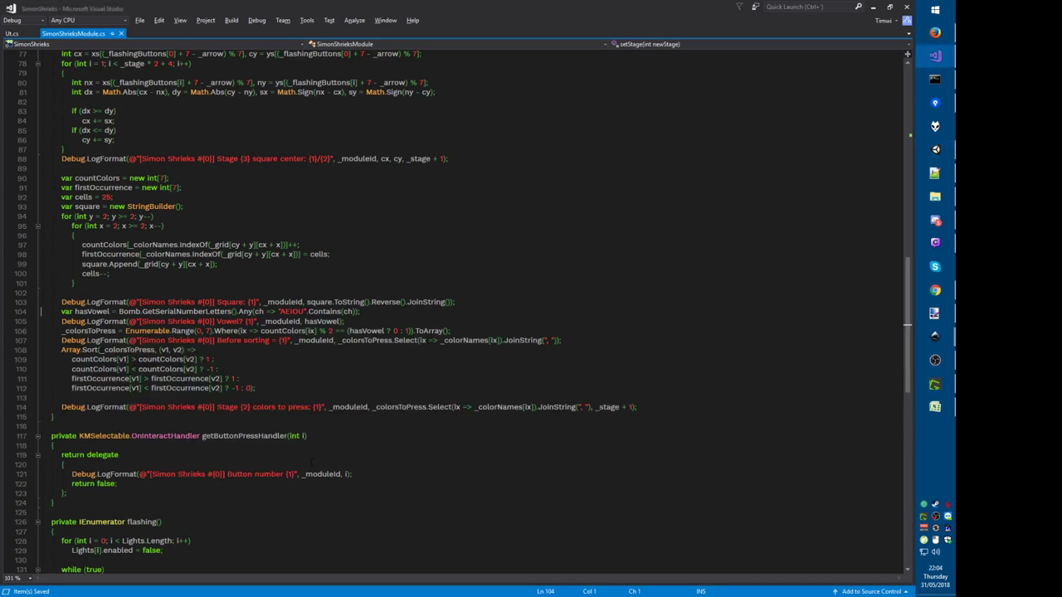
click(154, 217)
text(-)
key(Down)
key(ctrl+s)
key(Home)
key(Home)
key(Down)
key(Down)
Step: Run the scene again in Unity and check the new Square entry against the PDF manual's letter grid in Firefox
key(alt+Tab)
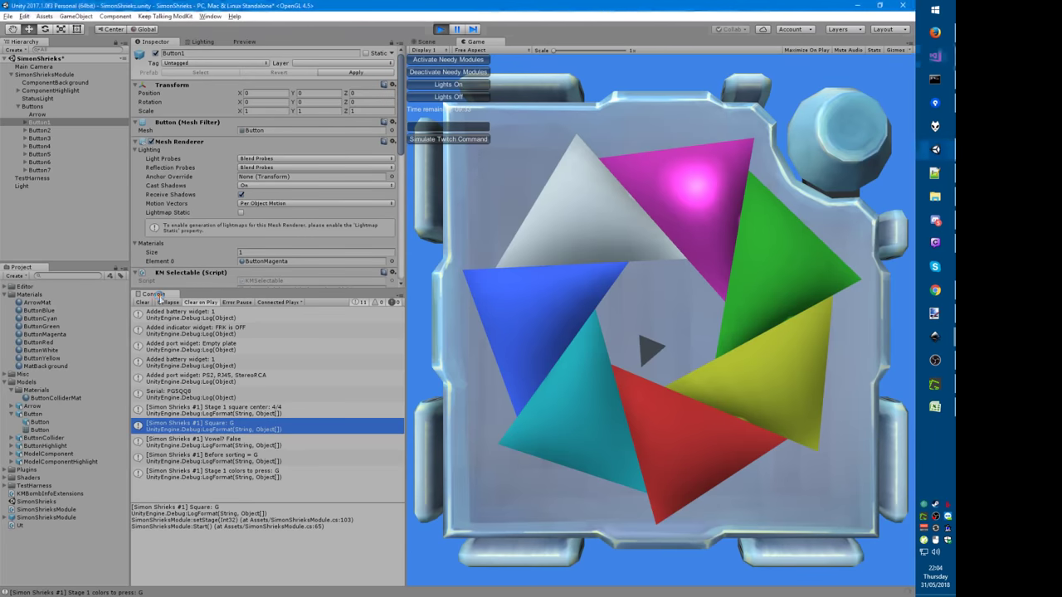
key(ctrl+p)
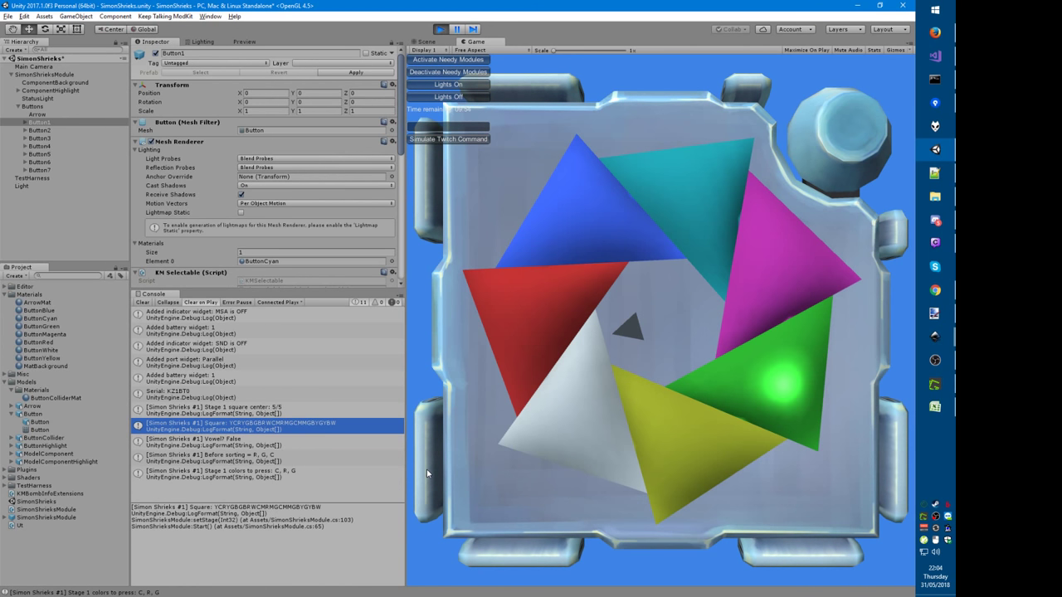
key(alt+Tab)
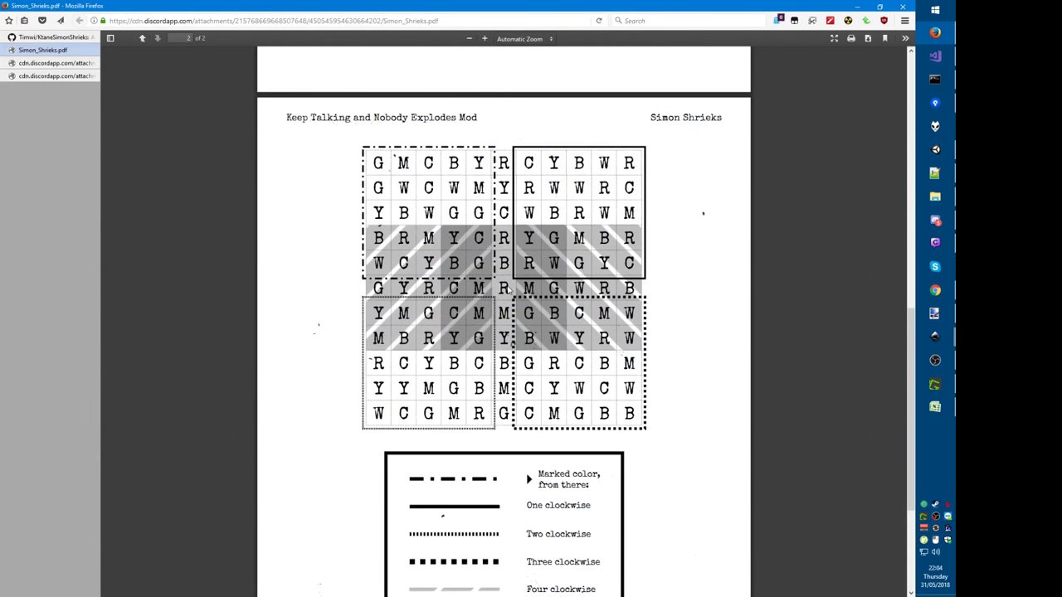
Step: Switch to Notepad++ and clear the old color counts to start a new list
key(alt+Tab)
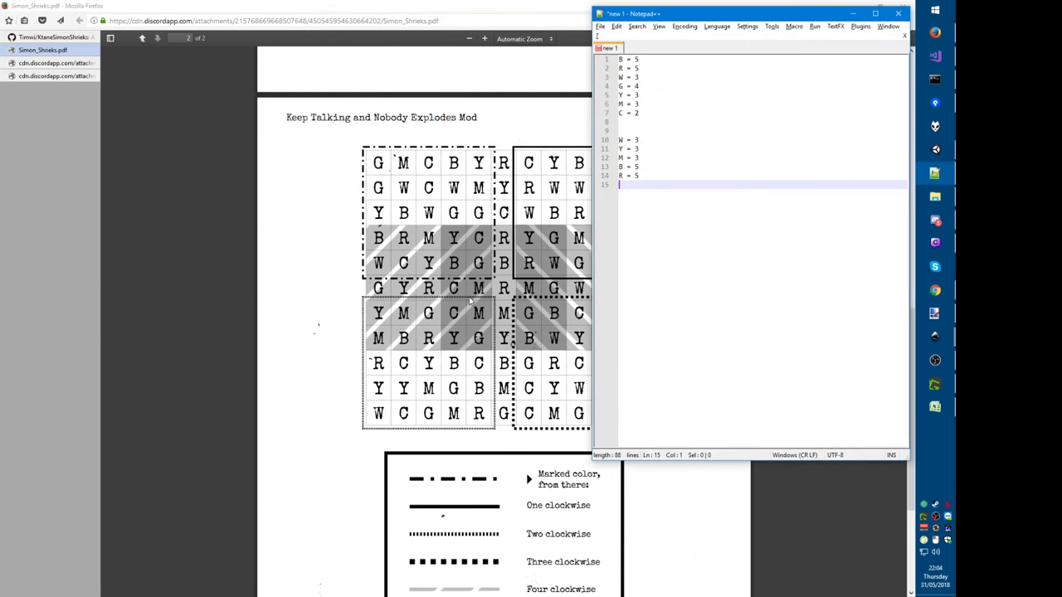
key(ctrl+a)
key(BackSpace)
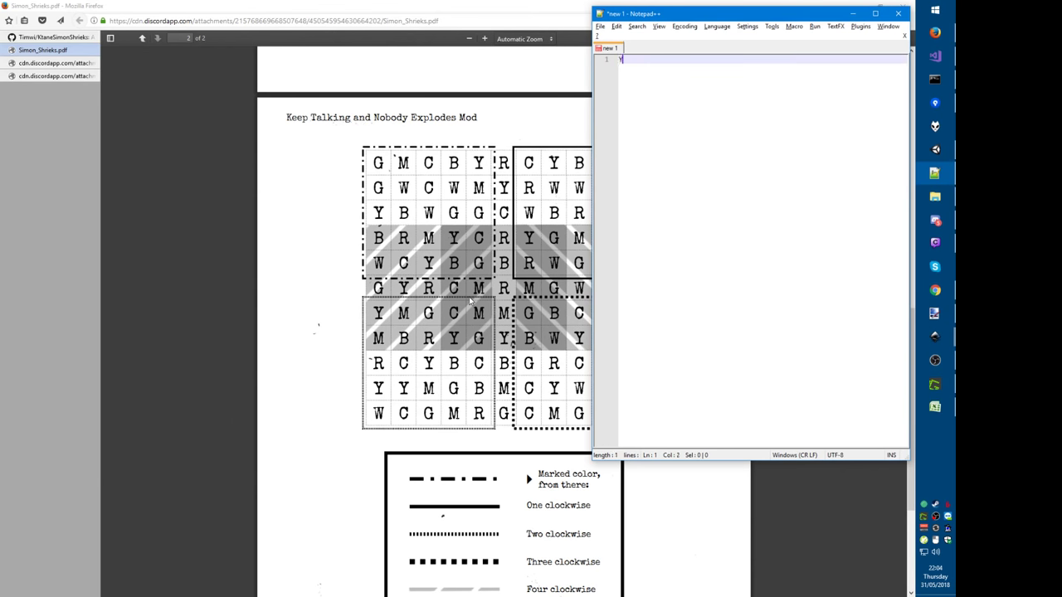
Step: Capture the 5x5 square at the middle of the PDF manual's letter grid and copy the screenshot to the clipboard
key(alt+Tab)
key(Print)
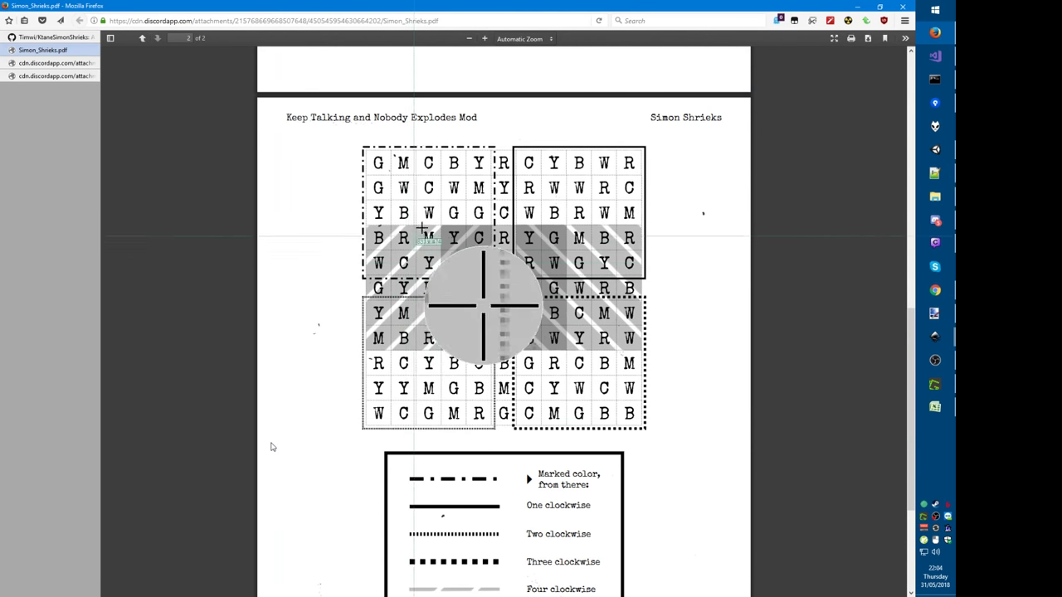
drag(437, 222, 550, 349)
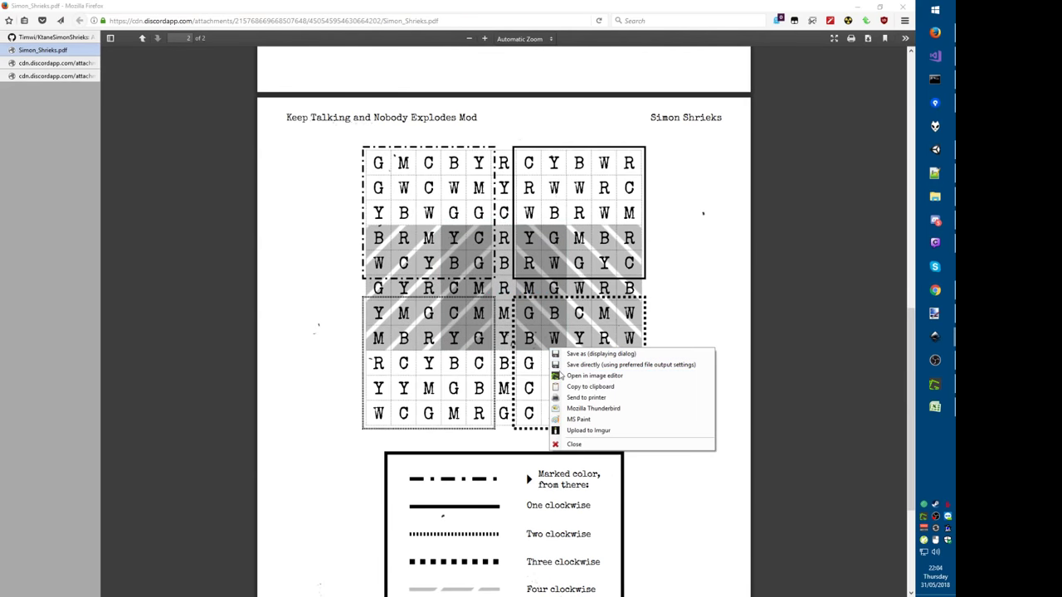
click(580, 387)
Step: Switch to paint.net, close the old marked-up grid image without saving, and paste the captured square as a new image
click(935, 313)
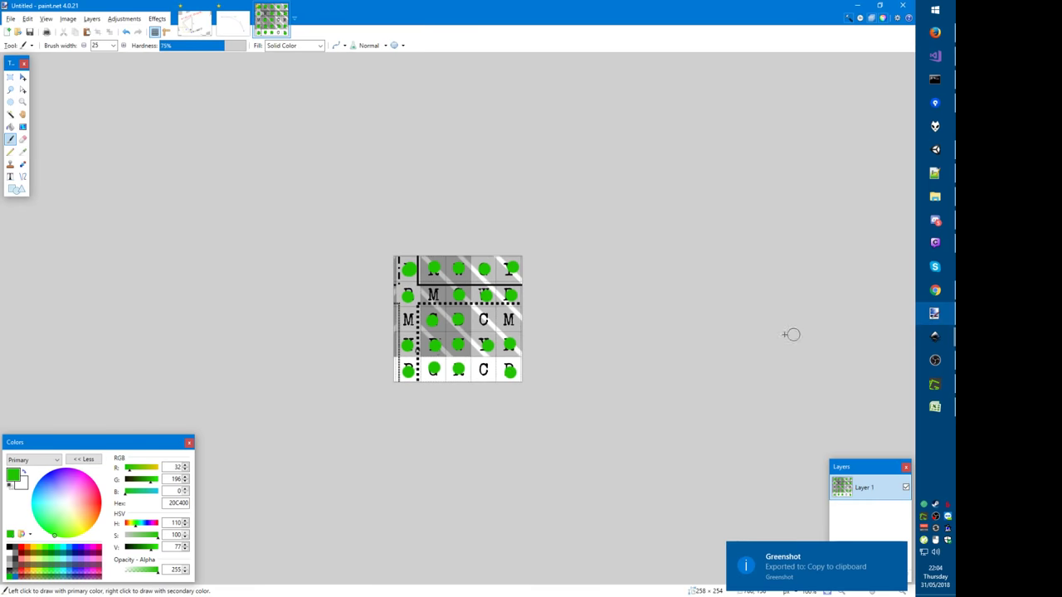
key(ctrl+w)
key(n)
key(ctrl+alt+v)
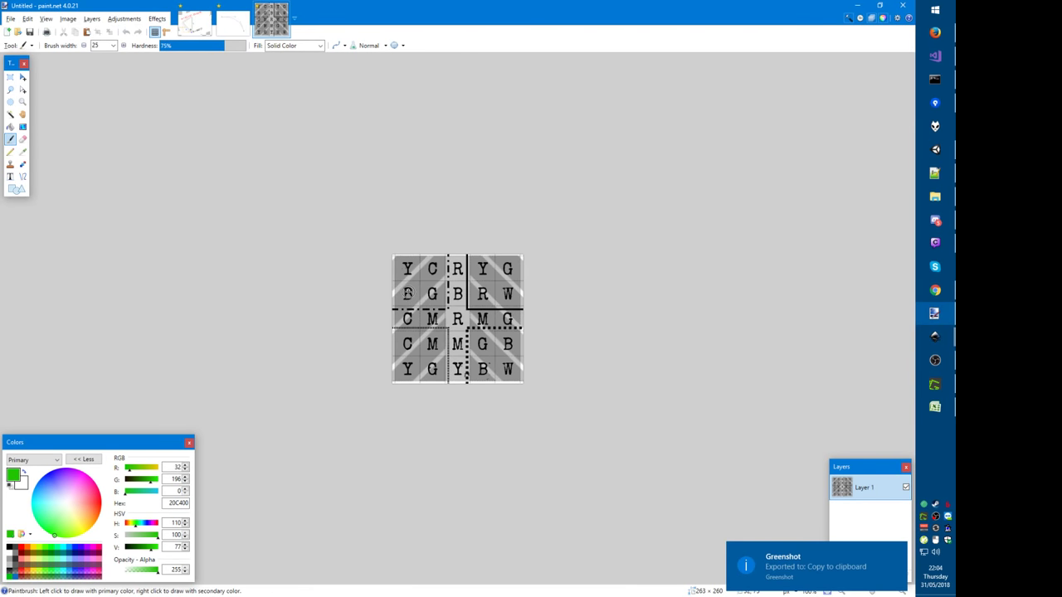
Step: Mark the four Y cells with green dots and record Y = 4 in Notepad++
key(alt+Tab)
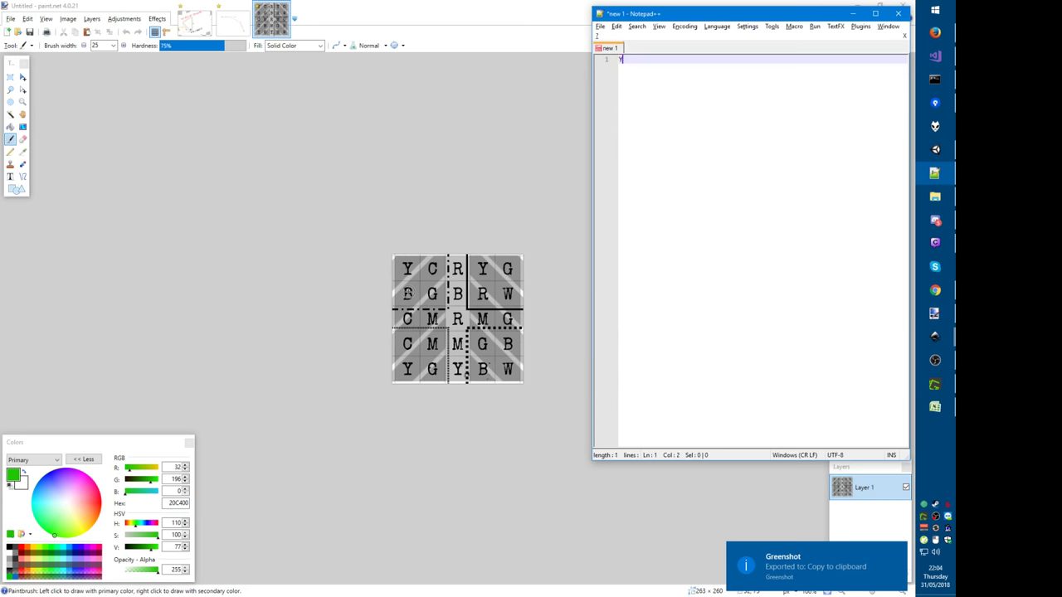
click(406, 268)
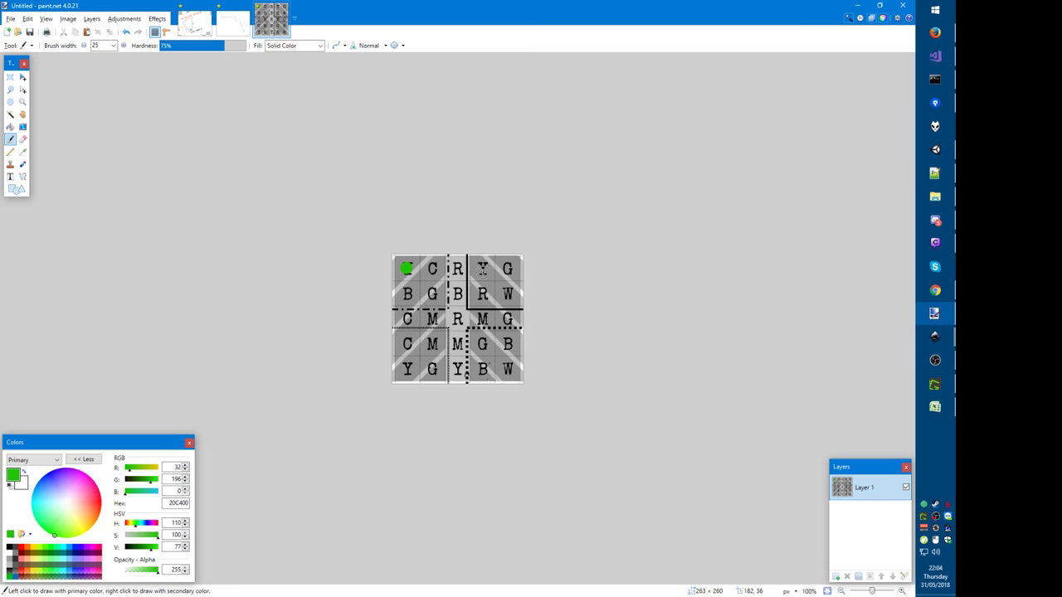
click(483, 269)
click(406, 370)
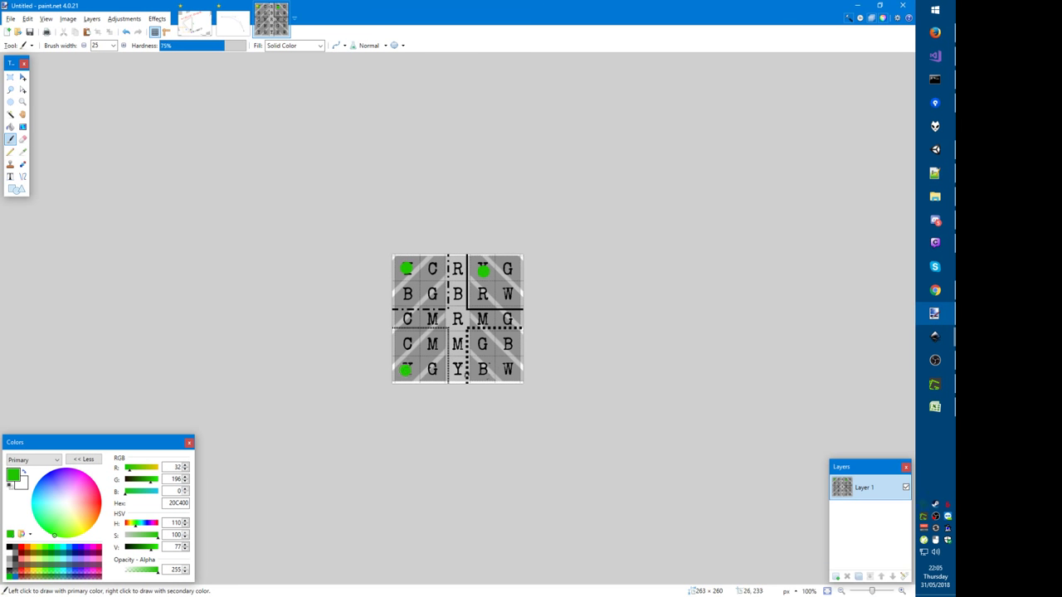
click(458, 373)
key(alt+Tab)
text(Y = 4)
key(Return)
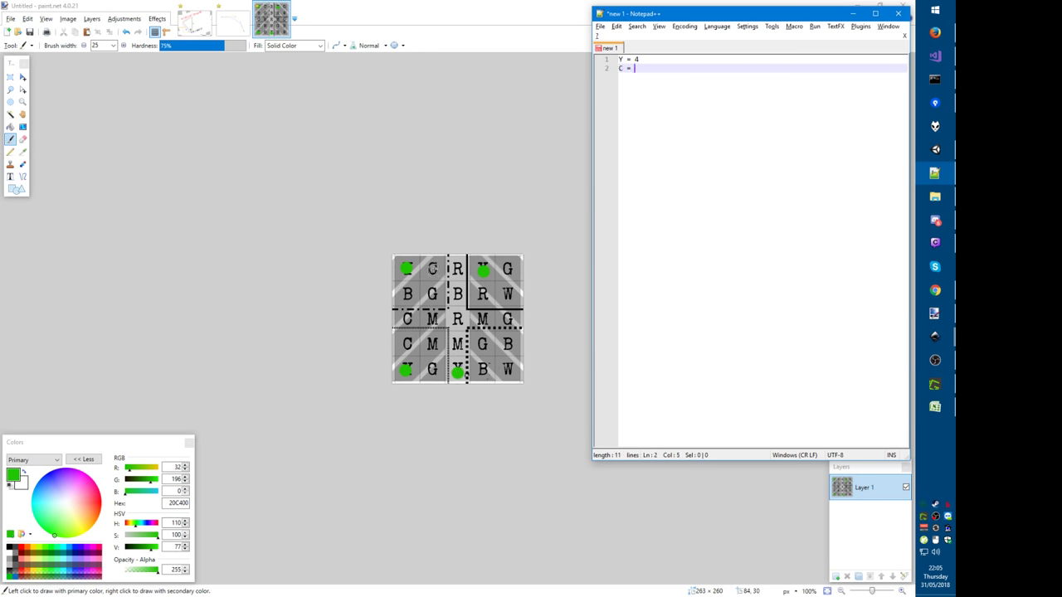
Step: Mark the three C cells of the grid with green dots and record C = 3 in Notepad++
click(434, 267)
click(407, 318)
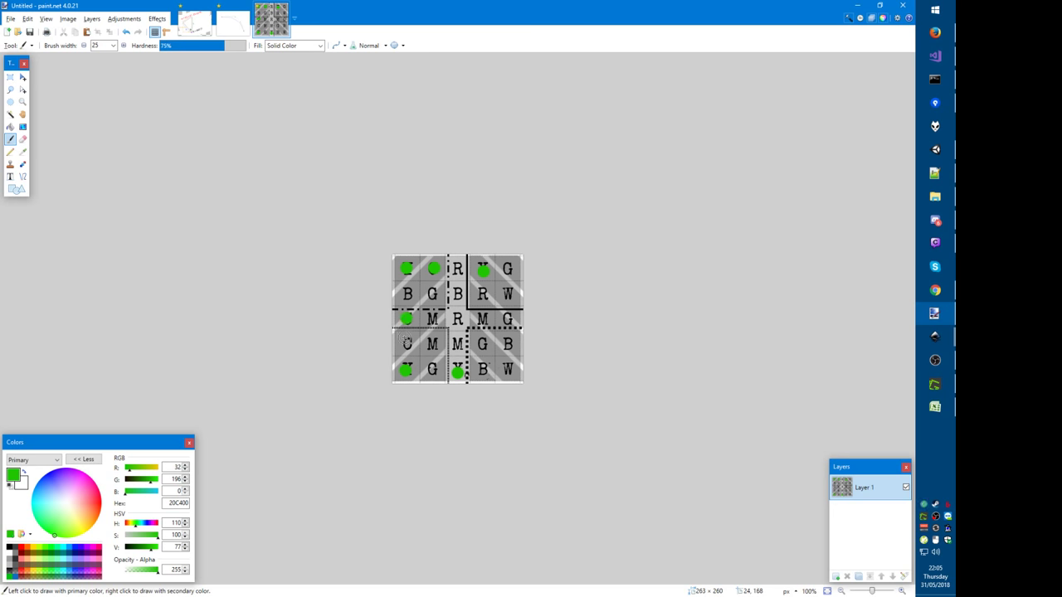
click(407, 343)
key(alt+Tab)
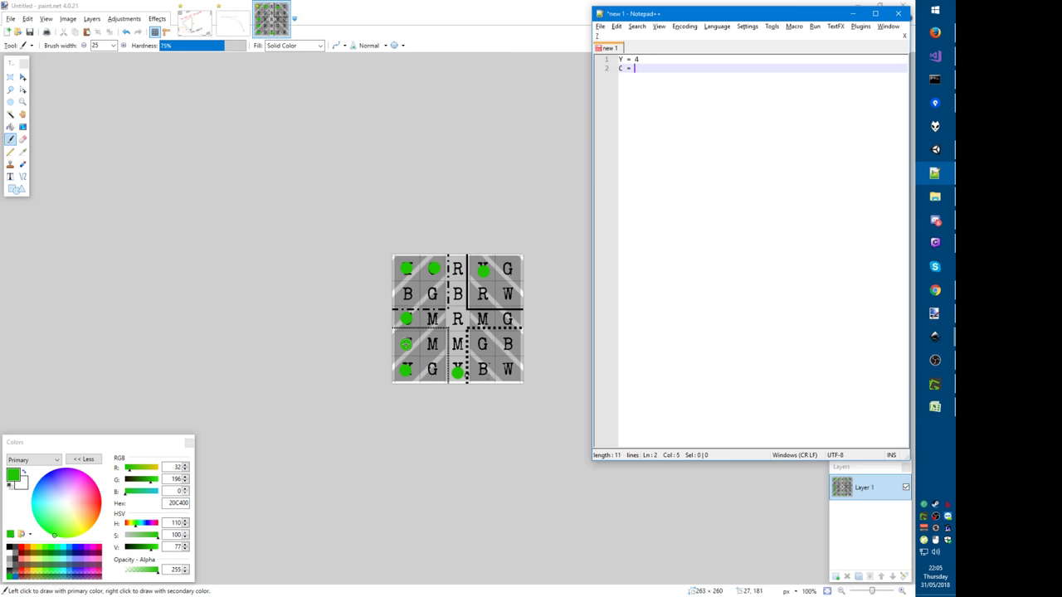
text(C = 3)
key(Return)
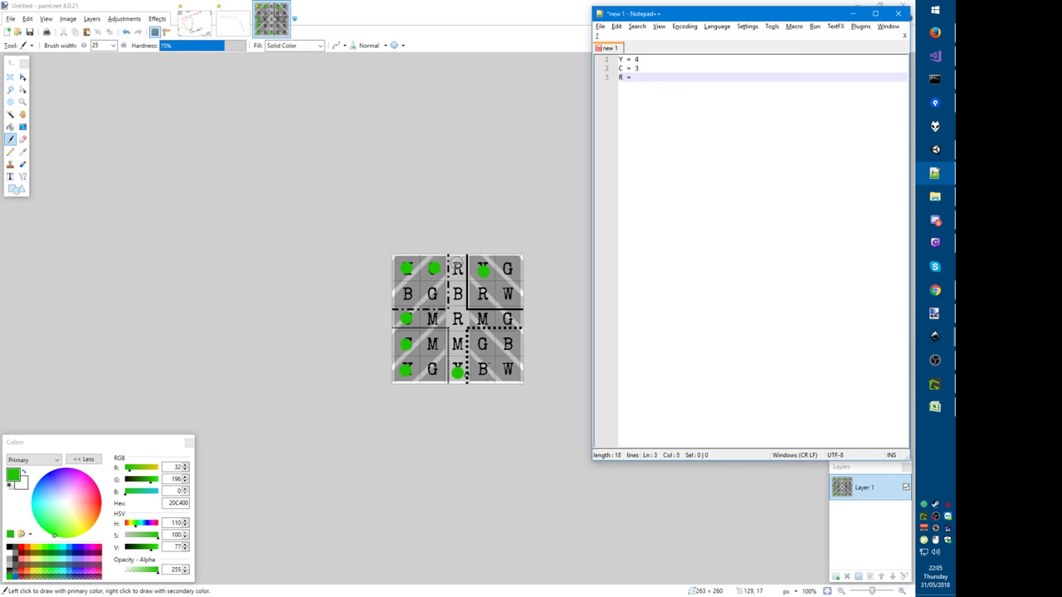
Step: Mark the three R cells with green dots in paint.net and record R = 3 in the count list
click(461, 267)
click(483, 293)
click(460, 319)
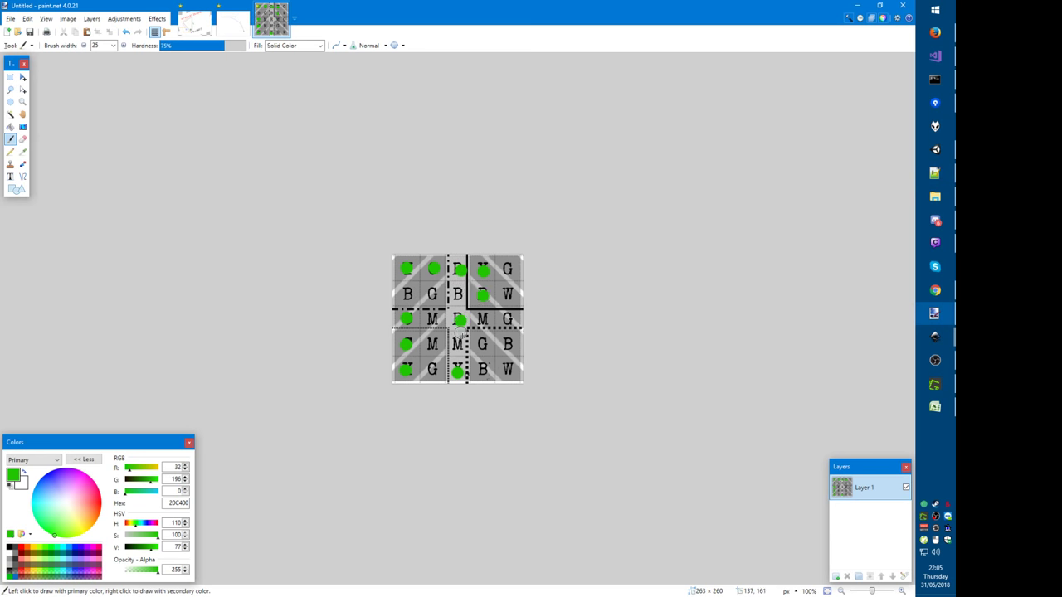
key(alt+Tab)
text(R = 3)
key(Return)
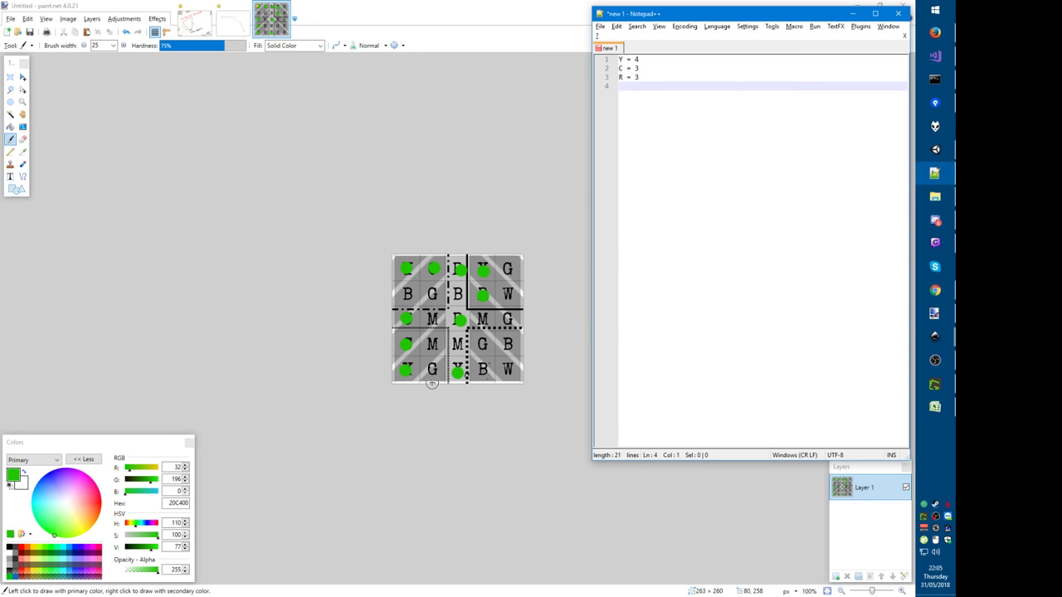
Step: Mark the five G cells with green dots and add G = 5 to the Notepad++ count list
click(509, 268)
click(431, 294)
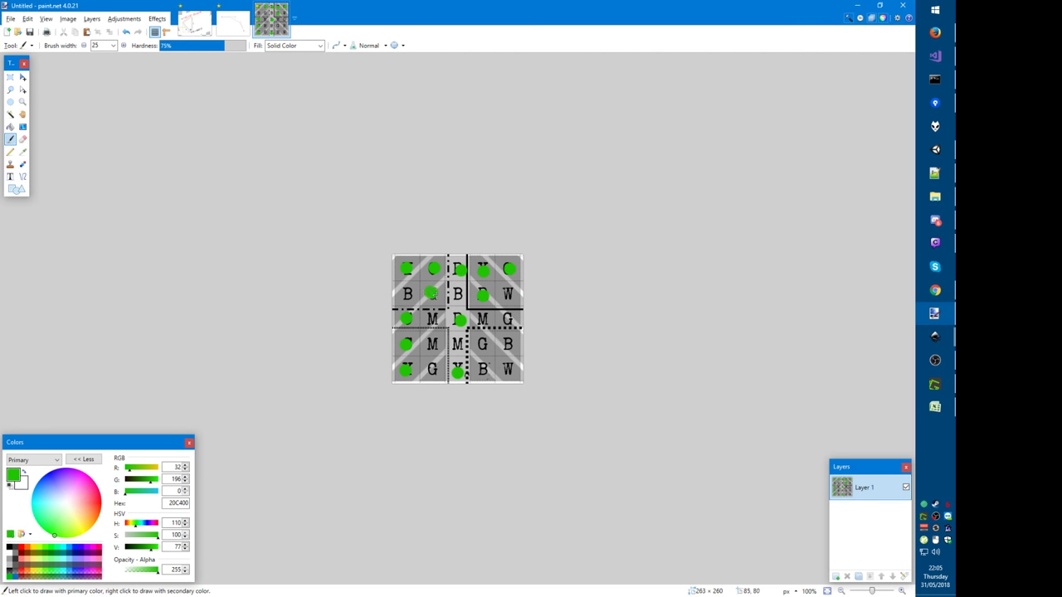
click(510, 320)
click(482, 345)
click(432, 369)
key(alt+Tab)
text(5)
key(Return)
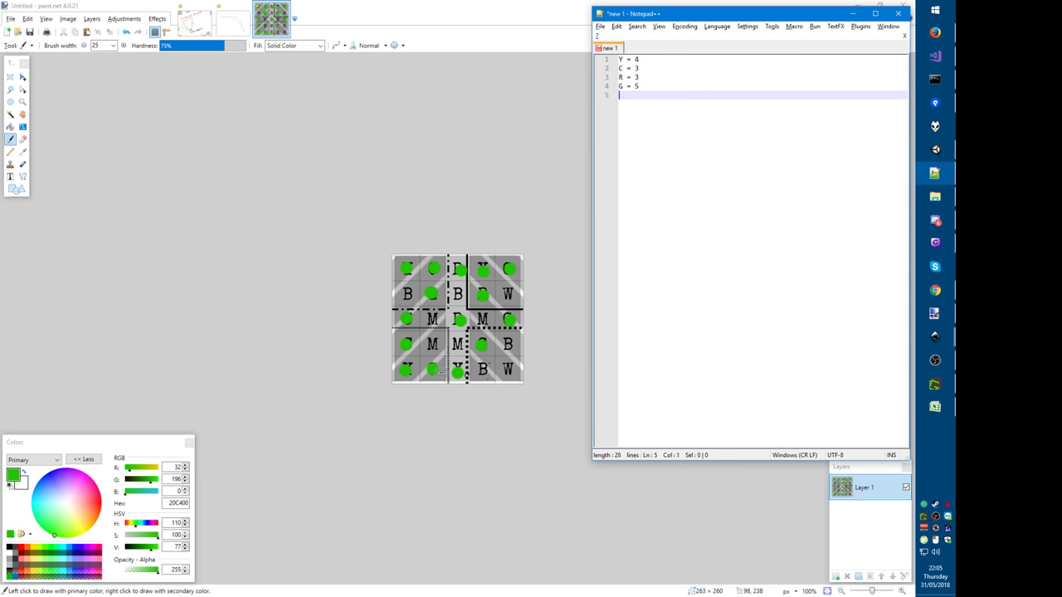
Step: Mark the four B cells with green dots in paint.net and record B = 4 in Notepad++
key(alt+Tab)
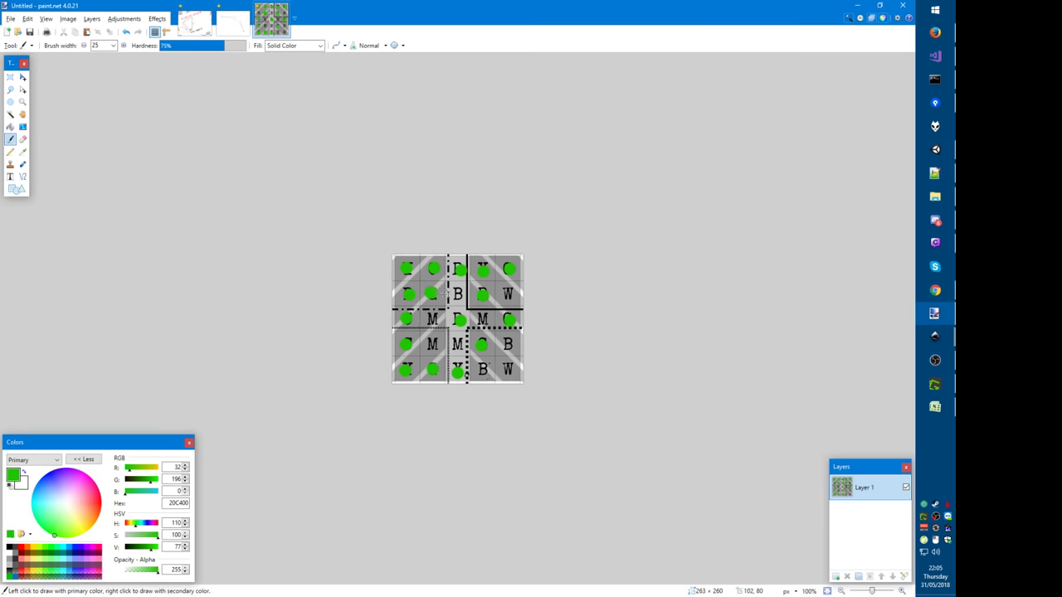
click(459, 294)
key(alt+Tab)
text(B = 4)
key(Return)
Step: Mark the two W cells with green dots, then record W = 2 and M = 4 in the count list
text(W =)
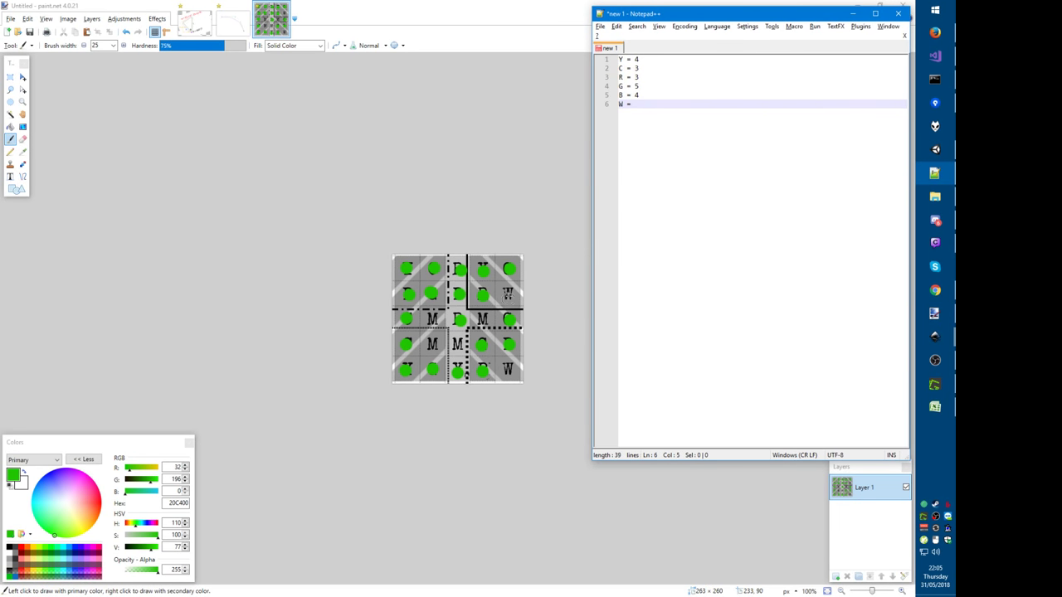
click(509, 295)
click(509, 370)
key(alt+Tab)
text(= 2)
key(Return)
text(M)
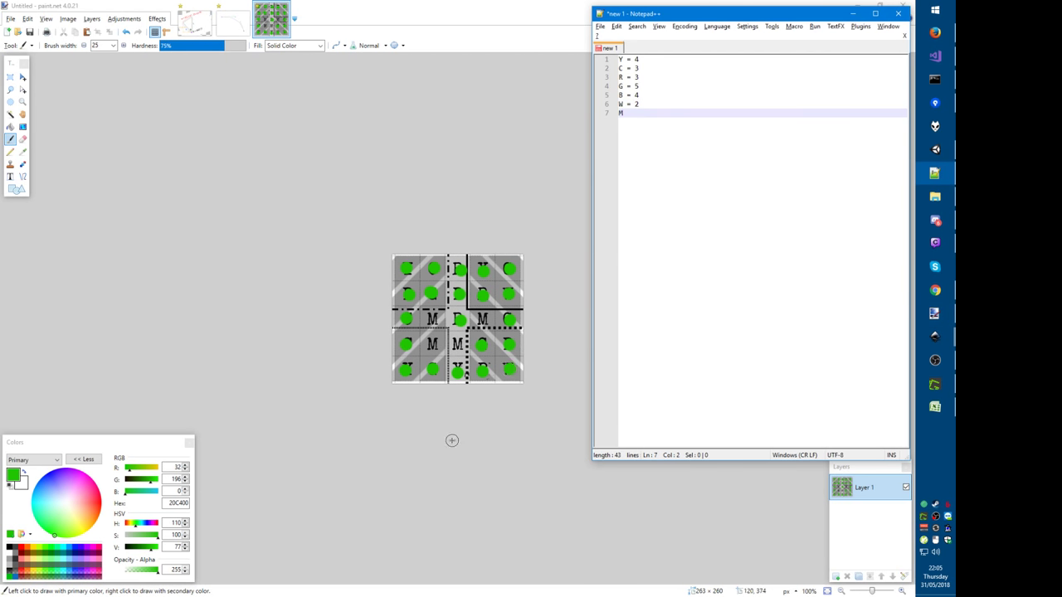
text( = 4)
key(Return)
Step: Switch to Unity and inspect the console entries for the serial number and the vowel check
key(alt+Tab)
key(Tab)
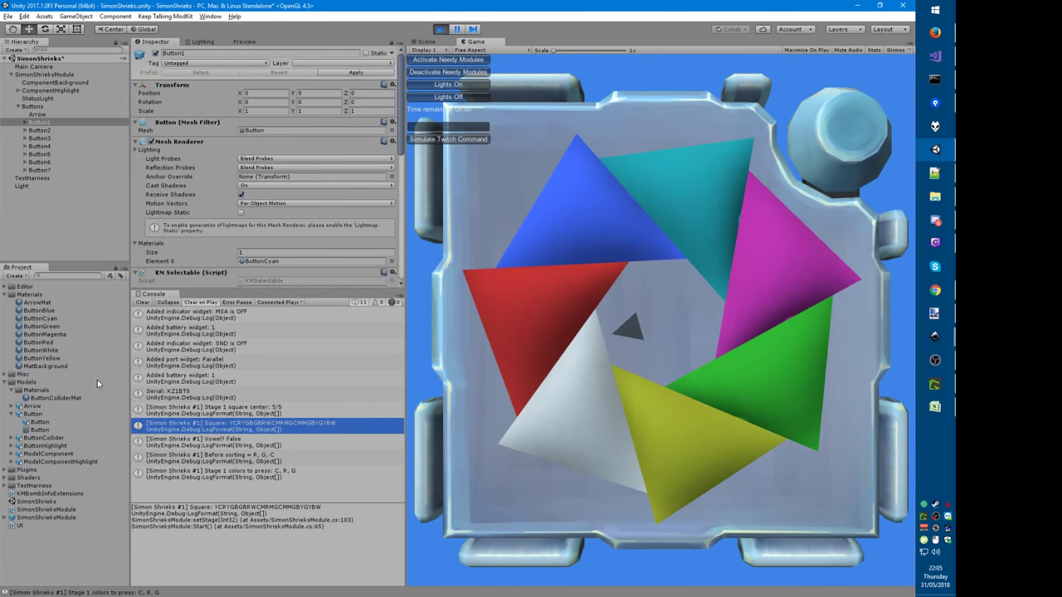
click(182, 395)
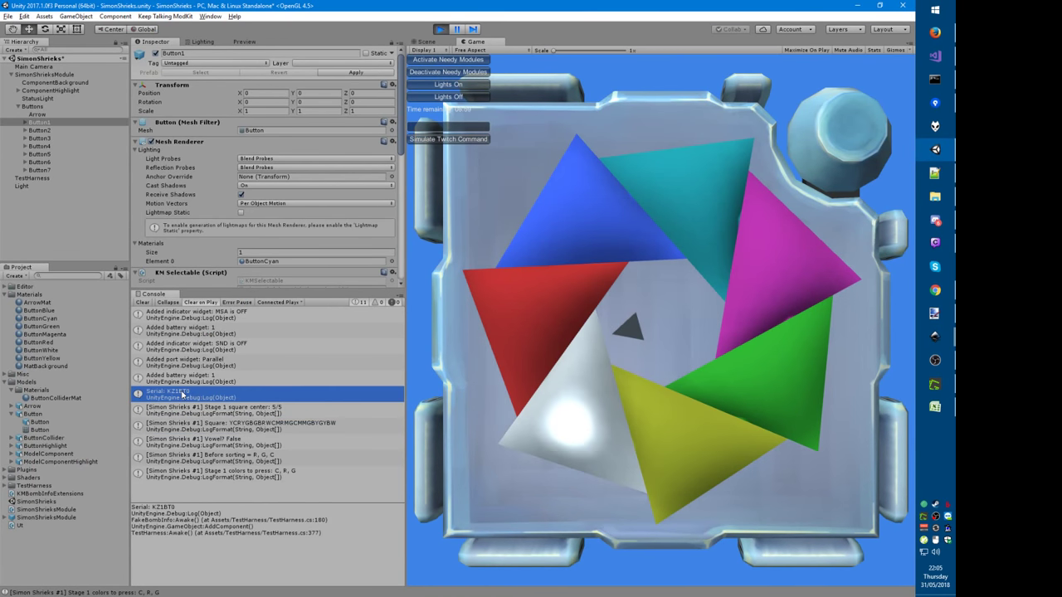
click(238, 443)
Step: Switch to the PDF manual in Firefox and read the vowel and odd/even occurrence rules for pressing colors
key(alt+Tab)
key(alt+Tab)
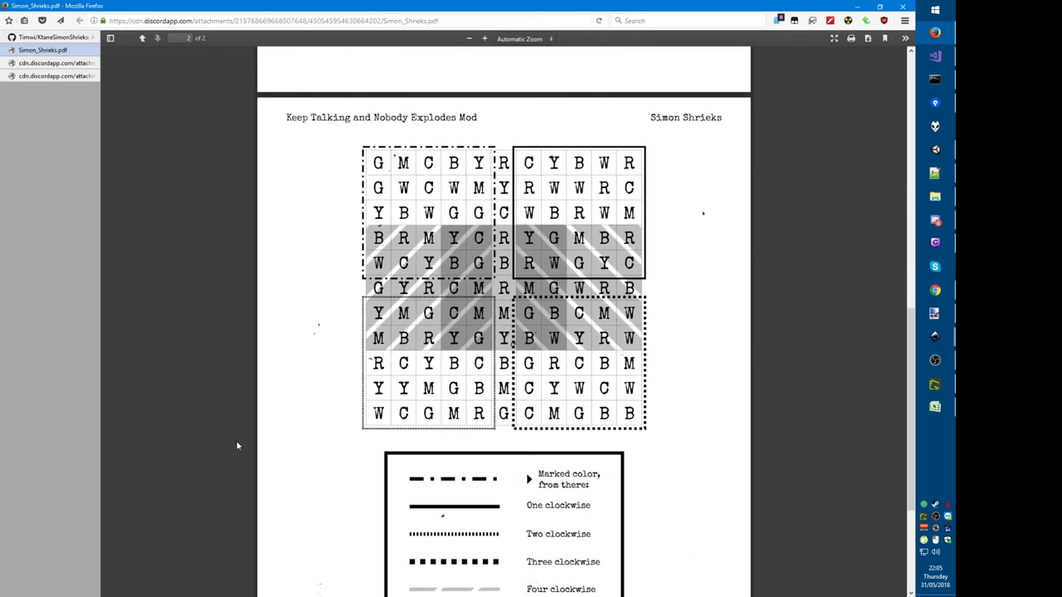
scroll(238, 446, up, 10)
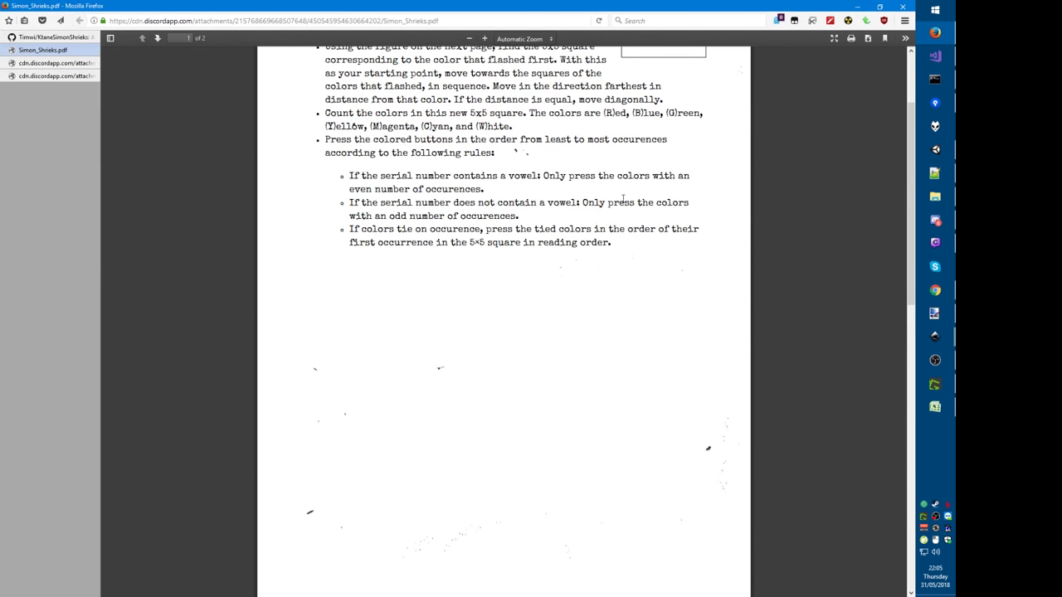
scroll(372, 335, down, 10)
Step: Switch to Notepad++ and delete the Y, B and M lines from the count list
key(alt+Tab)
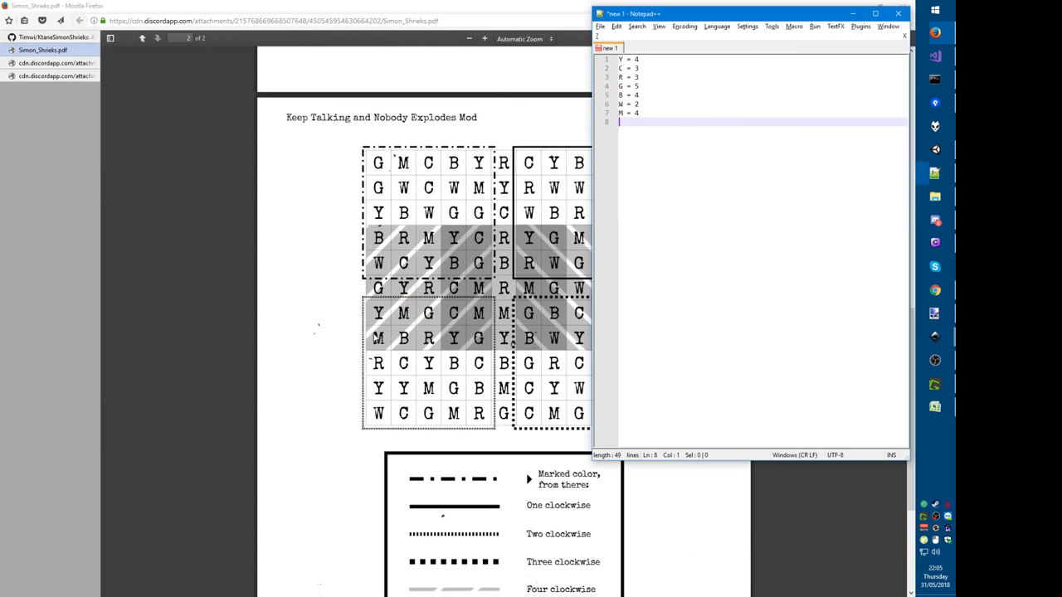
key(ctrl+Home)
key(ctrl+l)
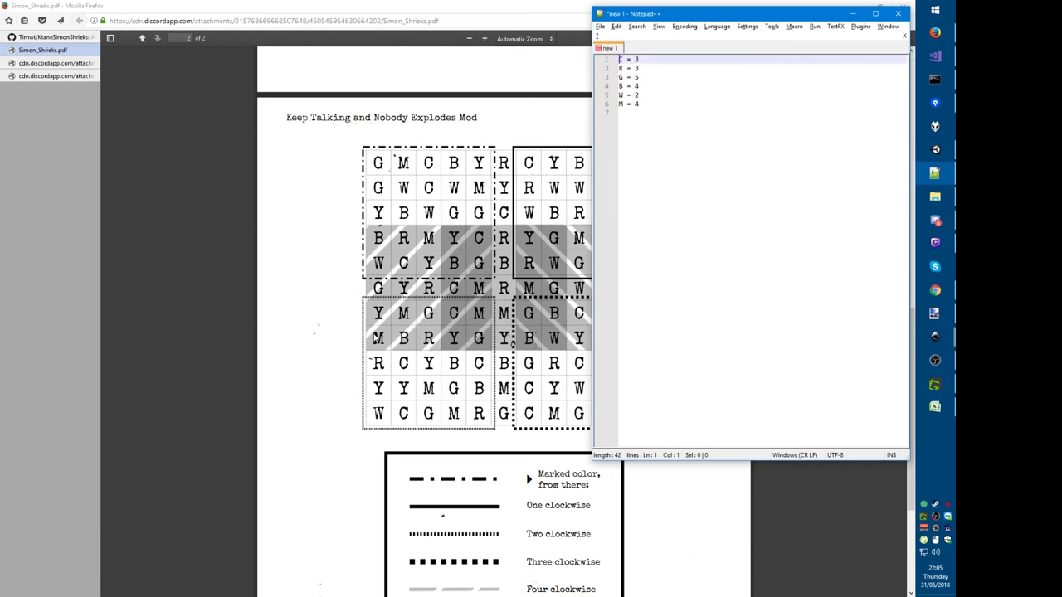
key(Down)
key(Down)
key(Down)
key(ctrl+l)
key(Down)
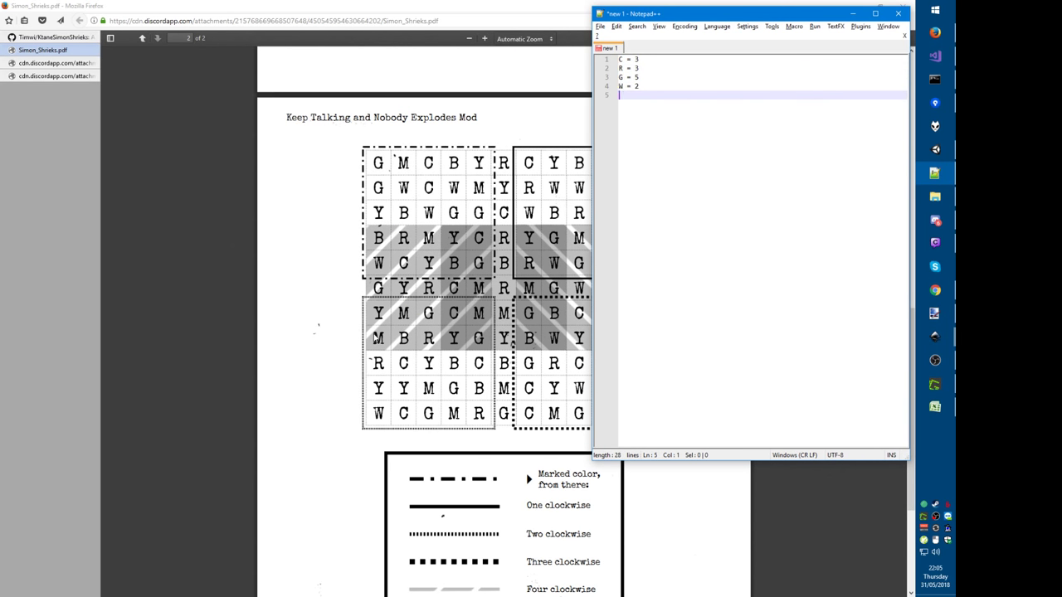
Step: Move the W = 2 line to the top of the count list
key(Up)
key(ctrl+shift+Up)
key(ctrl+shift+Up)
key(ctrl+shift+Up)
key(Down)
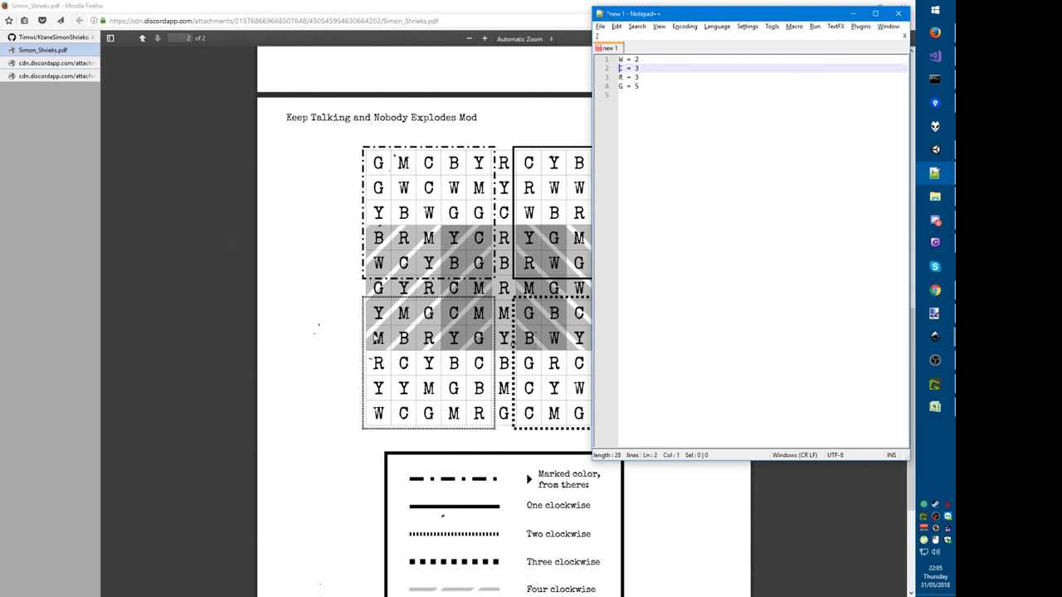
key(Down)
key(Down)
key(Down)
Step: Switch to Unity and examine the console entry listing the Stage 1 colors to press
key(alt+Tab)
key(alt+Tab)
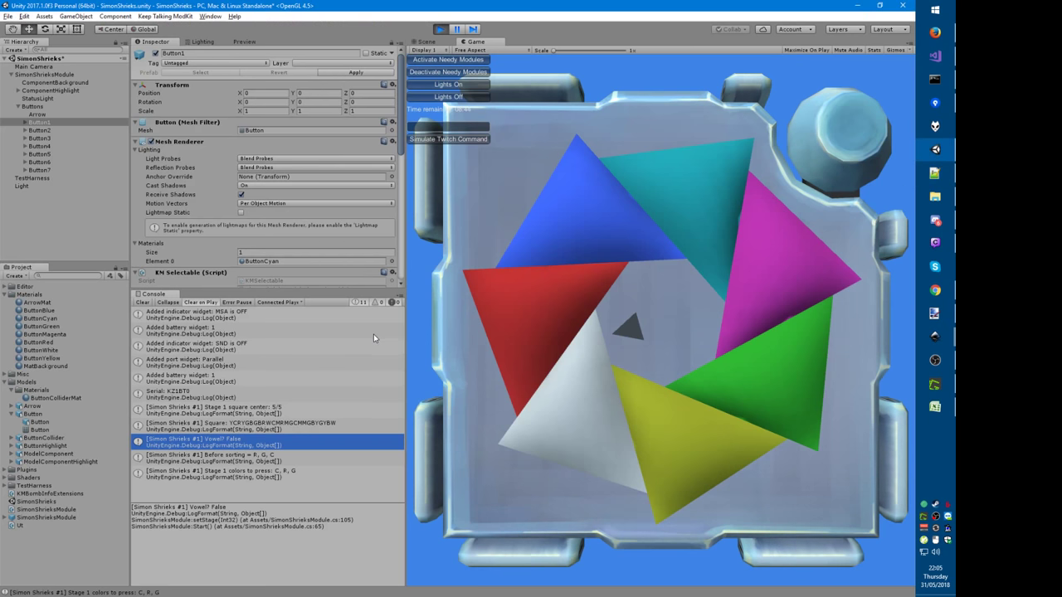
click(290, 474)
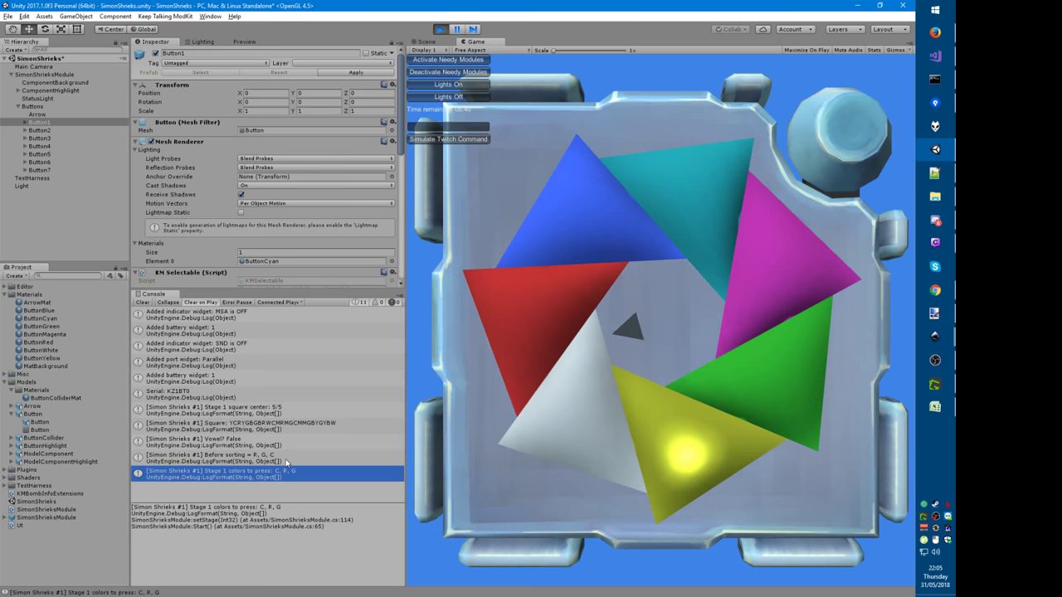
Step: Switch to Notepad++ and undo the line moves and deletions in the color count list
key(alt+Tab)
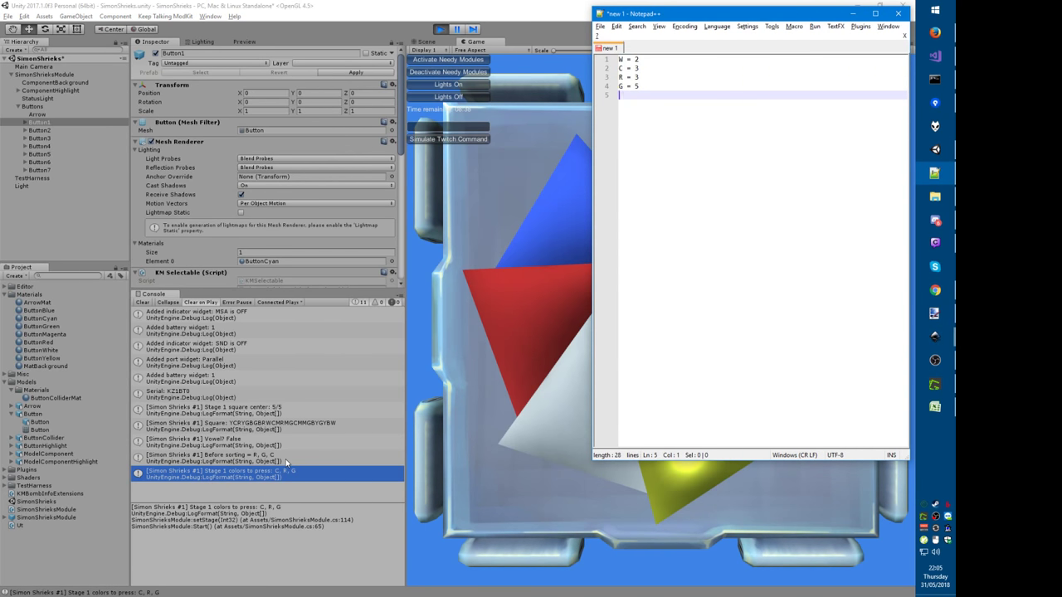
key(Up)
key(Up)
key(Up)
key(Up)
key(ctrl+shift+Down)
key(ctrl+shift+Down)
key(ctrl+shift+Down)
key(Down)
text(M = 4)
key(Return)
key(ctrl+z)
key(ctrl+z)
key(ctrl+z)
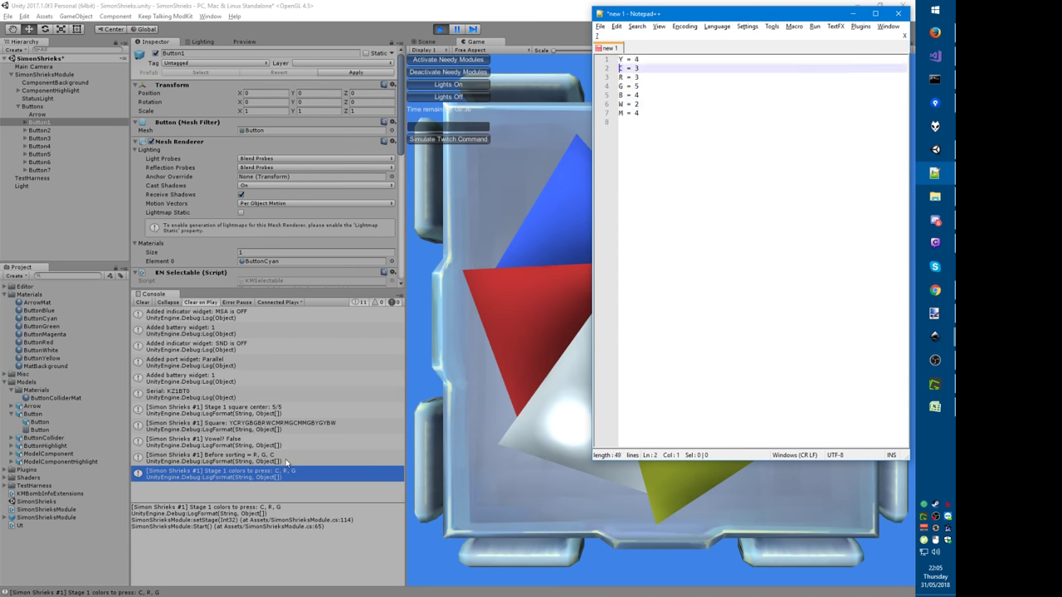
key(ctrl+y)
key(ctrl+z)
key(ctrl+z)
key(ctrl+z)
key(ctrl+z)
key(ctrl+z)
key(ctrl+z)
key(ctrl+z)
key(ctrl+z)
key(ctrl+z)
key(ctrl+z)
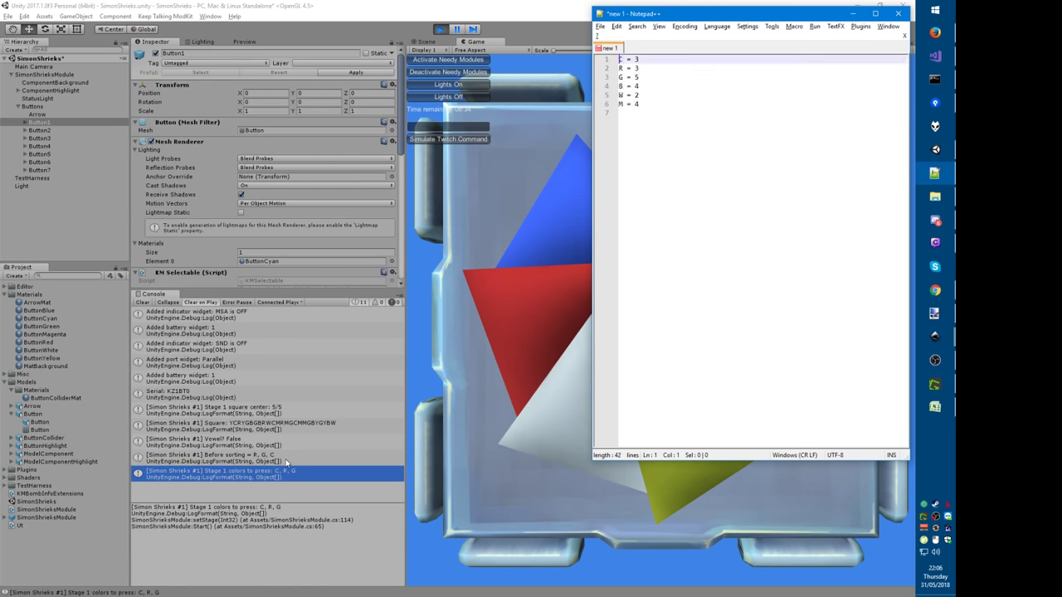
key(ctrl+z)
key(Down)
key(Down)
key(Down)
Step: Switch to Unity, test the module's colored buttons and inspect the logged button numbers
click(496, 504)
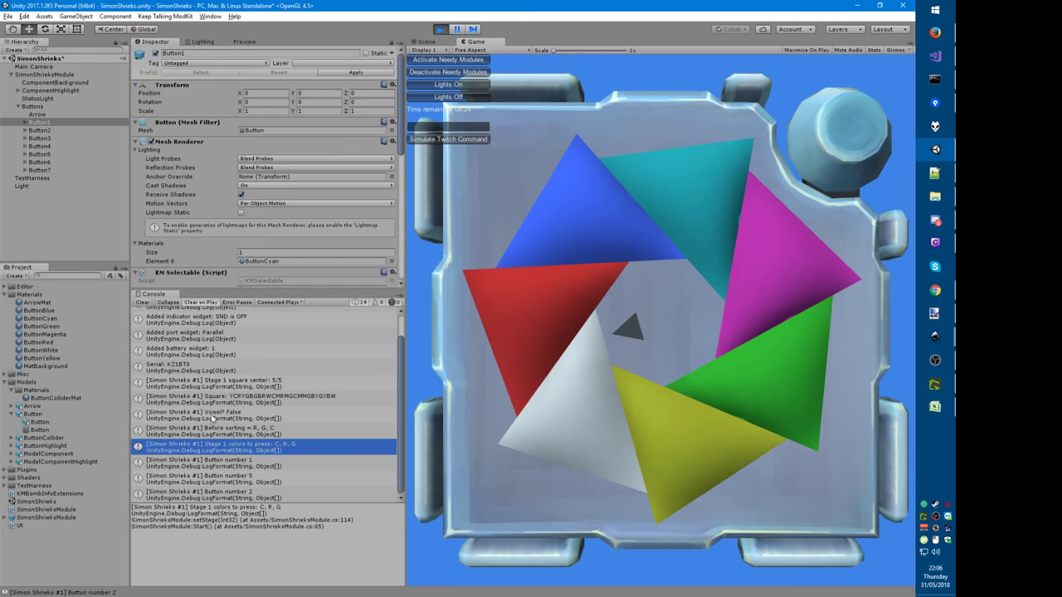
click(249, 463)
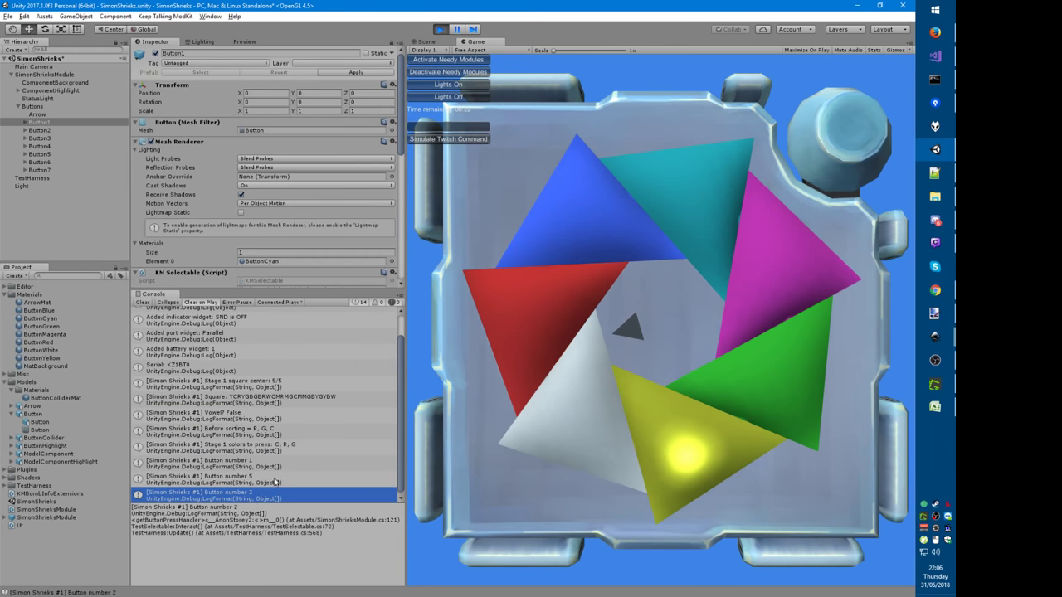
Step: Switch to SimonShrieksModule.cs in Visual Studio and check the chat window for new messages
double_click(322, 412)
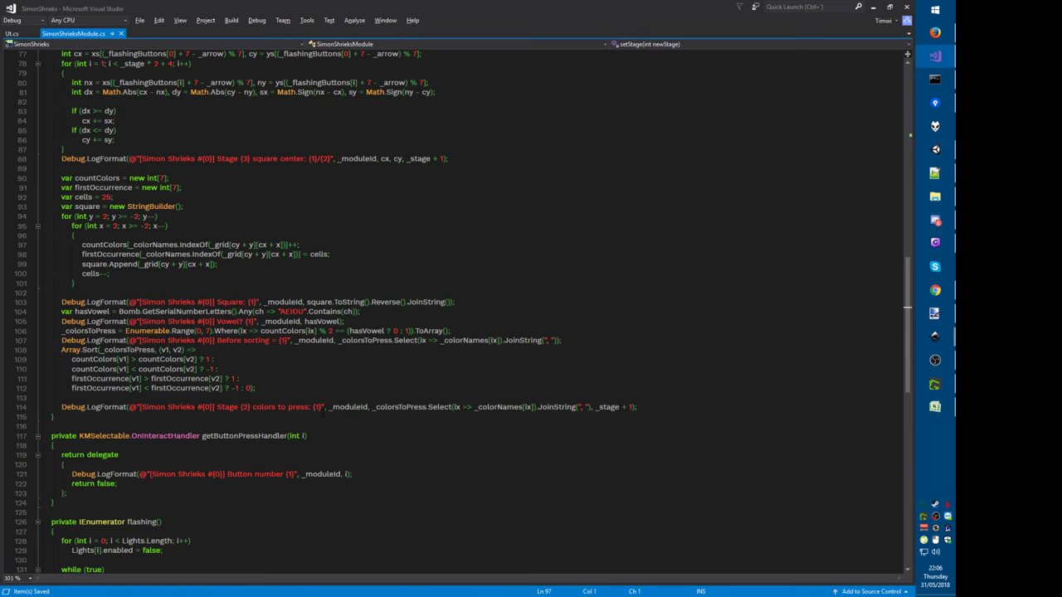
key(super+0)
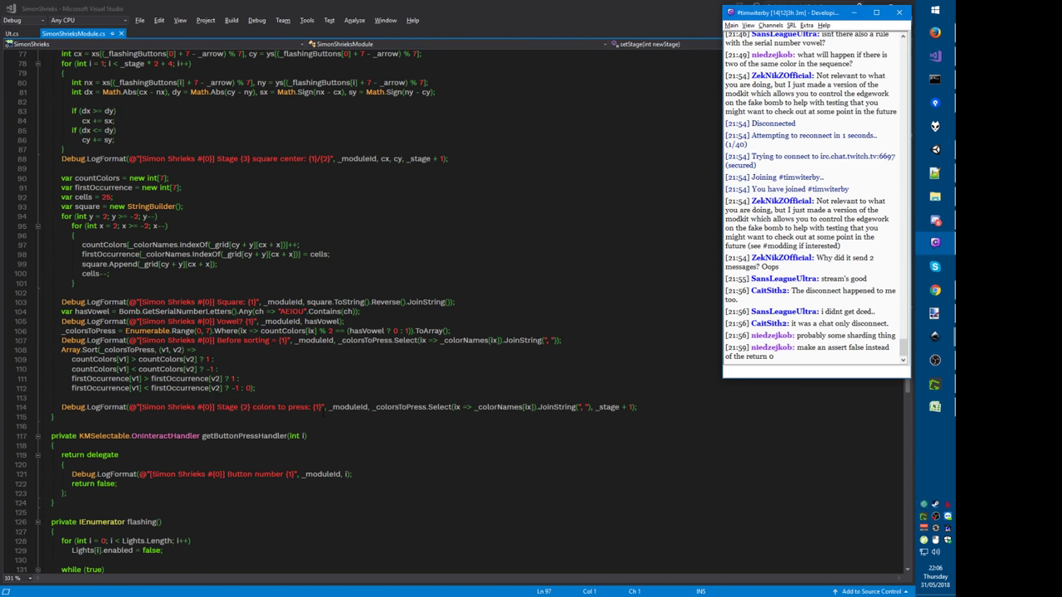
key(alt+Tab)
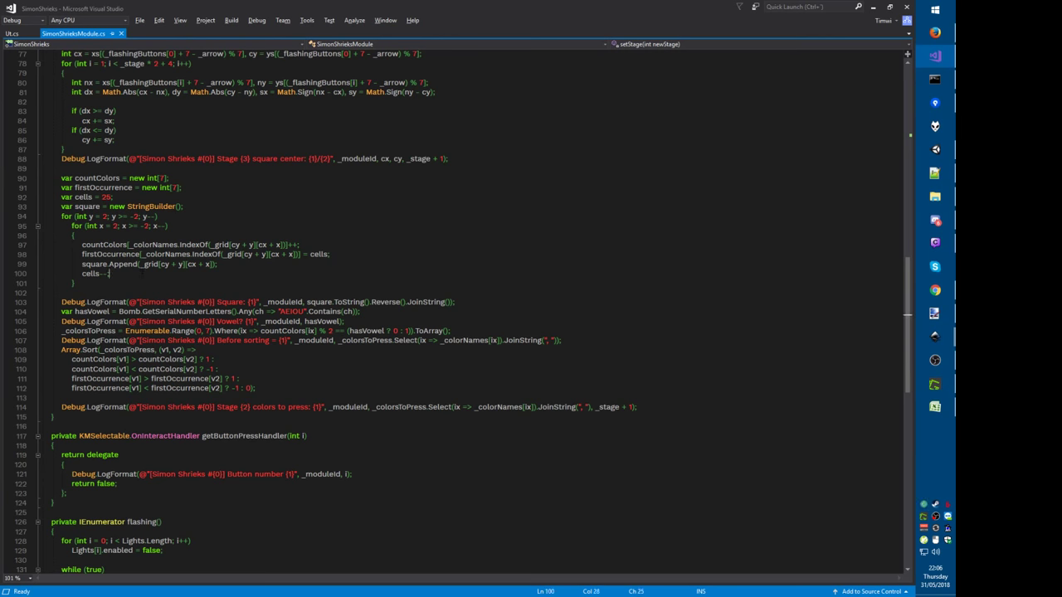
Step: Remove the Square, Vowel? and Before sorting debug log lines from setStage and save the file
click(156, 302)
key(ctrl+x)
key(Down)
key(Down)
key(ctrl+x)
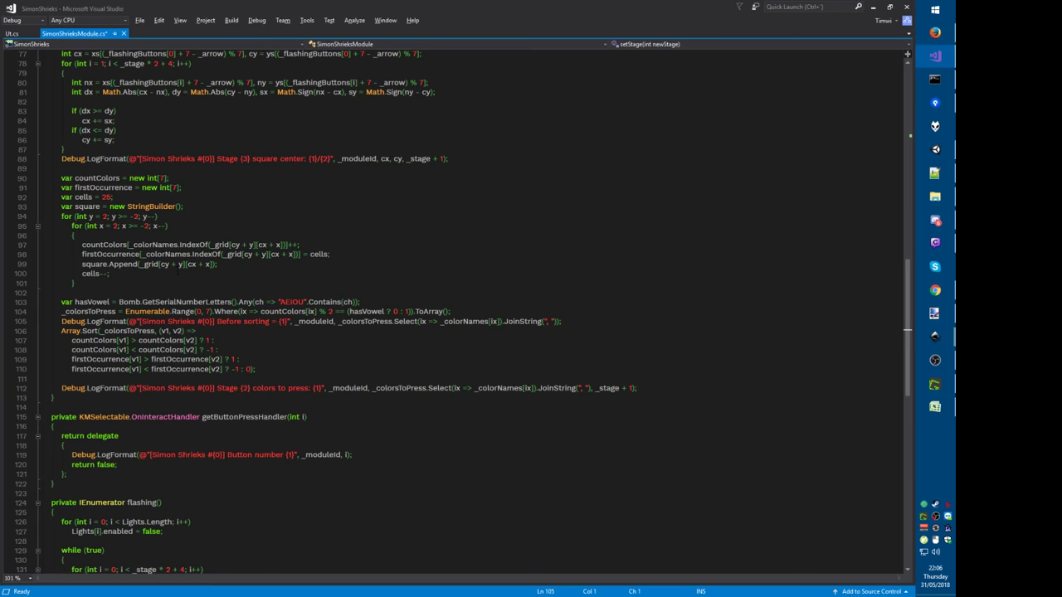
key(ctrl+x)
key(Down)
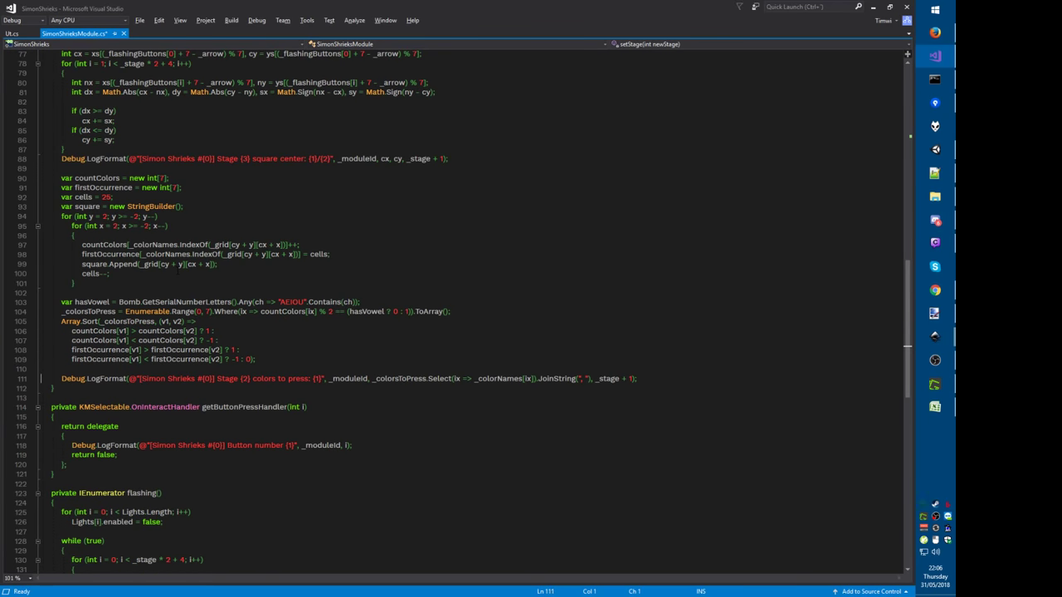
key(ctrl+s)
Step: Reorder the colors-to-press log so _stage + 1 fills {1} and the color list fills {2}
drag(590, 379, 367, 382)
click(319, 379)
key(BackSpace)
text(2)
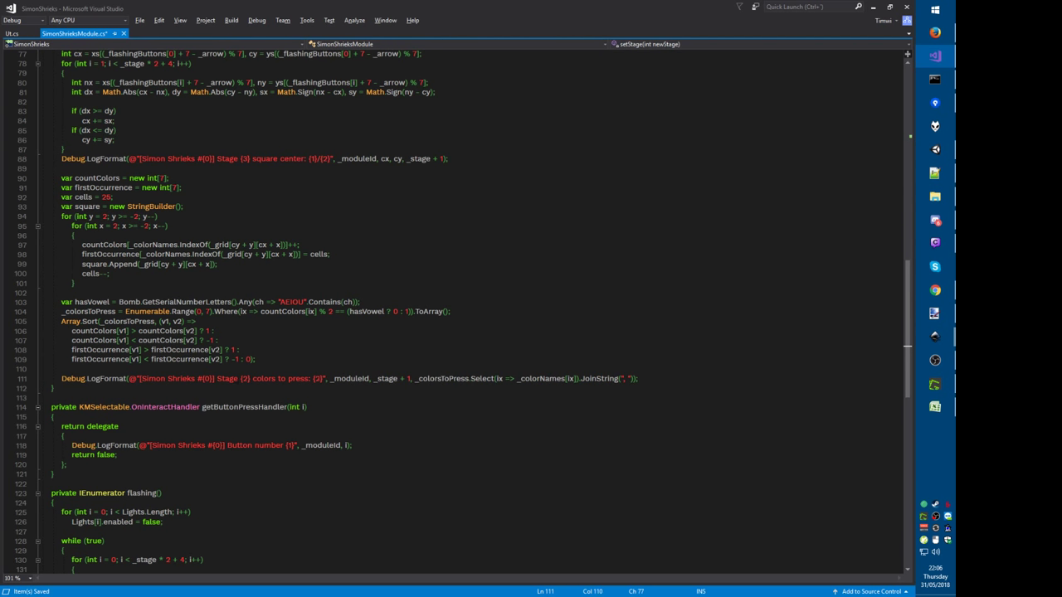
Step: Add Audio.PlayGameSoundAtTransform(KMSoundOverride.SoundEffect.ButtonPress, Buttons[i].transform); at the start of the delegate in getButtonPressHandler
click(222, 437)
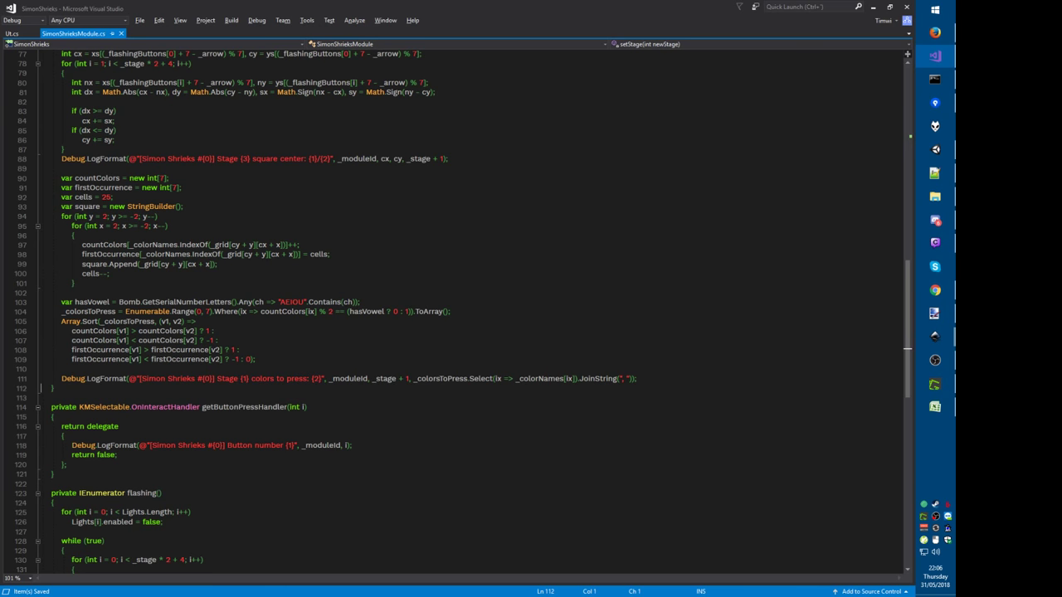
scroll(222, 437, down, 4)
scroll(250, 448, up, 1)
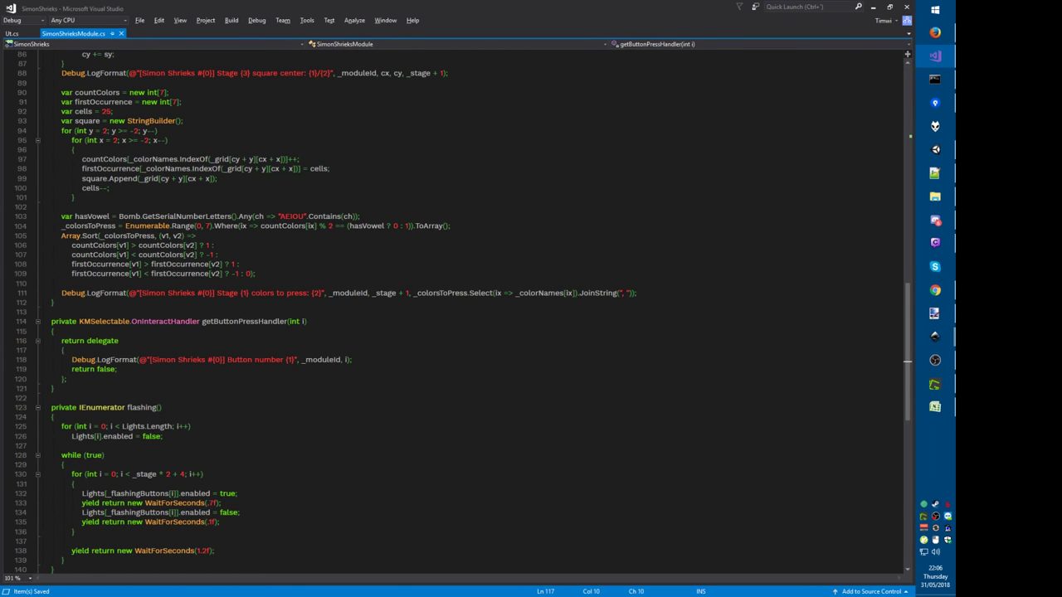
key(Down)
key(Return)
key(Return)
key(Return)
key(Up)
key(Up)
key(Up)
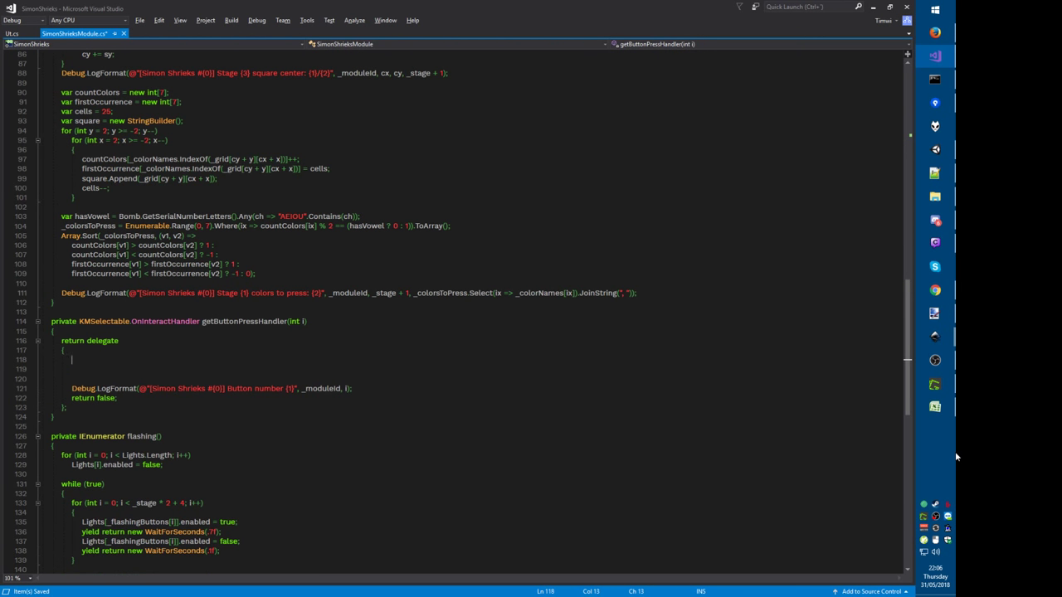
text(Audio.pla)
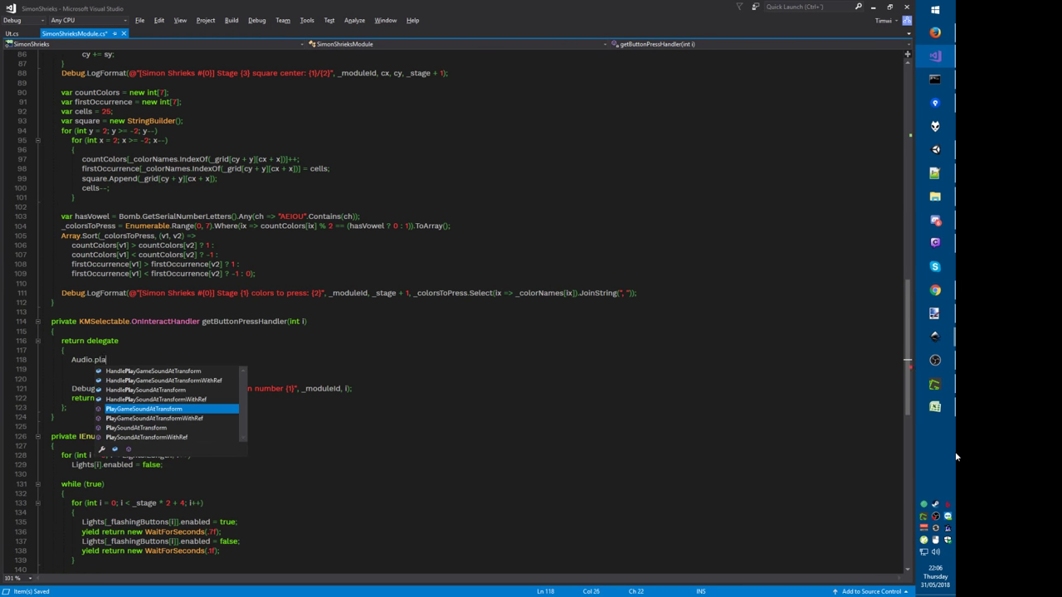
text((.button)
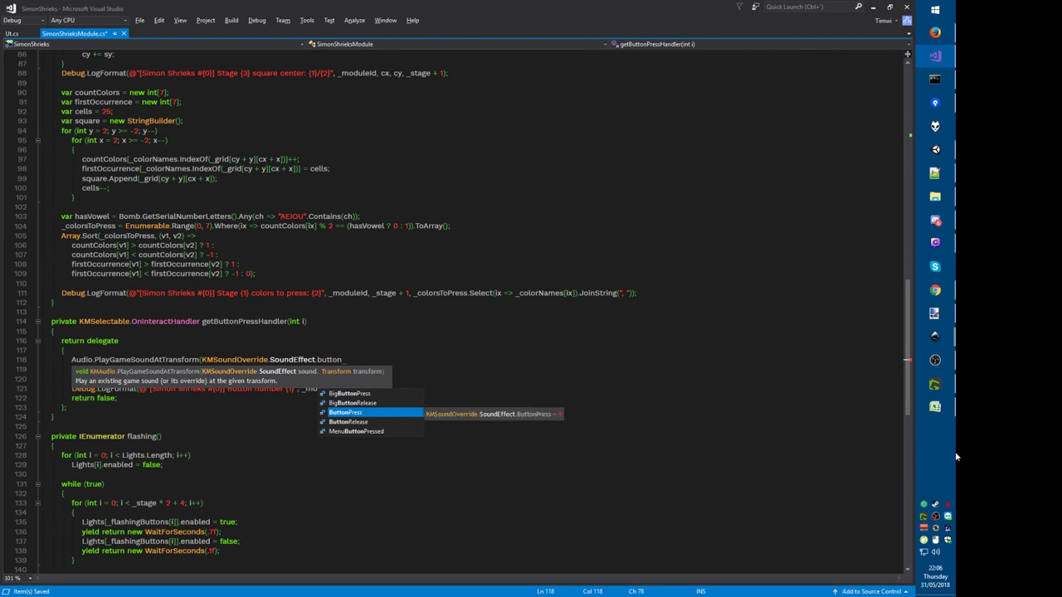
key(Tab)
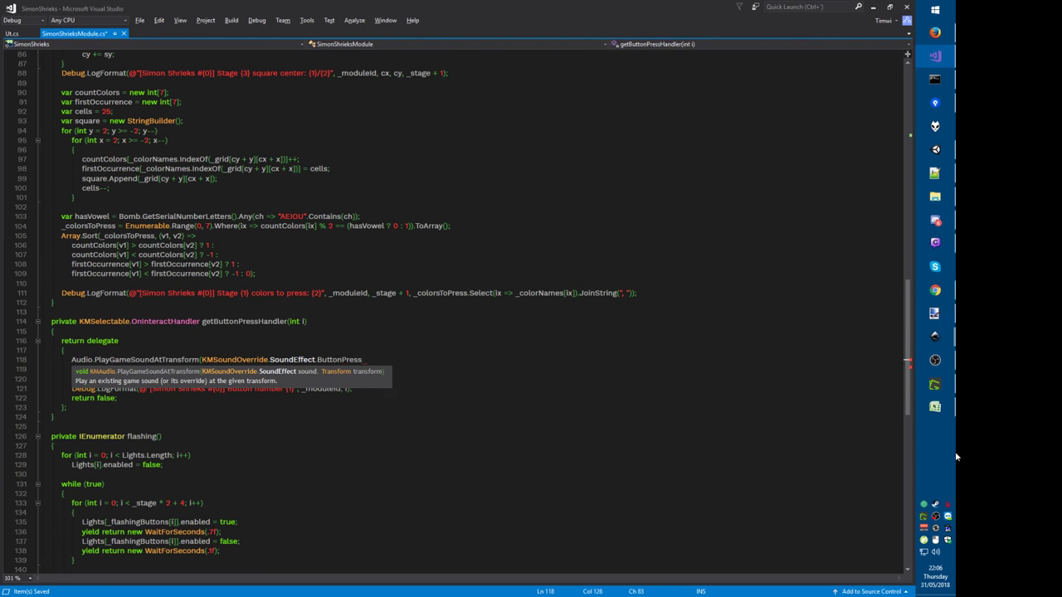
text(, )
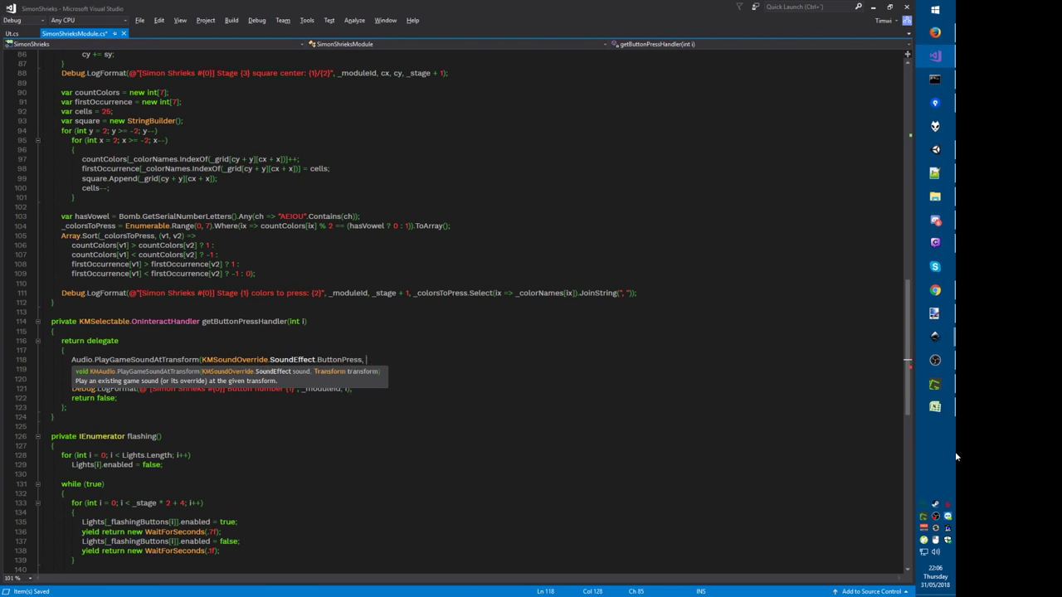
text(buttons[i].transform);)
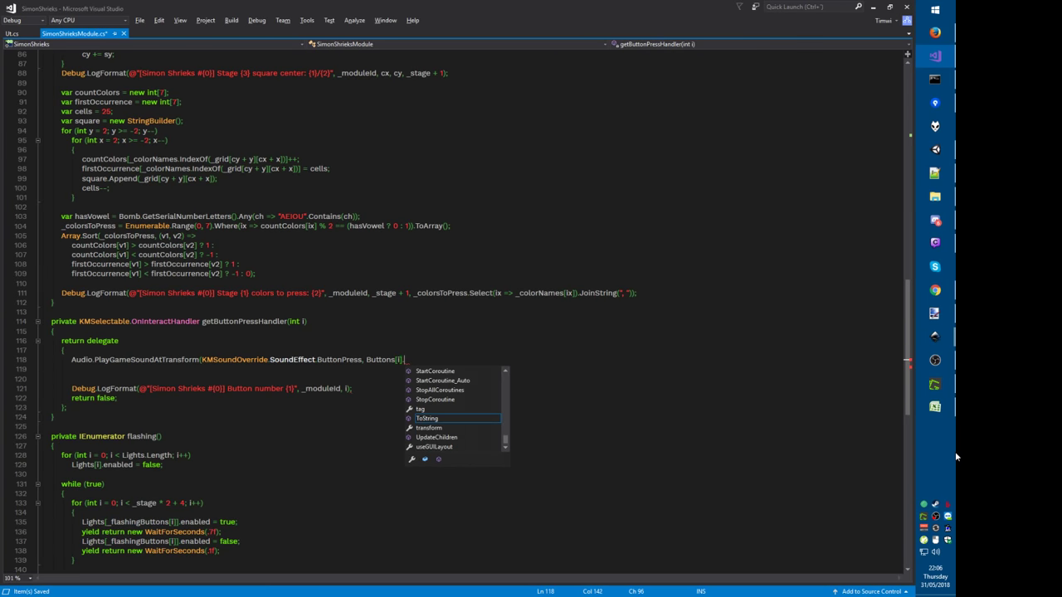
Step: Add a Buttons[i].AddInteractionPunch(.4f); call on the line below the button press sound
key(Return)
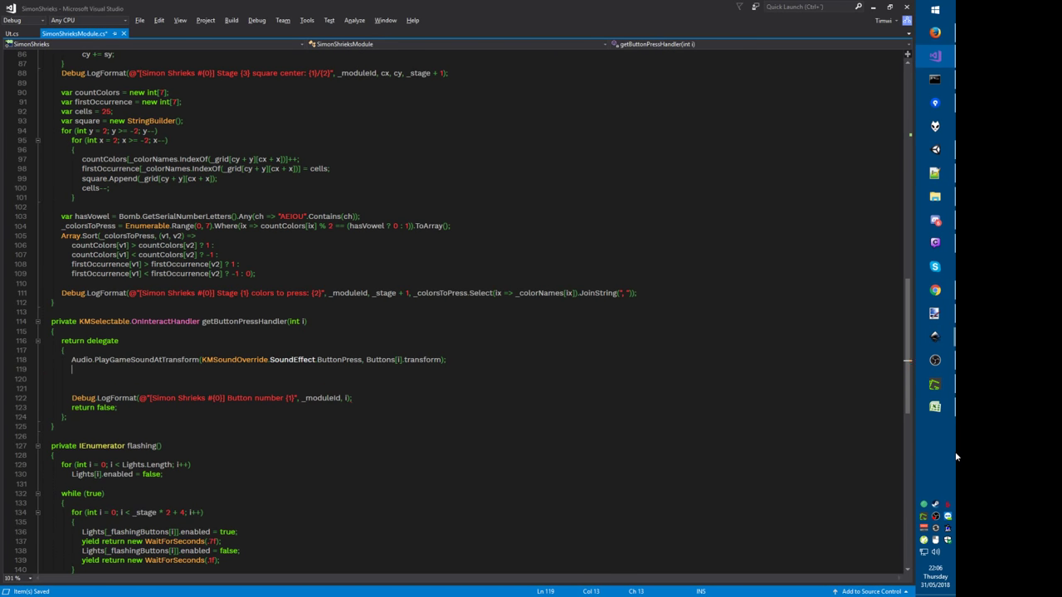
text(Buttons[i].transform.a)
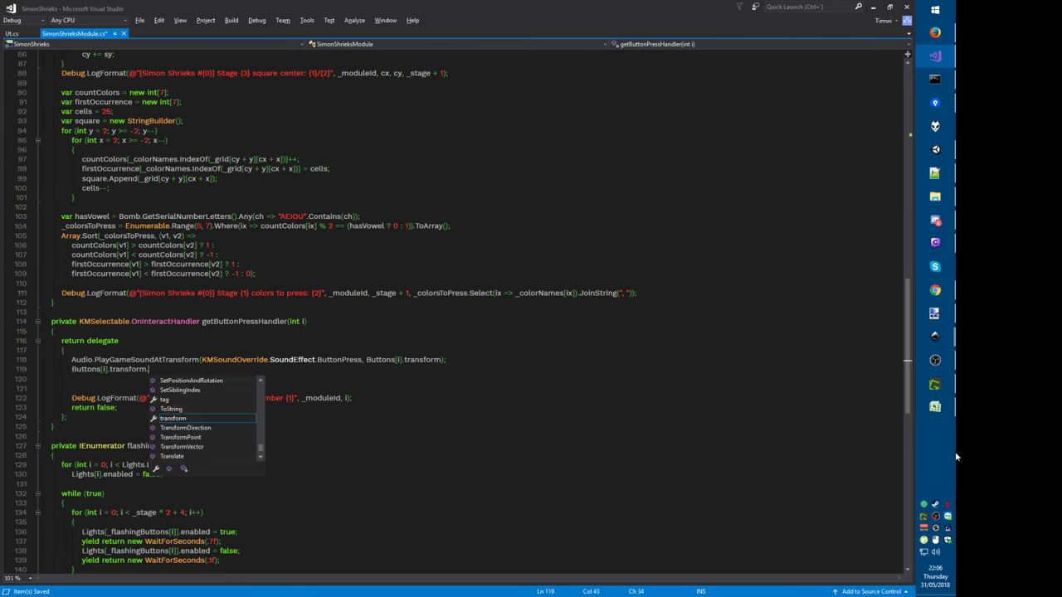
key(BackSpace)
key(BackSpace)
key(BackSpace)
key(BackSpace)
key(BackSpace)
key(BackSpace)
key(BackSpace)
key(BackSpace)
key(BackSpace)
key(BackSpace)
key(BackSpace)
text(AddInteractionPunch()
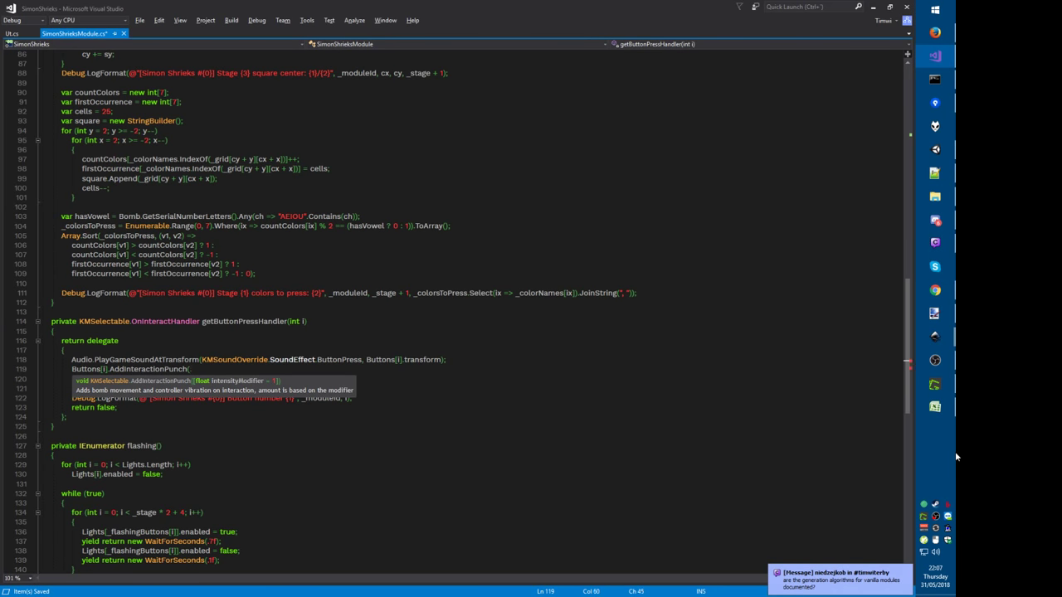
text(.4f);)
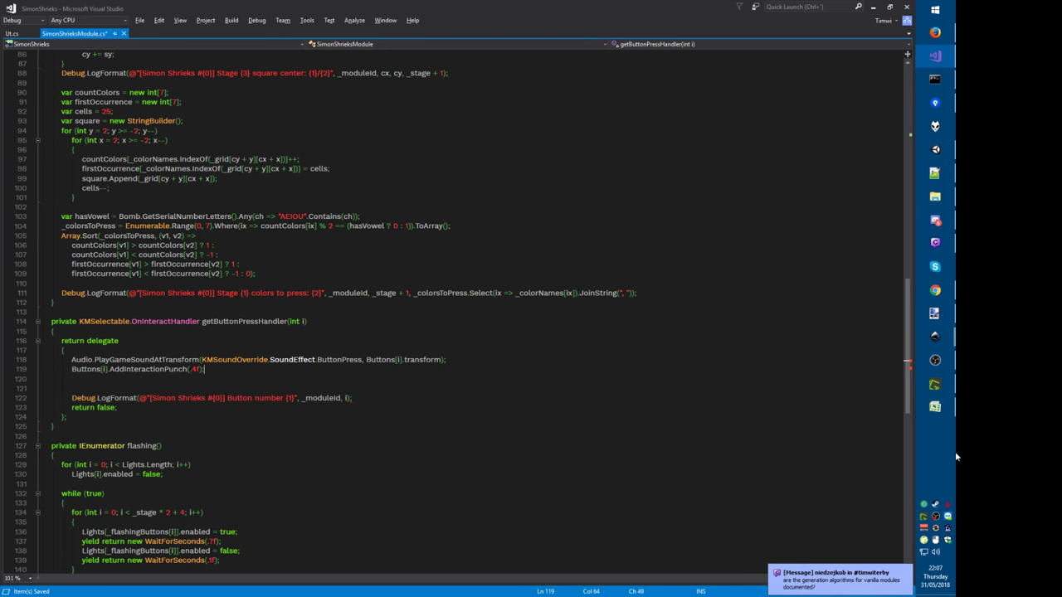
Step: Save the file, check the chat window for new messages and return to the code
key(ctrl+s)
key(alt+Tab)
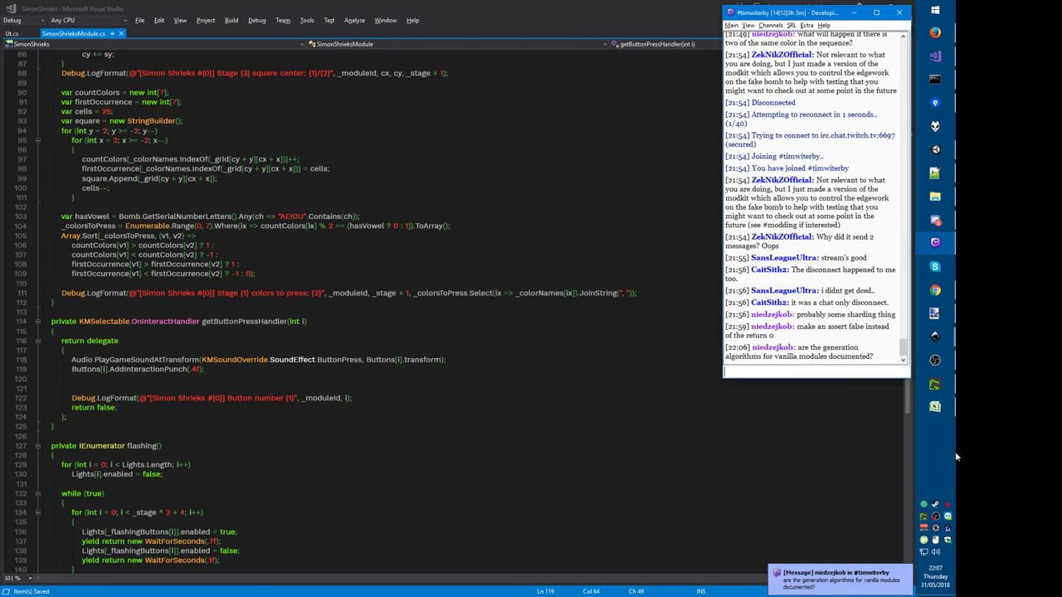
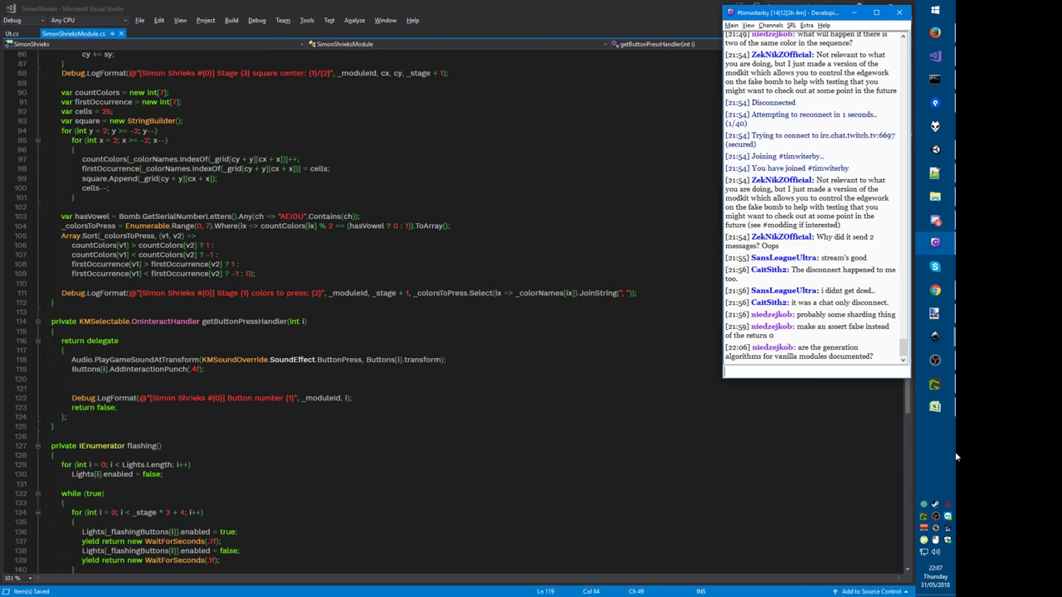
key(alt+Tab)
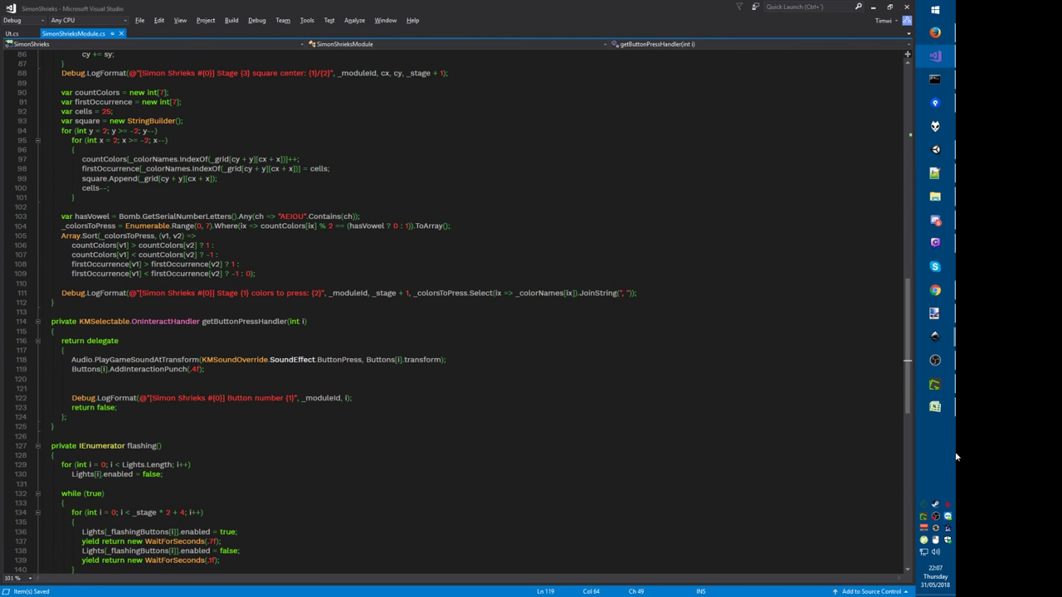
Step: Start an if condition below the interaction punch that compares _colorsToPress[_subprogress] for equality, leaving the other operand empty
scroll(658, 415, down, 2)
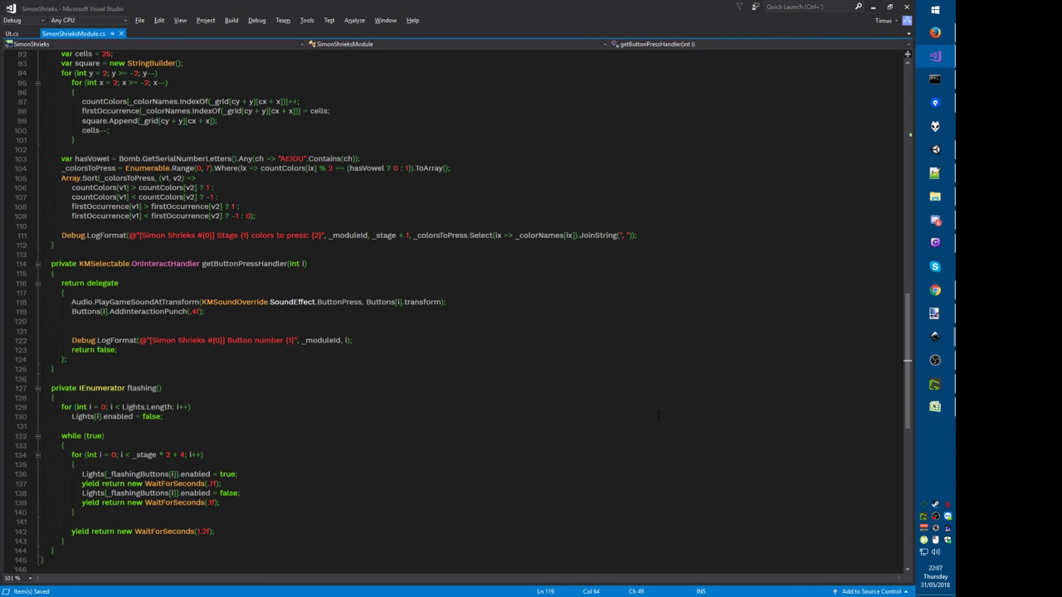
key(Down)
key(Return)
text(if (_)
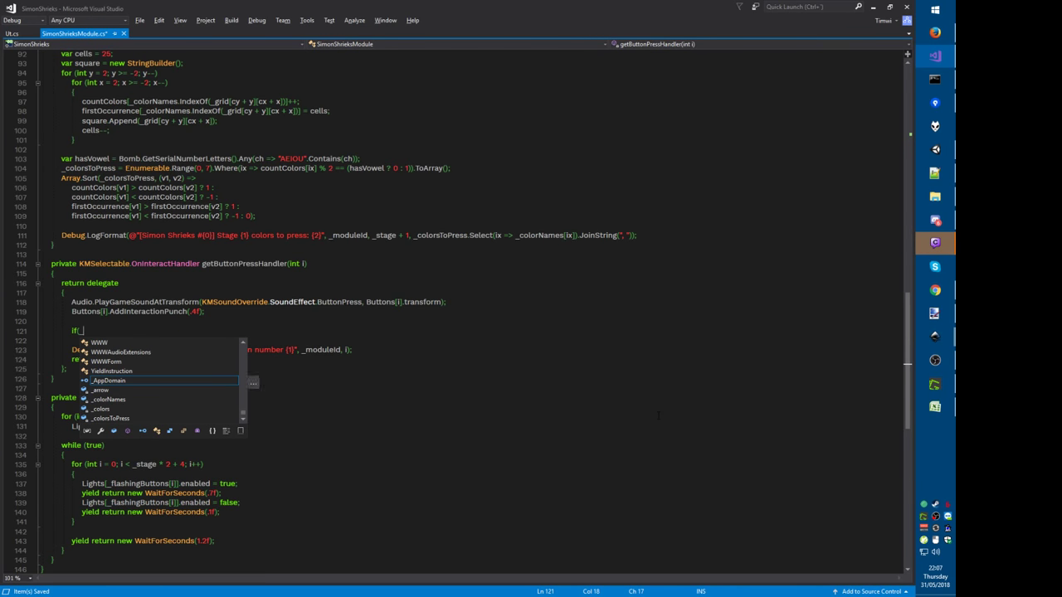
text(col)
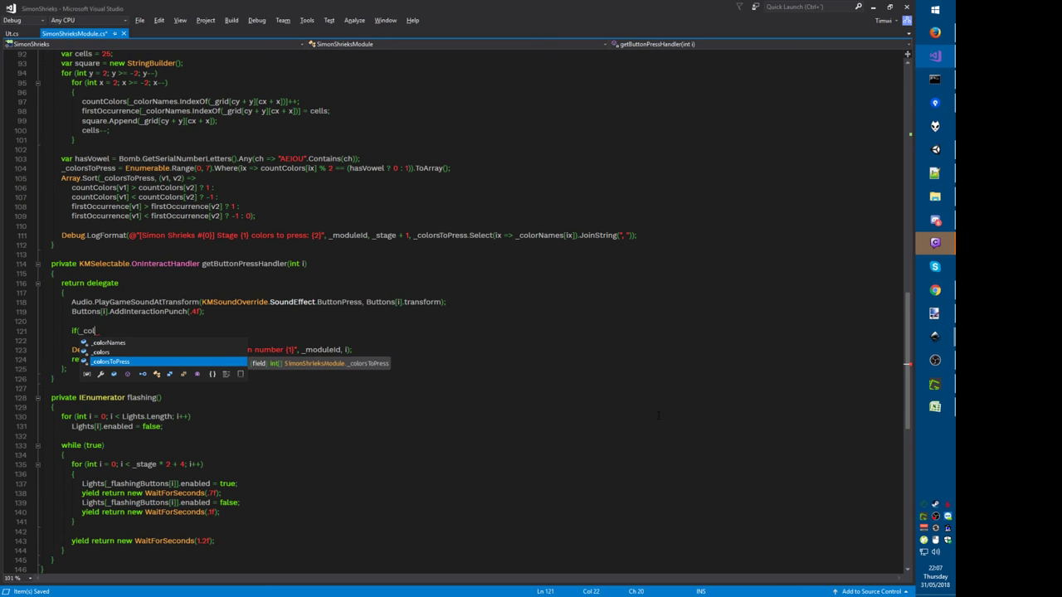
key(Tab)
text([)
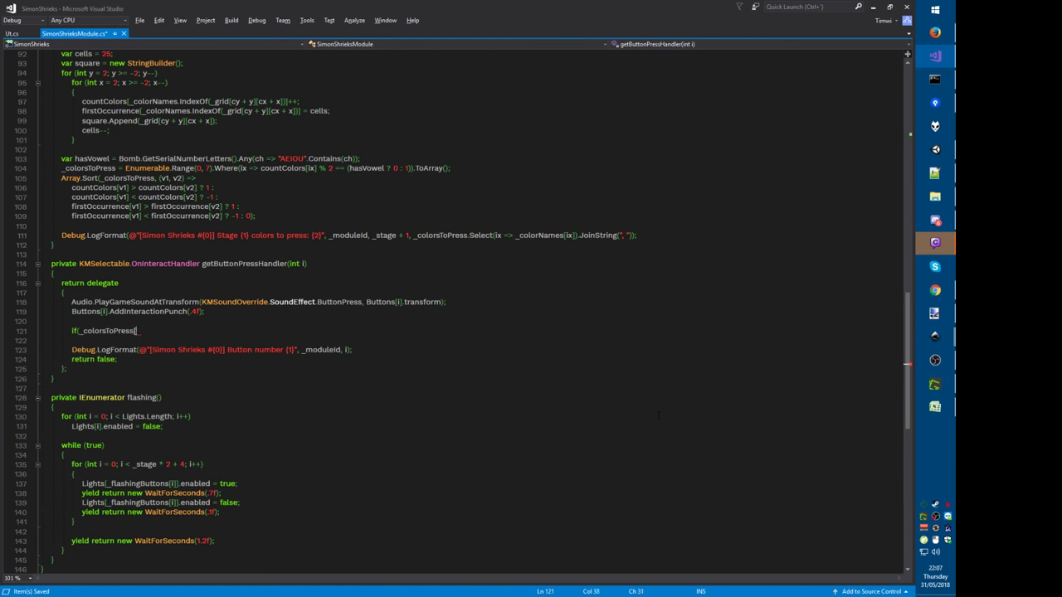
text(_subprogress] == _F)
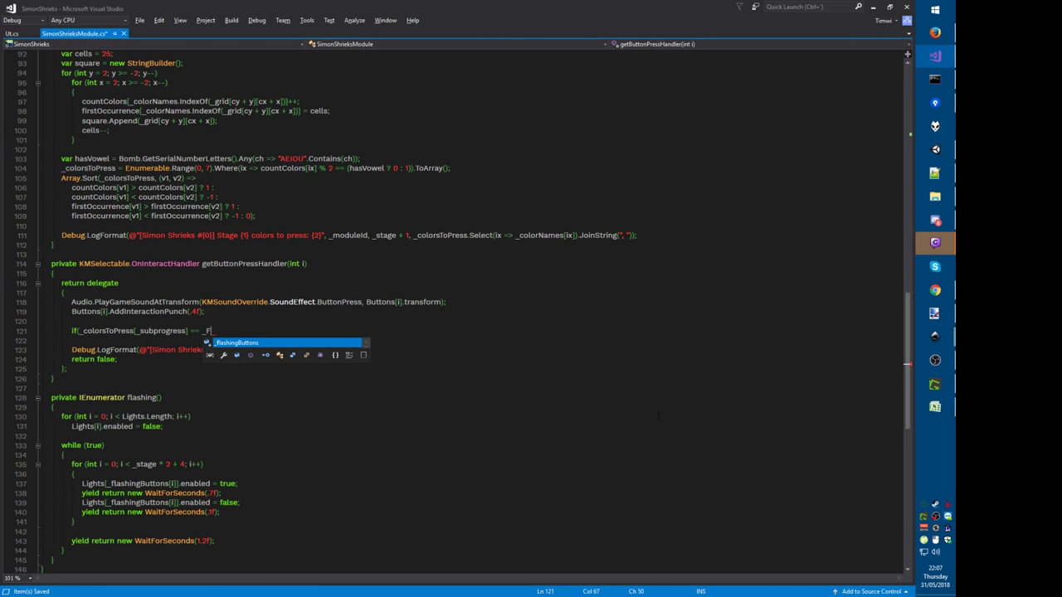
key(BackSpace)
text(button)
key(ctrl+BackSpace)
key(Escape)
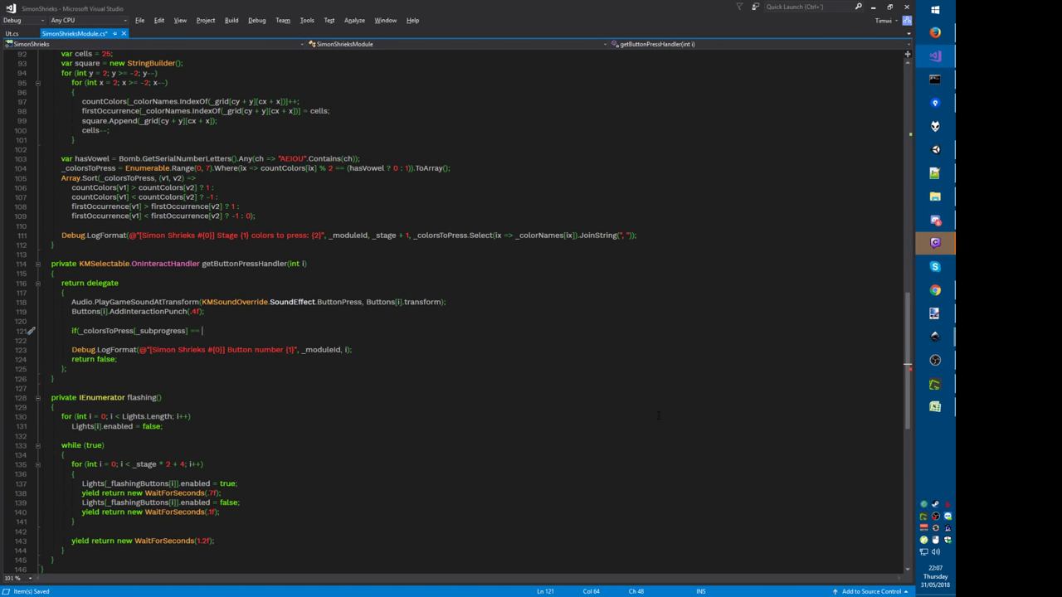
Step: Rename the private _colors field to _buttonColors across all its references
key(ctrl+Home)
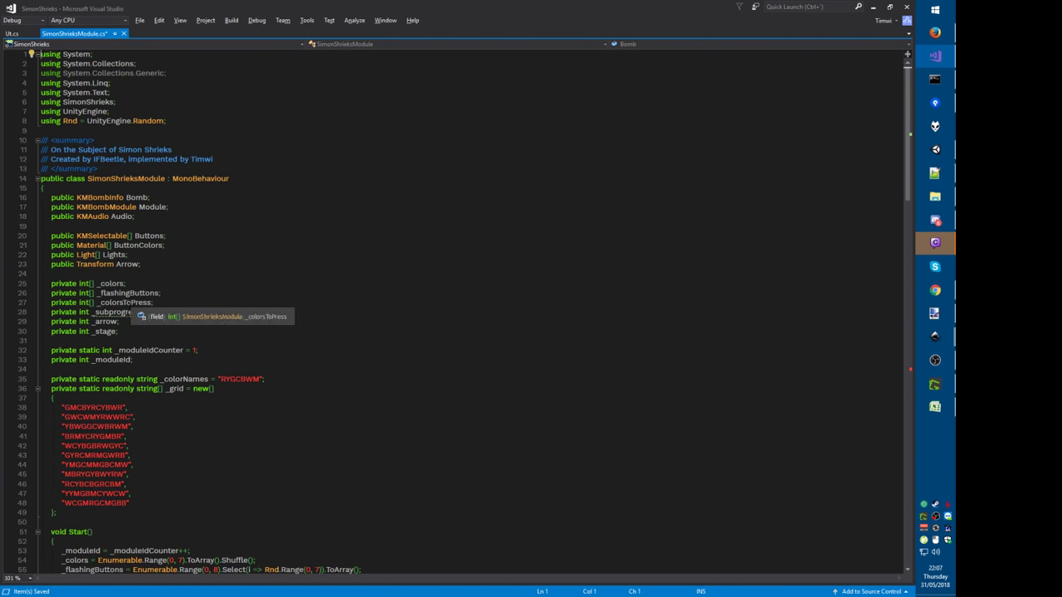
double_click(111, 283)
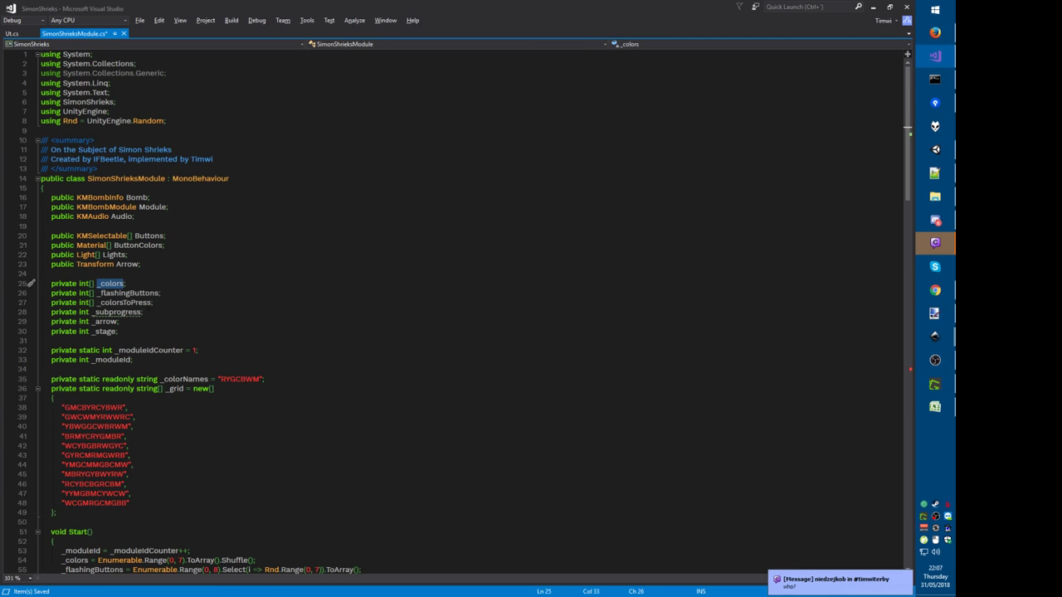
scroll(83, 359, down, 7)
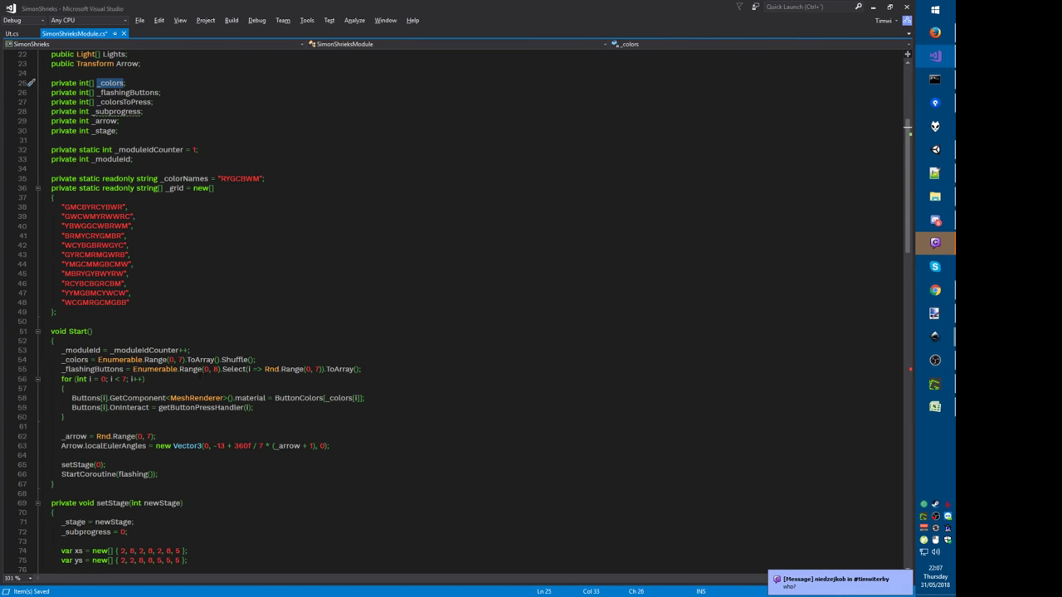
scroll(220, 324, up, 6)
key(ctrl+r)
key(ctrl+r)
text(bu)
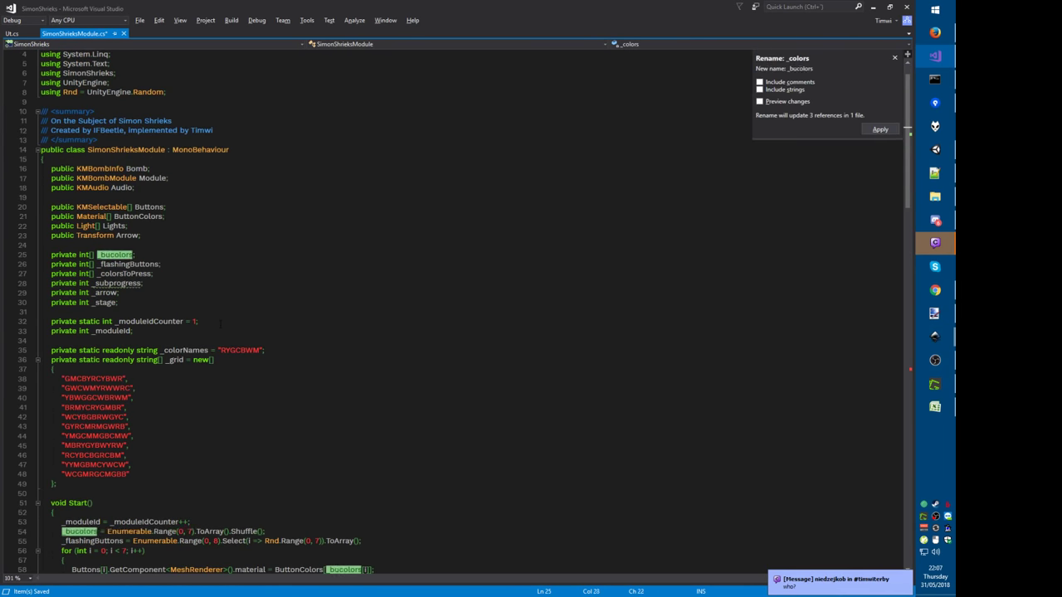
key(Return)
Step: Complete the handler's if condition with _buttonColors[i] and increment _subprogress inside its braces
scroll(220, 321, down, 20)
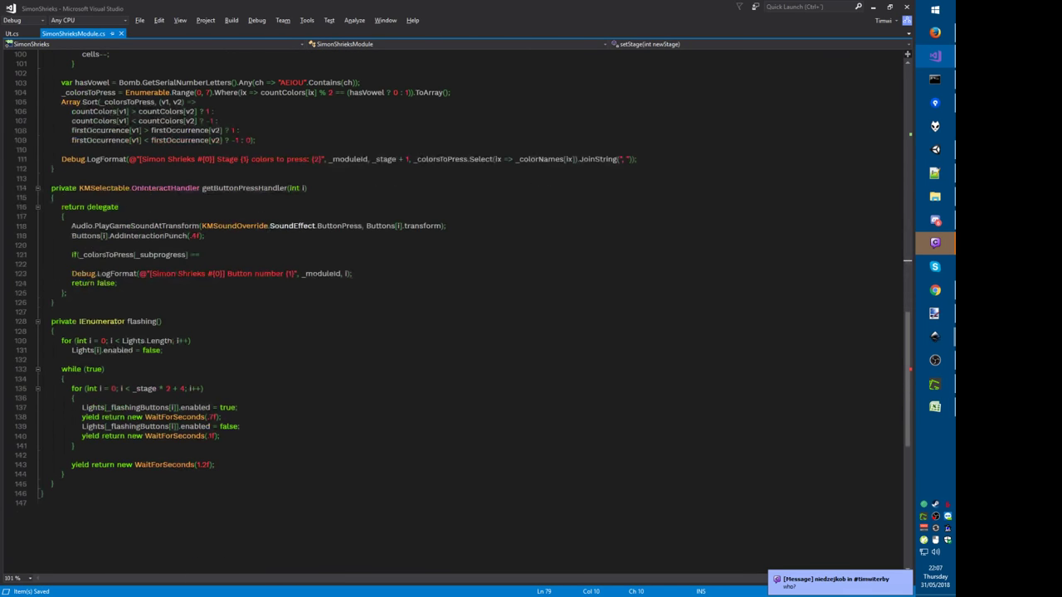
click(173, 285)
text(_buttonColors)
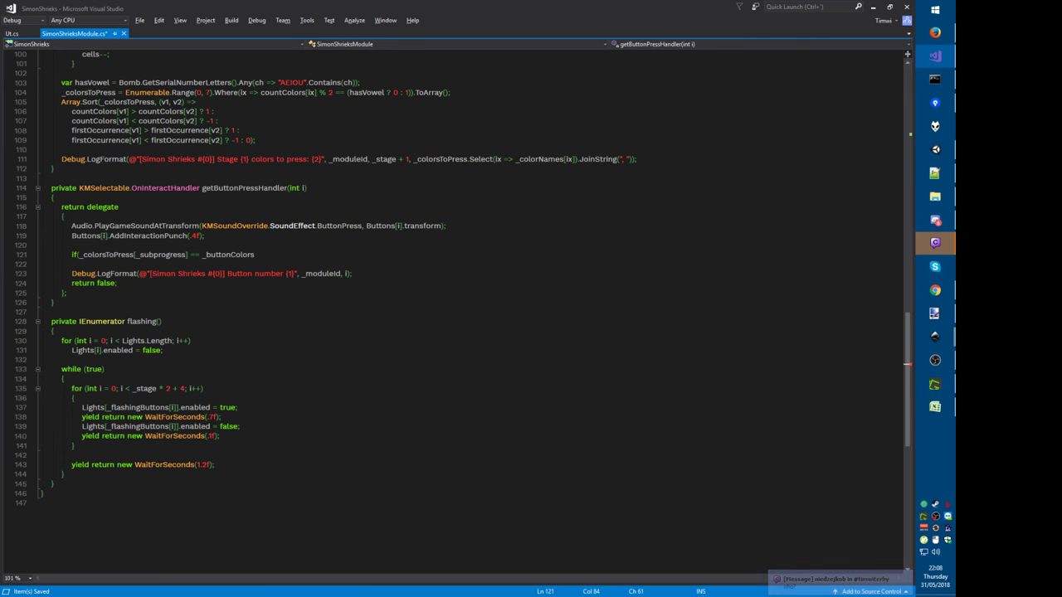
text([i]))
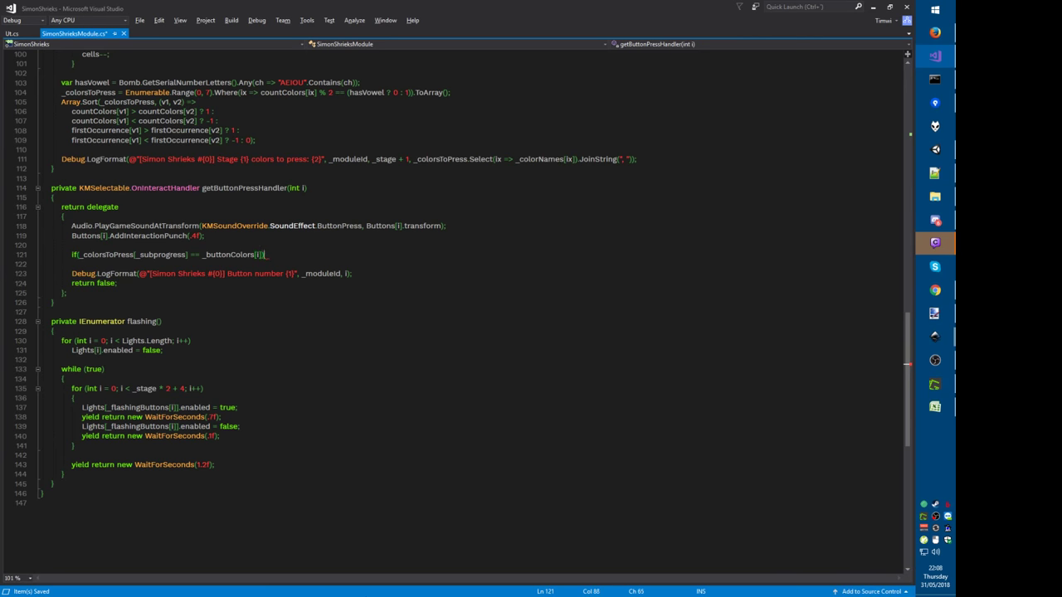
key(Return)
text({)
key(Return)
text(_subprogress++;)
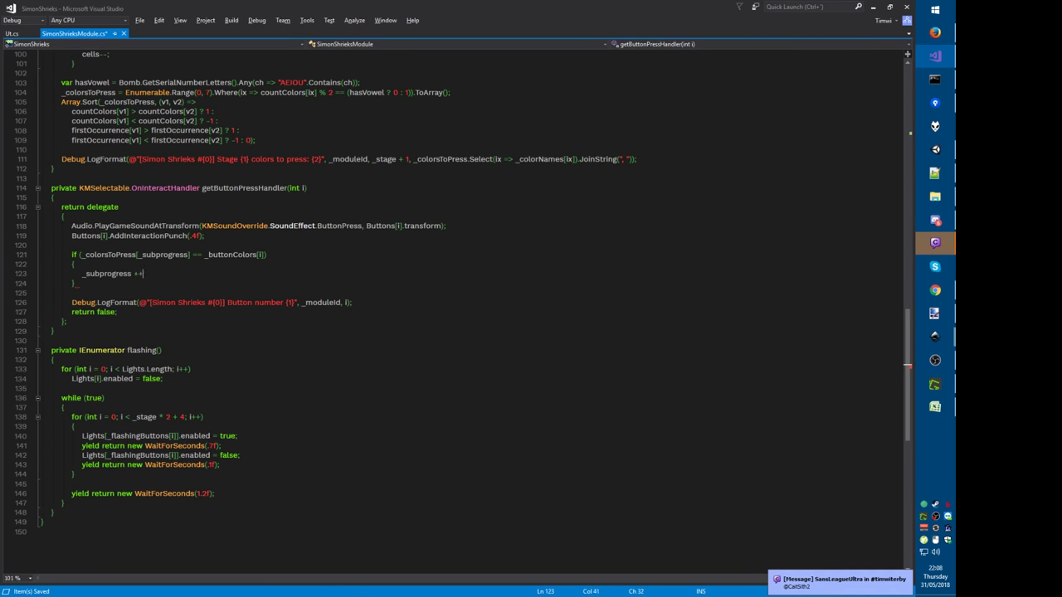
Step: After the increment, add a nested if that calls setStage(_stage + 1) when _subprogress equals _colorsToPress.Length
key(Return)
text(if(_subprogress ==)
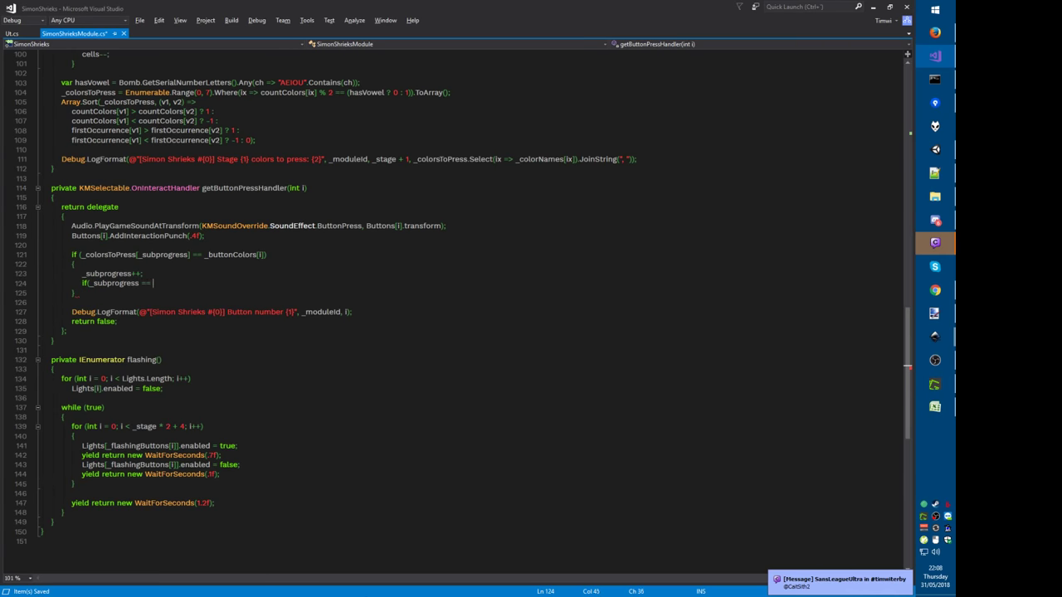
text( 2*S)
key(BackSpace)
key(BackSpace)
key(BackSpace)
text(_fl)
key(BackSpace)
key(BackSpace)
key(BackSpace)
text(co)
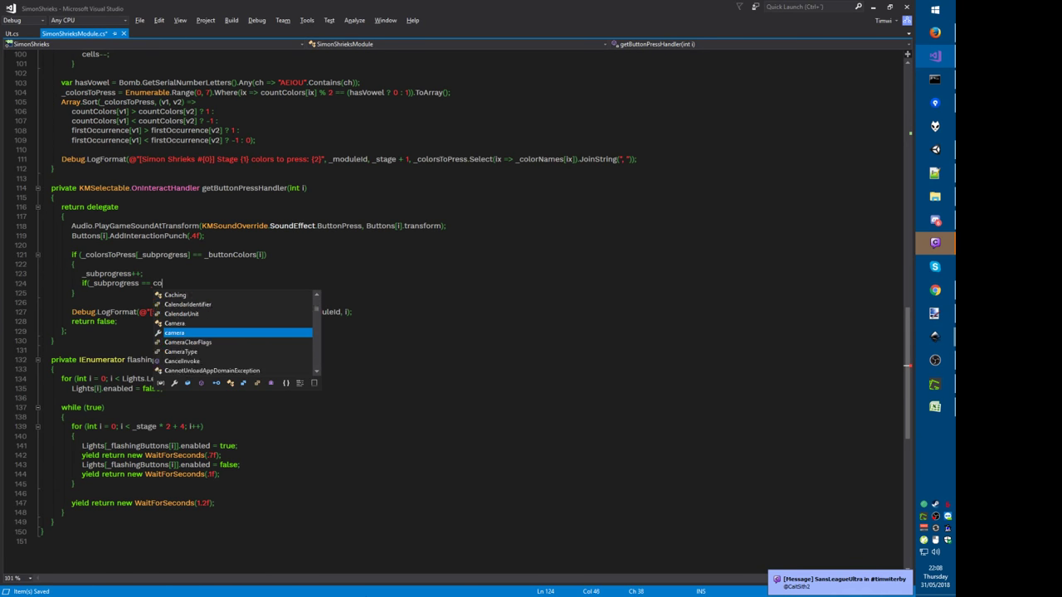
text(lorsto.Length))
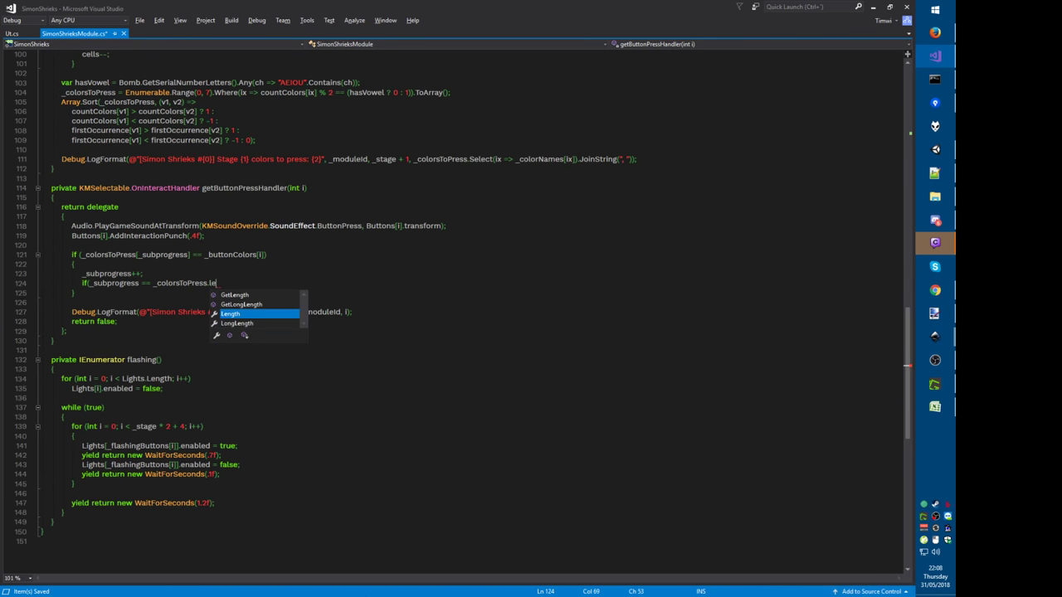
key(Return)
text(set)
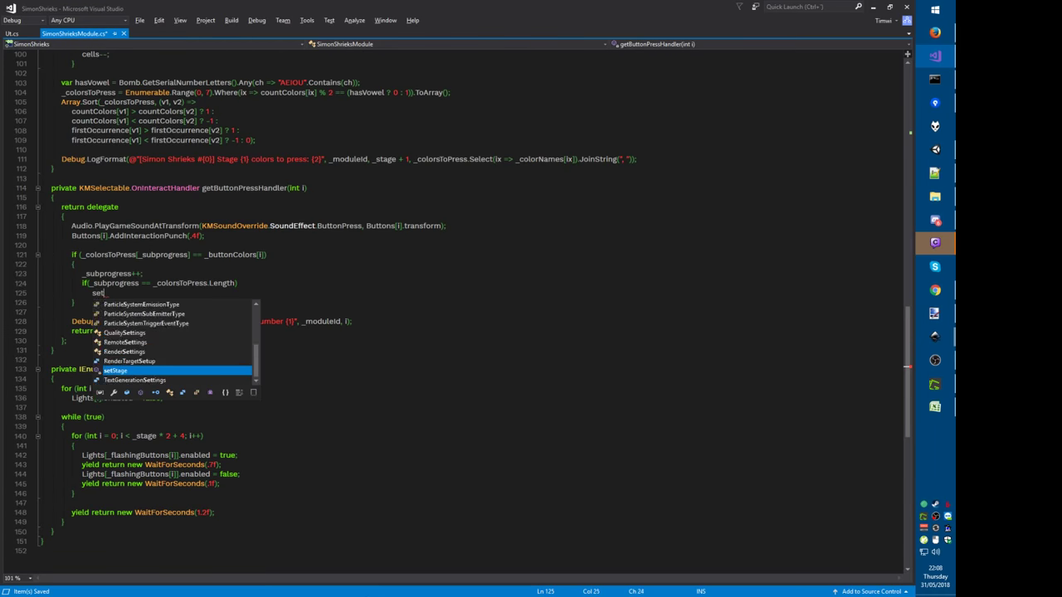
text(Stage(_)
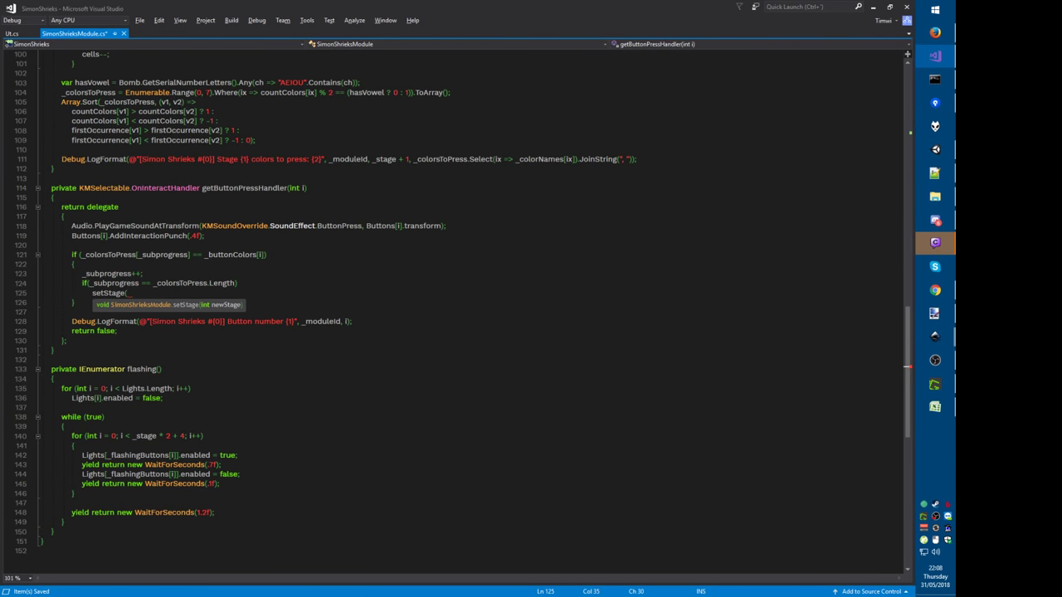
text(stage + 1);)
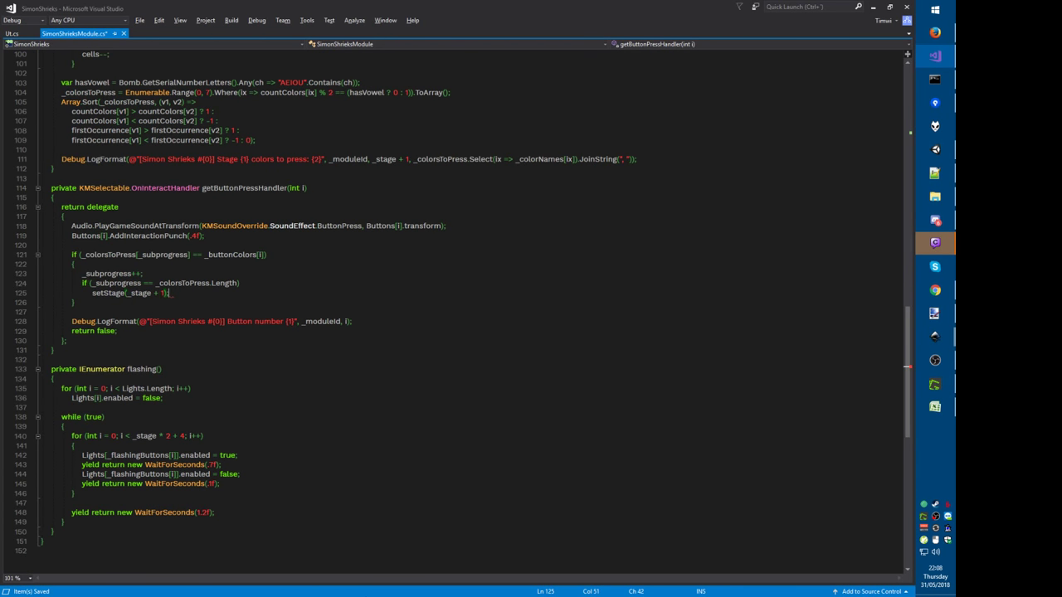
Step: Add an else branch after the color check's if block that calls Module.HandleStrike()
click(75, 302)
key(Return)
text(else)
key(Escape)
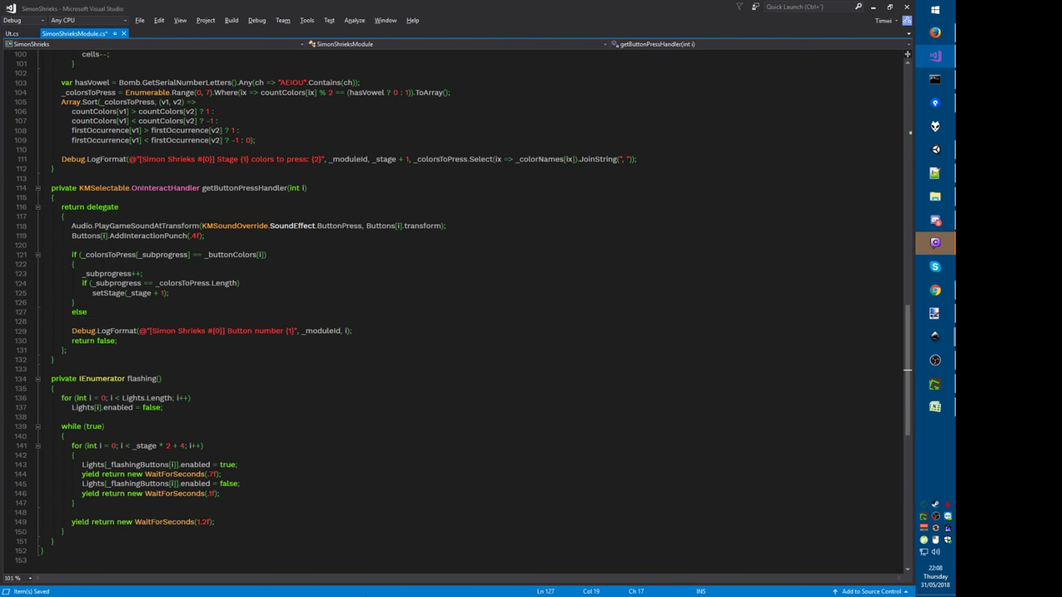
key(Return)
text({)
key(Return)
text(Module.)
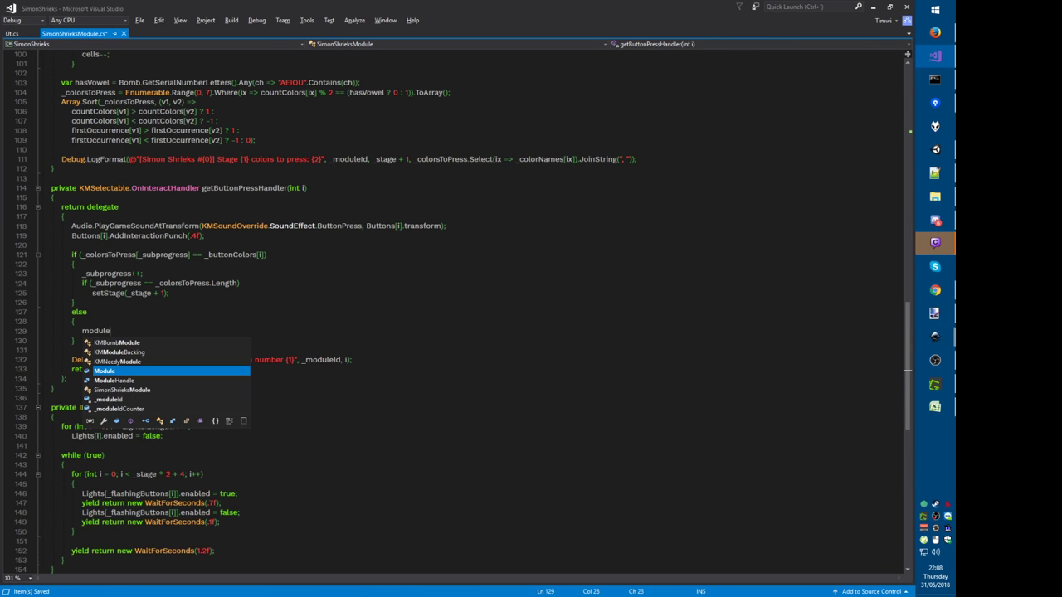
text(HandleStrike();)
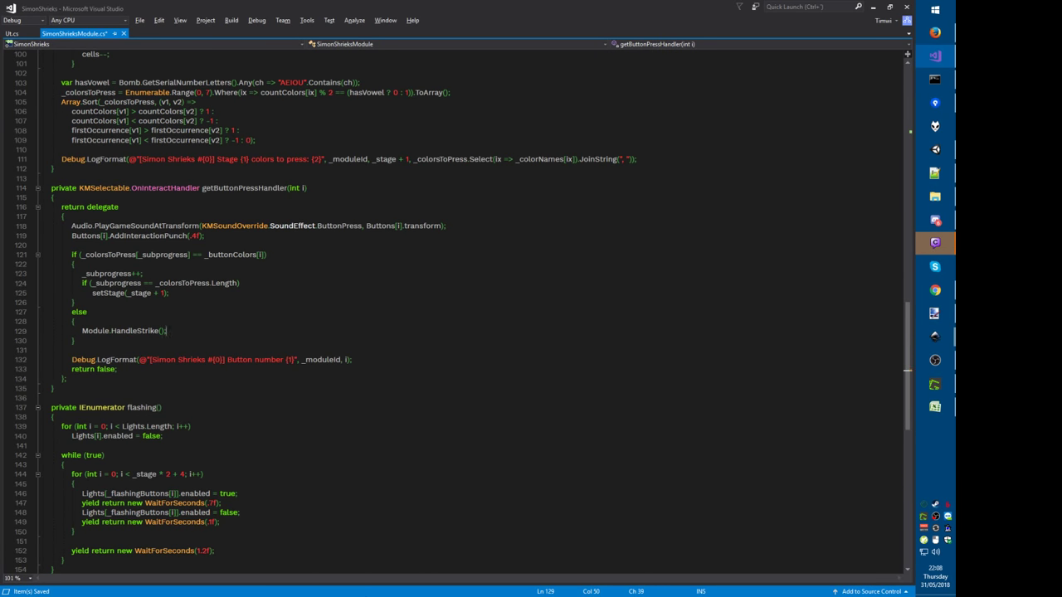
Step: Copy the button-number Debug.LogFormat line into the else branch above Module.HandleStrike() and remove "Button number" from the copy
key(Down)
key(Down)
key(Down)
key(Home)
key(shift+End)
key(ctrl+c)
key(Up)
key(Up)
key(Up)
key(Up)
key(End)
key(Return)
key(ctrl+v)
drag(237, 331, 294, 331)
key(Delete)
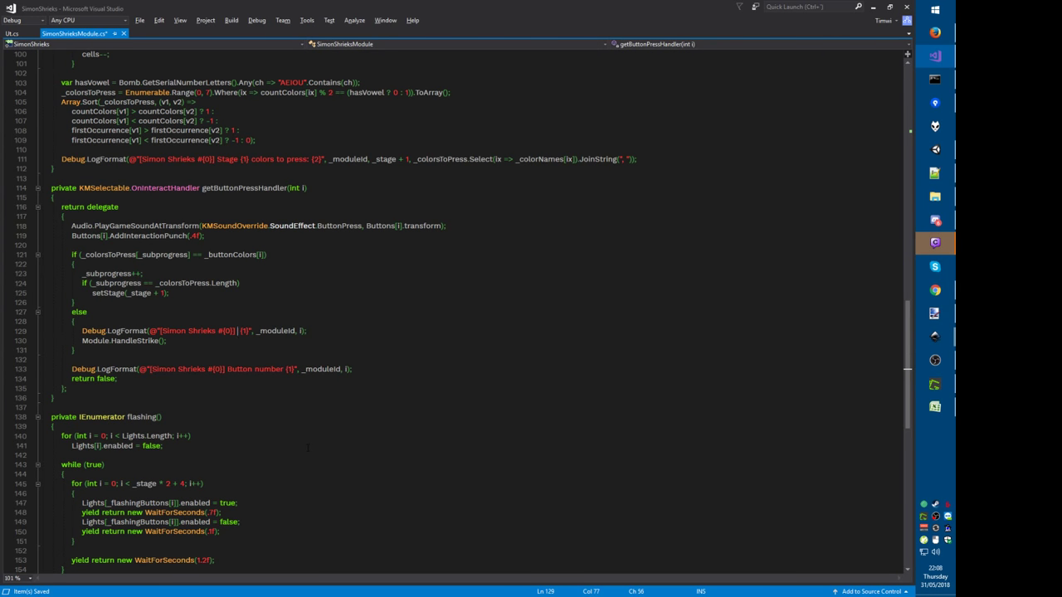
Step: Word the else branch's log message as "You pressed {1} when I expected {2}." and remove the original button-number log line
text(You press)
key(Down)
key(Down)
key(Down)
key(ctrl+l)
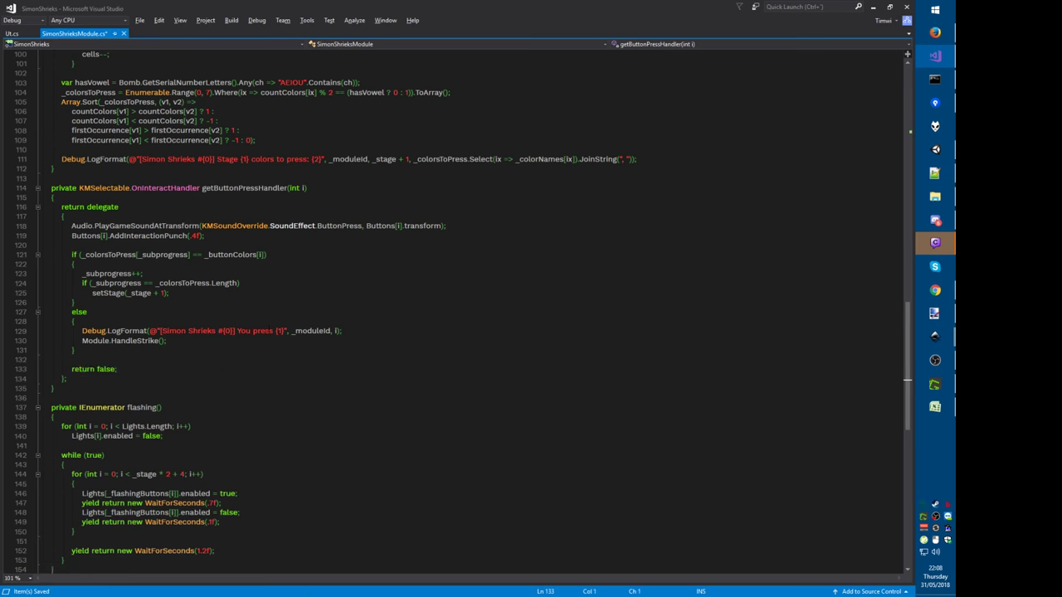
text(ed)
key(Right)
text(when I expected {2}.)
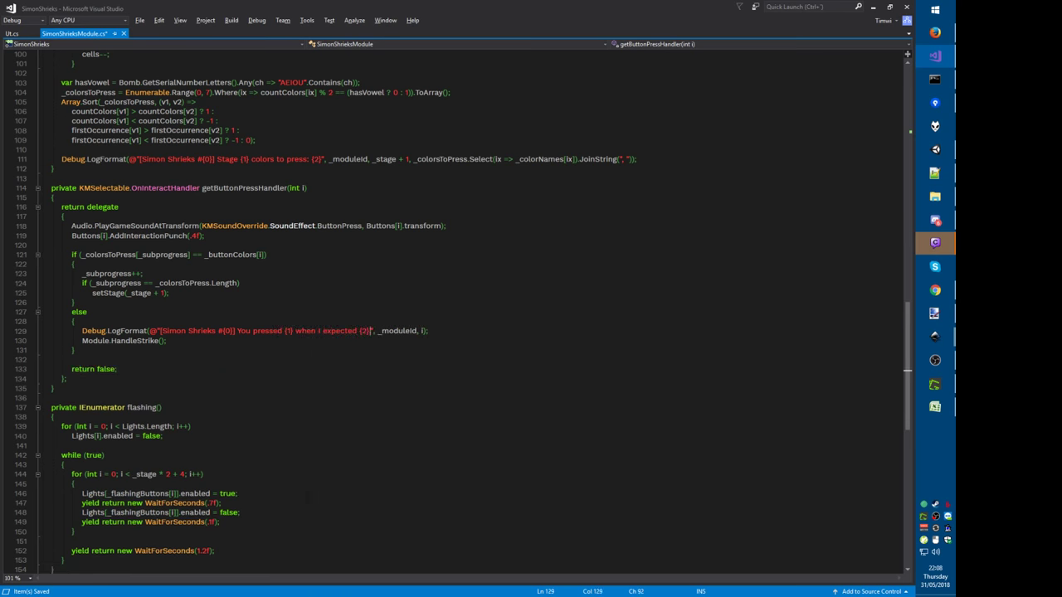
Step: Replace the strike log's i argument with _buttonColors[i] and _colorsToPress[_subprogress], format the code, and save the file
key(End)
key(BackSpace)
text(_buttonColors[)
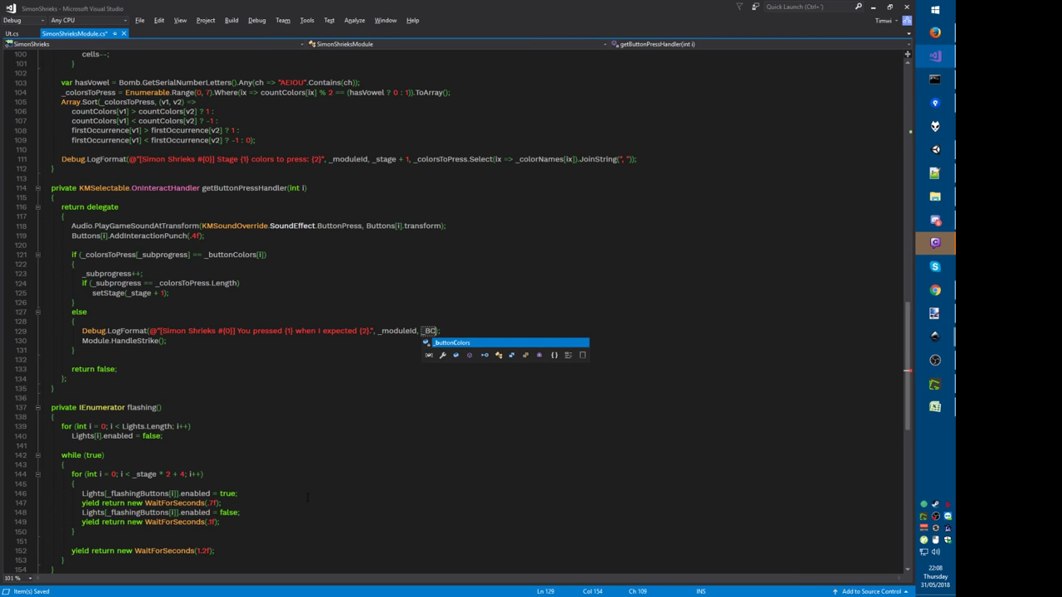
text(i], )
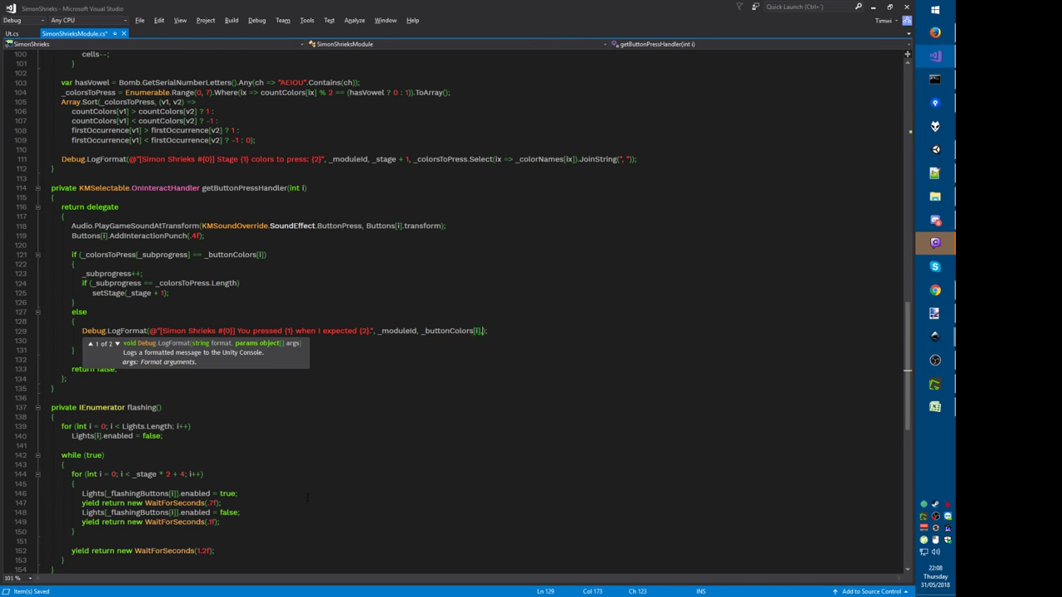
text(_colorsToPress[)
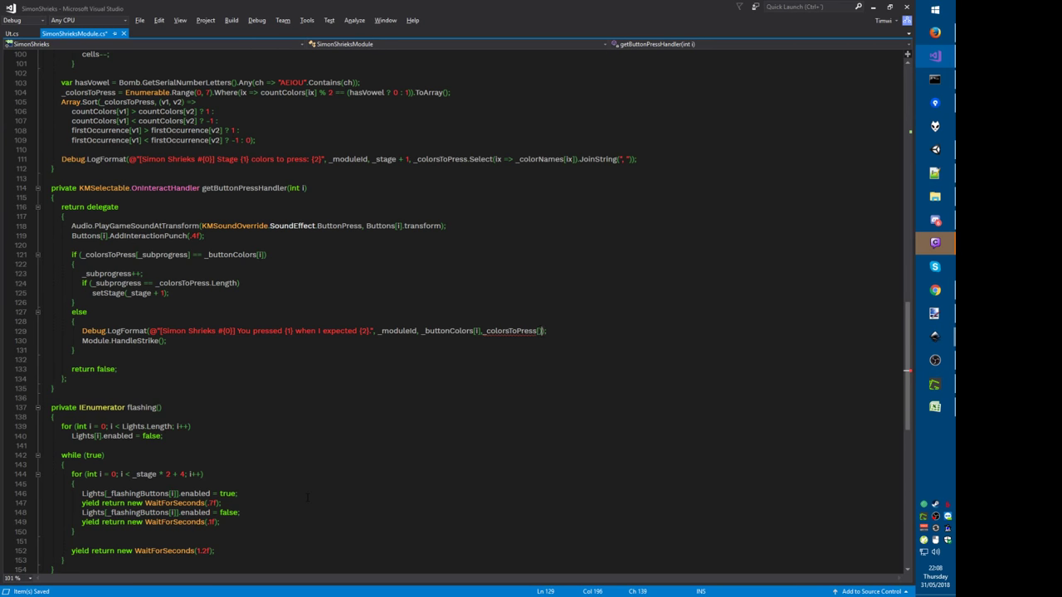
text(_subprogress)
key(ctrl+k)
key(ctrl+d)
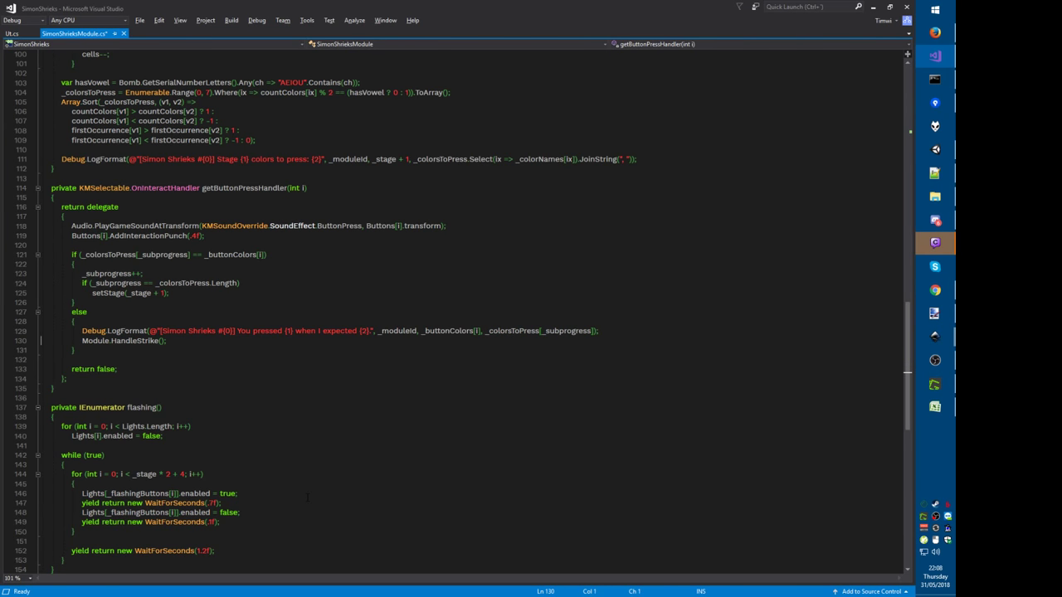
key(ctrl+s)
Step: Duplicate the strike log line above _subprogress++ in the if block and remove "You pressed" from the copy
key(Up)
key(Up)
key(Up)
key(Up)
key(Up)
key(Up)
key(Up)
key(ctrl+v)
click(283, 273)
key(ctrl+BackSpace)
key(ctrl+BackSpace)
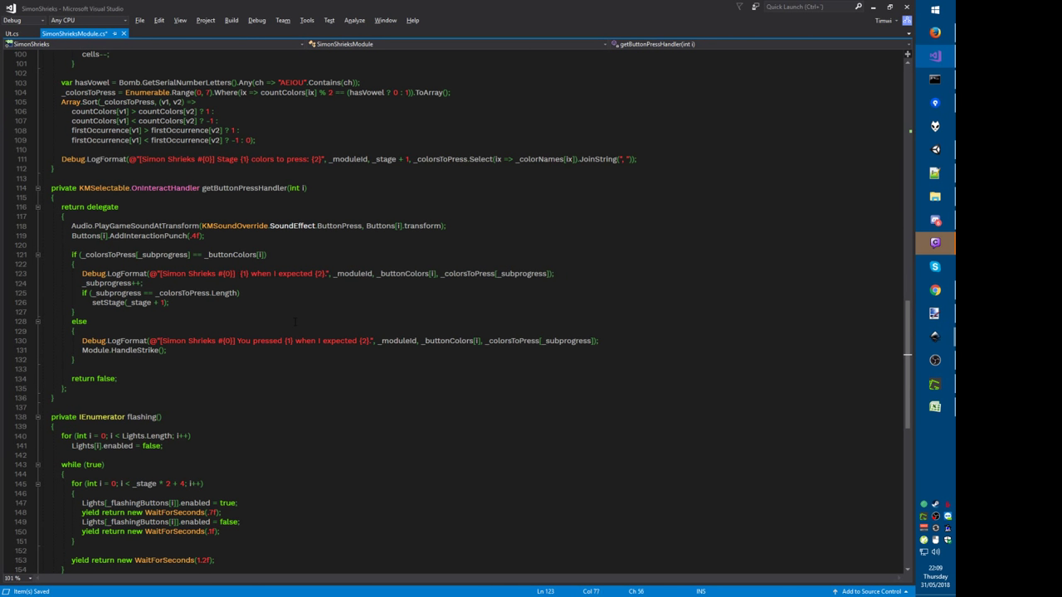
Step: Make the if block's log read "Pressing {1} was correct.", drop its _colorsToPress[_subprogress] argument, and save the file
text(Pressing)
key(ctrl+Delete)
key(ctrl+Delete)
key(ctrl+Delete)
text(was col)
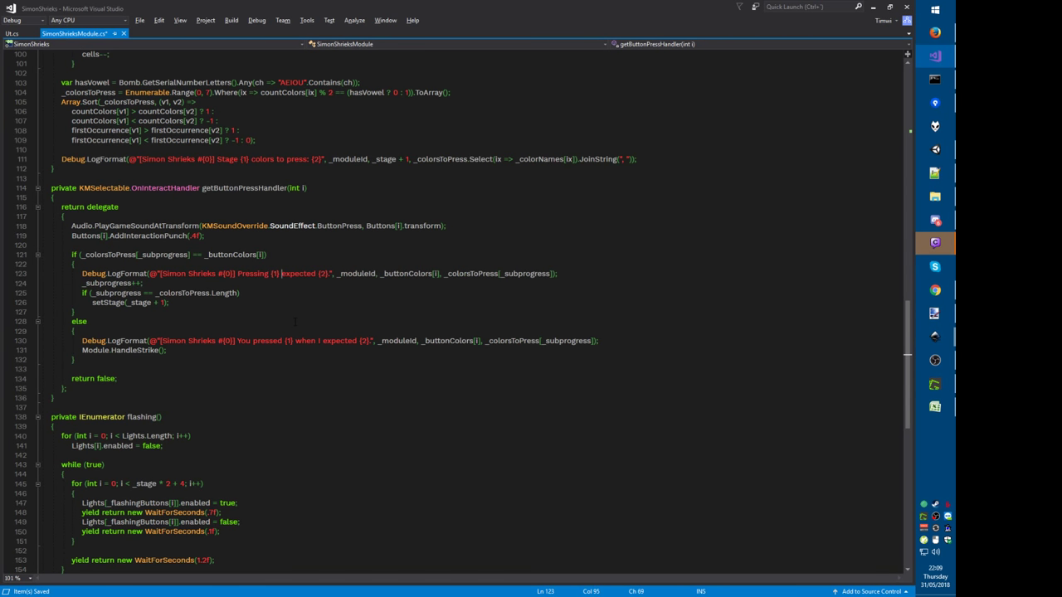
key(Delete)
key(Delete)
key(Delete)
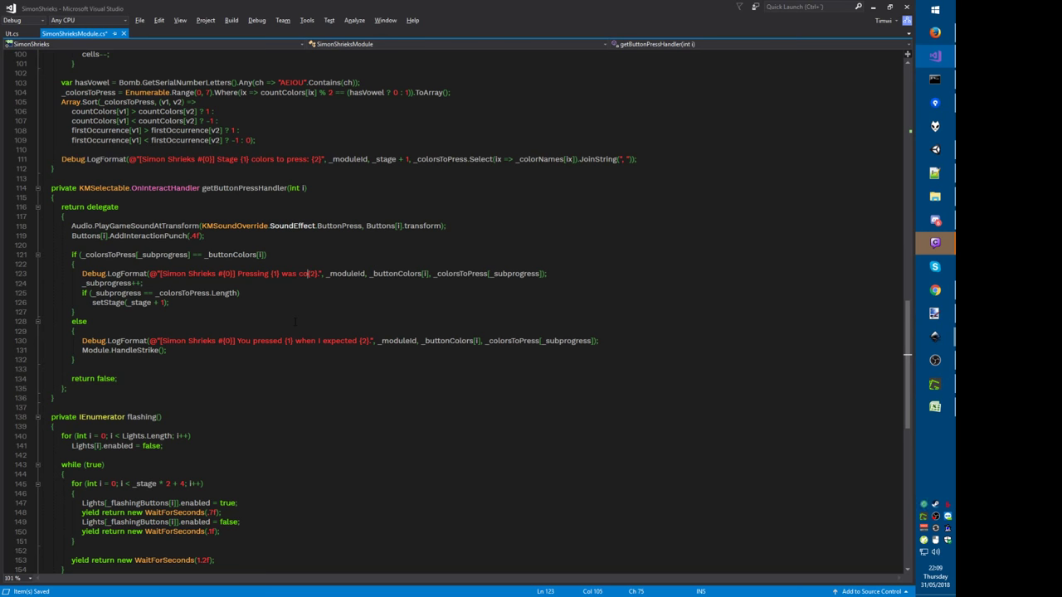
text(rect)
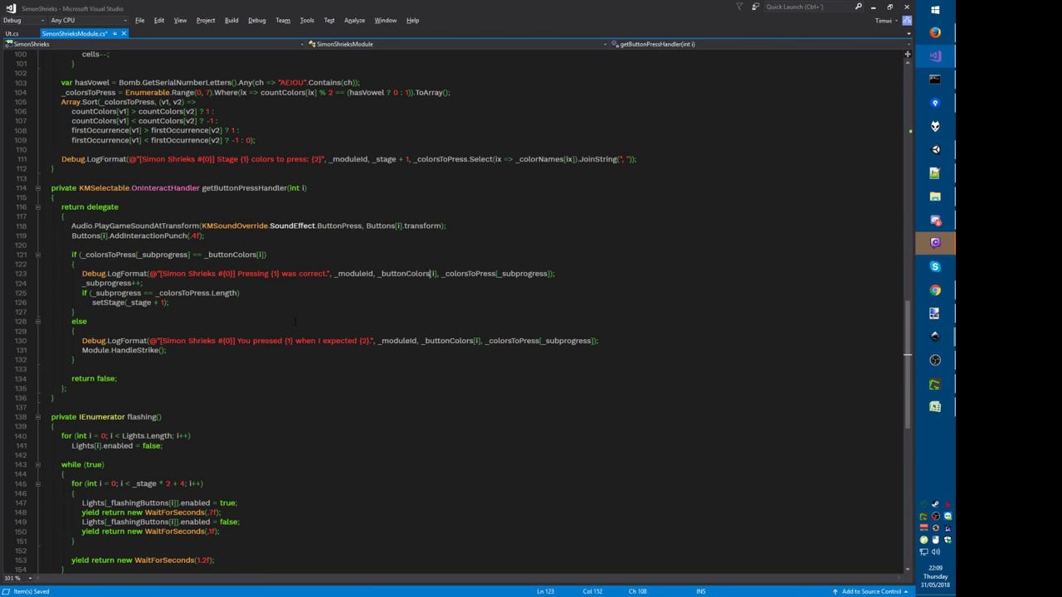
key(Right)
key(Right)
key(Right)
key(shift+End)
text();)
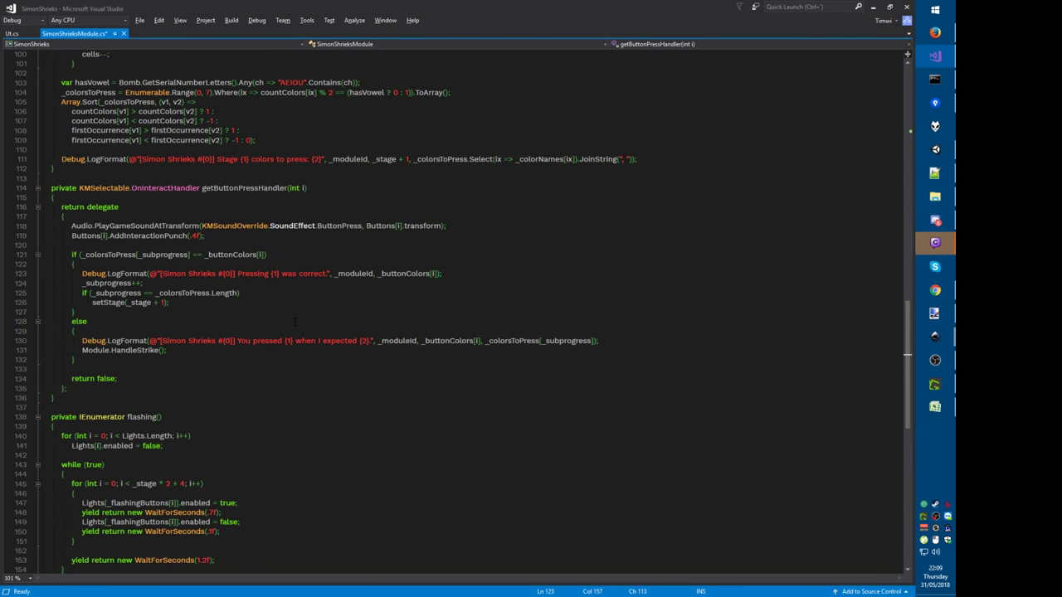
key(ctrl+s)
Step: Go to the setStage definition and add an if condition checking _stage == 3 after _subprogress = 0
key(Down)
key(Down)
key(Home)
key(Home)
key(F12)
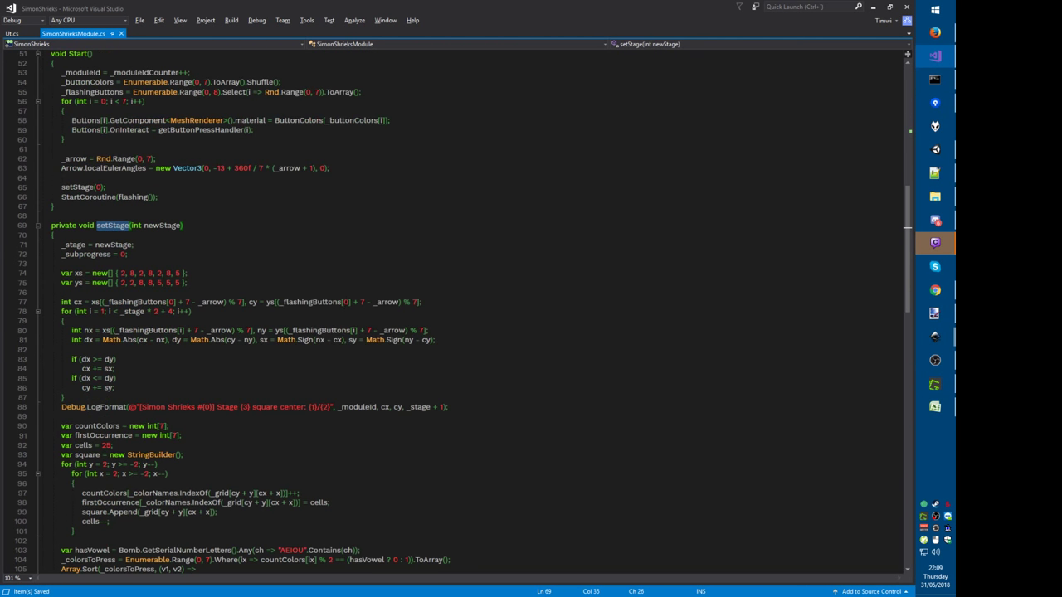
key(Down)
key(Return)
key(Return)
text(if (_stage =)
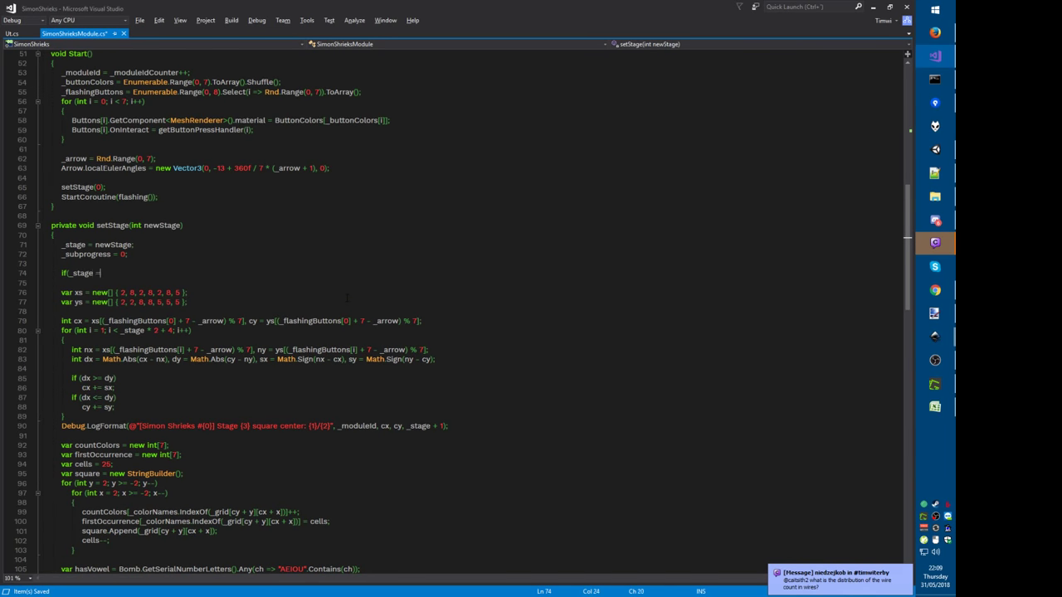
text(= 3))
Step: Give the _stage == 3 condition a braced body that calls Module.HandlePass() and returns
key(Return)
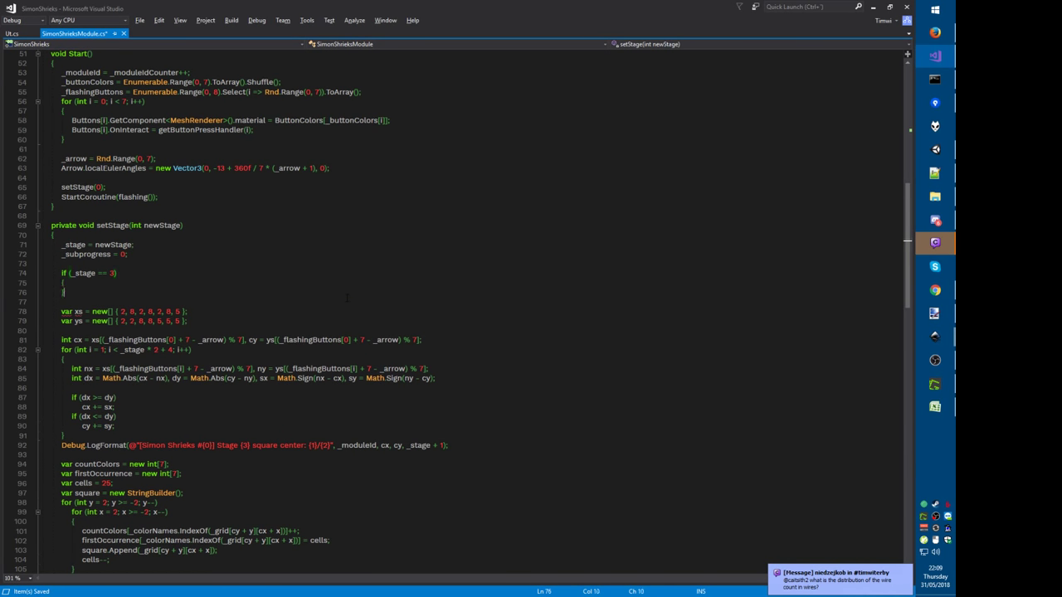
text({)
key(Return)
text(Module.handlePass())
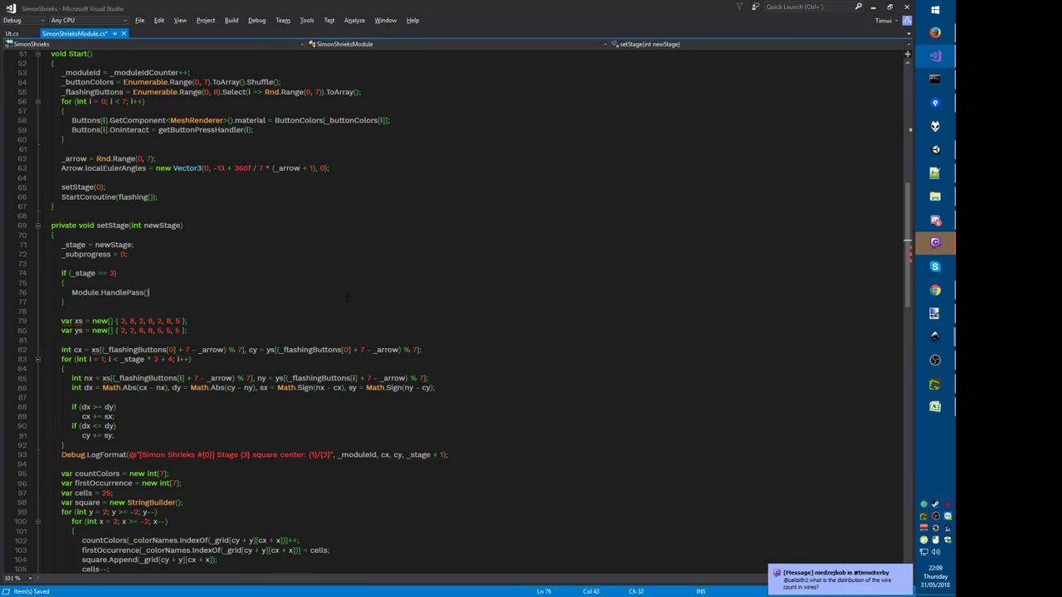
text(;)
key(Return)
text(return;)
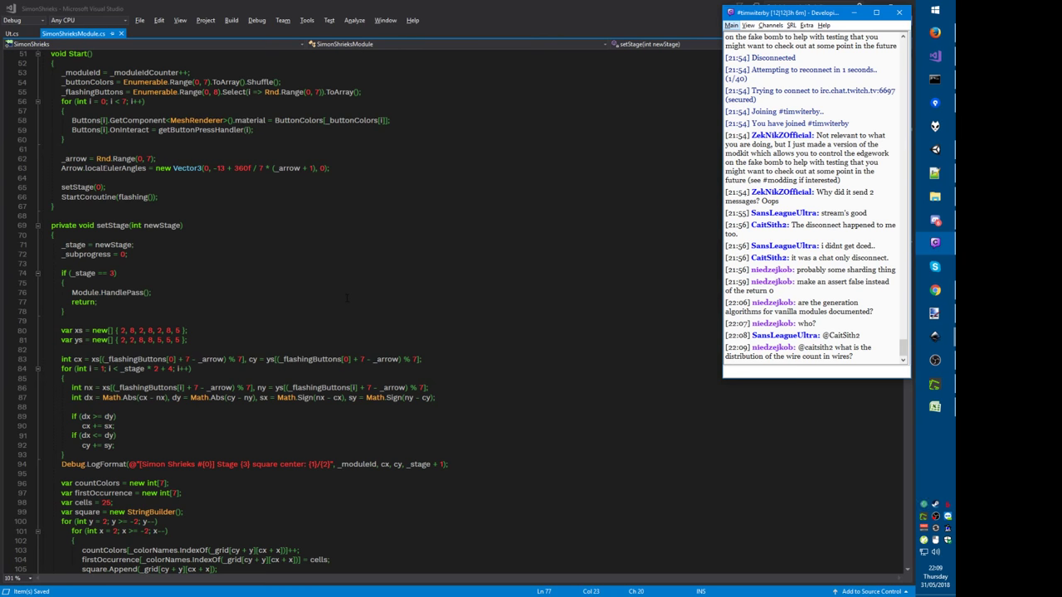
click(848, 373)
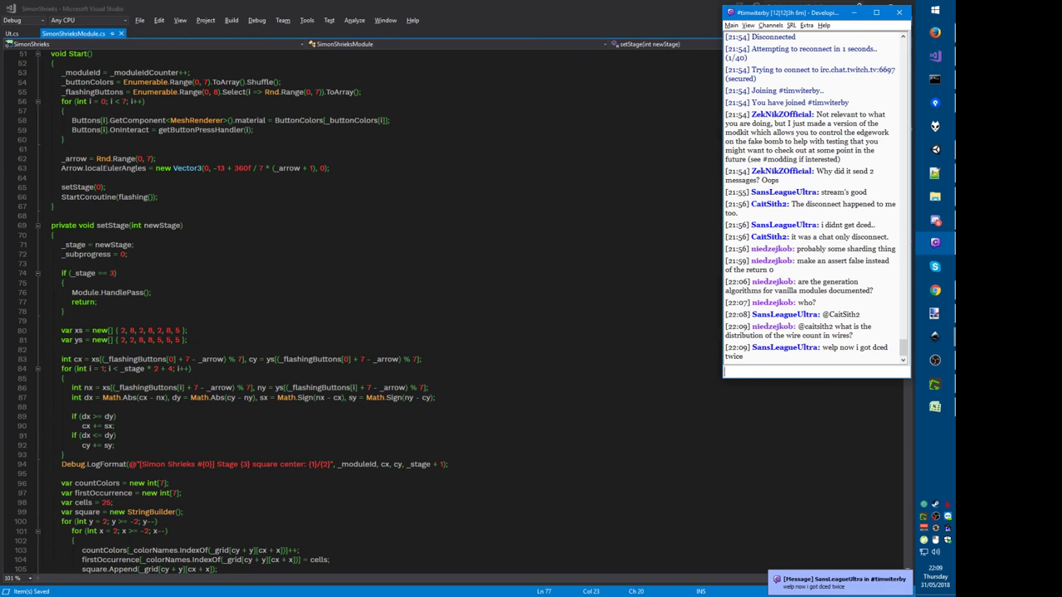
click(352, 318)
Step: Switch to Unity, run the module, and test stage 1 by pressing the yellow, cyan, white, blue and magenta buttons in order
key(alt+Tab)
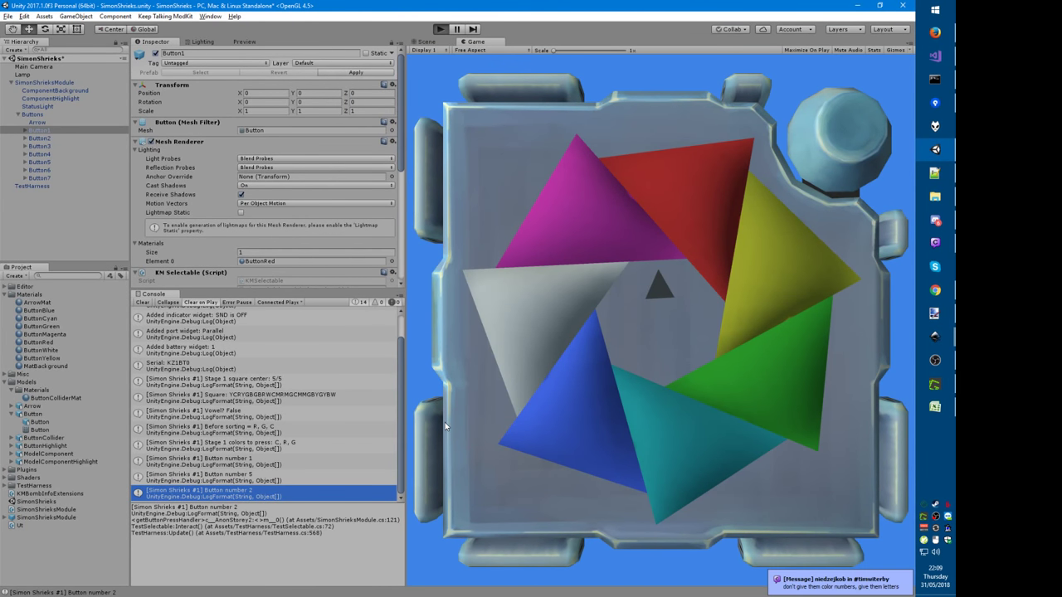
key(ctrl+p)
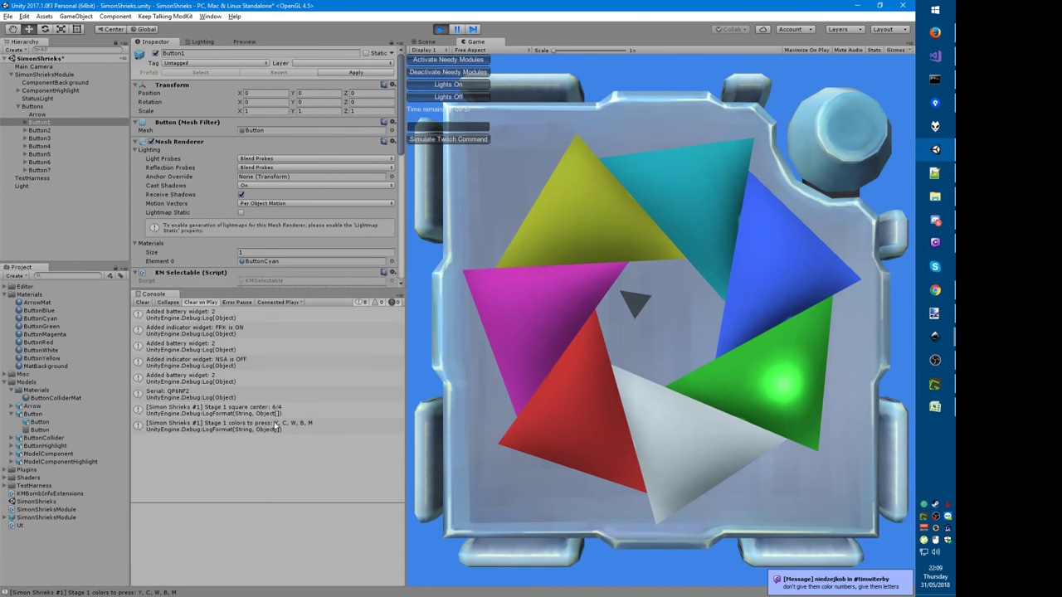
click(569, 224)
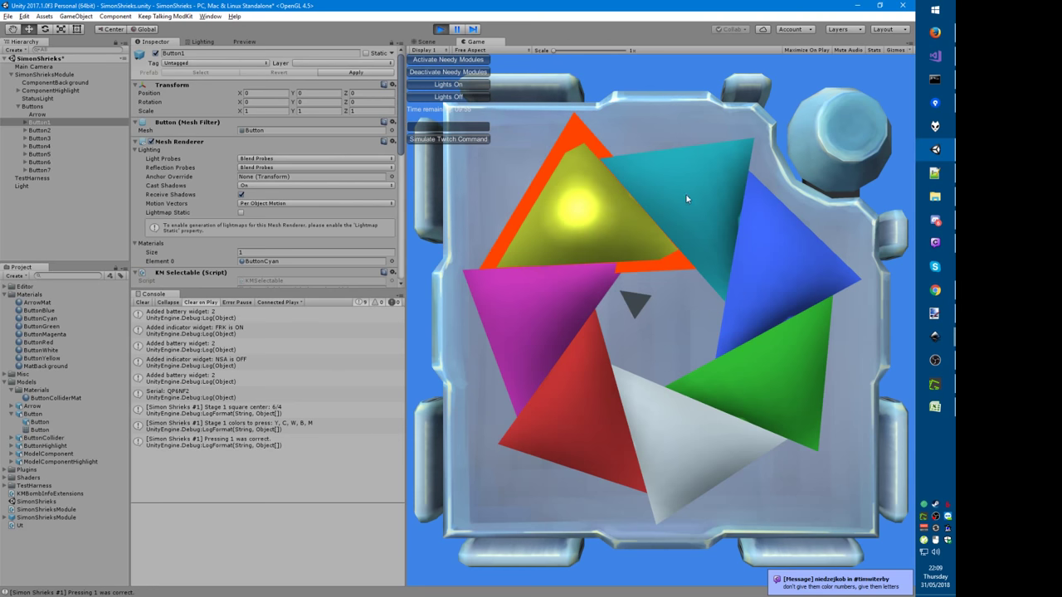
click(711, 185)
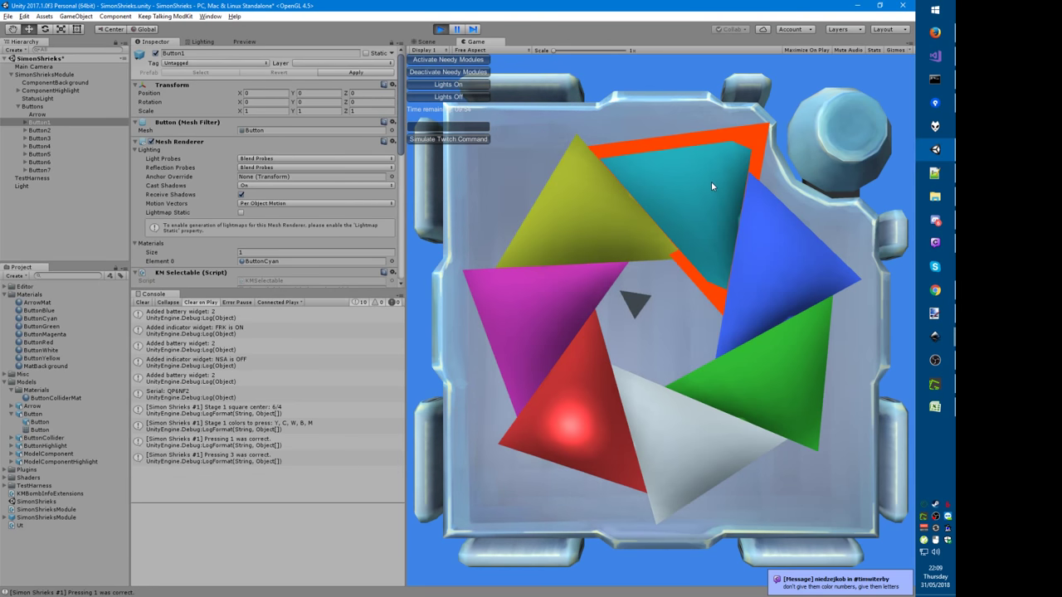
click(699, 444)
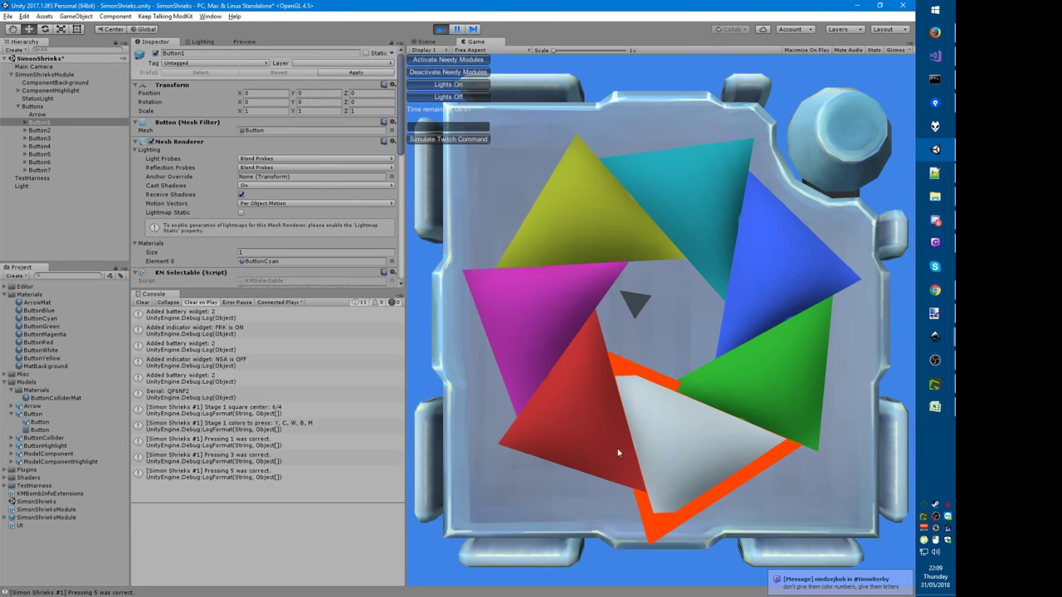
click(799, 280)
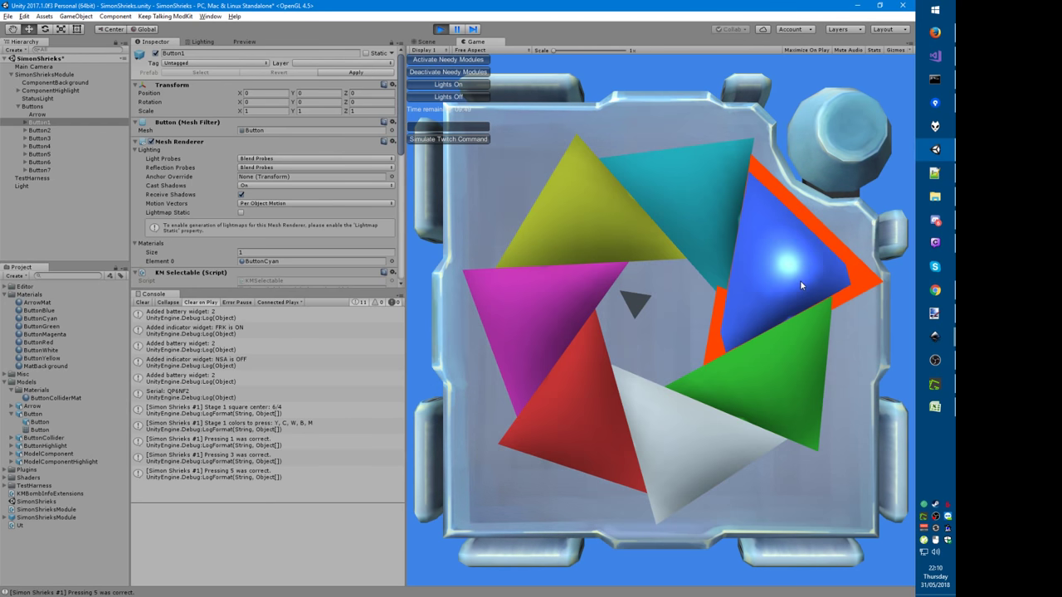
click(502, 346)
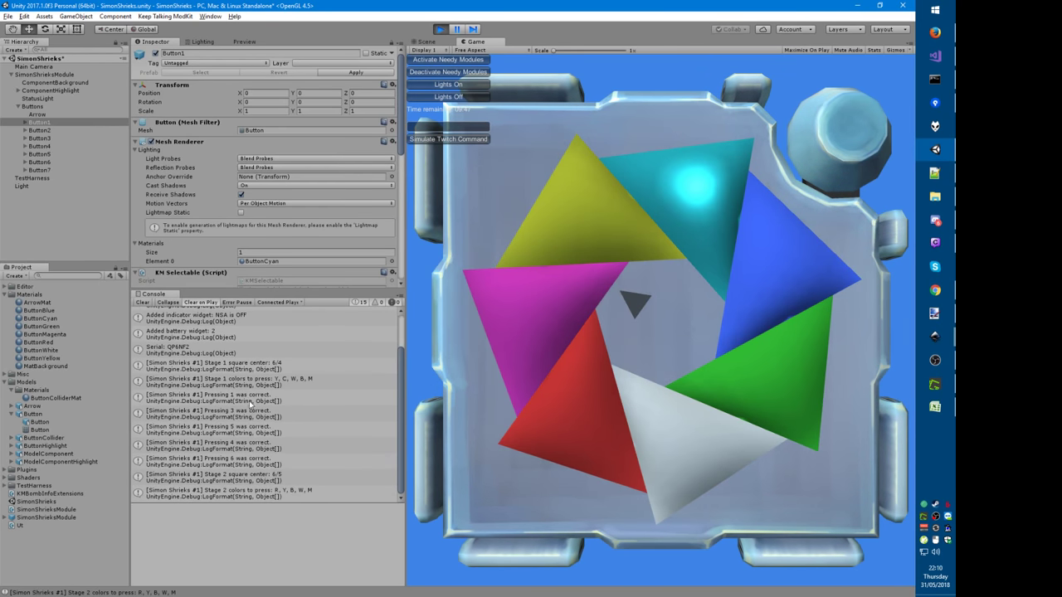
Step: Inspect the stage 2 log entries in the console and open the source line behind the square center entry
click(257, 479)
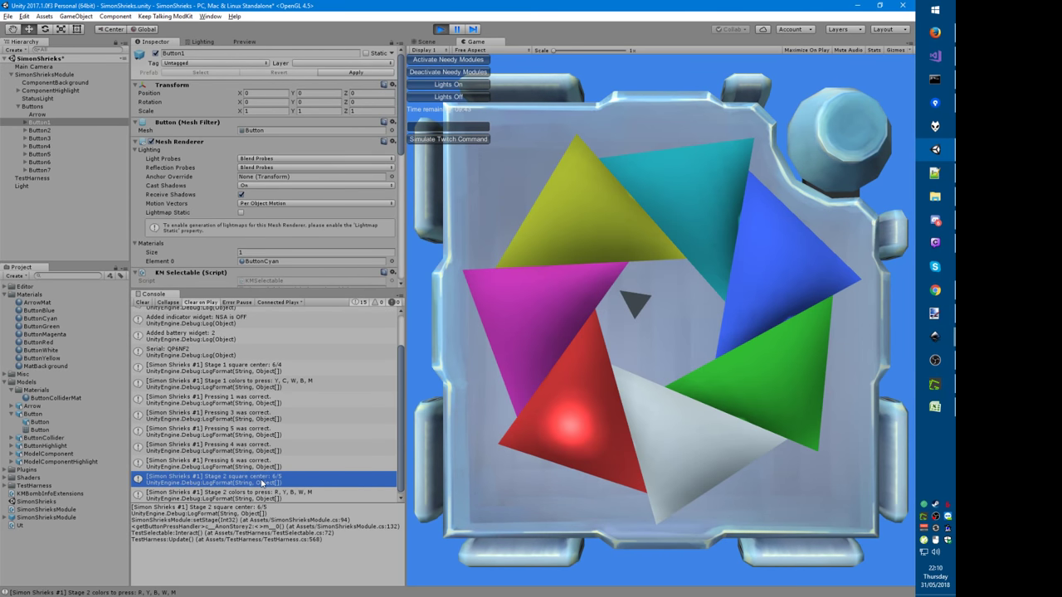
click(282, 497)
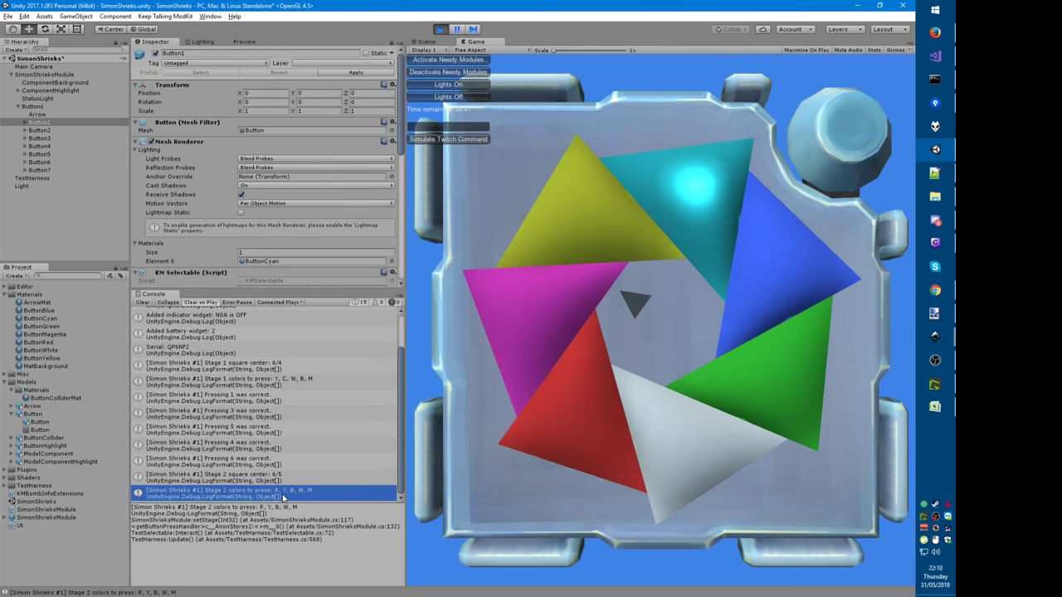
click(256, 480)
double_click(290, 481)
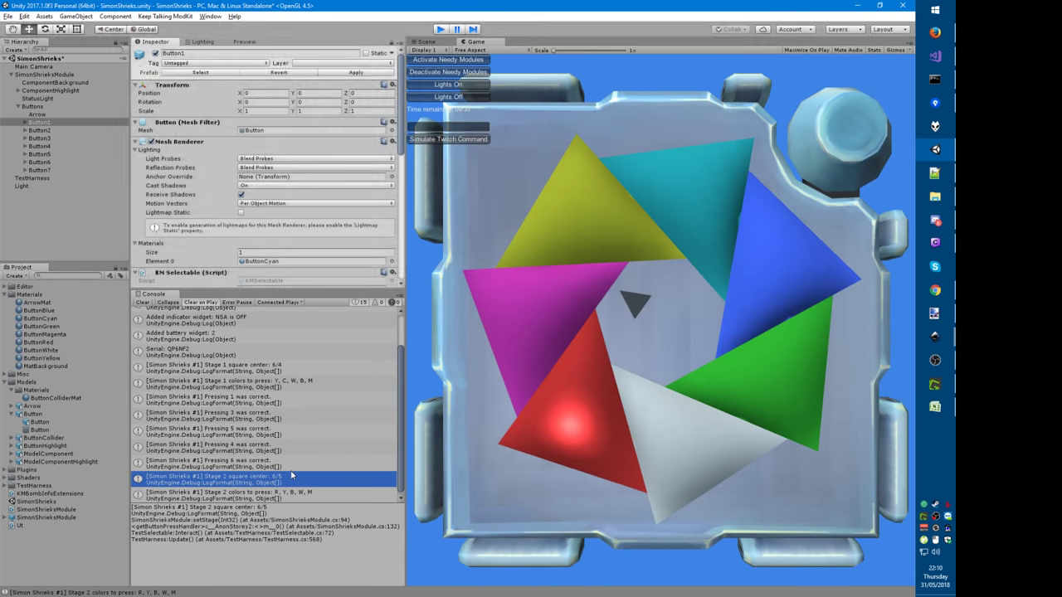
Step: Find the int cx declaration in the setStage method and insert a new line directly below it
scroll(194, 339, up, 8)
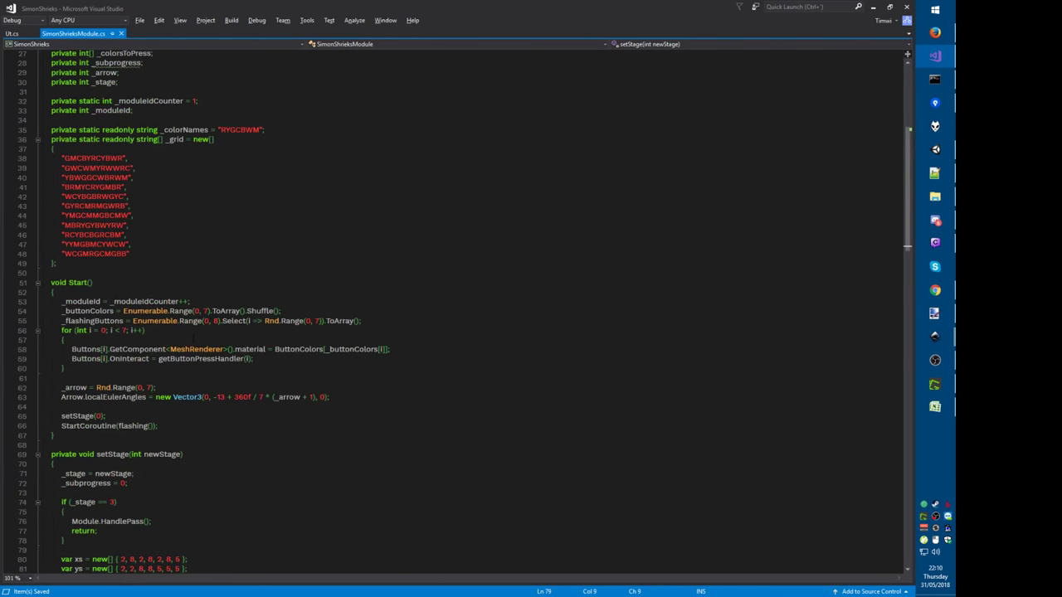
scroll(465, 312, down, 2)
key(ctrl+f)
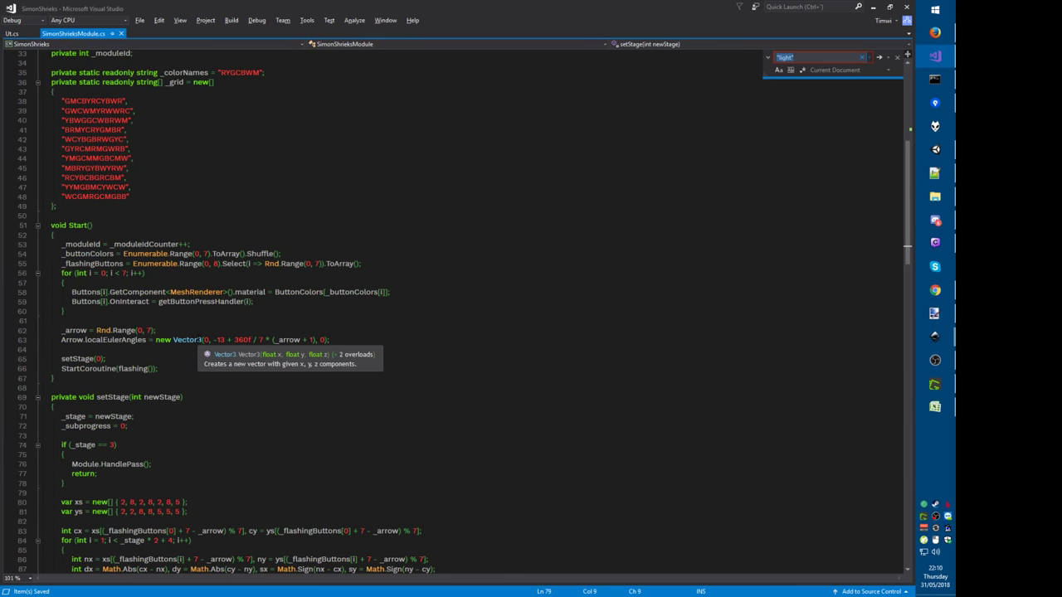
text(int cx)
key(Escape)
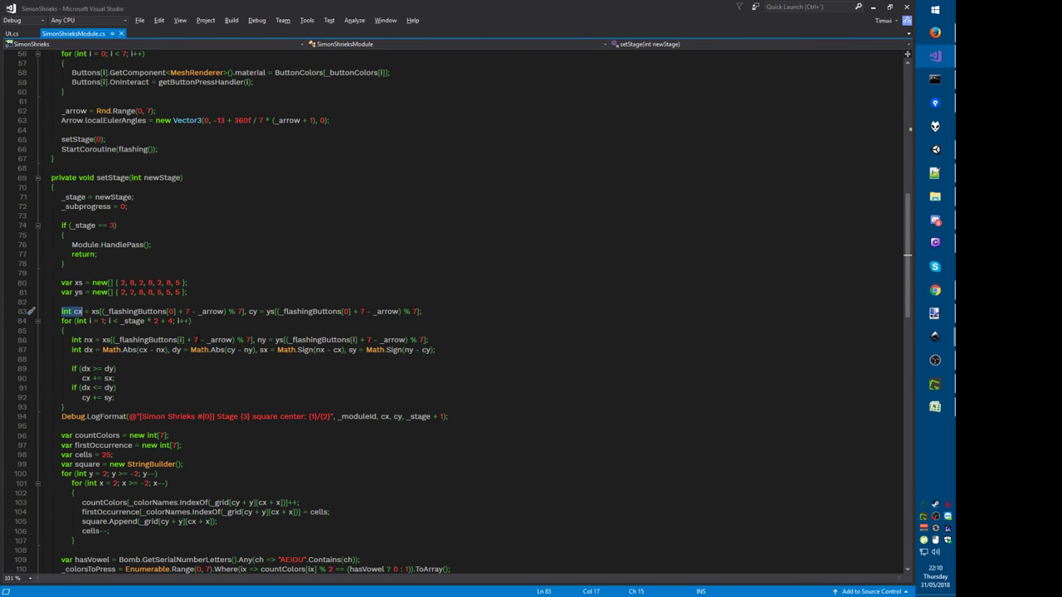
key(Left)
key(End)
key(Return)
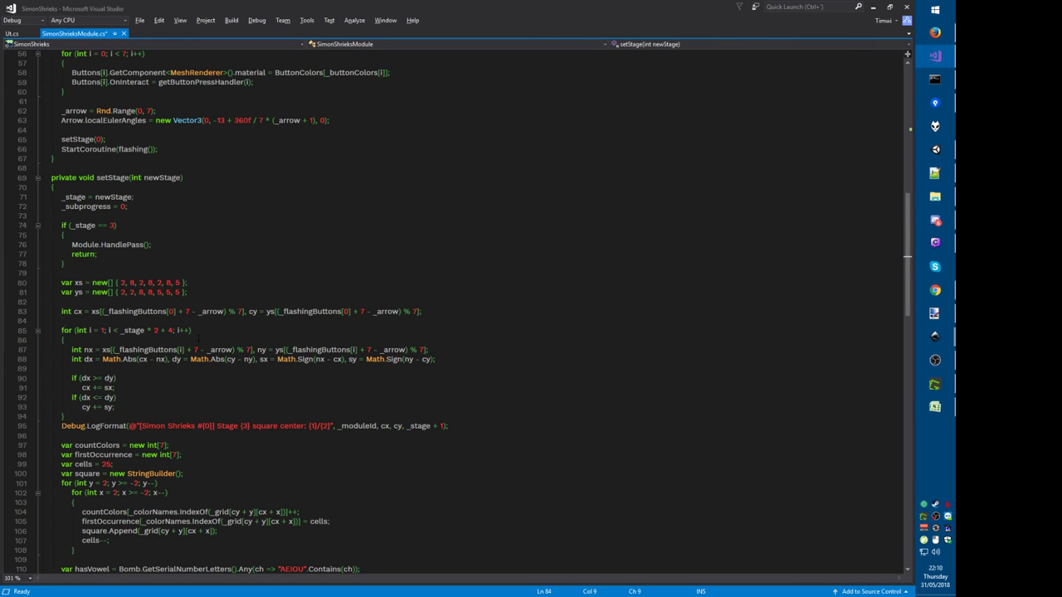
Step: Declare a journey variable as a new StringBuilder() on the line below the cx and cy declaration
text(var journey = string.Format();)
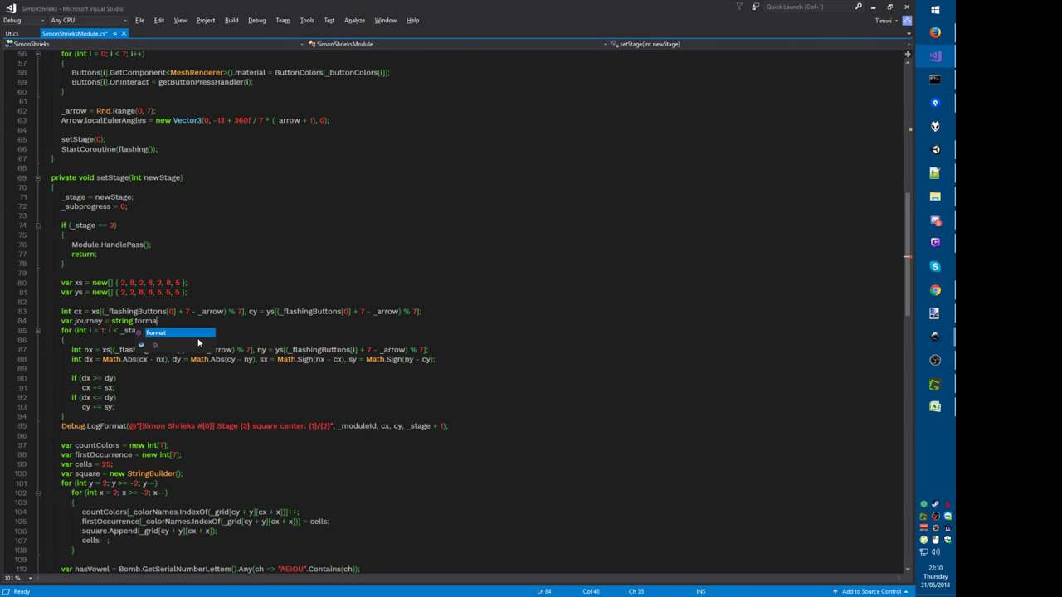
key(End)
key(BackSpace)
key(BackSpace)
key(BackSpace)
key(BackSpace)
key(BackSpace)
key(BackSpace)
key(BackSpace)
key(BackSpace)
key(BackSpace)
key(BackSpace)
key(BackSpace)
key(BackSpace)
key(BackSpace)
key(BackSpace)
key(BackSpace)
key(BackSpace)
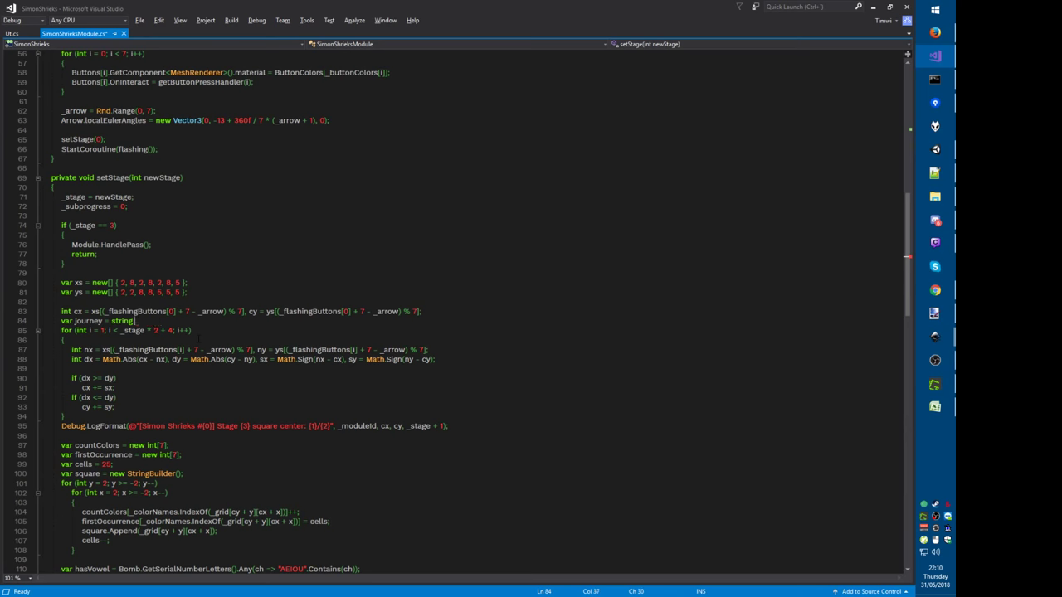
text(new stringBuilder();)
key(Return)
Step: Append the starting coordinates with journey.AppendFormat("{0}/{1}", cx, cy); before the for loop and save the file
text(jNo)
key(BackSpace)
key(BackSpace)
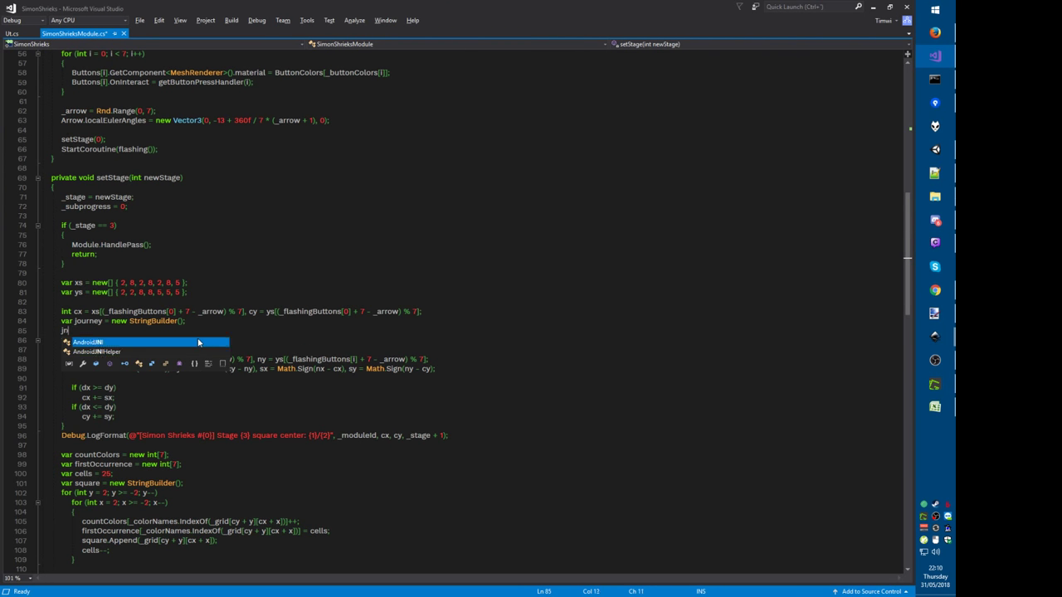
text(ourney .ad)
key(Tab)
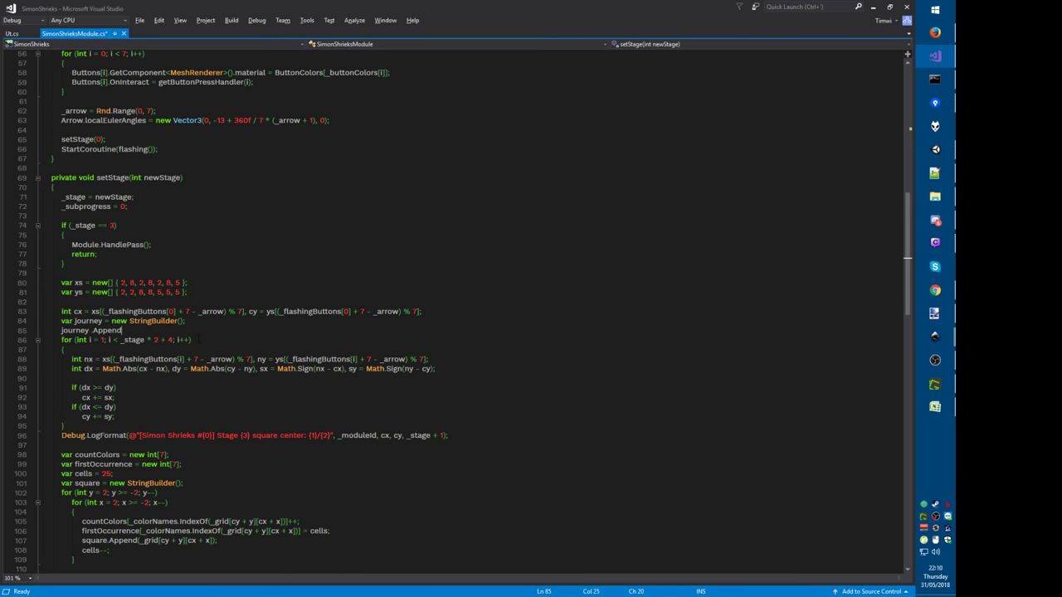
text(Format();)
key(Left)
key(Left)
text("{0}/{1}")
text(",cx , )
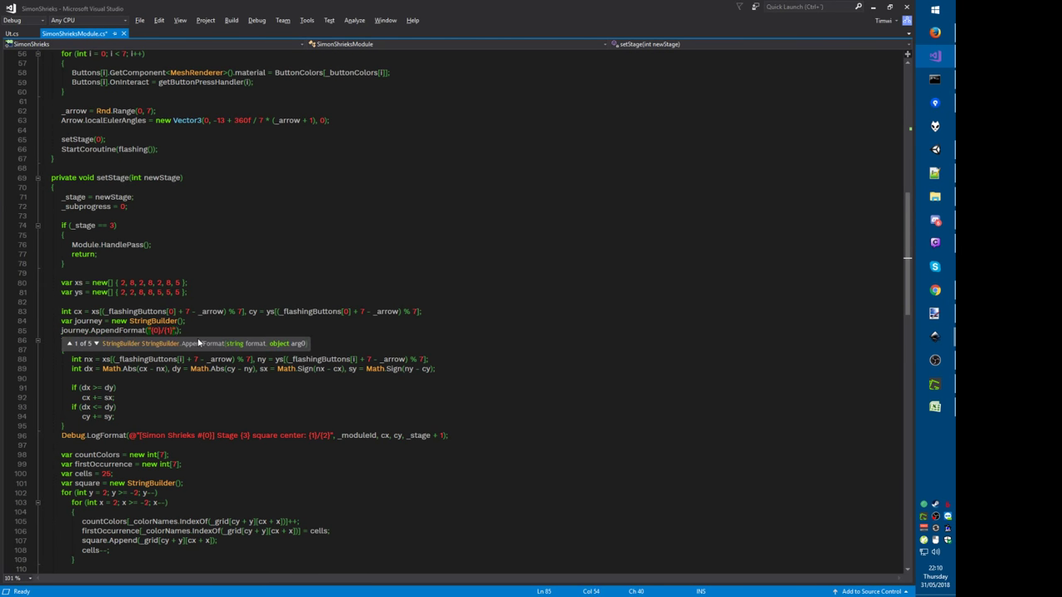
text(cy);)
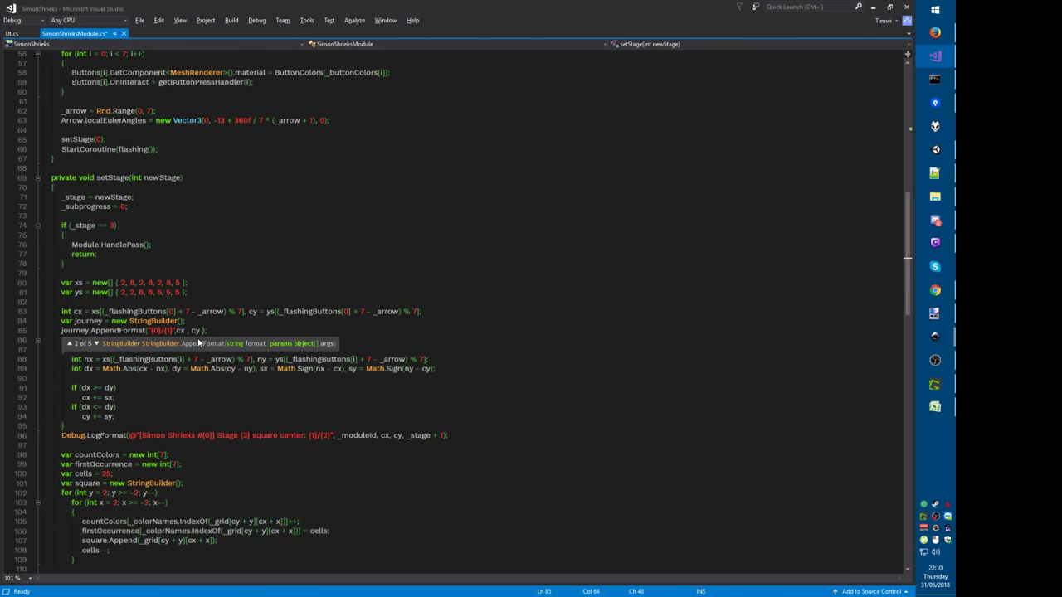
key(ctrl+s)
Step: Copy the journey.AppendFormat line to the end of the loop body after cy += sy and prefix its format string with " → "
key(Home)
key(shift+End)
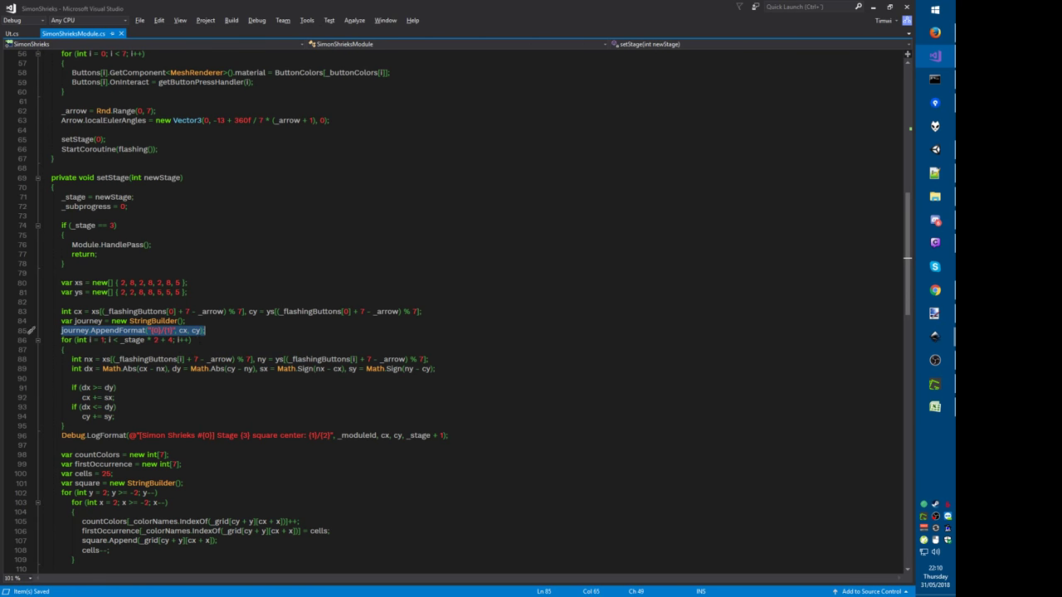
click(114, 416)
key(Return)
text(journey.AppendFormat("{0}/{1}", cx, cy);)
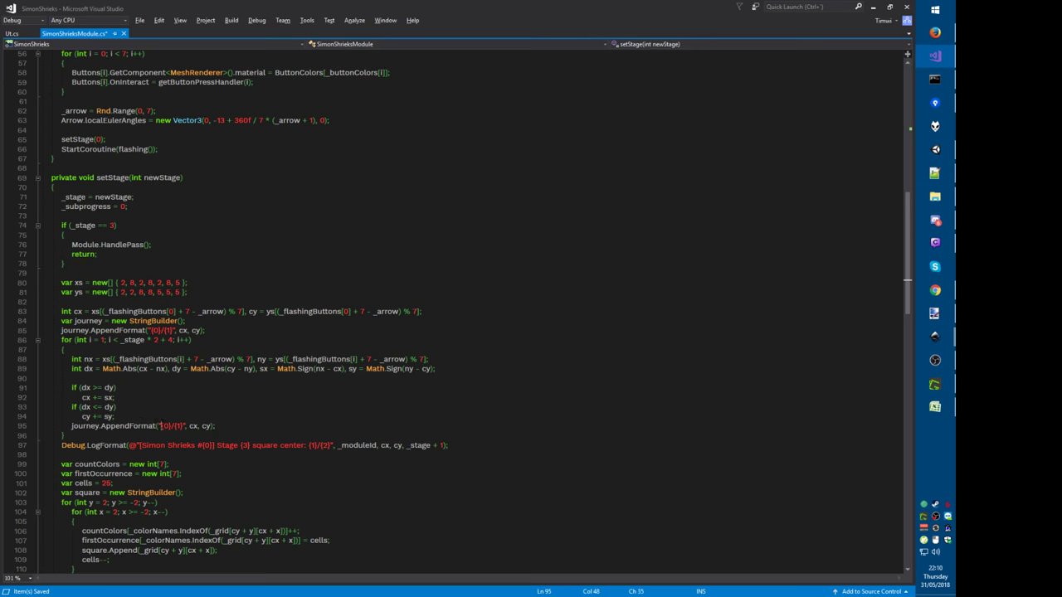
text(→)
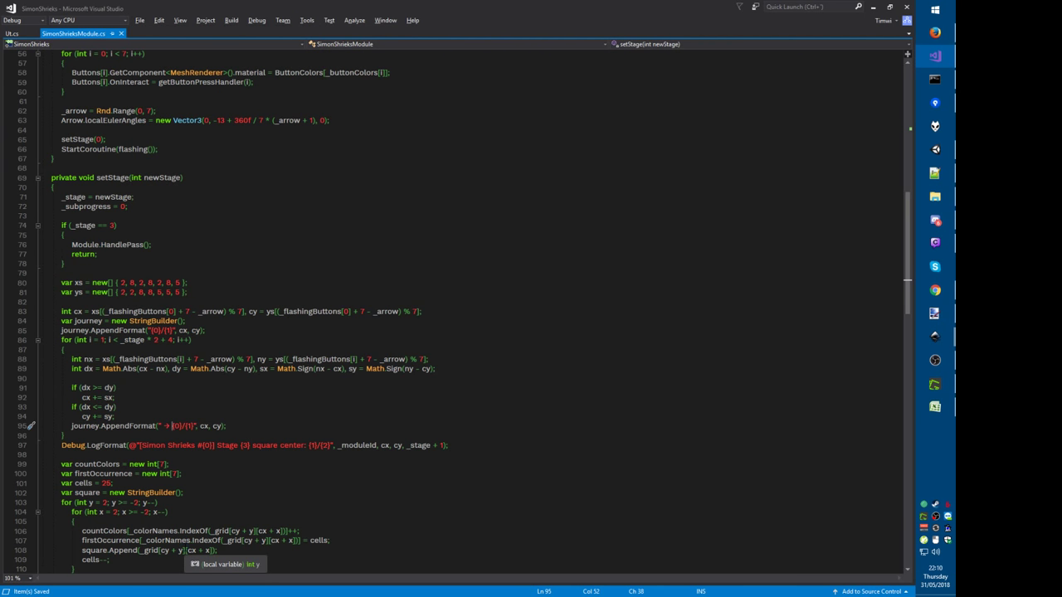
Step: Replace the {1}/{2} coordinate placeholders in the square center log message with a single {1}
scroll(270, 458, down, 1)
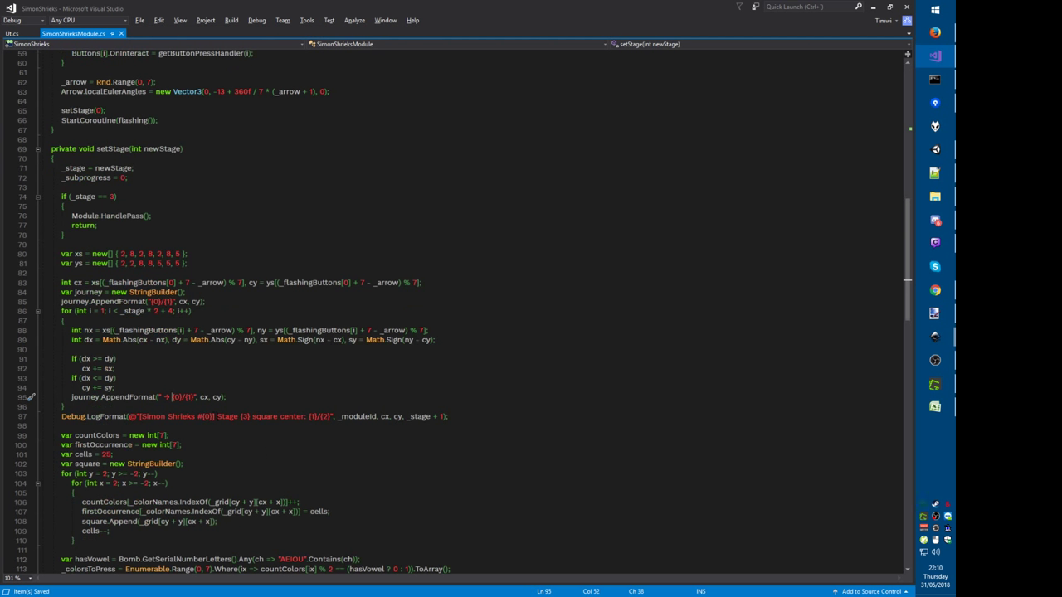
click(311, 416)
key(Delete)
key(Delete)
key(Delete)
key(Delete)
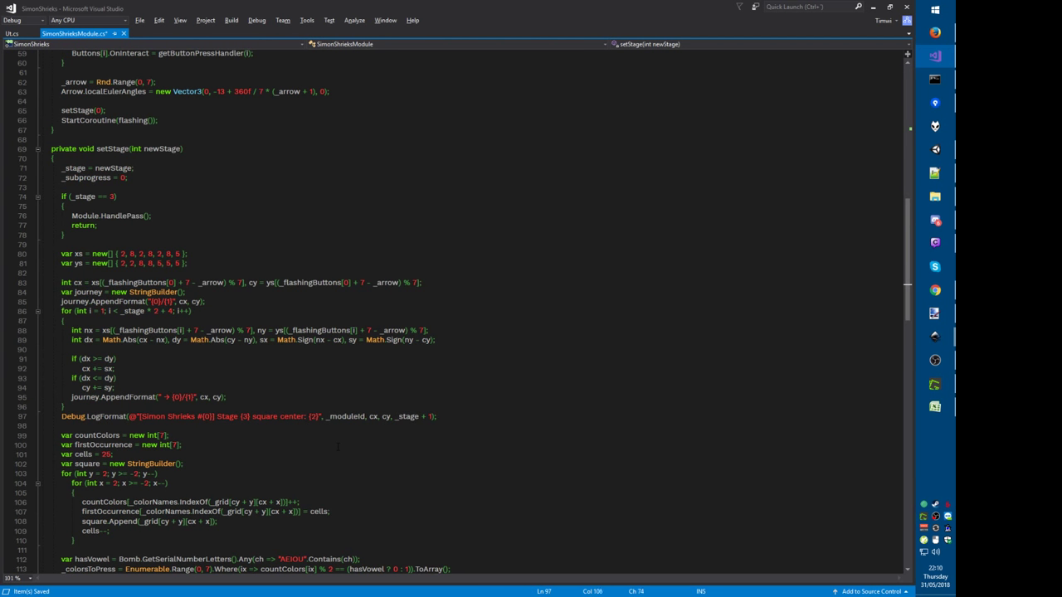
key(Delete)
text(1)
Step: Replace the cx, cy log arguments with journey.ToString() and place _stage + 1 before it
drag(367, 416, 389, 417)
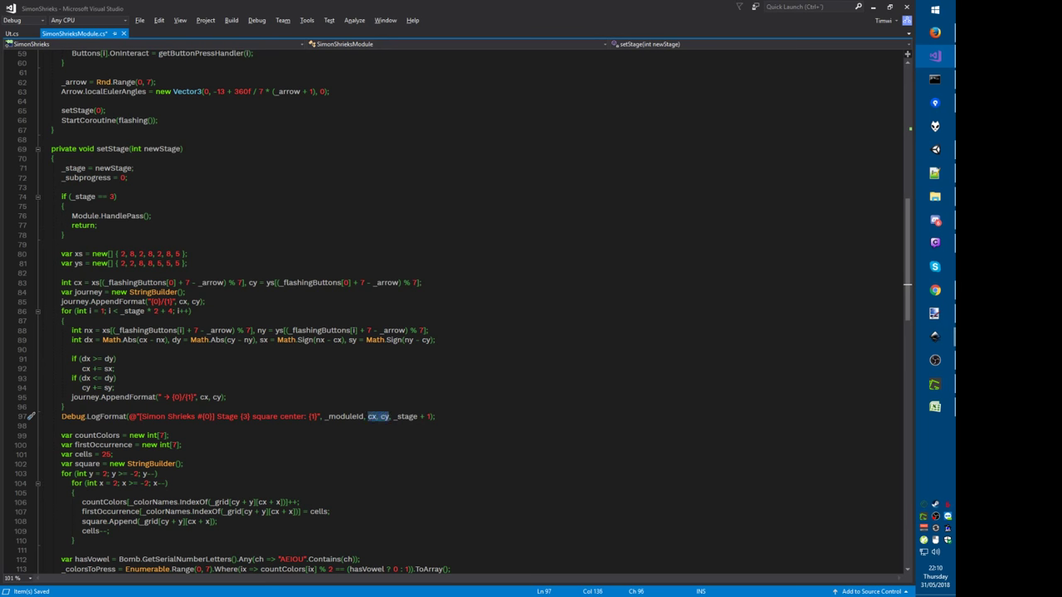
text(journey.tostr)
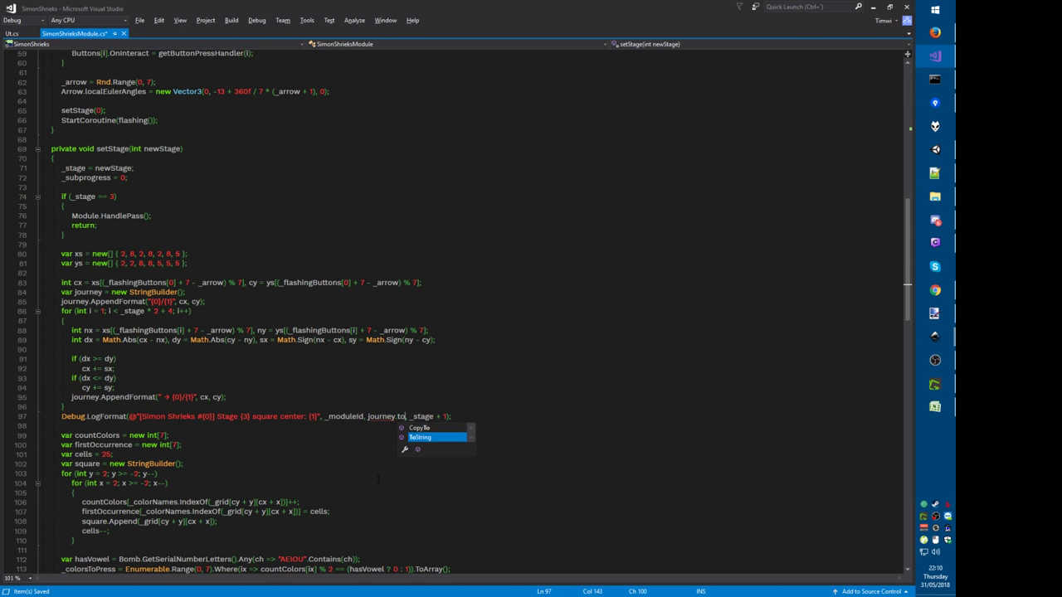
text(ing())
key(shift+End)
key(shift+Left)
key(shift+Left)
key(Delete)
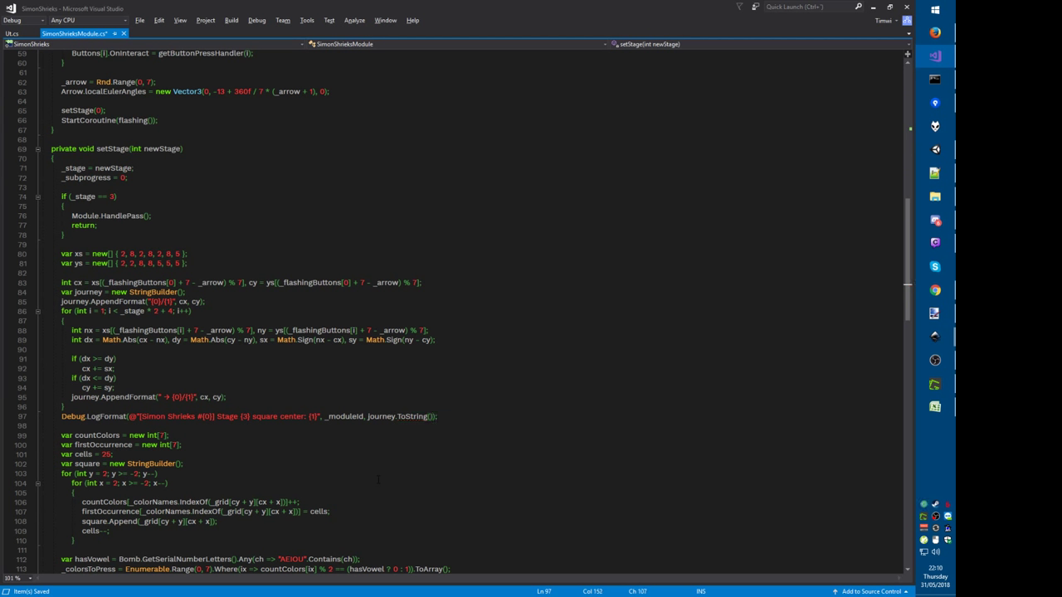
key(ctrl+z)
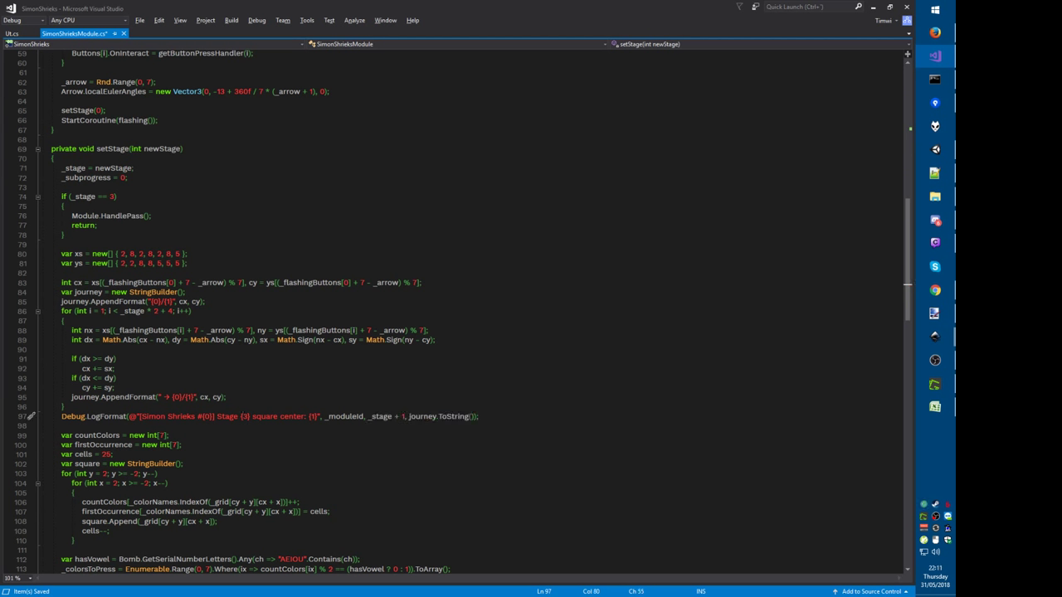
Step: Renumber the square center message placeholders to {1} for the stage and {2} for the journey, and save the file
key(Delete)
text(1)
key(ctrl+Right)
key(ctrl+Right)
key(ctrl+Right)
key(ctrl+Right)
key(ctrl+Right)
key(Delete)
text(2)
key(Down)
key(ctrl+s)
Step: Switch to Unity, run the module, and select the stage 1 square center entry in the console
key(alt+Tab)
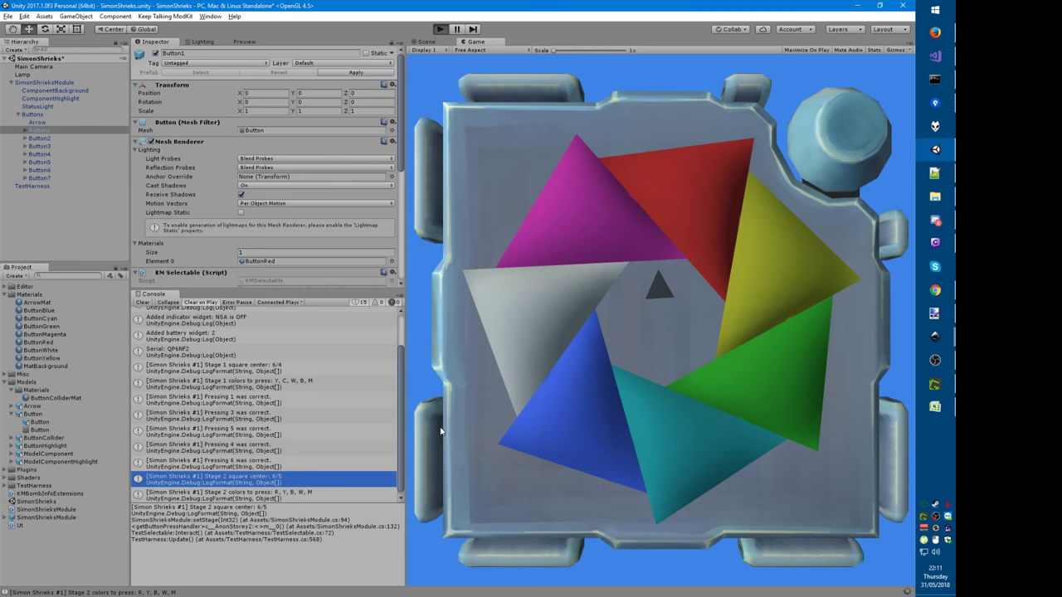
key(ctrl+p)
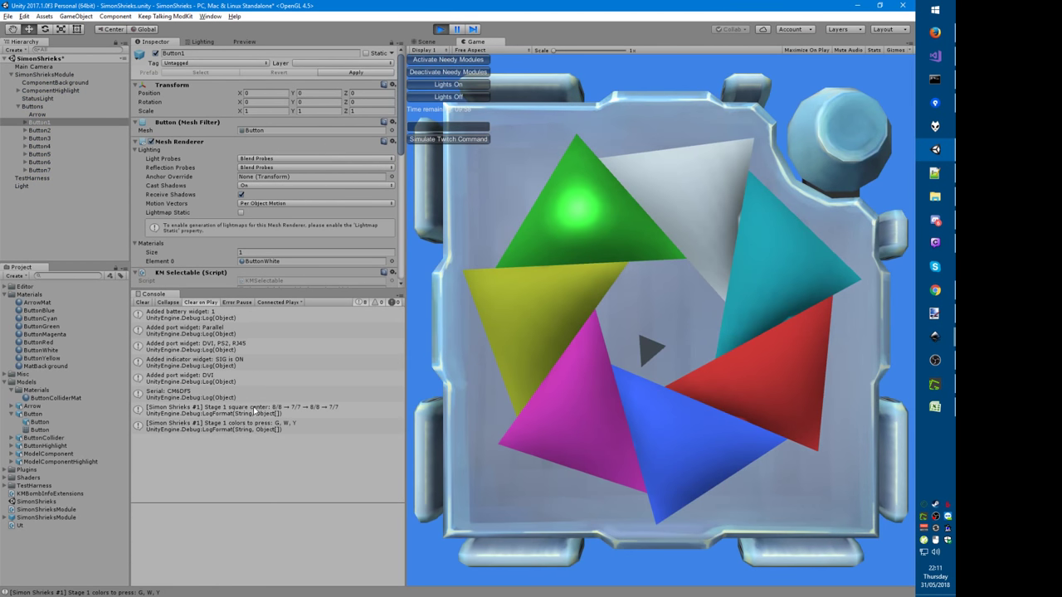
click(269, 412)
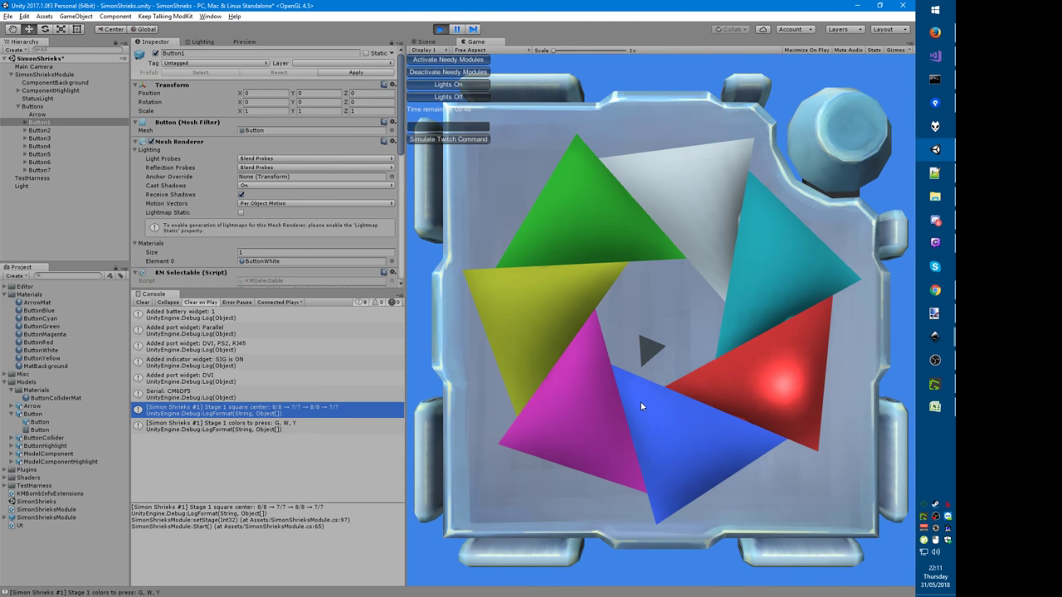
Step: Check the logged journey against the letter grid and clockwise legend in the Simon_Shrieks.pdf manual in Firefox, and return to Unity
key(alt+Tab)
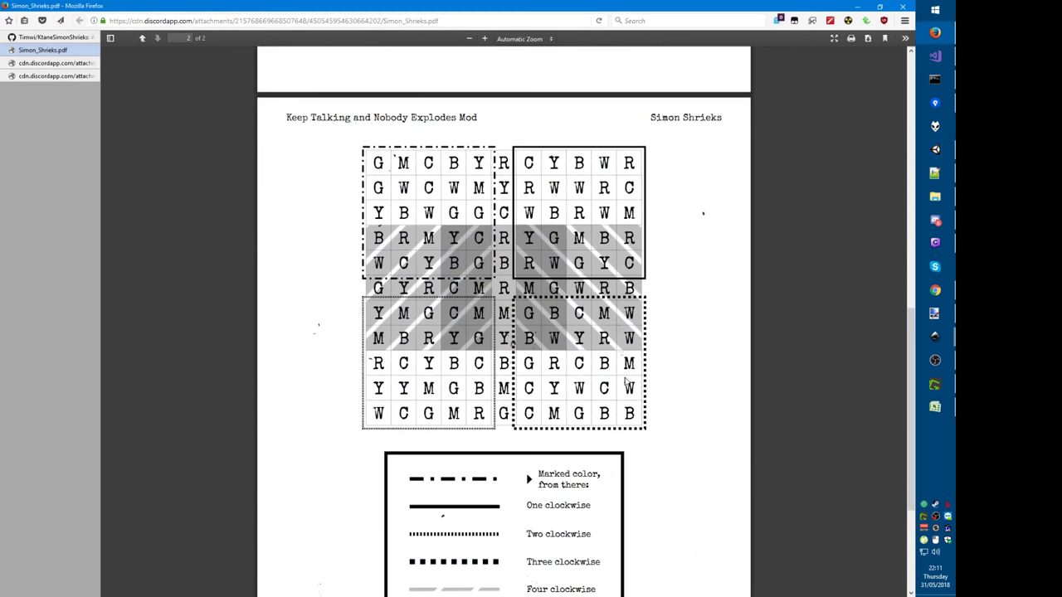
scroll(420, 239, down, 3)
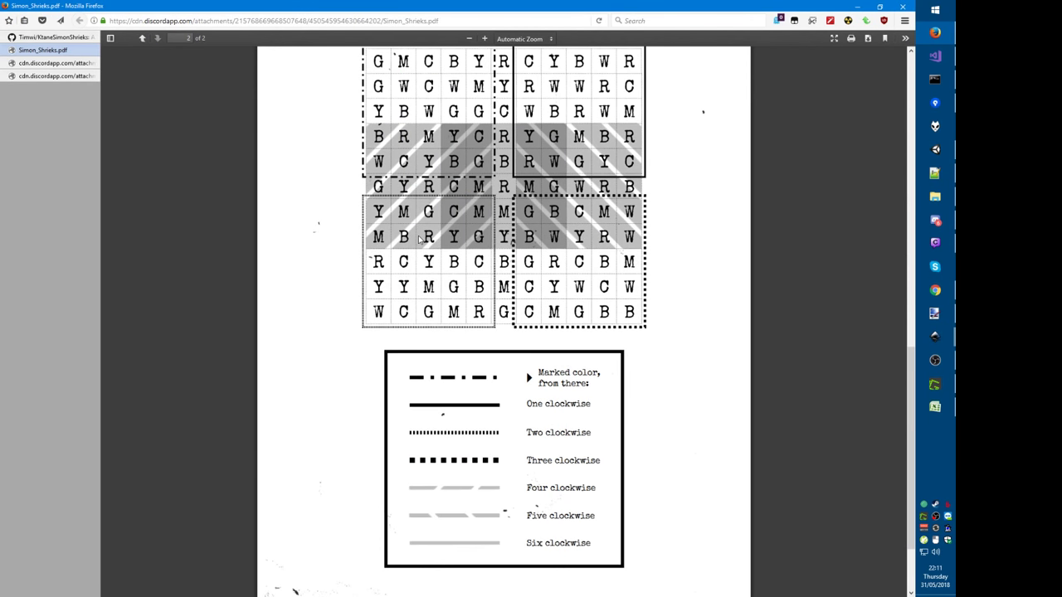
scroll(428, 261, down, 2)
scroll(452, 282, up, 5)
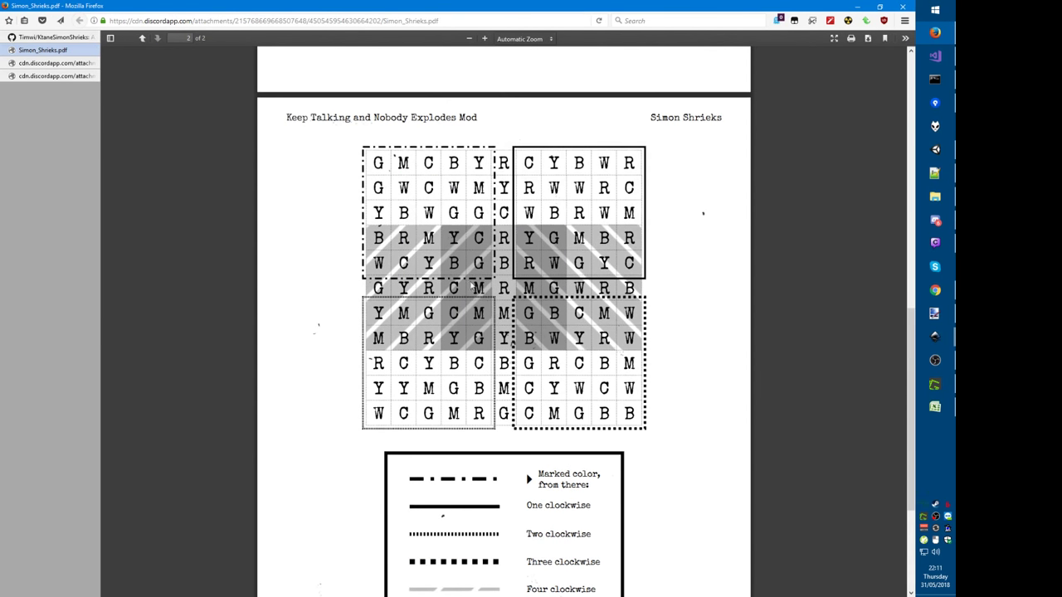
scroll(591, 362, down, 3)
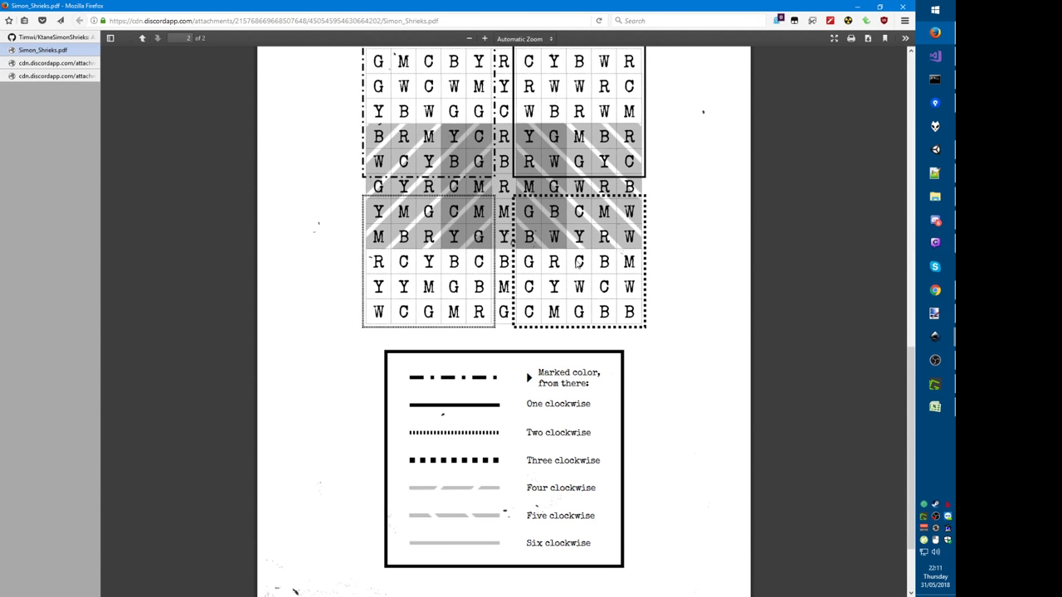
key(alt+Tab)
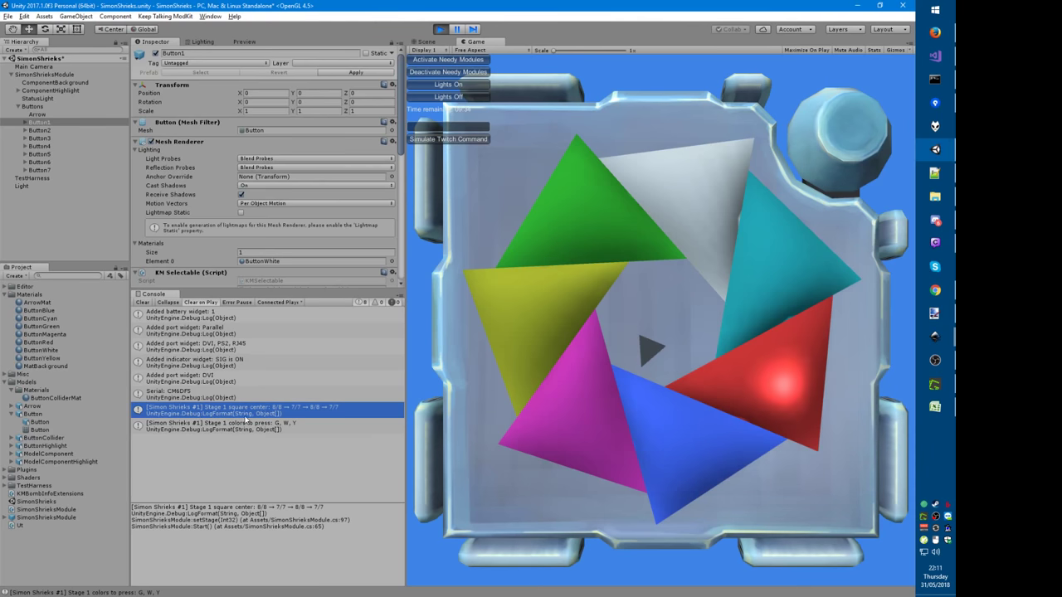
Step: Select the stage 1 colors to press entry and complete stage 1 with the green, white and yellow buttons in order
click(290, 426)
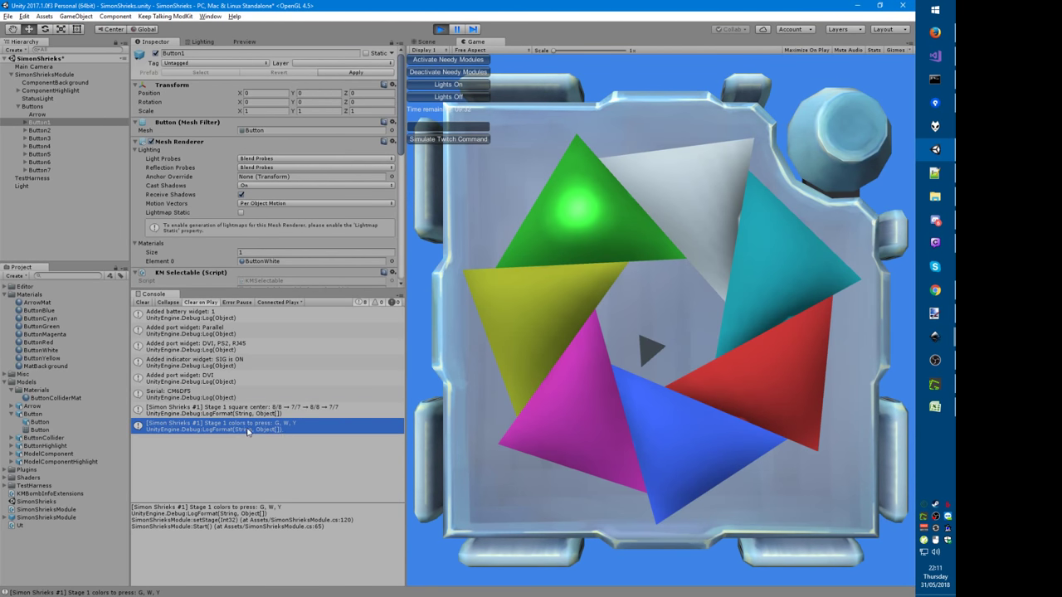
click(566, 215)
click(675, 190)
click(514, 349)
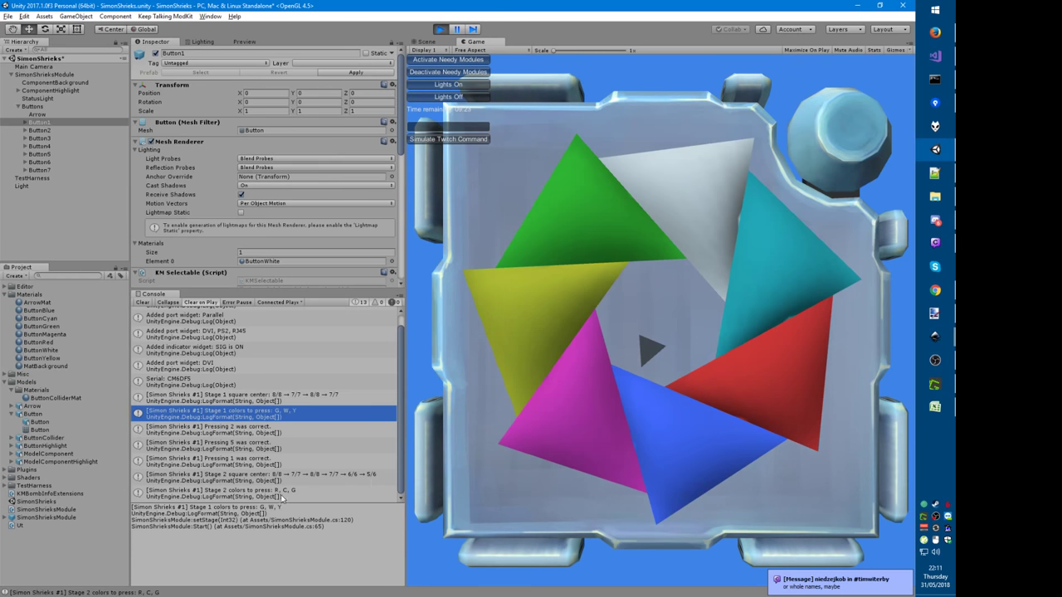
Step: Complete stages 2 and 3 with the red, cyan and green buttons in order each time, and switch back to Visual Studio
click(784, 377)
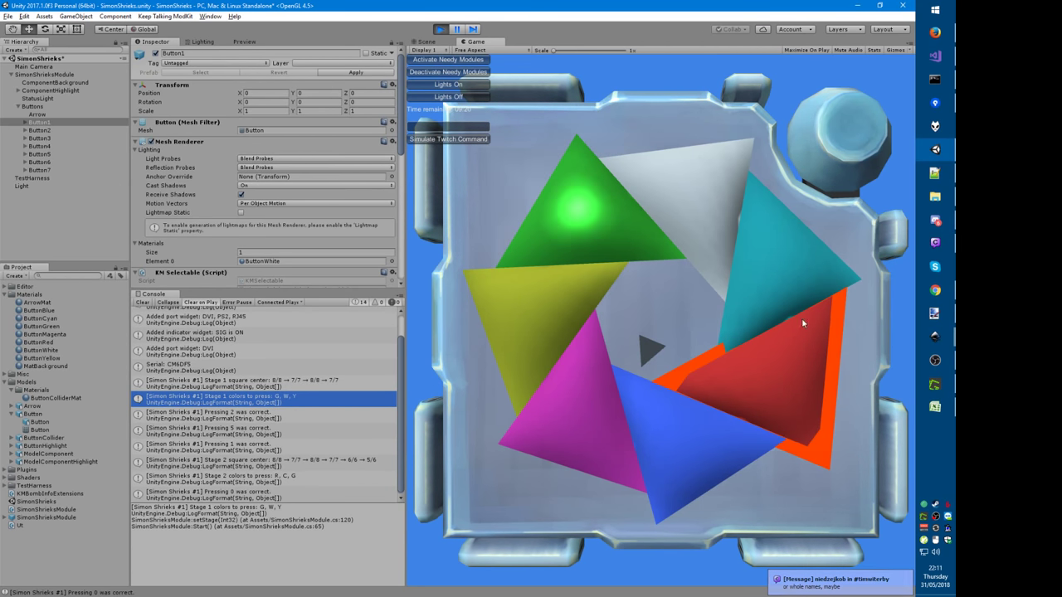
click(809, 272)
click(576, 211)
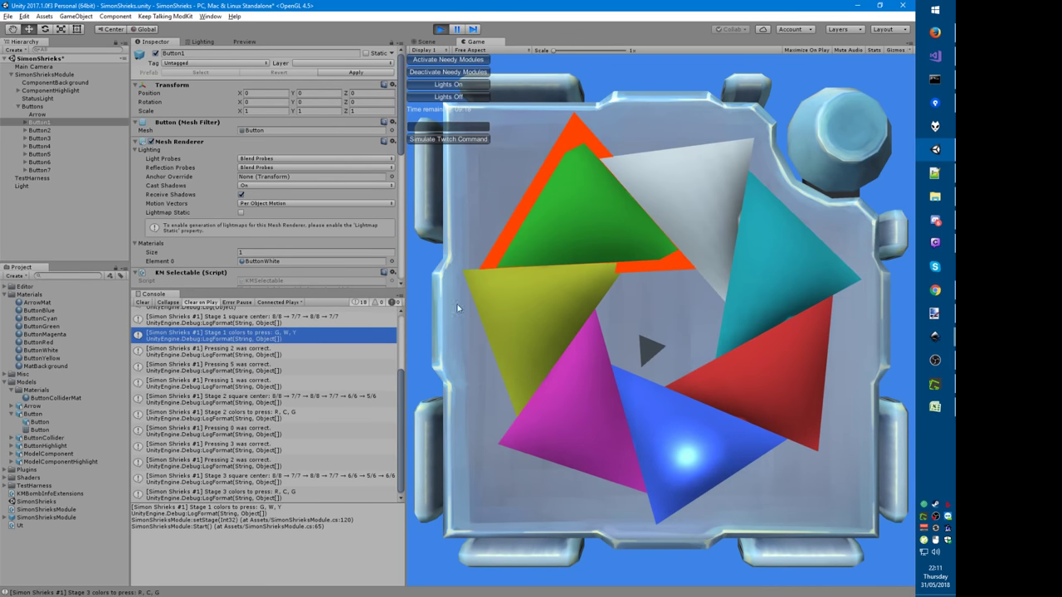
click(789, 373)
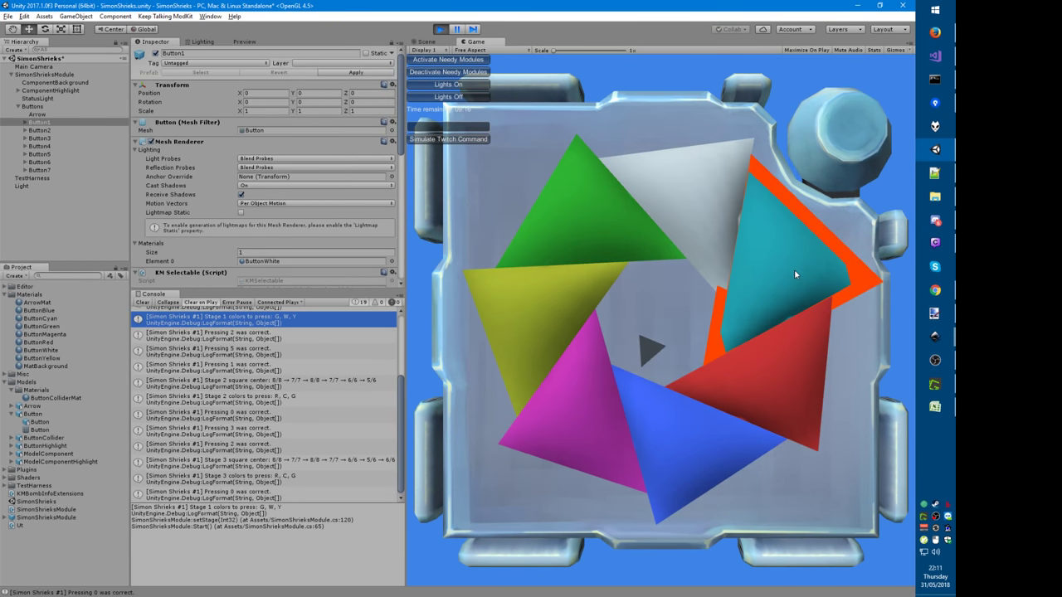
click(794, 268)
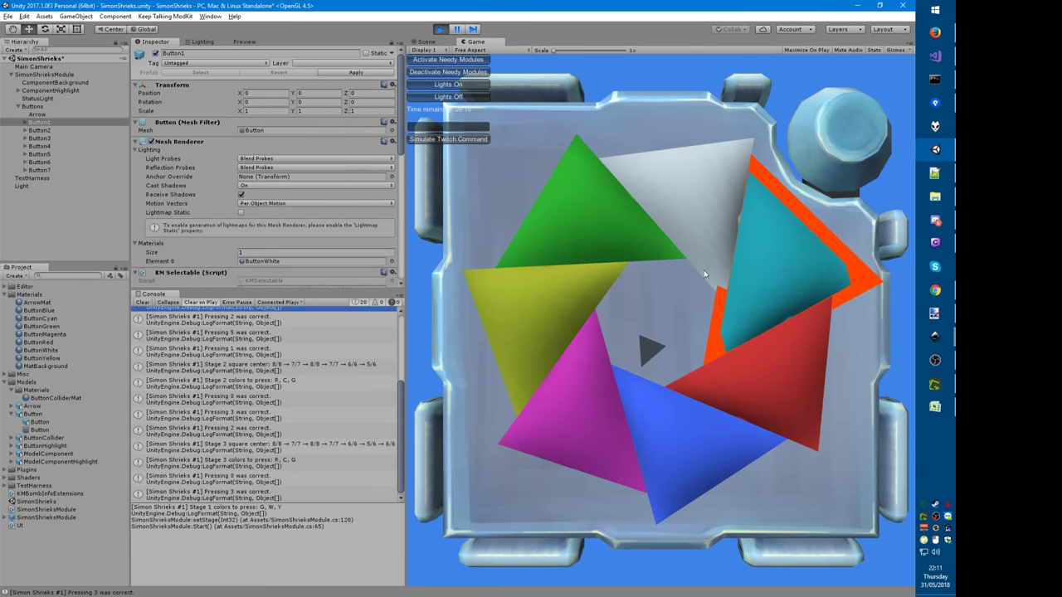
click(598, 229)
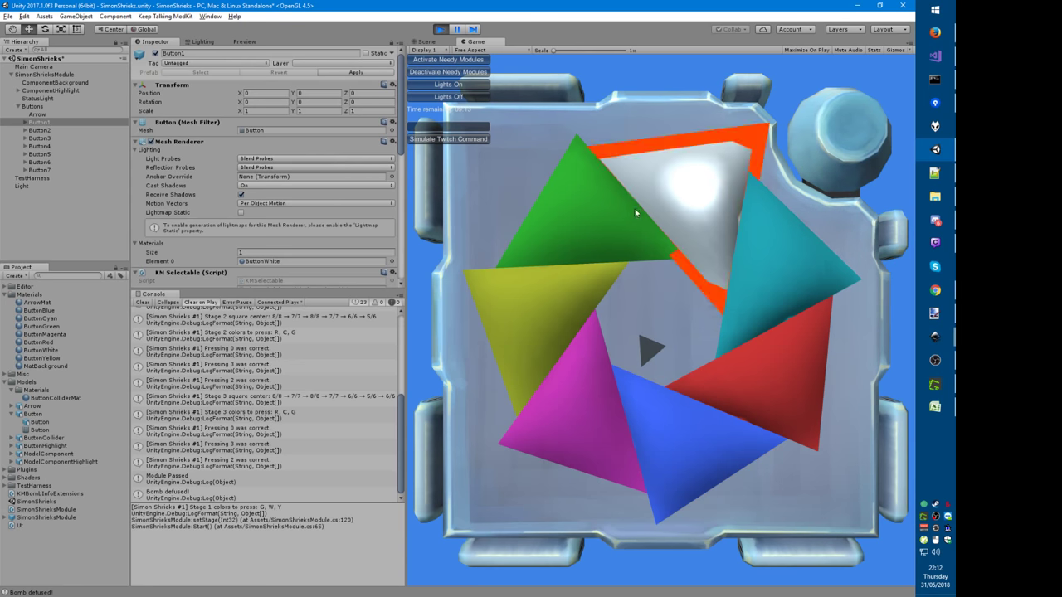
key(alt+Tab)
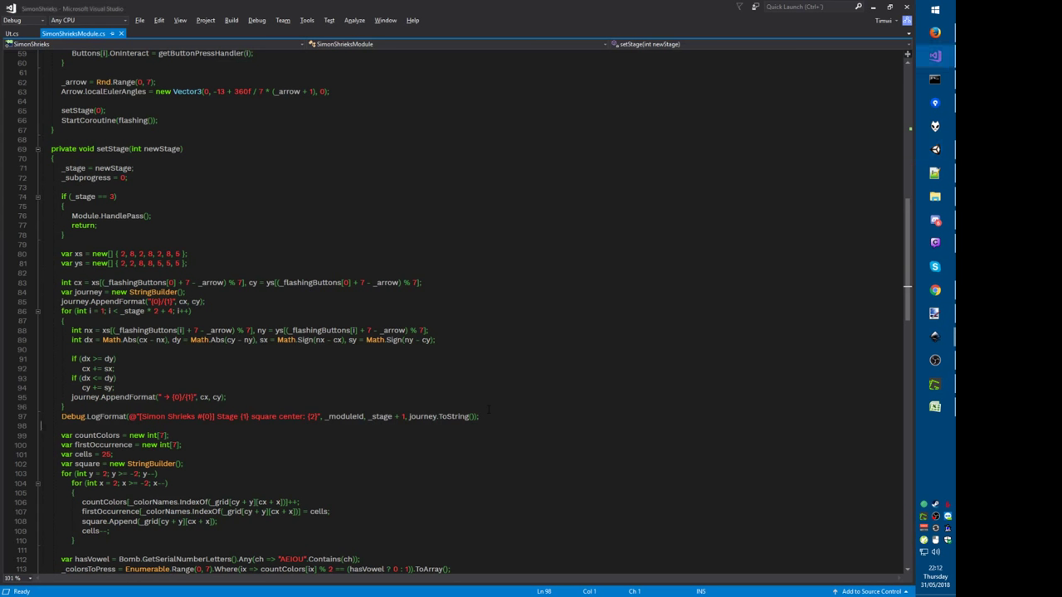
Step: Go to the flashing() coroutine, change the while loop's condition to _stage < 3, and save the file
key(ctrl+F2)
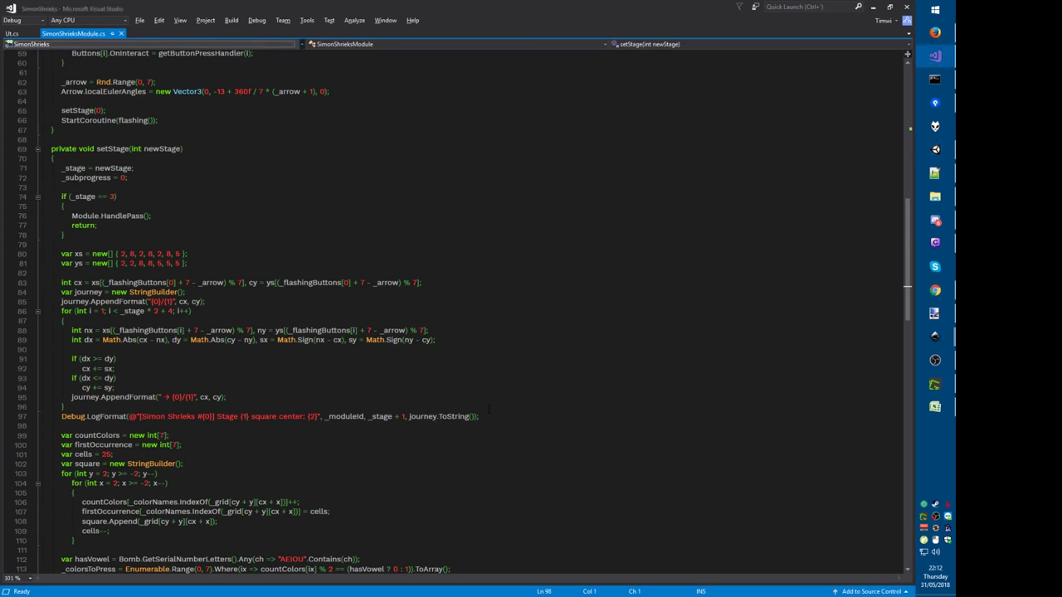
key(Tab)
key(Tab)
key(f)
key(Return)
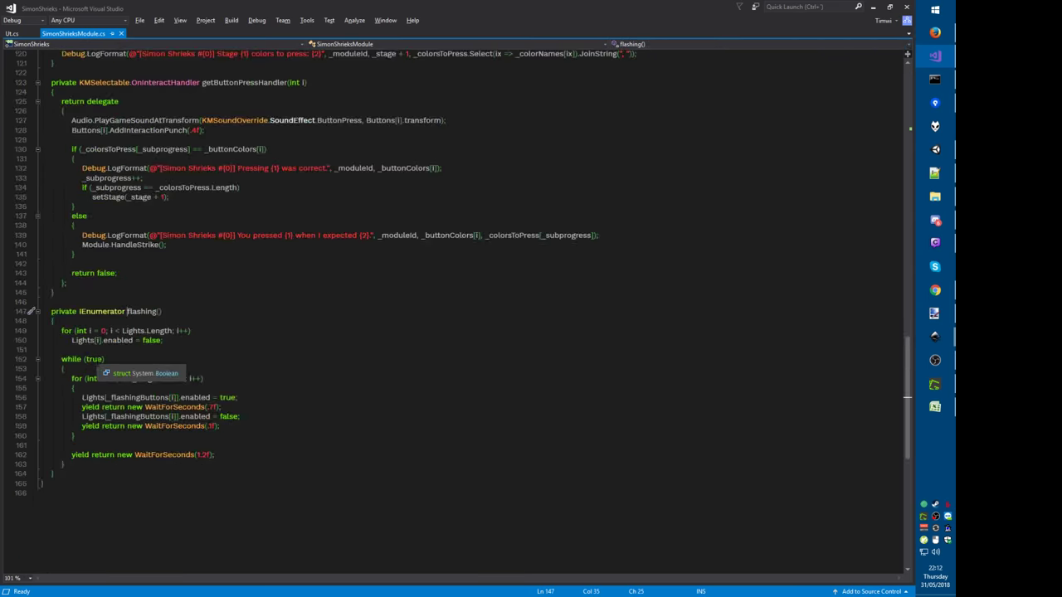
double_click(96, 359)
text(!_stage)
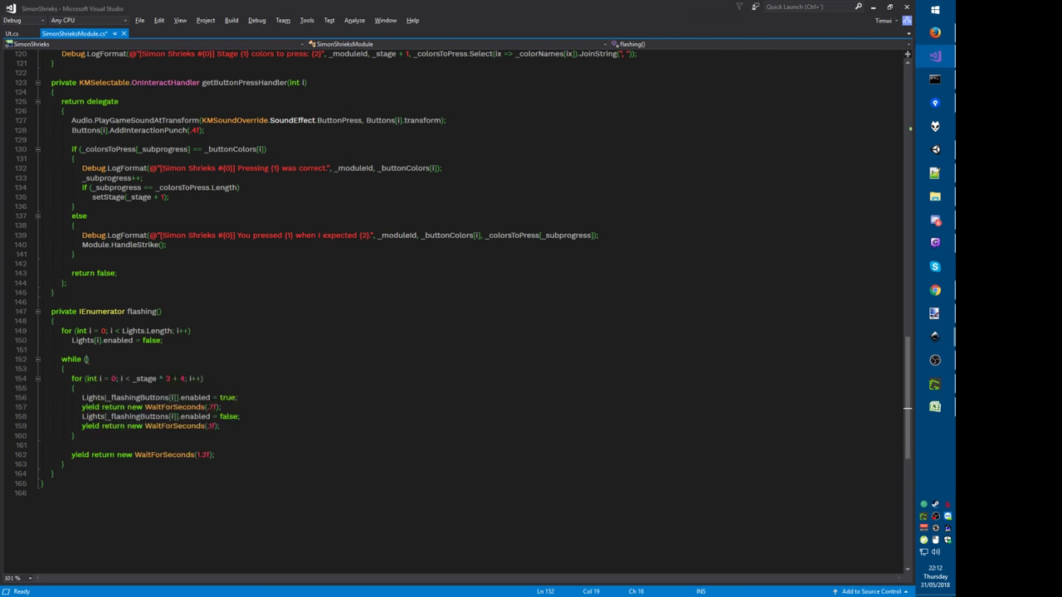
text( < 3)
key(ctrl+s)
key(Down)
key(Down)
key(Home)
key(Home)
key(Down)
key(Down)
key(Down)
key(Down)
key(Down)
key(Down)
key(Down)
key(Down)
Step: Glance at the stream chat, switch to Unity, and inspect the stack trace of the IndexOutOfRangeException in the console
key(alt+Tab)
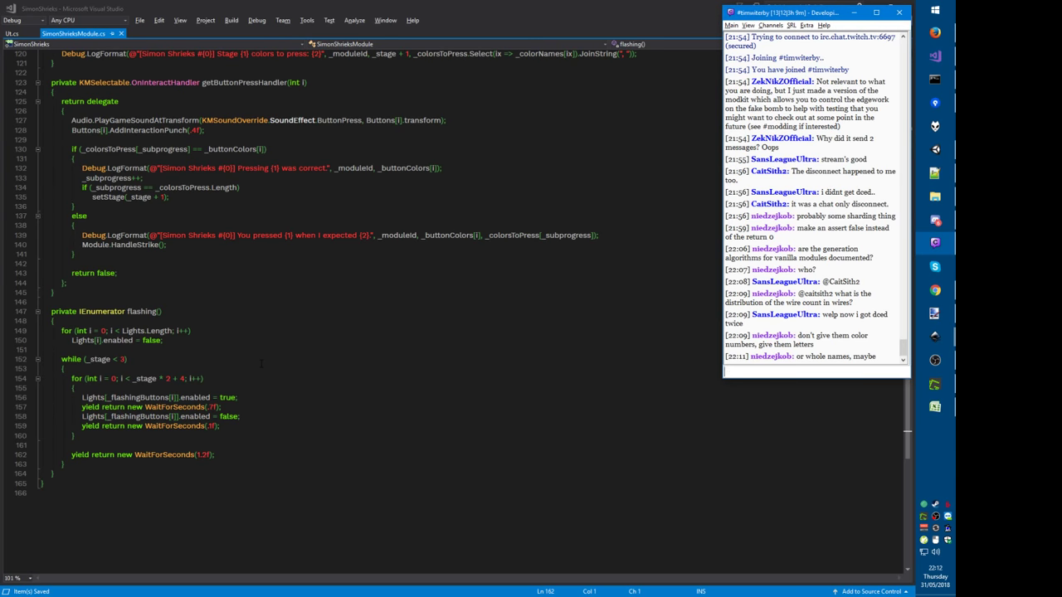
key(alt+Tab)
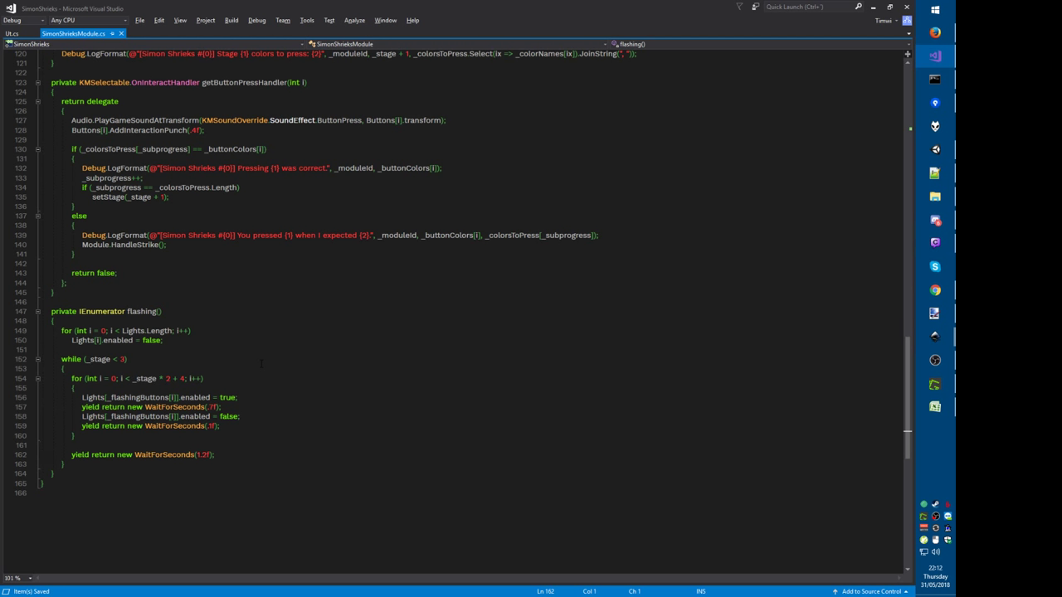
key(alt+Tab)
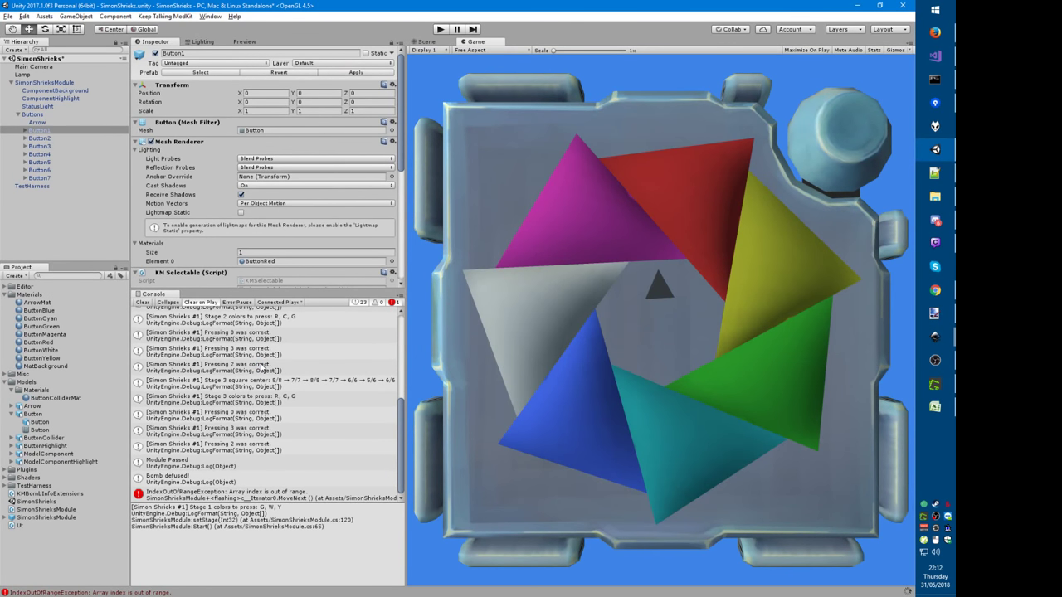
click(266, 496)
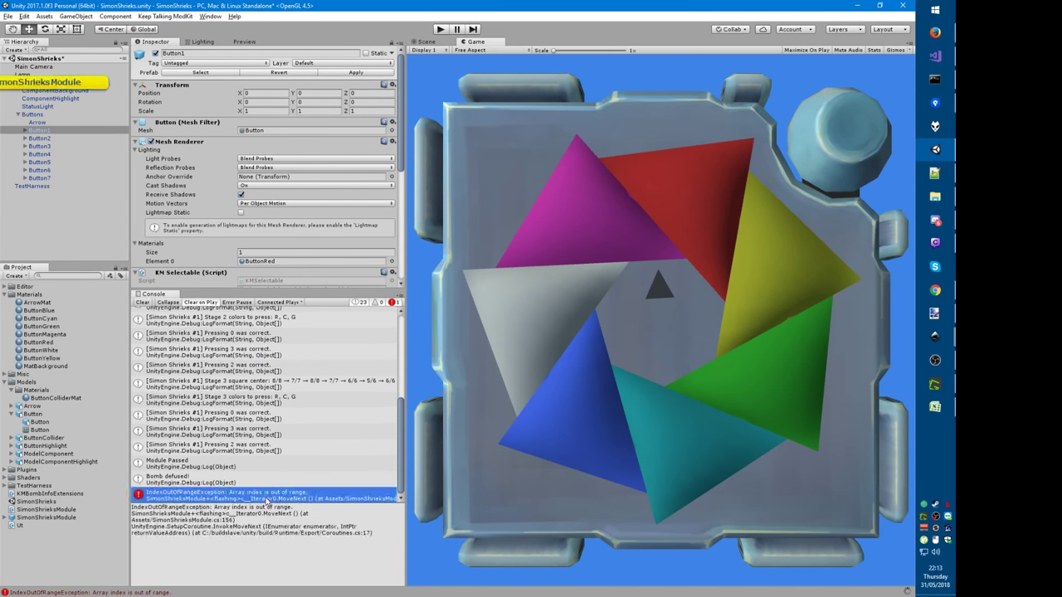
click(282, 501)
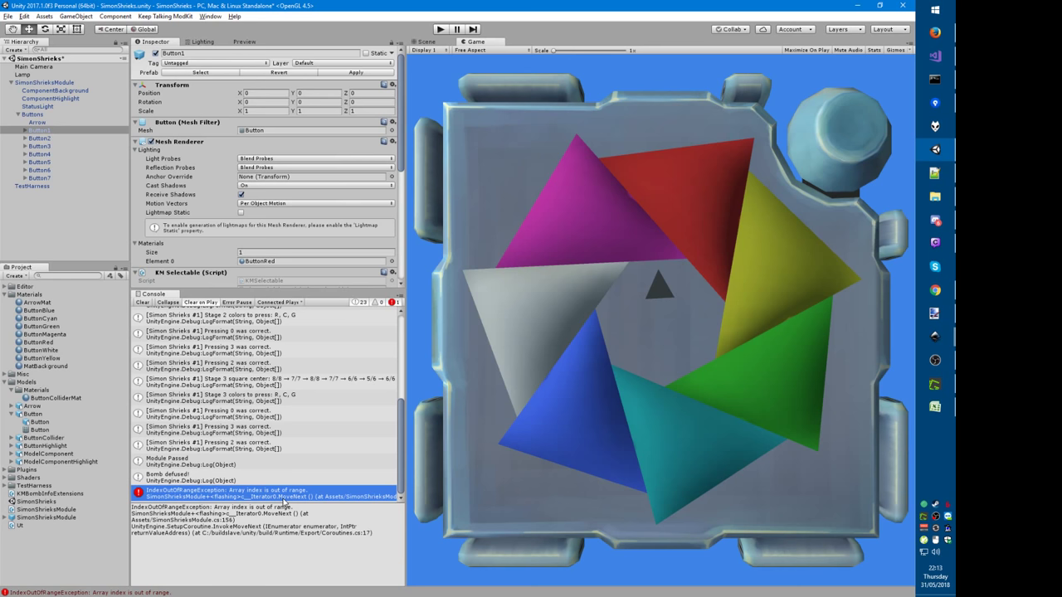
Step: Return to Visual Studio, go to line 156, and add _stage < 3 && to the start of the enclosing for loop's condition
key(alt+Tab)
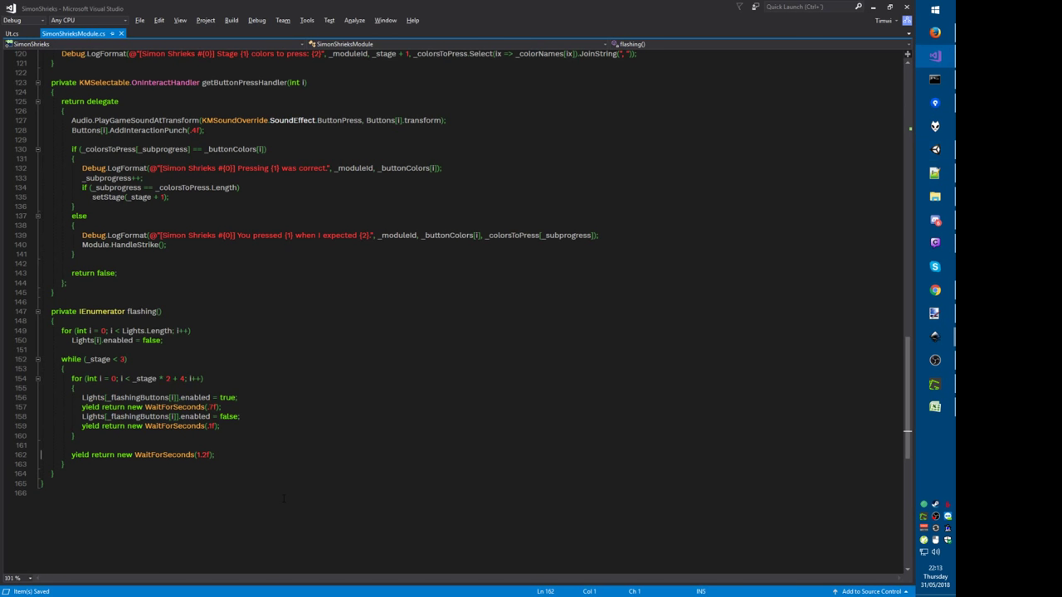
key(ctrl+g)
text(156)
key(Return)
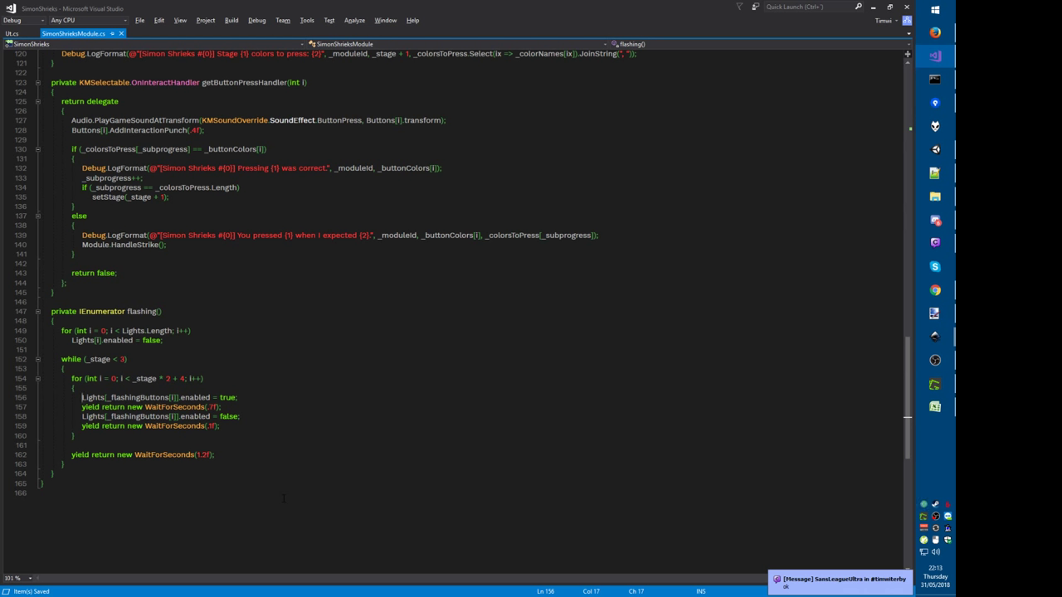
key(Up)
key(Up)
key(End)
key(ctrl+Left)
key(ctrl+Left)
key(ctrl+Left)
key(ctrl+Left)
key(ctrl+Left)
text(_stage < 3 |&&)
key(Down)
key(Down)
key(Home)
key(Home)
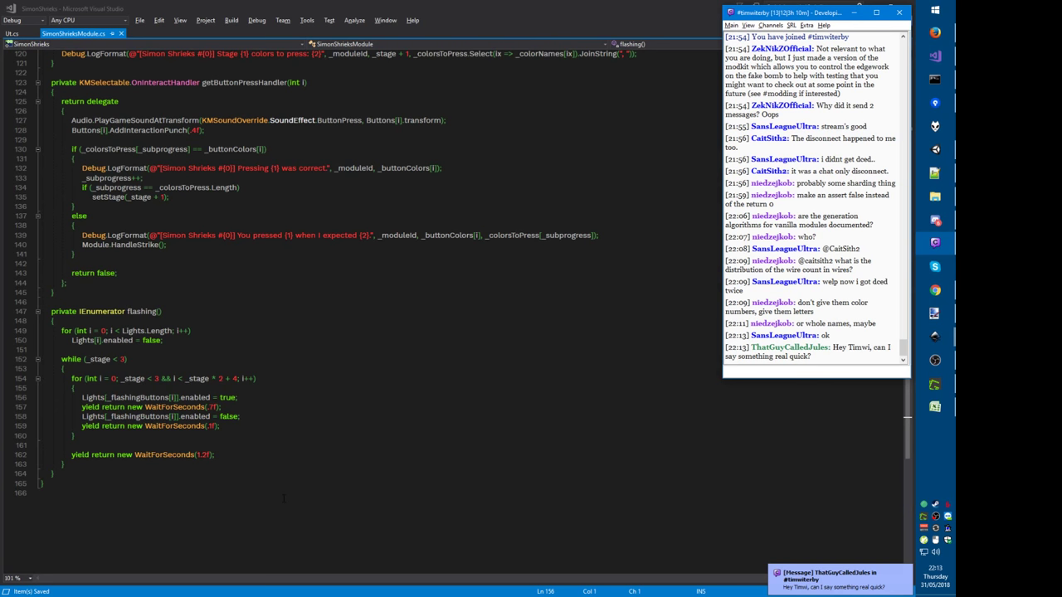
Step: Close the two unused applications at the end of the running programs in the taskbar
click(923, 381)
key(alt+F4)
click(465, 338)
click(934, 384)
key(alt+F4)
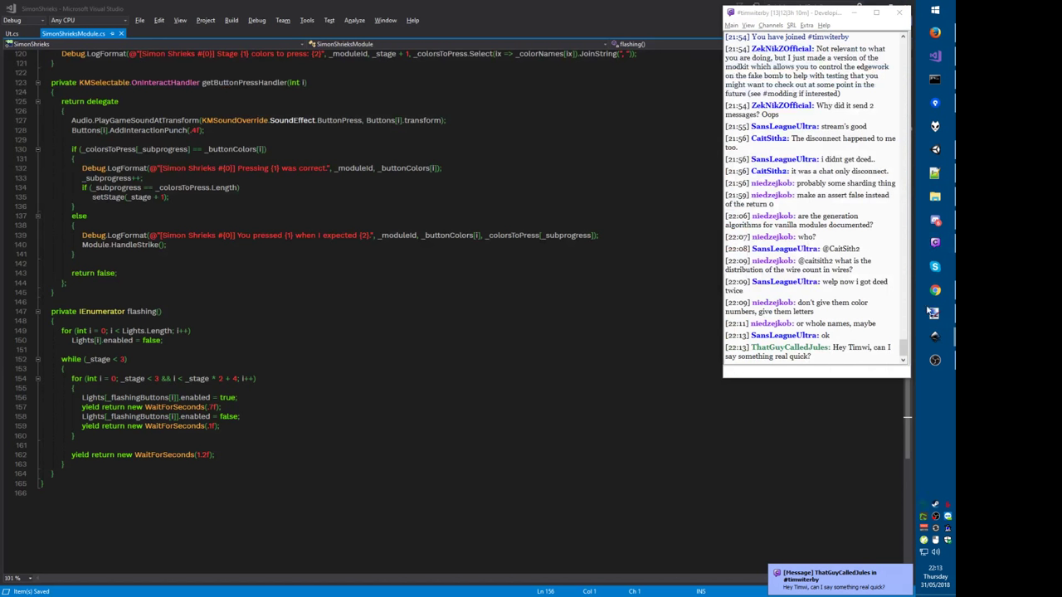
Step: Switch to paint.net and exit it, discarding the unsaved changes to all open images
click(935, 314)
key(alt+F4)
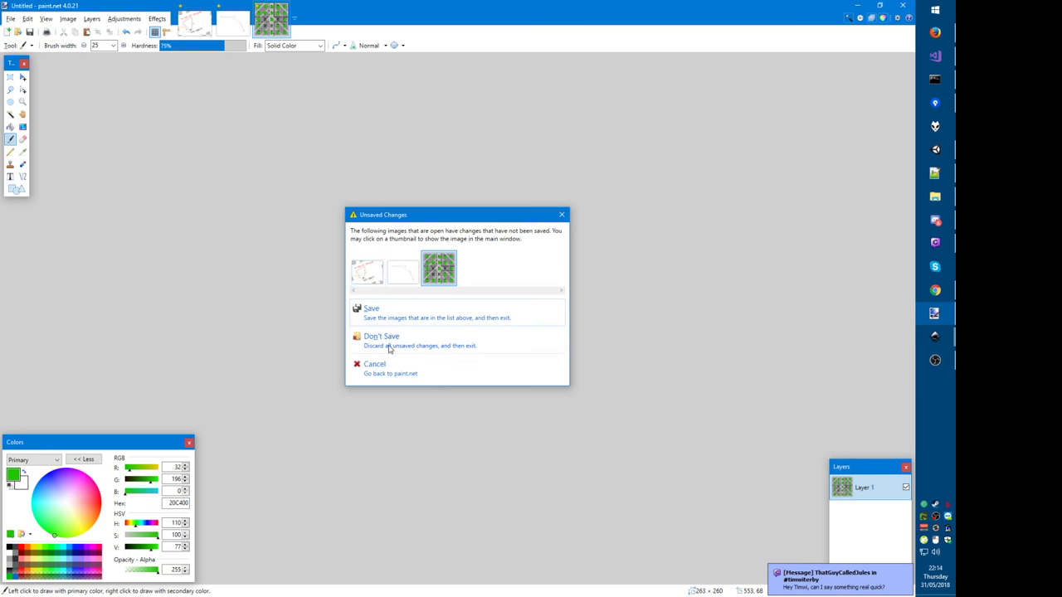
click(389, 339)
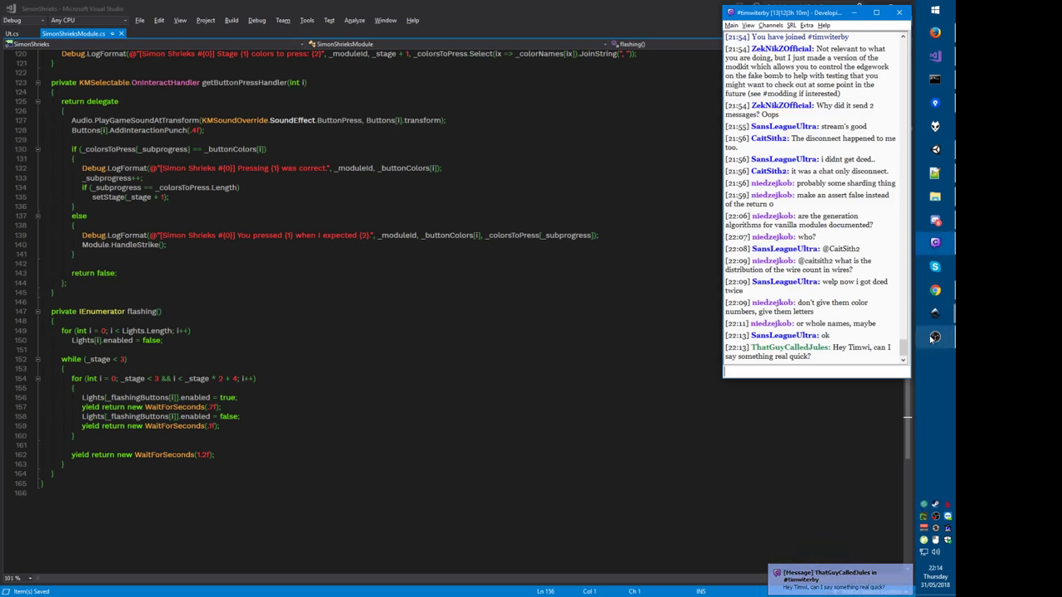
Step: Close the Inkscape documents New document 11 and New document 1 without saving either one
mouse_move(935, 314)
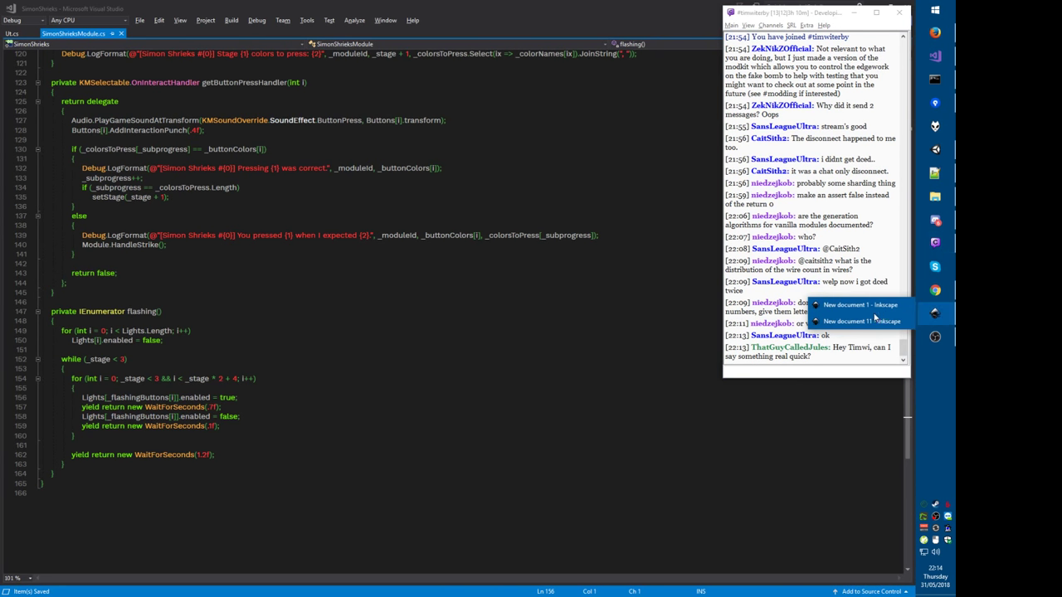
click(869, 320)
key(ctrl+w)
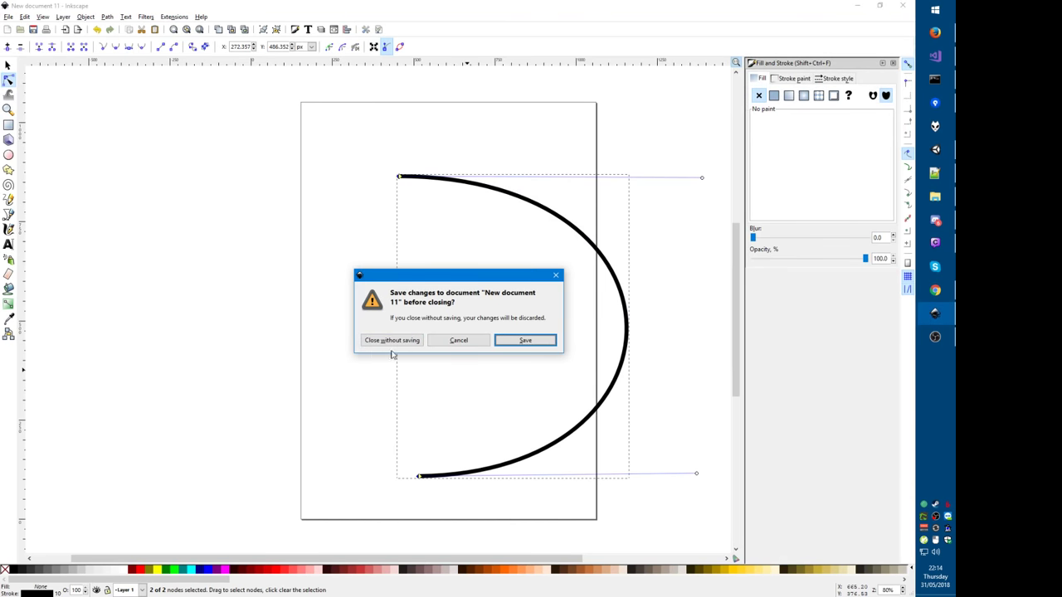
click(406, 339)
click(930, 312)
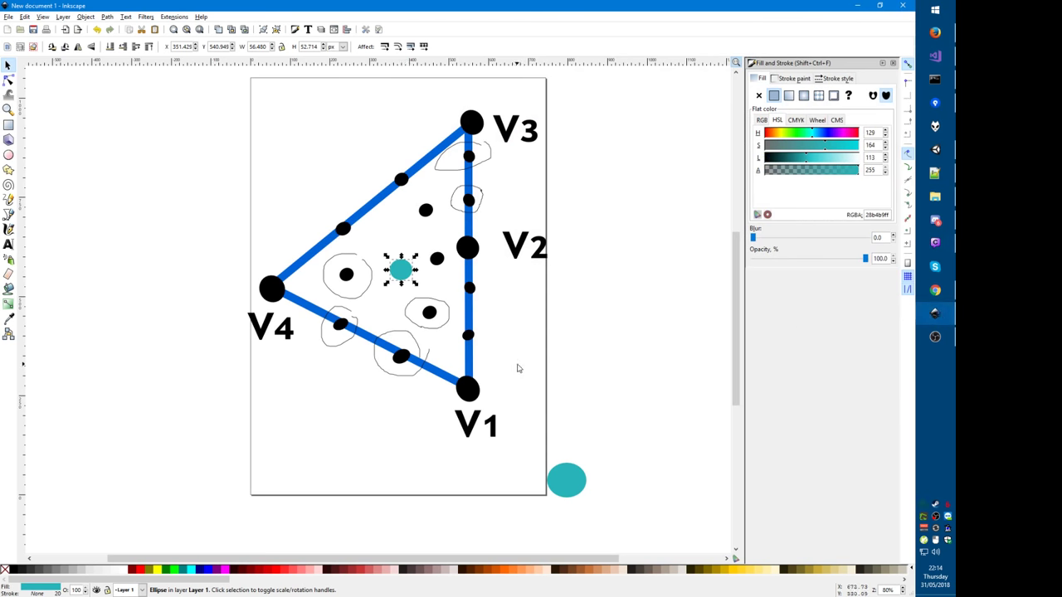
key(Escape)
key(ctrl+w)
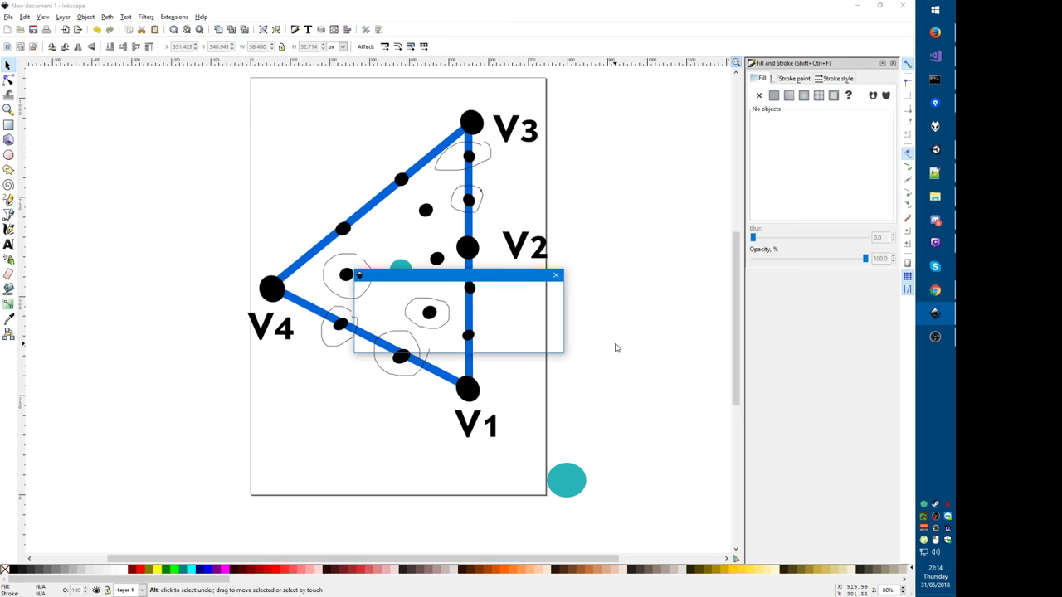
click(374, 343)
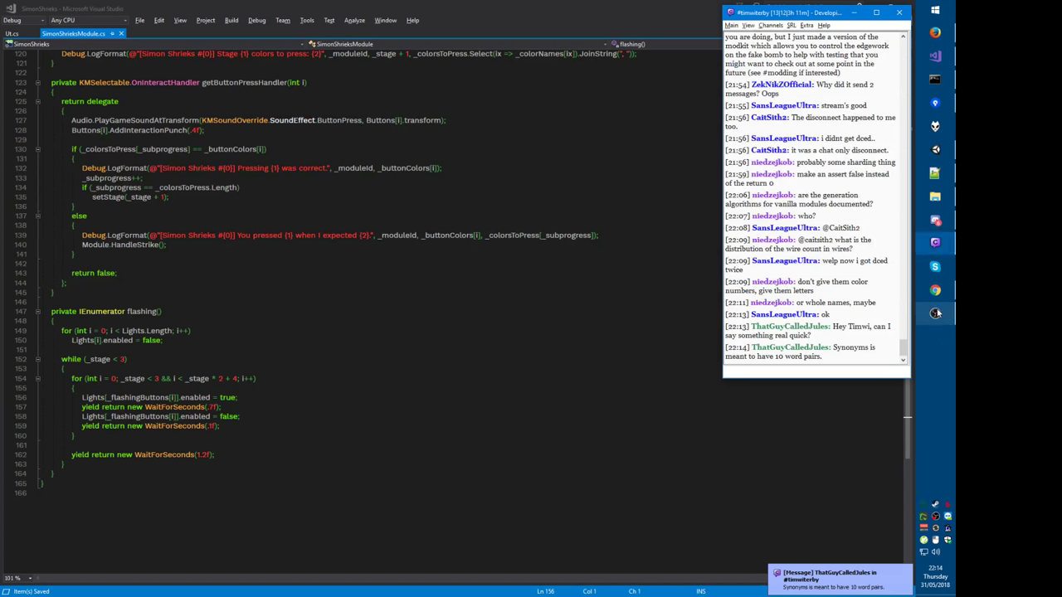
Step: Start a message in the stream chat window
click(827, 372)
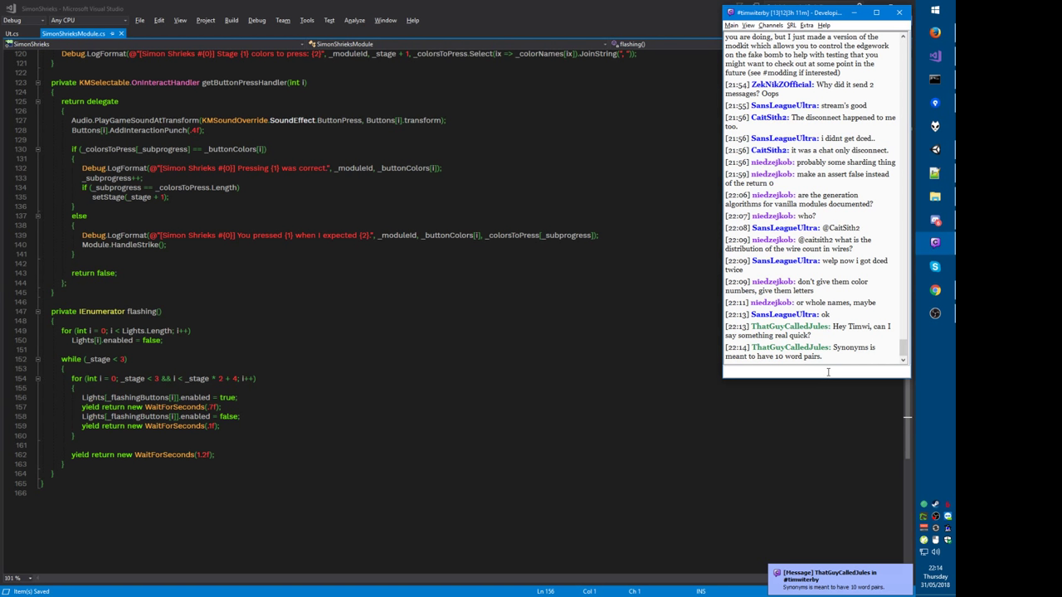